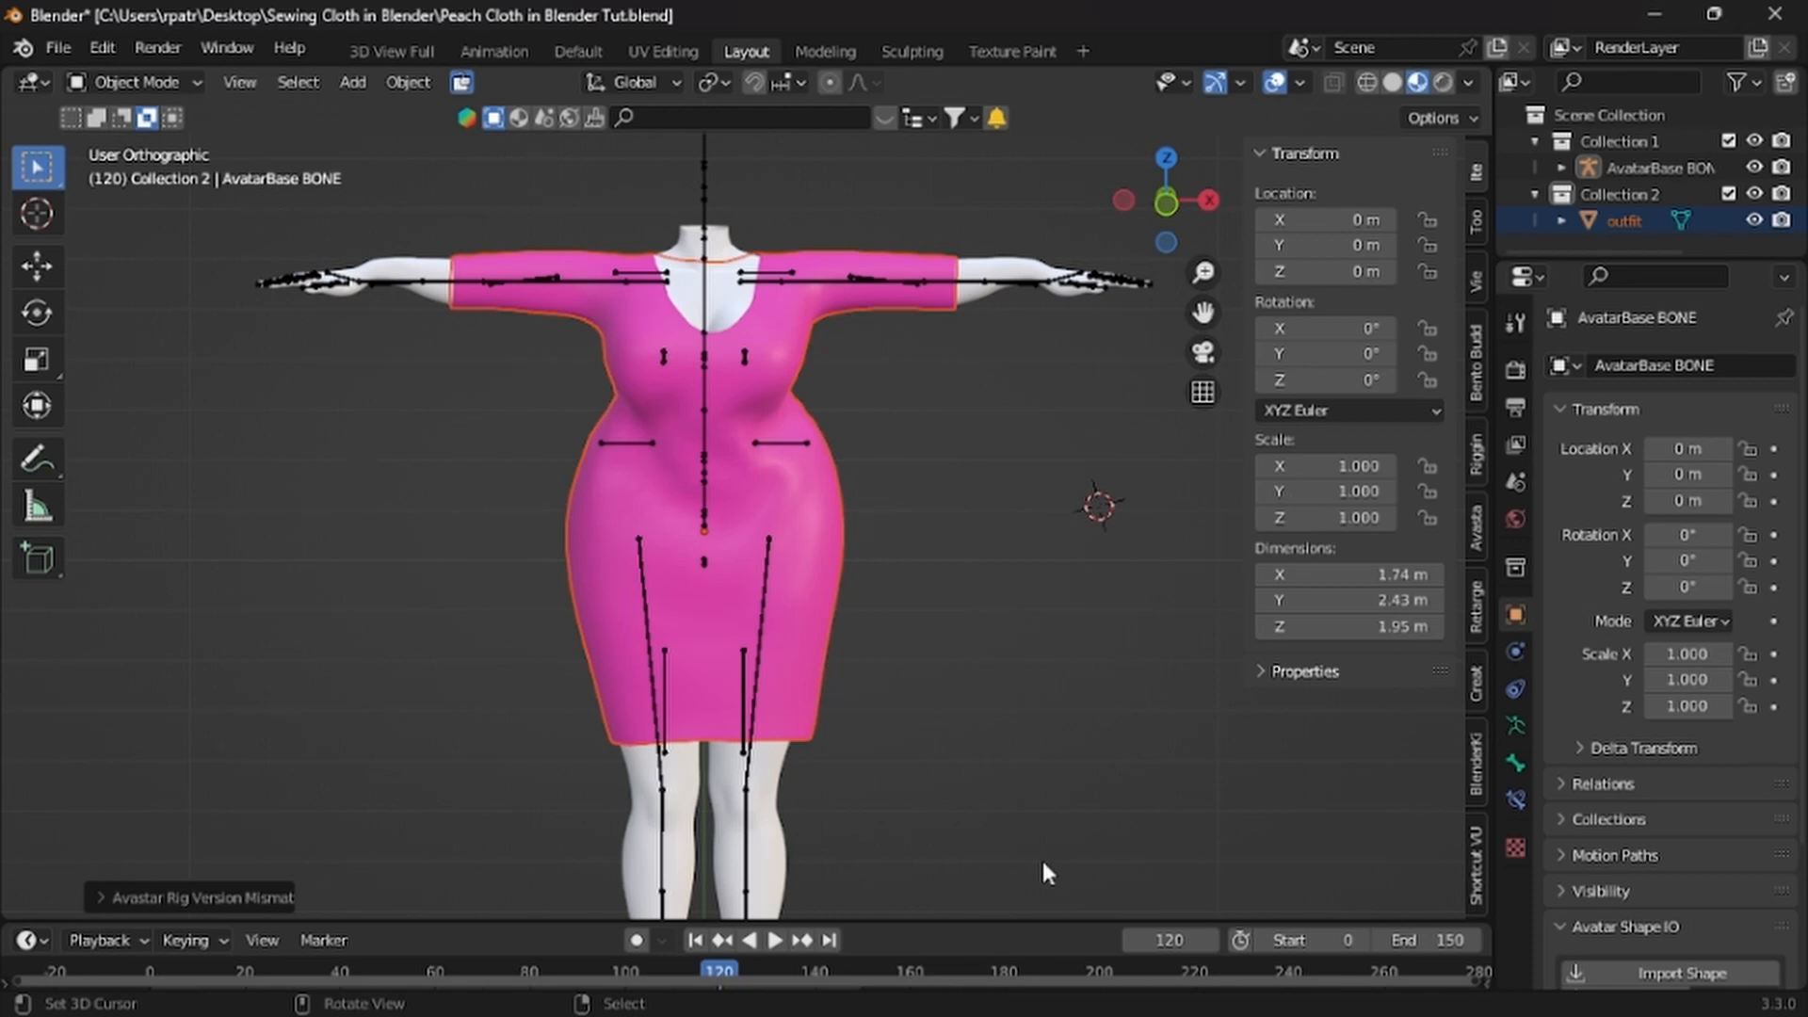
scroll(1037, 683, "up", 1)
scroll(1037, 684, "down", 2)
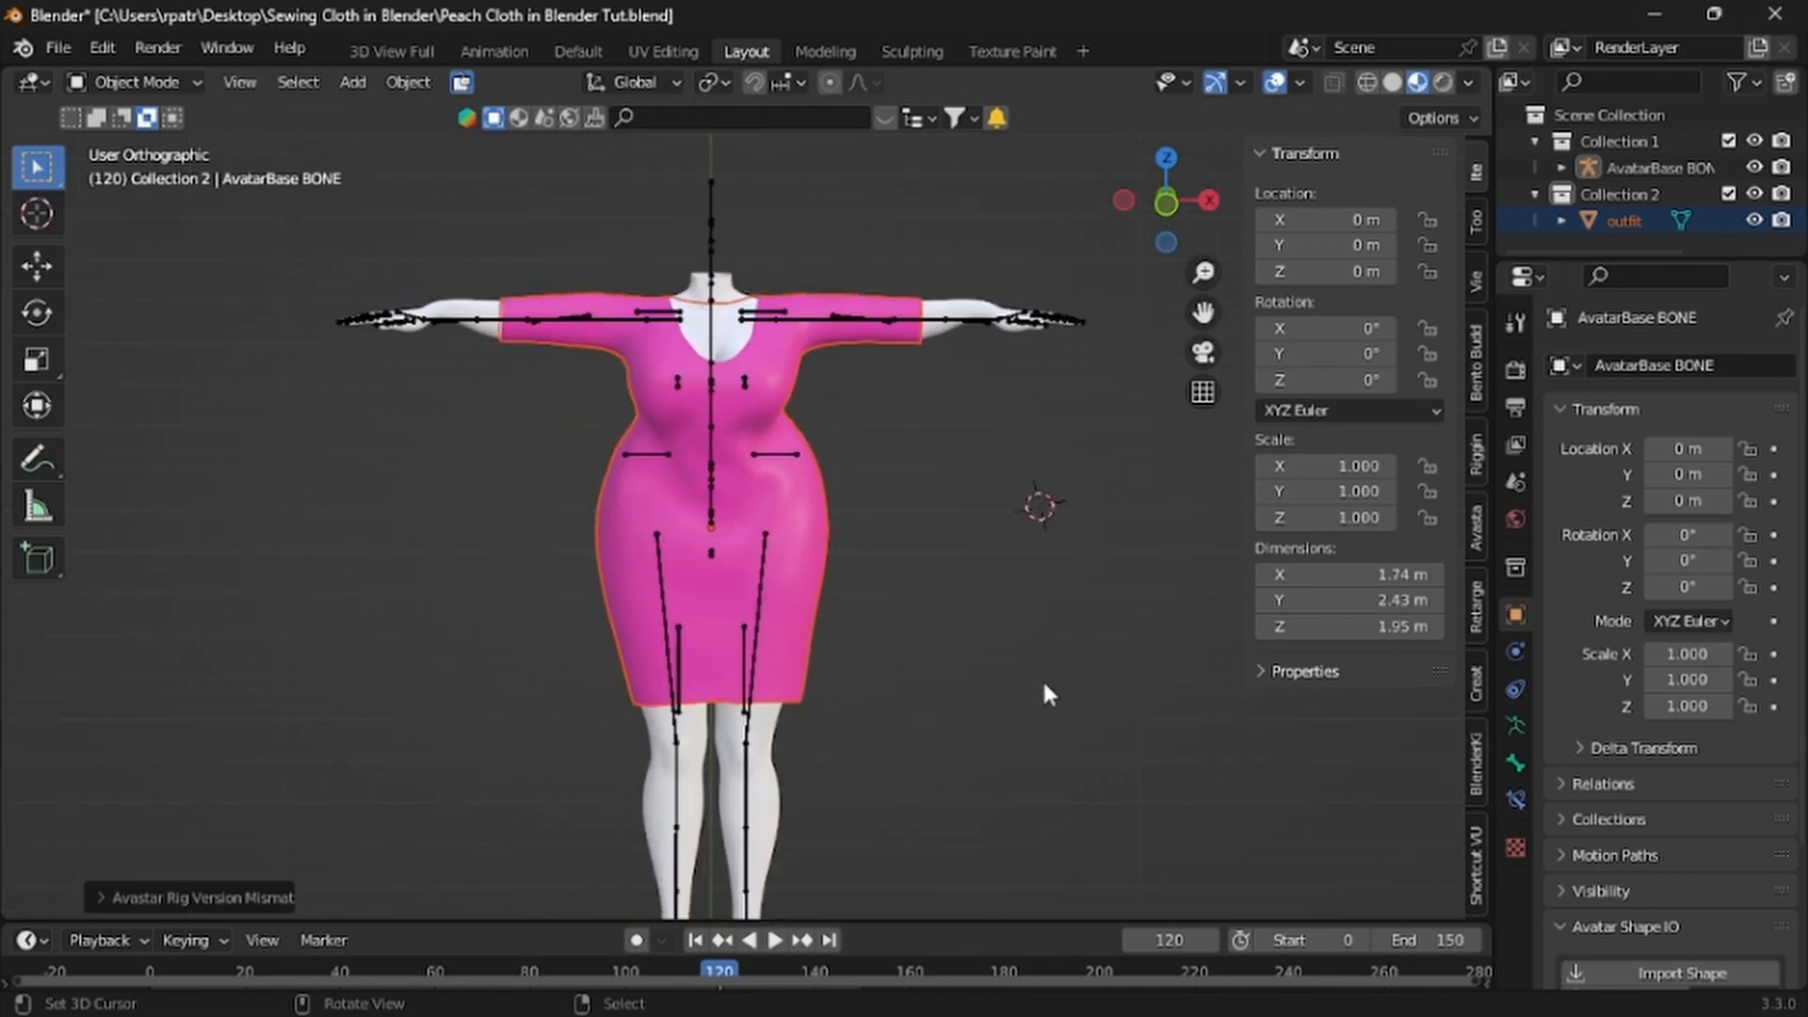
mouse_move(1042, 678)
middle_mouse_down()
mouse_move(337, 681)
mouse_move(669, 630)
mouse_move(1031, 652)
middle_mouse_up()
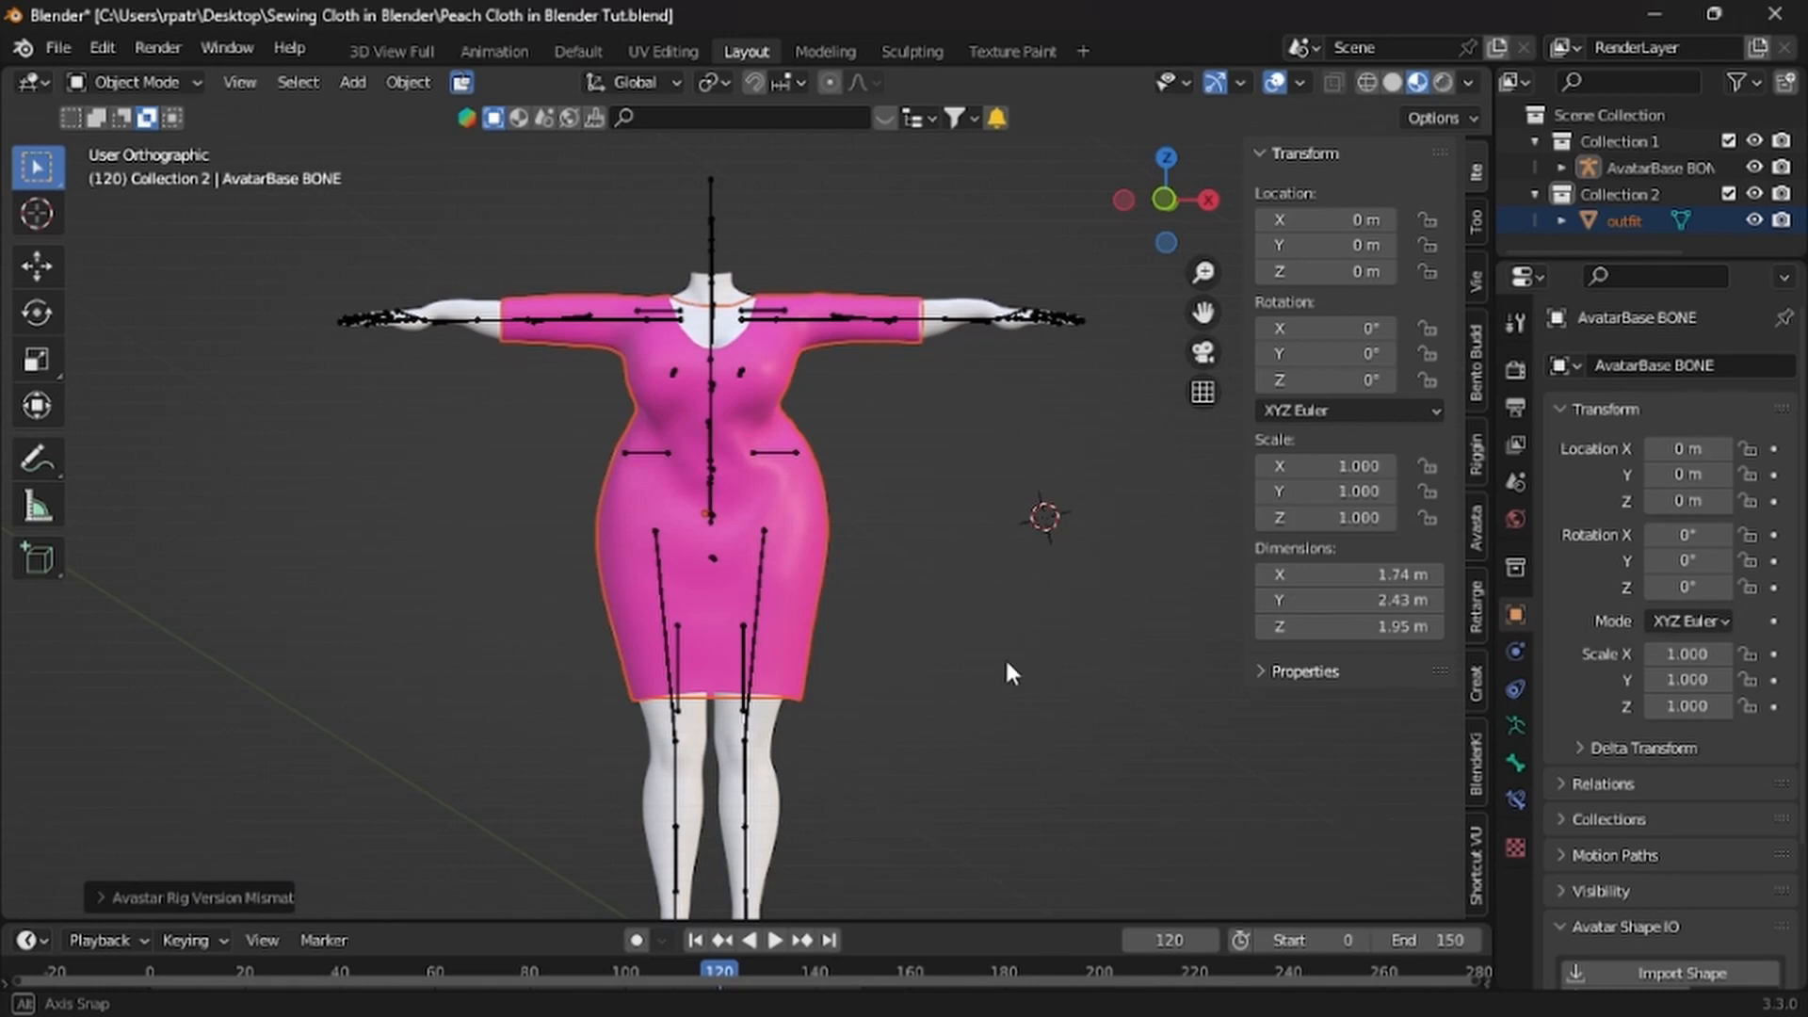
middle_click_drag(1004, 657, 1050, 673)
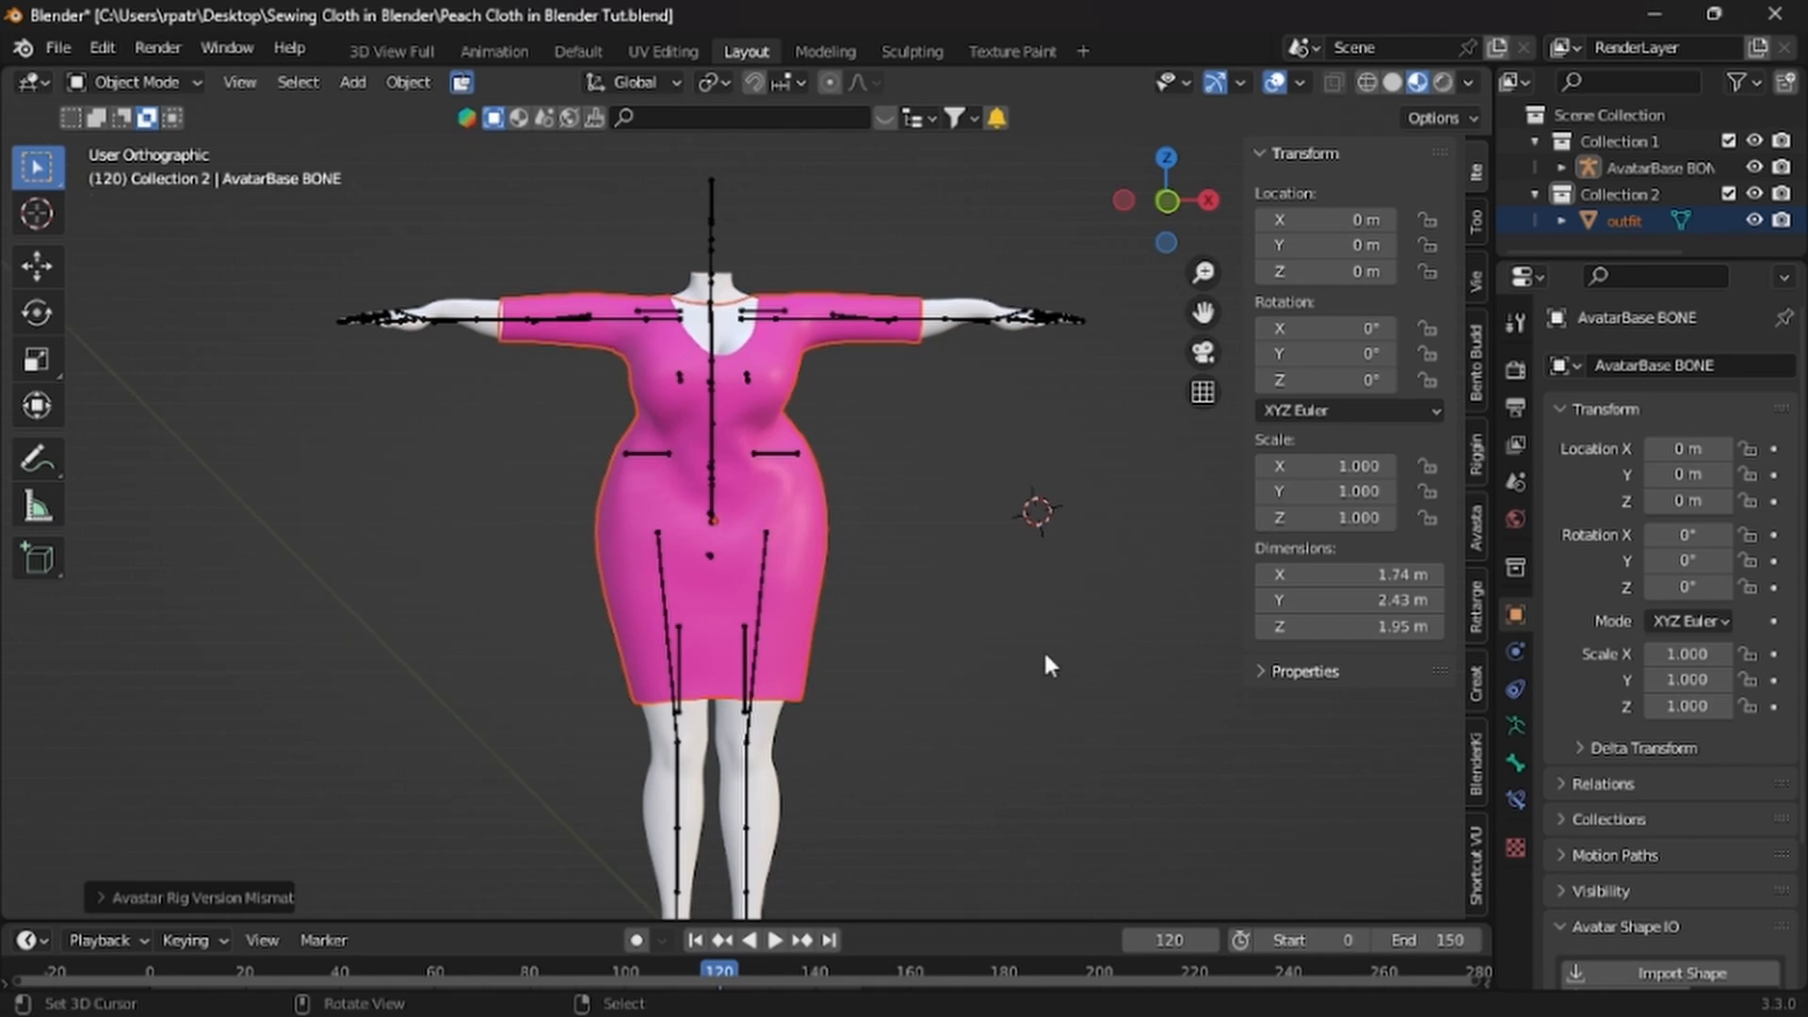
Show the Avastar tools, and hide and restore Collection 1 and Collection 2 in turn to check what each contains
left_click(1473, 538)
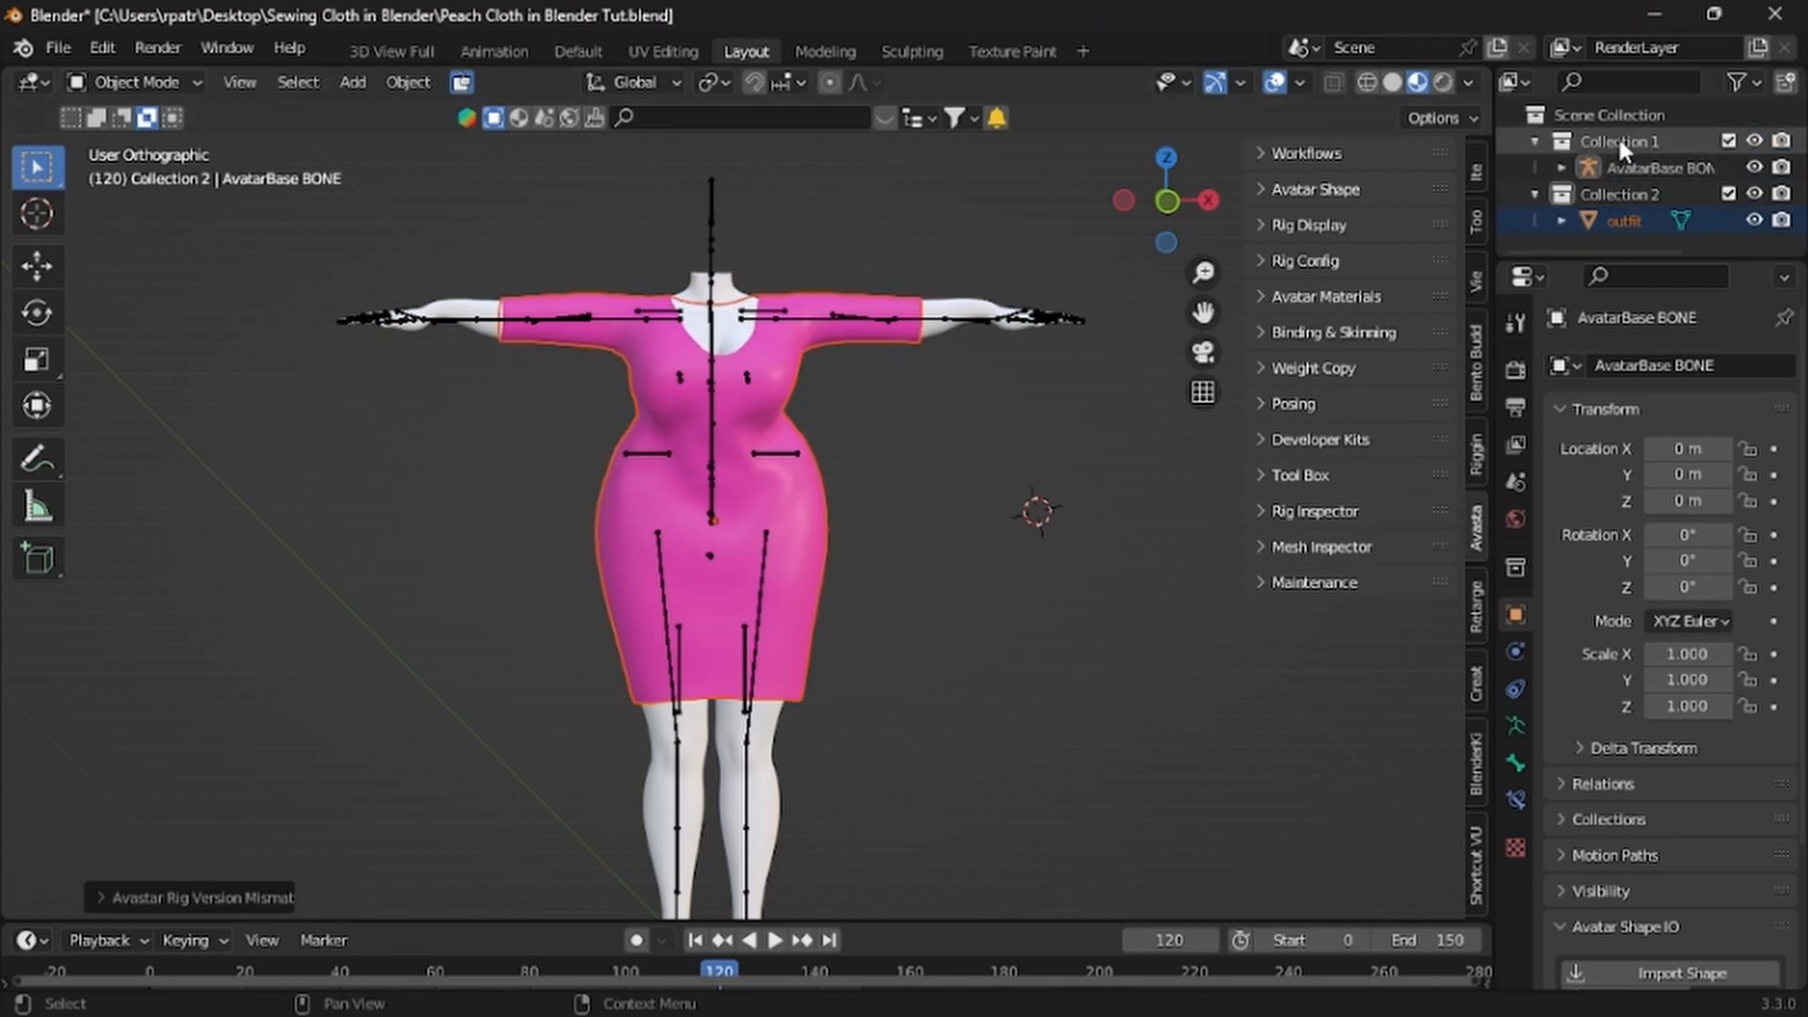
left_click(1754, 140)
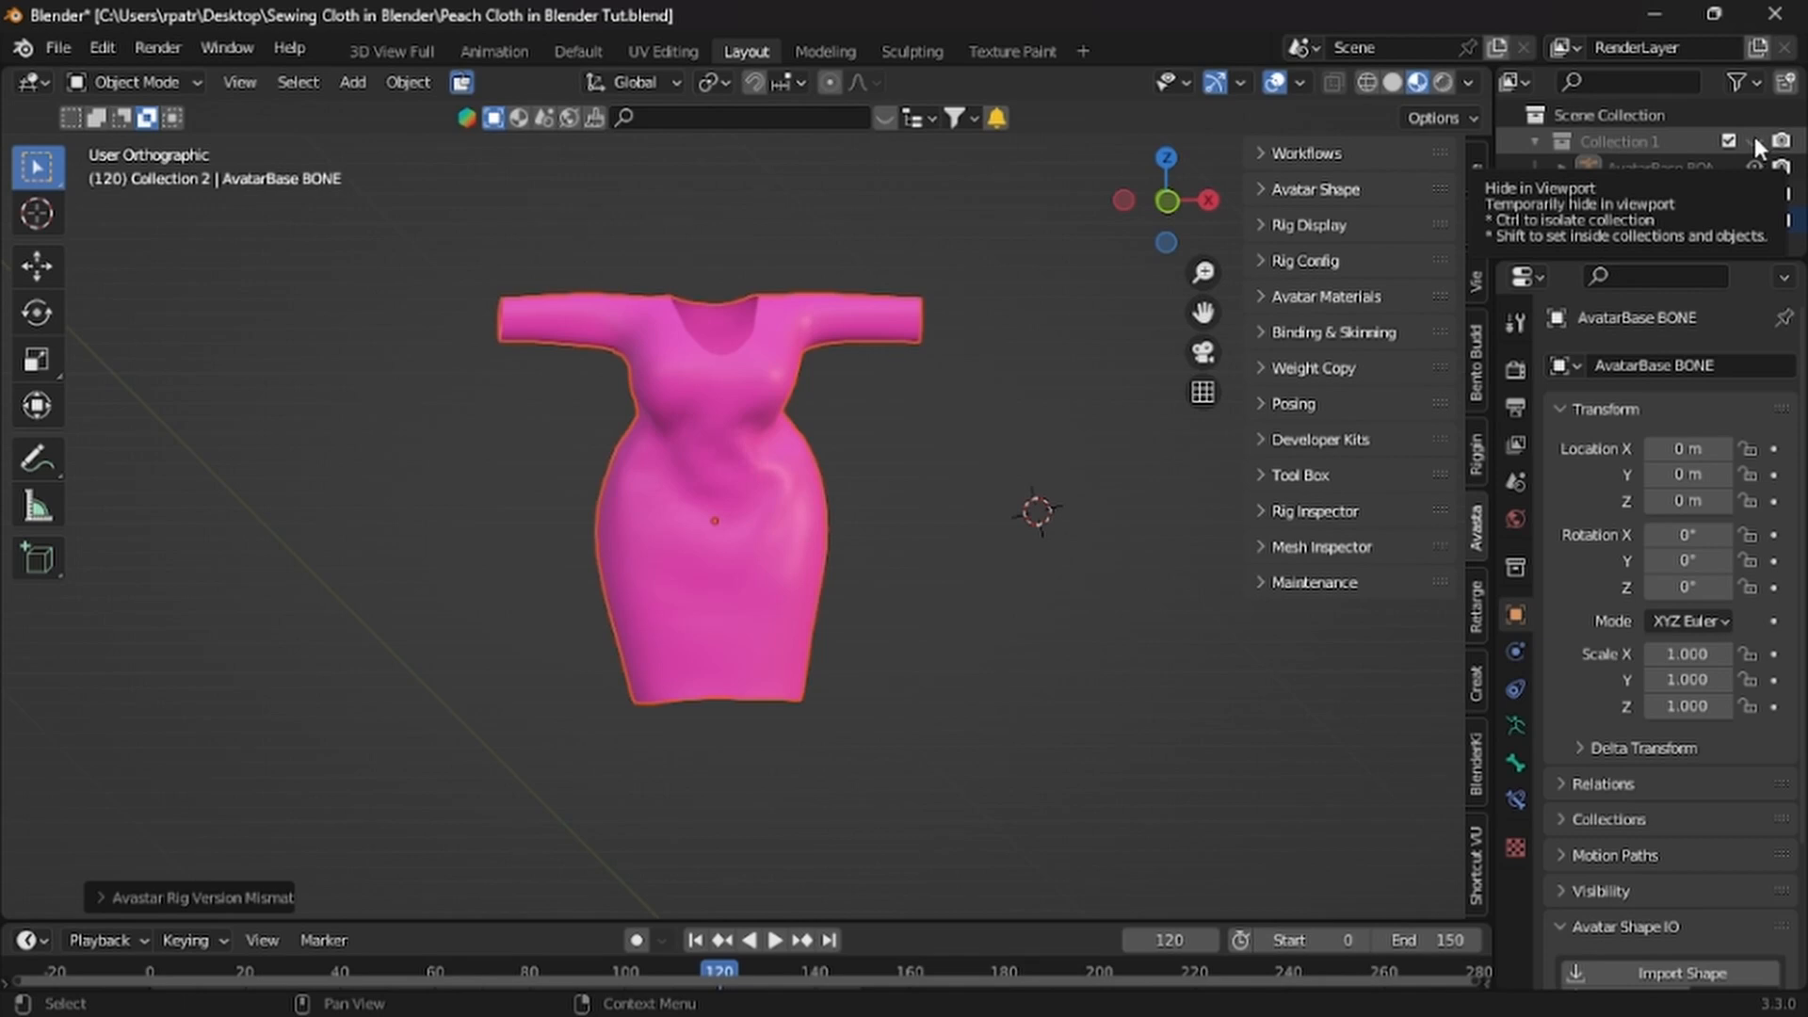
left_click(1754, 141)
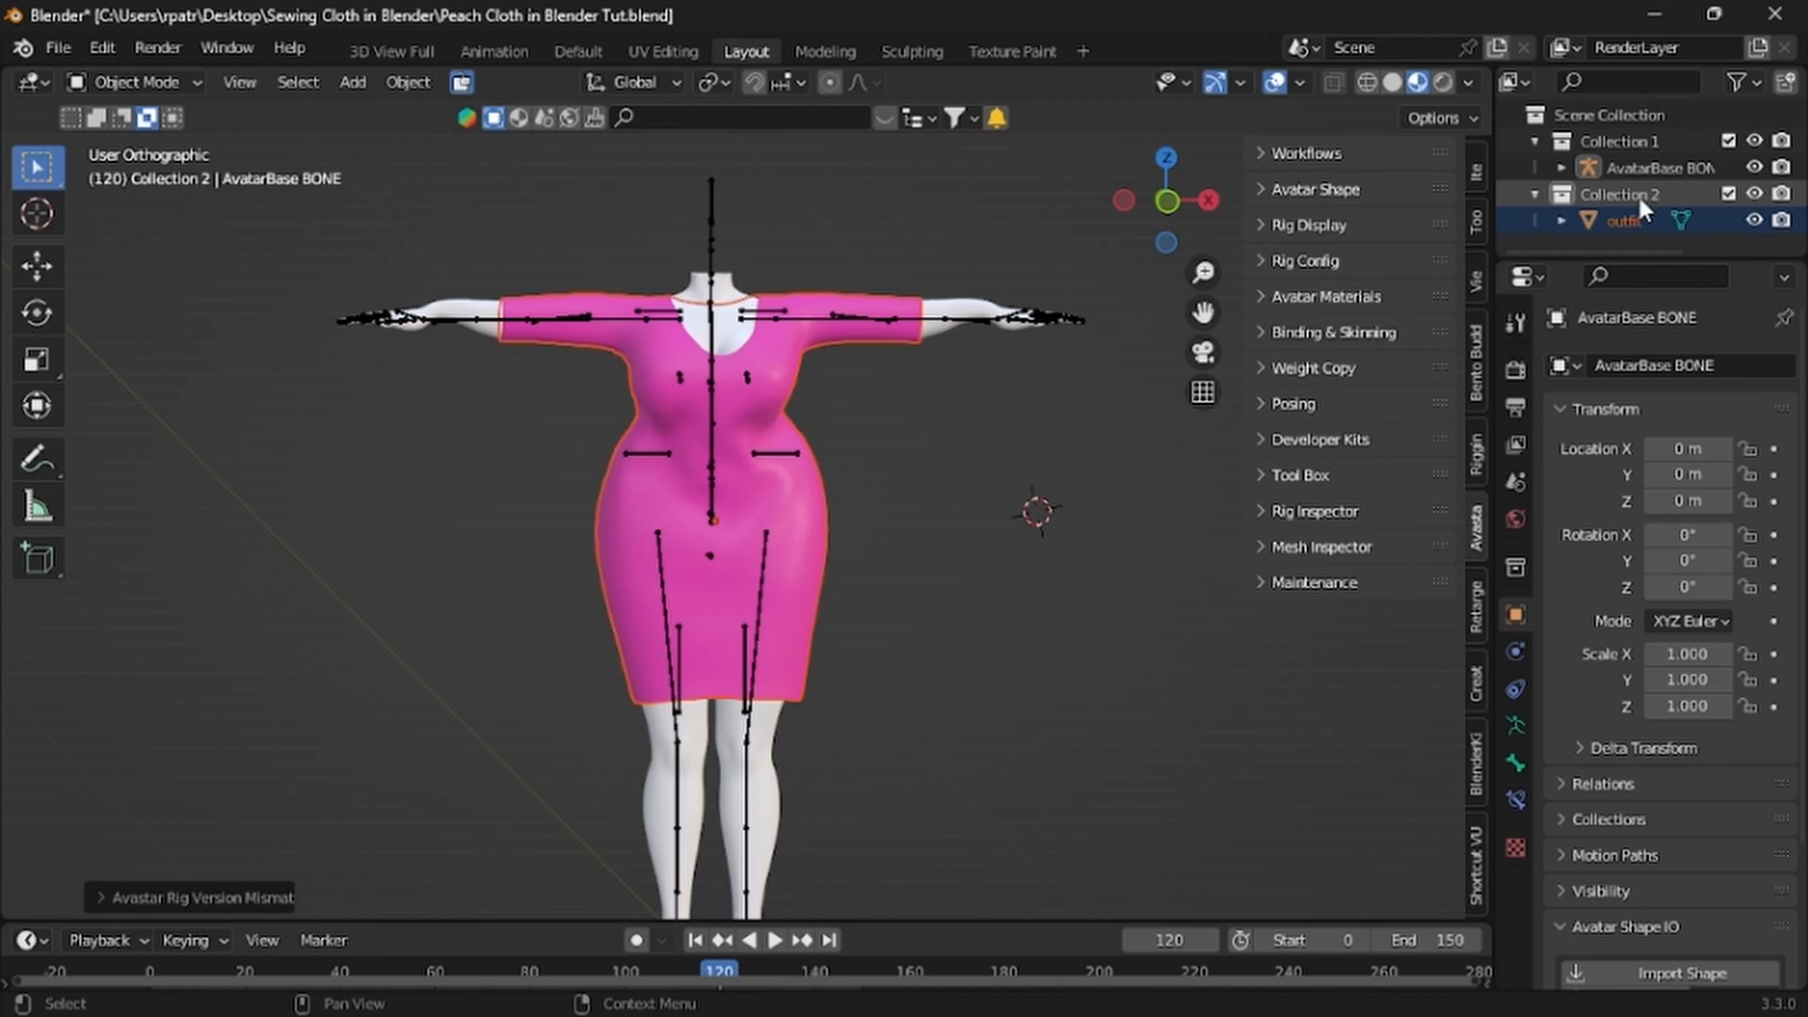
left_click(1756, 193)
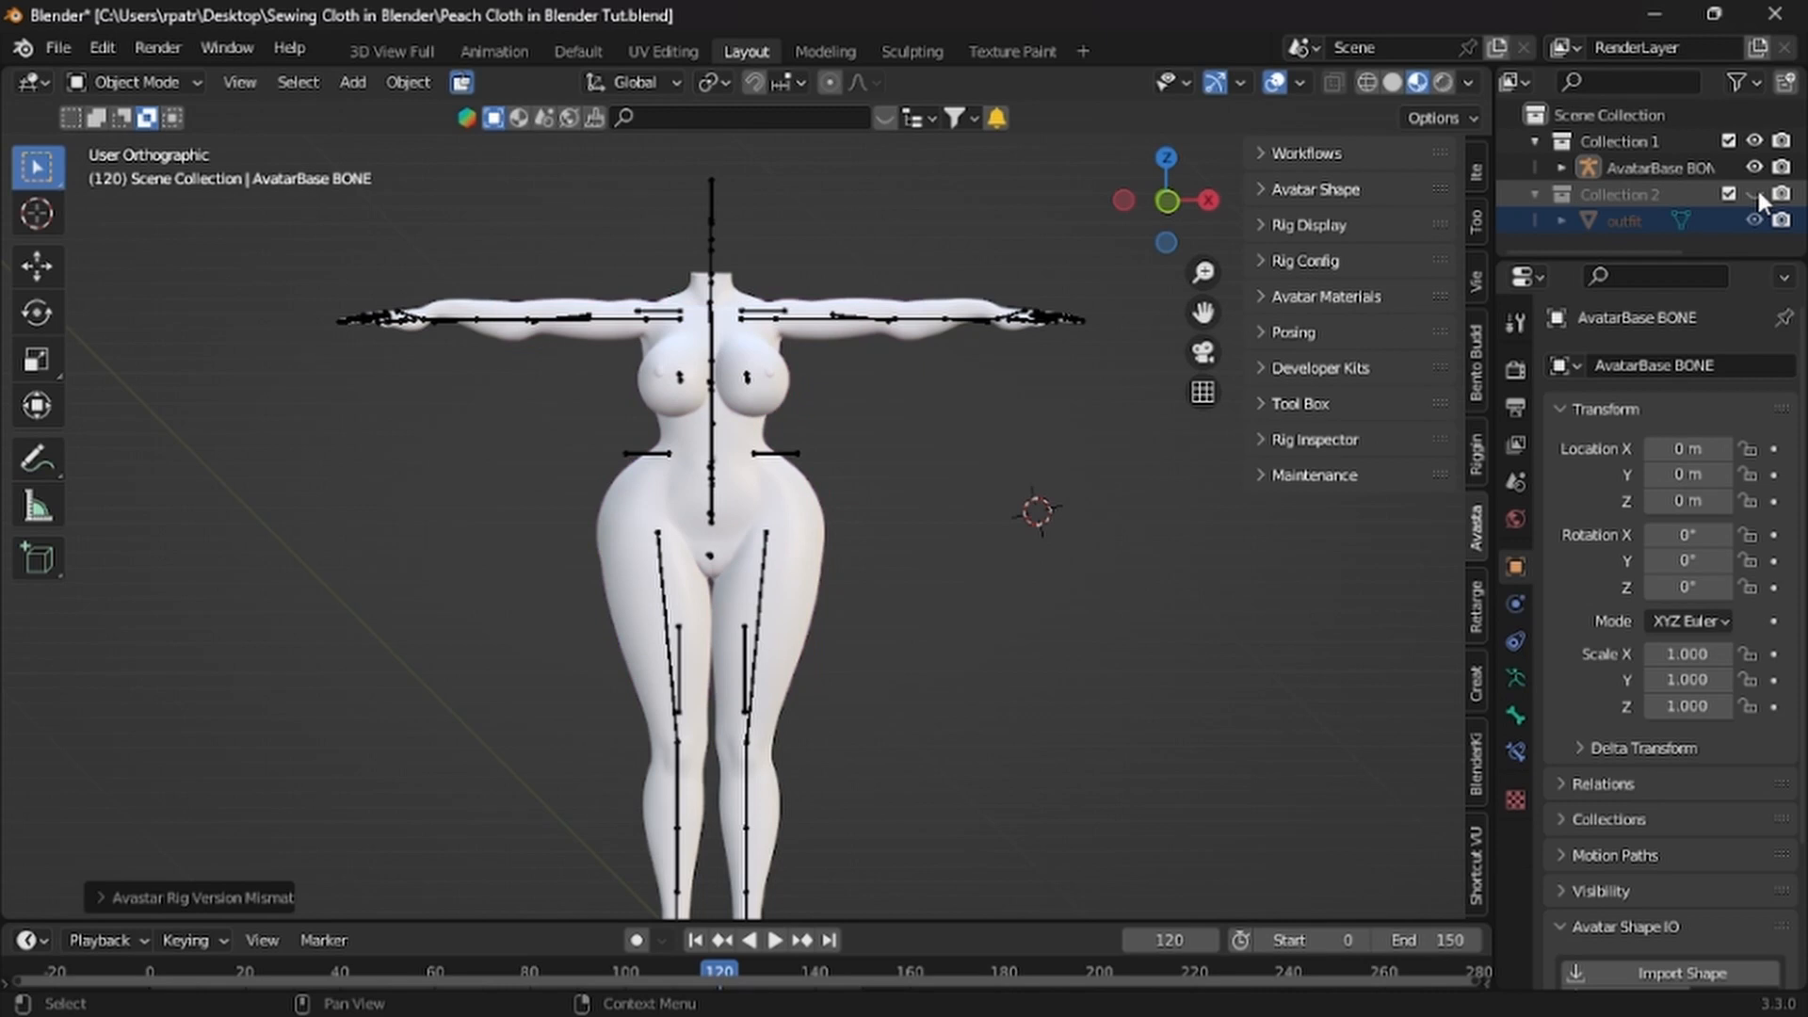
left_click(1755, 193)
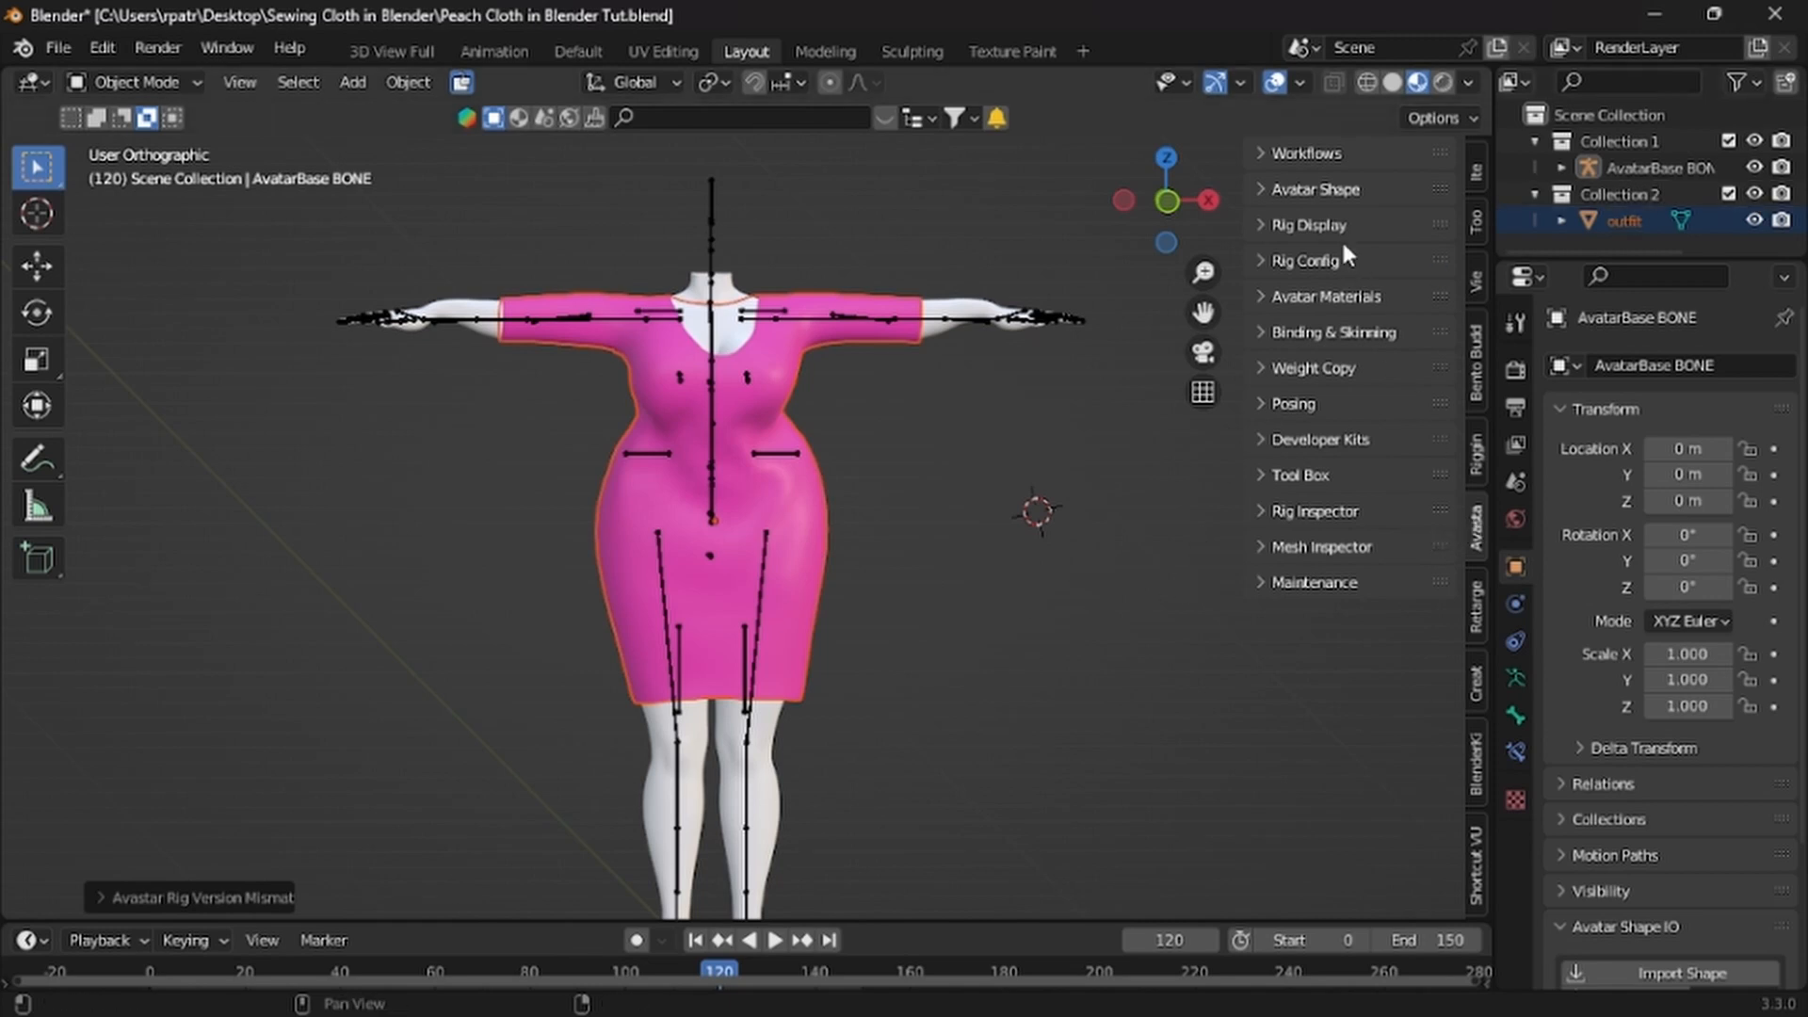
Set the Avastar workflow feature level to All Features
left_click(1261, 147)
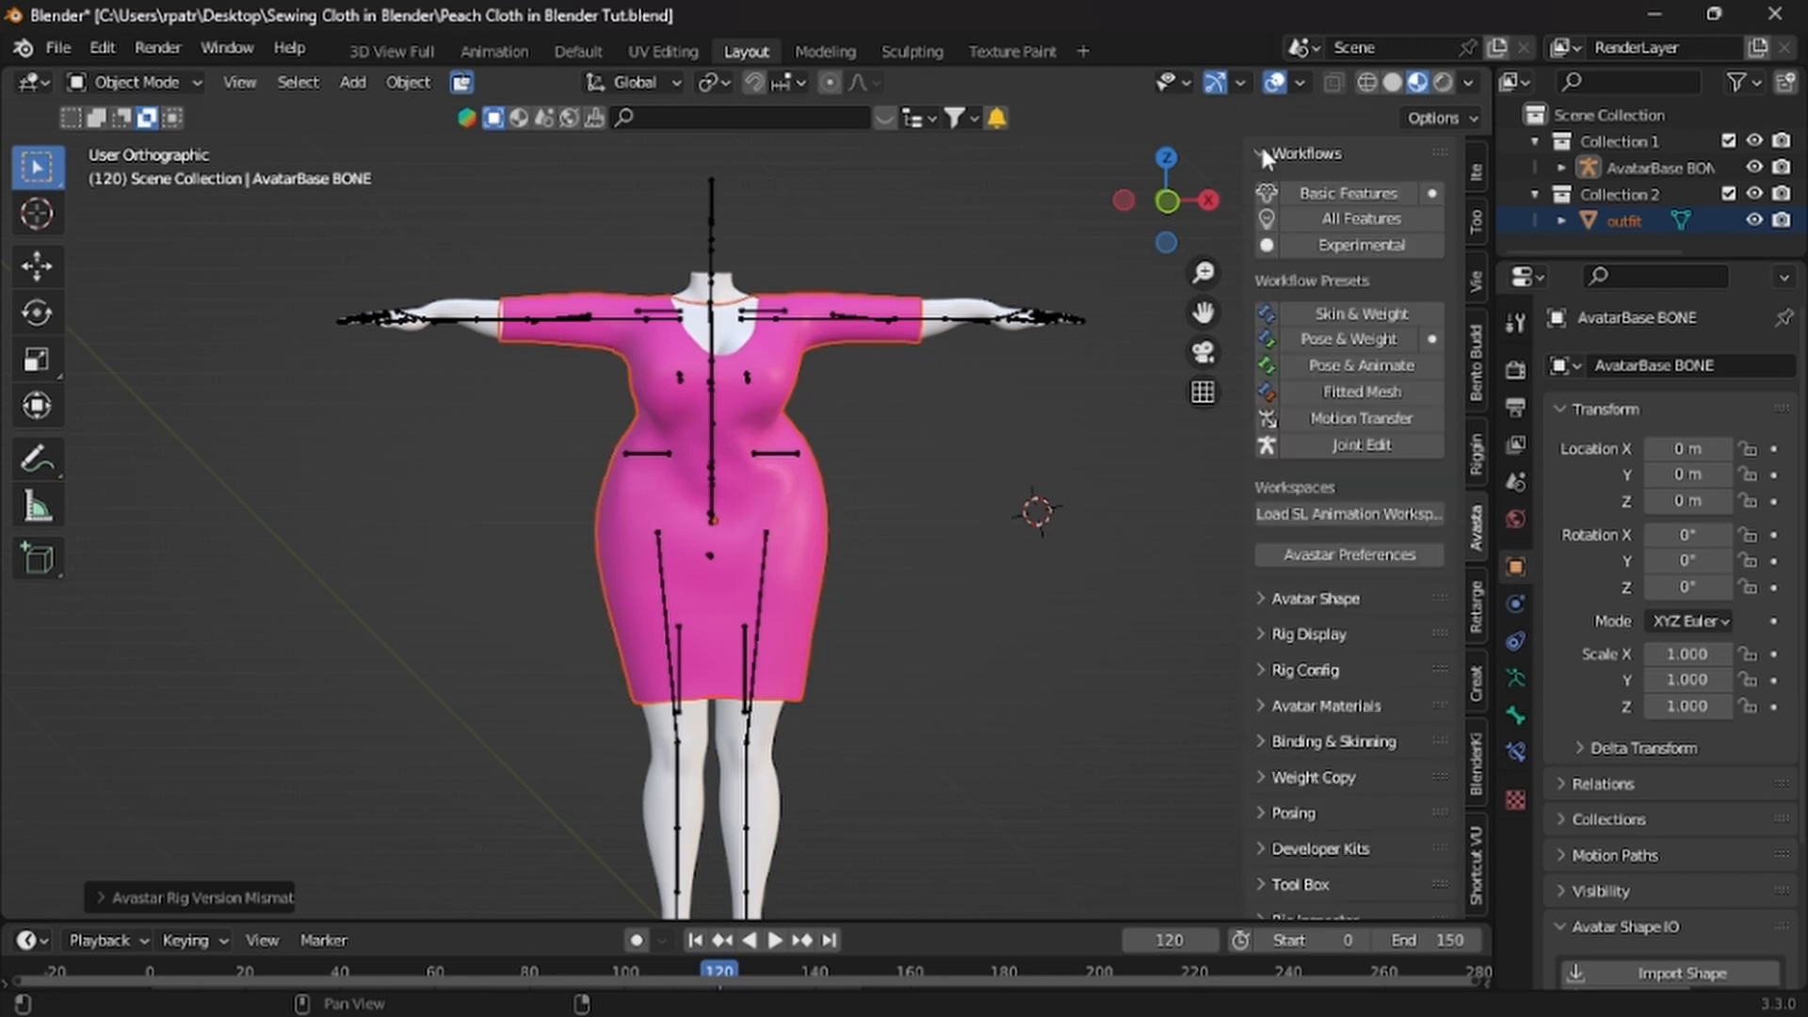
left_click(1299, 220)
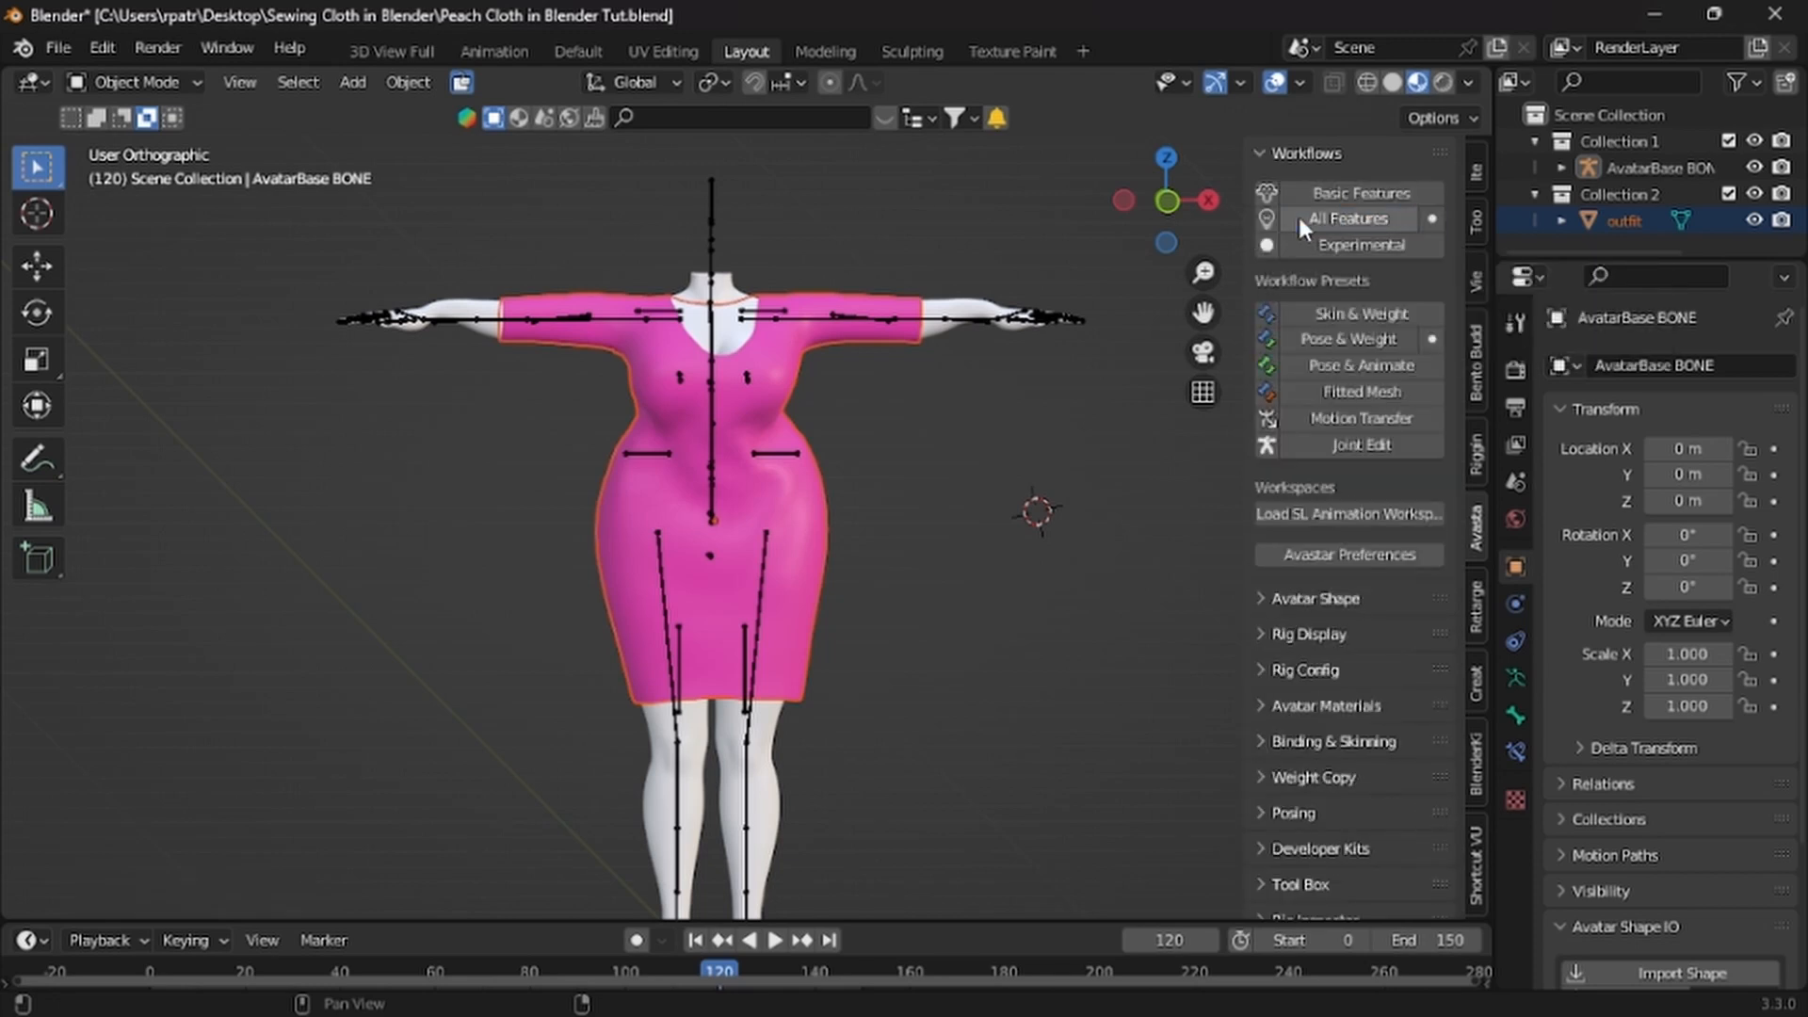
left_click(1263, 150)
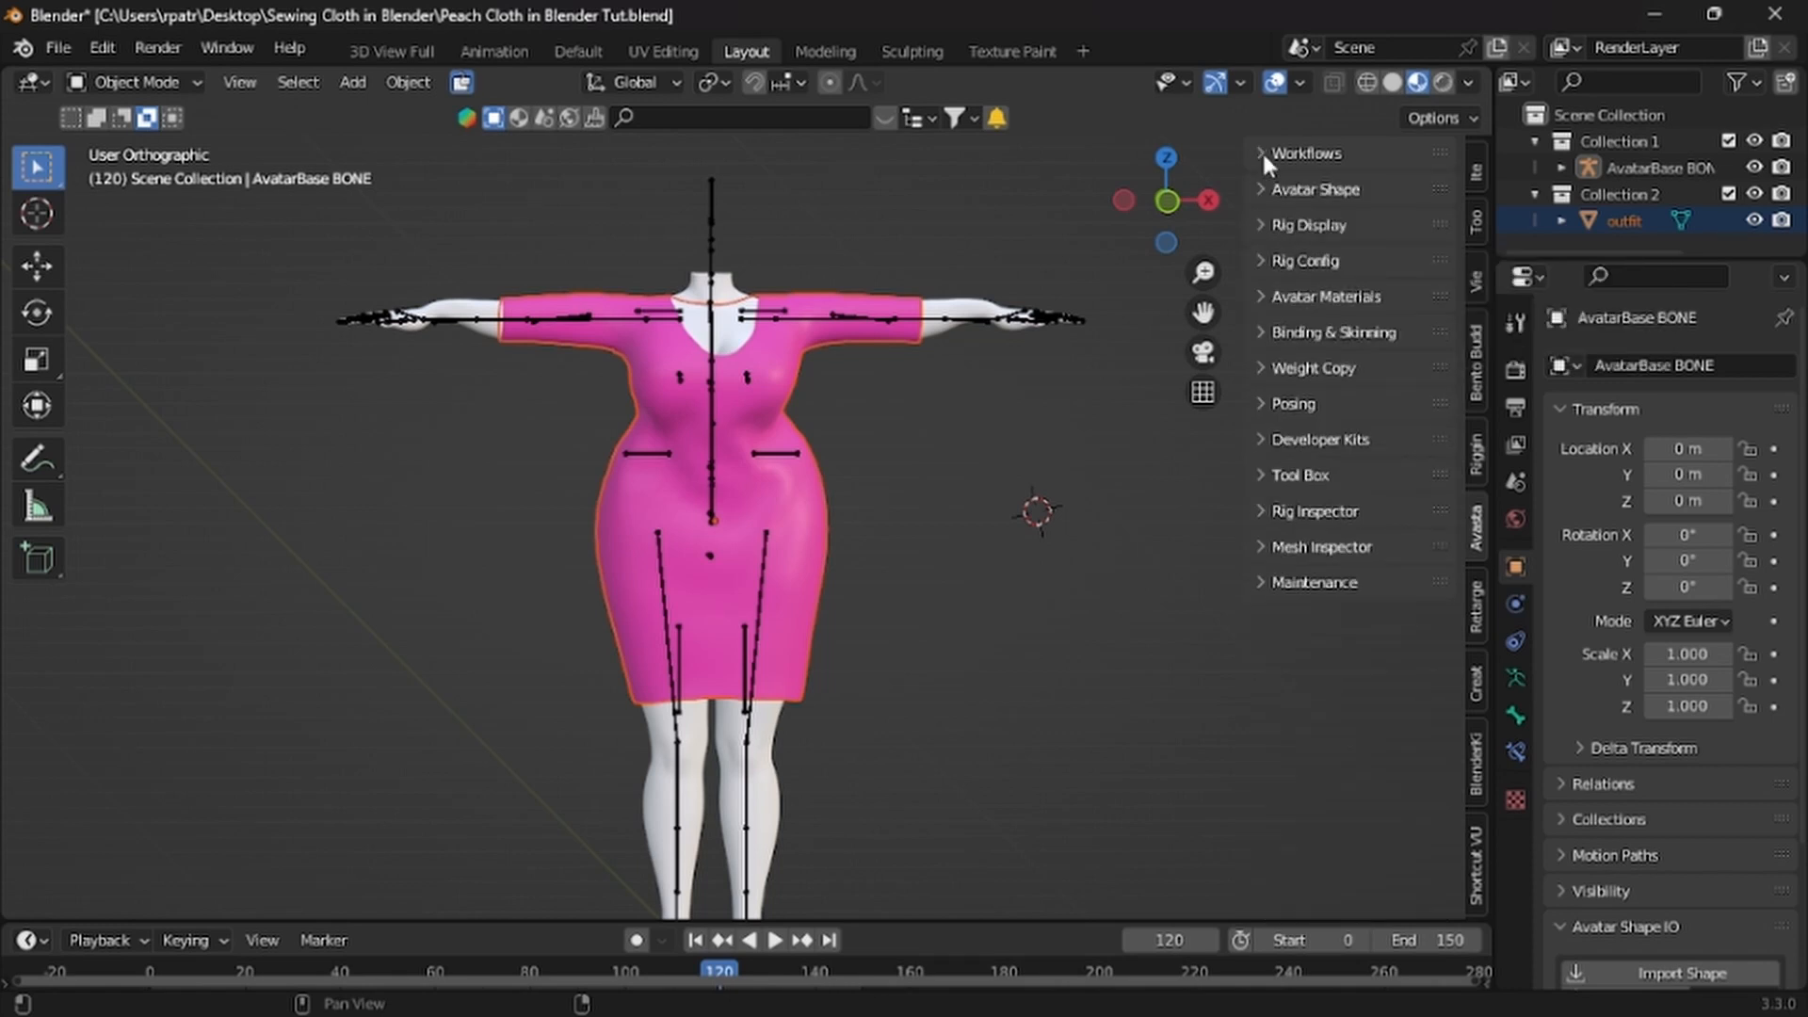
Select the outfit together with the AvatarBase BONE armature and show the Binding & Skinning options
right_click(811, 521)
right_click(810, 522)
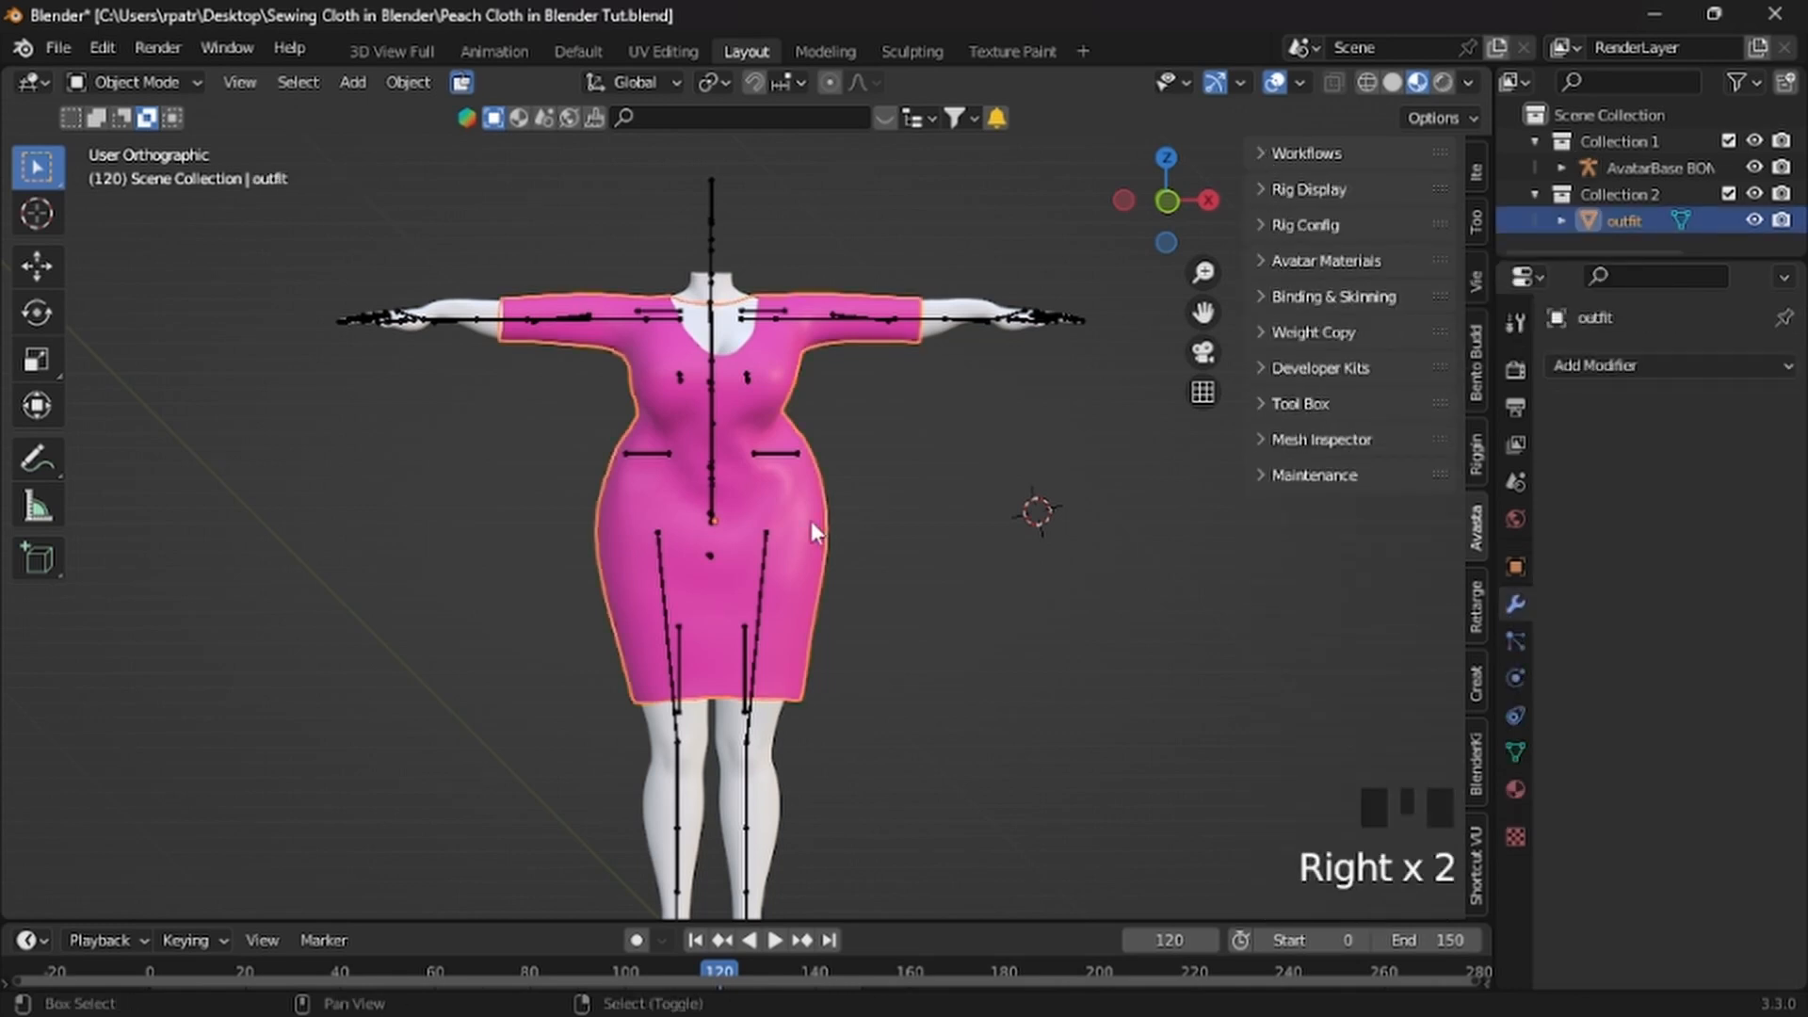
right_click(713, 201, "shift")
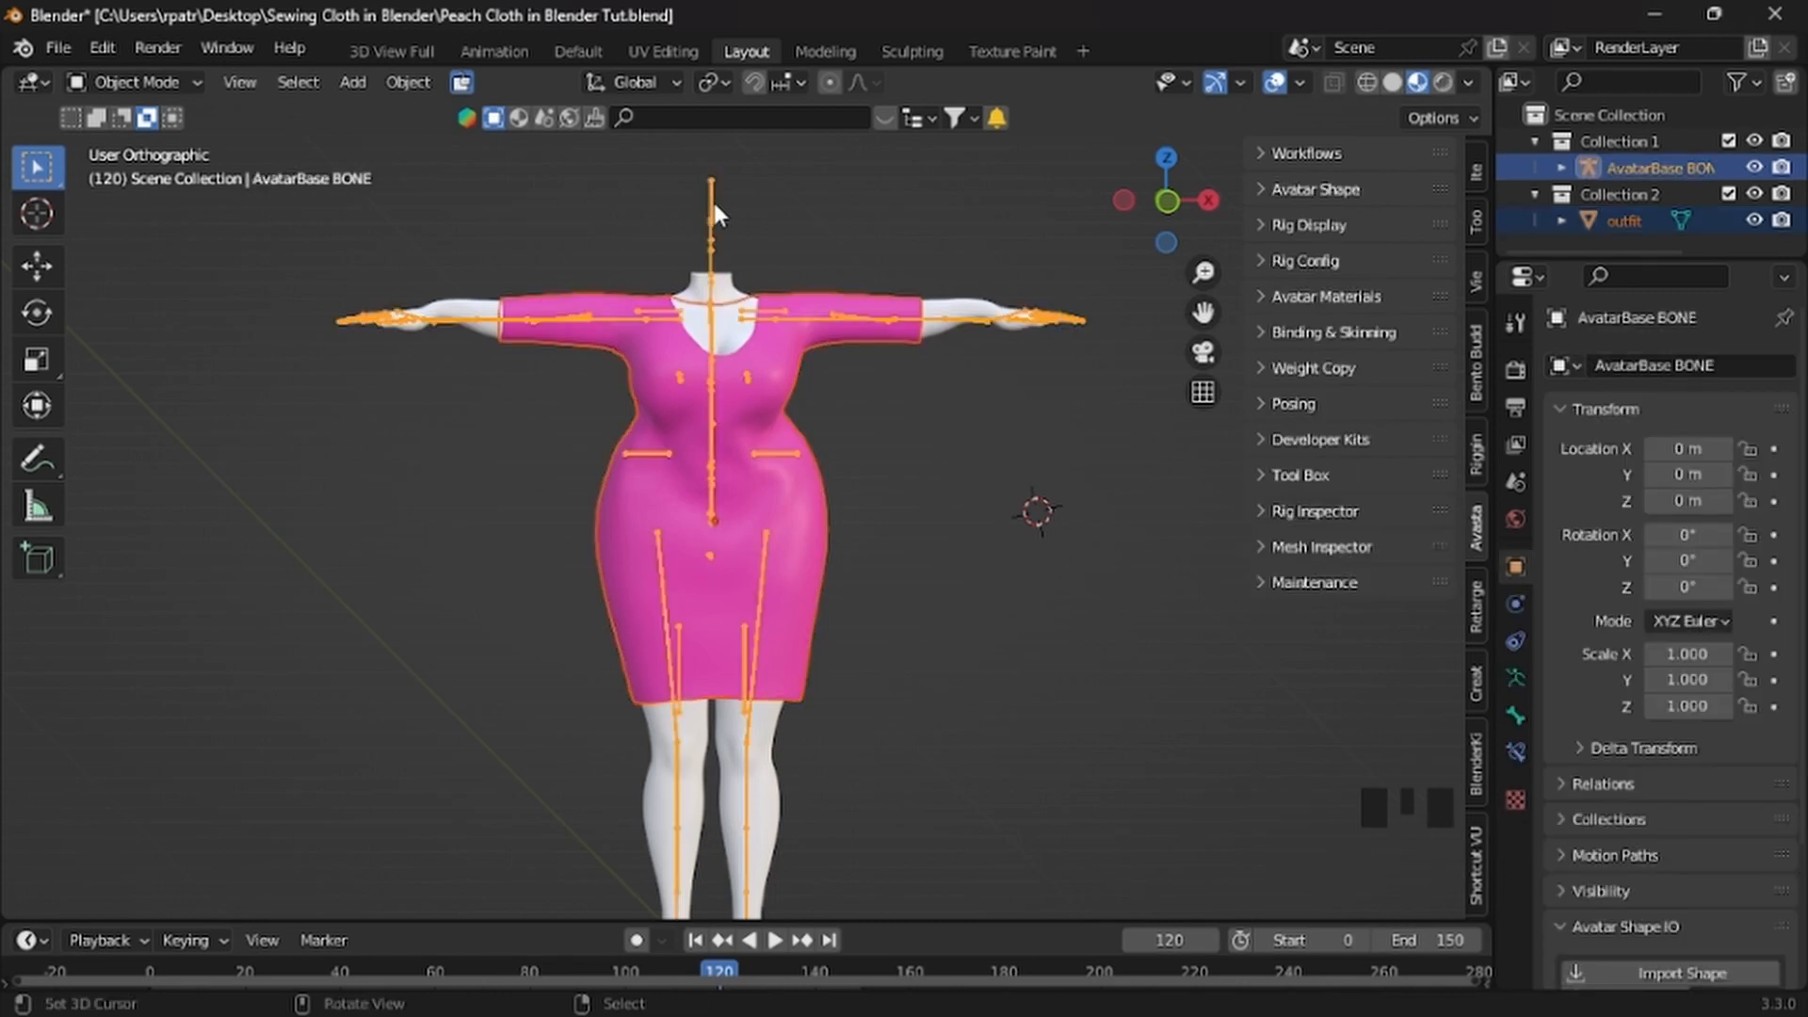
left_click(1267, 335)
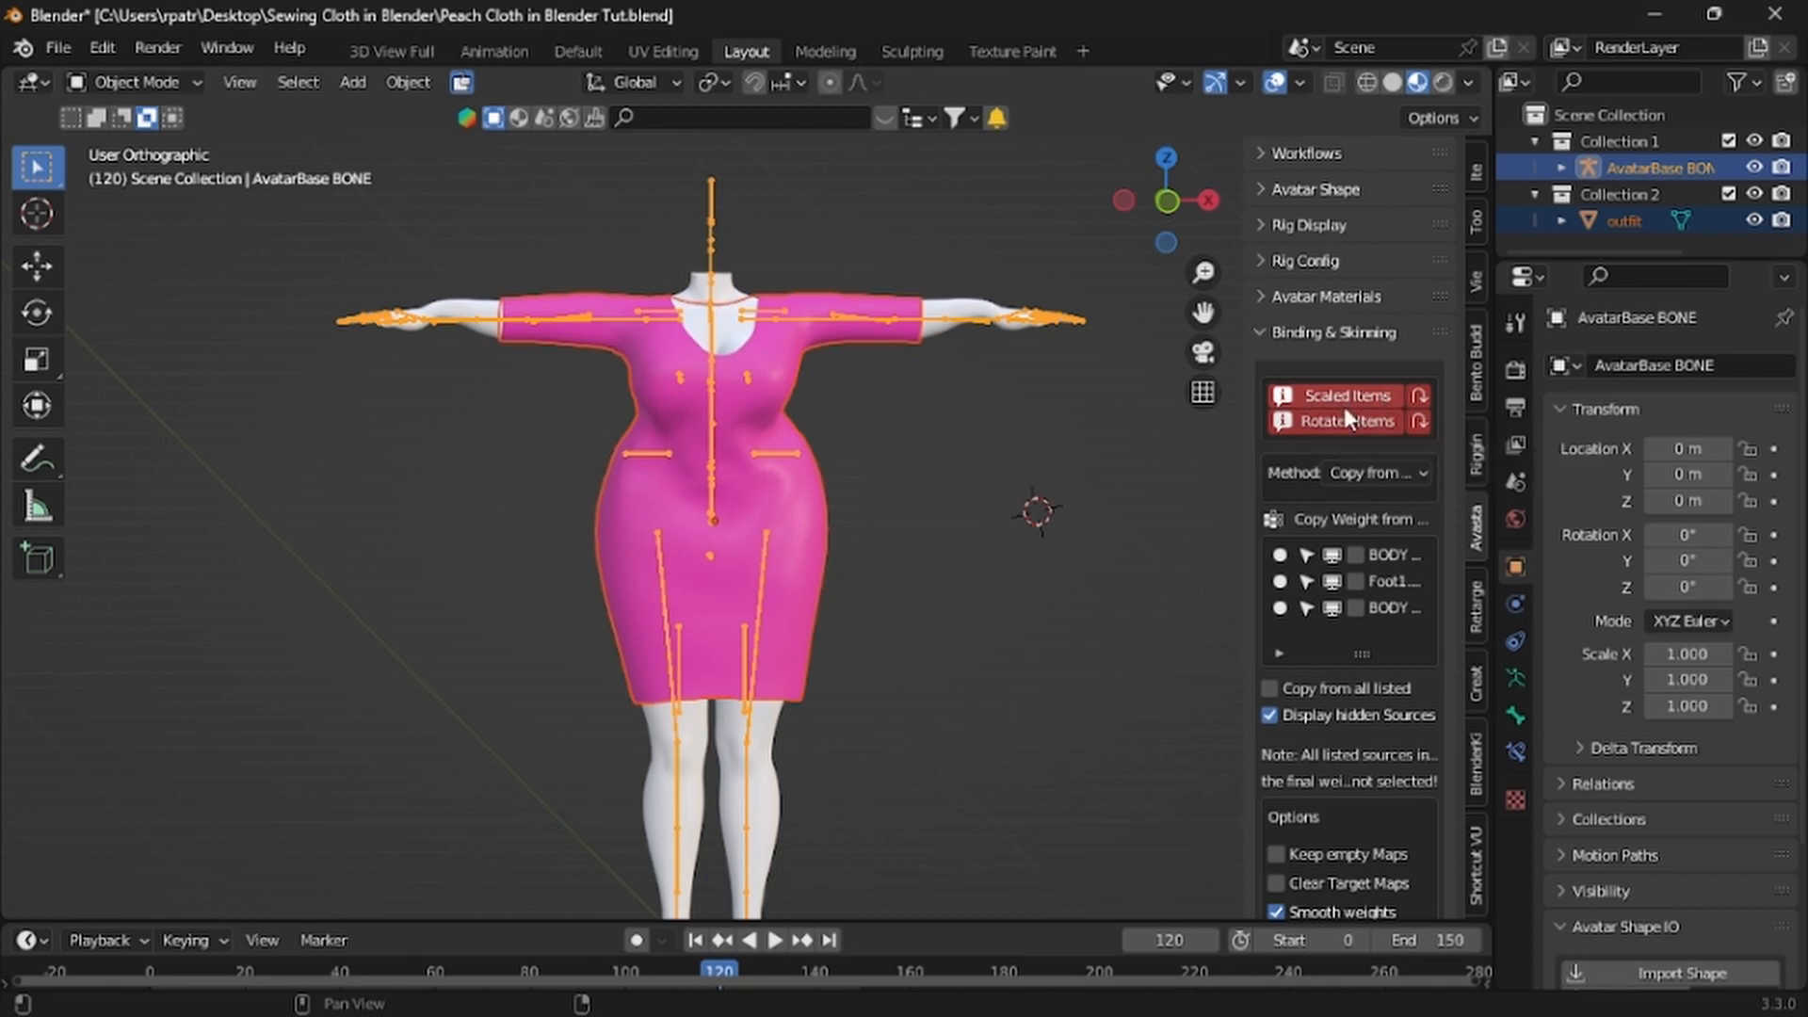
Apply all transforms to the outfit mesh alone
right_click(793, 506)
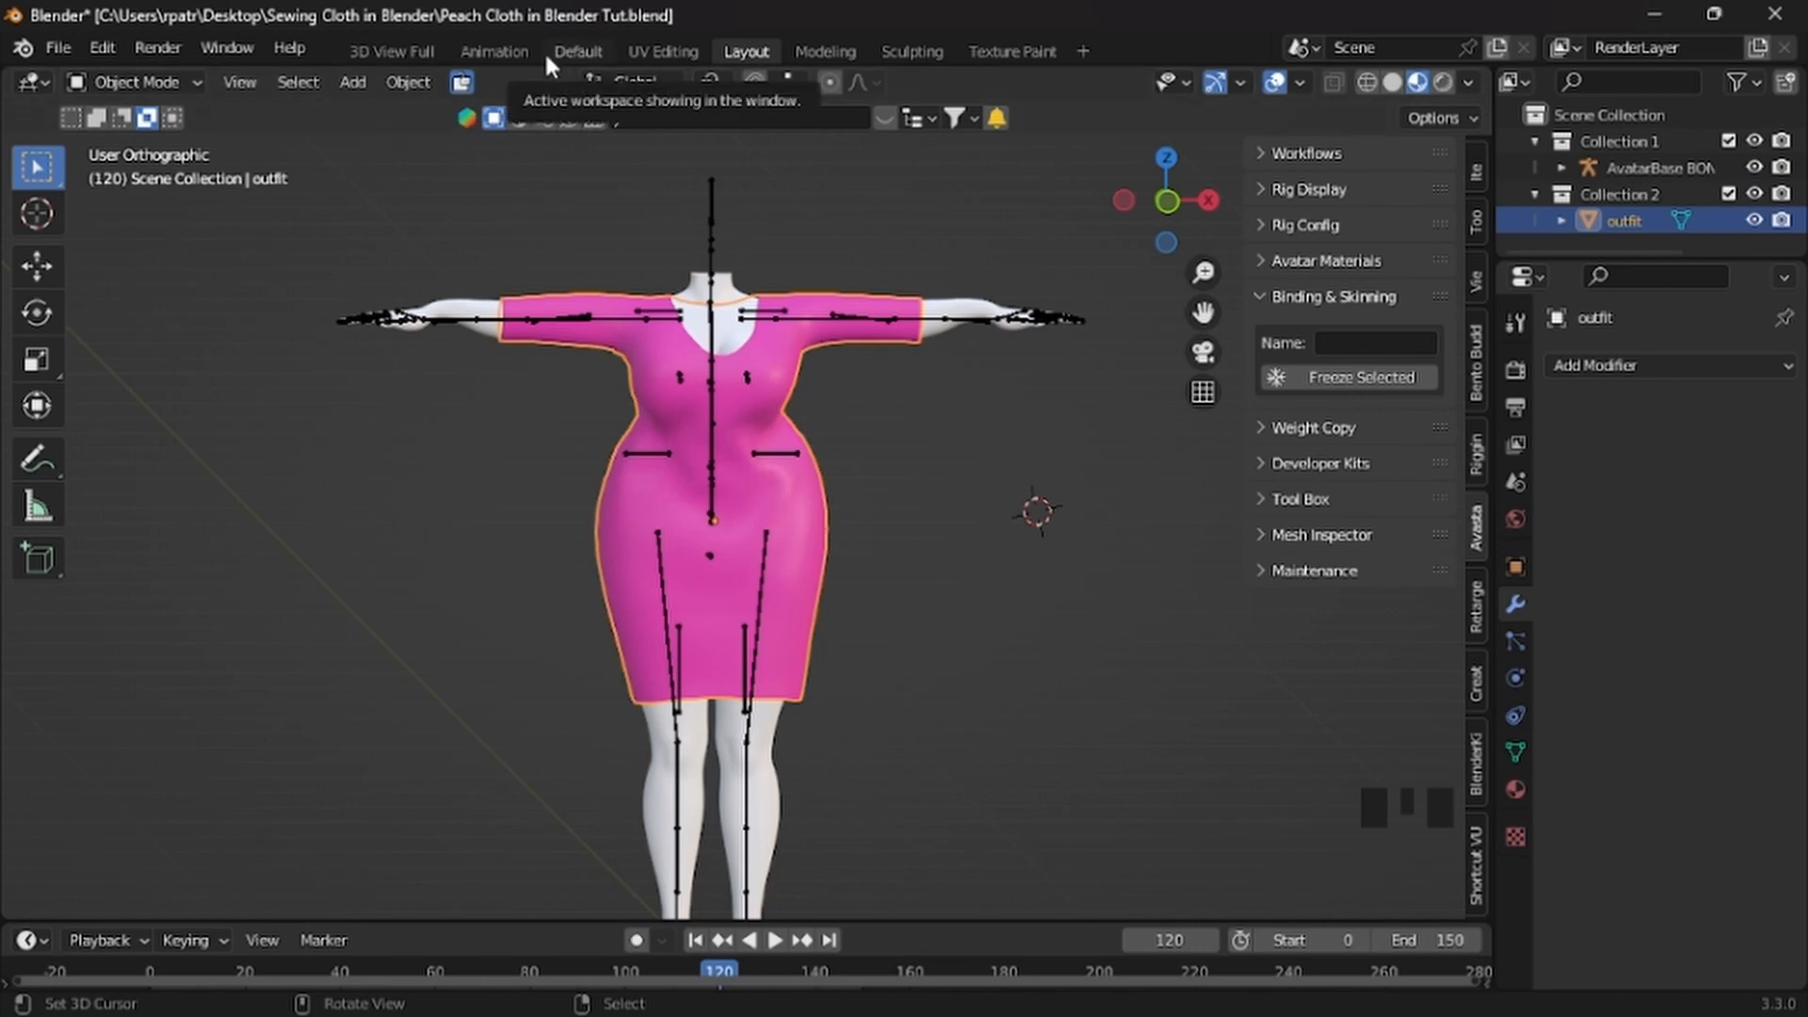
left_click(415, 82)
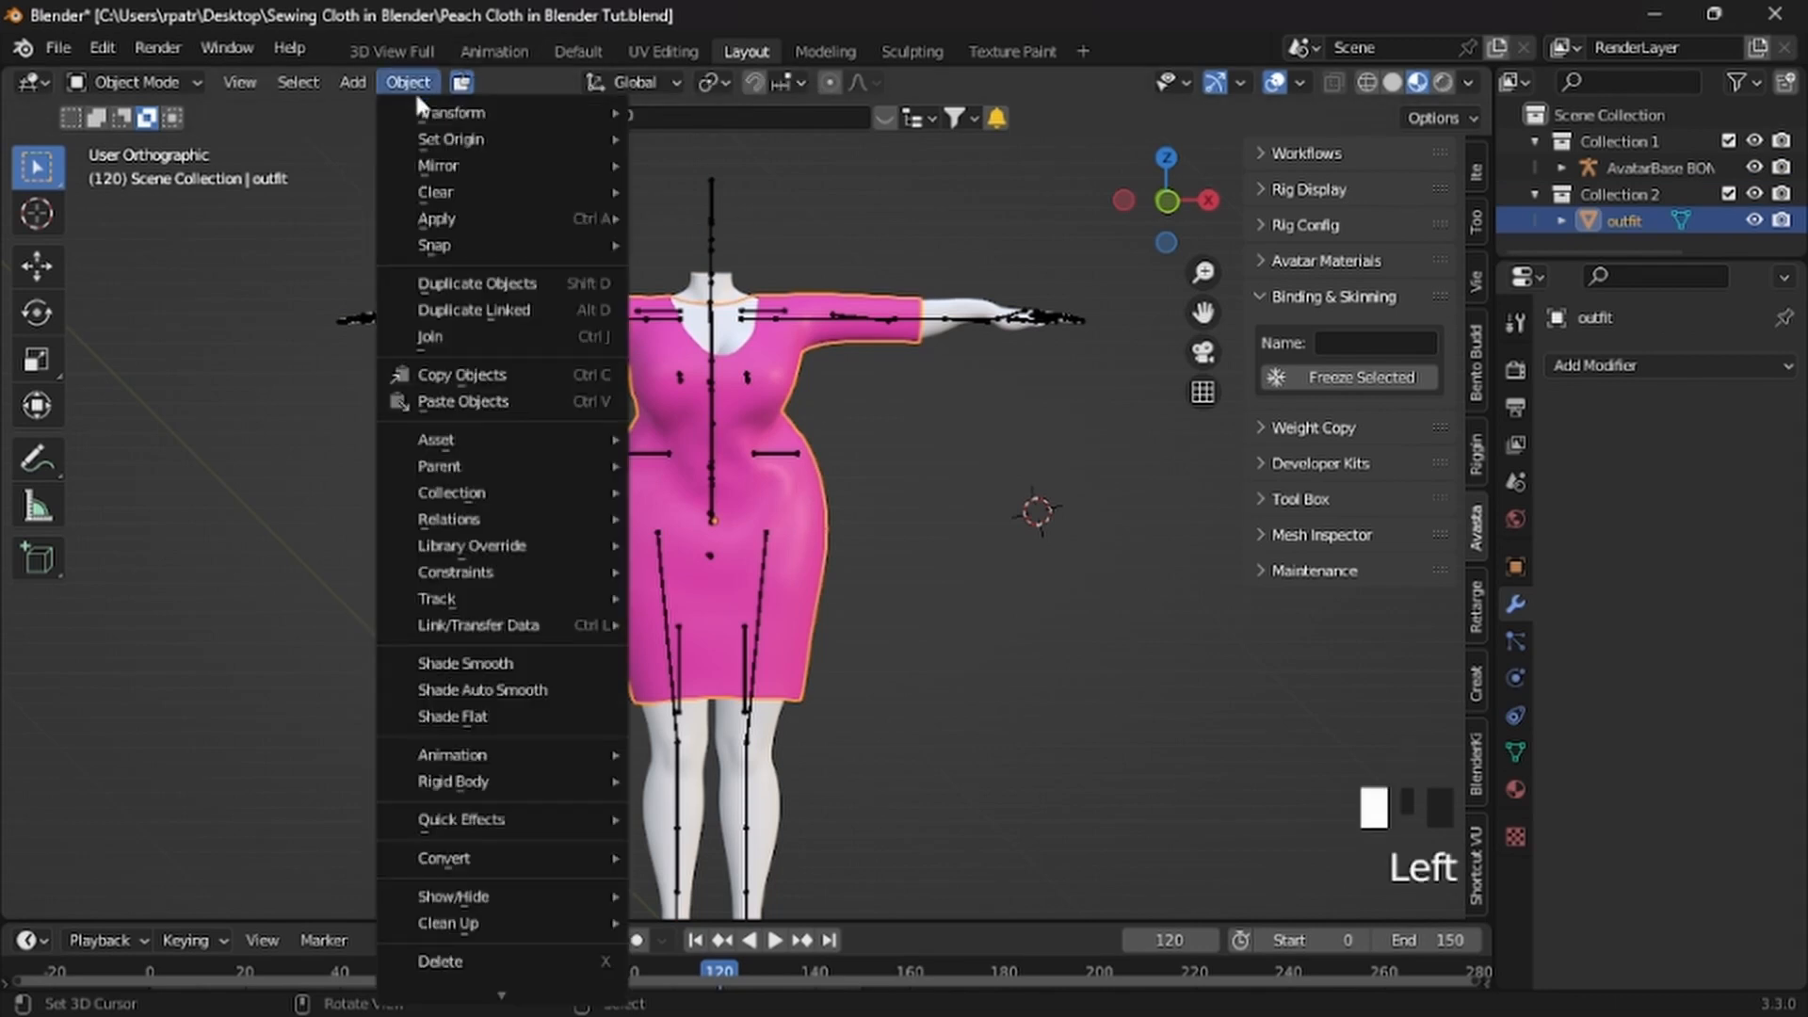
mouse_move(444, 219)
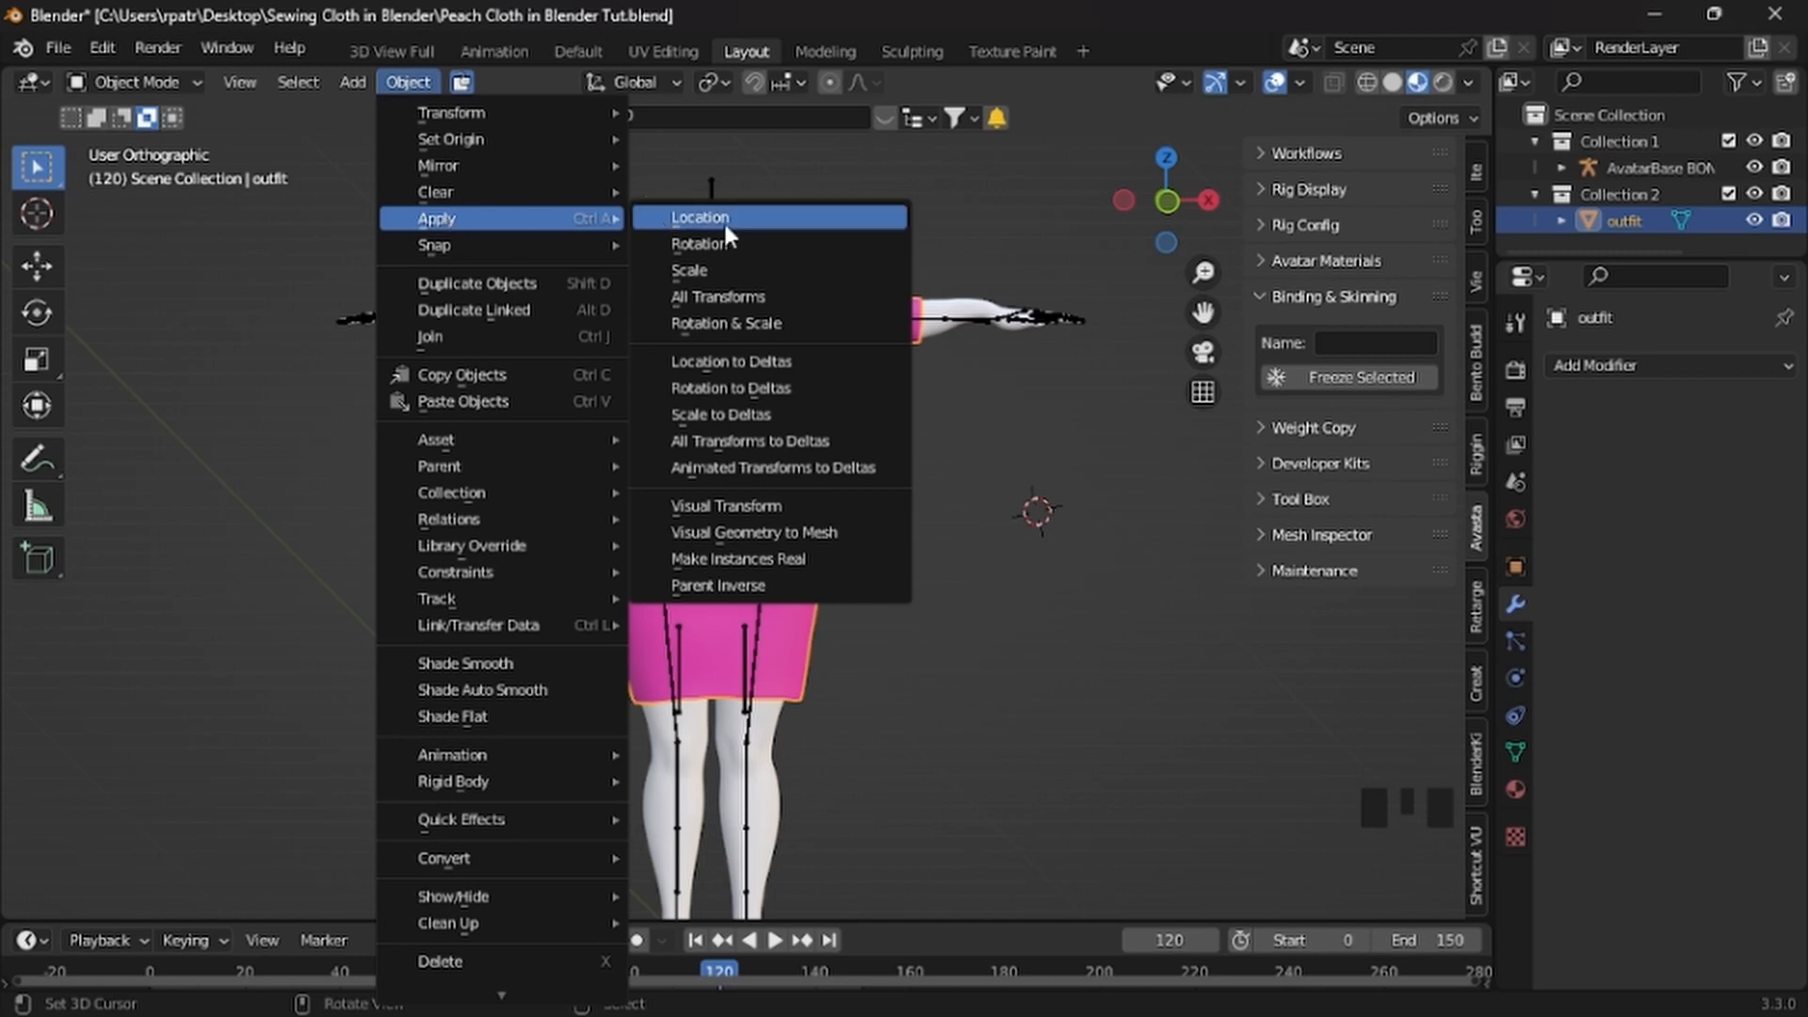
left_click(732, 297)
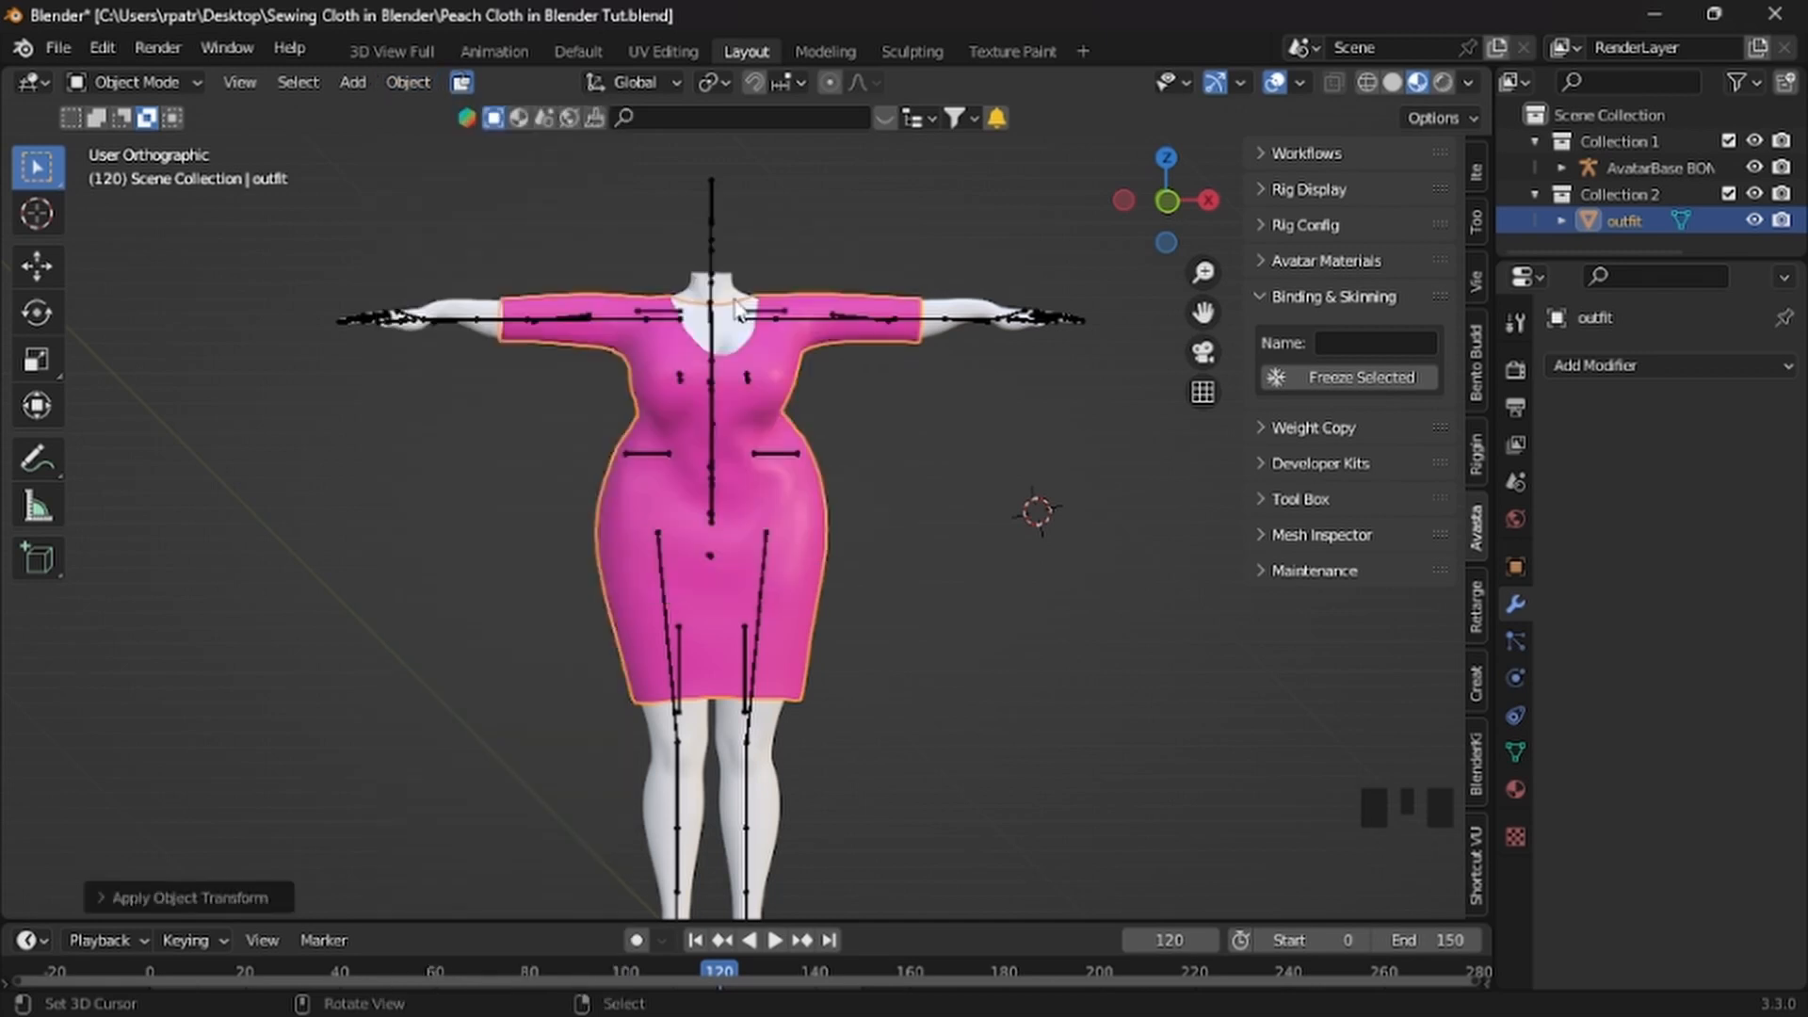
Bind the outfit to the avatar armature using Copy from Meshes, with weights copied from all listed sources
right_click(805, 522)
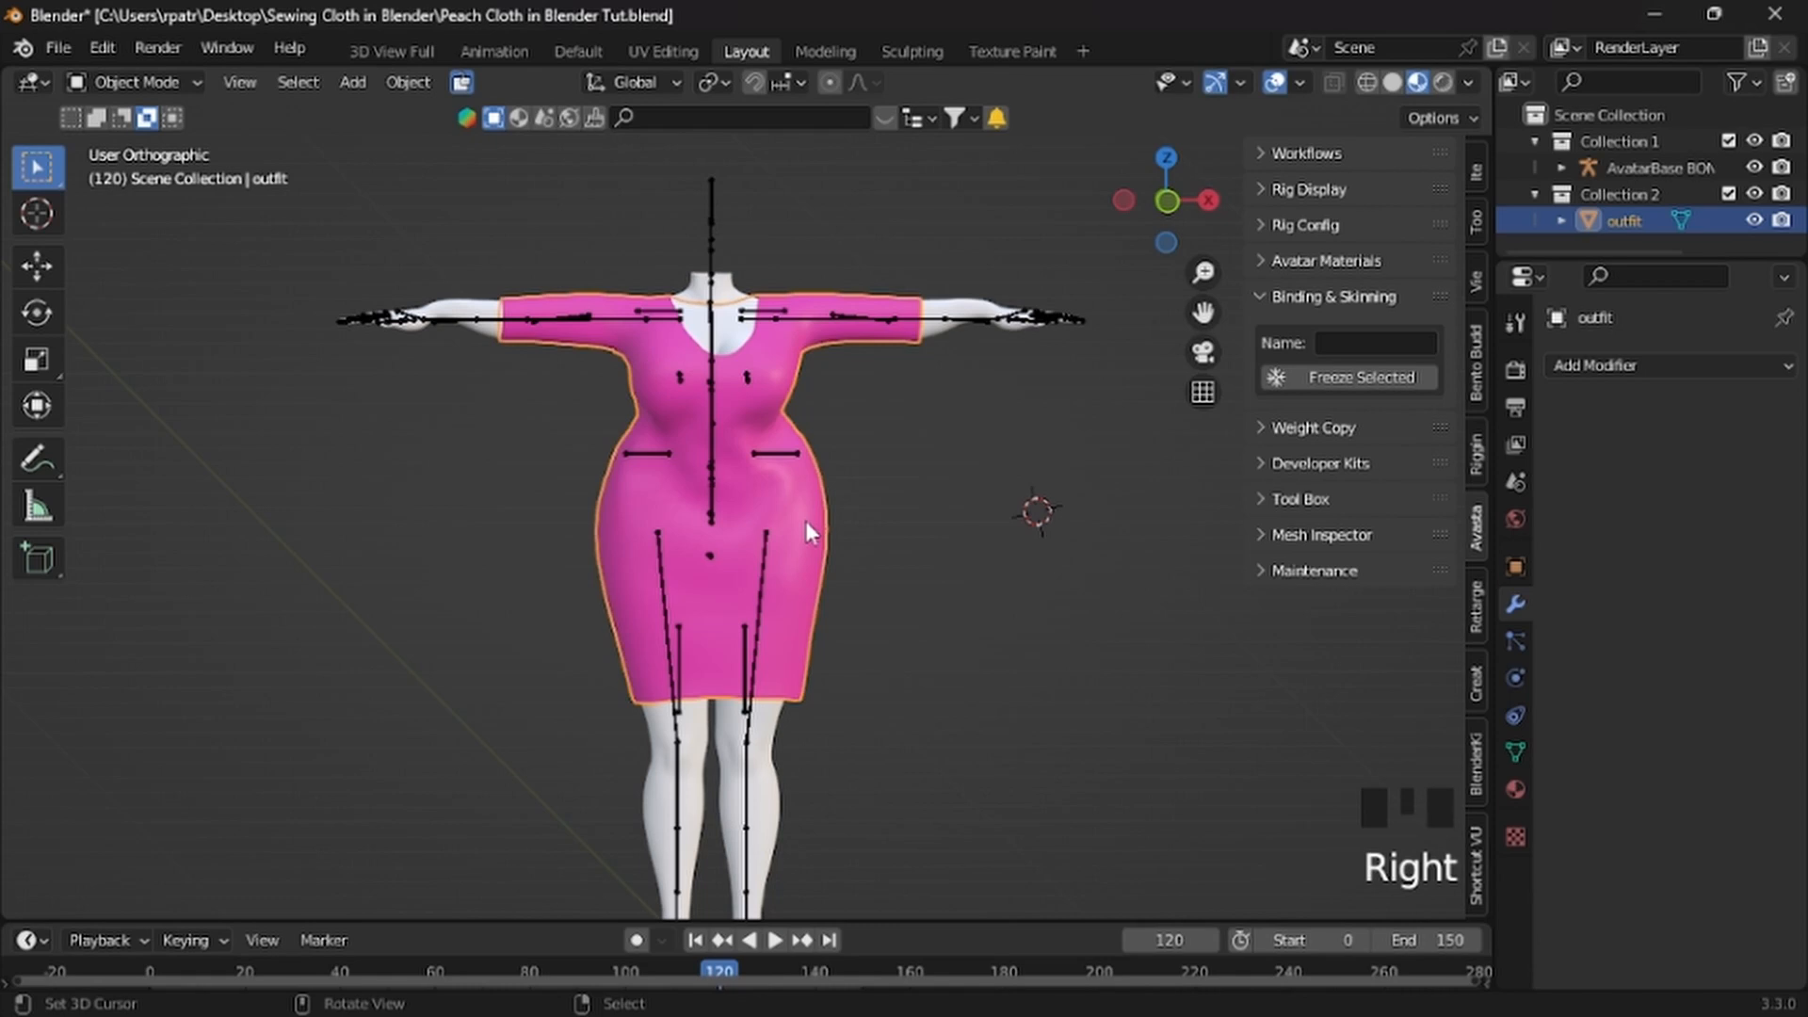
left_click(711, 218, "shift")
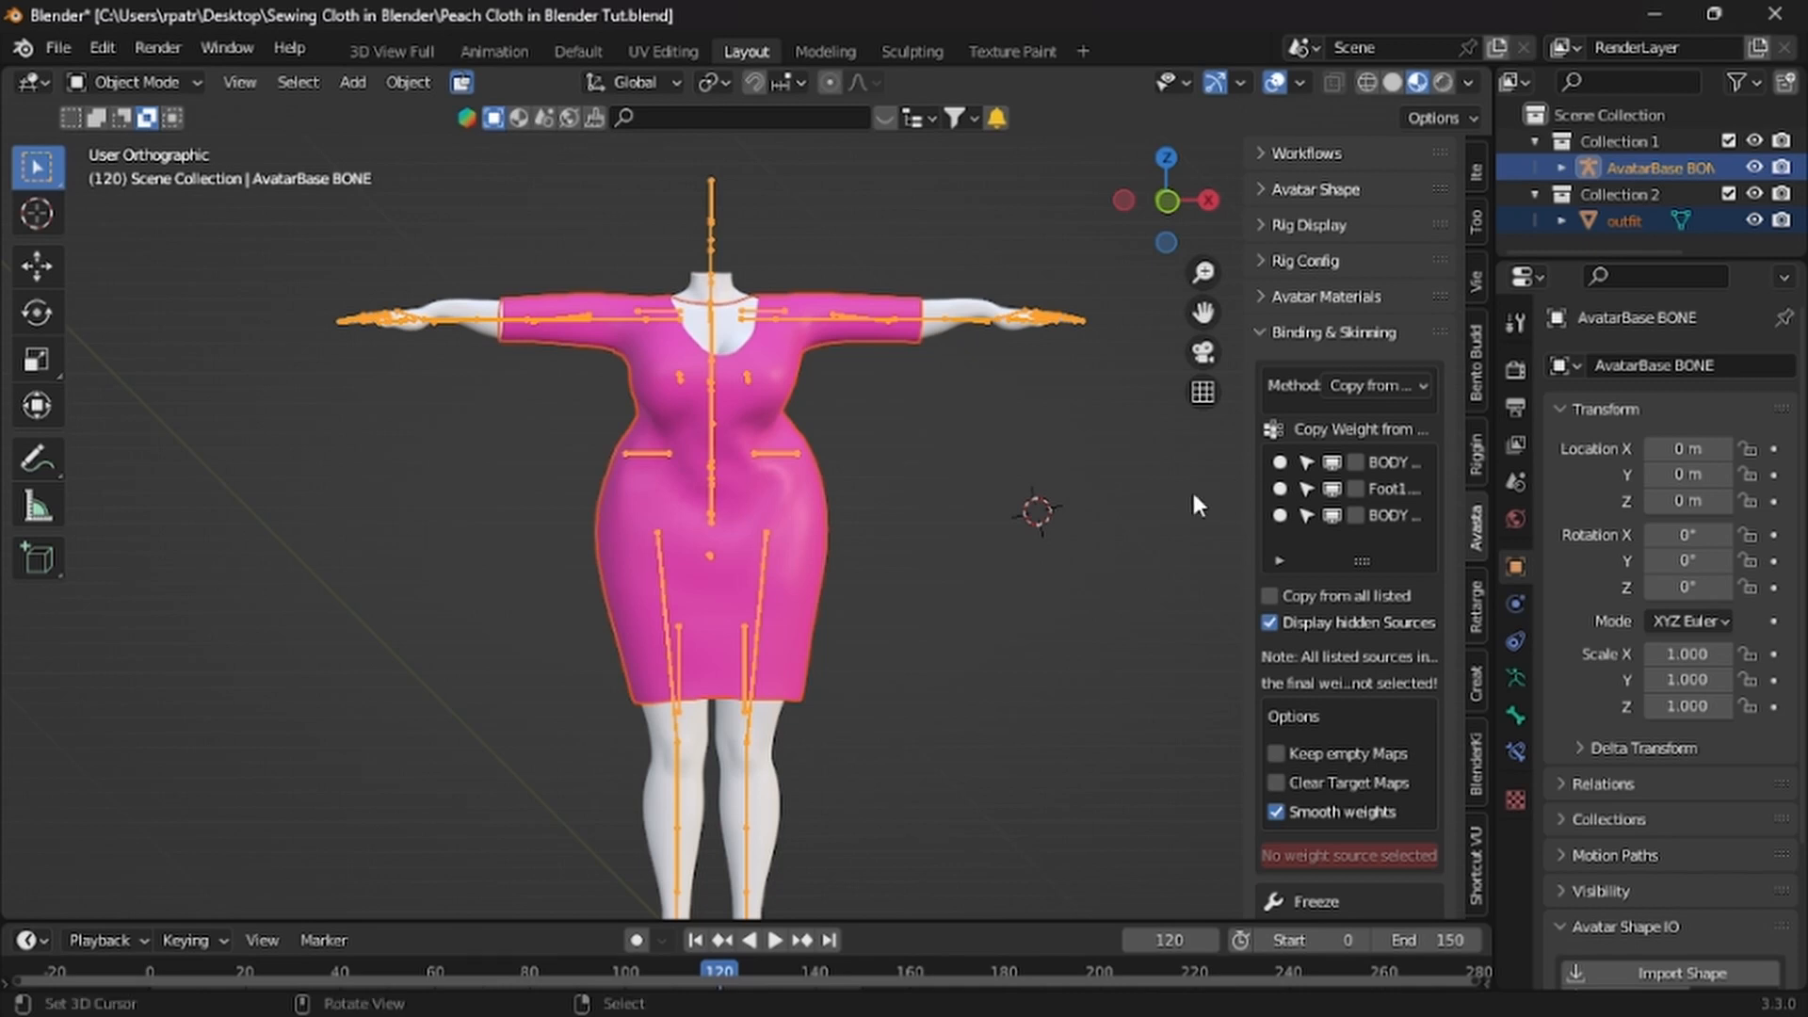
left_click_drag(1251, 471, 1105, 471)
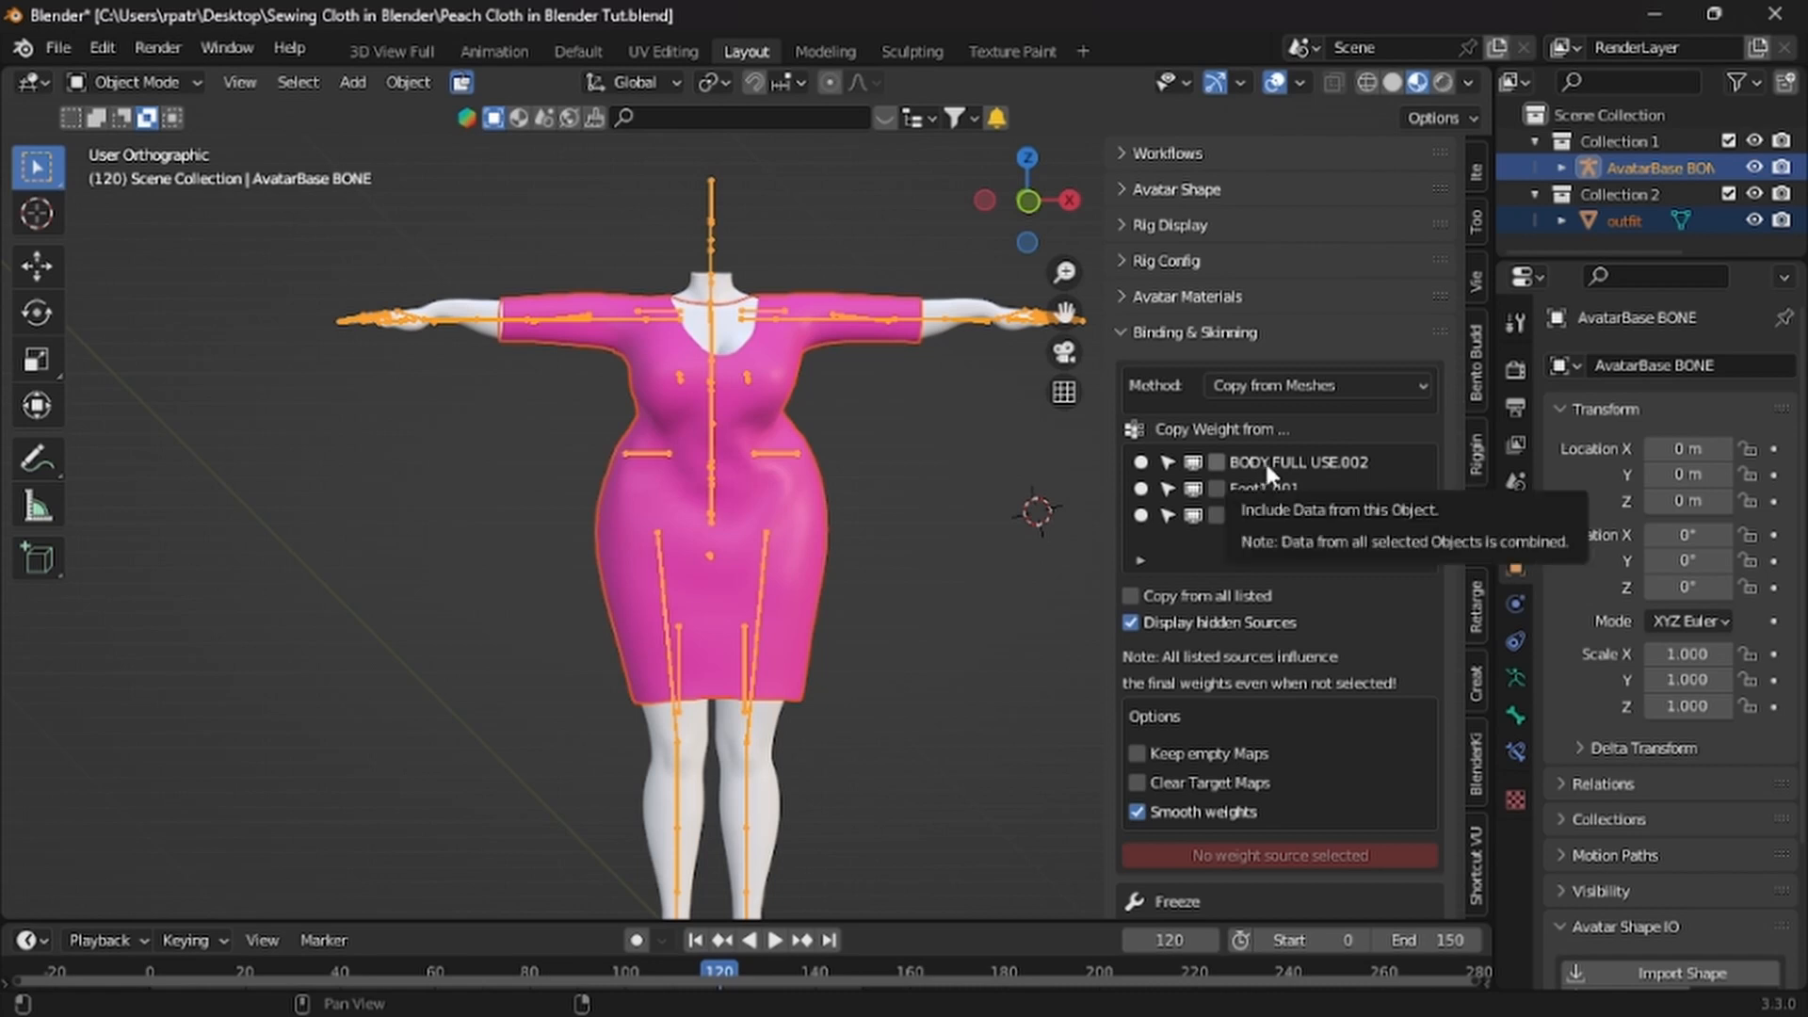
left_click(1131, 596)
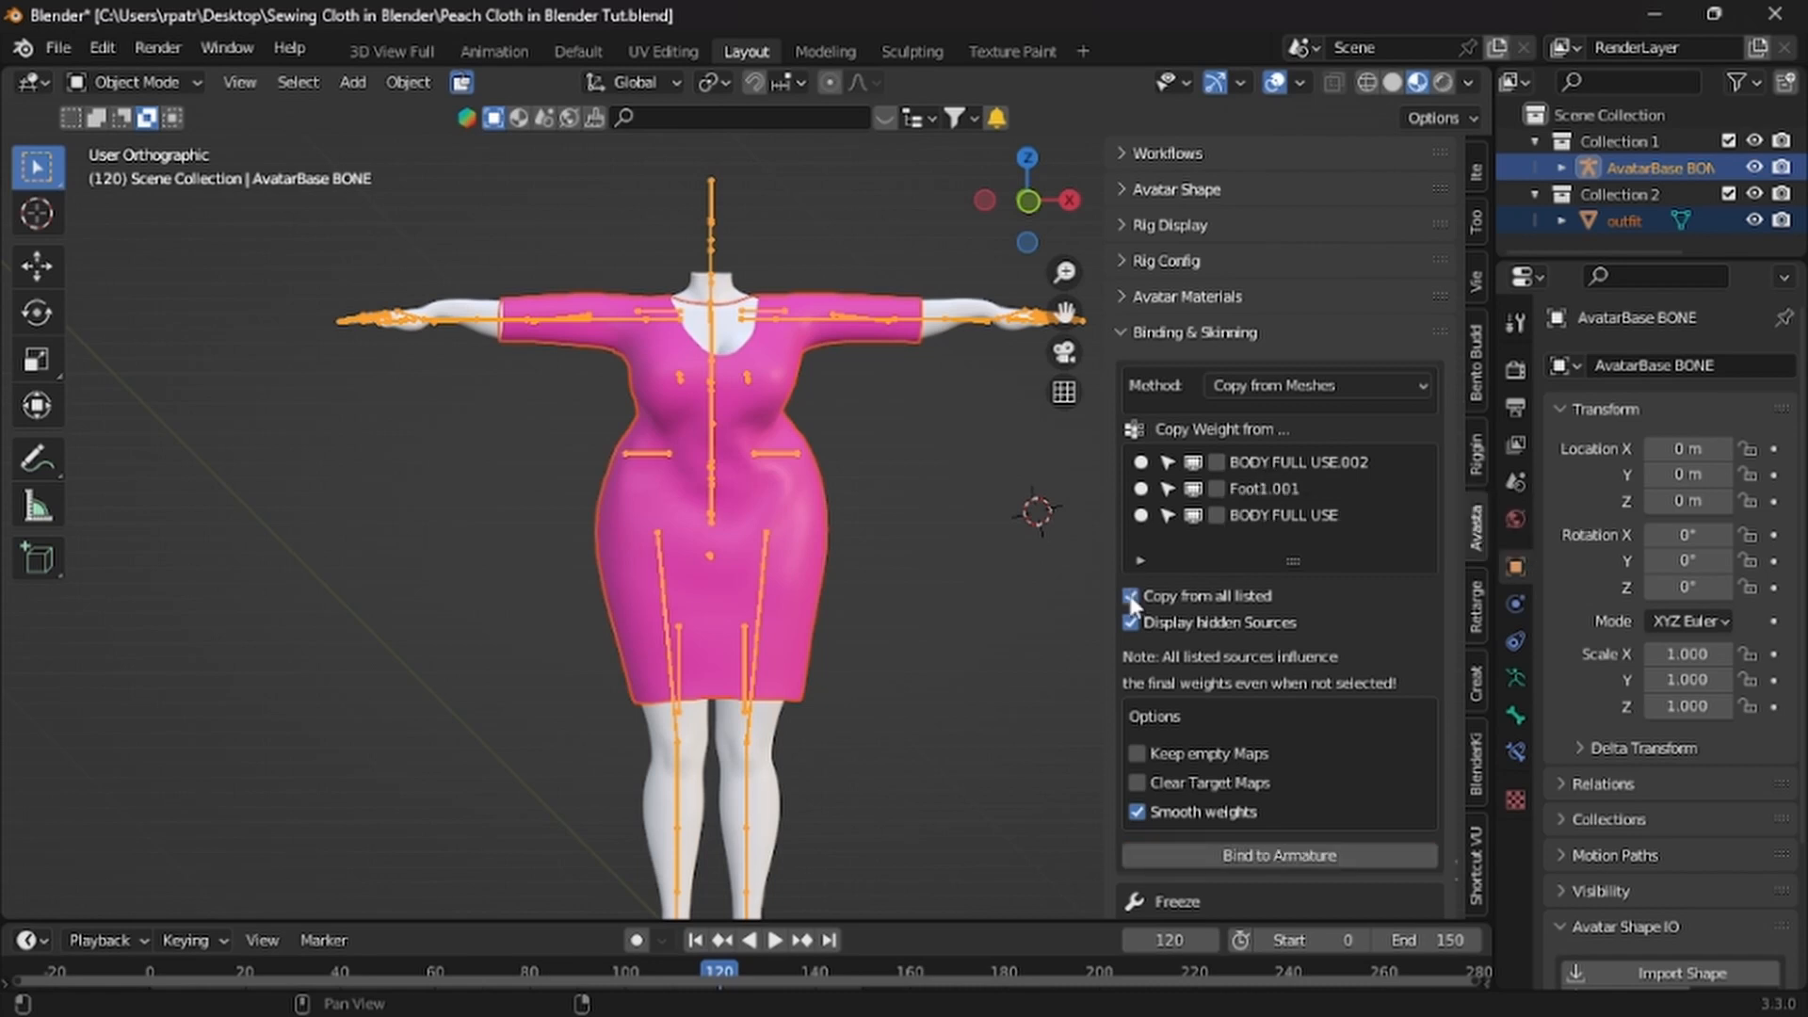
scroll(1296, 707, "down", 5)
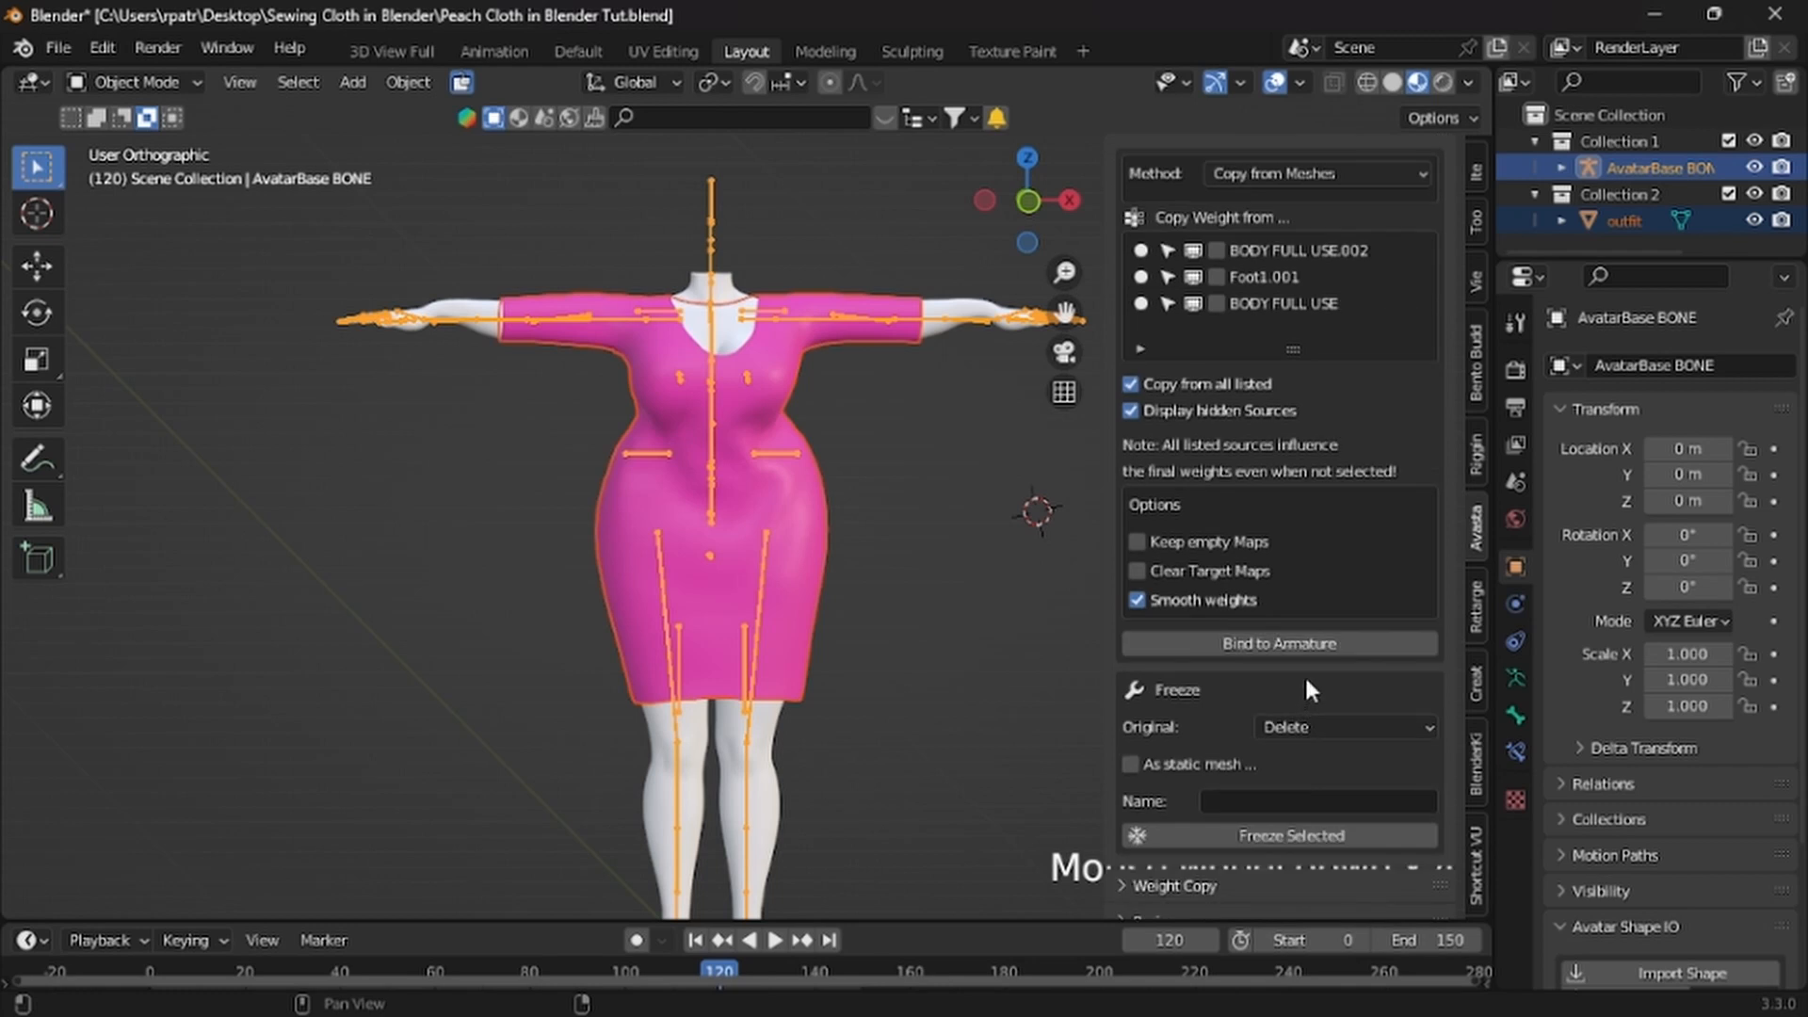
scroll(1305, 680, "down", 1)
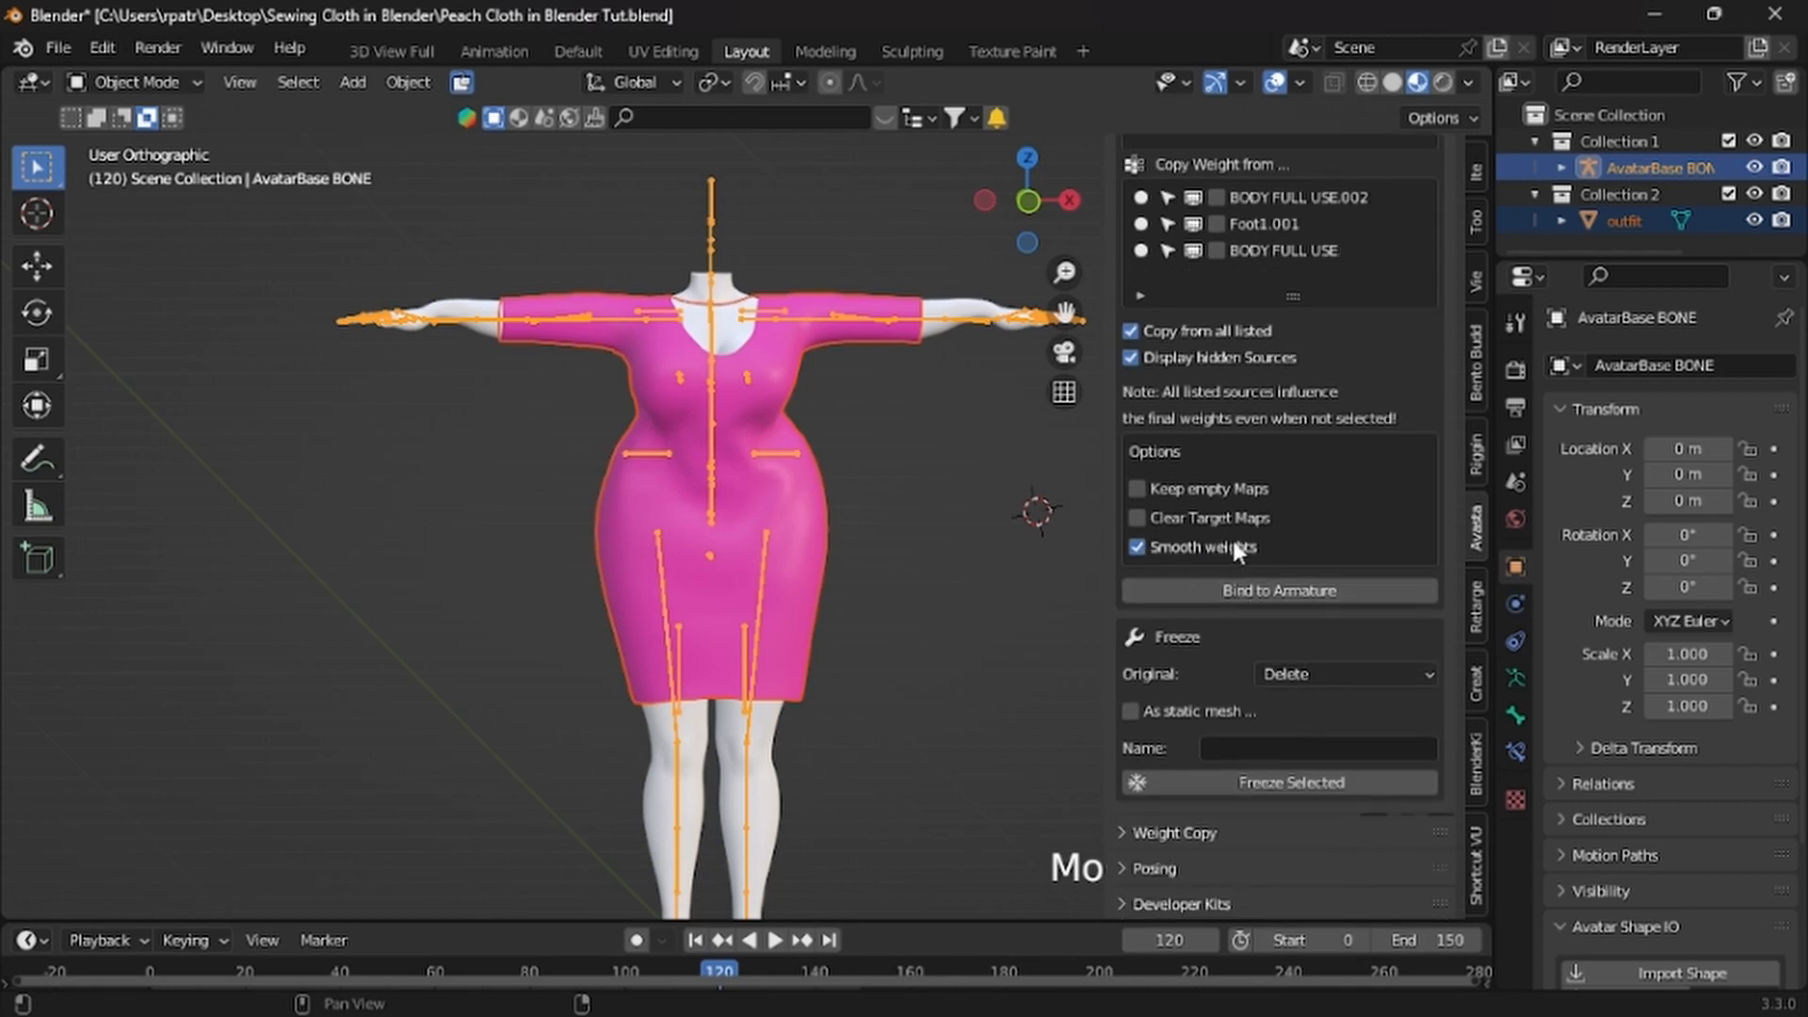
left_click(1271, 591)
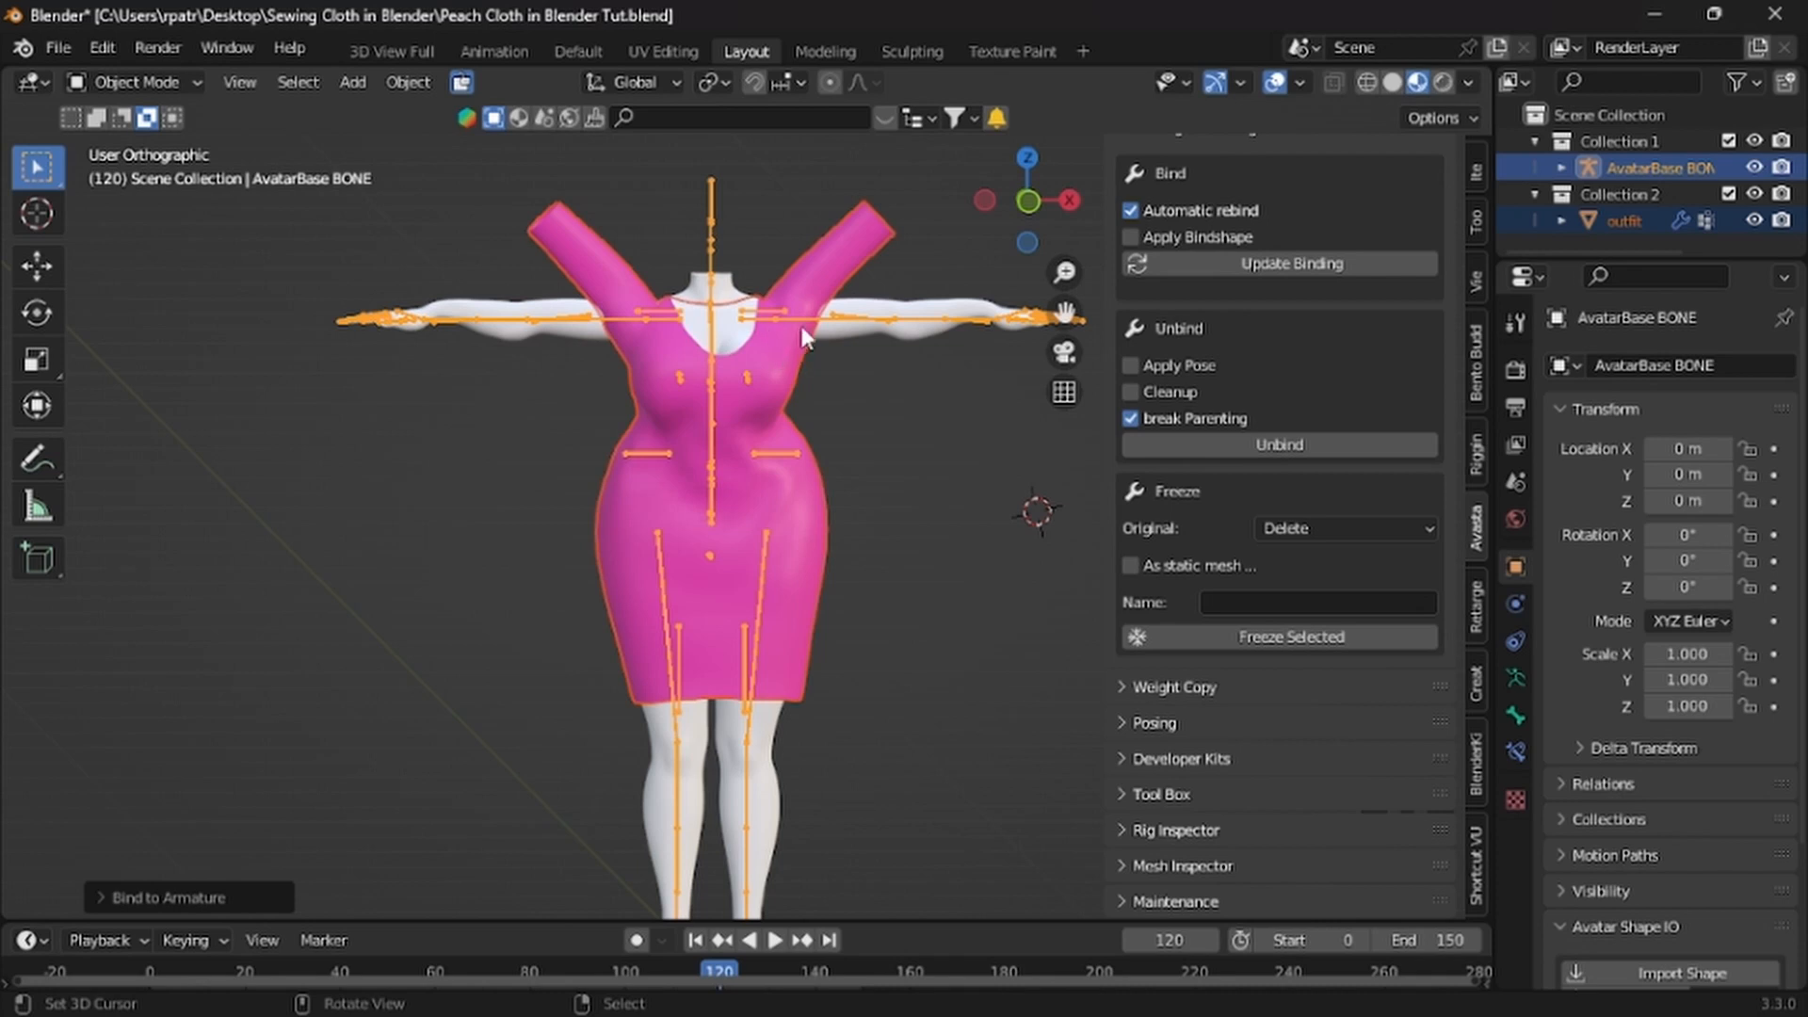
Select only the avatar armature and switch it to Pose Mode
right_click(709, 226)
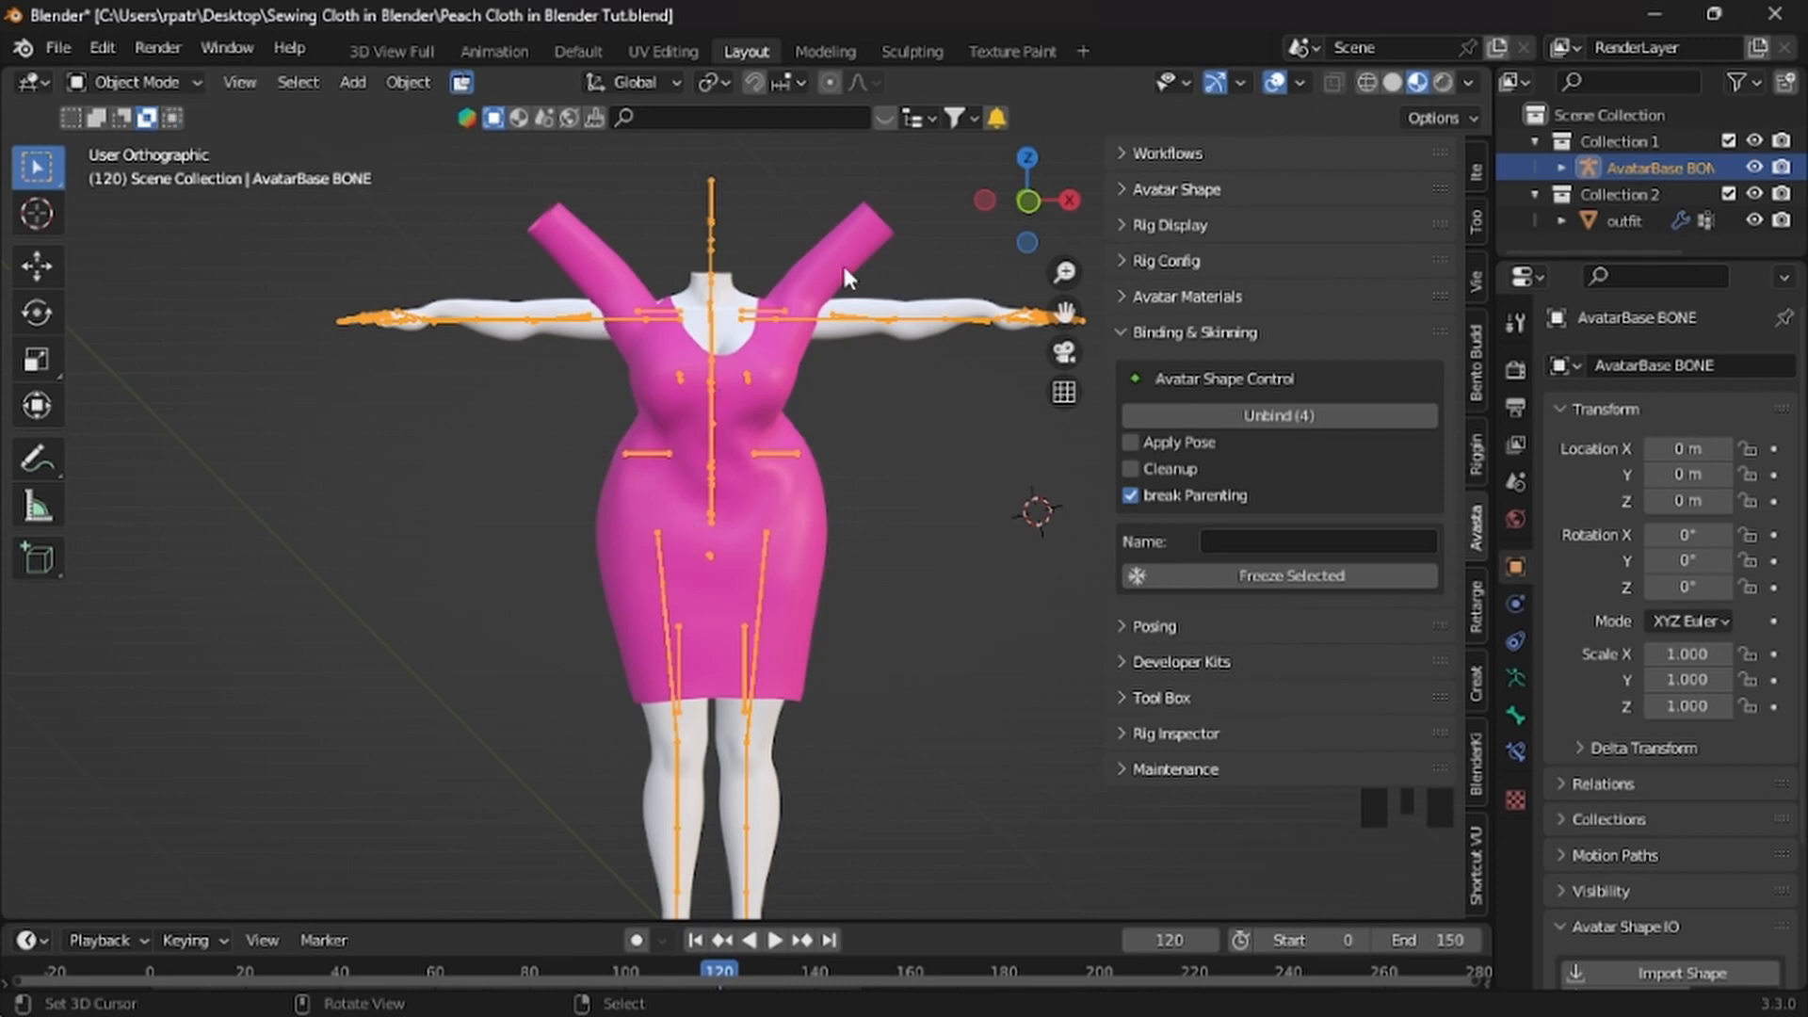
left_click(196, 77)
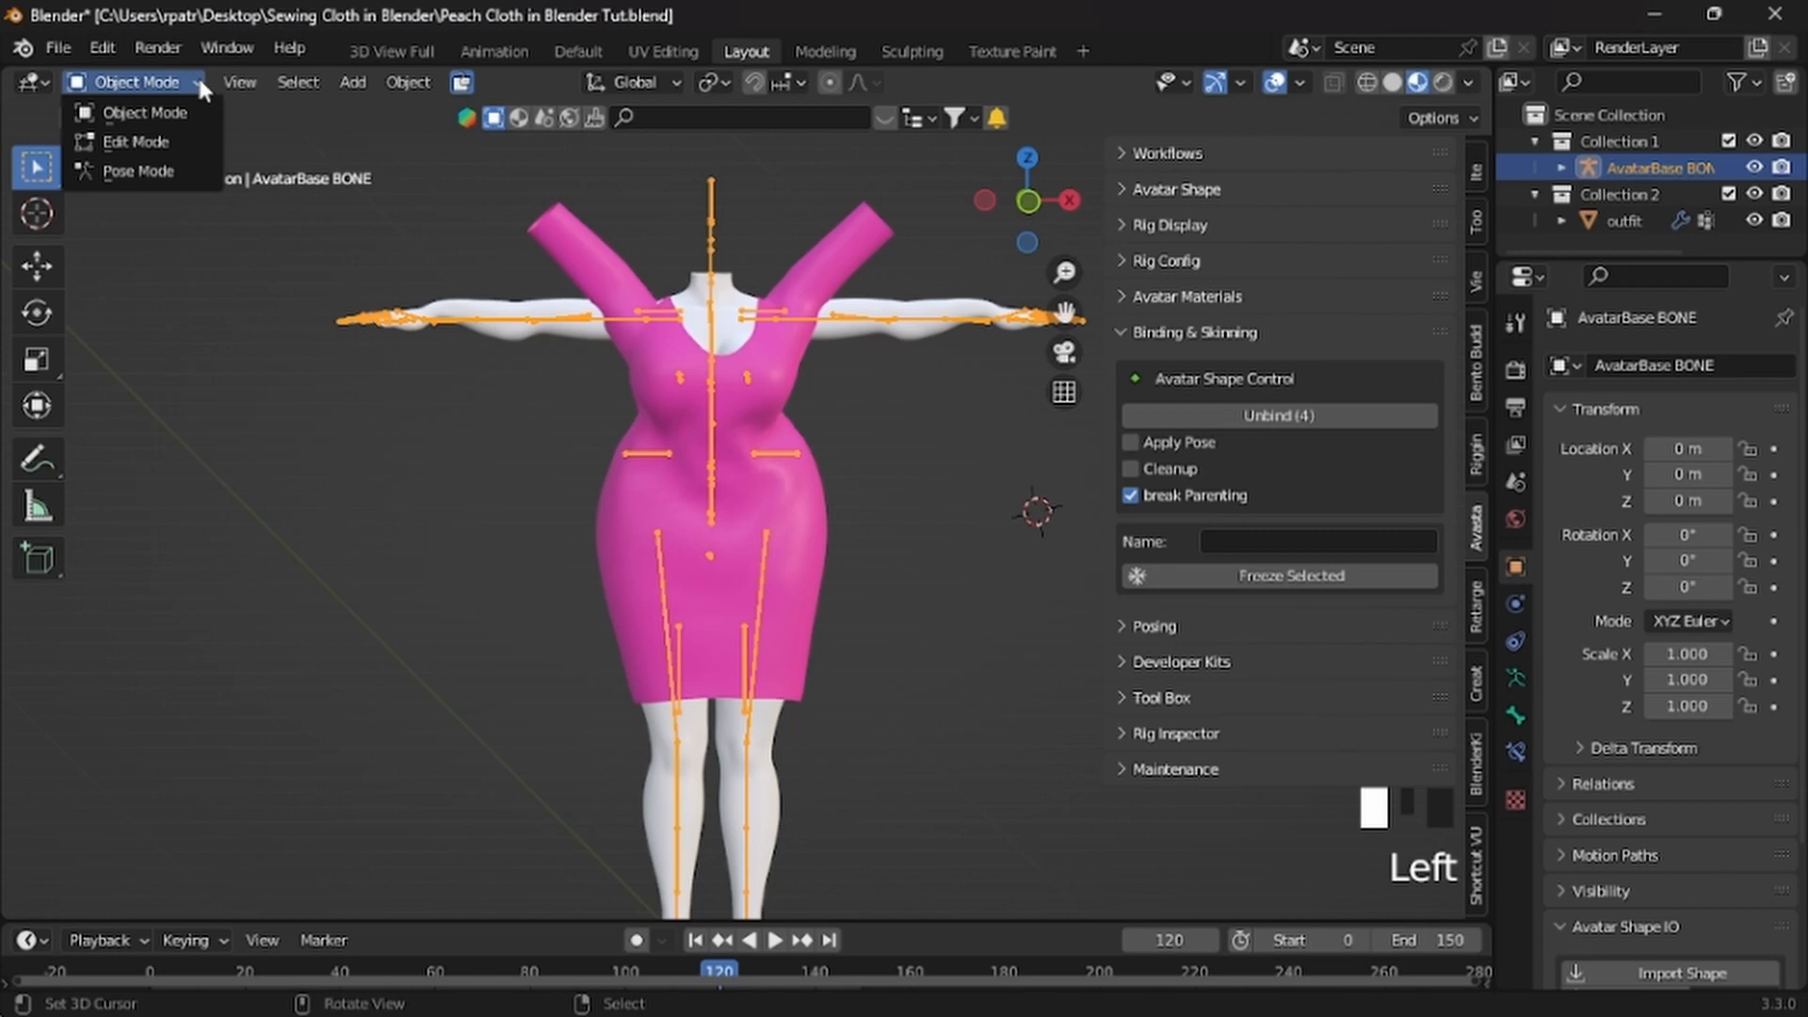
left_click(116, 172)
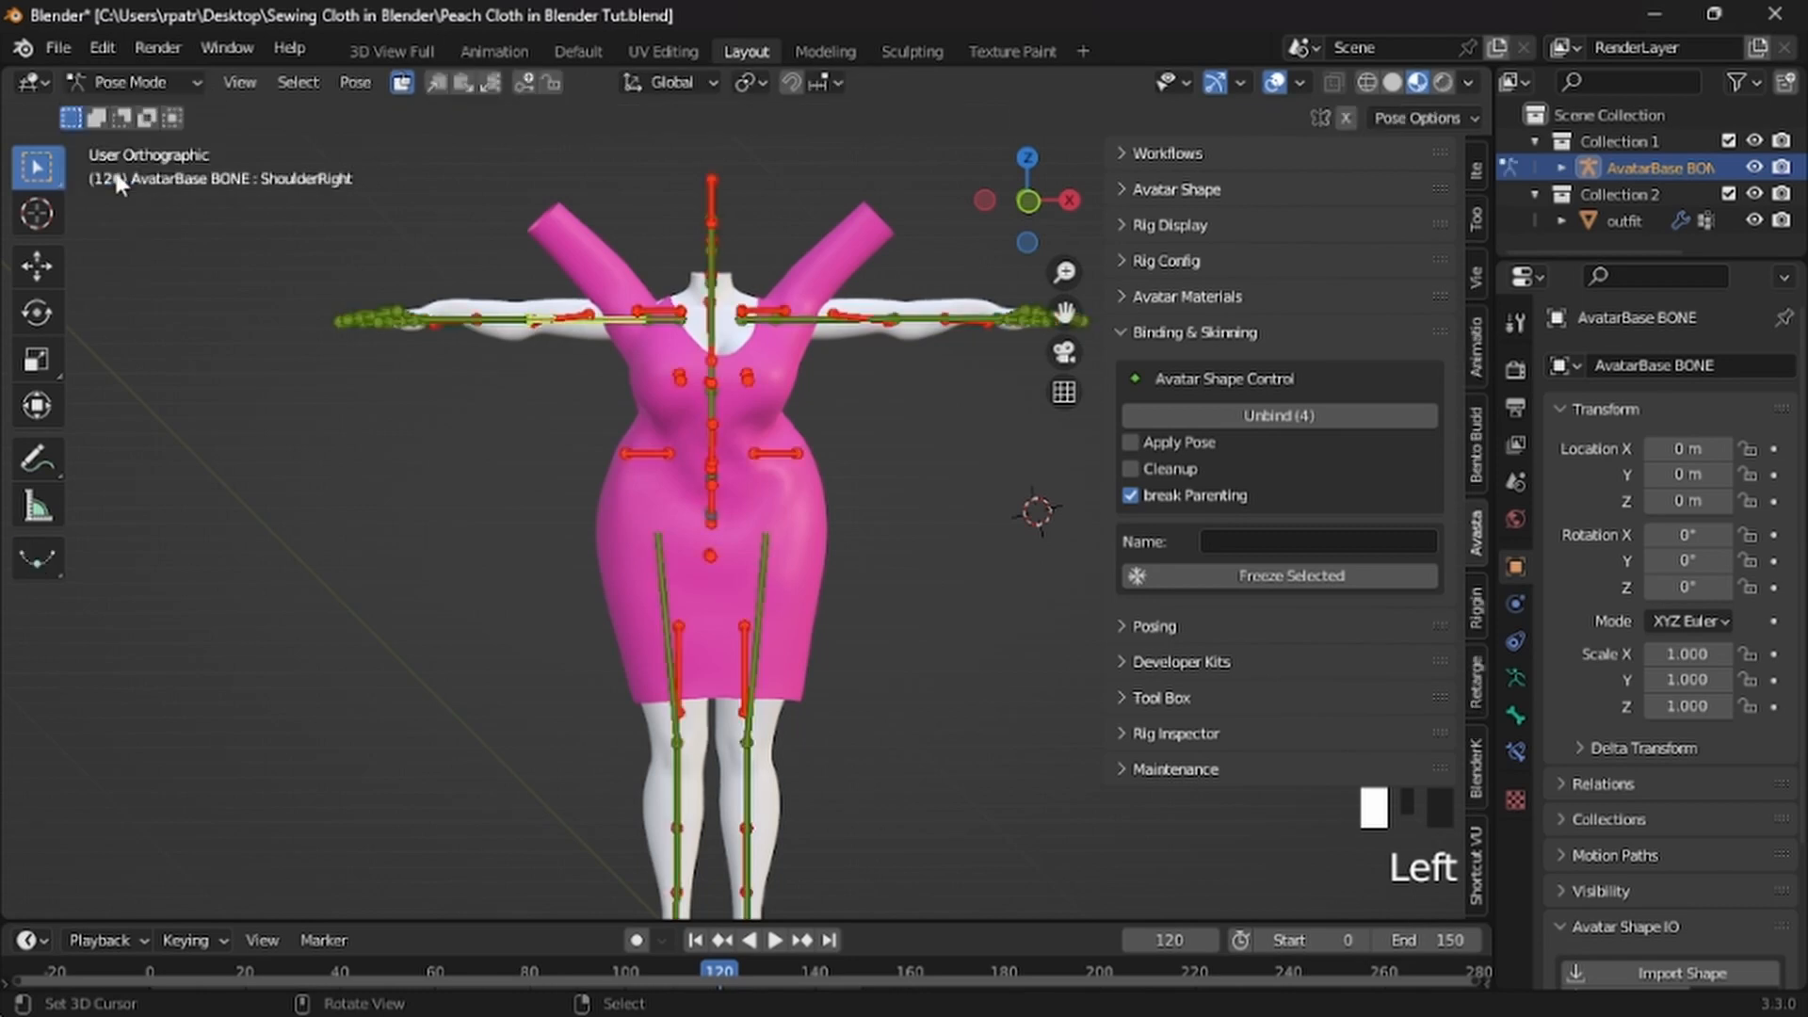
Rotate the ShoulderLeft bone 45° about the global Y axis to test the sleeve binding
right_click(810, 326)
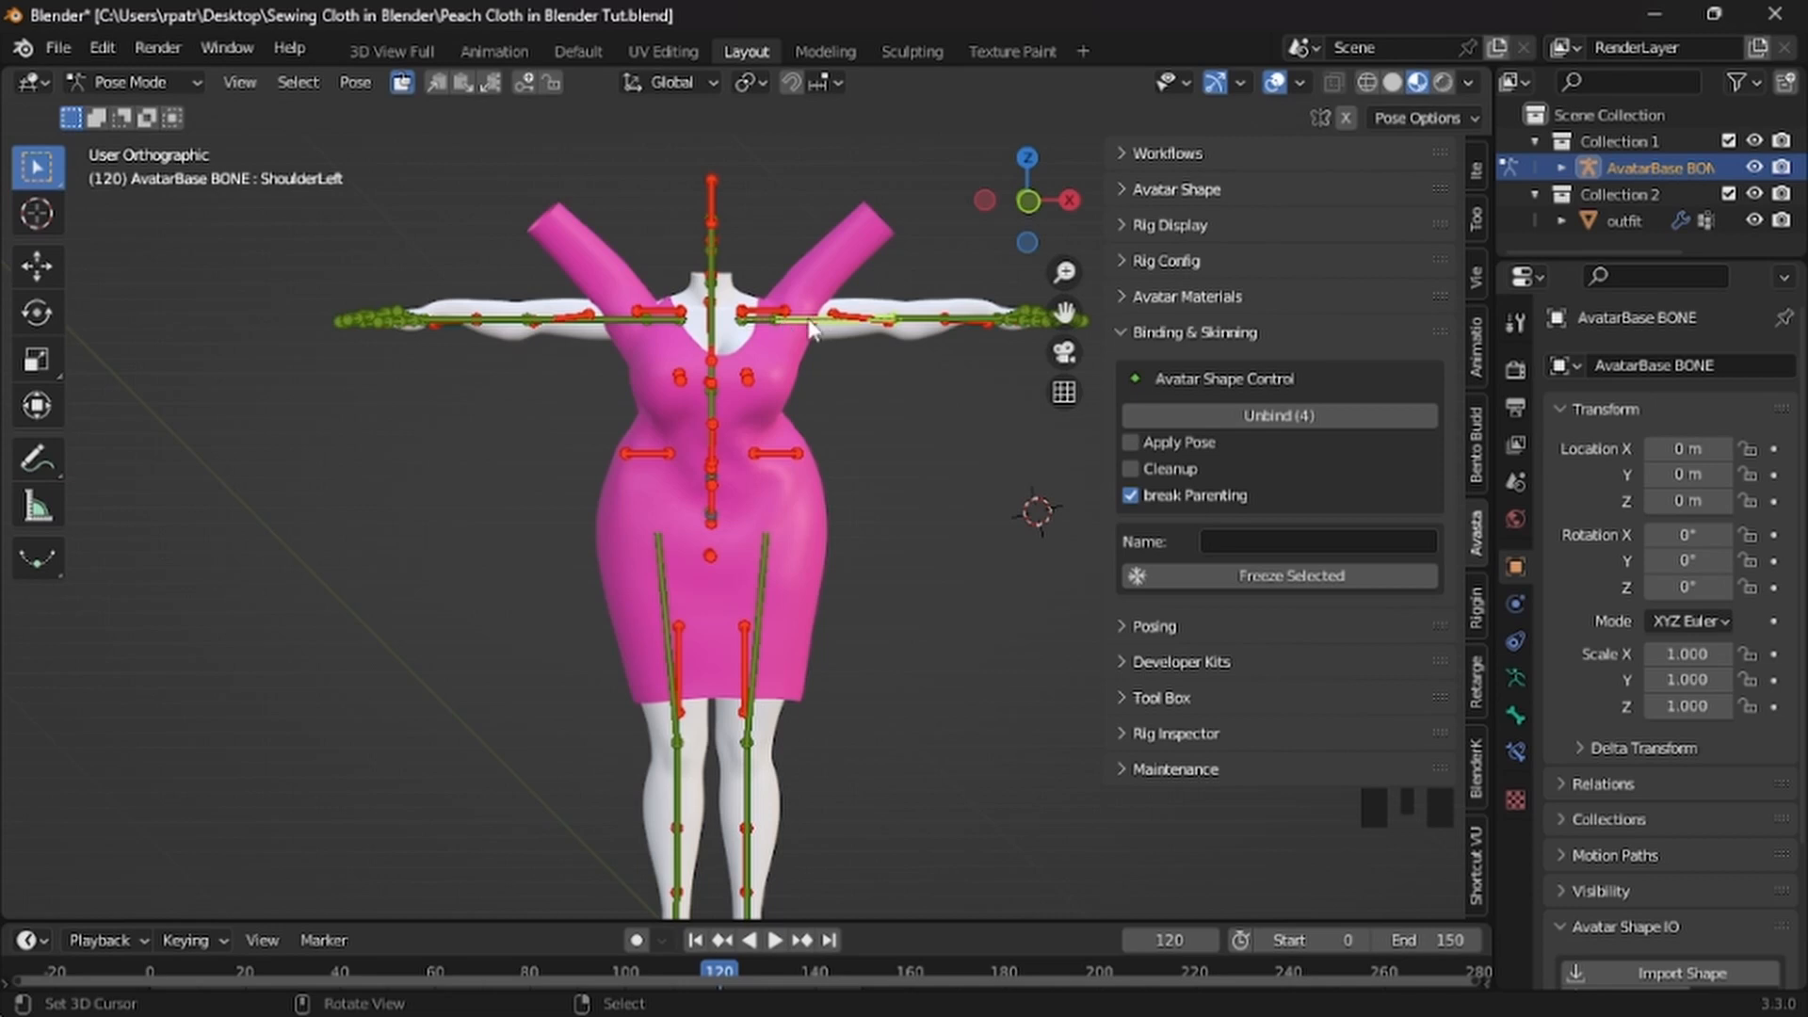
scroll(840, 335, "up", 2)
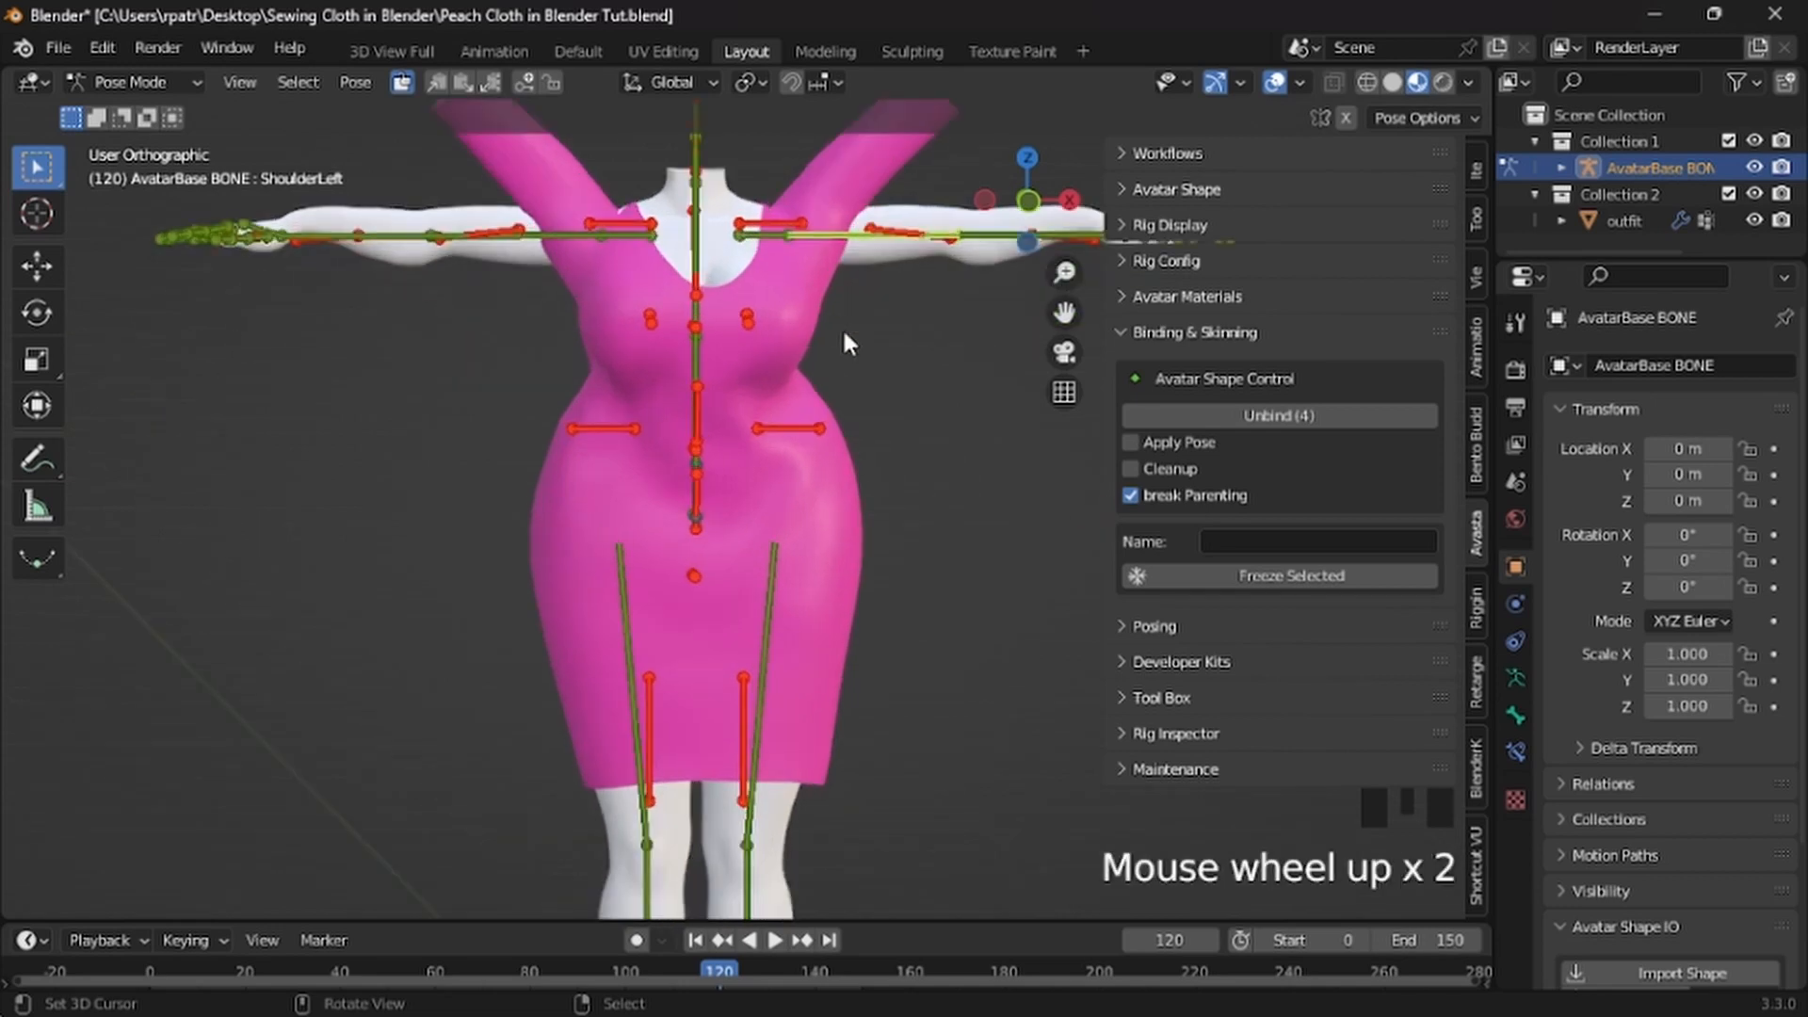
scroll(816, 523, "down", 3)
scroll(815, 522, "up", 1)
scroll(815, 528, "down", 1)
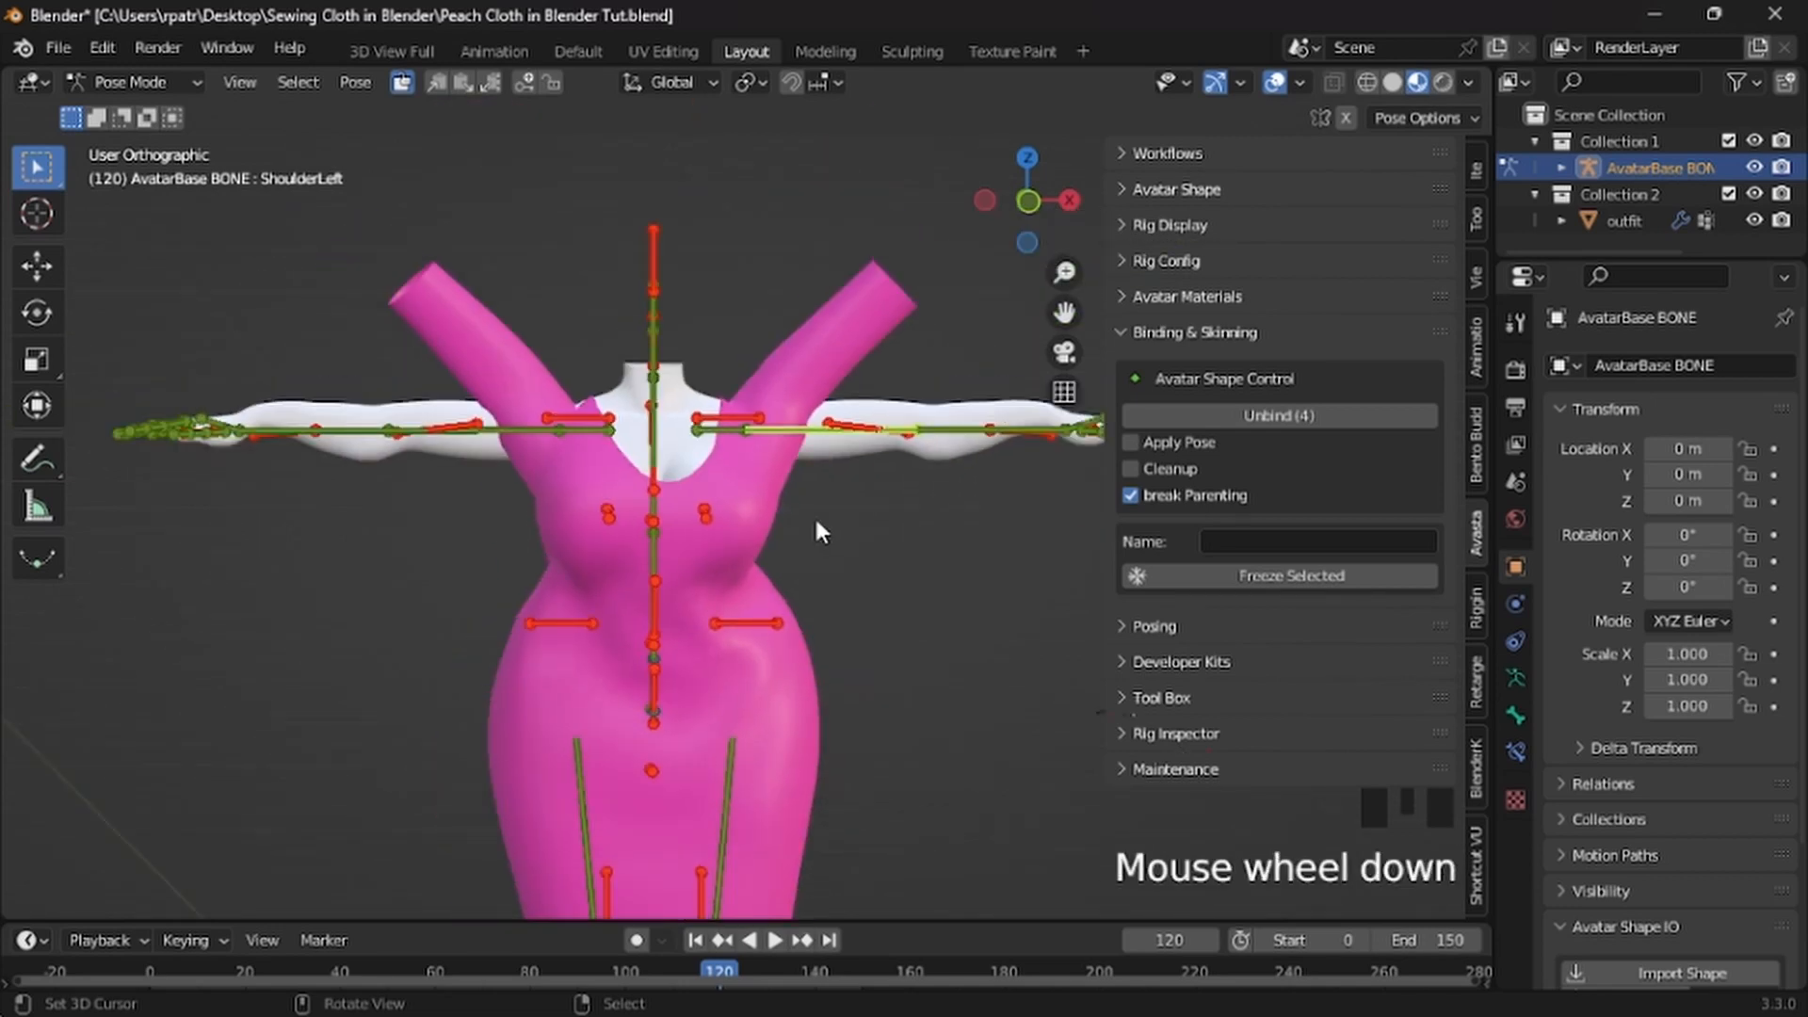
key("r")
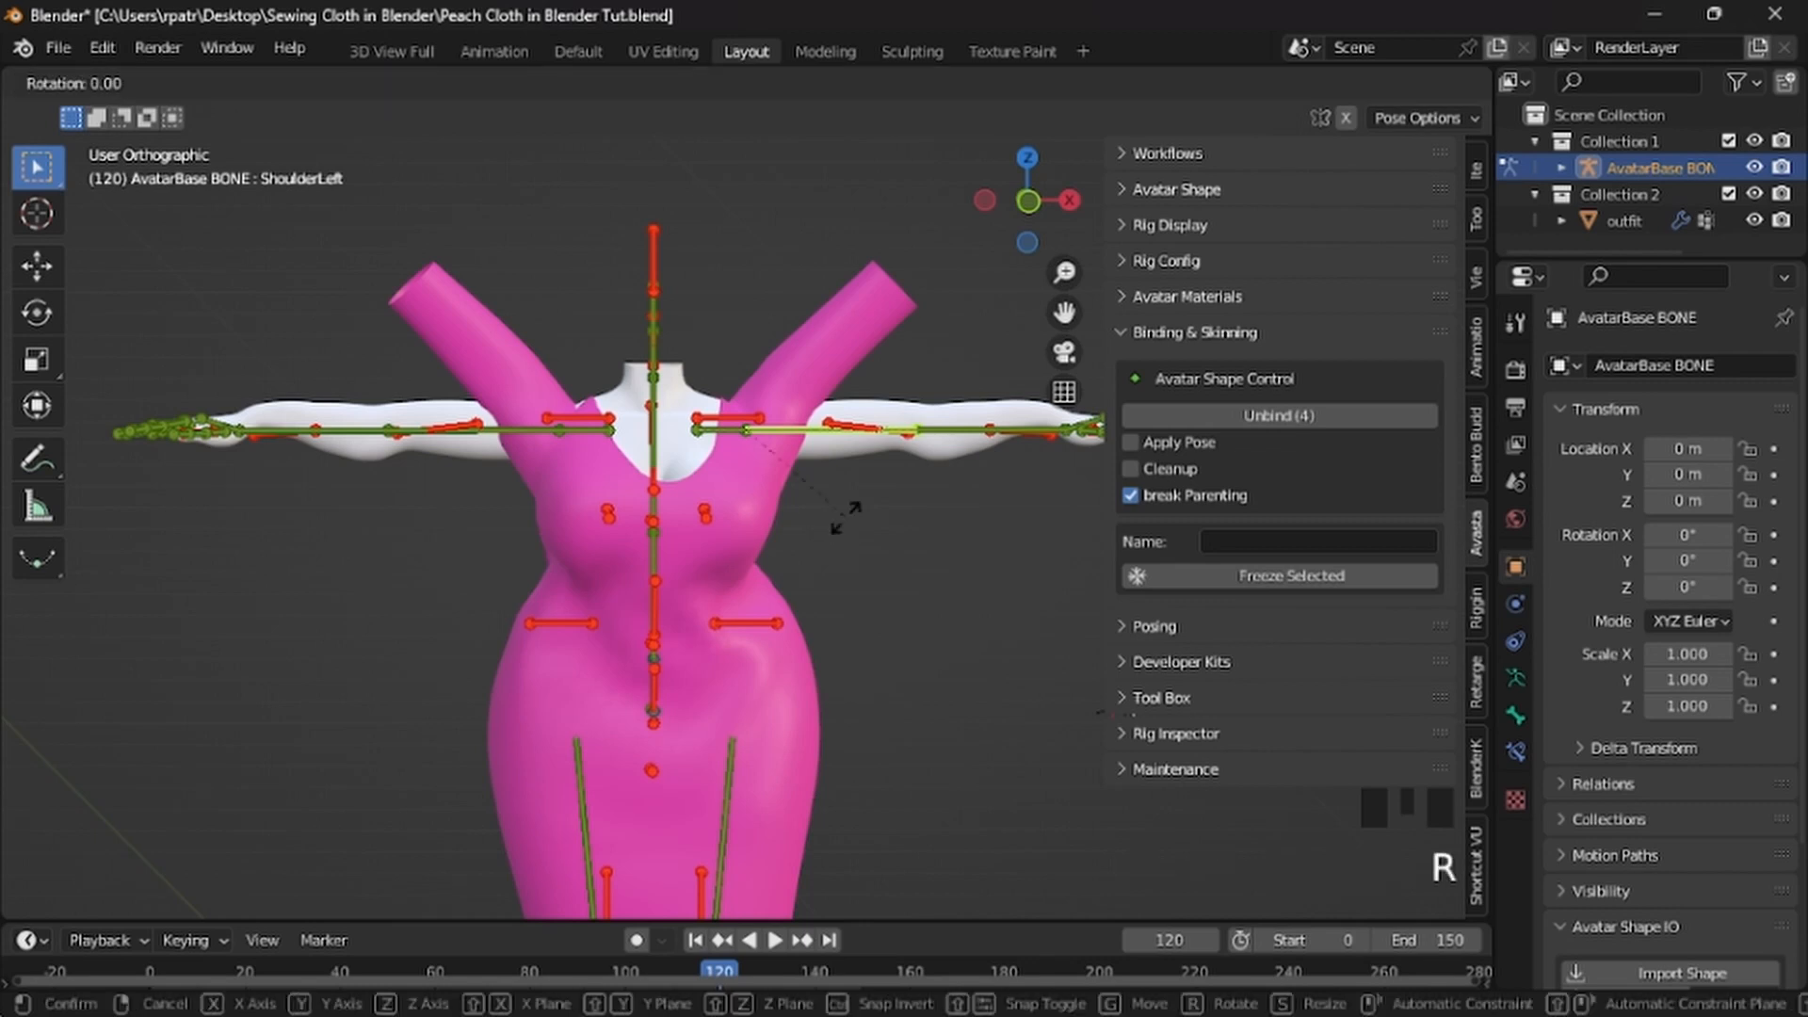
key("y")
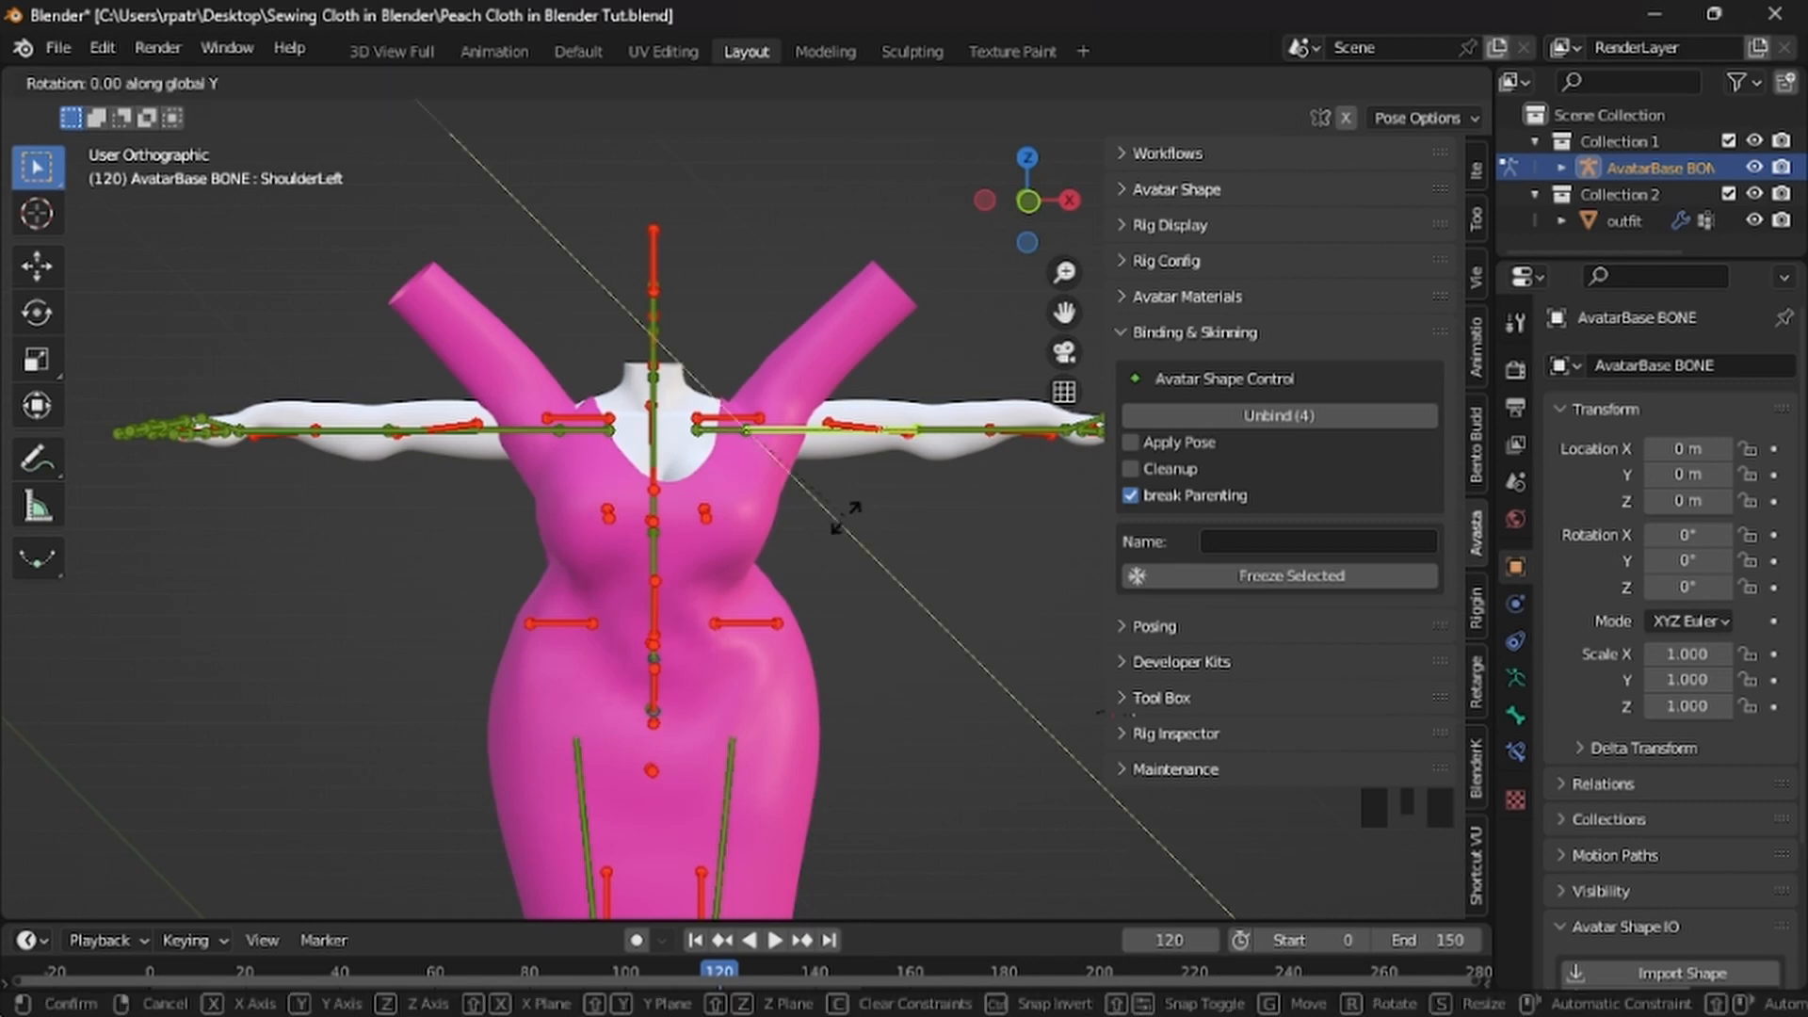
type("45")
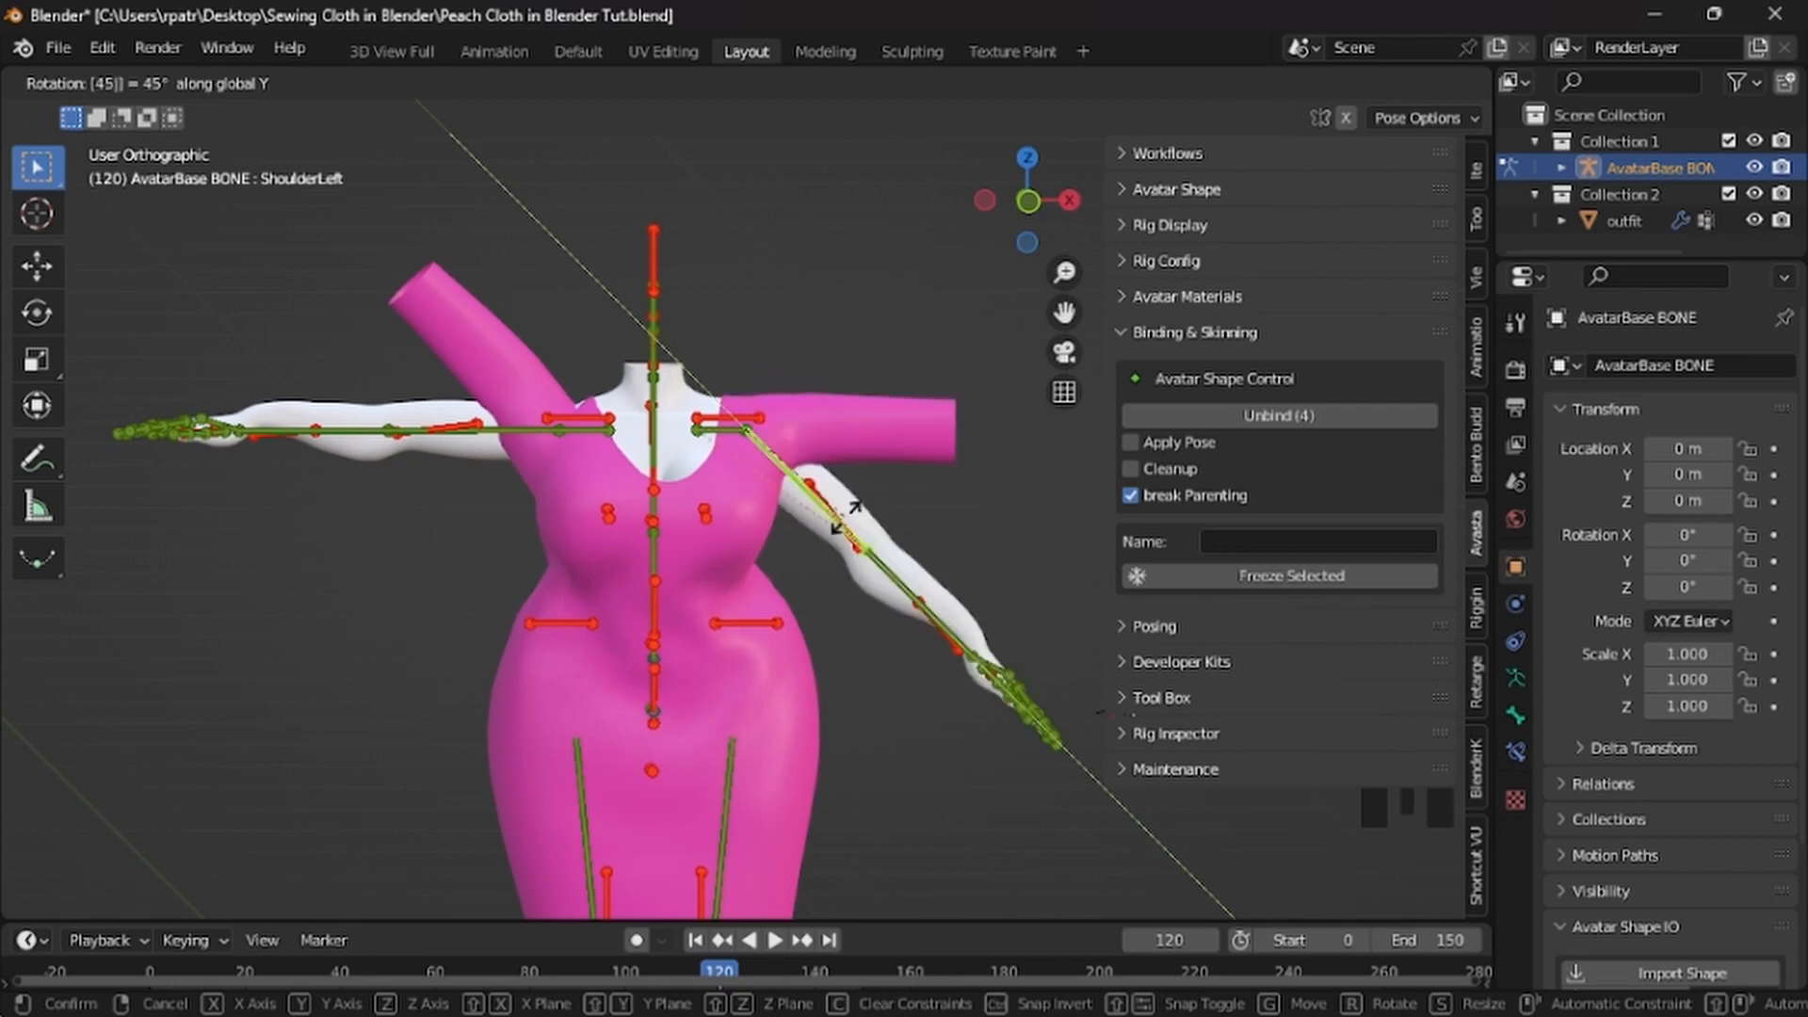
key("Return")
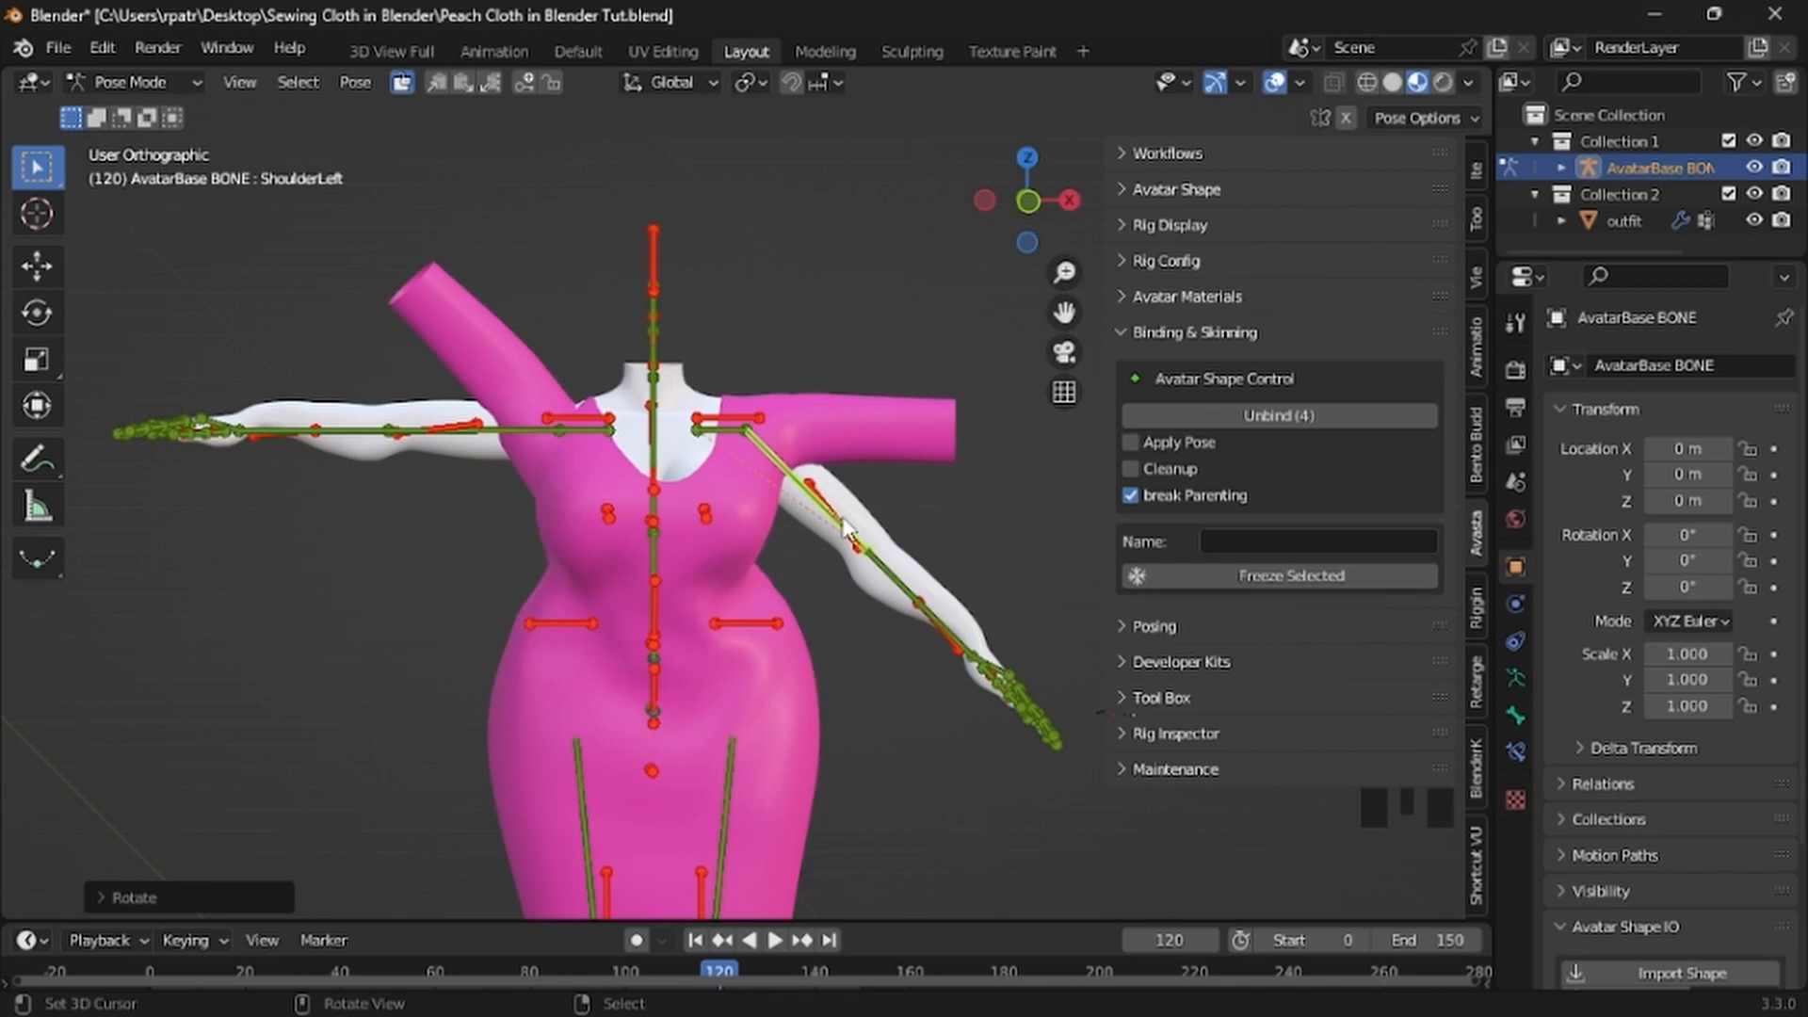
Rotate the ShoulderLeft bone another 45° about the global Y axis
key("r")
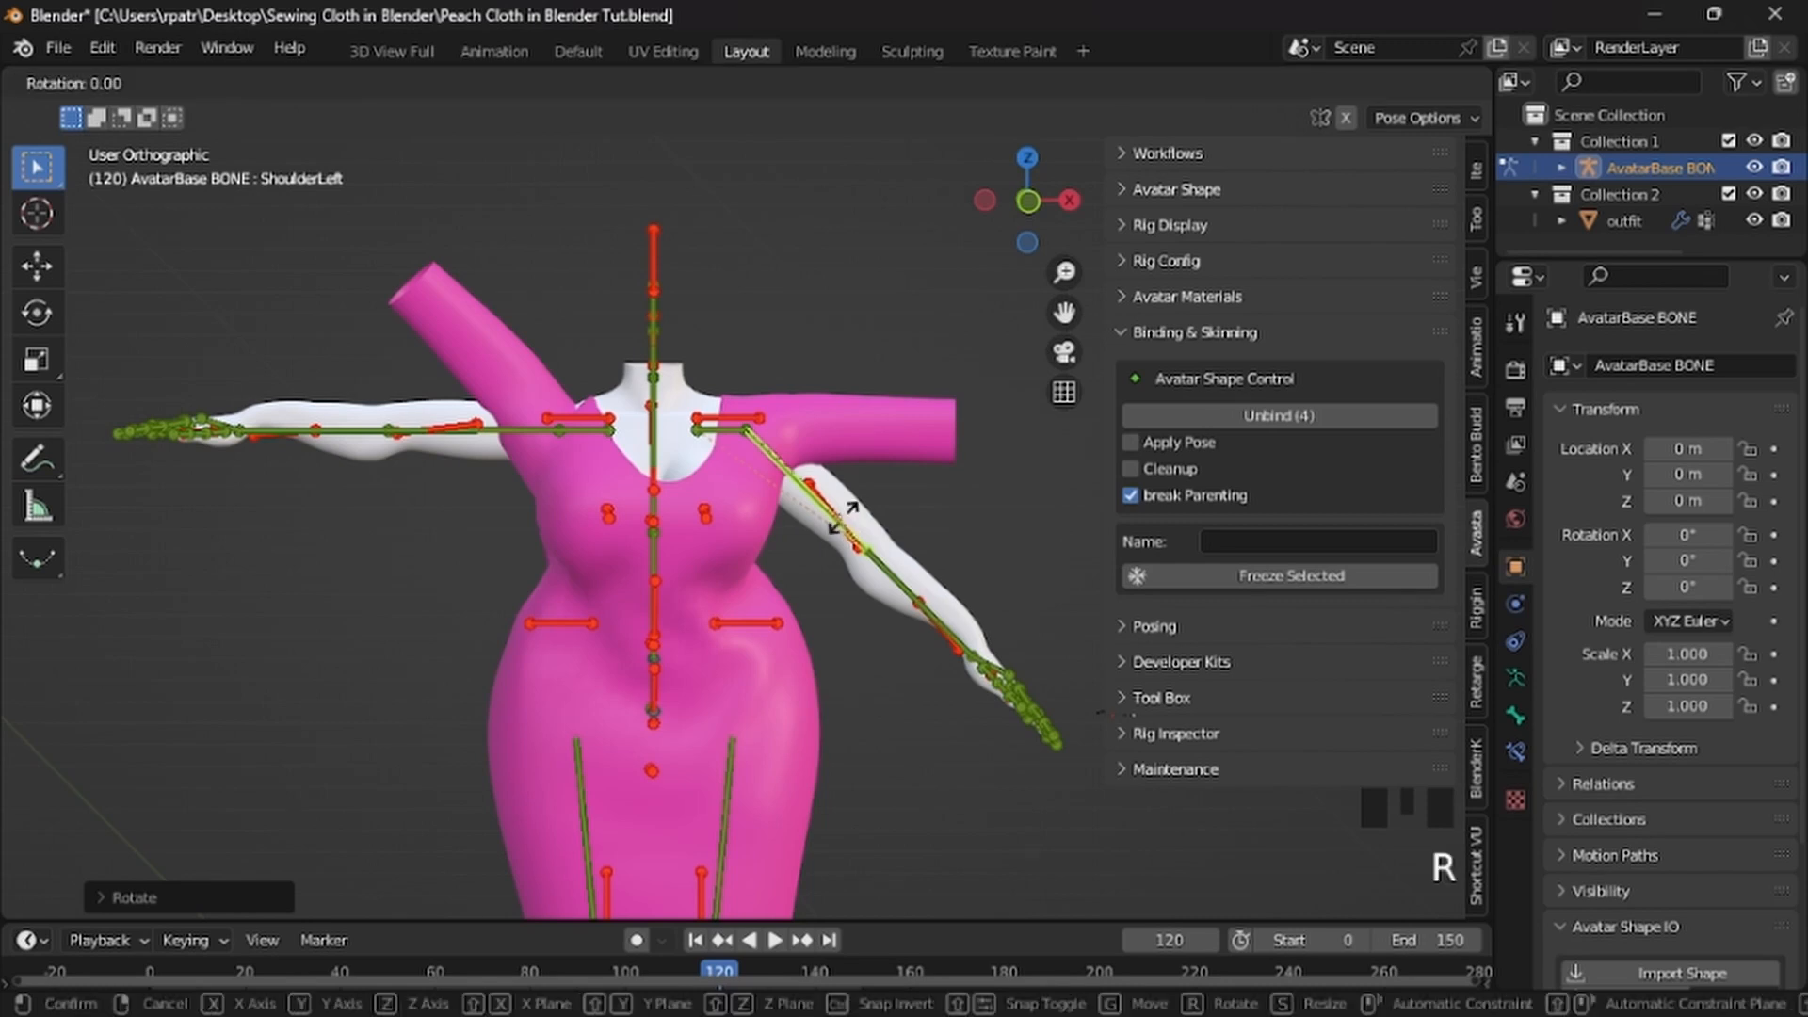
type("y")
type("45")
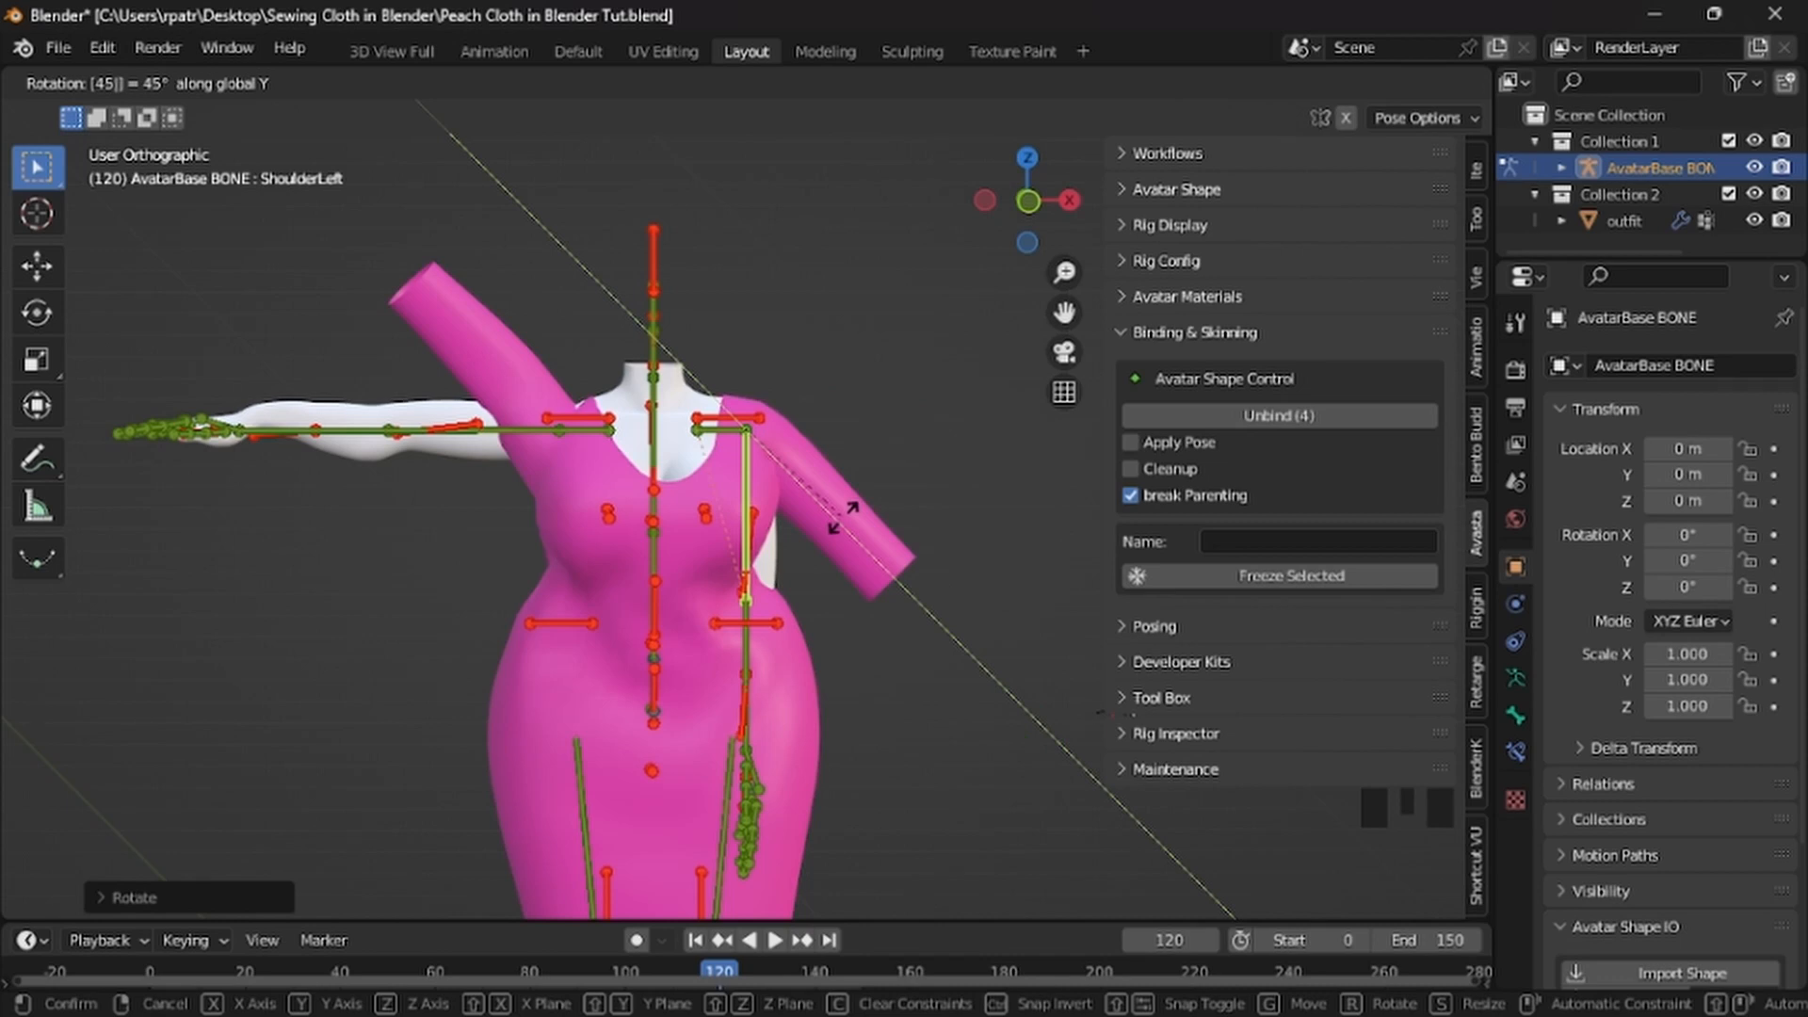
key("Return")
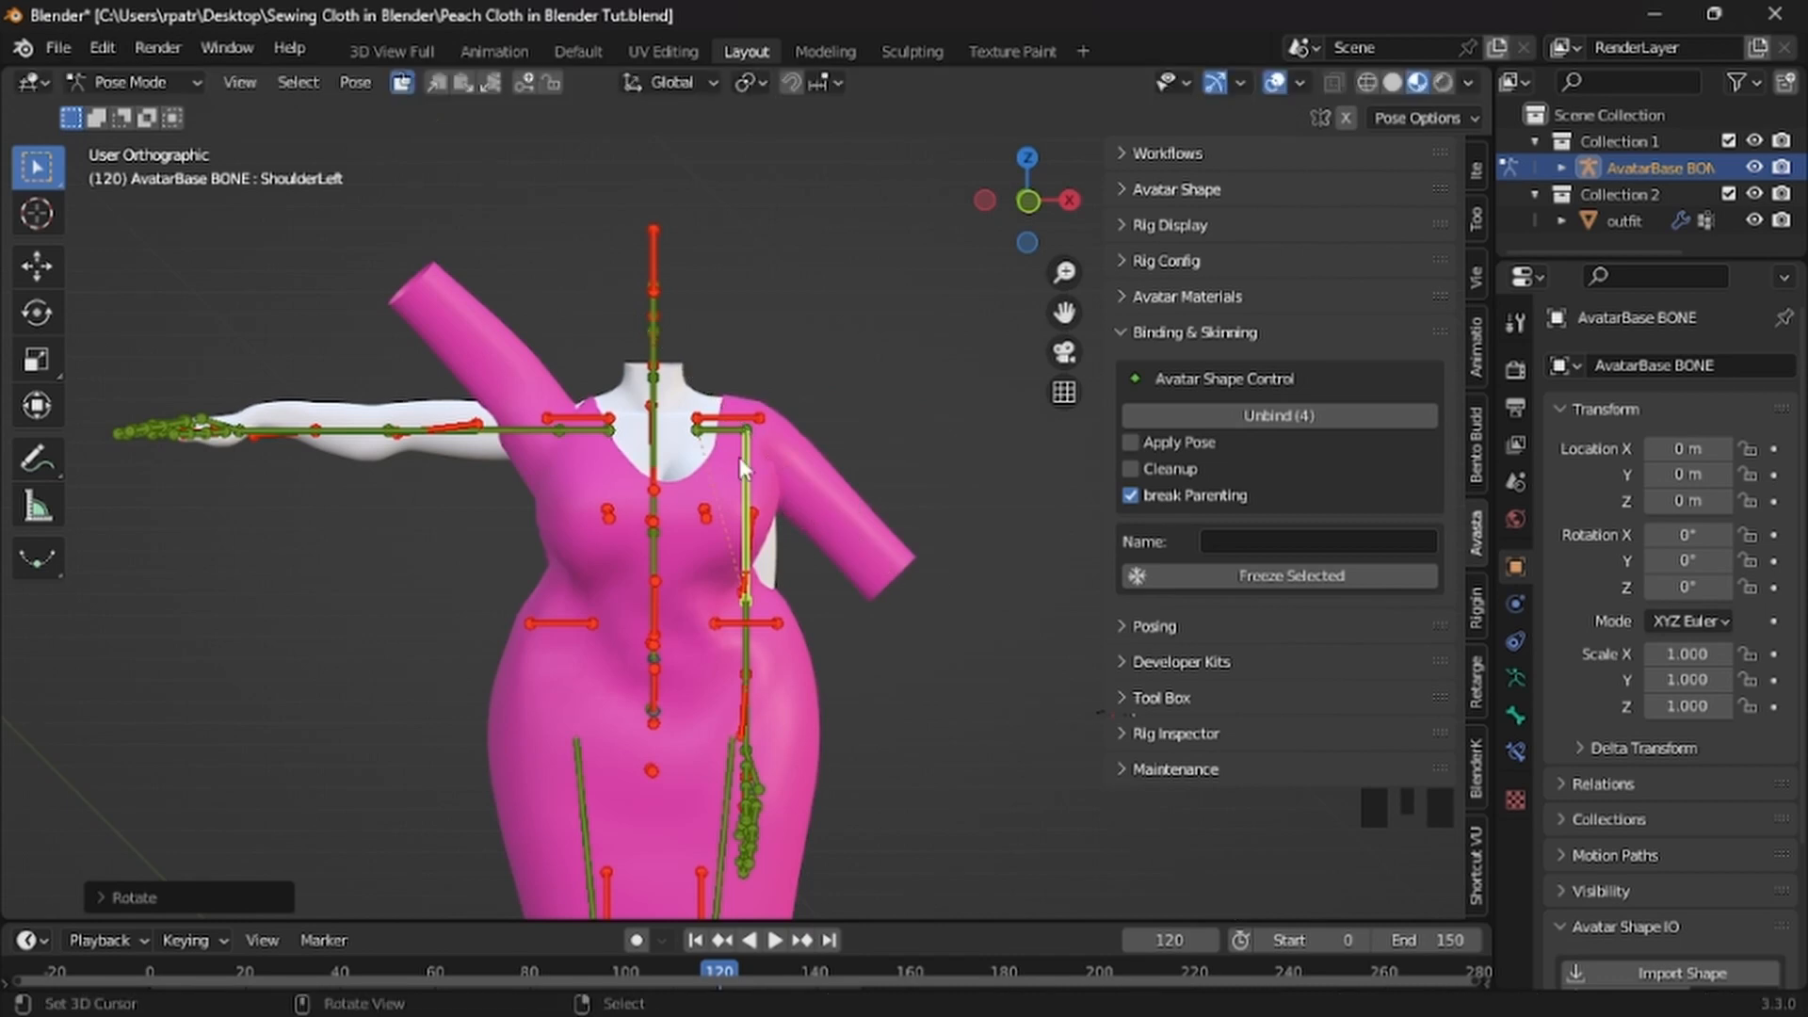
Copy the ShoulderLeft bone's pose and paste it flipped onto the opposite arm
left_click(435, 83)
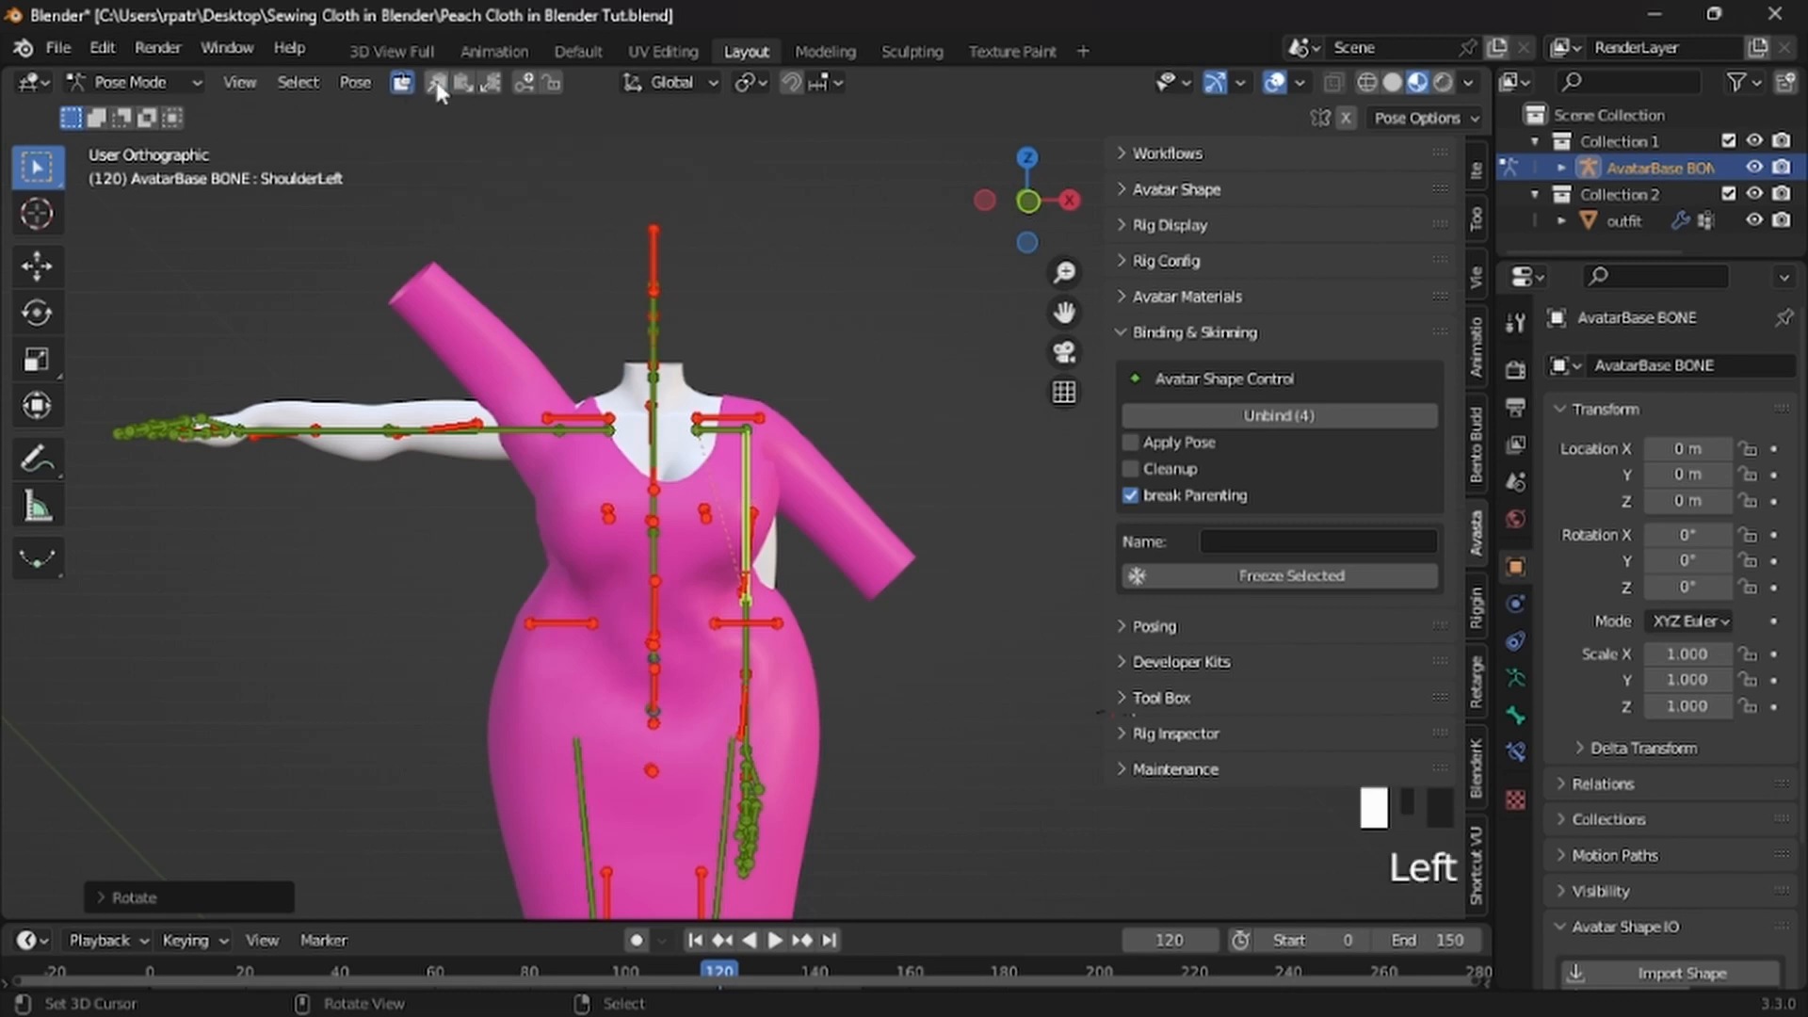
left_click(490, 85)
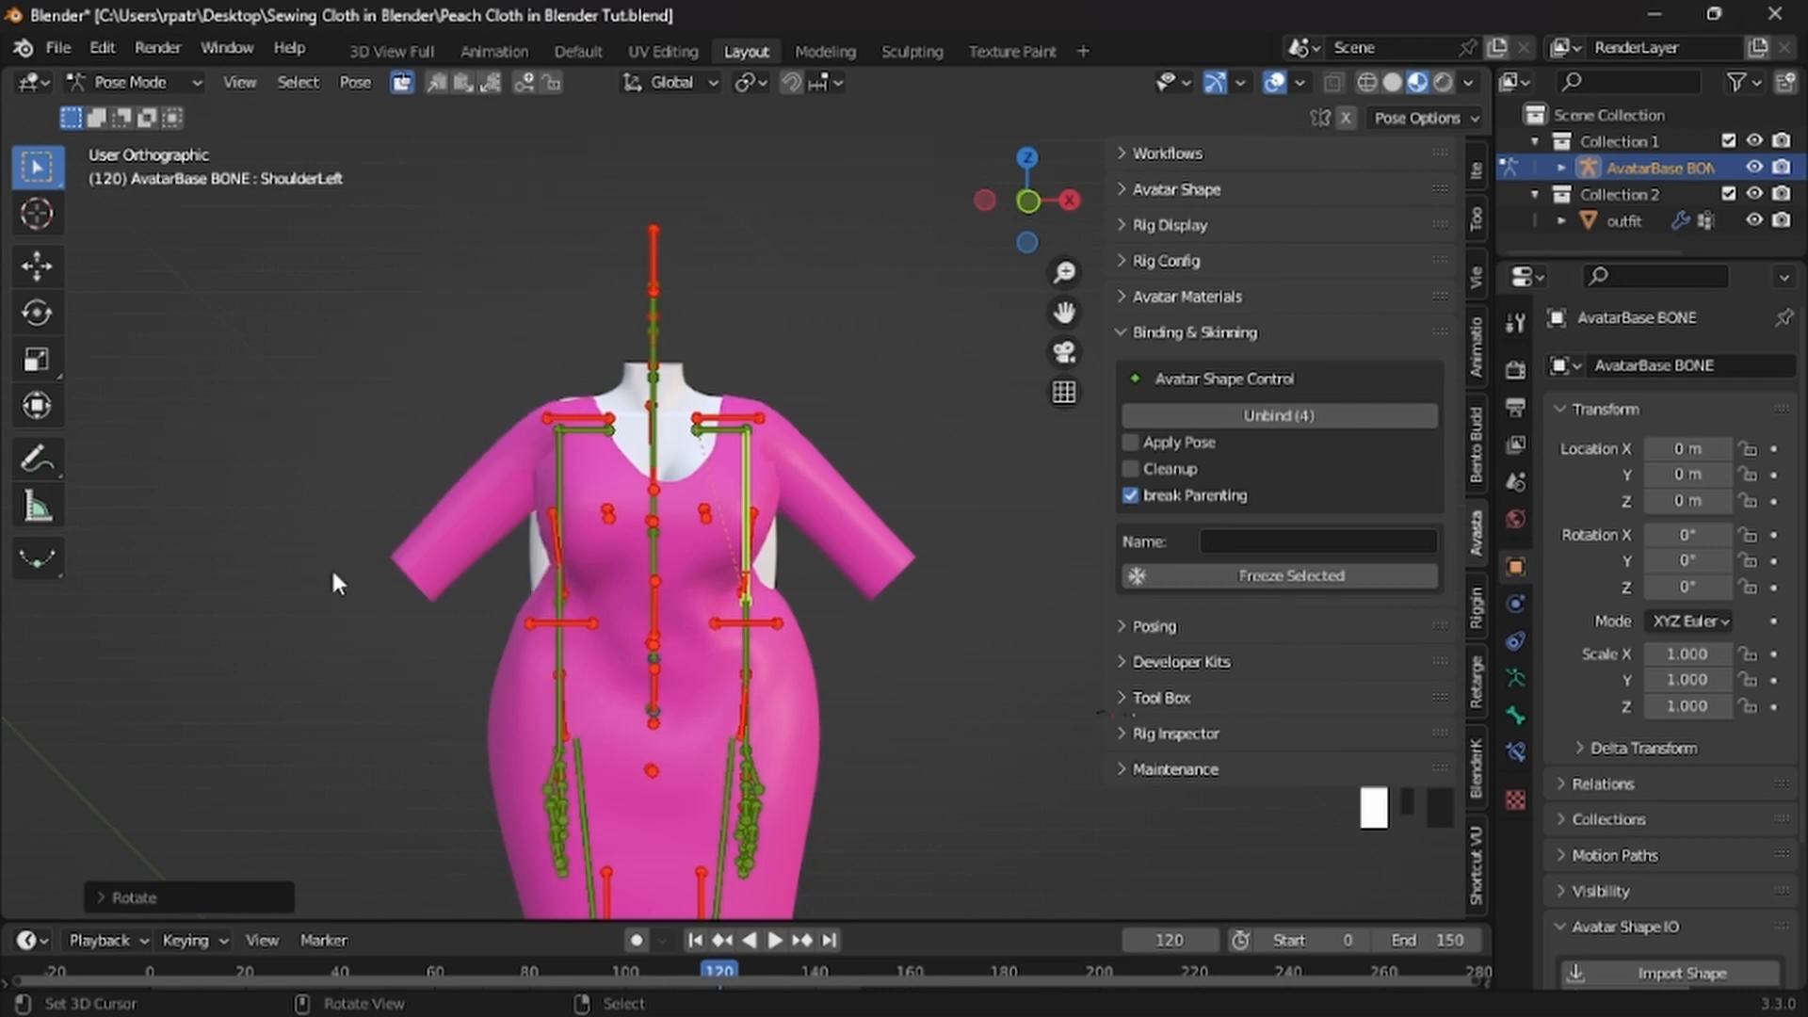
scroll(336, 584, "down", 3)
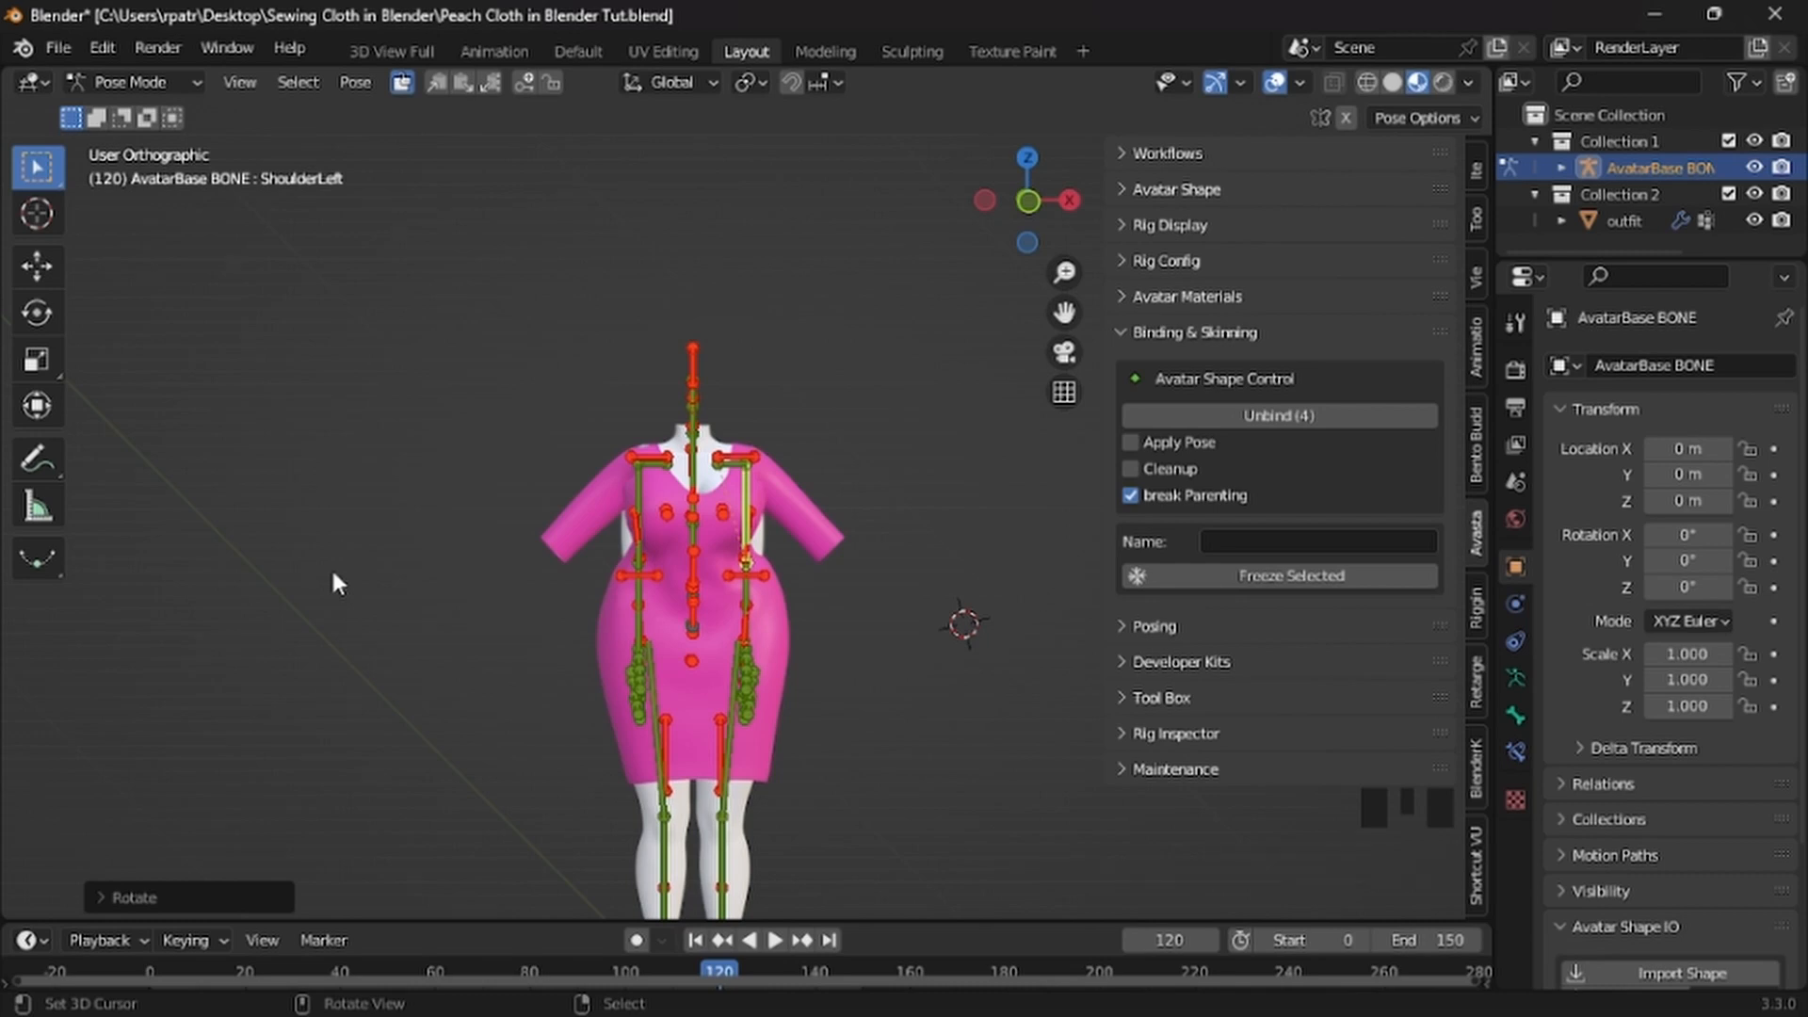
Freeze the outfit in its current pose as a static mesh with Remove Weight Groups enabled and the original deleted
left_click(568, 530)
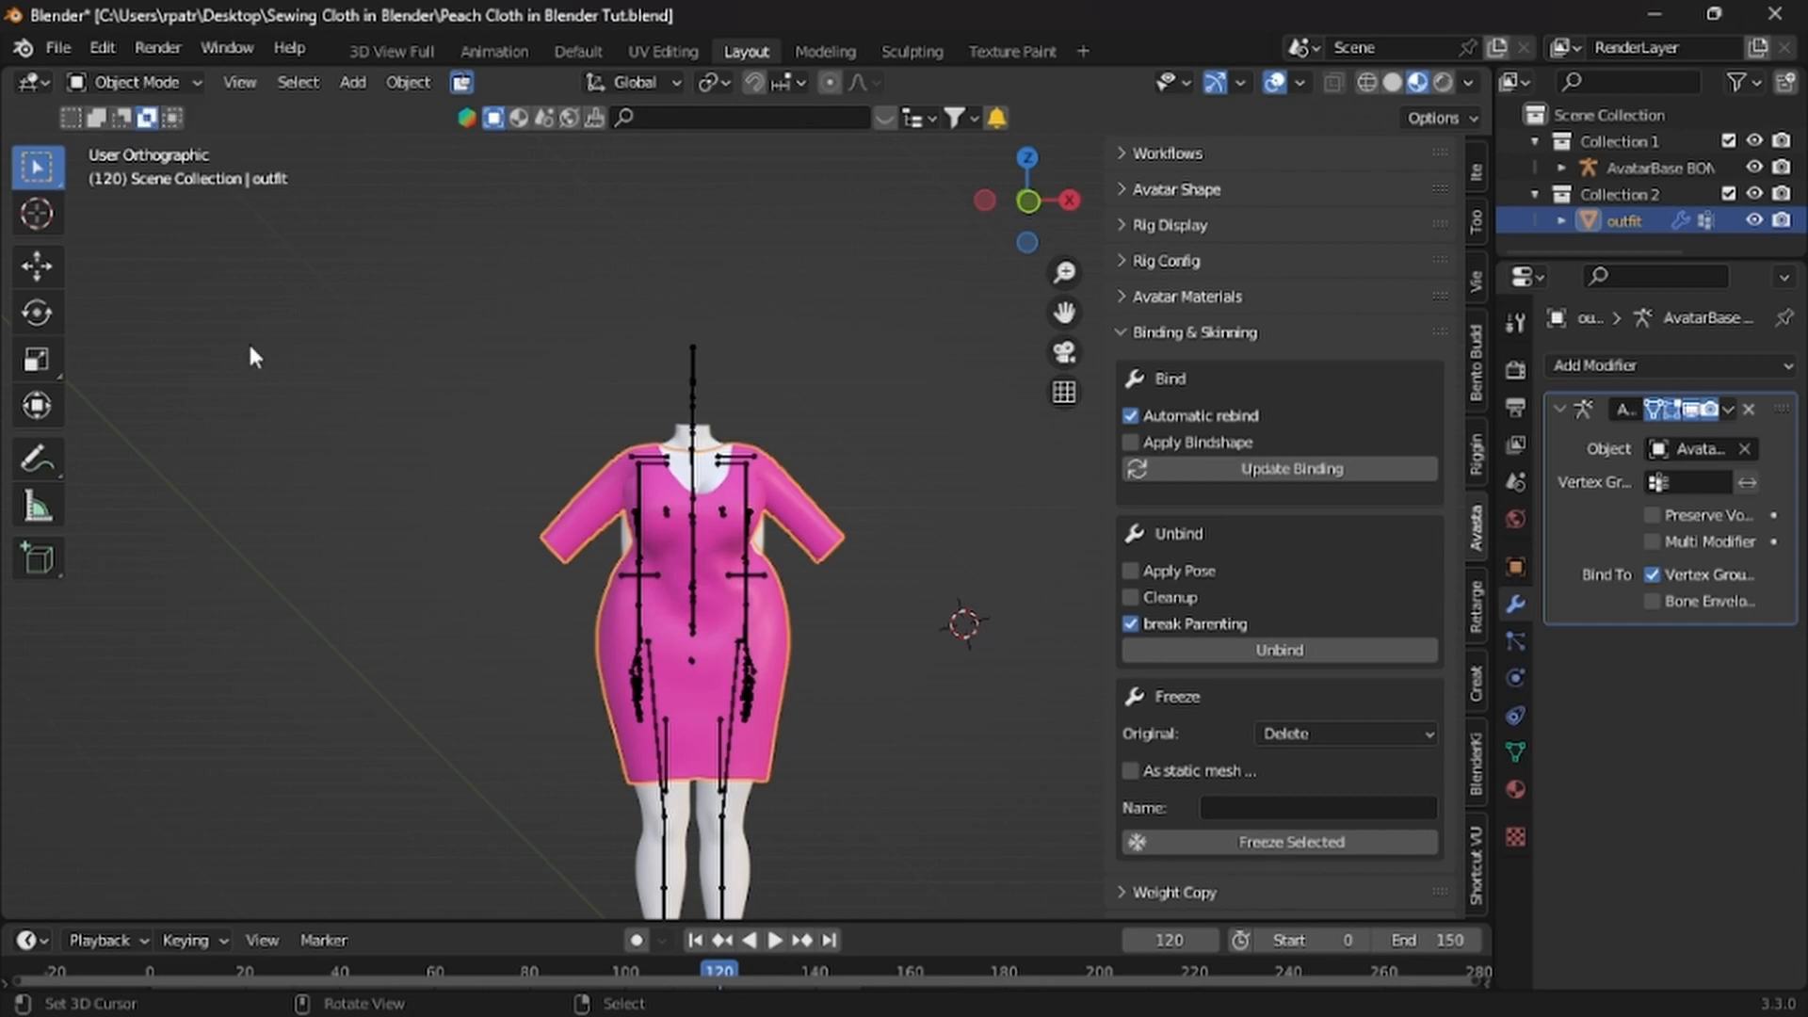
left_click(58, 51)
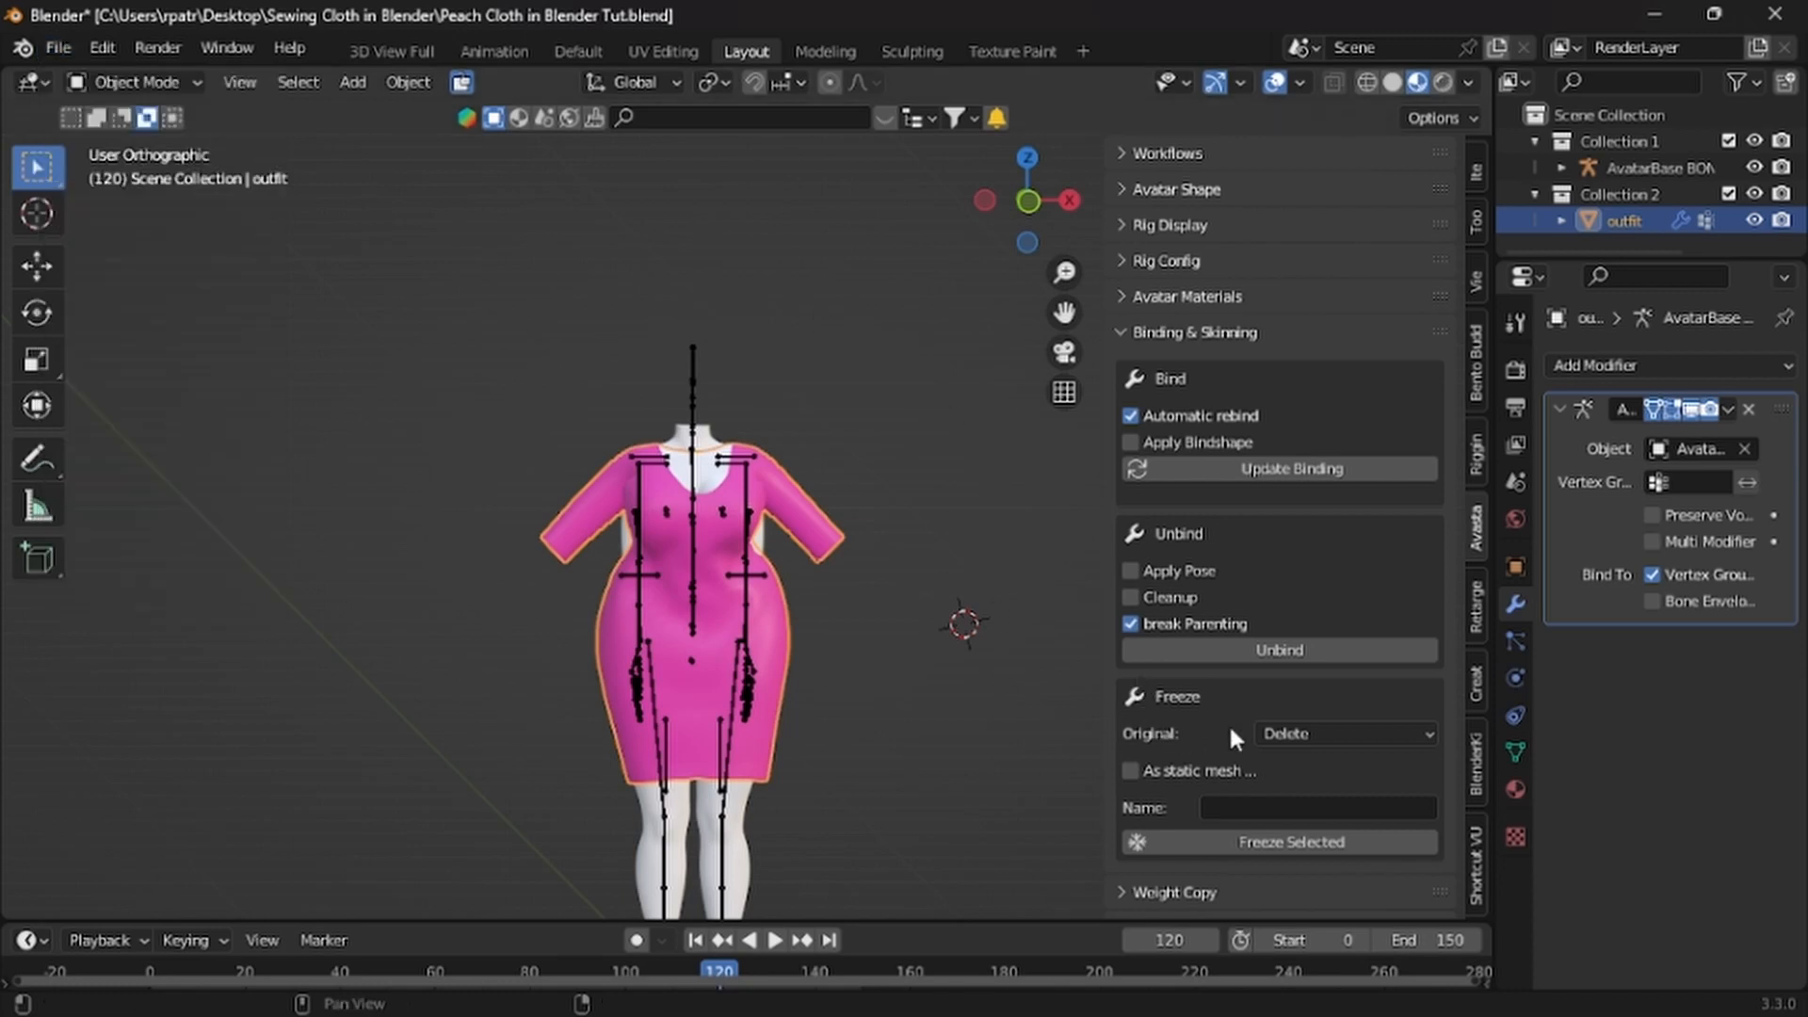
scroll(1229, 723, "down", 3)
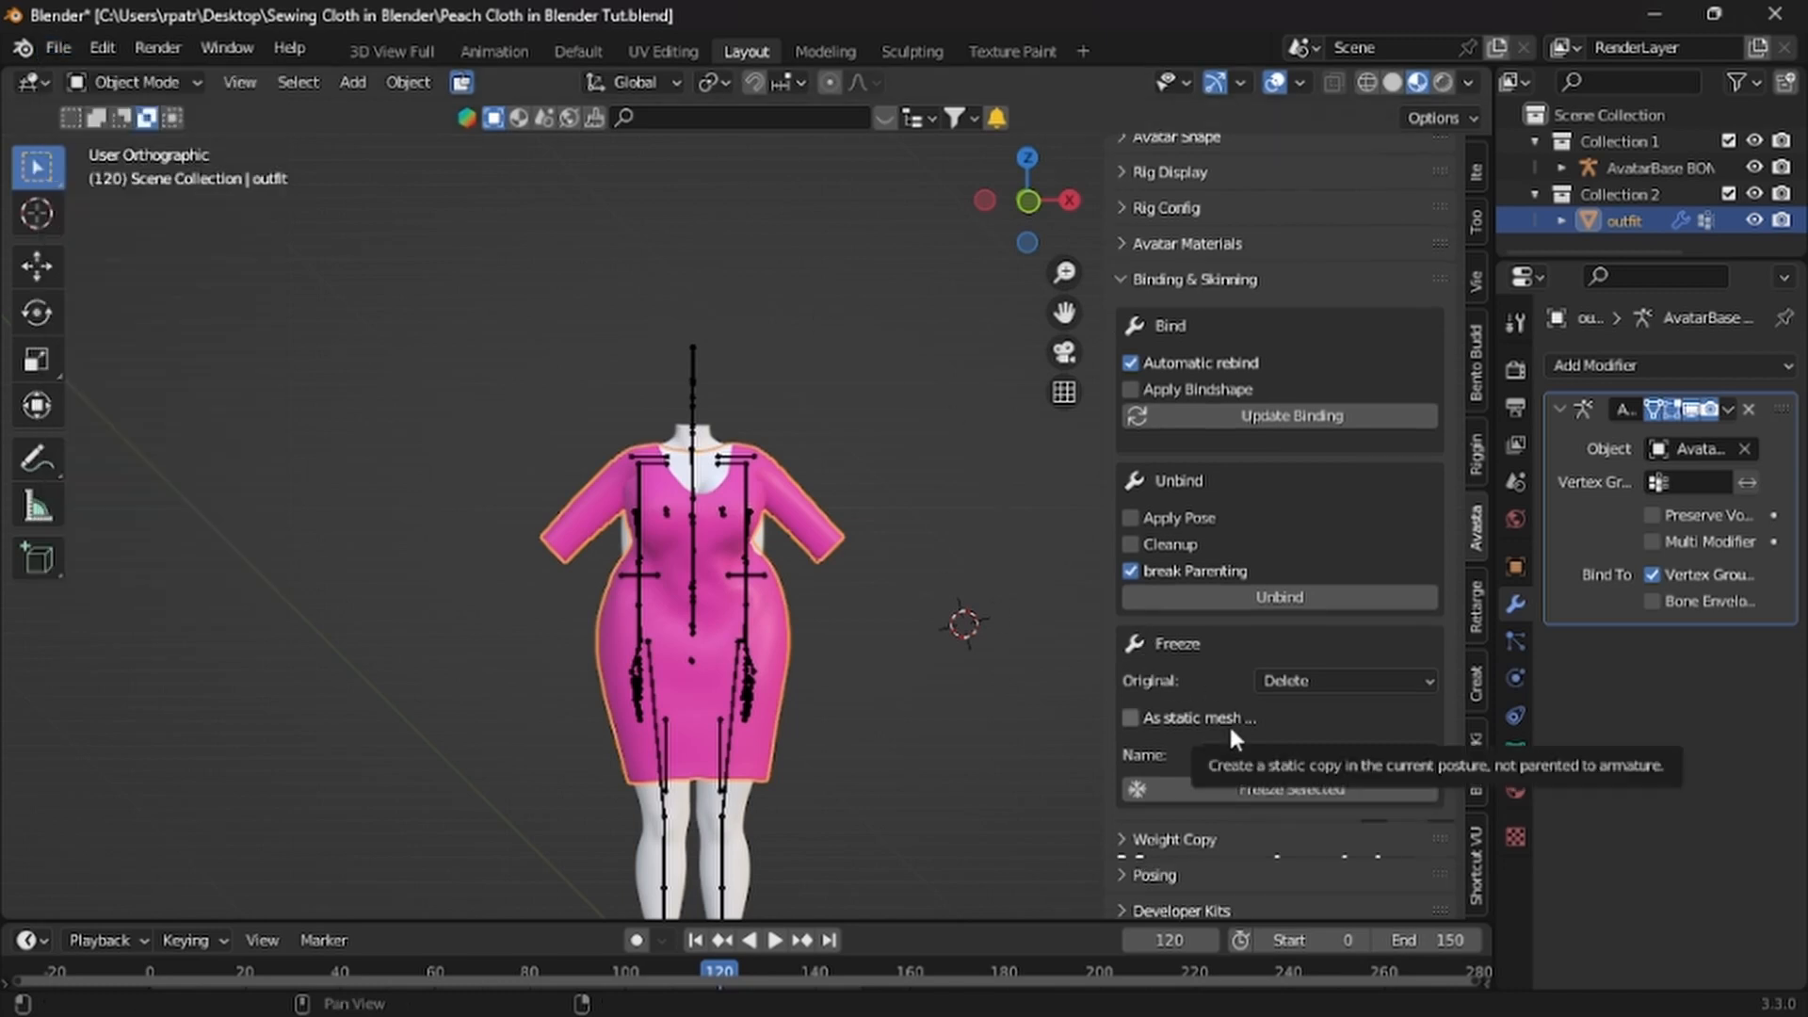
left_click(1131, 664)
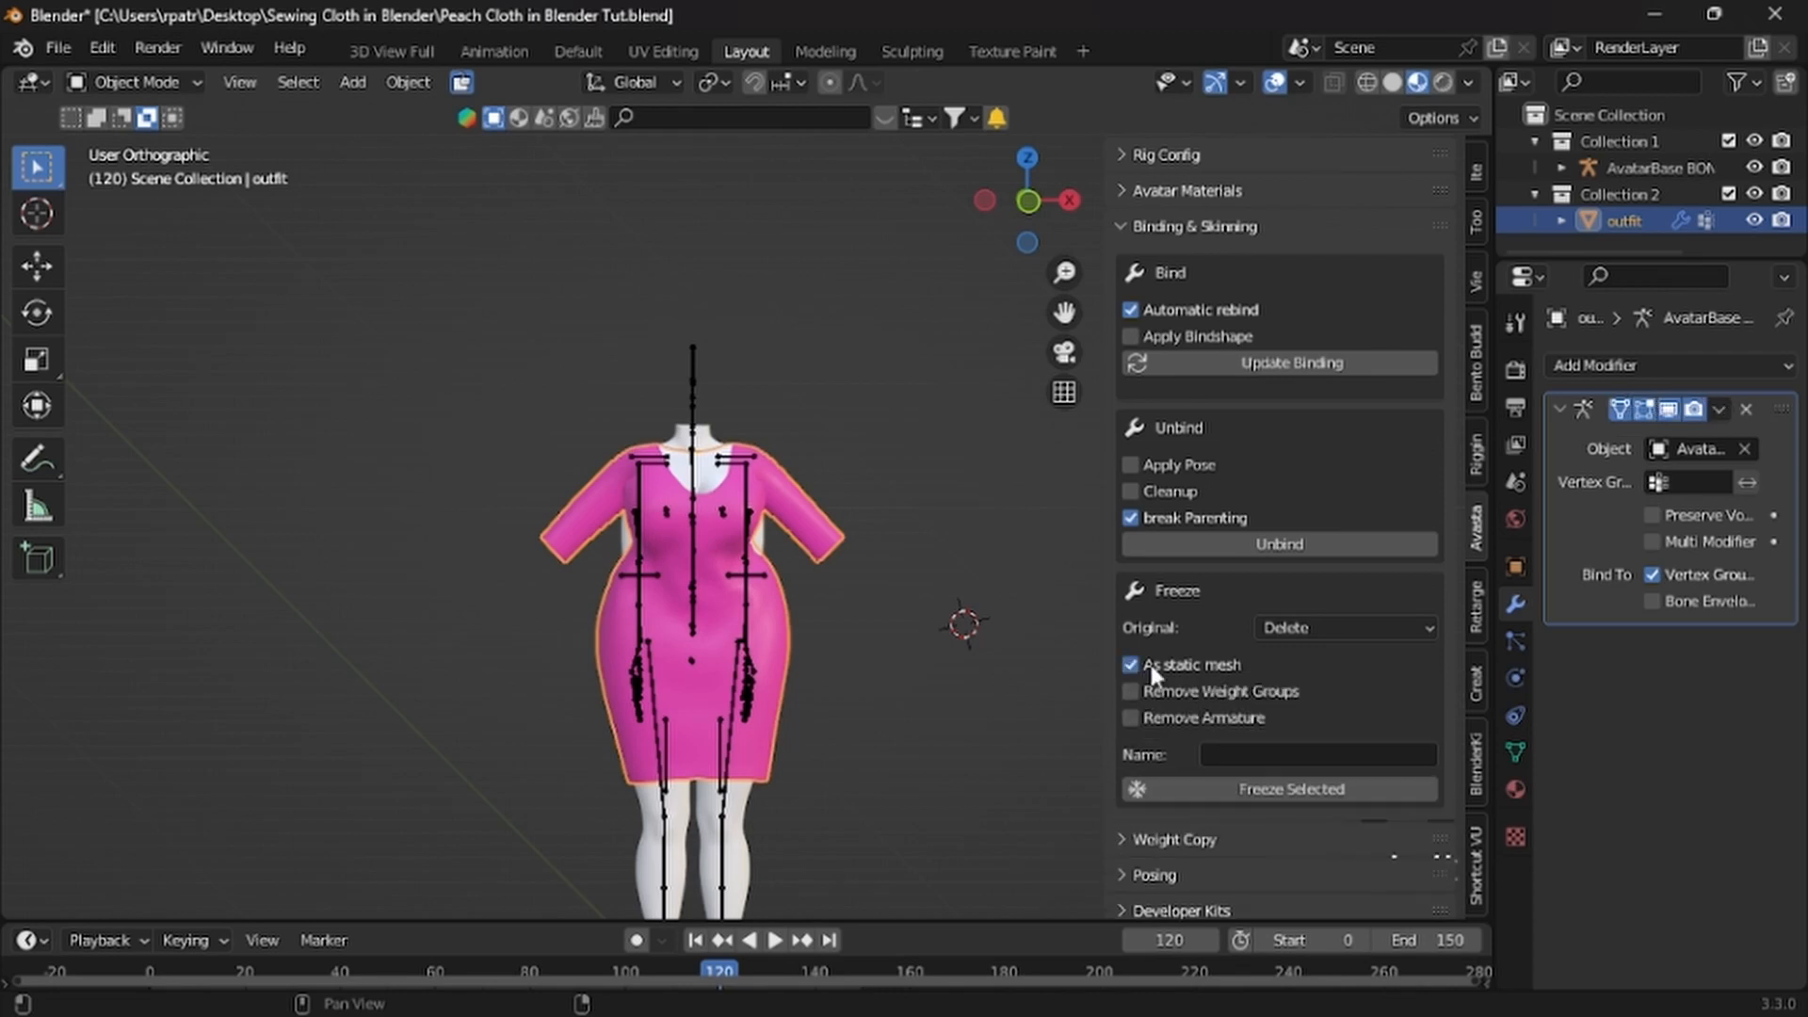
left_click(1131, 691)
scroll(1224, 791, "up", 3)
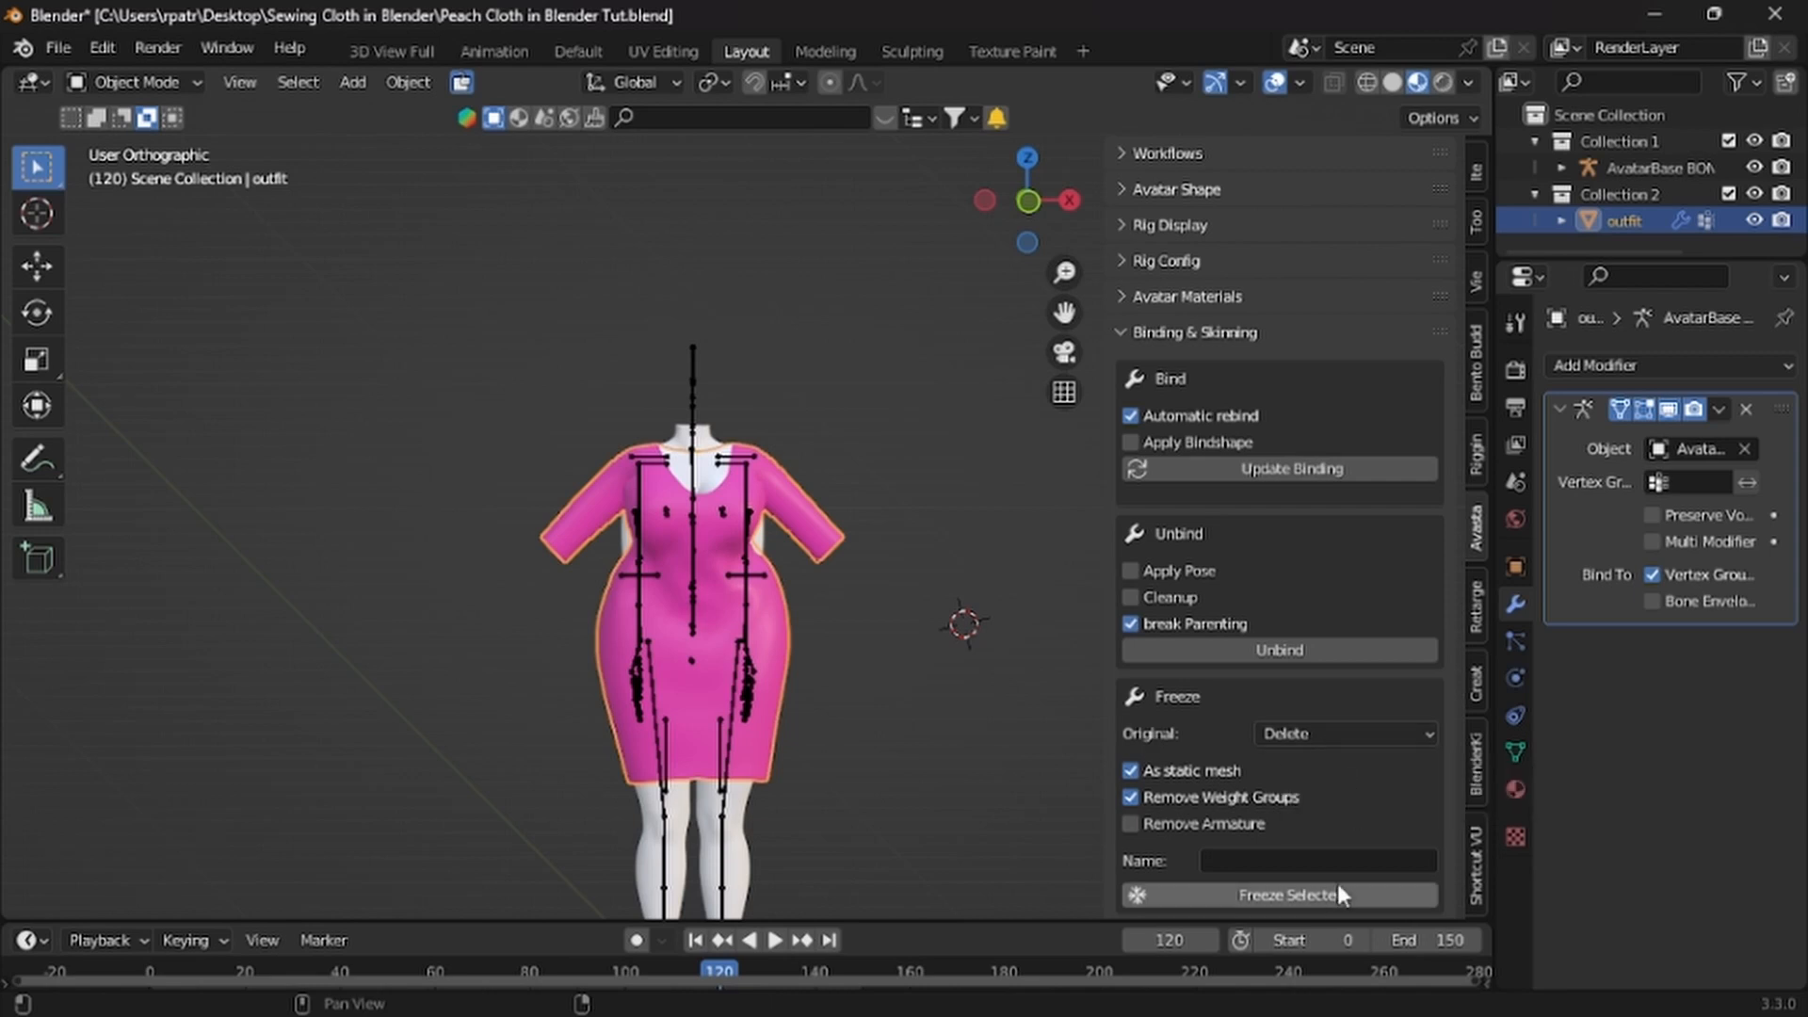
left_click(1290, 899)
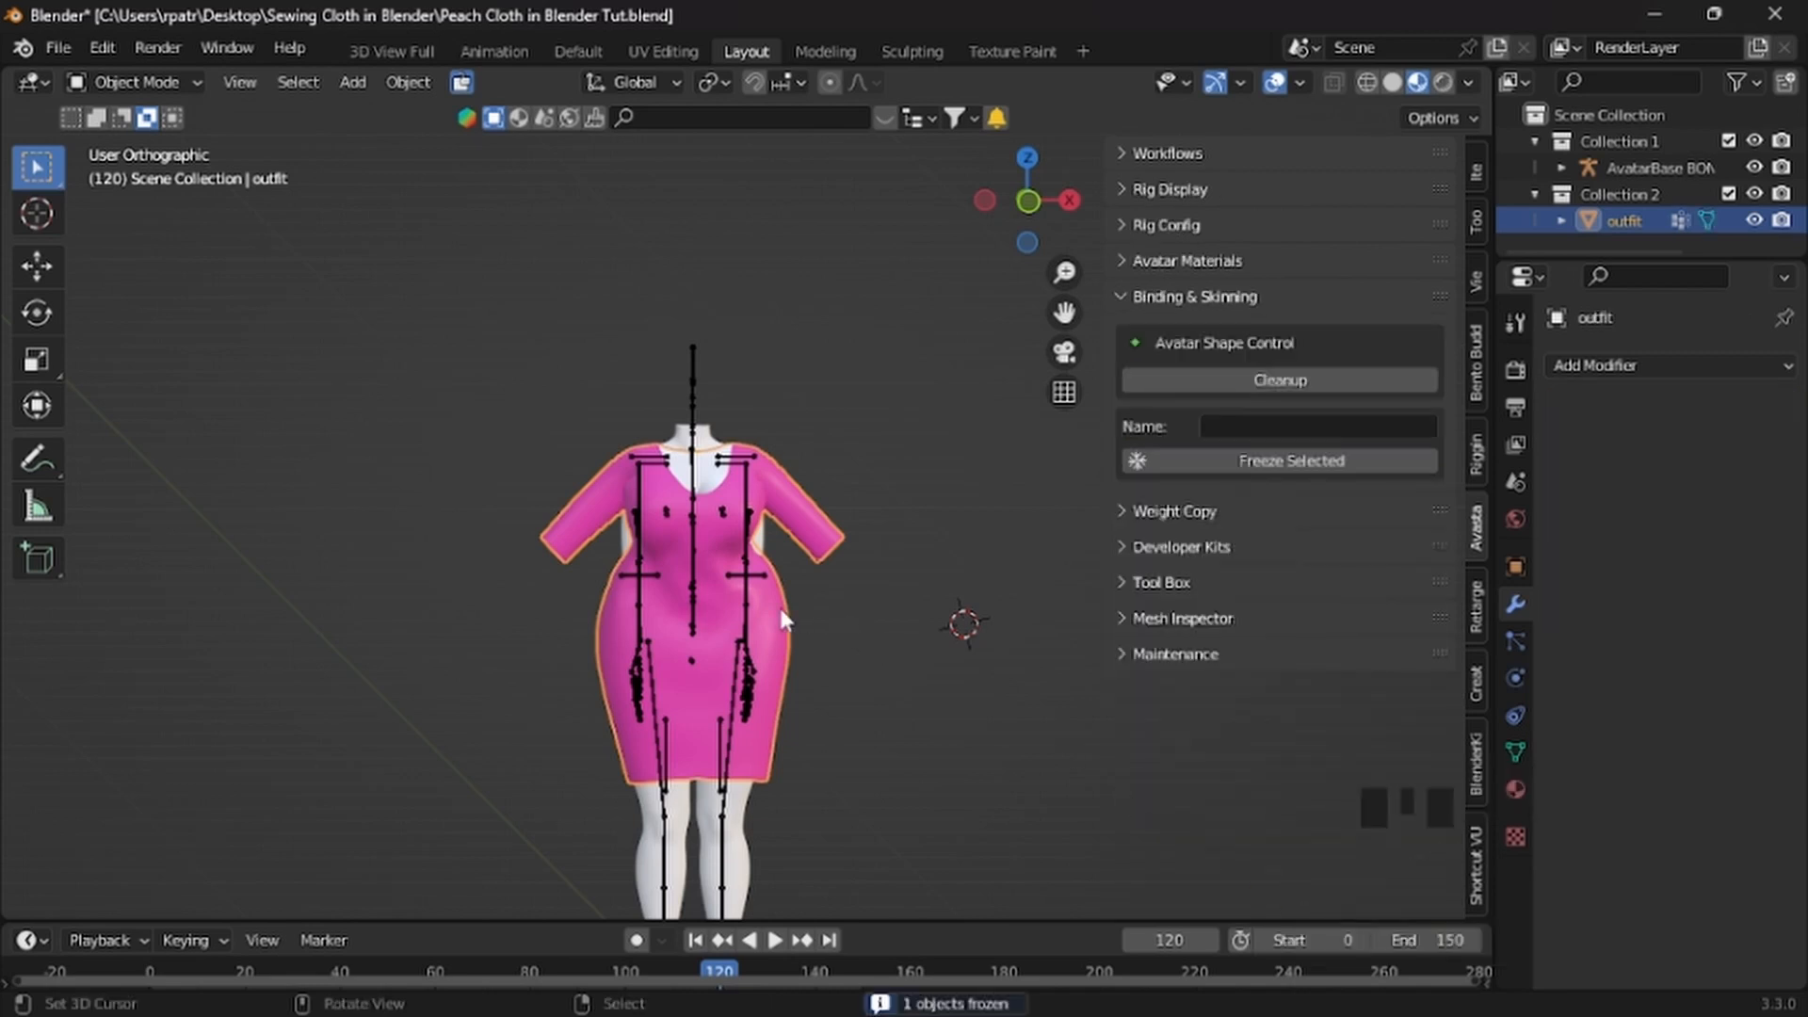
Select all bones of the avatar armature and clear all their pose transforms
right_click(692, 387)
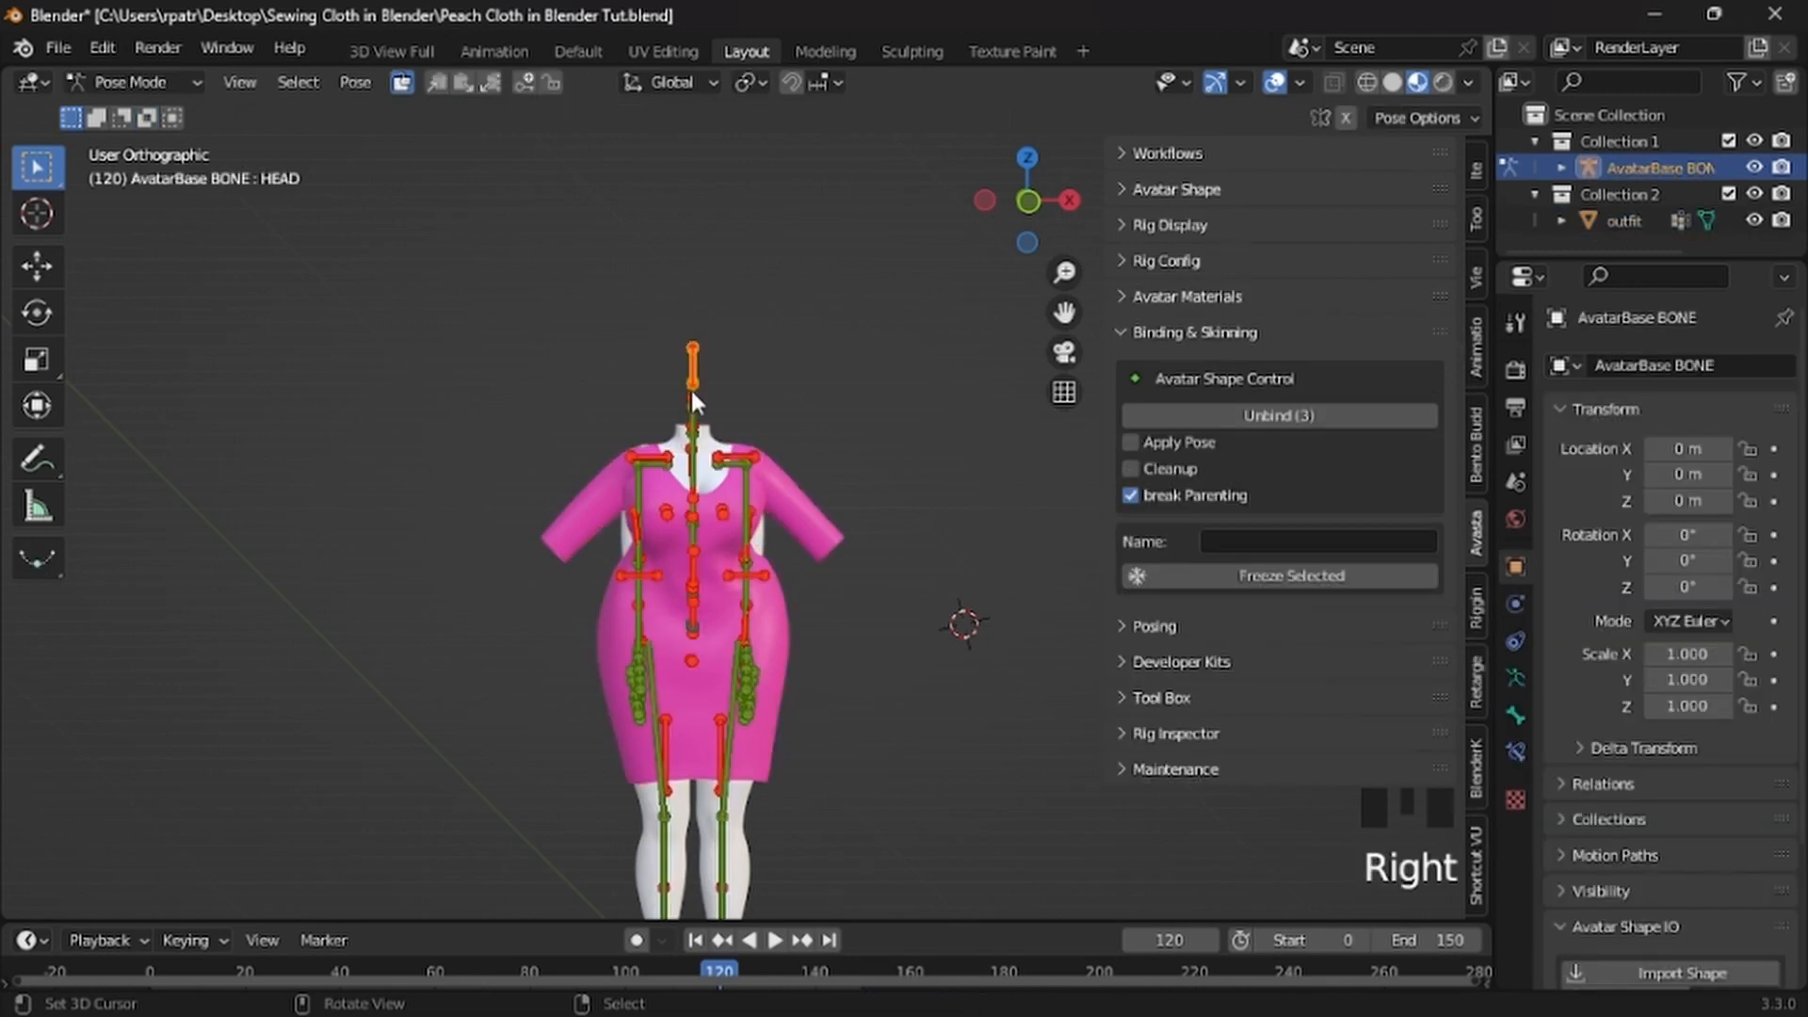
scroll(1630, 207, "down", 1)
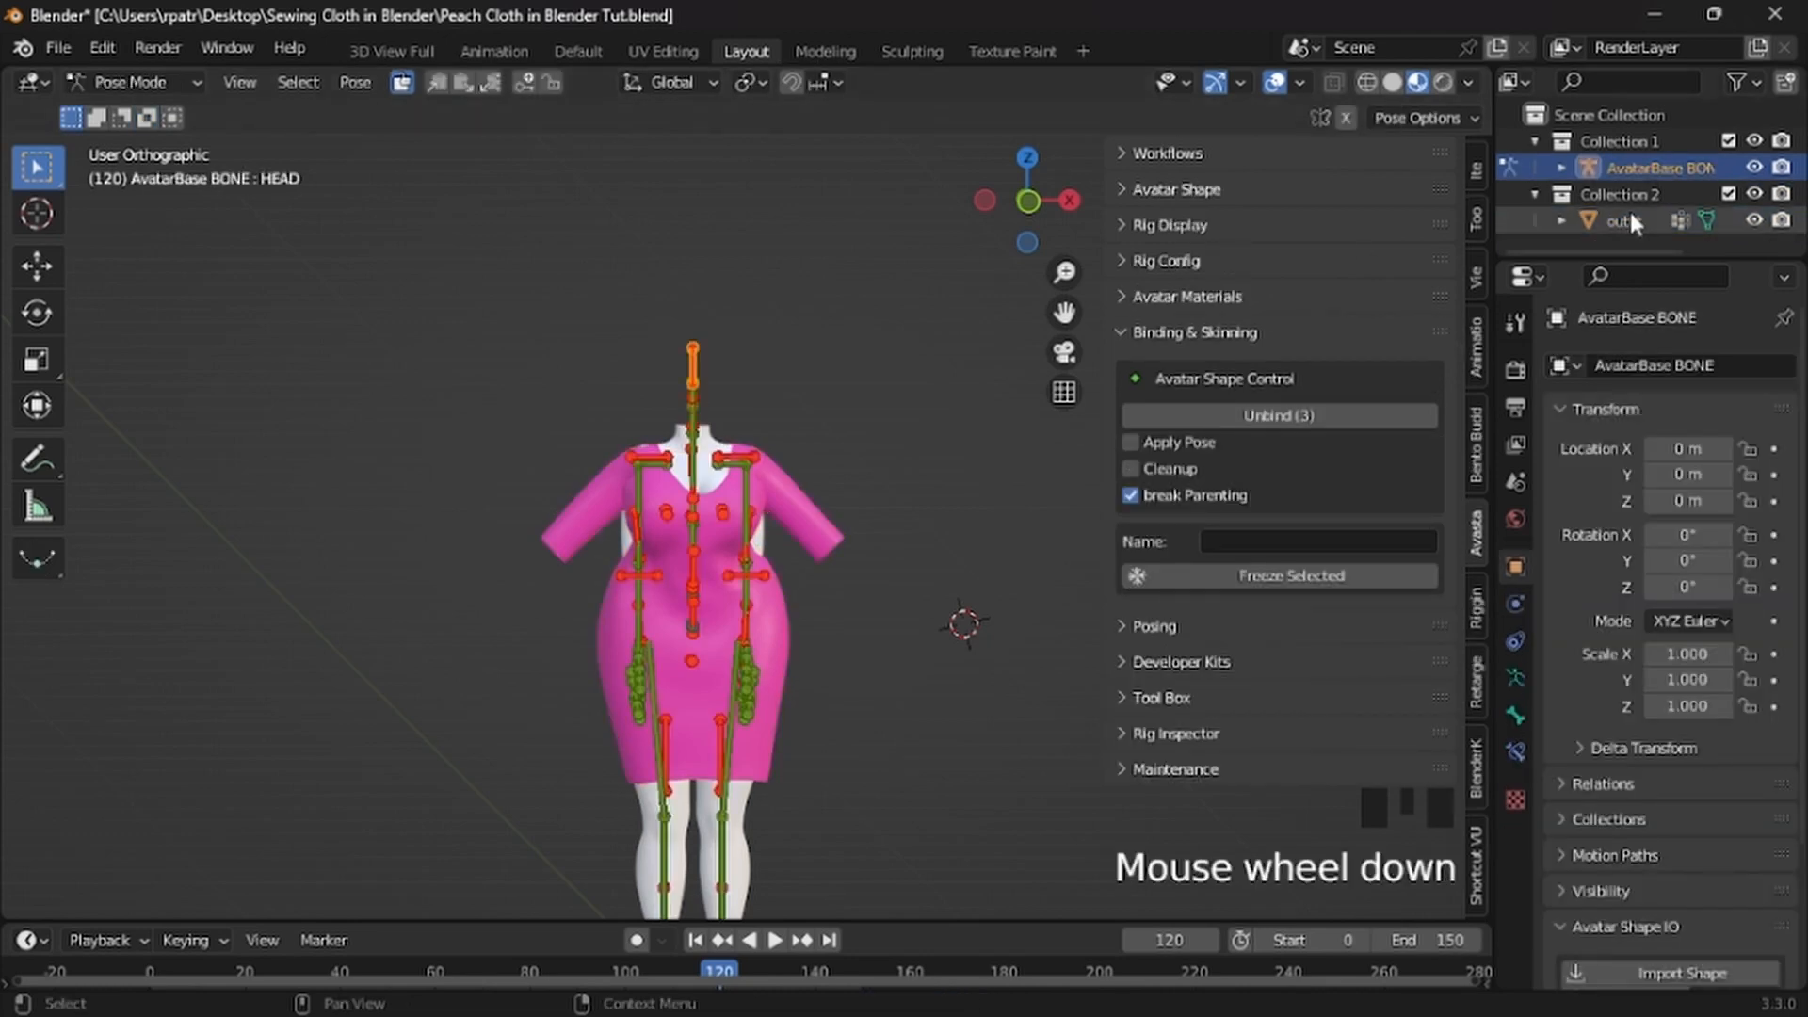
right_click(749, 530)
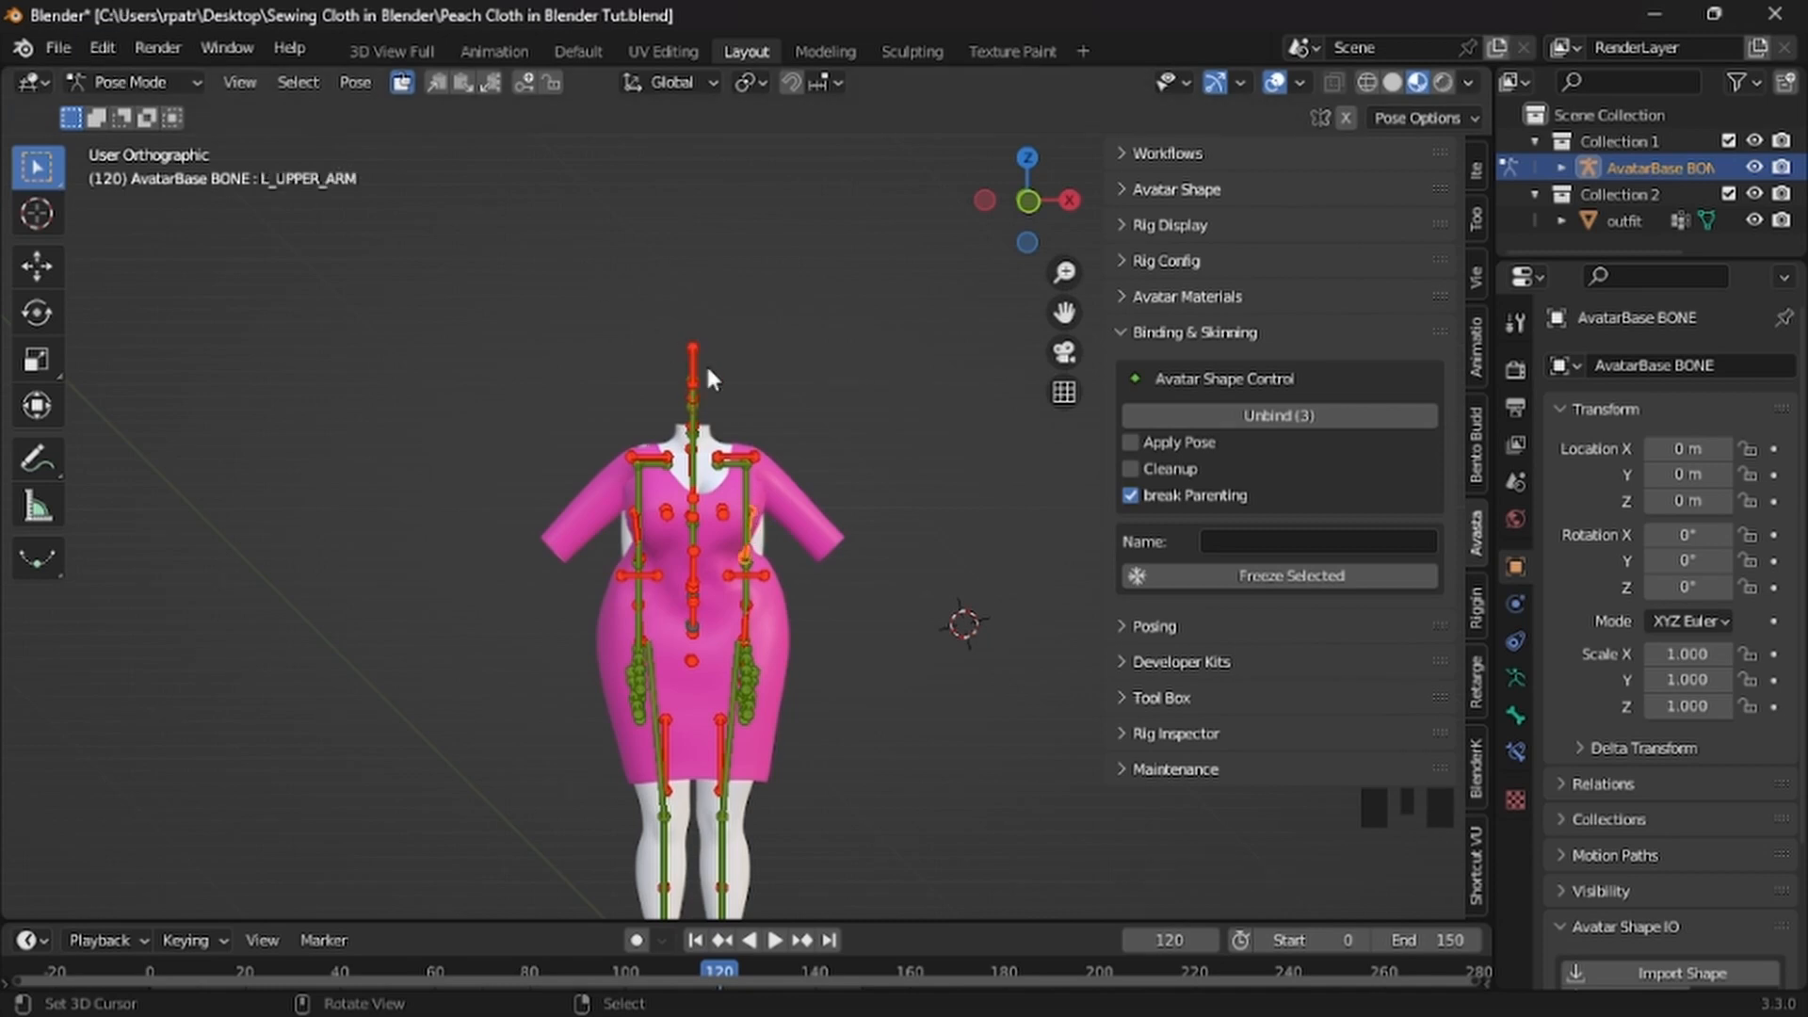
key("a")
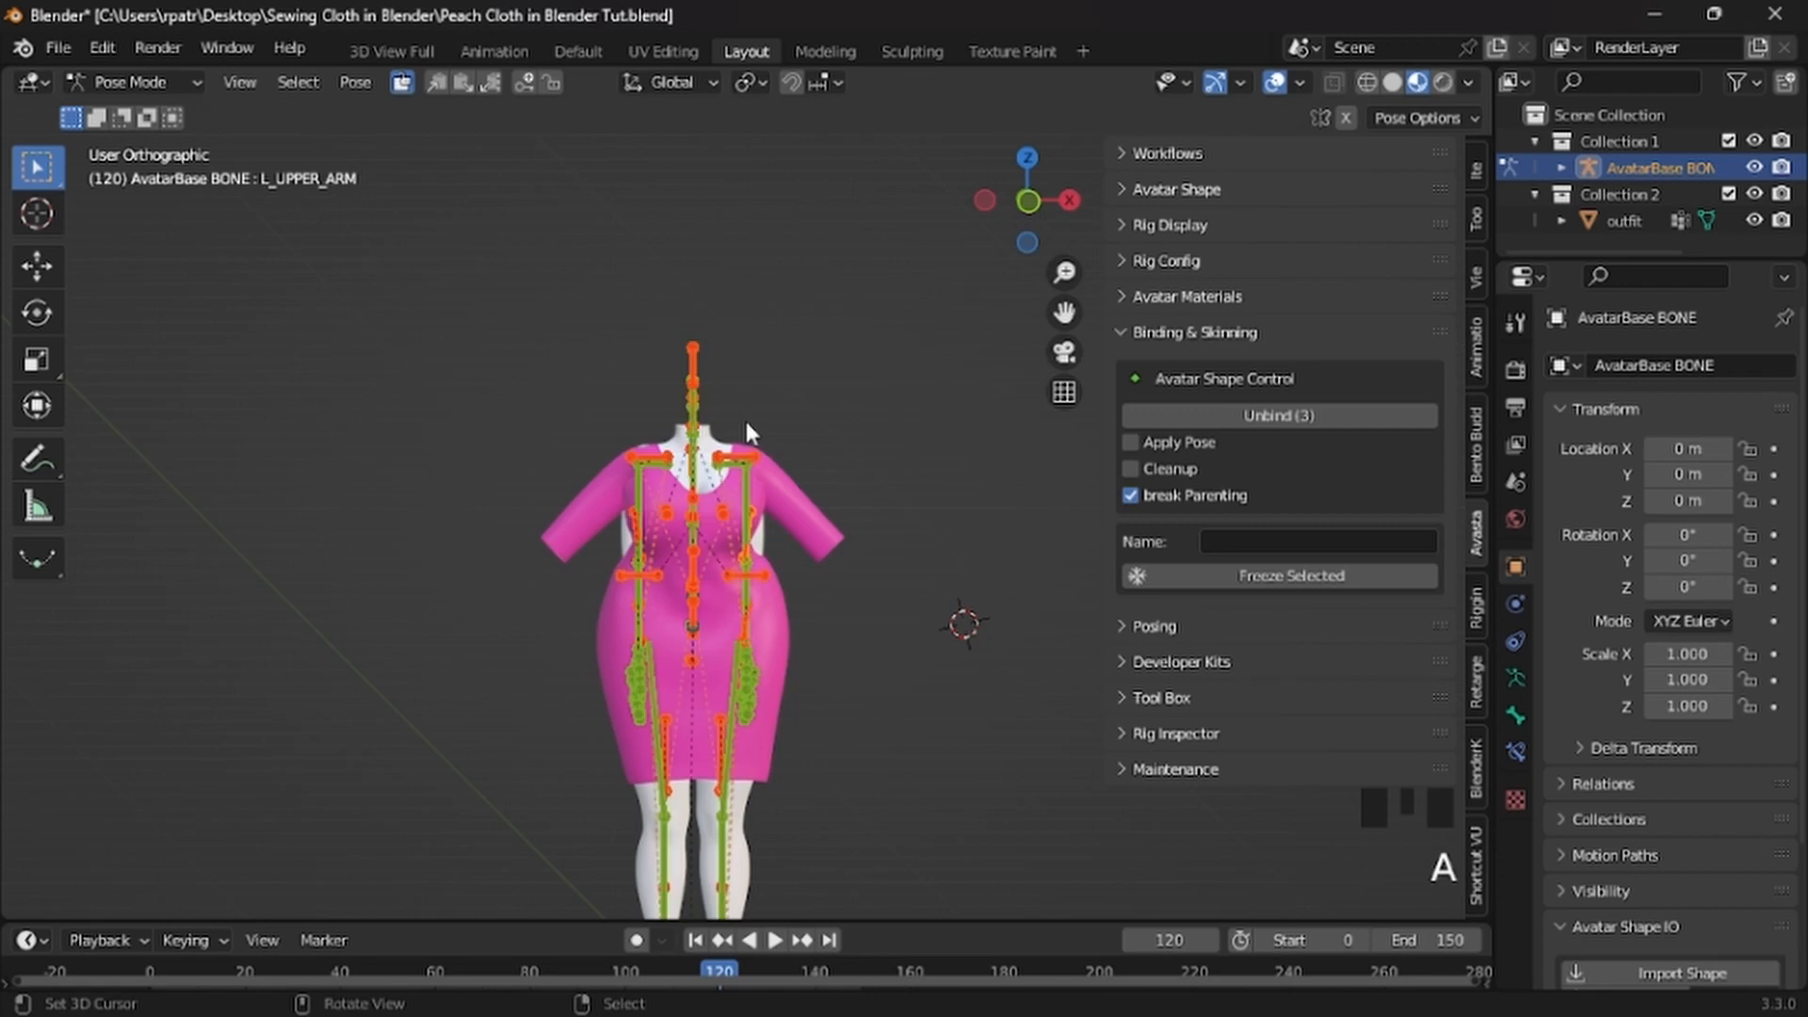
left_click(354, 85)
mouse_move(496, 138)
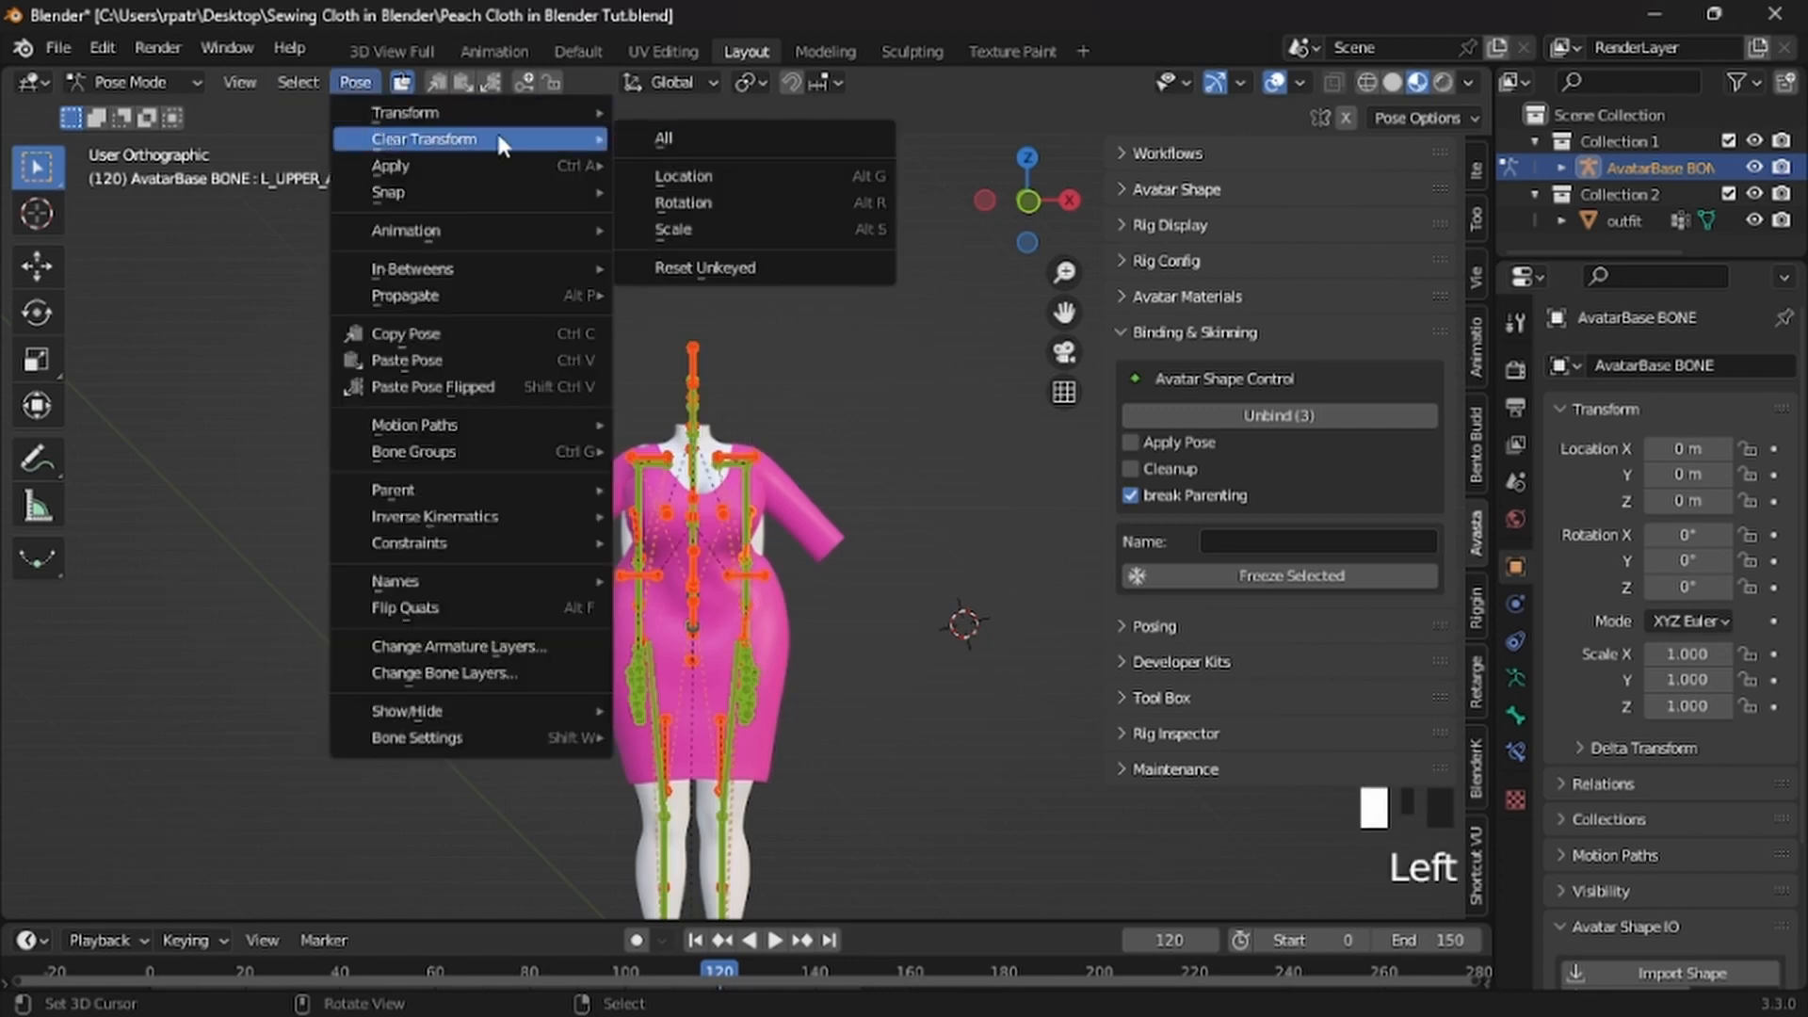
left_click(672, 138)
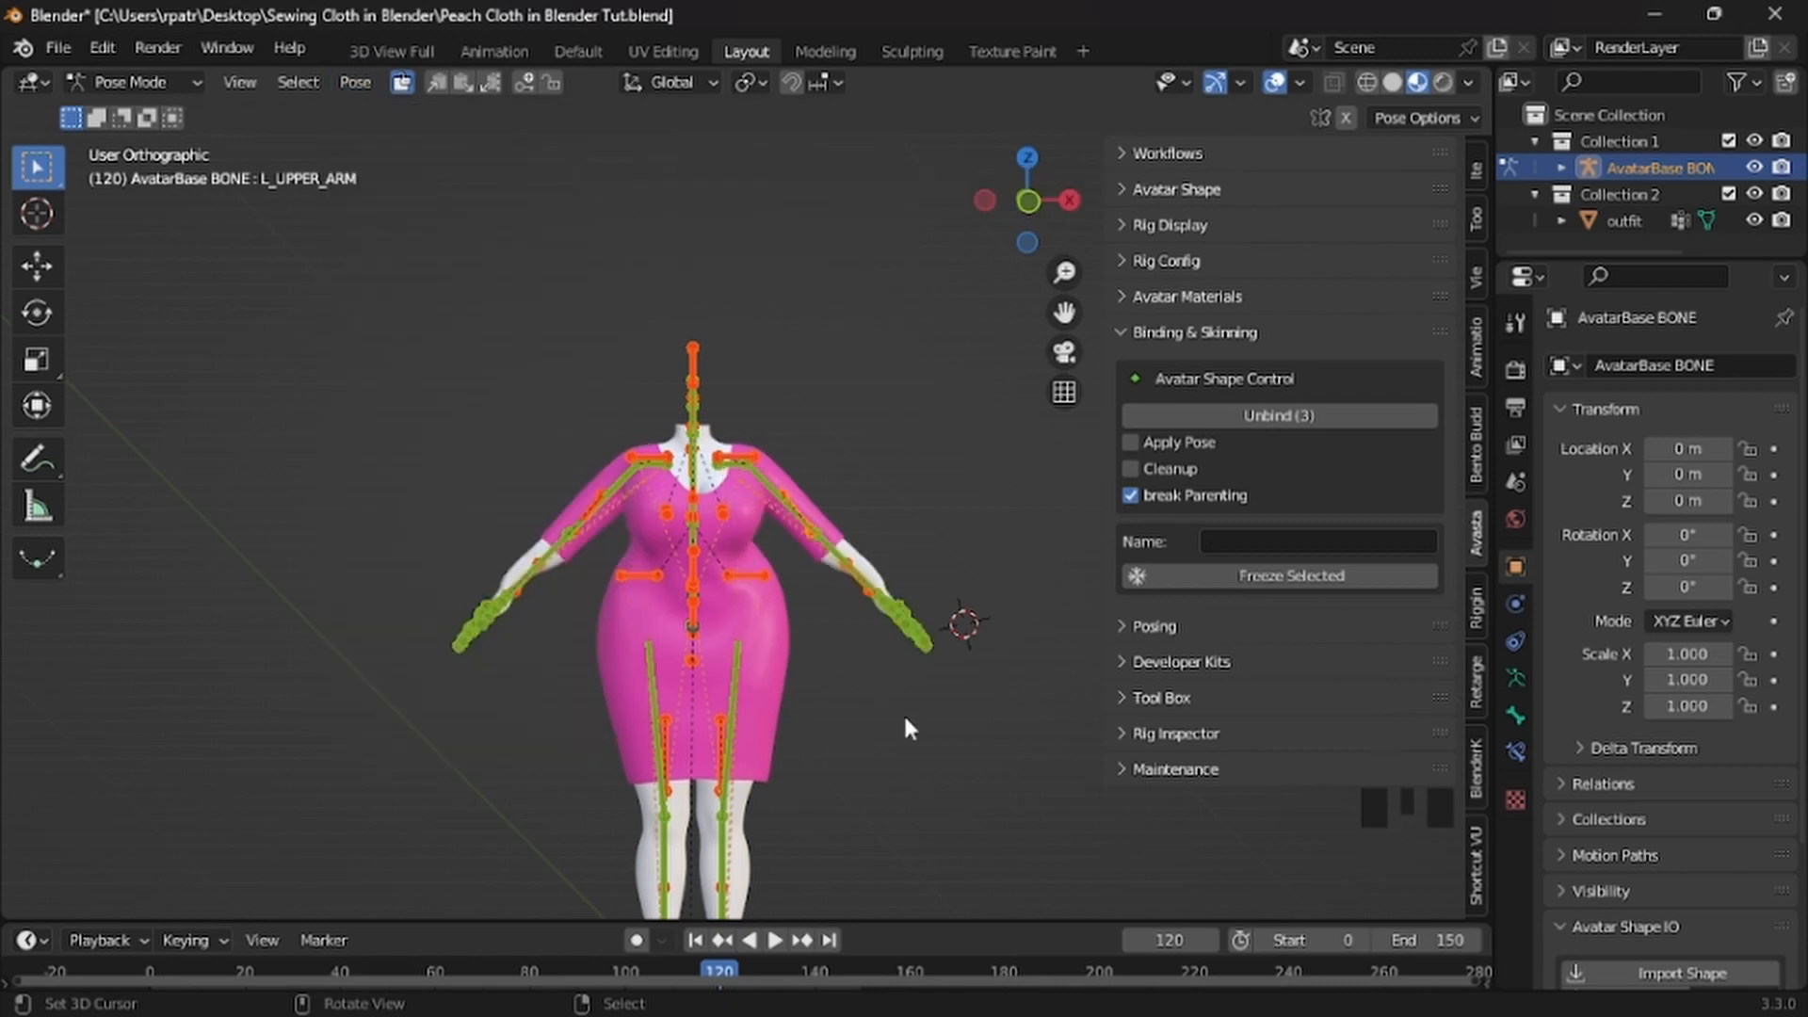
Switch the outfit mesh to Edit Mode and deselect all of its vertices
middle_click_drag(926, 722, 311, 716)
scroll(666, 688, "up", 2)
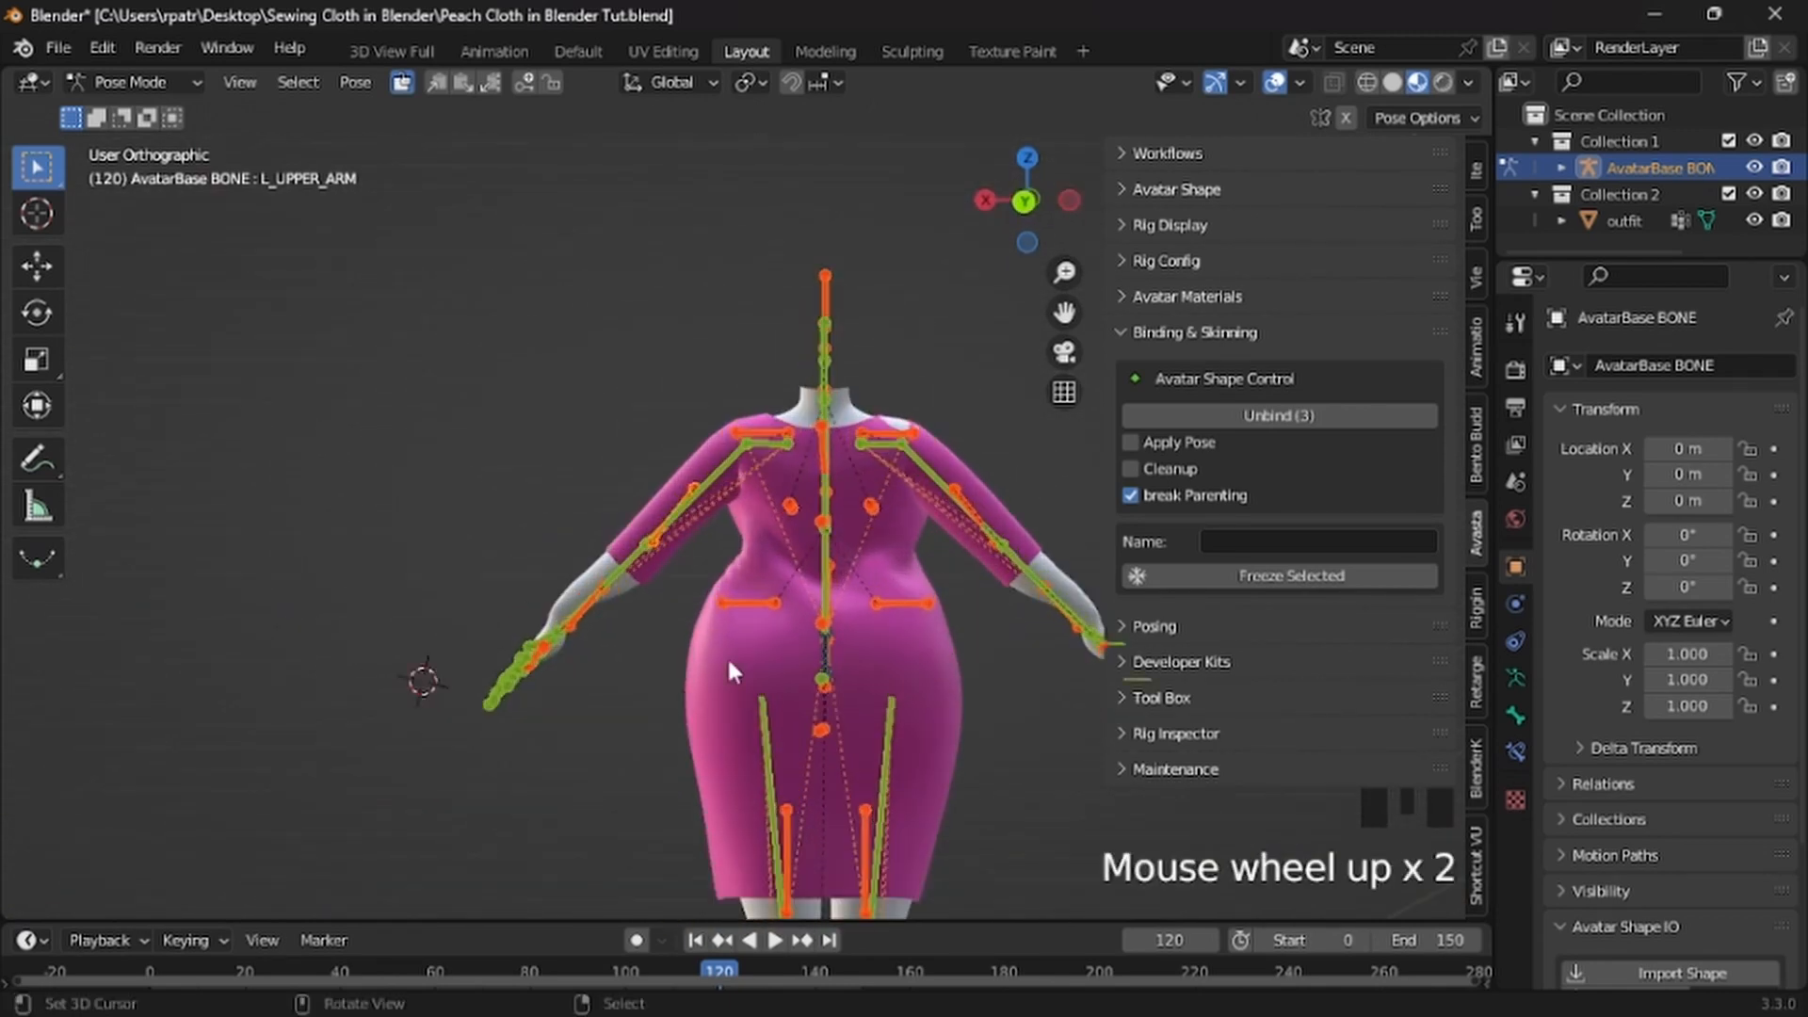
middle_click_drag(727, 656, 568, 656, "shift")
scroll(699, 582, "up", 2)
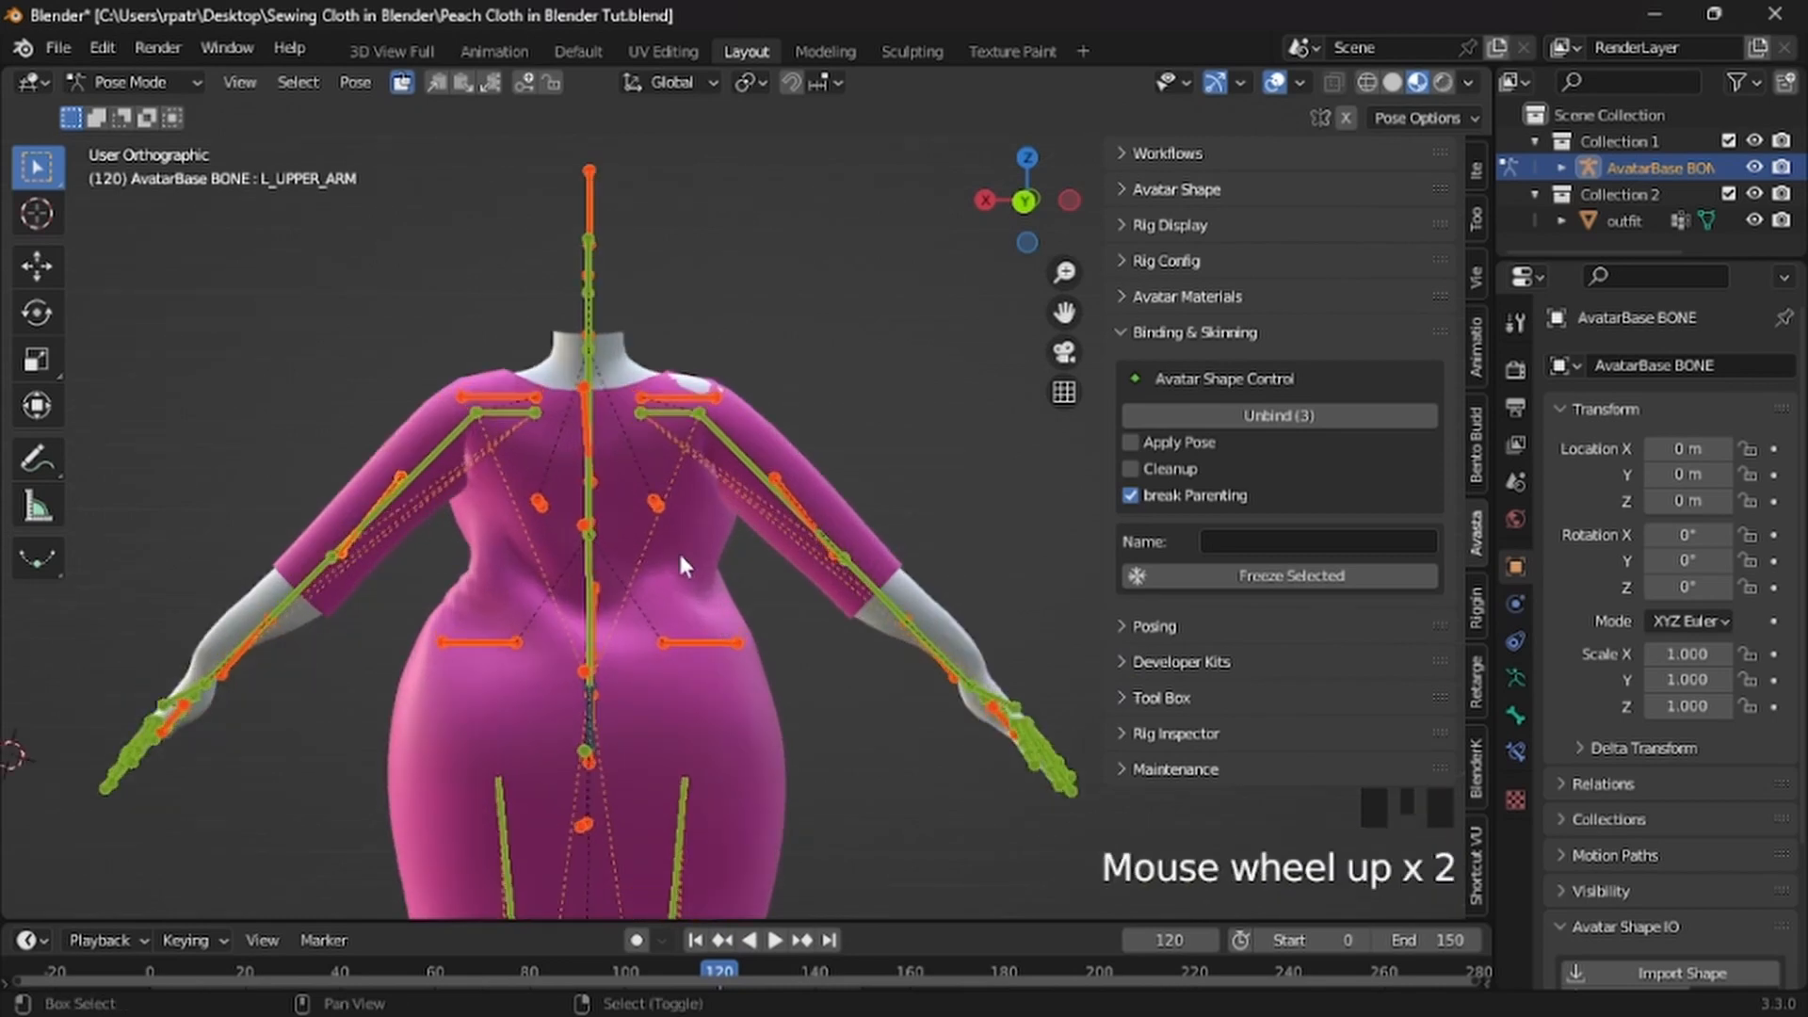
middle_click_drag(678, 550, 698, 680, "shift")
right_click(765, 540)
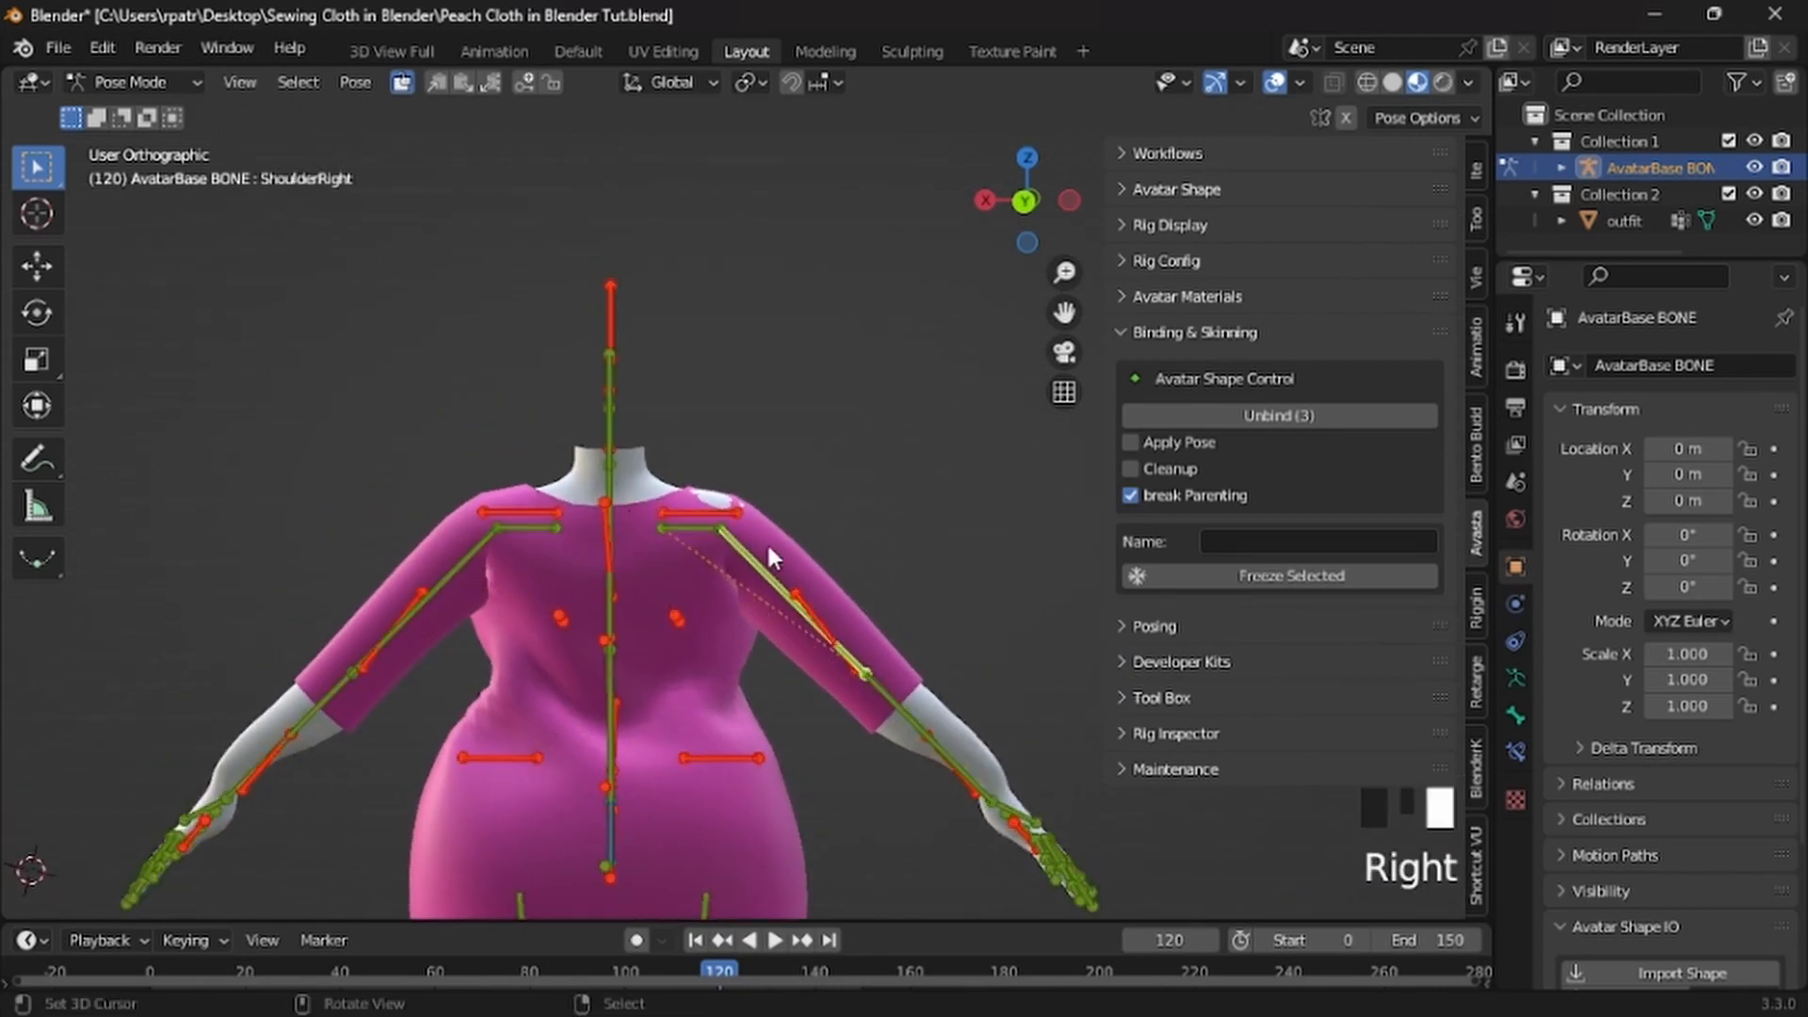
right_click(778, 541)
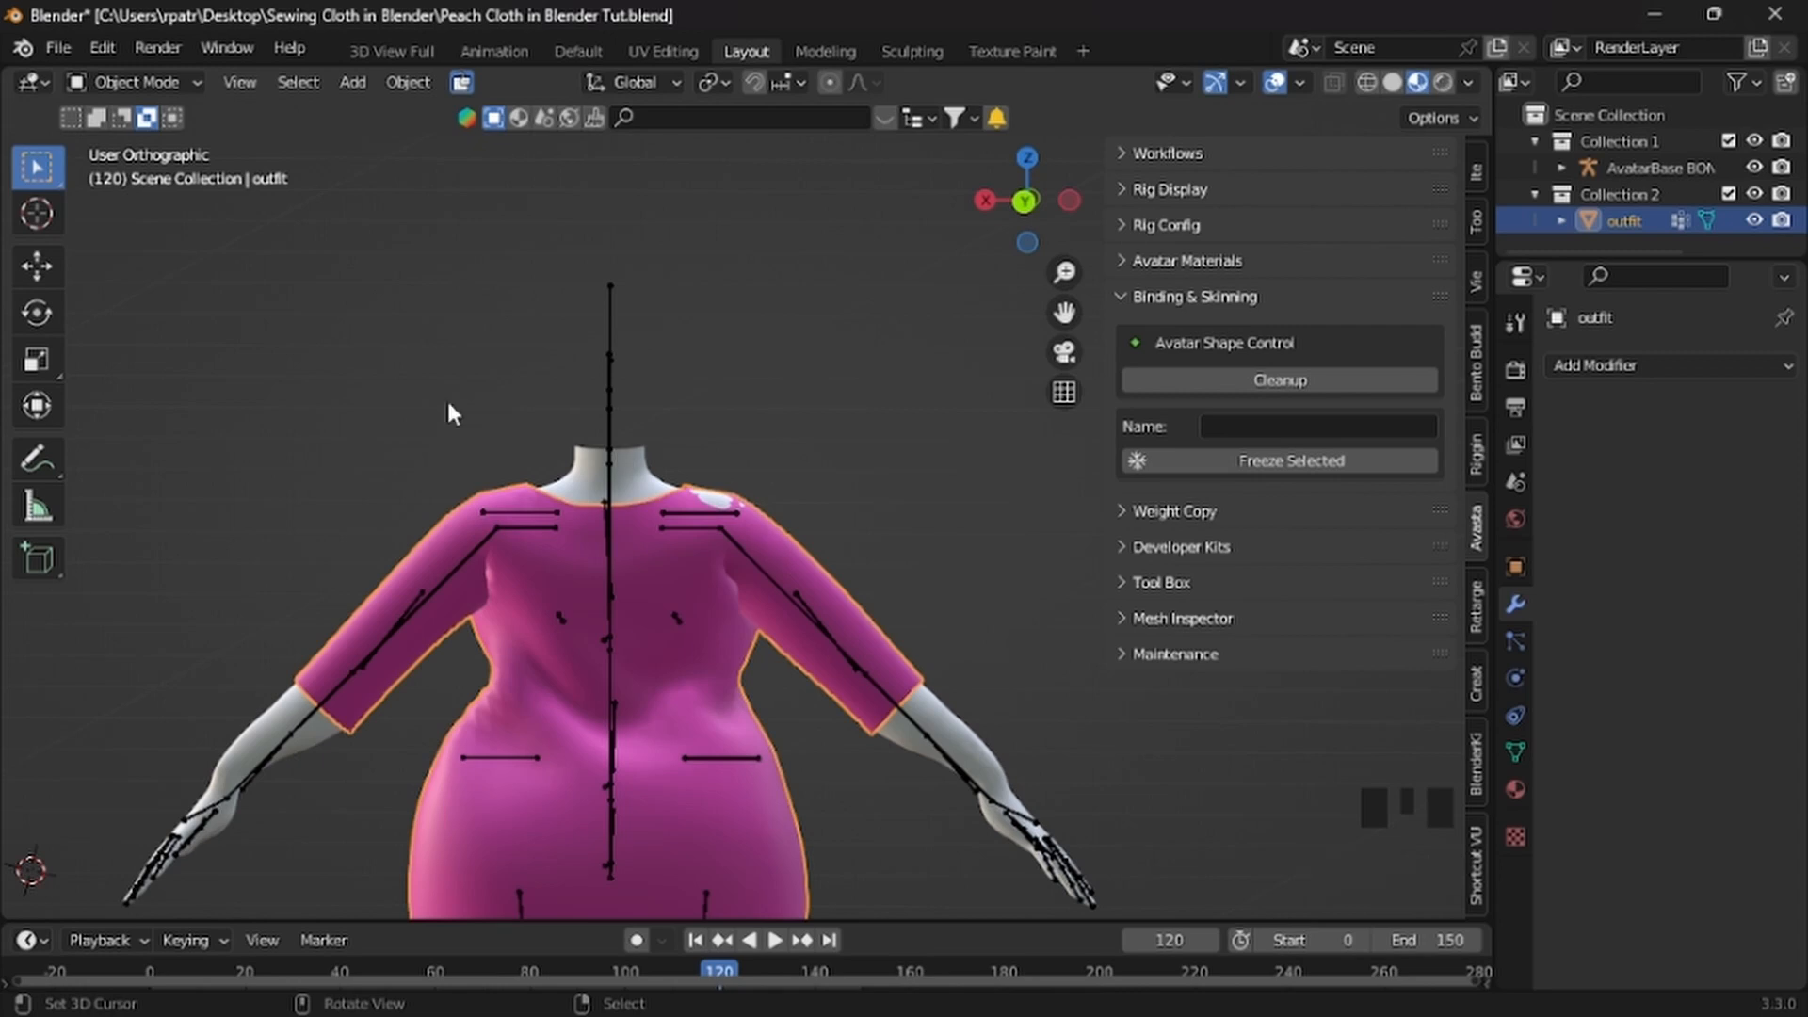
left_click(179, 83)
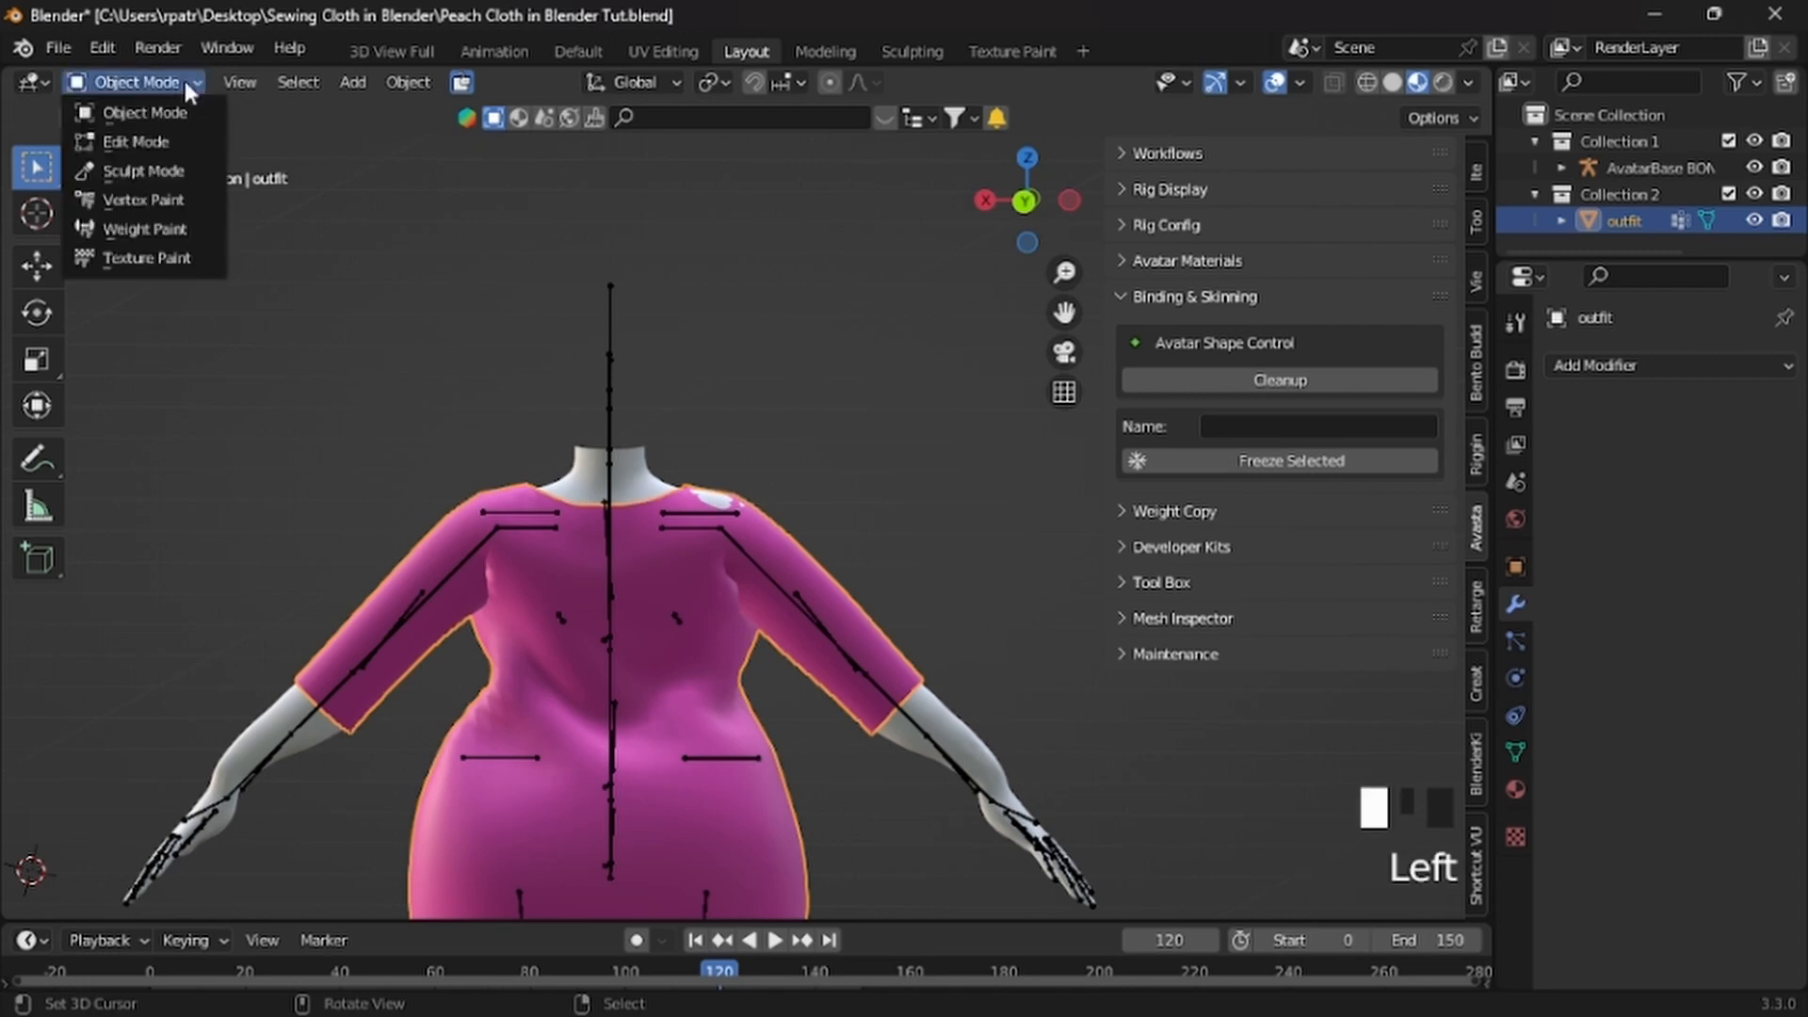
left_click(151, 142)
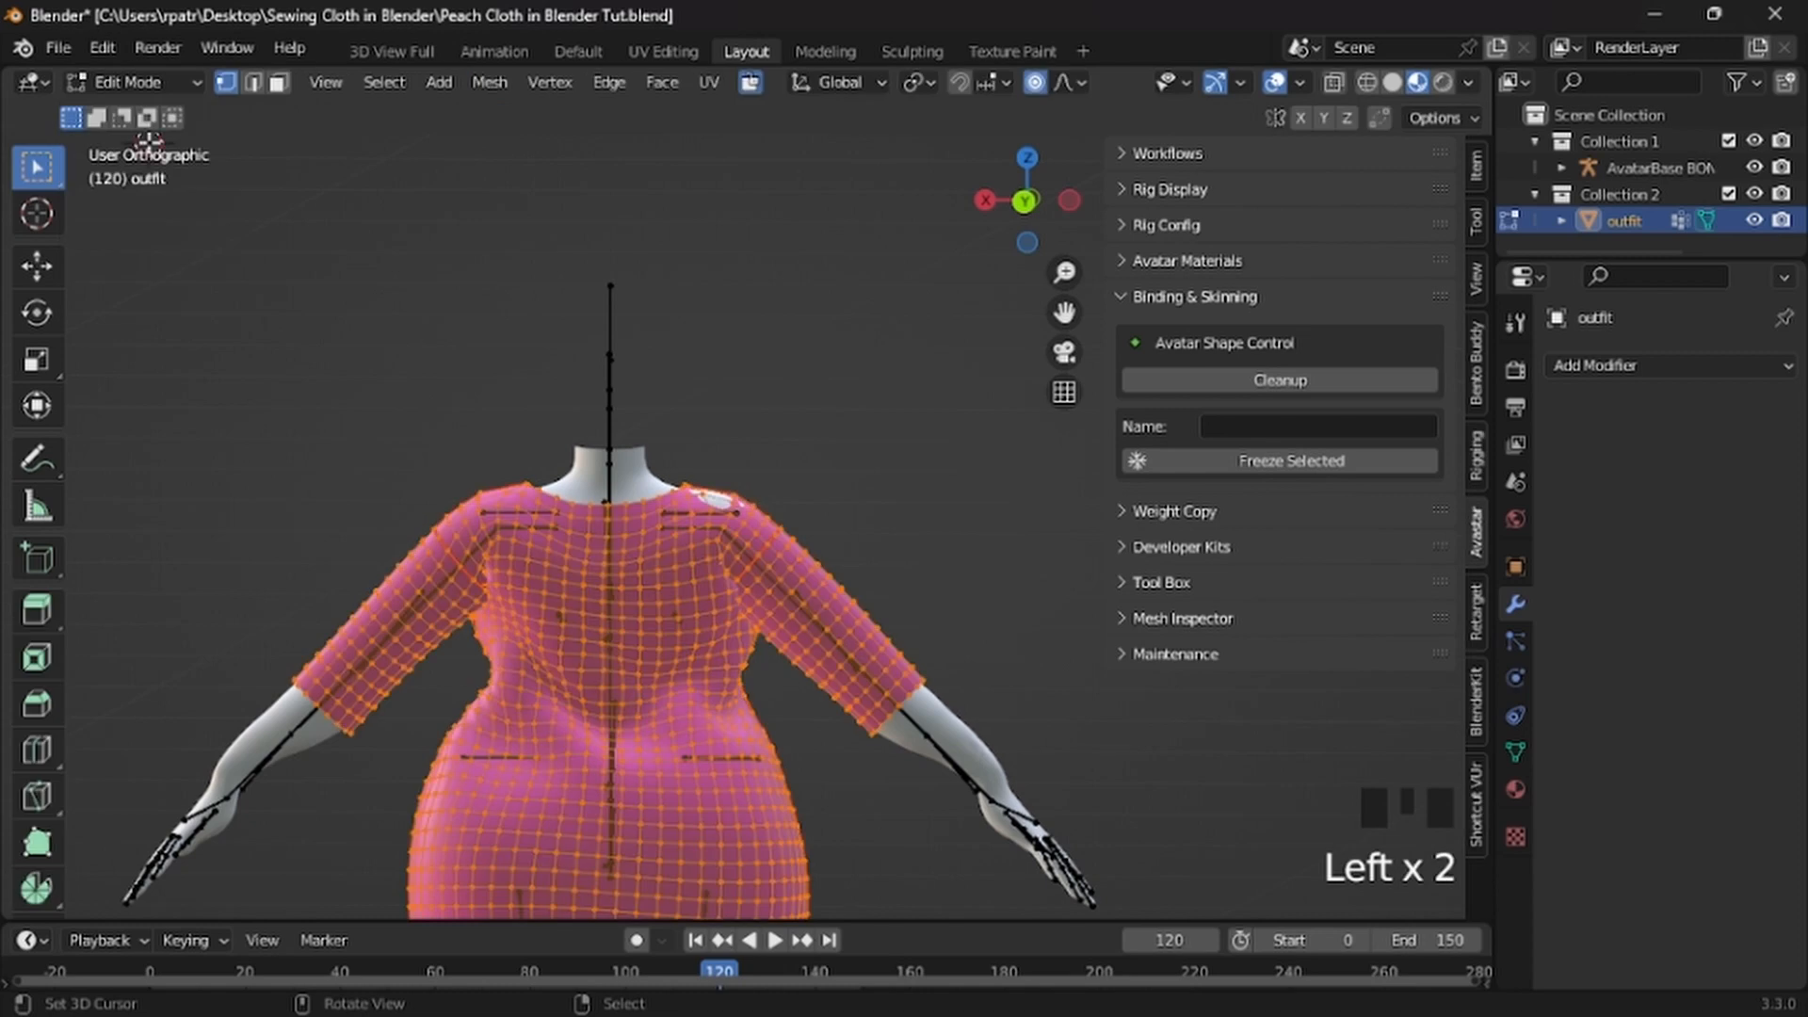
middle_click_drag(828, 436, 891, 553)
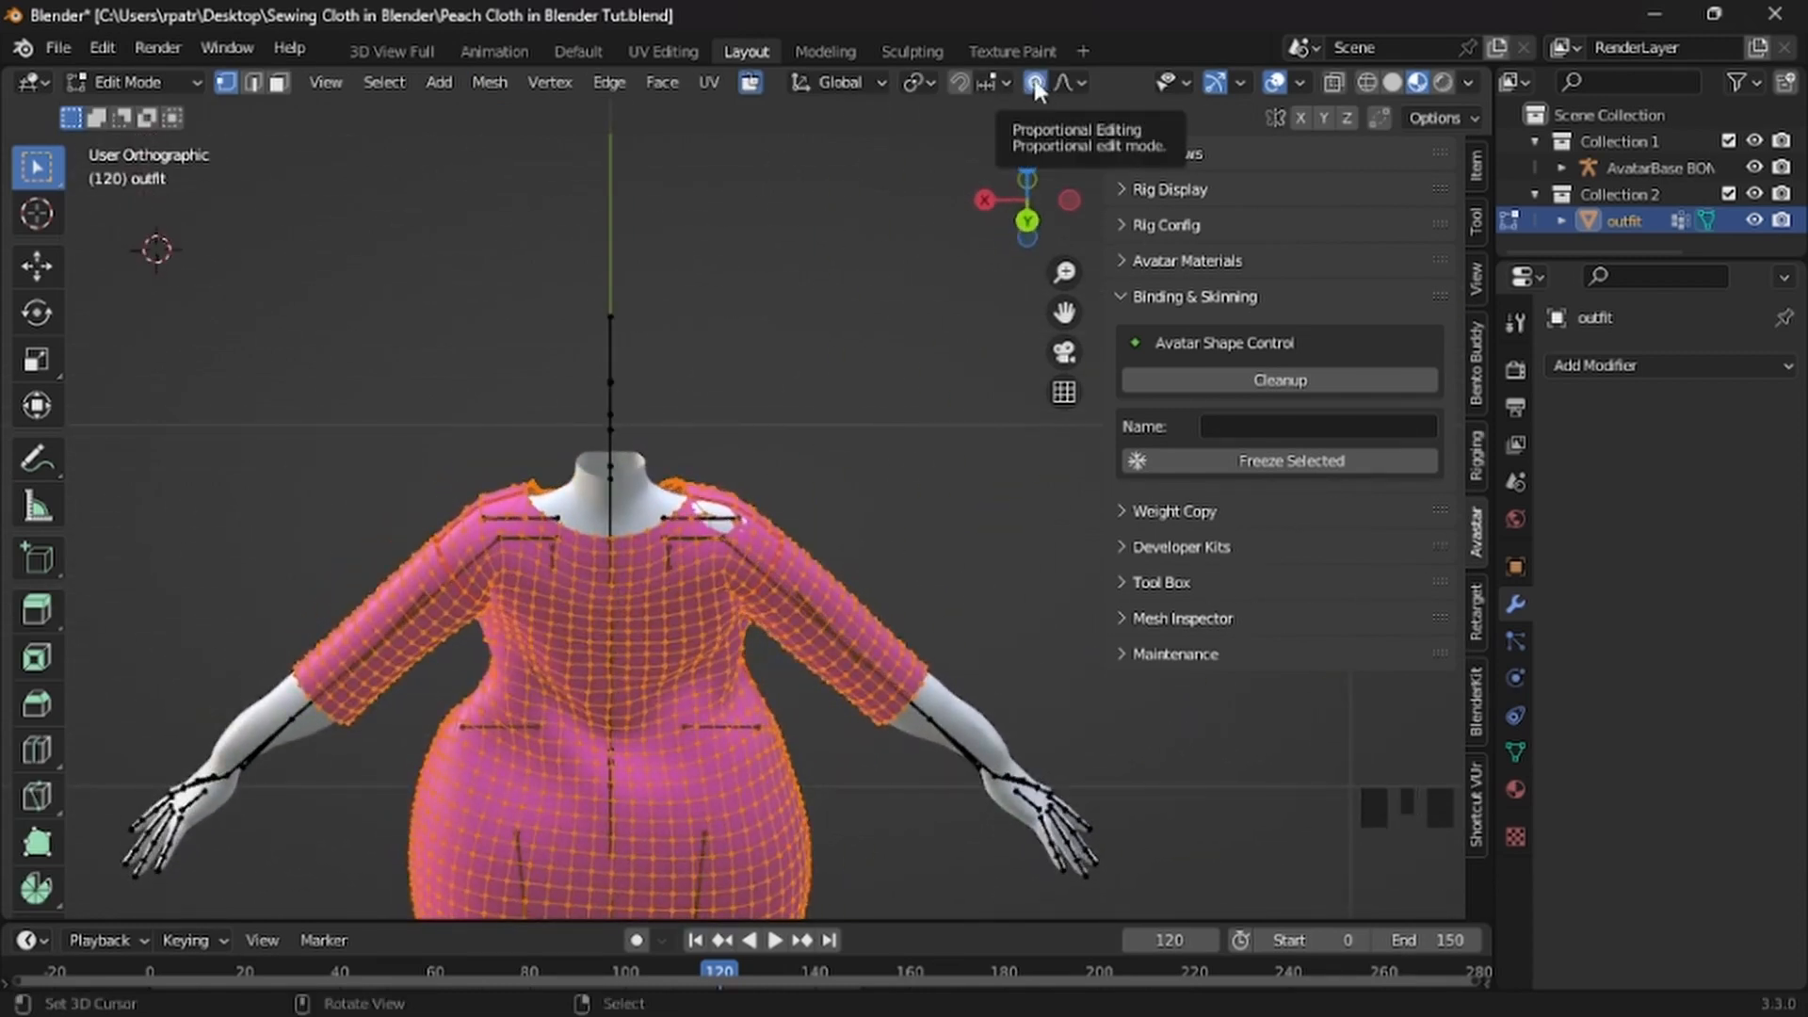
scroll(867, 537, "up", 5)
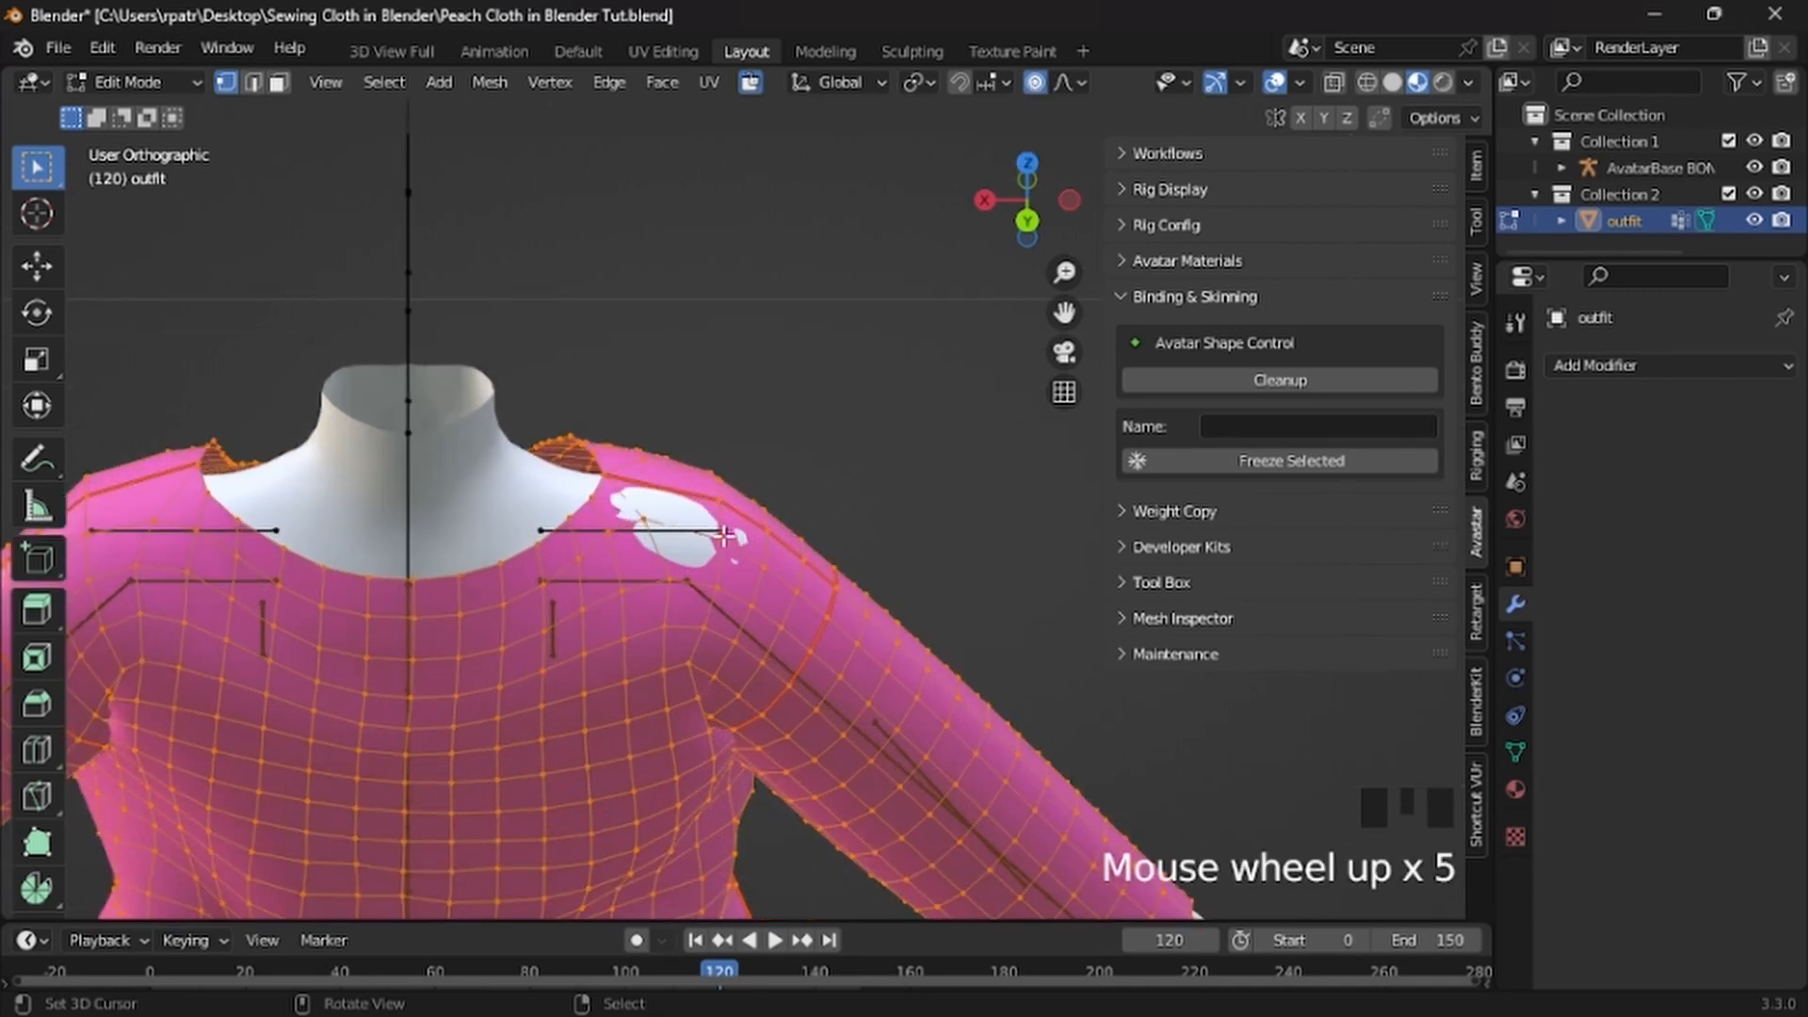
key("a")
key("a")
key("a")
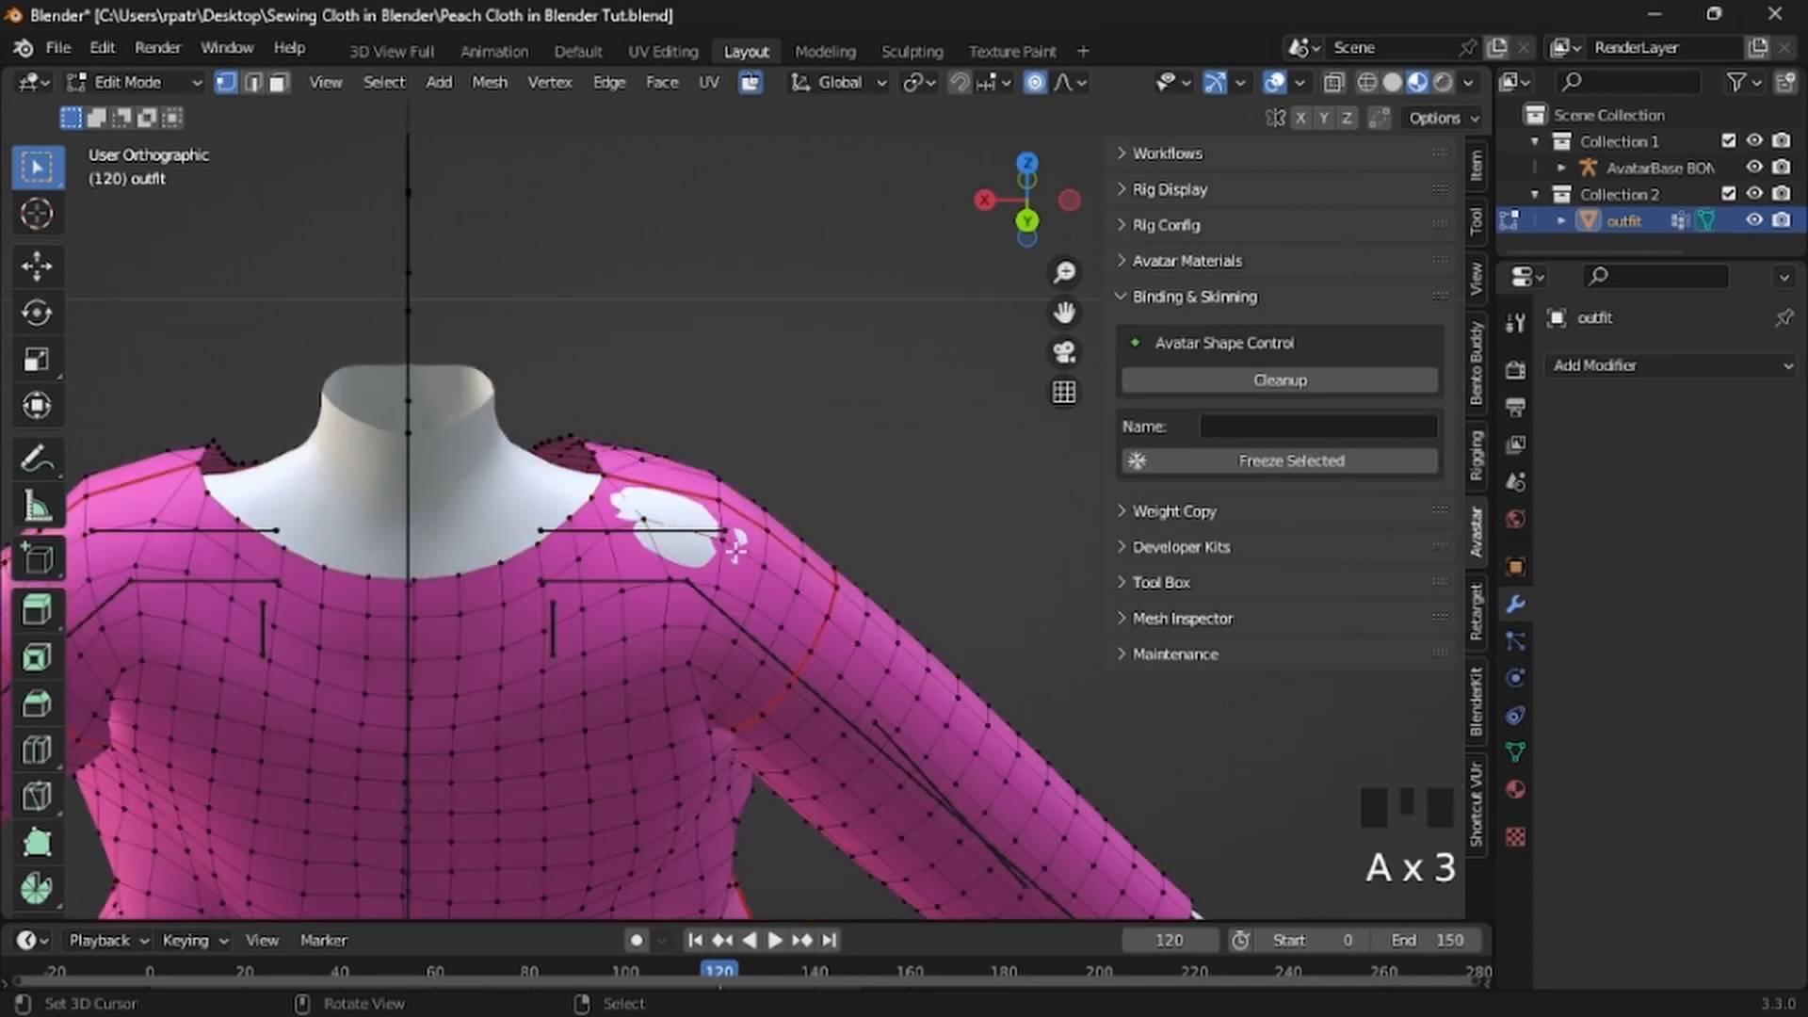
Move vertices on the back of the outfit's right shoulder outward with smooth proportional editing, size about 0.032 m, to cover the exposed skin
middle_click_drag(738, 528, 664, 483)
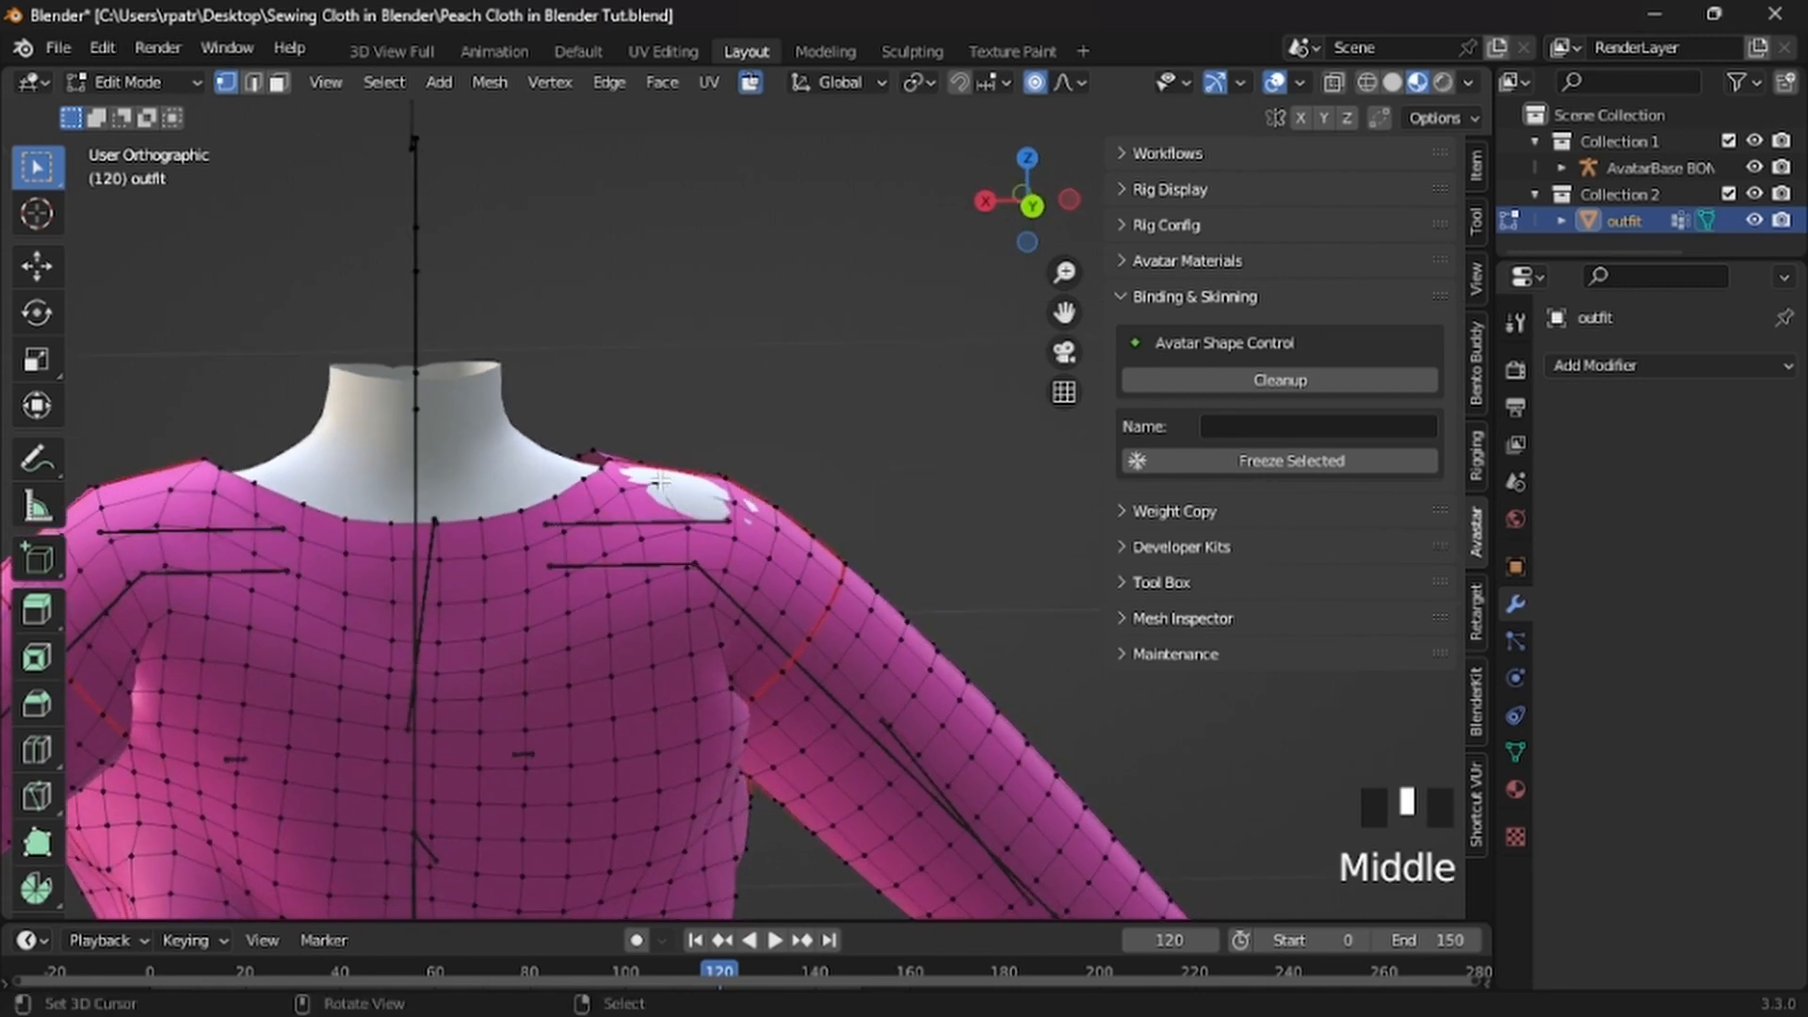
right_click(664, 483)
key("g")
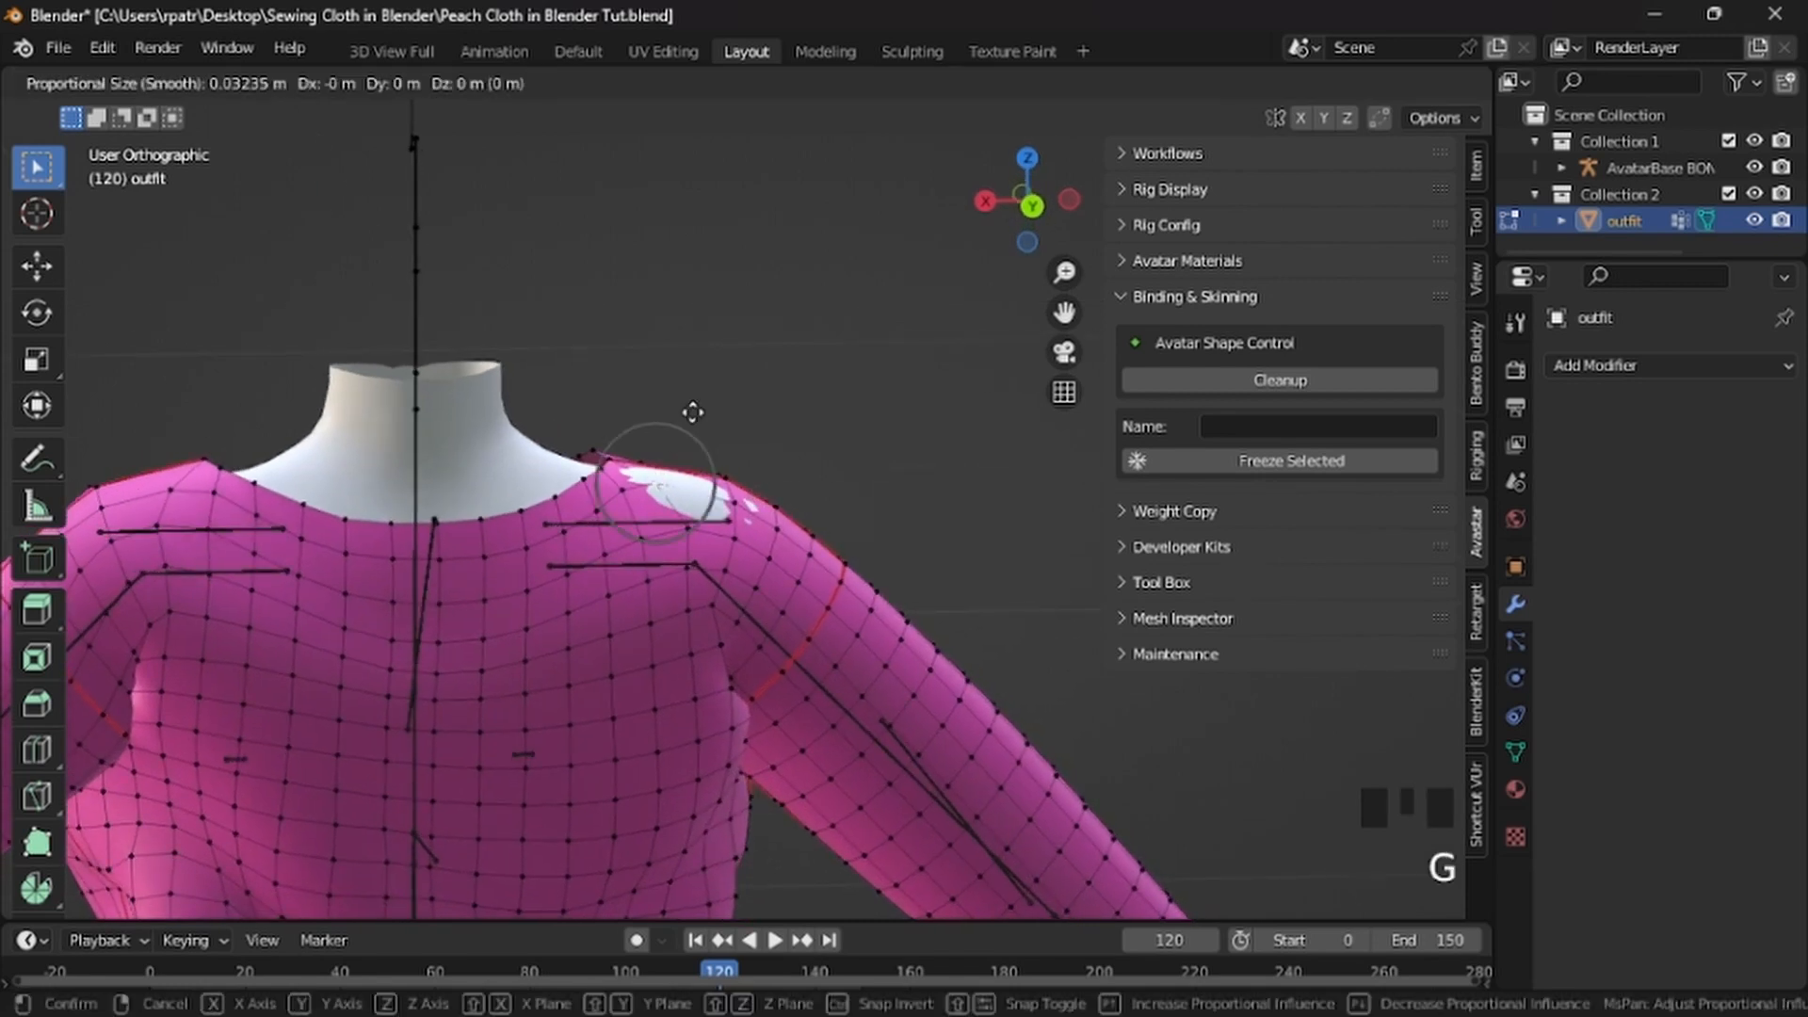
left_click(693, 412)
right_click(763, 468)
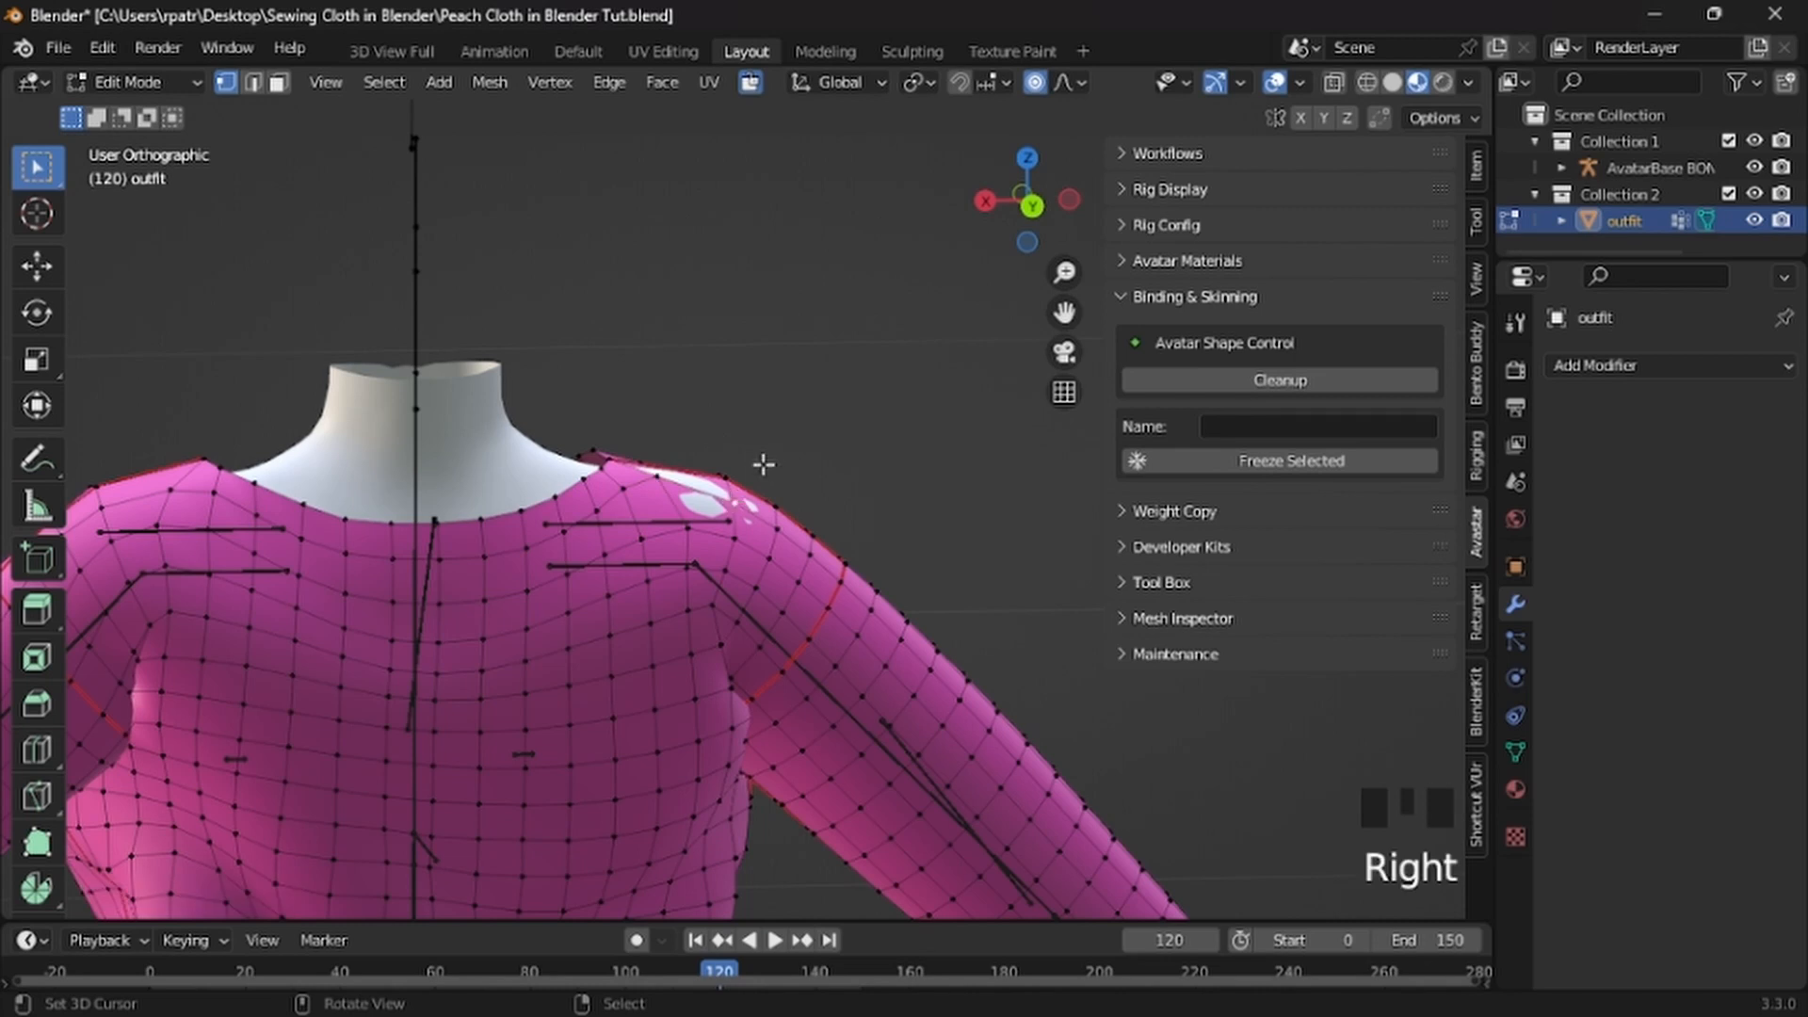
key("g")
left_click(770, 448)
right_click(698, 520)
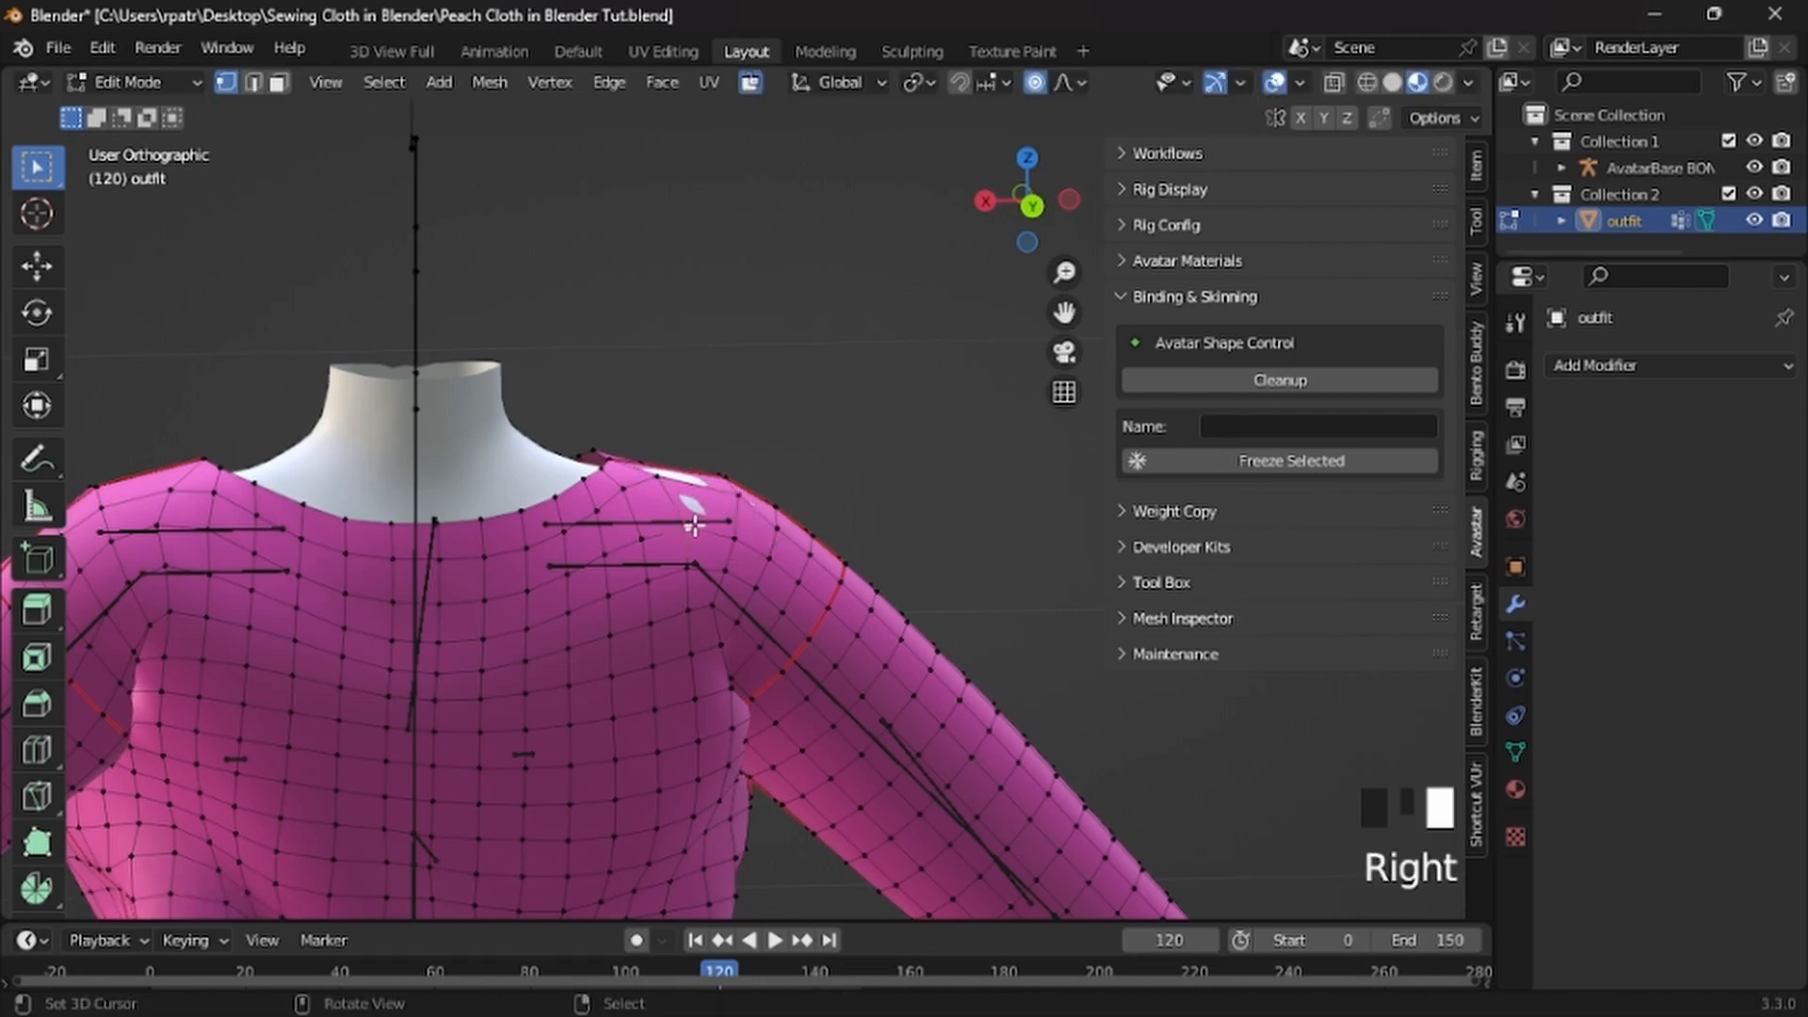
key("g")
left_click(706, 527)
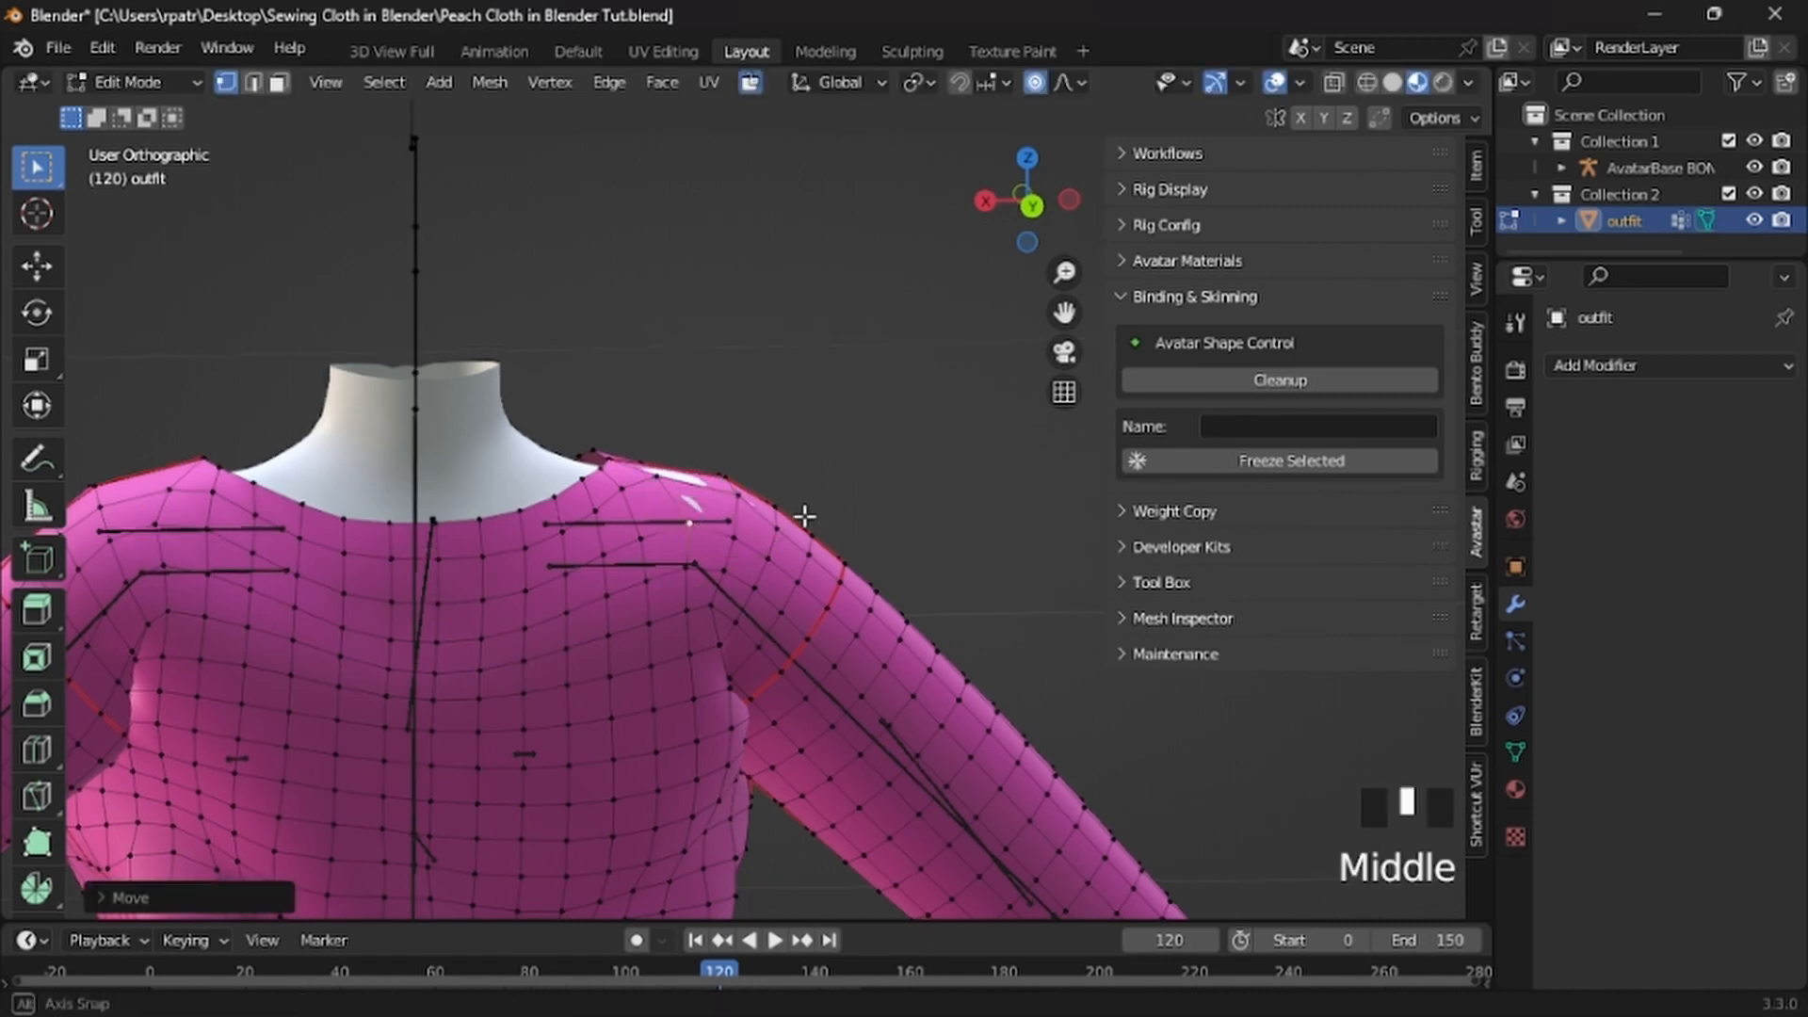
Move vertices along the top seam and neckline edge of the outfit's right shoulder with smooth proportional editing, size about 0.032 m, to cover the skin
middle_click_drag(807, 517, 674, 467)
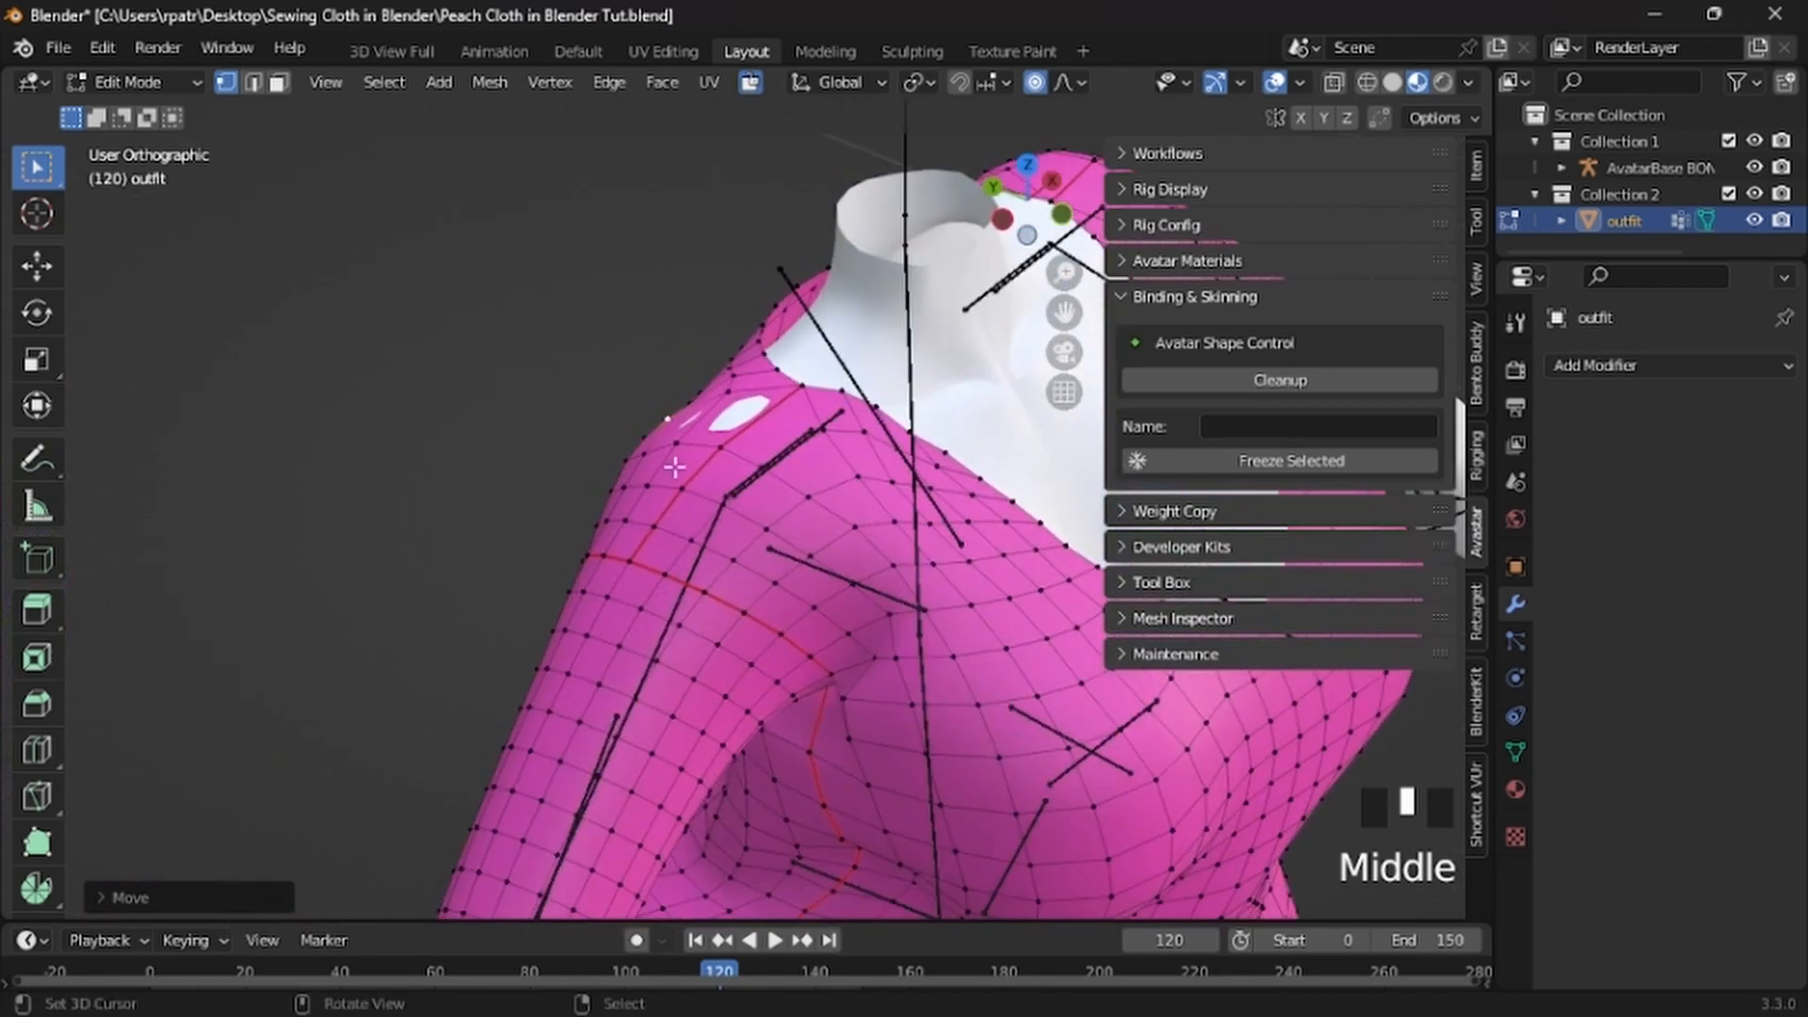
right_click(724, 454)
key("g")
left_click(734, 463)
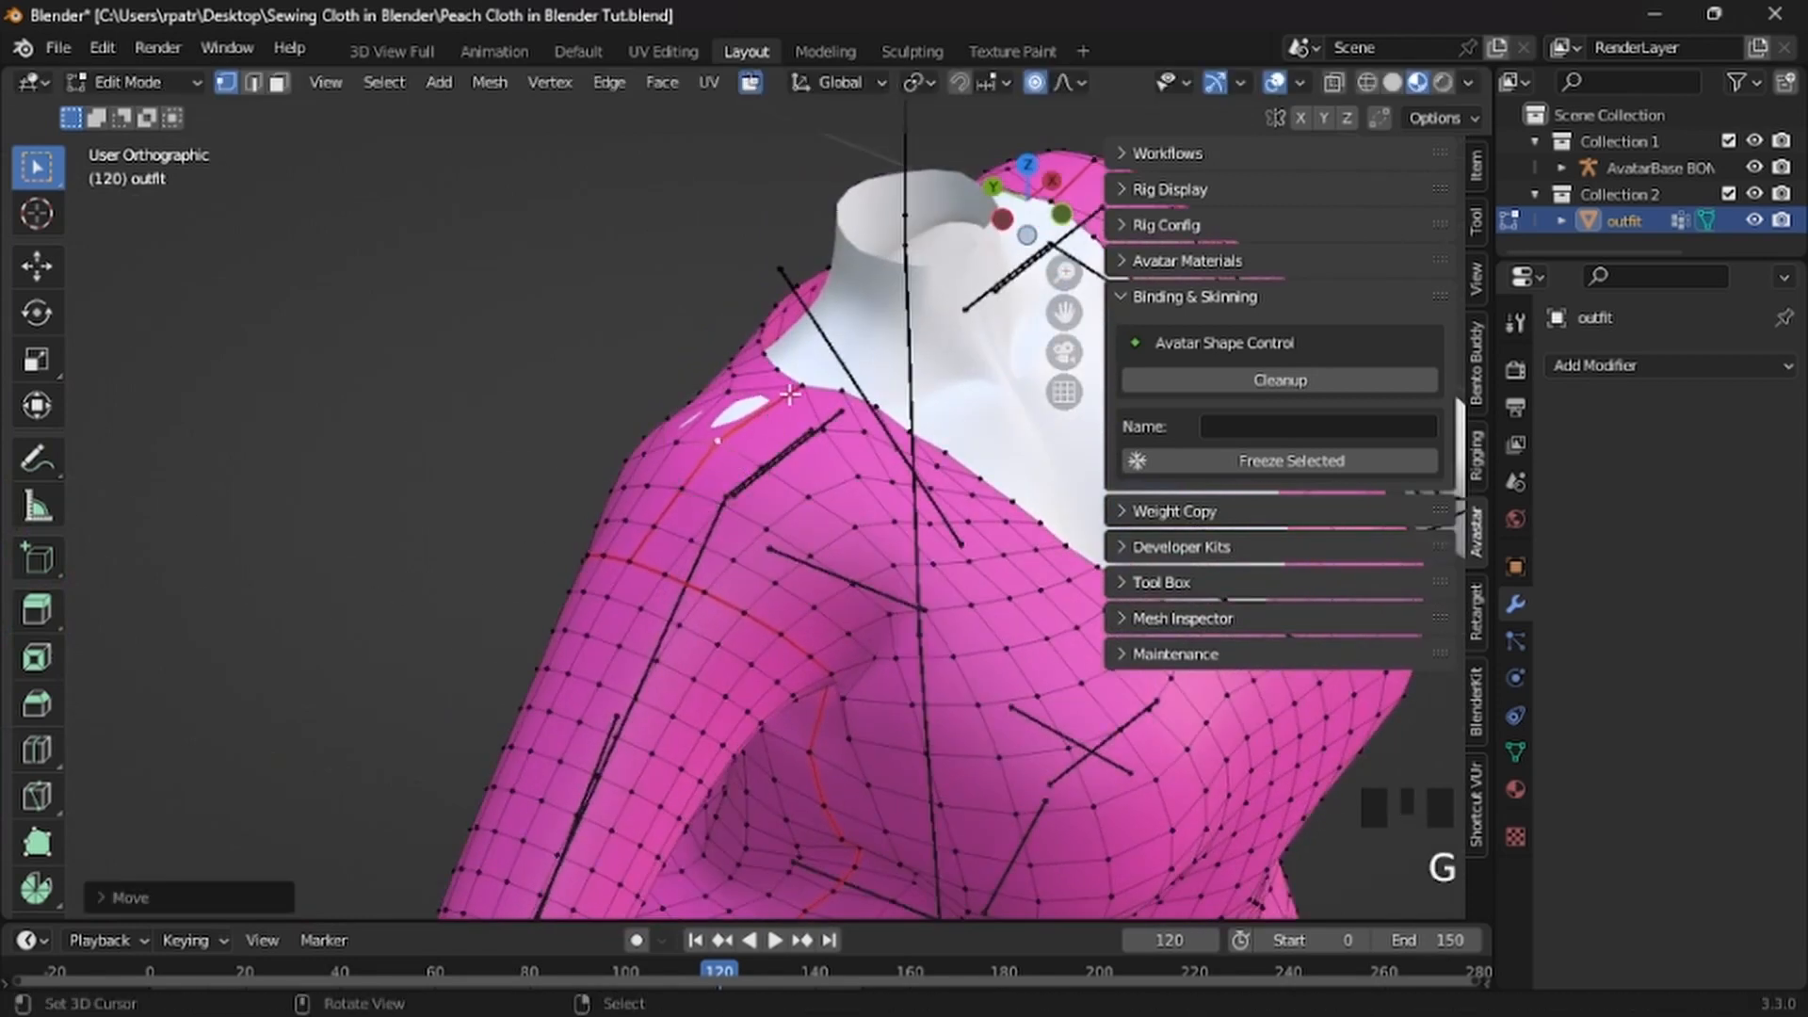
right_click(794, 386)
key("g")
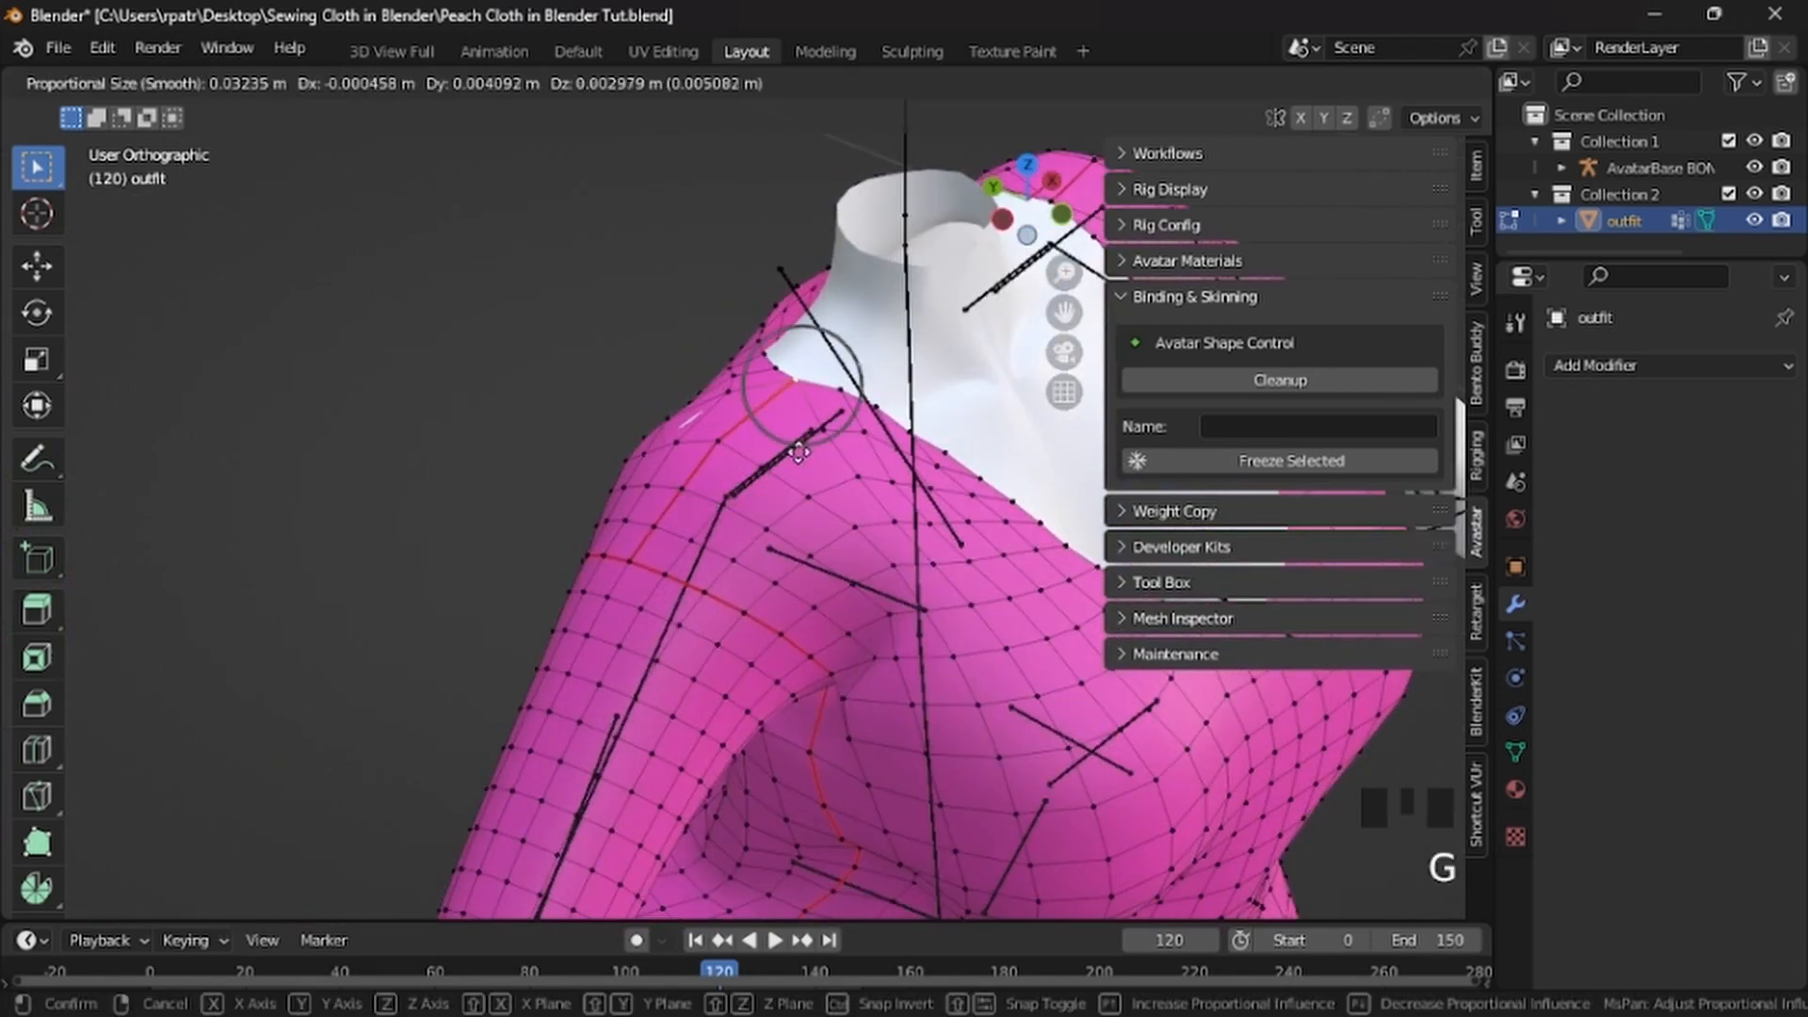
left_click(798, 453)
Adjust individual vertices across the upper back of the right shoulder, from neckline to sleeve, with proportional editing to close the remaining gap
middle_click_drag(565, 532, 977, 477)
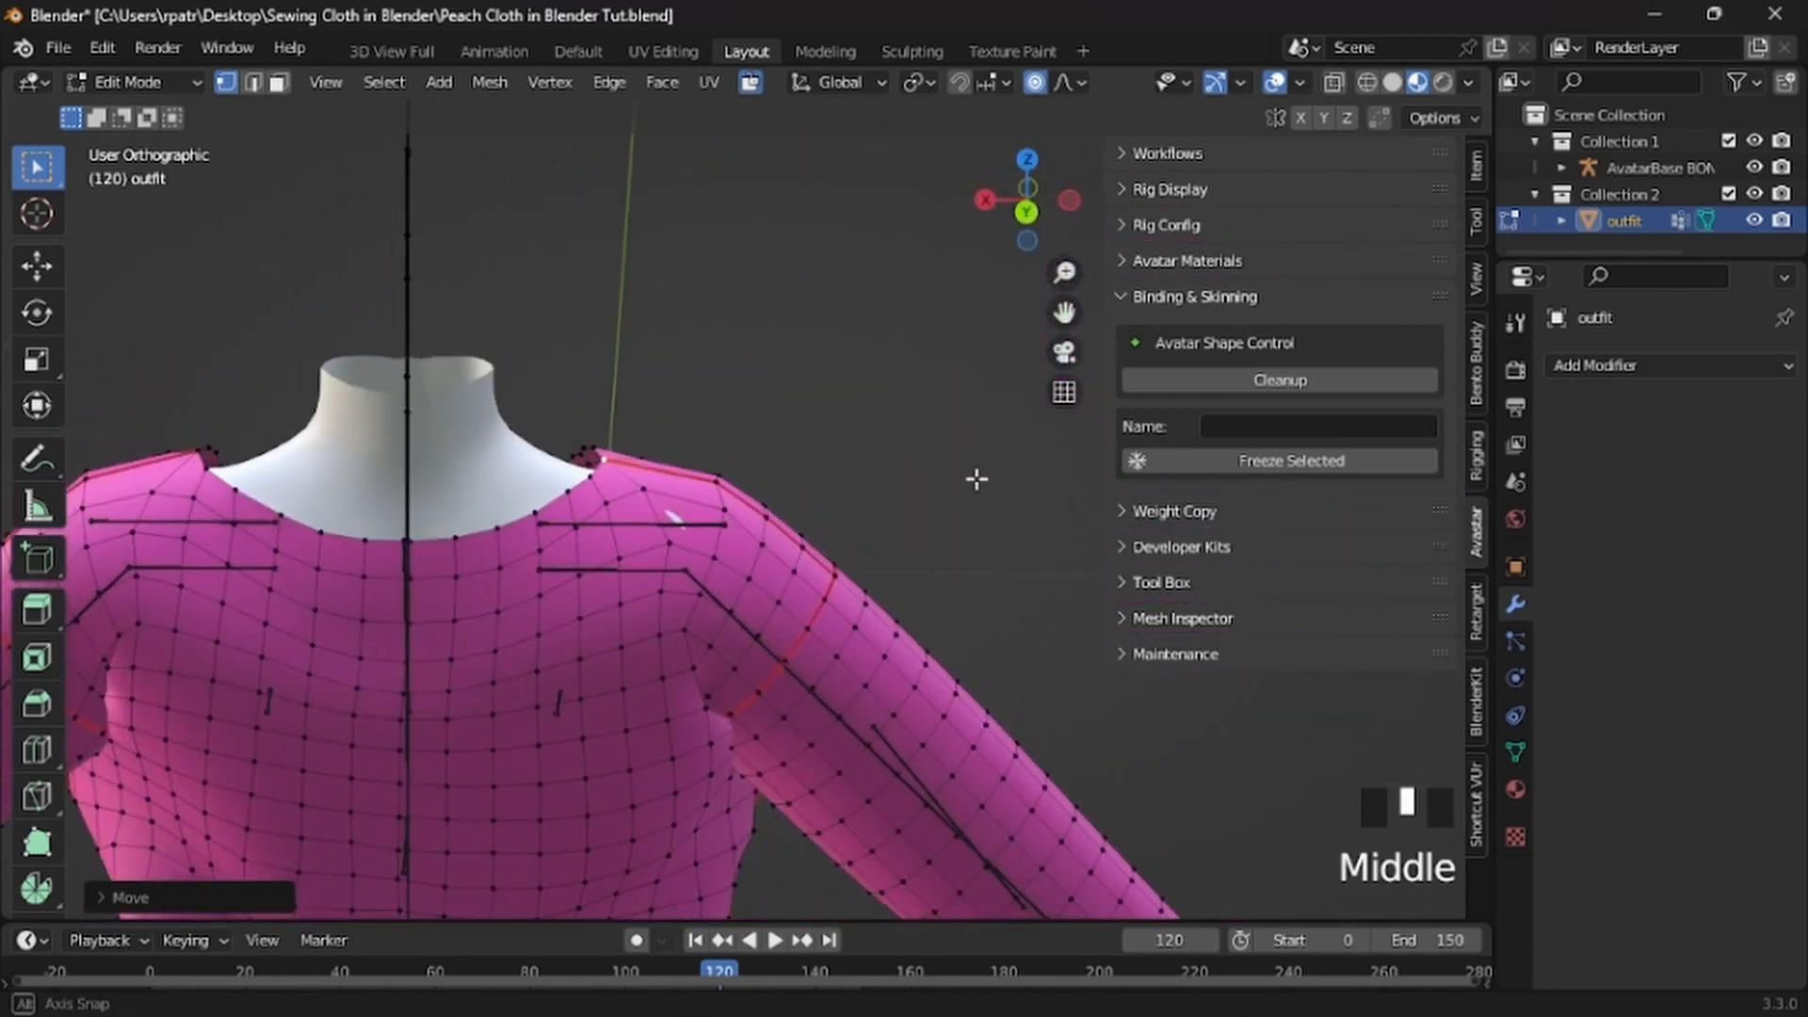
right_click(611, 502)
key("g")
left_click(641, 530)
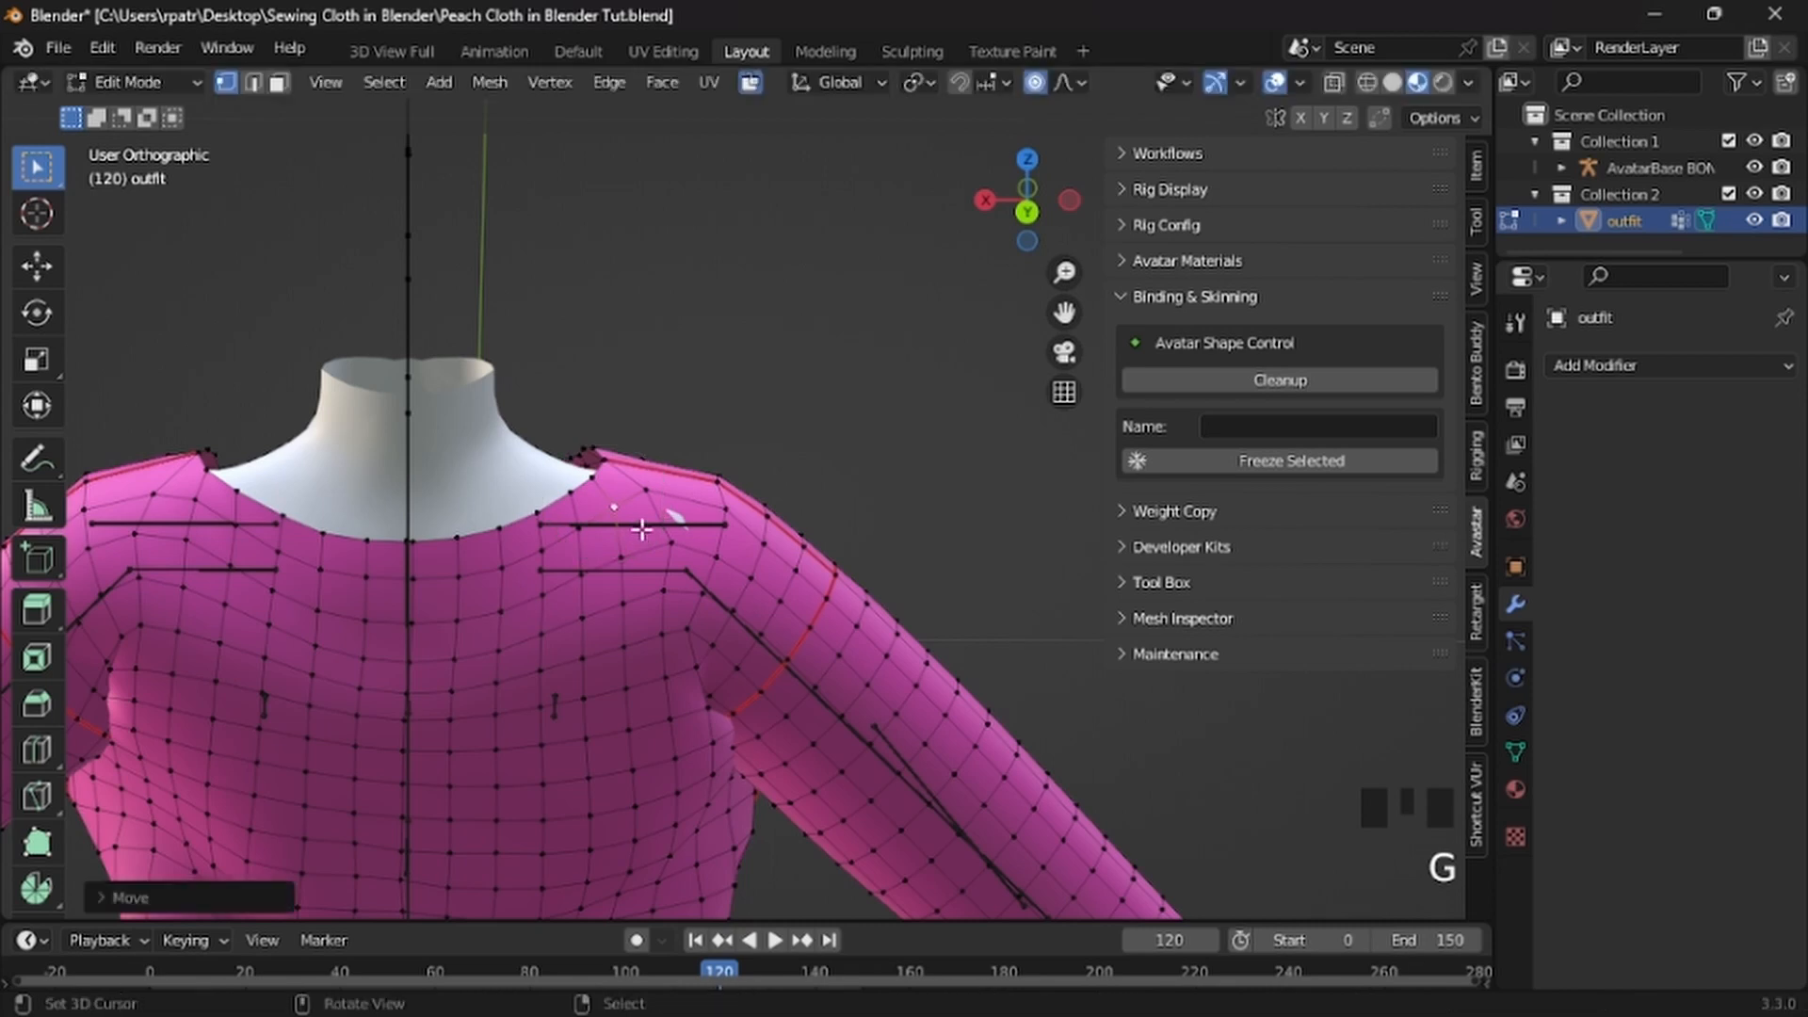
right_click(665, 535)
key("g")
left_click(711, 548)
right_click(713, 547)
key("g")
left_click(726, 535)
right_click(722, 509)
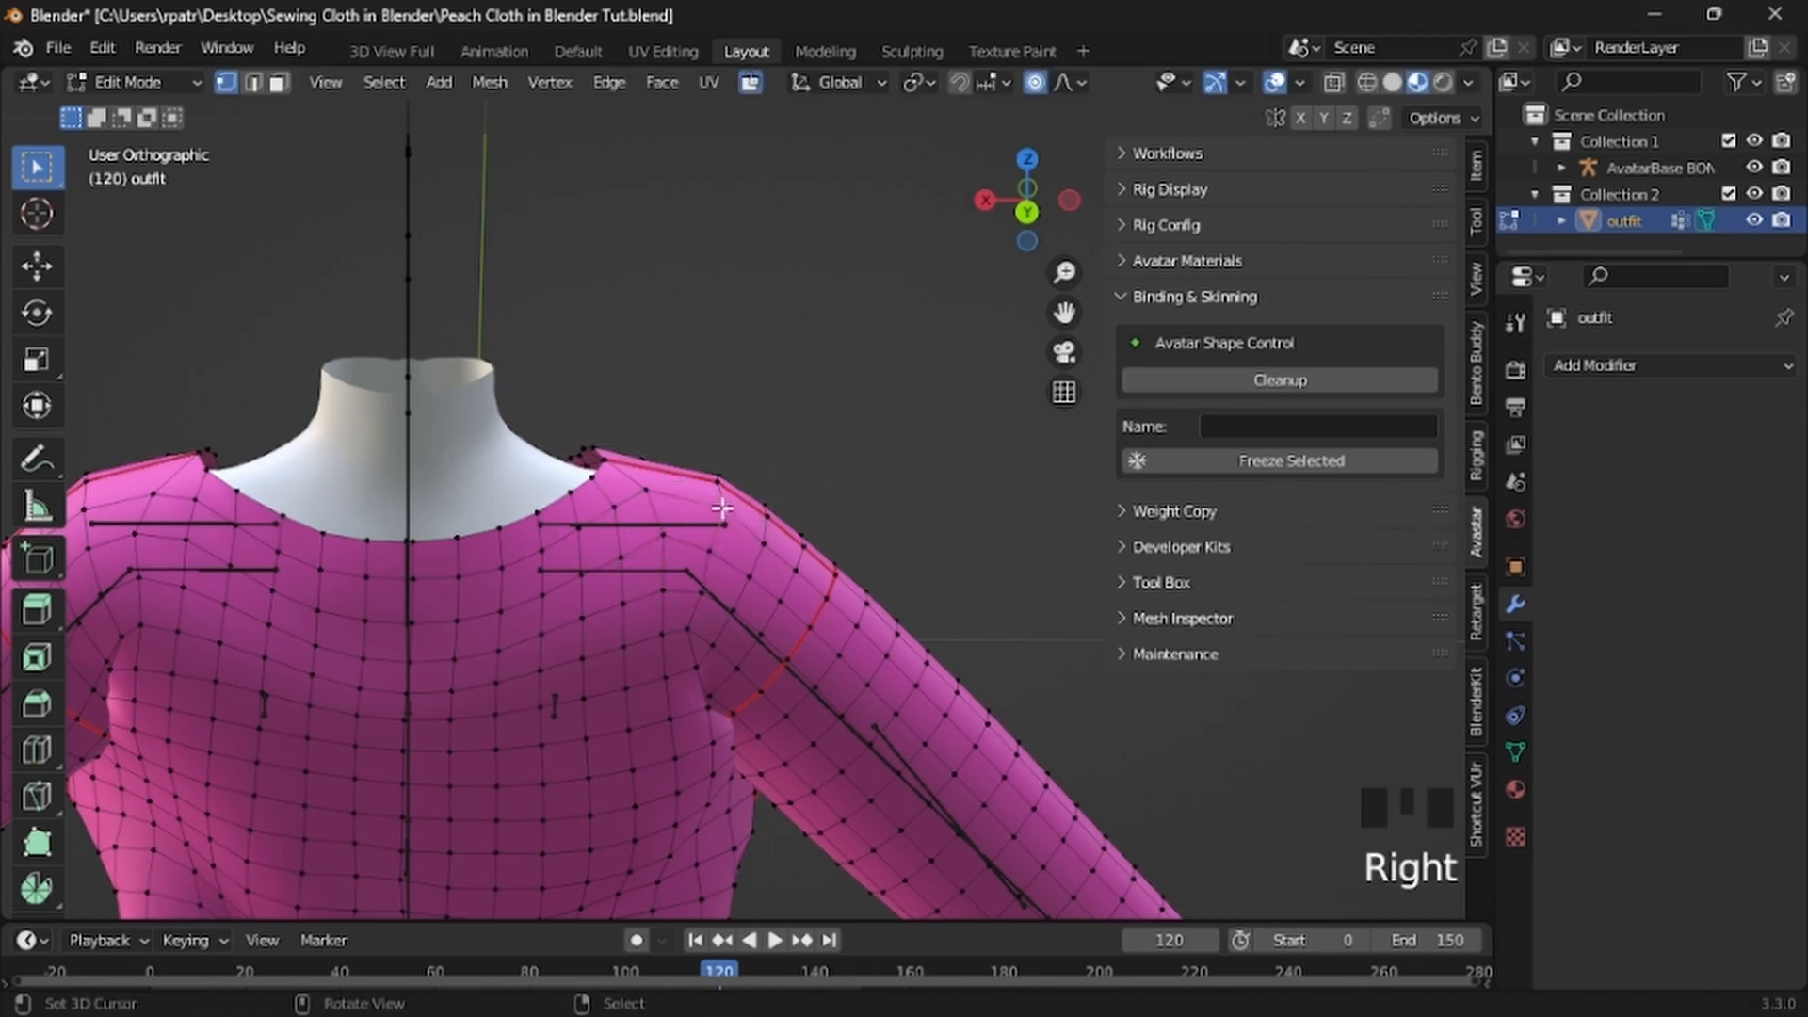
key("g")
left_click(763, 513)
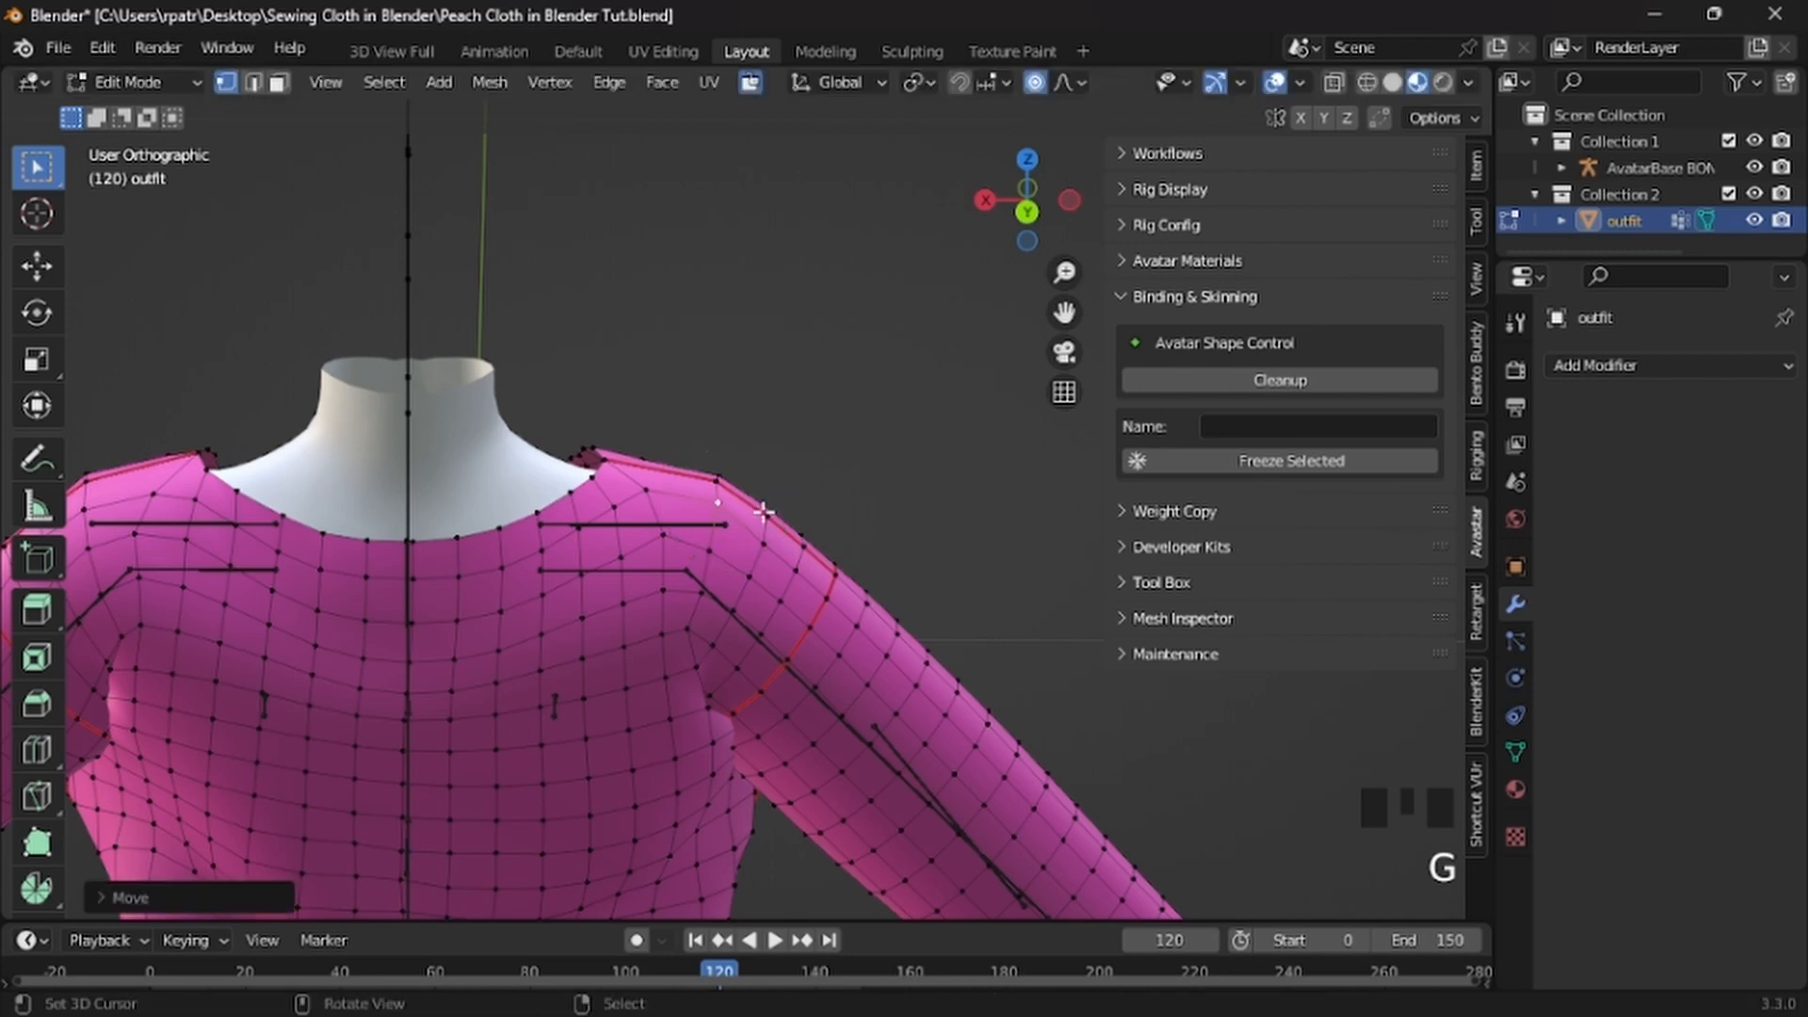
Inspect the whole outfit on the avatar from the side and front for remaining skin poke-through
scroll(519, 694, "down", 3)
middle_click_drag(569, 730, 505, 703)
scroll(749, 678, "down", 4)
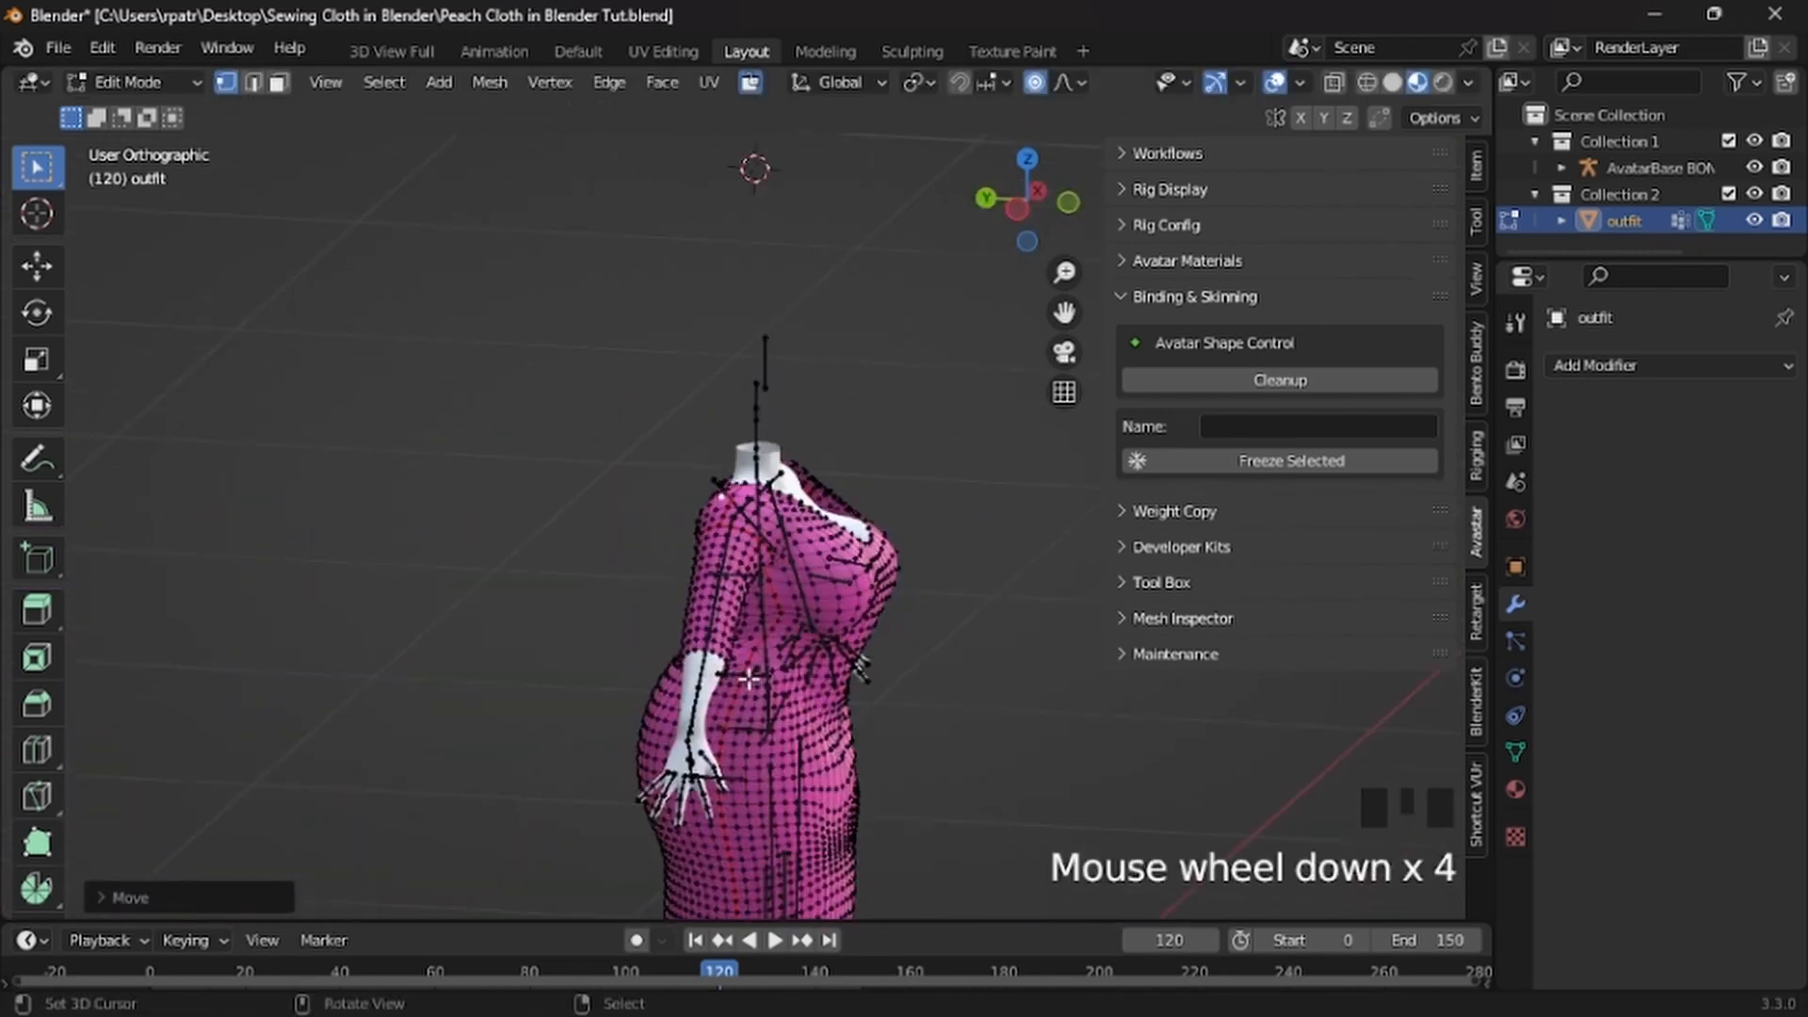
scroll(748, 678, "down", 3)
middle_click_drag(863, 706, 541, 542)
scroll(535, 524, "up", 2)
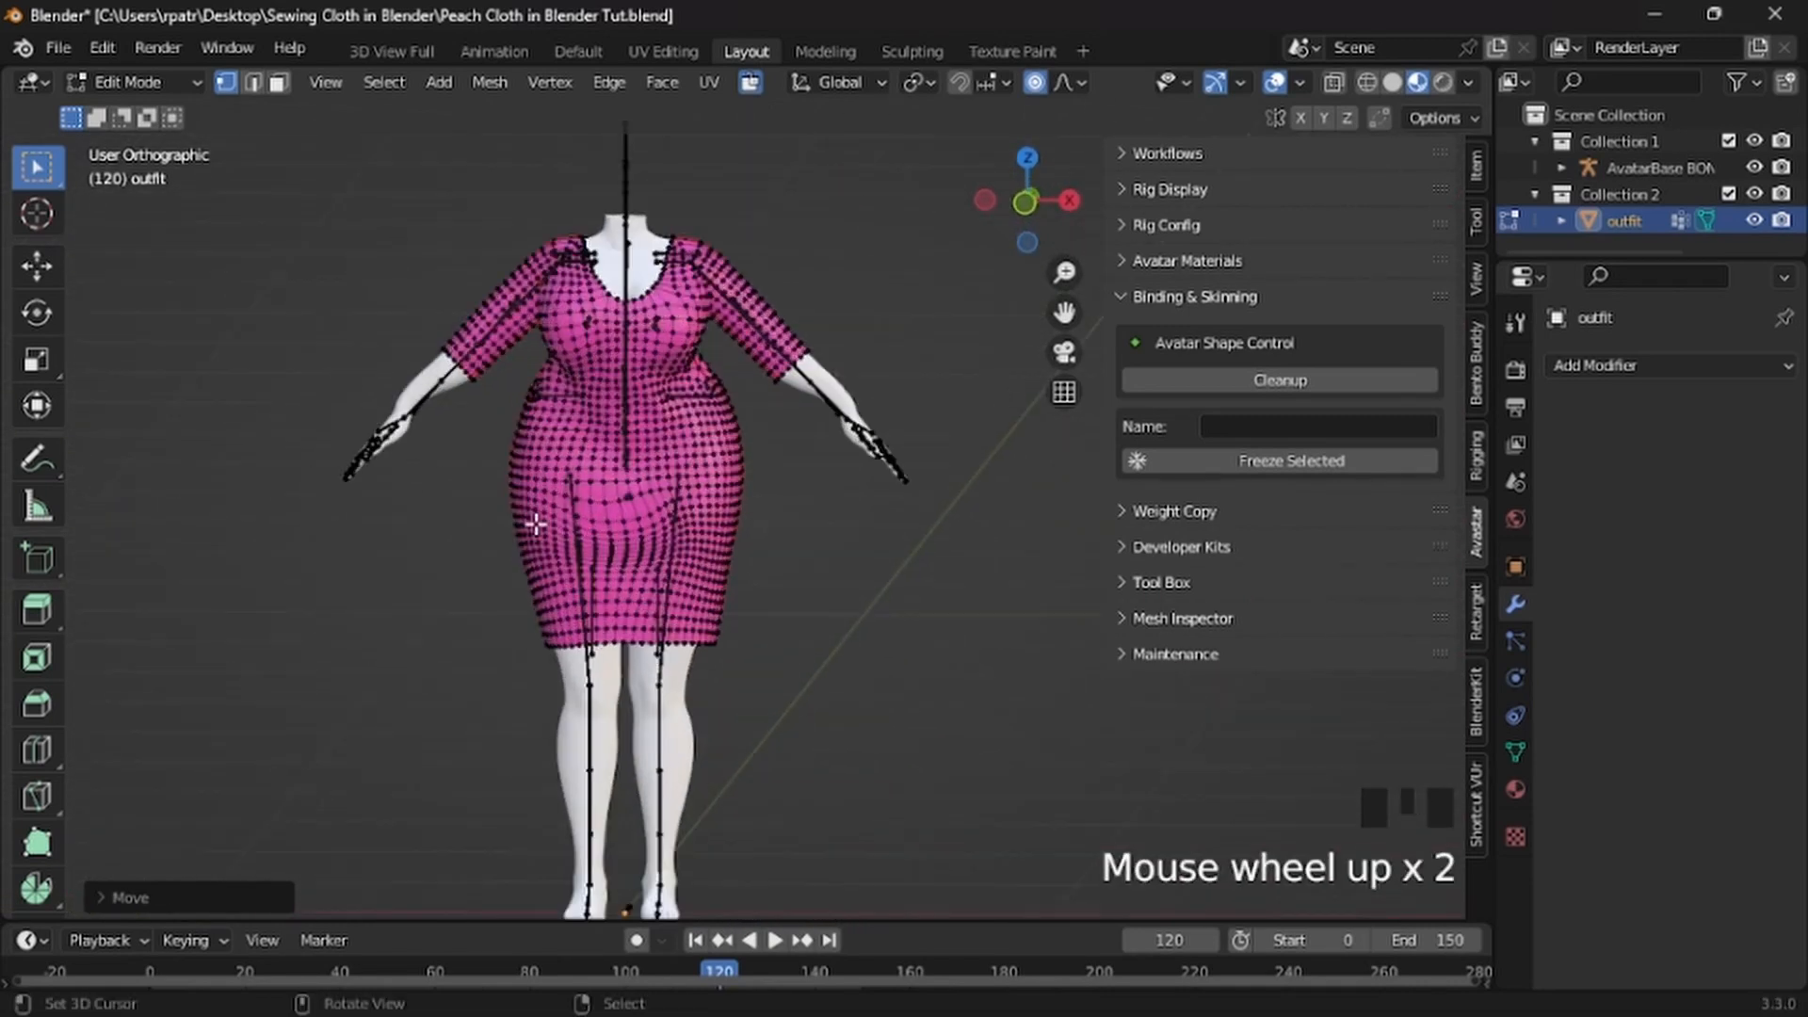
scroll(534, 524, "up", 1)
scroll(535, 524, "down", 2)
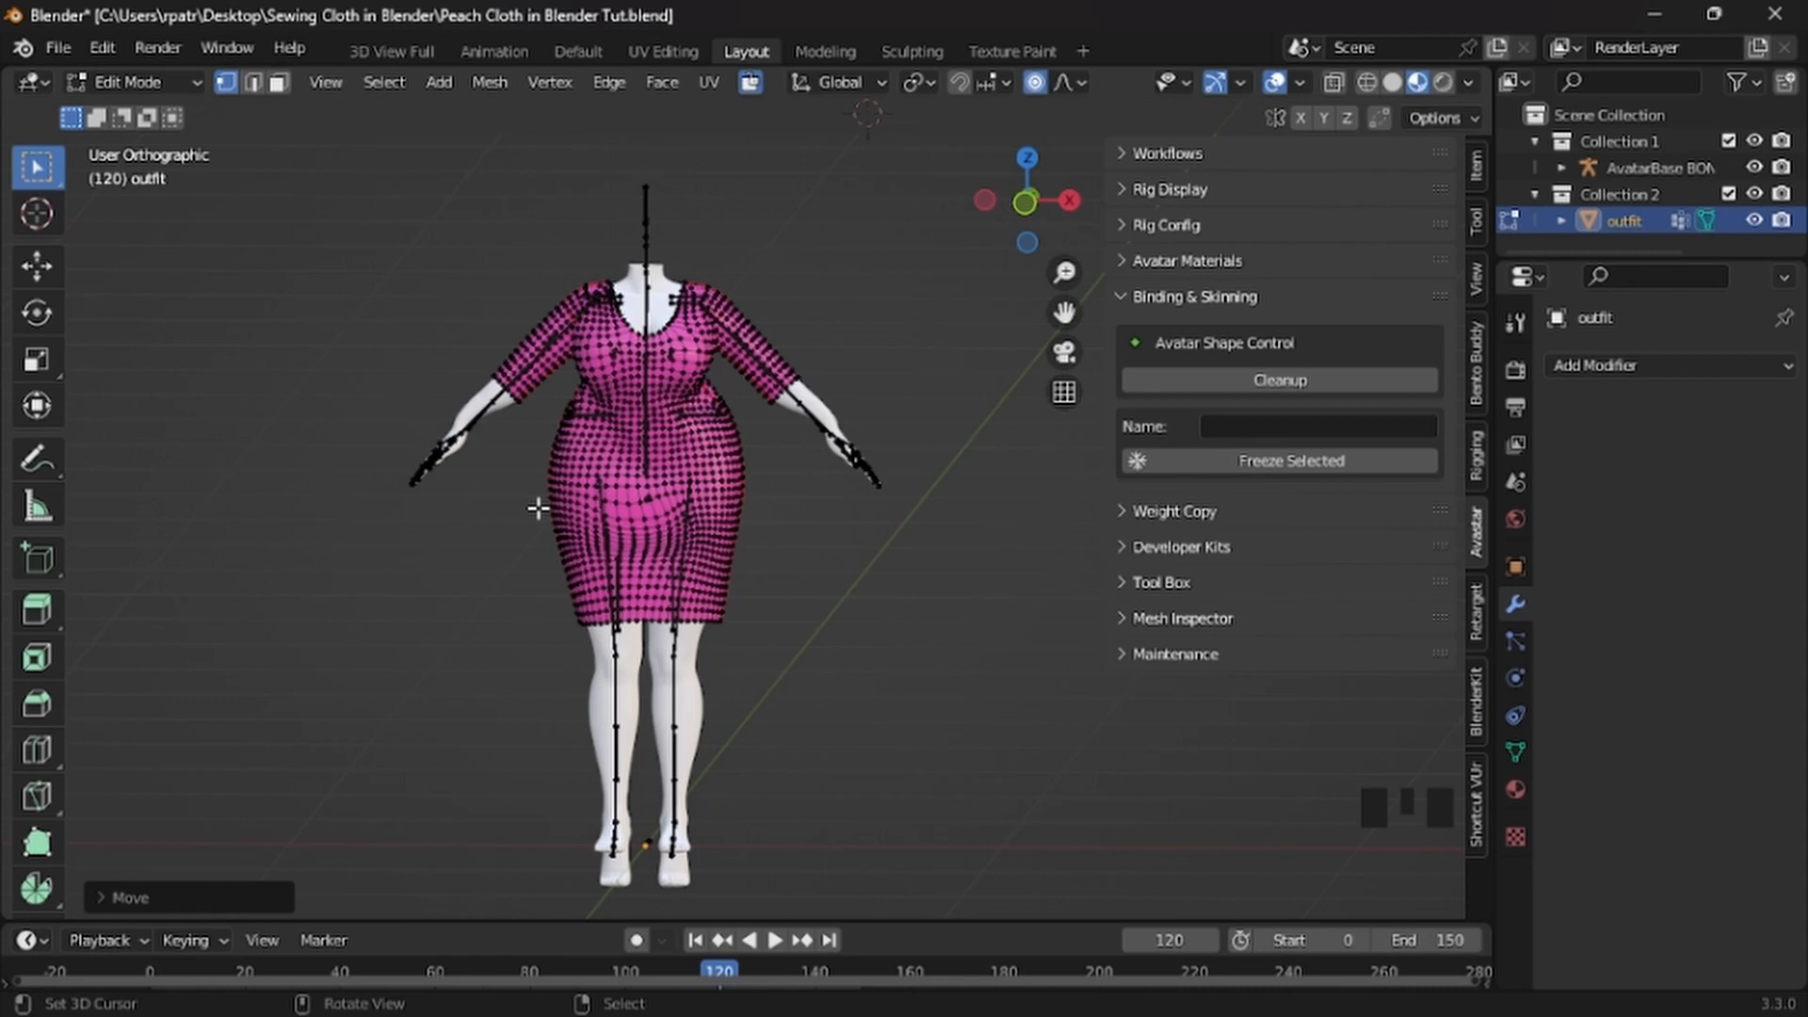
mouse_move(335, 606)
middle_mouse_down()
mouse_move(664, 608)
mouse_move(363, 605)
mouse_move(335, 625)
middle_mouse_up()
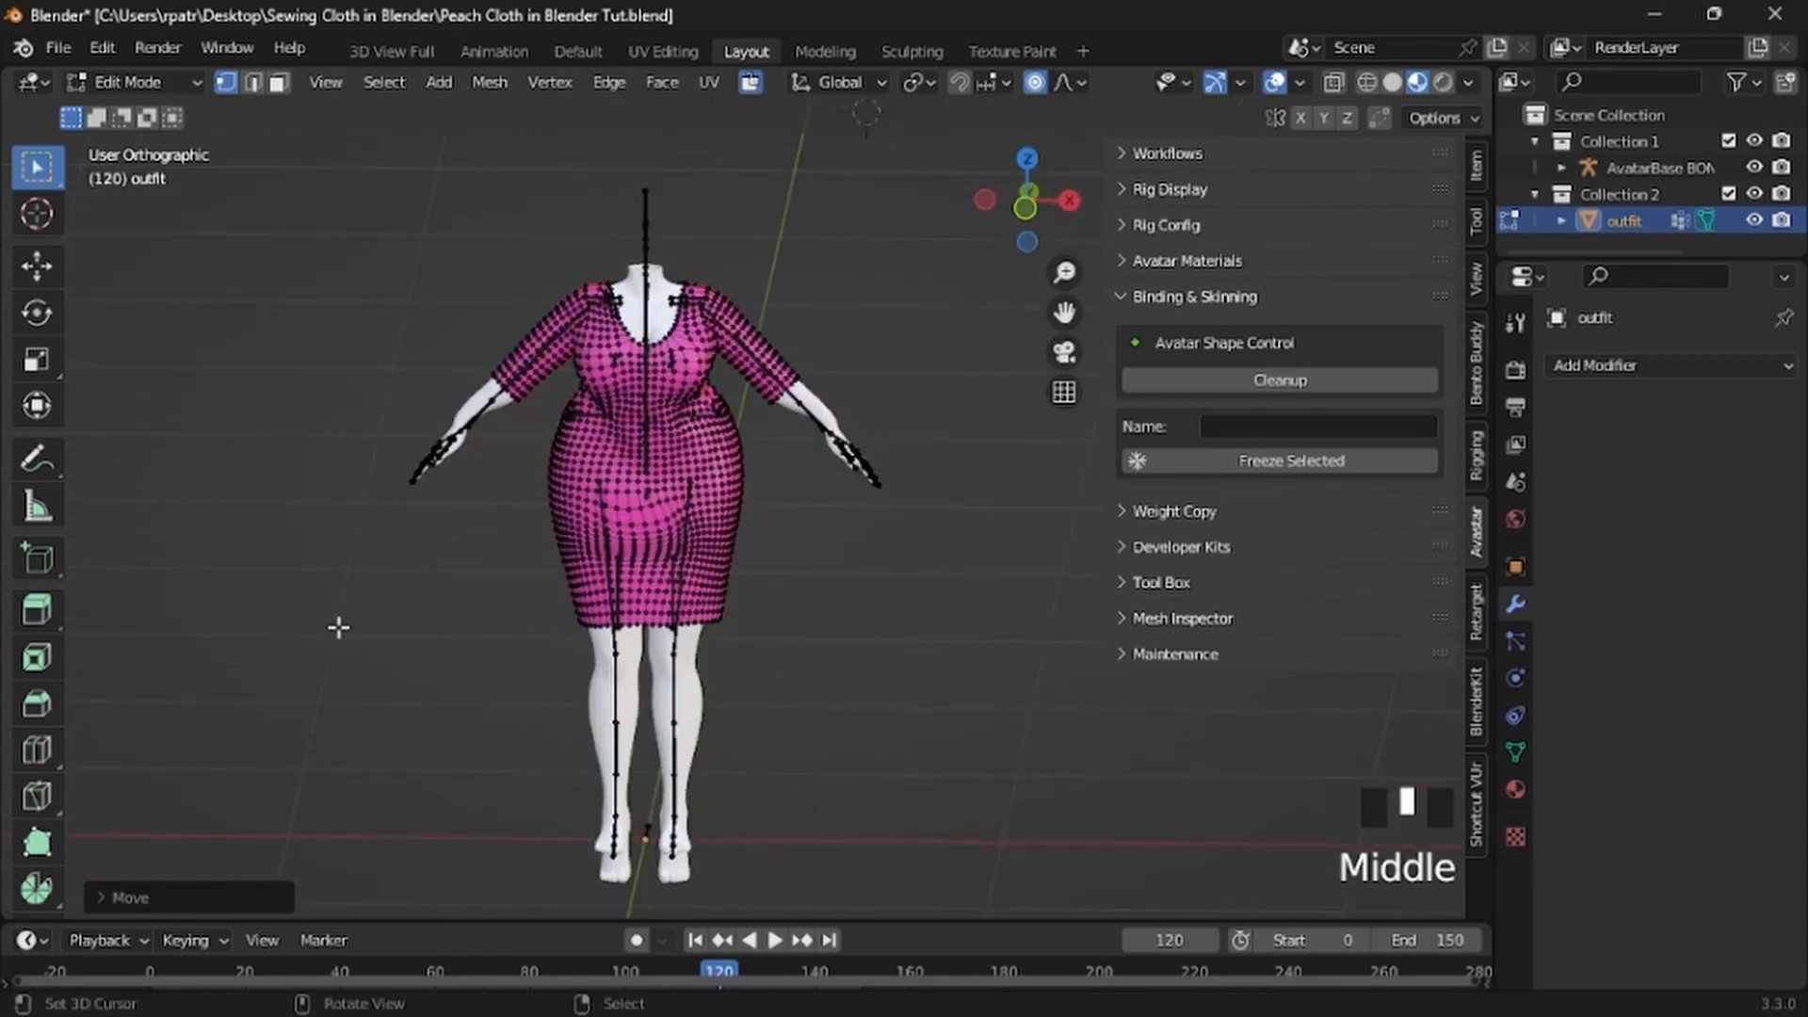
Return the outfit to Object Mode and open a Wavefront OBJ export targeting the Desktop folder Sewing Cloth in Blender
key("Tab")
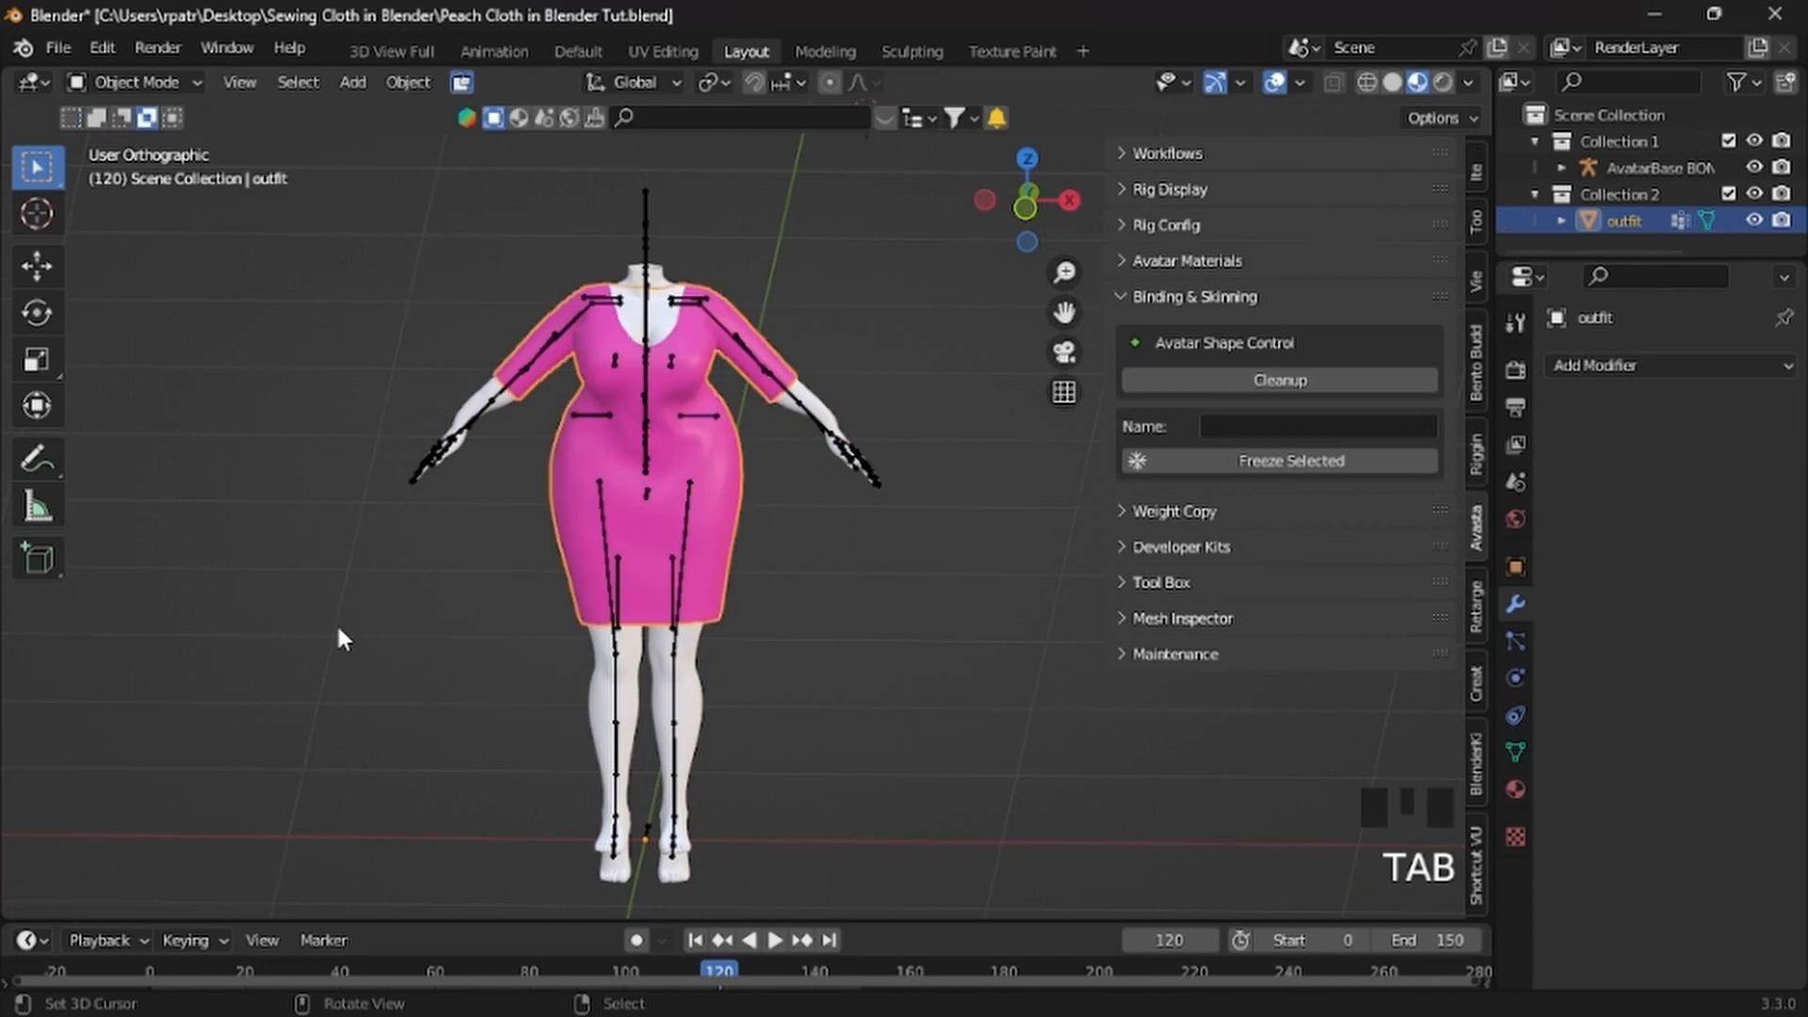
right_click(721, 476)
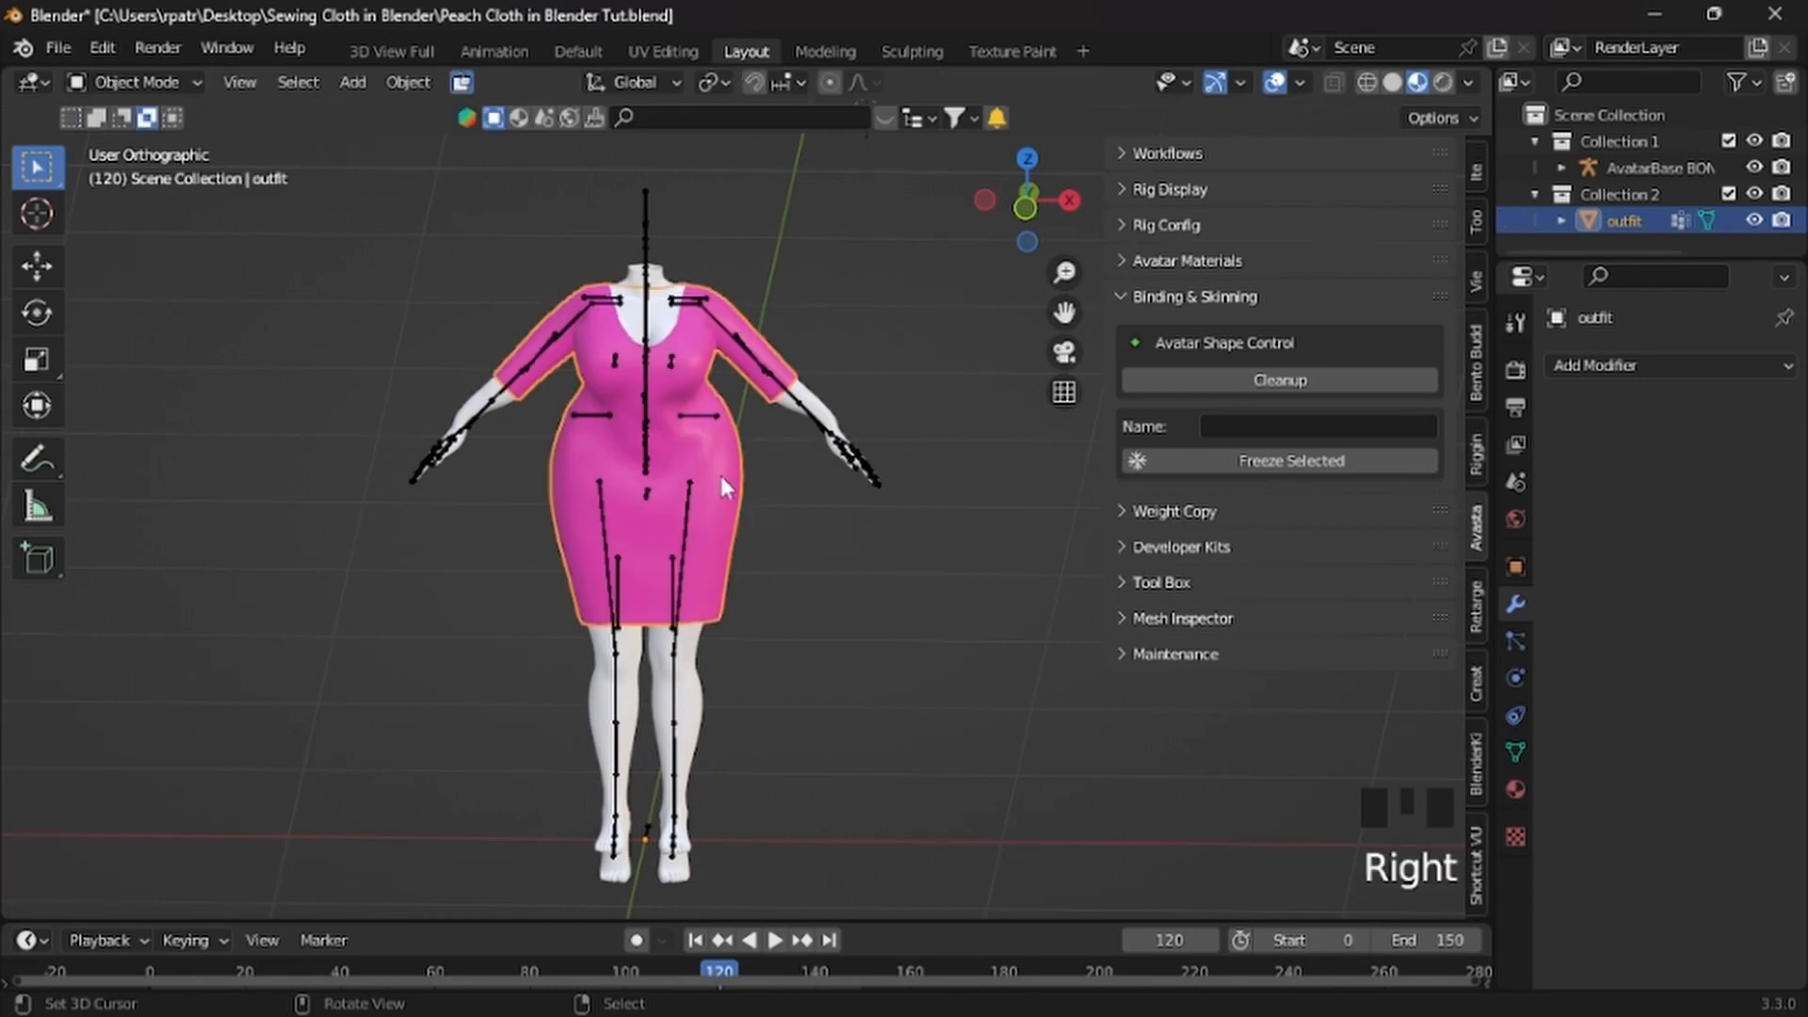
left_click(58, 47)
mouse_move(196, 458)
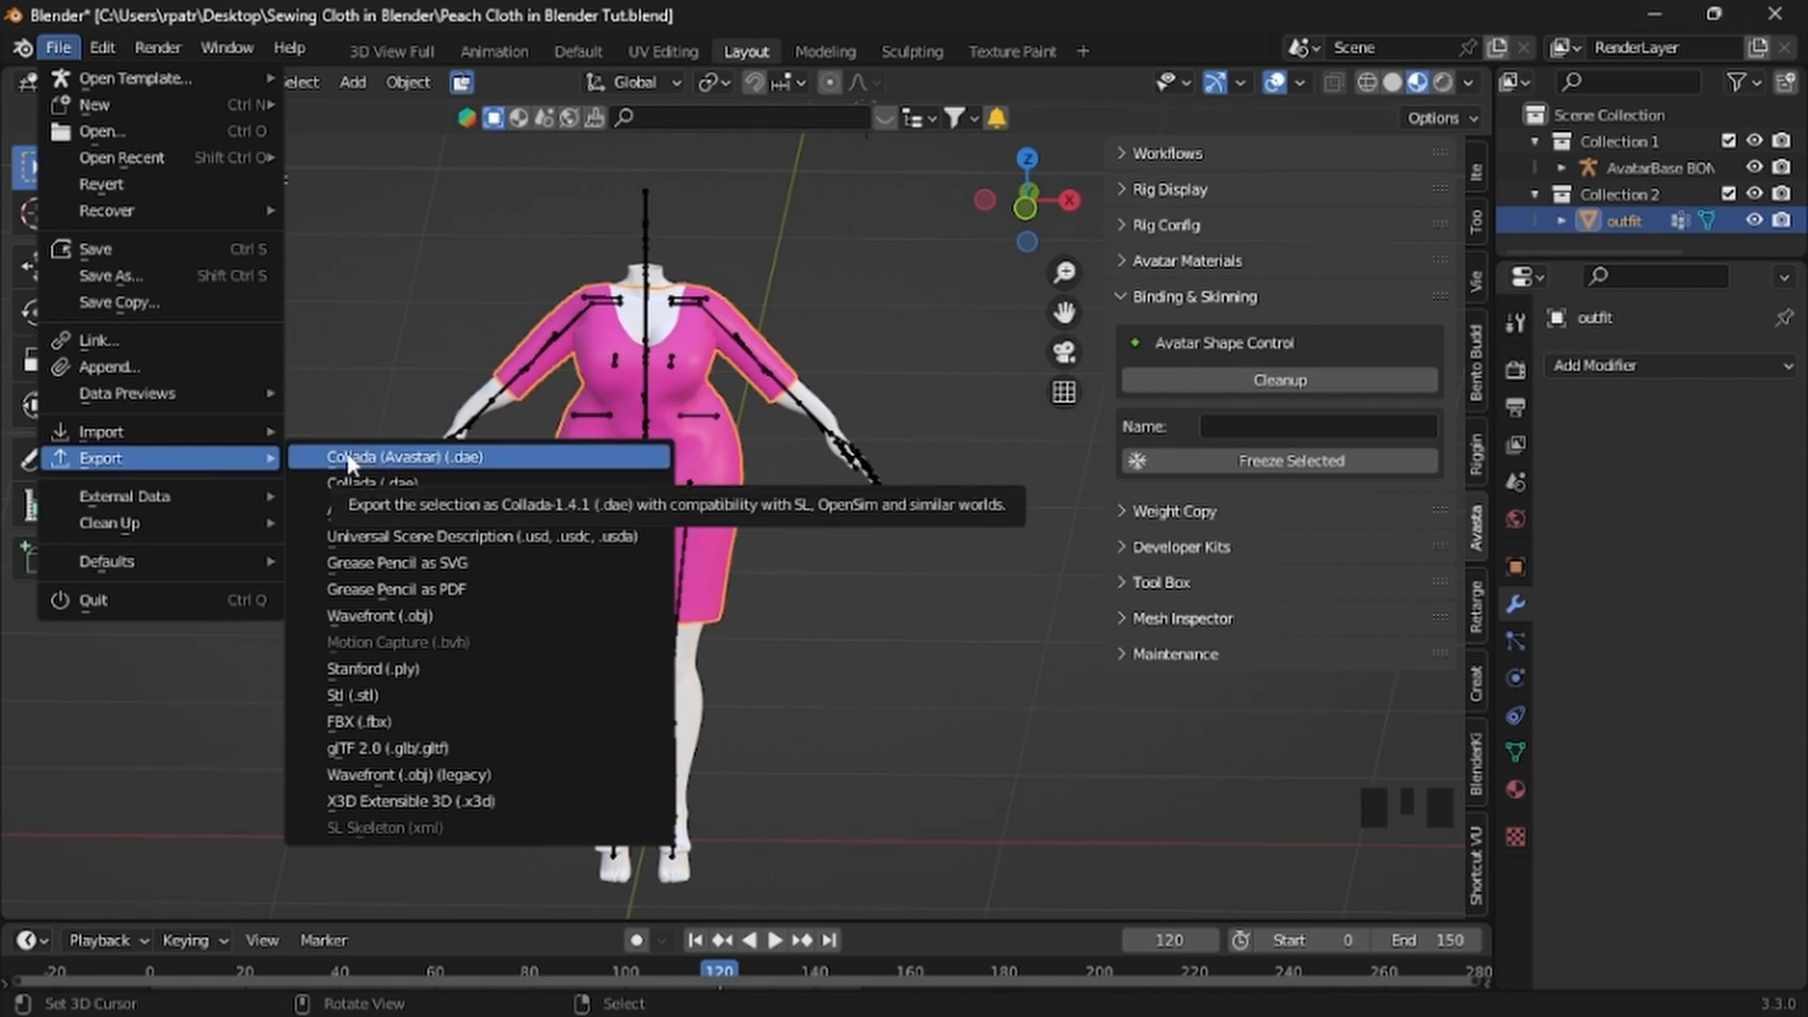
left_click(452, 616)
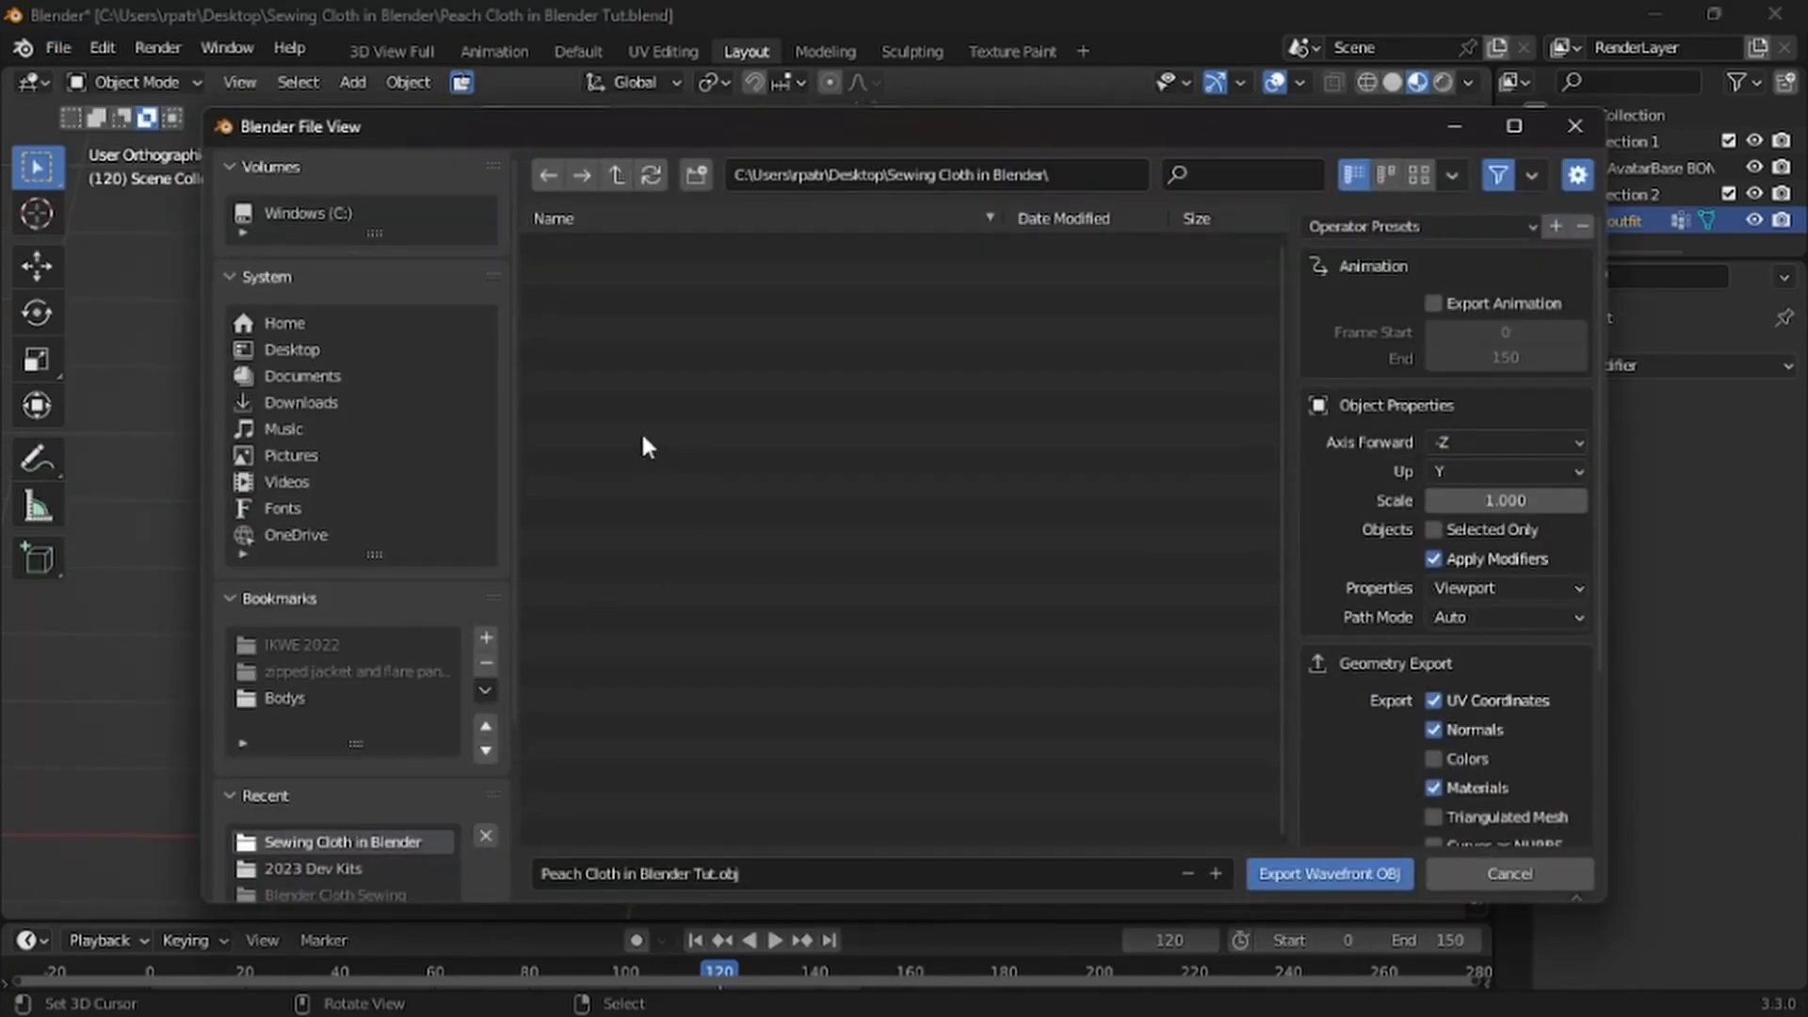
left_click(300, 348)
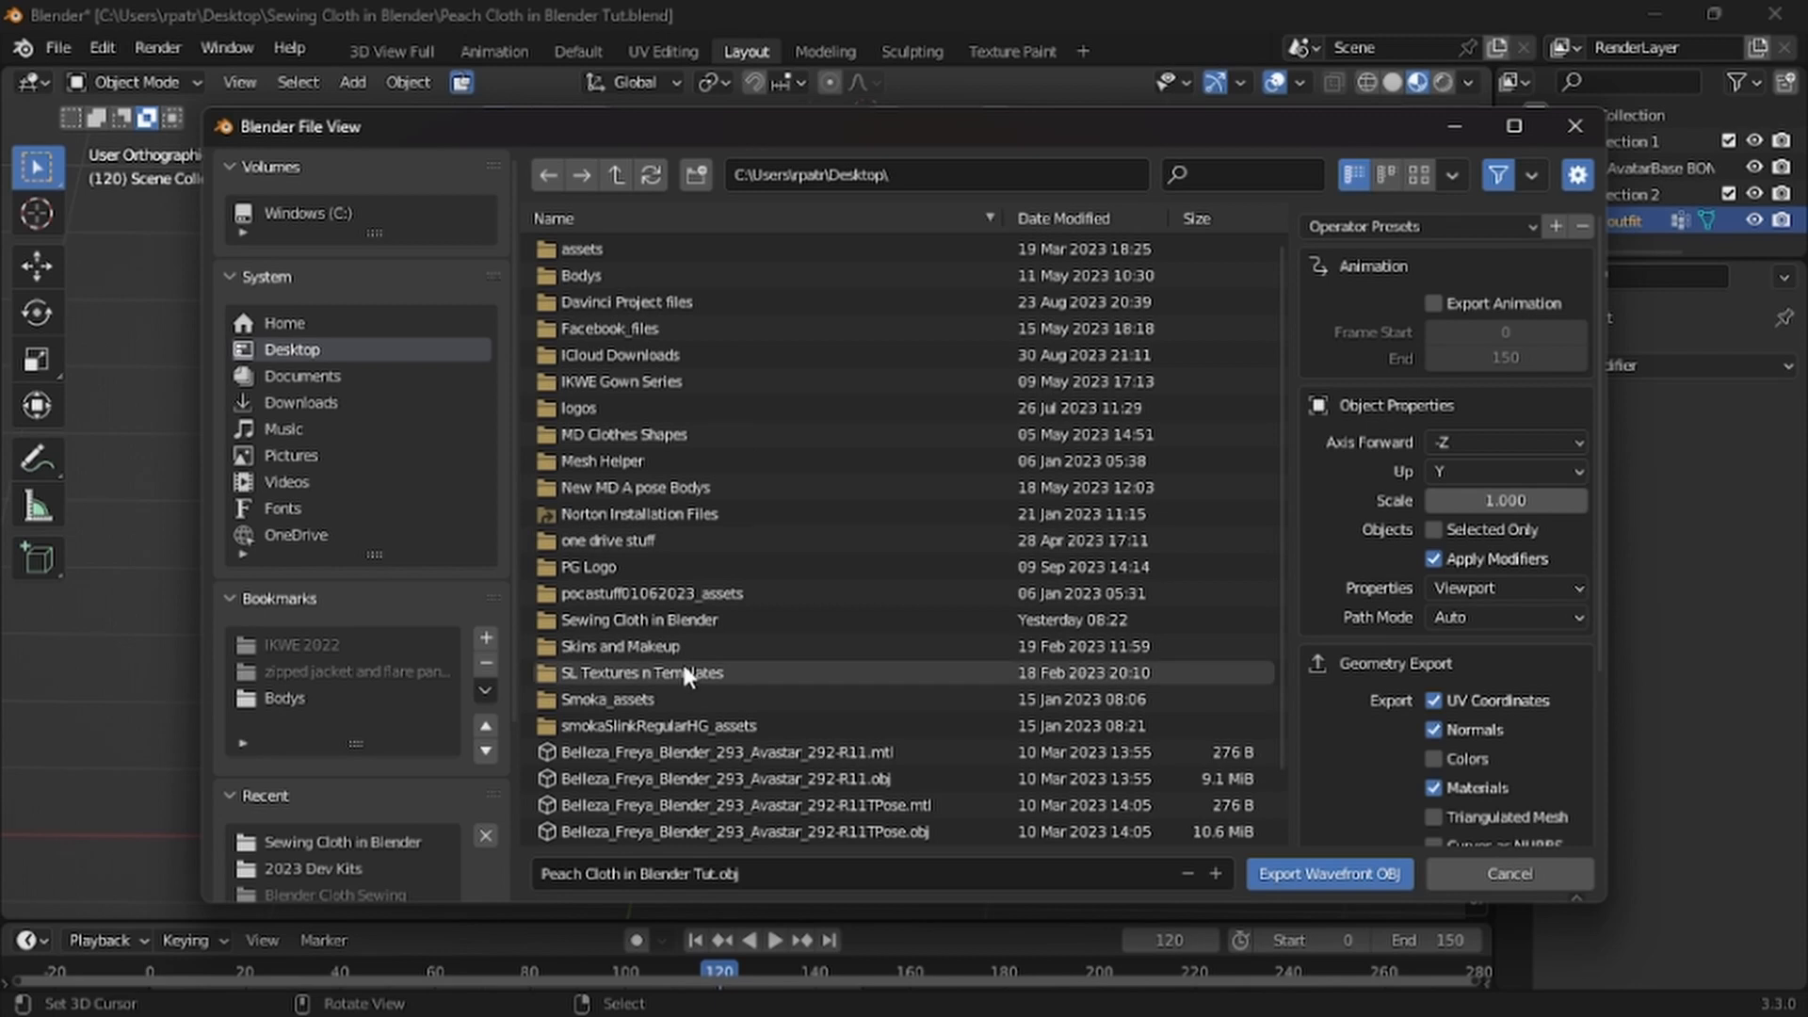
double_click(648, 618)
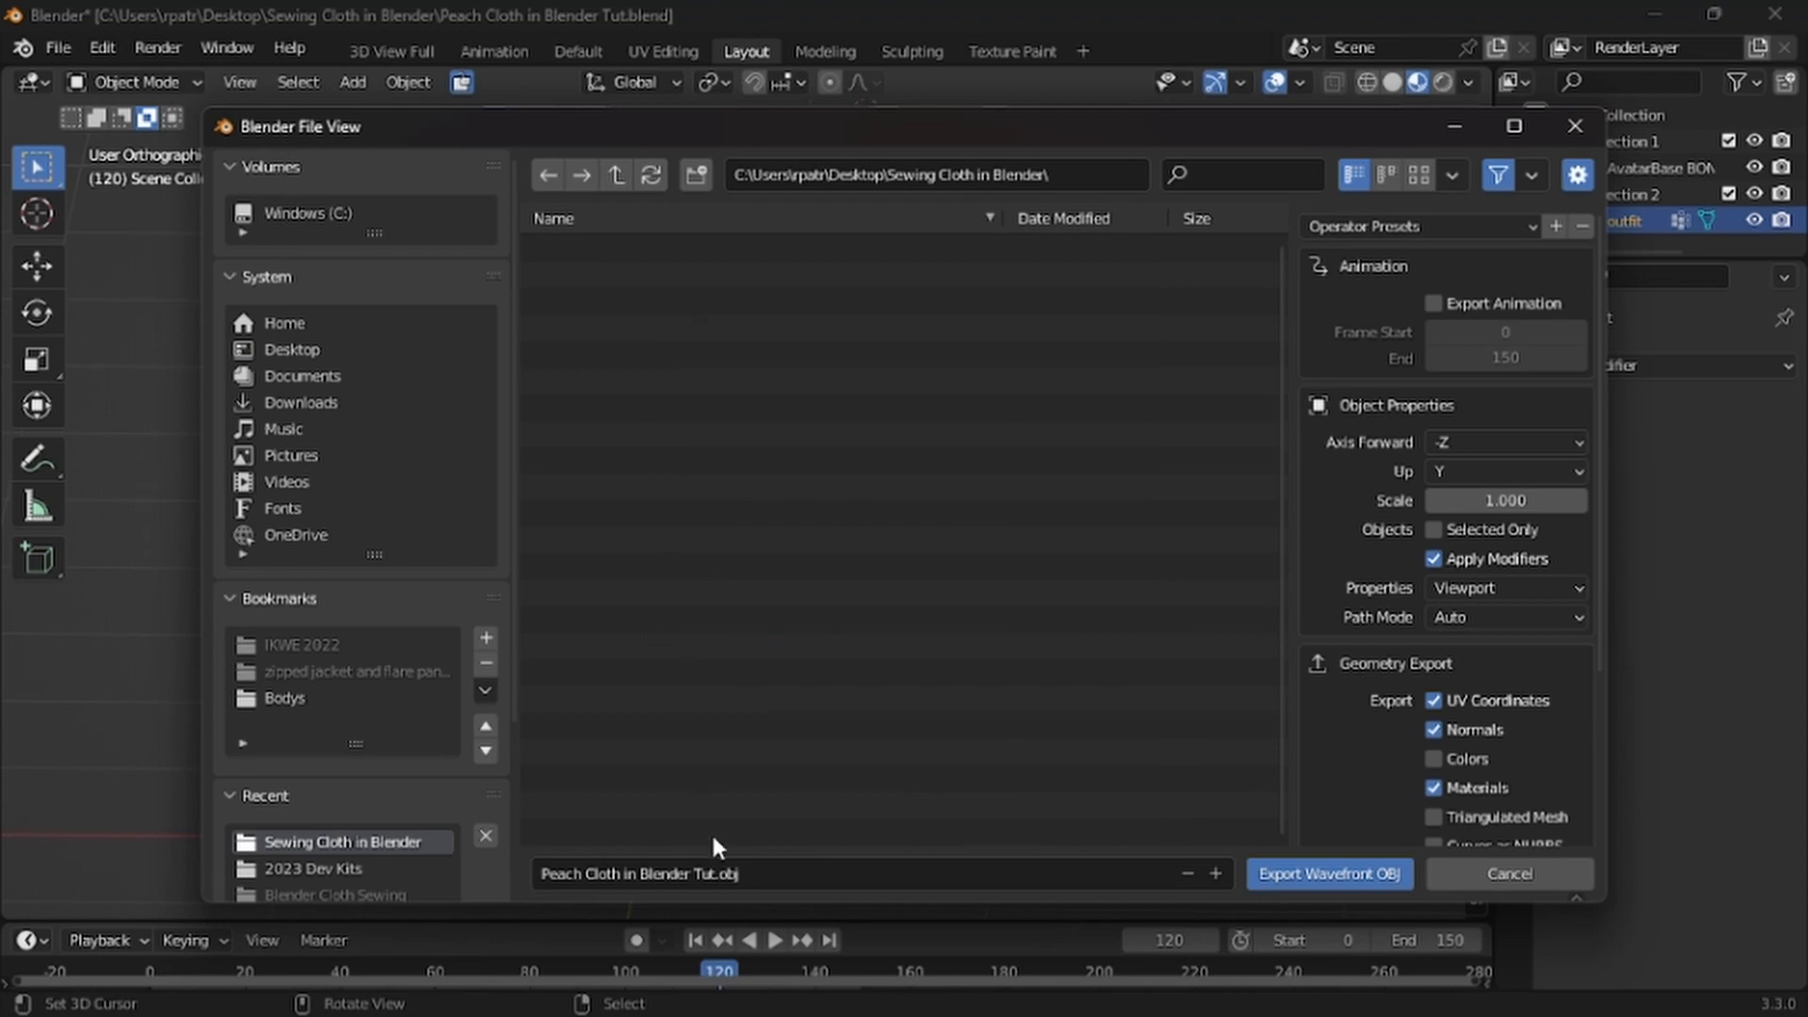
Name the export file Peach Pencil Dress.obj, limit it to selected objects only, and export it
left_click(701, 871)
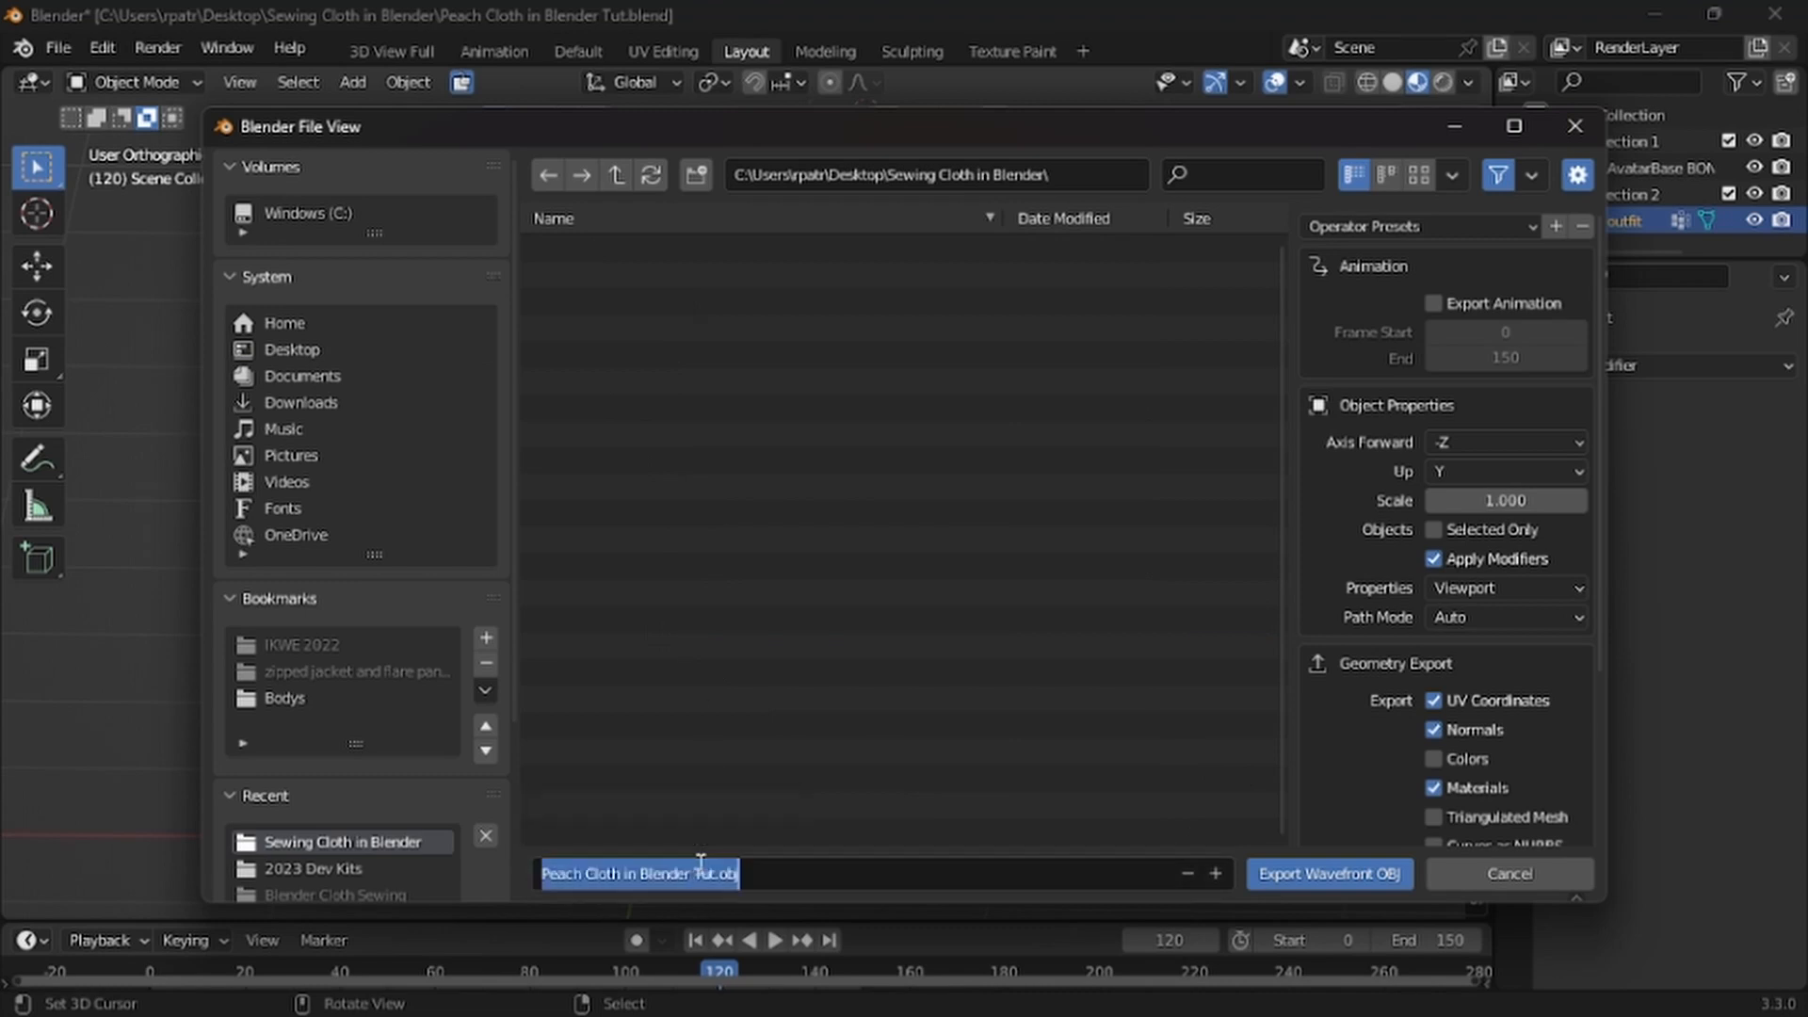
left_click_drag(711, 874, 586, 876)
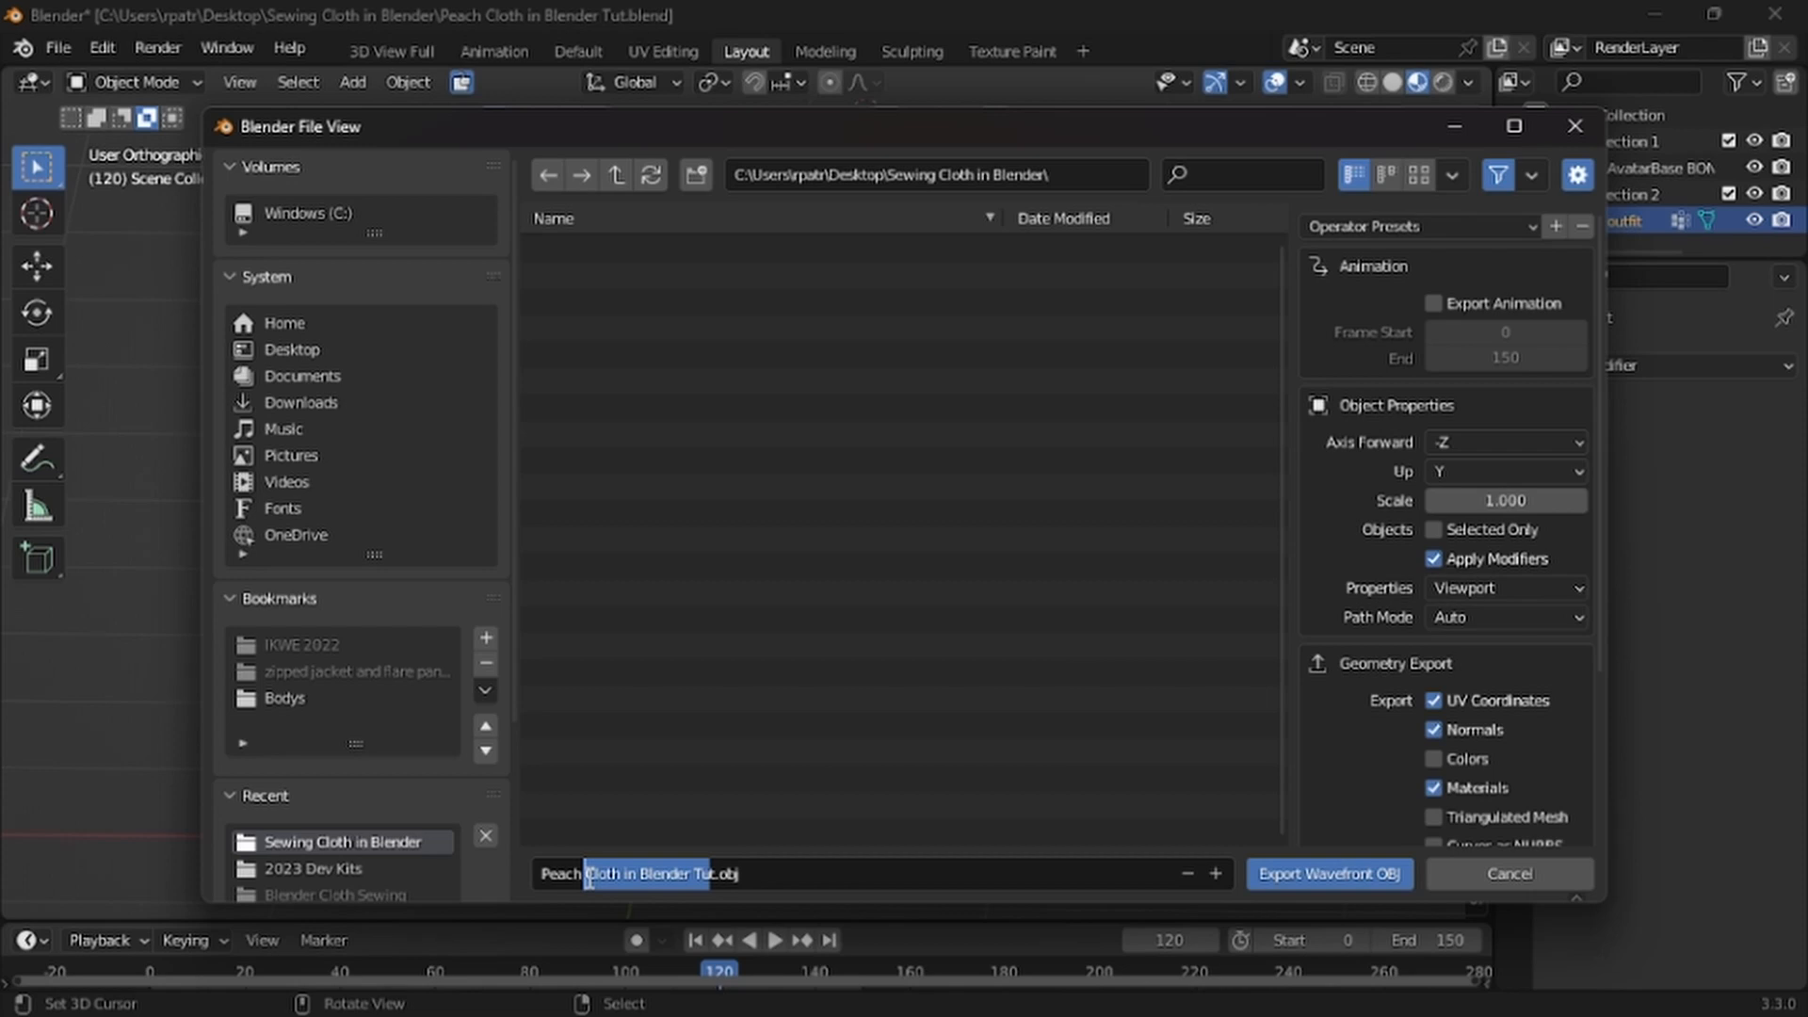
type("Pencil")
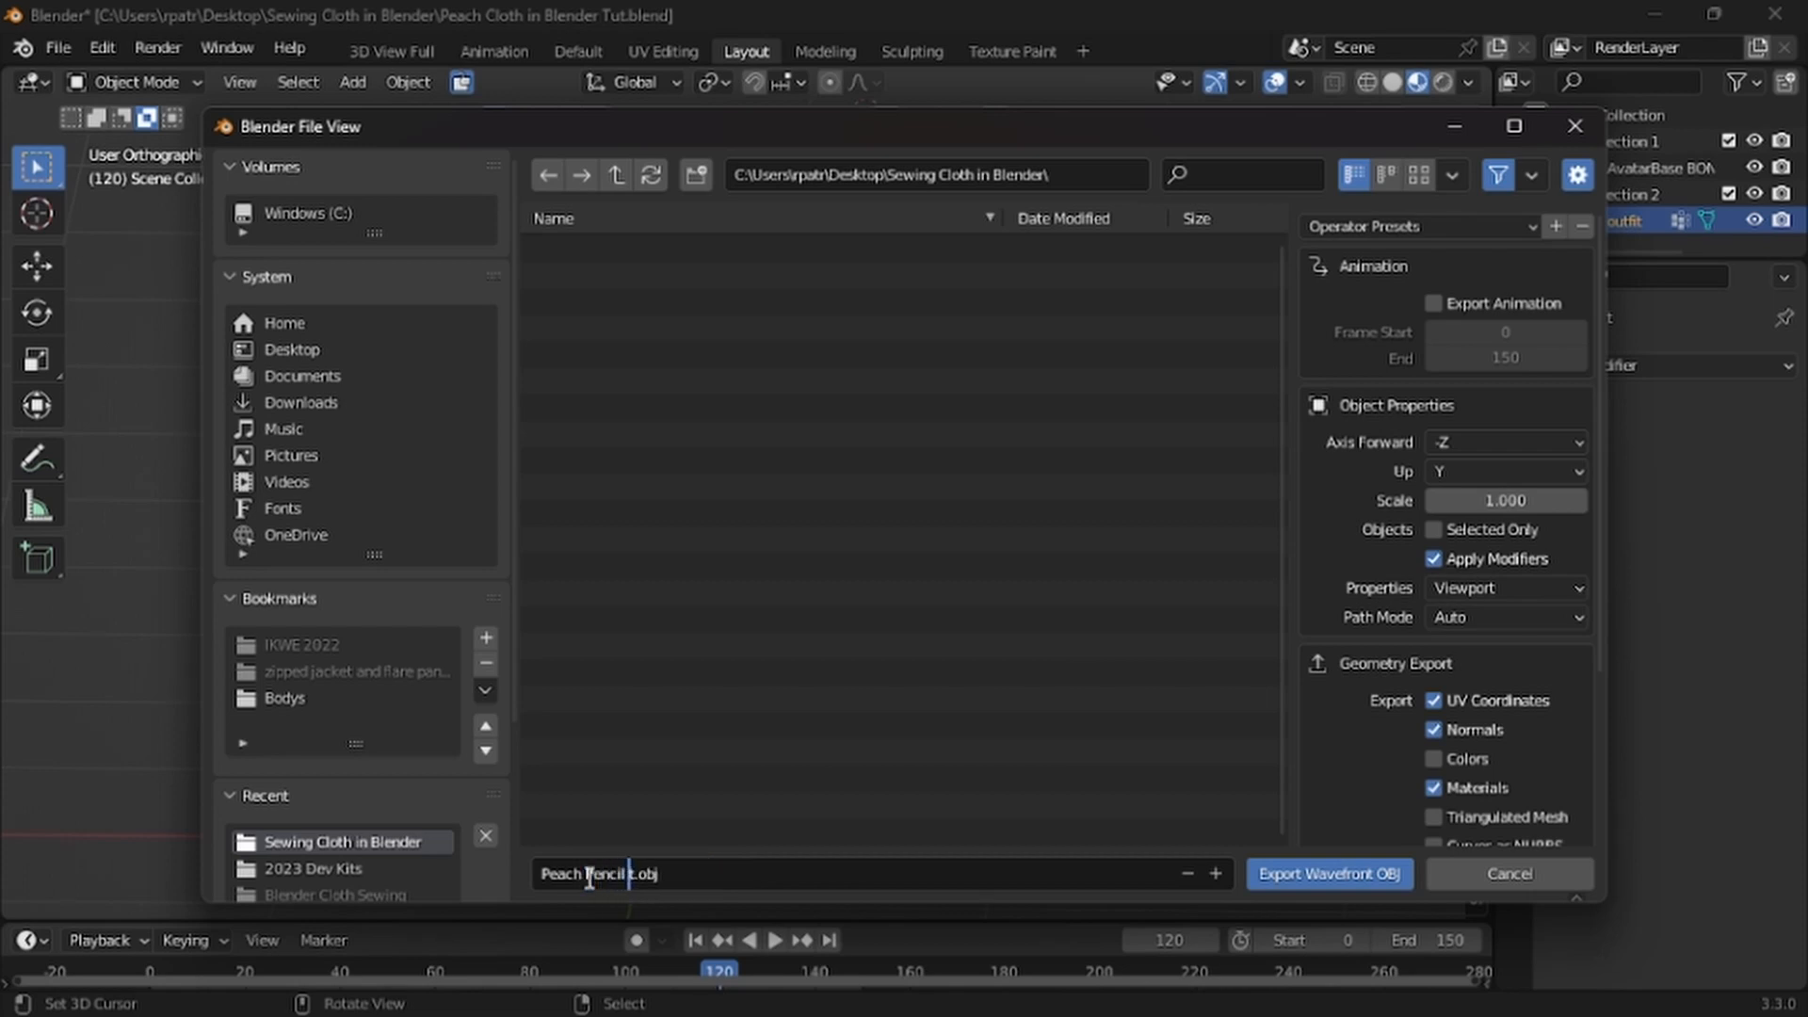
key("Delete")
type("Dress")
left_click(1435, 530)
left_click(1298, 874)
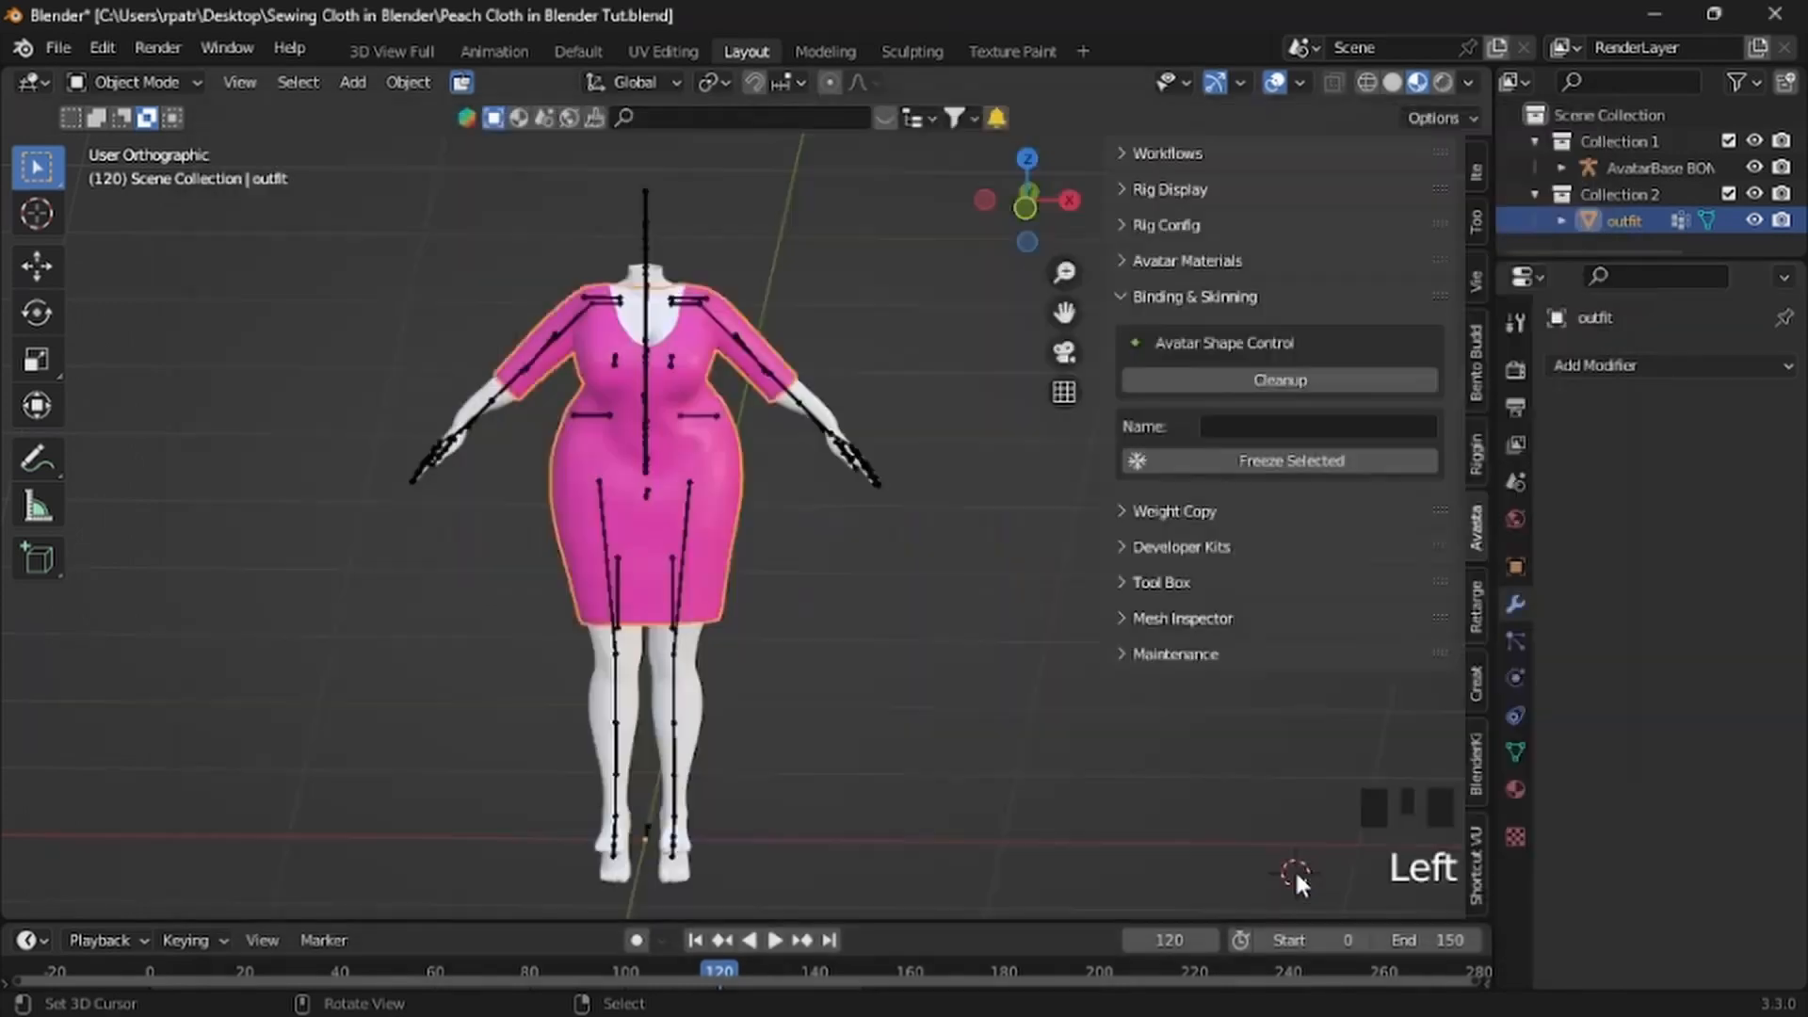
Import Peach Pencil Dress.obj from the Sewing Cloth in Blender folder as a Wavefront OBJ
scroll(791, 565, "down", 2)
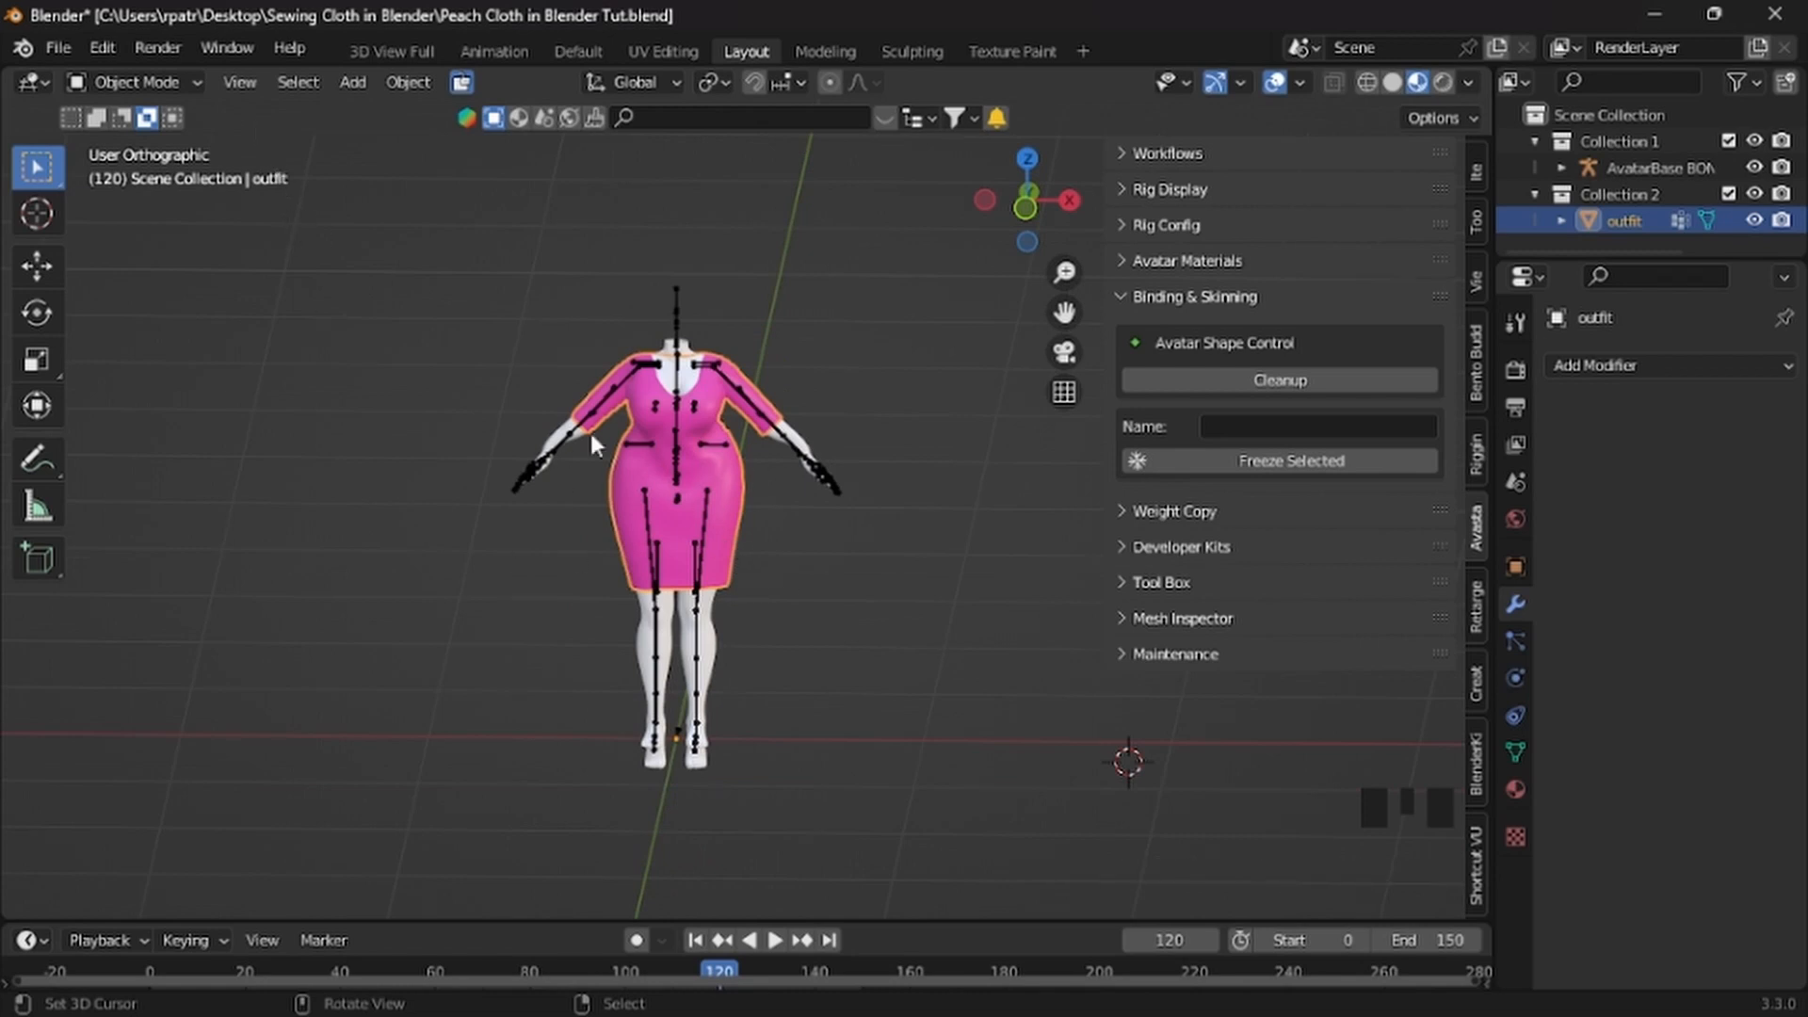
left_click(58, 51)
left_click(58, 50)
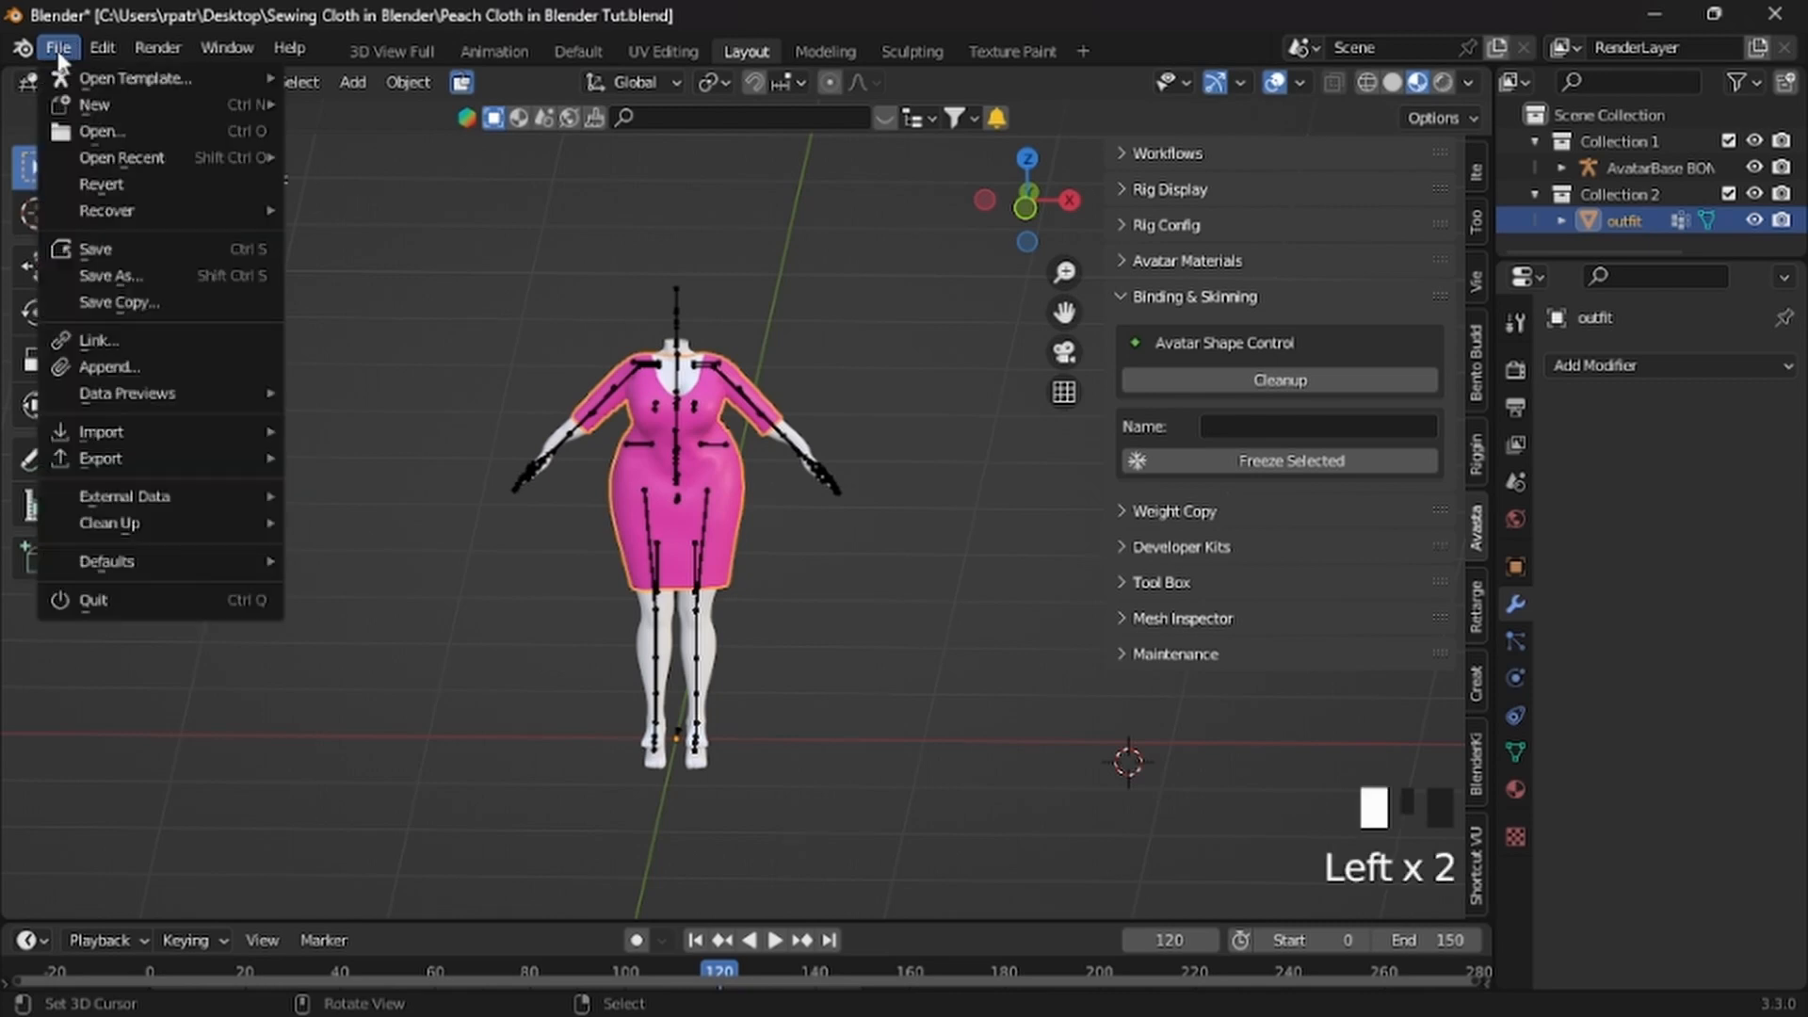
mouse_move(102, 438)
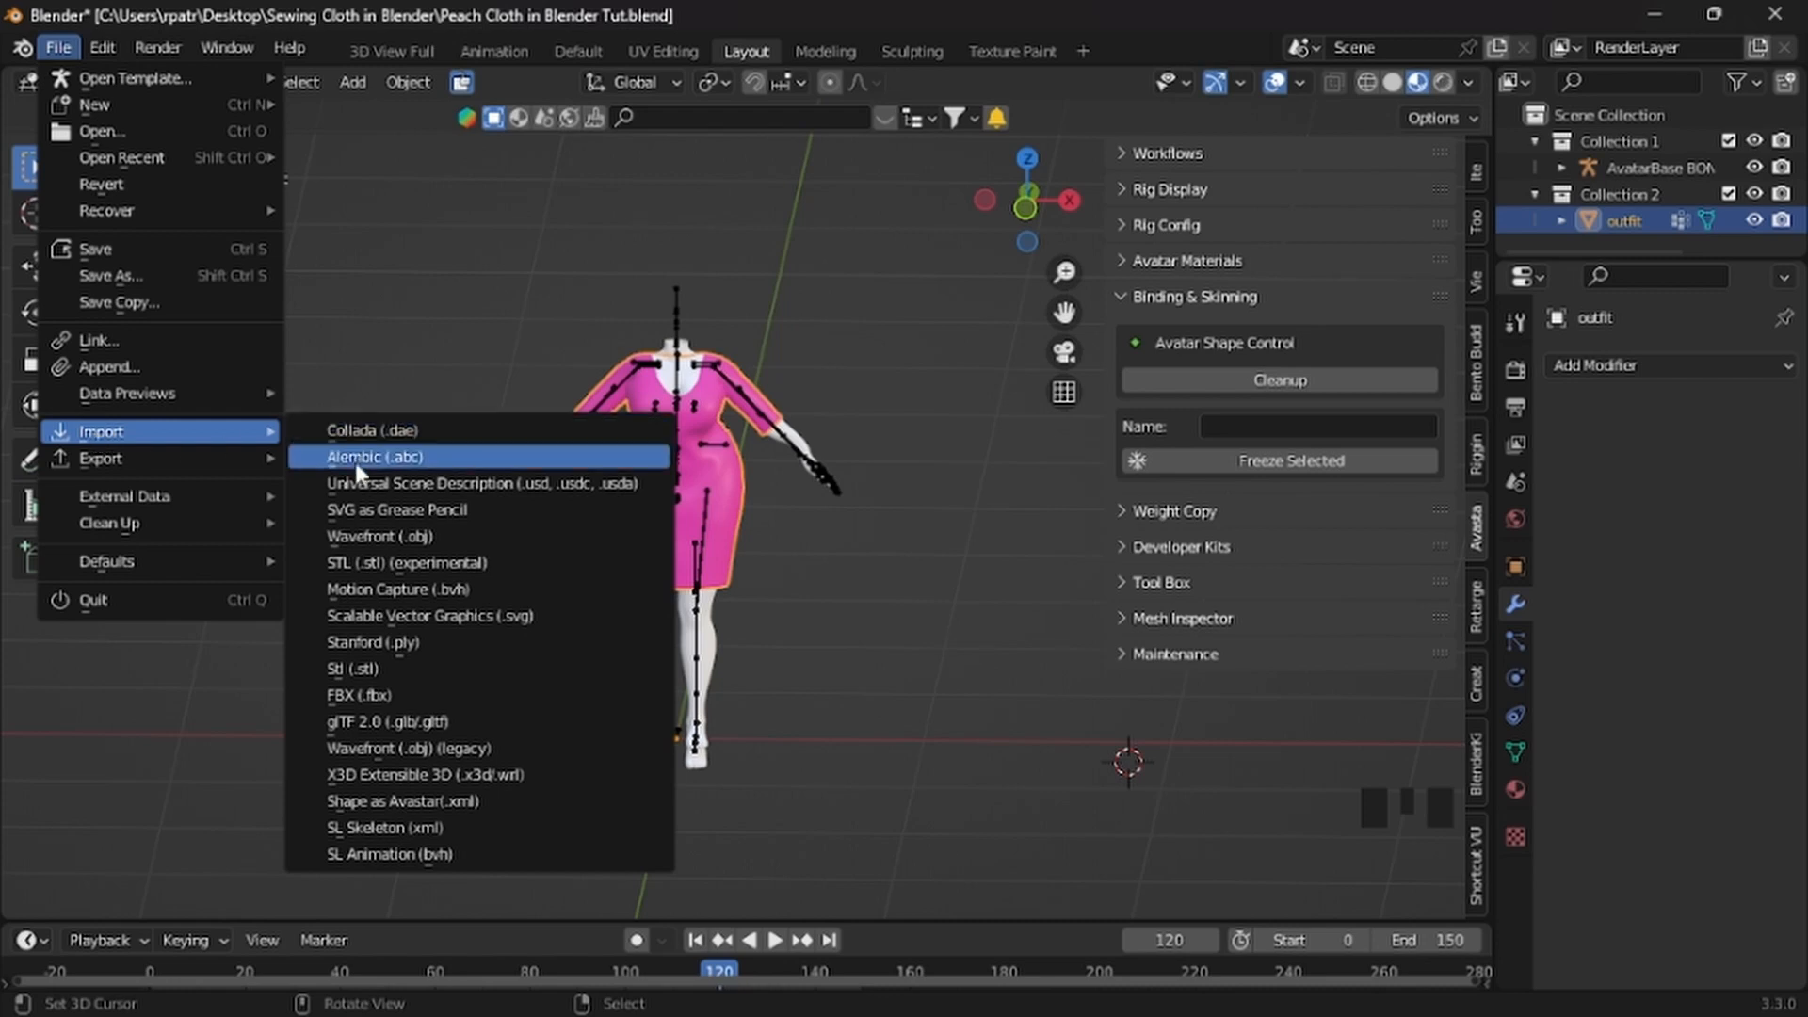
left_click(375, 537)
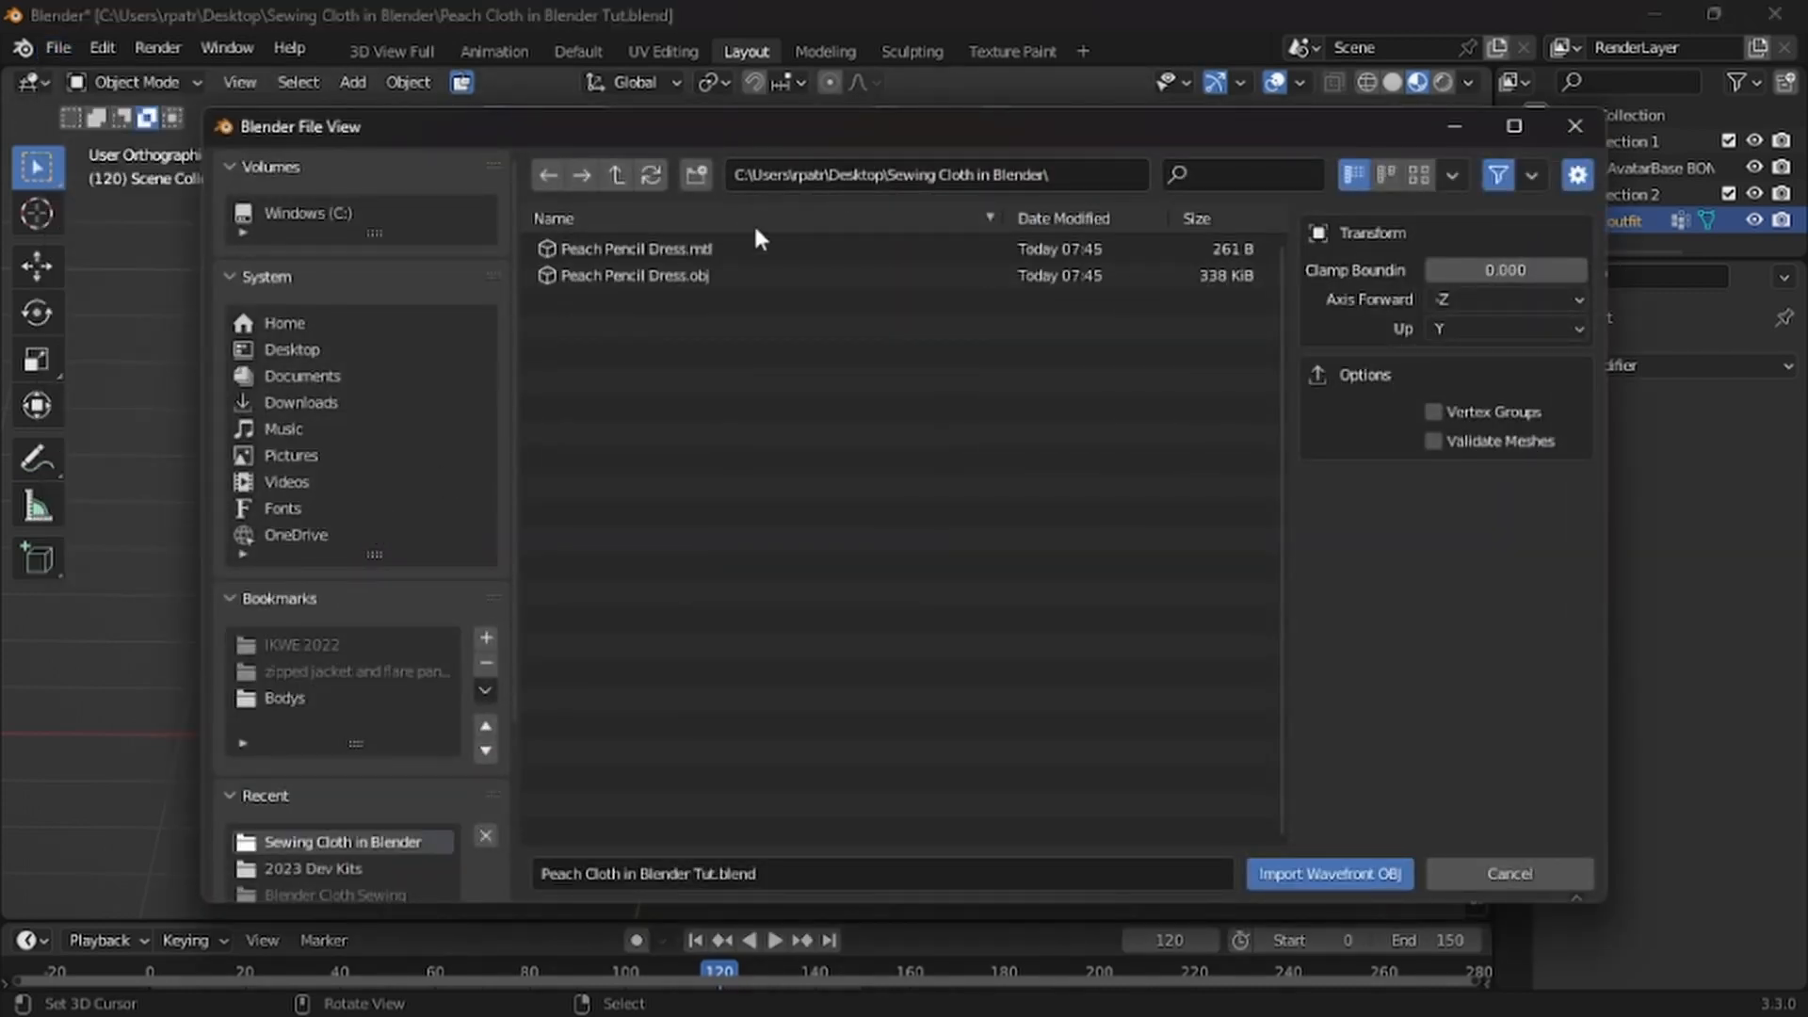
left_click(618, 275)
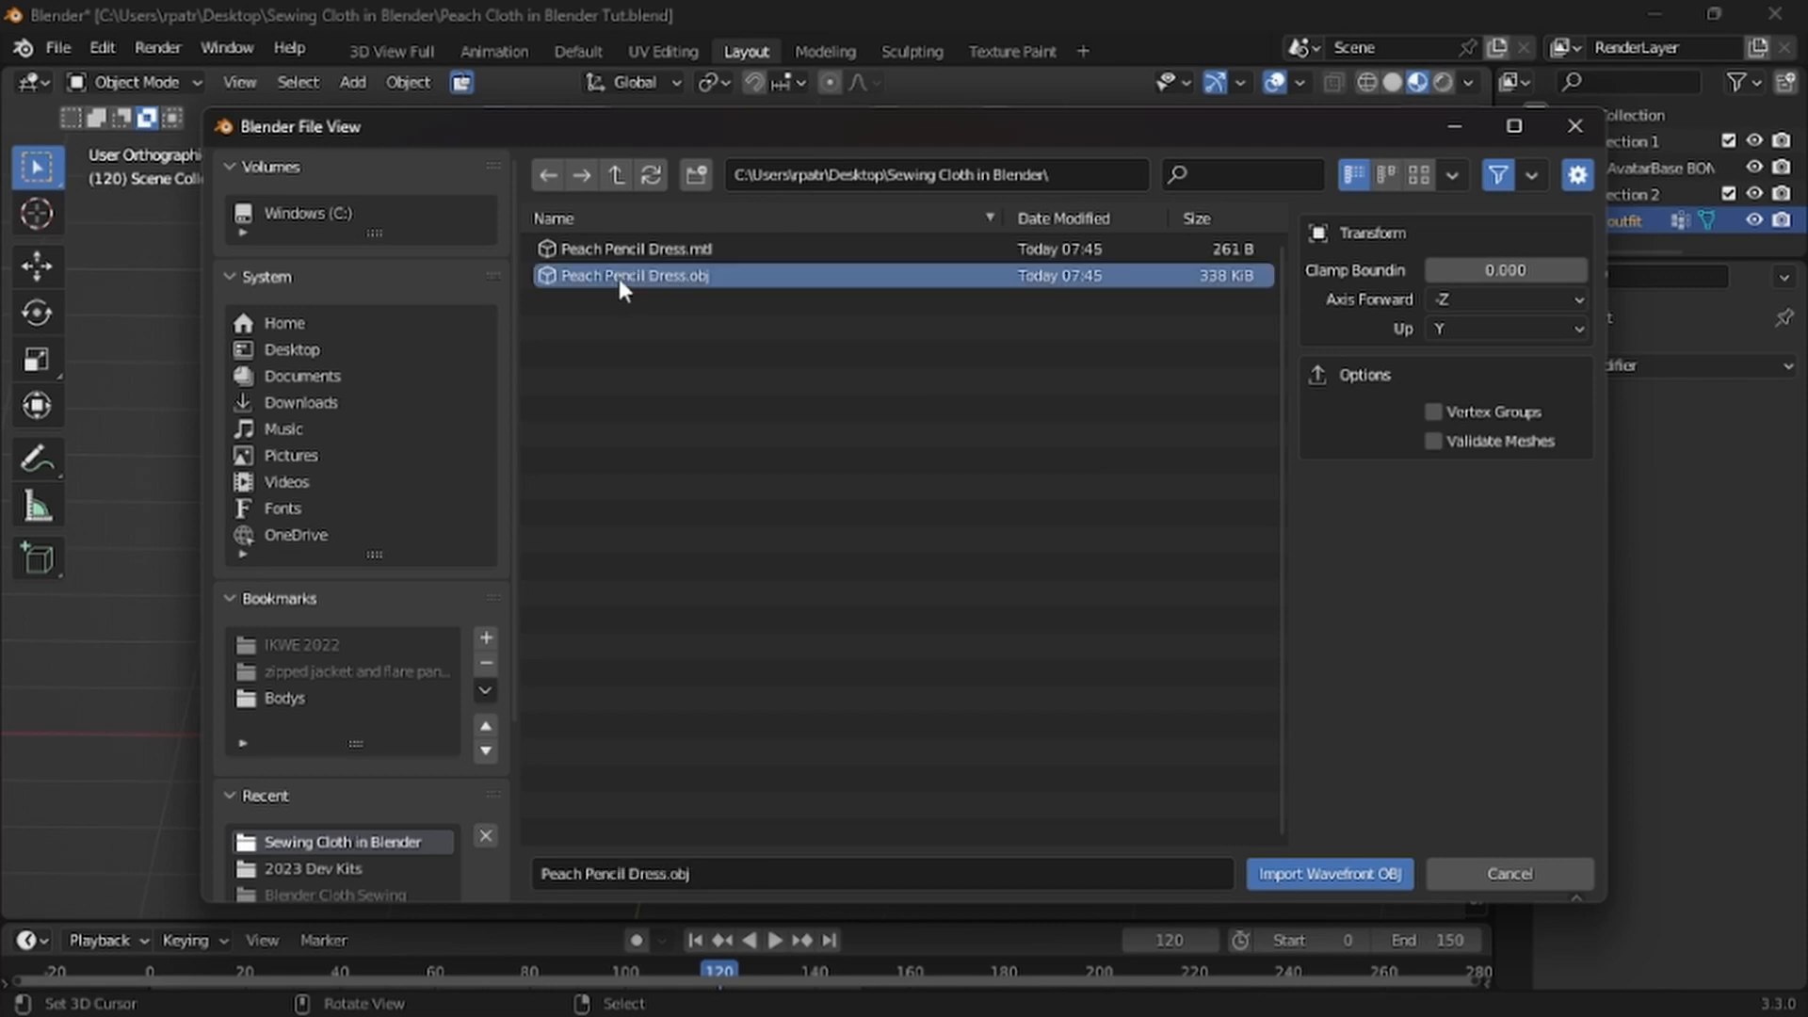
left_click(683, 253)
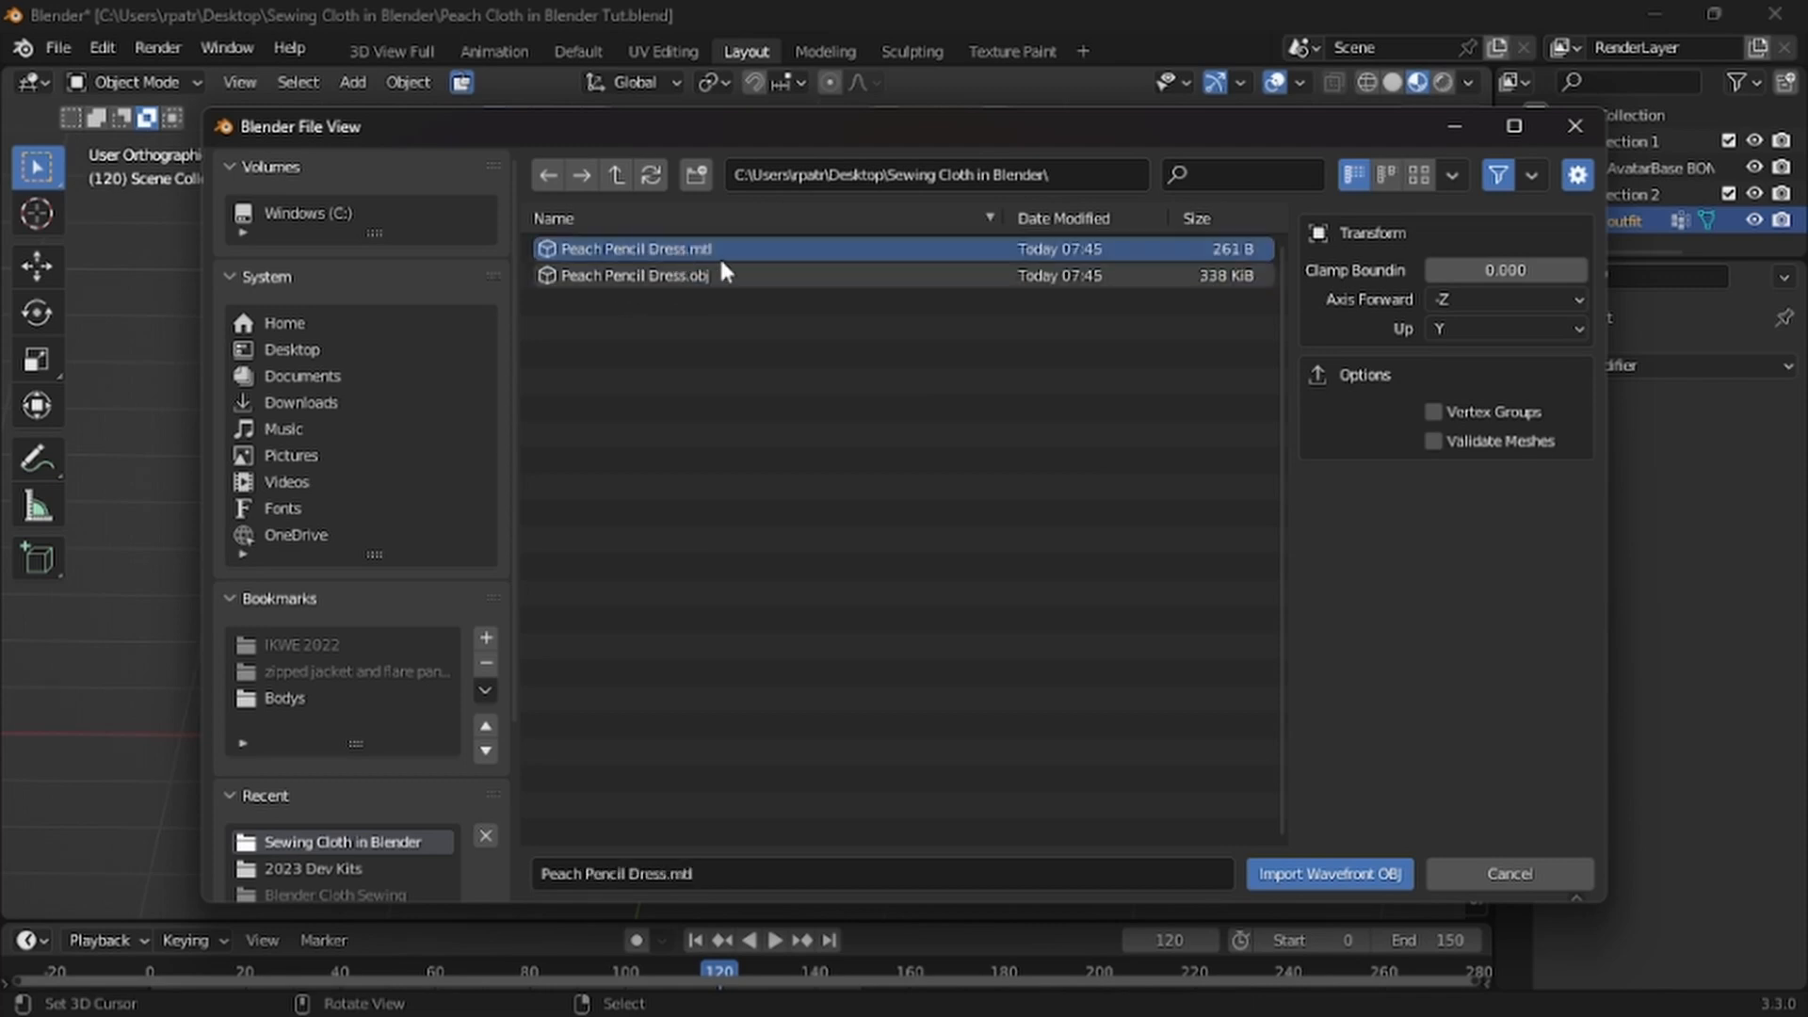
left_click(629, 280)
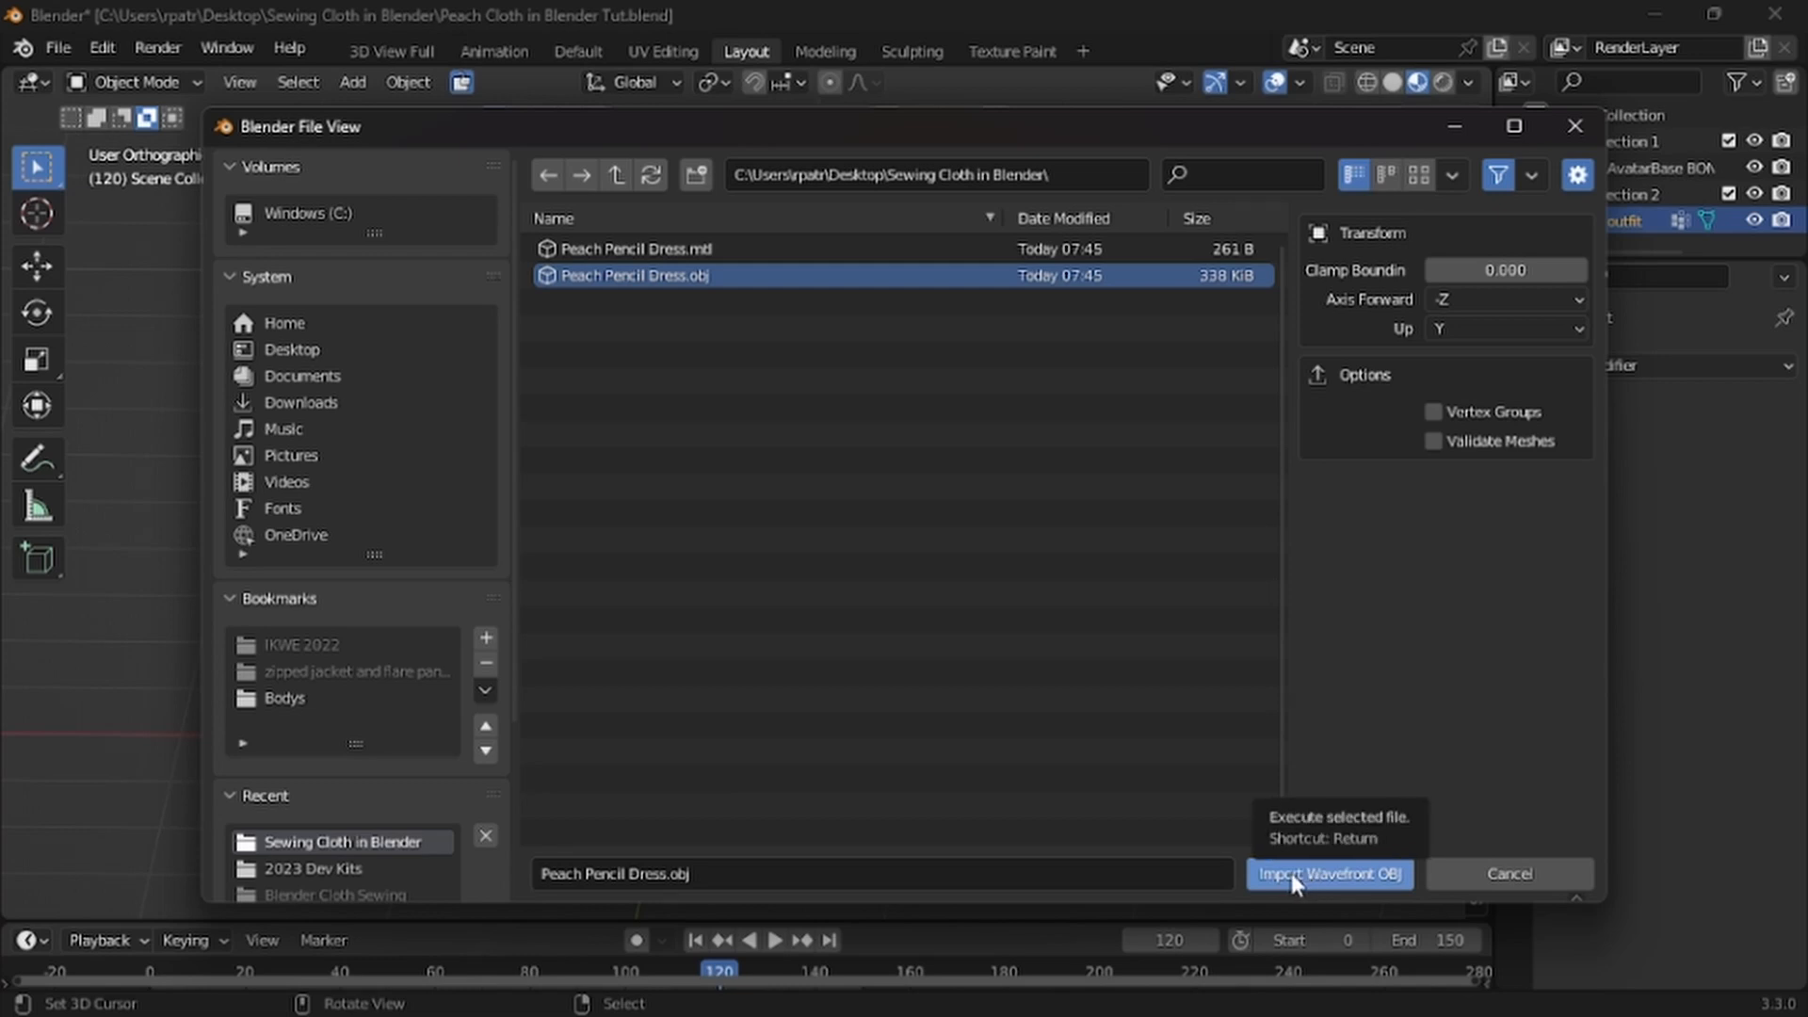
left_click(1328, 876)
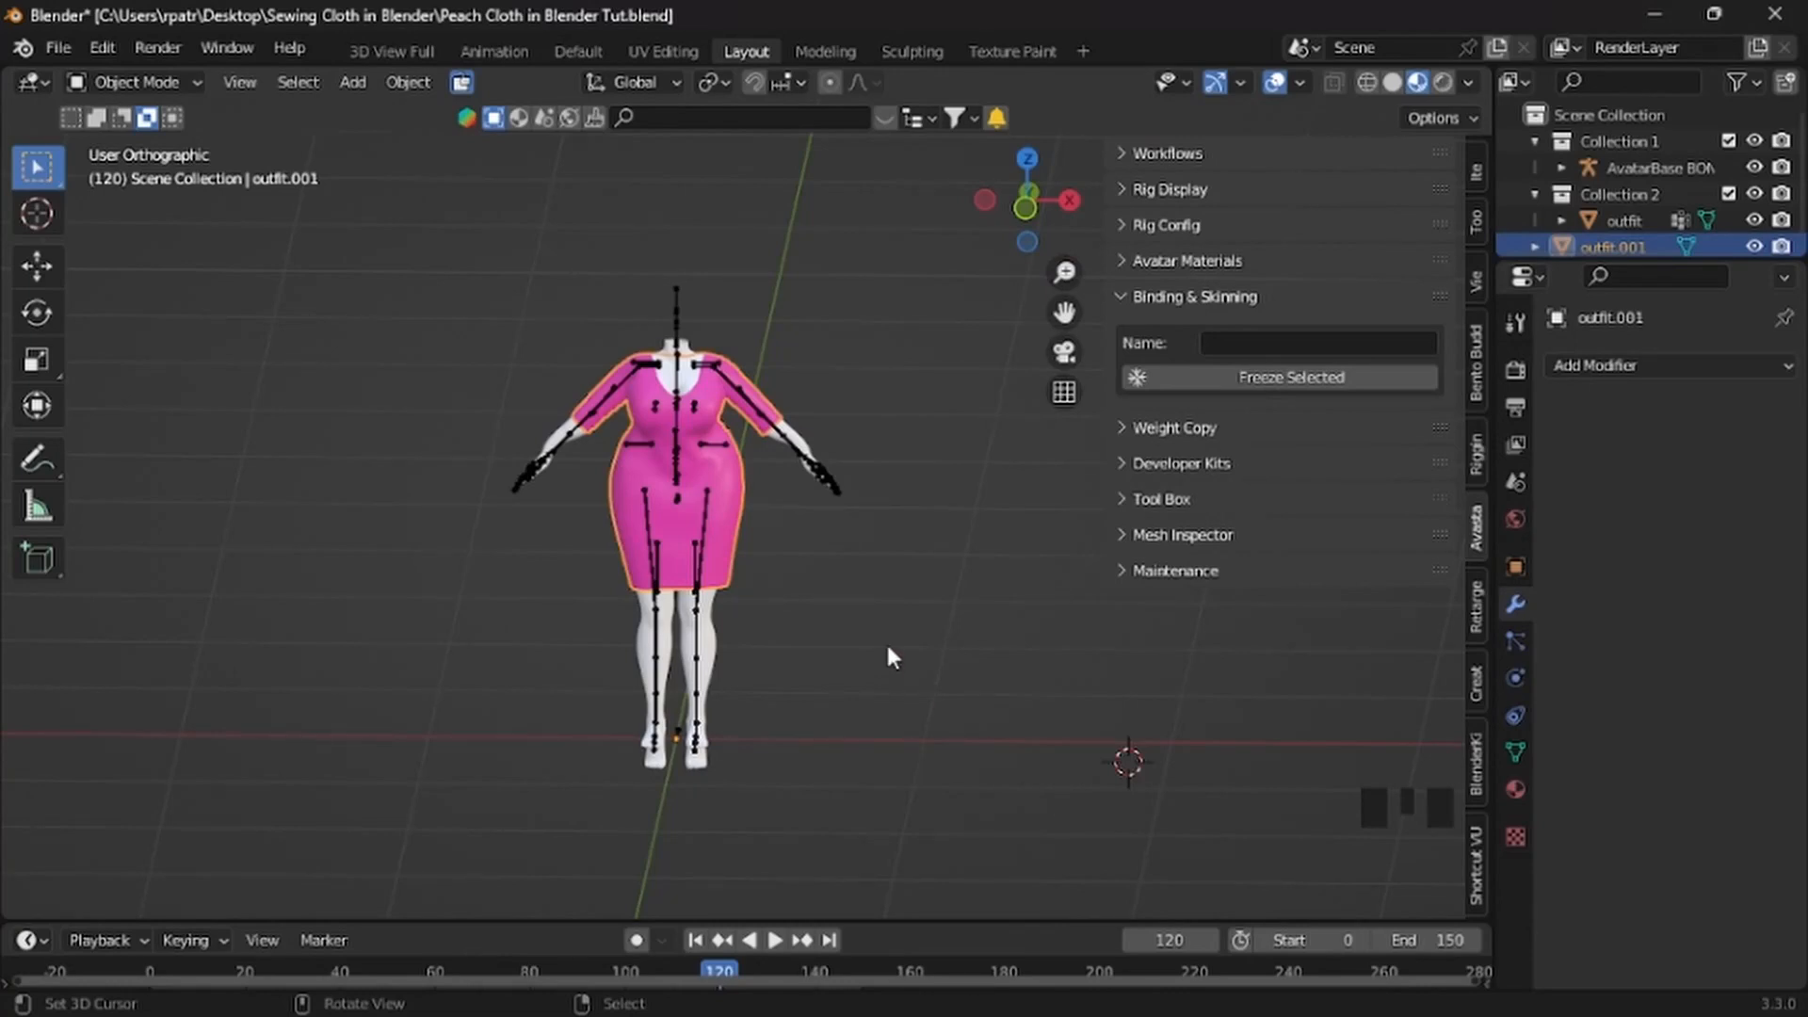
Move the imported dress about 1.1 m along negative X, beside the avatar, and delete that copy
key("g")
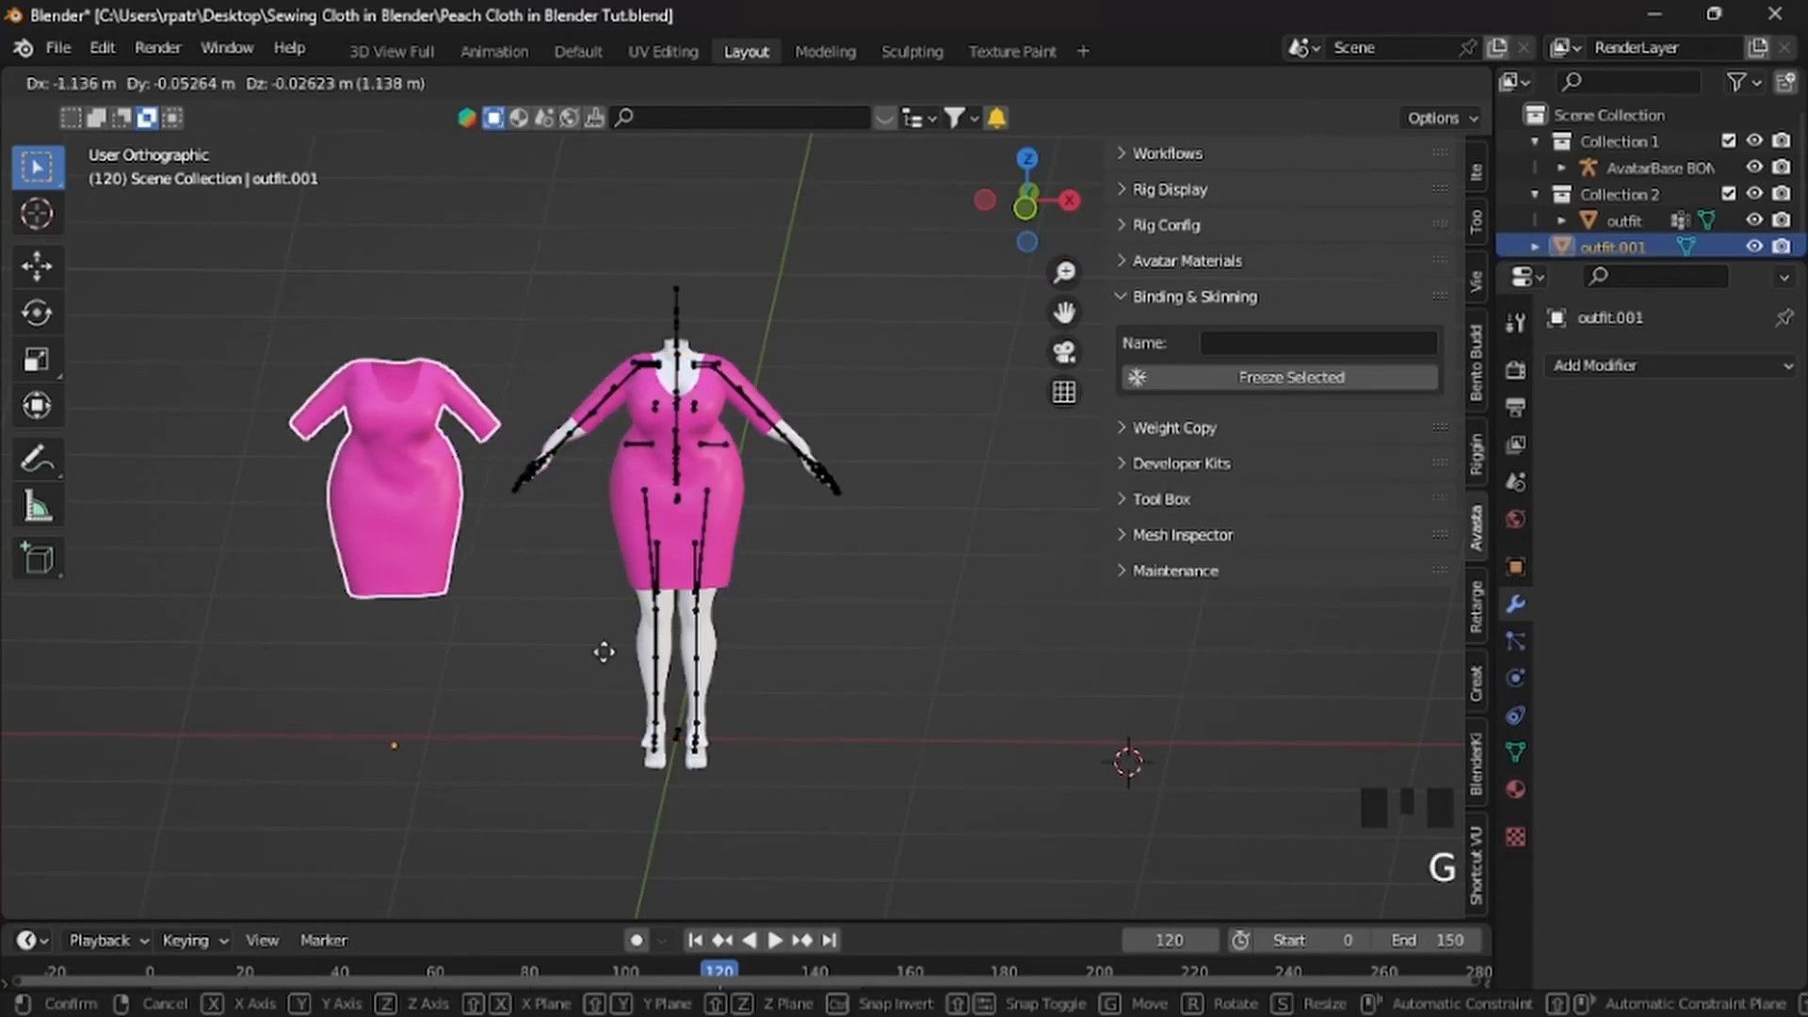
left_click(597, 654)
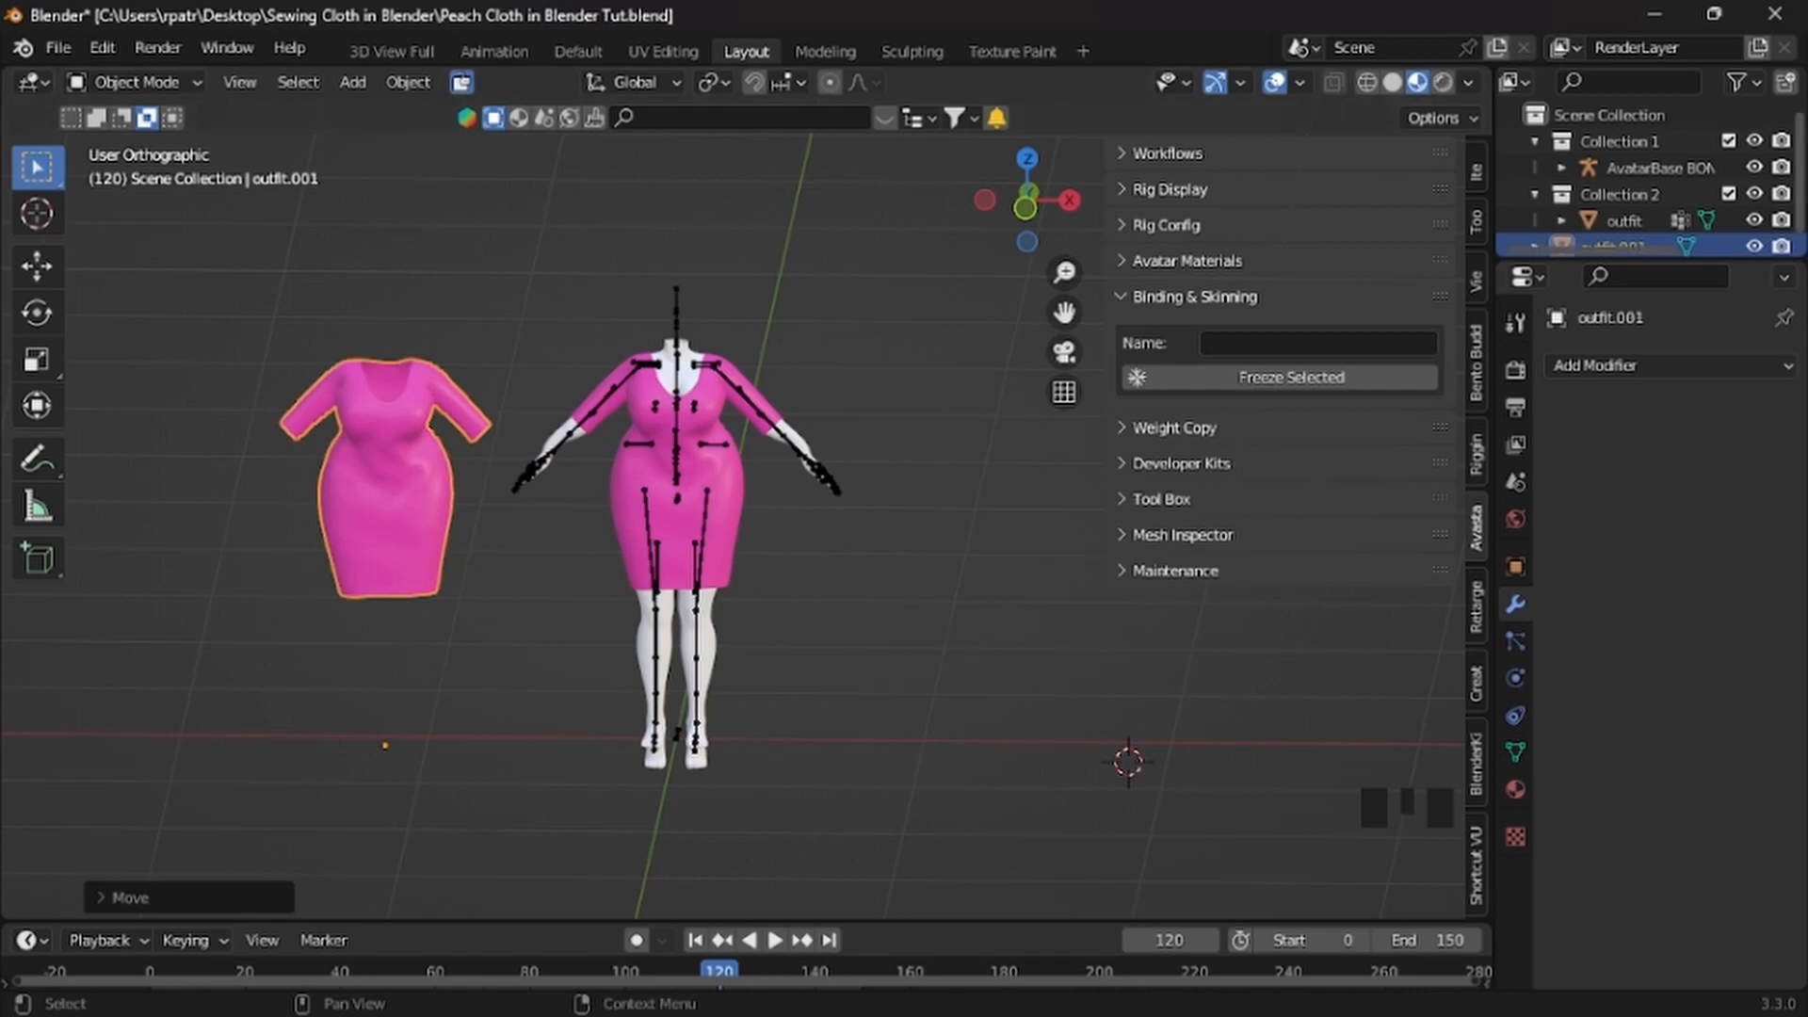
scroll(1661, 218, "down", 2)
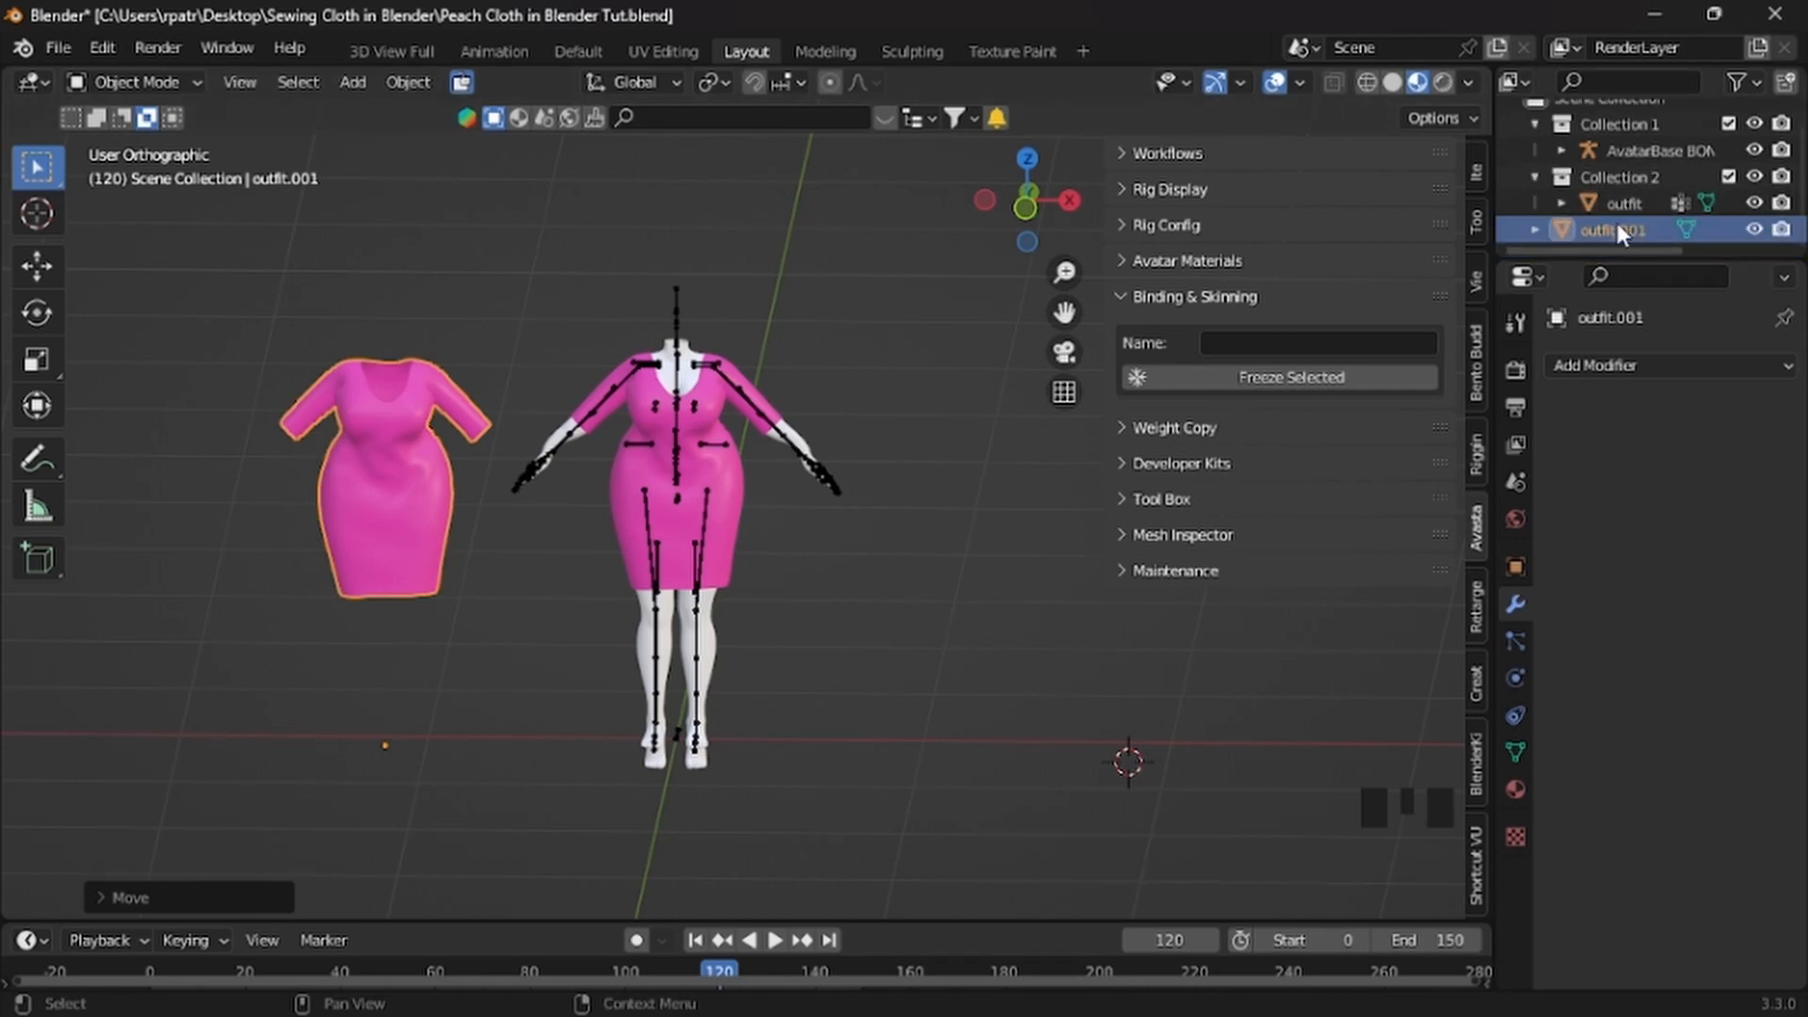
mouse_move(428, 623)
middle_mouse_down()
mouse_move(836, 591)
mouse_move(411, 599)
middle_mouse_up()
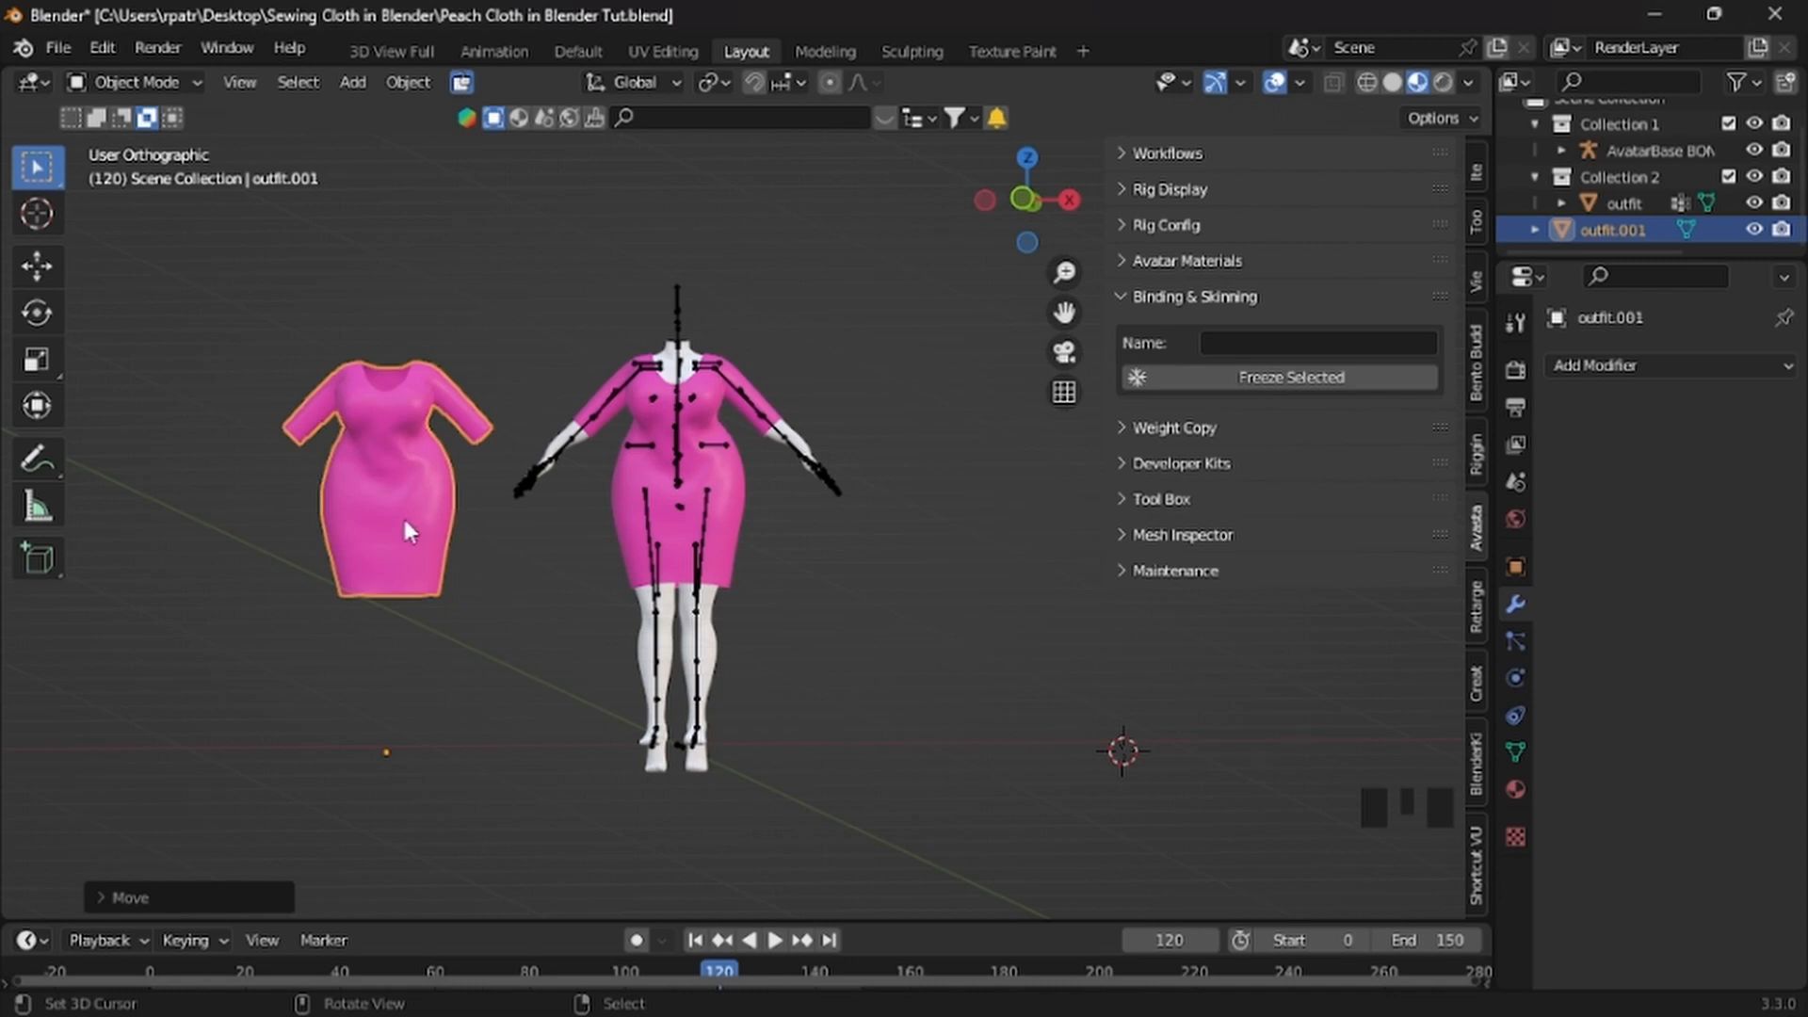
key("Delete")
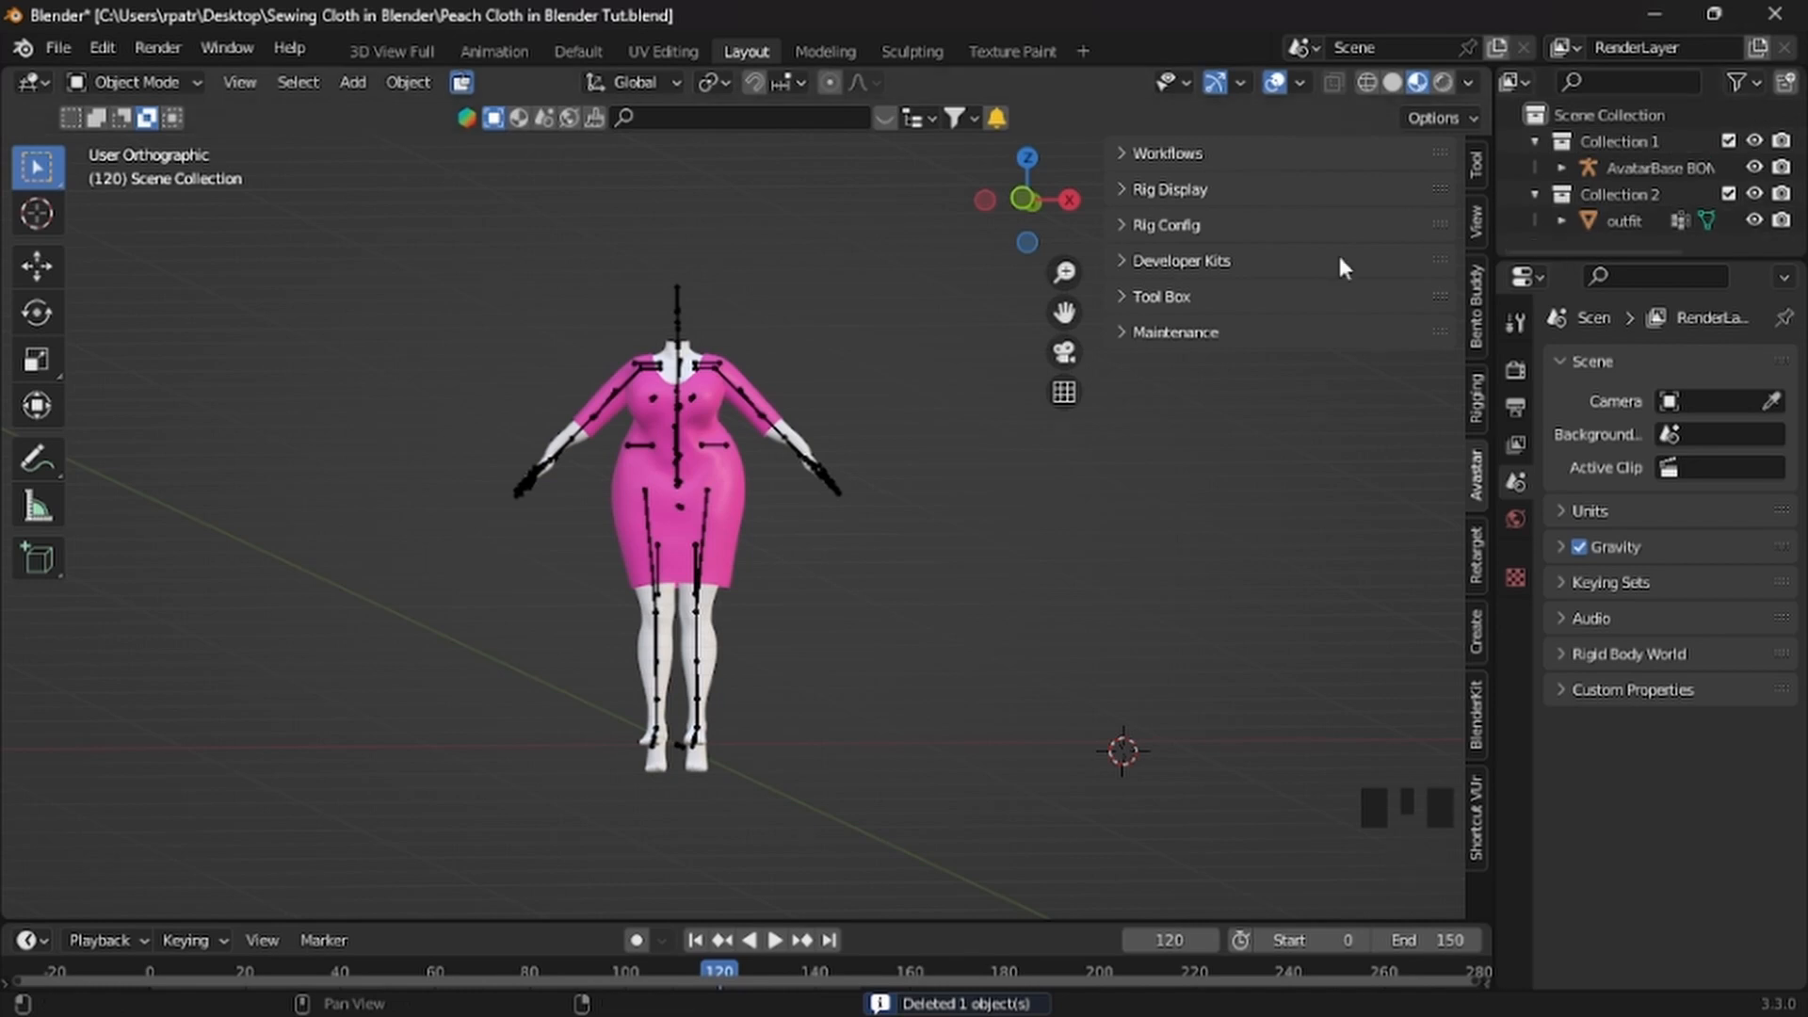
Select the original outfit mesh on the avatar
scroll(794, 569, "up", 2)
middle_click_drag(794, 570, 850, 518)
right_click(734, 478)
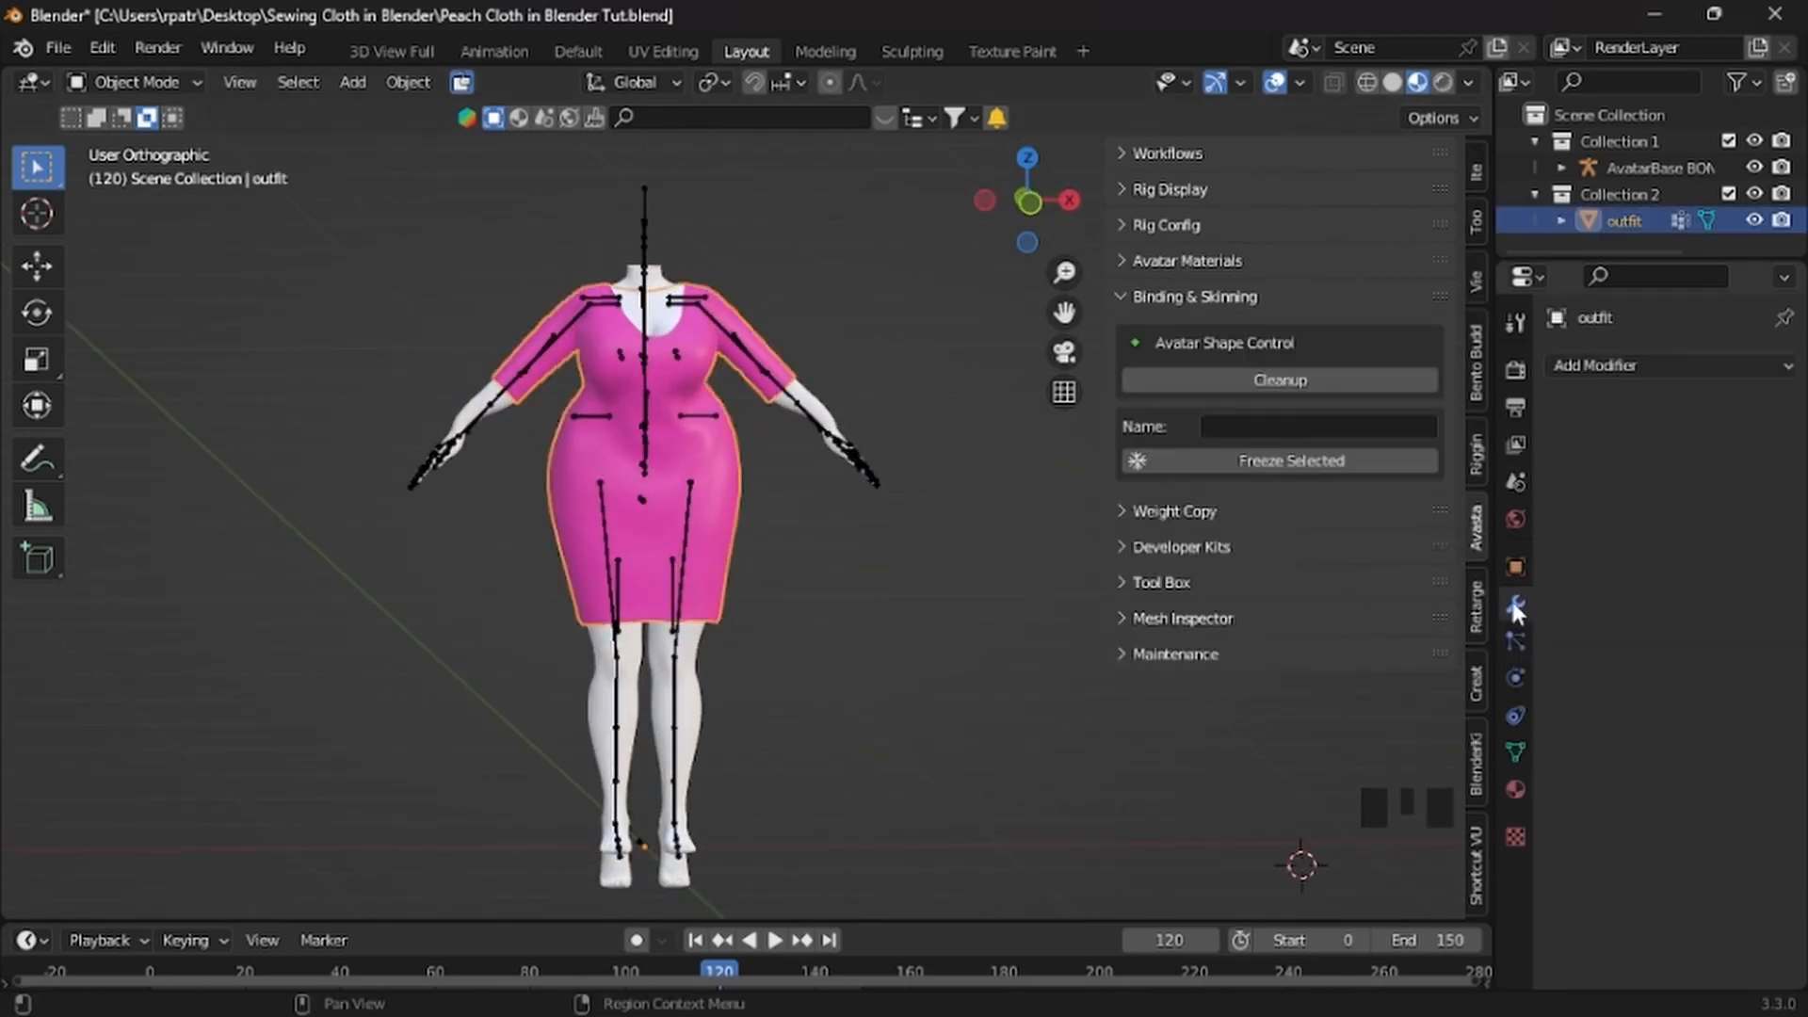
Delete all vertex groups from the outfit mesh
left_click(1516, 753)
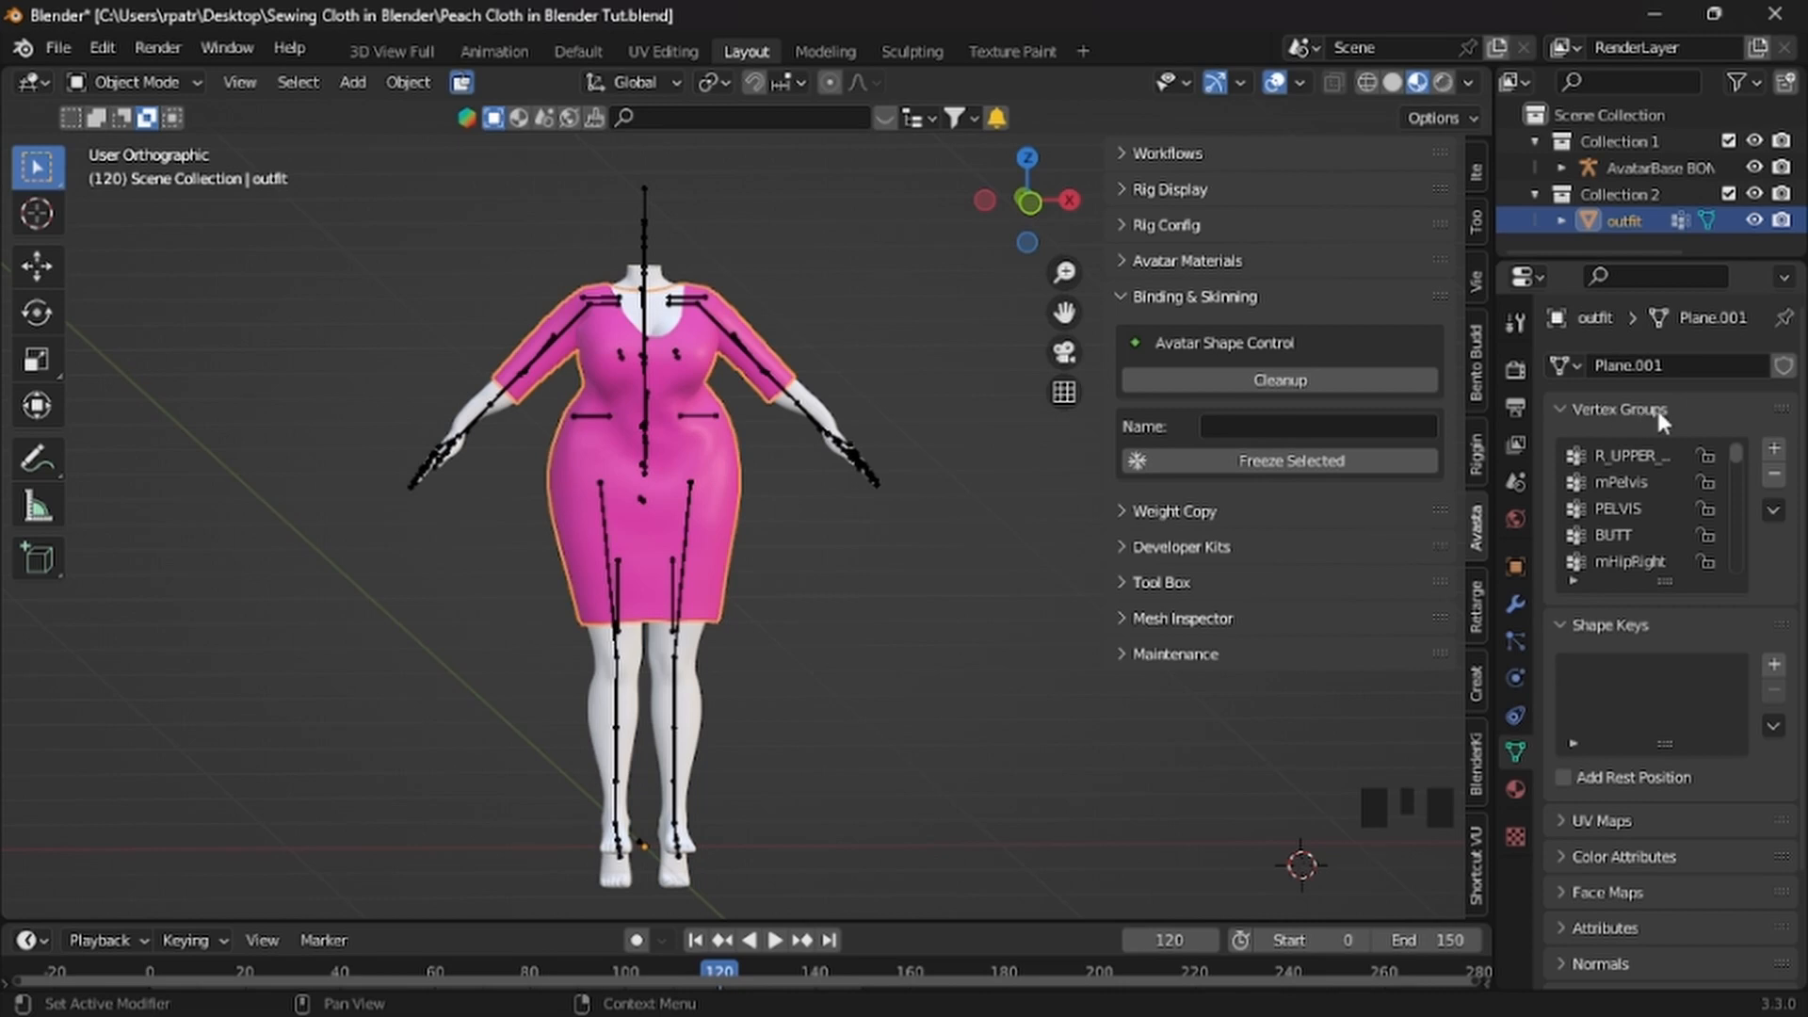
scroll(1620, 544, "down", 2)
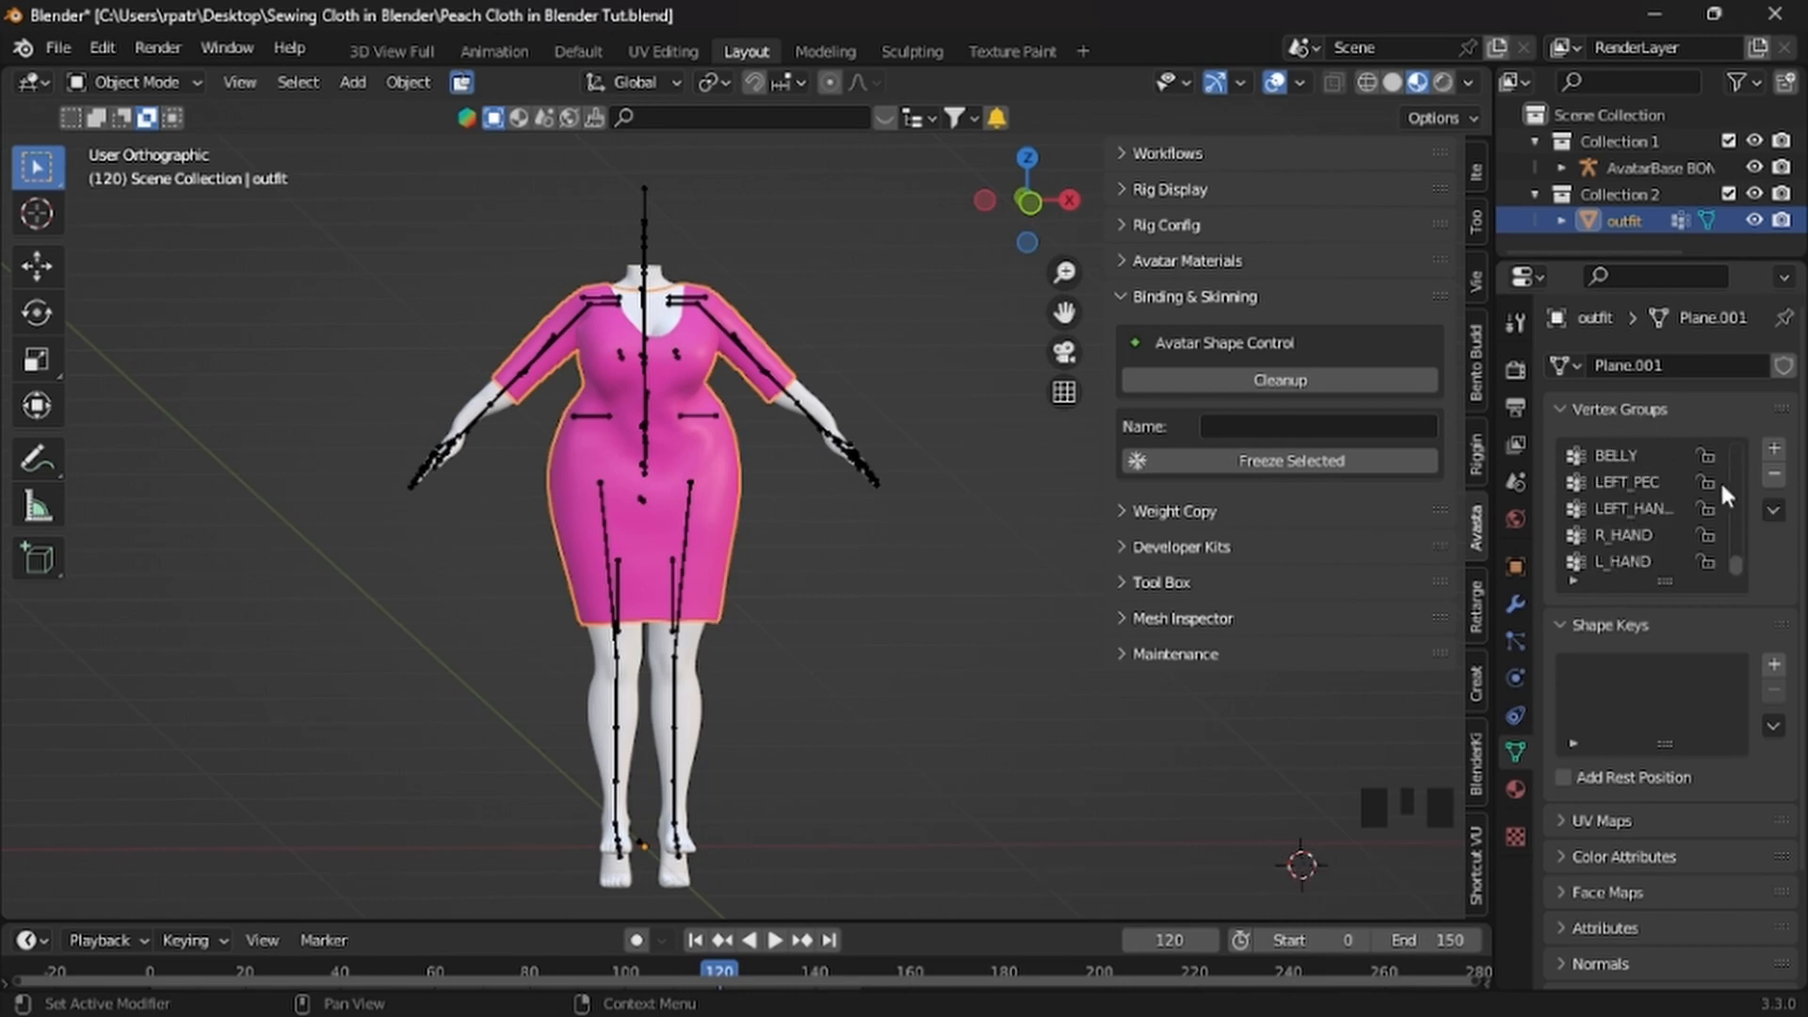
left_click(1773, 512)
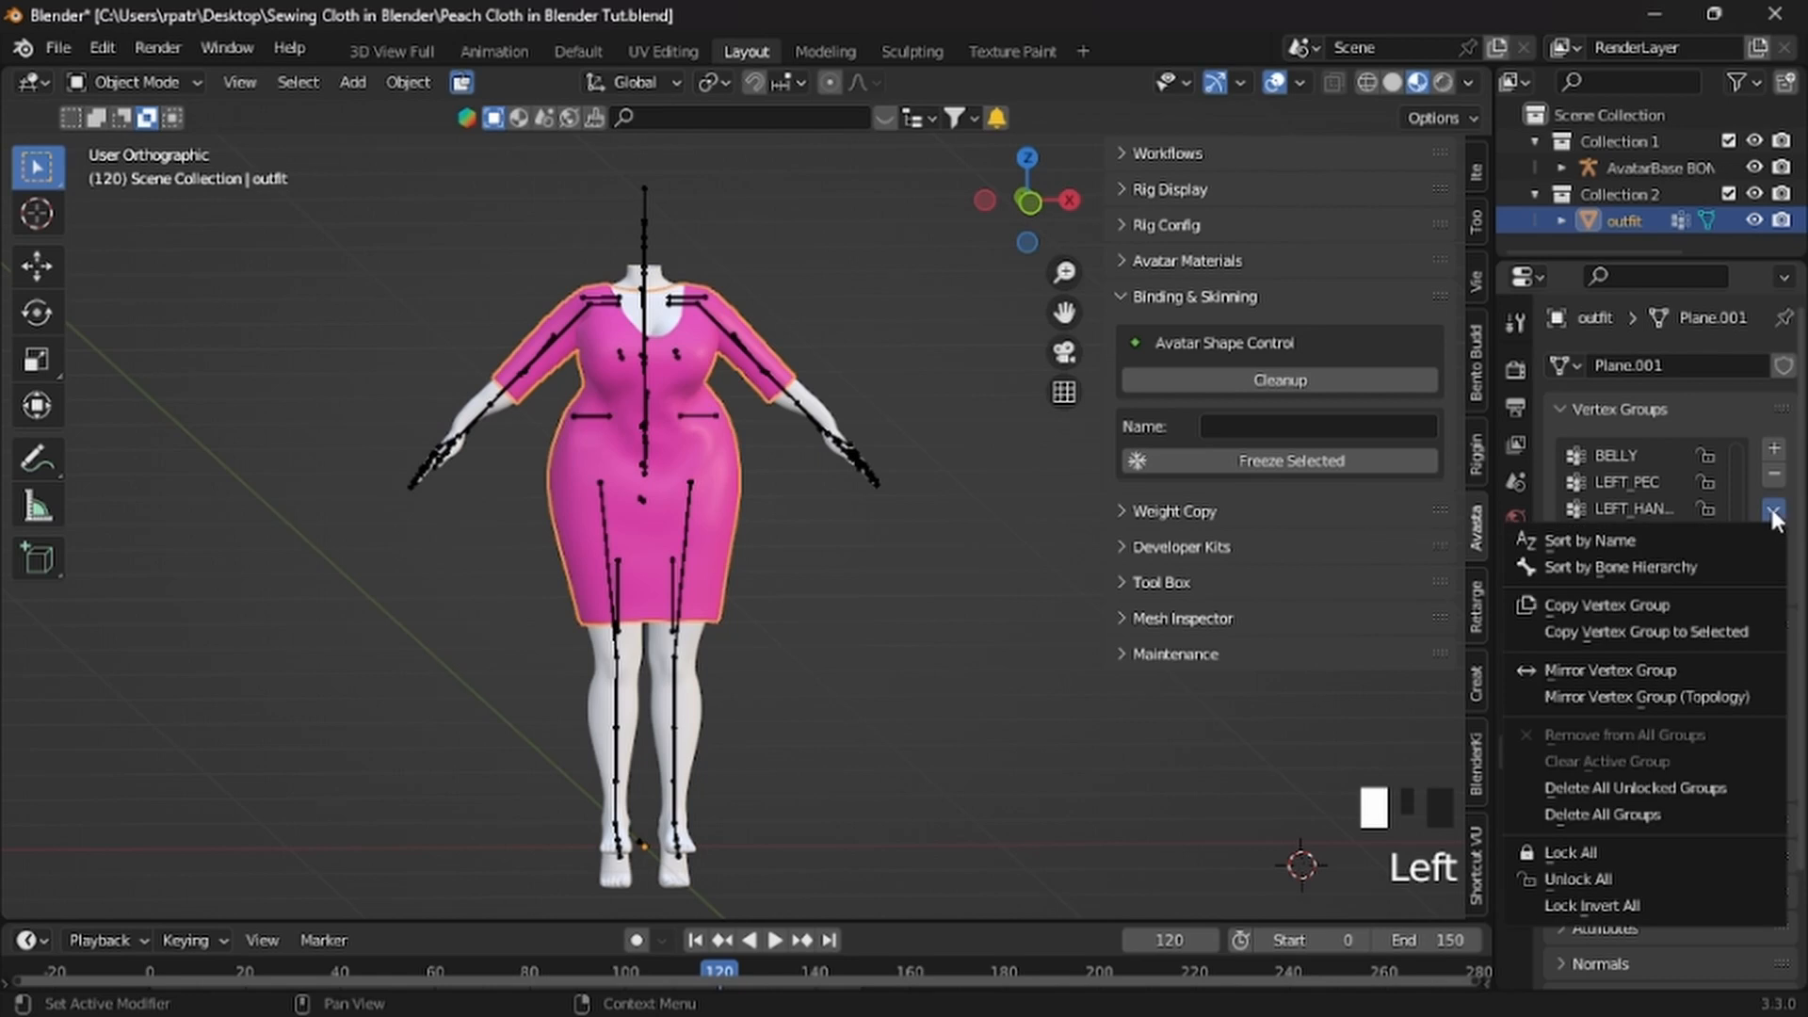
left_click(1607, 811)
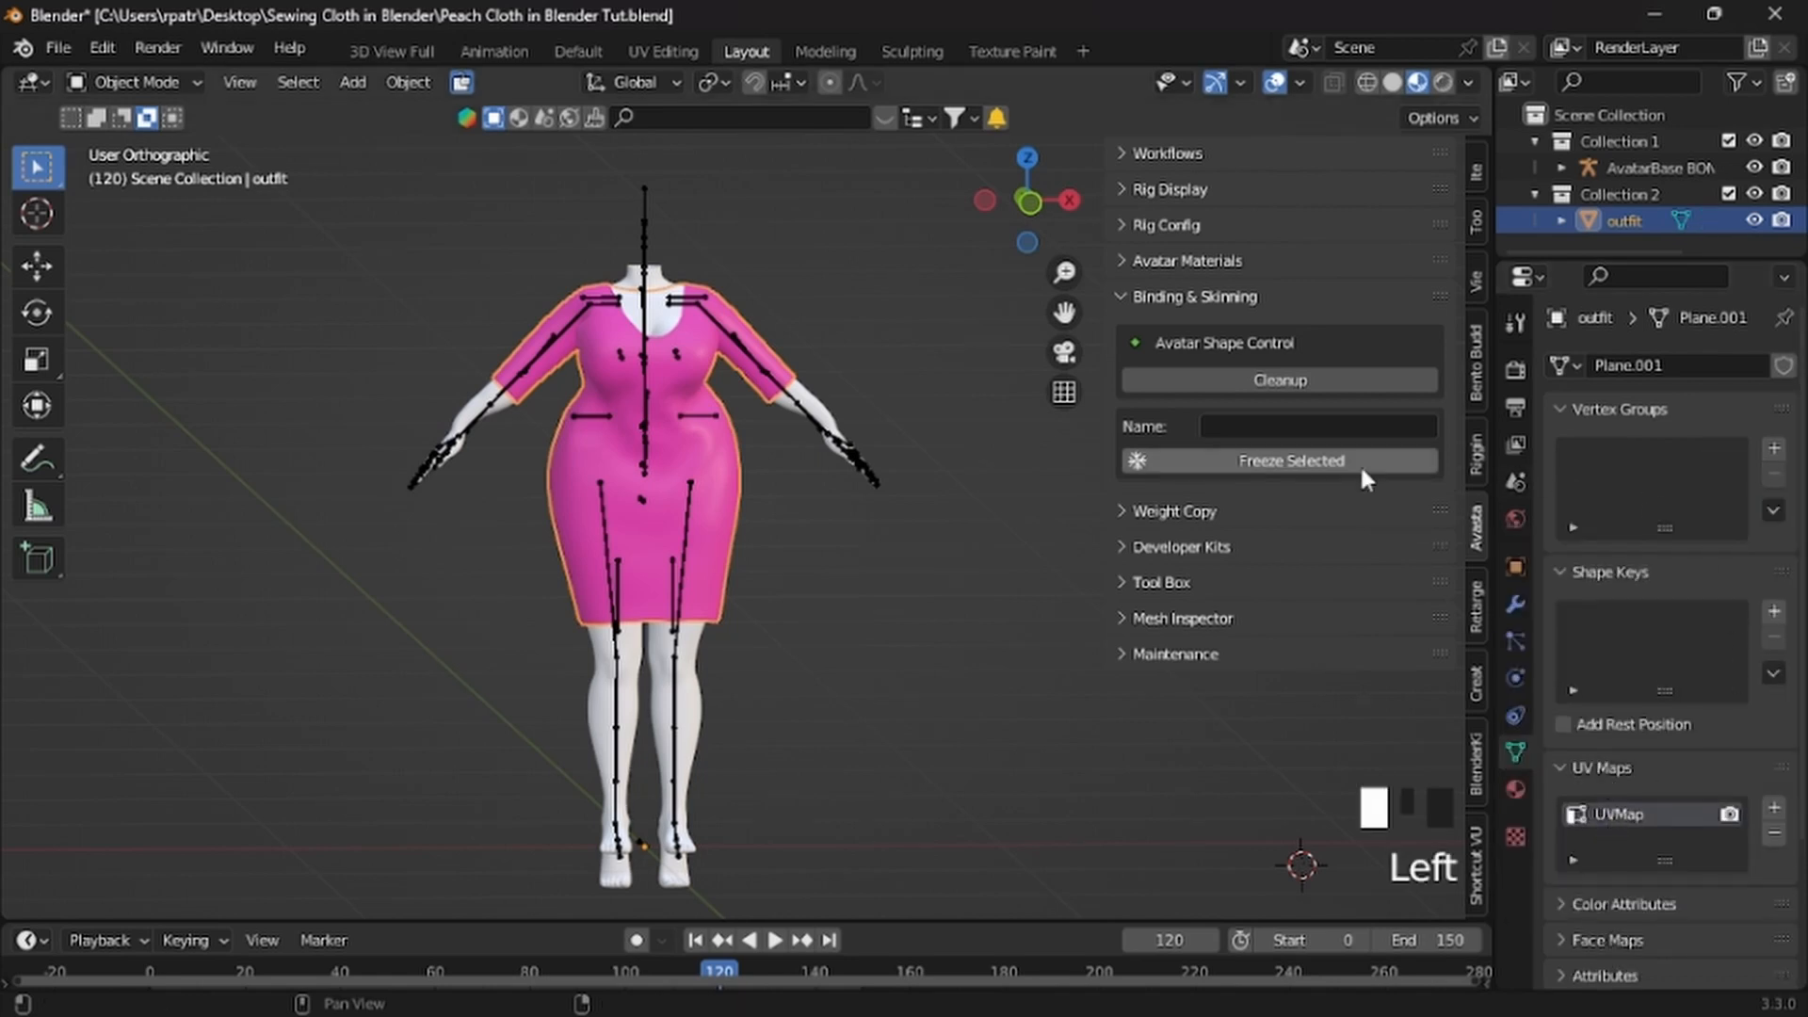
scroll(720, 493, "up", 2)
scroll(721, 482, "down", 1)
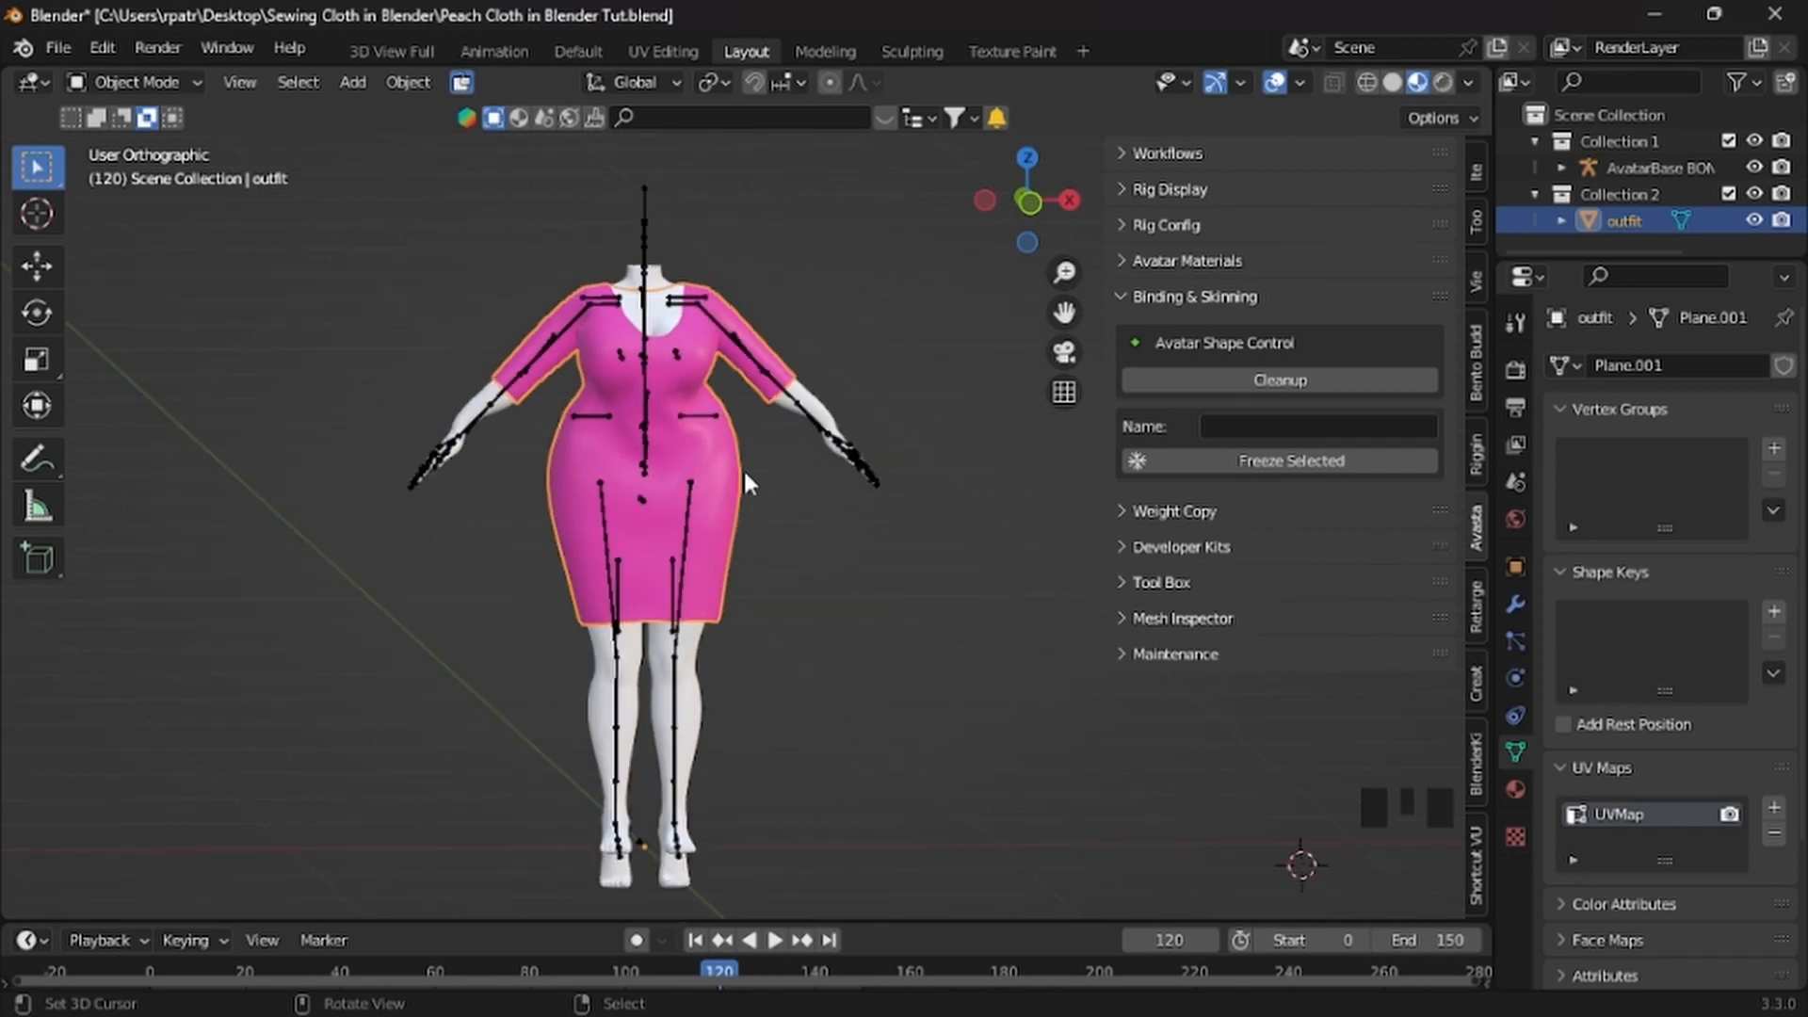
Bind the outfit to the avatar armature with weights copied from all listed meshes, and review the outfit's vertex groups
right_click(711, 468)
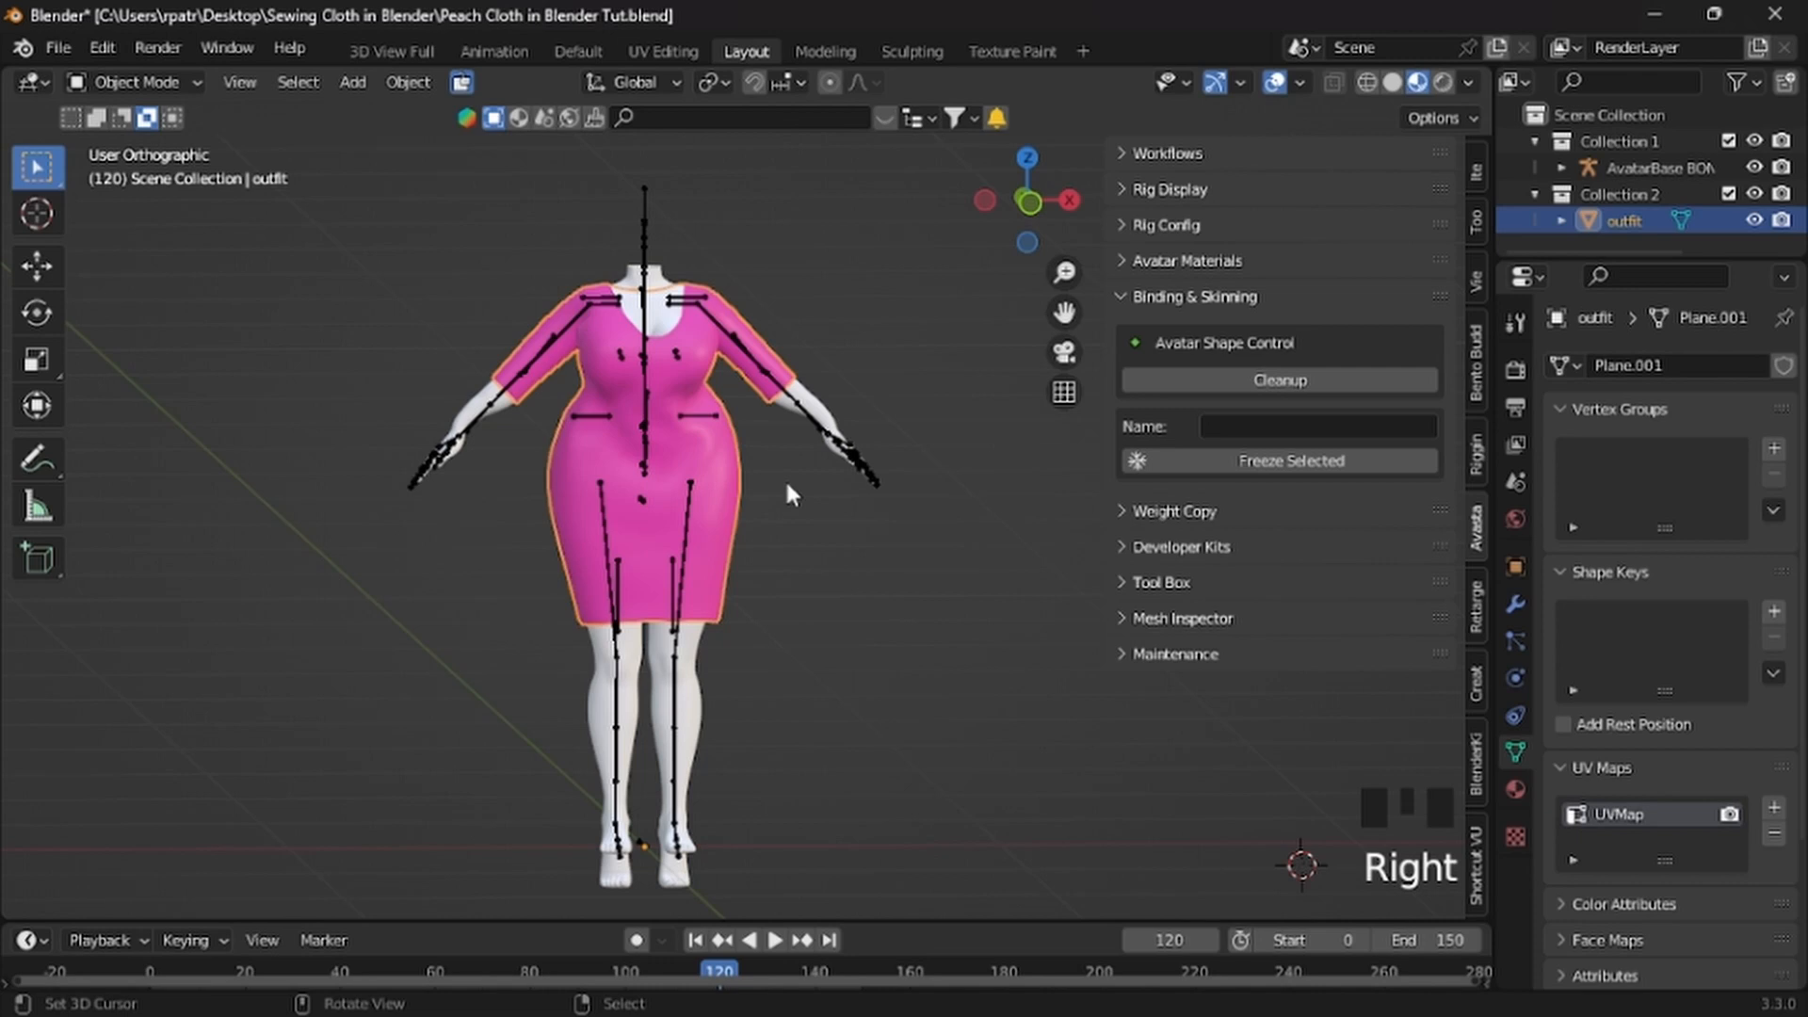
right_click(644, 209, "shift")
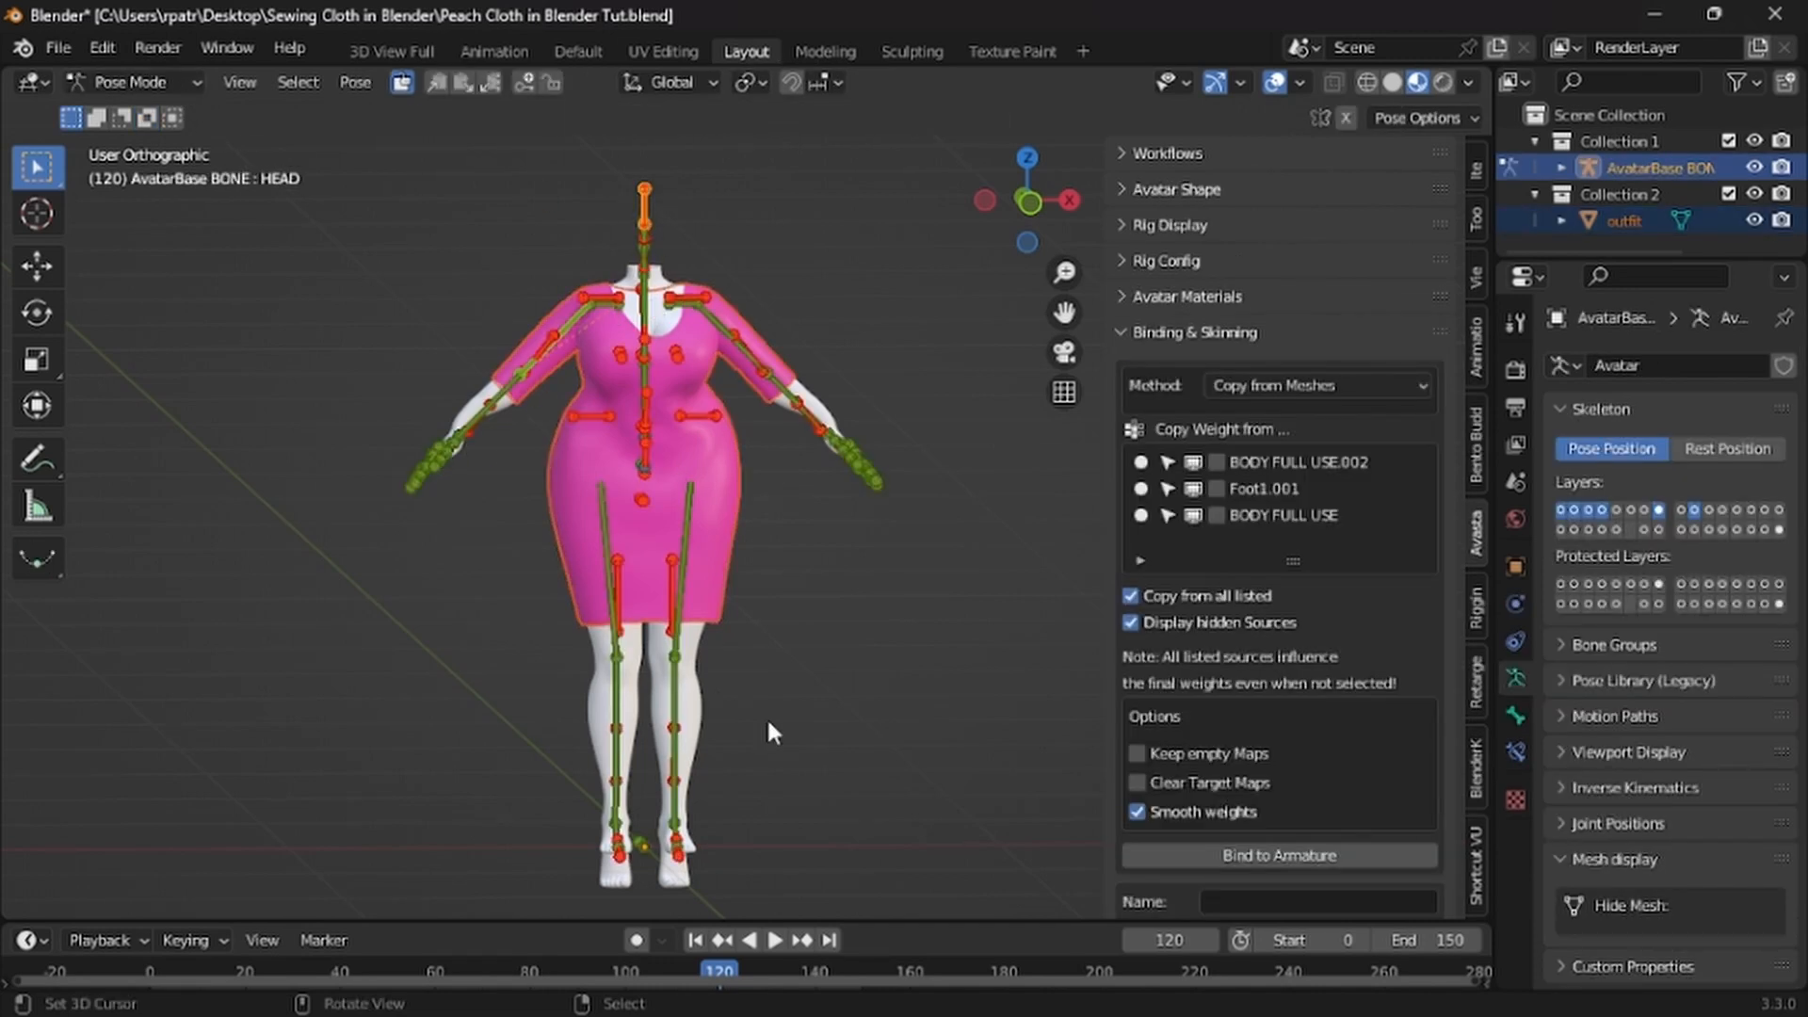
left_click(191, 82)
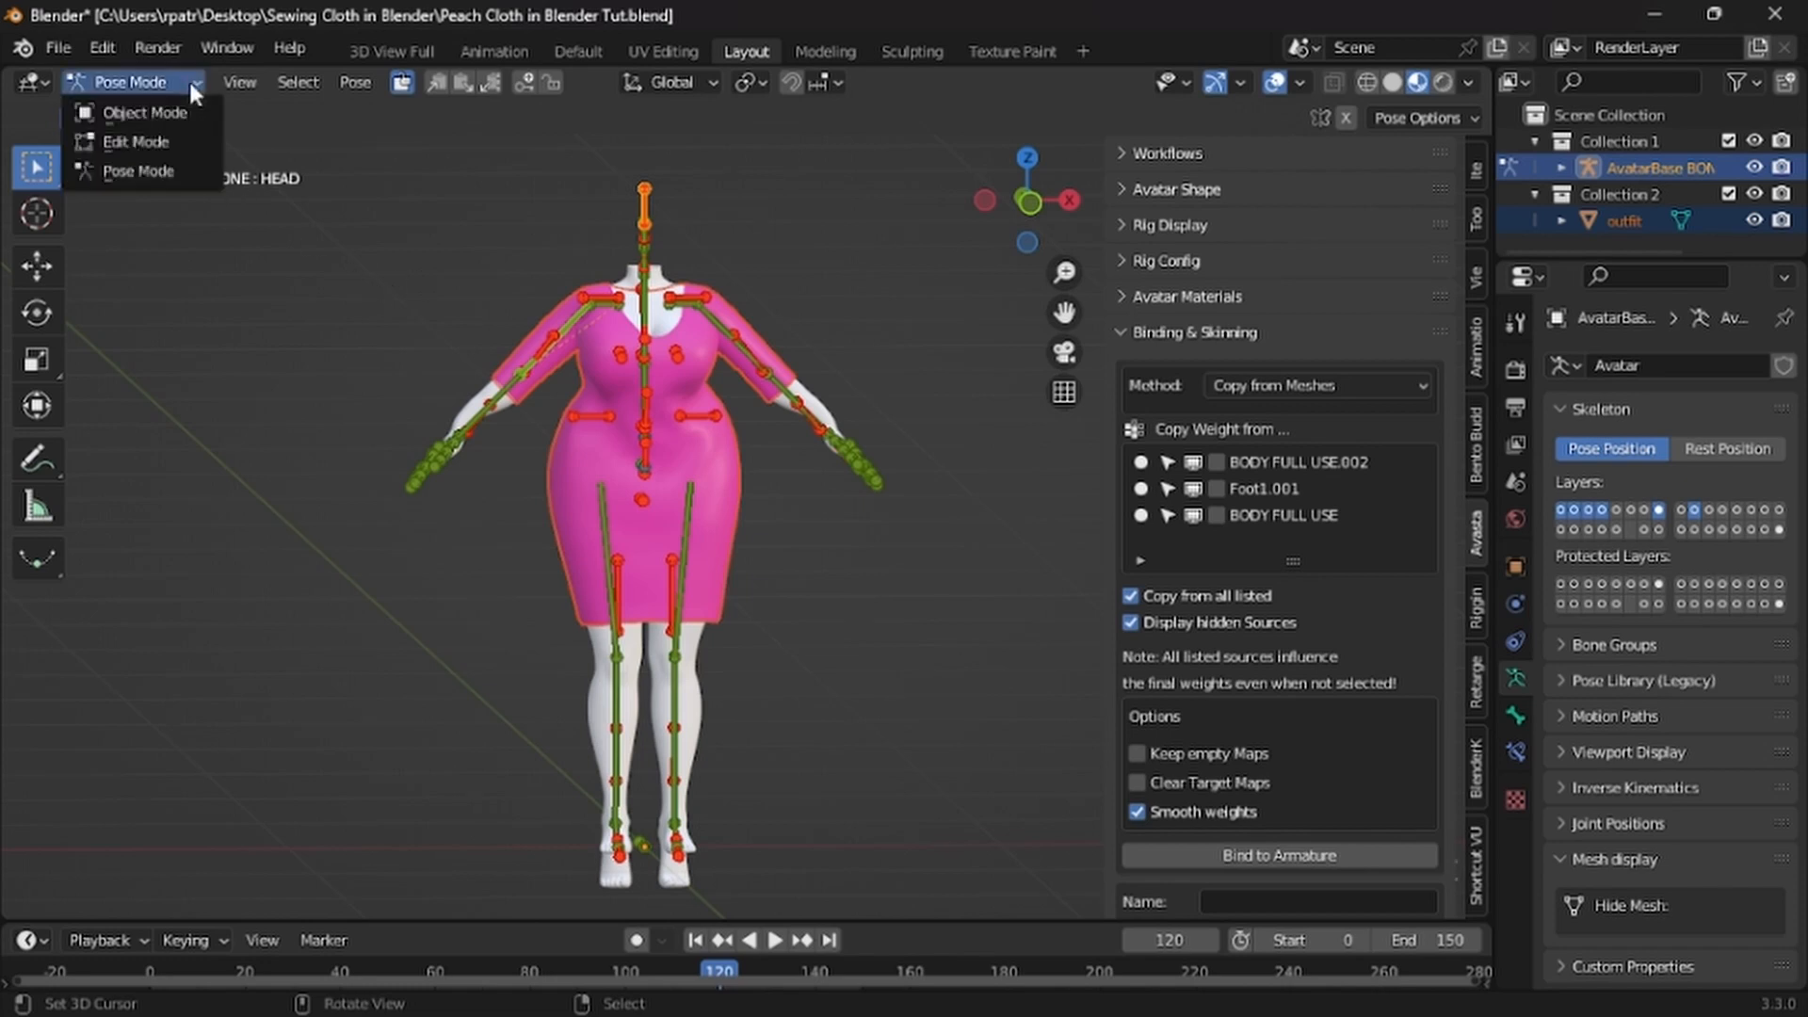
left_click(162, 116)
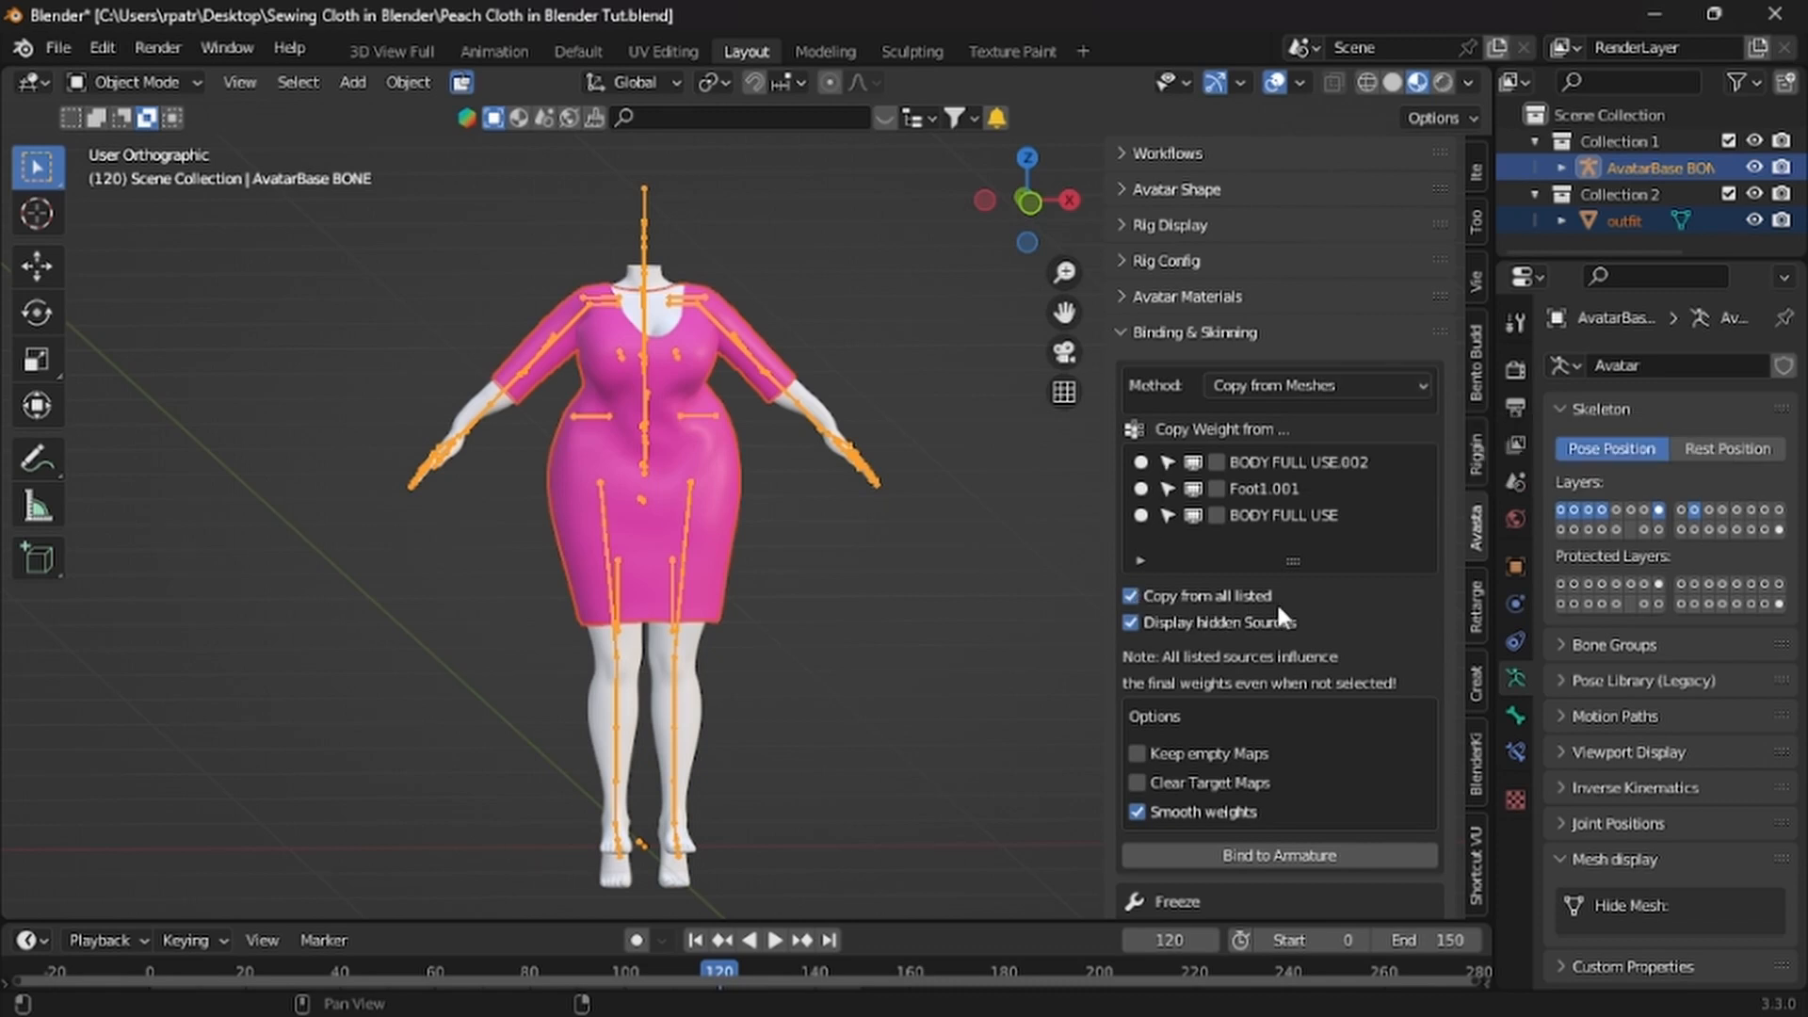
left_click(1262, 853)
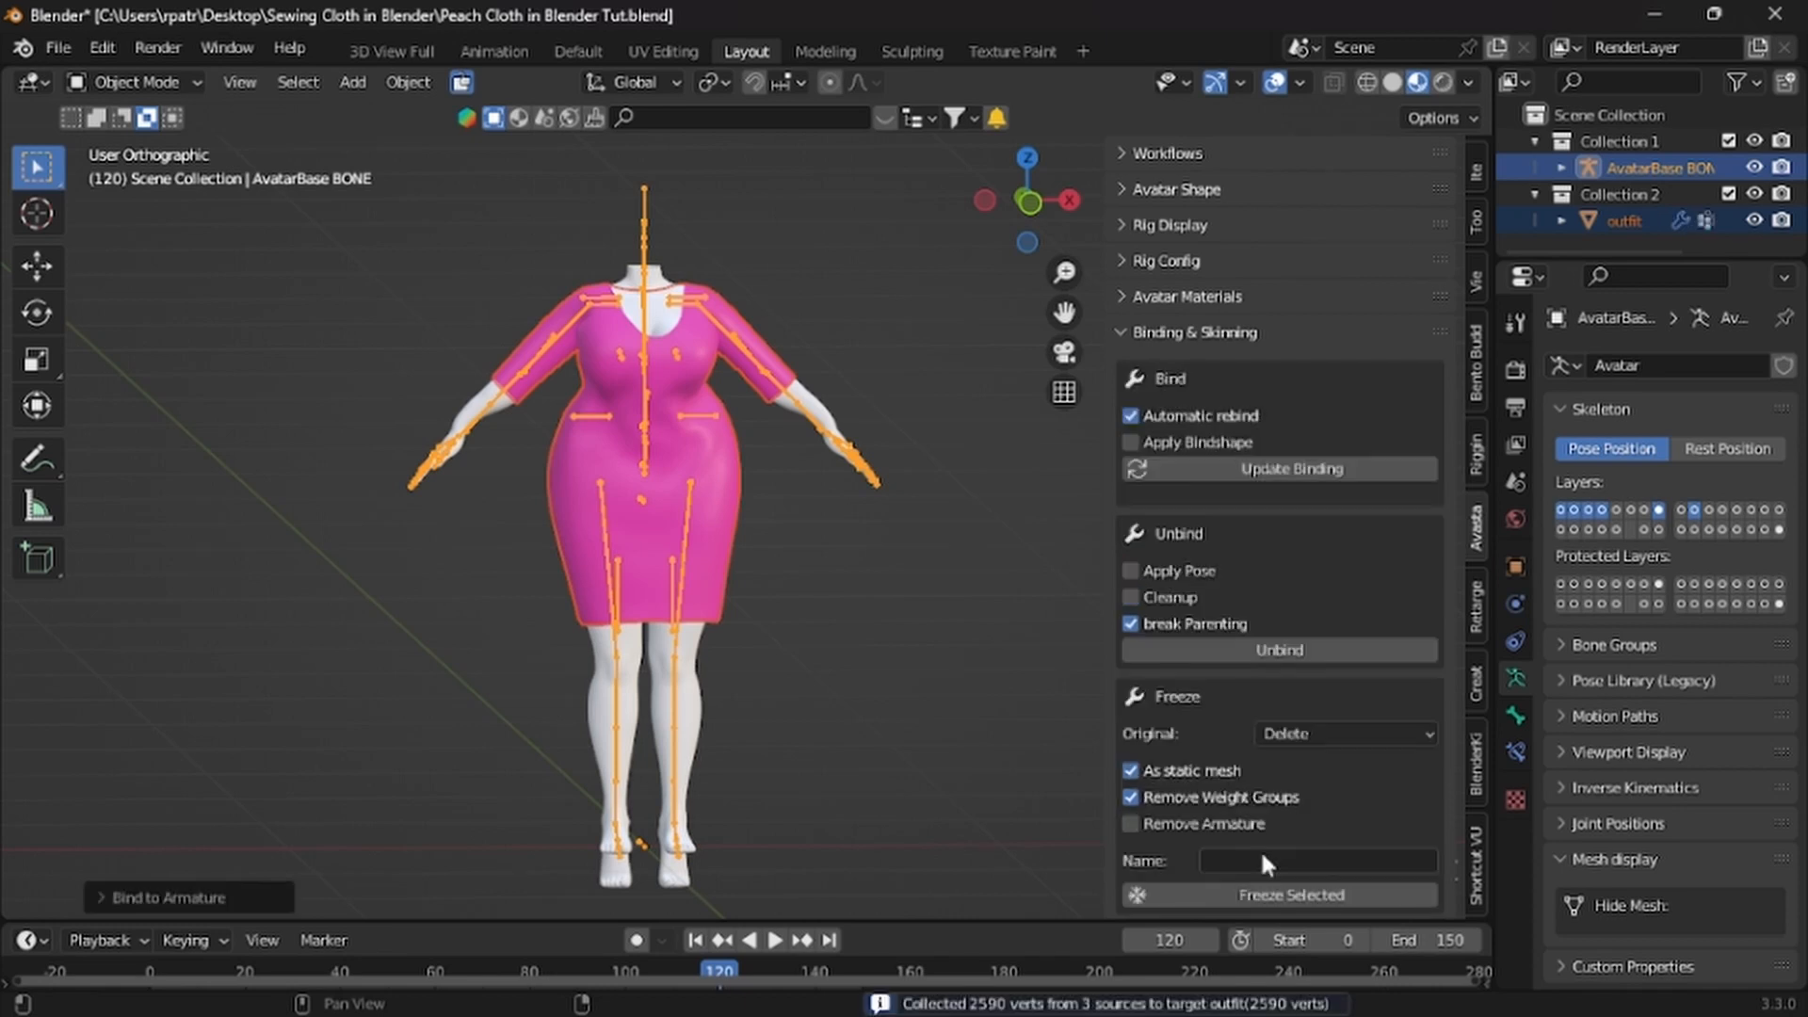
left_click(727, 455)
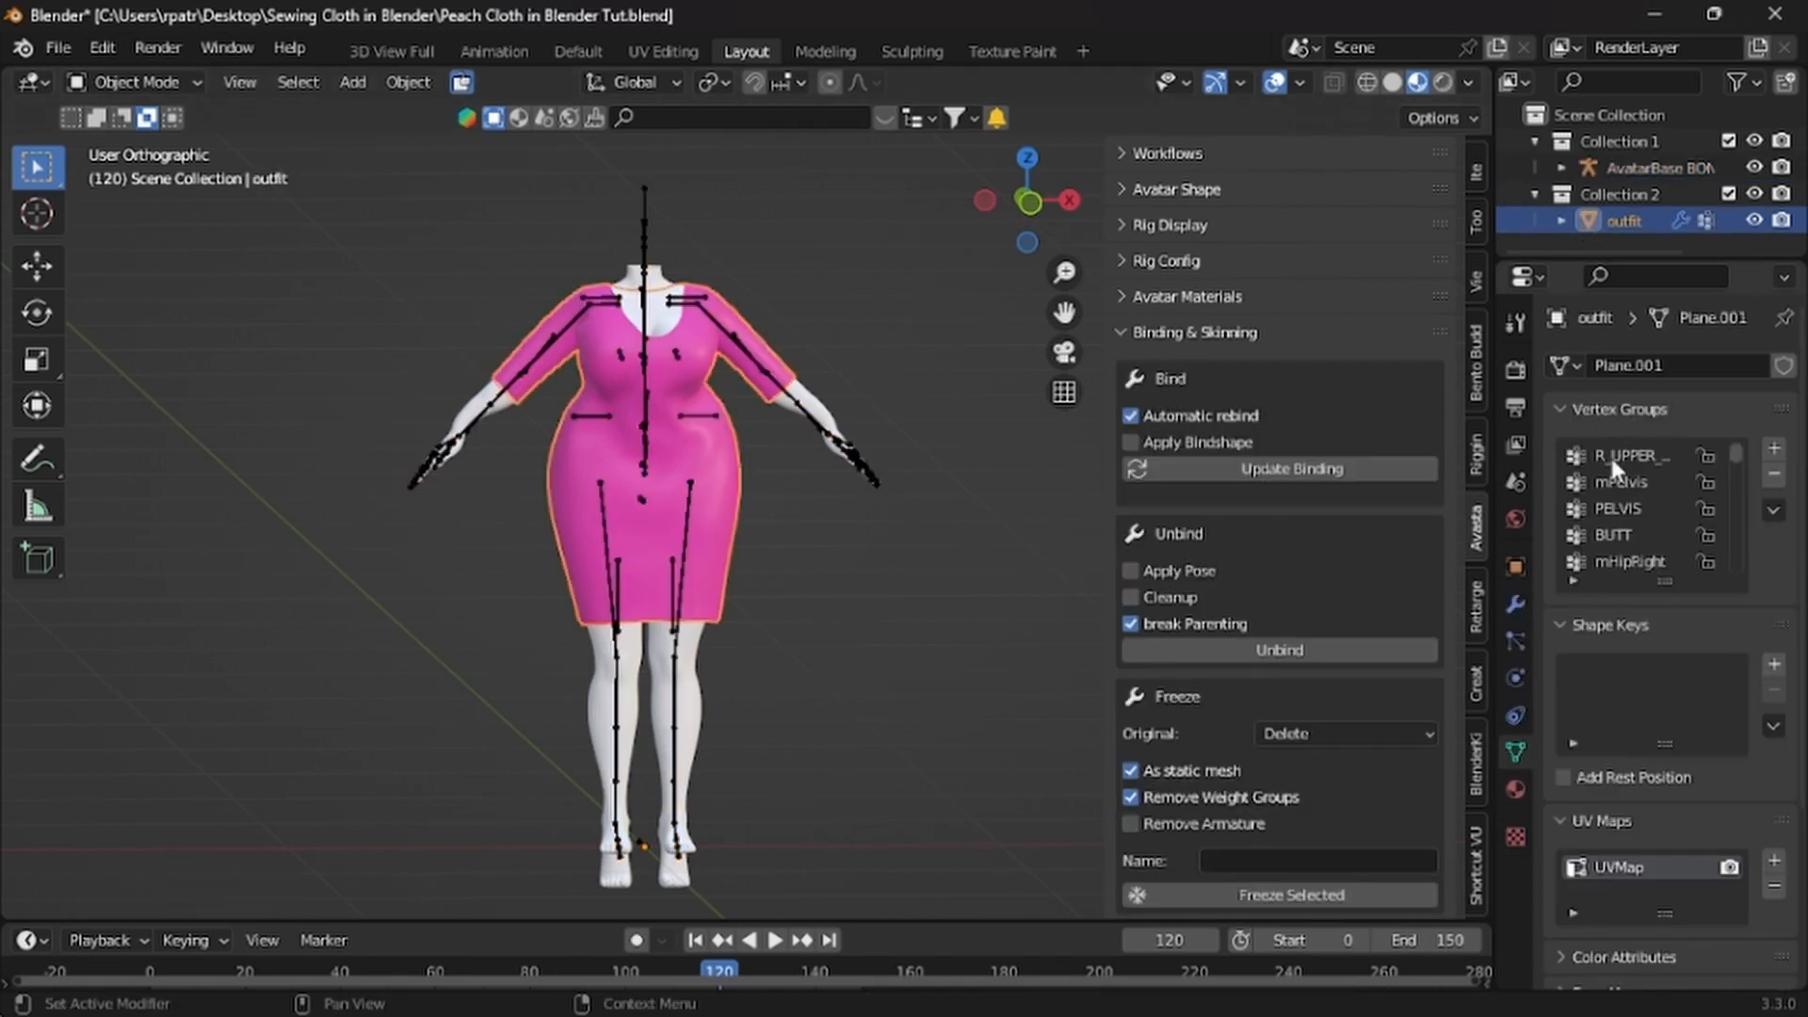
scroll(1629, 480, "down", 10)
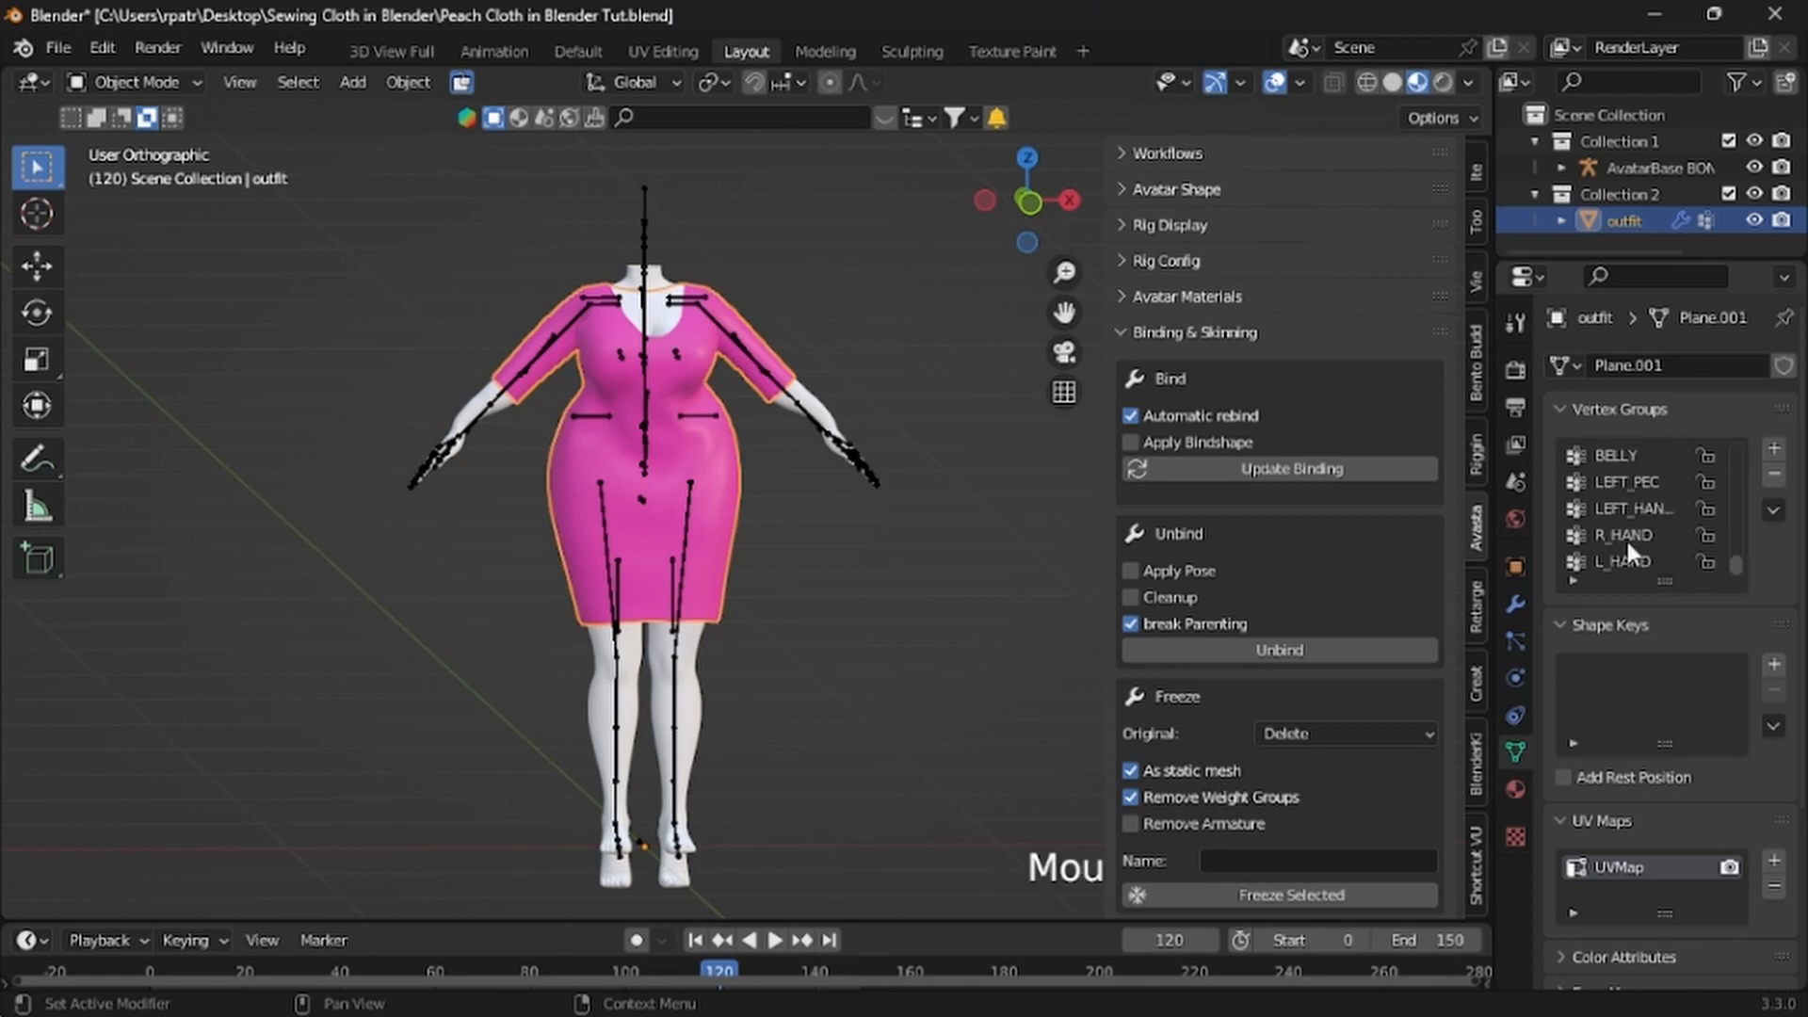
scroll(1627, 518, "up", 10)
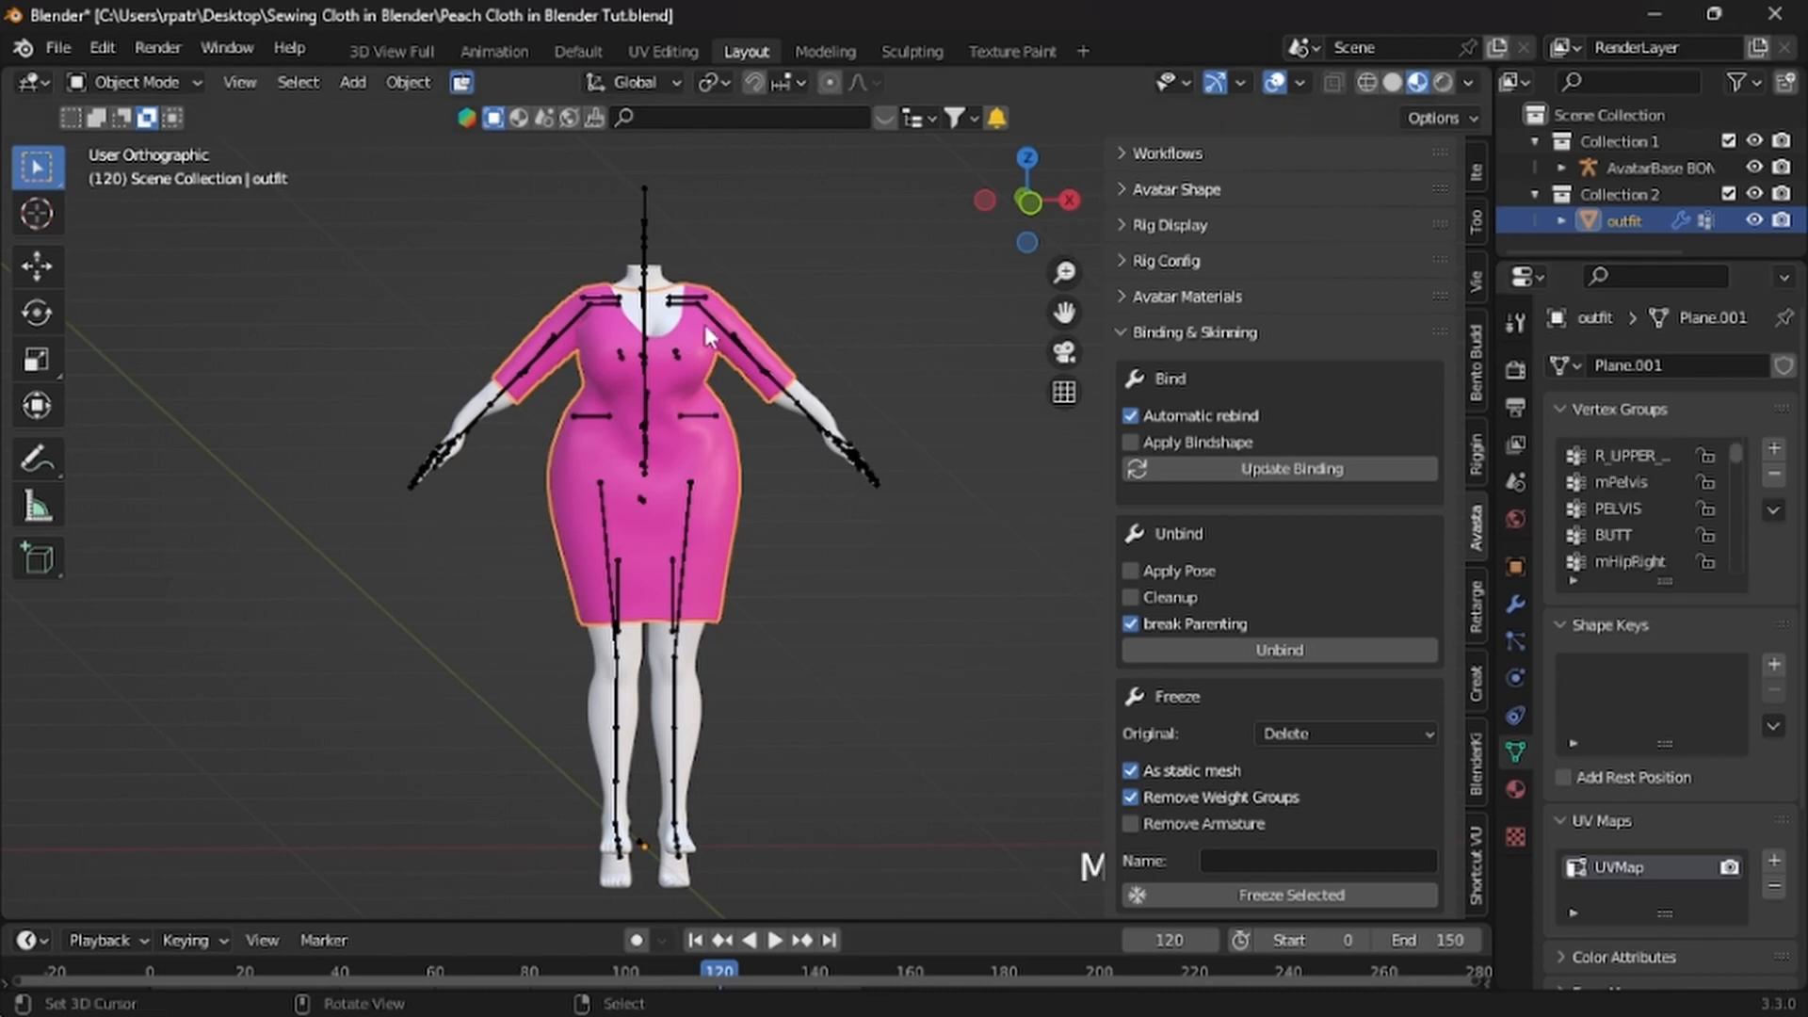
Put the avatar armature in Pose Mode and rotate the ShoulderLeft bone to raise the left arm above shoulder height
right_click(641, 247)
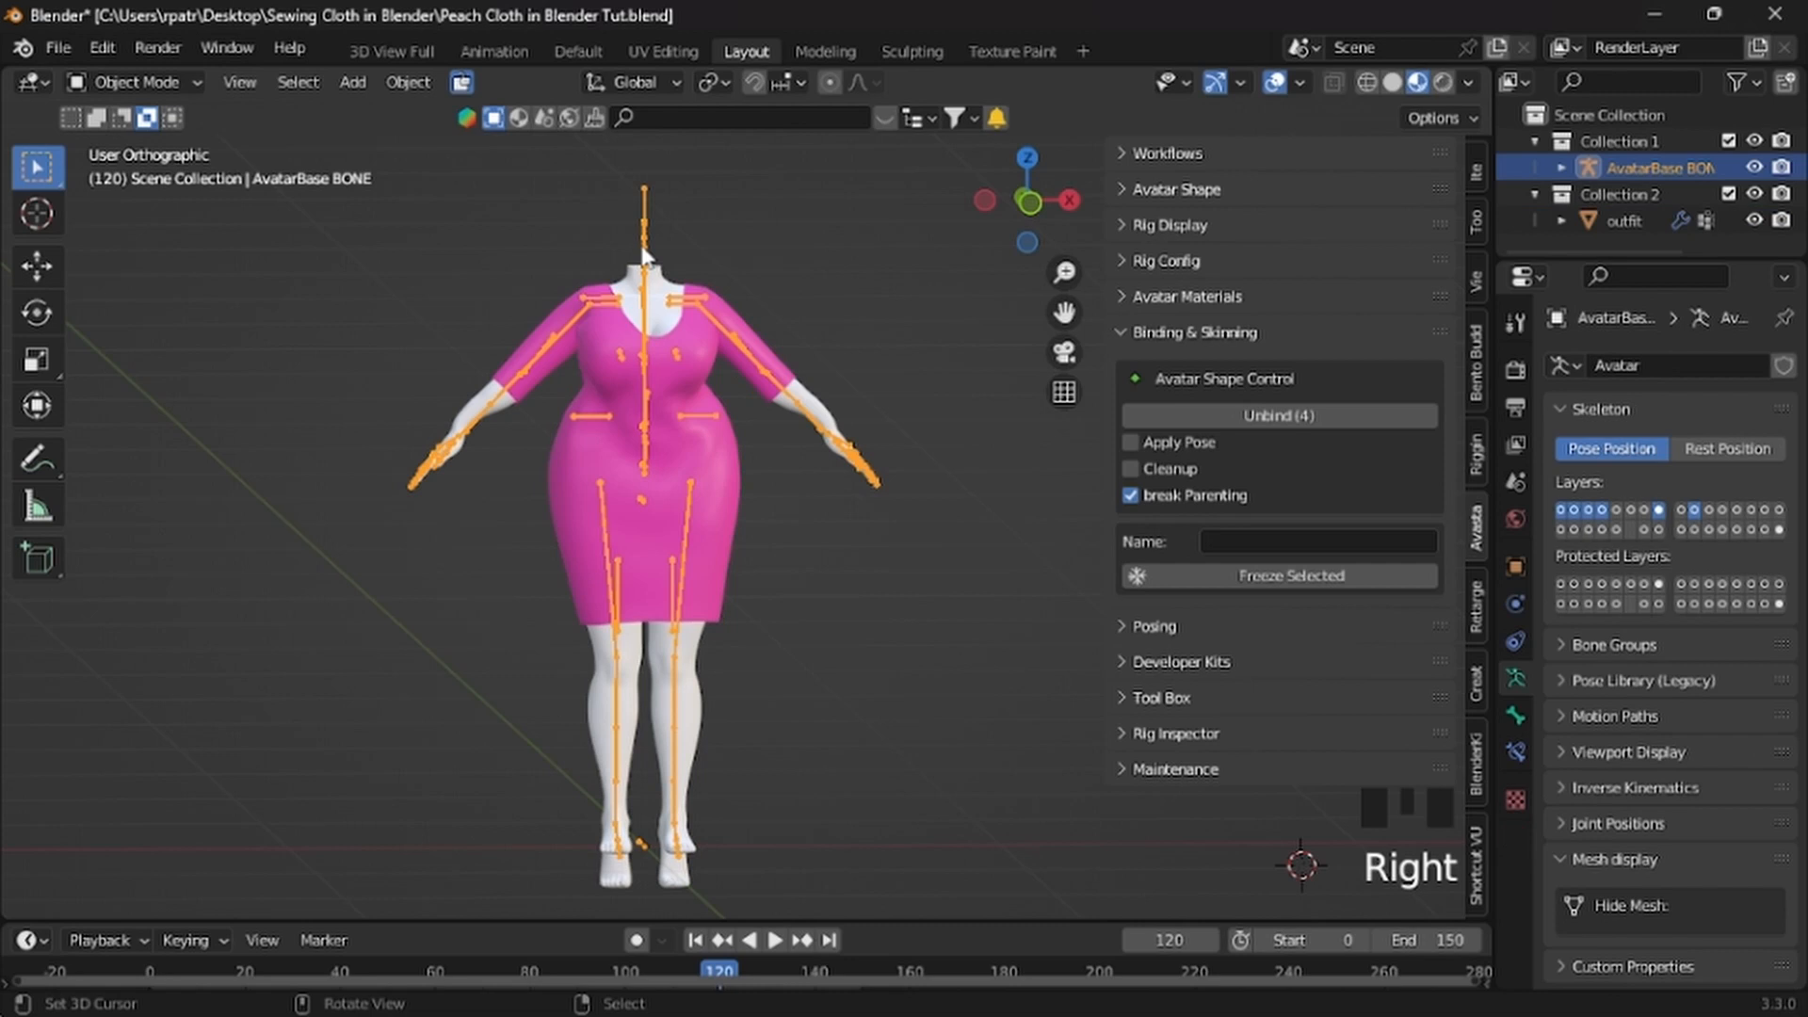
left_click(177, 77)
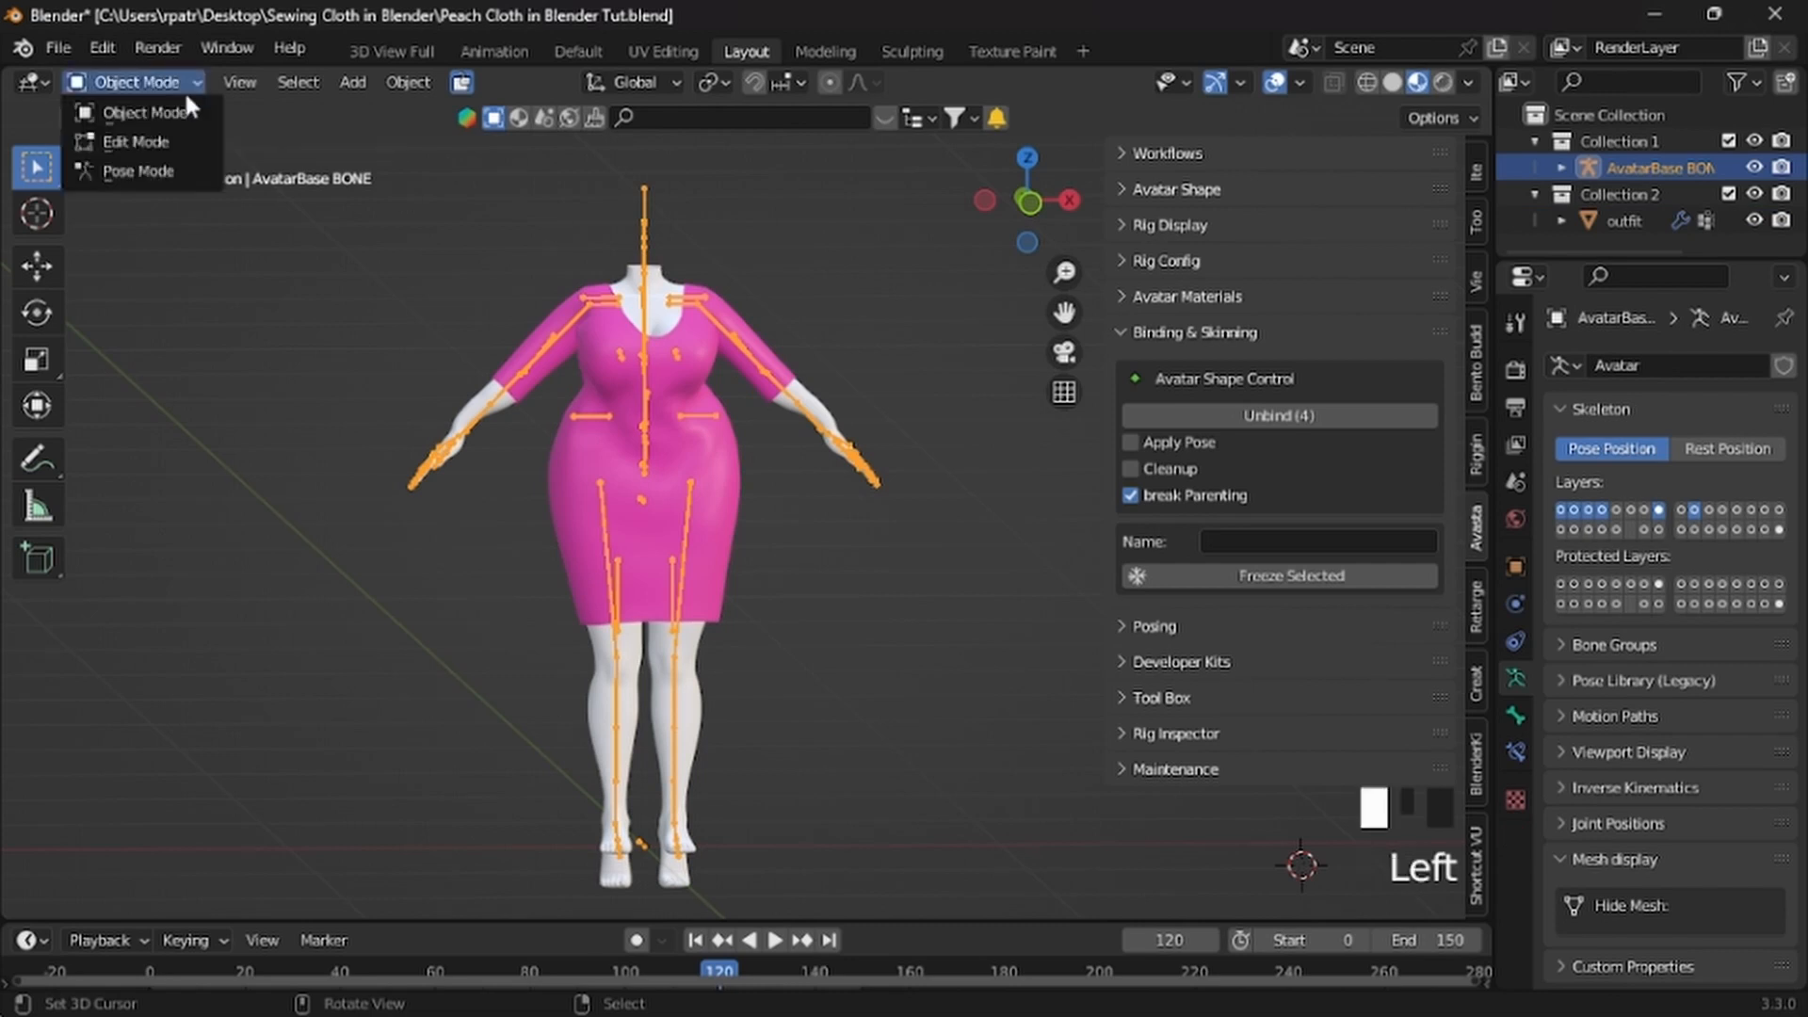
left_click(170, 179)
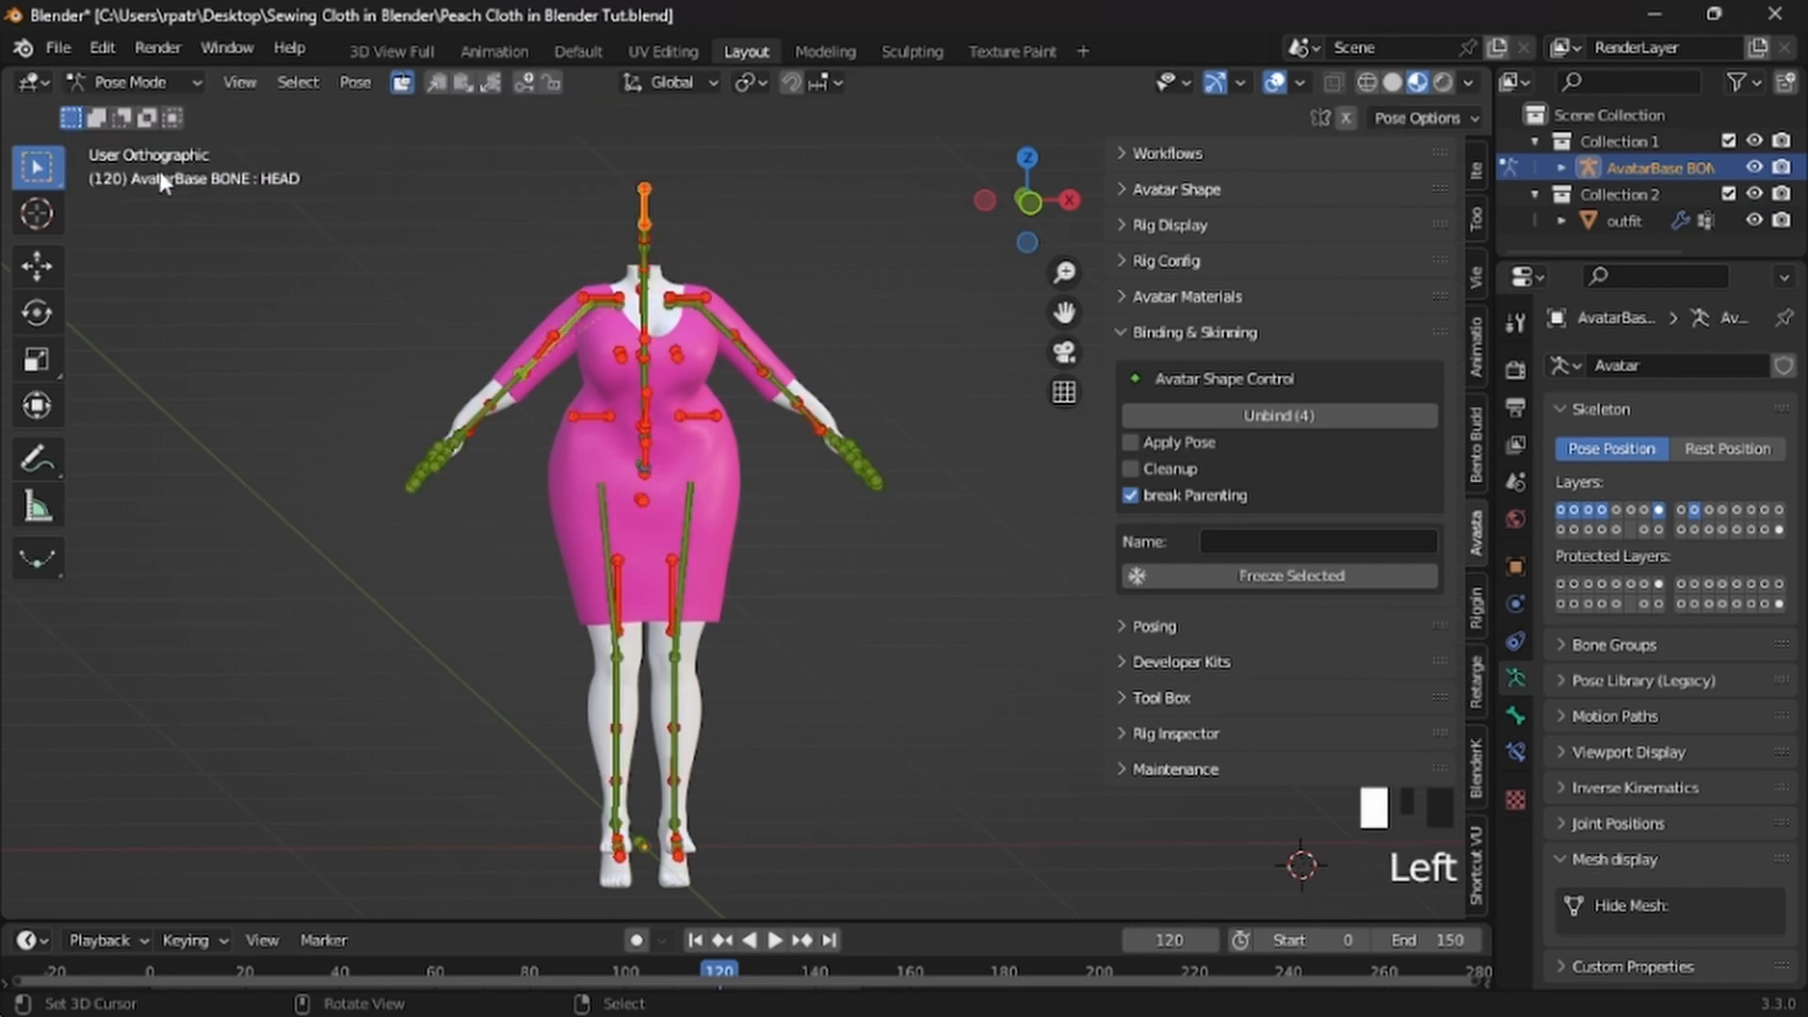
right_click(723, 336)
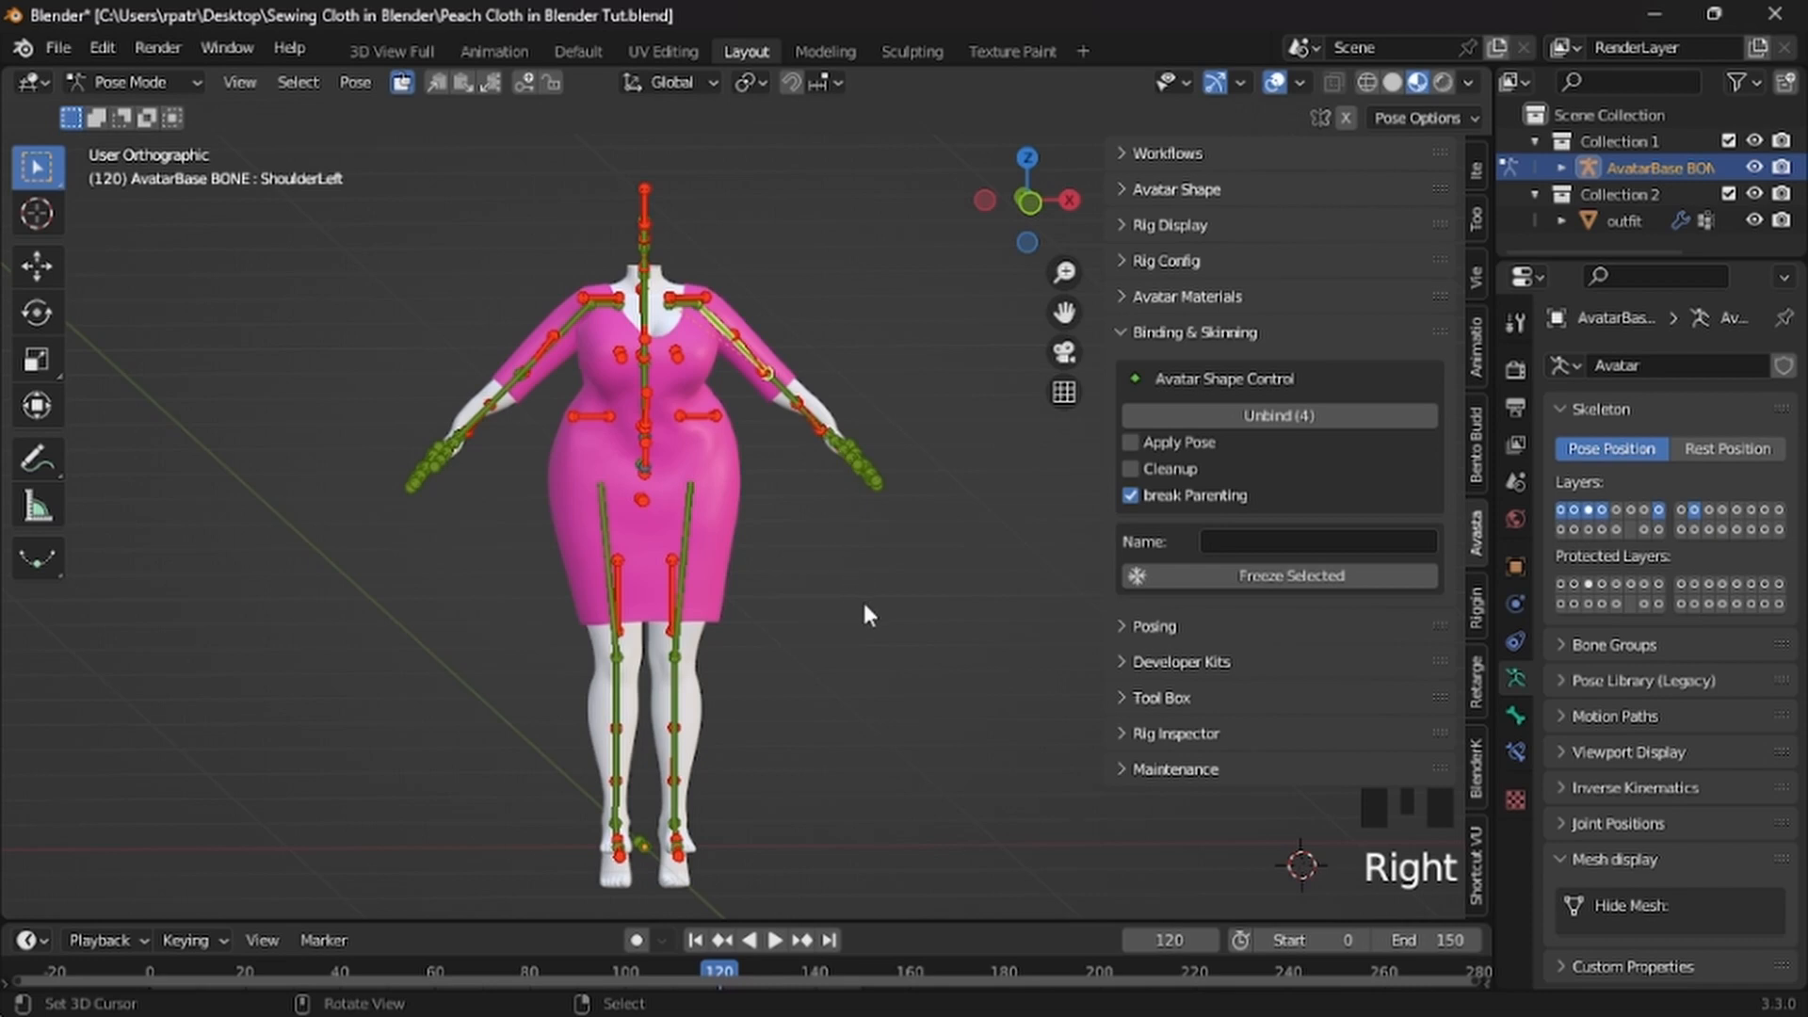
key("r")
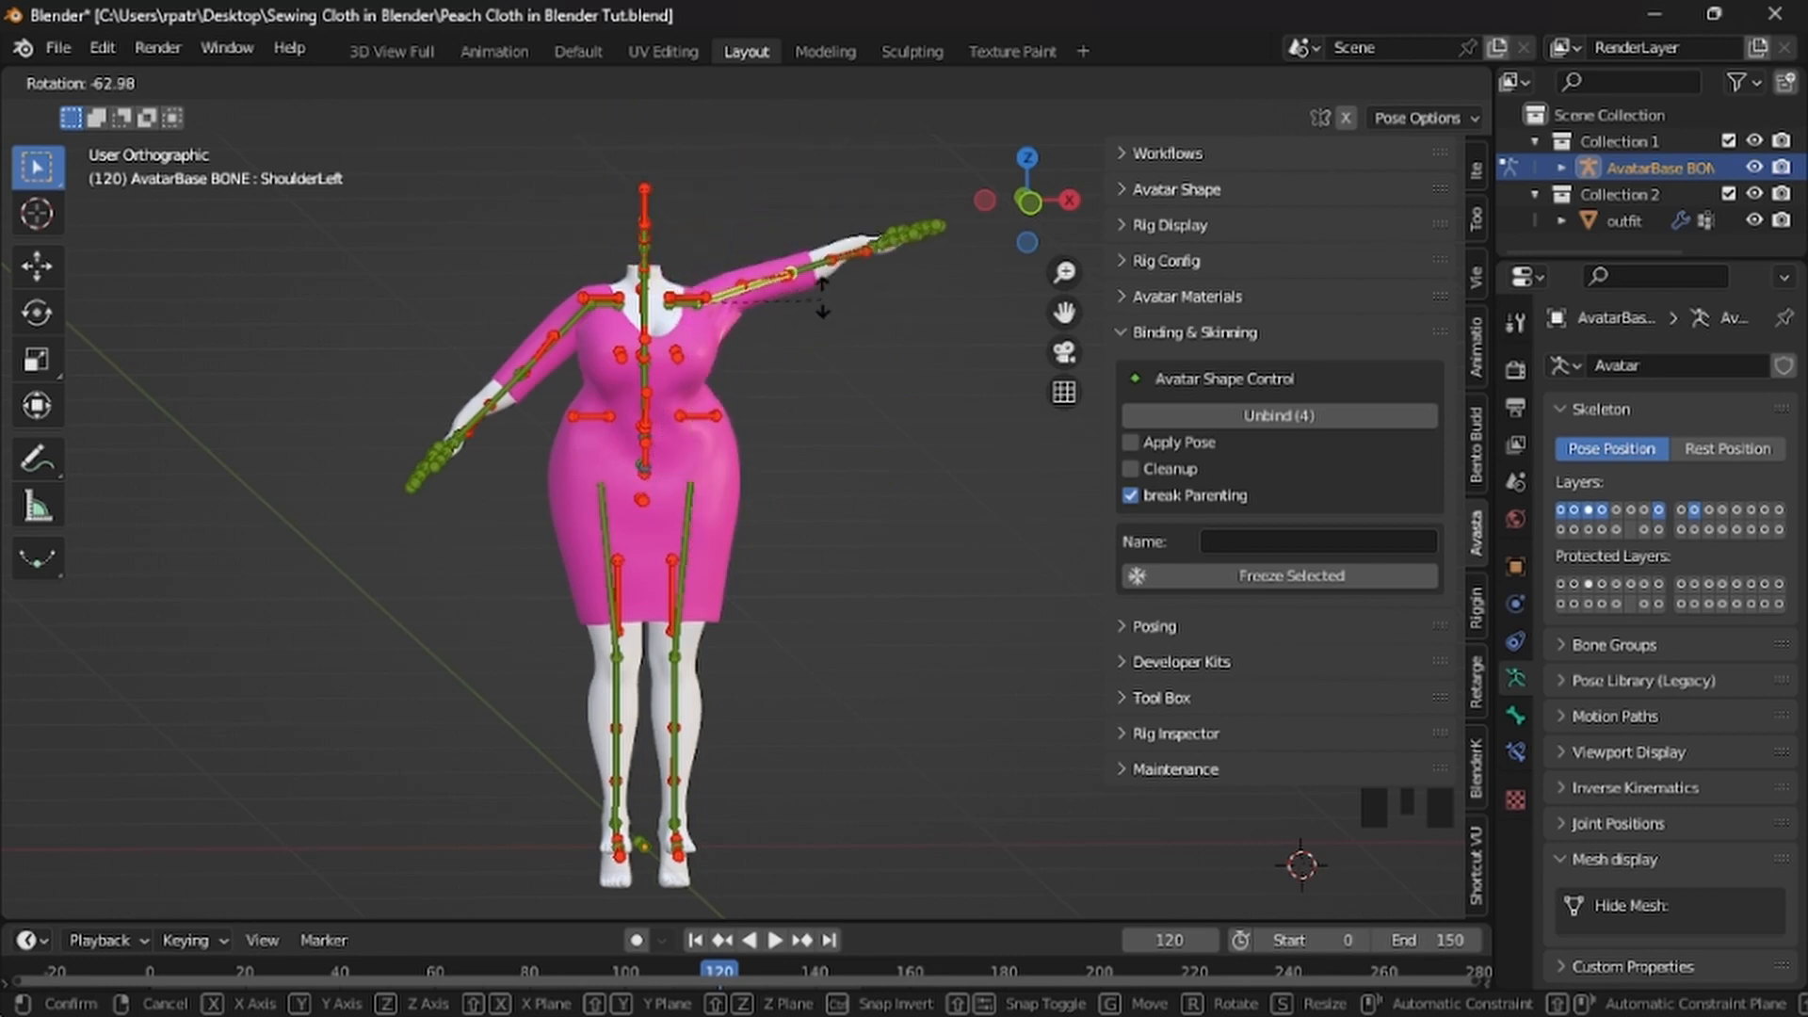
left_click(816, 275)
mouse_move(840, 350)
middle_mouse_down()
mouse_move(216, 327)
mouse_move(828, 349)
middle_mouse_up()
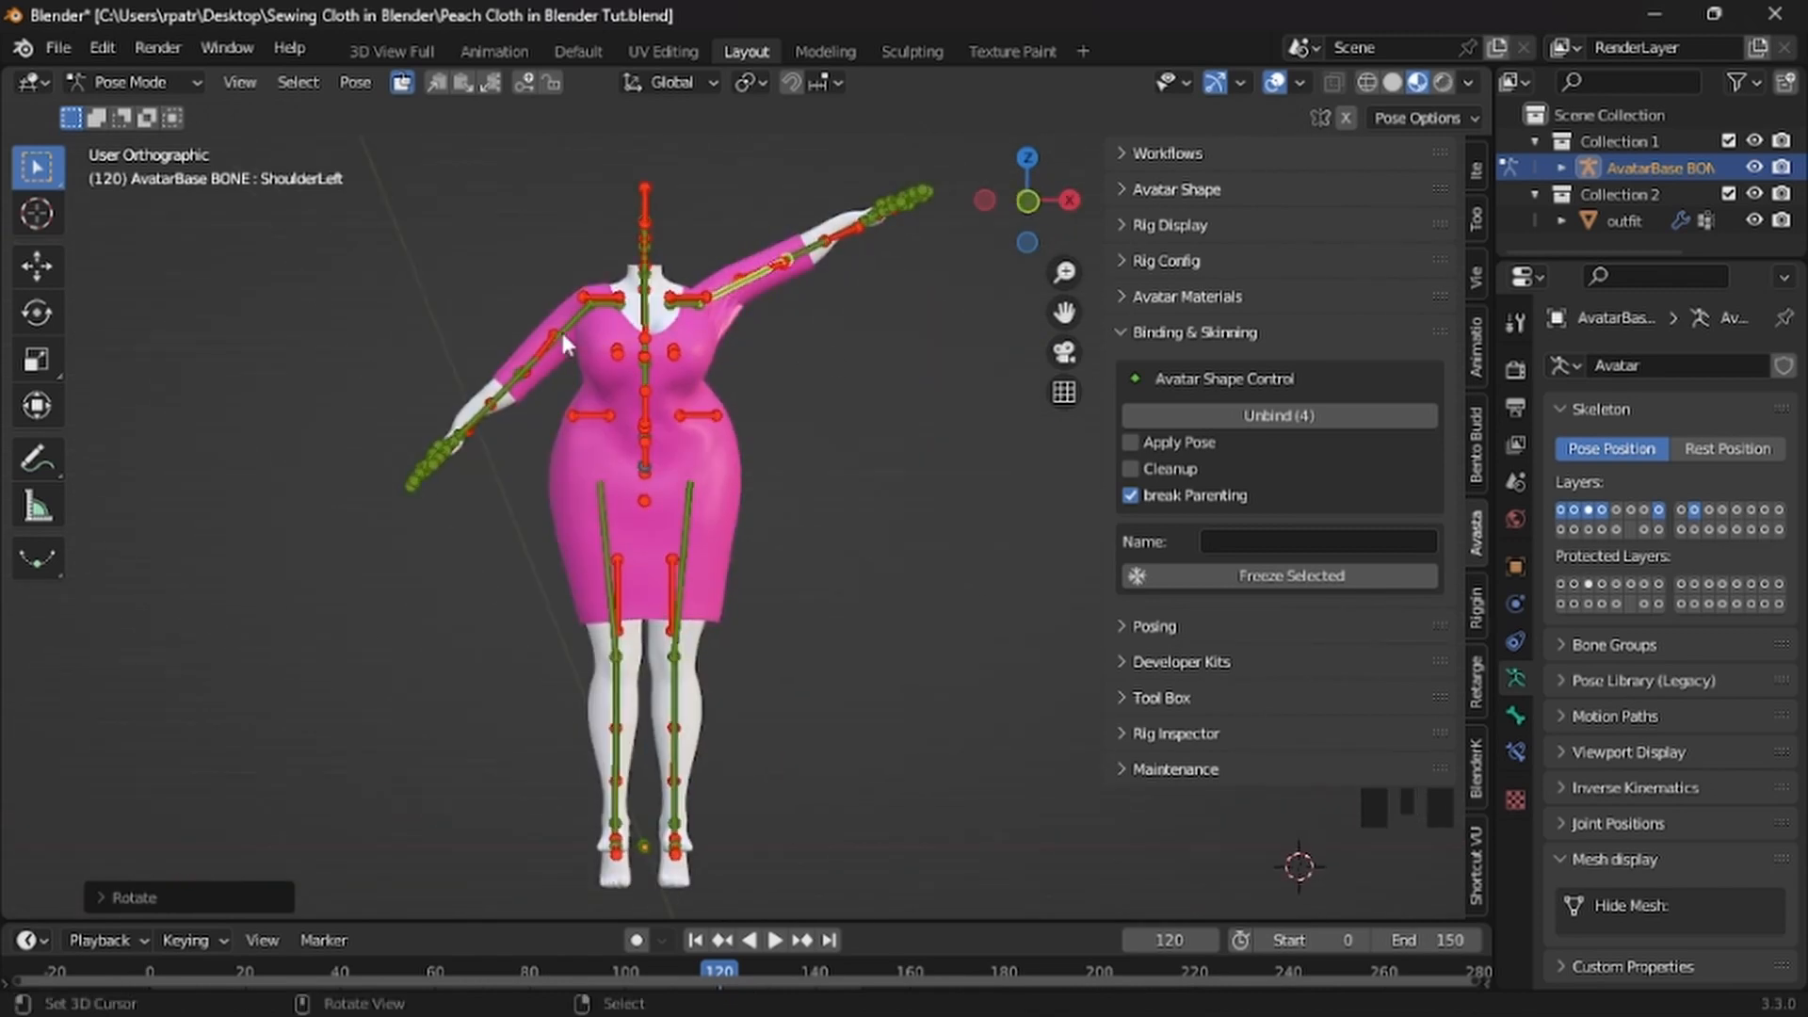
Copy the ShoulderLeft bone's pose and paste it flipped, so the right arm mirrors the raised left arm
right_click(561, 329)
right_click(567, 321)
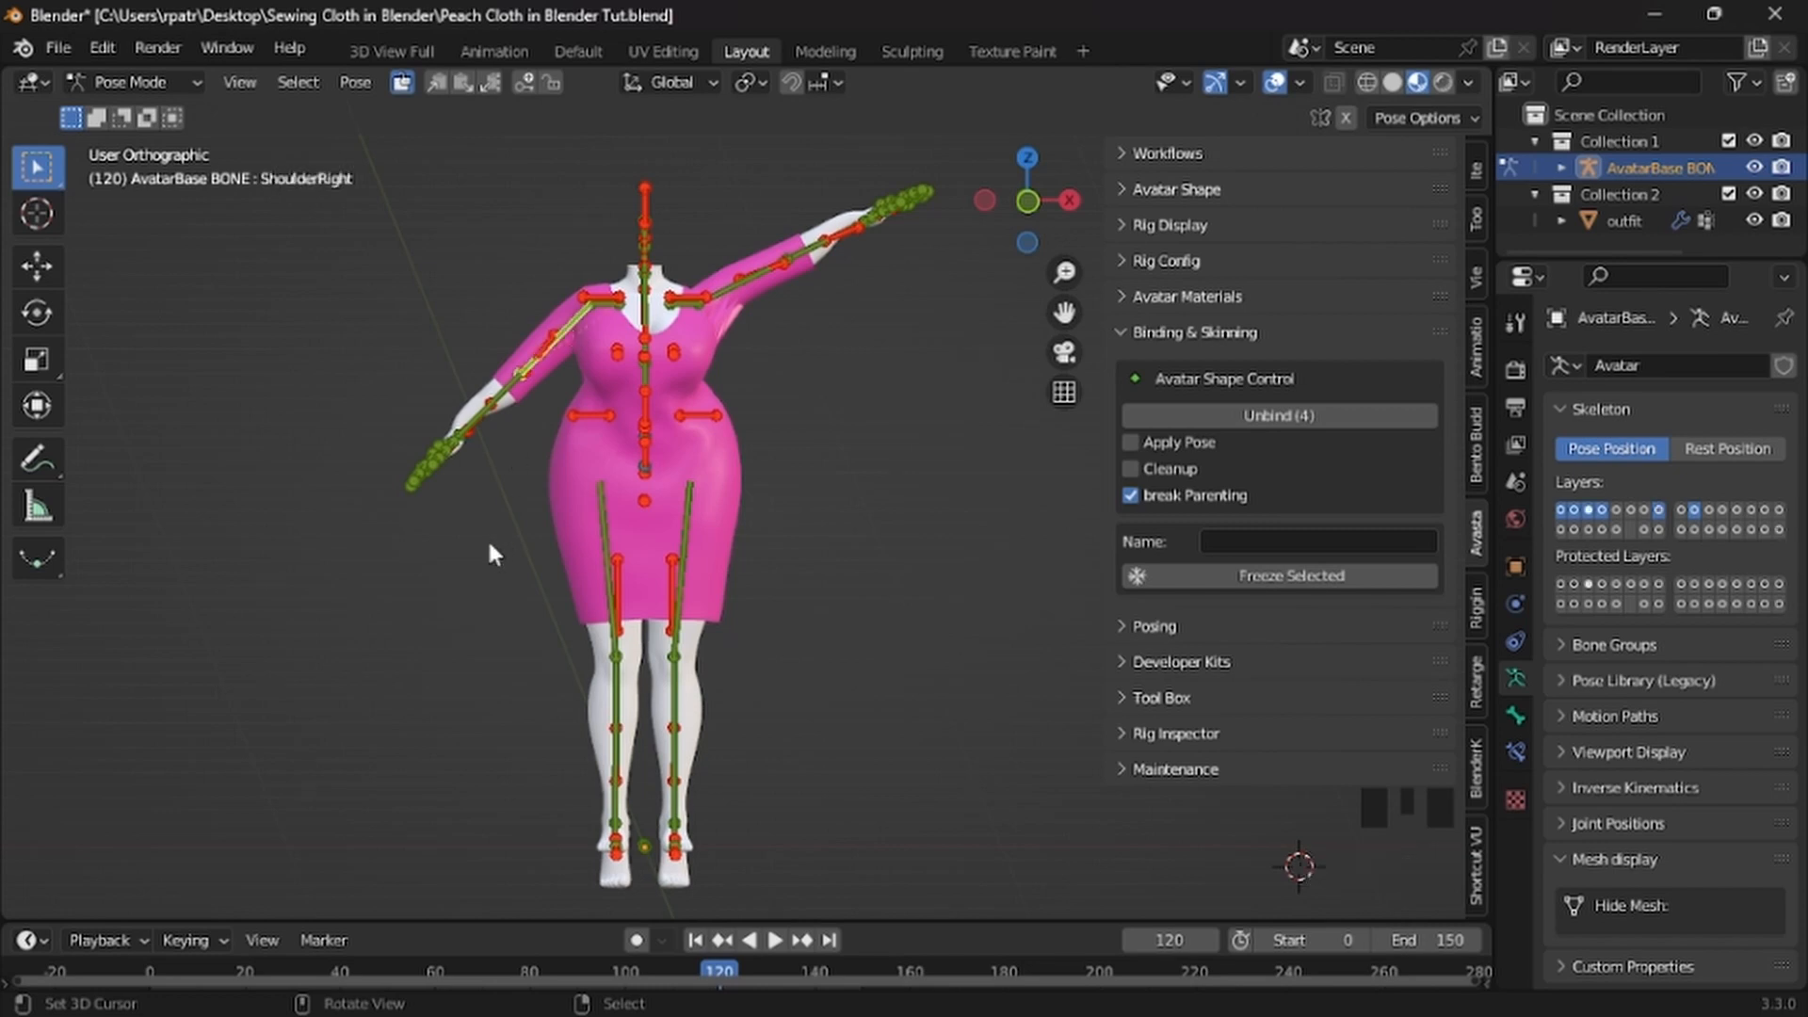
right_click(726, 290)
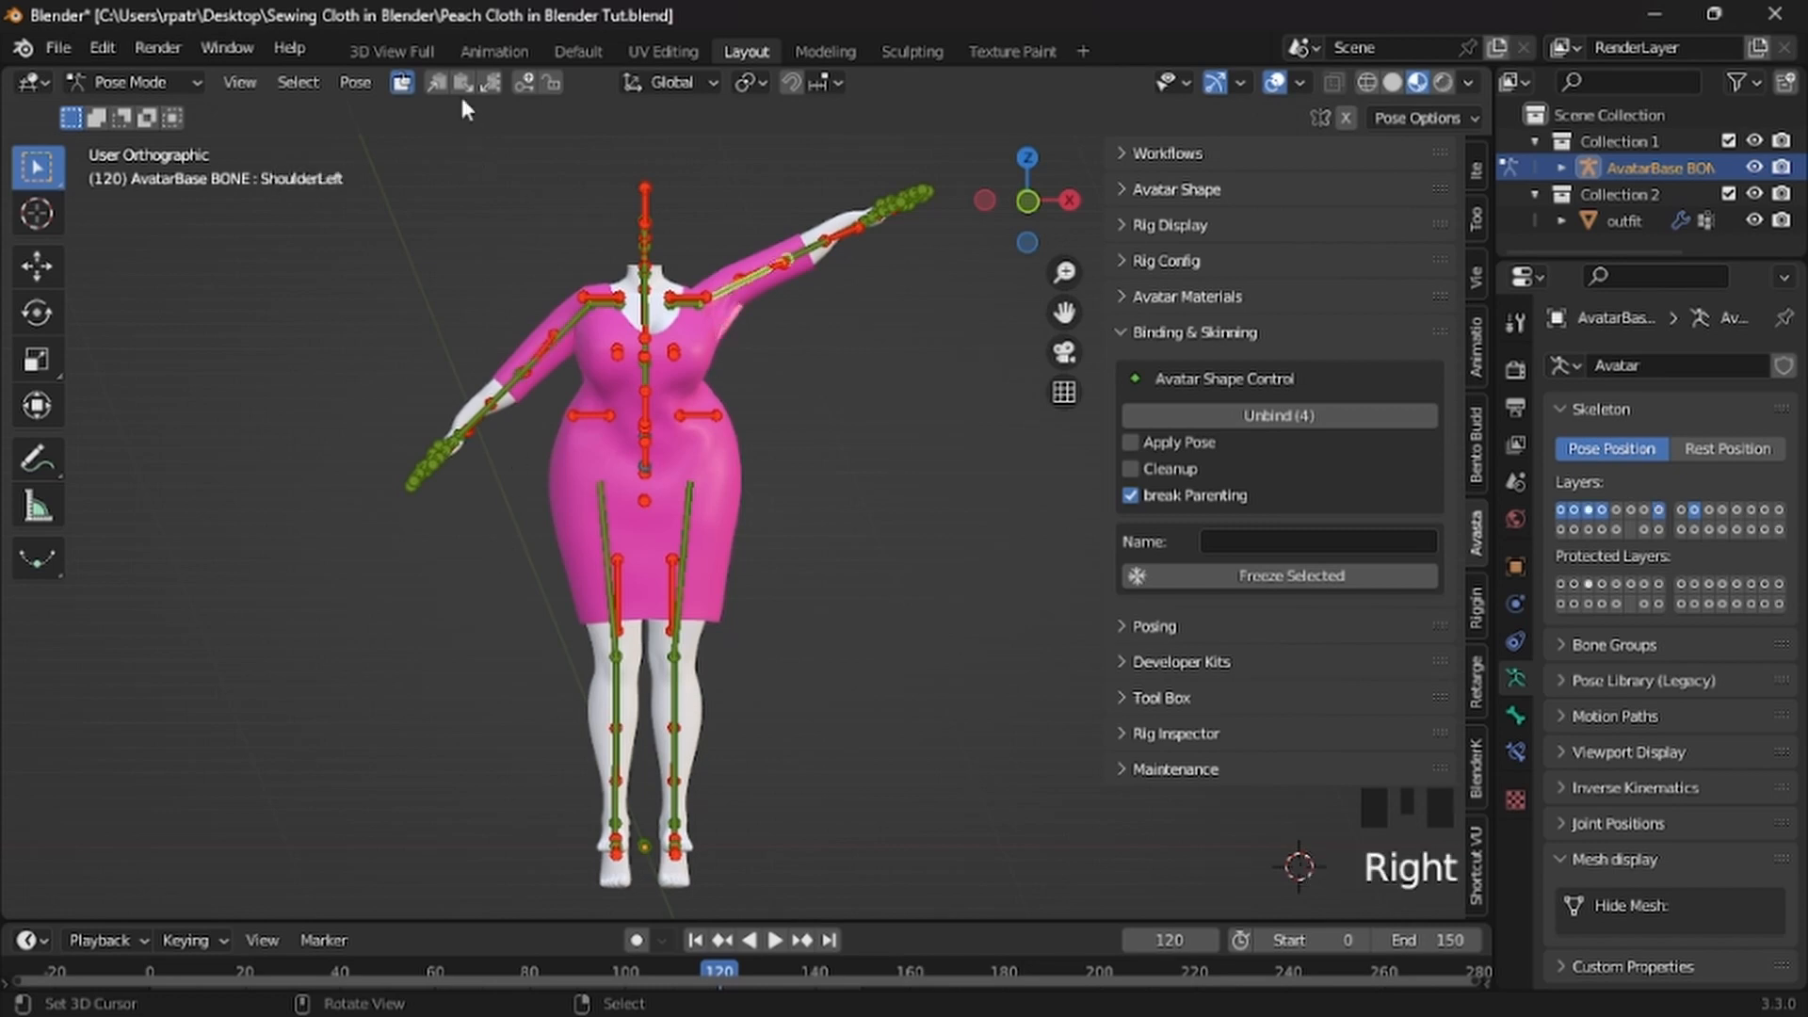
left_click(434, 83)
left_click(492, 84)
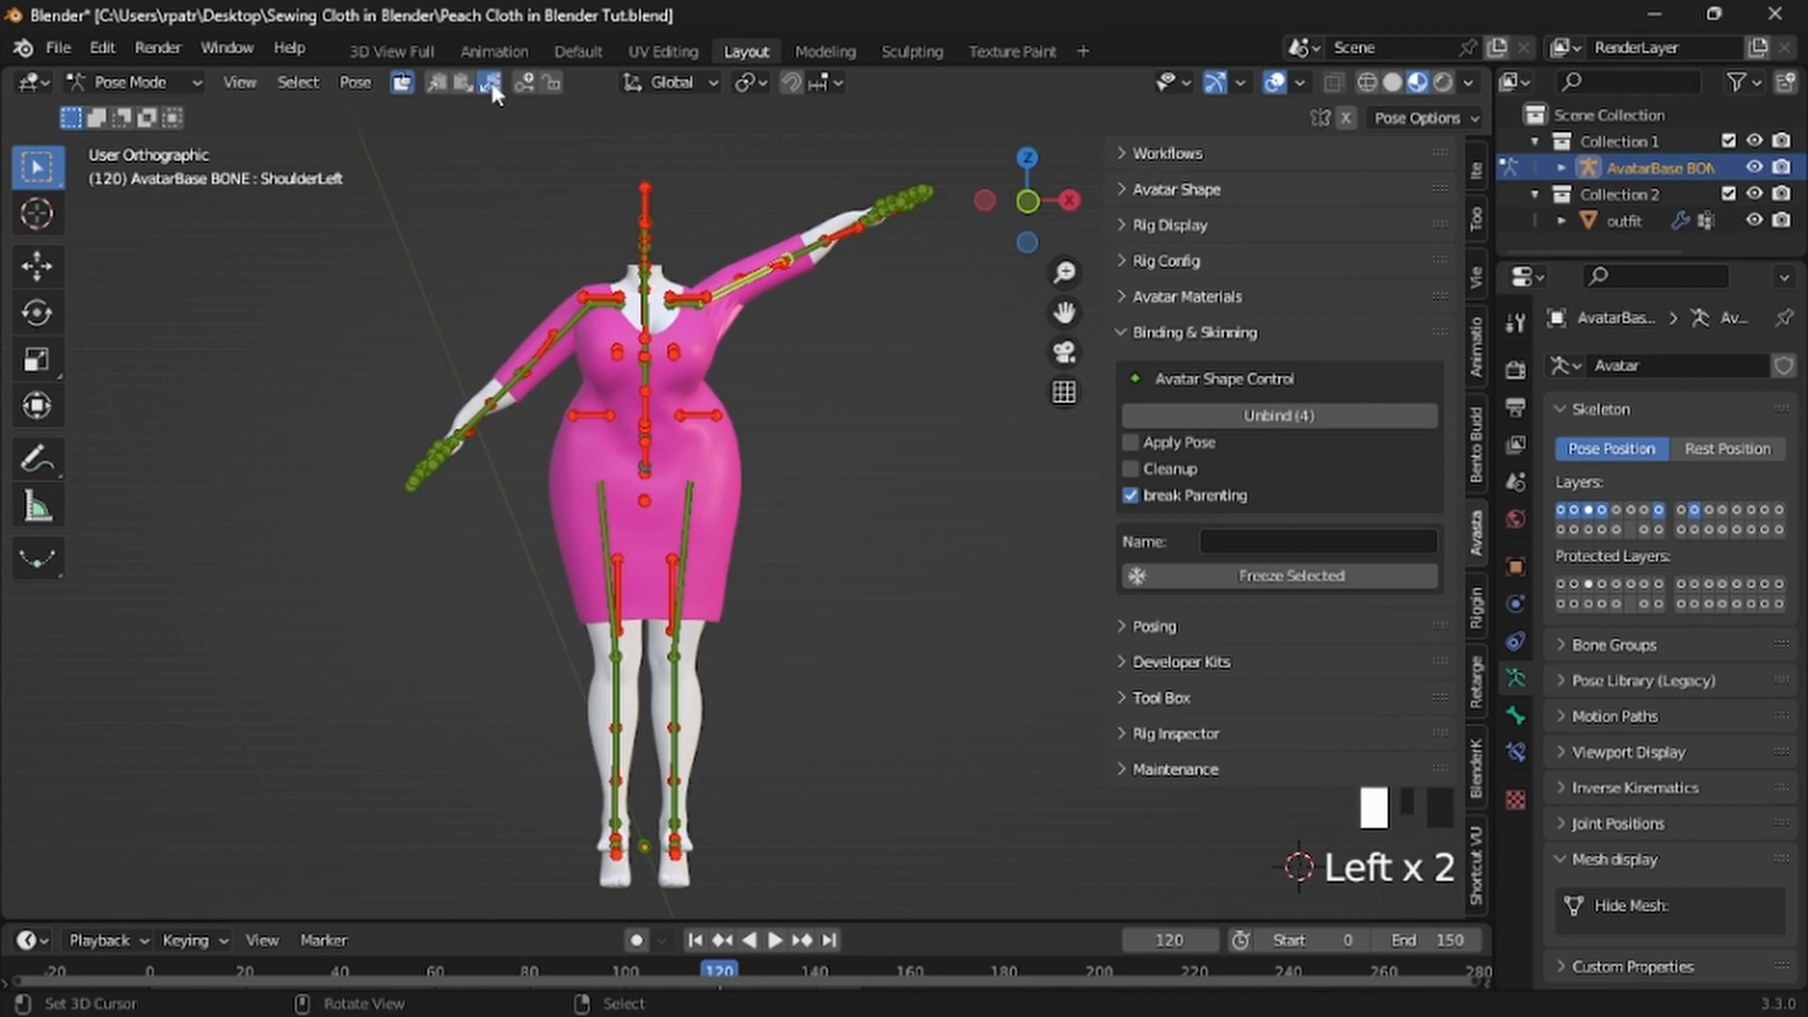
mouse_move(439, 563)
middle_mouse_down()
mouse_move(761, 533)
mouse_move(1071, 565)
mouse_move(427, 579)
middle_mouse_up()
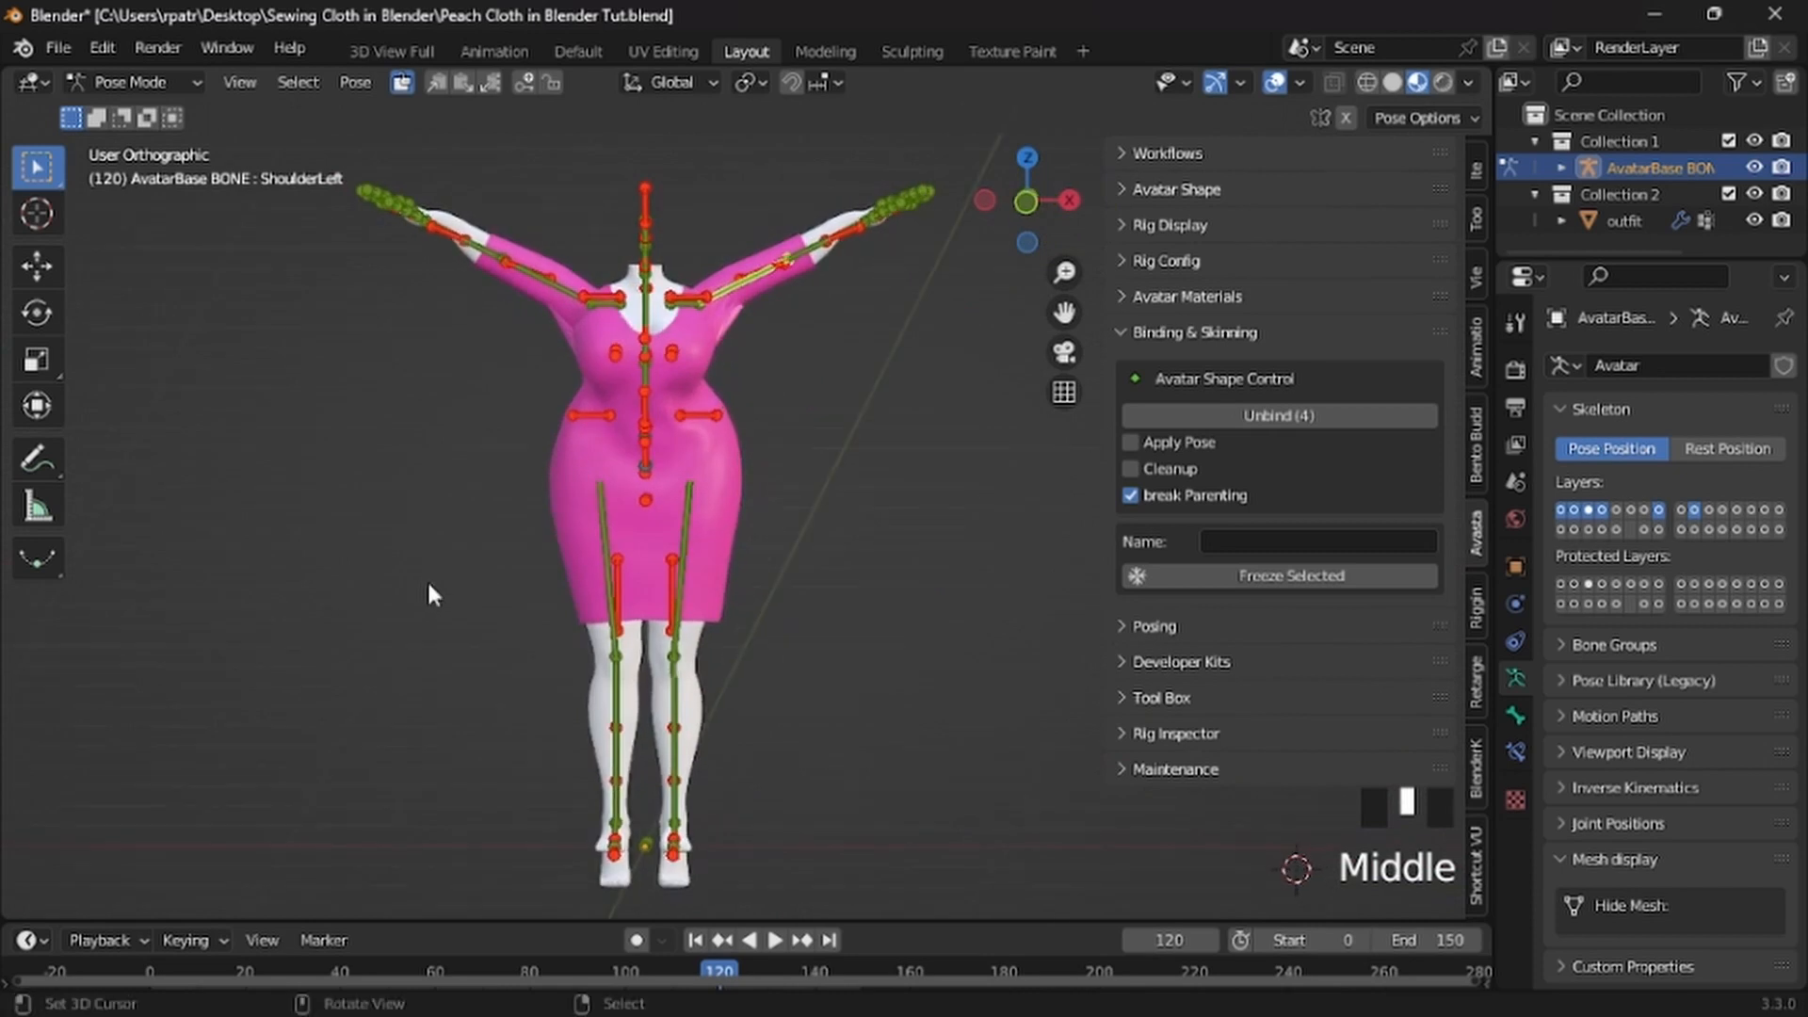
Try swinging the left leg outward about 51° from the HipLeft bone, and cancel the rotation
right_click(684, 538)
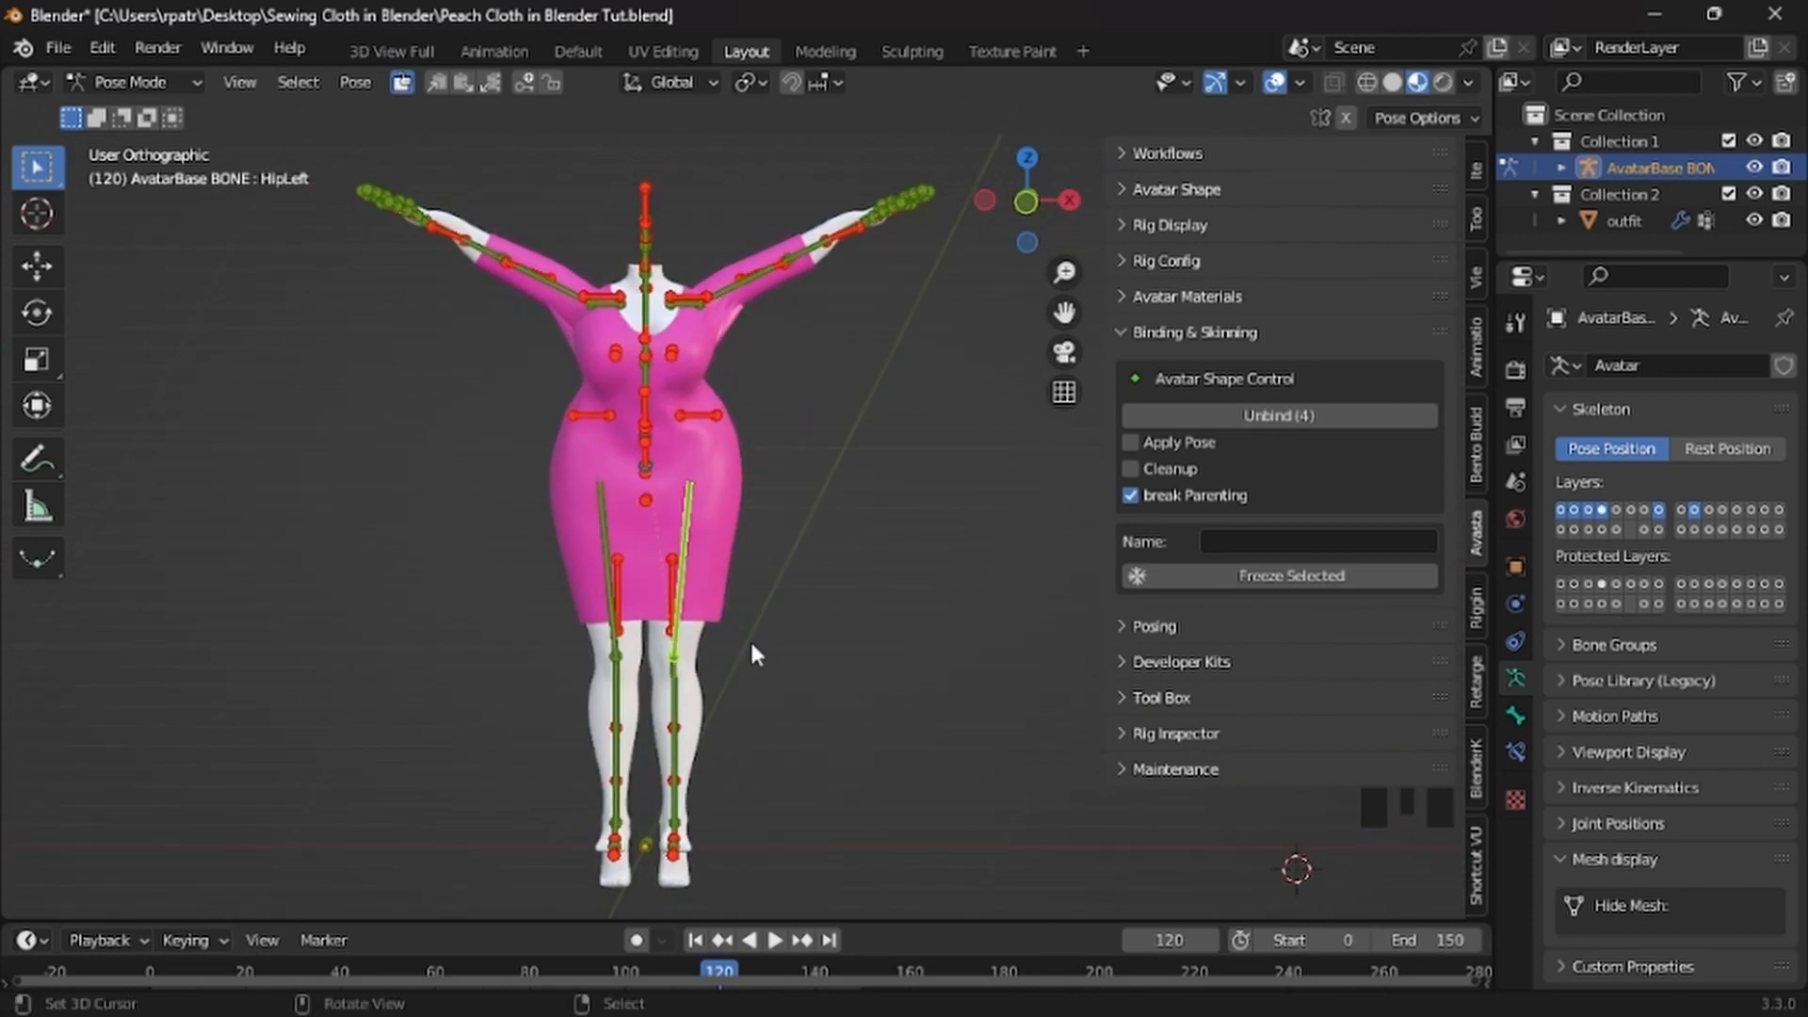
key("r")
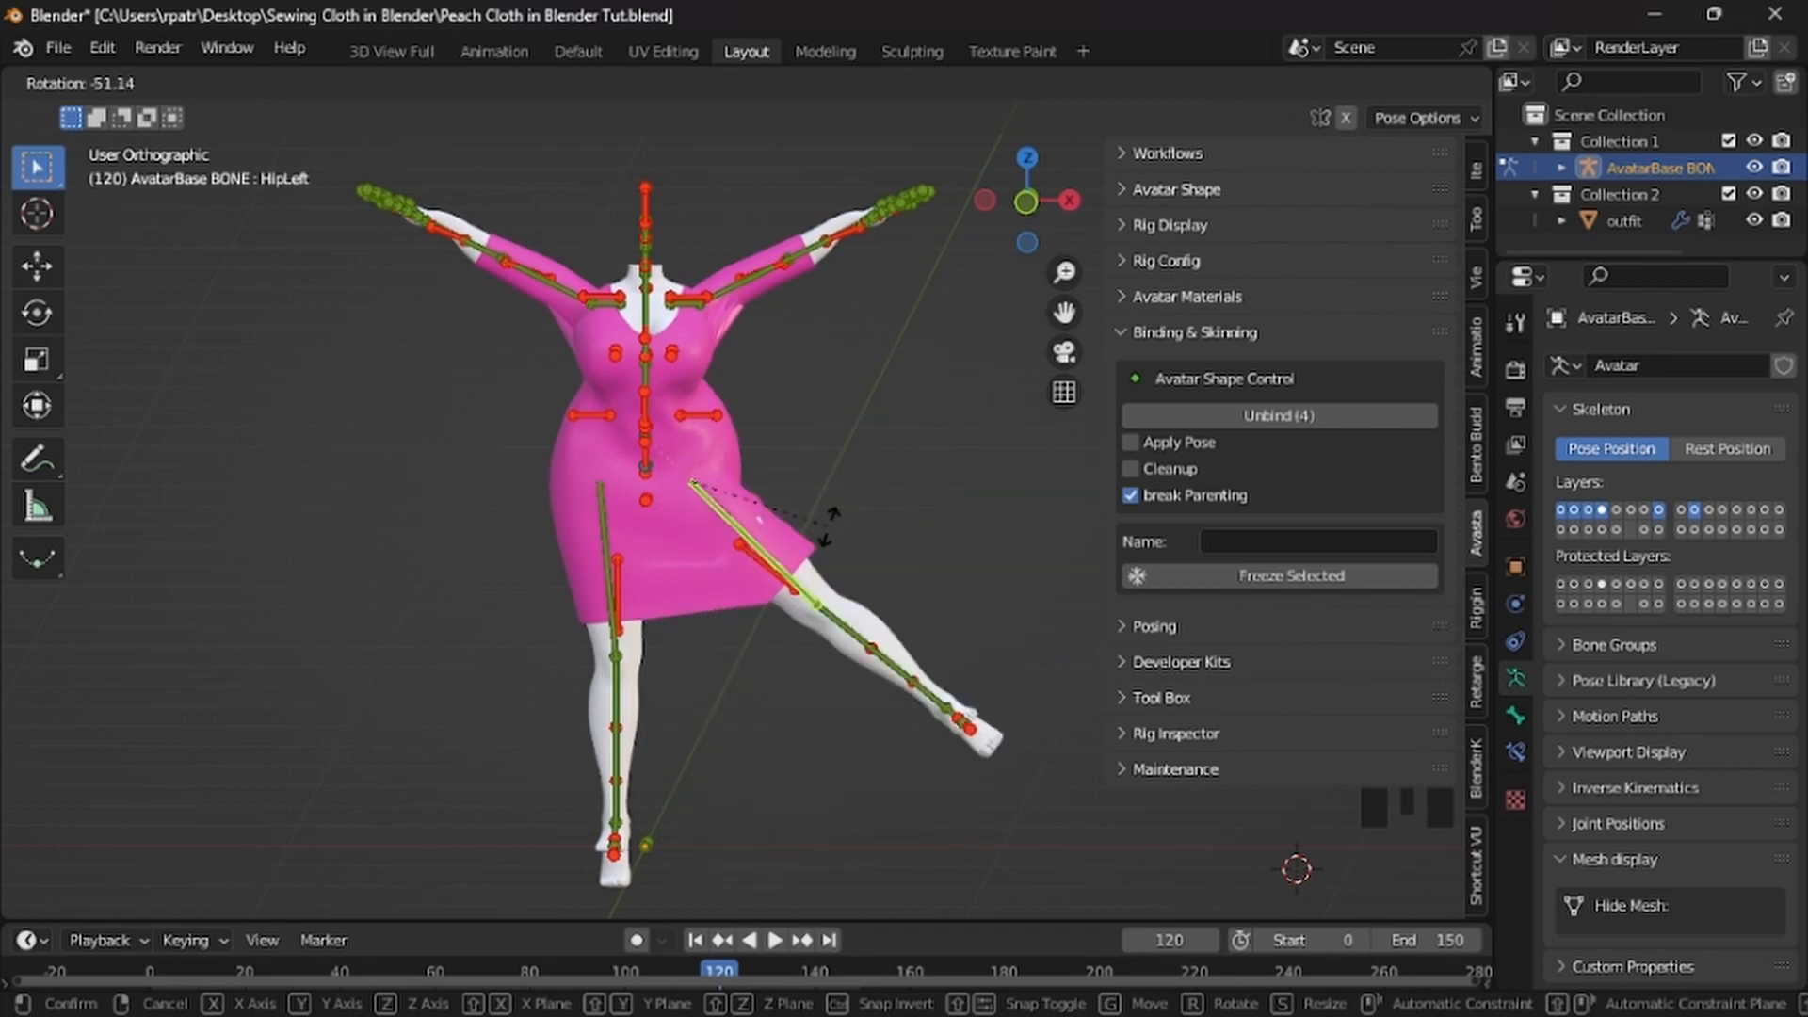
right_click(744, 548)
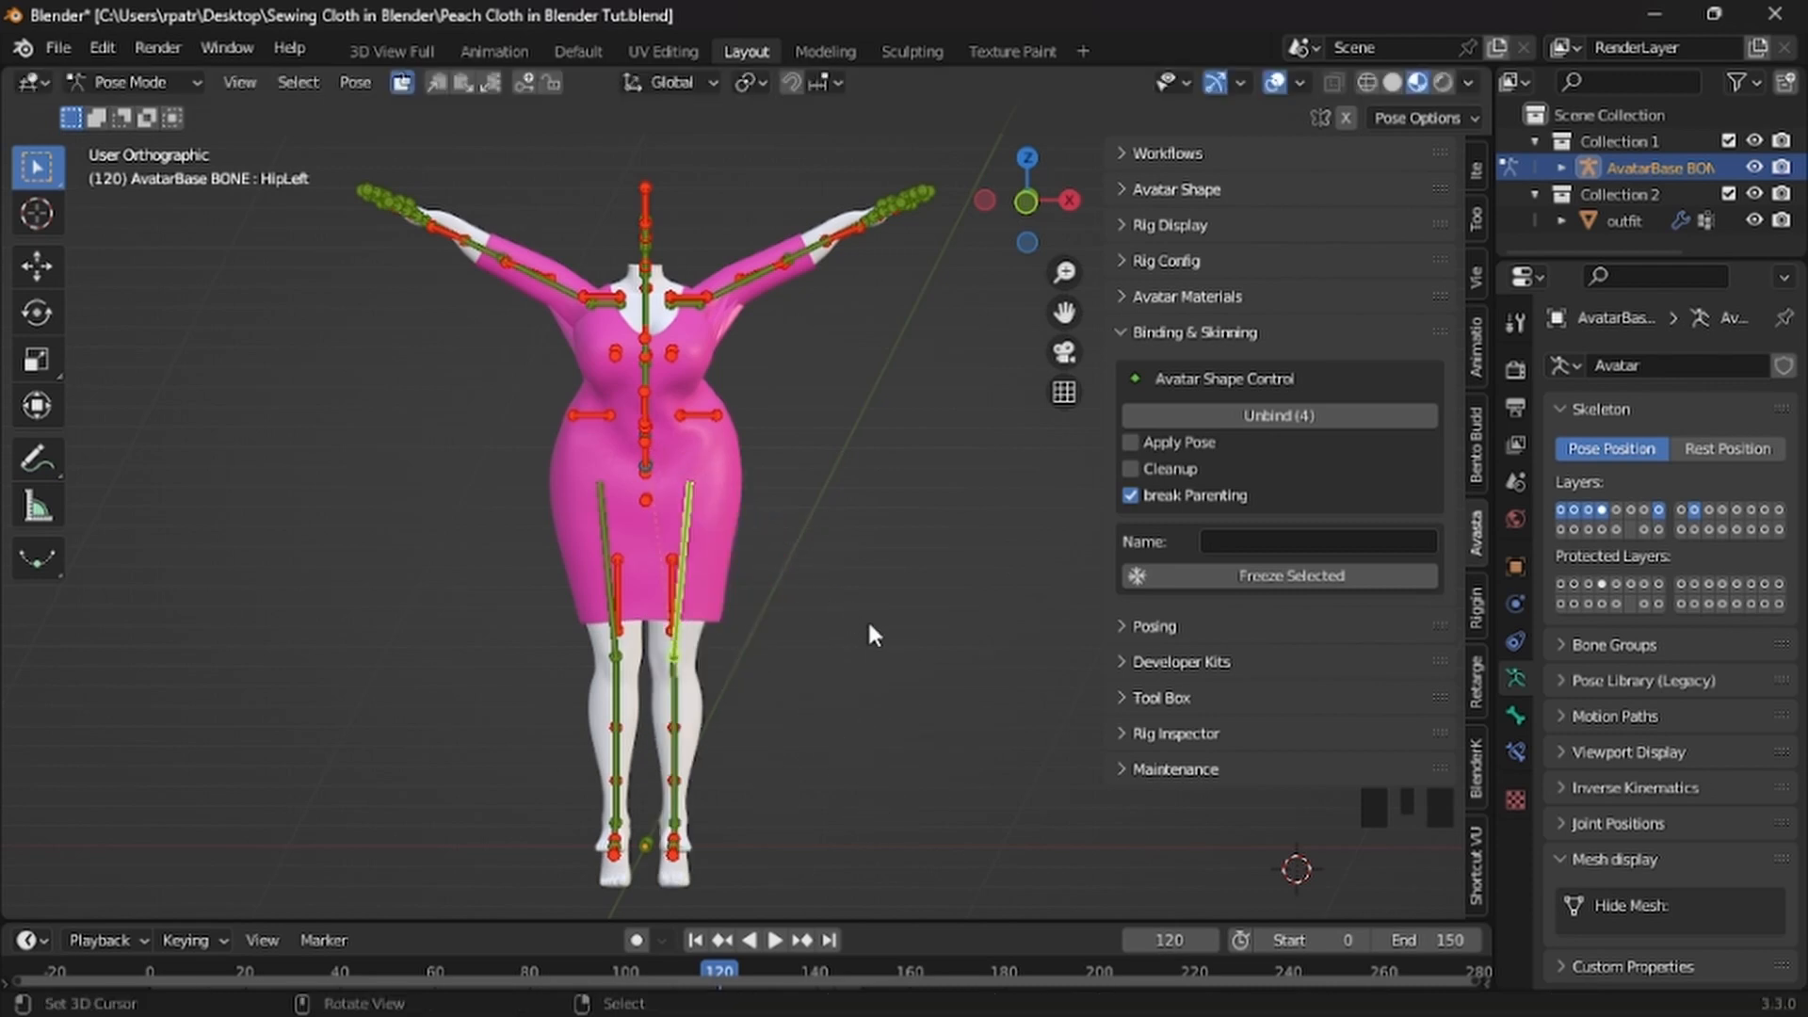
Rotate the HipLeft bone in side view to swing the leg straight back, inspect the skirt's deformation, and undo the rotation
middle_click_drag(897, 670, 603, 662)
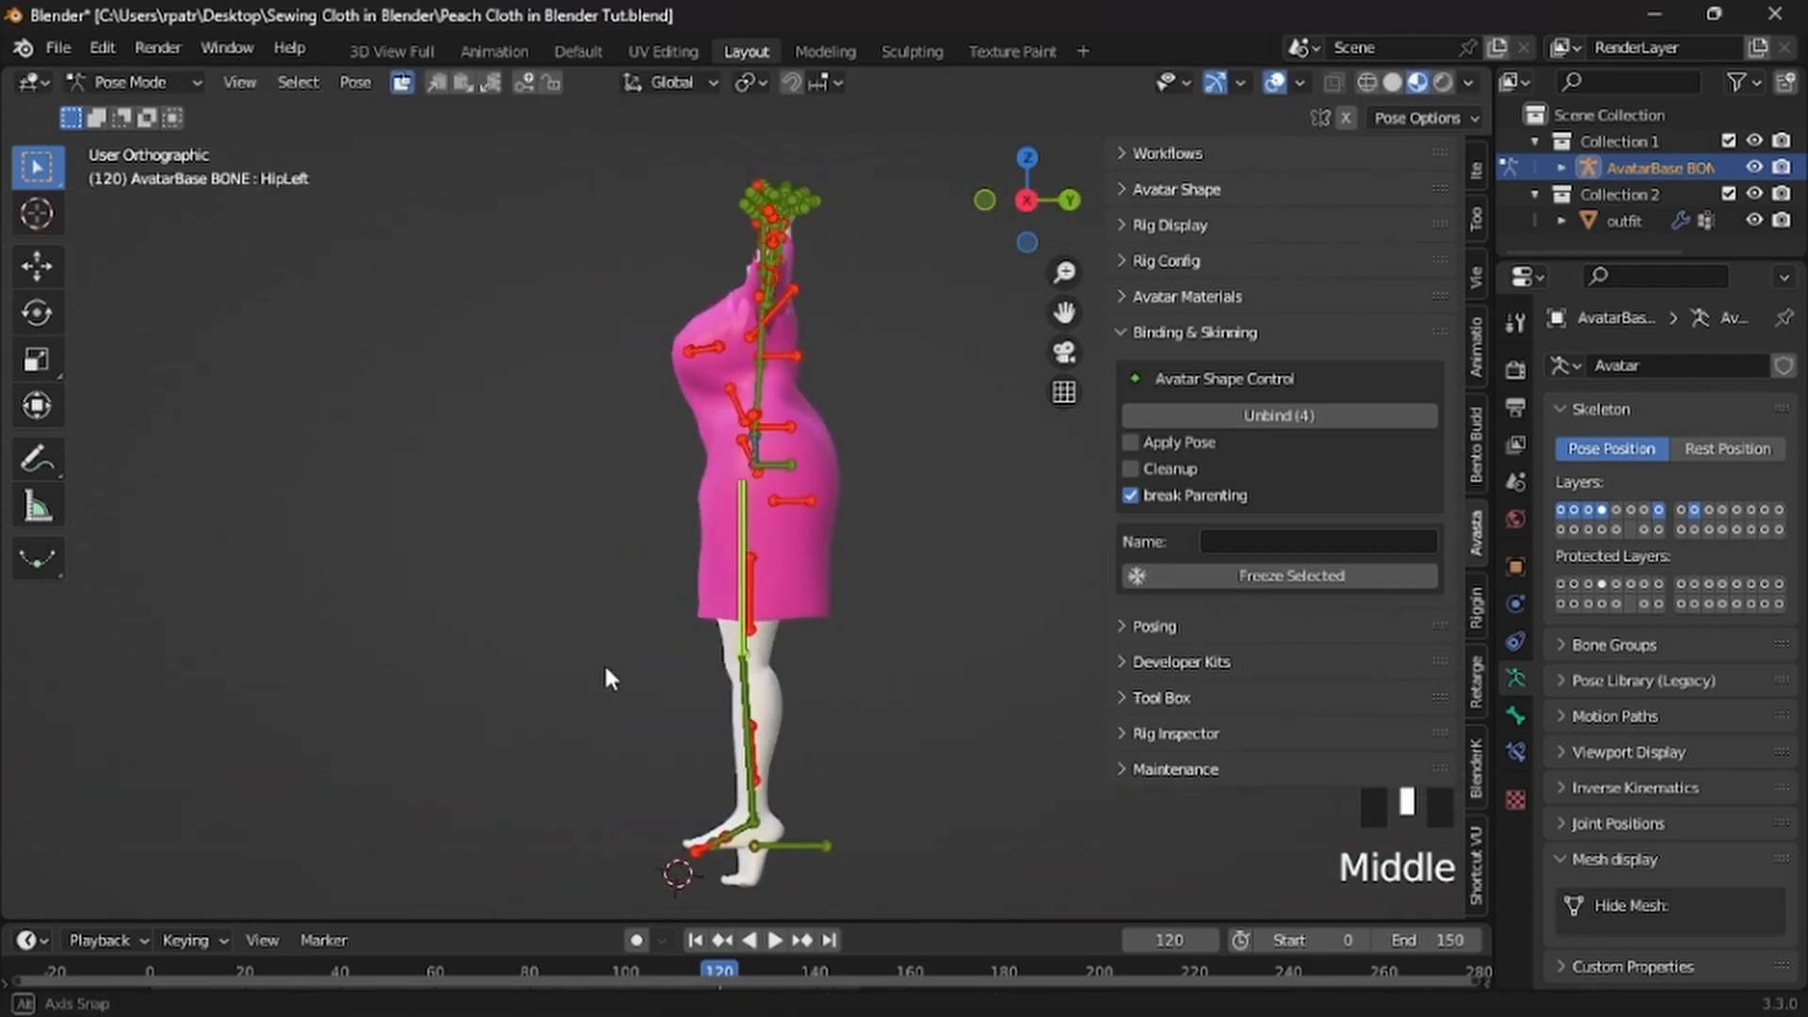
key("r")
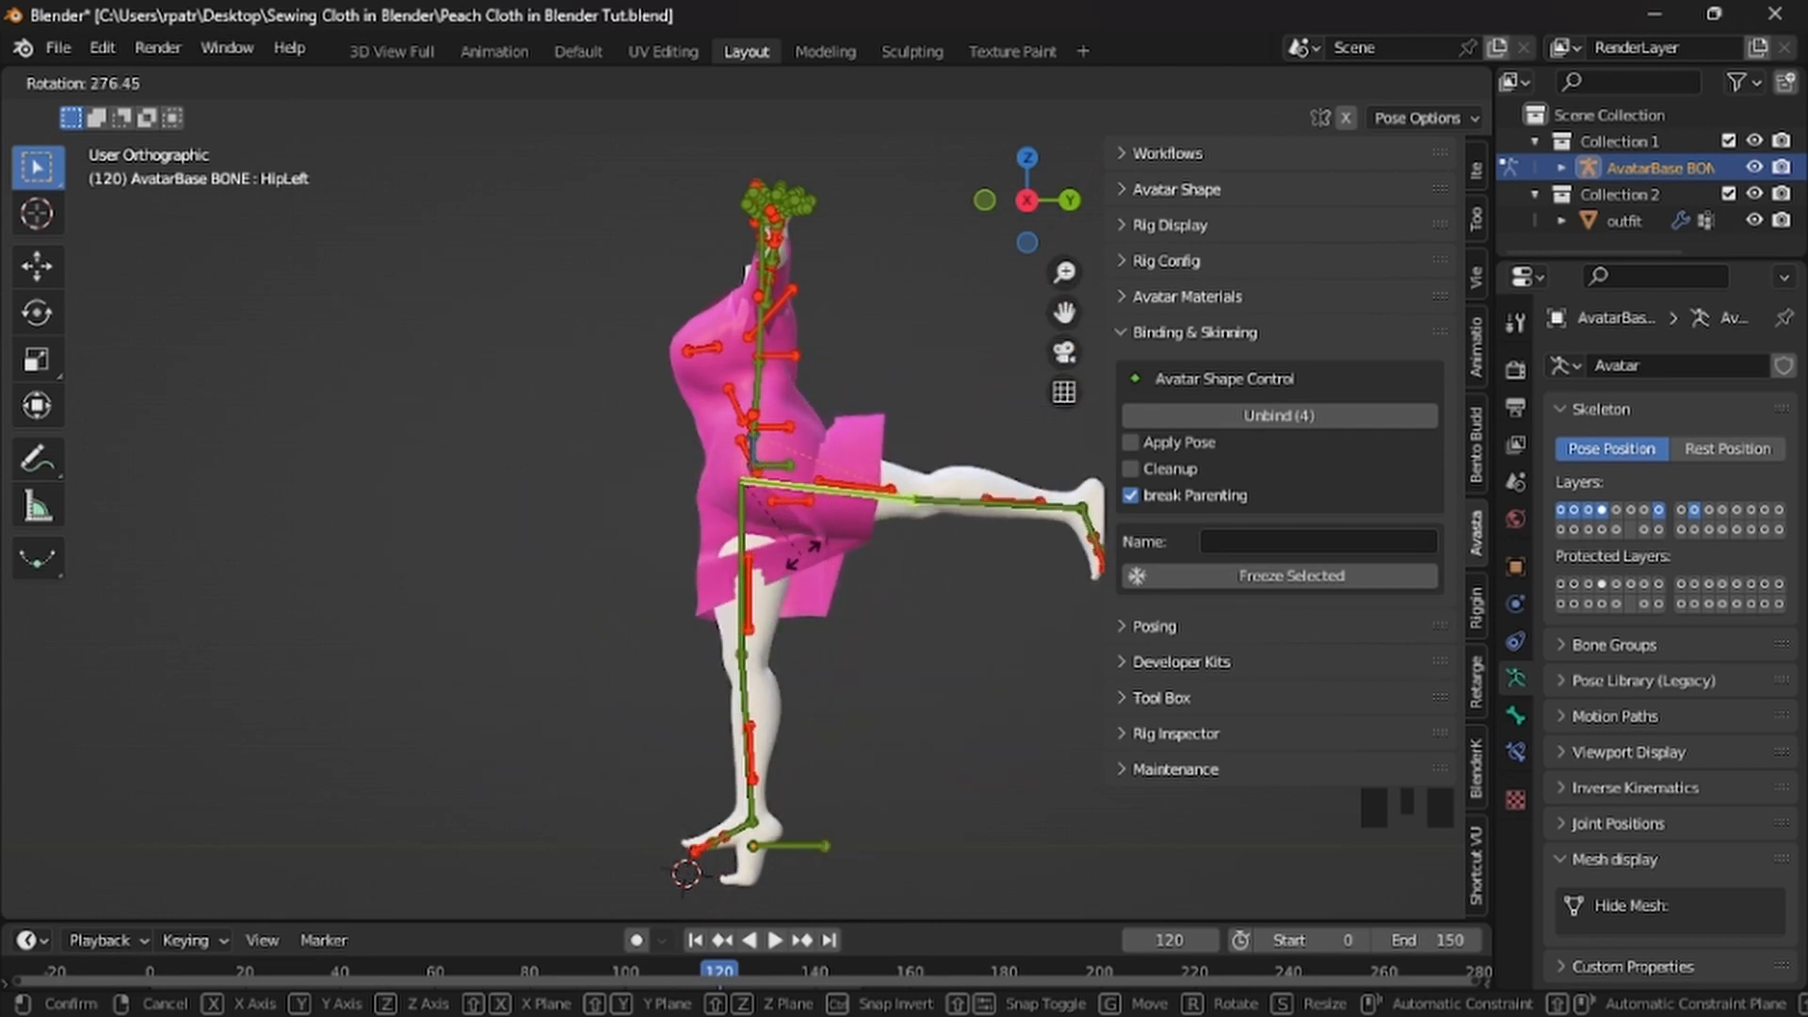
left_click(772, 565)
scroll(433, 613, "down", 2)
middle_click_drag(434, 613, 469, 549)
scroll(409, 584, "up", 3)
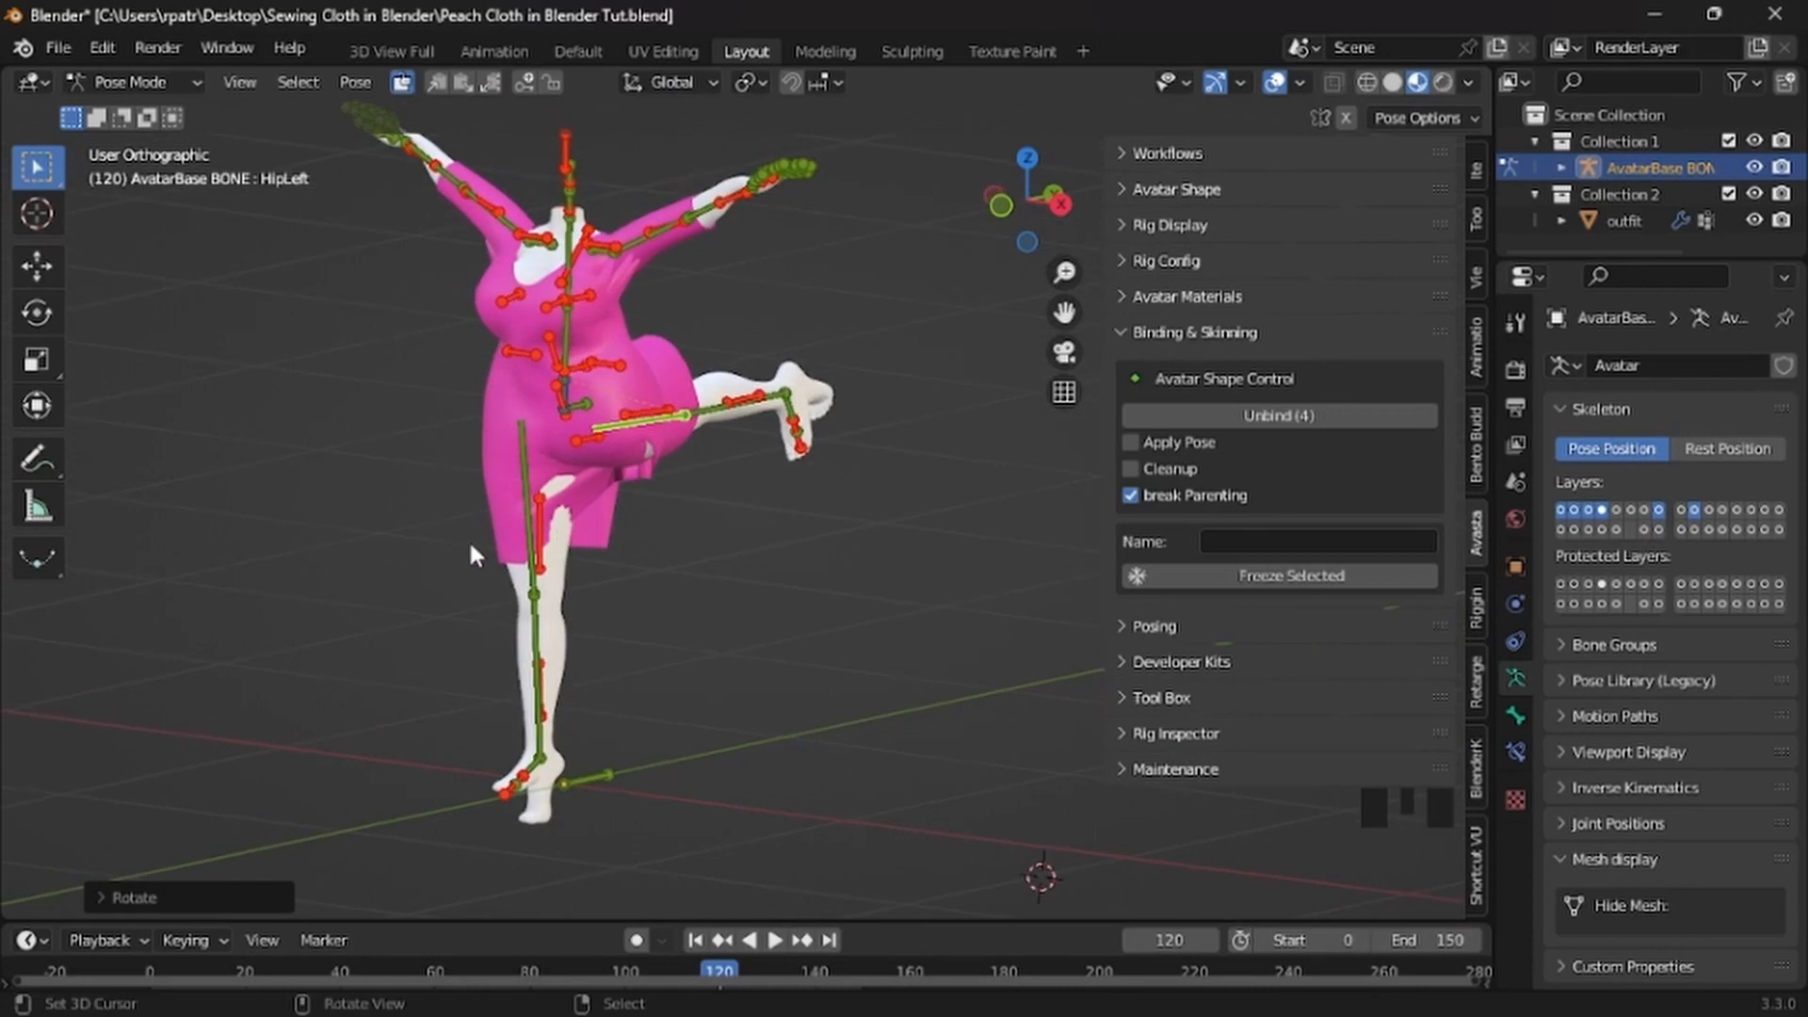
middle_click_drag(709, 518, 584, 626)
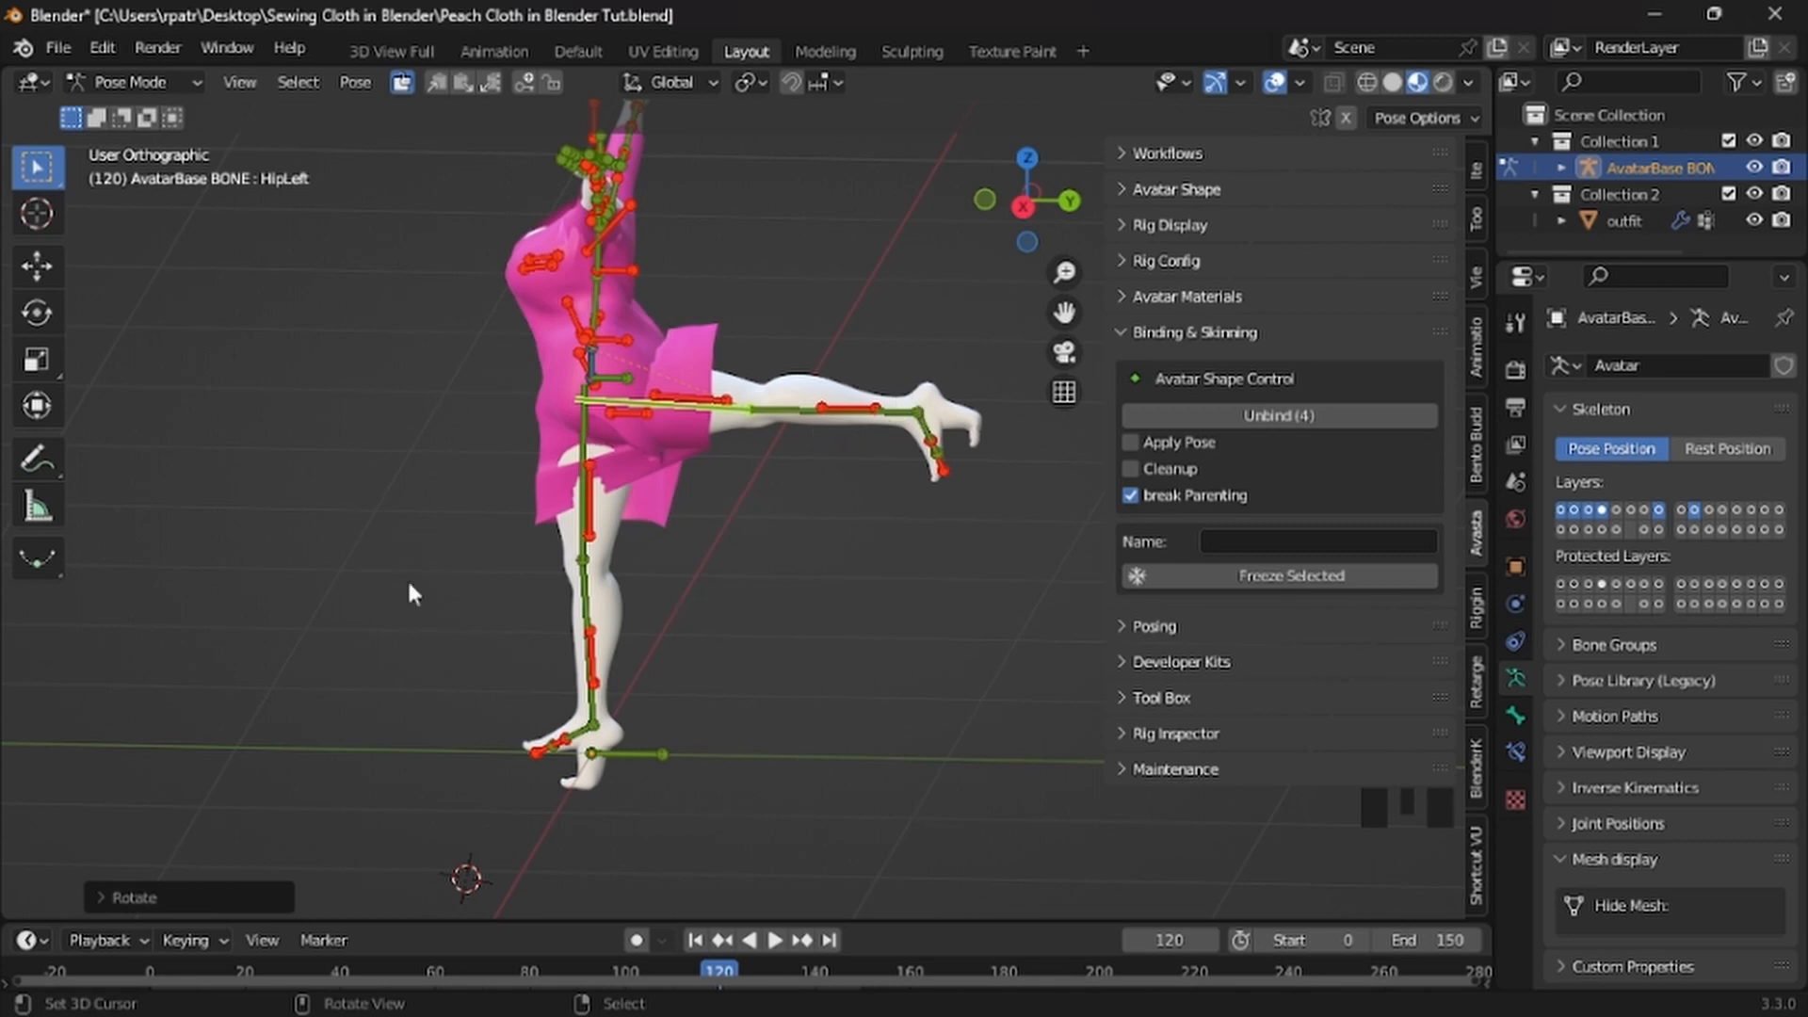
middle_click_drag(373, 574, 445, 585)
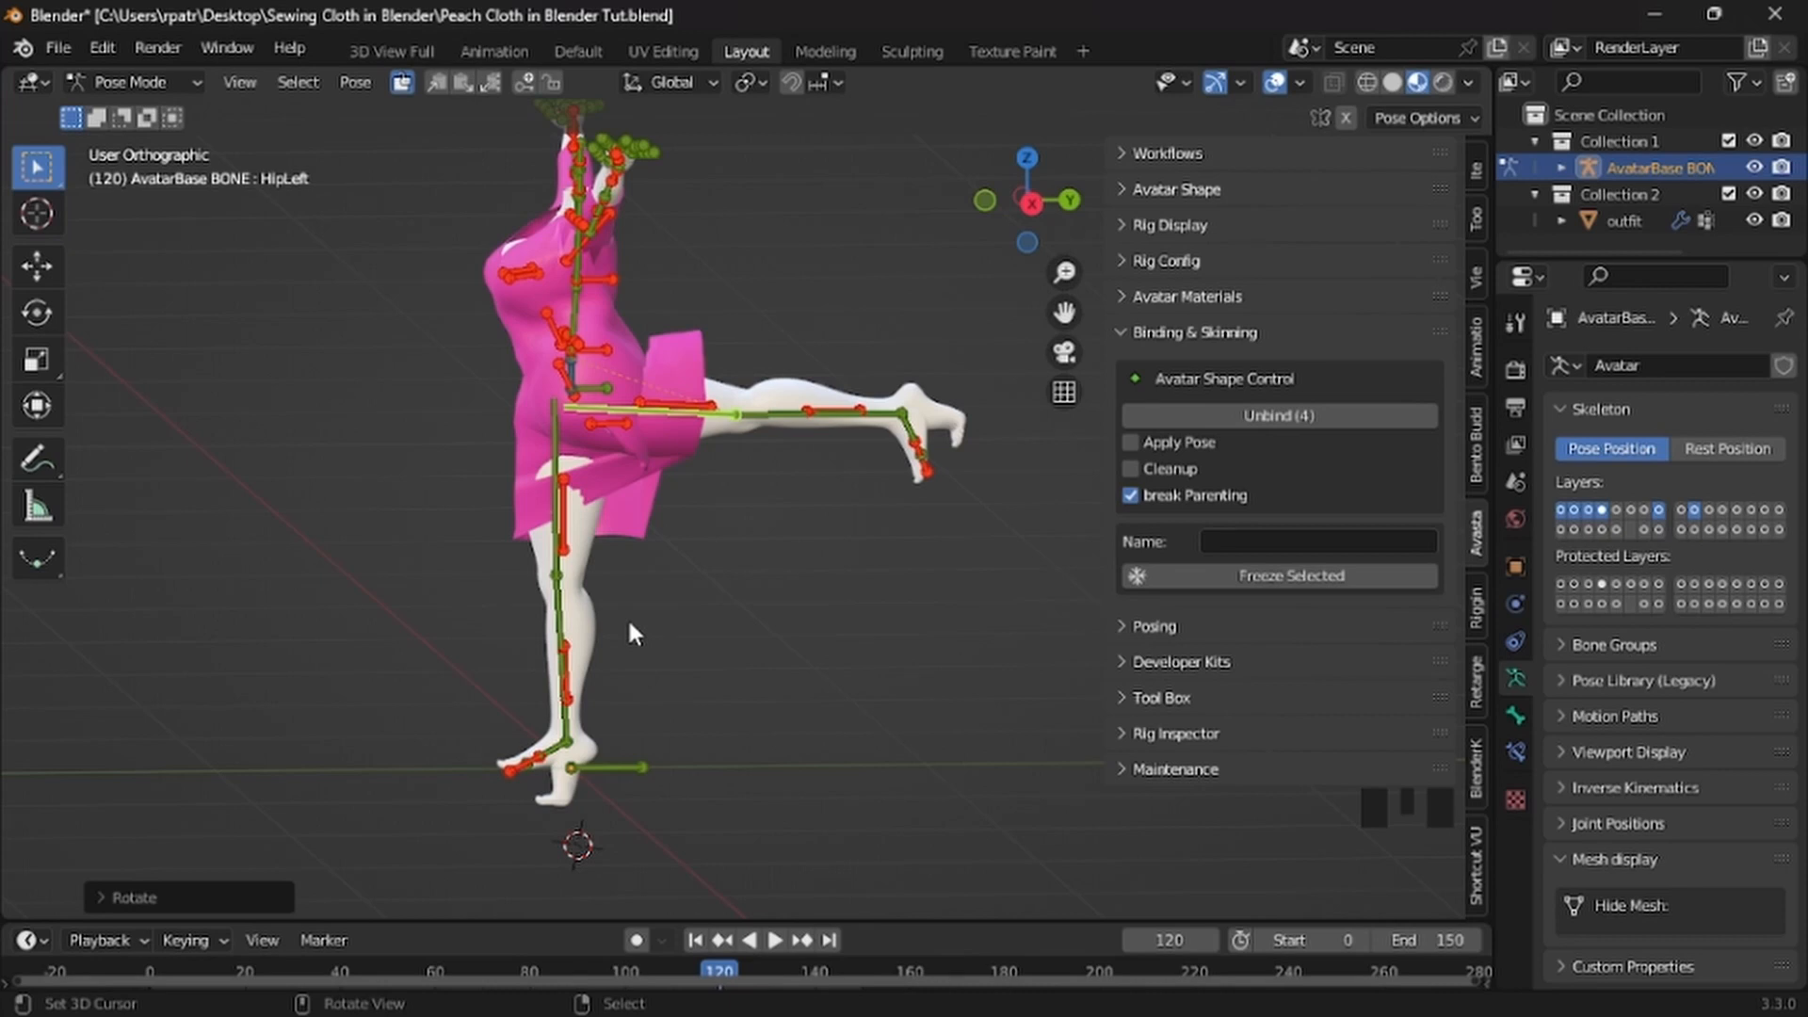
key("ctrl+z")
Try a smaller backward swing of the left leg, about 60° at the HipLeft bone, and cancel it
middle_click_drag(333, 651, 617, 654)
middle_click_drag(789, 626, 505, 619)
key("r")
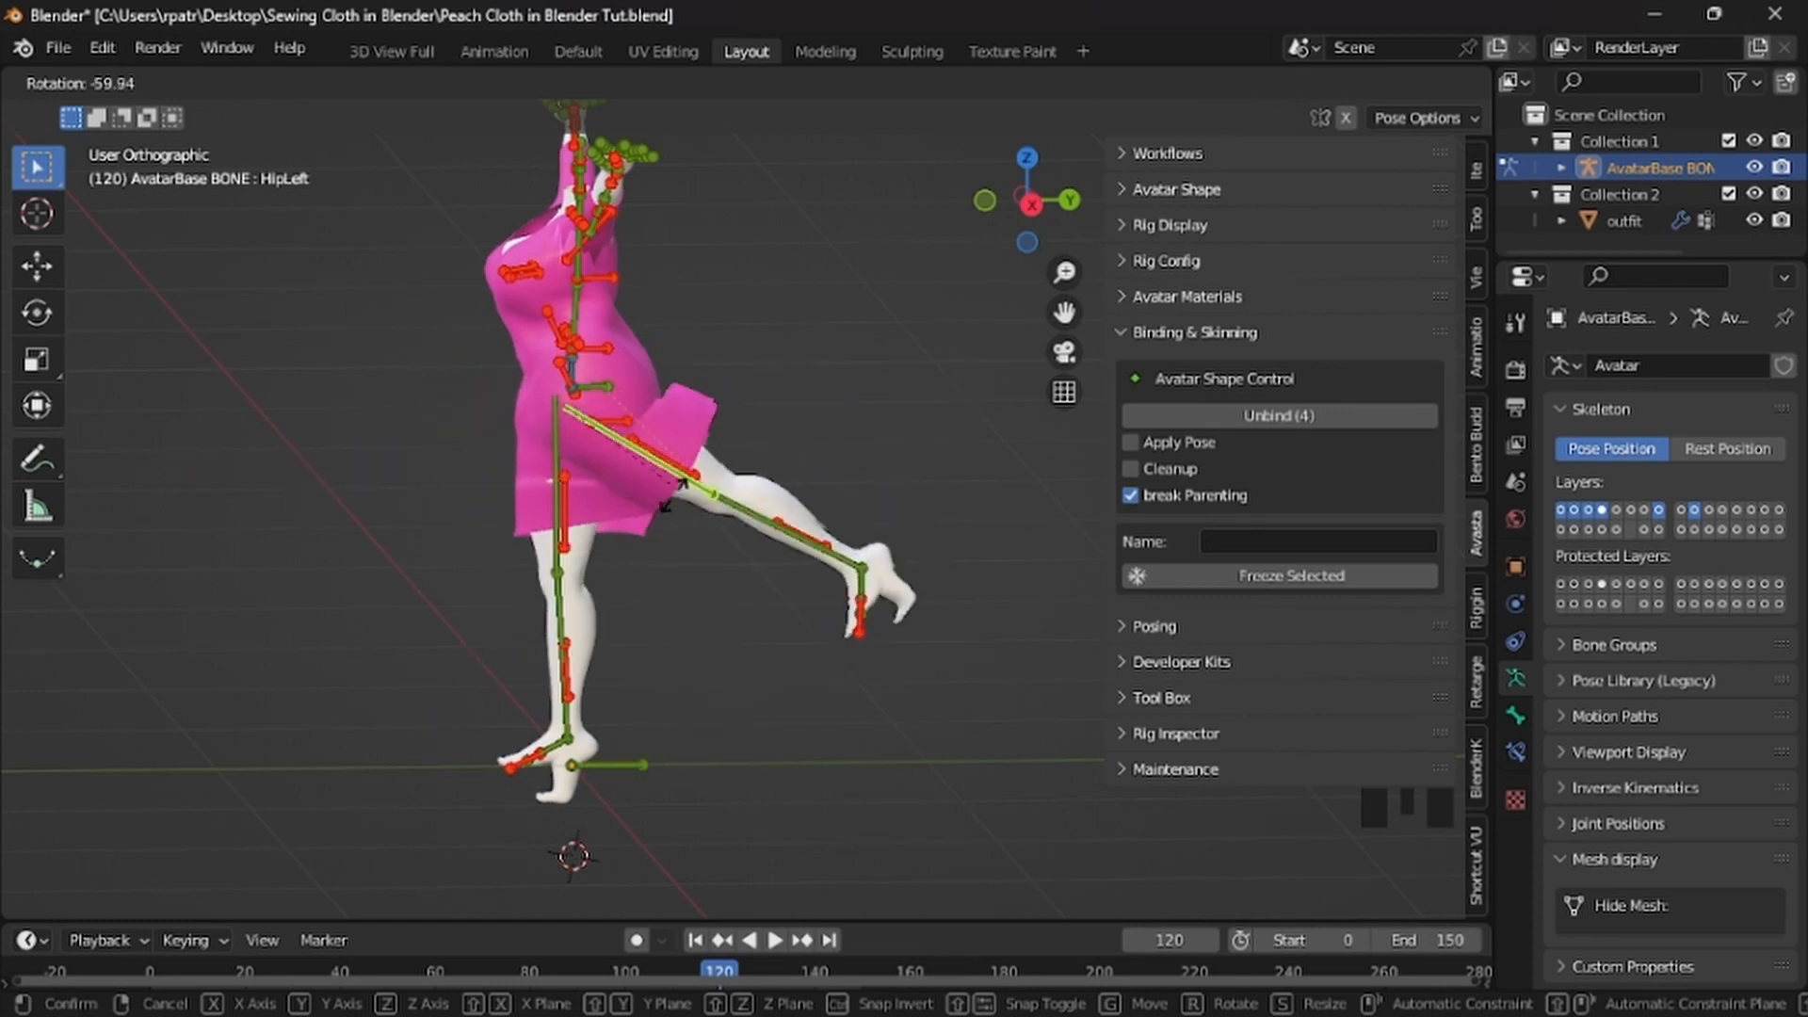
right_click(673, 507)
middle_click_drag(301, 627, 568, 610)
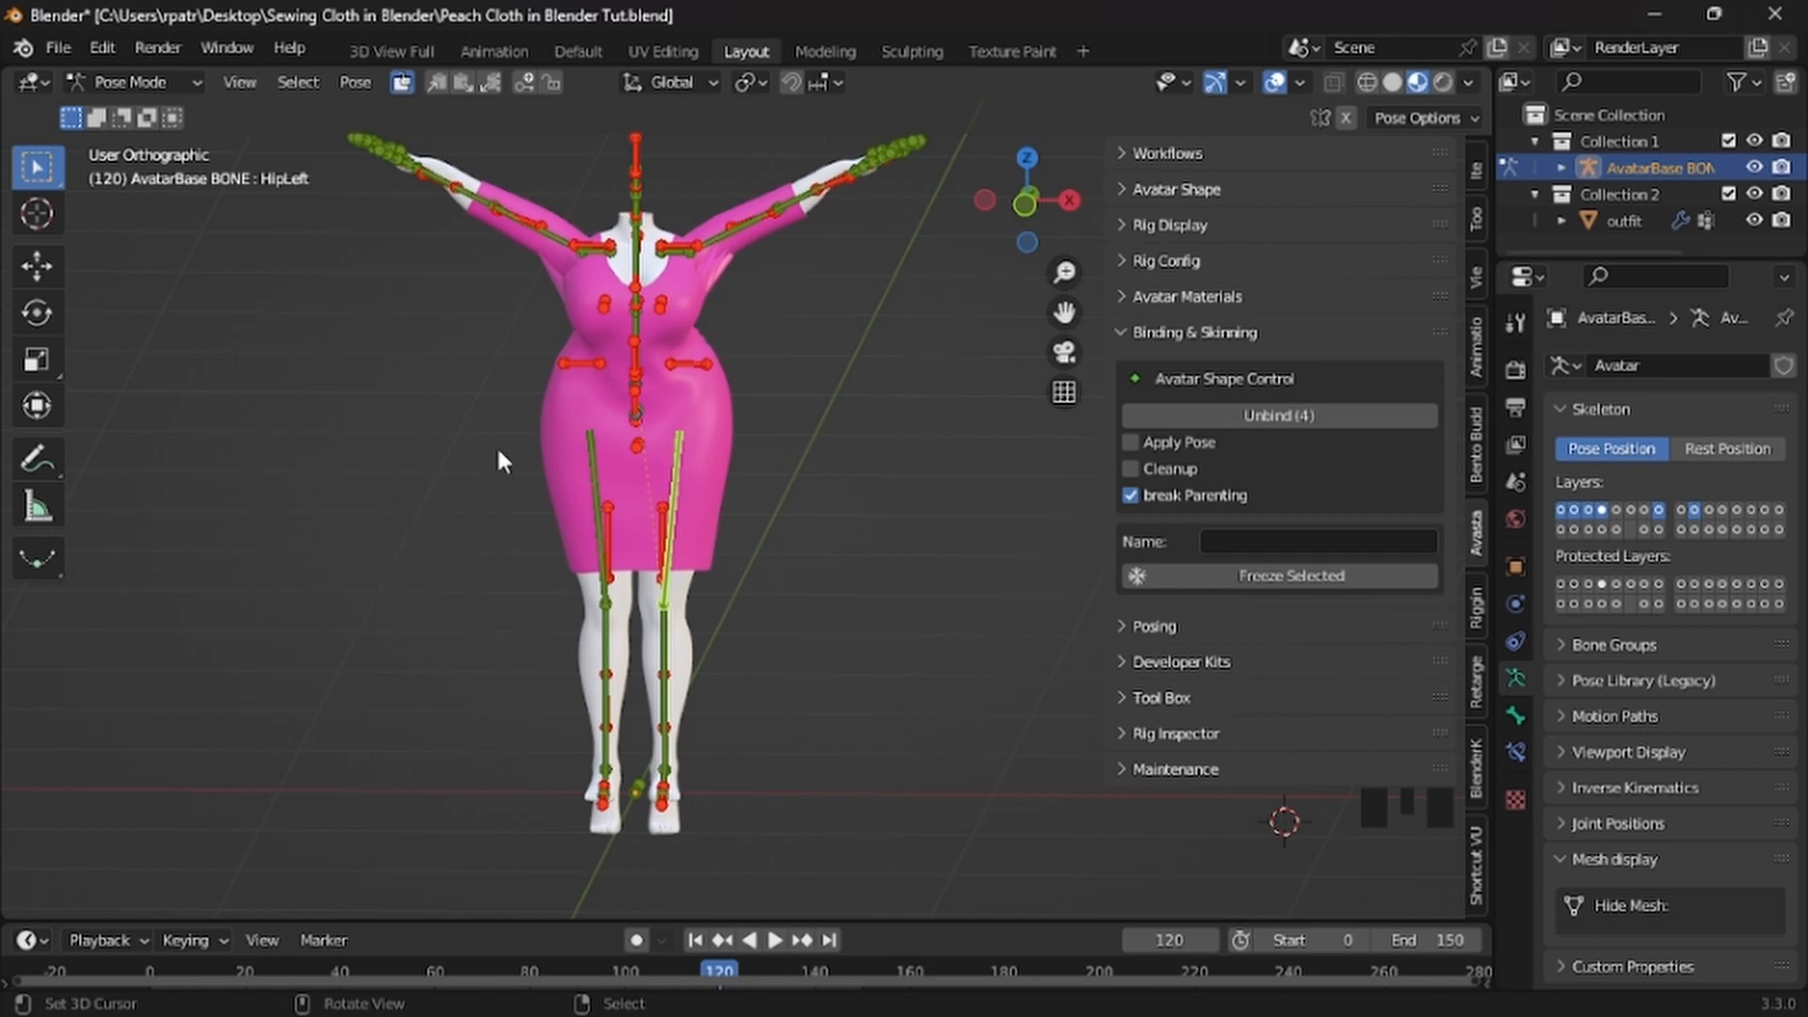
Select the outfit mesh and switch it to Weight Paint mode
left_click(723, 427)
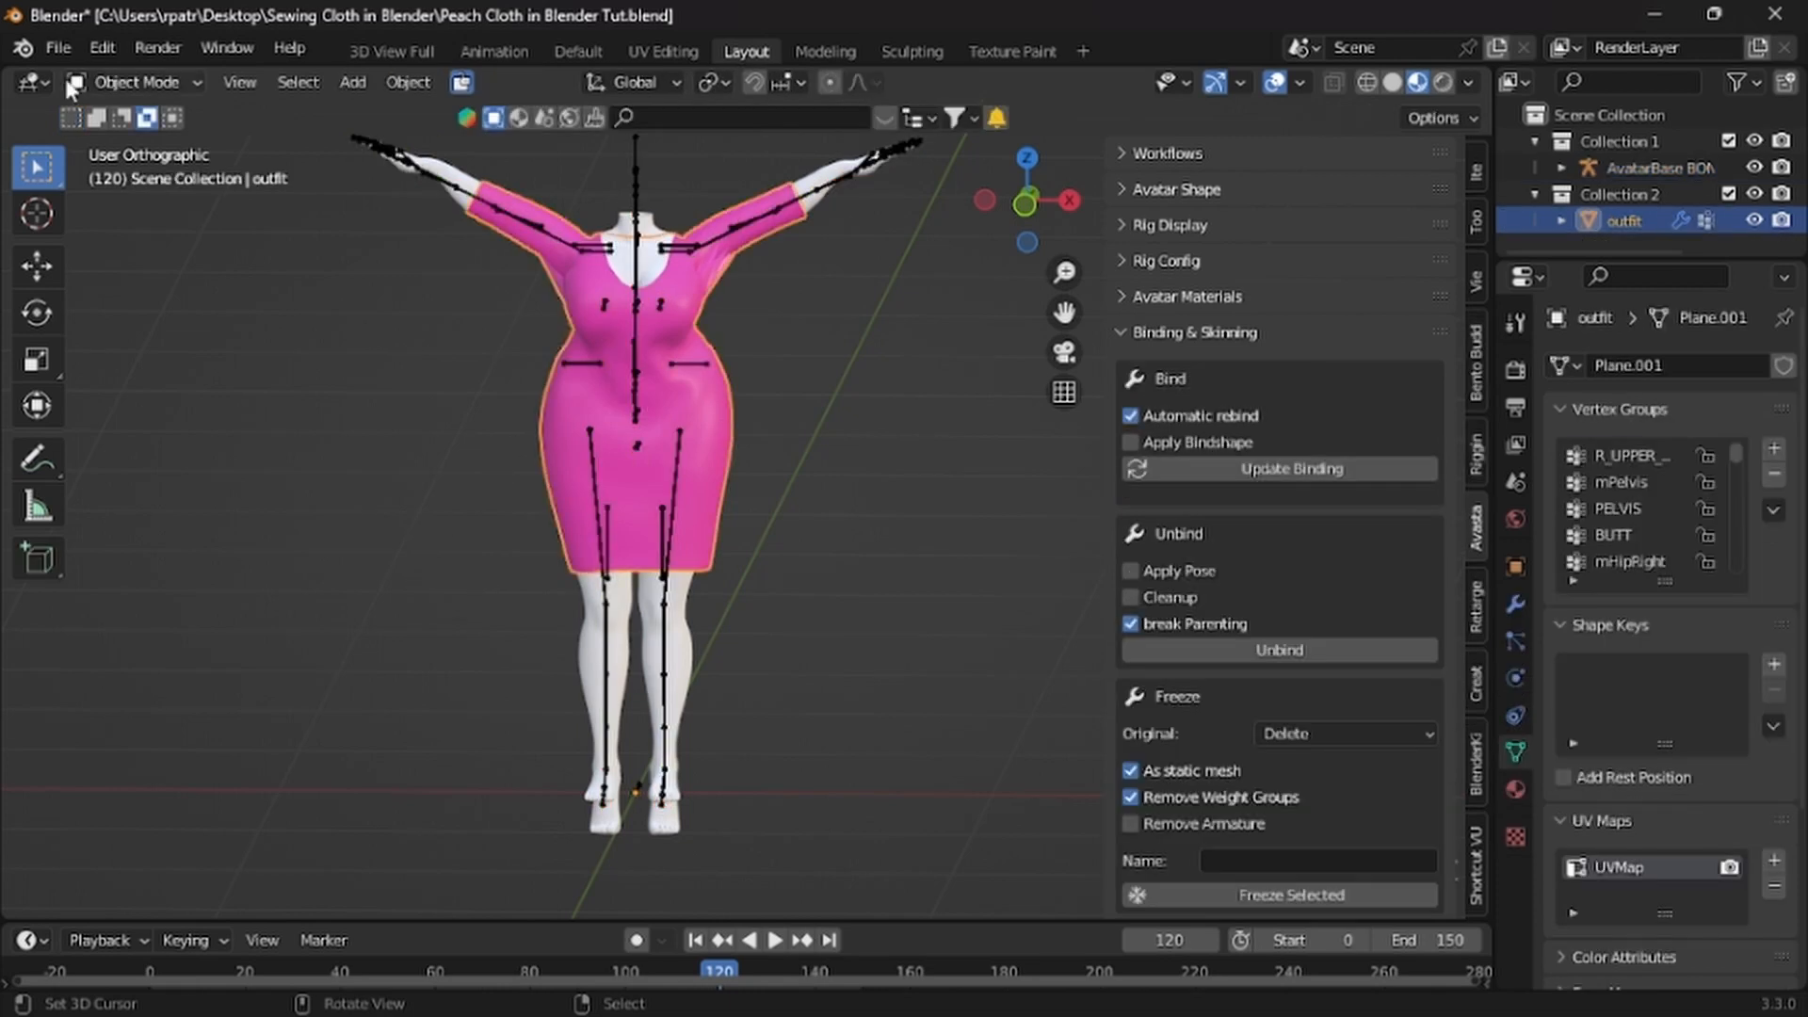
left_click(196, 83)
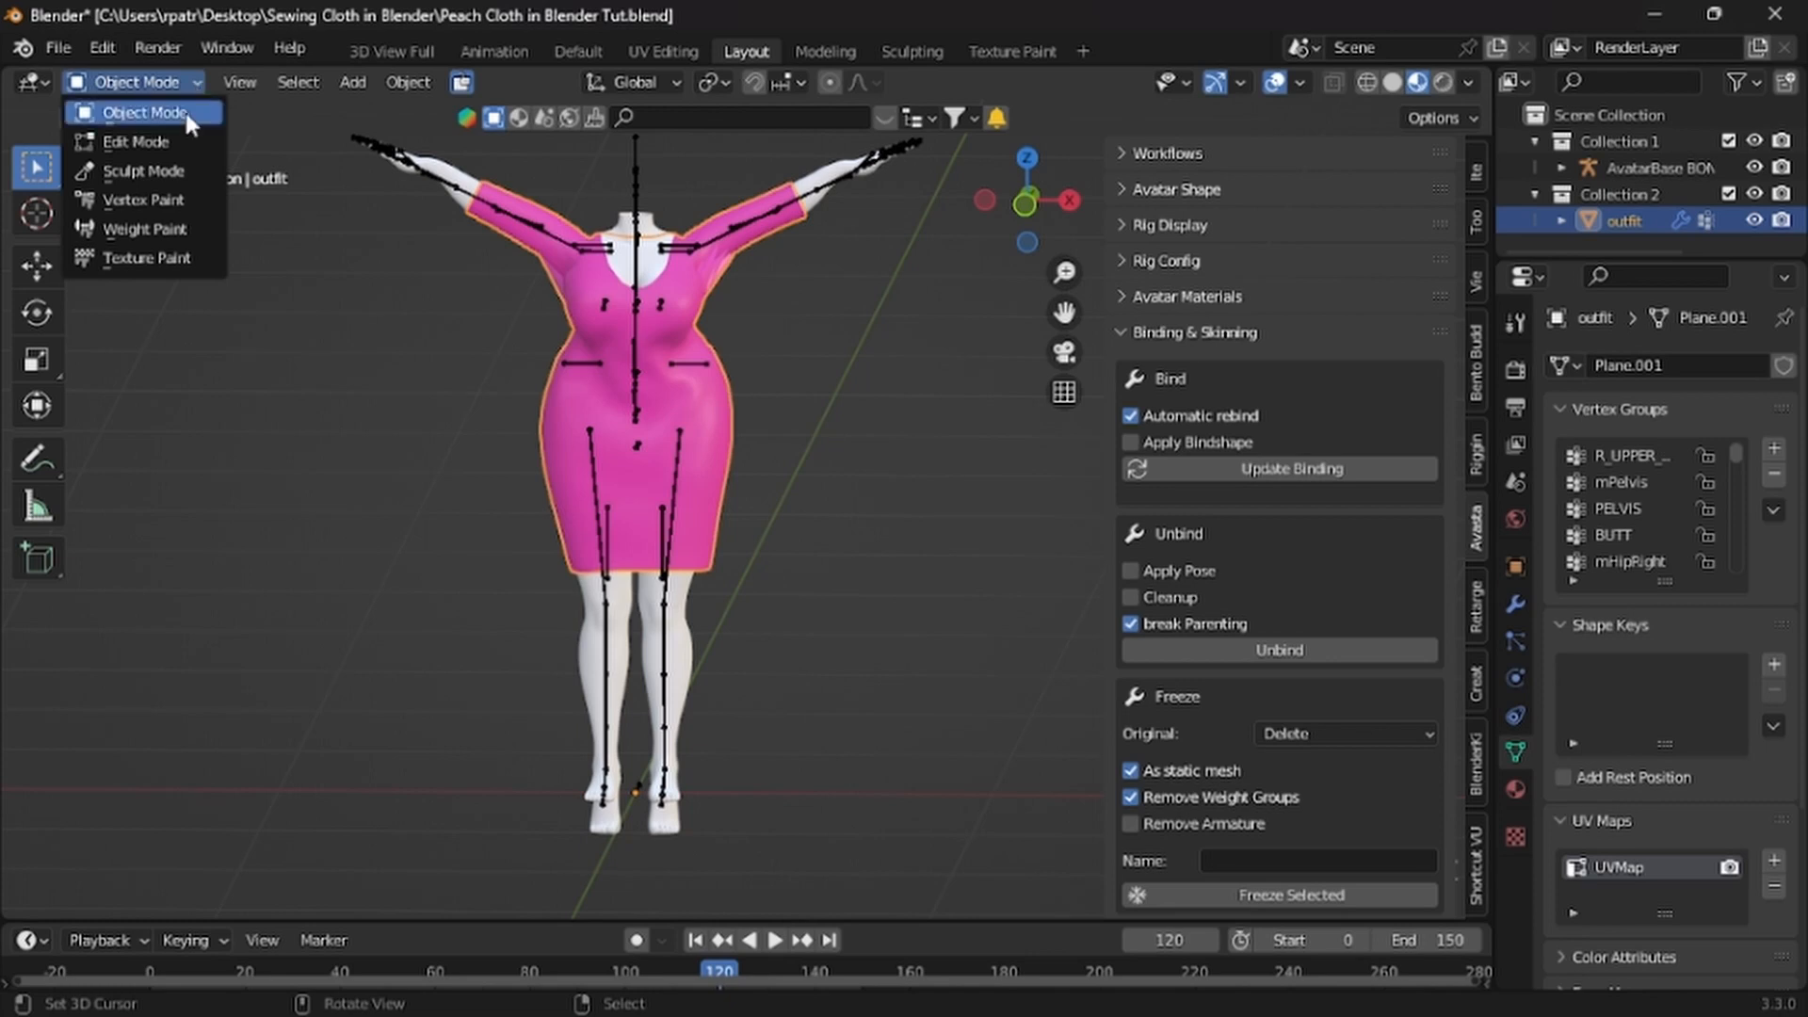
left_click(144, 231)
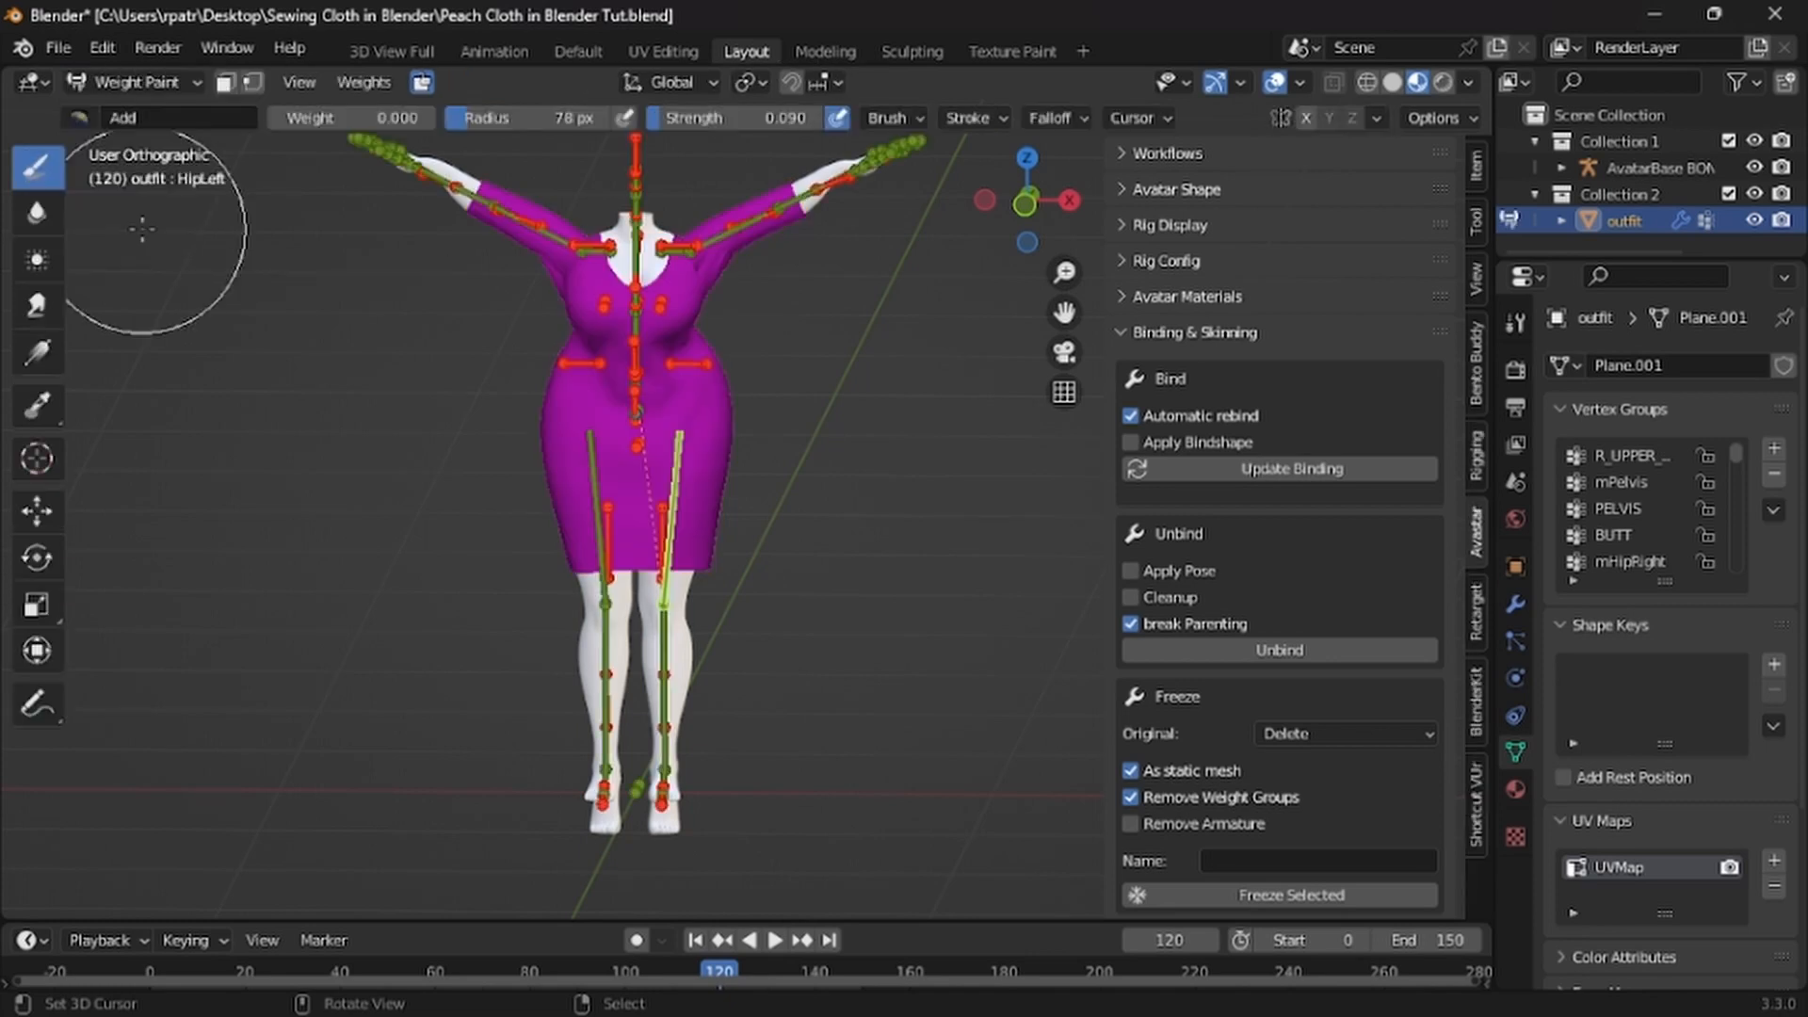
Collapse the outfit's Shape Keys and UV Maps sections and sort its vertex groups by bone hierarchy
scroll(1630, 492, "down", 5)
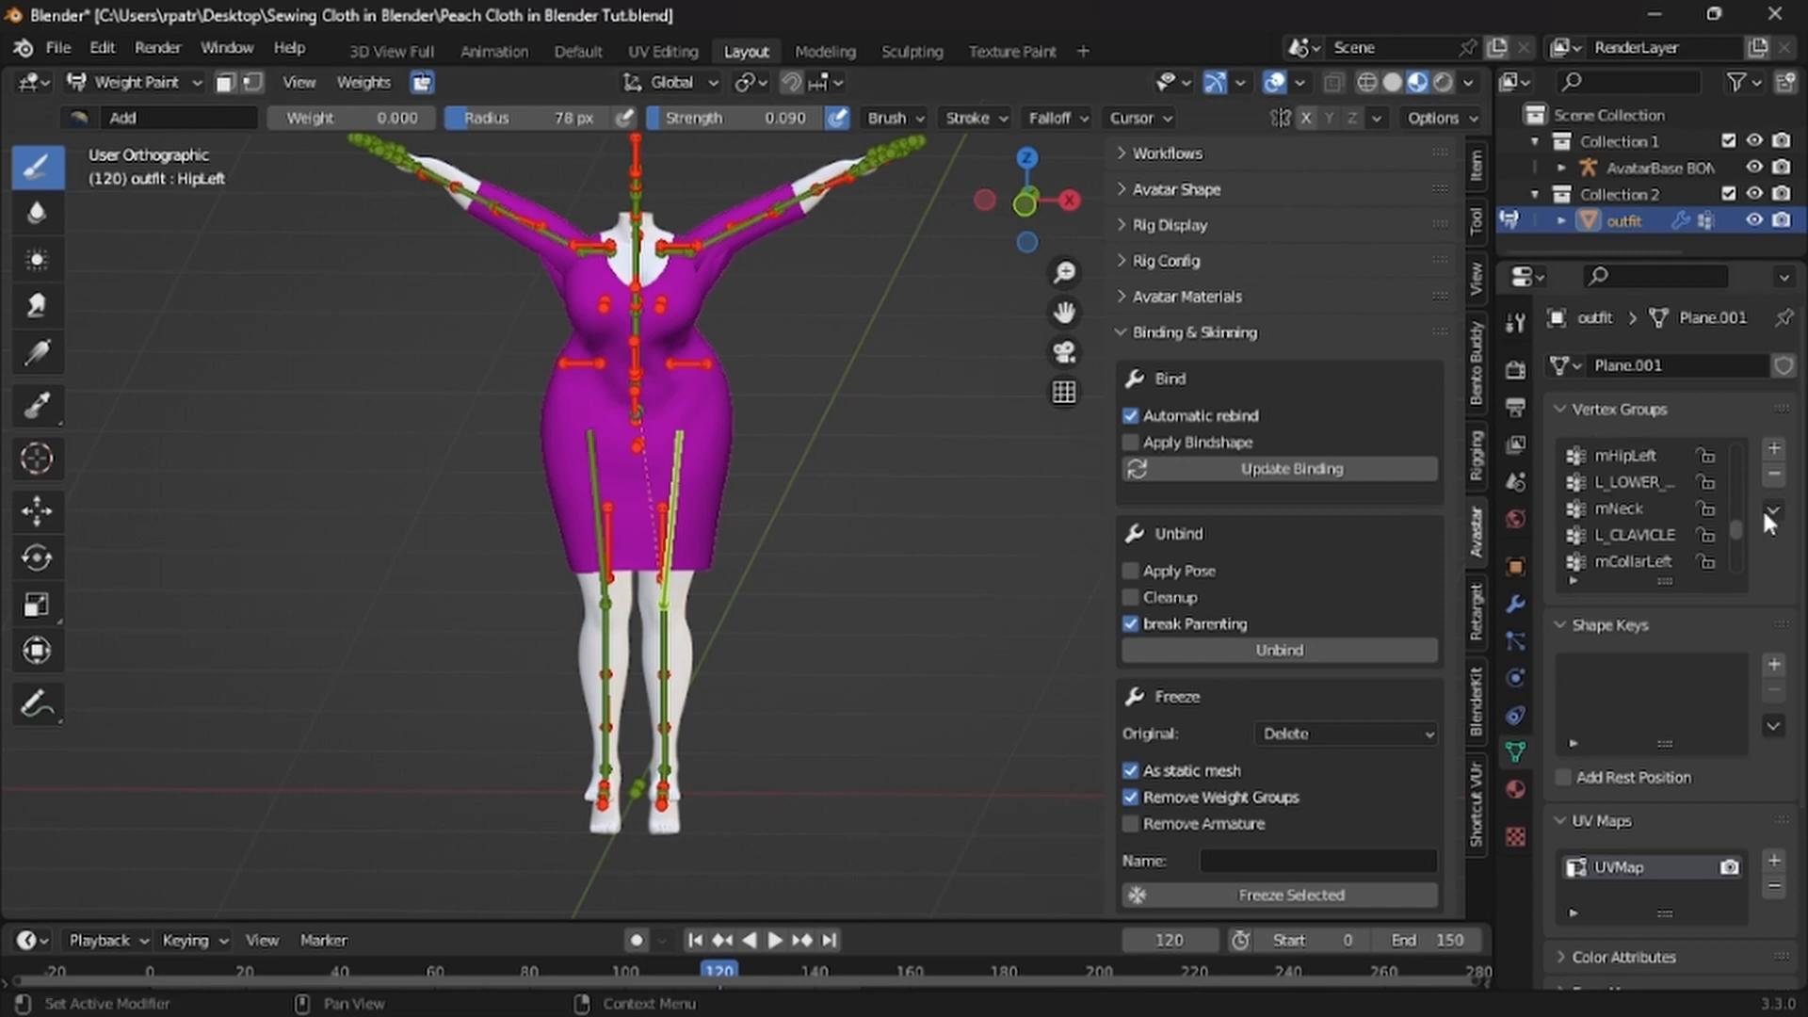
left_click(1559, 625)
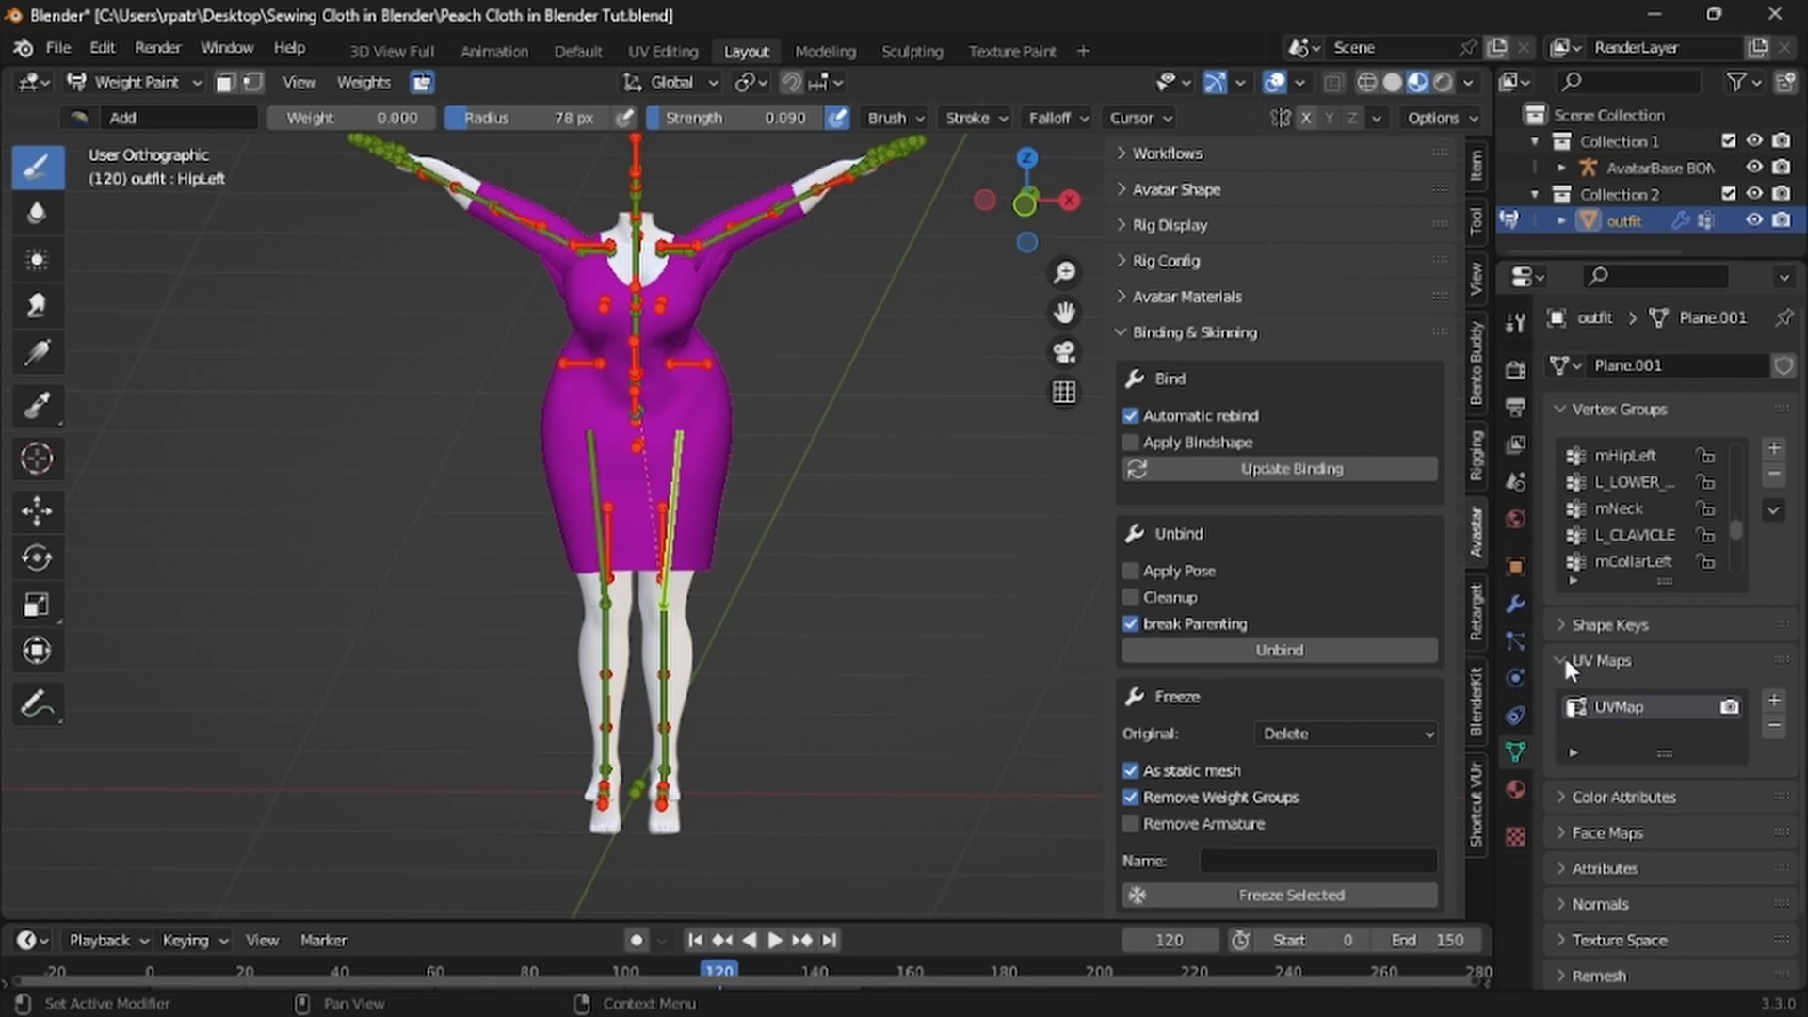
left_click(1563, 660)
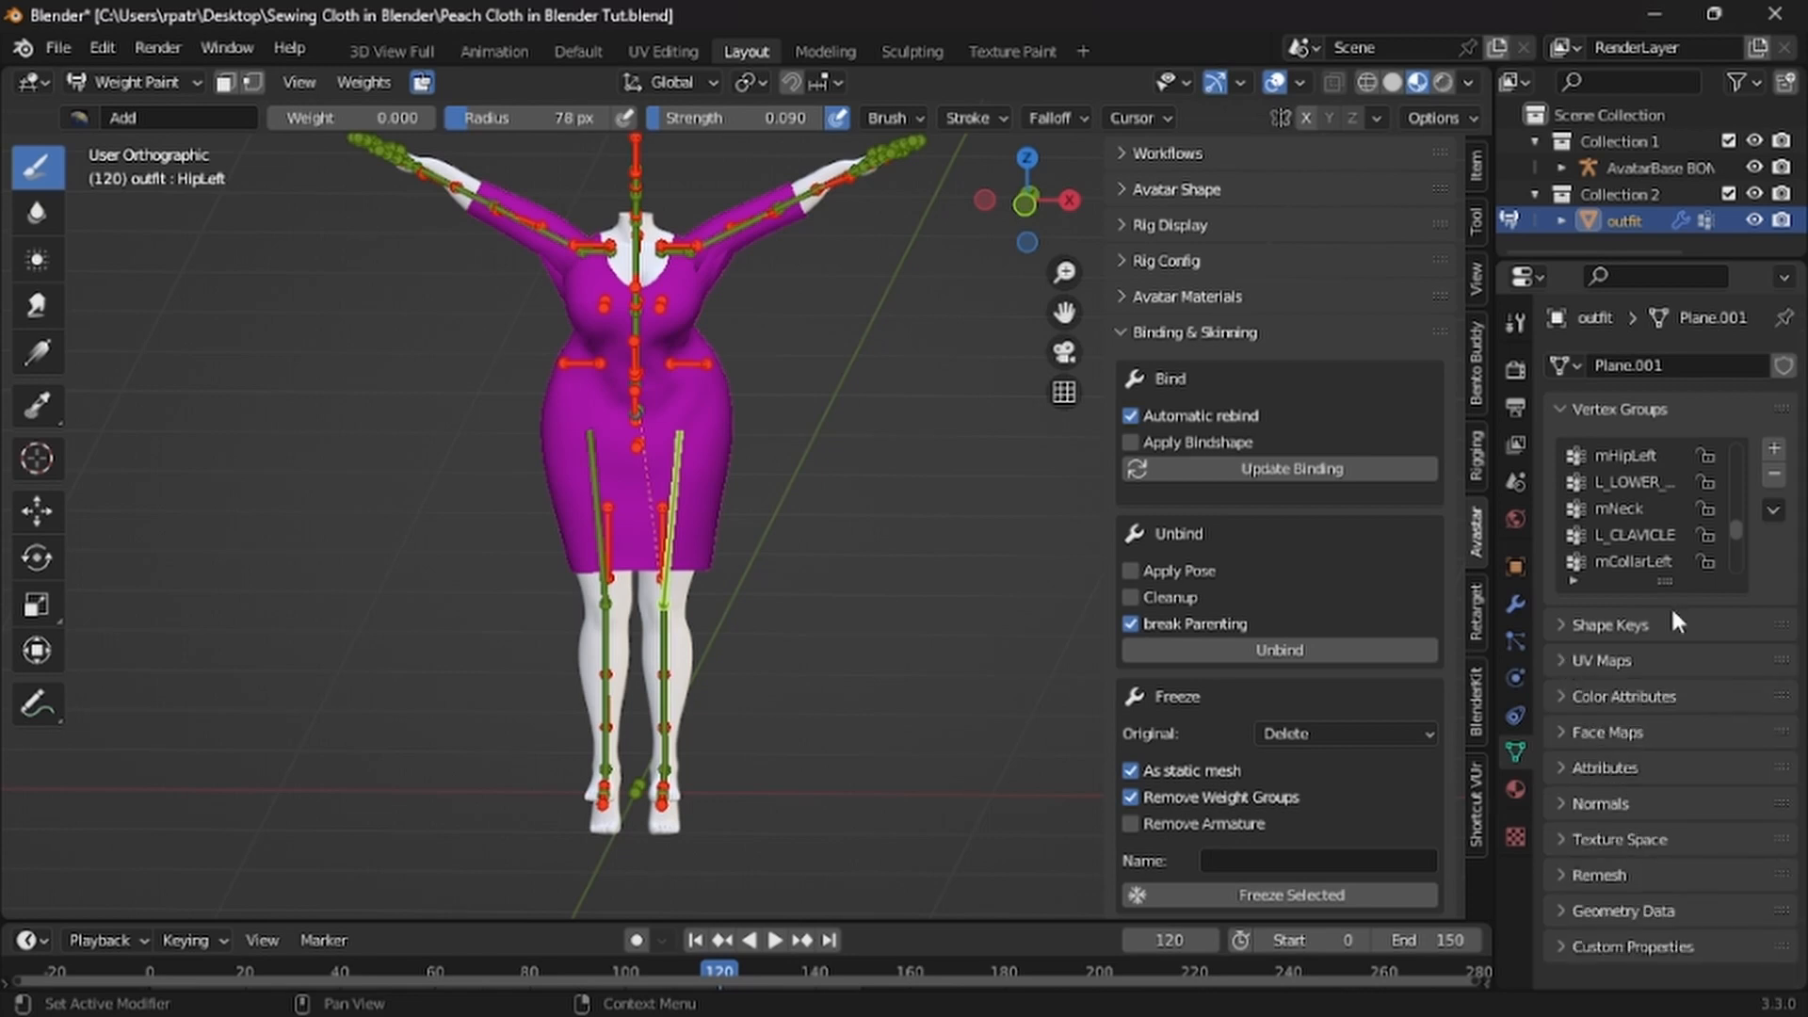
left_click(1773, 513)
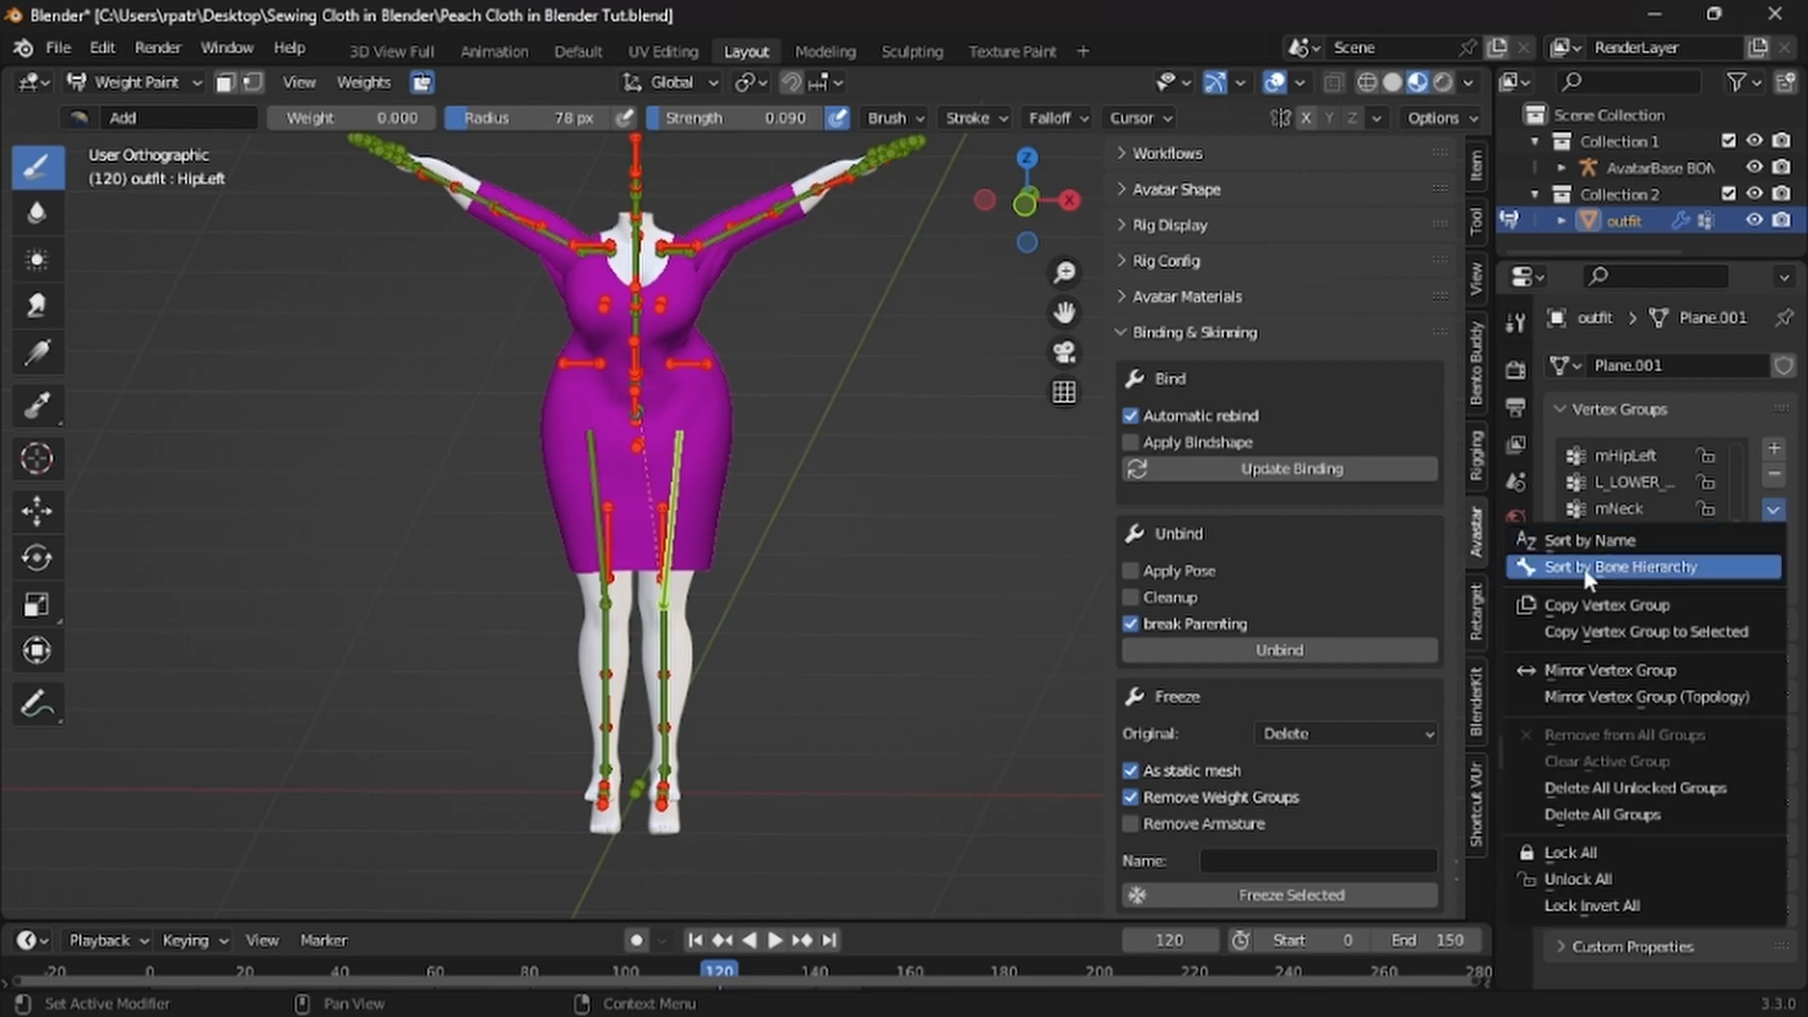
left_click(1644, 567)
scroll(1648, 523, "down", 4)
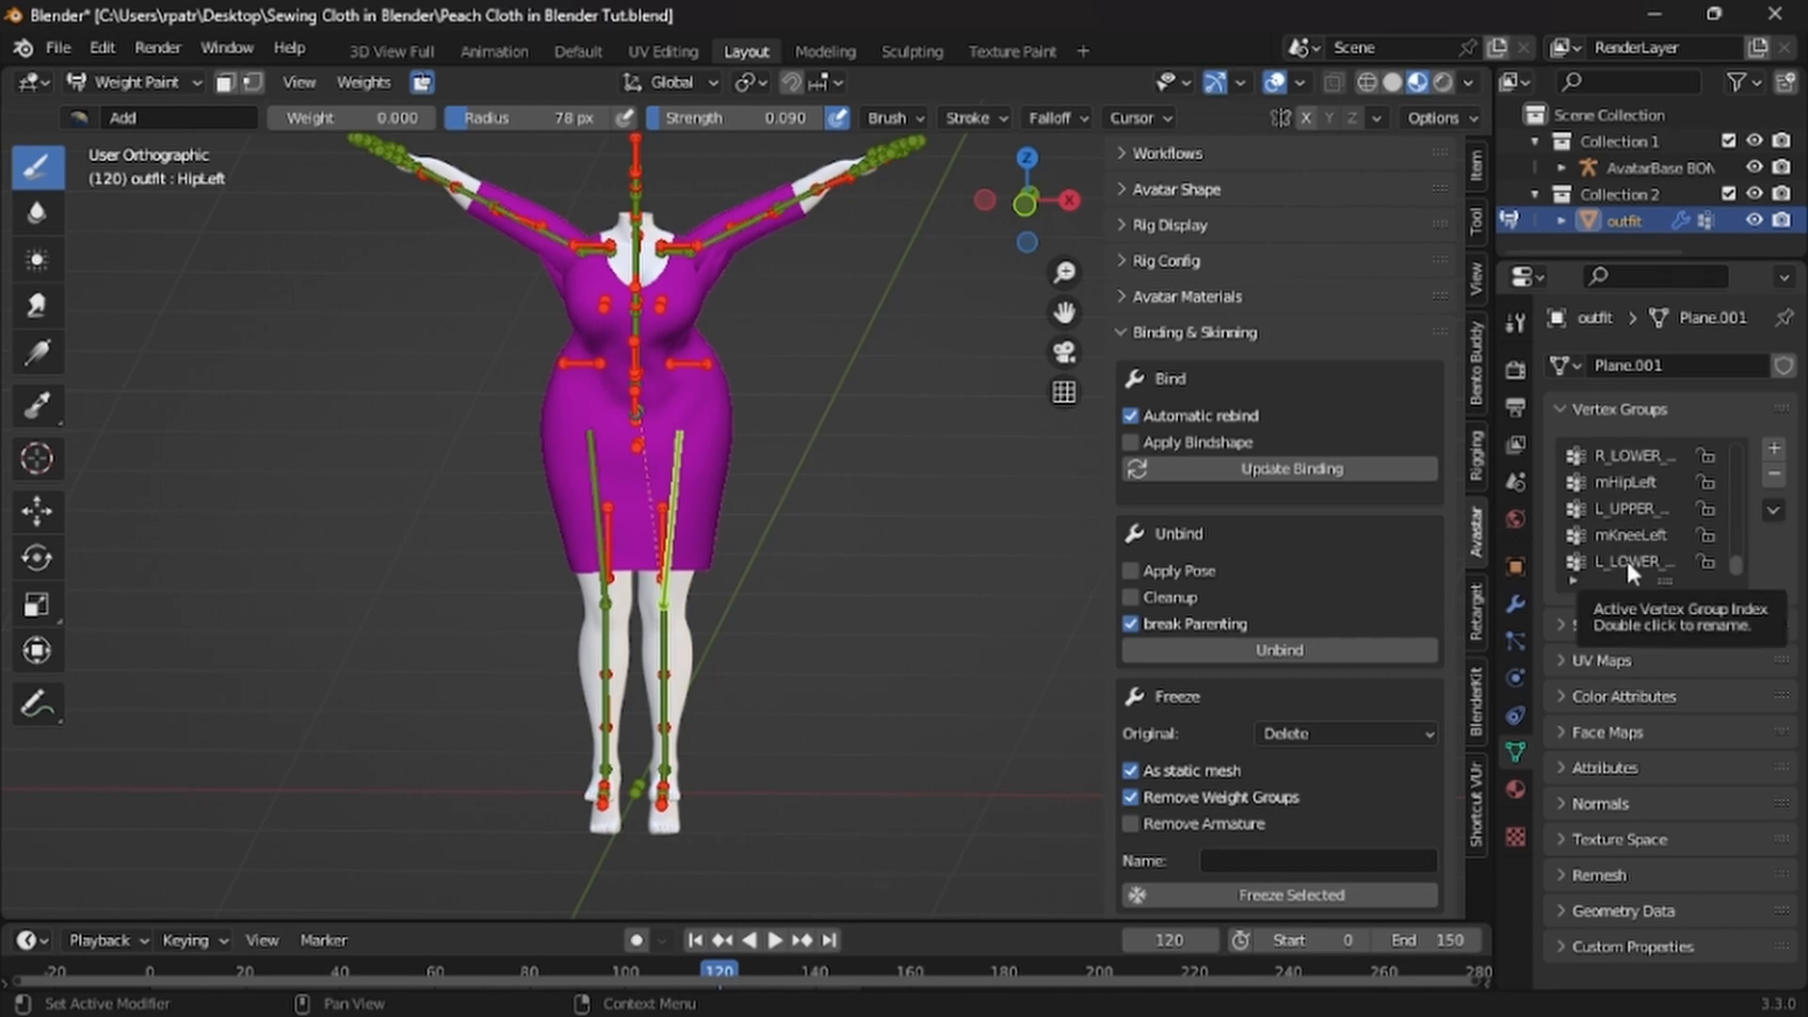
Widen the properties area so vertex group names fit, and hide the 3D view's sidebar
left_click_drag(1489, 554, 1451, 553)
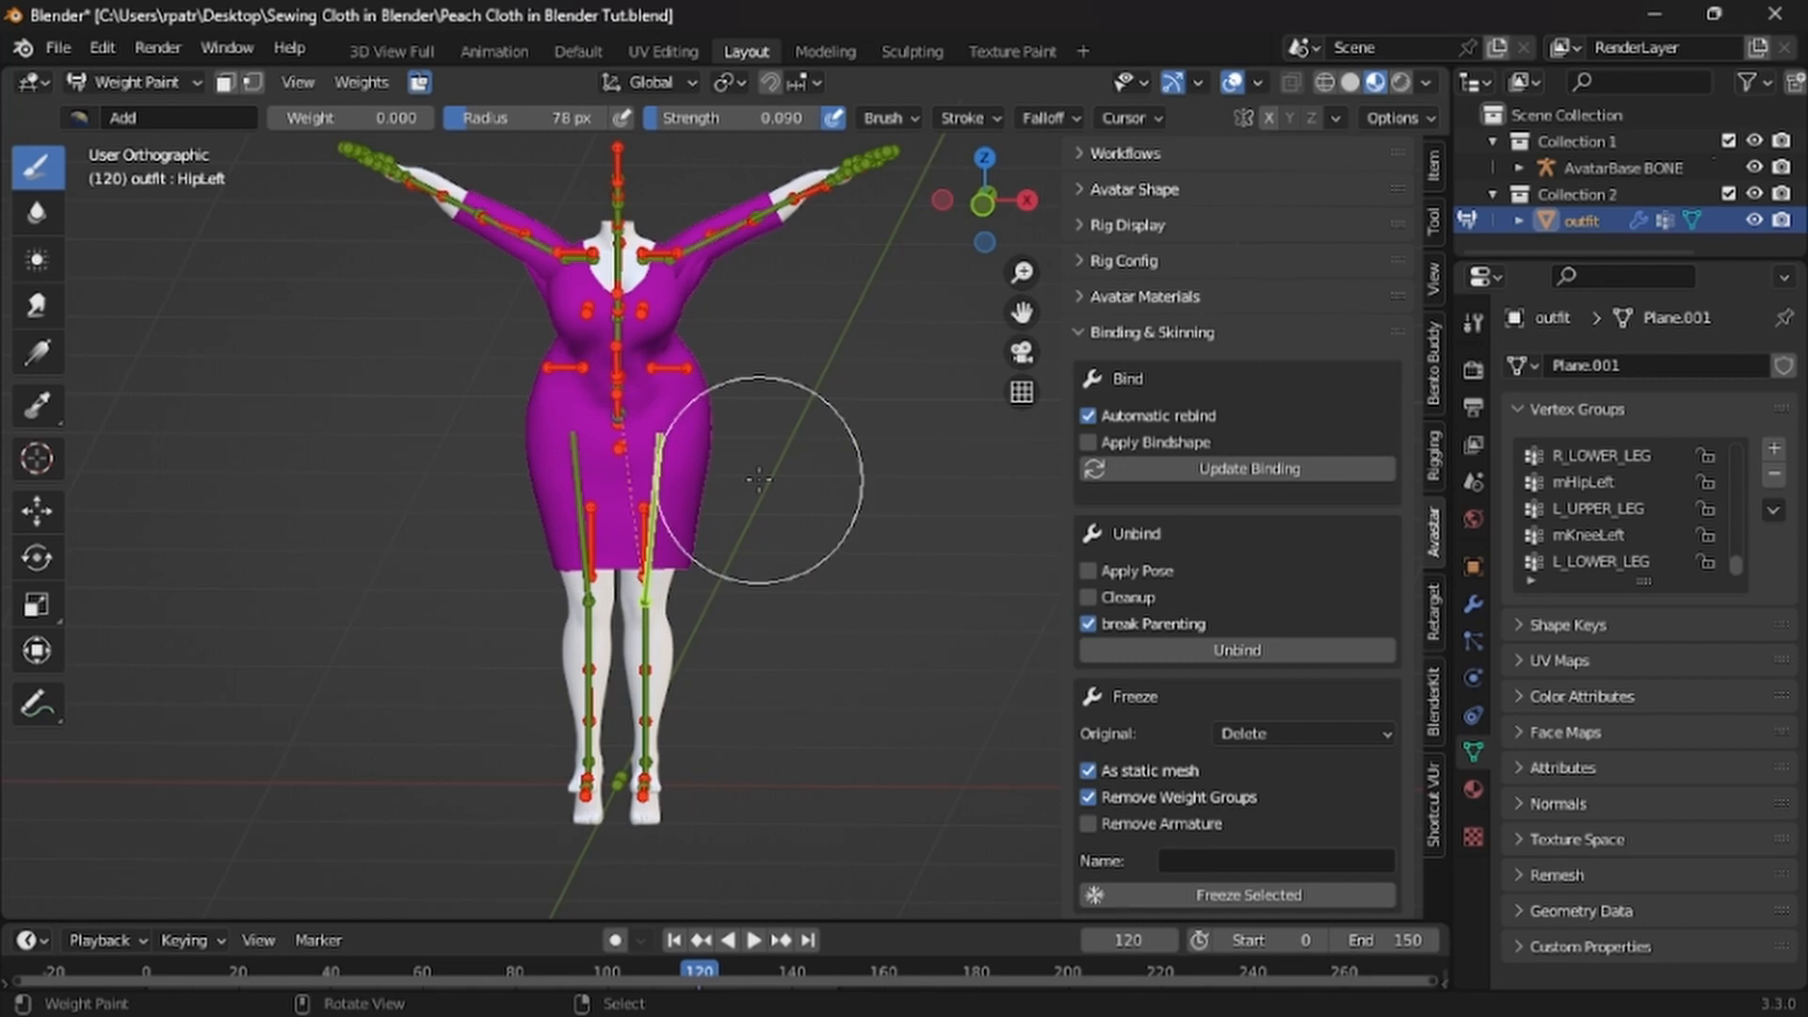
key("n")
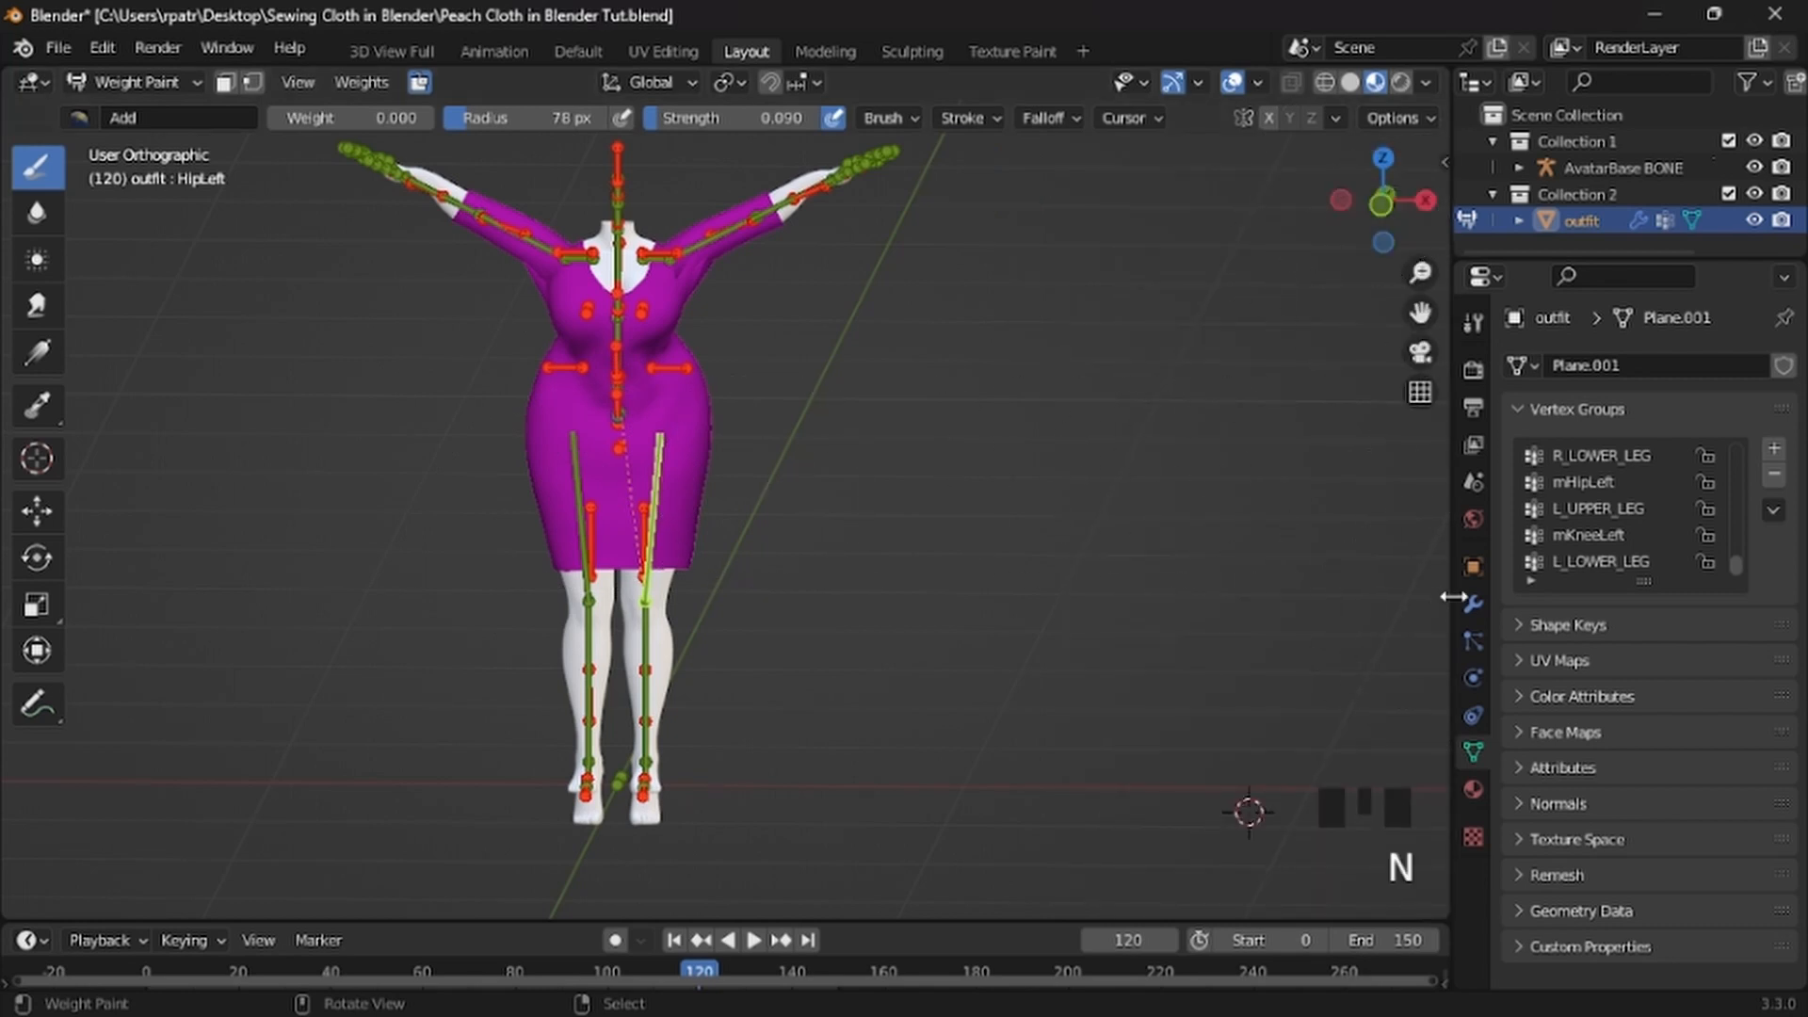
left_click_drag(1455, 597, 1405, 597)
Make mPelvis the active vertex group and inspect its weights on the front and back of the skirt
scroll(1557, 482, "up", 20)
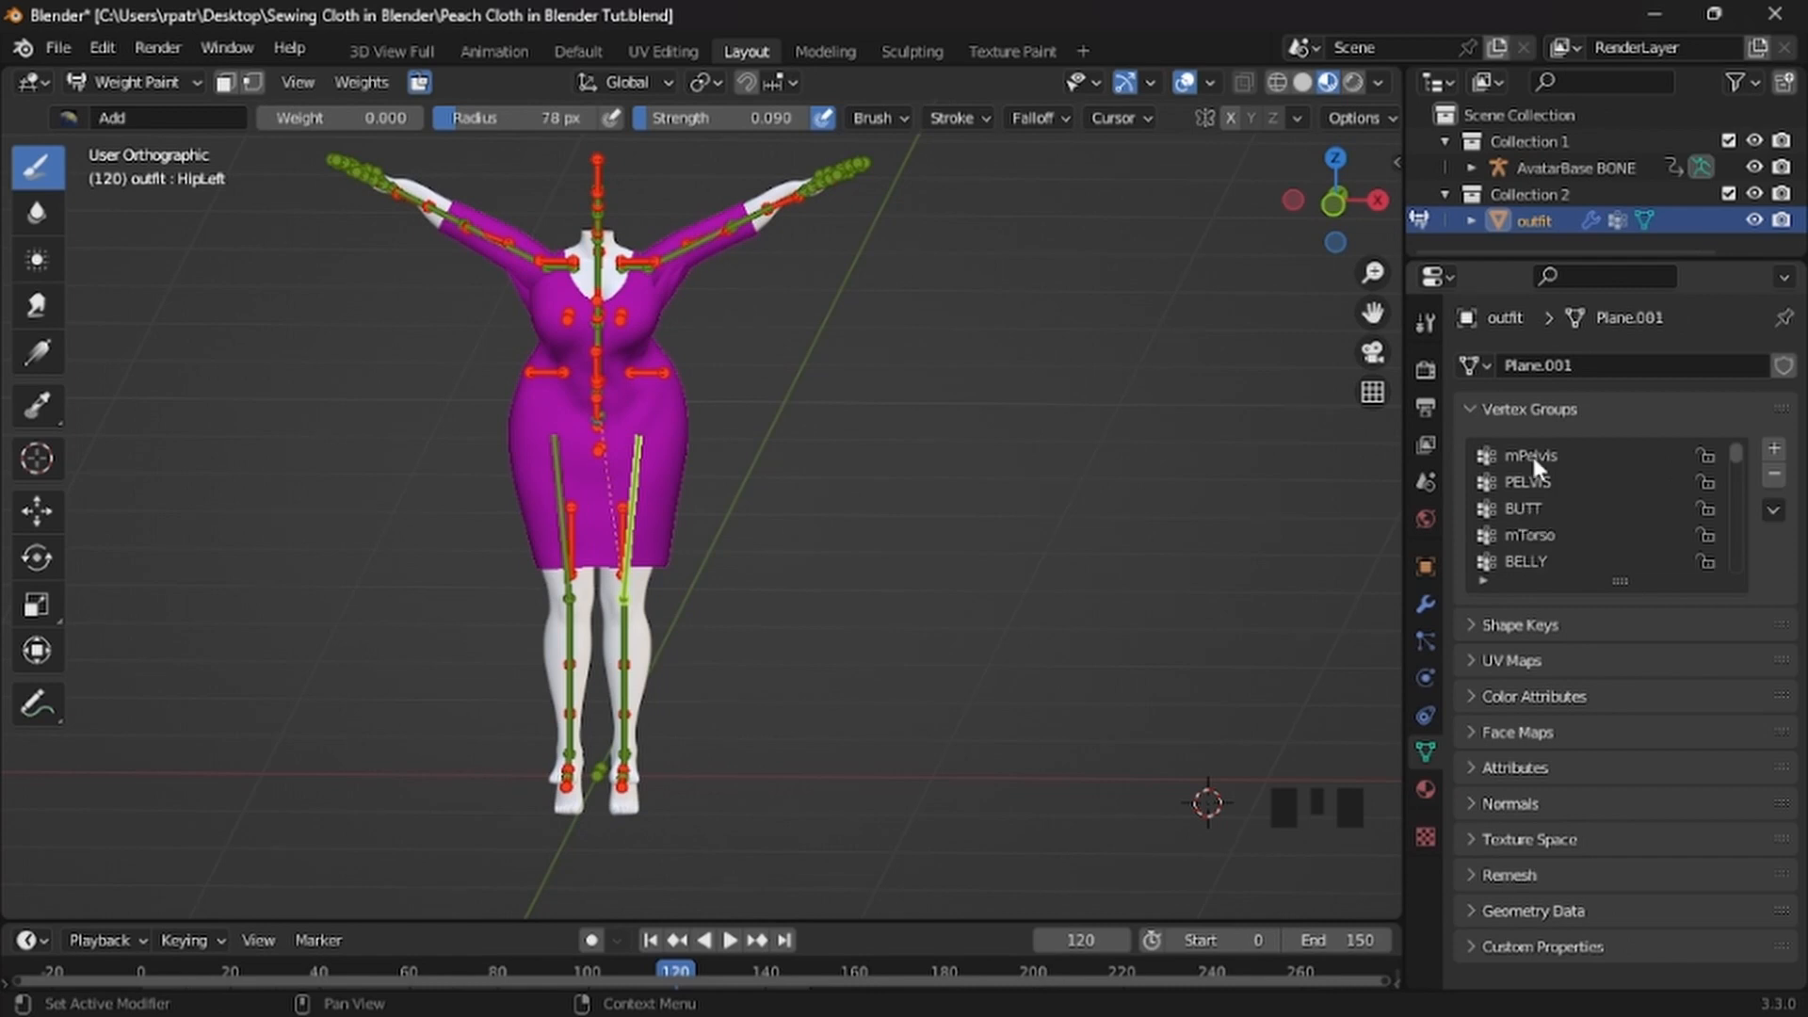
left_click(1533, 455)
middle_click_drag(791, 565, 274, 533)
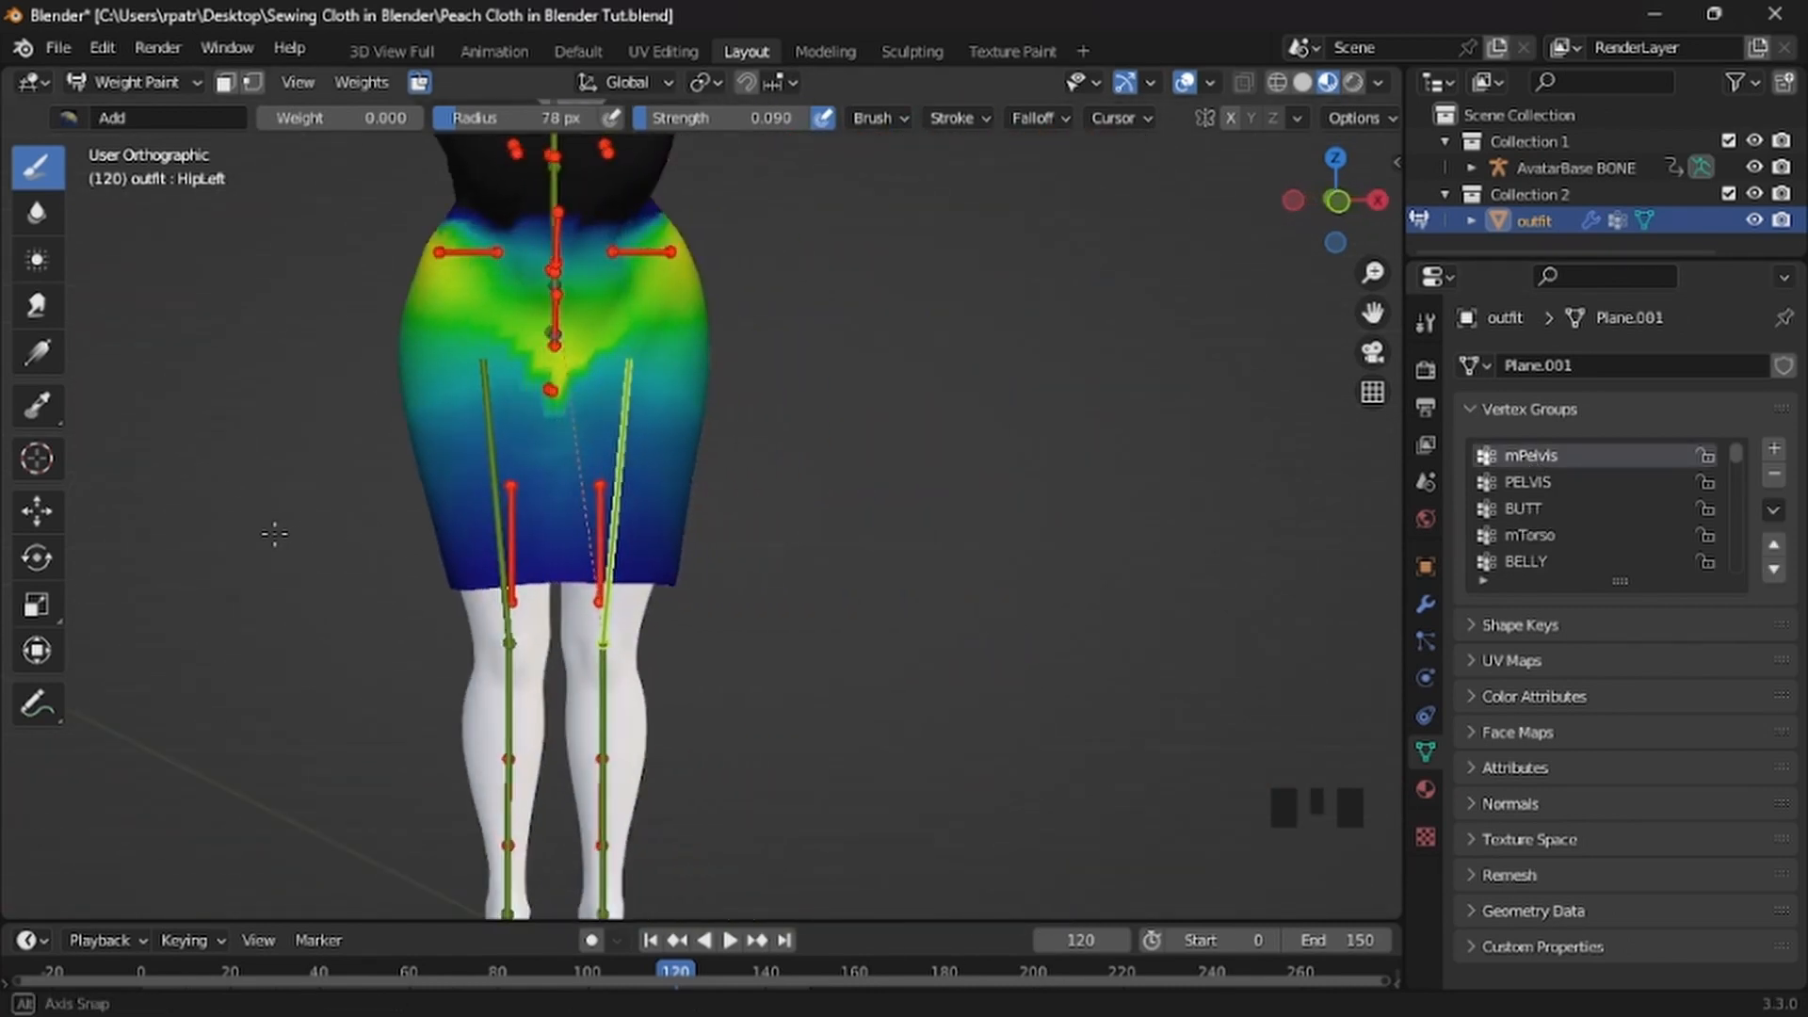
scroll(1081, 505, "up", 3)
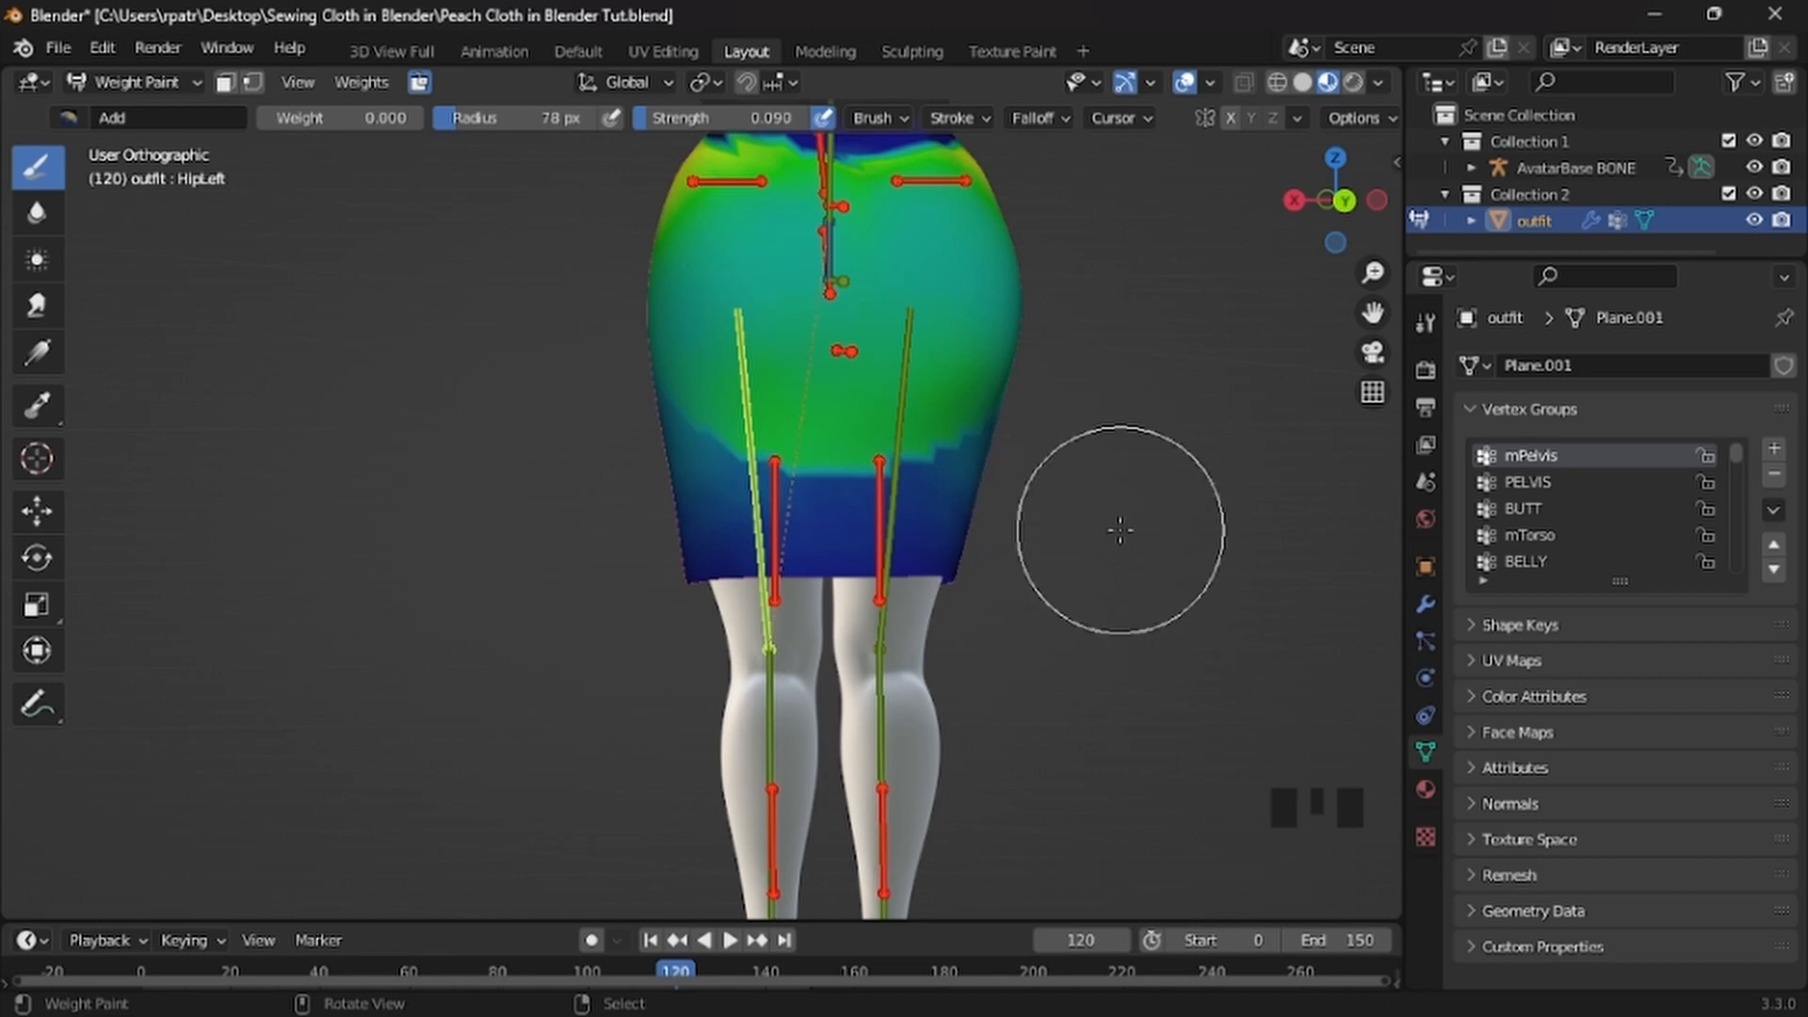
mouse_move(1050, 529)
middle_mouse_down()
mouse_move(982, 576)
mouse_move(565, 542)
middle_mouse_up()
scroll(362, 534, "down", 2)
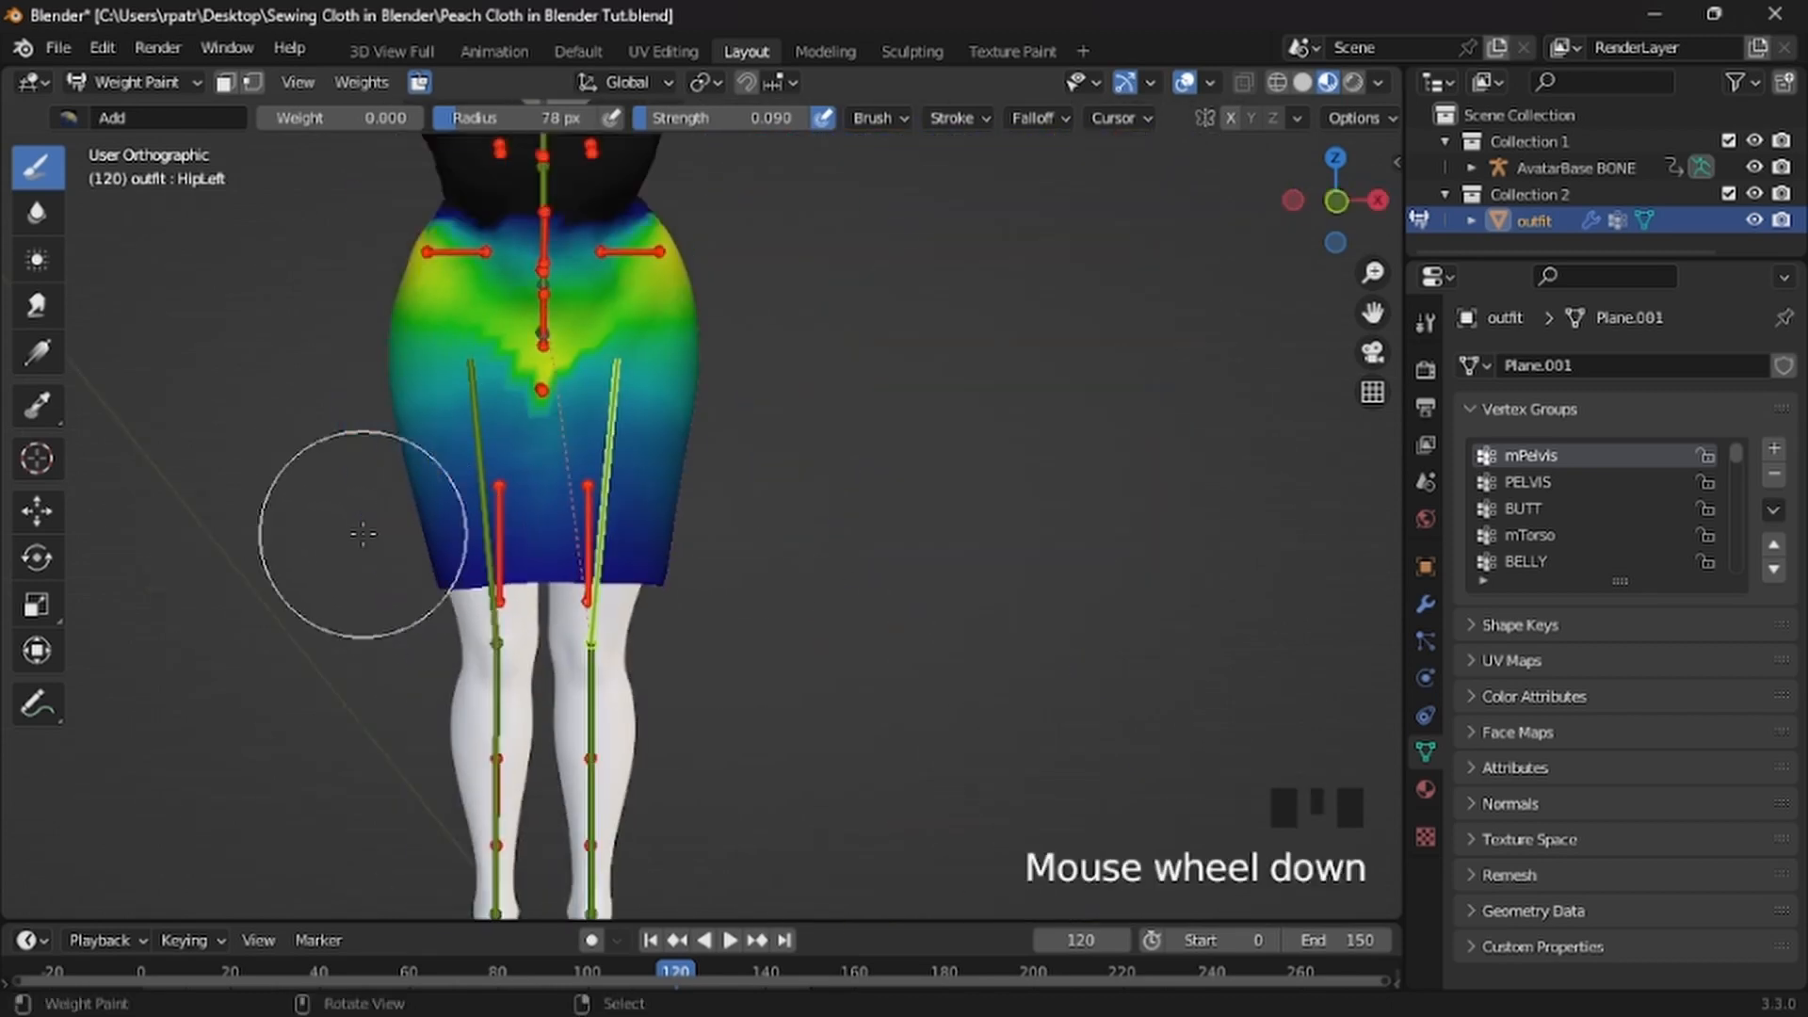
Run Smooth on the dress weights with mPelvis active, and check the back of the skirt
left_click(350, 82)
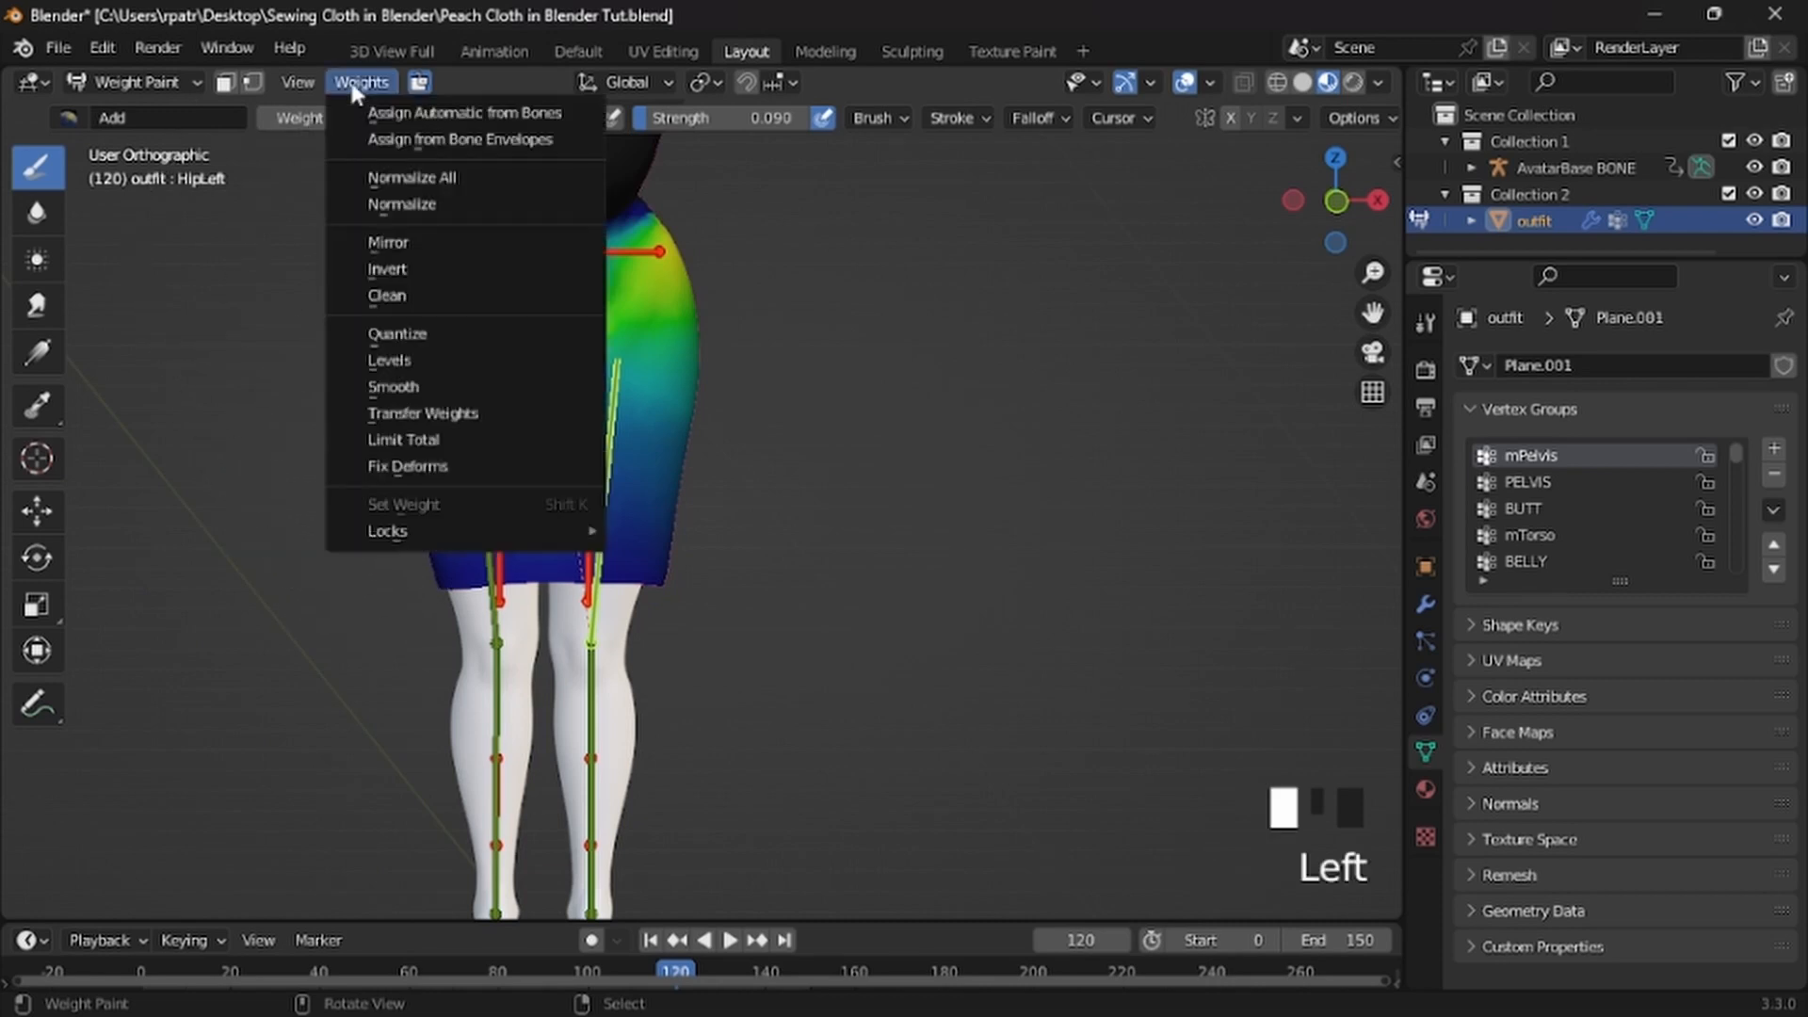
left_click(420, 386)
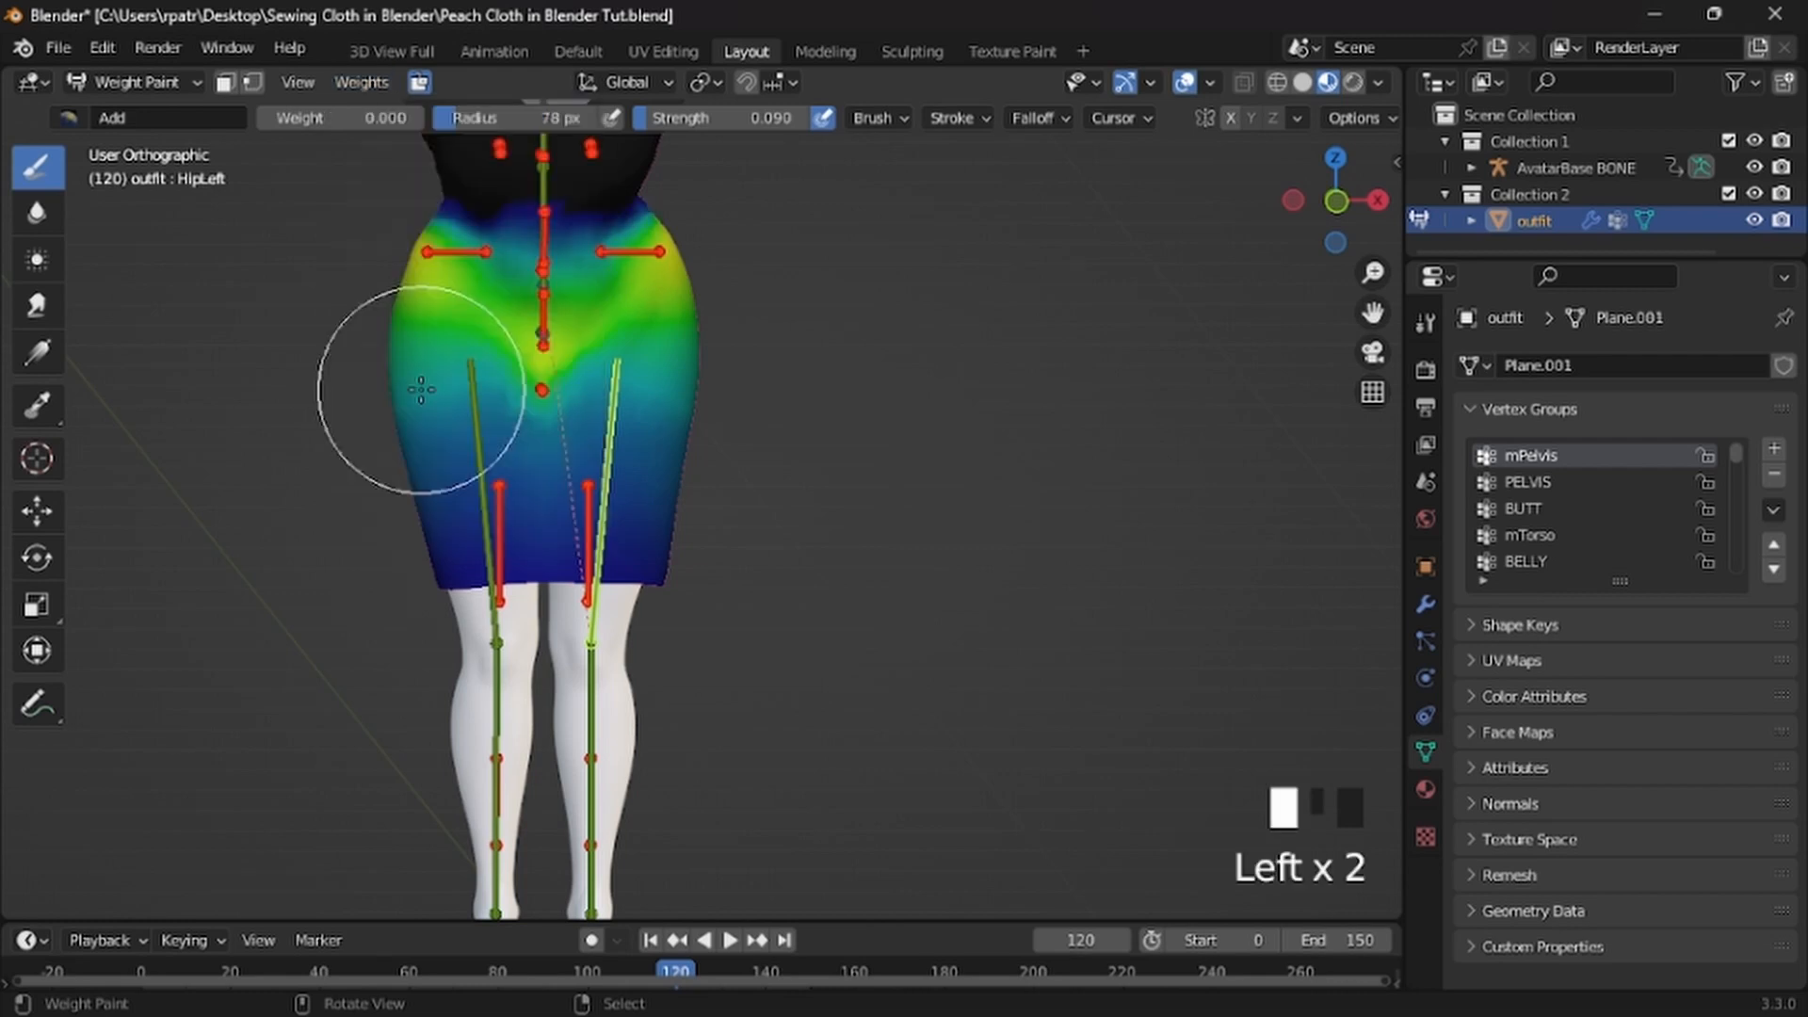
middle_click_drag(421, 389, 795, 463)
left_click(360, 82)
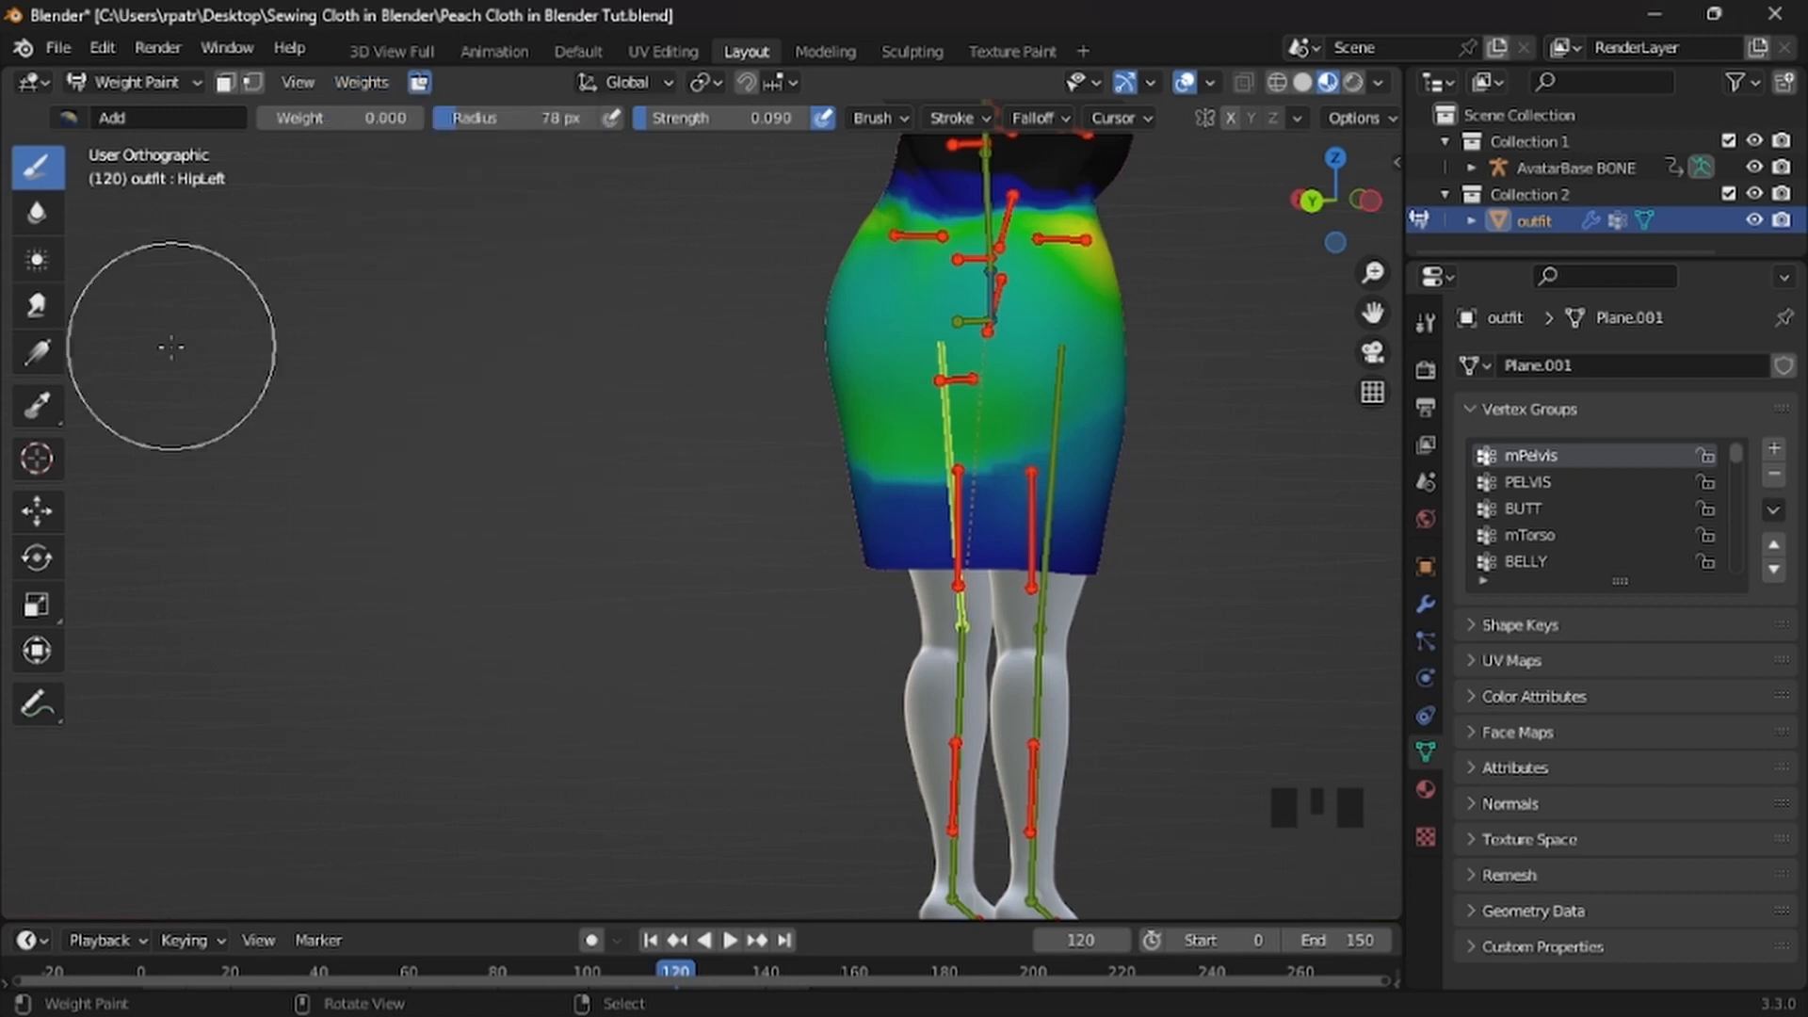
Try face selection masking, switch to vertex selection masking, and select all of the dress's vertices
left_click(226, 84)
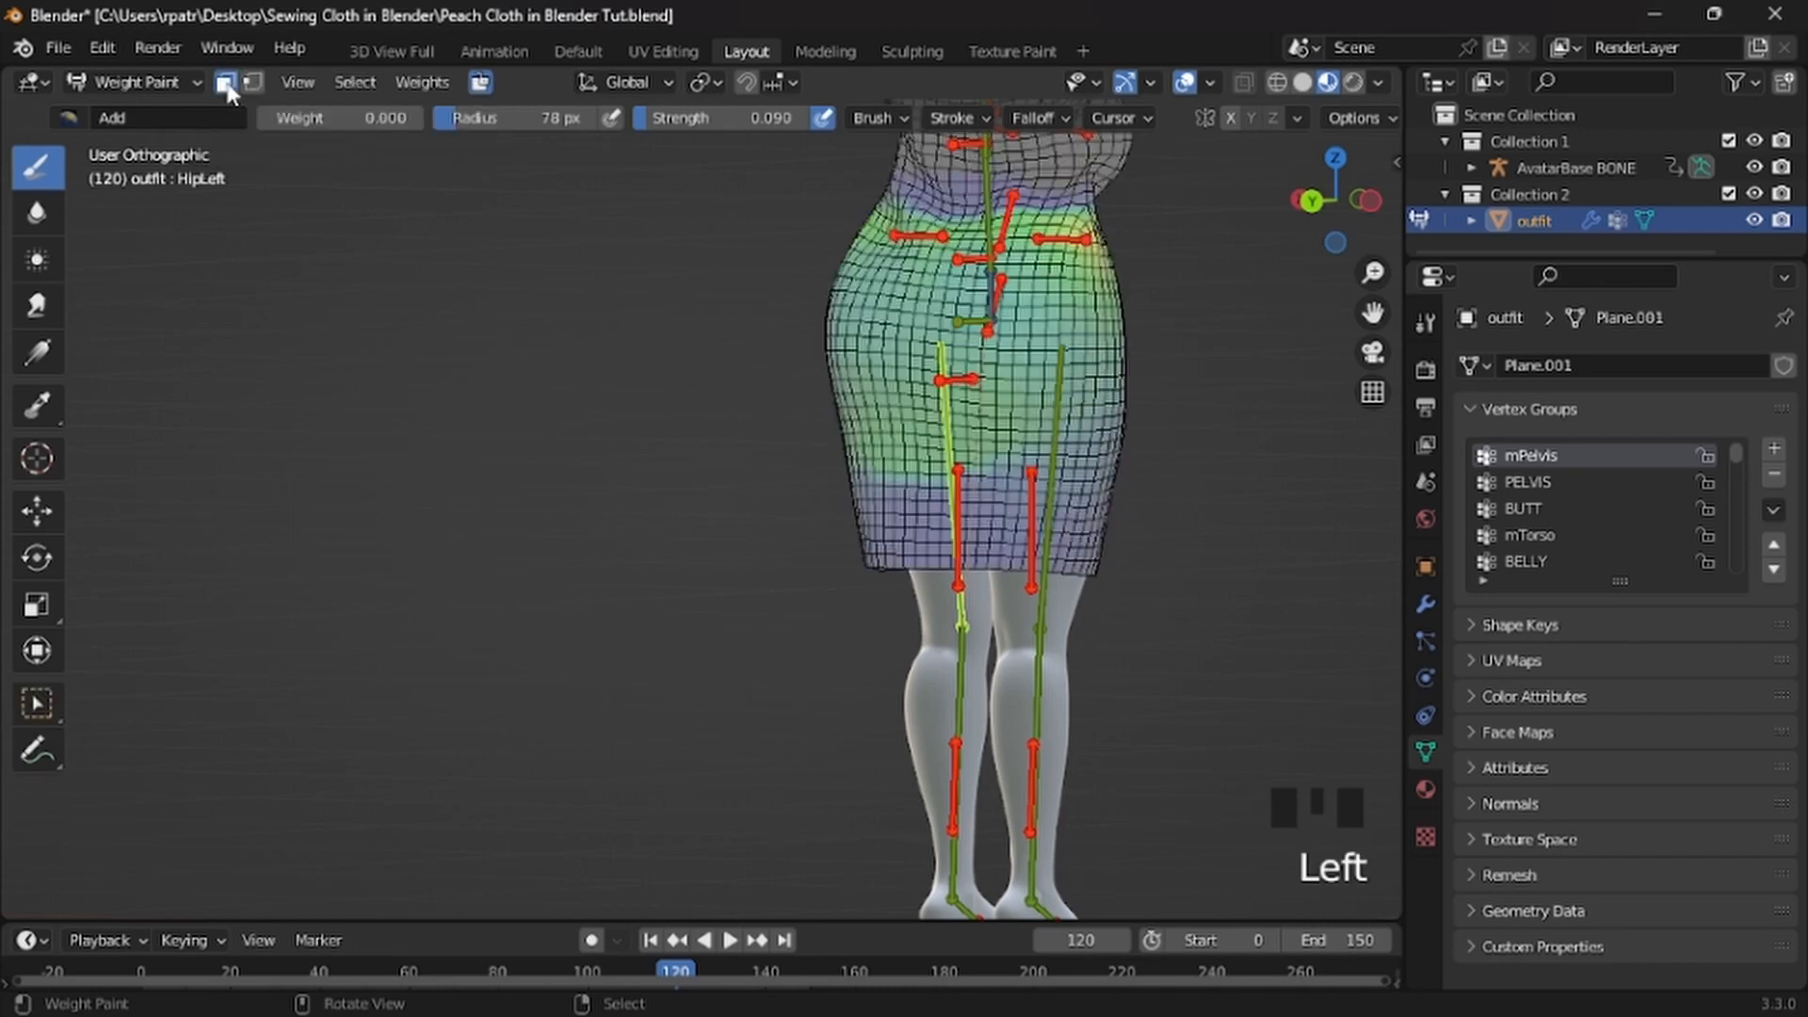
middle_click_drag(1171, 666, 695, 669)
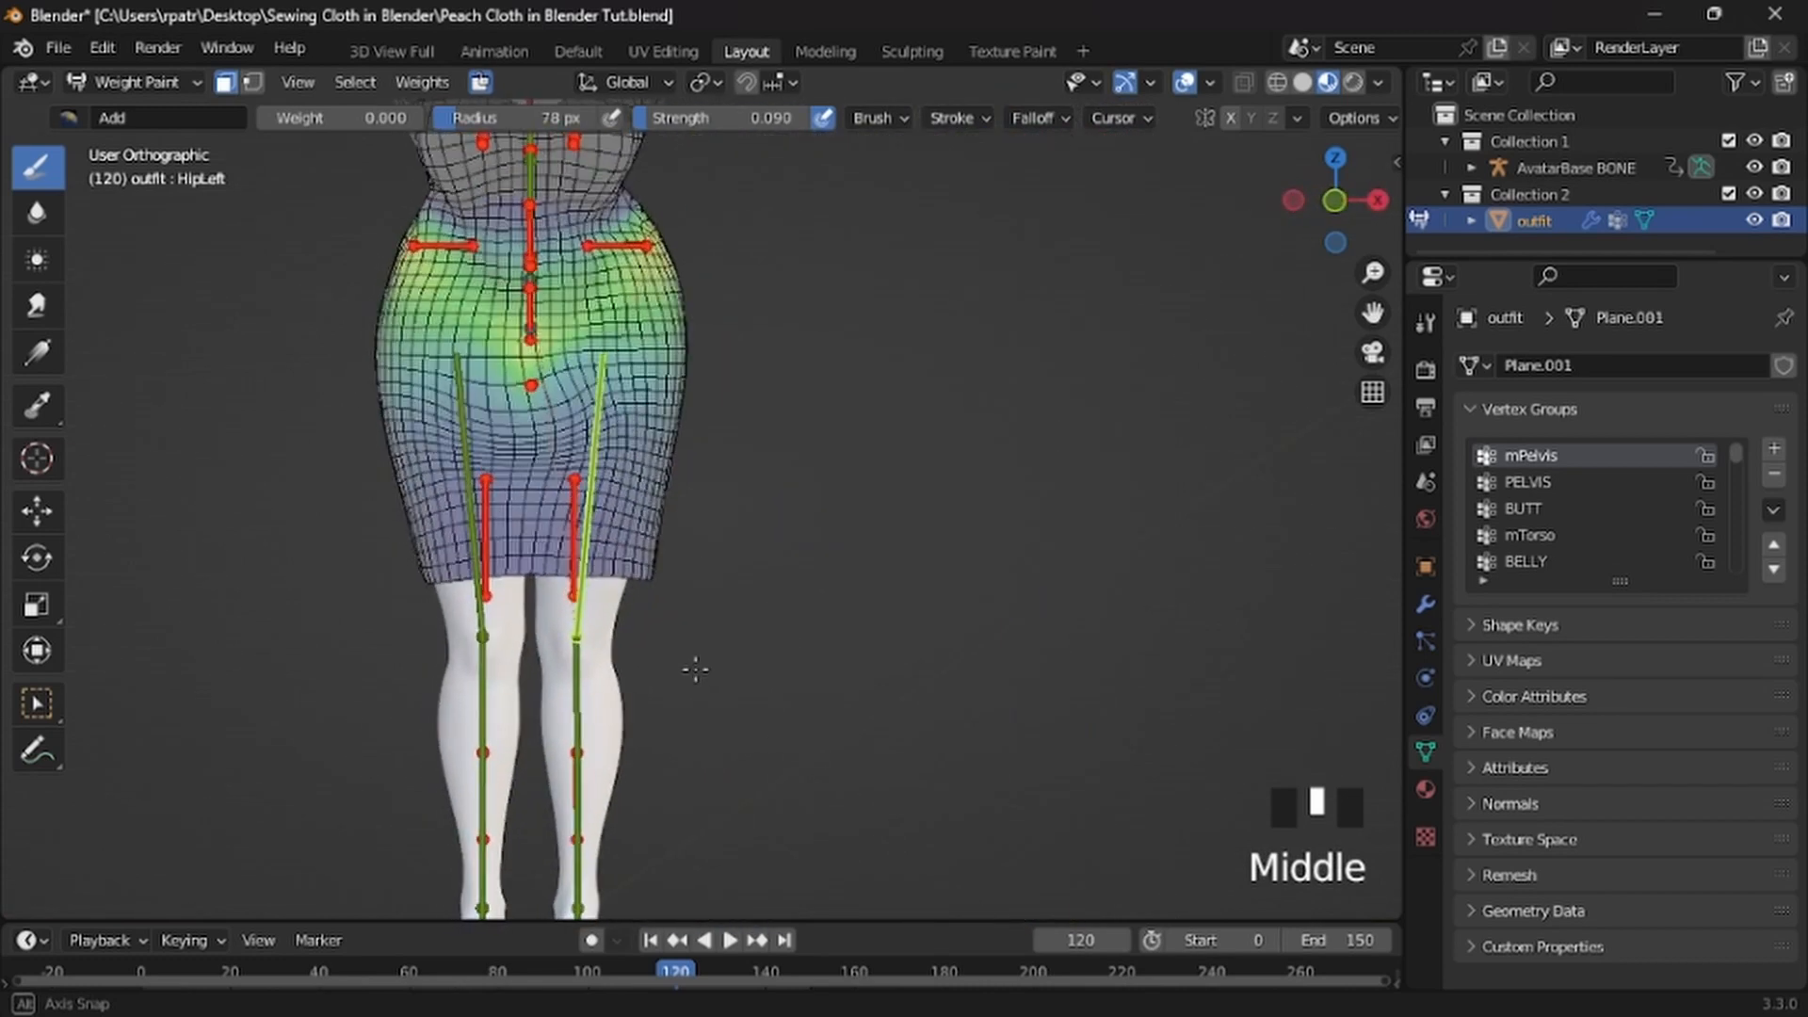
left_click(252, 81)
left_click(252, 81)
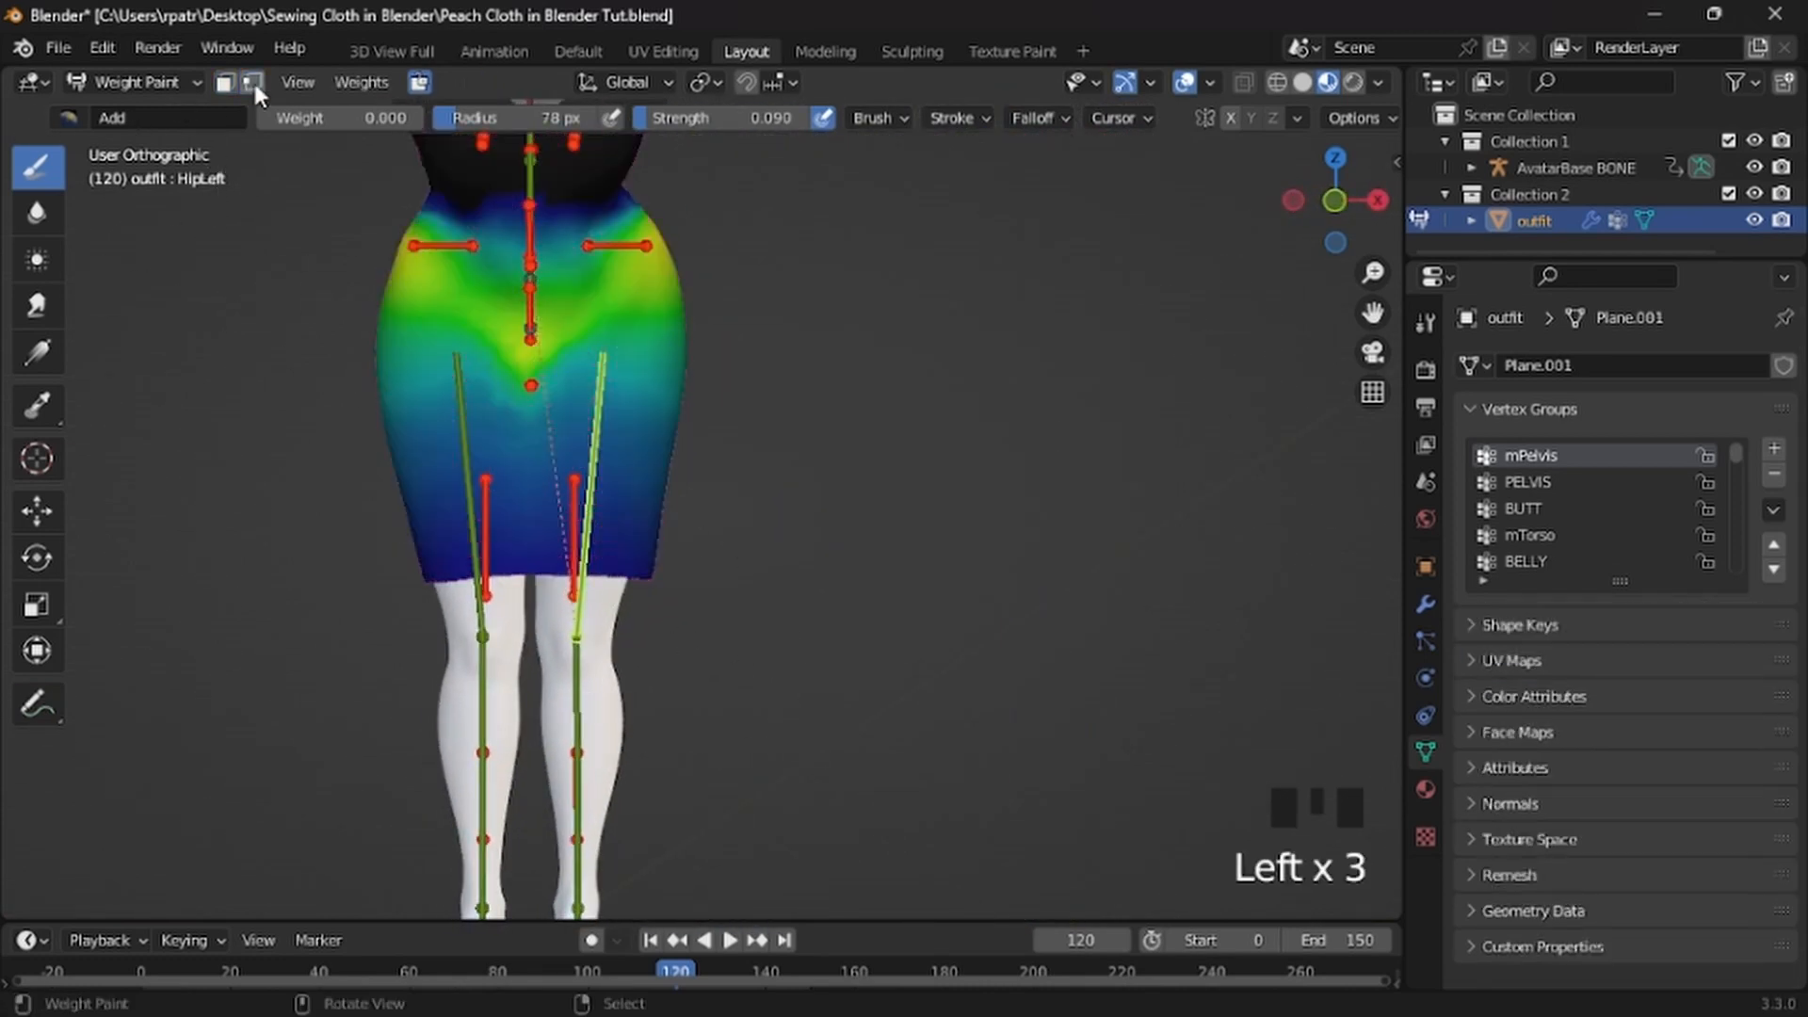
left_click(253, 81)
mouse_move(315, 659)
middle_mouse_down()
mouse_move(339, 639)
mouse_move(871, 635)
mouse_move(302, 568)
middle_mouse_up()
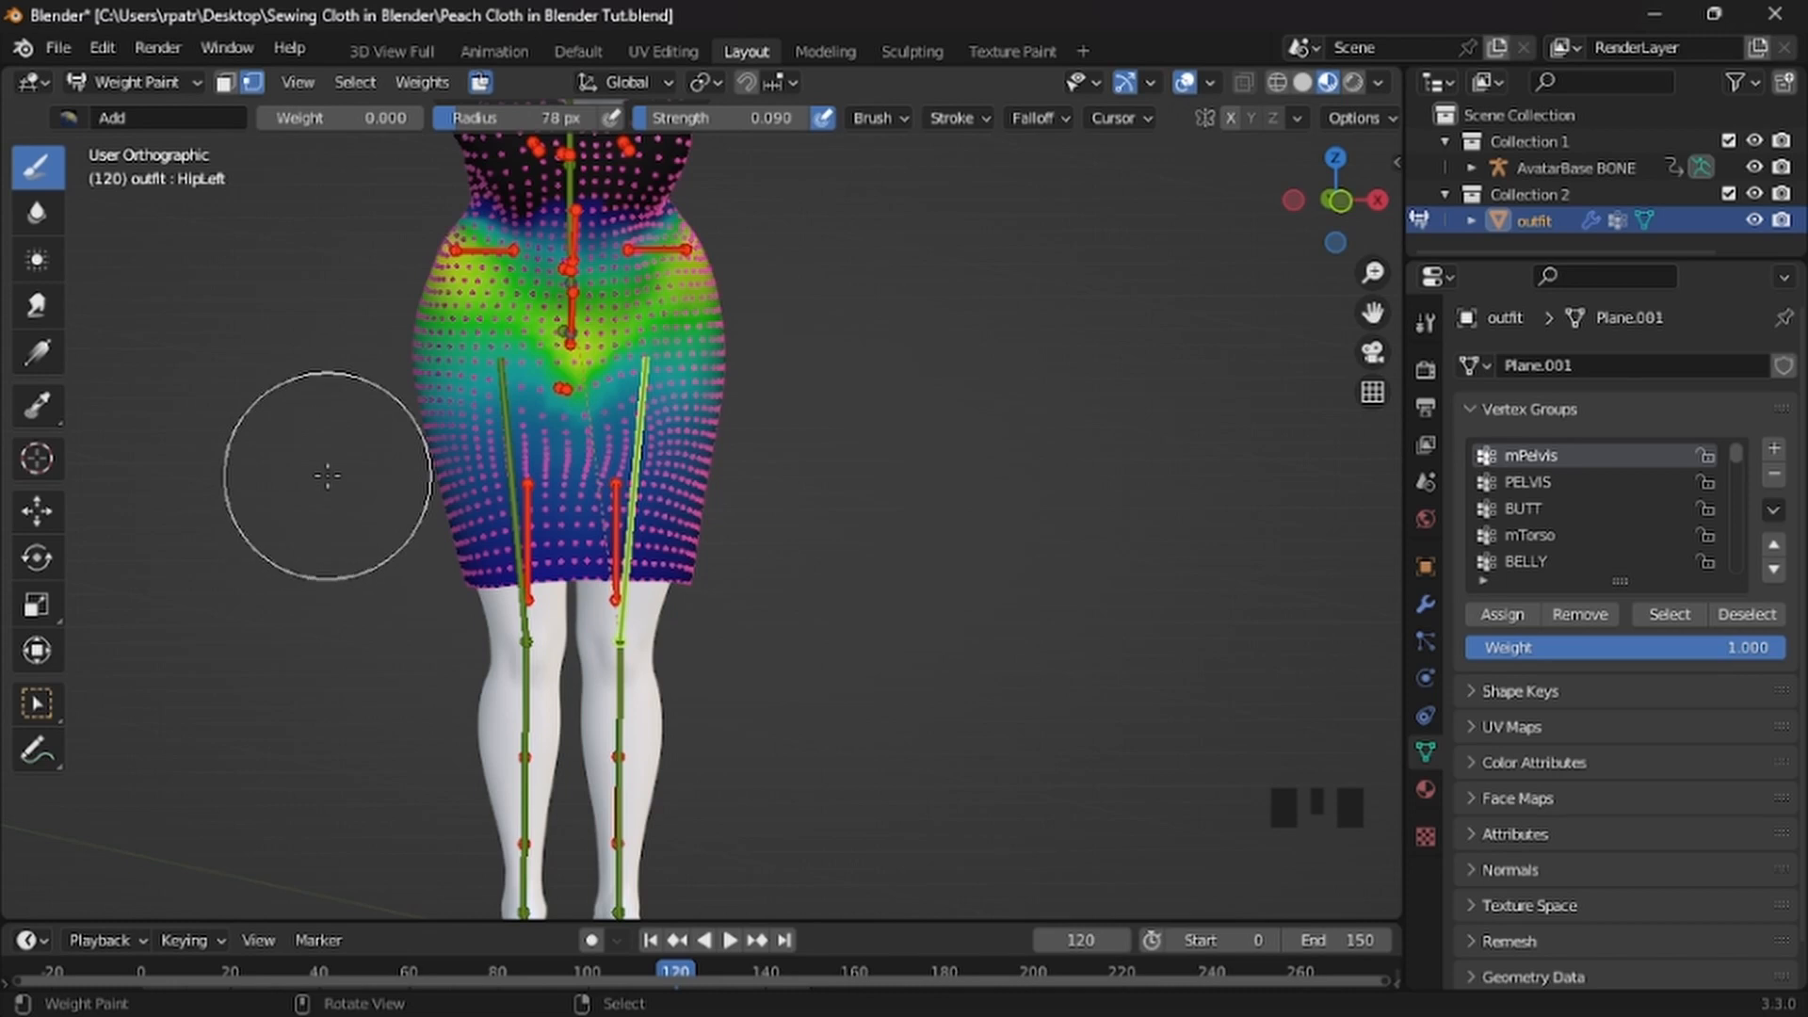
key("a")
scroll(328, 474, "down", 3)
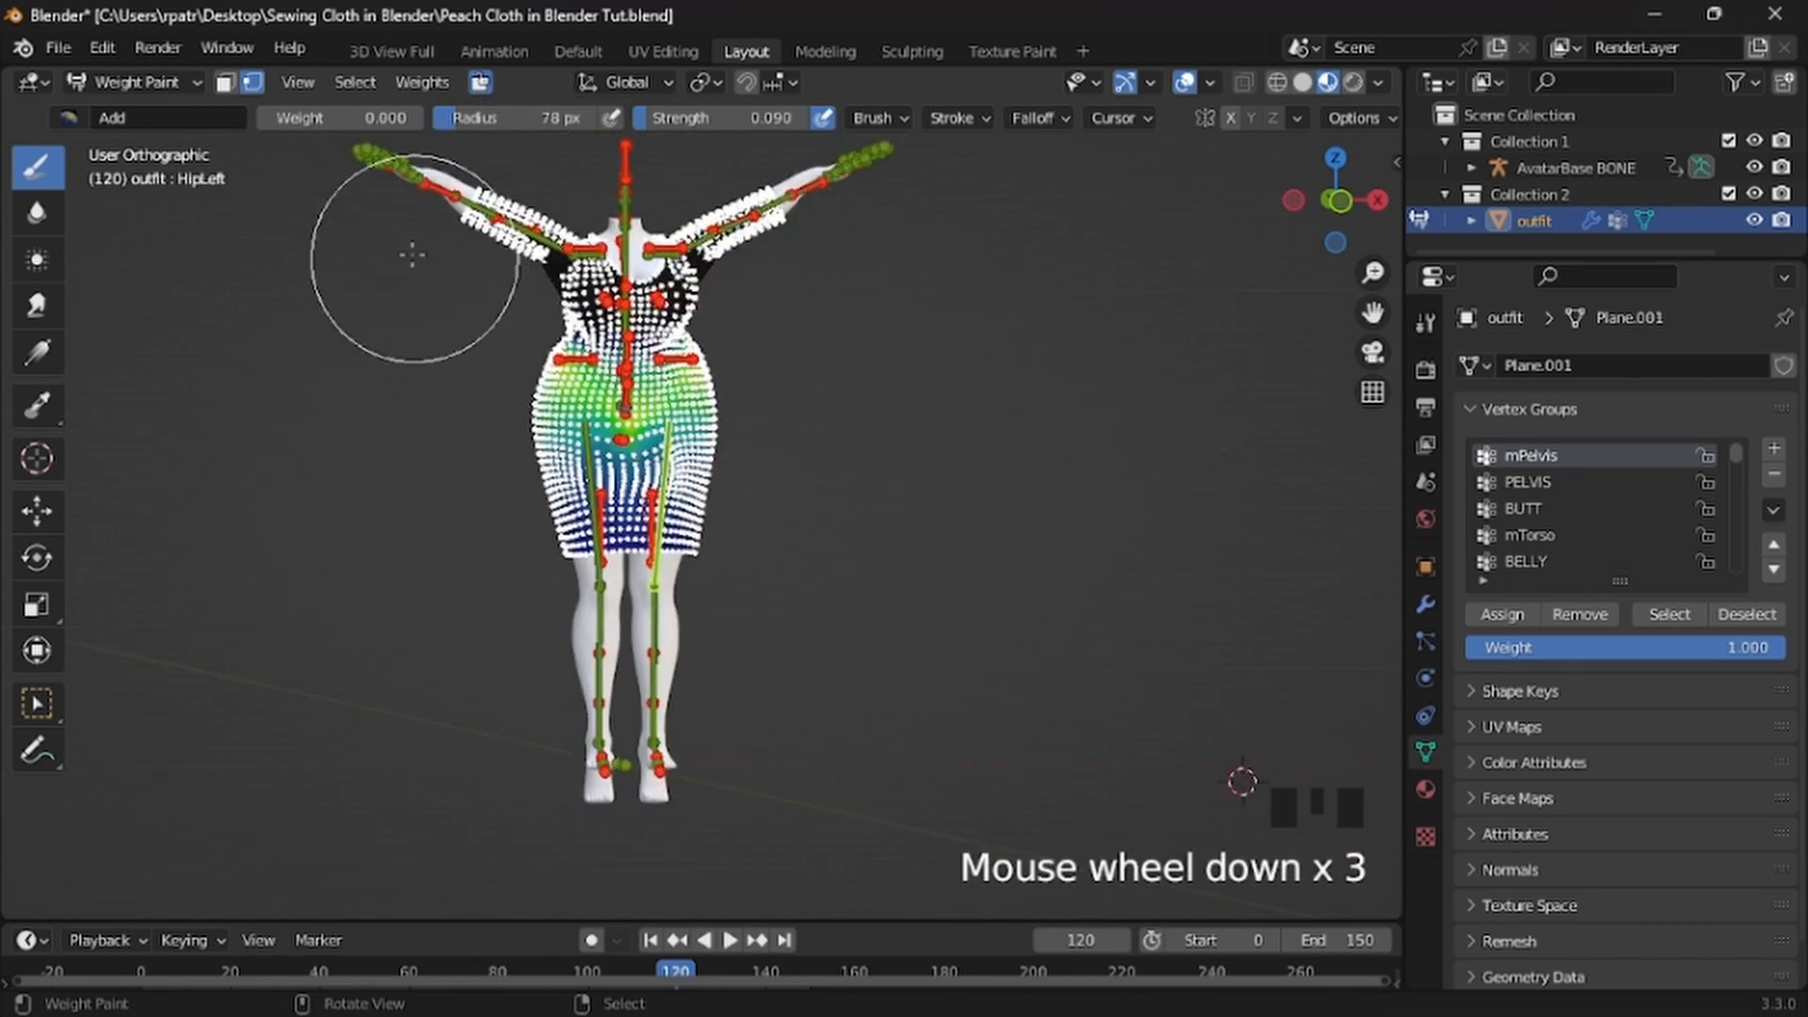
Smooth the weights of the selected dress vertices and inspect the skirt's front
left_click(416, 85)
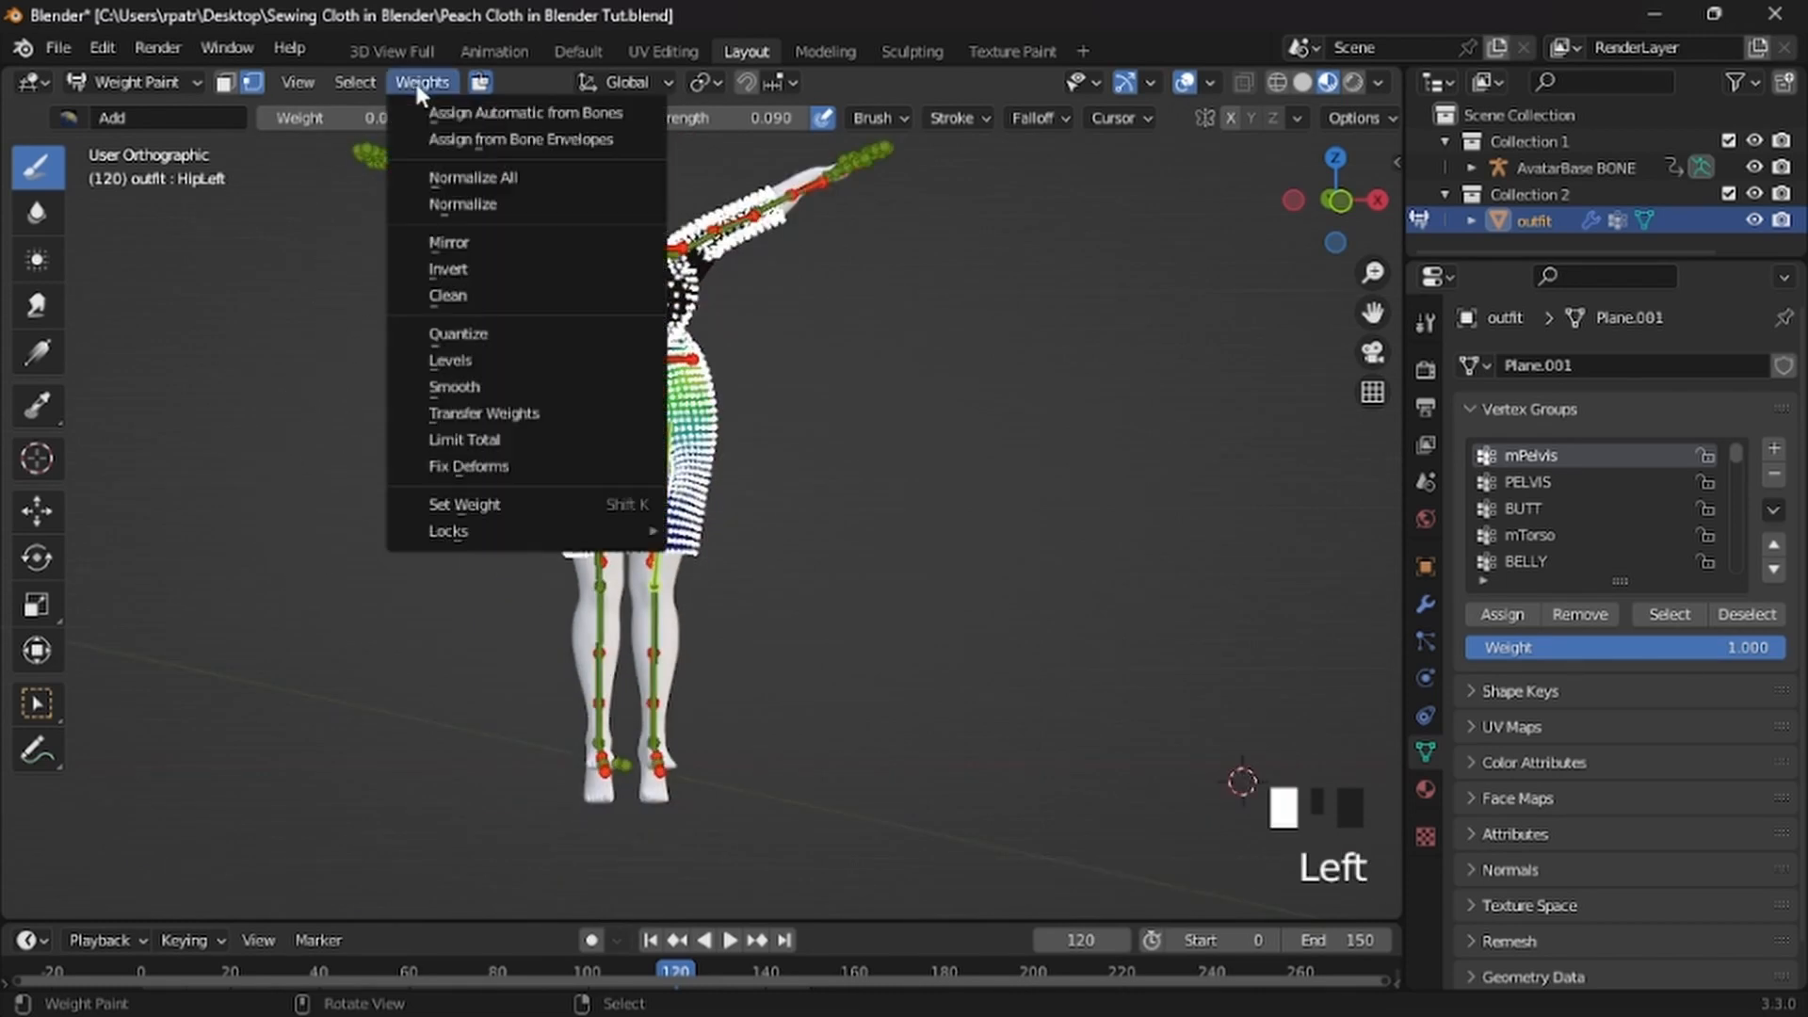
left_click(460, 390)
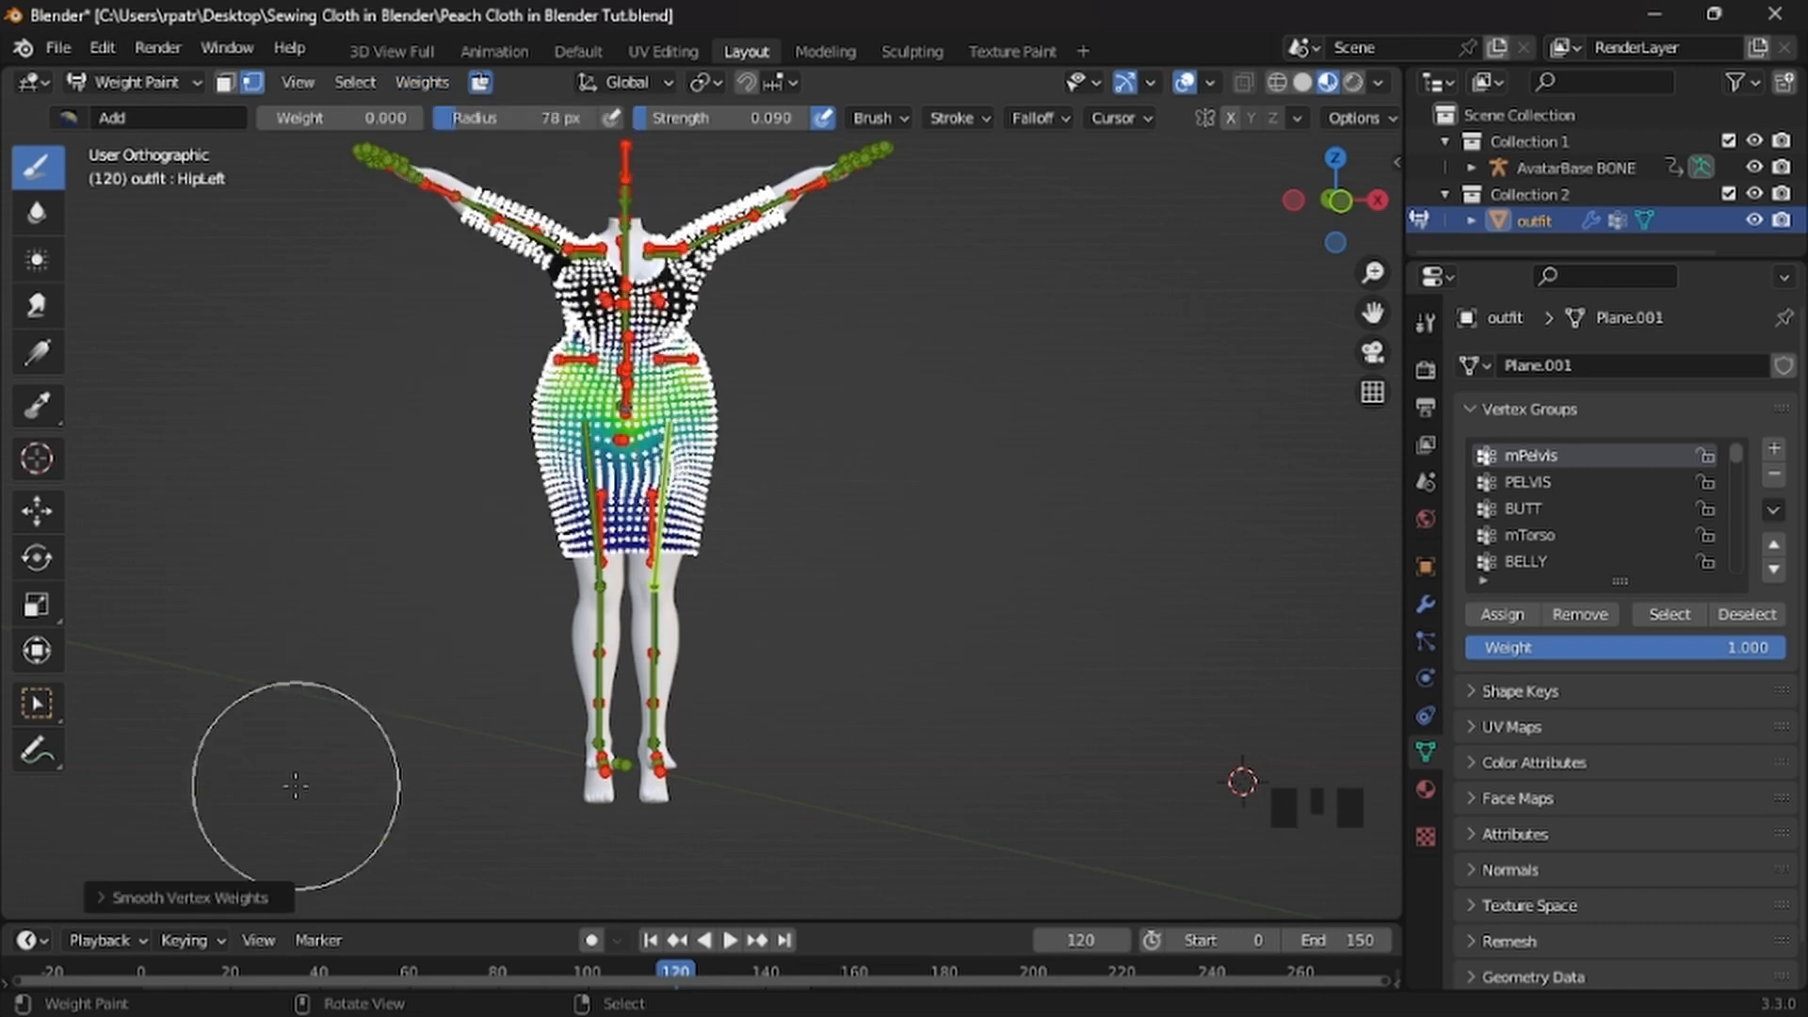
scroll(584, 707, "up", 5)
scroll(664, 696, "down", 1)
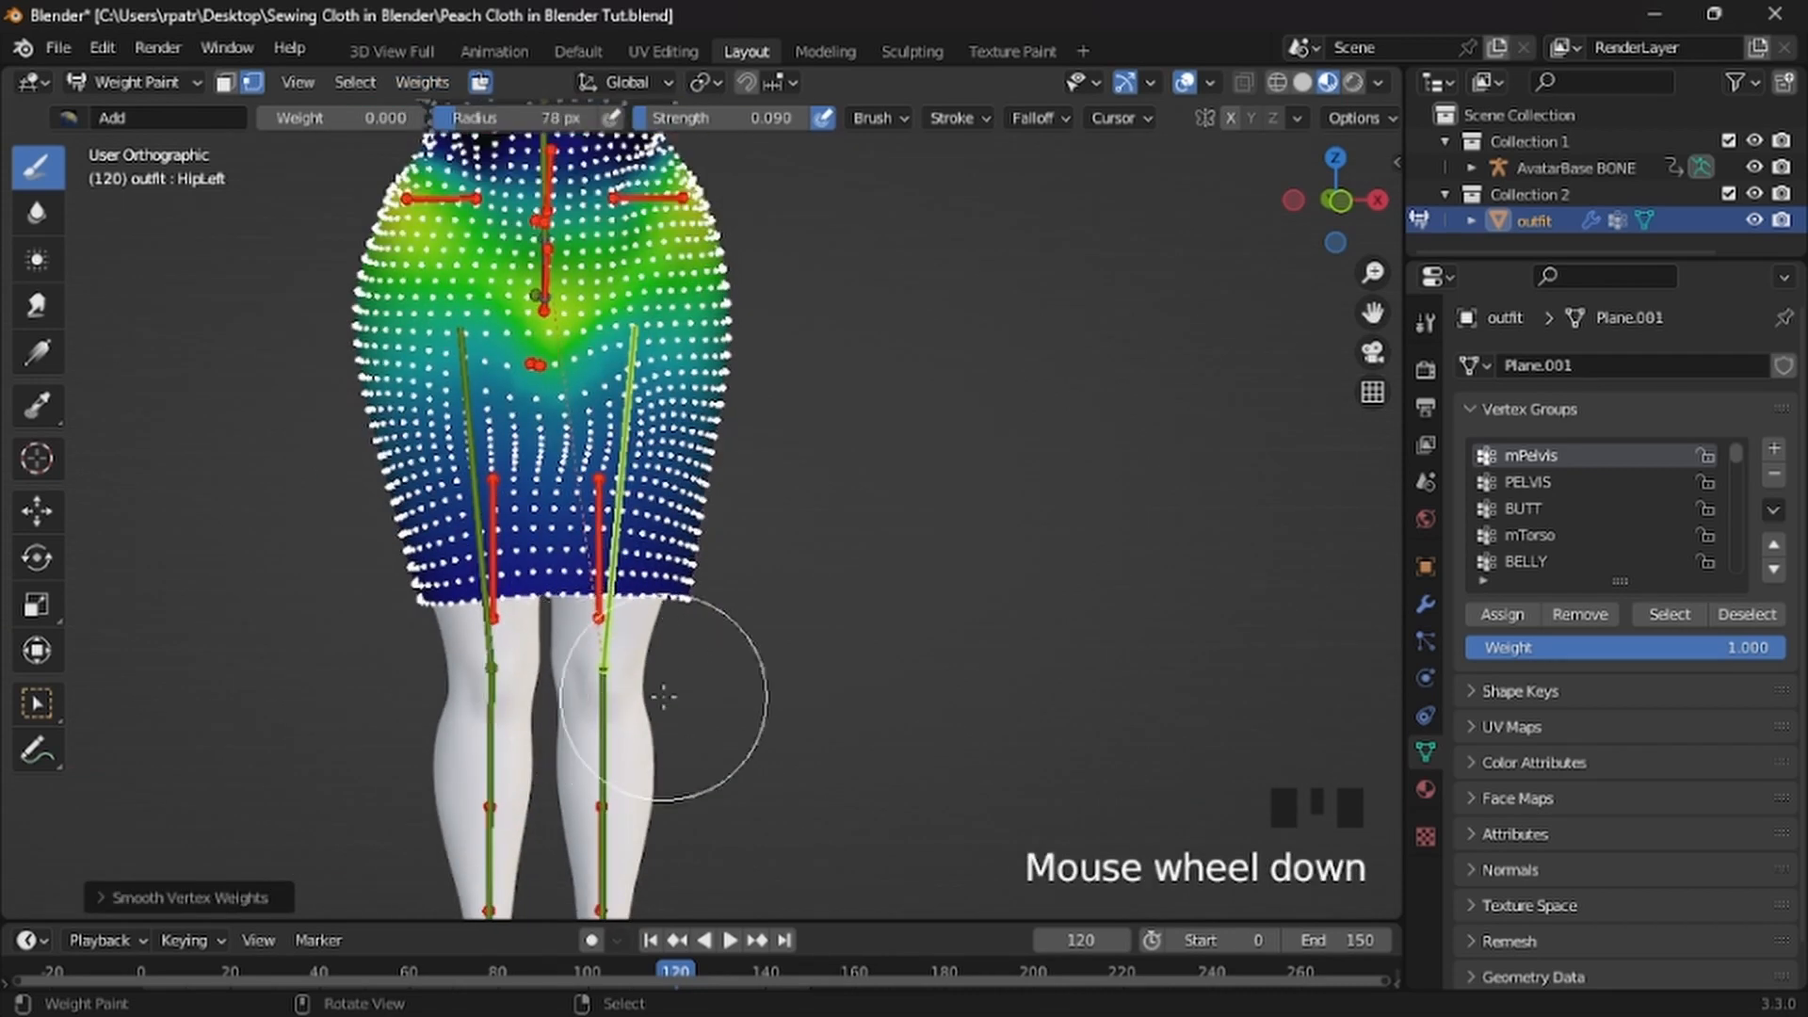
middle_click_drag(664, 697, 650, 701)
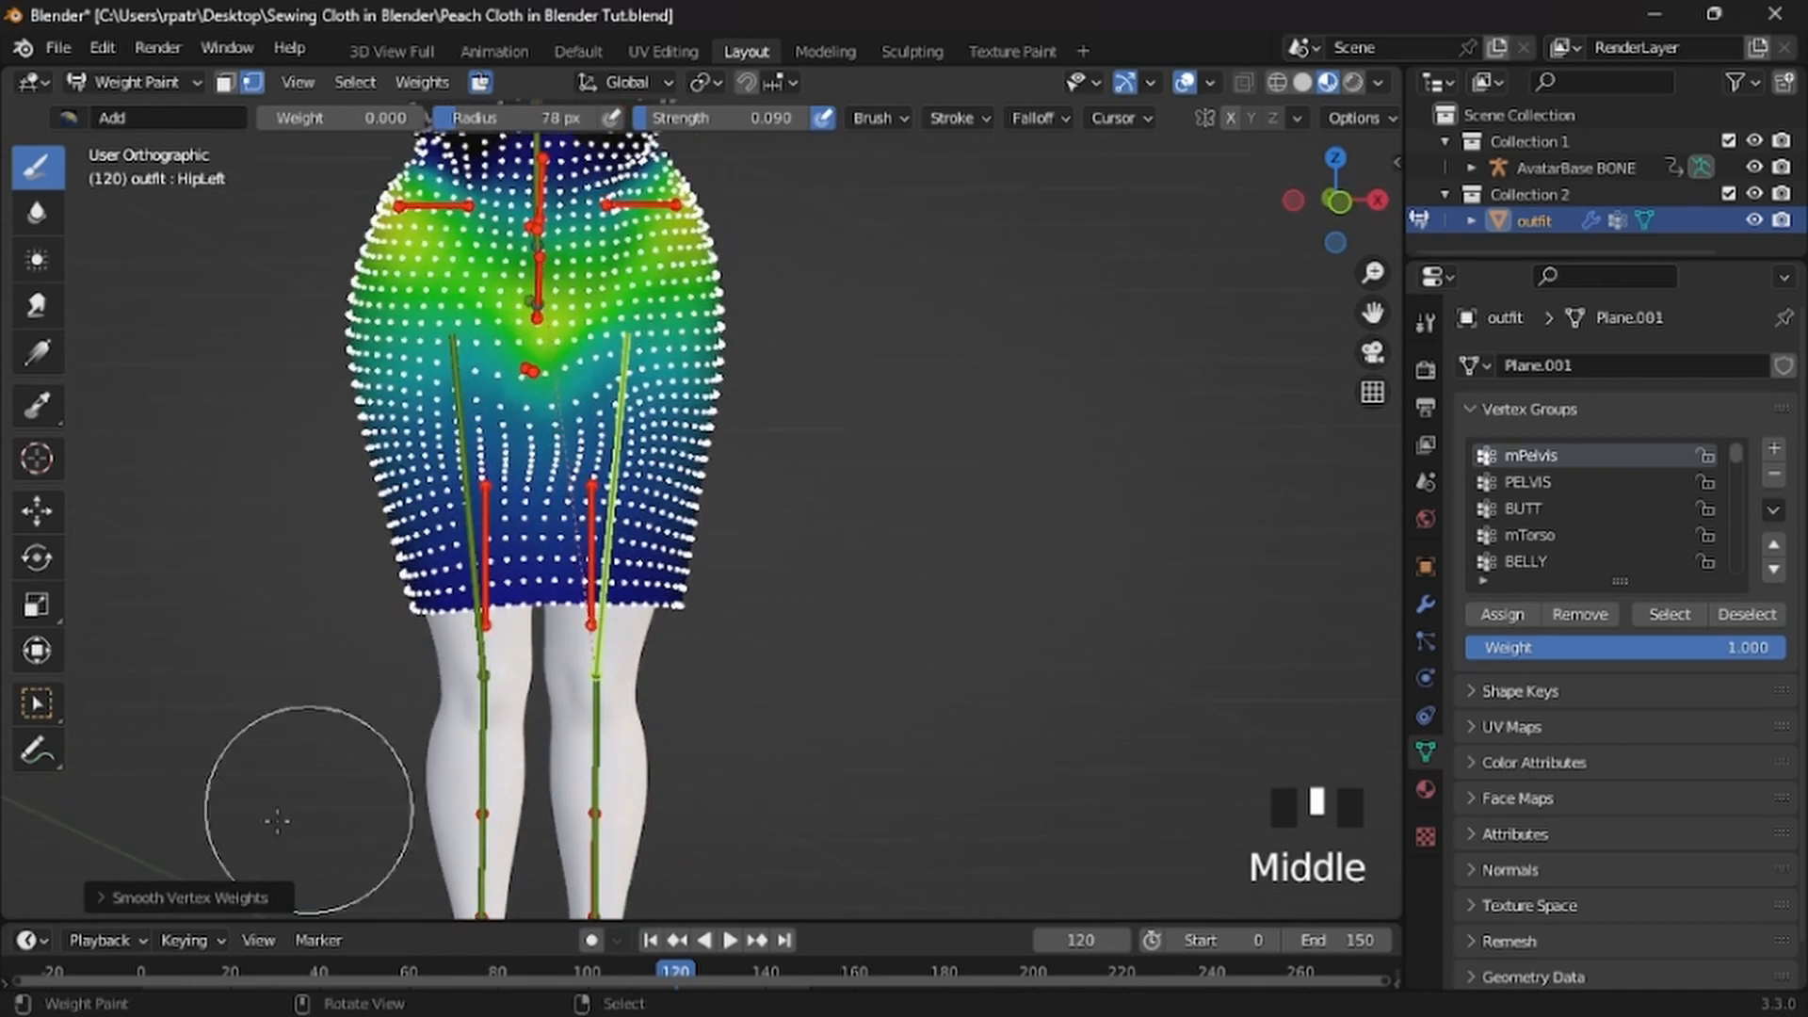
Set the weight smoothing to affect All Groups with 3 iterations
left_click(102, 897)
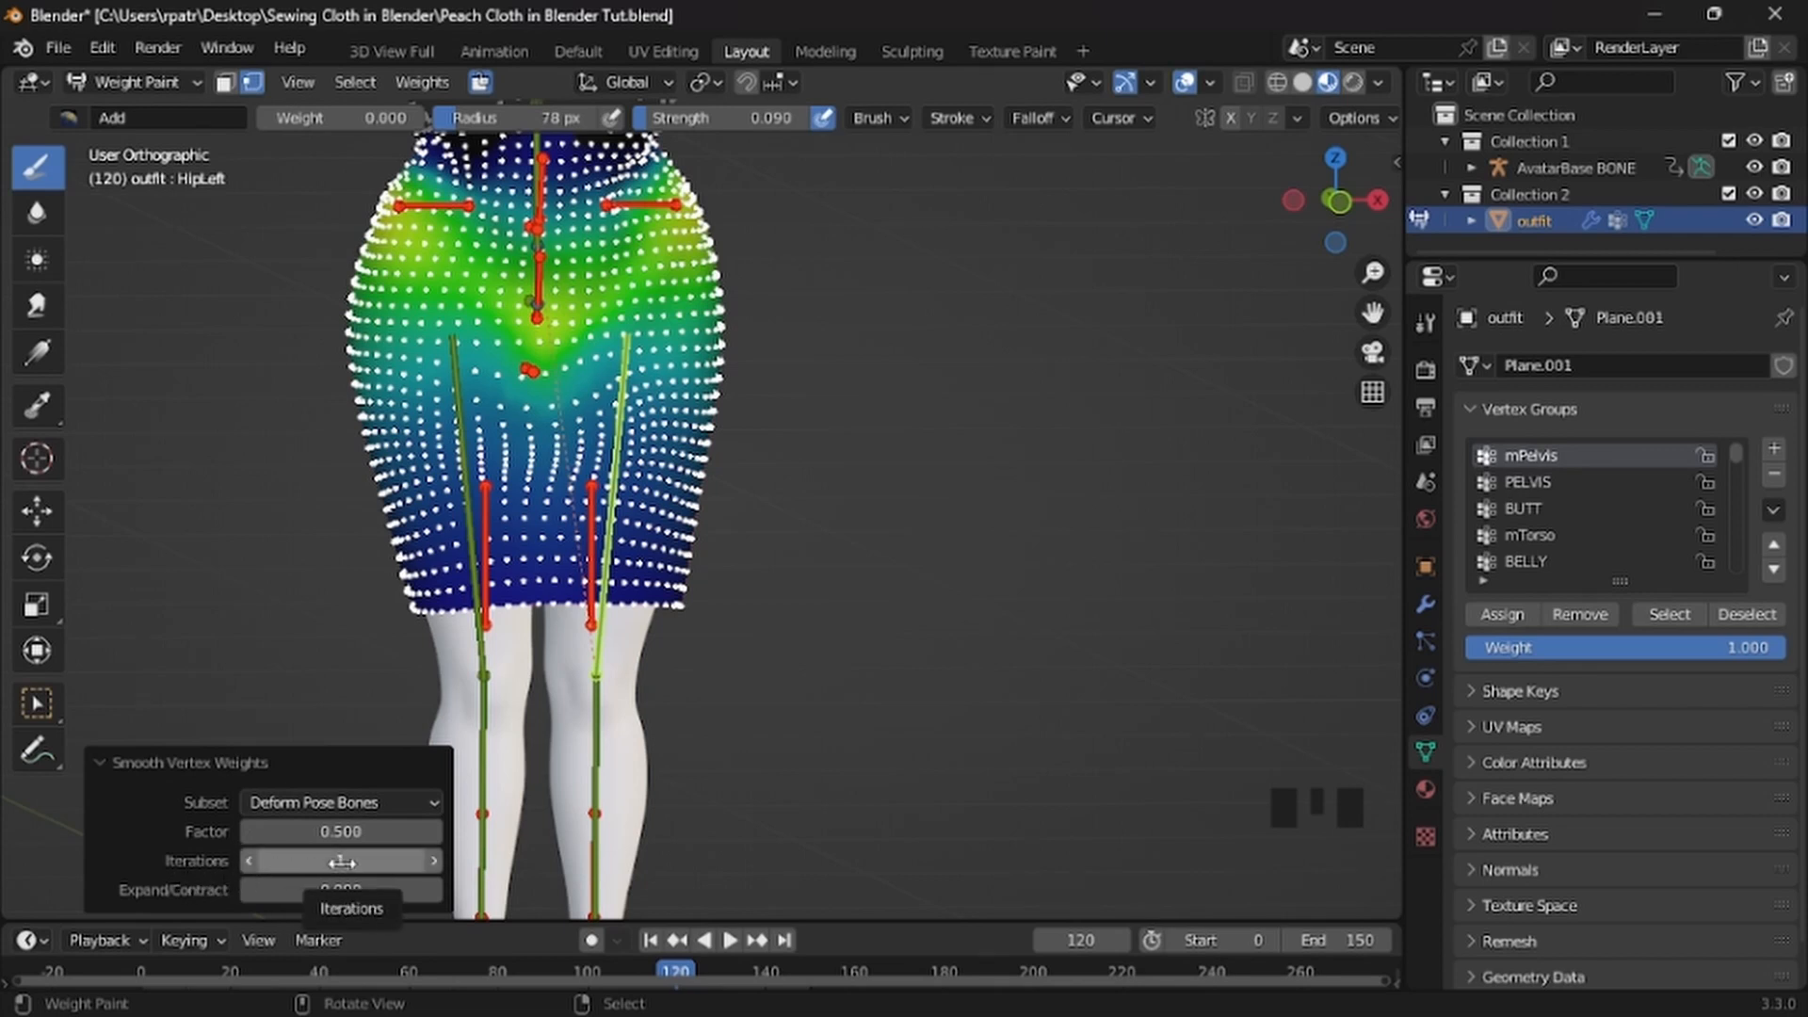
left_click_drag(301, 863, 249, 860)
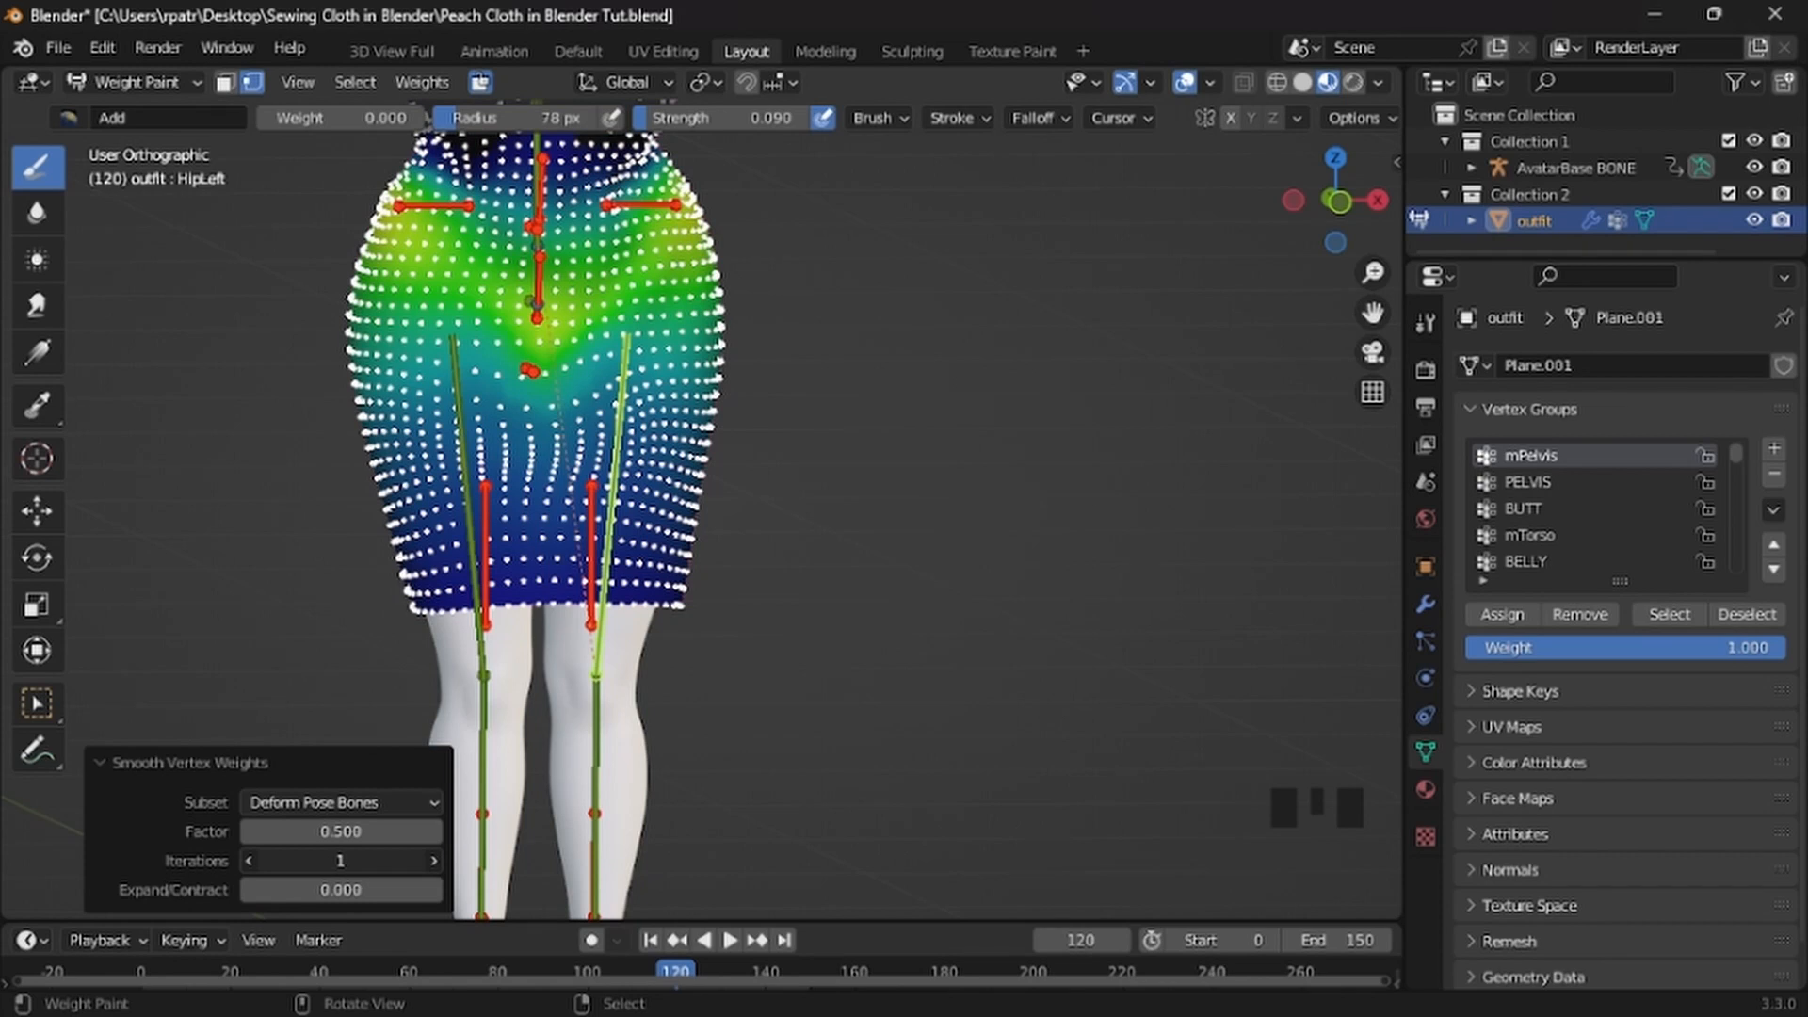
scroll(920, 694, "down", 4)
middle_click_drag(991, 645, 950, 640)
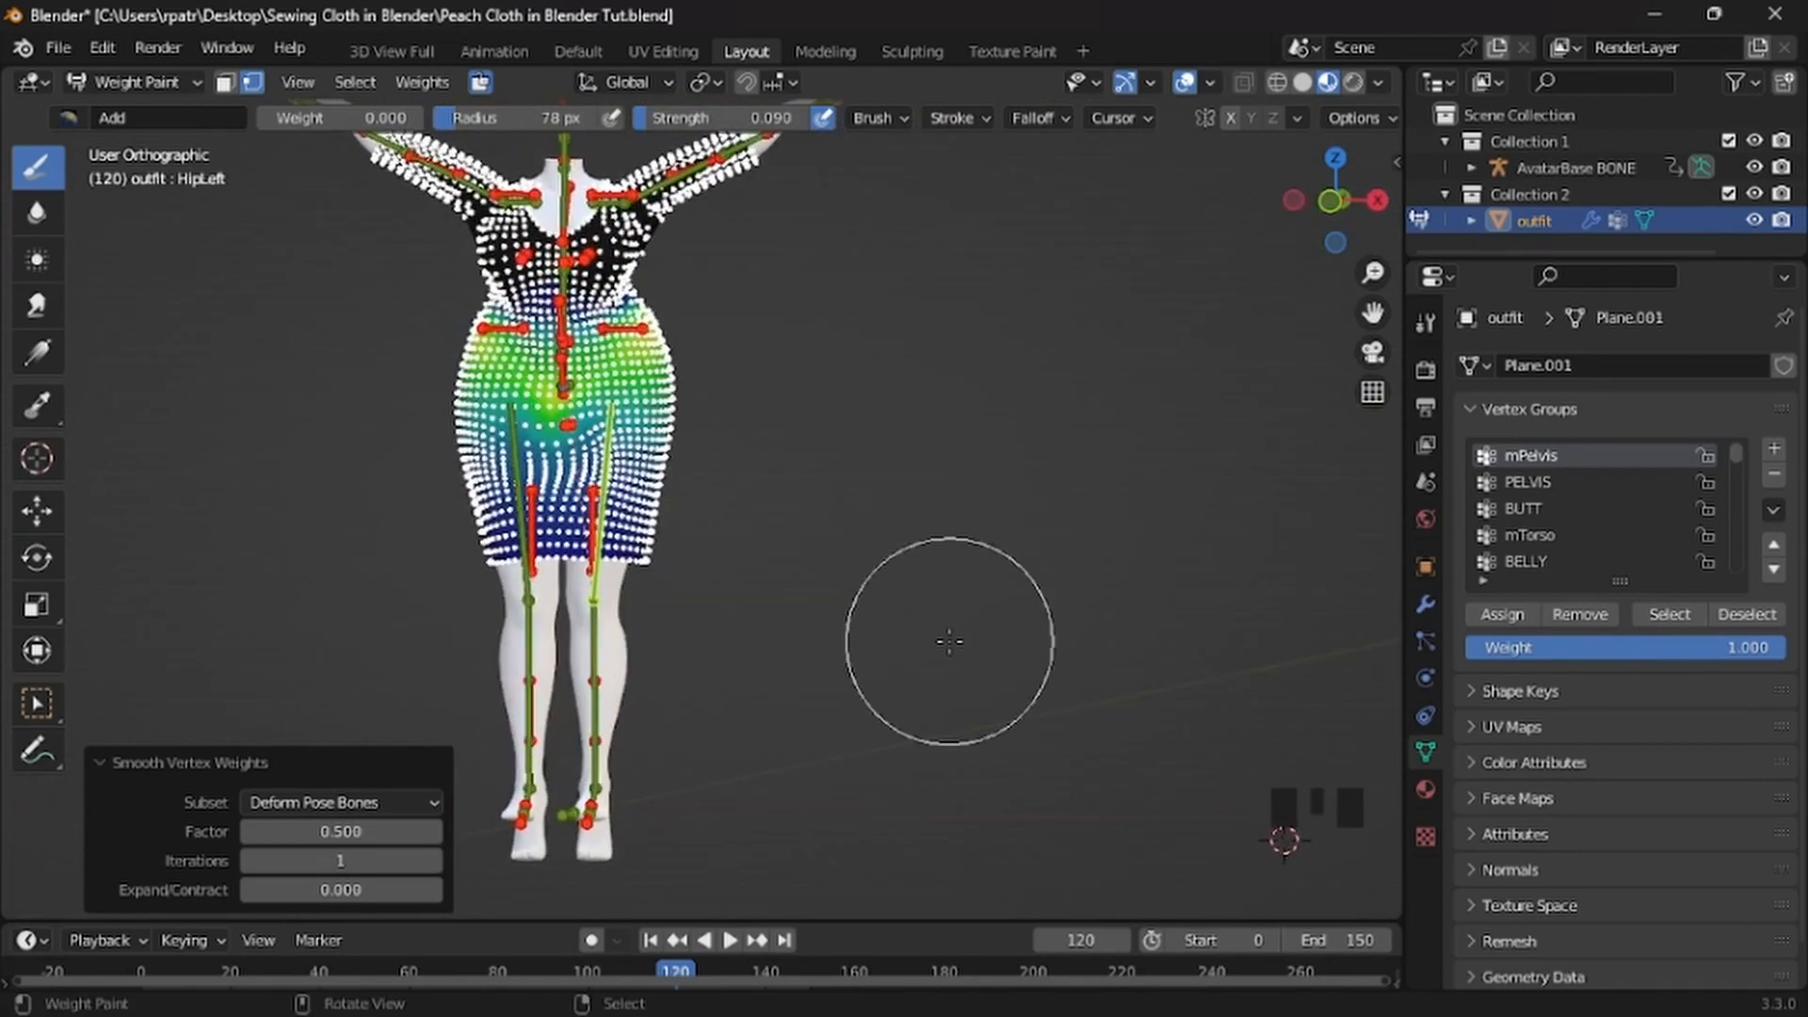
left_click(434, 805)
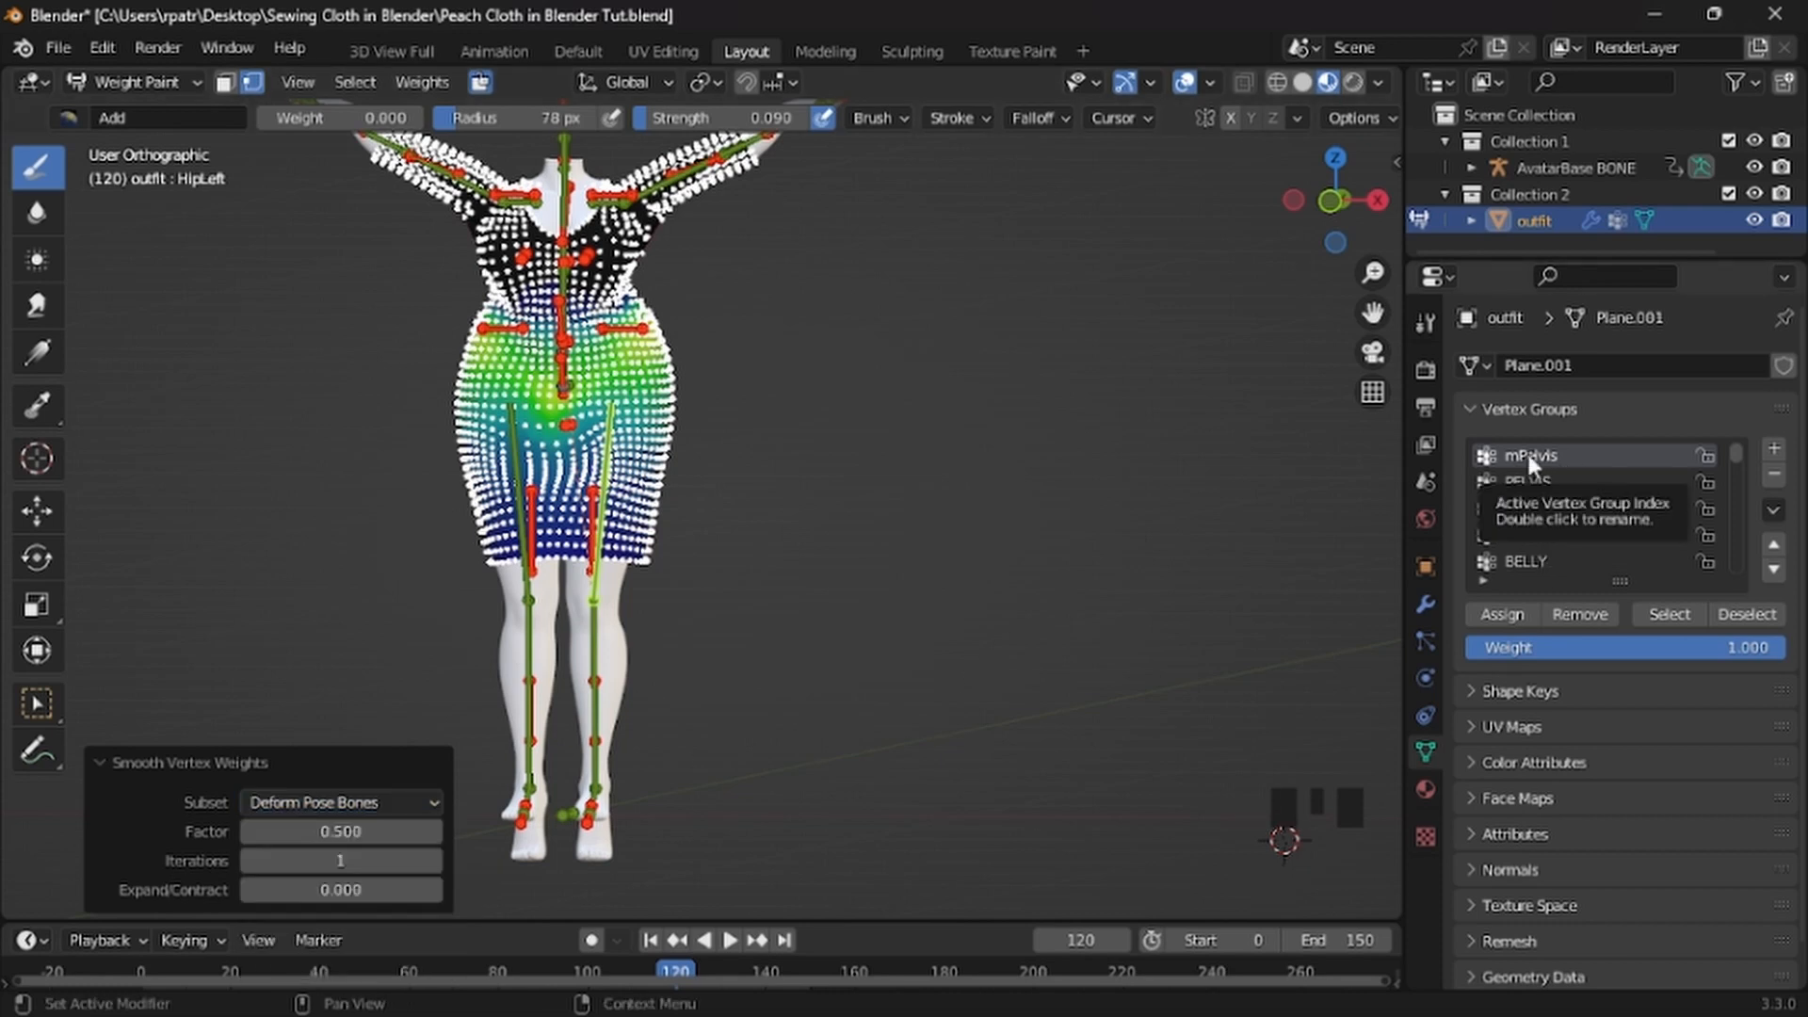
left_click(421, 801)
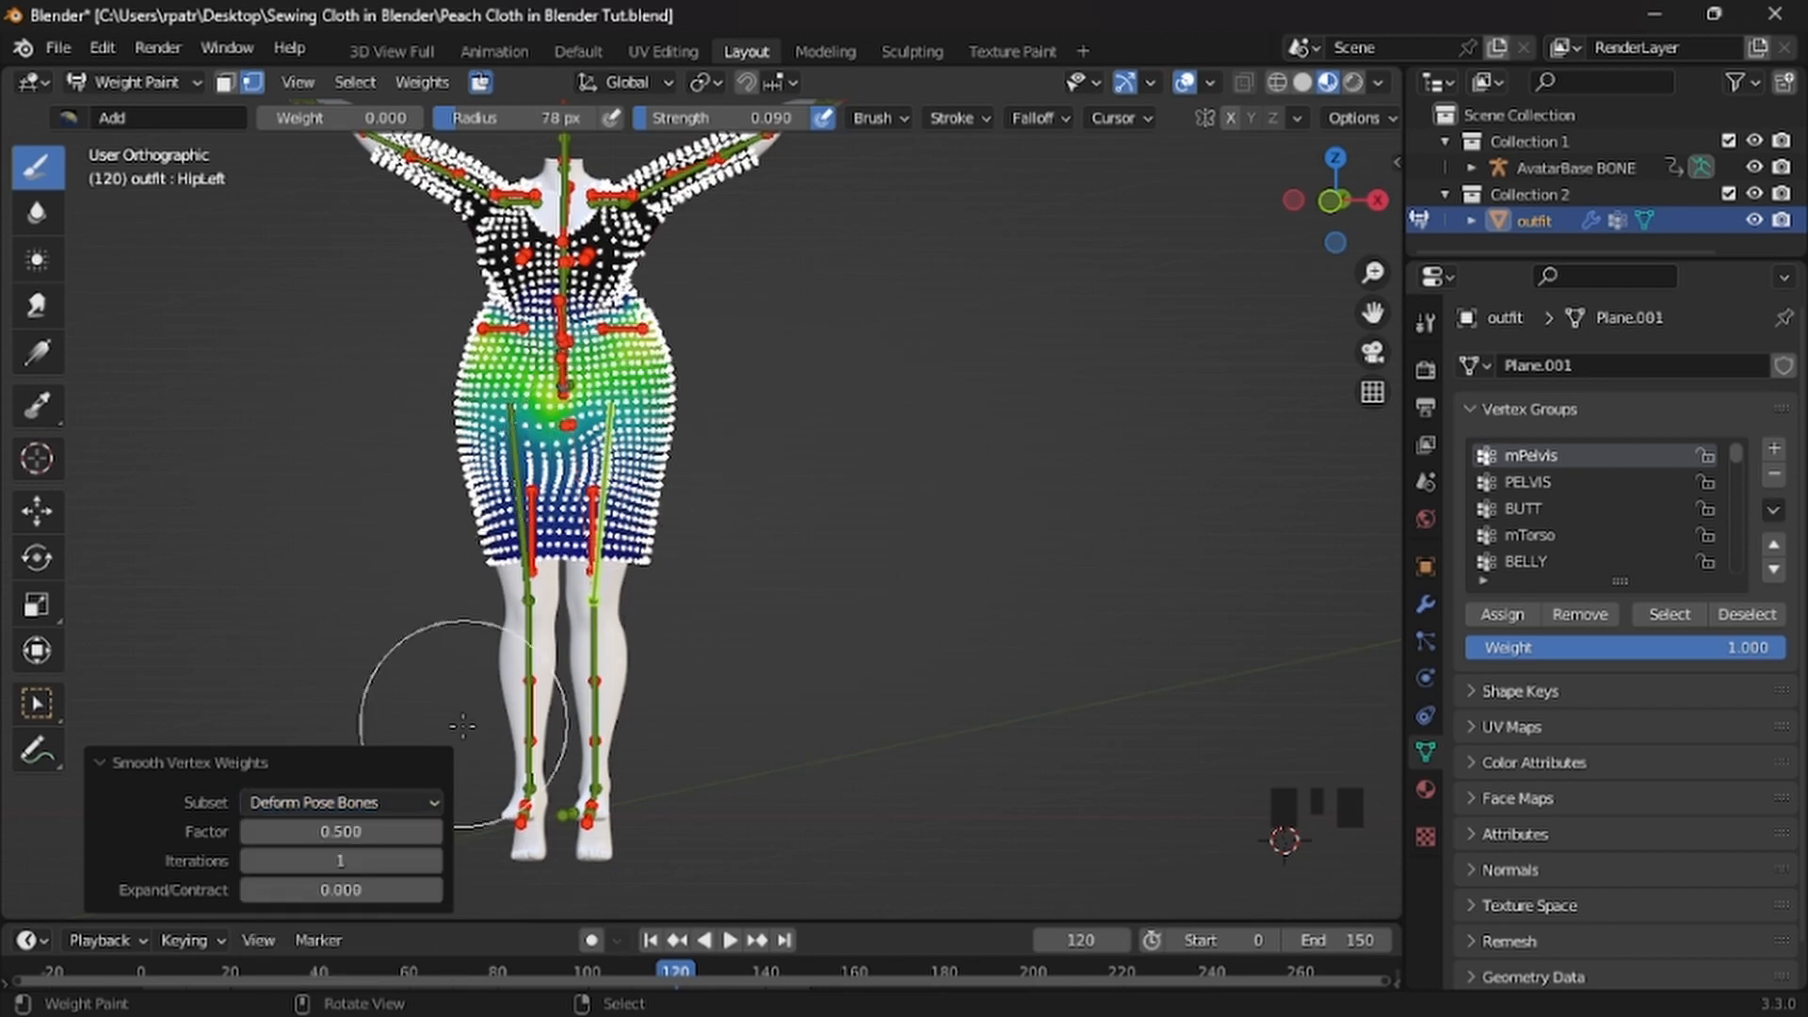
left_click(435, 799)
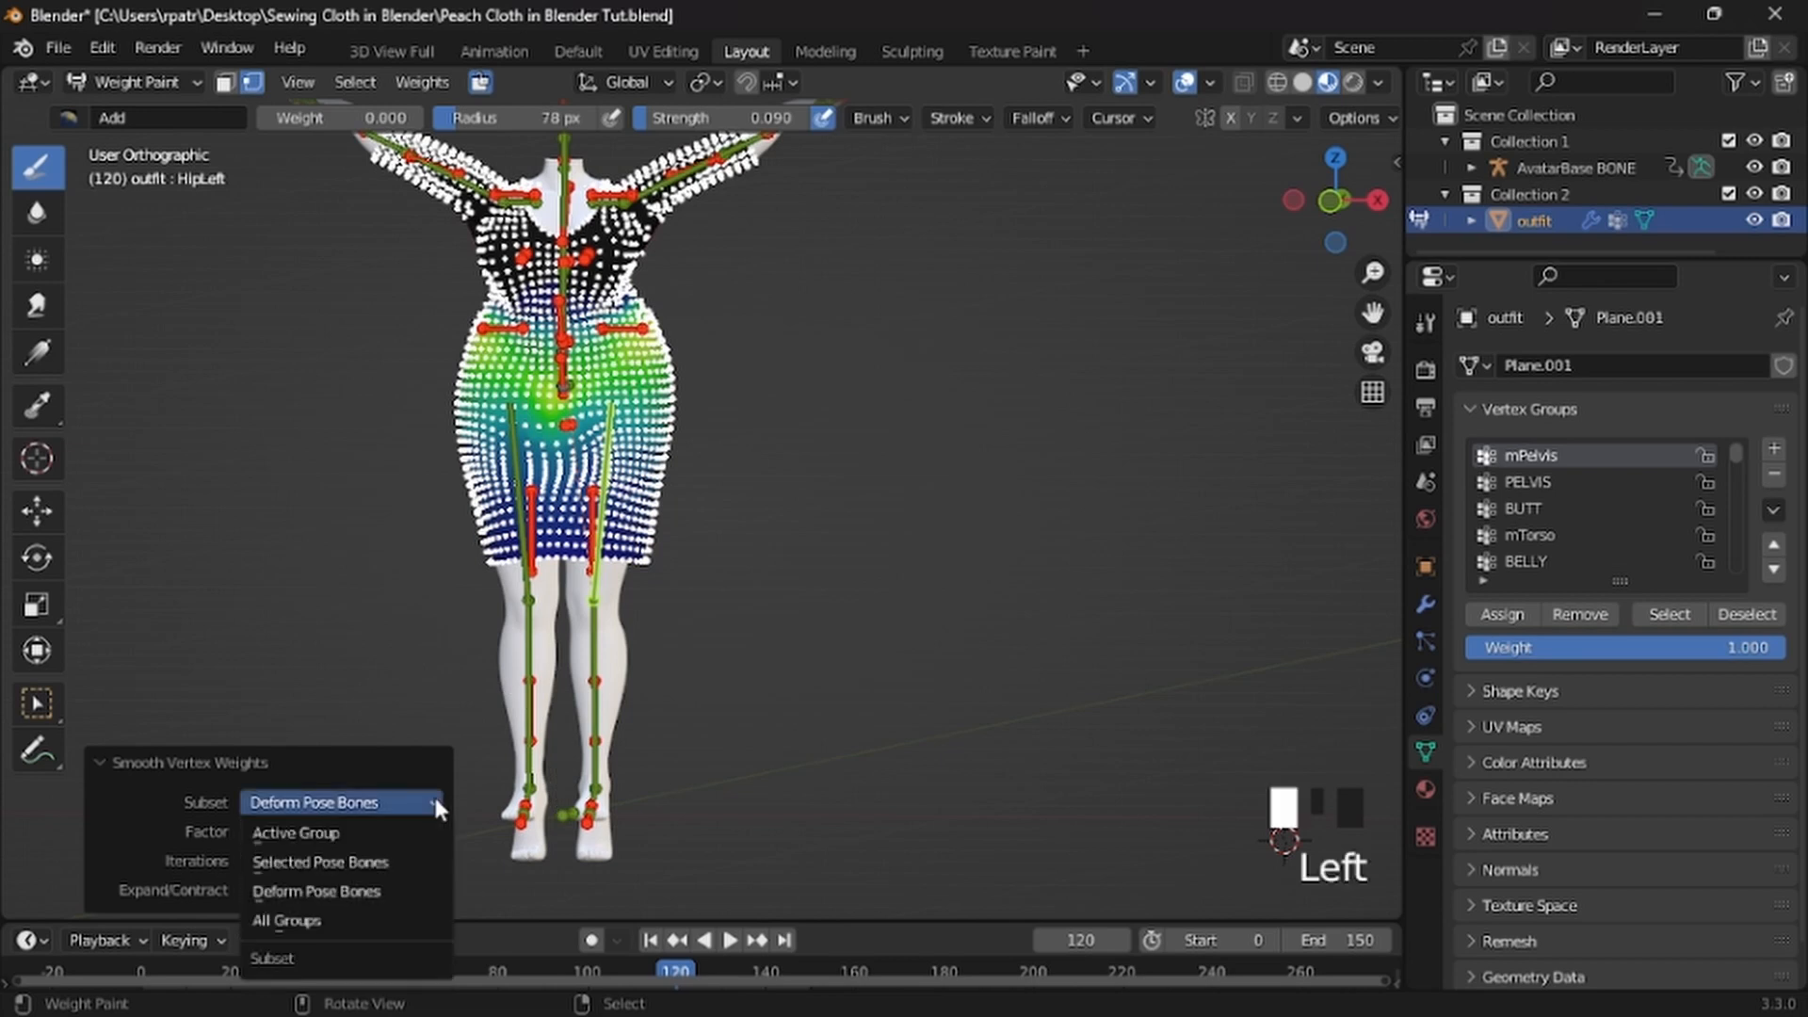
left_click(307, 921)
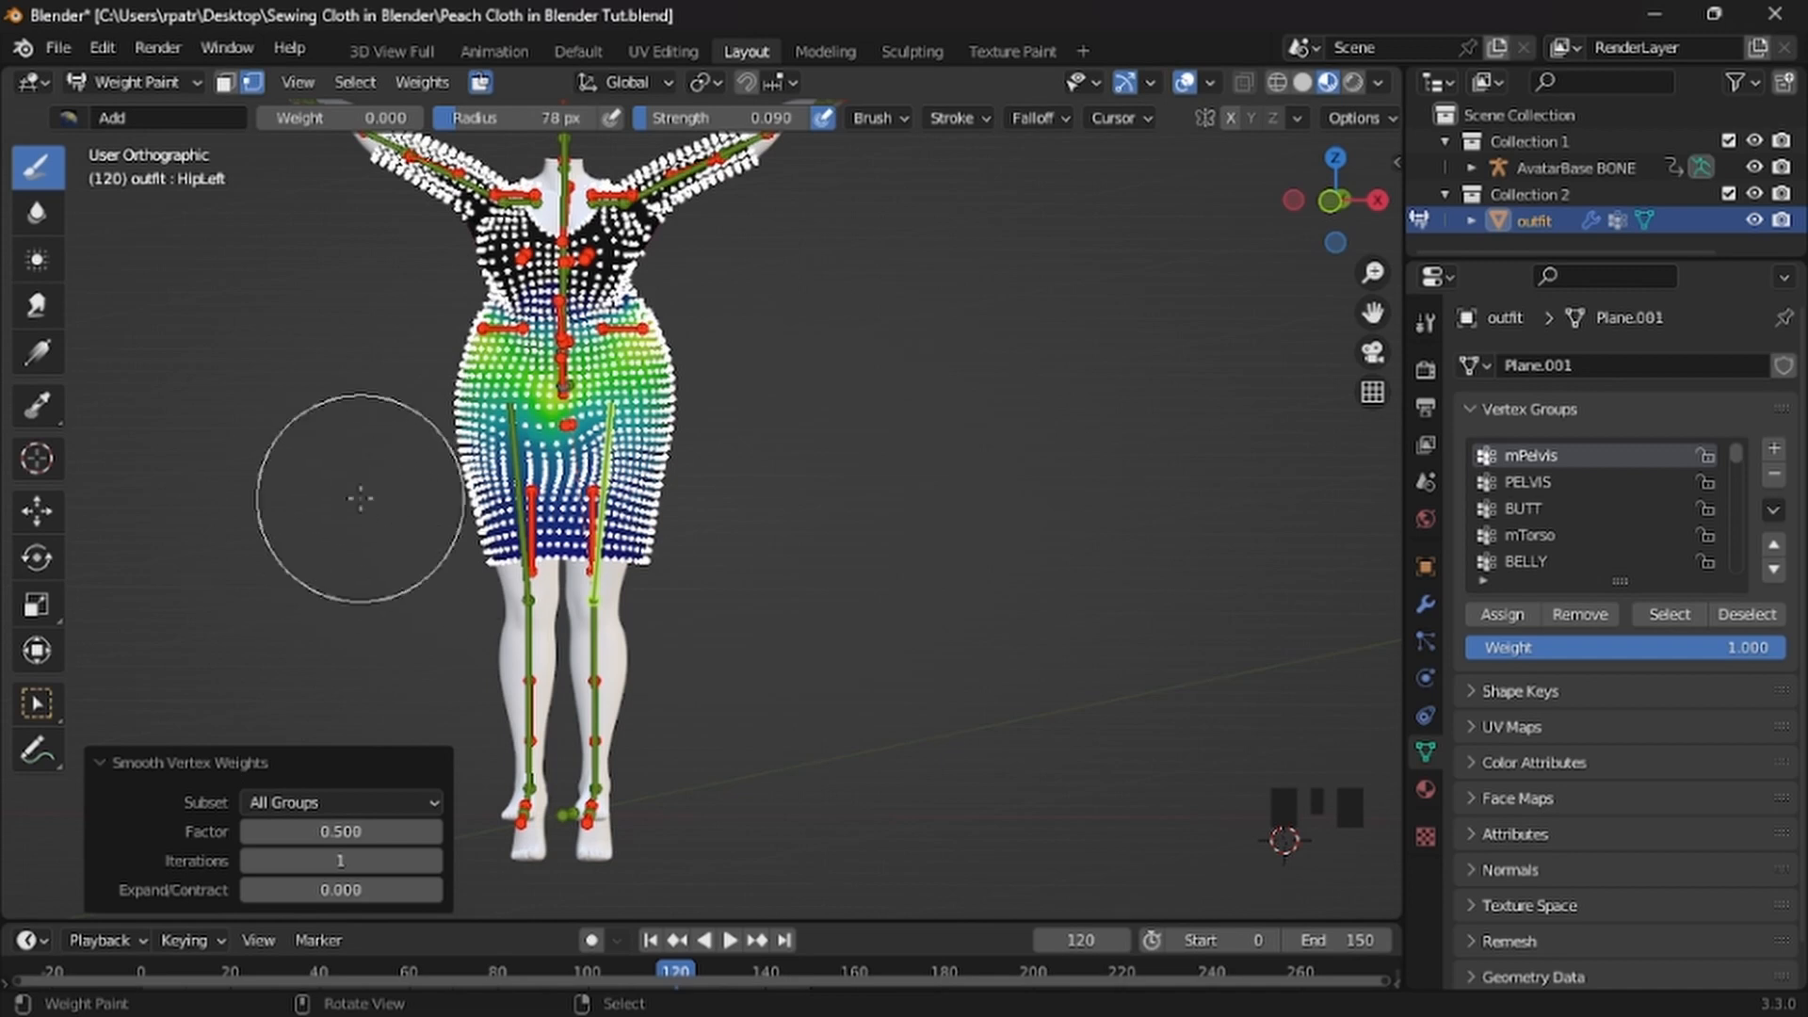
left_click(433, 864)
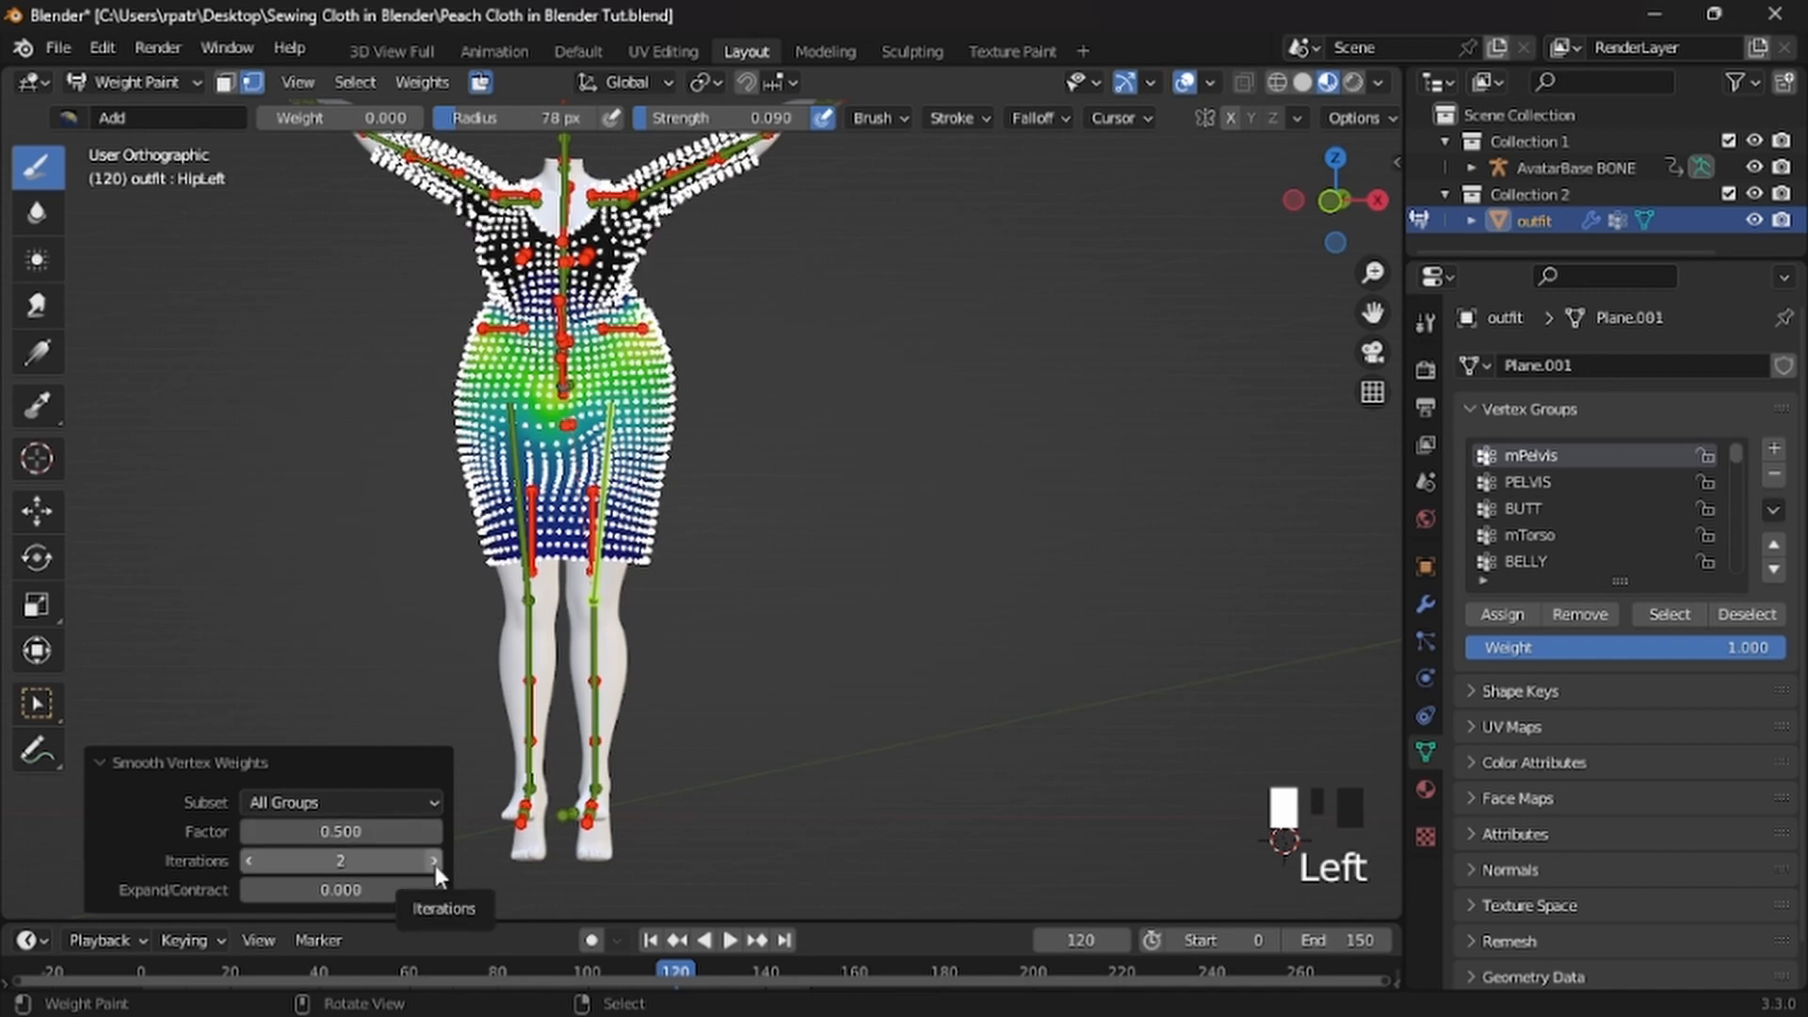
left_click(435, 865)
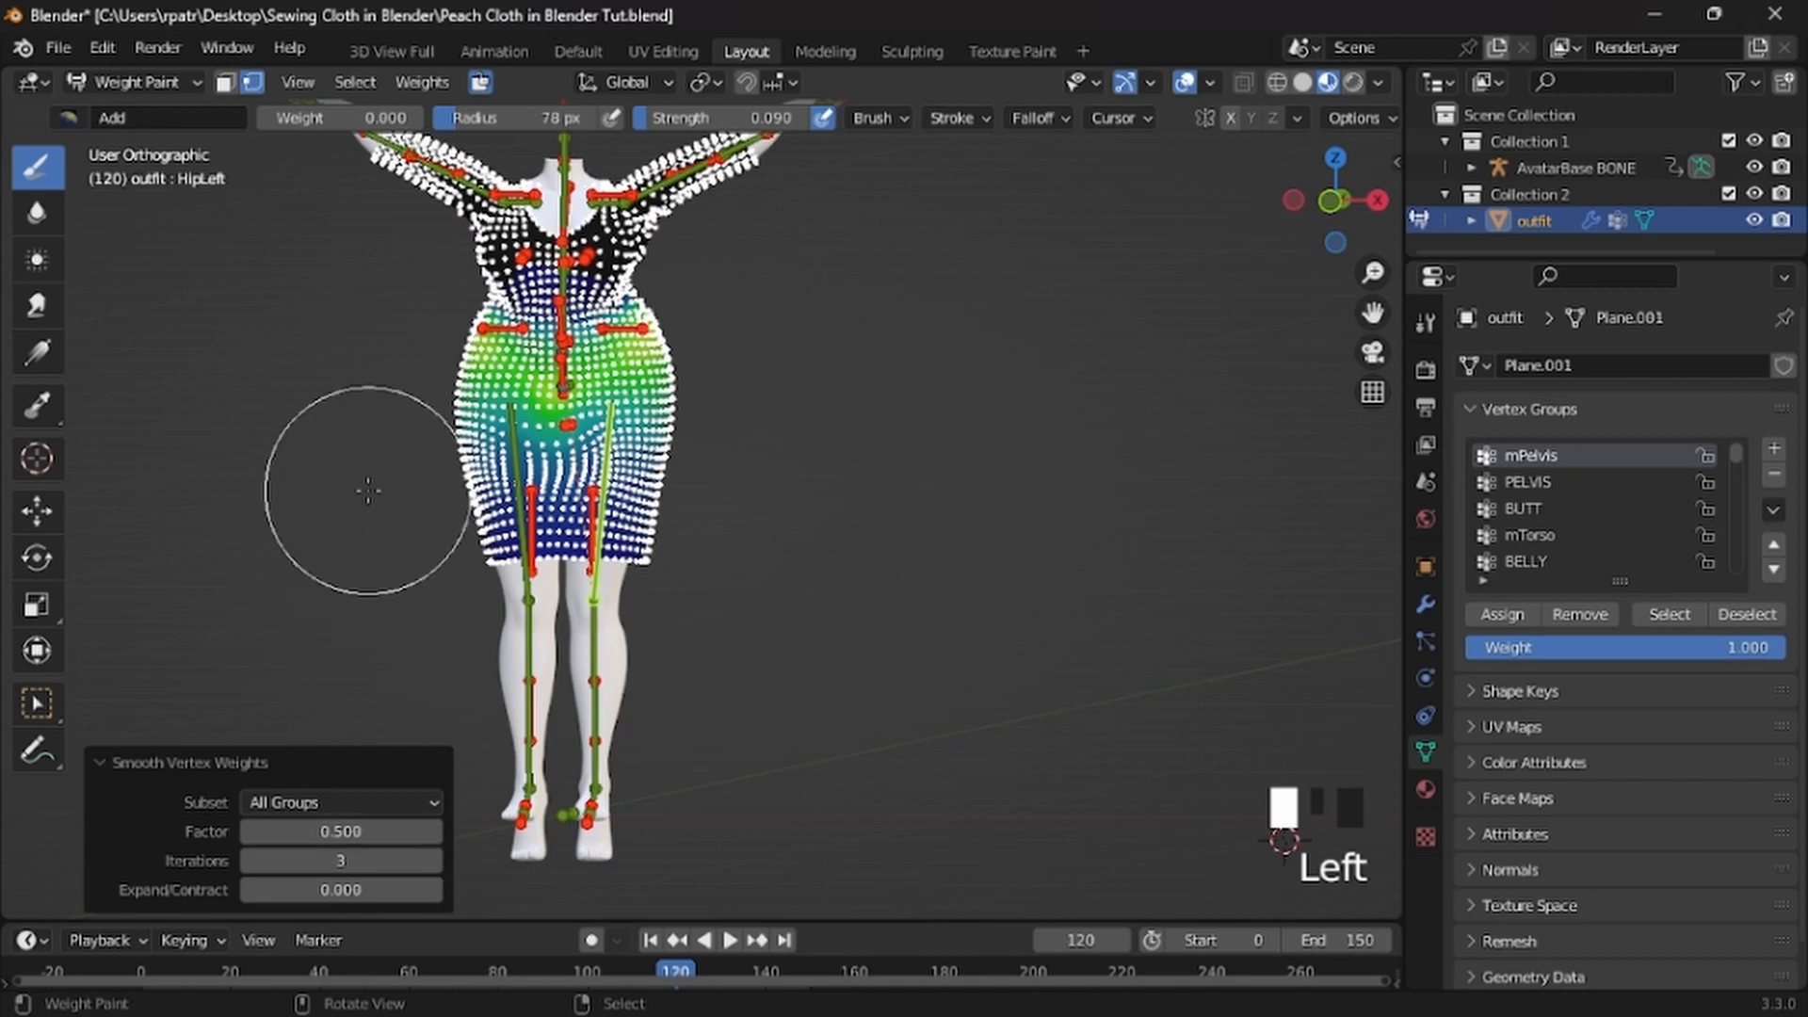
Turn off vertex selection masking and inspect the smoothed weights on the front and back of the skirt
mouse_move(367, 492)
middle_mouse_down()
mouse_move(1001, 489)
mouse_move(385, 485)
middle_mouse_up()
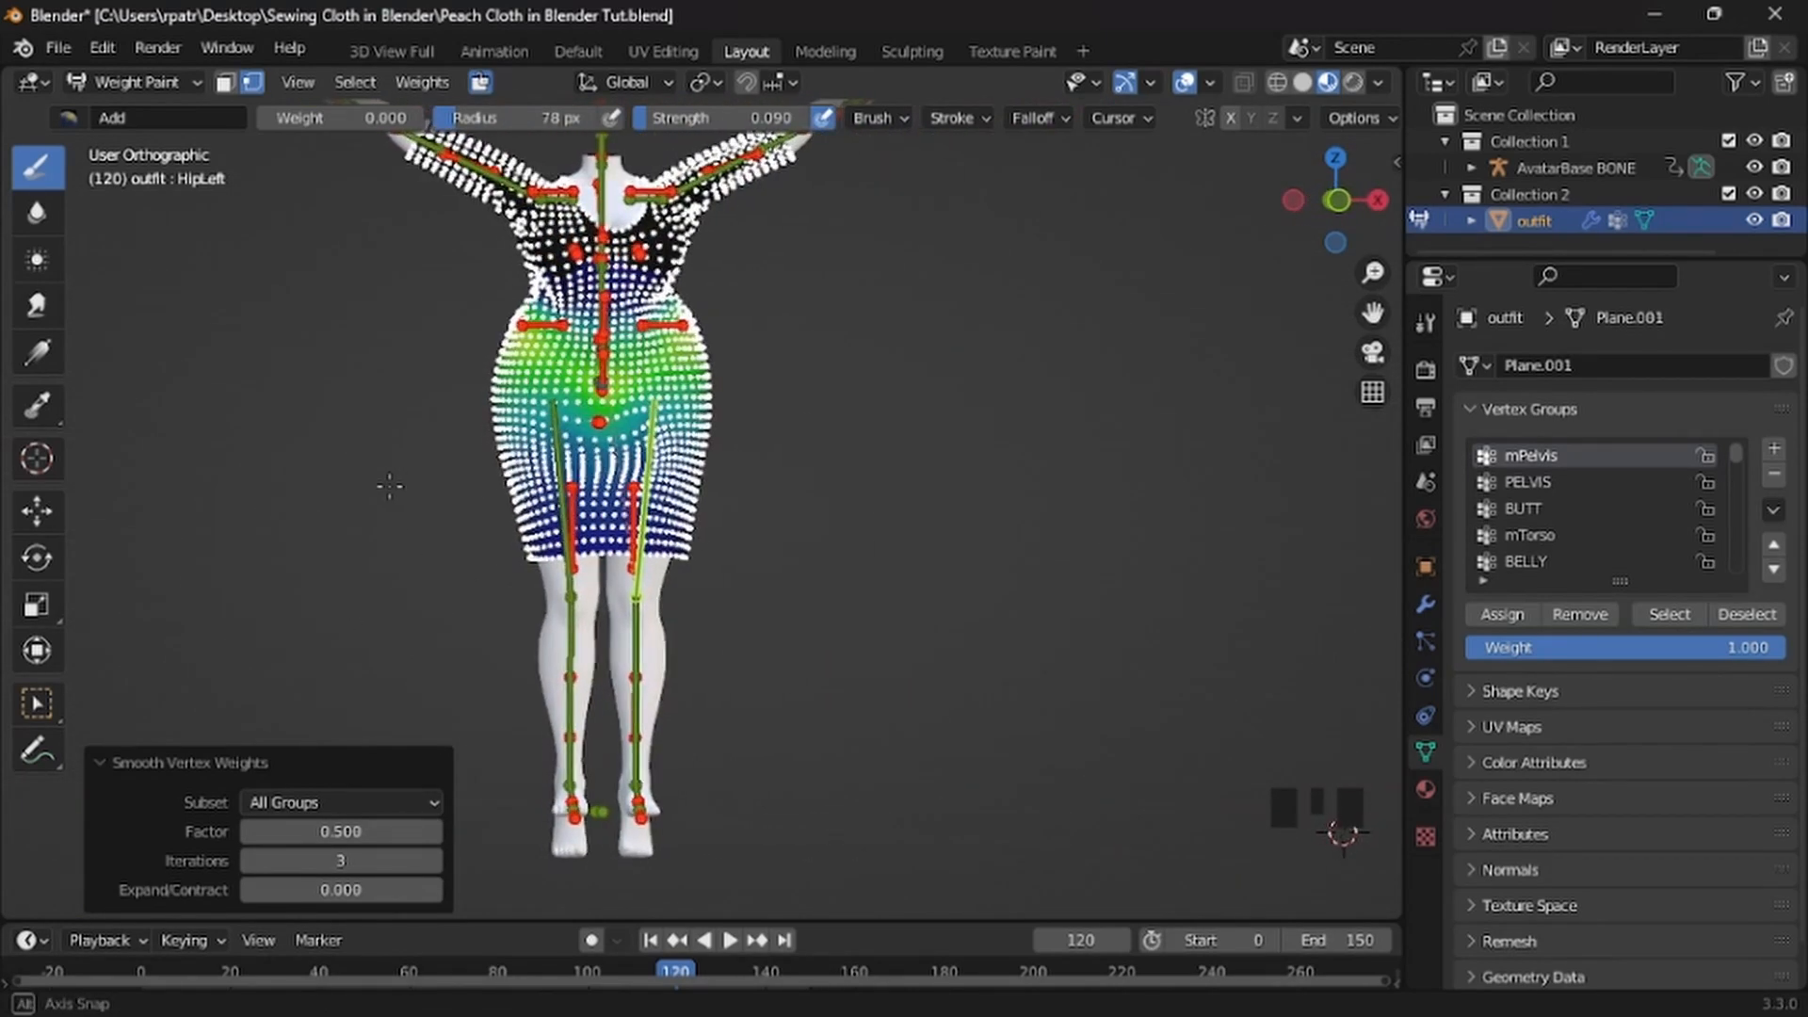
left_click(99, 764)
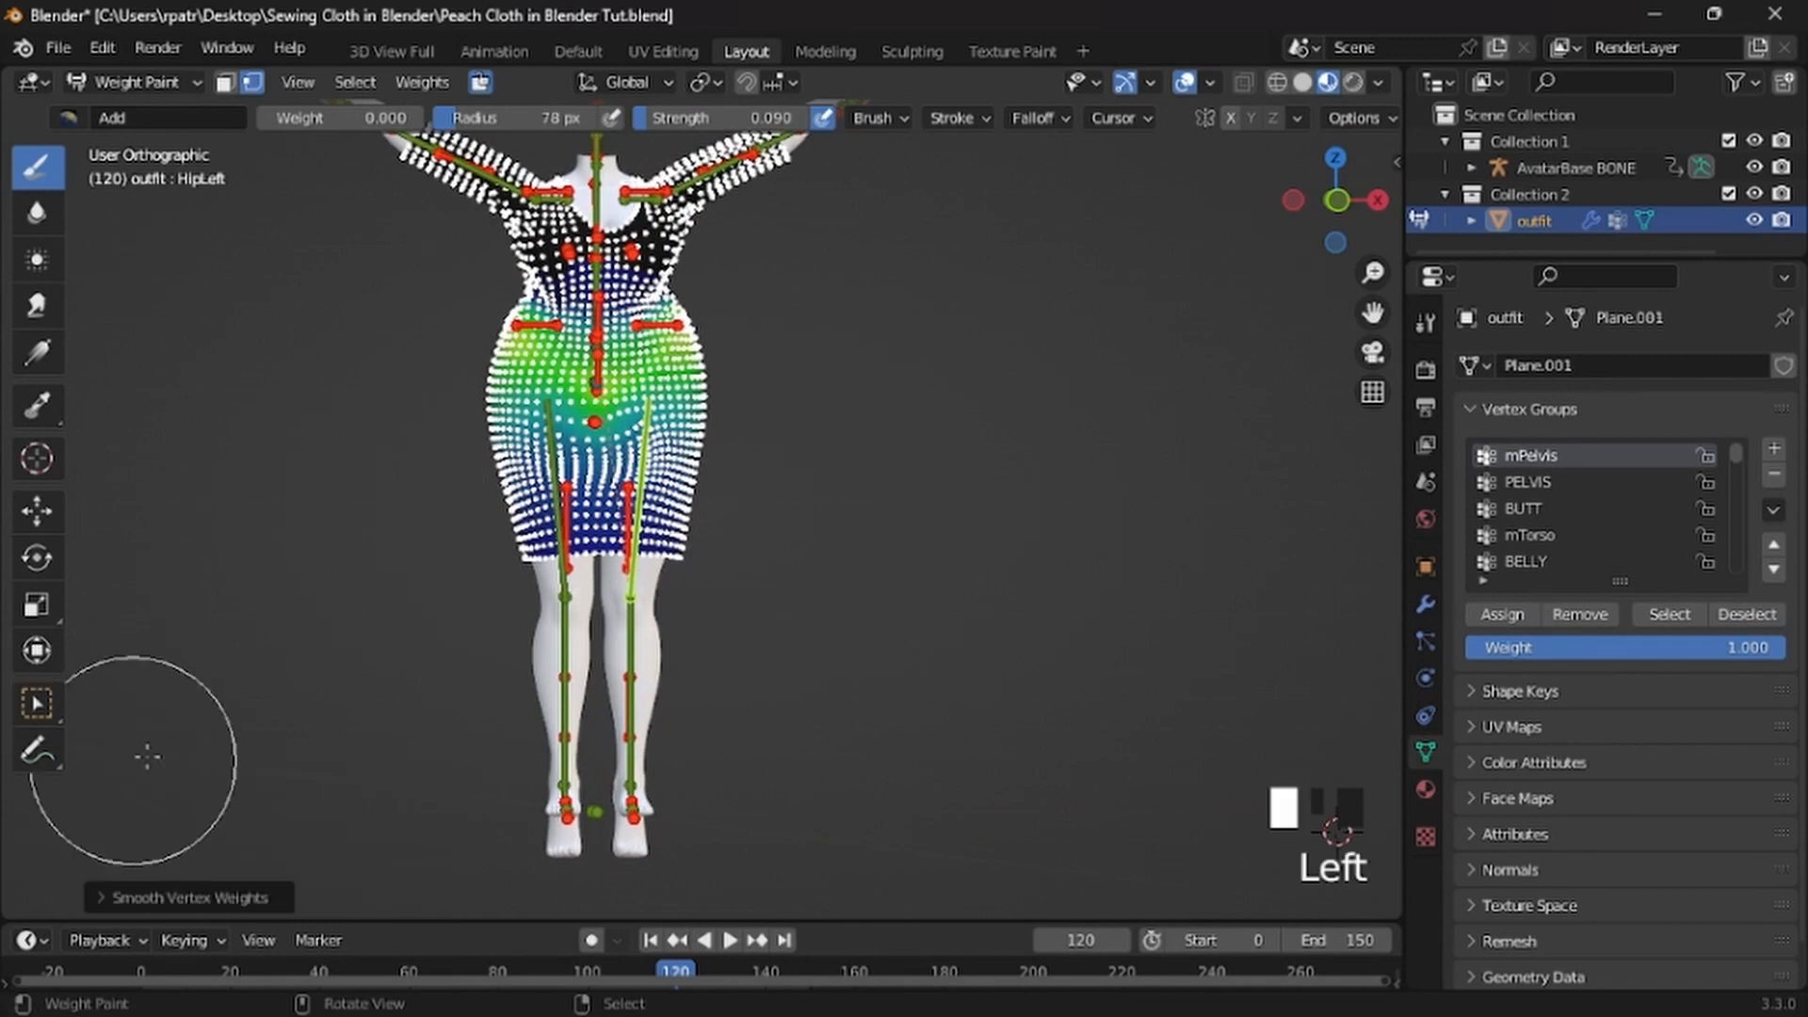
left_click(252, 83)
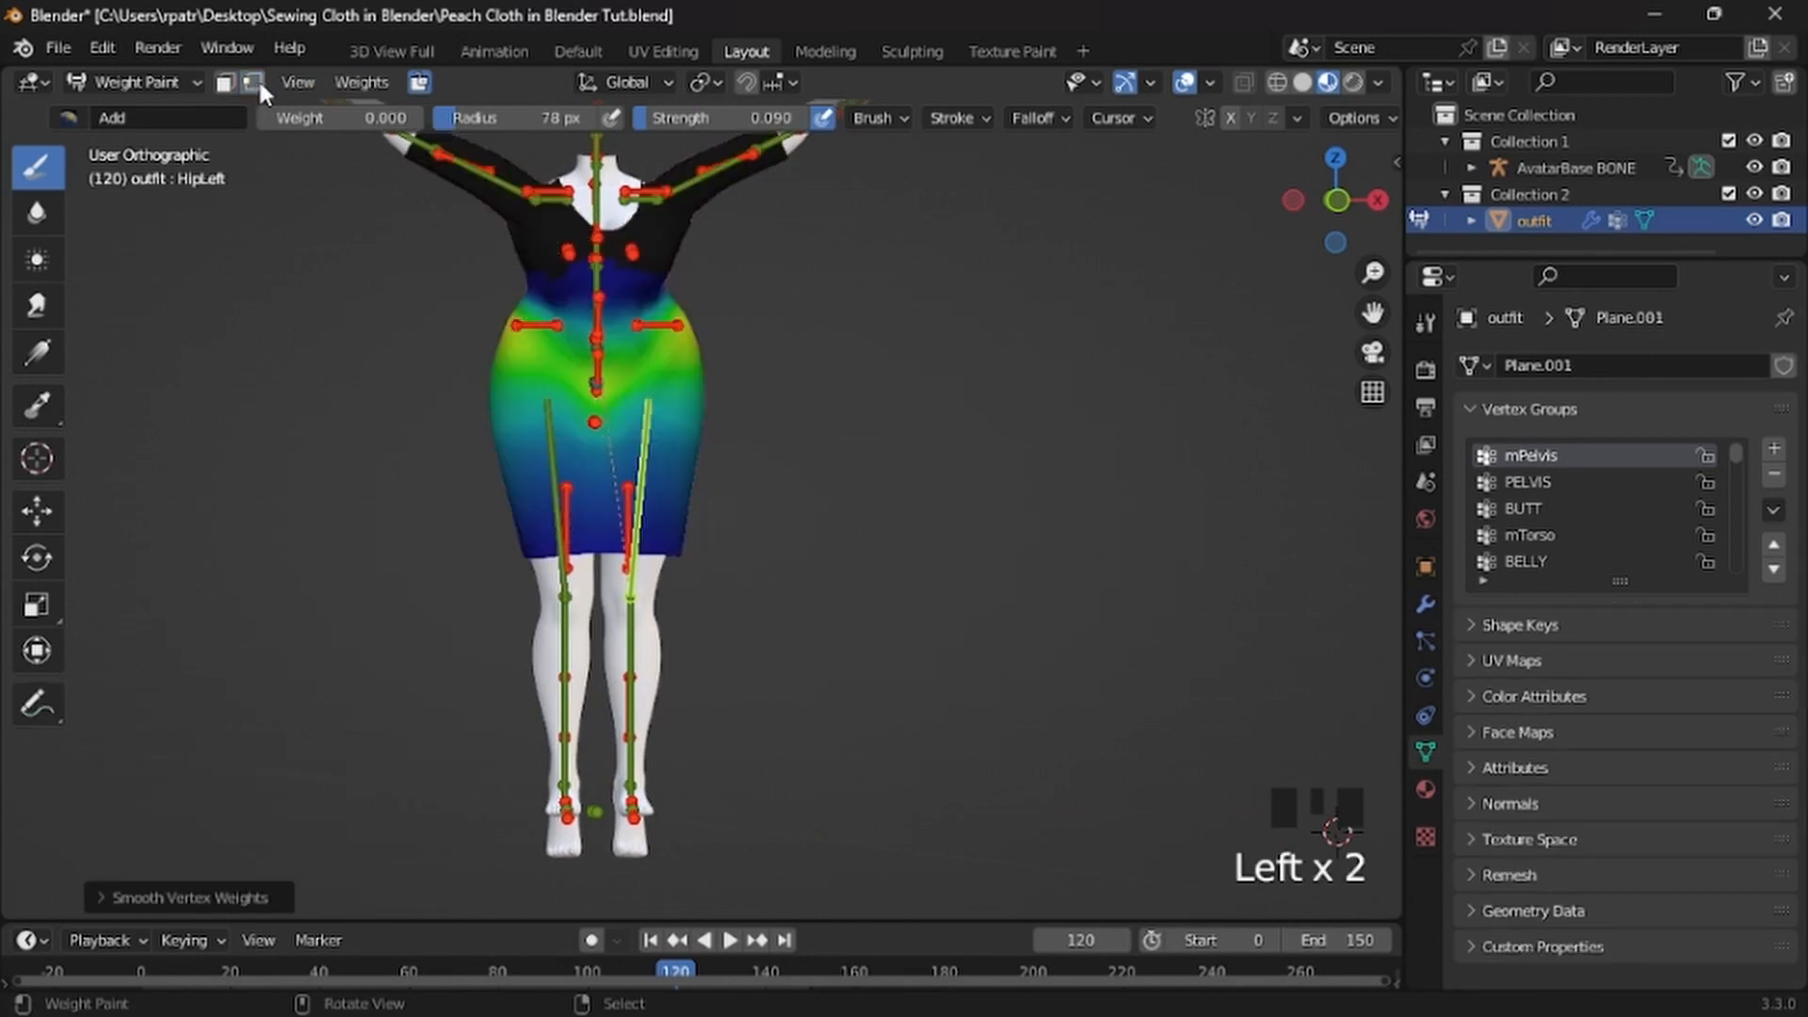
scroll(832, 463, "up", 2)
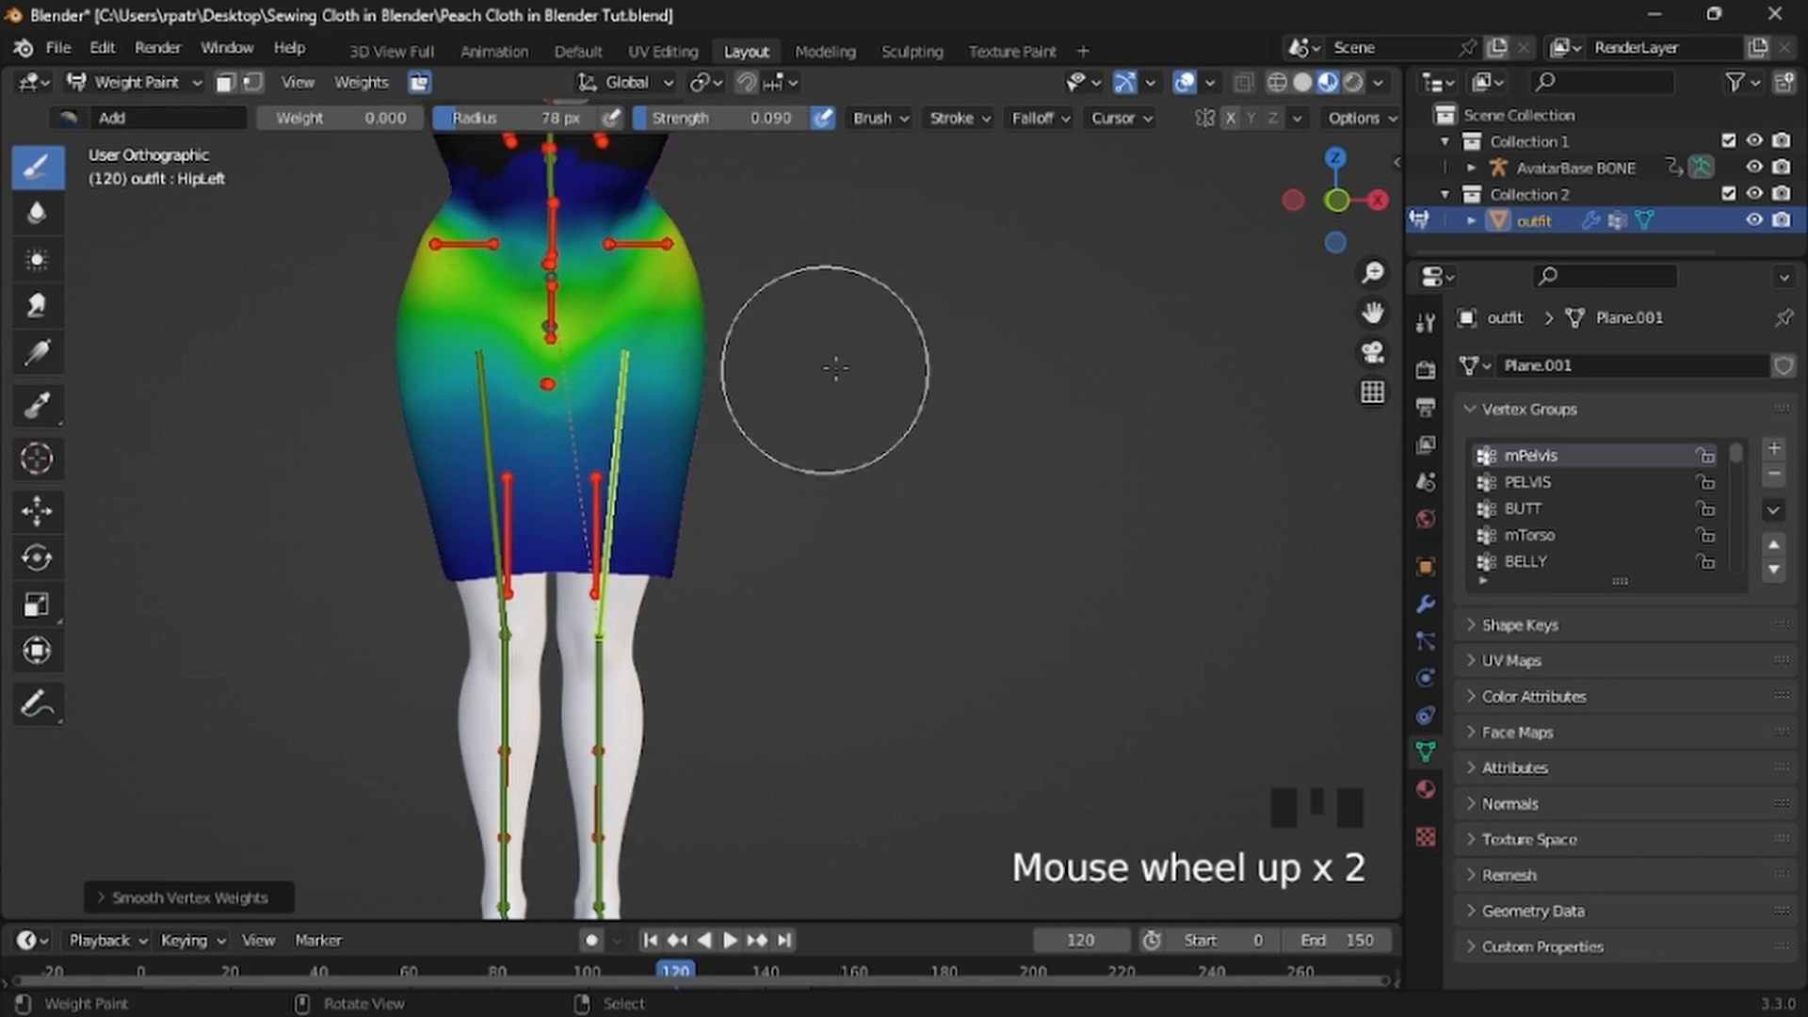
scroll(970, 496, "down", 2)
mouse_move(973, 500)
middle_mouse_down()
mouse_move(1017, 485)
mouse_move(664, 506)
middle_mouse_up()
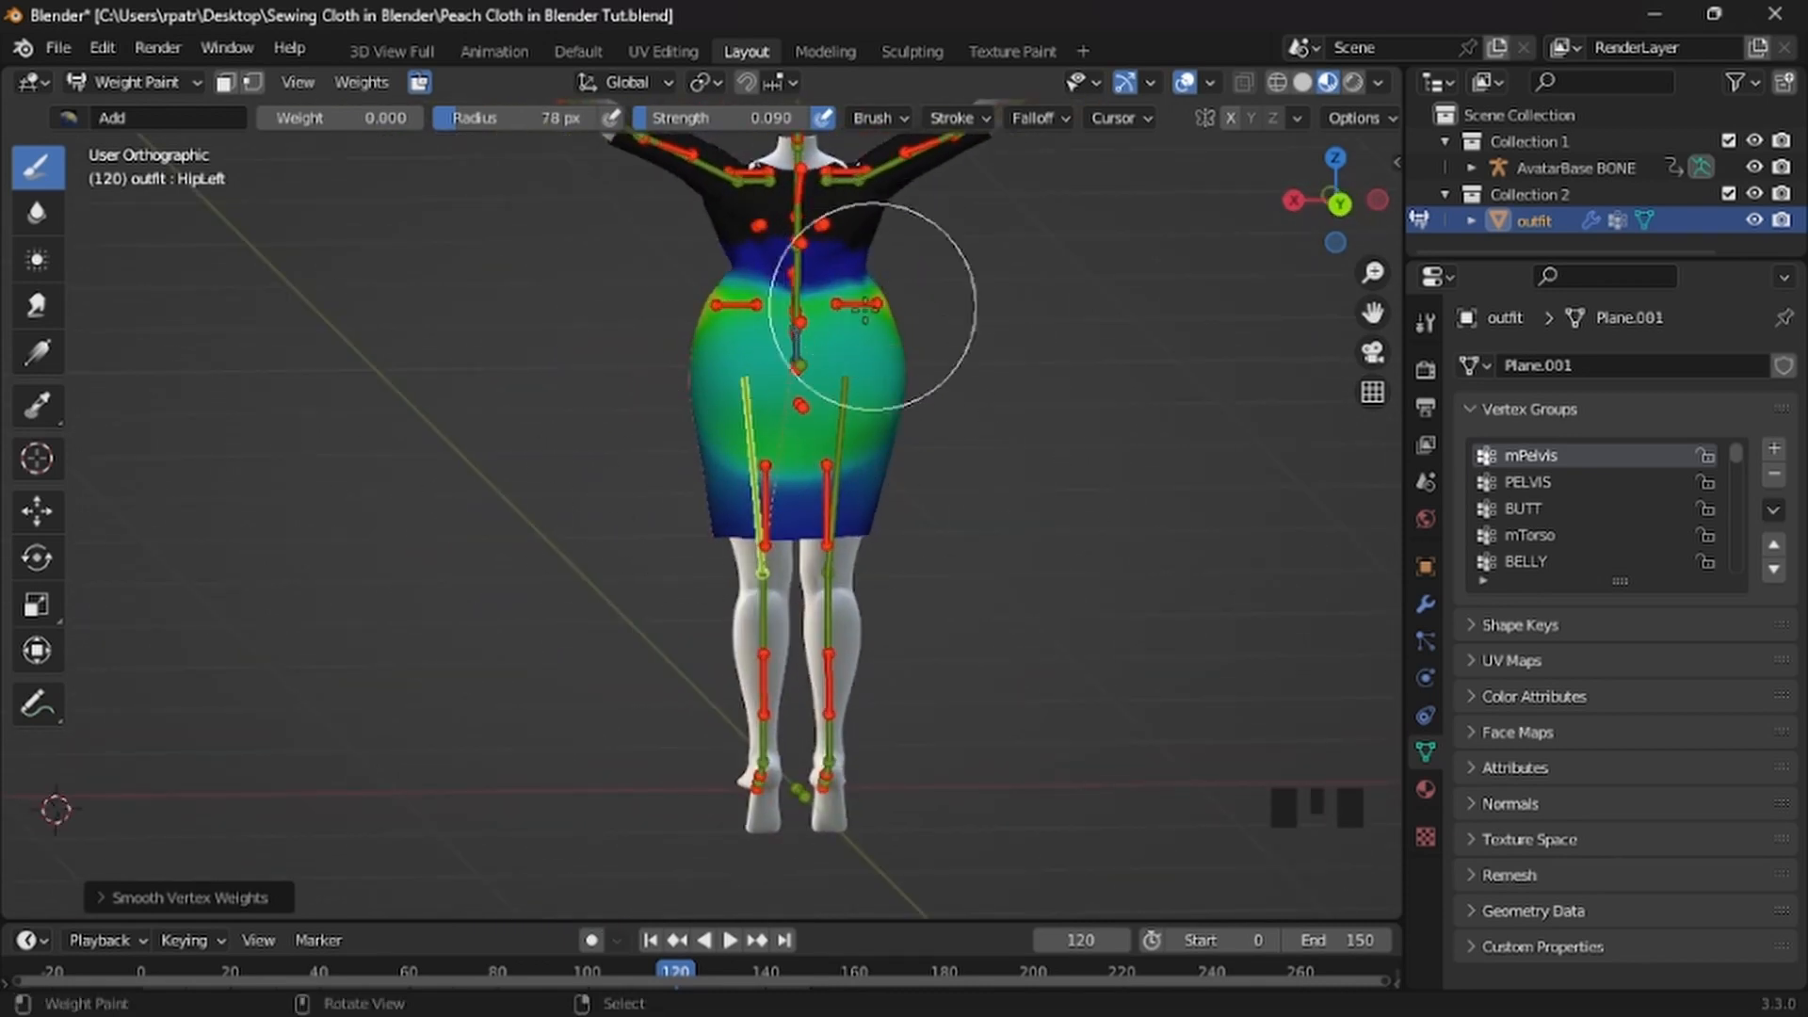
middle_click_drag(1009, 553, 424, 545)
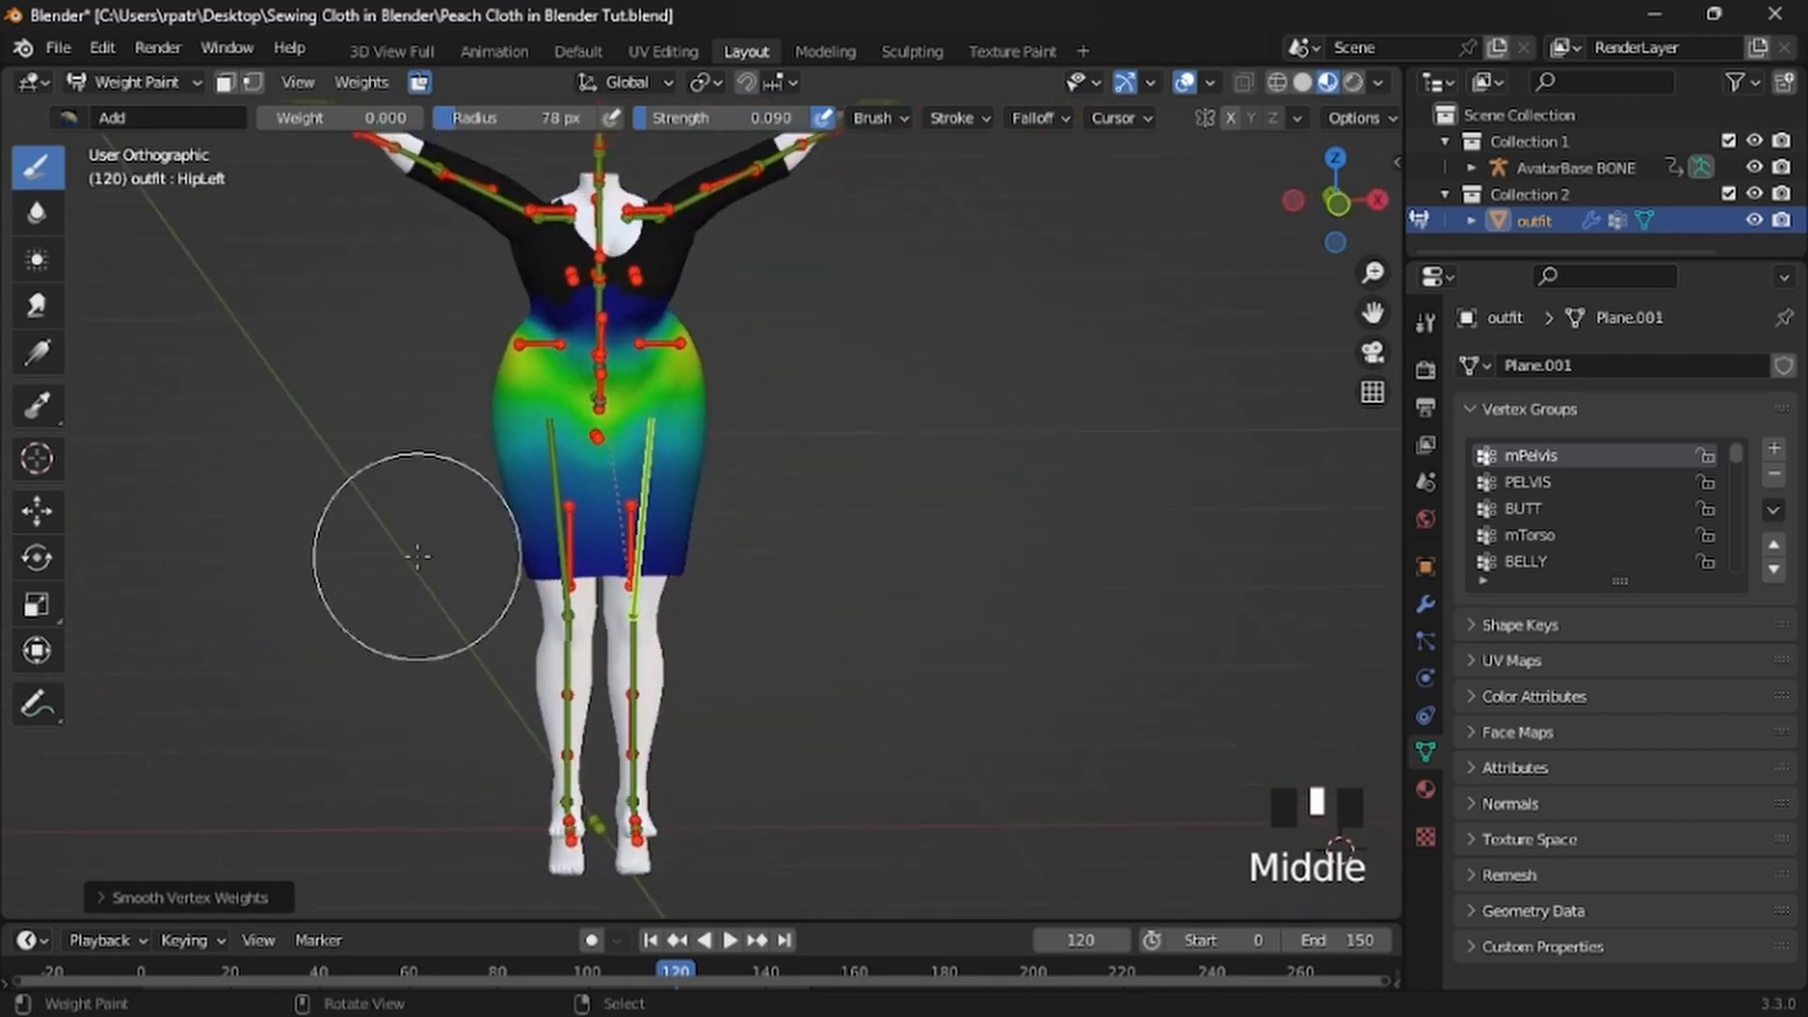
middle_click_drag(646, 545, 690, 524)
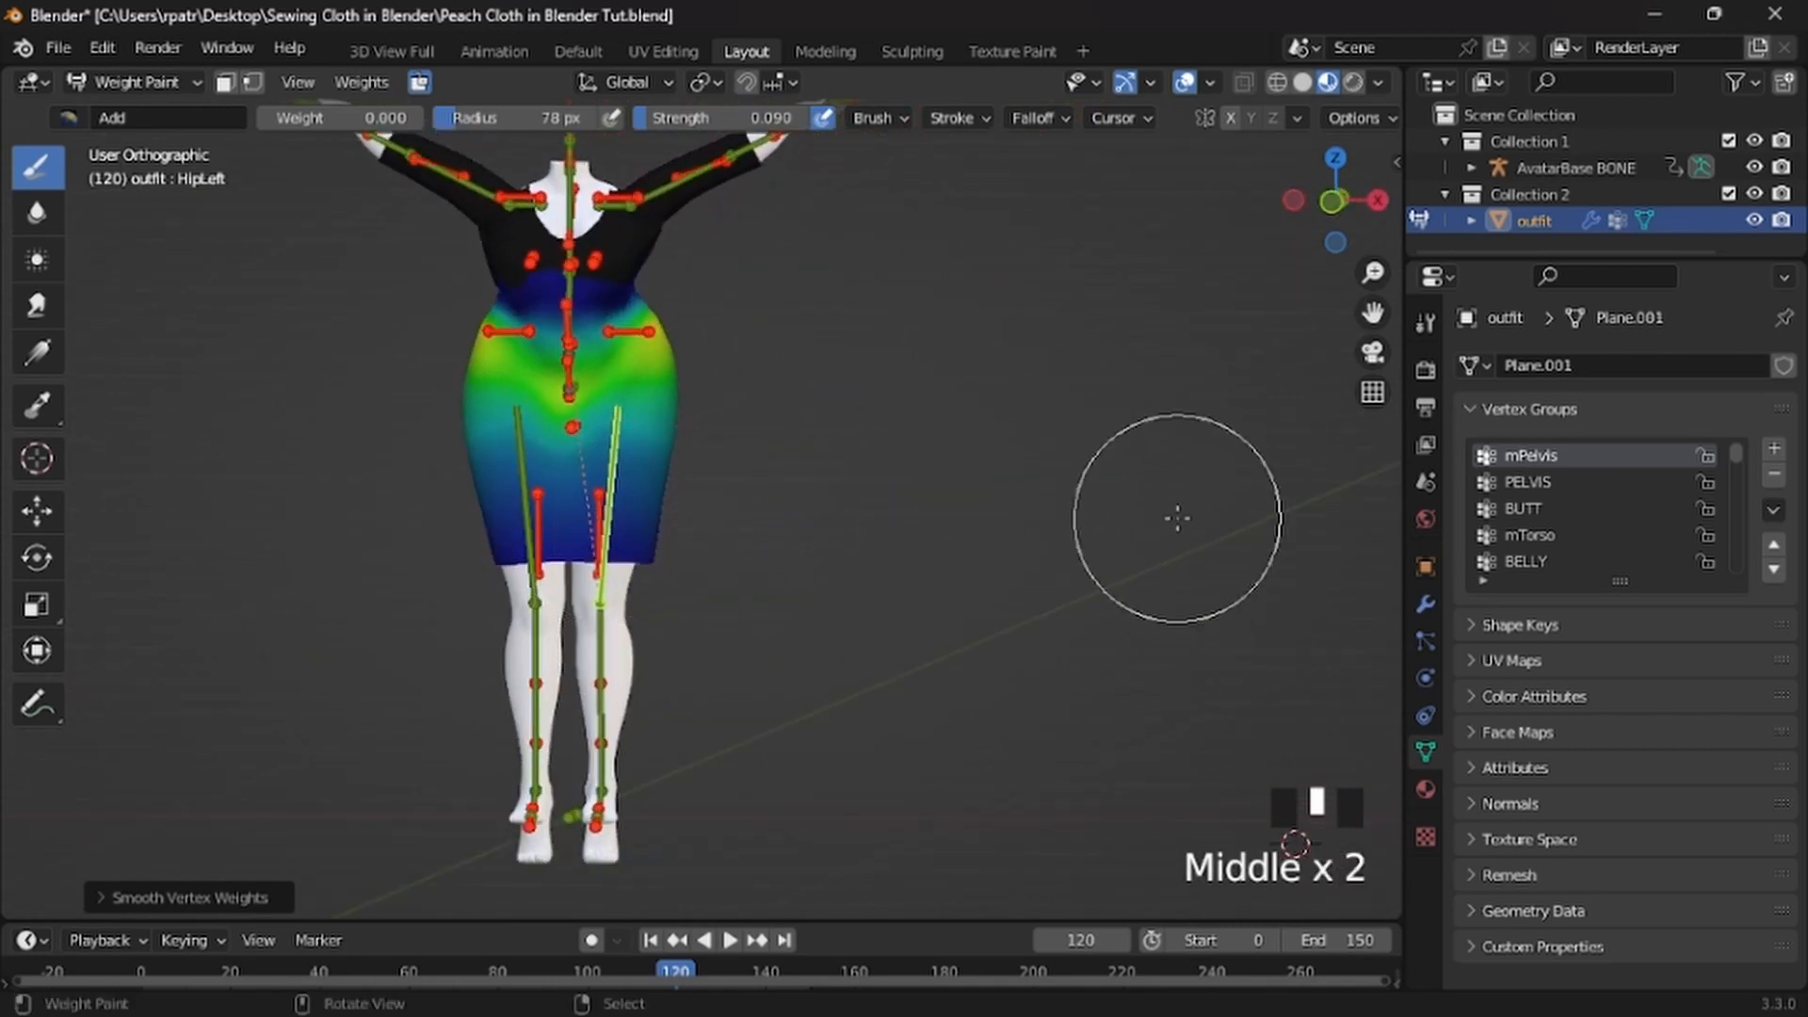
mouse_move(1013, 464)
middle_mouse_down("shift")
mouse_move(1114, 528)
mouse_move(1110, 556)
middle_mouse_up("shift")
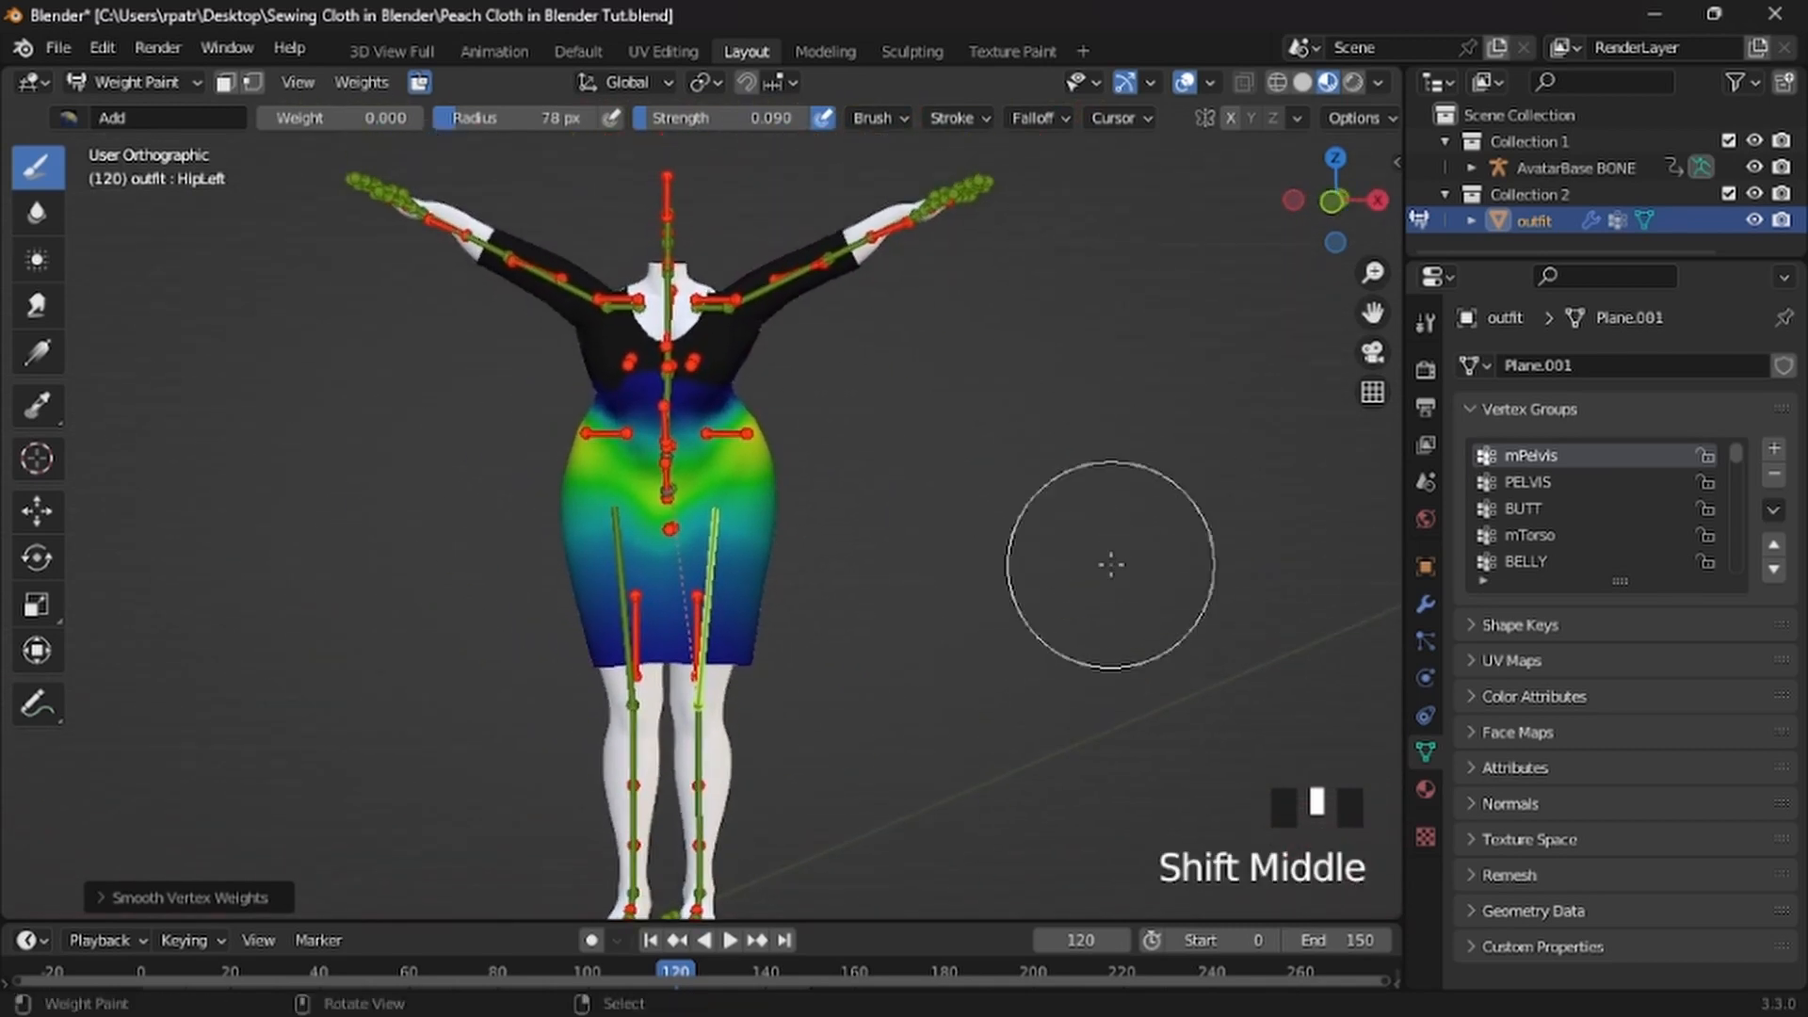
Try blurring the mPelvis weights across the waist, hips and front of the skirt with the Blur brush
left_click(38, 215)
scroll(484, 539, "up", 5)
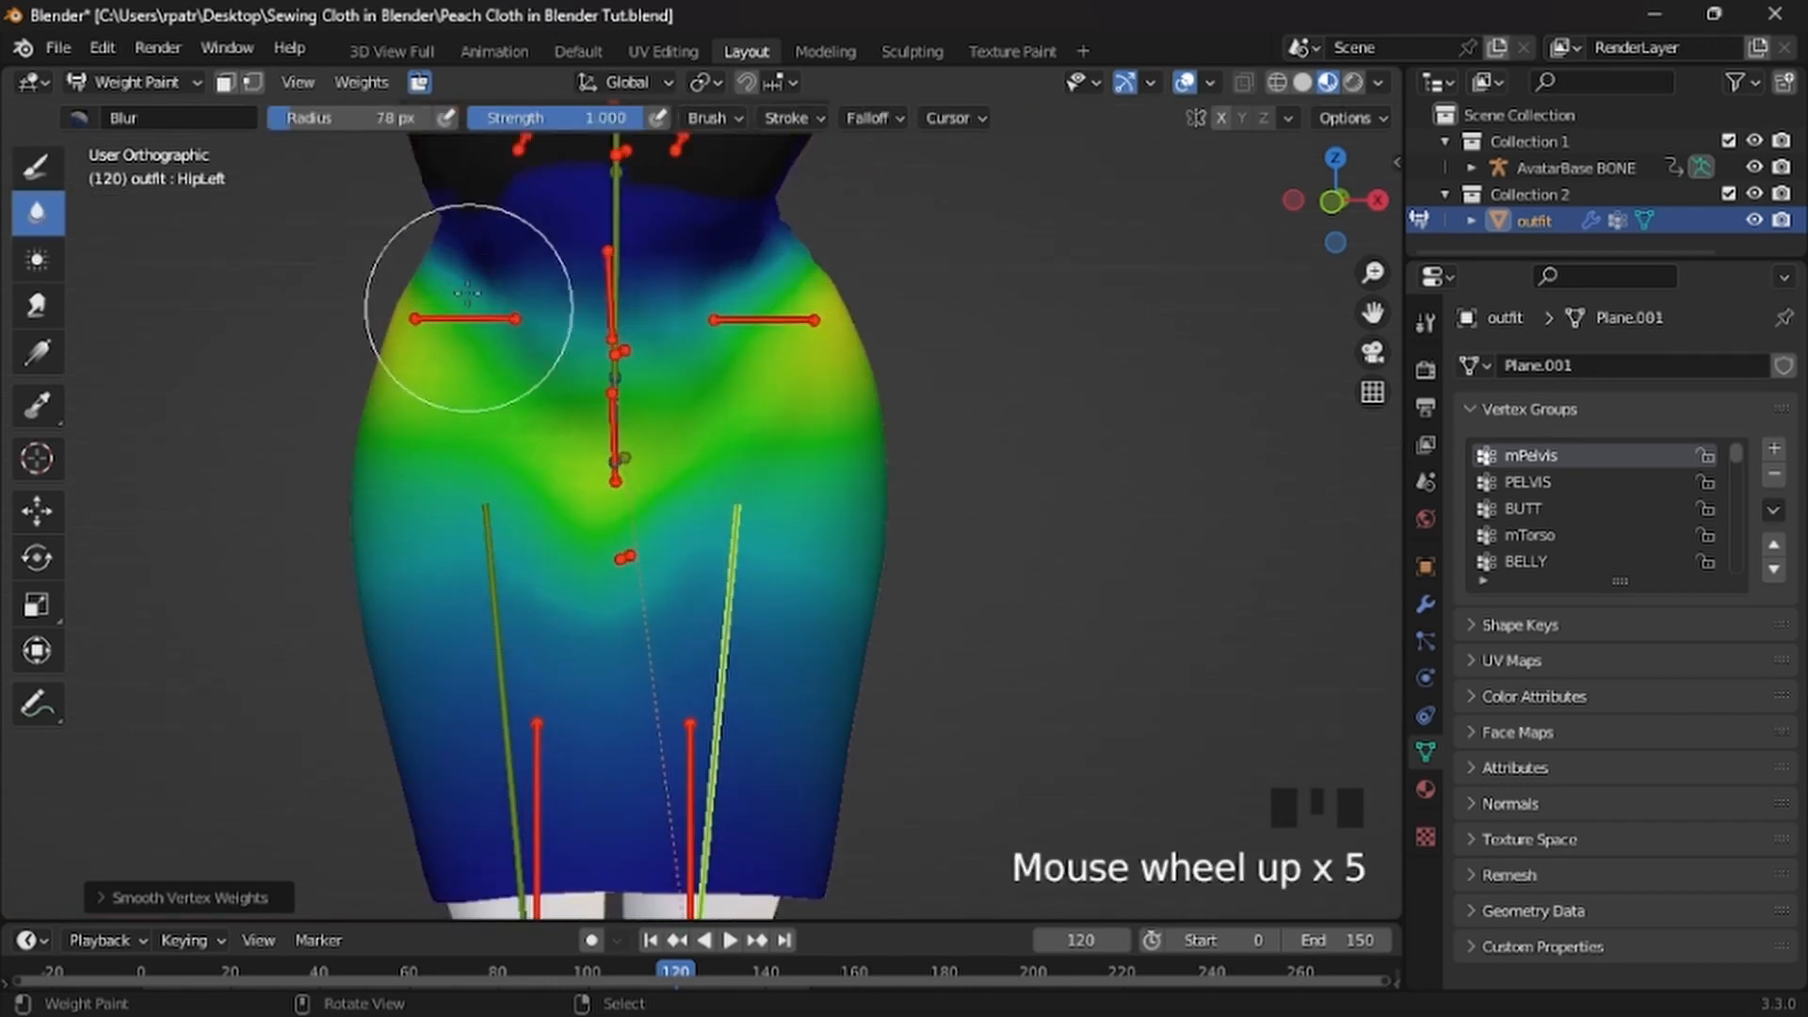
left_click_drag(458, 256, 516, 294)
mouse_move(527, 300)
left_mouse_down()
mouse_move(478, 268)
mouse_move(738, 315)
left_mouse_up()
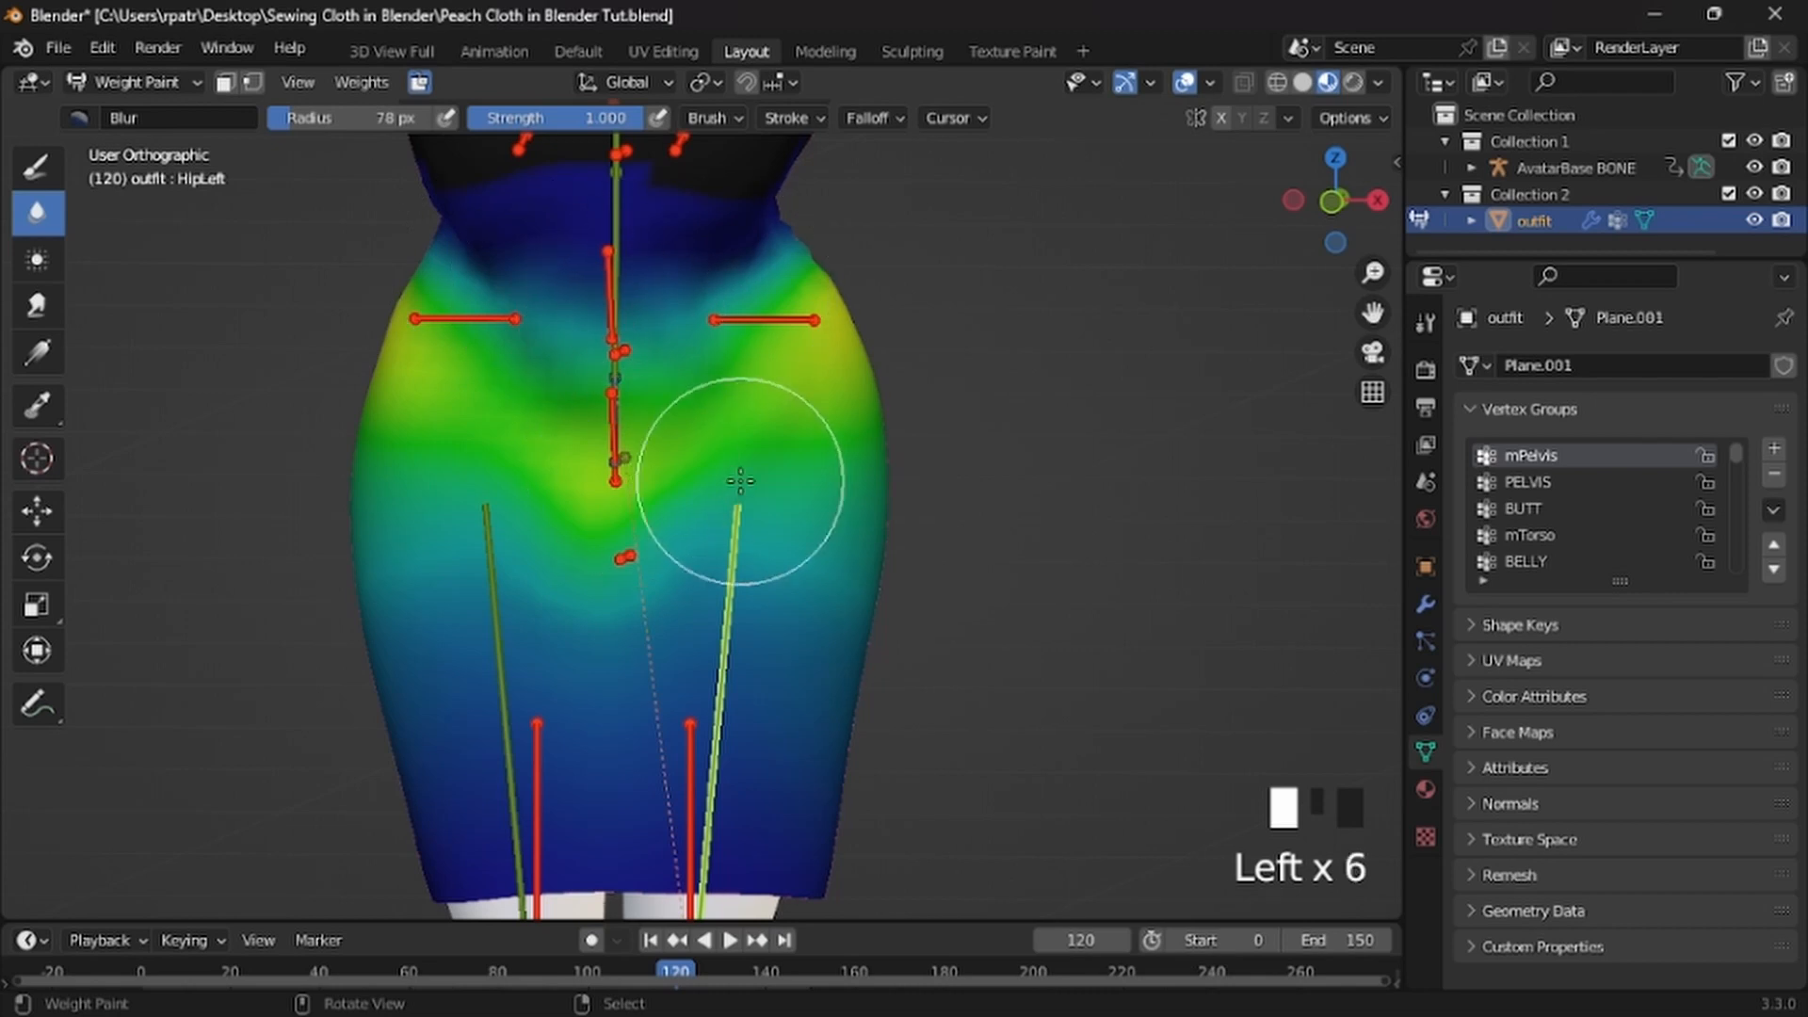
left_click_drag(740, 481, 726, 477)
left_click_drag(565, 524, 432, 541)
scroll(484, 608, "down", 3)
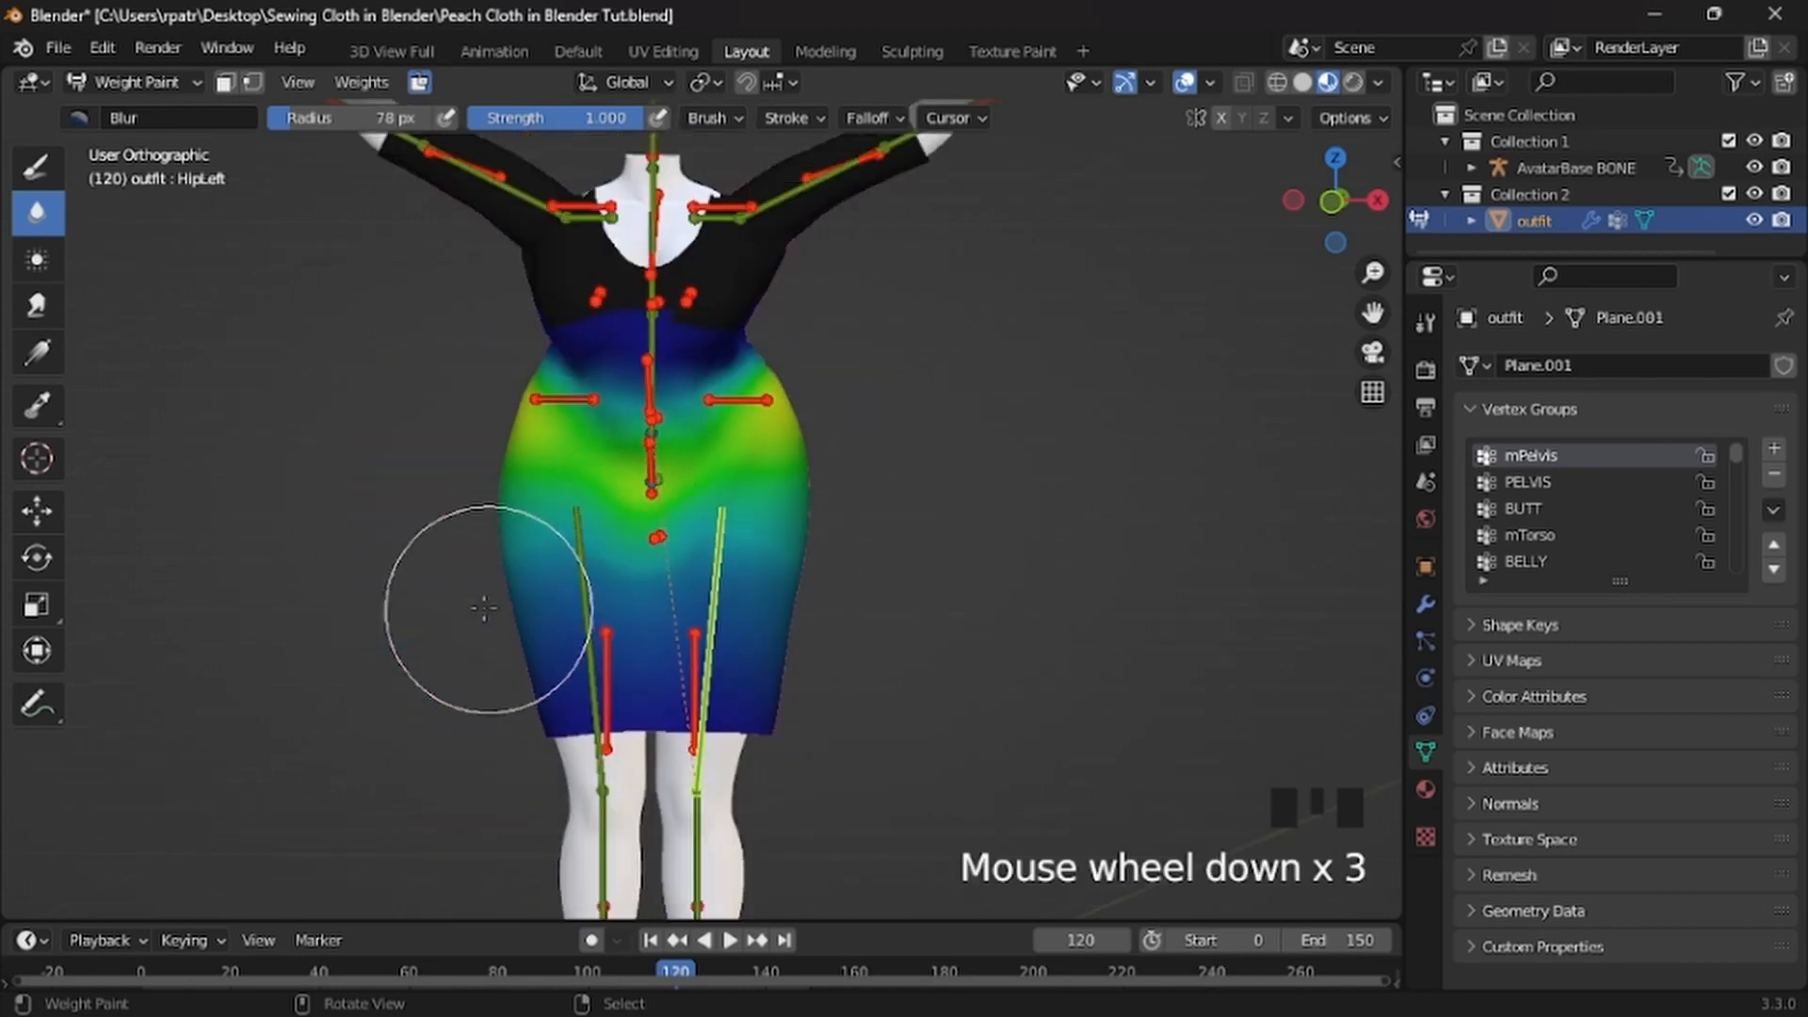
mouse_move(311, 605)
middle_mouse_down()
mouse_move(1083, 641)
mouse_move(340, 608)
middle_mouse_up()
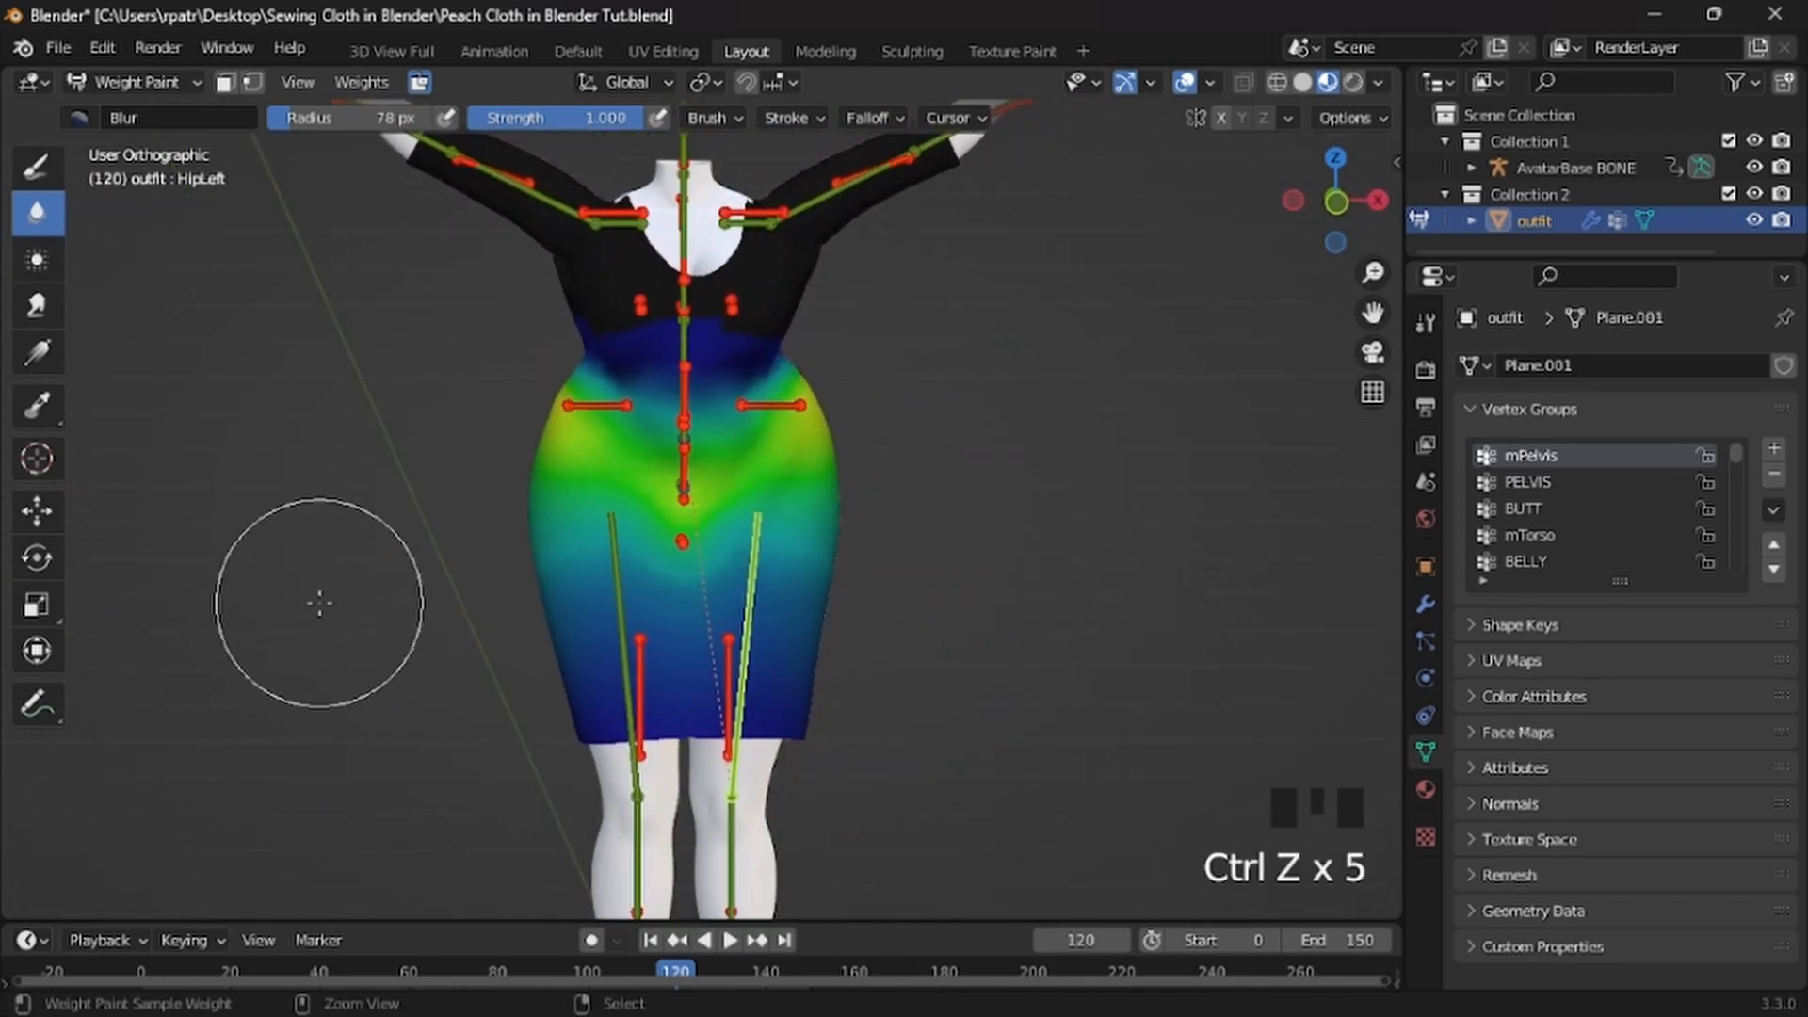
Undo the blur strokes, the vertex selection and the earlier smoothing of the dress weights
key("ctrl+z")
key("ctrl+z")
key("ctrl+z")
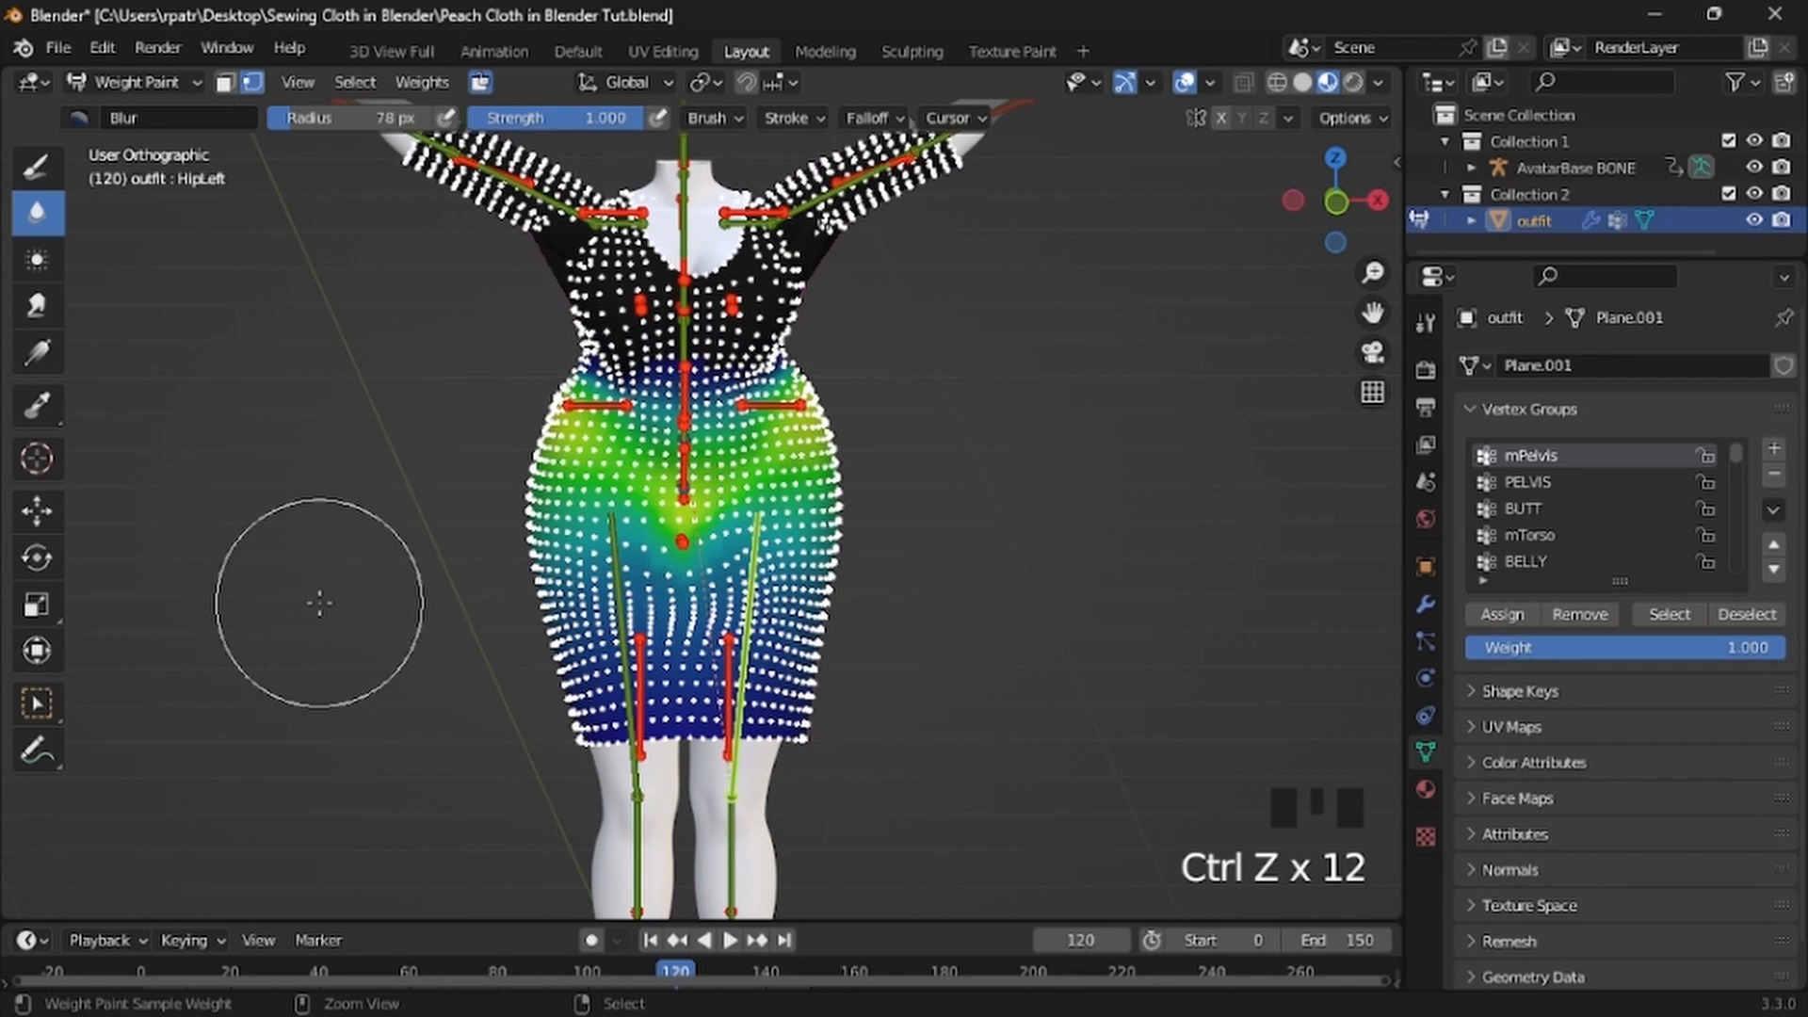
key("ctrl+z")
key("ctrl+z")
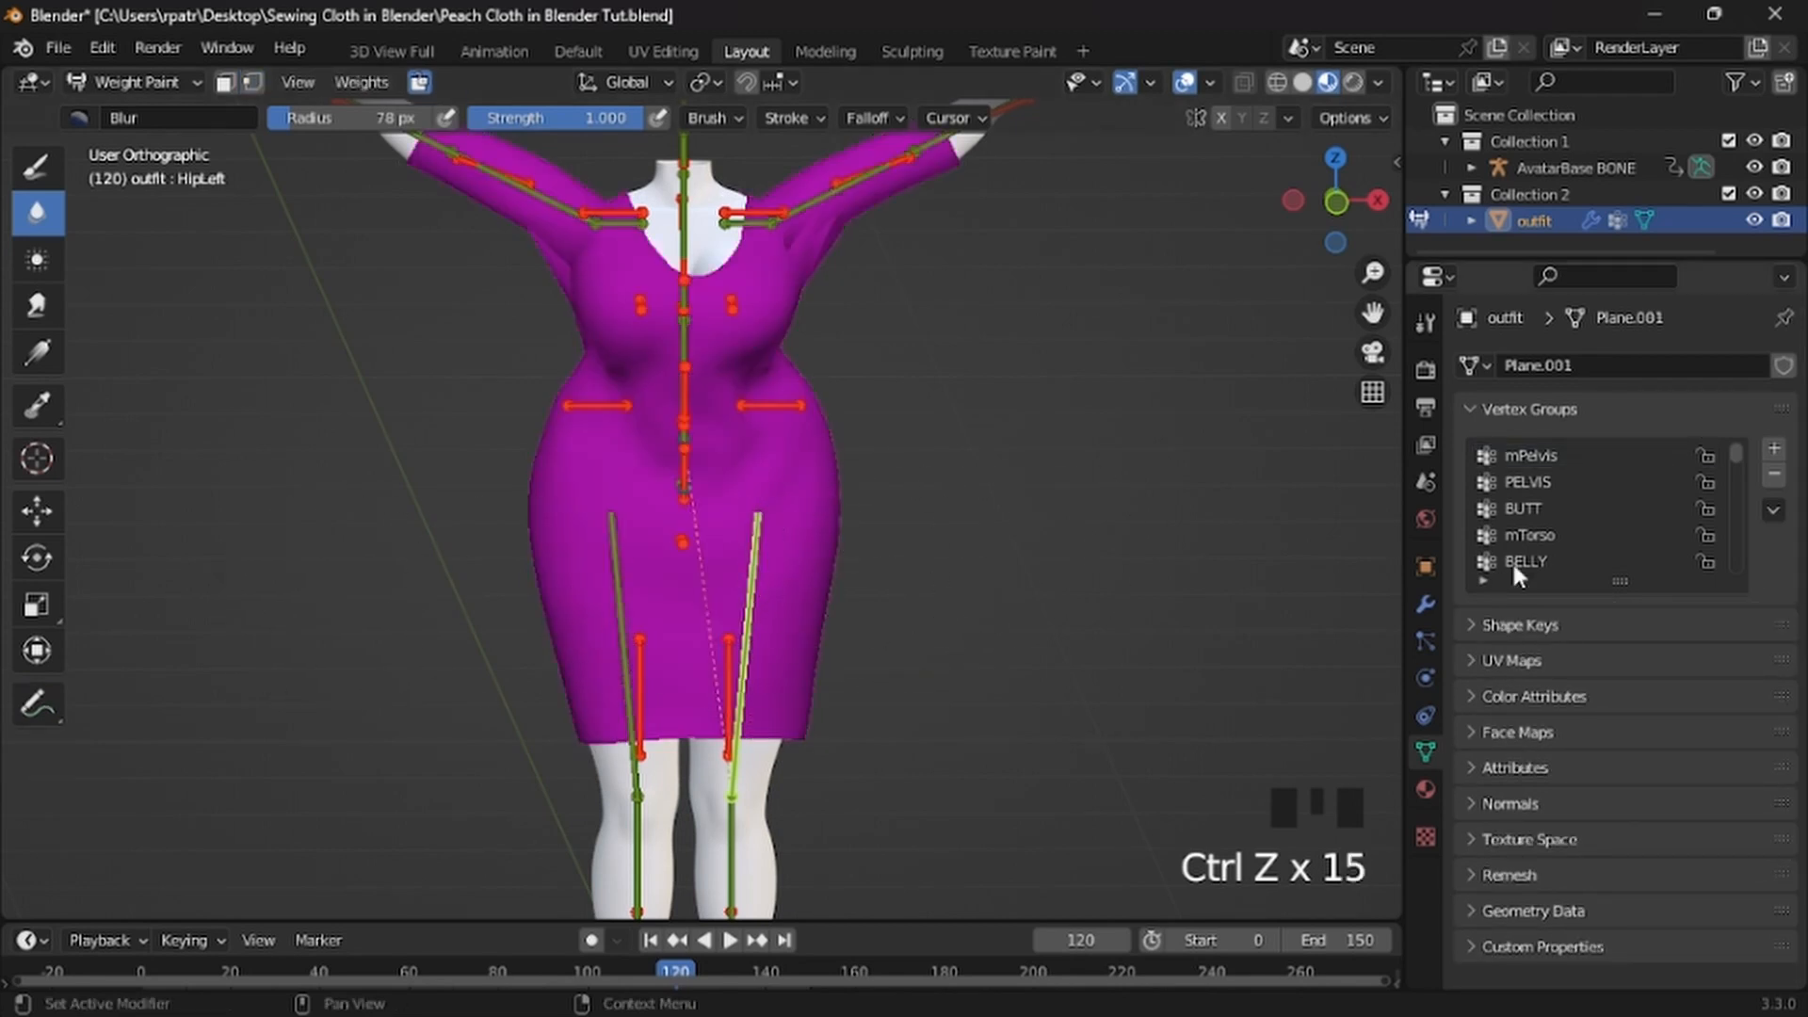
Make mPelvis the active vertex group and blur its weights across the front of the skirt and hips
scroll(1540, 510, "up", 3)
left_click(1535, 455)
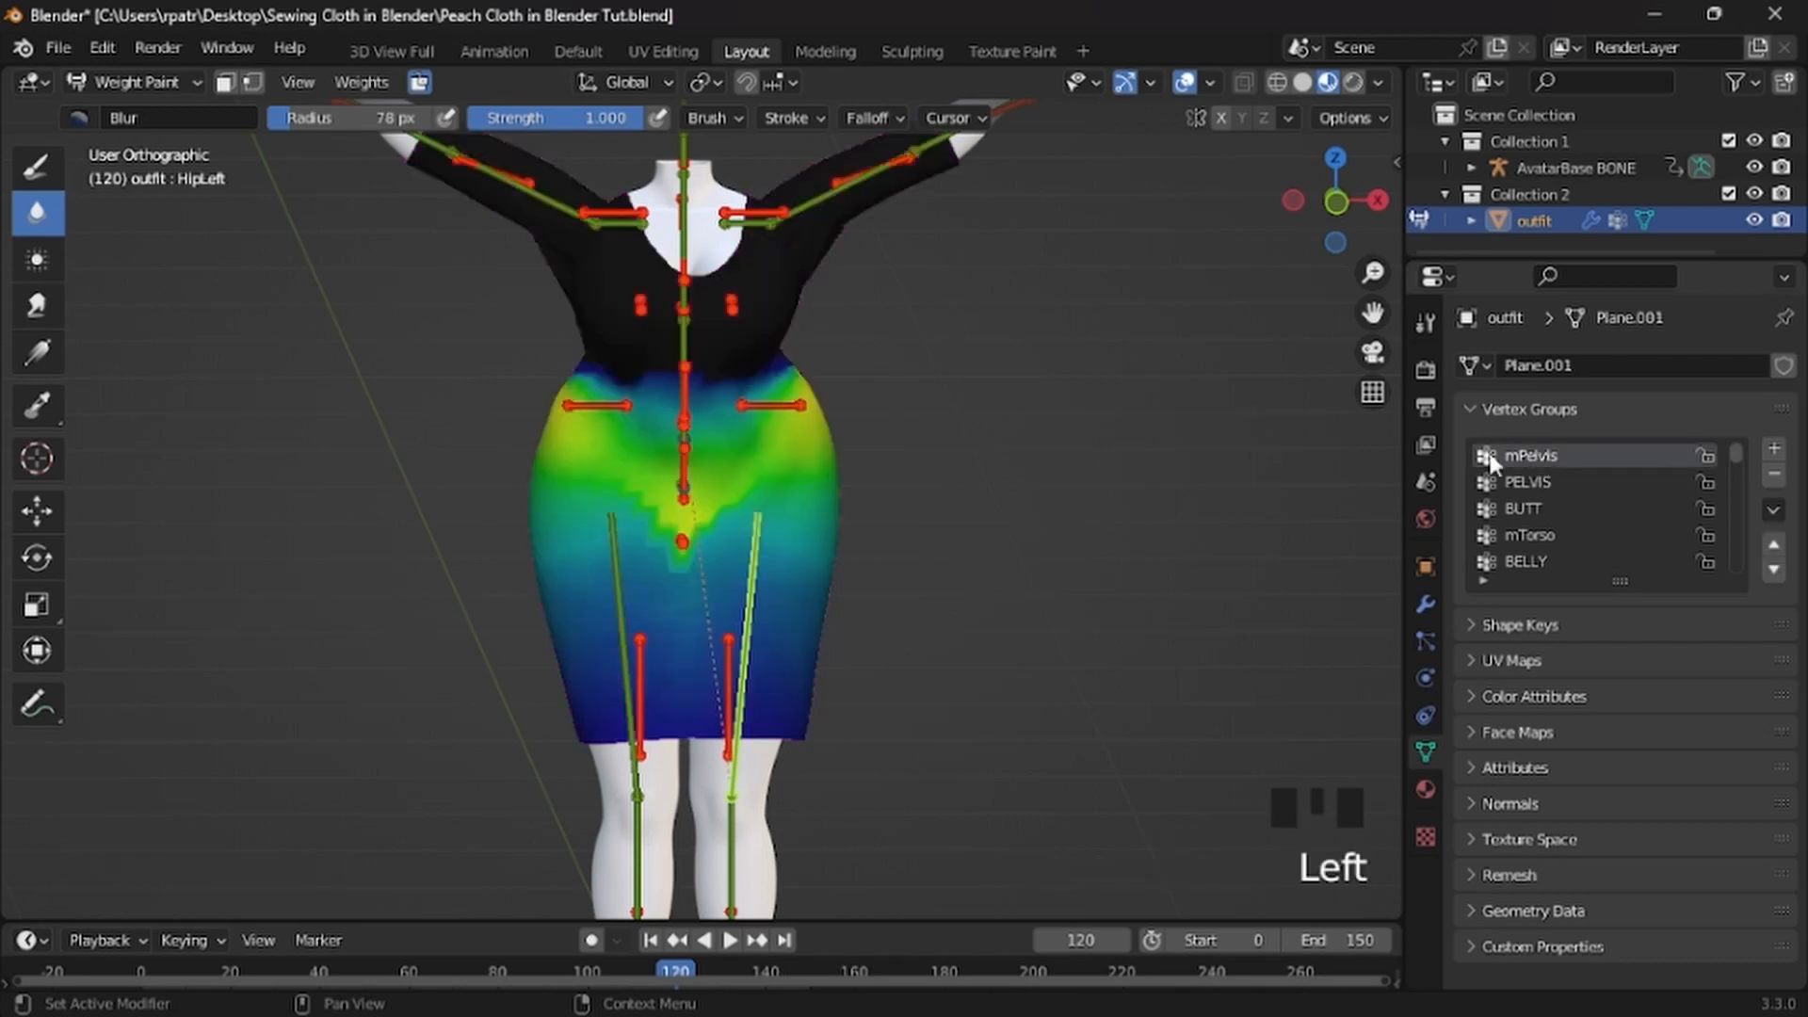
mouse_move(726, 578)
left_mouse_down()
mouse_move(625, 513)
mouse_move(646, 536)
mouse_move(699, 536)
mouse_move(587, 516)
left_mouse_up()
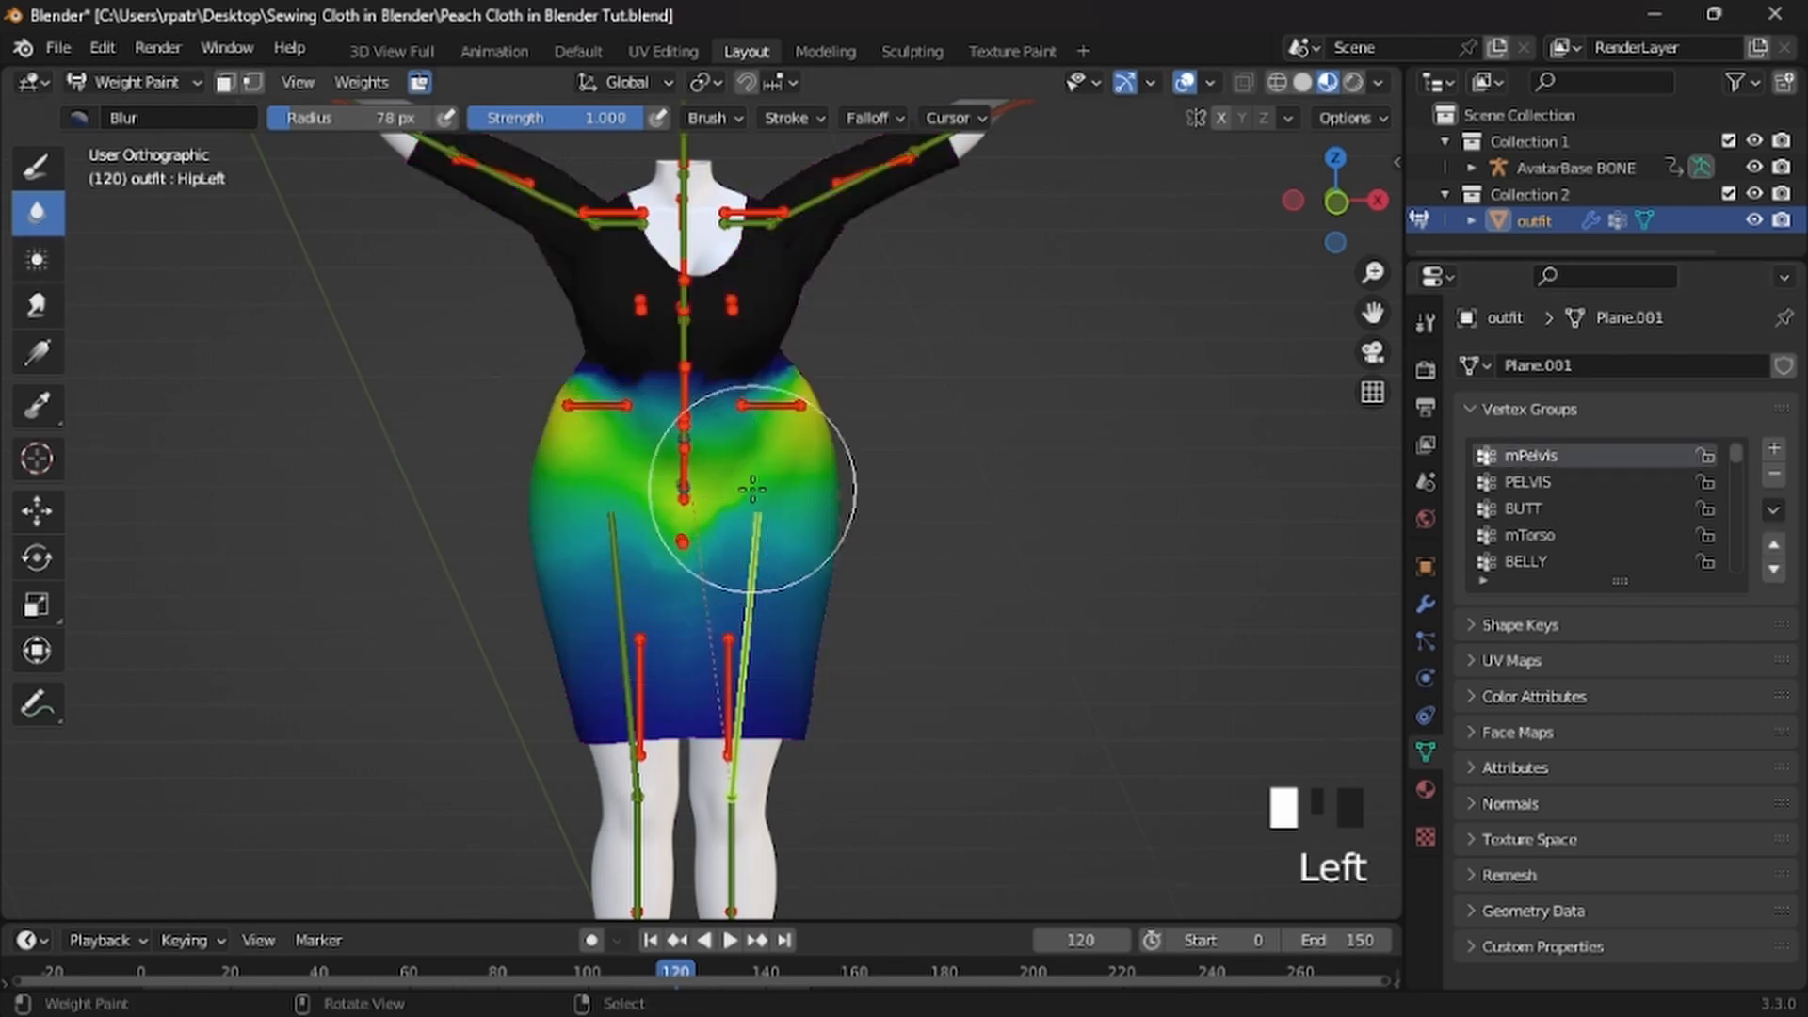
mouse_move(753, 489)
left_mouse_down()
mouse_move(818, 520)
mouse_move(864, 472)
mouse_move(652, 534)
left_mouse_up()
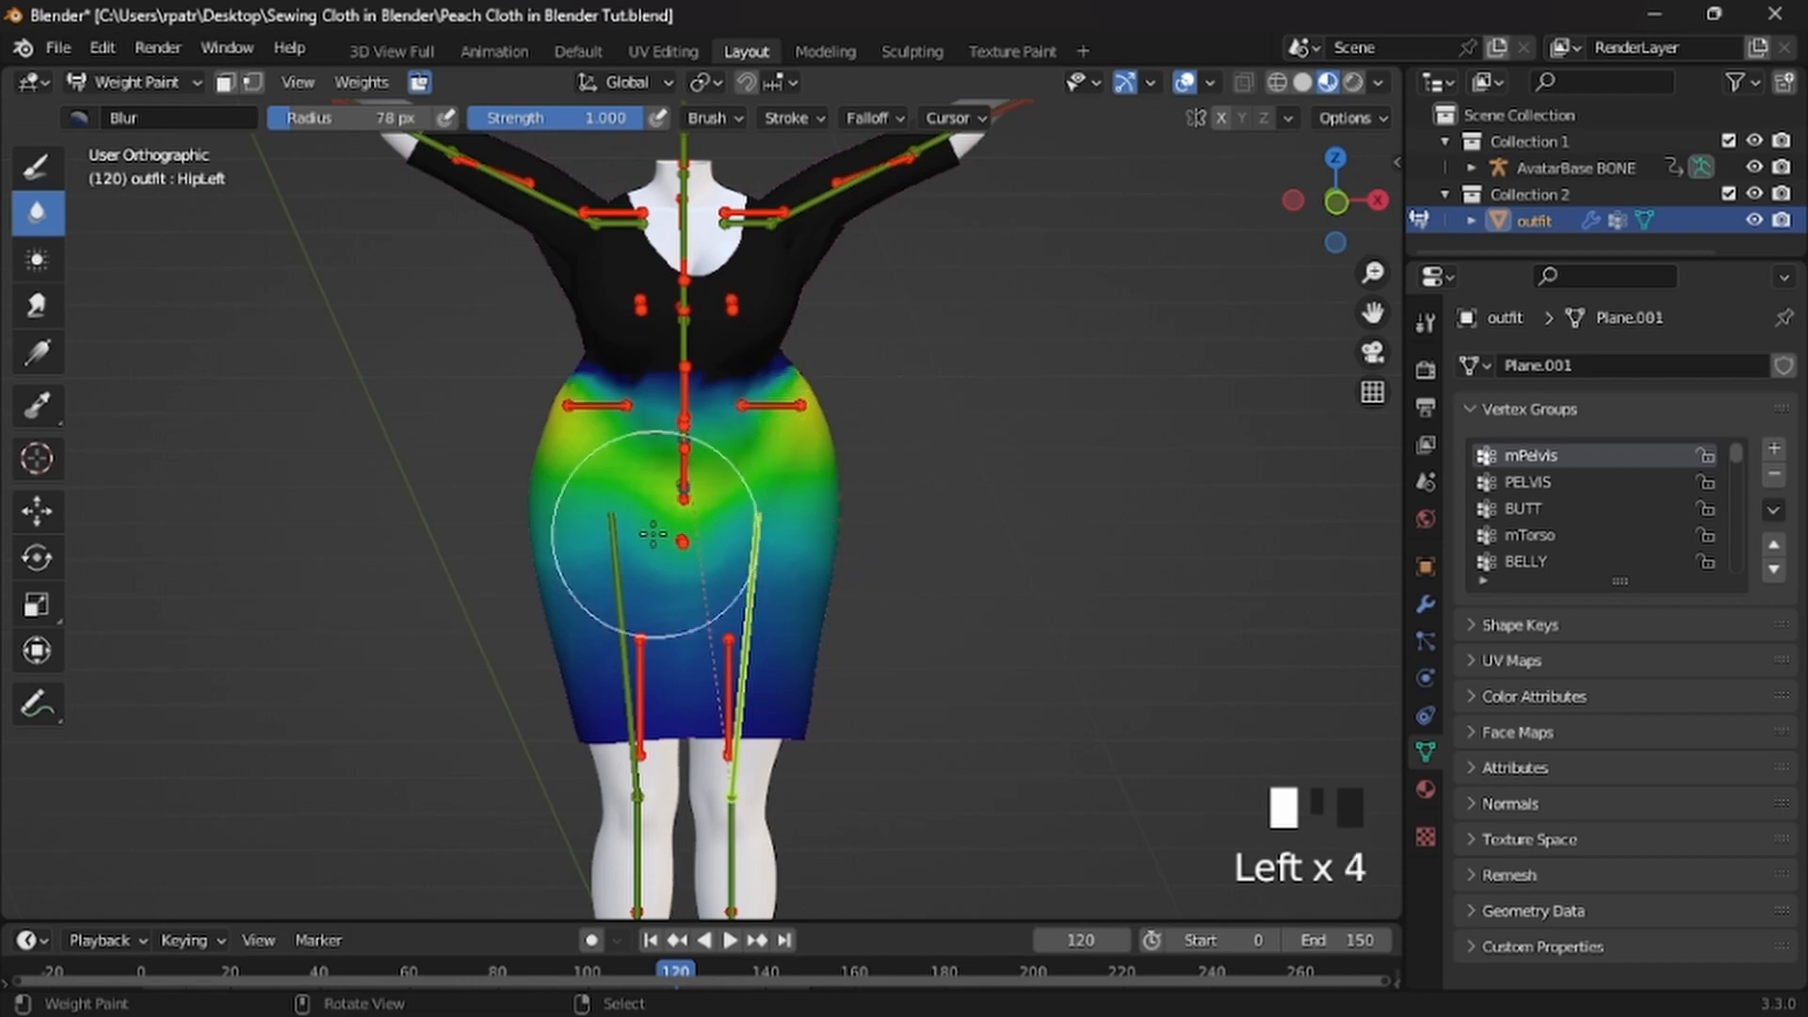
mouse_move(551, 443)
left_mouse_down()
mouse_move(565, 376)
mouse_move(779, 377)
left_mouse_up()
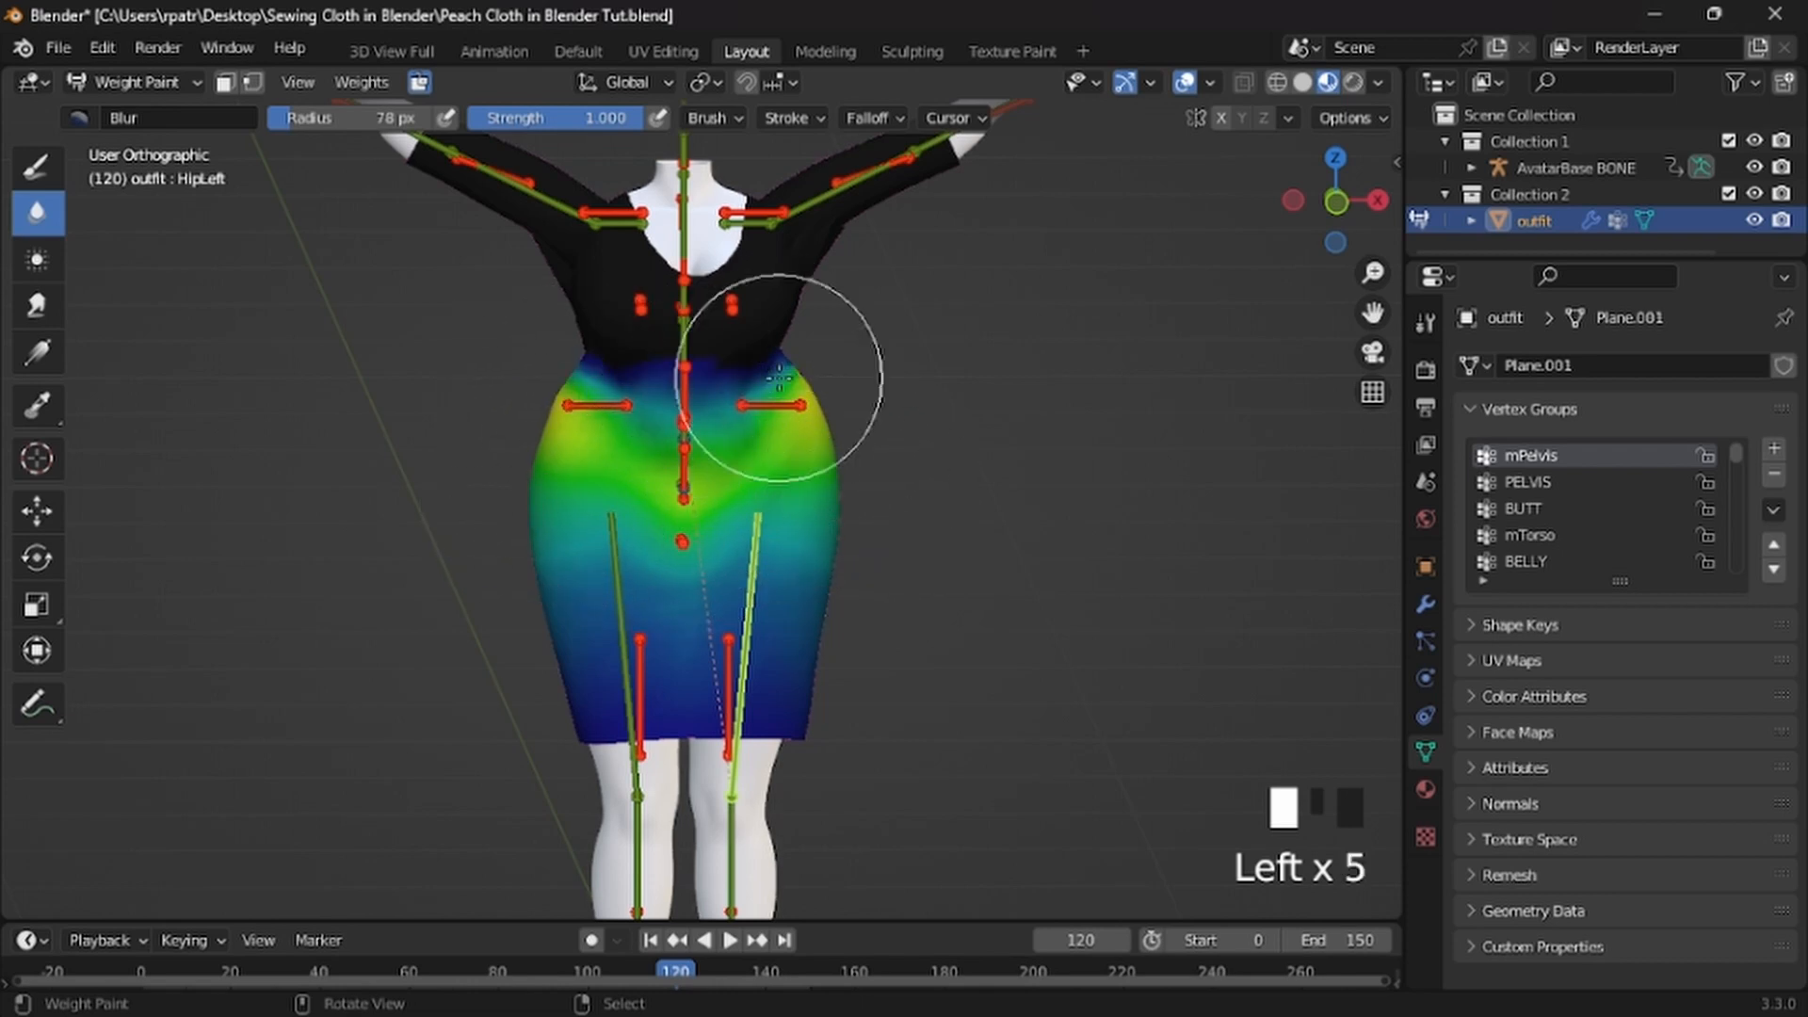
Blur the mPelvis weights on the back of the skirt near the waist and hip, and check the front
middle_click_drag(351, 597, 654, 597)
mouse_move(856, 597)
left_mouse_down()
mouse_move(852, 654)
mouse_move(949, 565)
left_mouse_up()
middle_click_drag(466, 670, 759, 646)
mouse_move(760, 646)
left_mouse_down()
mouse_move(541, 610)
mouse_move(525, 634)
mouse_move(464, 492)
left_mouse_up()
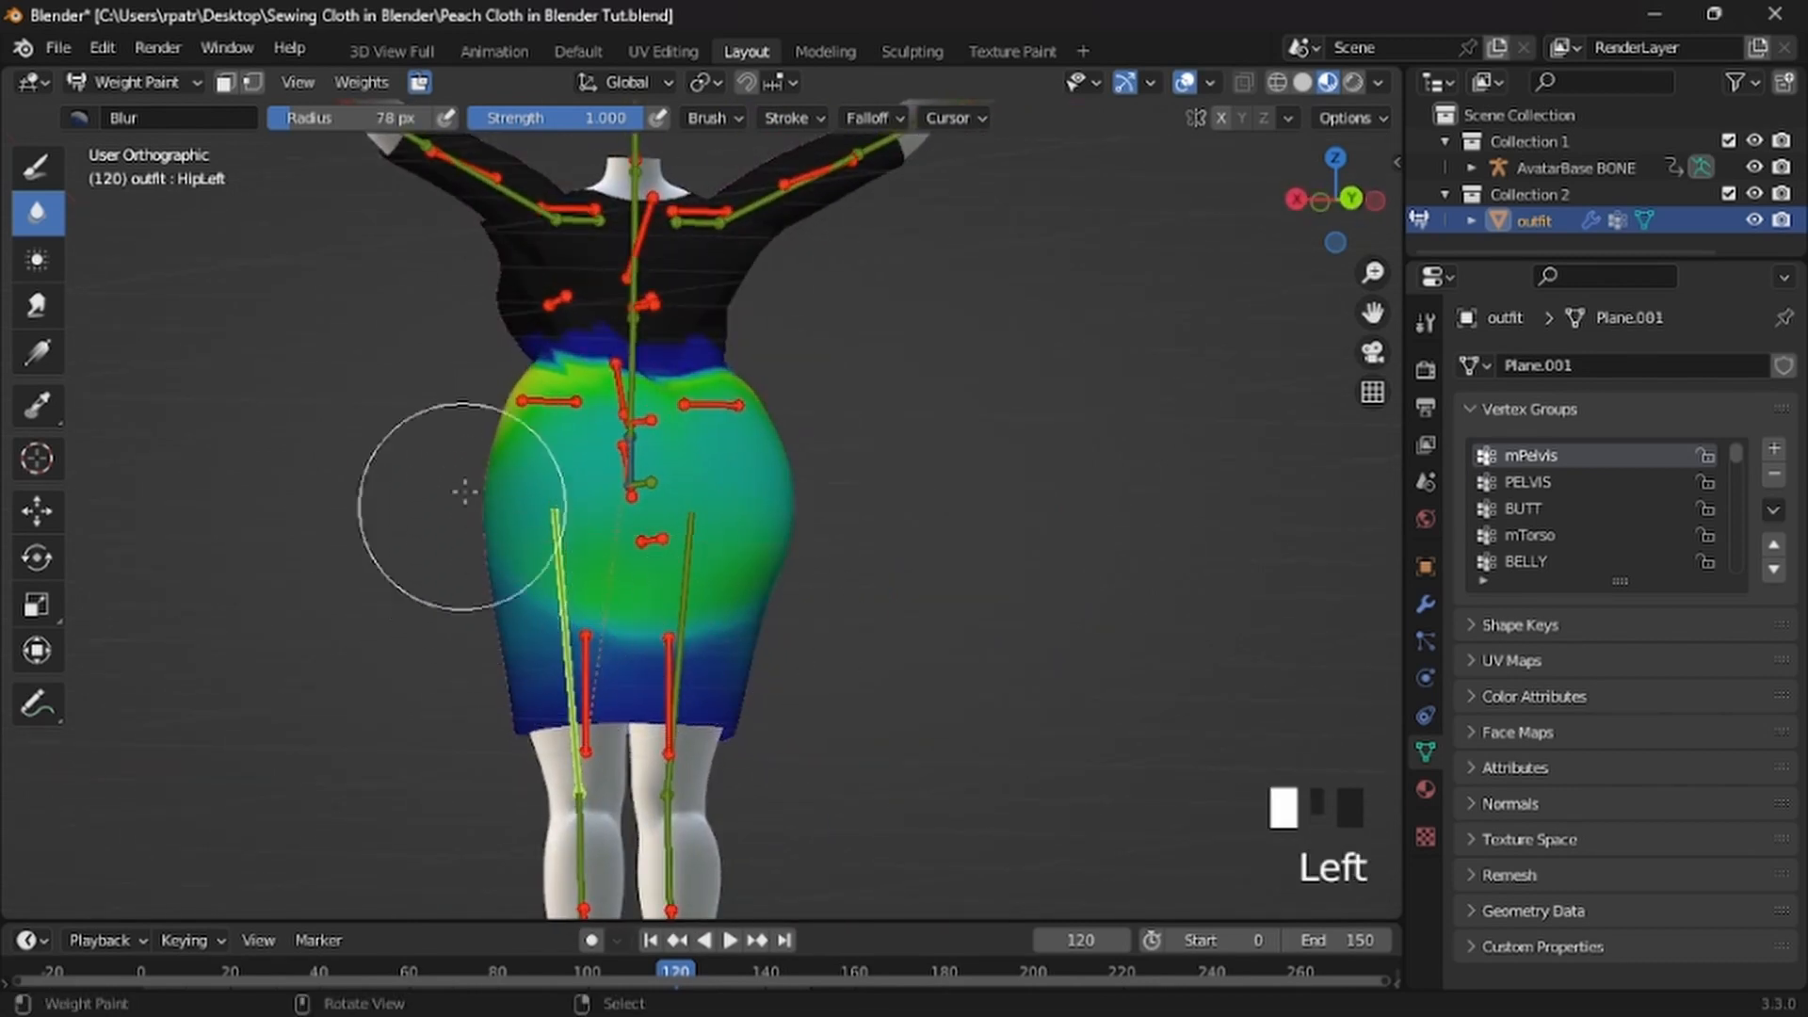
mouse_move(527, 377)
left_mouse_down()
mouse_move(546, 351)
mouse_move(648, 400)
mouse_move(750, 355)
mouse_move(550, 349)
left_mouse_up()
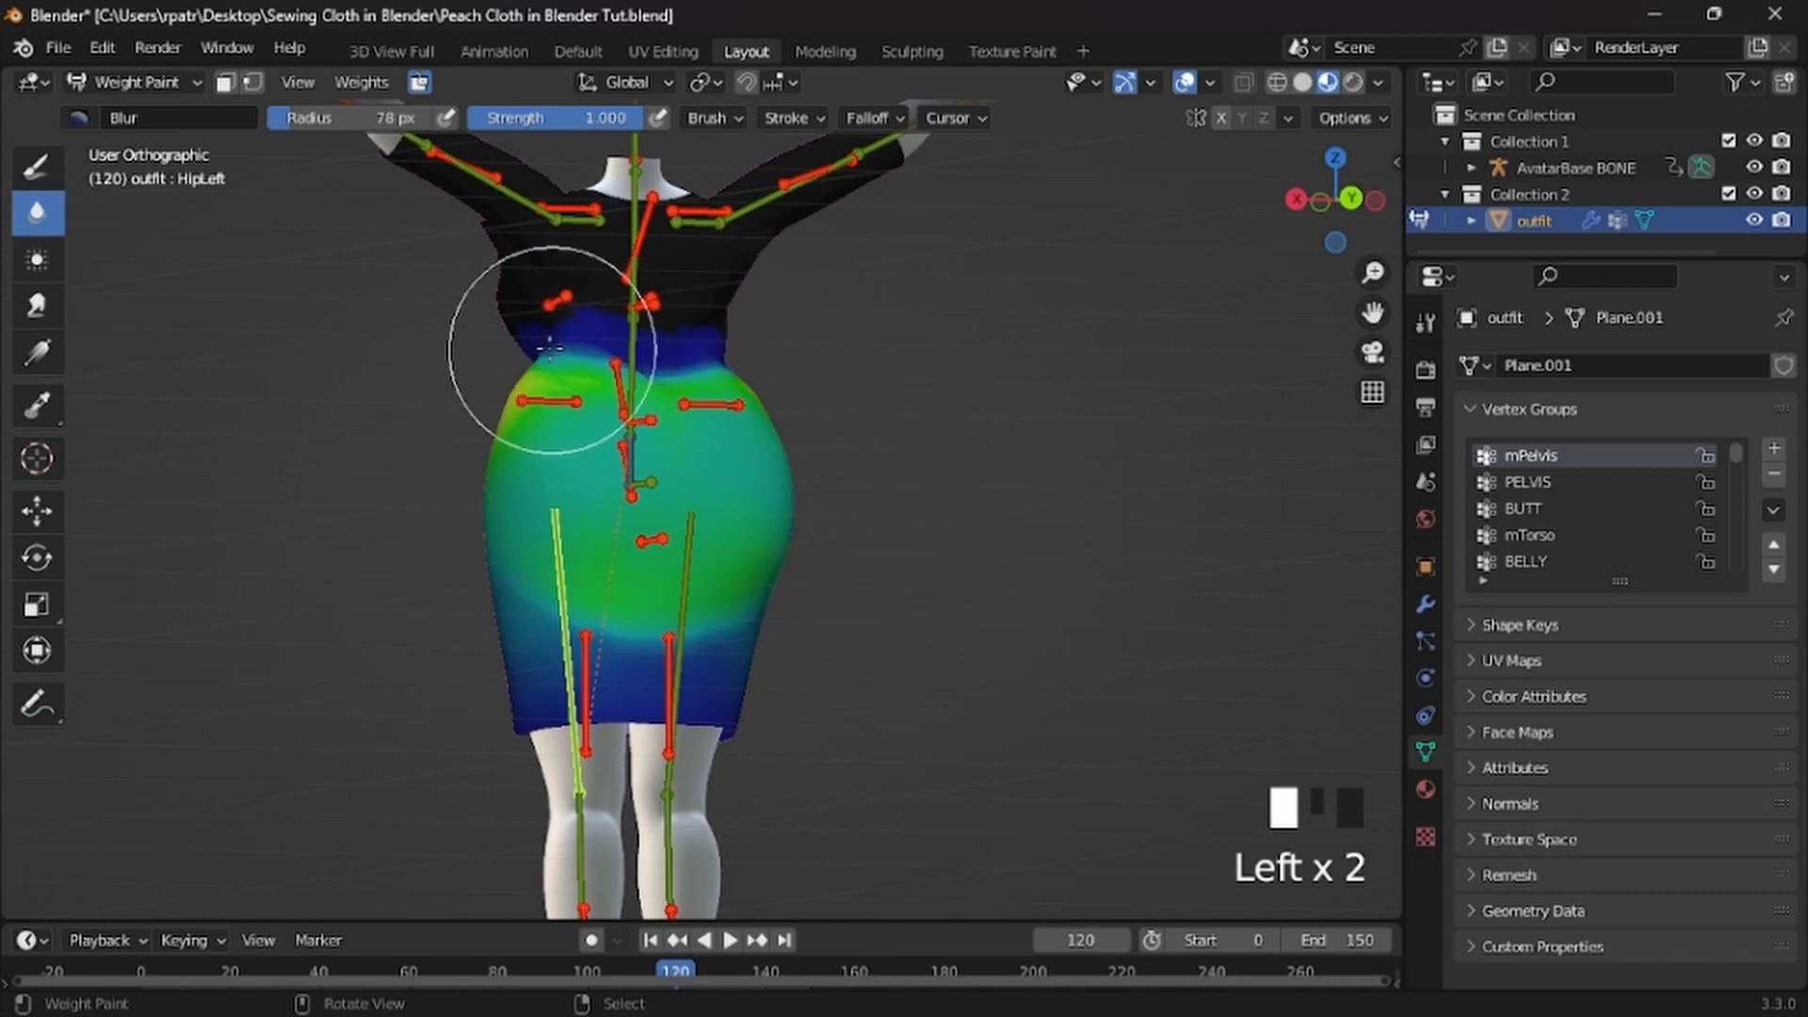
middle_click_drag(920, 646, 267, 666)
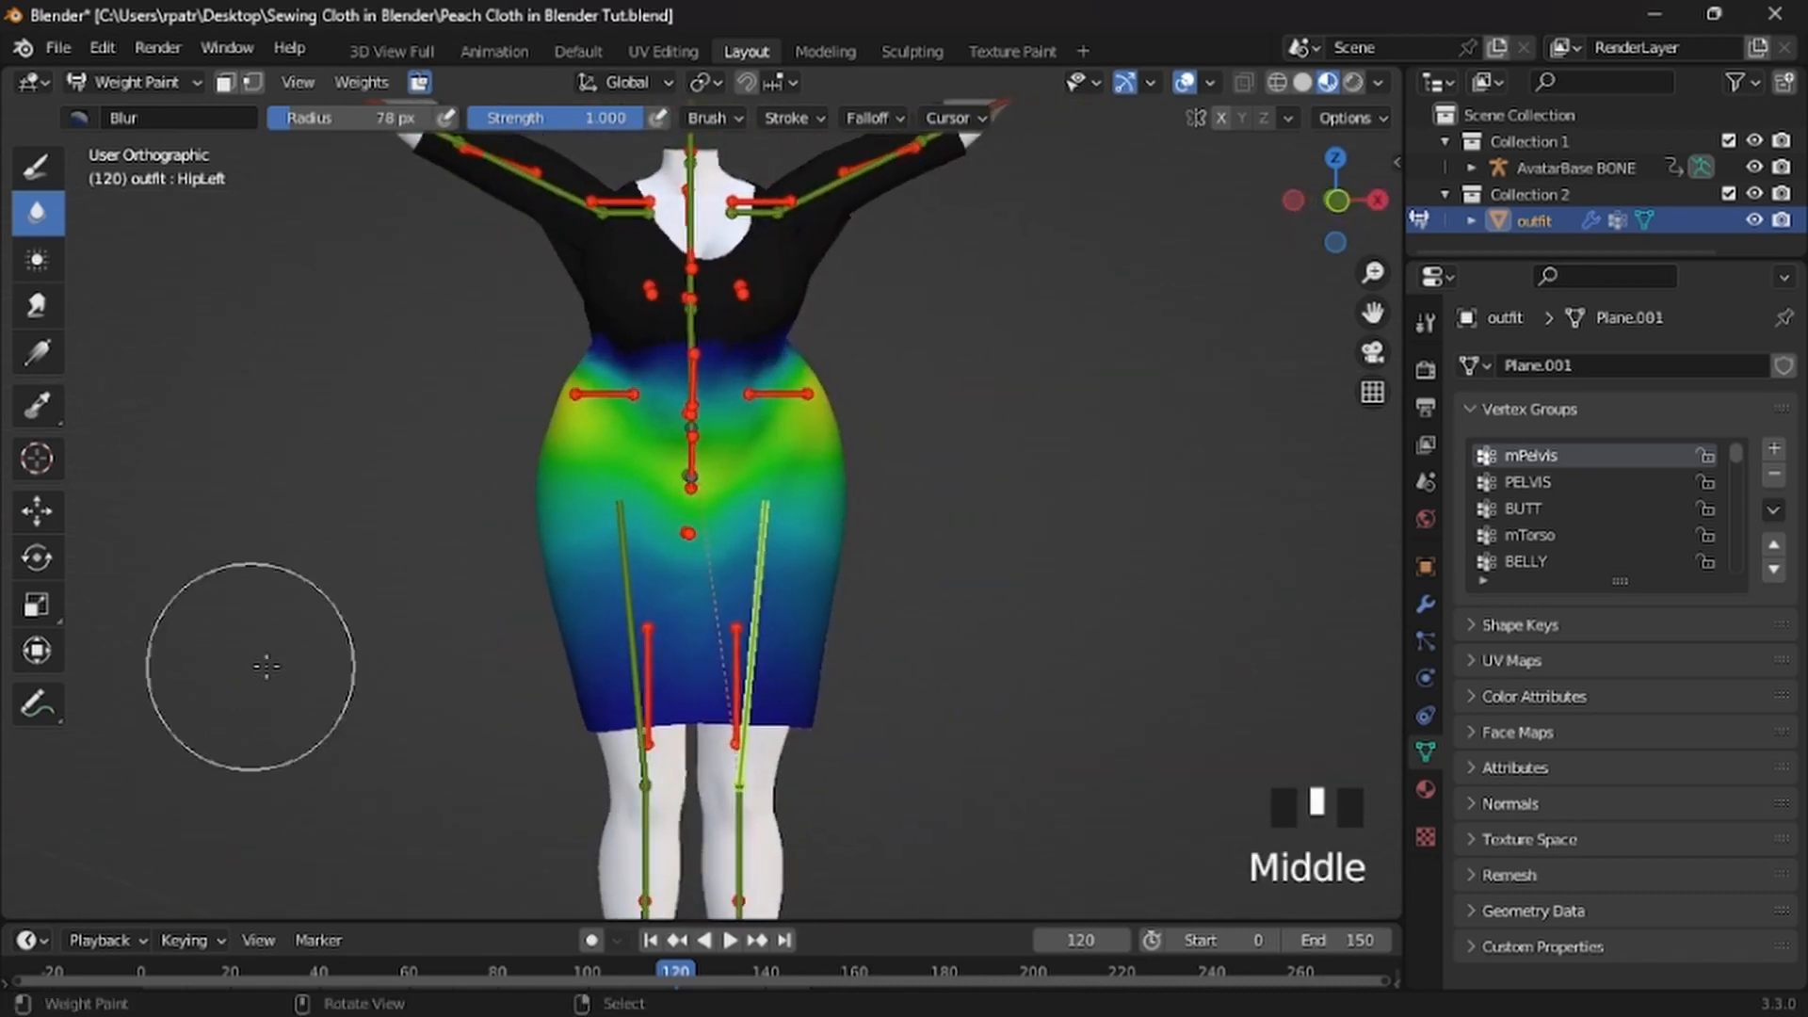
Make PELVIS the active vertex group and blur its weights on the side of the hip
left_click(1517, 478)
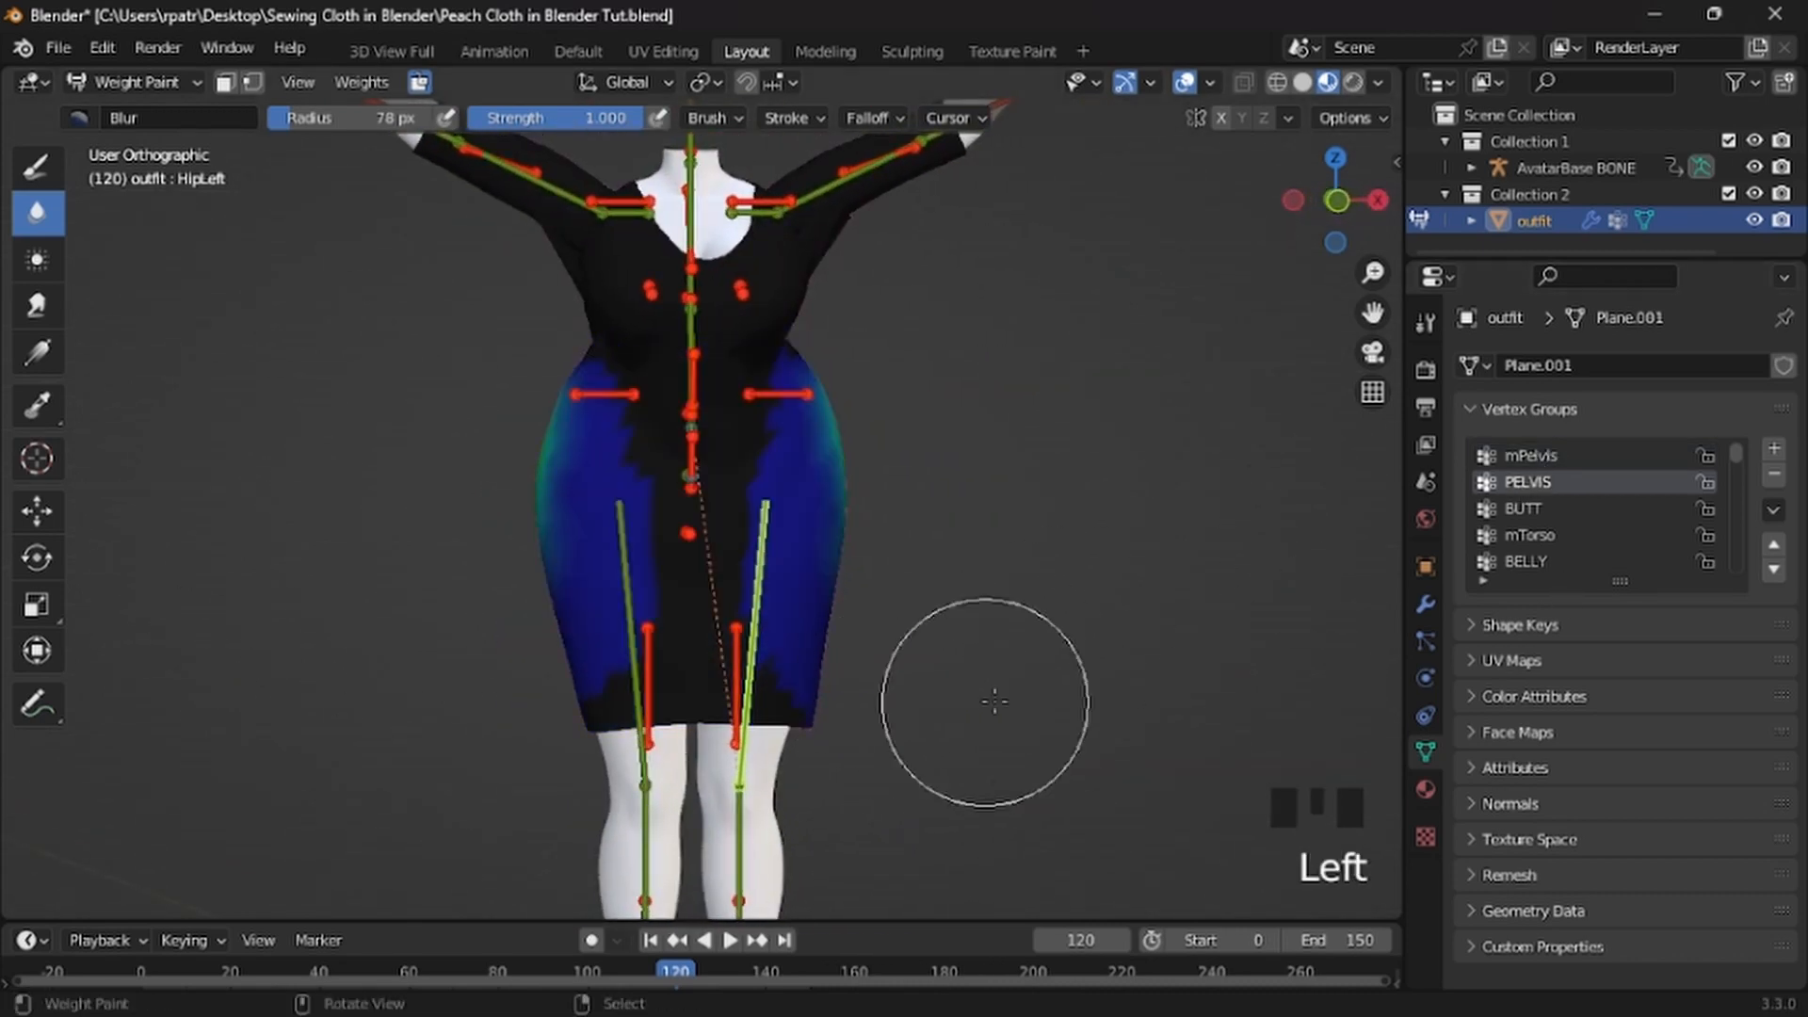
middle_click_drag(994, 700, 456, 687)
middle_click(505, 597)
mouse_move(505, 597)
left_mouse_down()
mouse_move(687, 626)
mouse_move(819, 553)
mouse_move(549, 573)
mouse_move(500, 274)
mouse_move(749, 313)
mouse_move(814, 297)
mouse_move(556, 303)
mouse_move(357, 598)
left_mouse_up()
middle_click_drag(357, 598, 537, 585)
mouse_move(536, 585)
left_mouse_down()
mouse_move(415, 517)
mouse_move(440, 340)
left_mouse_up()
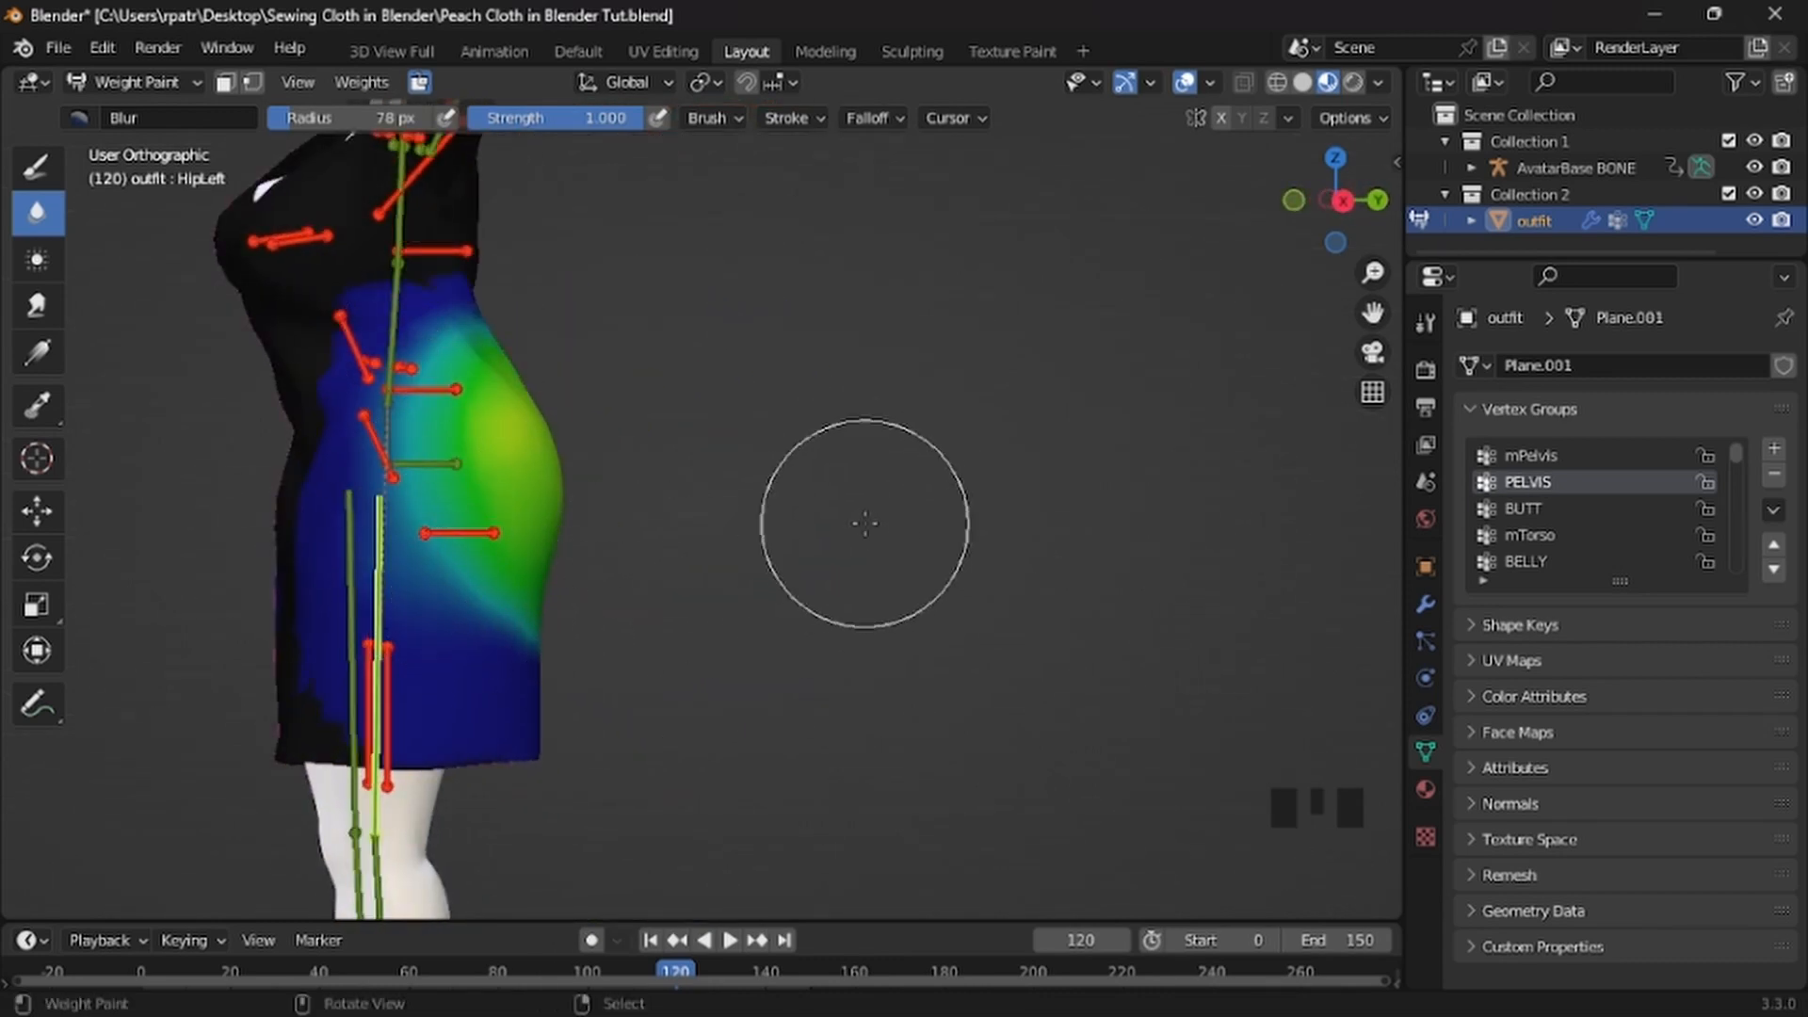
Undo the blur strokes on the PELVIS and mPelvis vertex groups
key("ctrl+z")
key("ctrl+z")
key("ctrl+z")
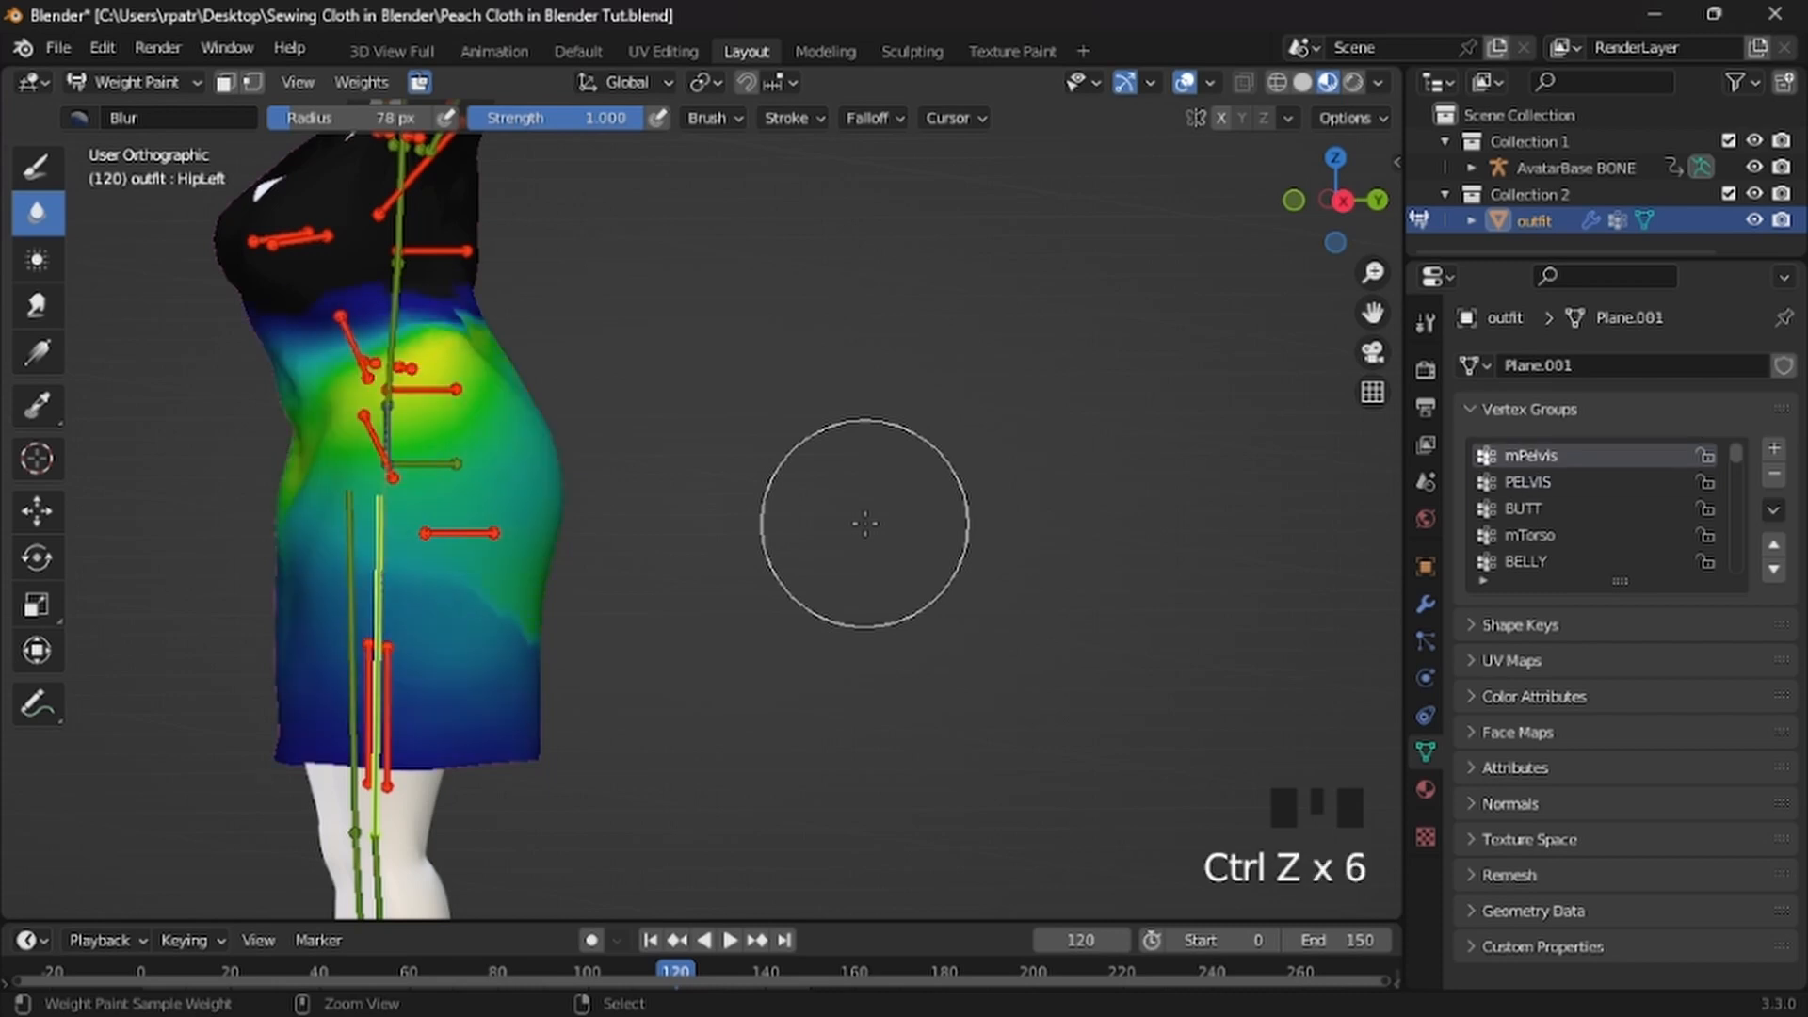
key("ctrl+z")
key("ctrl+z")
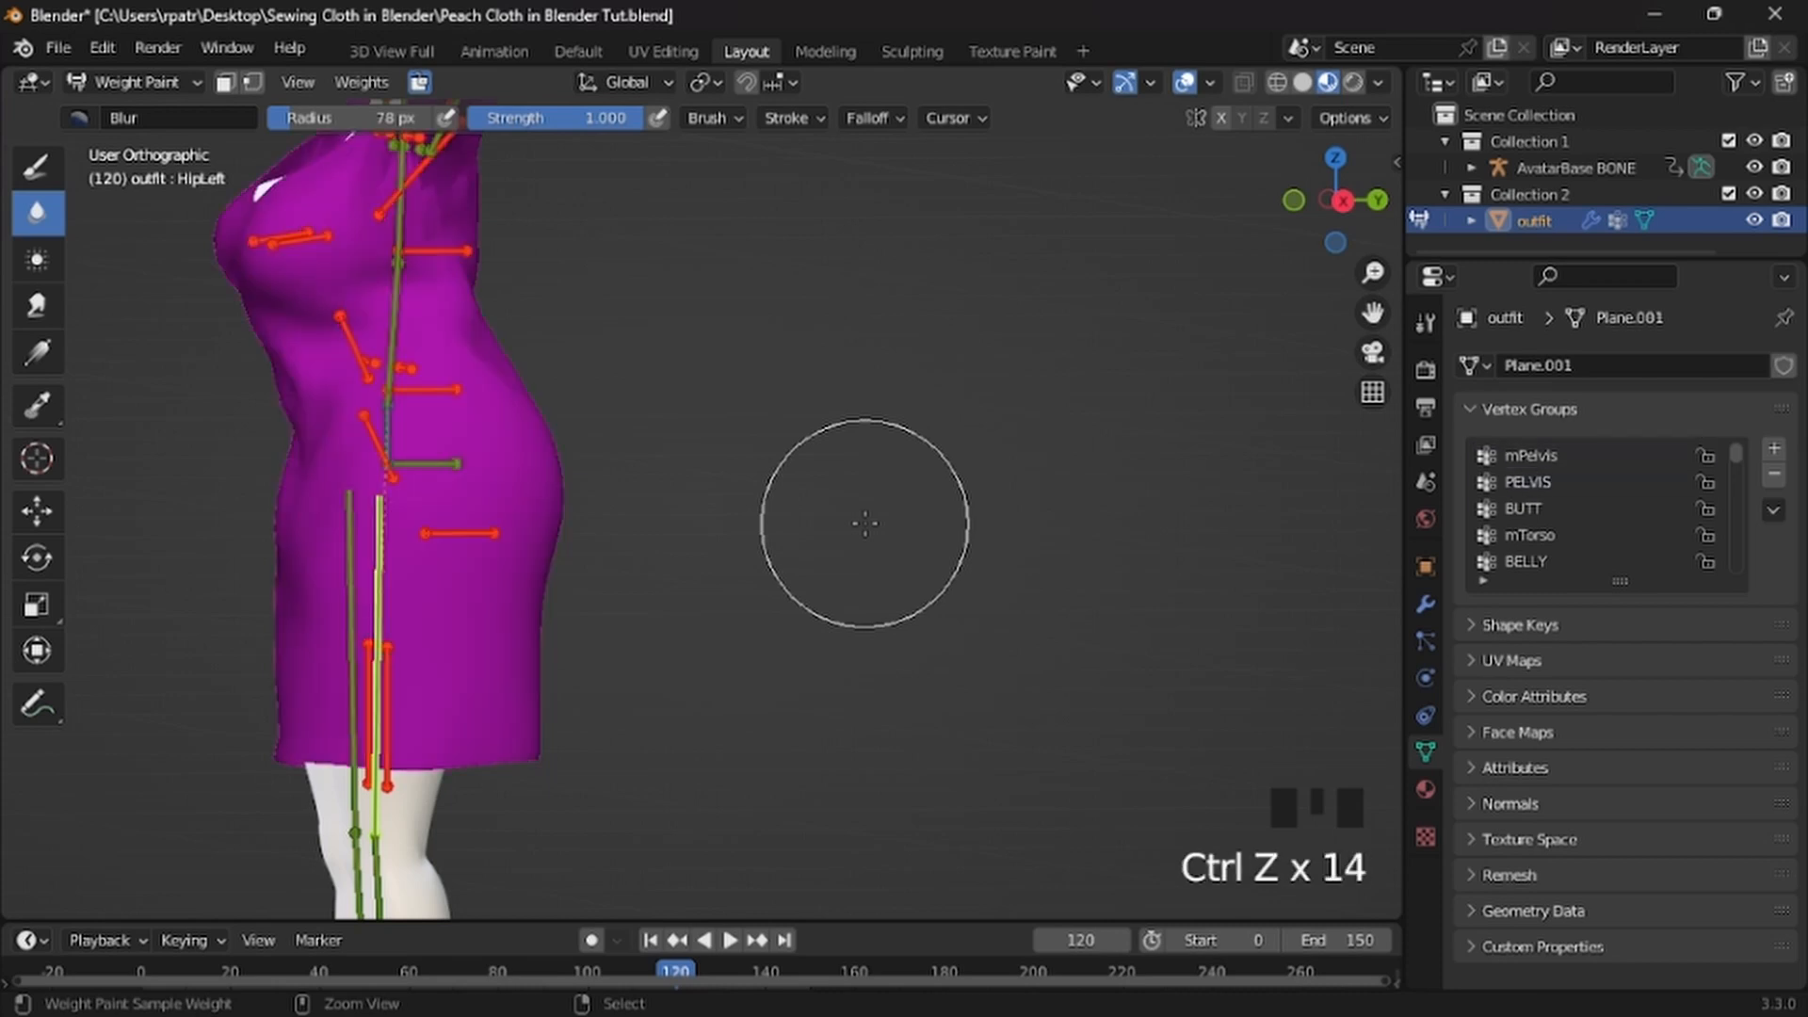
Make mPelvis the active vertex group and run Smooth on the dress weights
scroll(808, 557, "down", 2)
mouse_move(358, 664)
middle_mouse_down()
mouse_move(339, 666)
mouse_move(612, 659)
middle_mouse_up()
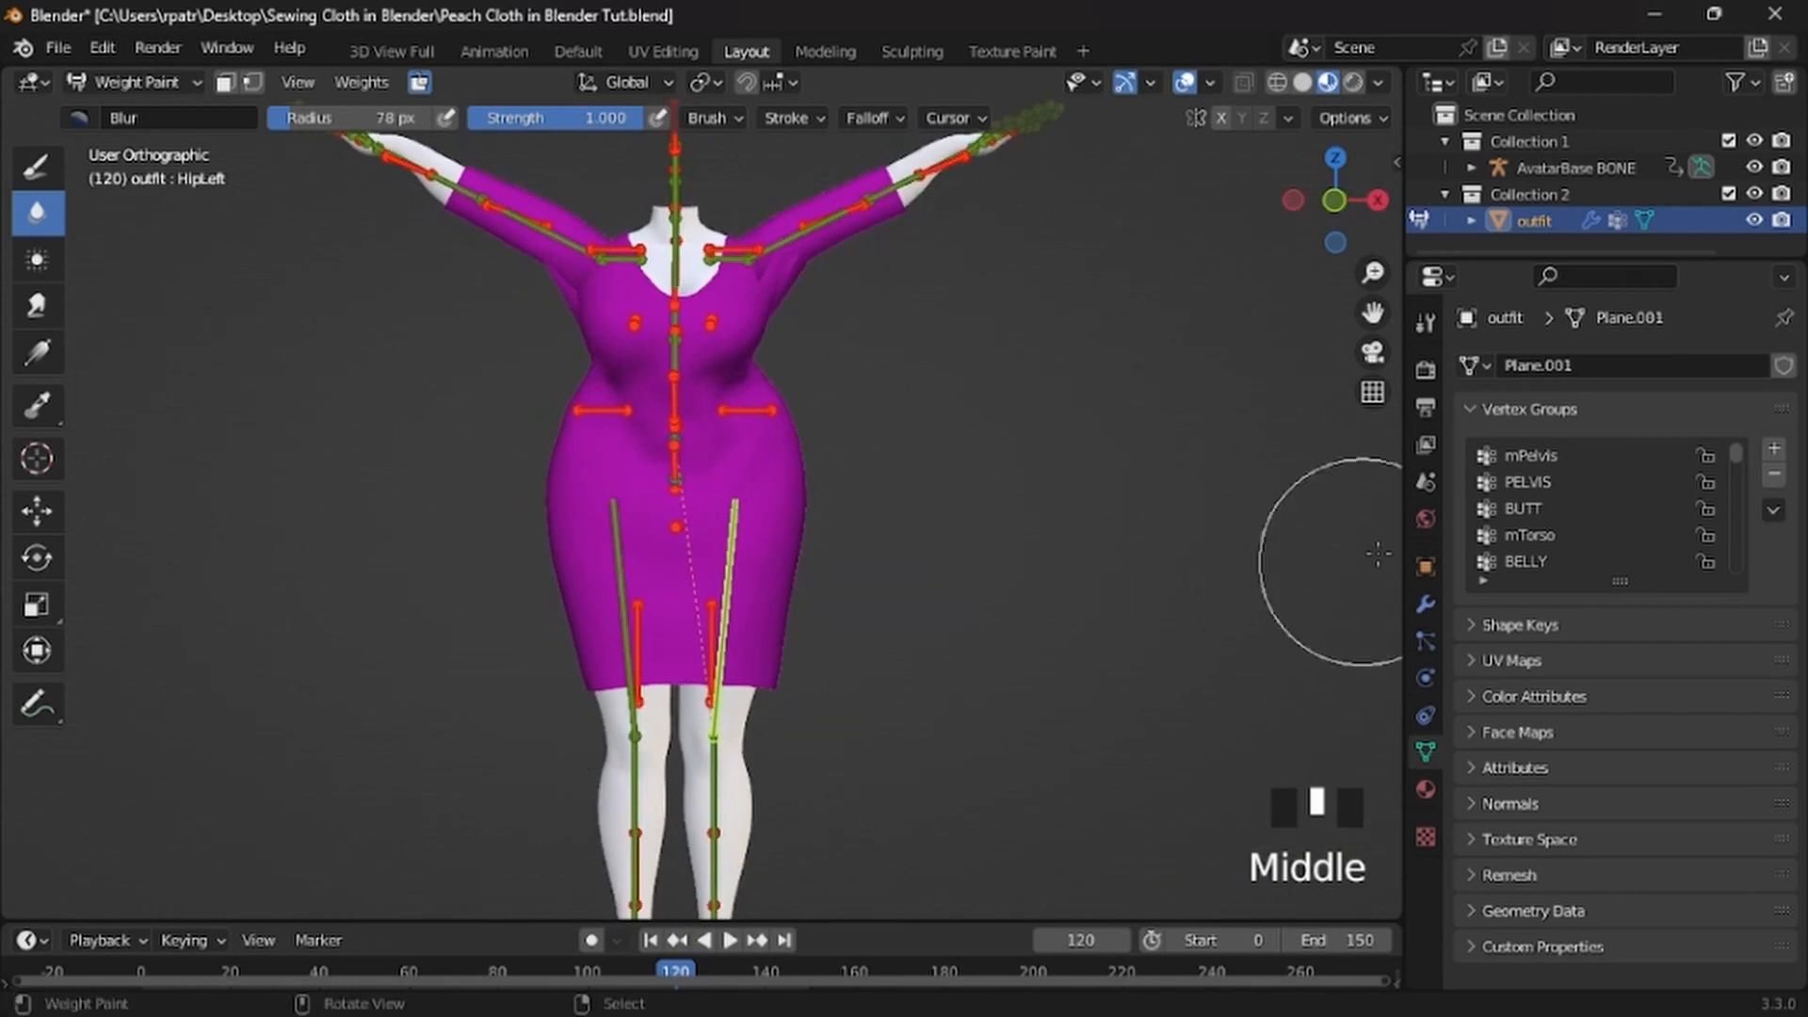
left_click(1512, 455)
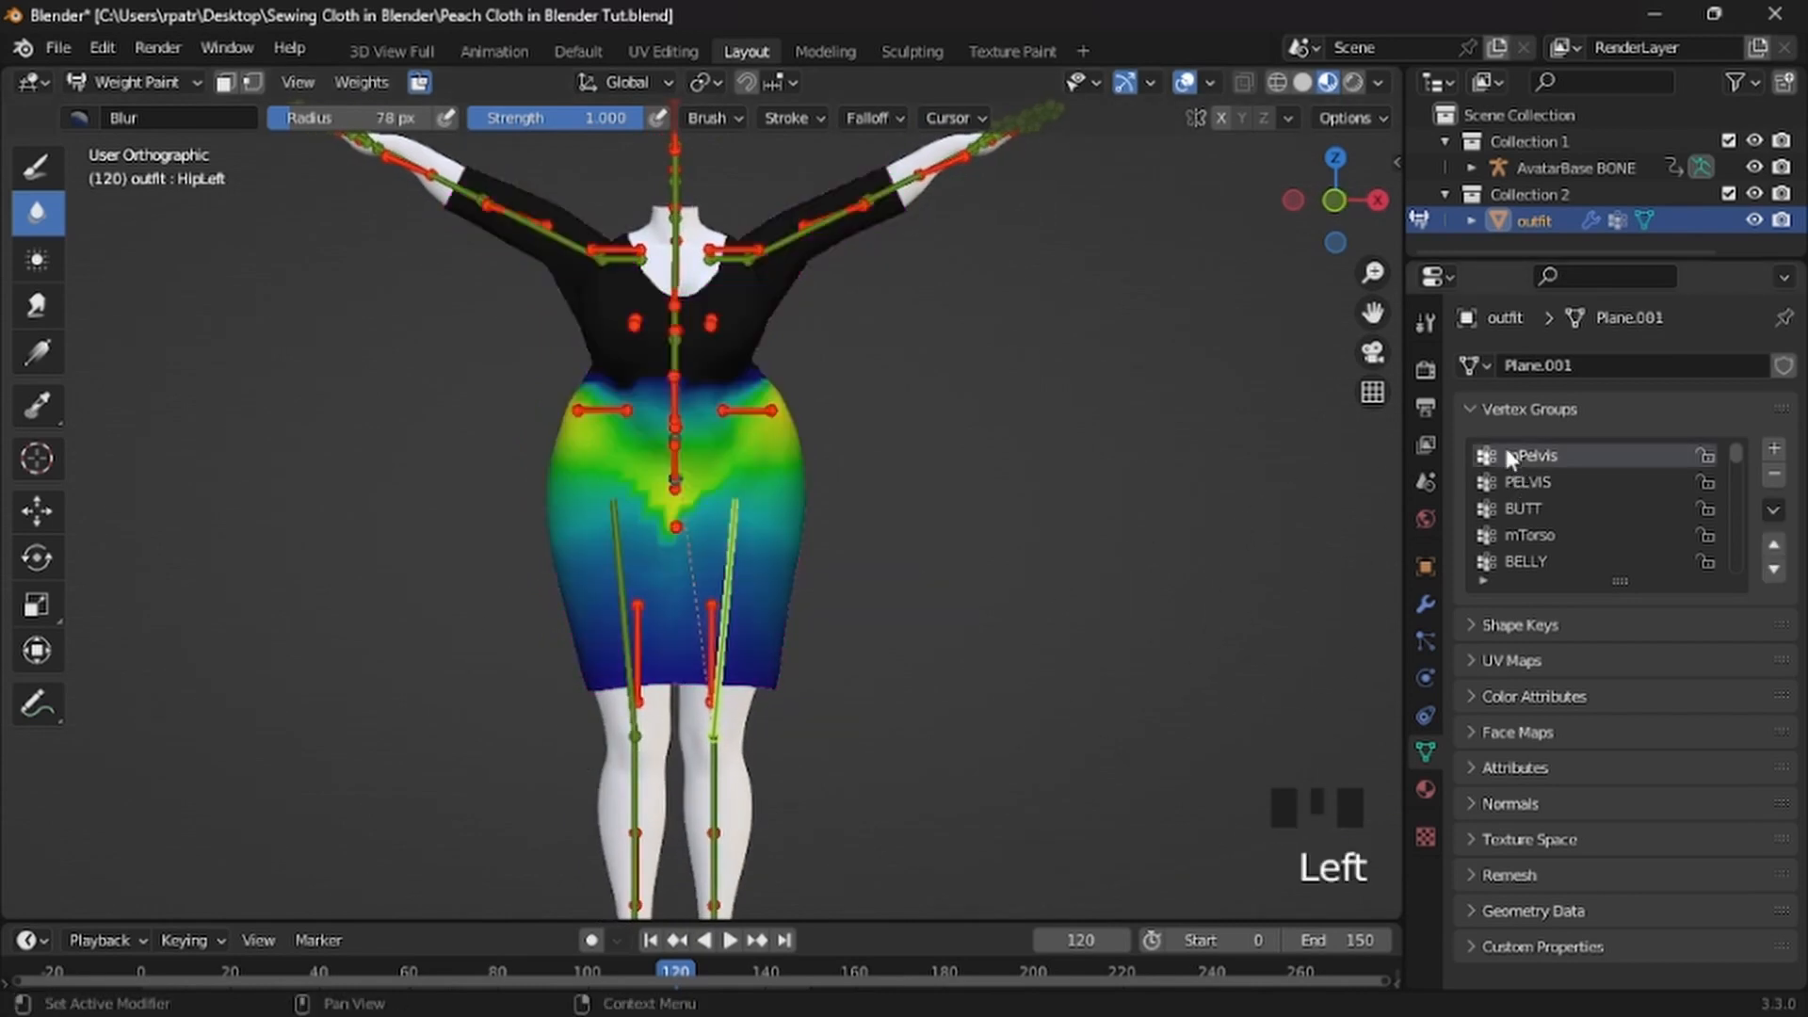
left_click(351, 79)
left_click(393, 394)
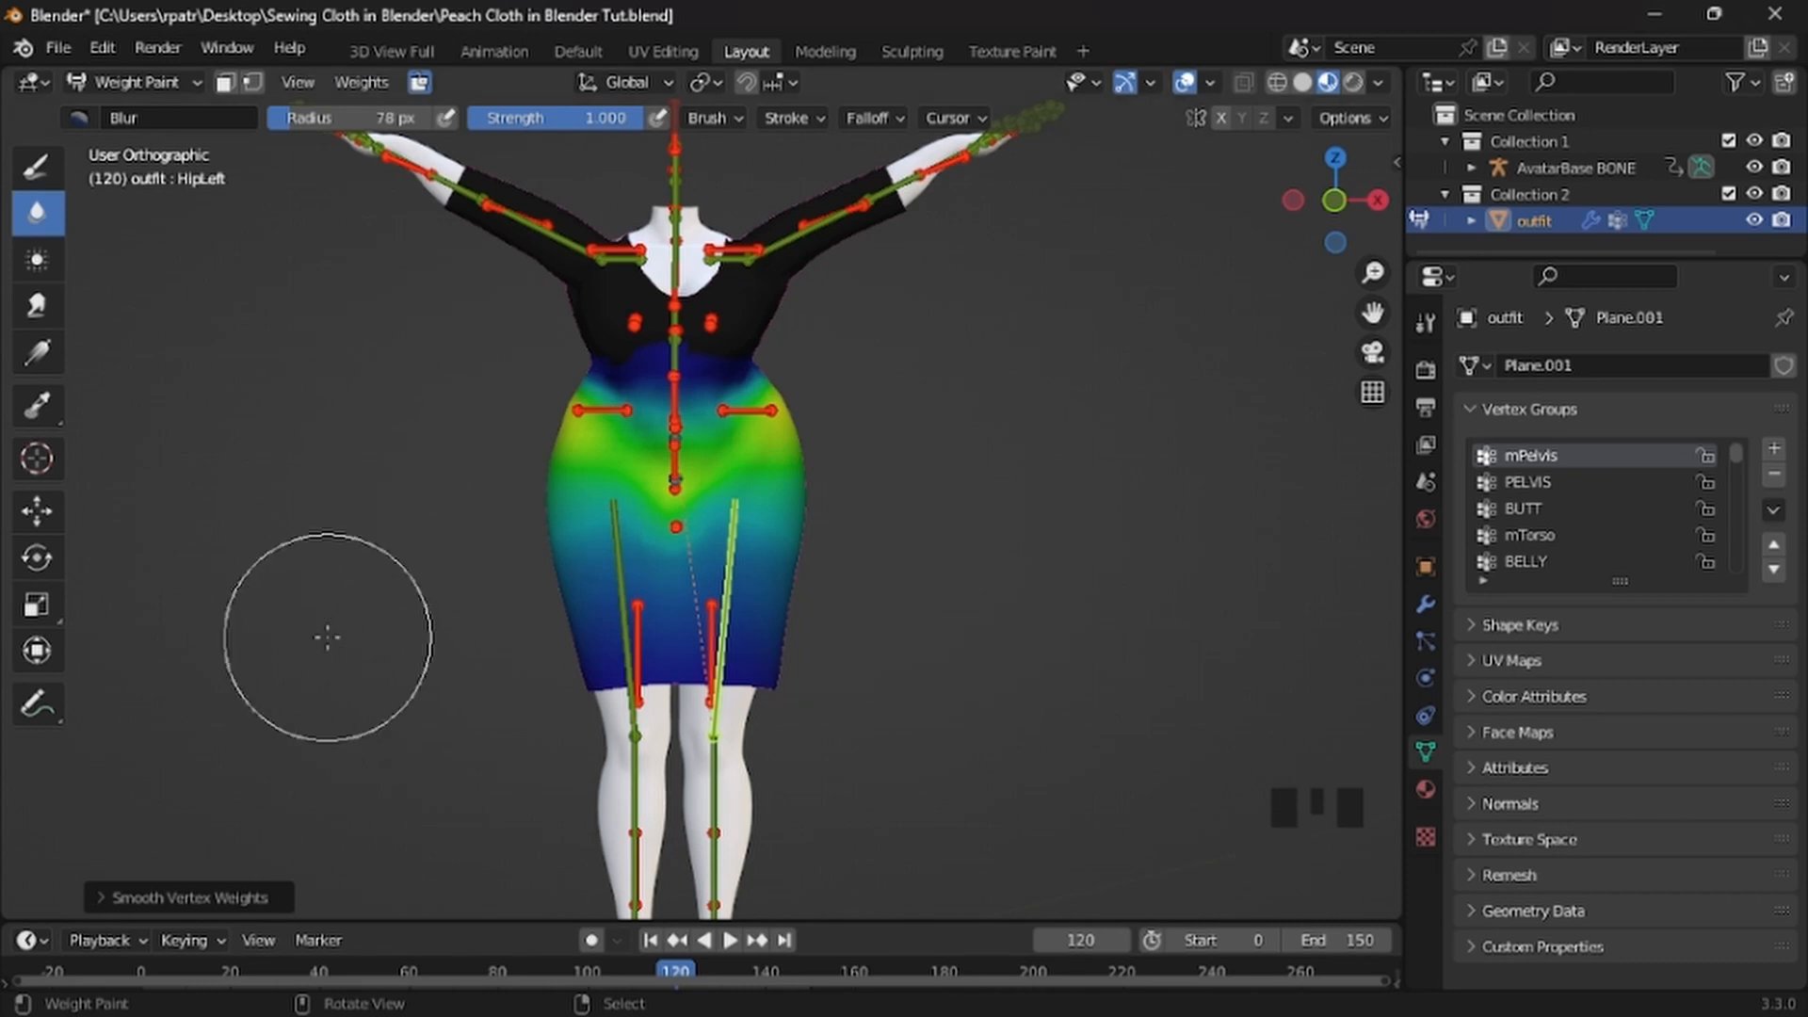
middle_click_drag(323, 637, 378, 644)
Examine the dress weights of the PELVIS, BUTT, mTorso and BELLY vertex groups from front and back
left_click(1539, 480)
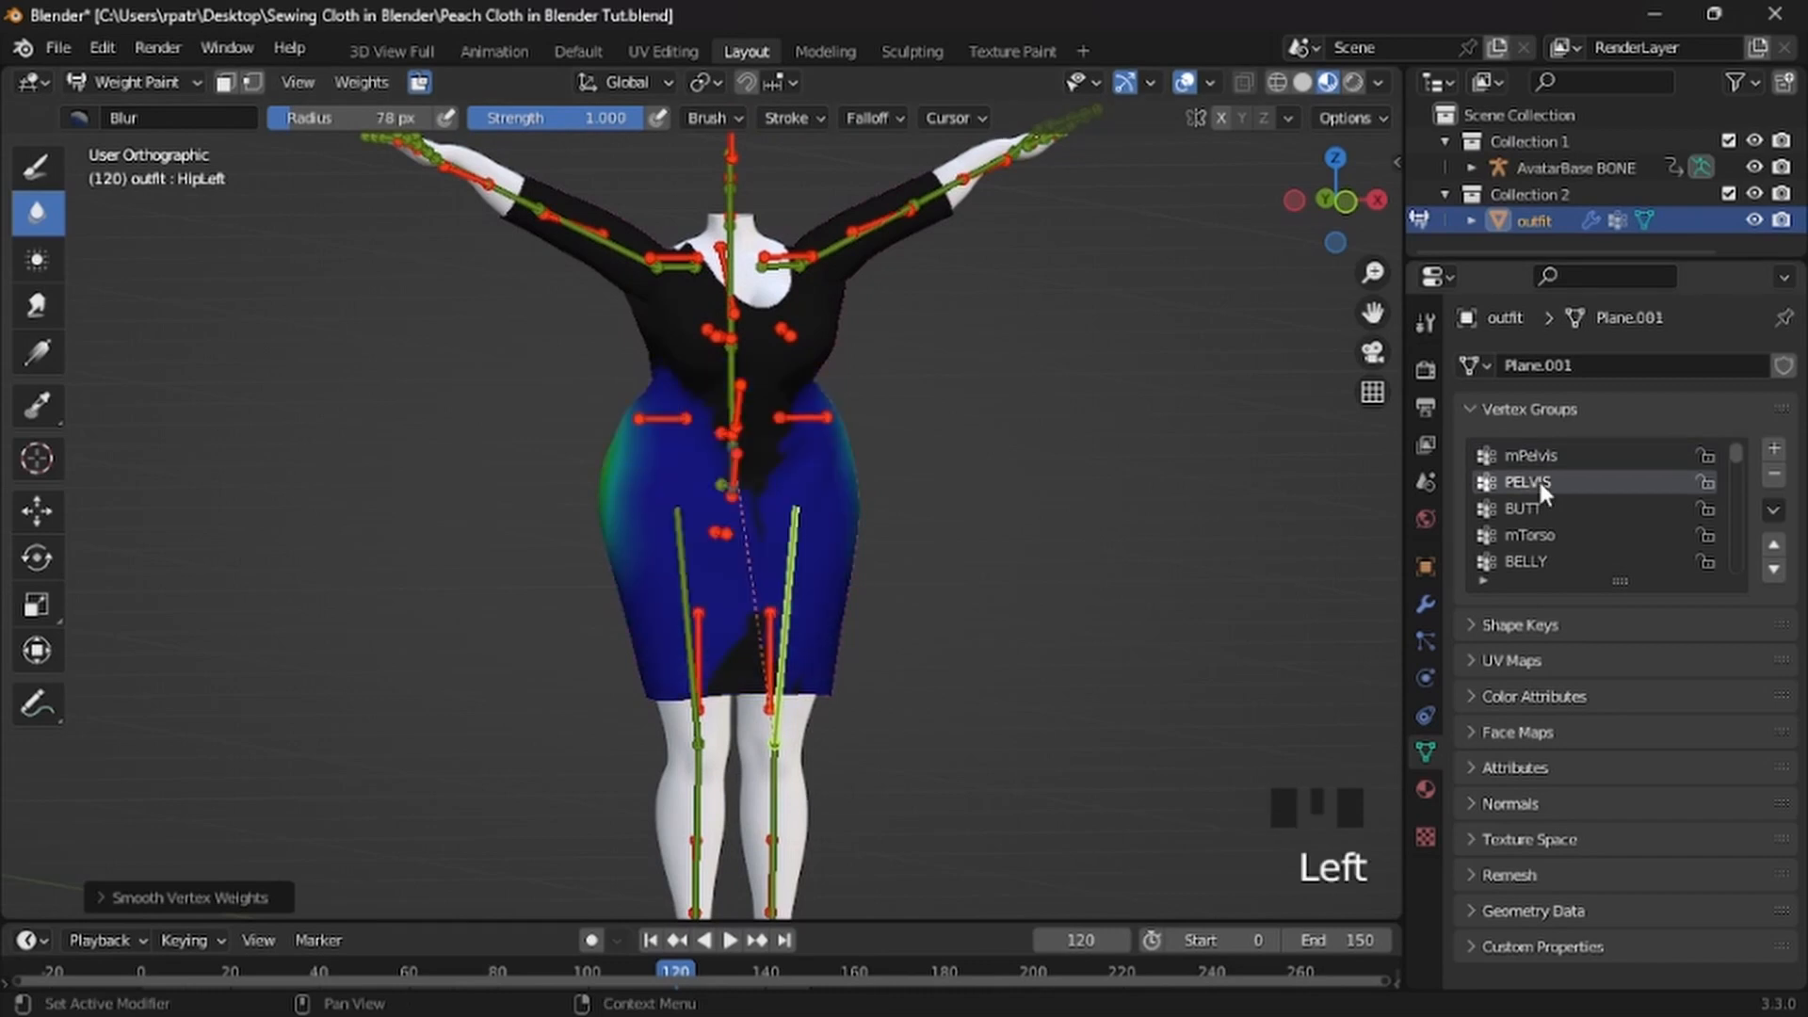
middle_click_drag(315, 605, 489, 608)
middle_click_drag(806, 610, 754, 611)
left_click(1524, 509)
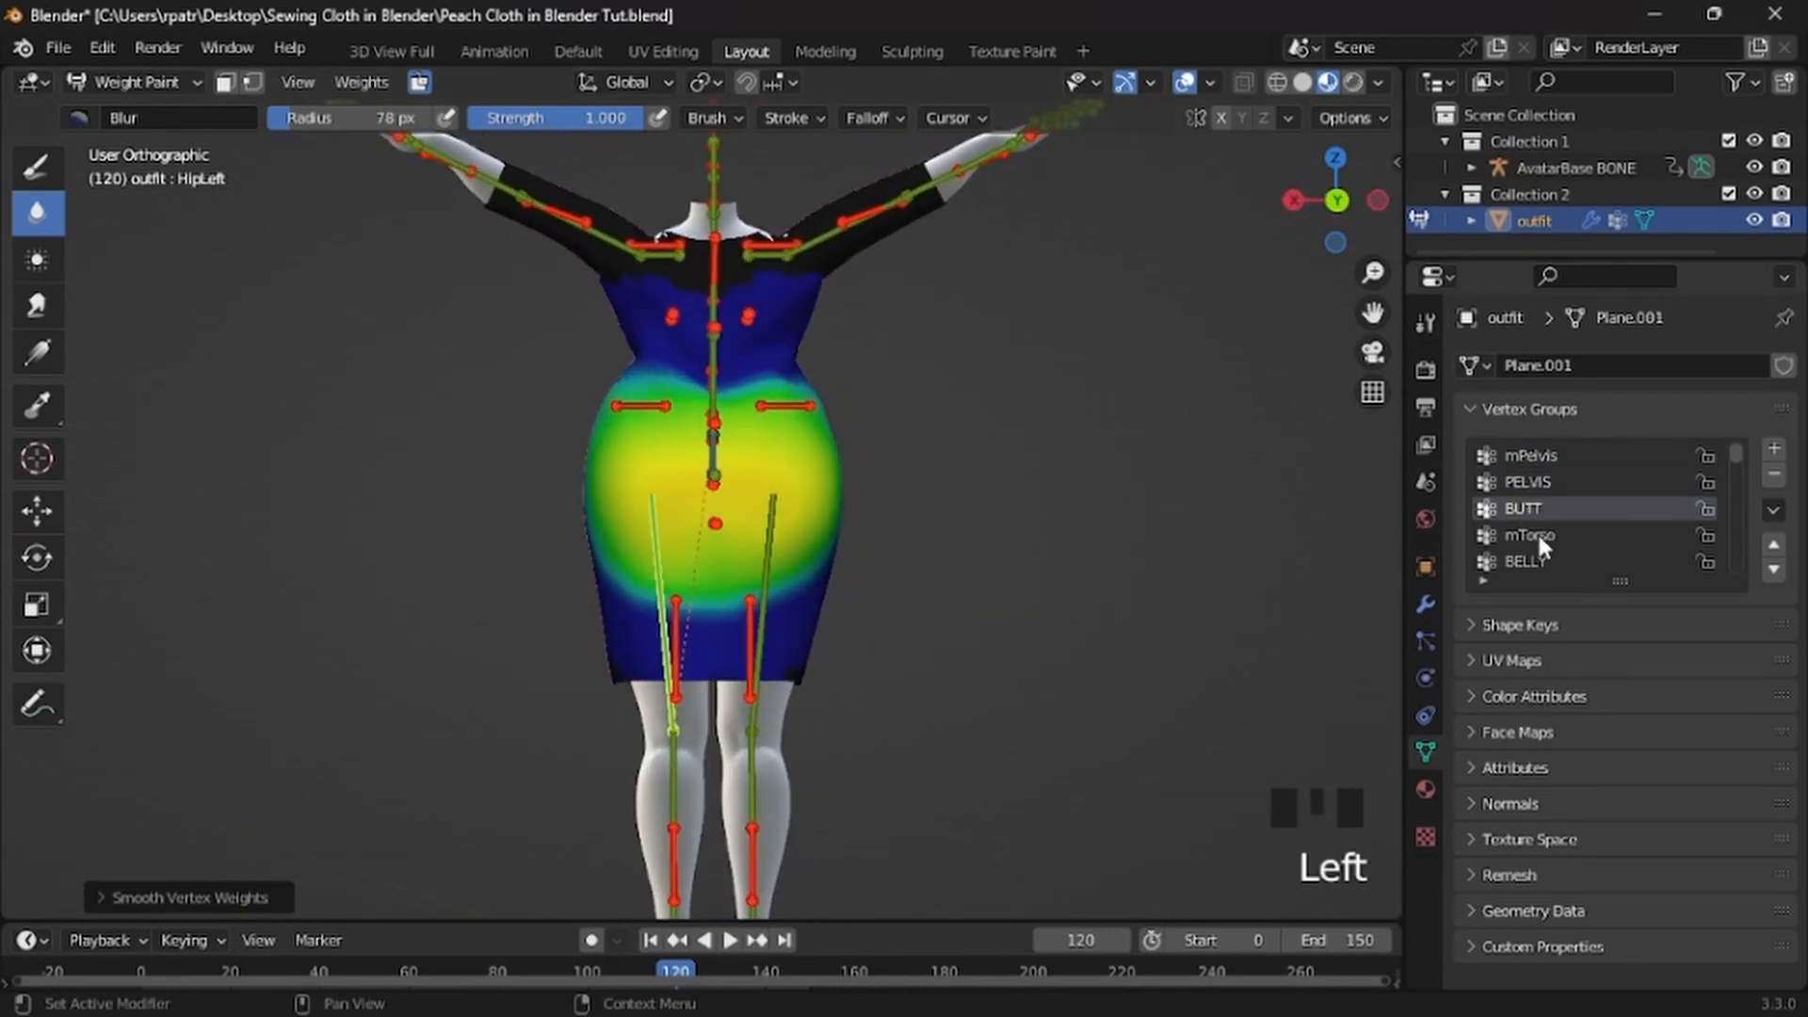
left_click(1537, 534)
left_click(1531, 560)
middle_click_drag(1130, 555, 556, 549)
Examine the weights of the LEFT_HANDLE, RIGHT_HANDLE, mChest, LEFT_PEC, RIGHT_PEC and mNeck vertex groups
scroll(1510, 537, "down", 2)
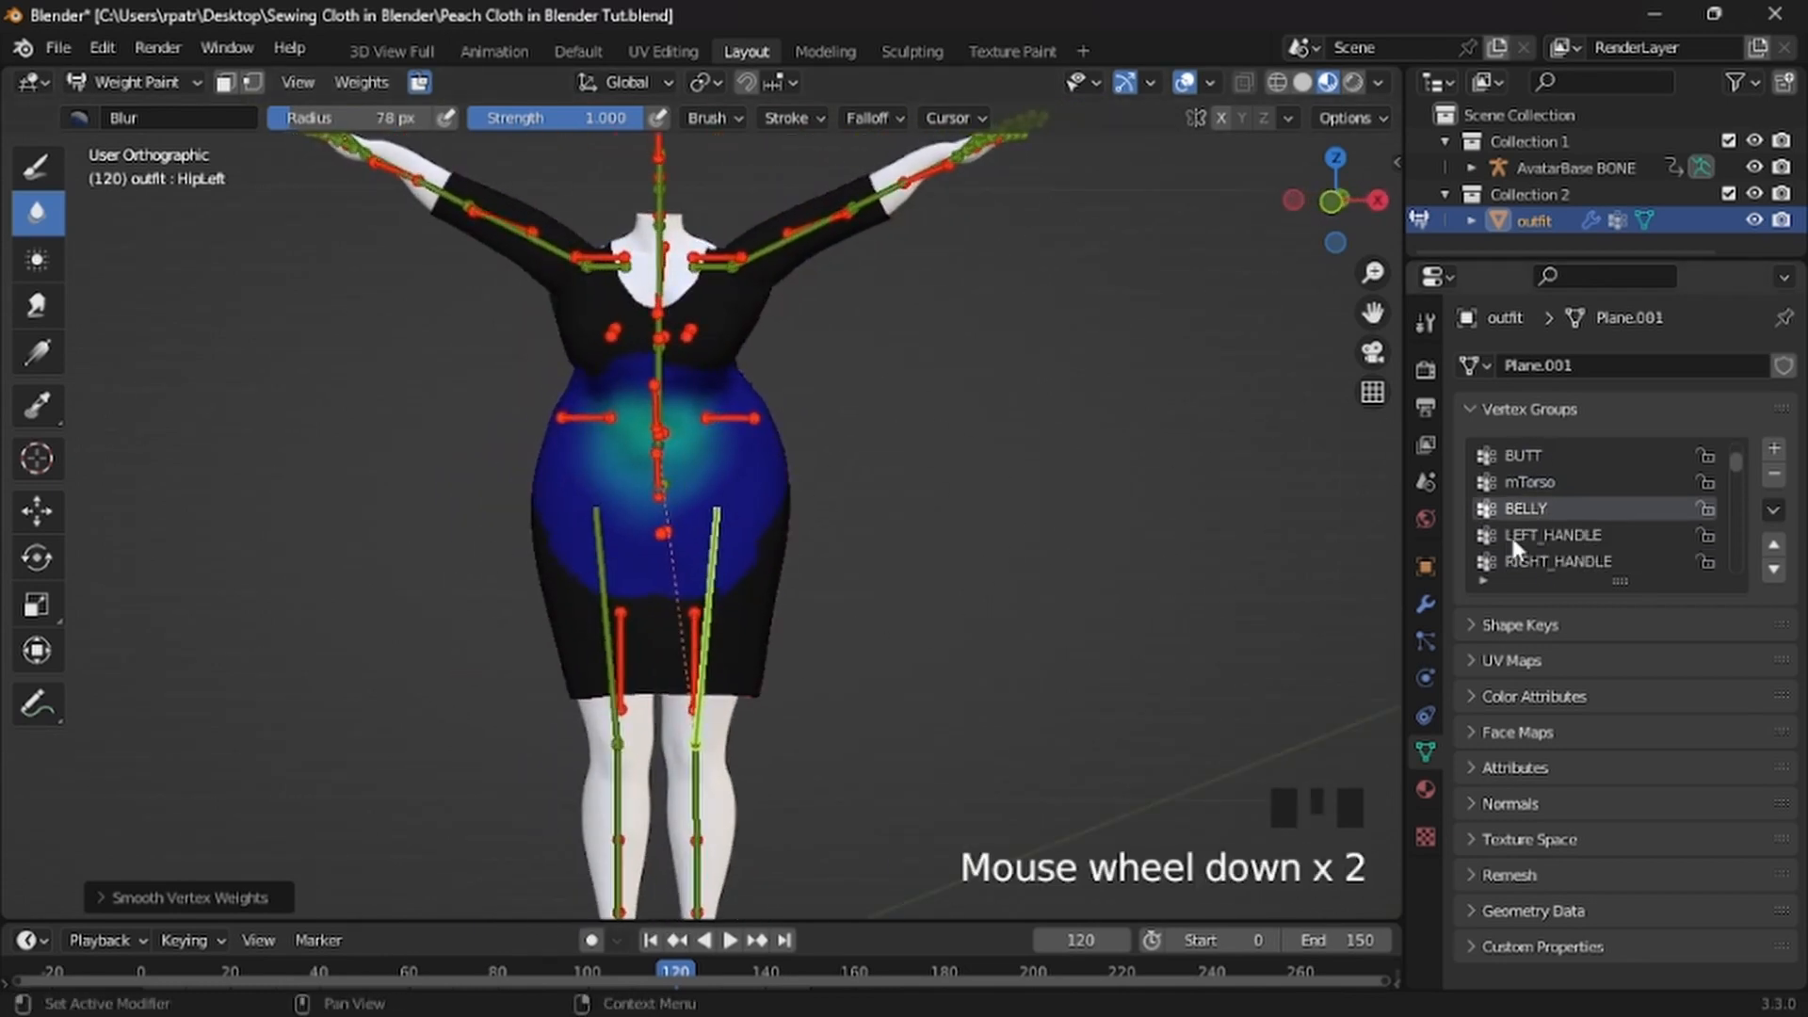
left_click(1514, 534)
left_click(1530, 561)
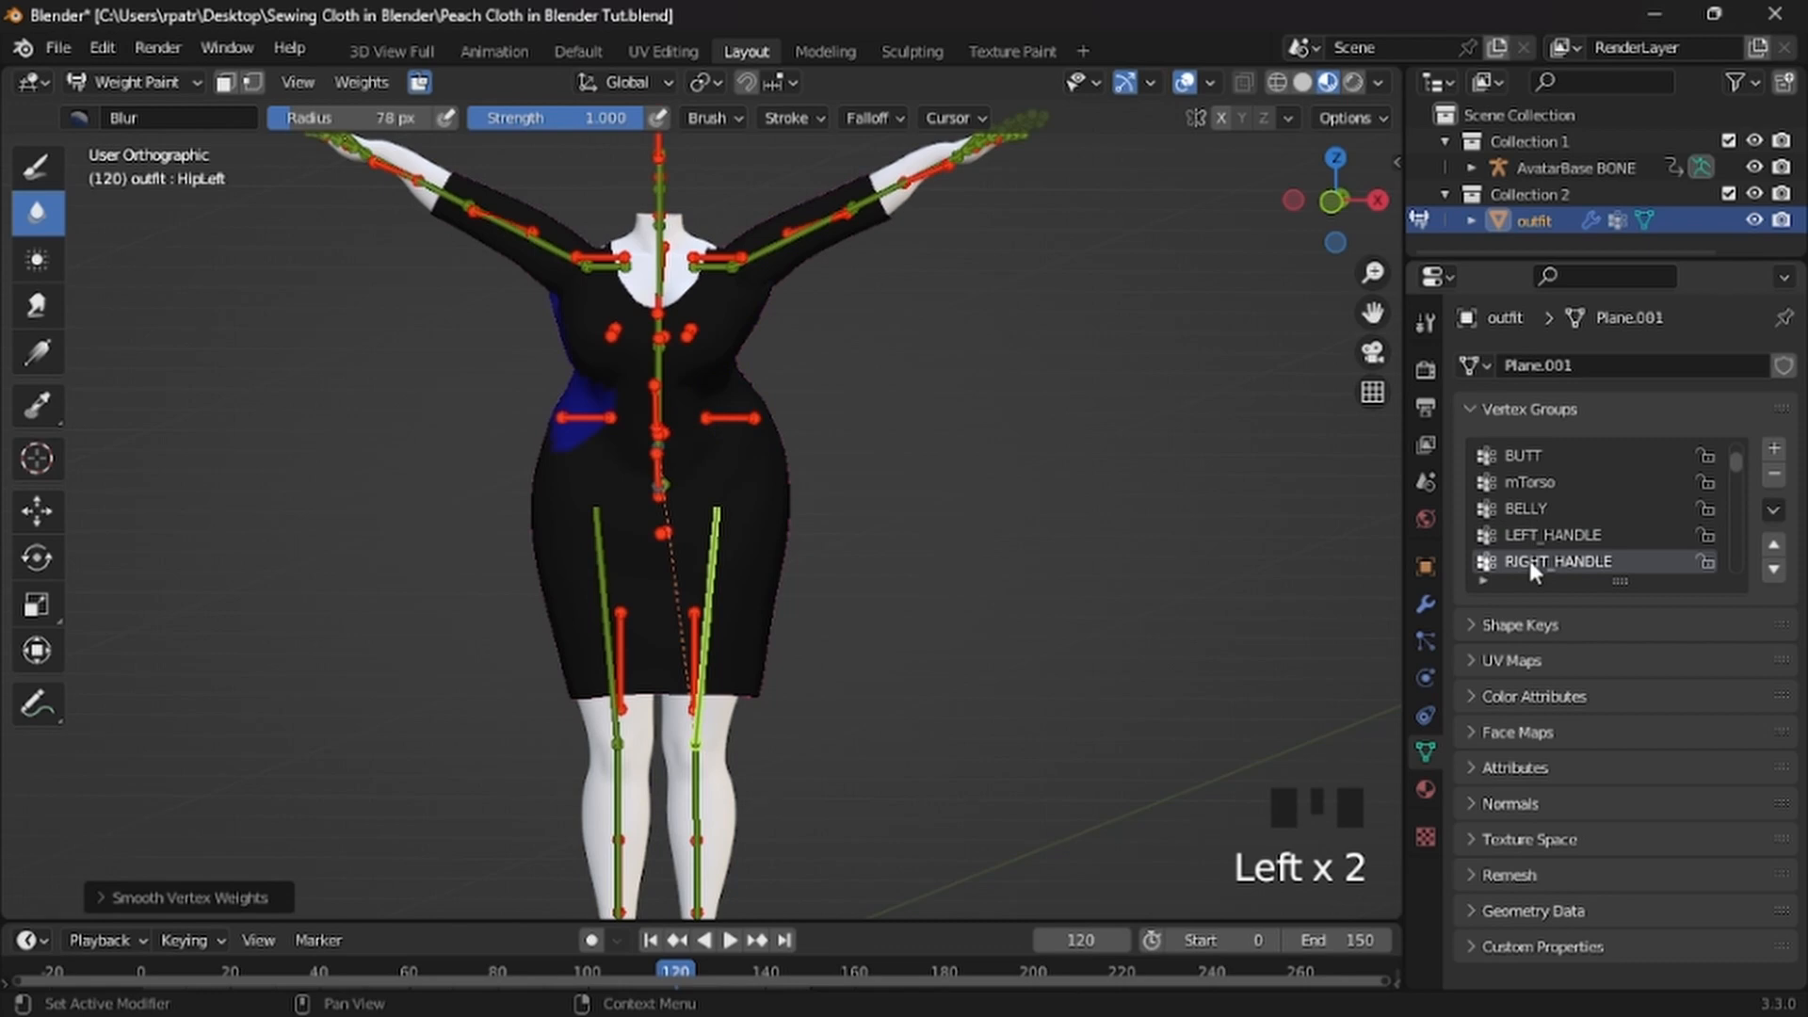
scroll(1525, 546, "down", 3)
left_click(1524, 507)
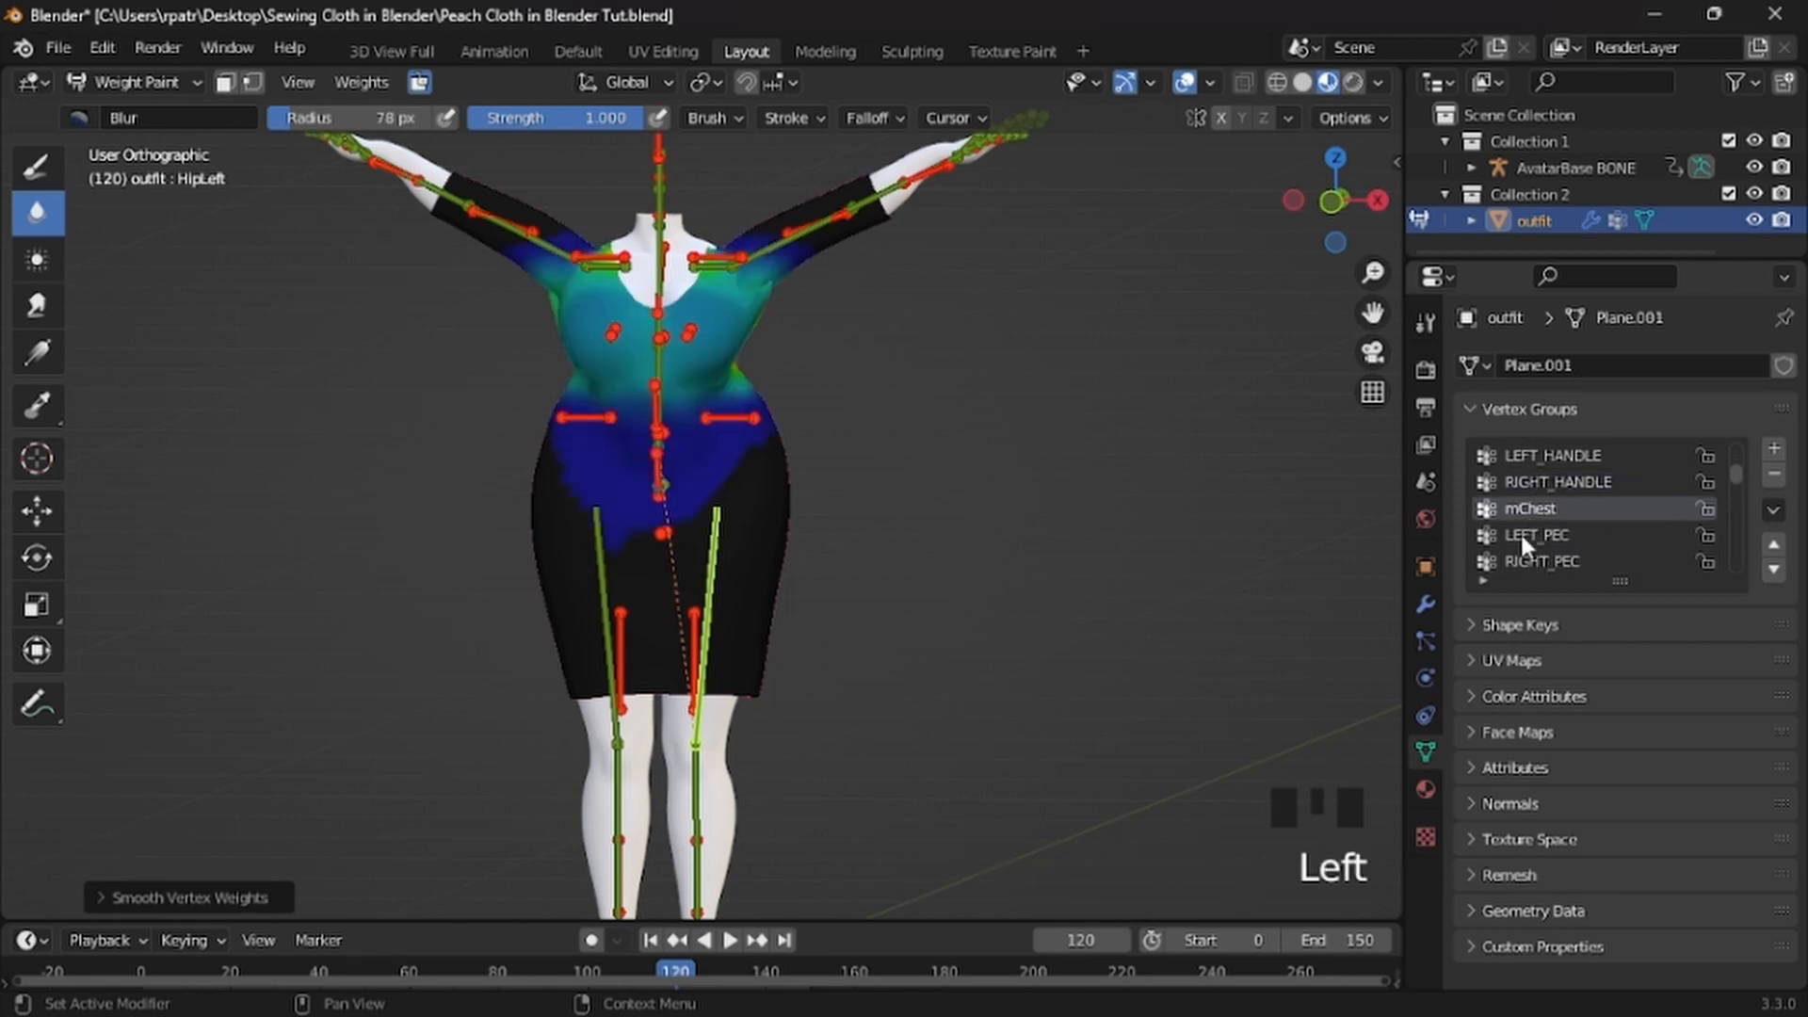
left_click(1520, 533)
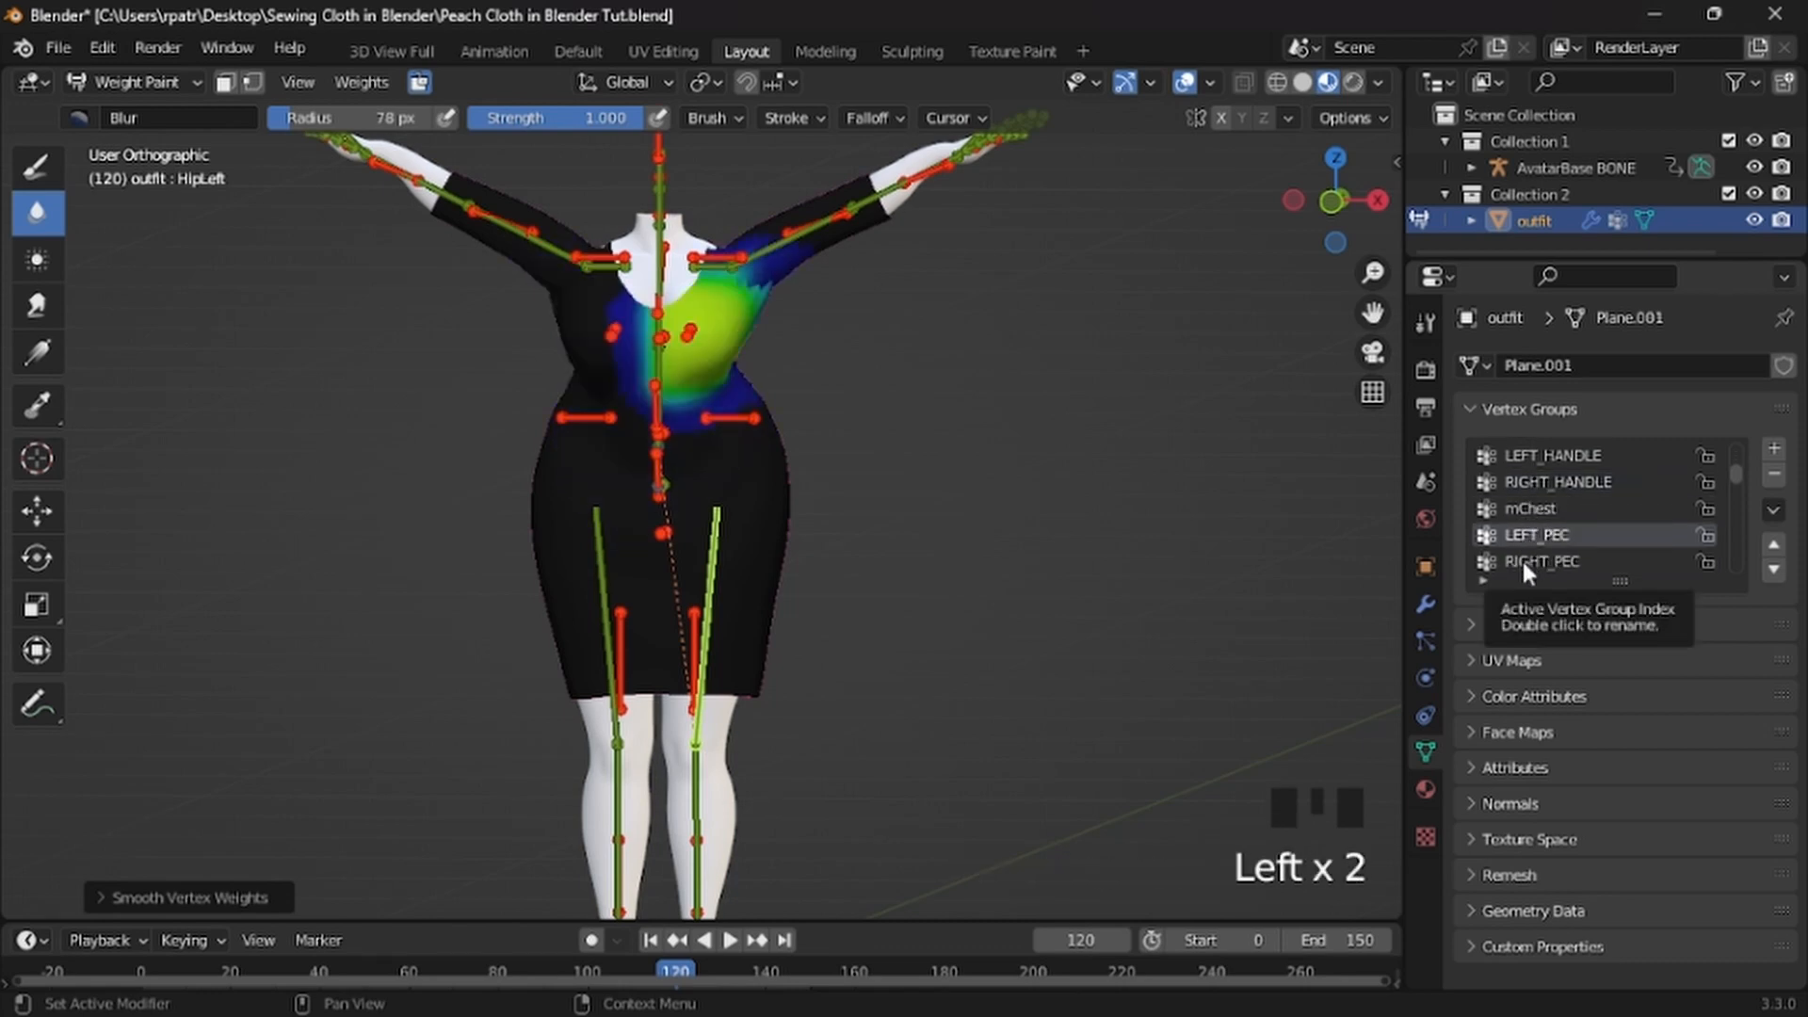
left_click(1520, 559)
scroll(1518, 557, "down", 2)
left_click(1516, 534)
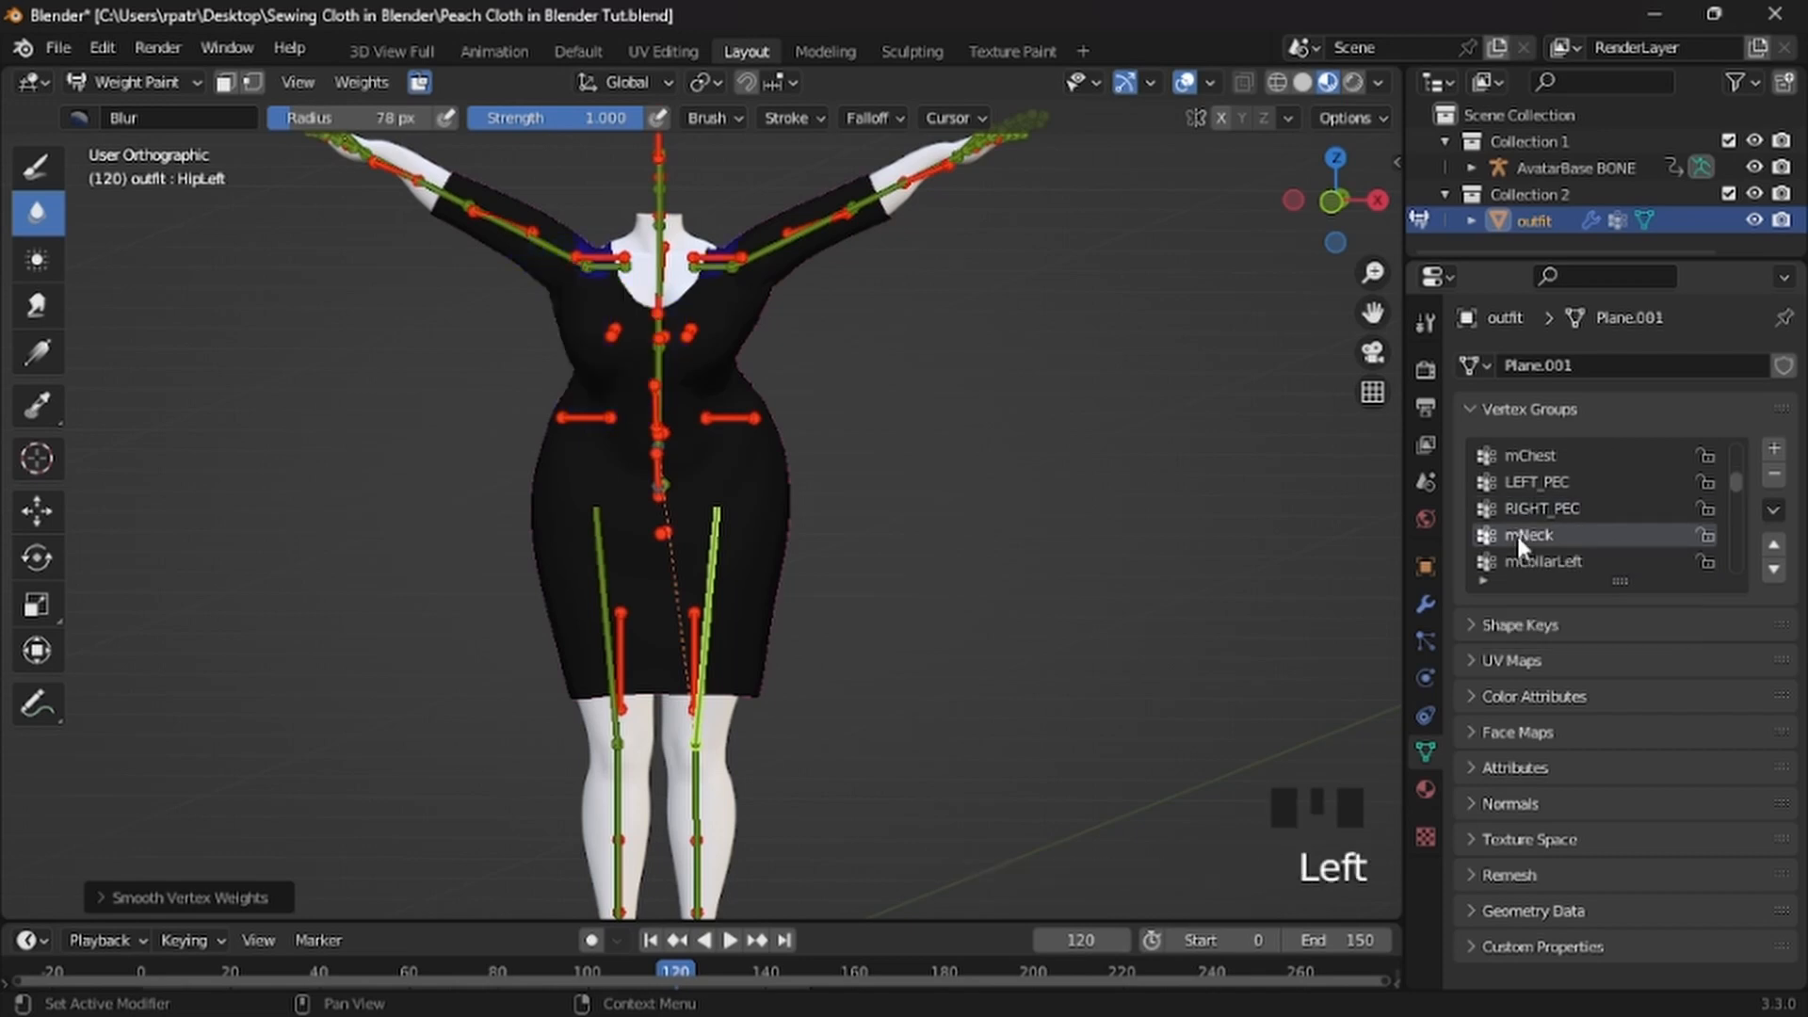
Examine the weights of the mCollarLeft, L_CLAVICLE, mShoulderLeft, L_UPPER_ARM, mElbowLeft and L_LOWER_ARM vertex groups
left_click(1527, 562)
scroll(1521, 557, "down", 2)
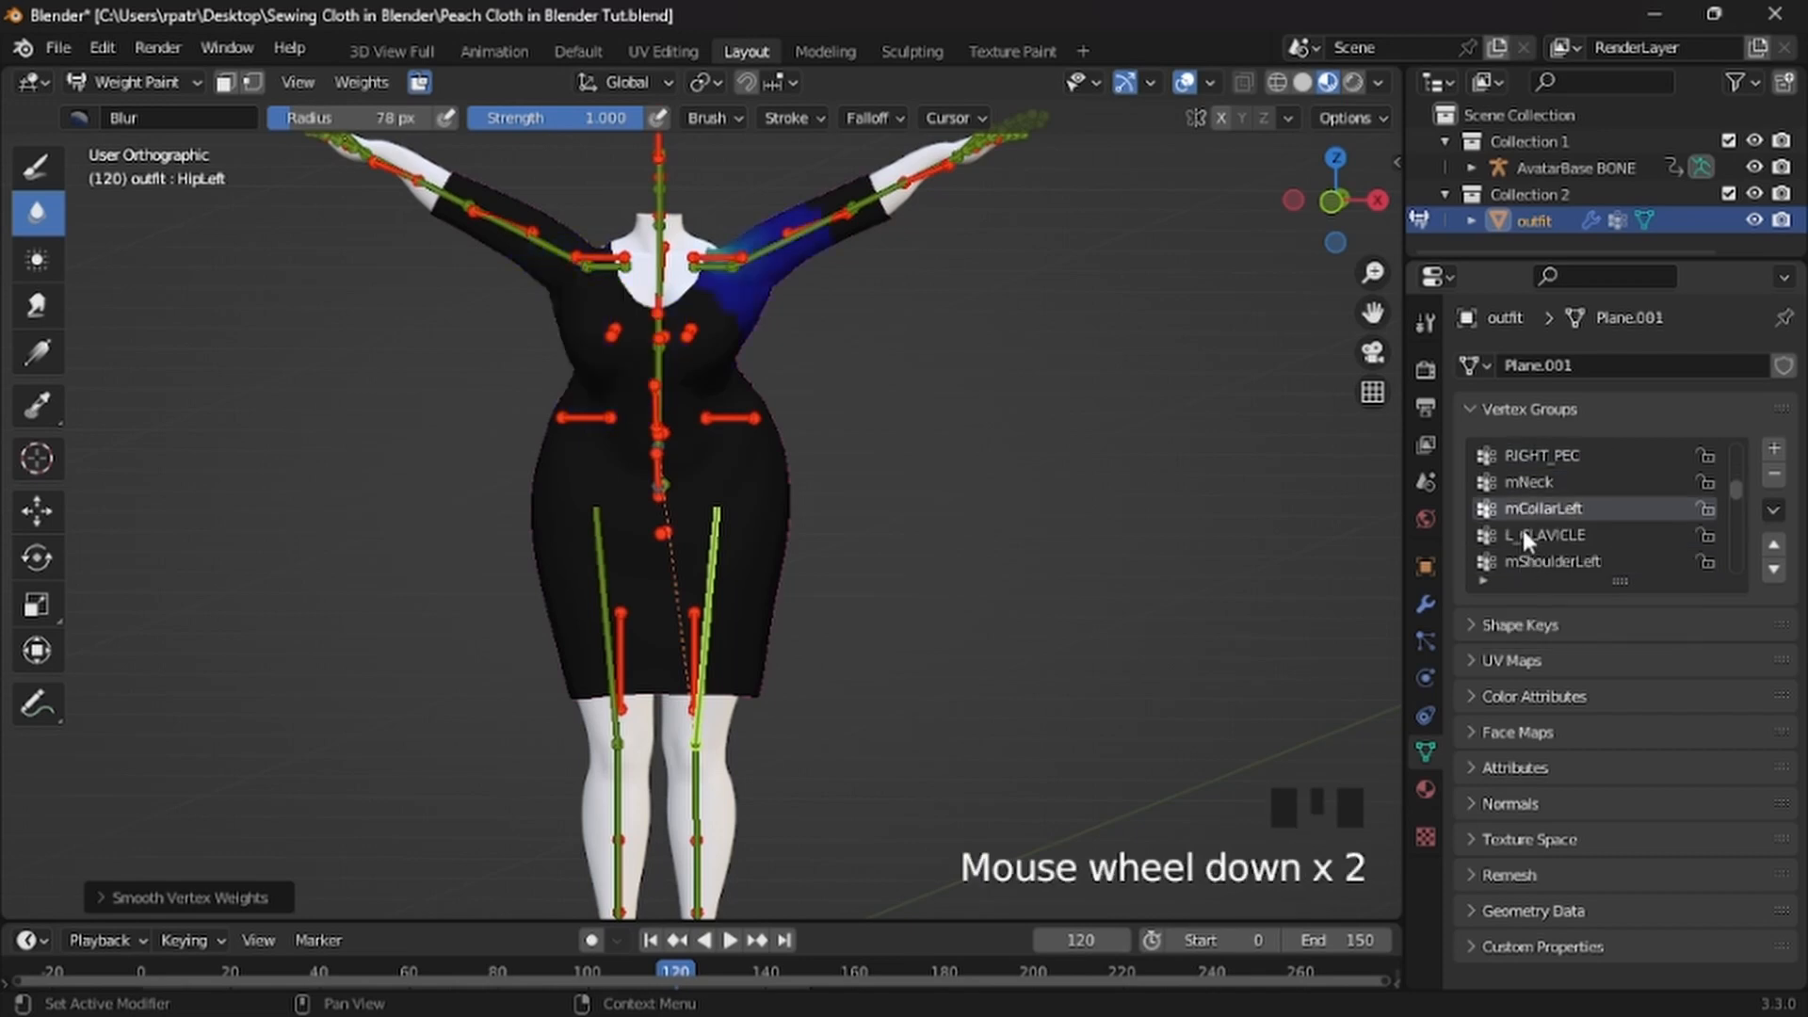
left_click(1523, 533)
left_click(1528, 560)
scroll(1524, 551, "down", 3)
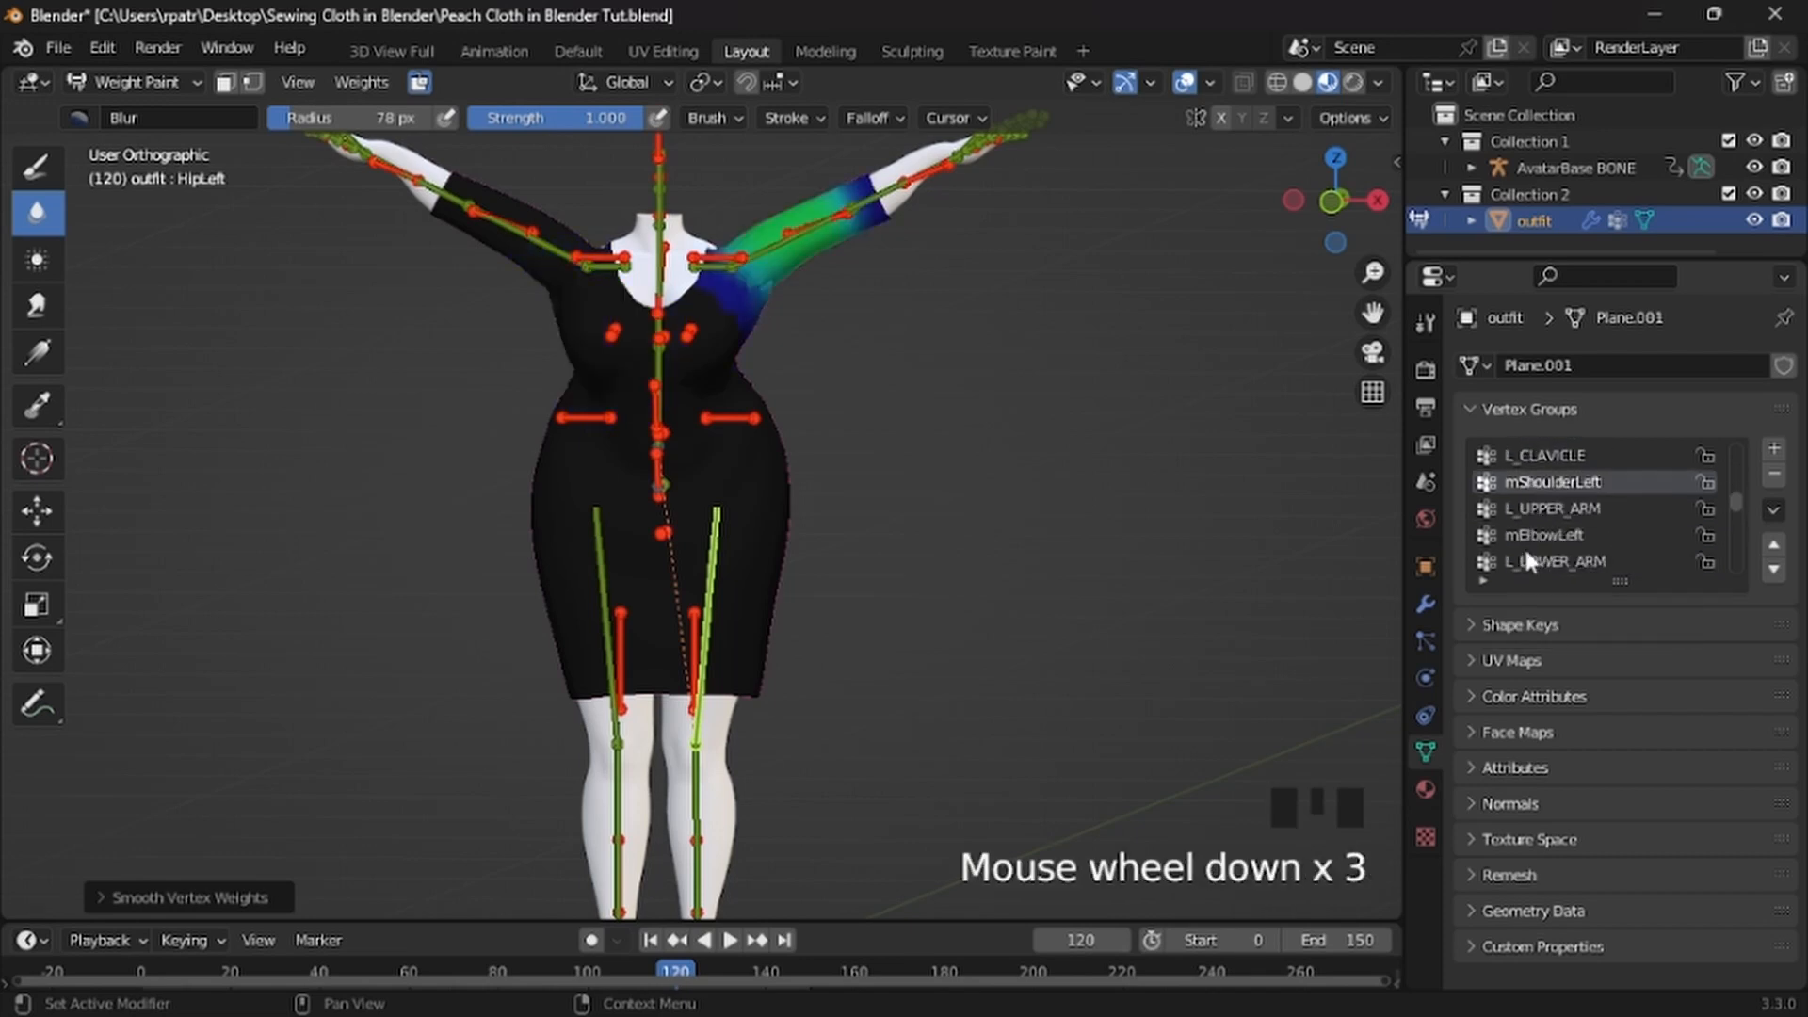
left_click(1524, 508)
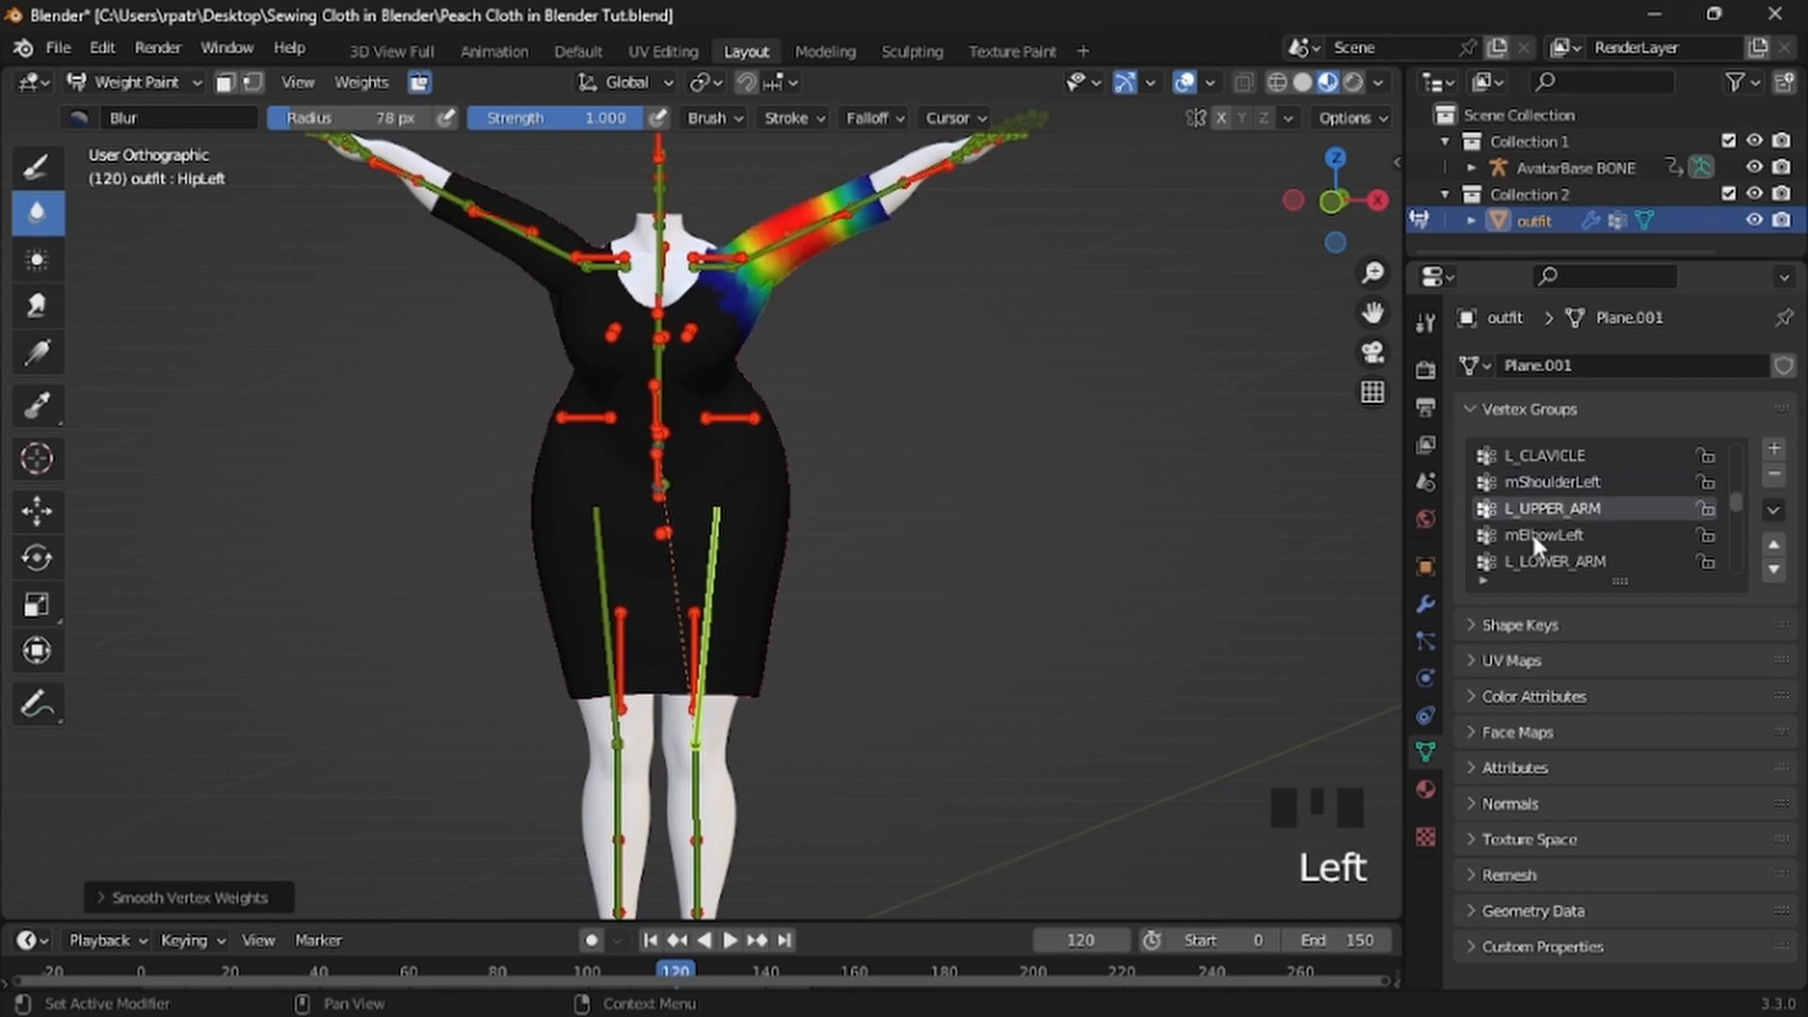
left_click(1532, 531)
left_click(1530, 561)
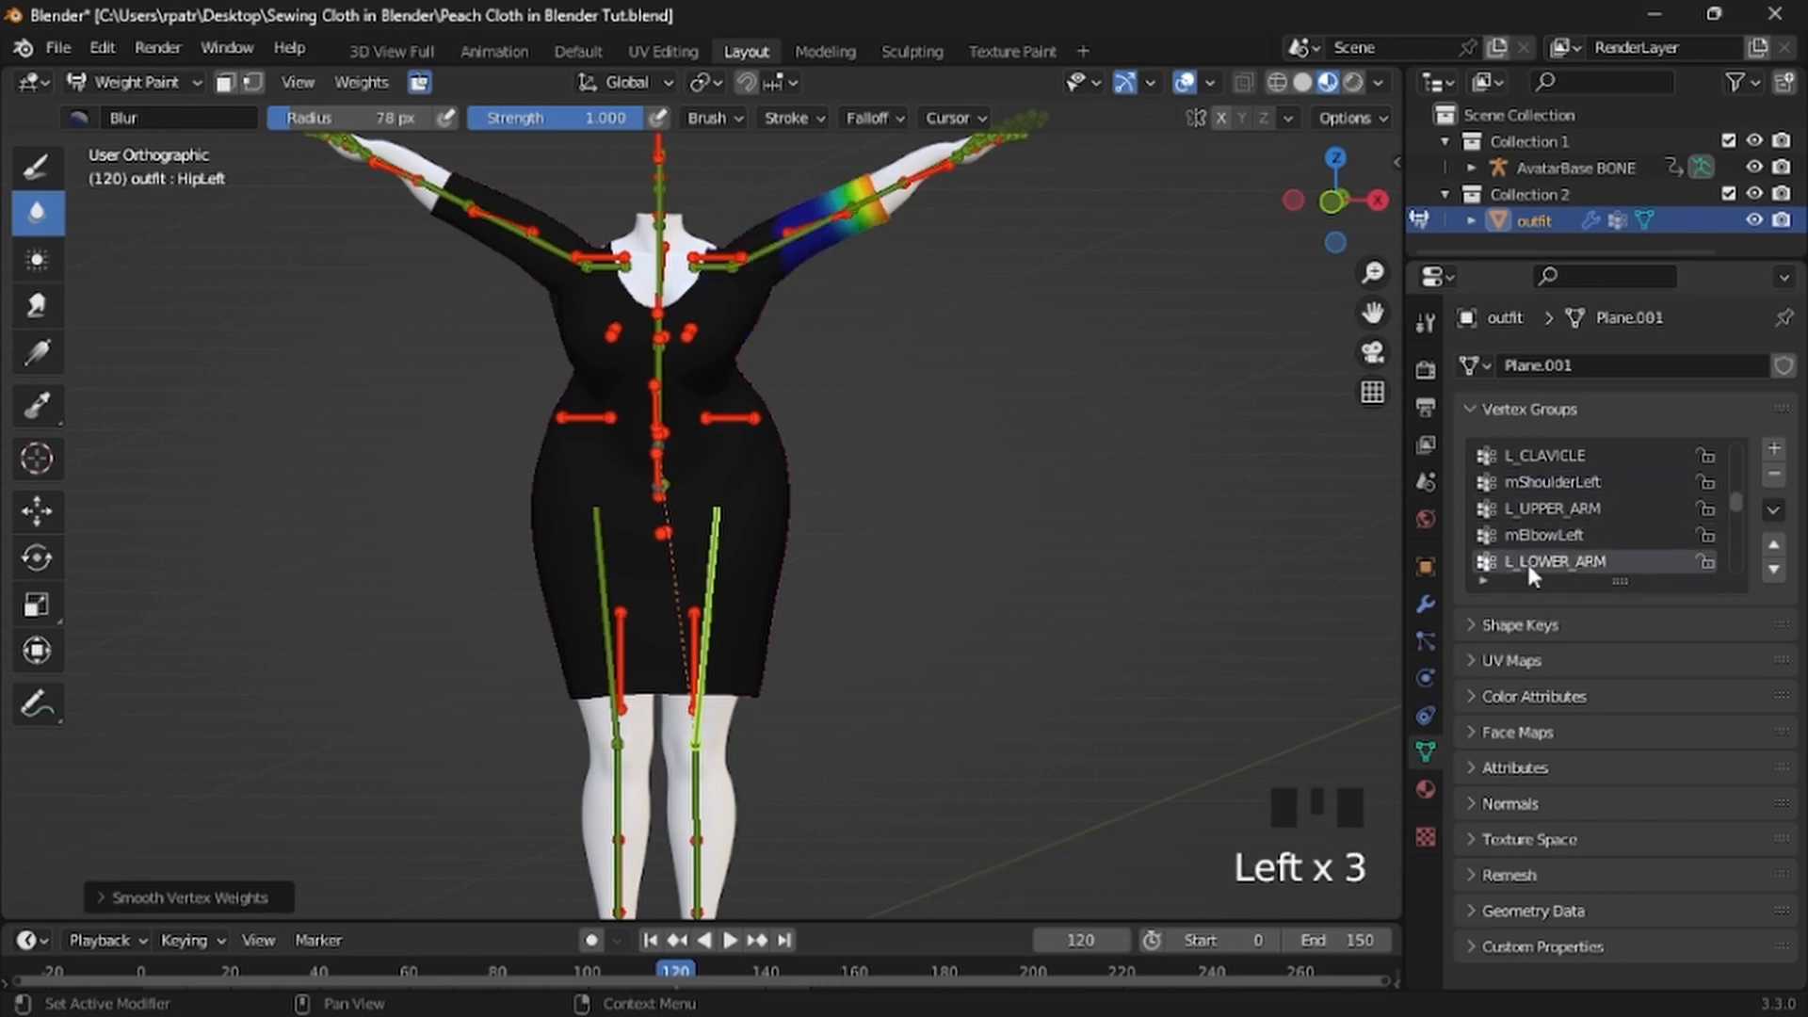
Delete the L_HAND vertex group from the dress
scroll(1527, 562, "down", 3)
left_click(1523, 511)
scroll(1142, 504, "down", 2)
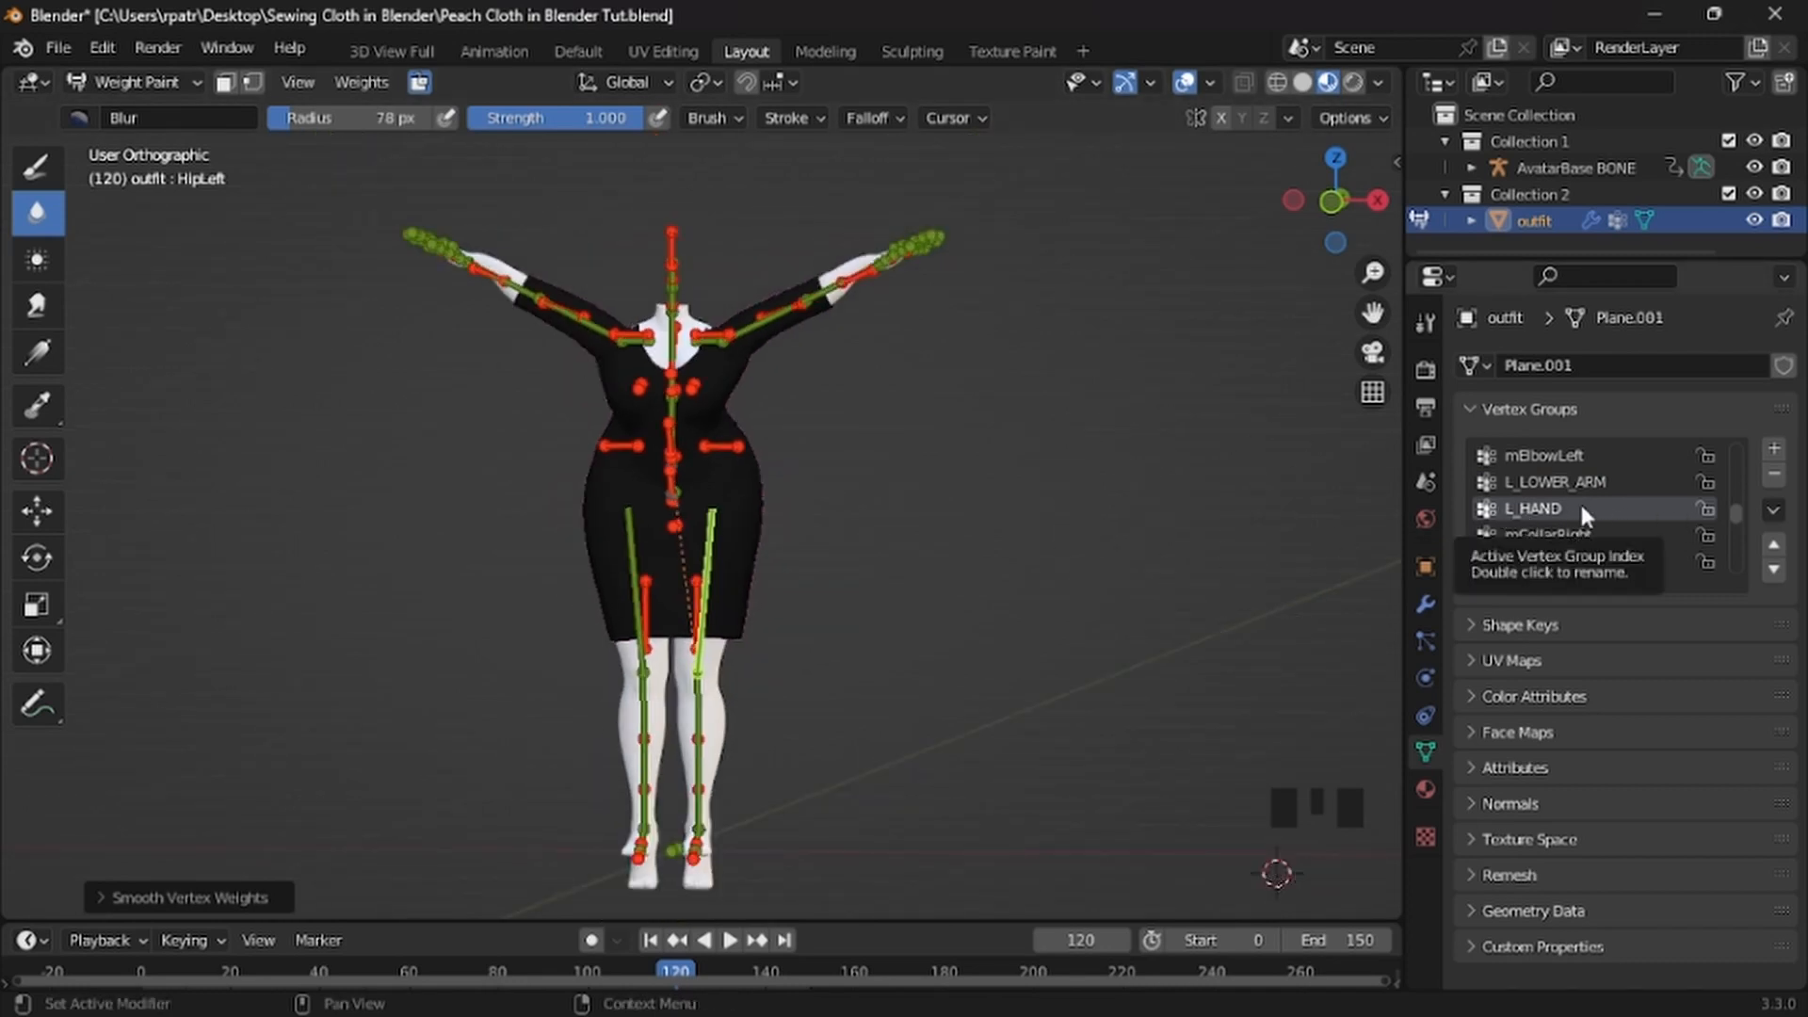
left_click(1776, 476)
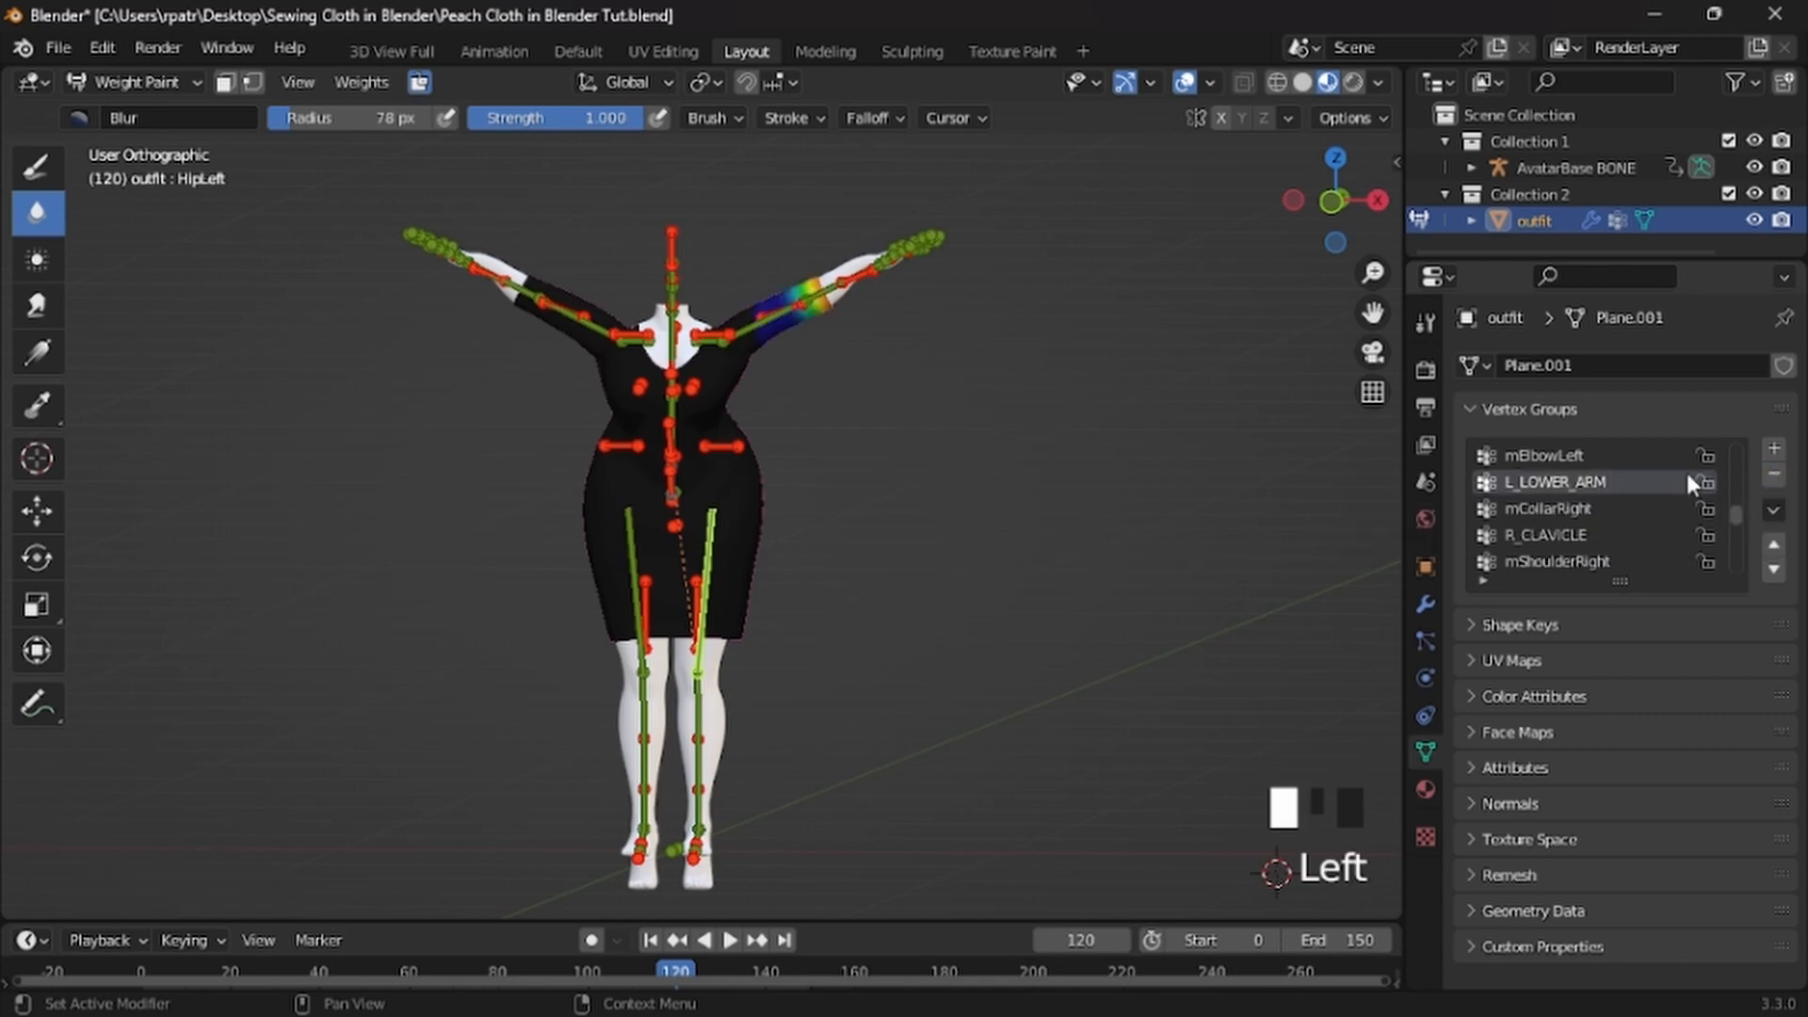
Examine the weights of the R_CLAVICLE, mShoulderRight, R_UPPER_ARM, mElbowRight and R_LOWER_ARM vertex groups
left_click(1548, 528)
left_click(1545, 554)
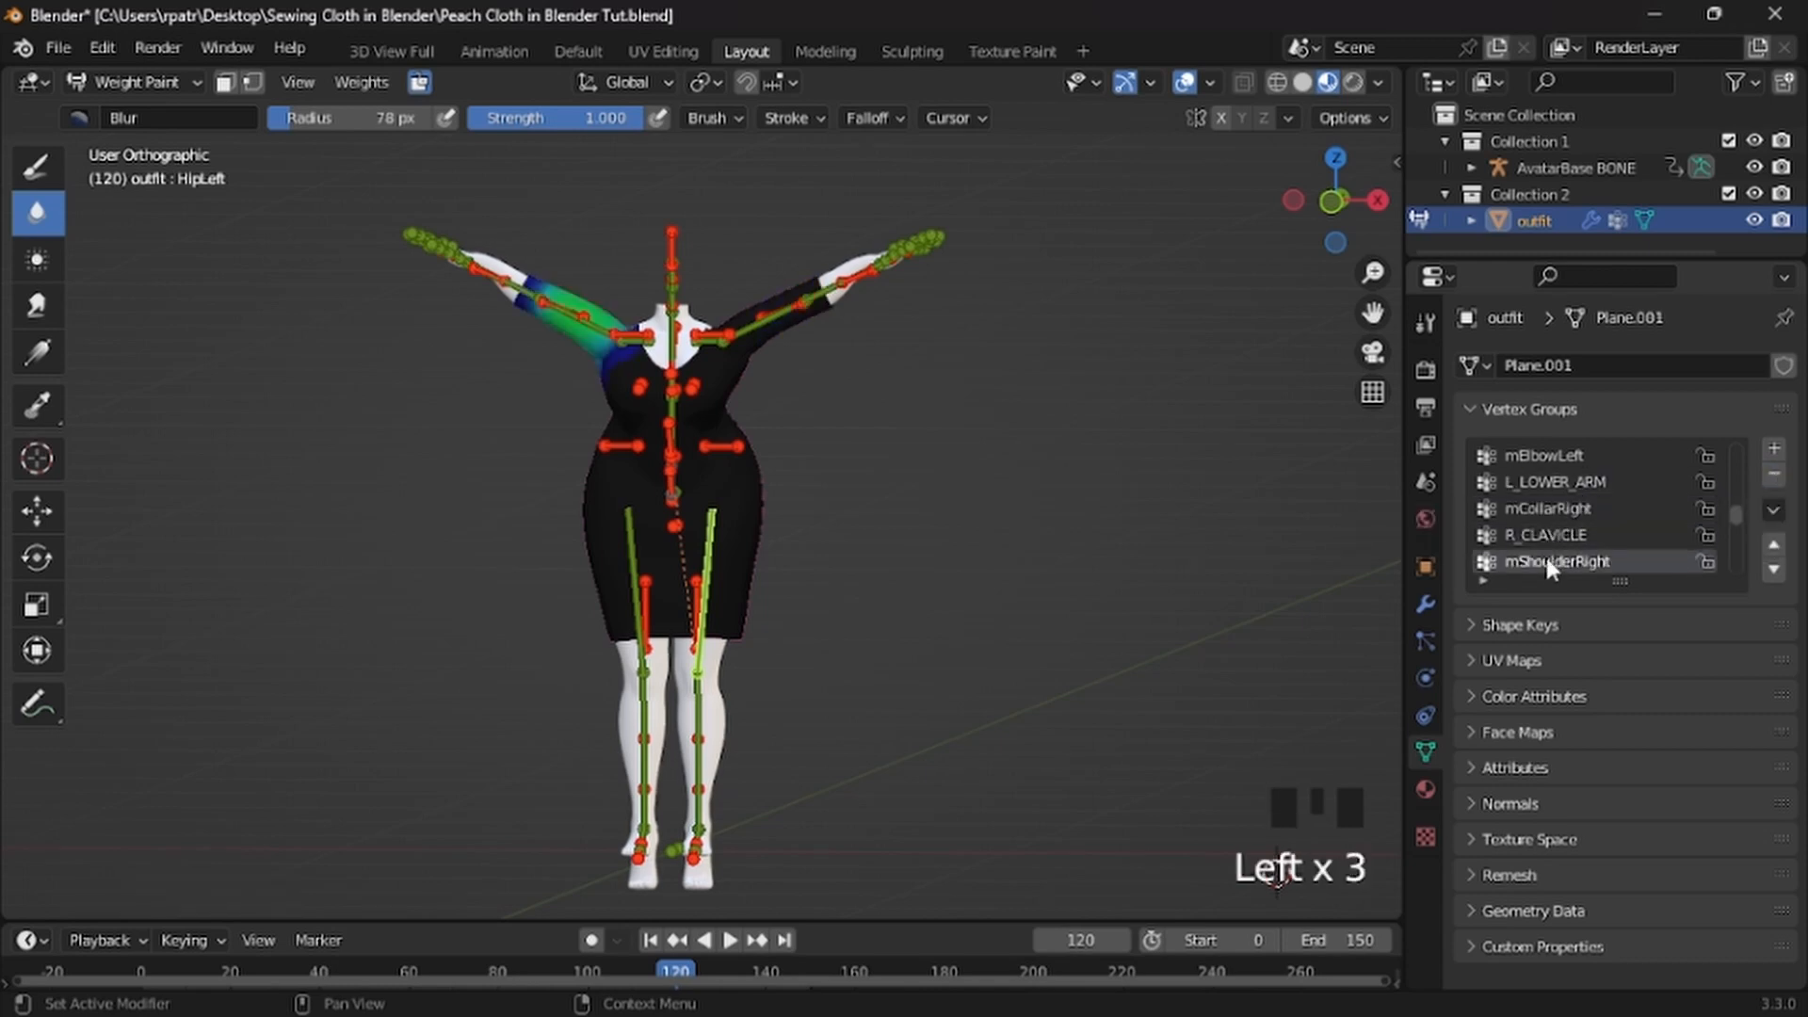
scroll(1546, 554, "down", 3)
left_click(1546, 508)
left_click(1533, 535)
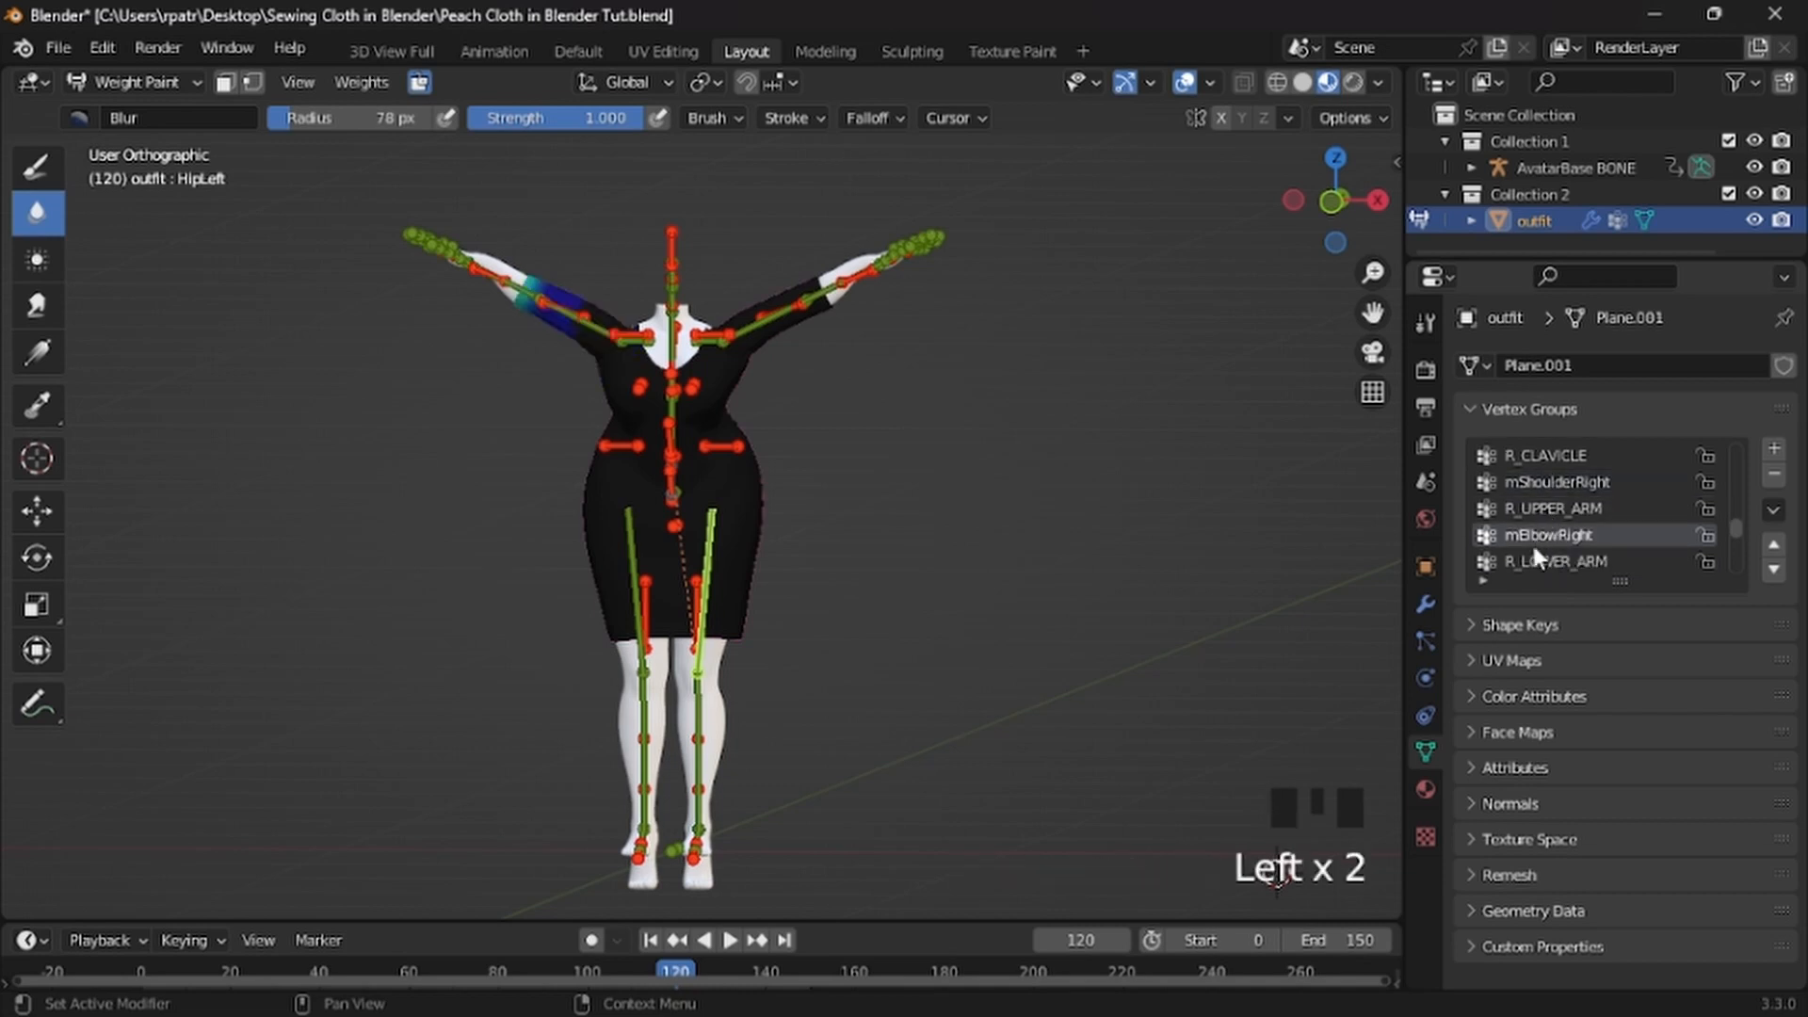
left_click(1538, 560)
Delete the R_HAND vertex group from the dress
scroll(1539, 554, "down", 3)
left_click(1533, 507)
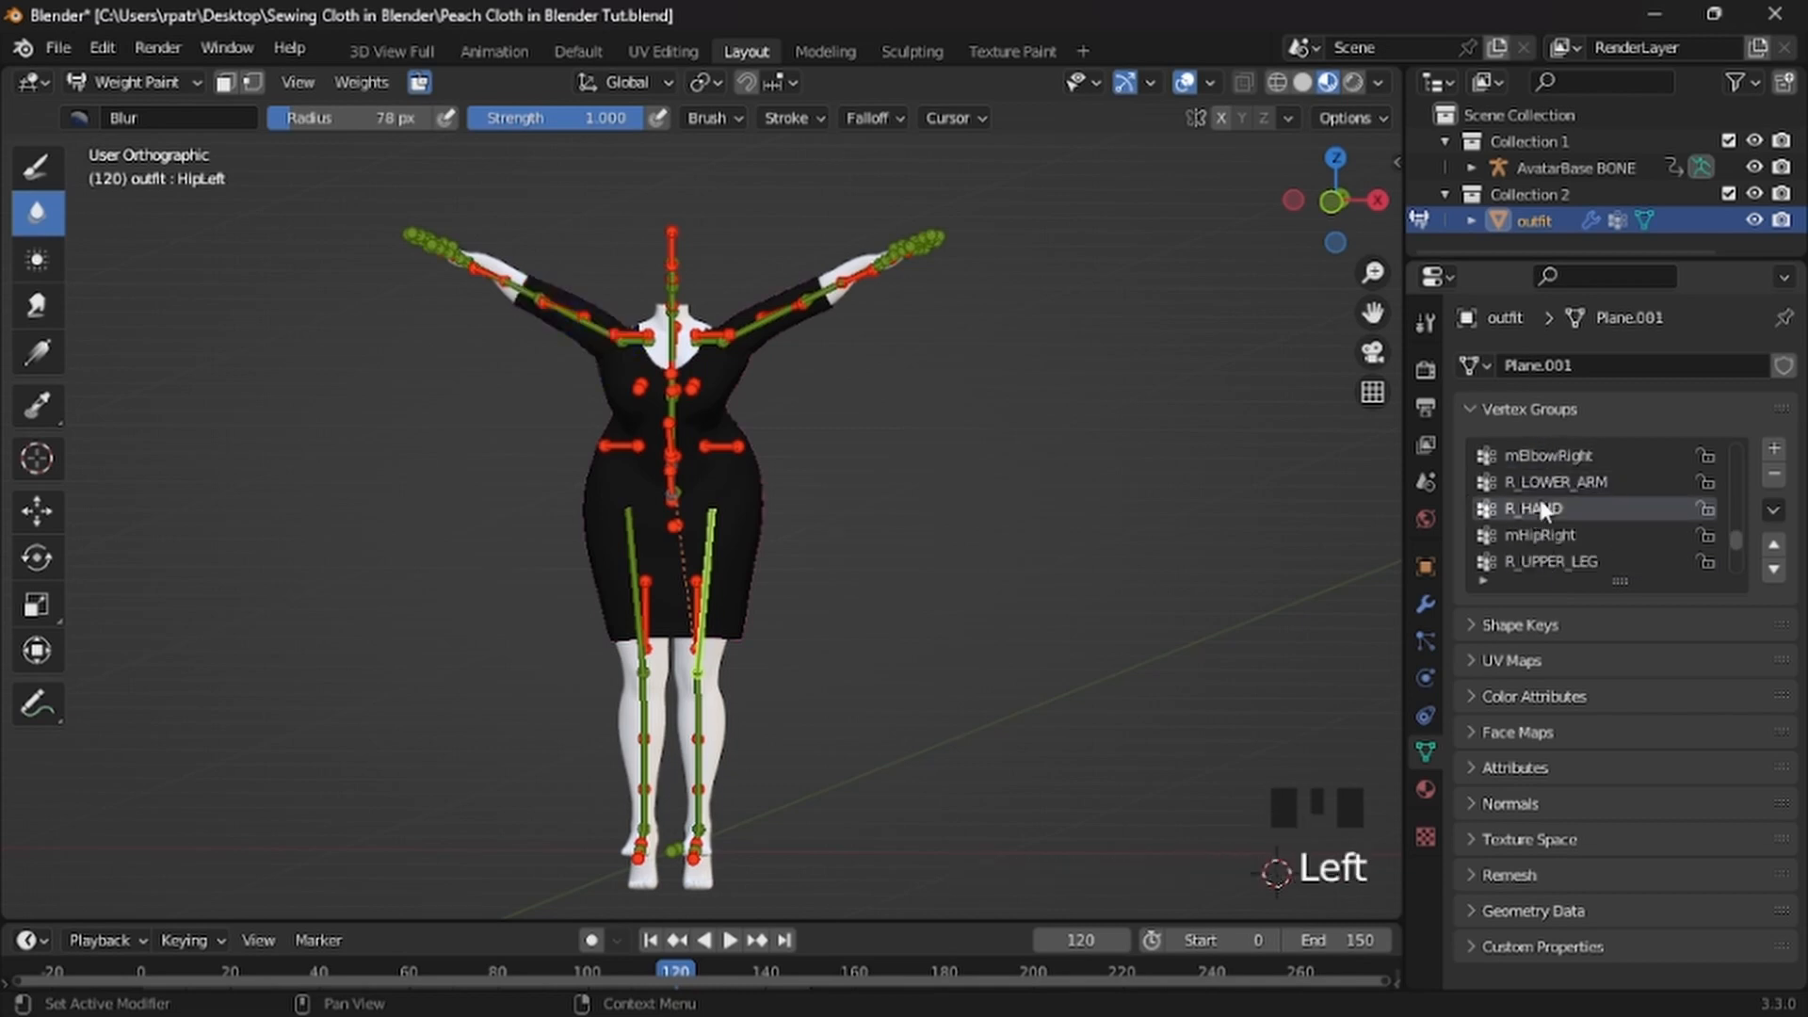
left_click(1774, 478)
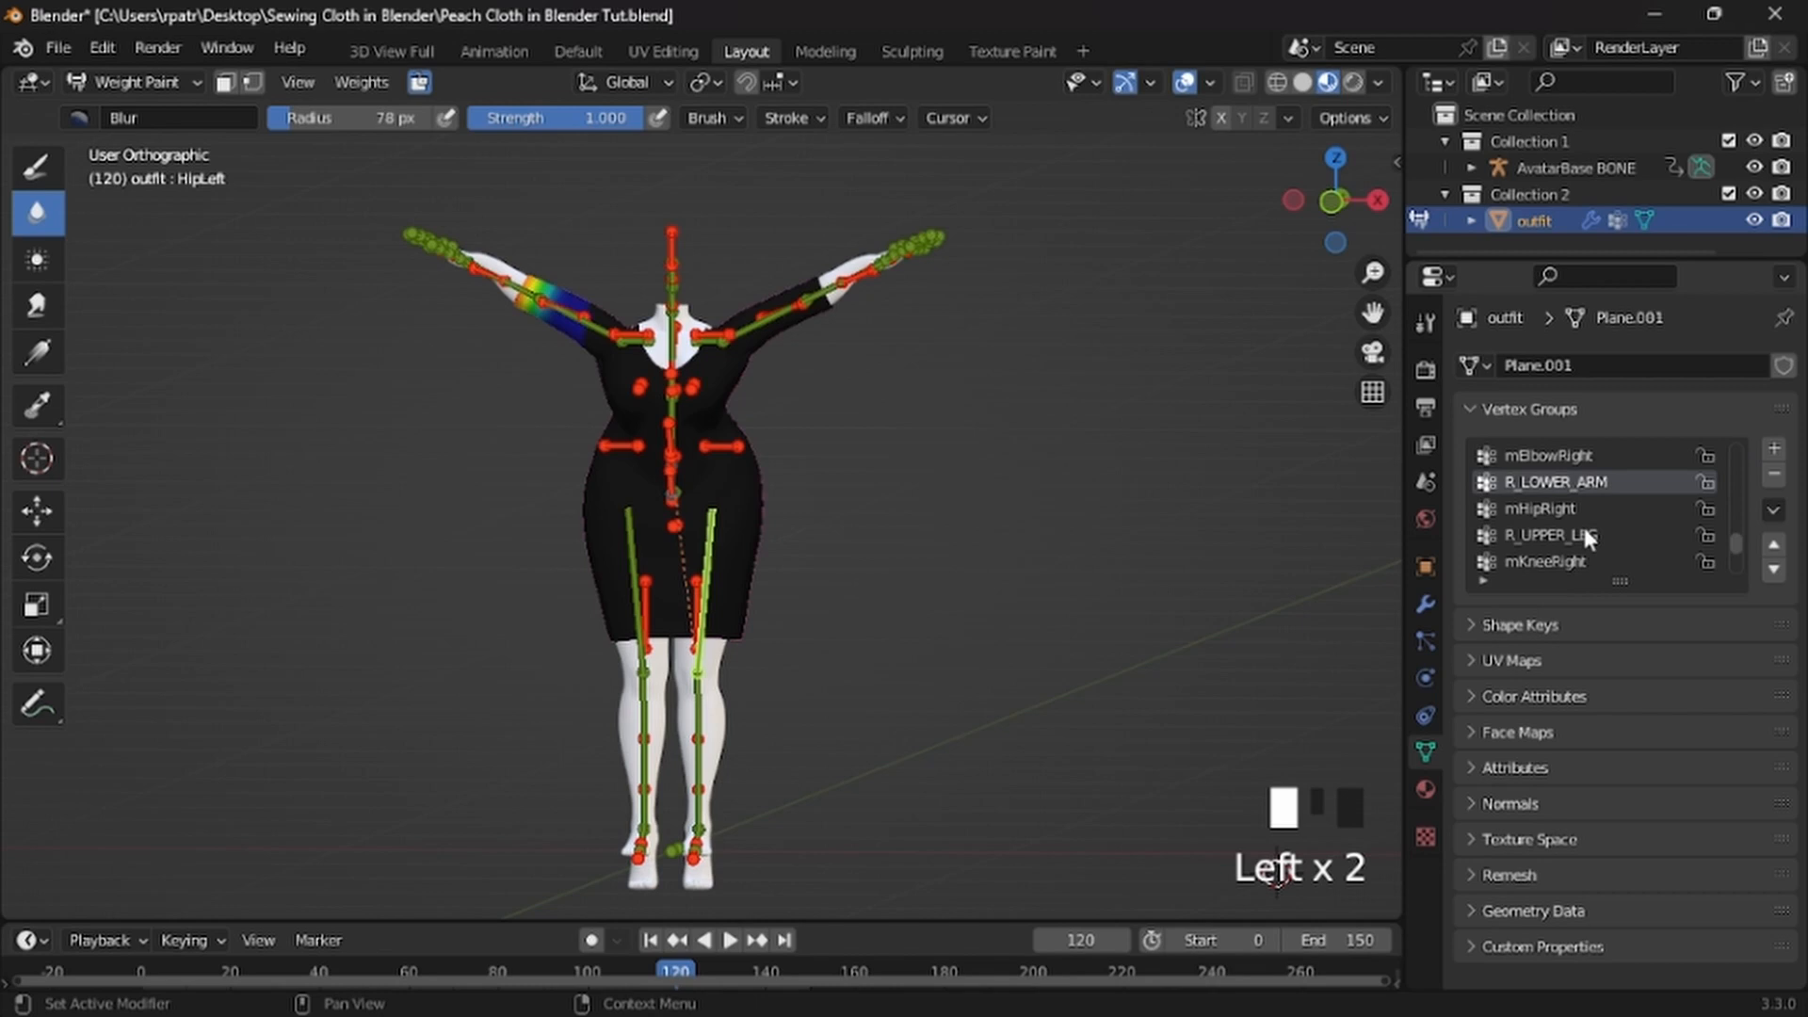
Examine the weights of the mHipRight, R_UPPER_LEG, mKneeRight and R_LOWER_LEG vertex groups
left_click(1523, 508)
left_click(1533, 533)
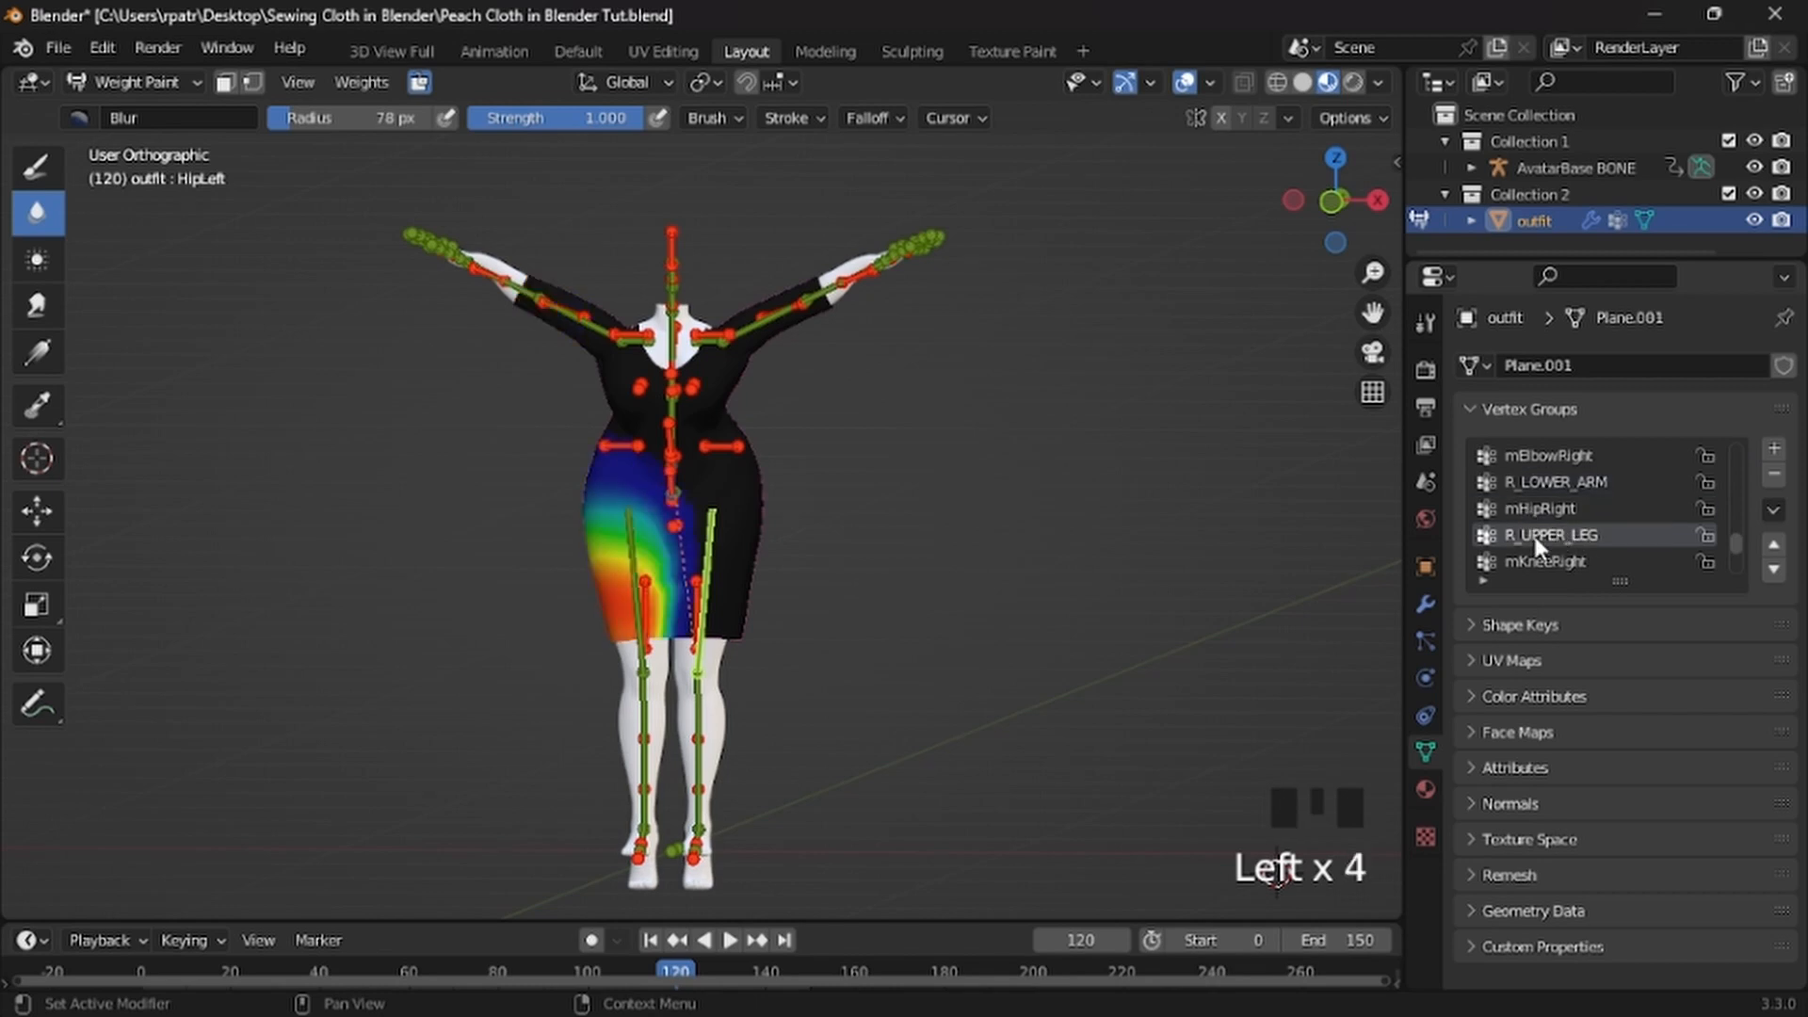
scroll(1533, 535, "down", 2)
left_click(1524, 508)
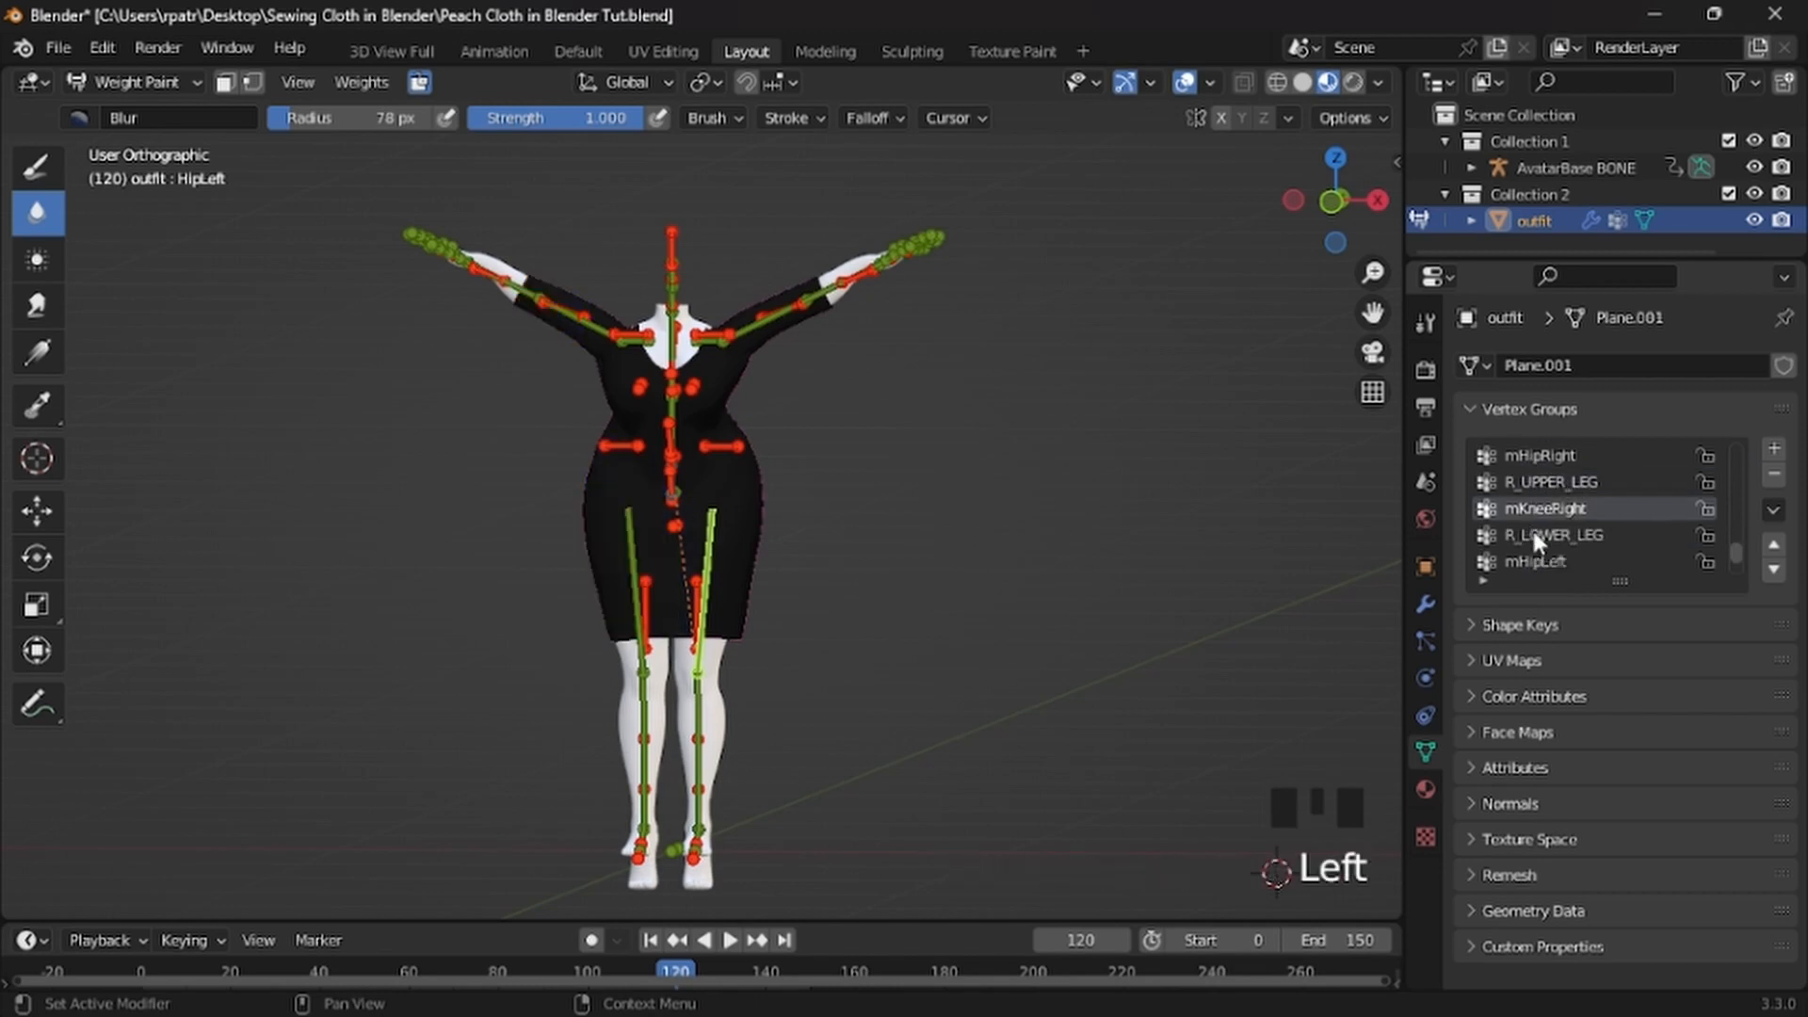
left_click(1532, 533)
Examine the weights of the mHipLeft, mKneeLeft and L_LOWER_LEG vertex groups
left_click(1523, 561)
scroll(1524, 552, "down", 5)
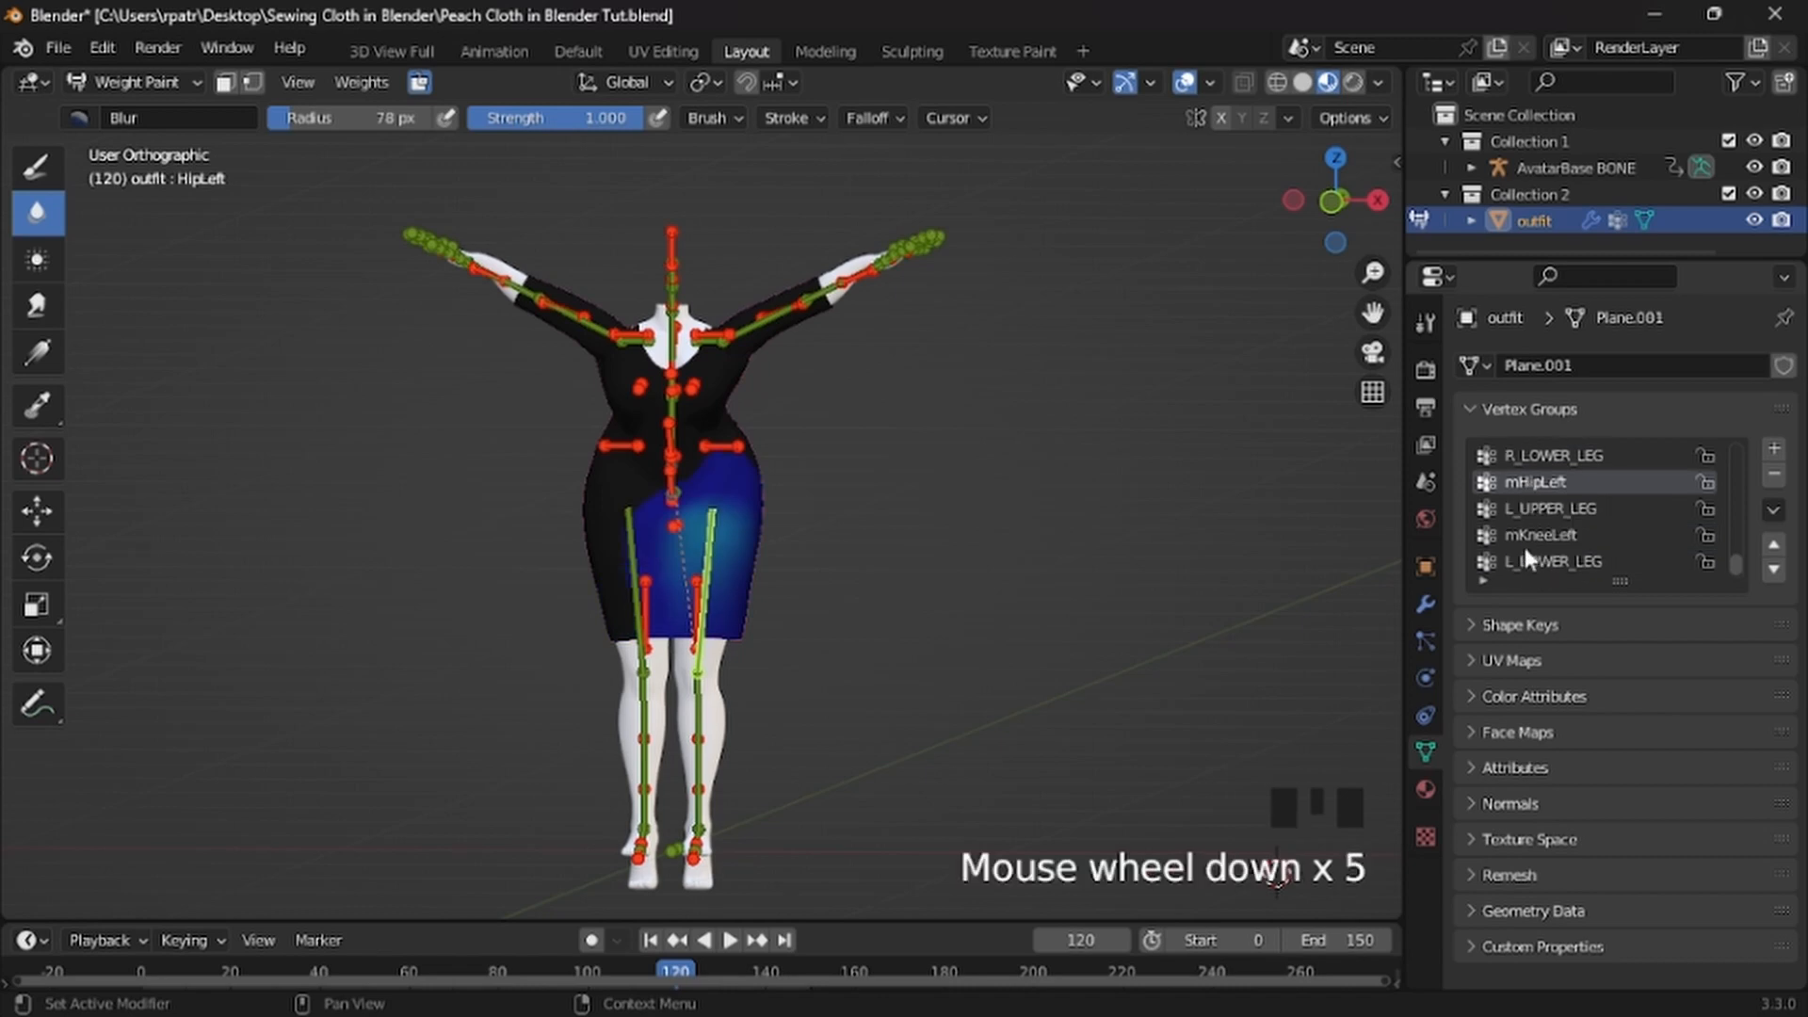
left_click(1527, 534)
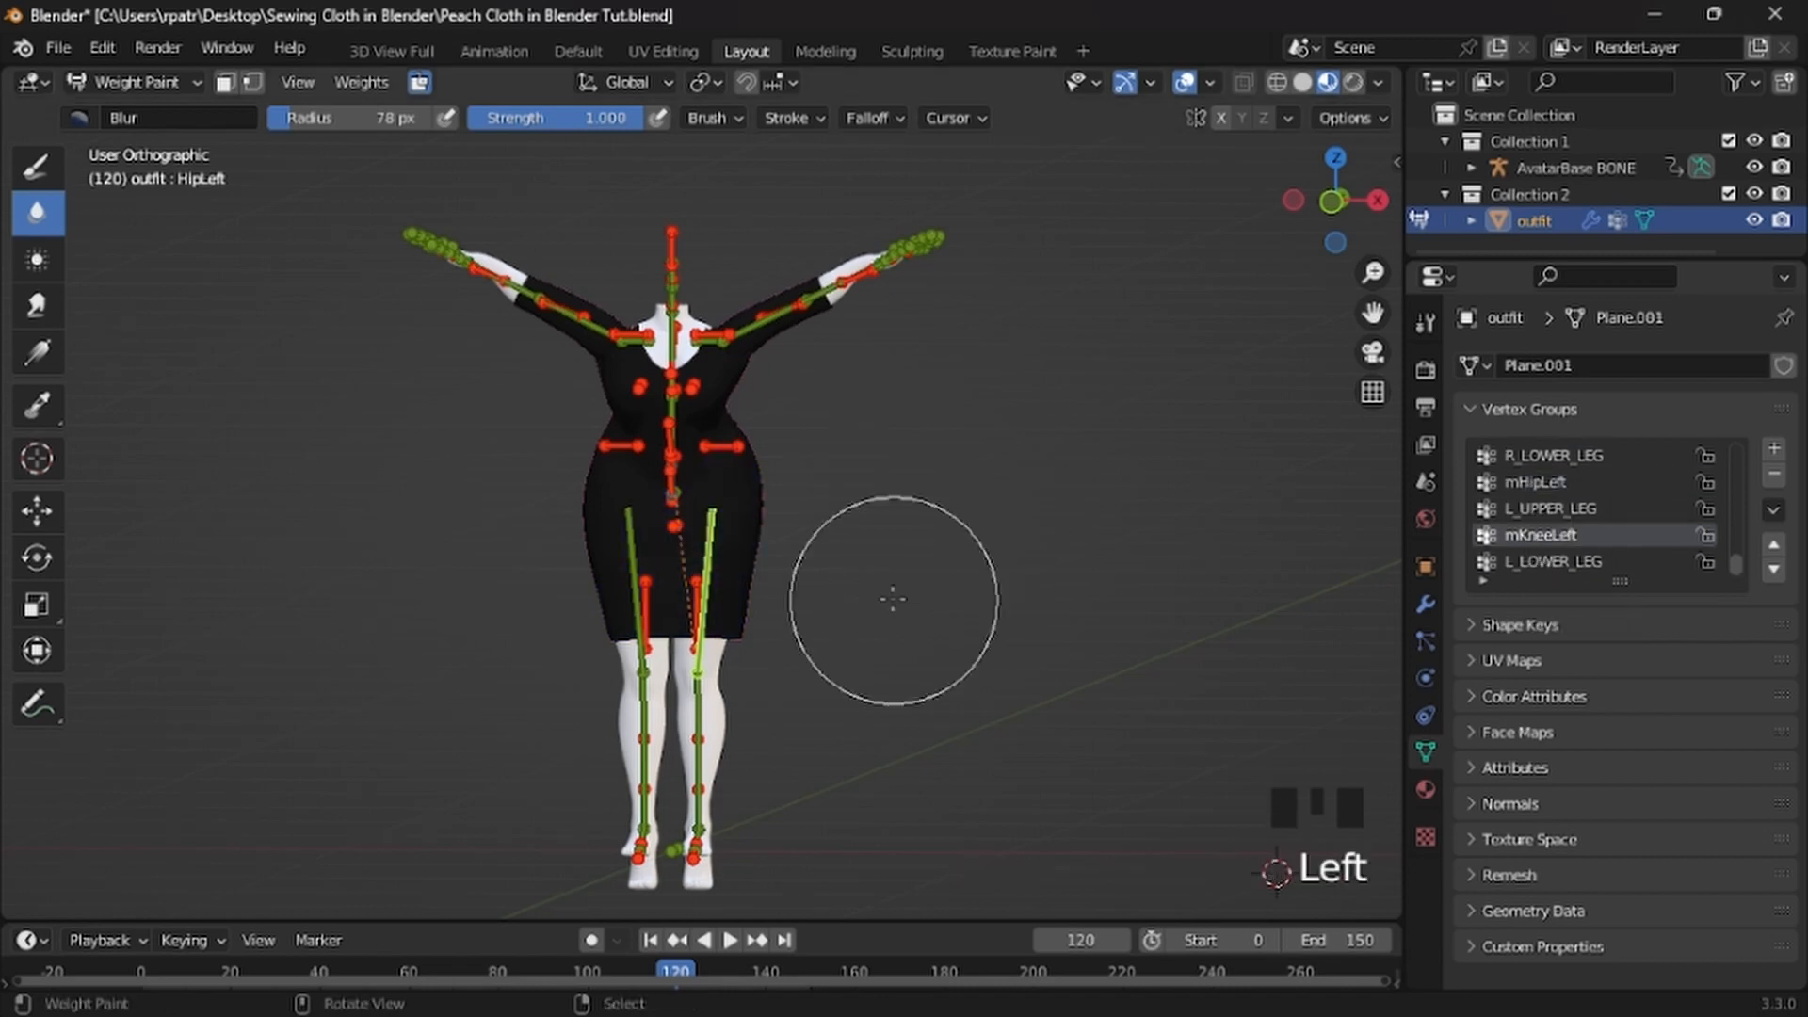
mouse_move(884, 597)
middle_mouse_down()
mouse_move(801, 576)
mouse_move(1115, 539)
middle_mouse_up()
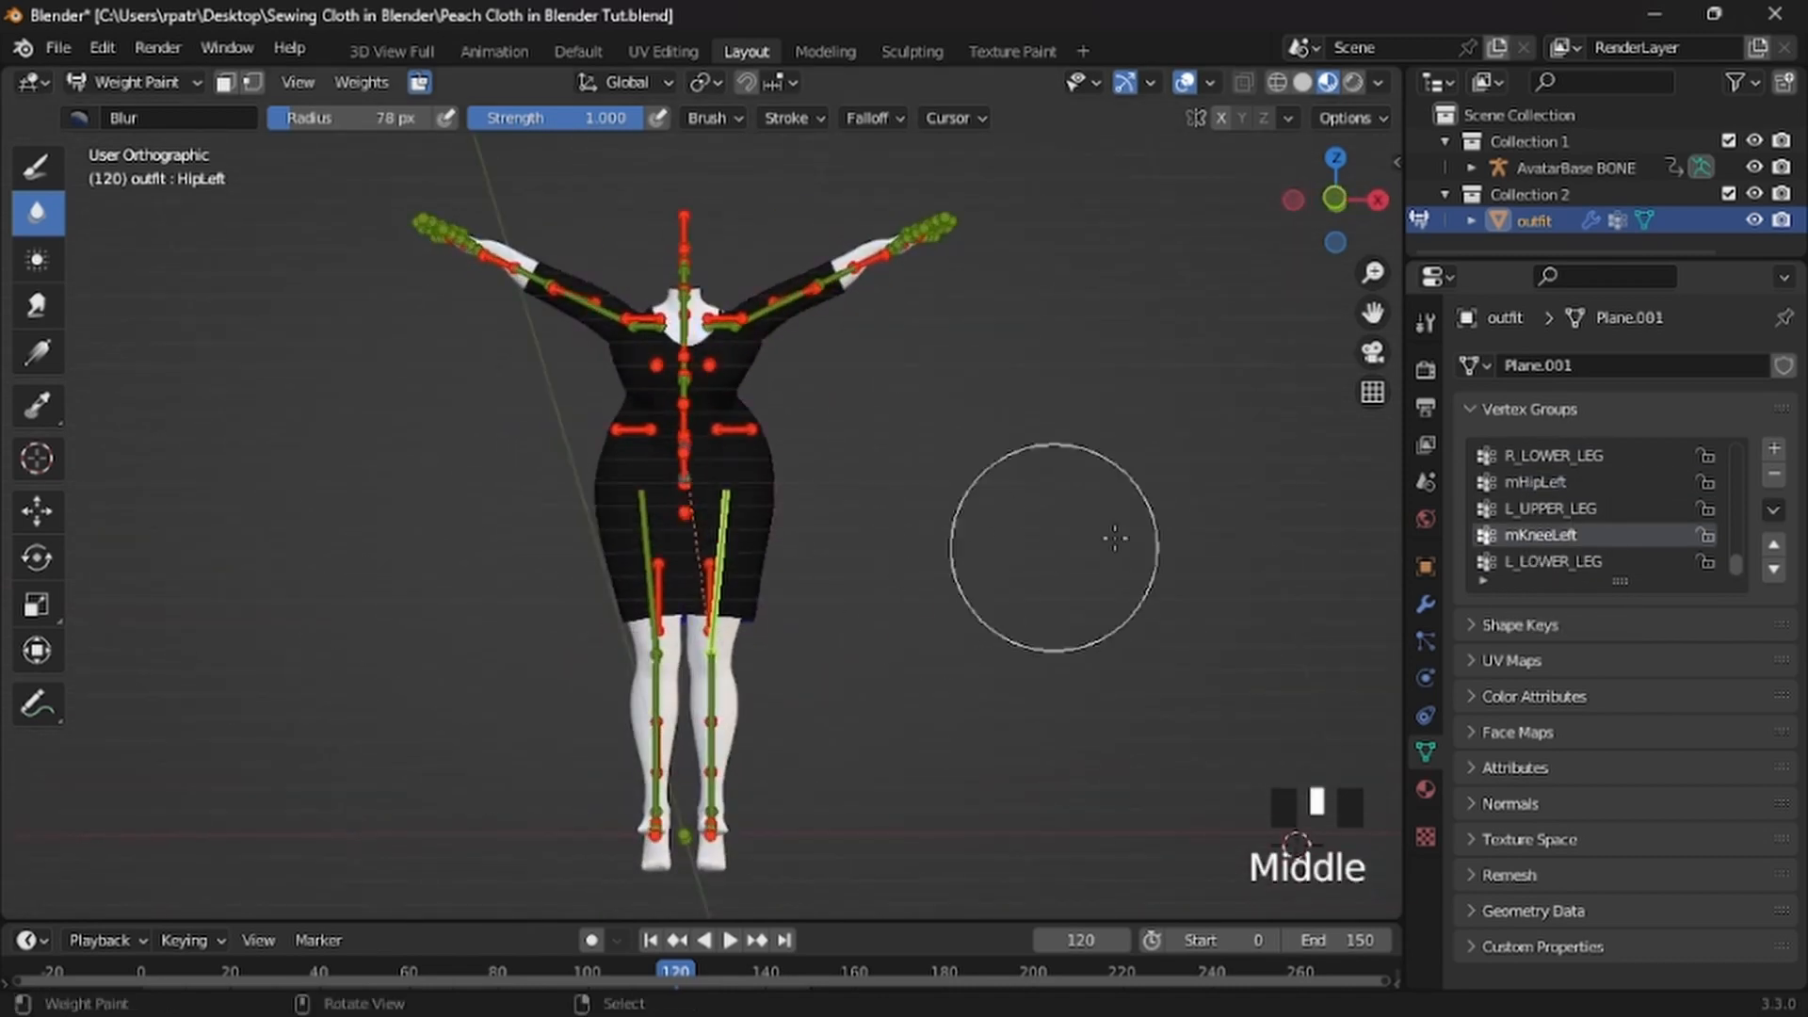
left_click(1524, 561)
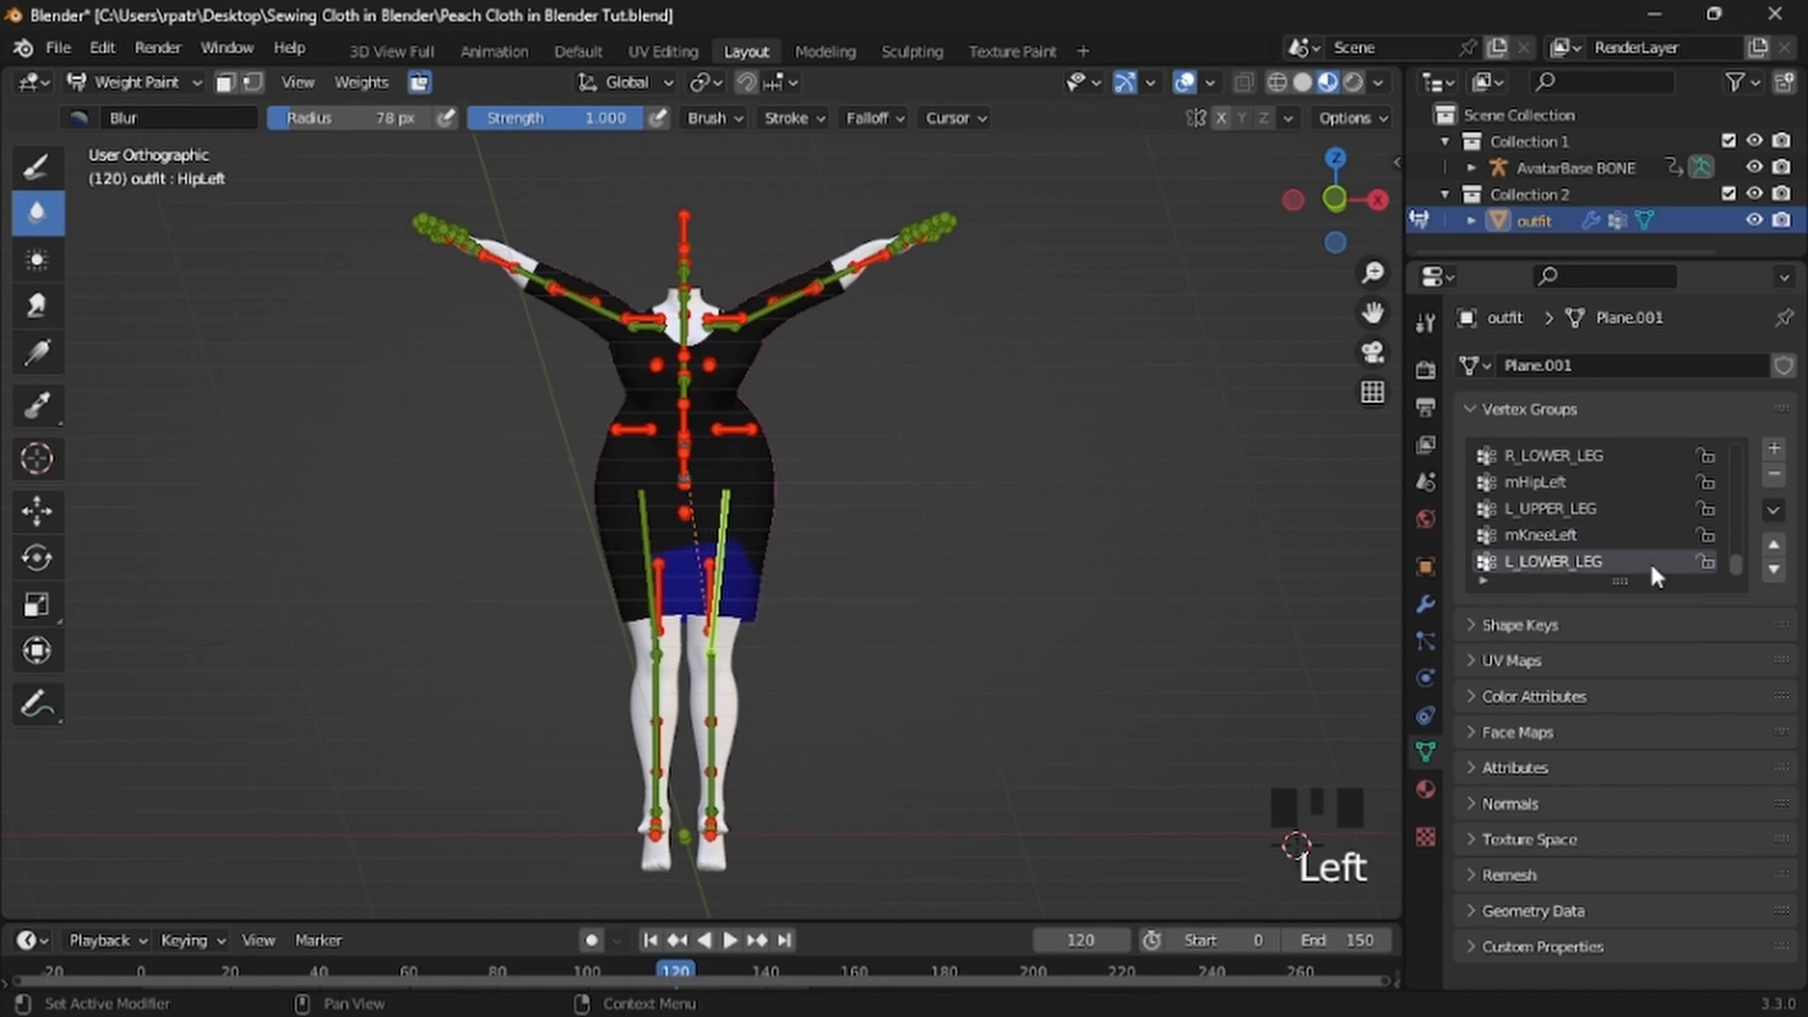
scroll(1652, 560, "down", 1)
scroll(1734, 546, "up", 13)
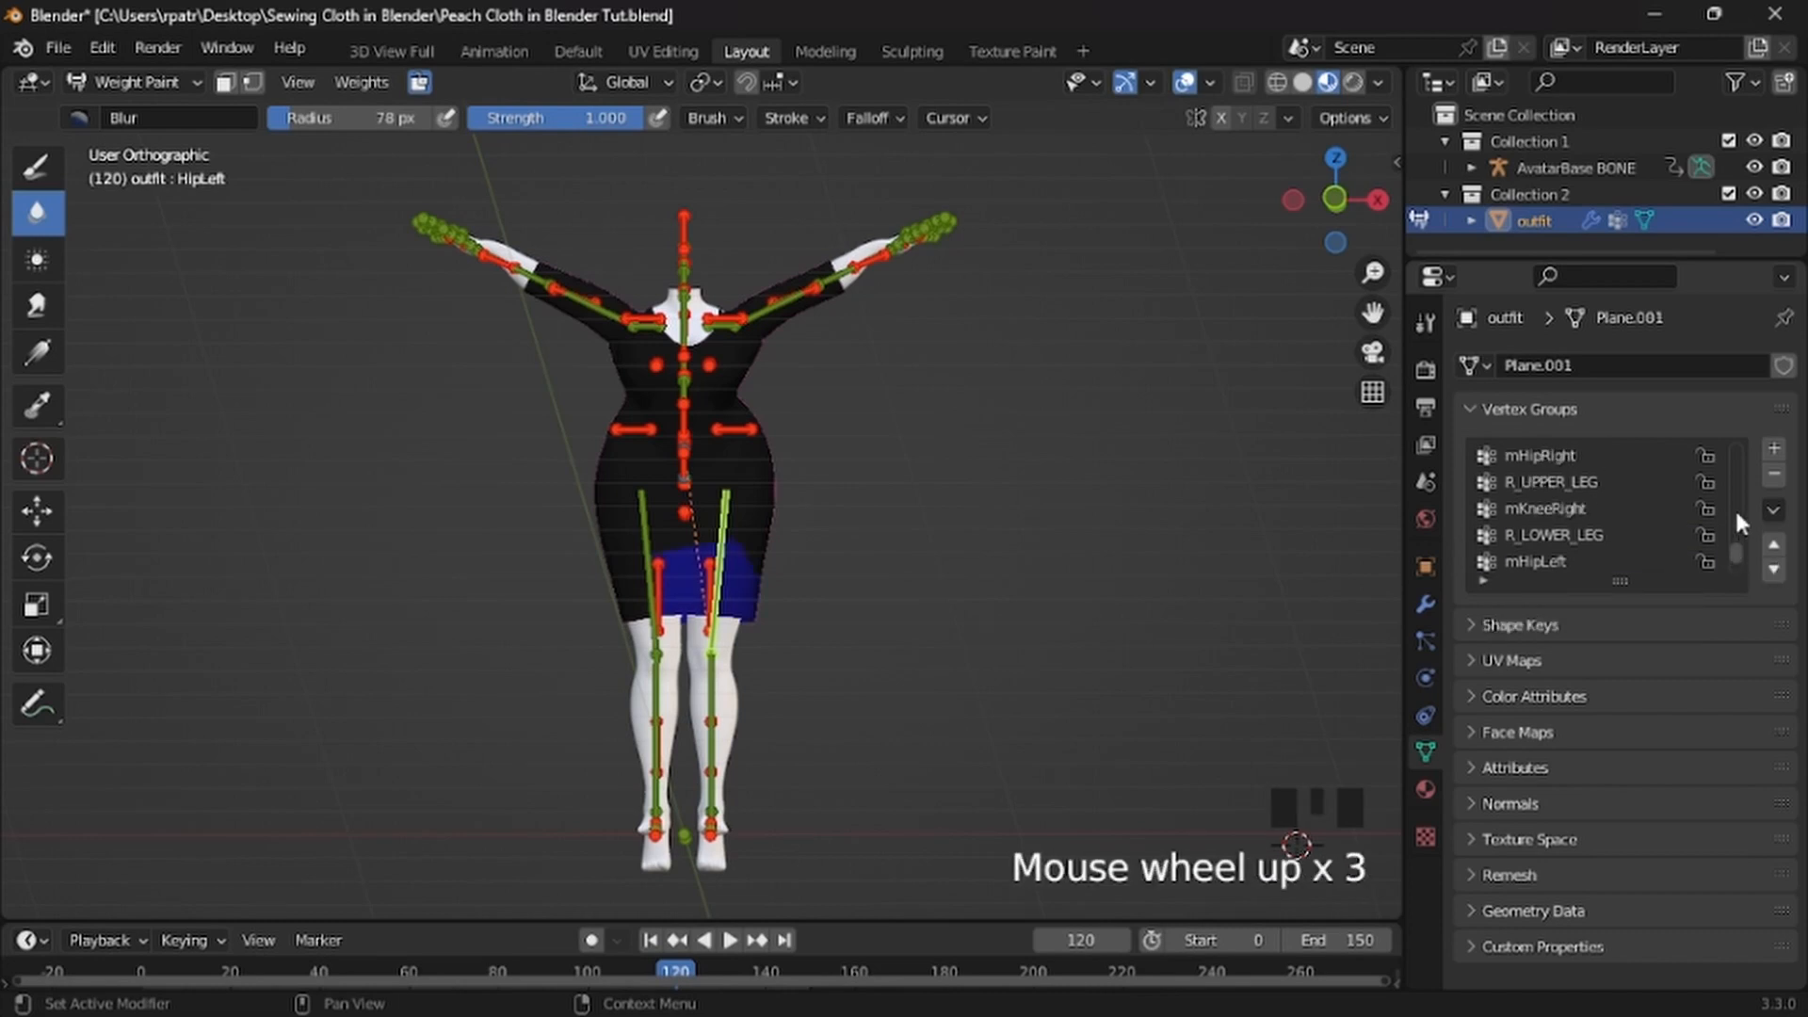
scroll(1728, 466, "up", 7)
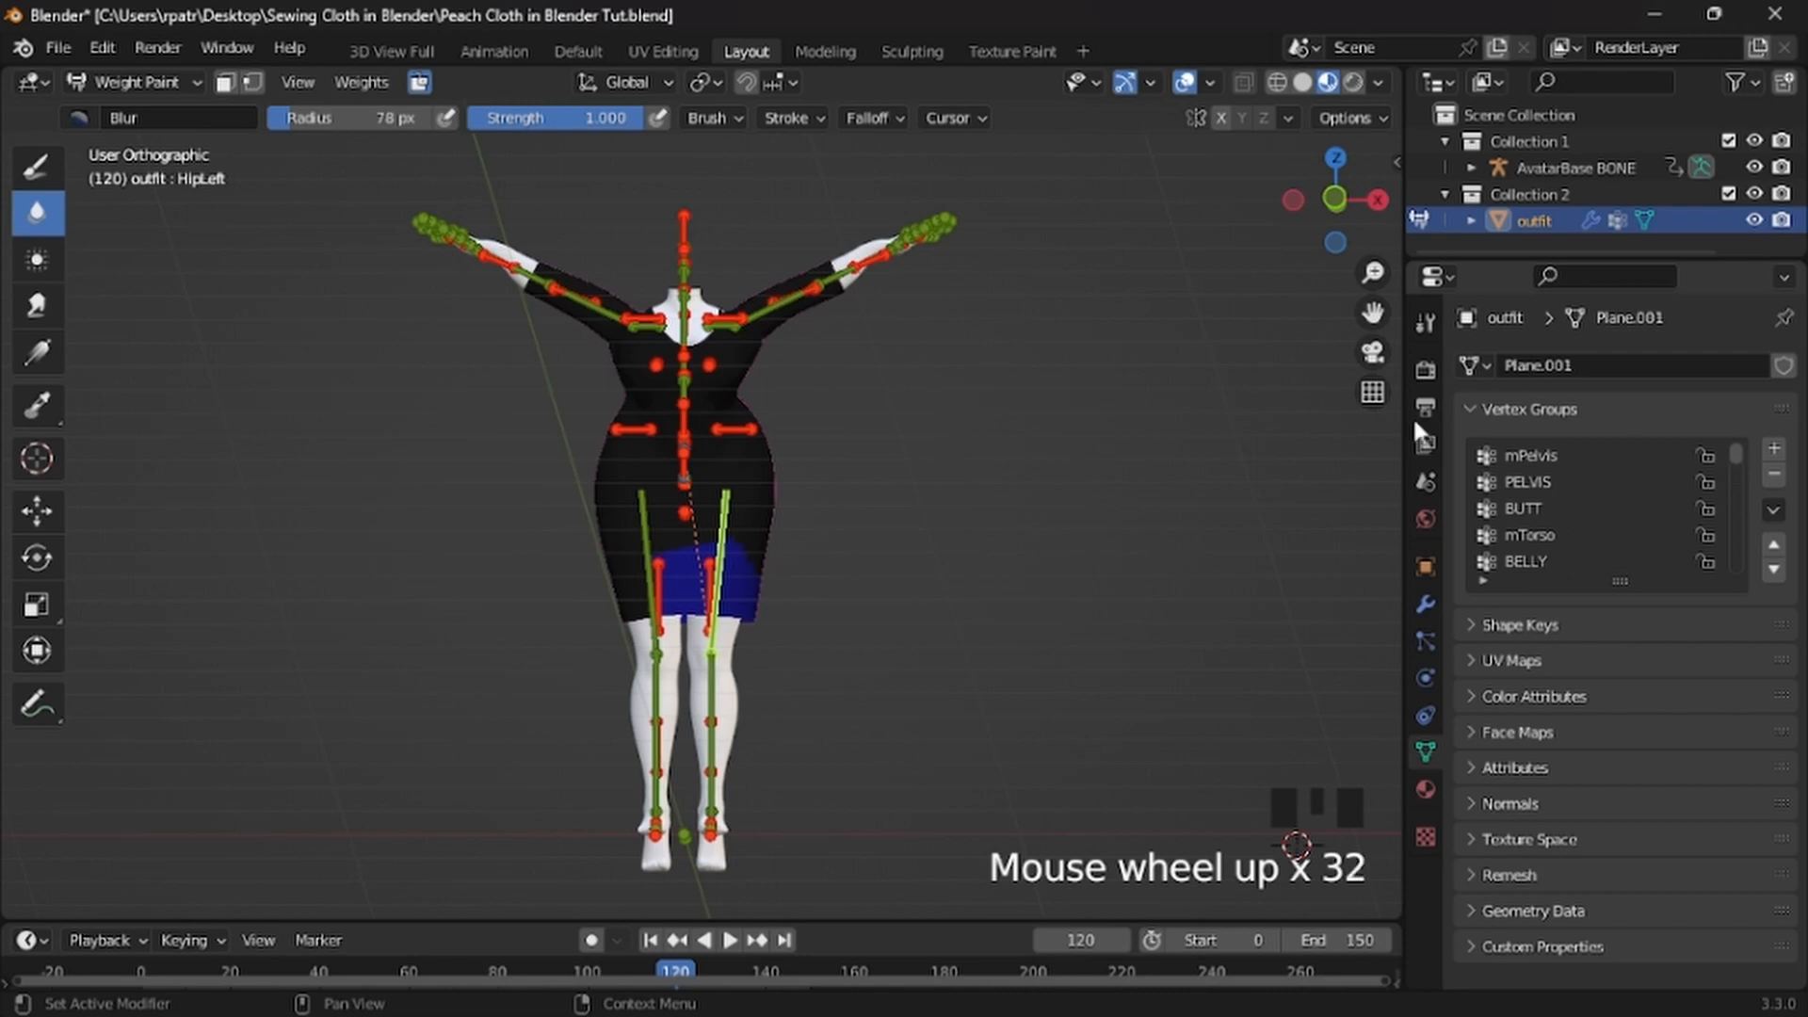
Enable the face selection paint mask on the dress and inspect its mesh grid around the torso
middle_click_drag(424, 407, 273, 174)
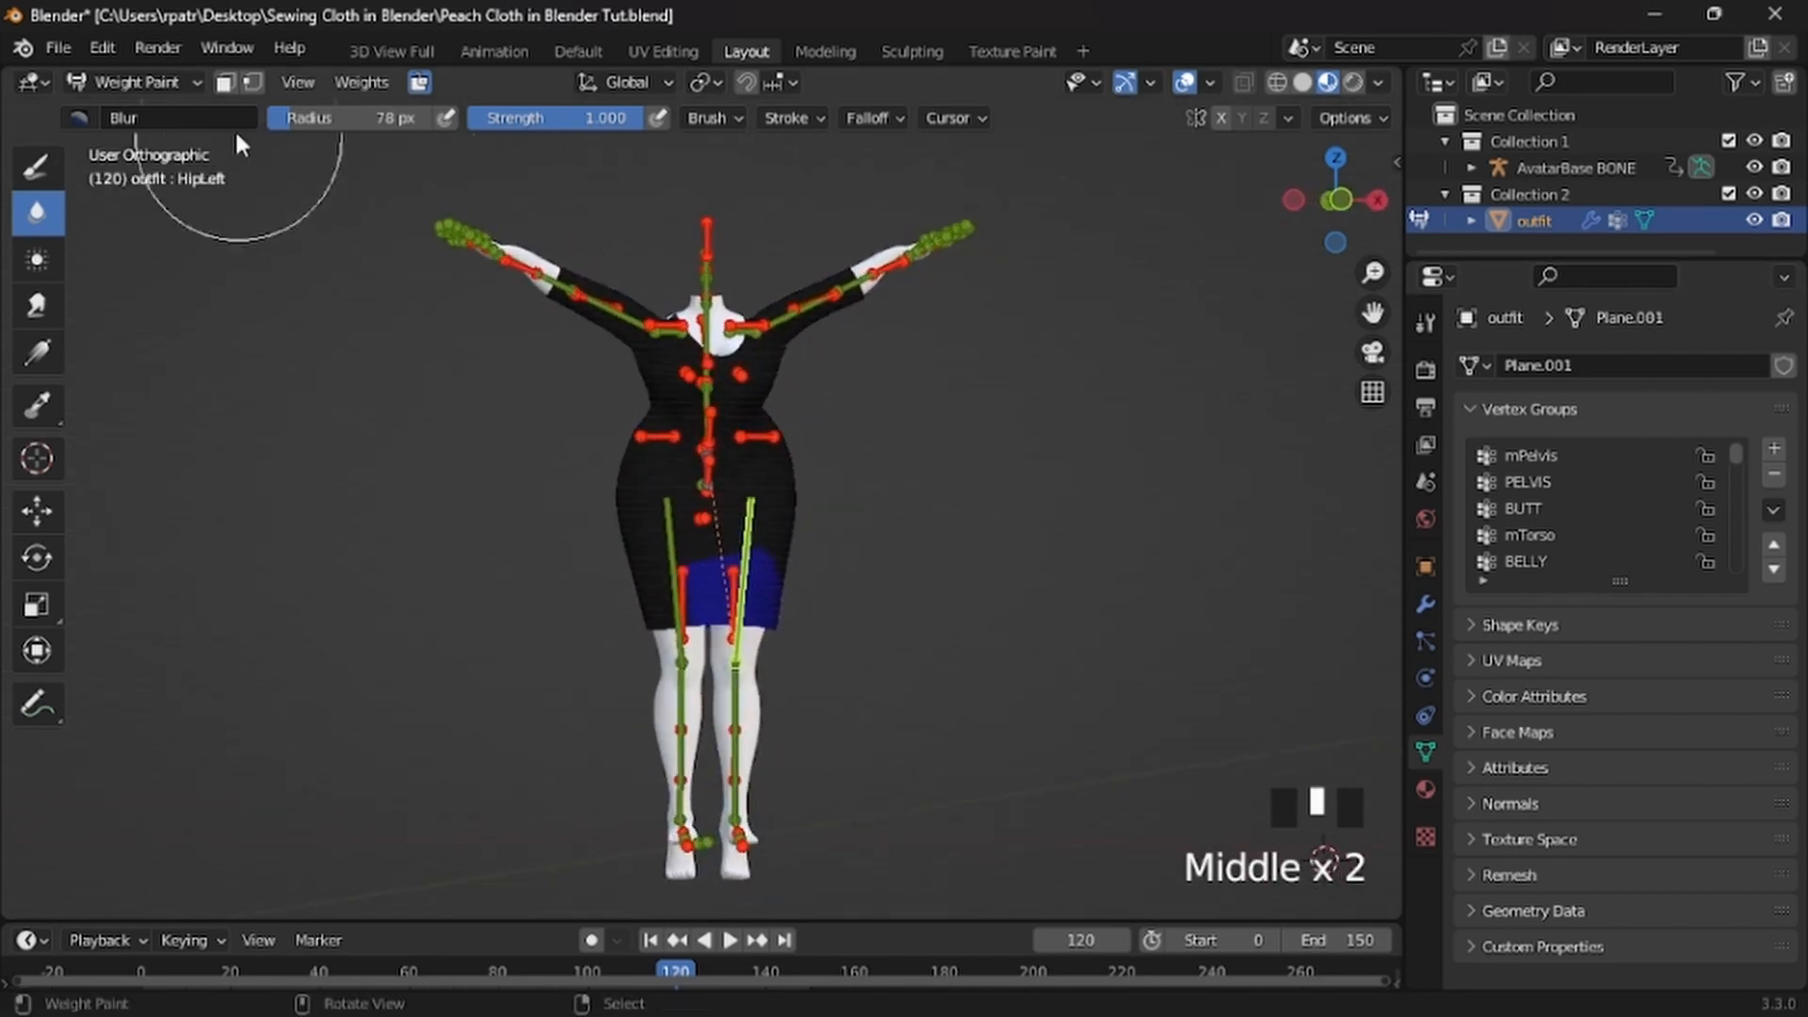
left_click(226, 84)
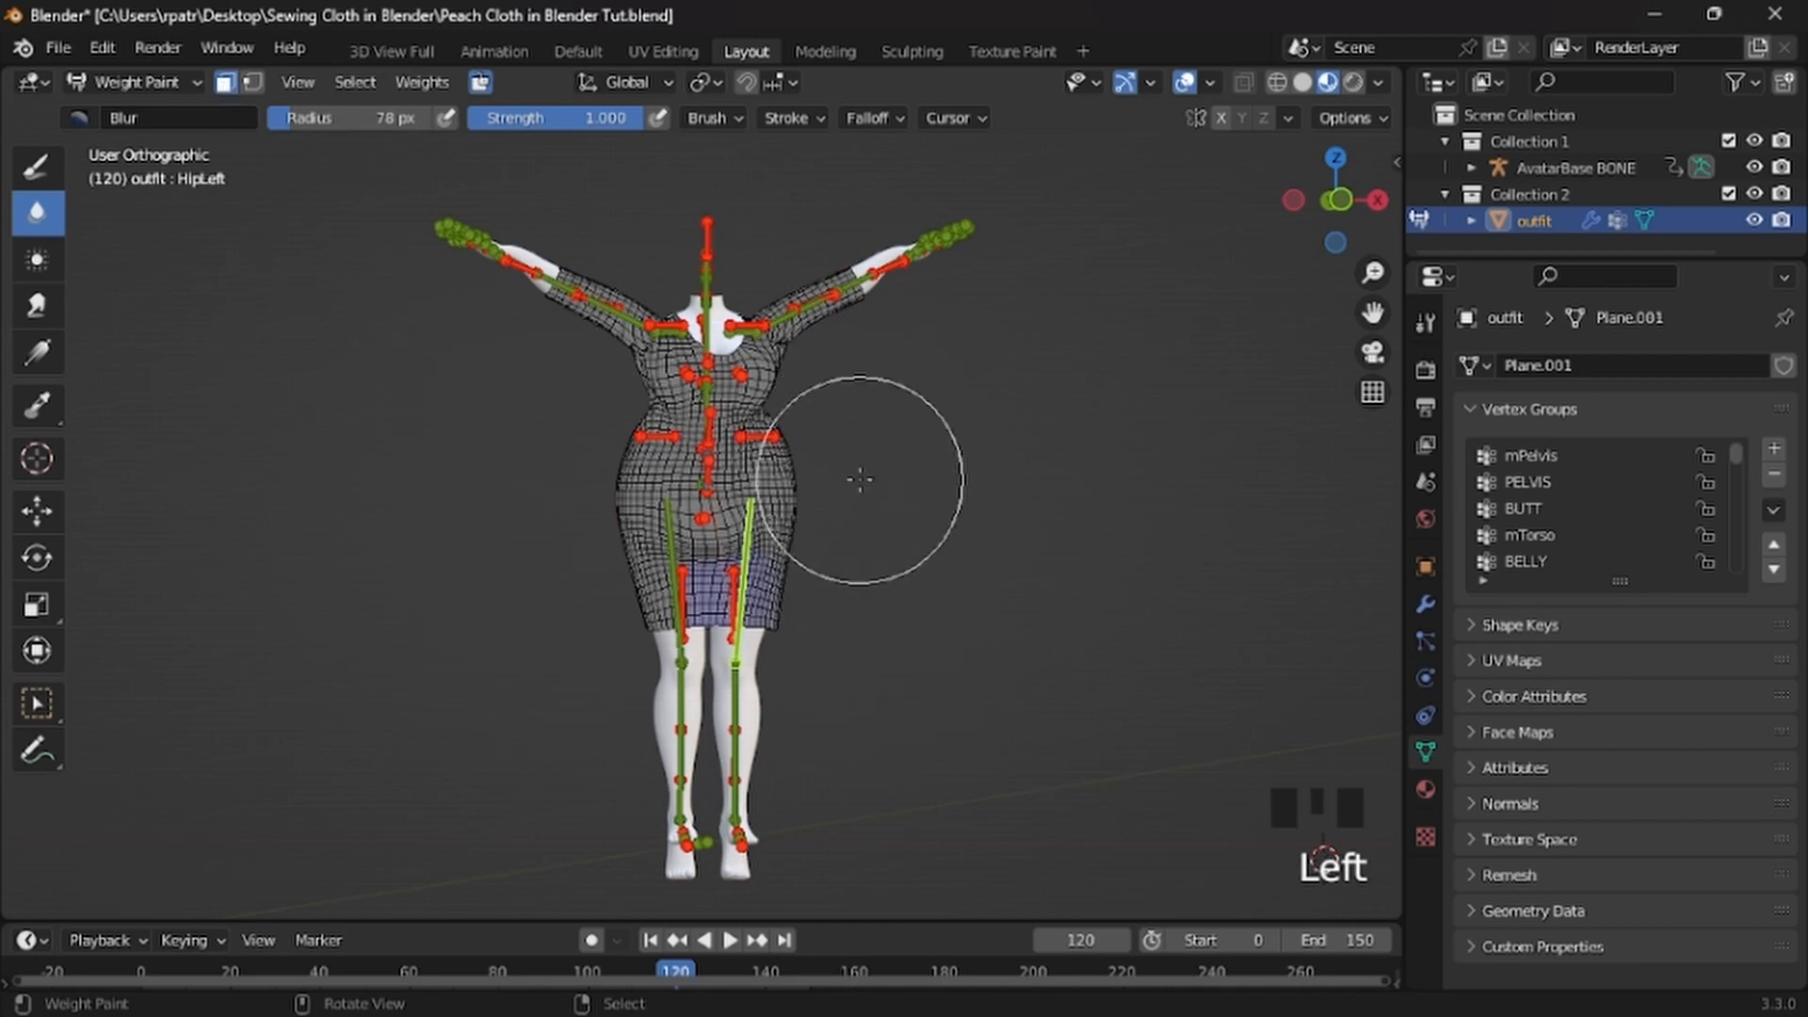
scroll(920, 513, "up", 3)
mouse_move(920, 517)
middle_mouse_down("shift")
mouse_move(867, 744)
mouse_move(744, 570)
mouse_move(283, 546)
mouse_move(172, 569)
mouse_move(736, 557)
mouse_move(686, 476)
mouse_move(842, 512)
mouse_move(758, 508)
mouse_move(718, 462)
middle_mouse_up("shift")
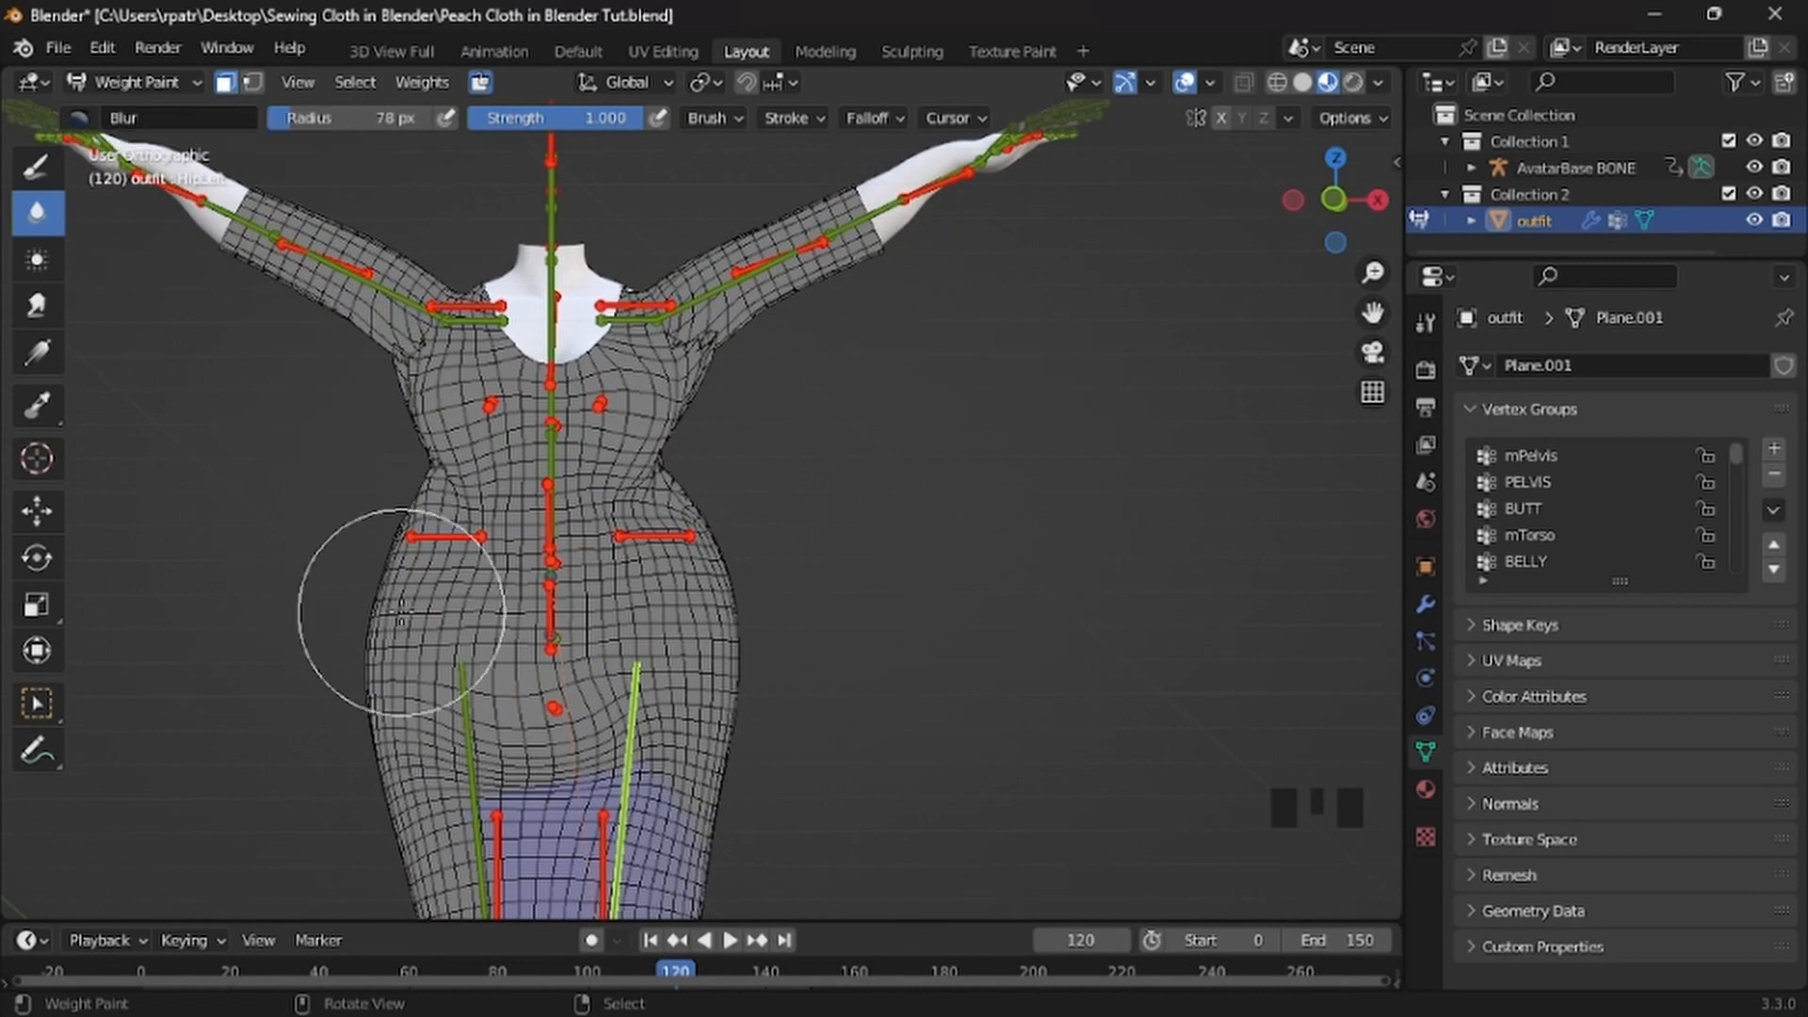
Switch the dress from Weight Paint to Edit Mode
scroll(565, 522, "down", 3)
key("Tab")
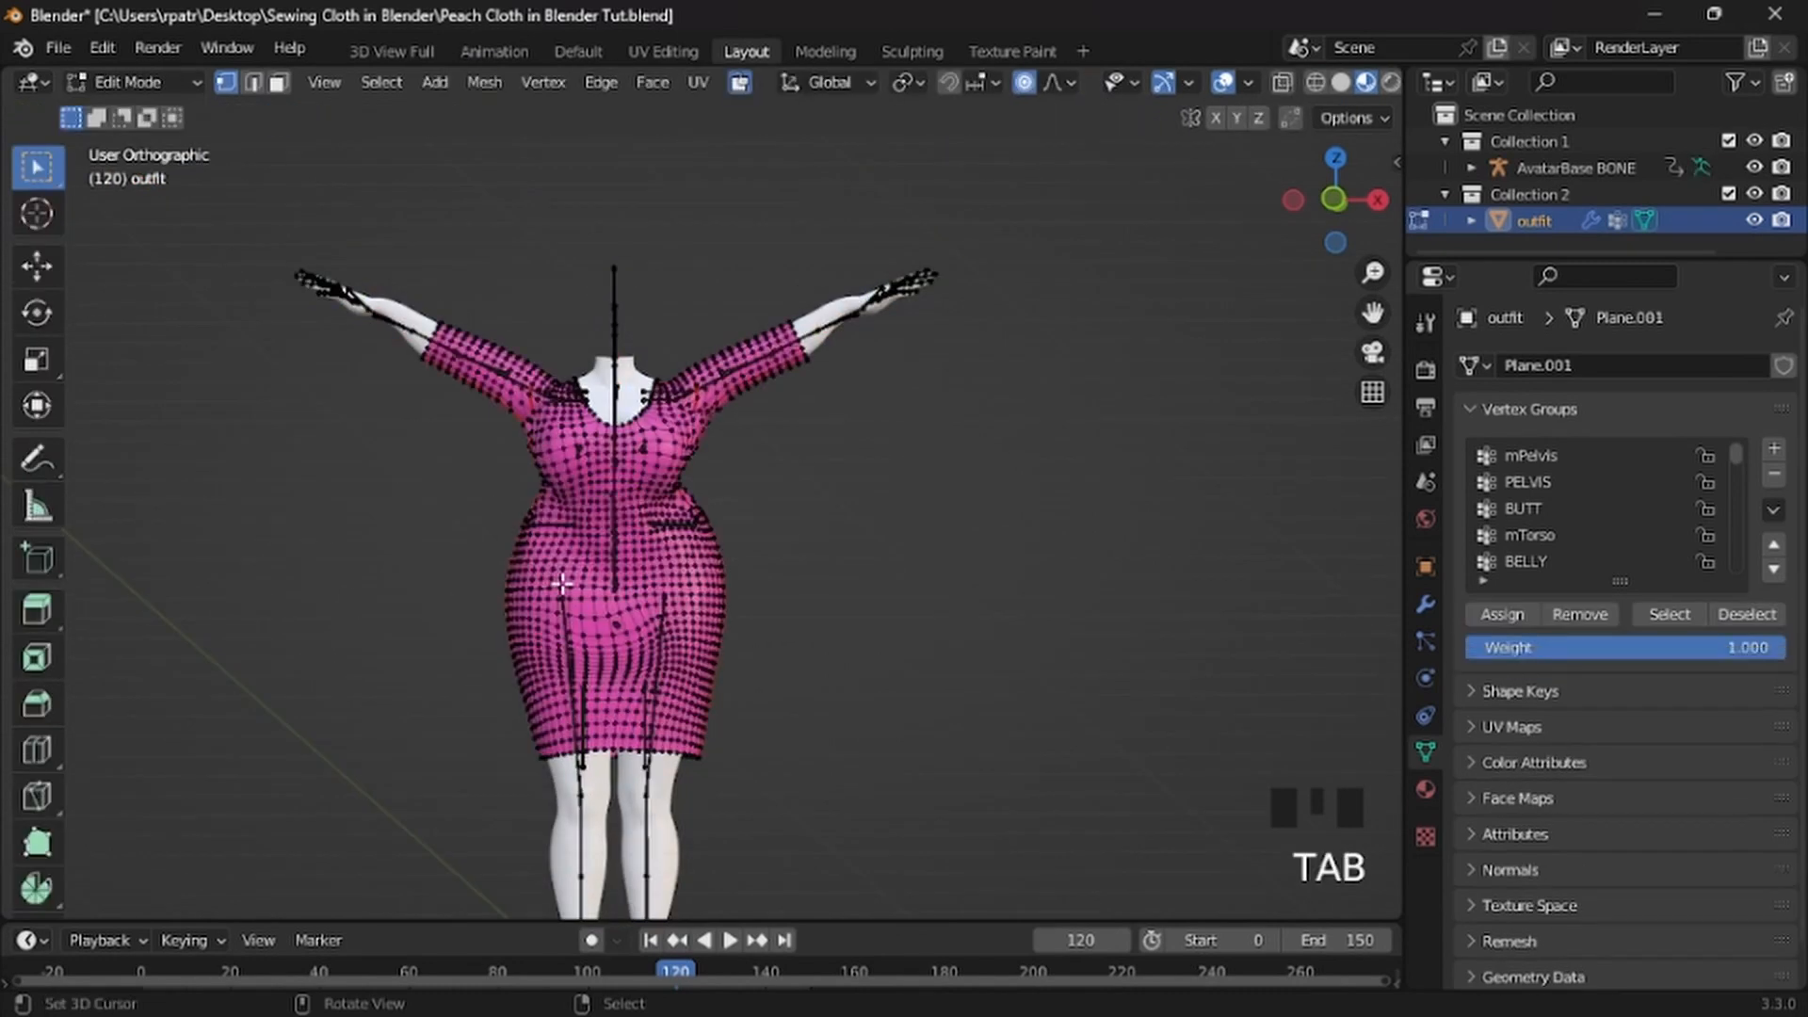
key("Tab")
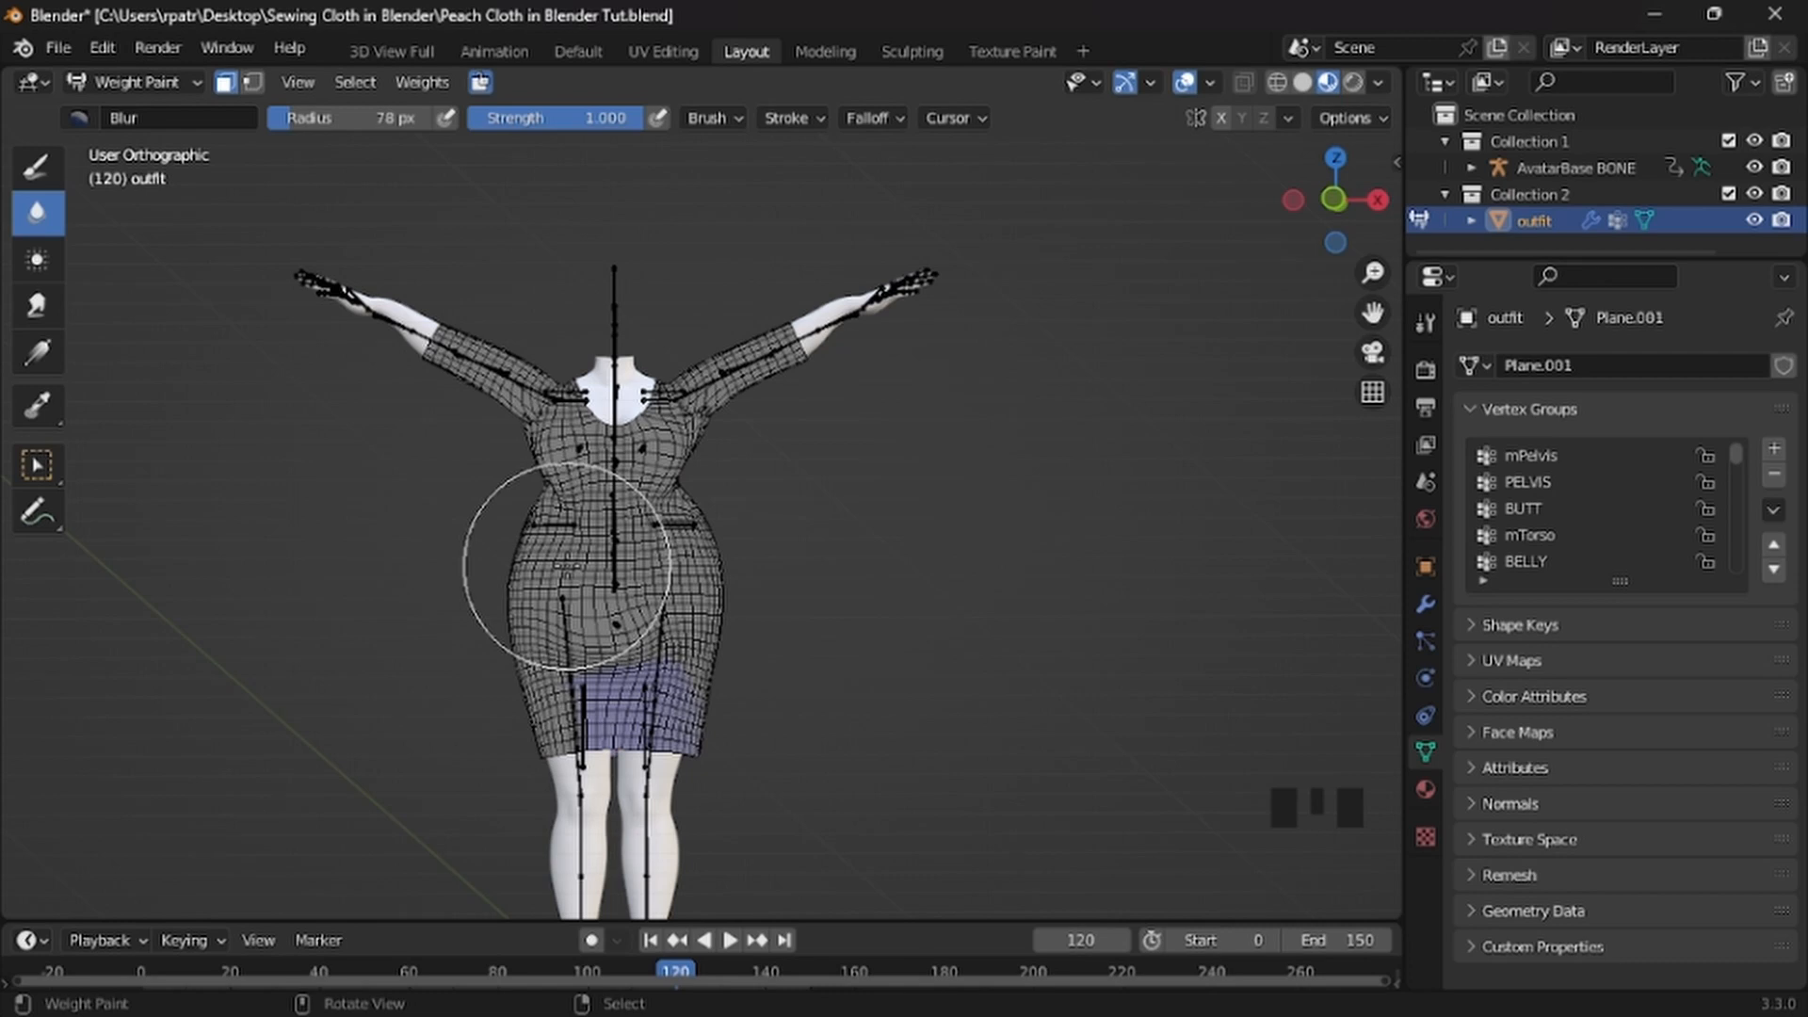
key("Tab")
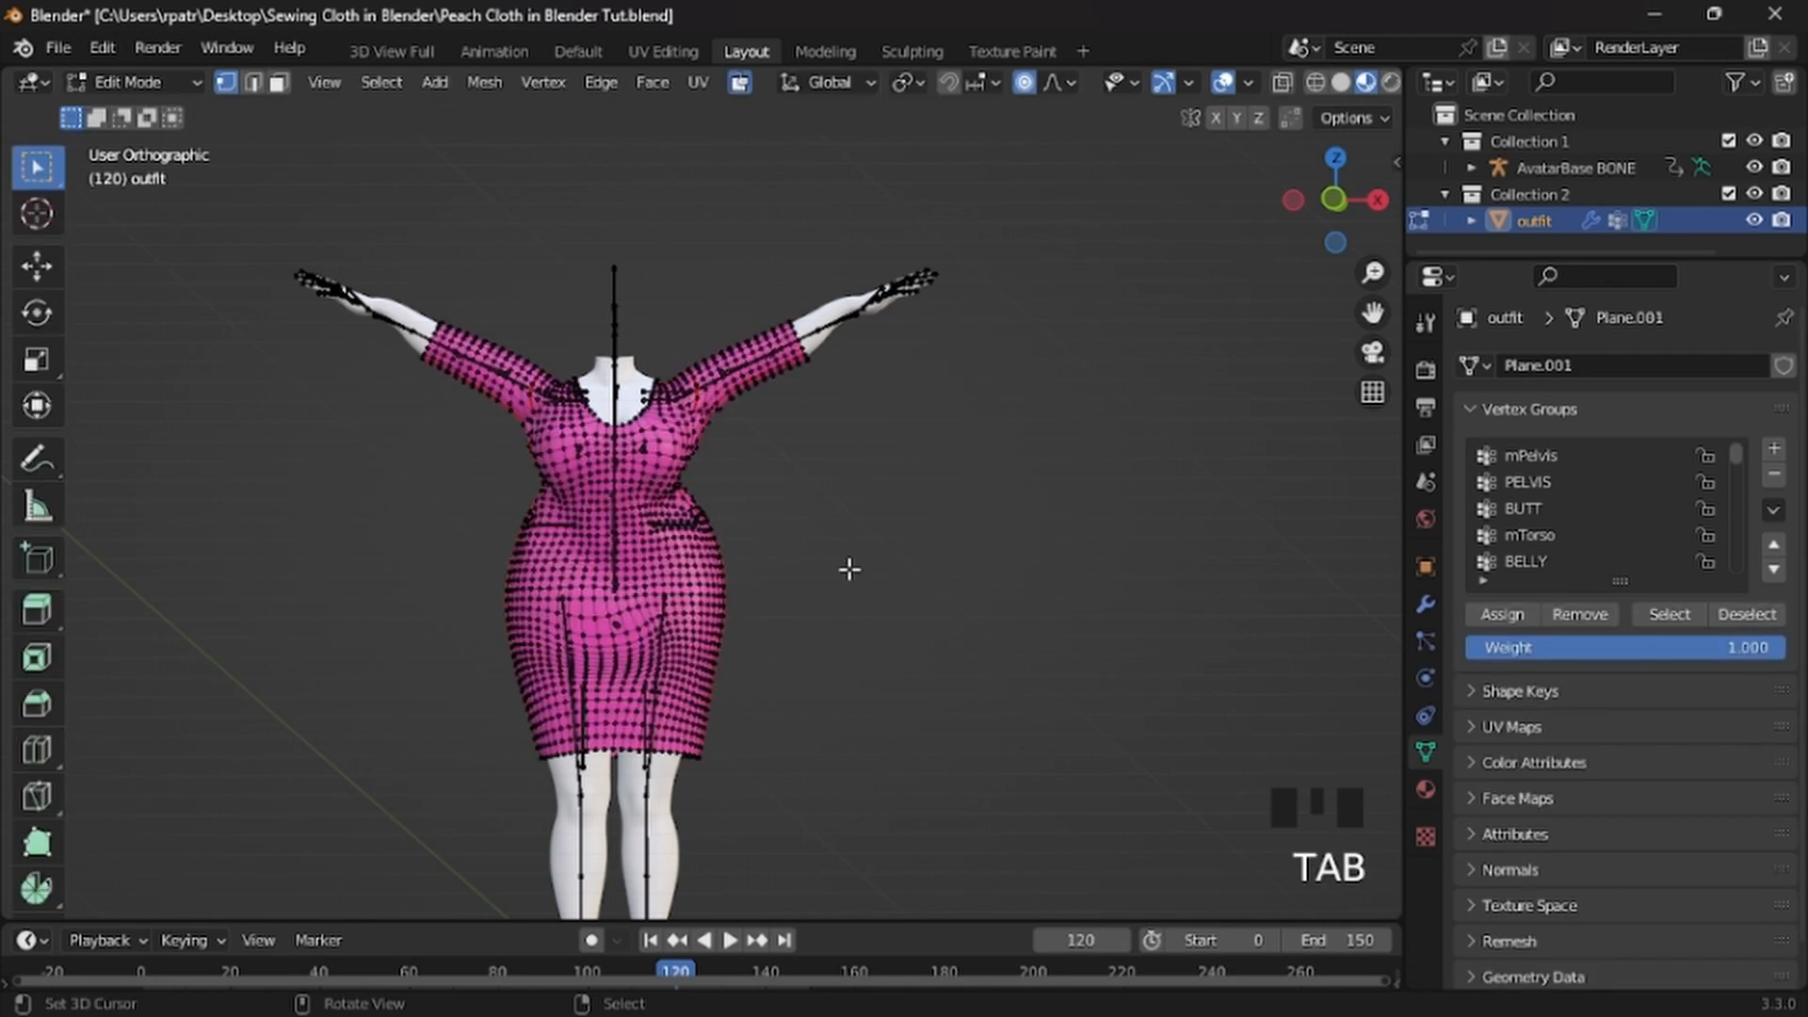
Turn on X-ray and circle-select the tangled vertices under both arms of the dress
middle_click_drag(849, 569, 1154, 690)
scroll(646, 542, "up", 4)
scroll(1001, 706, "up", 3)
middle_click_drag(1153, 691, 1108, 741, "shift")
middle_click_drag(976, 622, 843, 466)
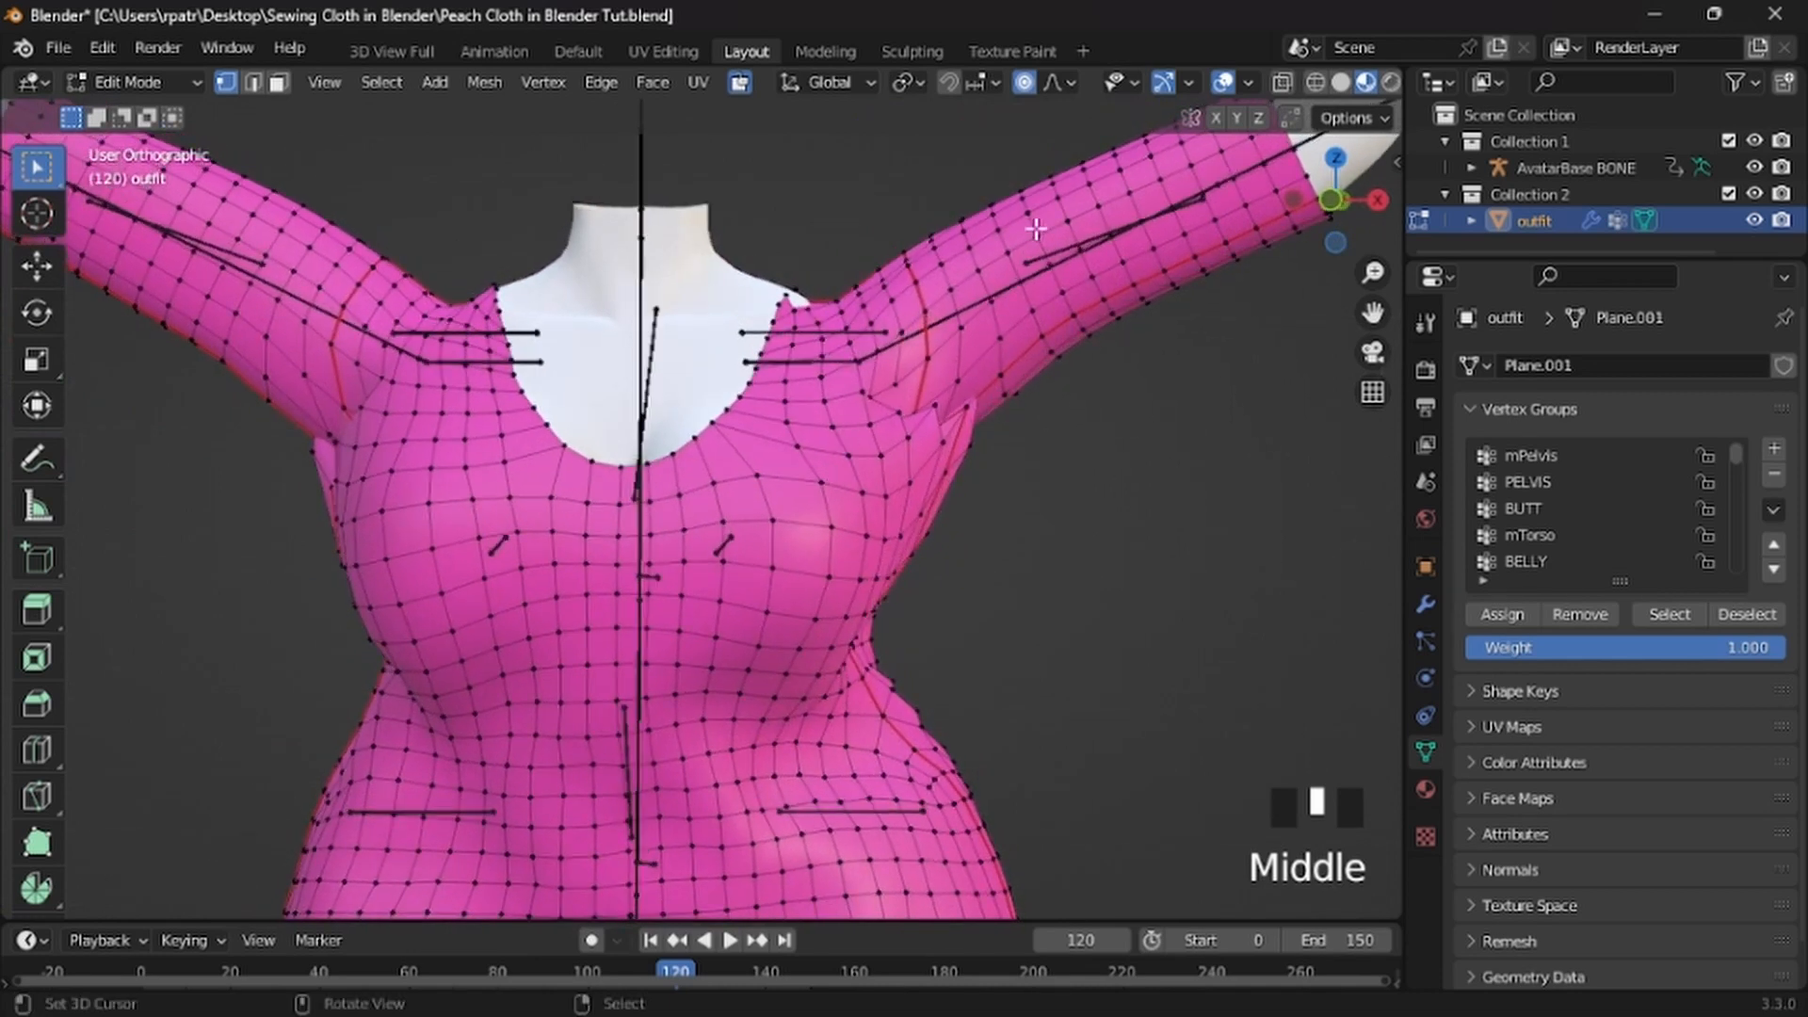
left_click(1281, 83)
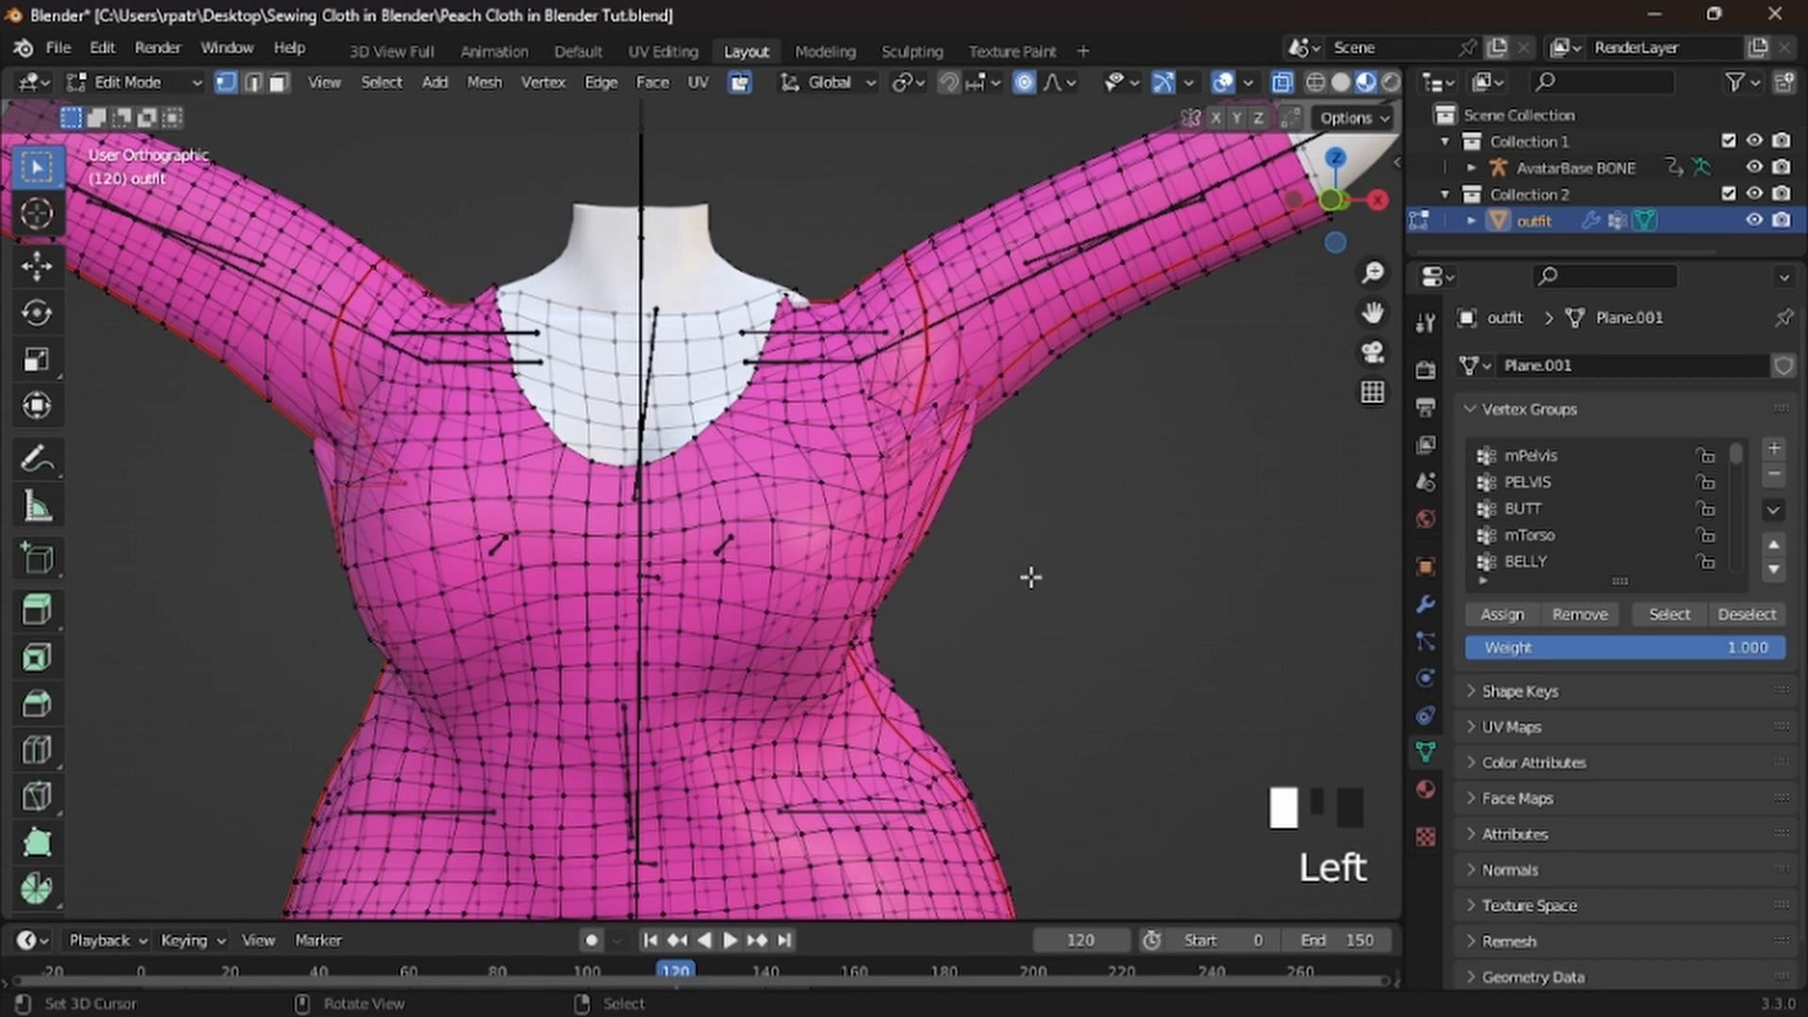
mouse_move(1029, 577)
middle_mouse_down()
mouse_move(960, 600)
mouse_move(940, 661)
mouse_move(1263, 618)
mouse_move(1195, 646)
mouse_move(828, 537)
mouse_move(735, 541)
mouse_move(1050, 592)
mouse_move(1034, 591)
middle_mouse_up()
key("c")
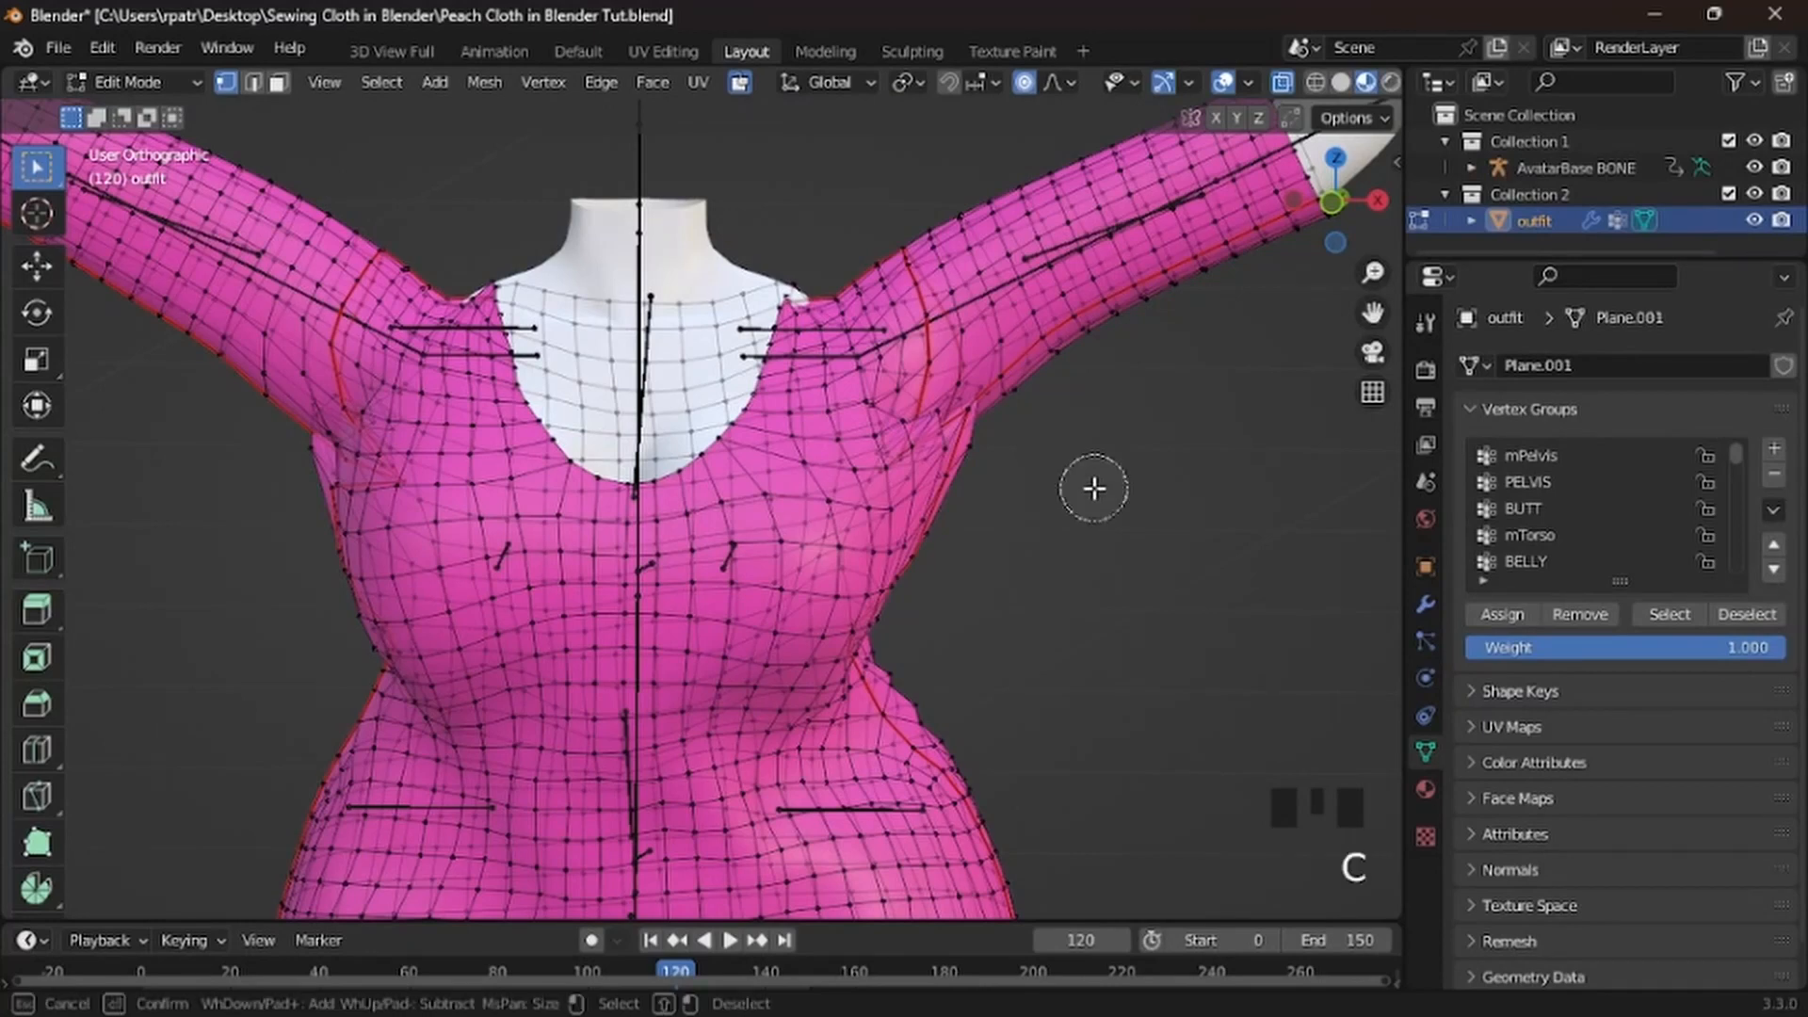
scroll(1112, 493, "down", 3)
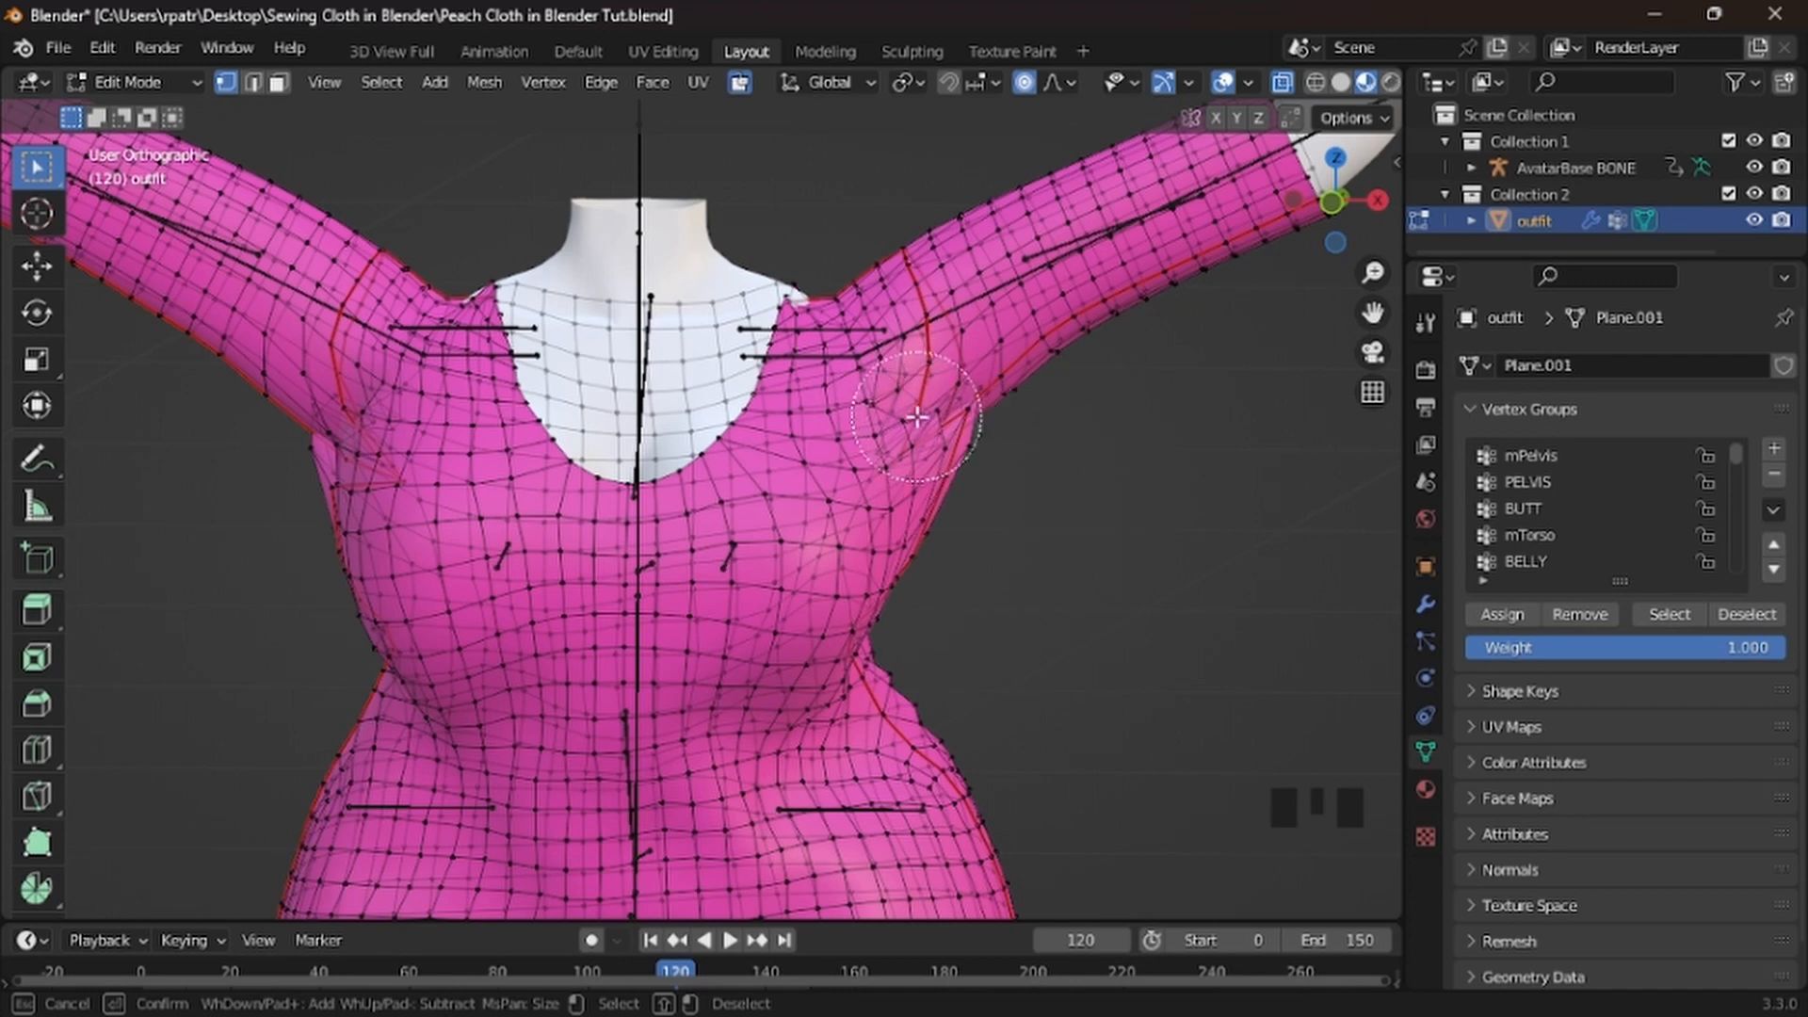
mouse_move(917, 418)
left_mouse_down()
mouse_move(966, 403)
mouse_move(948, 473)
left_mouse_up()
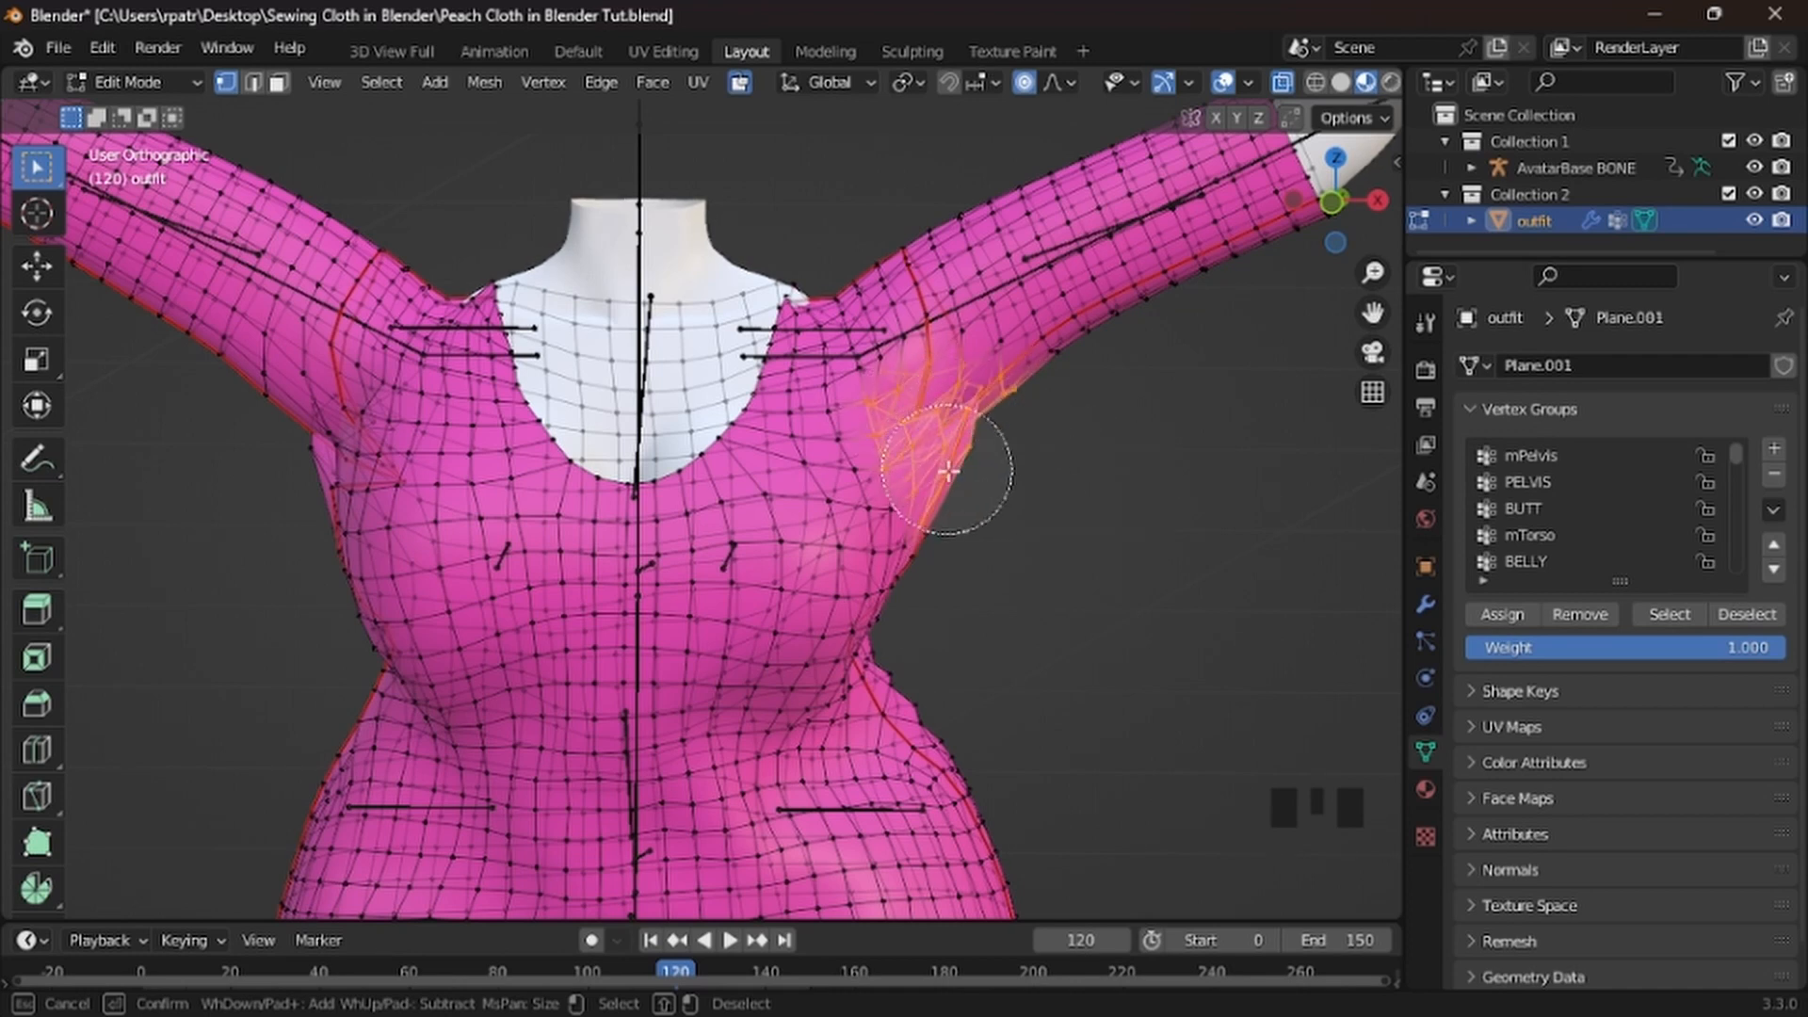
mouse_move(271, 418)
left_mouse_down()
mouse_move(311, 415)
mouse_move(367, 451)
mouse_move(350, 400)
mouse_move(285, 381)
mouse_move(303, 386)
mouse_move(324, 469)
left_mouse_up()
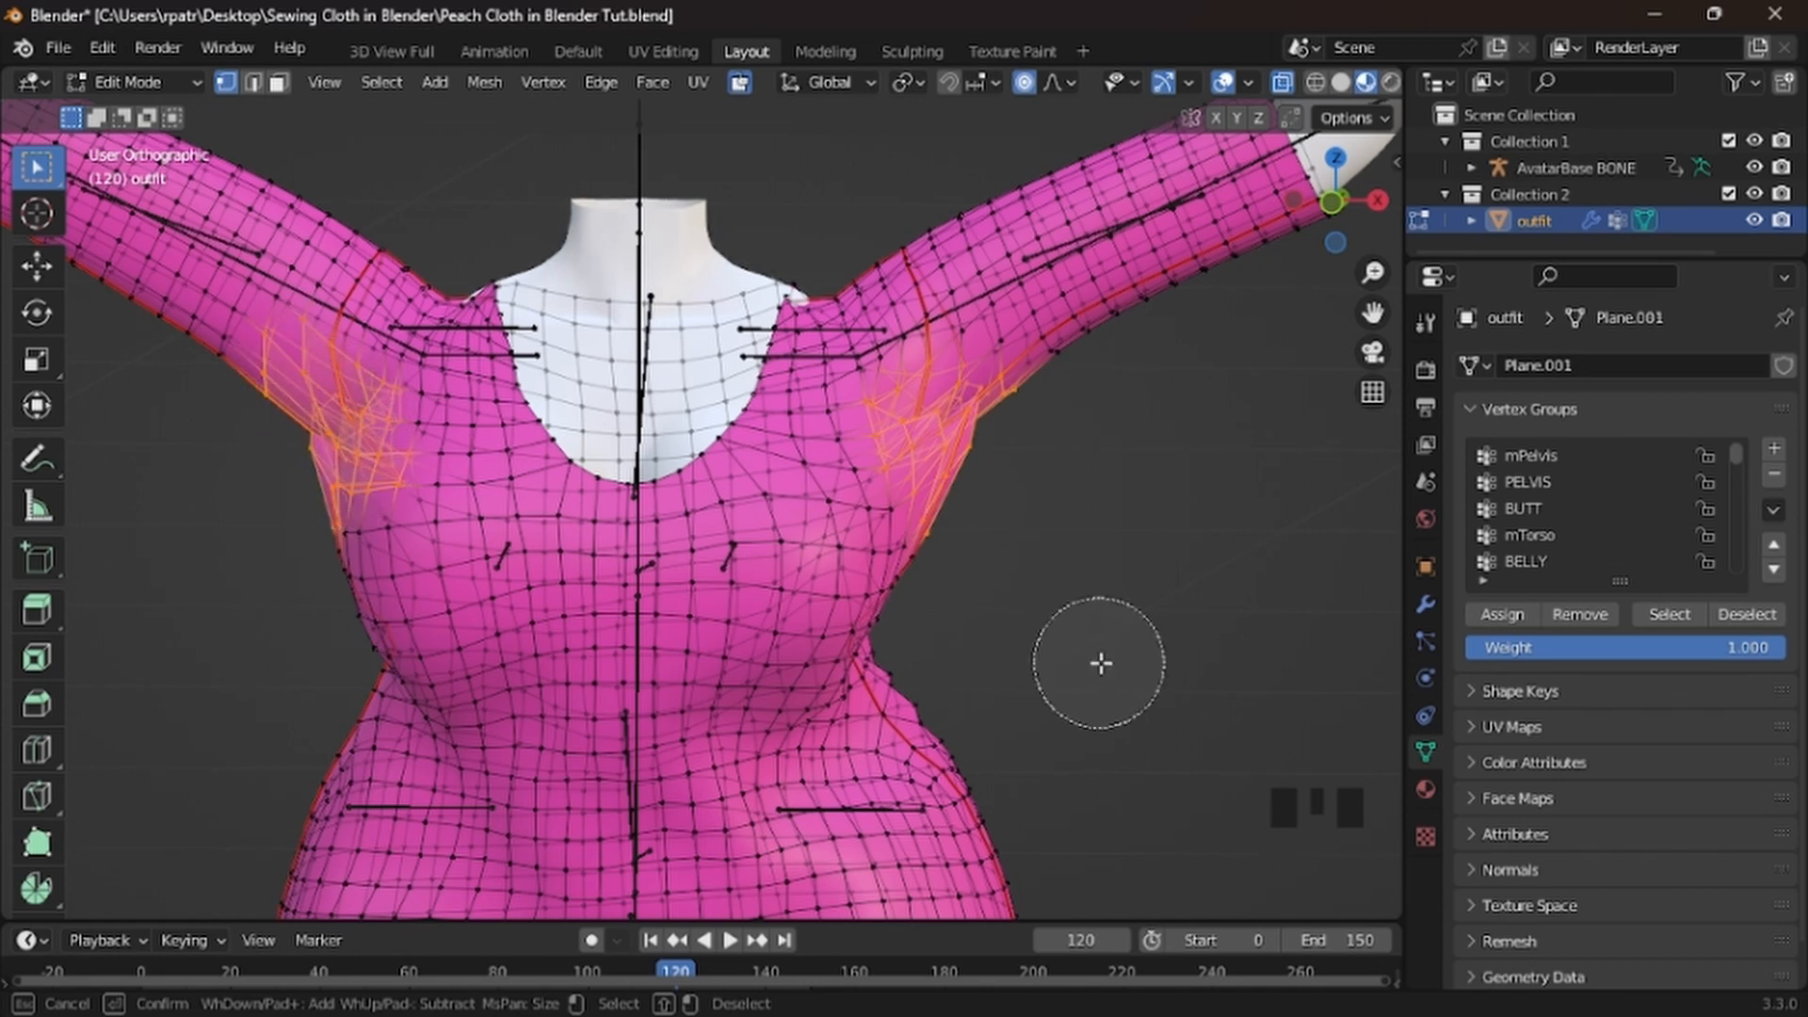
right_click(1133, 639)
Turn X-ray off while keeping the underarm vertices selected
middle_click_drag(1165, 597, 1225, 516)
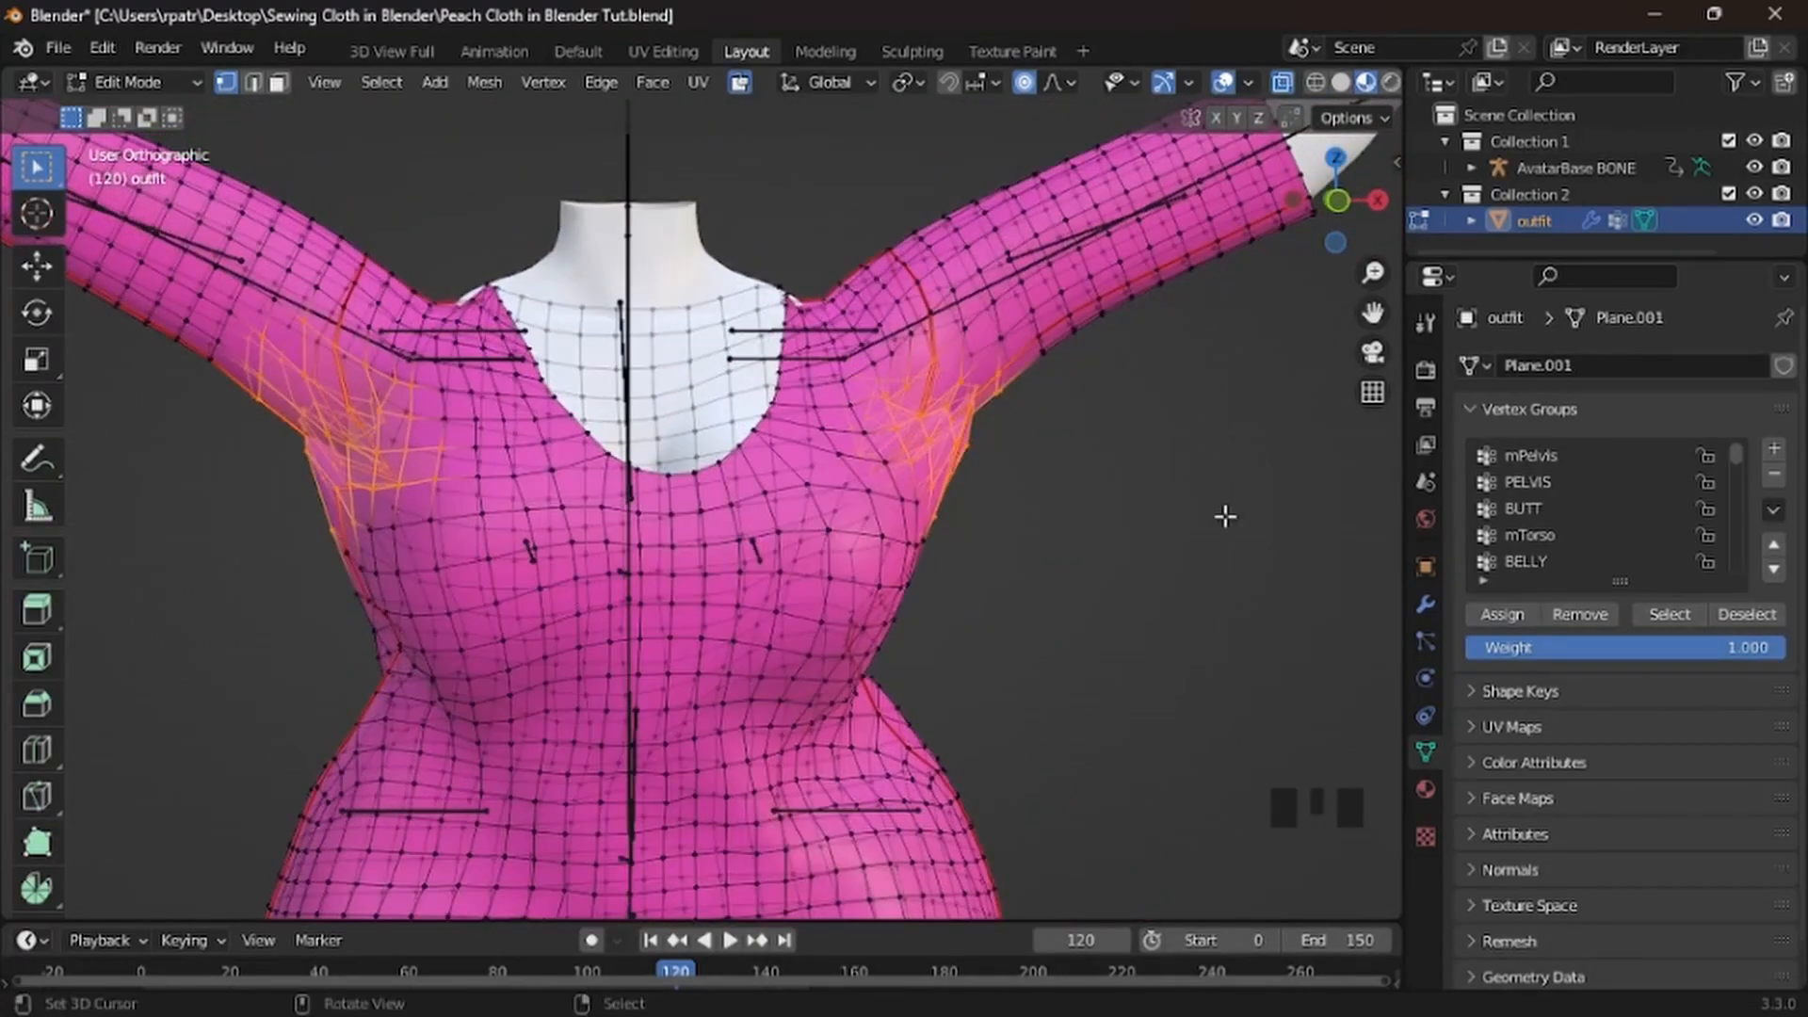
left_click(1281, 81)
middle_click_drag(565, 131, 494, 115)
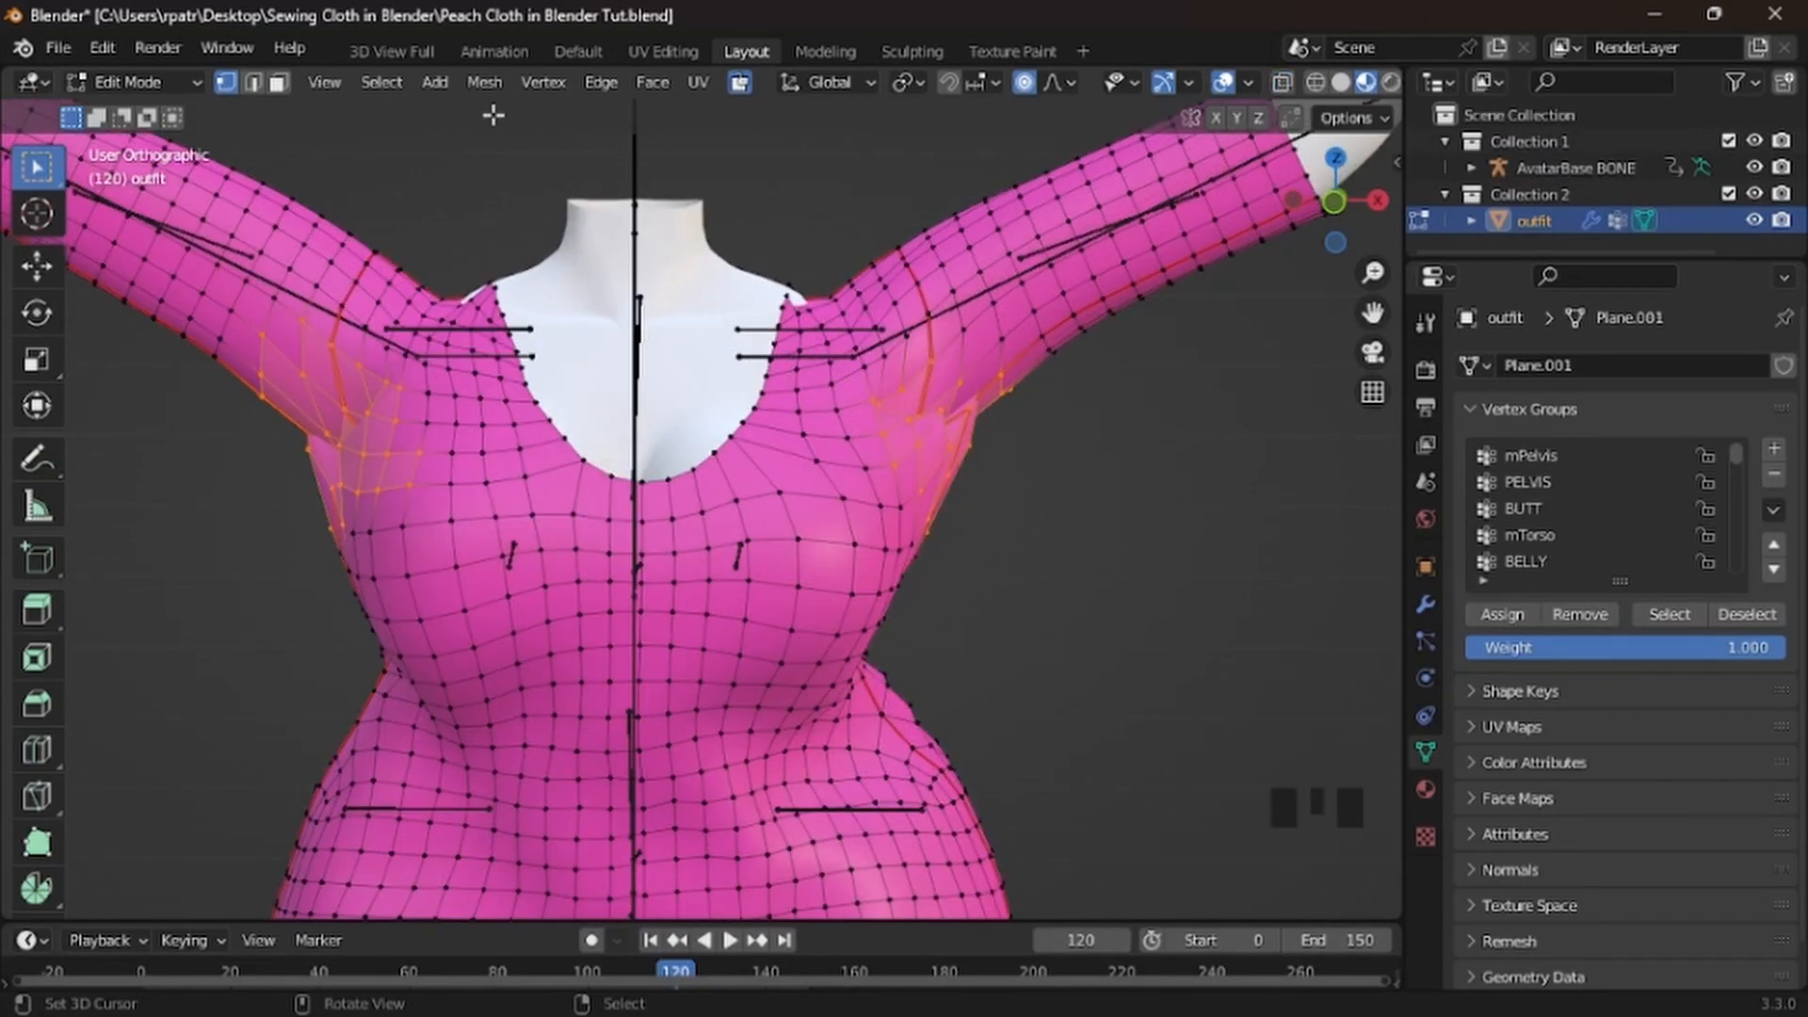
Smooth the selected underarm vertices of the dress with a smoothing of 0.500 and 100 repeats
left_click(544, 85)
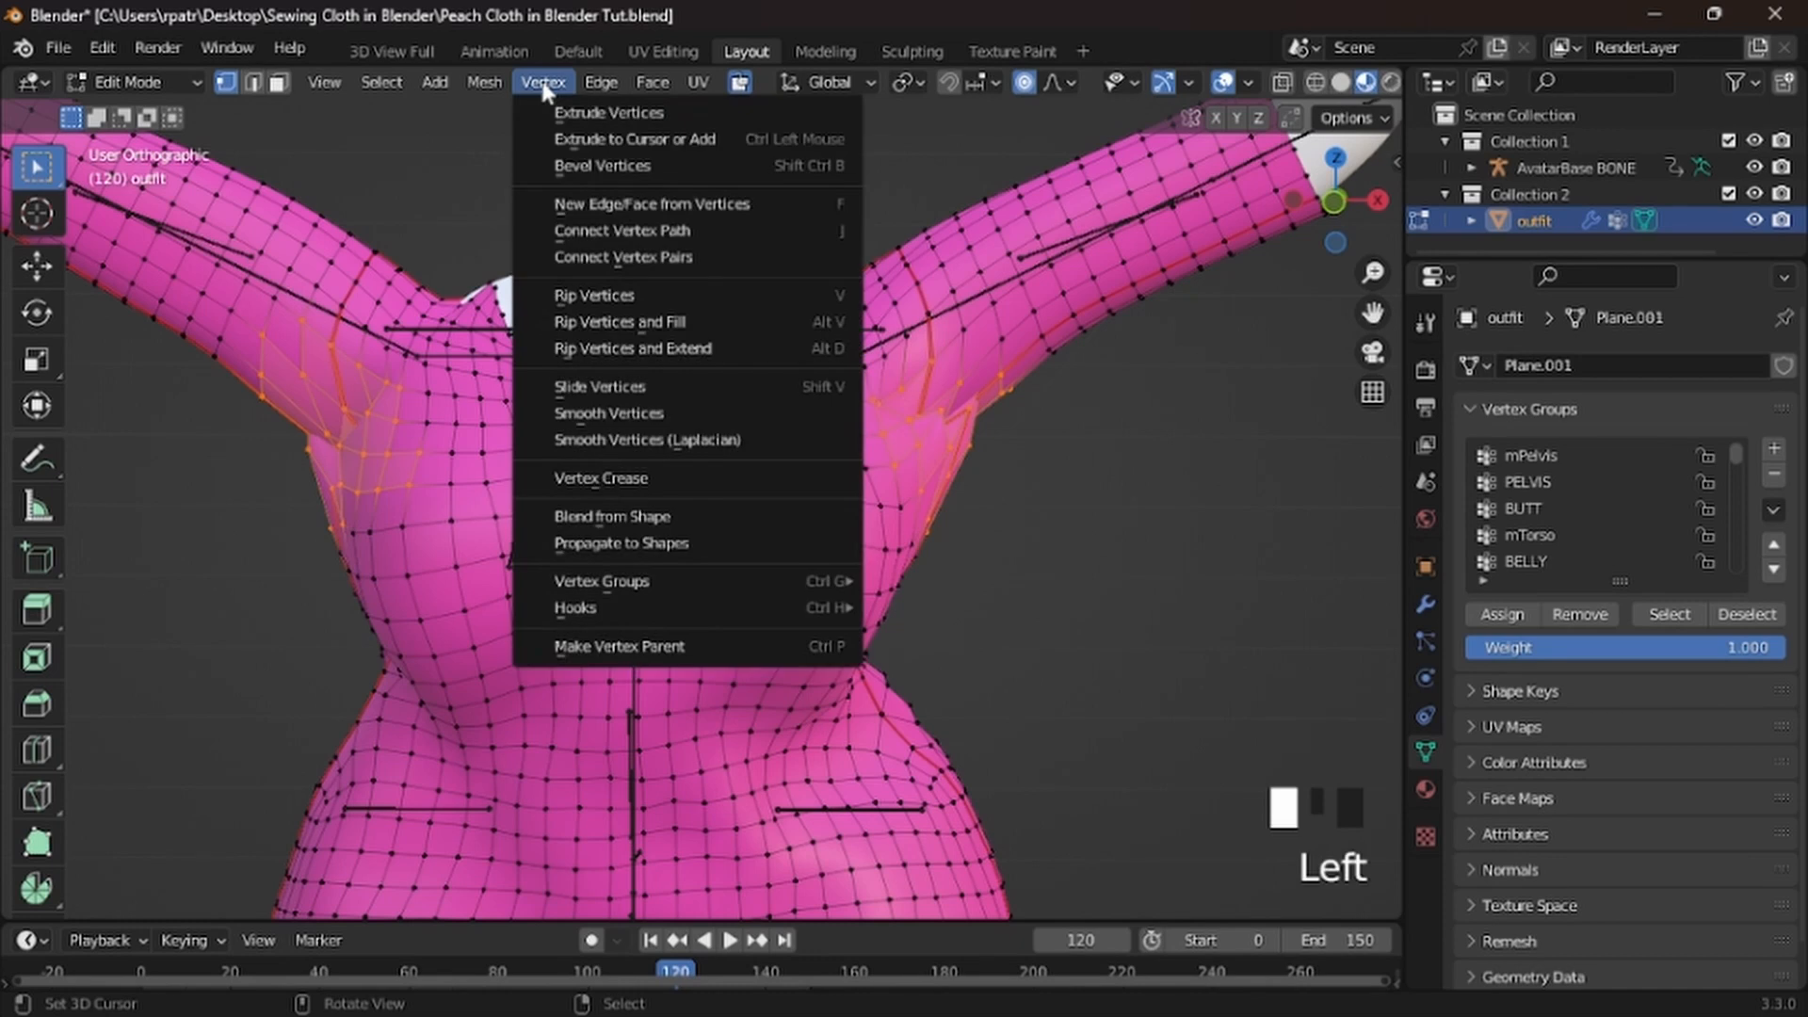
left_click(606, 416)
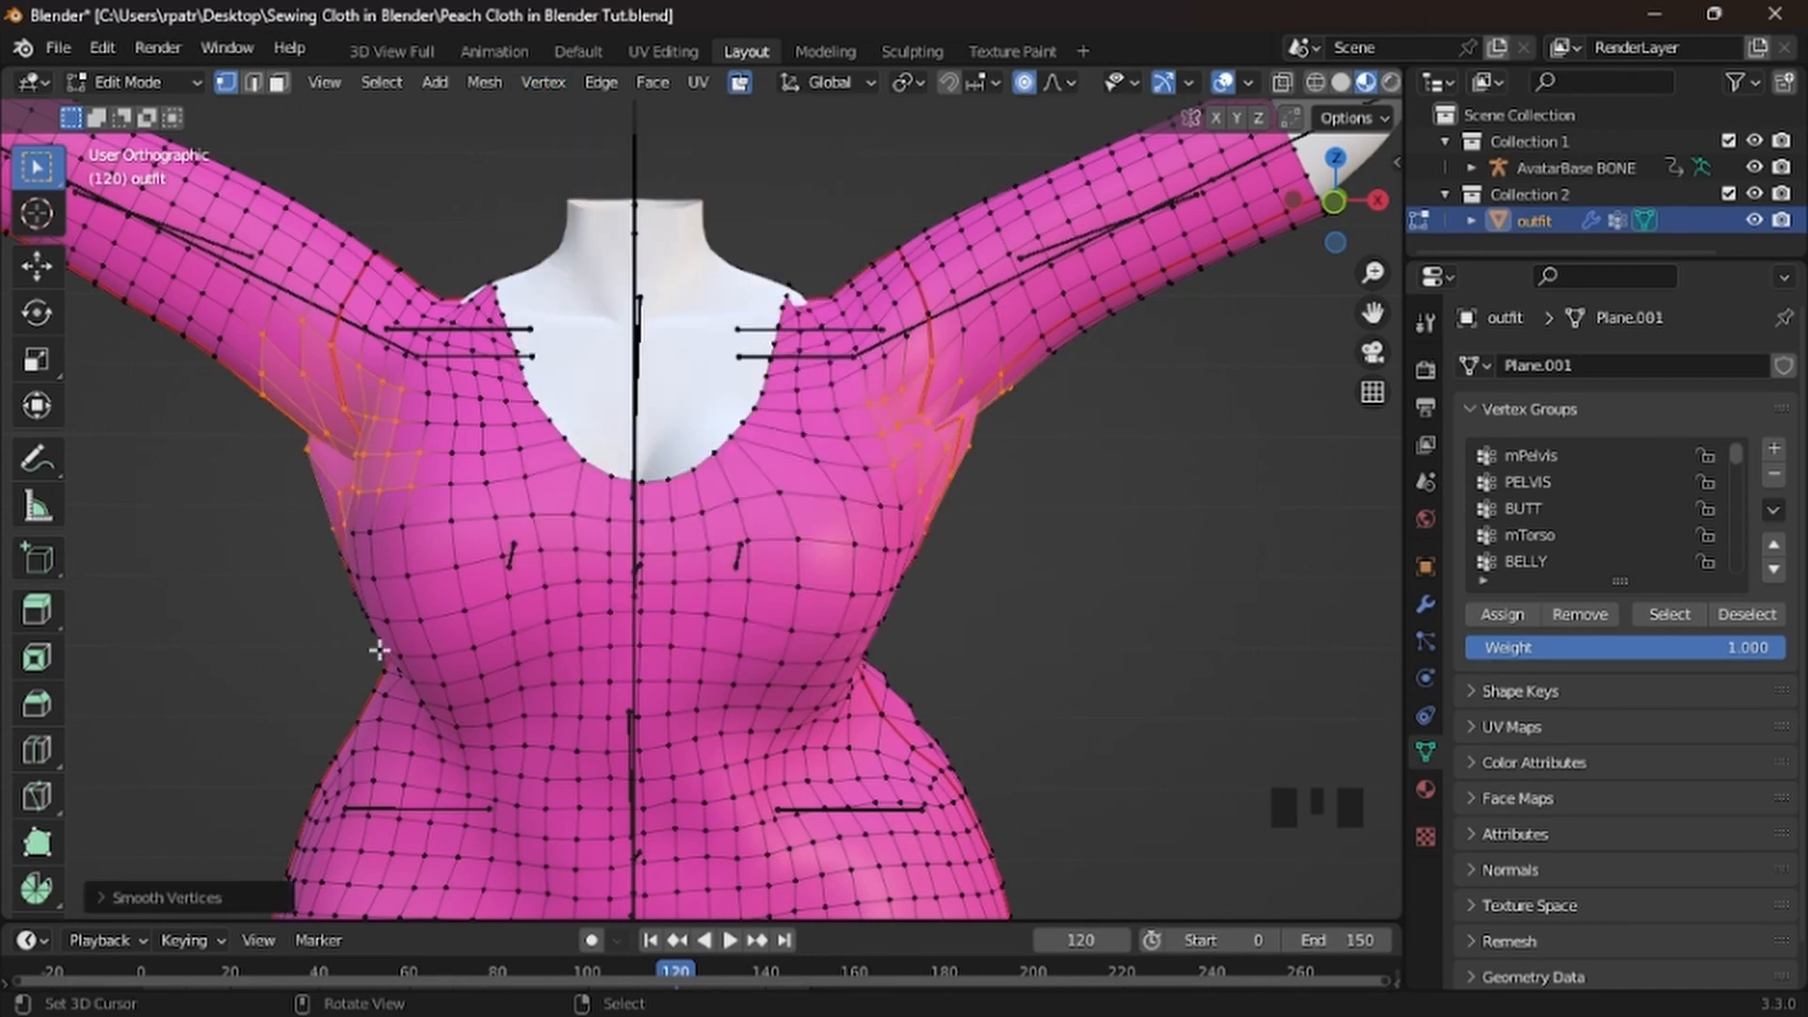
middle_click_drag(217, 713, 278, 787)
left_click(98, 895)
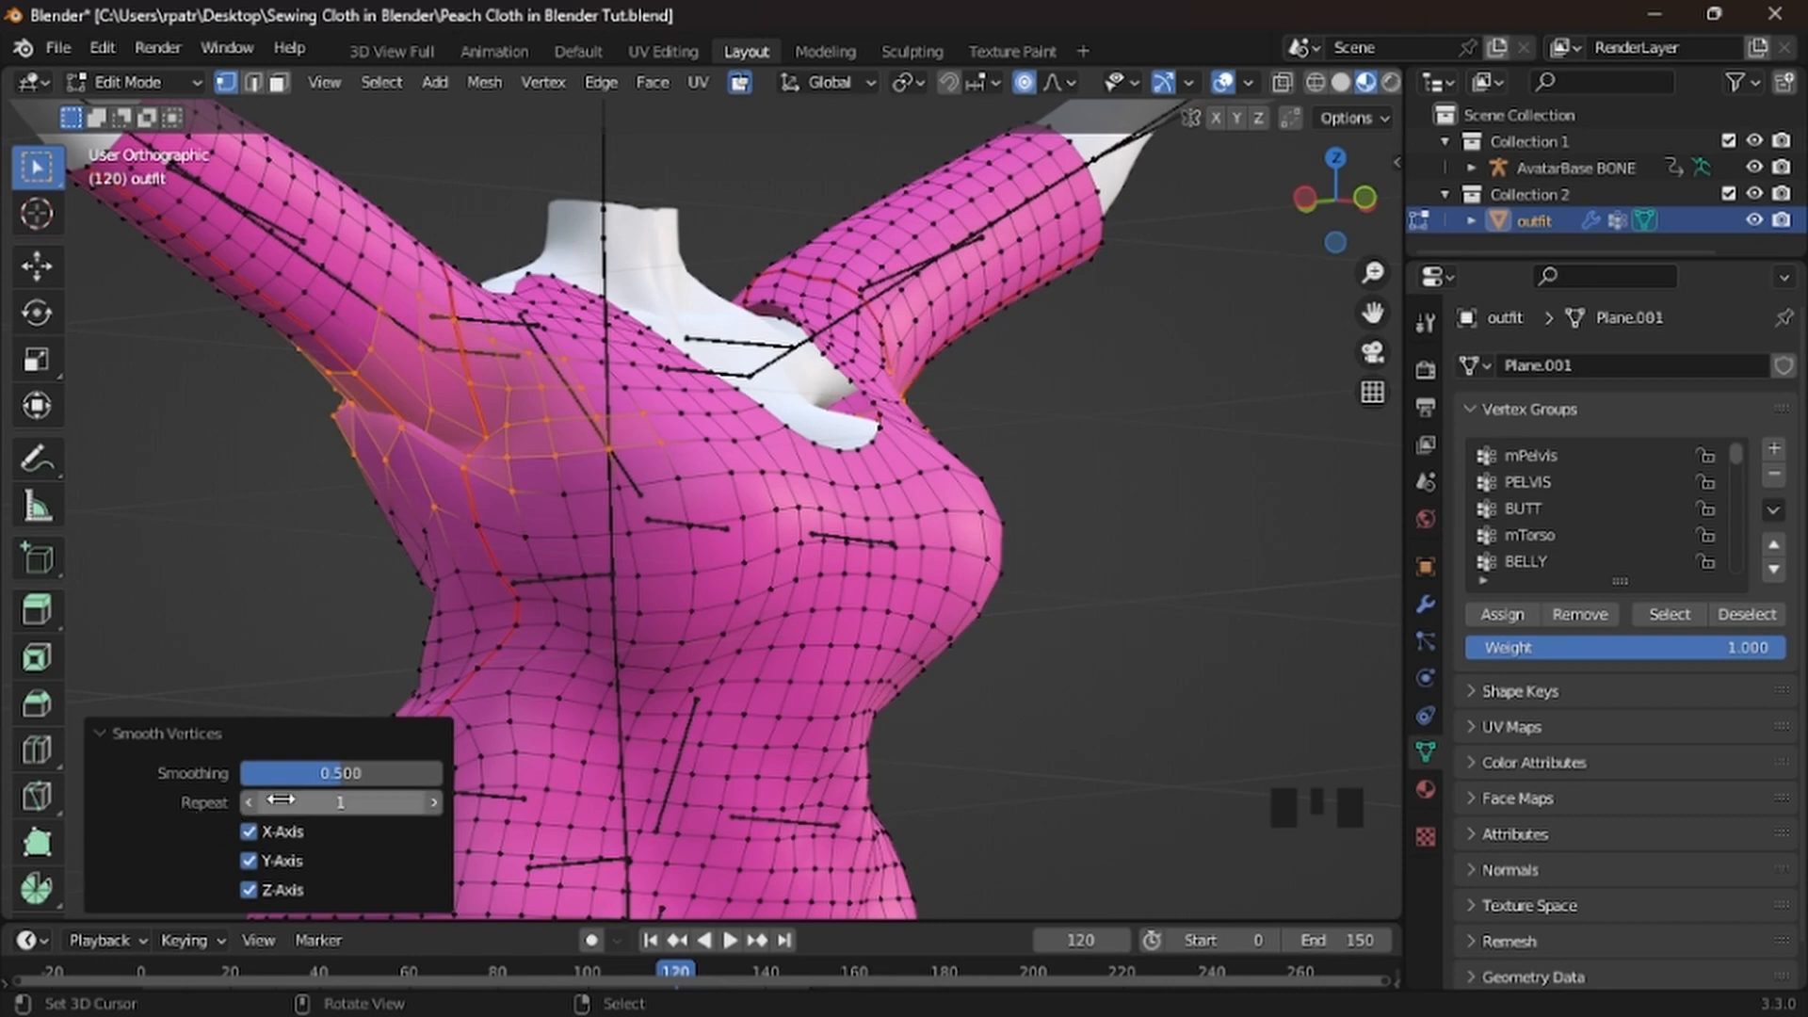
left_click_drag(299, 804, 353, 804)
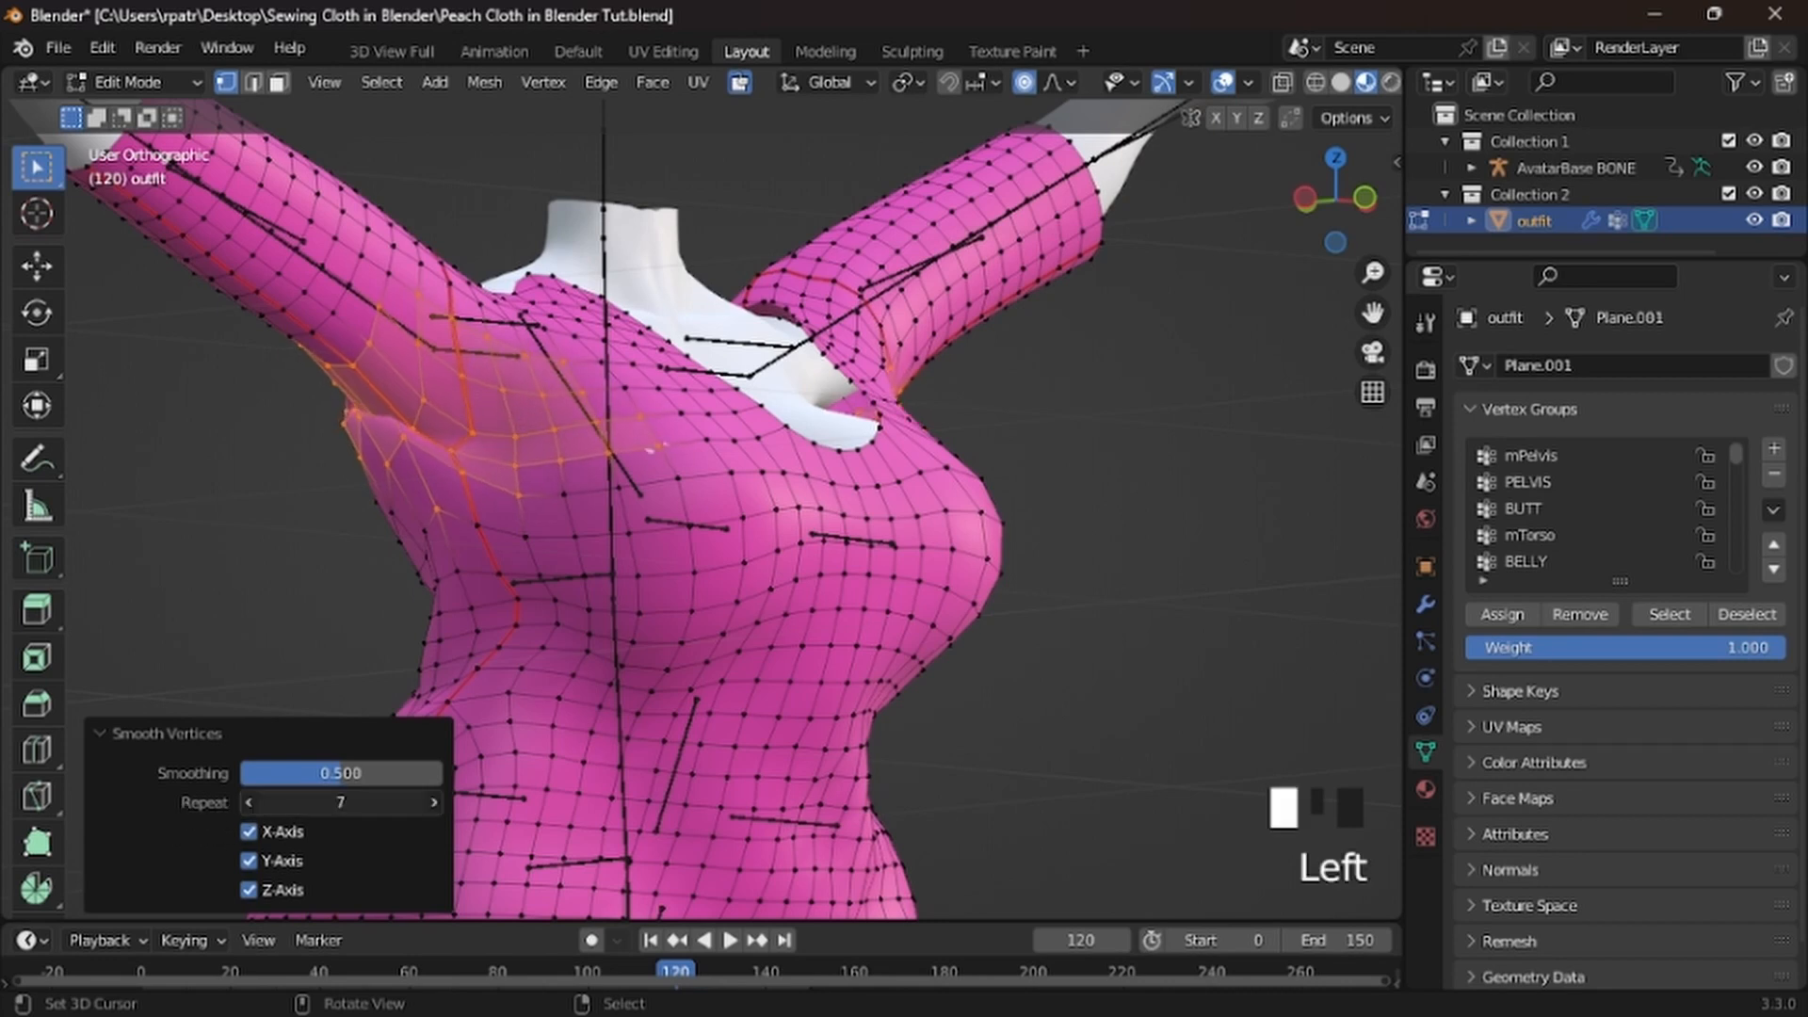
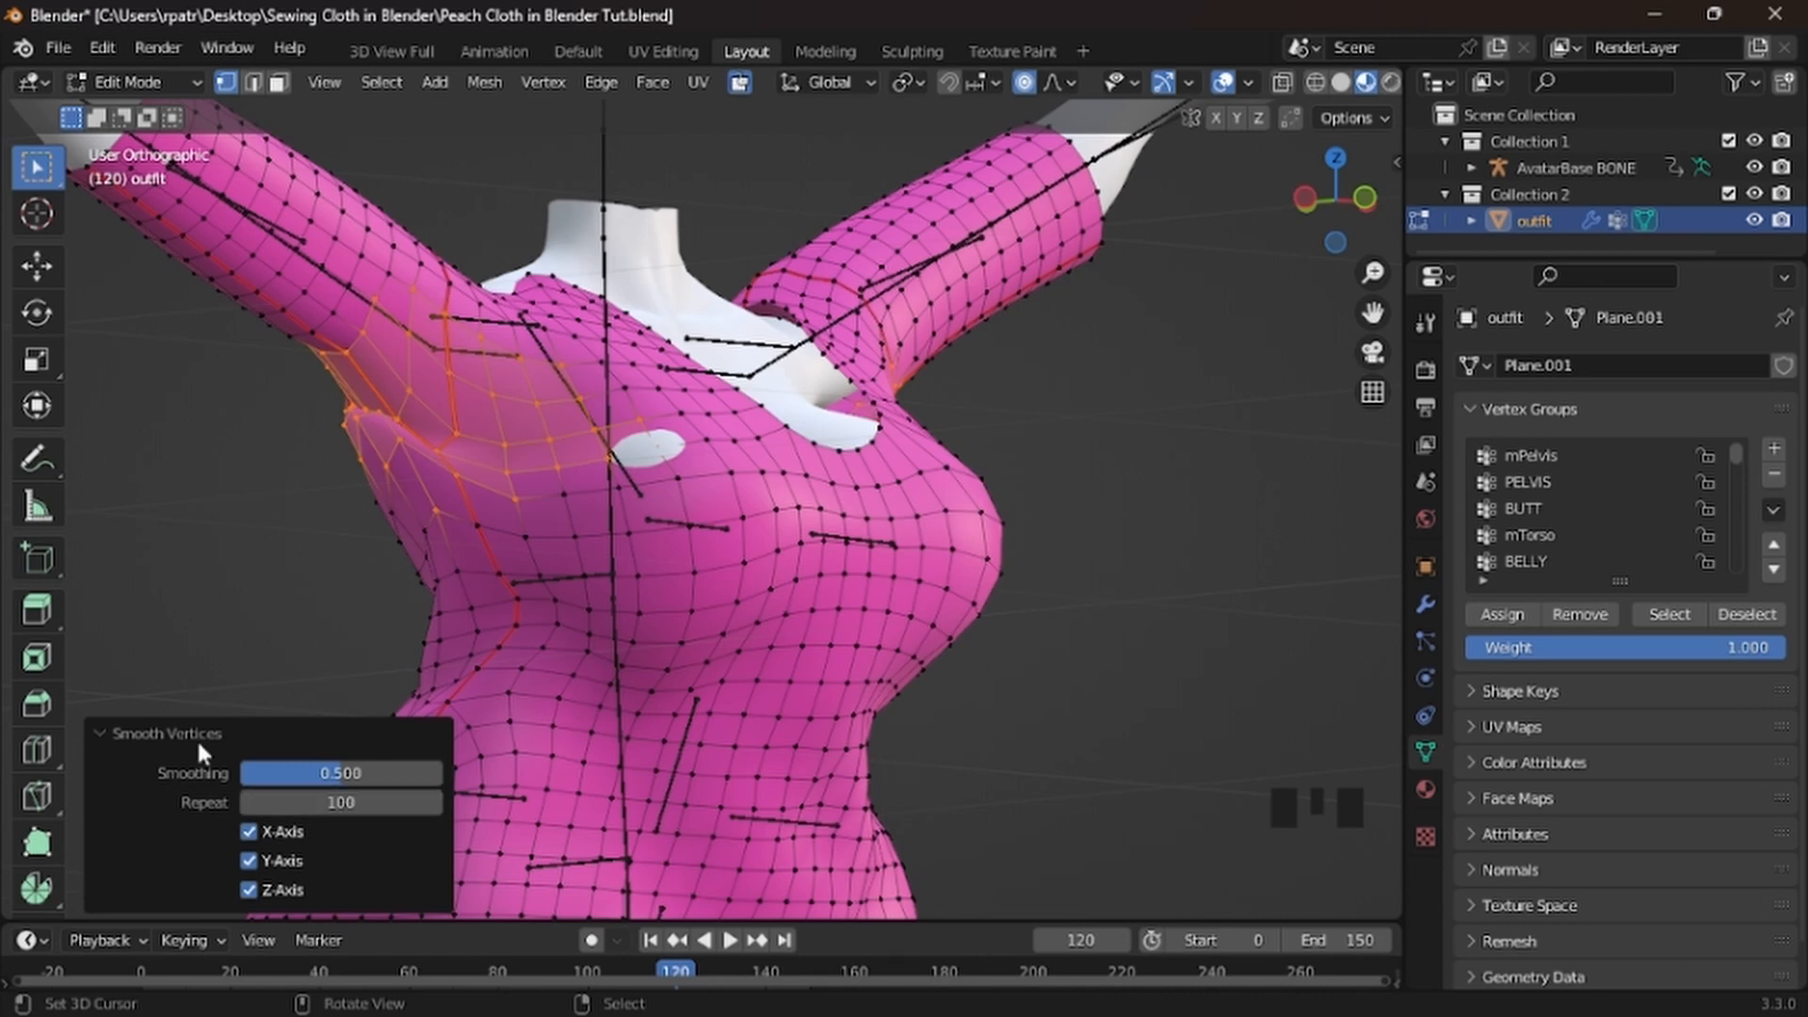
left_click(98, 732)
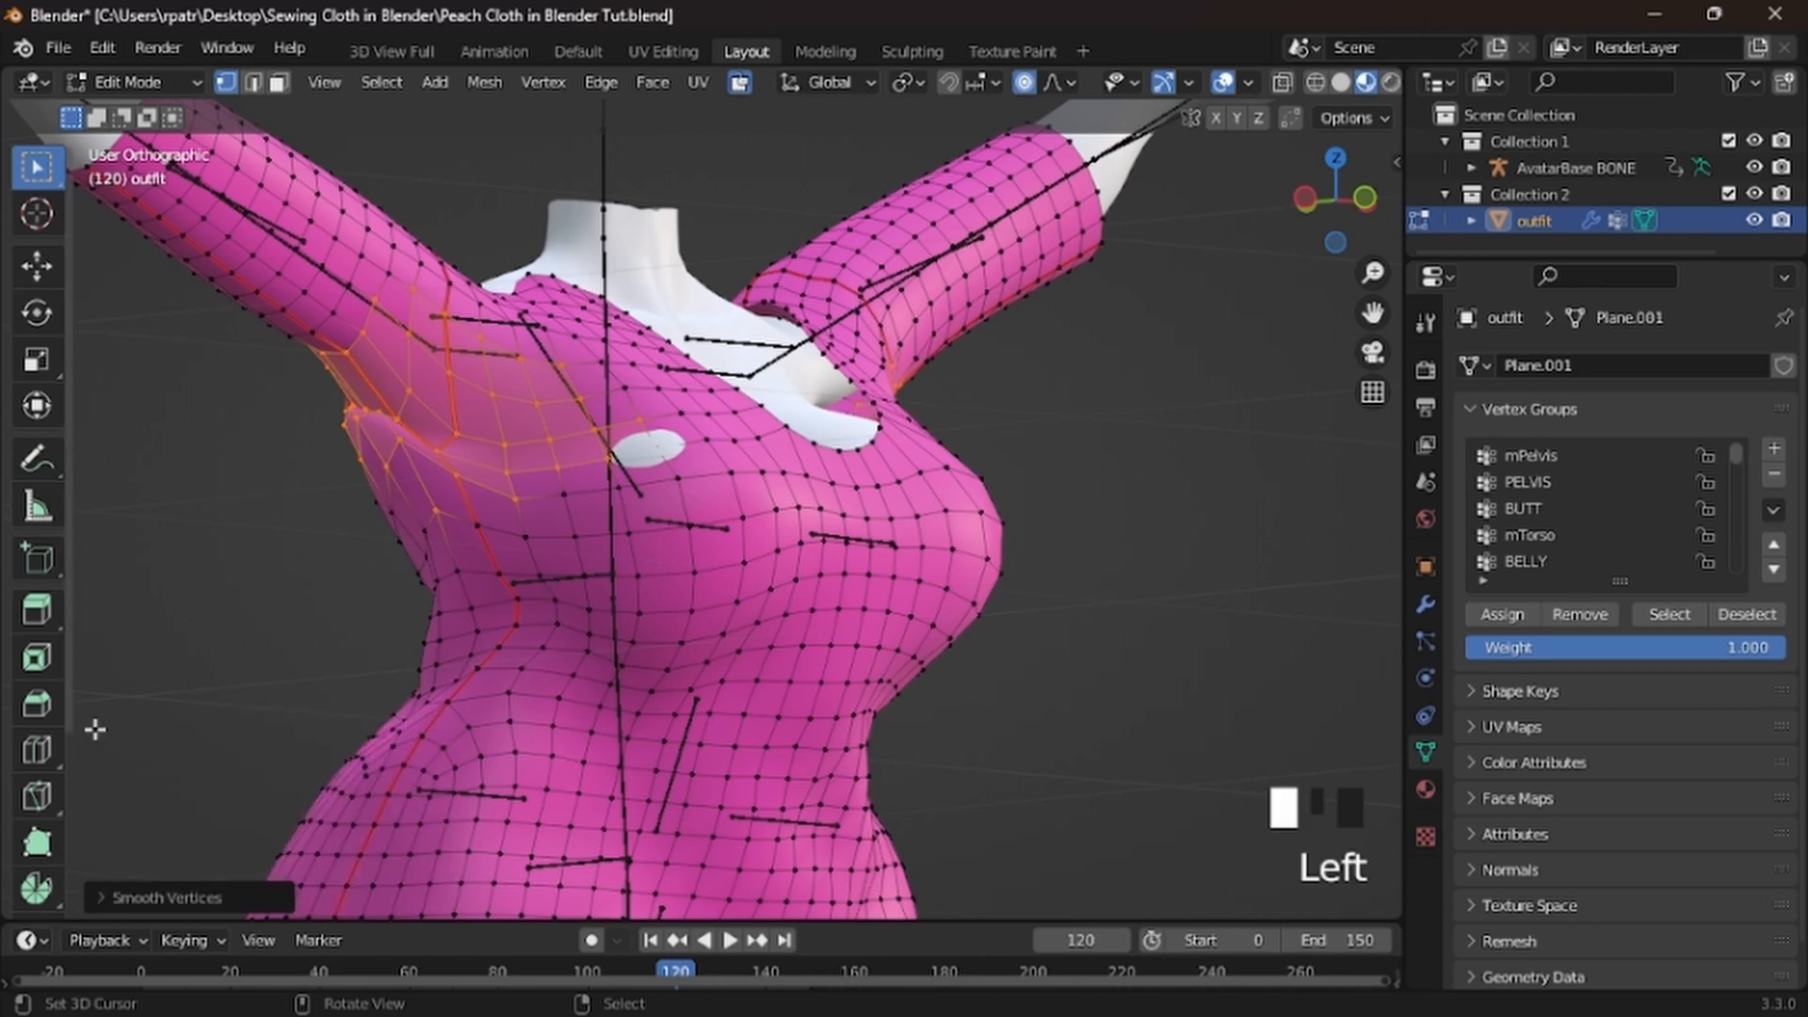
Return the dress to Weight Paint and circle-select the faces around the avatar's left underarm
middle_click_drag(1183, 747, 1064, 735)
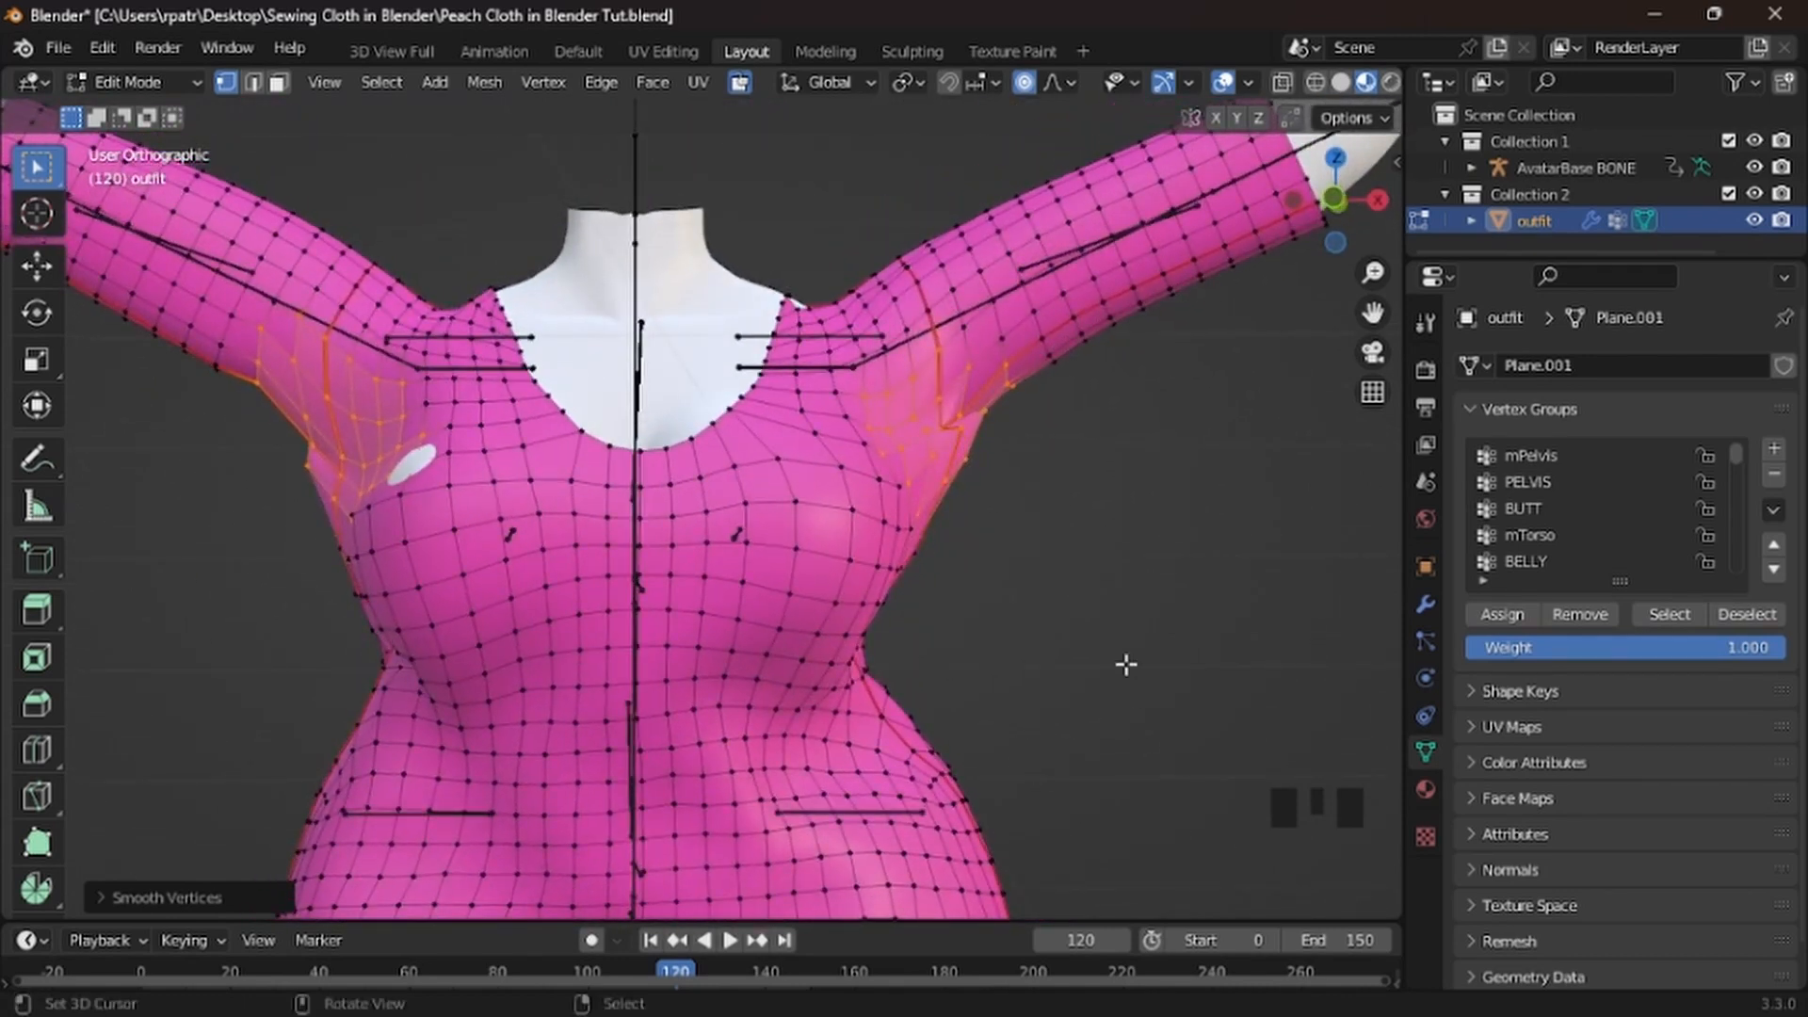
key("Tab")
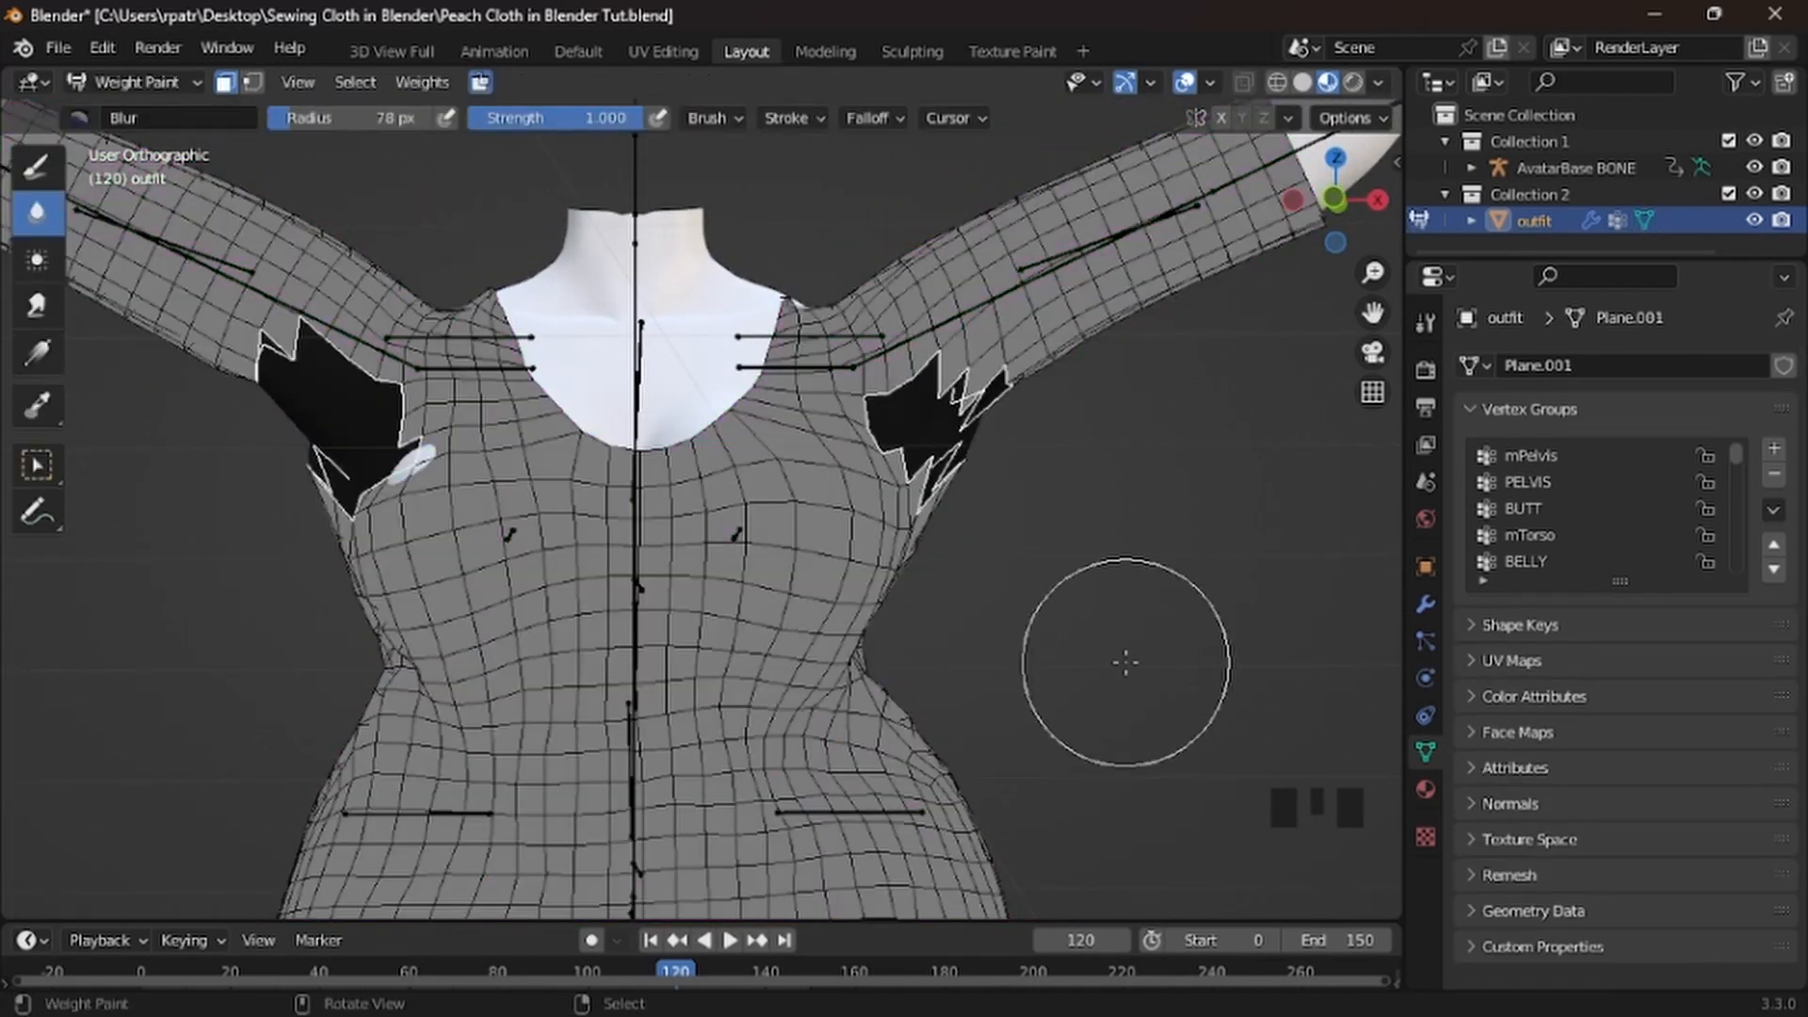
middle_click_drag(1123, 660, 827, 659)
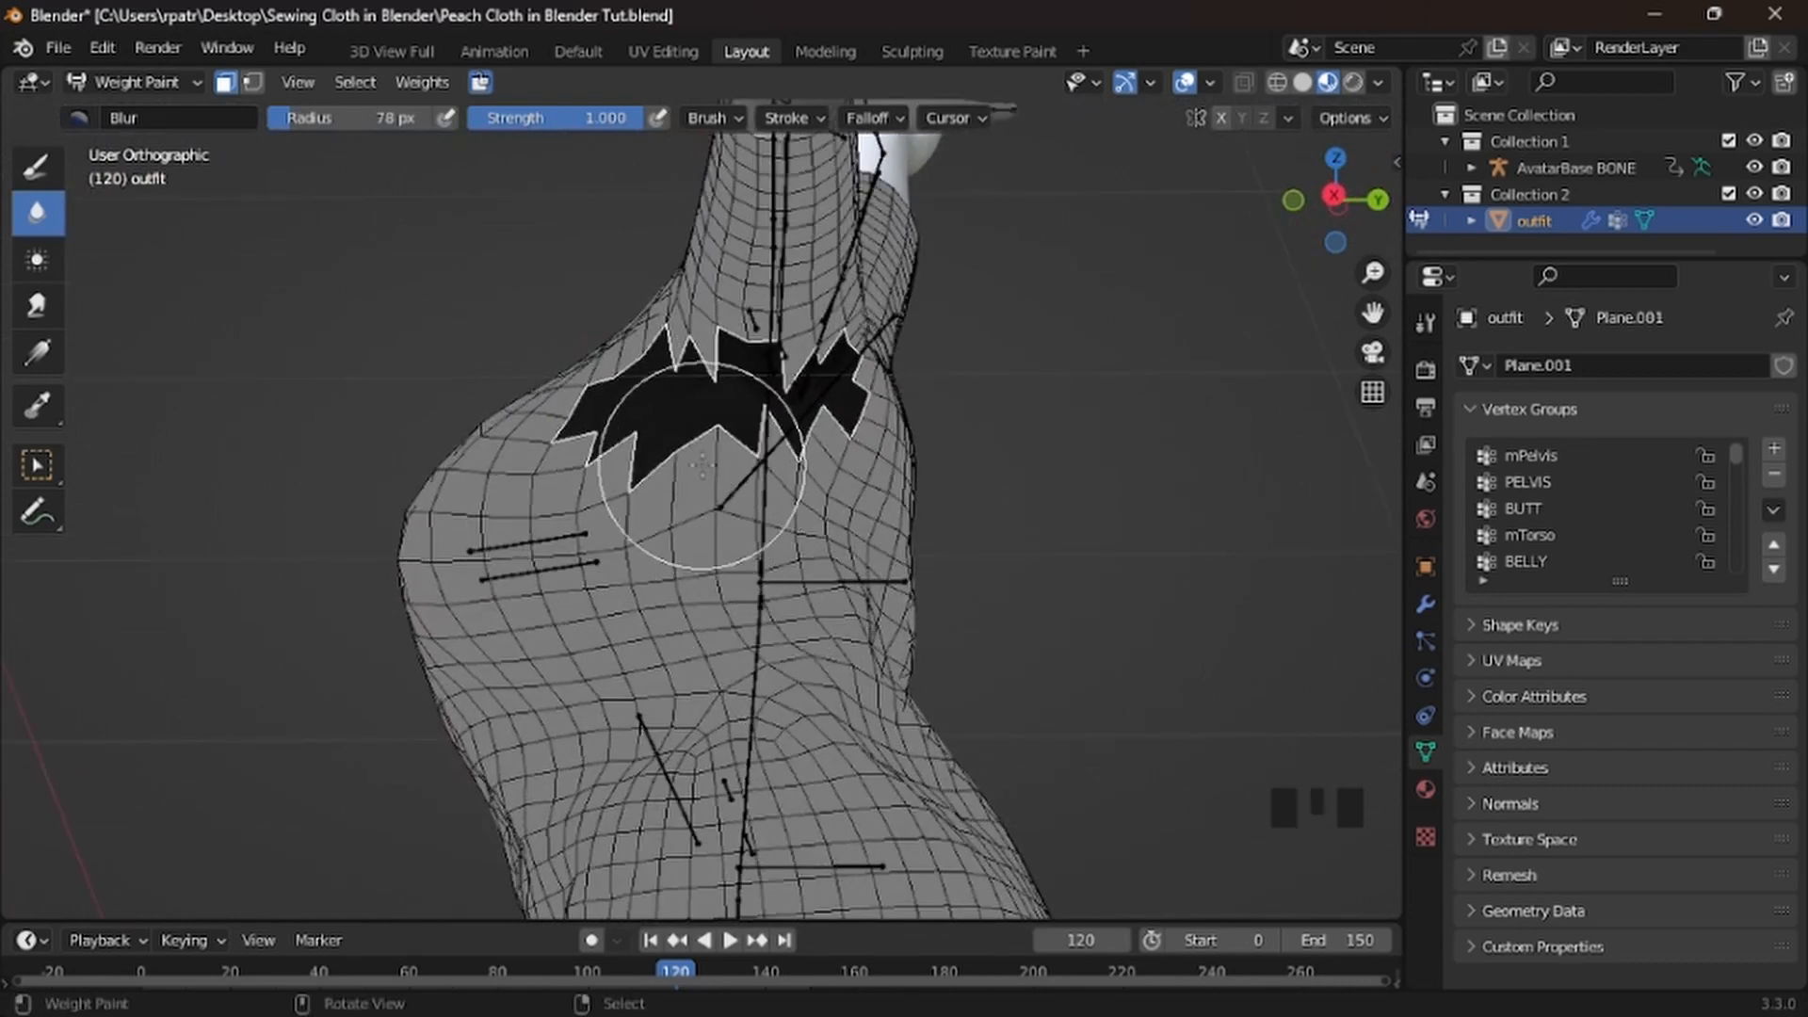
key("c")
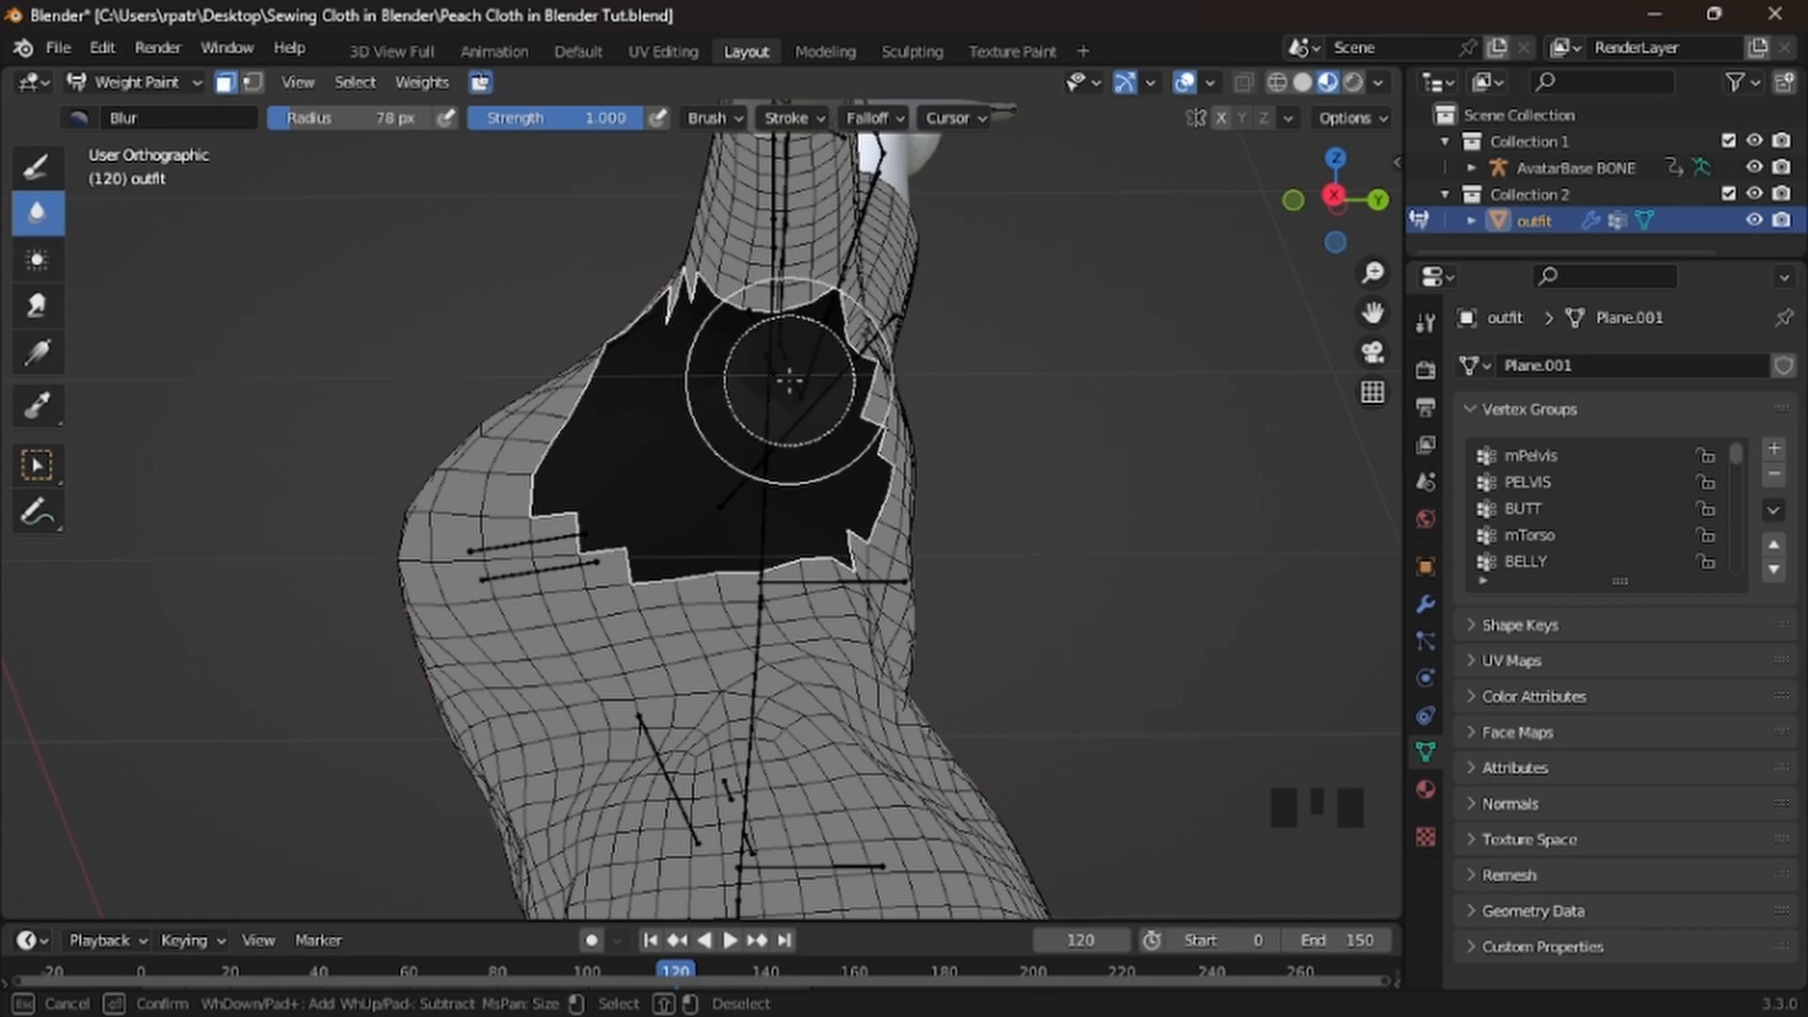
key("Escape")
Add the faces around the avatar's right underarm to the selection with circle select
middle_click_drag(1098, 556, 505, 565)
key("c")
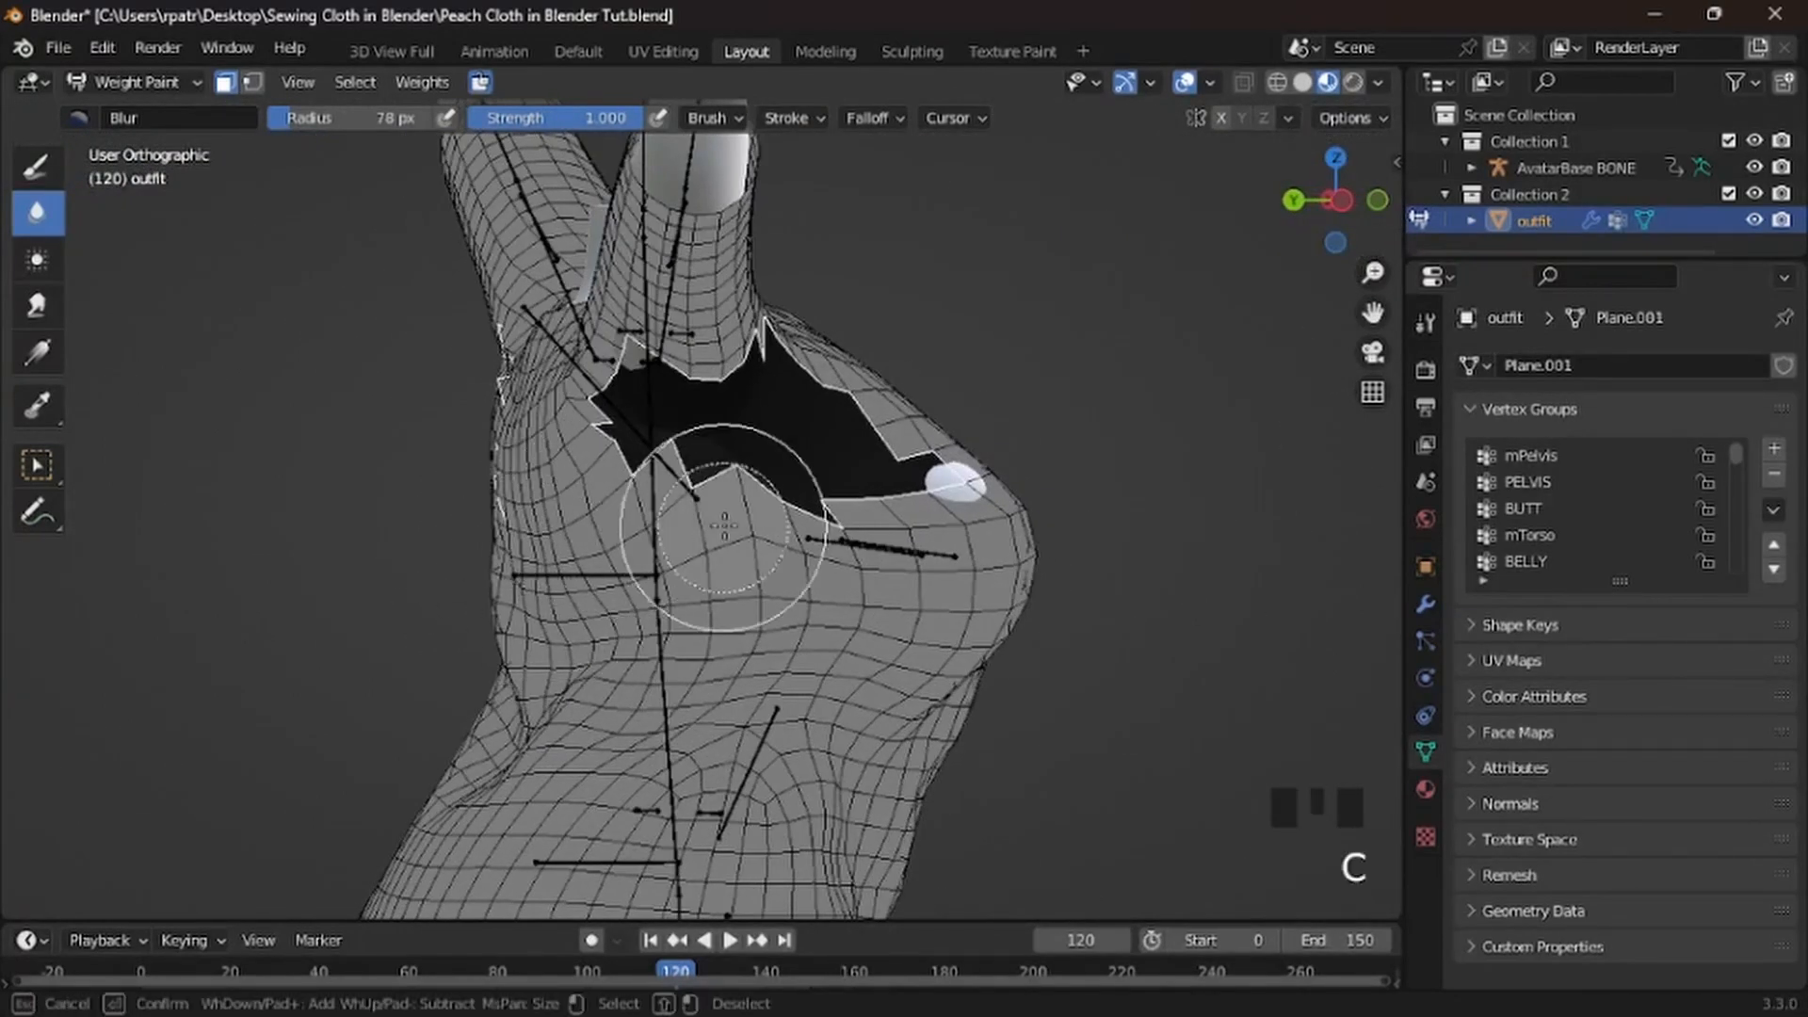
mouse_move(841, 496)
left_mouse_down()
mouse_move(693, 489)
mouse_move(630, 432)
mouse_move(646, 395)
mouse_move(703, 389)
left_mouse_up()
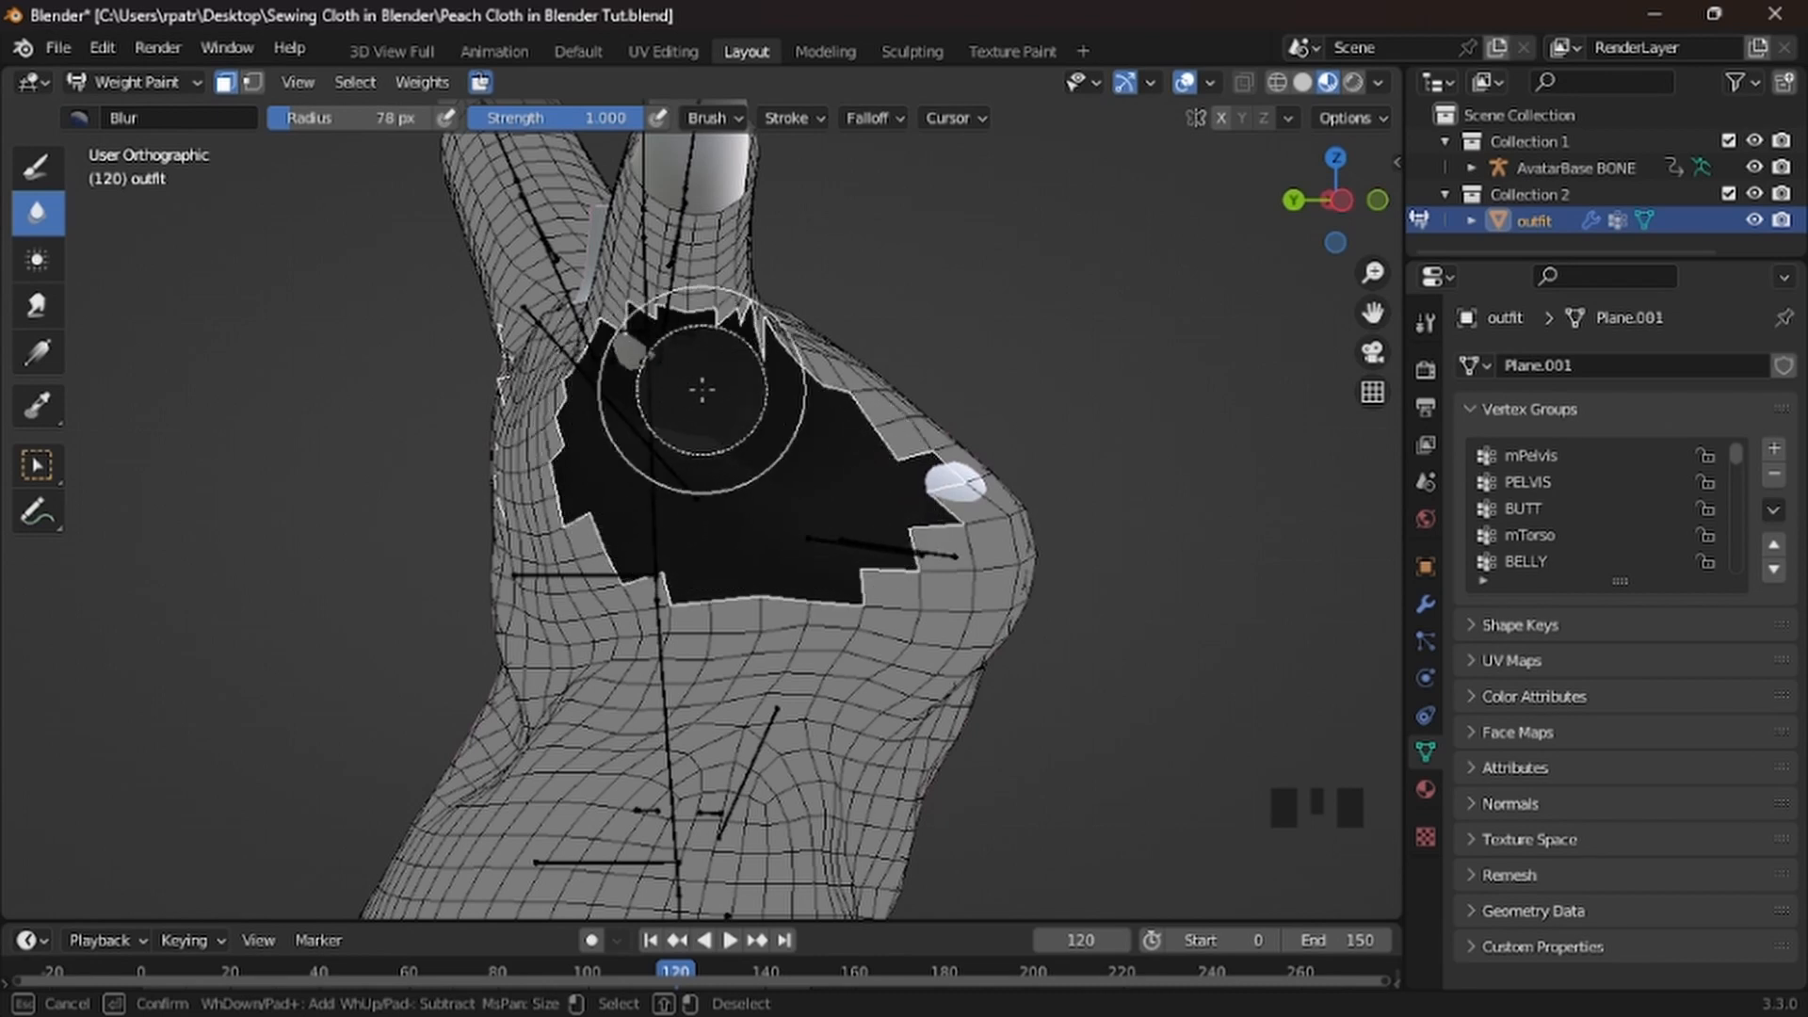
right_click(838, 511)
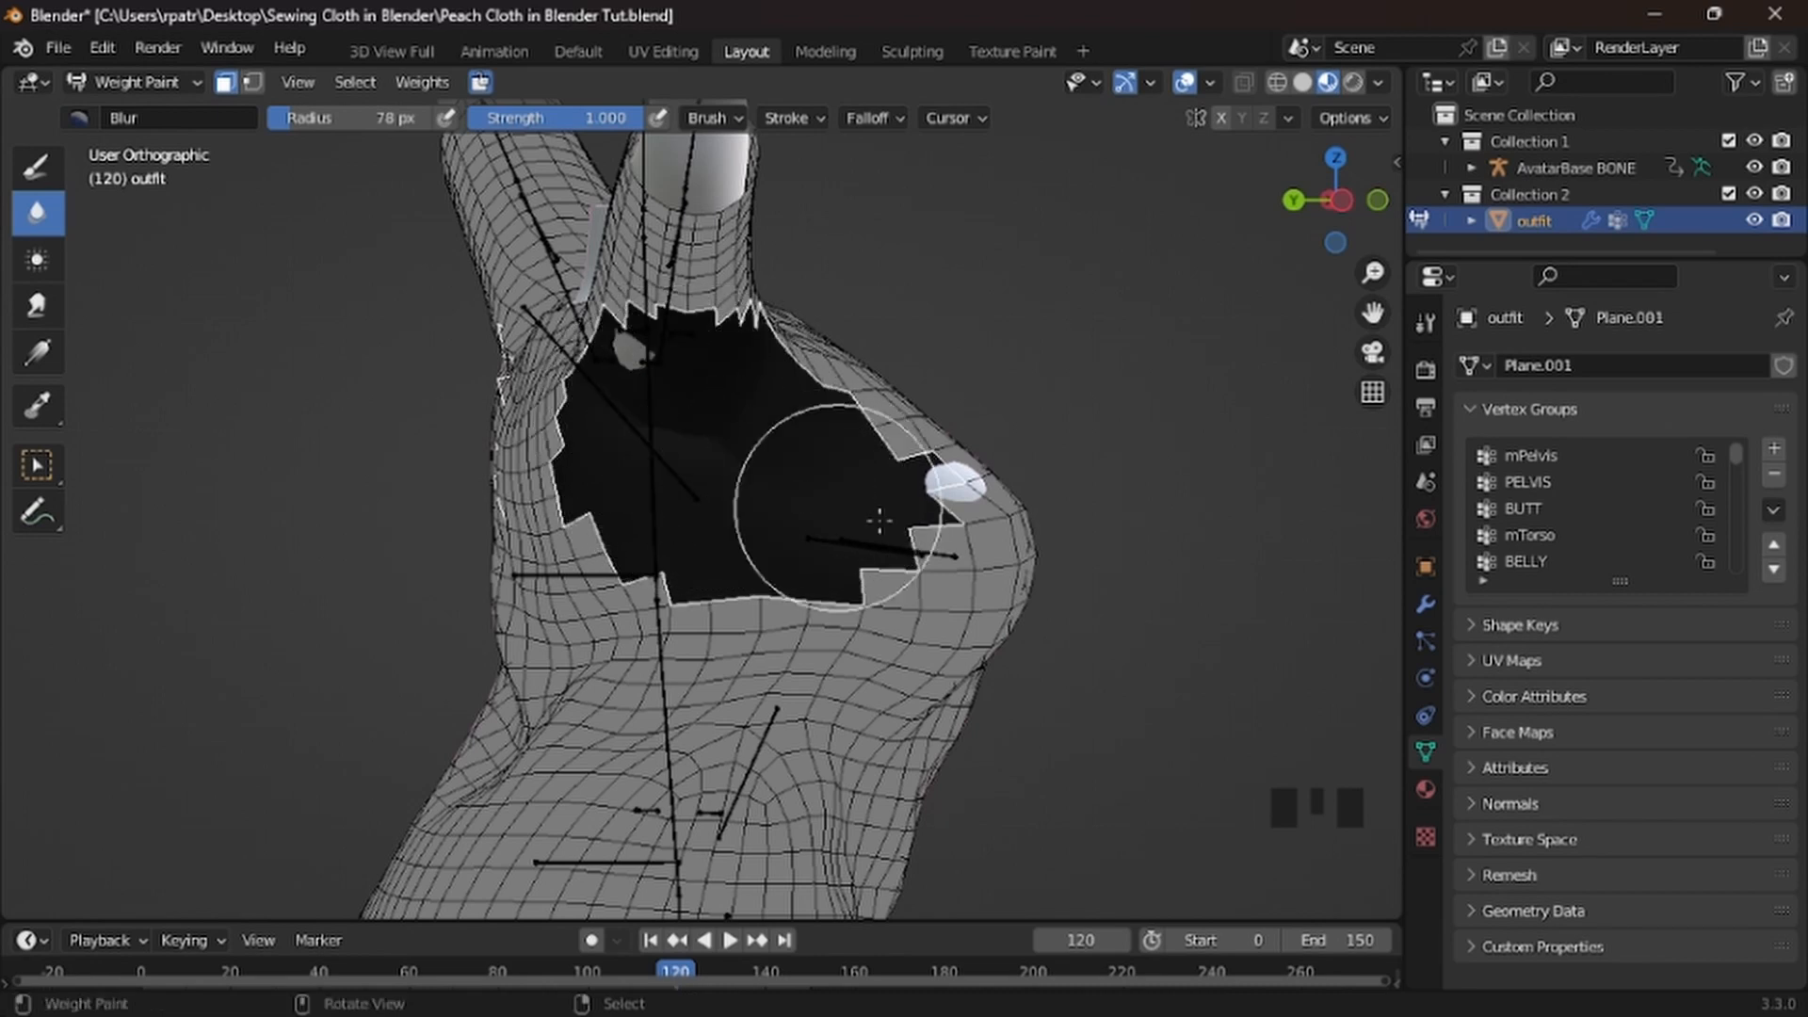
Display the mPelvis vertex group's weights and turn off the face selection paint mask
mouse_move(979, 556)
middle_mouse_down()
mouse_move(643, 581)
mouse_move(347, 513)
mouse_move(645, 559)
middle_mouse_up()
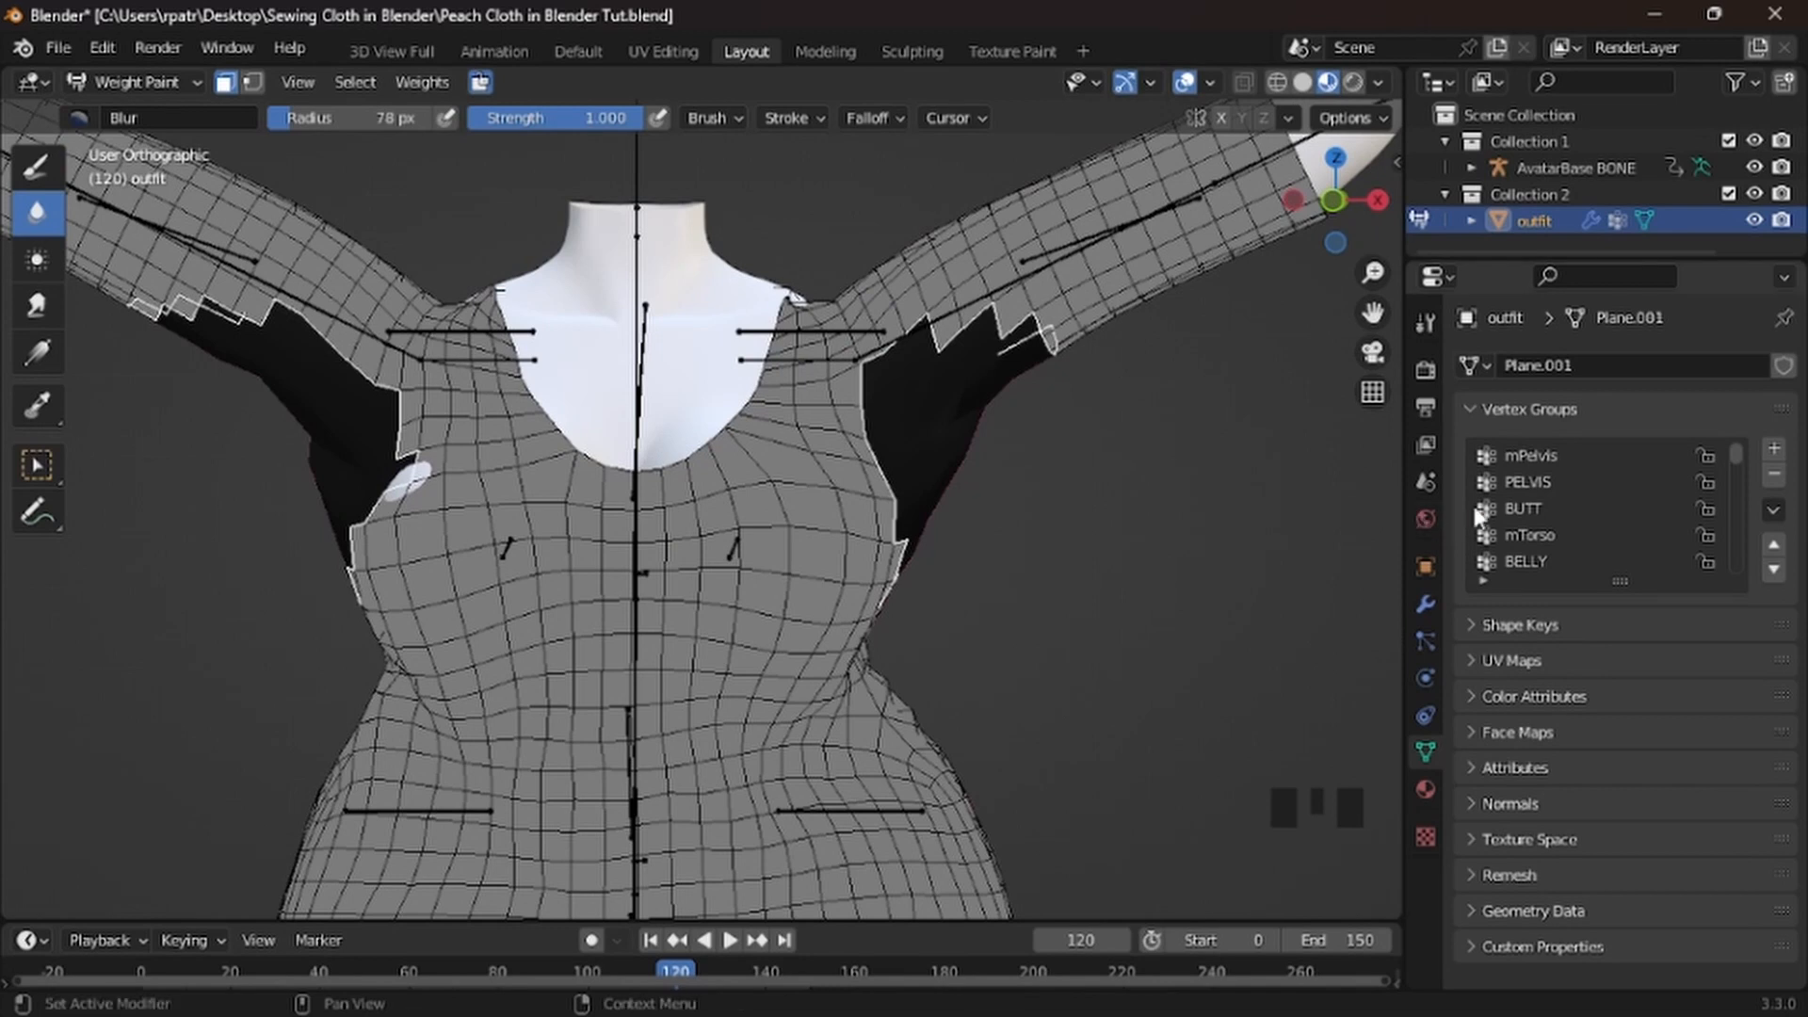
scroll(1535, 455, "up", 2)
left_click(1534, 452)
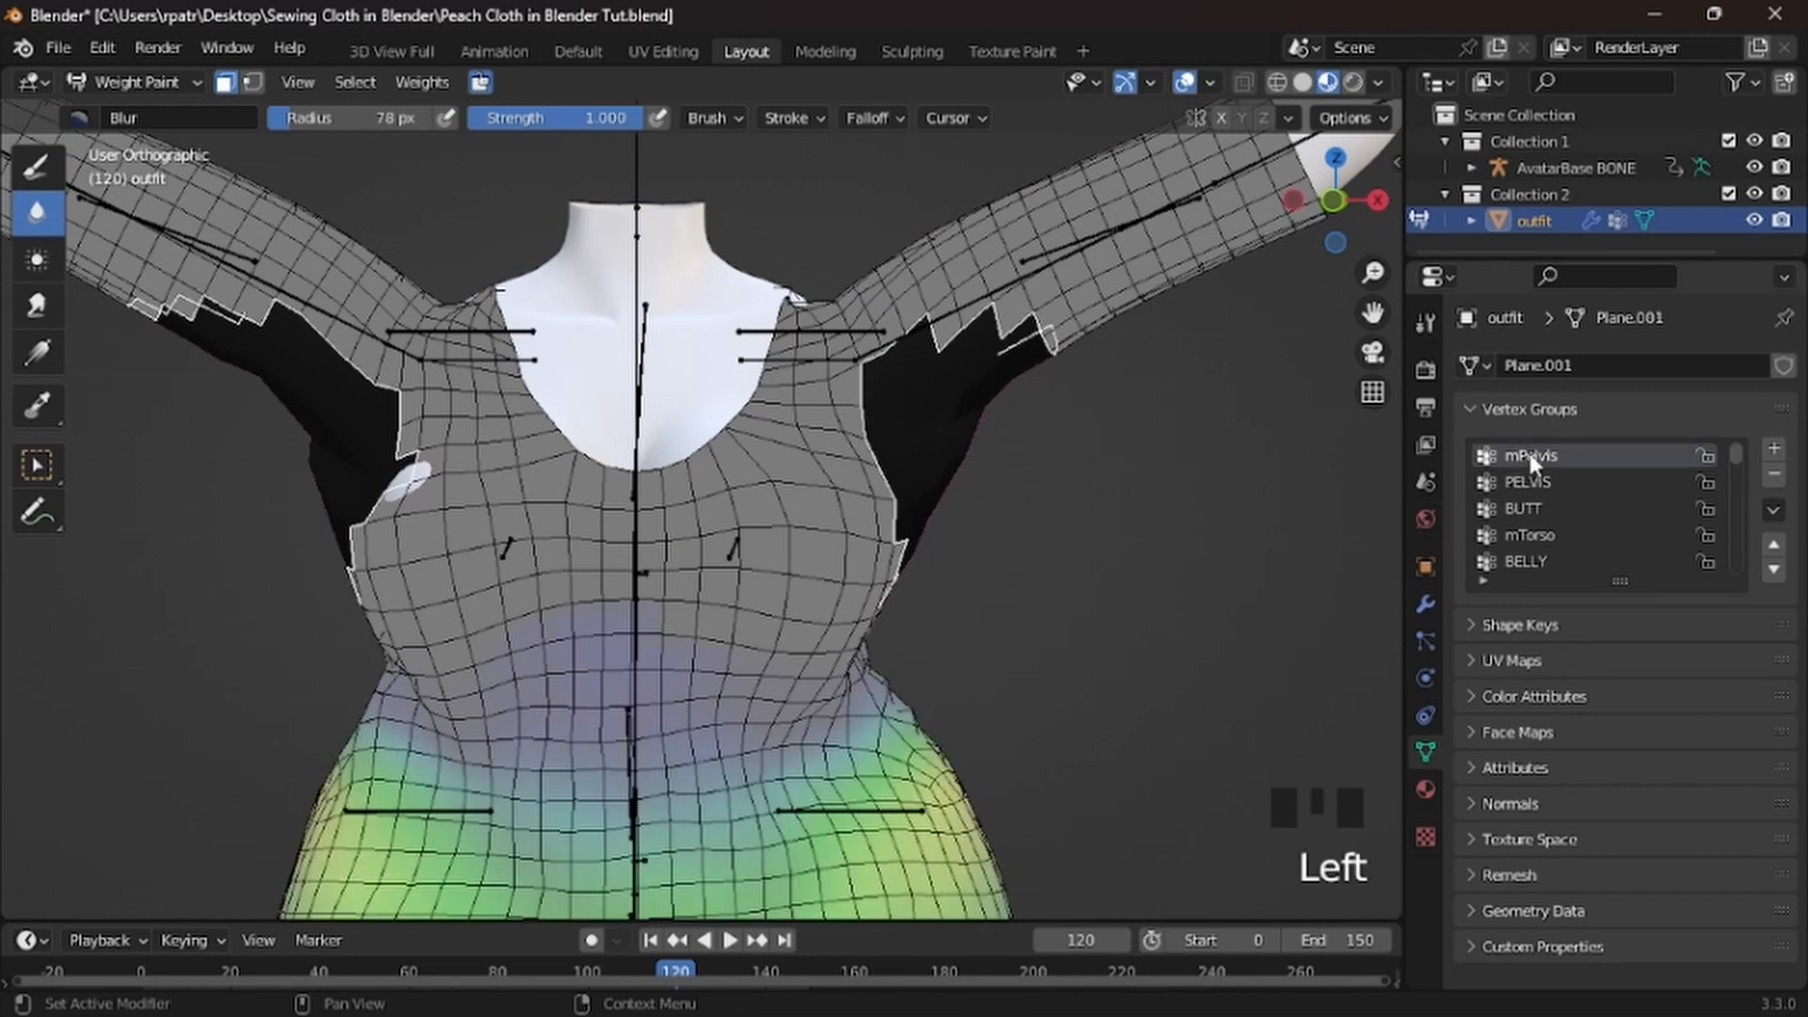
scroll(1069, 611, "down", 3)
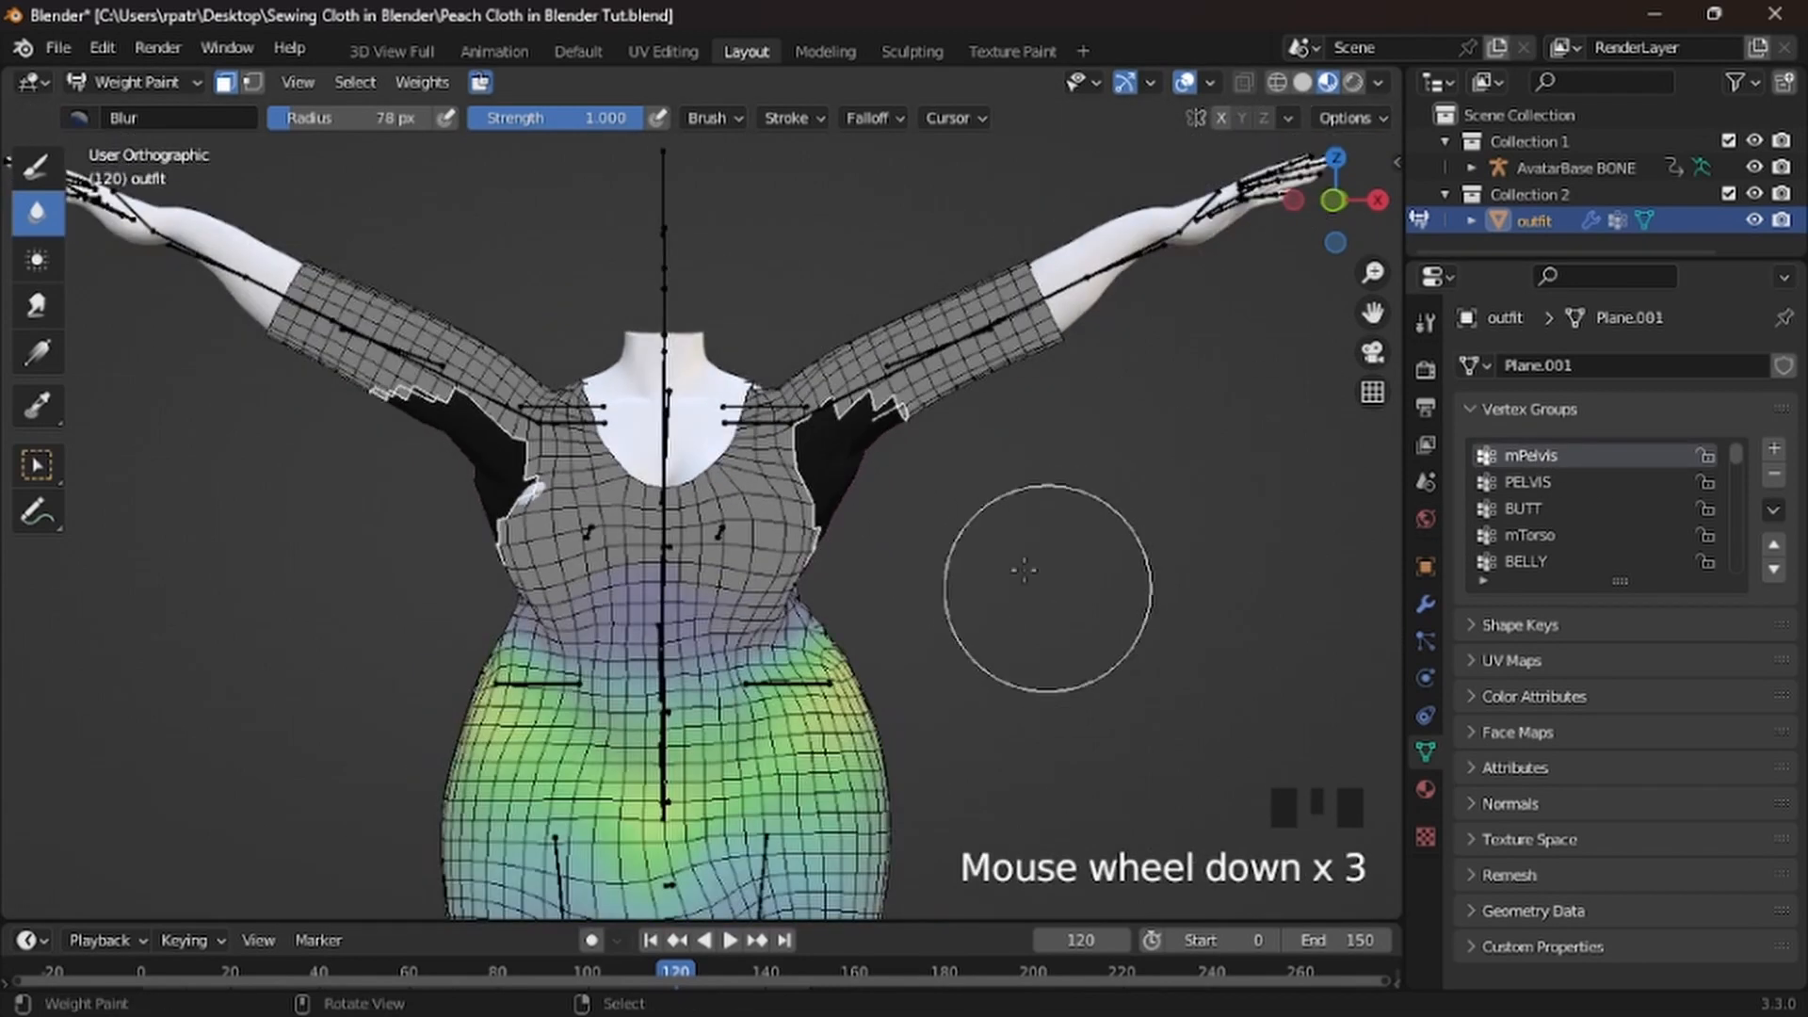
left_click(226, 87)
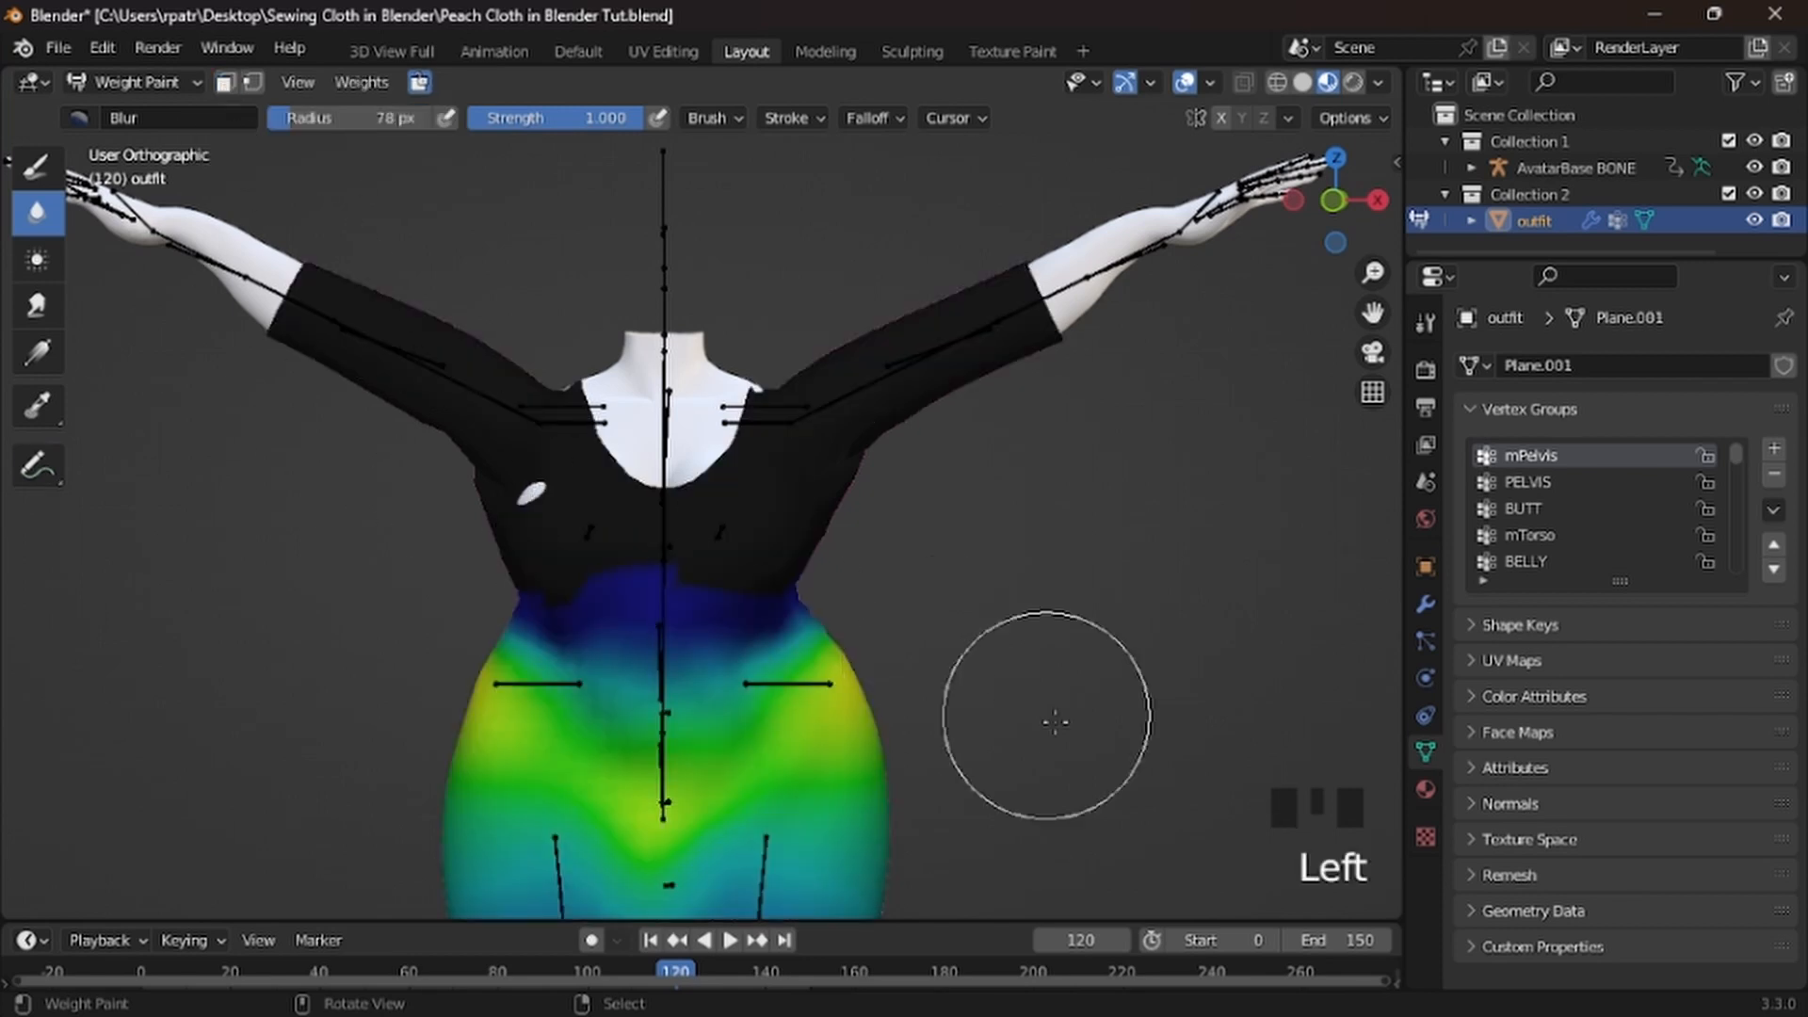
Inspect the weights of the PELVIS, BUTT, mTorso and BELLY vertex groups on the dress
middle_click_drag(1074, 708, 485, 713)
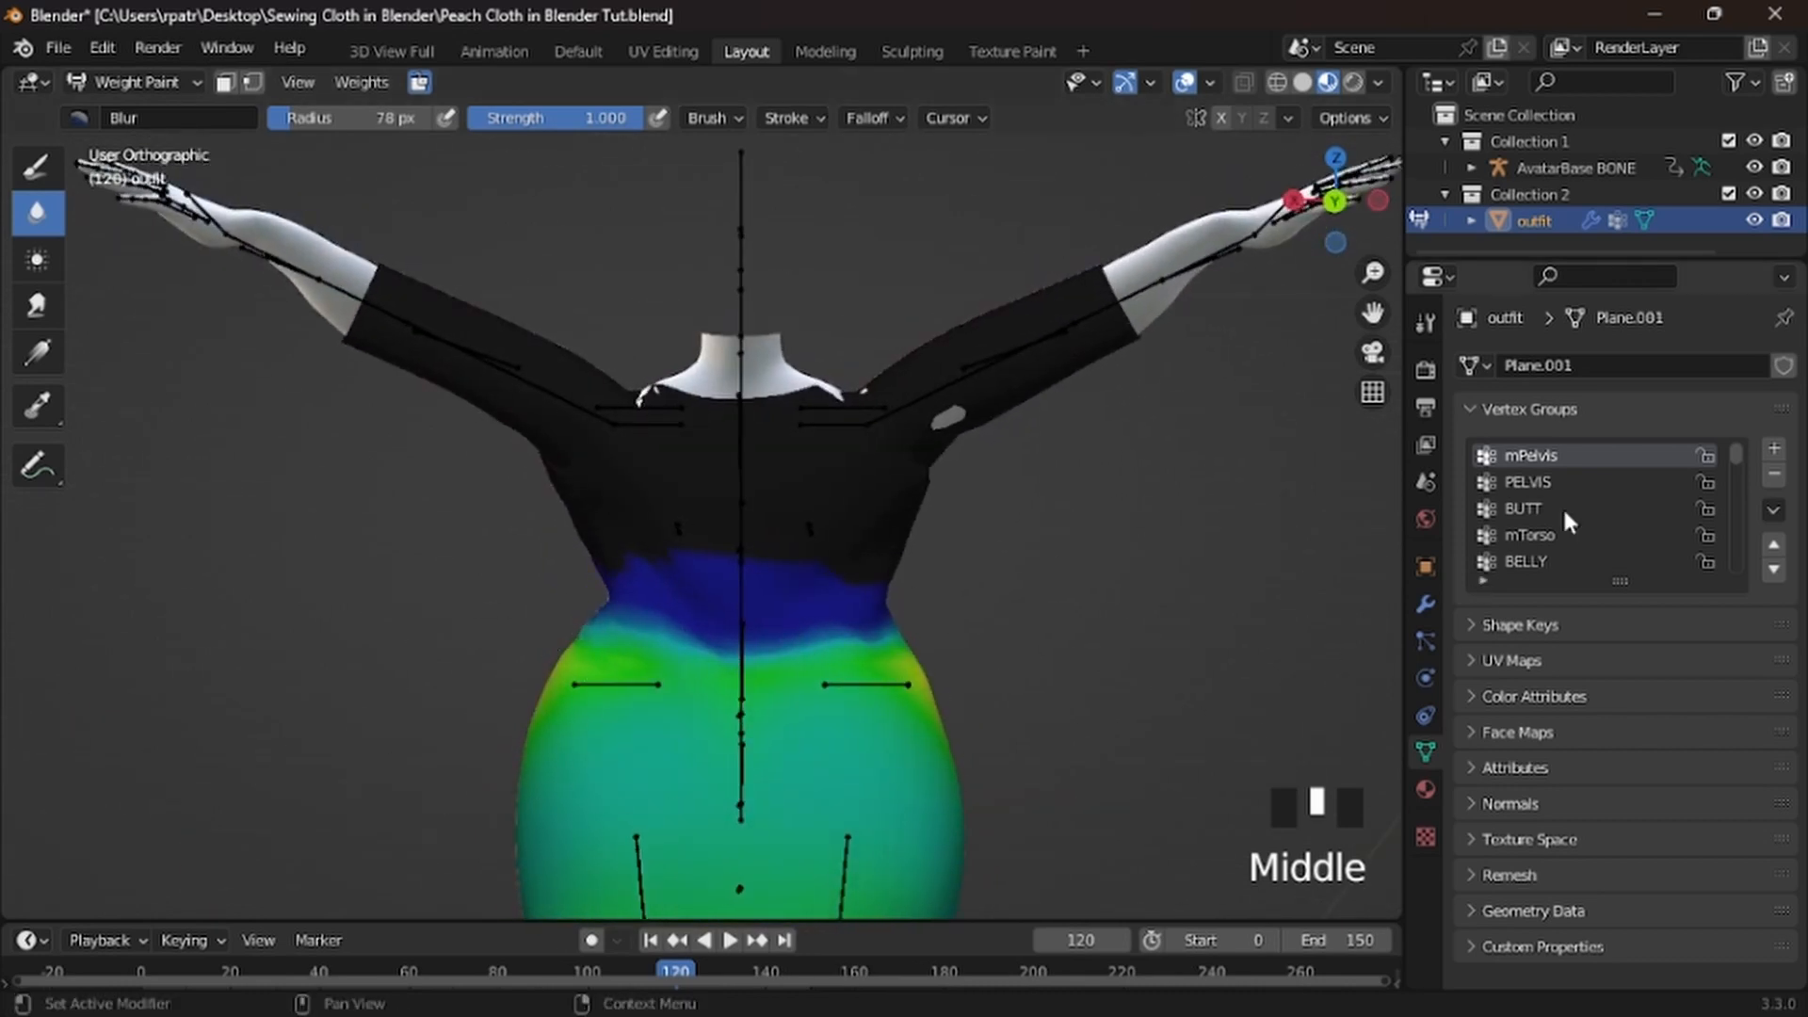
left_click(1535, 483)
left_click(1529, 507)
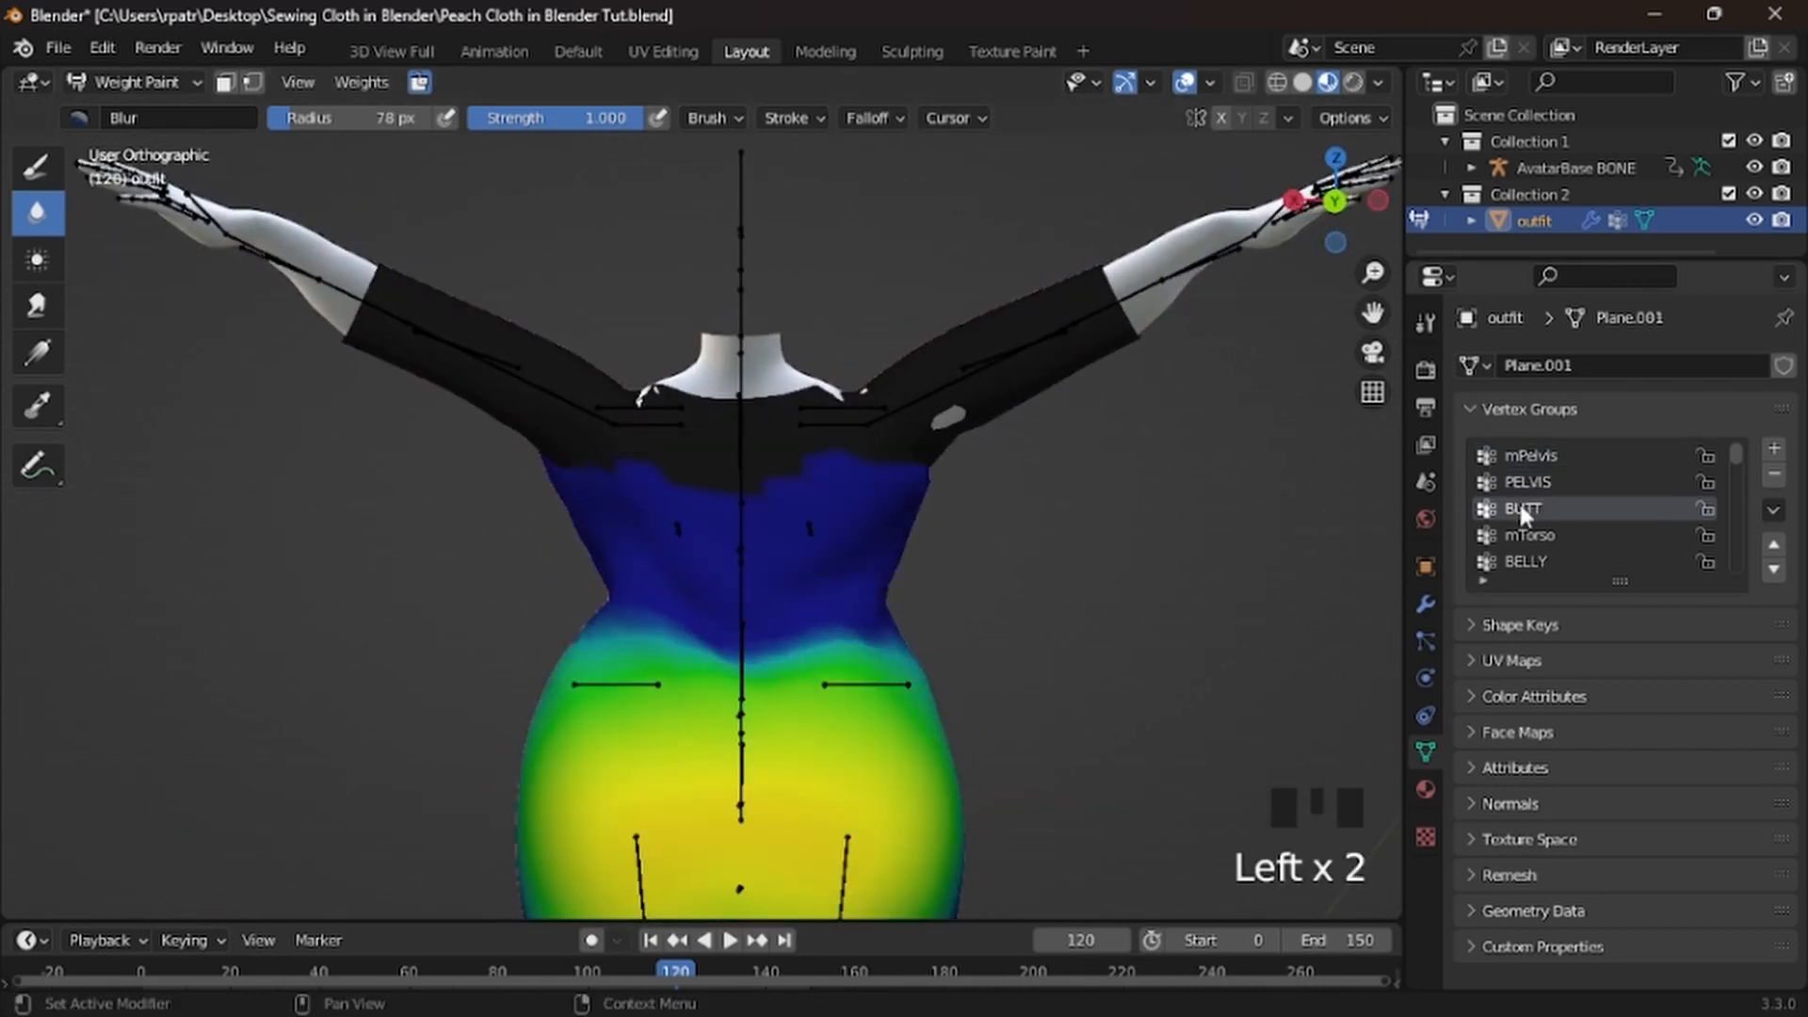
left_click(1527, 533)
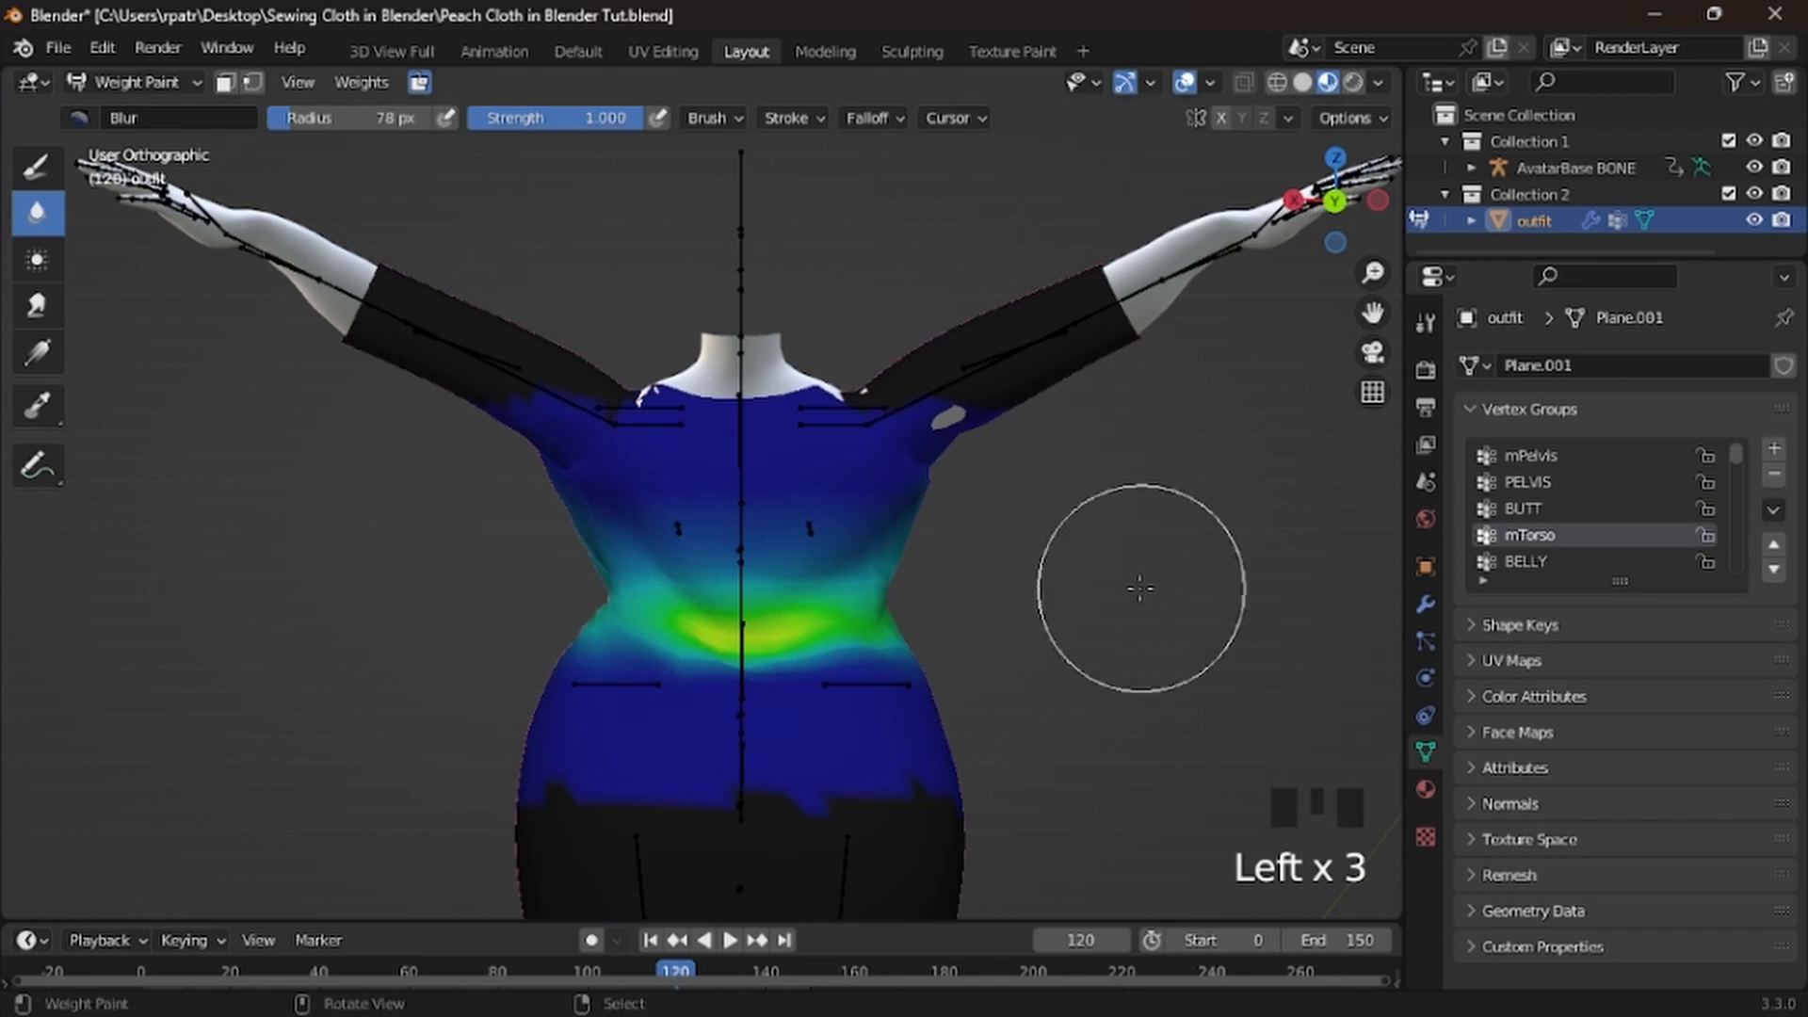
mouse_move(1143, 589)
middle_mouse_down()
mouse_move(360, 580)
mouse_move(941, 561)
mouse_move(1148, 587)
middle_mouse_up()
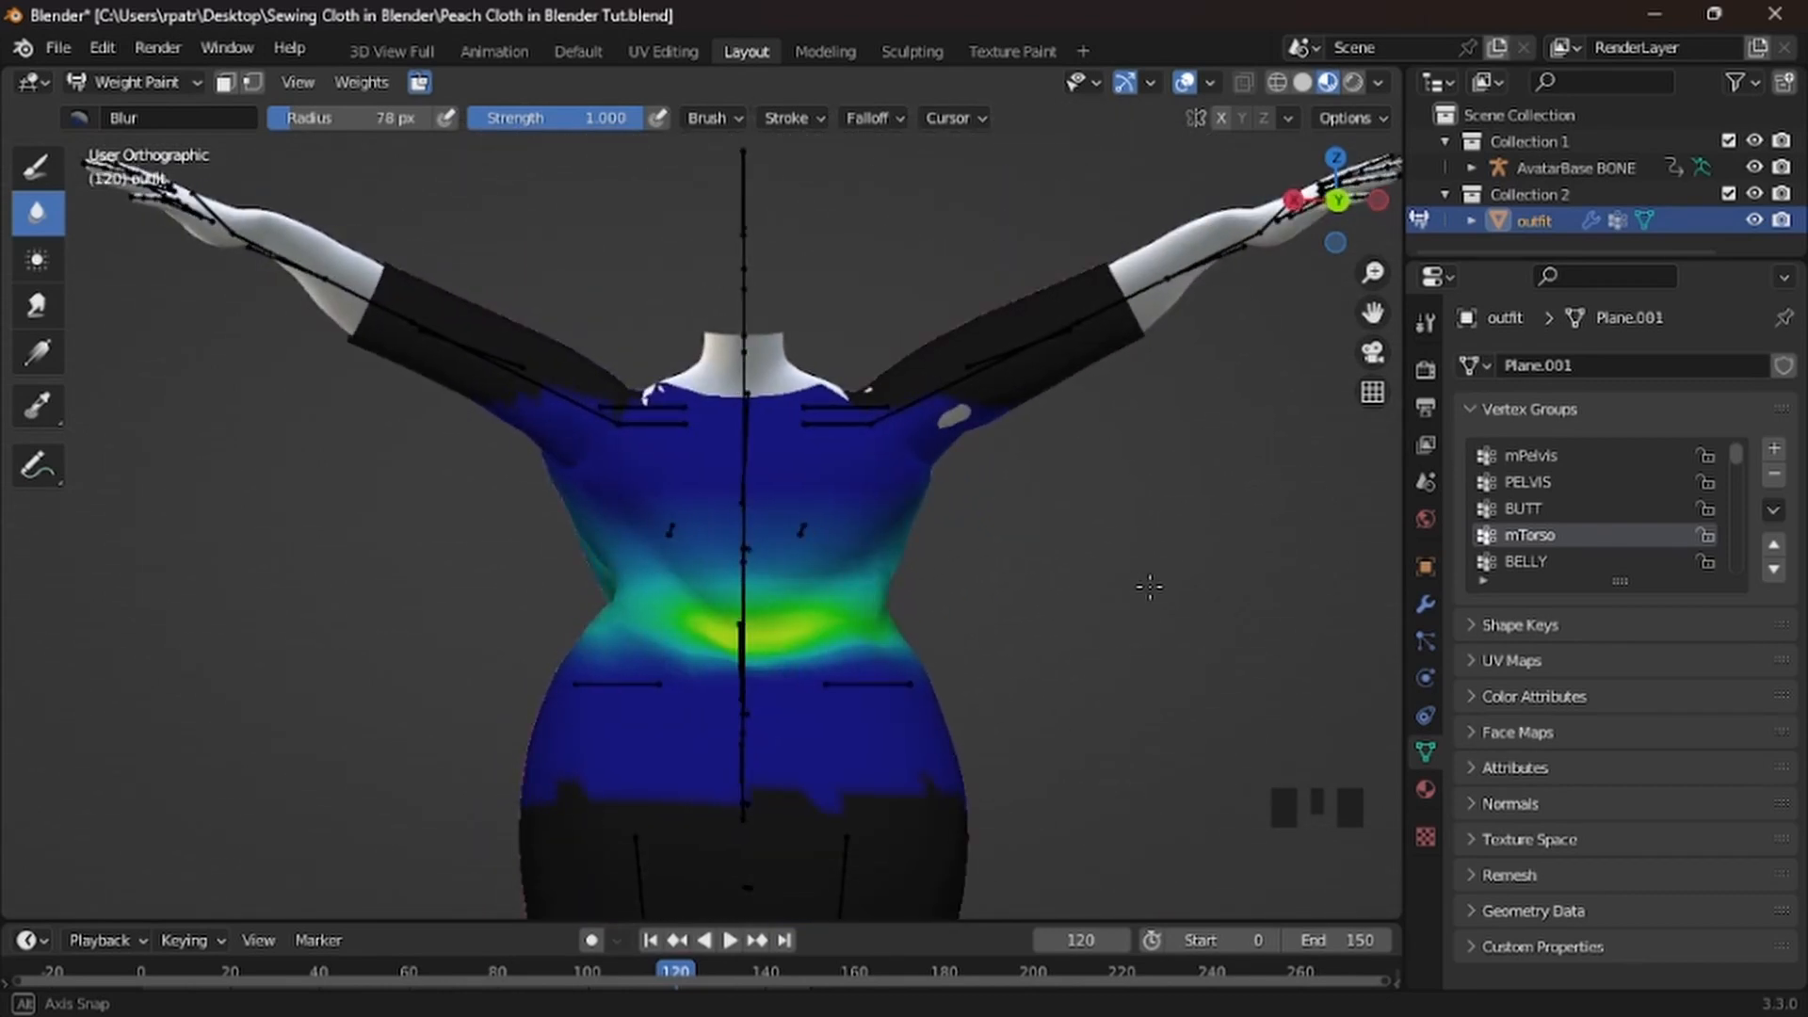
left_click(1529, 563)
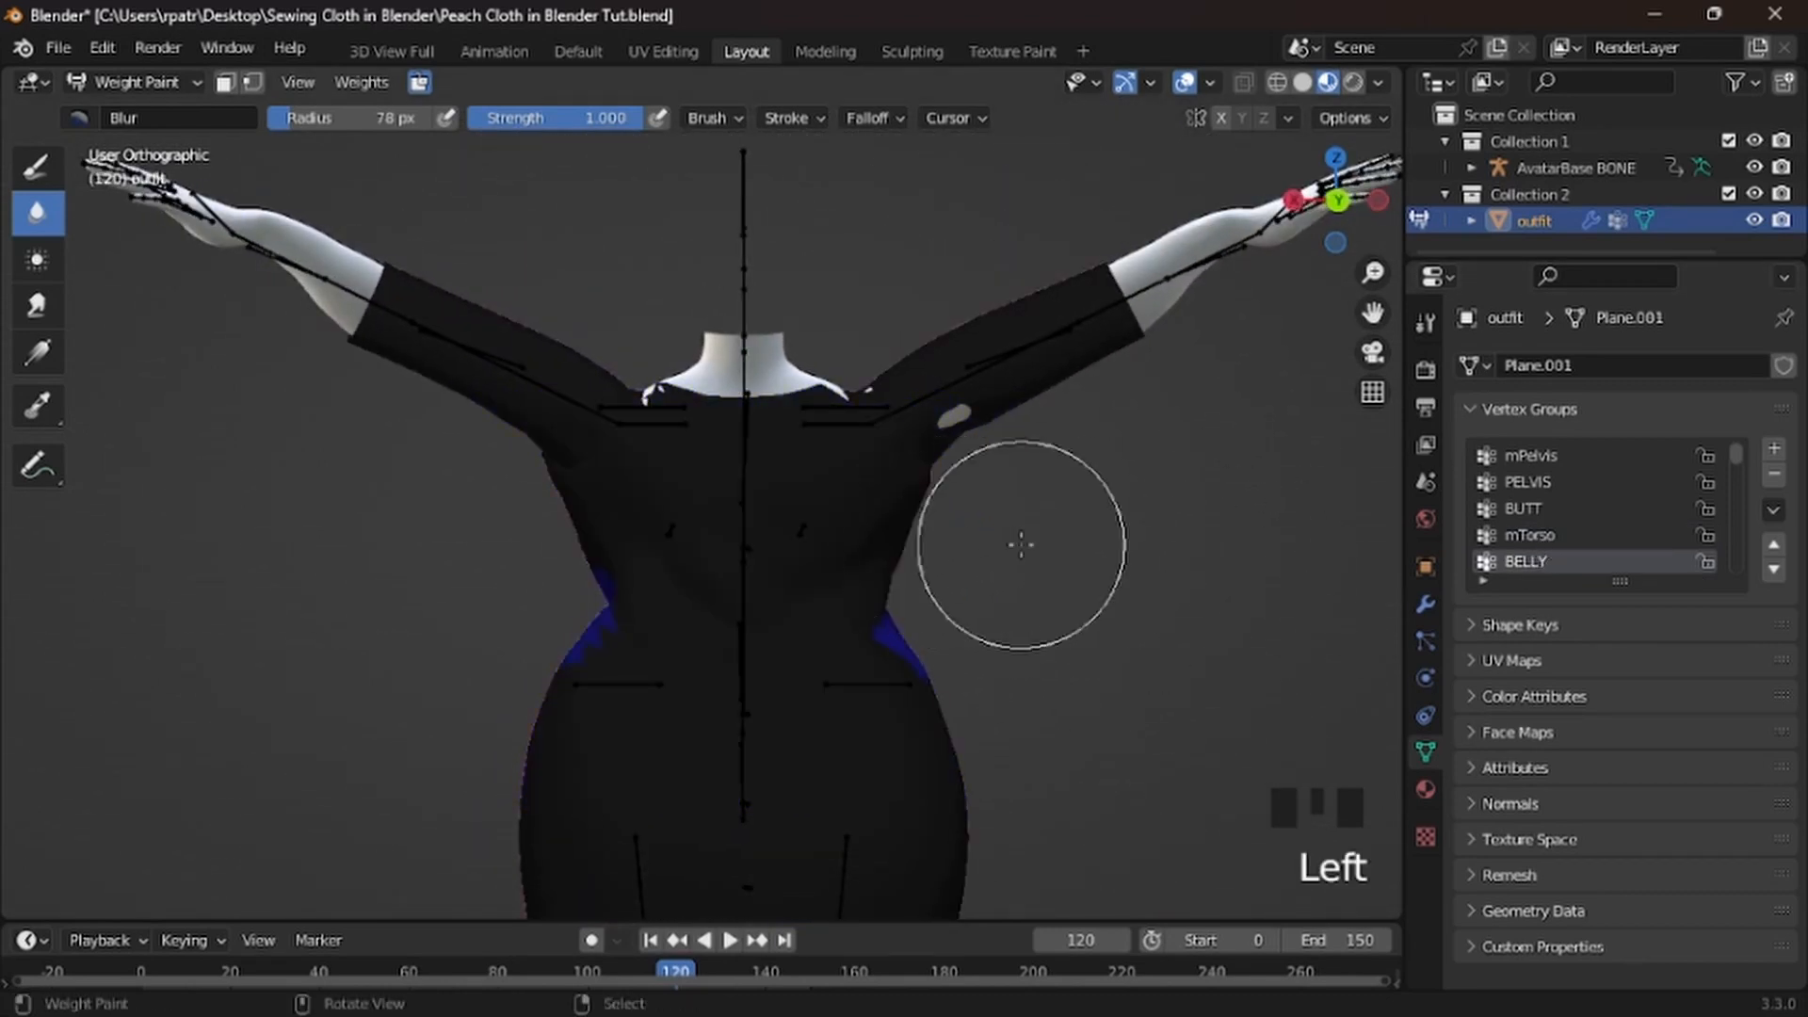
middle_click_drag(981, 544, 628, 552)
Inspect the weights of the LEFT_HANDLE, RIGHT_HANDLE and mChest vertex groups around the torso
scroll(1542, 518, "down", 2)
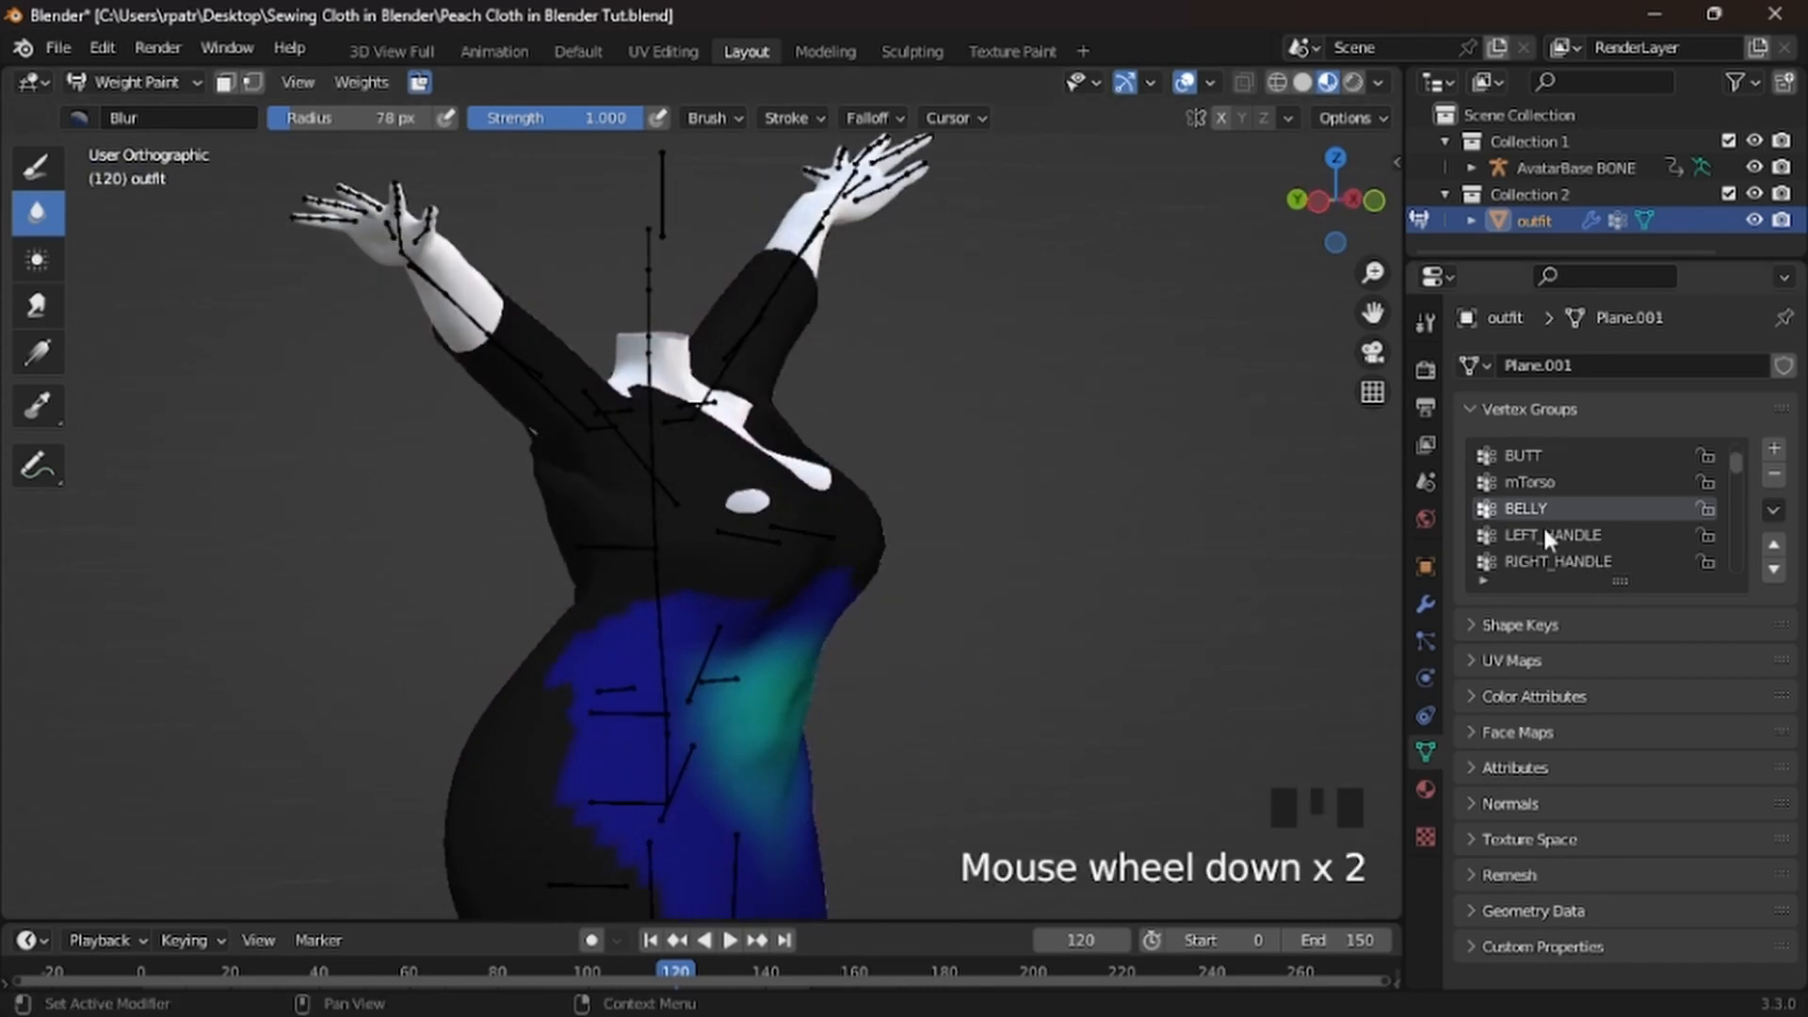
left_click(1533, 532)
left_click(1528, 558)
scroll(1529, 565, "down", 2)
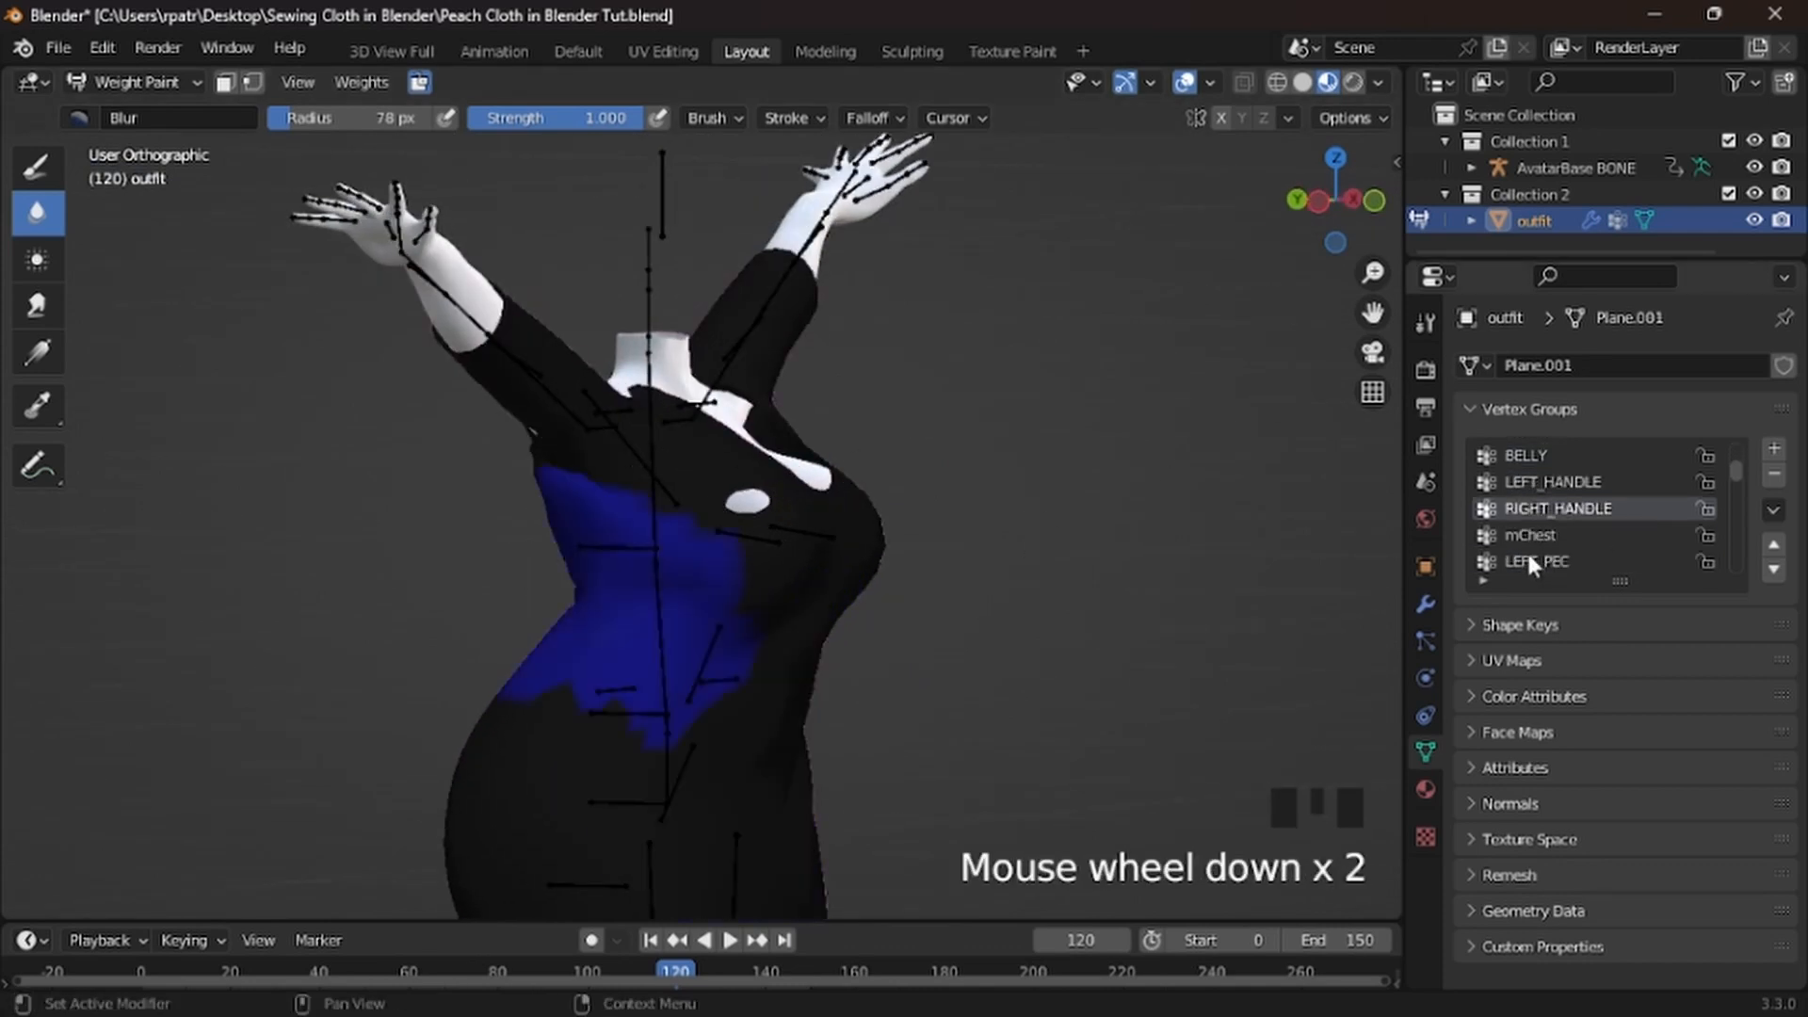
left_click(1530, 537)
middle_click_drag(294, 565, 706, 553)
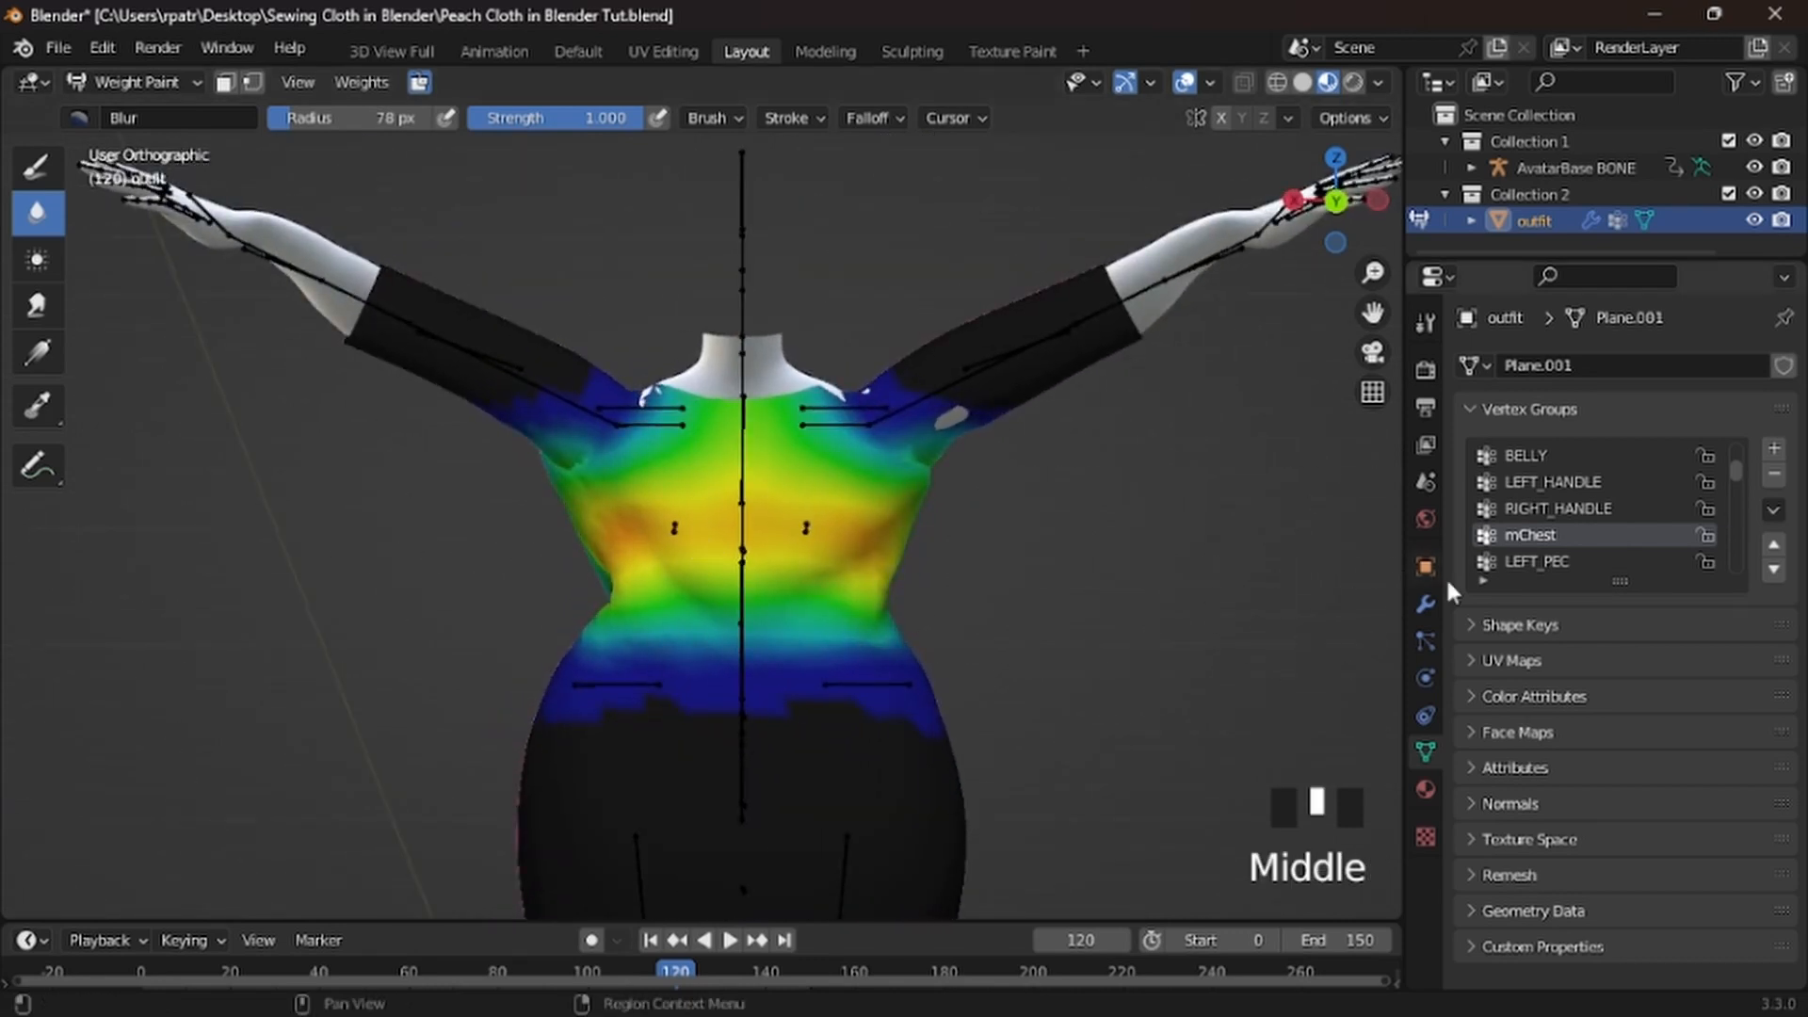
Inspect the LEFT_PEC and RIGHT_PEC vertex group weights from both sides of the bust
left_click(1532, 565)
mouse_move(1057, 565)
middle_mouse_down()
mouse_move(137, 589)
mouse_move(78, 564)
mouse_move(133, 585)
mouse_move(364, 592)
middle_mouse_up()
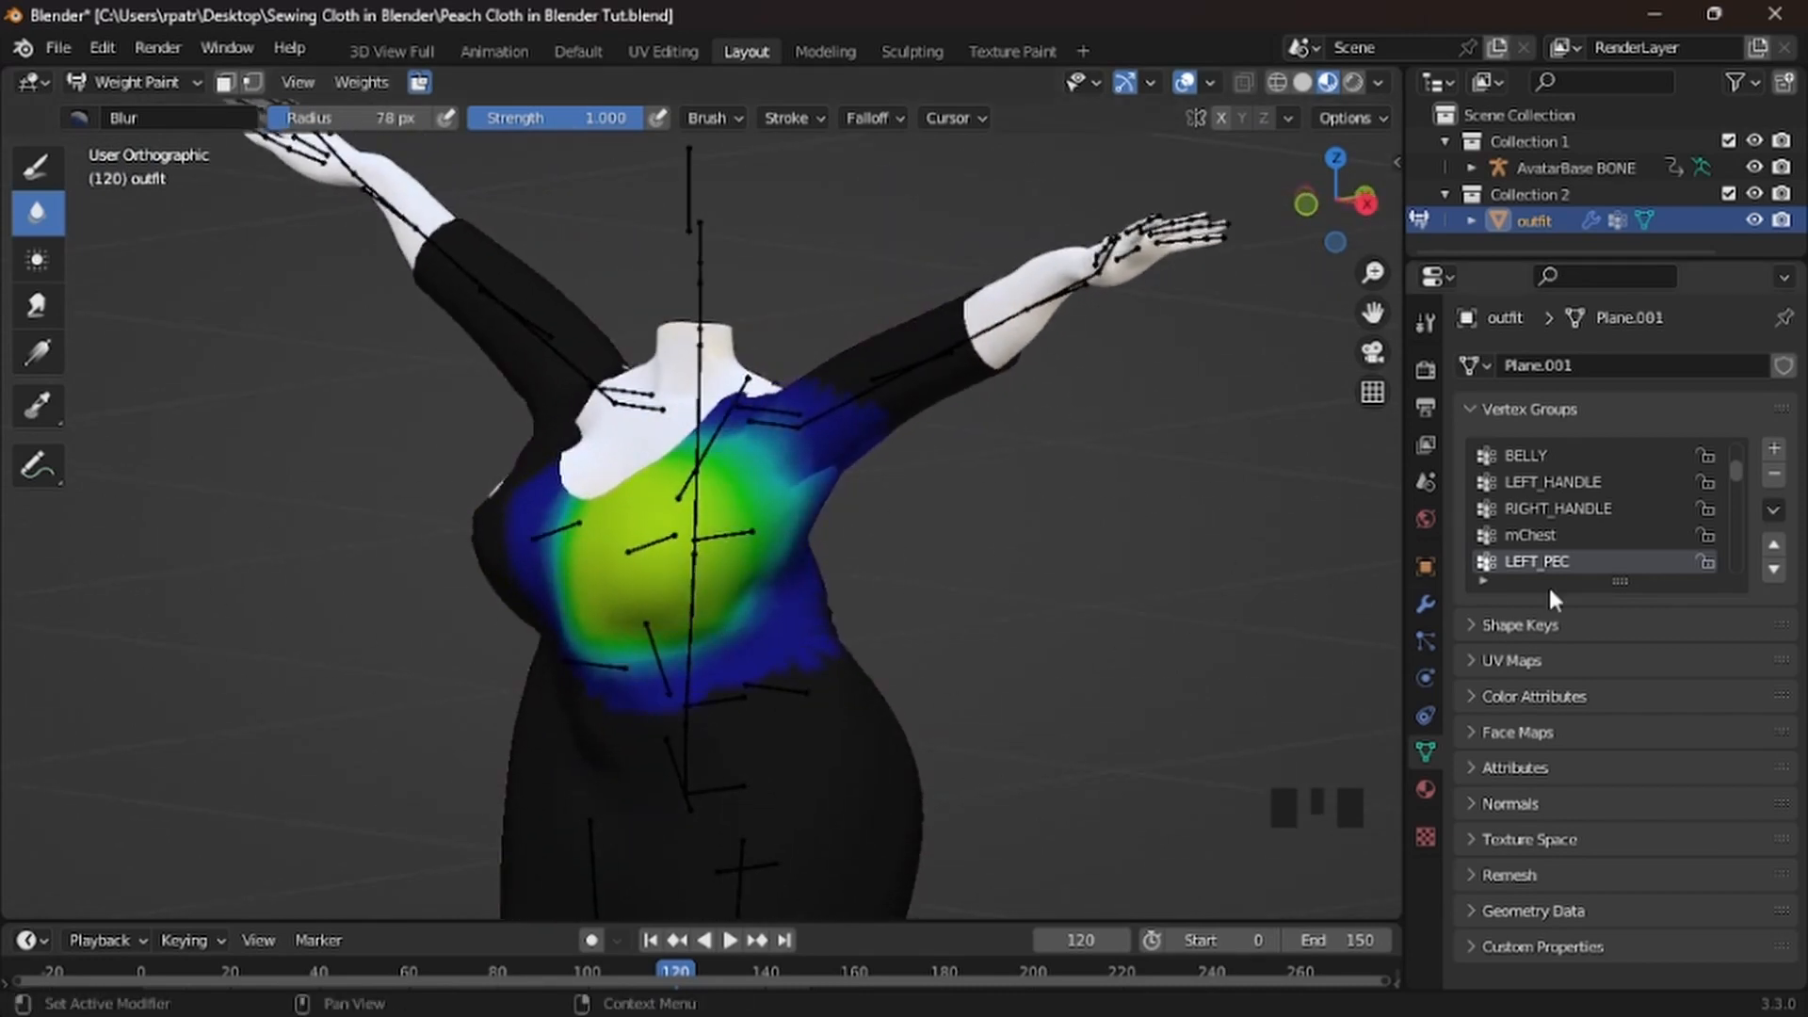
scroll(1556, 567, "down", 2)
left_click(1539, 533)
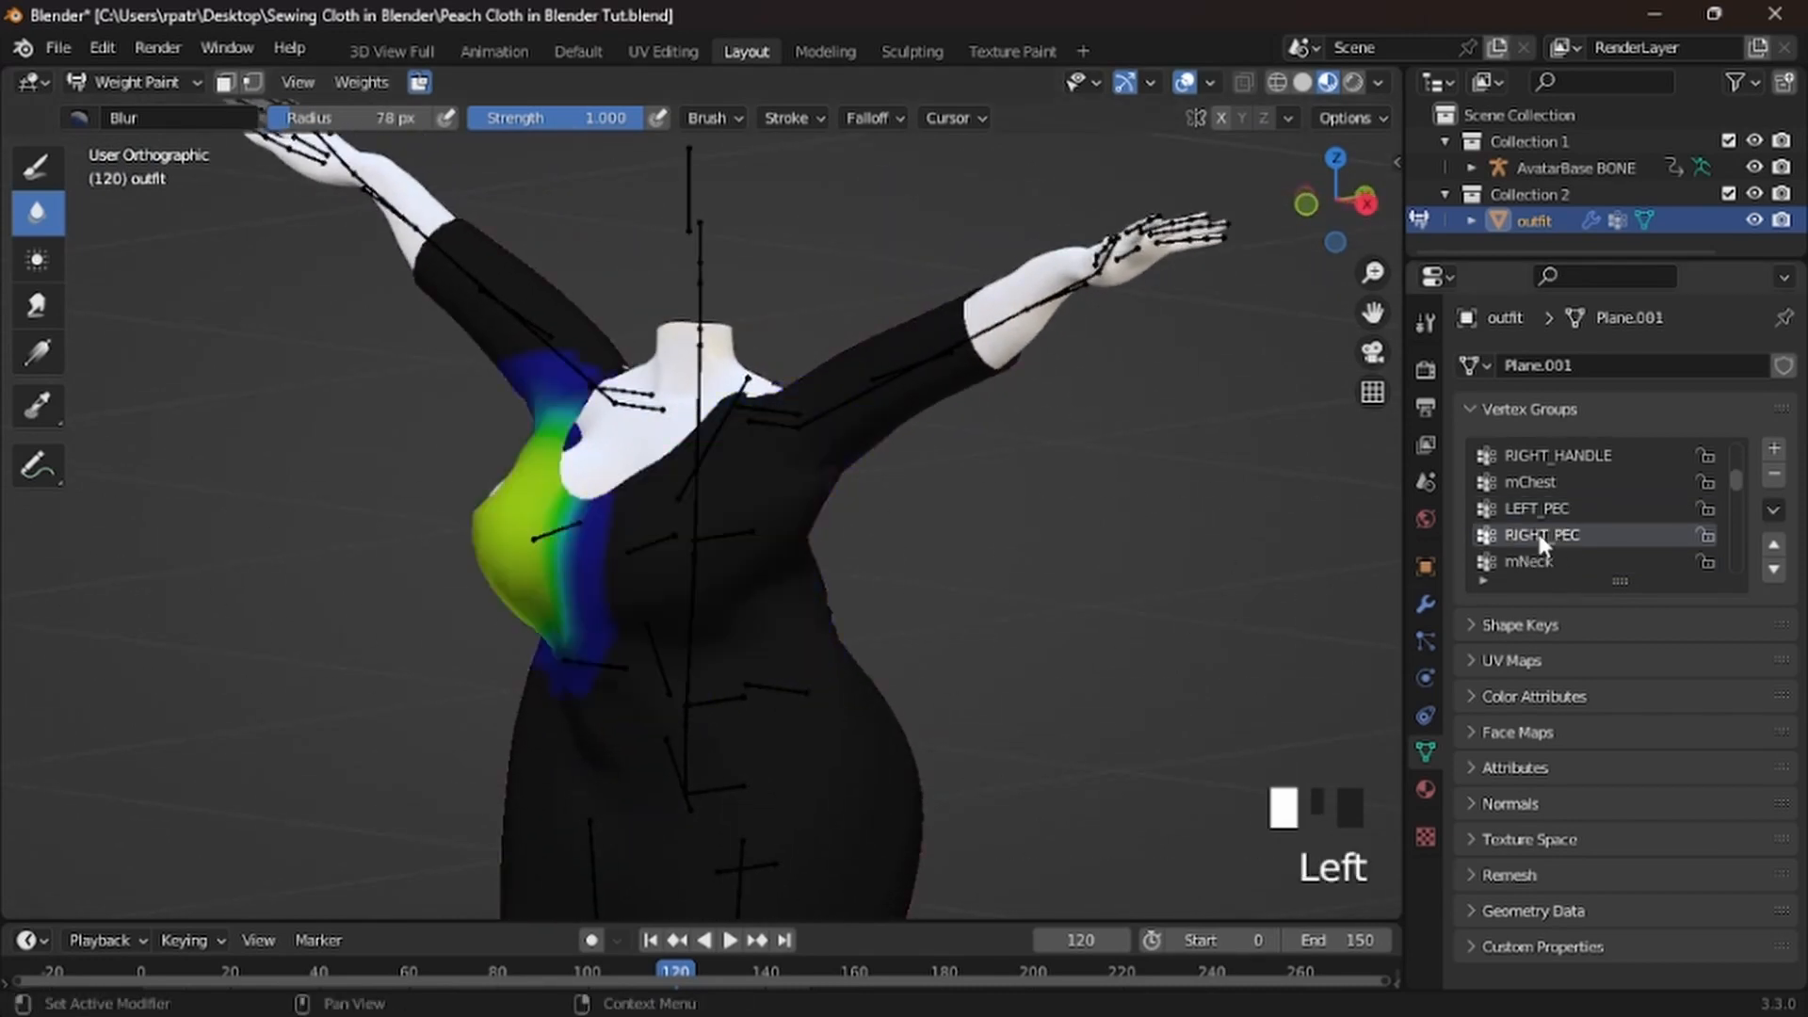
middle_click_drag(226, 617, 603, 617)
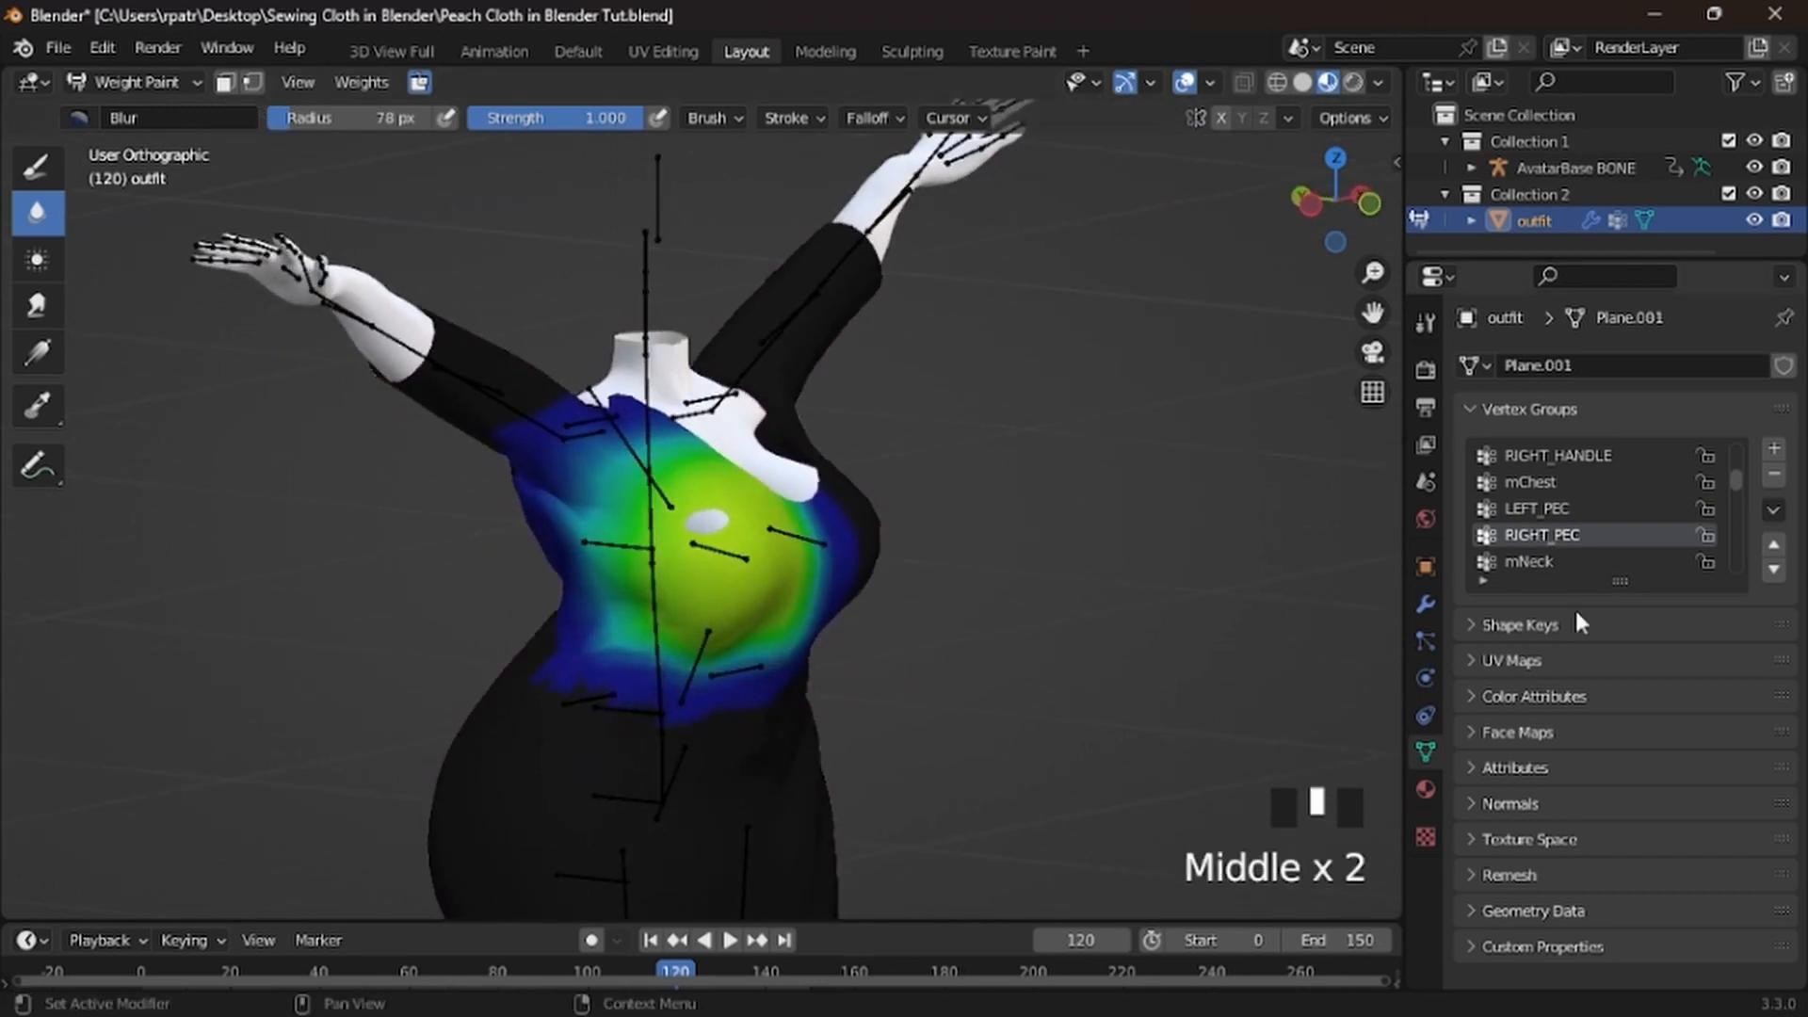
Check the weights of the mNeck, mCollarLeft and L_CLAVICLE vertex groups around the left shoulder
left_click(1545, 558)
scroll(1544, 552, "down", 2)
left_click(1548, 536)
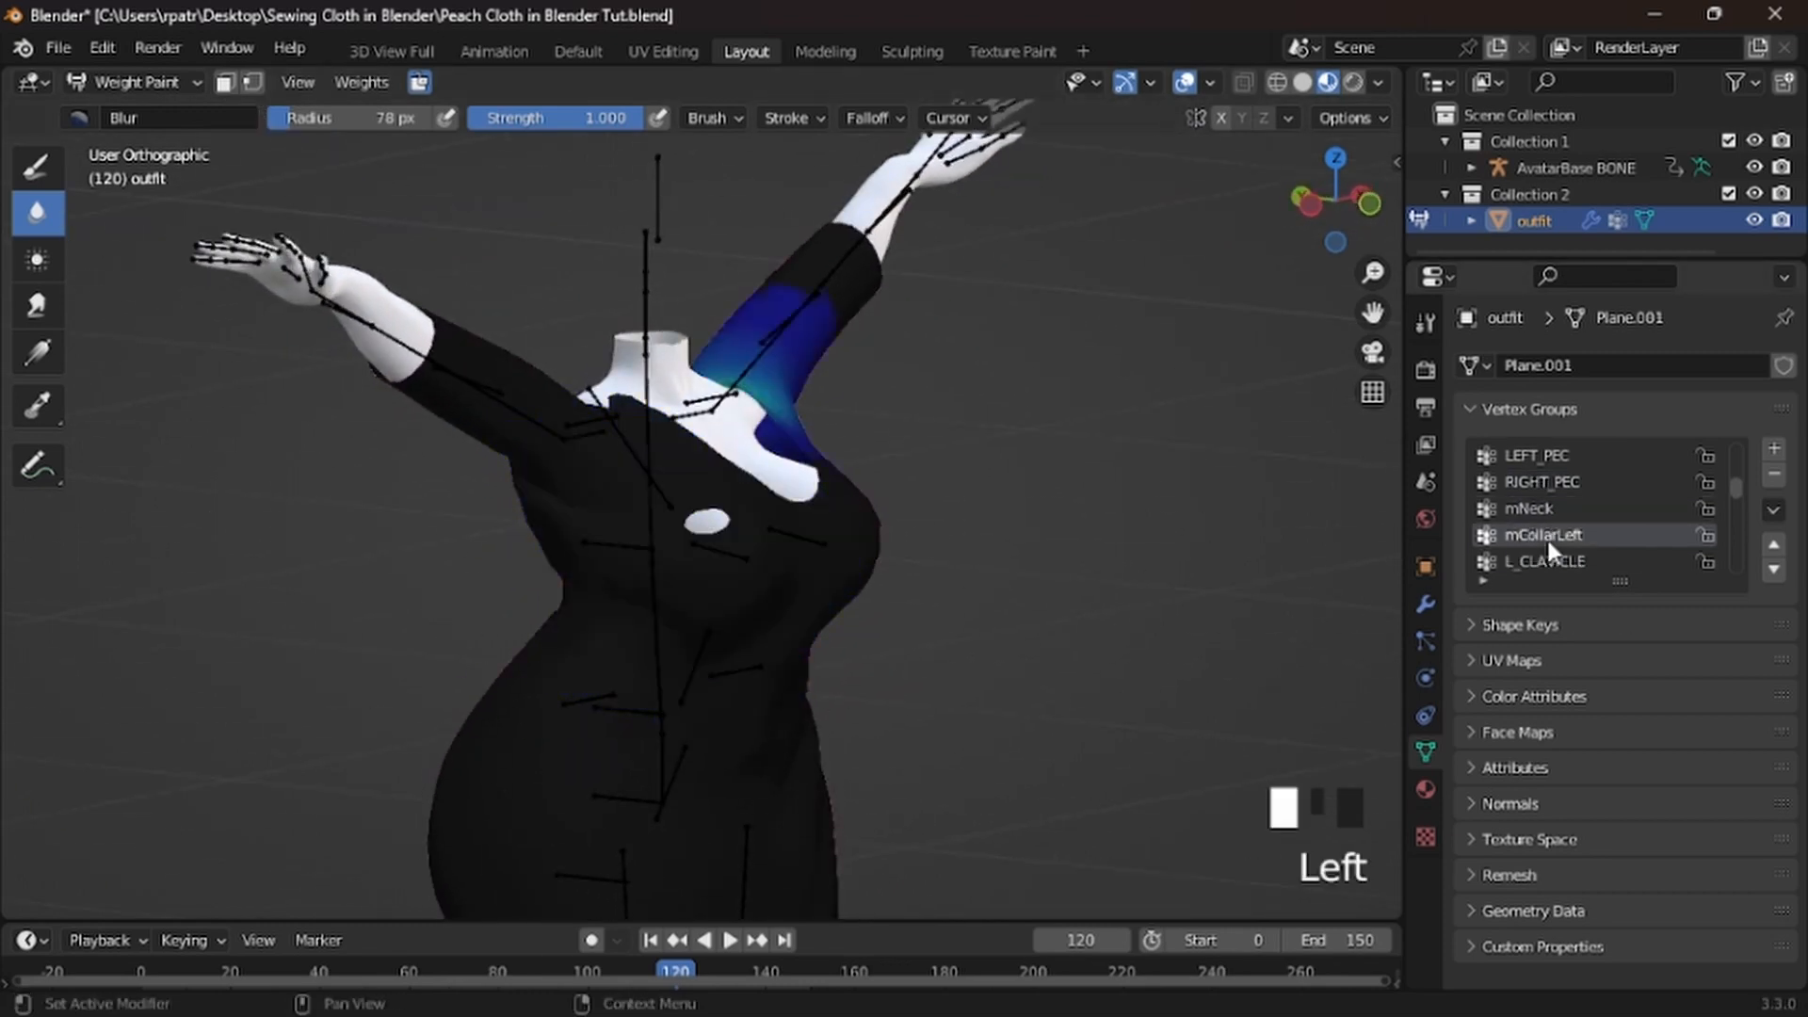
left_click(1540, 557)
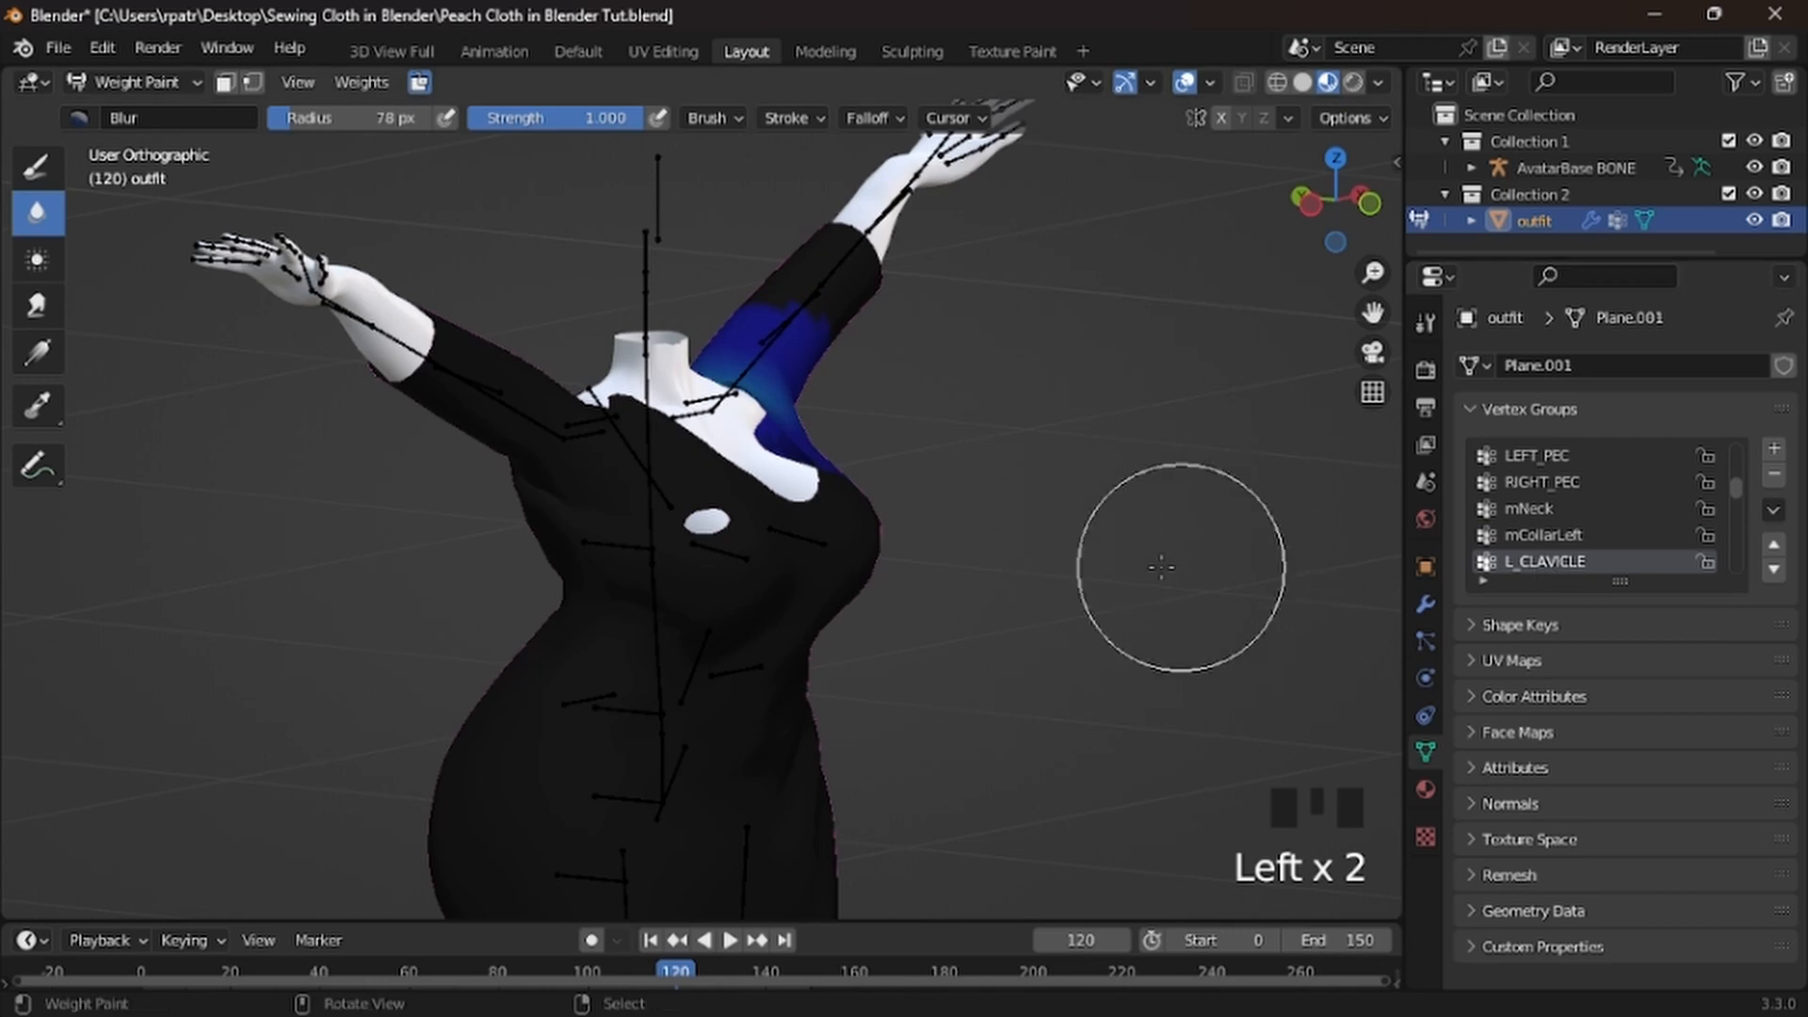
middle_click_drag(1171, 574, 872, 528)
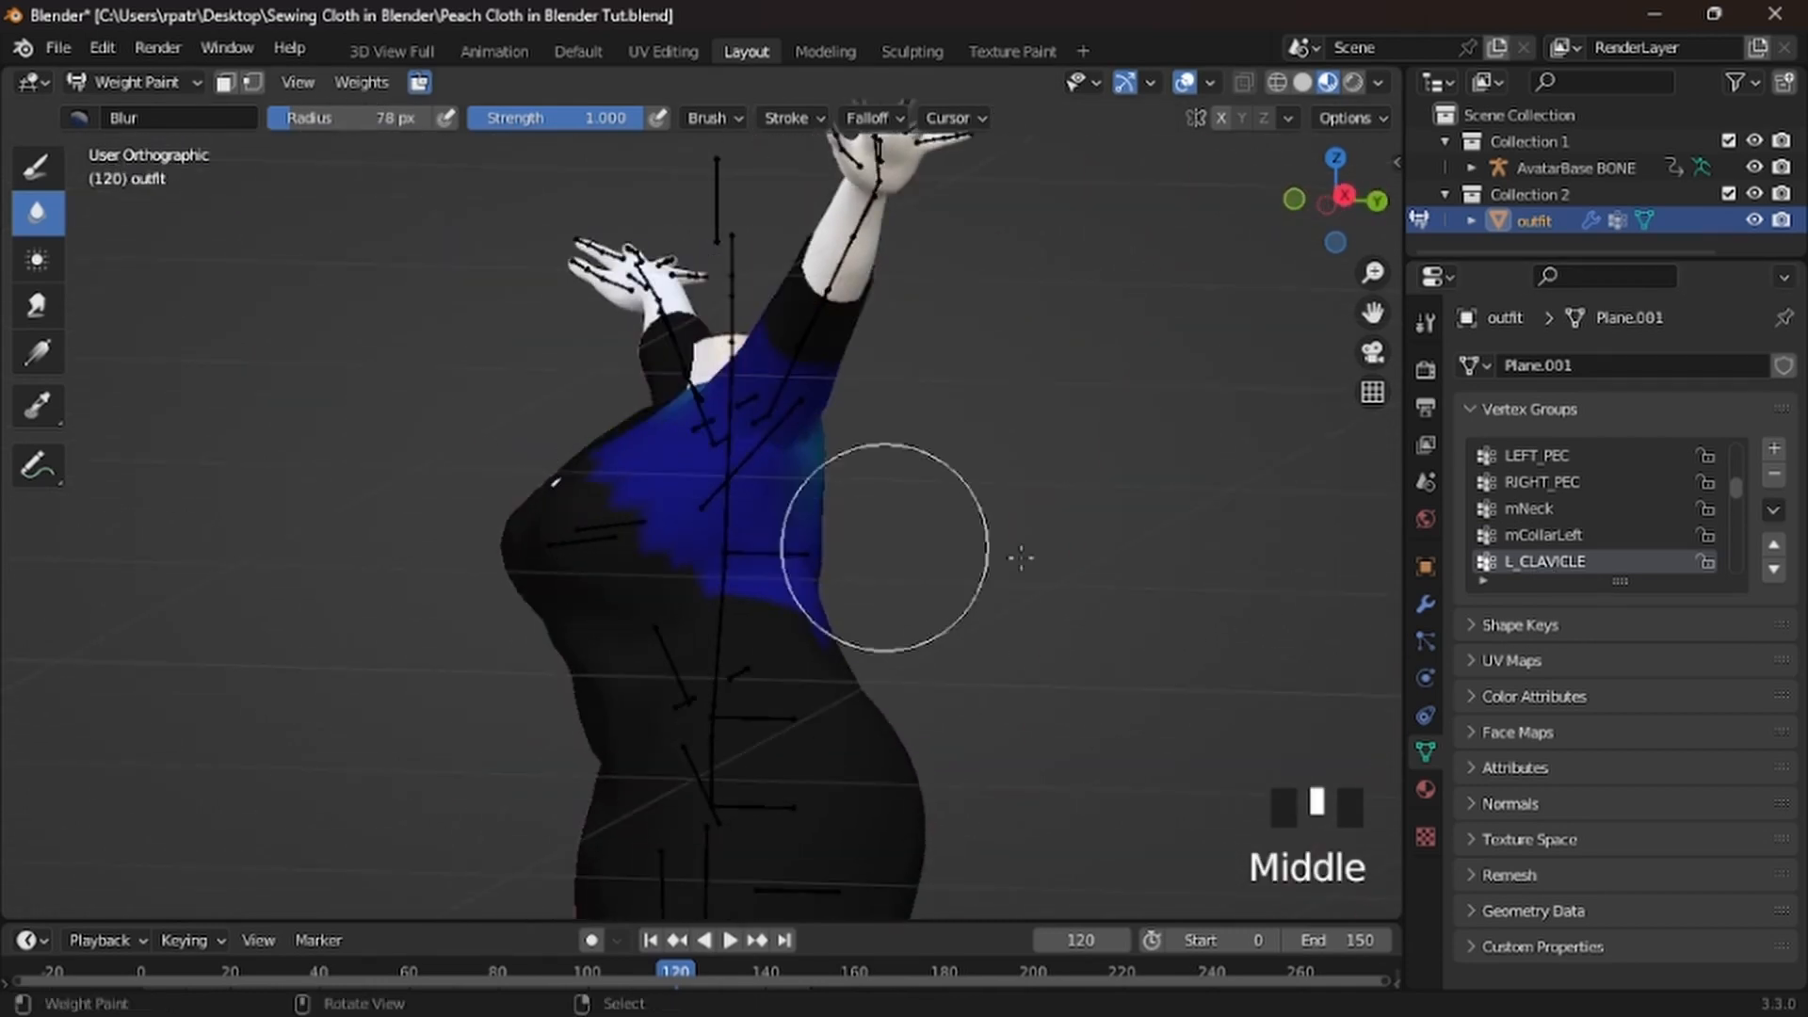
Check the left sleeve weights of the mShoulderLeft, L_UPPER_ARM, mElbowLeft and L_LOWER_ARM vertex groups
scroll(1537, 555, "down", 3)
left_click(1538, 508)
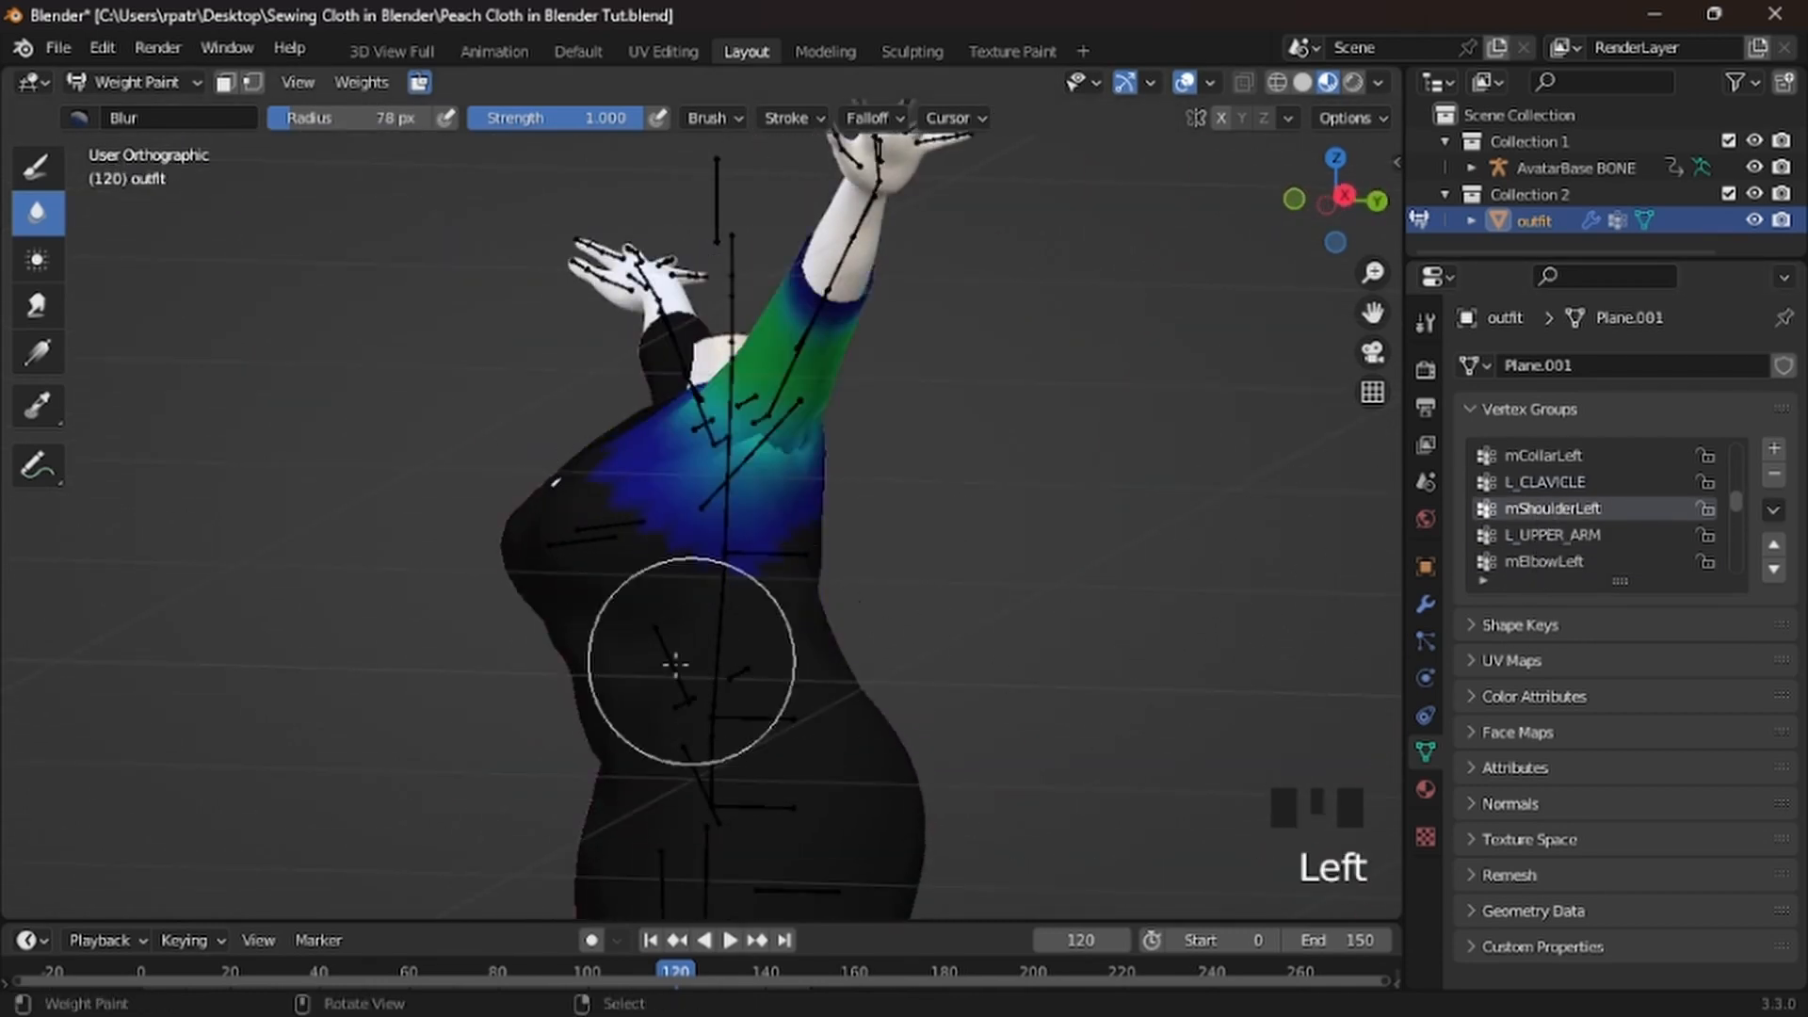
middle_click_drag(565, 656, 899, 670)
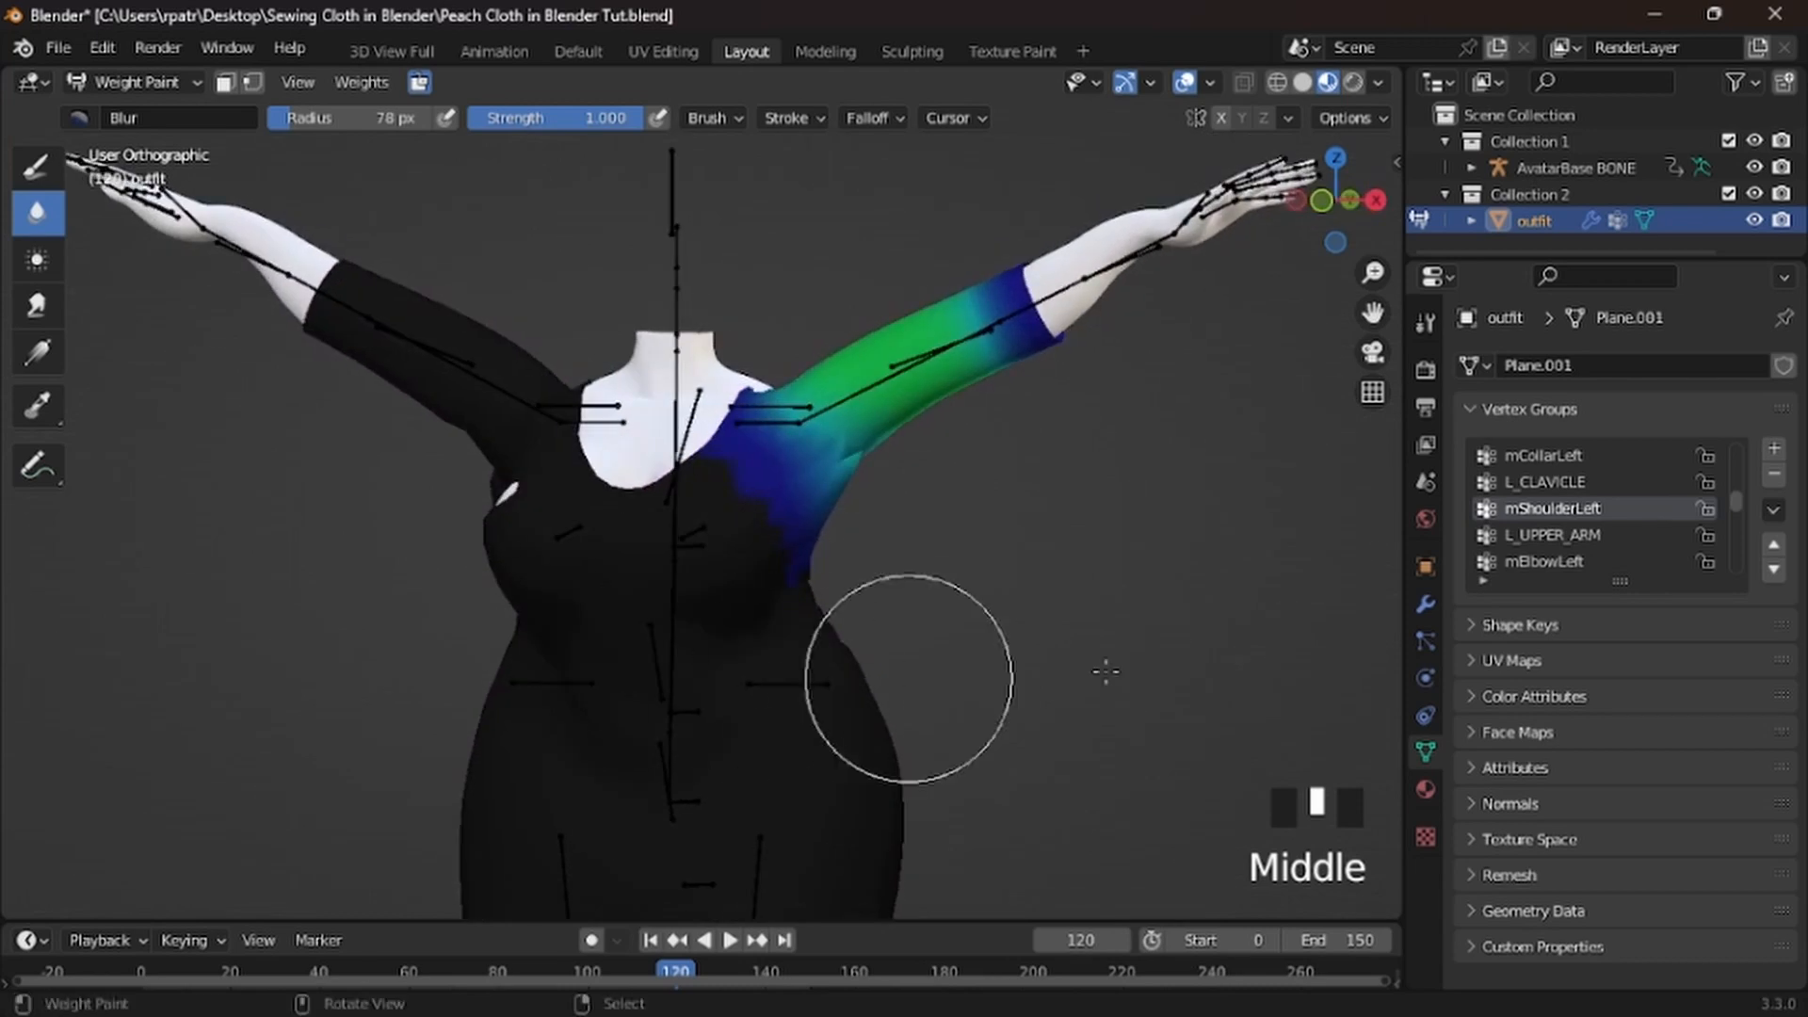
left_click(1561, 533)
left_click(1539, 560)
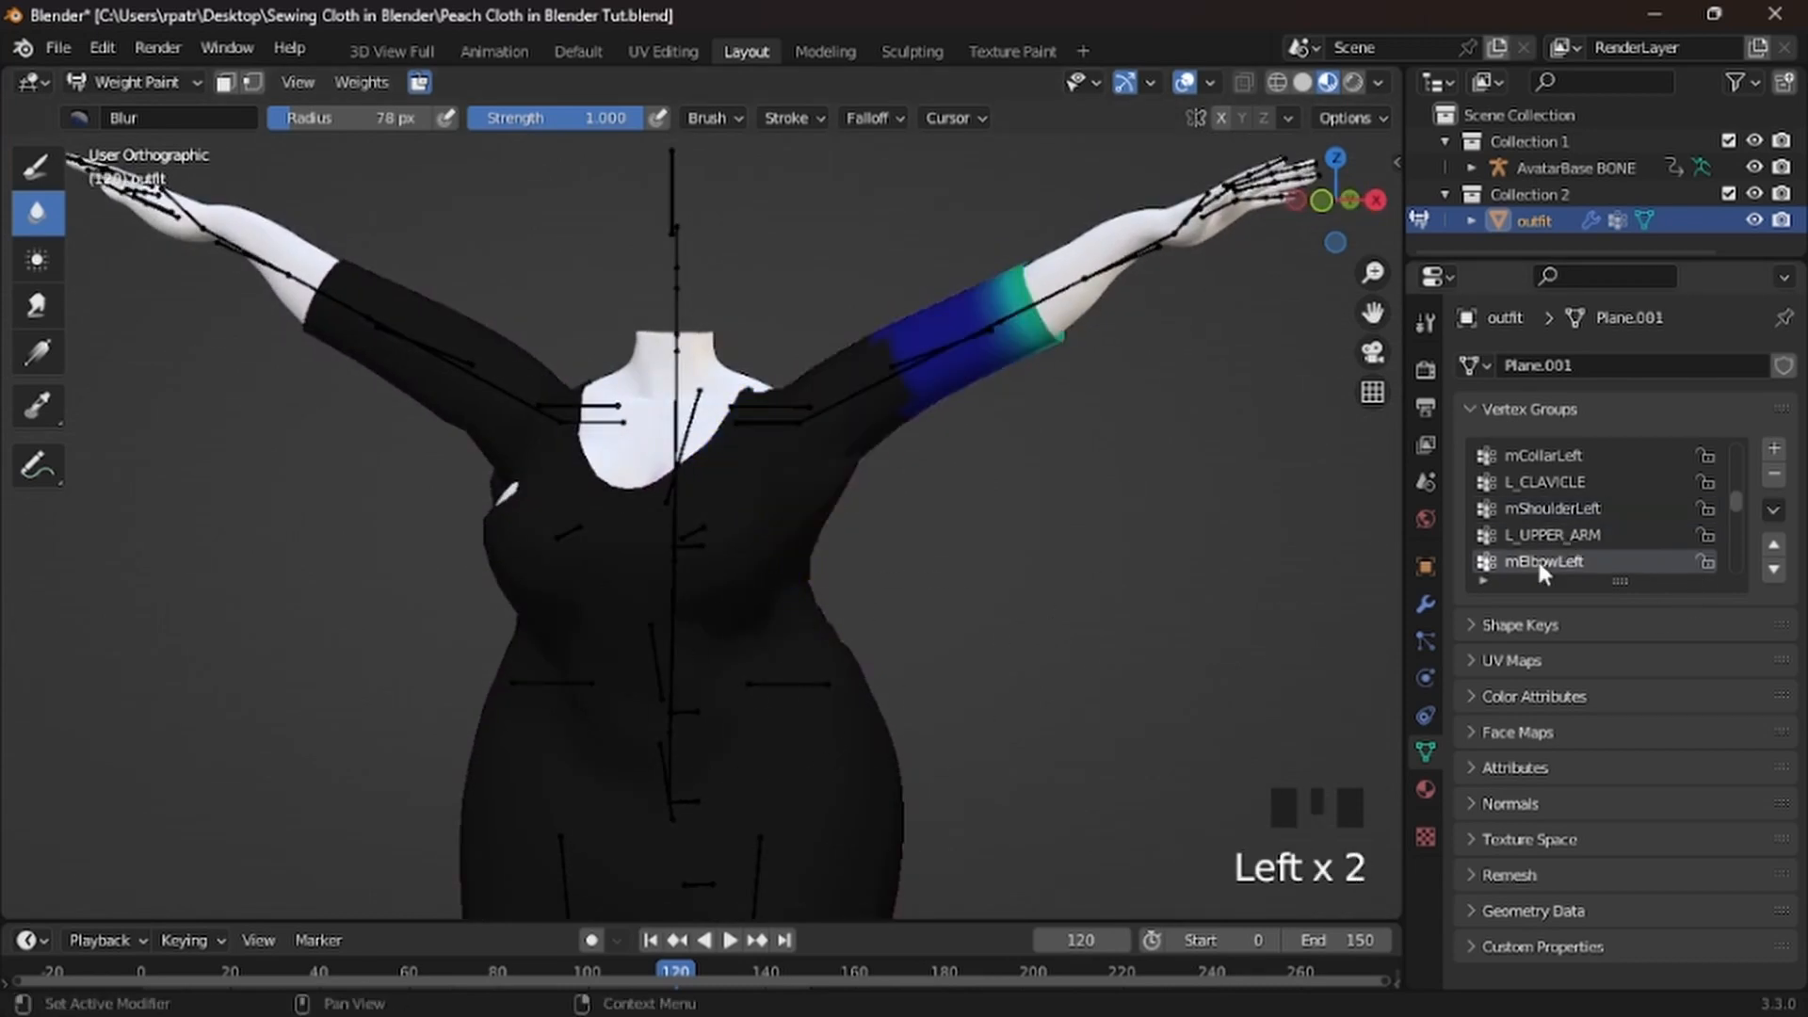
scroll(1539, 558, "down", 2)
left_click(1537, 533)
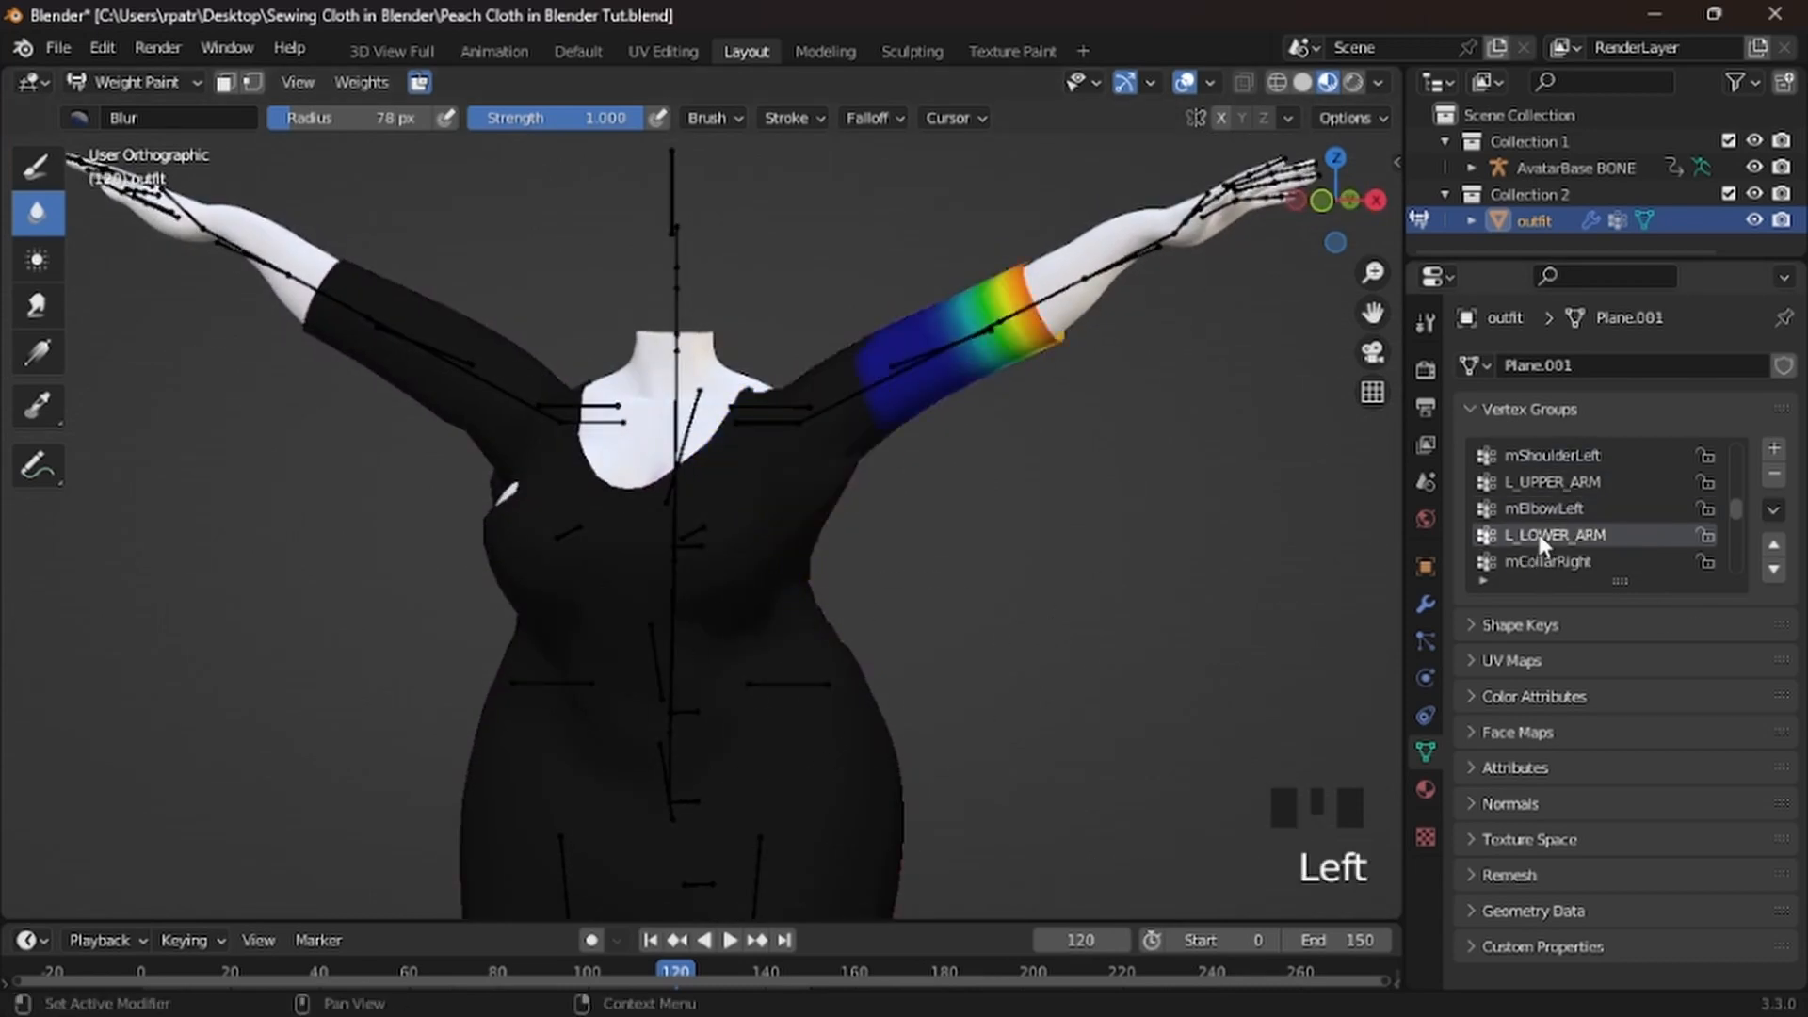
Check the right shoulder and sleeve weights of the mCollarRight, R_CLAVICLE and mShoulderRight vertex groups
scroll(1539, 534, "down", 2)
left_click(1538, 506)
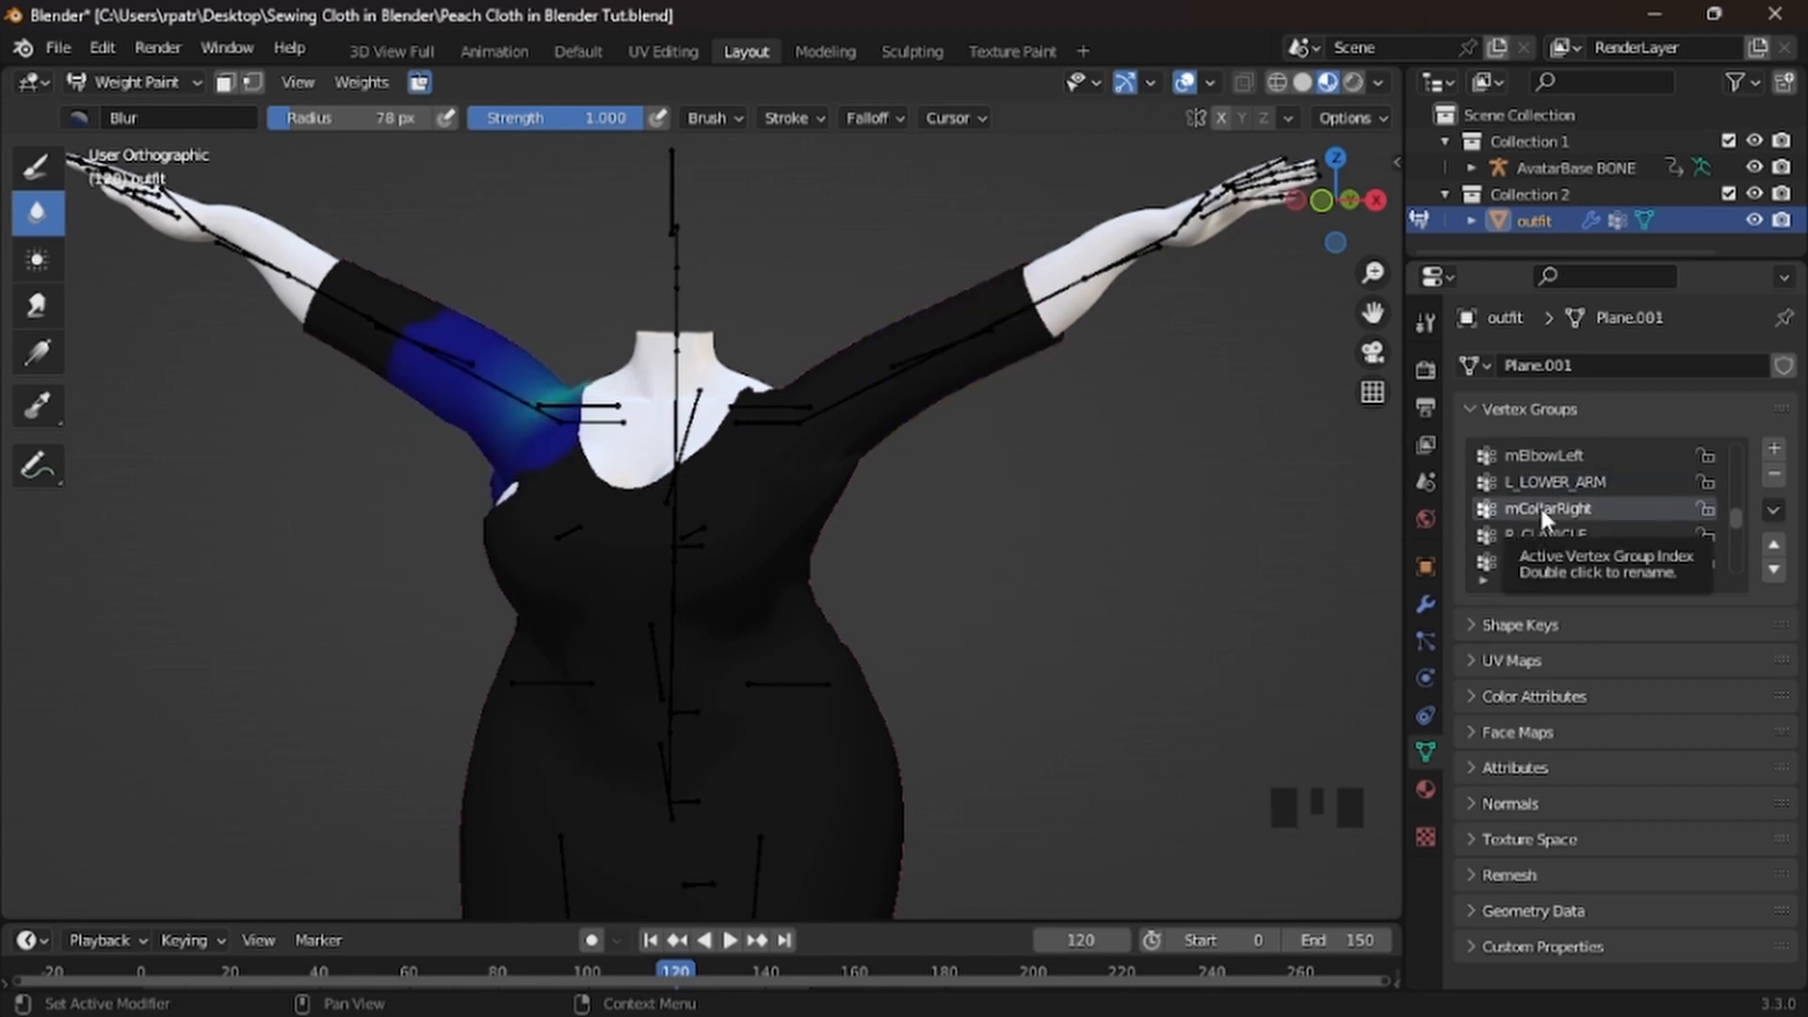
left_click(1539, 533)
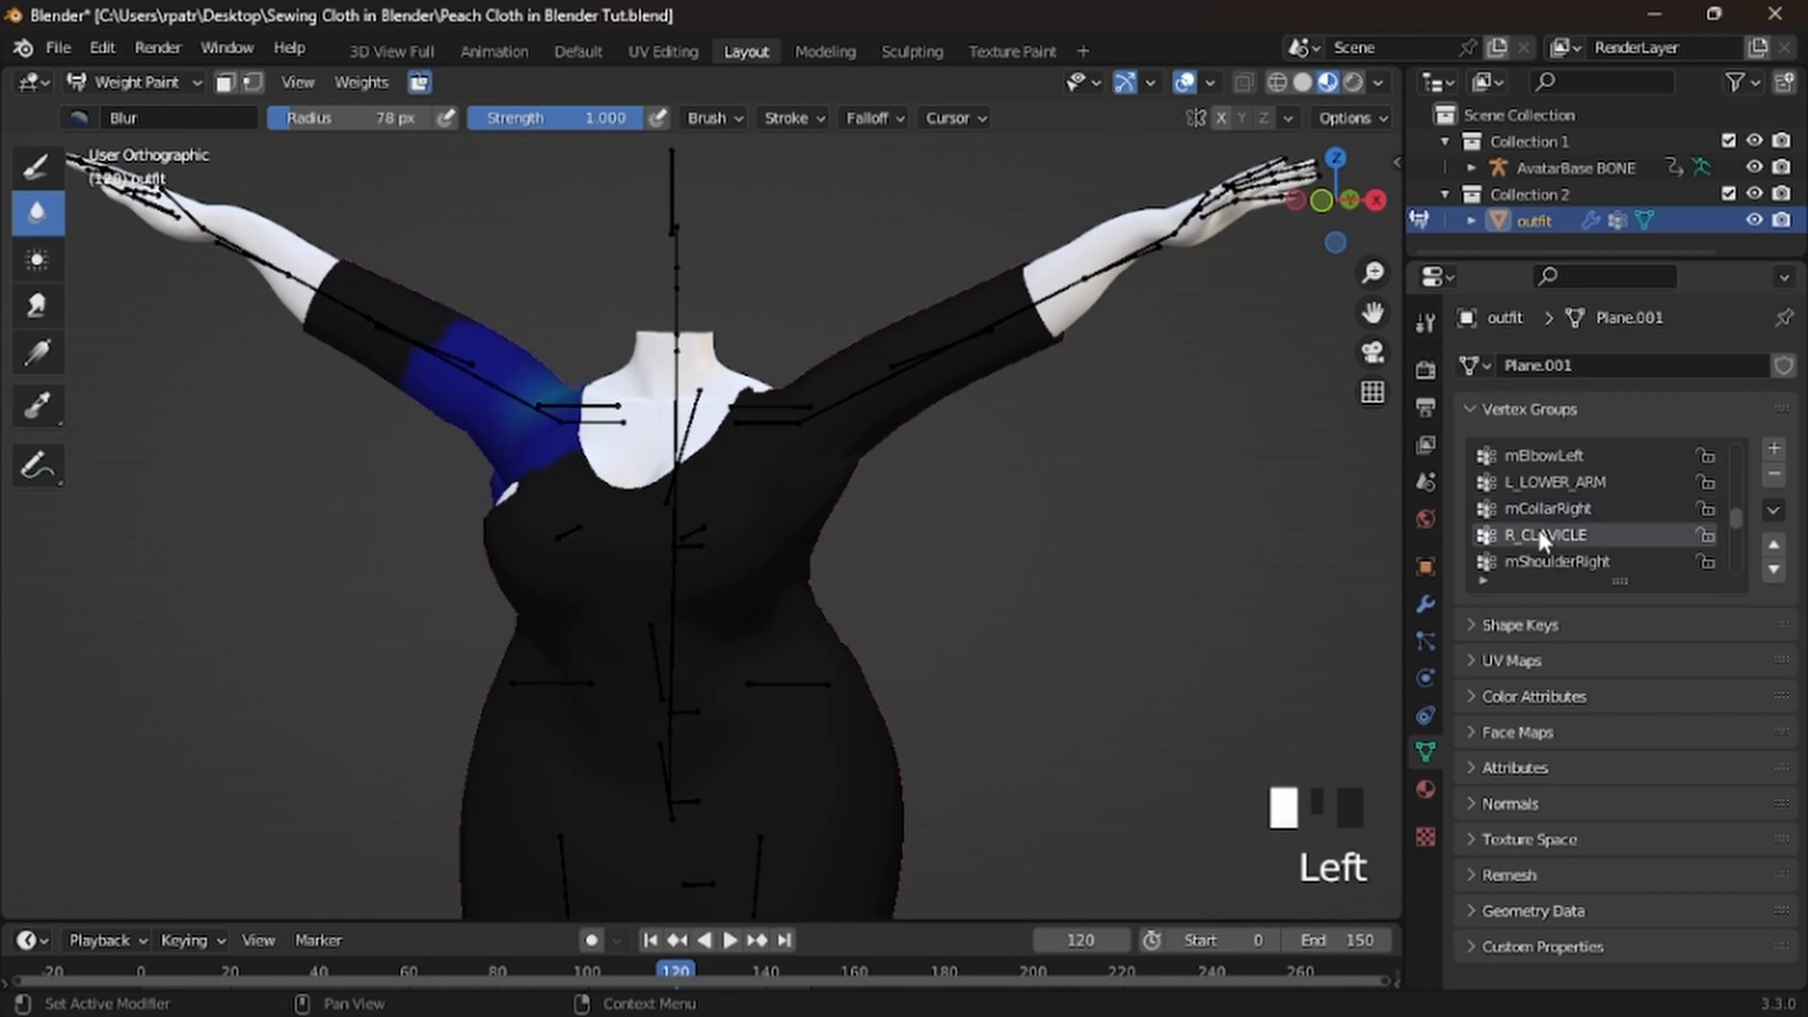
left_click(1536, 563)
scroll(1533, 561, "down", 12)
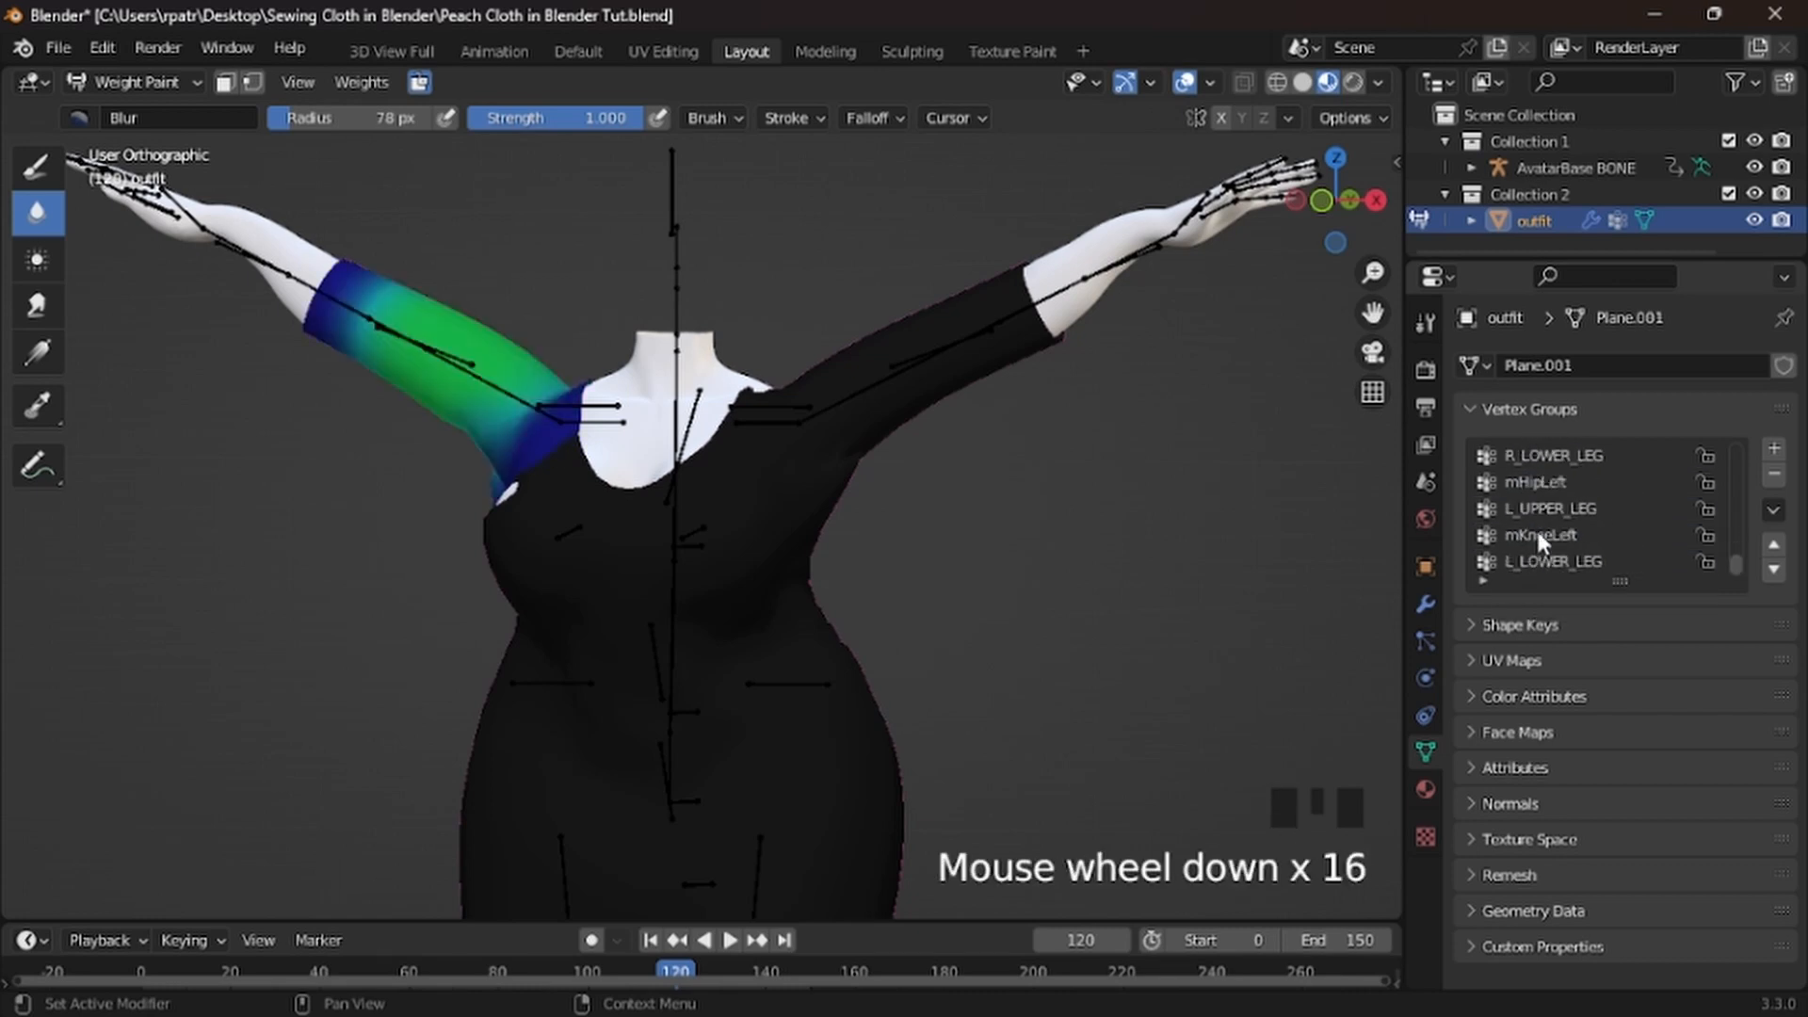
scroll(1535, 520, "up", 5)
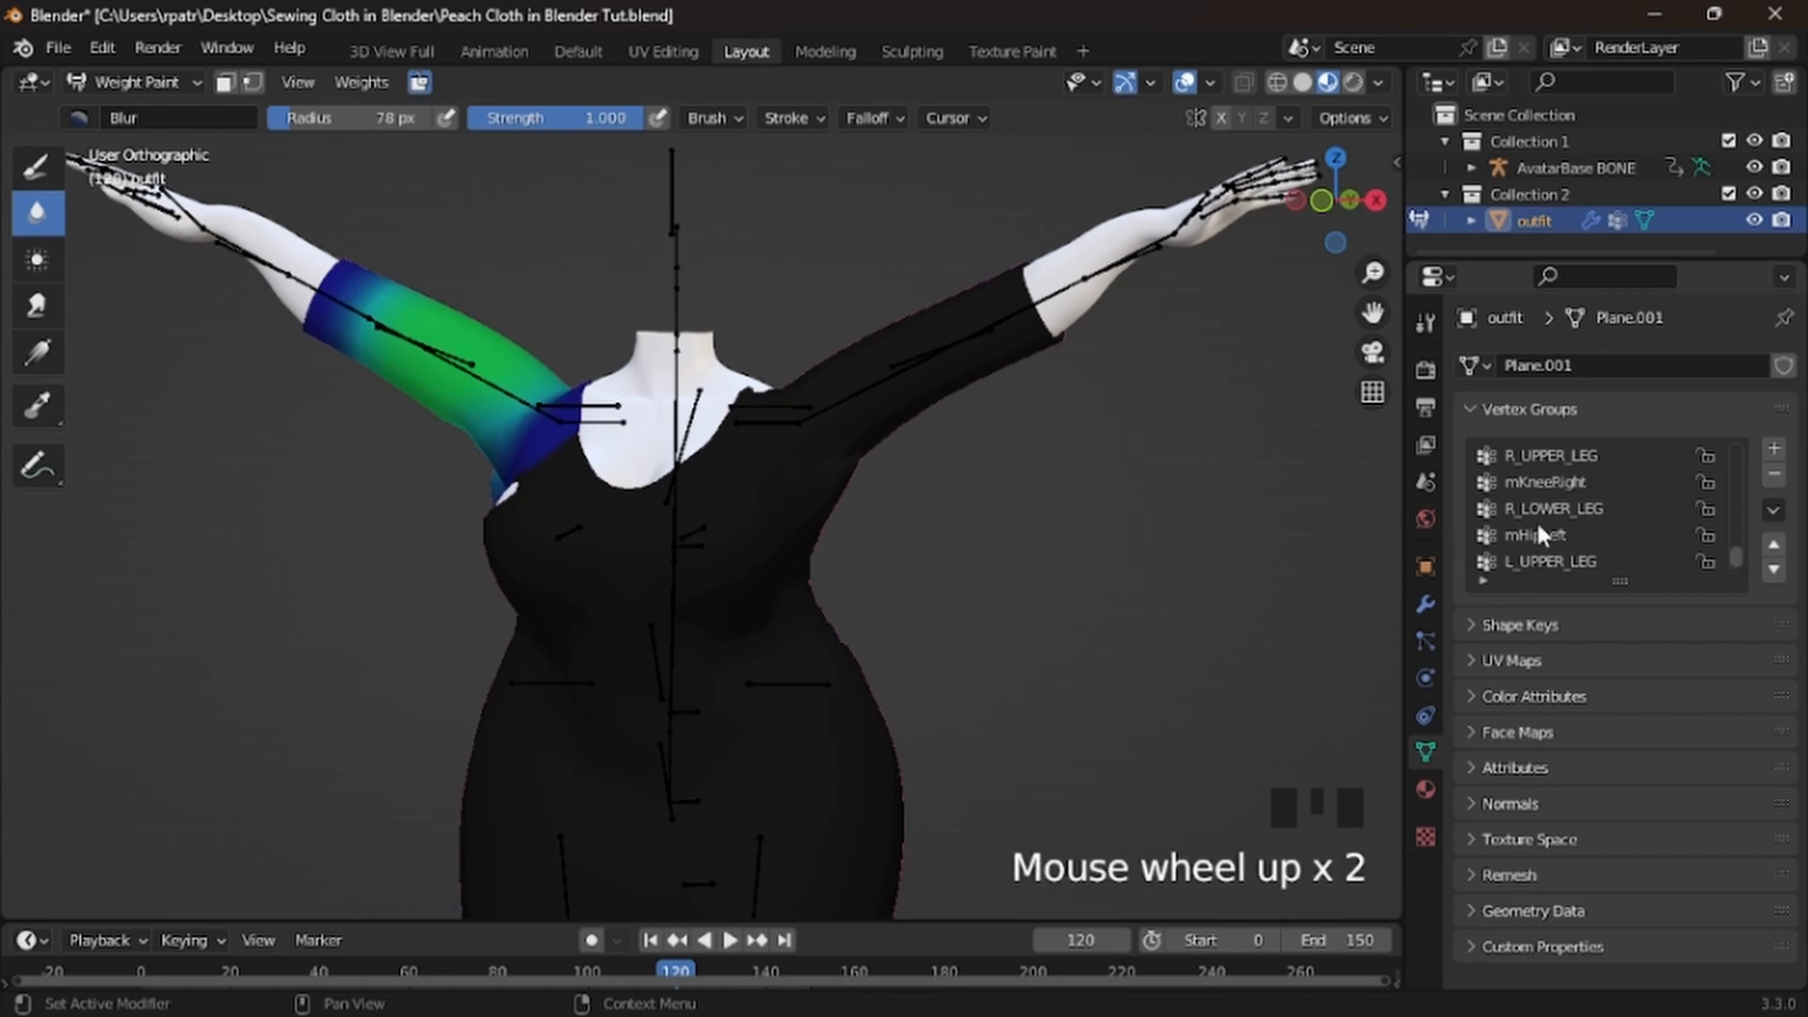
scroll(1580, 527, "up", 20)
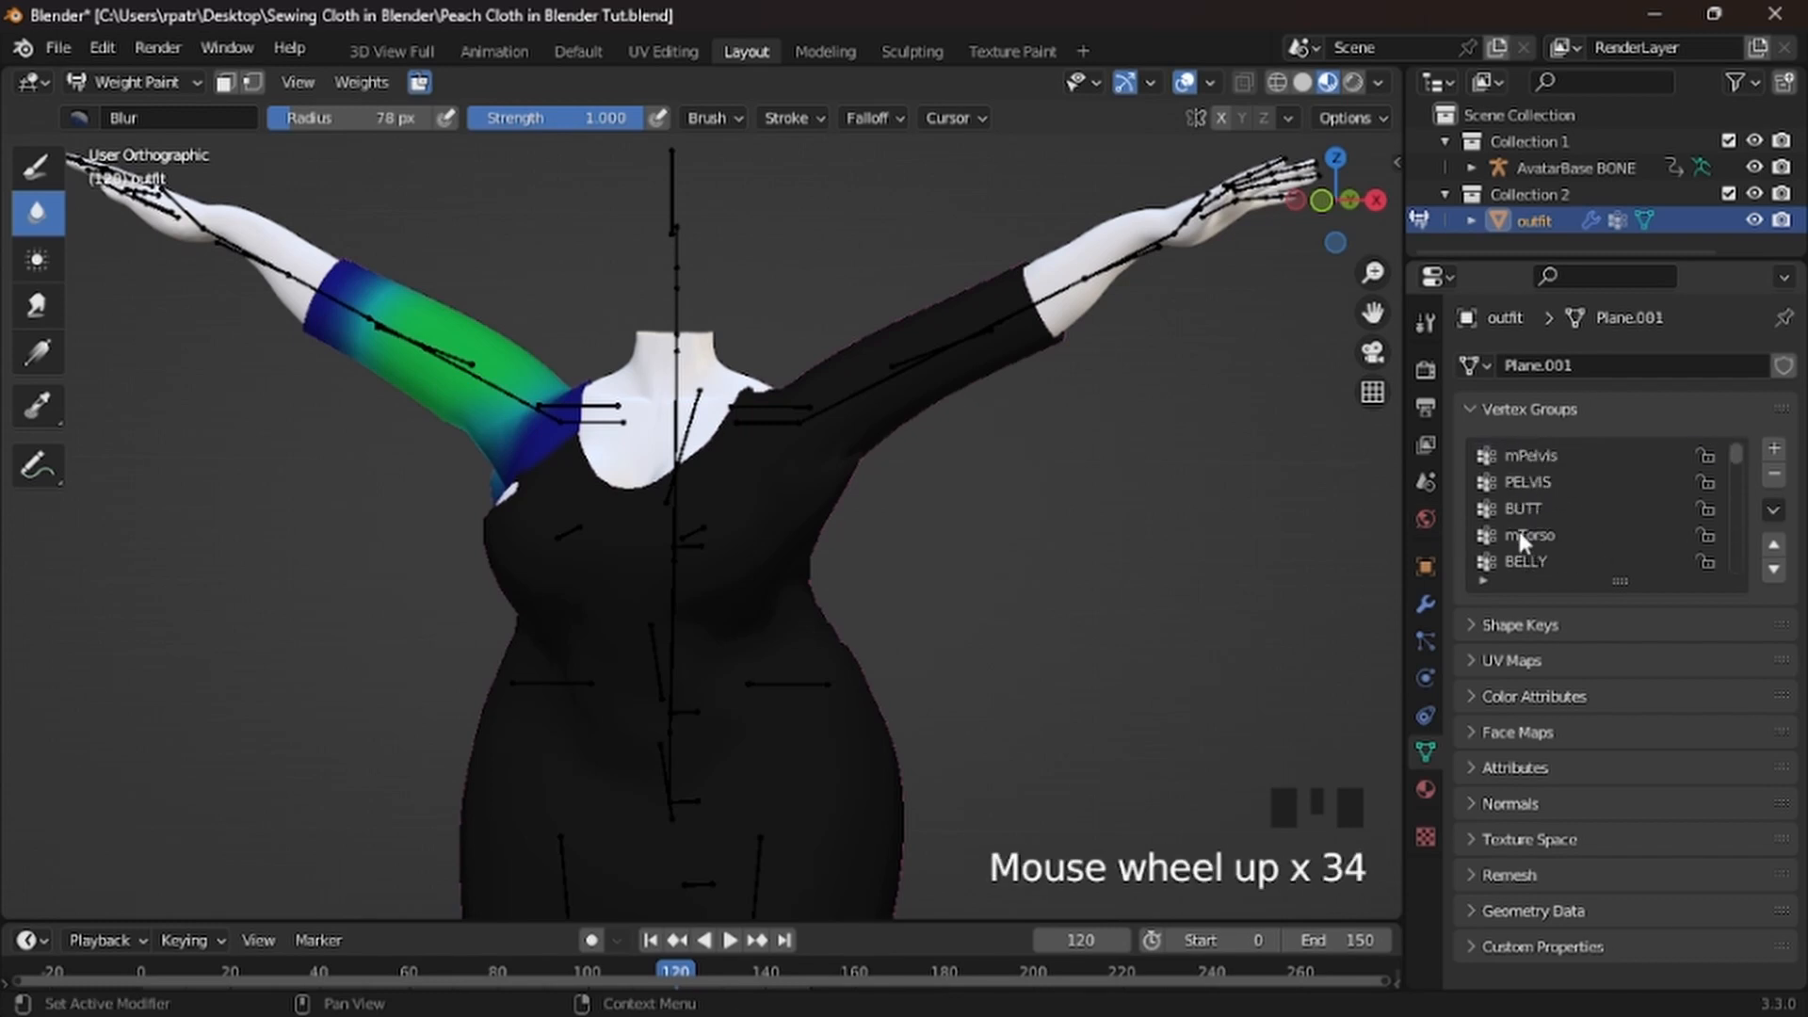
With the mTorso group active, enable face selection masking and smooth the vertex weights of the masked underarm faces
left_click(1518, 533)
middle_click_drag(913, 625, 991, 628)
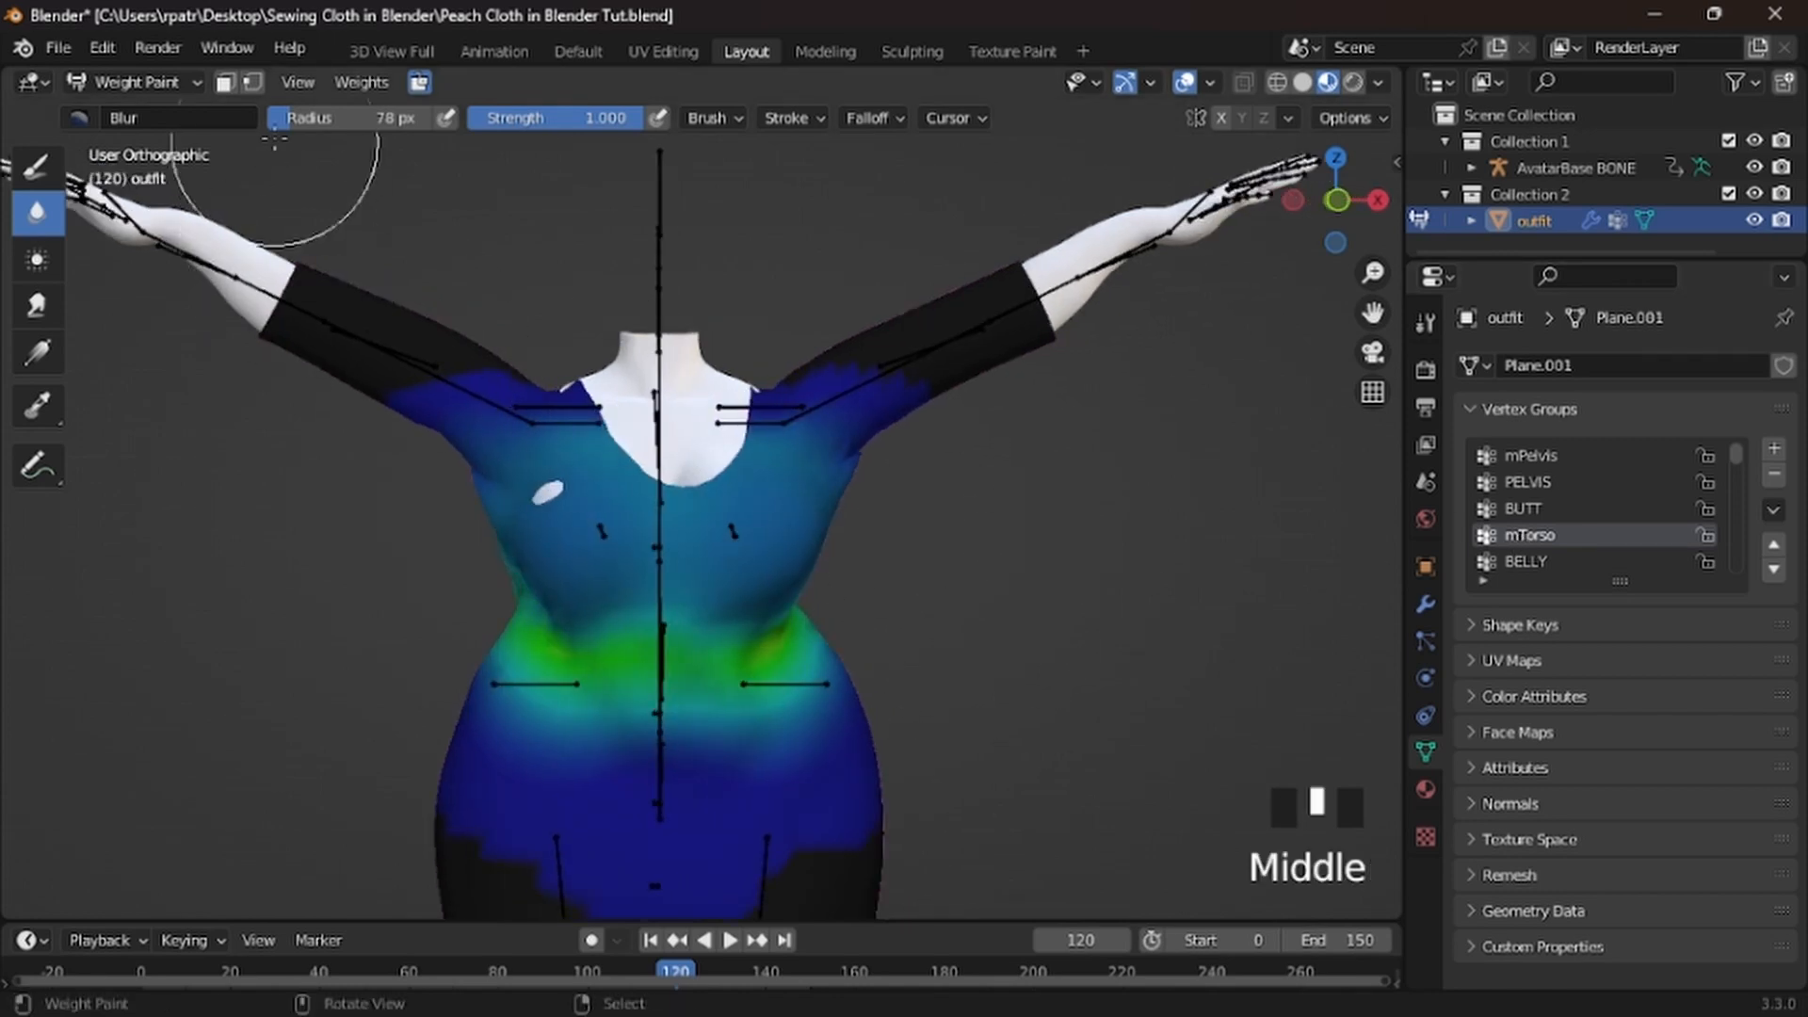
left_click(224, 84)
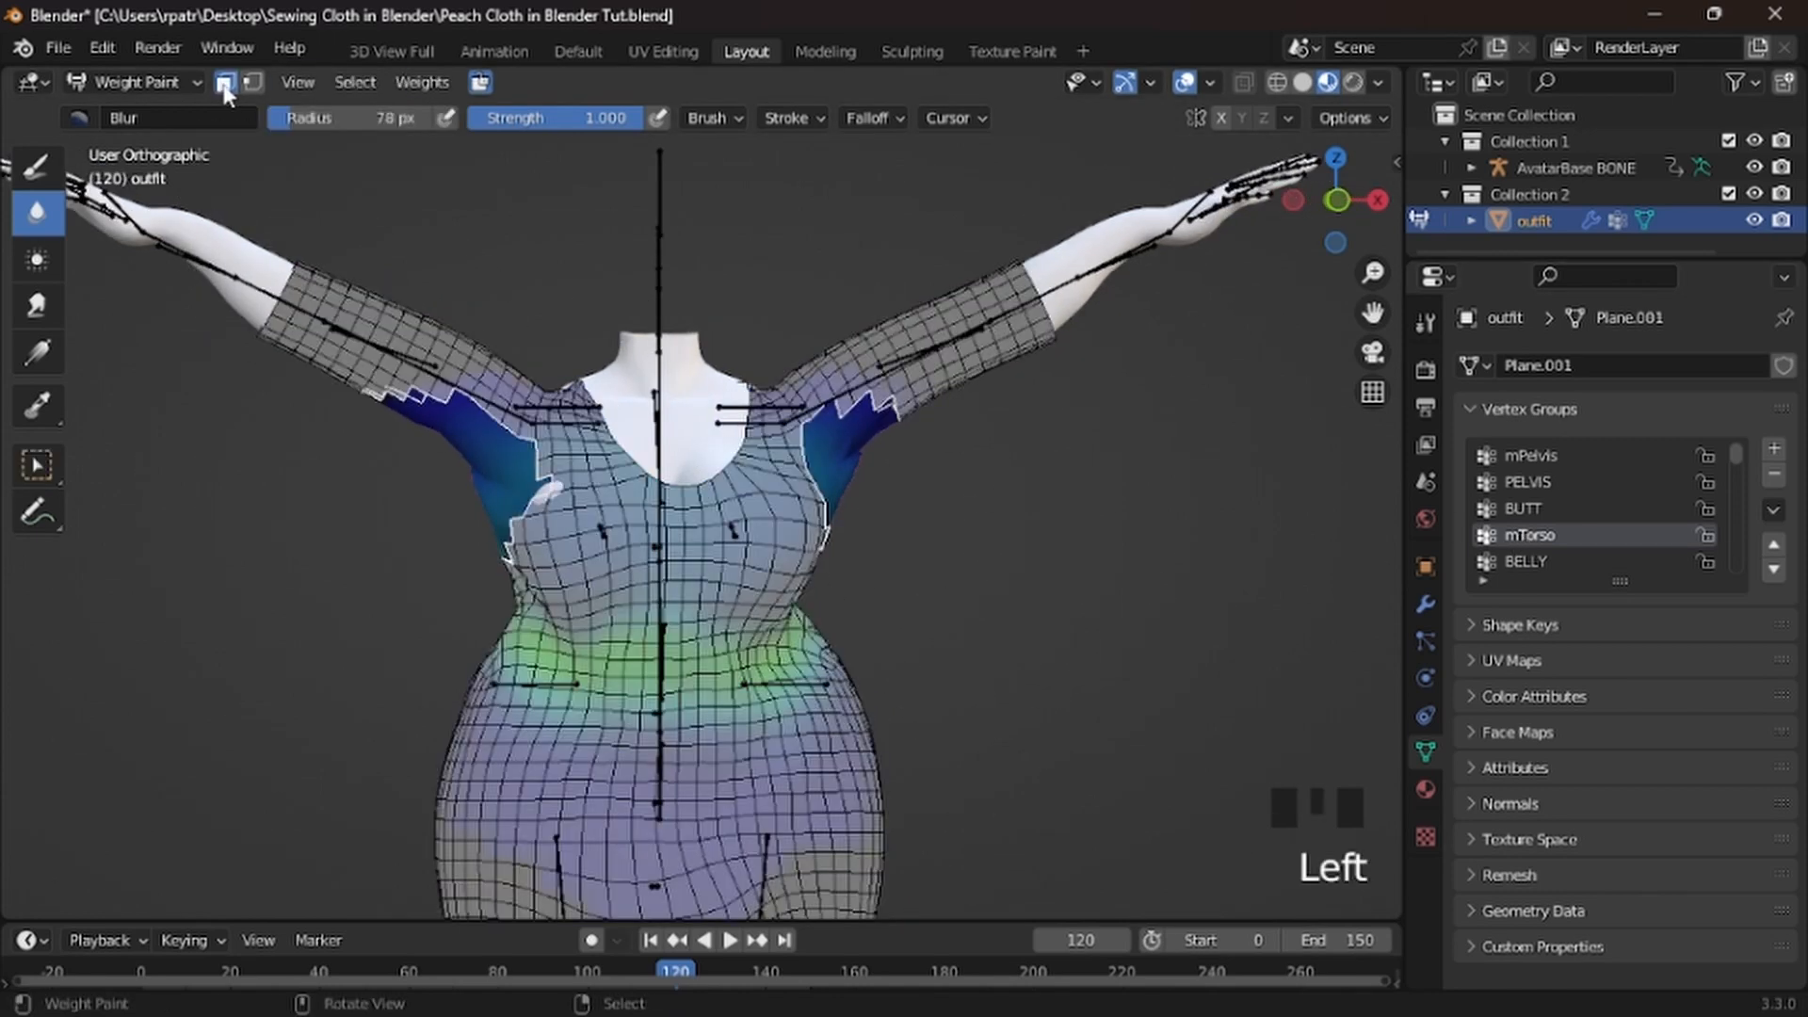
middle_click_drag(283, 621, 649, 624)
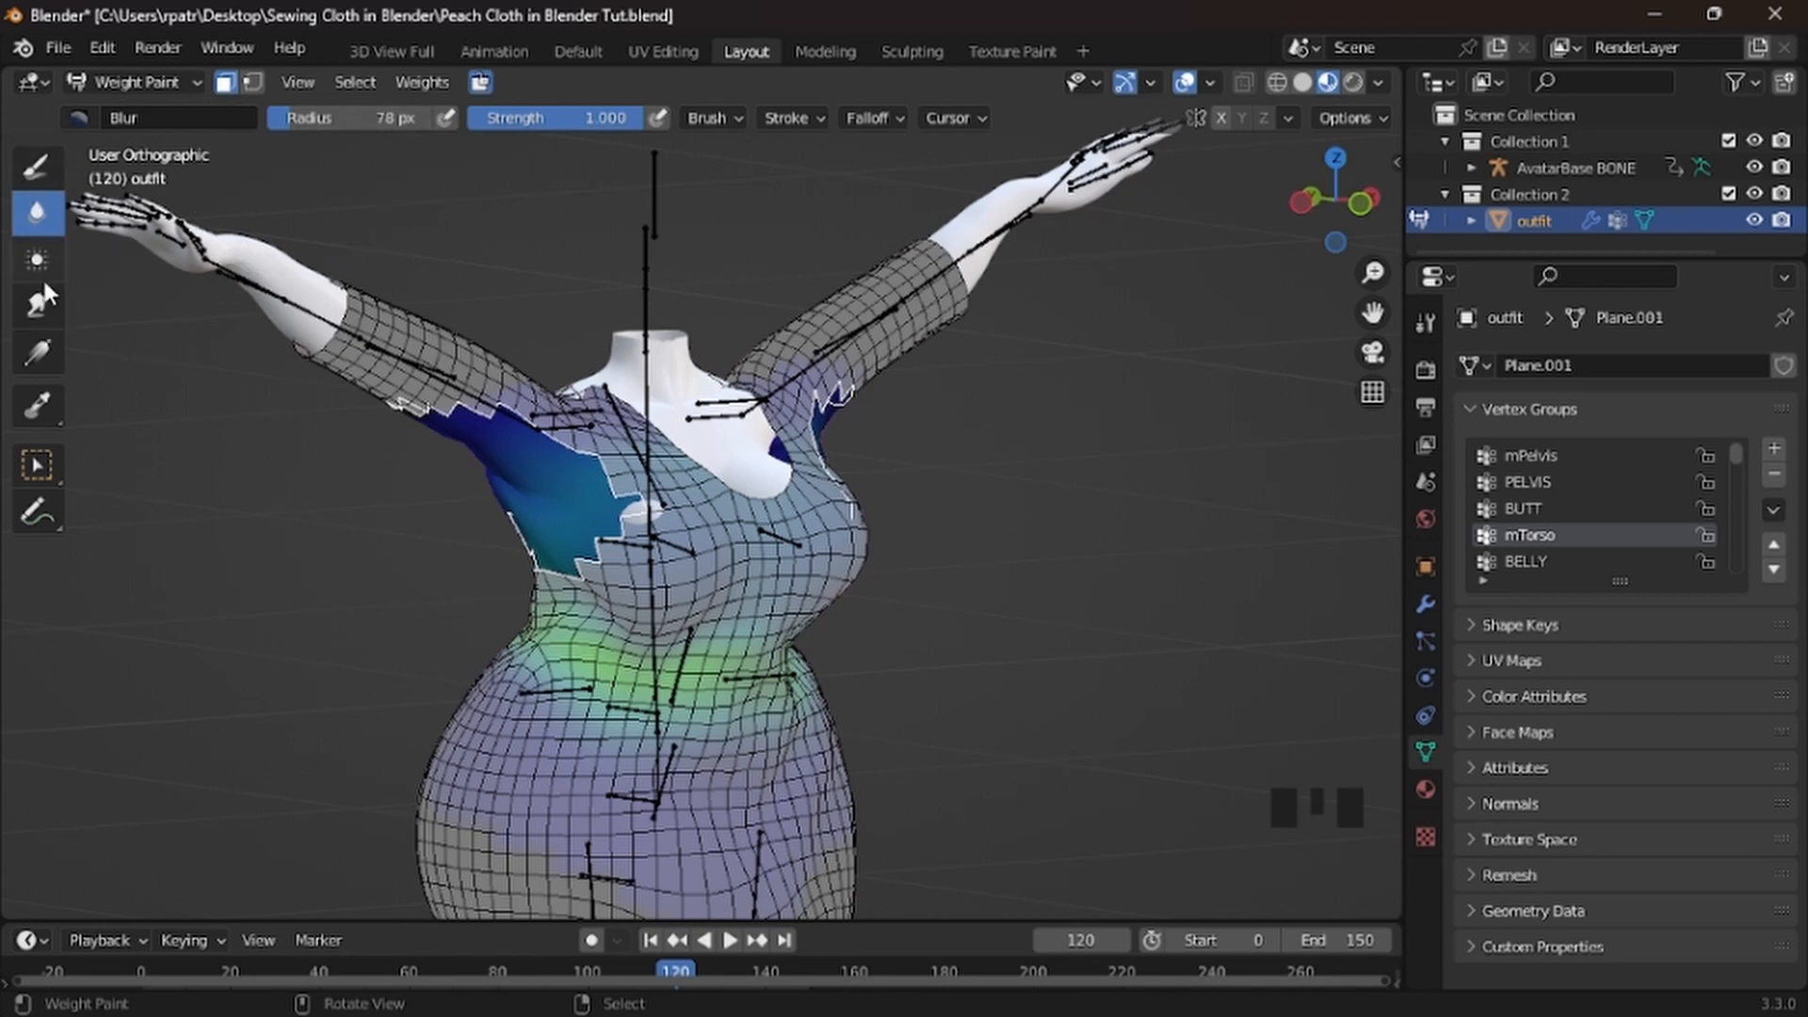
left_click(421, 82)
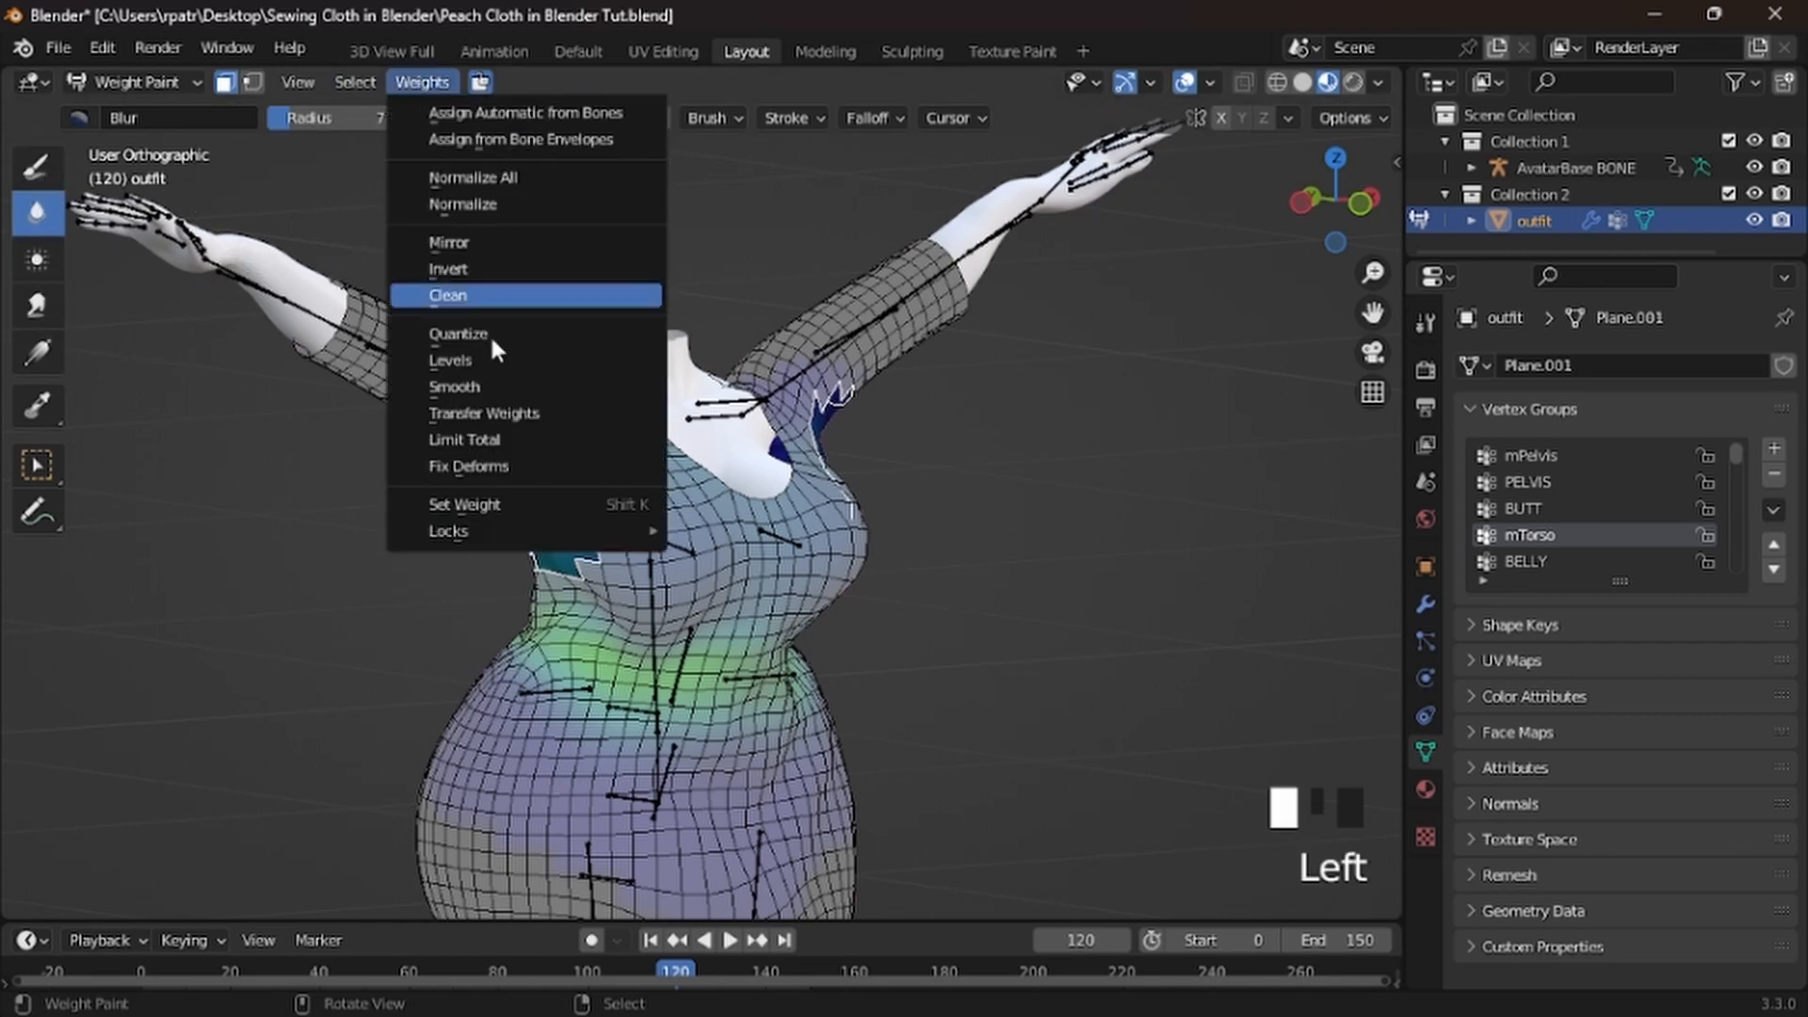
left_click(461, 394)
middle_click_drag(464, 392, 649, 345)
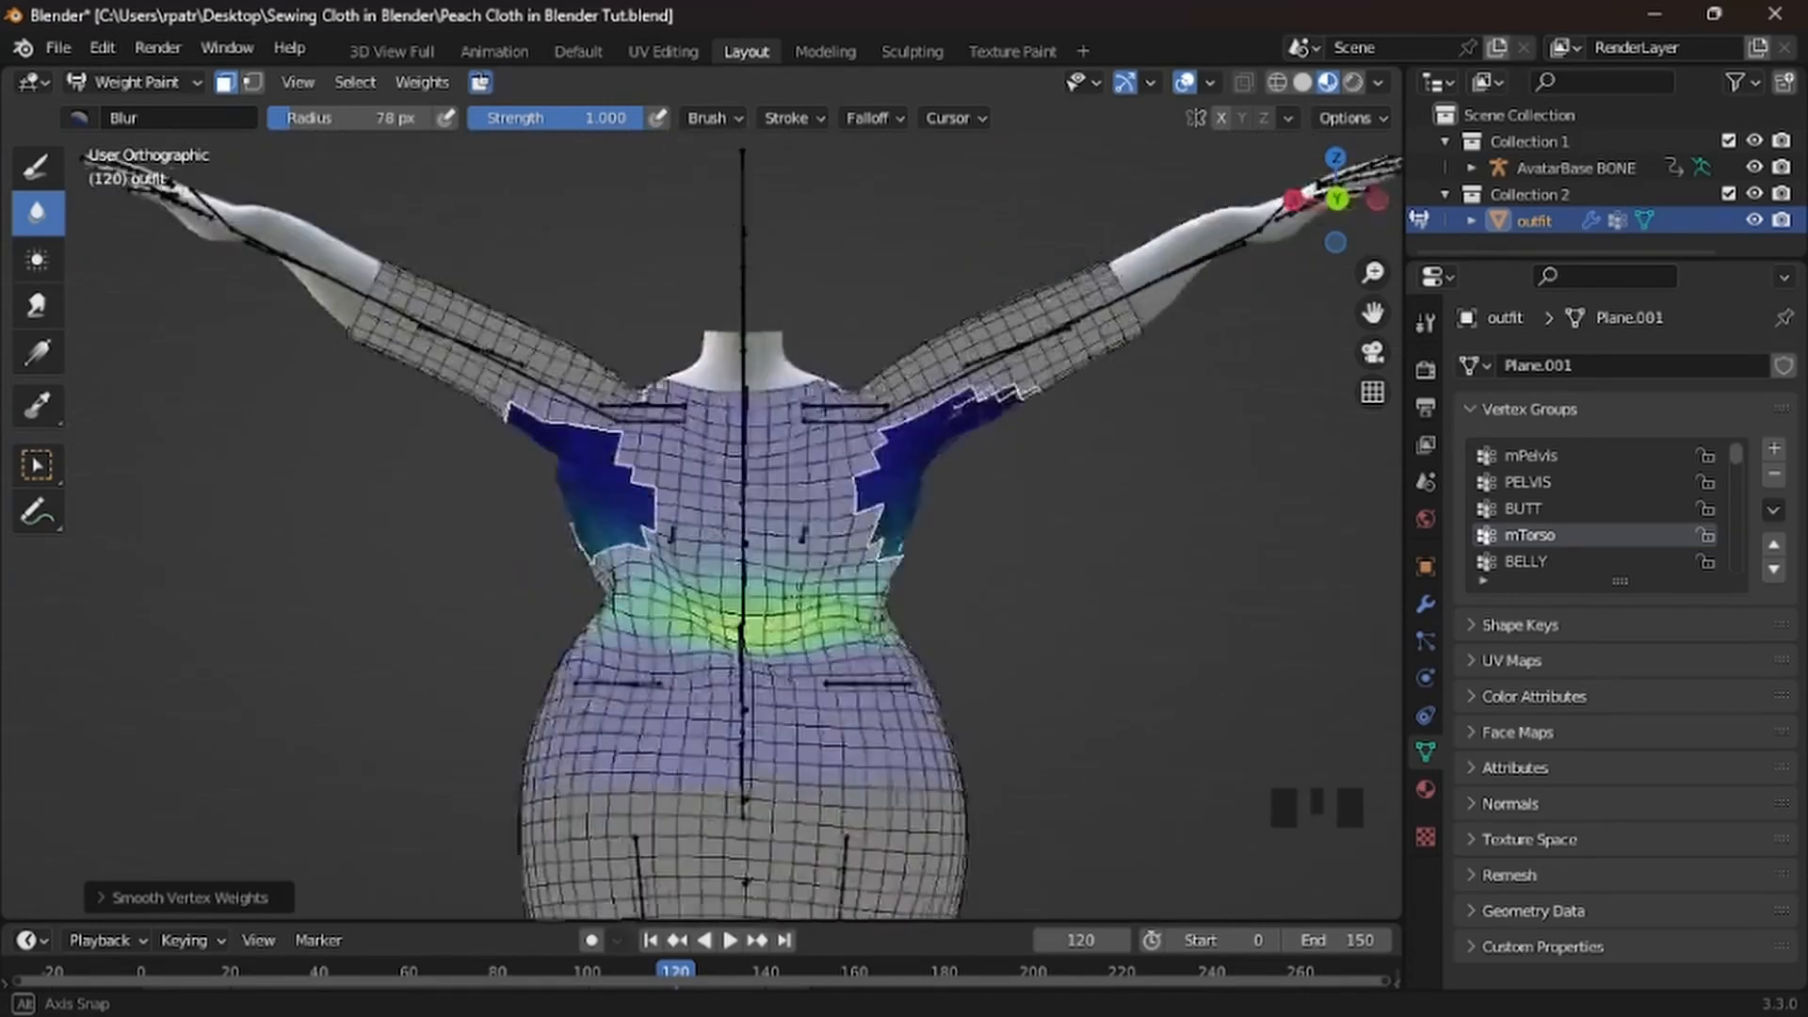
mouse_move(799, 594)
middle_mouse_down()
mouse_move(307, 606)
mouse_move(805, 611)
mouse_move(782, 612)
middle_mouse_up()
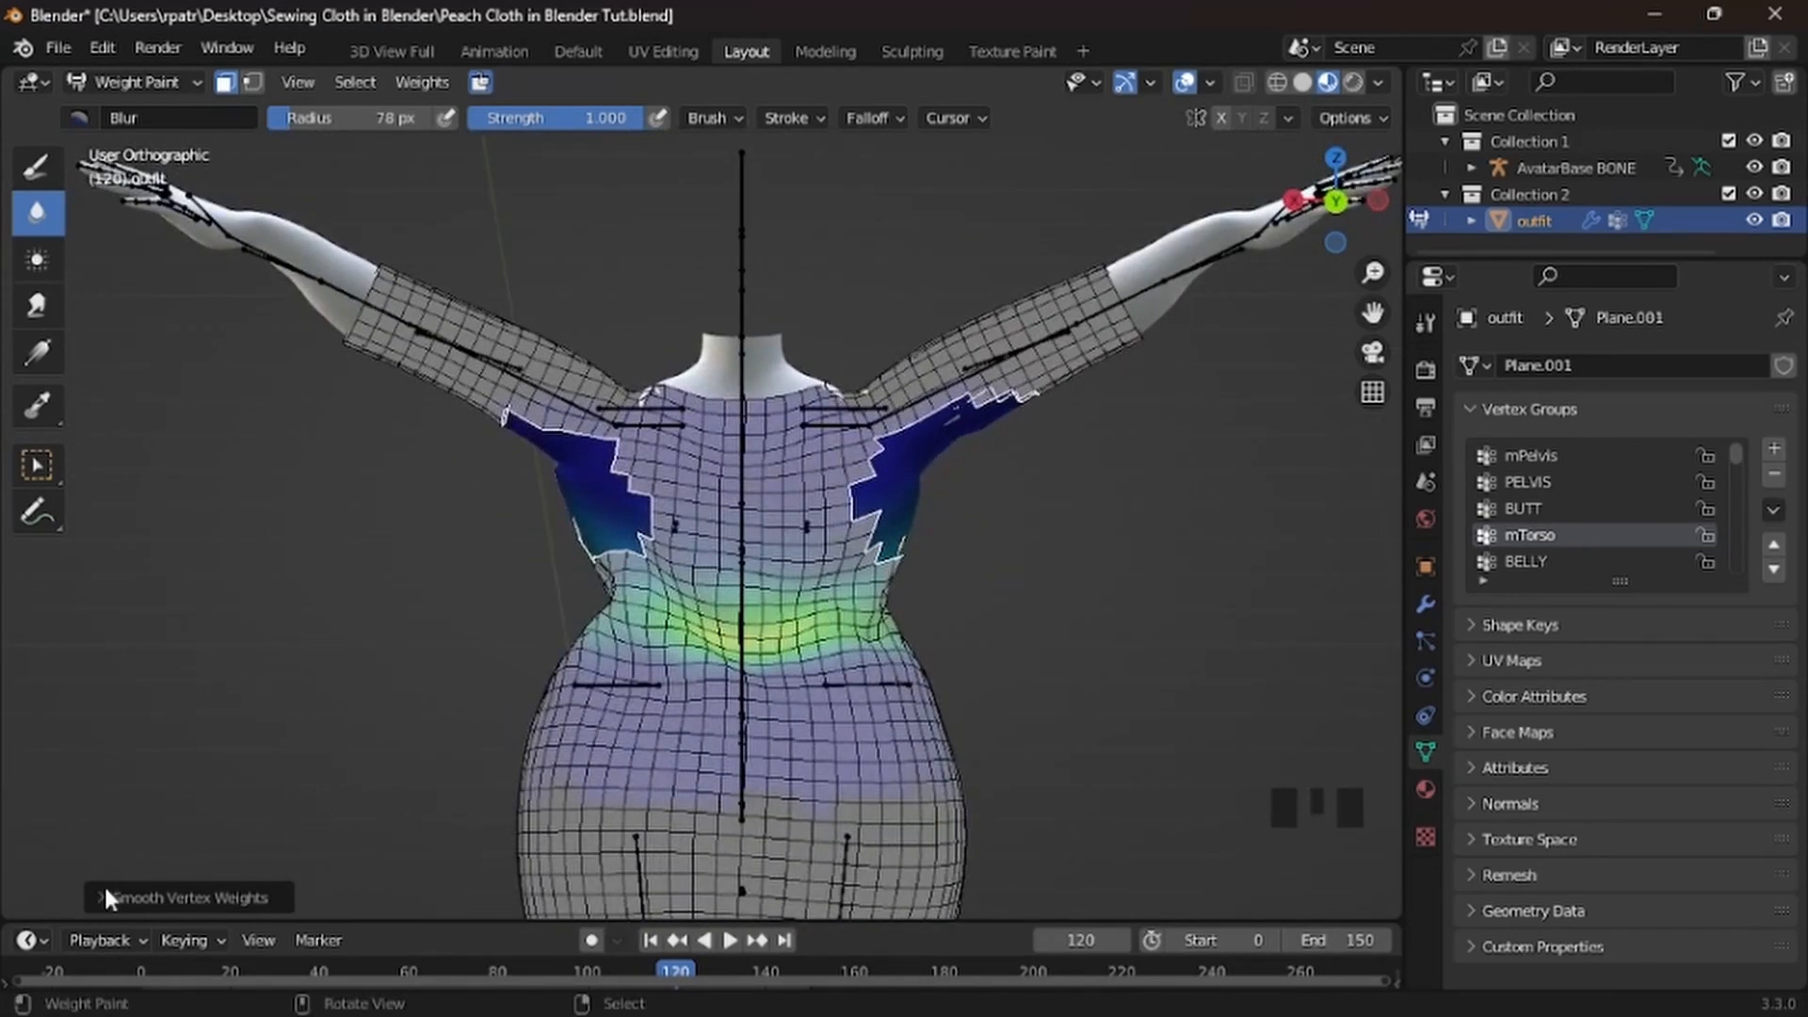
Set the Smooth Vertex Weights operation to 10 iterations for all groups
left_click(101, 894)
left_click(344, 859)
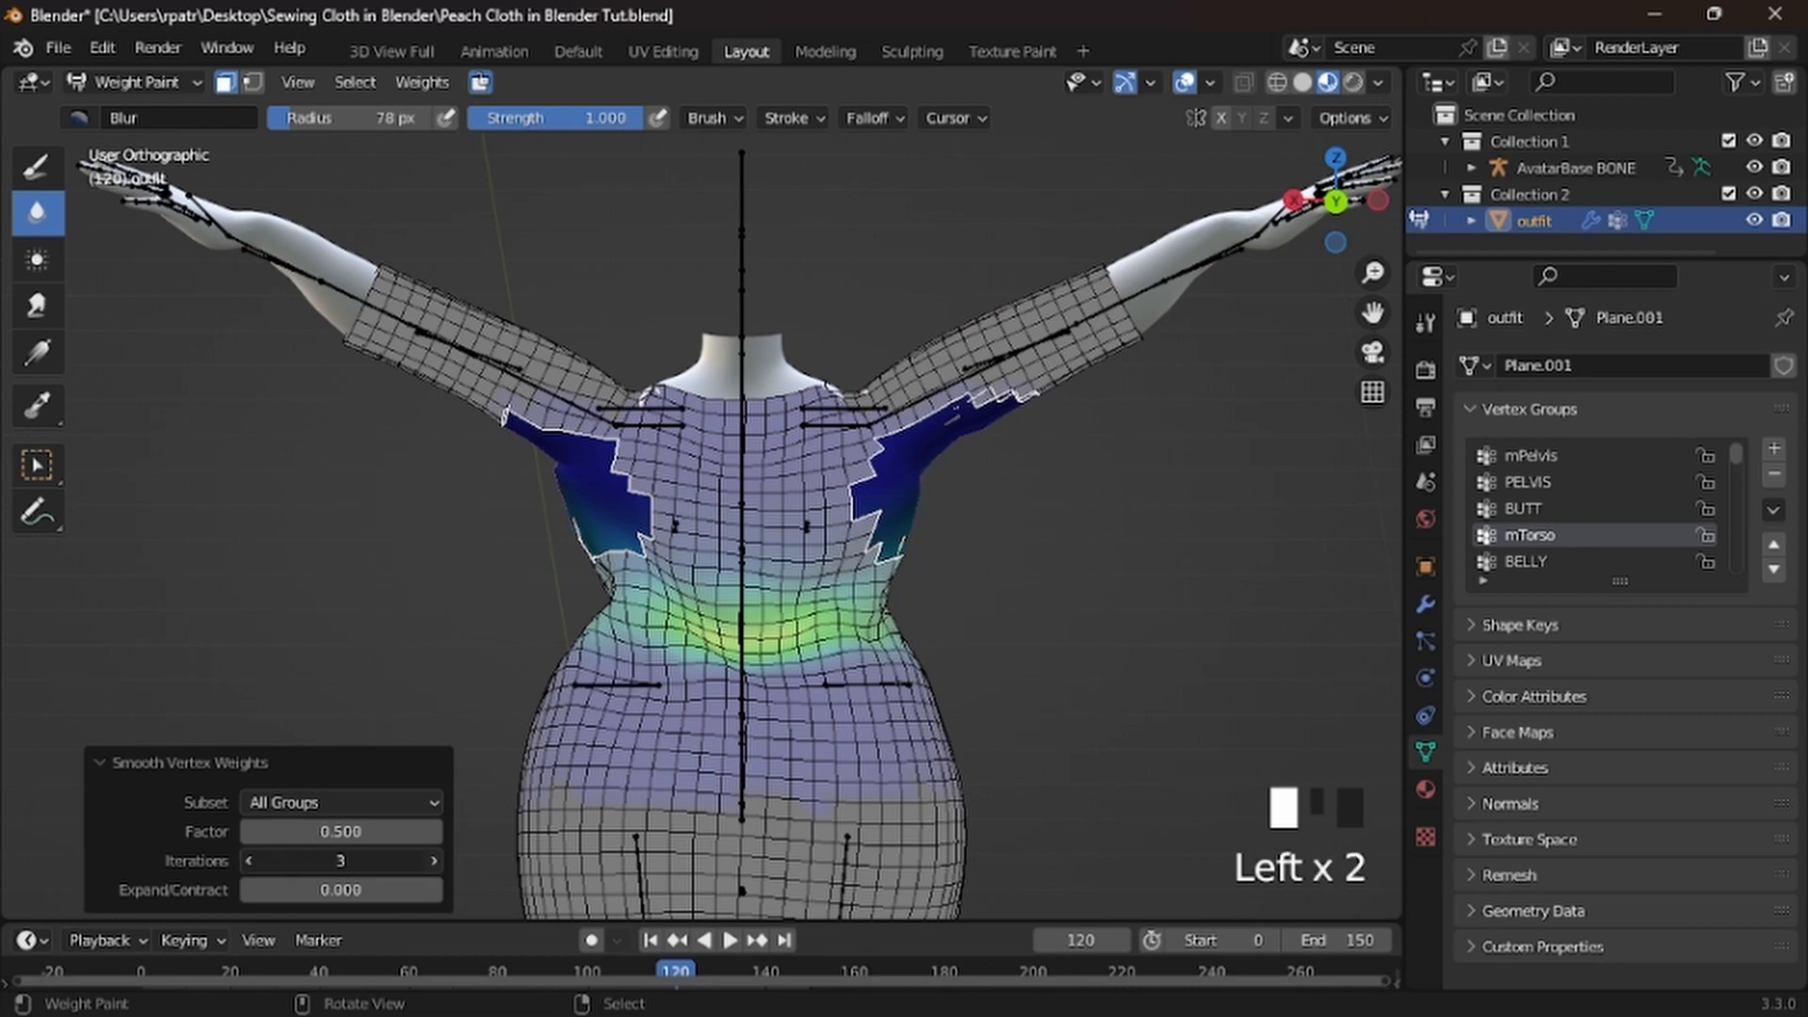
left_click(433, 860)
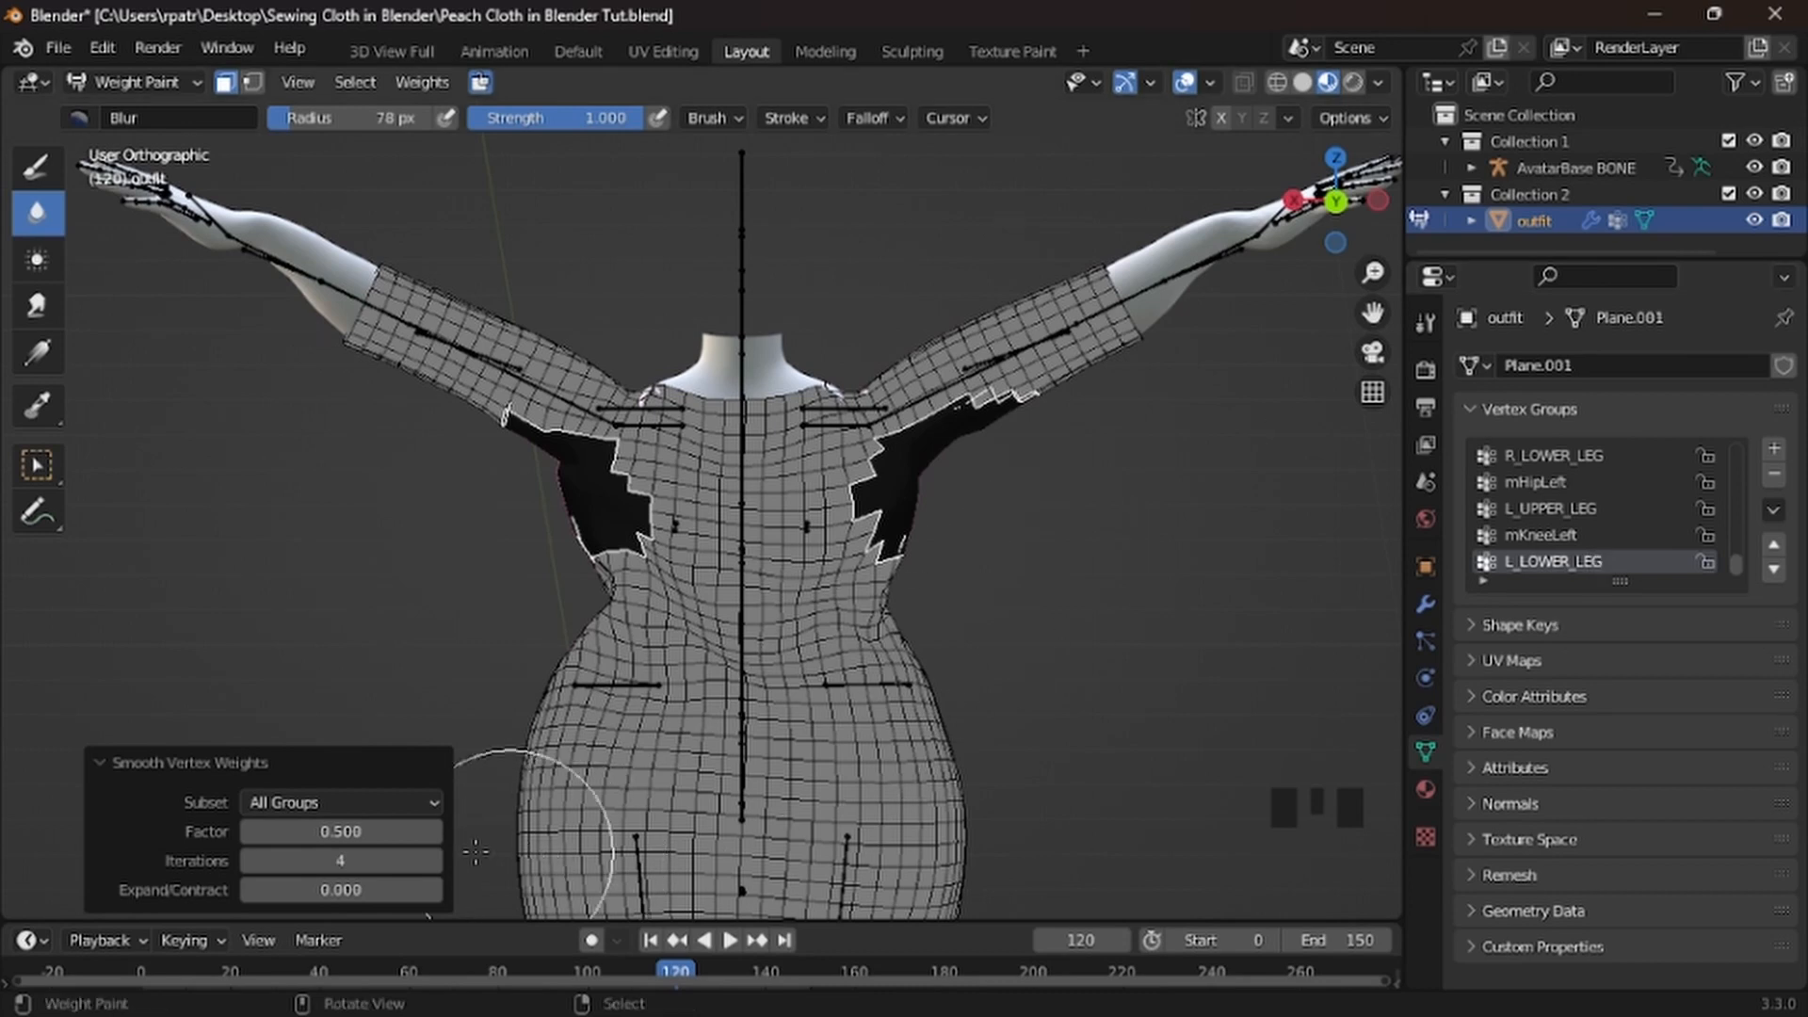
left_click(431, 863)
left_click(431, 862)
left_click(431, 862)
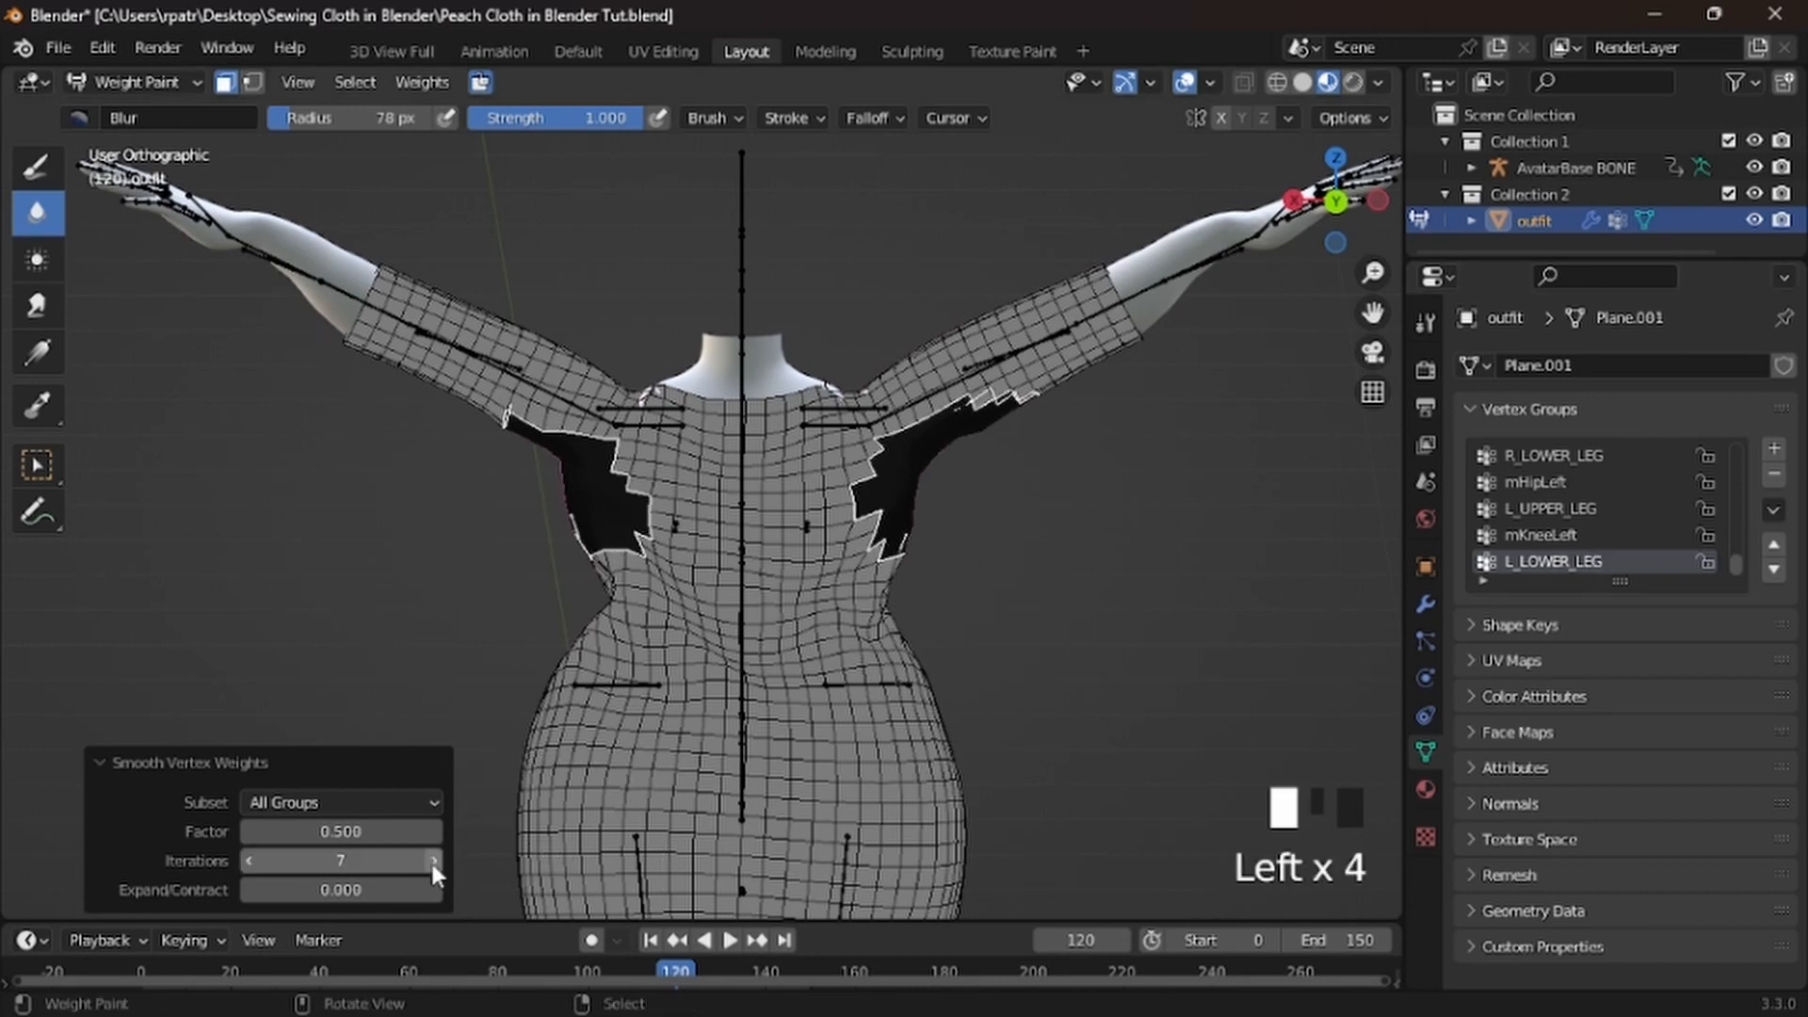
left_click(431, 861)
left_click(431, 861)
left_click(431, 861)
left_click(431, 861)
left_click(432, 860)
left_click(432, 860)
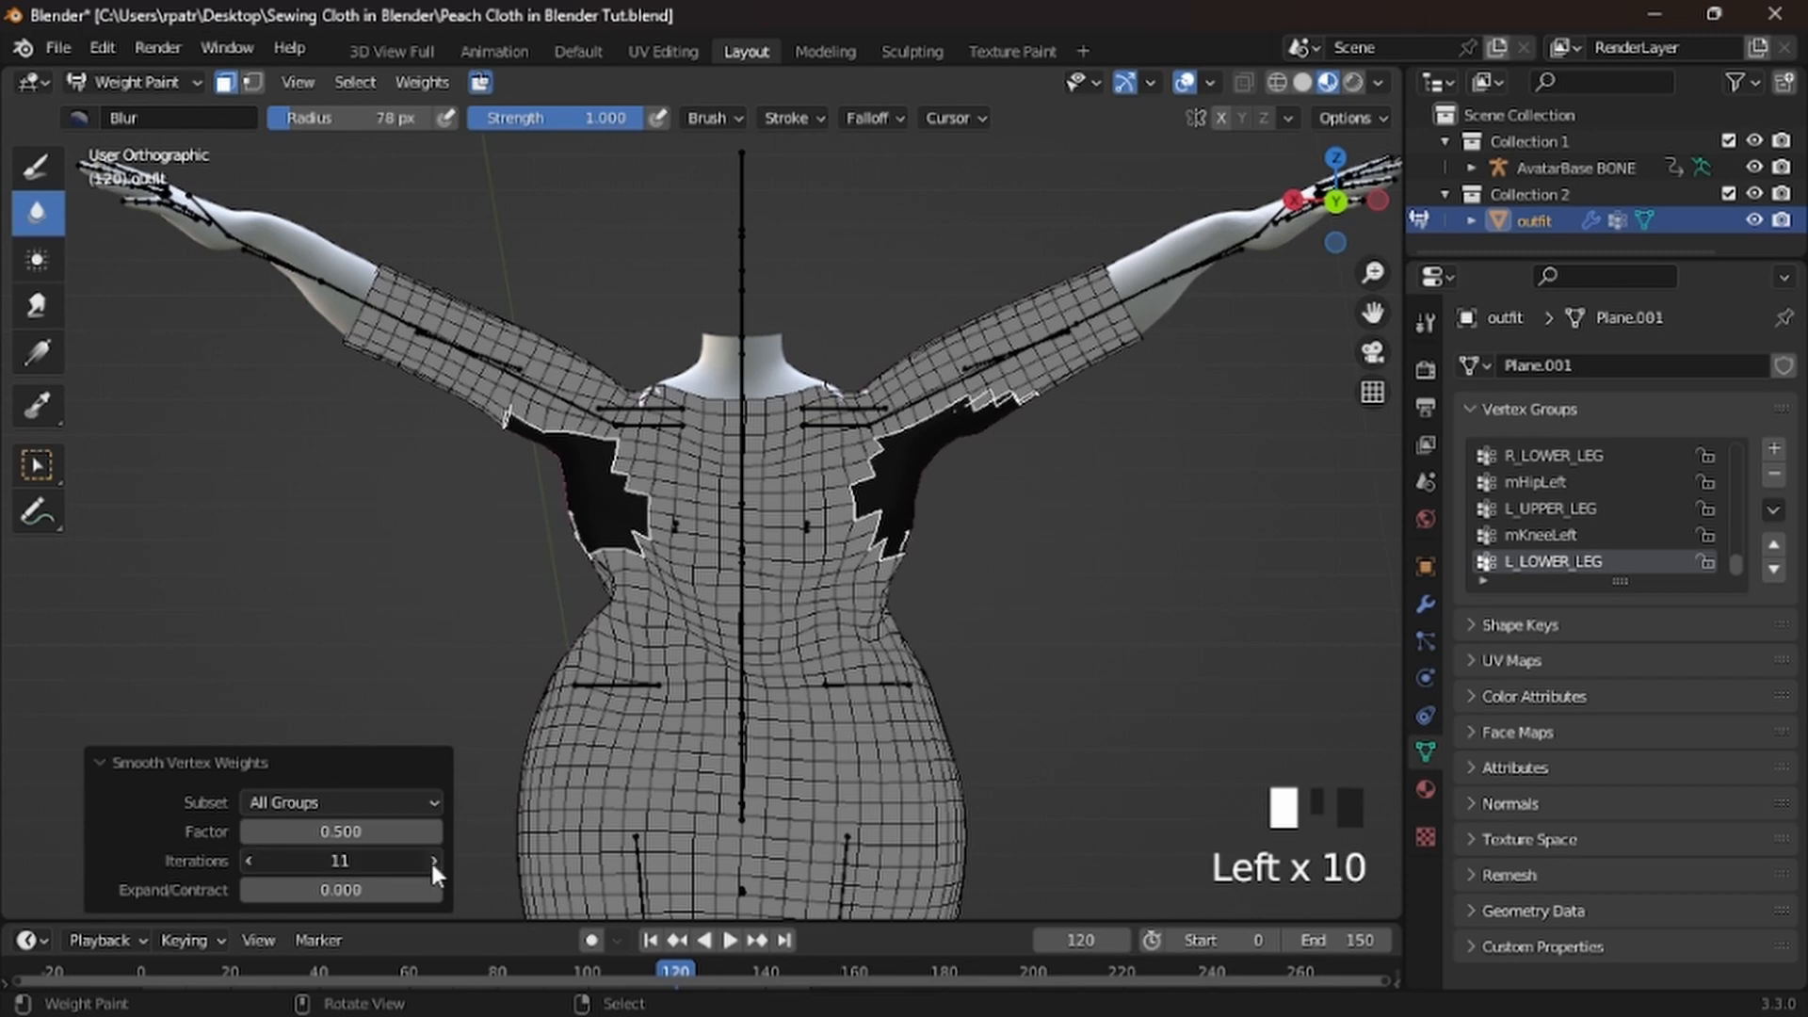
left_click(243, 863)
left_click(242, 863)
left_click(243, 862)
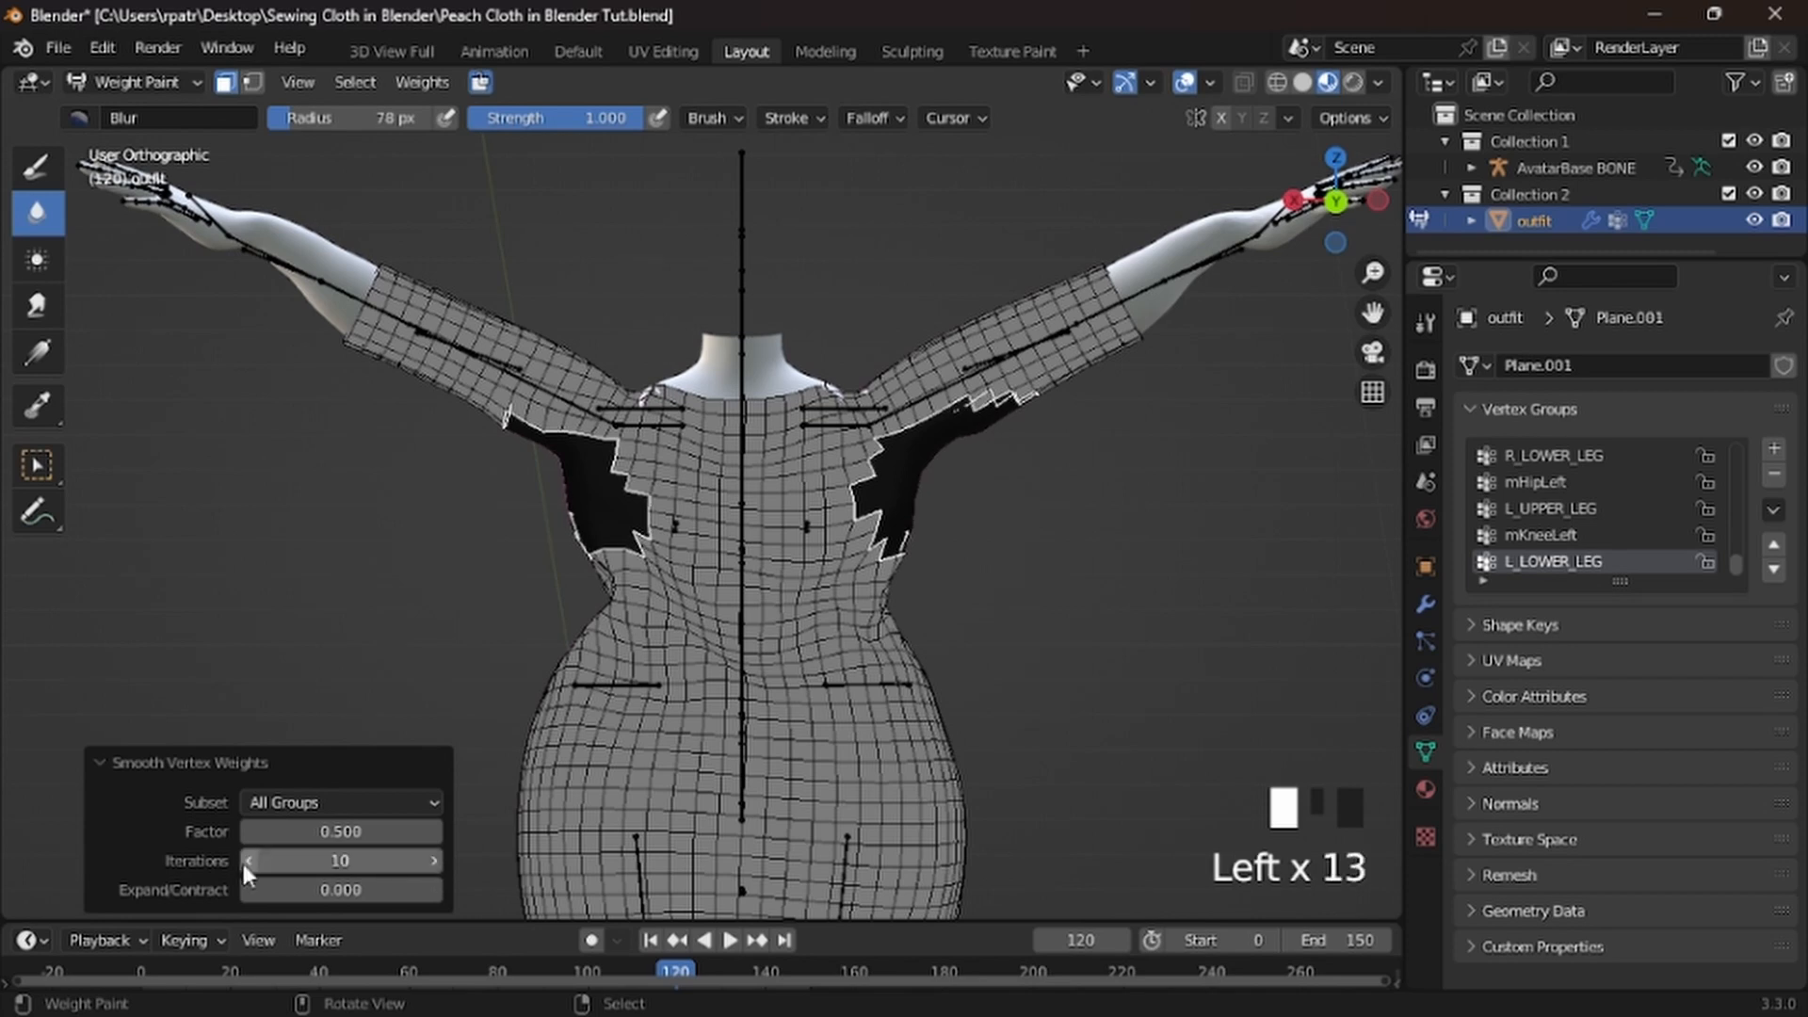
Review the mTorso vertex group weights around both underarms from the back and front
scroll(1588, 531, "up", 16)
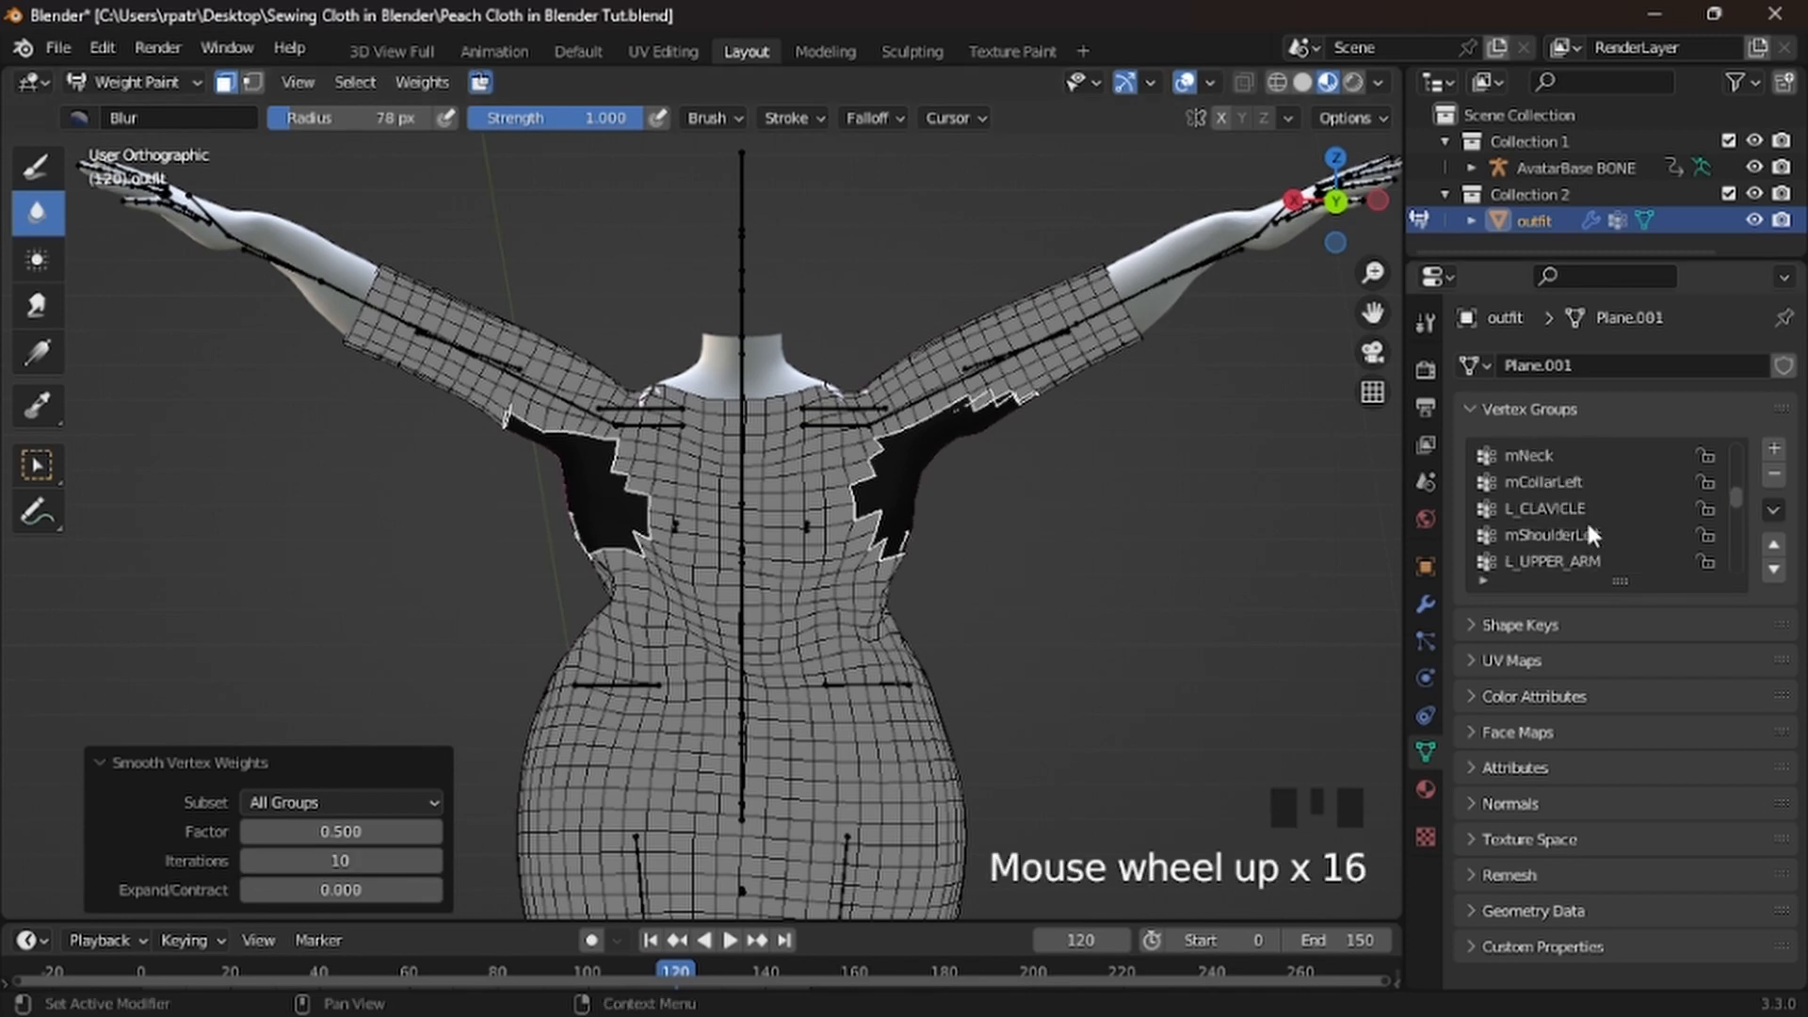
scroll(1591, 534, "up", 14)
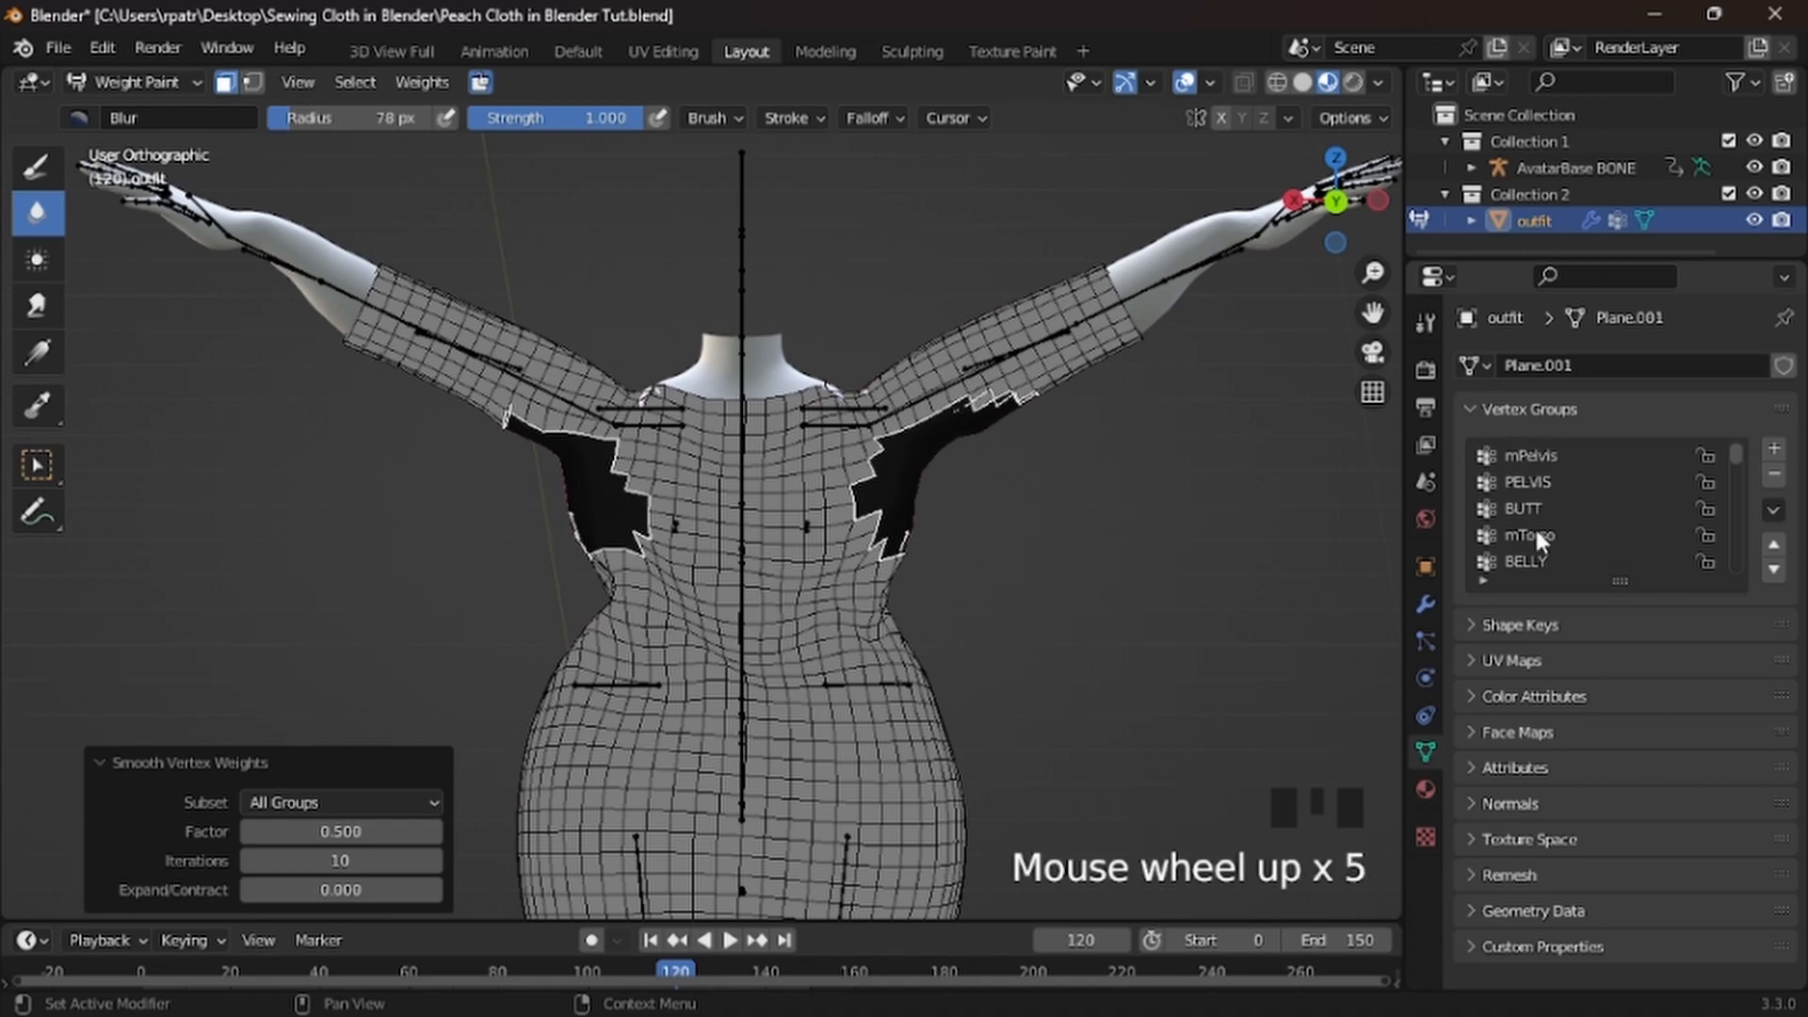
left_click(1534, 532)
mouse_move(300, 535)
middle_mouse_down()
mouse_move(1155, 520)
mouse_move(1191, 383)
mouse_move(772, 452)
mouse_move(942, 462)
mouse_move(283, 500)
mouse_move(527, 508)
mouse_move(251, 513)
mouse_move(946, 537)
mouse_move(678, 458)
middle_mouse_up()
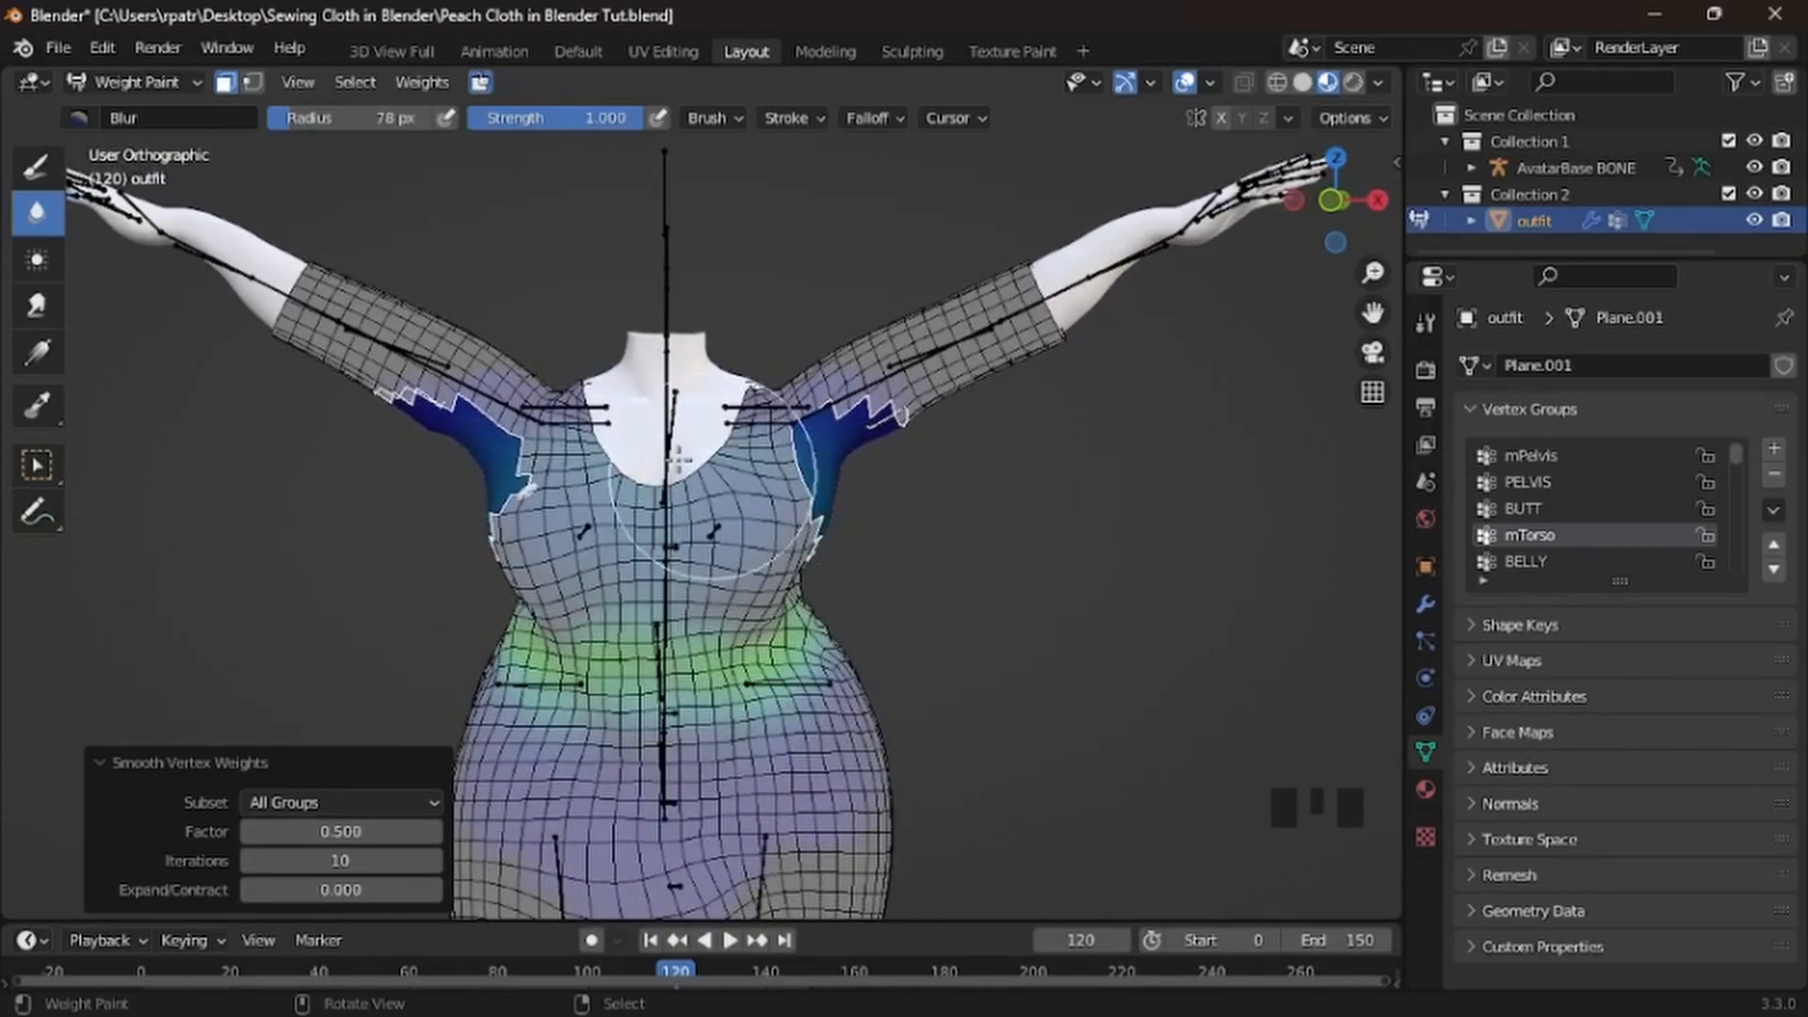
In Edit Mode, pull the mesh vertex over the avatar's exposed right bust outward about 0.008 m, using smooth proportional editing of size 0.076
left_click(143, 85)
left_click(137, 107)
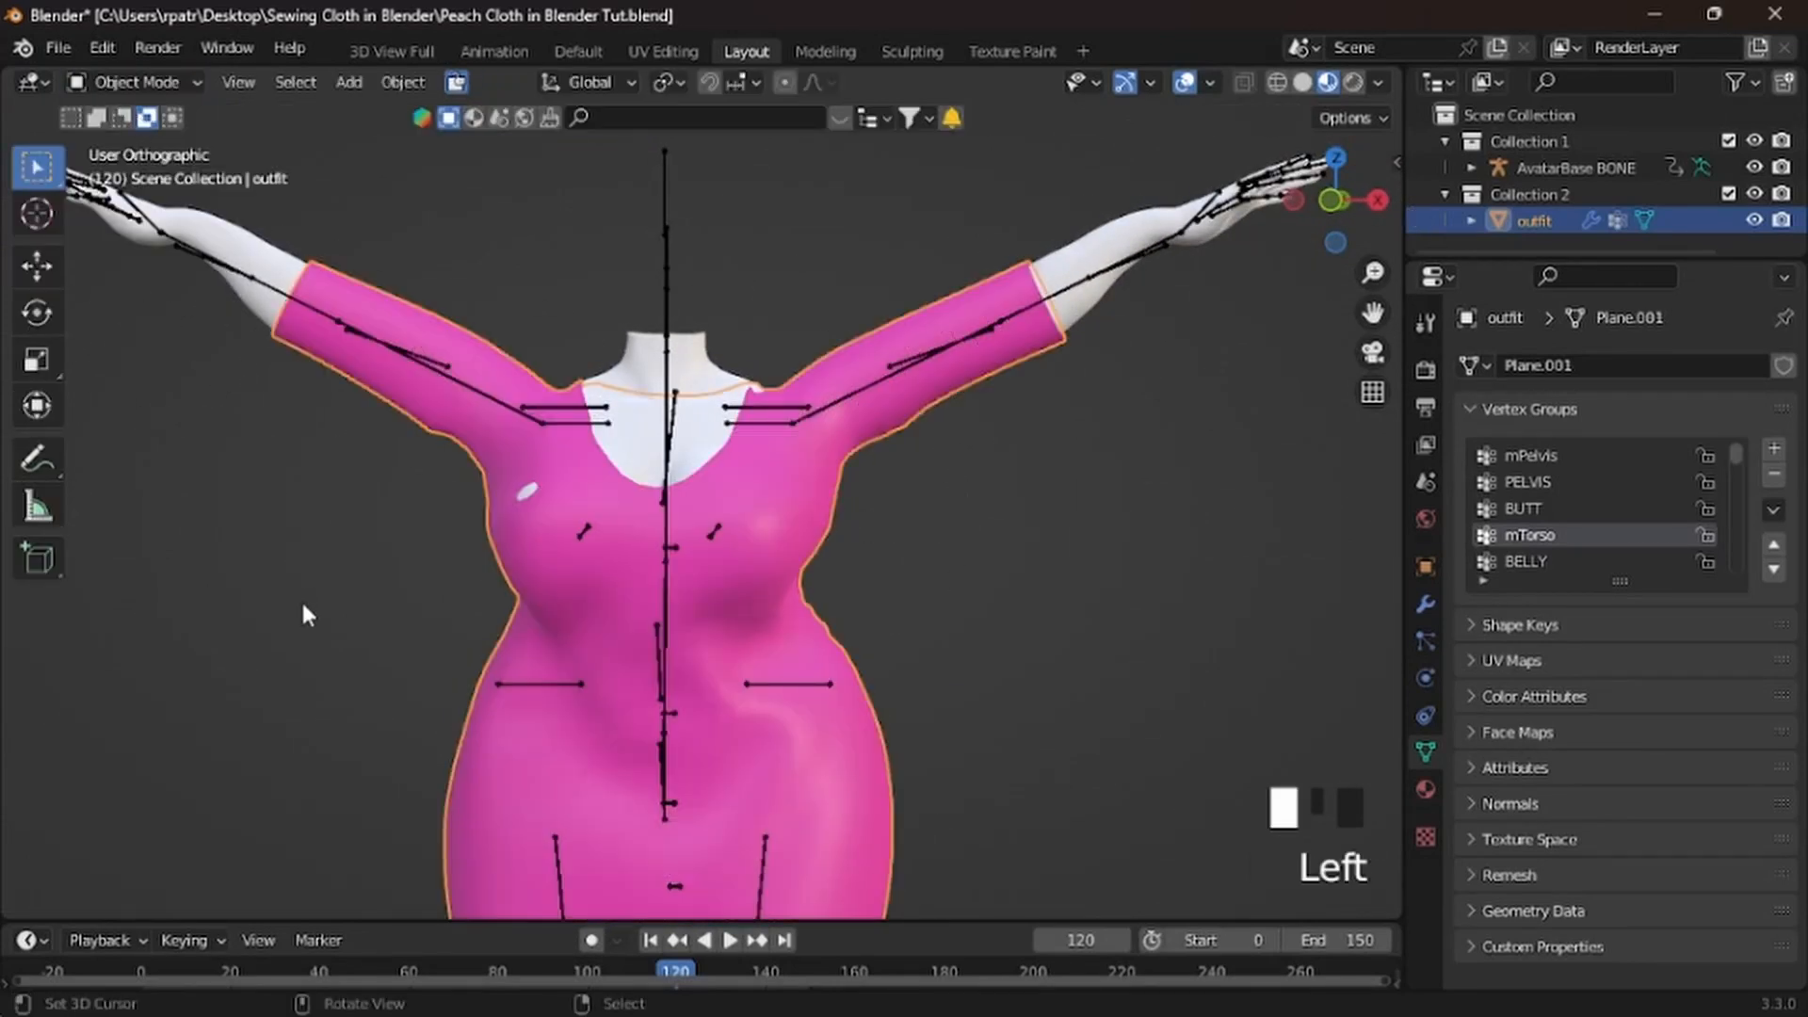
middle_click_drag(302, 612, 321, 580)
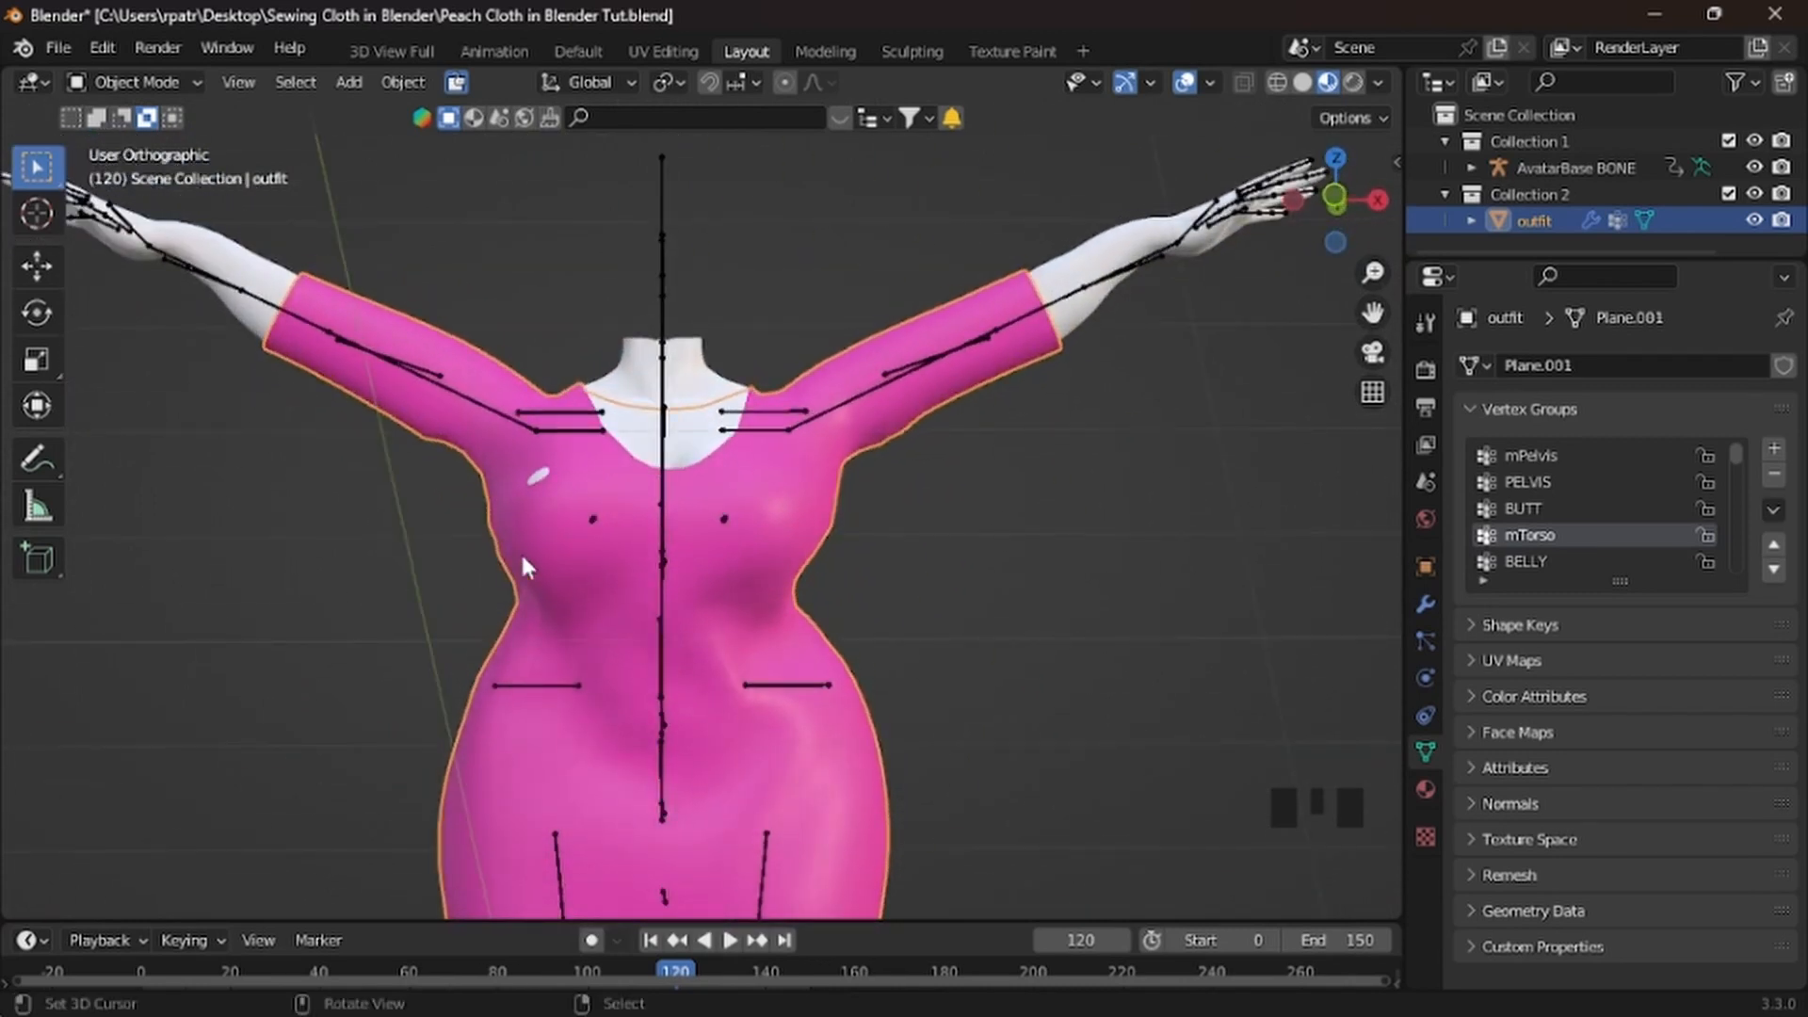
key("Tab")
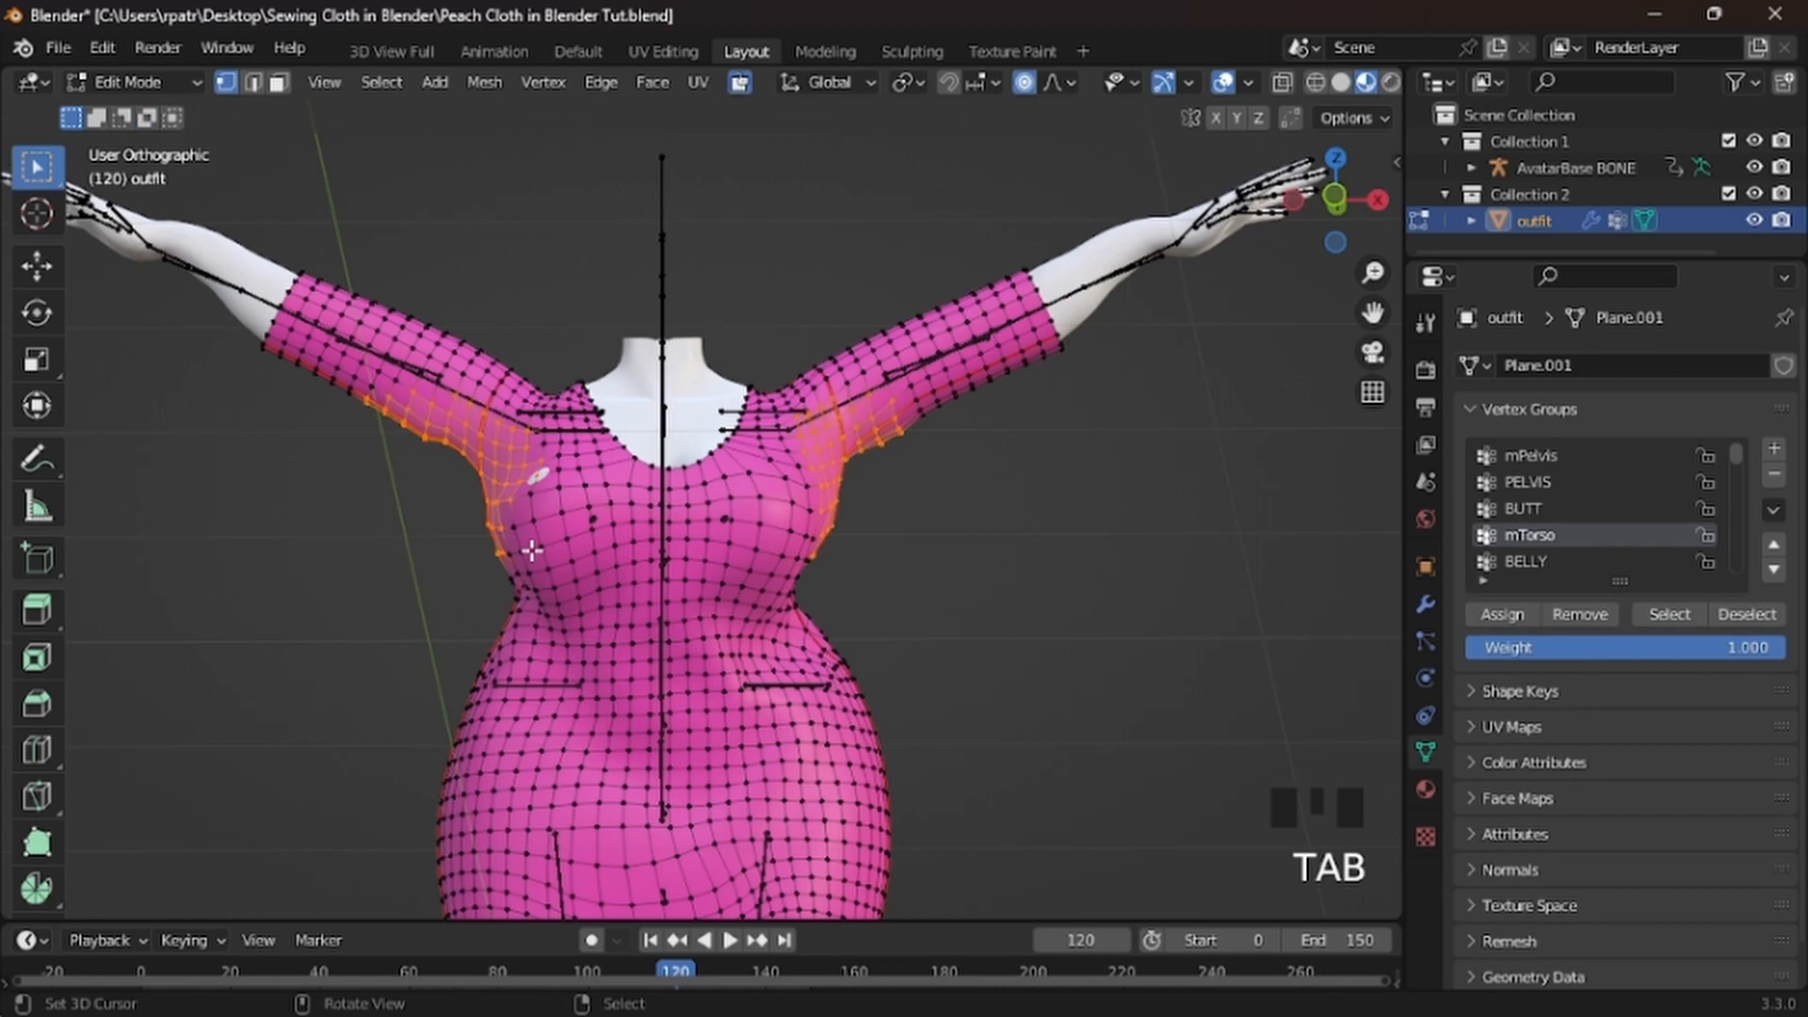
middle_click_drag(402, 594, 499, 615)
right_click(622, 487)
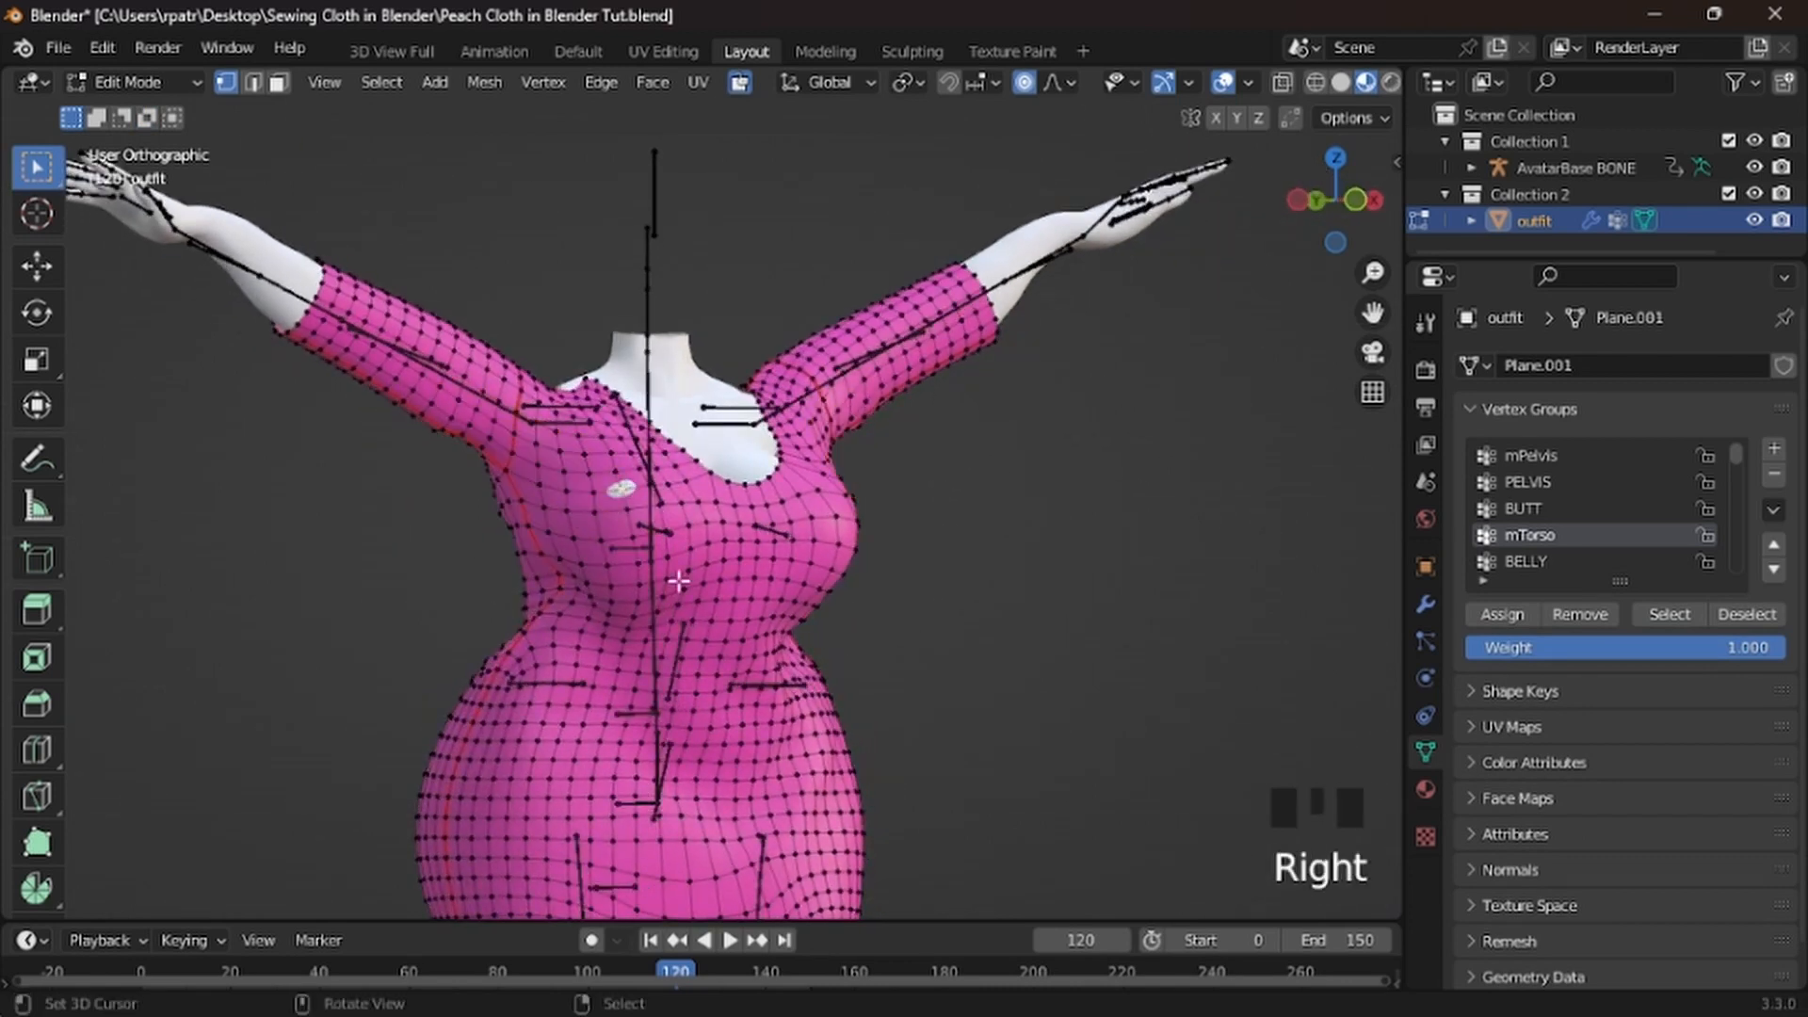
scroll(694, 597, "up", 3)
middle_click_drag(625, 633, 905, 617)
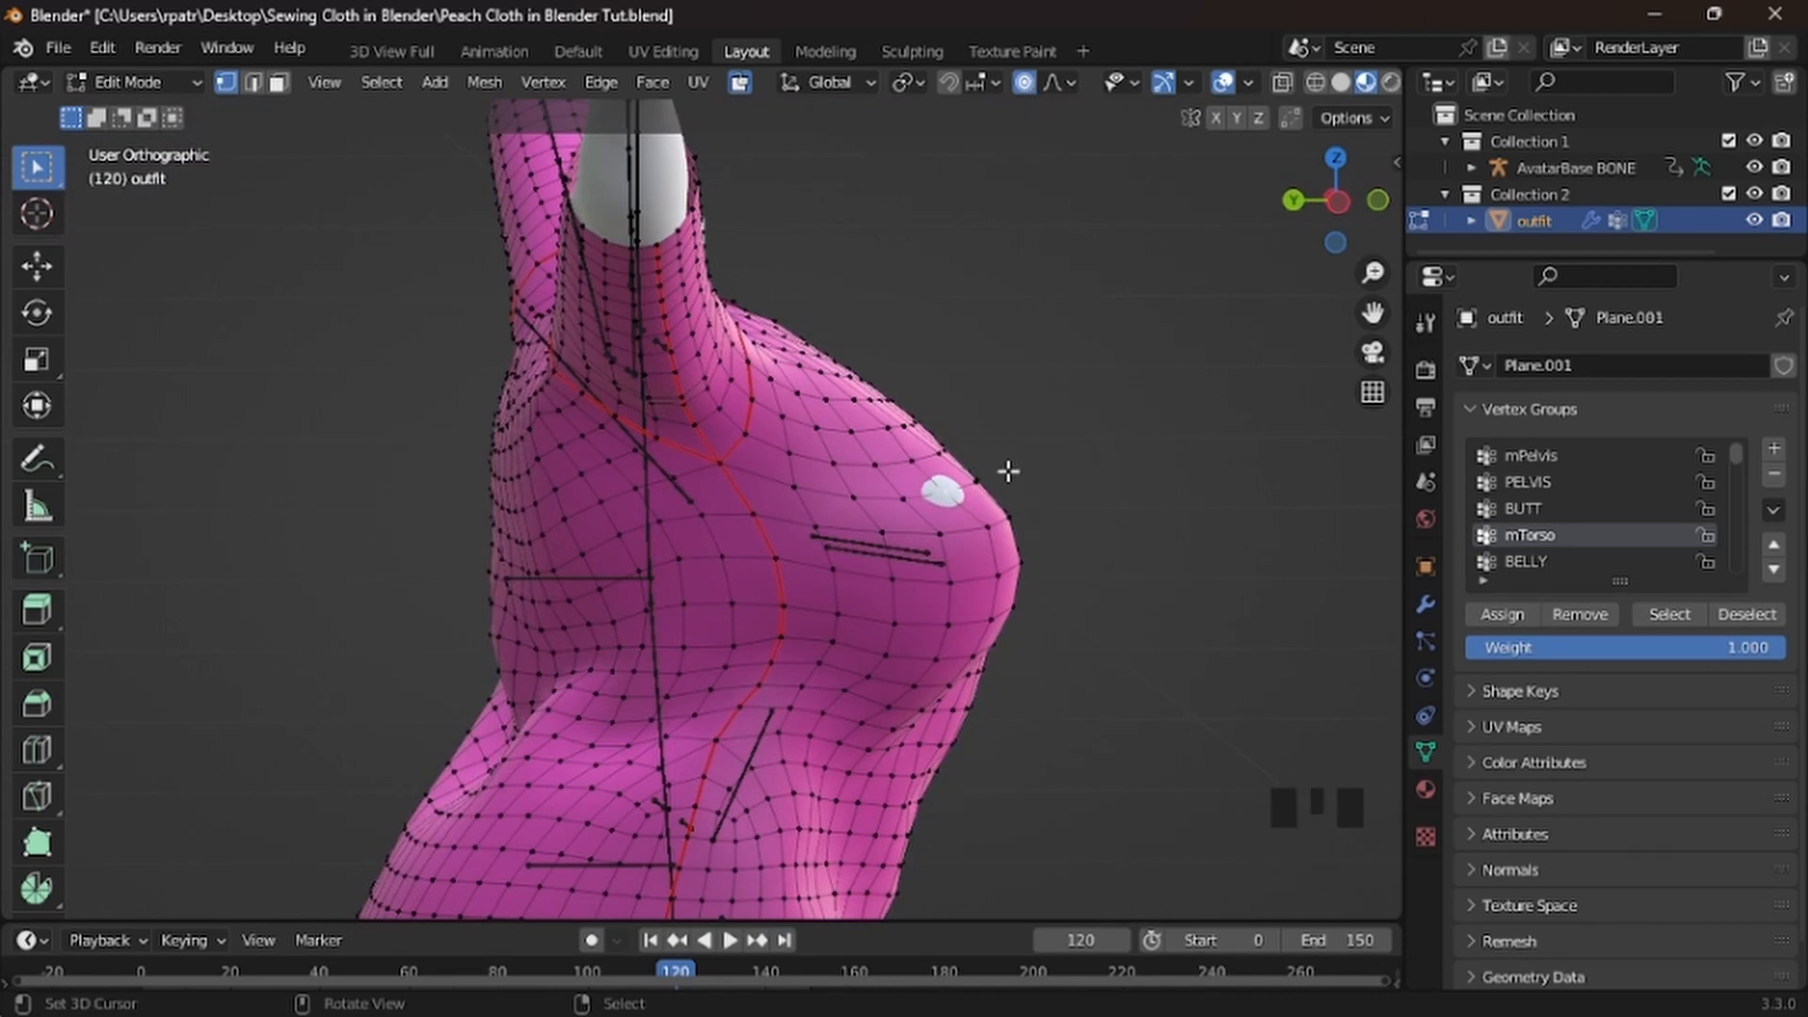
key("g")
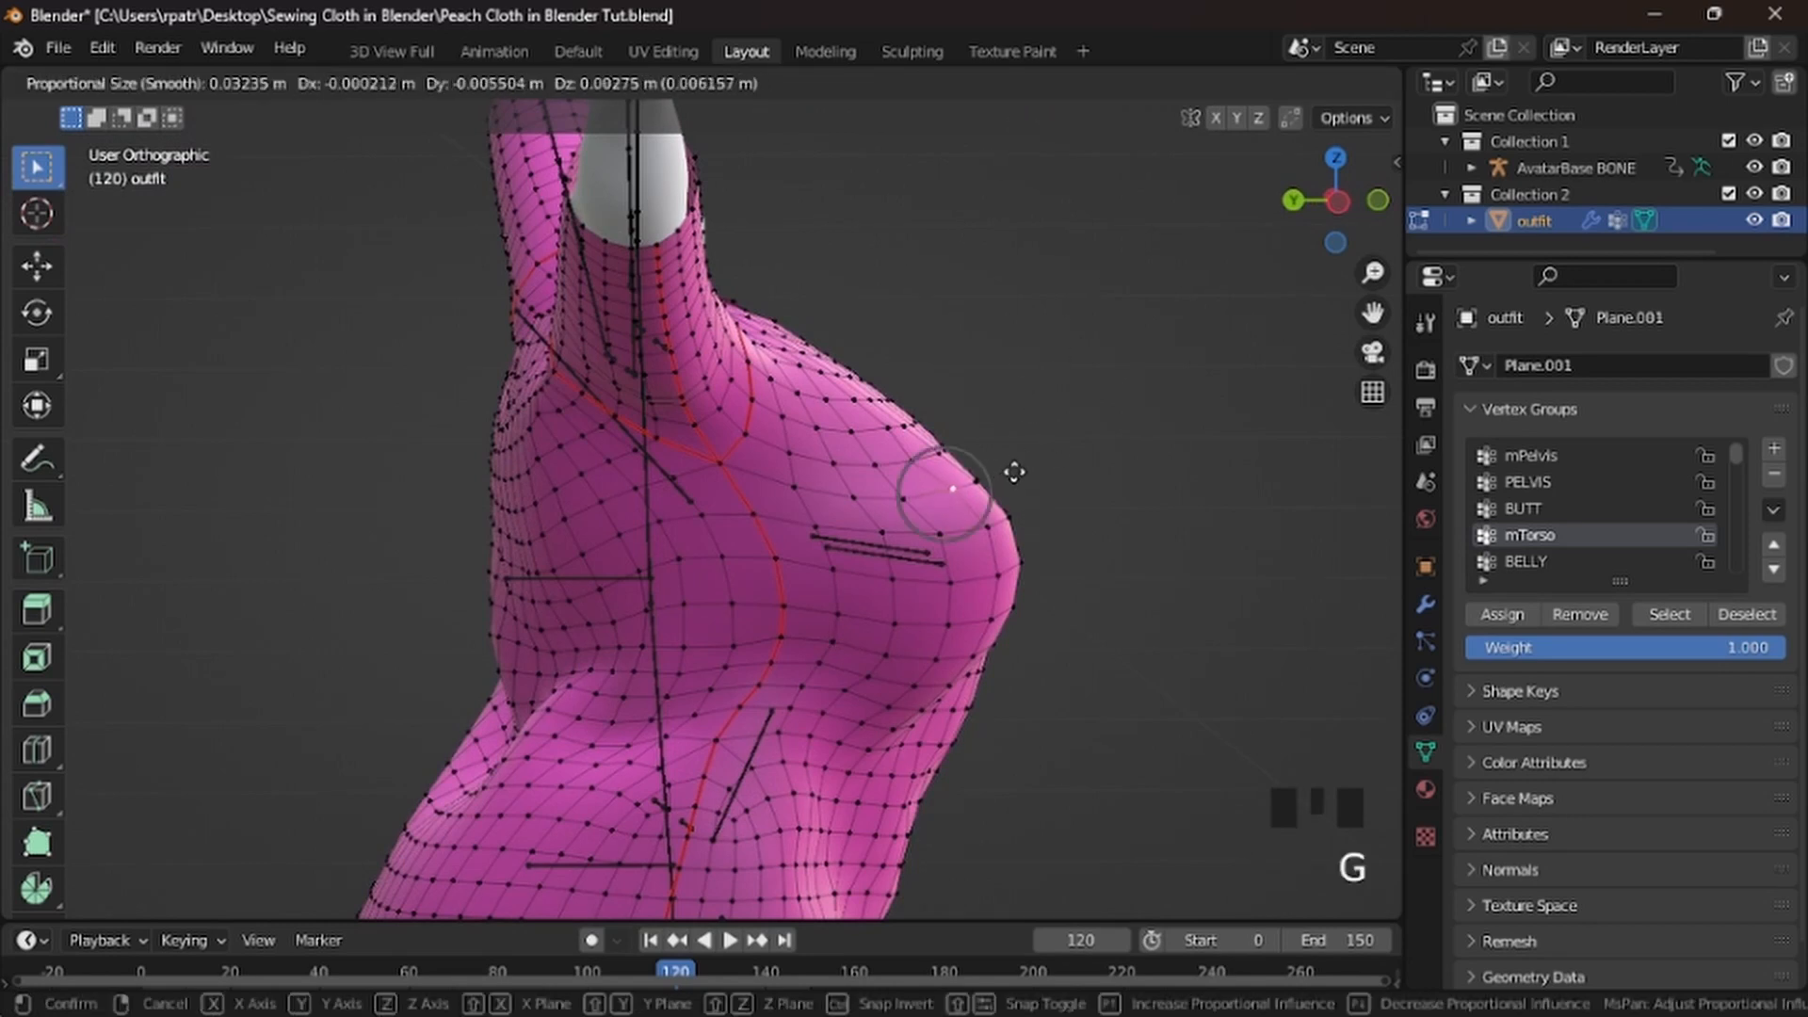
scroll(1014, 472, "down", 9)
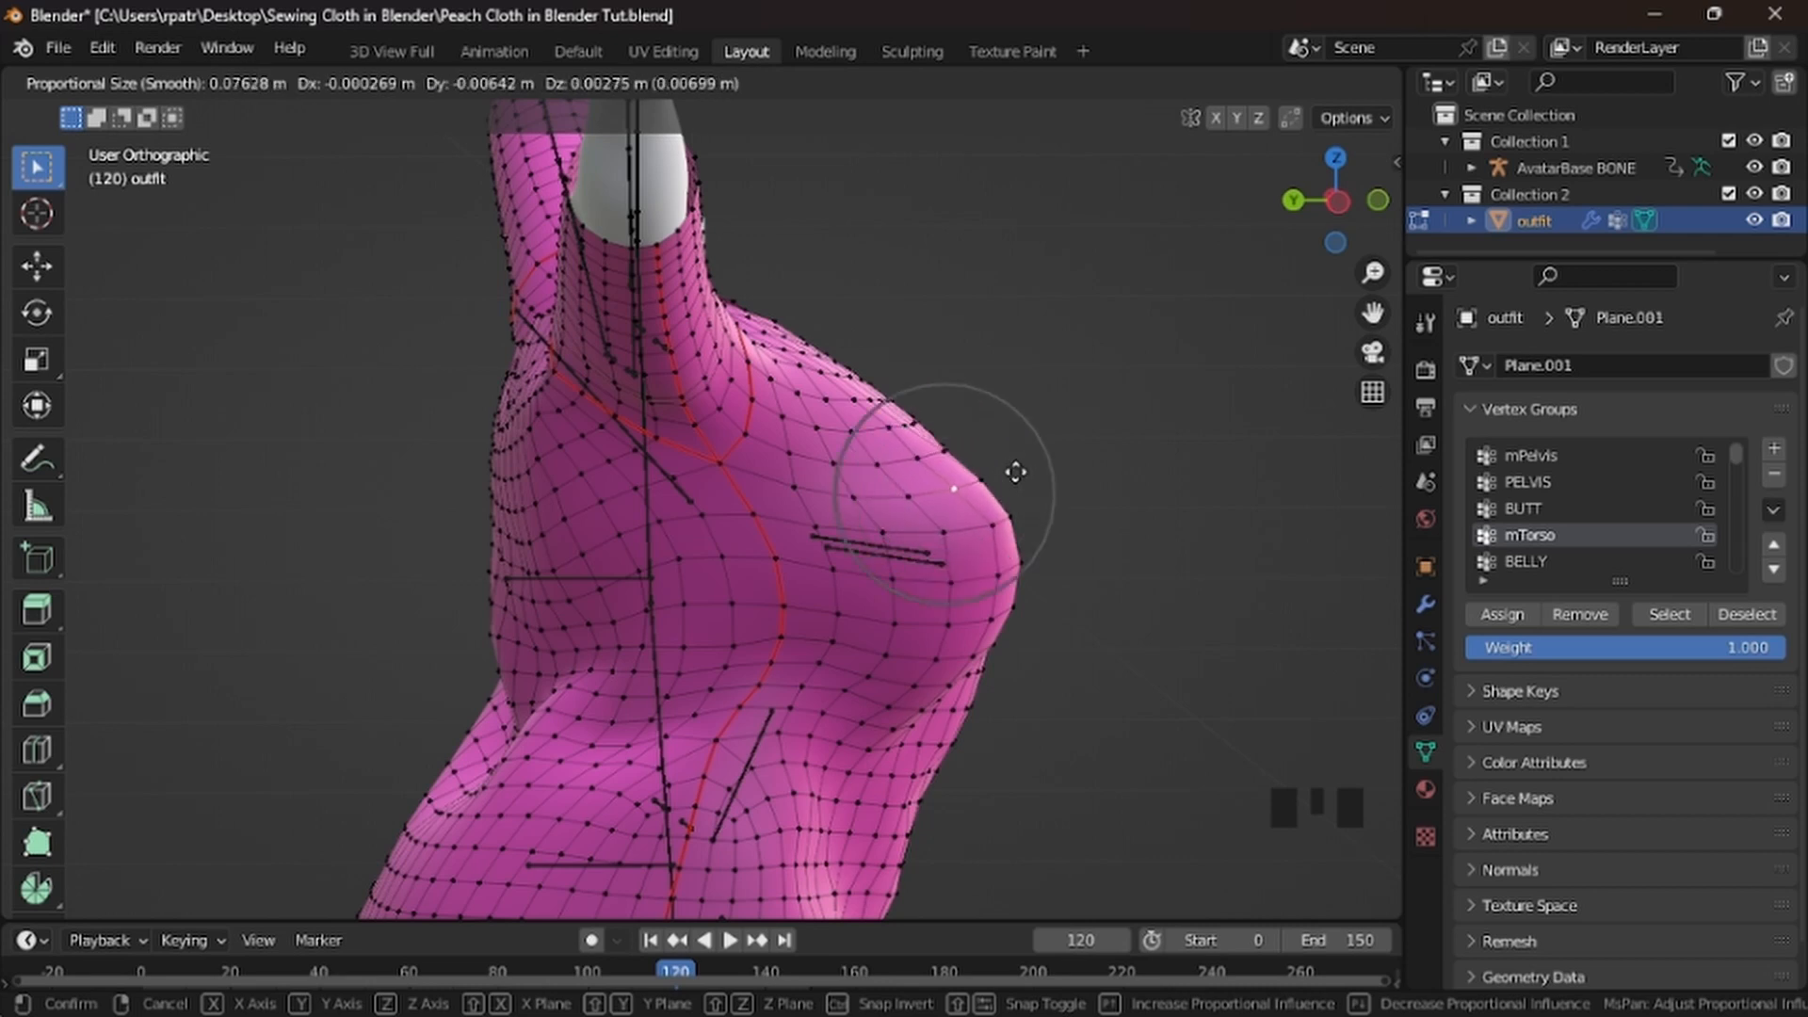
left_click(1018, 472)
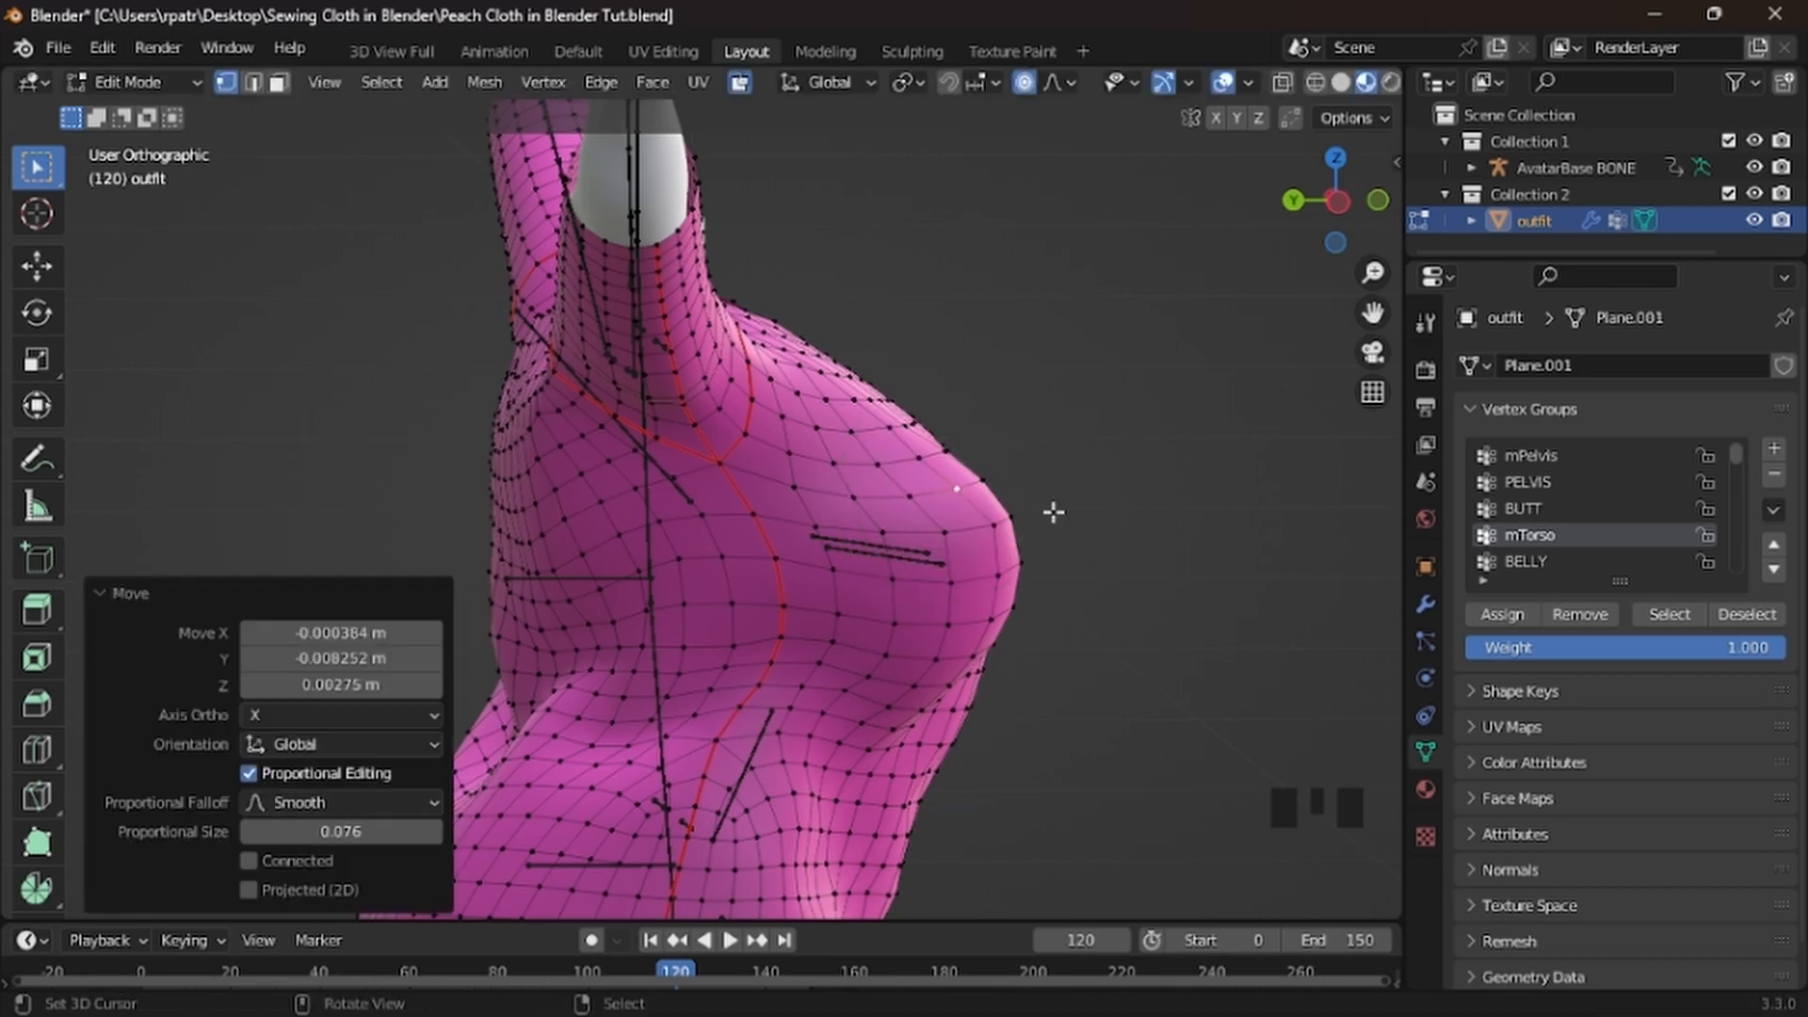
Inspect the dress bust and neckline, and deselect all of the mesh vertices
middle_click_drag(1053, 509, 801, 624)
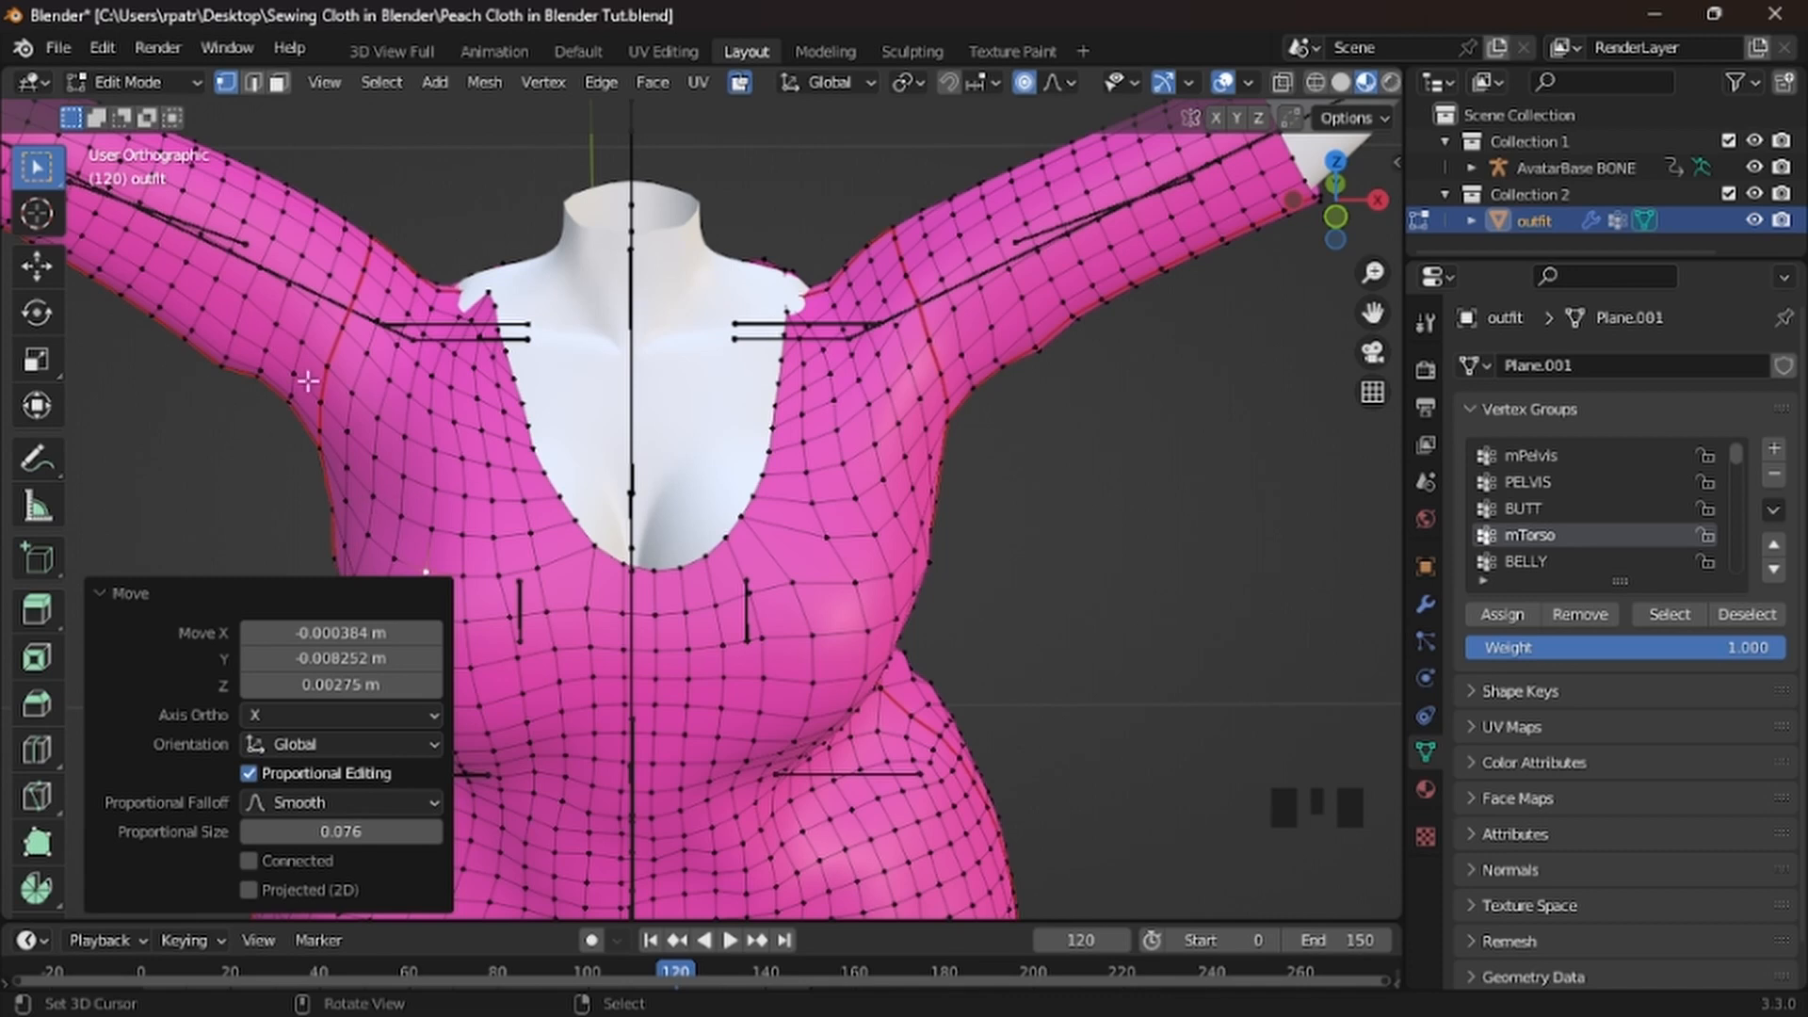
scroll(307, 381, "down", 5)
middle_click_drag(716, 622, 730, 628)
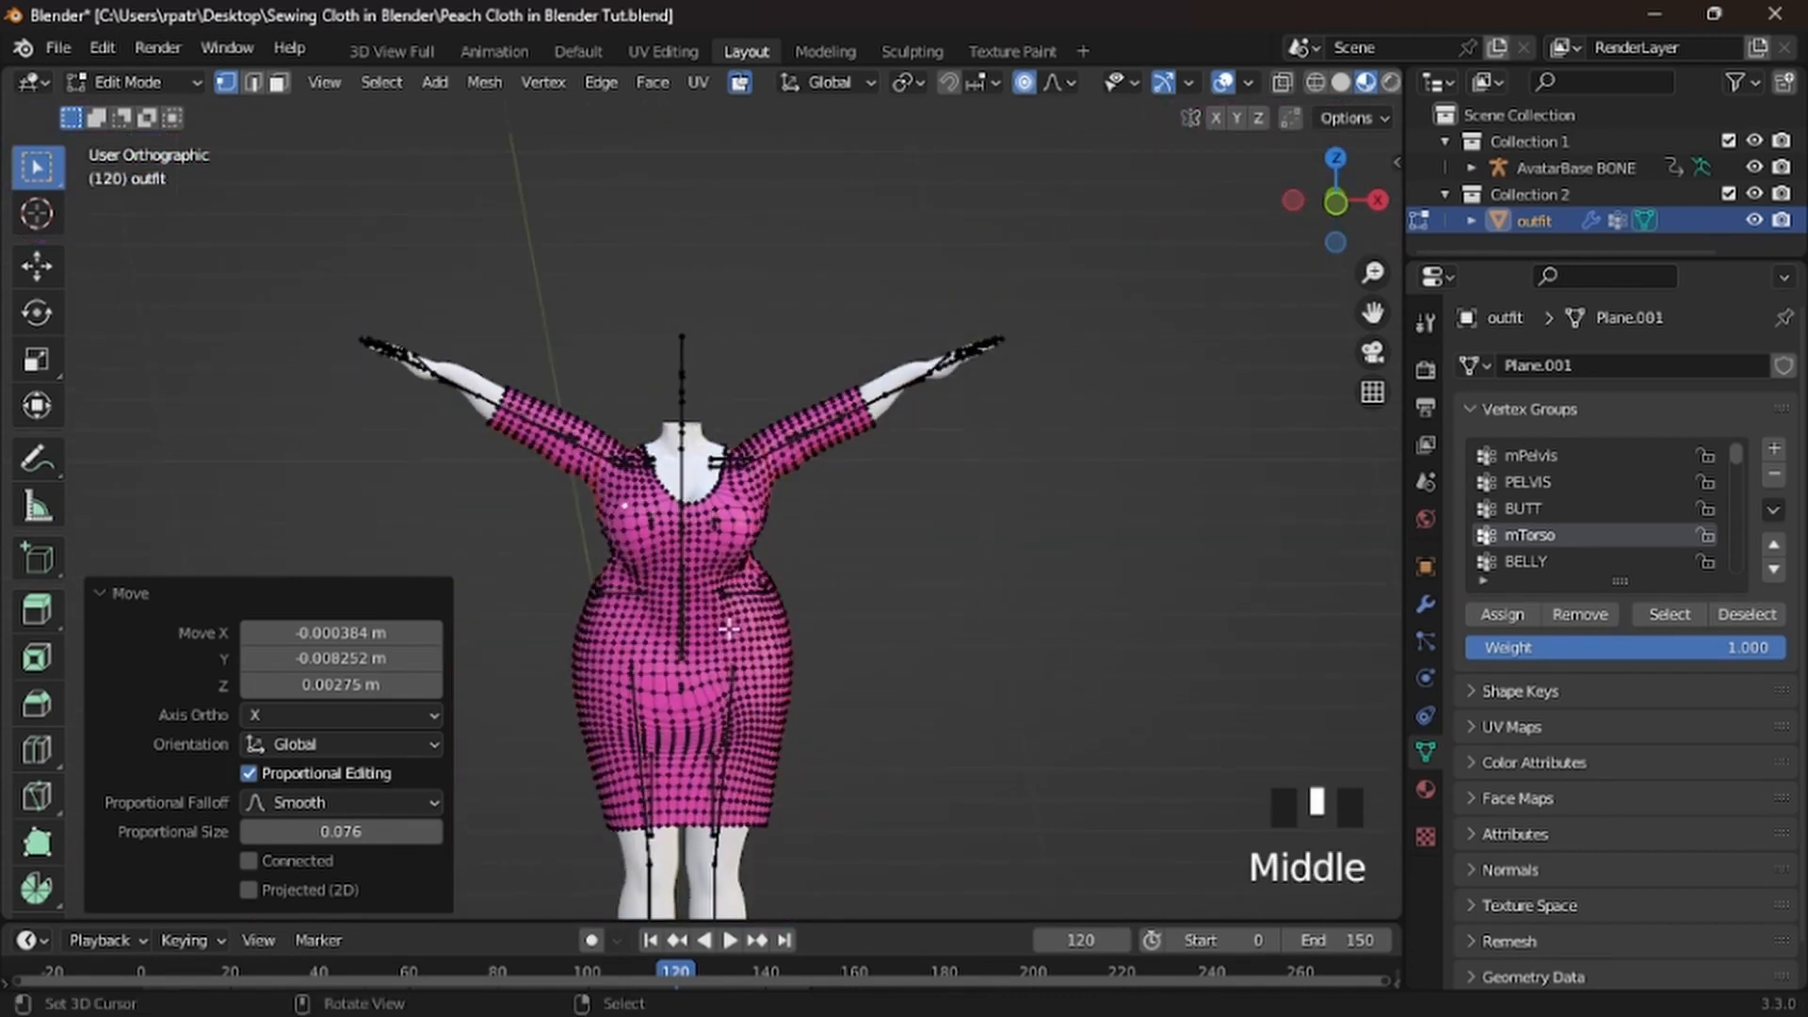
key("a")
key("a")
key("a")
scroll(723, 593, "up", 8)
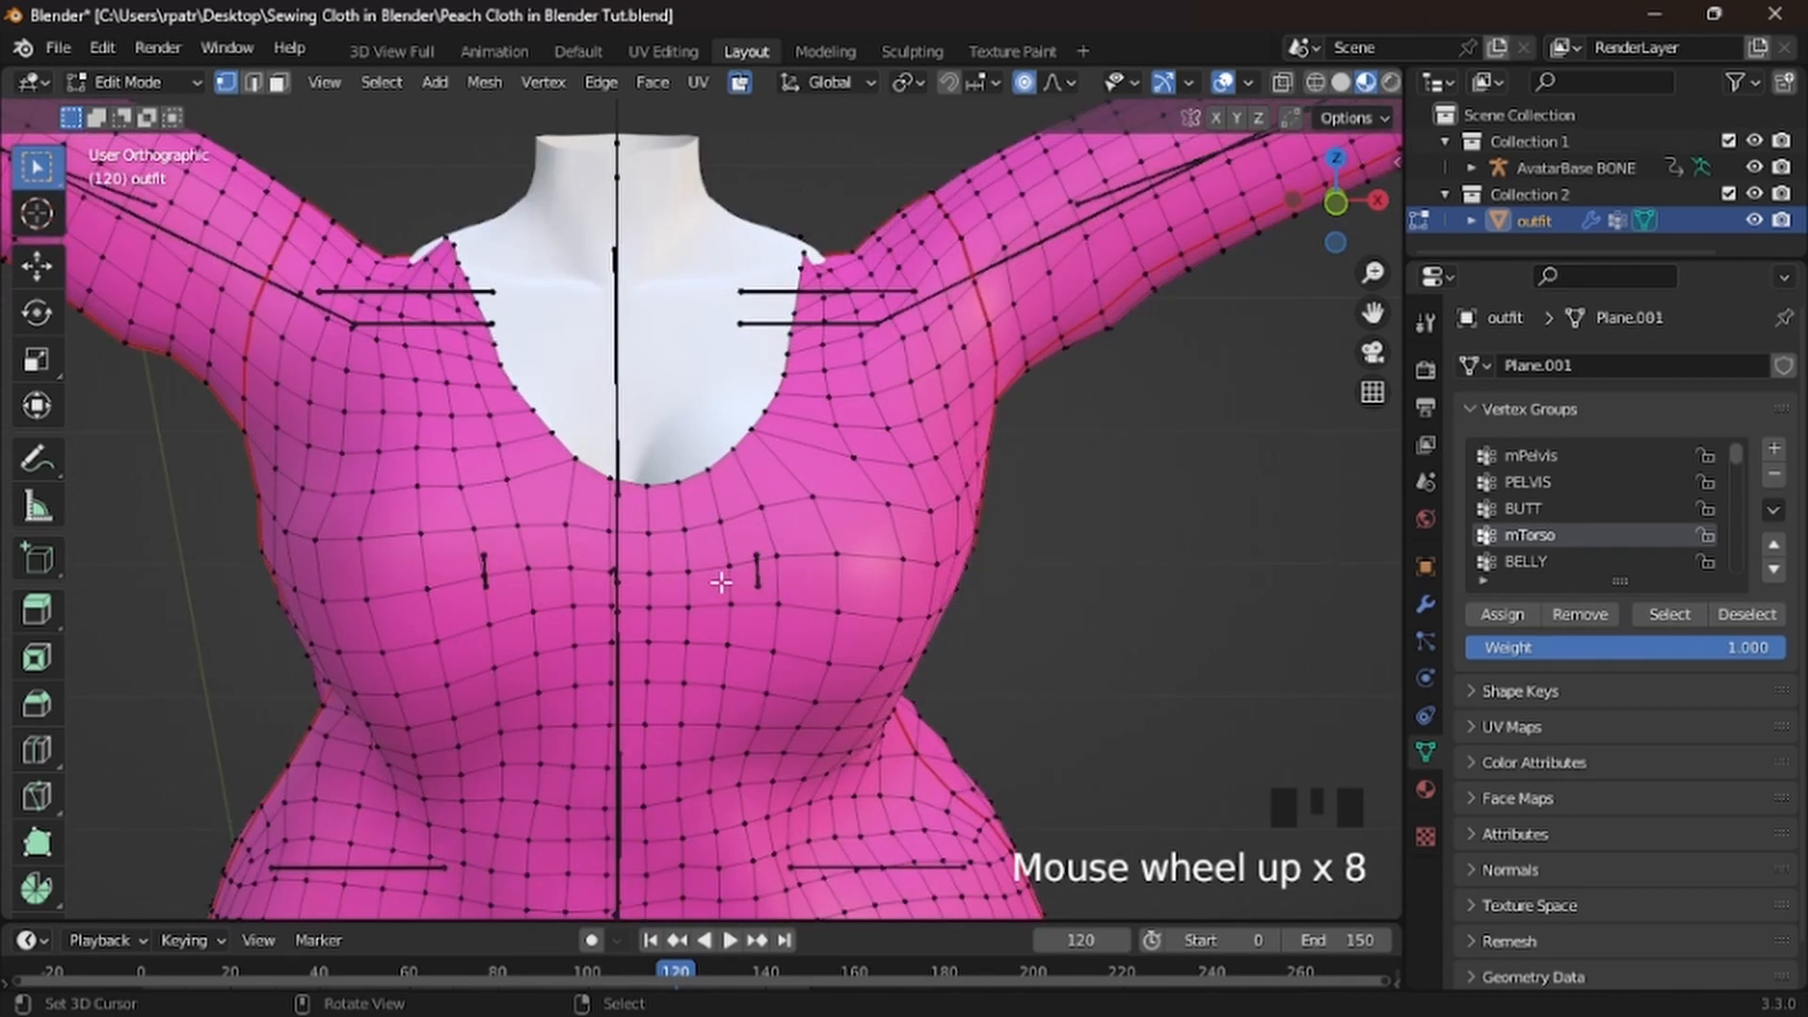
In Weight Paint mode, circle-select the outfit faces around both exposed shoulder areas
left_click(132, 82)
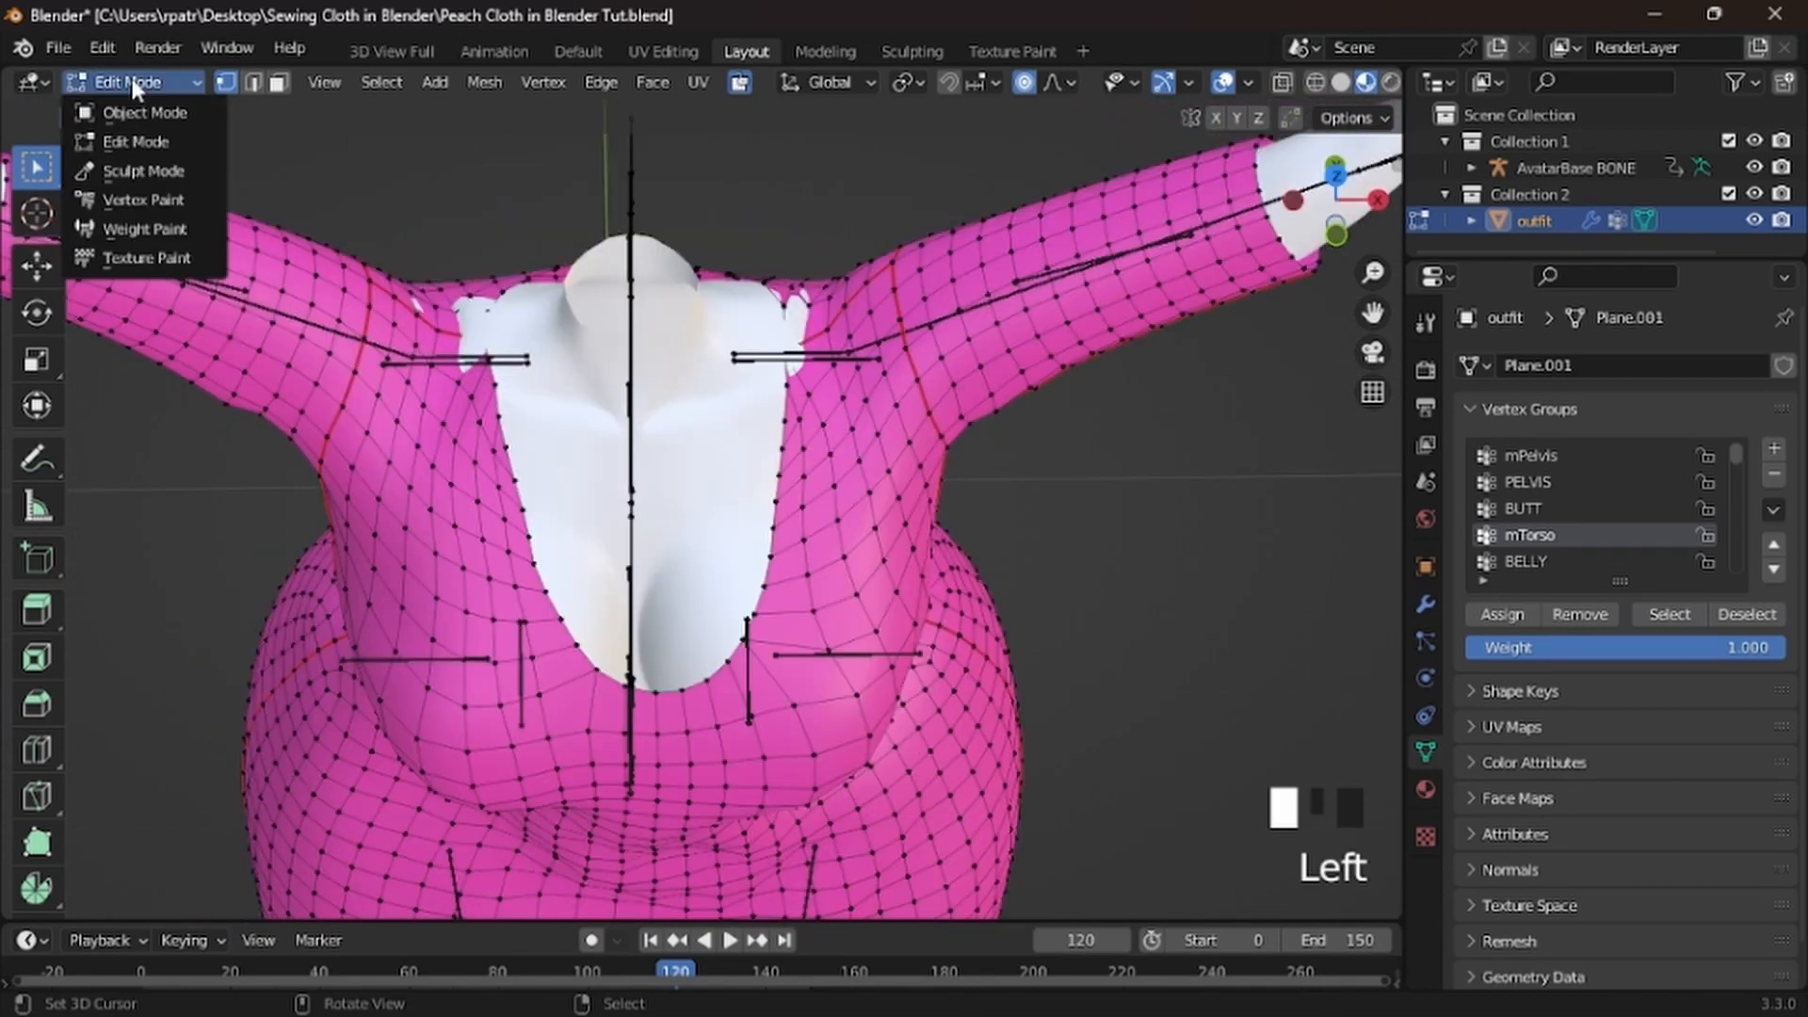
left_click(141, 229)
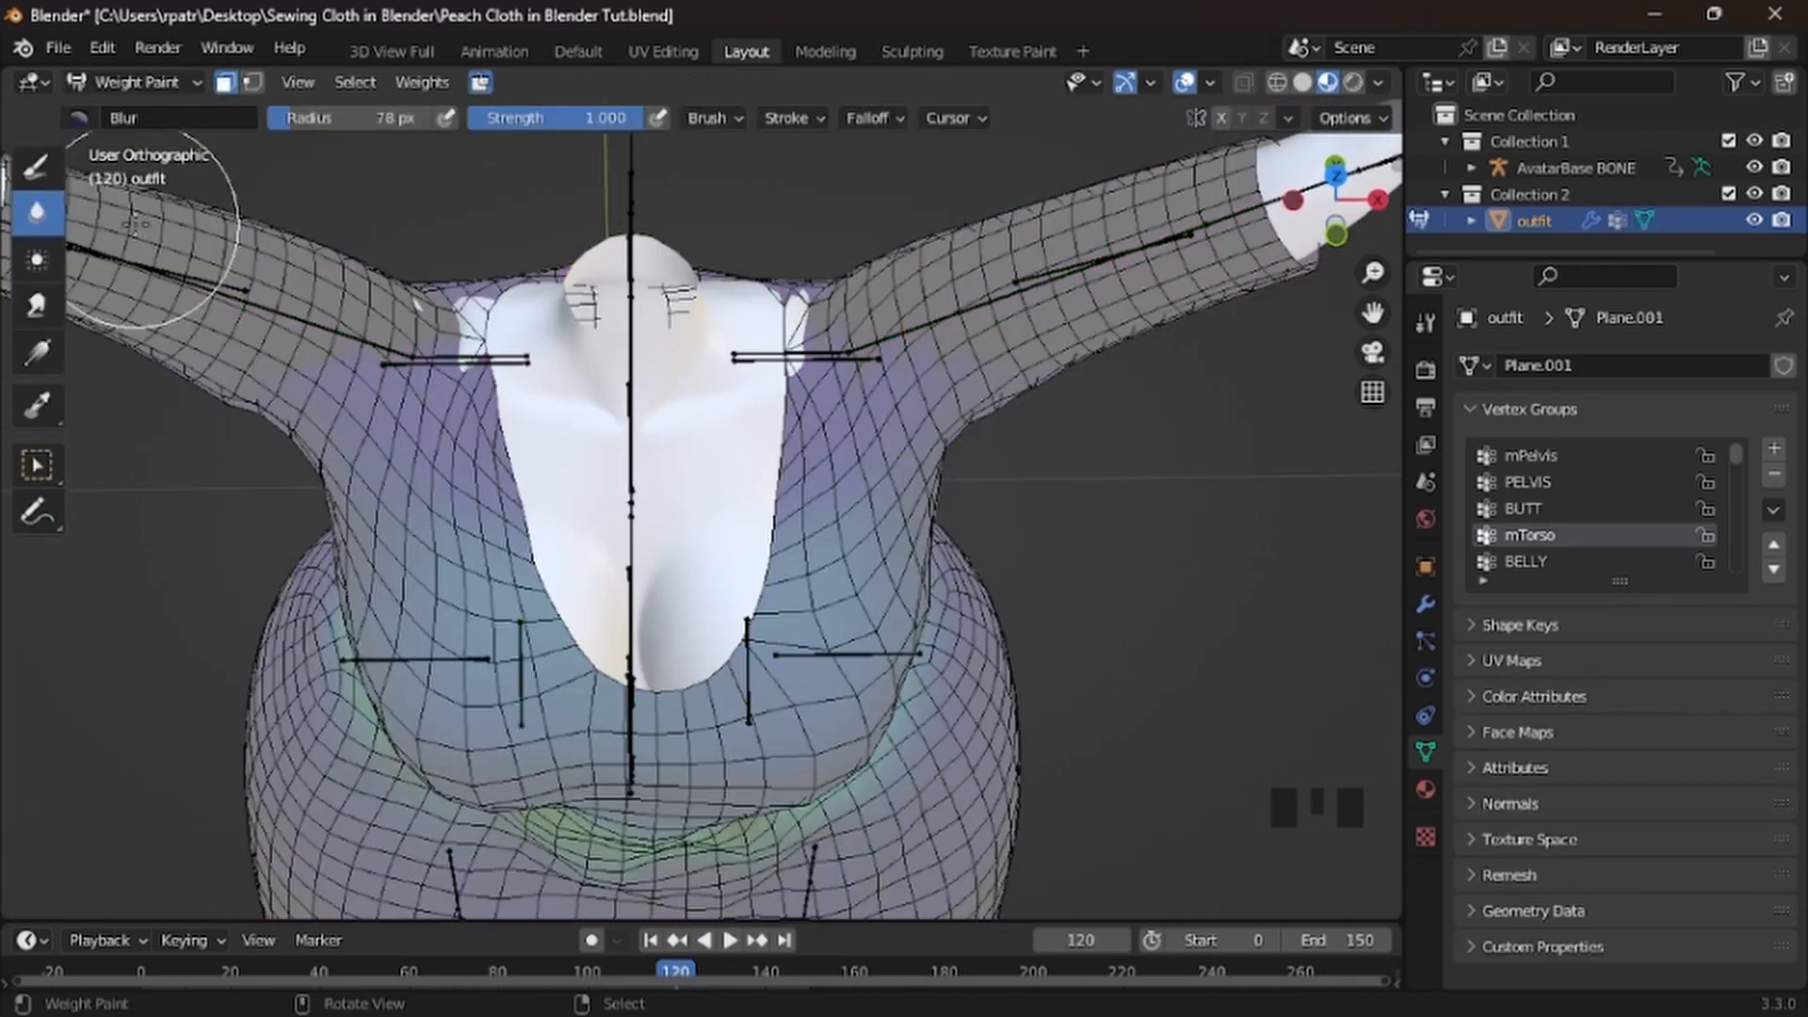
scroll(752, 344, "up", 2)
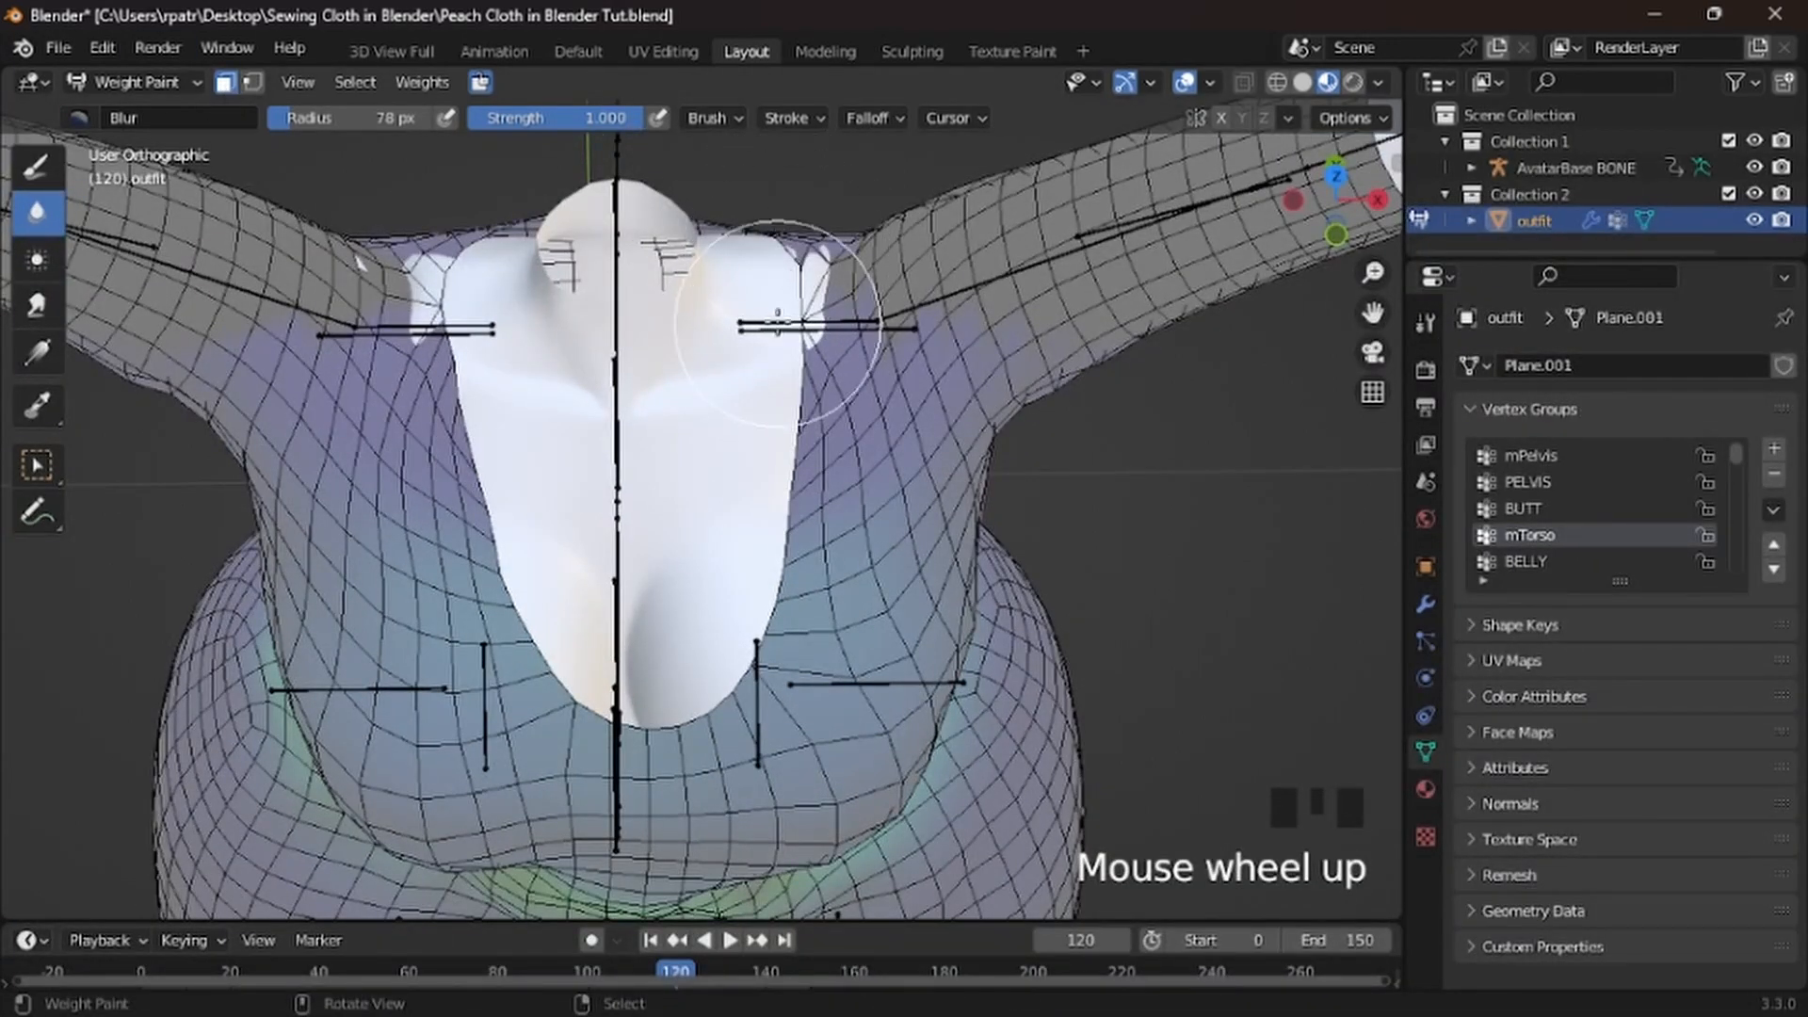
key("c")
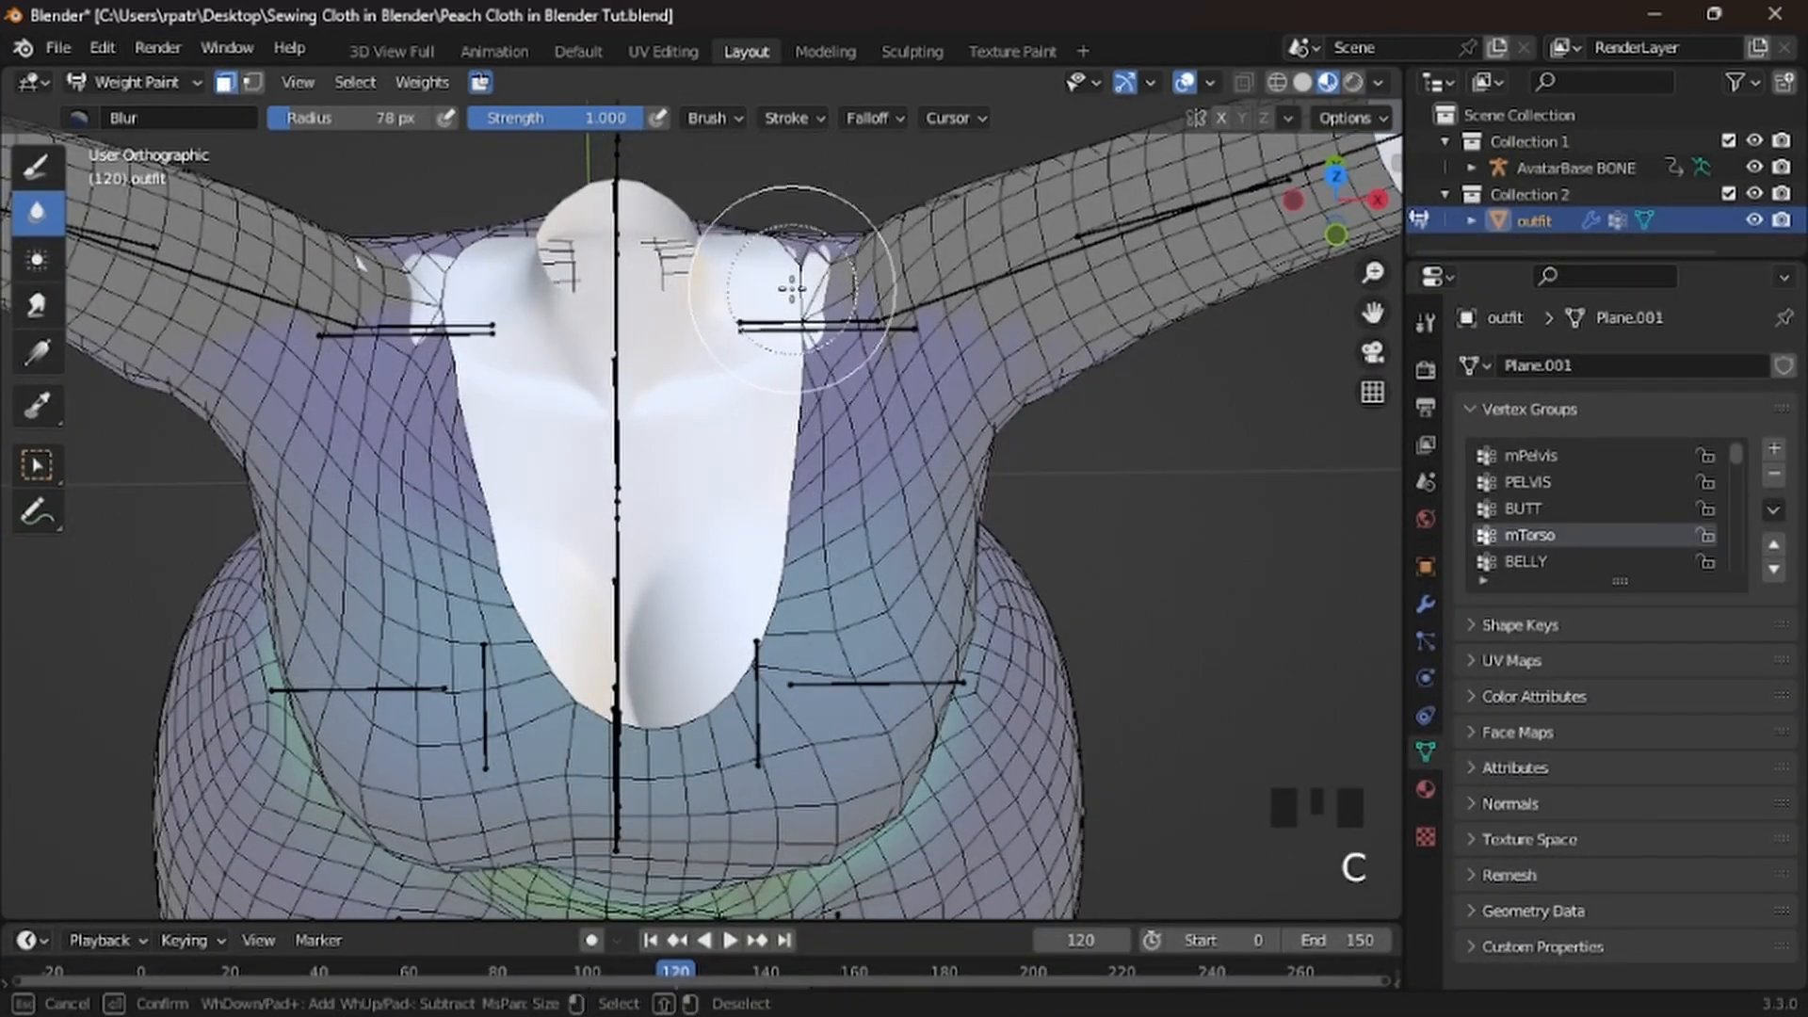
mouse_move(789, 269)
left_mouse_down()
mouse_move(803, 325)
mouse_move(862, 240)
left_mouse_up()
mouse_move(403, 266)
left_mouse_down()
mouse_move(403, 217)
mouse_move(448, 424)
left_mouse_up()
mouse_move(833, 339)
left_mouse_down()
mouse_move(888, 210)
mouse_move(888, 242)
left_mouse_up()
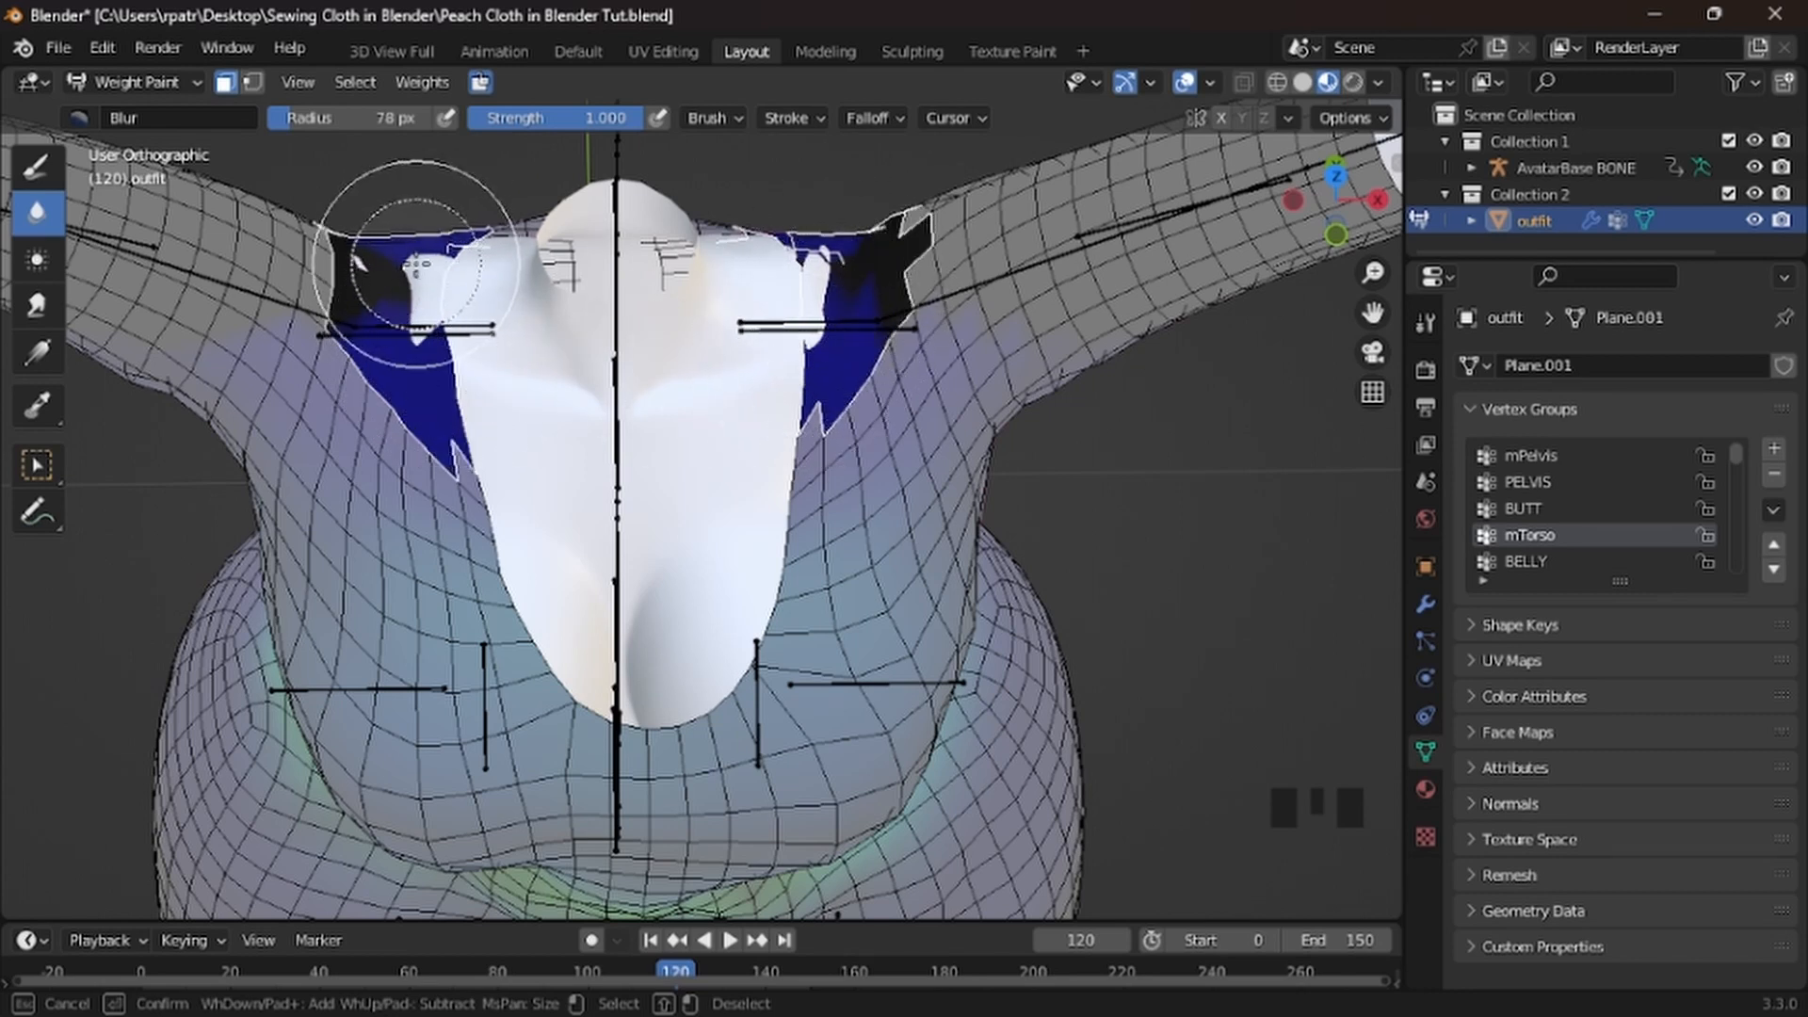
right_click(629, 415)
Deselect the stray faces on both sides of the outfit's back, keeping only the shoulder faces selected
middle_click_drag(541, 513, 1001, 443)
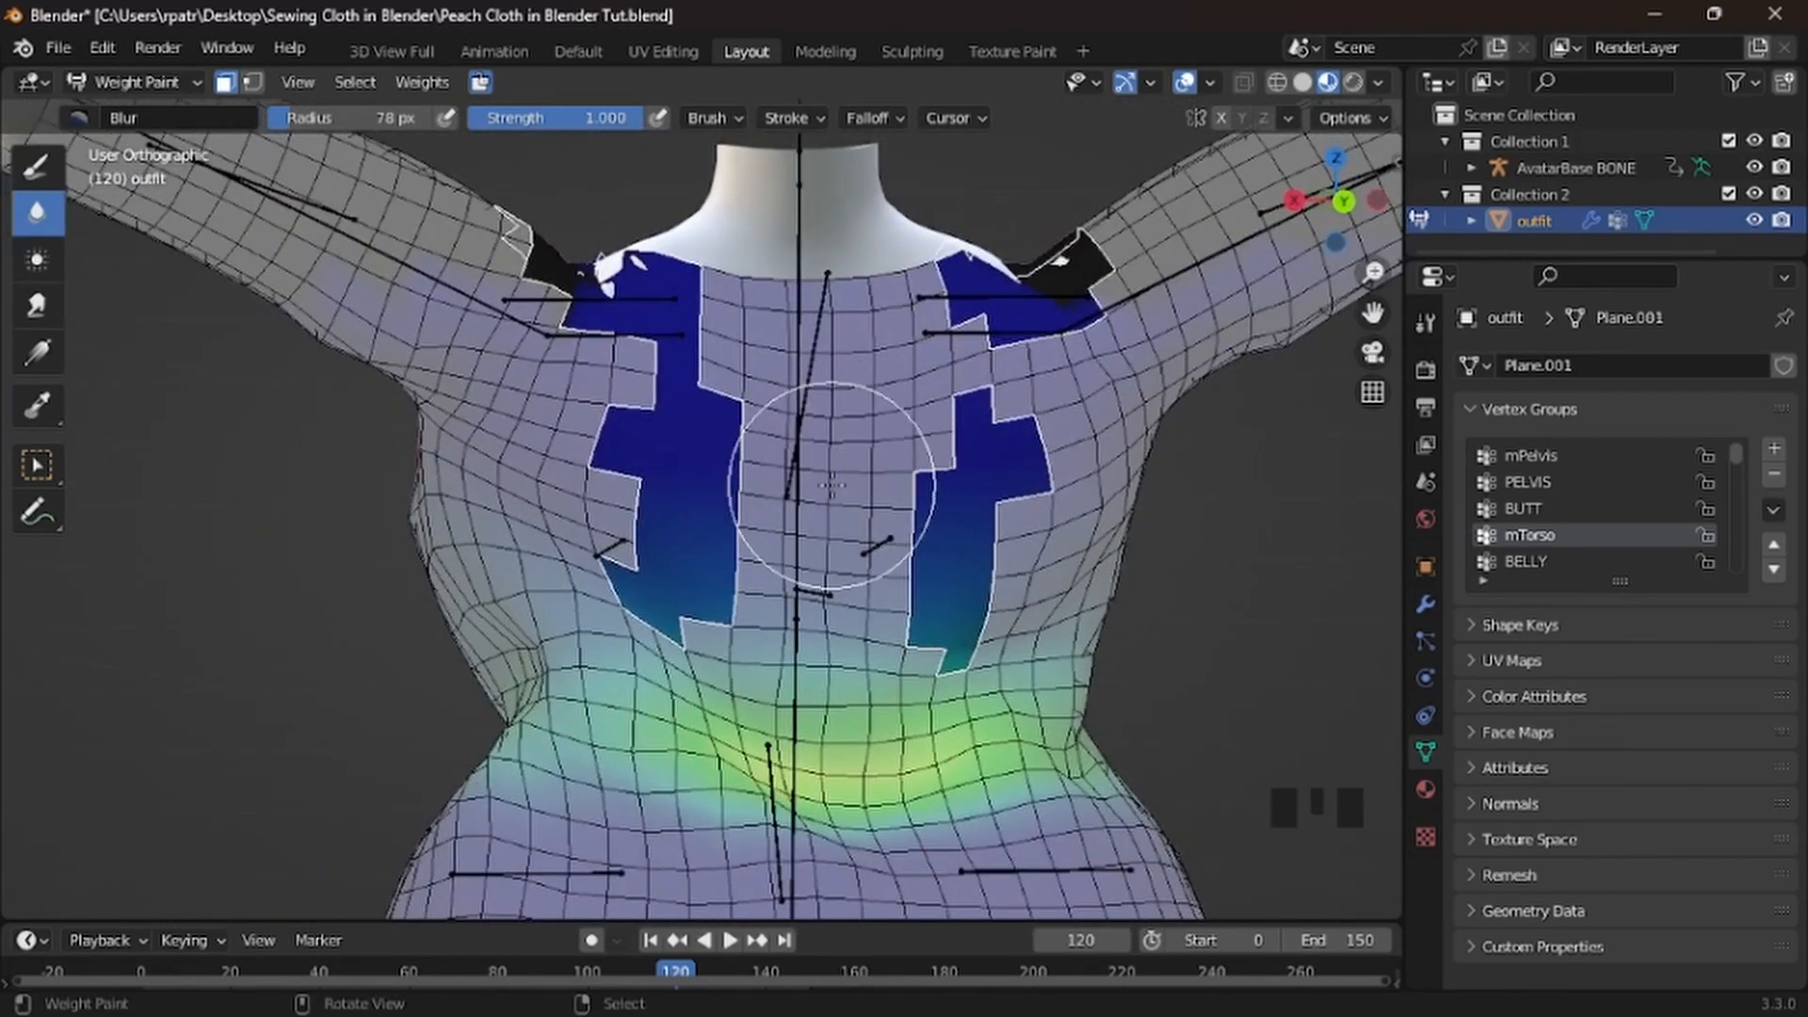
key("c")
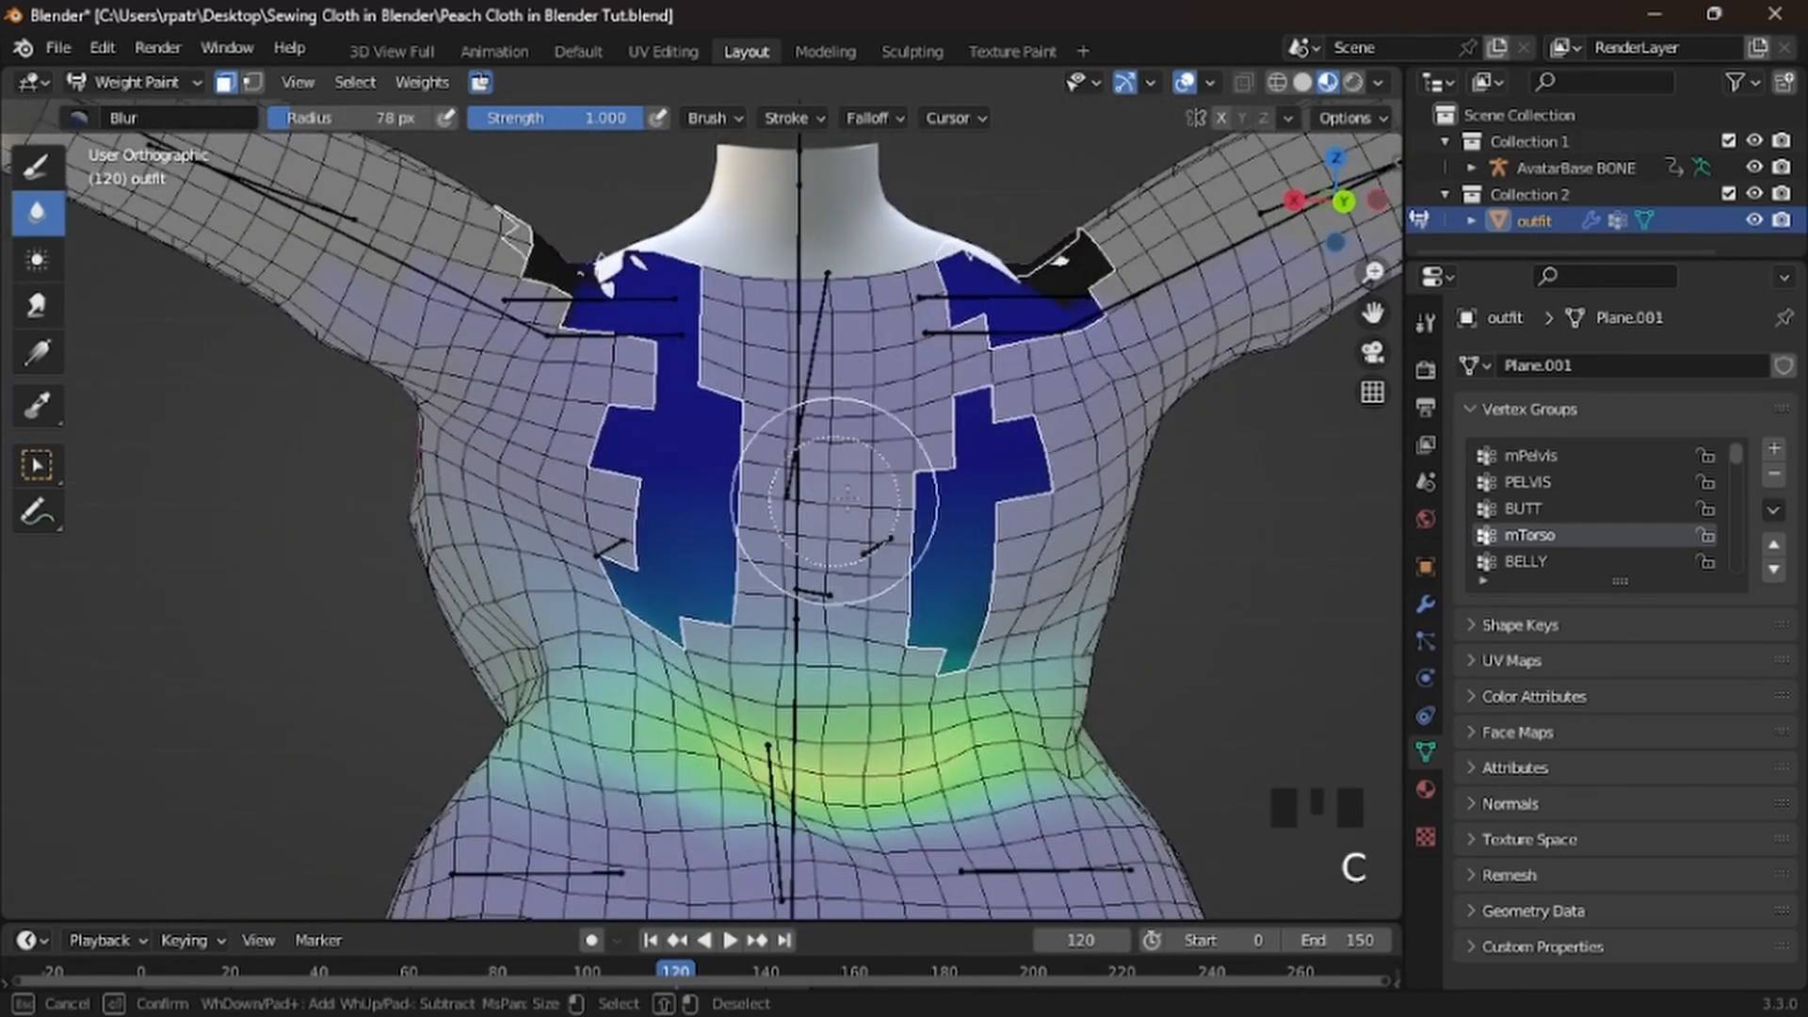
mouse_move(962, 458)
middle_mouse_down()
mouse_move(894, 607)
mouse_move(605, 565)
mouse_move(636, 454)
mouse_move(711, 447)
middle_mouse_up()
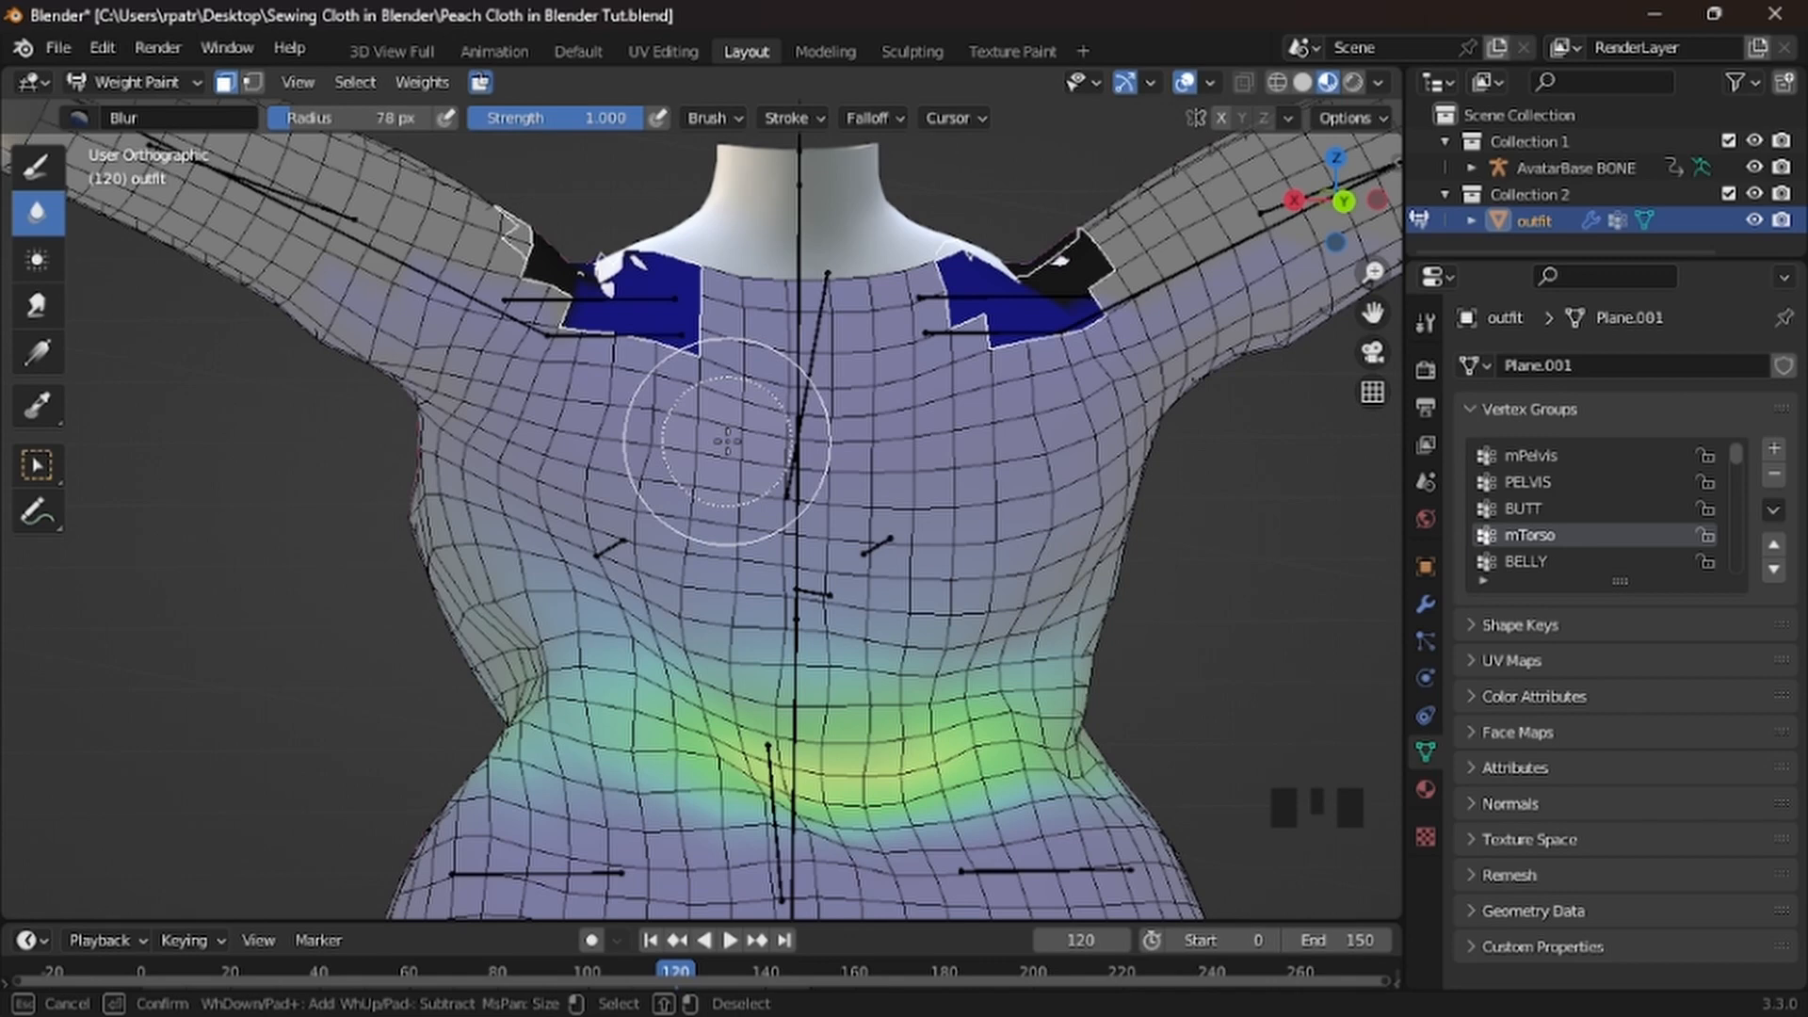
key("Escape")
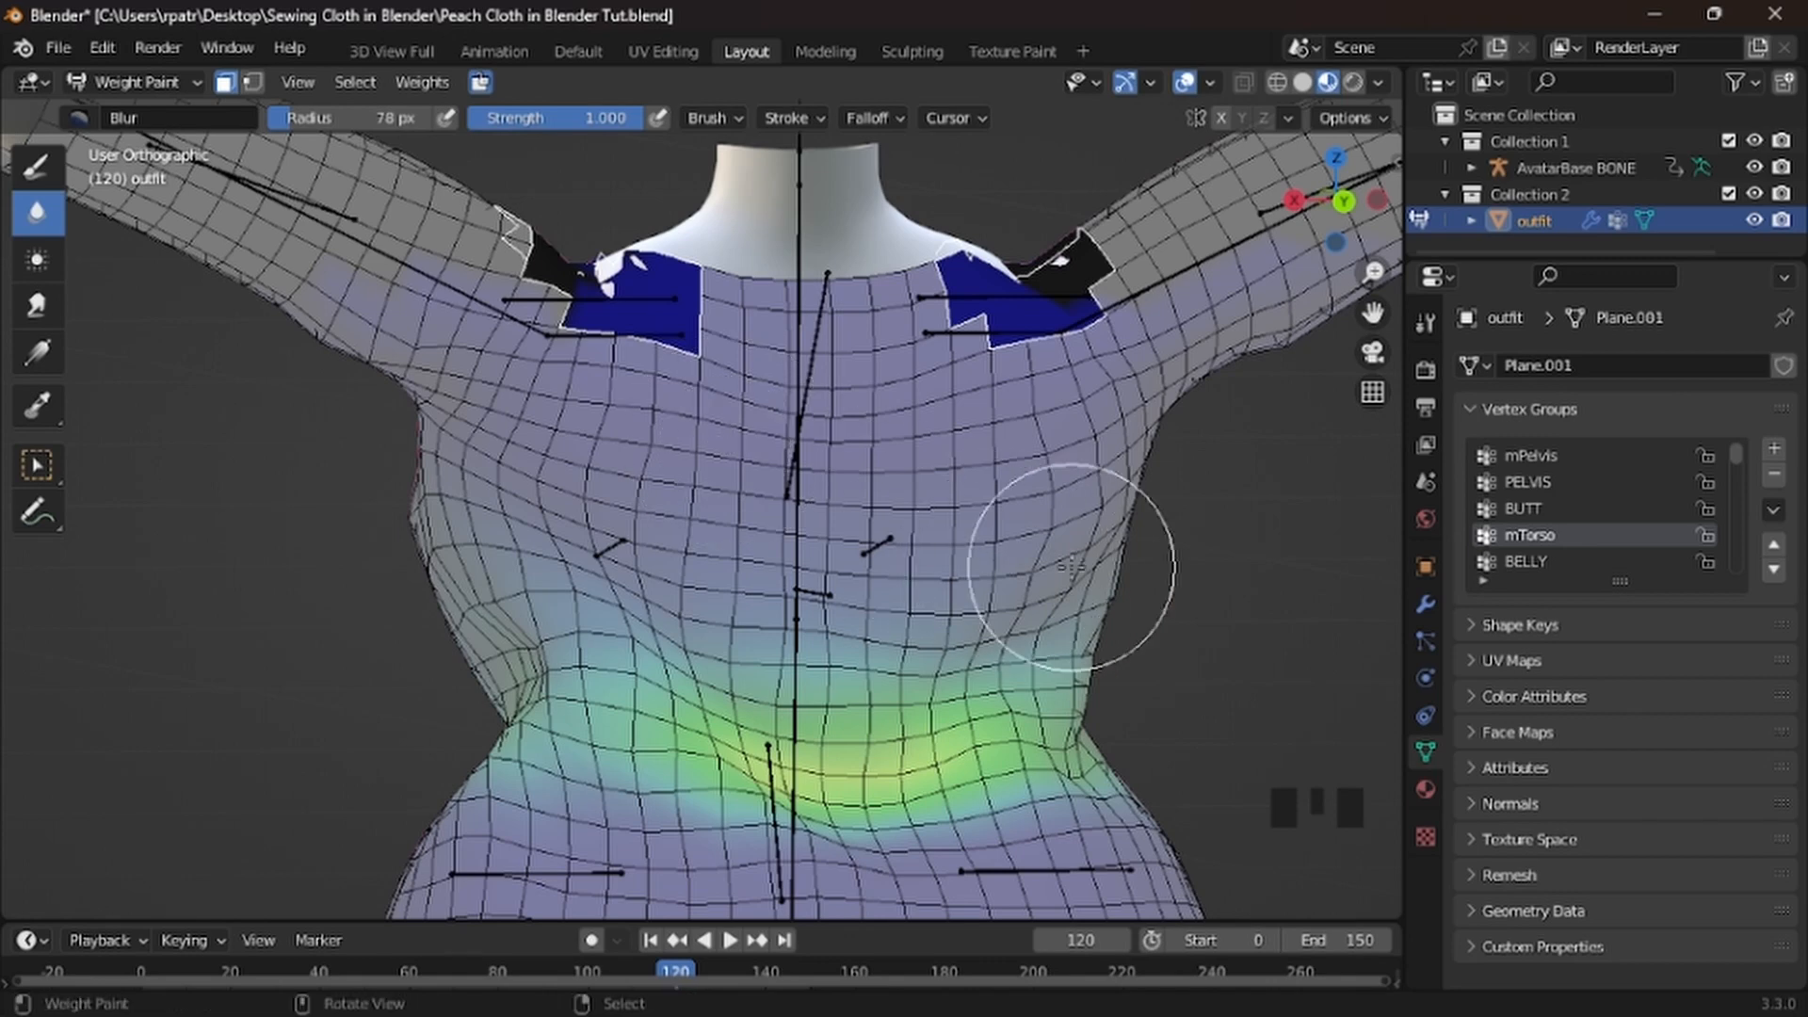
Compare the LEFT_HANDLE and mChest vertex group weights on the back and shoulders
mouse_move(1078, 565)
middle_mouse_down()
mouse_move(1140, 694)
mouse_move(754, 583)
middle_mouse_up()
scroll(1548, 527, "down", 2)
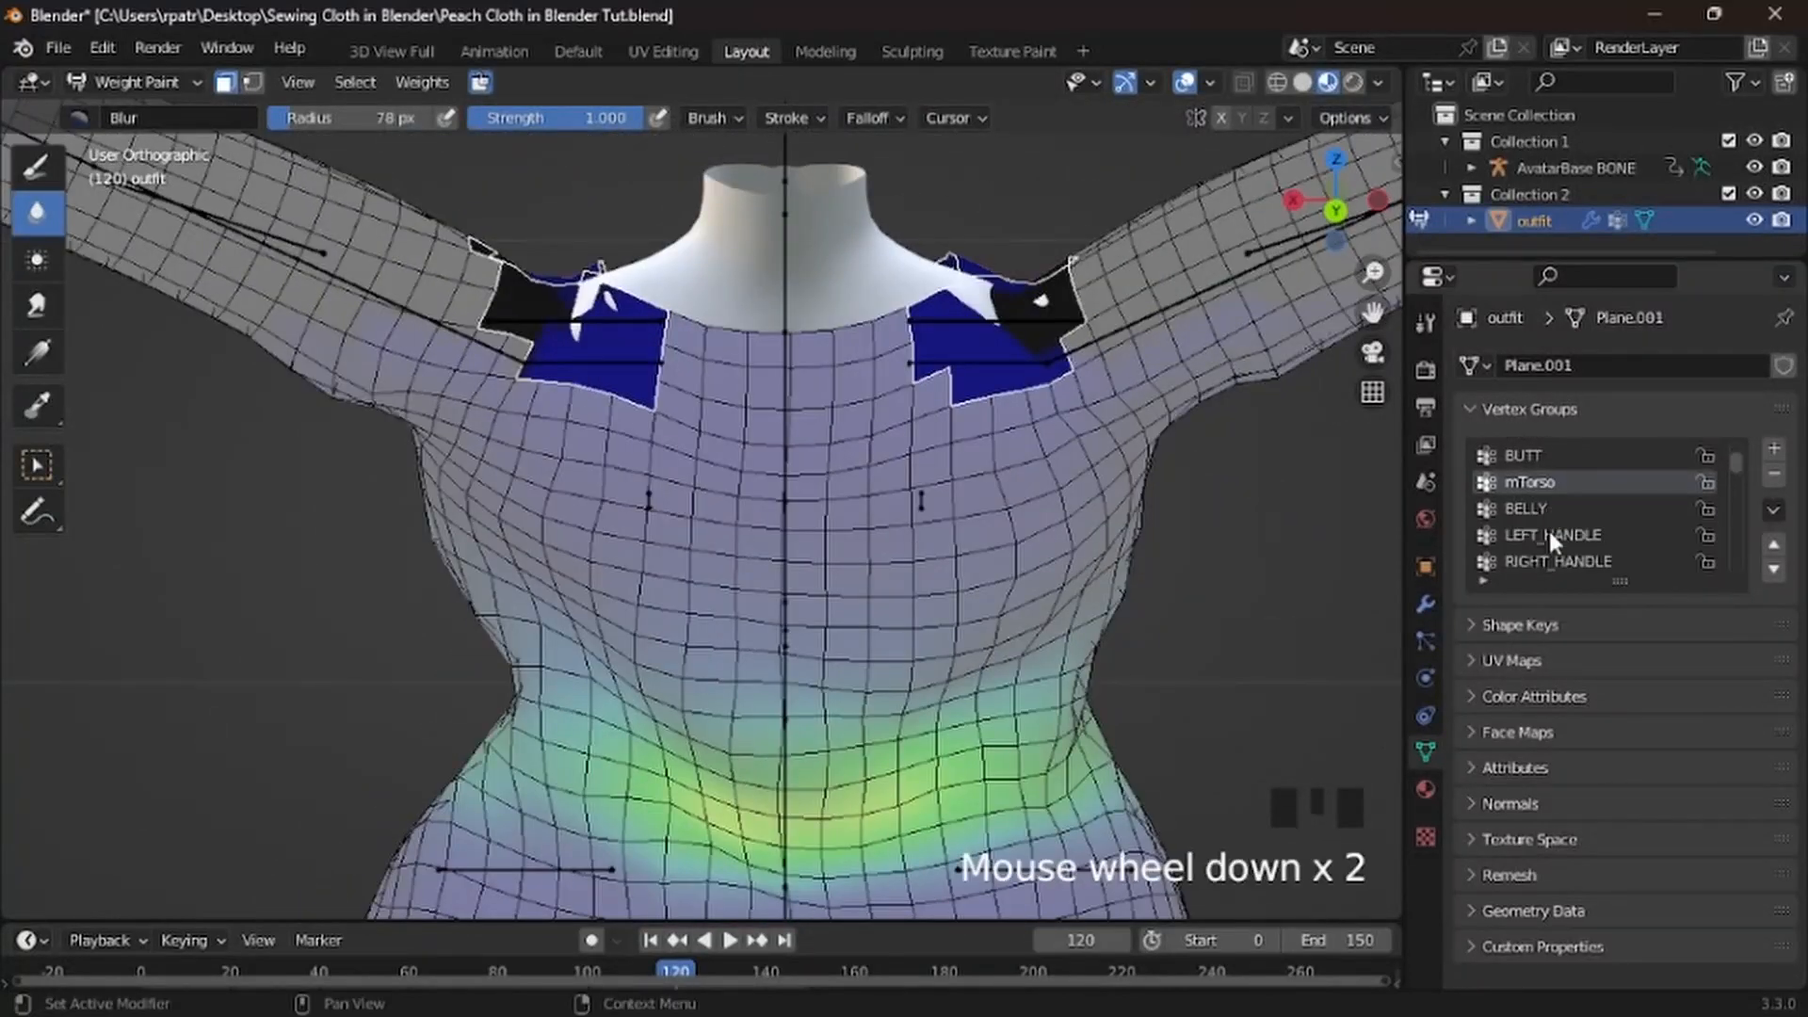
left_click(1548, 533)
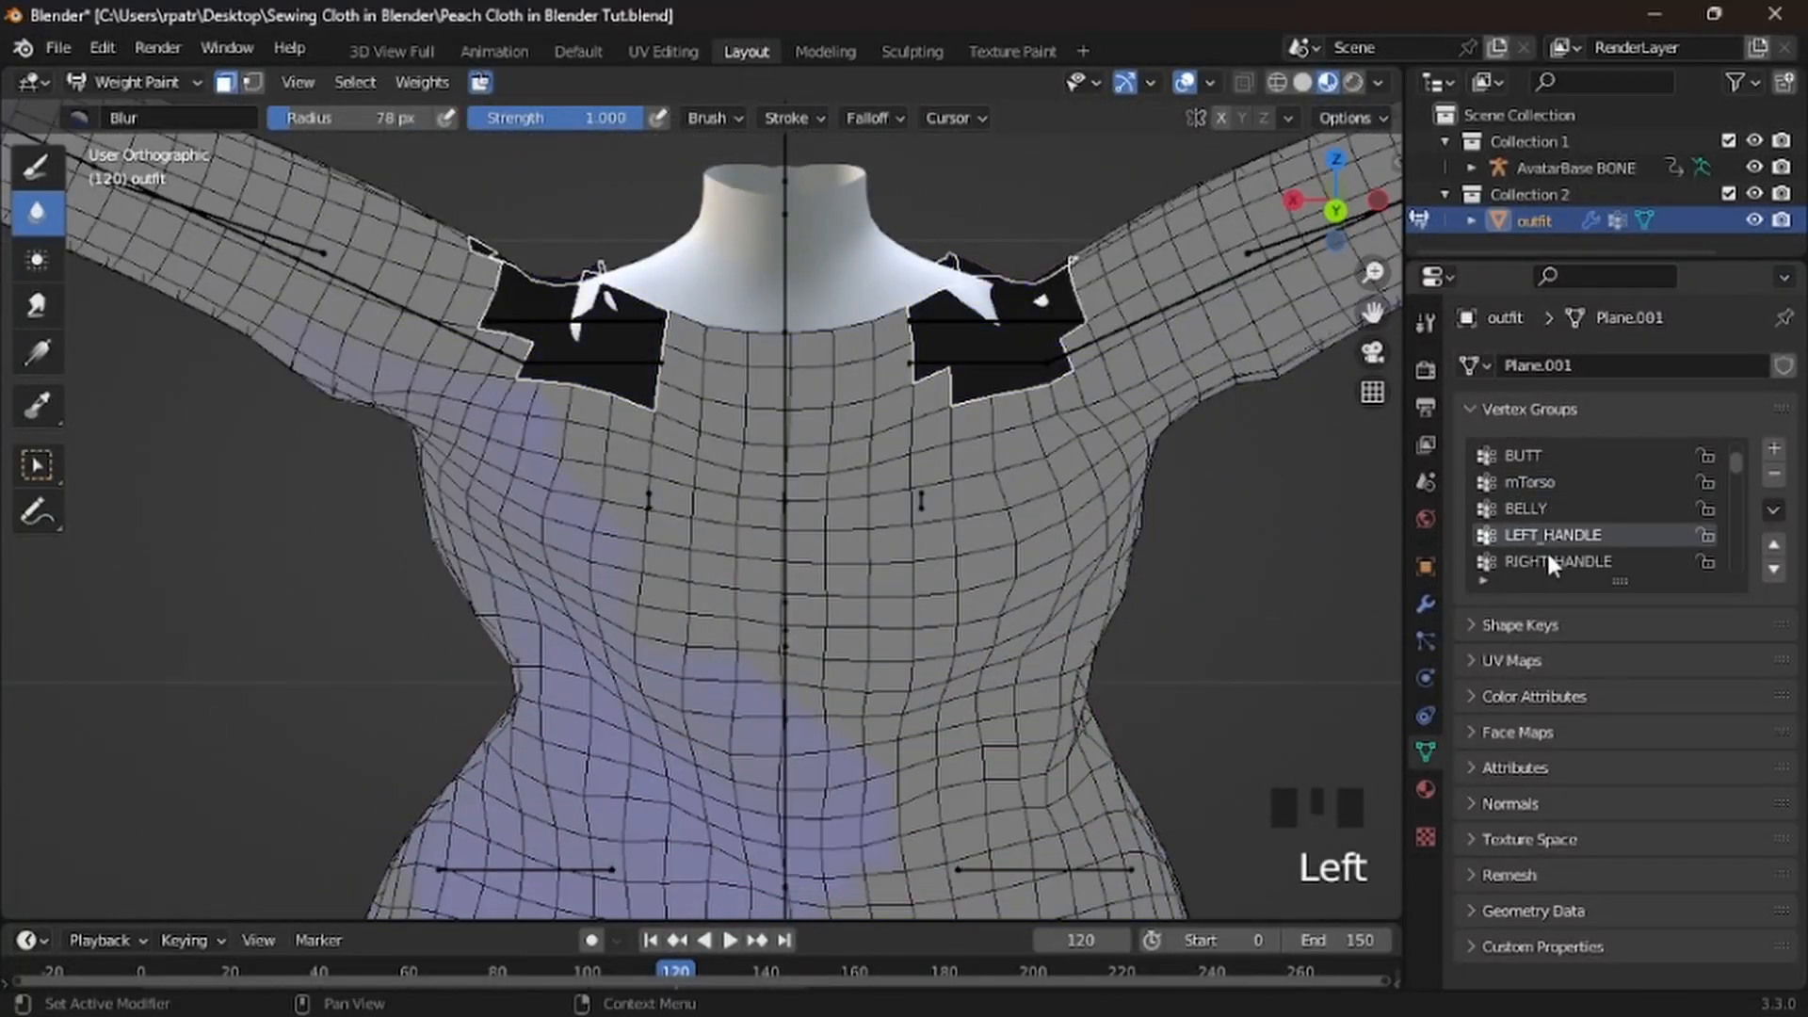
scroll(1545, 550, "down", 3)
left_click(1542, 508)
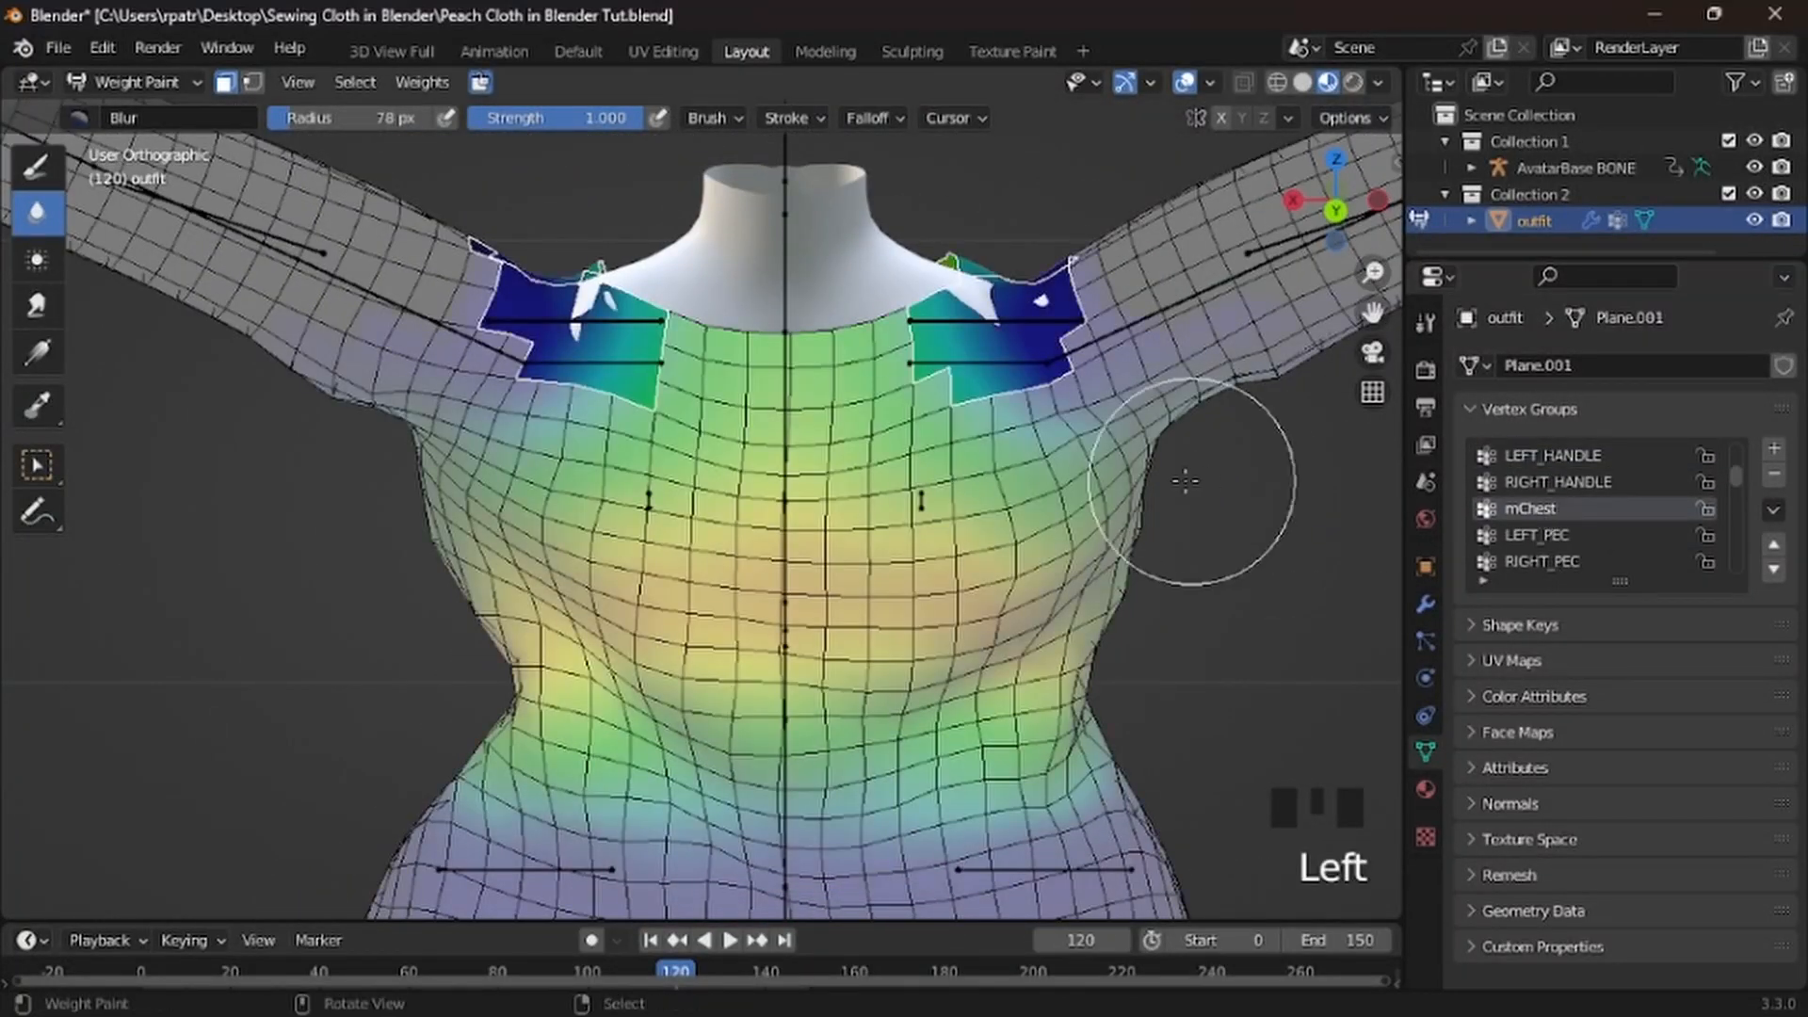
Try smoothing the selected shoulder weights for all groups with 10 iterations, and undo it
middle_click_drag(1186, 481, 1173, 661)
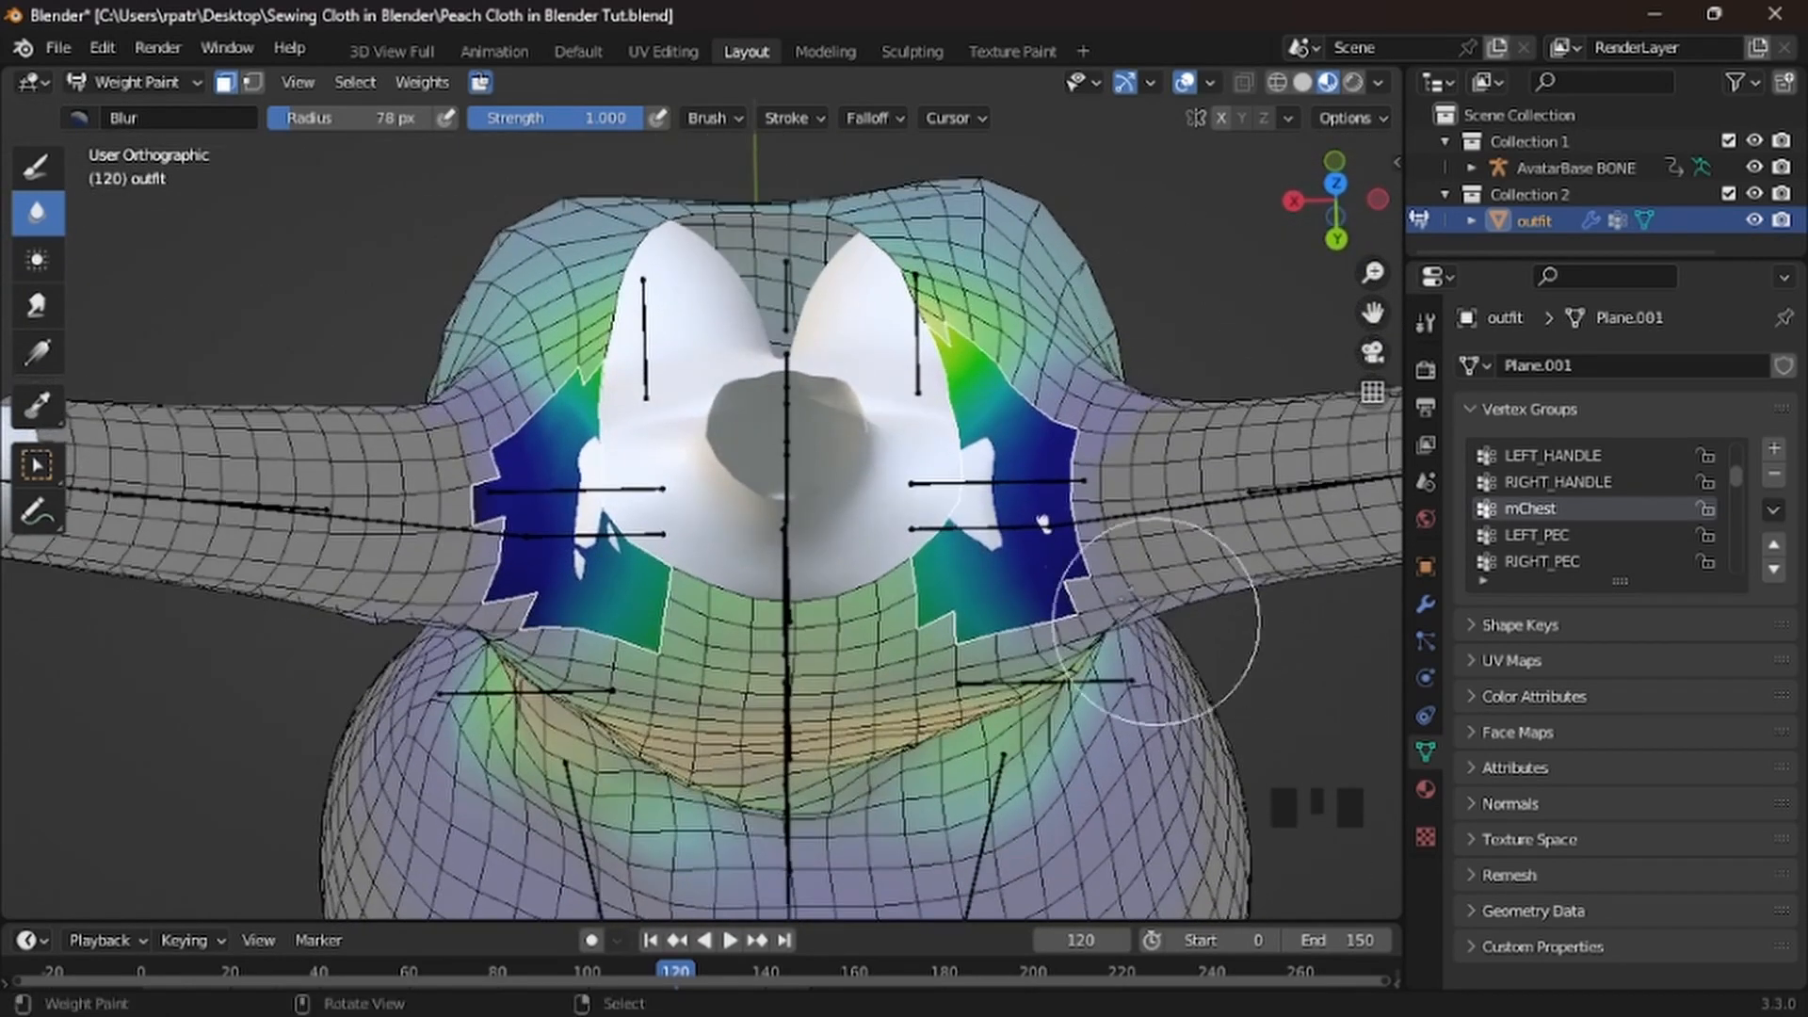
left_click(421, 82)
left_click(452, 388)
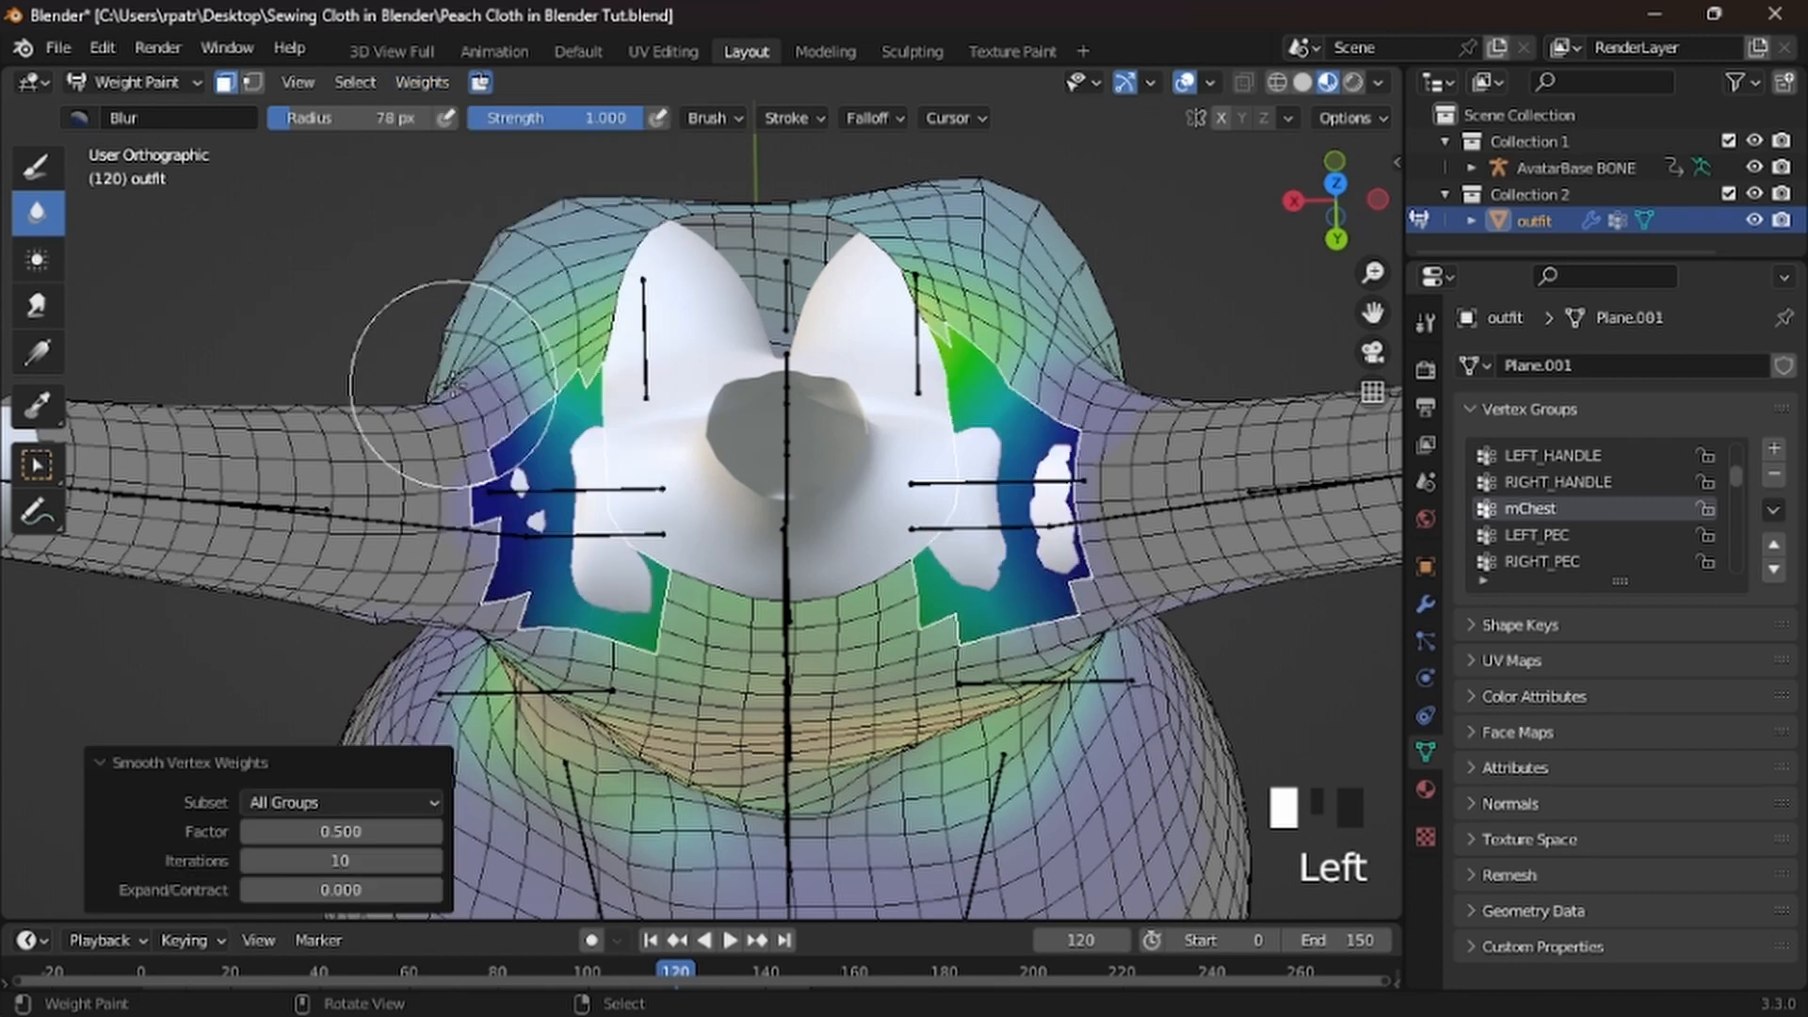
key("ctrl+z")
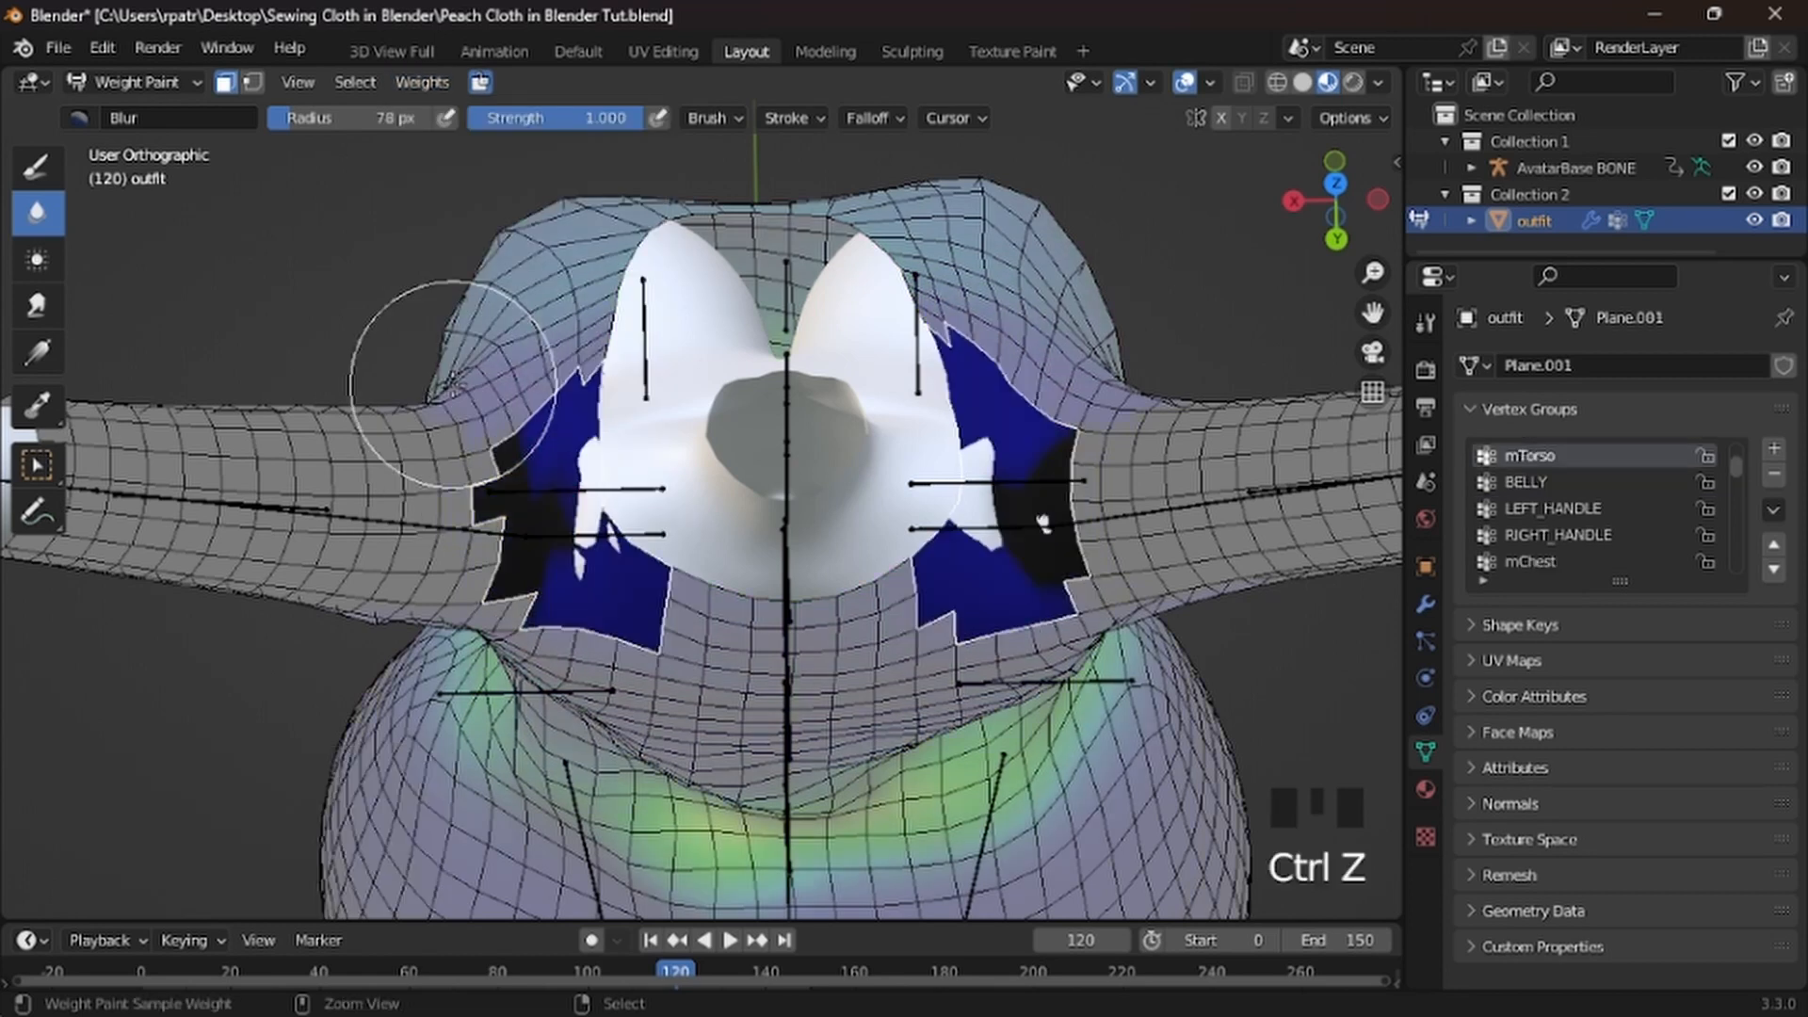
Review the BELLY, LEFT_HANDLE, RIGHT_HANDLE and mChest vertex group weights around the selected shoulders
left_click(1518, 484)
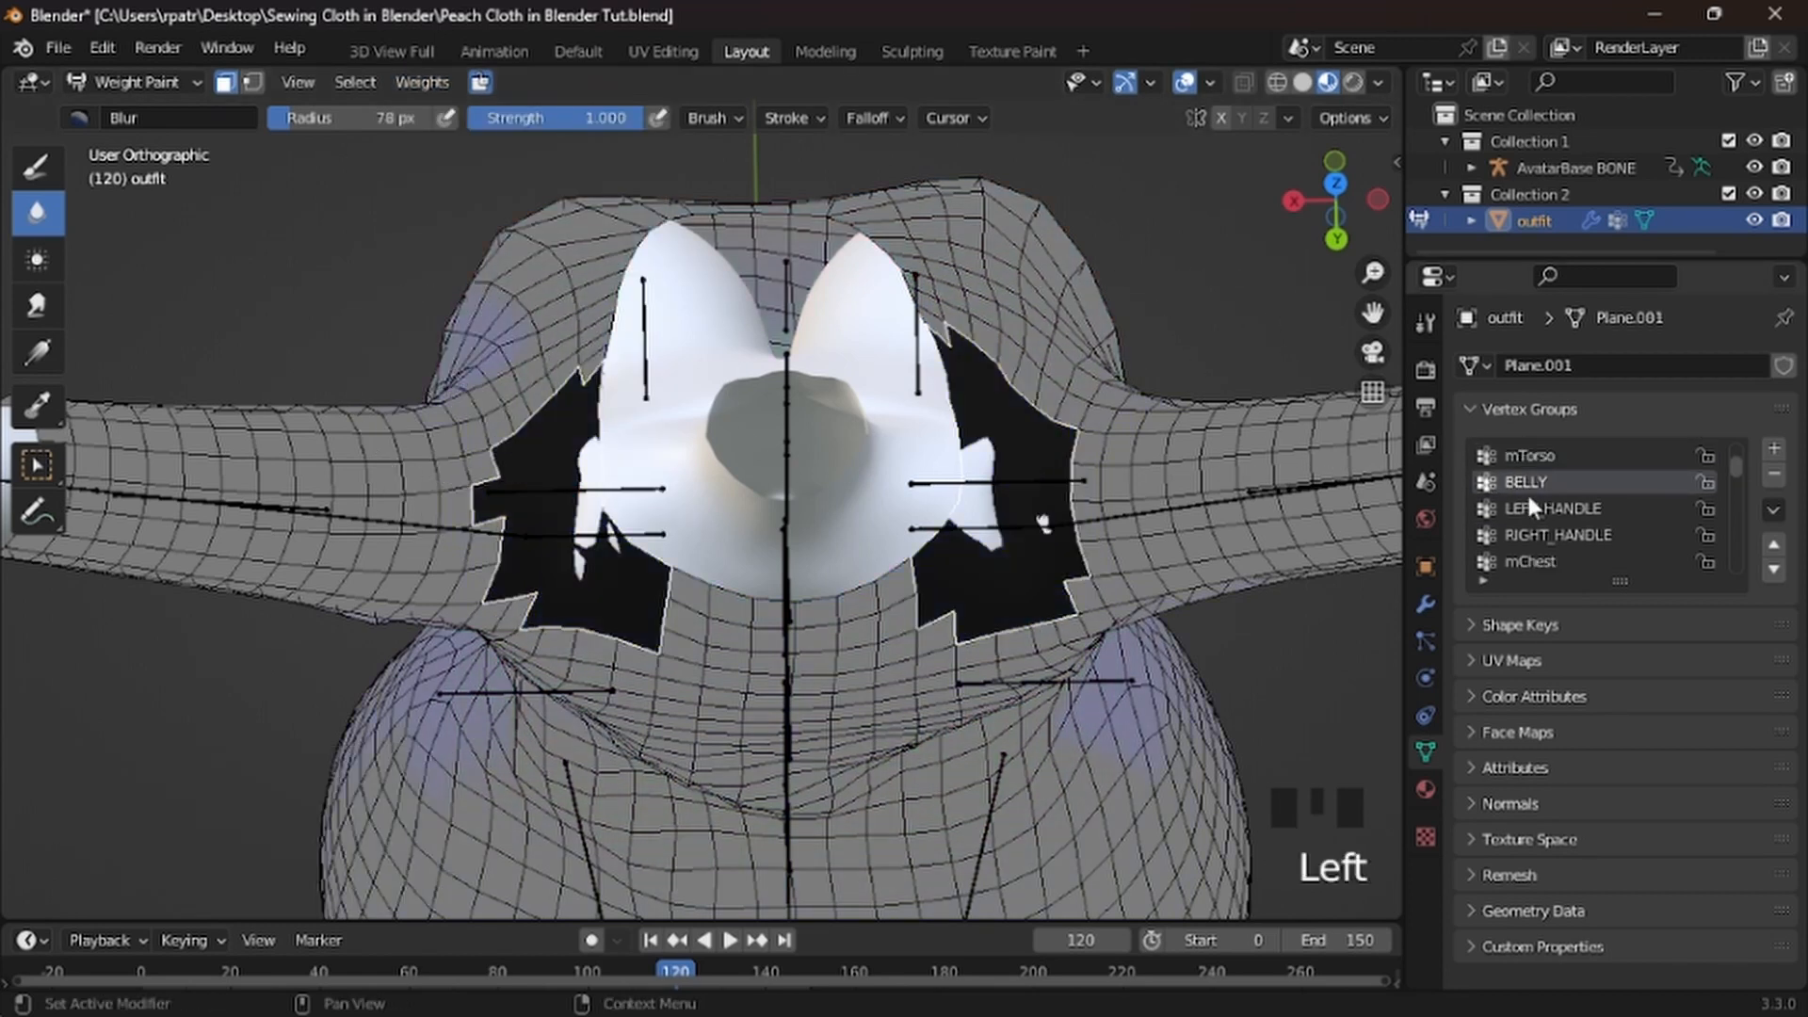
left_click(1535, 509)
left_click(1527, 535)
scroll(1527, 531, "down", 2)
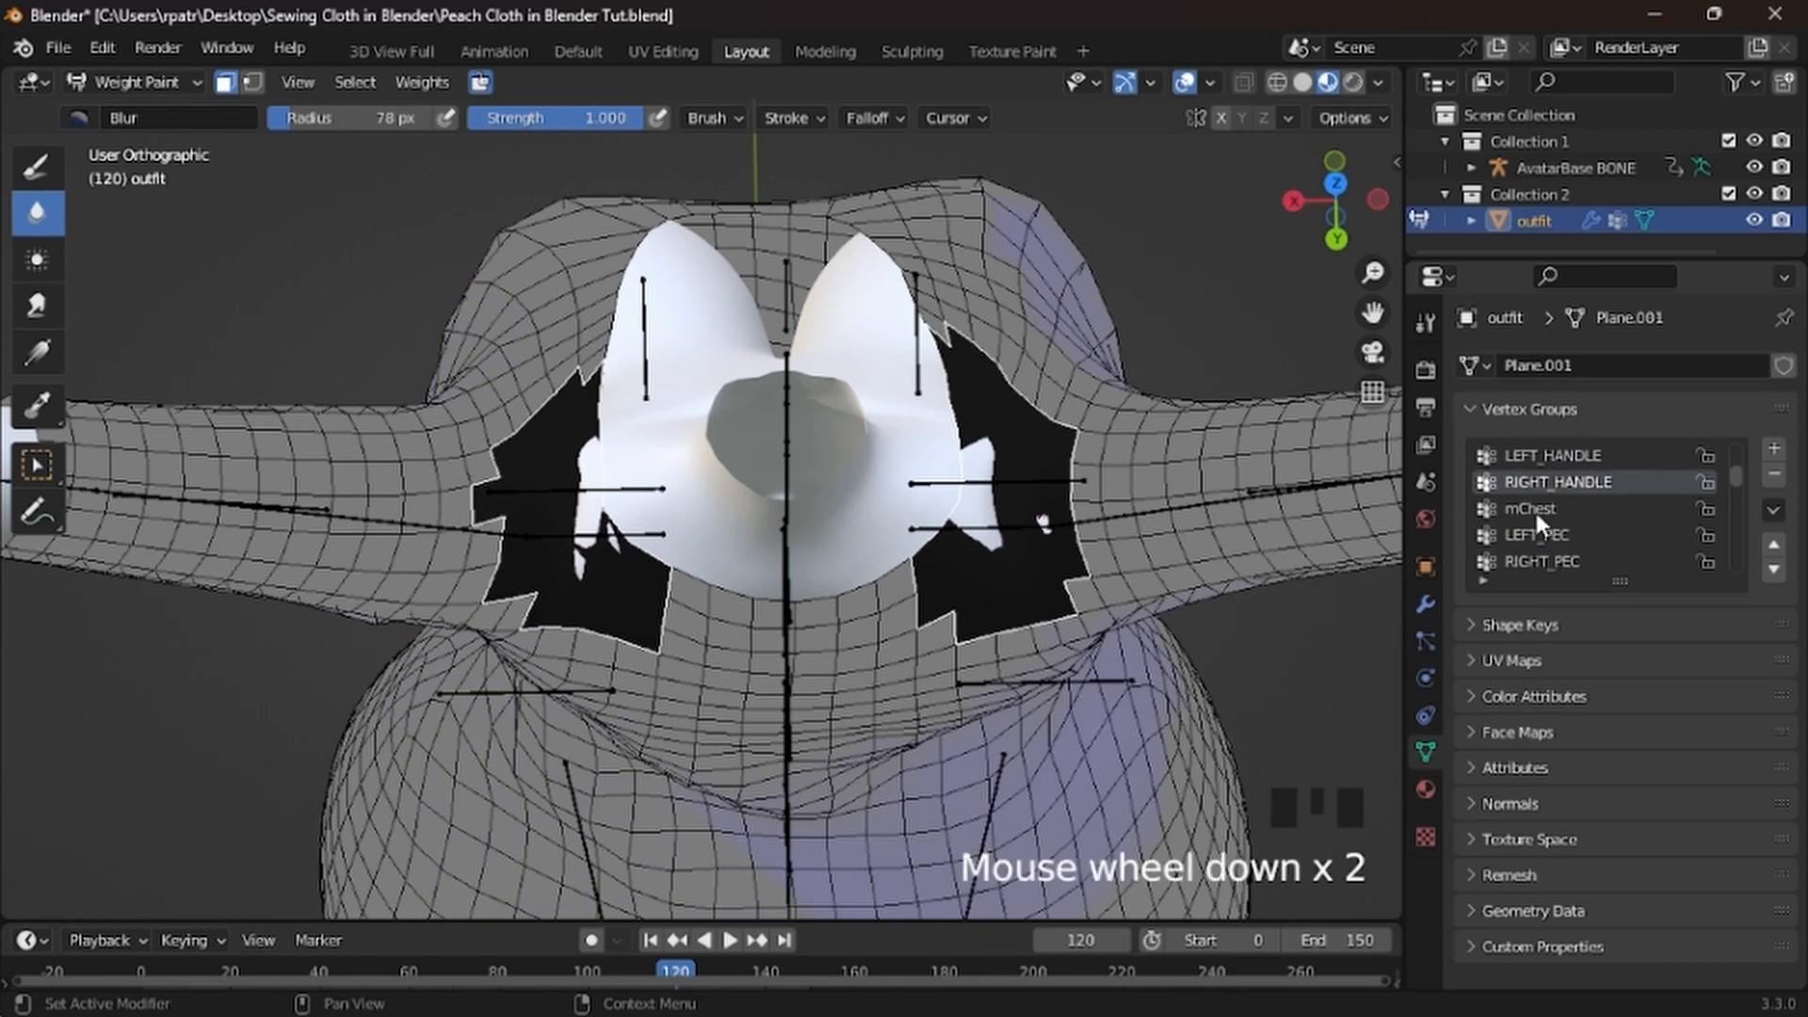
left_click(1535, 513)
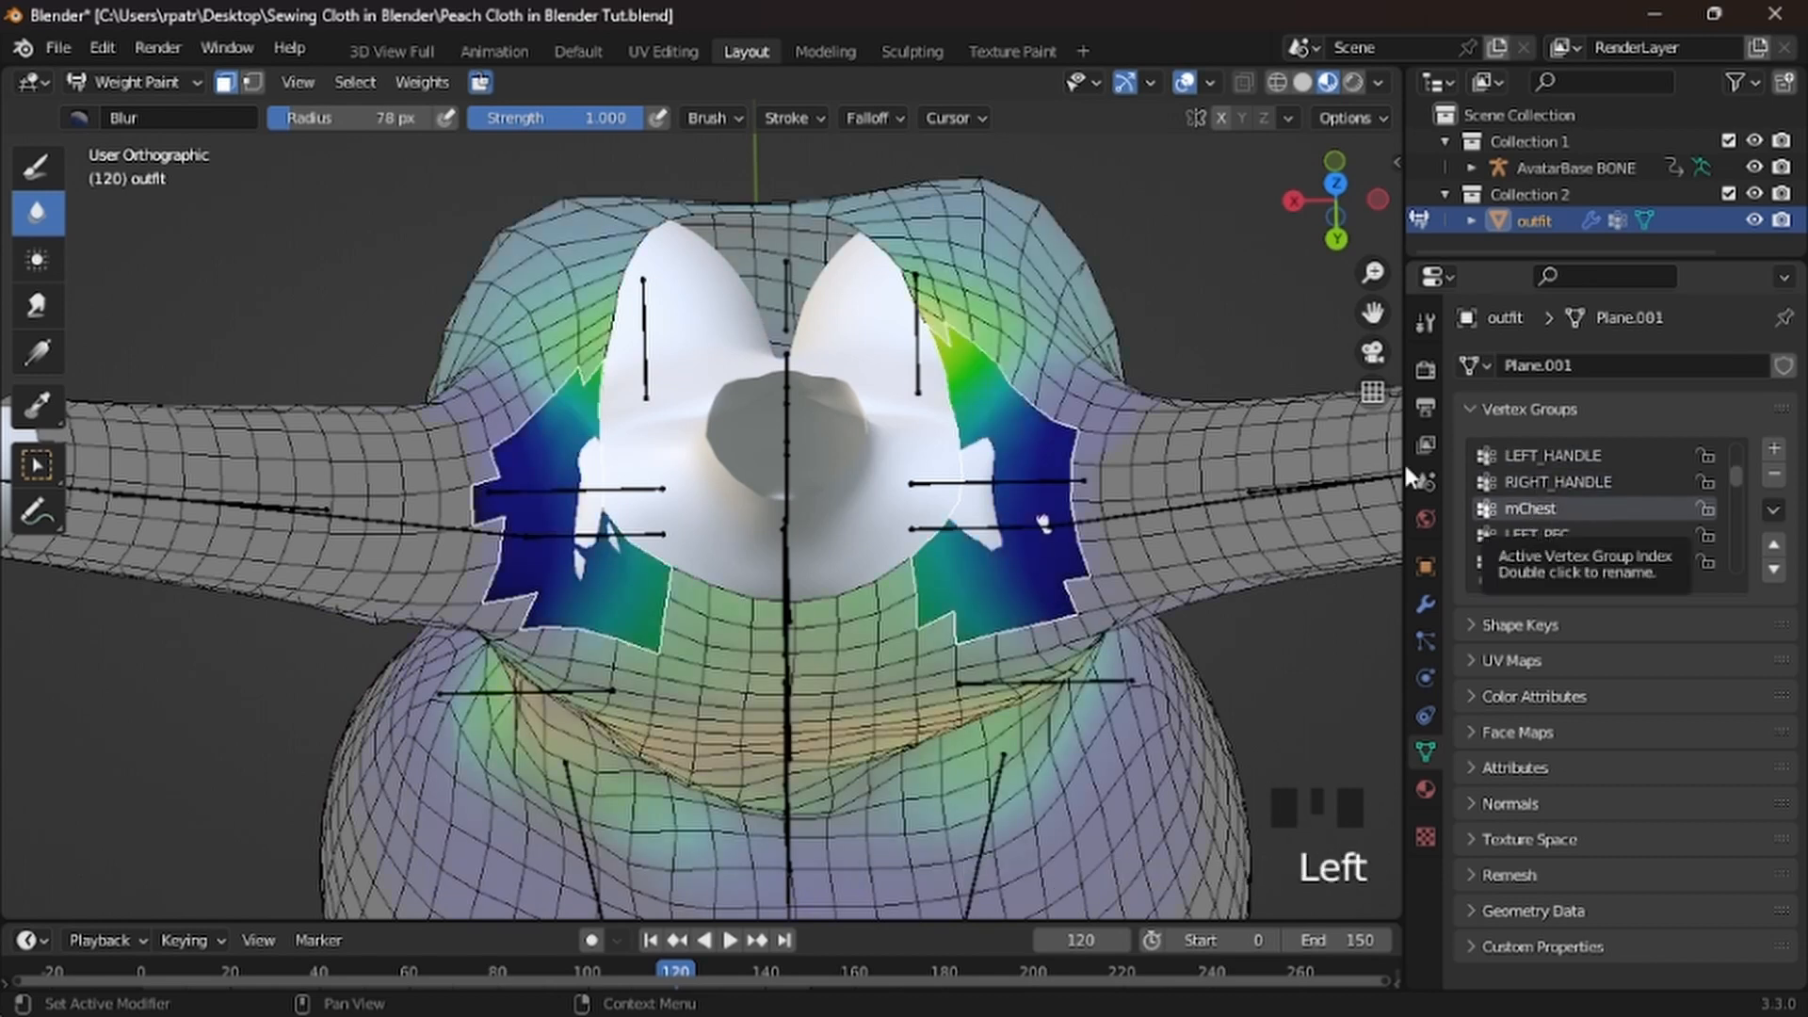
Try smoothing the selected shoulder weights for all groups with 1 iteration, and undo it
left_click(417, 85)
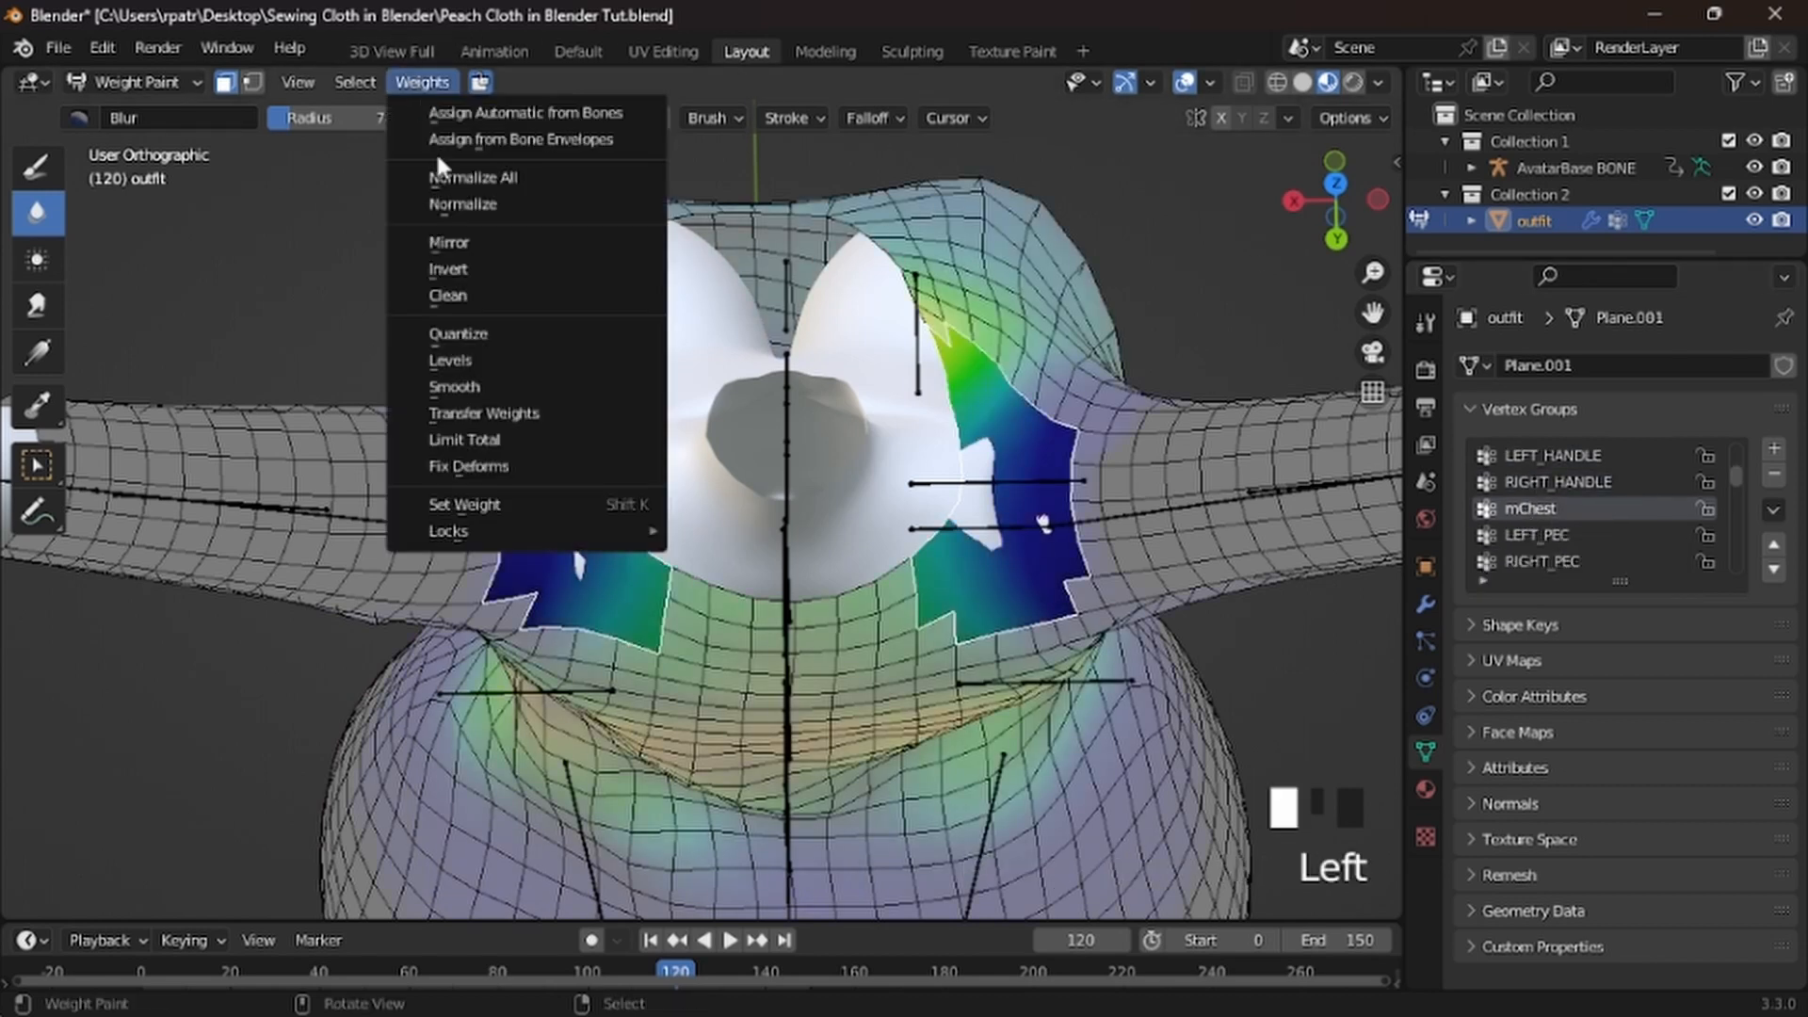
left_click(459, 392)
left_click_drag(352, 860, 282, 860)
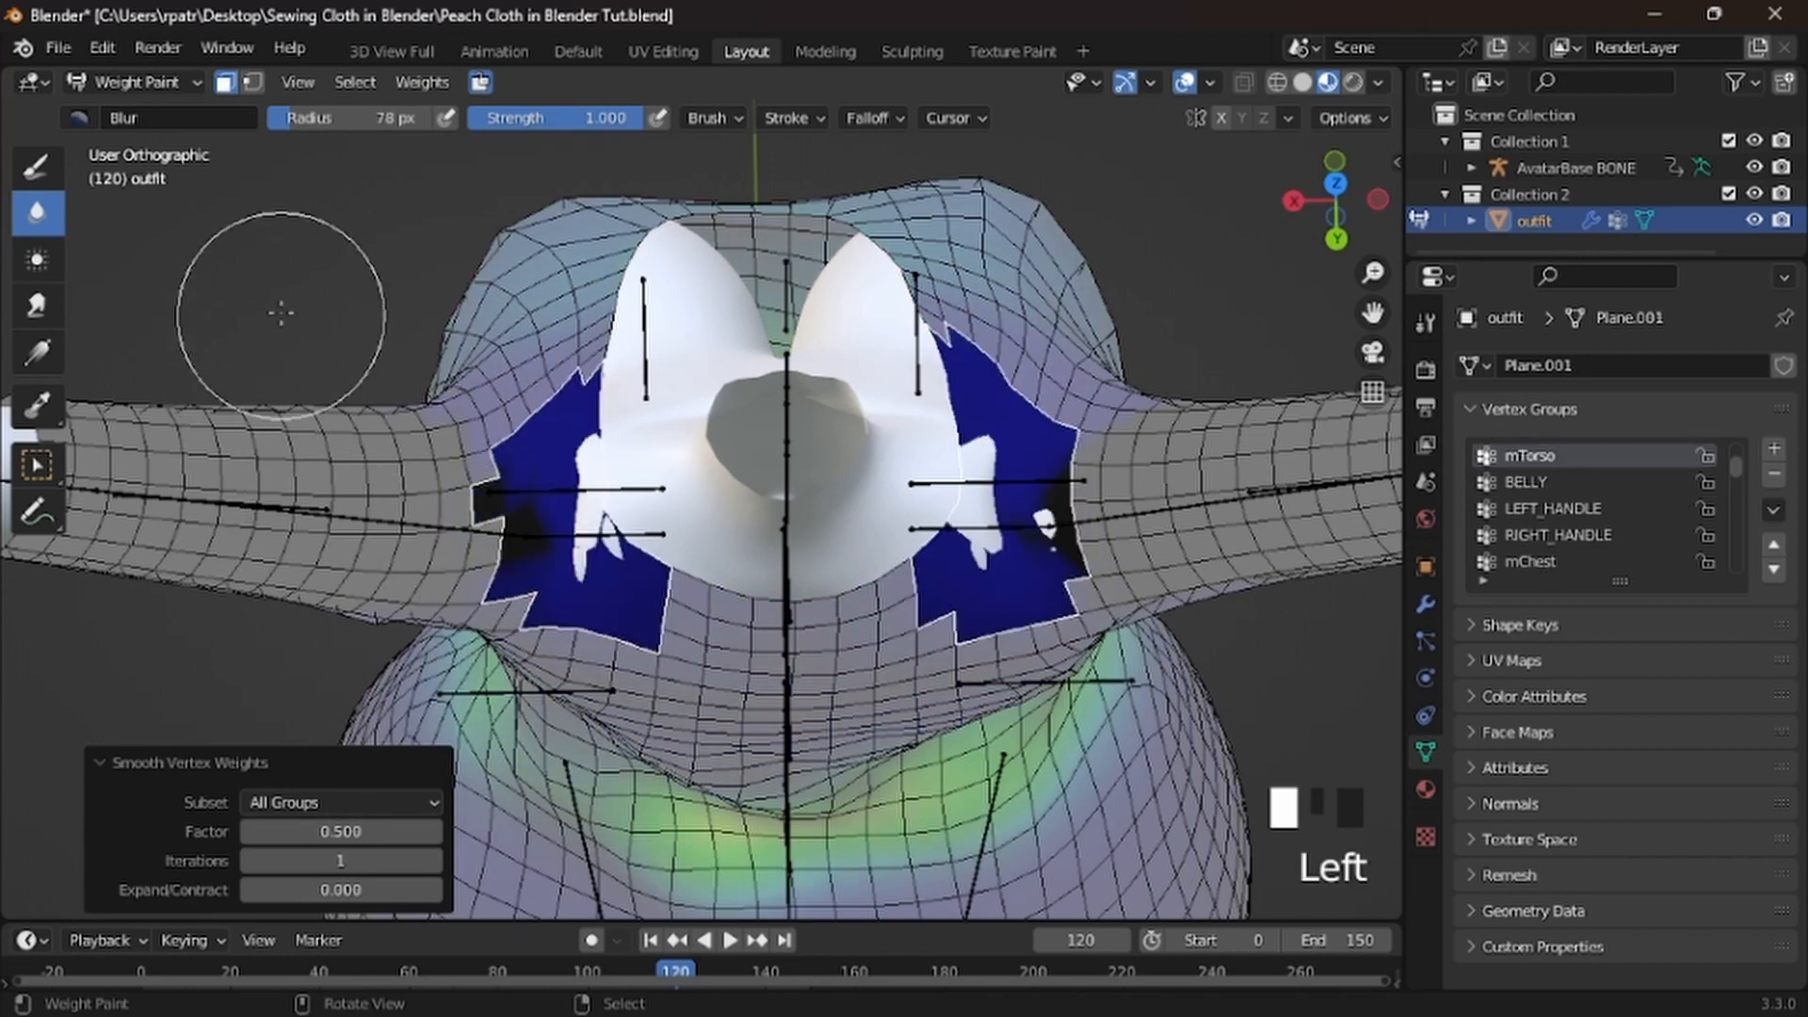
scroll(1563, 490, "down", 1)
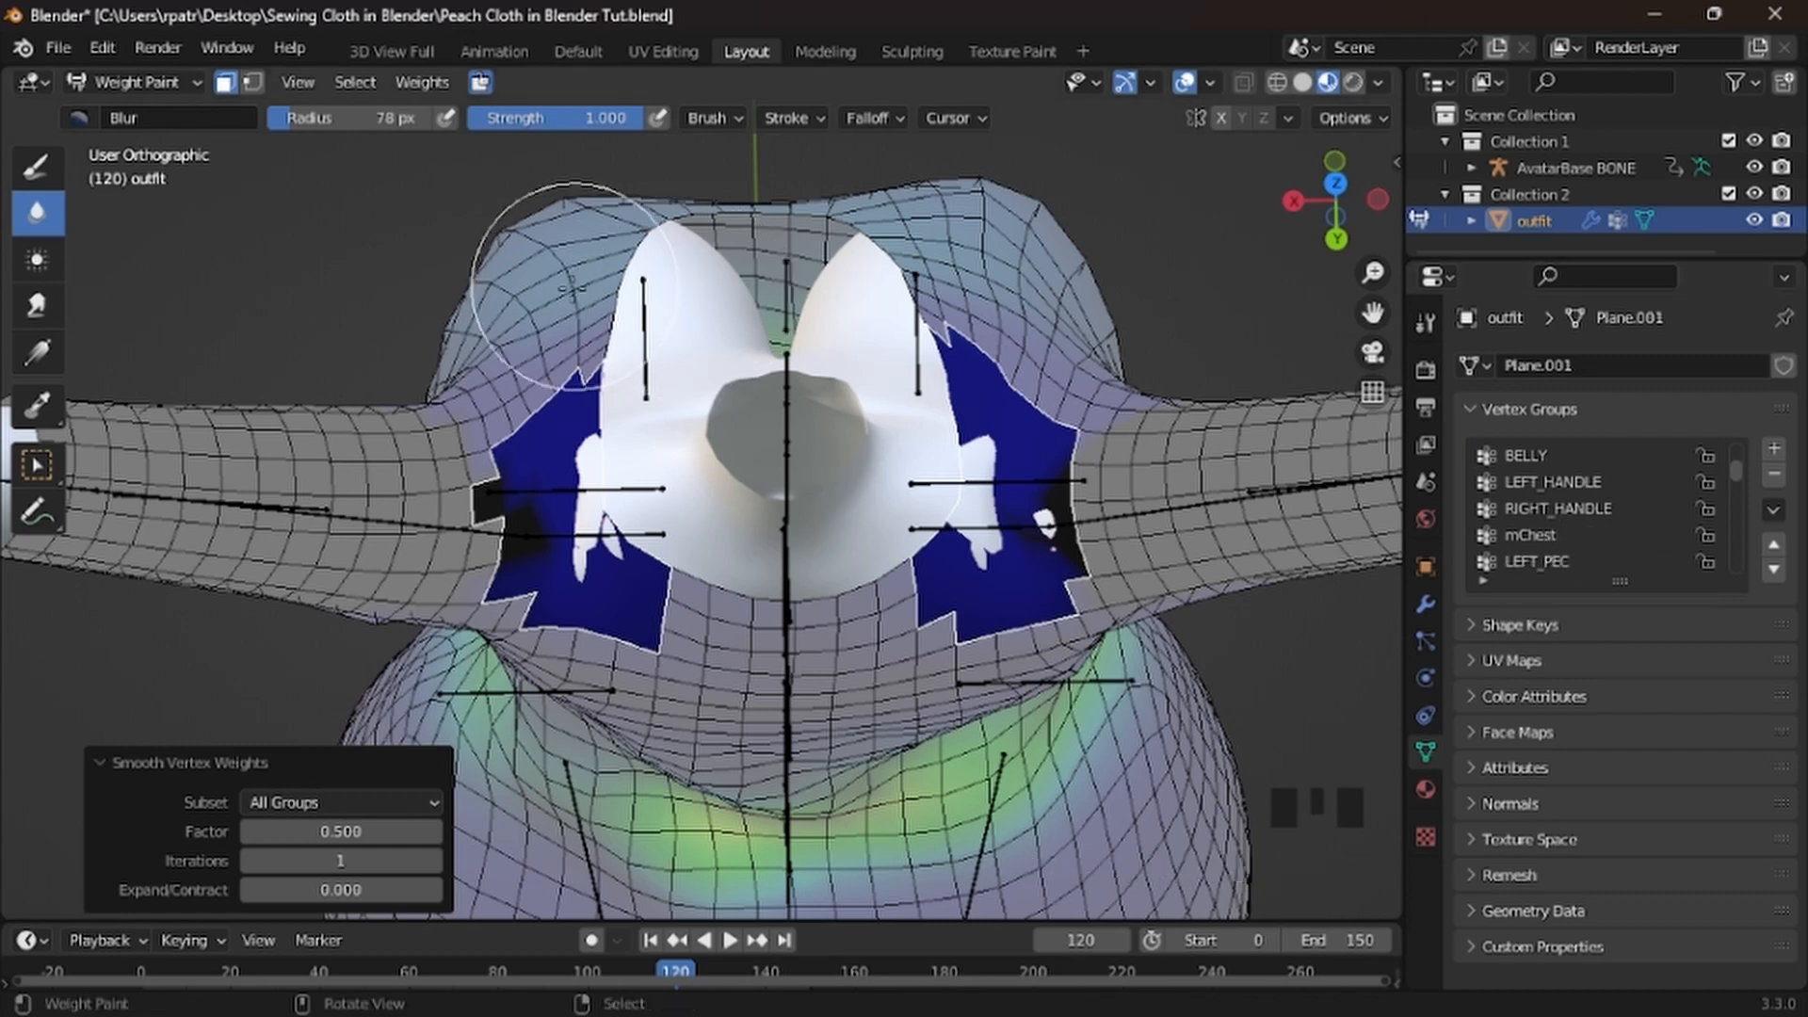
key("ctrl+z")
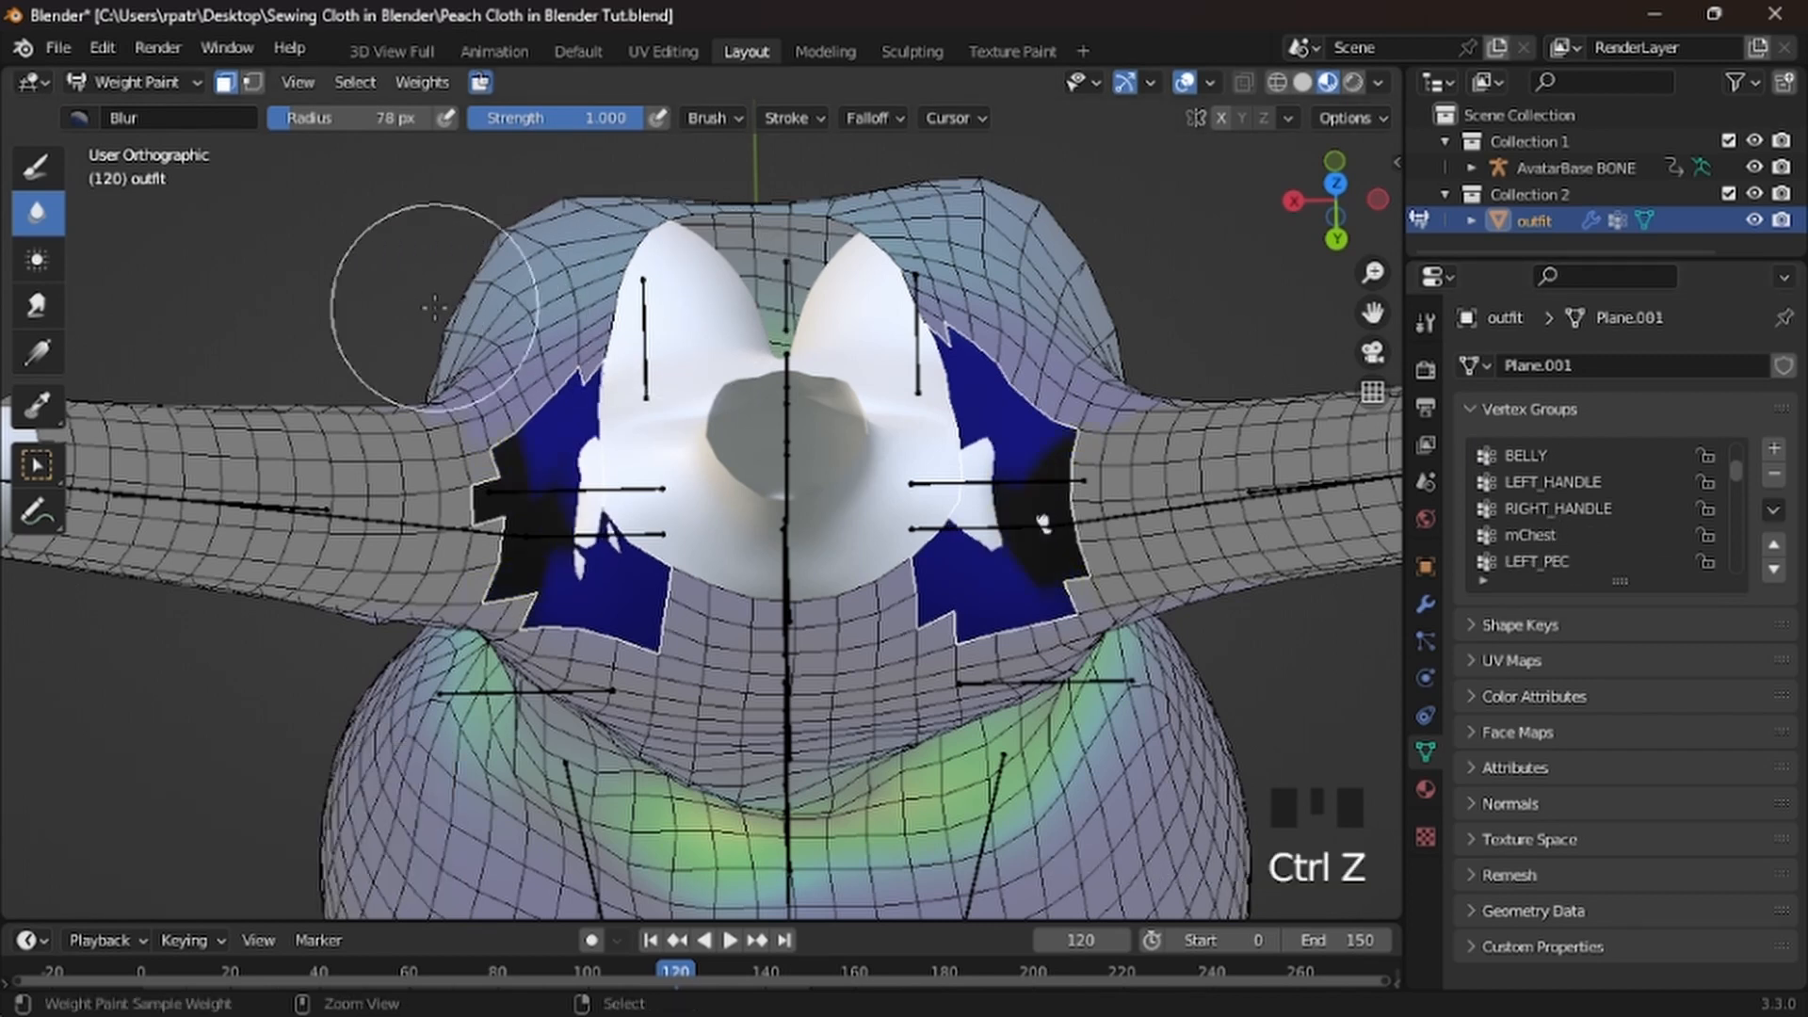
Make mChest the active vertex group and look back through the groups listed above it
scroll(1559, 444, "down", 2)
left_click(1539, 482)
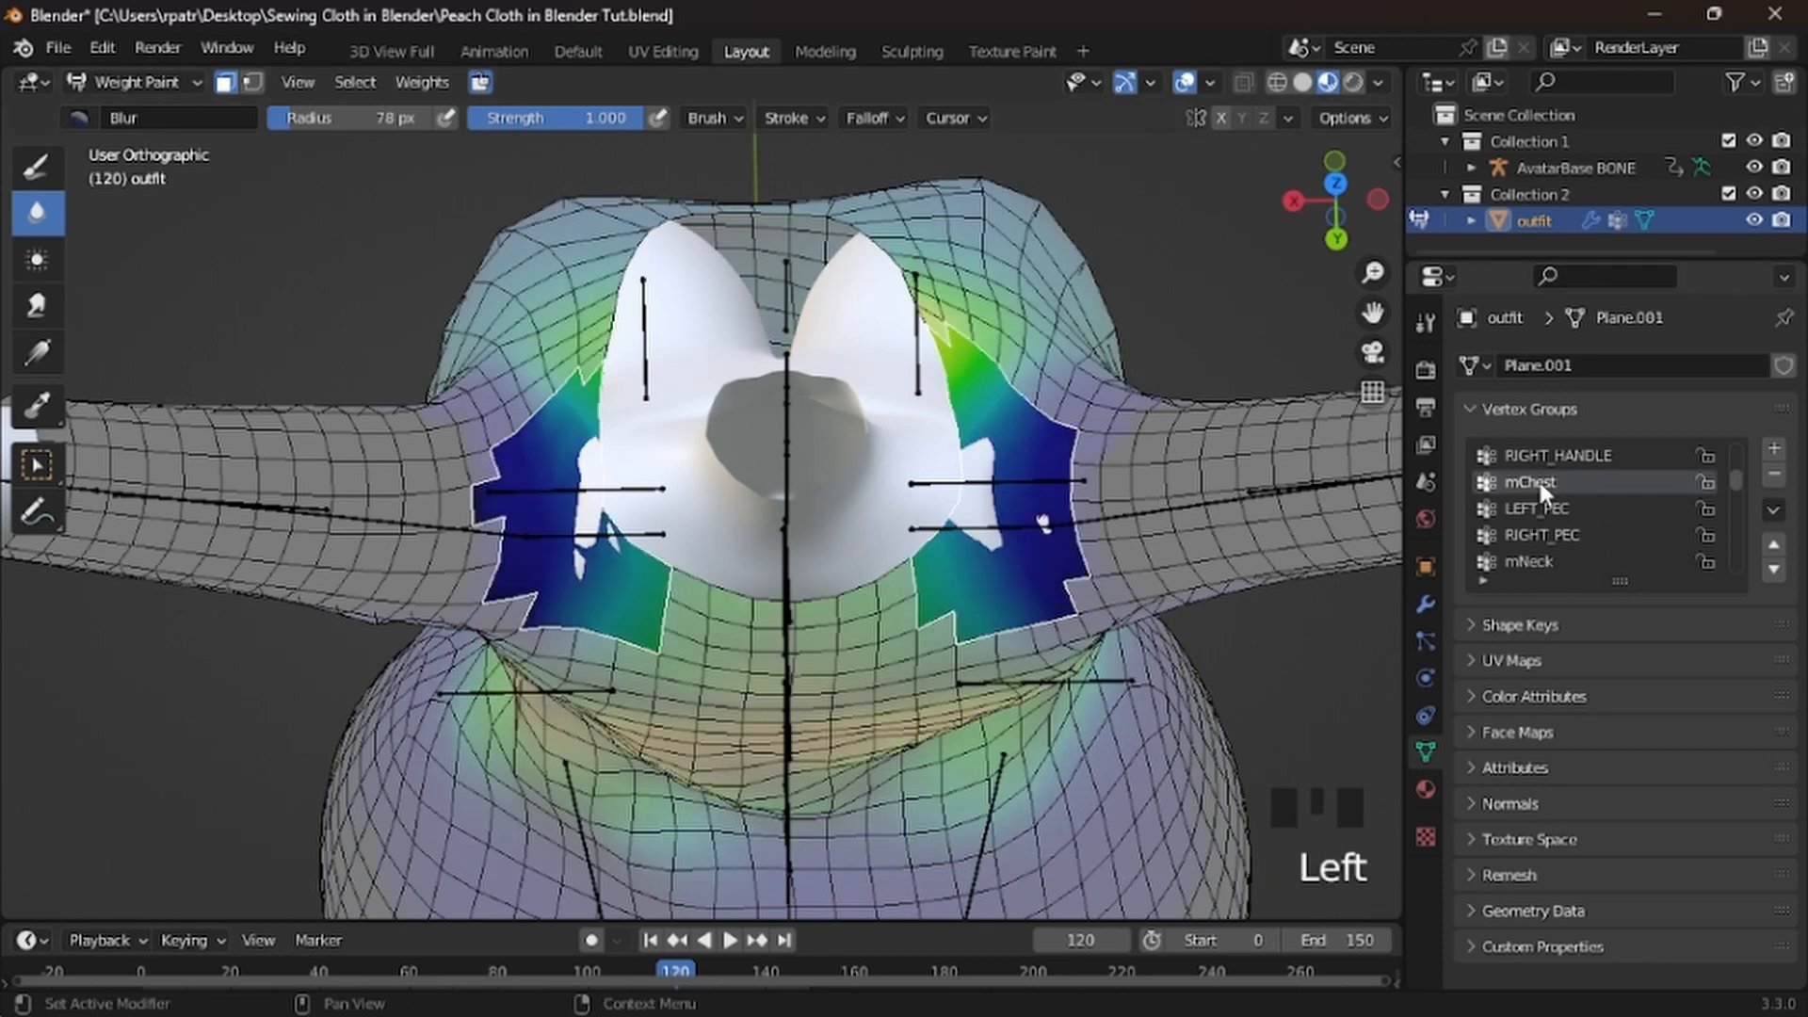
scroll(1638, 527, "up", 10)
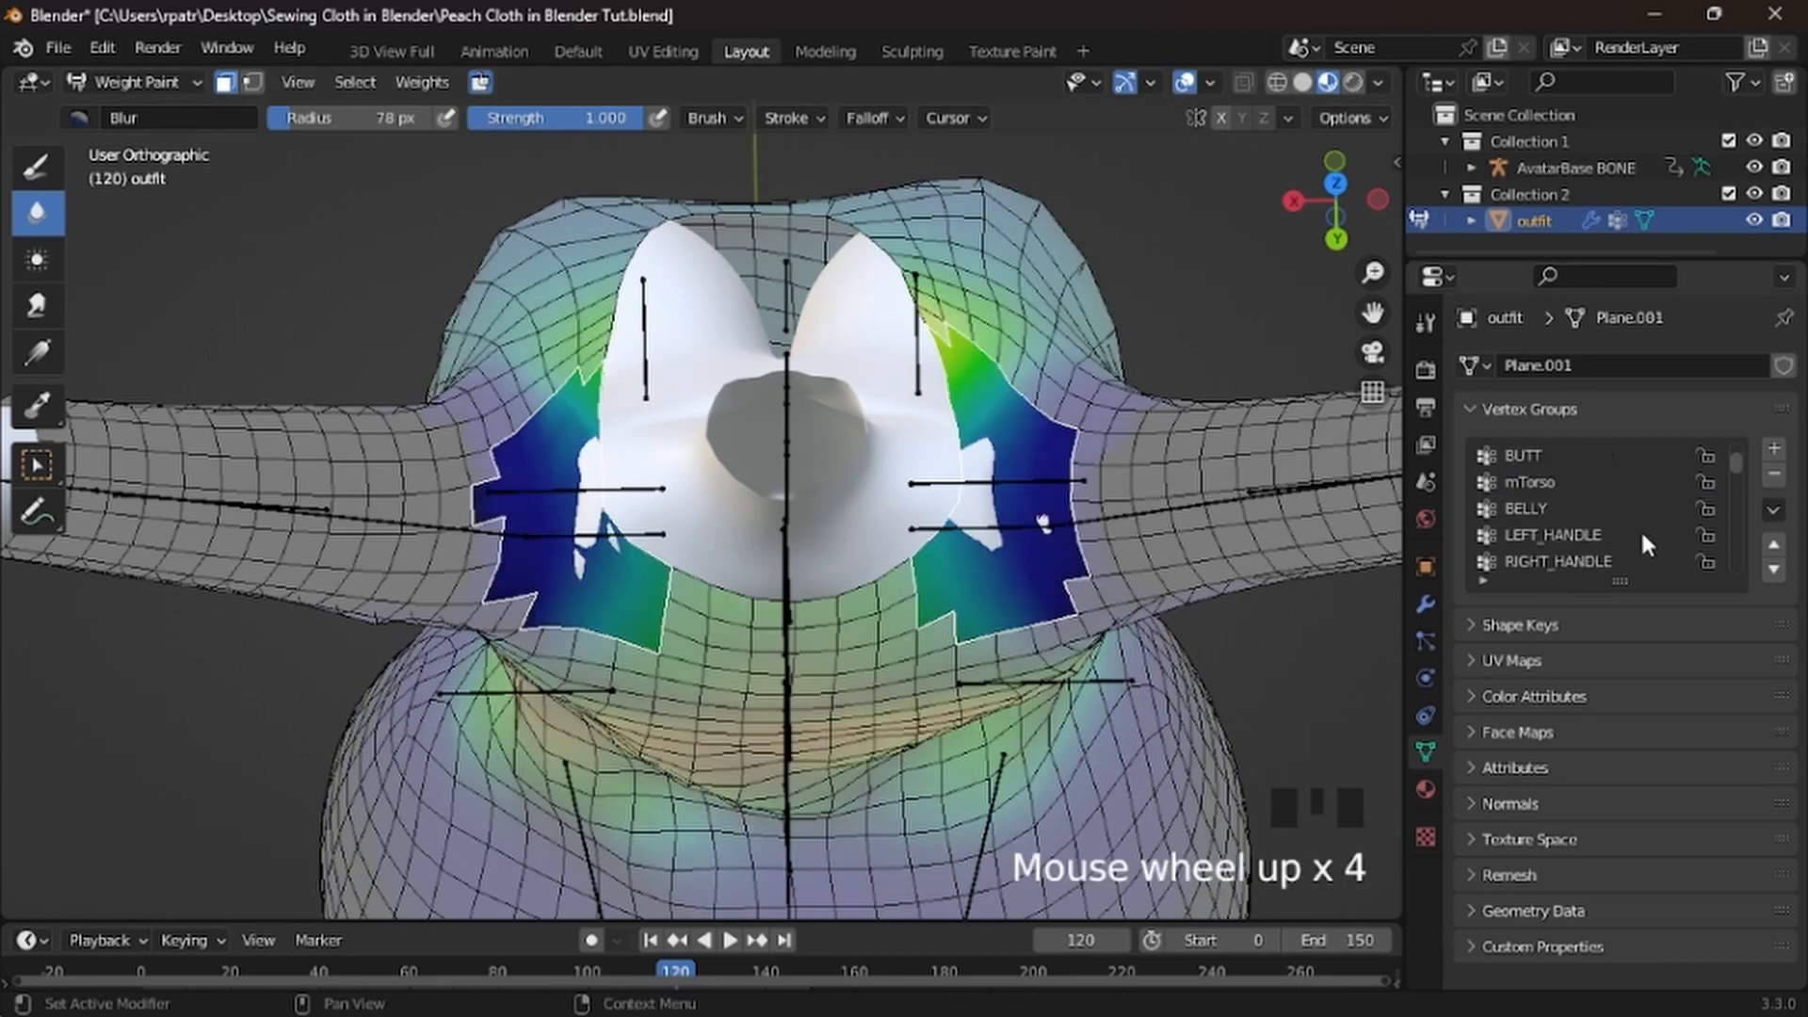
Try smoothing the outfit's vertex weights with mChest as the active vertex group, and undo the smoothing
scroll(1632, 519, "down", 3)
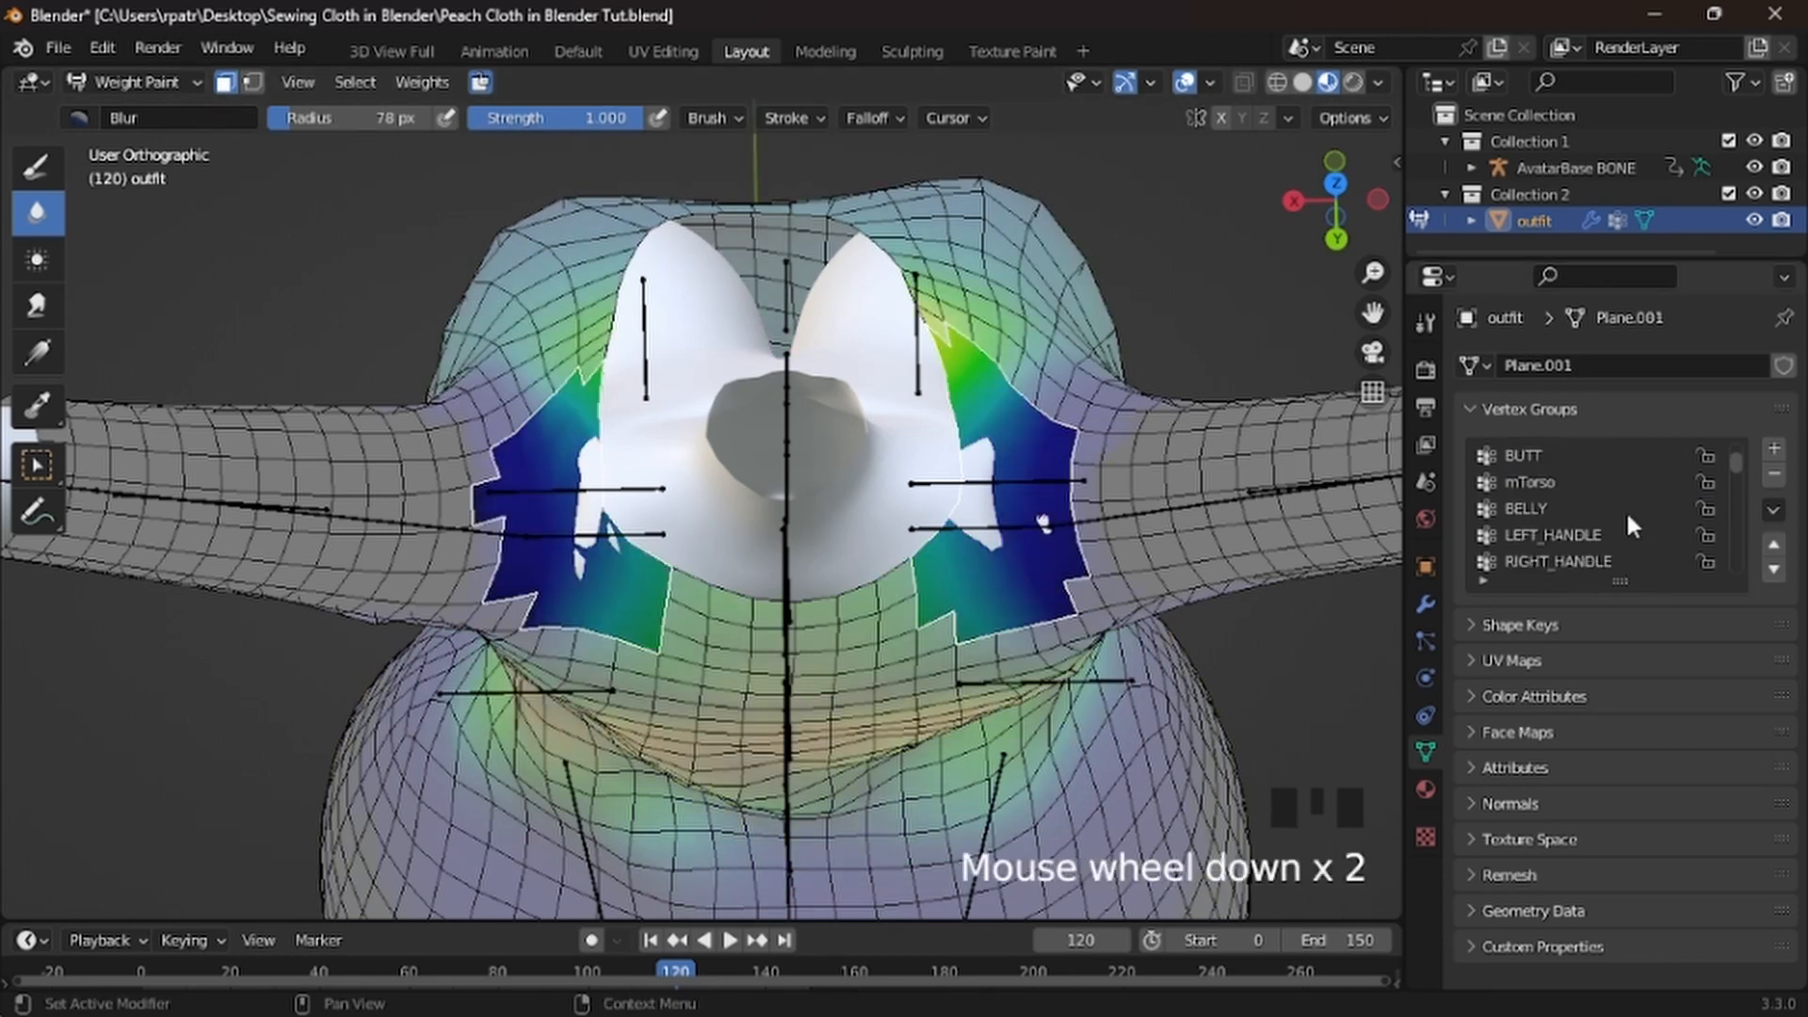
scroll(1582, 533, "down", 1)
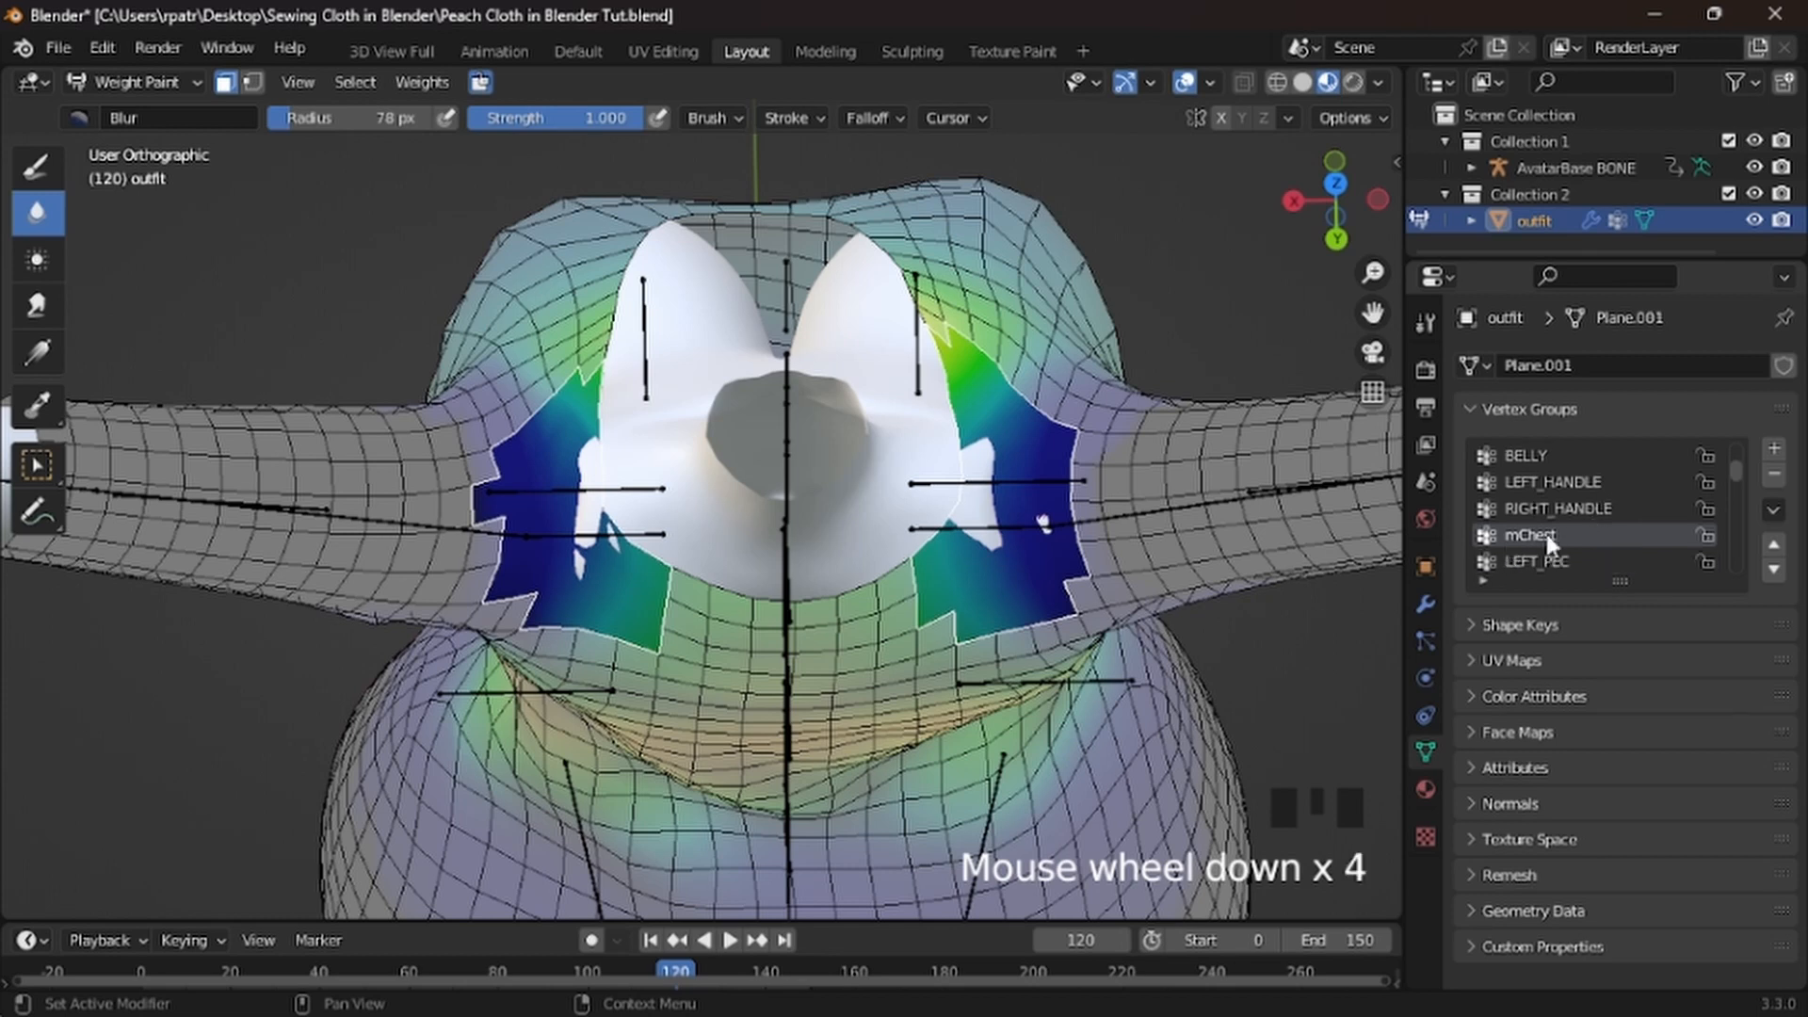
left_click(414, 82)
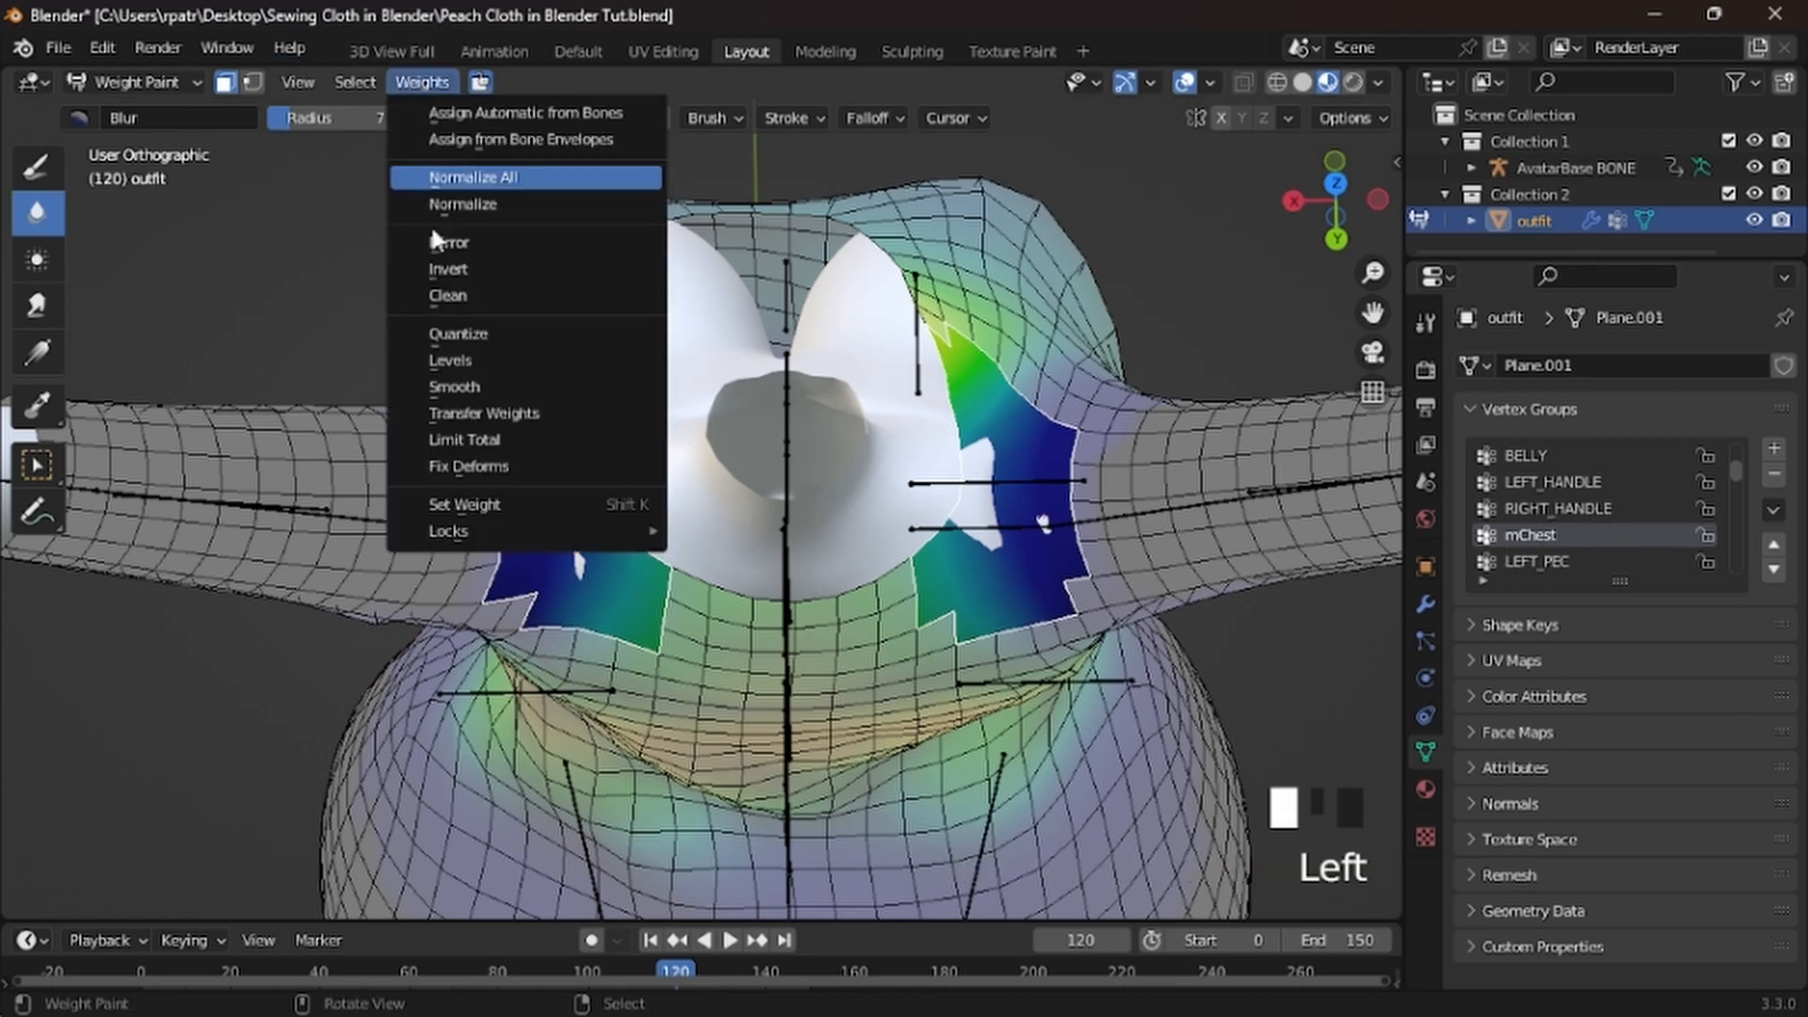
left_click(435, 386)
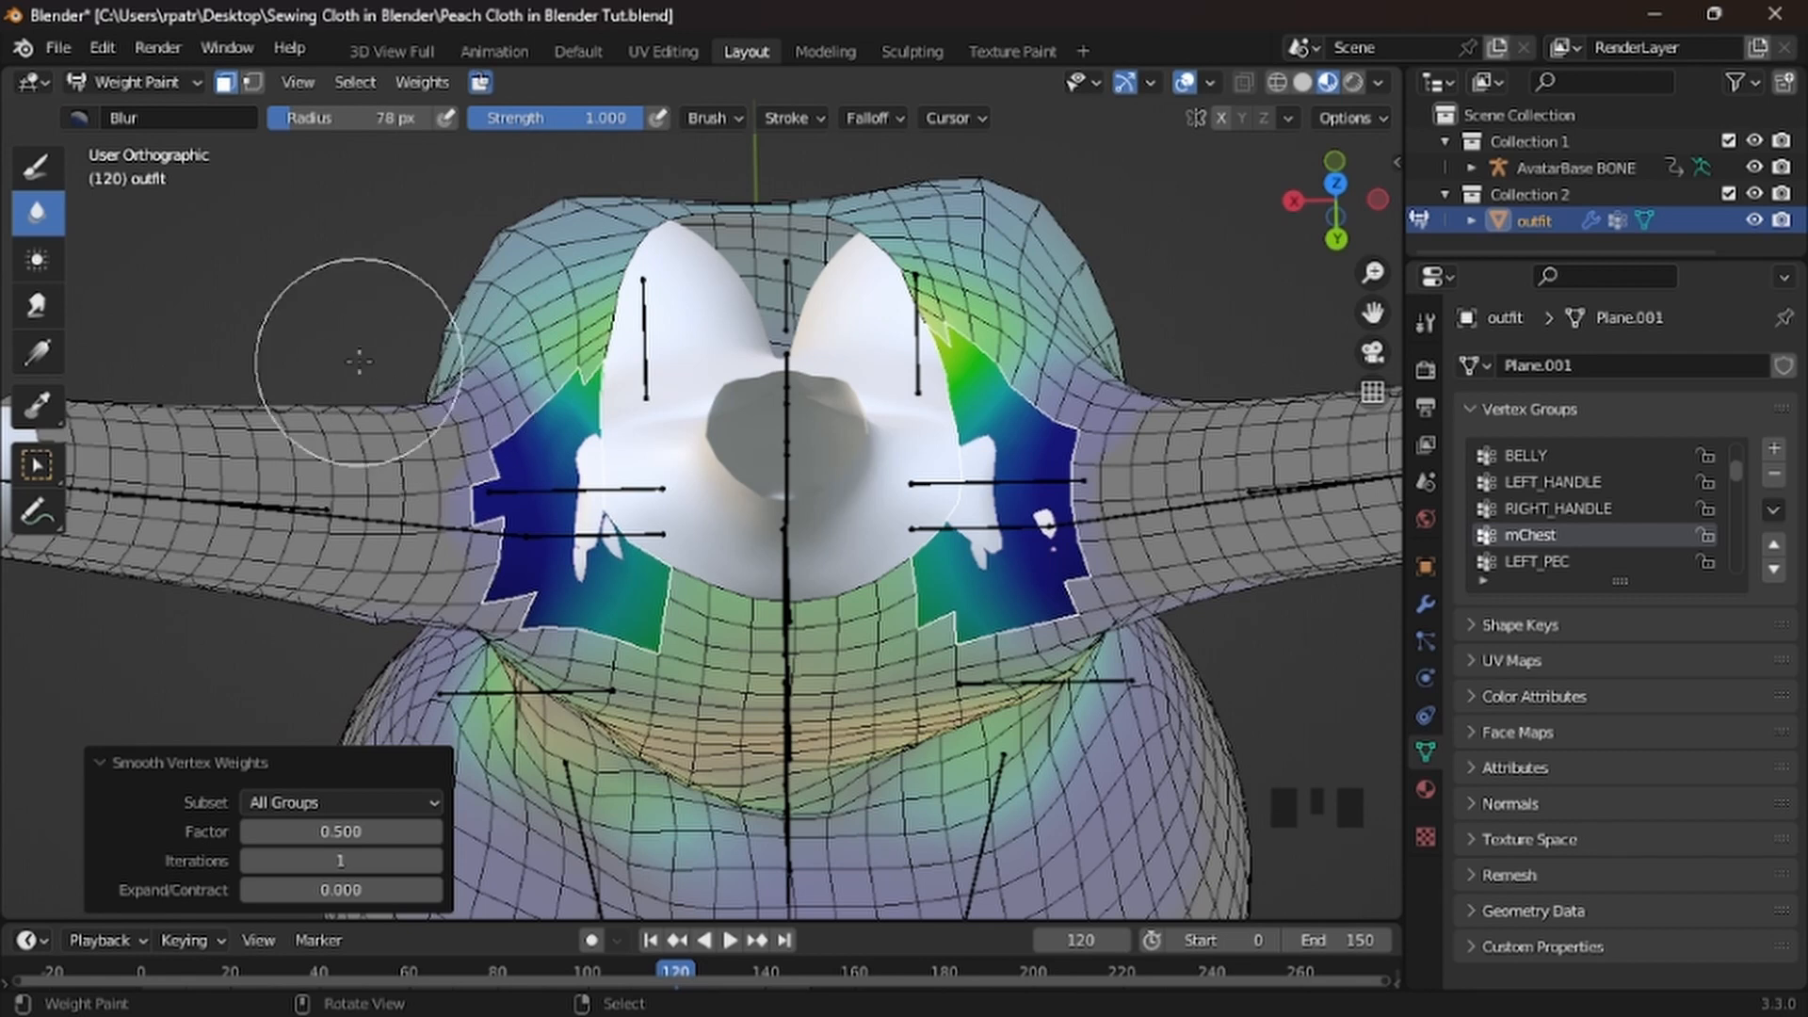
key("ctrl+z")
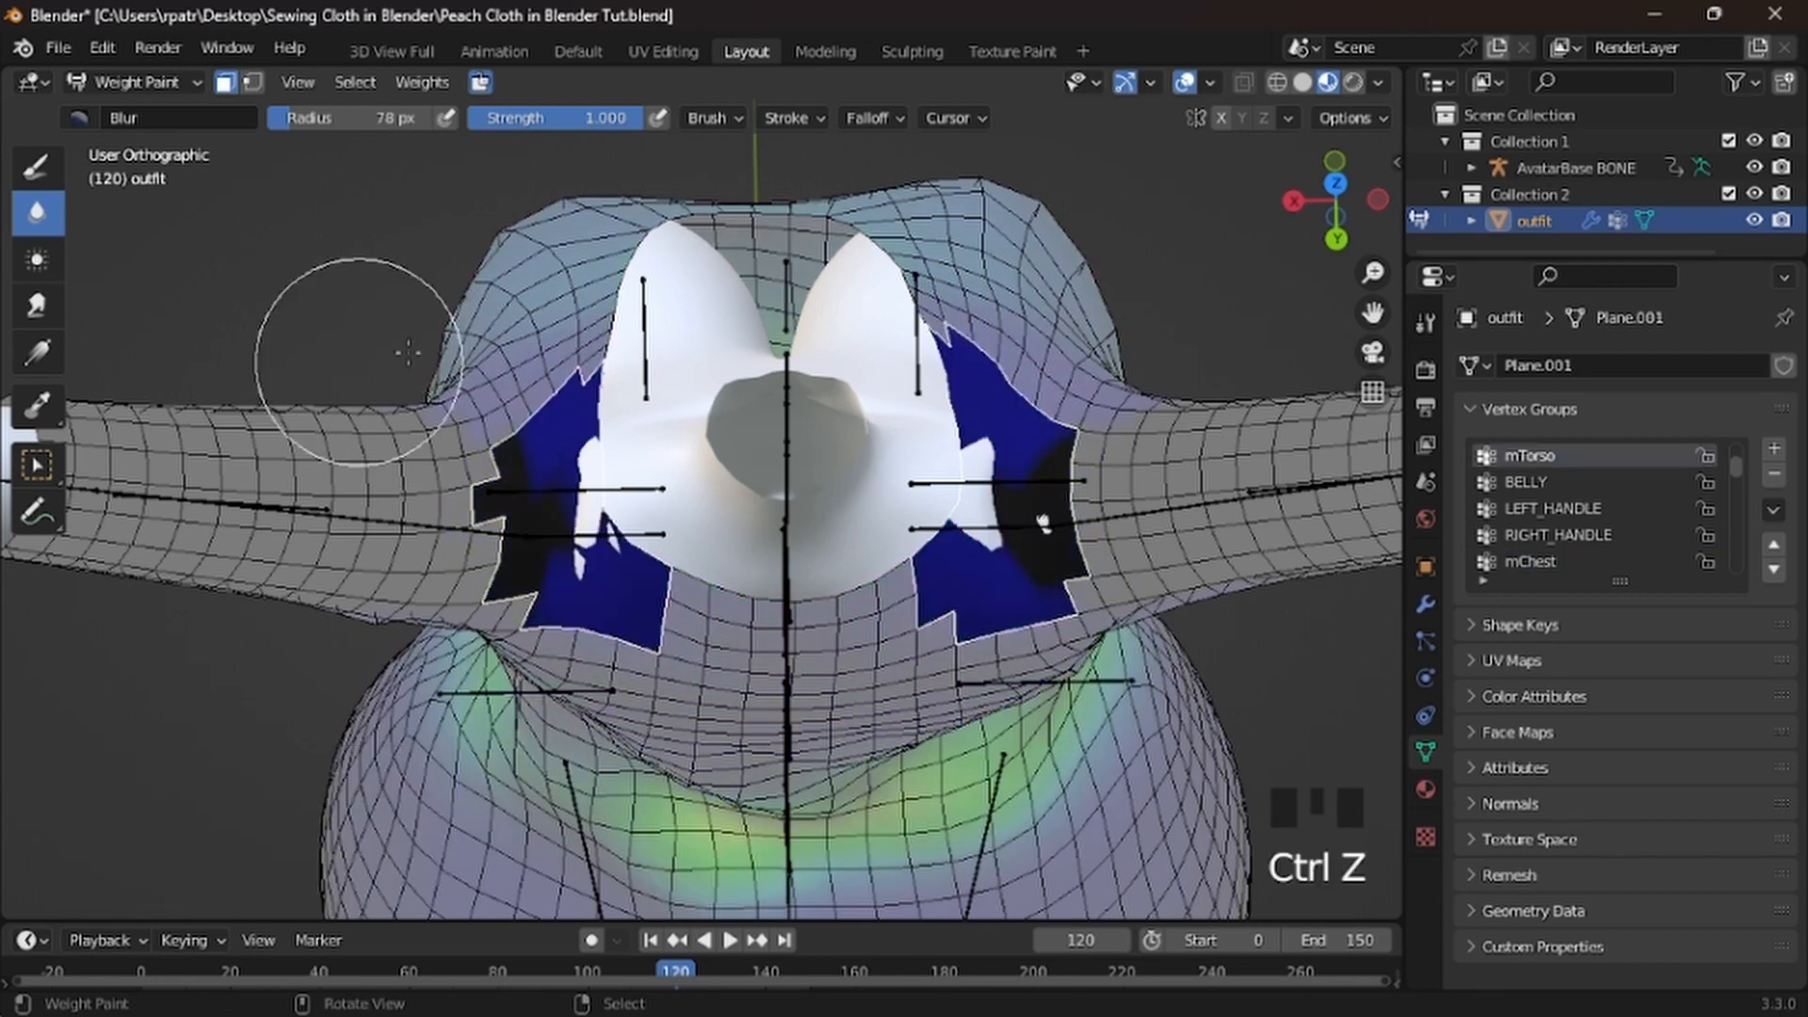
Inspect the LEFT_PEC and RIGHT_PEC weights, and try smoothing the weights with mCollarLeft active before undoing it
scroll(1558, 499, "down", 4)
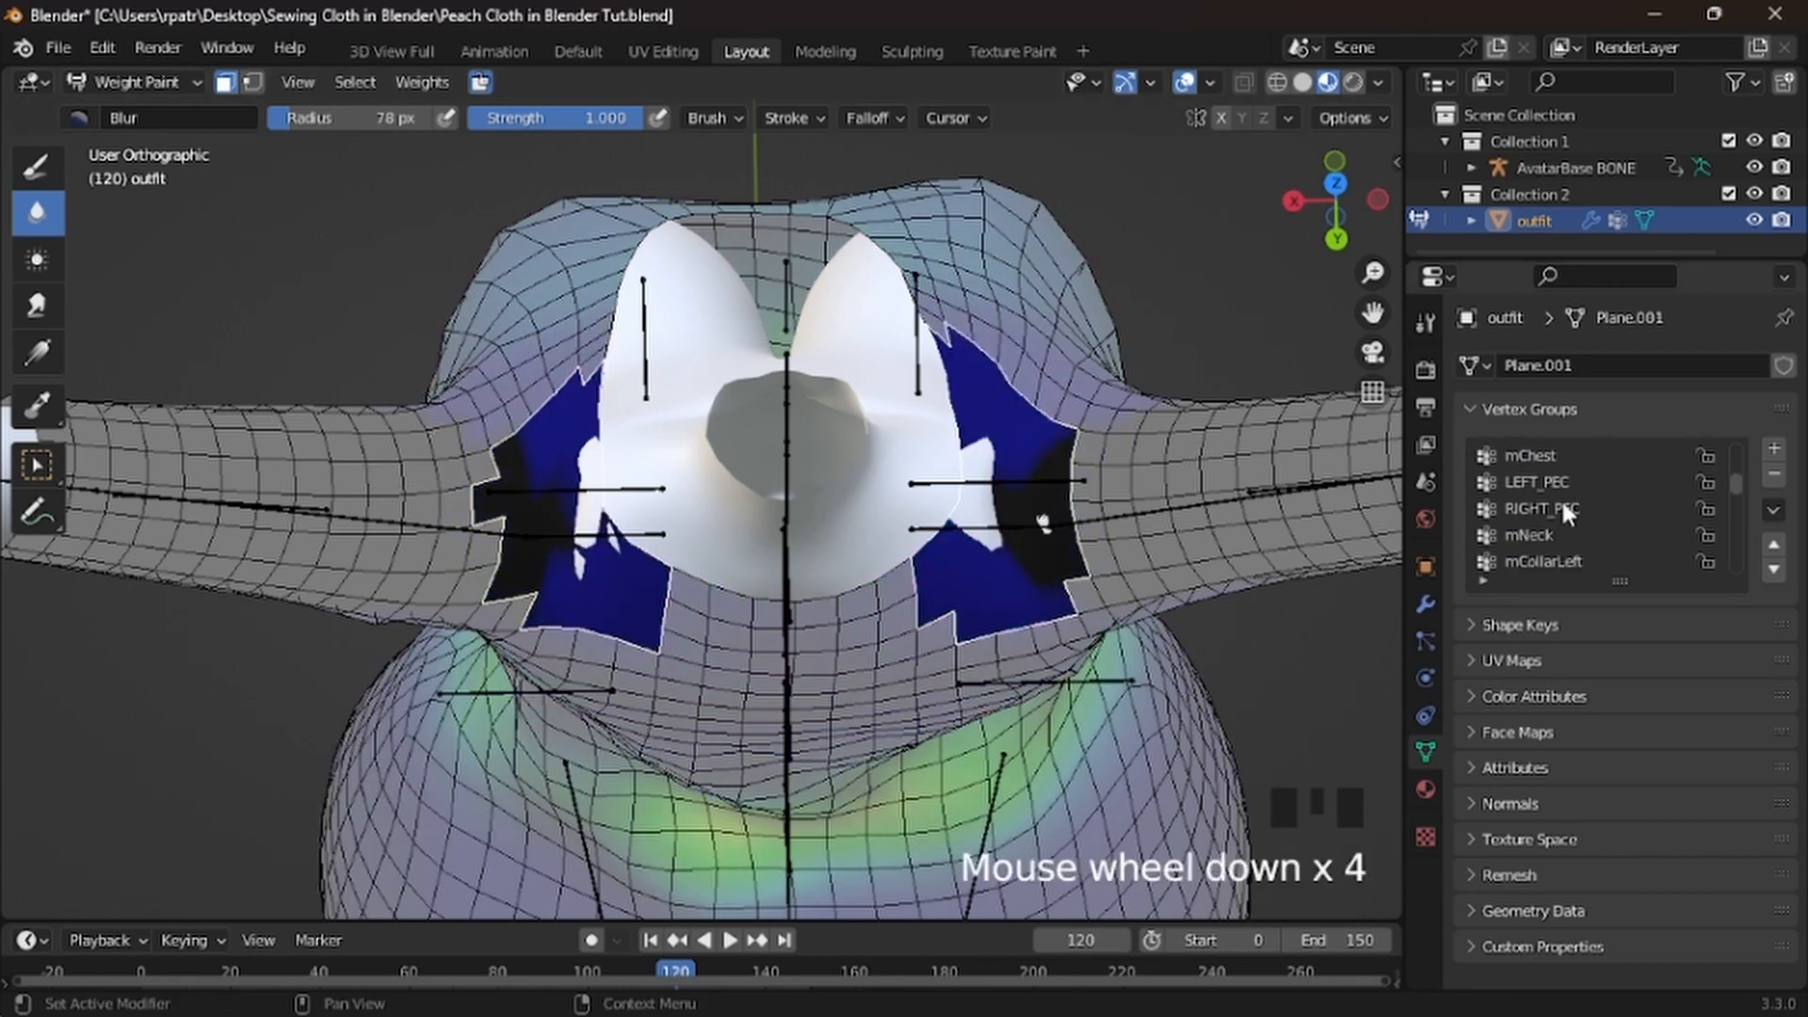
left_click(1540, 482)
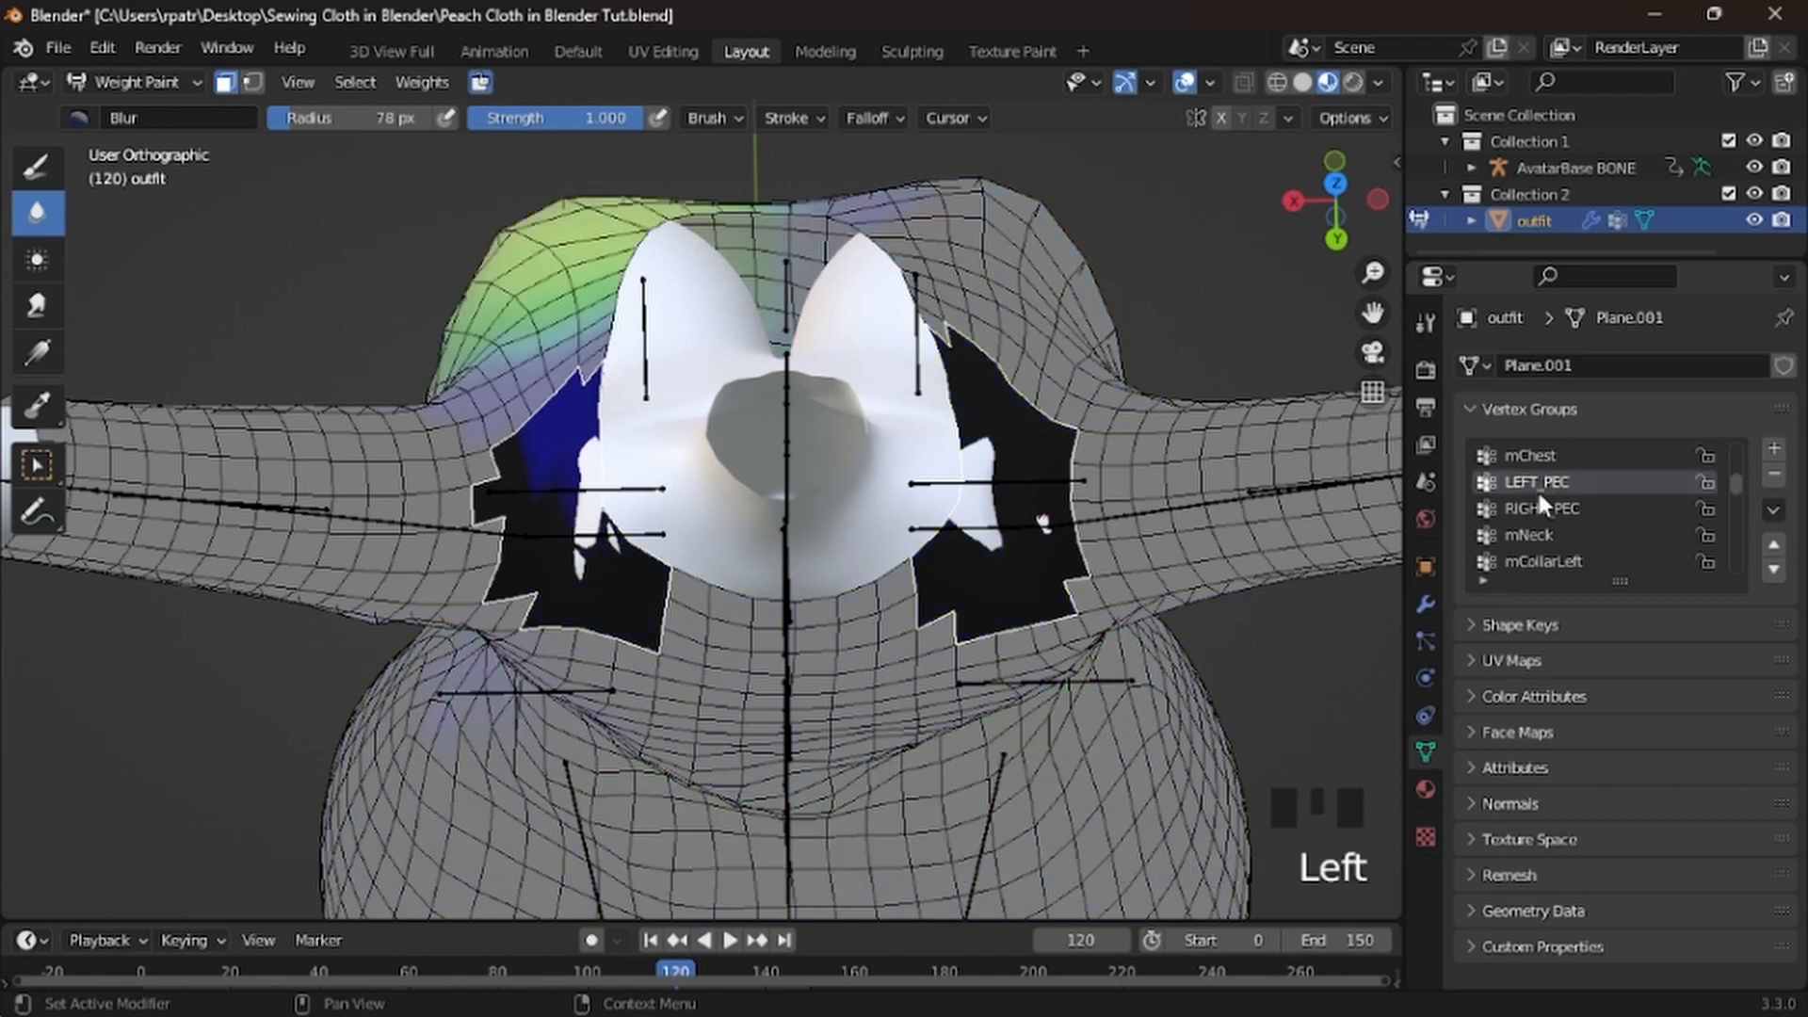
left_click(1538, 506)
scroll(1539, 507, "down", 1)
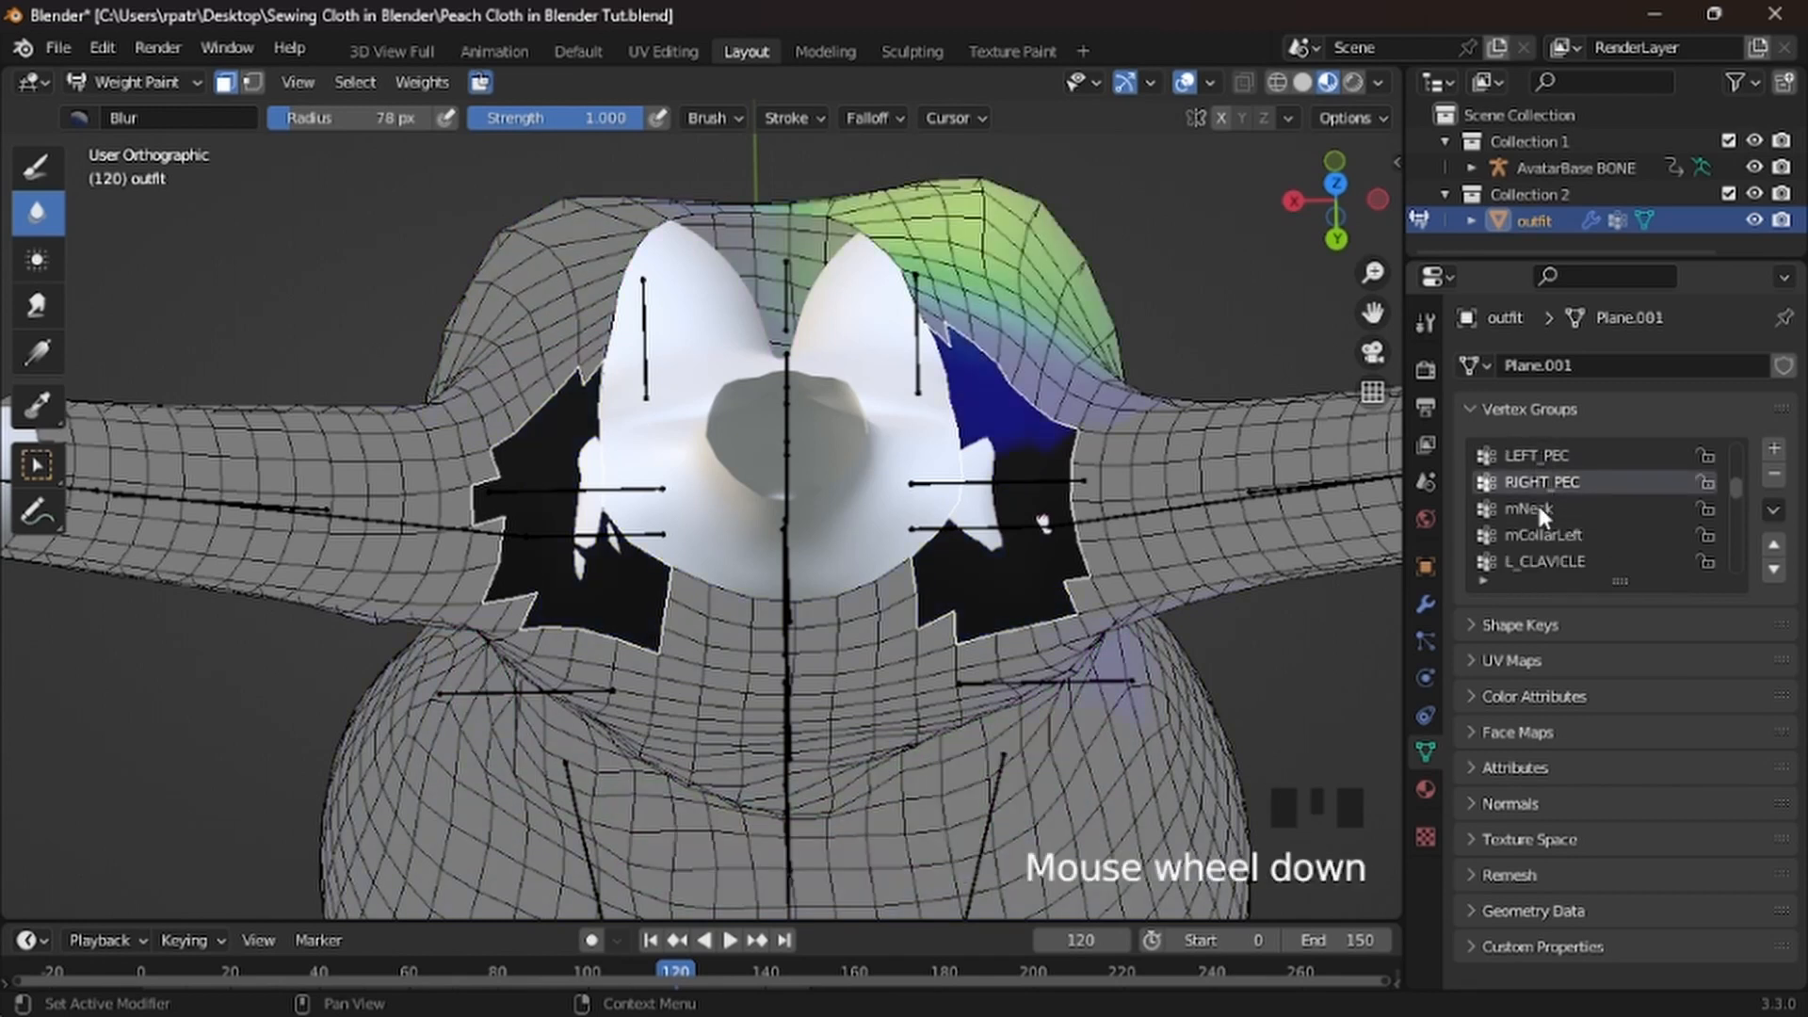
scroll(1539, 504, "down", 1)
left_click(1560, 509)
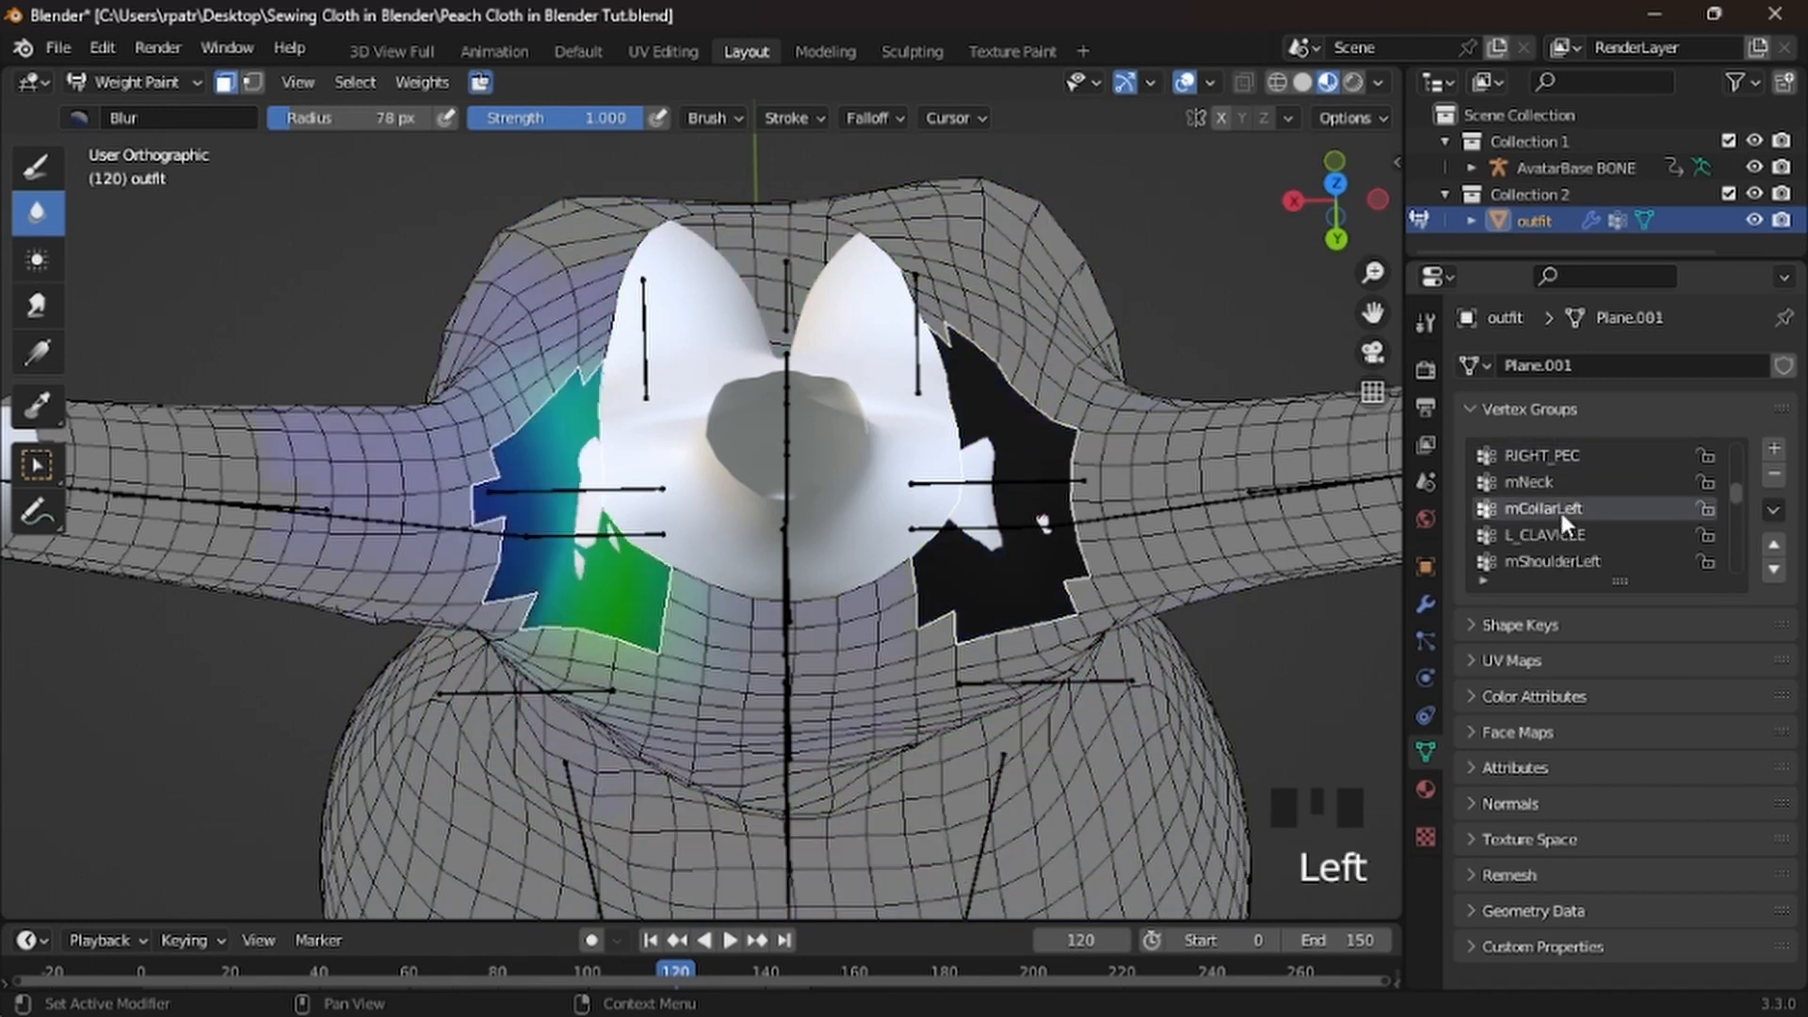
left_click(414, 82)
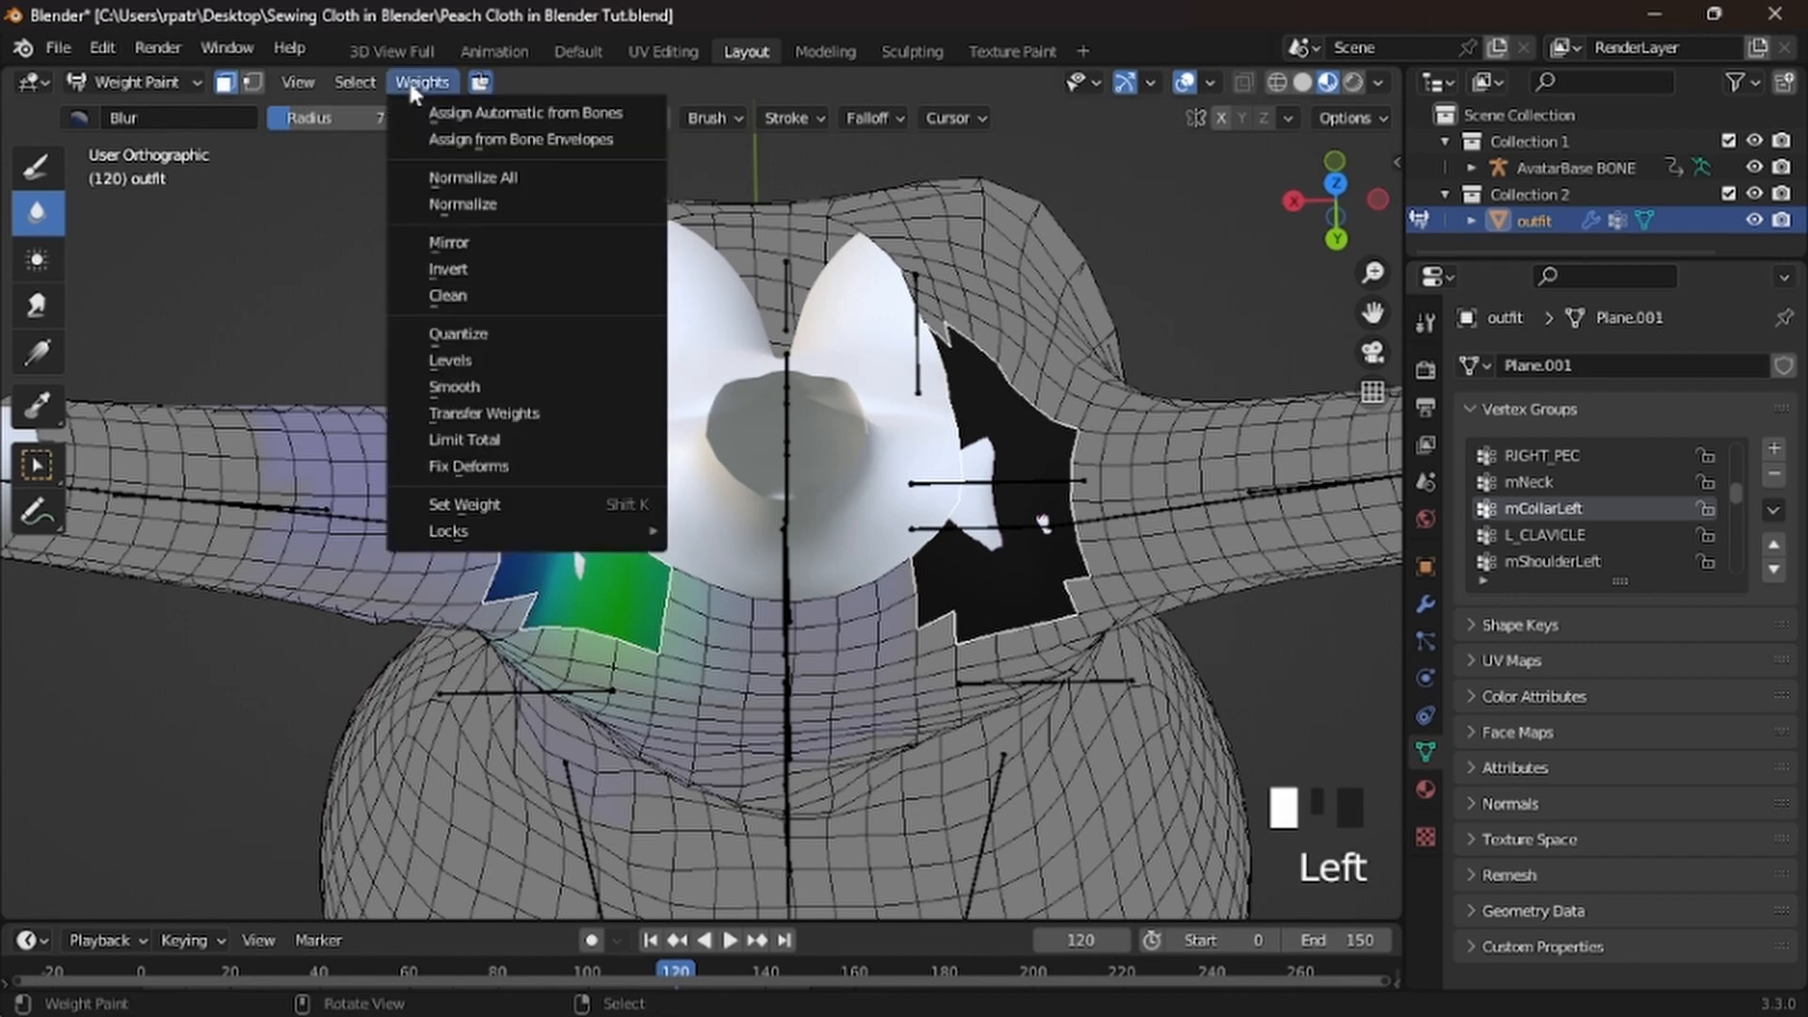
left_click(450, 388)
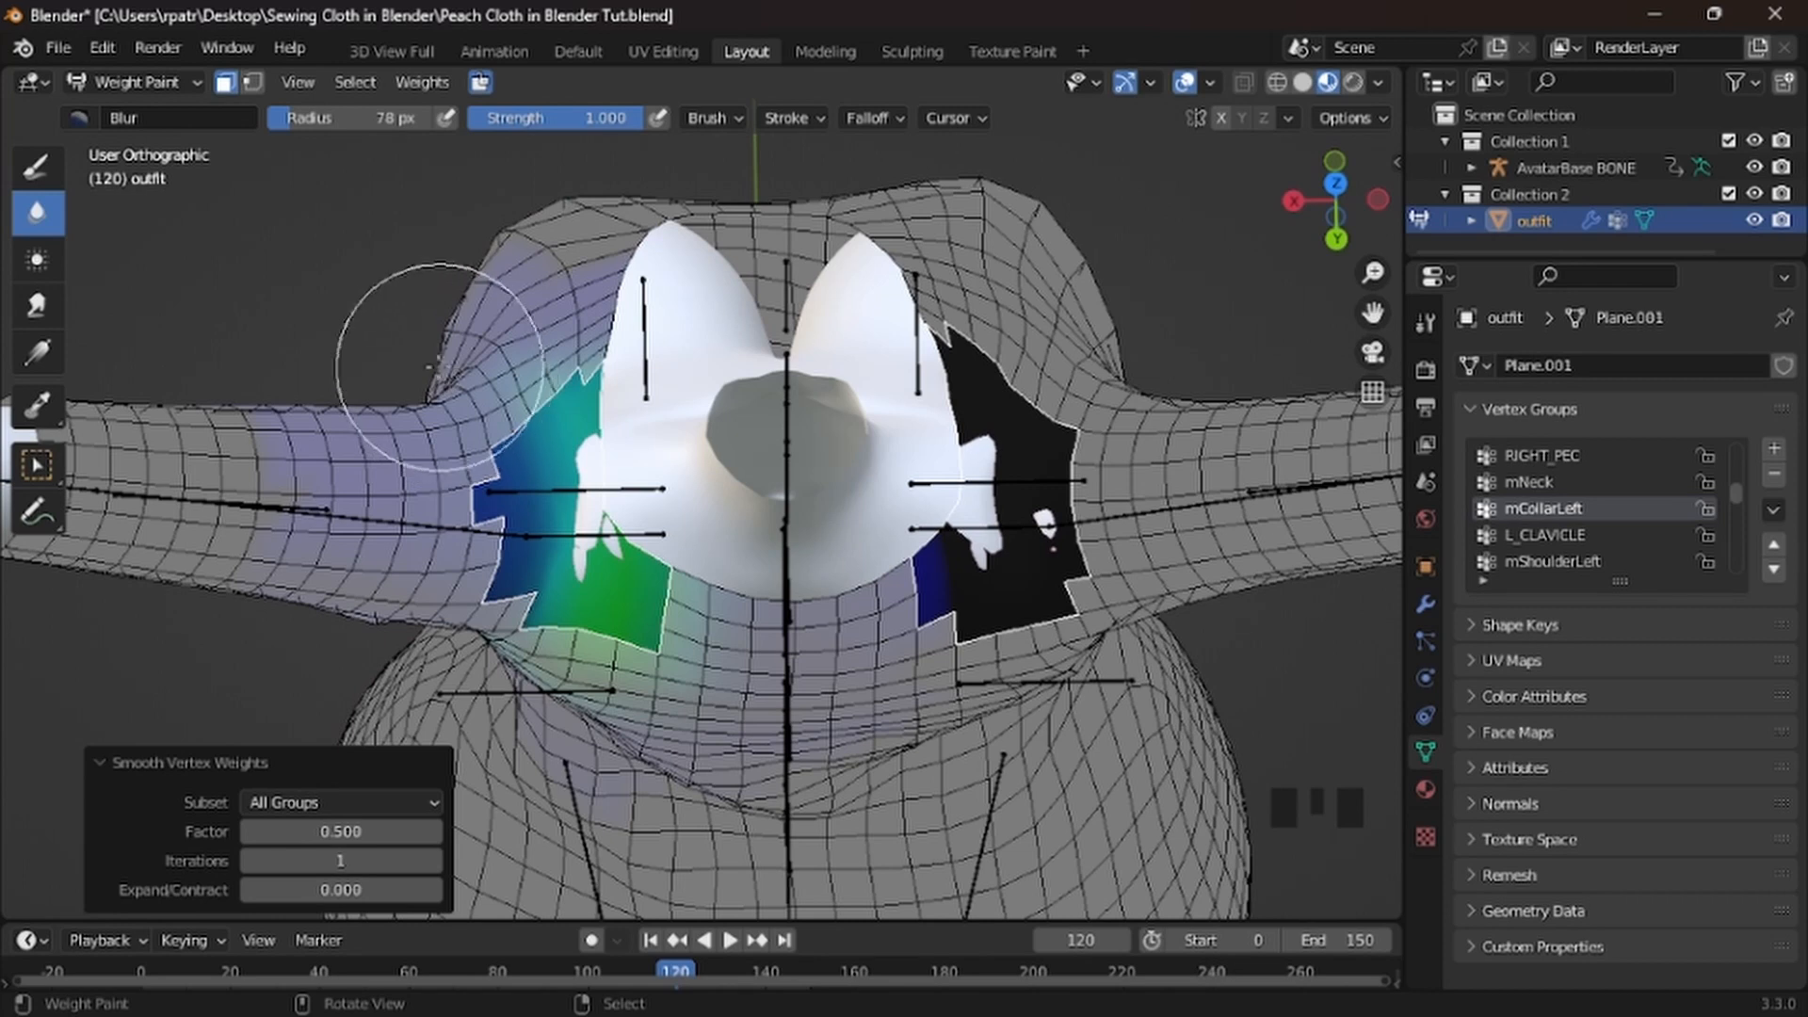
key("ctrl+z")
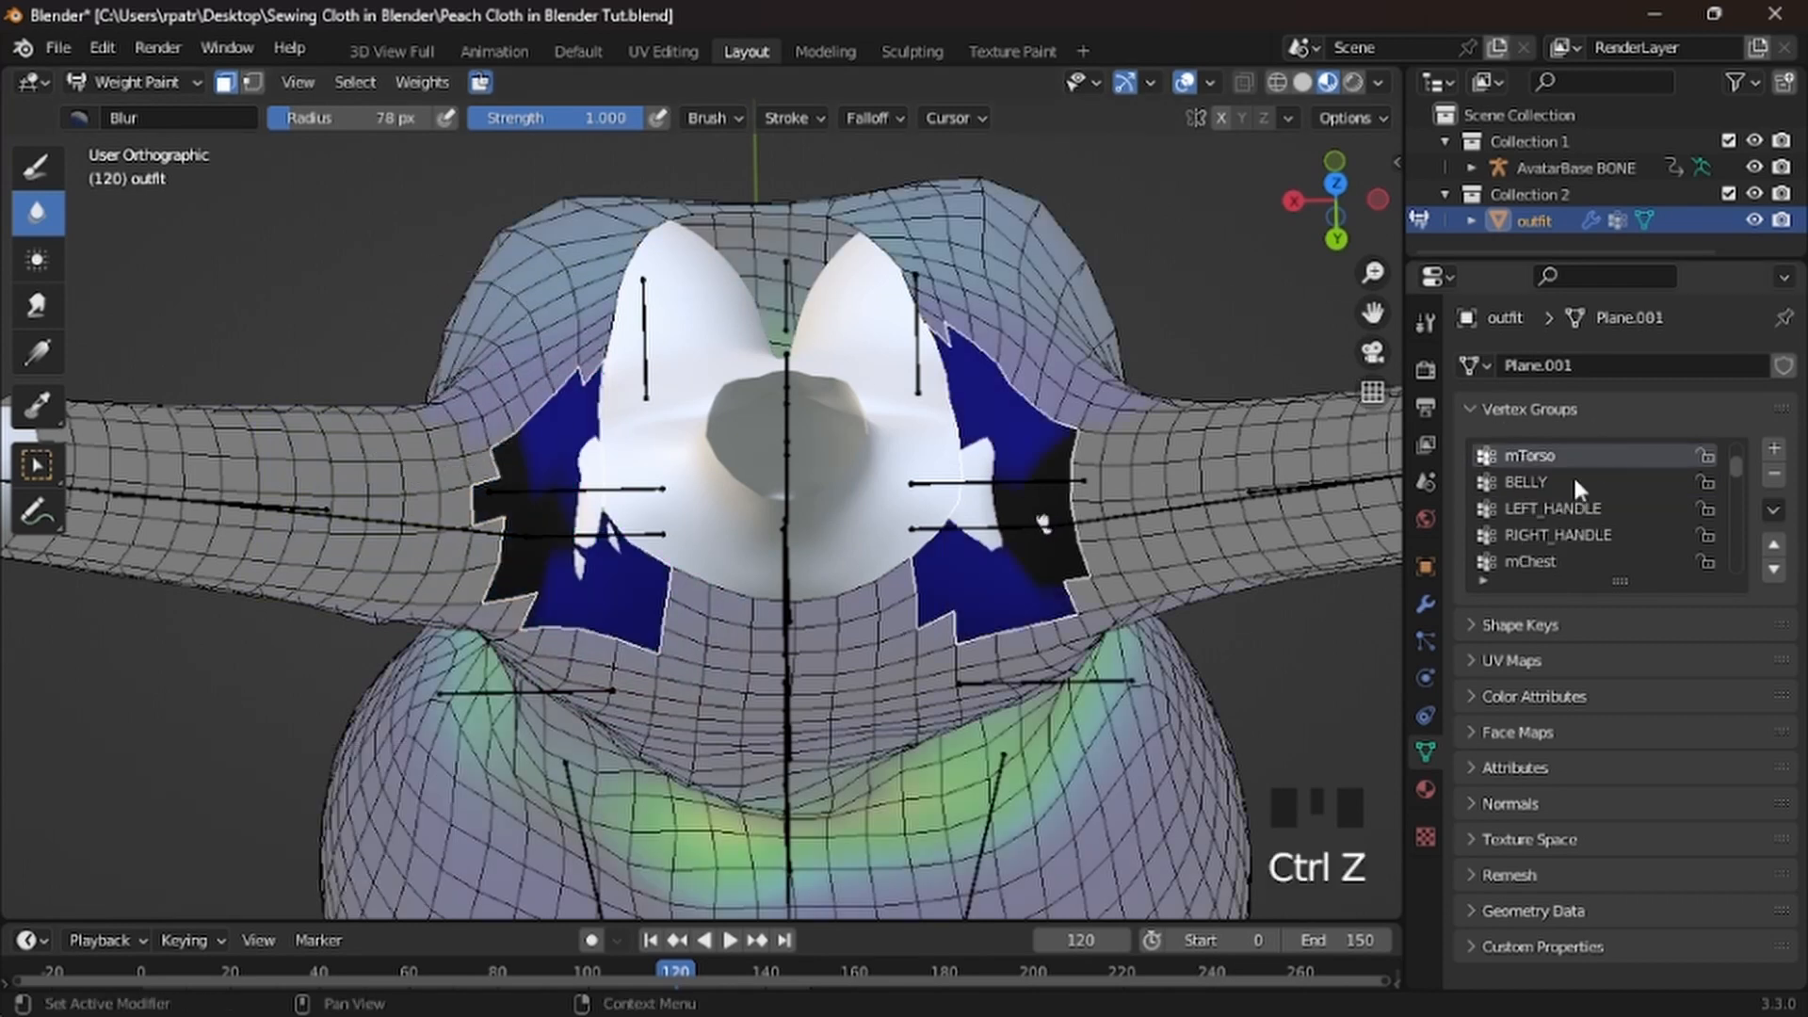
Inspect the mChest and mCollarLeft weights, and try smoothing the weights with mShoulderLeft active before undoing it
scroll(1564, 507, "down", 2)
left_click(1539, 505)
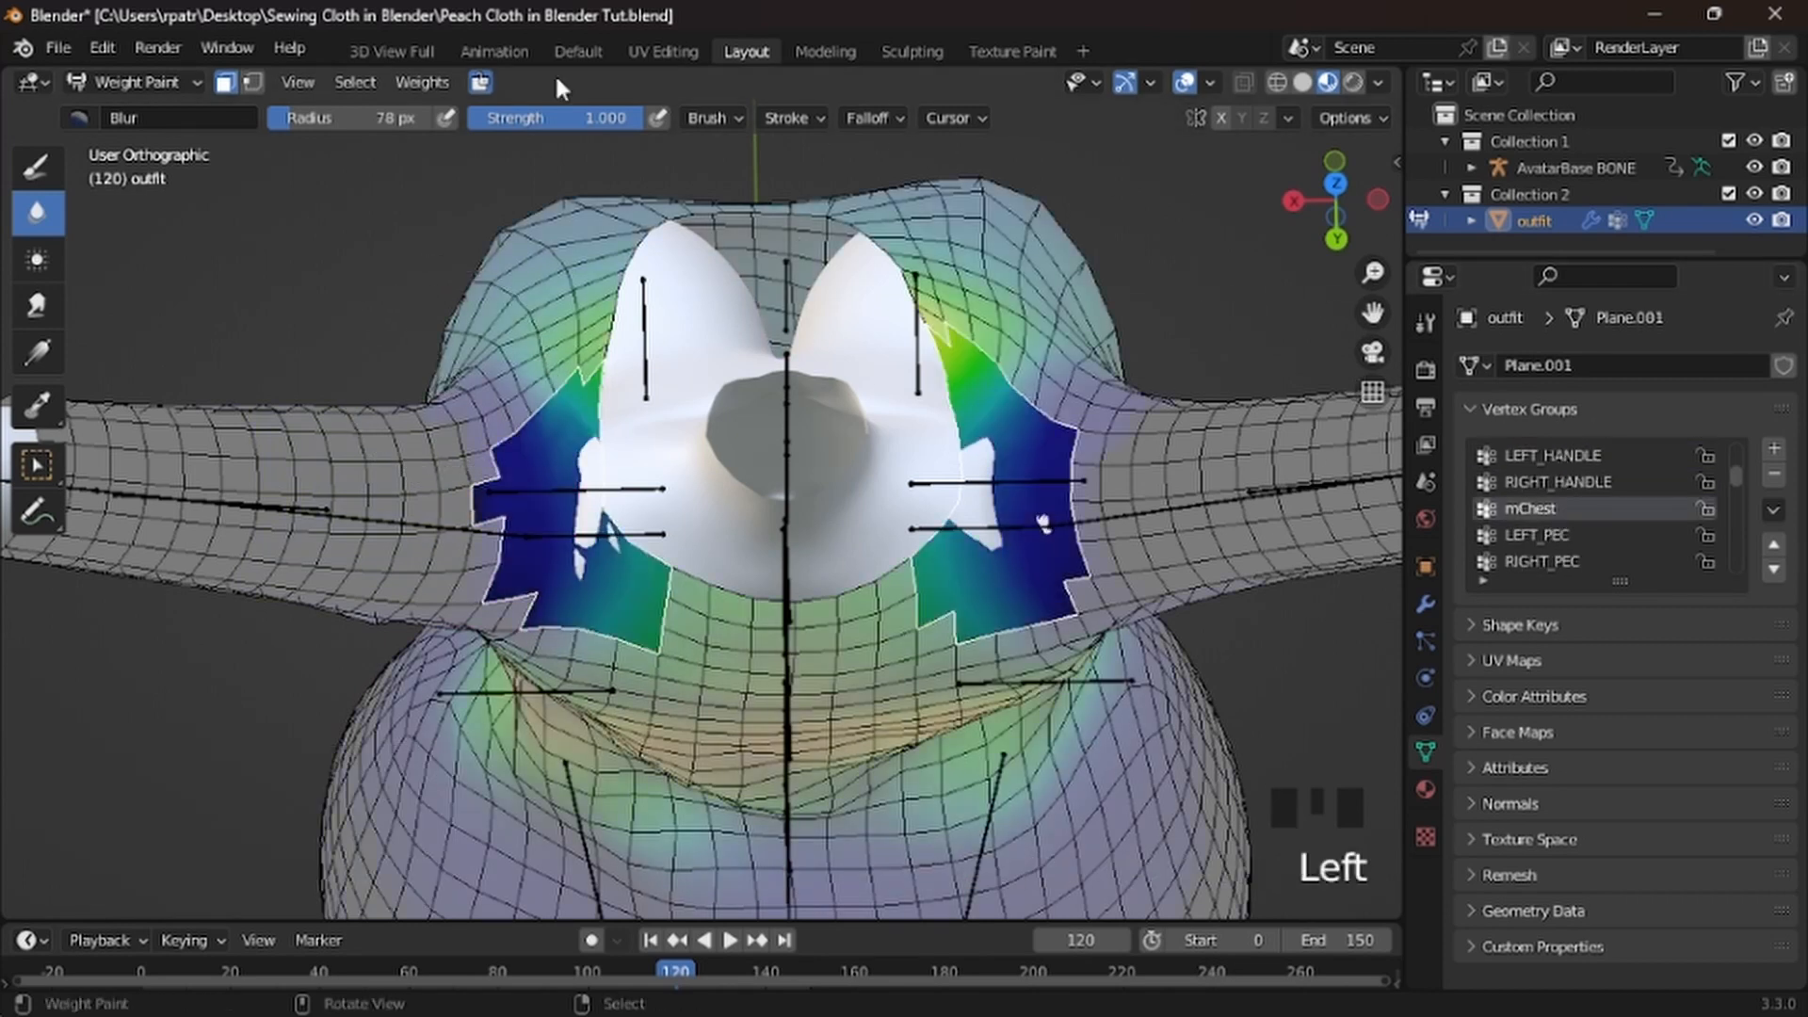
scroll(1608, 527, "down", 5)
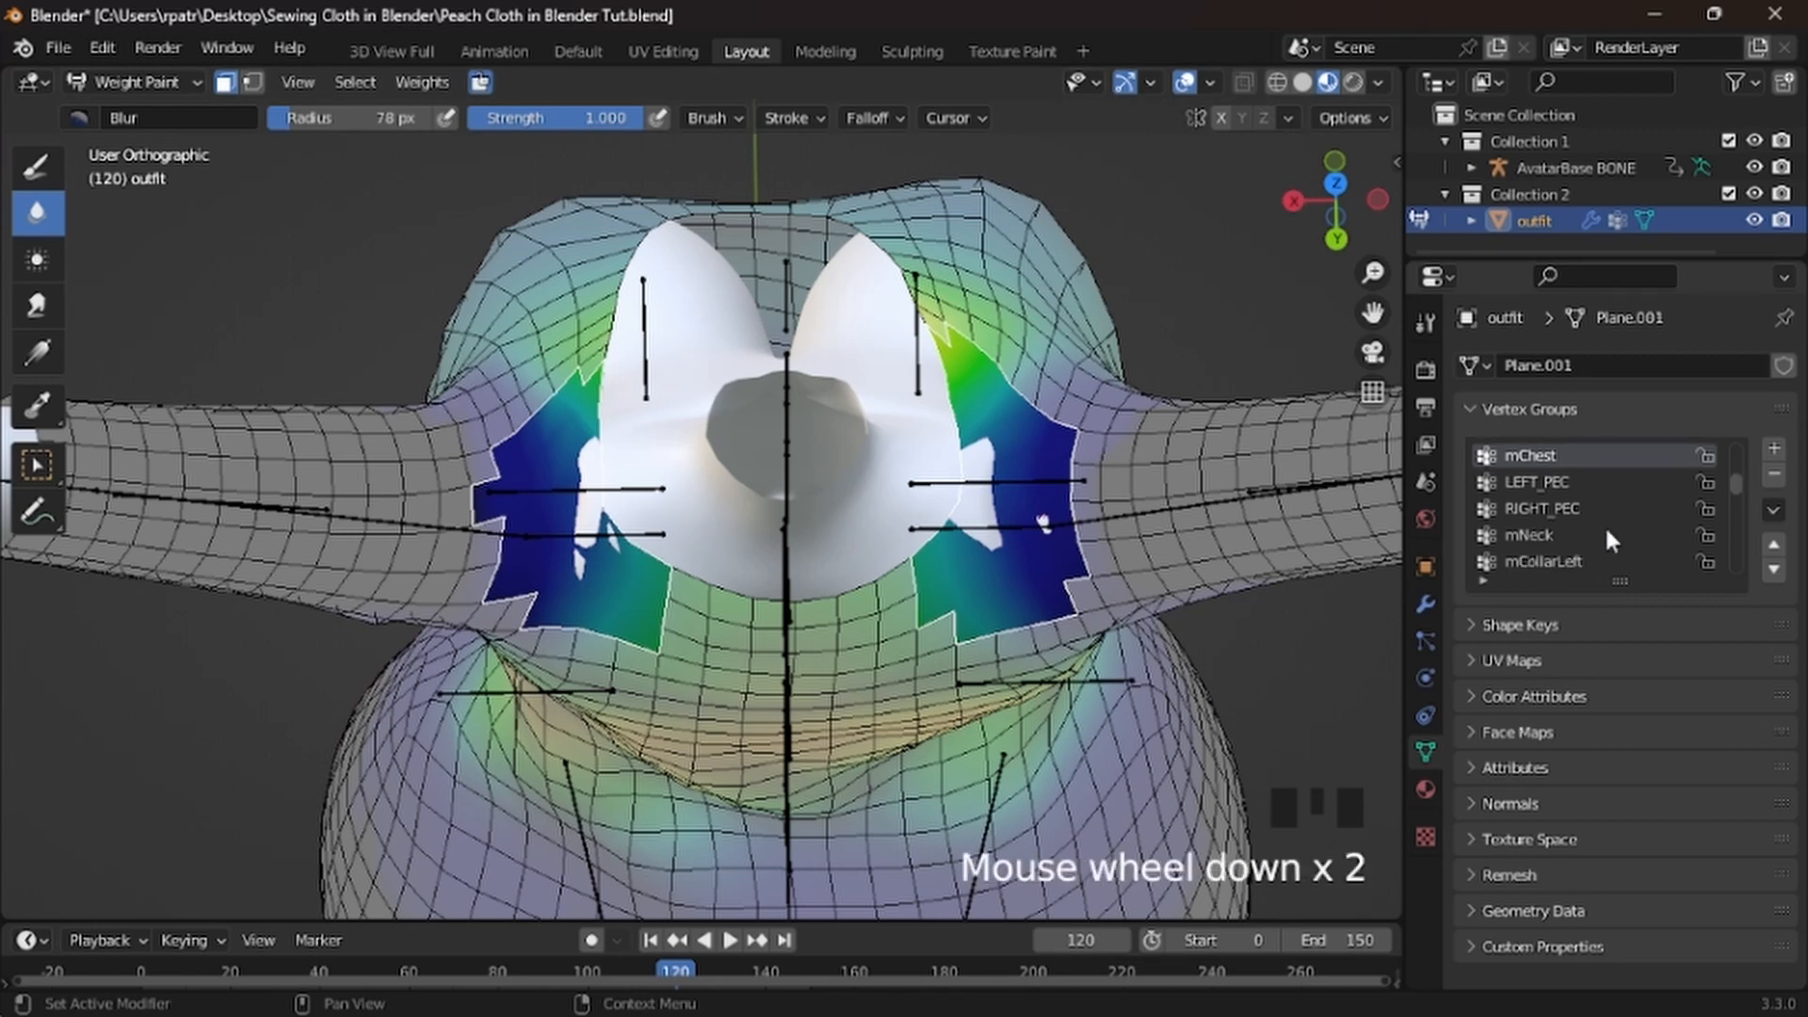
left_click(1571, 478)
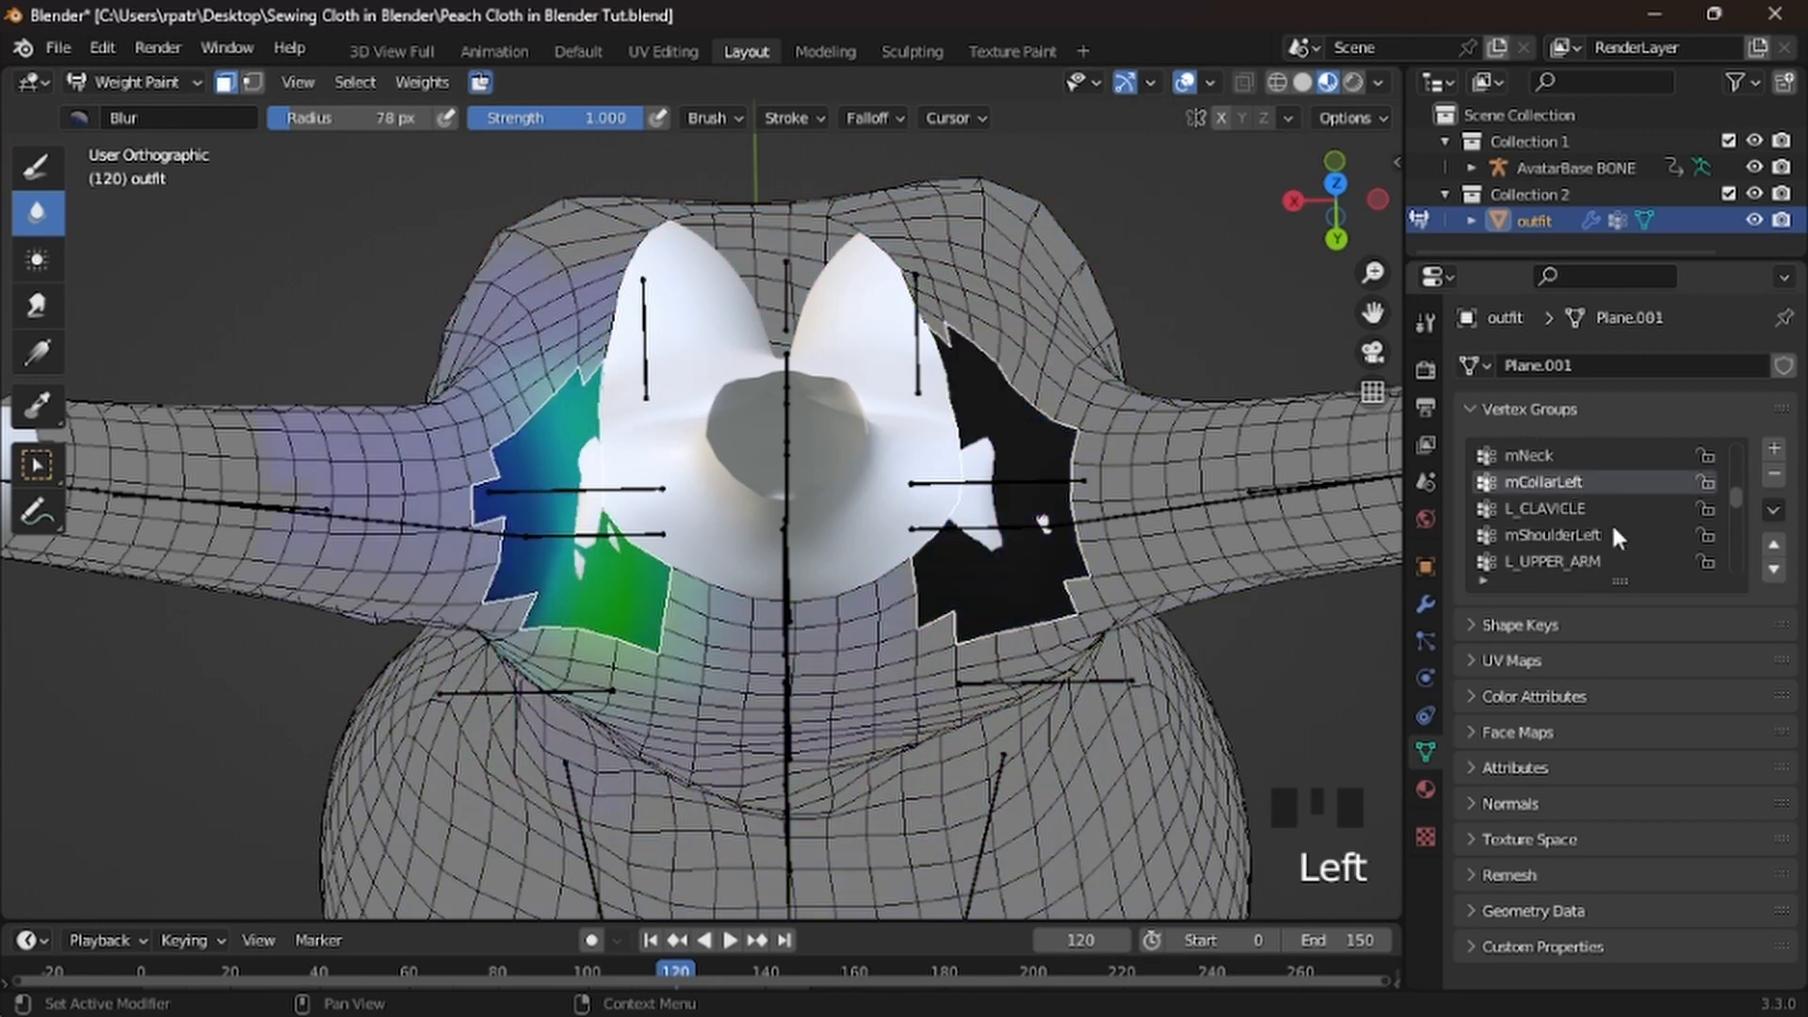
scroll(1614, 522, "down", 1)
left_click(1551, 507)
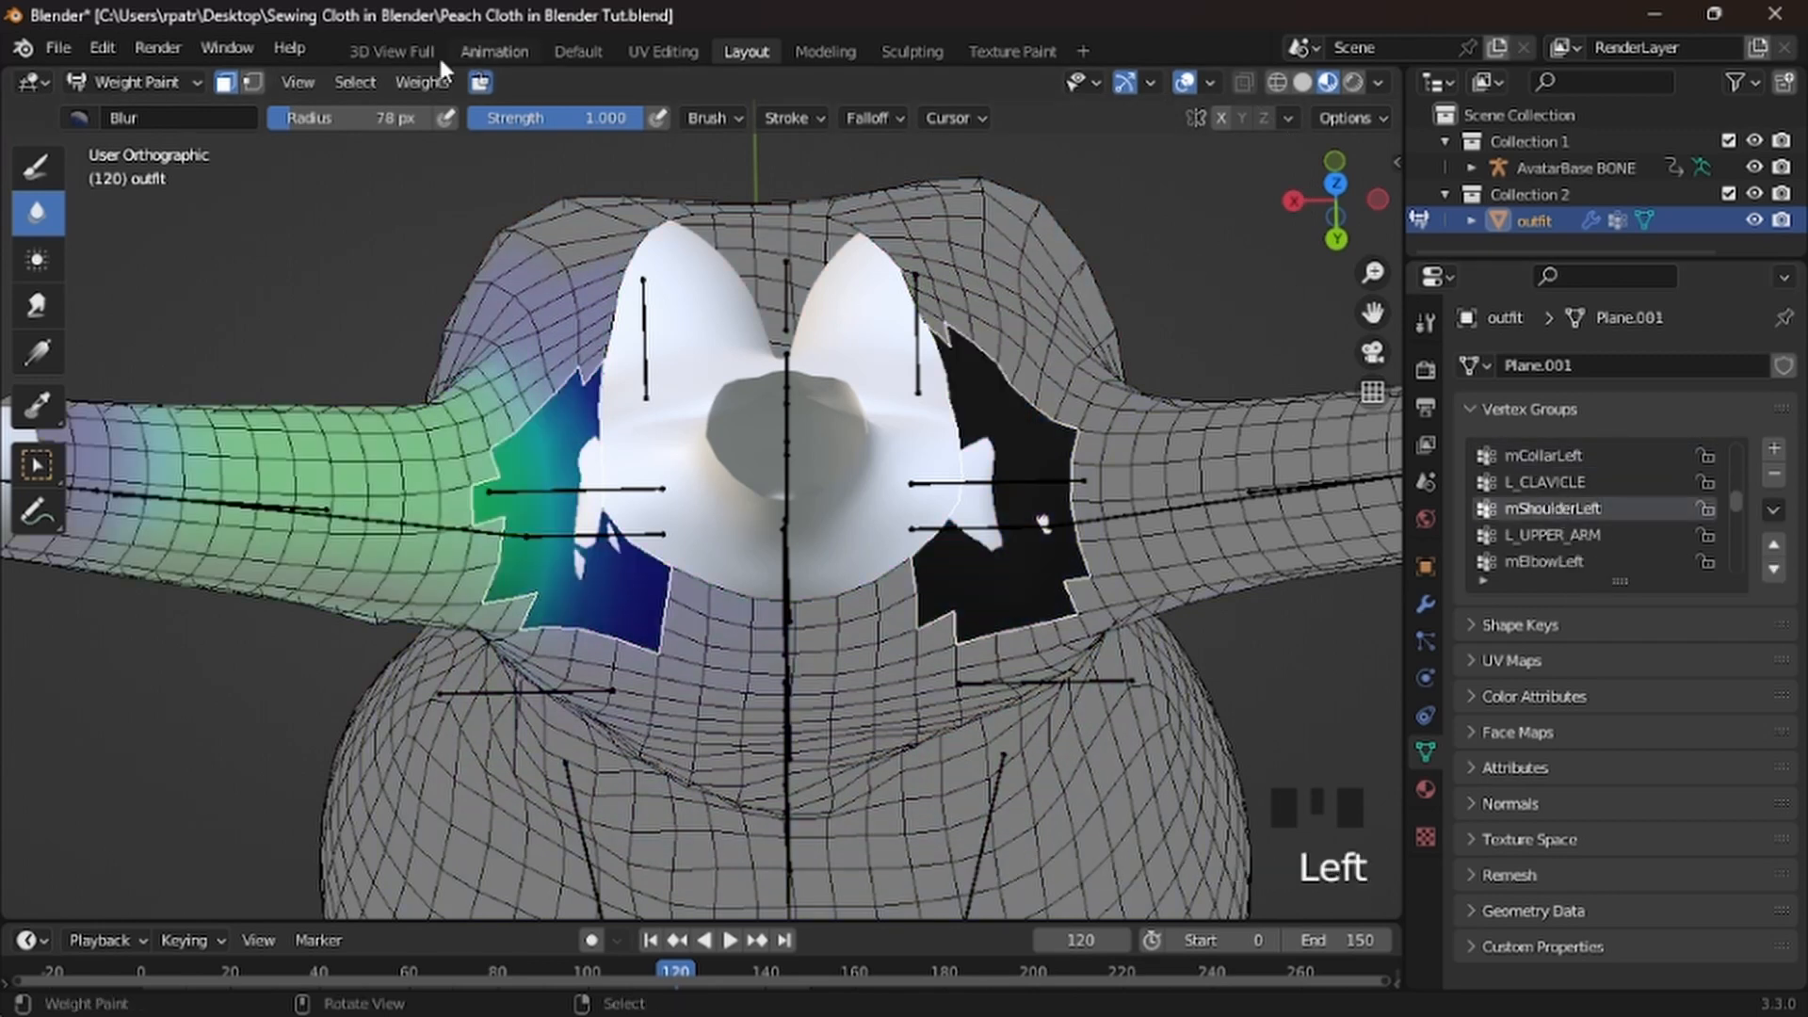
left_click(420, 83)
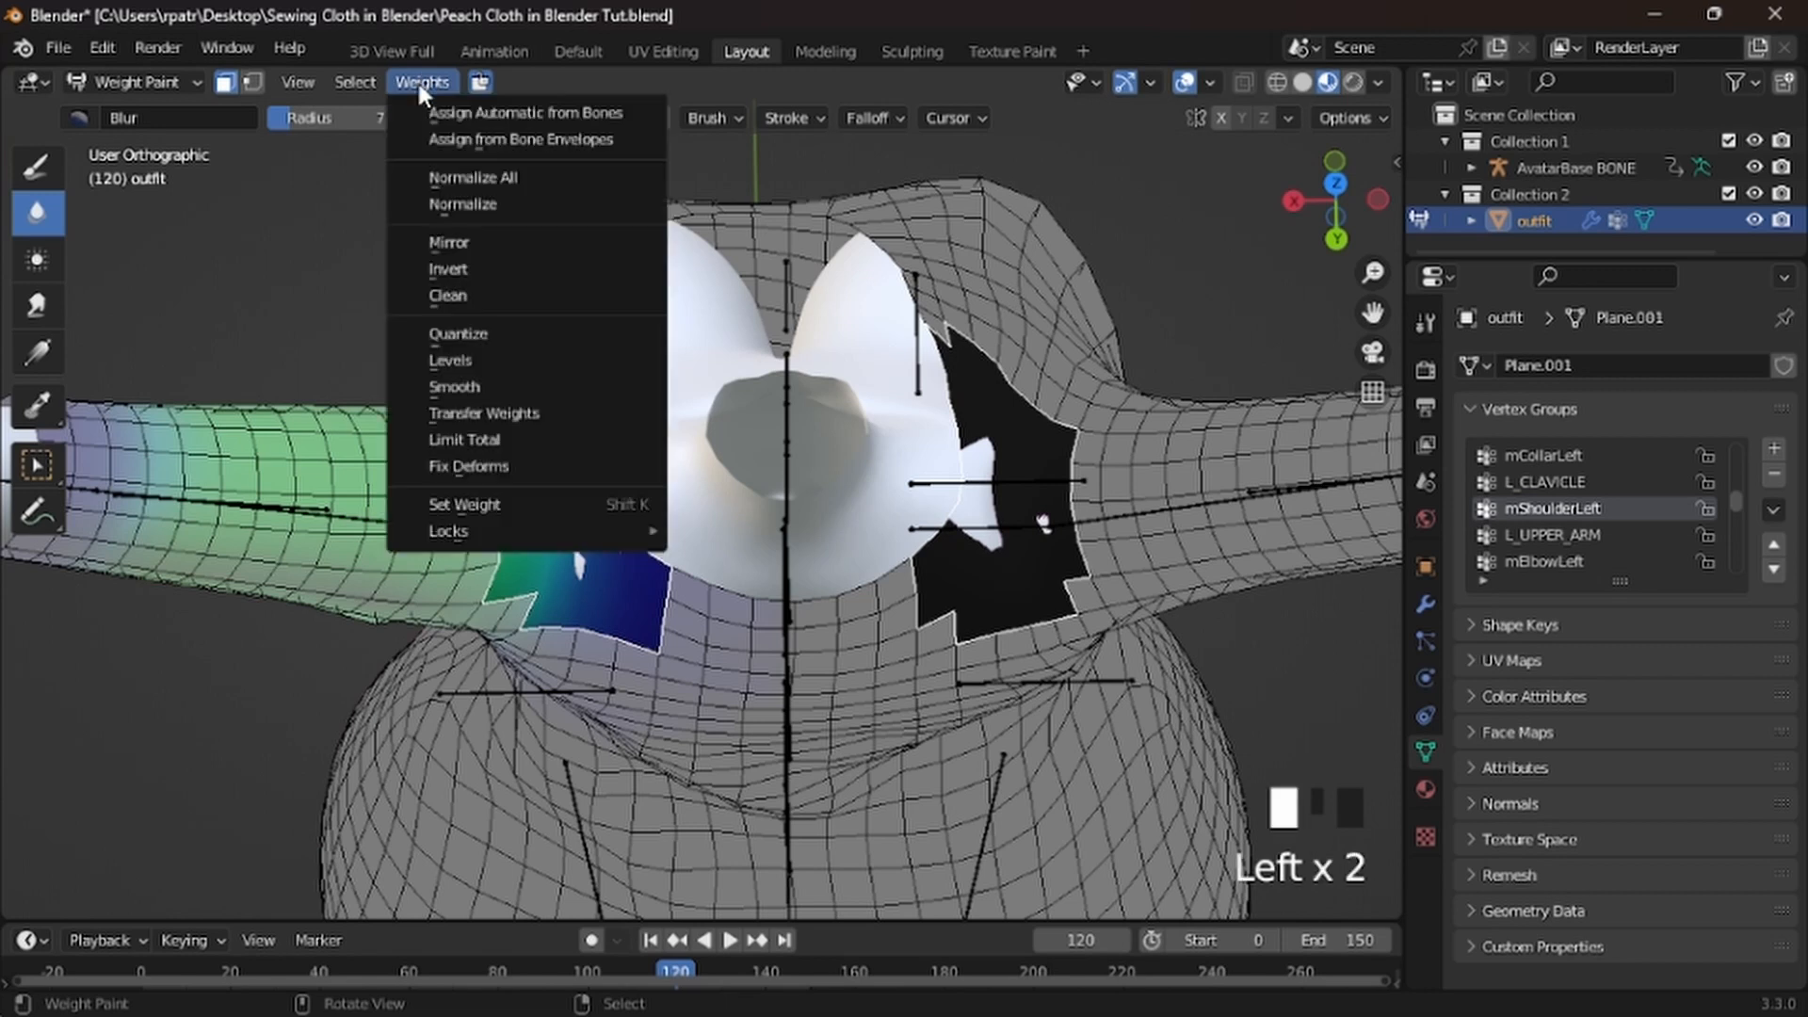
left_click(460, 386)
key("ctrl+z")
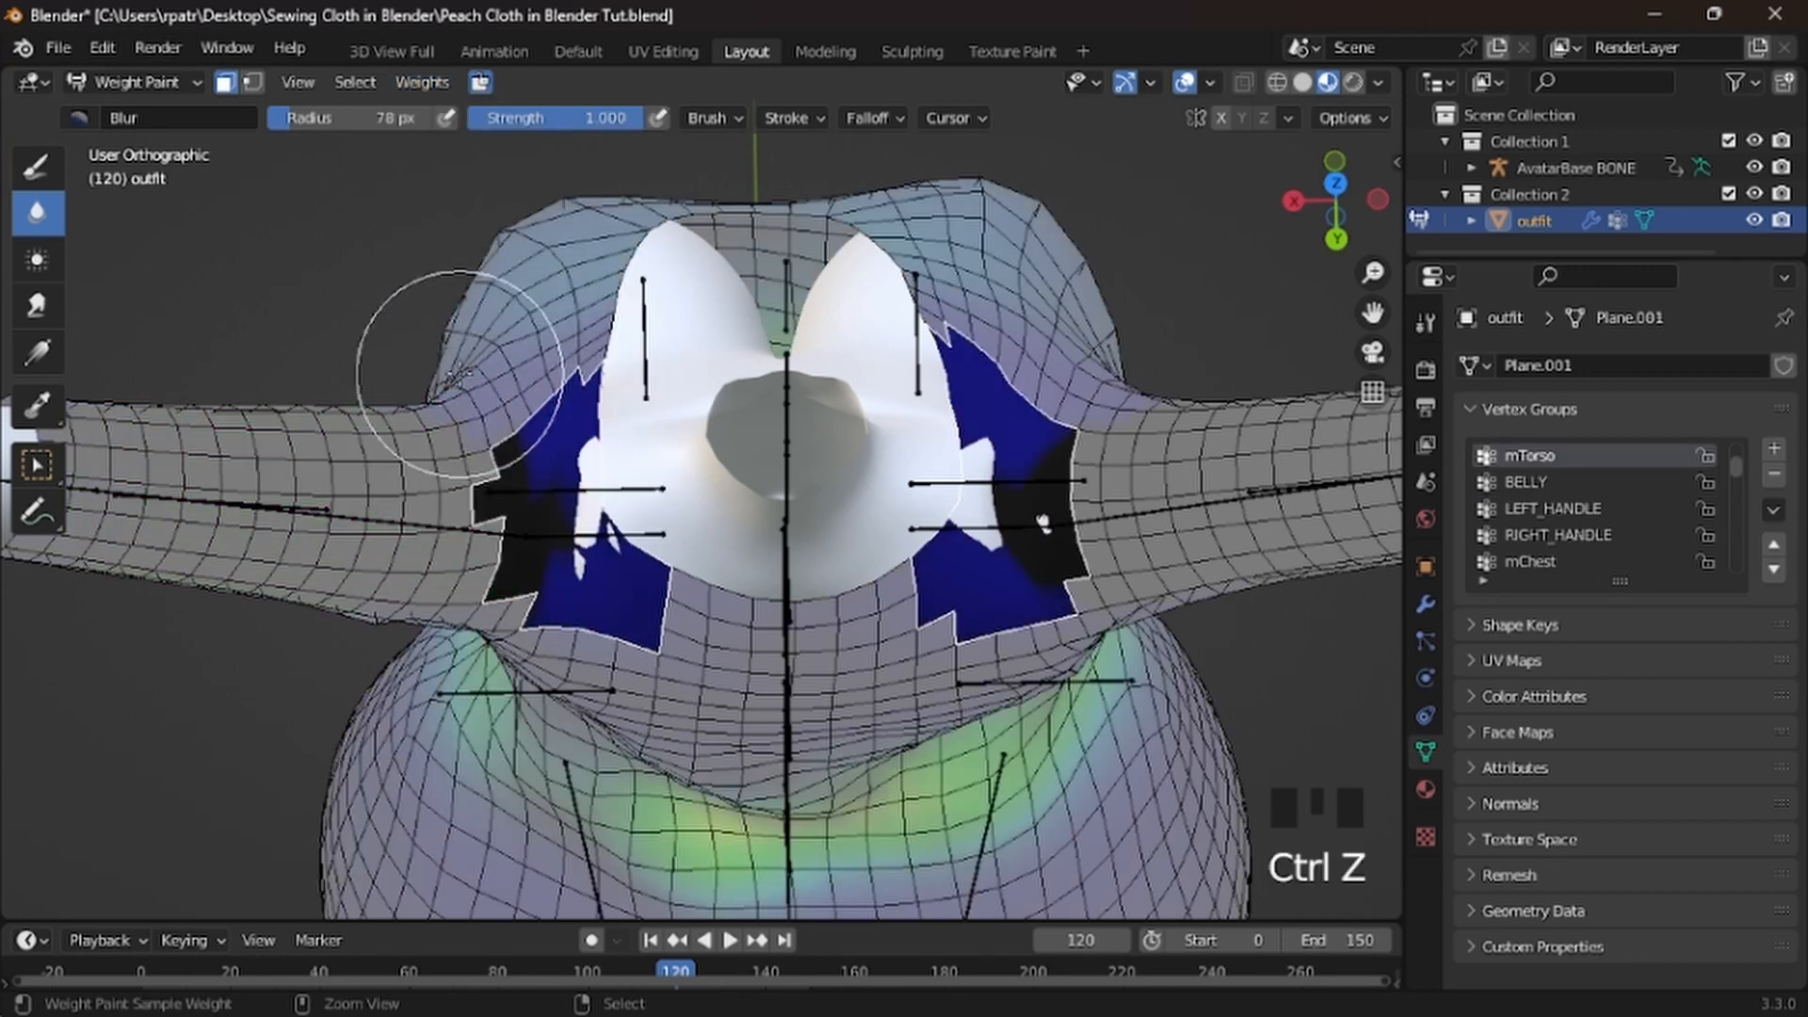
Make mChest the active vertex group and set up the Smear brush with a strength of 0.289
scroll(1579, 505, "up", 9)
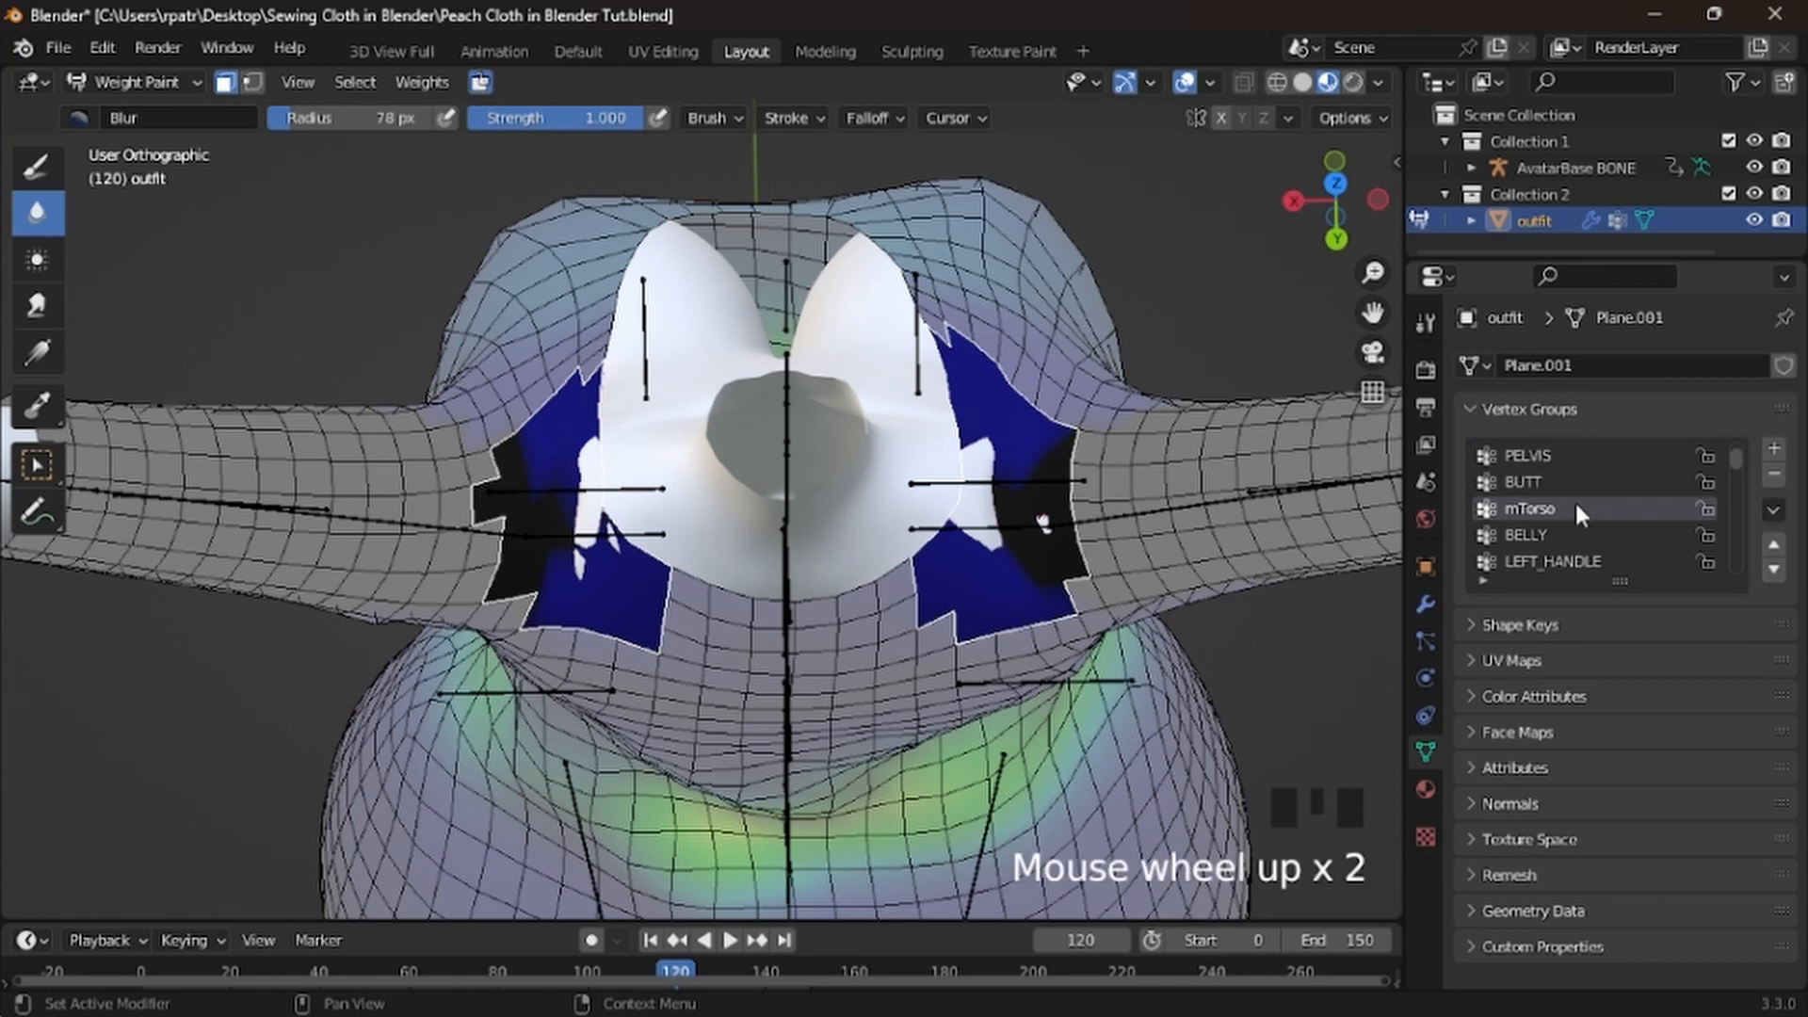
scroll(1575, 496, "down", 1)
scroll(1574, 504, "down", 3)
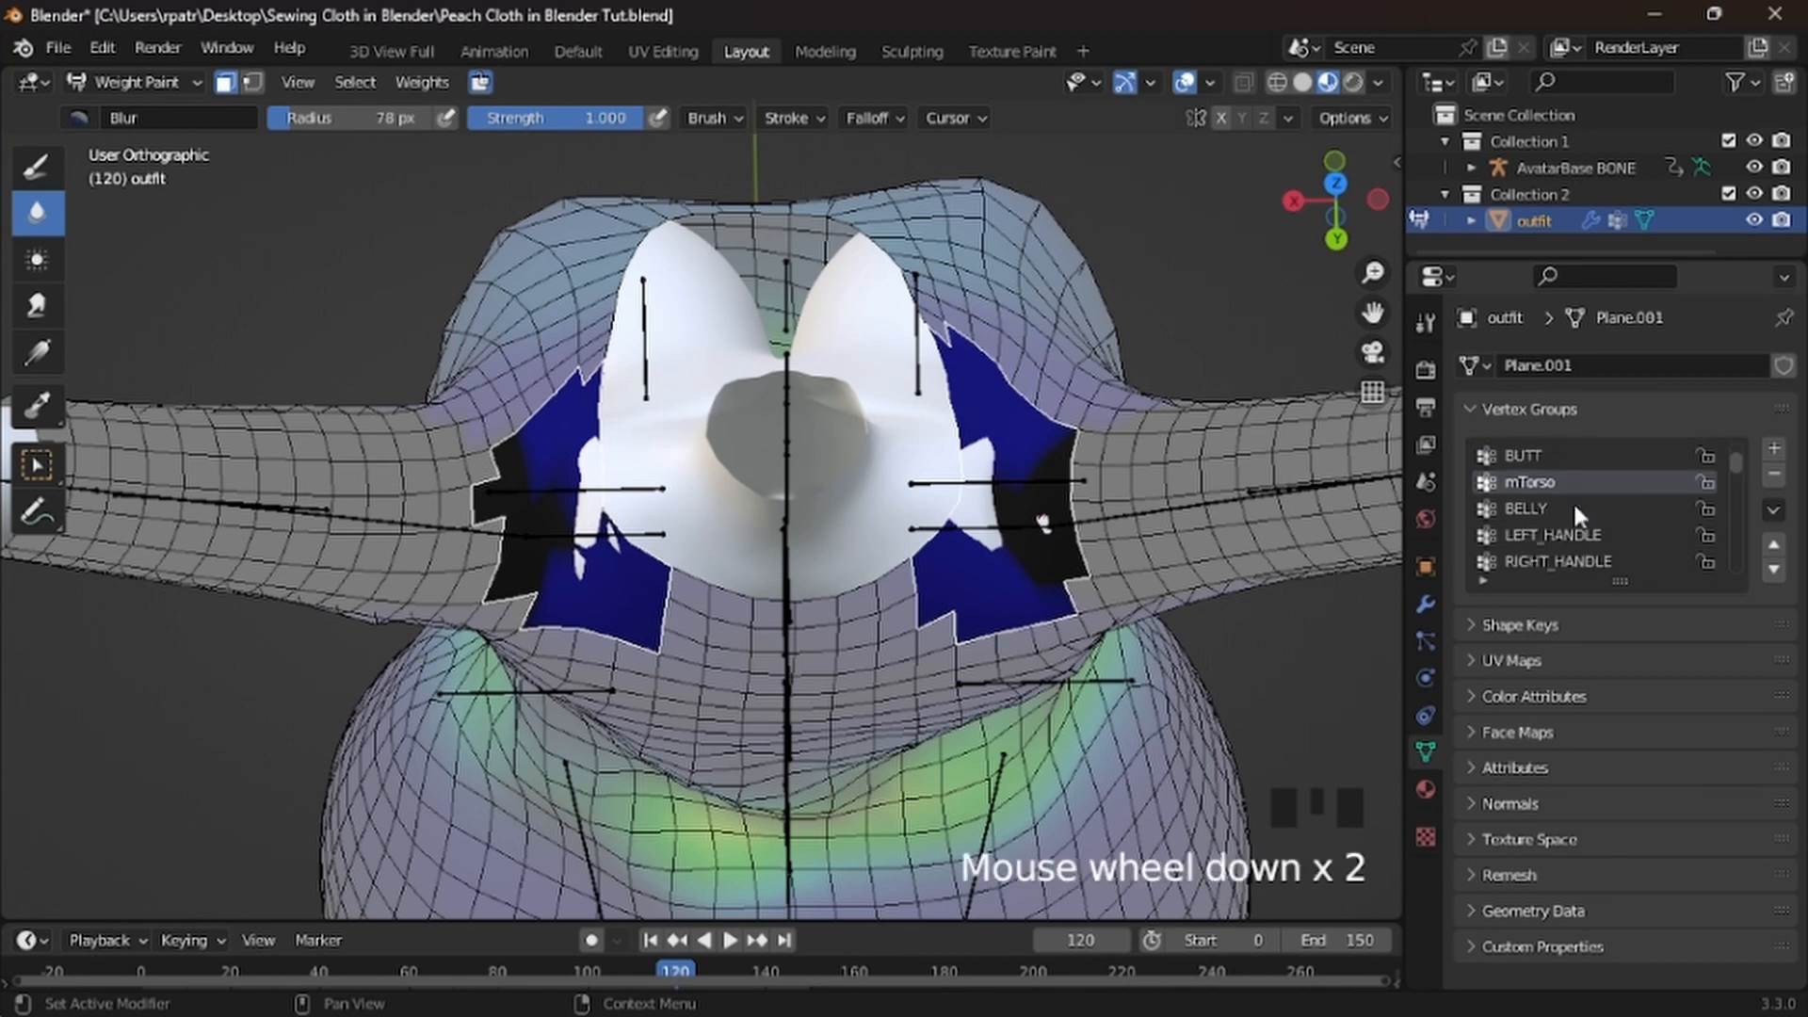
left_click(1531, 533)
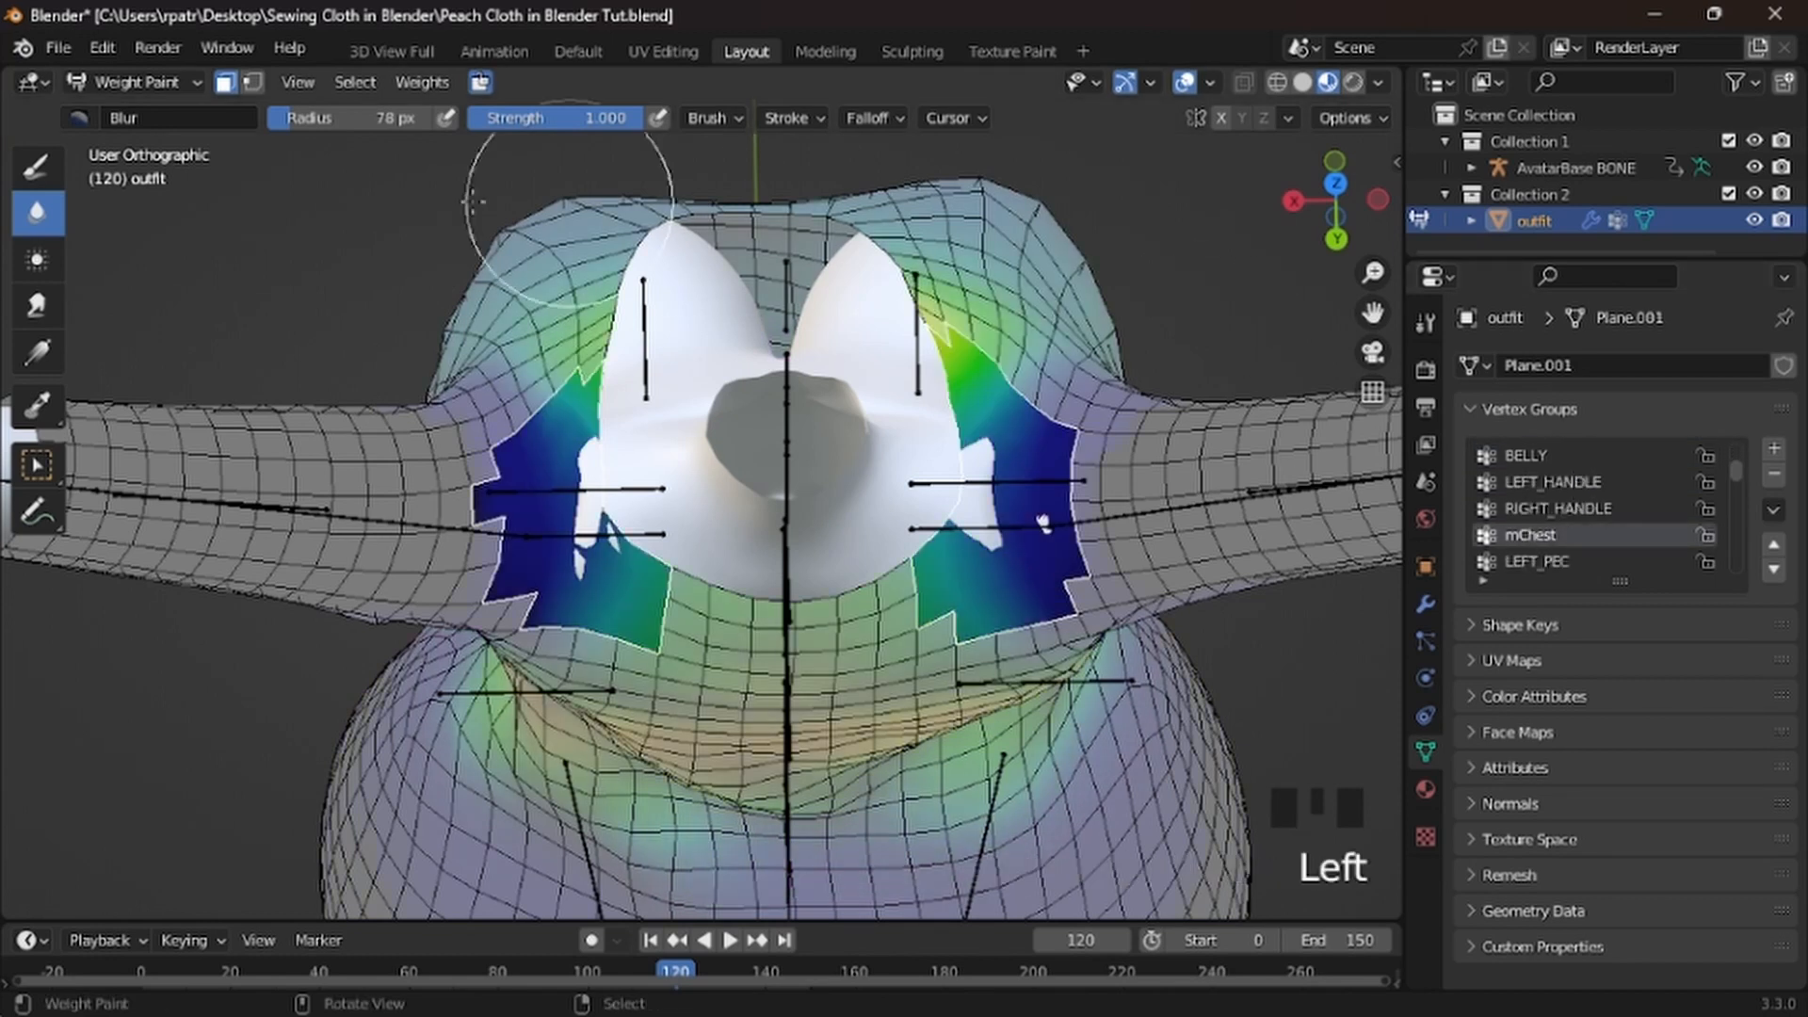
left_click(34, 309)
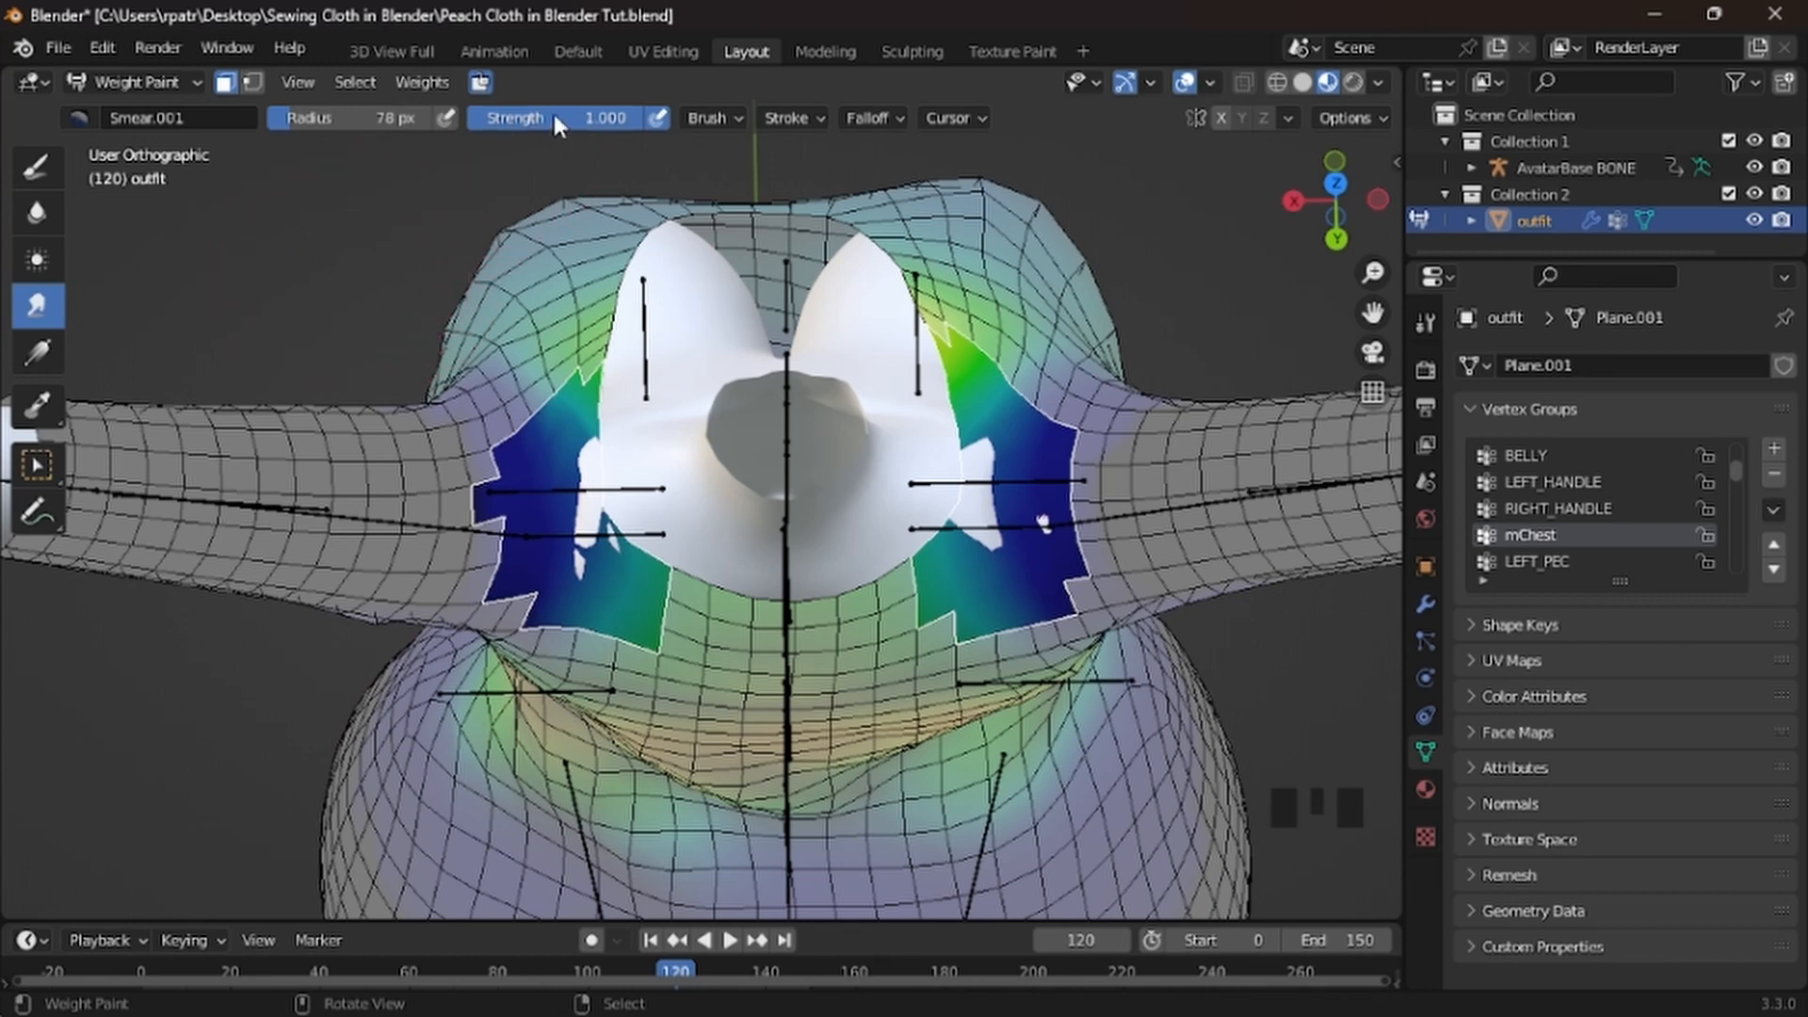
left_click(578, 117)
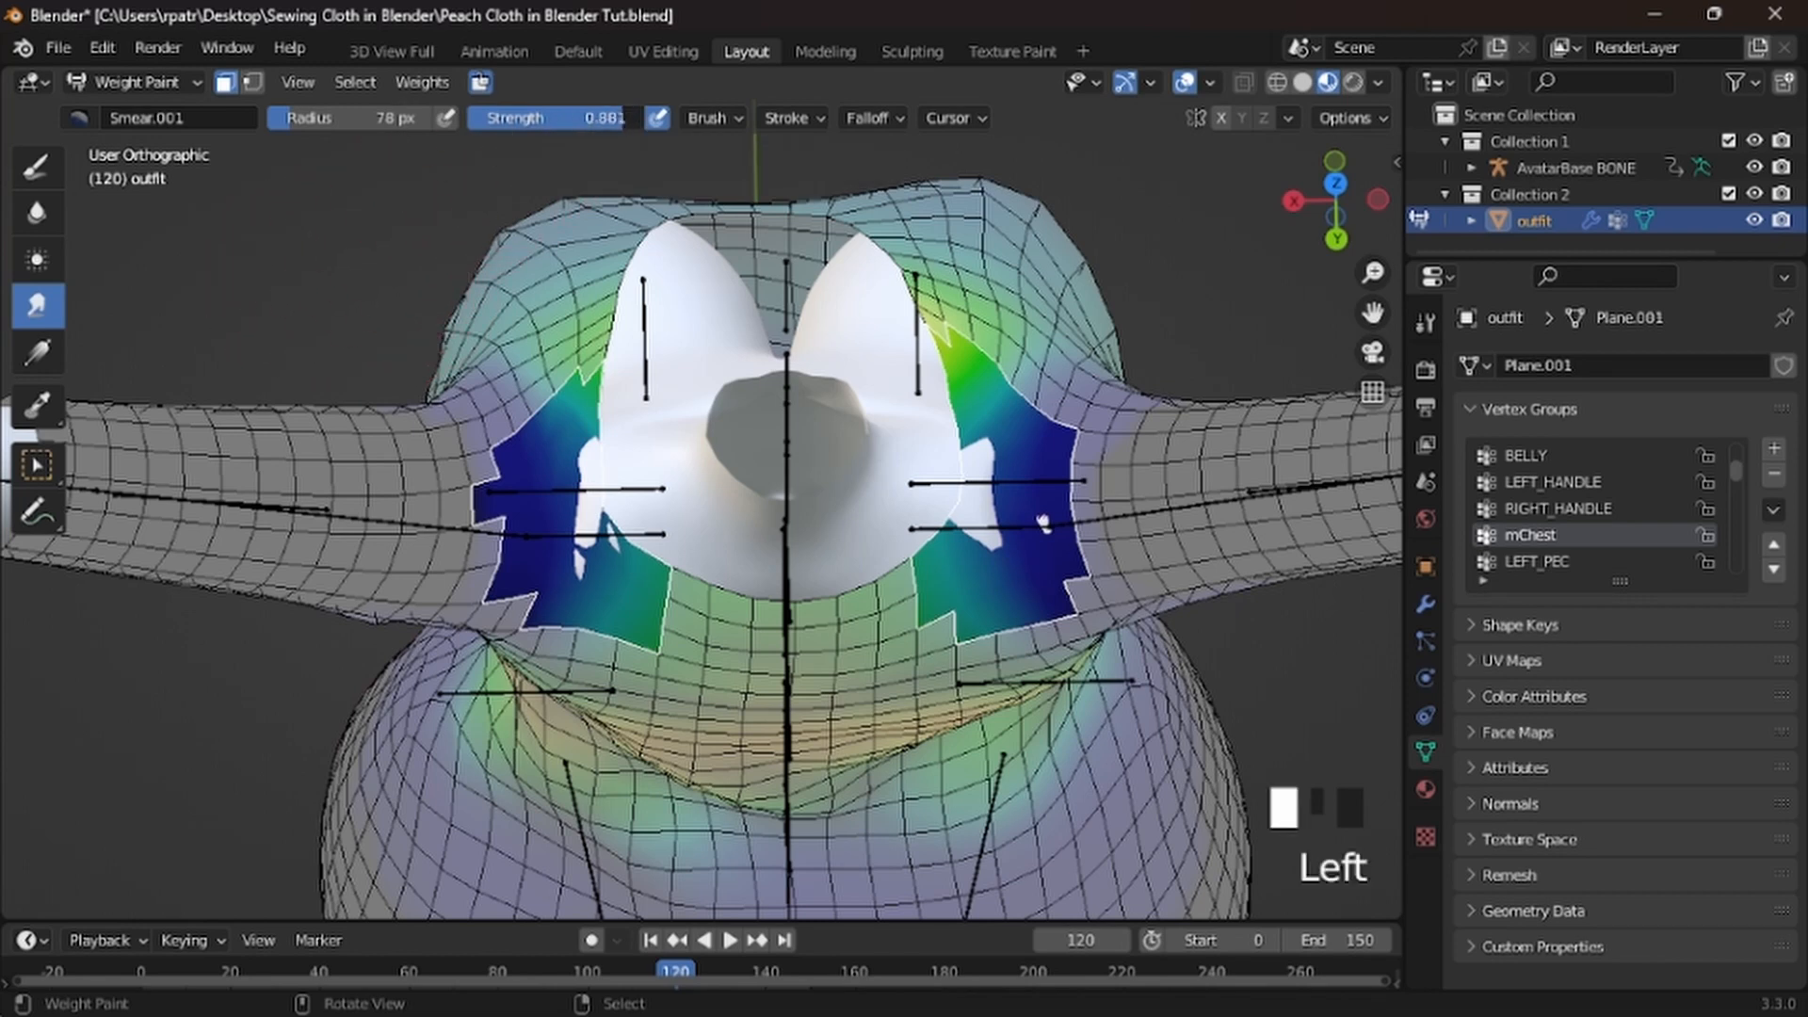
left_click_drag(578, 117, 557, 117)
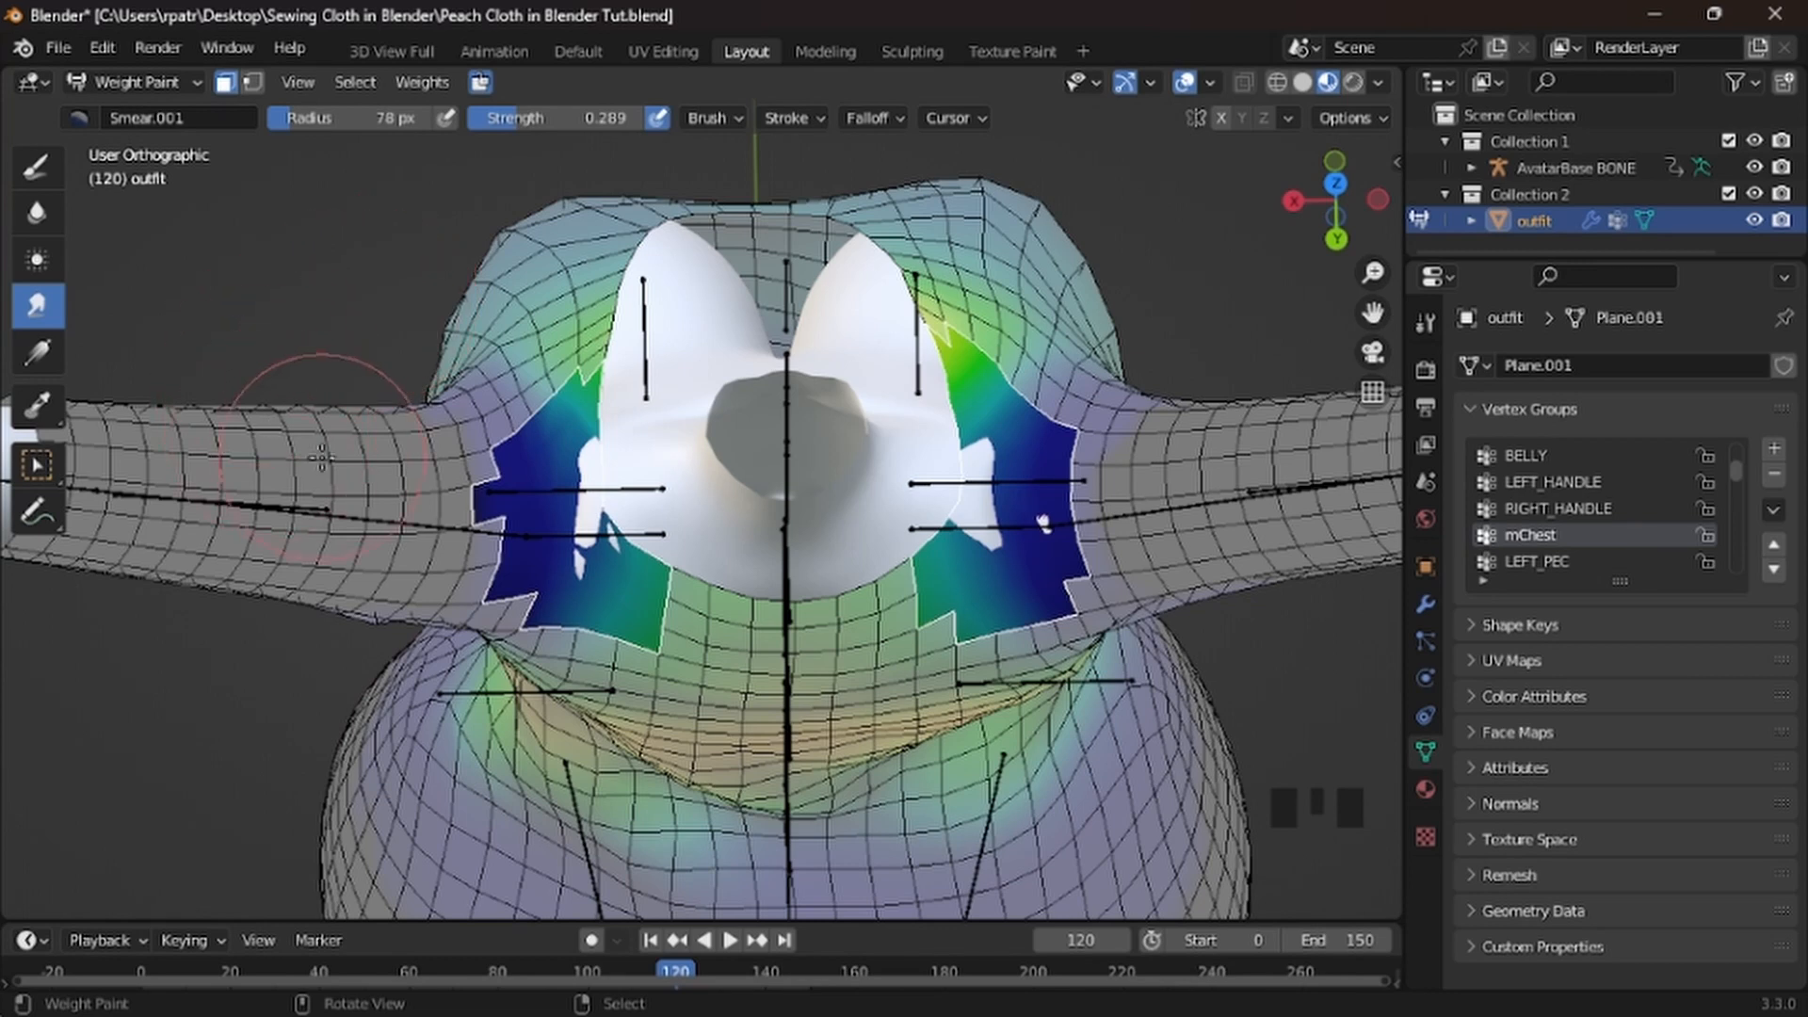
Smear the mChest weights over the unmasked faces at the avatar's left shoulder to cover the skin poking through
mouse_move(521, 568)
left_mouse_down()
mouse_move(565, 514)
mouse_move(533, 490)
mouse_move(584, 503)
mouse_move(604, 600)
mouse_move(579, 575)
mouse_move(587, 532)
left_mouse_up()
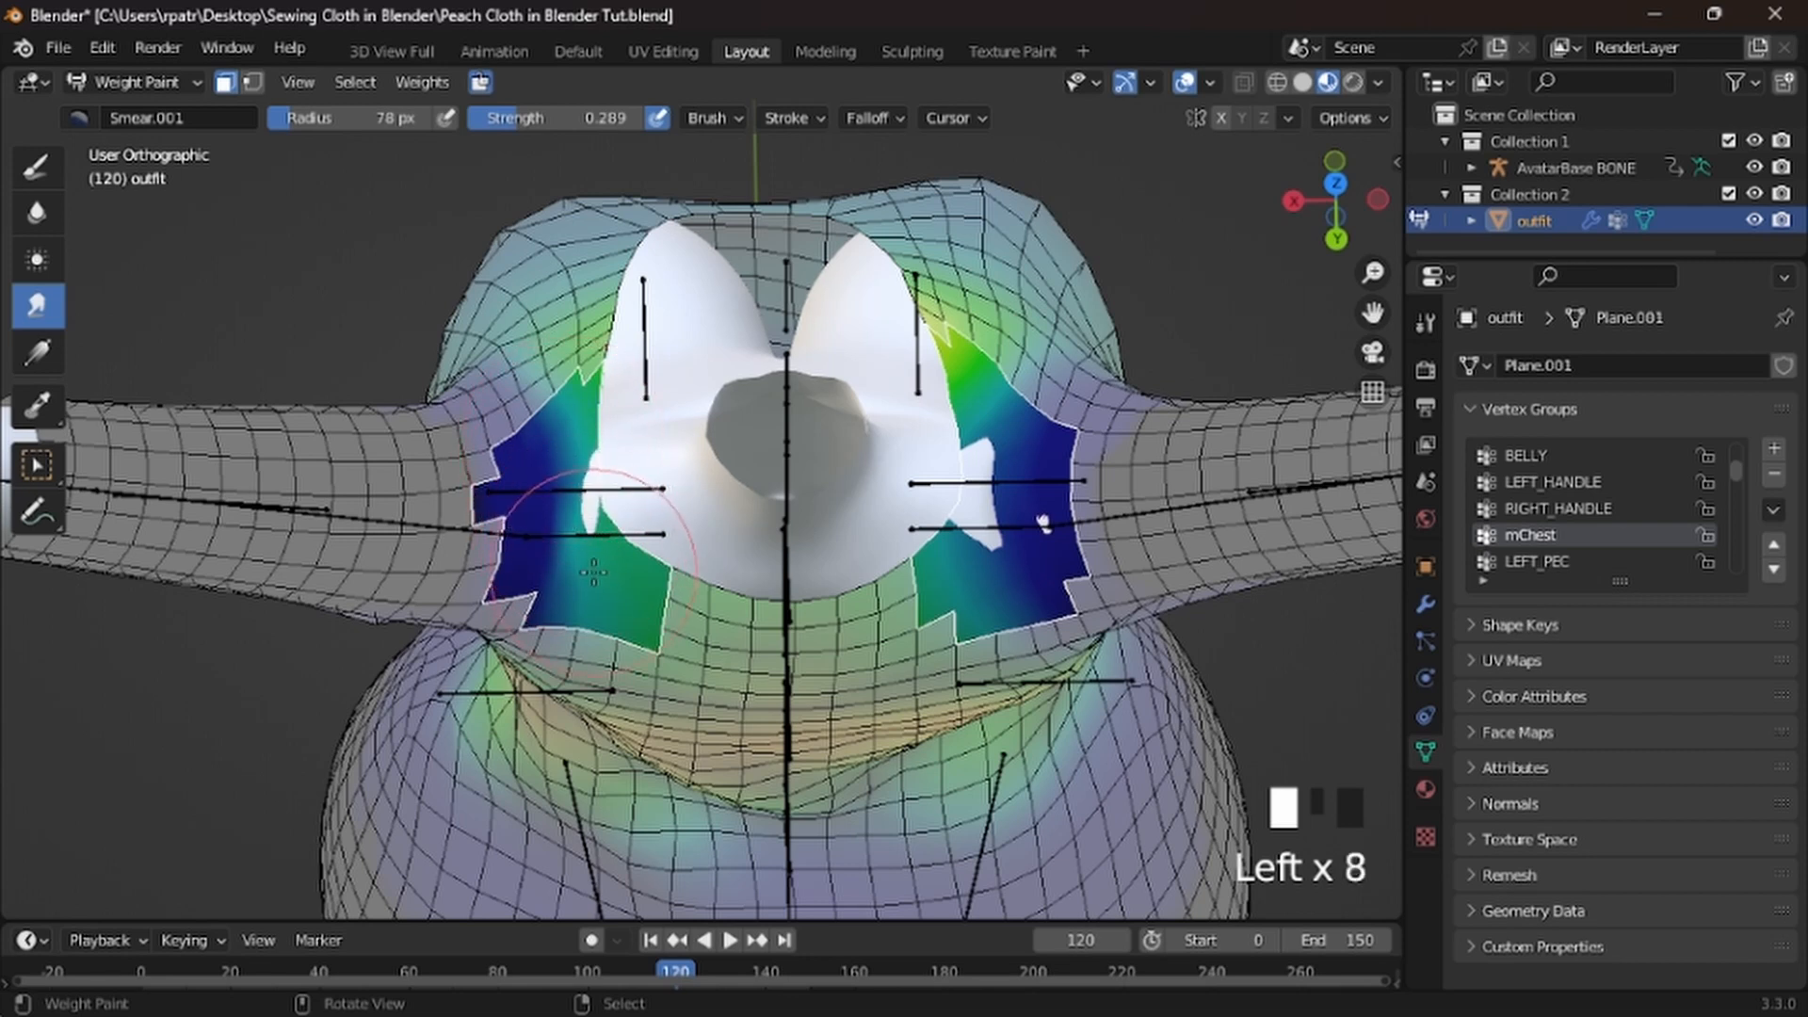
left_click_drag(614, 581, 587, 478)
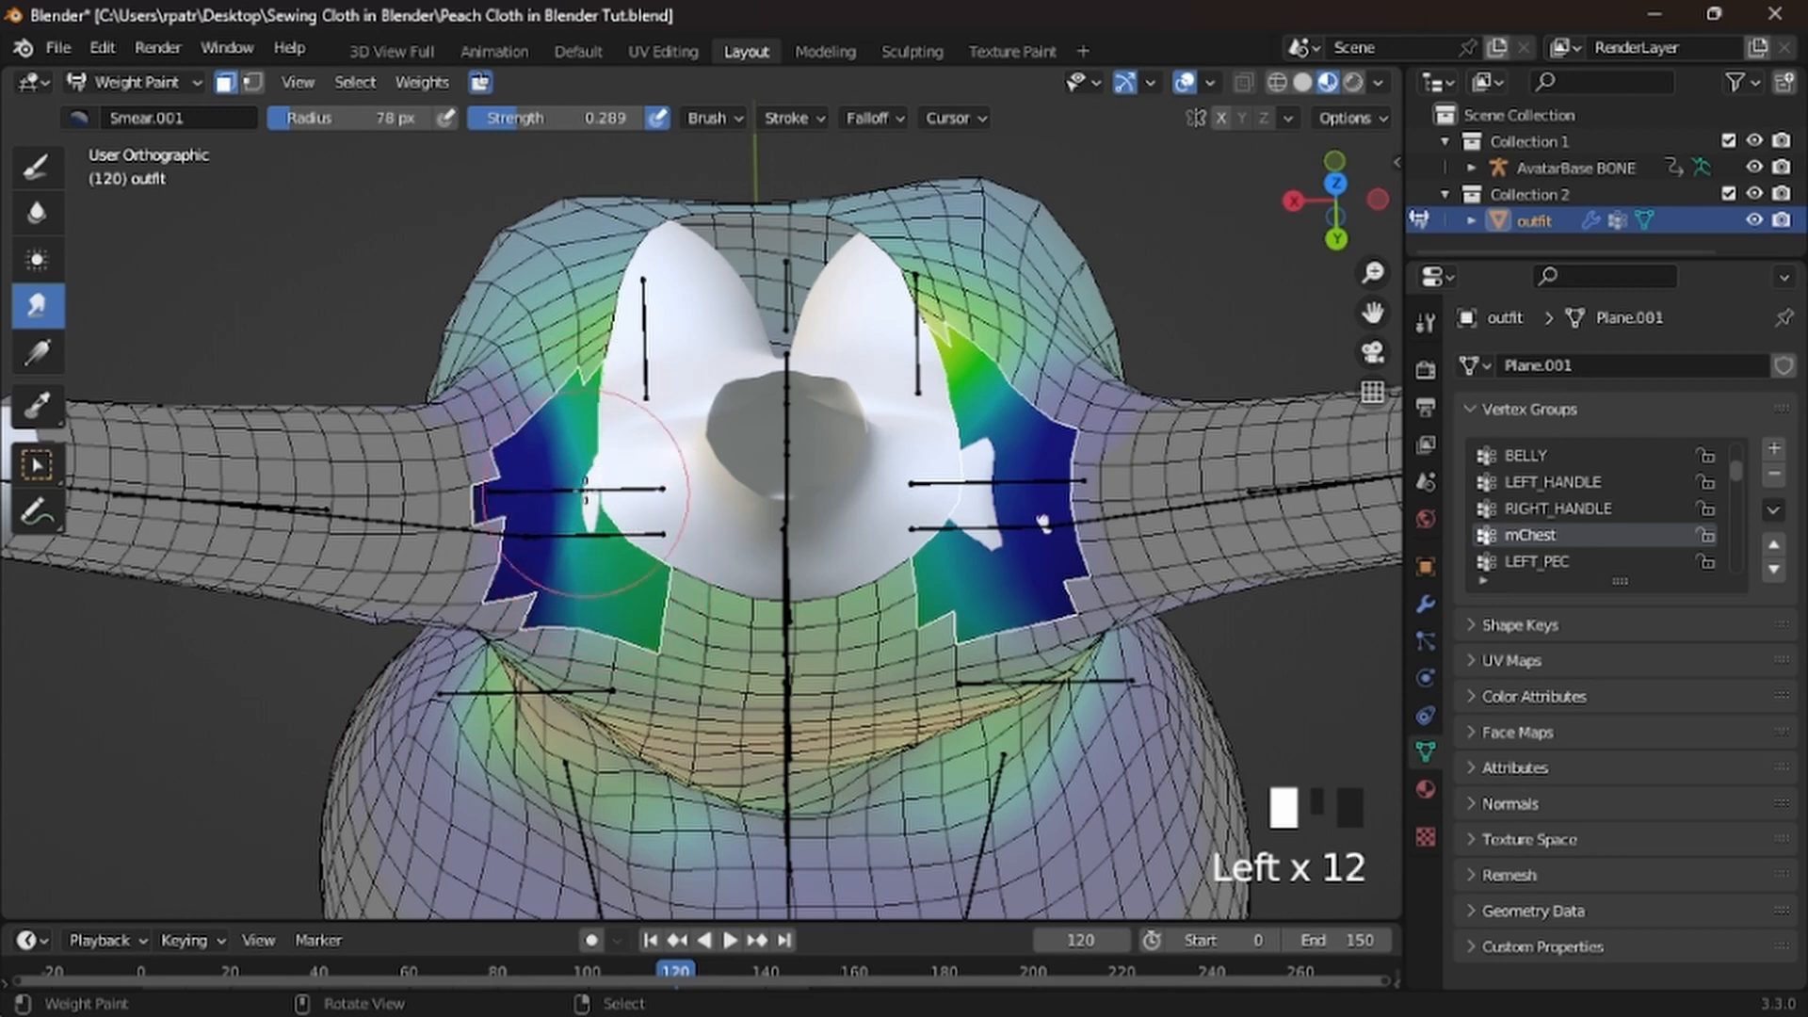
left_click_drag(594, 446, 588, 429)
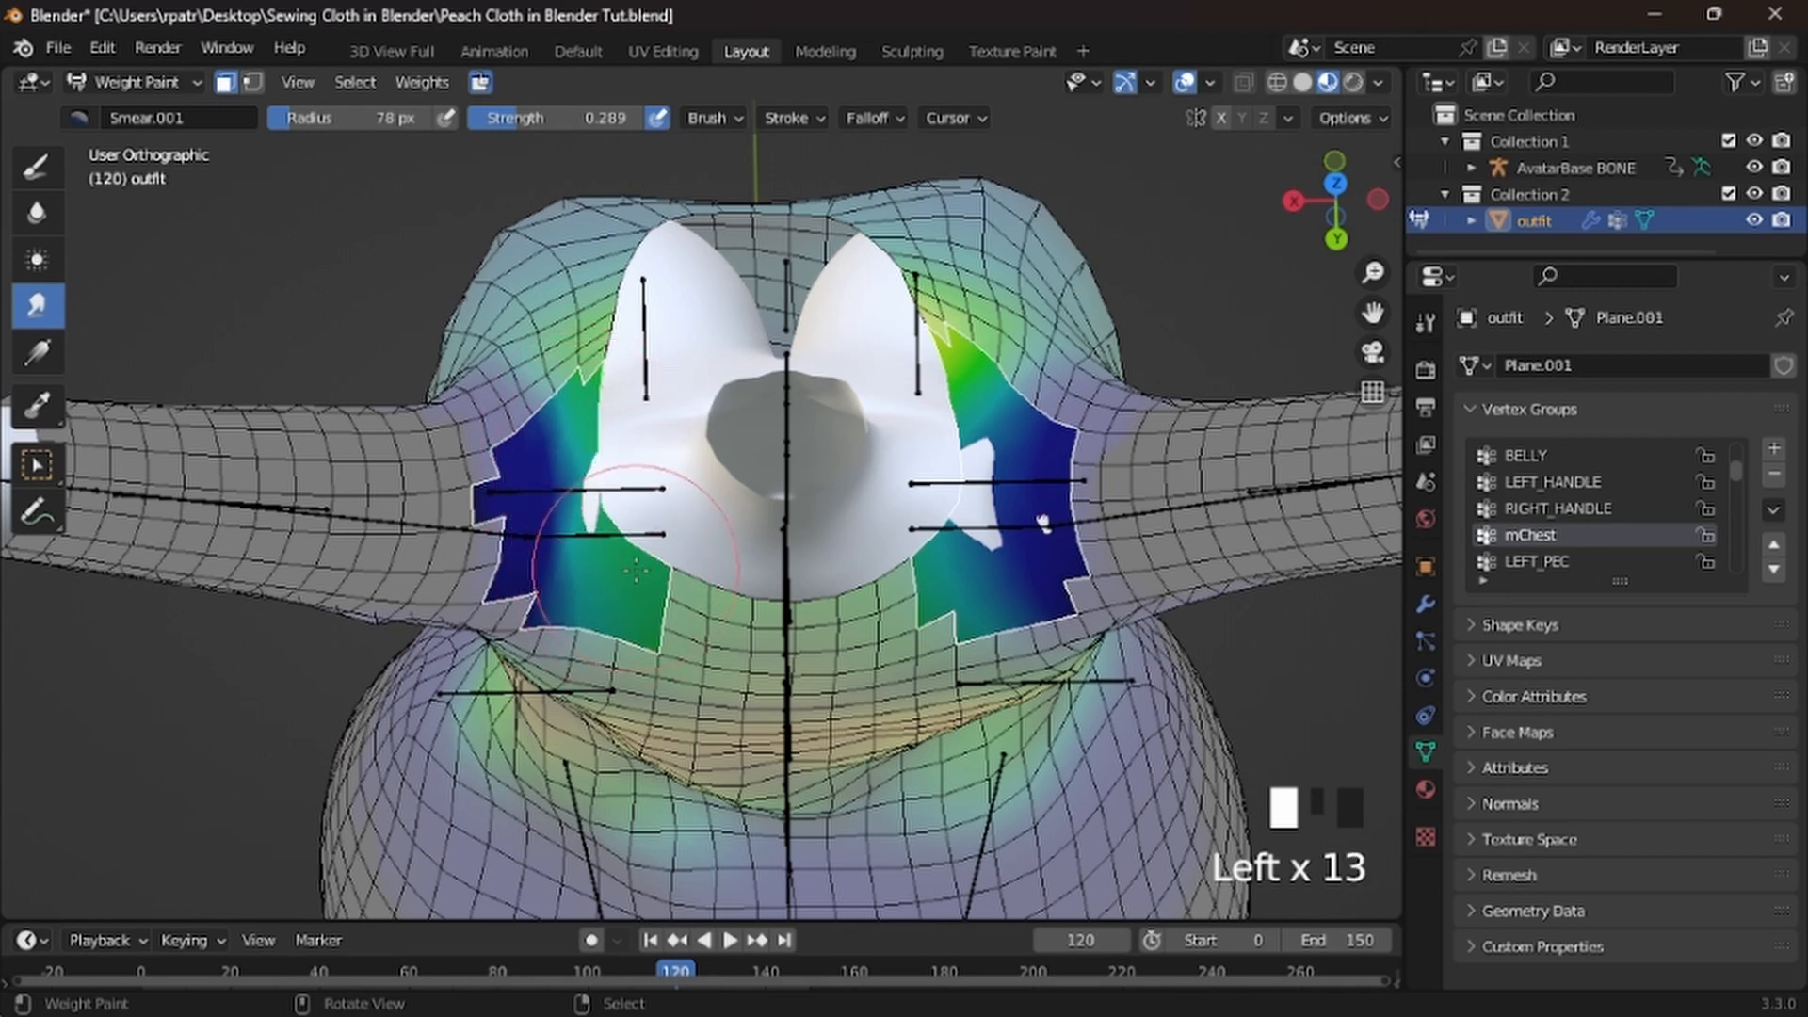
left_click_drag(615, 555, 587, 428)
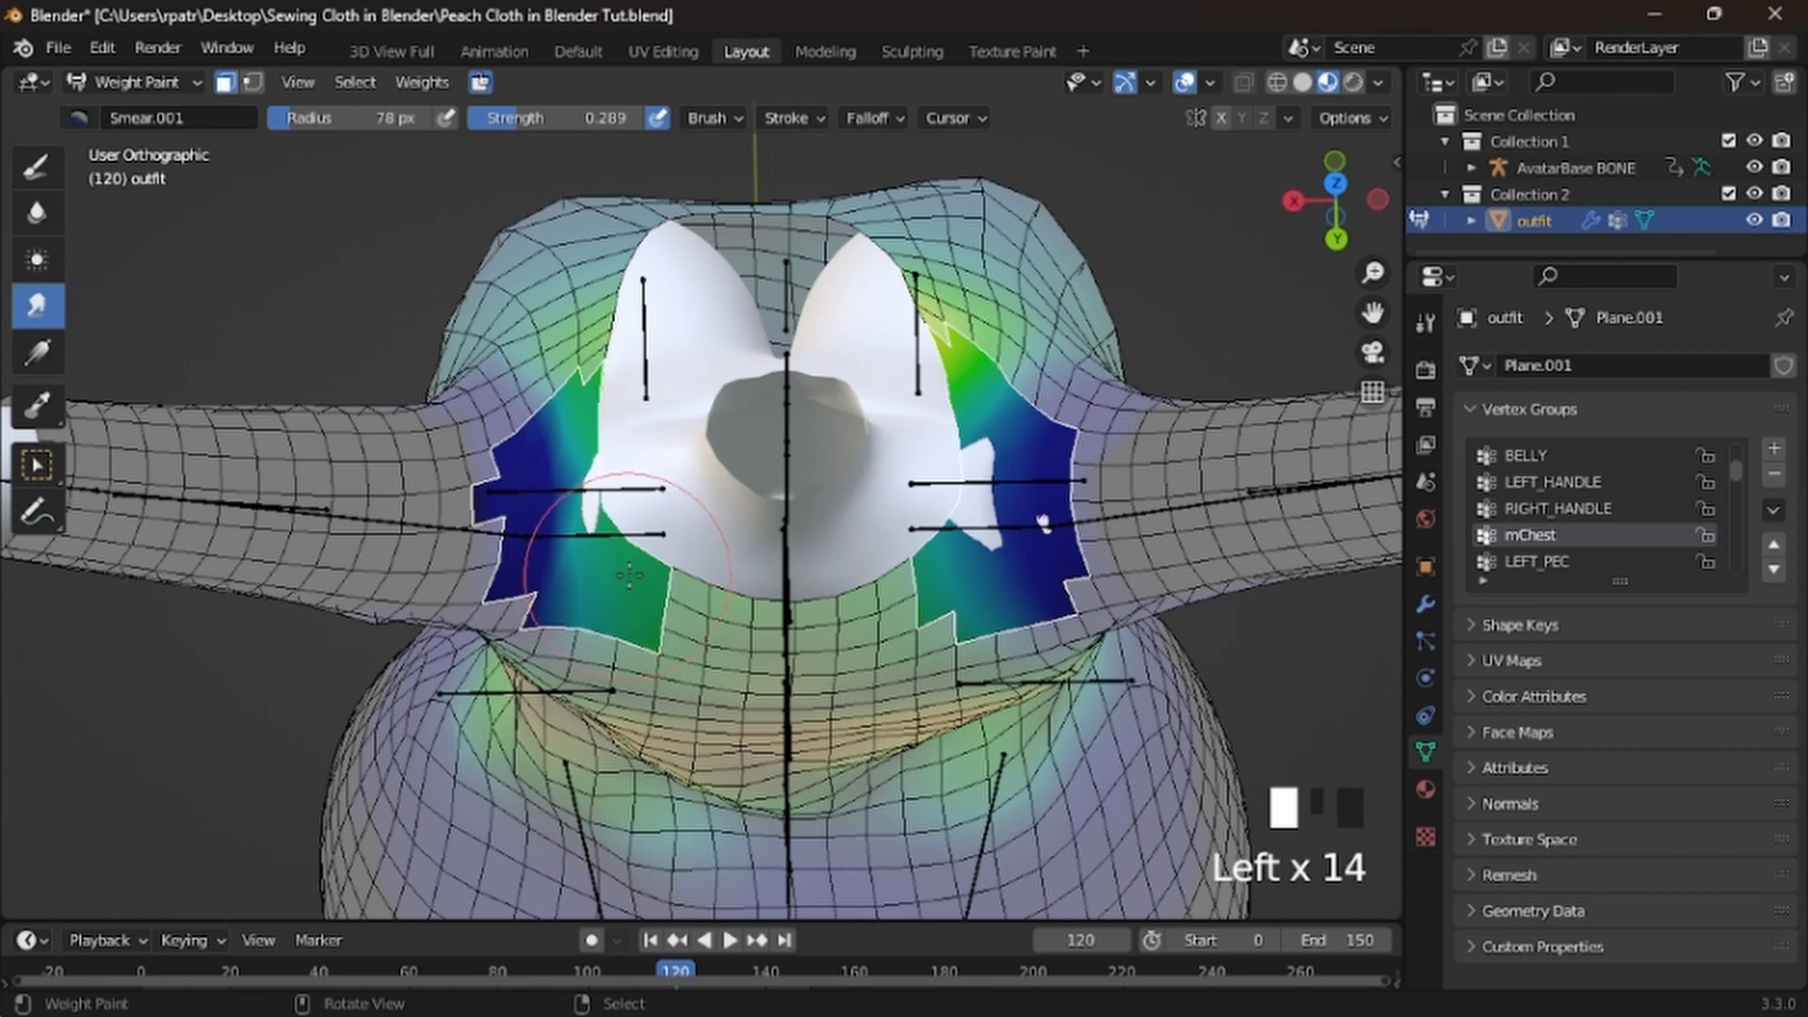
mouse_move(616, 549)
left_mouse_down()
mouse_move(584, 471)
mouse_move(624, 561)
left_mouse_up()
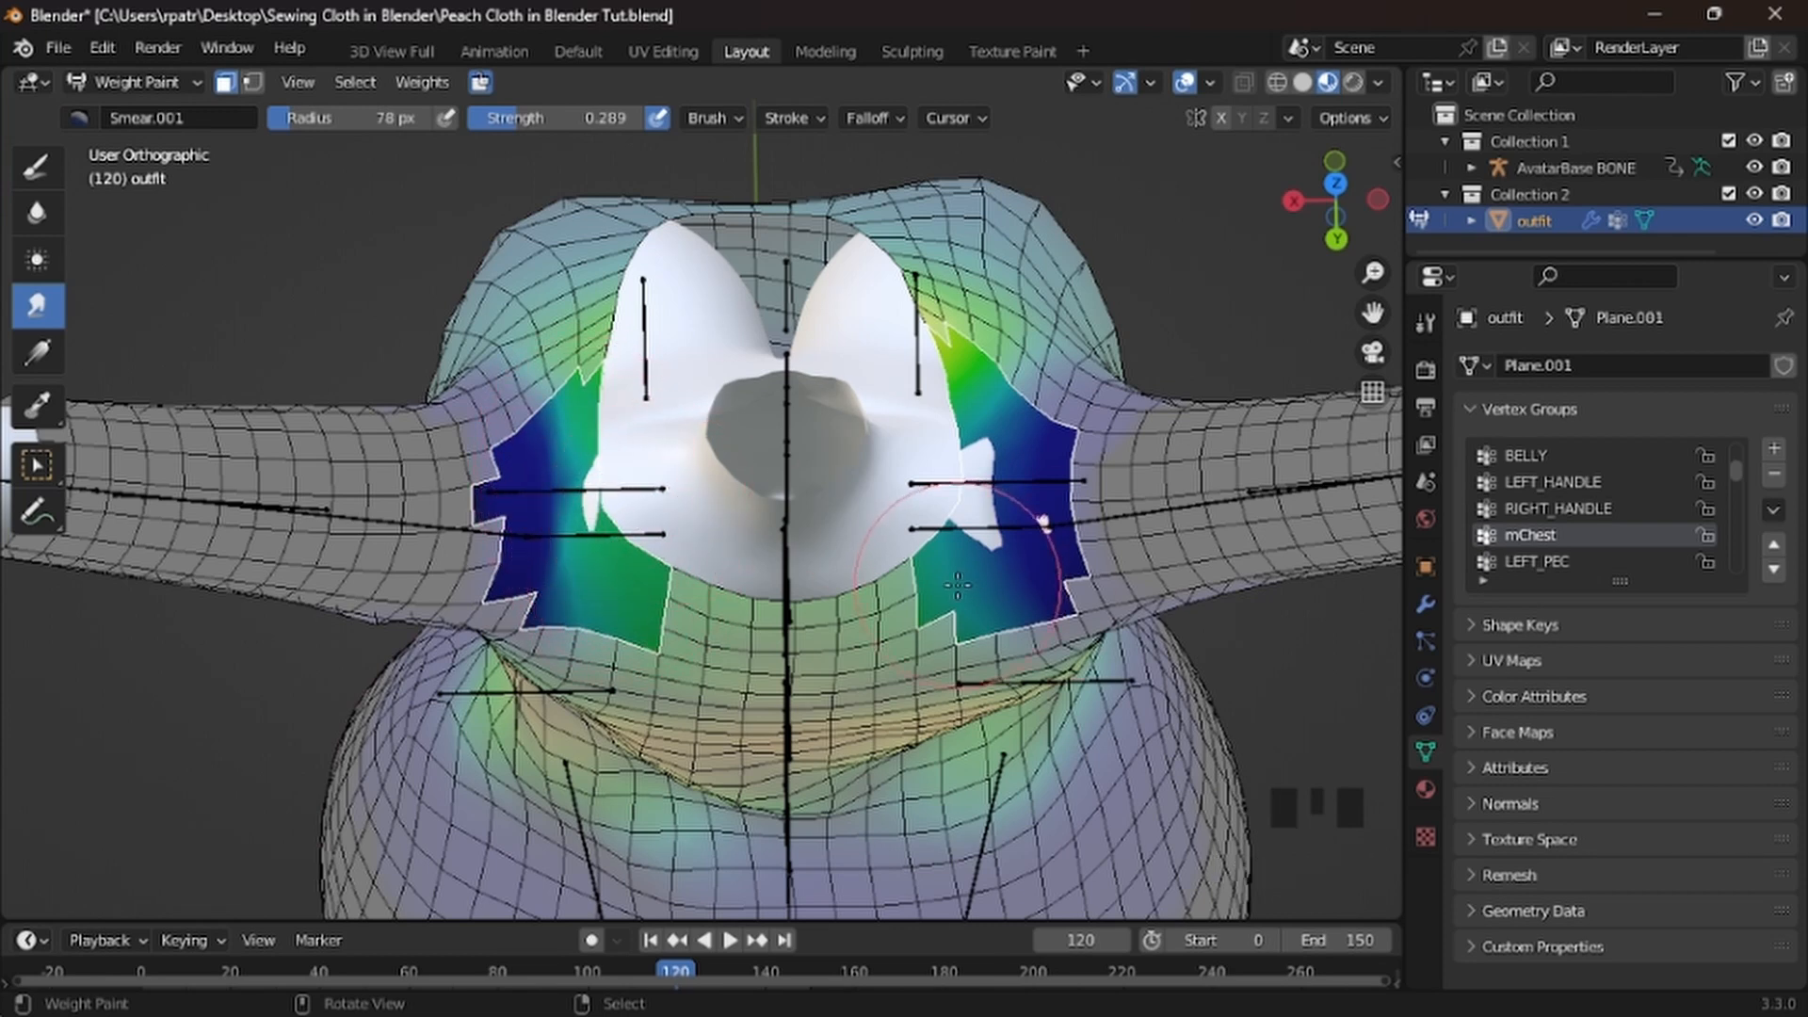
Smear the mChest weights over the unmasked faces at the avatar's right shoulder to reduce the skin poking through
left_click_drag(962, 594, 982, 491)
mouse_move(974, 598)
left_mouse_down()
mouse_move(979, 393)
mouse_move(994, 494)
left_mouse_up()
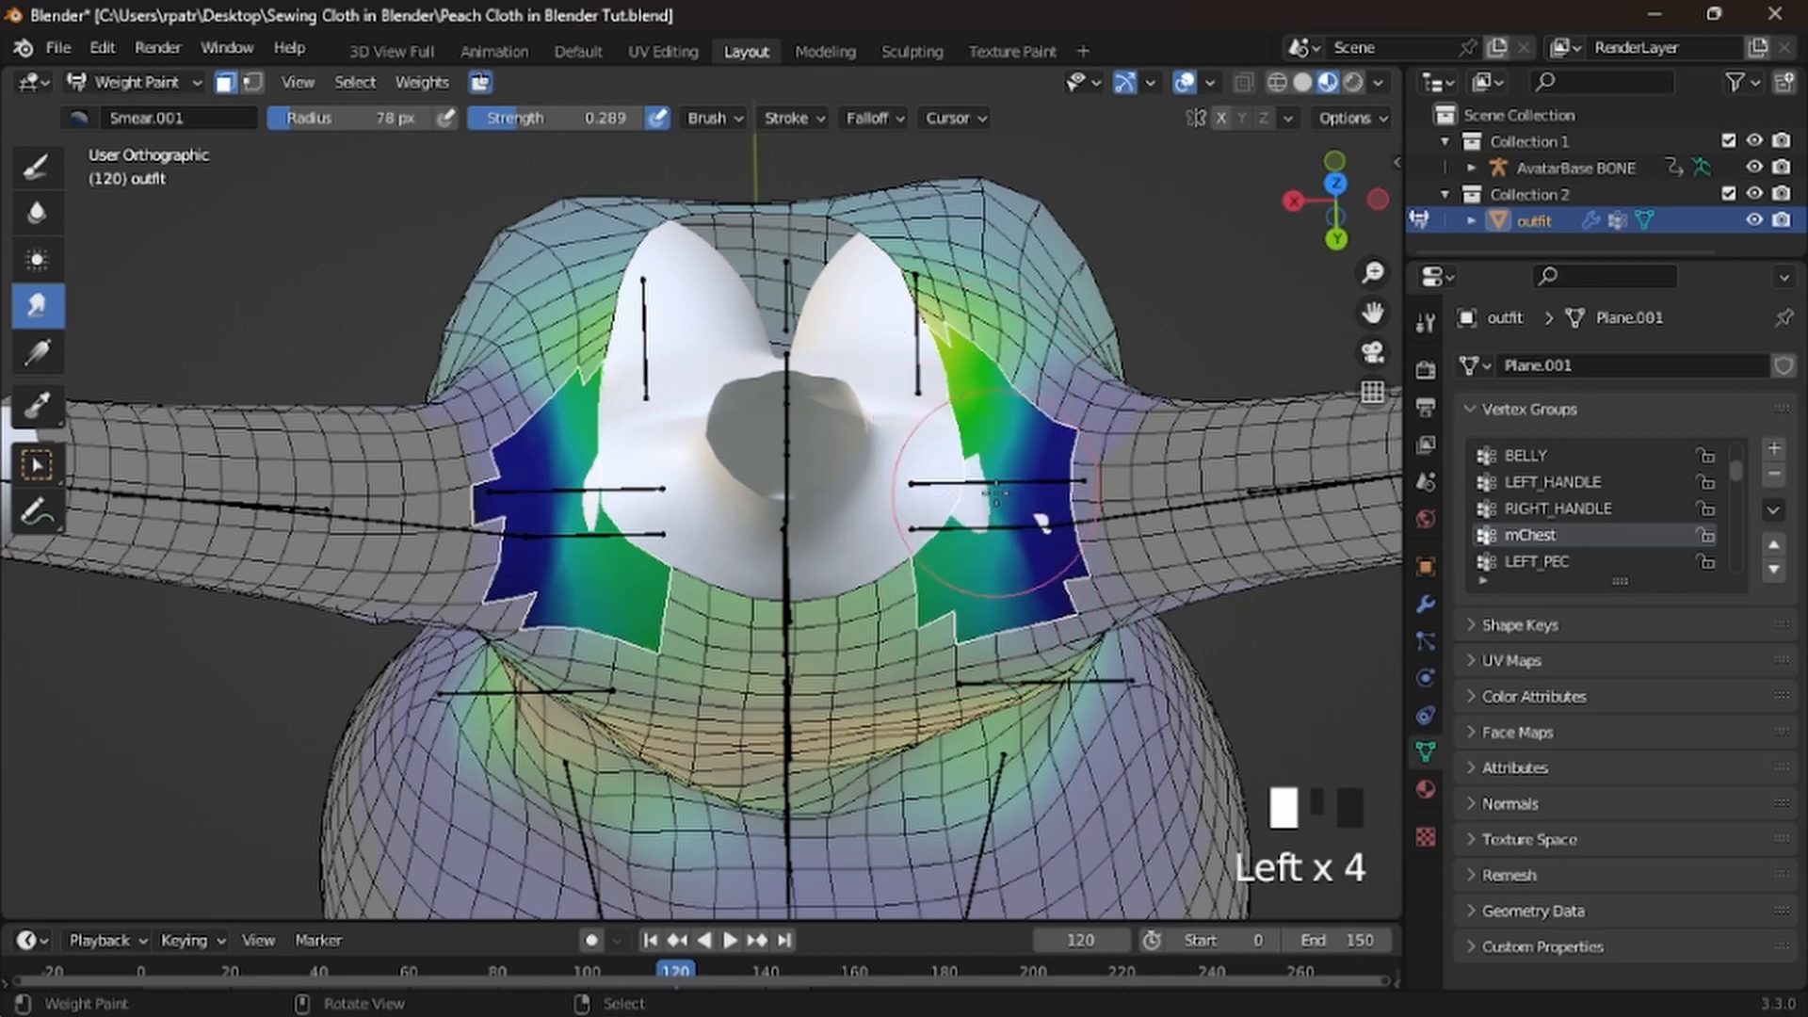
left_click_drag(991, 400, 994, 504)
left_click_drag(988, 433, 982, 522)
left_click_drag(989, 445, 971, 516)
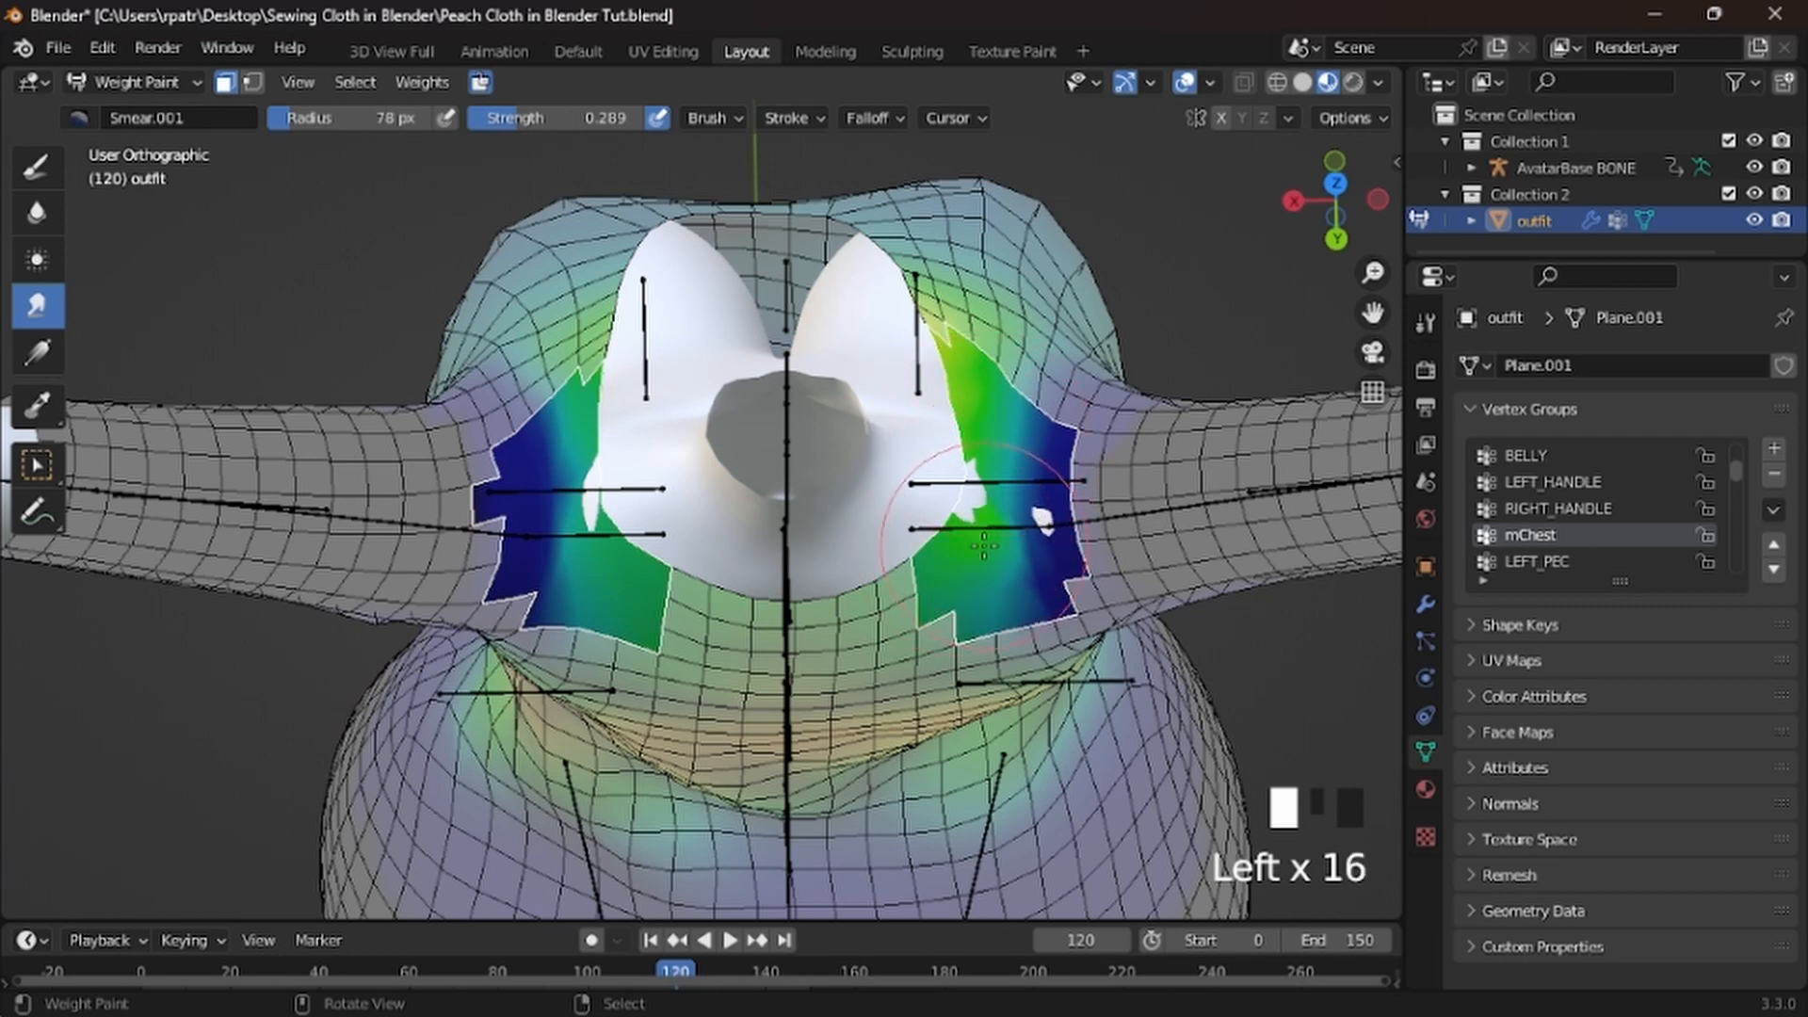
left_click_drag(982, 401, 969, 407)
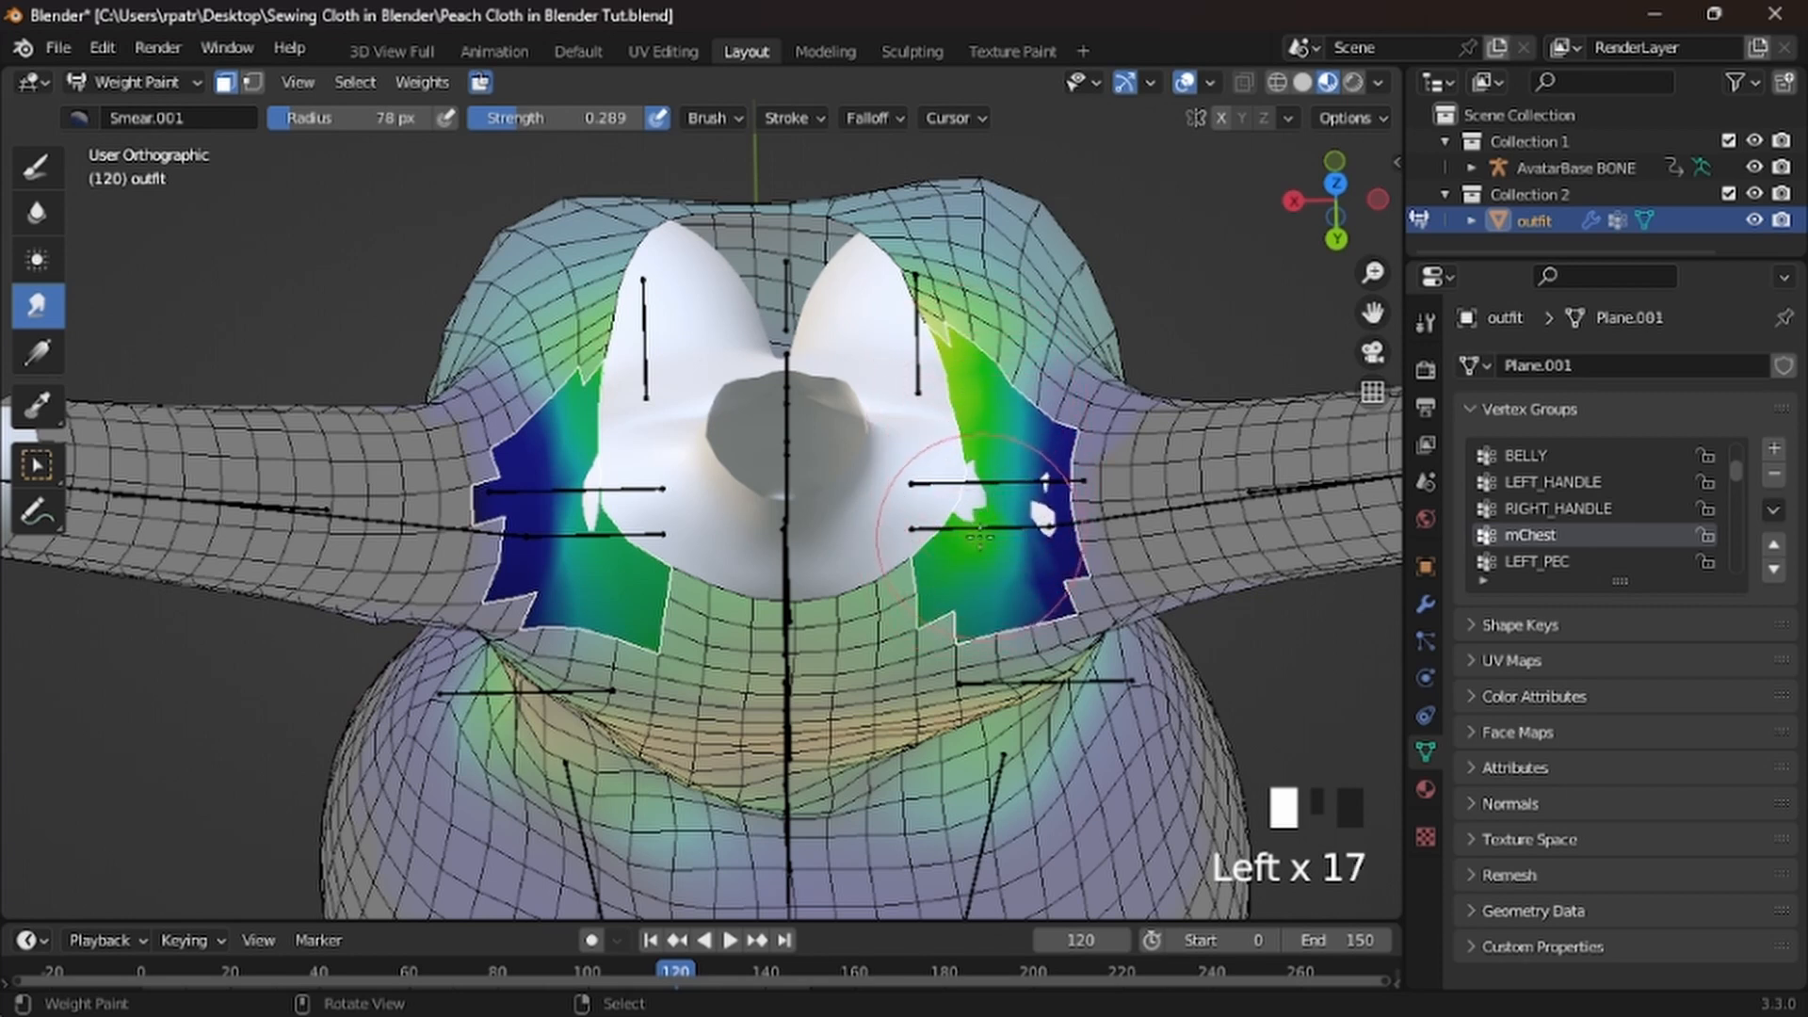
mouse_move(1075, 536)
left_mouse_down()
mouse_move(1042, 526)
mouse_move(1077, 511)
mouse_move(1079, 560)
left_mouse_up()
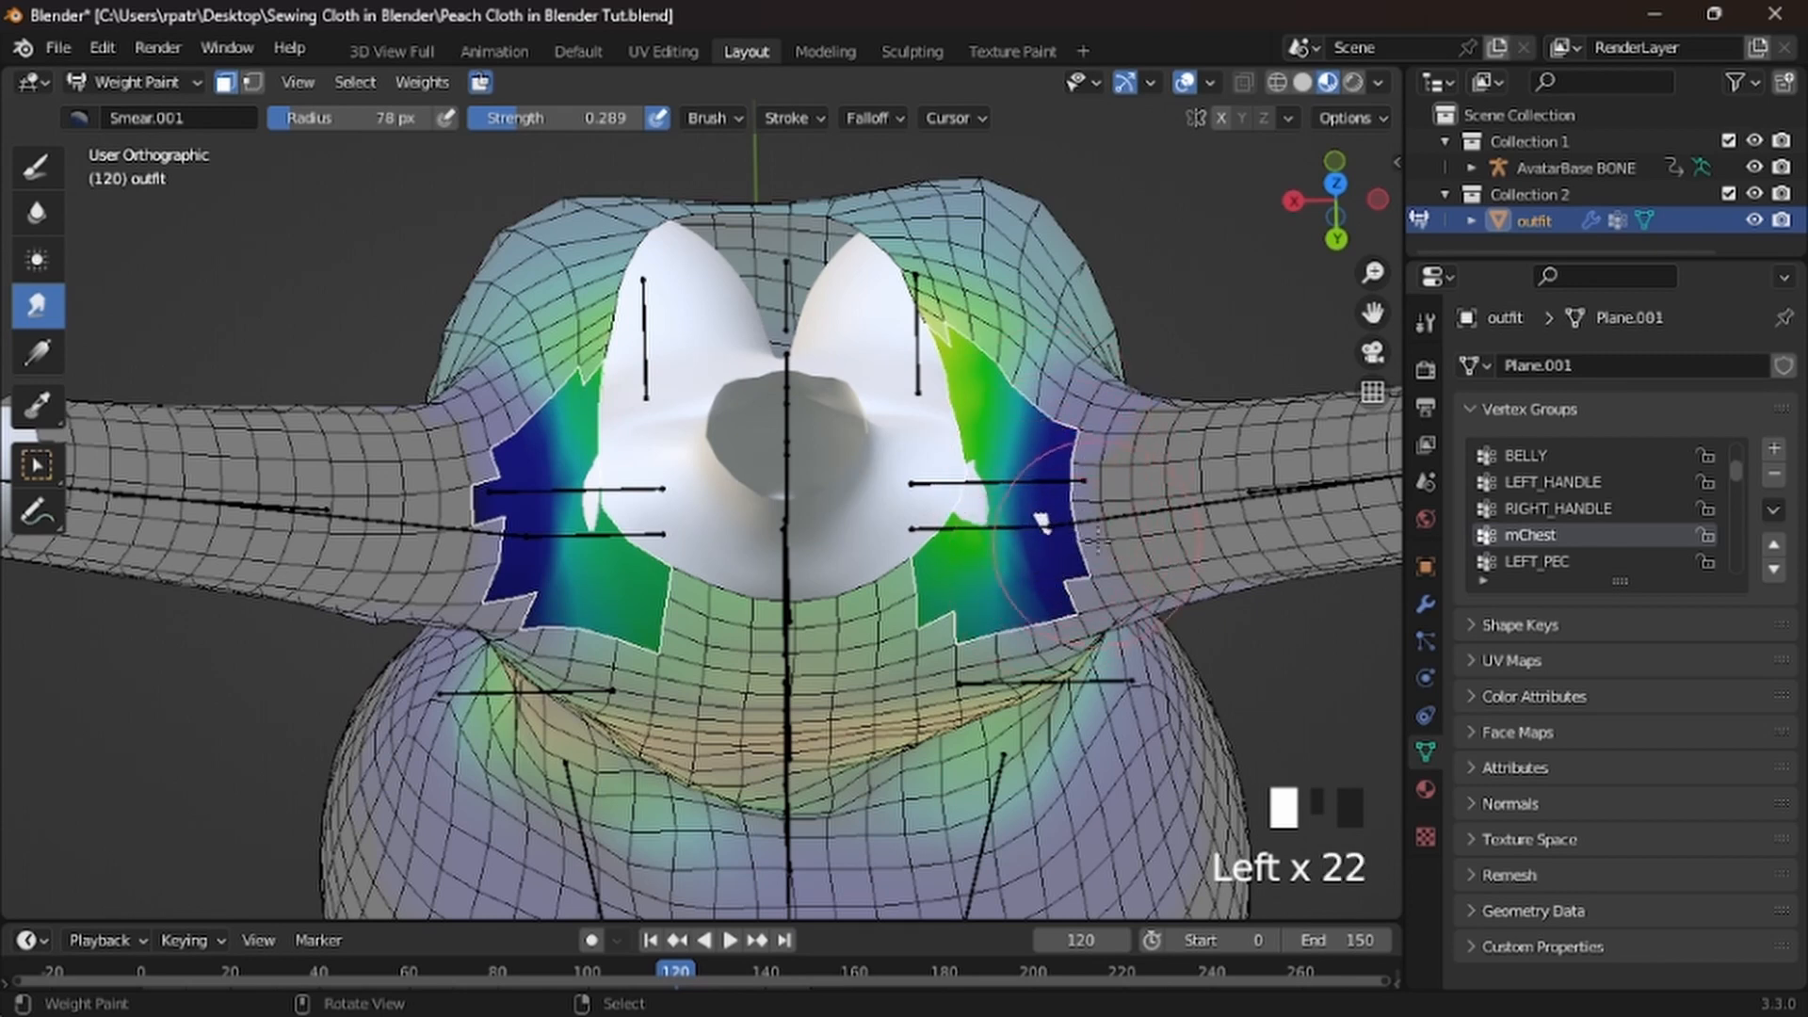
mouse_move(968, 497)
left_mouse_down()
mouse_move(969, 532)
mouse_move(980, 482)
left_mouse_up()
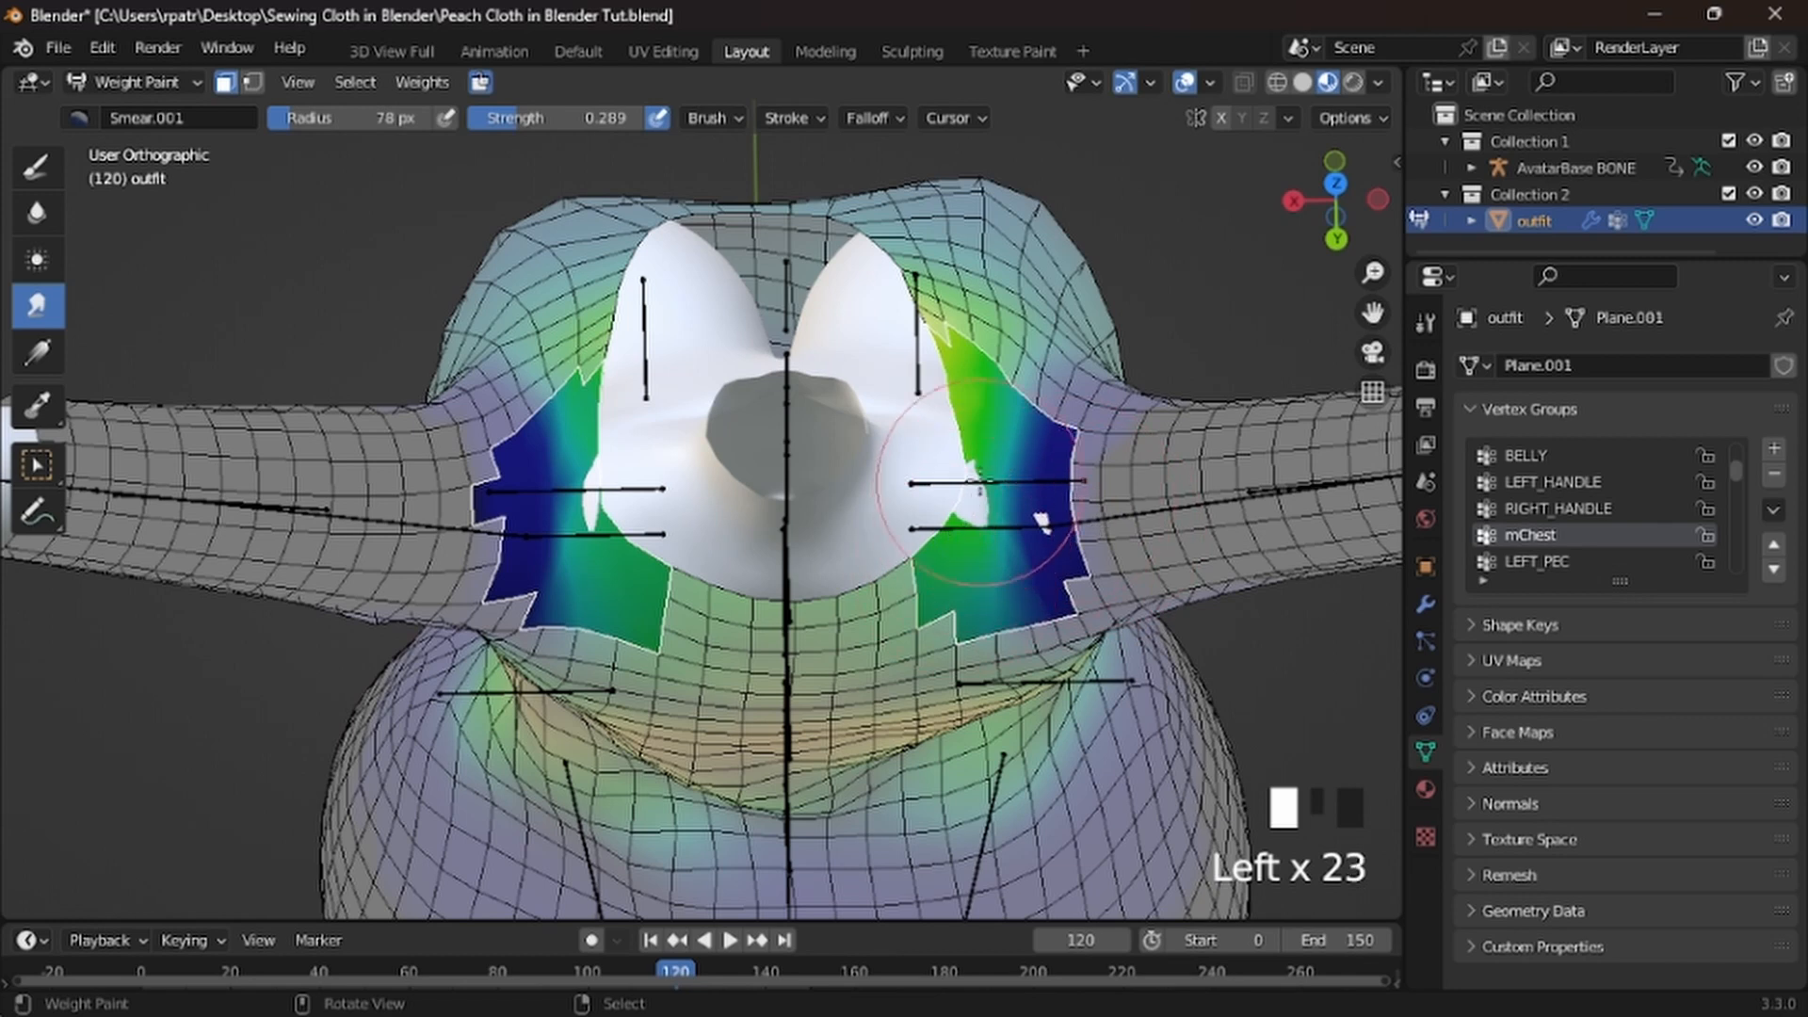
scroll(1568, 527, "down", 3)
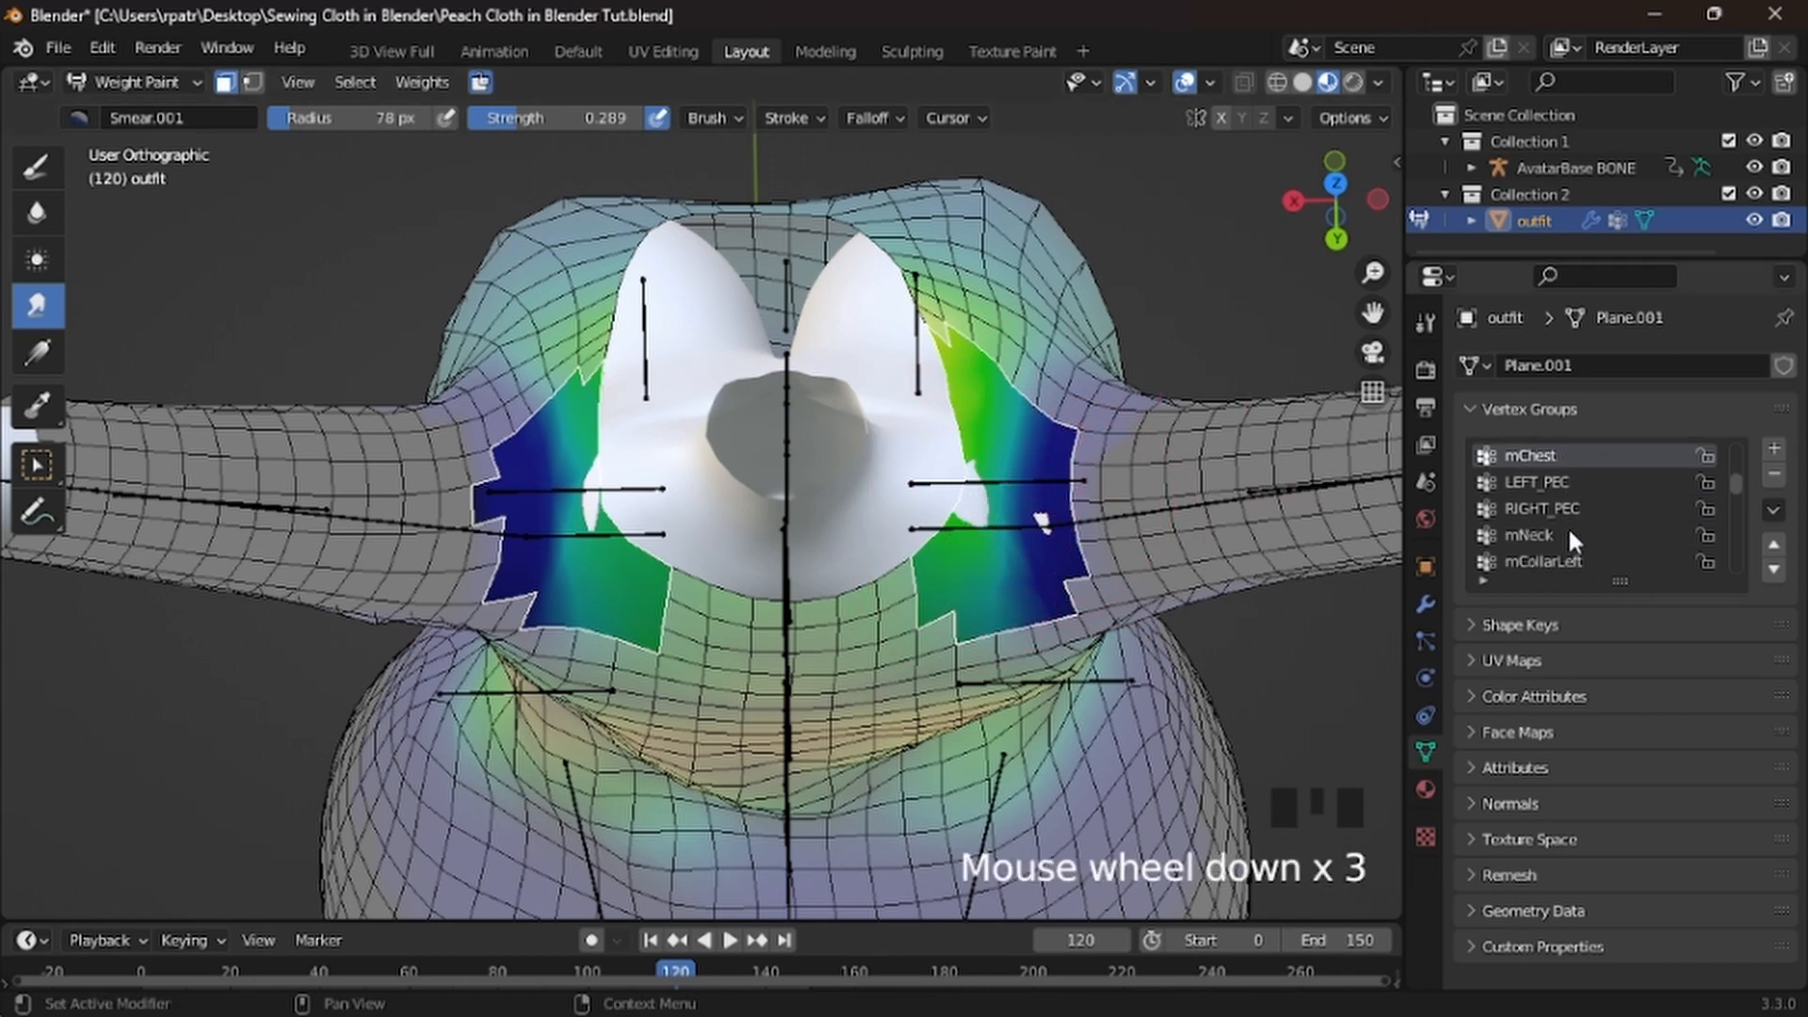
Make mCollarLeft the active vertex group and smear its weights over the unmasked faces at the avatar's left shoulder
left_click(1544, 557)
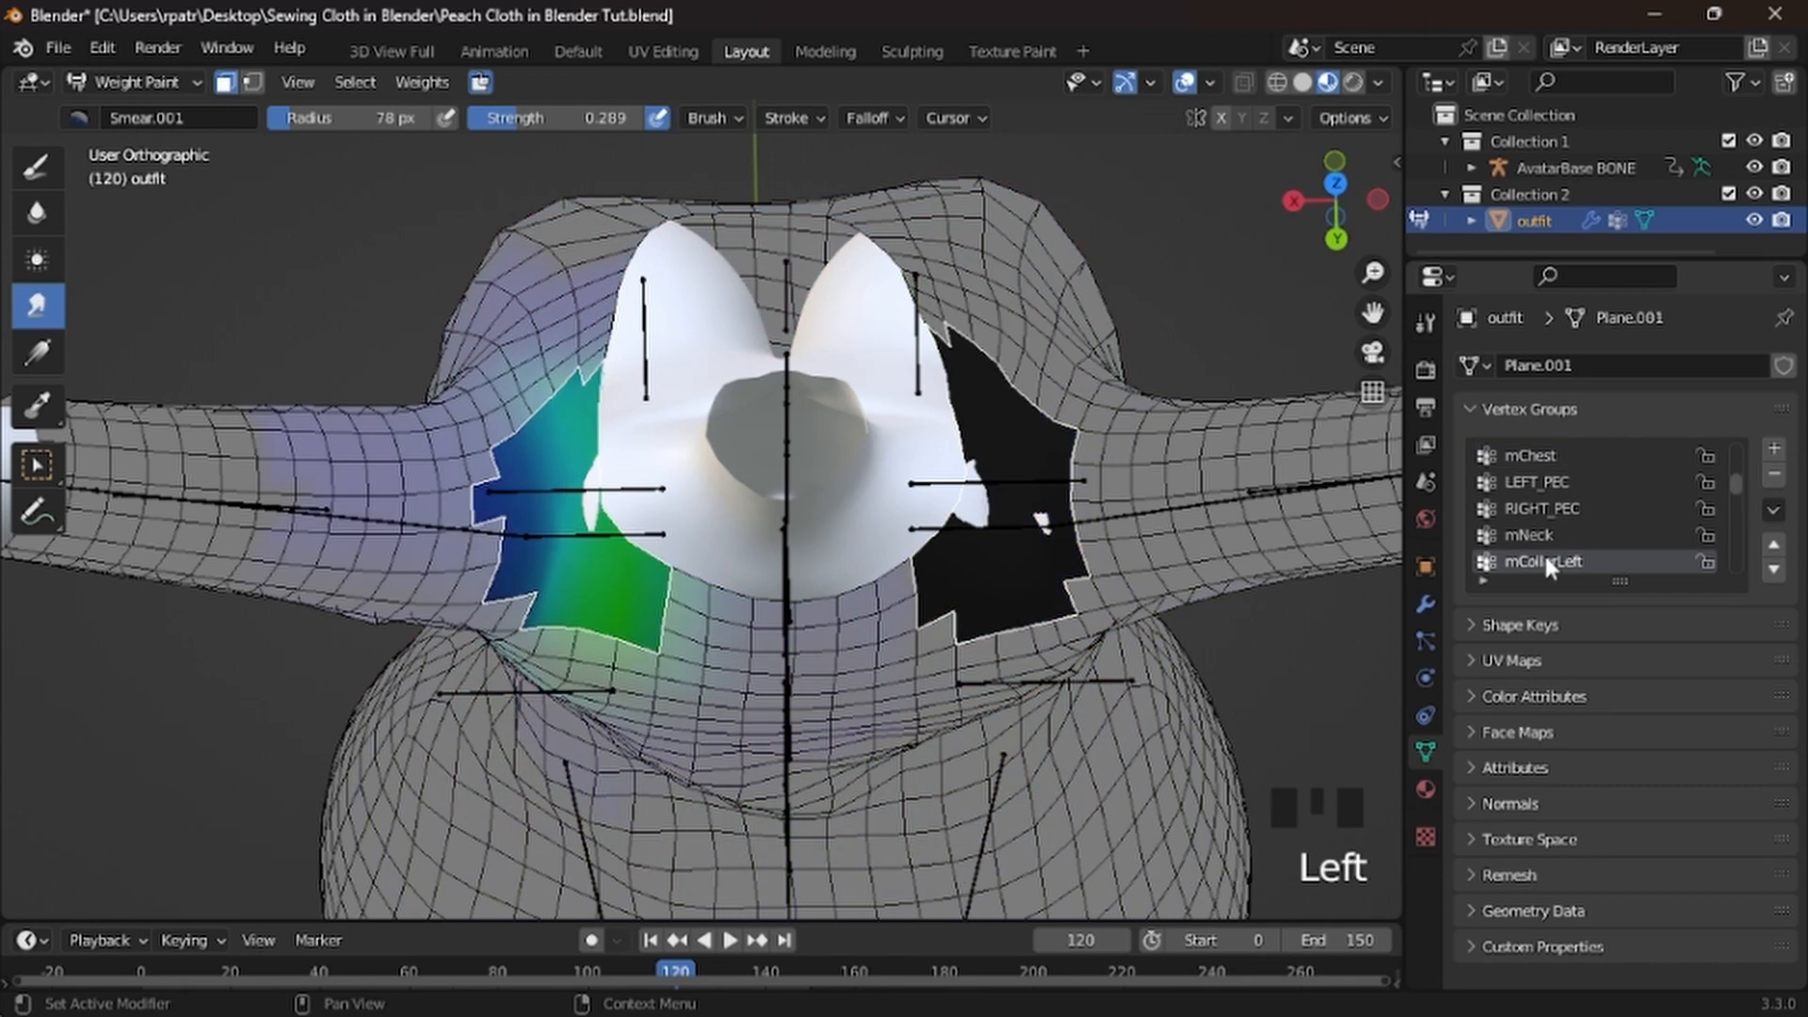
mouse_move(585, 476)
left_mouse_down()
mouse_move(588, 513)
mouse_move(591, 462)
mouse_move(599, 542)
mouse_move(579, 462)
mouse_move(602, 557)
mouse_move(586, 447)
mouse_move(591, 544)
left_mouse_up()
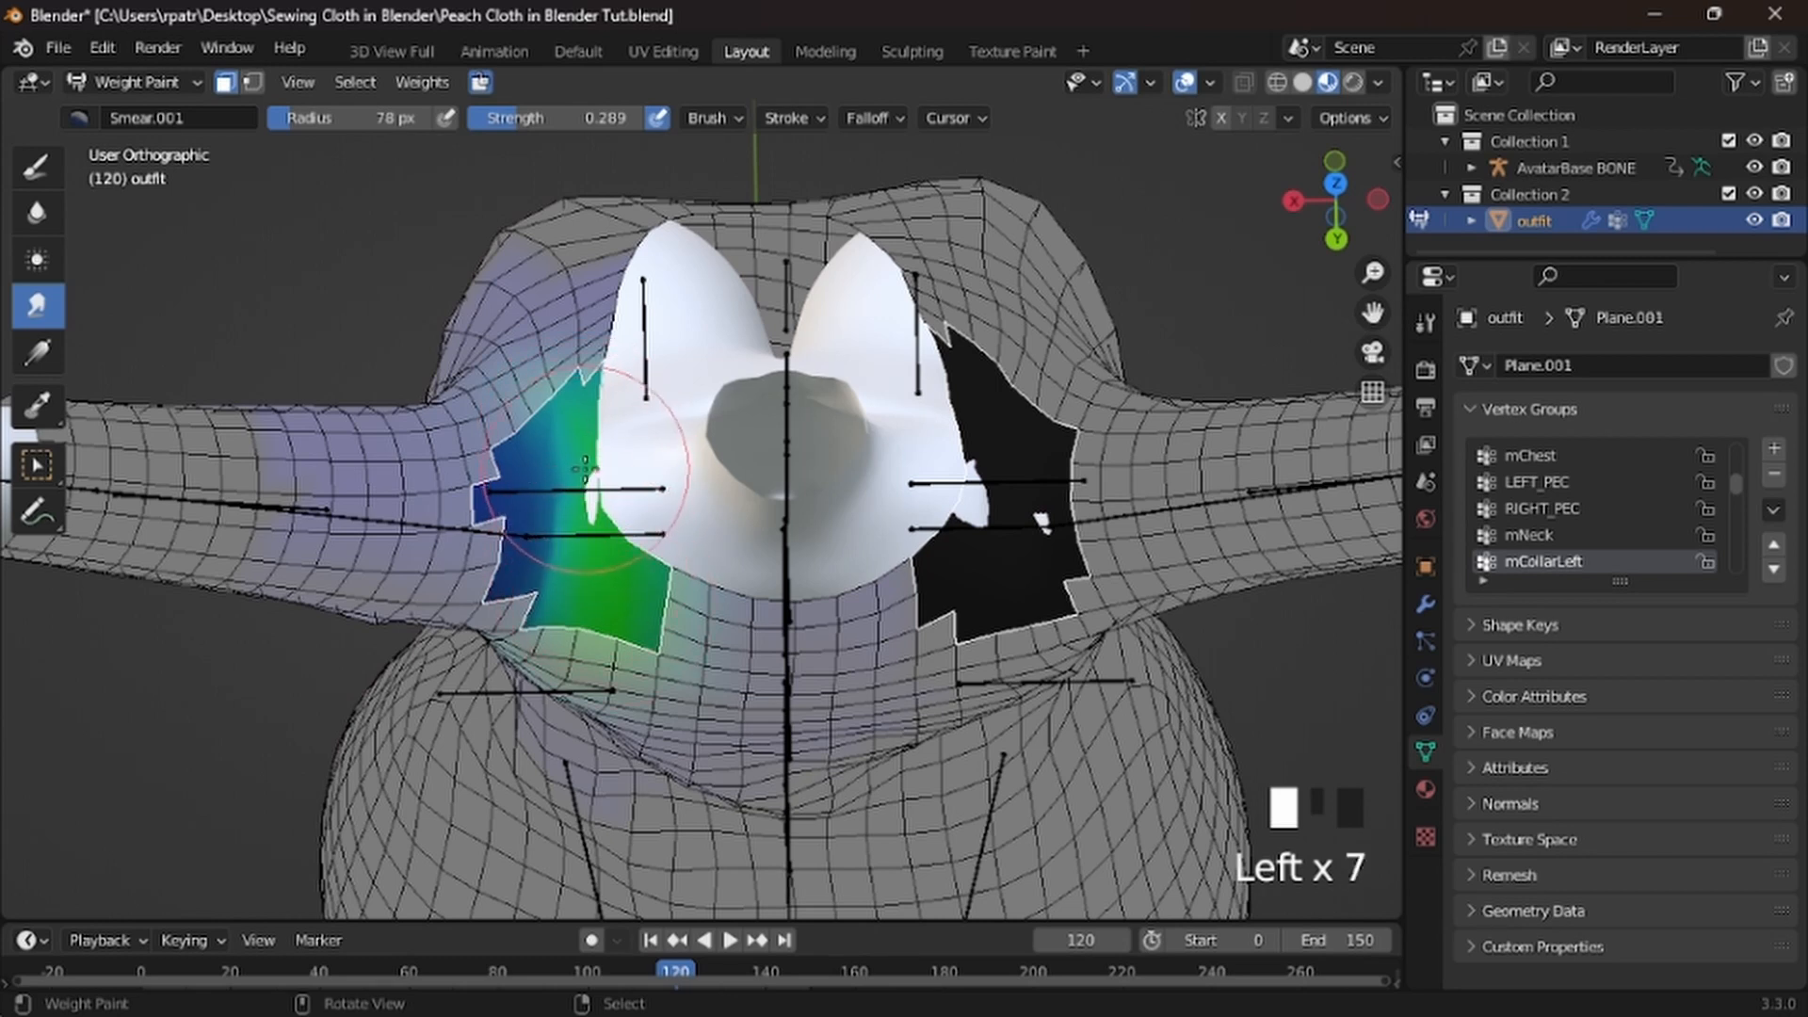
left_click_drag(583, 466, 589, 469)
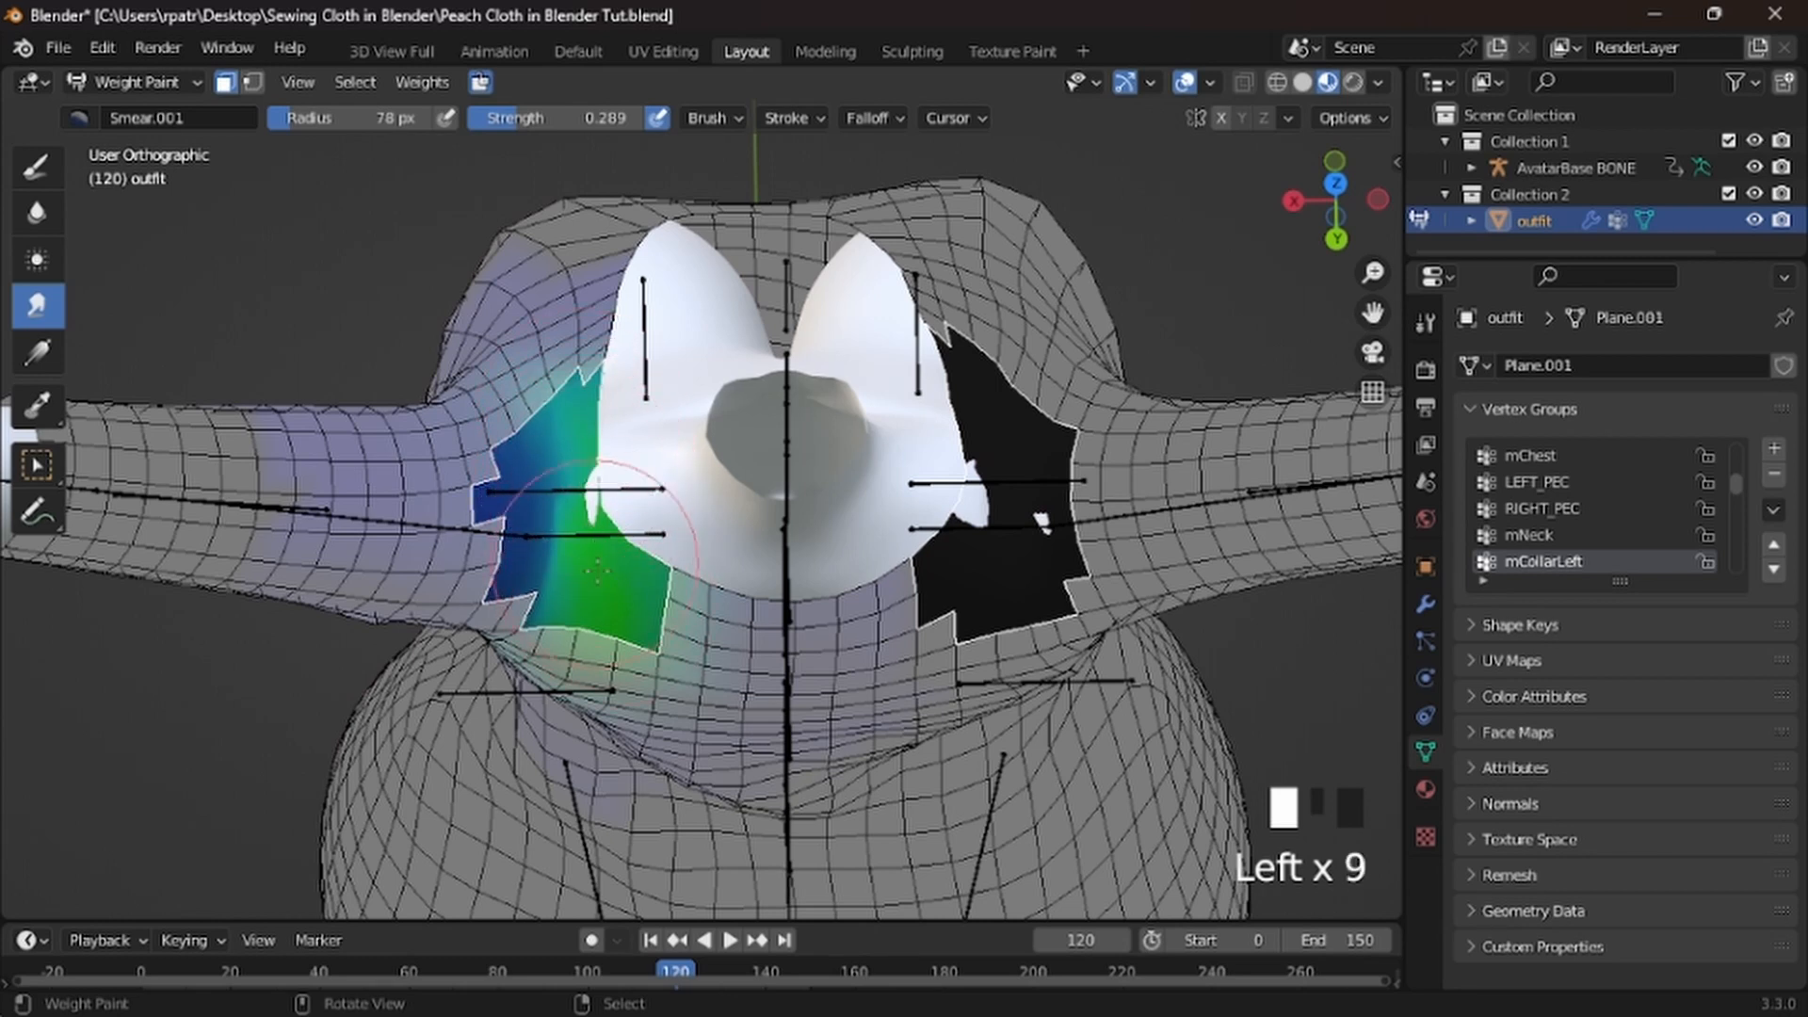
left_click_drag(598, 569, 591, 445)
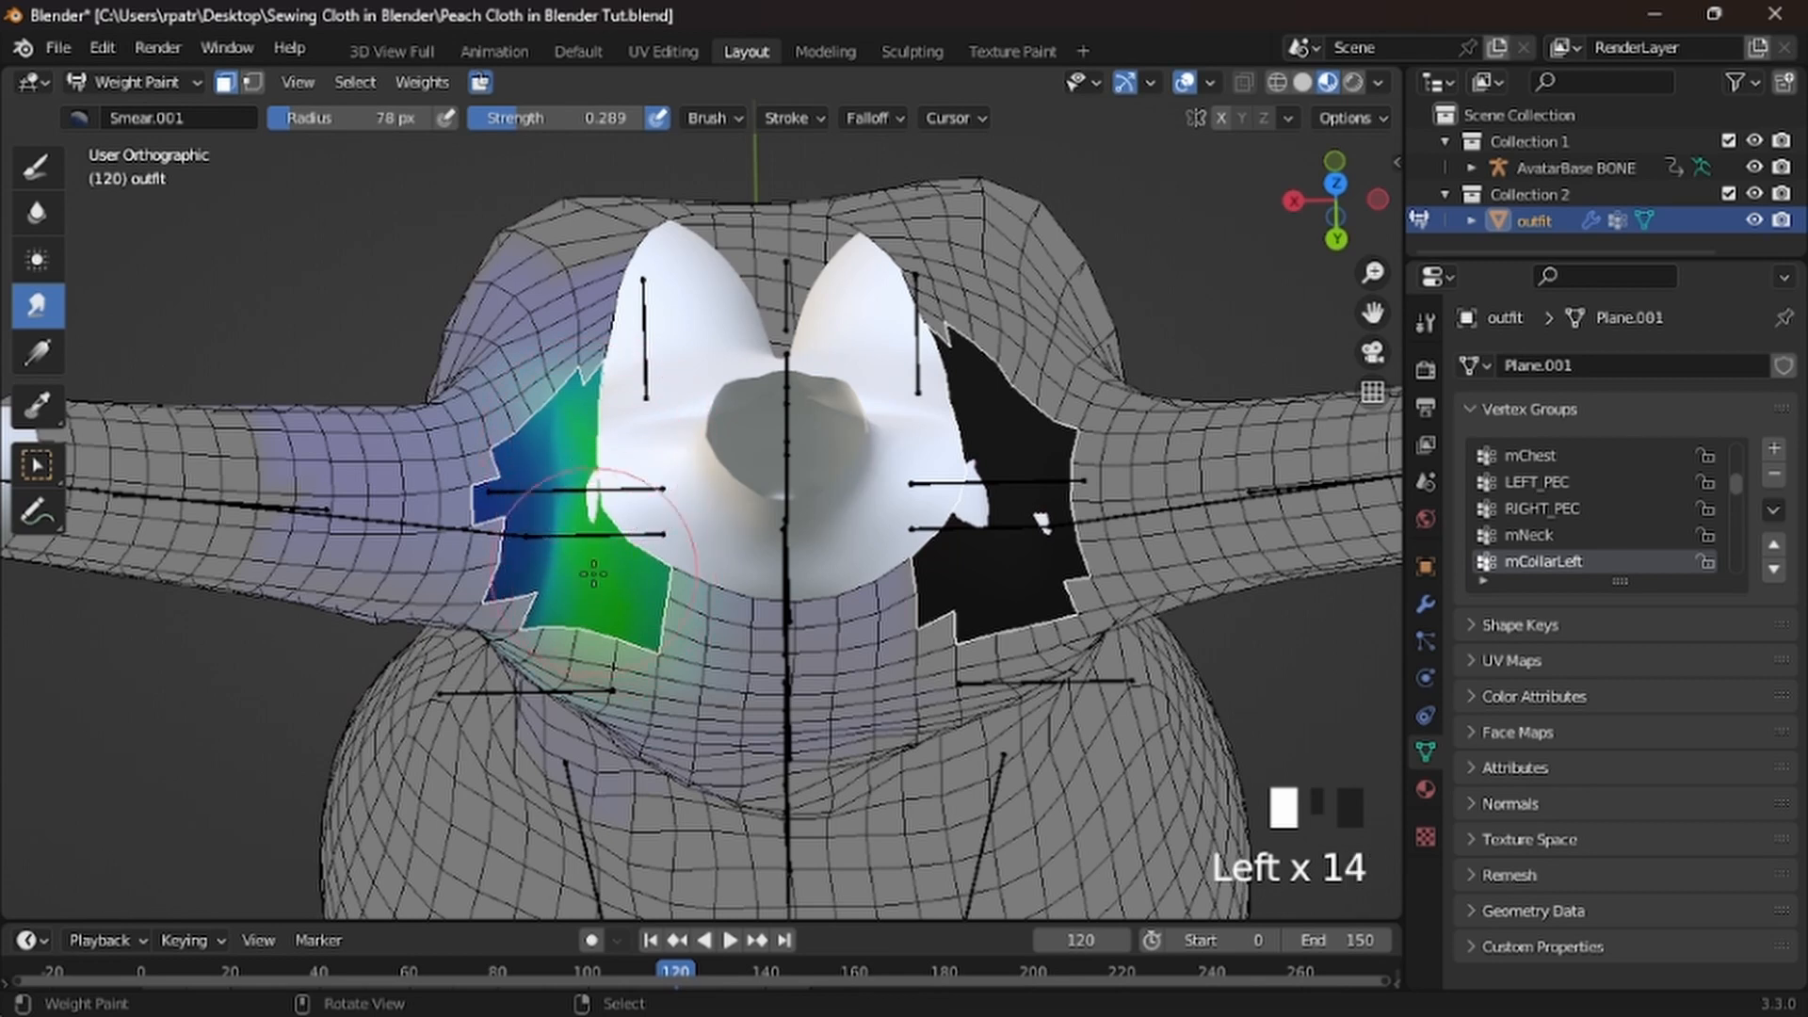
Make L_CLAVICLE the active vertex group and smear its weights across the unmasked left shoulder faces
scroll(1546, 544, "down", 2)
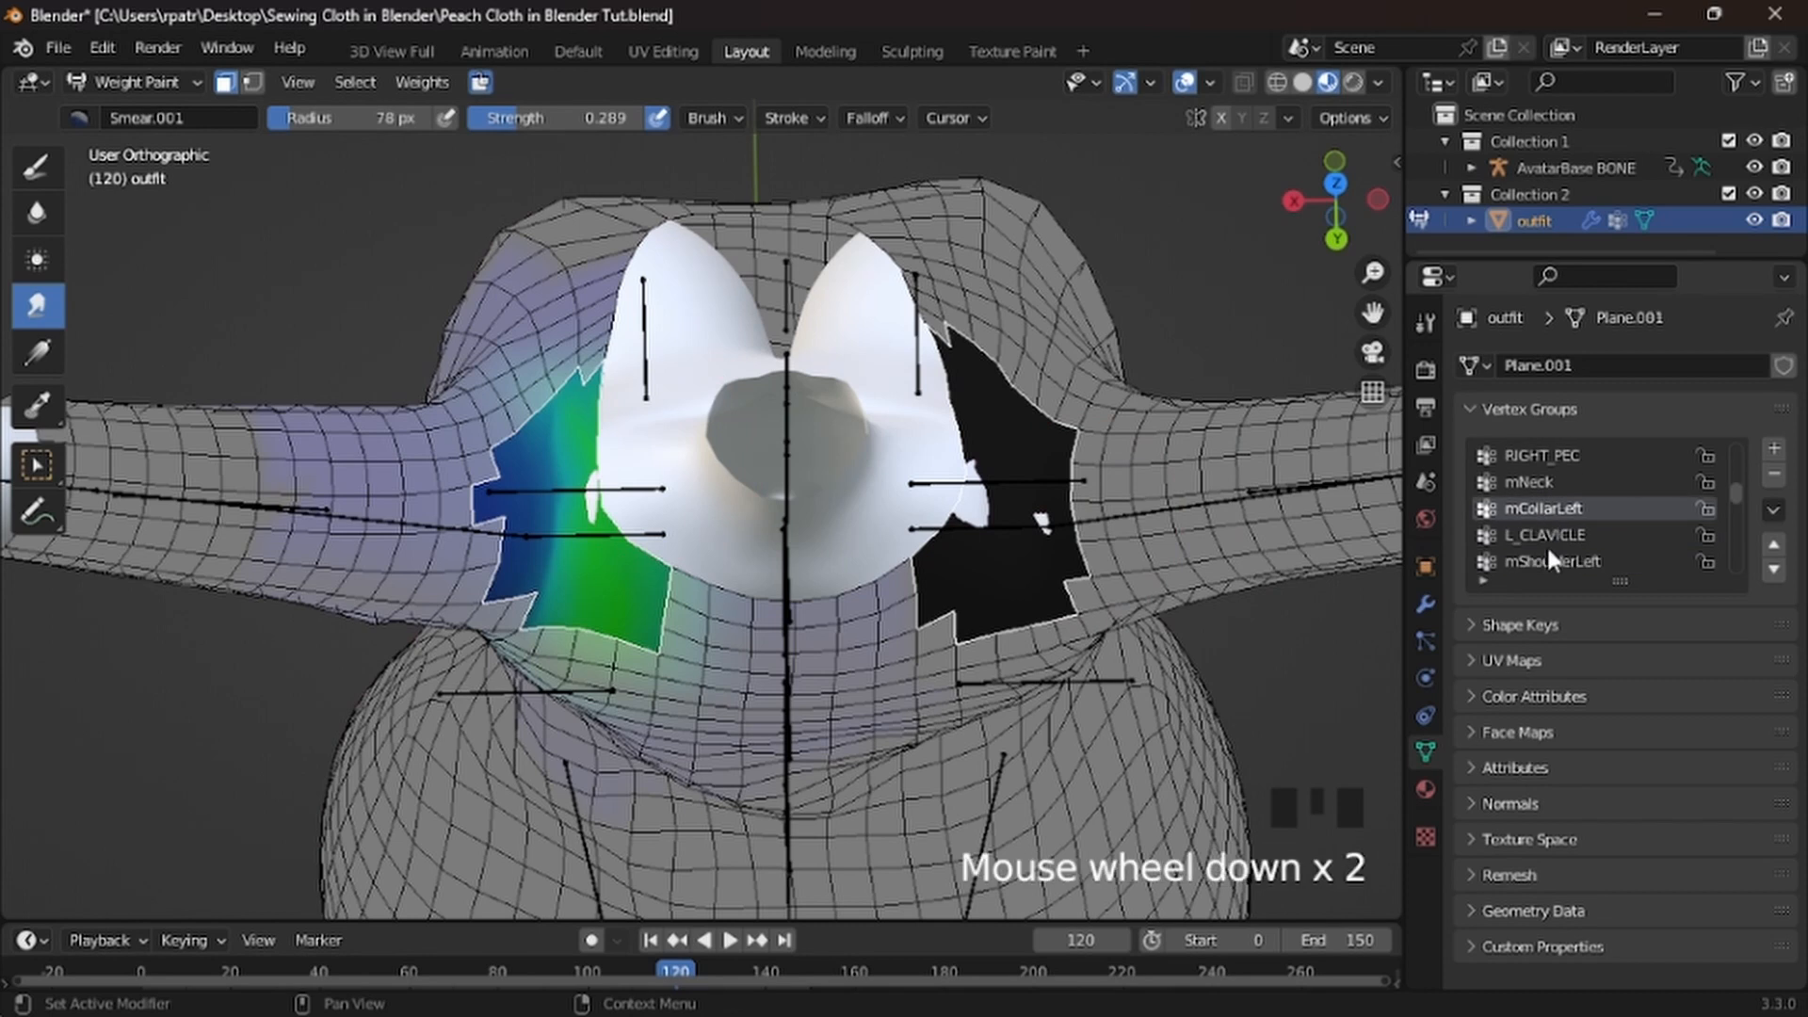
left_click(1545, 534)
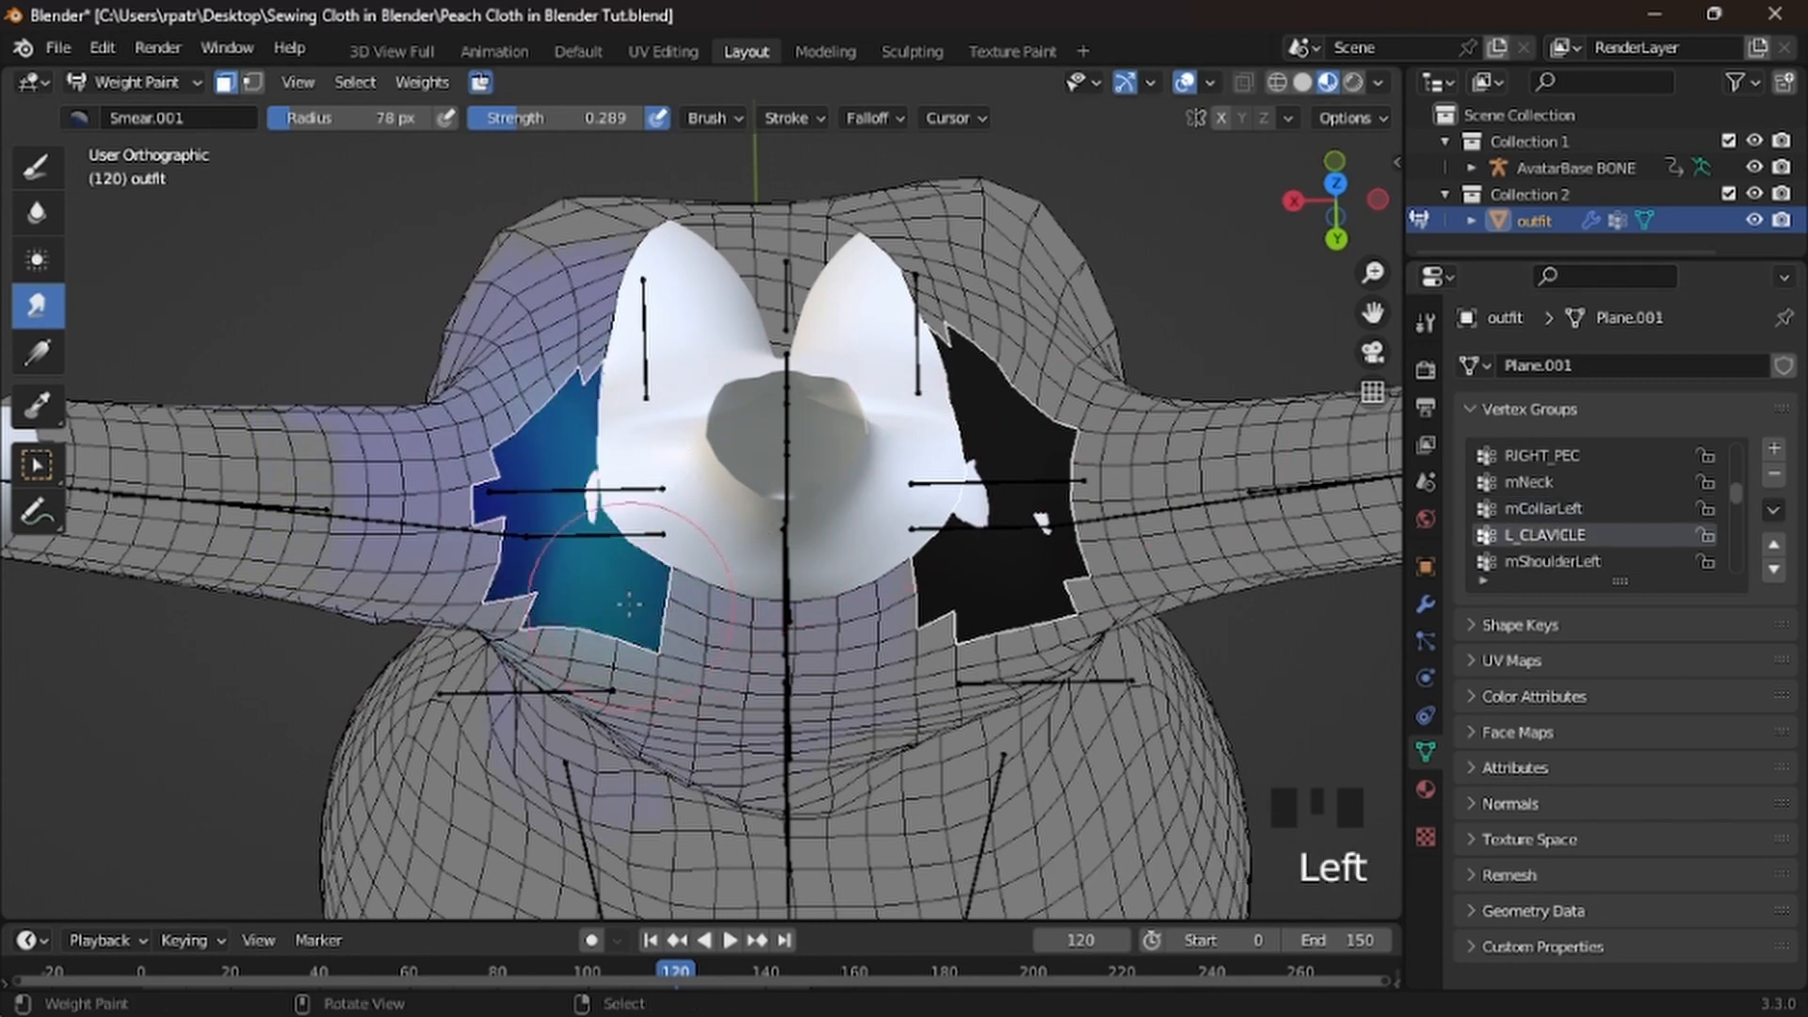
left_click_drag(629, 604, 618, 565)
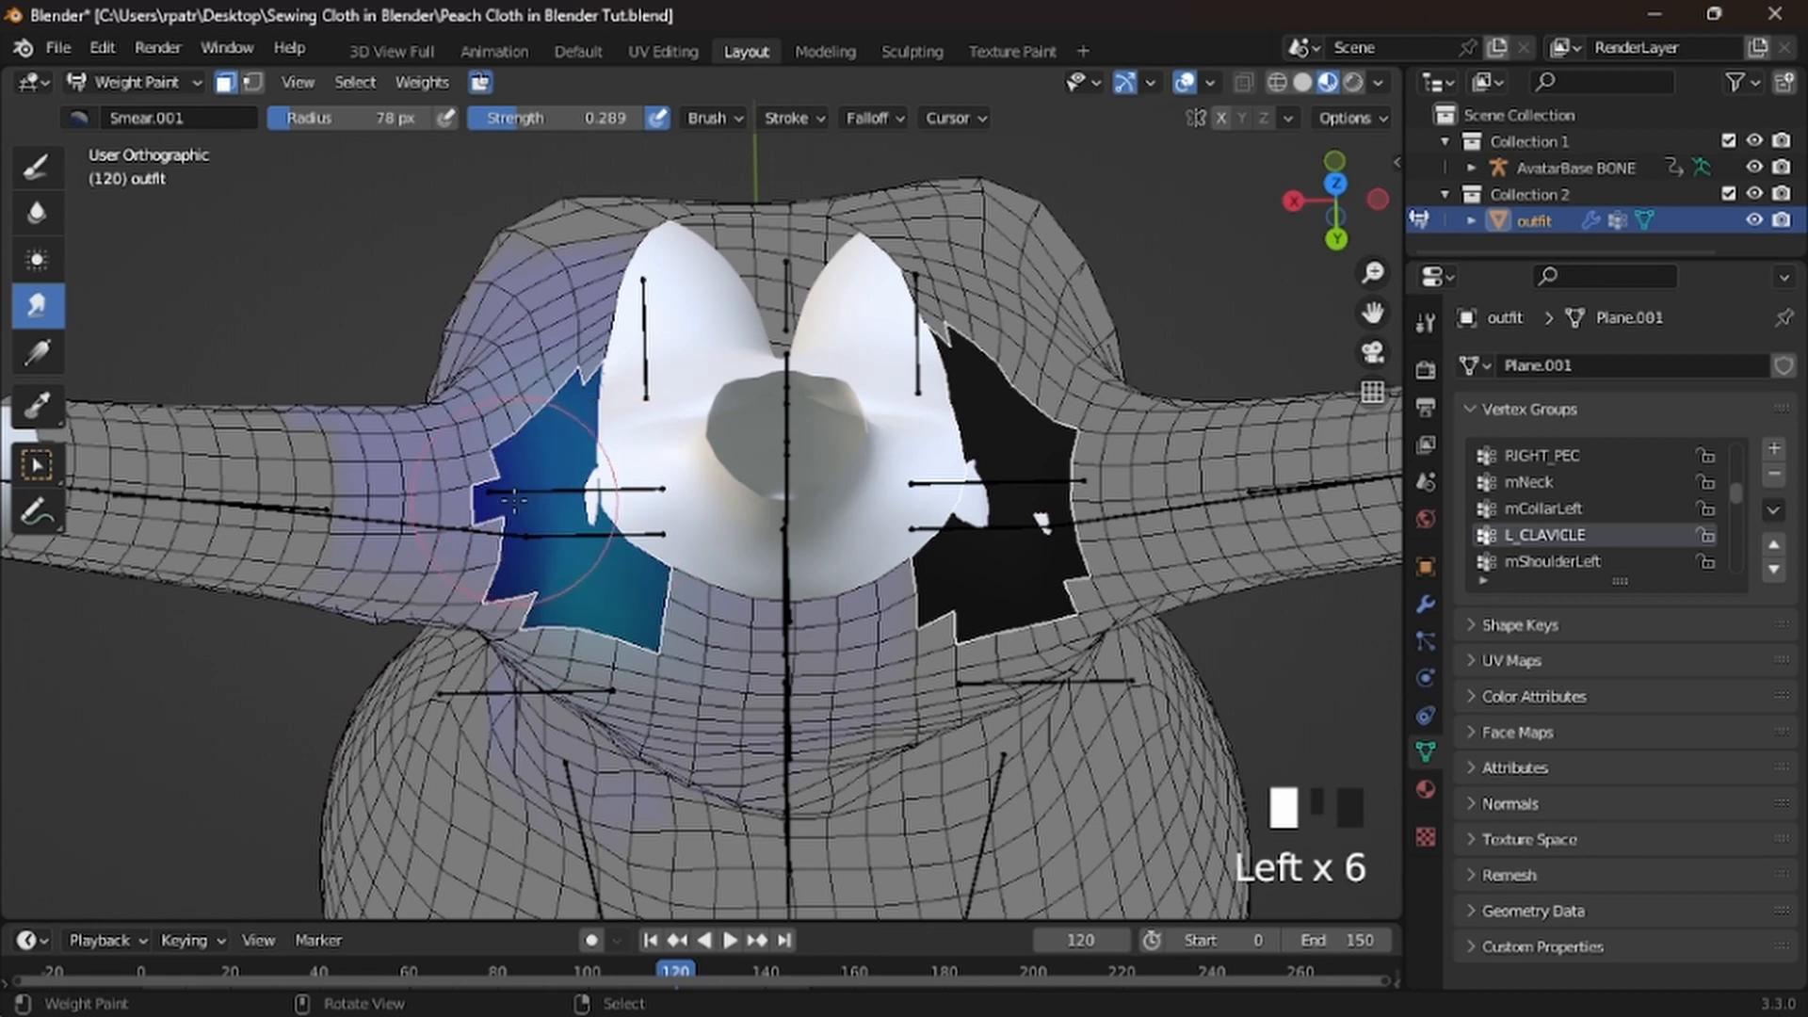
left_click_drag(623, 494, 509, 496)
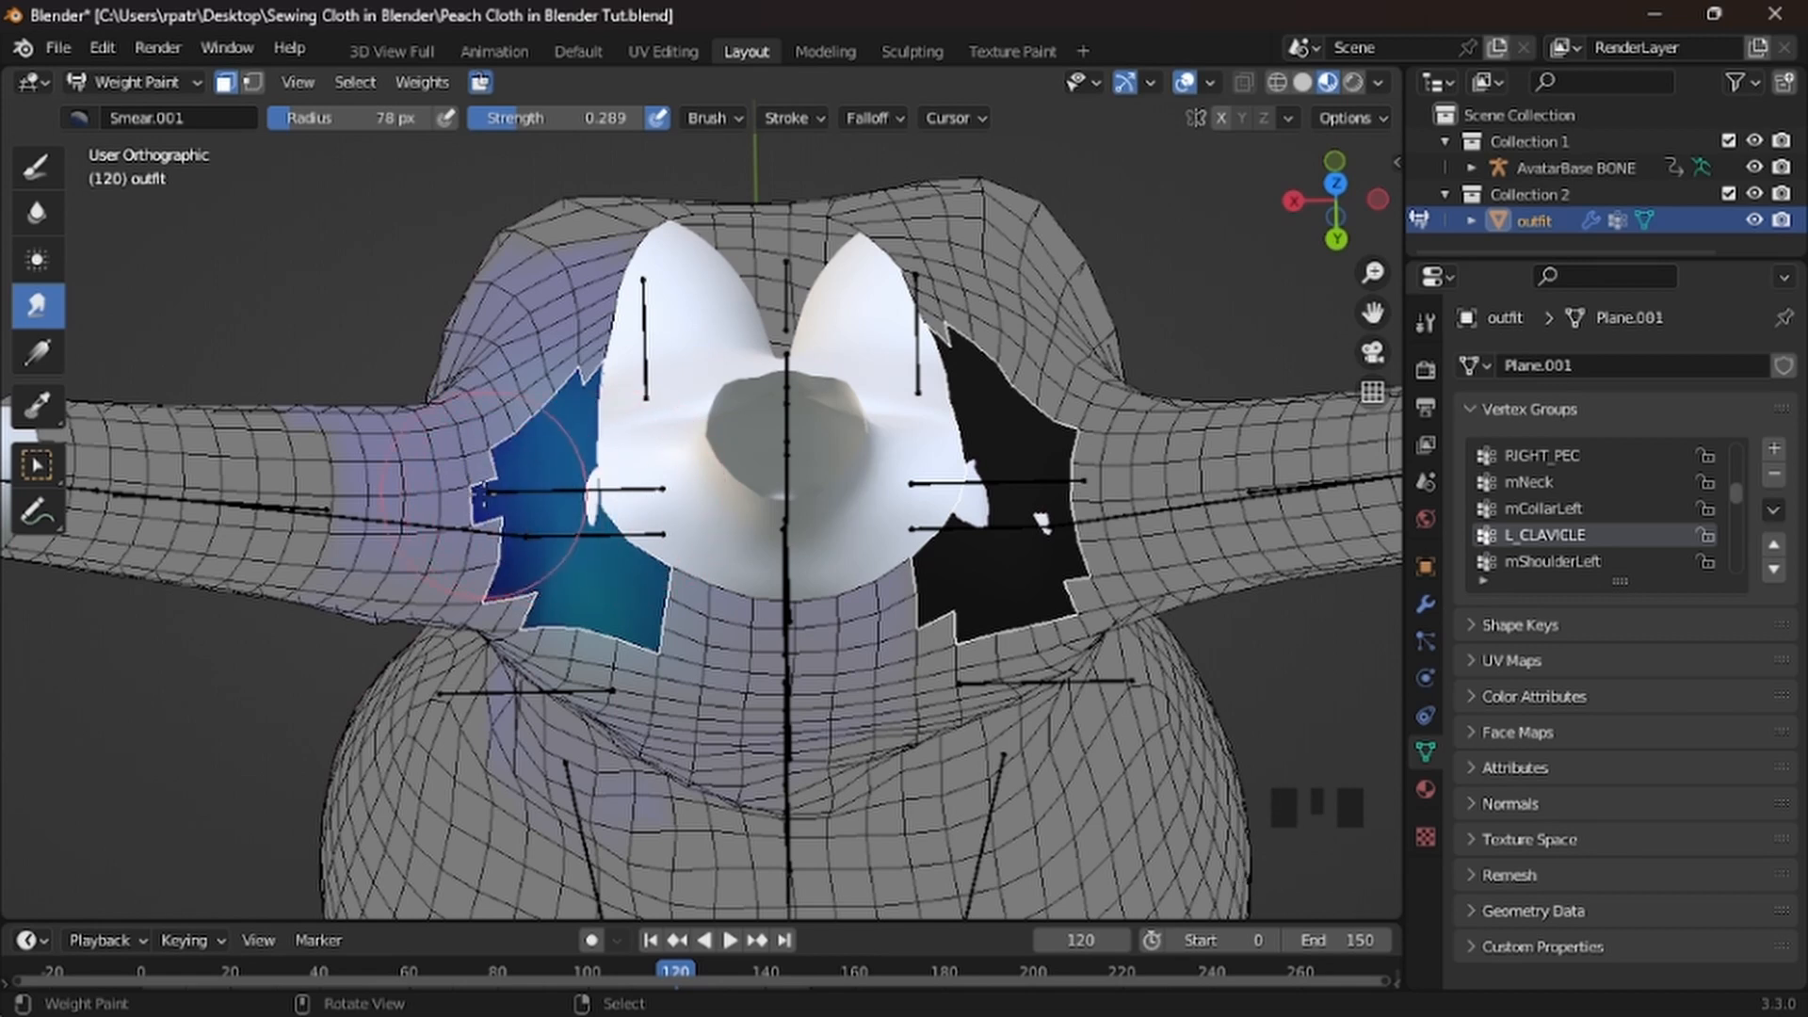
left_click_drag(641, 578, 574, 480)
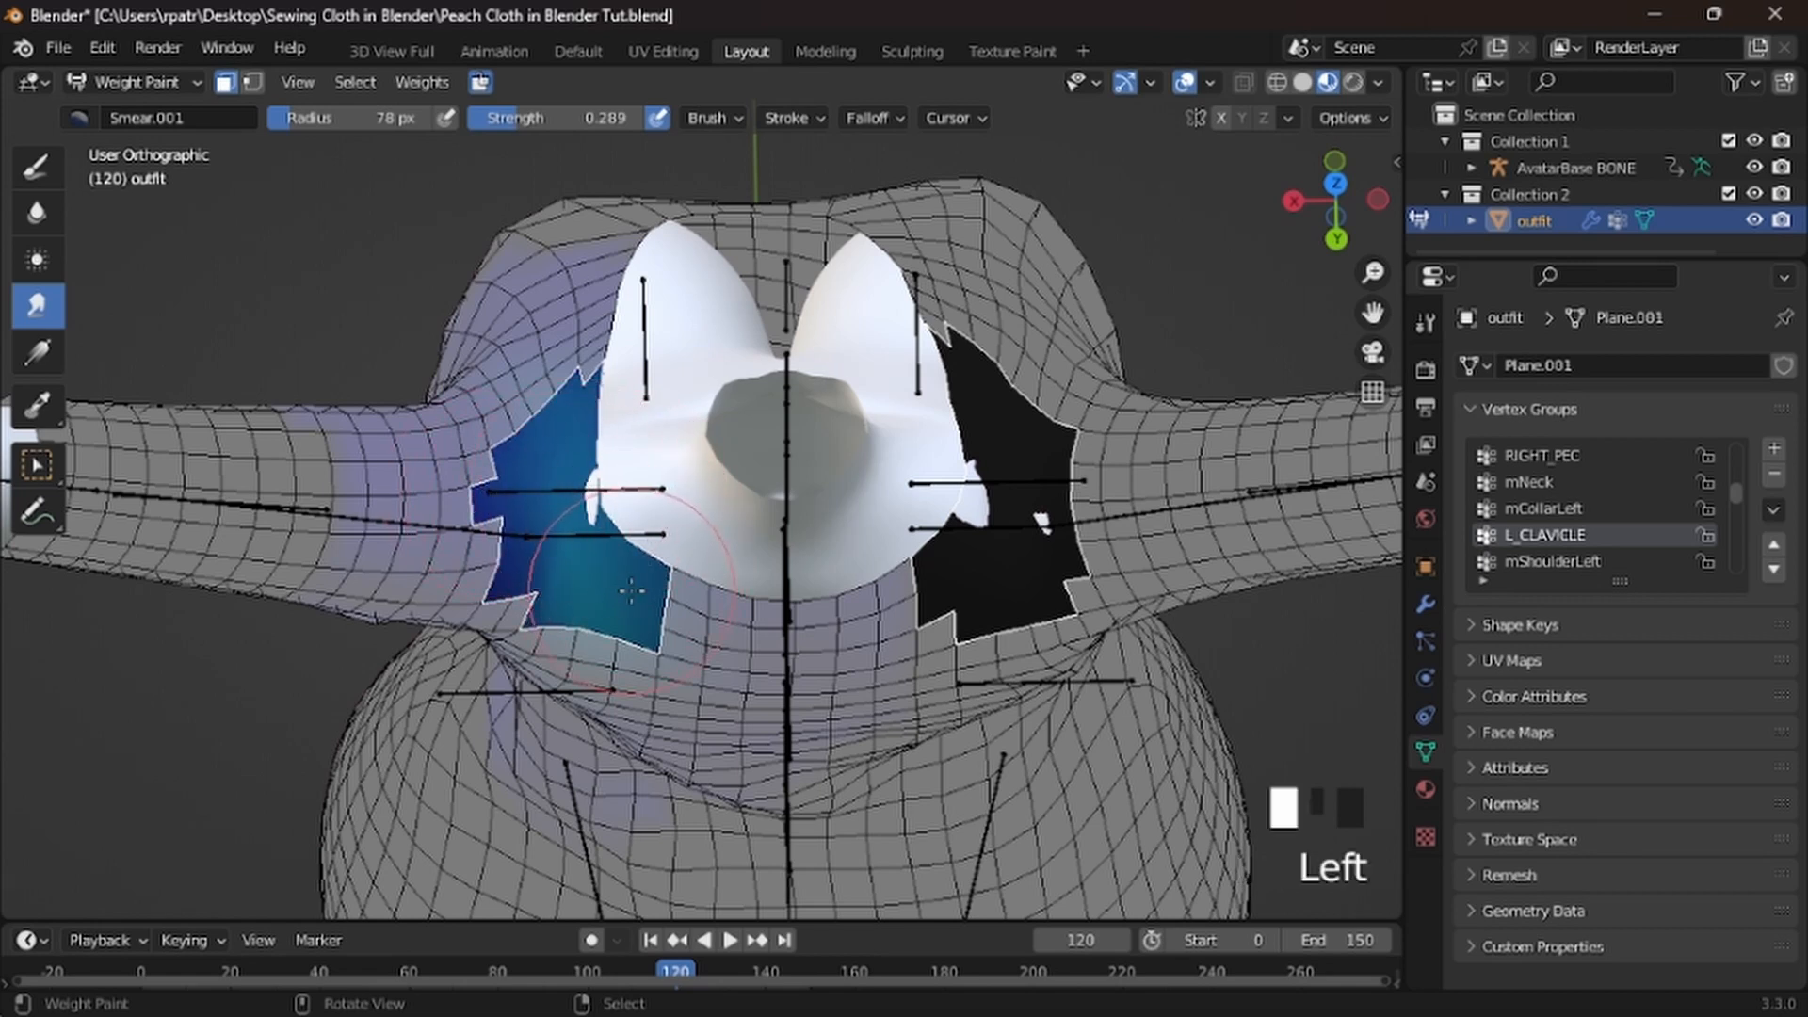
left_click_drag(631, 591, 563, 459)
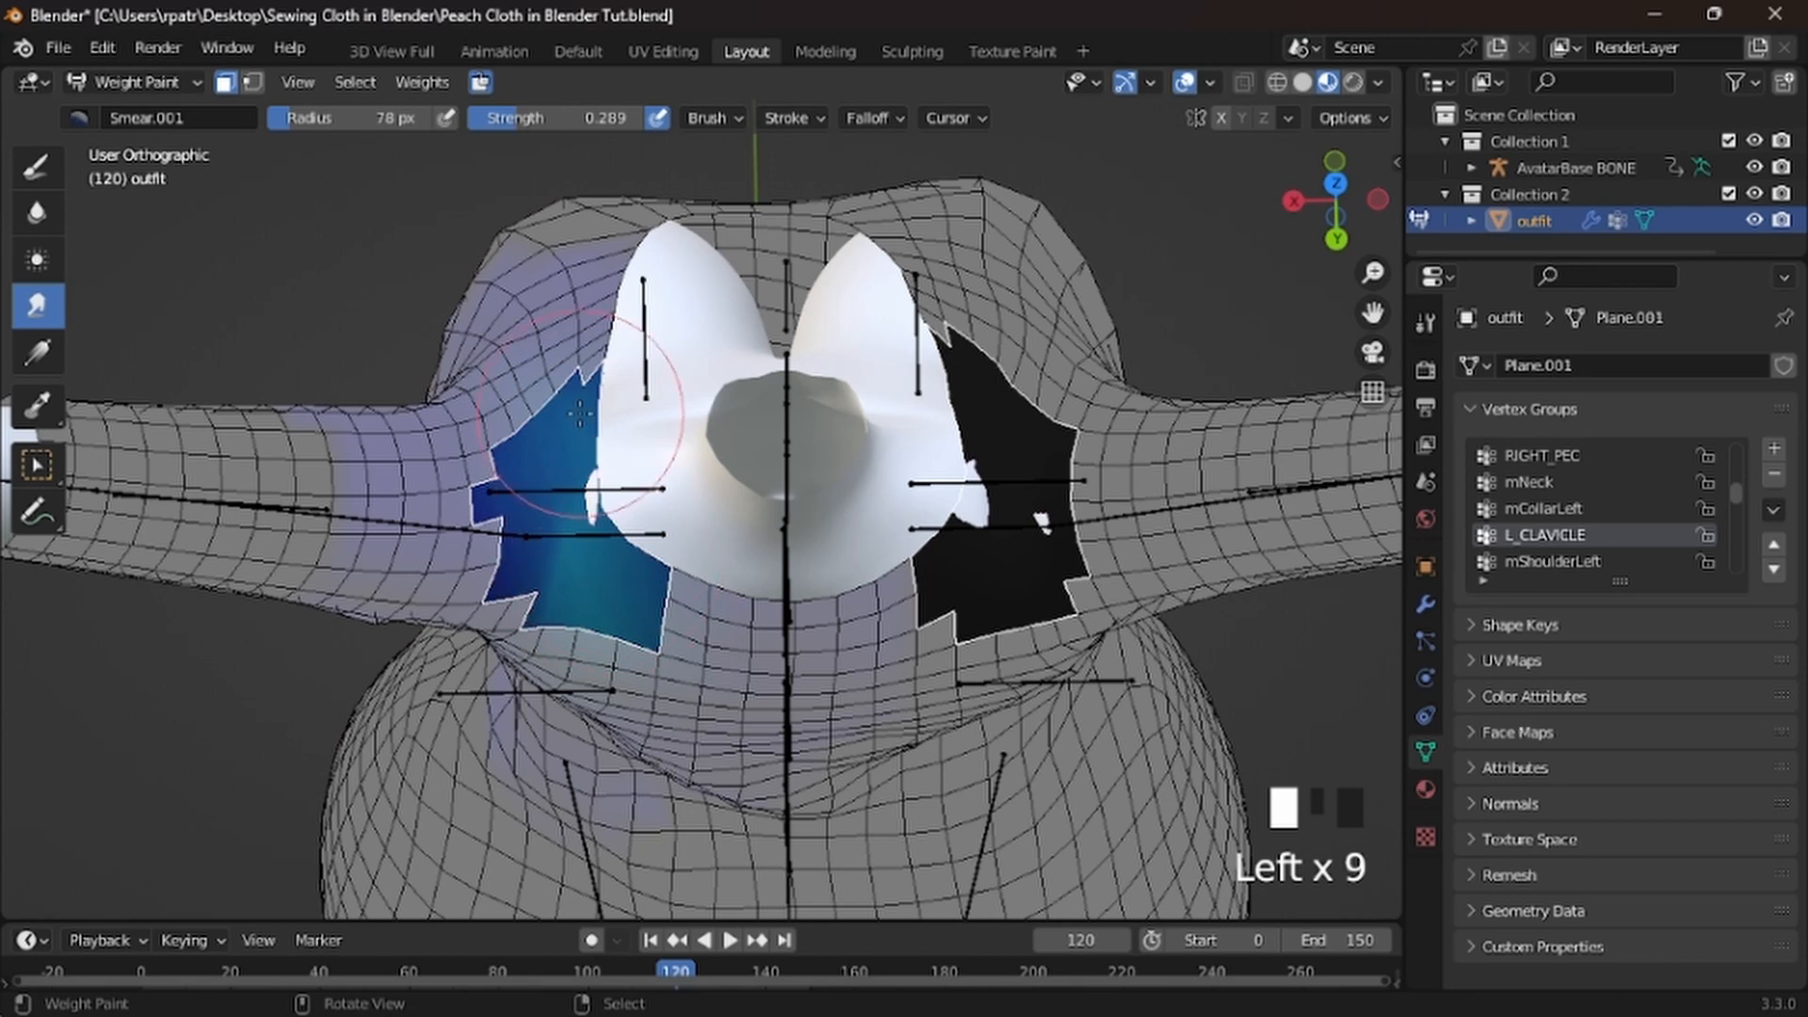
Make mShoulderLeft the active vertex group and smear its weights from the neckline outward to cover the skin at the left shoulder
left_click(1552, 561)
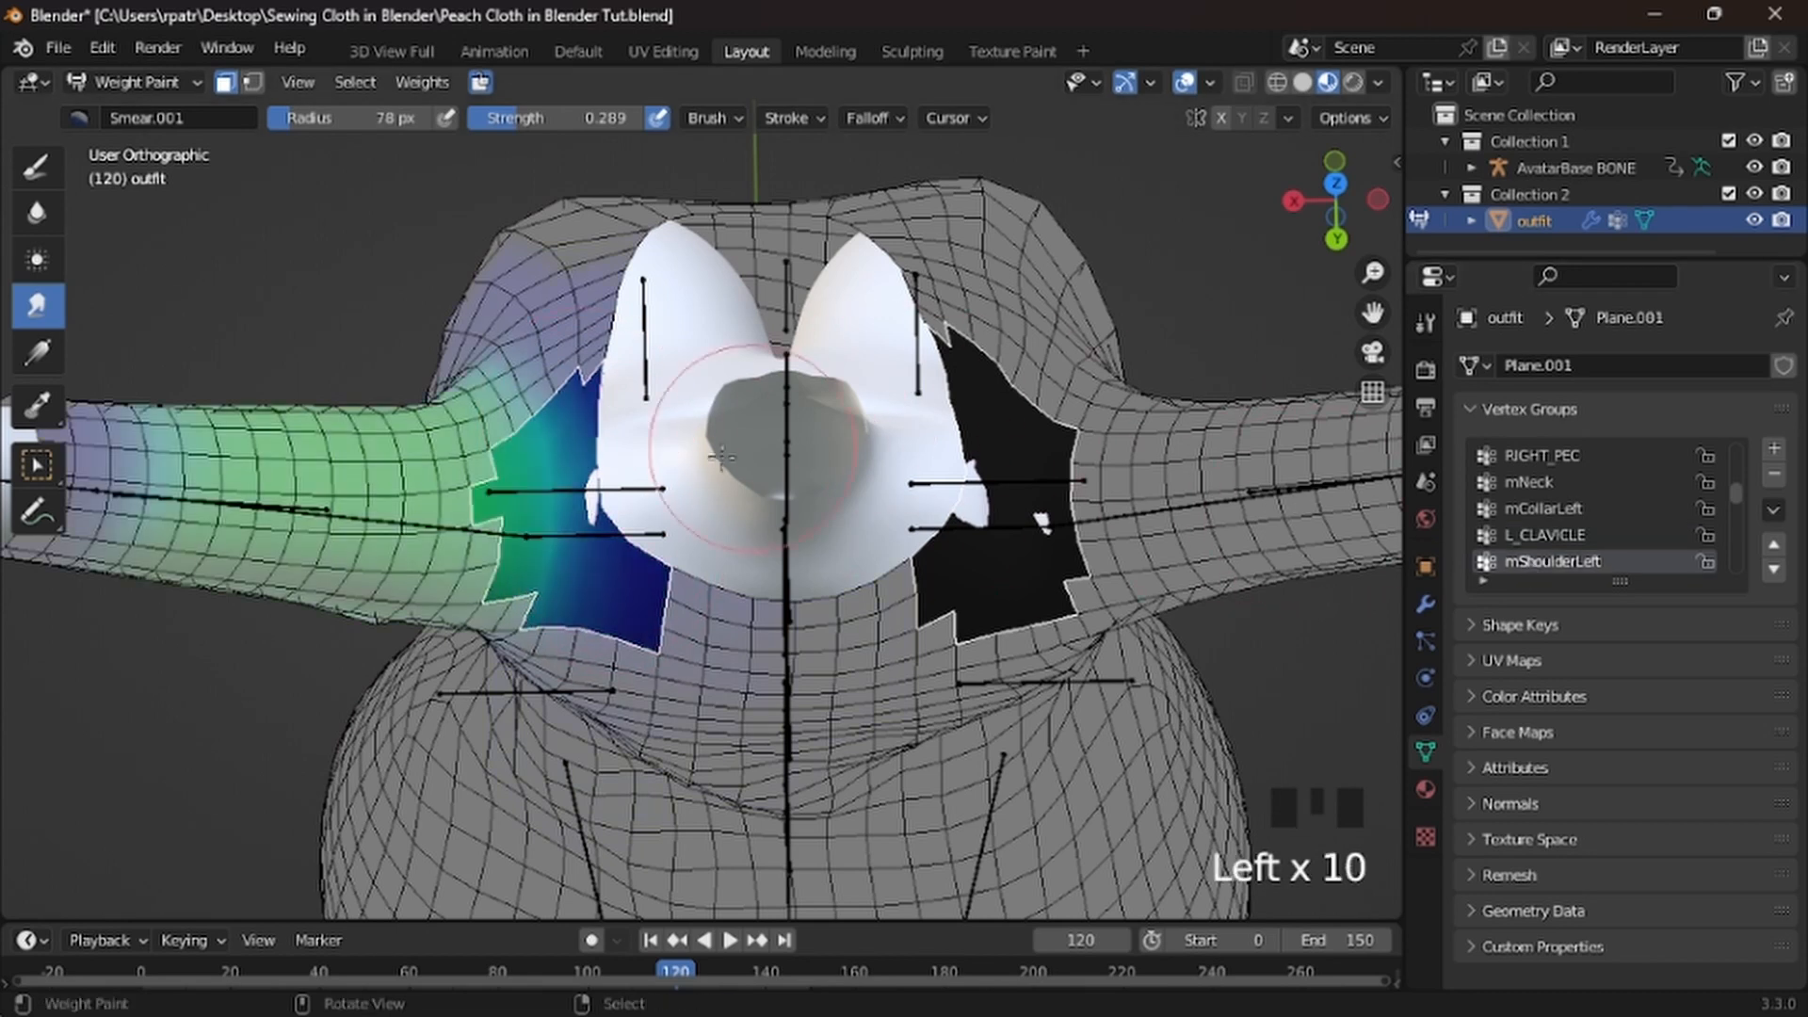
mouse_move(626, 552)
left_mouse_down()
mouse_move(588, 526)
mouse_move(595, 490)
mouse_move(560, 489)
mouse_move(550, 407)
mouse_move(599, 445)
mouse_move(555, 441)
left_mouse_up()
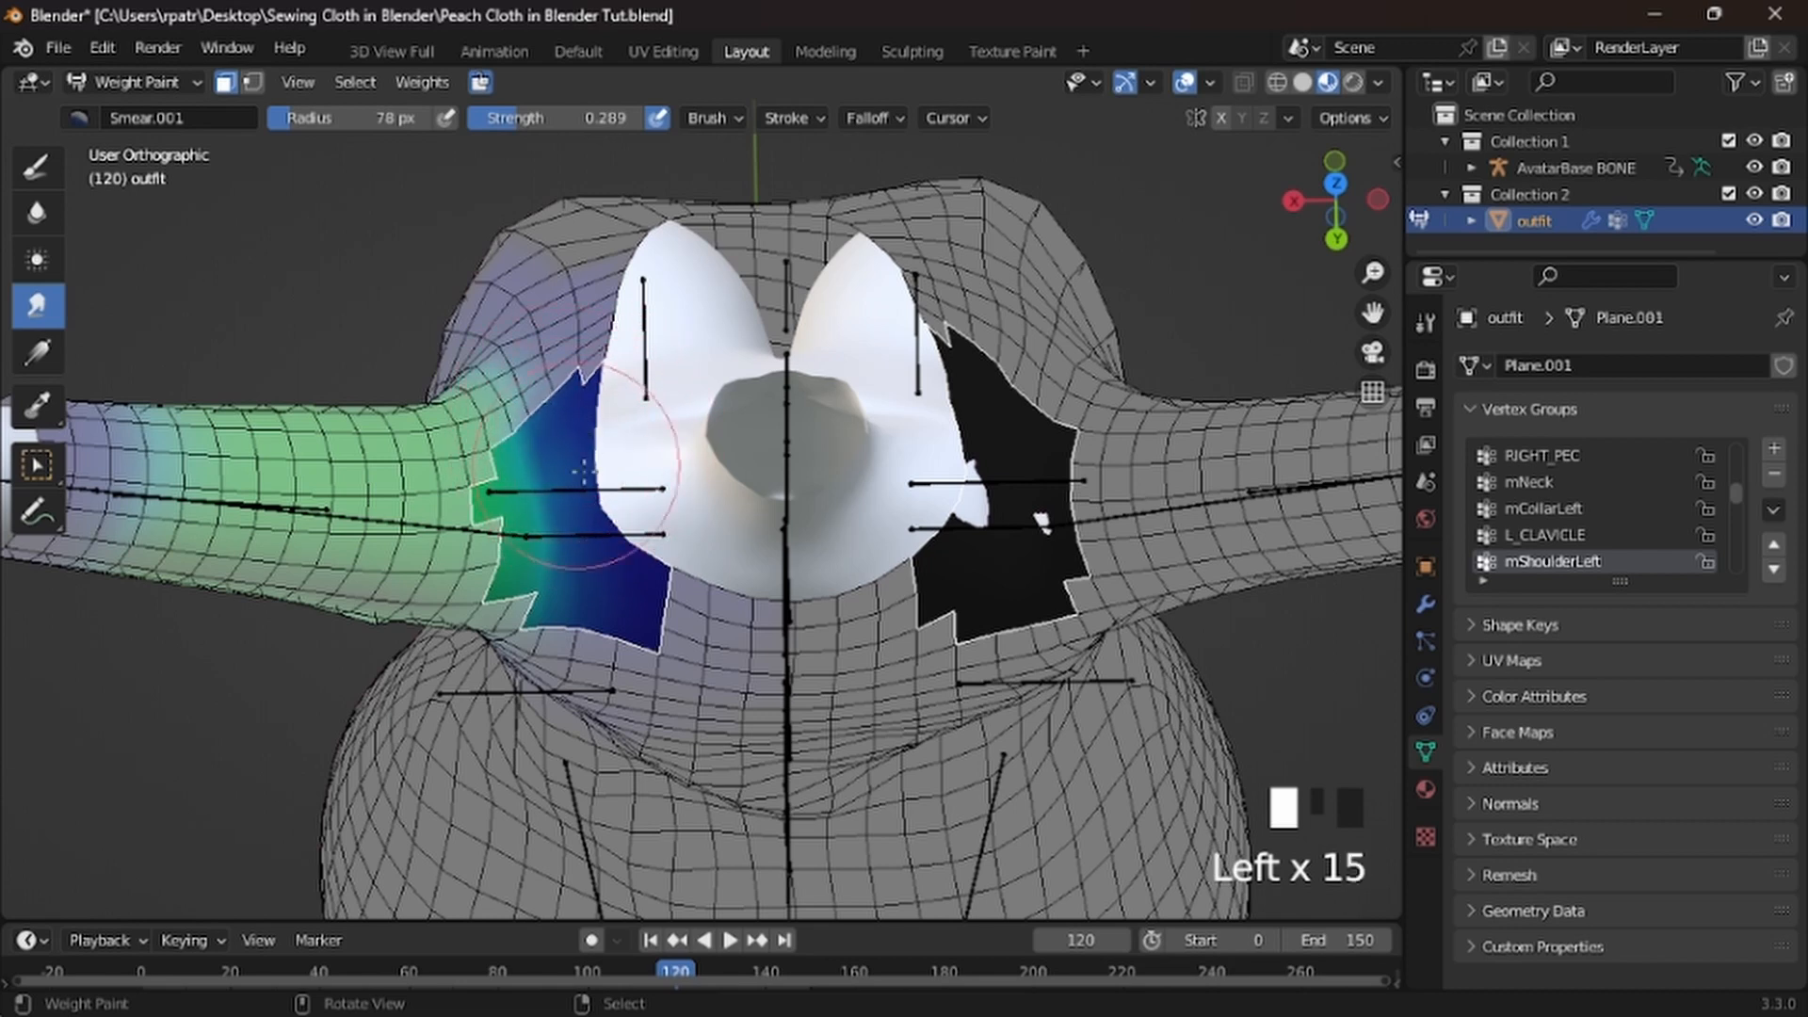
left_click_drag(619, 512, 557, 511)
mouse_move(621, 584)
left_mouse_down()
mouse_move(569, 577)
mouse_move(591, 613)
left_mouse_up()
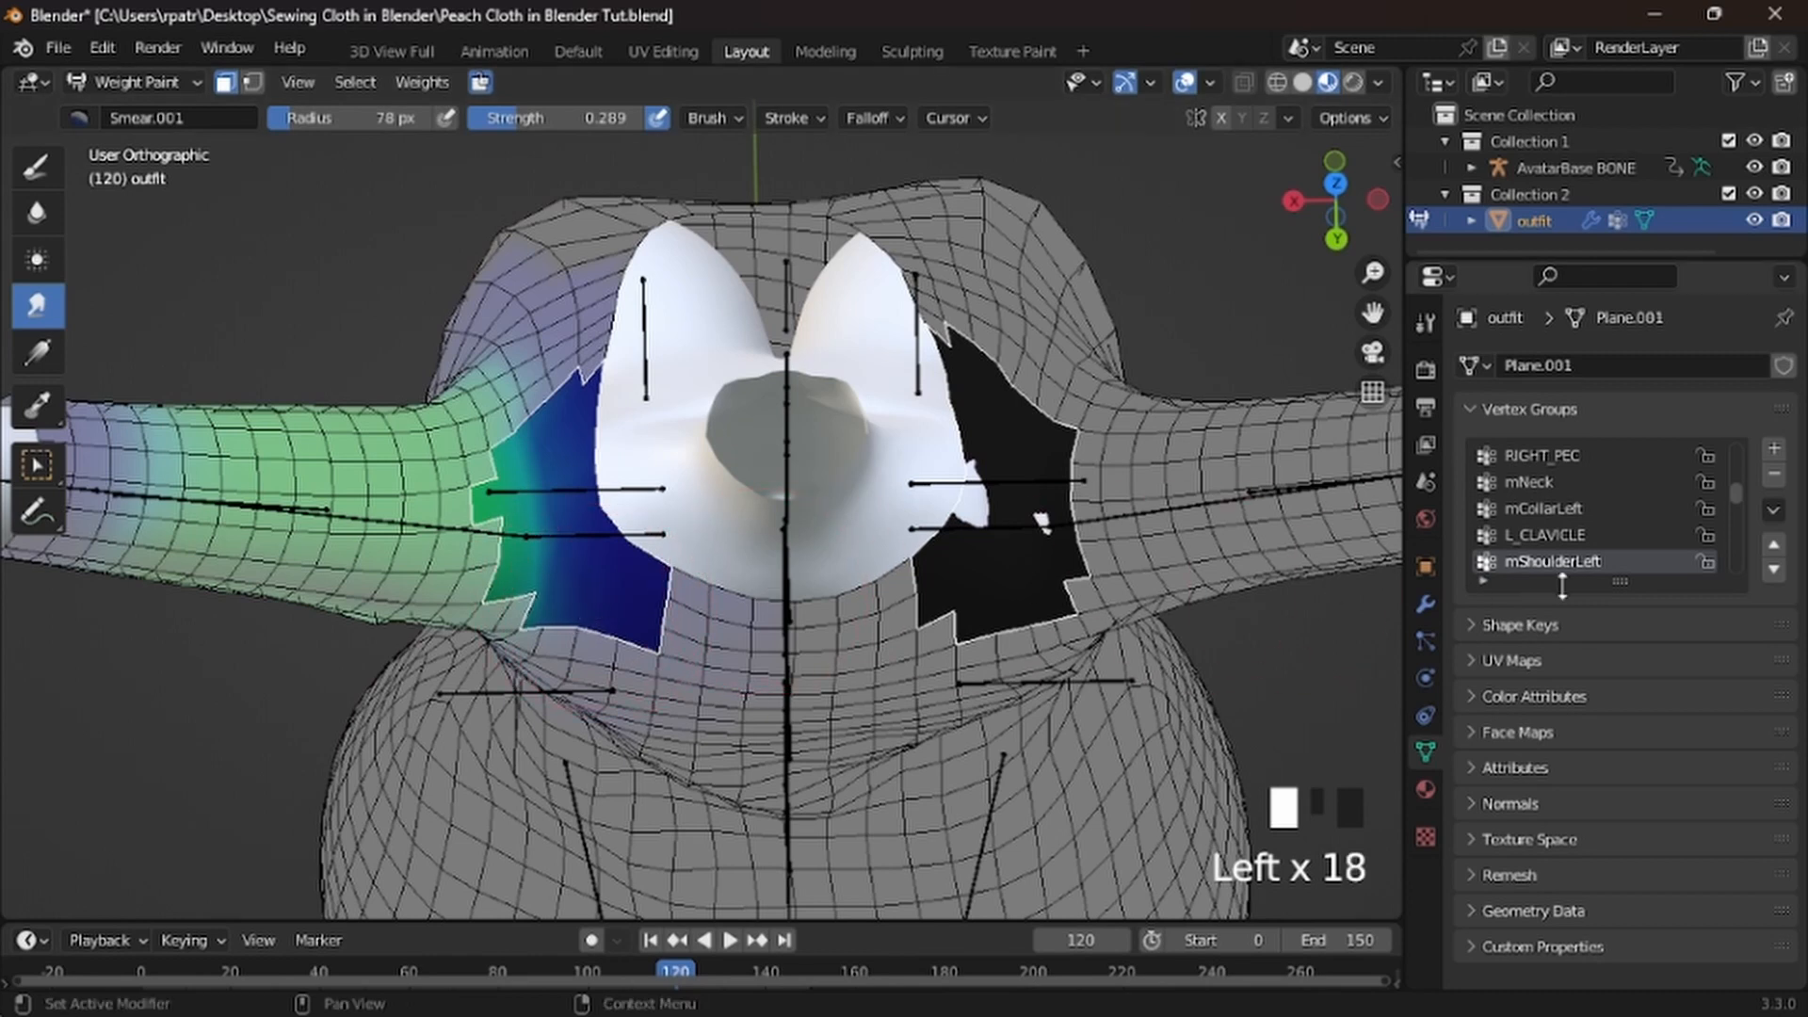
Try smearing the L_UPPER_ARM weights at the left shoulder, undo the stroke, and check the mElbowLeft and L_LOWER_ARM weights
scroll(1585, 546, "down", 1)
scroll(1582, 540, "down", 3)
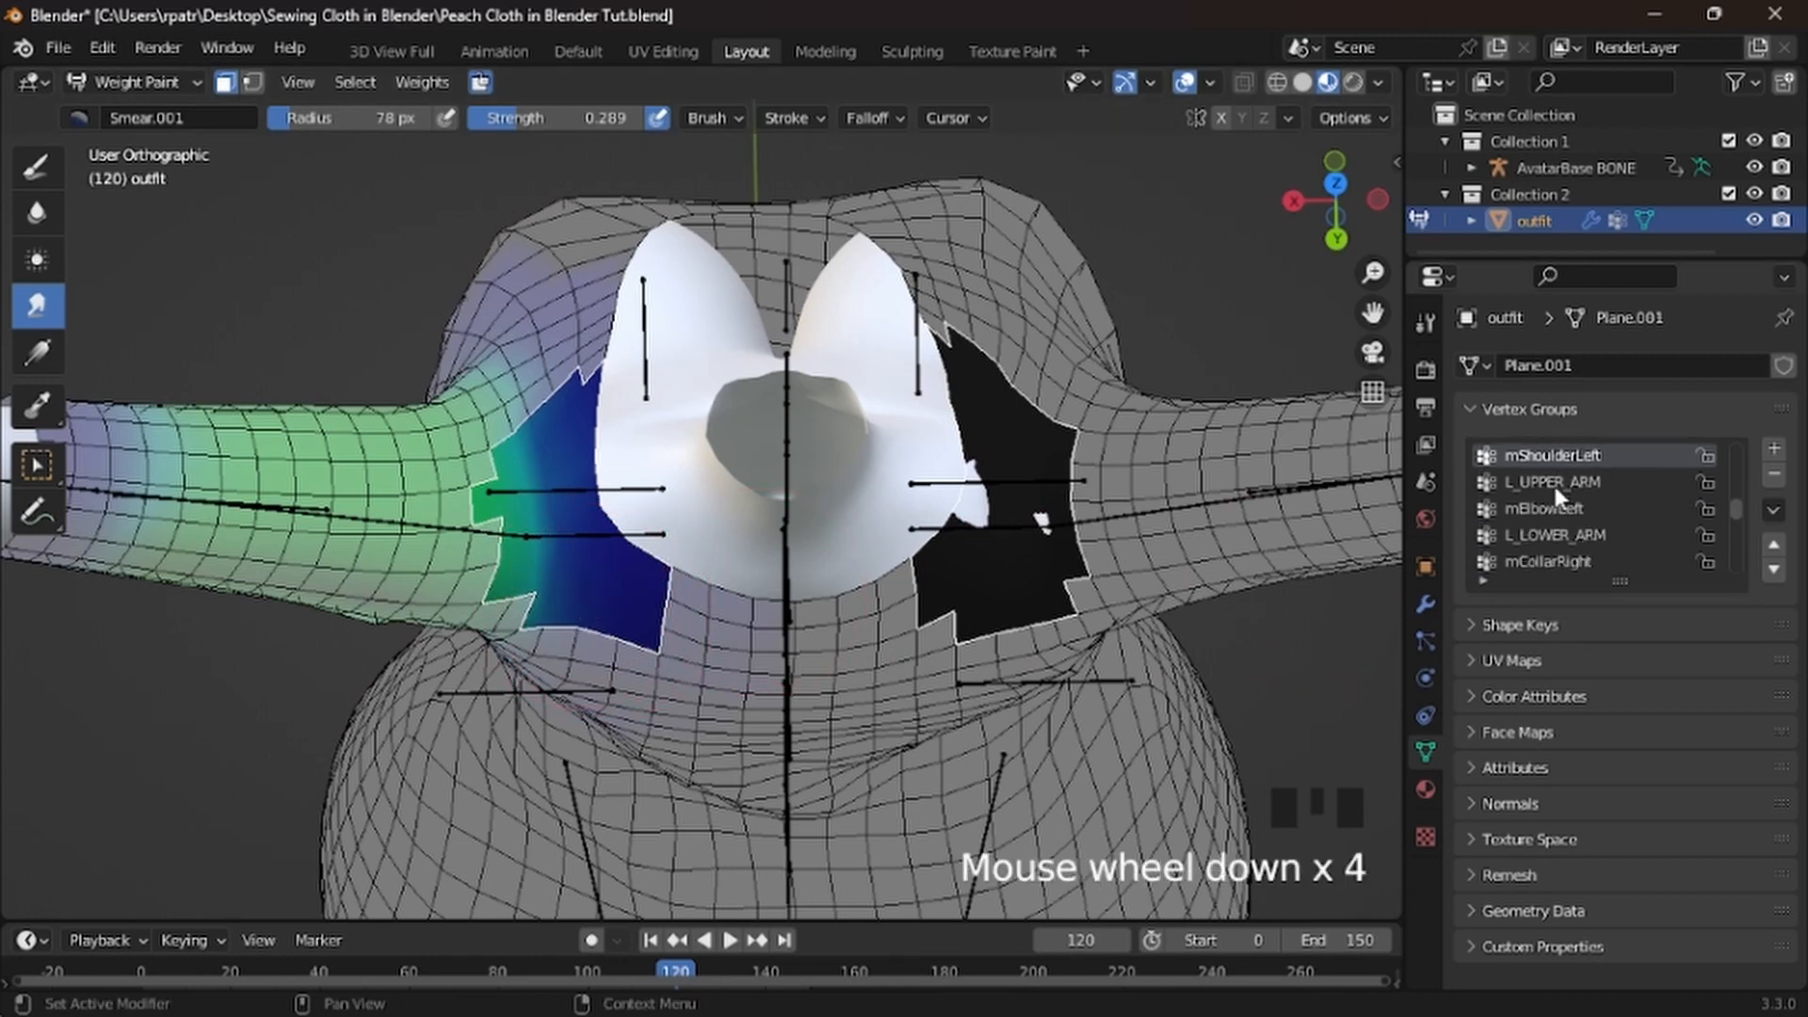
left_click(1551, 481)
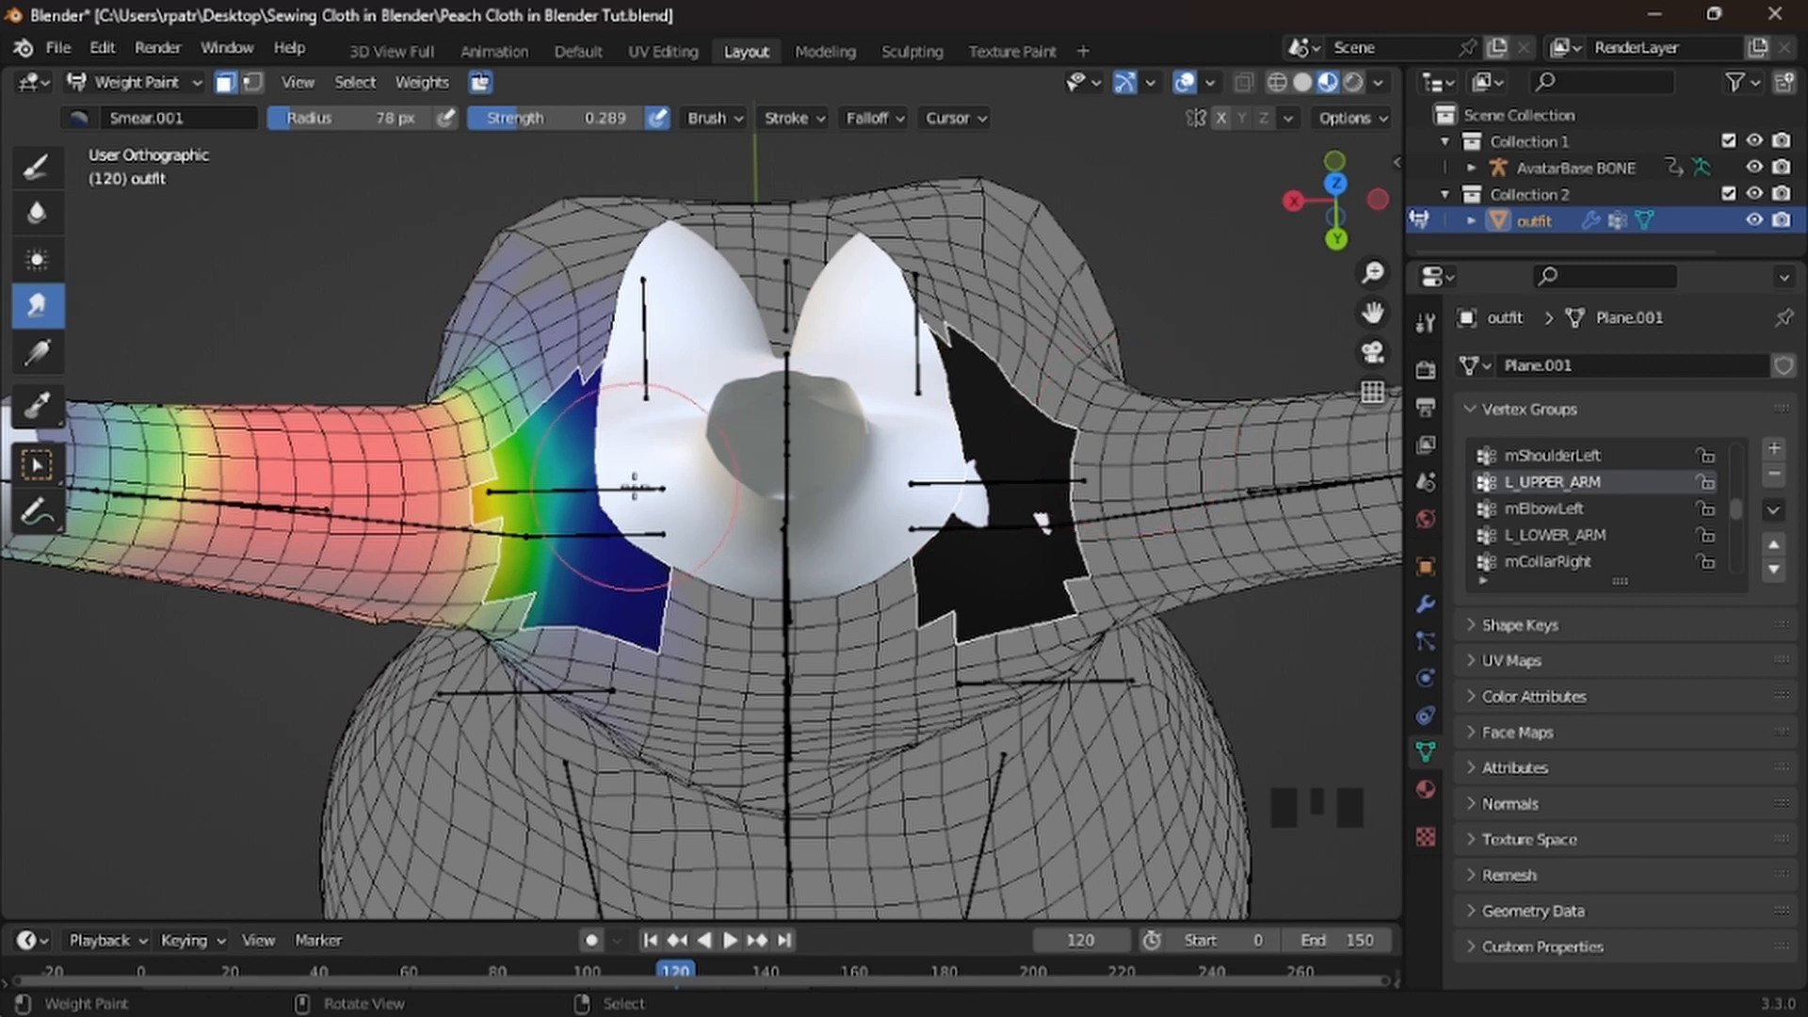
mouse_move(641, 470)
left_mouse_down()
mouse_move(569, 483)
mouse_move(613, 474)
mouse_move(651, 506)
left_mouse_up()
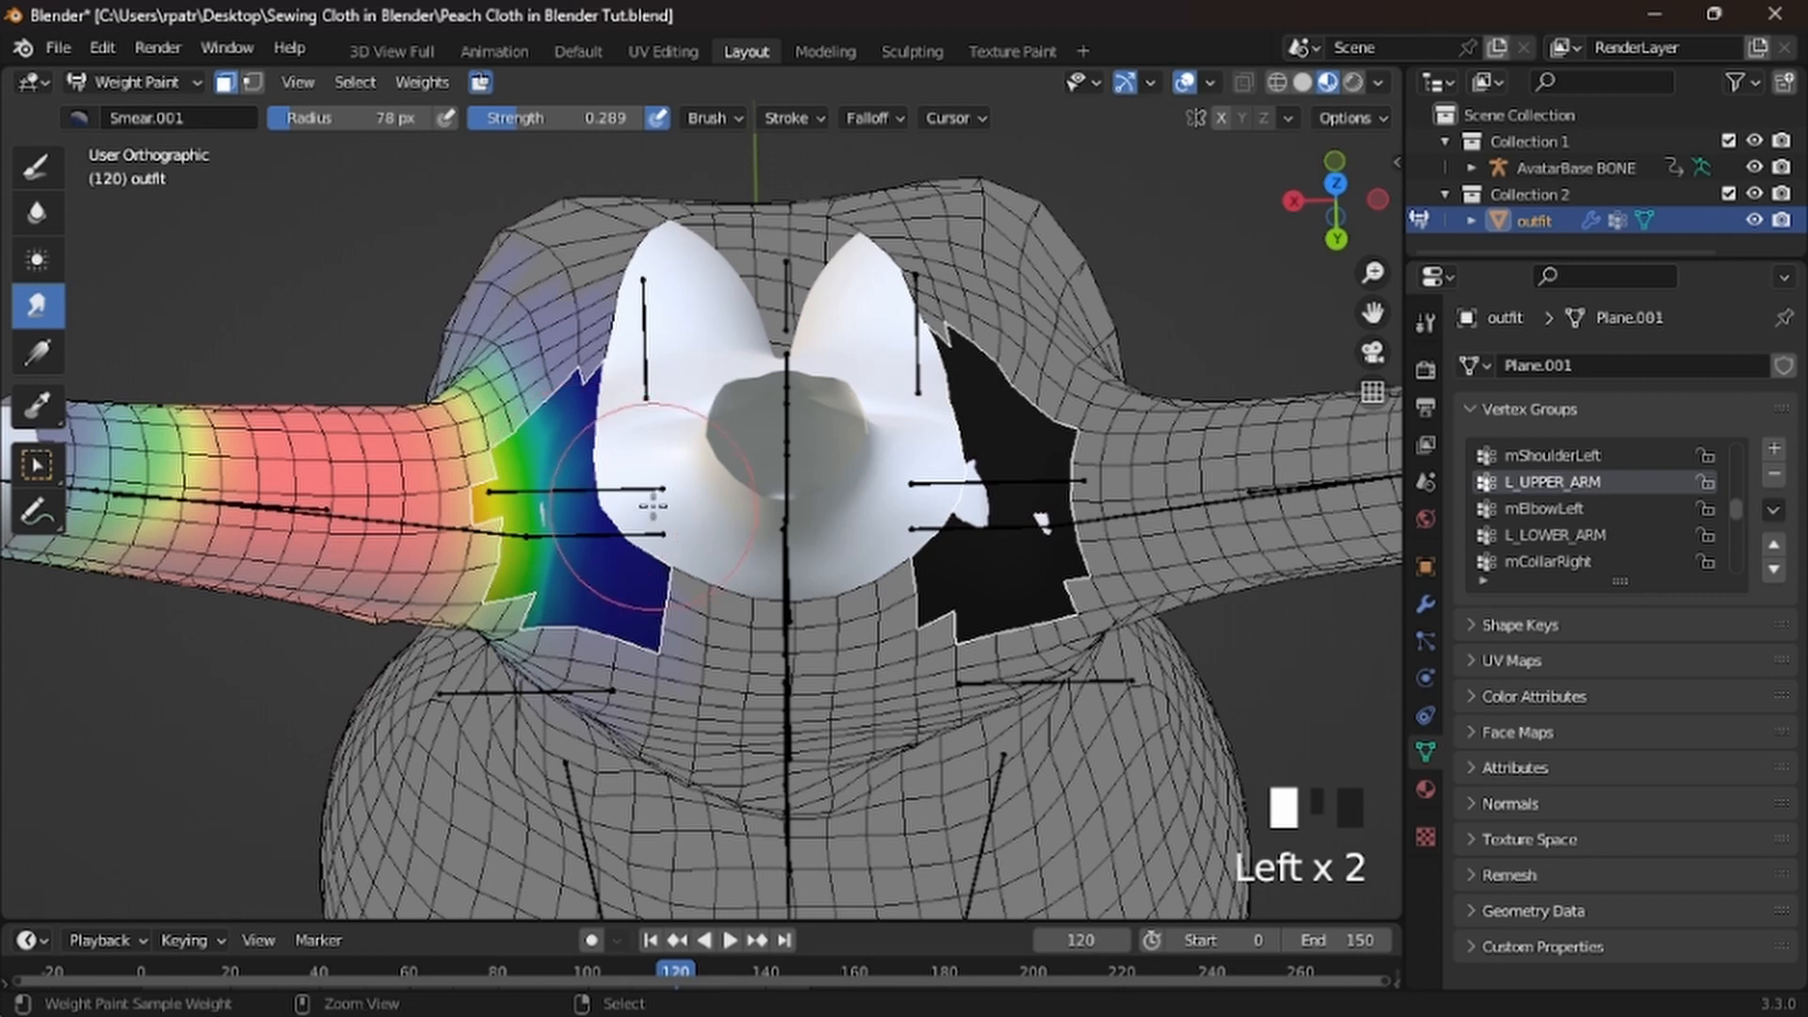
key("ctrl+z")
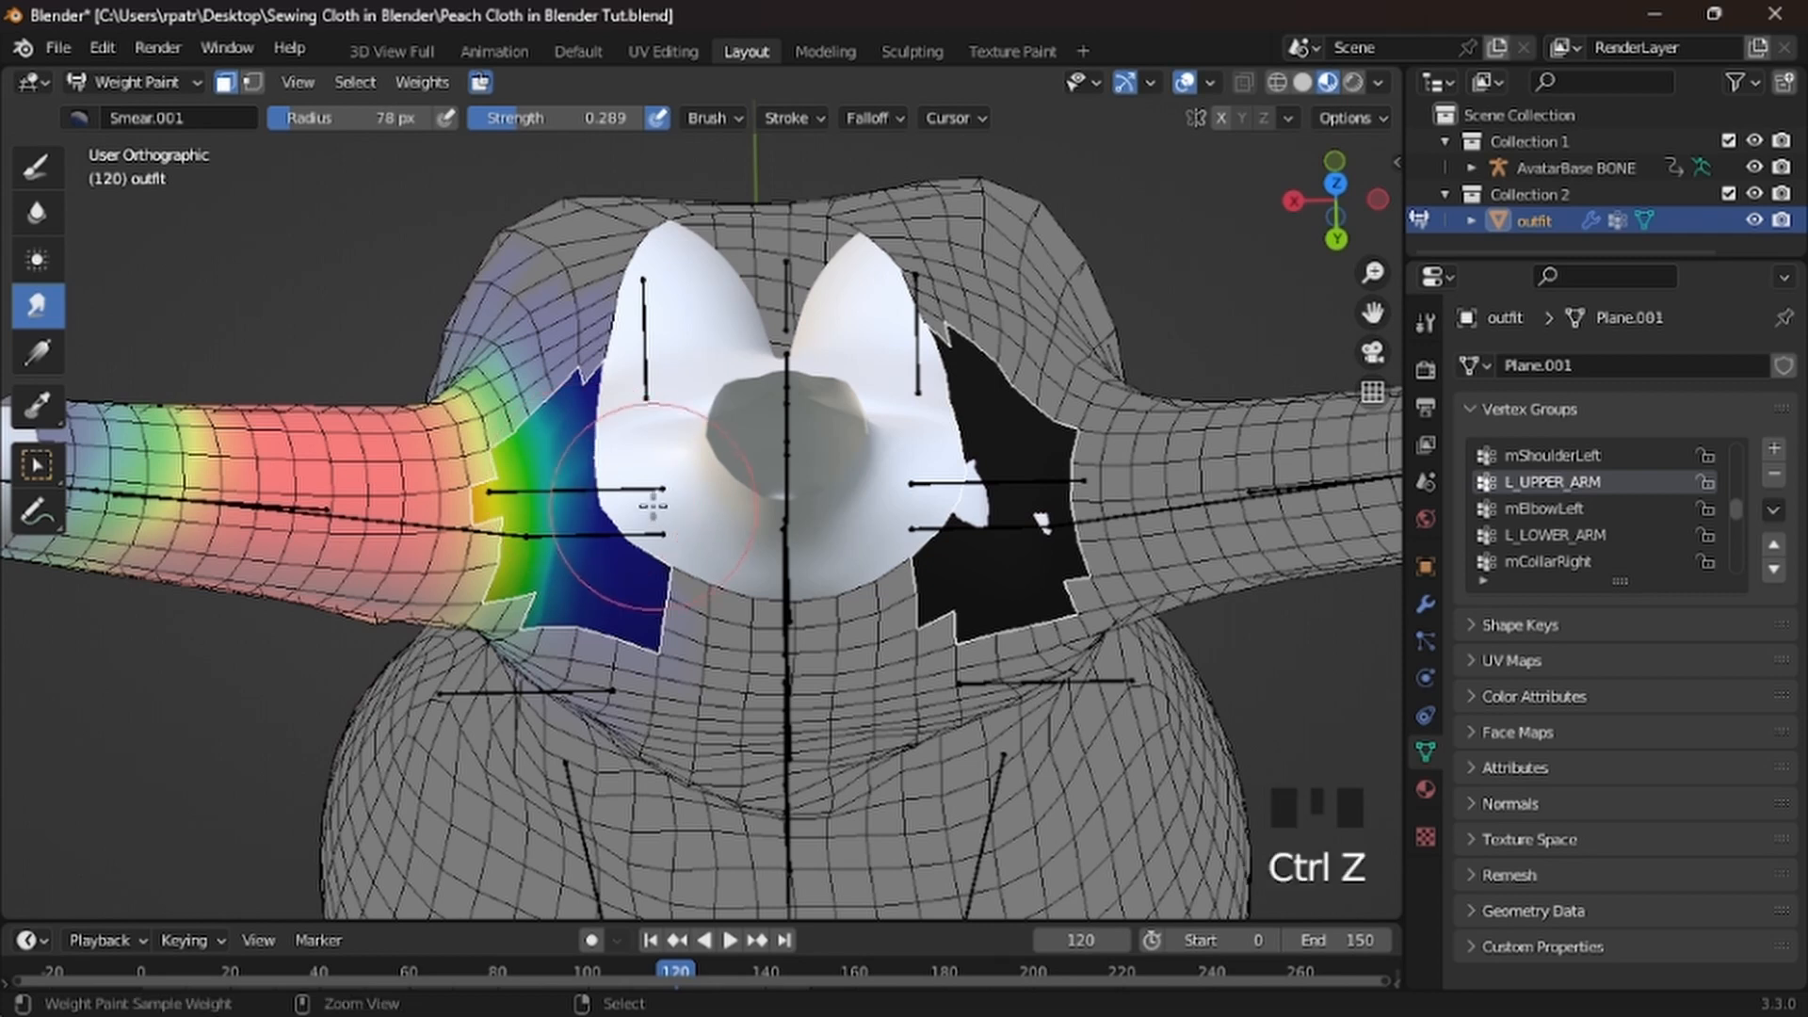
left_click(1546, 513)
left_click(1544, 533)
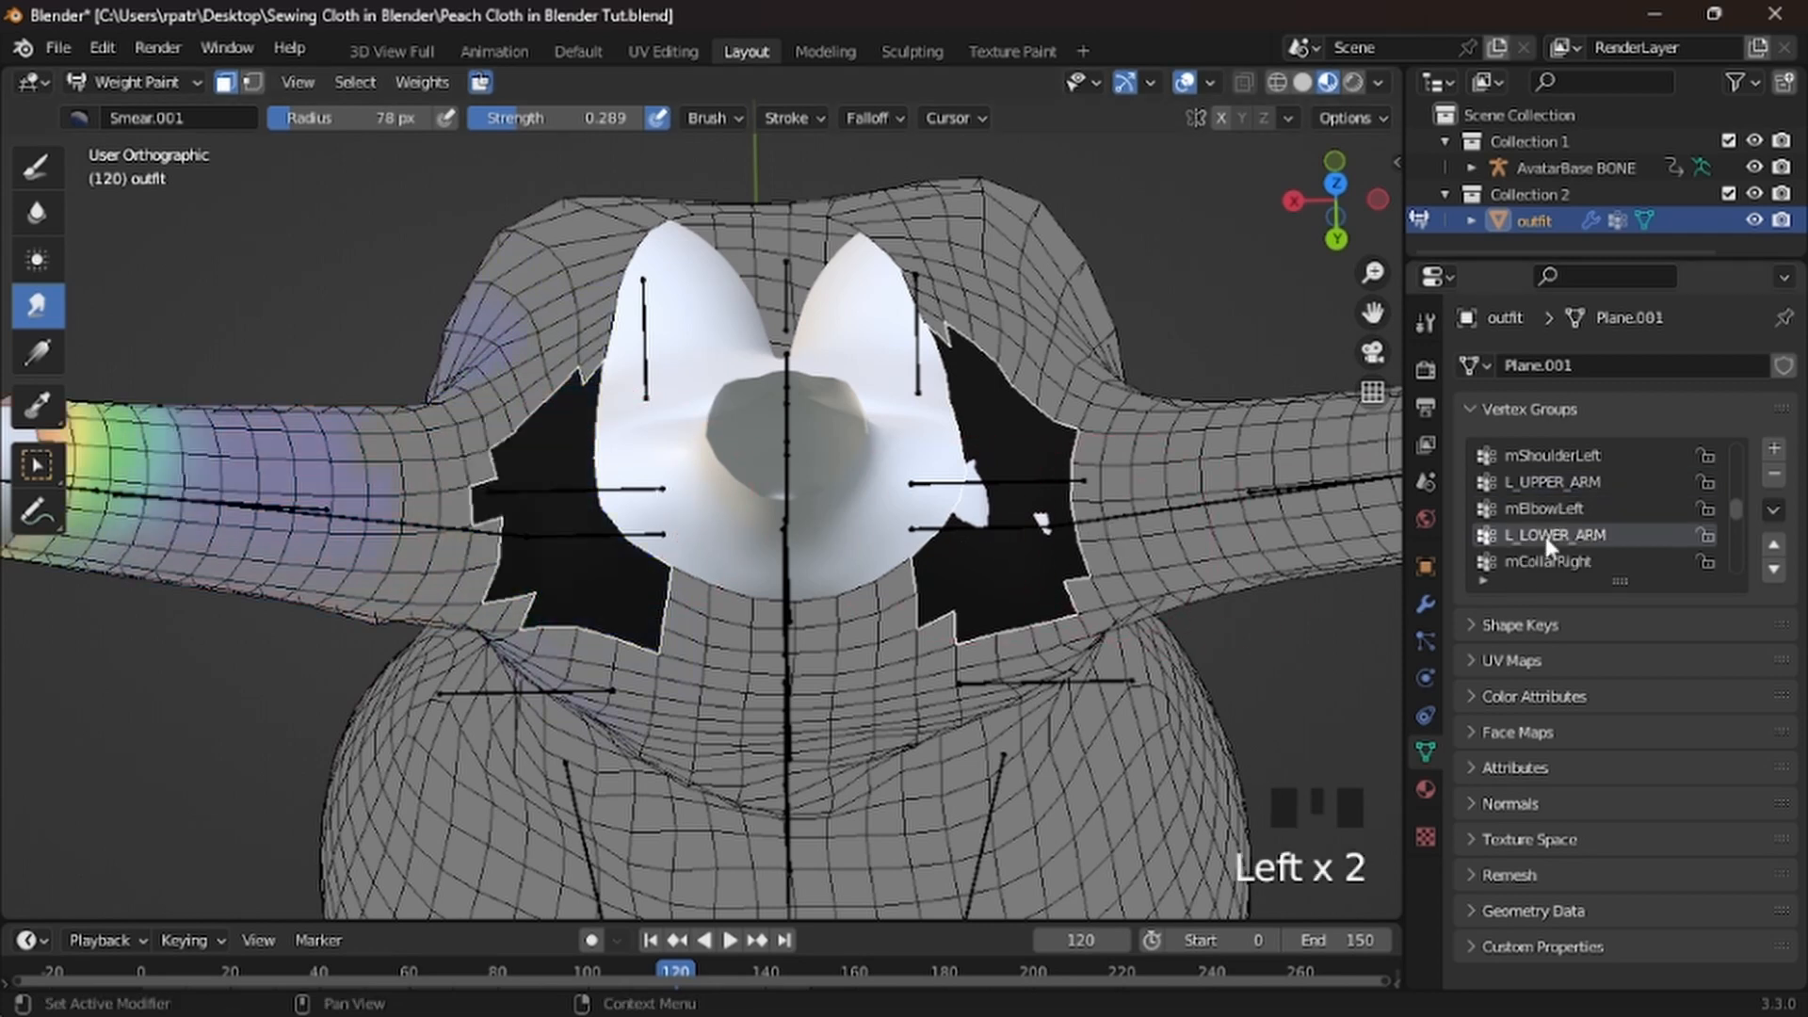
Smear the mCollarRight, R_CLAVICLE and mShoulderRight weights in turn over the unmasked faces at the avatar's right shoulder
left_click(1537, 559)
mouse_move(980, 508)
left_mouse_down()
mouse_move(972, 457)
mouse_move(1000, 490)
left_mouse_up()
scroll(1563, 522, "down", 2)
left_click(1544, 535)
left_click(964, 585)
left_click(1544, 562)
left_click_drag(970, 565, 962, 482)
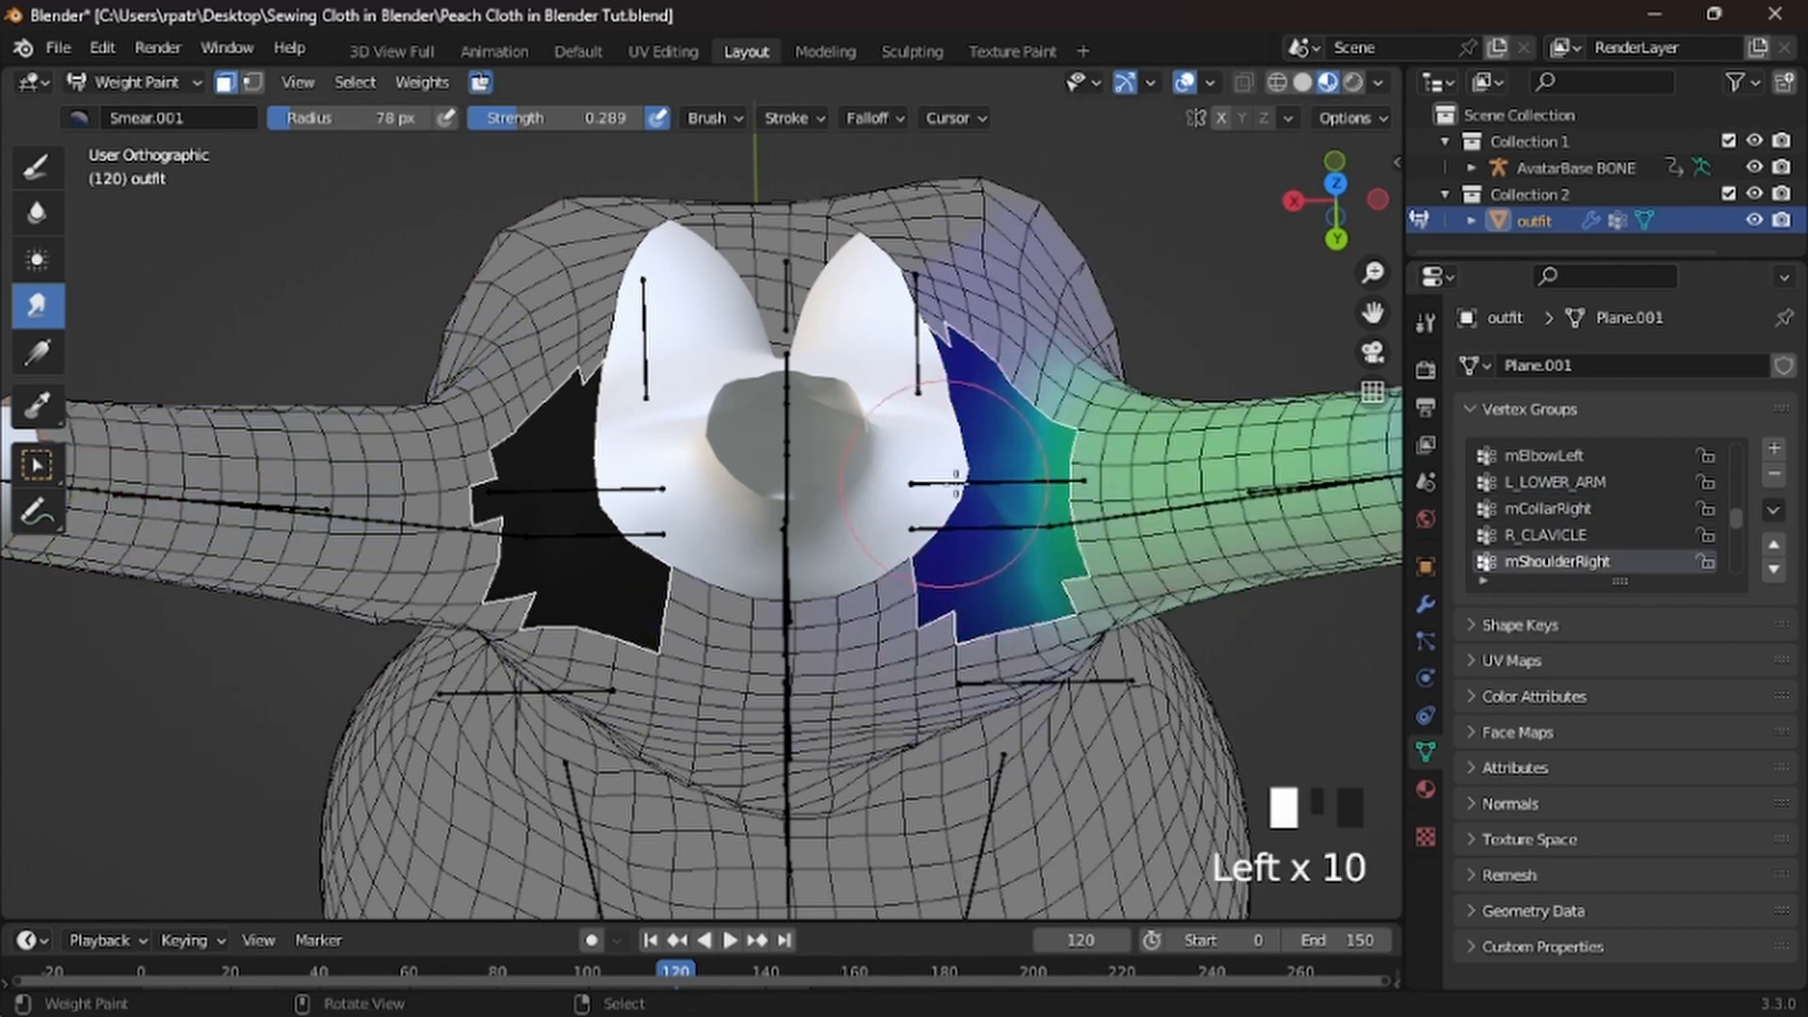
Try the Smooth weights operation on the mShoulderRight group and undo it after checking the shoulder
scroll(1564, 522, "down", 2)
left_click(1544, 535)
middle_click_drag(446, 678, 353, 482)
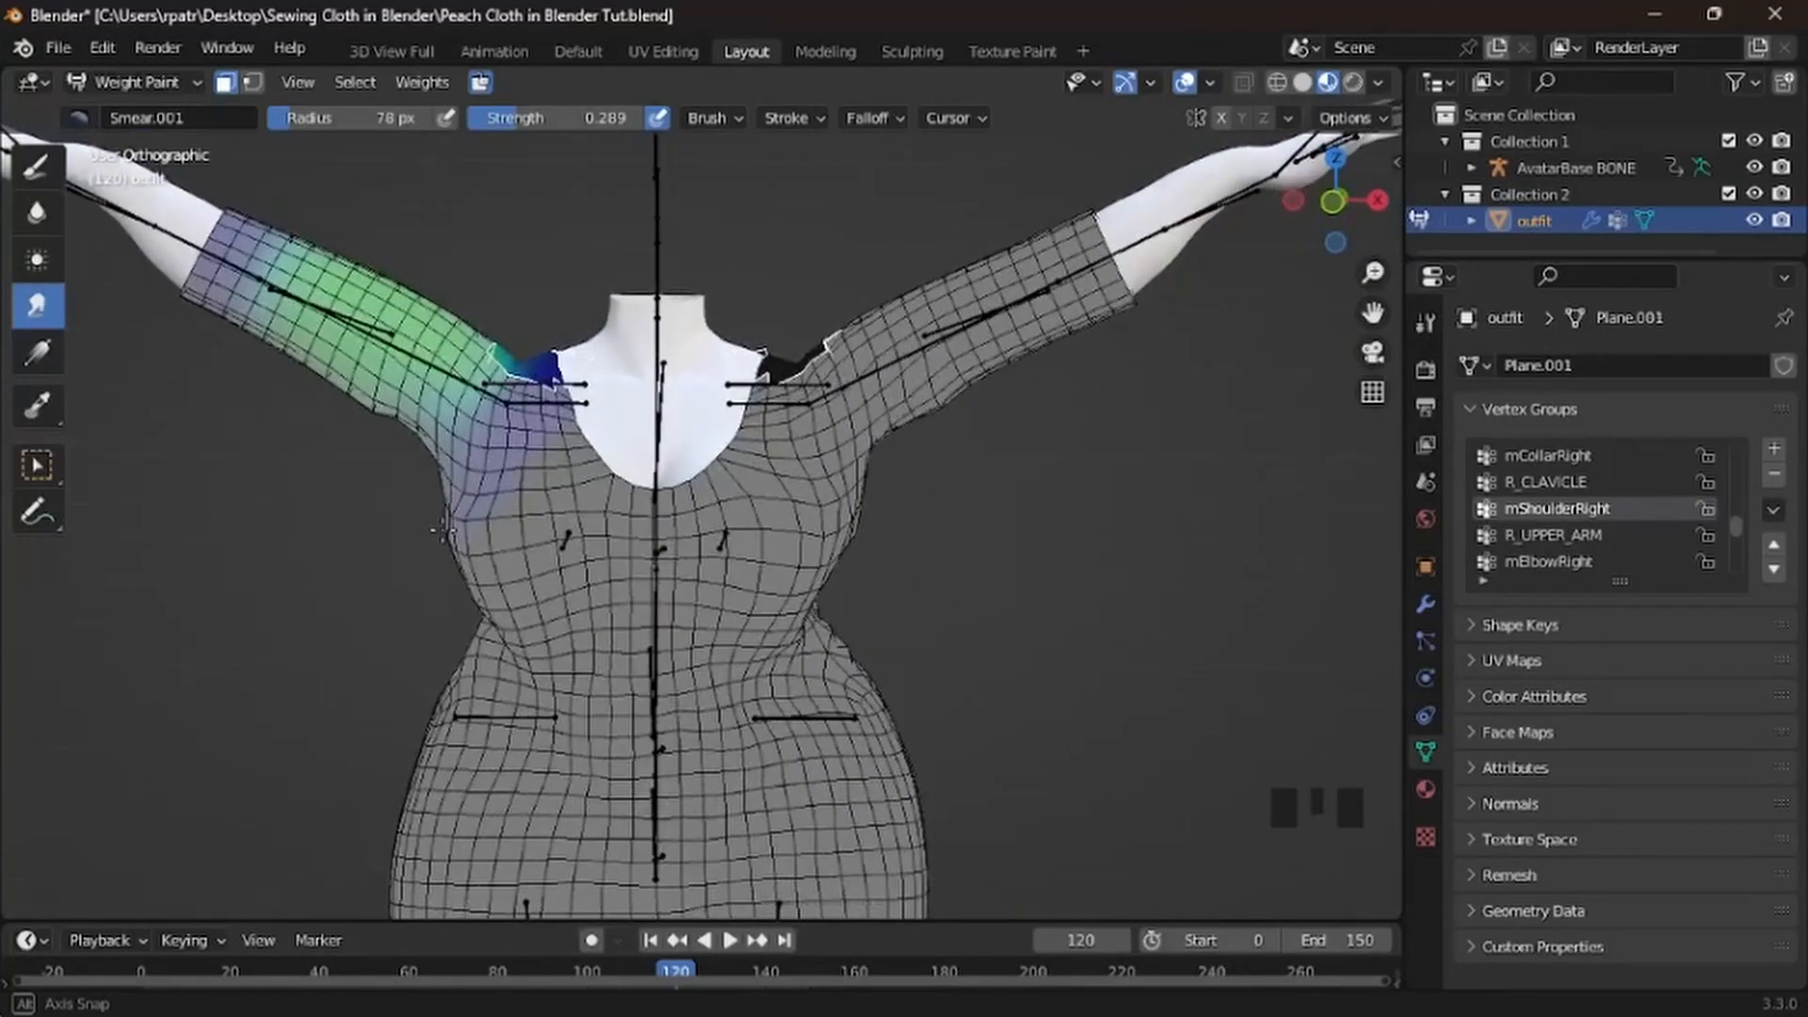
left_click(415, 82)
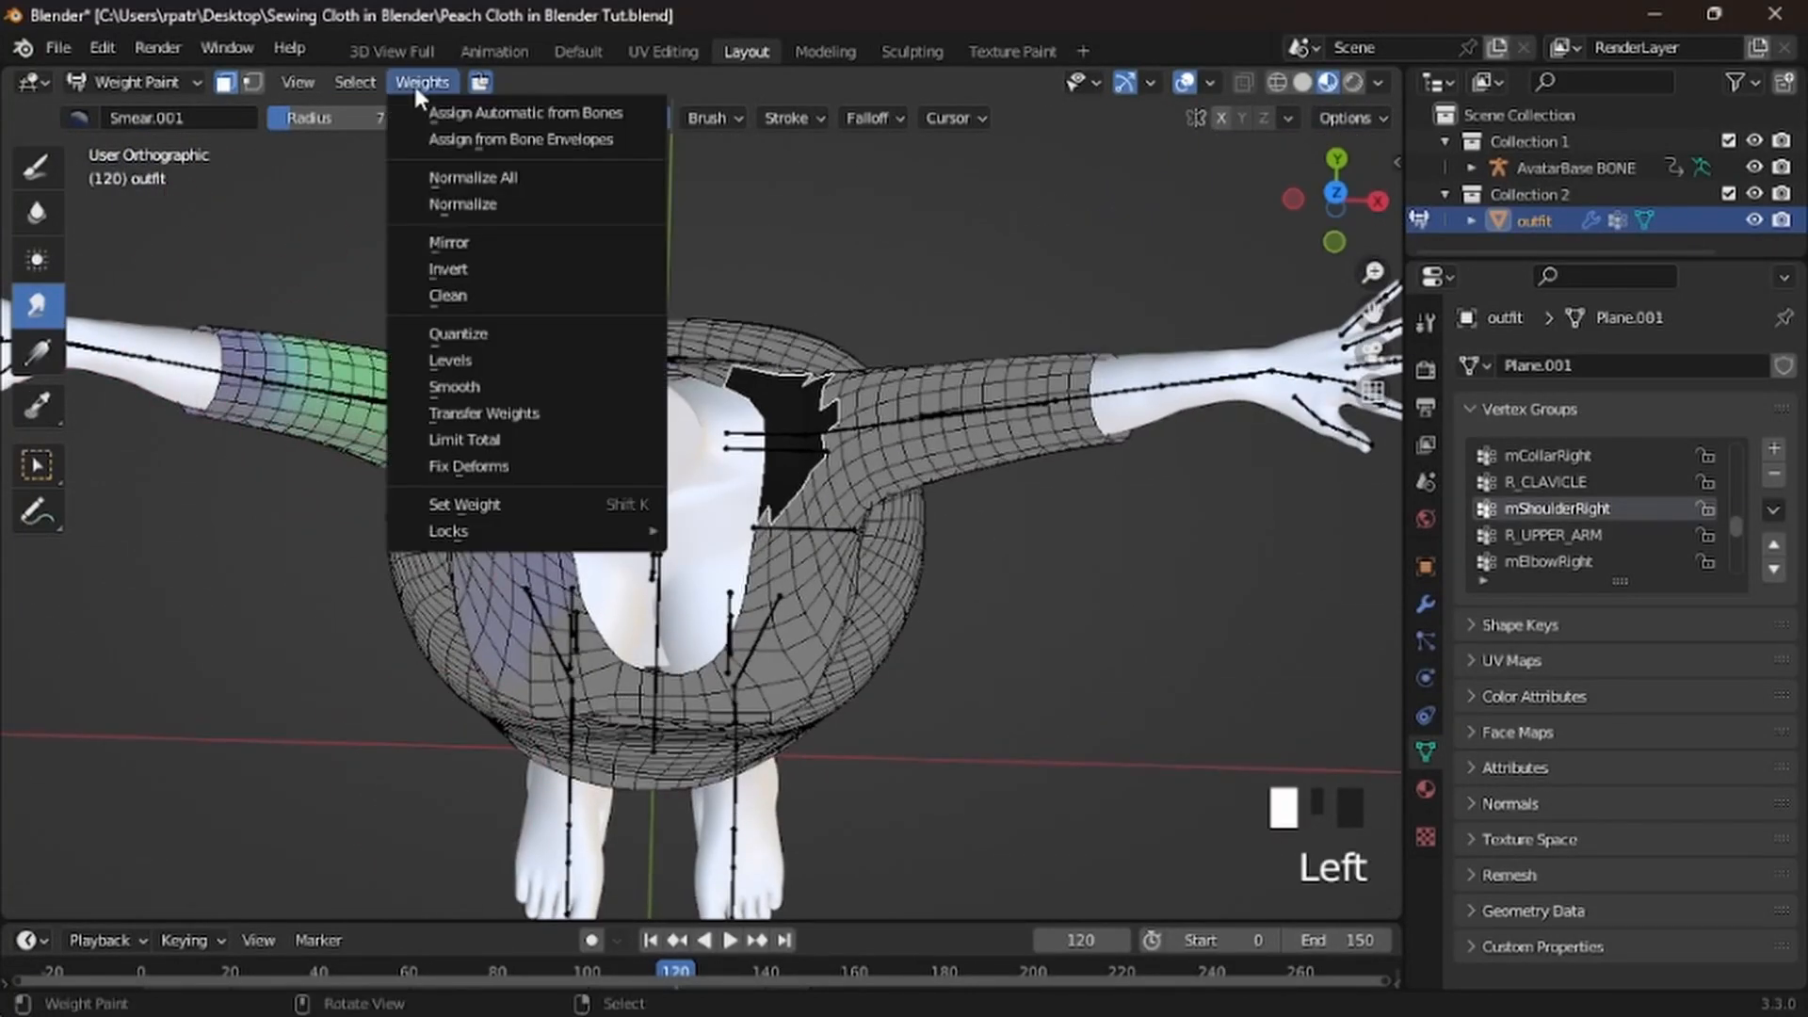
left_click(452, 388)
middle_click_drag(571, 565, 530, 461)
key("ctrl+z")
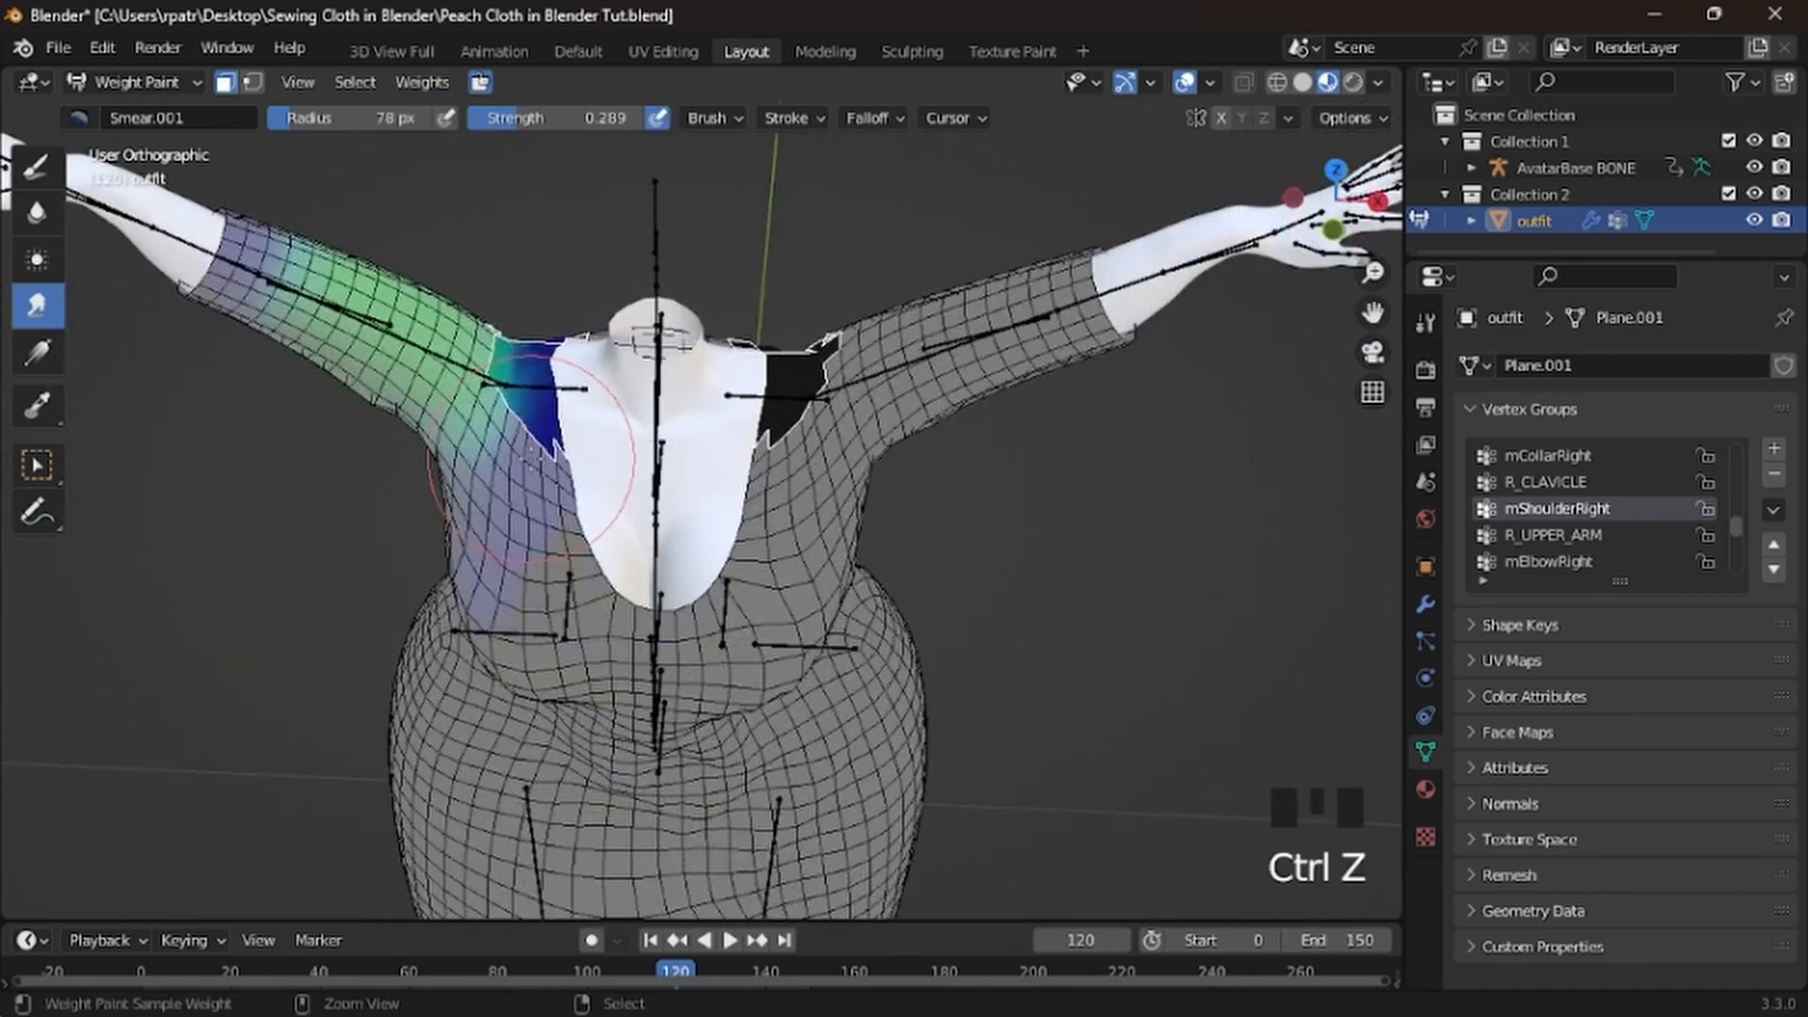
Return the outfit to Object Mode and view the whole dress from the front
middle_click_drag(599, 520, 617, 588)
scroll(617, 588, "down", 2)
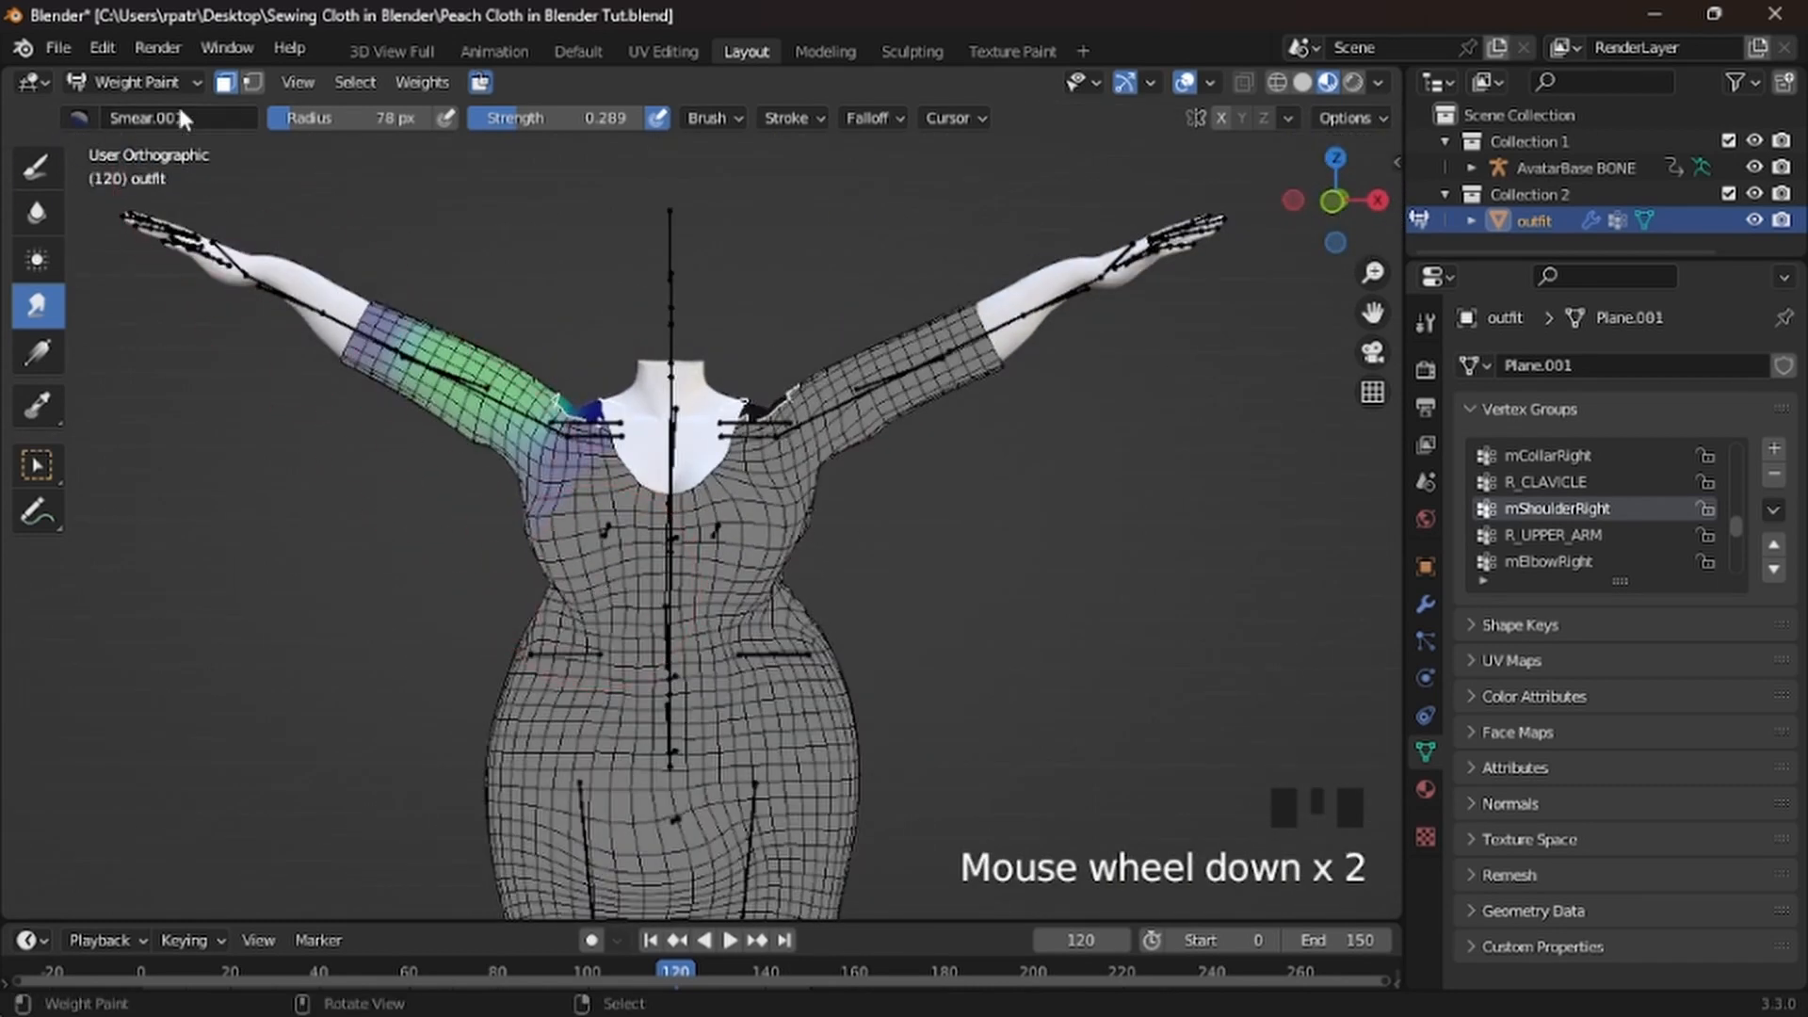
left_click(132, 83)
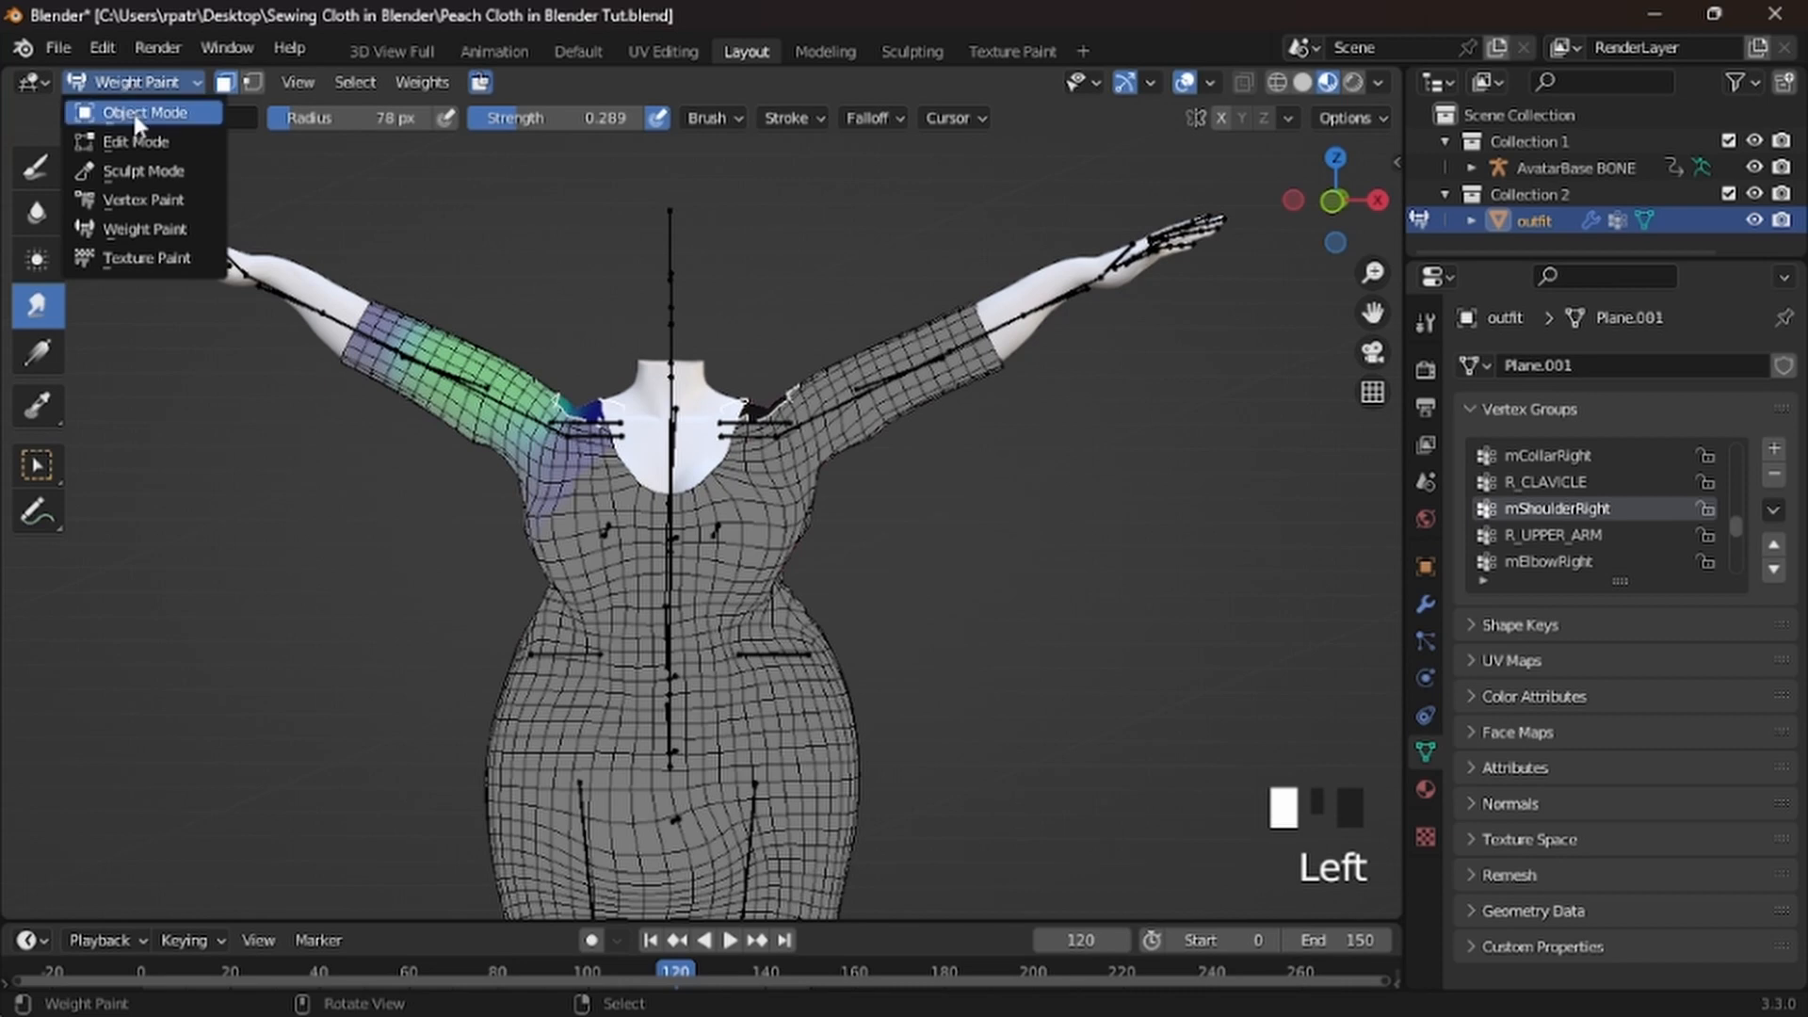
left_click(132, 113)
scroll(278, 568, "down", 2)
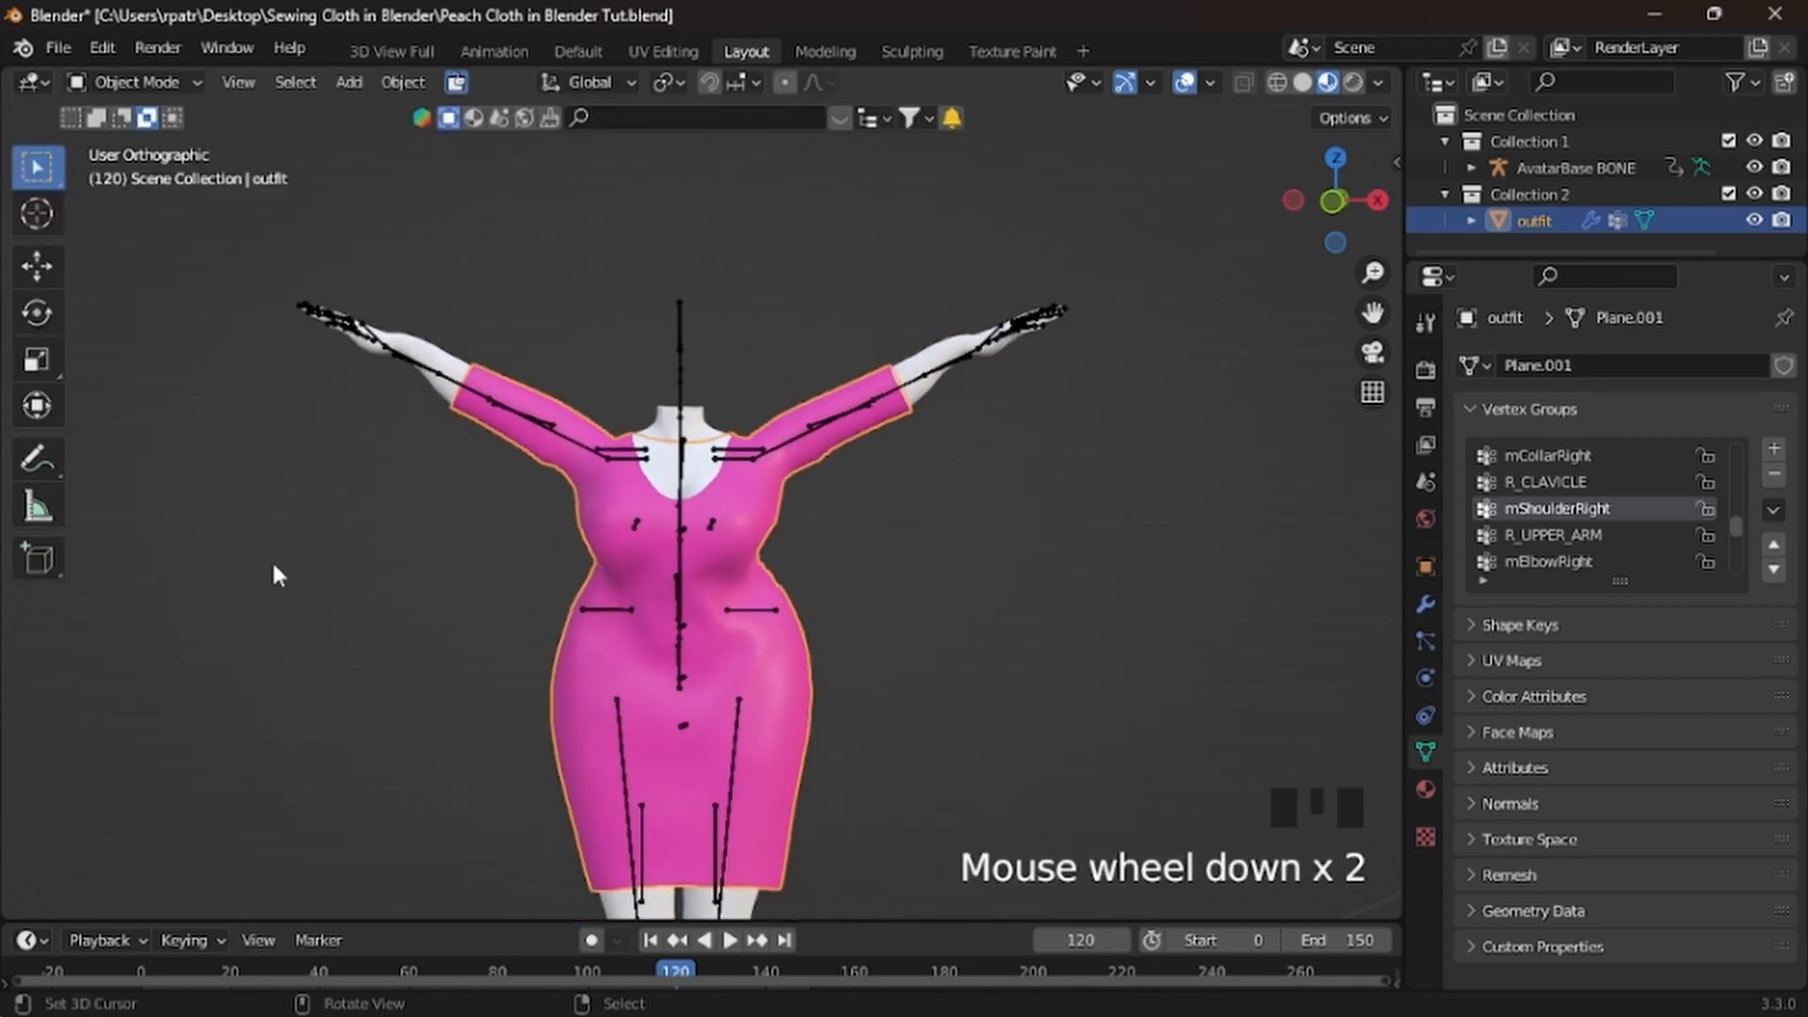
mouse_move(277, 569)
middle_mouse_down()
mouse_move(755, 536)
mouse_move(949, 563)
mouse_move(1082, 539)
mouse_move(883, 523)
mouse_move(612, 674)
mouse_move(297, 596)
middle_mouse_up()
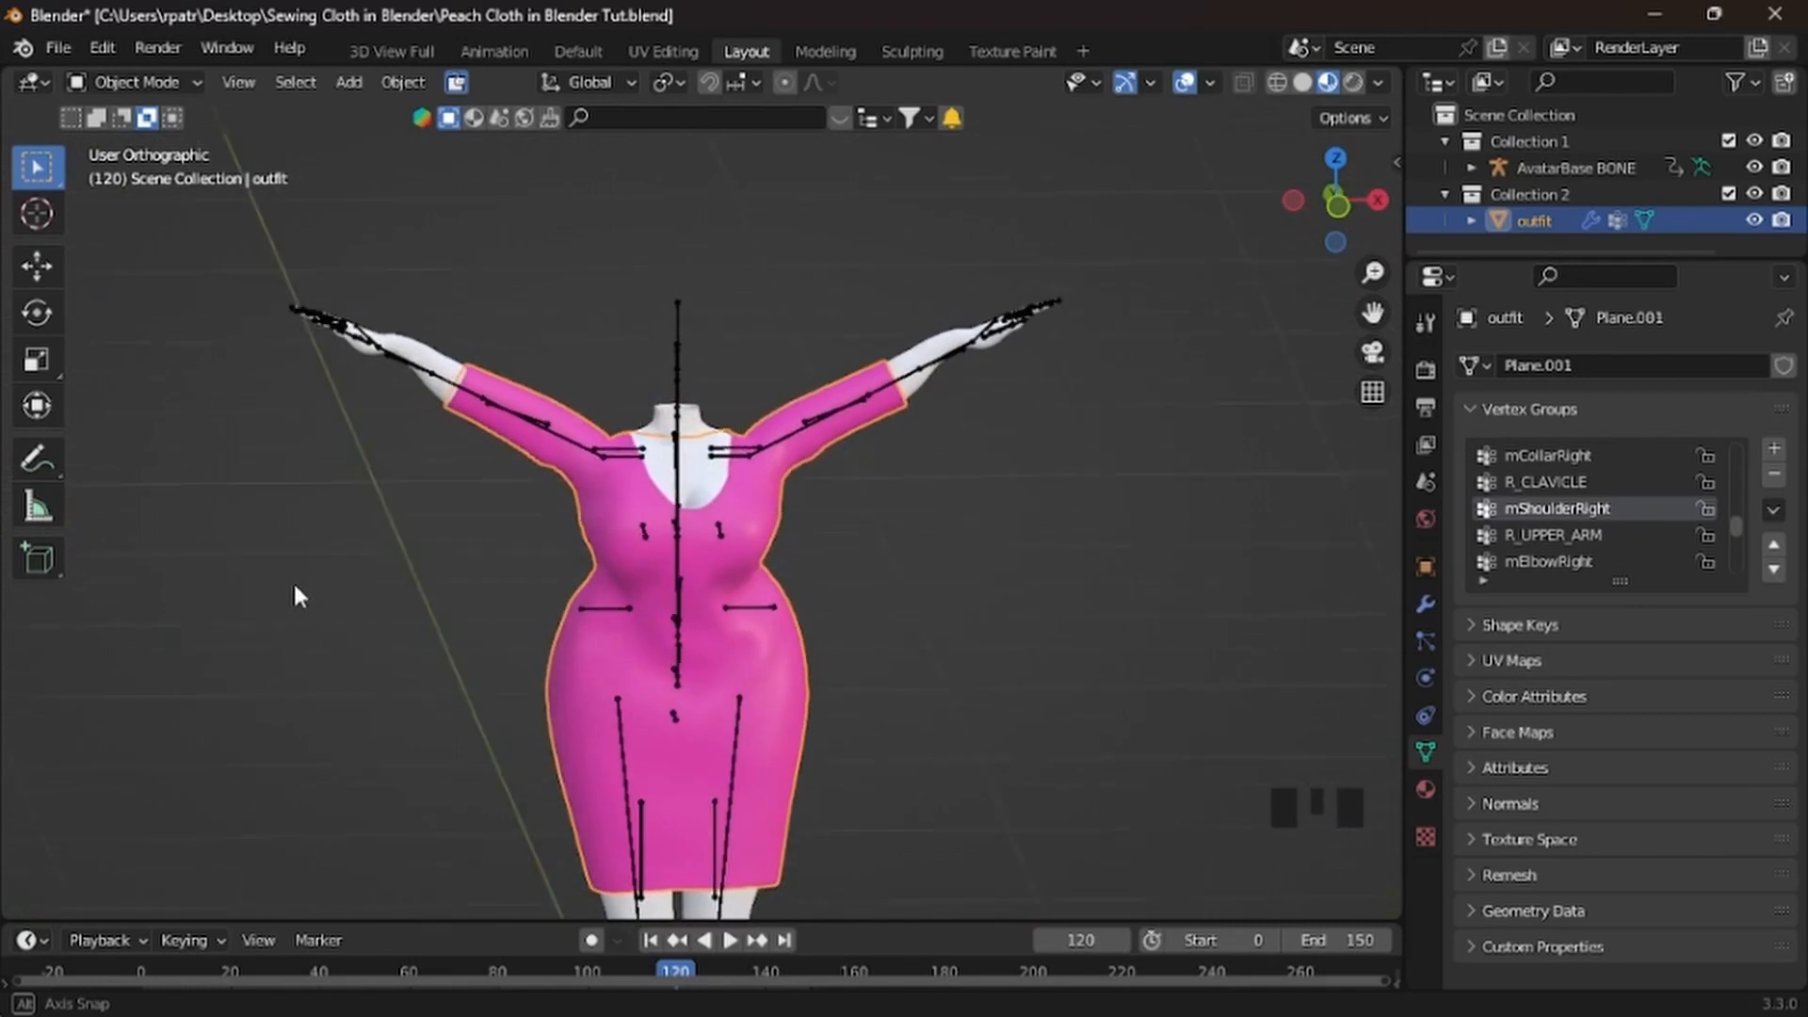
Select the AvatarBase BONE armature and switch it to Pose Mode
right_click(678, 343)
right_click(678, 343)
right_click(678, 343)
left_click(142, 83)
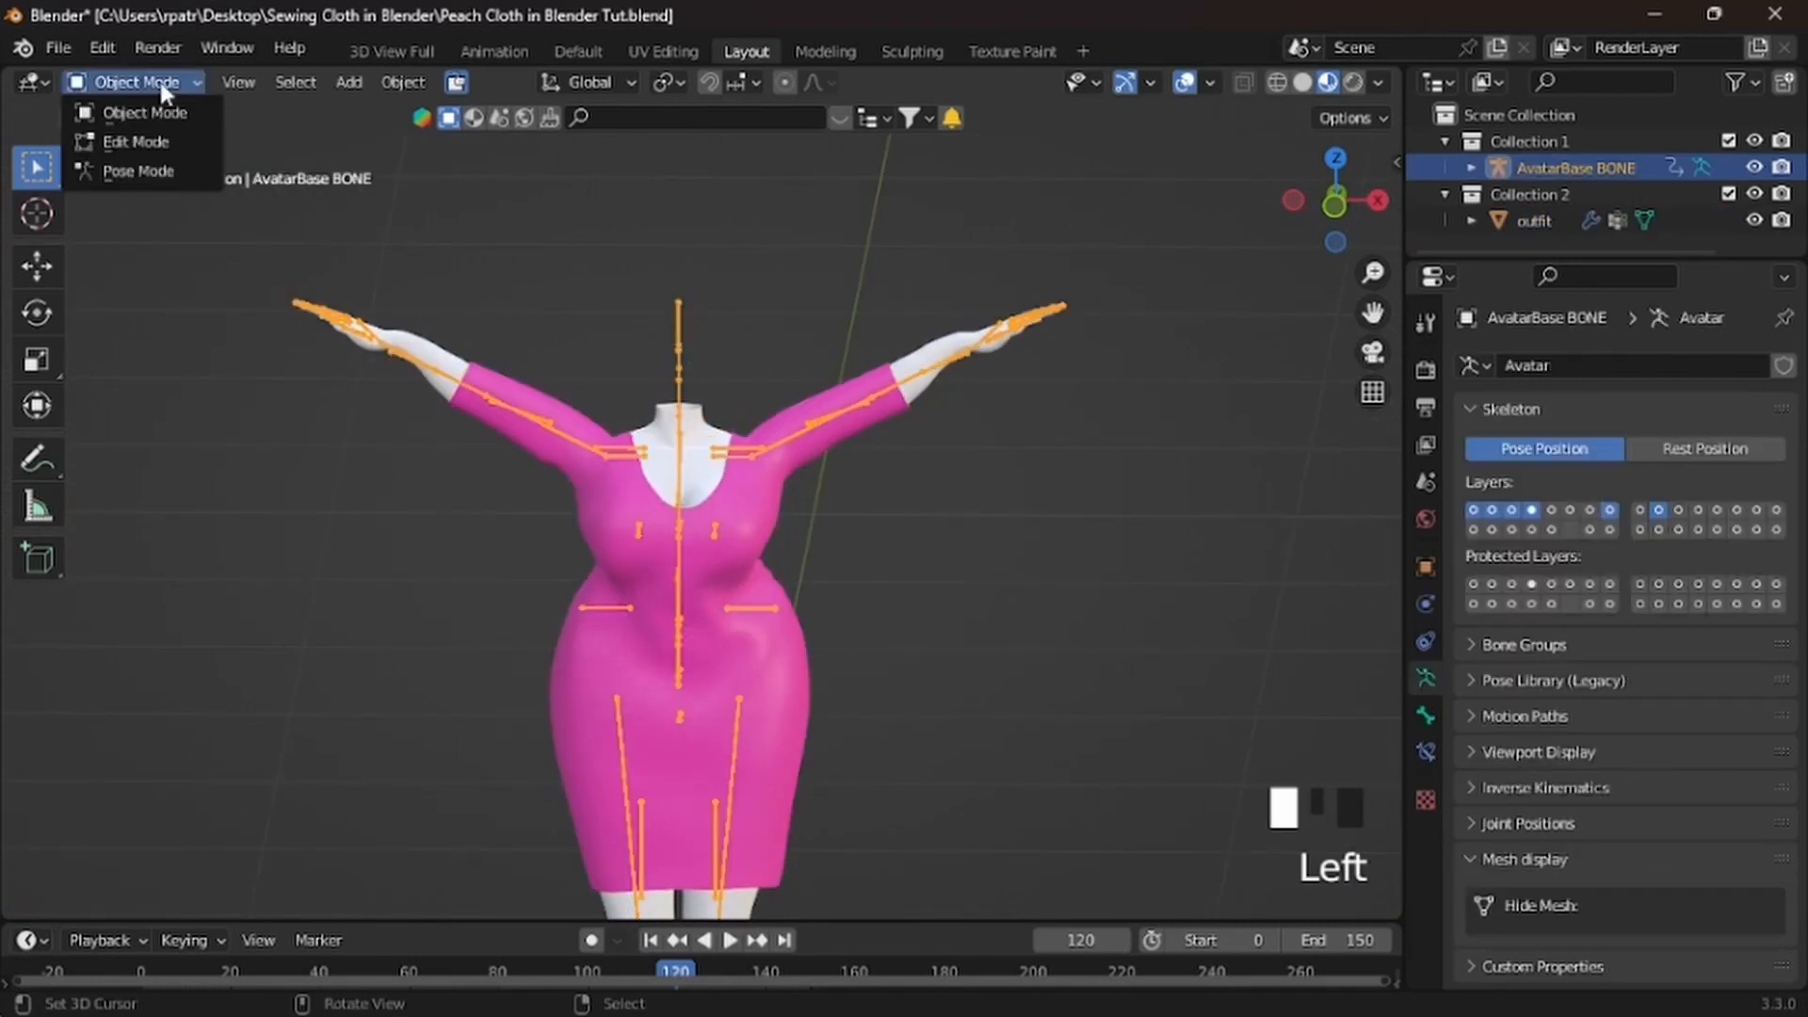
left_click(147, 173)
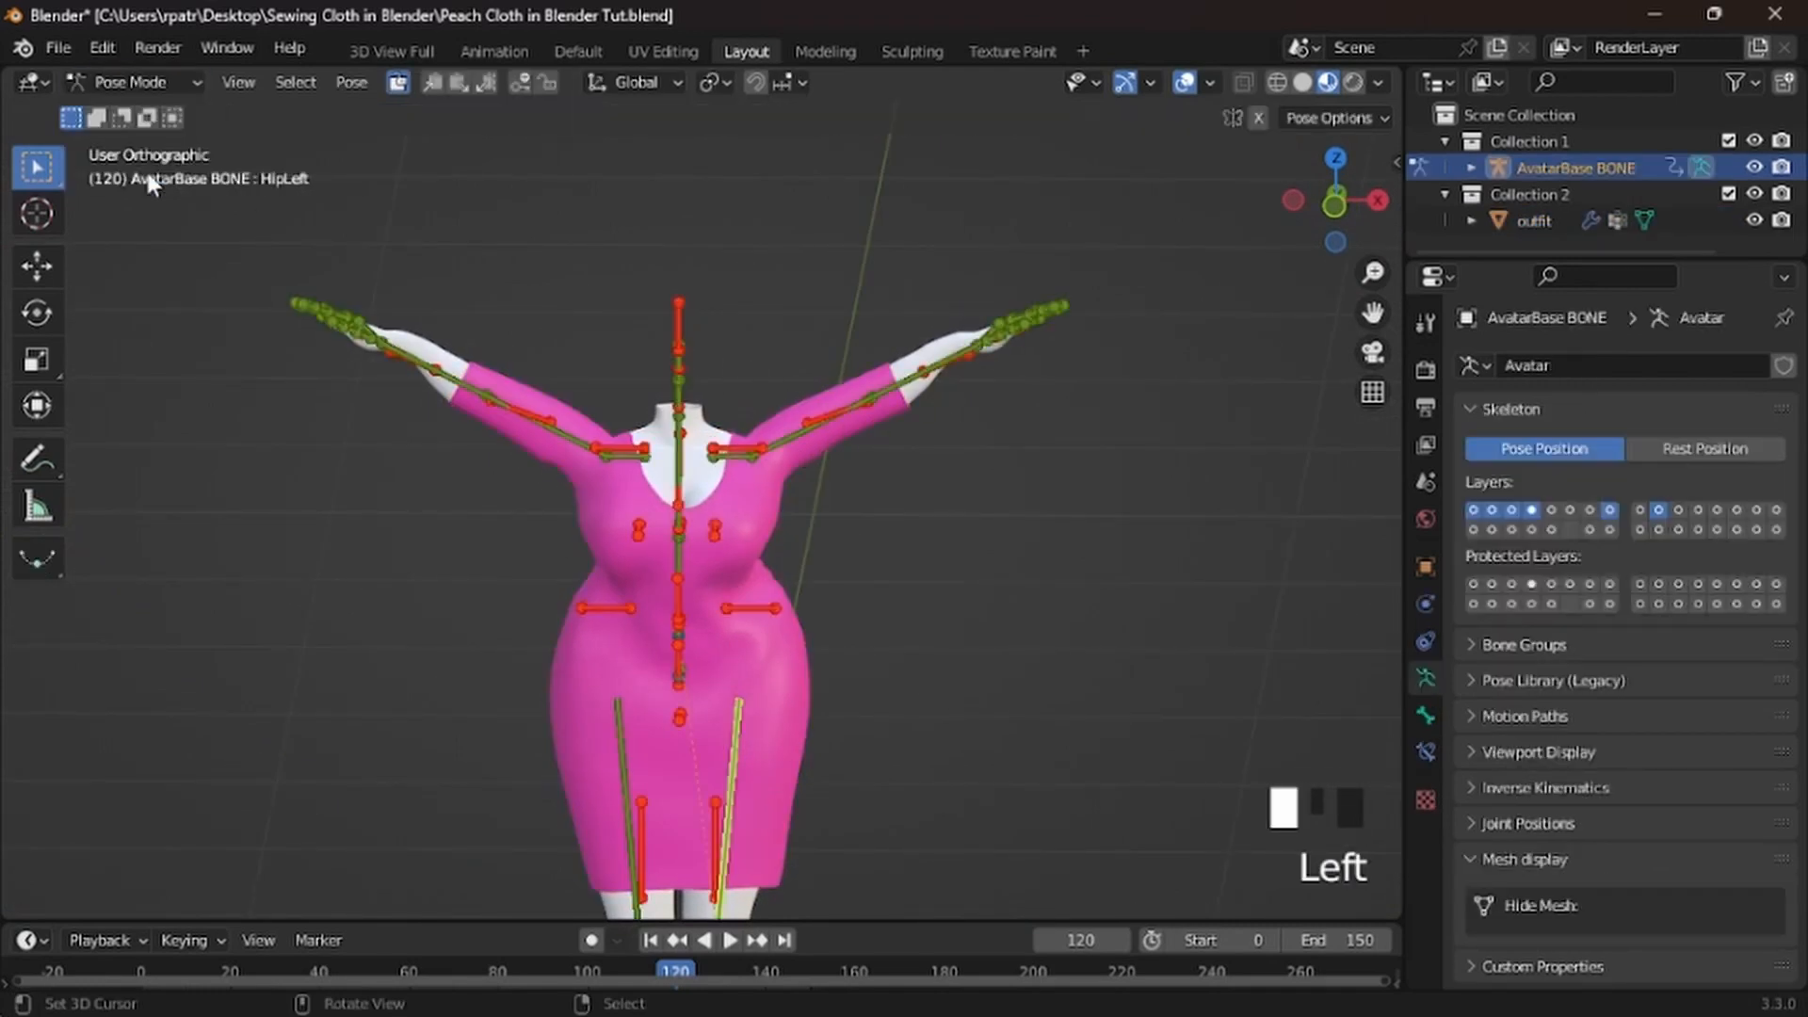
Rotate the ShoulderLeft bone about -89.5° to raise the arm, examine the shoulder from several sides, and undo the rotation
right_click(791, 433)
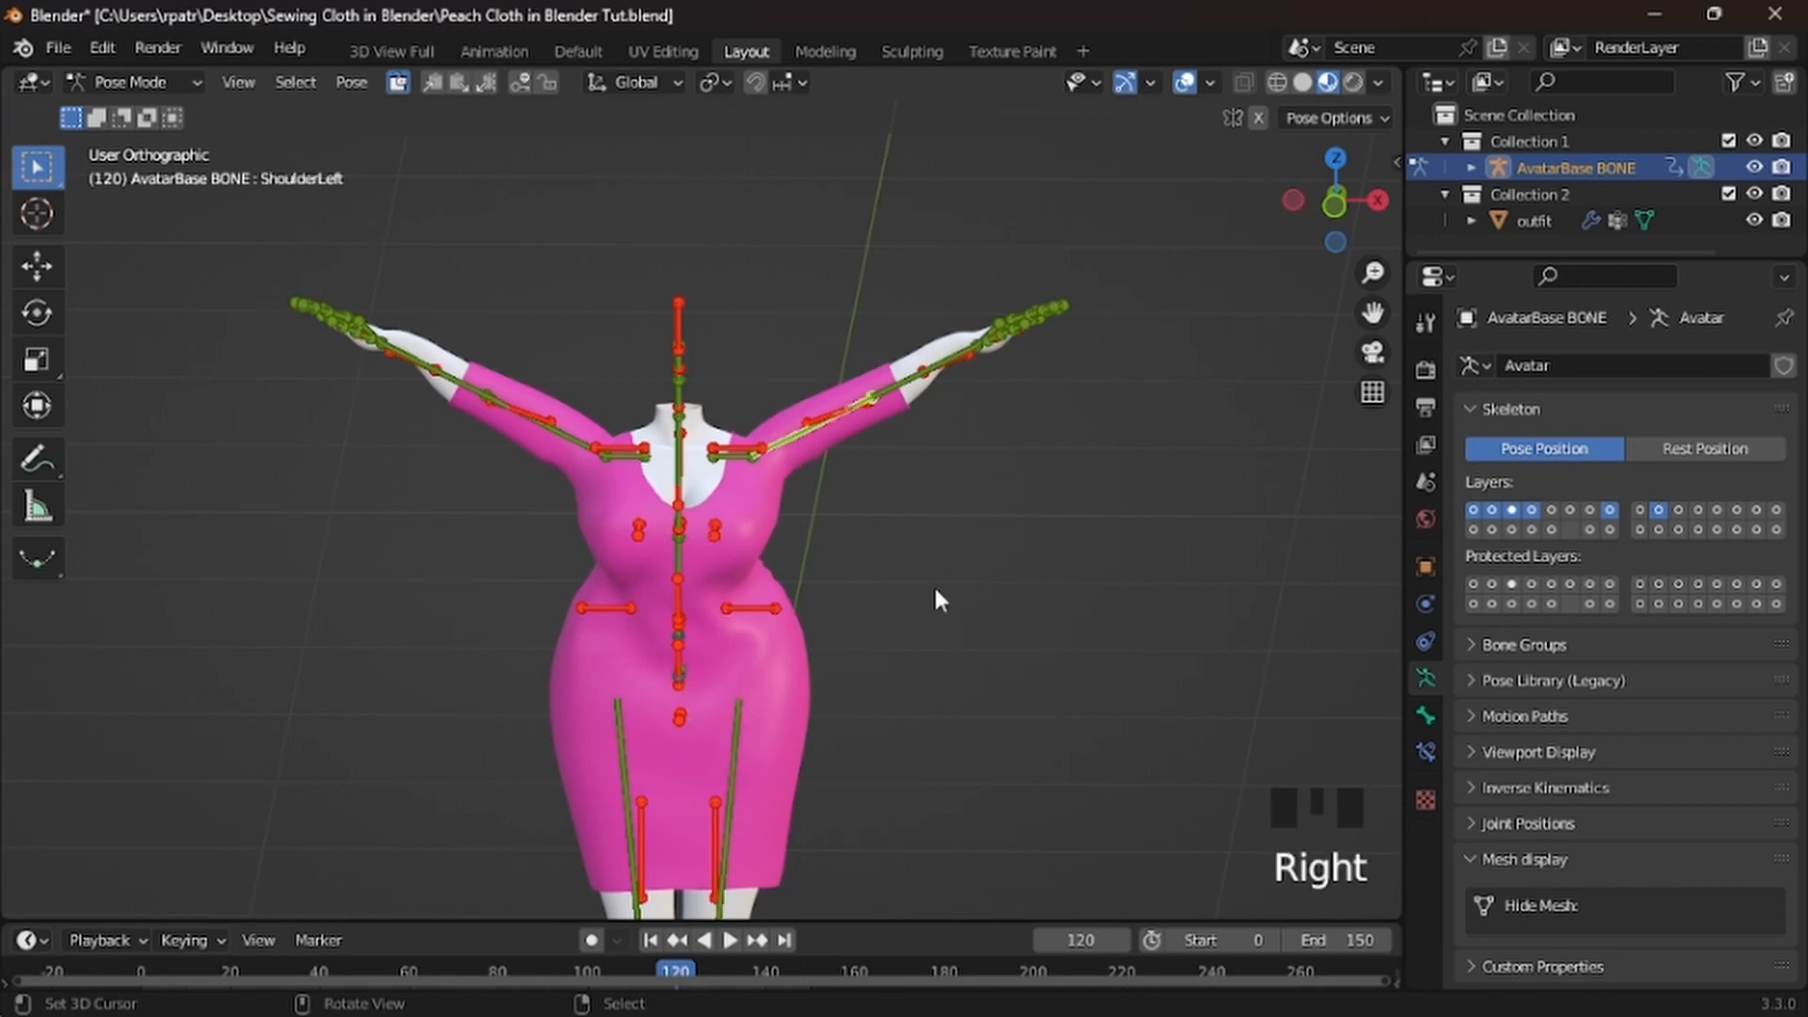
key("r")
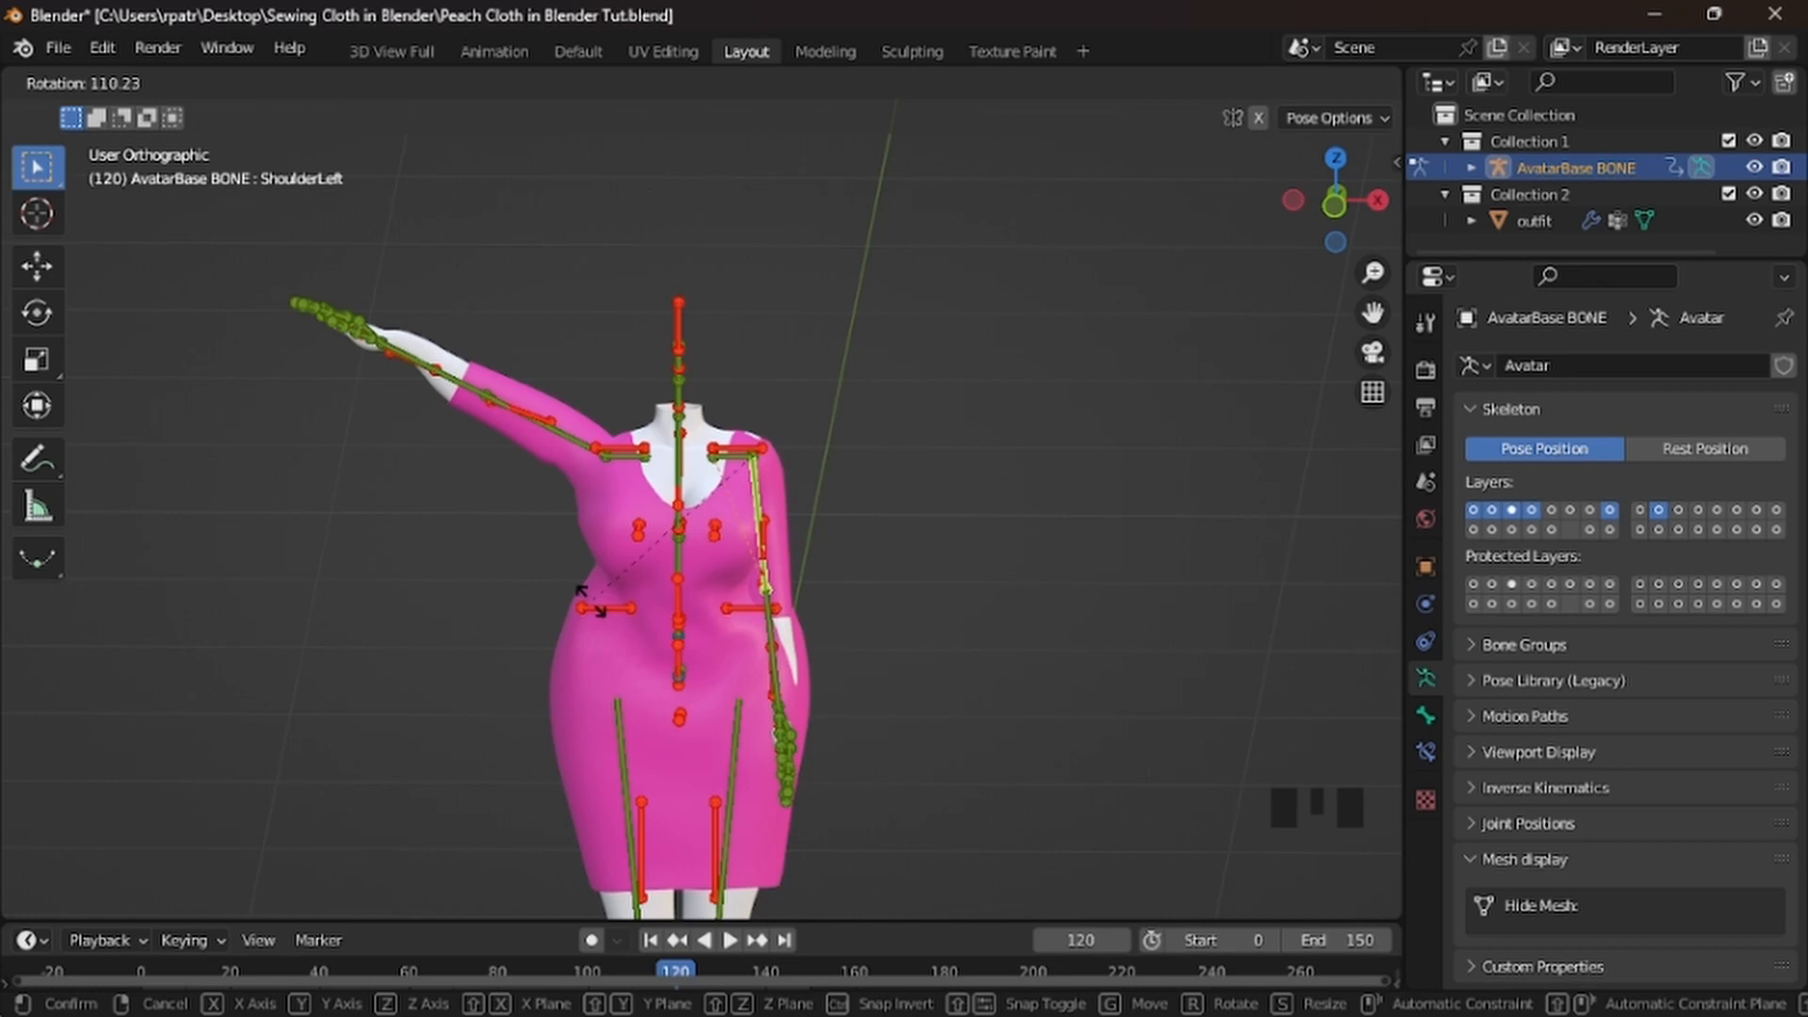
left_click(784, 392)
middle_click_drag(784, 391, 334, 584)
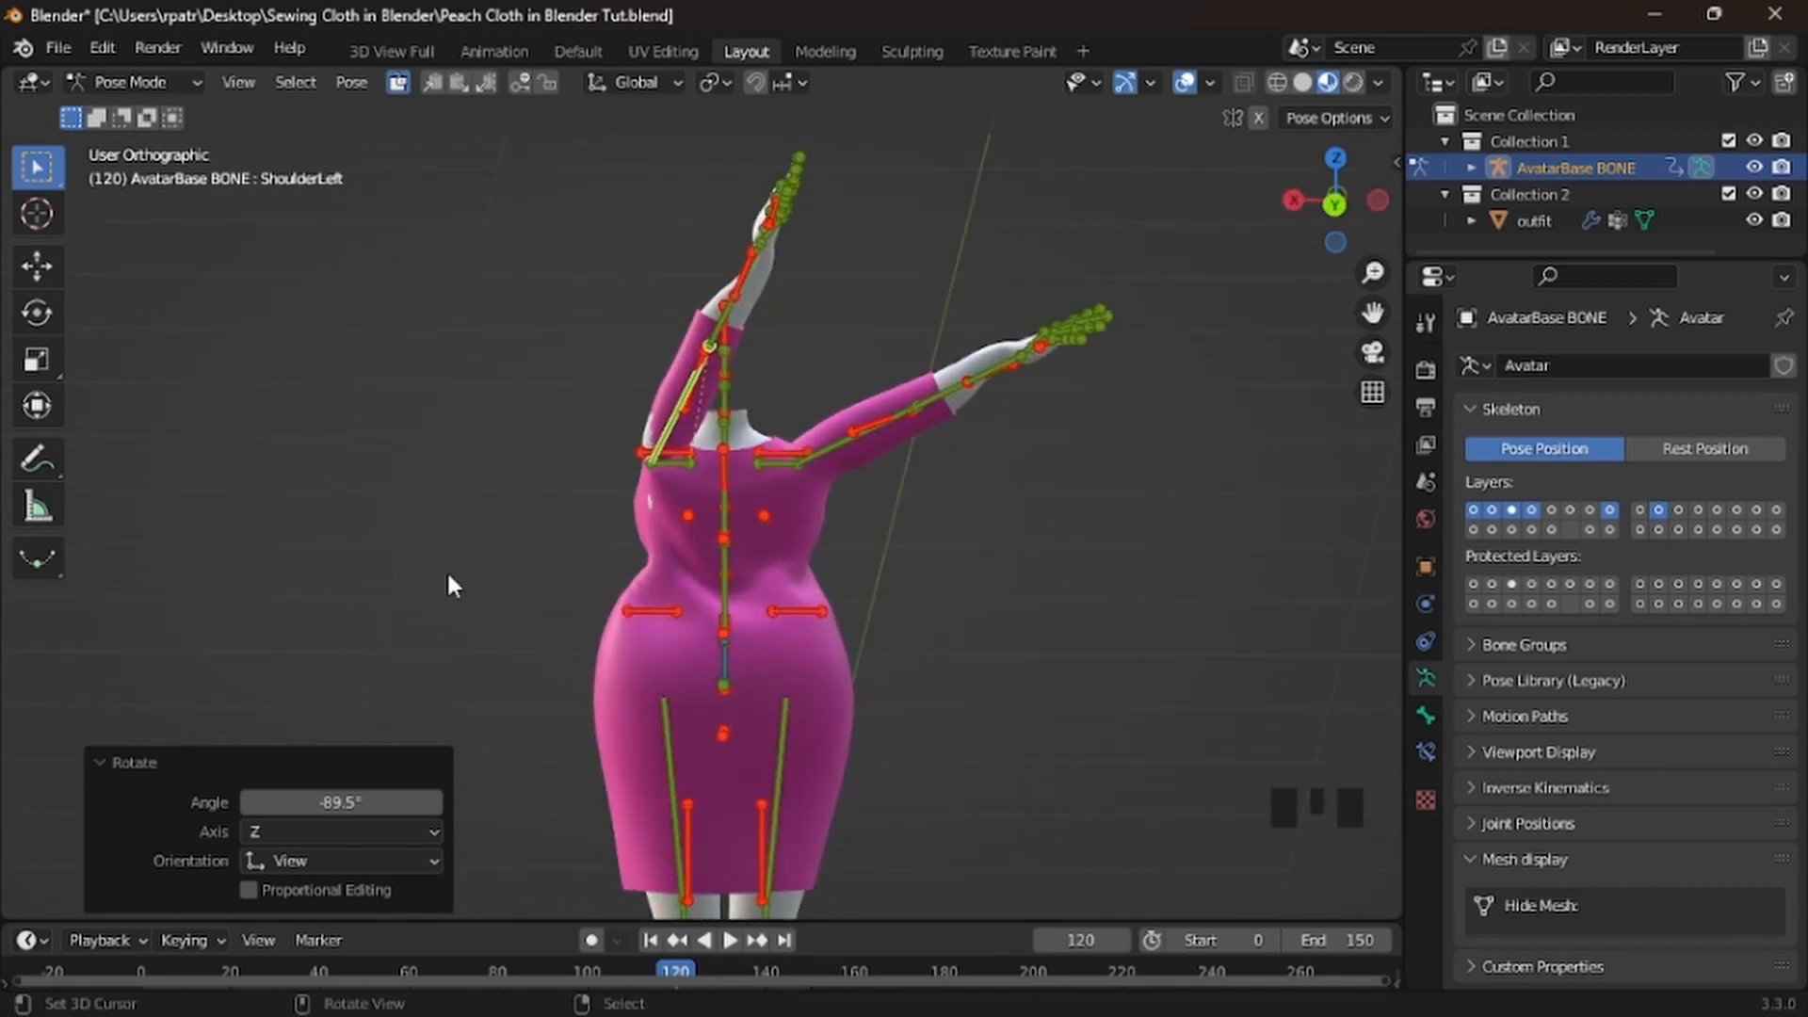
middle_click_drag(446, 569, 668, 528)
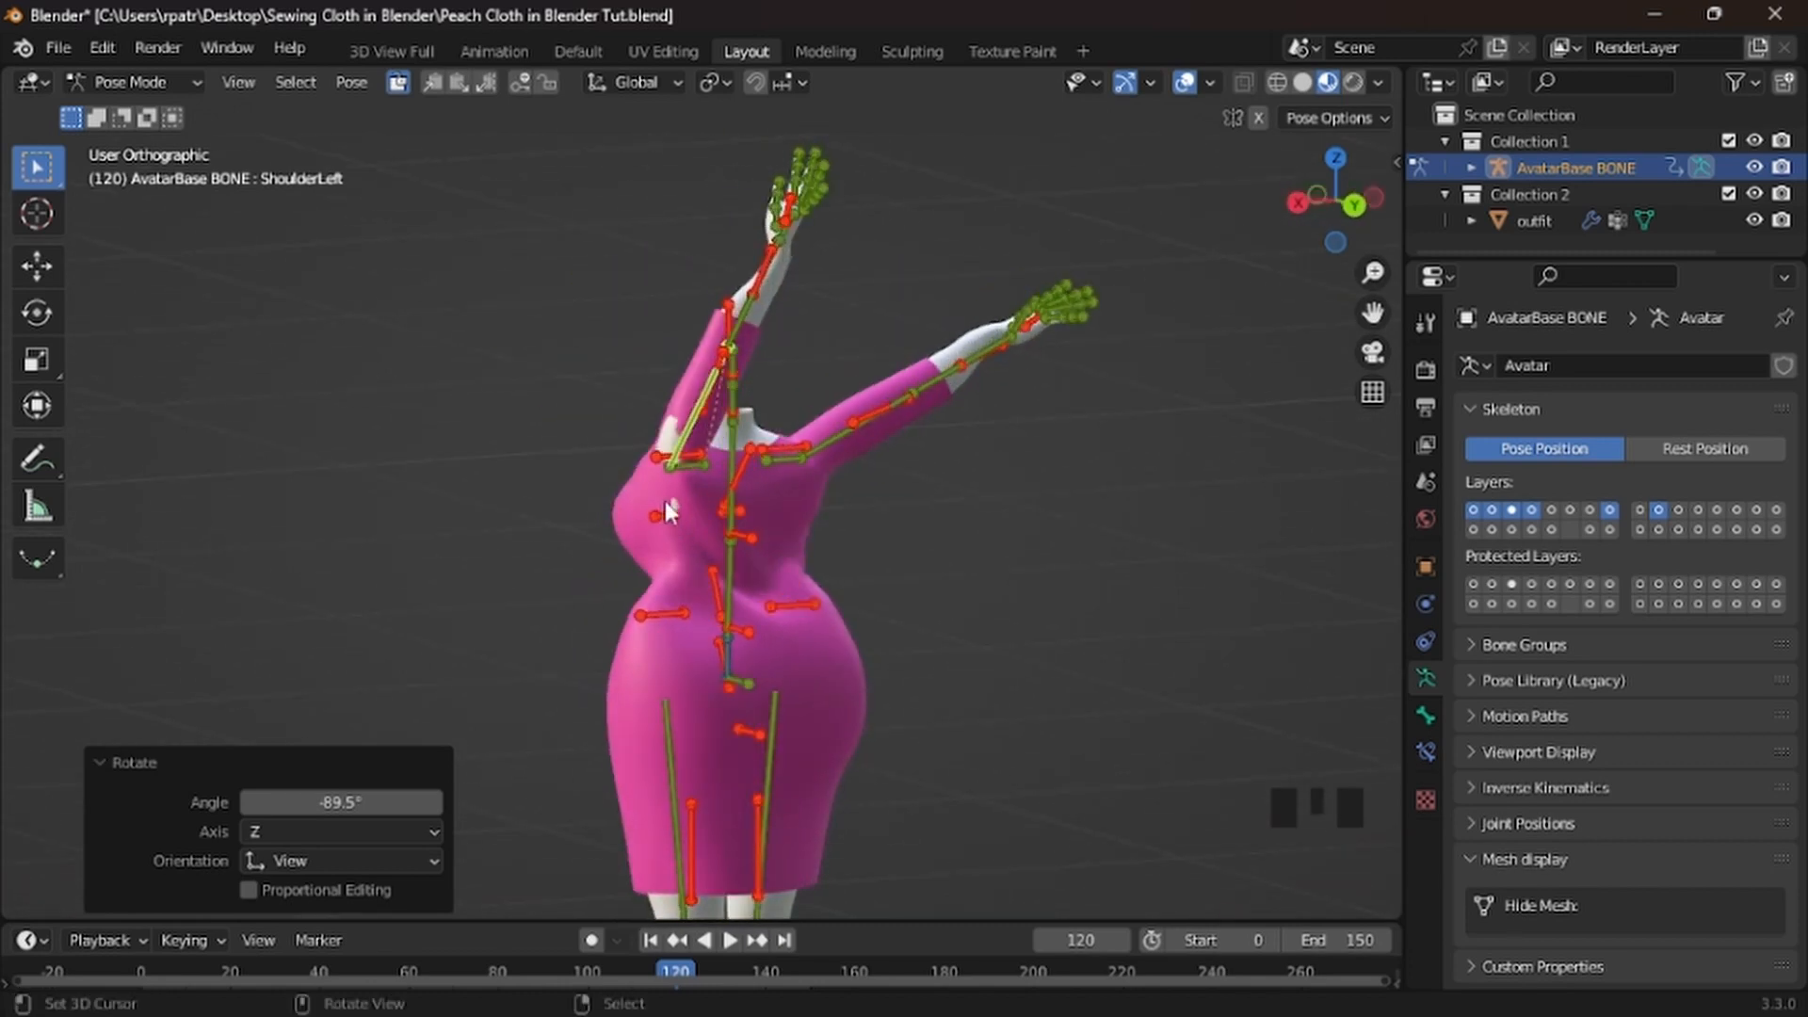
middle_click_drag(462, 608, 458, 604)
middle_click_drag(343, 601, 922, 619)
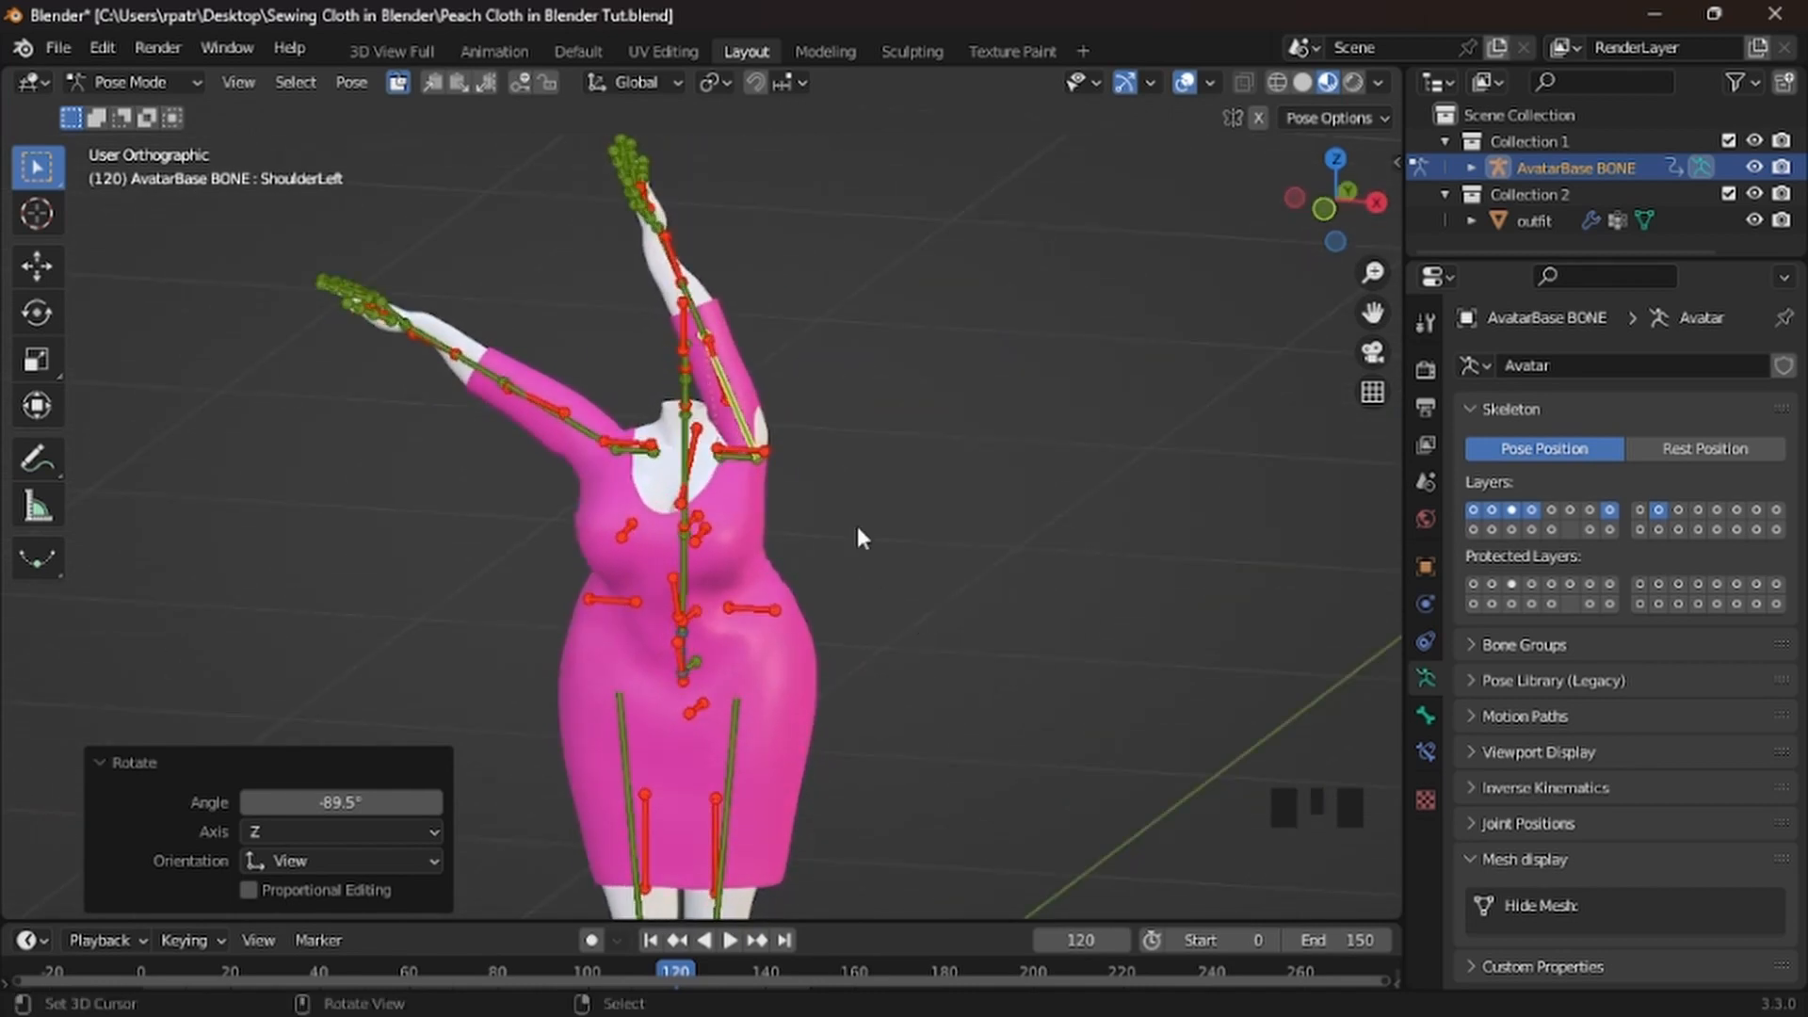
key("ctrl+z")
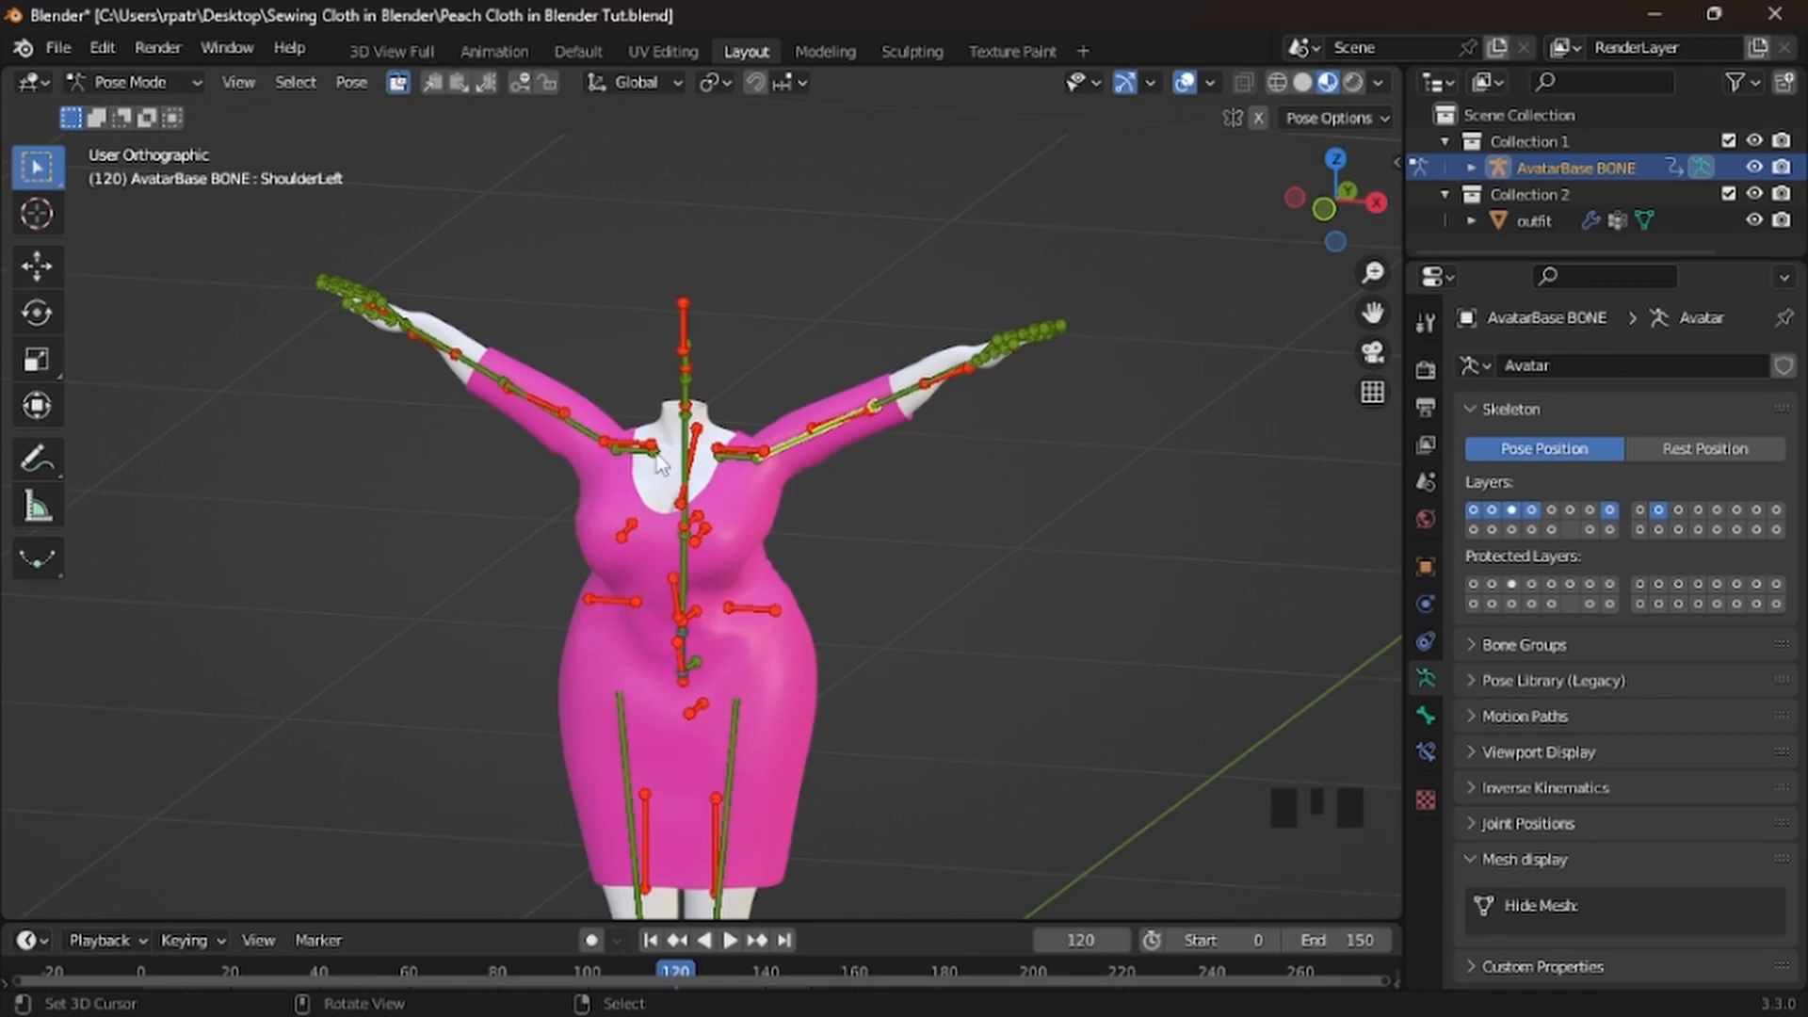
Select the Torso bone and test-rotate it sideways with the dress seen from the front, then cancel the rotation
right_click(584, 437)
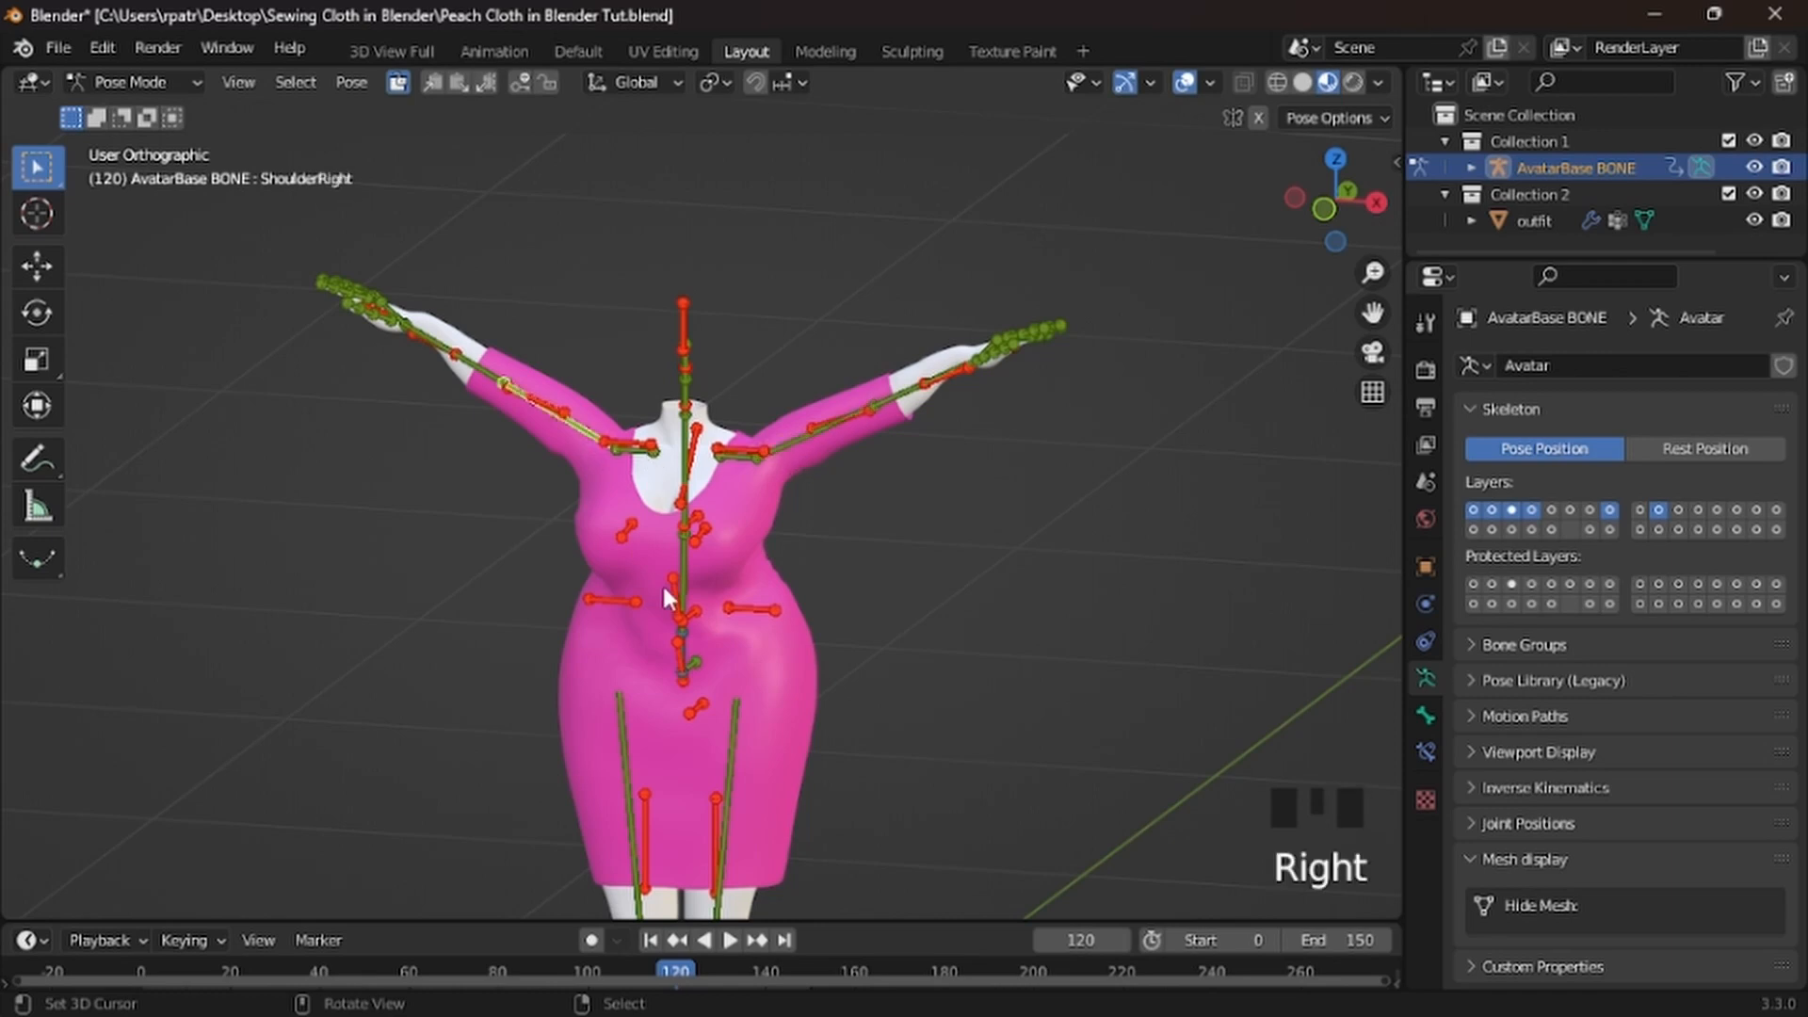
right_click(674, 558)
middle_click_drag(674, 557, 623, 574)
key("r")
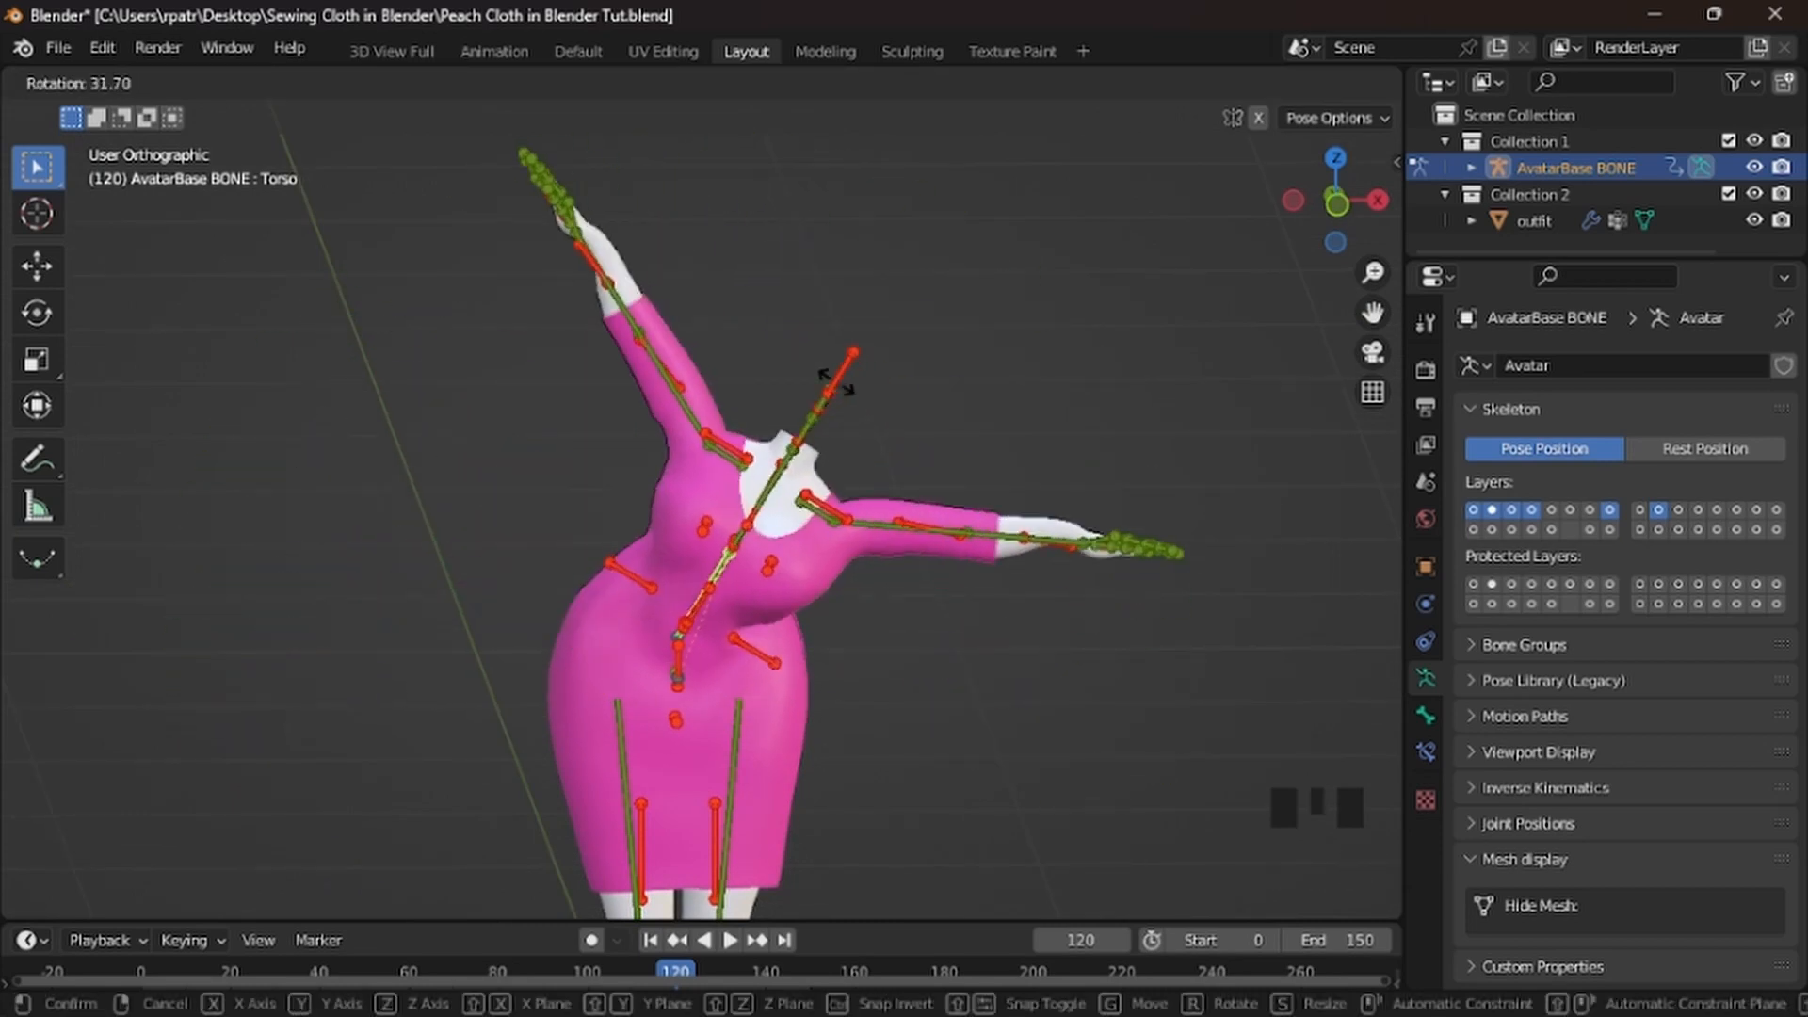
right_click(766, 380)
Test-rotate the Torso bone with the dress seen from the back and from the side, cancelling each rotation
middle_click_drag(471, 639, 981, 671)
key("r")
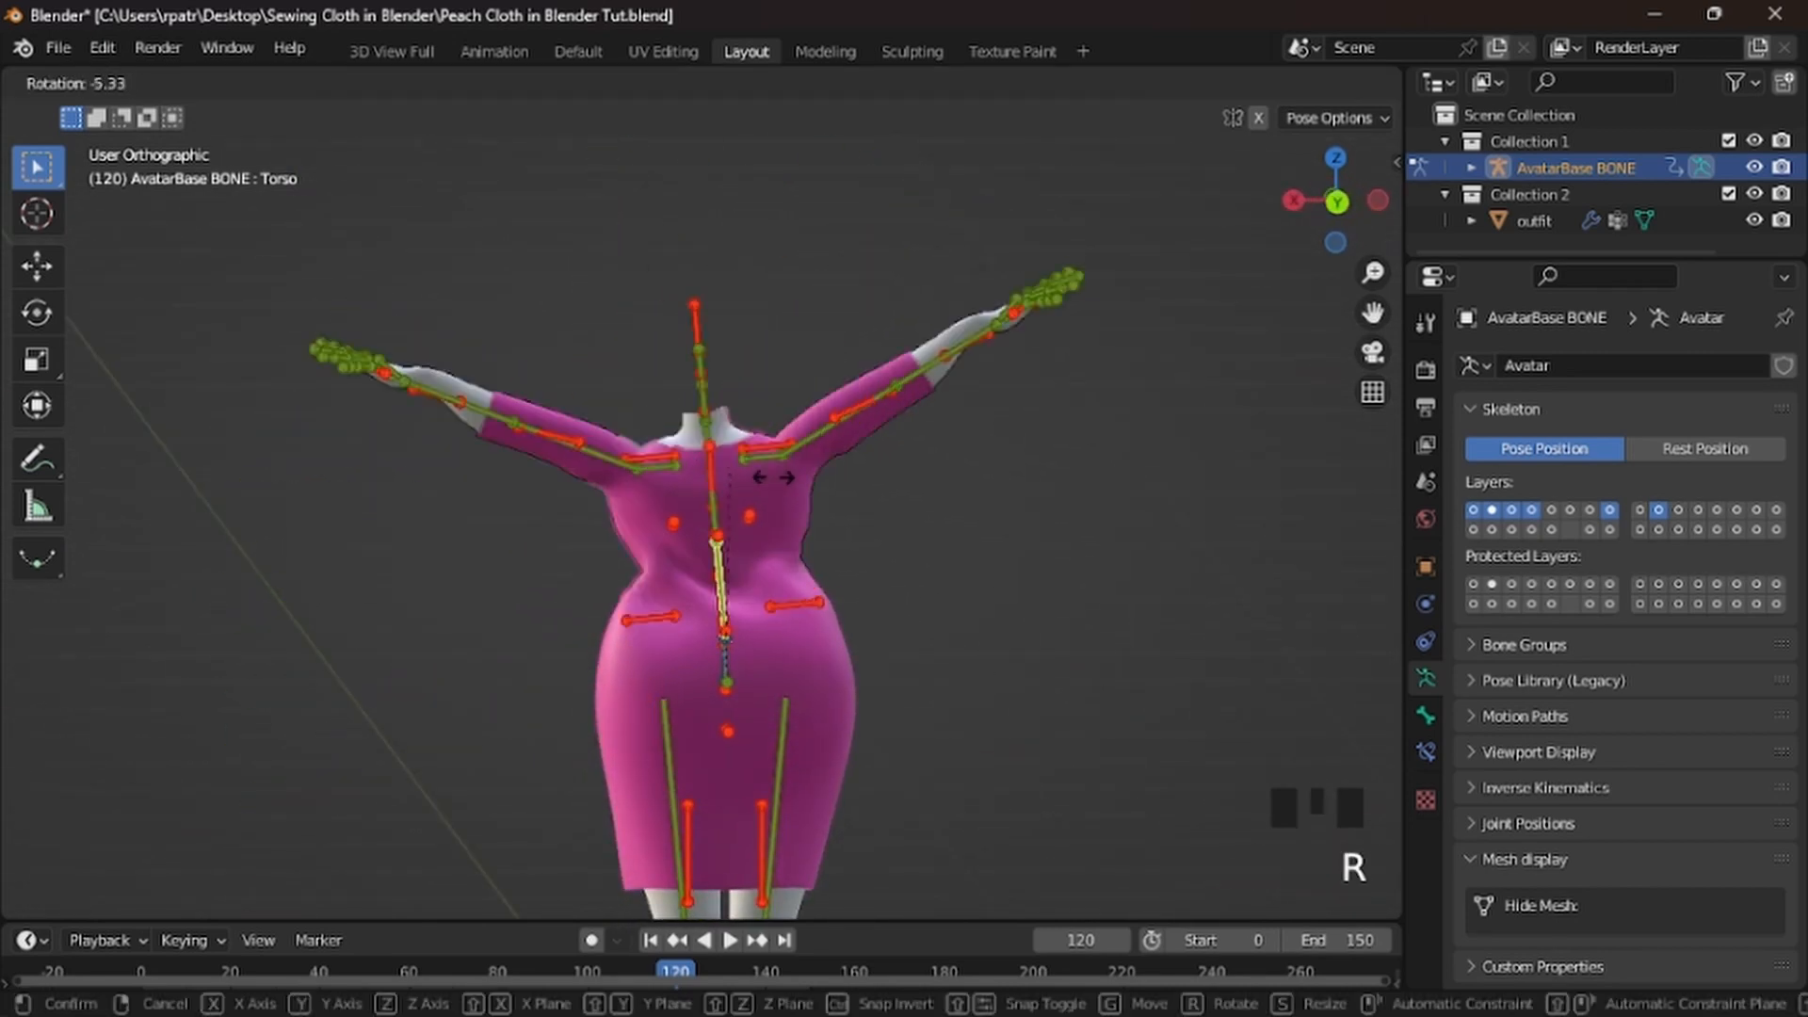
right_click(868, 618)
middle_click_drag(865, 609, 574, 625)
key("r")
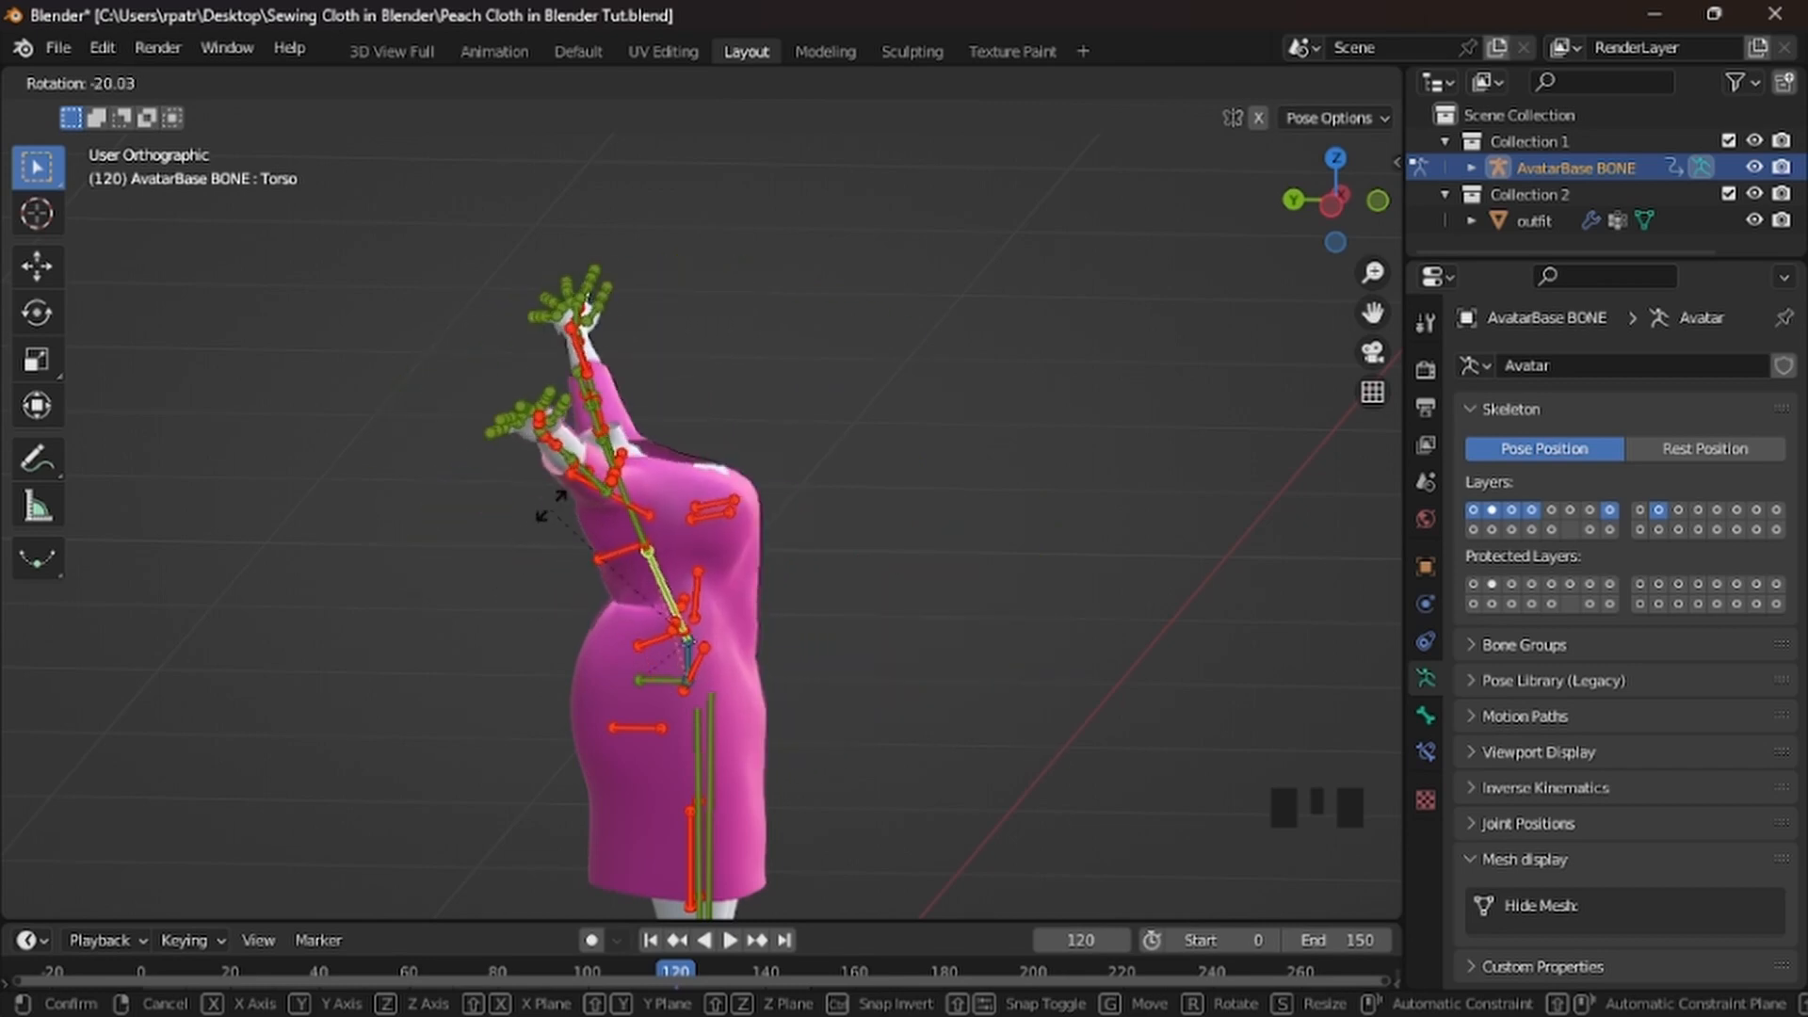
left_click(560, 513)
Test-rotate the HipLeft bone outward from the front to examine the skirt, and cancel the rotation
middle_click_drag(817, 730, 547, 731)
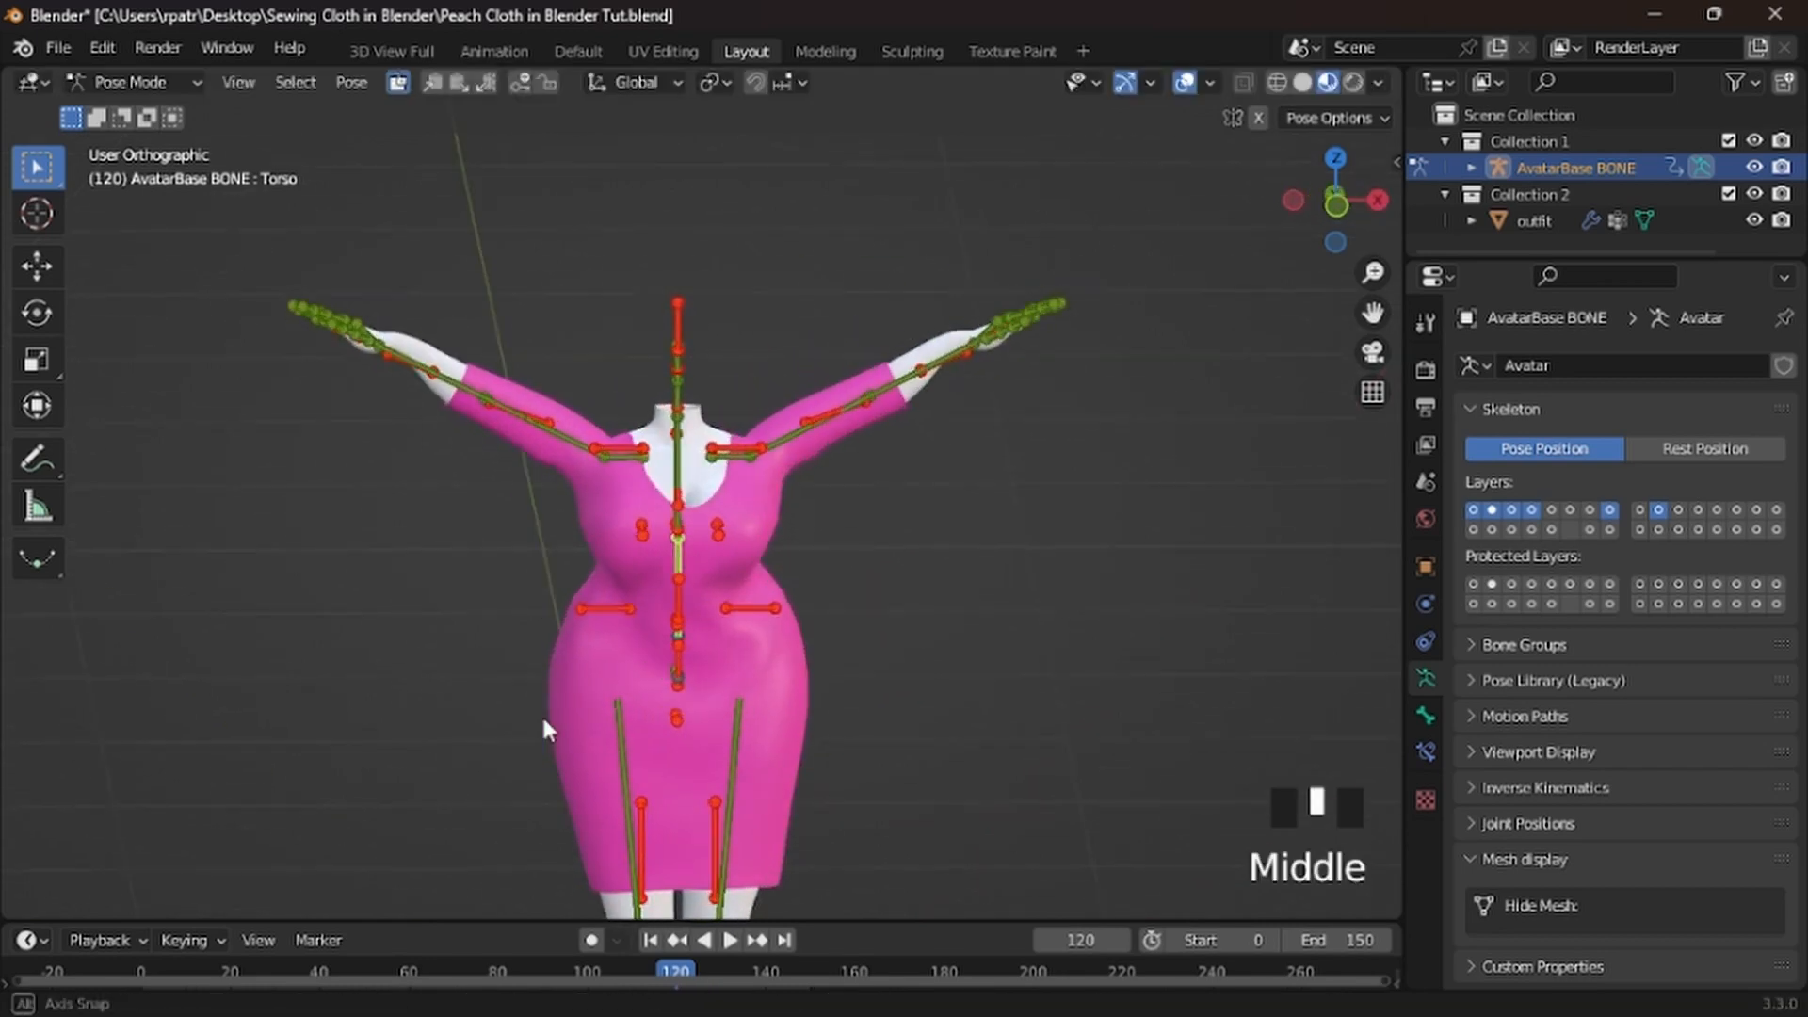
right_click(731, 744)
key("r")
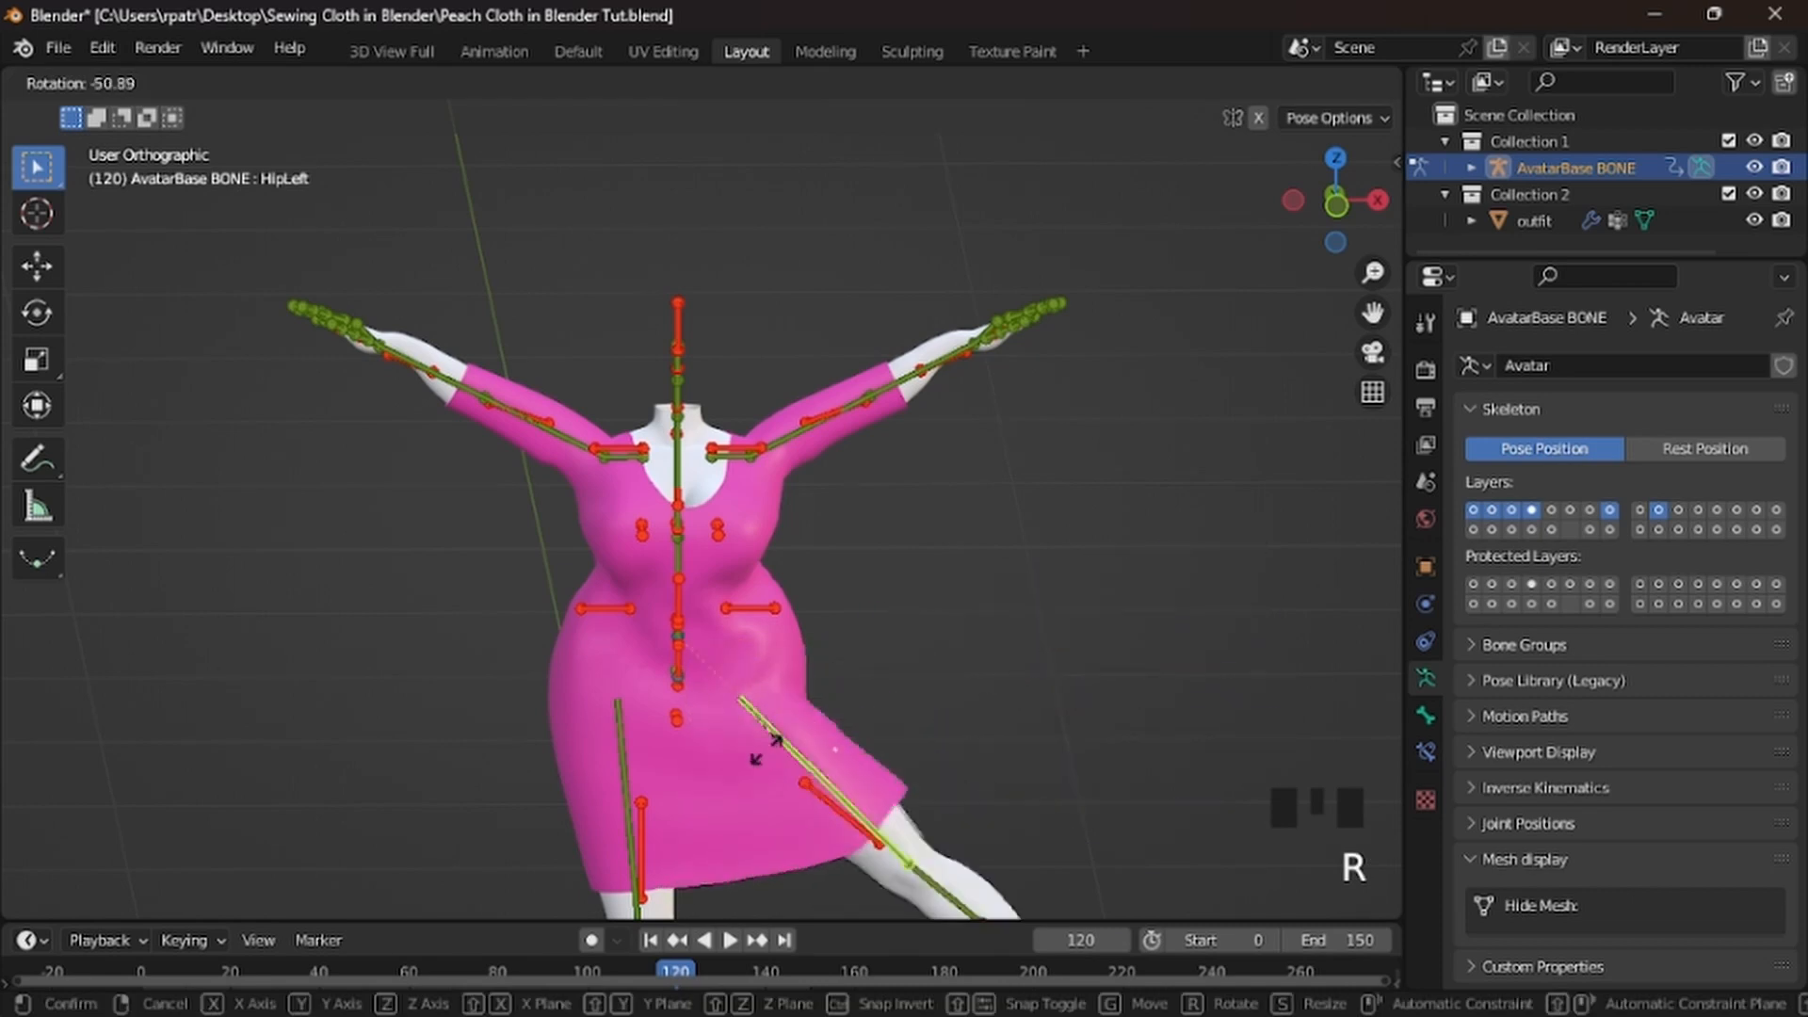
right_click(818, 698)
Test-rotate the HipRight bone outward from the front and the back to examine the skirt, cancelling both rotations
scroll(757, 731, "down", 2)
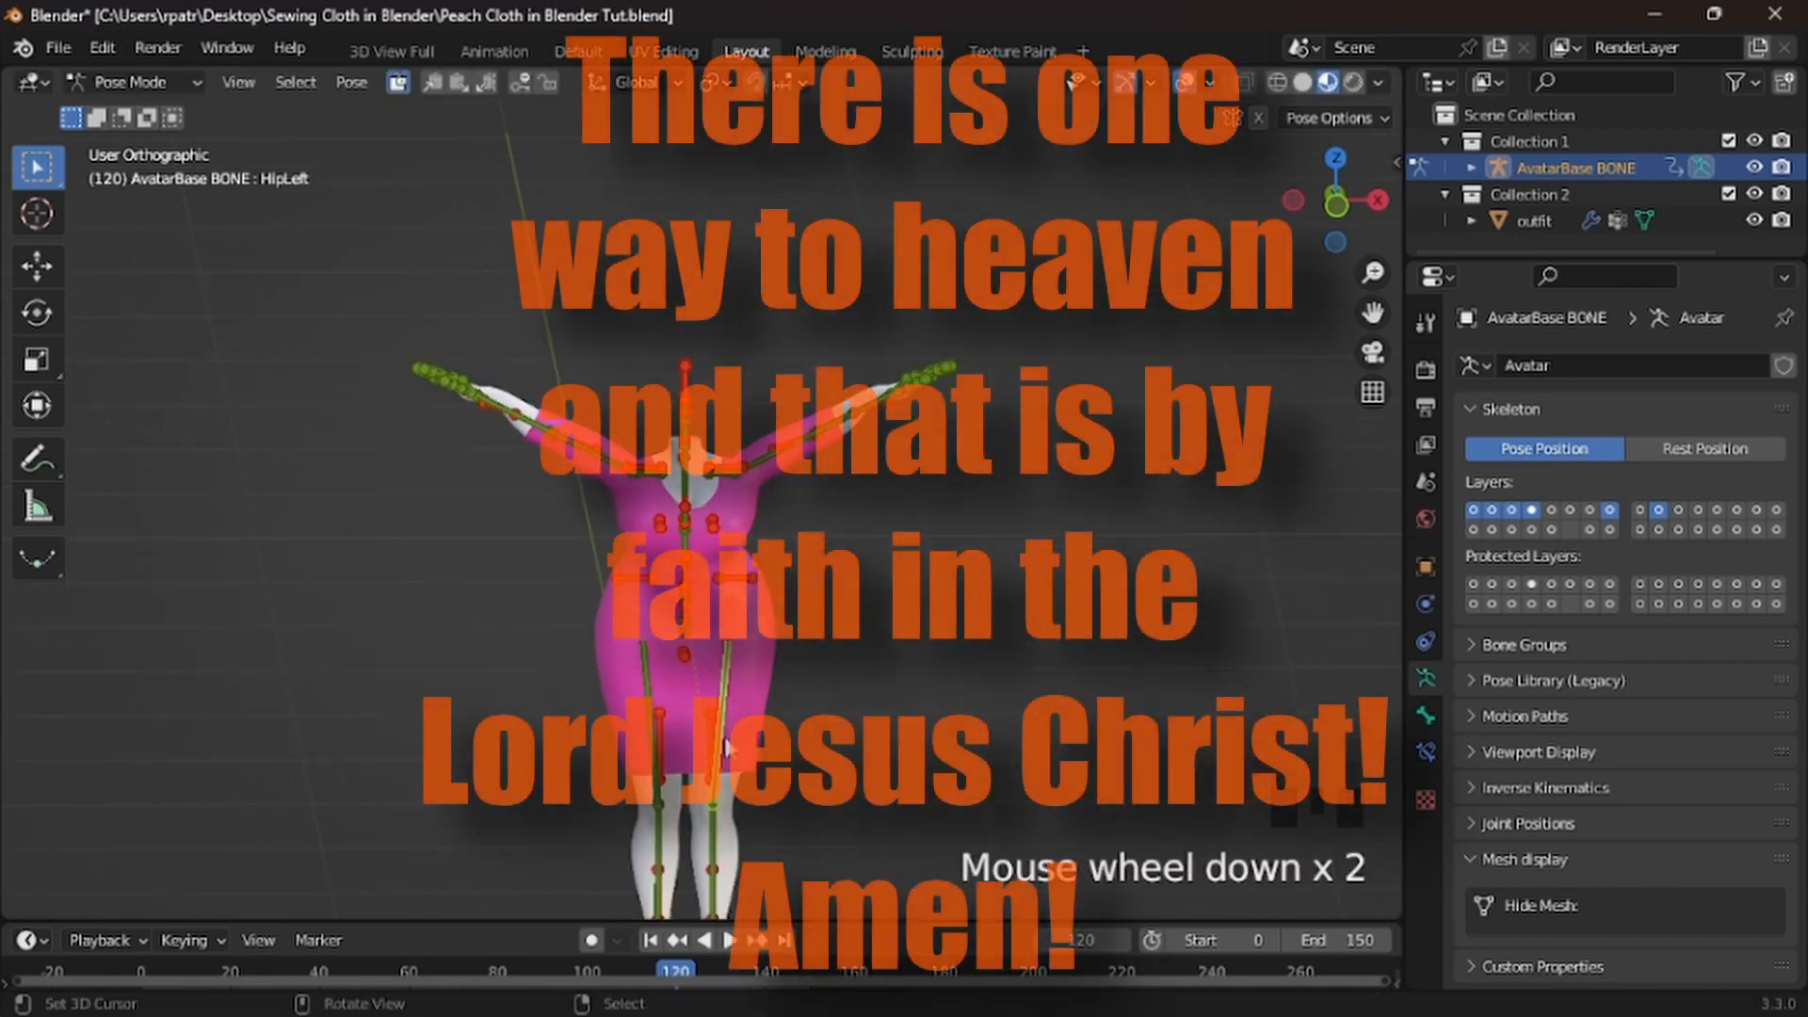
right_click(654, 715)
key("r")
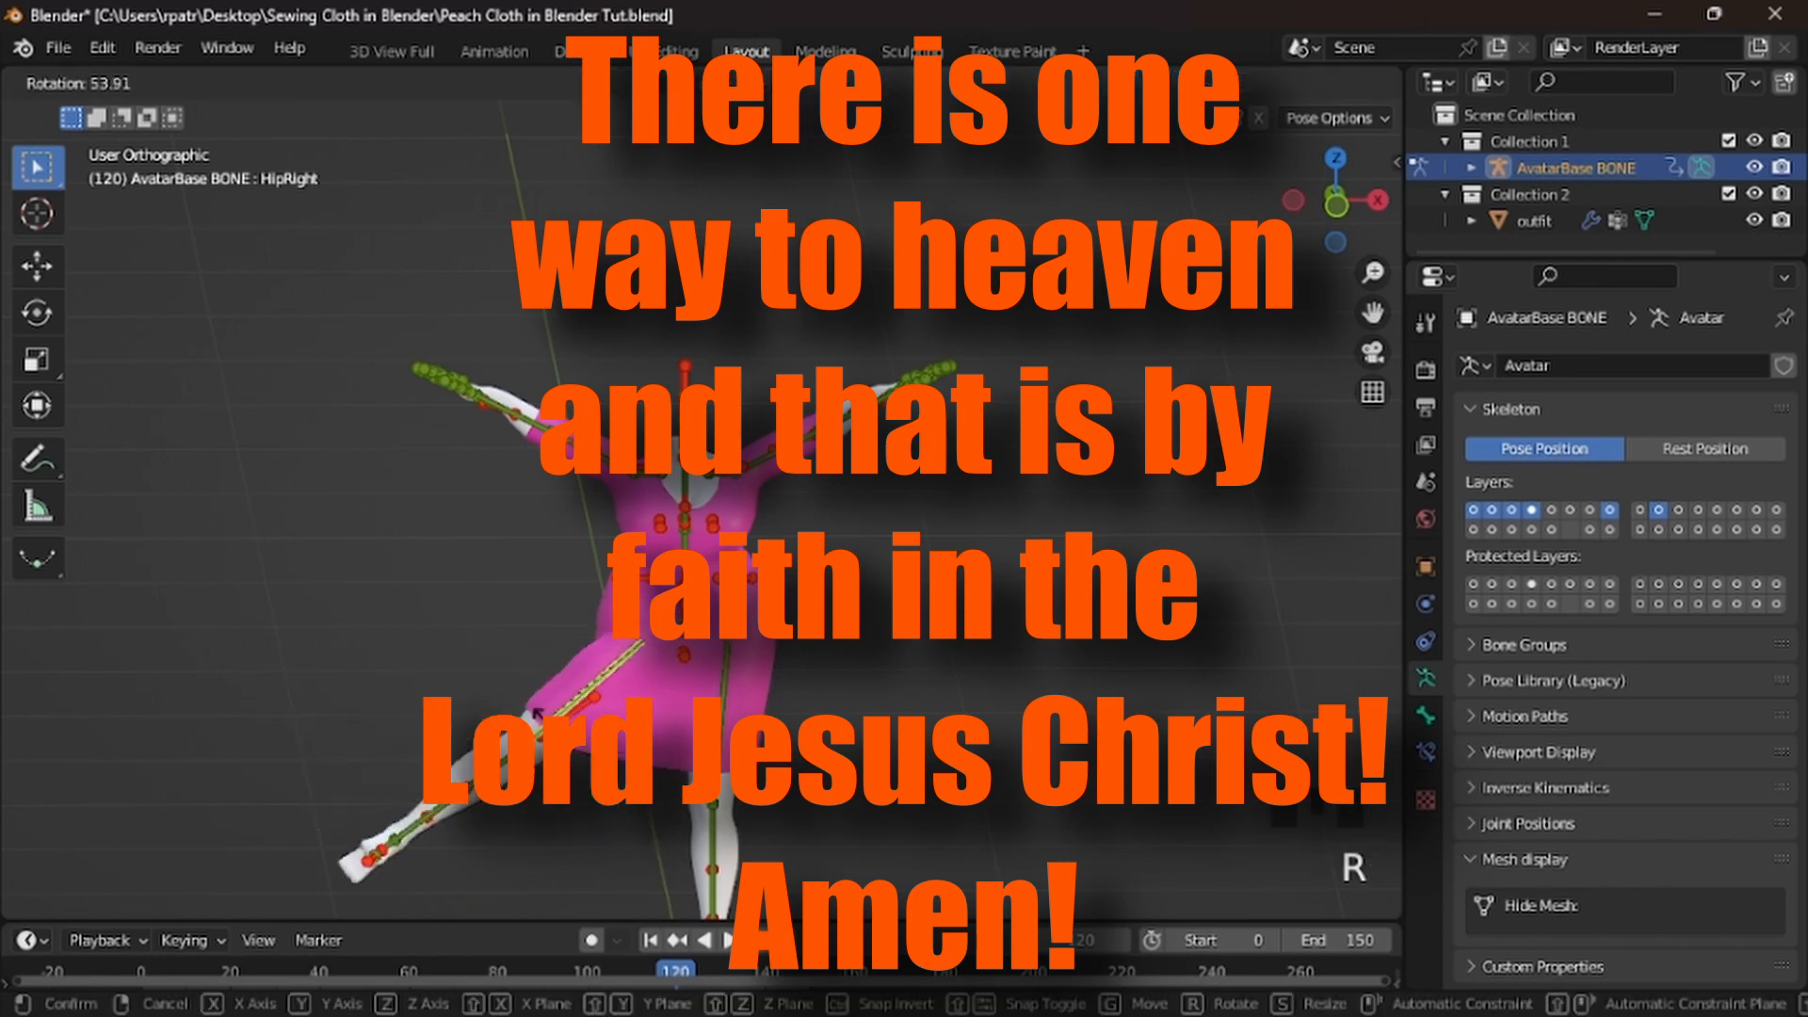
right_click(535, 727)
middle_click_drag(546, 730, 1027, 670)
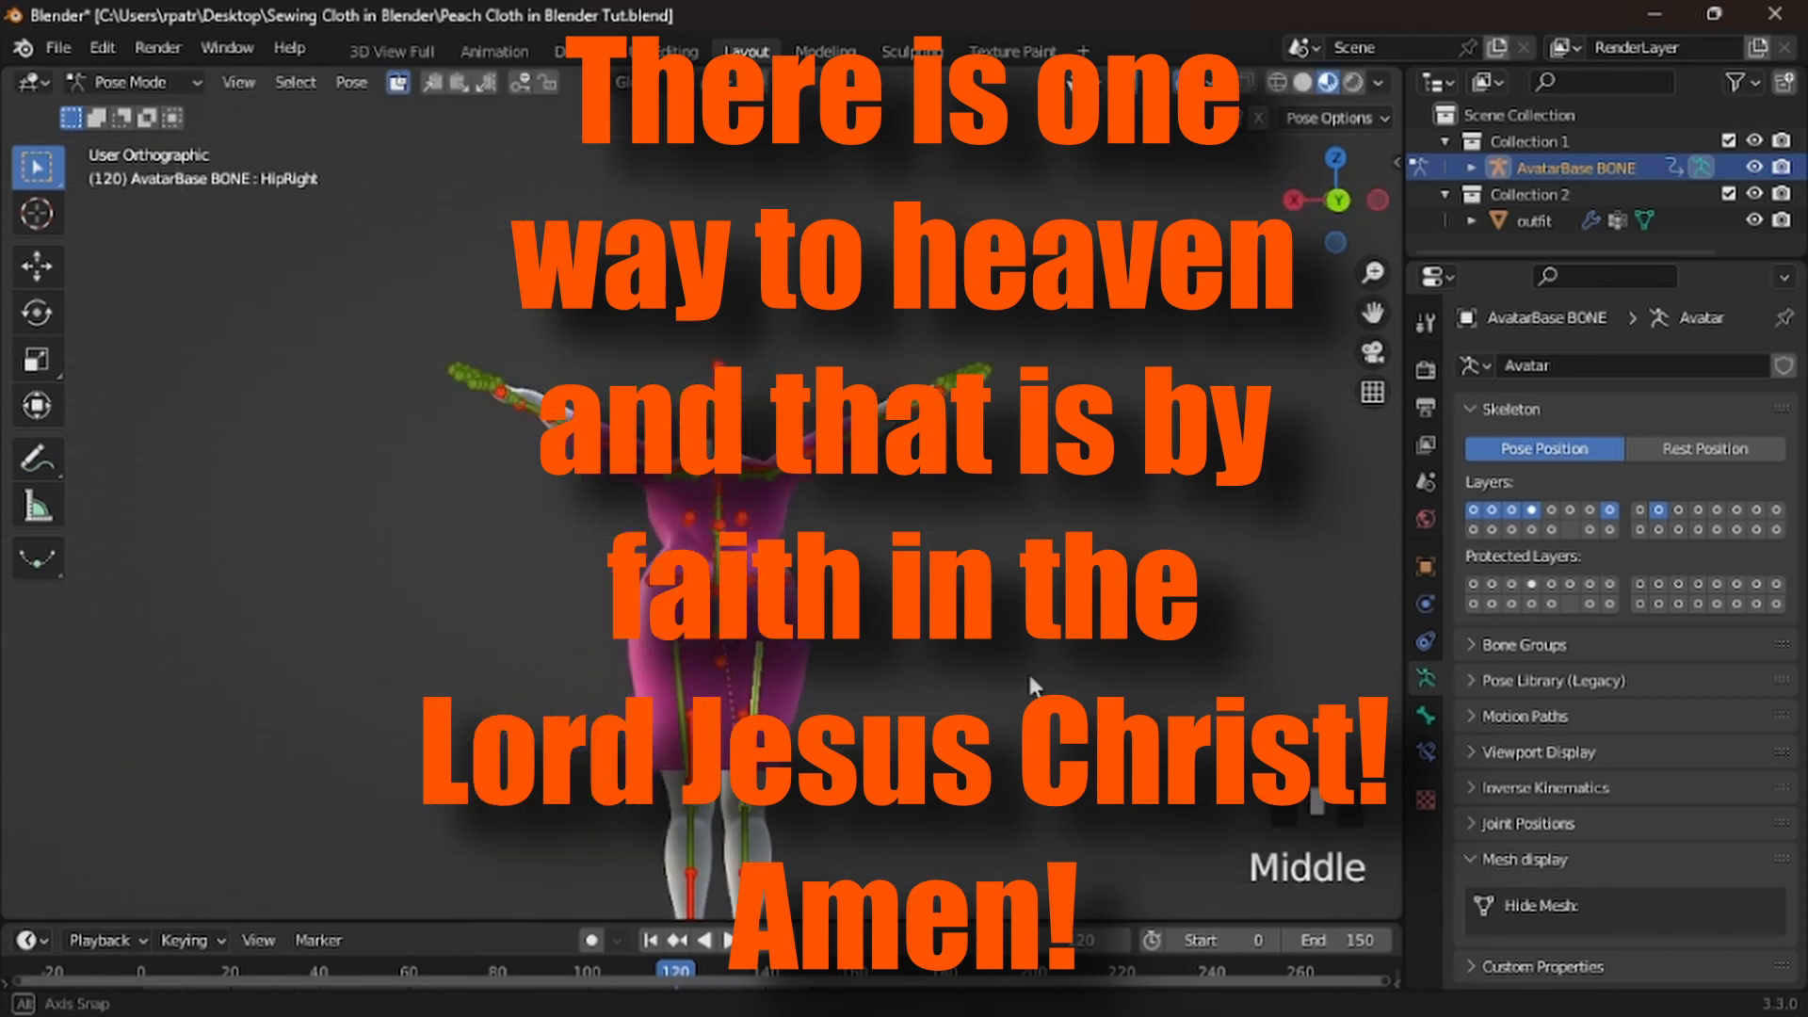
key("r")
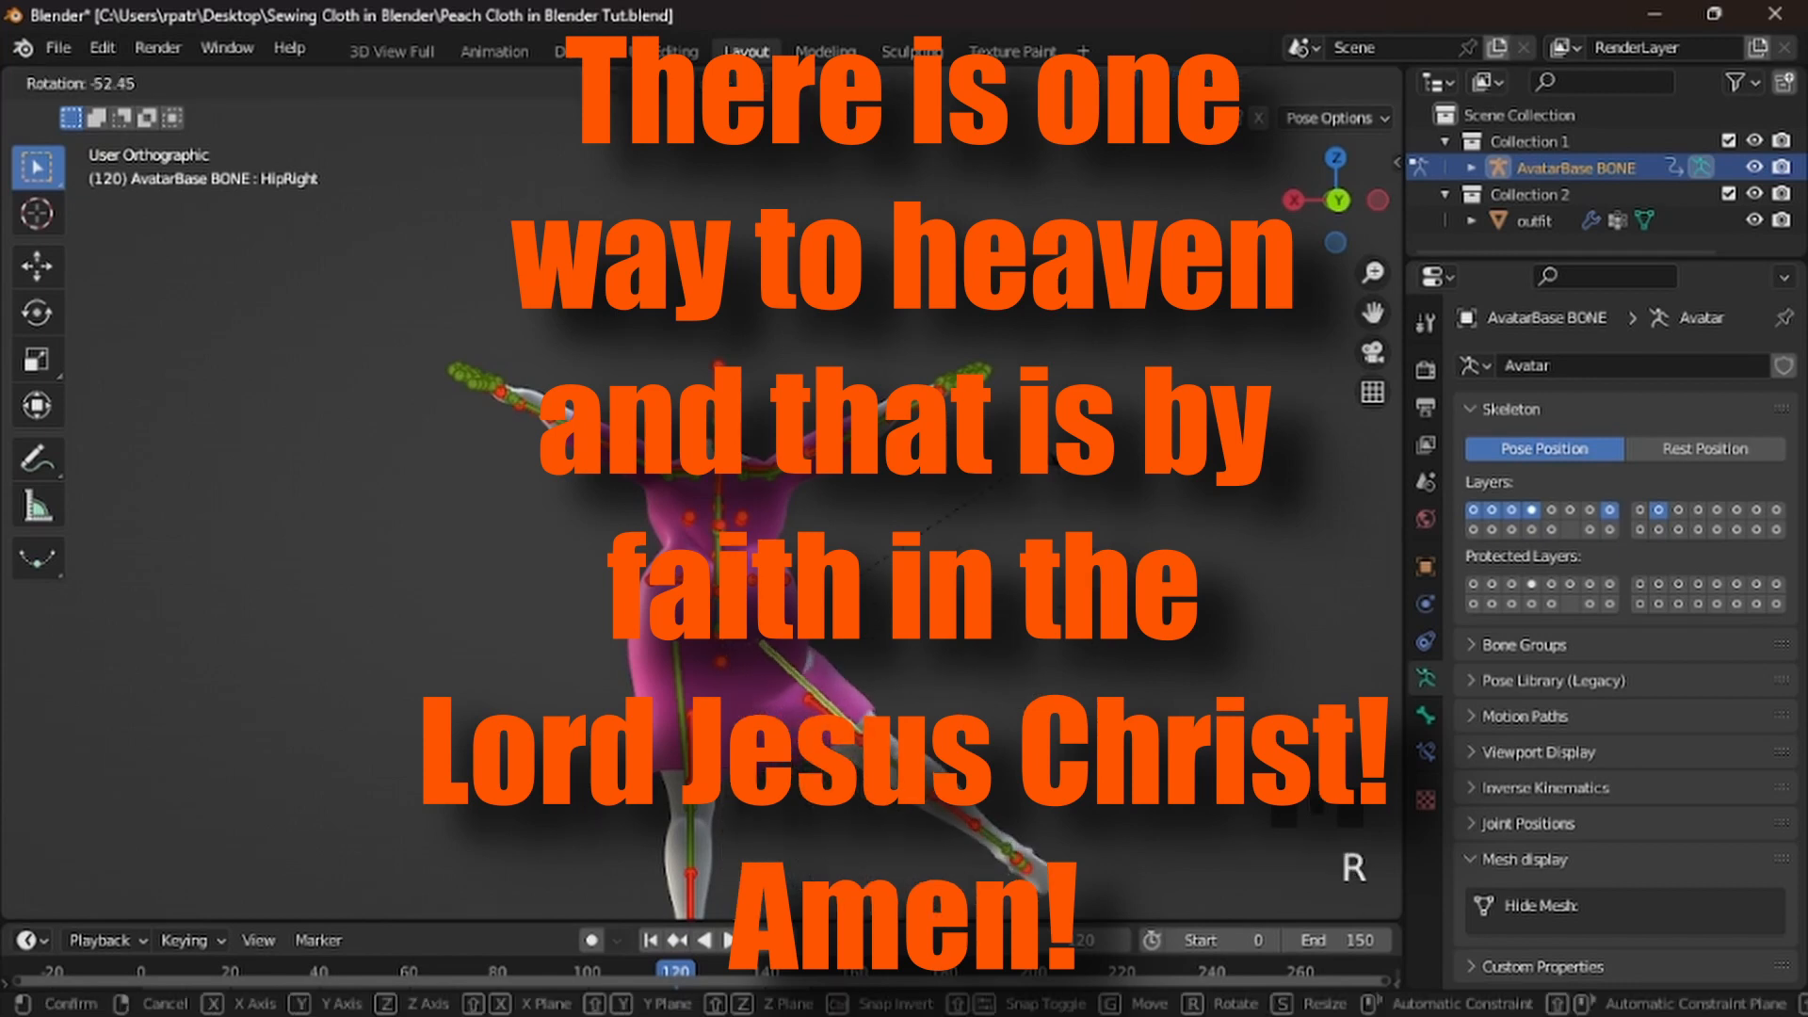
right_click(988, 702)
Select all bones of the armature and clear their pose transforms
scroll(989, 702, "down", 1)
middle_click_drag(989, 703, 354, 743)
scroll(640, 710, "up", 4)
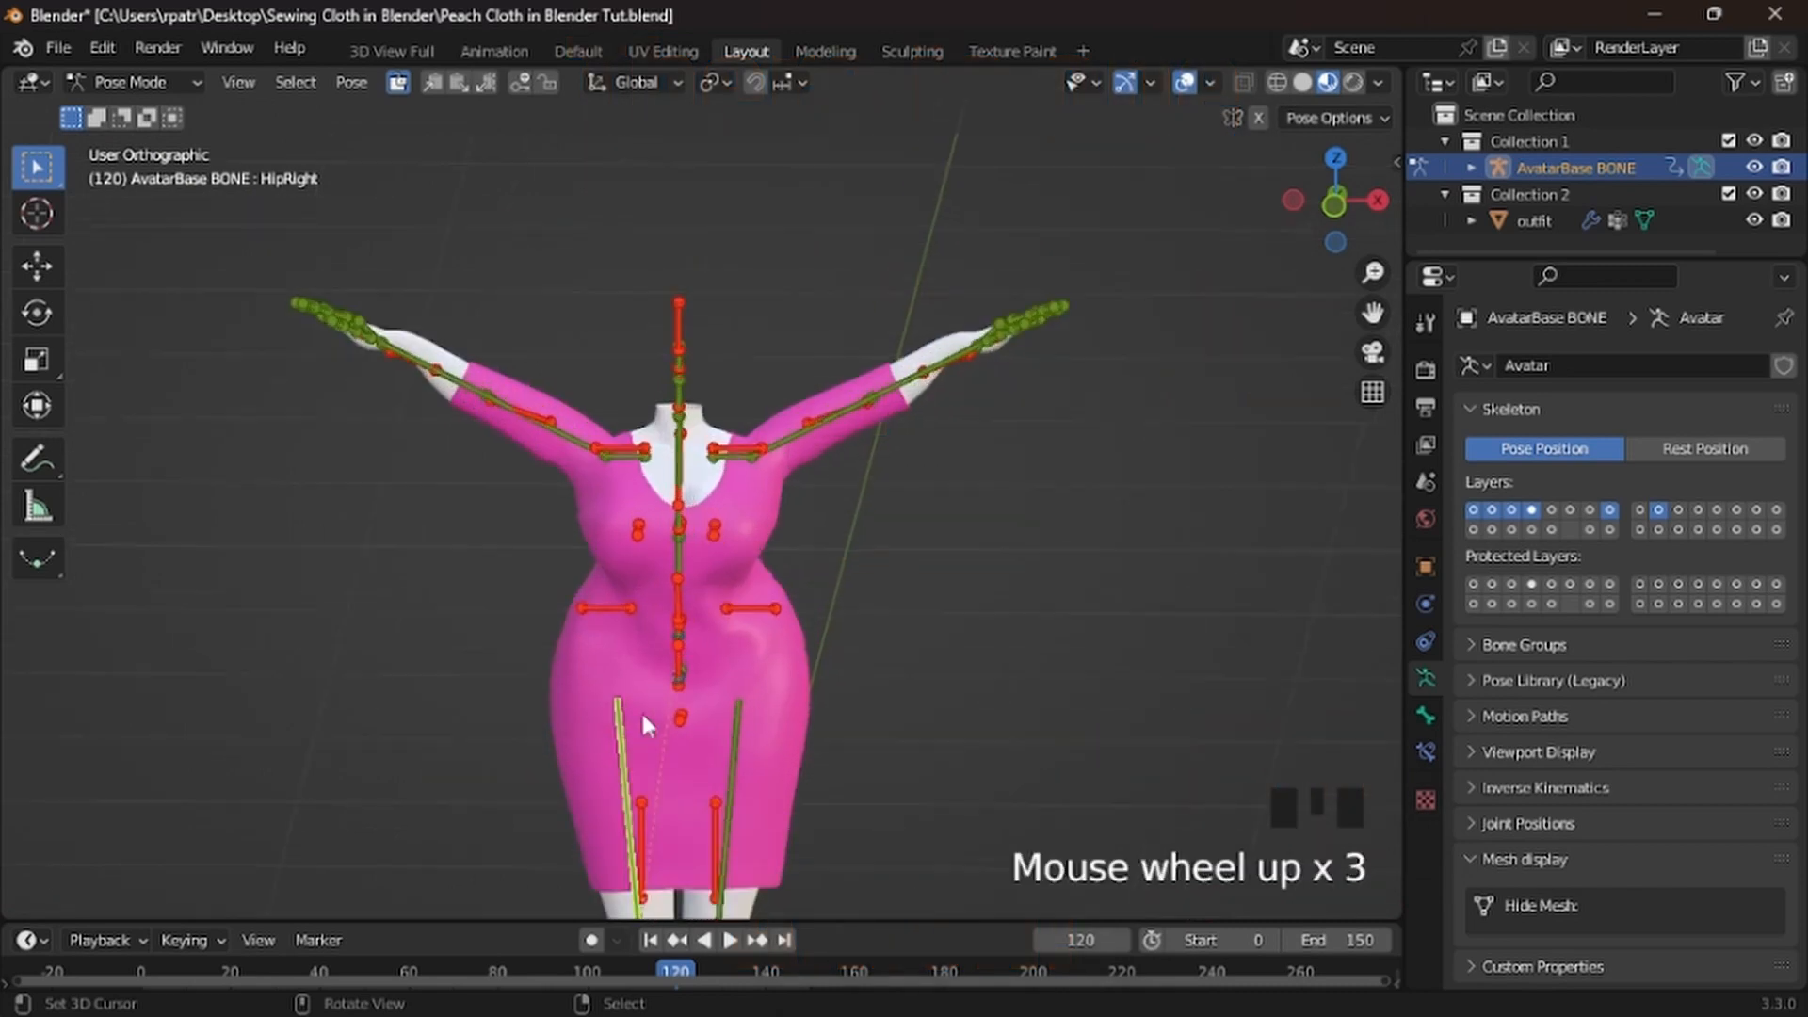
key("a")
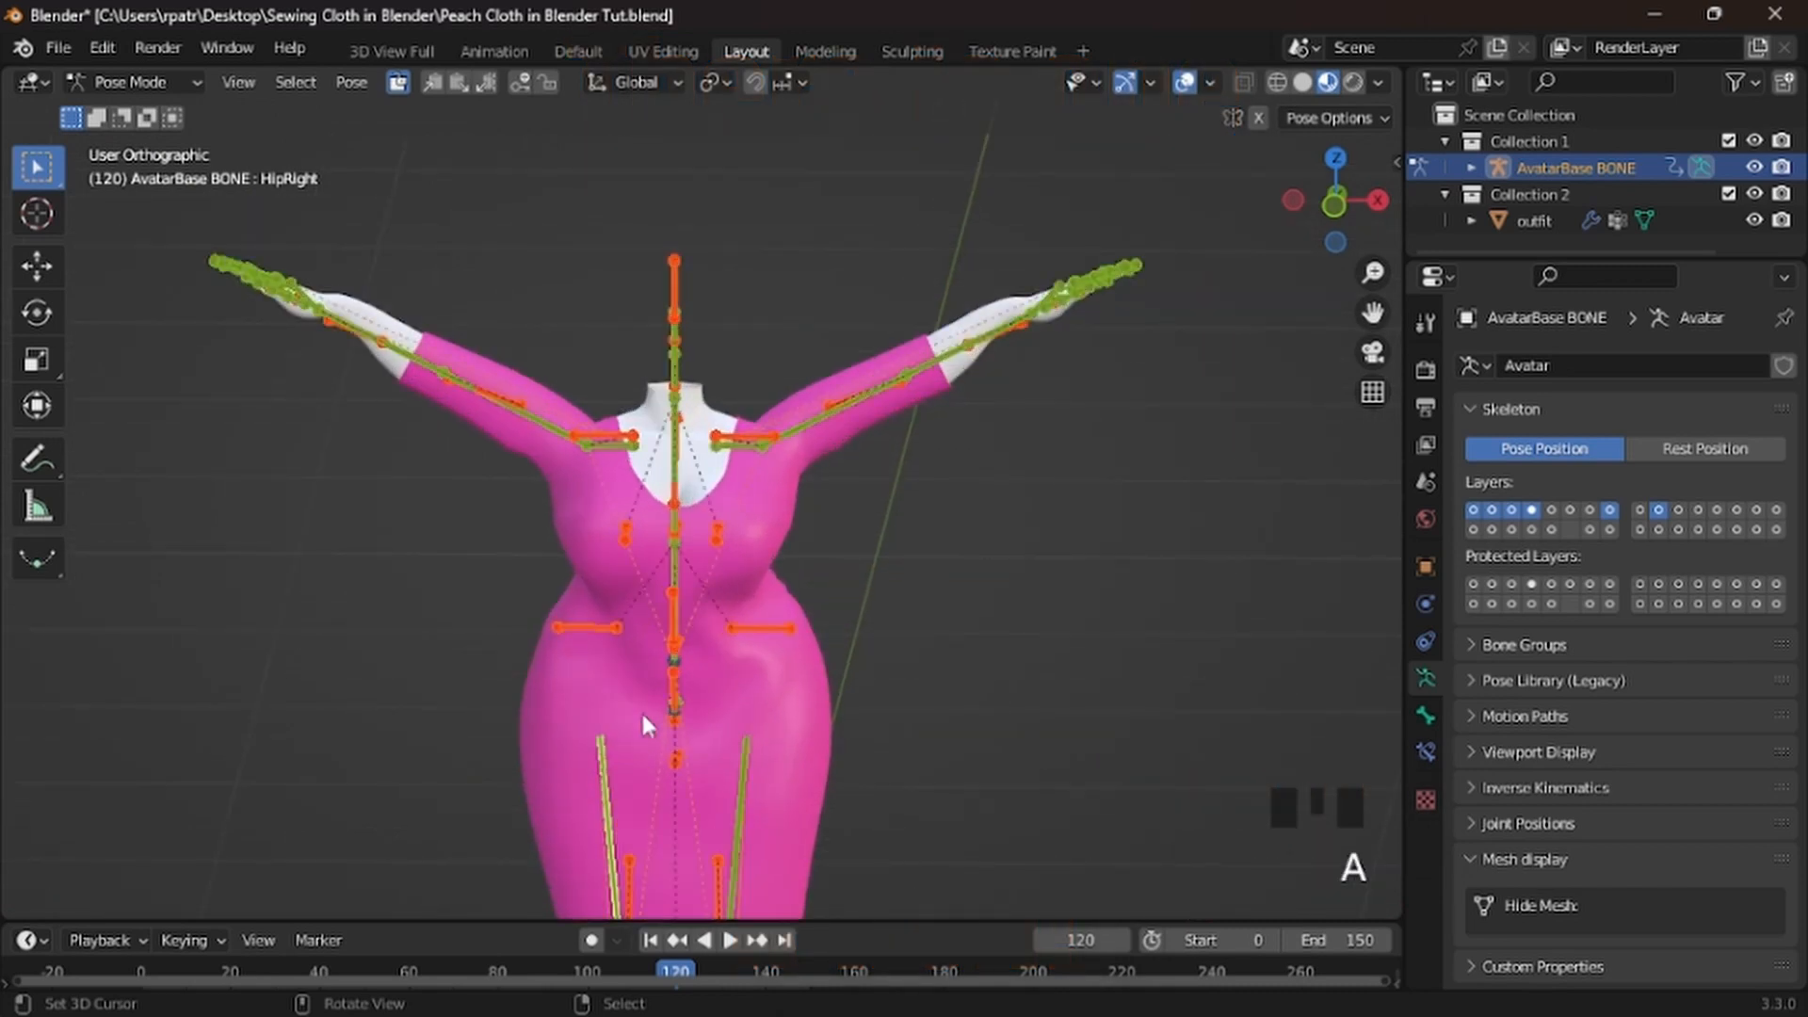
left_click(347, 85)
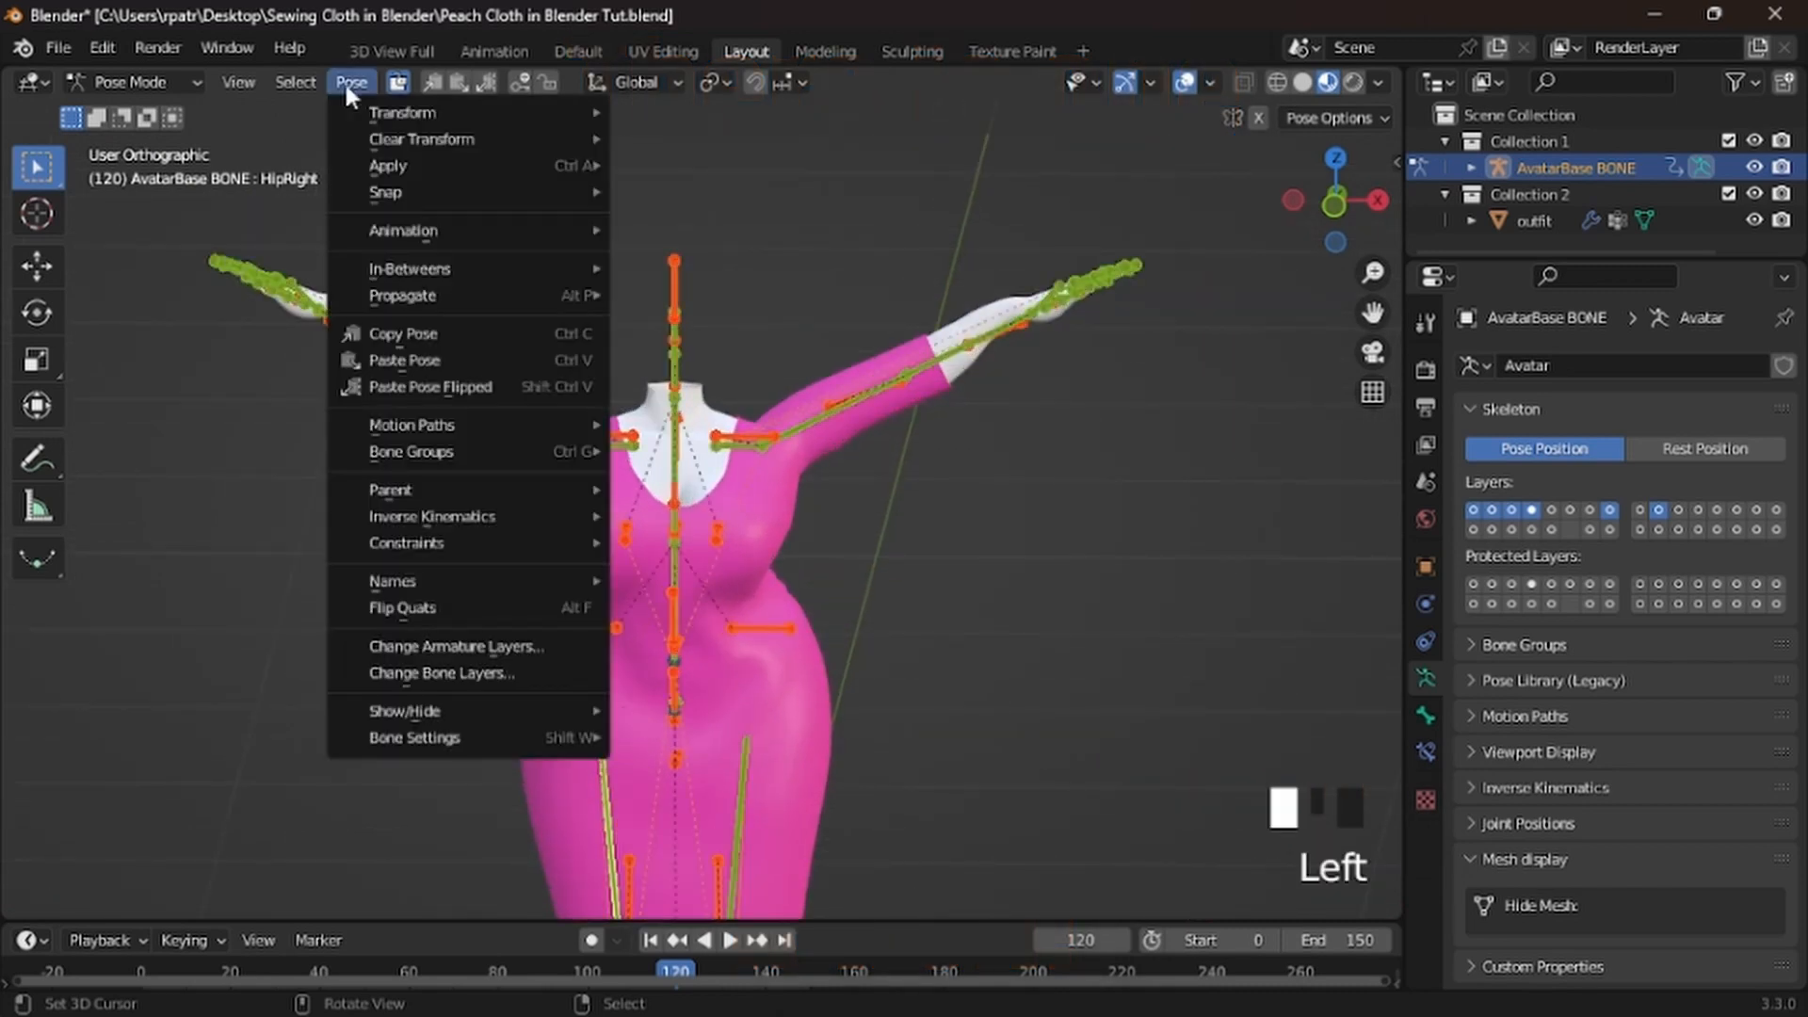
mouse_move(405, 138)
left_click(693, 134)
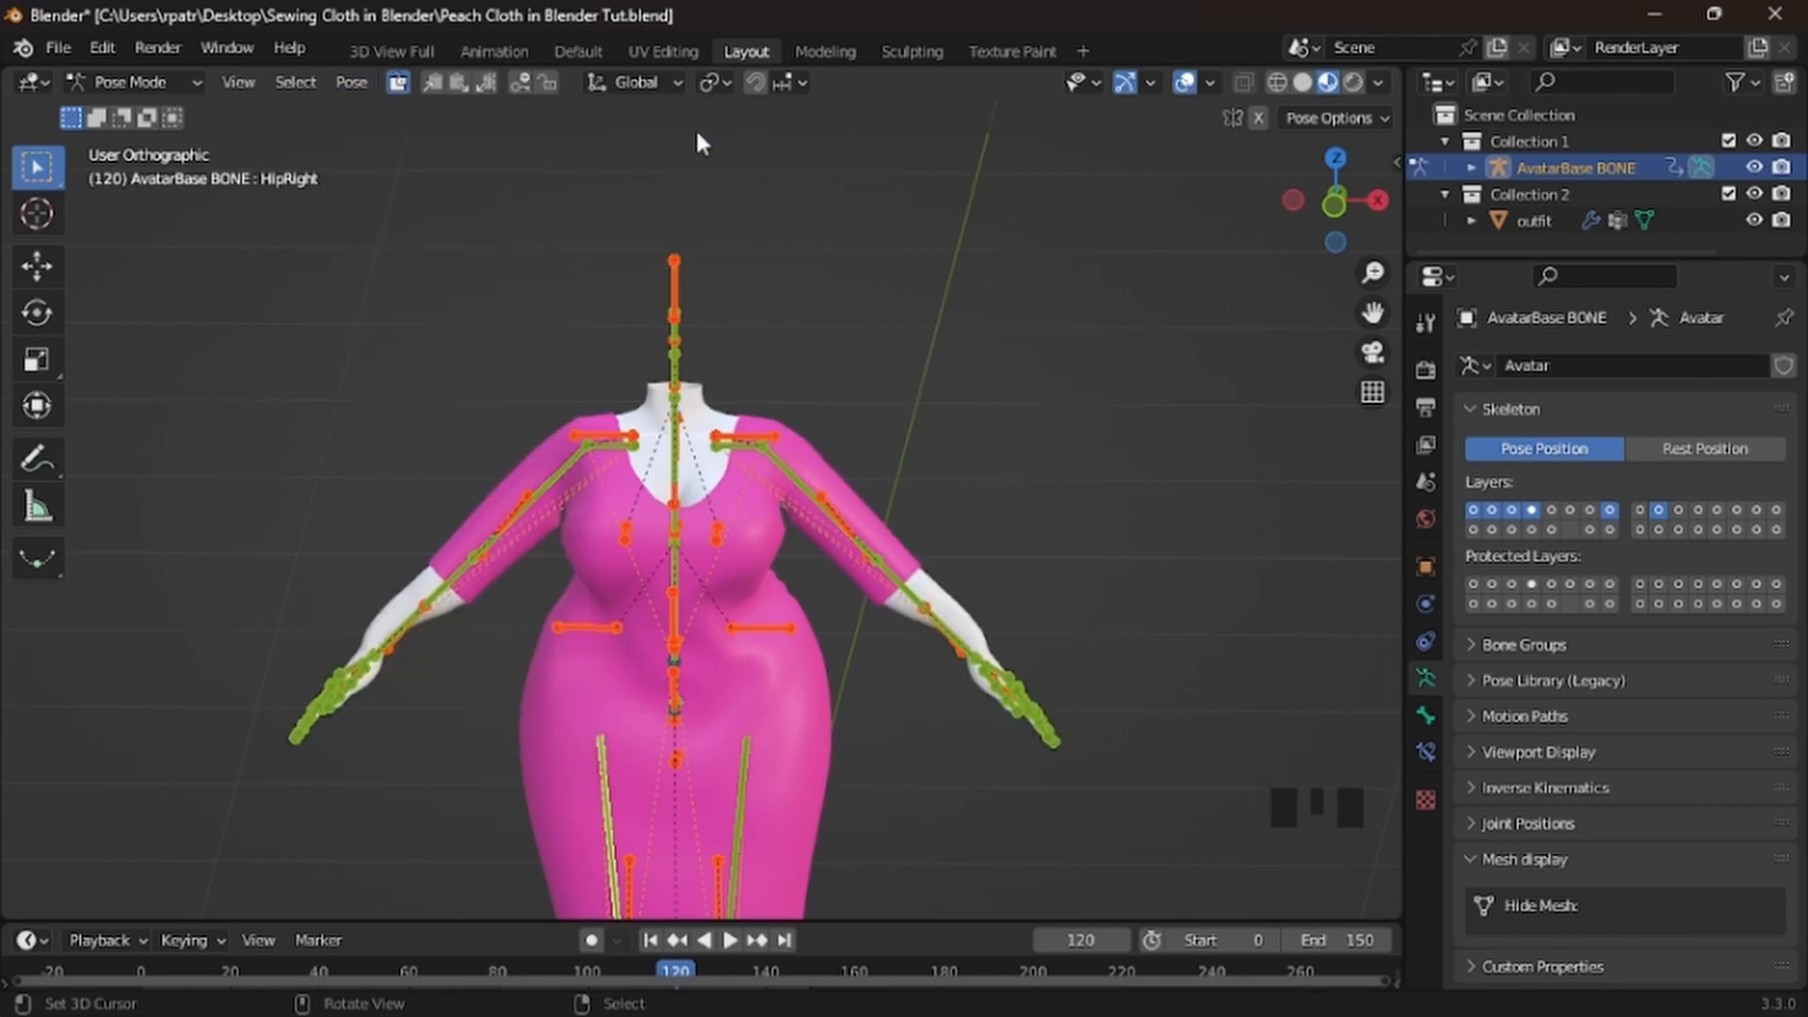
Viewing the avatar from the back, rotate the ShoulderRight bone -19.6° and paste its pose flipped onto the opposite arm
key("ctrl+KP_1")
scroll(828, 646, "up", 6)
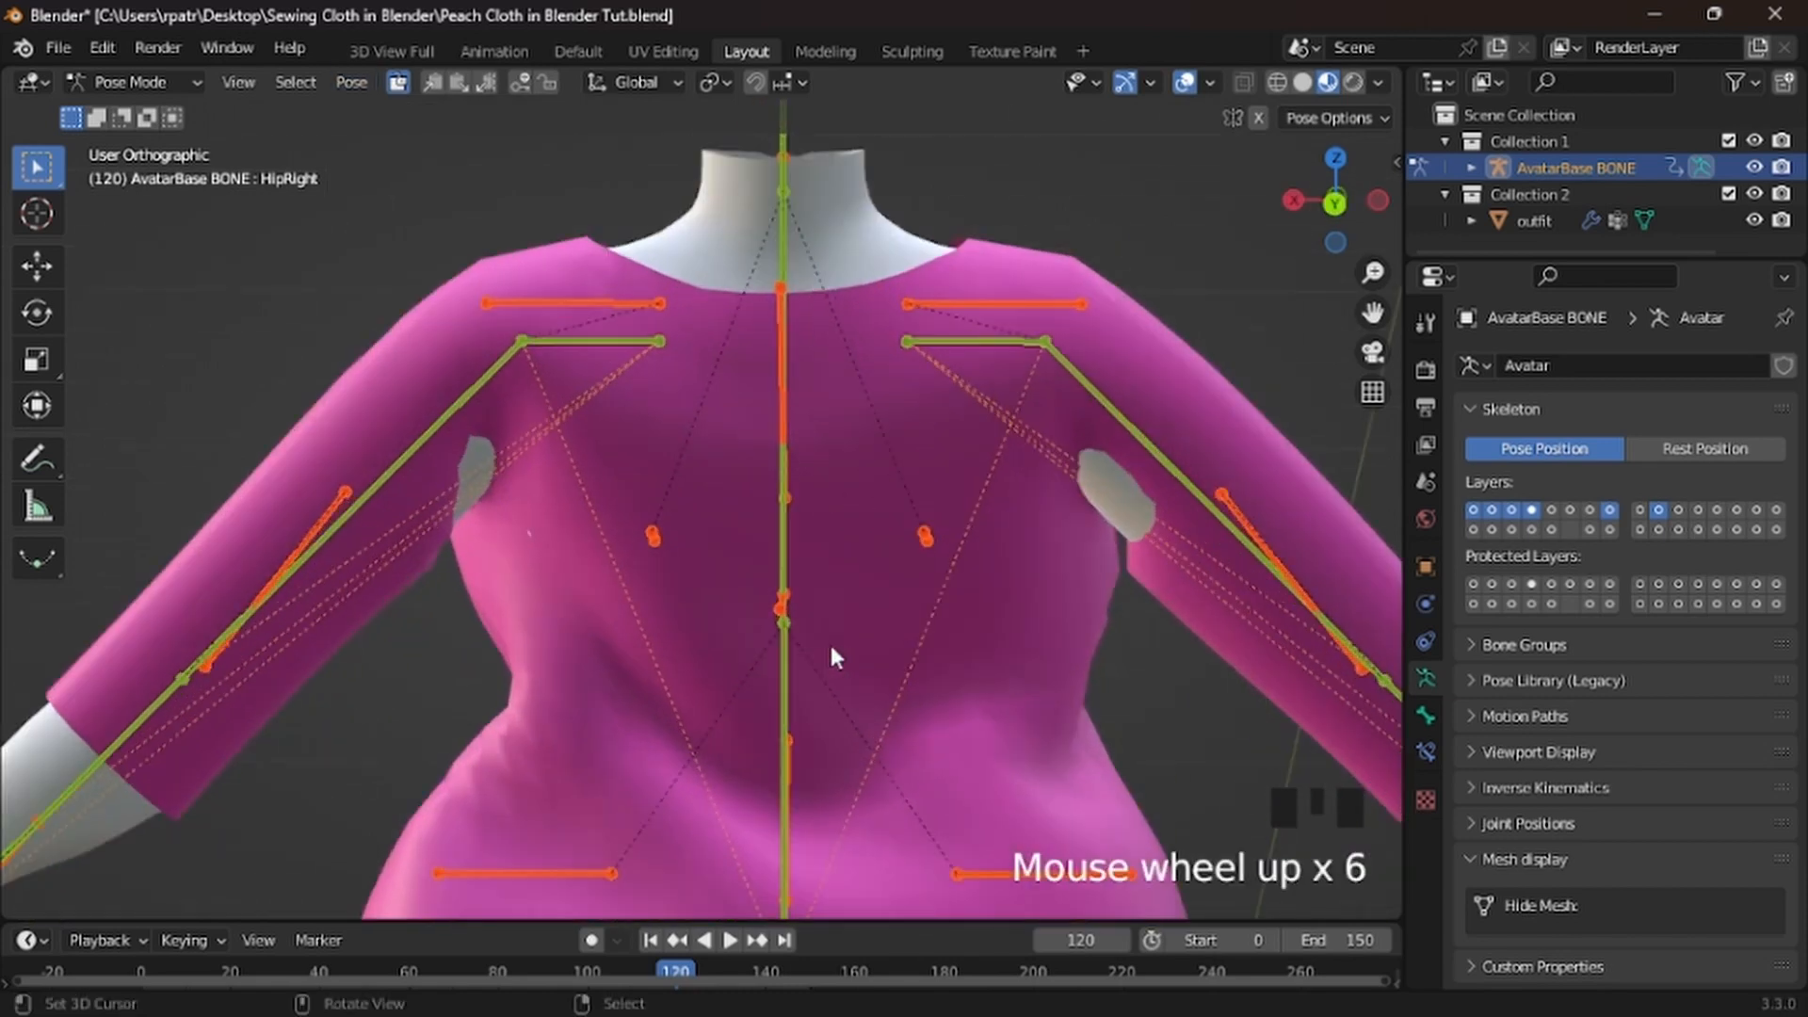
scroll(816, 637, "down", 5)
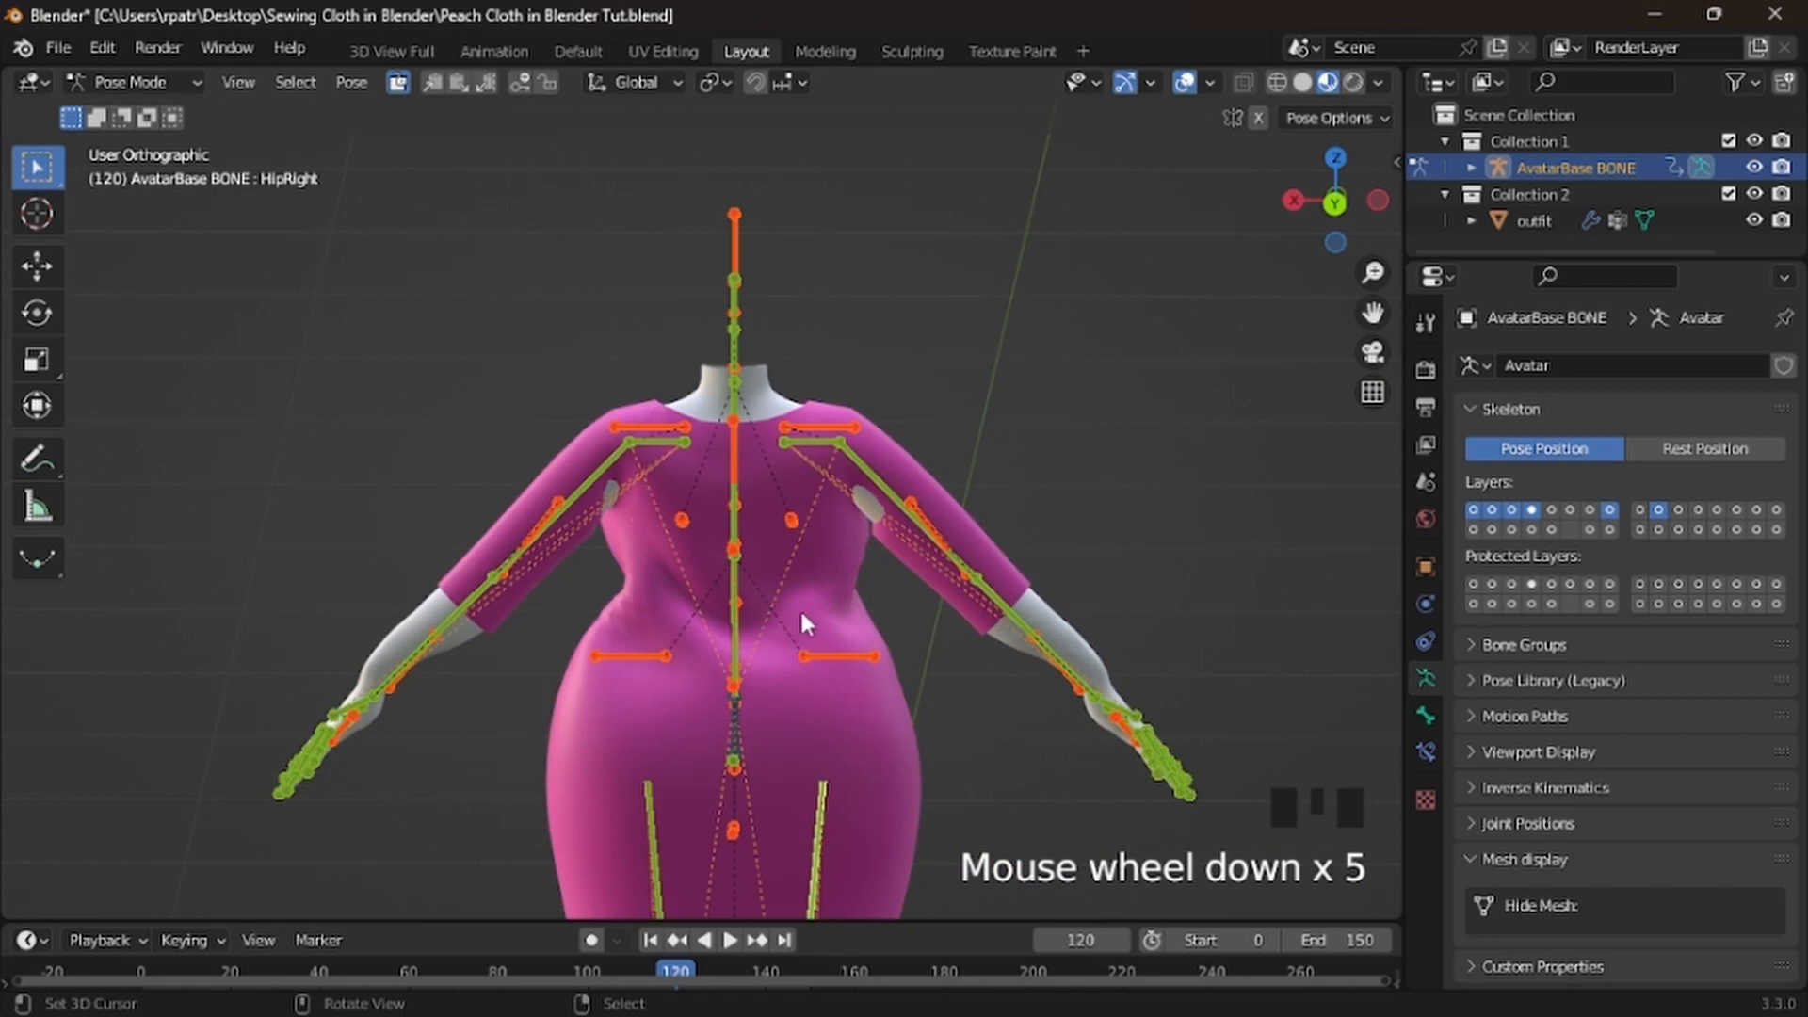
right_click(895, 507)
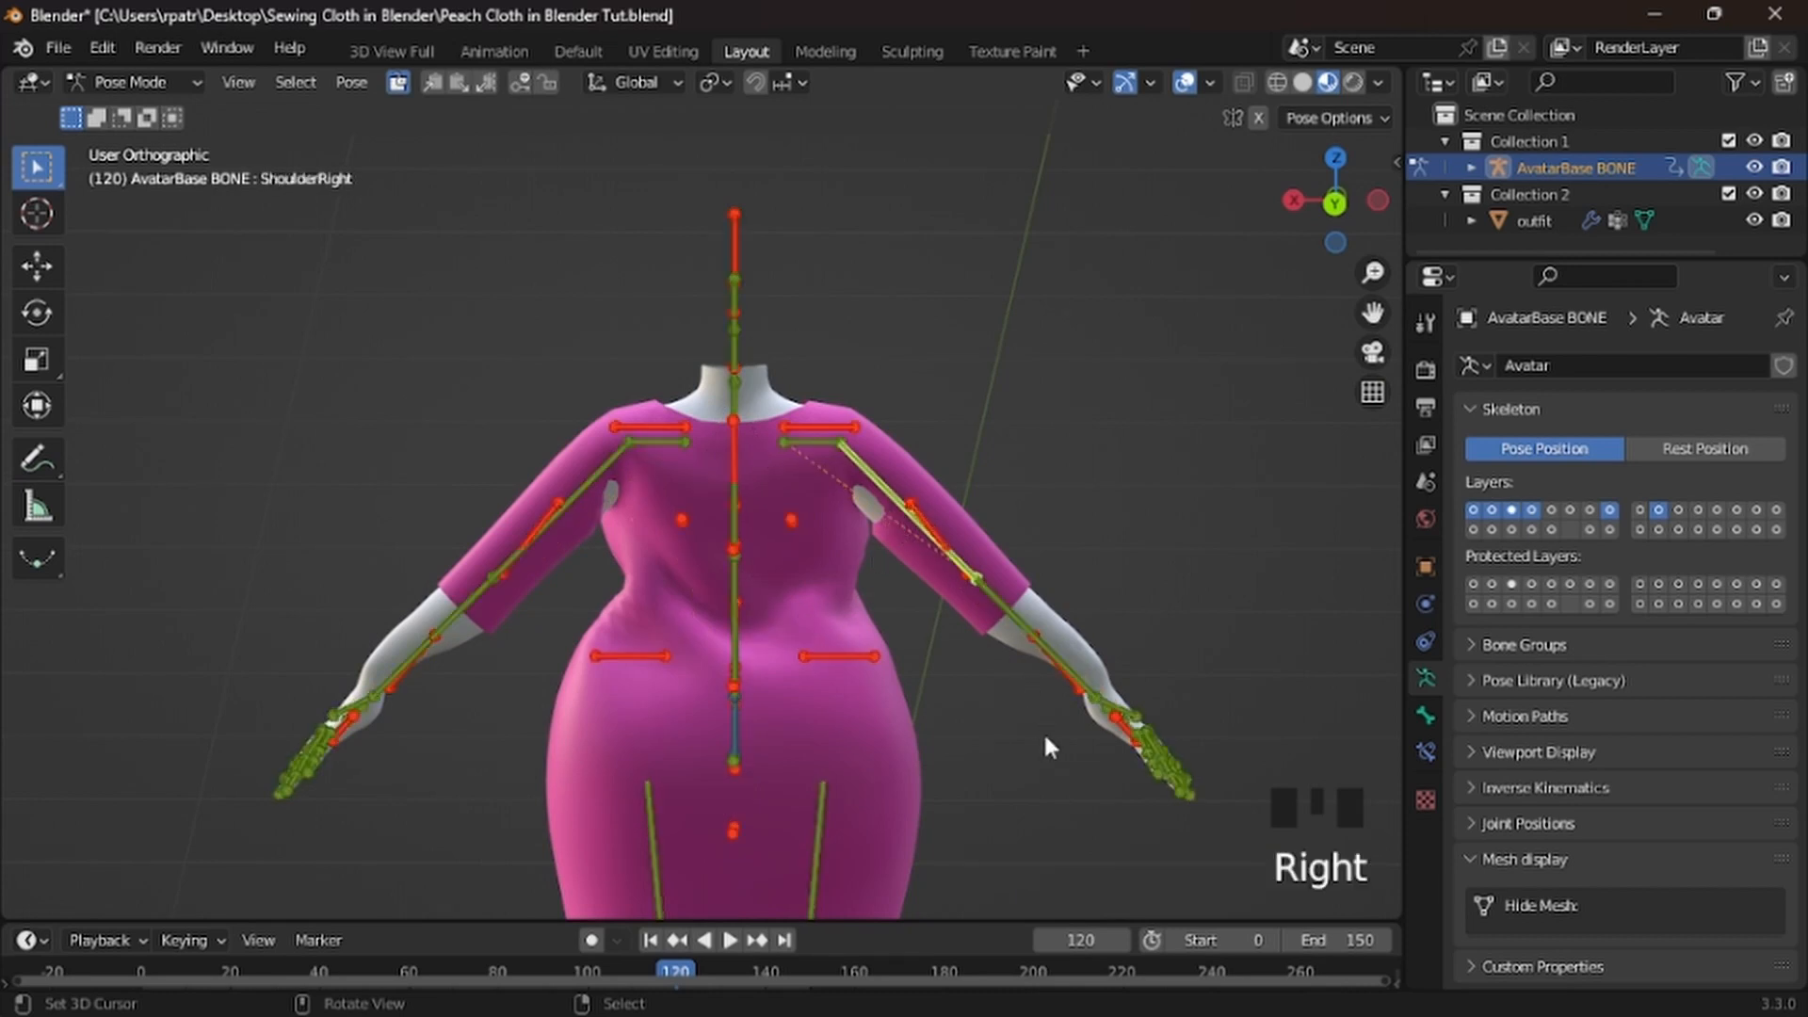
key("r")
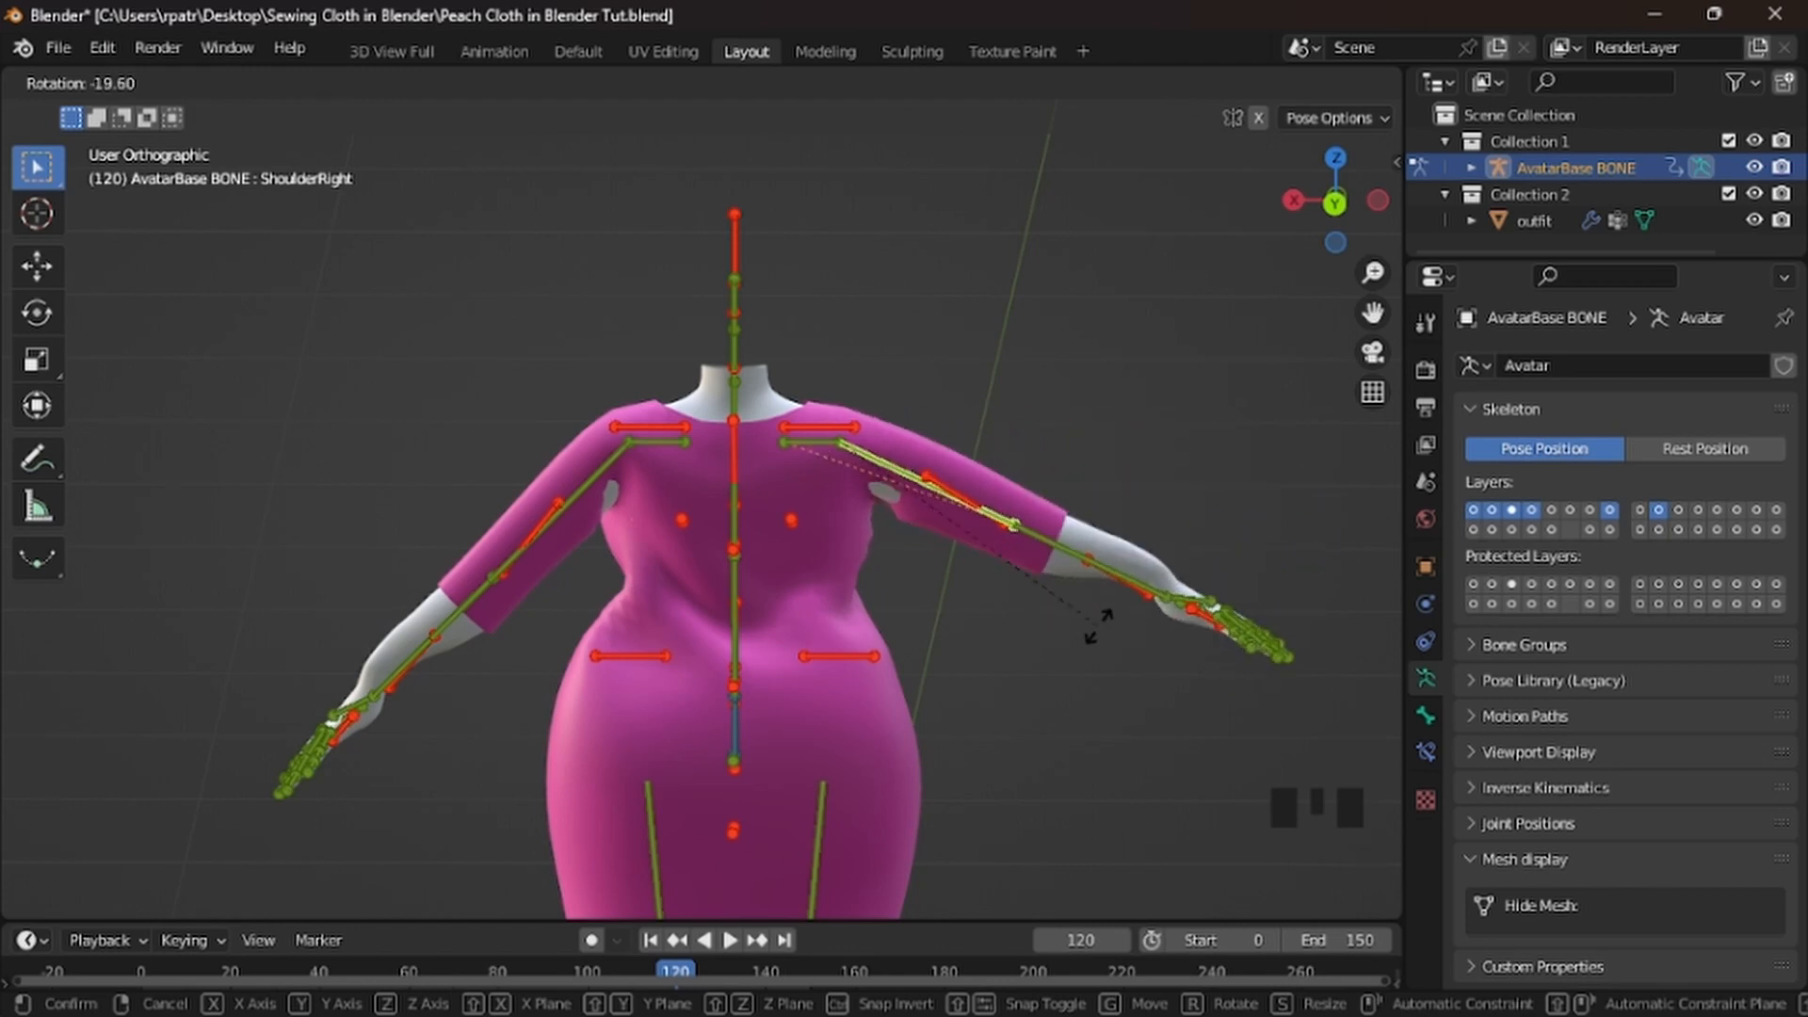
left_click(1098, 625)
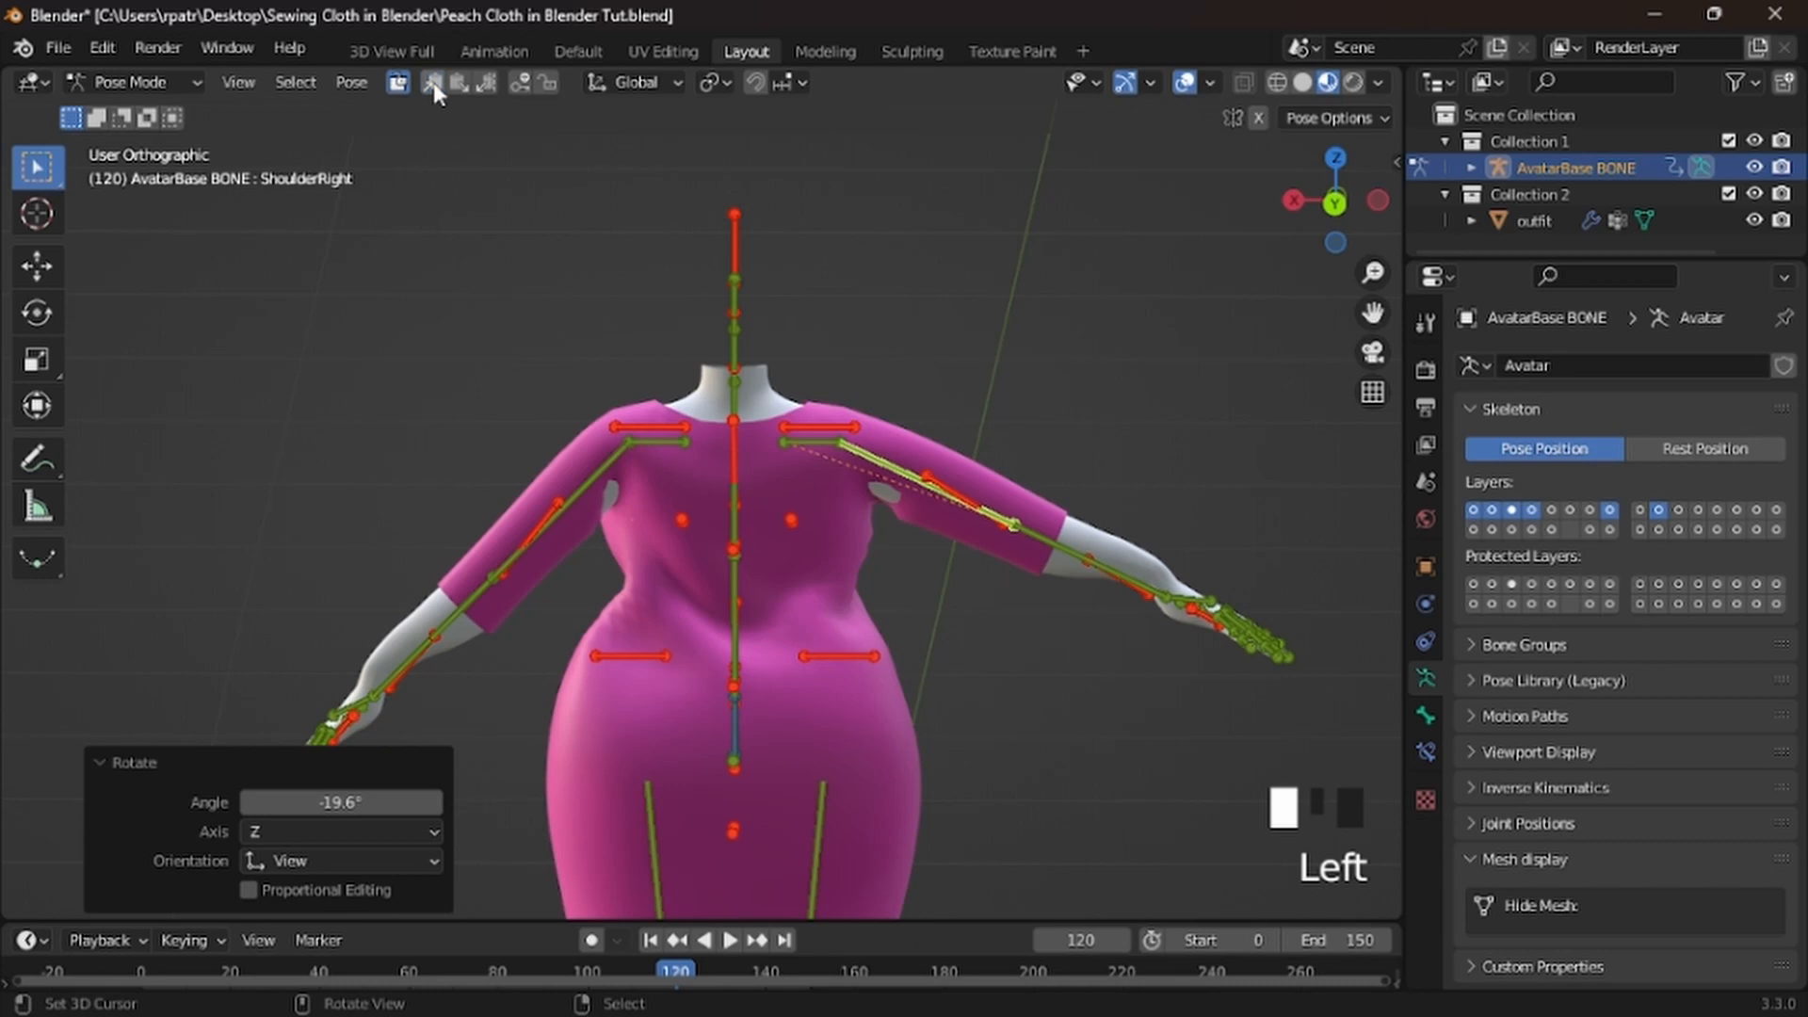
left_click(486, 85)
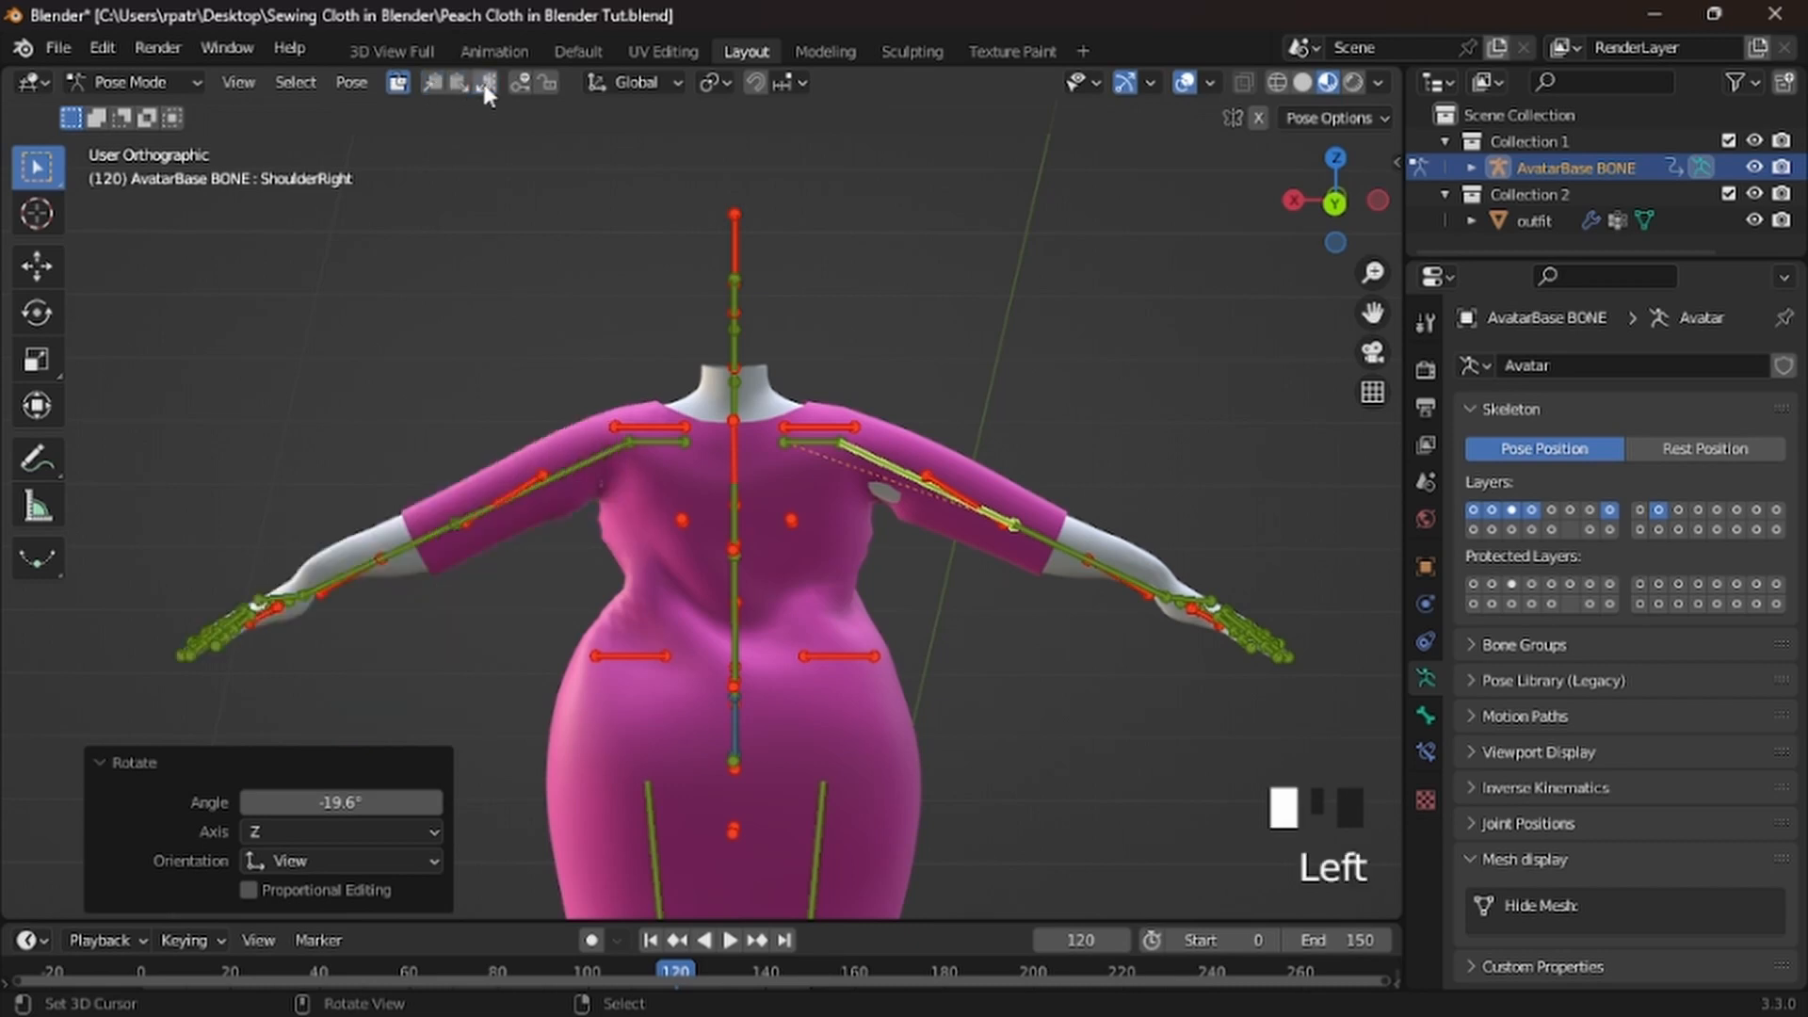
Rotate the ShoulderLeft bone -10° to lower the arm and paste its pose flipped onto the opposite arm
scroll(548, 627, "up", 2)
mouse_move(544, 635)
middle_mouse_down()
mouse_move(512, 545)
mouse_move(521, 506)
mouse_move(535, 650)
mouse_move(457, 648)
mouse_move(543, 648)
middle_mouse_up()
right_click(535, 456)
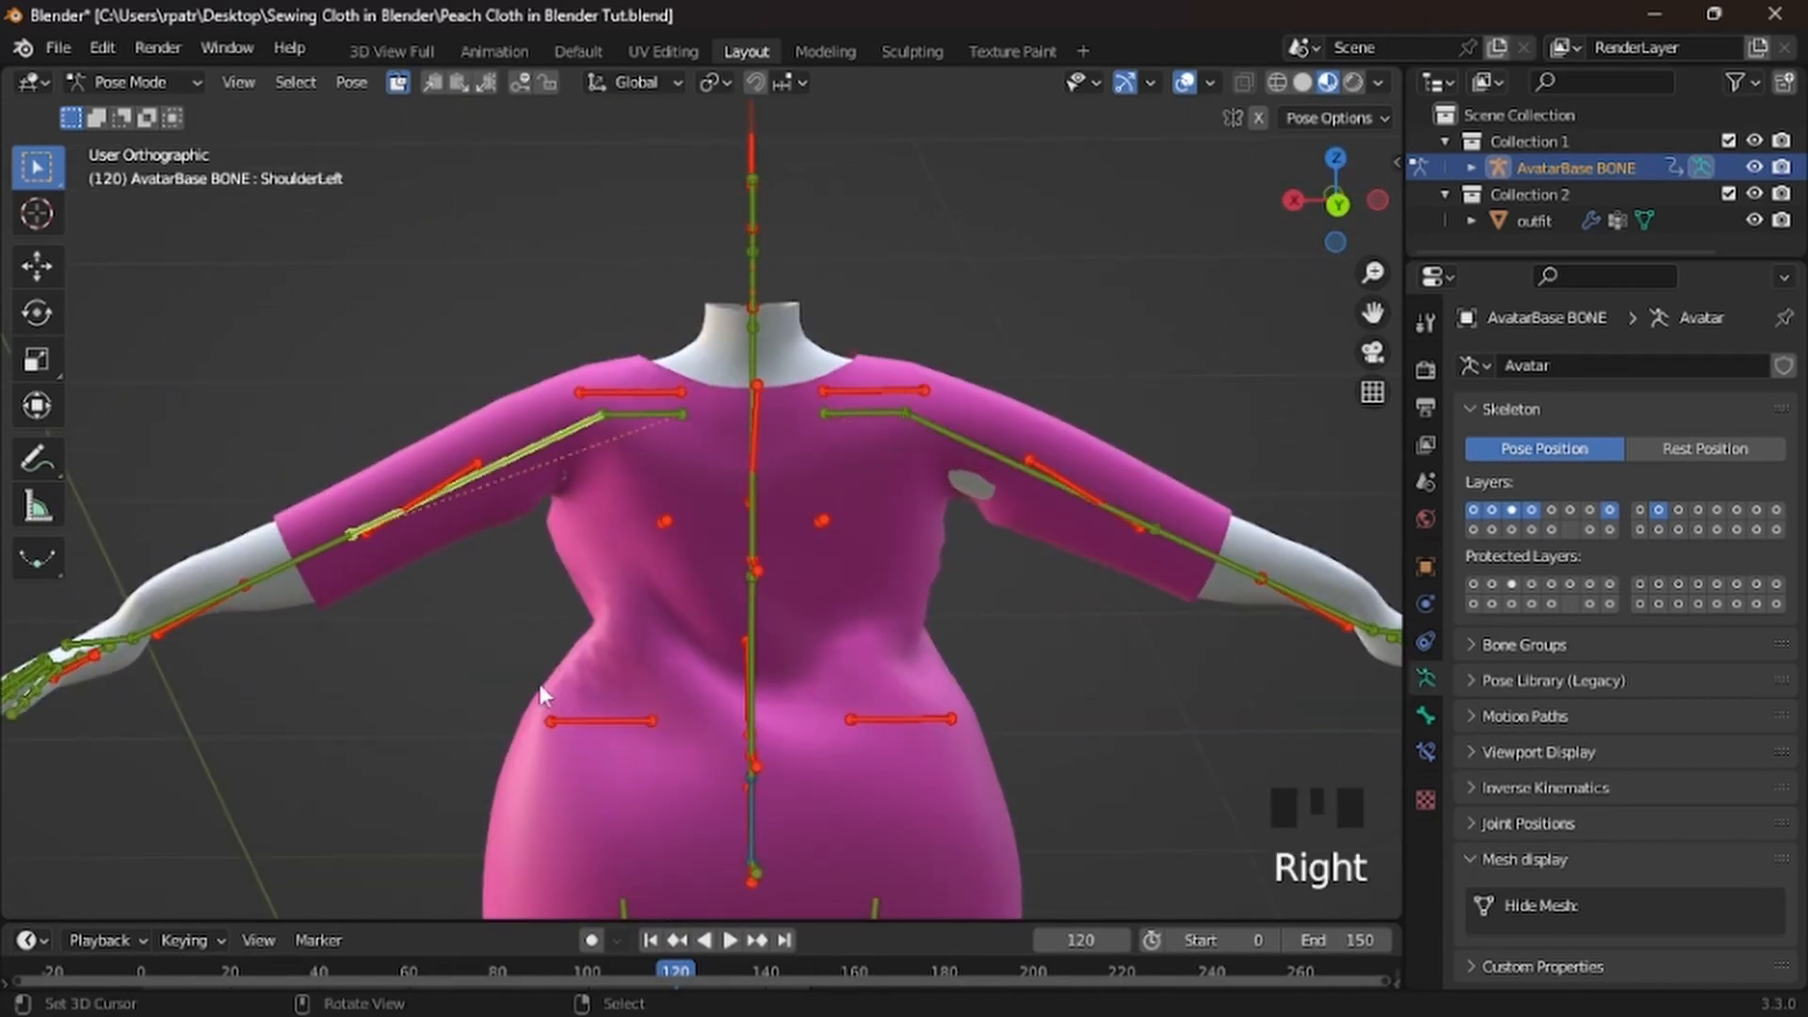
key("r")
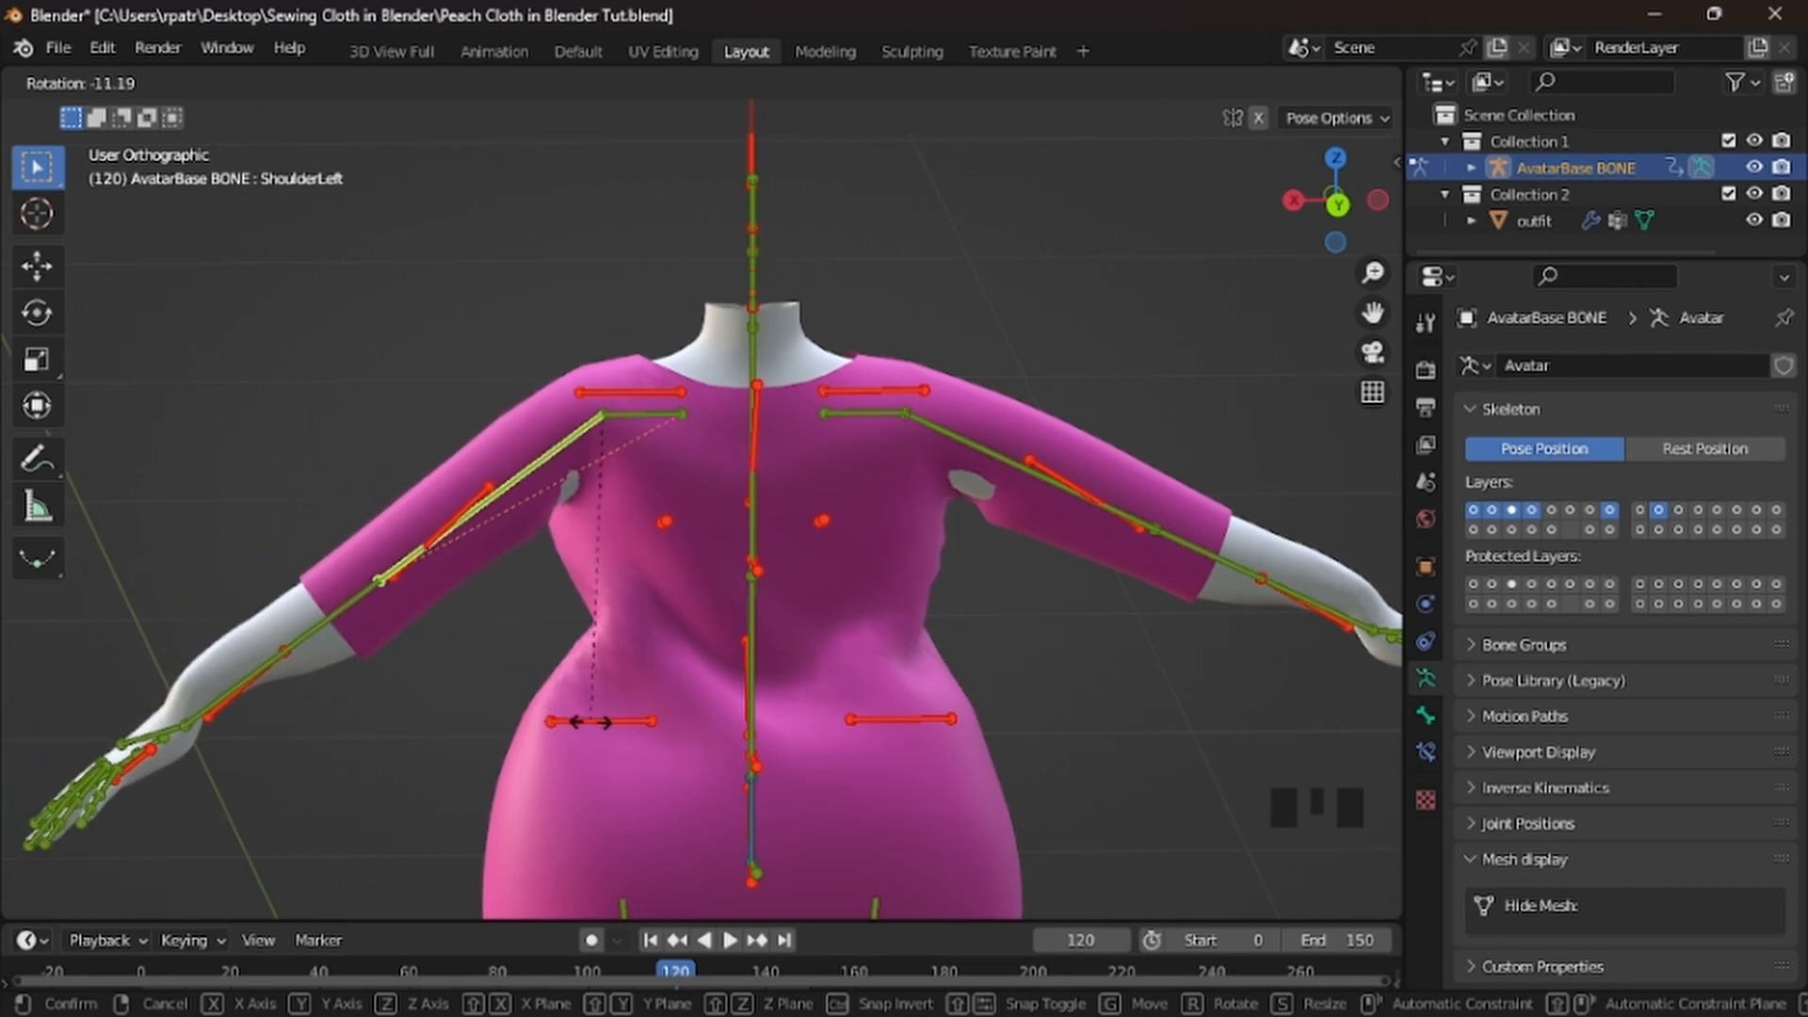
left_click(582, 703)
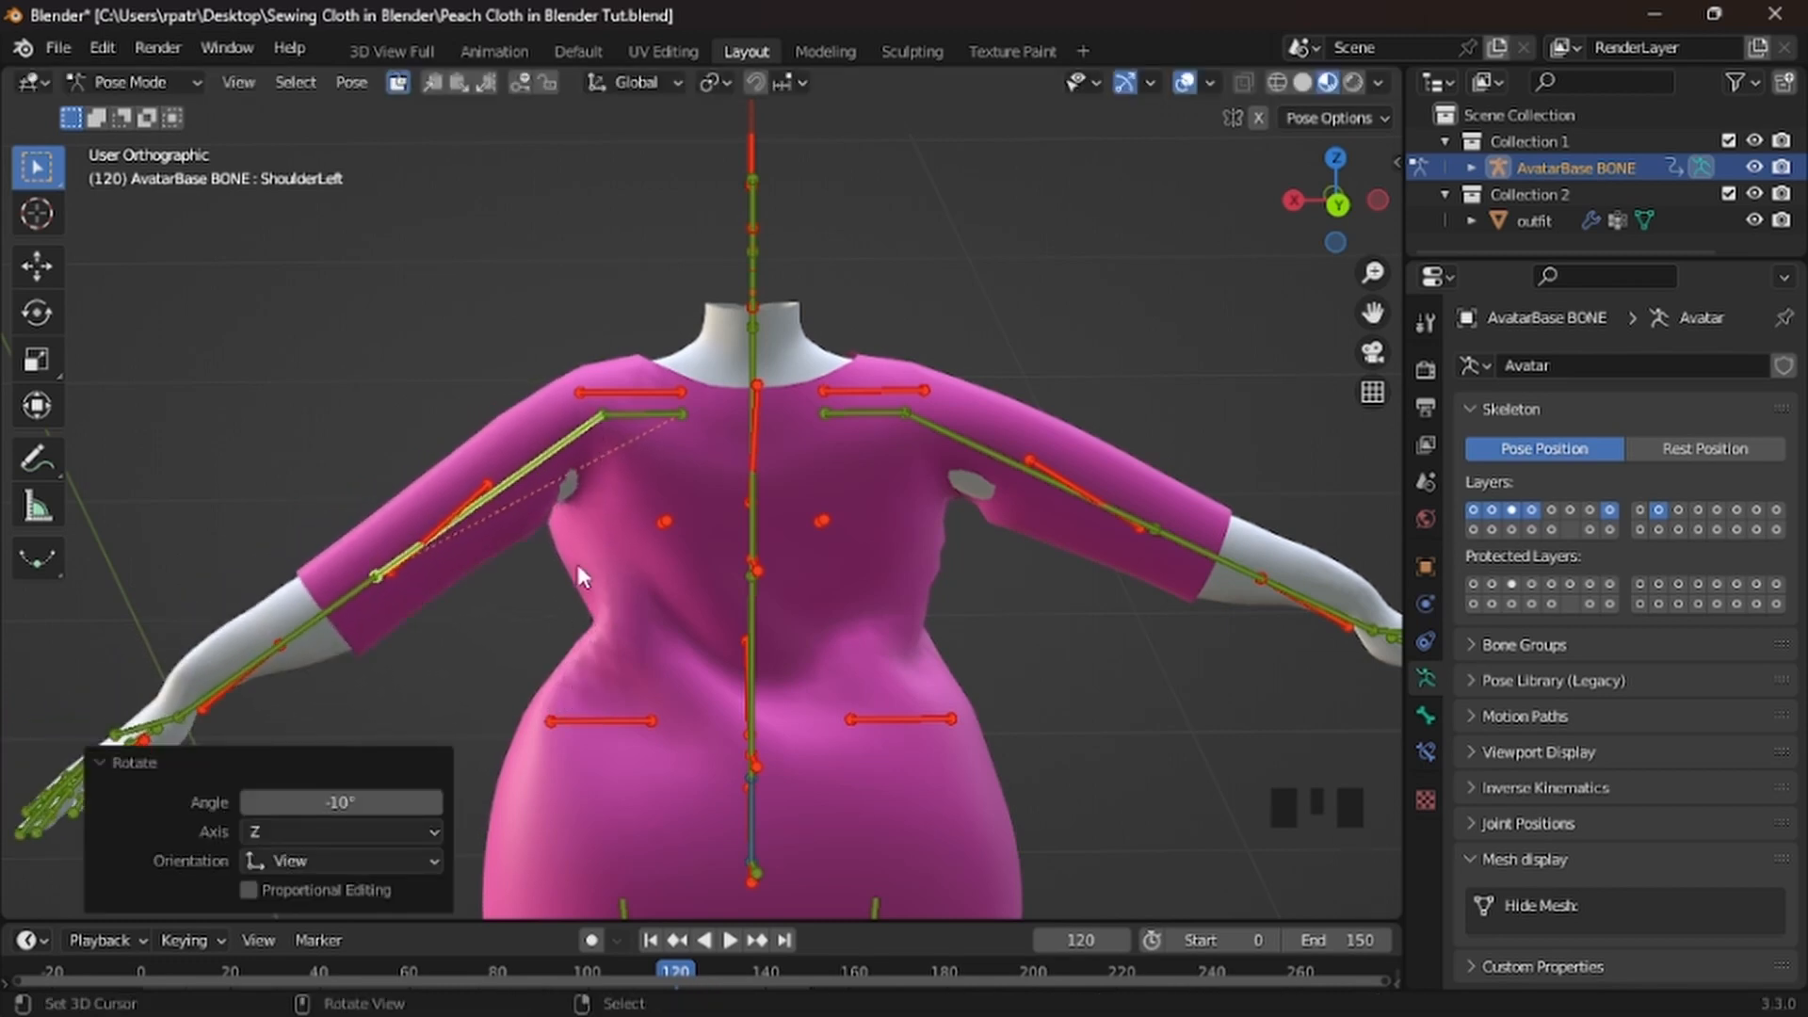
left_click(486, 83)
Put the outfit in Weight Paint mode and smooth the vertex weights around both armpits
middle_click_drag(718, 667, 767, 716)
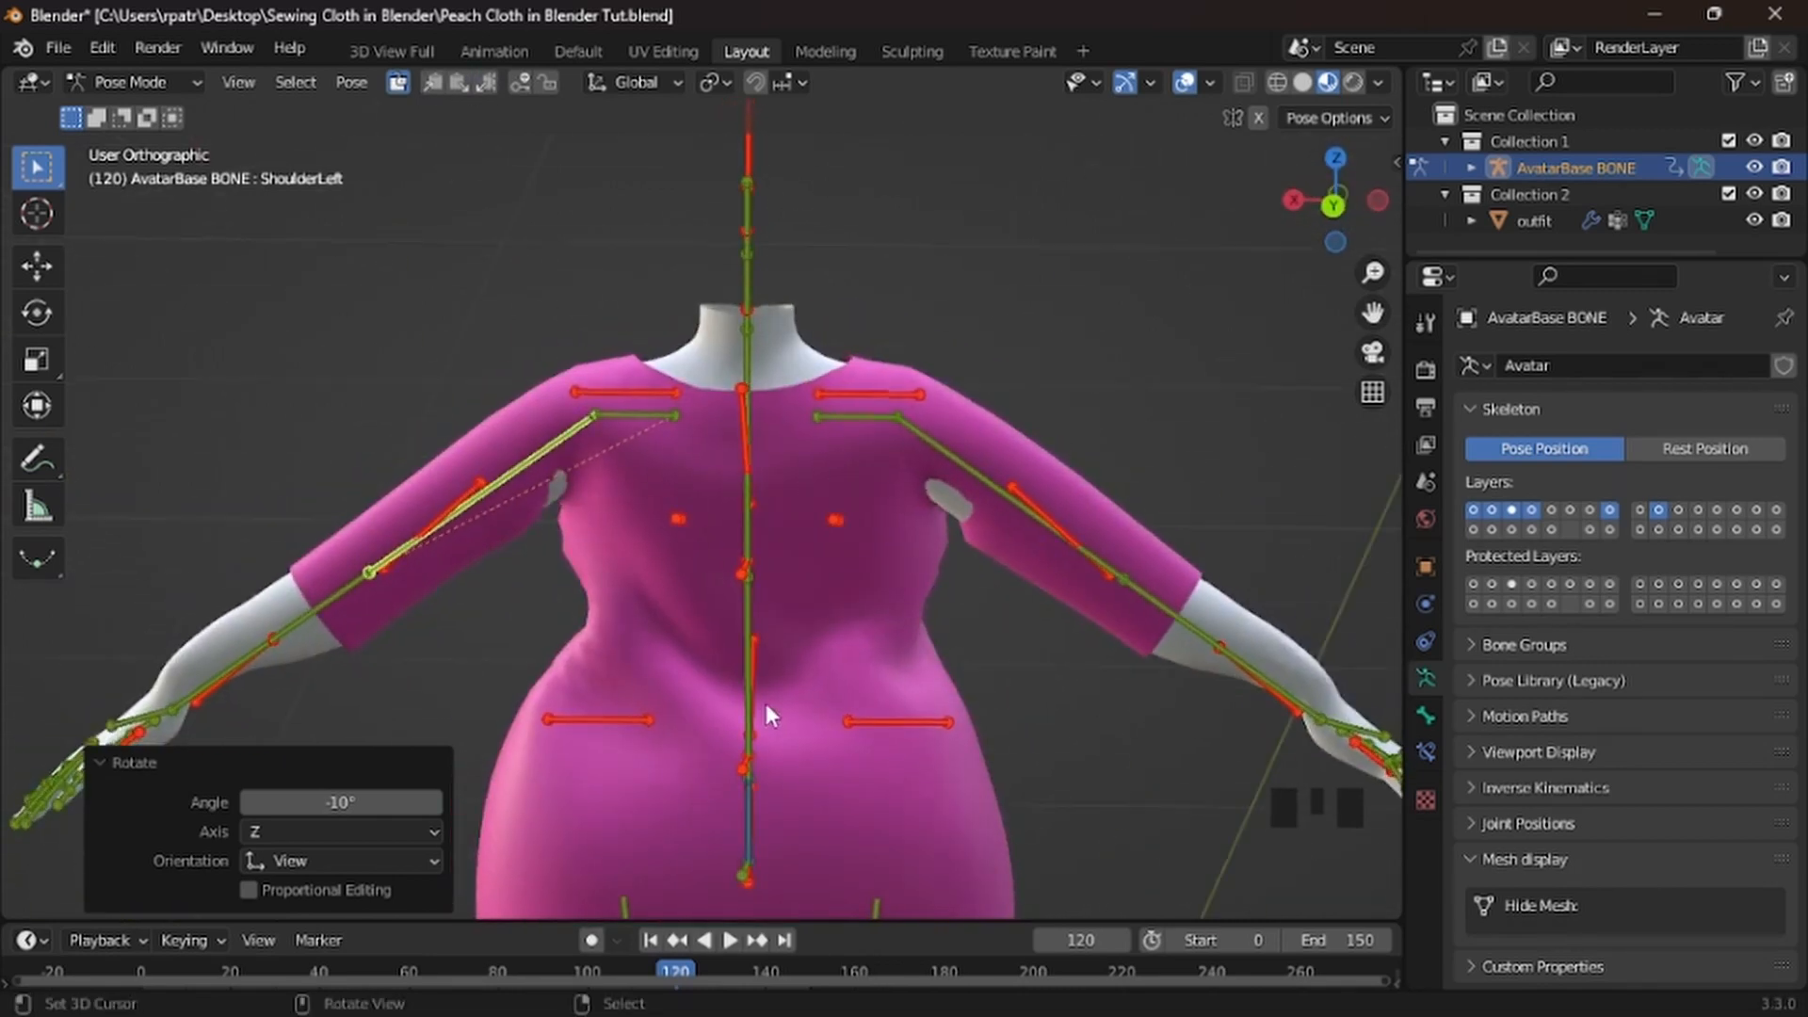
right_click(806, 460)
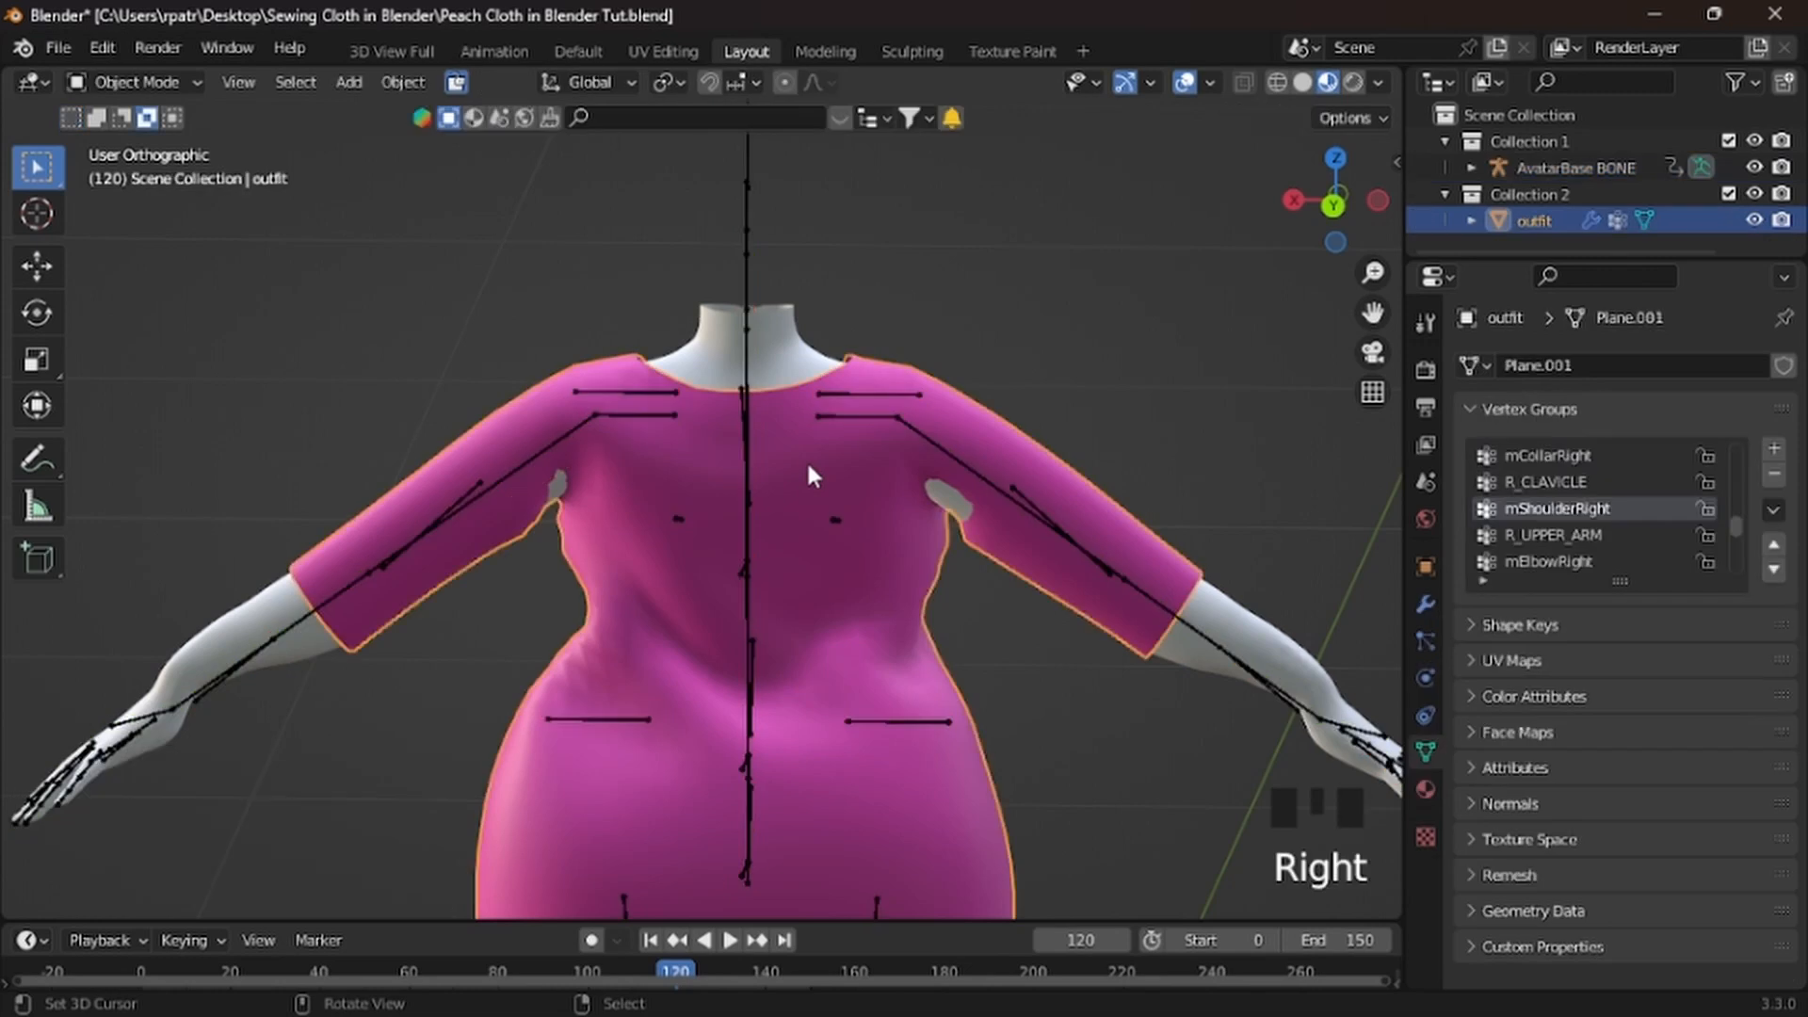
left_click(187, 92)
left_click(146, 228)
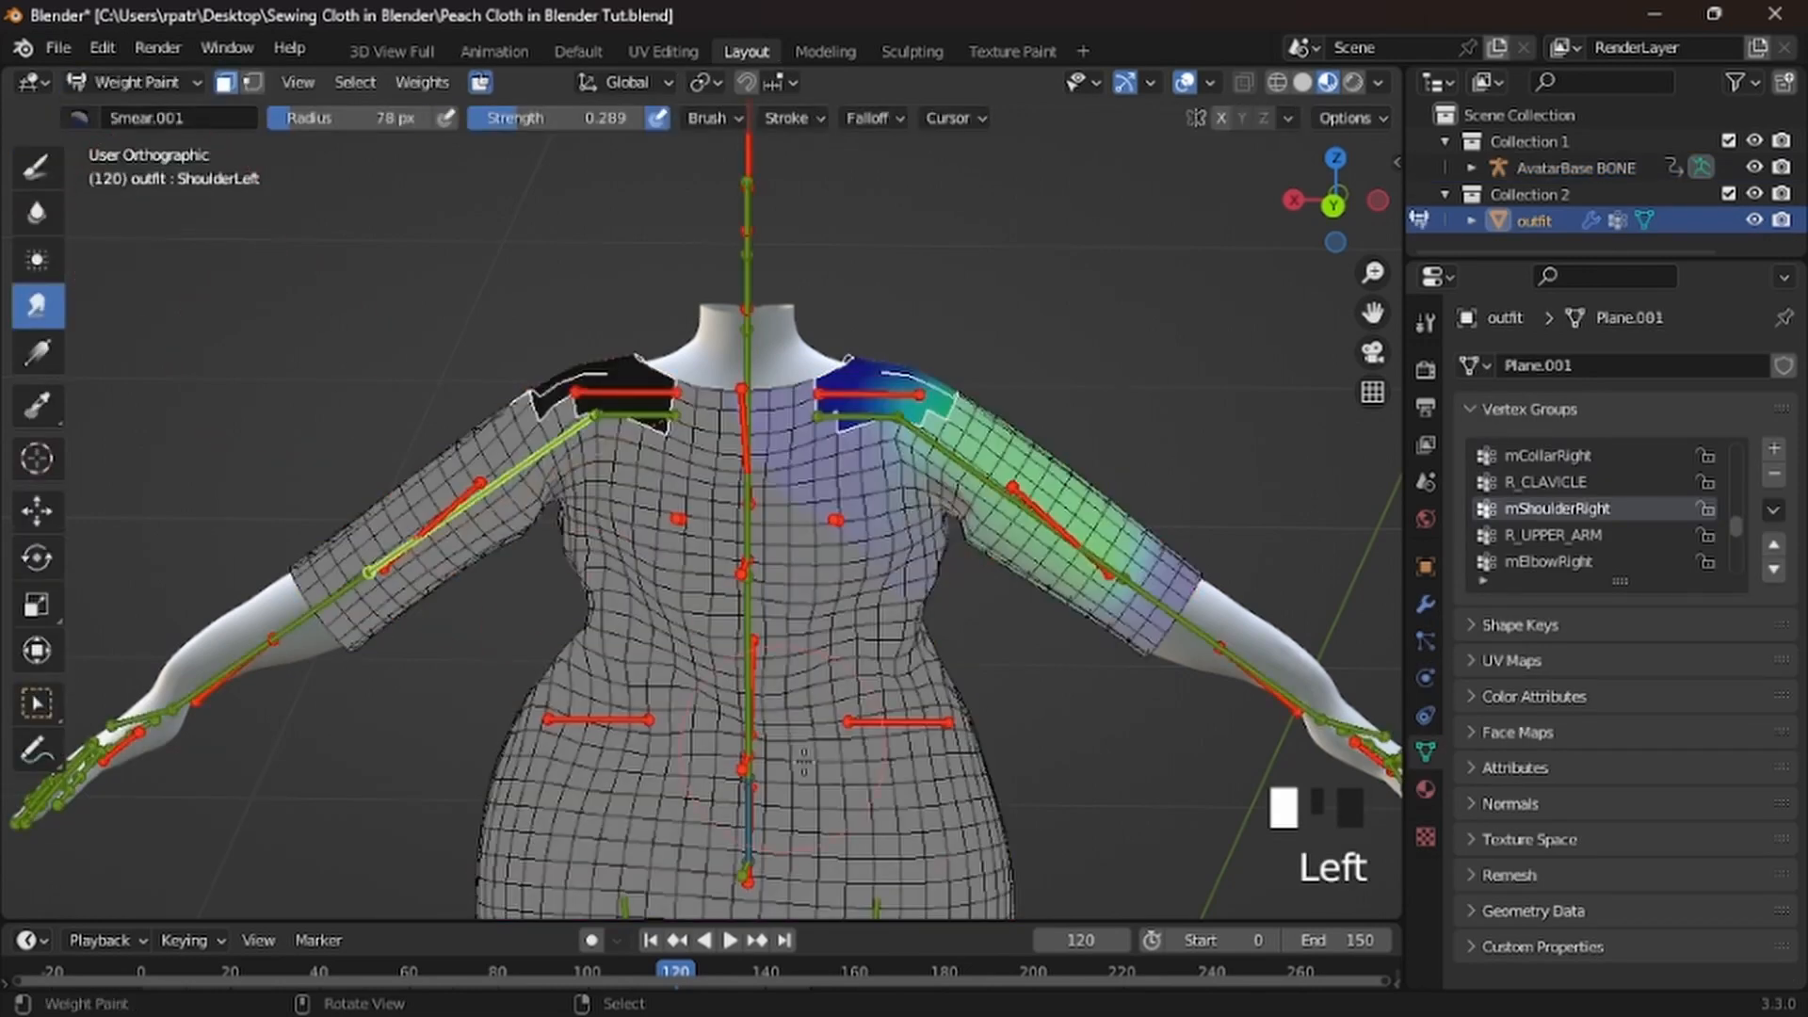
scroll(890, 766, "up", 2)
middle_click_drag(890, 766, 962, 699)
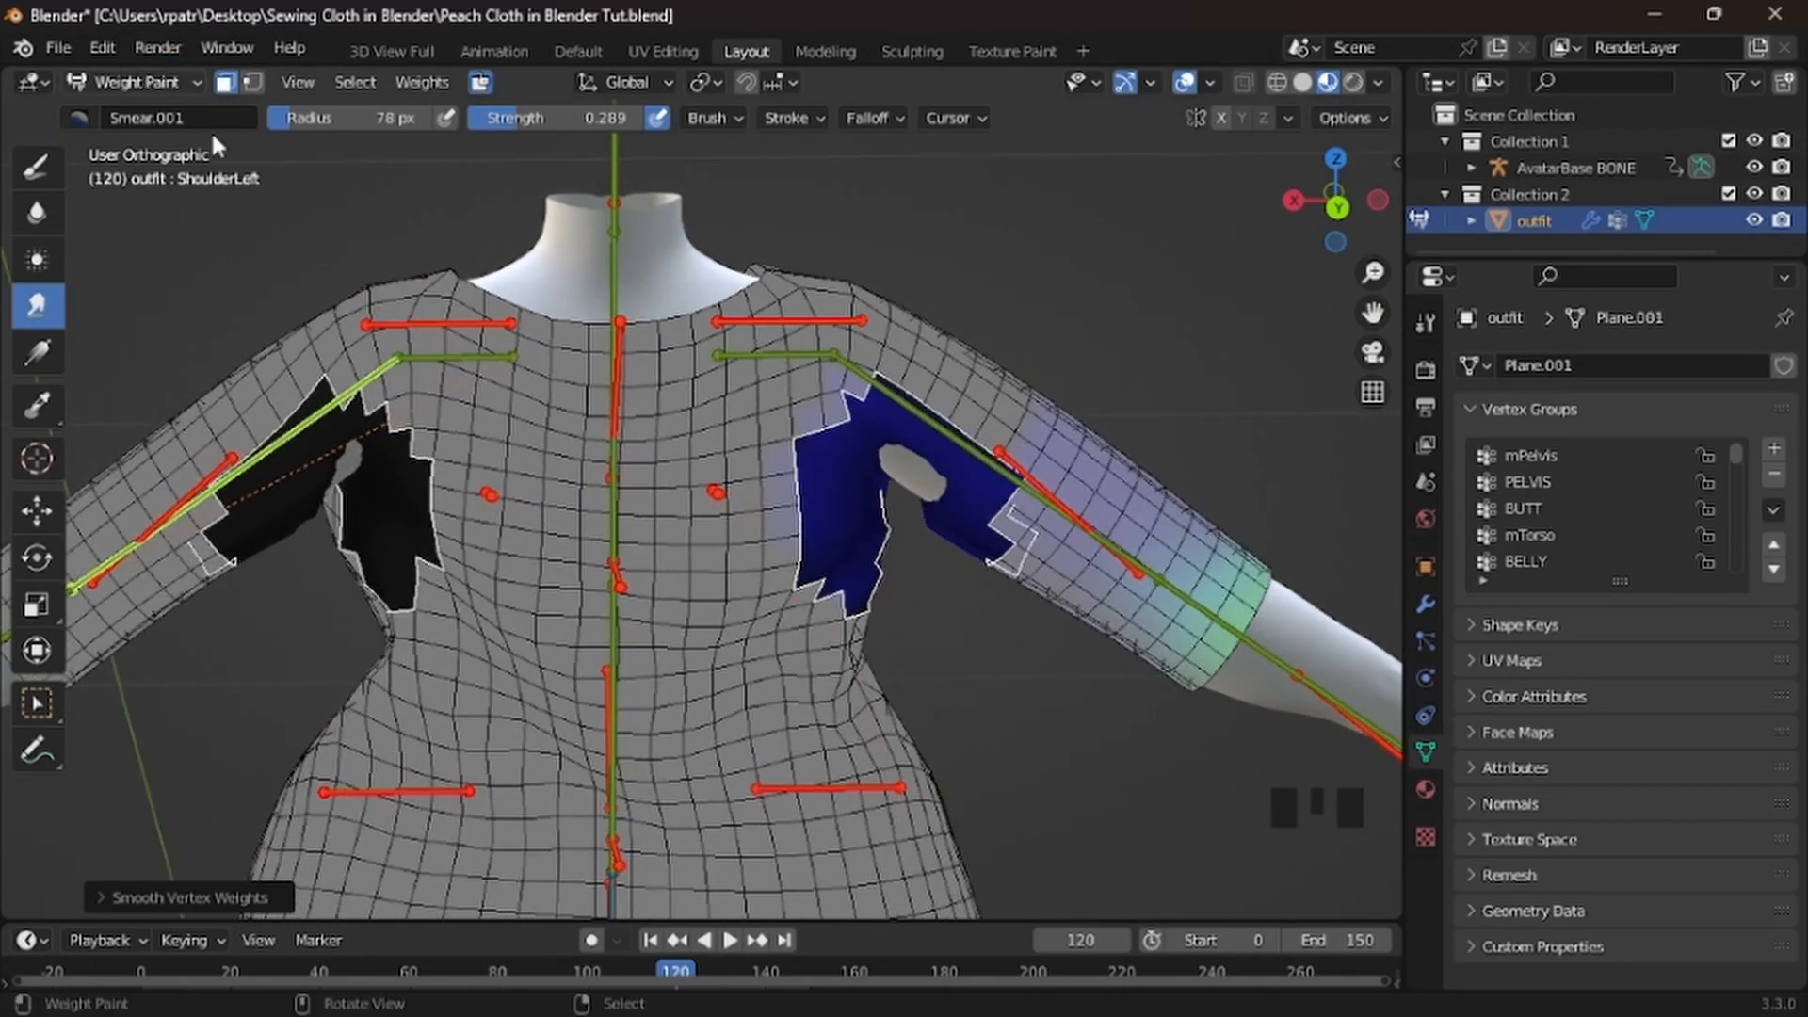
Switch the outfit to Edit Mode and deselect all of its vertices
key("Tab")
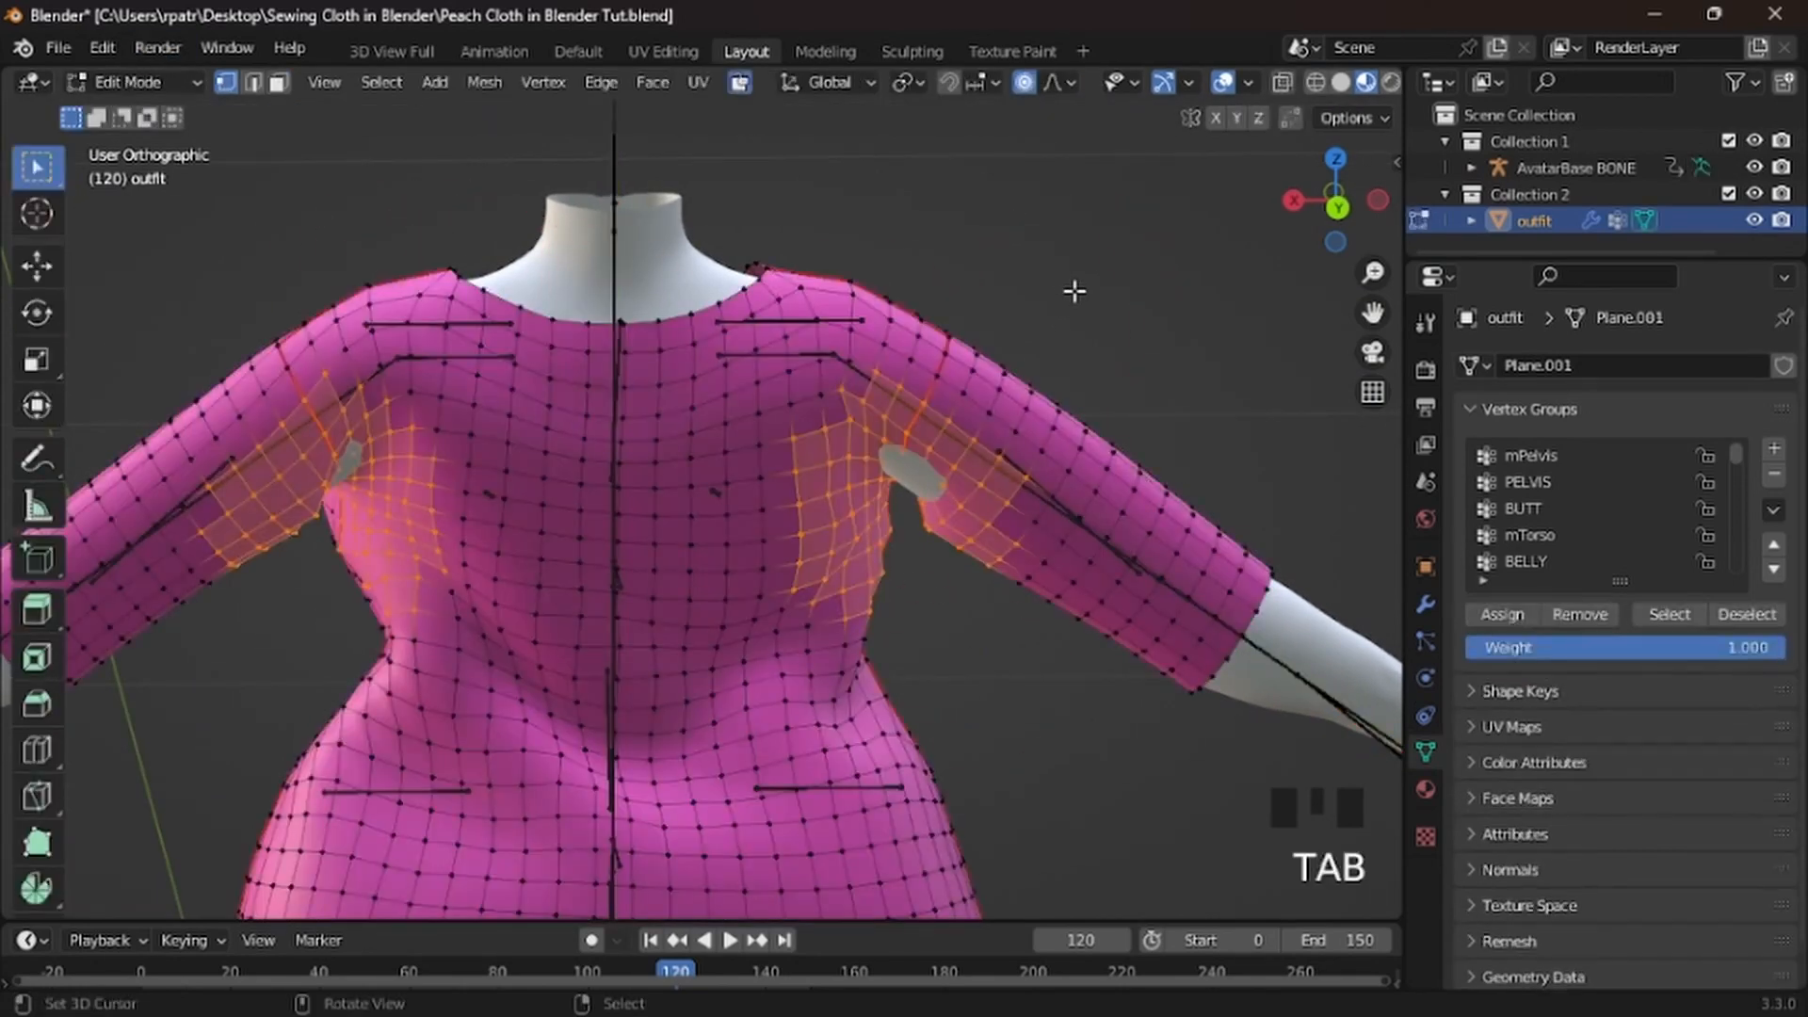
mouse_move(938, 692)
middle_mouse_down()
mouse_move(912, 637)
mouse_move(1000, 518)
mouse_move(1041, 687)
mouse_move(962, 700)
middle_mouse_up()
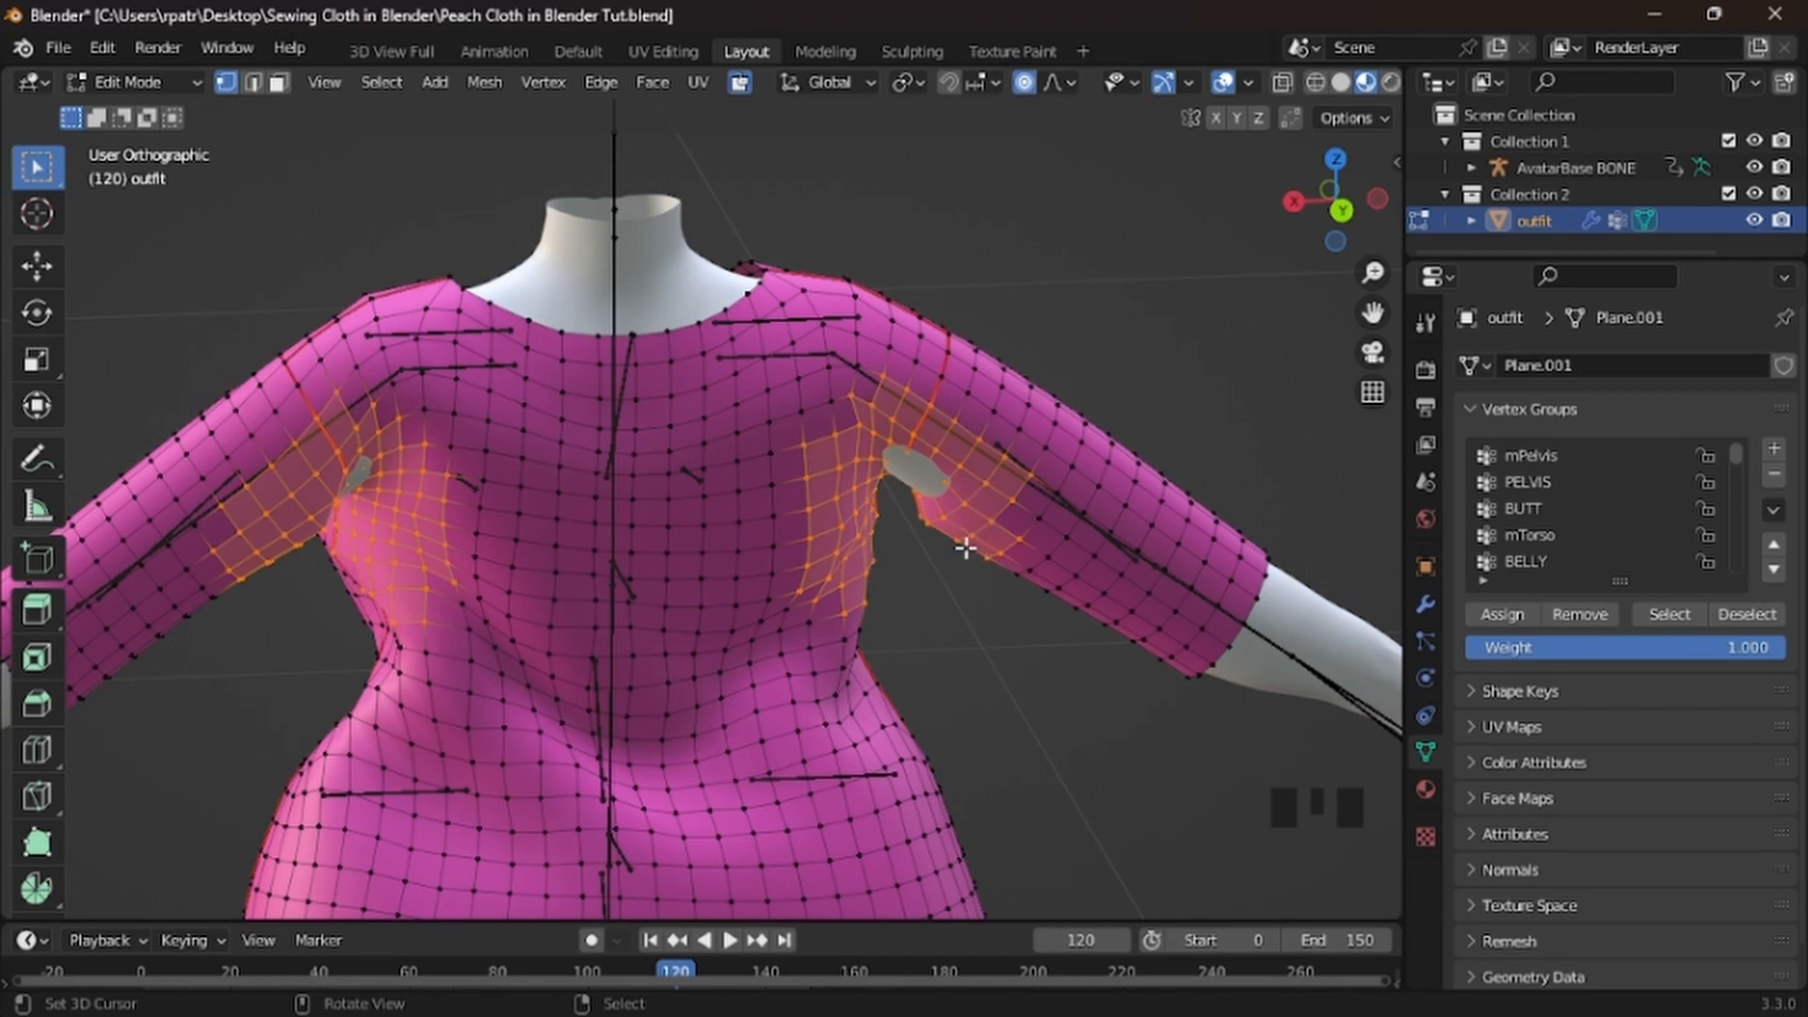
key("a")
key("a")
key("a")
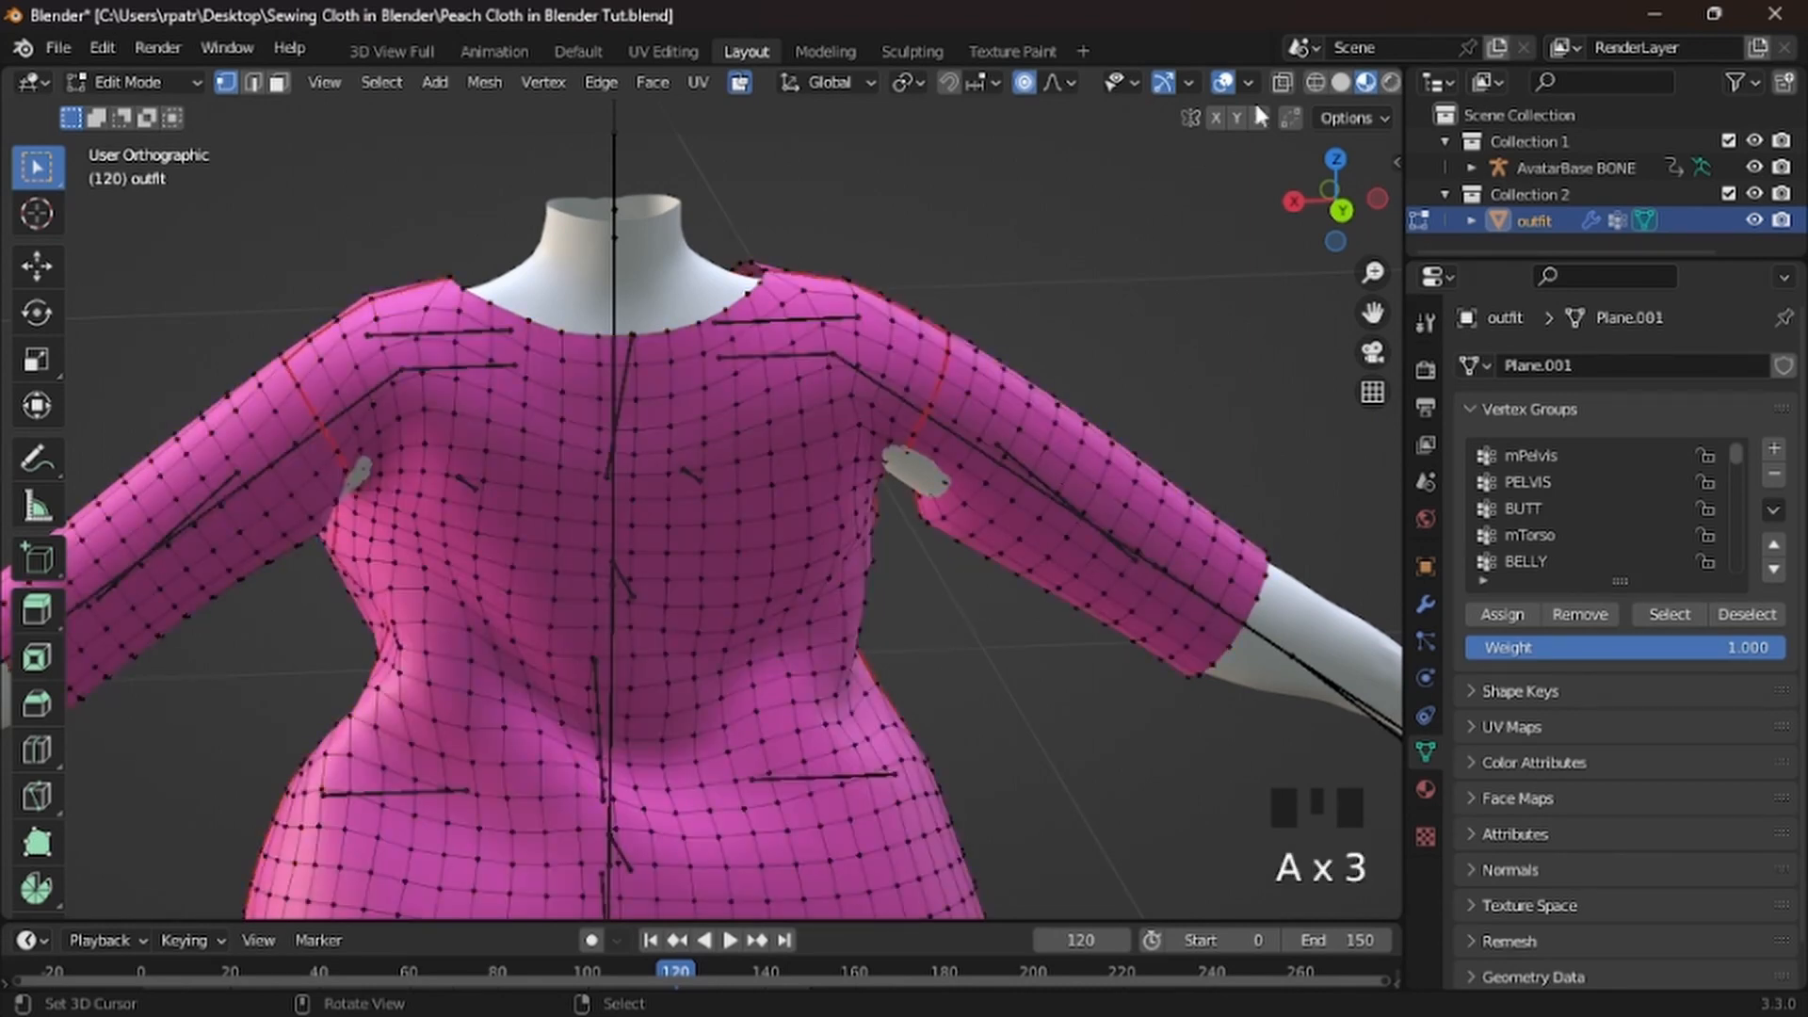
Turn on X-ray display and turn off proportional editing for the outfit mesh
left_click(1281, 79)
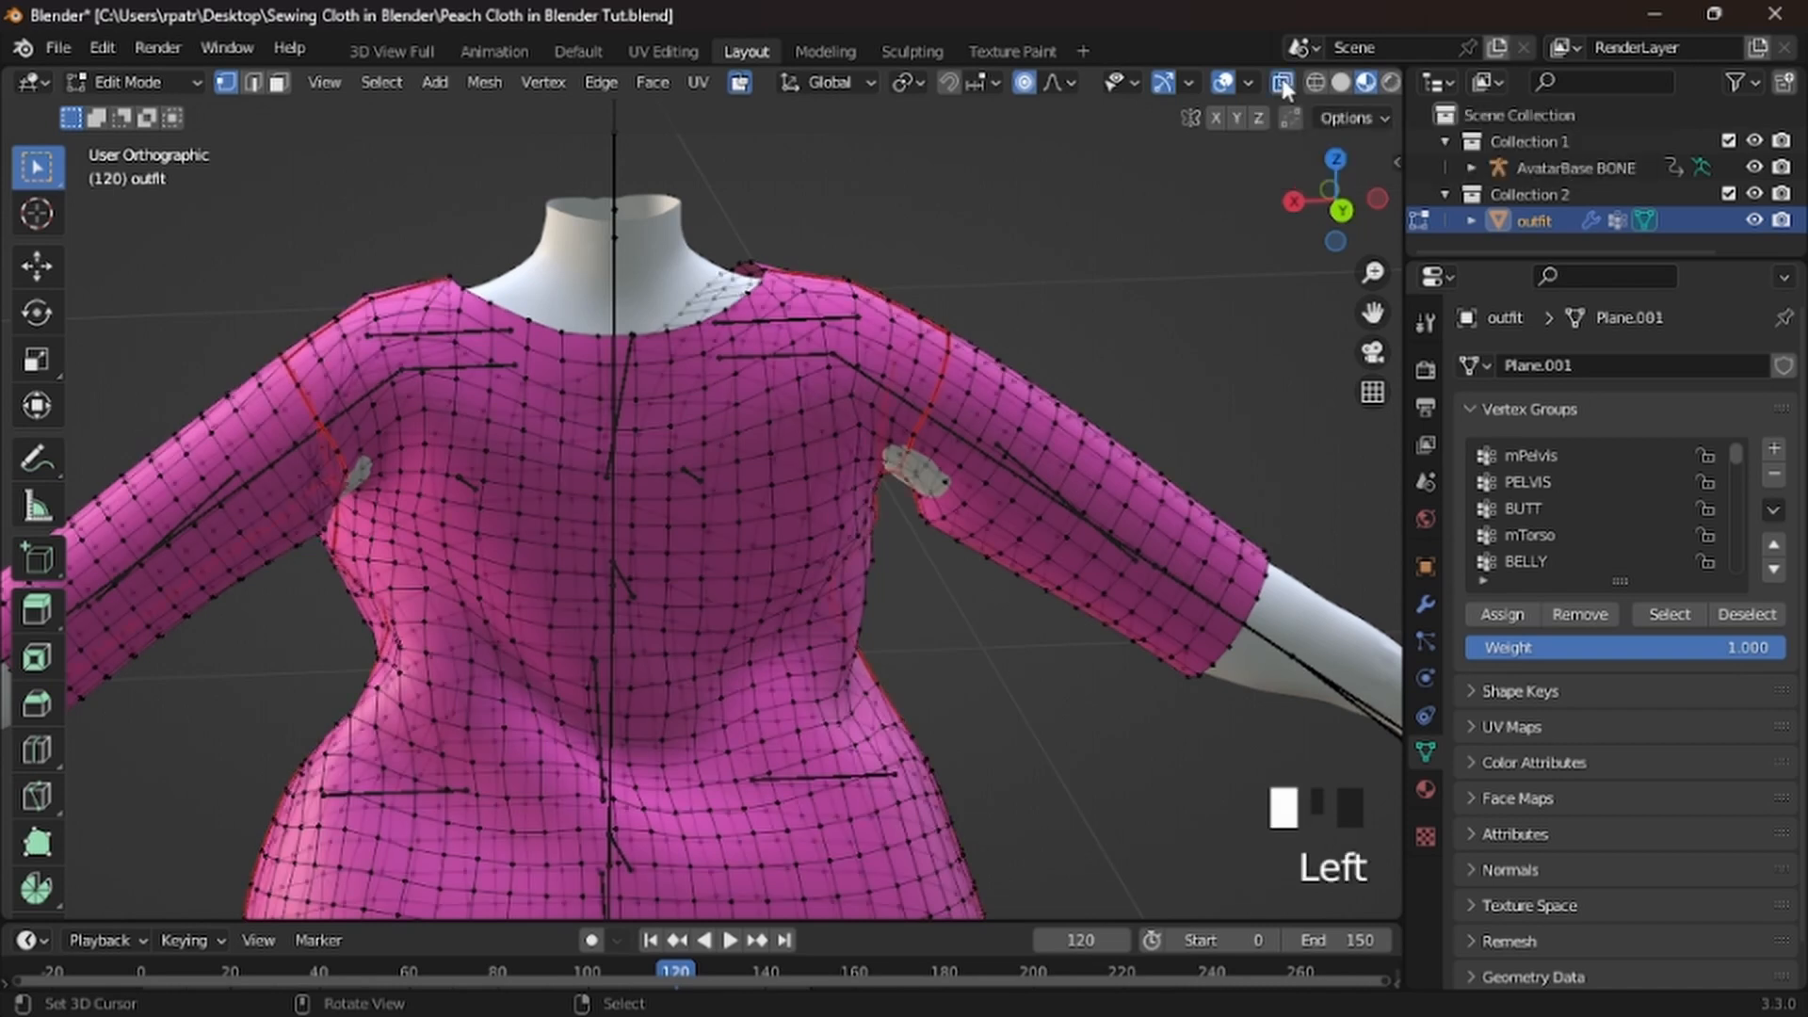
middle_click_drag(1073, 650, 1025, 291)
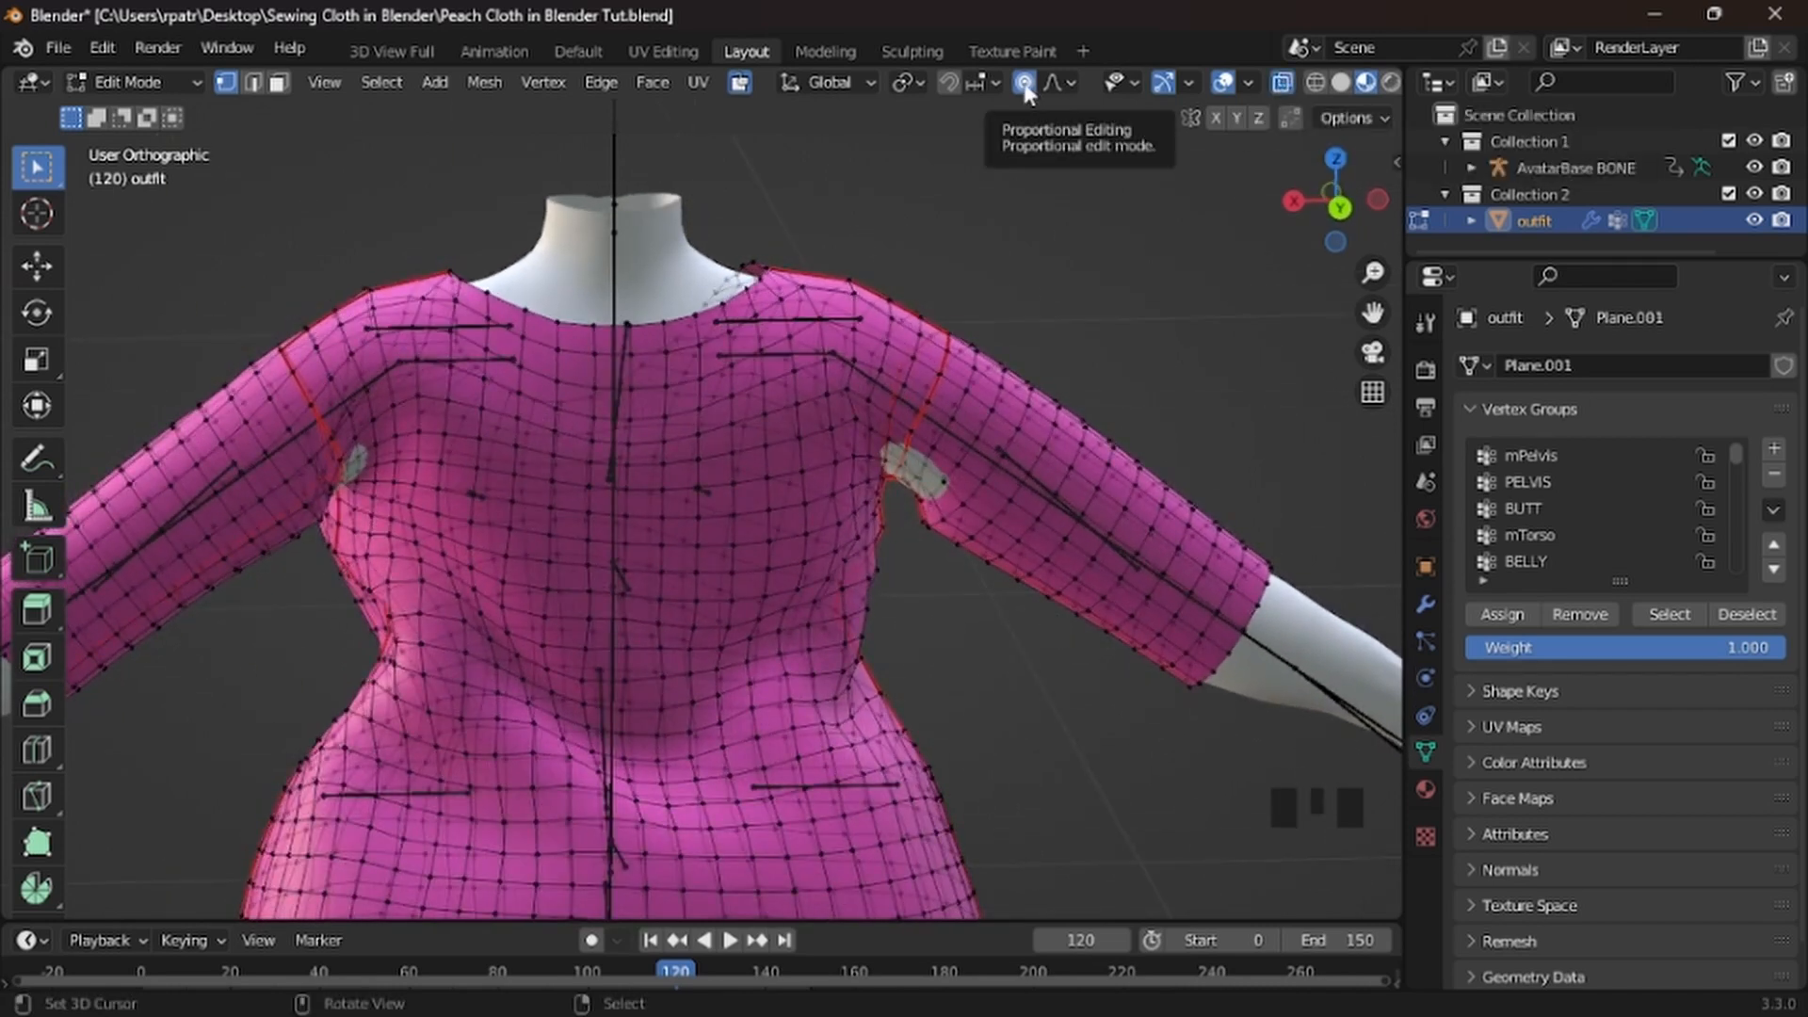
left_click(1025, 83)
Move two vertices on the underside of the right sleeve, next to the armpit, to smooth the jagged sleeve edge
middle_click_drag(998, 657, 973, 641)
scroll(989, 650, "up", 4, "shift")
scroll(984, 659, "up", 1)
scroll(994, 654, "up", 3)
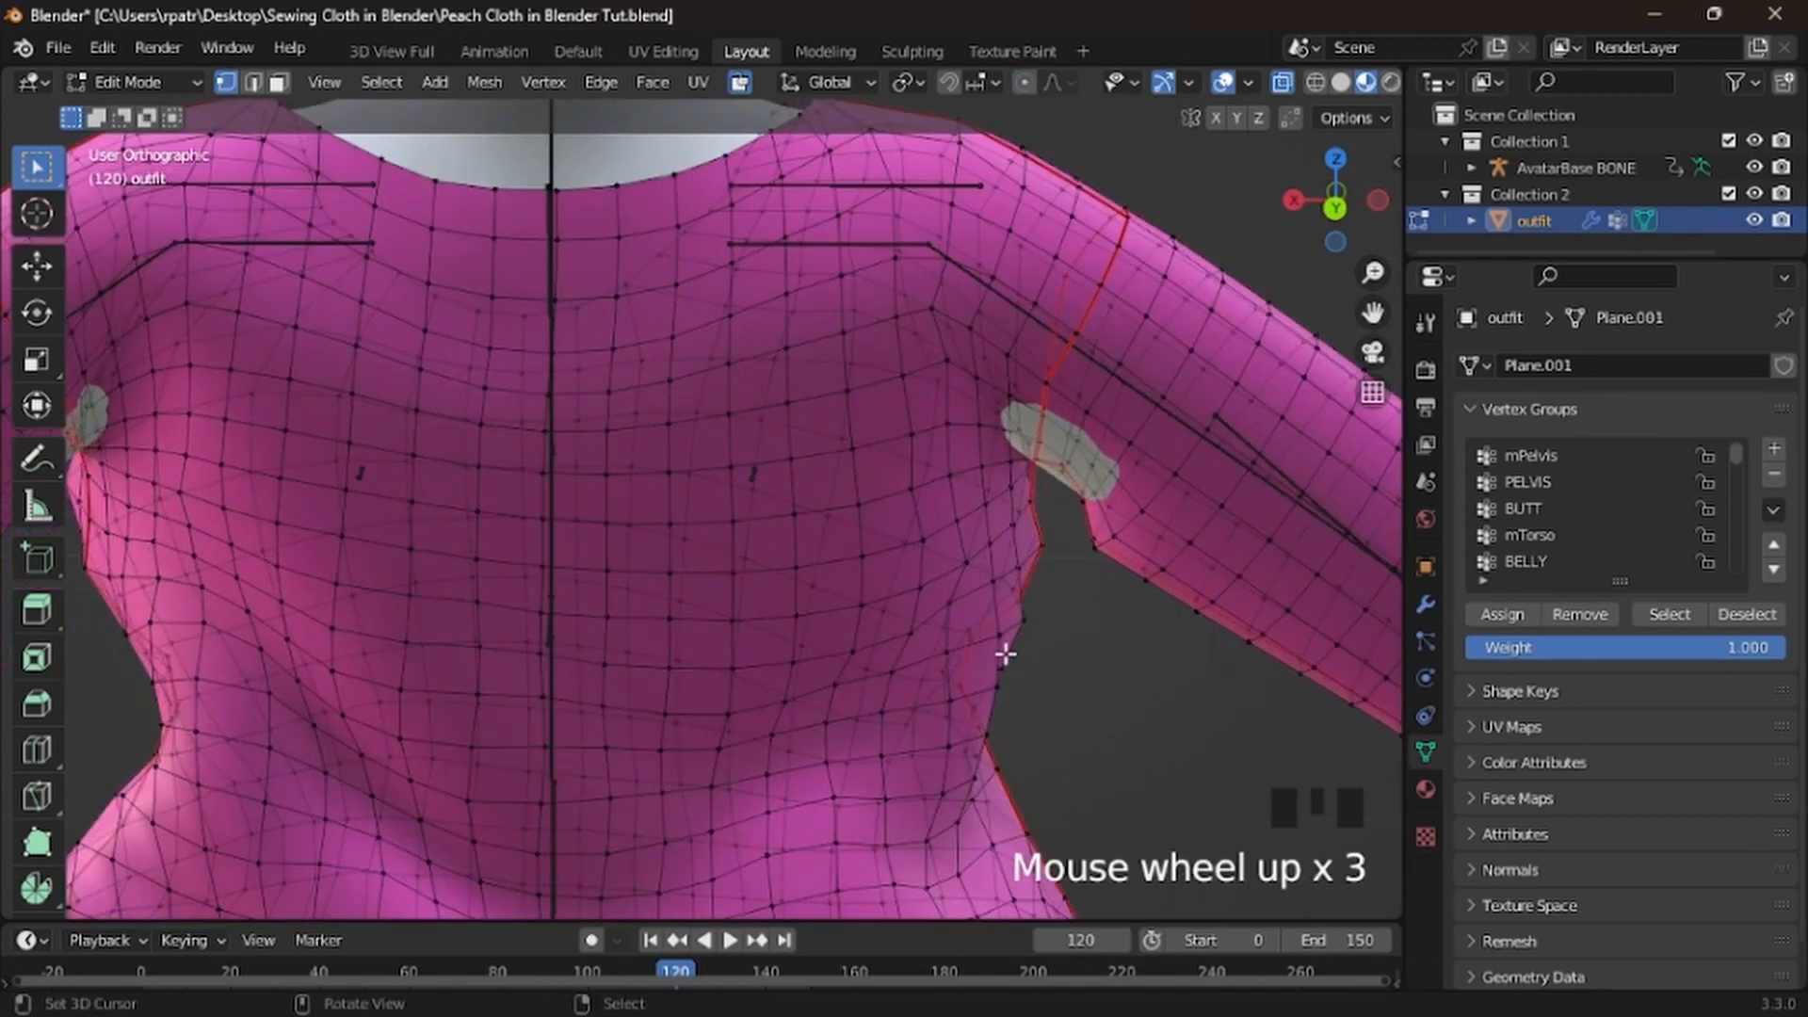
middle_click_drag(1114, 669, 874, 644, "shift")
scroll(819, 602, "up", 2)
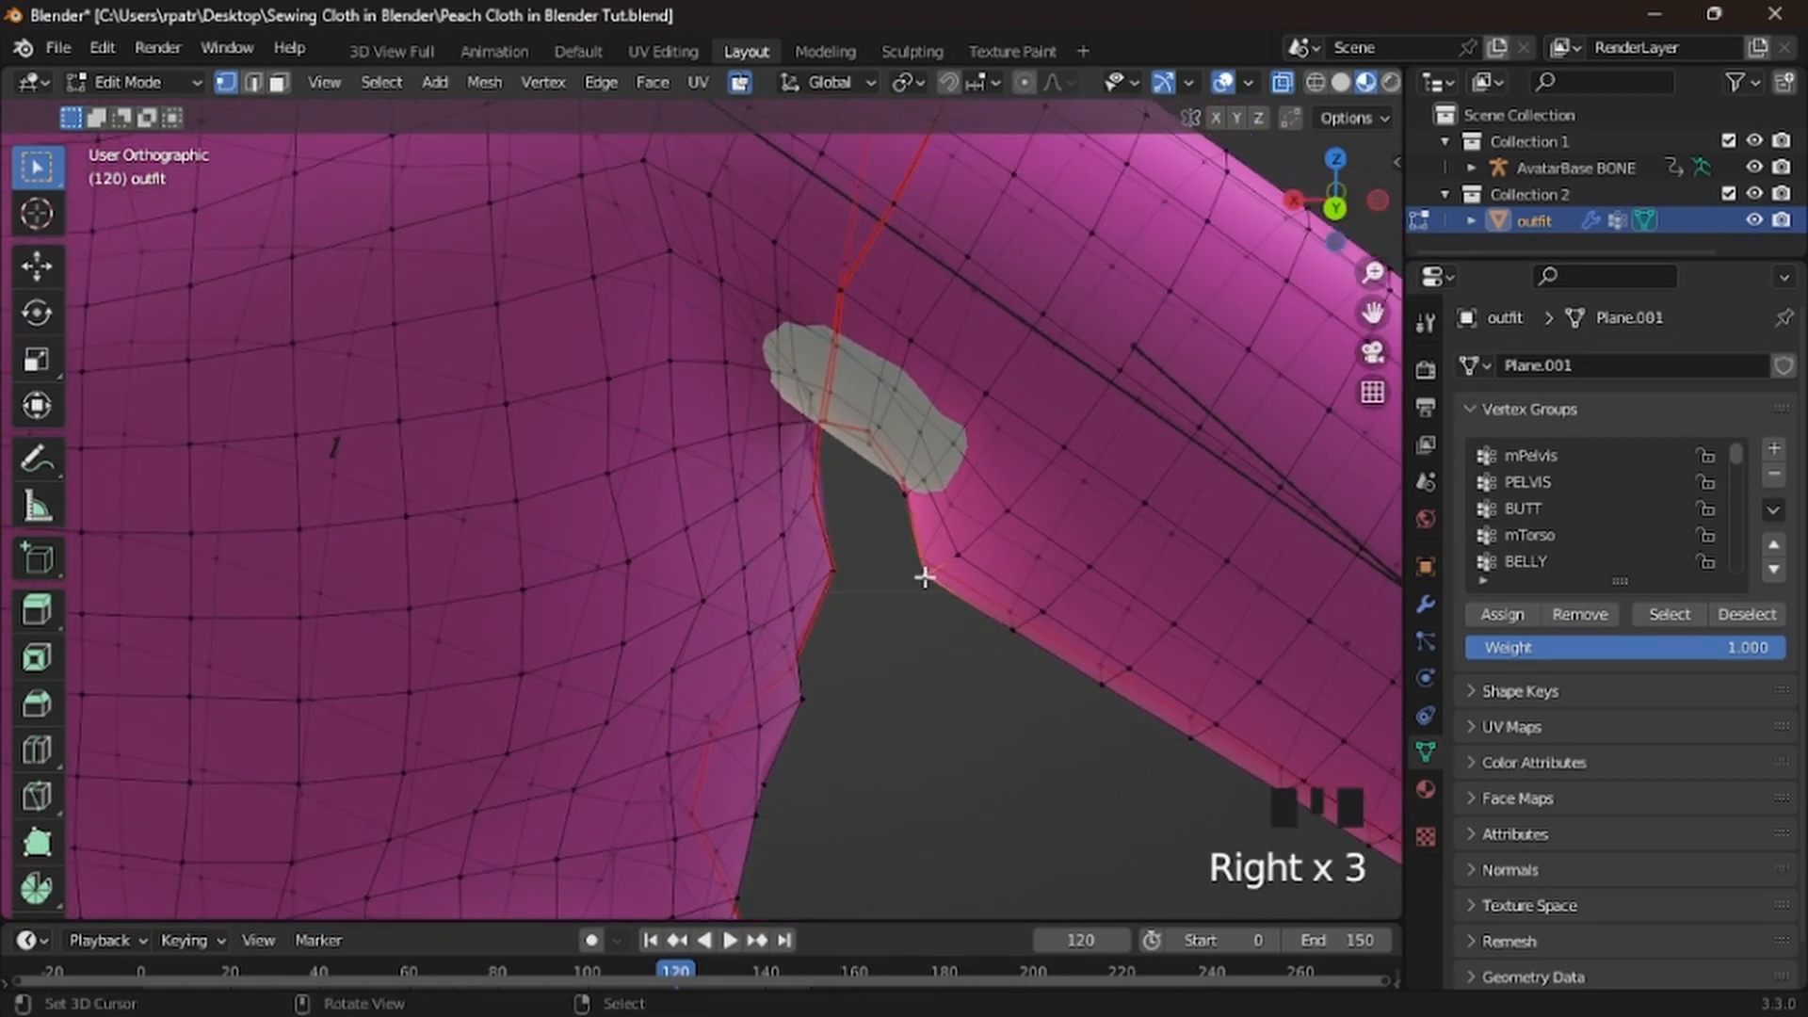
key("g")
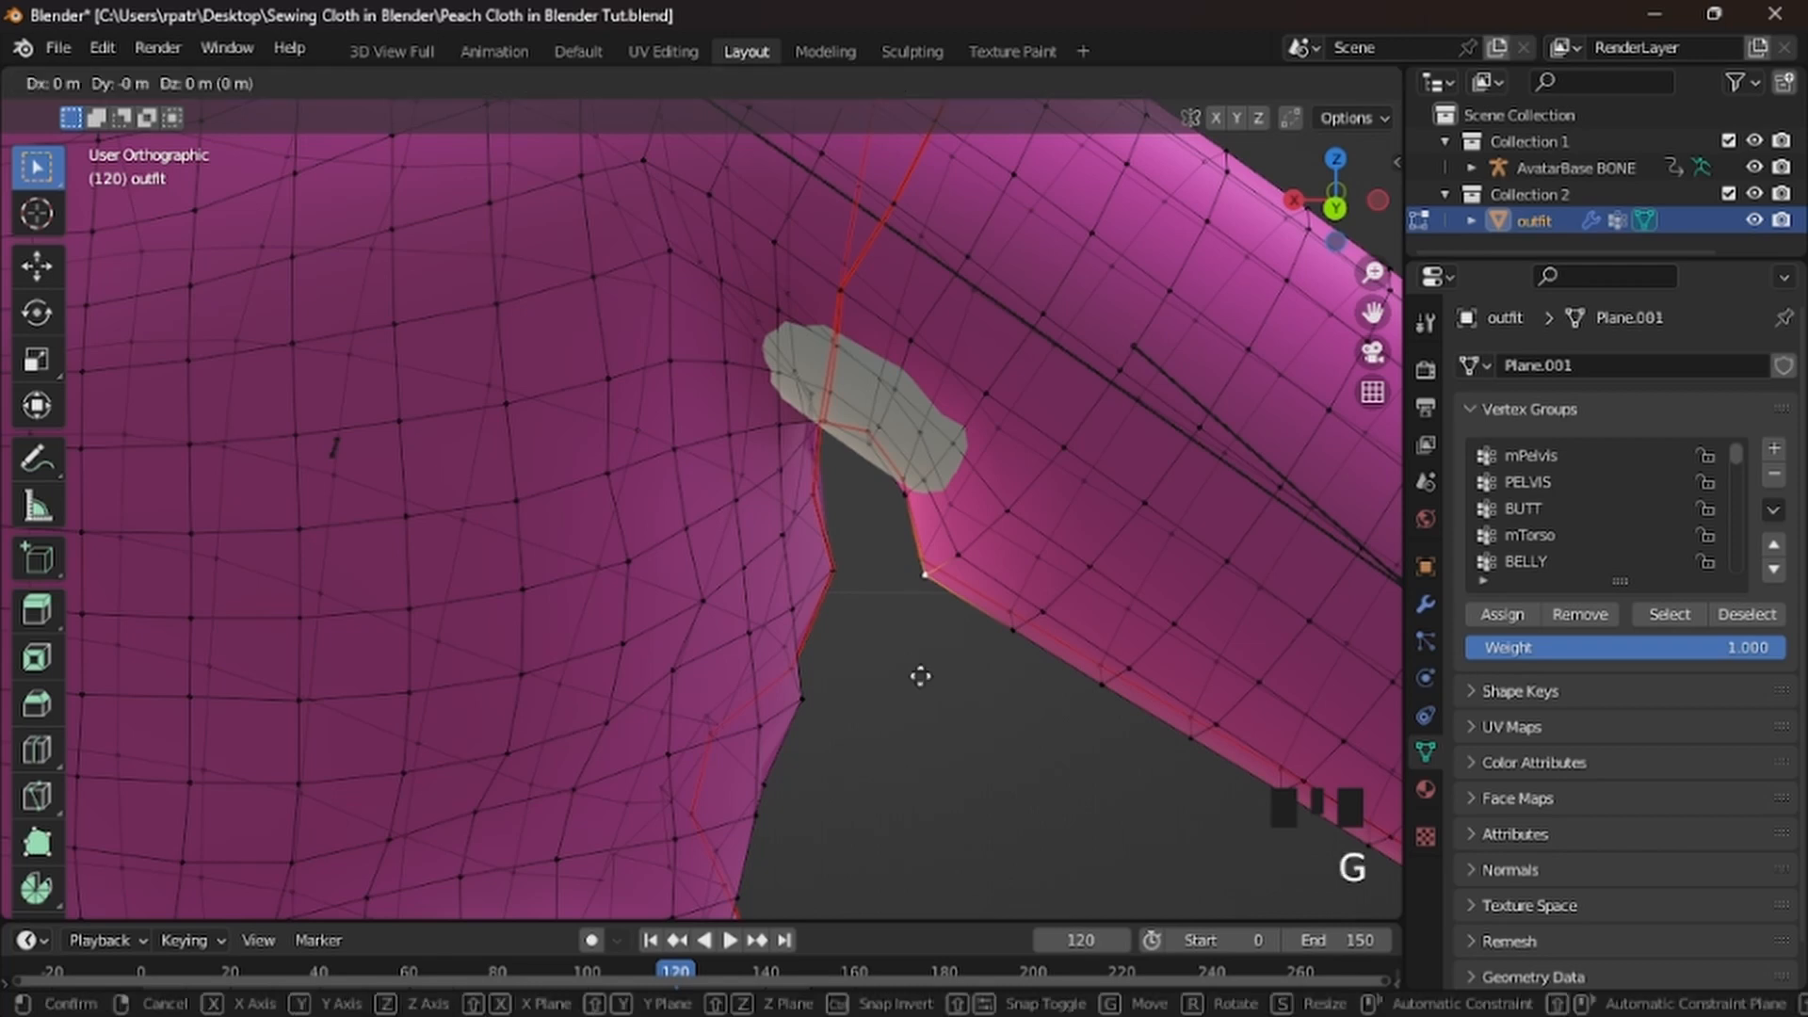
left_click(942, 660)
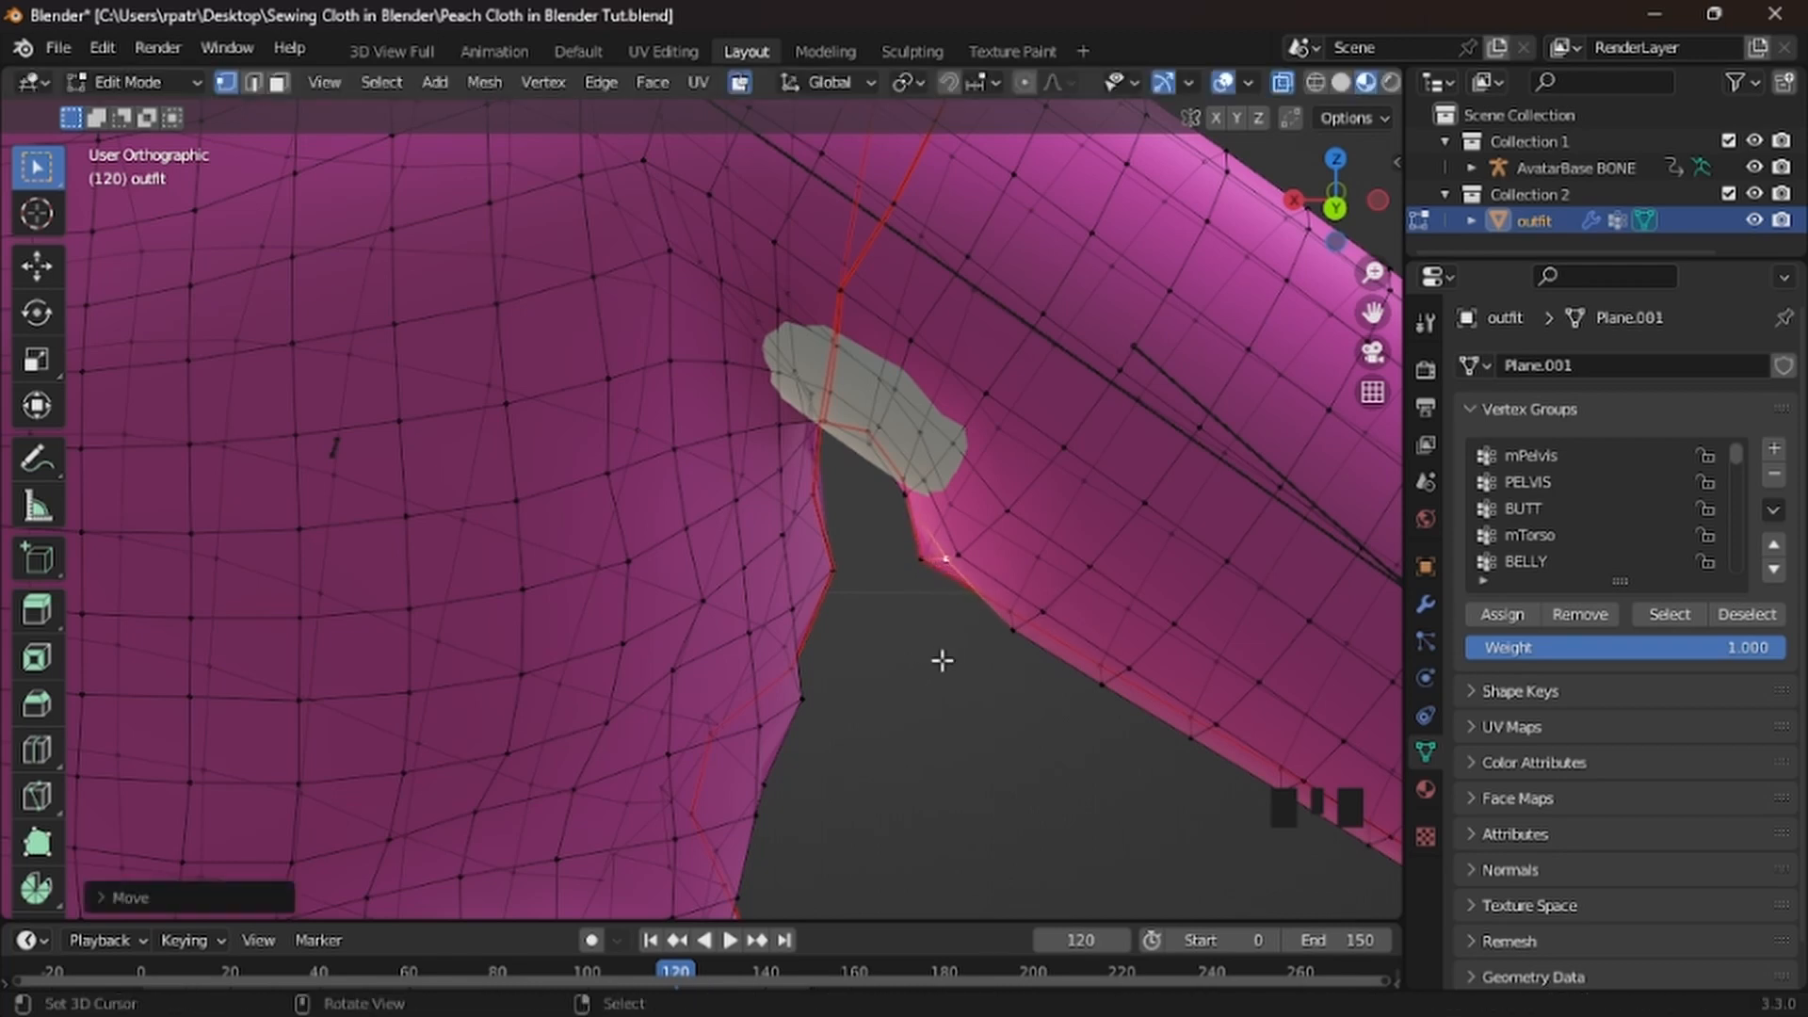
right_click(919, 561)
key("g")
left_click(926, 644)
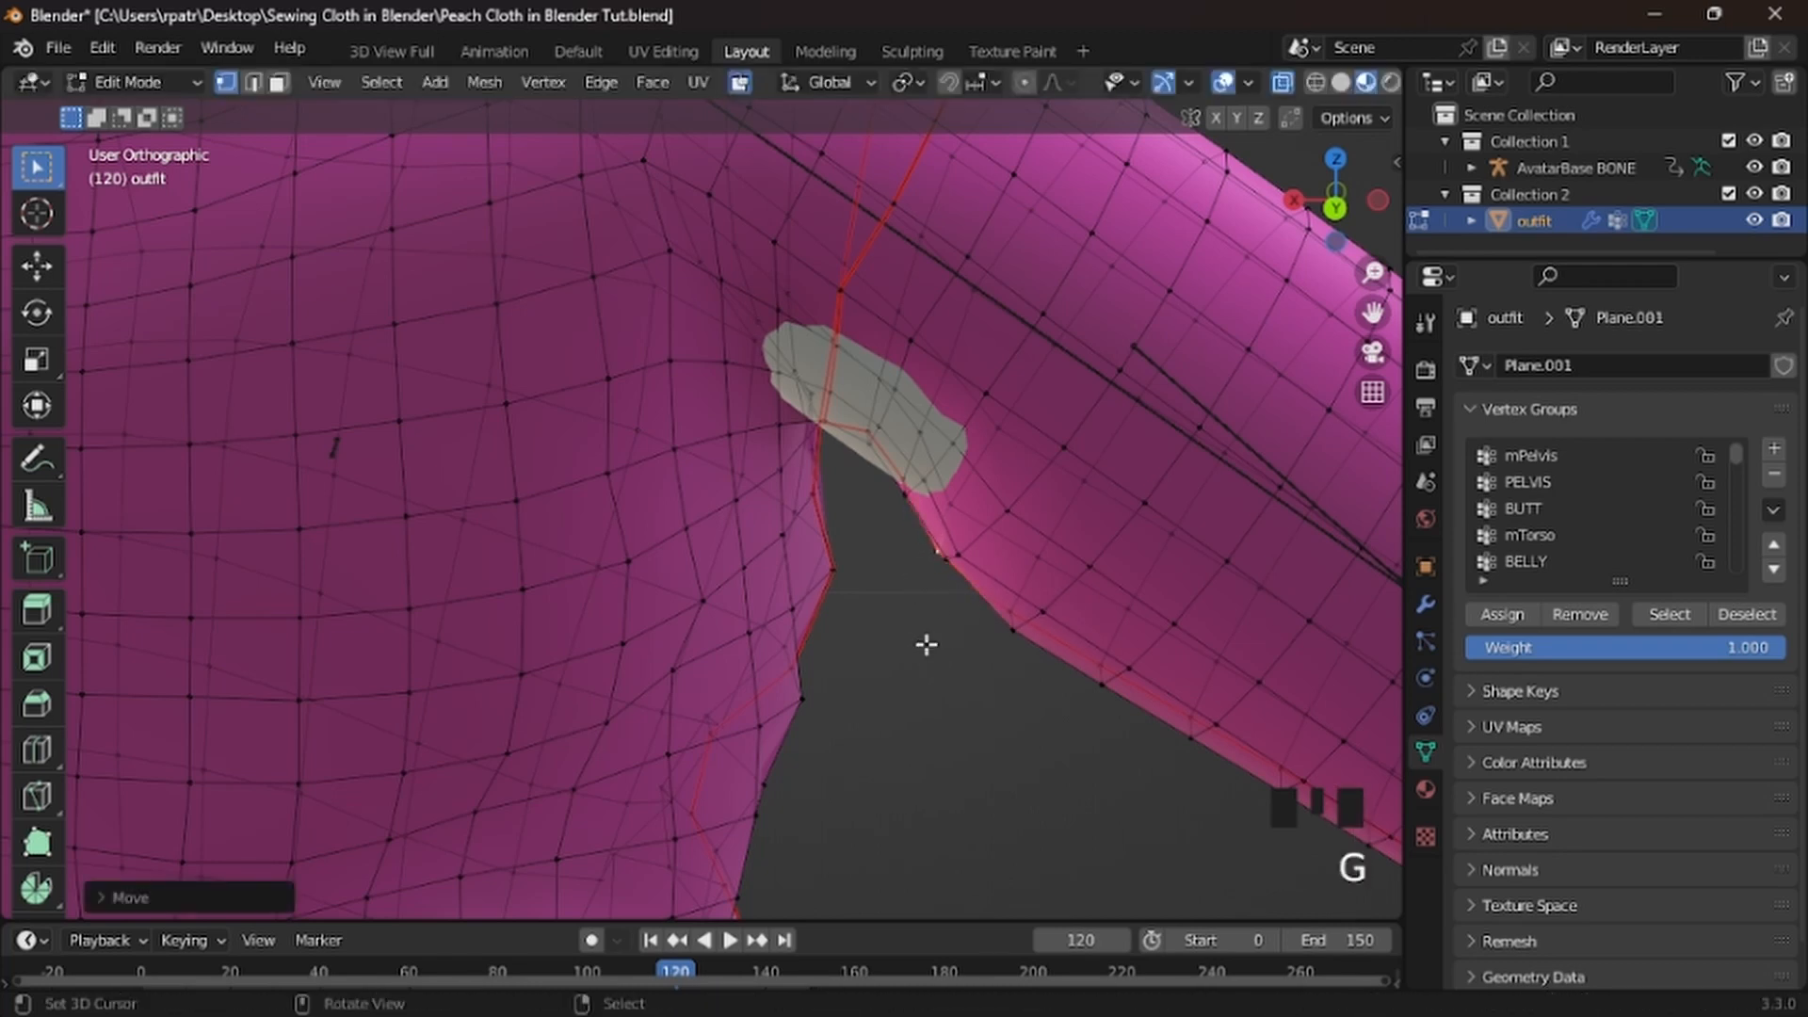
Move three vertices around the edge of the right armpit gap downward to start covering the exposed skin from behind
middle_click_drag(913, 528, 902, 562)
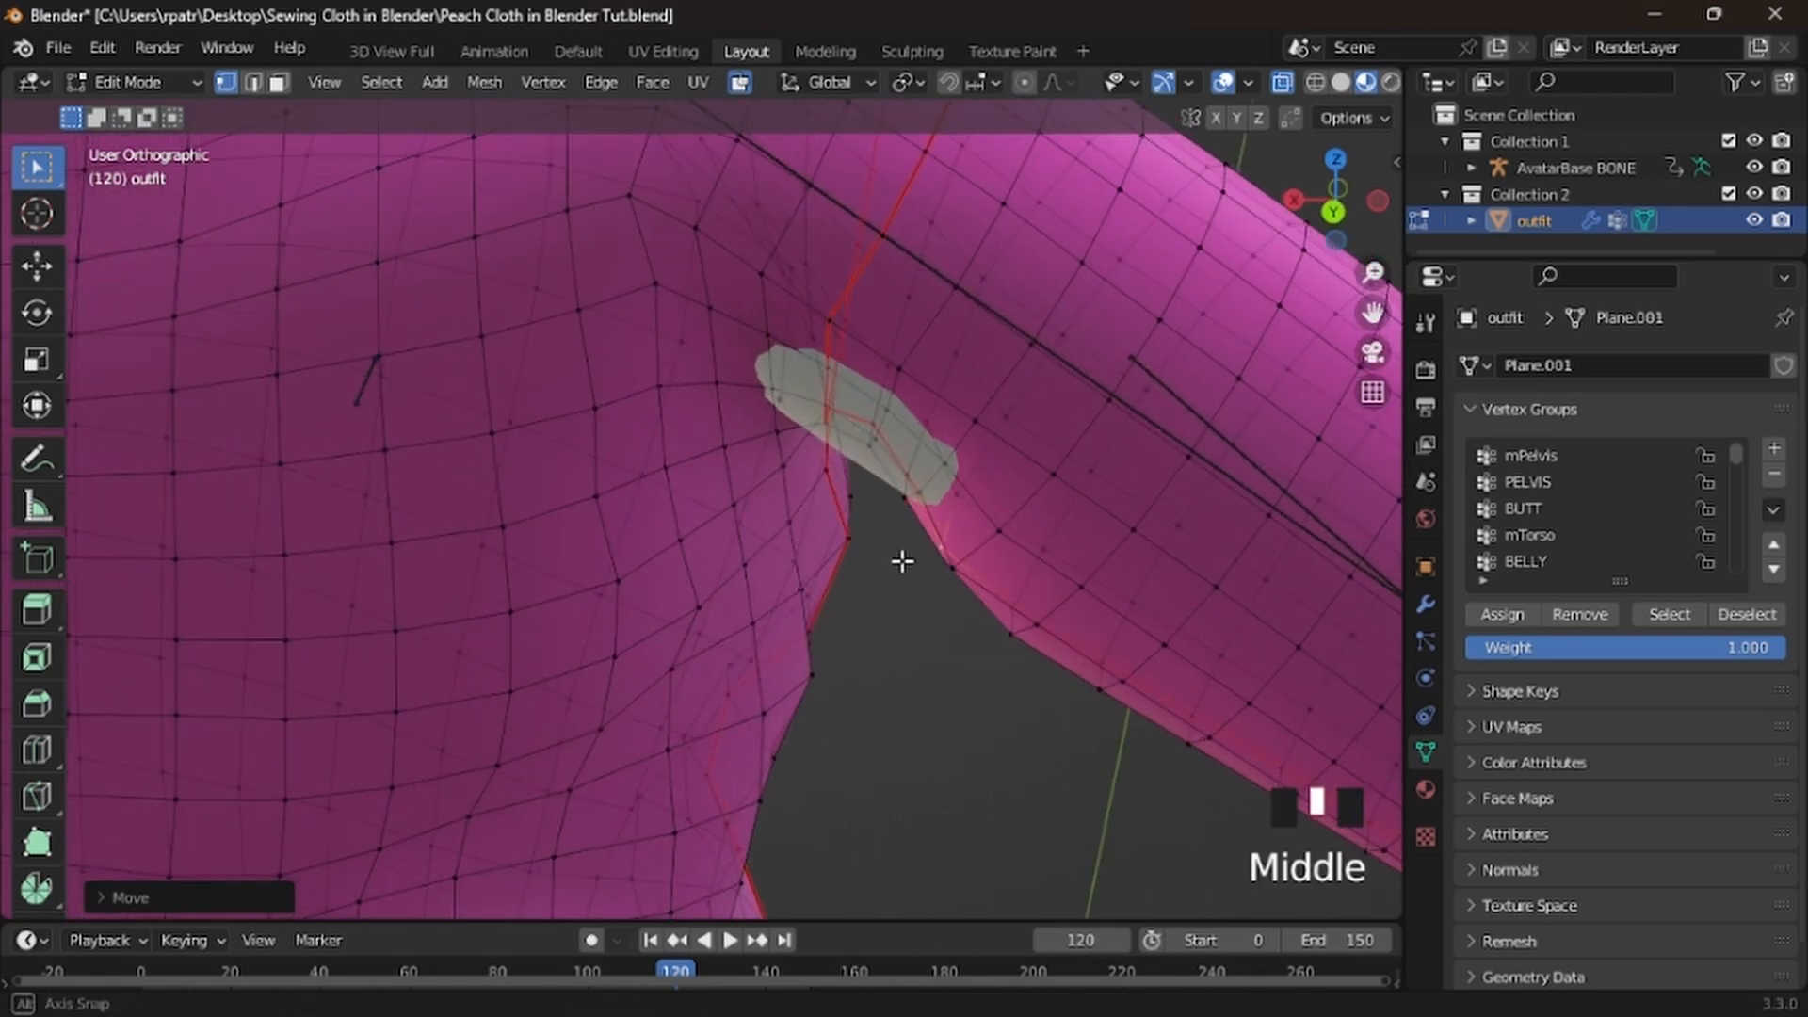
right_click(861, 459)
key("g")
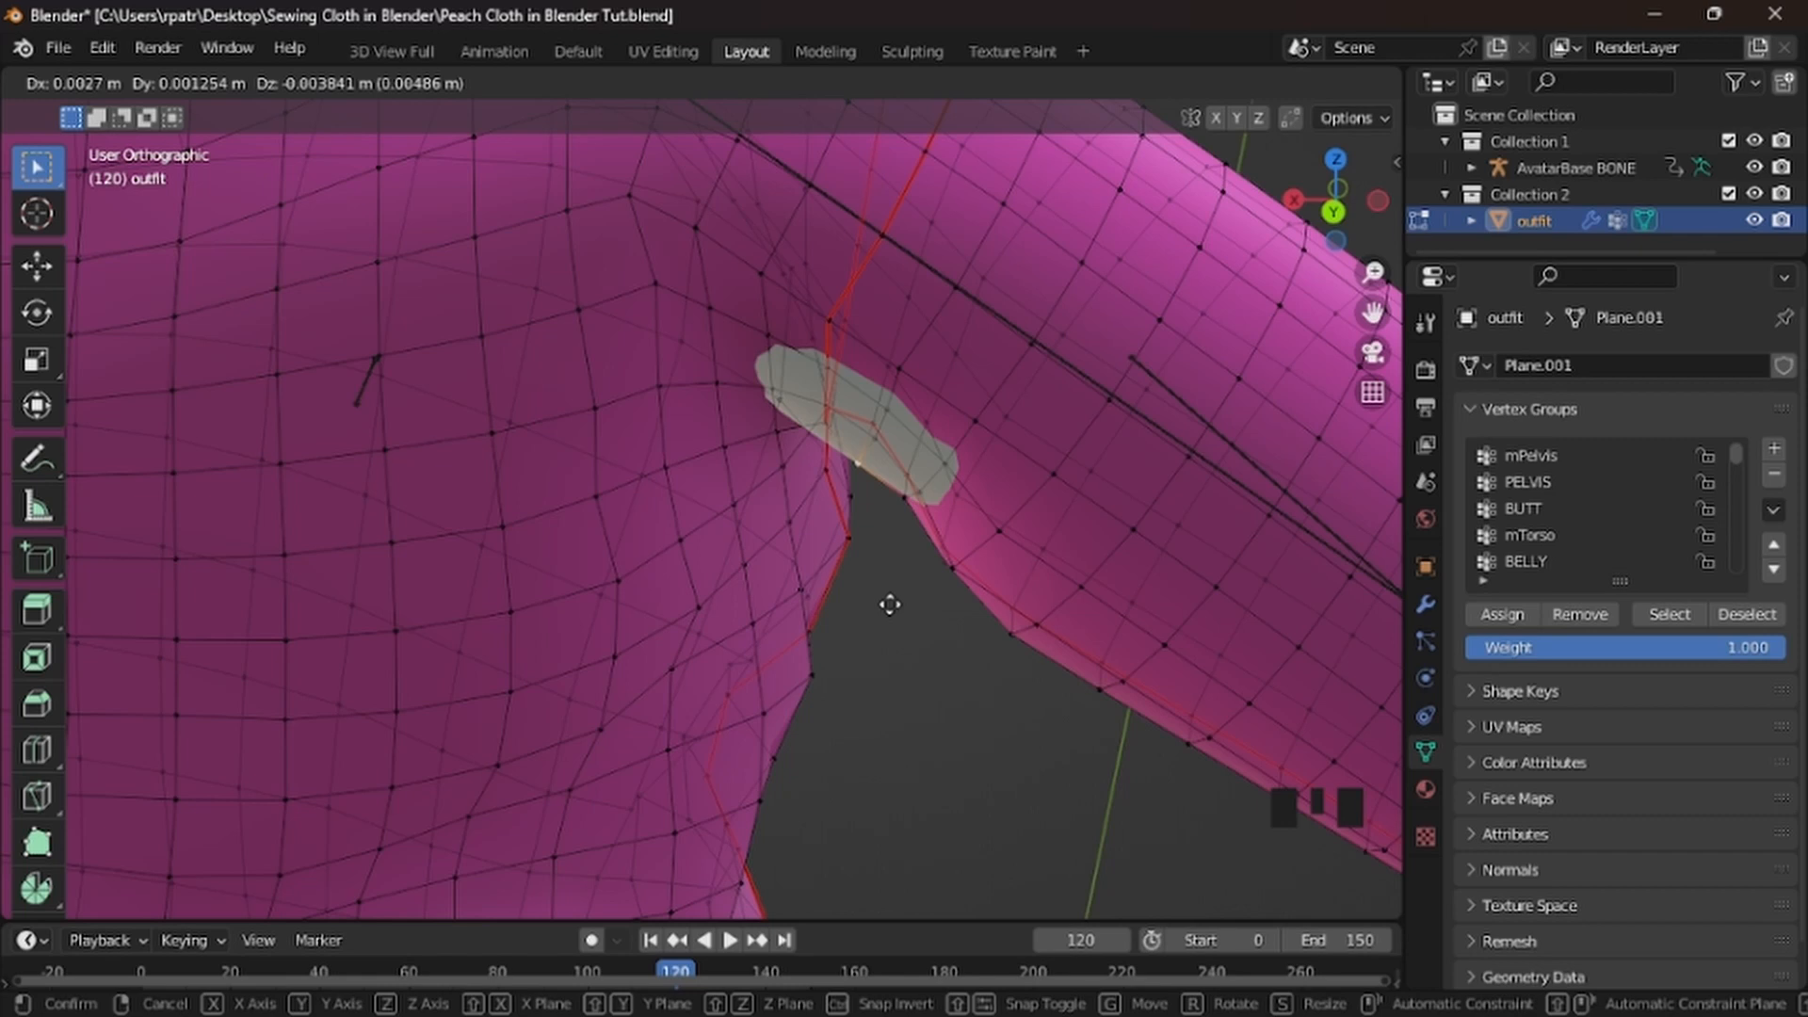
left_click(891, 608)
middle_click_drag(849, 612, 832, 453)
right_click(824, 431)
key("g")
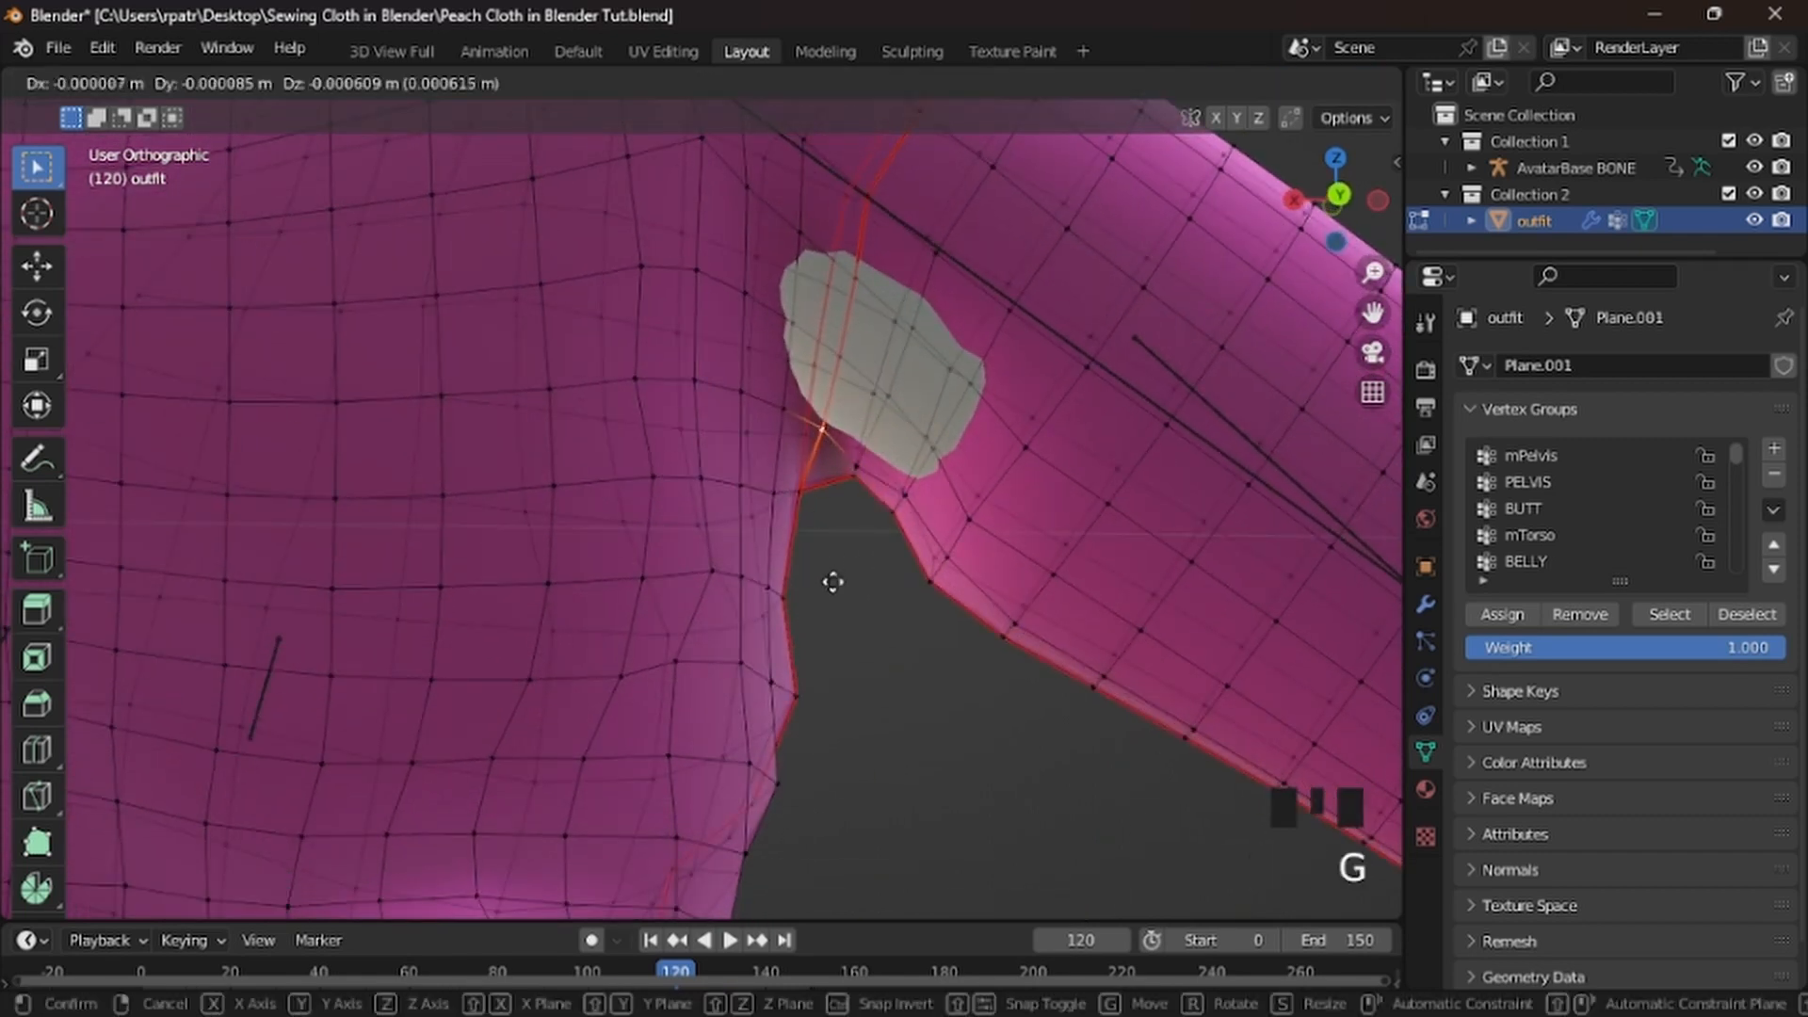
left_click(832, 591)
middle_click_drag(828, 593, 847, 525)
right_click(864, 528)
key("g")
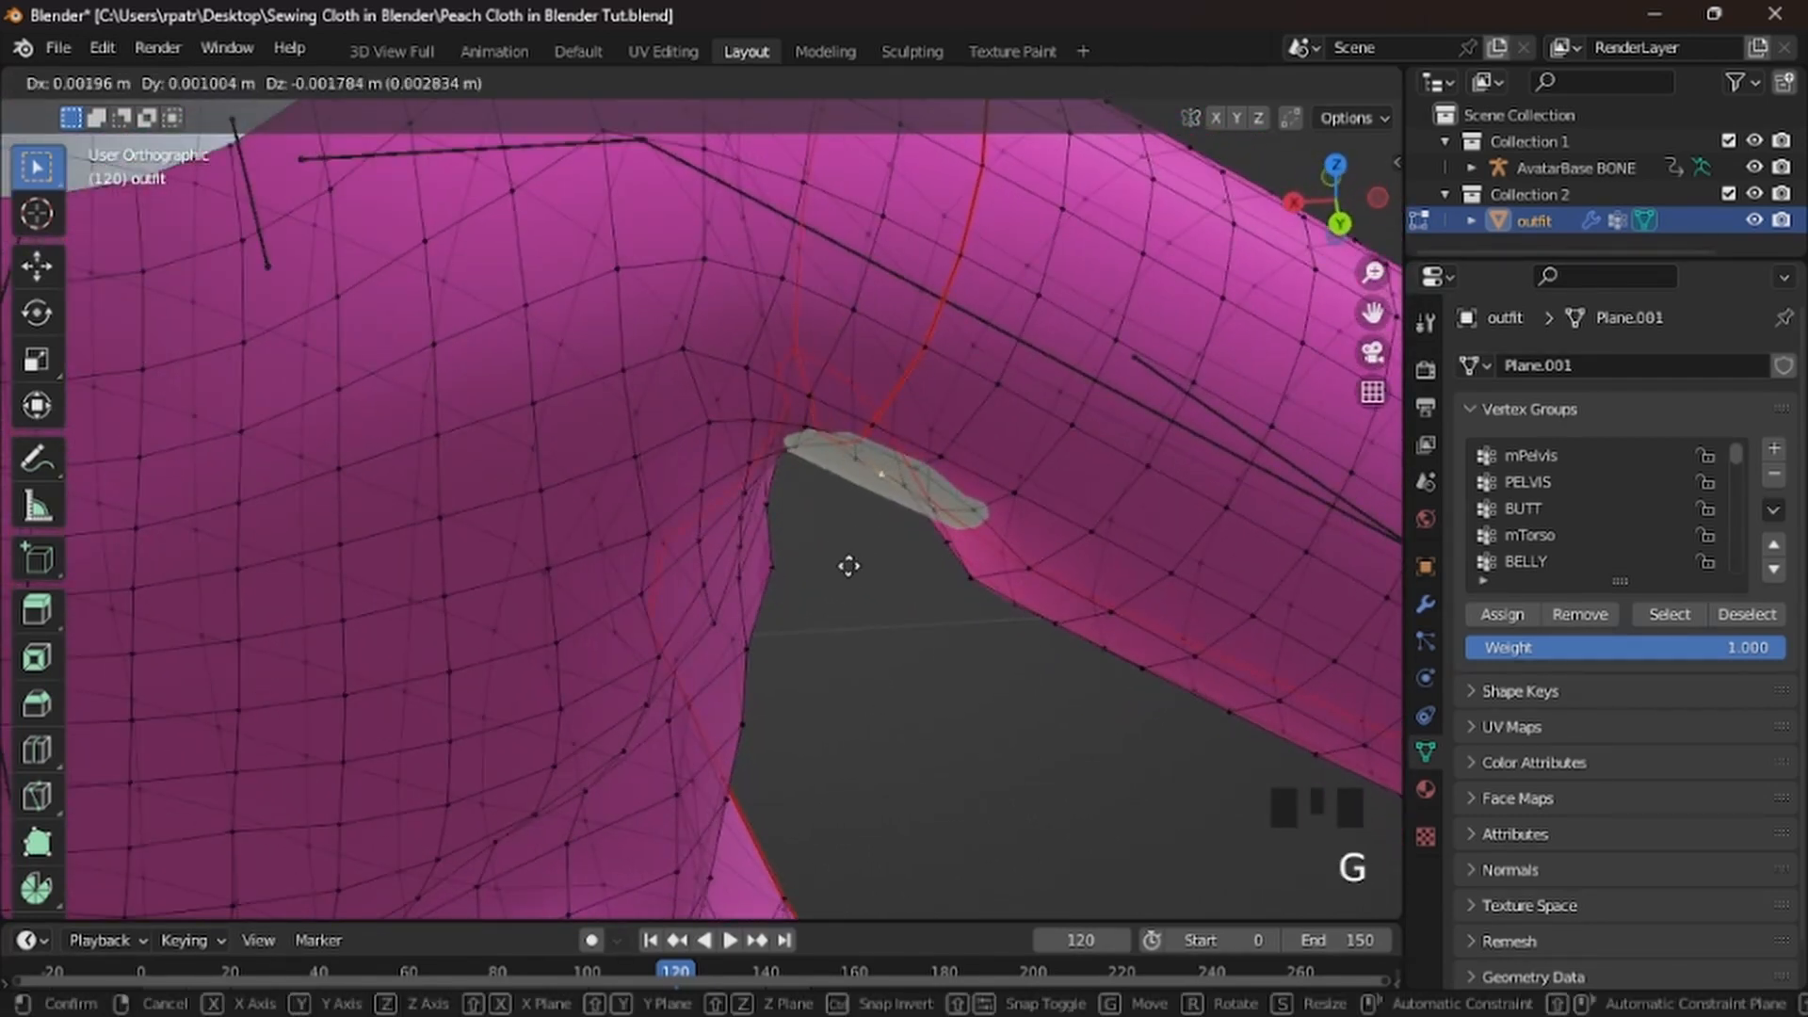
left_click(833, 582)
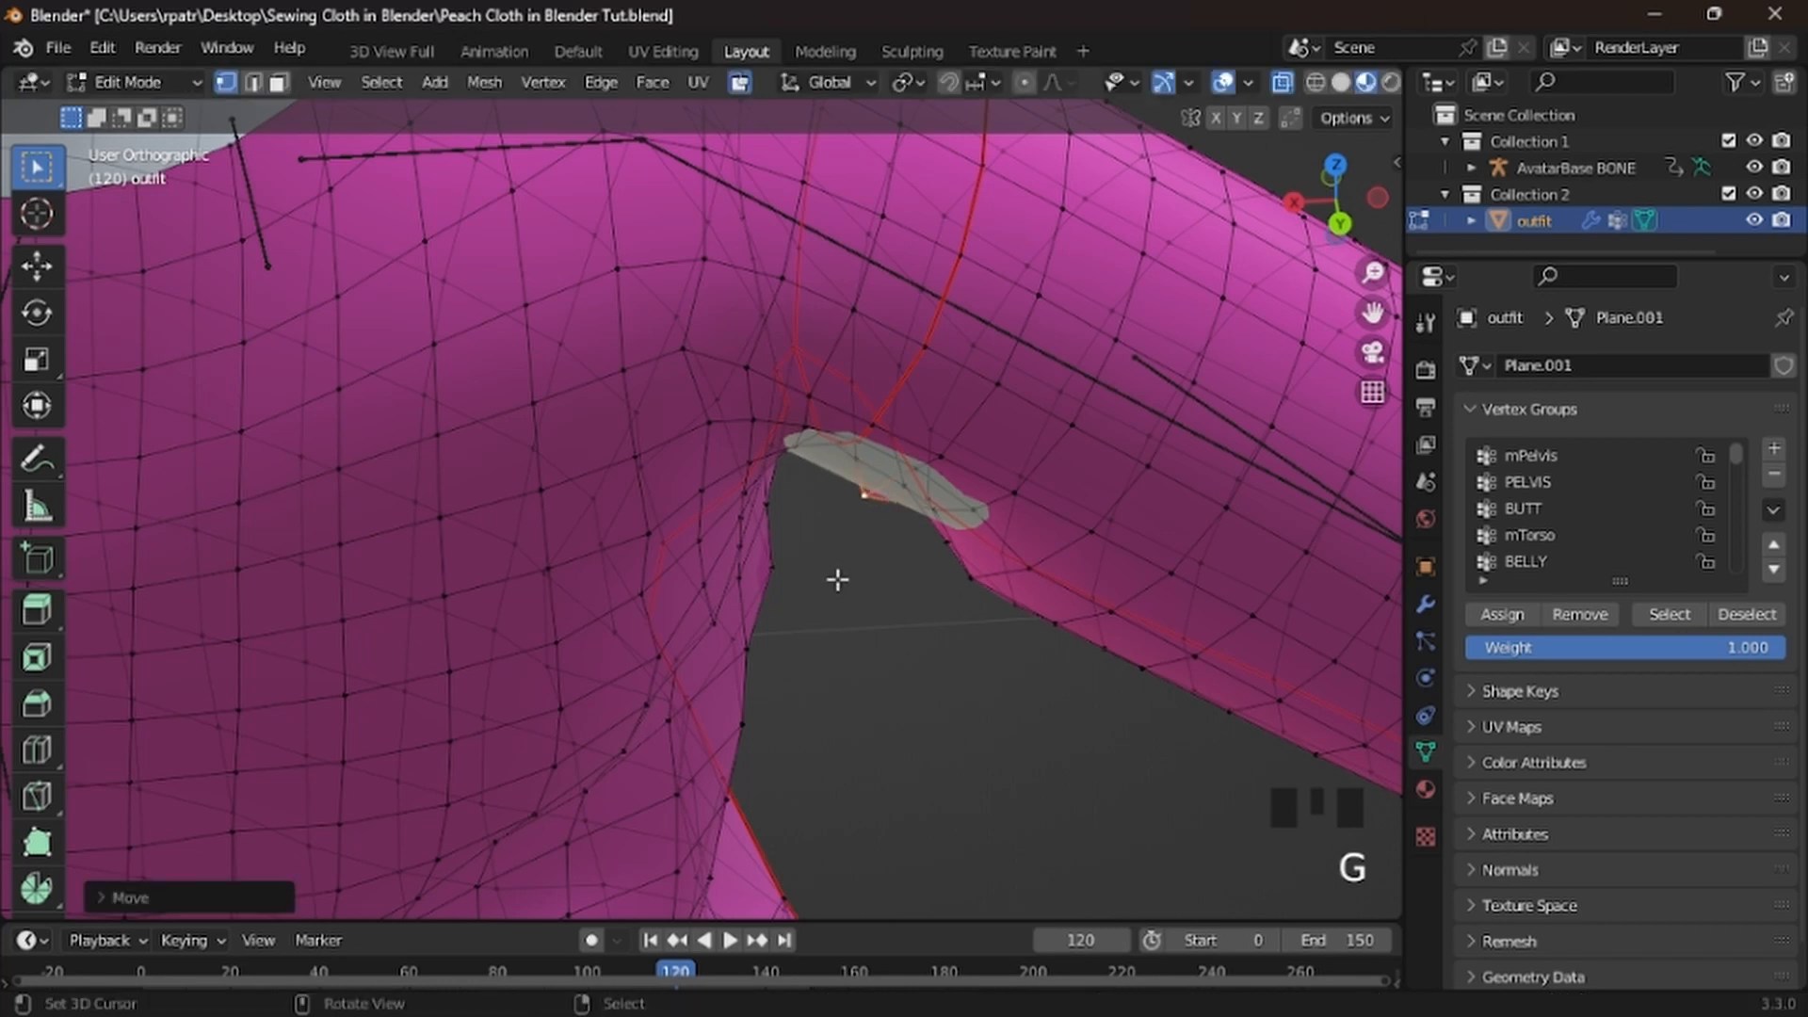
Pull four more vertices at the back of the right armpit outward over the middle of the exposed skin patch
middle_click_drag(835, 577, 916, 489)
right_click(888, 597)
mouse_move(888, 597)
middle_mouse_down()
mouse_move(884, 646)
mouse_move(868, 646)
mouse_move(892, 590)
mouse_move(918, 591)
middle_mouse_up()
key("g")
left_click(856, 664)
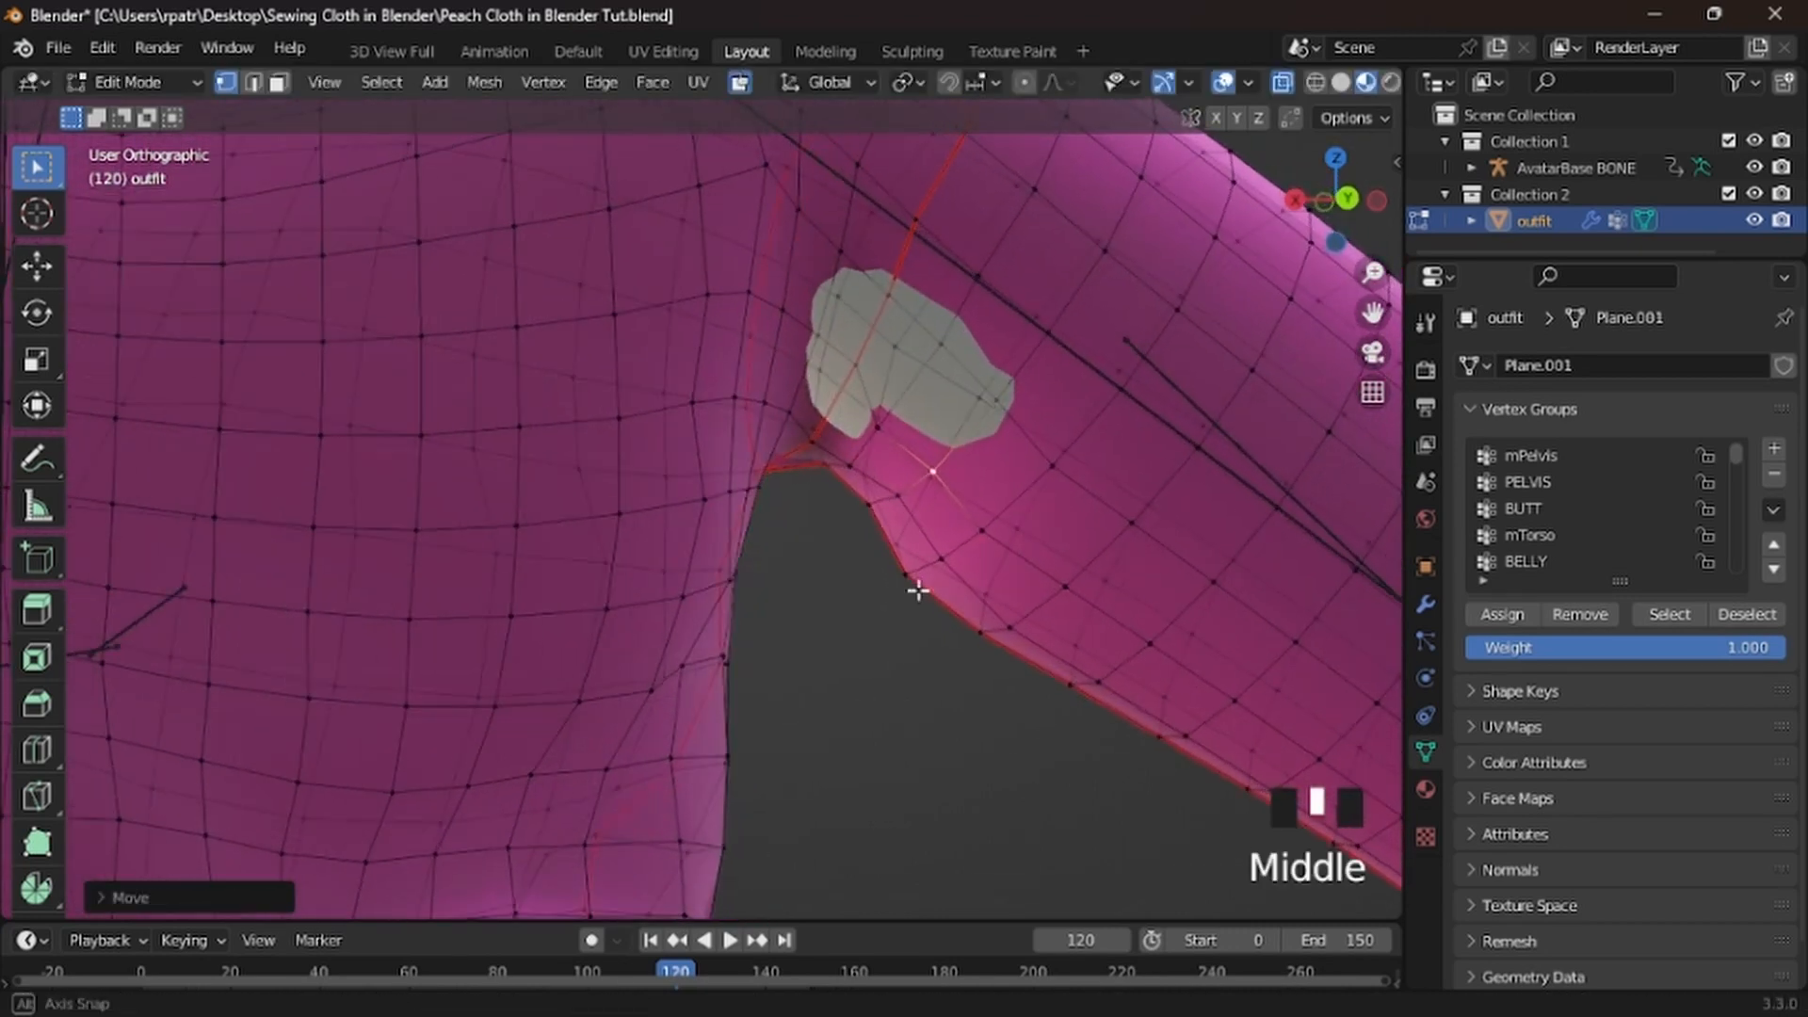
right_click(879, 432)
middle_click_drag(879, 432, 856, 638)
key("g")
left_click(810, 651)
right_click(867, 545)
key("g")
left_click(659, 516)
right_click(904, 537)
key("g")
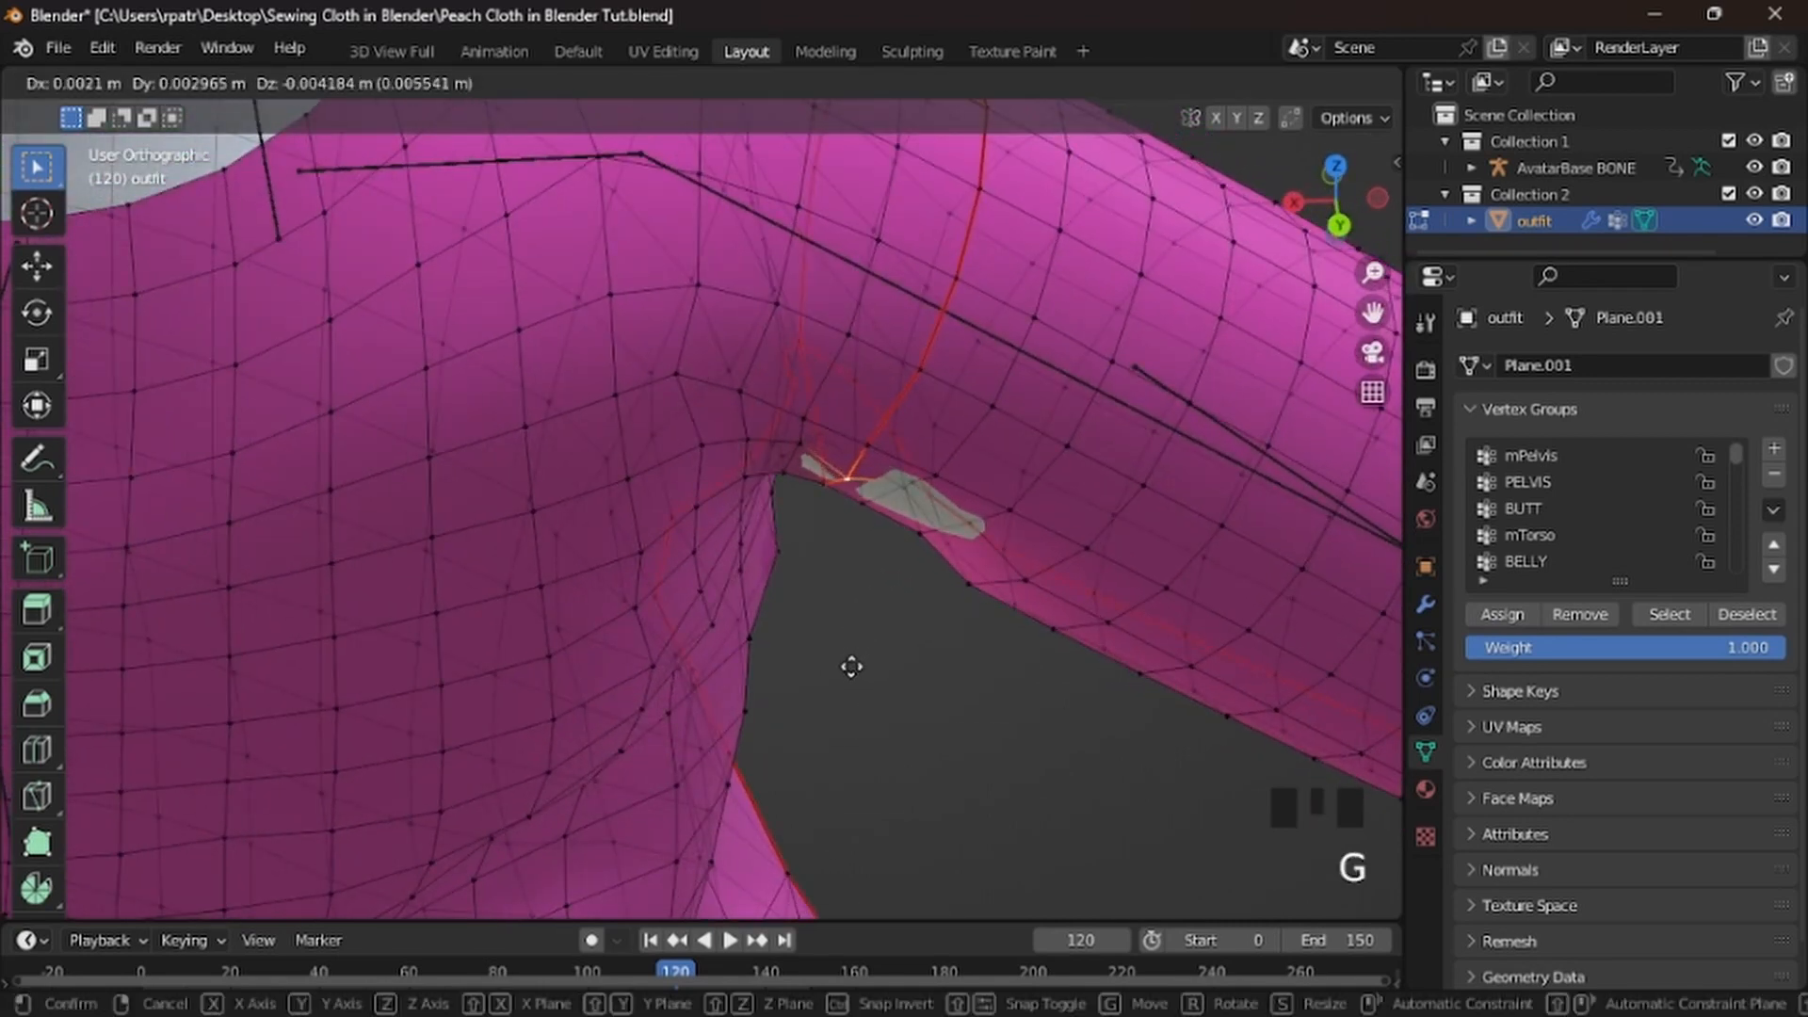
left_click(851, 667)
Move two vertices on the sleeve side of the right armpit over the remaining skin patches
middle_click_drag(868, 674, 916, 434)
right_click(920, 424)
middle_click_drag(952, 581, 945, 613)
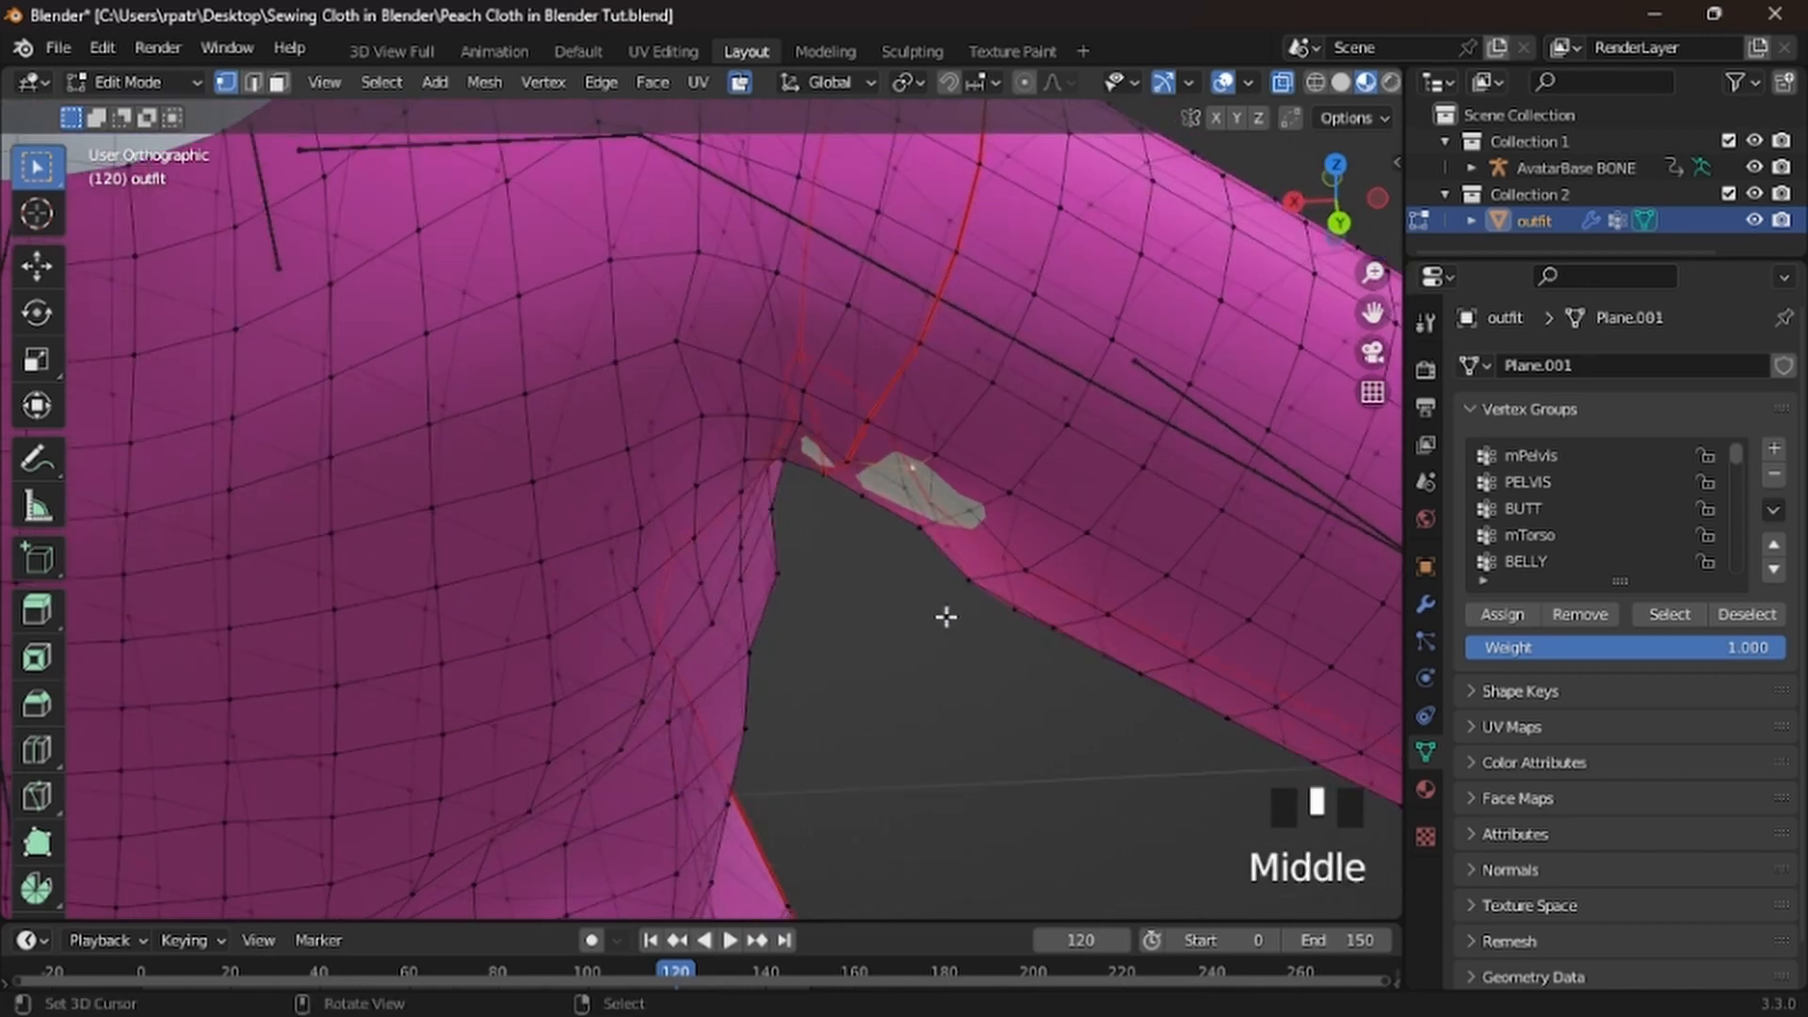
key("g")
left_click(922, 654)
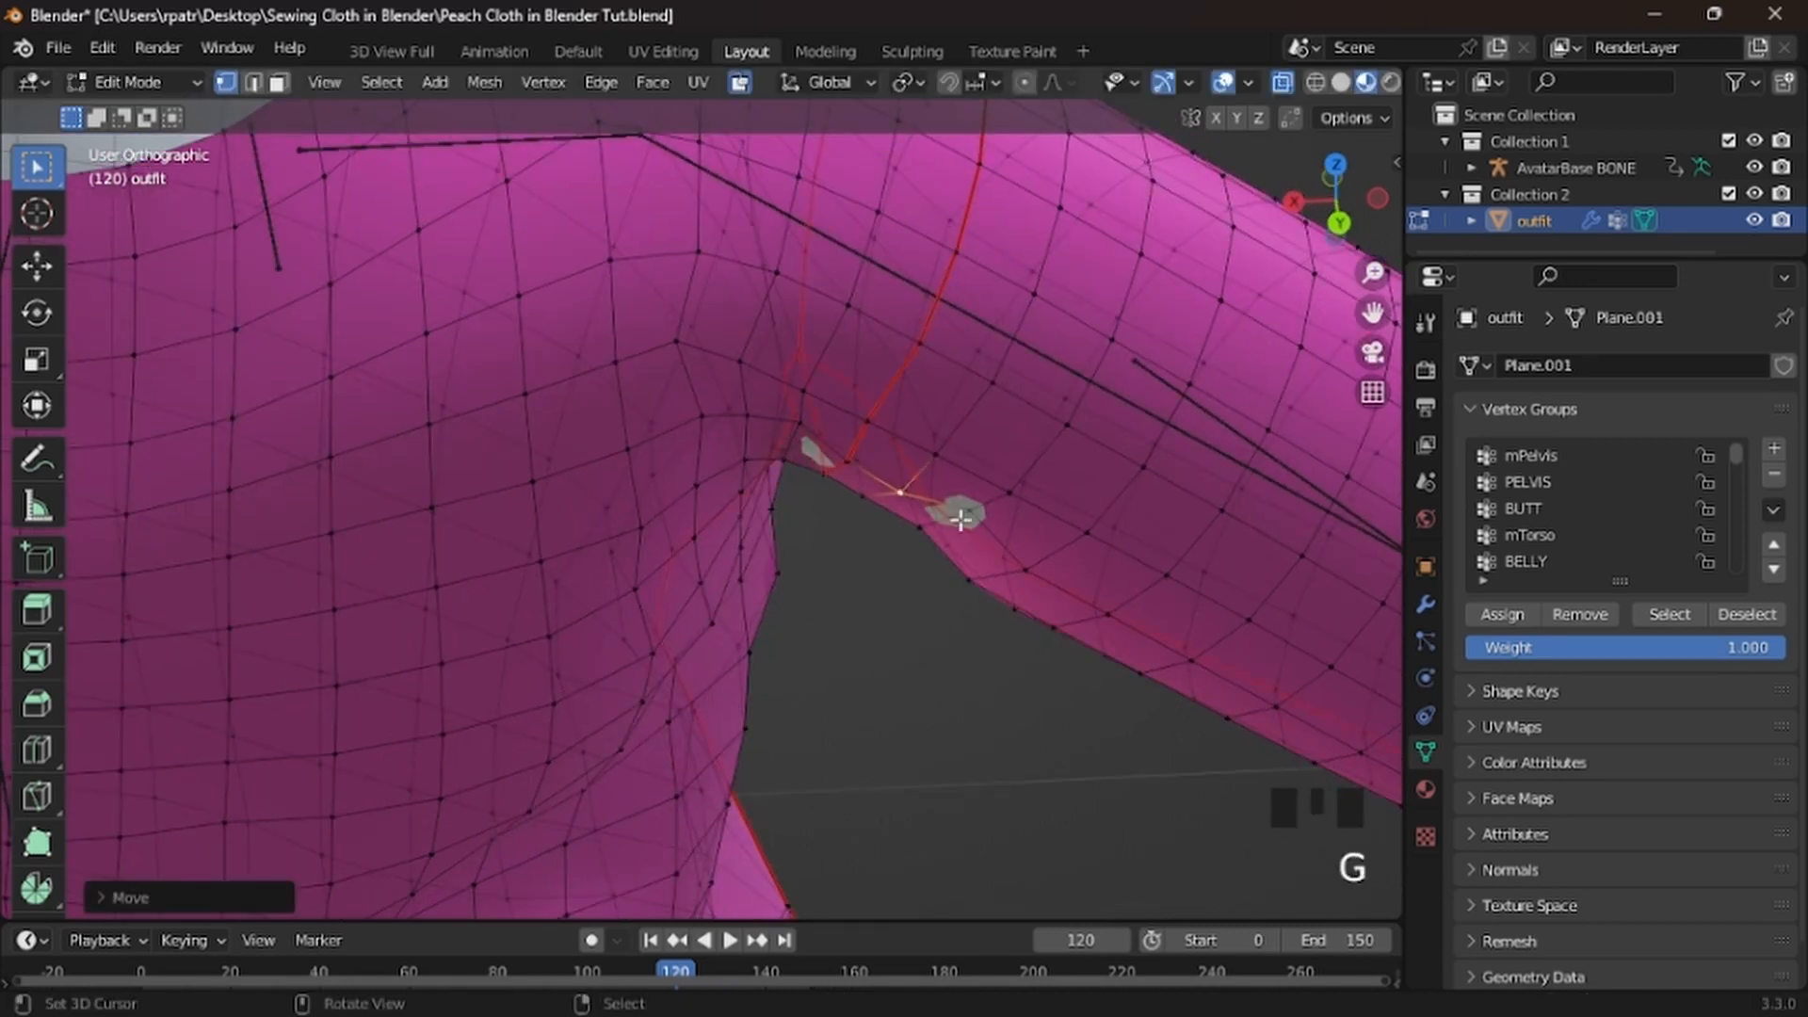
right_click(963, 514)
key("g")
left_click(931, 651)
Adjust three outfit vertices on the underside of the right armpit, working from below, to cover the skin there
middle_click_drag(930, 652, 932, 588)
scroll(1008, 611, "down", 4)
scroll(602, 537, "up", 3)
right_click(585, 526)
key("g")
left_click(609, 572)
right_click(832, 594)
key("g")
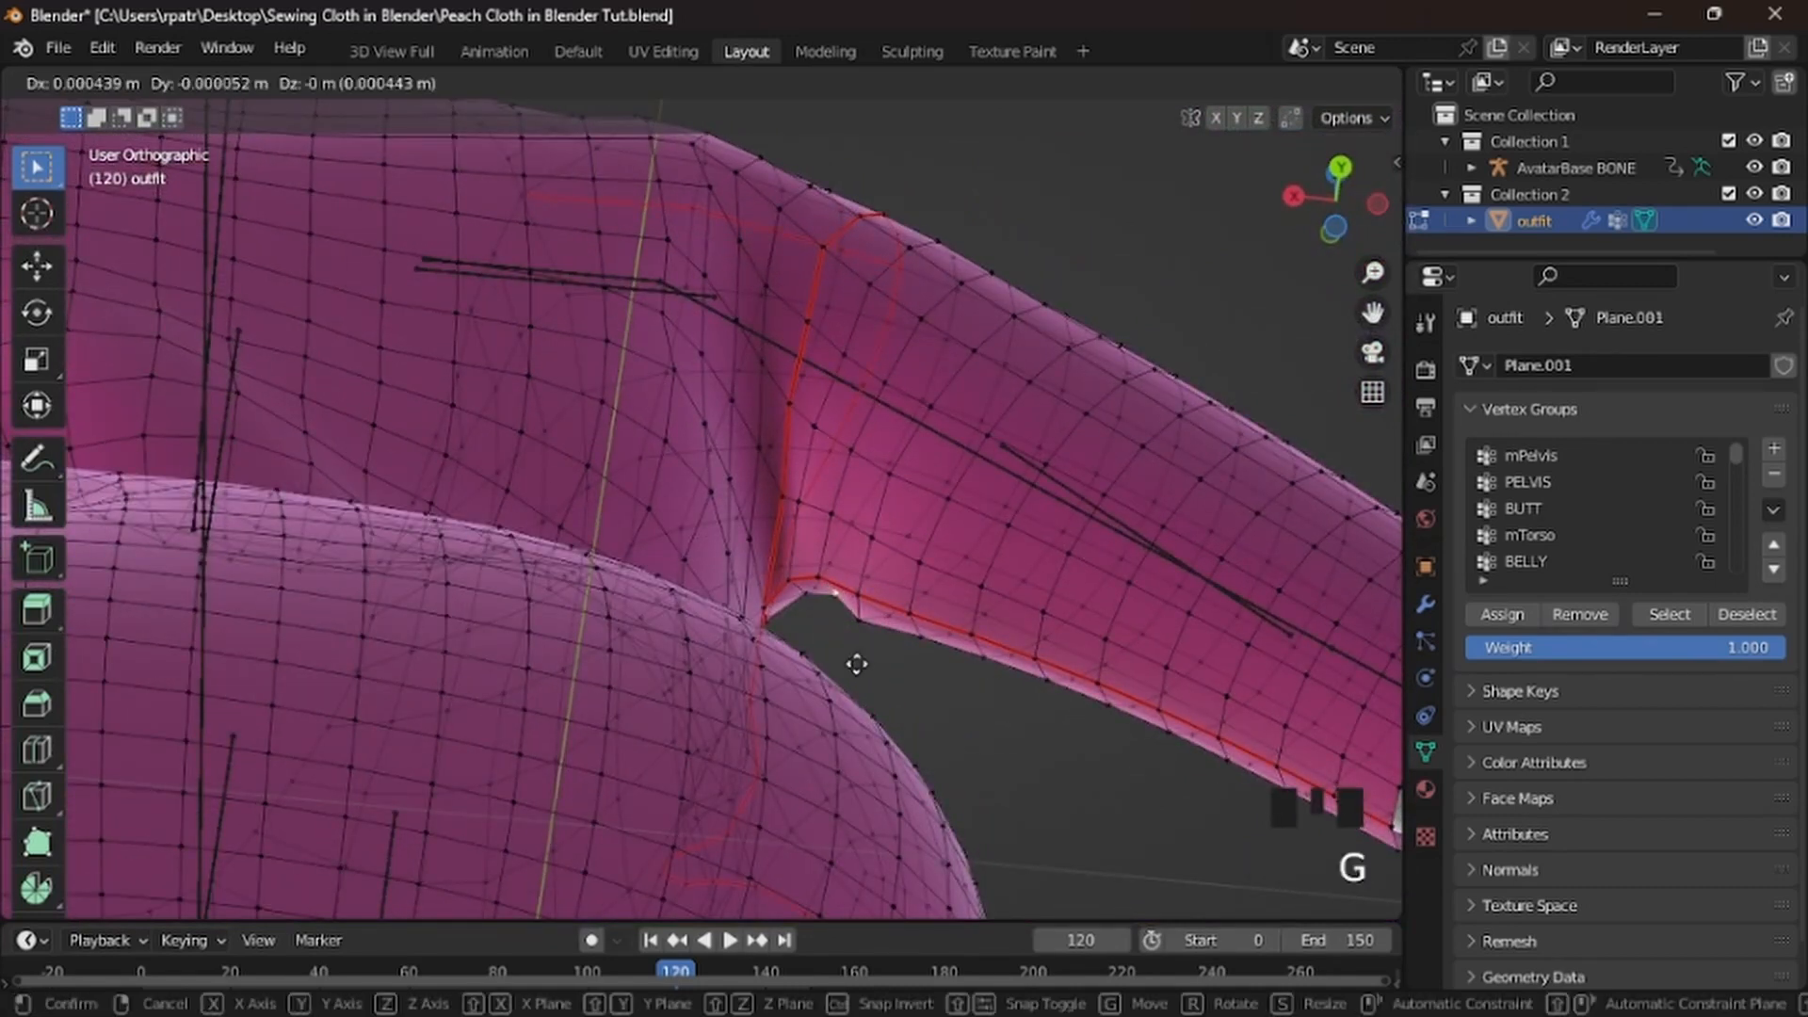
left_click(849, 672)
right_click(800, 591)
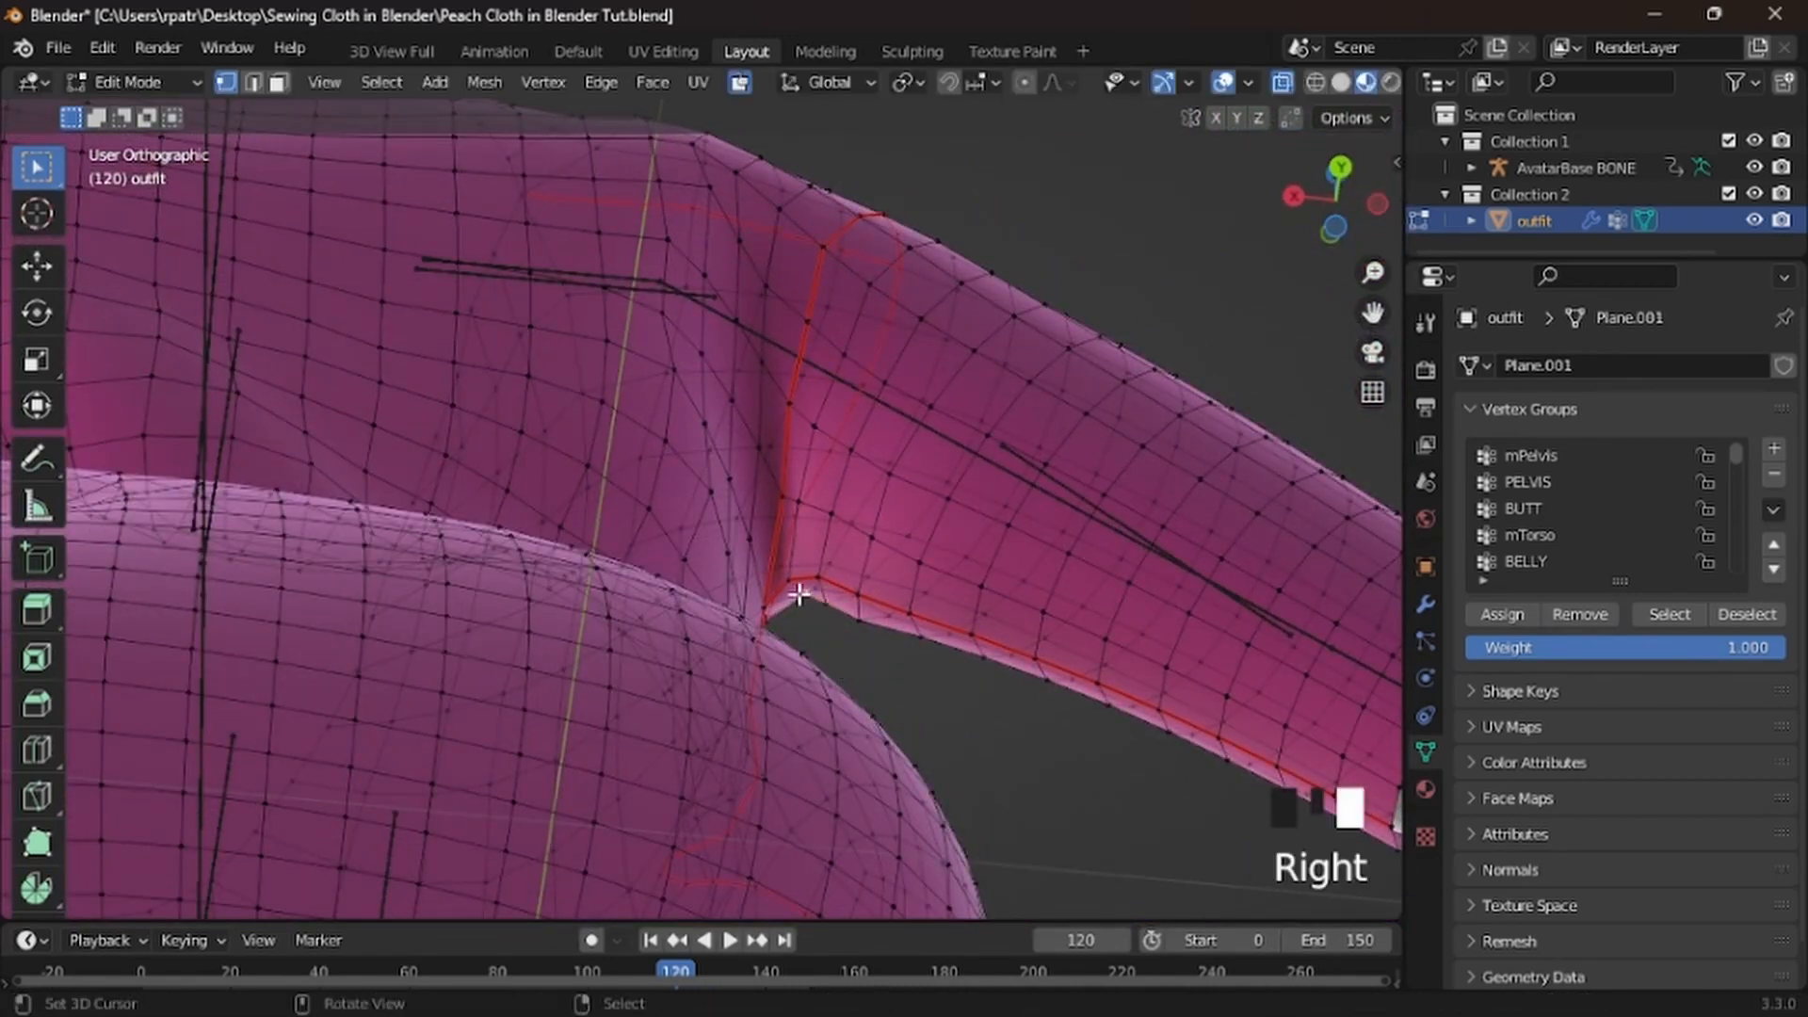
key("g")
left_click(805, 657)
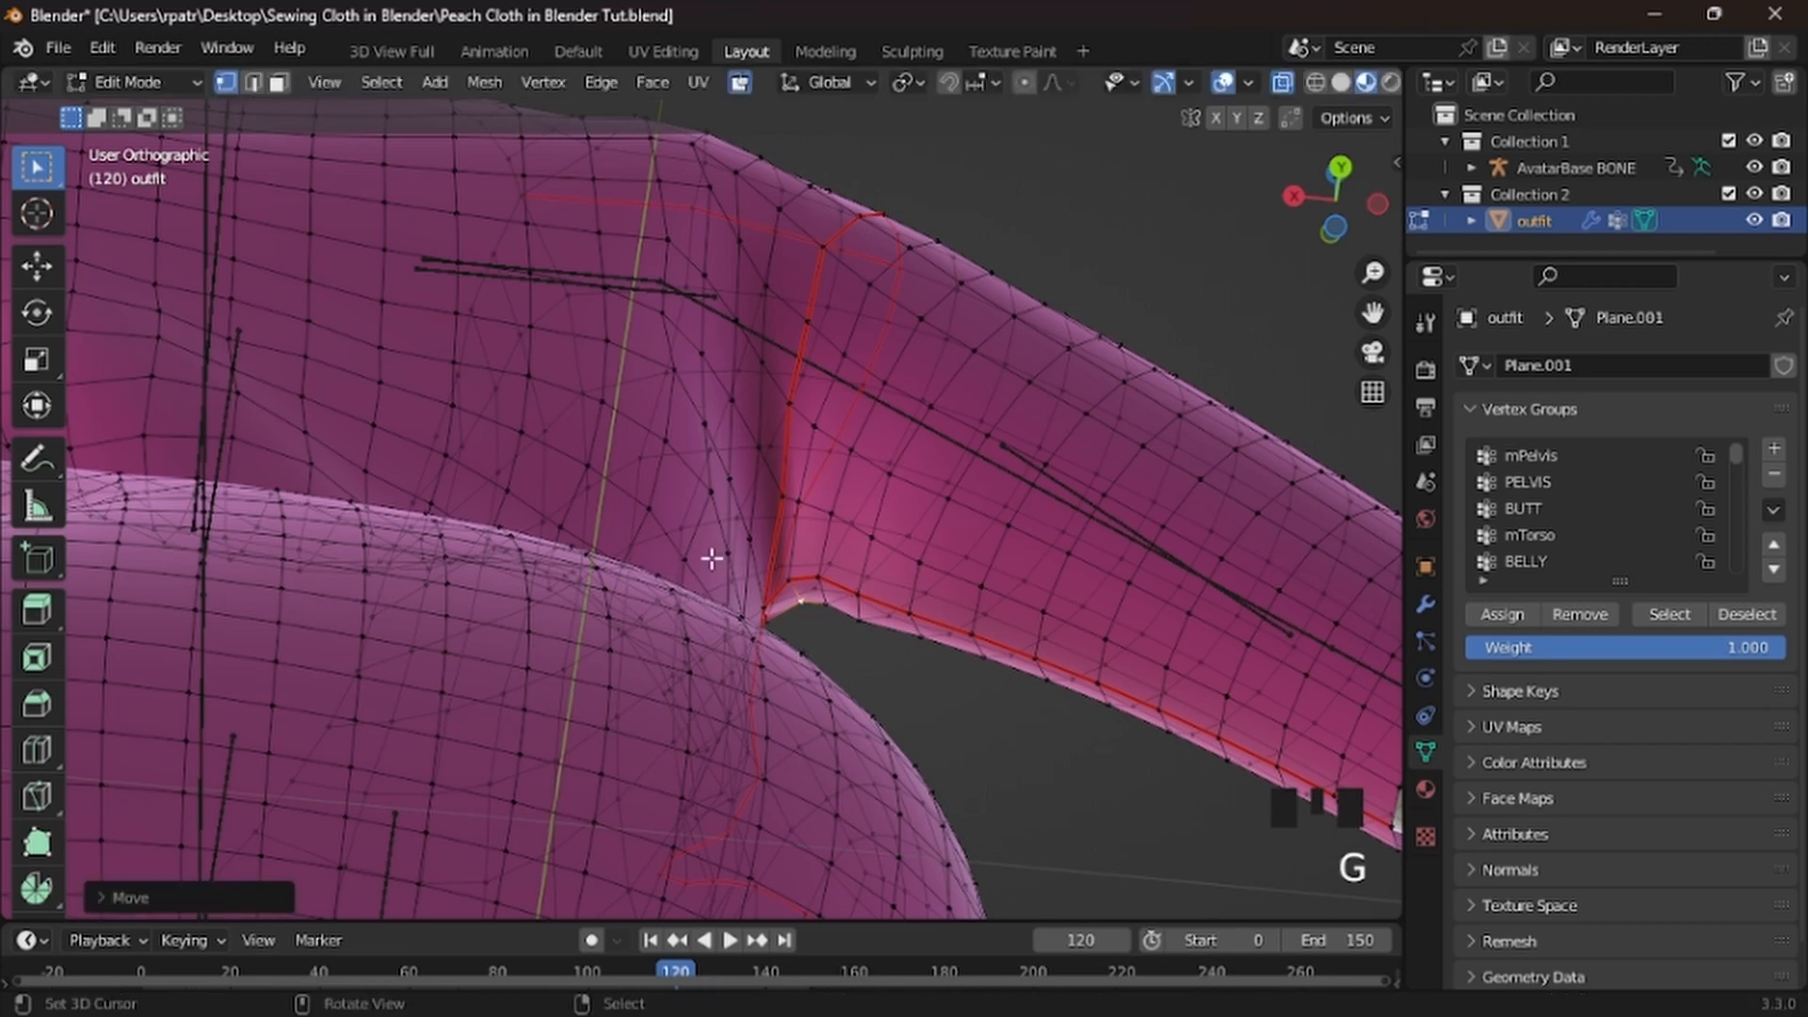
Fine-tune the selected right armpit vertex from below and move one vertex on the front of the same sleeve's underside
middle_click_drag(764, 740, 758, 756)
middle_click_drag(784, 753, 843, 639)
key("g")
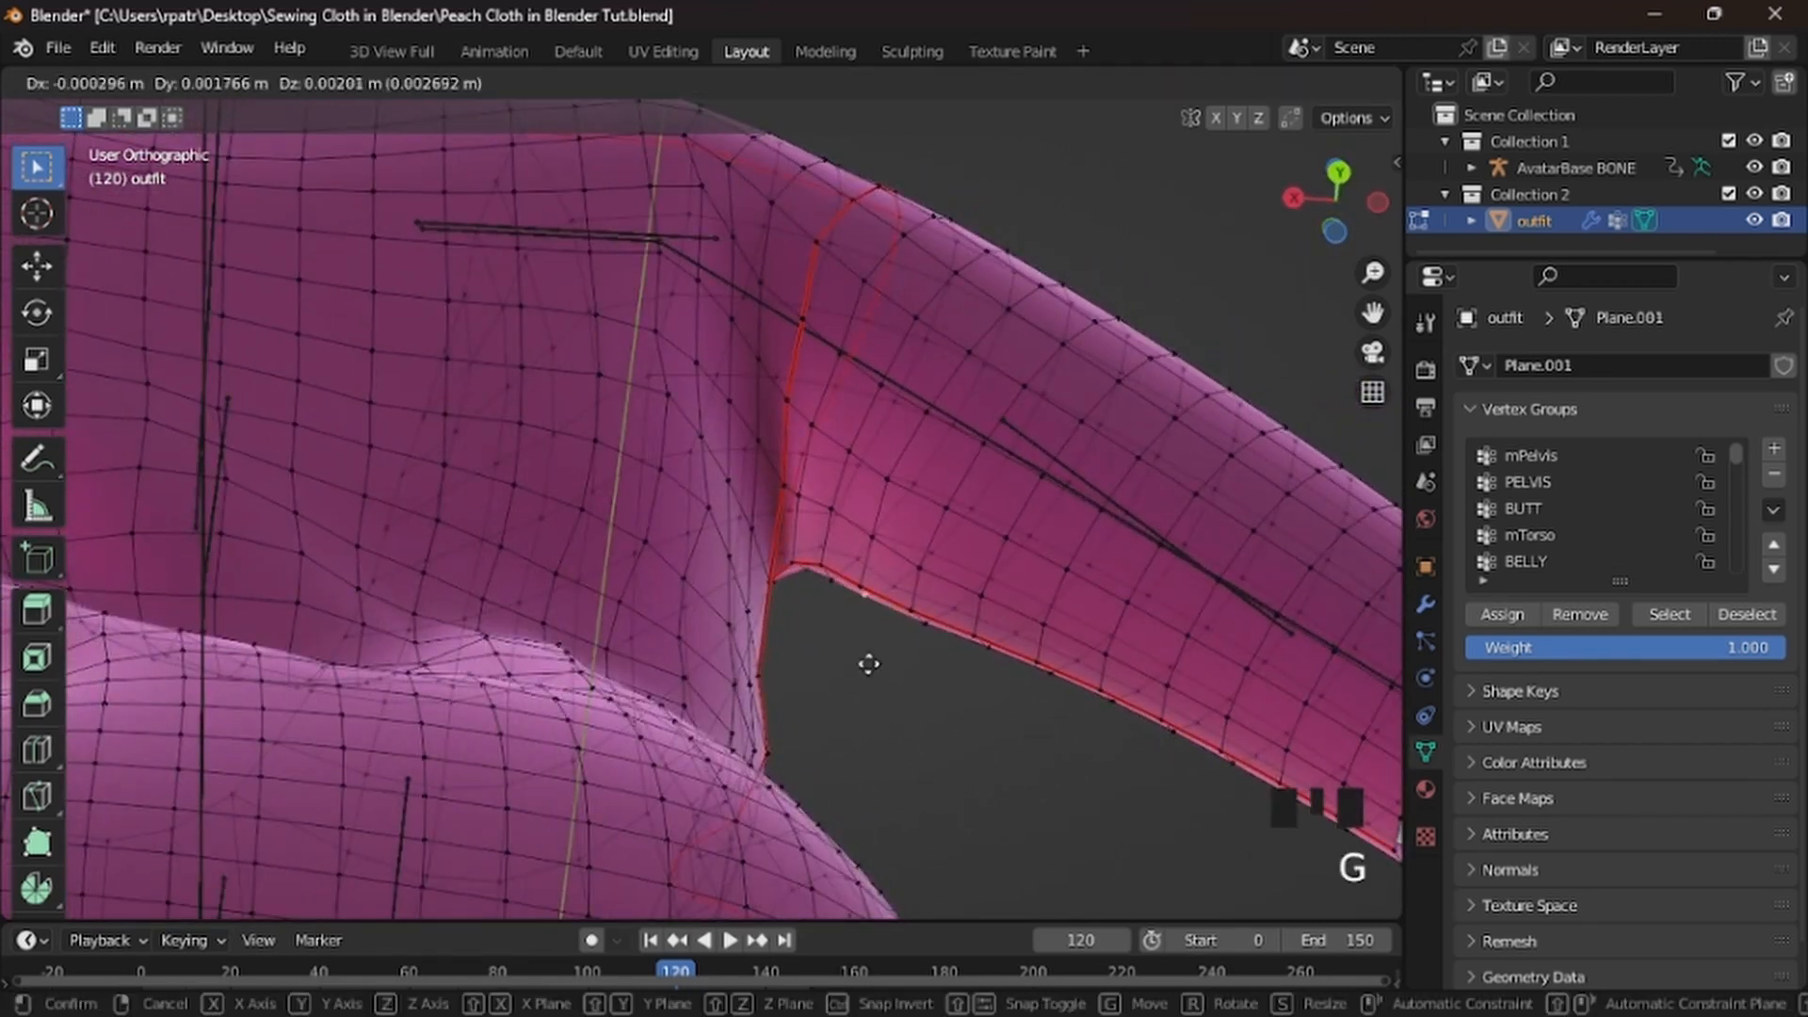
left_click(867, 666)
middle_click_drag(985, 727, 399, 775)
right_click(599, 482)
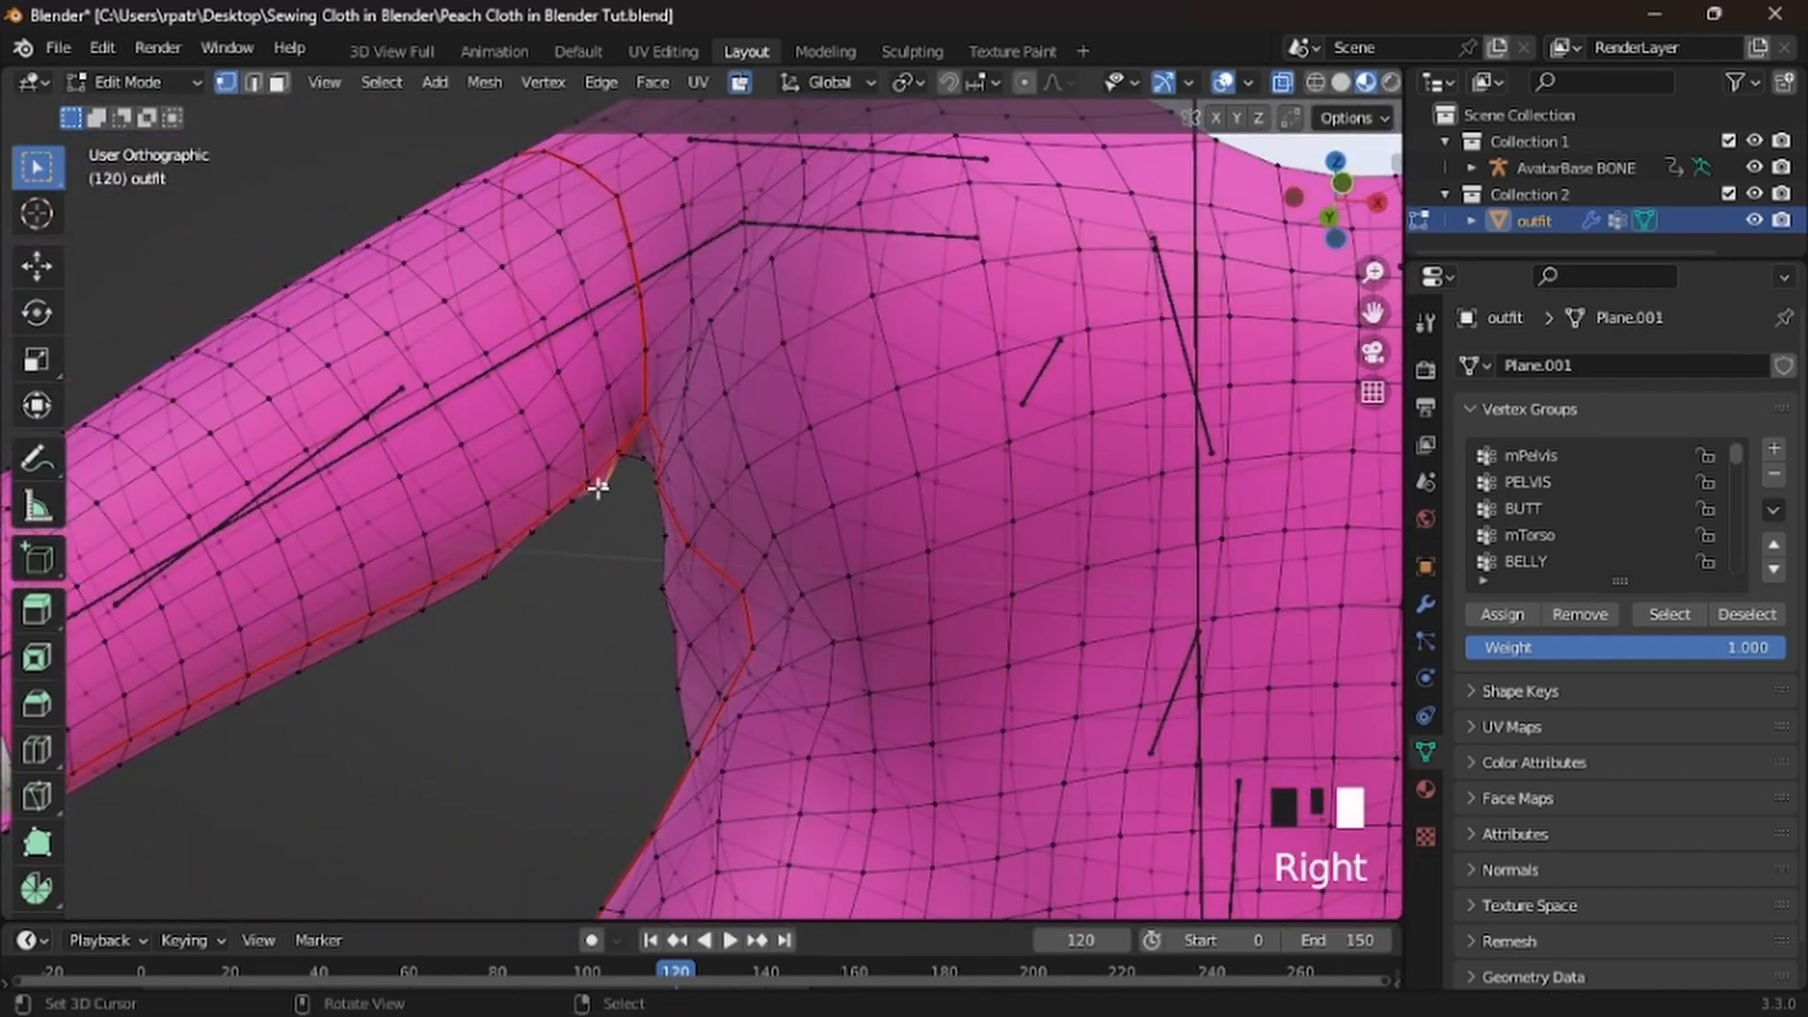
key("g")
left_click(596, 588)
Turn off X-ray display and reposition the vertex on the underside of the left sleeve beside the armpit
middle_click_drag(595, 589, 1155, 719)
scroll(862, 615, "down", 1)
scroll(862, 615, "down", 2)
middle_click_drag(862, 614, 872, 658)
scroll(480, 742, "down", 4)
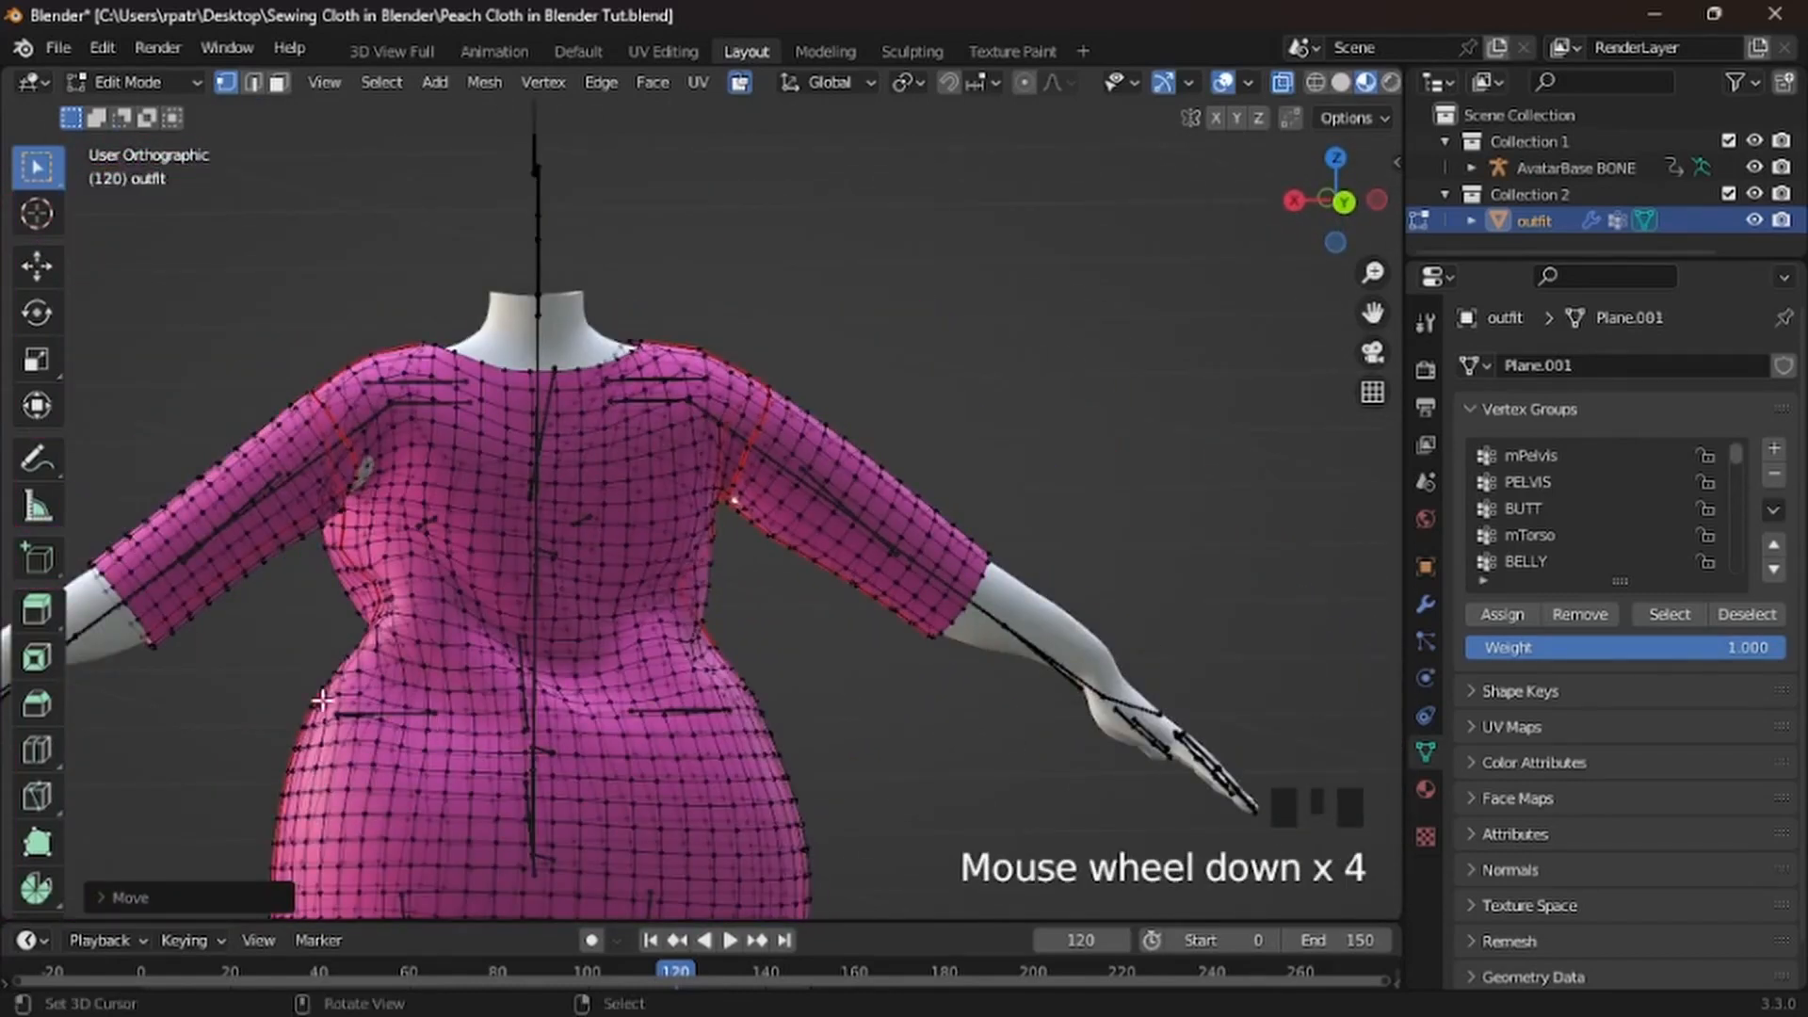
middle_click_drag(321, 699, 608, 586, "shift")
scroll(582, 450, "up", 3)
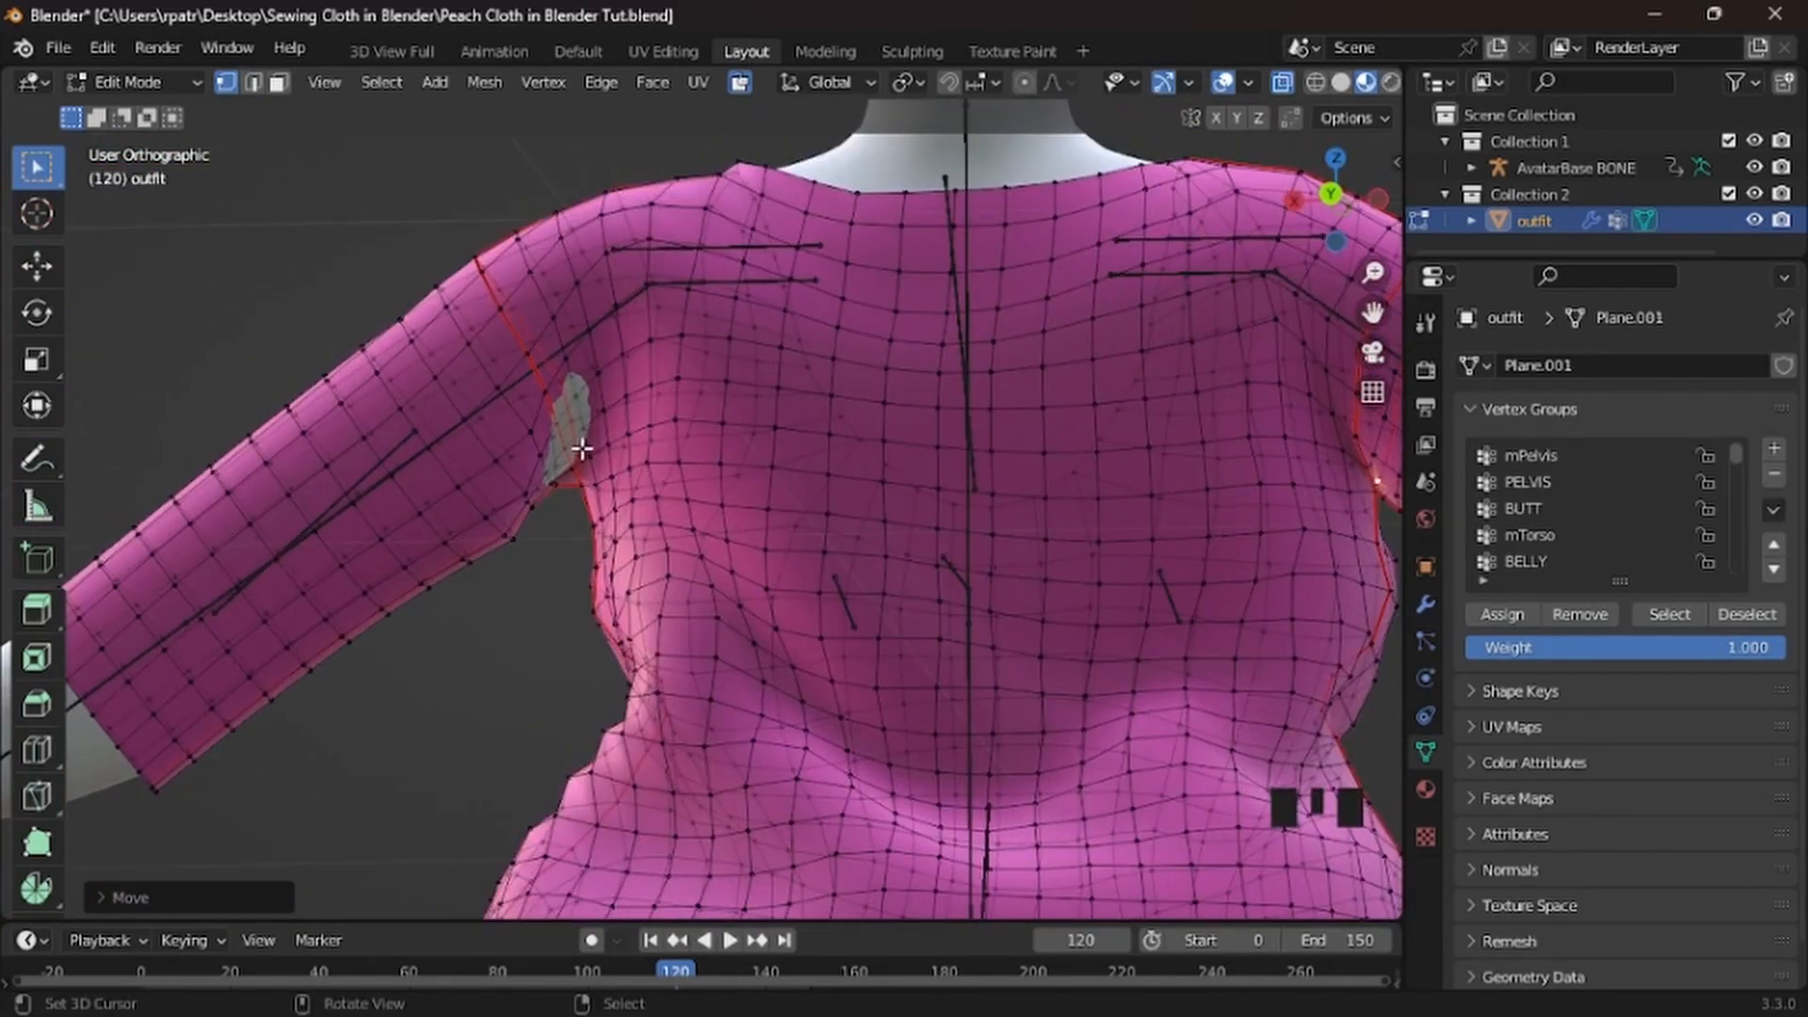
middle_click_drag(582, 449, 941, 496)
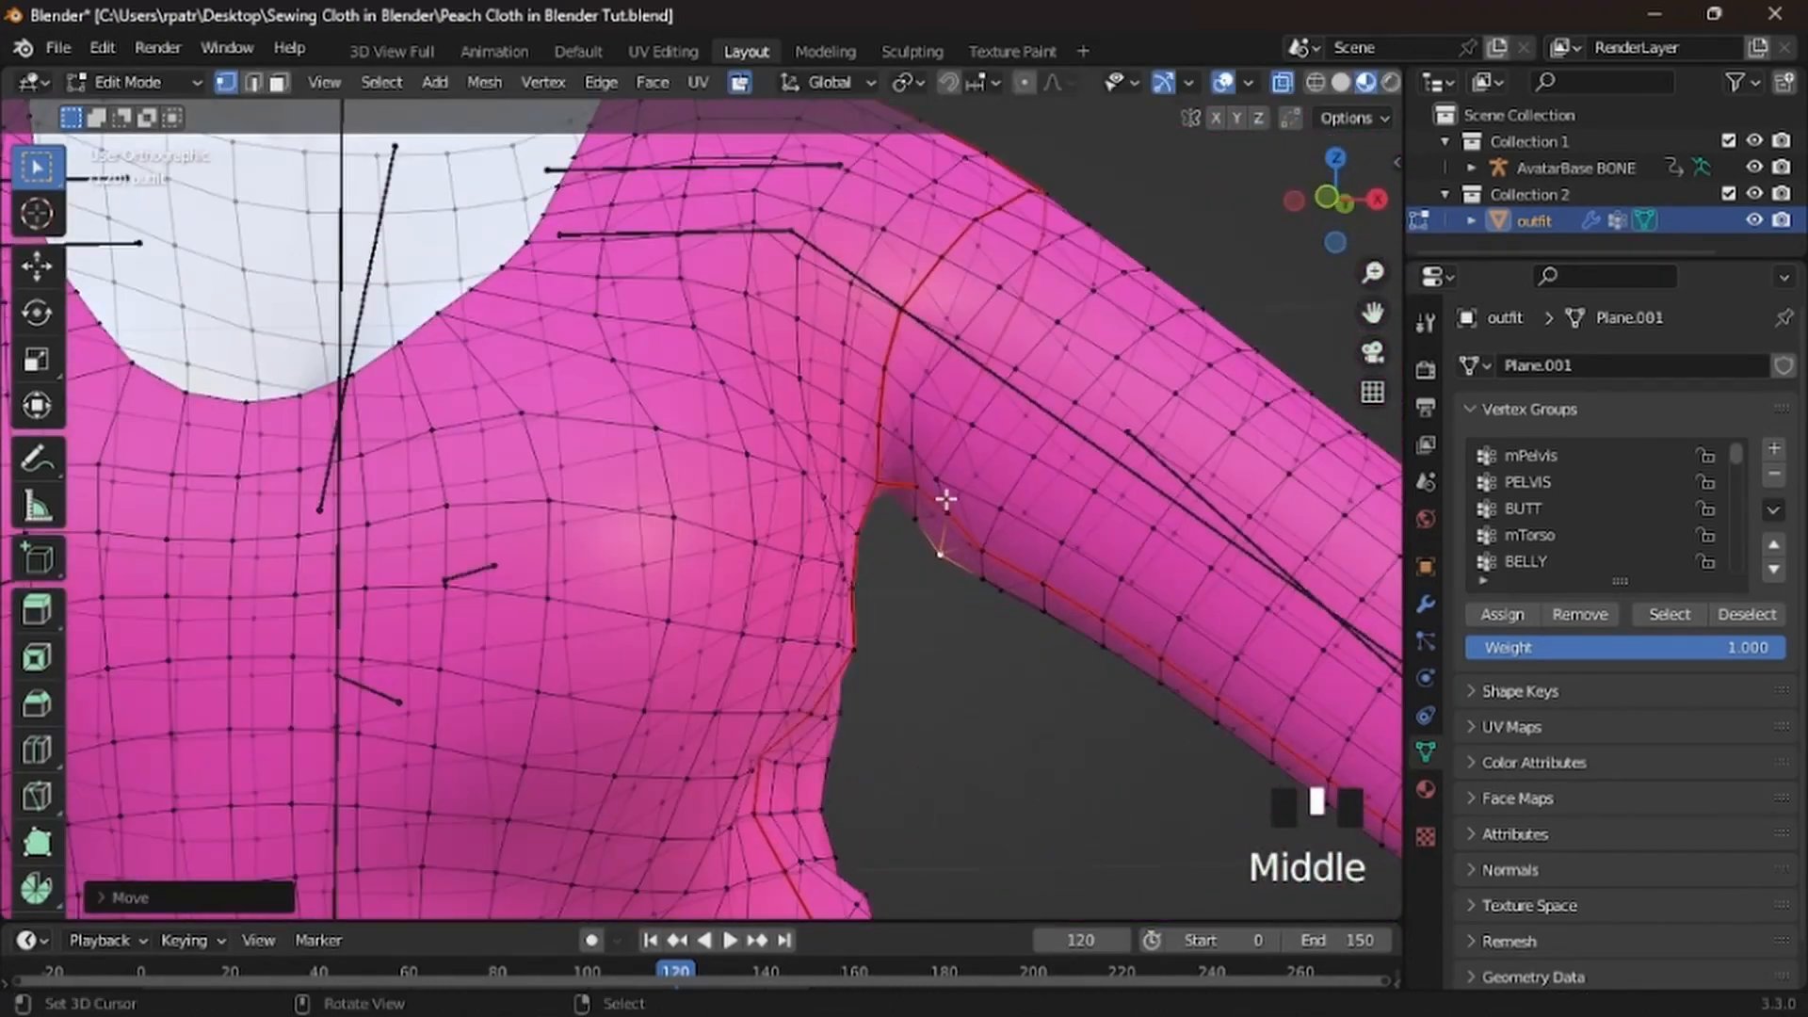
left_click(1280, 82)
middle_click_drag(1130, 612, 1042, 606)
key("g")
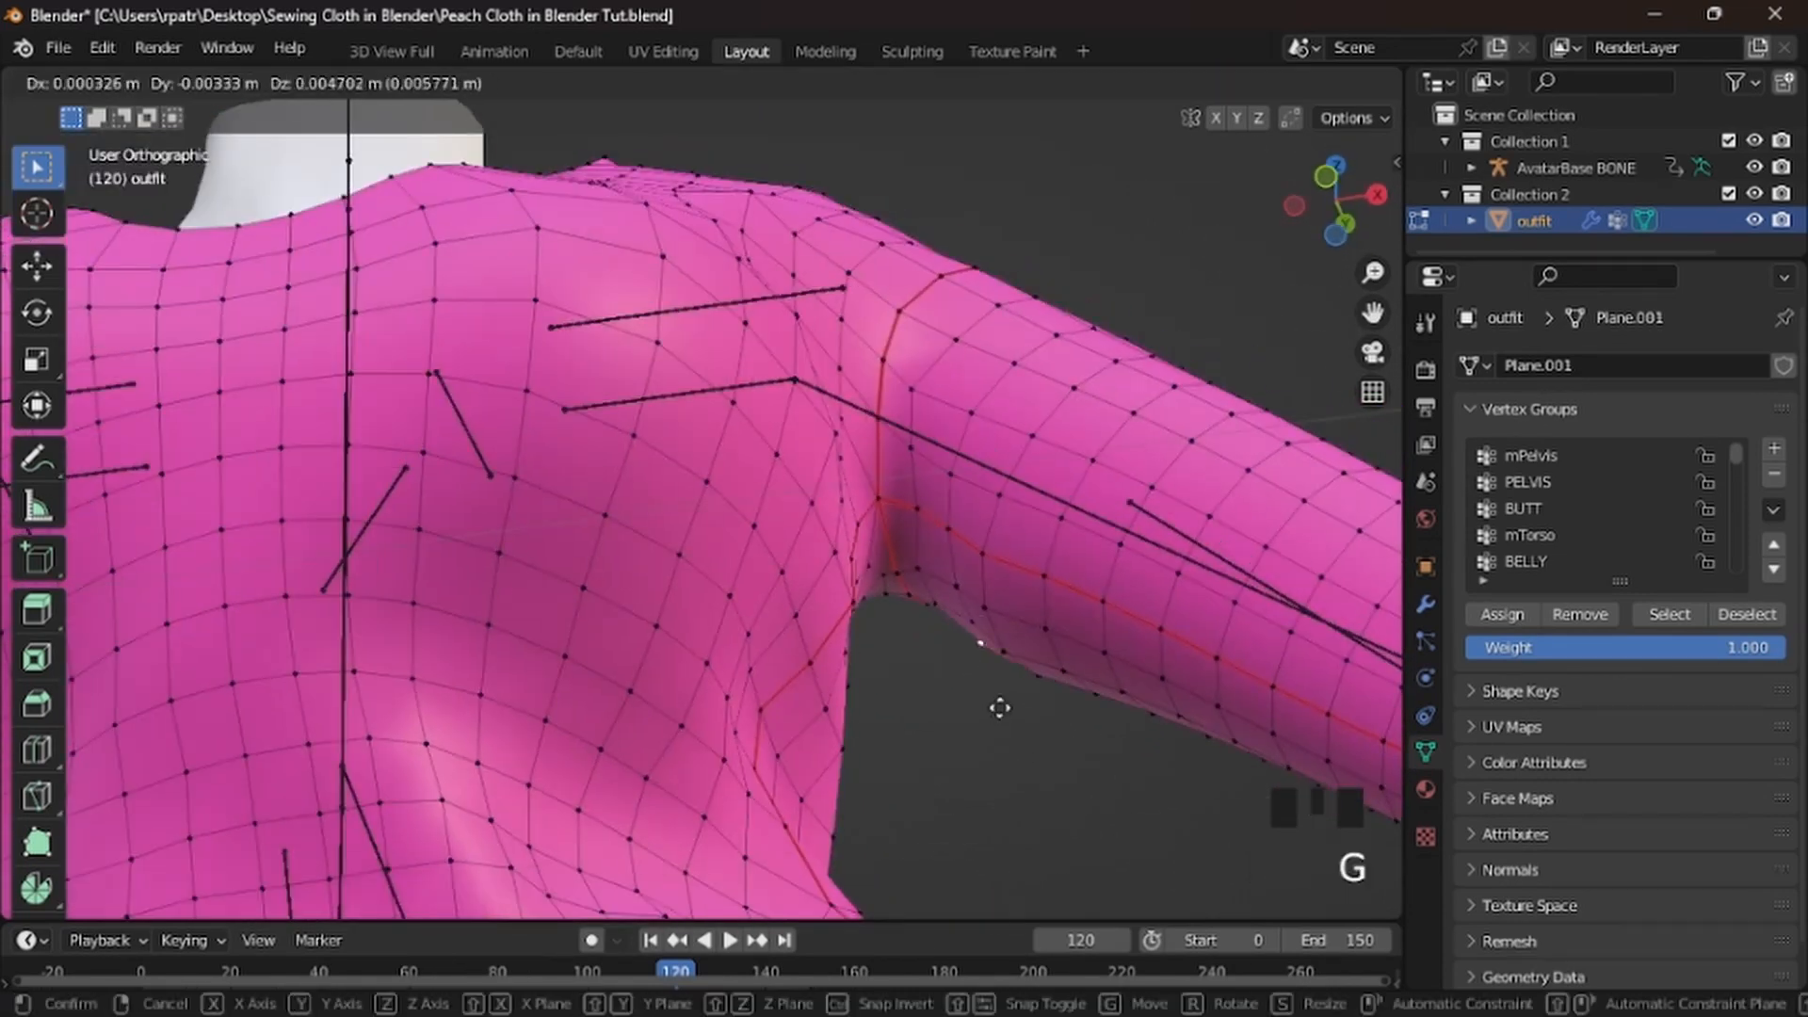
left_click(1000, 708)
key("g")
middle_click_drag(1001, 709, 957, 548)
left_click(466, 675)
Deselect all of the outfit's vertices and return the outfit to Object Mode
scroll(992, 666, "down", 5)
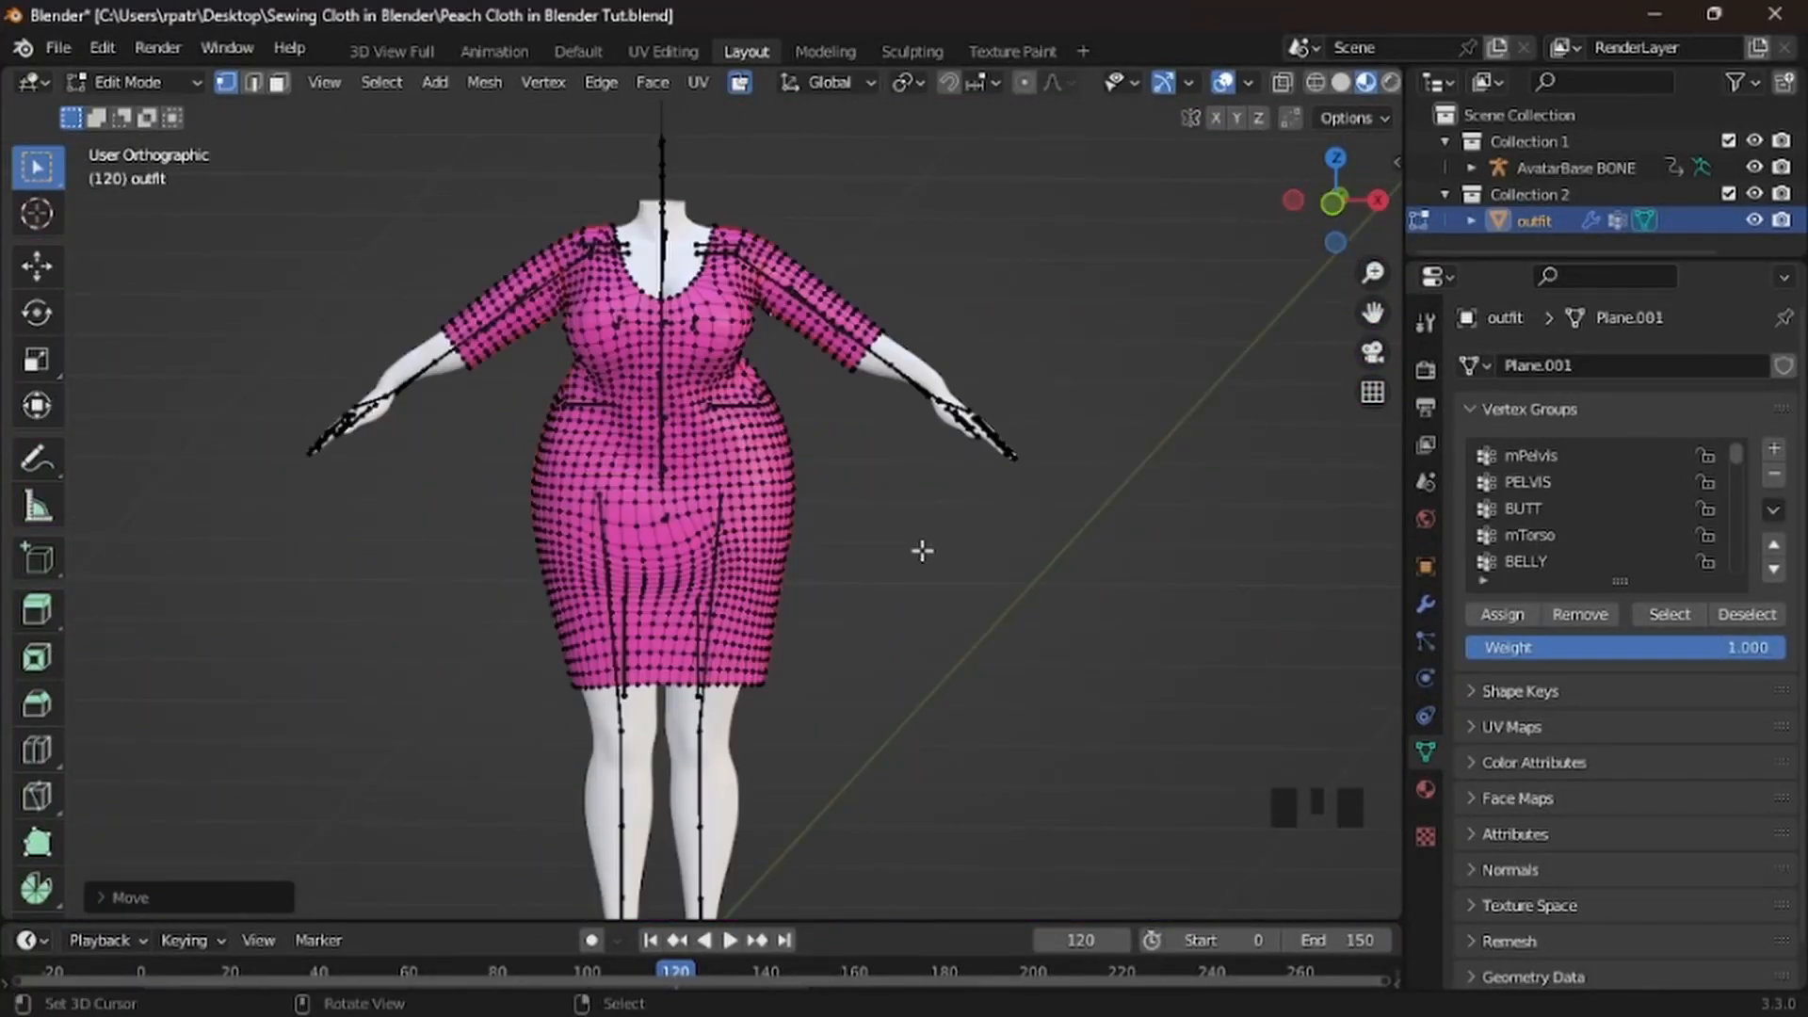
key("a")
key("a")
key("a")
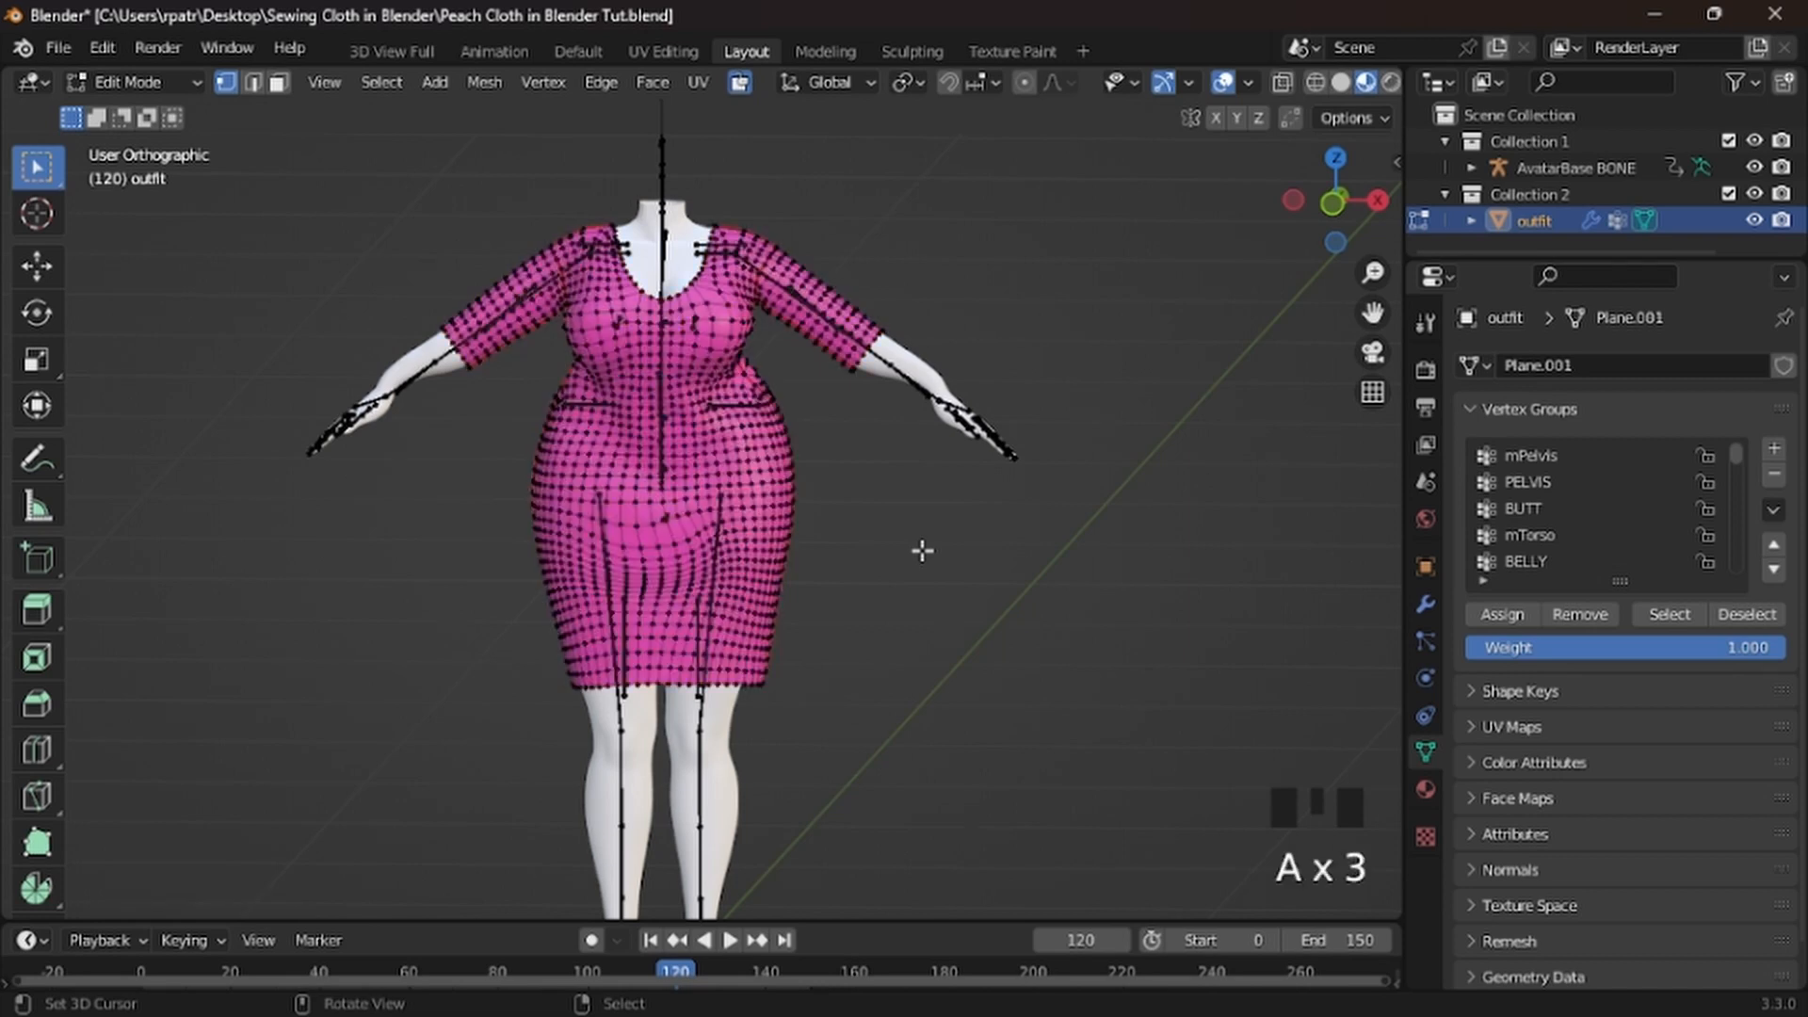
key("Tab")
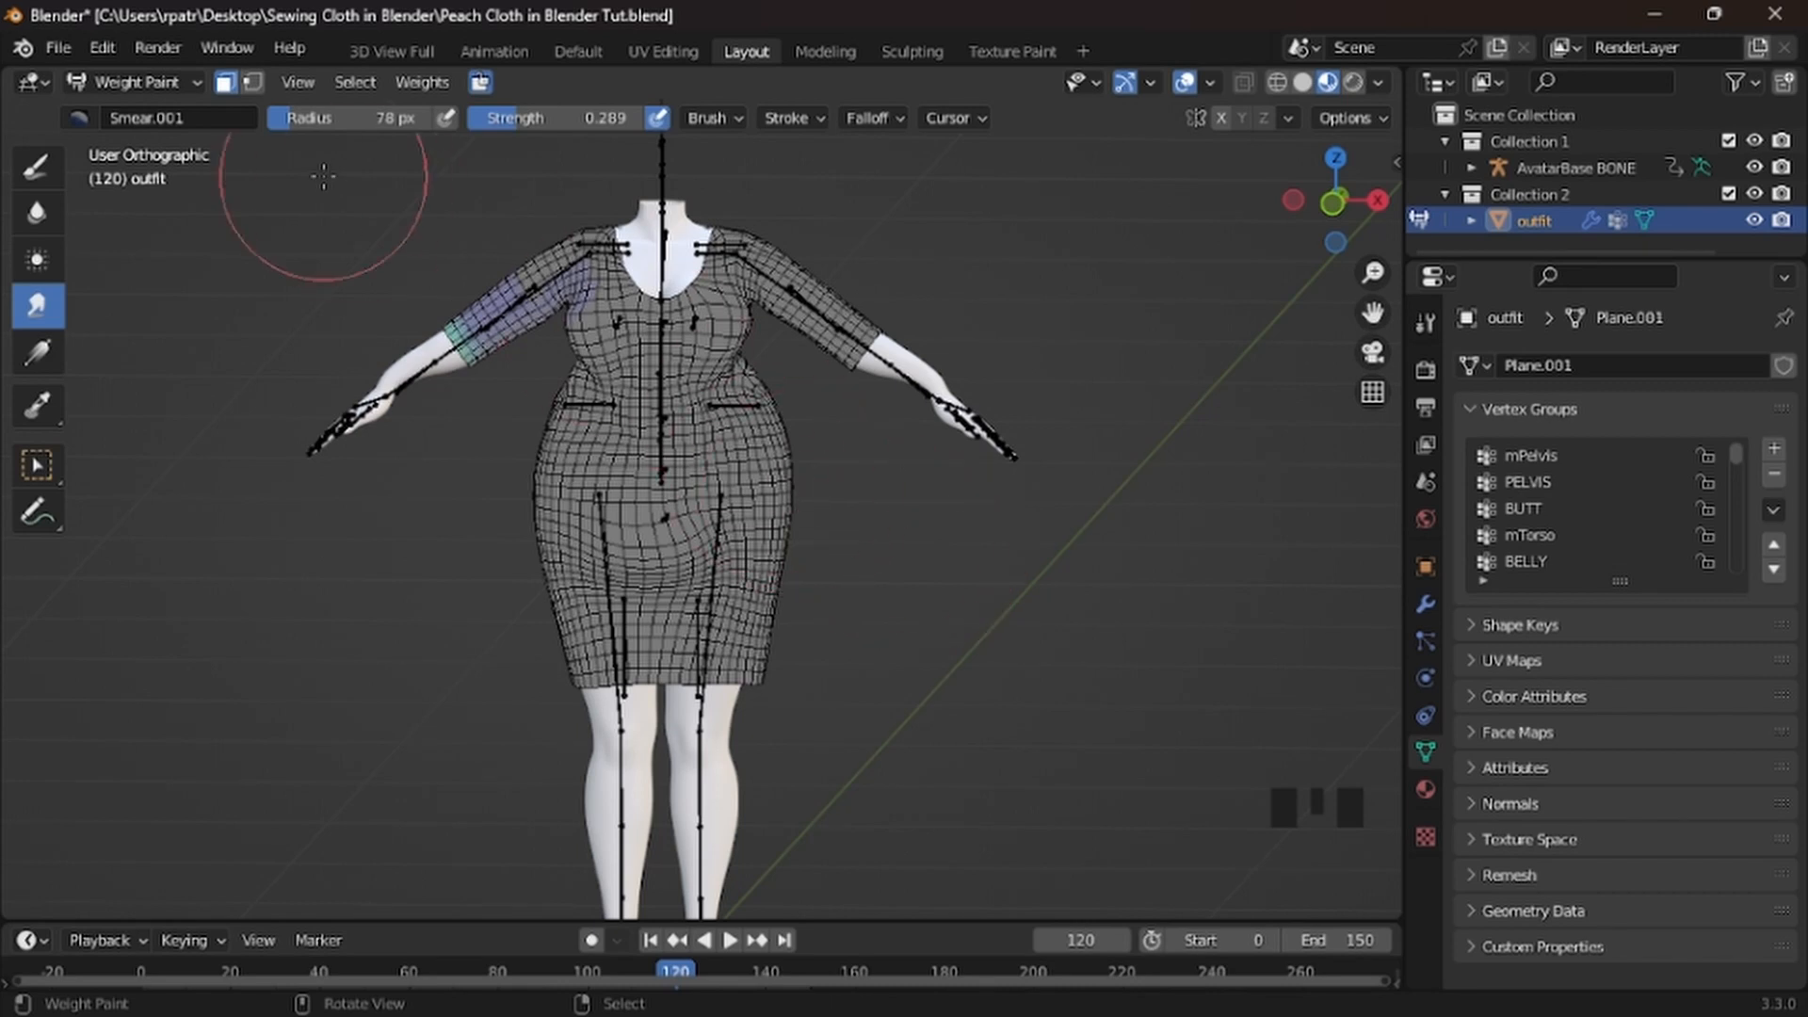
left_click(135, 81)
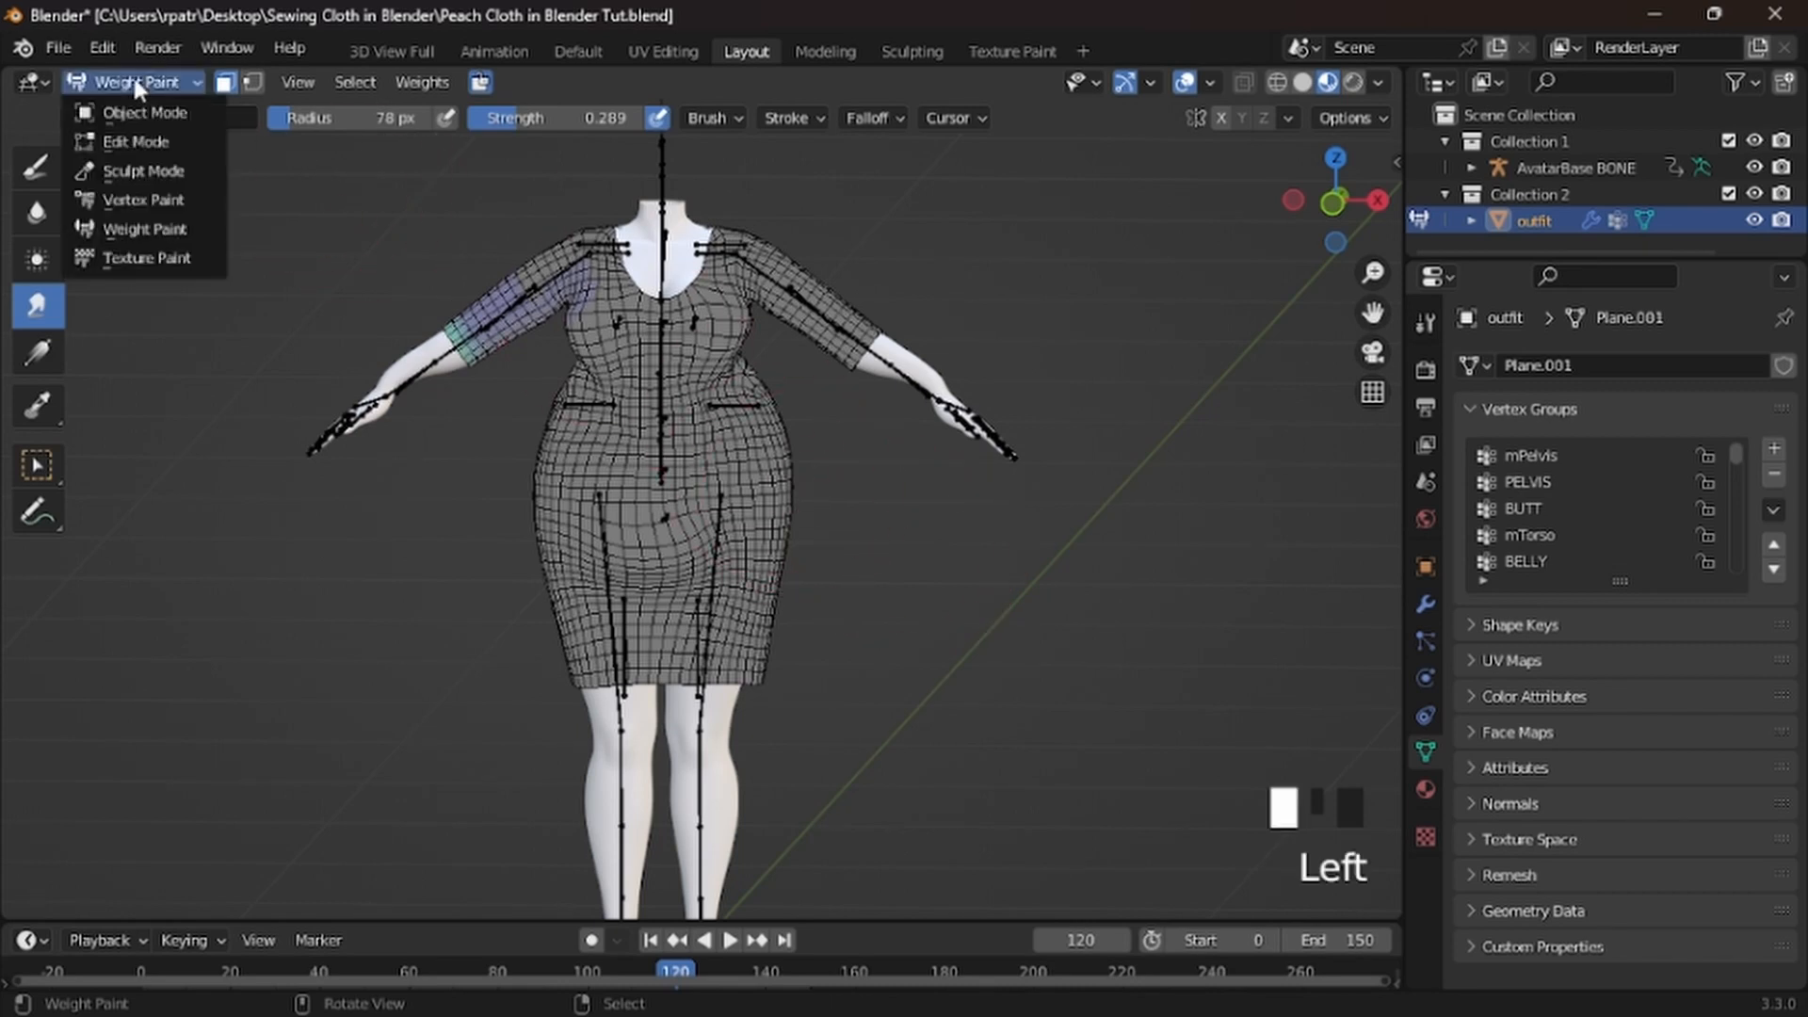
left_click(140, 110)
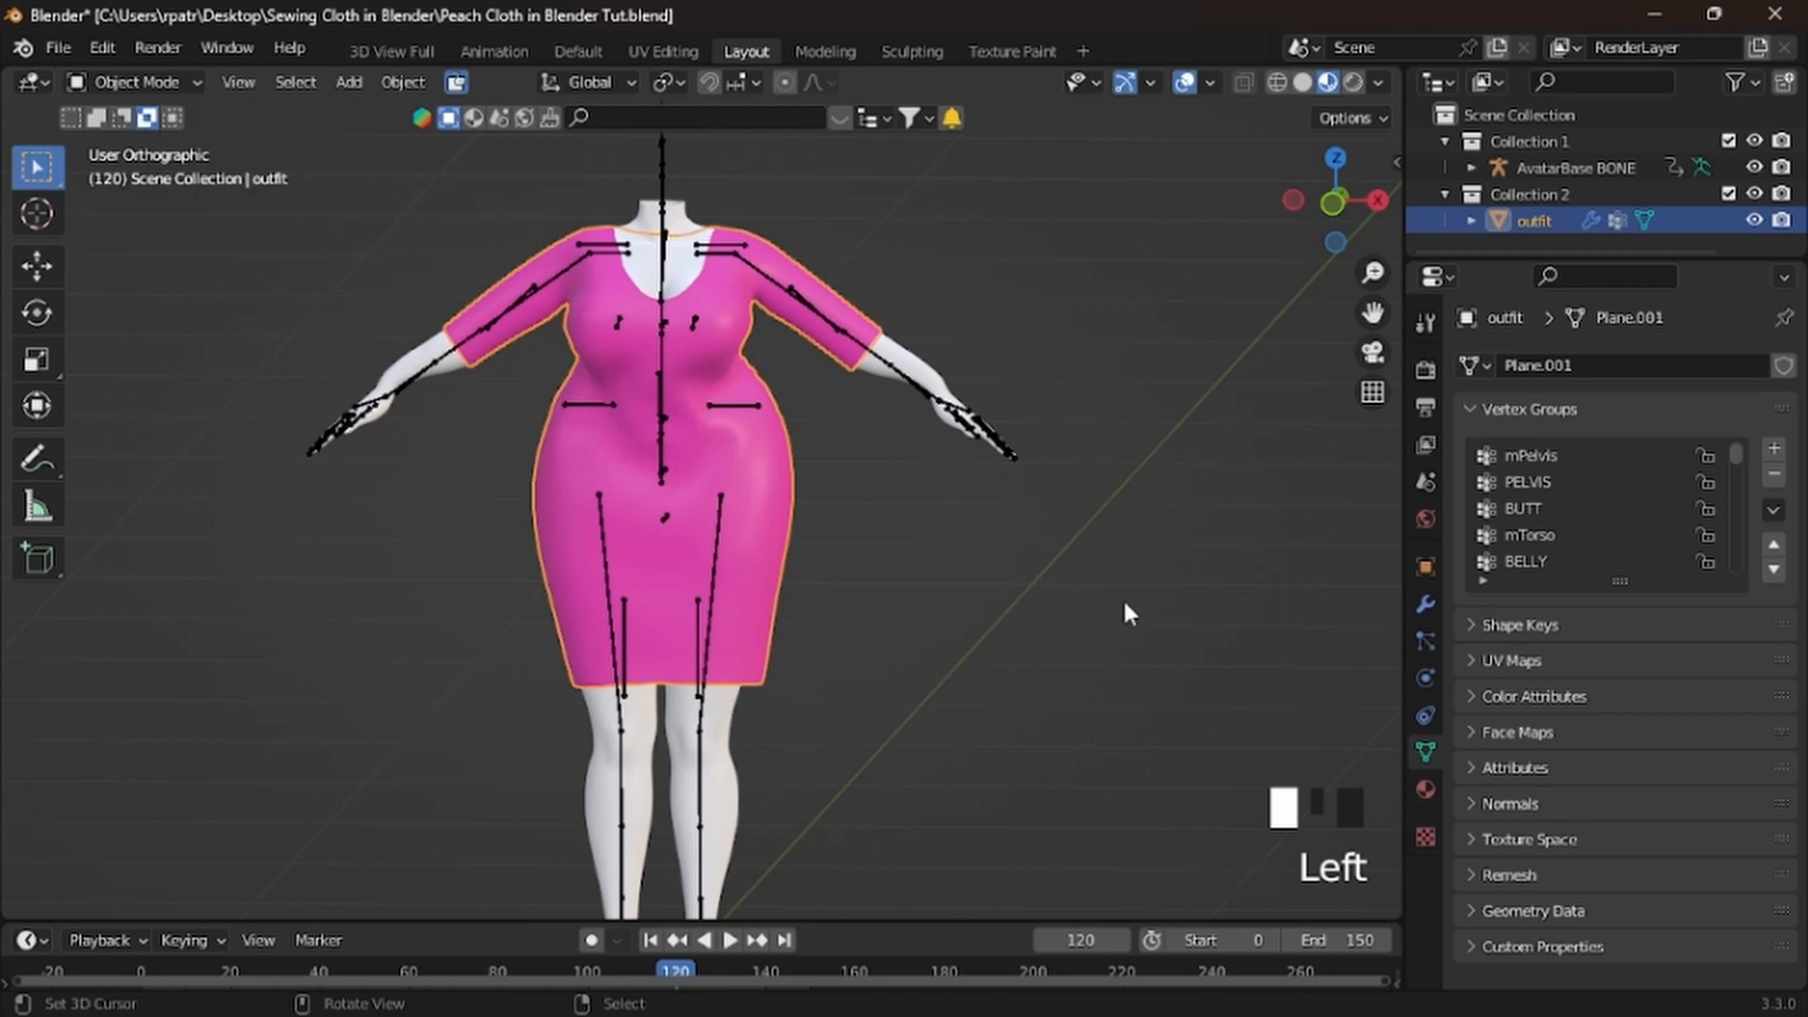
Select the AvatarBase BONE armature, enter Pose Mode and rotate the ShoulderLeft bone about 51° to lower the arm against the body
mouse_move(1123, 597)
middle_mouse_down()
mouse_move(1158, 535)
mouse_move(956, 496)
mouse_move(456, 612)
mouse_move(666, 727)
mouse_move(1194, 670)
mouse_move(1150, 581)
mouse_move(1110, 606)
mouse_move(1122, 626)
middle_mouse_up()
right_click(663, 159)
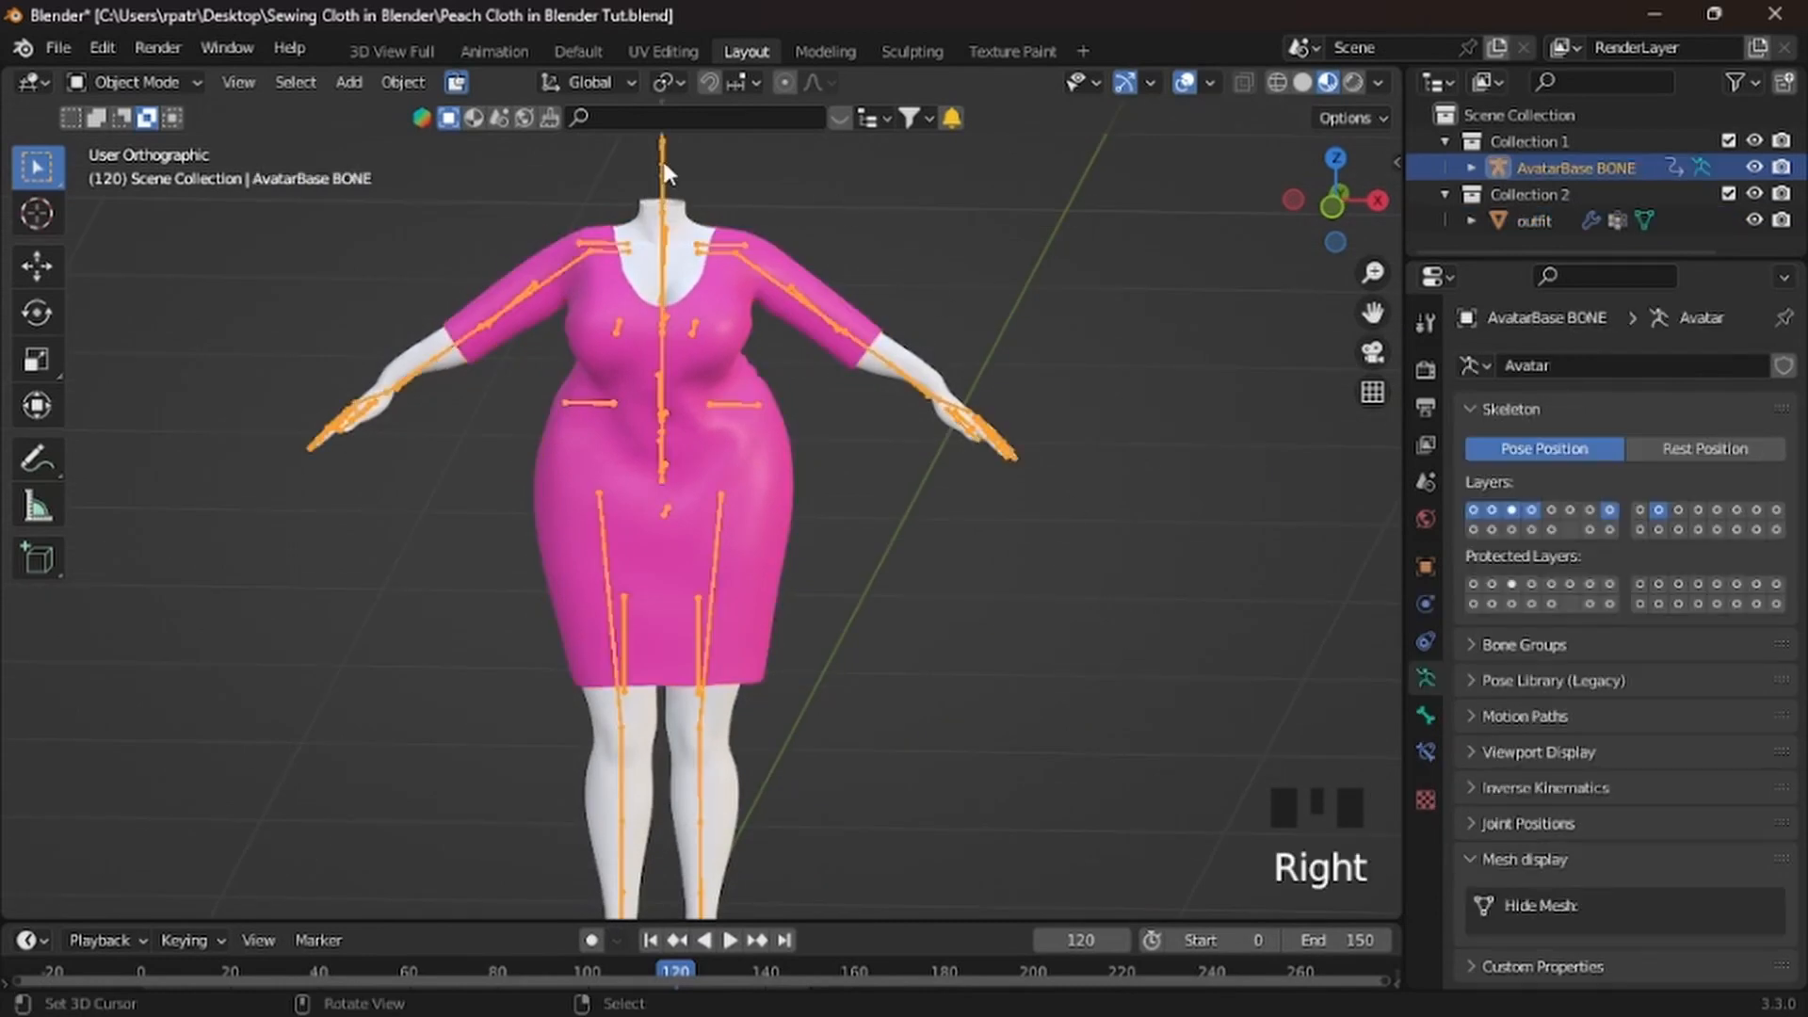
right_click(767, 279)
left_click(186, 79)
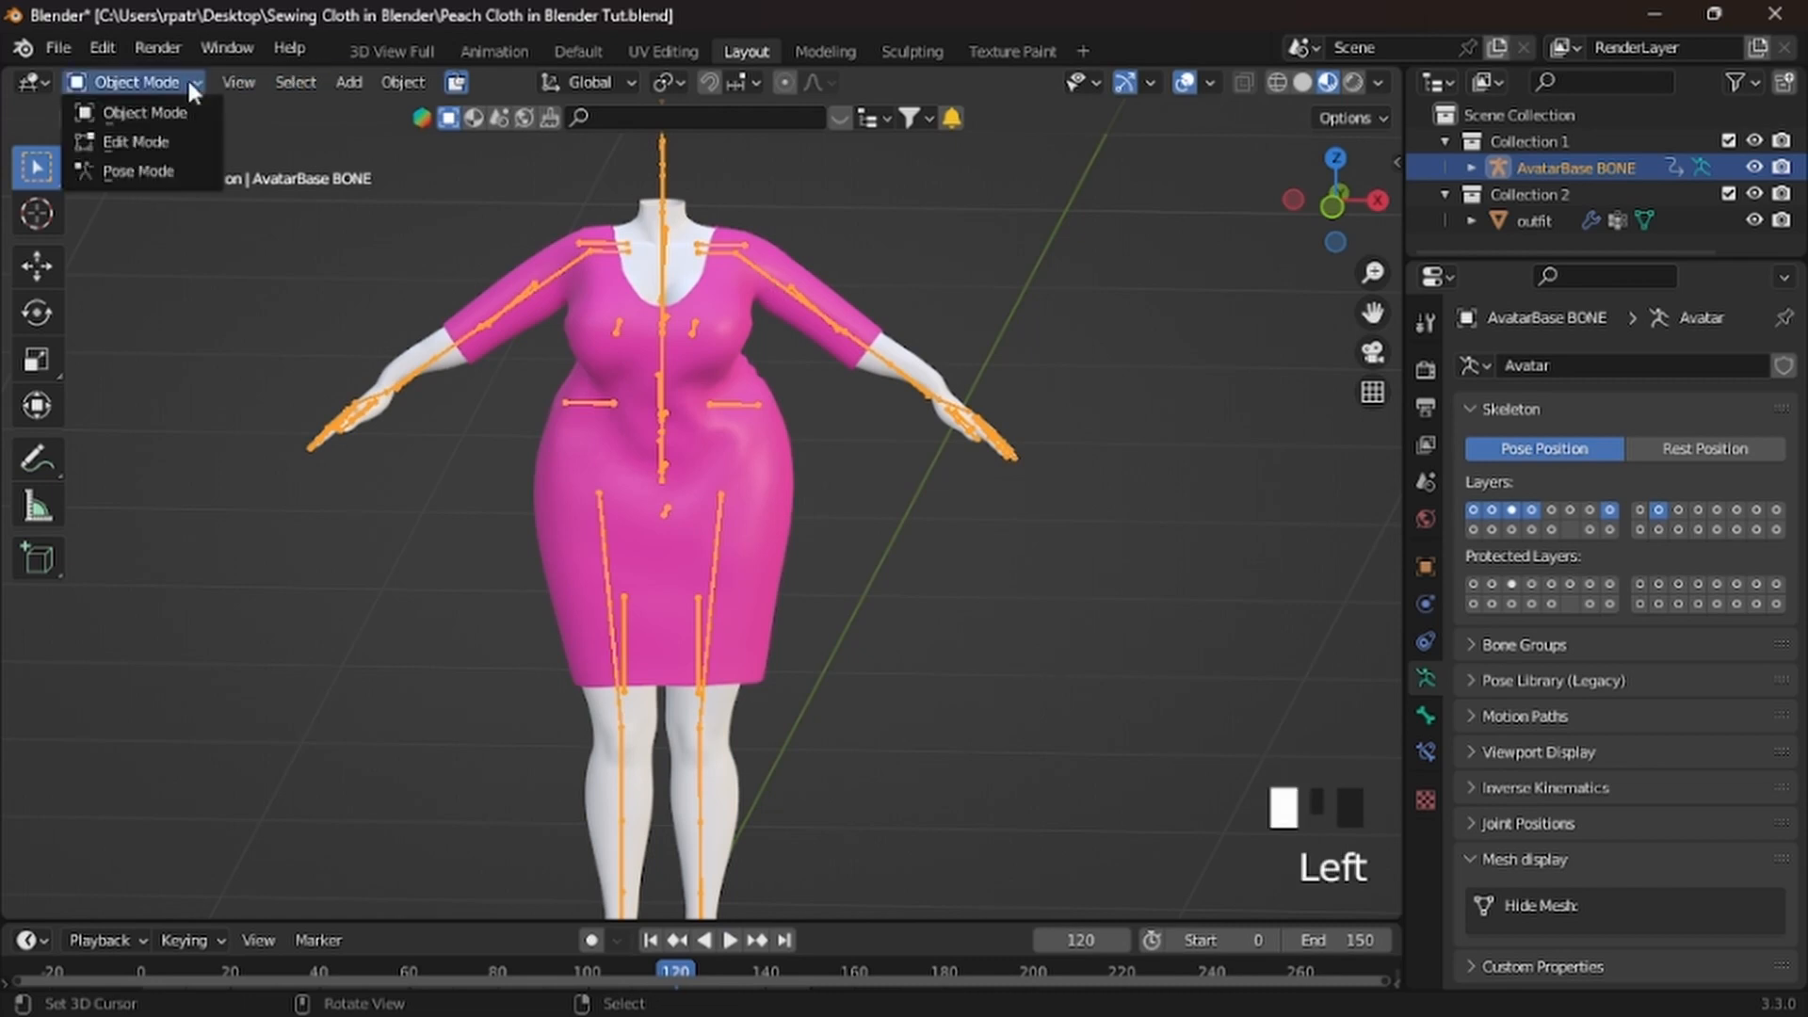
left_click(138, 170)
key("r")
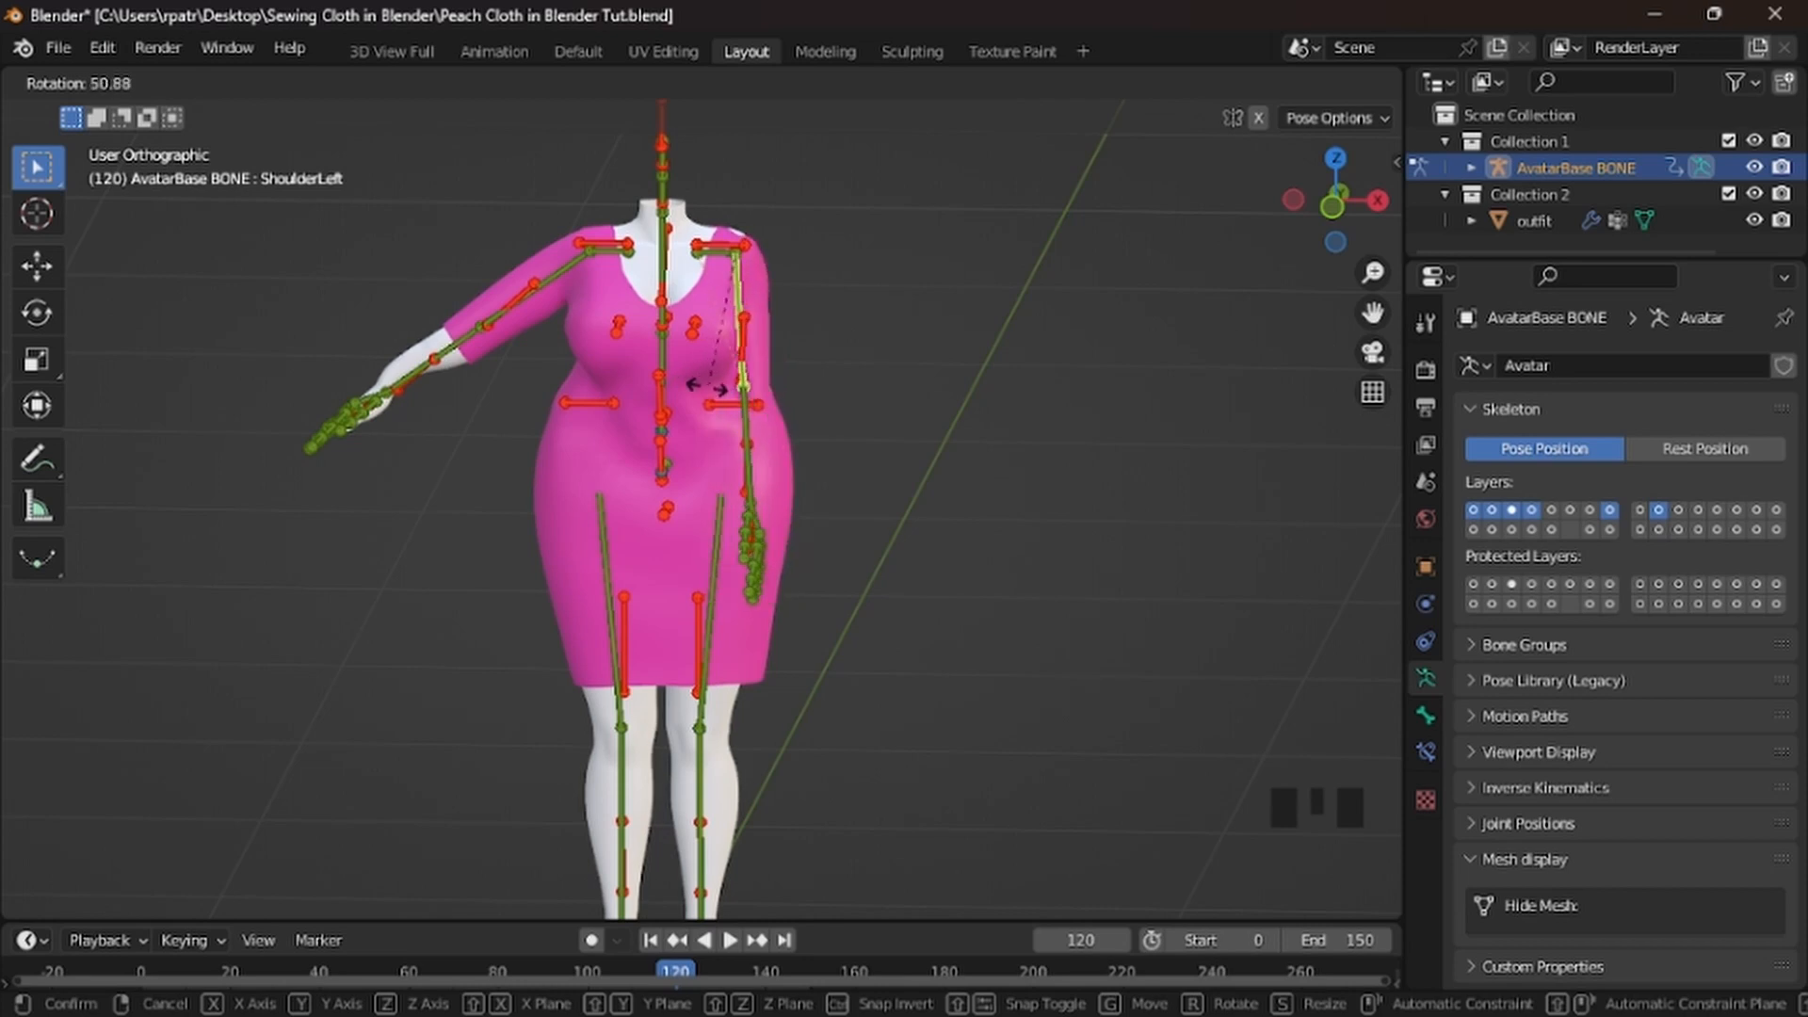
left_click(730, 390)
Copy the lowered ShoulderLeft pose, paste it flipped onto the opposite arm, and inspect the outfit from behind and the side
middle_click_drag(936, 348, 390, 337)
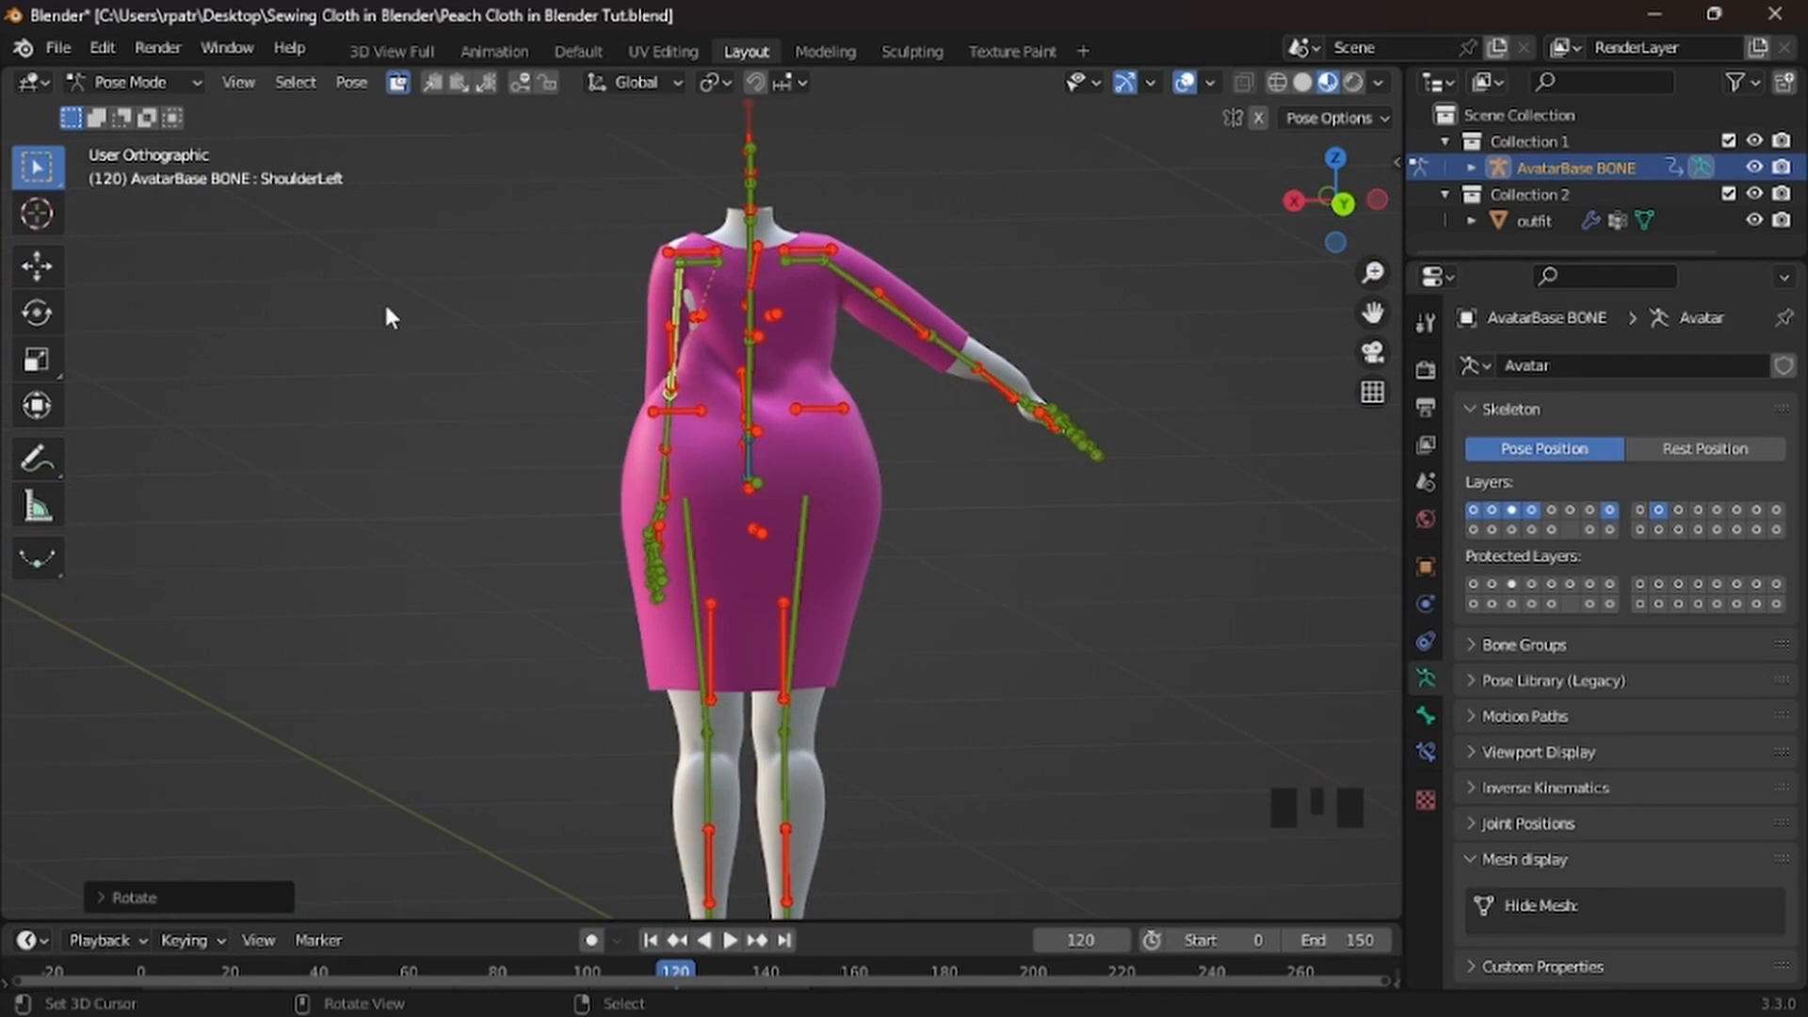
left_click(433, 85)
left_click(486, 84)
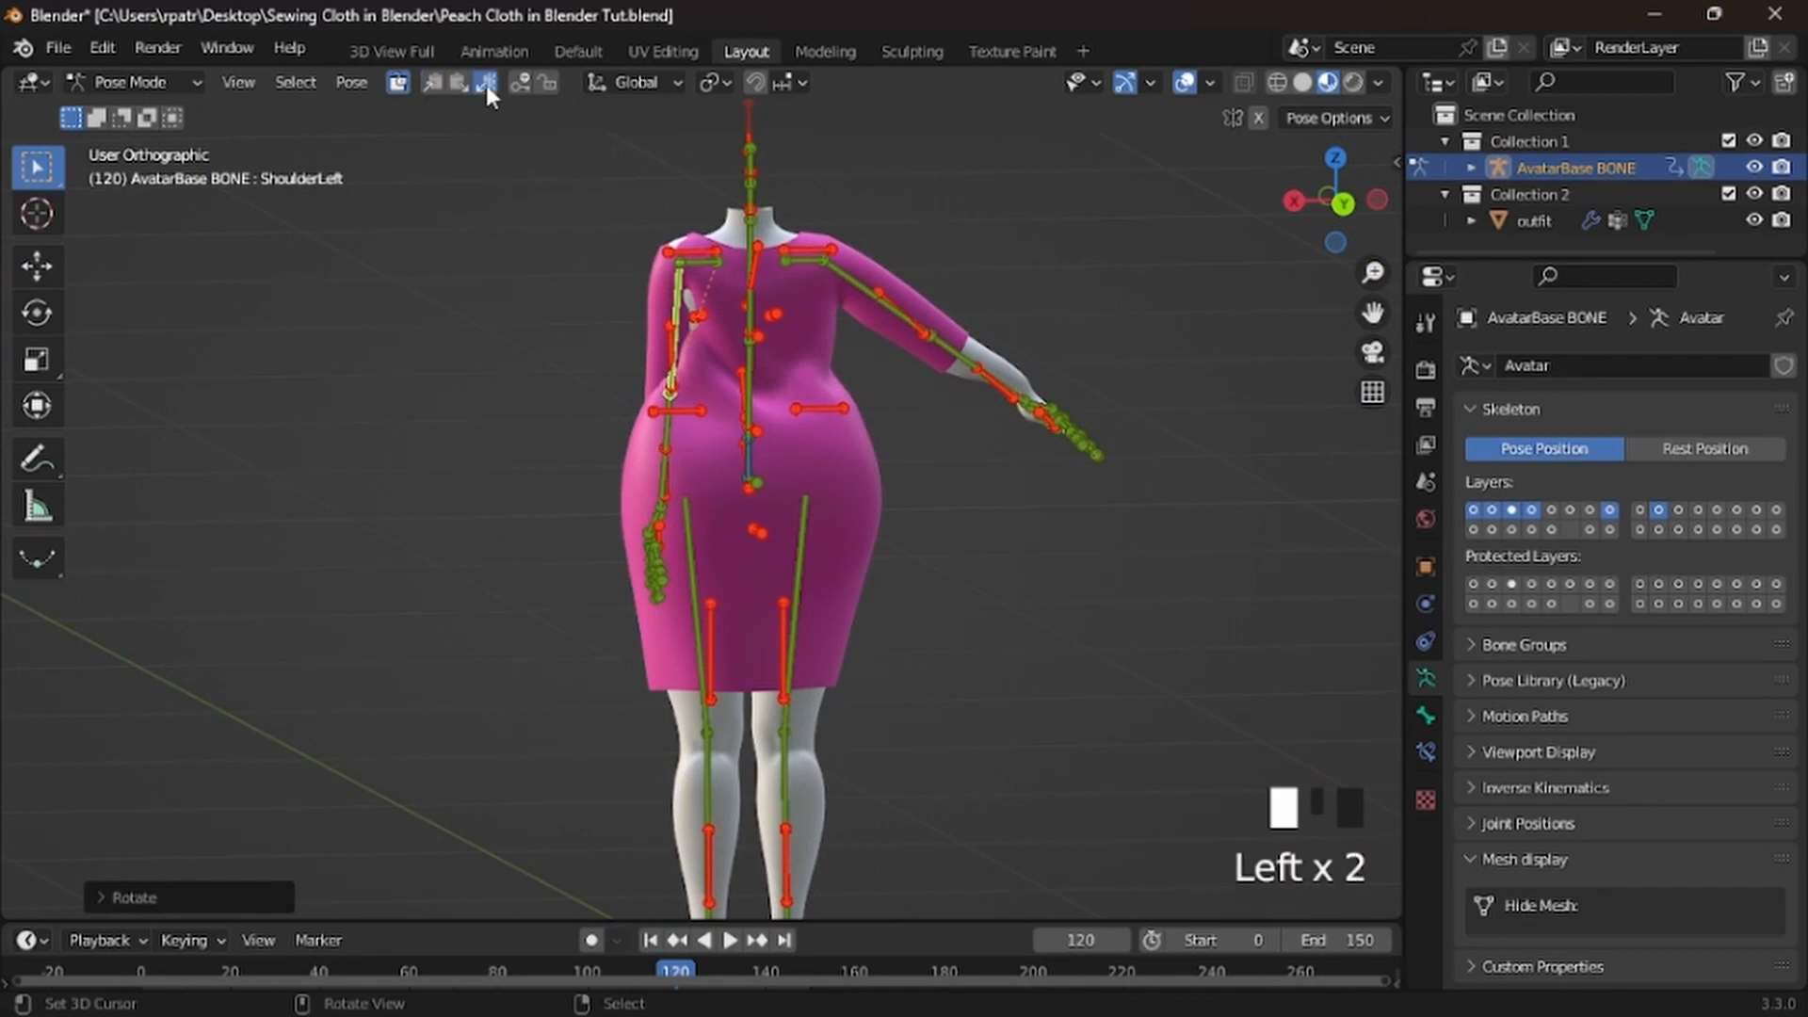
middle_click_drag(1020, 349, 728, 348)
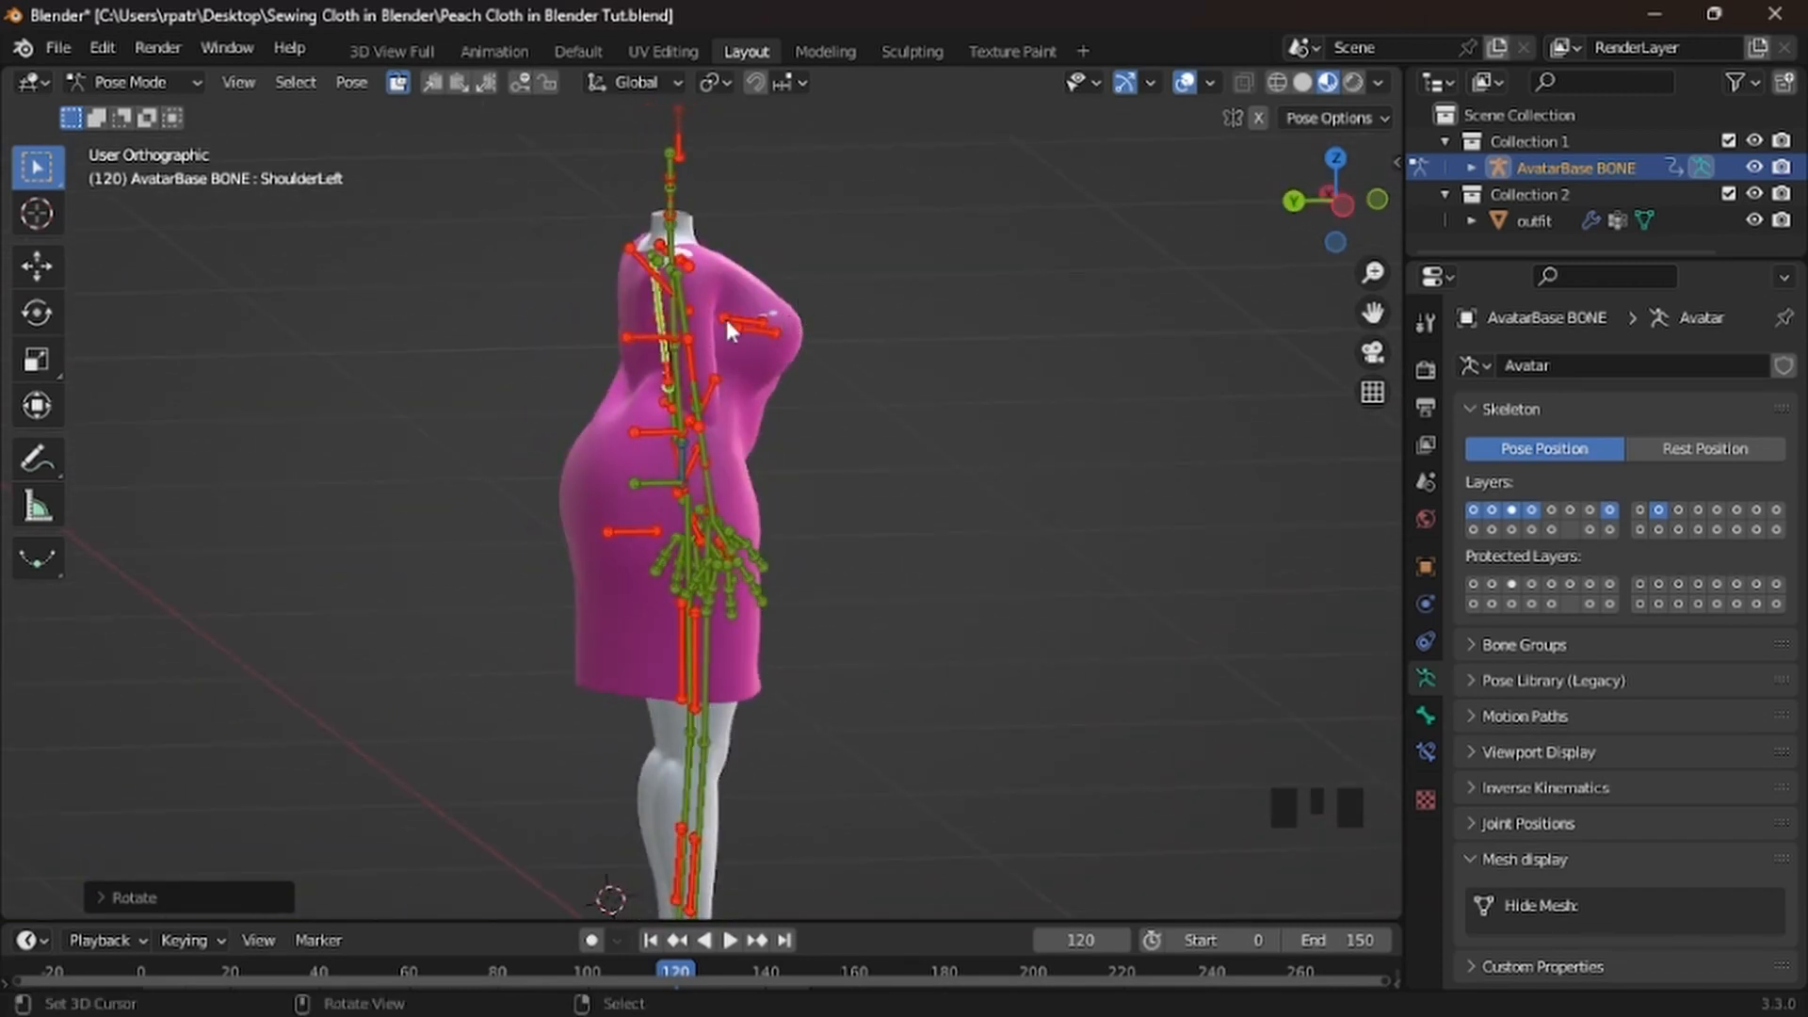
mouse_move(433, 386)
middle_mouse_down()
mouse_move(962, 386)
mouse_move(416, 384)
middle_mouse_up()
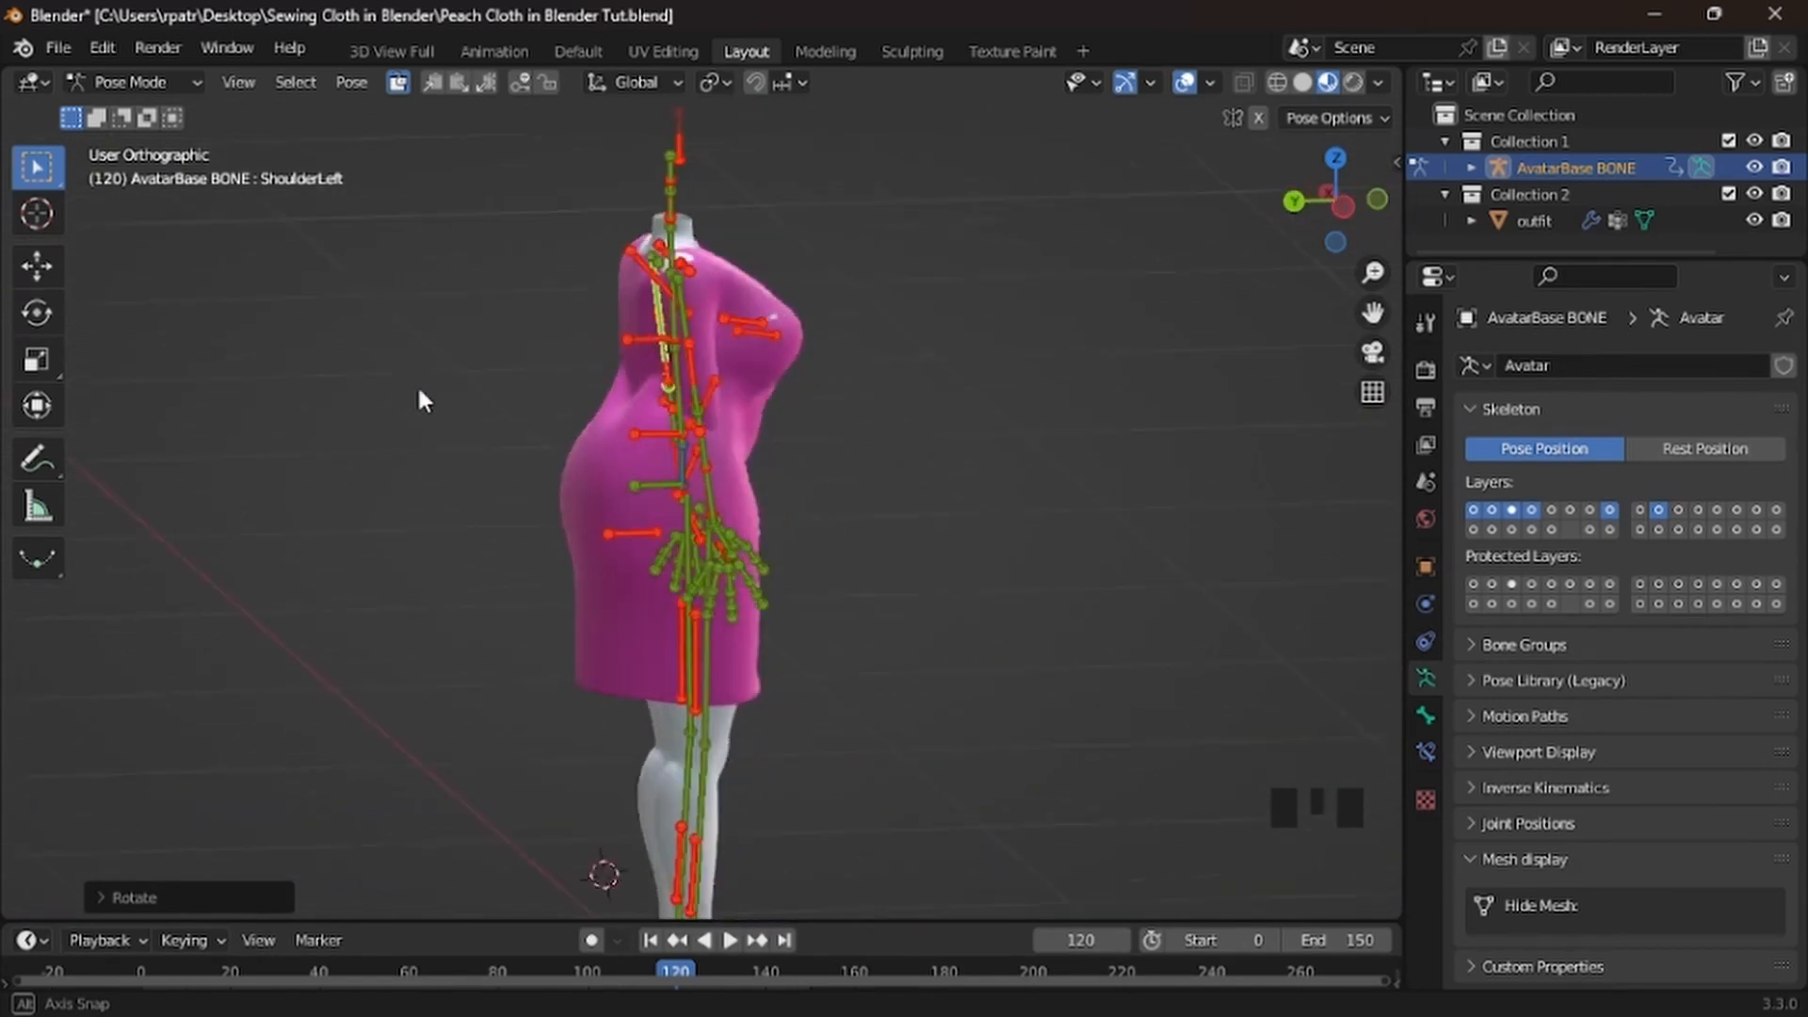
Select the outfit, enter Edit Mode and enable proportional editing while viewing the right side of the chest and armpit
middle_click_drag(301, 407, 748, 386)
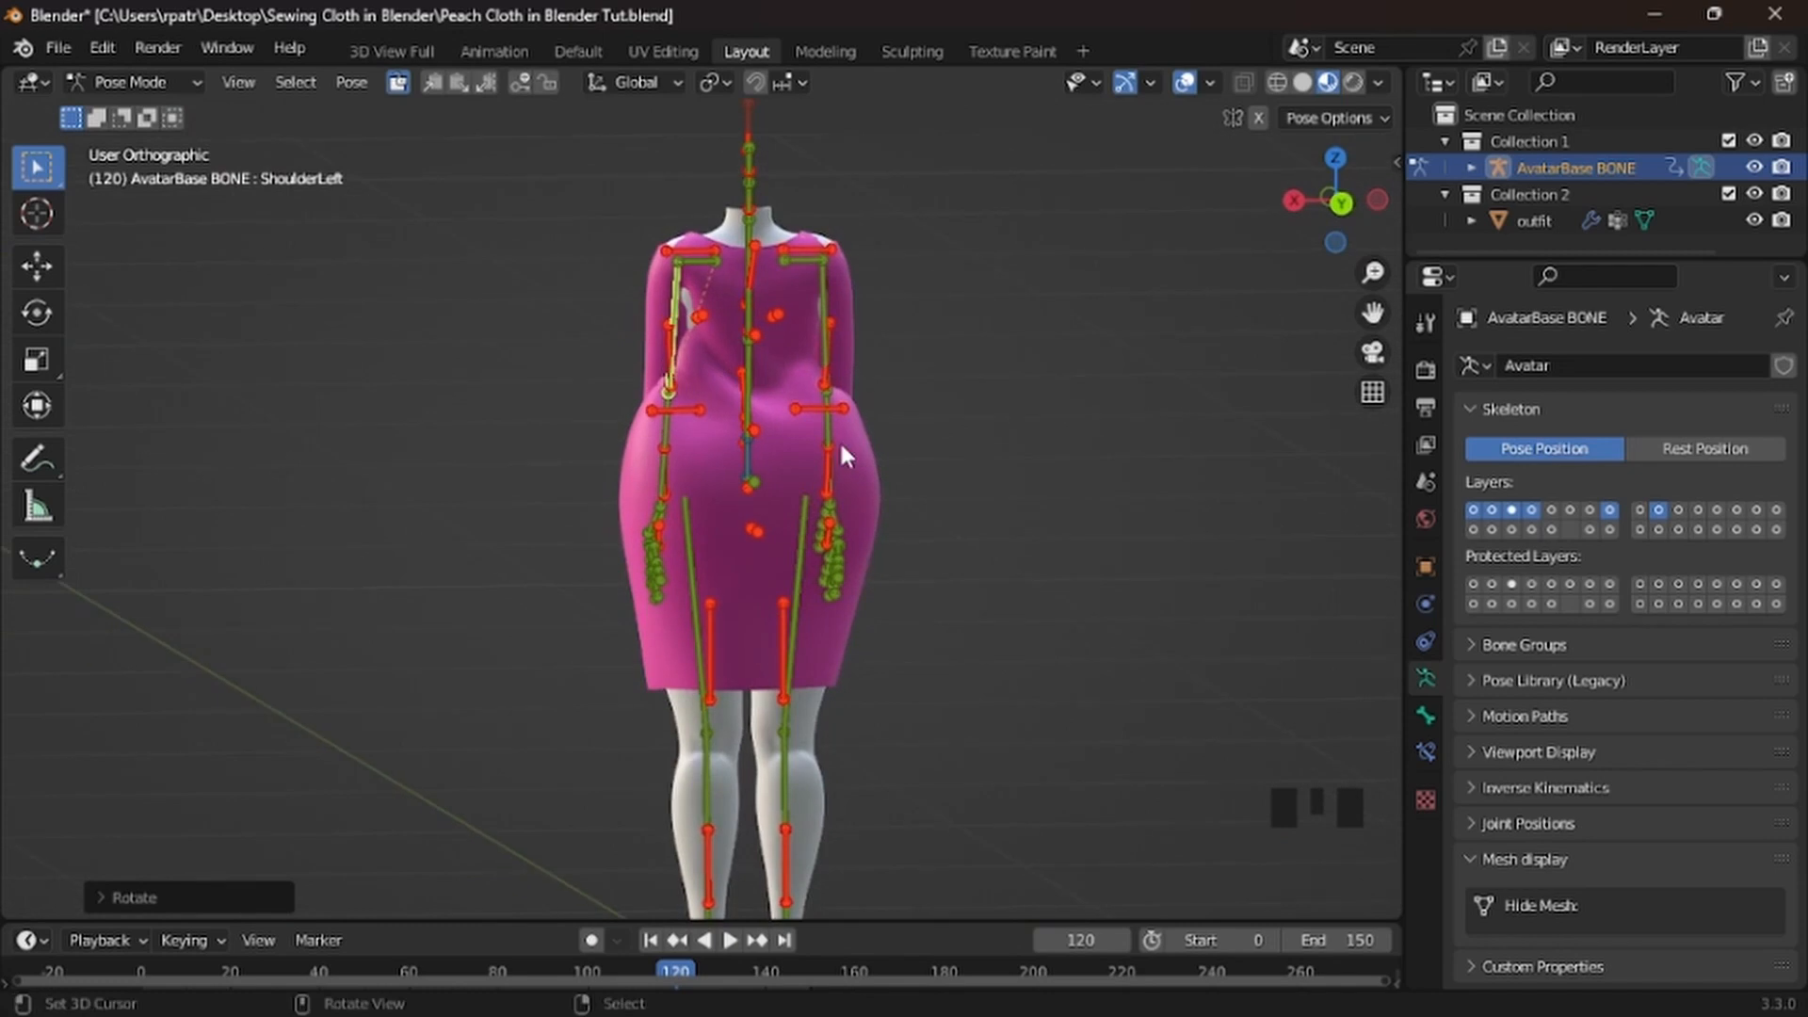
right_click(851, 456)
middle_click_drag(1009, 452, 421, 438)
key("Tab")
scroll(417, 429, "up", 3)
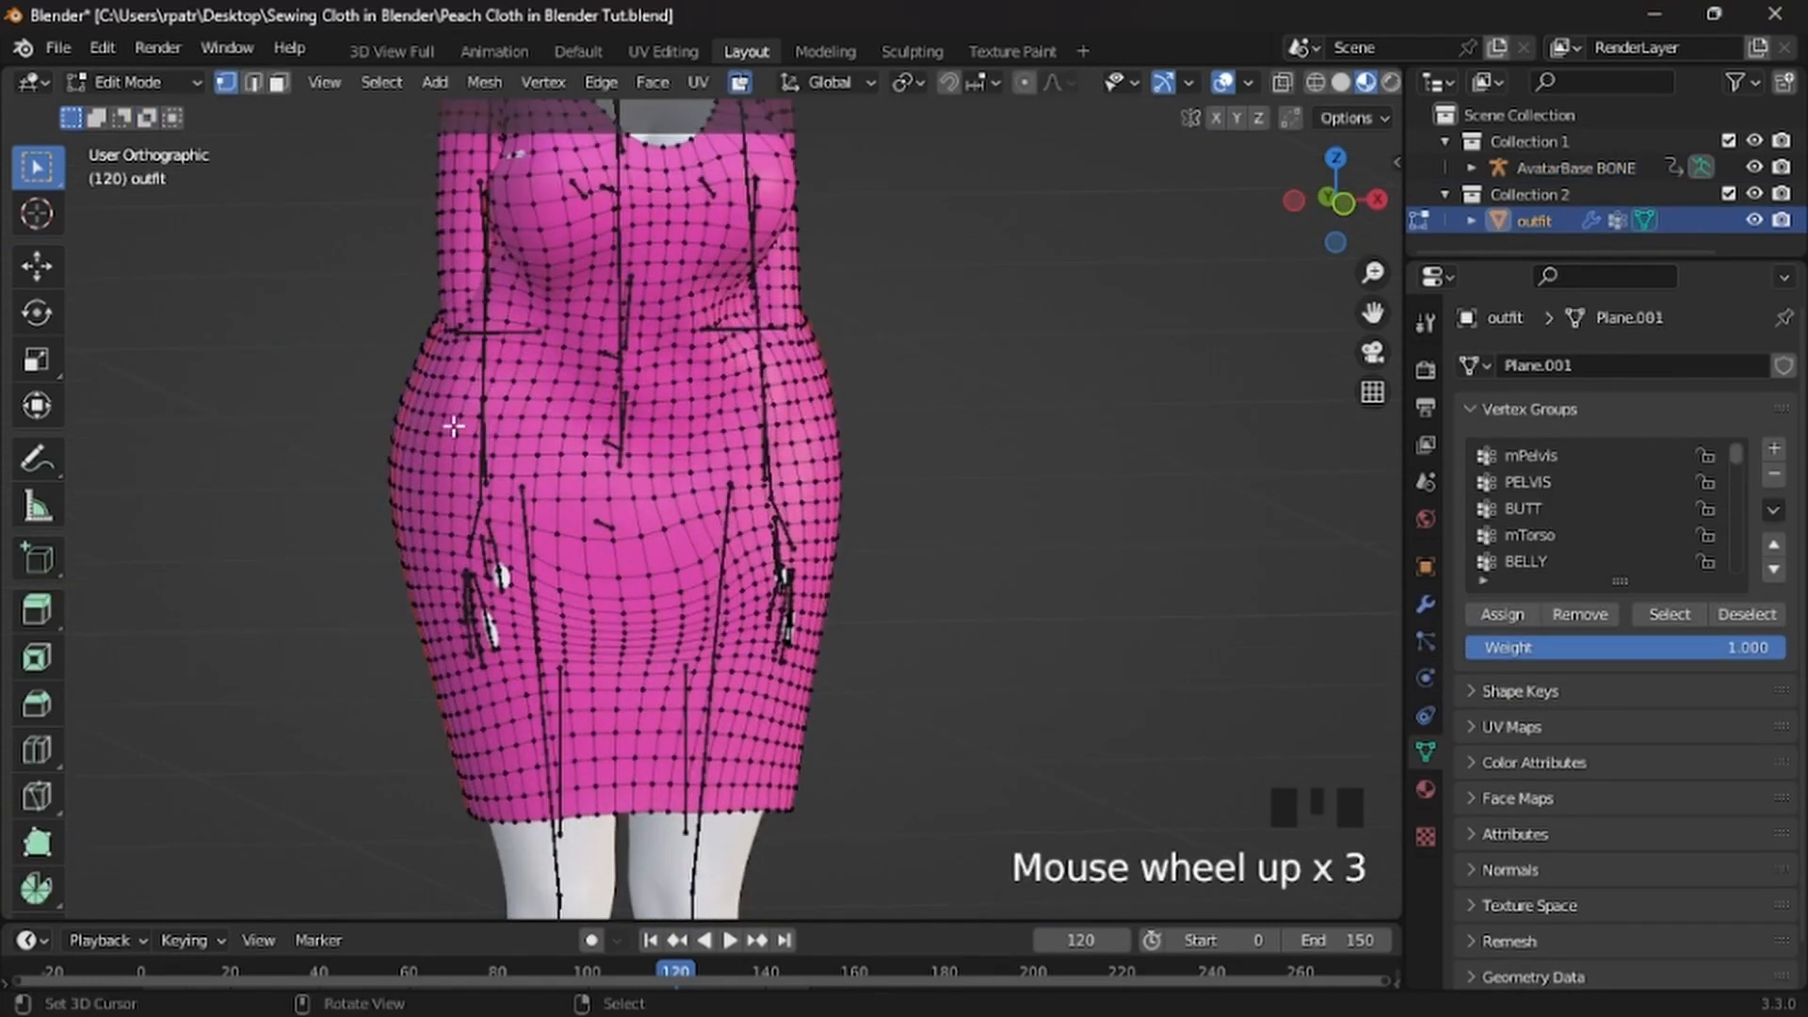
middle_click_drag(527, 521, 649, 584, "shift")
scroll(630, 488, "up", 3)
middle_click_drag(618, 477, 684, 504)
left_click(1025, 83)
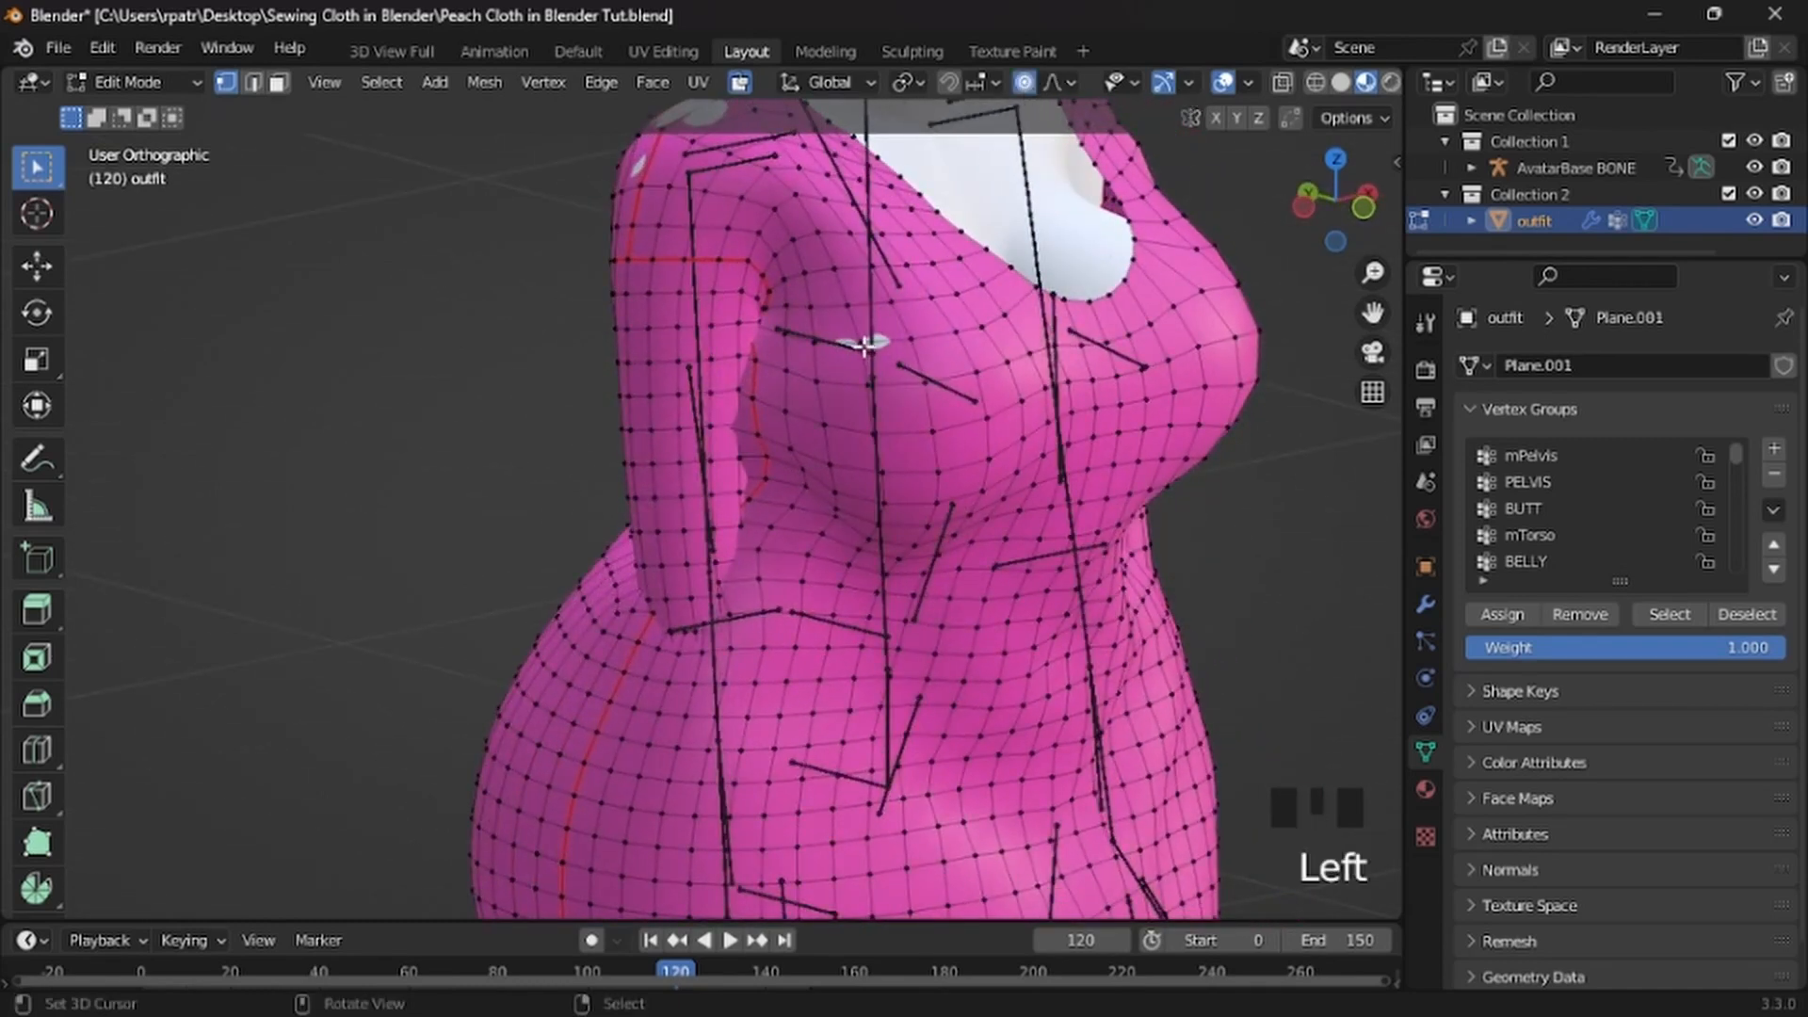
Reduce the proportional size to about 0.036 m and move the right chest vertex beside the armpit to cover the exposed body
middle_click_drag(779, 452, 1104, 335)
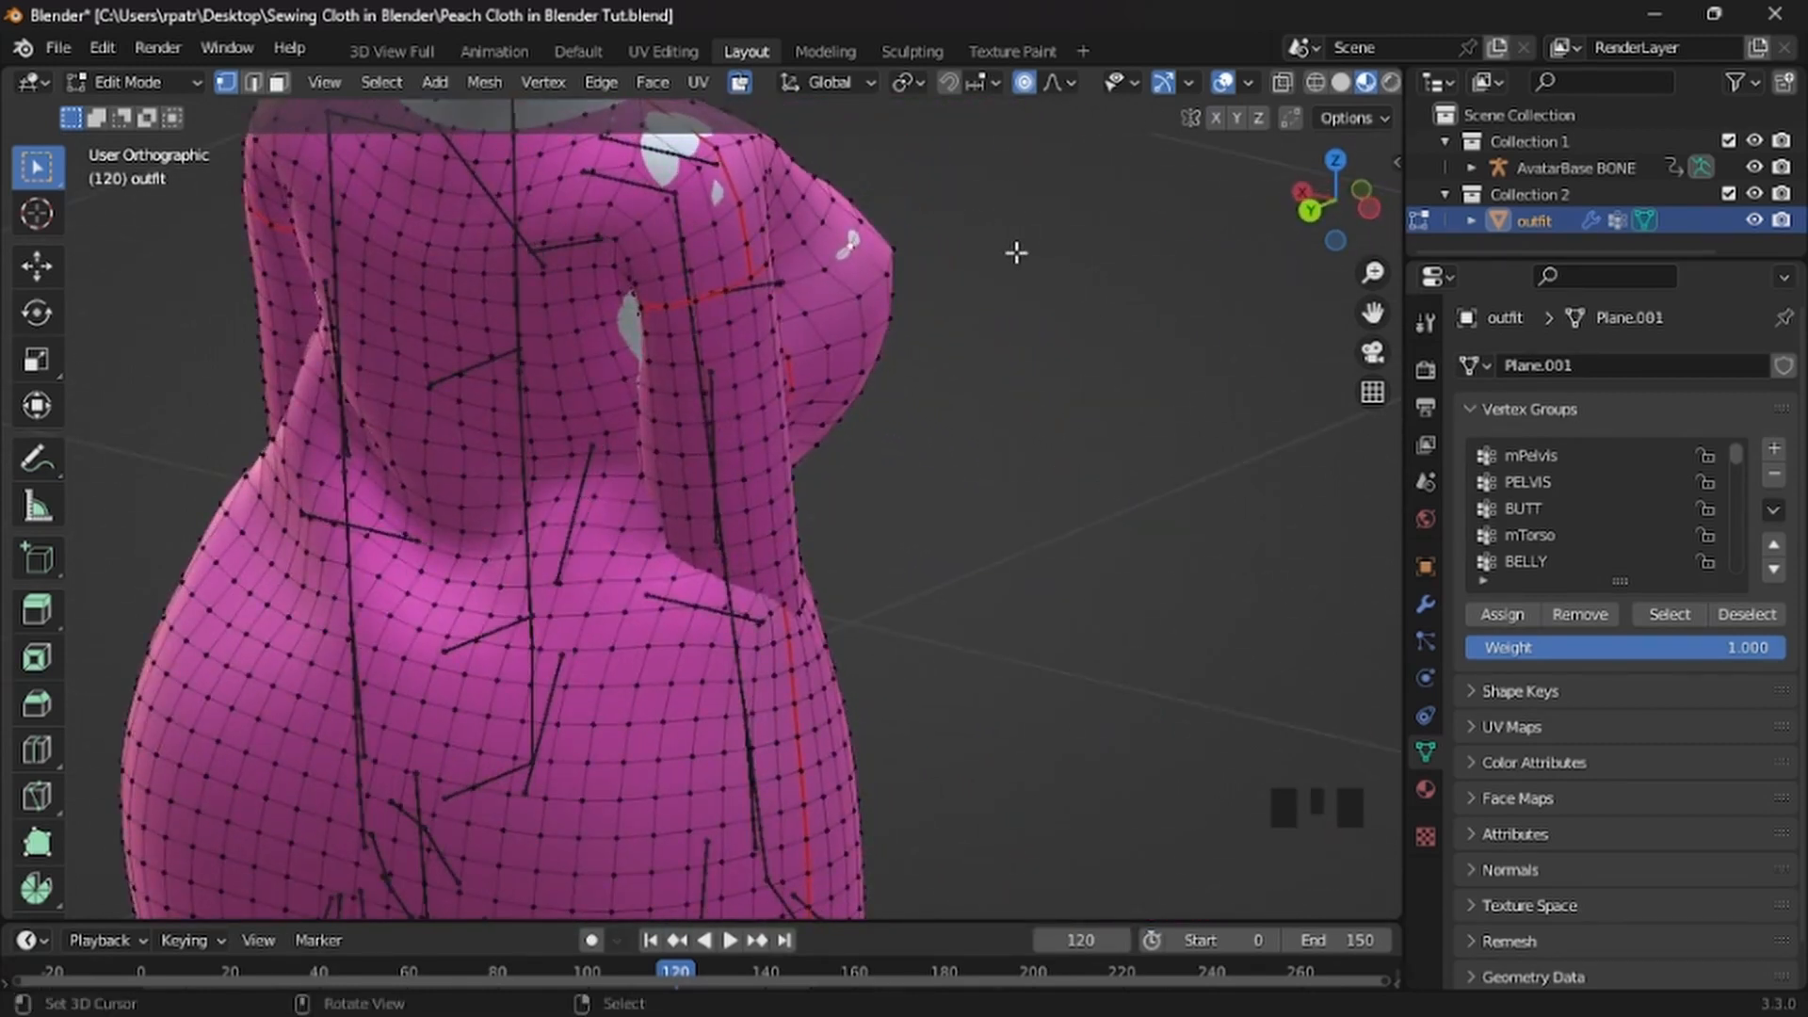
key("g")
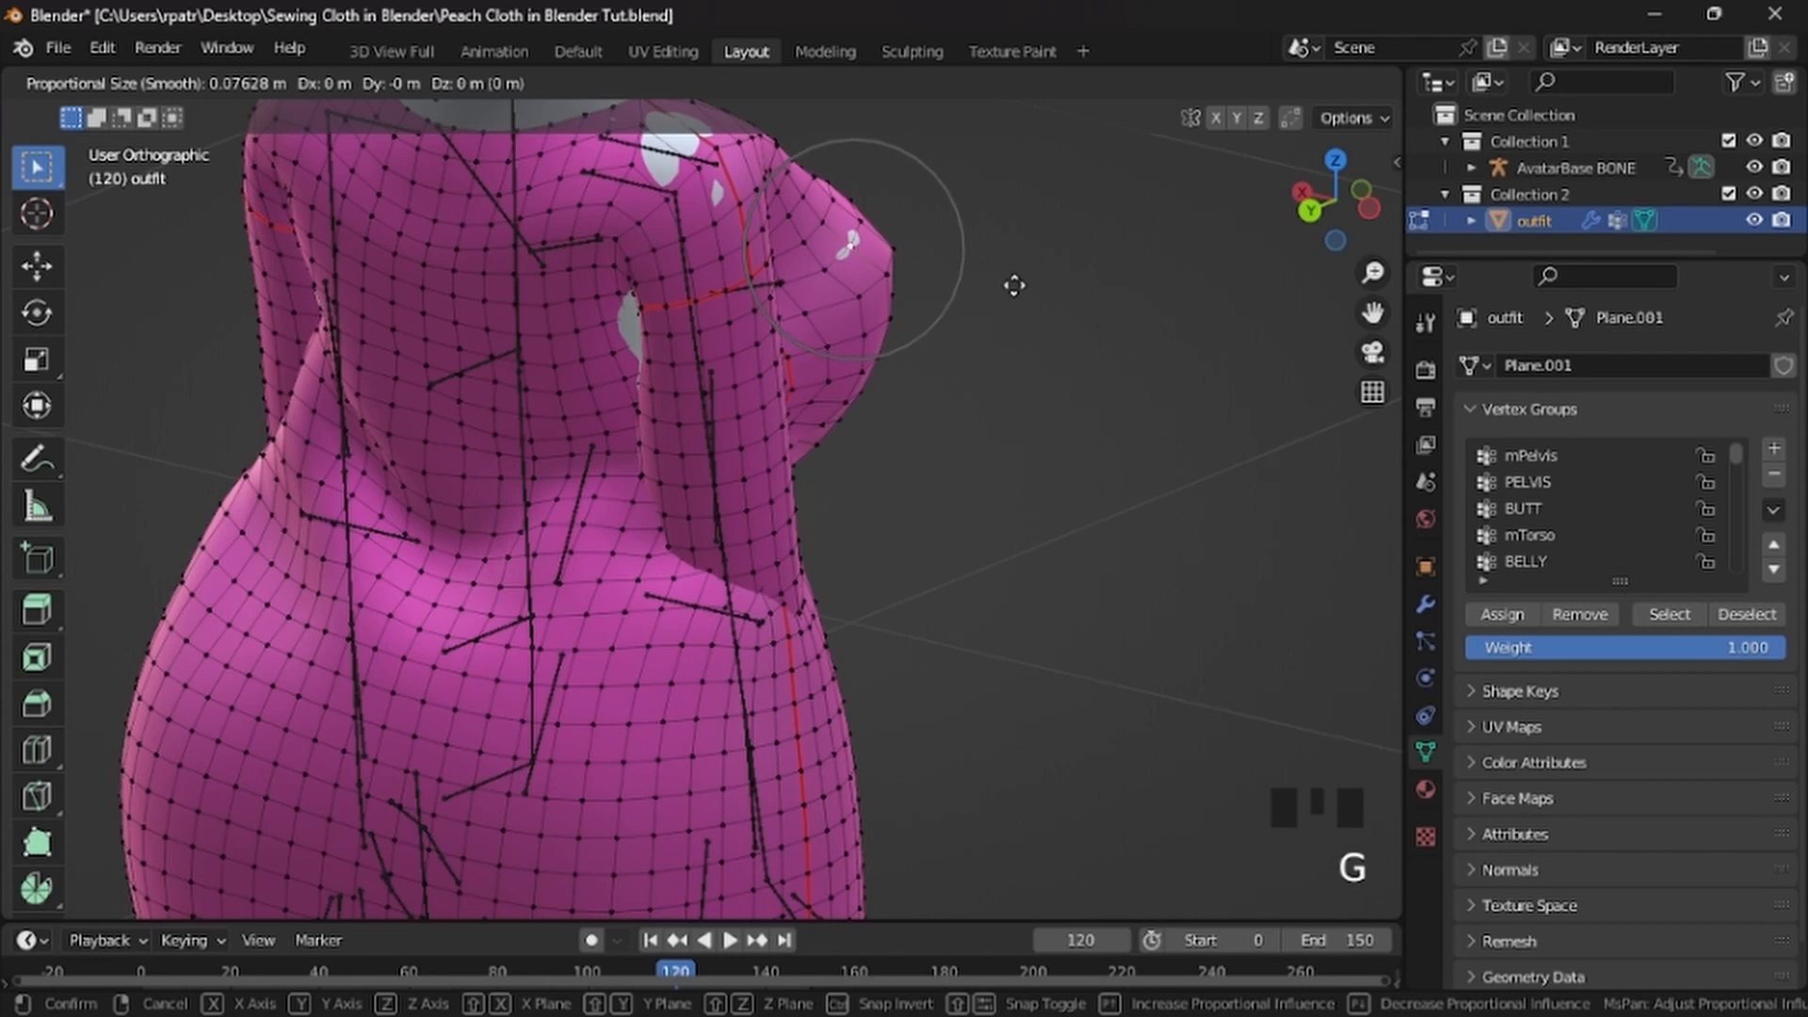
scroll(1014, 286, "up", 2)
scroll(1014, 285, "up", 5)
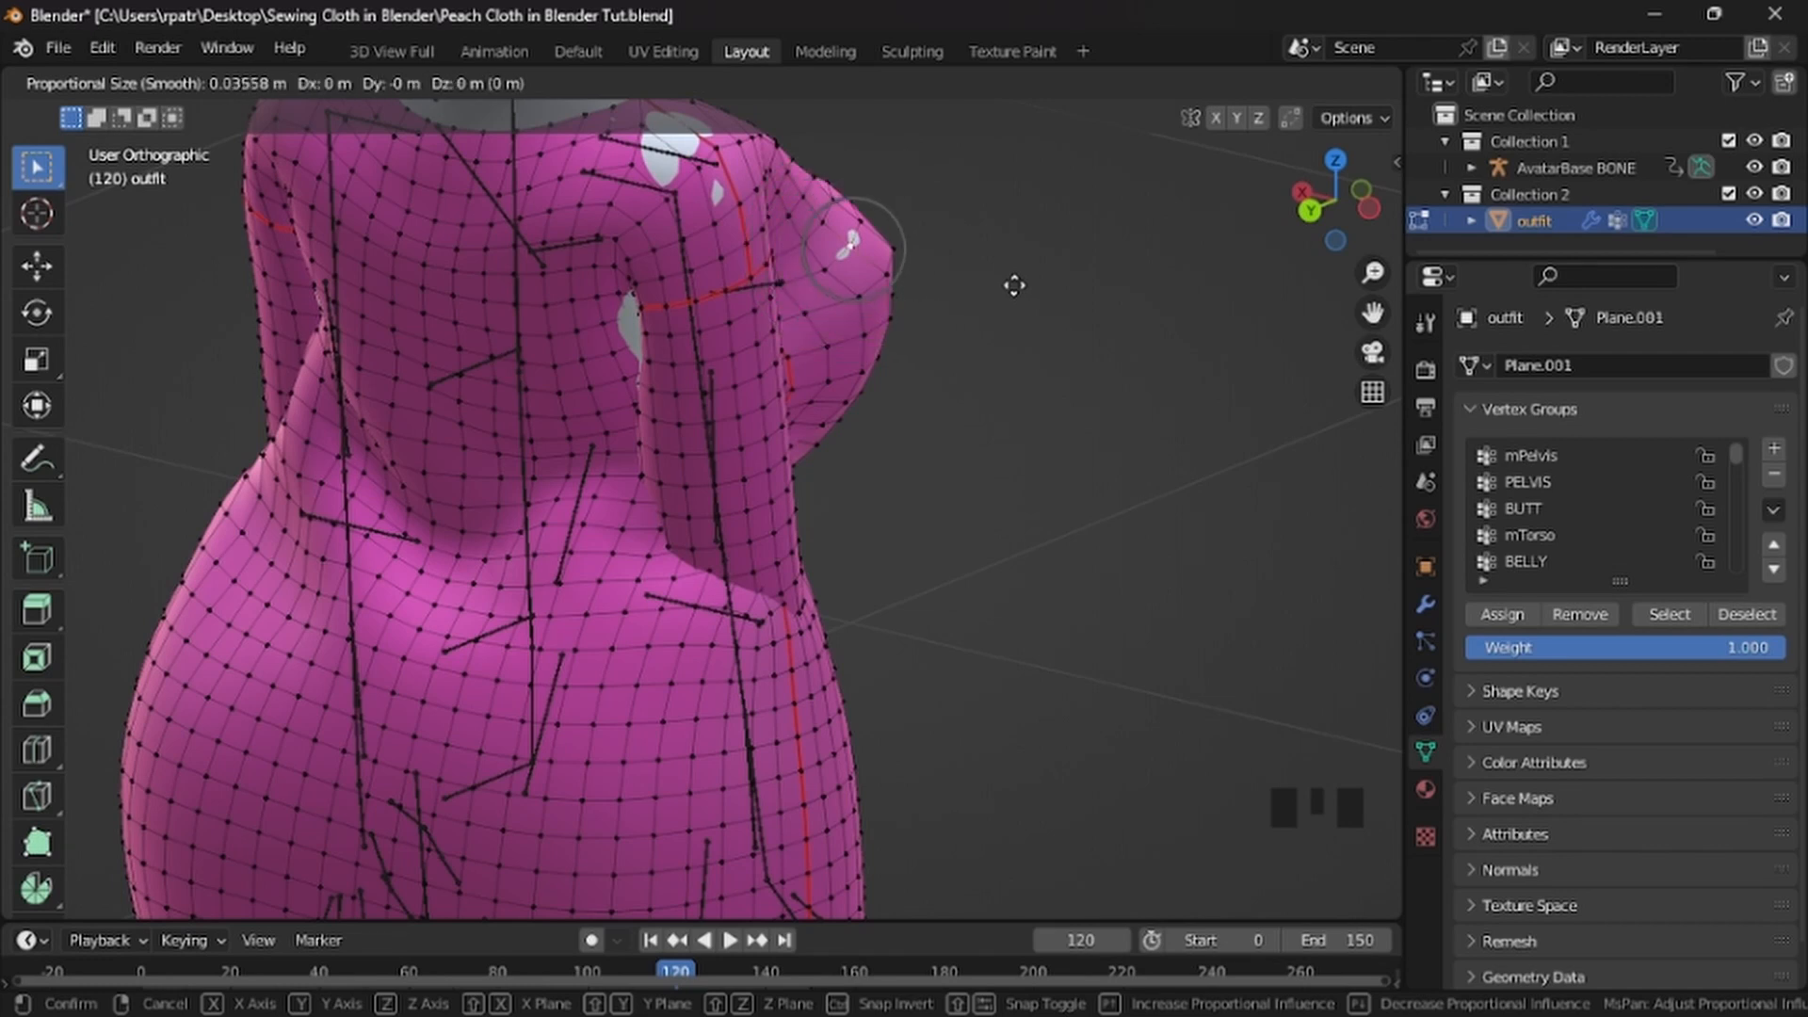
left_click(1014, 286)
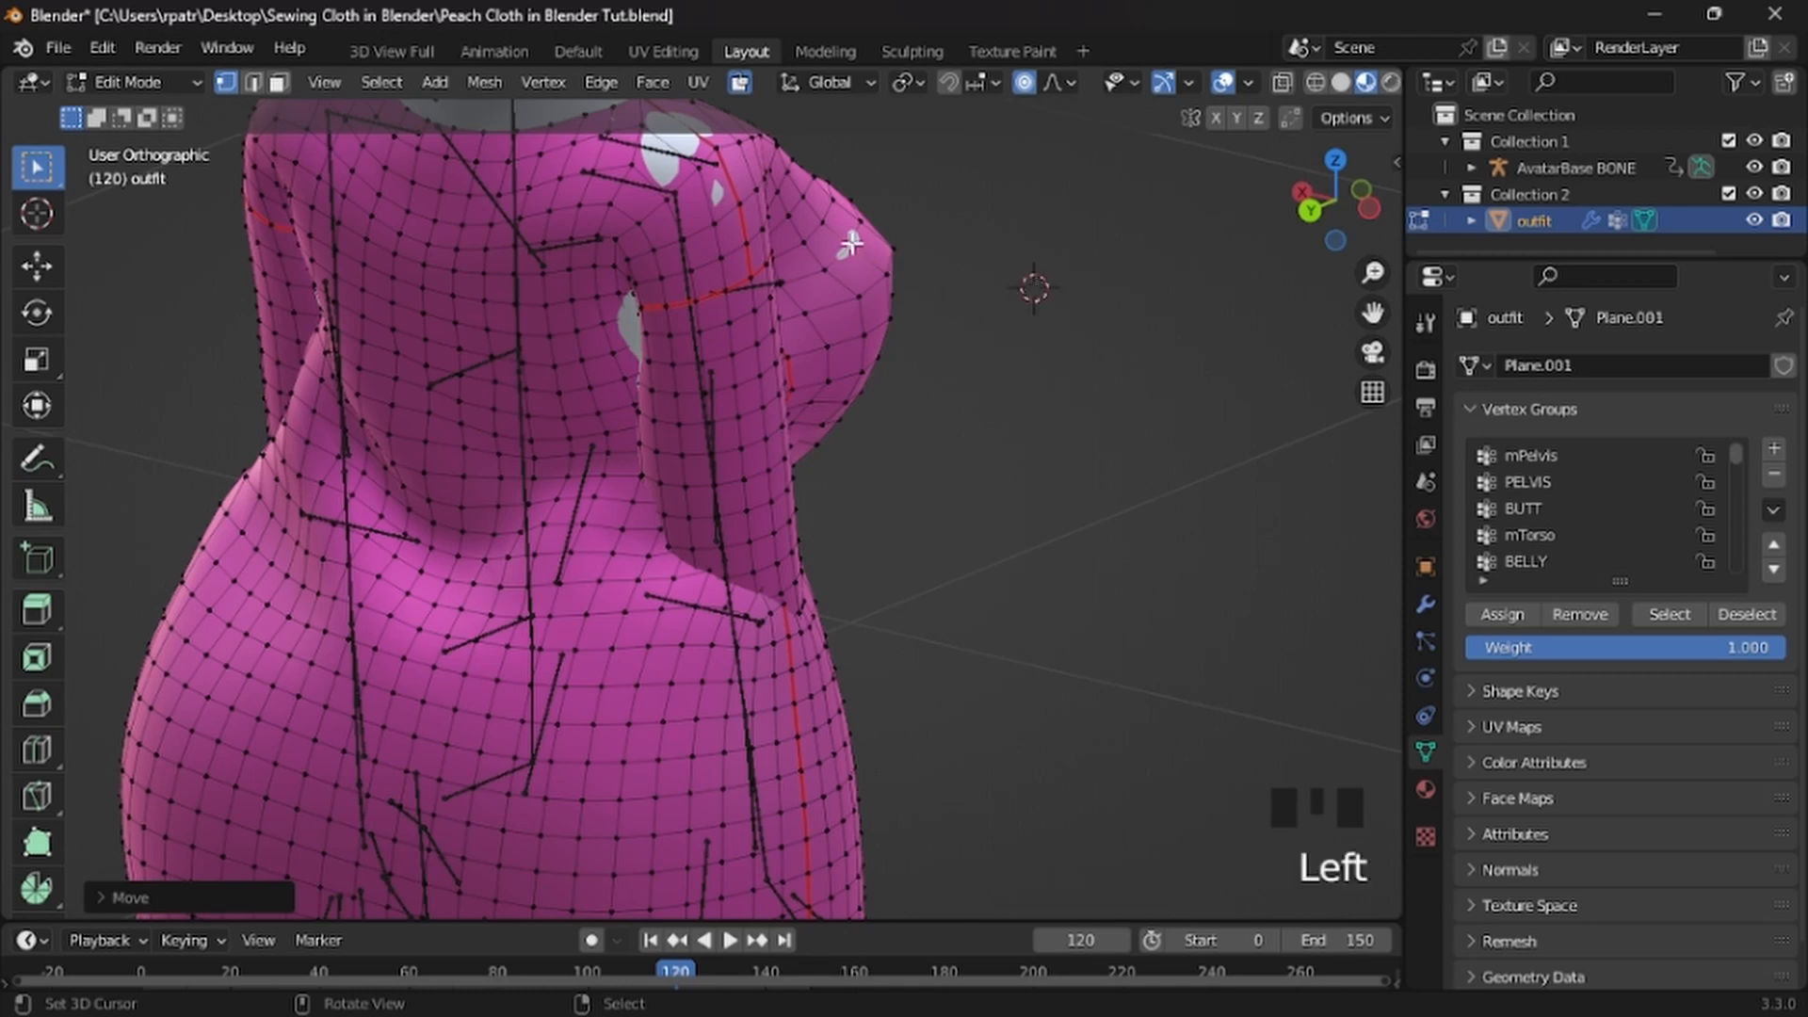
right_click(849, 247)
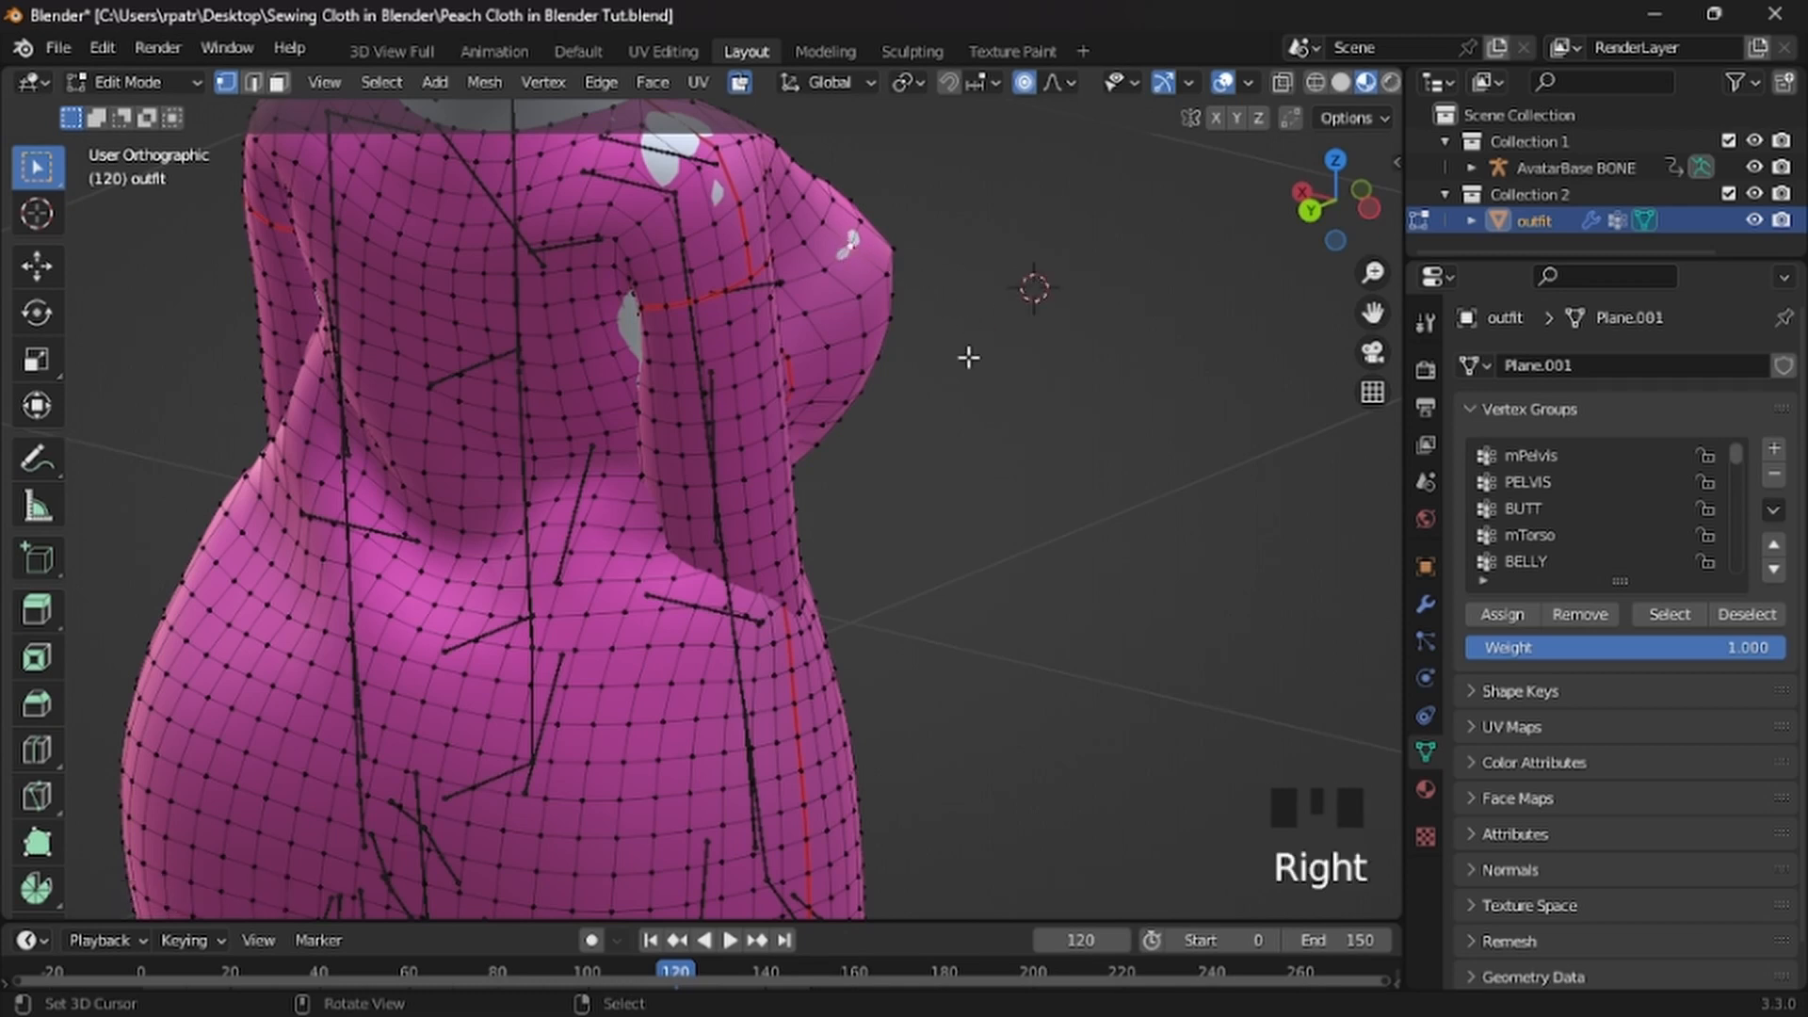
key("g")
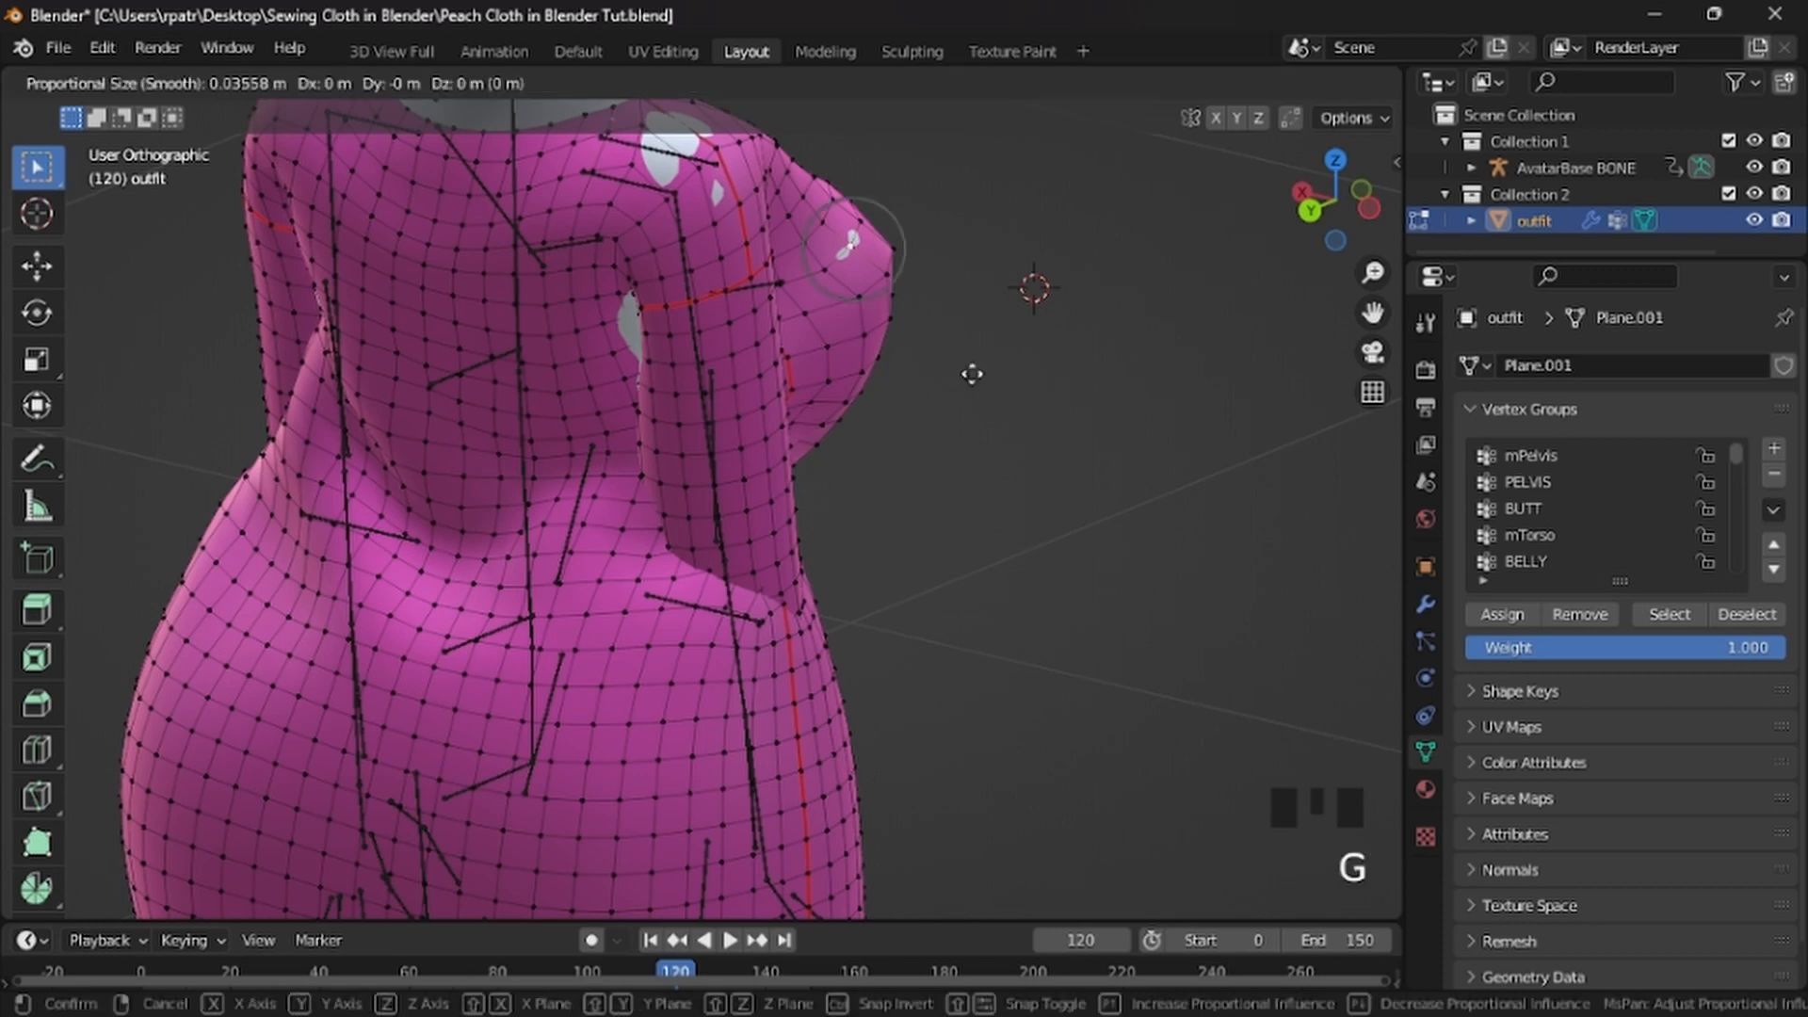
left_click(977, 380)
Inspect the outfit's shoulders and armpits from behind, the front and above, with X-ray display on and off
middle_click_drag(981, 386, 960, 490)
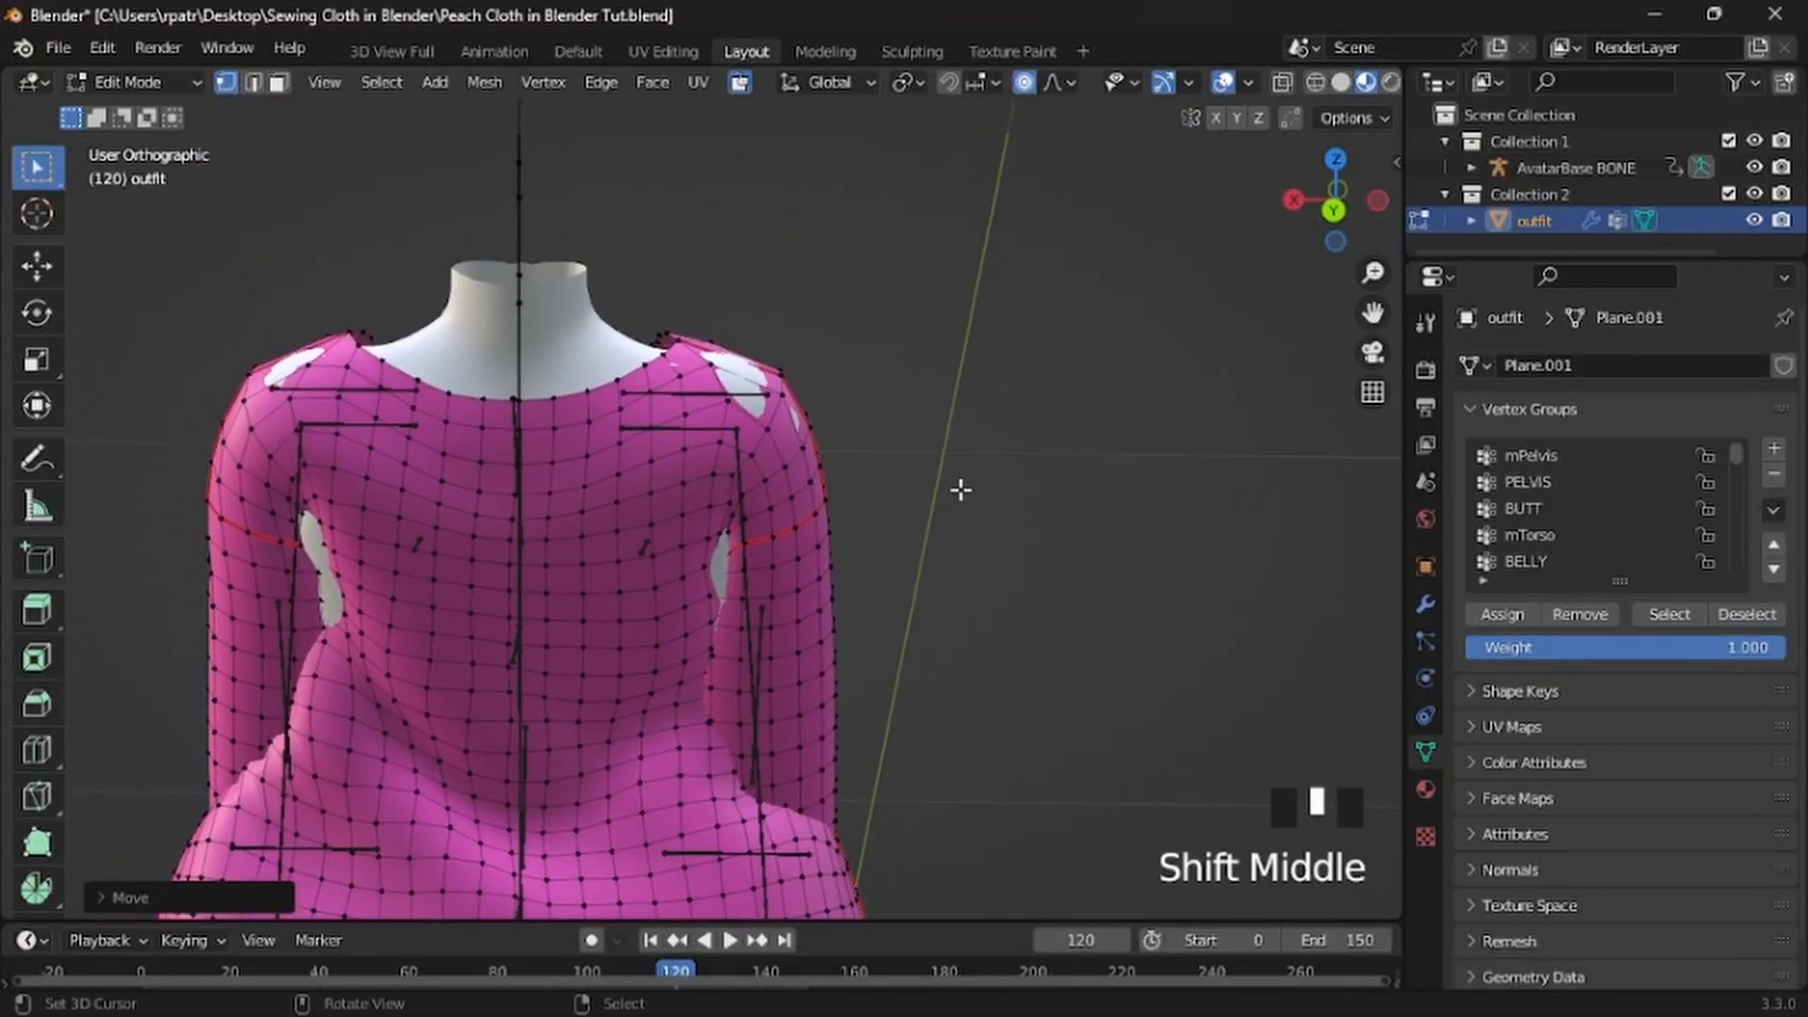
scroll(959, 486, "up", 2)
middle_click_drag(912, 417, 877, 402)
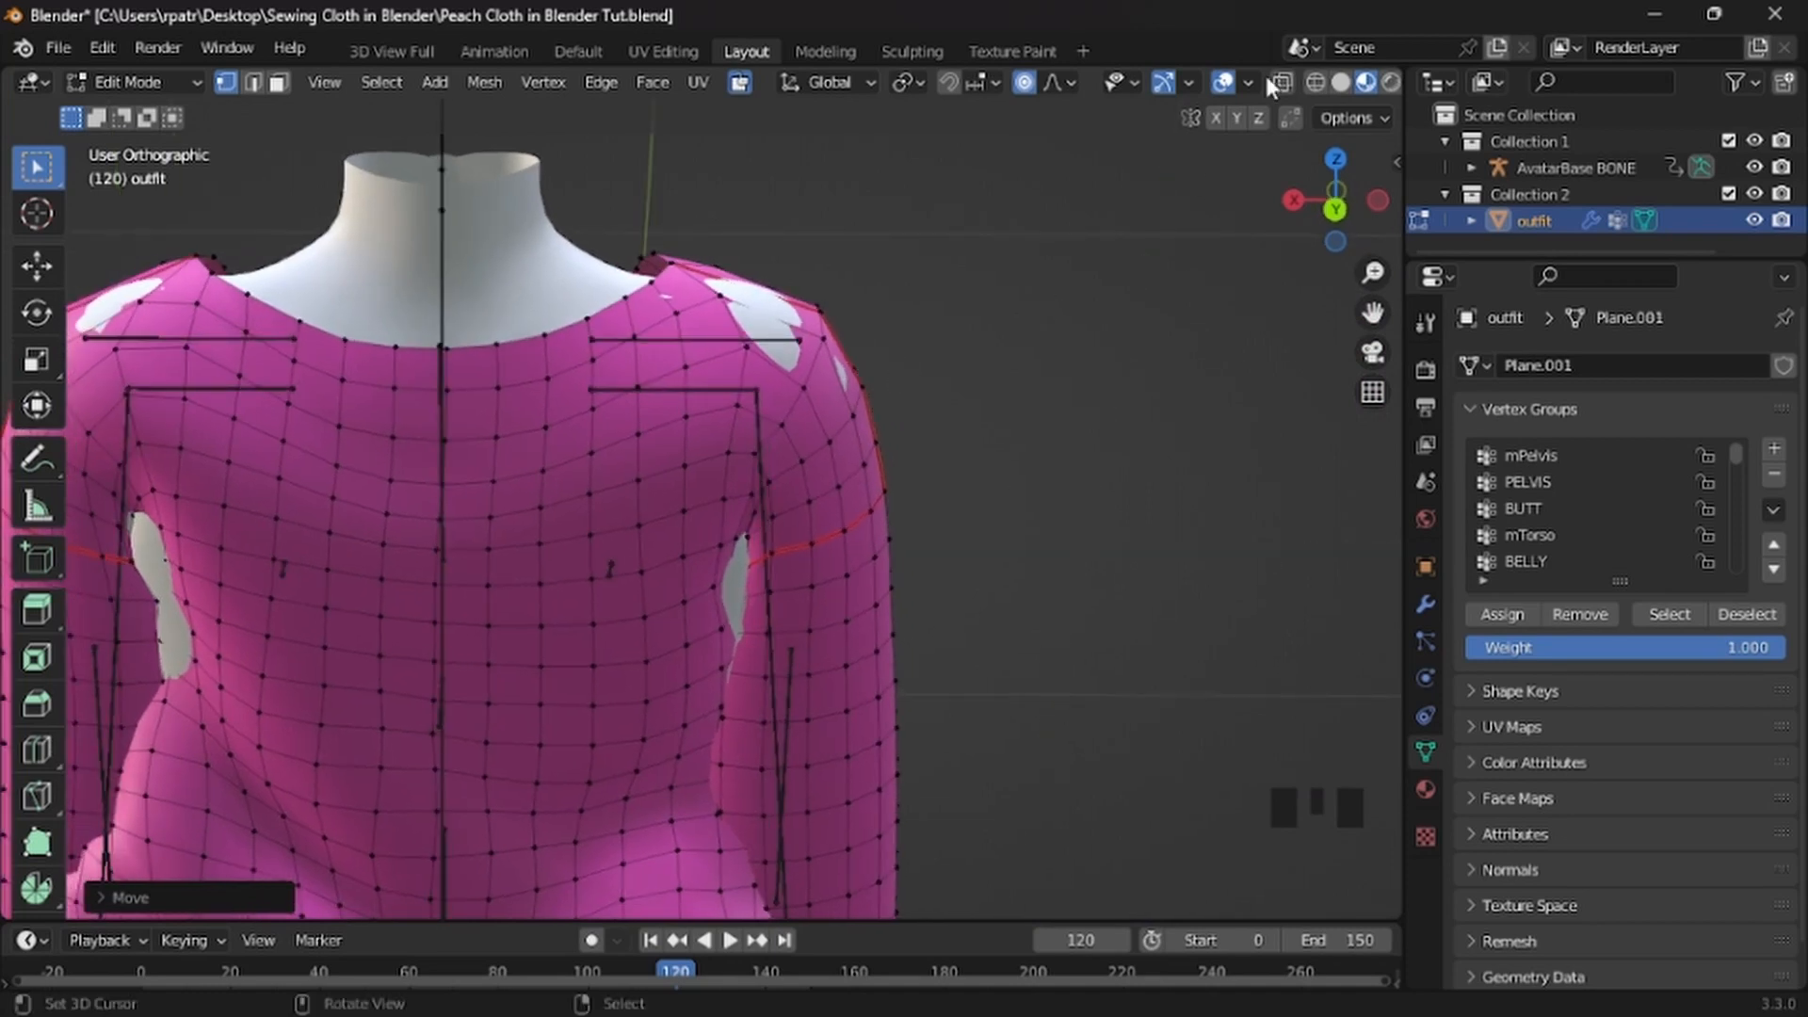
left_click(1285, 81)
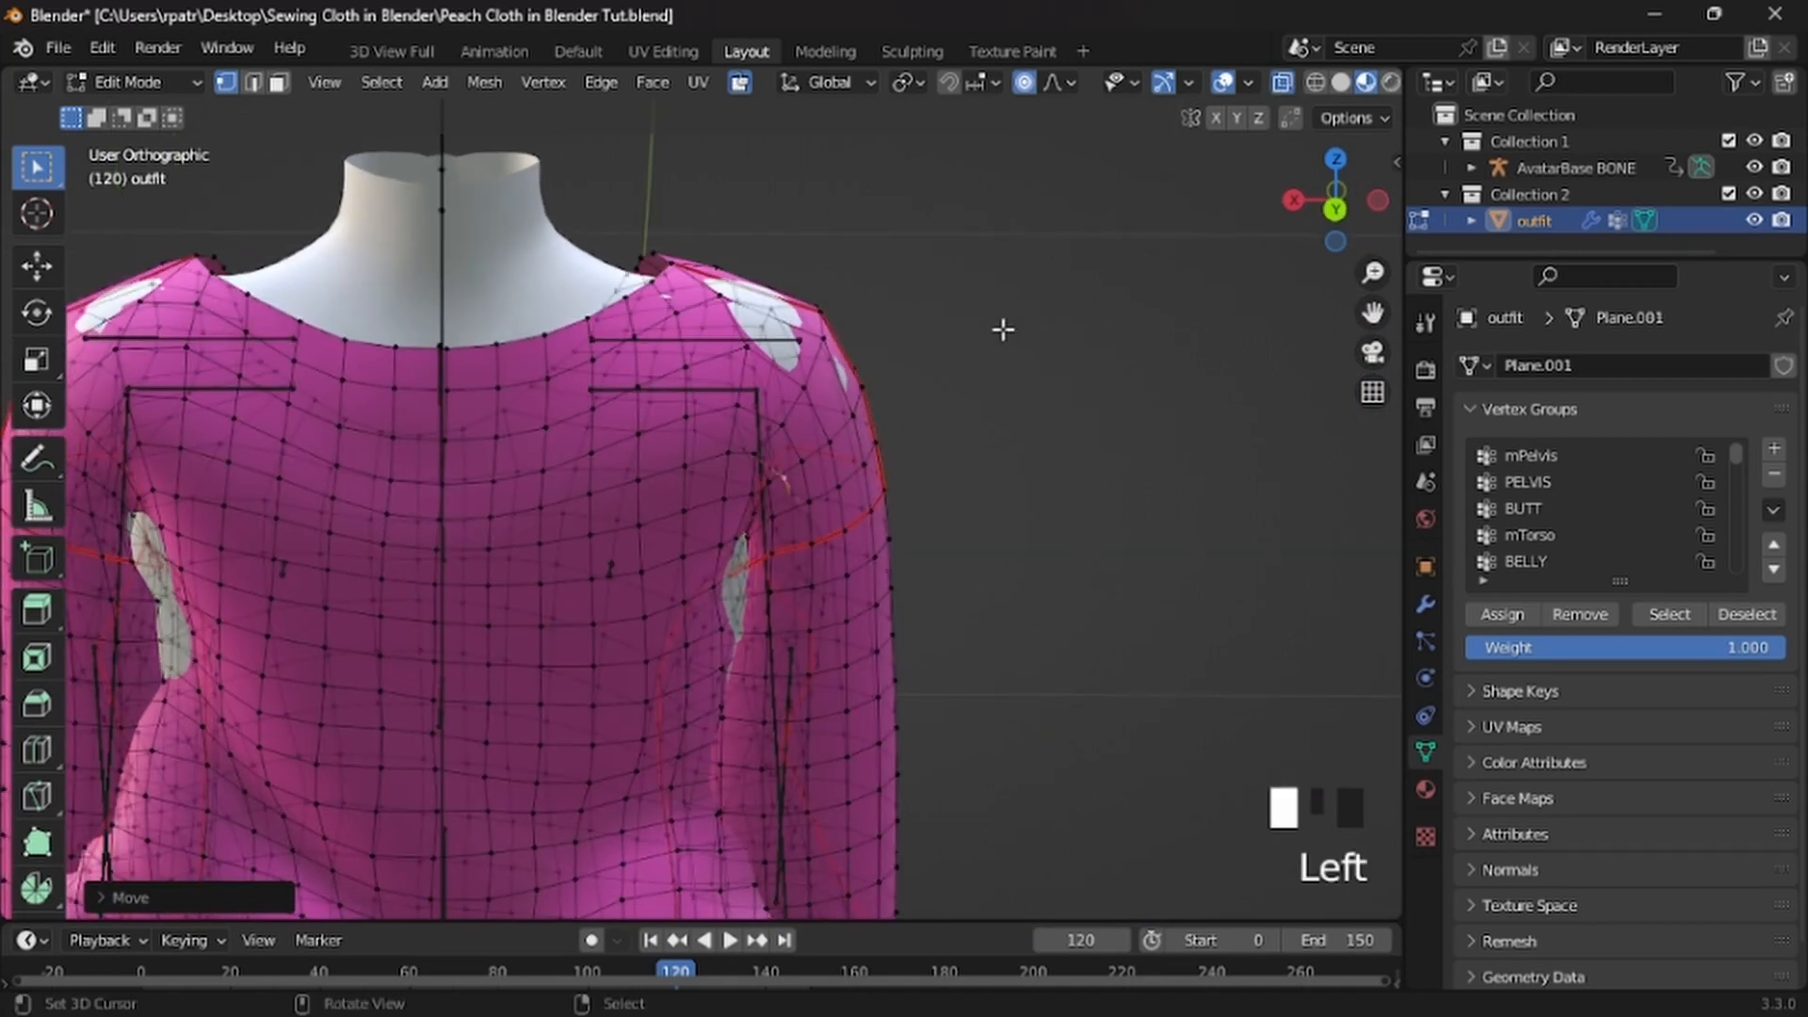
middle_click_drag(1001, 323, 881, 315)
scroll(880, 315, "down", 6)
middle_click_drag(989, 436, 774, 373)
scroll(975, 419, "up", 3)
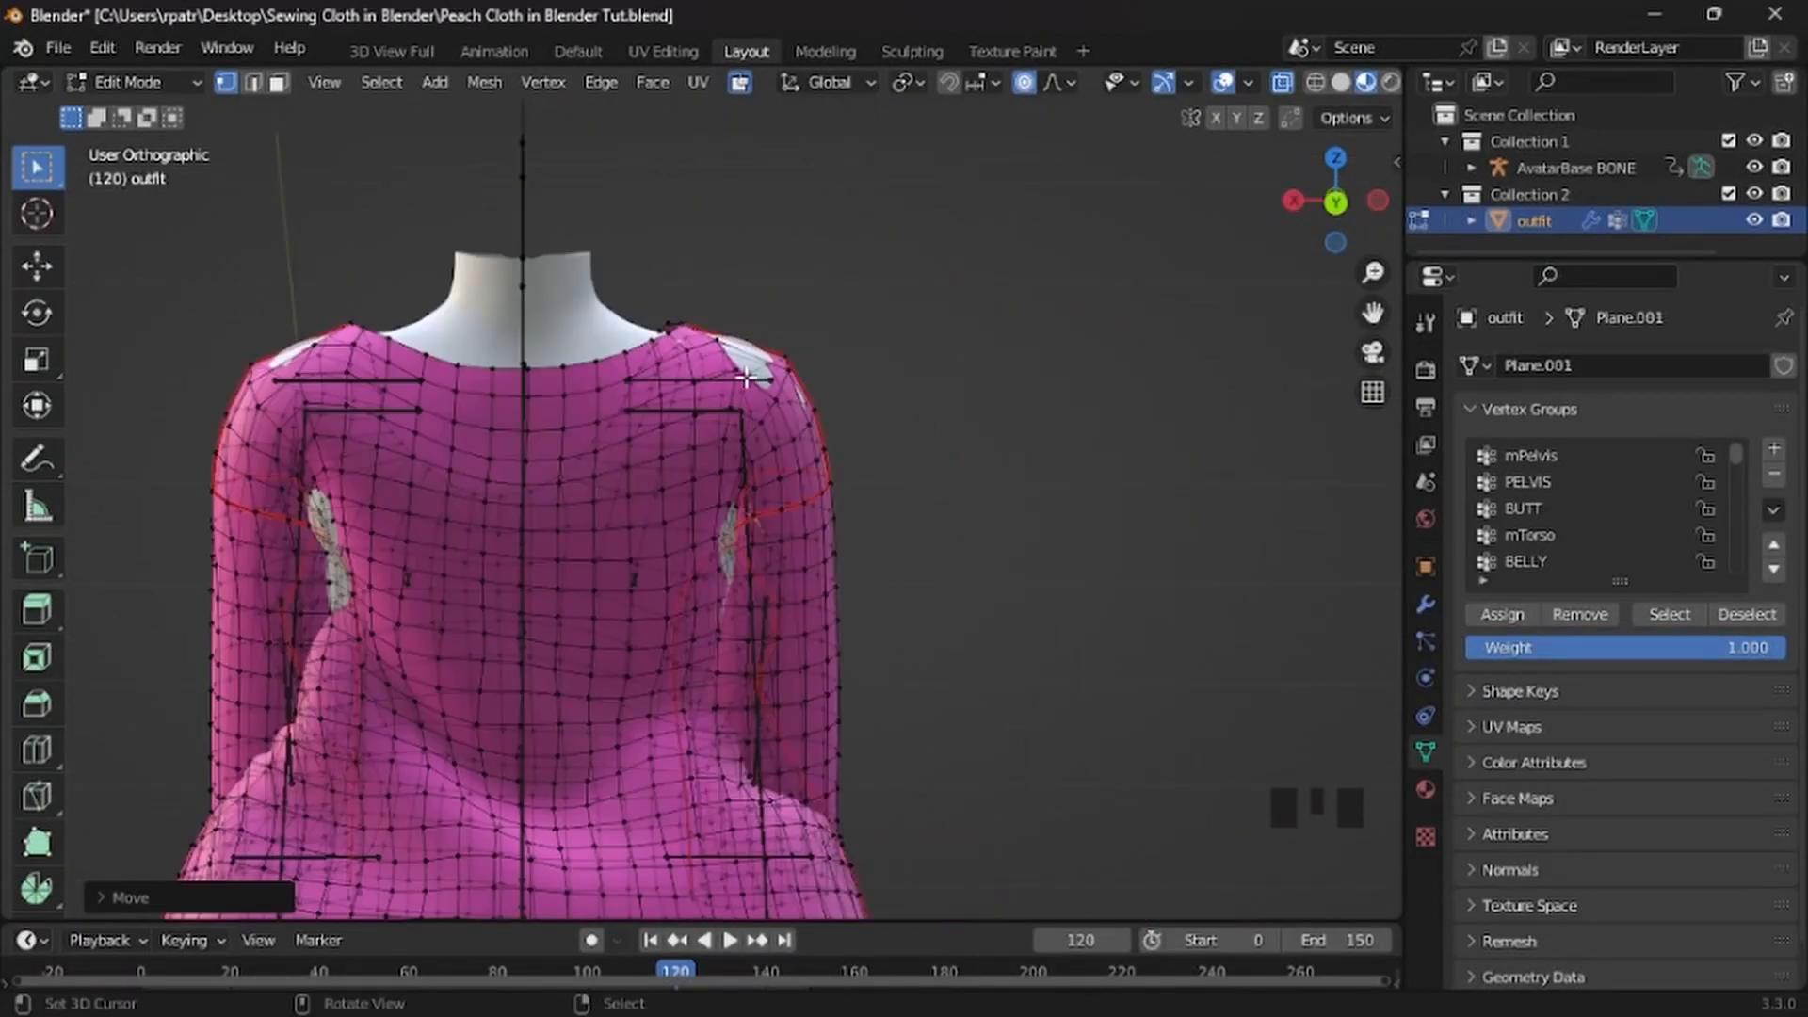
middle_click_drag(1021, 458, 434, 490)
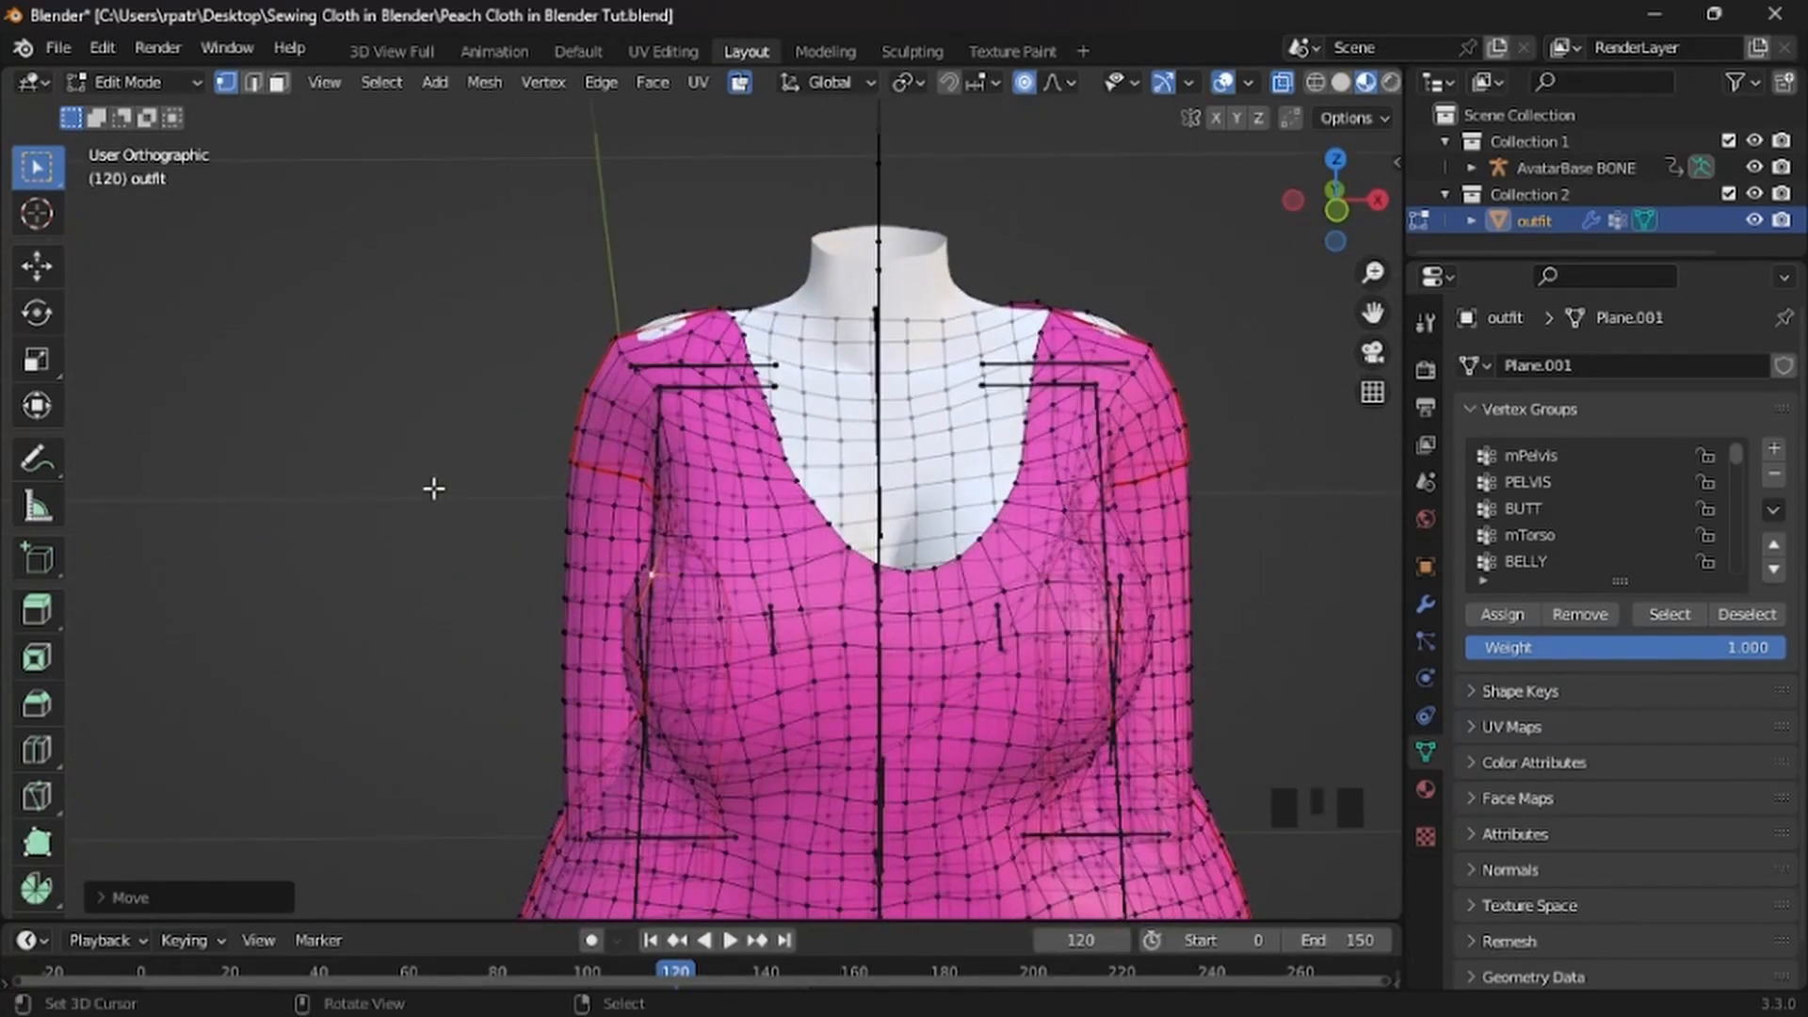
left_click(1283, 82)
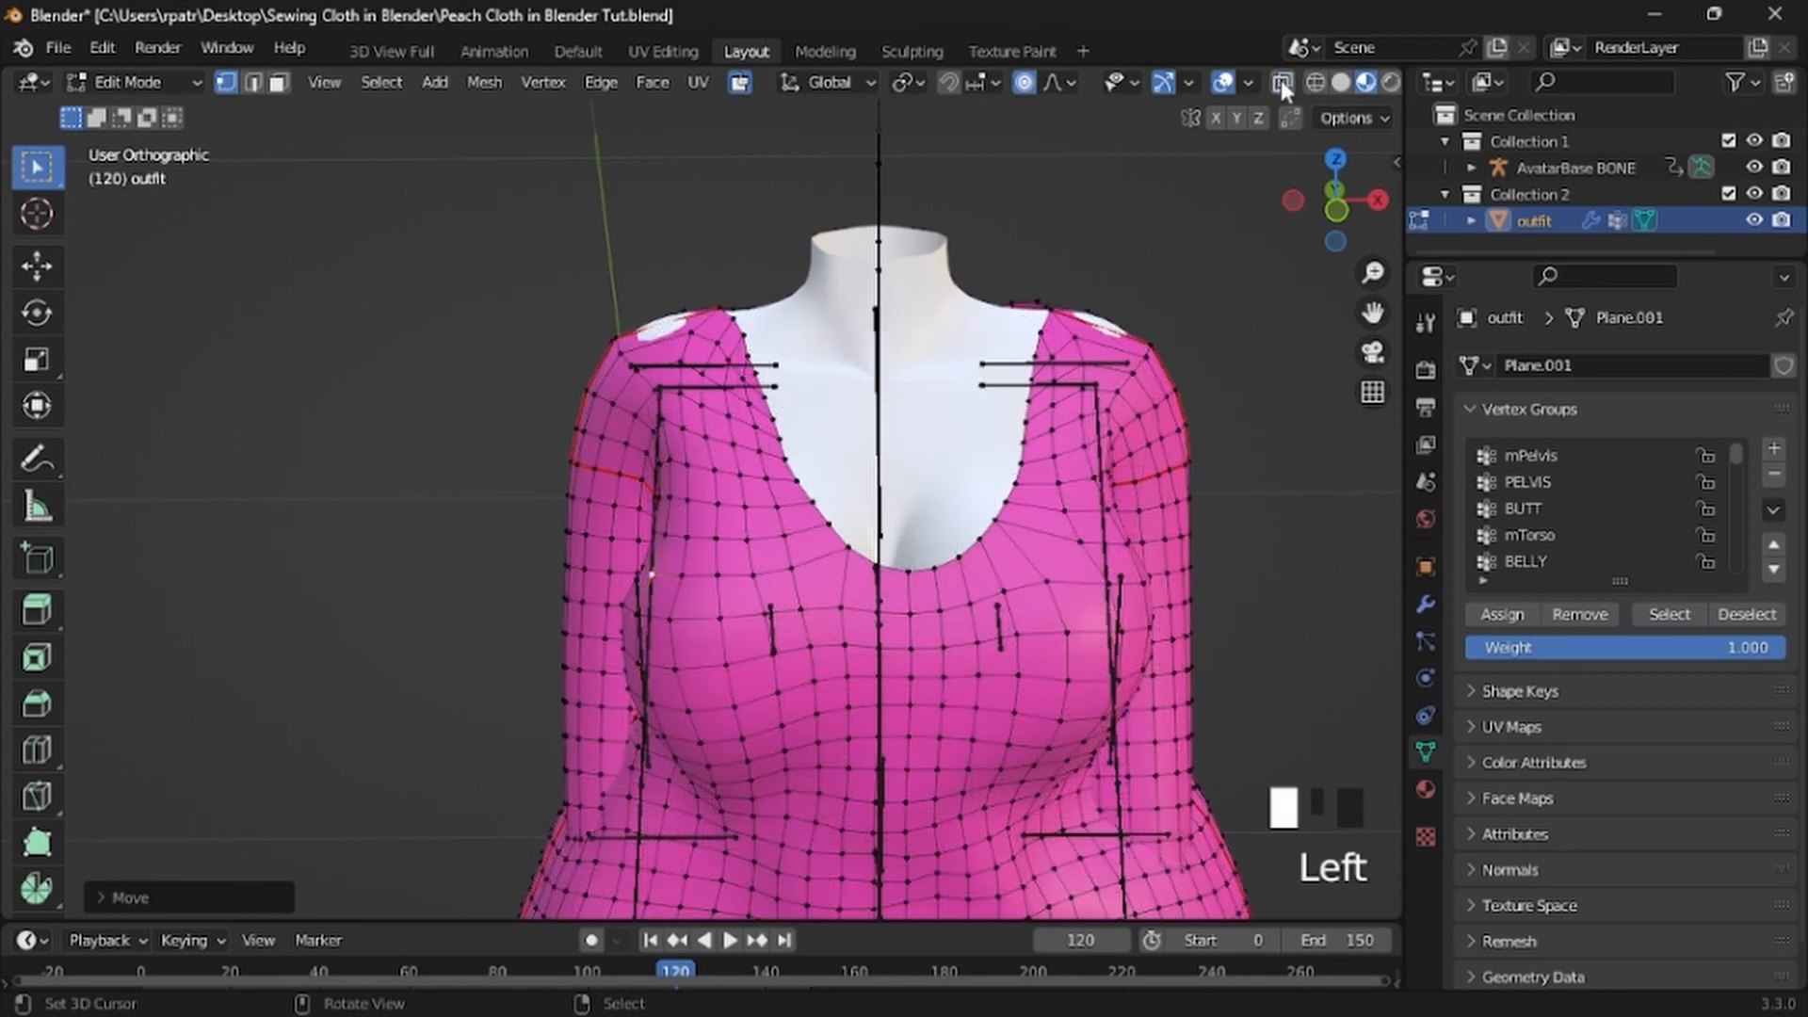
middle_click_drag(478, 416, 1037, 505)
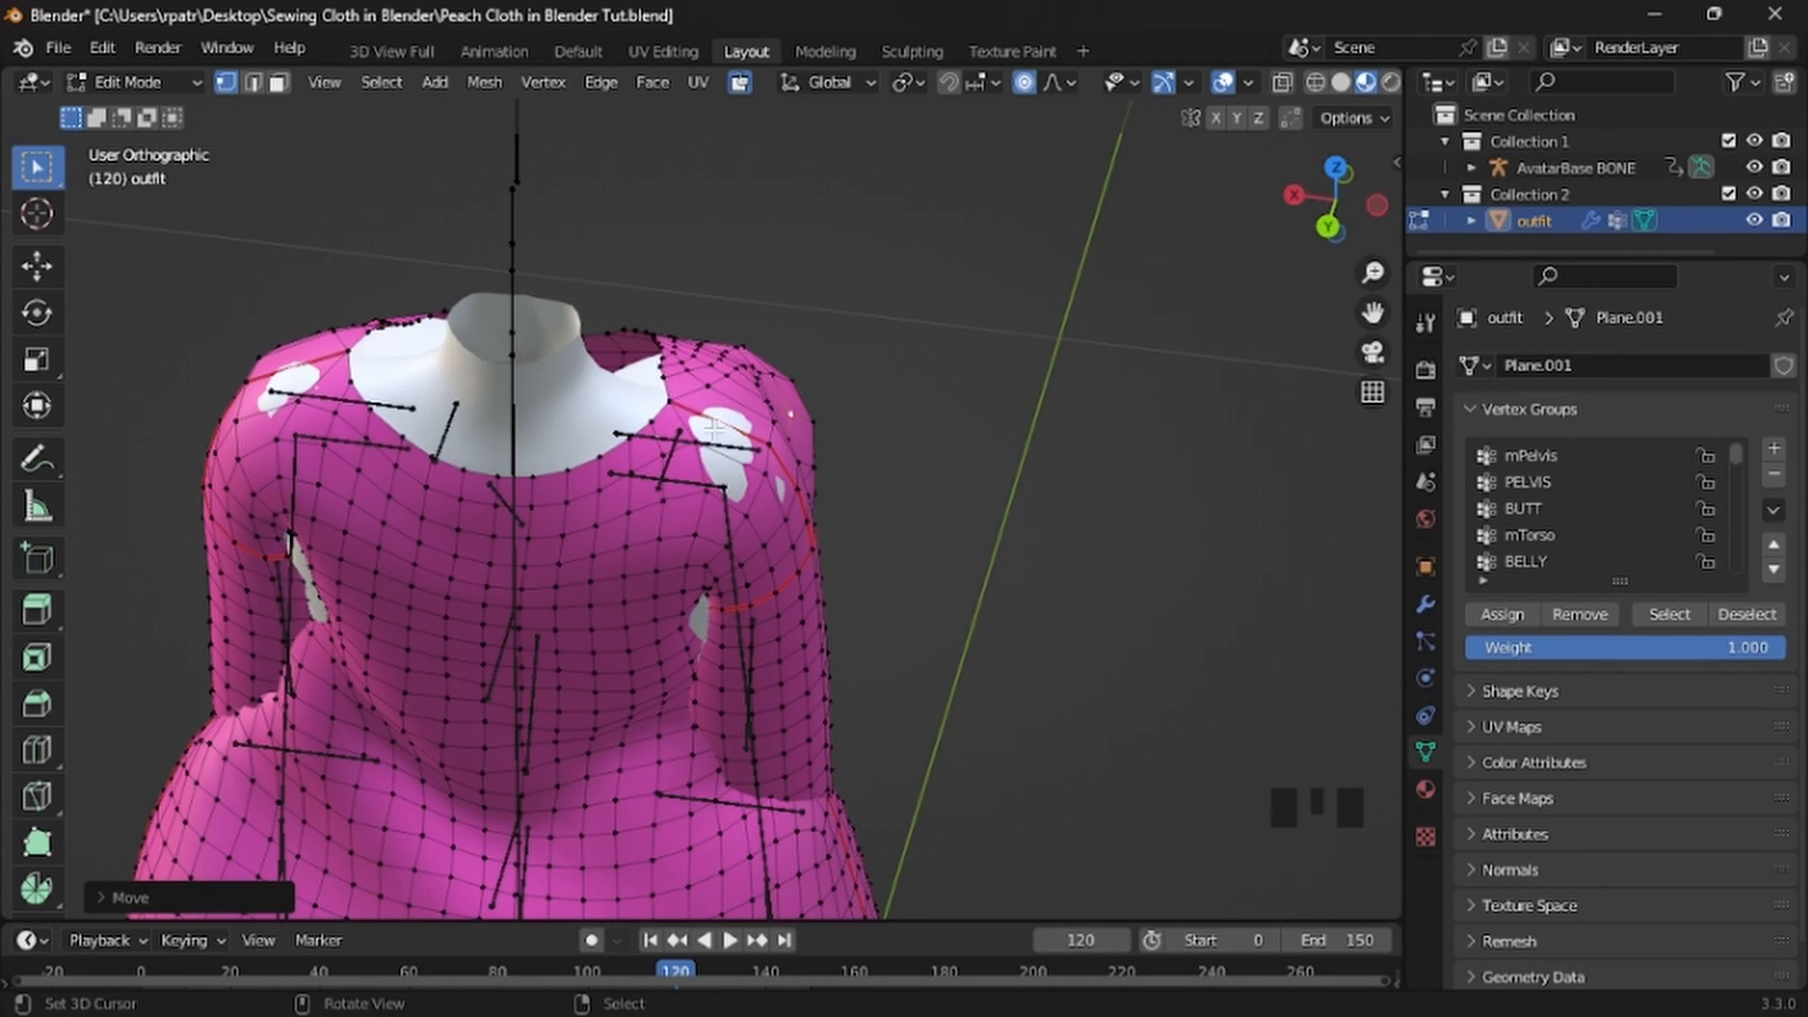
middle_click_drag(727, 476, 501, 535)
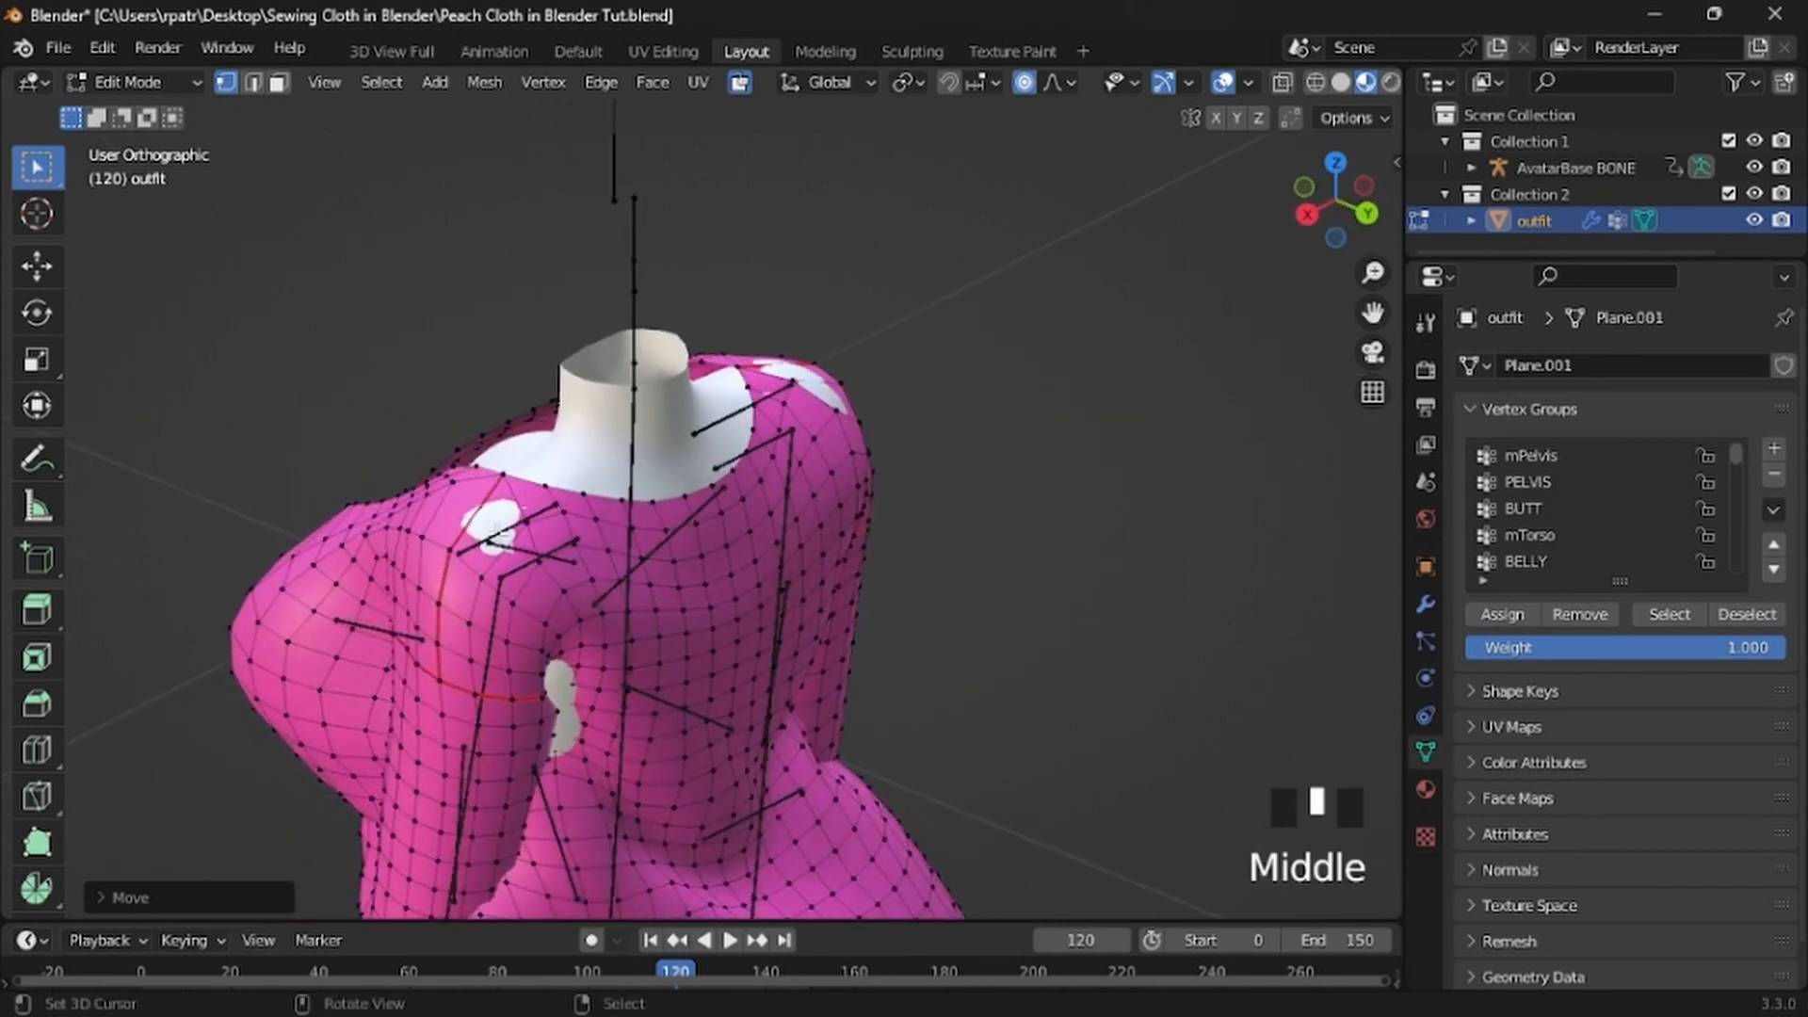
middle_click_drag(625, 597, 505, 578)
middle_click_drag(759, 472, 739, 451)
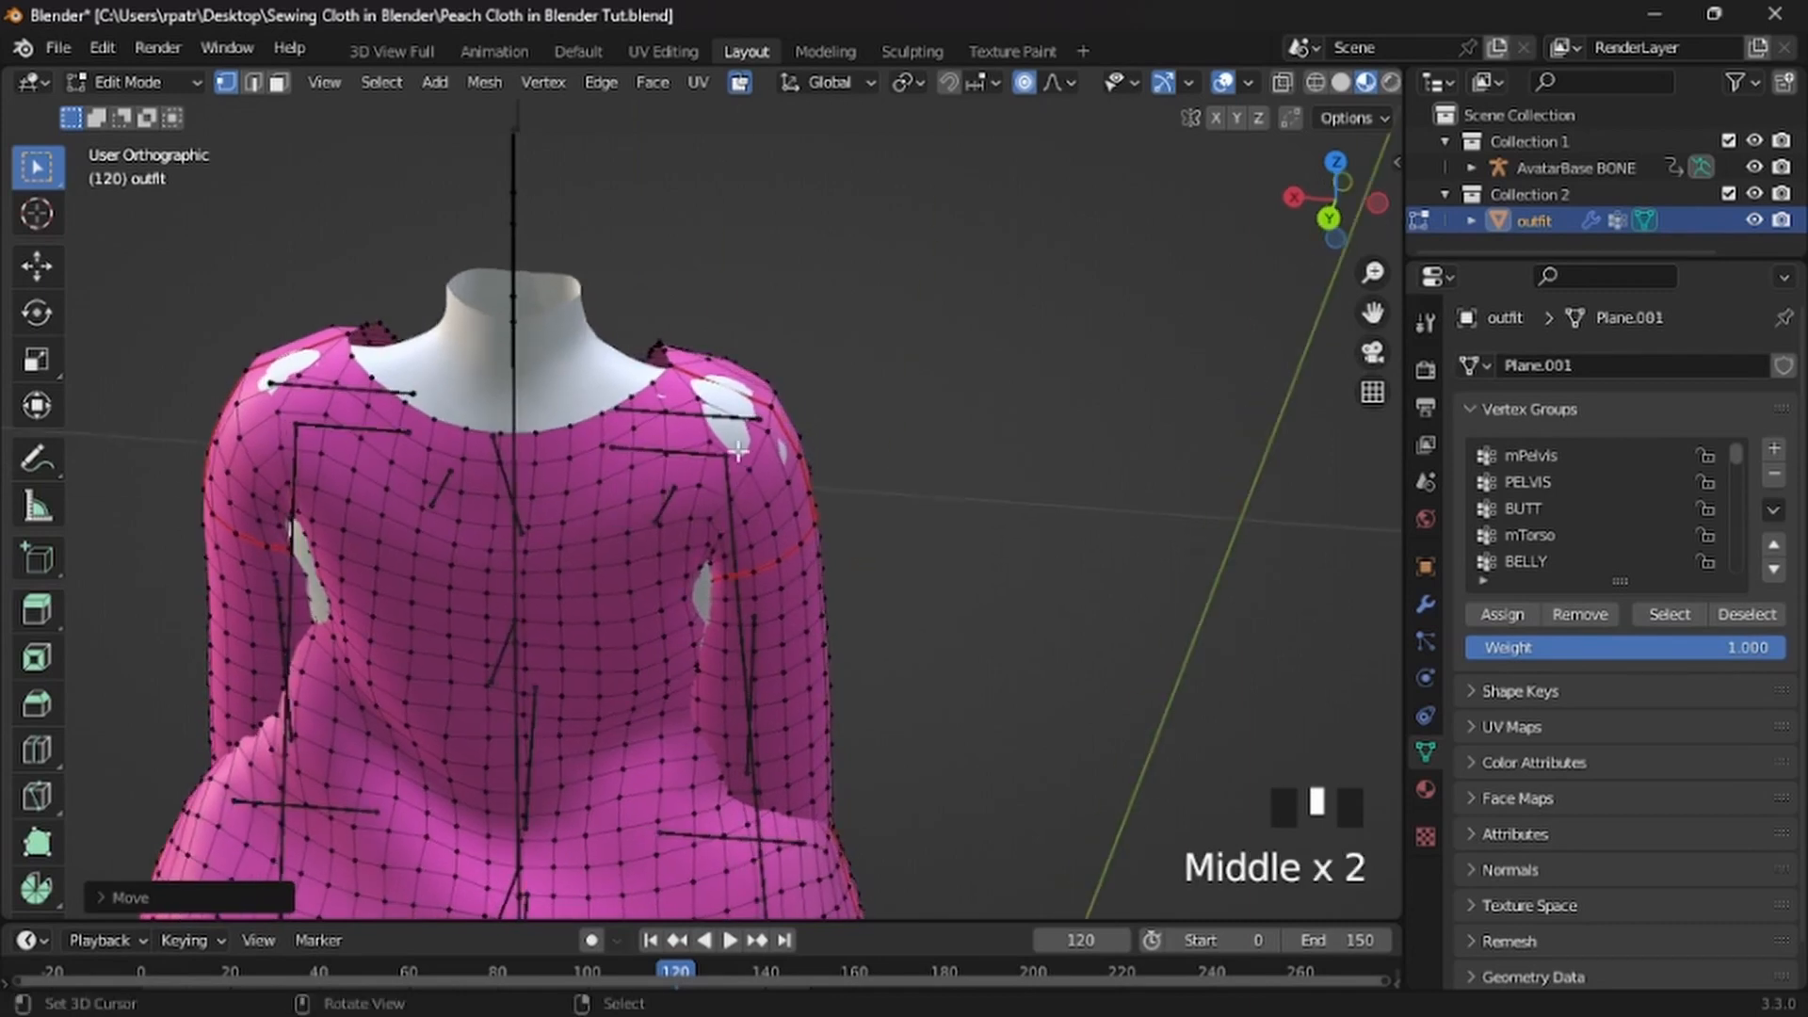
Add a loop cut running over the right shoulder through the exposed patch, with an edge slide of about -0.08
key("ctrl")
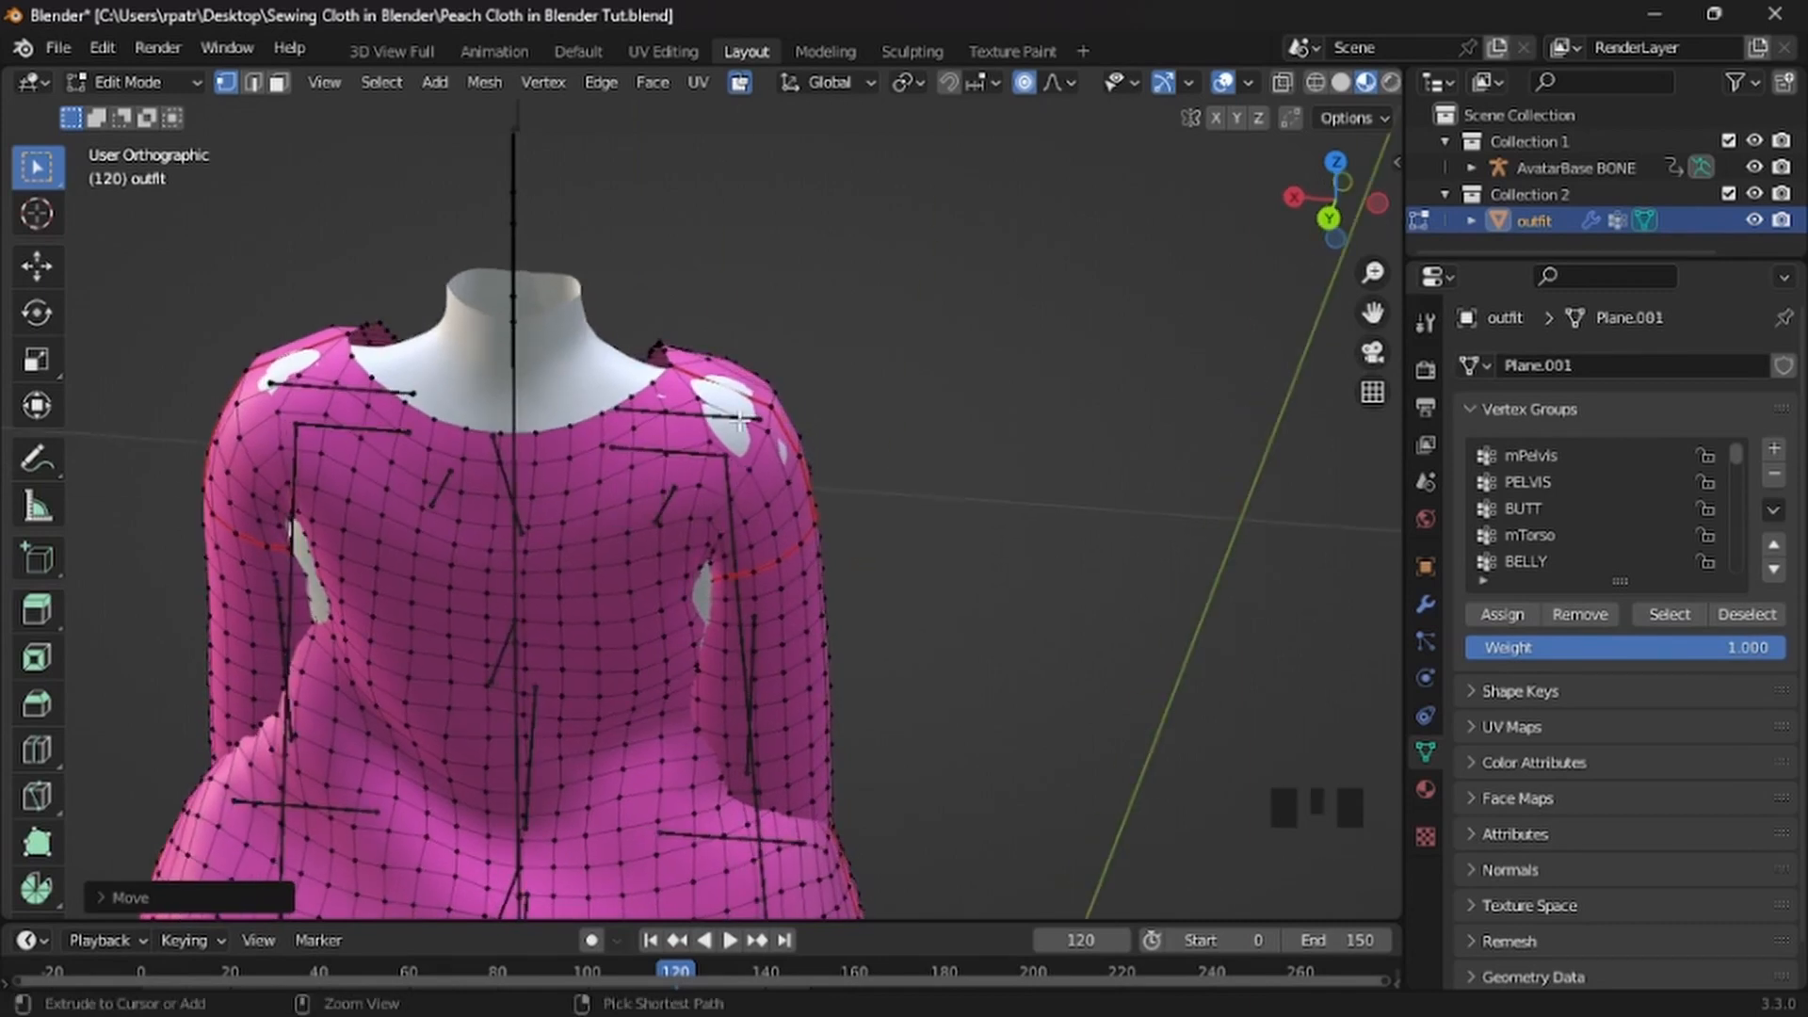
key("ctrl+r")
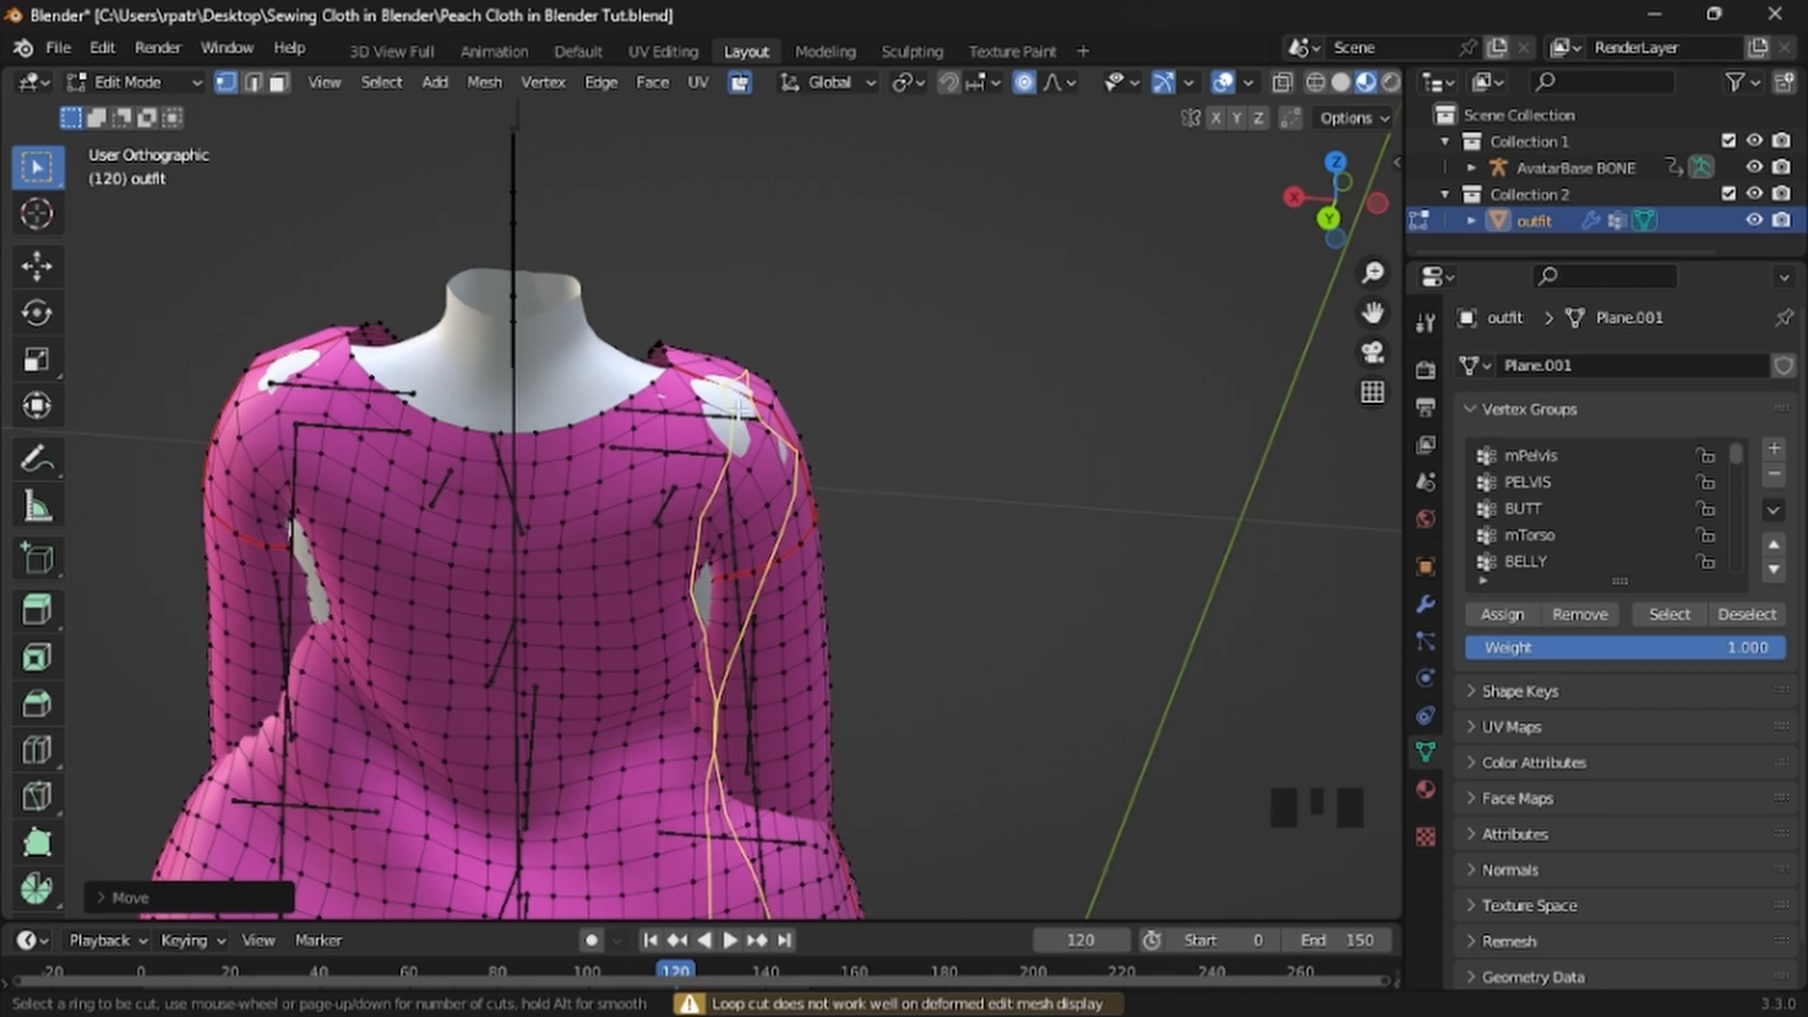
left_click(734, 403)
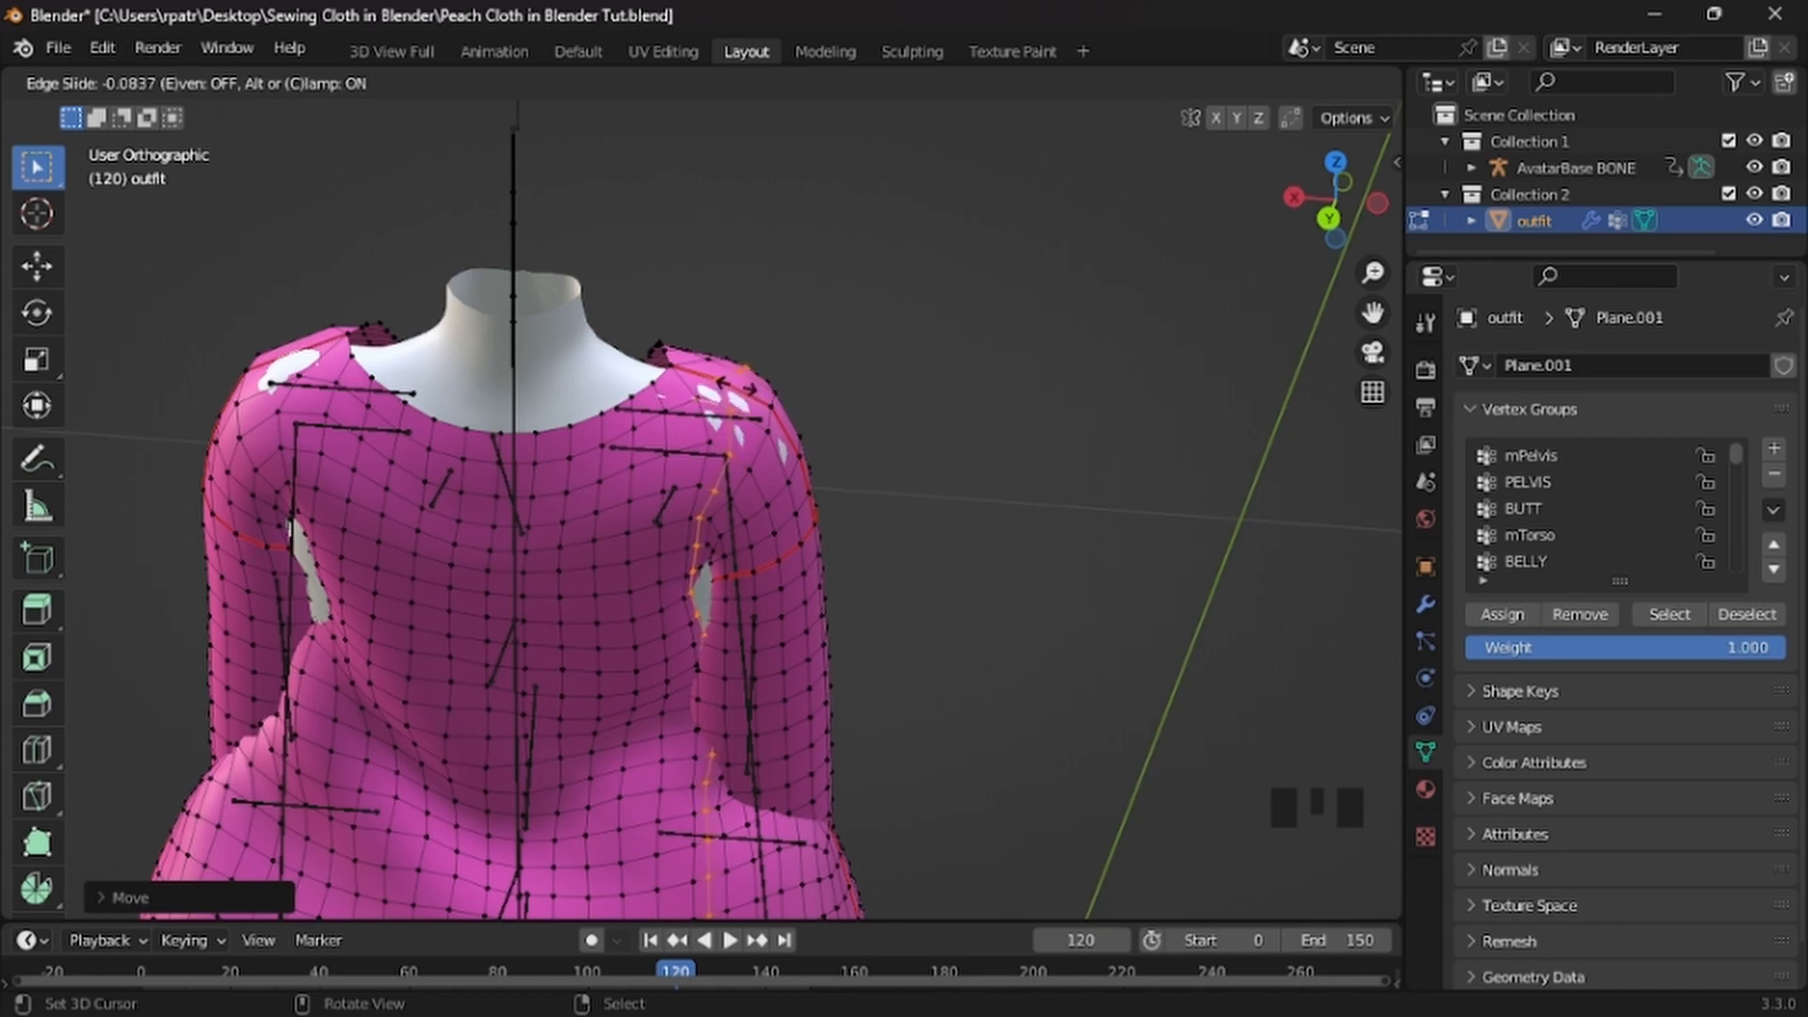
left_click(736, 384)
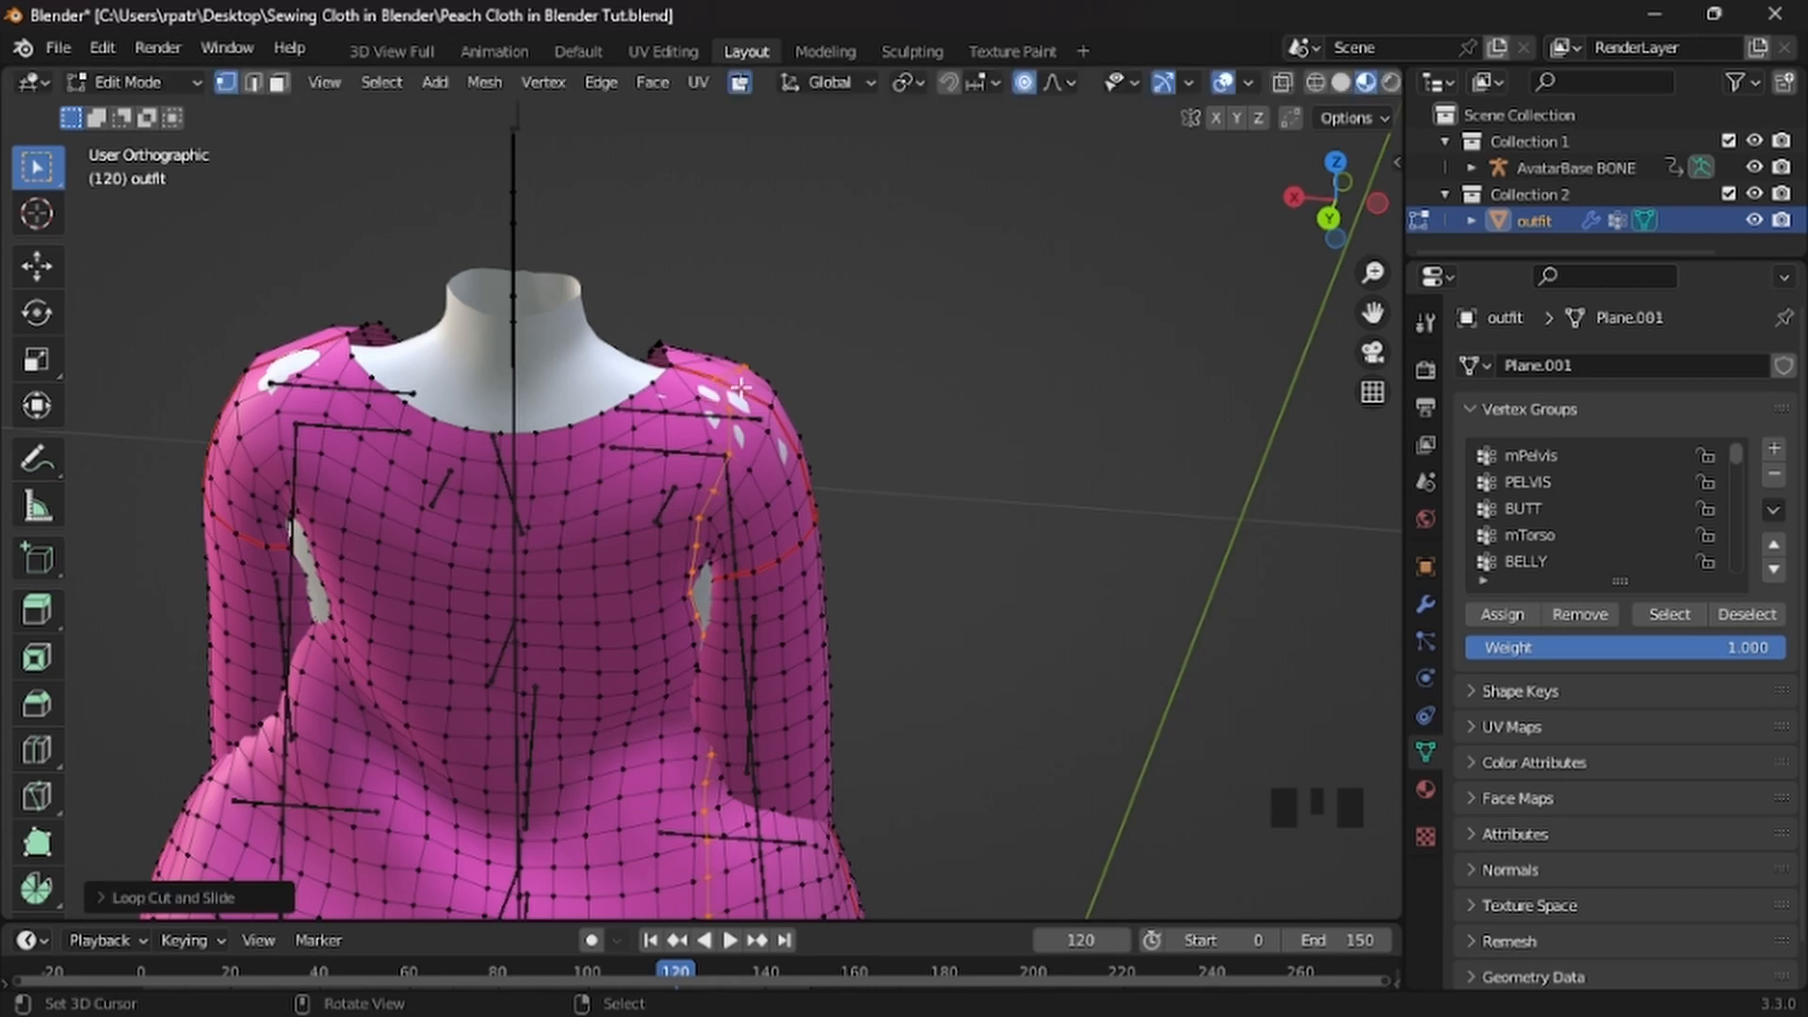
middle_click_drag(885, 453, 315, 506)
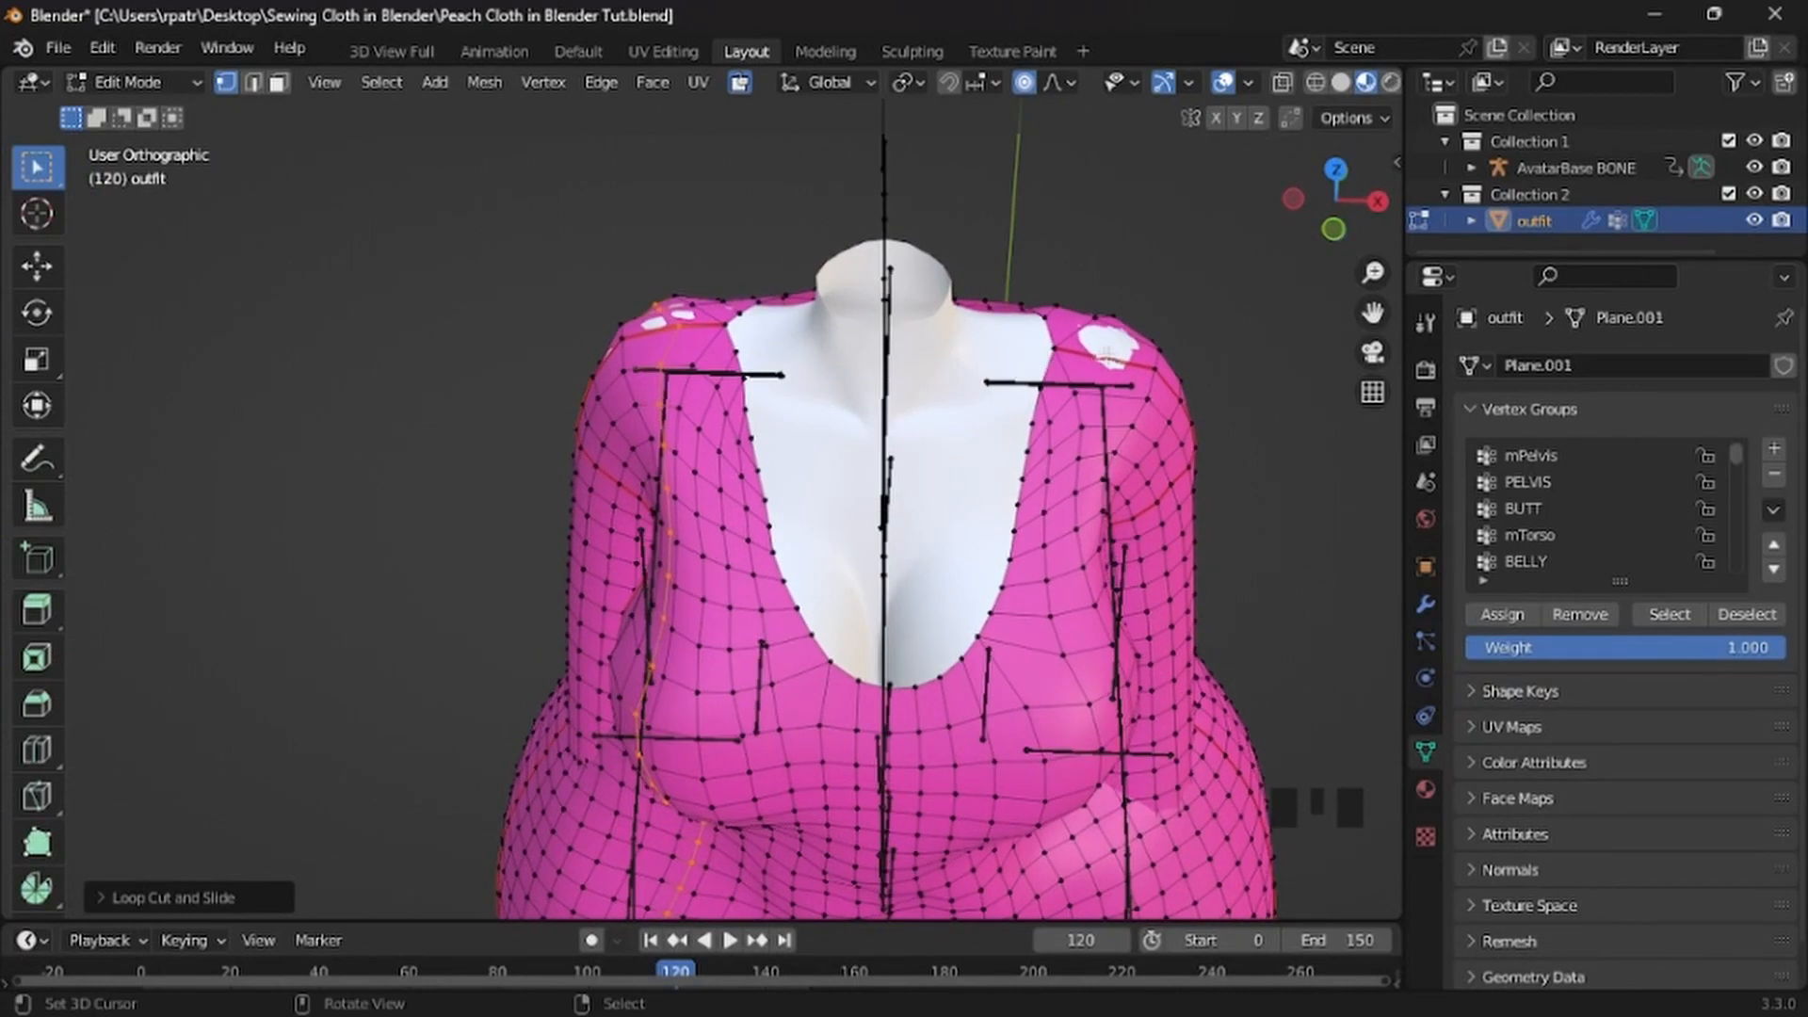
Add a matching loop cut over the left shoulder through the exposed patch, with an edge slide of about -0.21
key("ctrl+r")
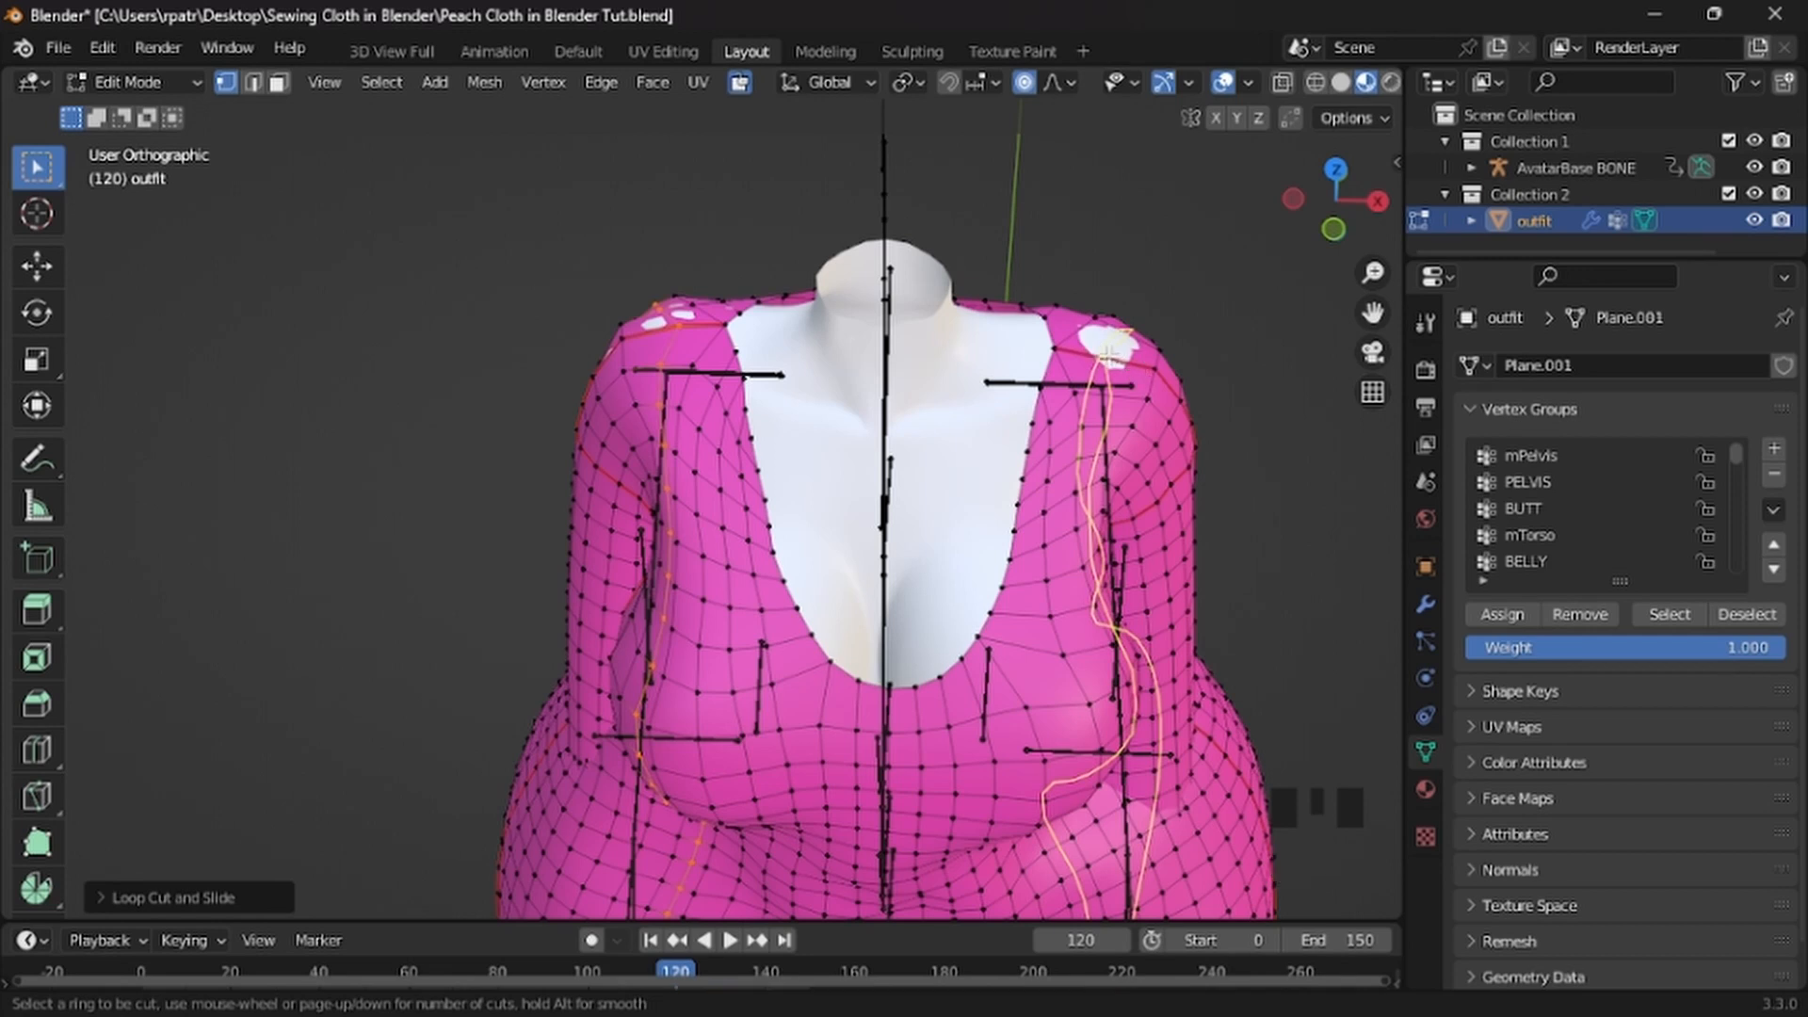
left_click(1112, 352)
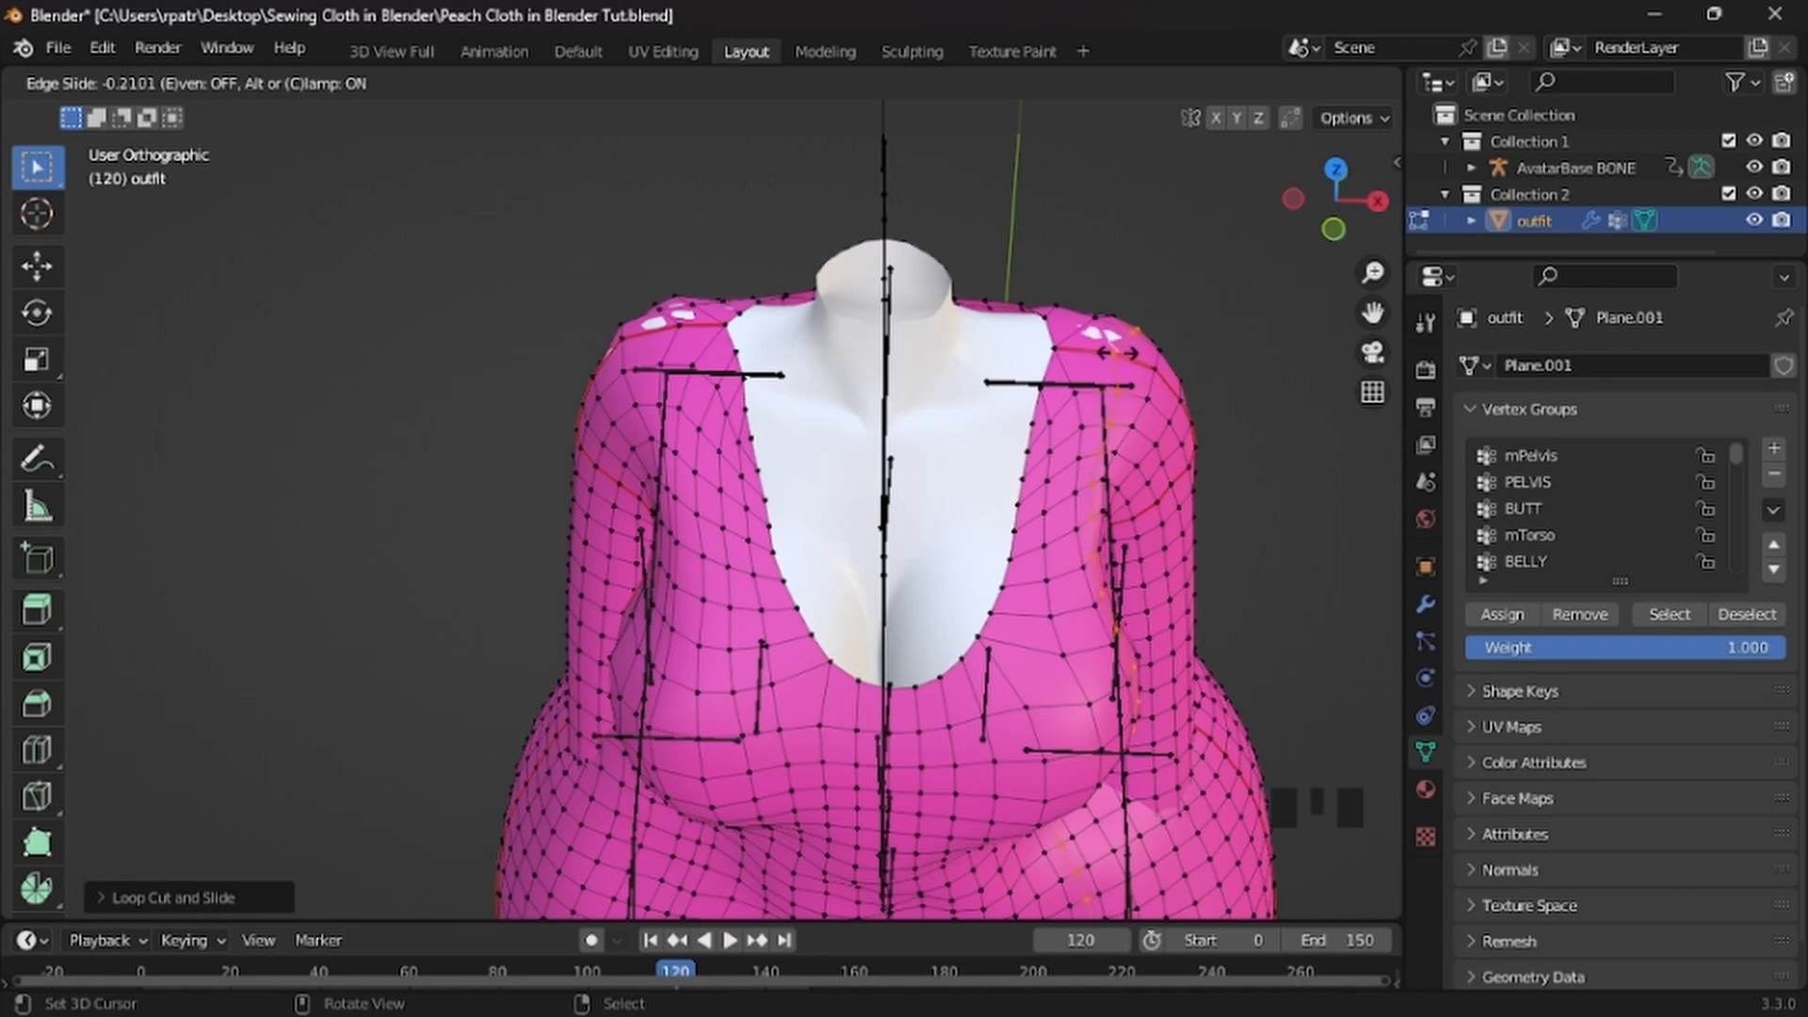
left_click(1099, 343)
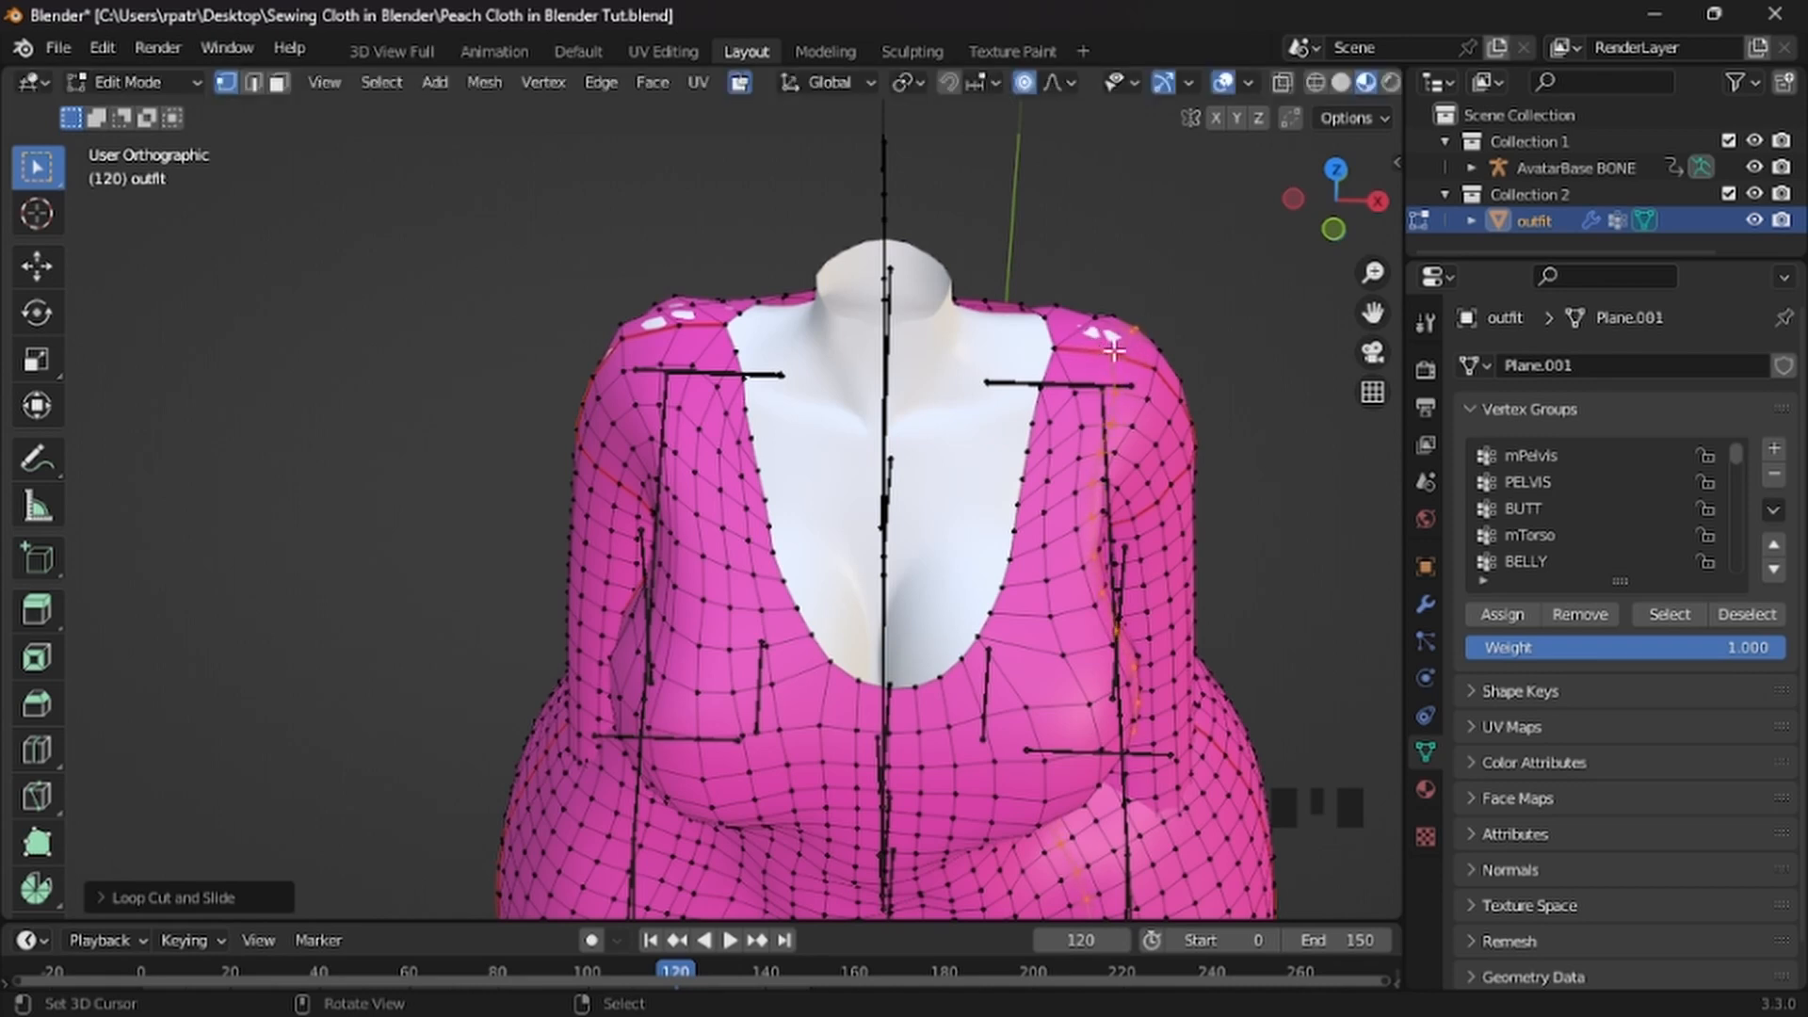
Select the new seam vertices on top of both shoulders and raise them together by about 0.0024 m
scroll(1226, 375, "up", 1)
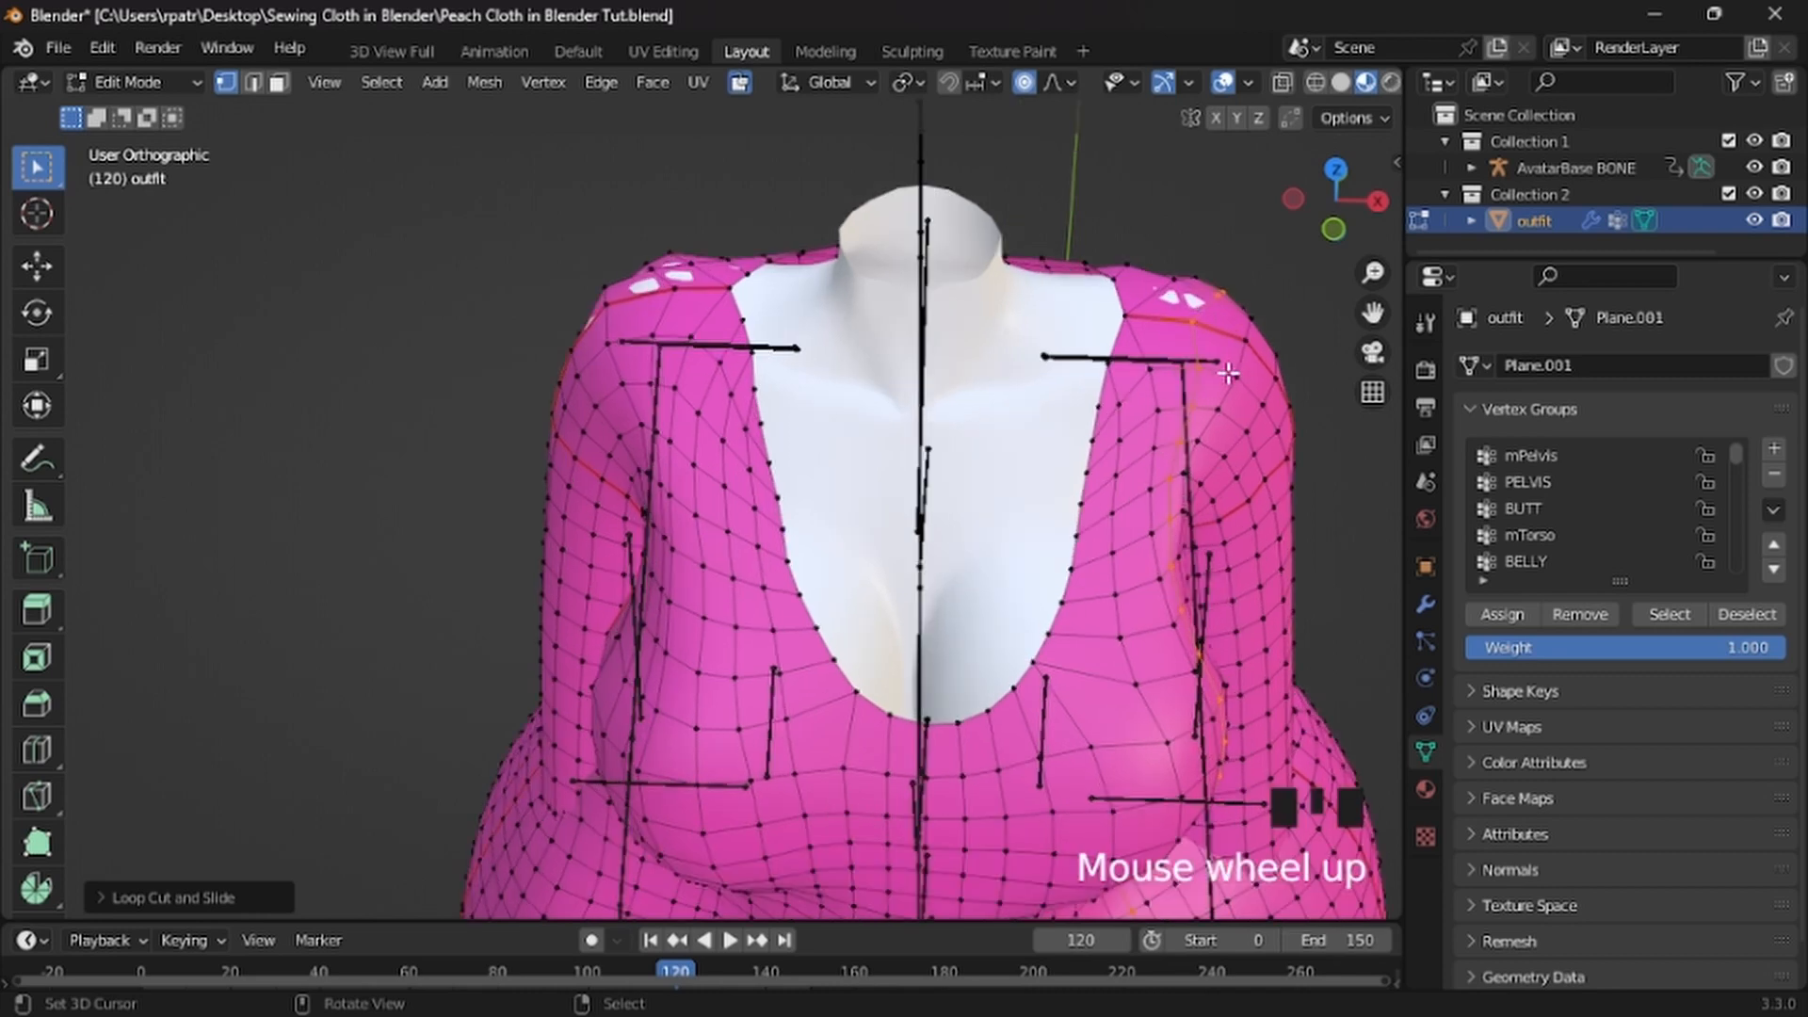
right_click(1198, 324)
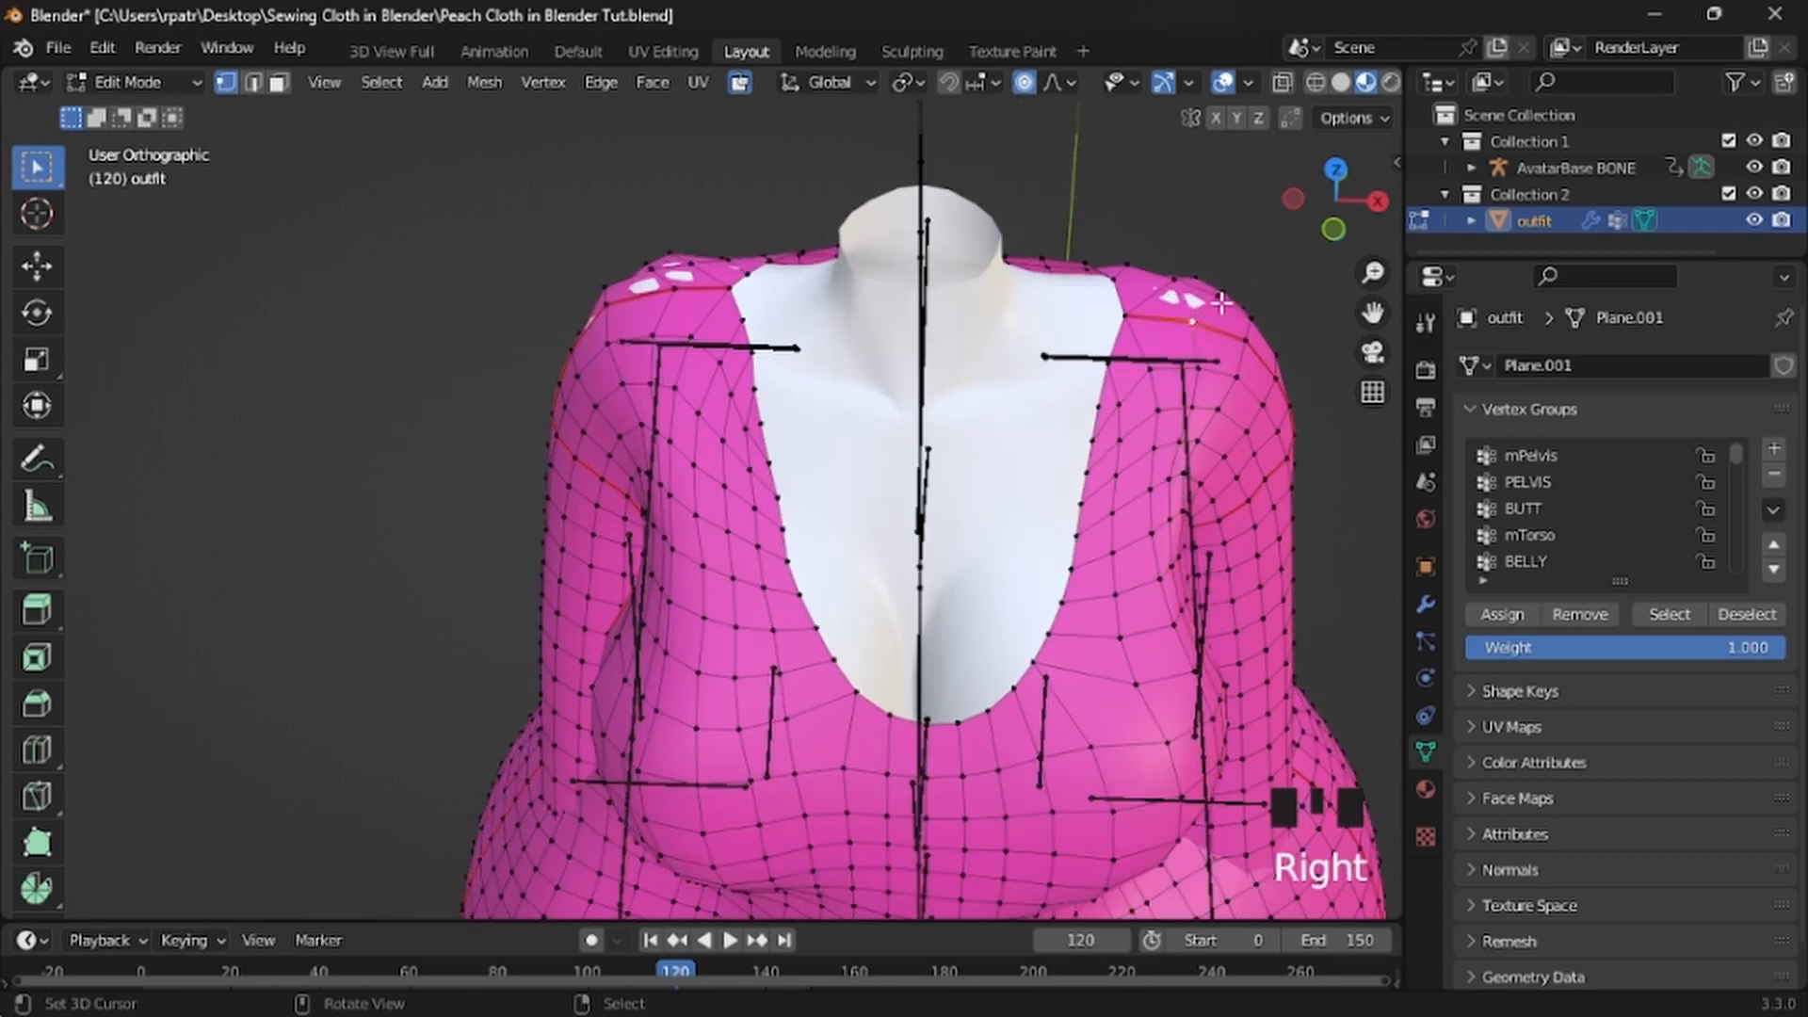
right_click(672, 288, "shift")
middle_click_drag(952, 478, 953, 377)
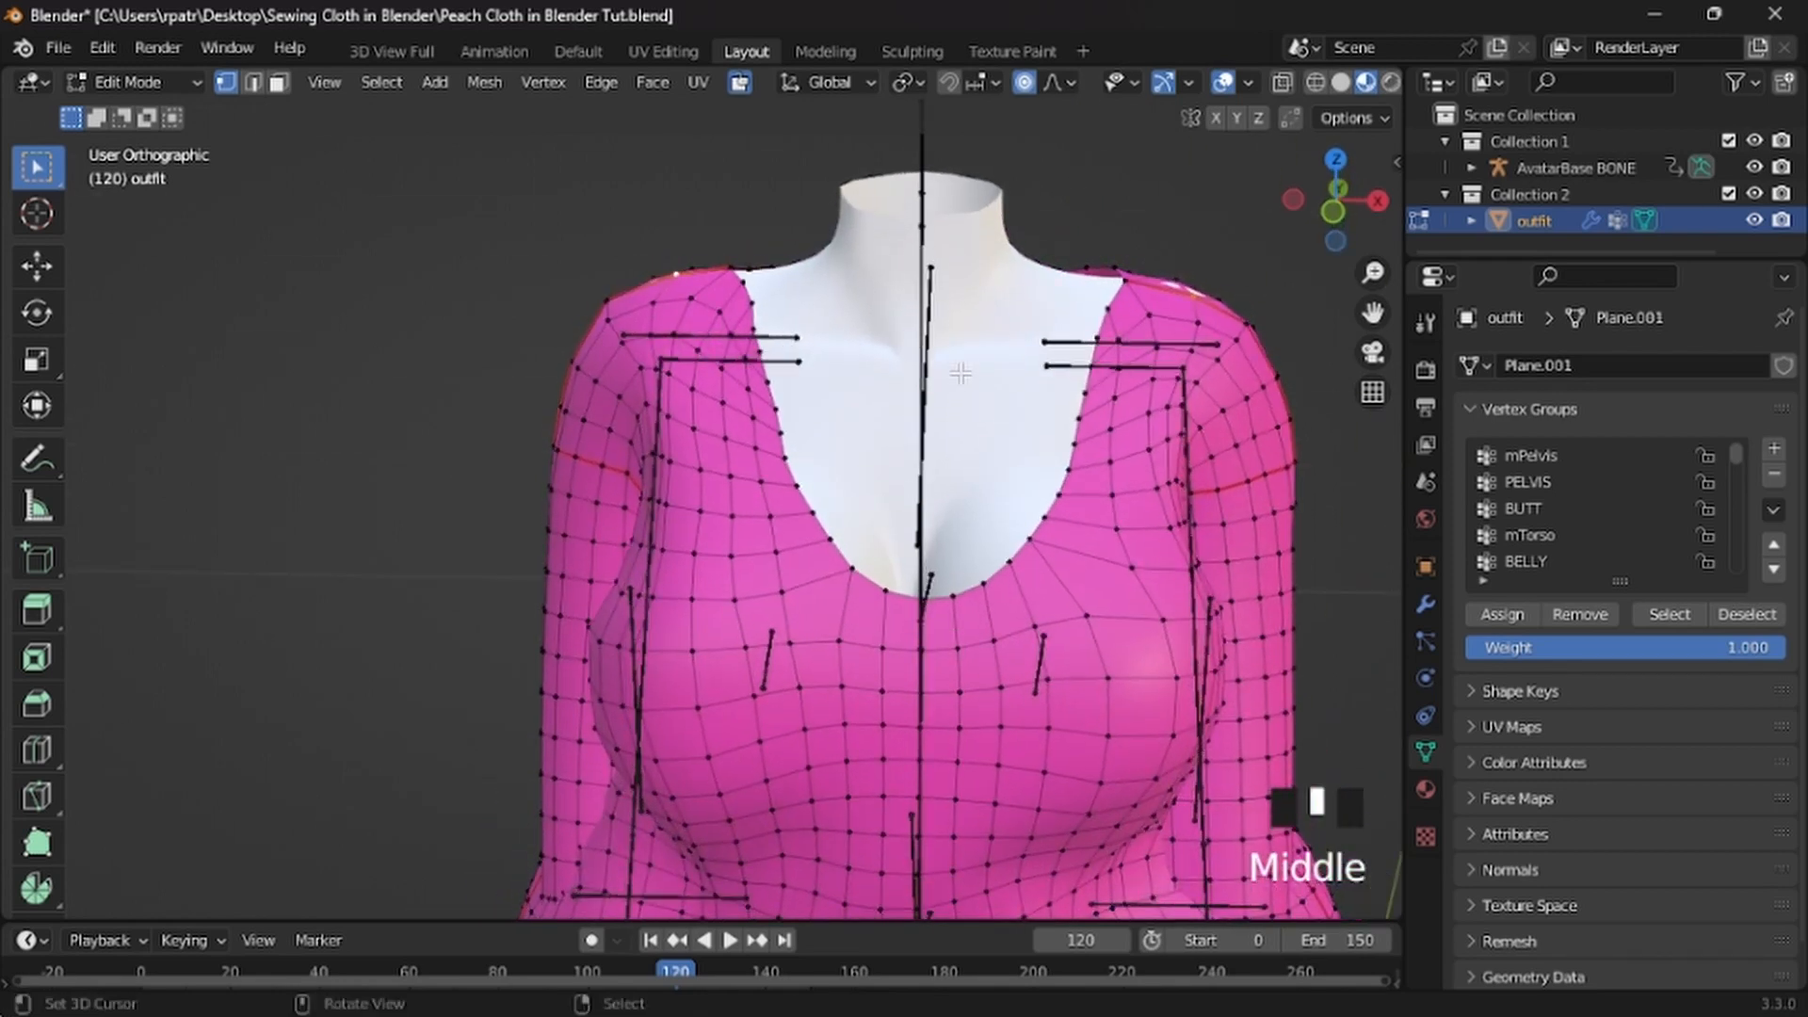
right_click(1196, 294)
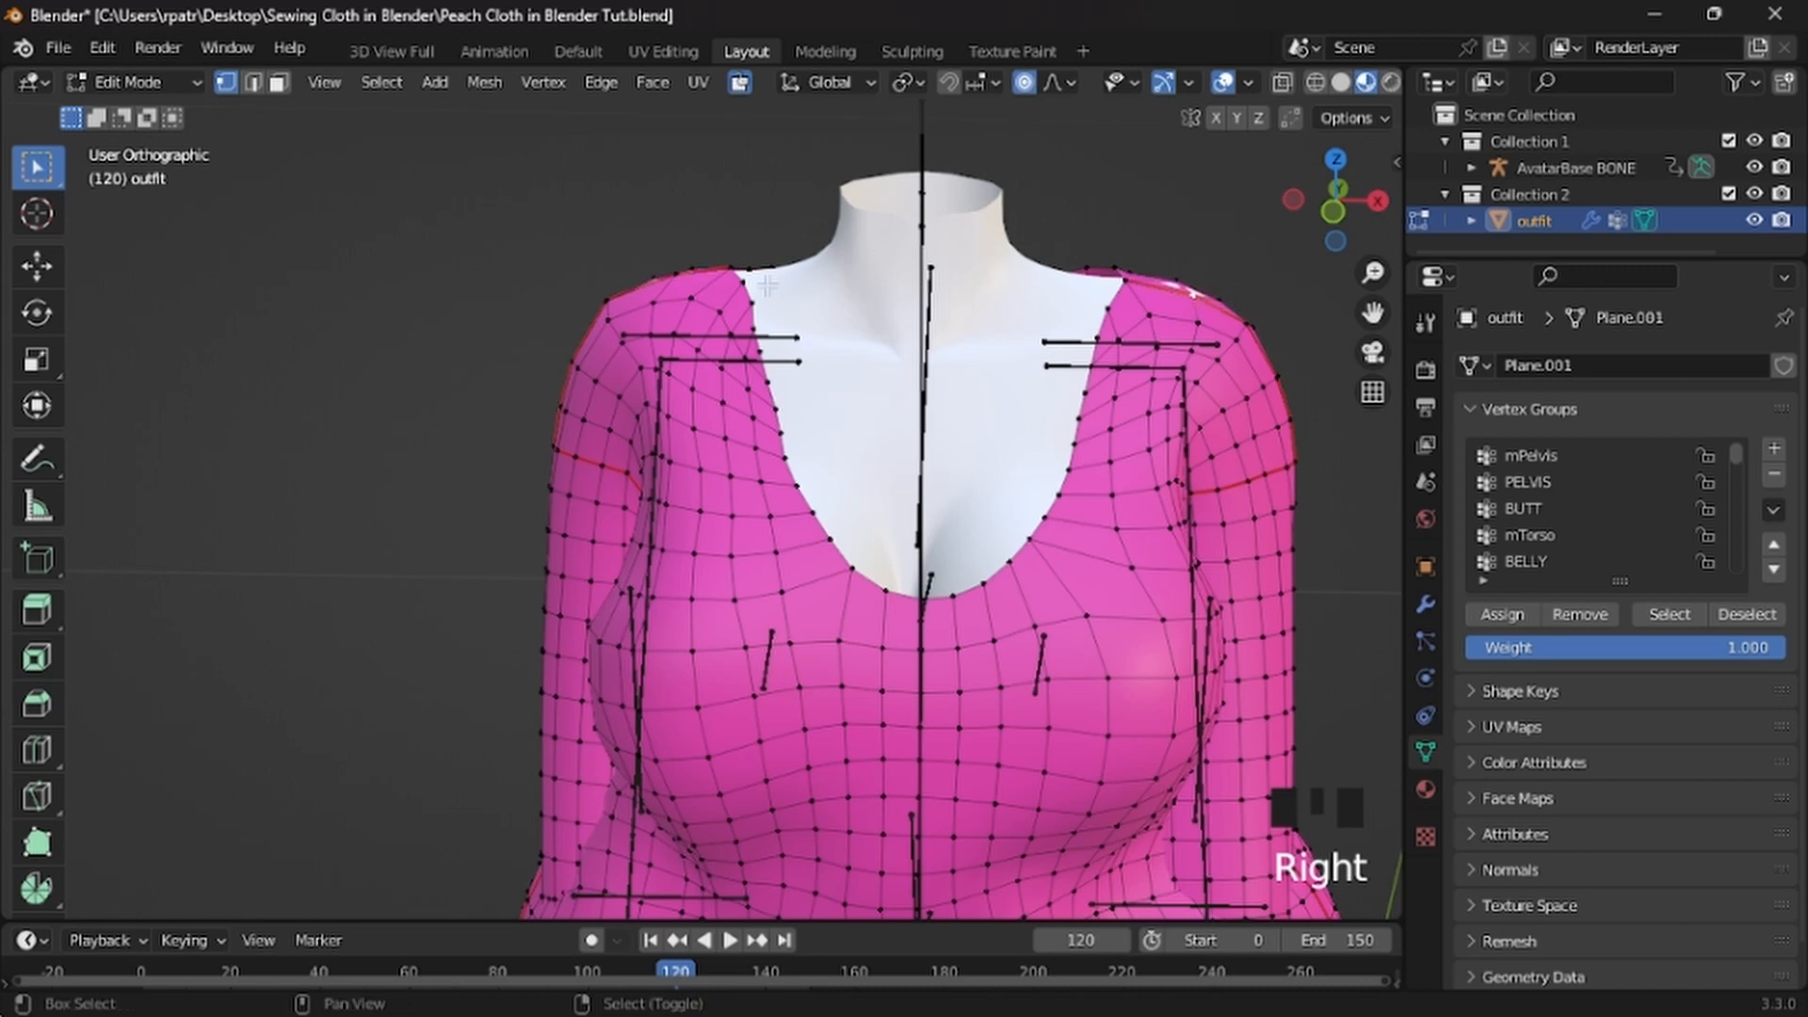
middle_click_drag(765, 300, 783, 342)
right_click(679, 275, "shift")
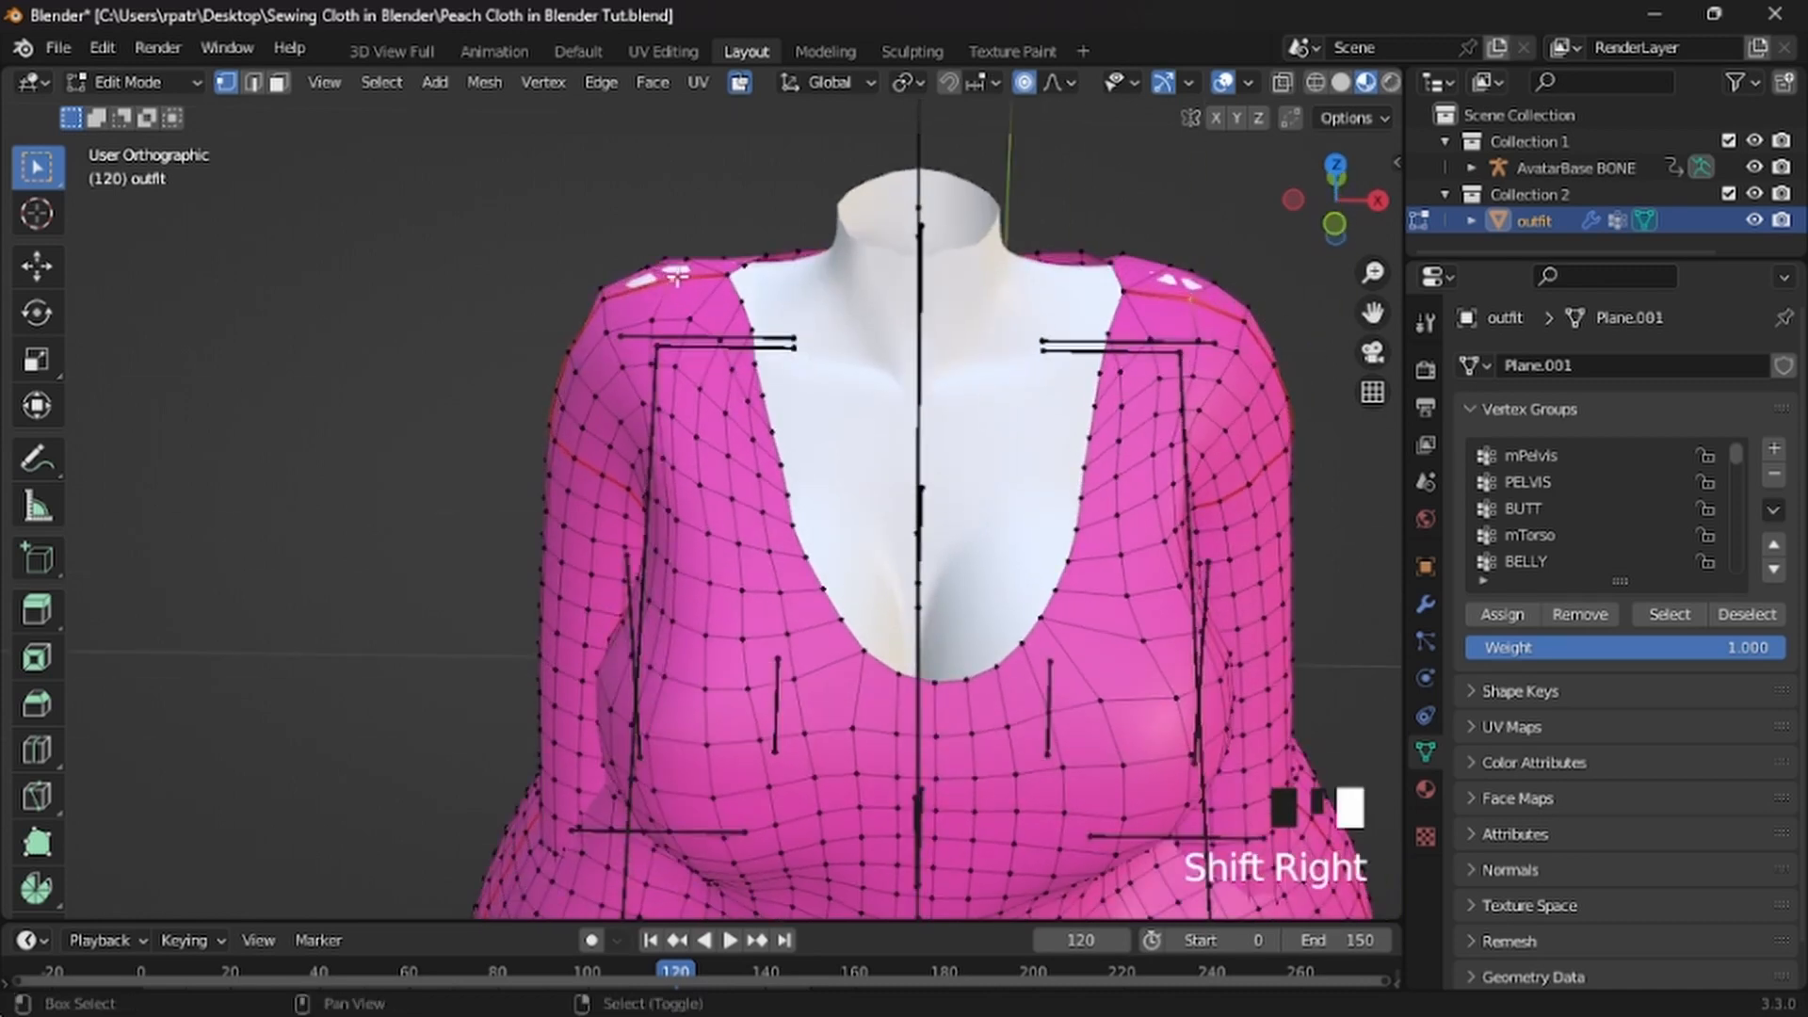
middle_click_drag(902, 369, 904, 339)
key("g")
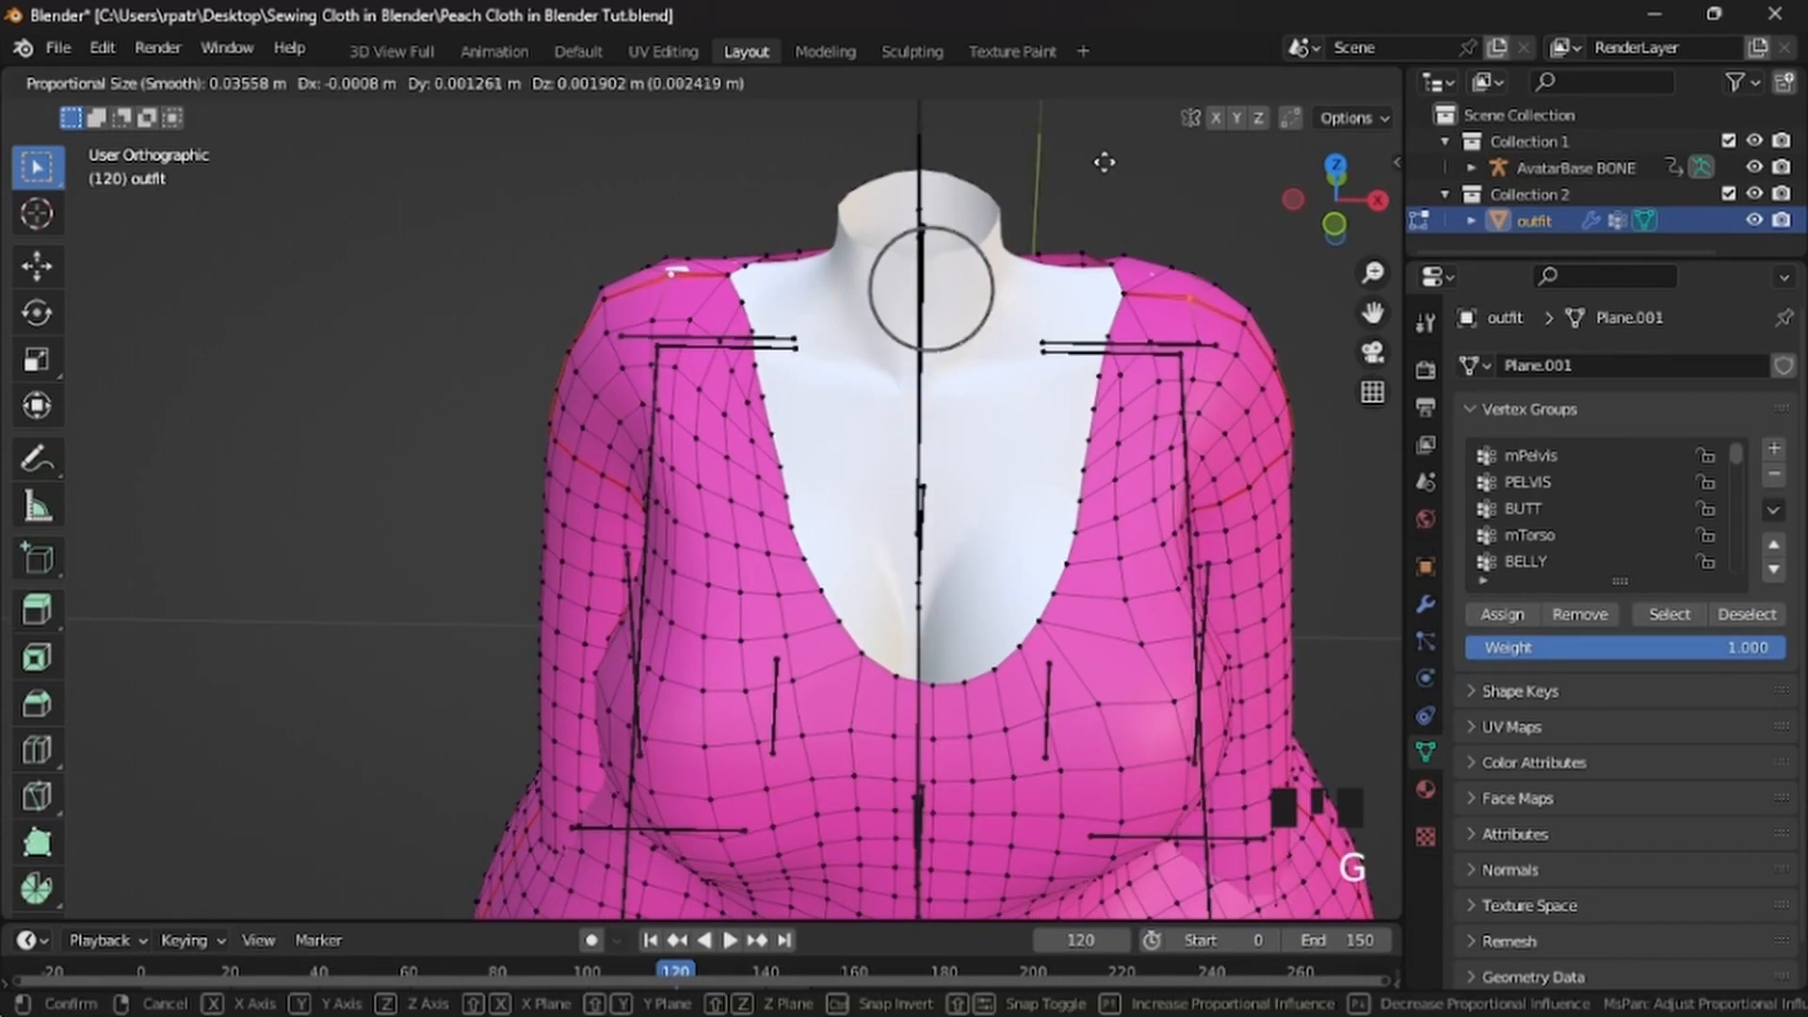
left_click(1104, 163)
Select the vertex at the back of the right shoulder and move it up and outward by about 0.0028 m
middle_click_drag(644, 359, 1064, 348)
right_click(753, 363)
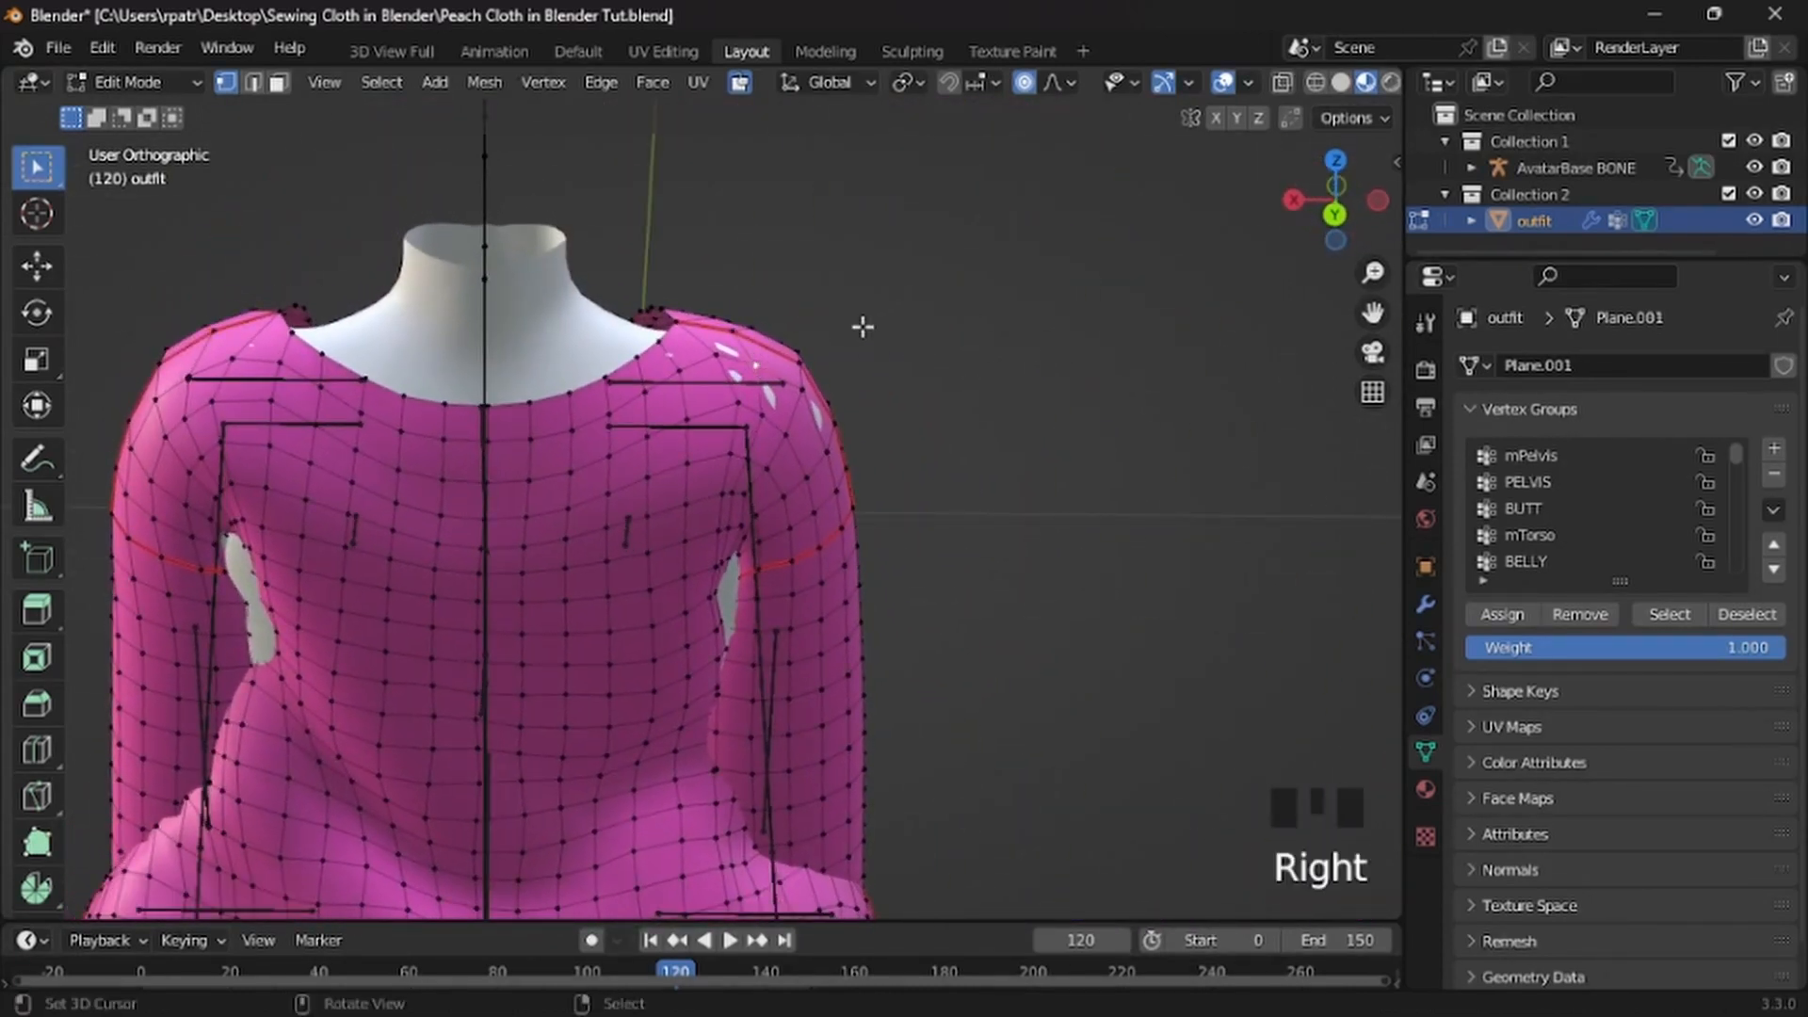
key("g")
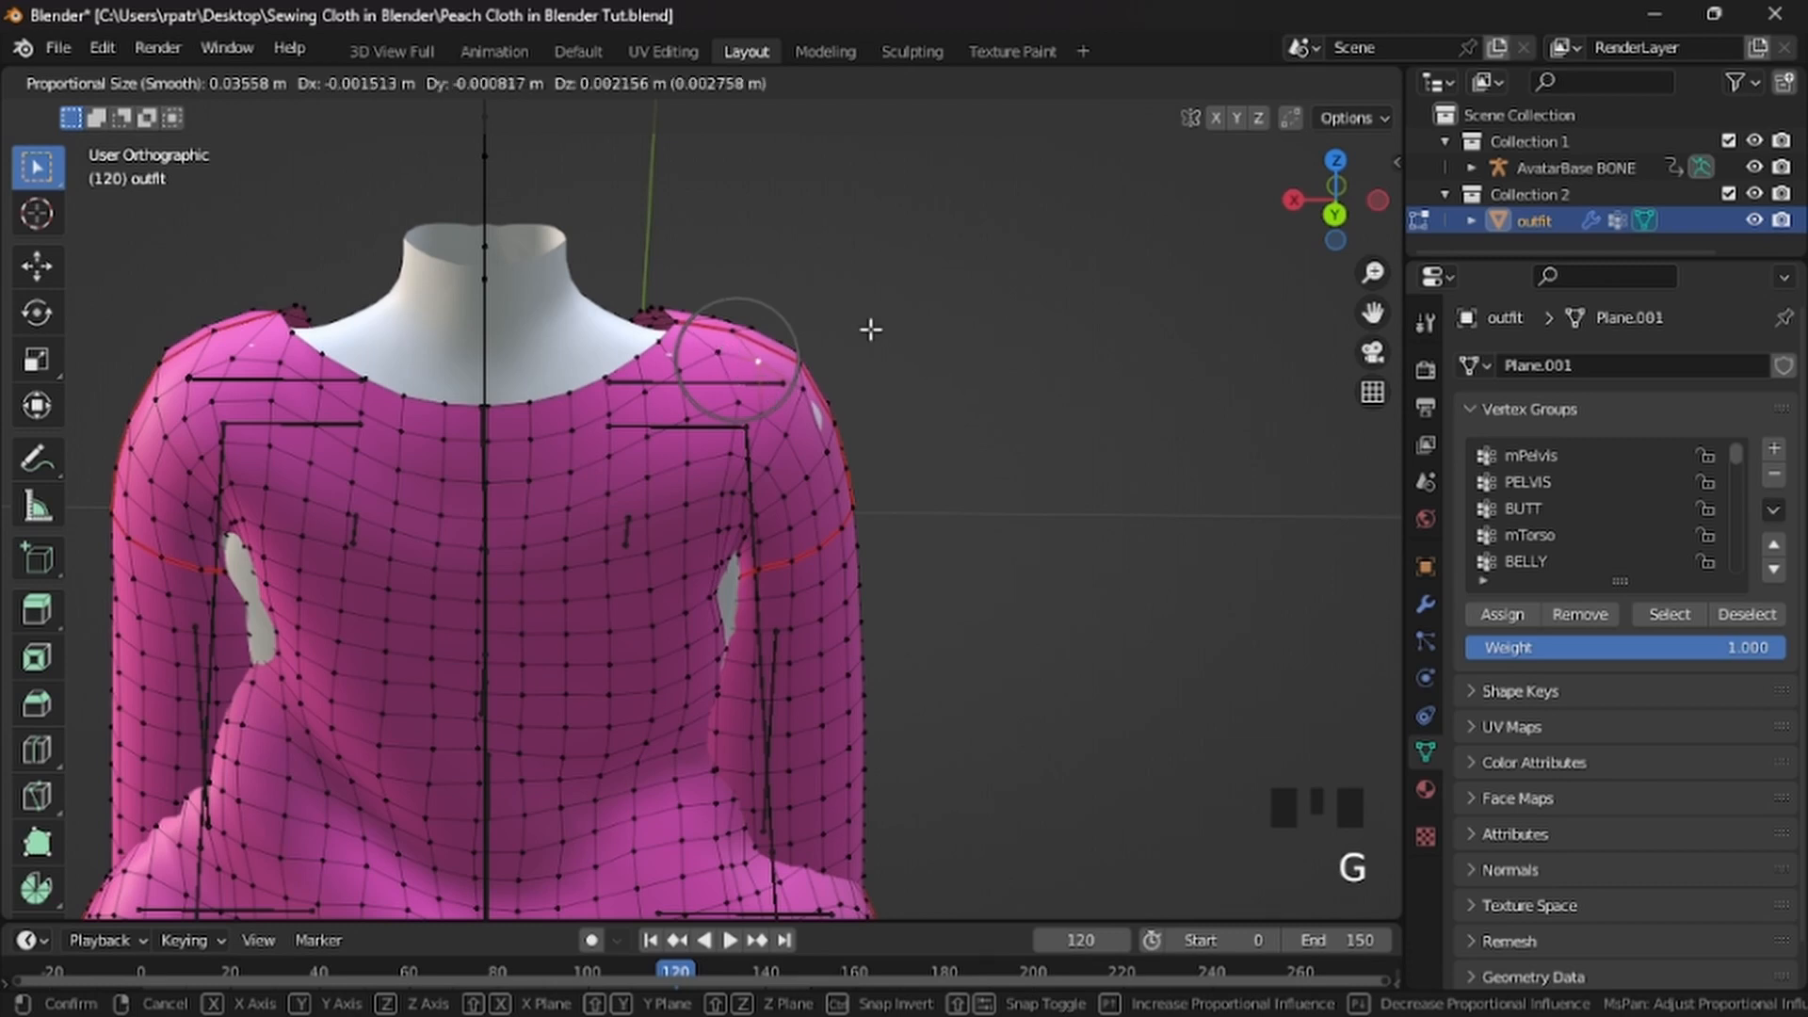
left_click(867, 334)
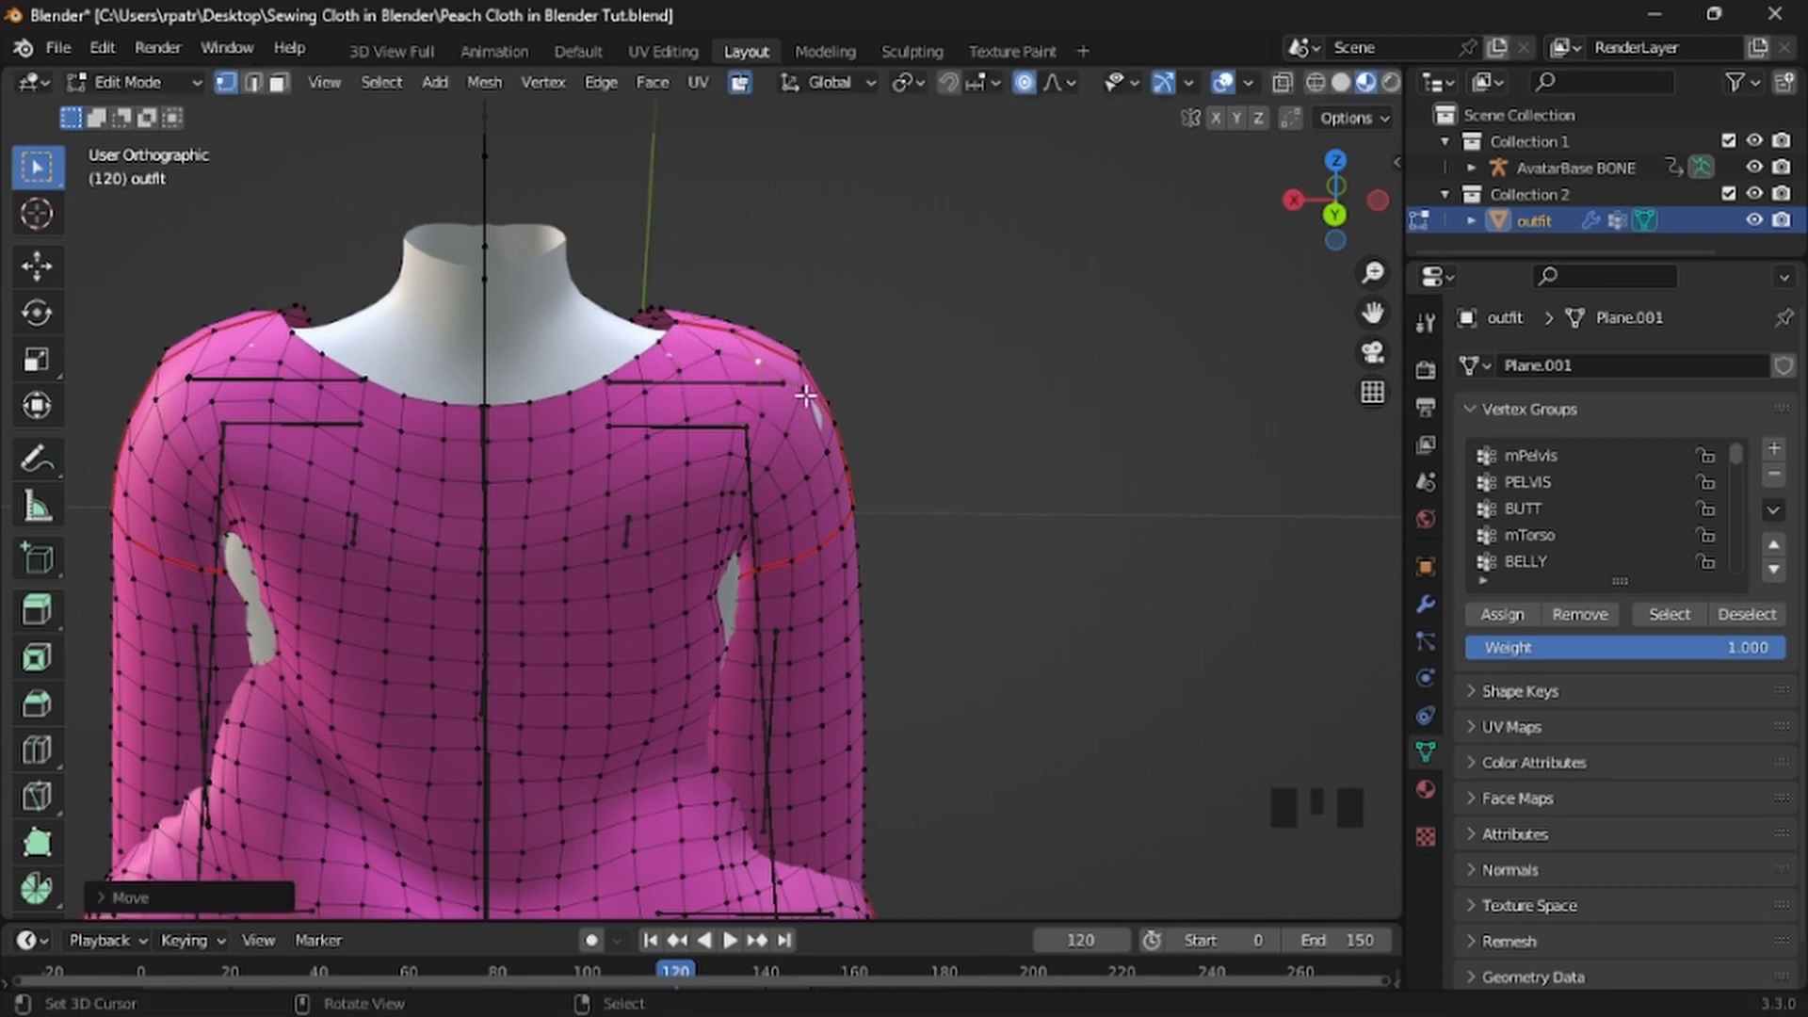
Move the vertex at the back of the left shoulder outward by about 0.0031 m and adjust the right shoulder vertex near the neckline
right_click(231, 352)
key("g")
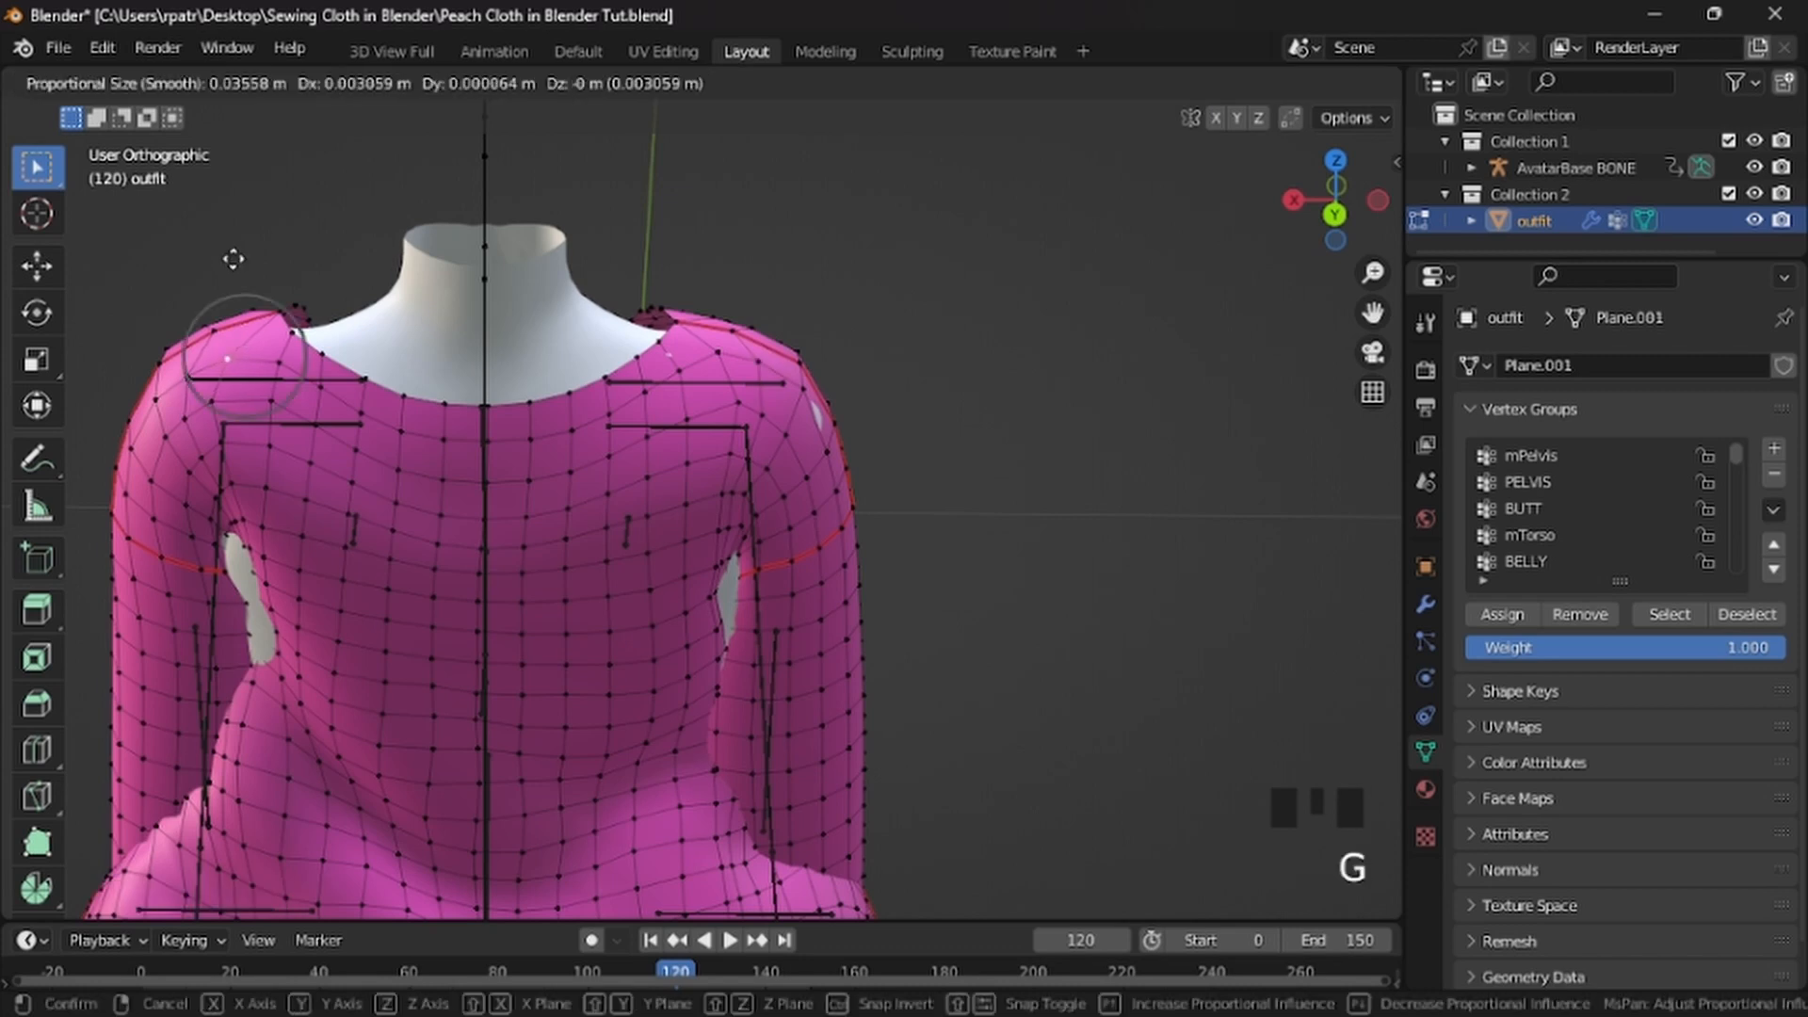
left_click(238, 260)
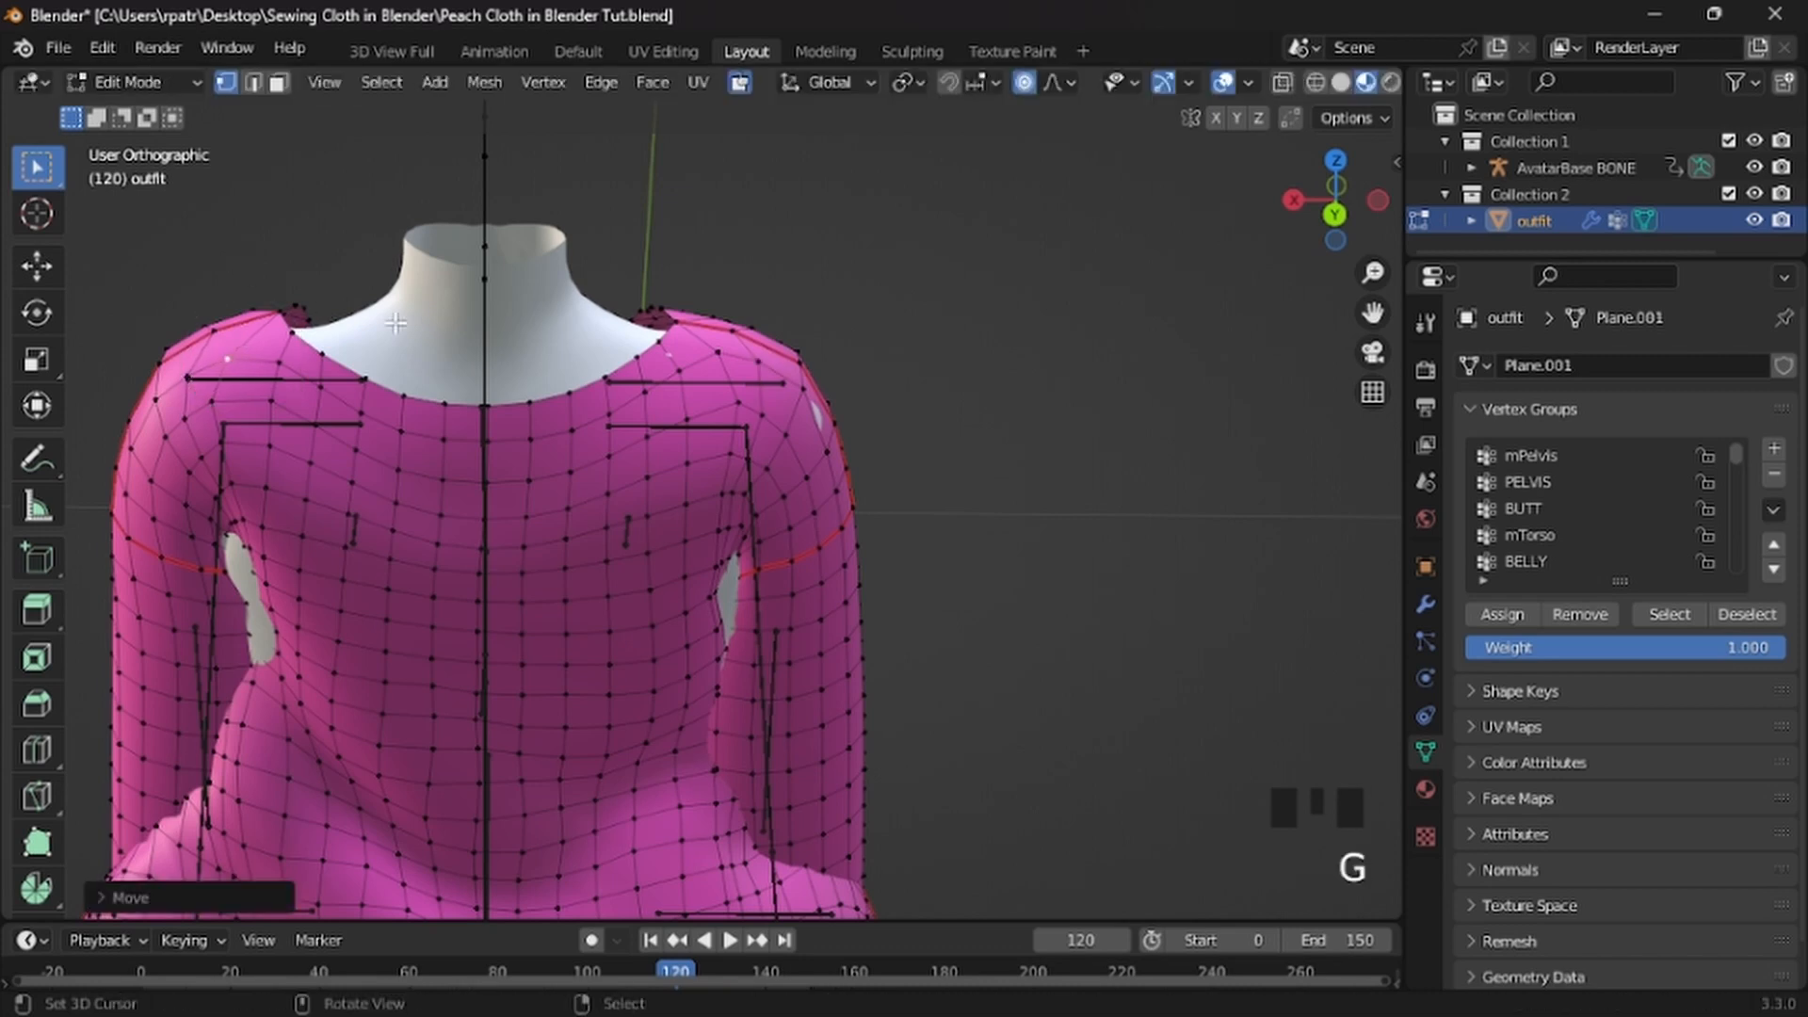
right_click(683, 367)
key("g")
left_click(833, 358)
Pull the vertices around the right shoulder's exposed outer patch up and outward, moving one about 0.0039 m and the lower one about 0.0024 m and 0.0031 m
middle_click_drag(929, 399, 852, 394)
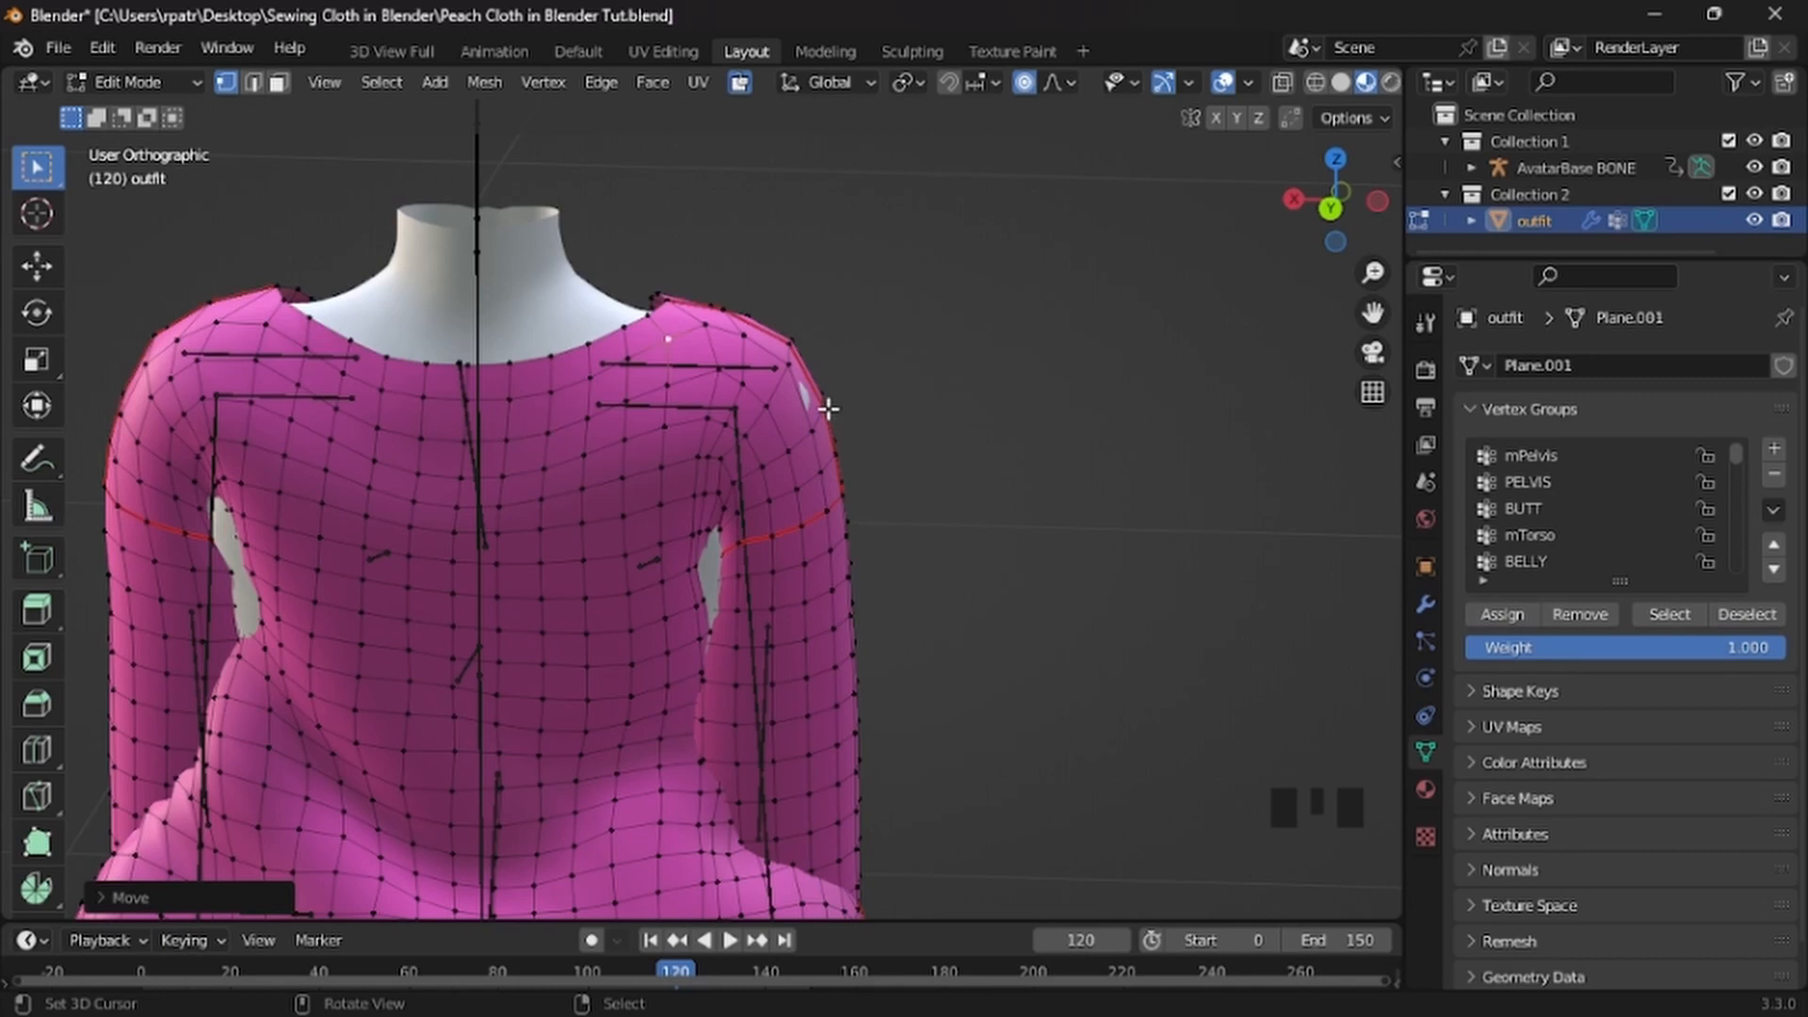
right_click(825, 407)
key("g")
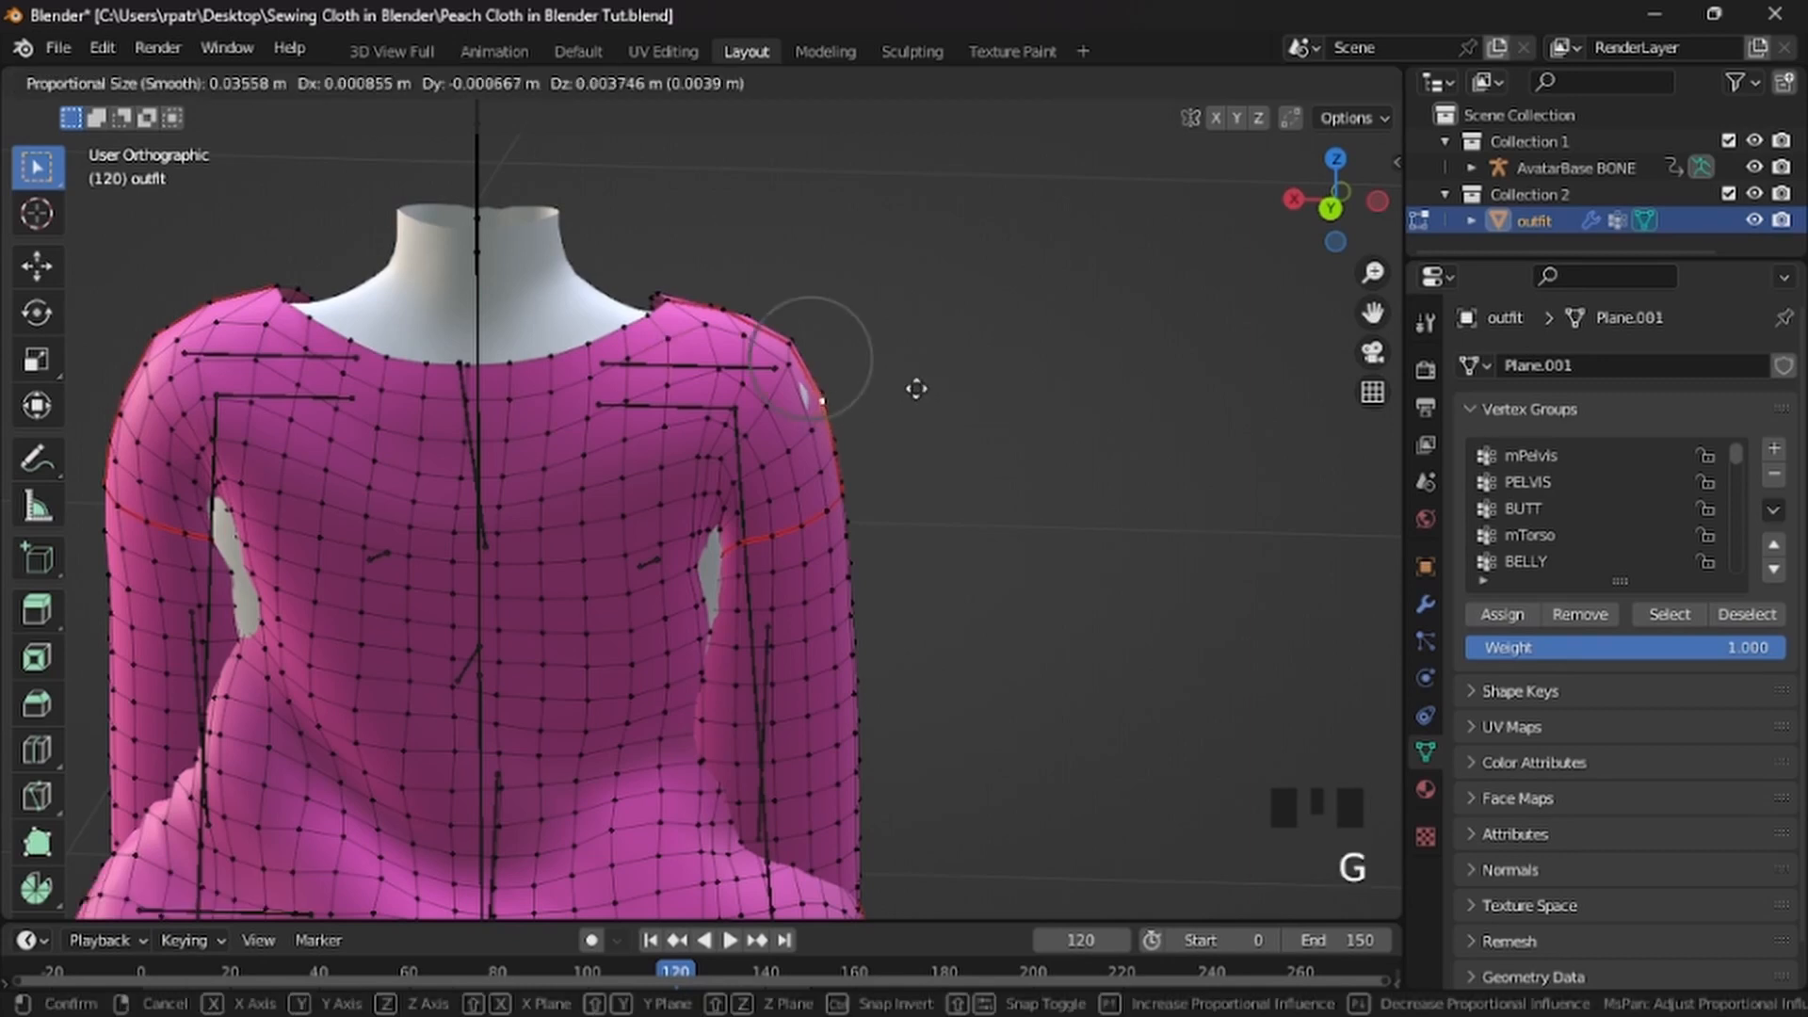
left_click(917, 389)
right_click(866, 432)
key("g")
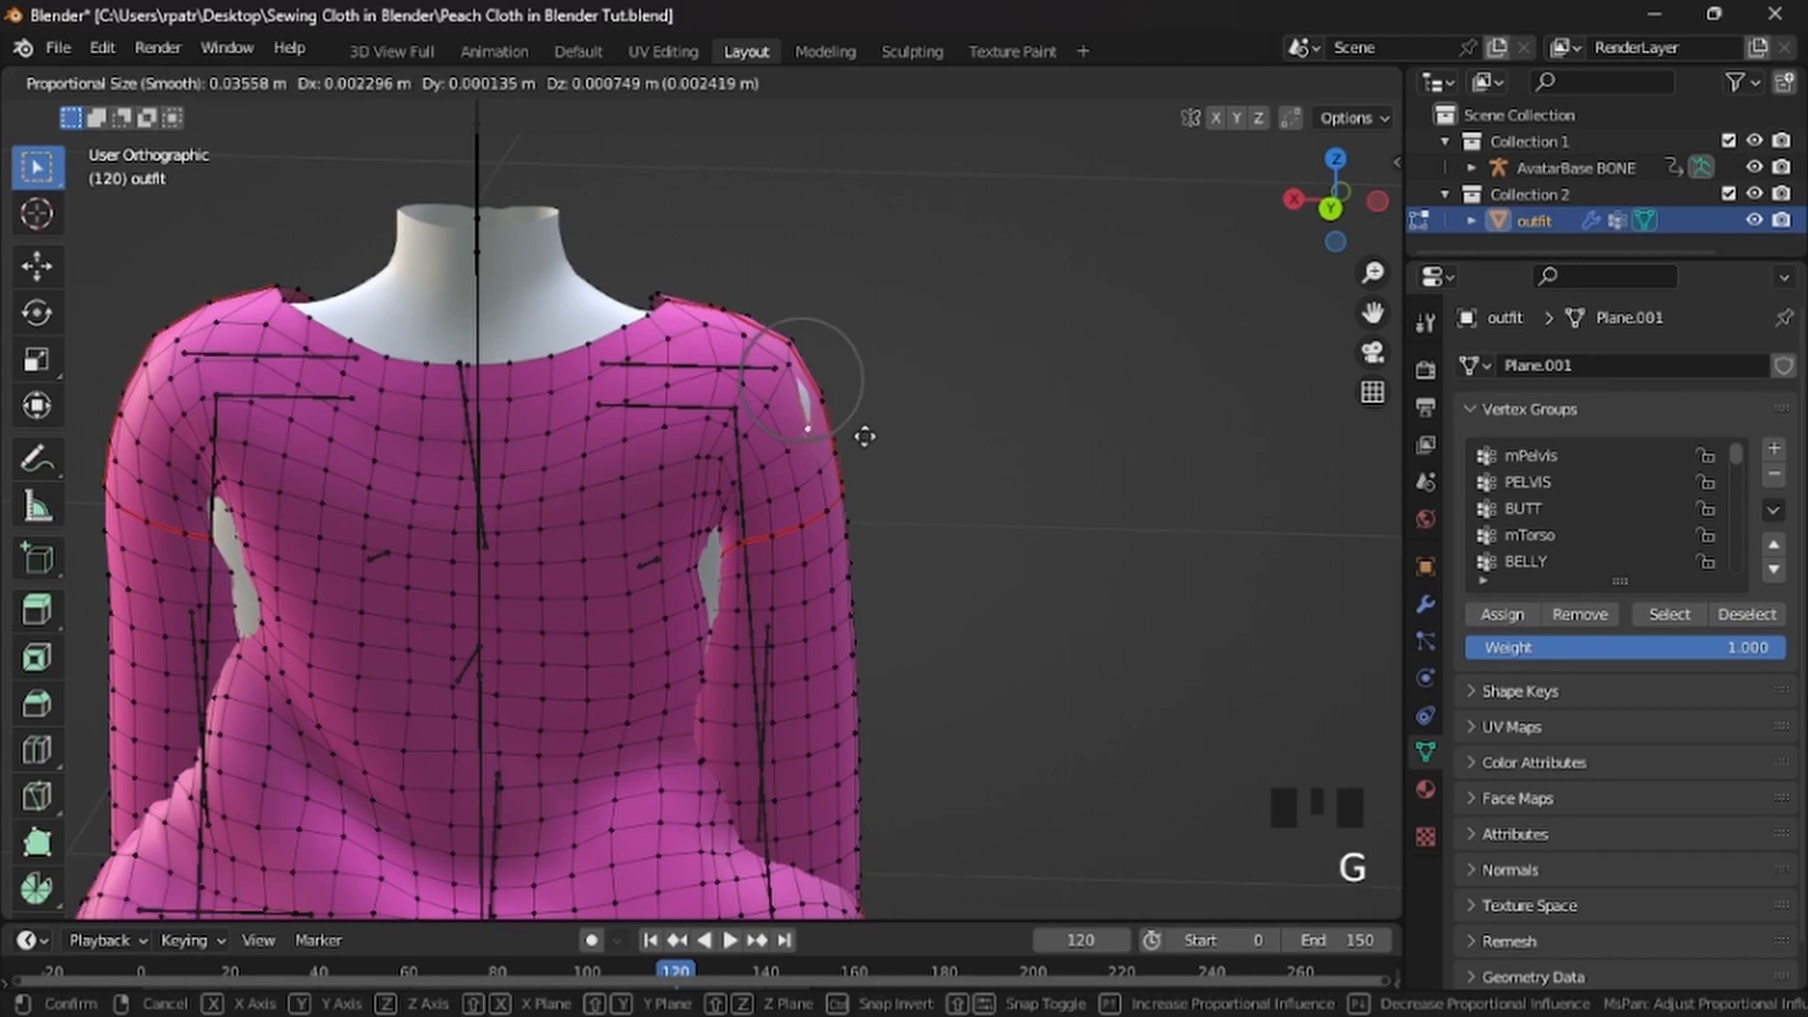
left_click(864, 436)
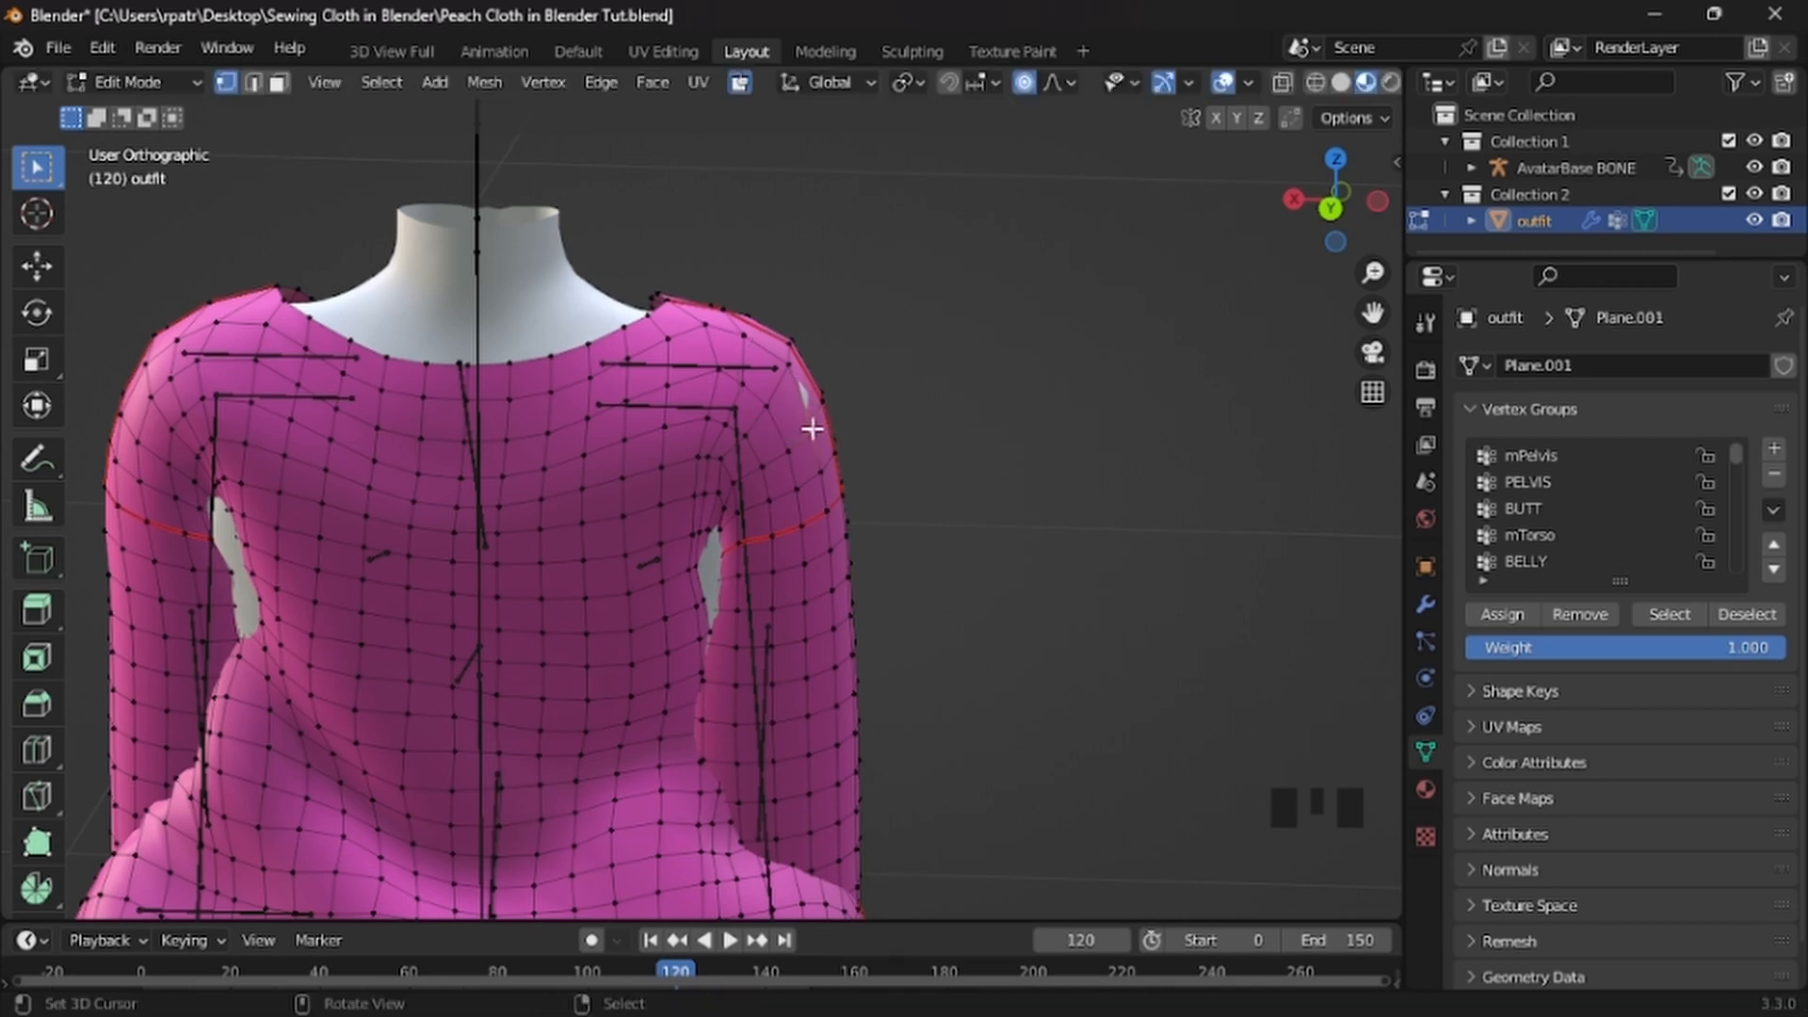
key("g")
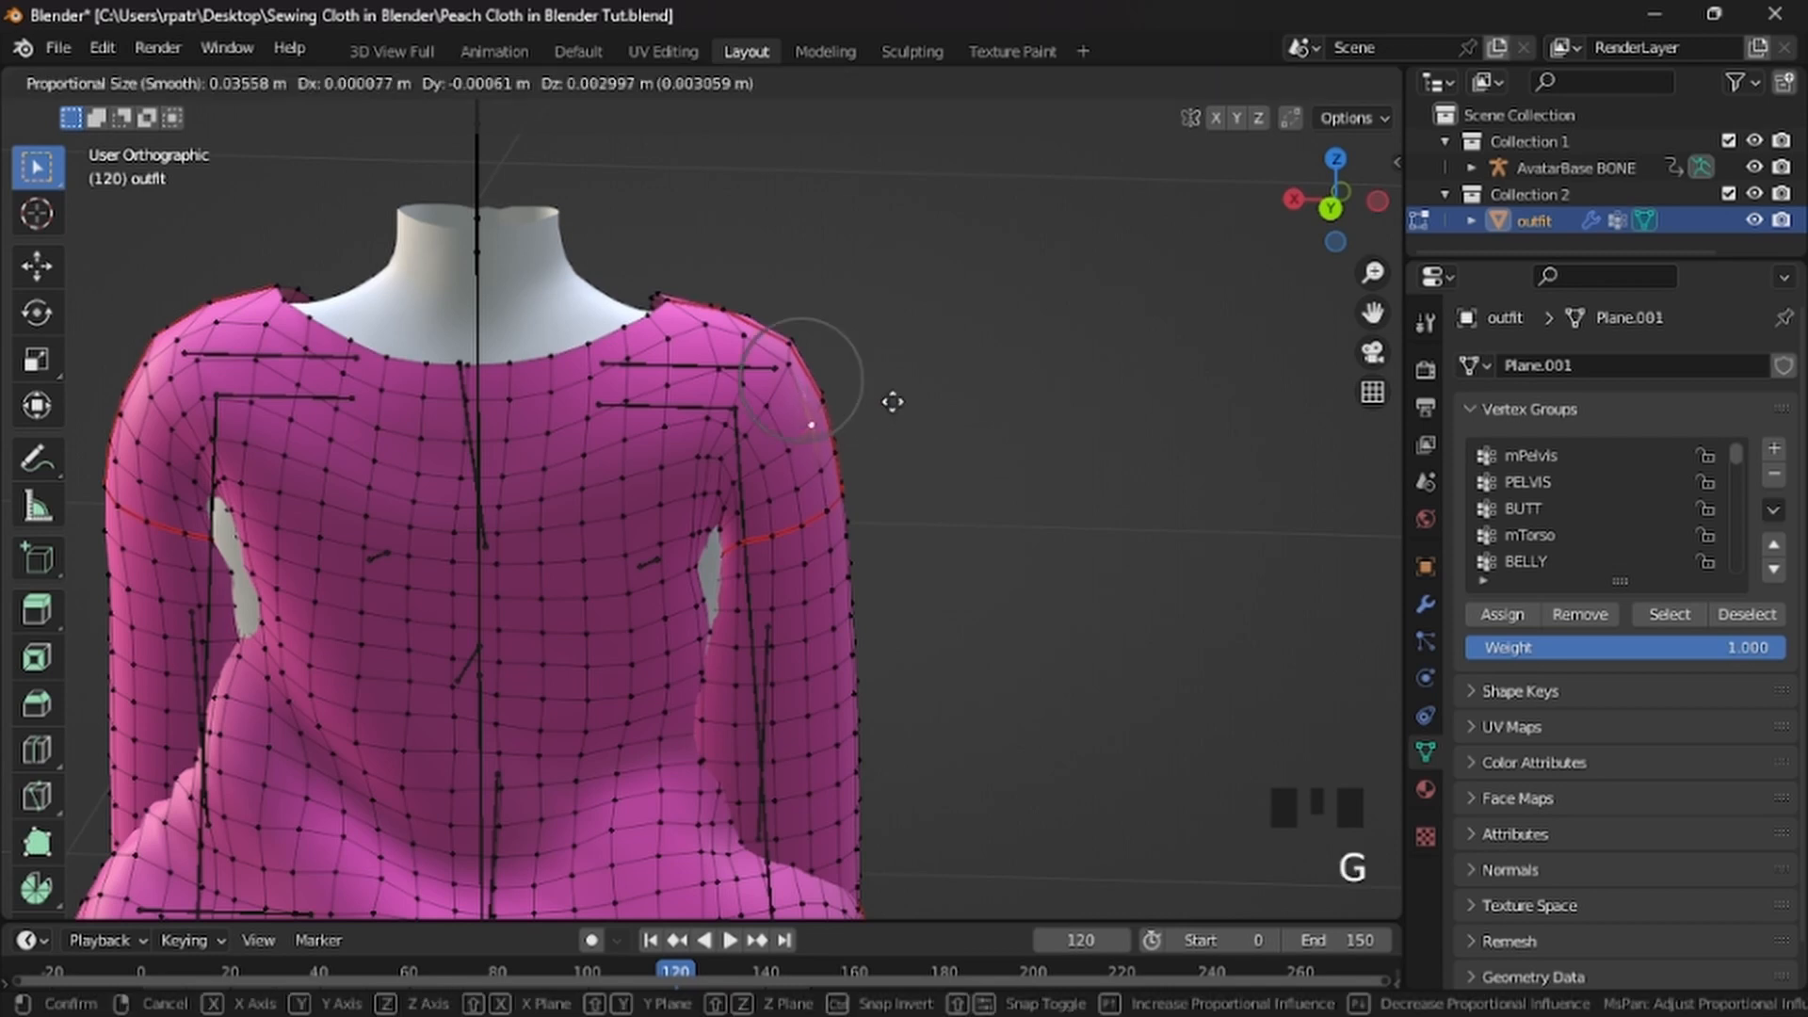
left_click(892, 399)
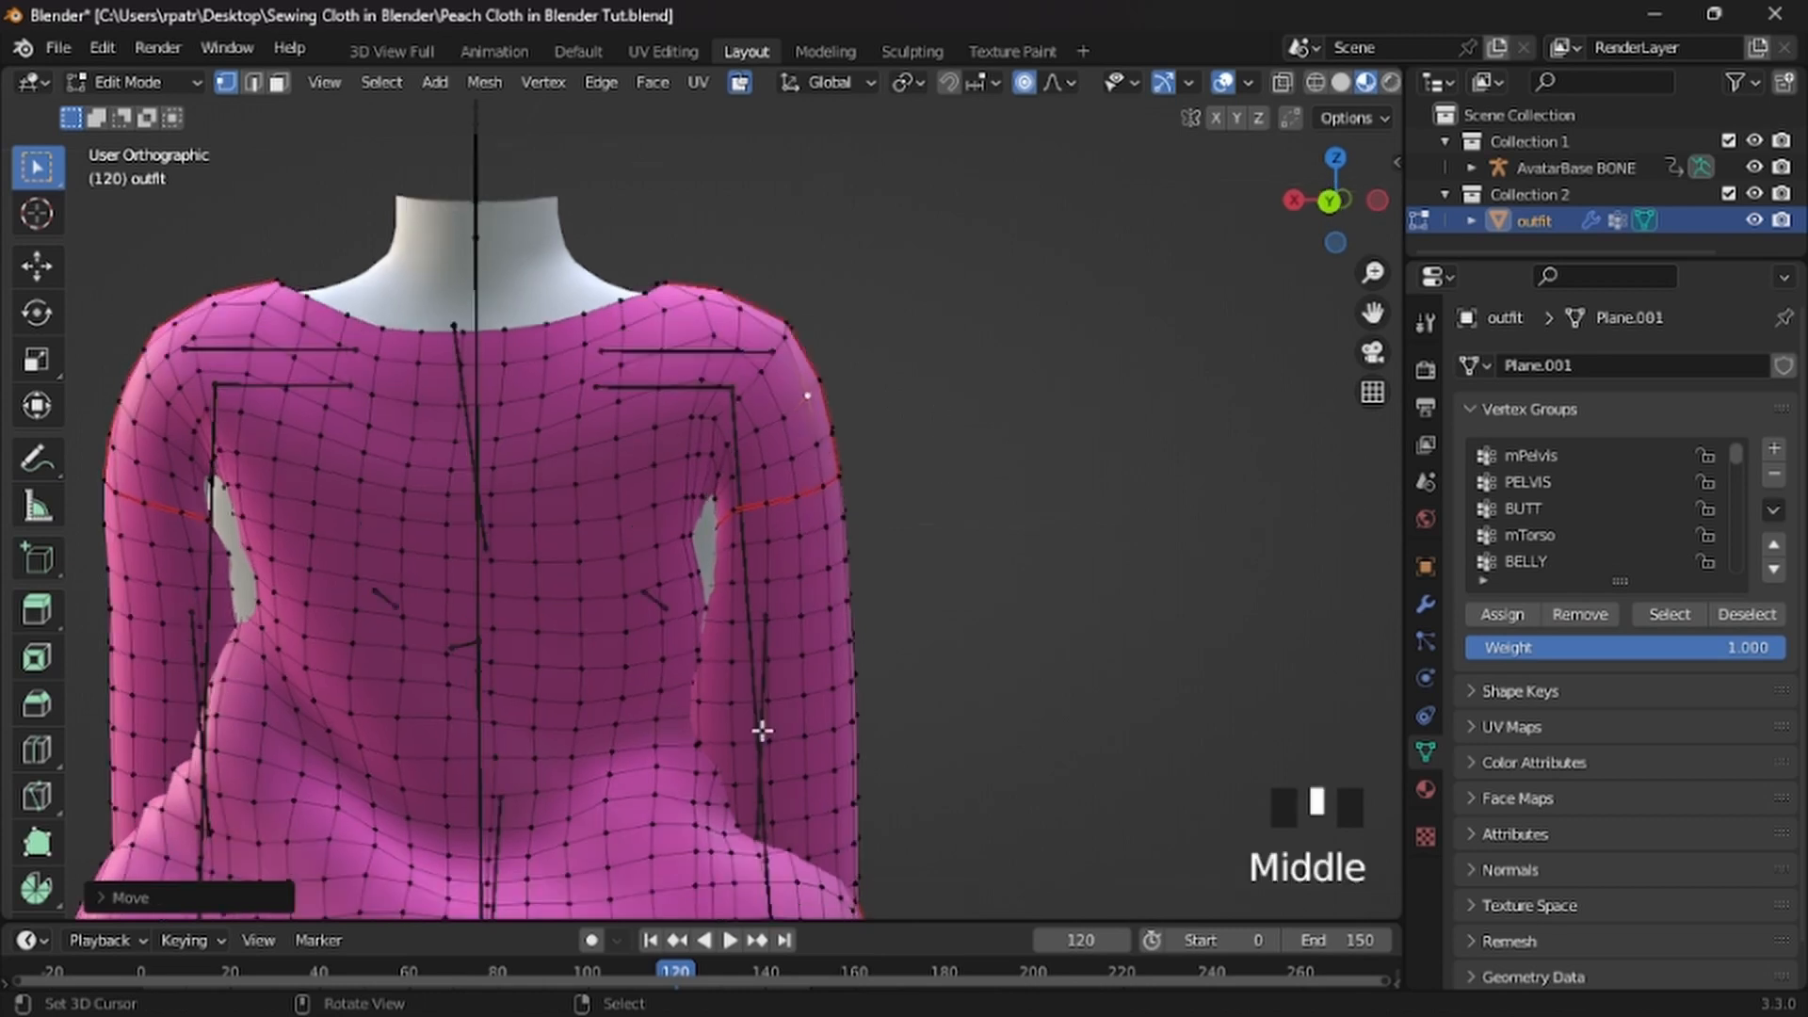
Leave mesh editing and hide Collection 1 to inspect the outfit's back and sleeves on their own, restoring the collection's visibility at the end
middle_click_drag(936, 413, 759, 726)
mouse_move(276, 665)
middle_mouse_down()
mouse_move(311, 658)
mouse_move(331, 679)
mouse_move(285, 682)
mouse_move(296, 671)
middle_mouse_up()
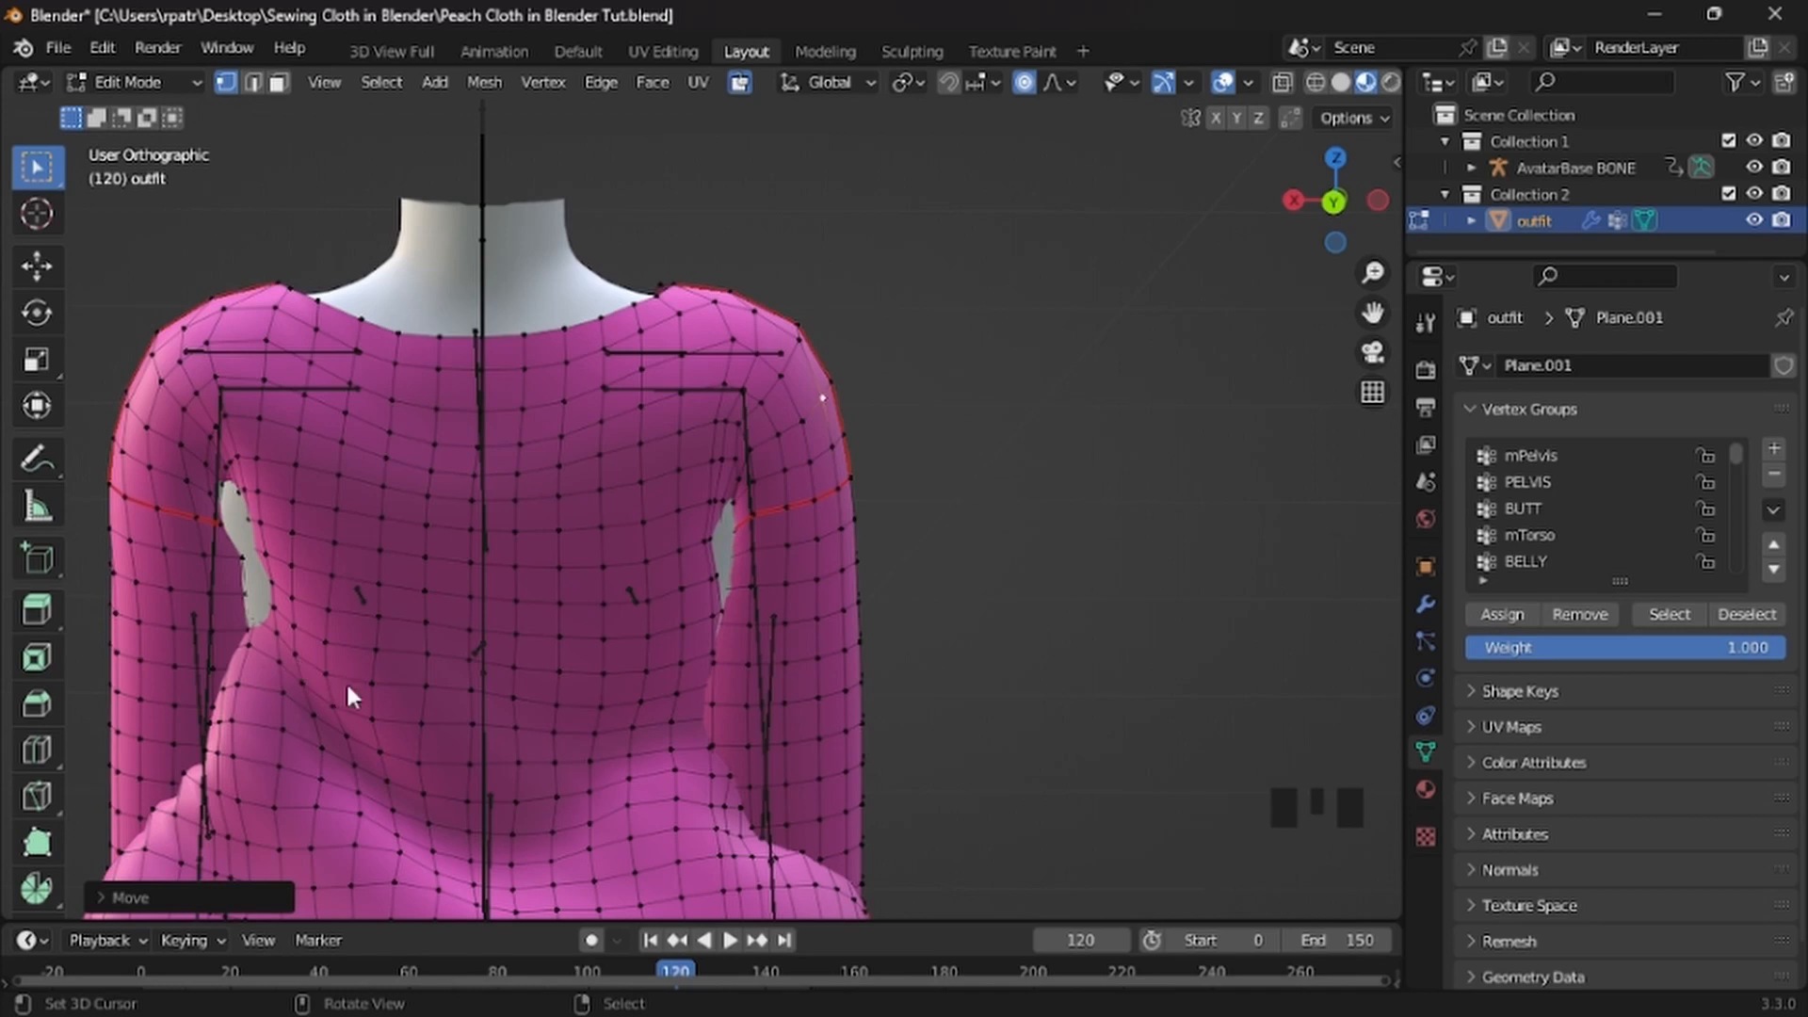
key("Tab")
scroll(1231, 404, "down", 4)
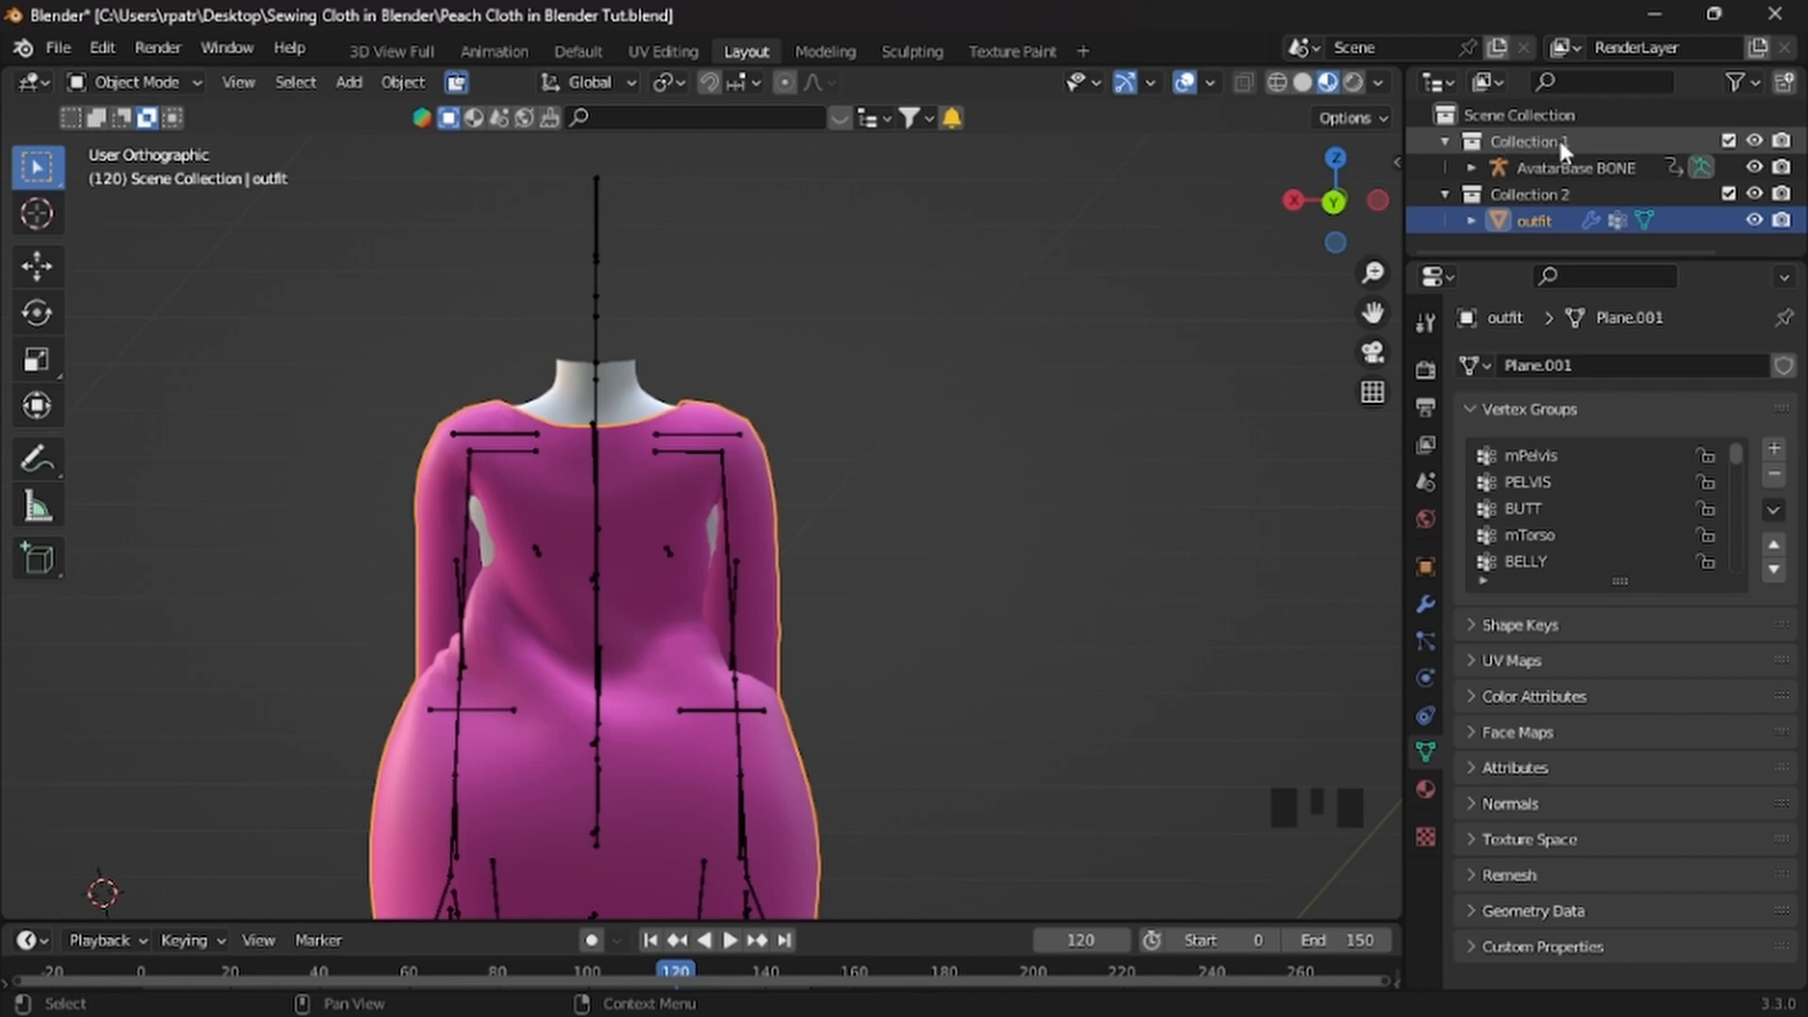
left_click(1754, 141)
scroll(1031, 664, "down", 1)
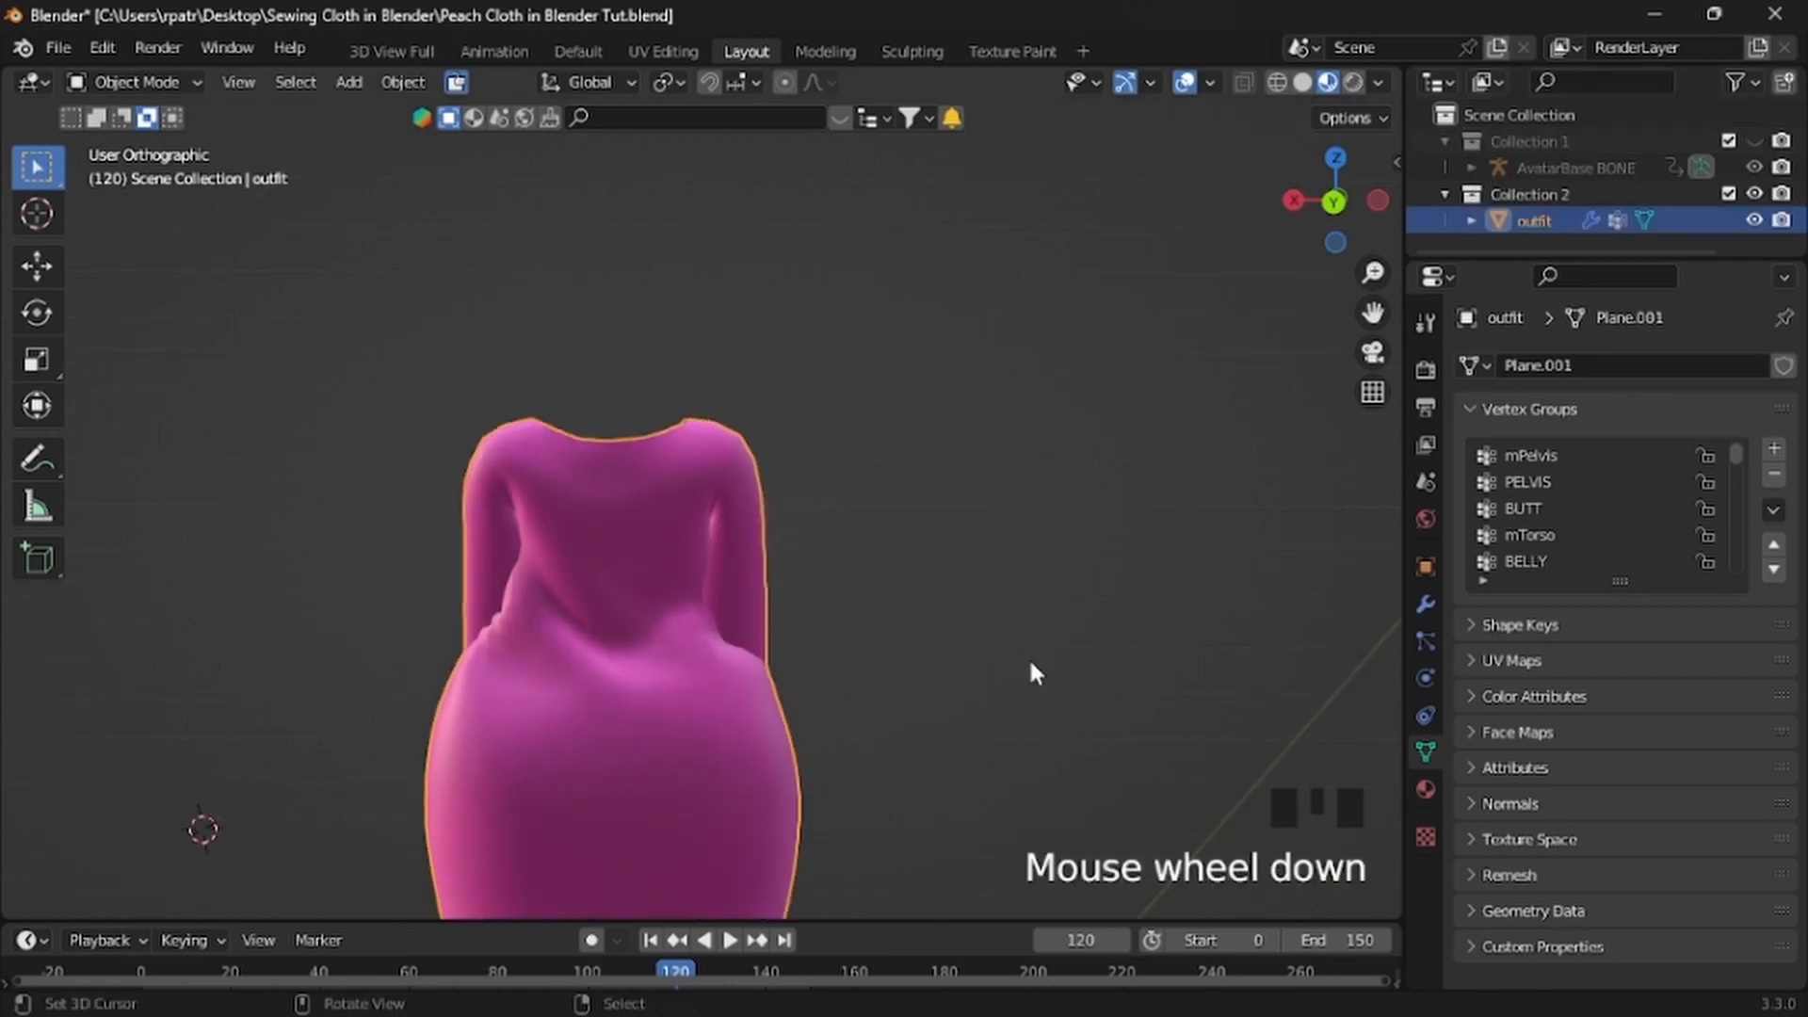
scroll(1031, 662, "up", 4)
mouse_move(1031, 662)
middle_mouse_down()
mouse_move(120, 644)
mouse_move(738, 605)
mouse_move(1038, 643)
mouse_move(1168, 638)
mouse_move(1011, 645)
middle_mouse_up()
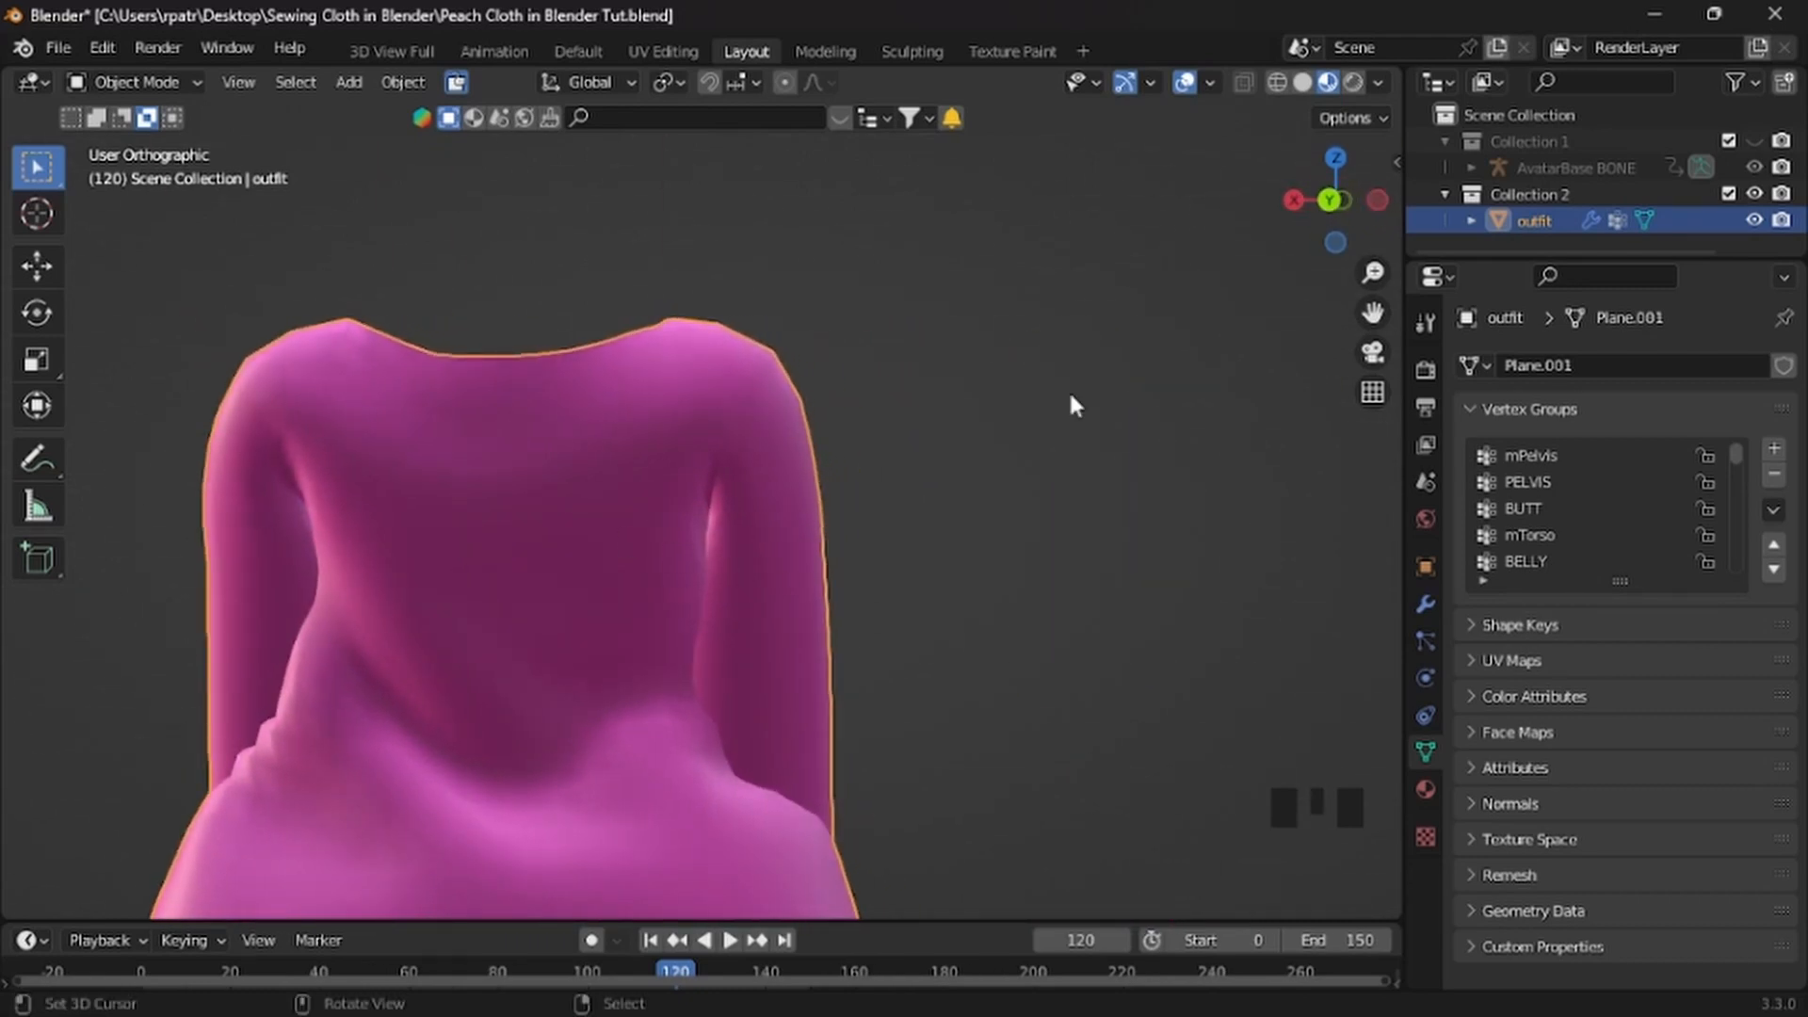
left_click(1753, 167)
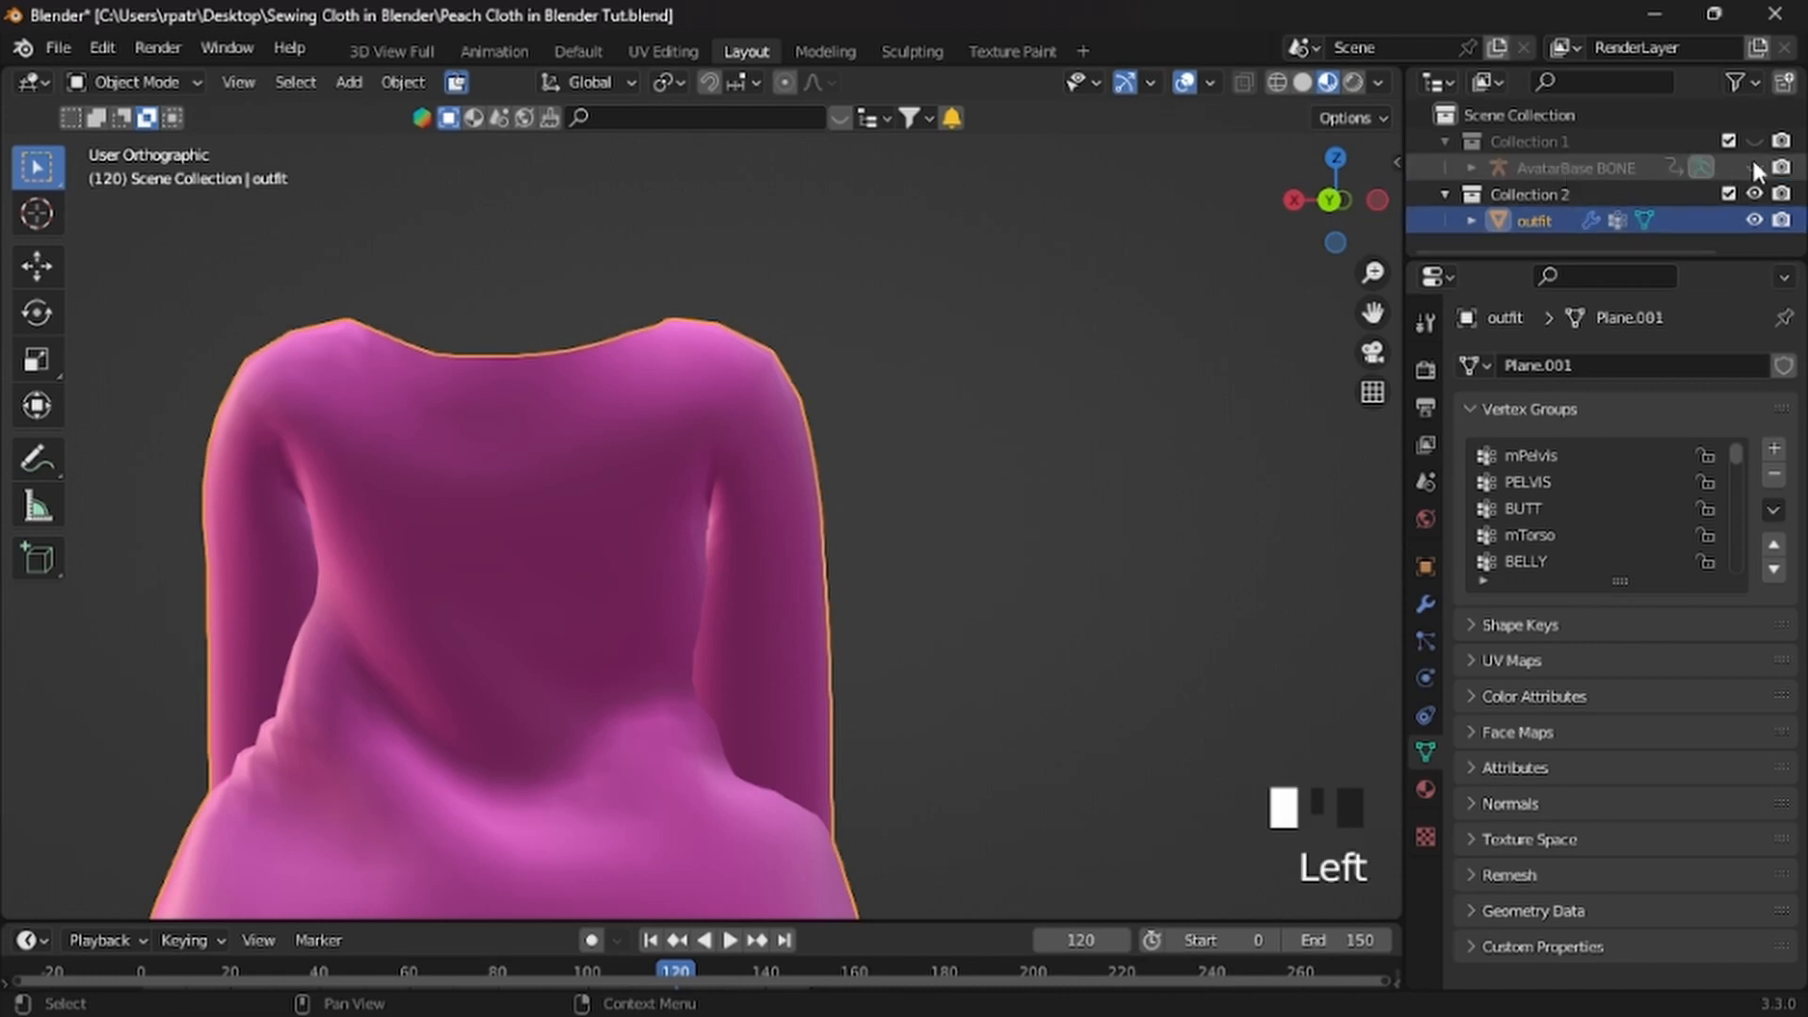
left_click(1754, 166)
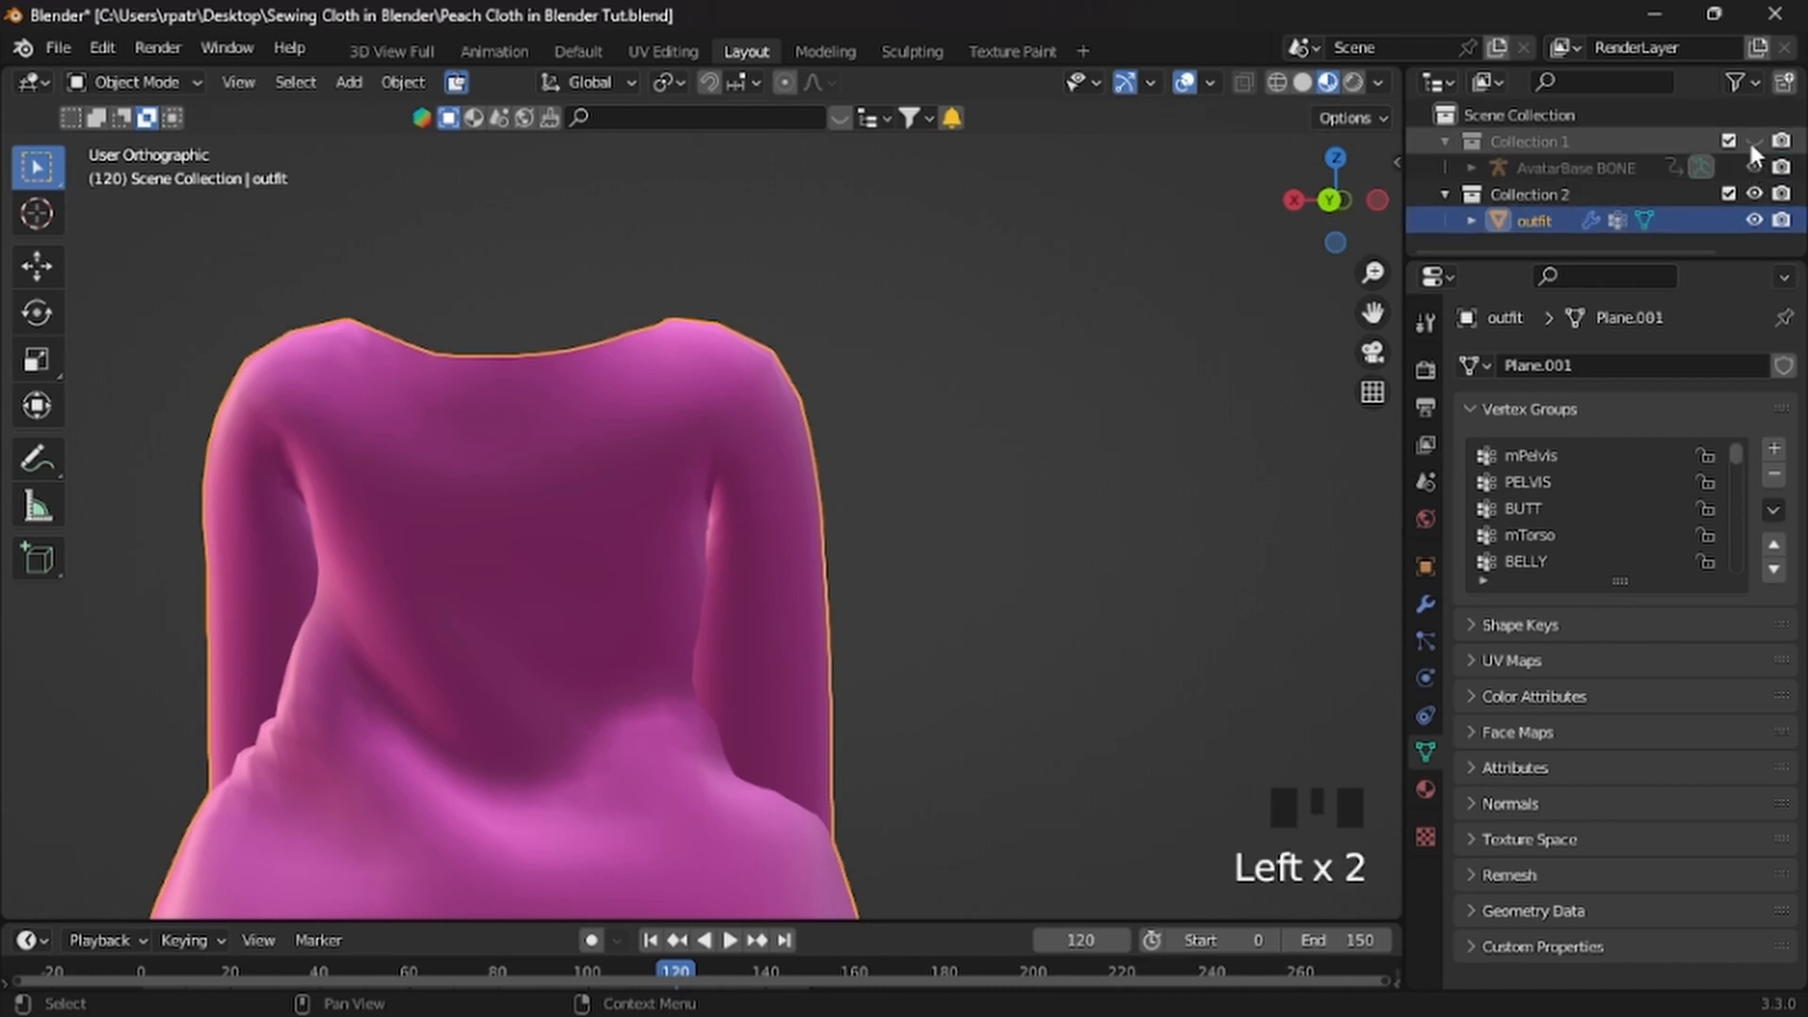
left_click(1753, 140)
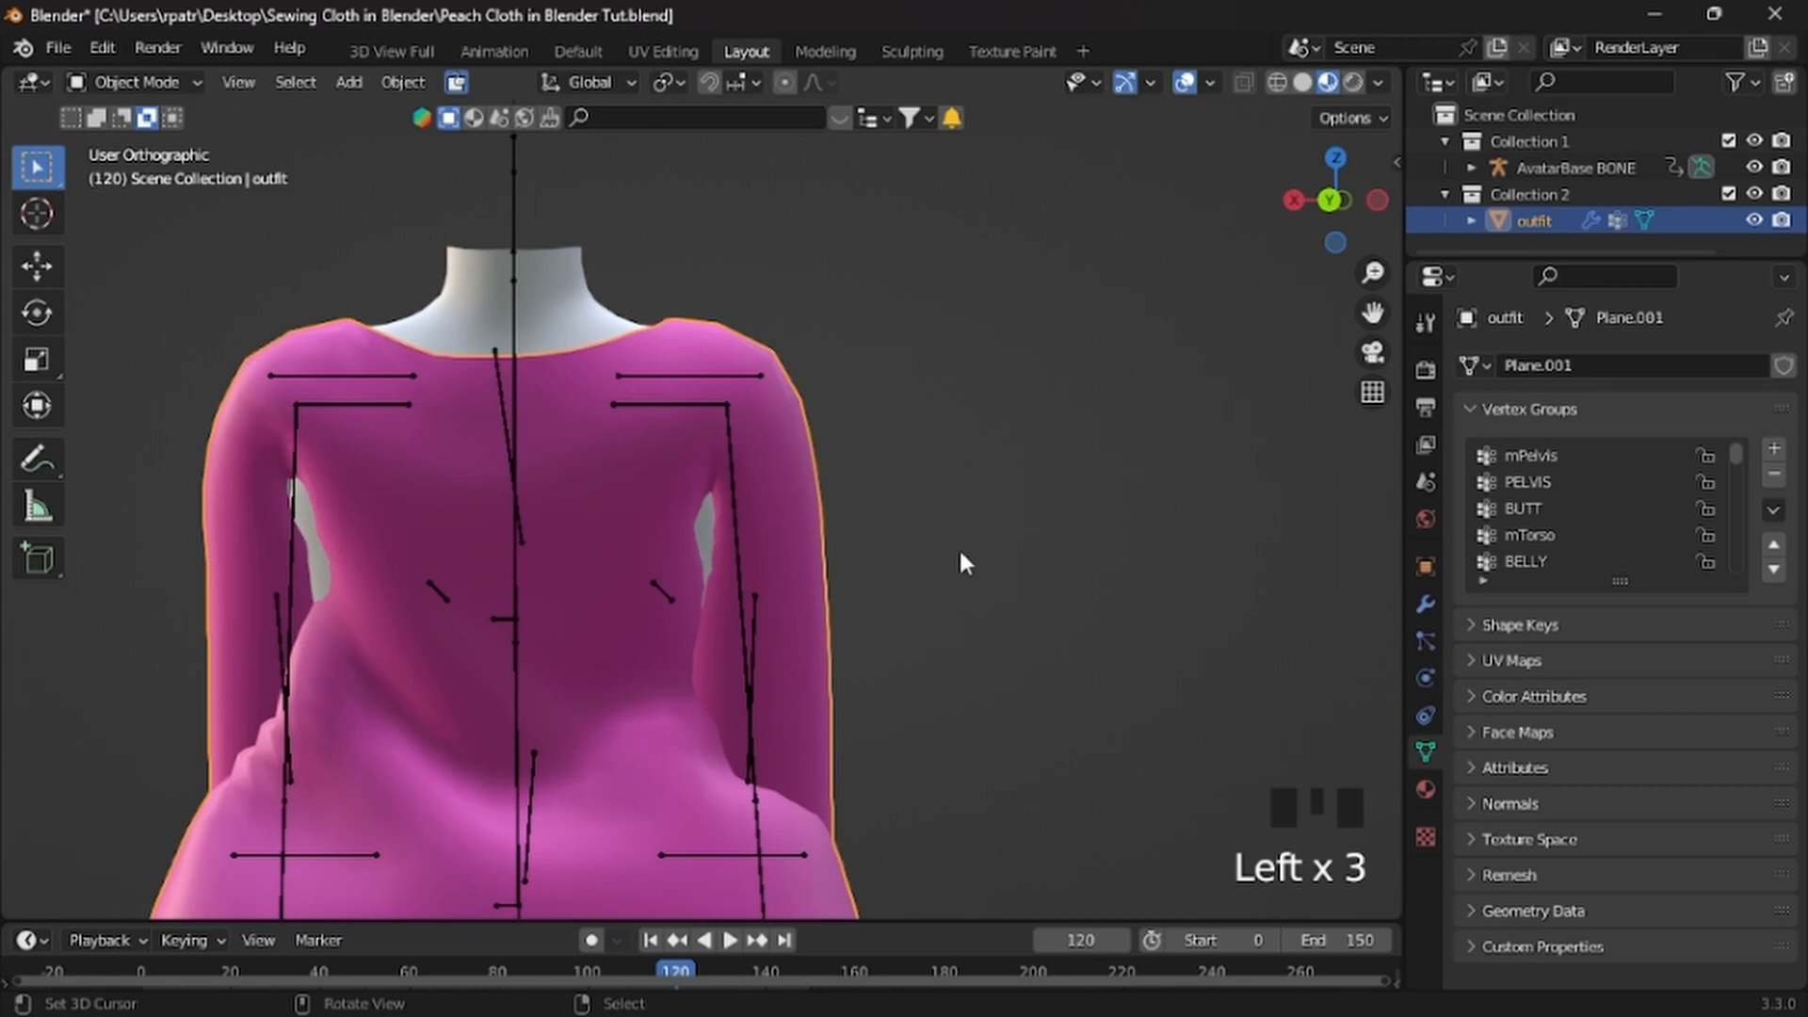
Clear all transforms on every bone of the AvatarBase BONE armature to return the avatar to its rest pose
scroll(965, 547, "down", 7)
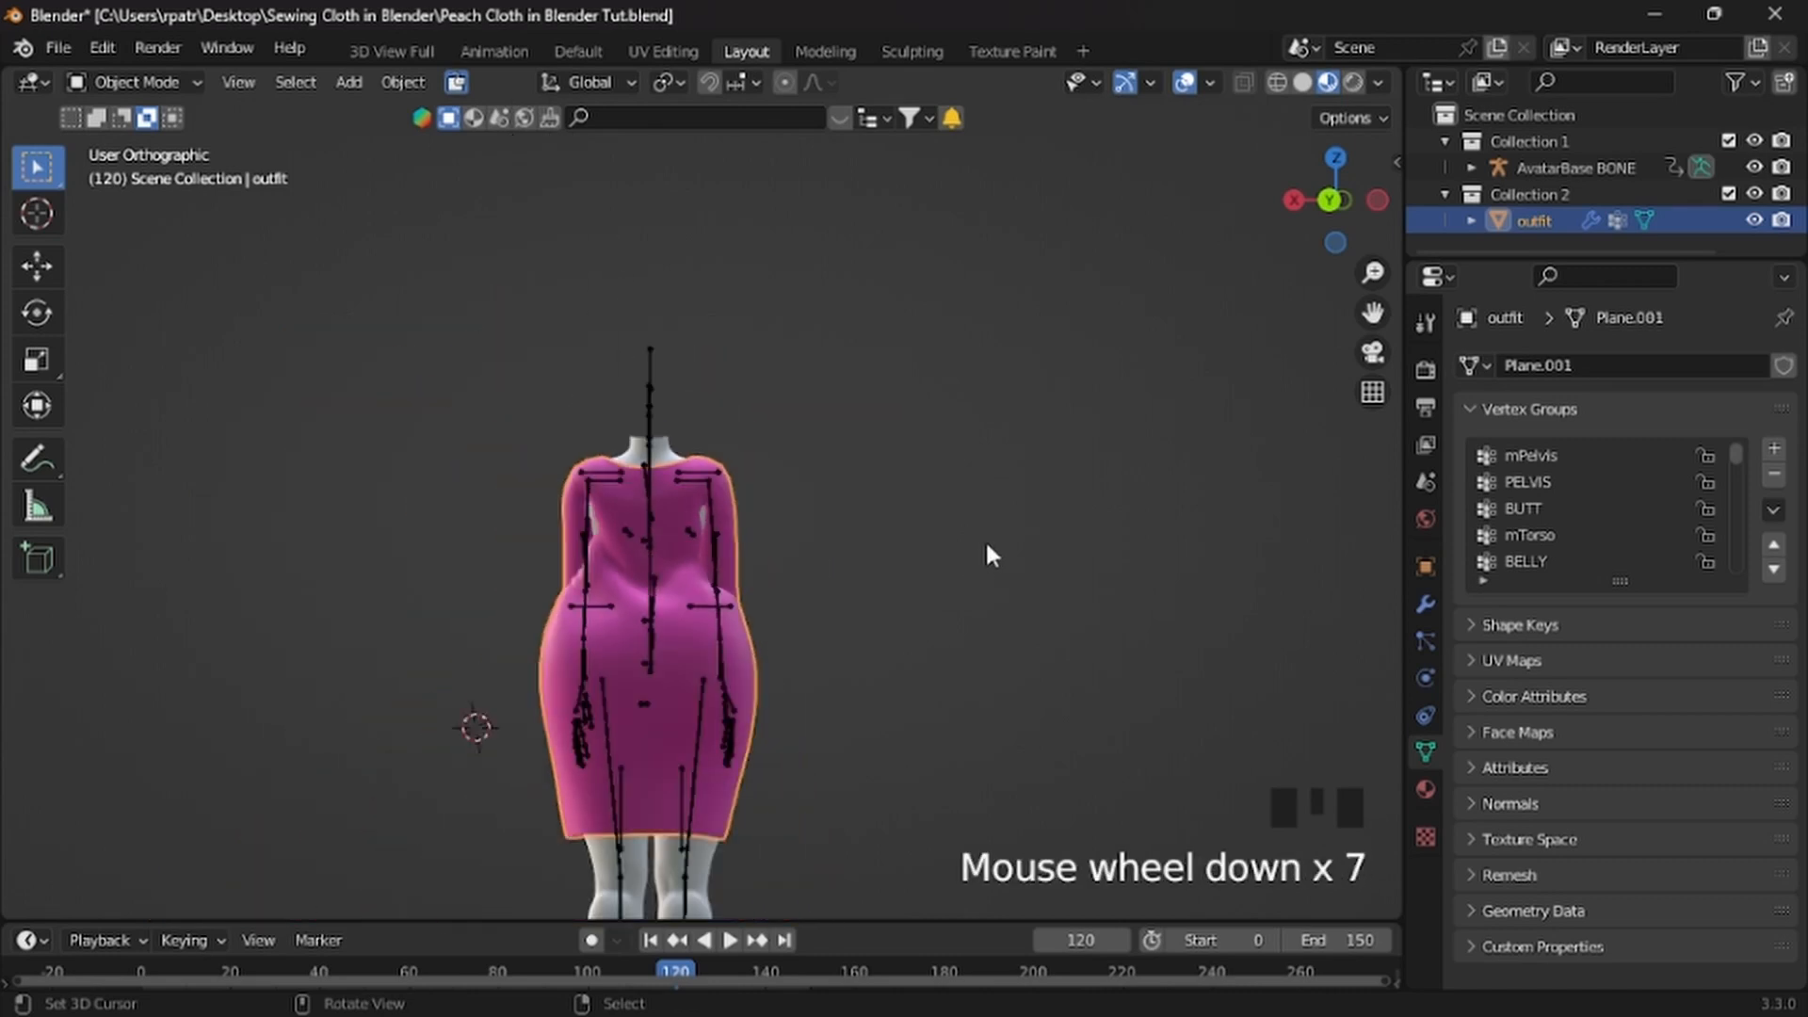
scroll(885, 582, "up", 4)
middle_click_drag(936, 584, 664, 692)
scroll(910, 600, "down", 3)
scroll(907, 600, "down", 2)
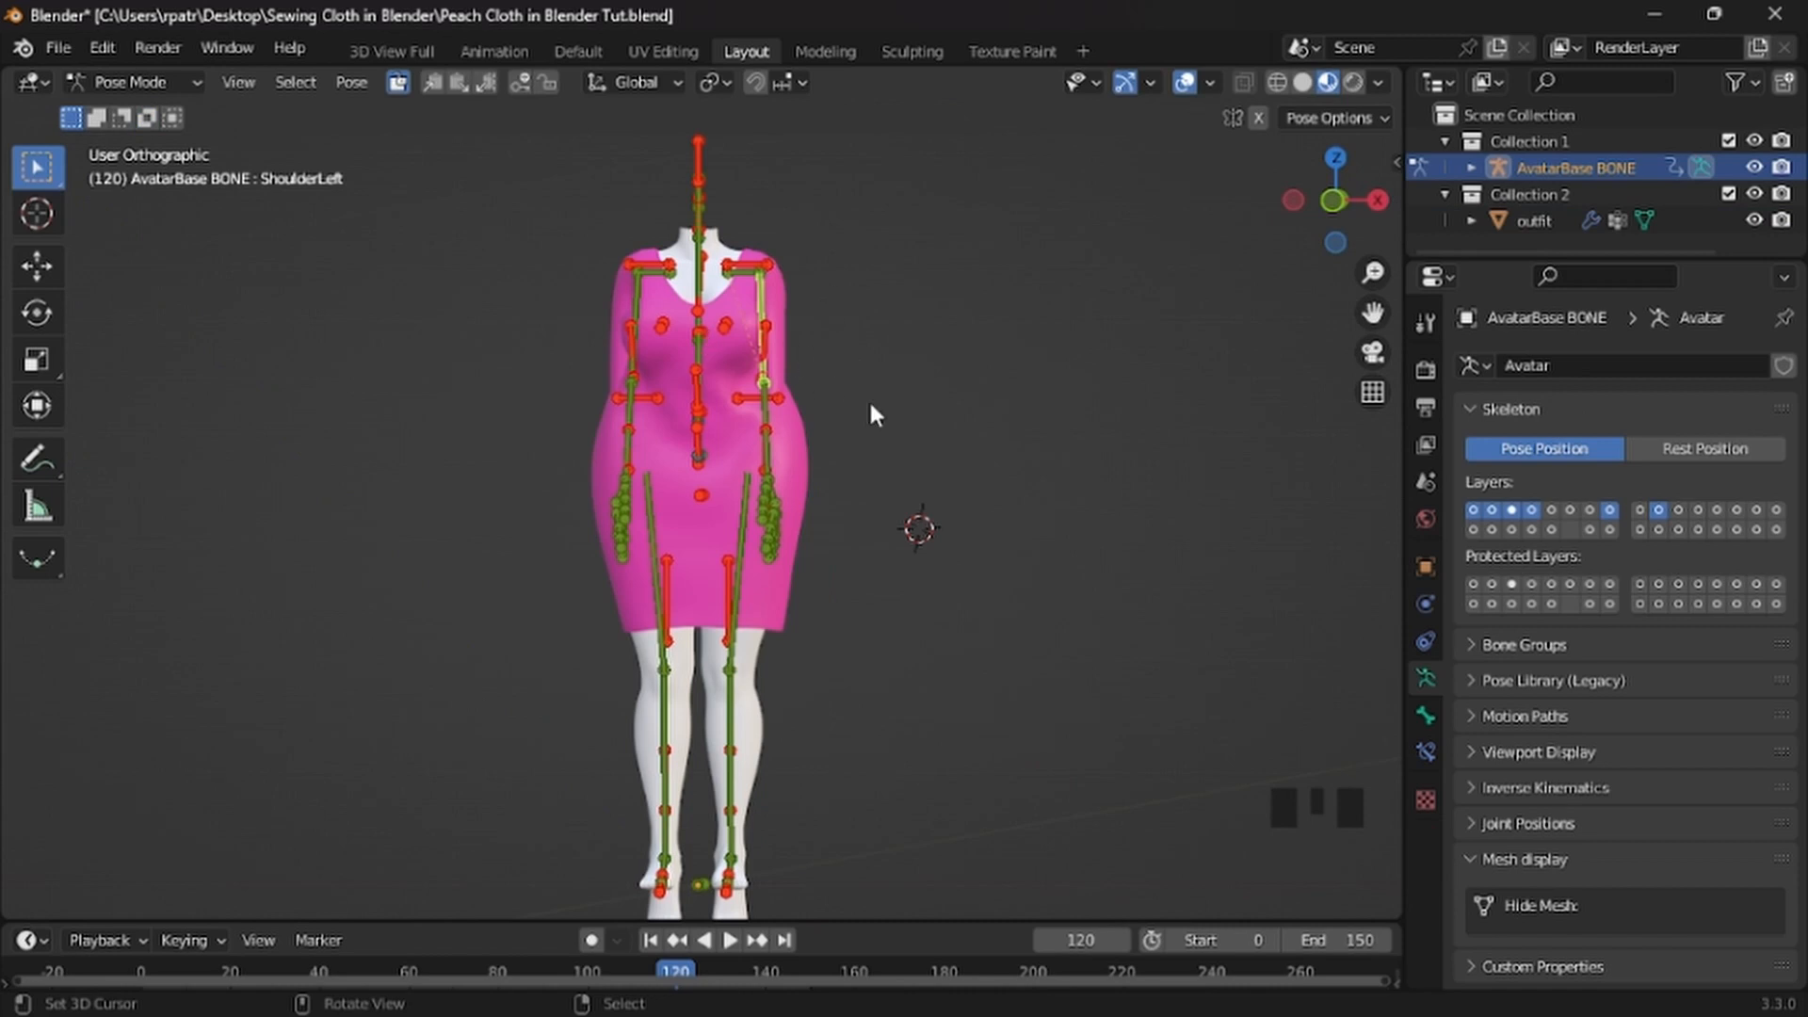
key("a")
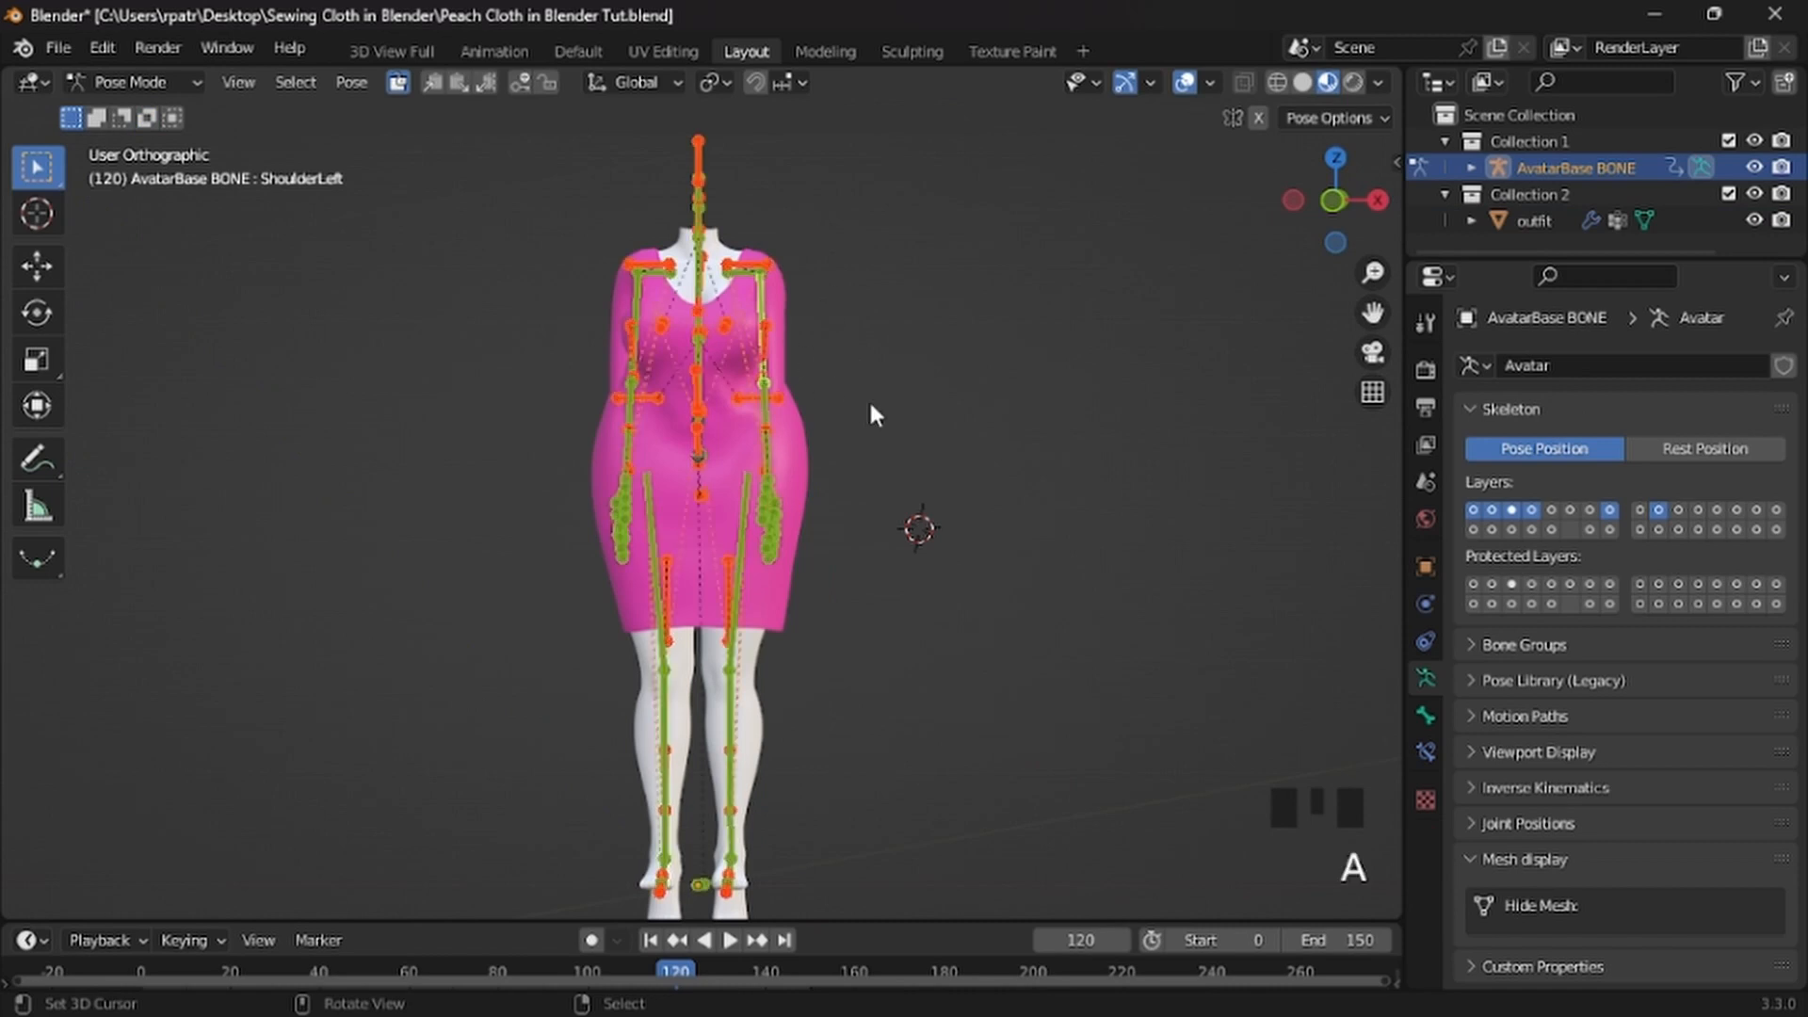
left_click(350, 82)
mouse_move(400, 115)
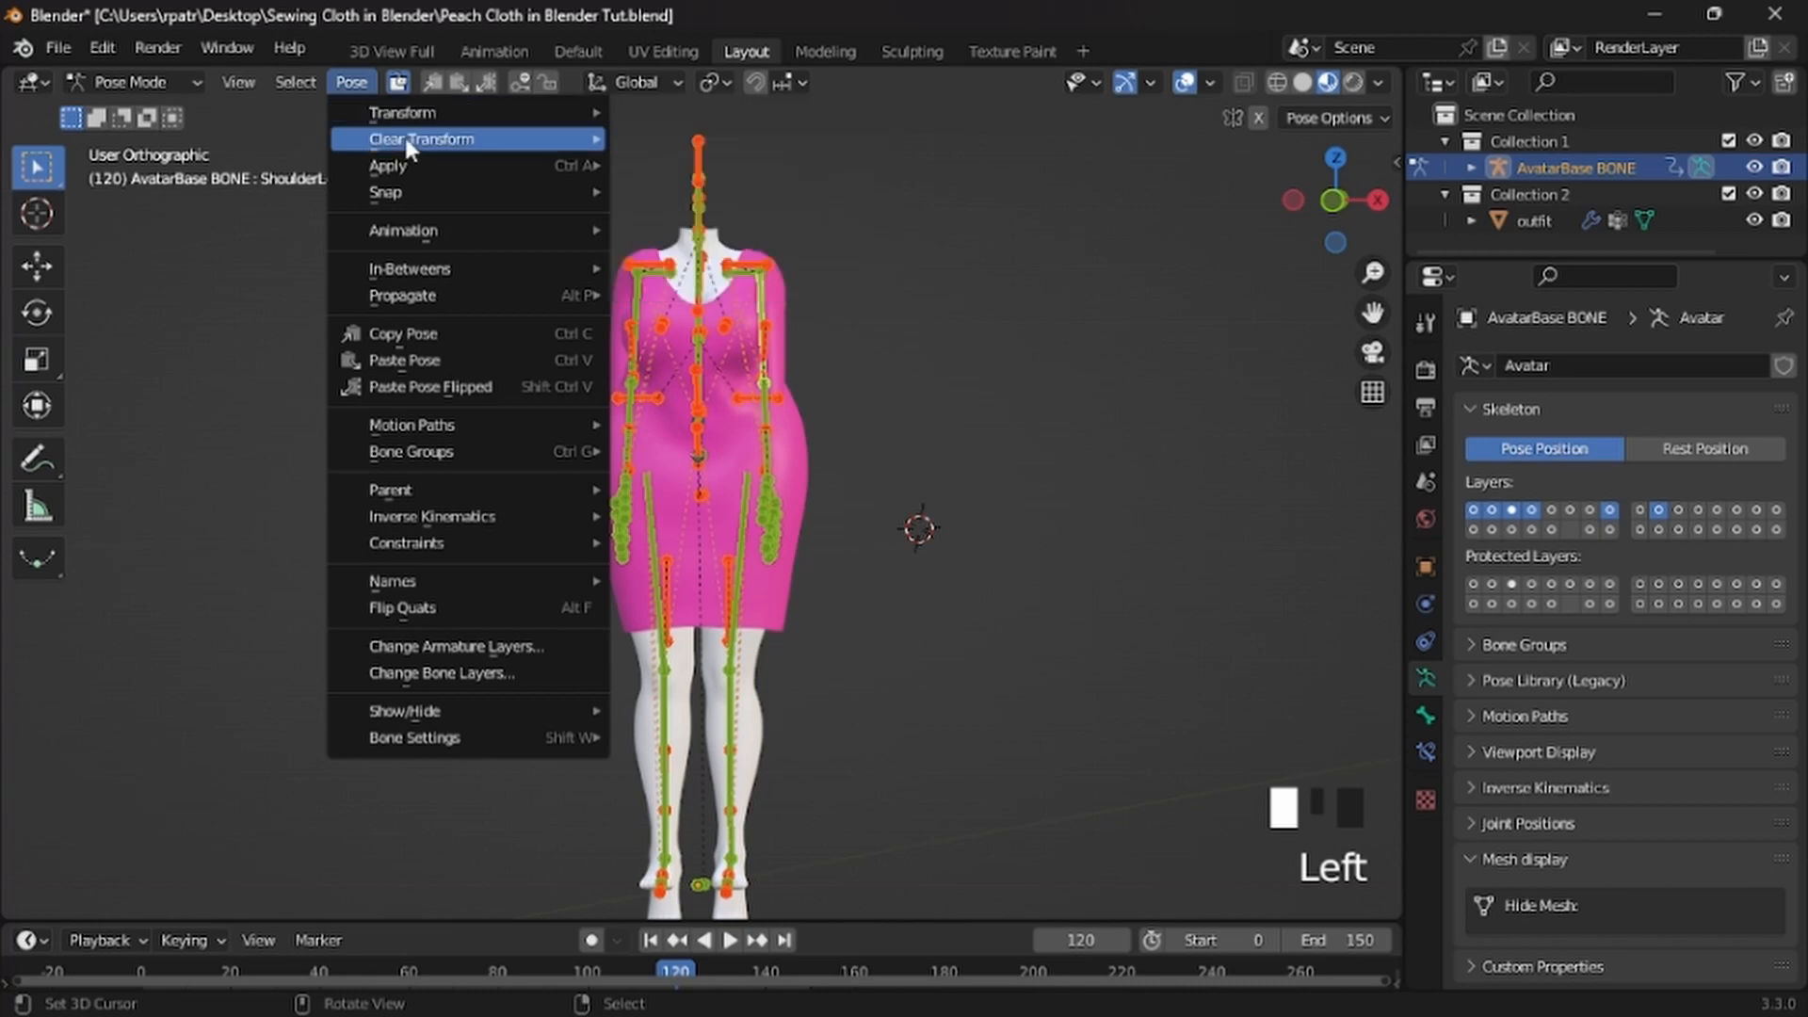
left_click(680, 134)
Examine the outfit's back, armpits and front in the rest pose for spots where the body pokes through
scroll(875, 509, "up", 2)
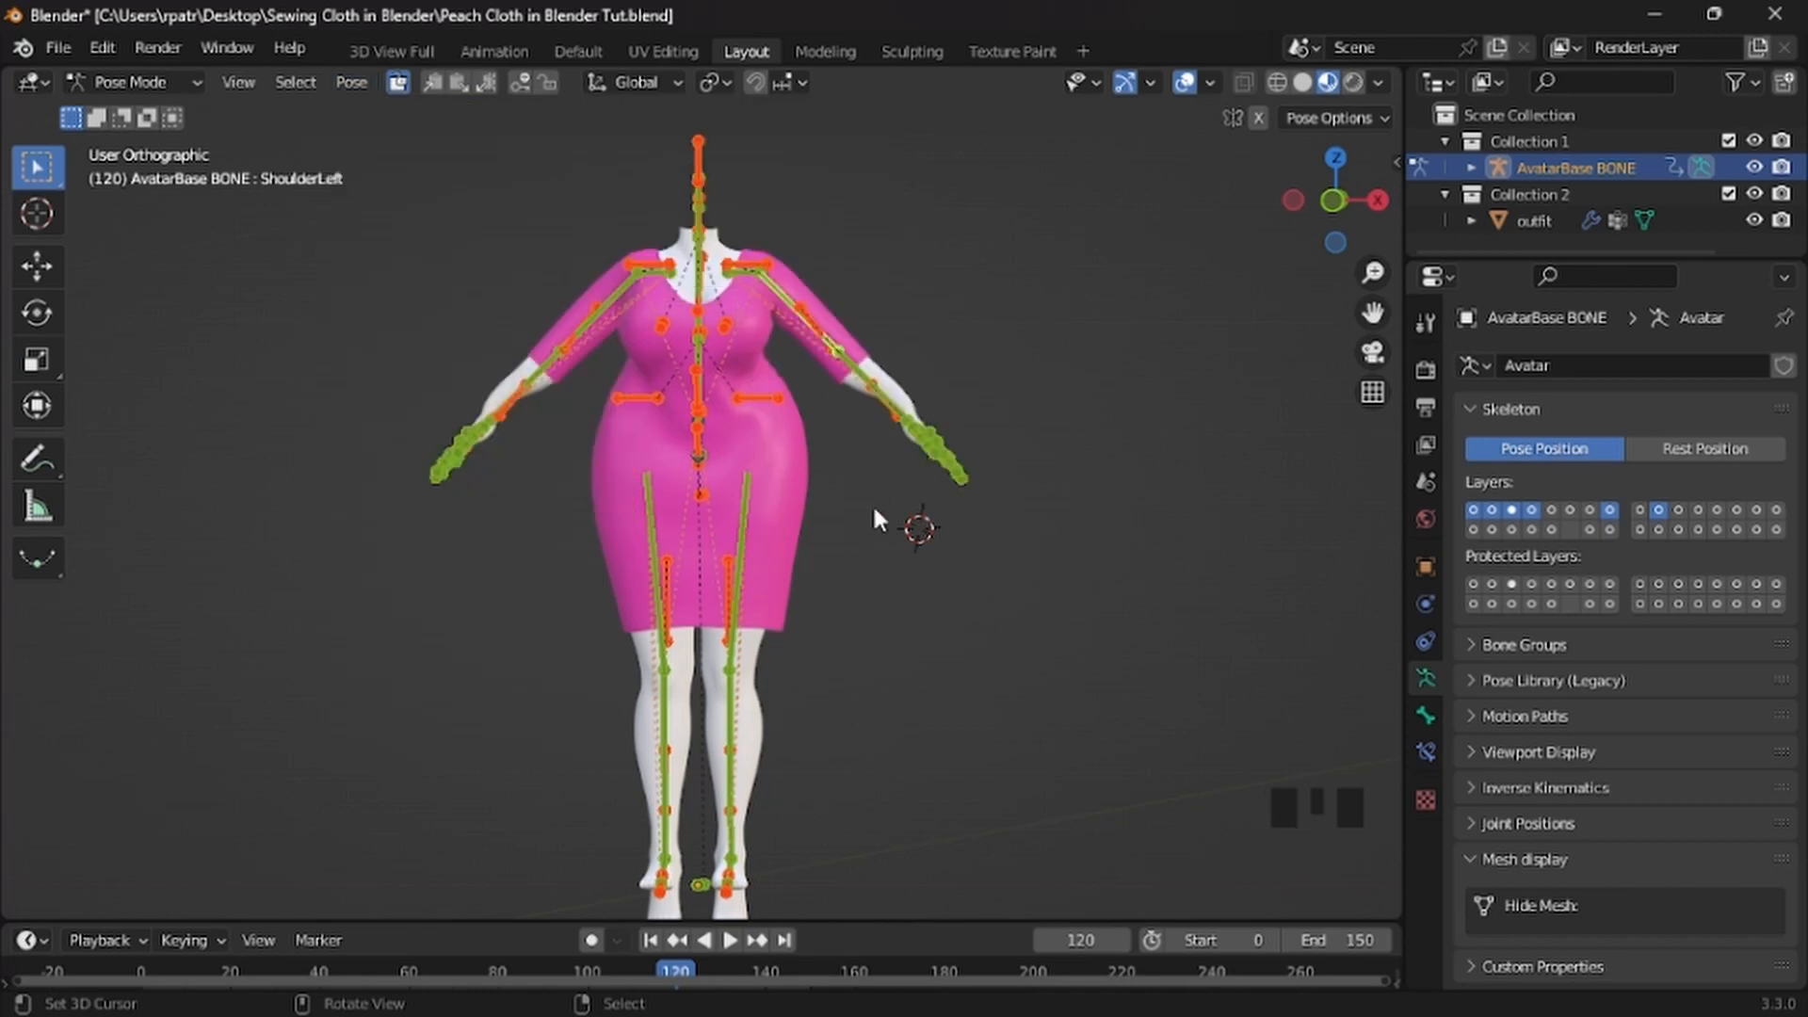
middle_click_drag(1014, 505, 804, 226)
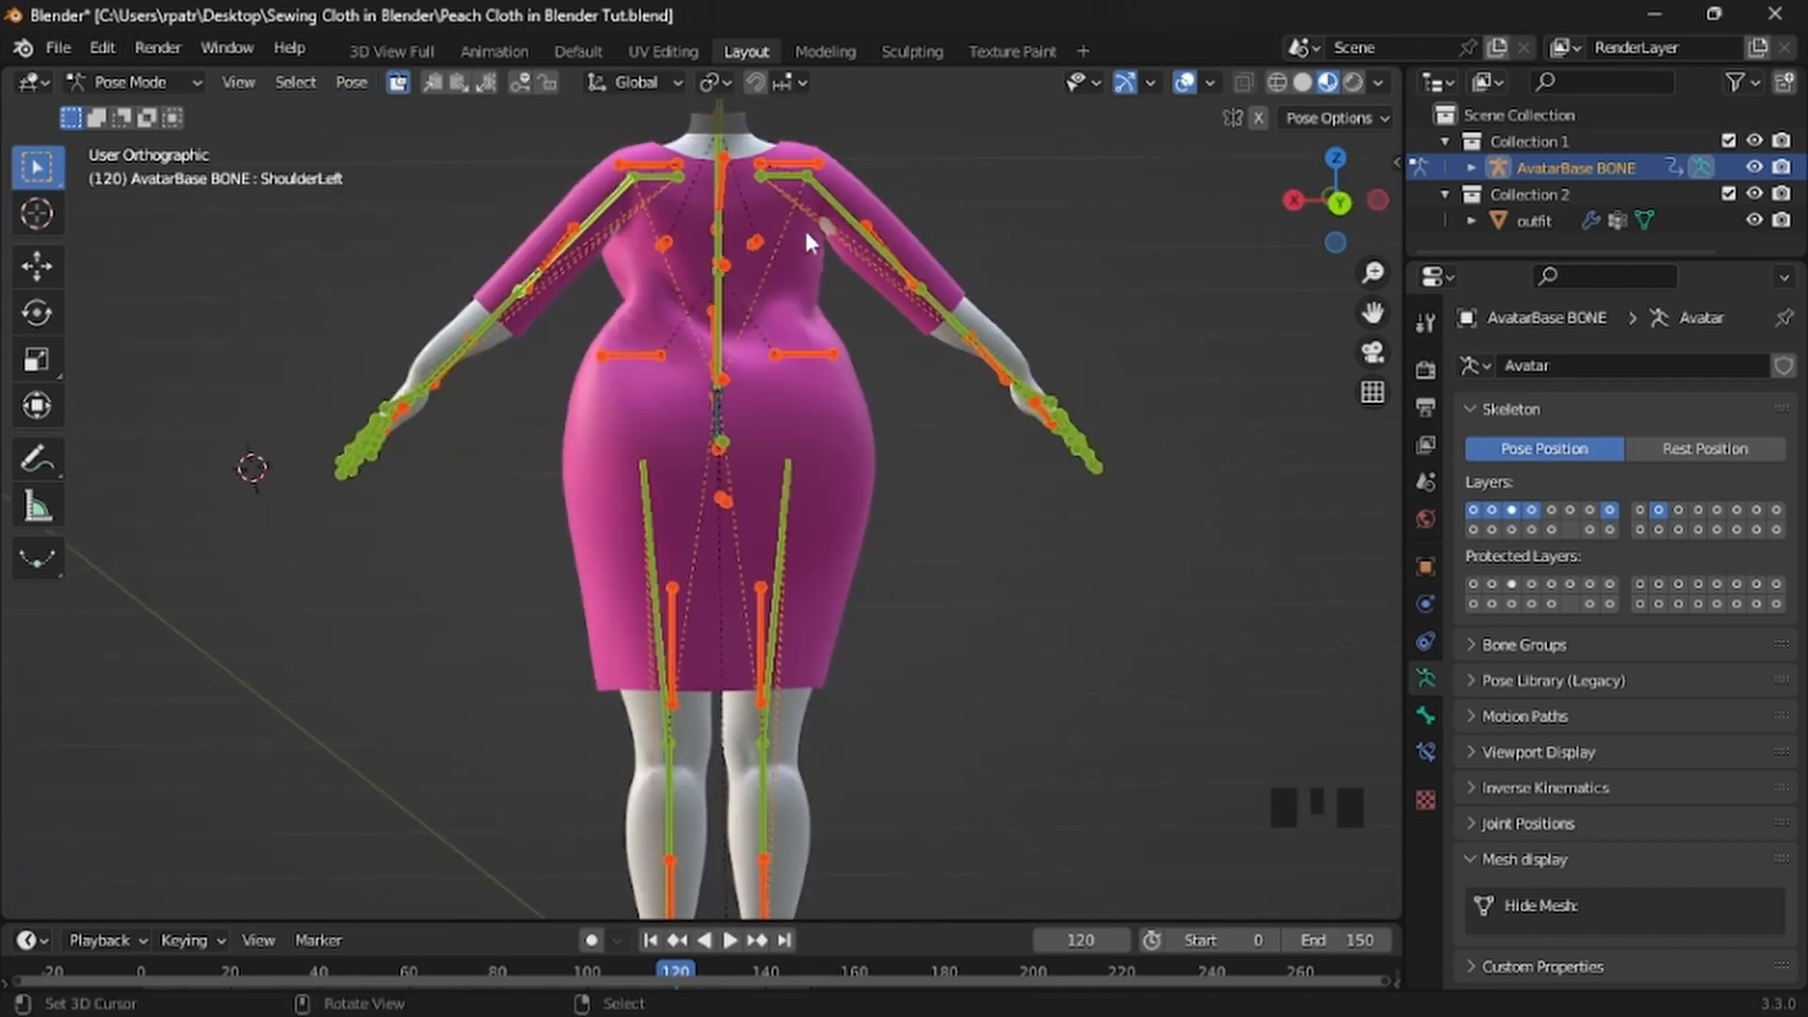
scroll(811, 218, "up", 2)
scroll(817, 211, "down", 2)
middle_click_drag(748, 326, 687, 488, "shift")
scroll(777, 433, "up", 2)
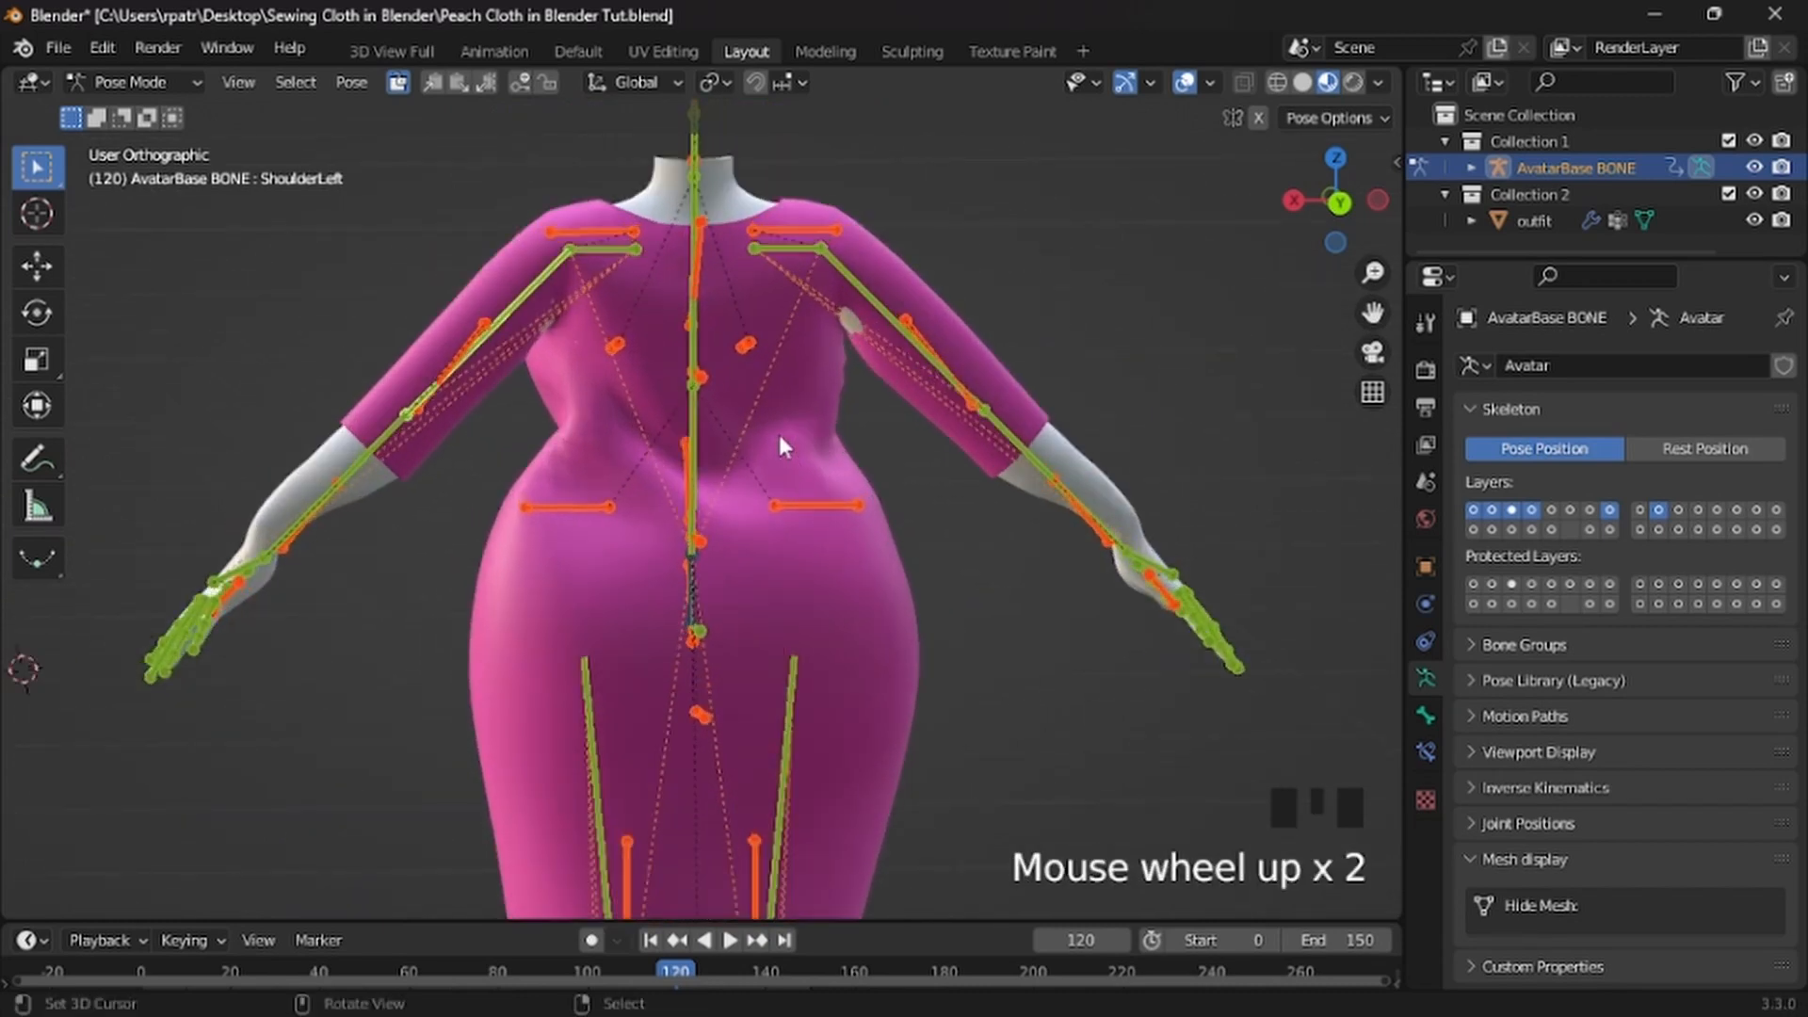
scroll(777, 442, "up", 1)
scroll(778, 438, "down", 2)
middle_click_drag(777, 435, 372, 412)
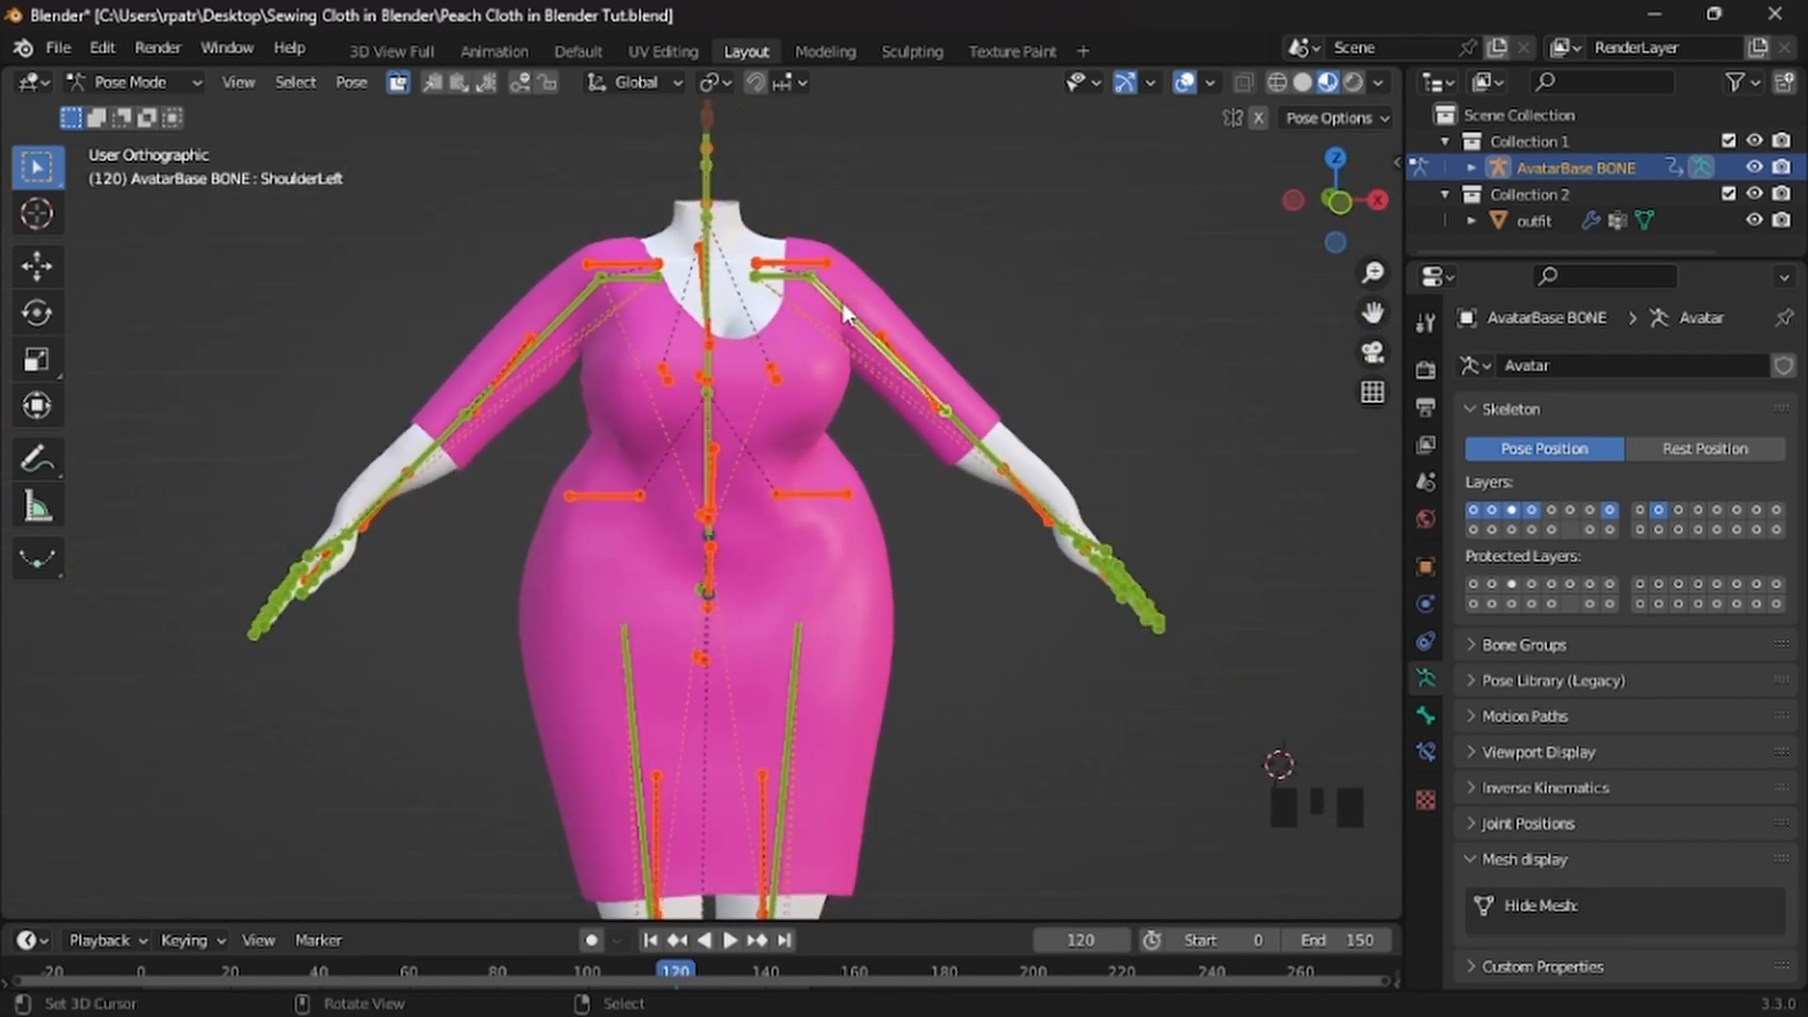
Raise both arms above shoulder height by rotating the ShoulderLeft bone about -74° and the ShoulderRight bone to match
right_click(865, 331)
right_click(864, 333)
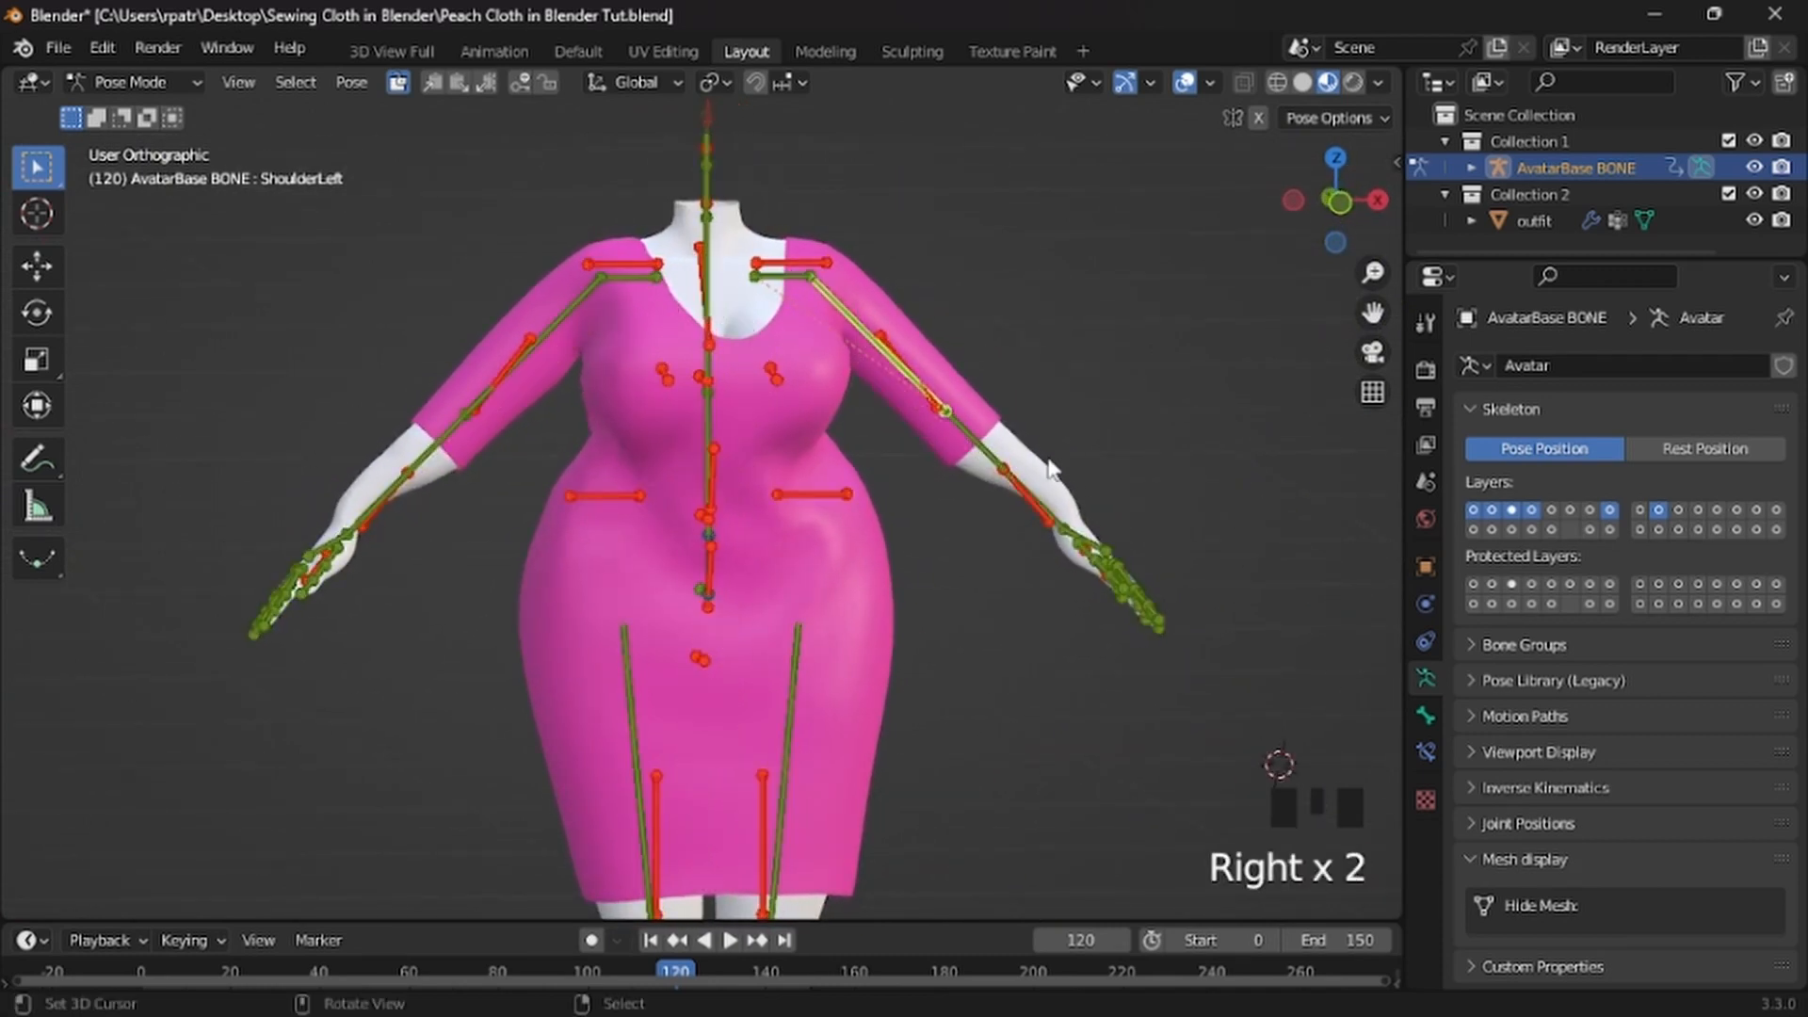
key("r")
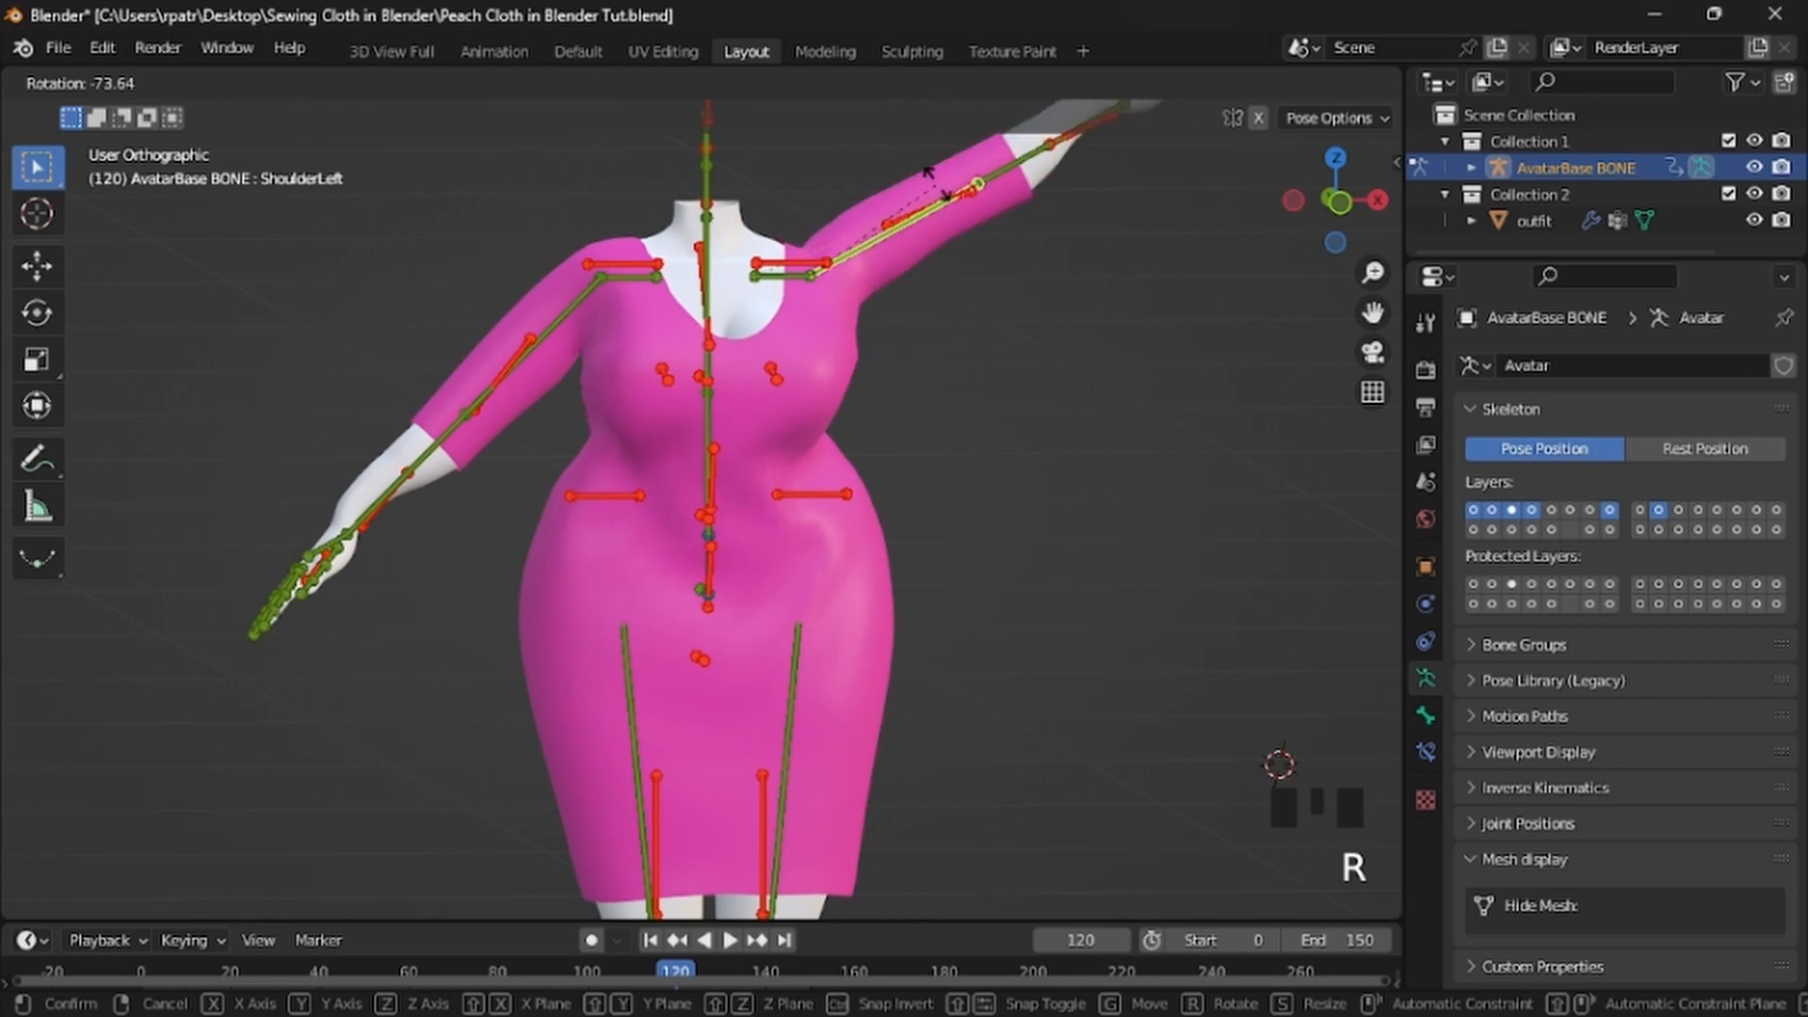
left_click(929, 167)
middle_click_drag(959, 209, 404, 345)
right_click(815, 348)
key("r")
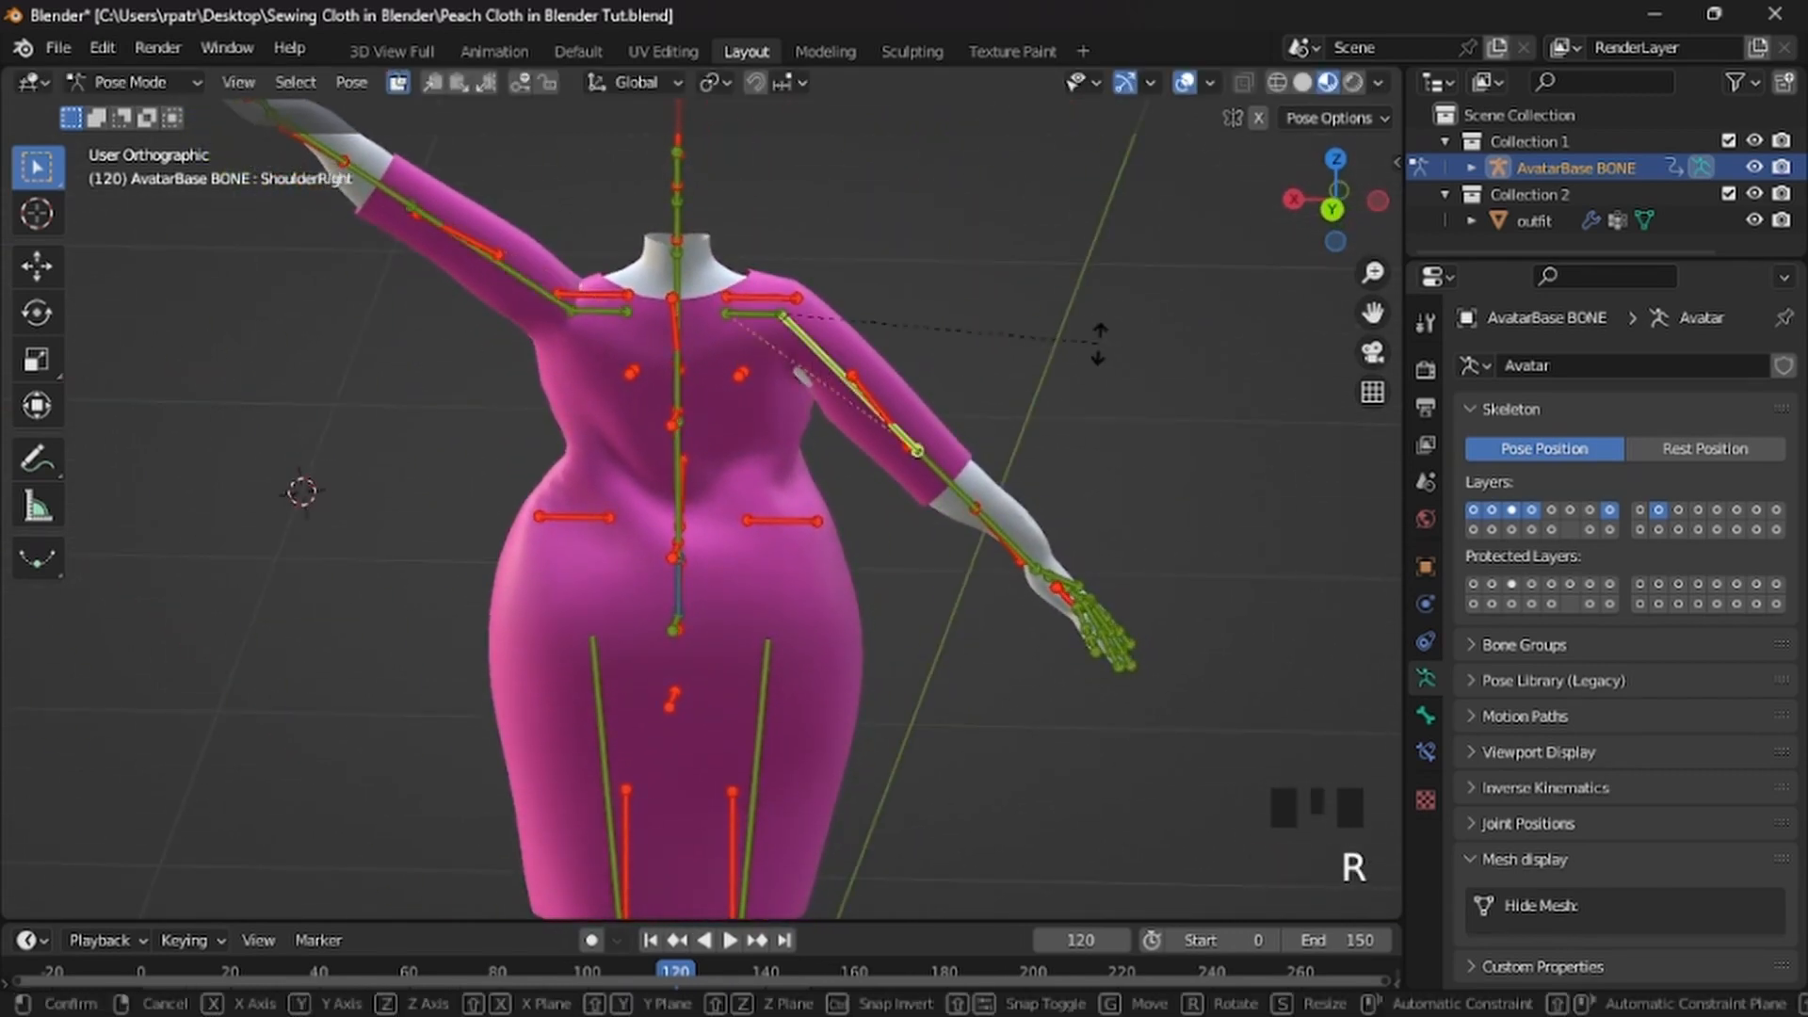
left_click(828, 104)
Edit the outfit mesh and move the vertex at the exposed patch on the back of the left shoulder up and outward to cover the skin
middle_click_drag(738, 296, 356, 541)
scroll(534, 410, "up", 2)
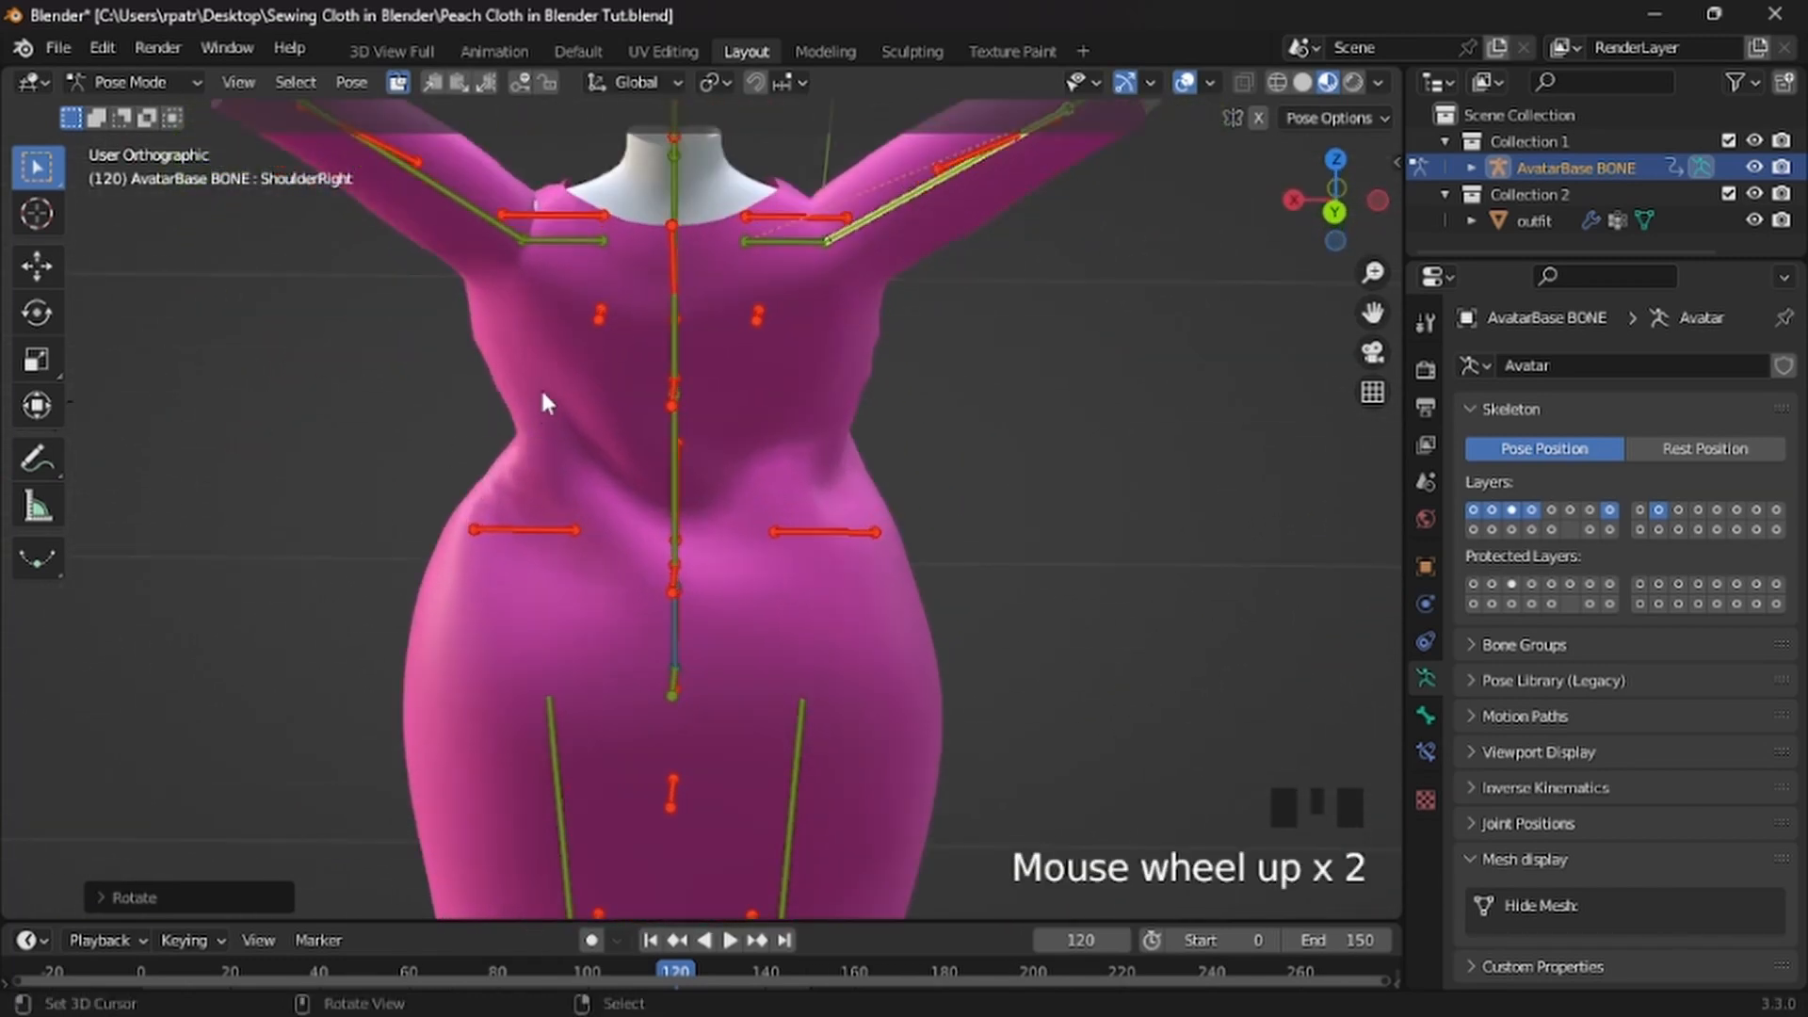
middle_click_drag(542, 393, 599, 531, "shift")
right_click(601, 527)
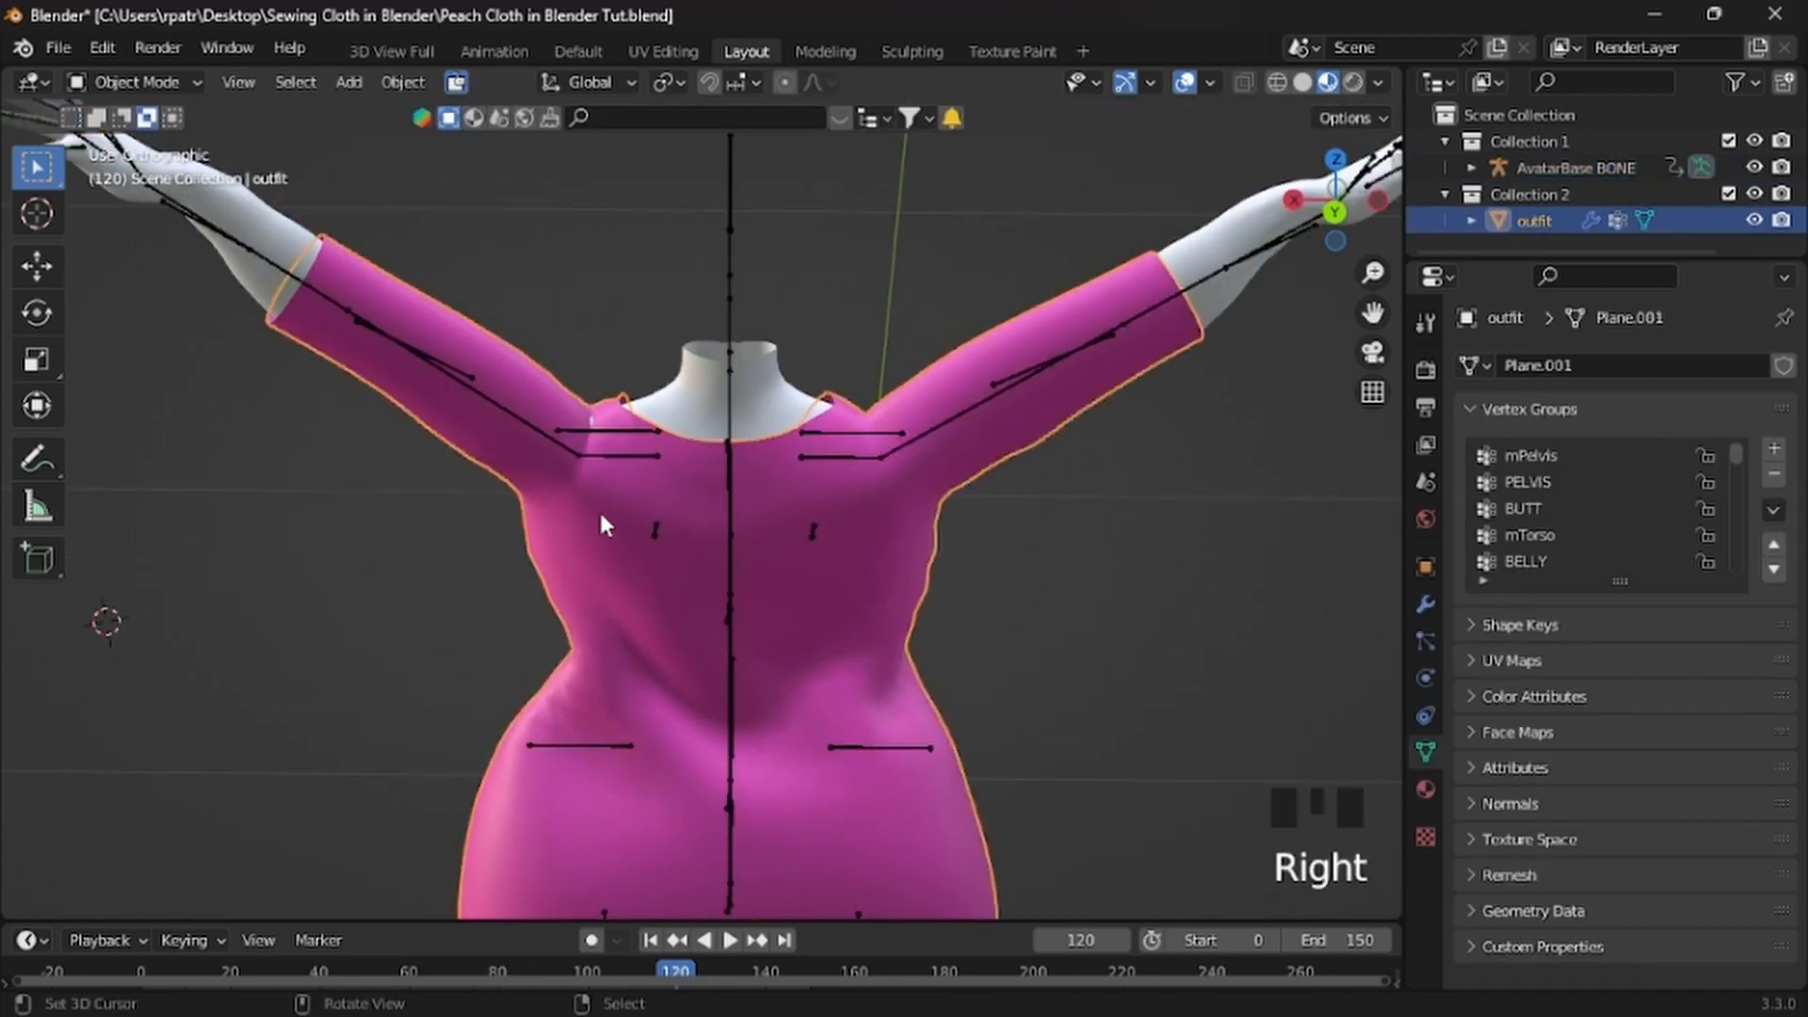
key("Tab")
scroll(604, 503, "up", 3)
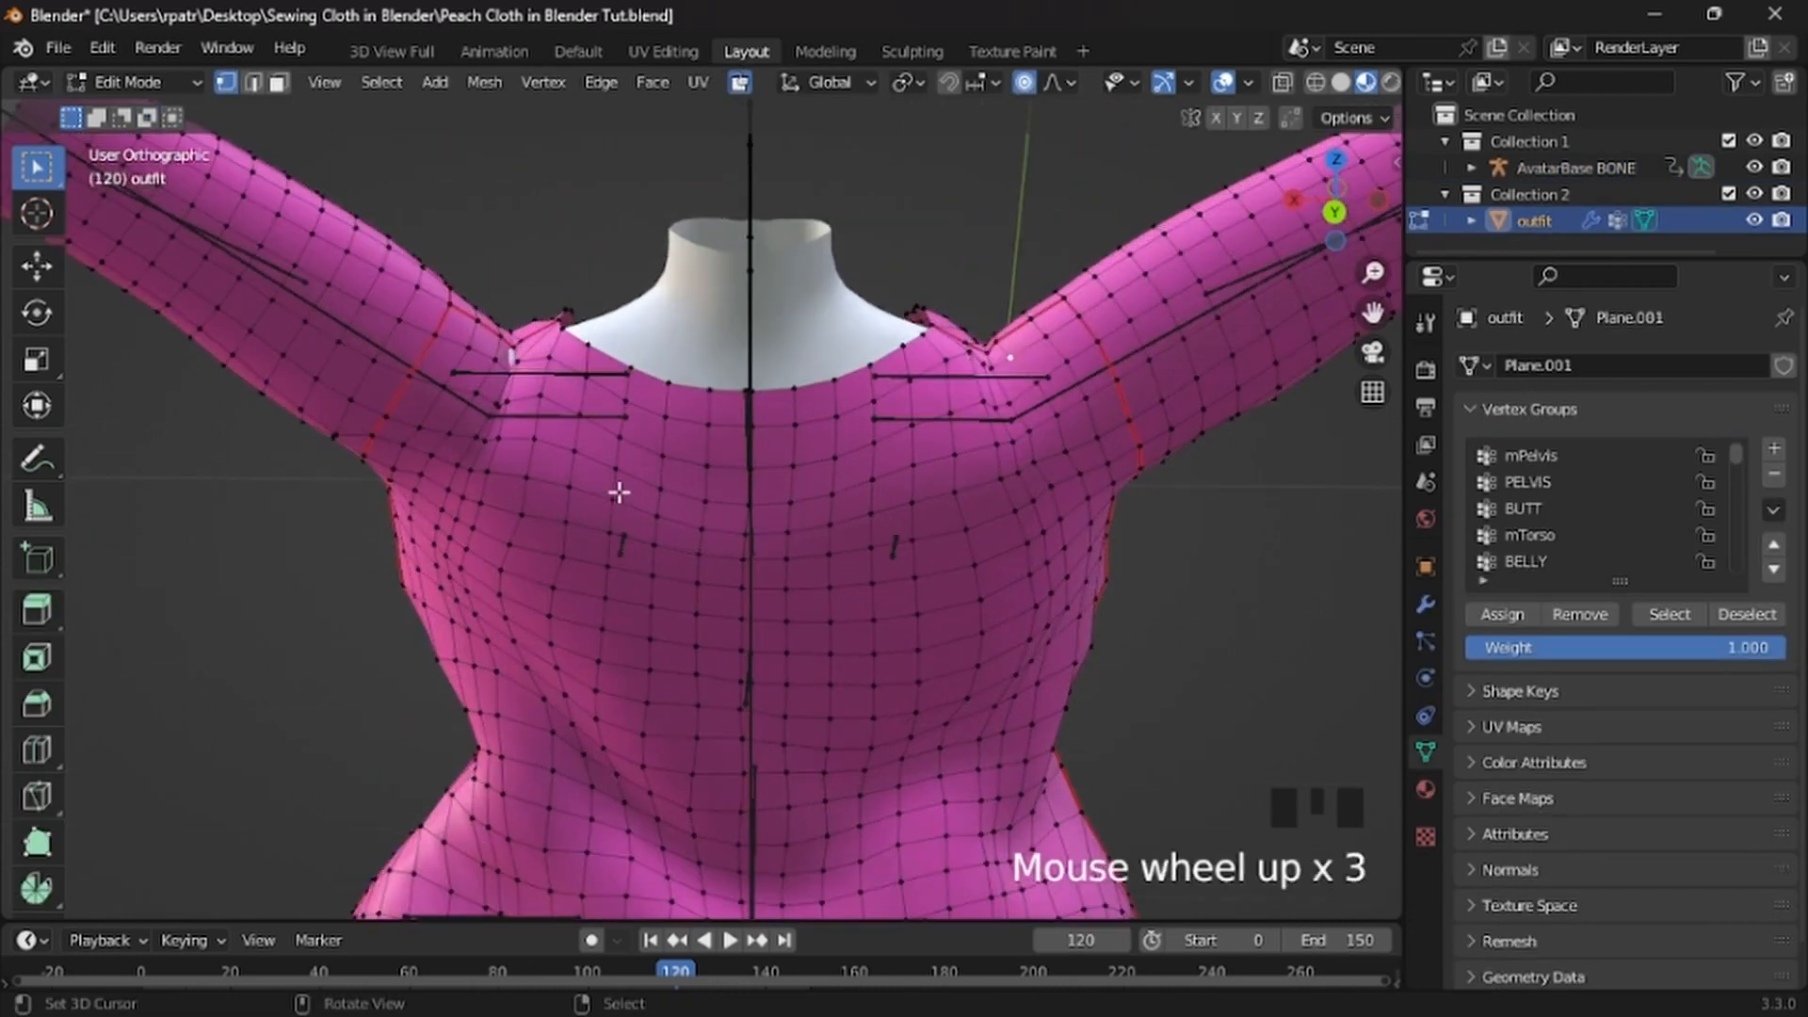
right_click(514, 360)
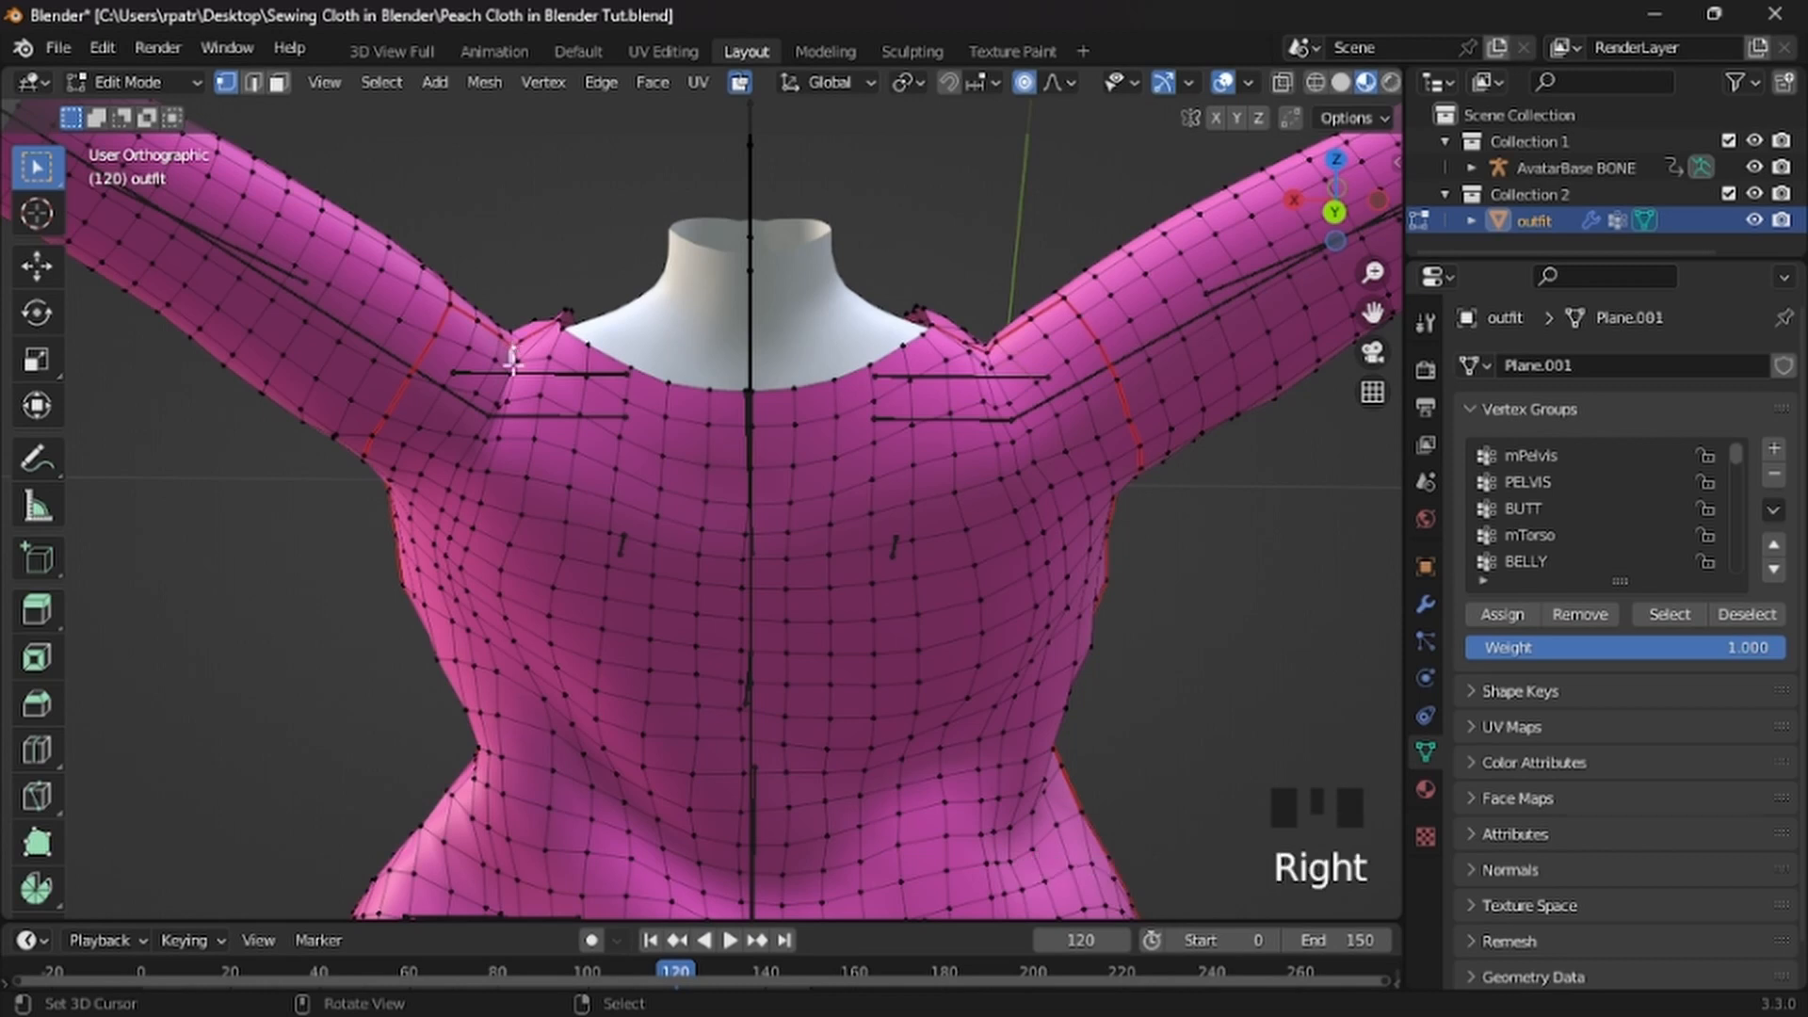
key("g")
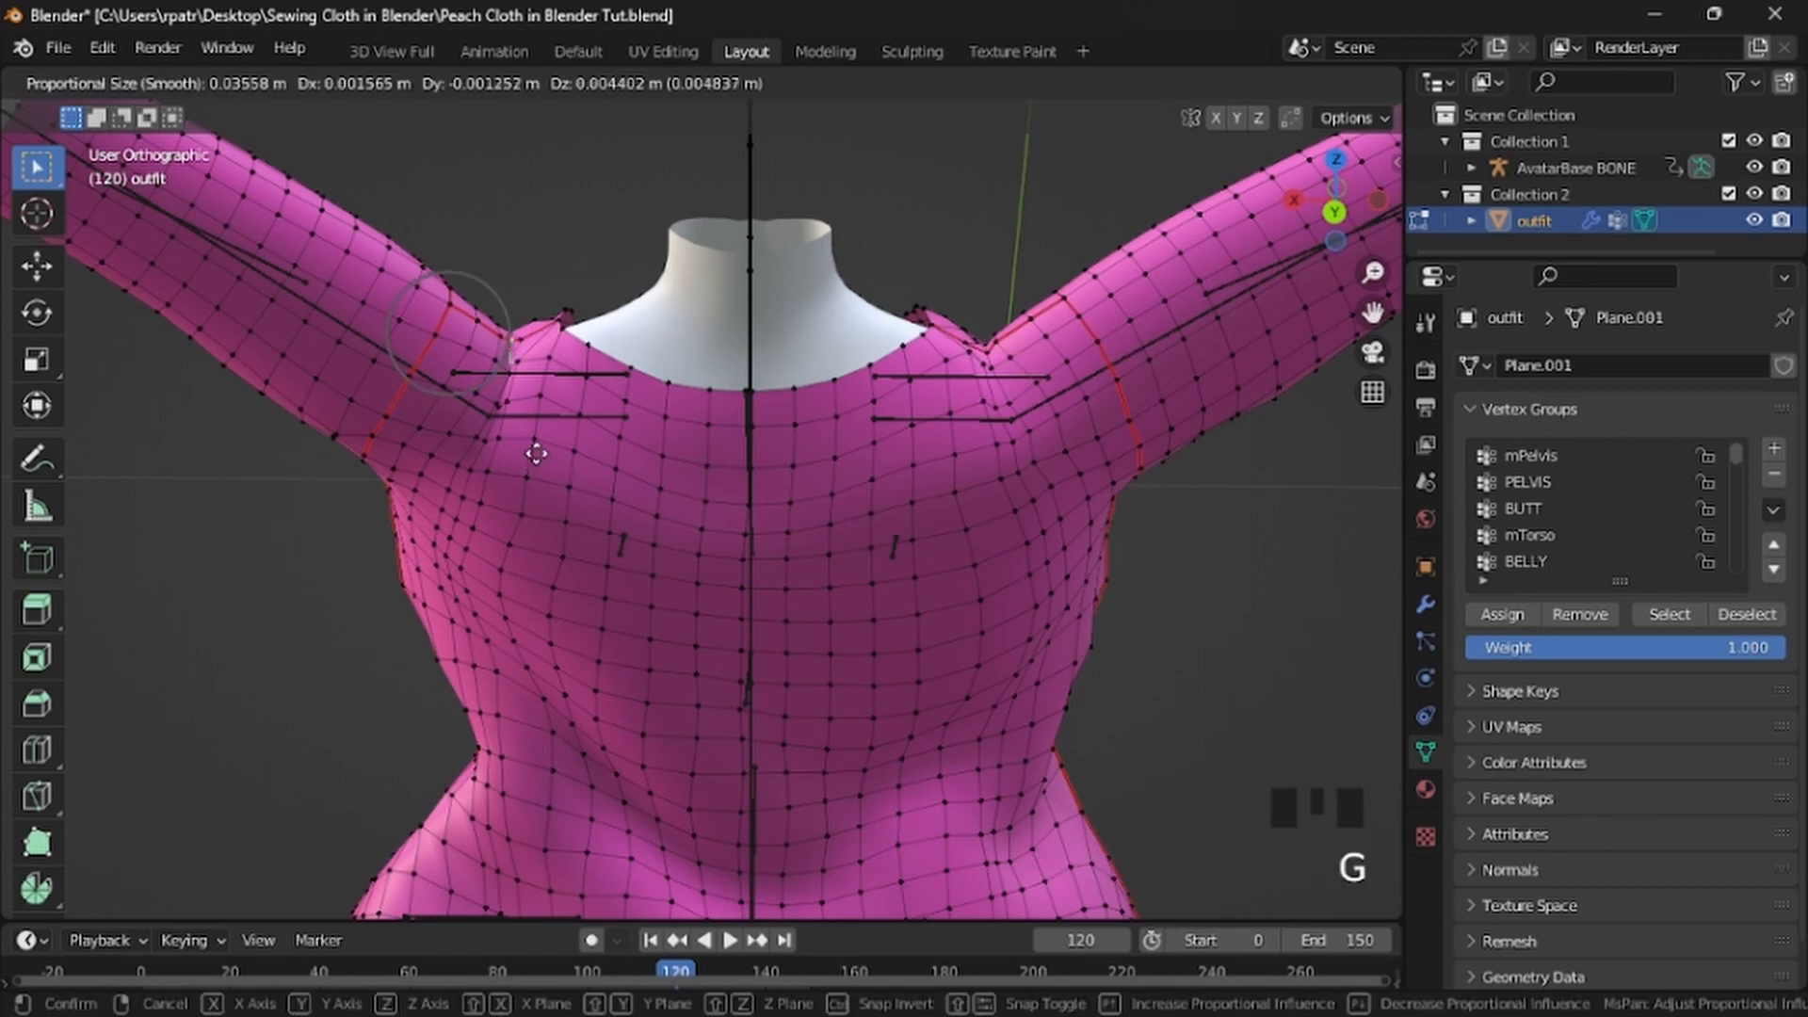
left_click(525, 427)
Finish adjusting the outfit vertices at the front of the shoulder and return the outfit to Object Mode
middle_click_drag(524, 427, 1130, 427)
scroll(1130, 427, "down", 7)
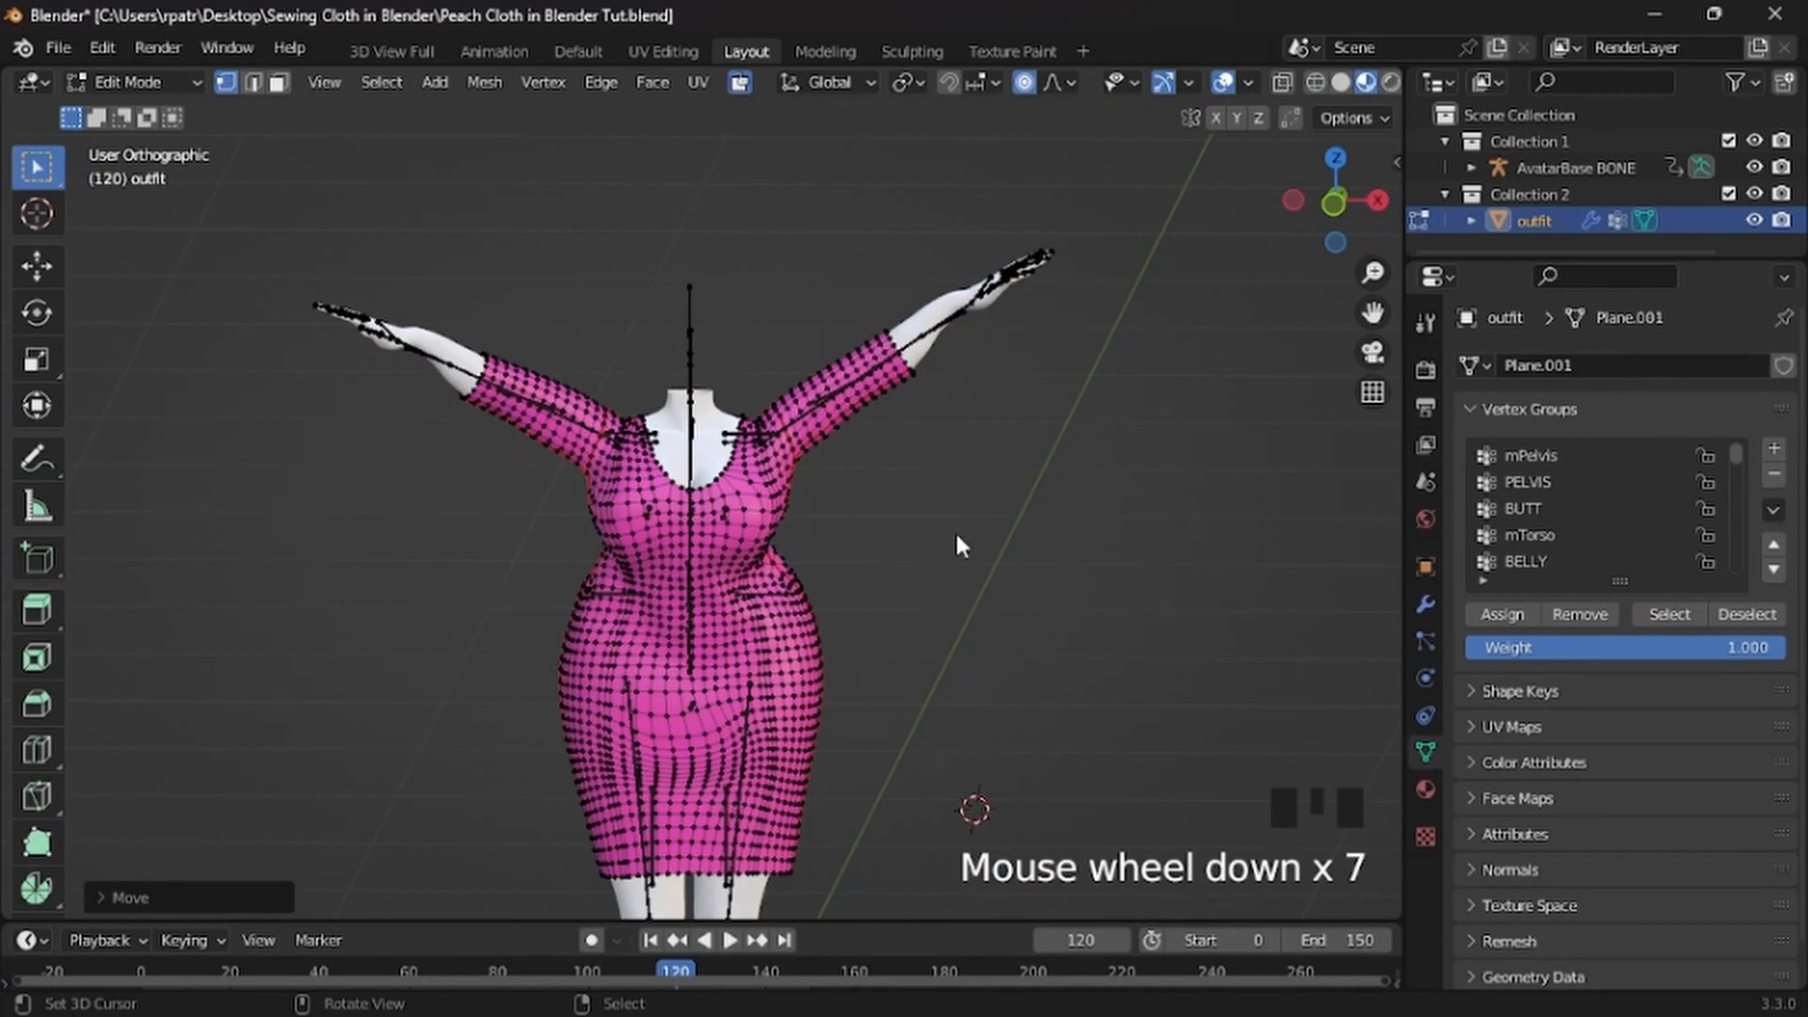
key("Tab")
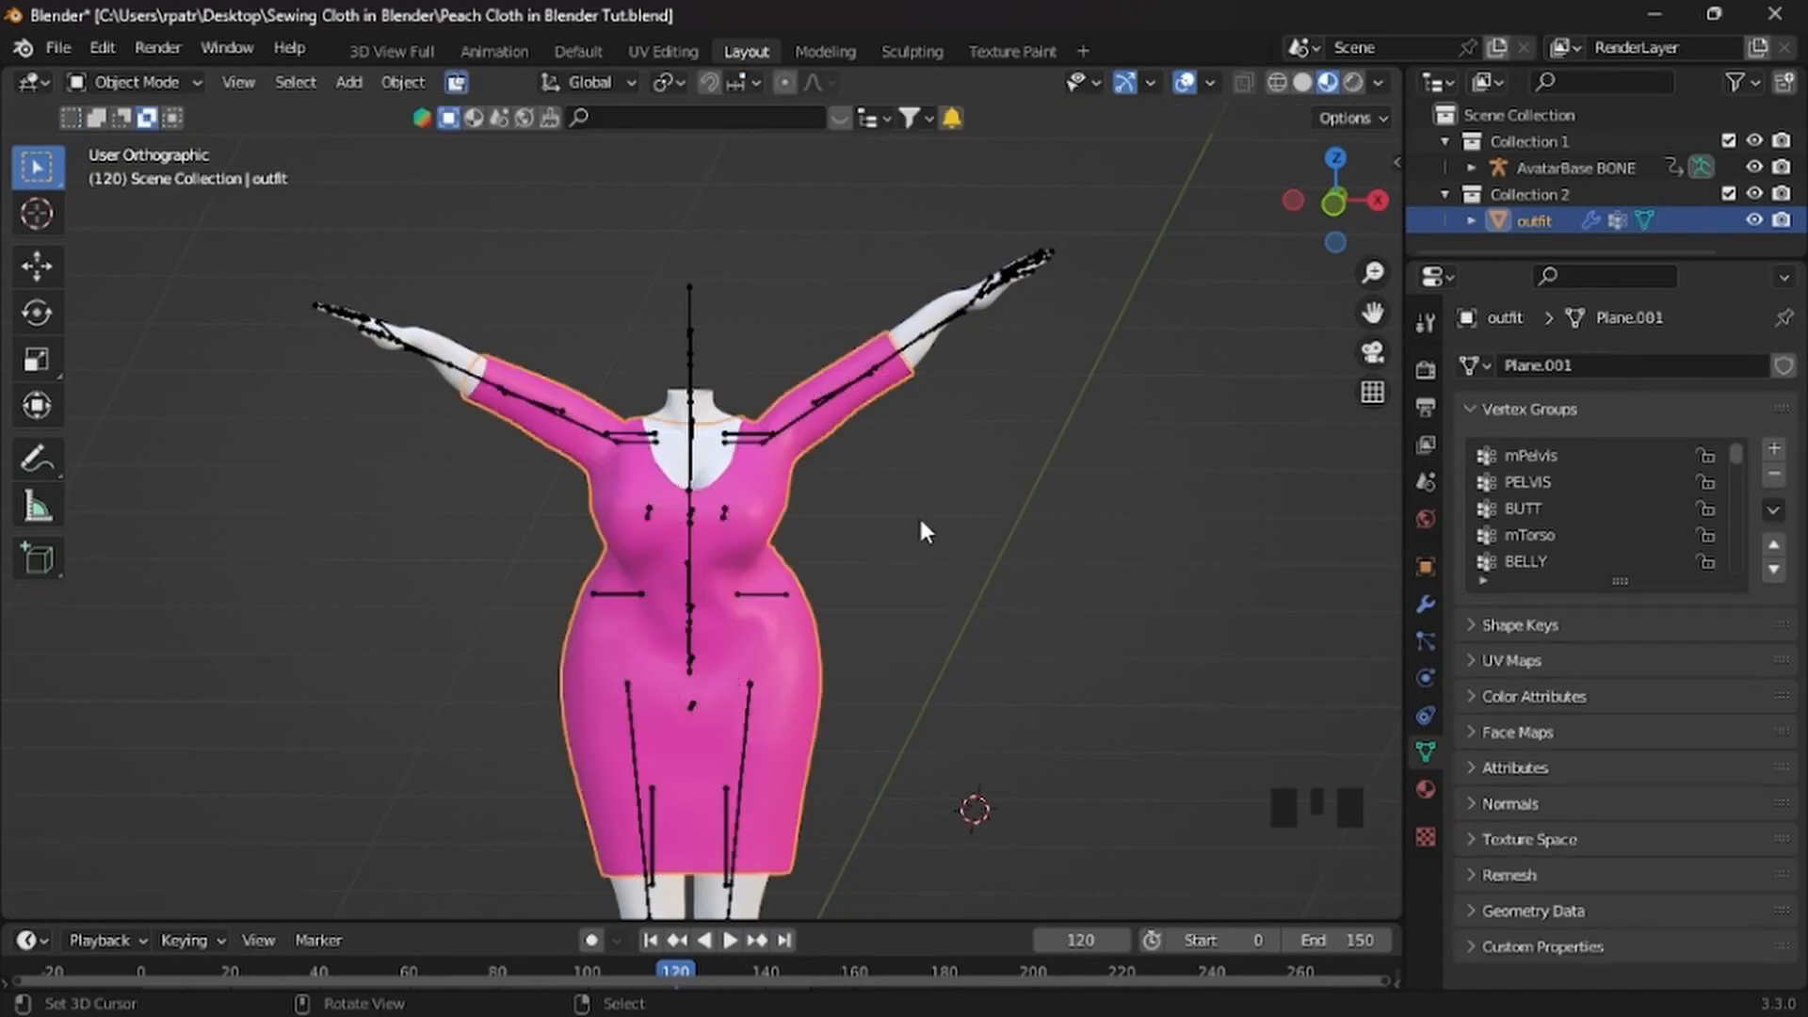
Lower both arms of the avatar by rotating the ShoulderLeft bone about 82° and the ShoulderRight bone to match
right_click(693, 377)
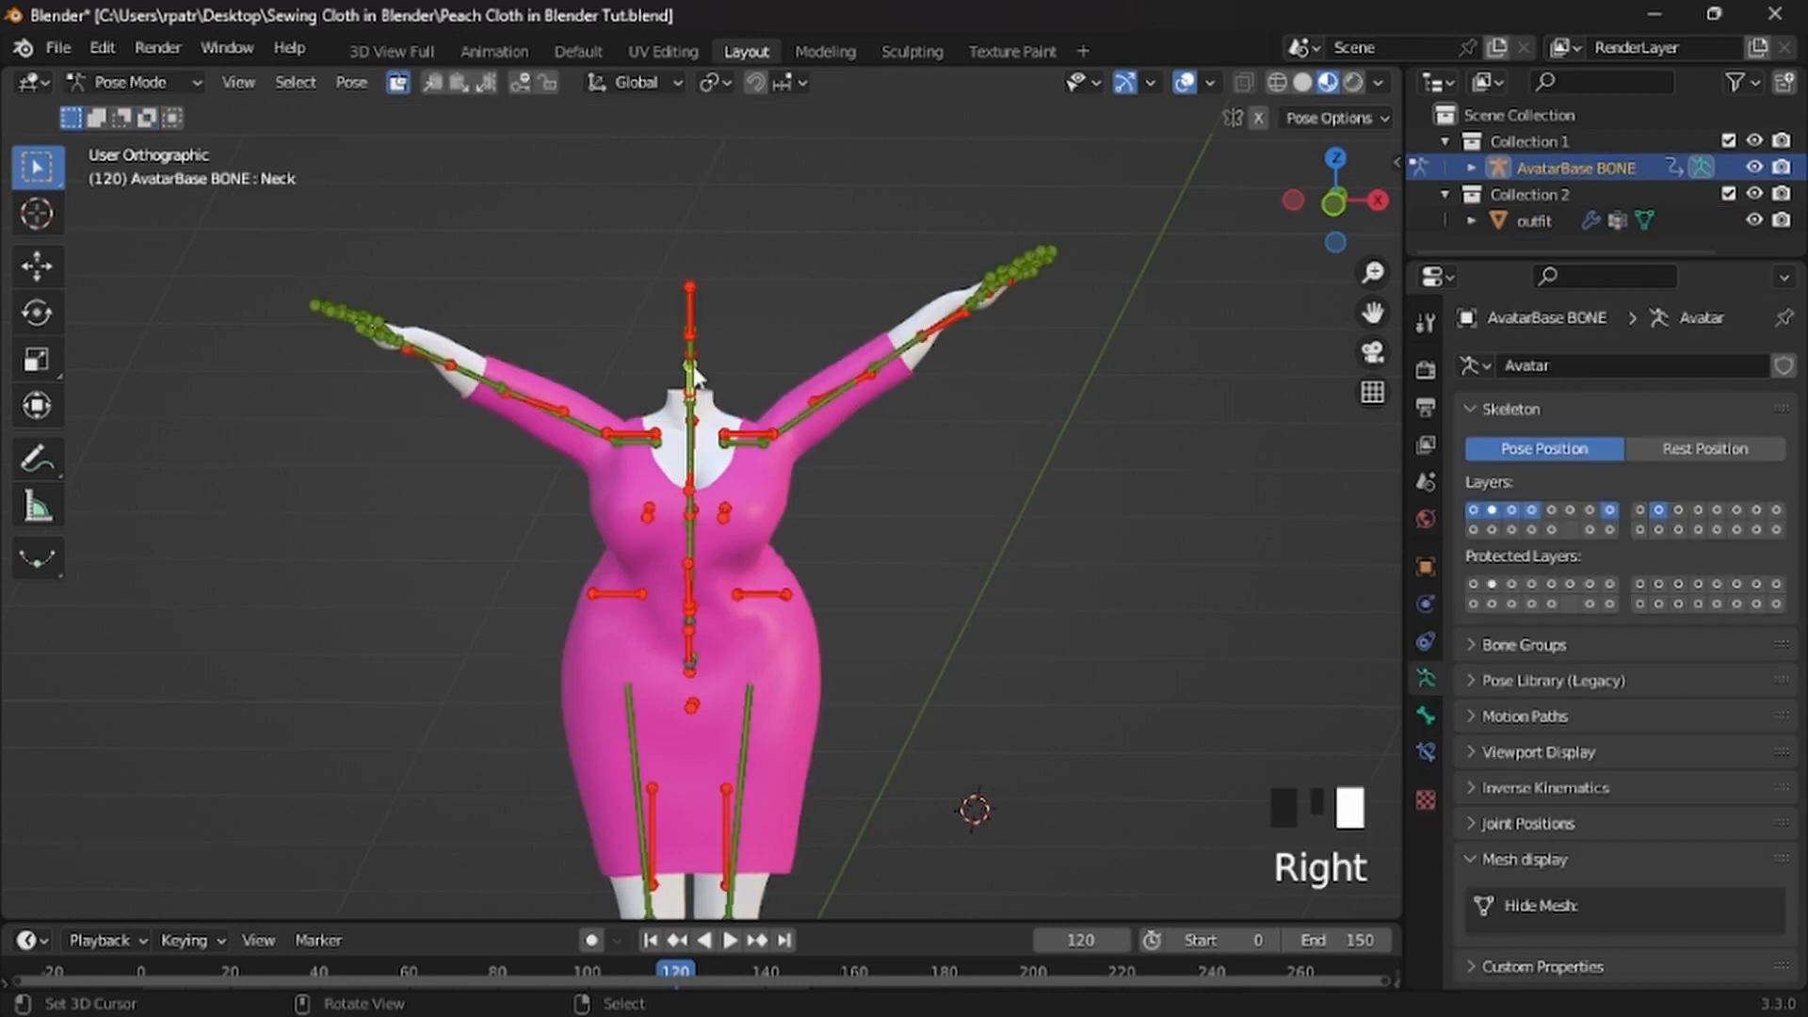
right_click(803, 418)
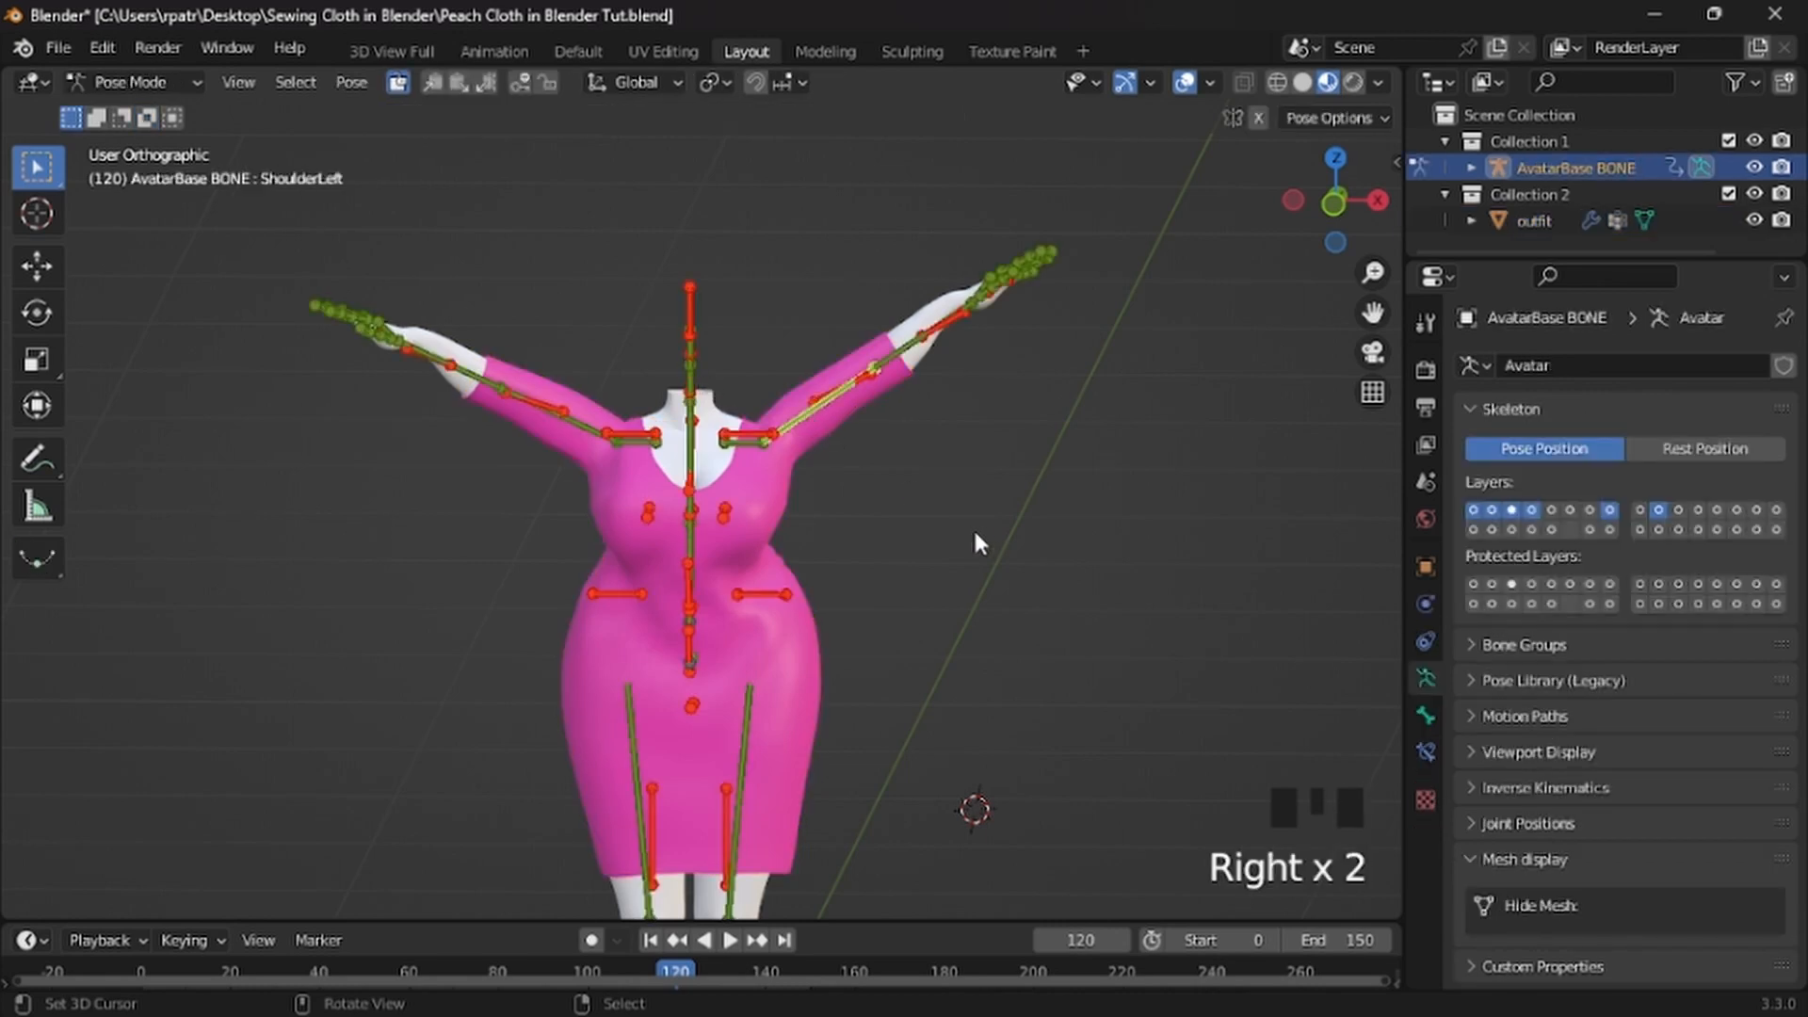
key("r")
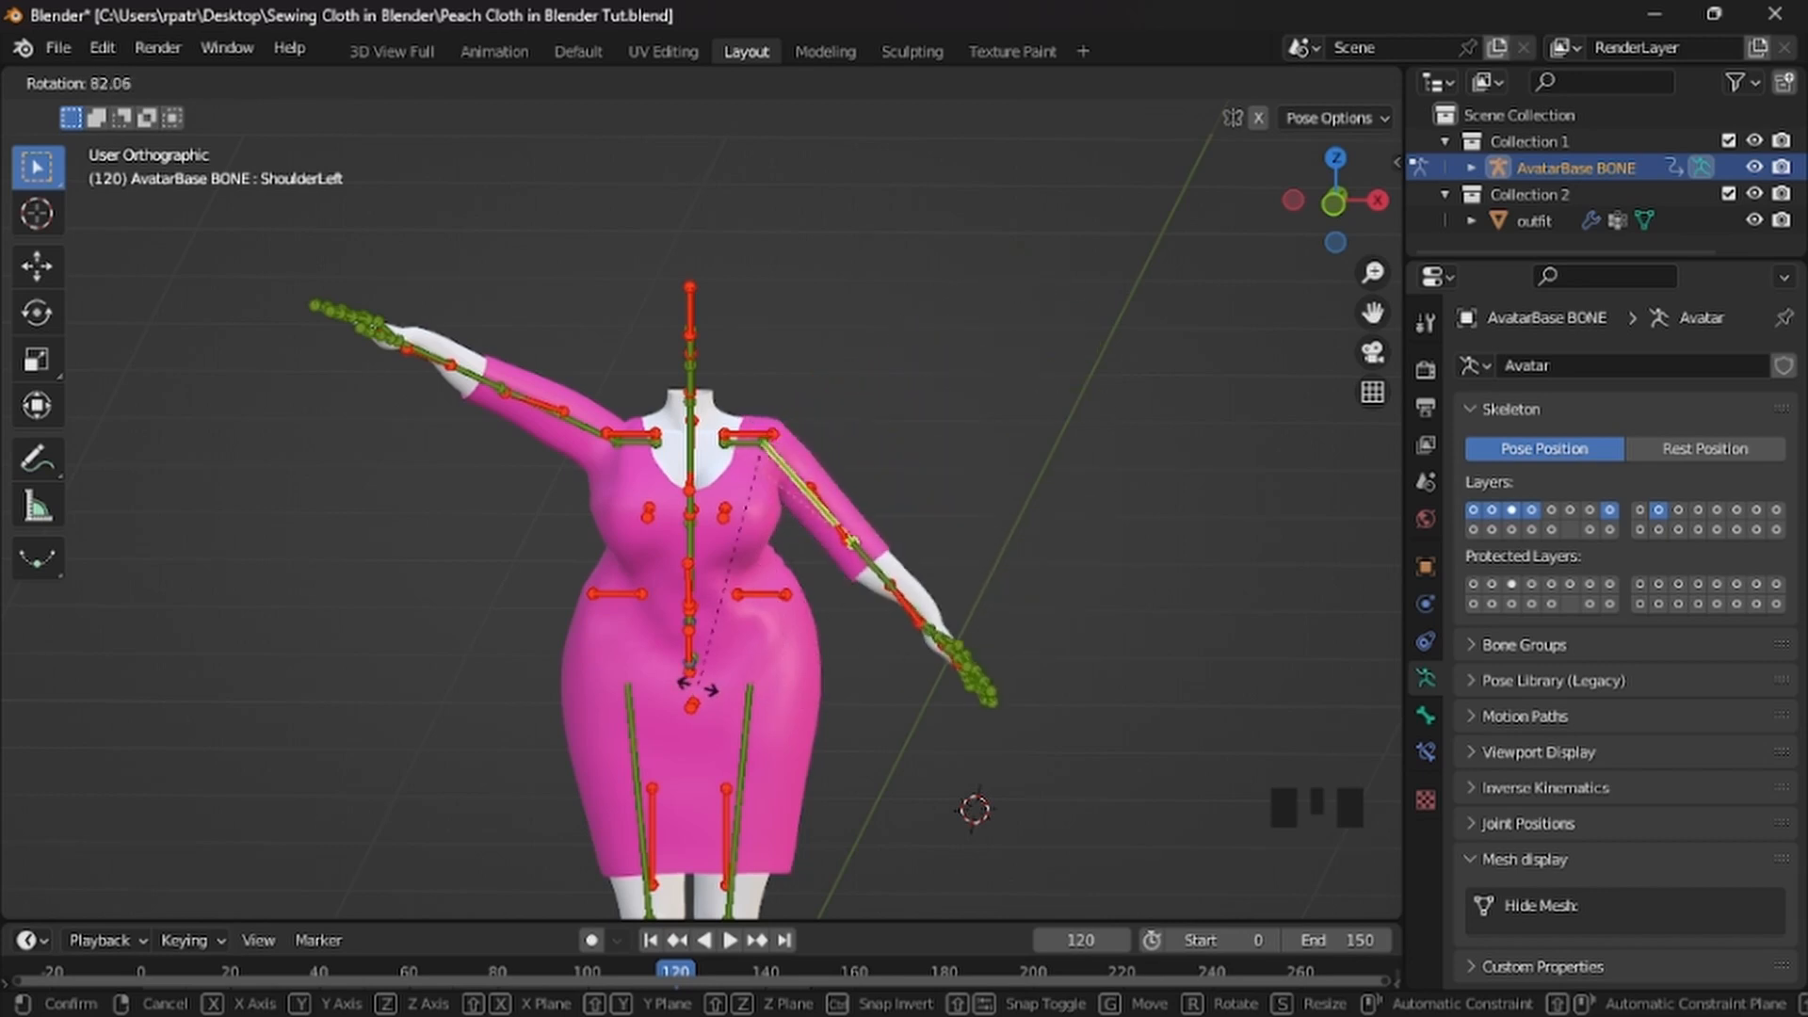
left_click(697, 690)
right_click(565, 430)
key("r")
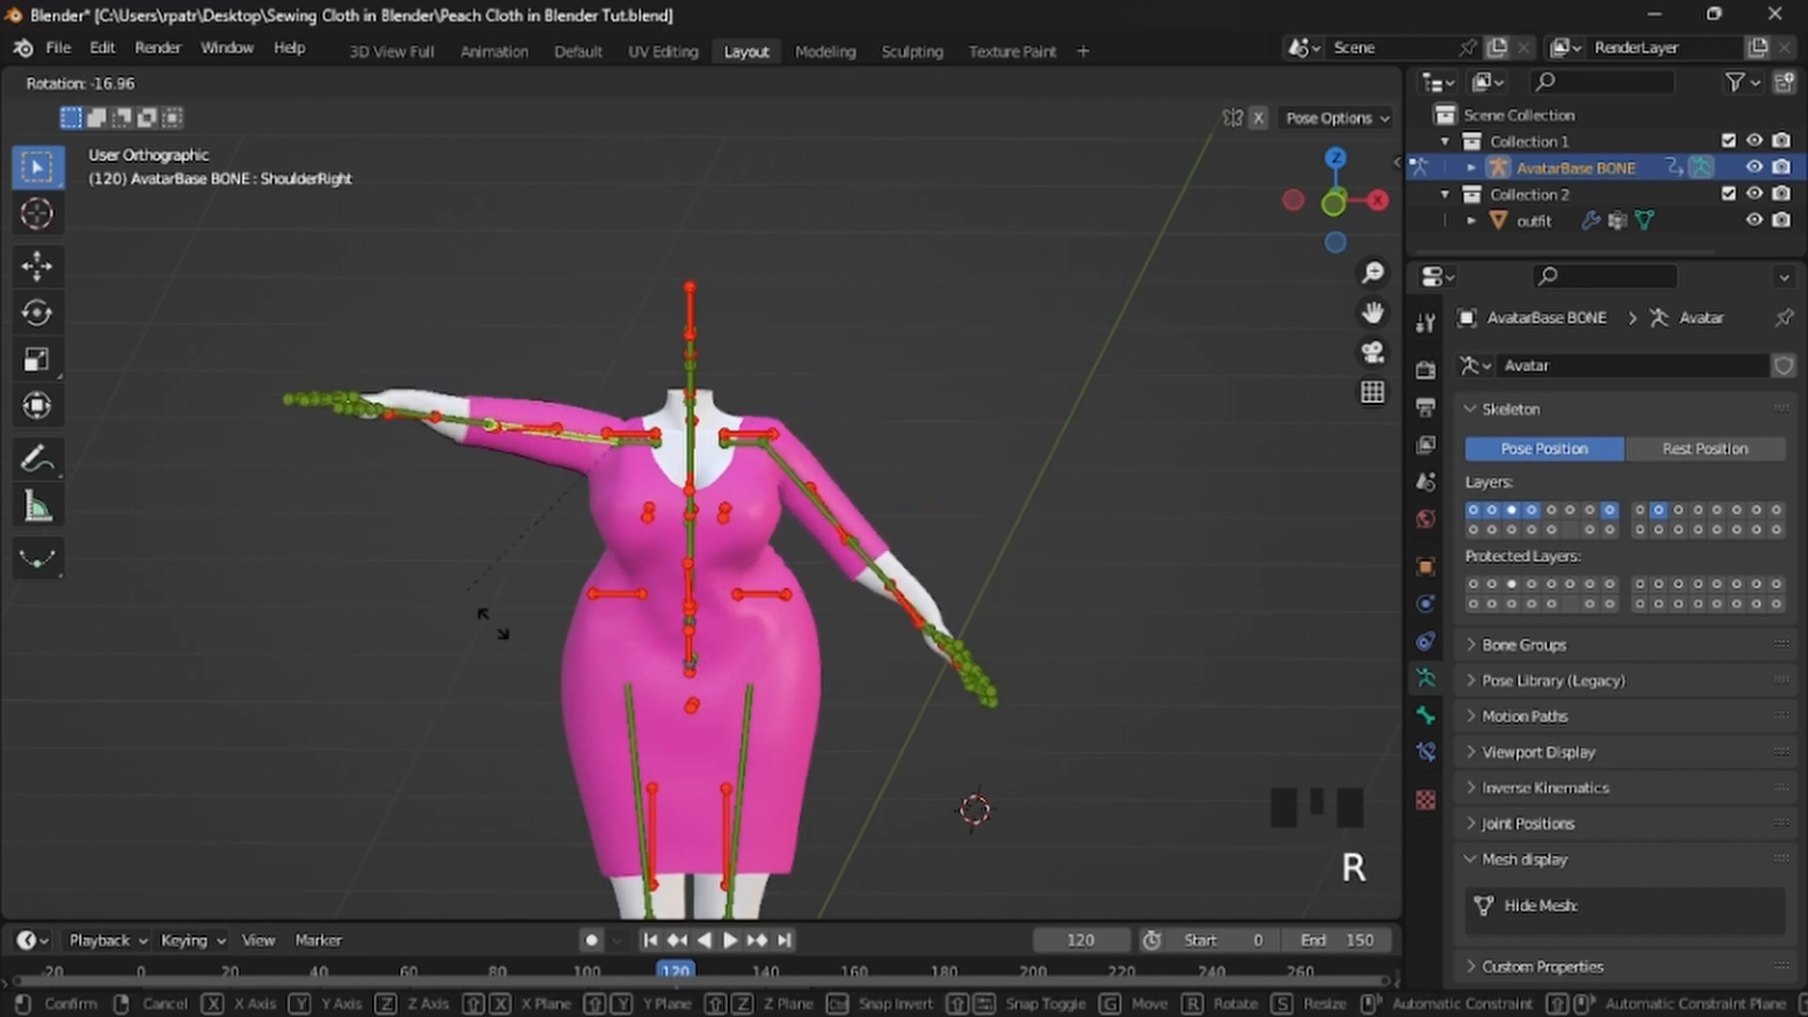
left_click(685, 682)
Swing the ShoulderRight bone back and forth and examine the outfit's shoulders, armpits and front for skin poking through
middle_click_drag(686, 682, 620, 684)
scroll(621, 678, "up", 4)
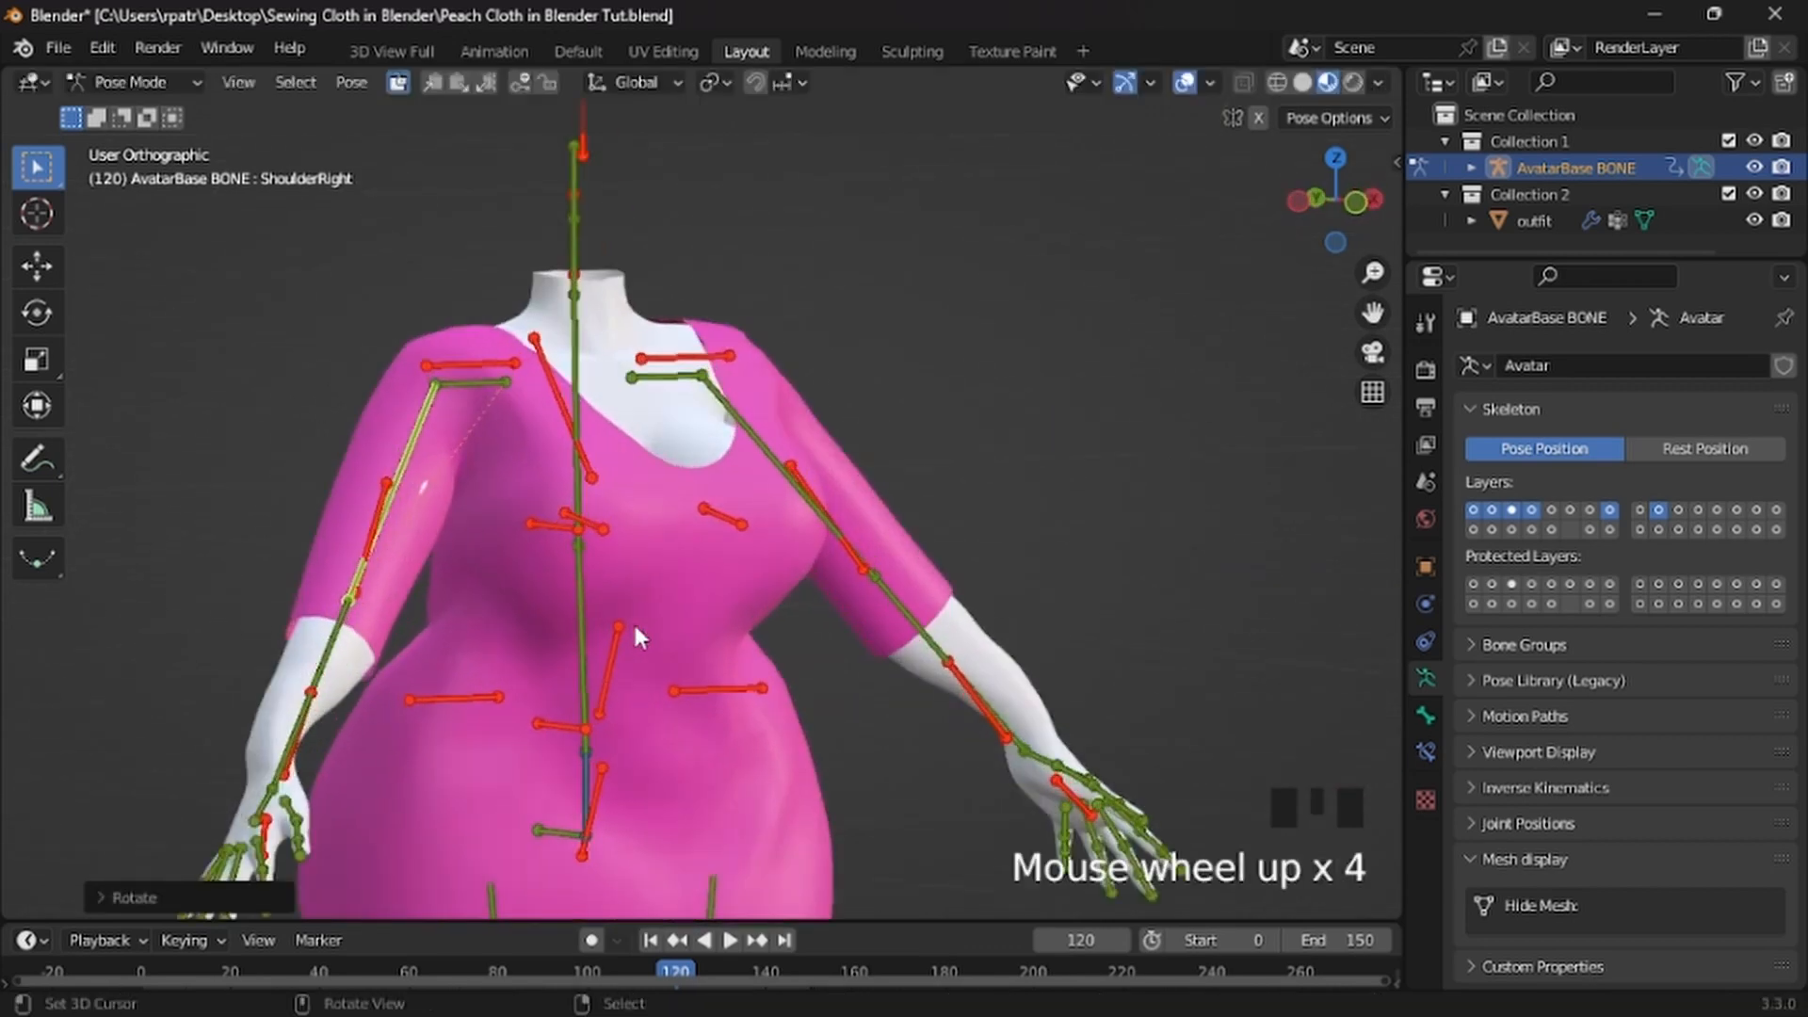
scroll(633, 619, "up", 2)
middle_click_drag(738, 623, 784, 650)
middle_click(784, 650)
key("r")
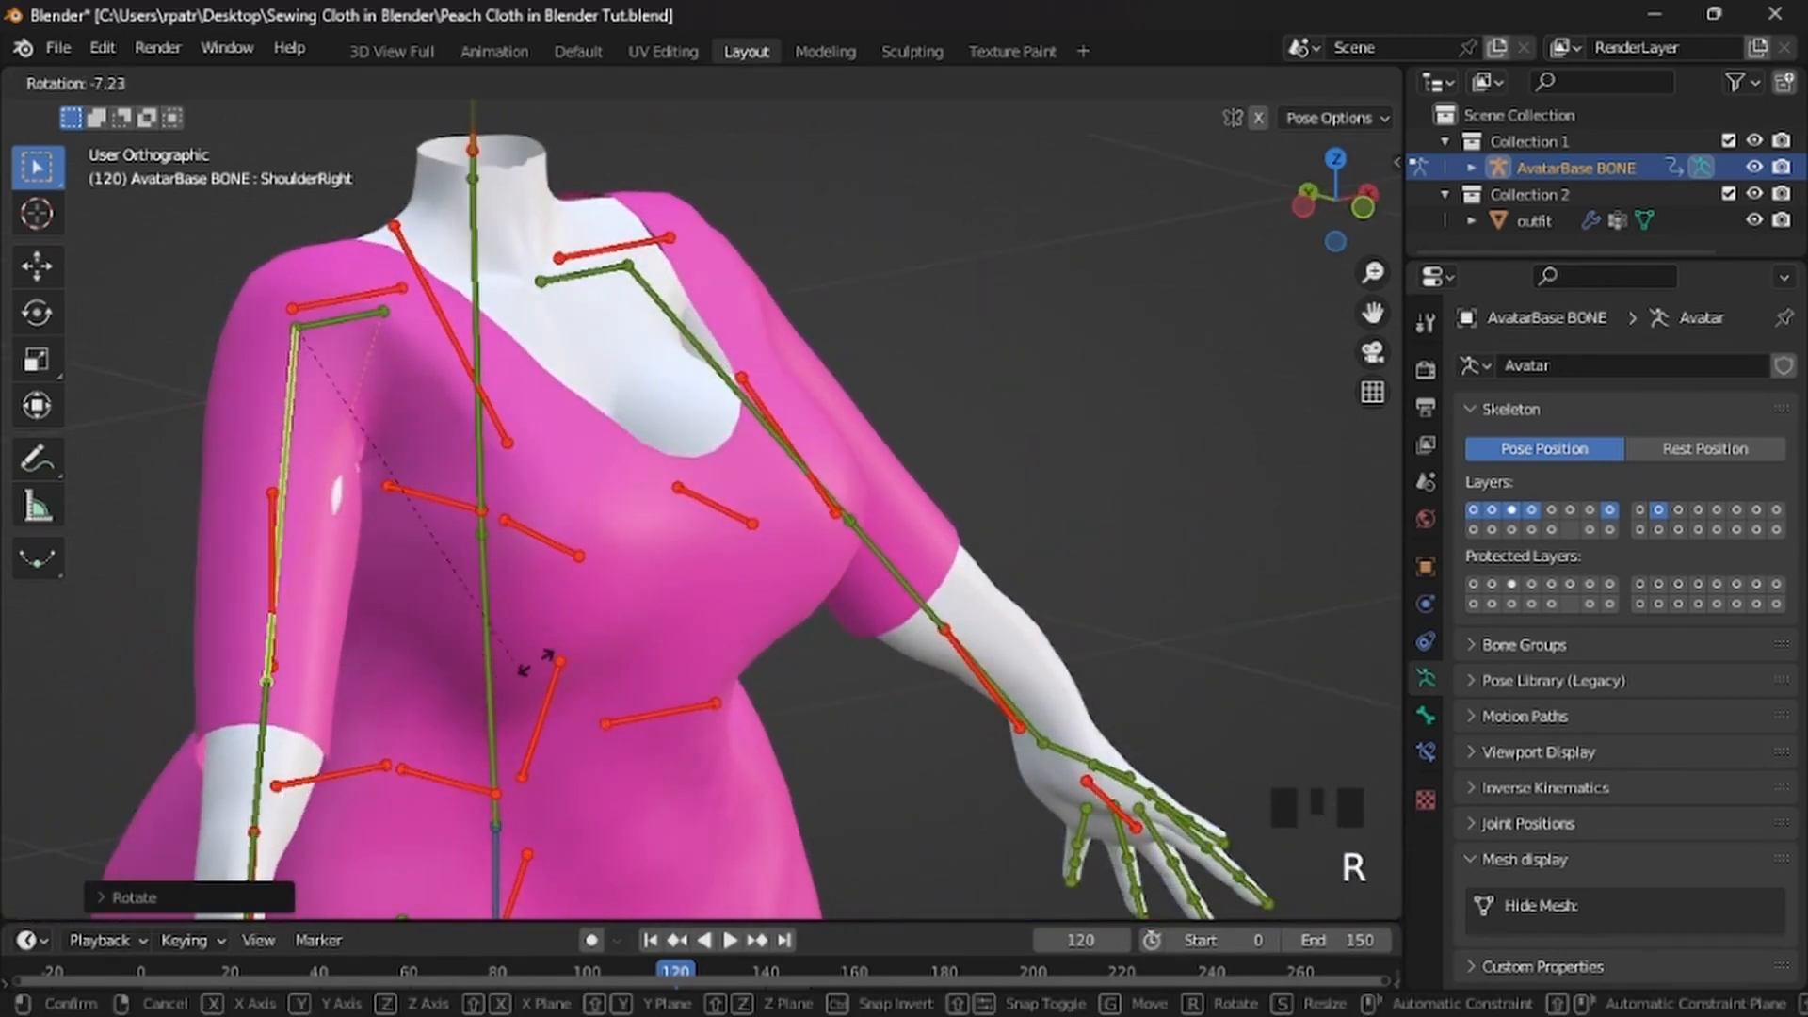
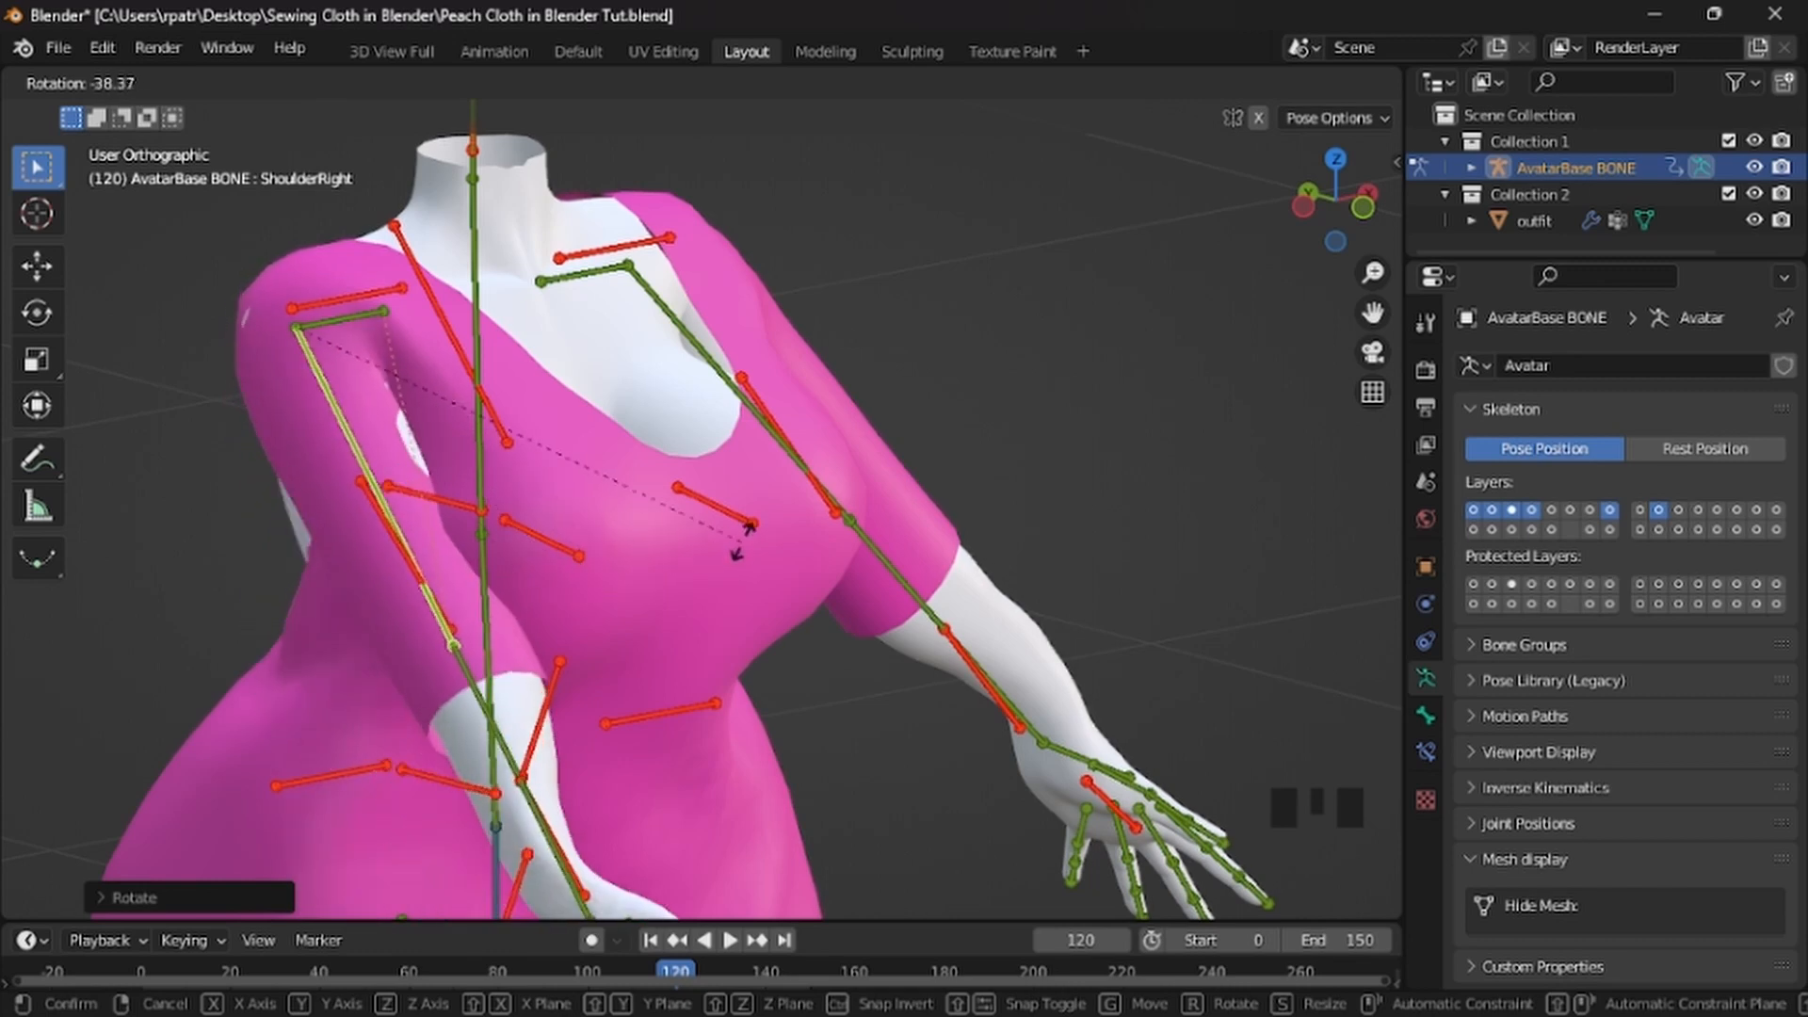
left_click(598, 556)
middle_click_drag(698, 655, 546, 640)
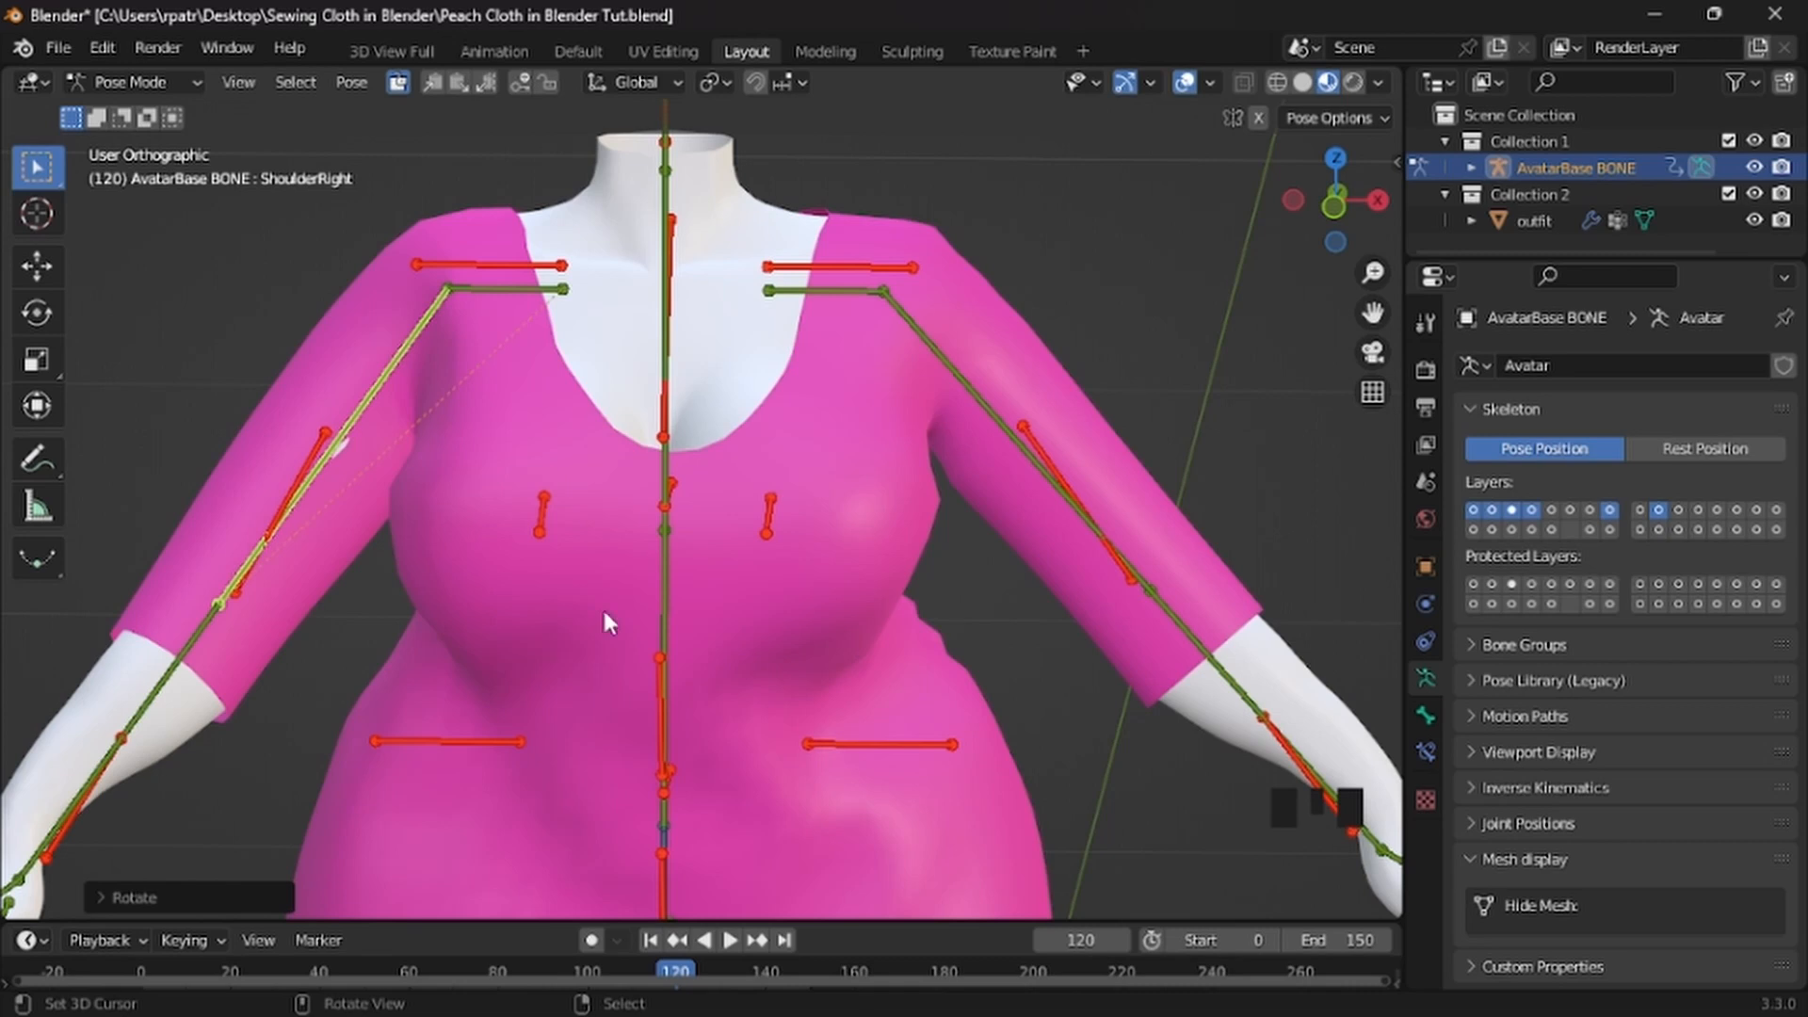
scroll(610, 614, "down", 2)
middle_click_drag(617, 613, 398, 646)
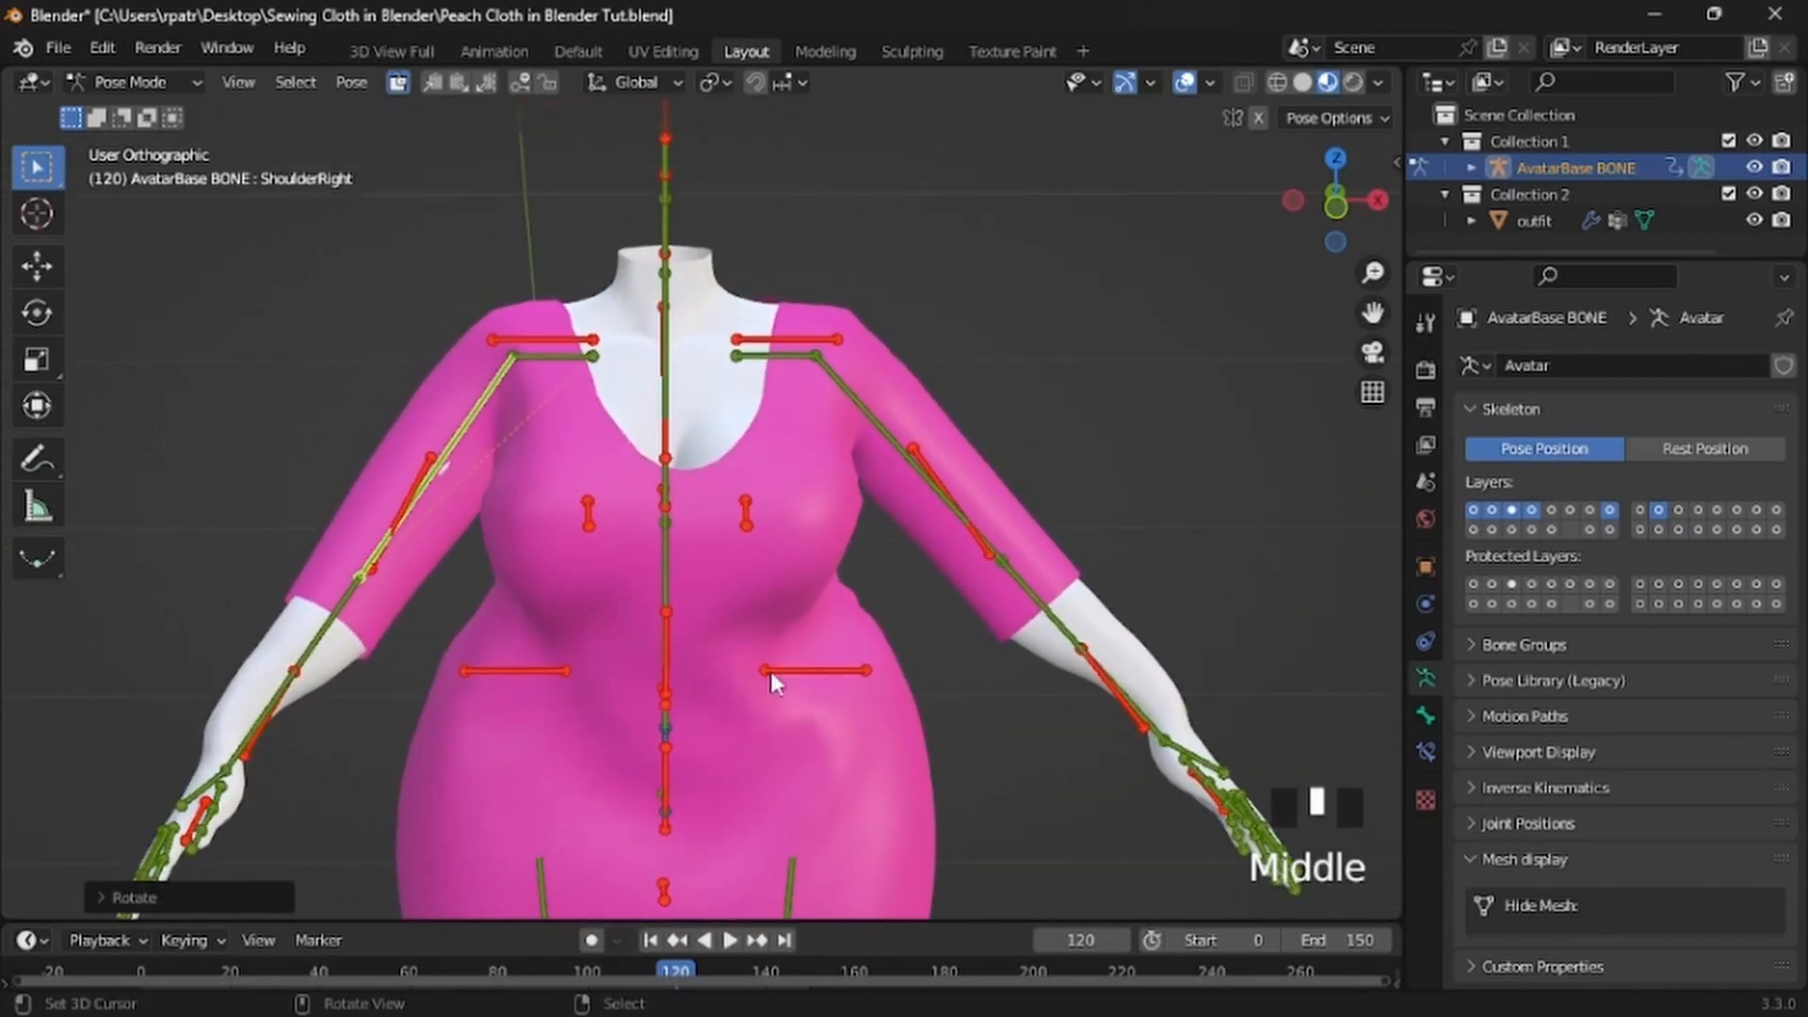
scroll(777, 661, "down", 3)
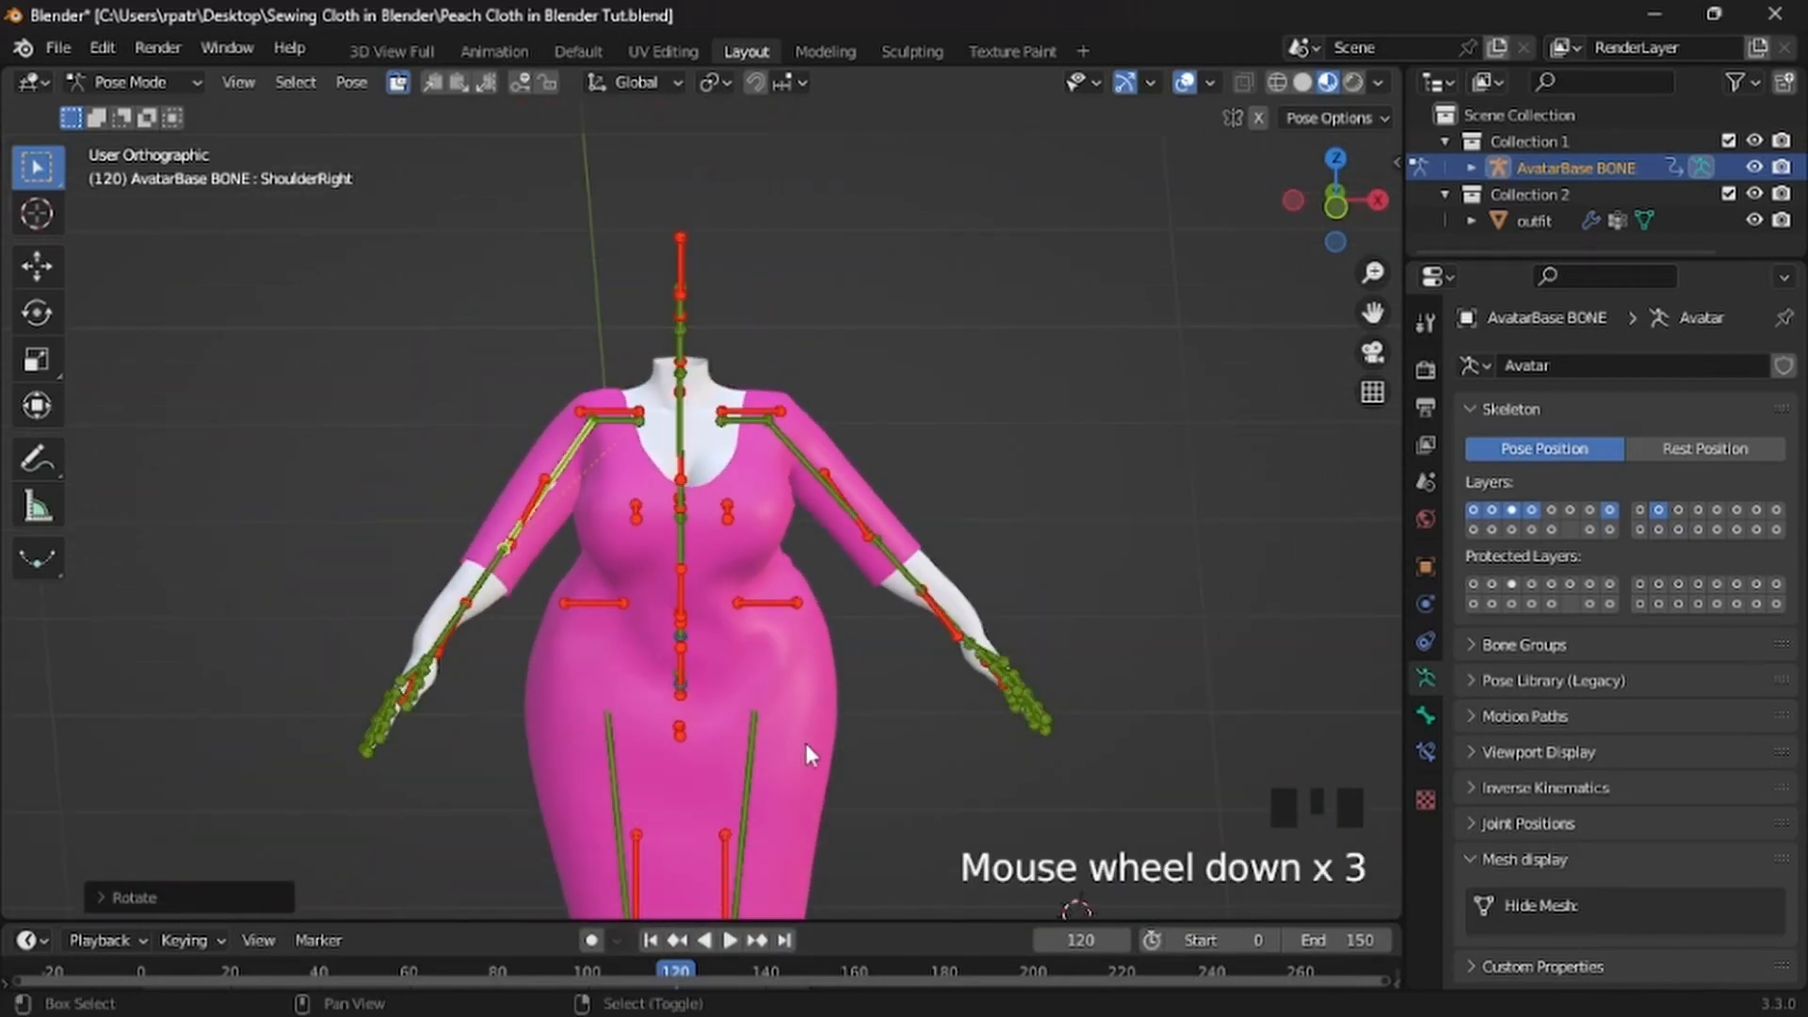
middle_click_drag(806, 743, 832, 575, "shift")
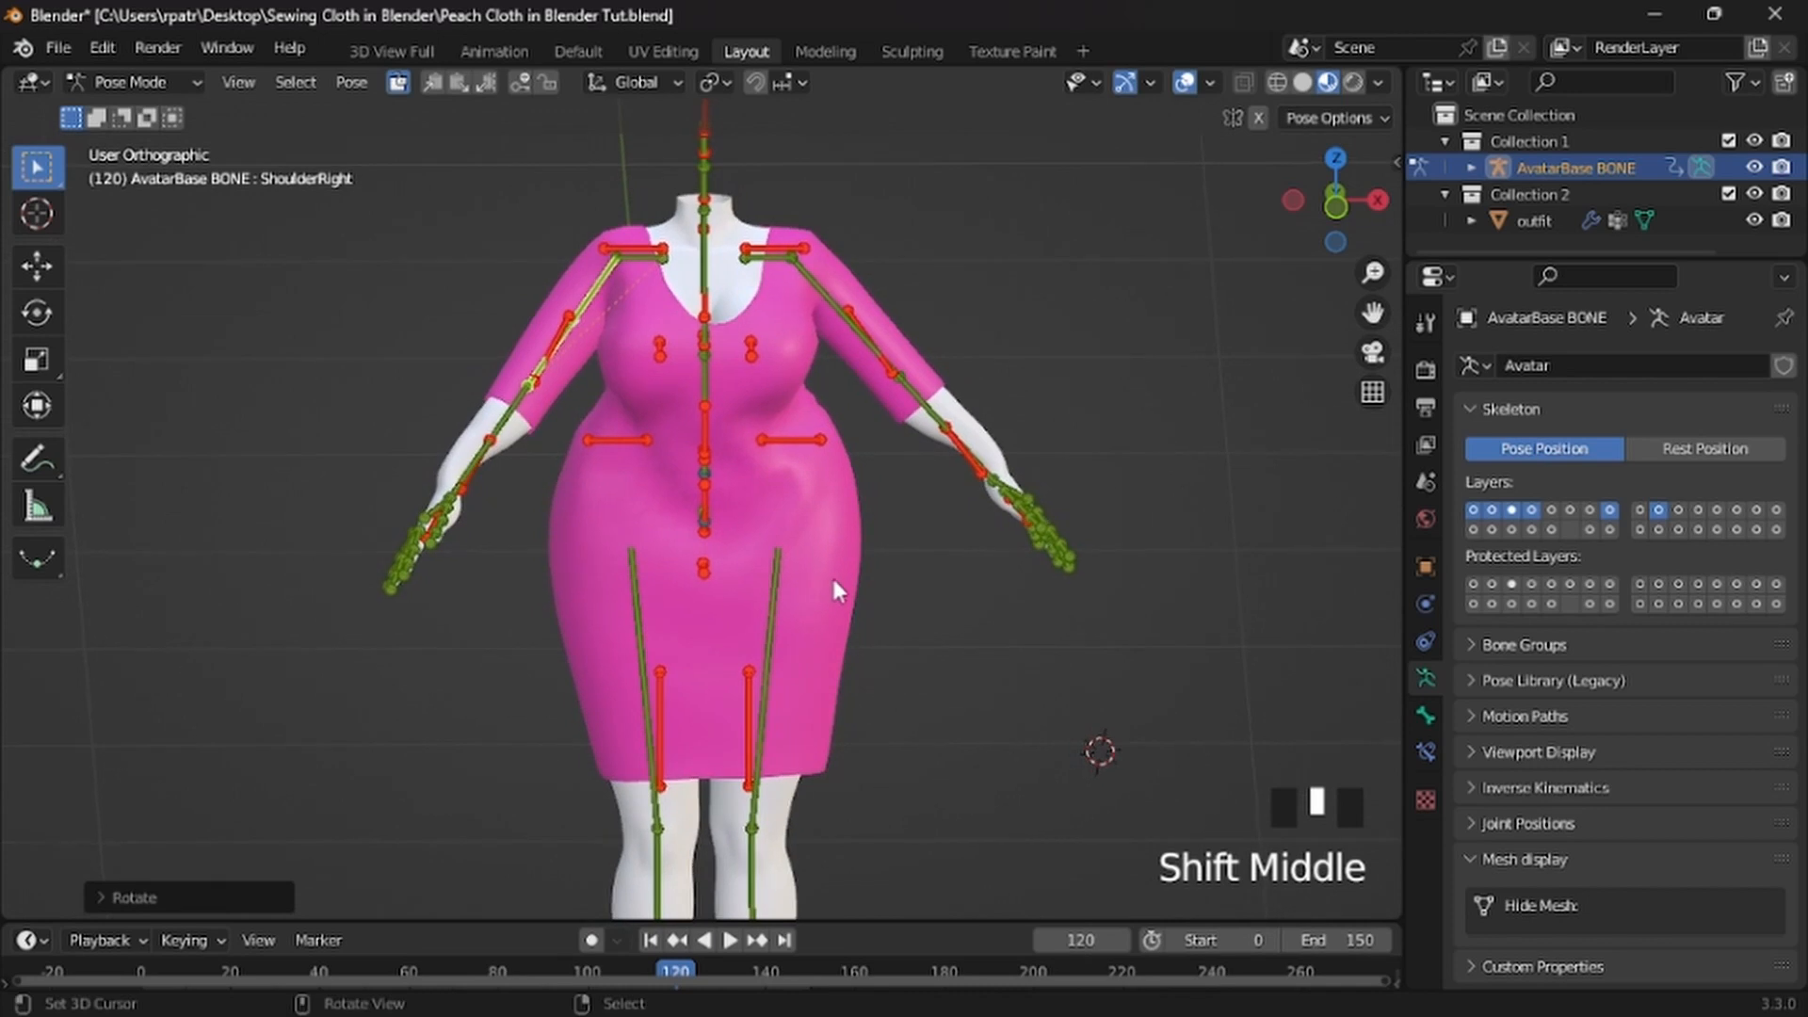
Clear all transforms on every bone of the AvatarBase BONE armature and check the outfit from all around
key("n")
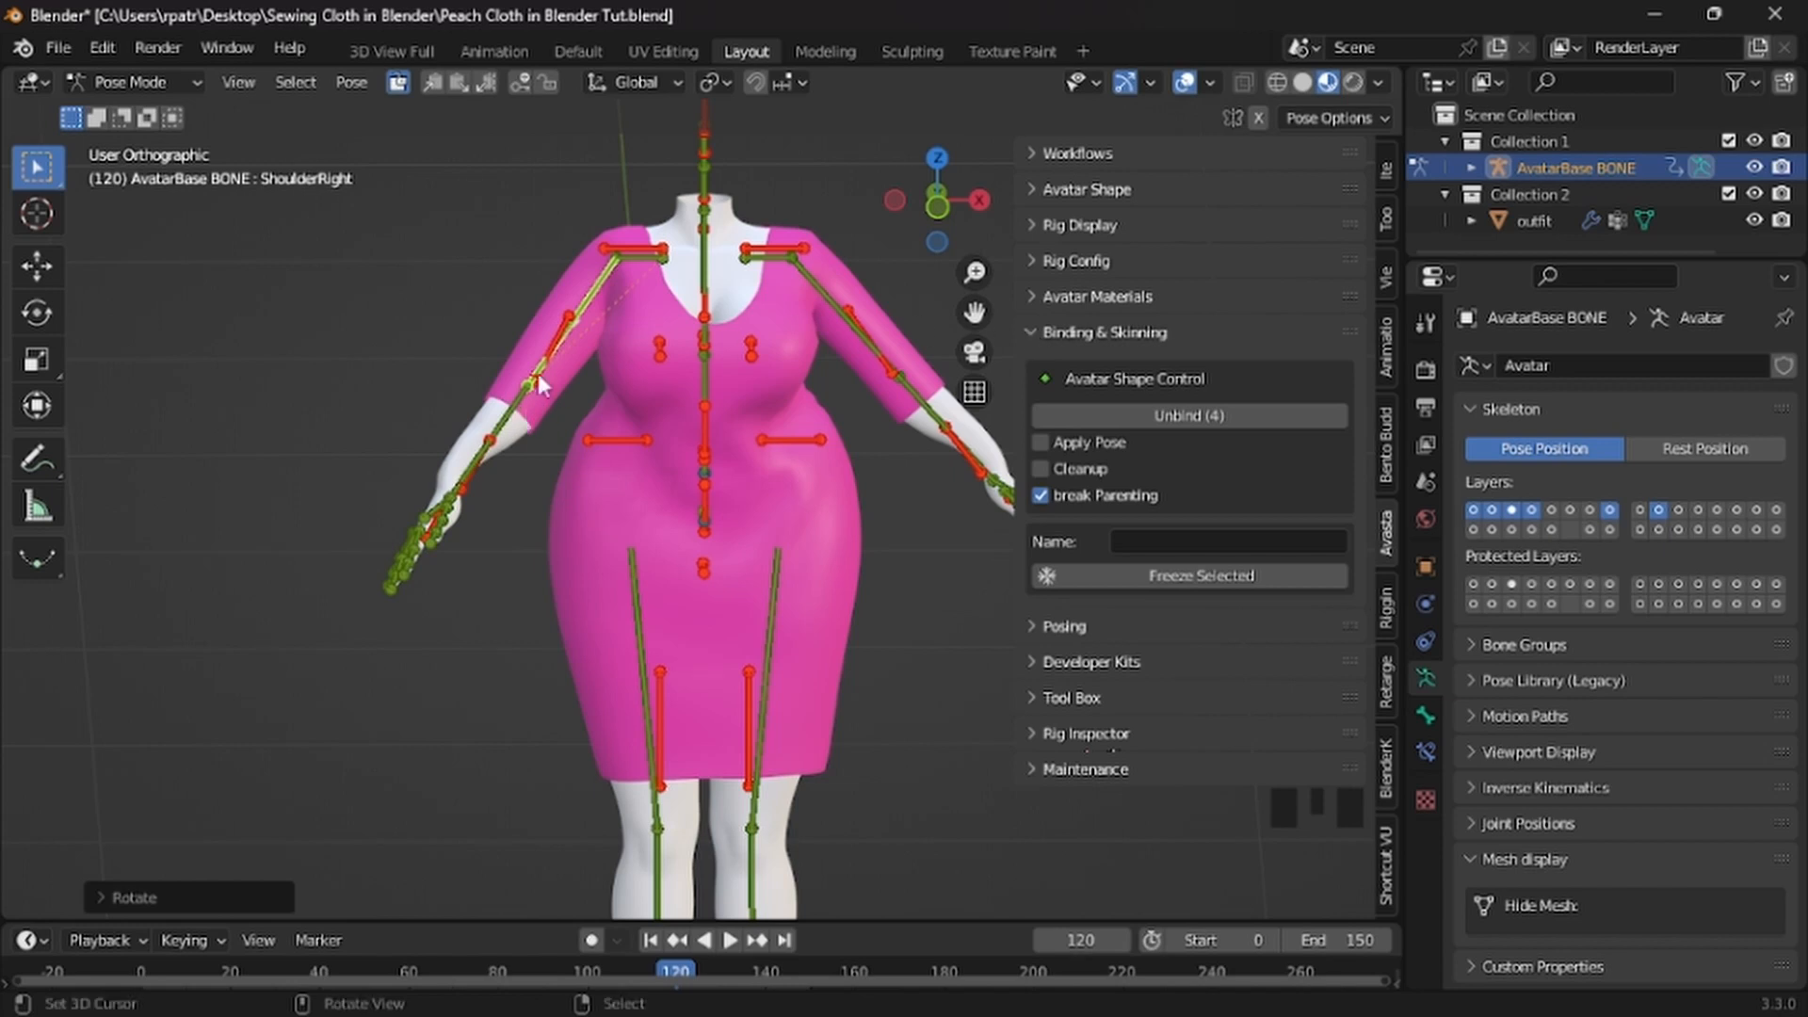
mouse_move(303, 369)
middle_mouse_down()
mouse_move(900, 335)
mouse_move(307, 364)
mouse_move(303, 343)
middle_mouse_up()
scroll(306, 353, "down", 3)
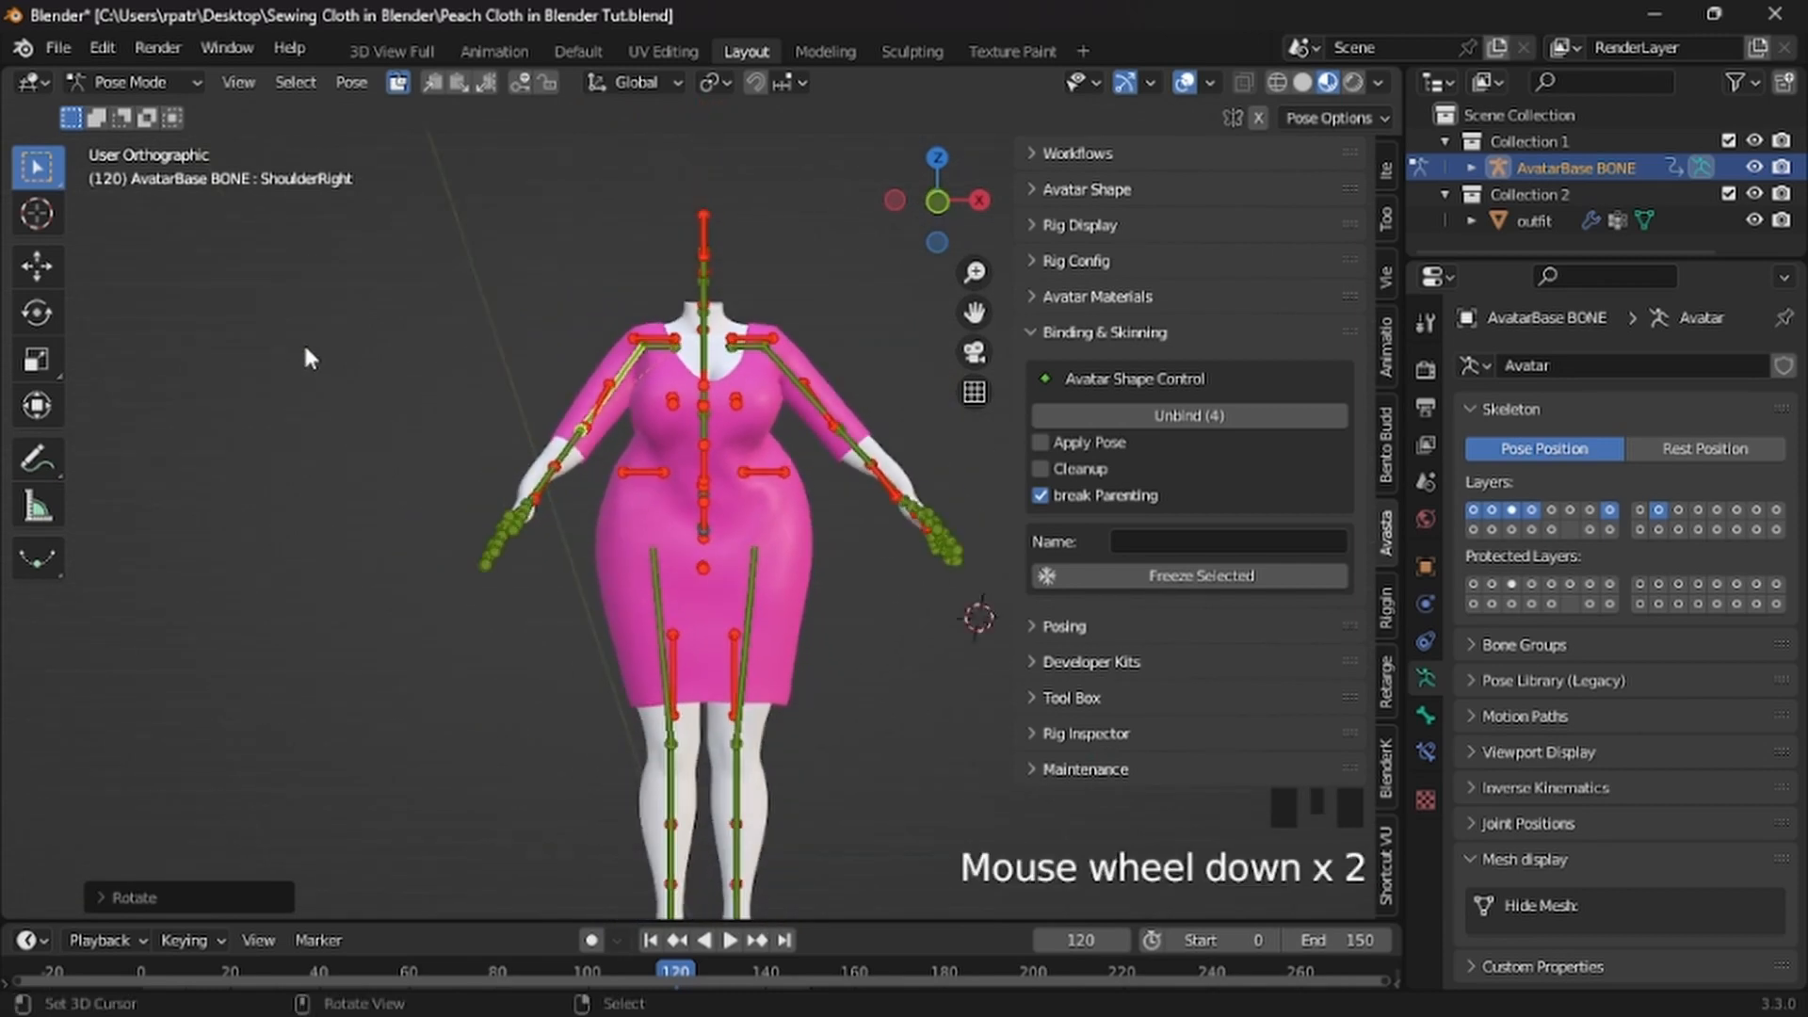
key("a")
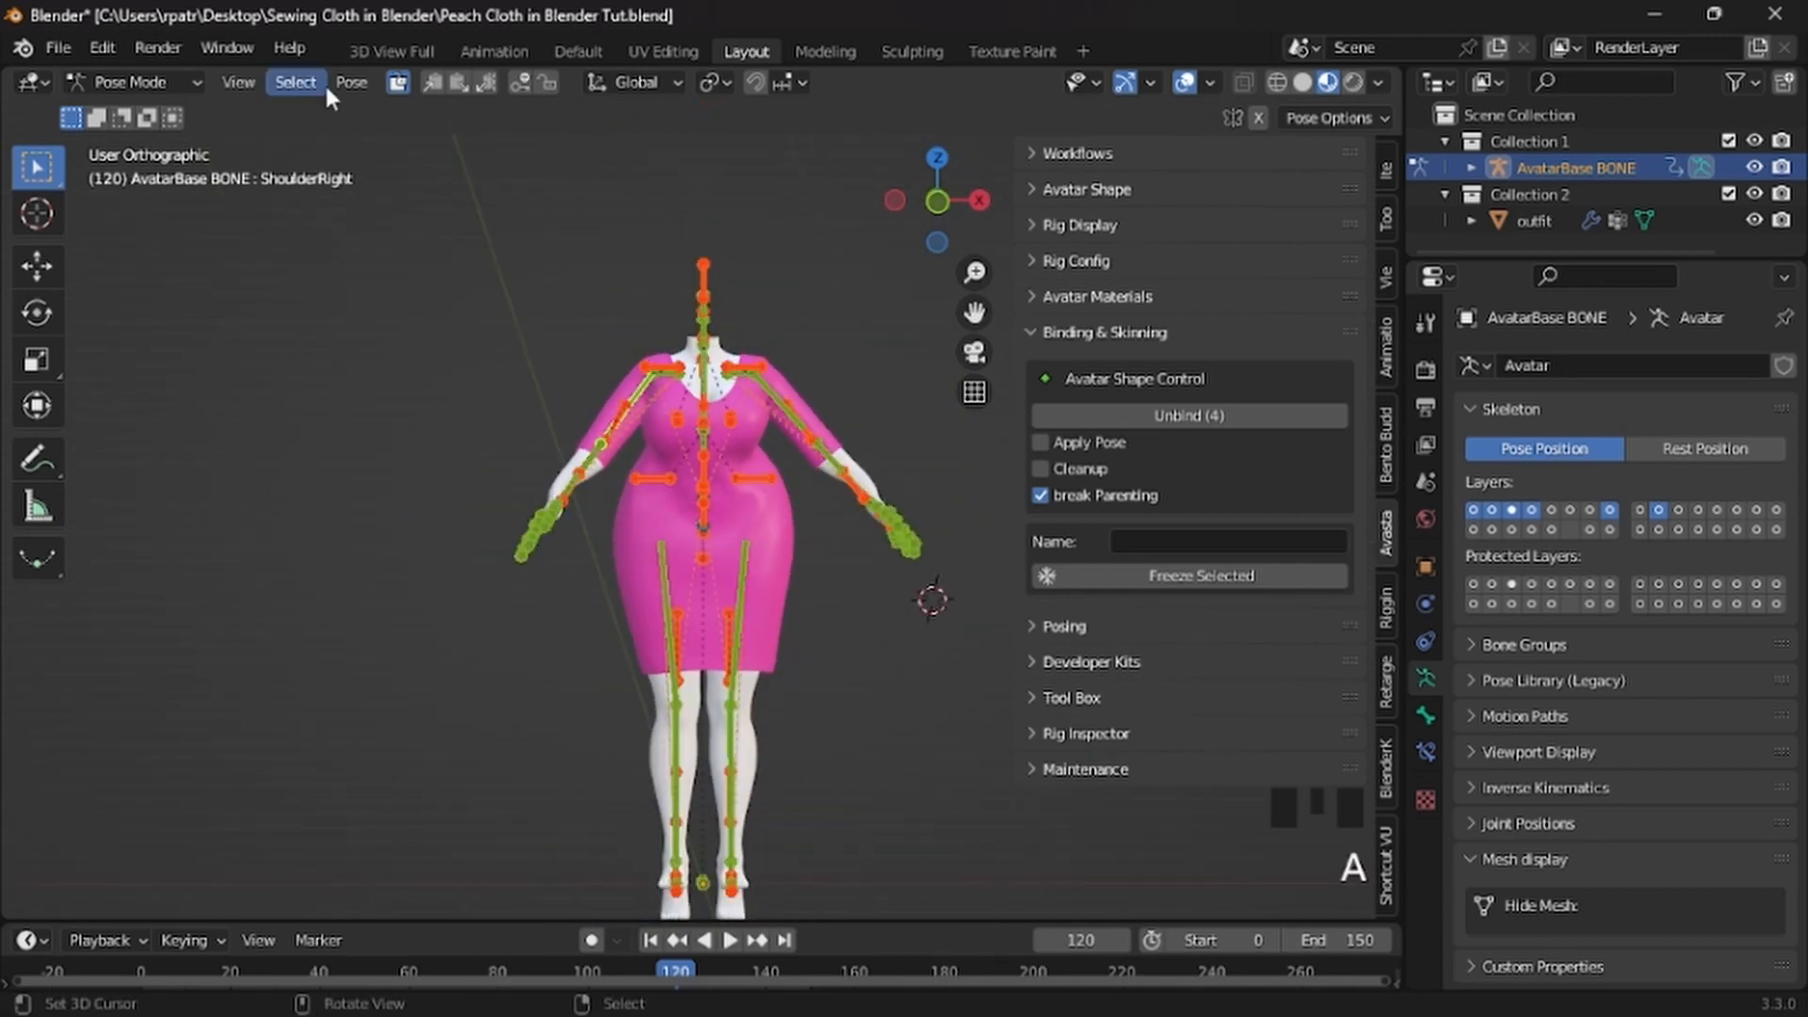
left_click(350, 83)
mouse_move(376, 143)
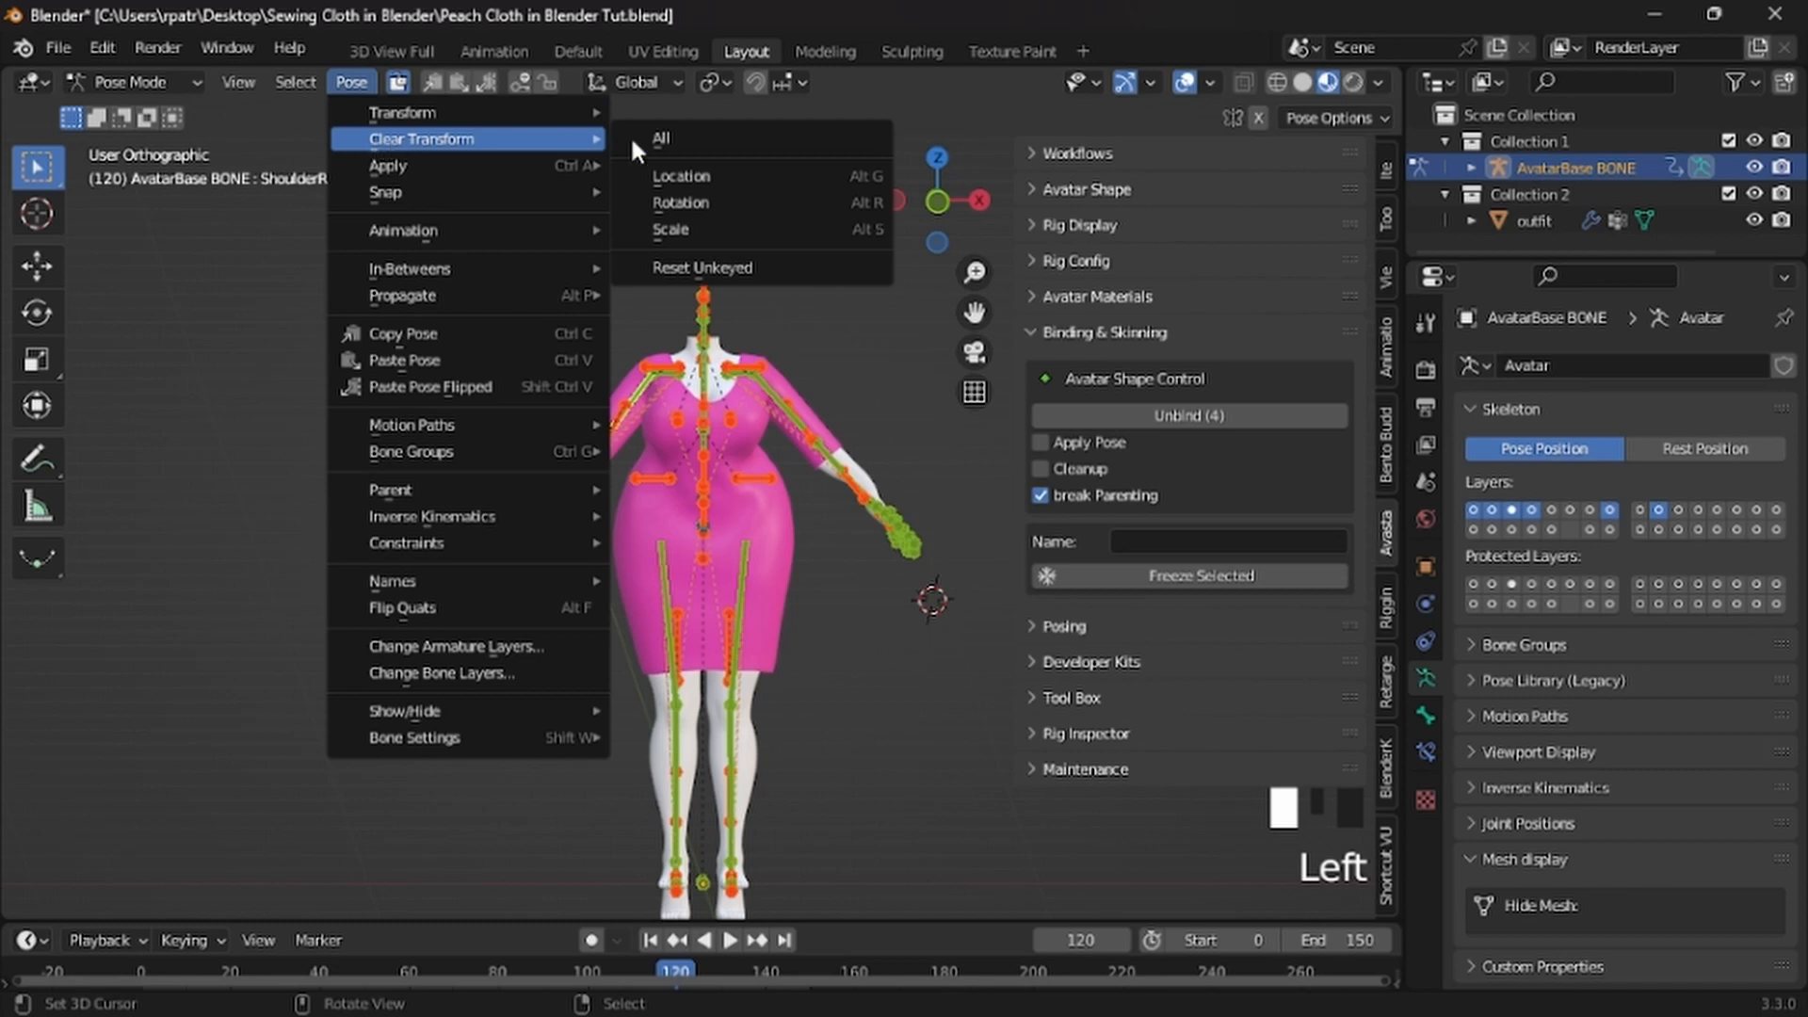
left_click(659, 137)
middle_click_drag(594, 596, 768, 421)
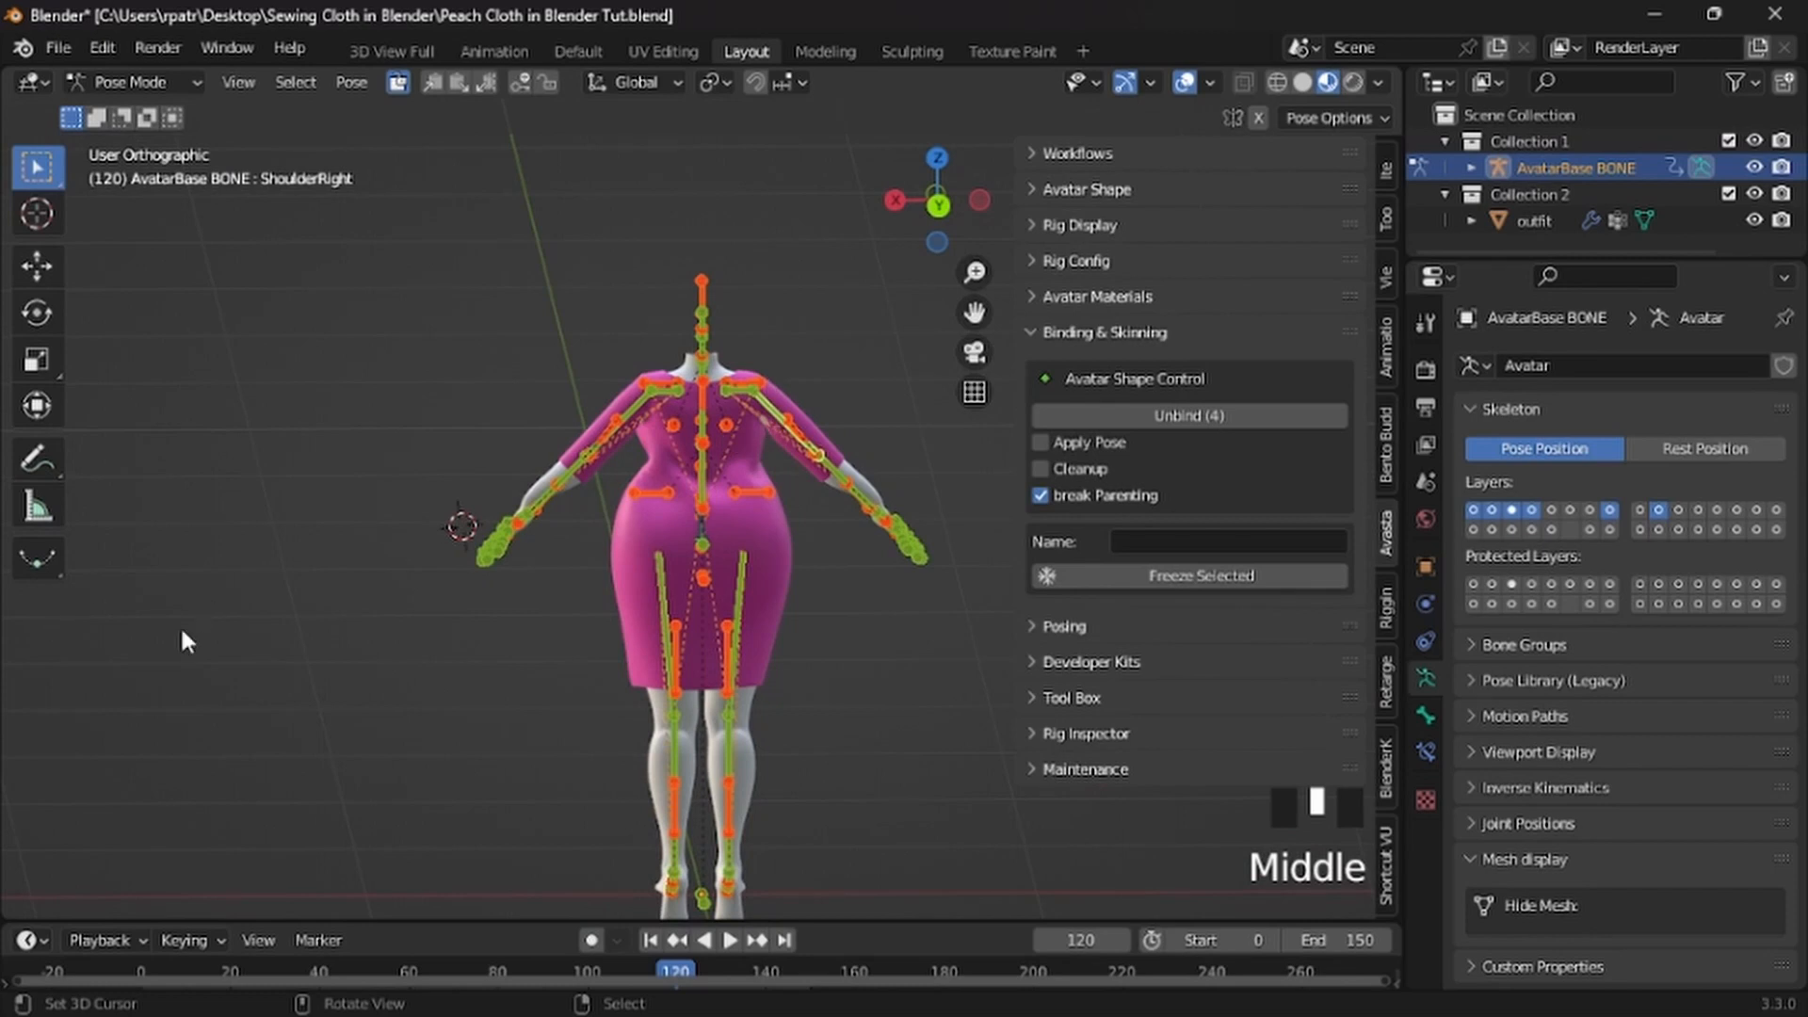
middle_click_drag(182, 641, 665, 551)
Select the rigged outfit mesh and rename it "outfit avastar"
right_click(701, 579)
right_click(702, 579)
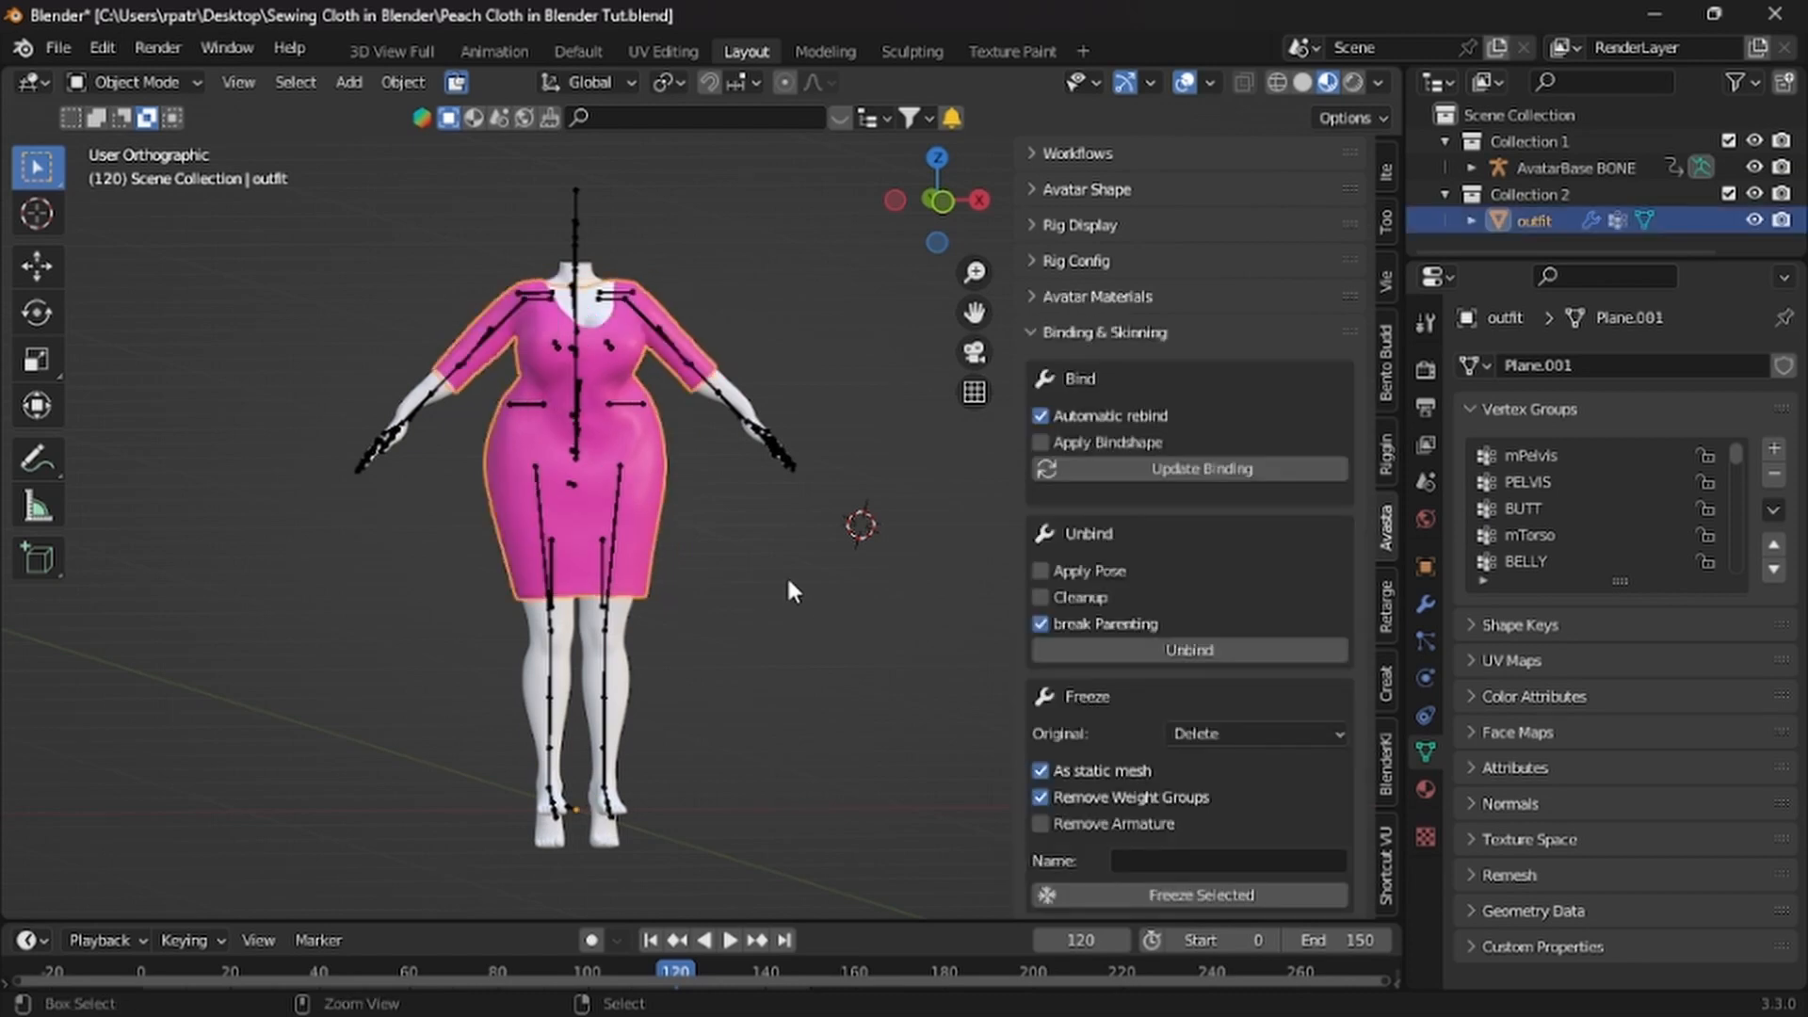
middle_click_drag(784, 507, 754, 516)
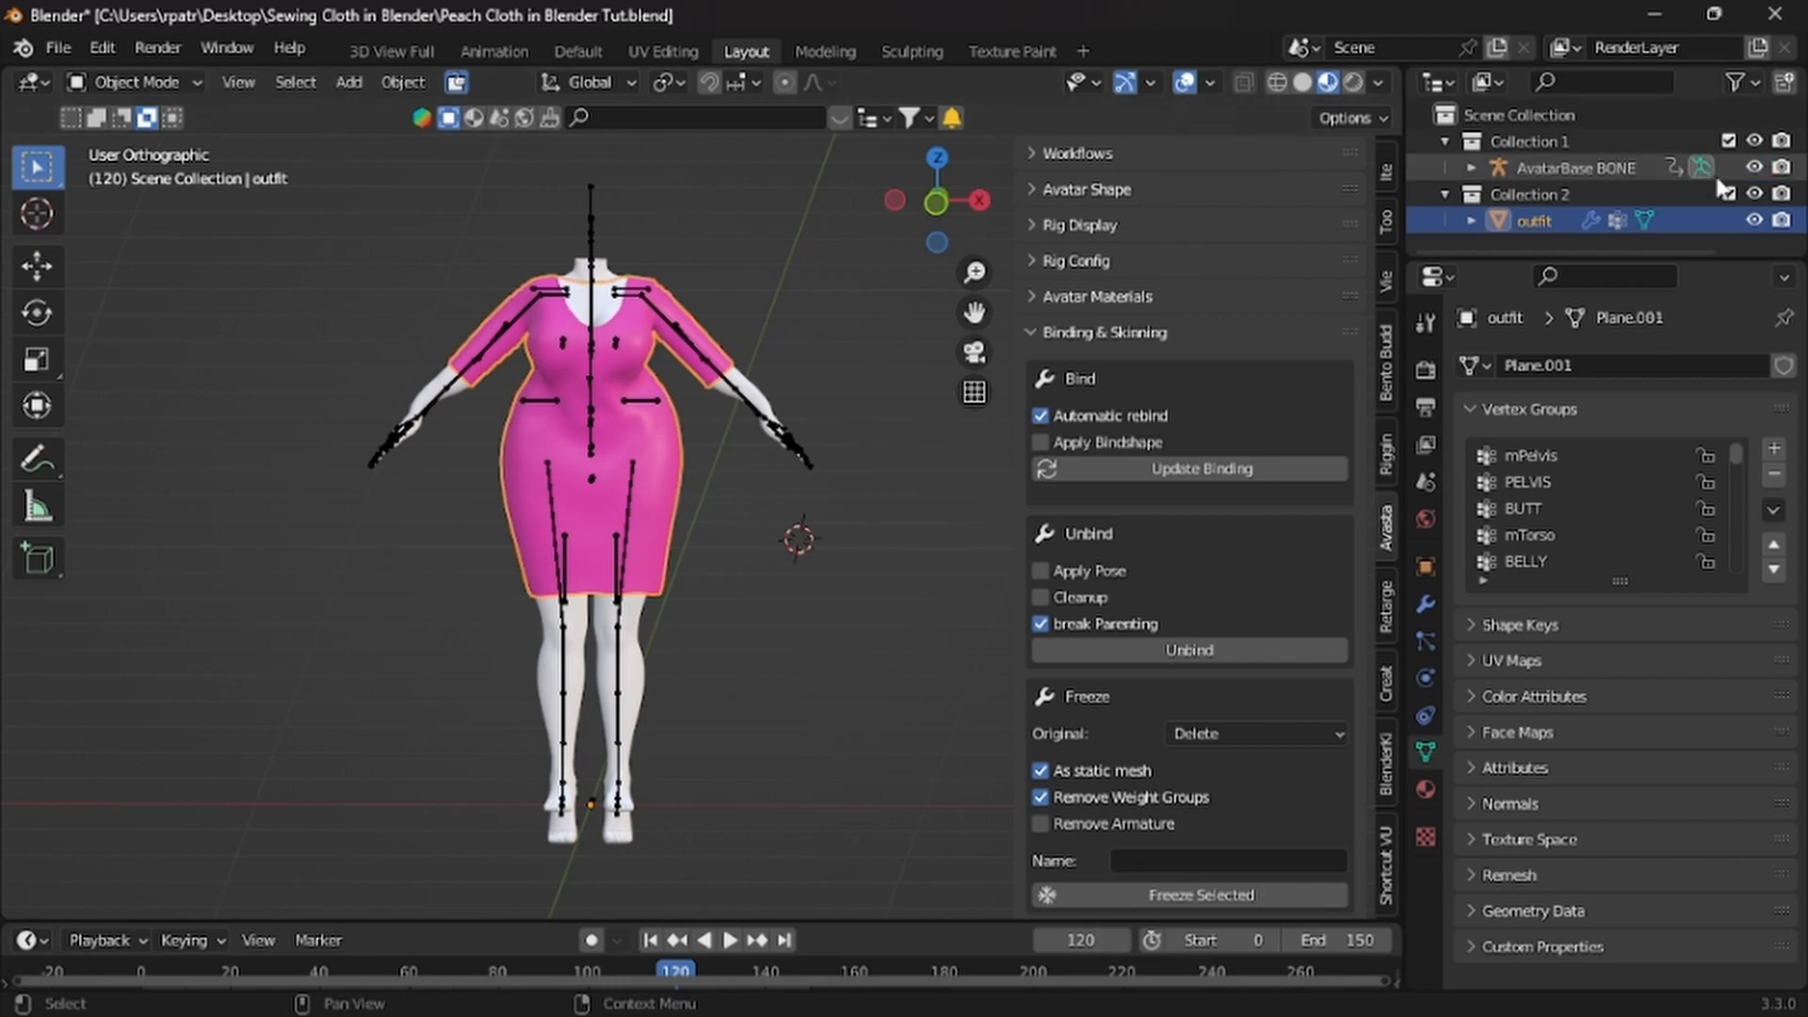
left_click(1754, 220)
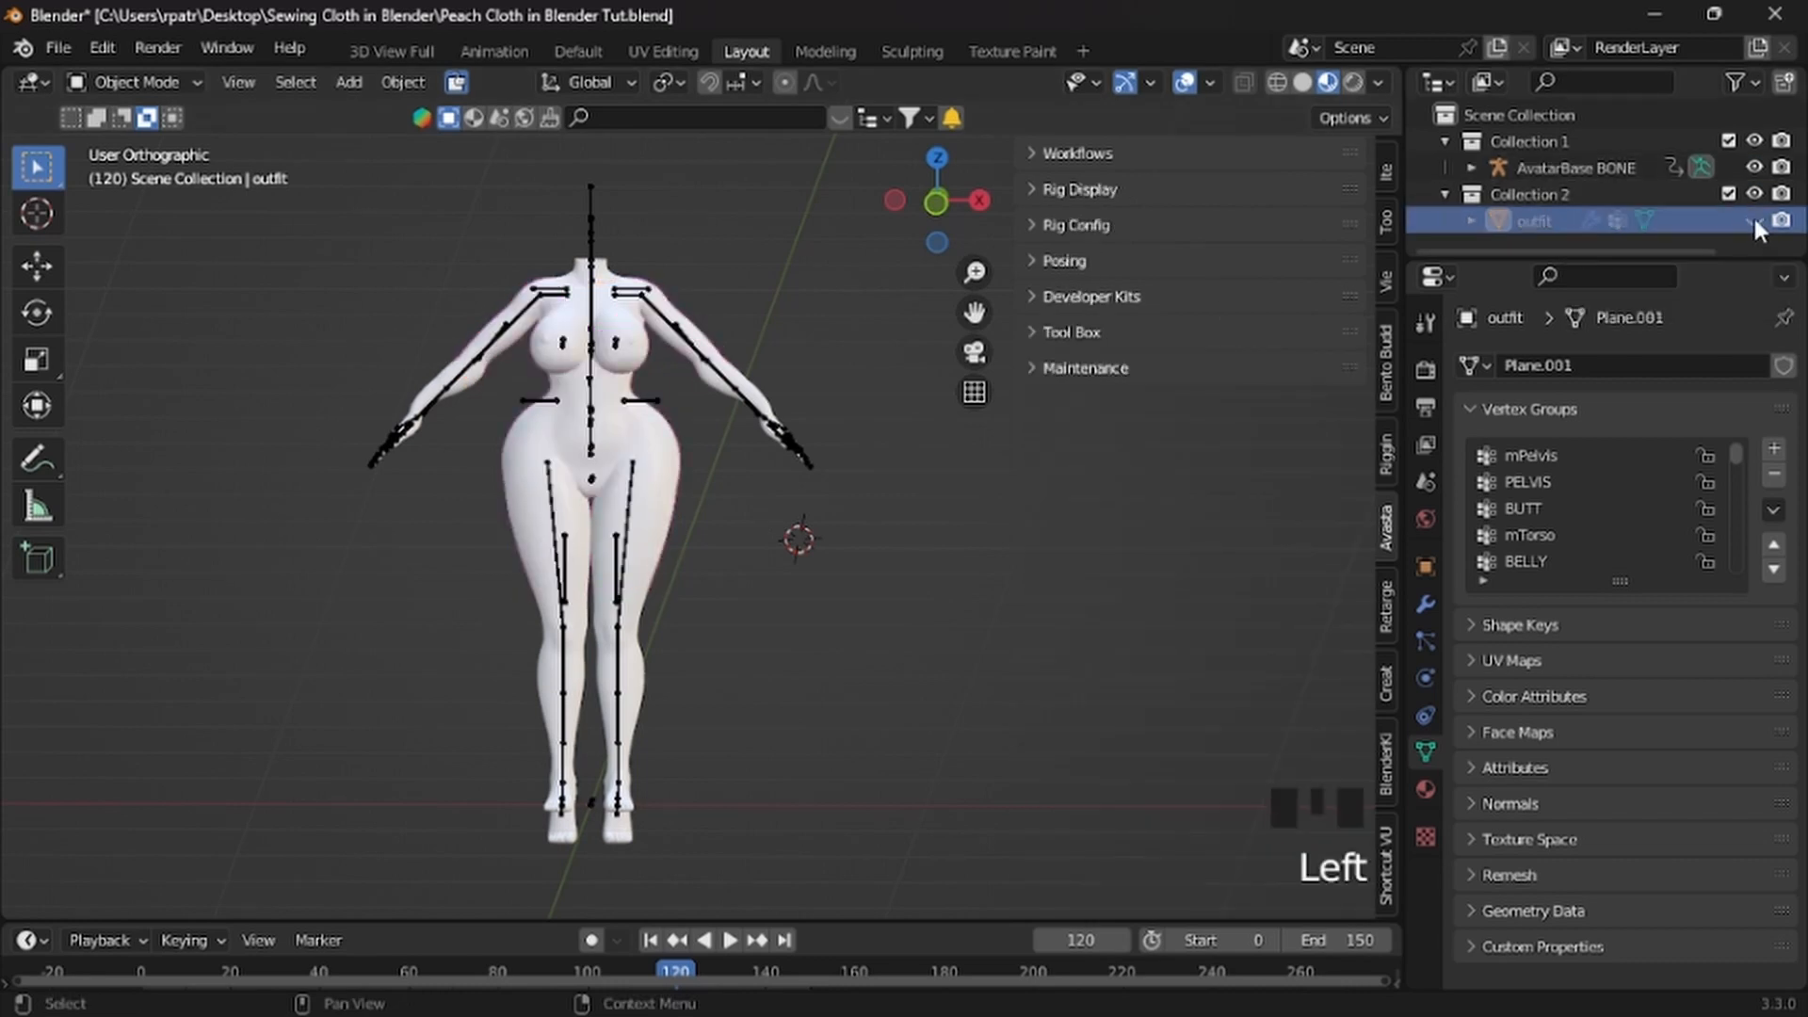
left_click(1755, 220)
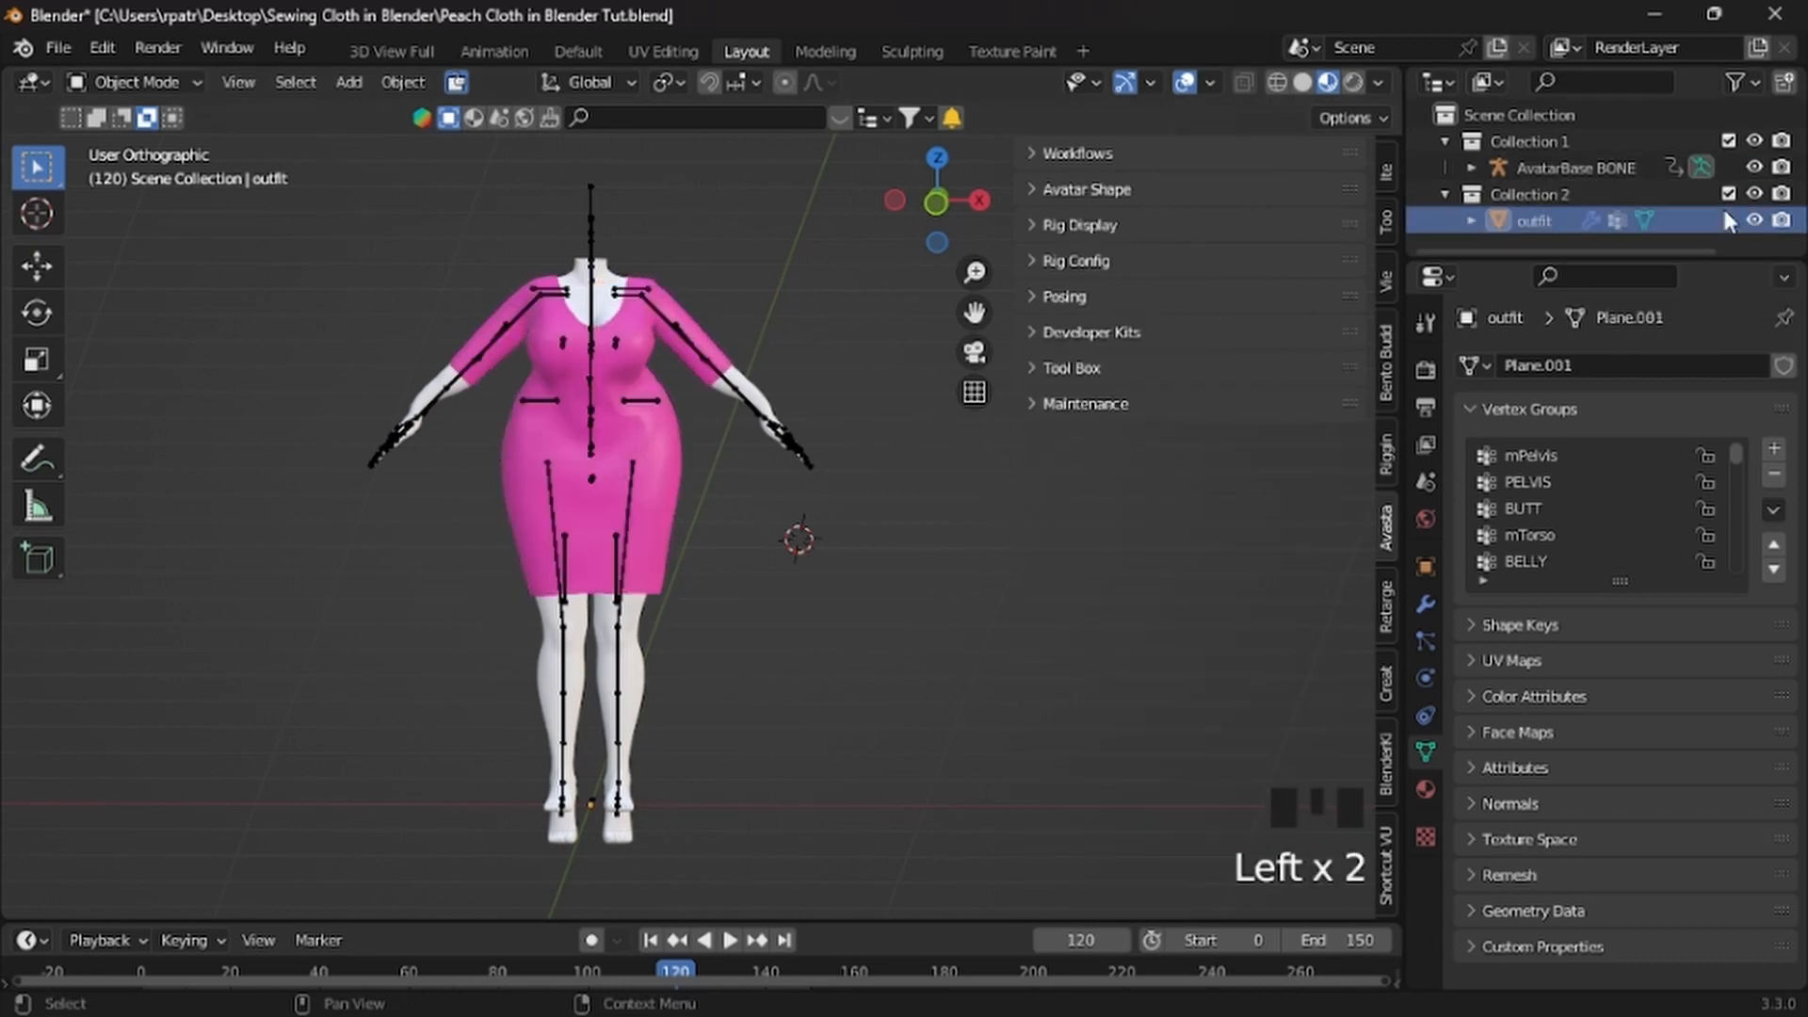
left_click(1534, 219)
double_click(1554, 221)
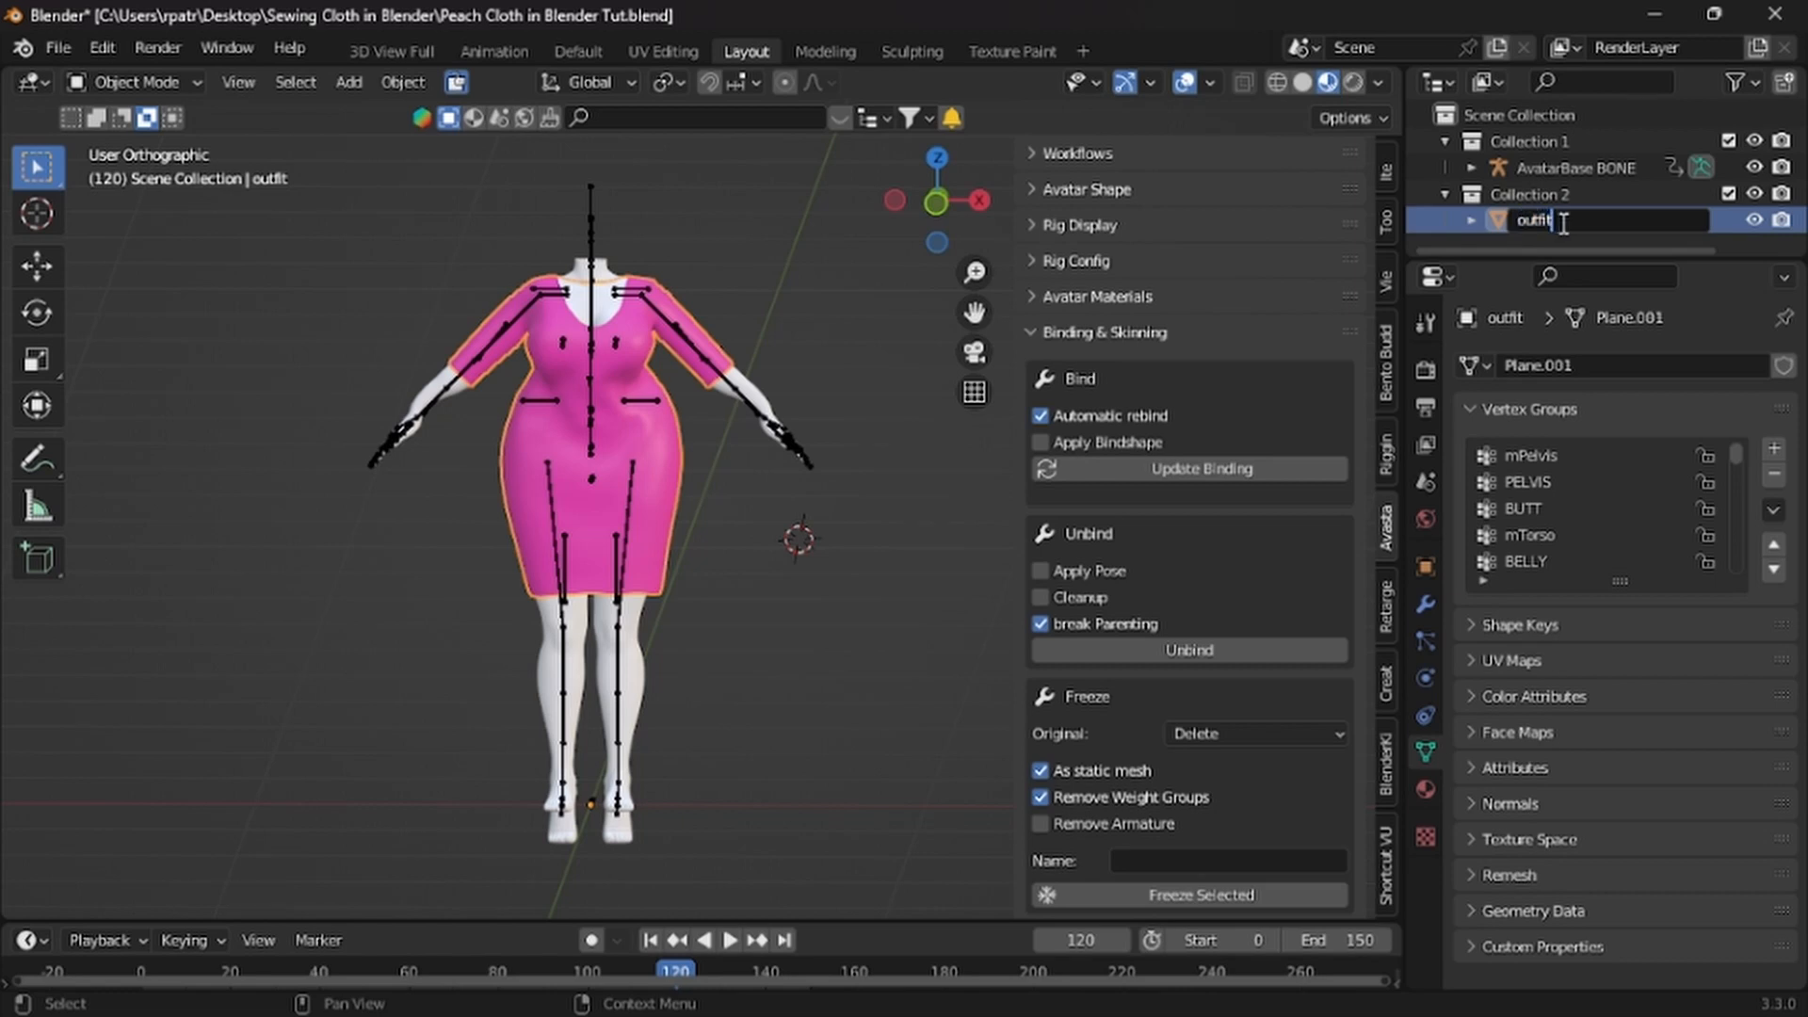
type("avastar")
key("Return")
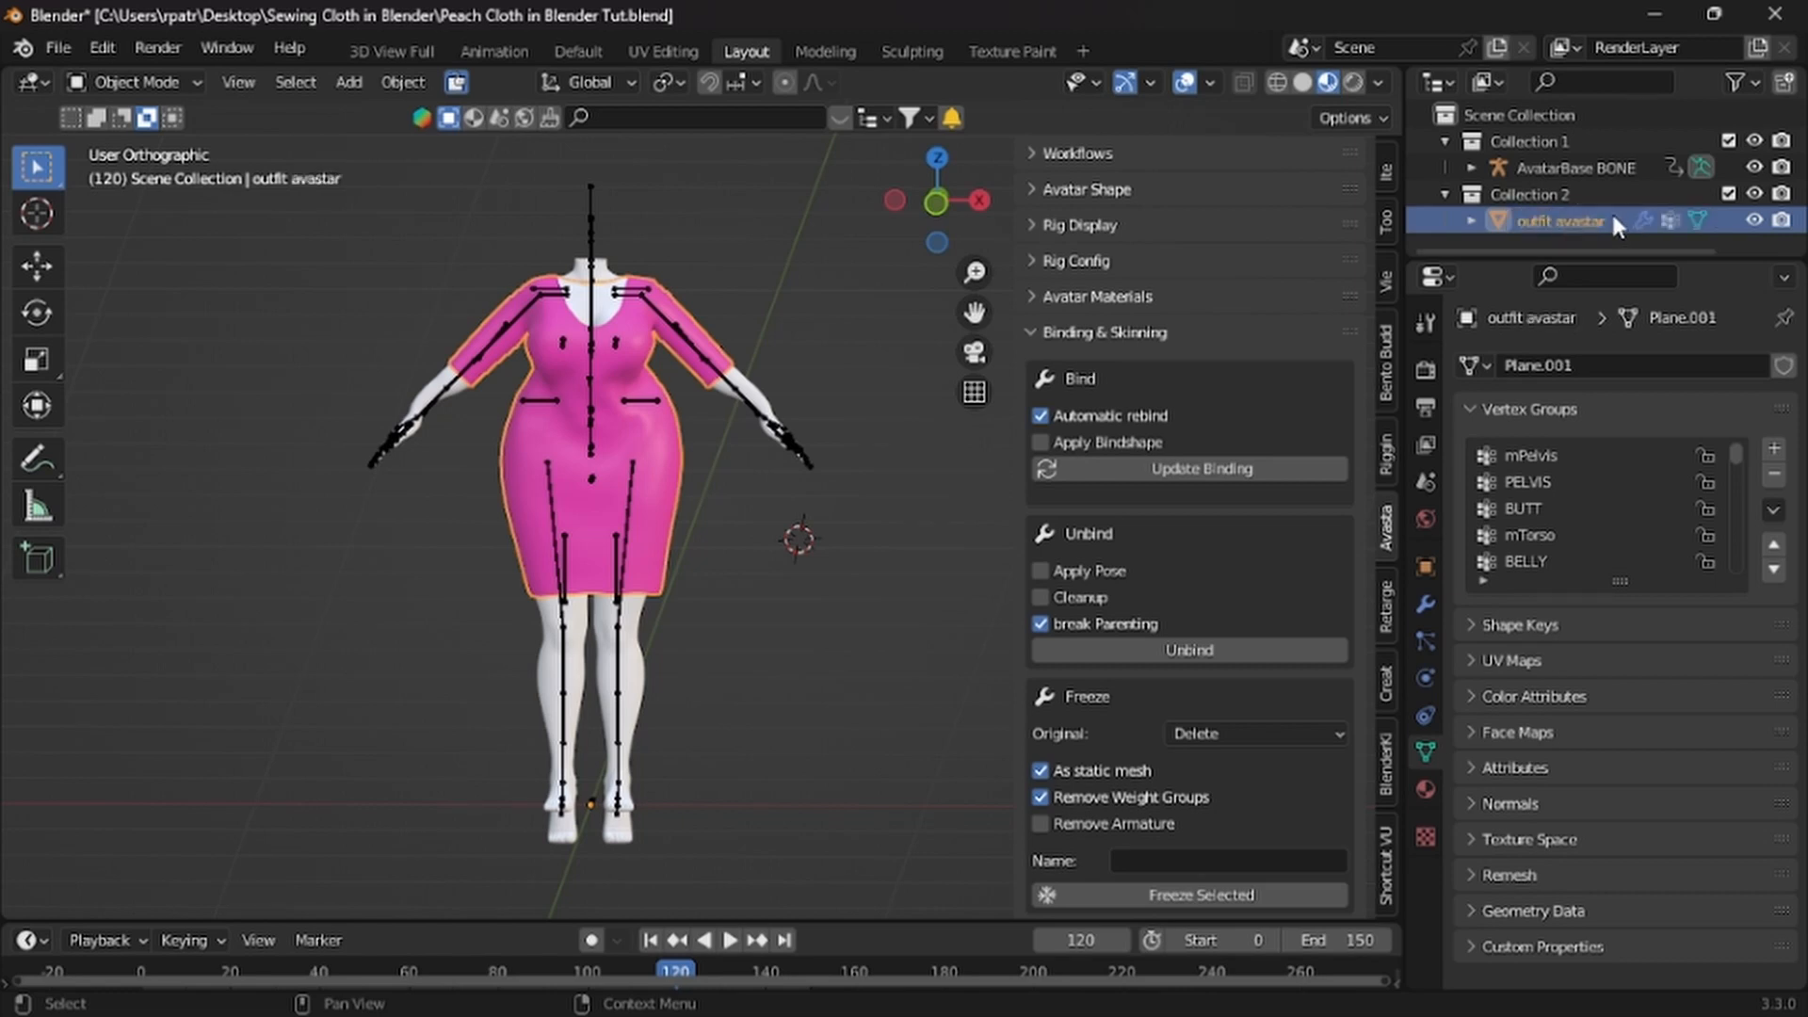
Hide the outfit avastar mesh and import Peach Pencil Dress.obj as a Wavefront OBJ into Collection 2
left_click(1754, 220)
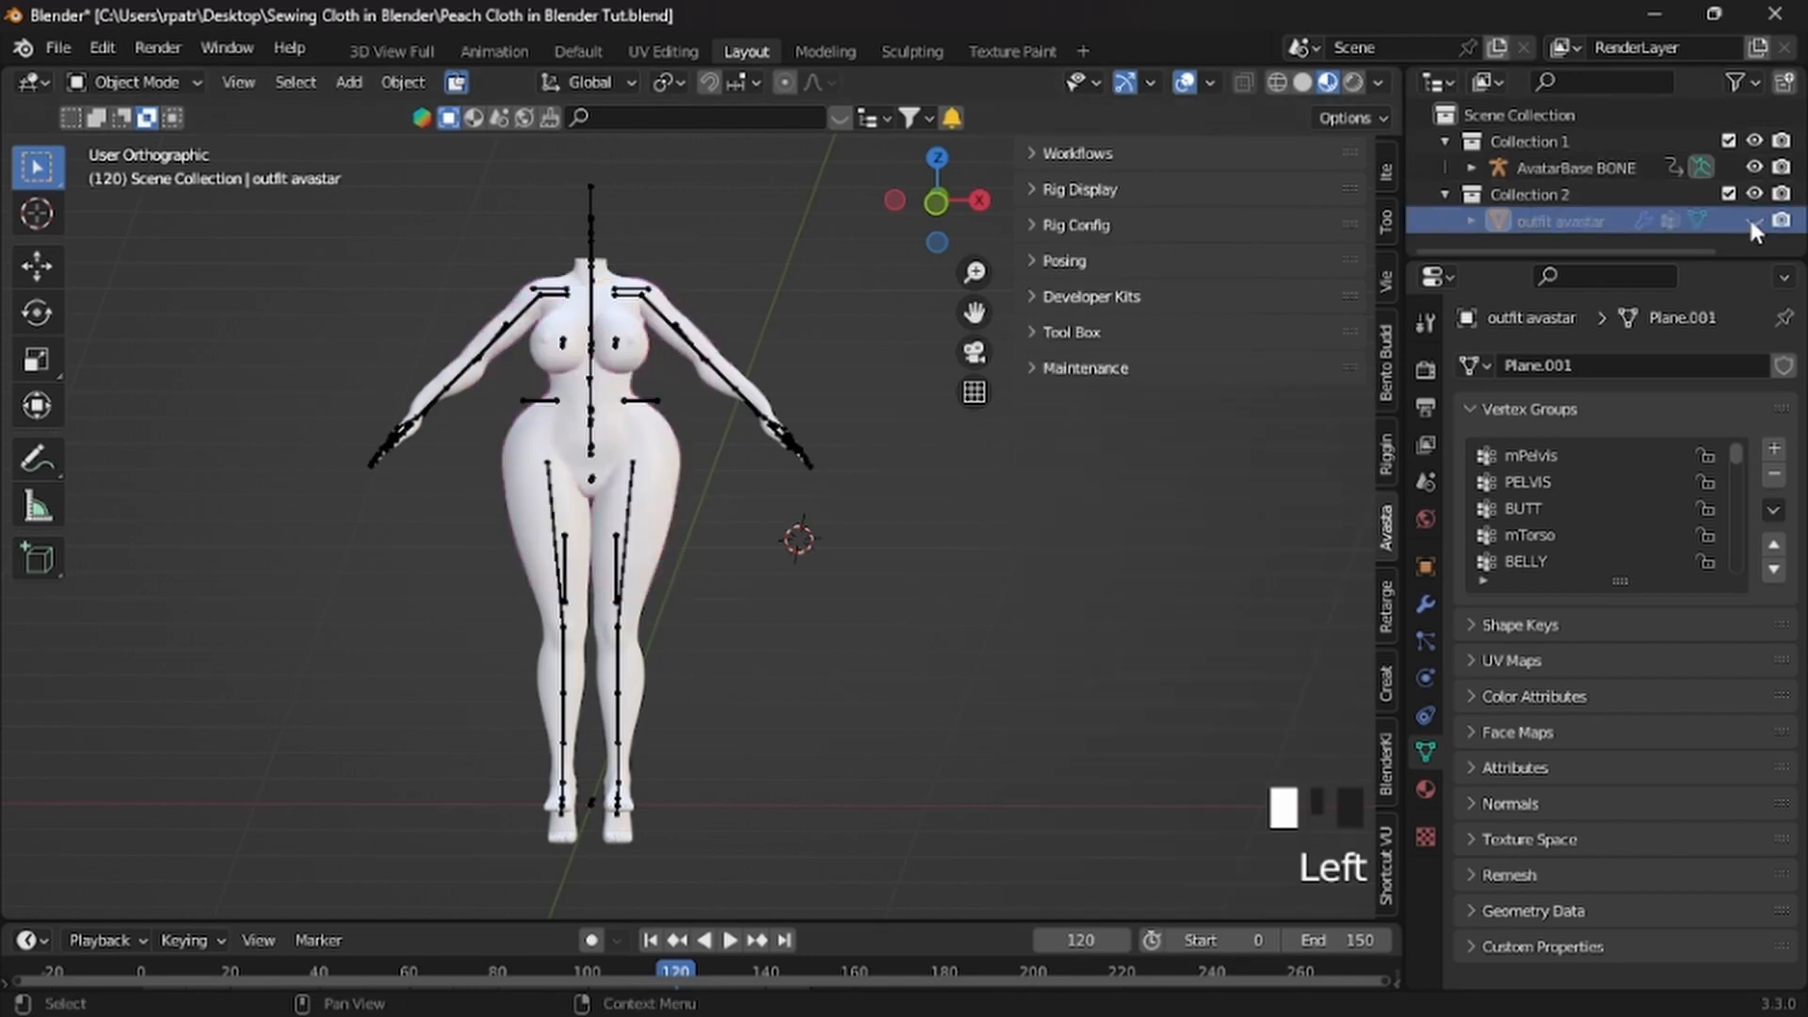
left_click(1530, 192)
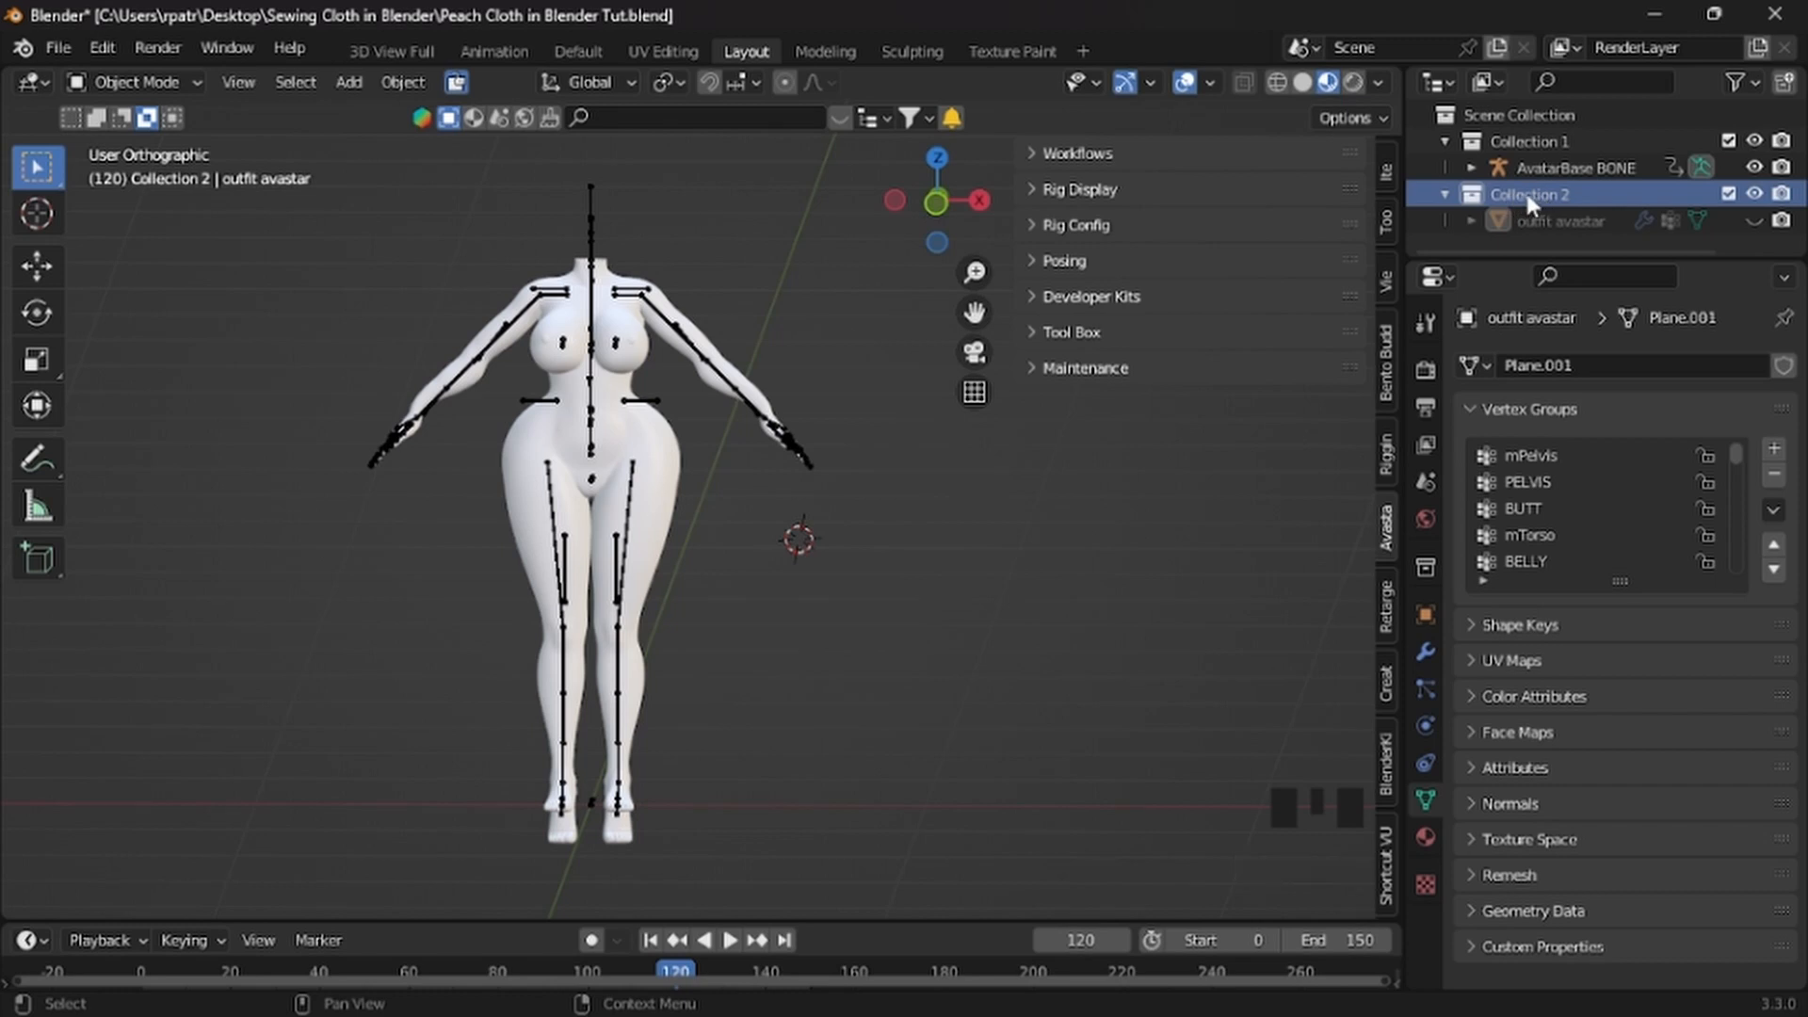
left_click(59, 47)
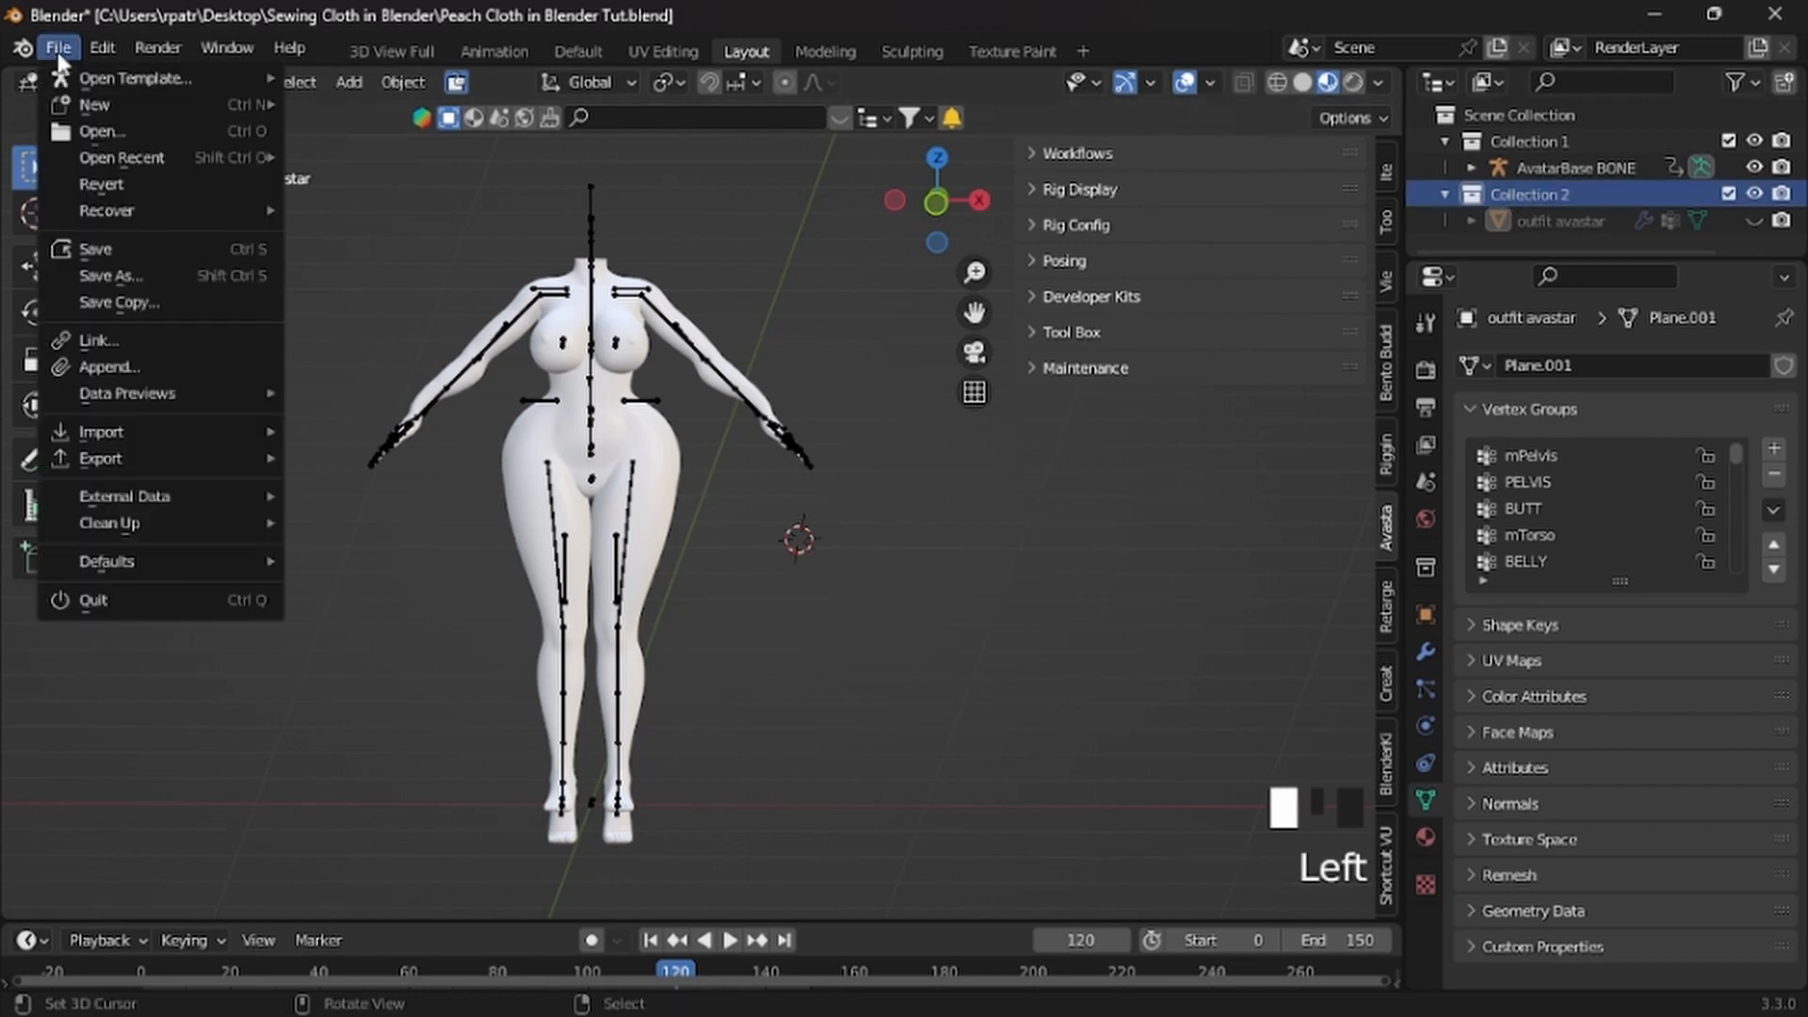
mouse_move(113, 431)
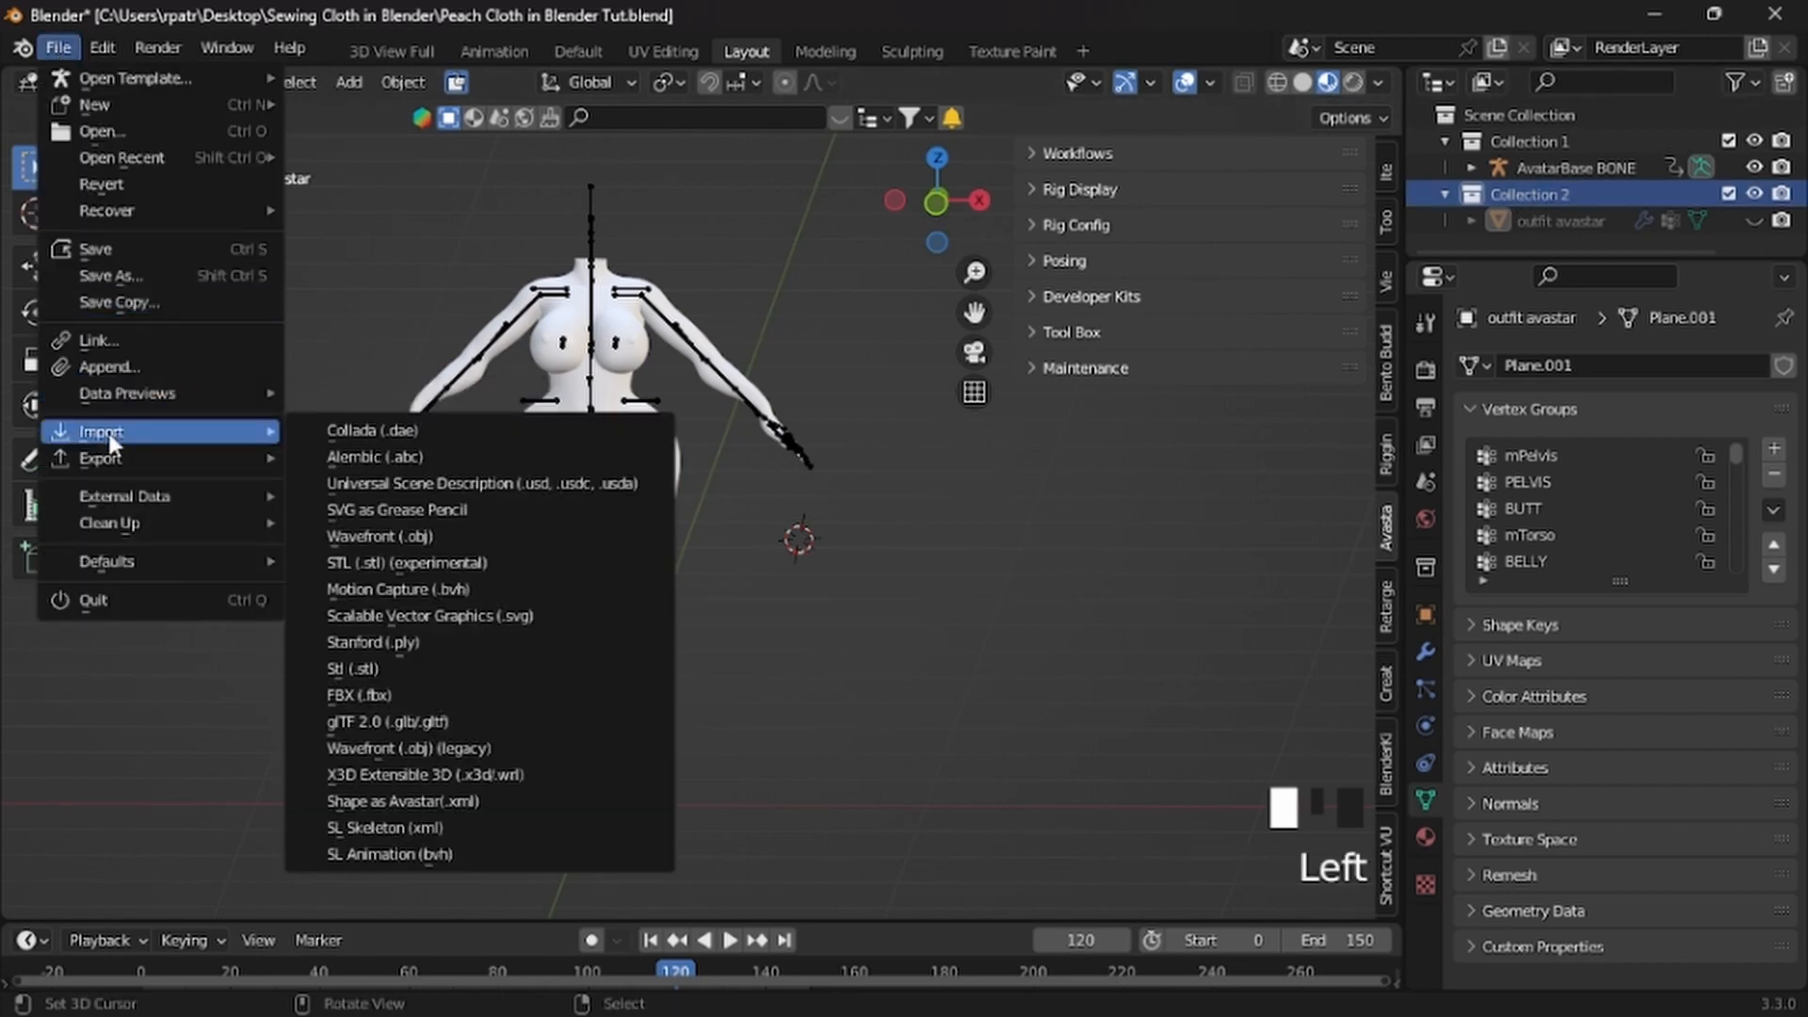
left_click(377, 536)
left_click(641, 275)
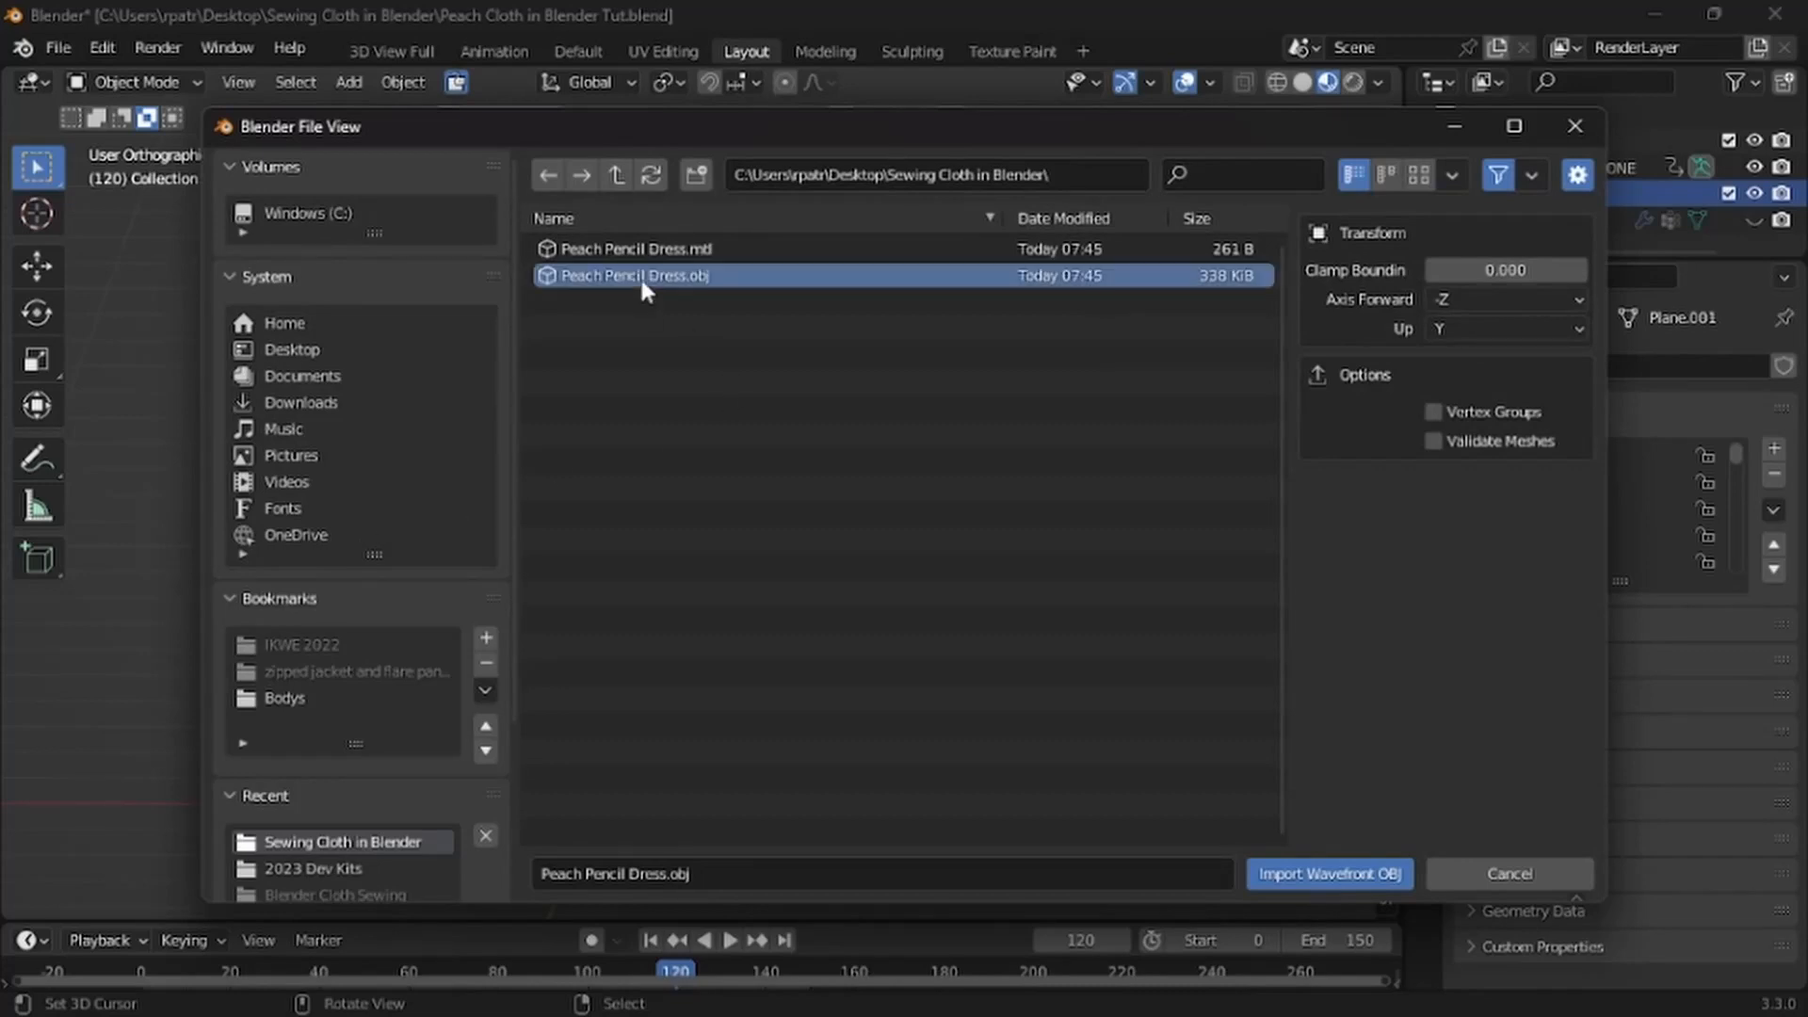
left_click(1311, 874)
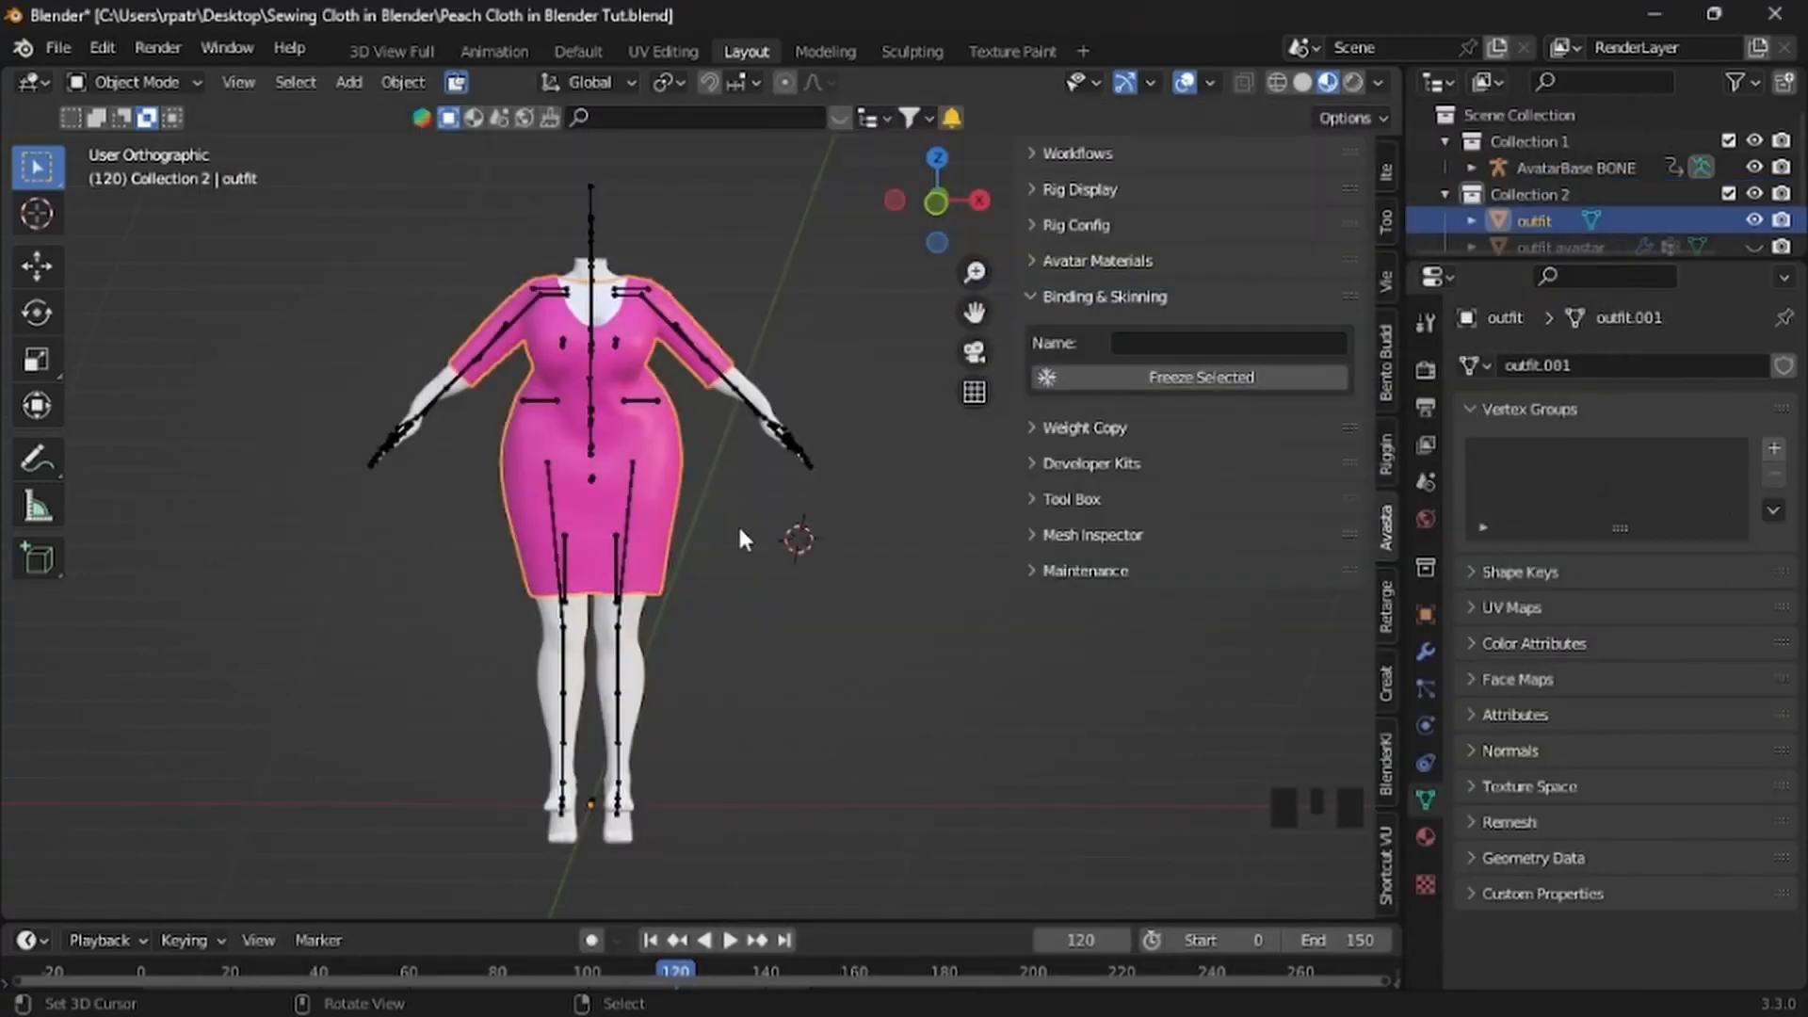
Transfer skin weights with Bento Buddy's Quick Skinning, locking outfit as the mesh and BODY FULL USE as the weight source
right_click(669, 464)
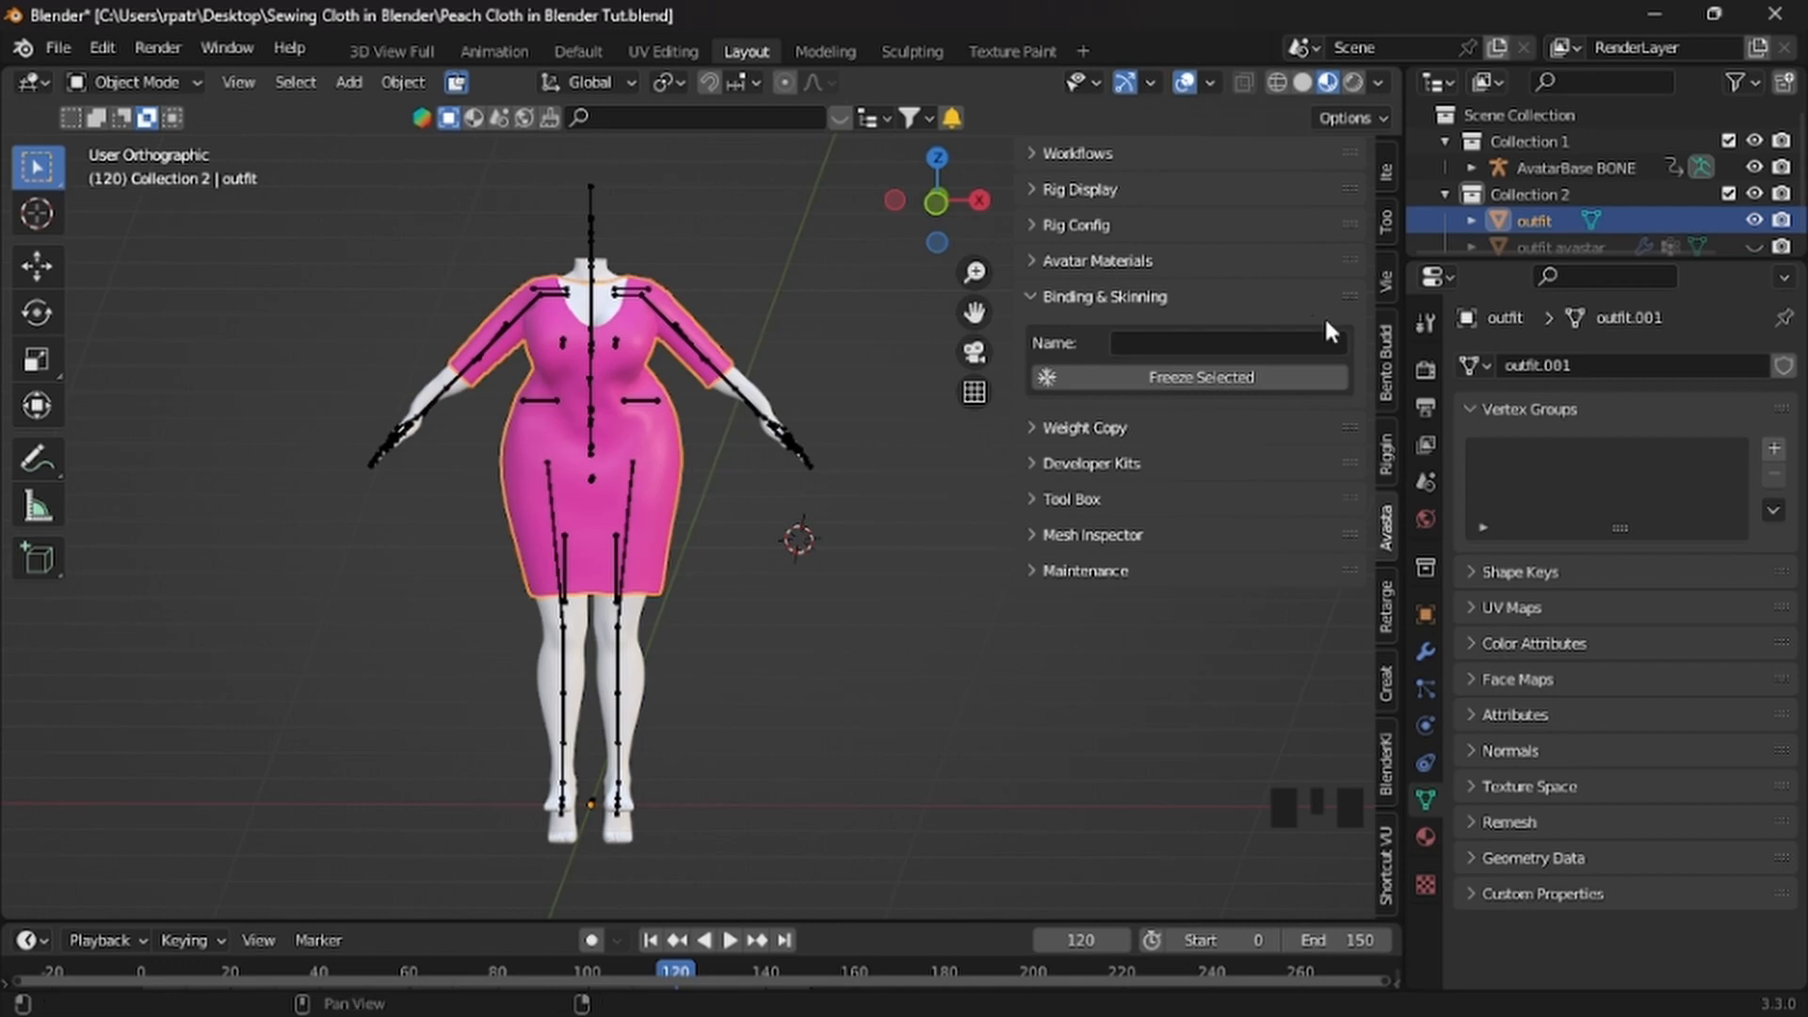
left_click(1388, 358)
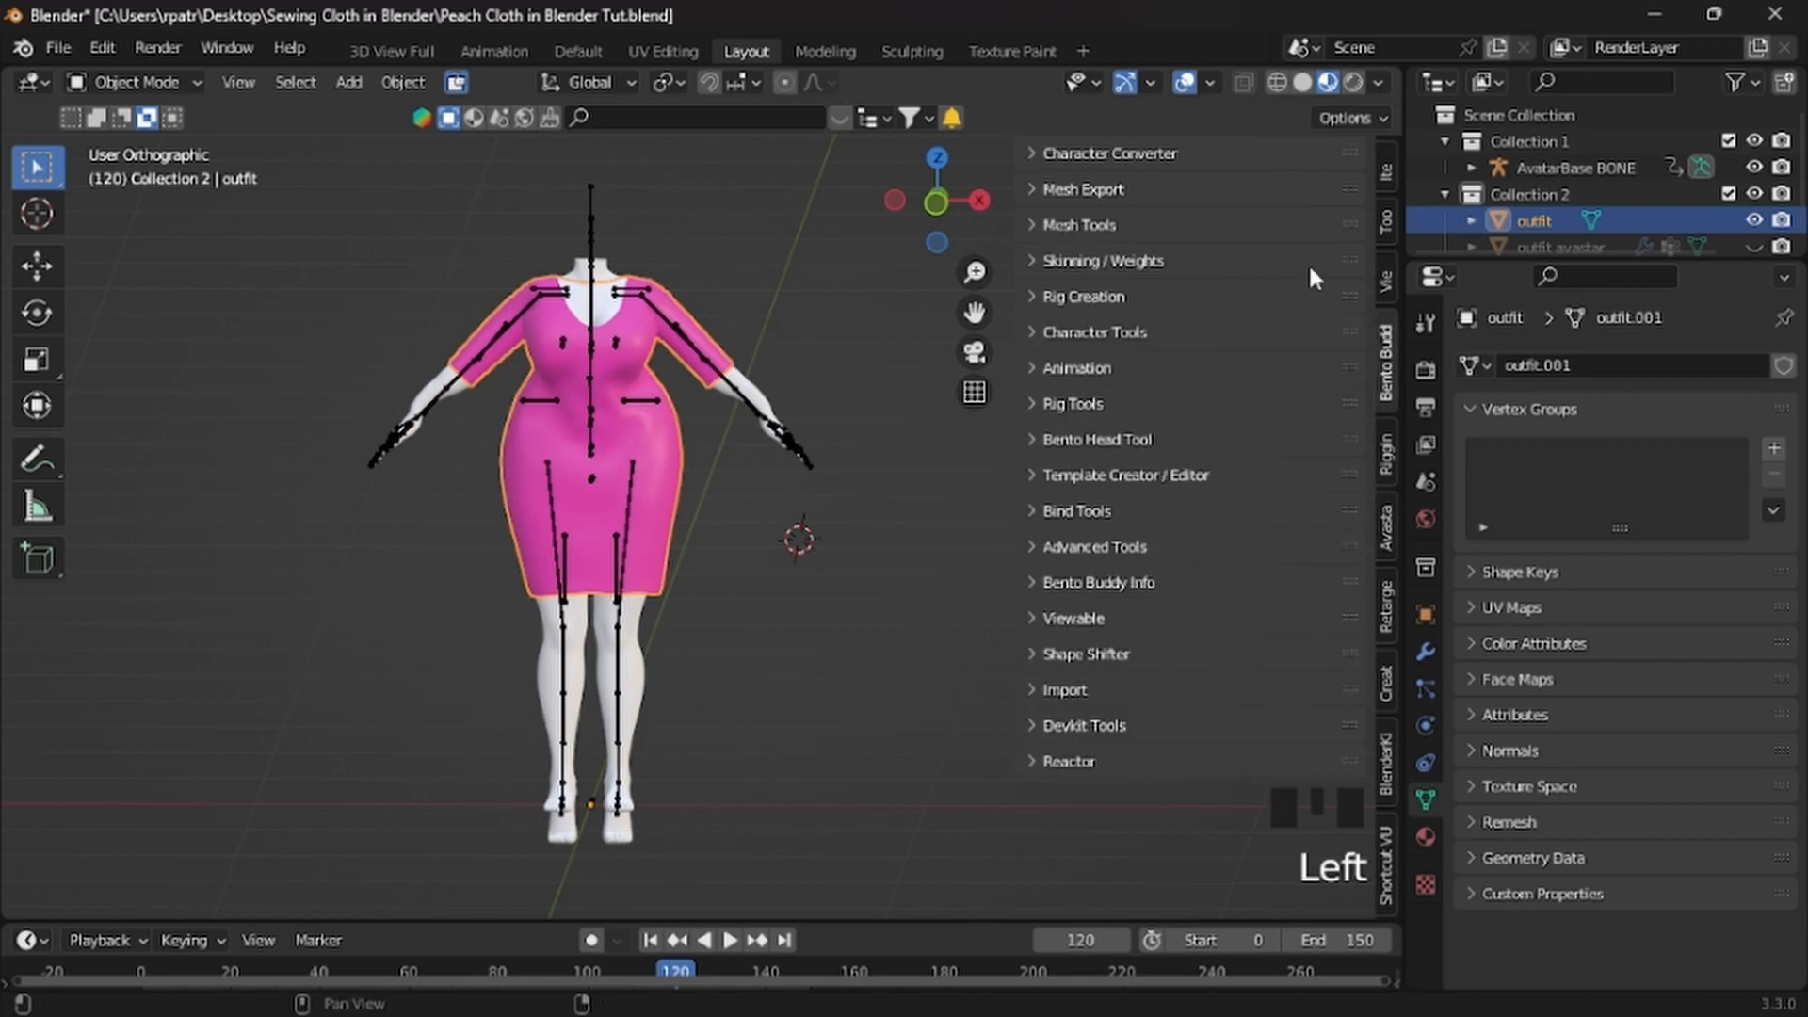
left_click(1033, 262)
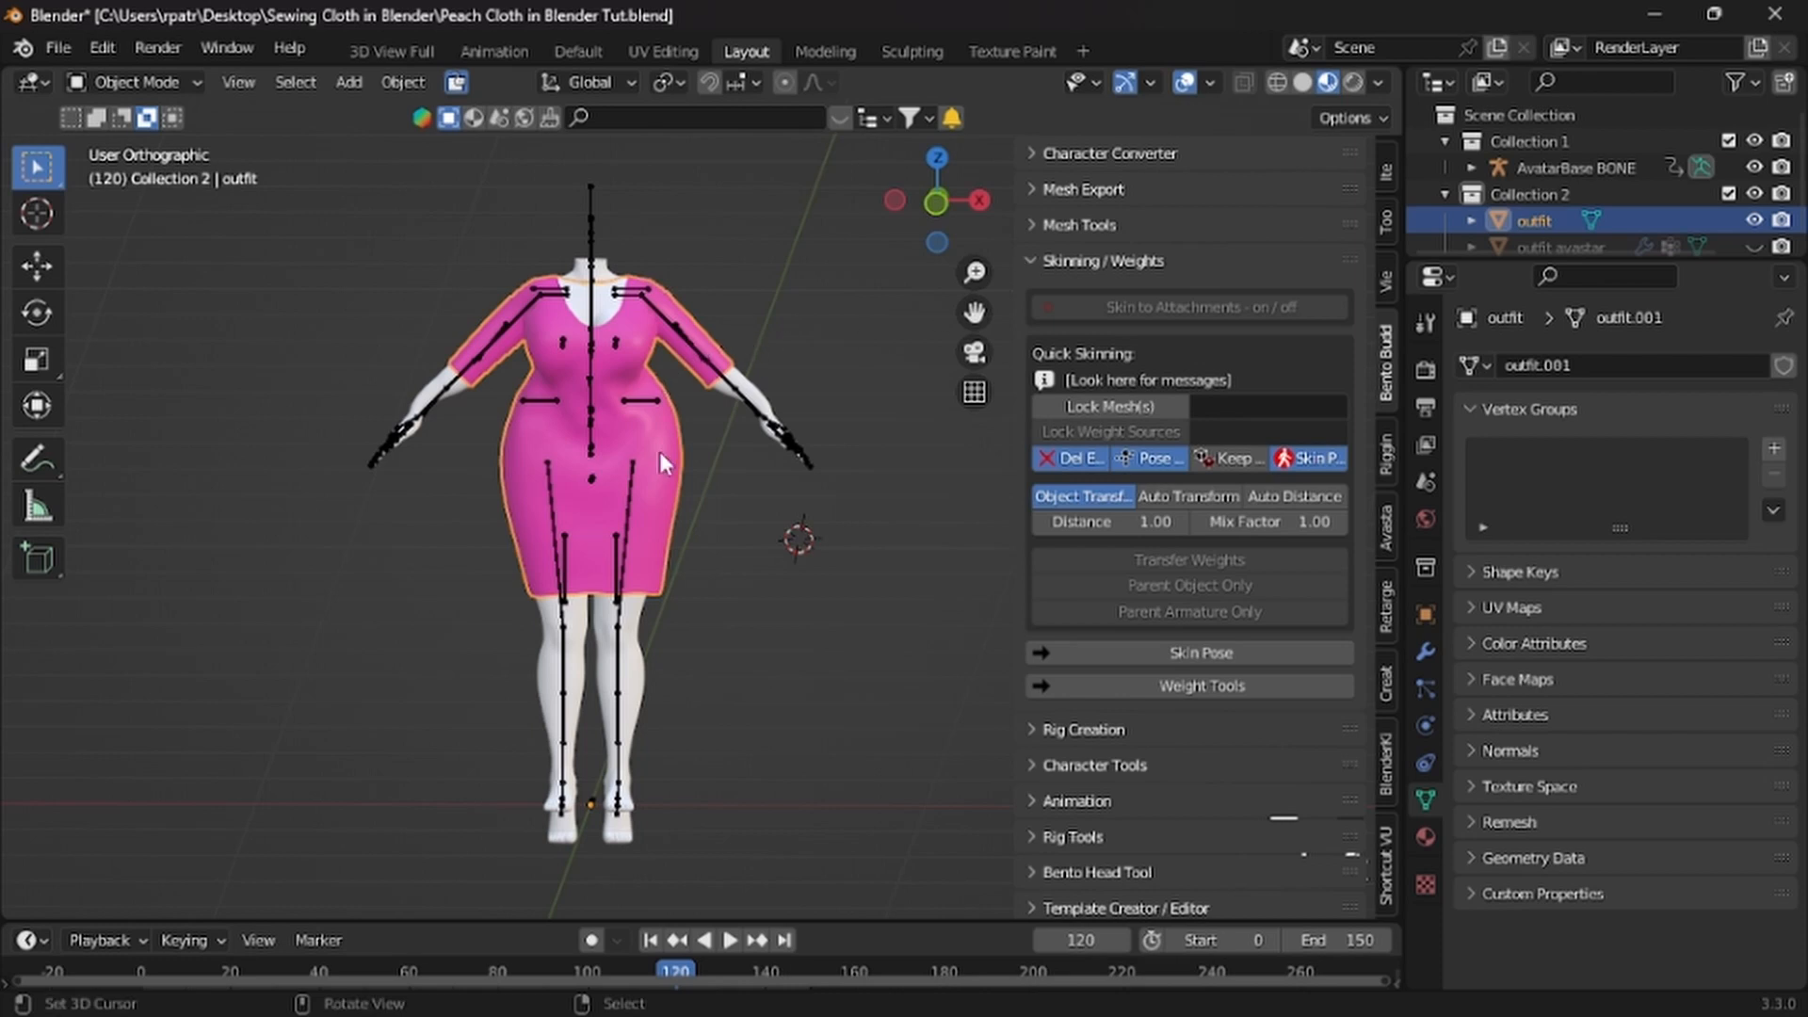
left_click(1085, 403)
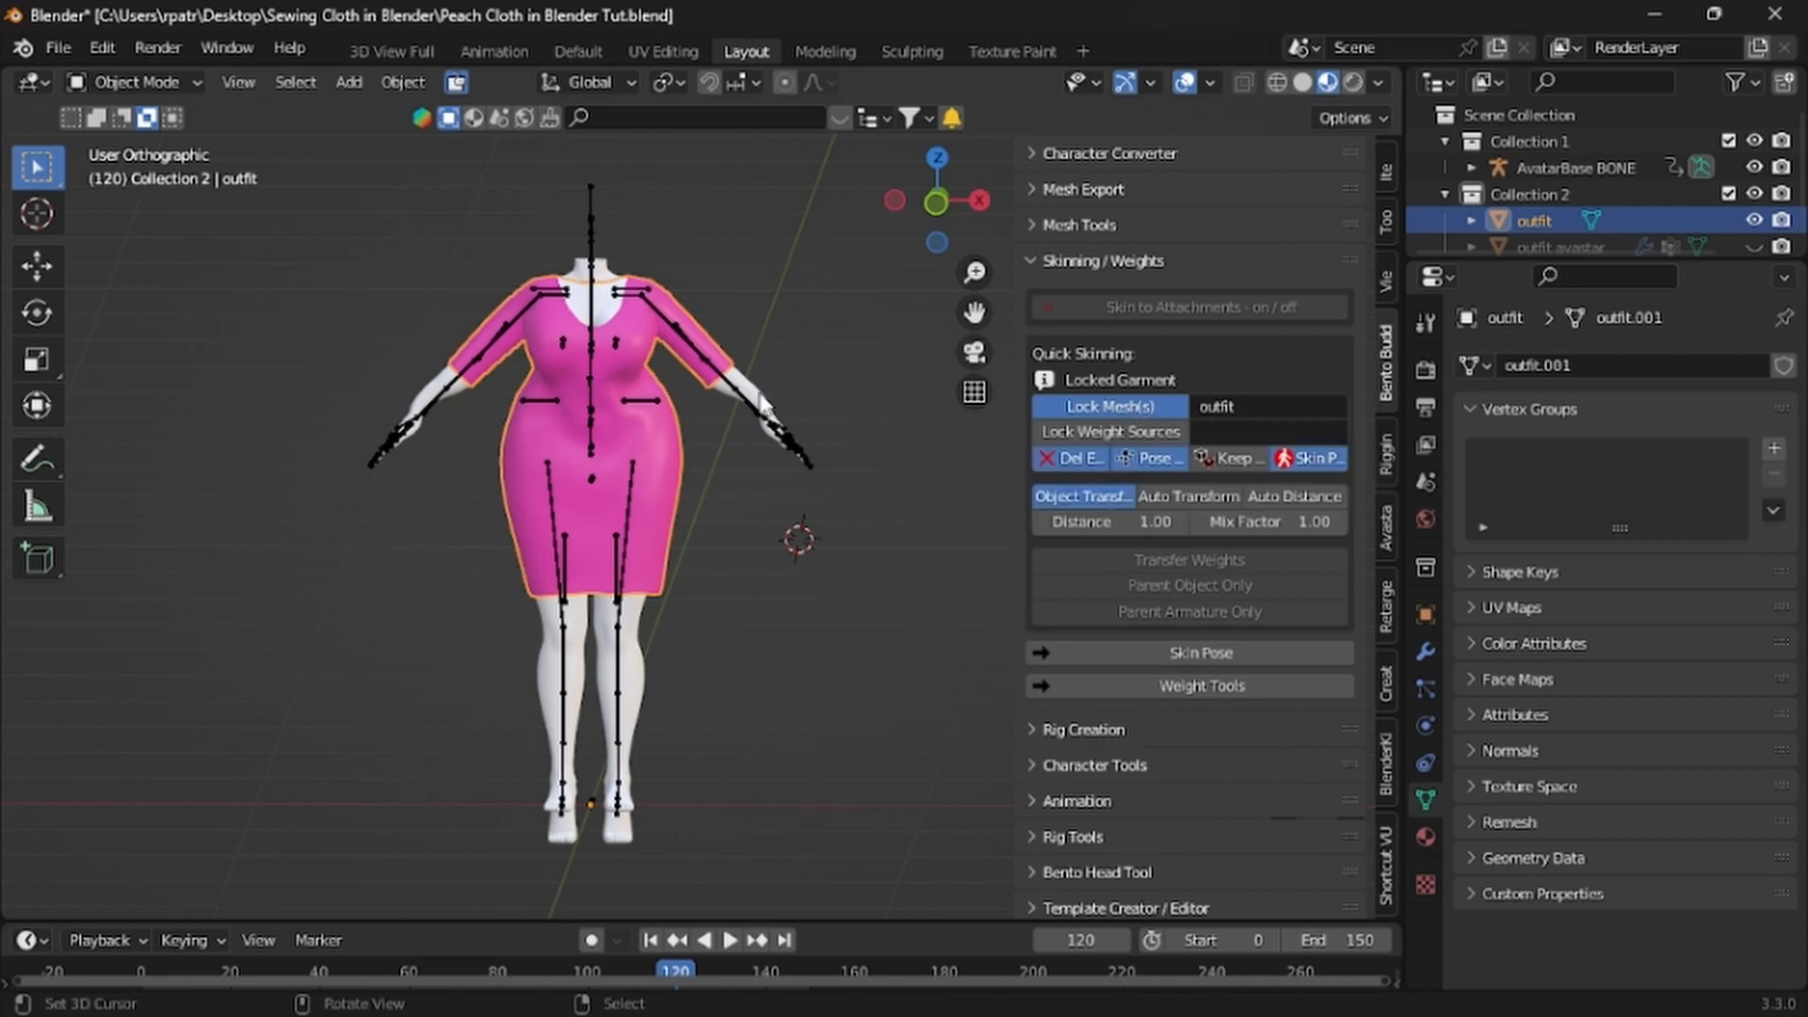
left_click(640, 621)
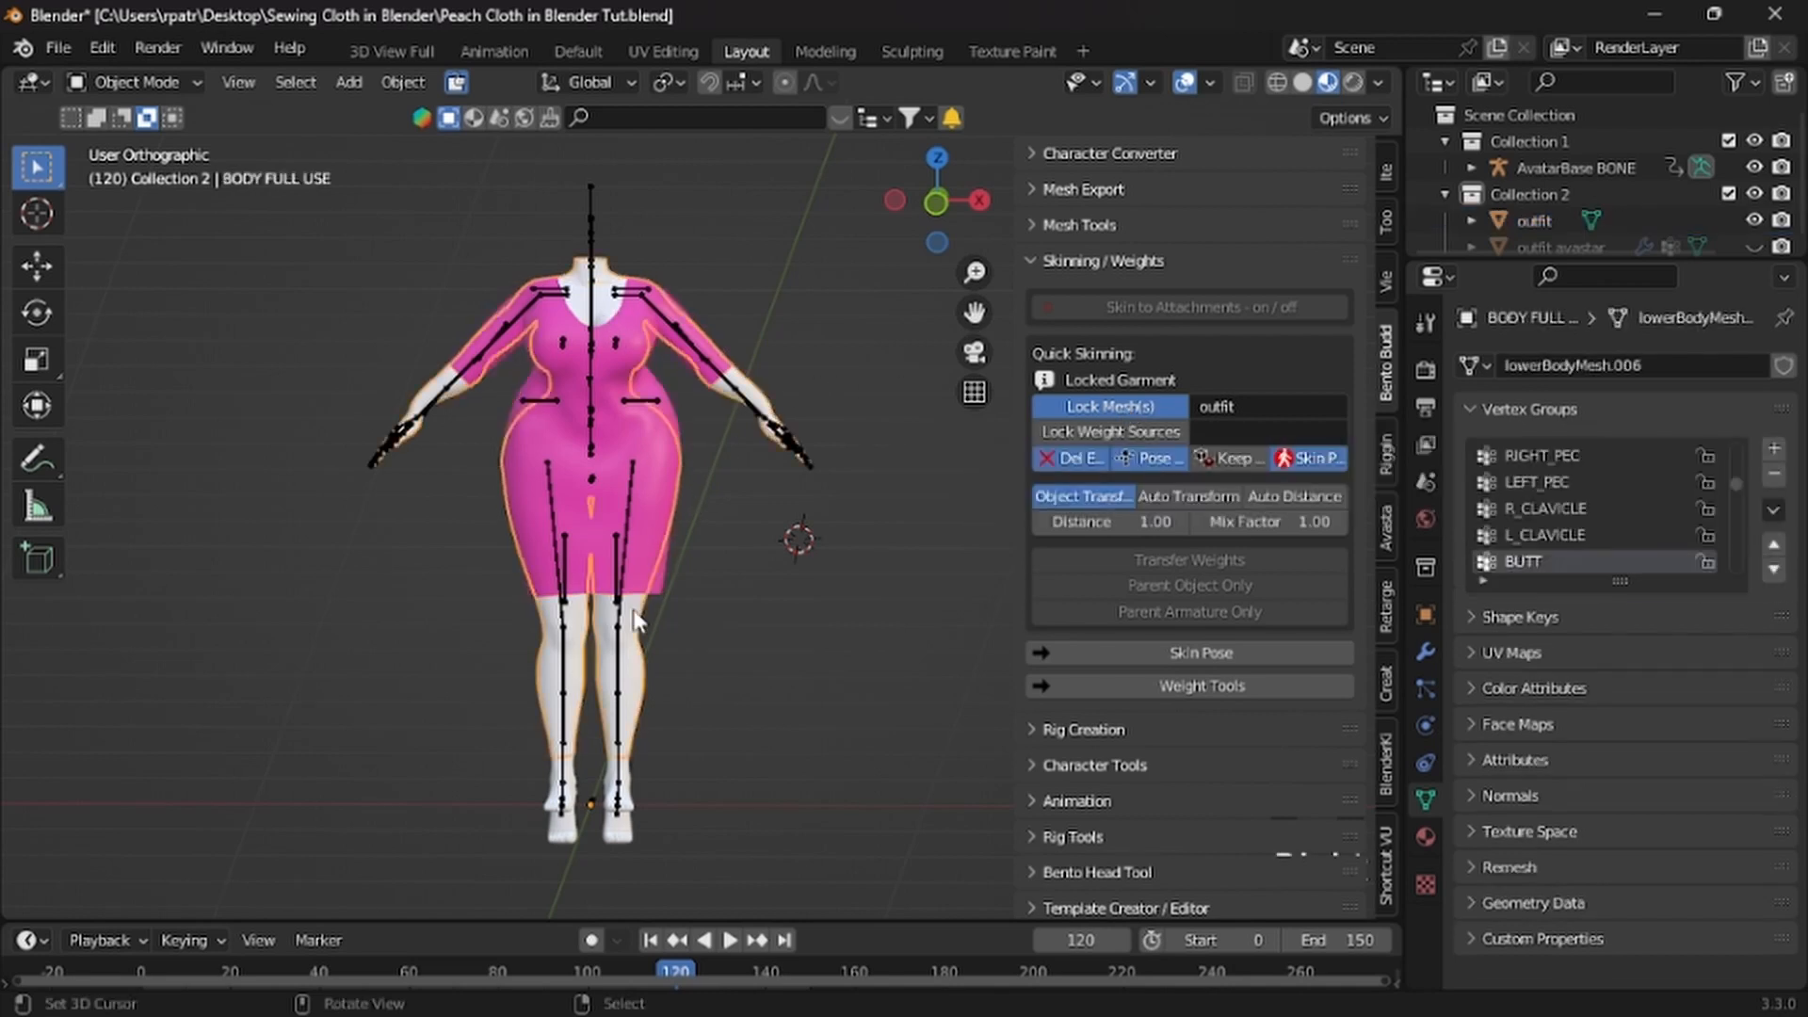
left_click(1087, 432)
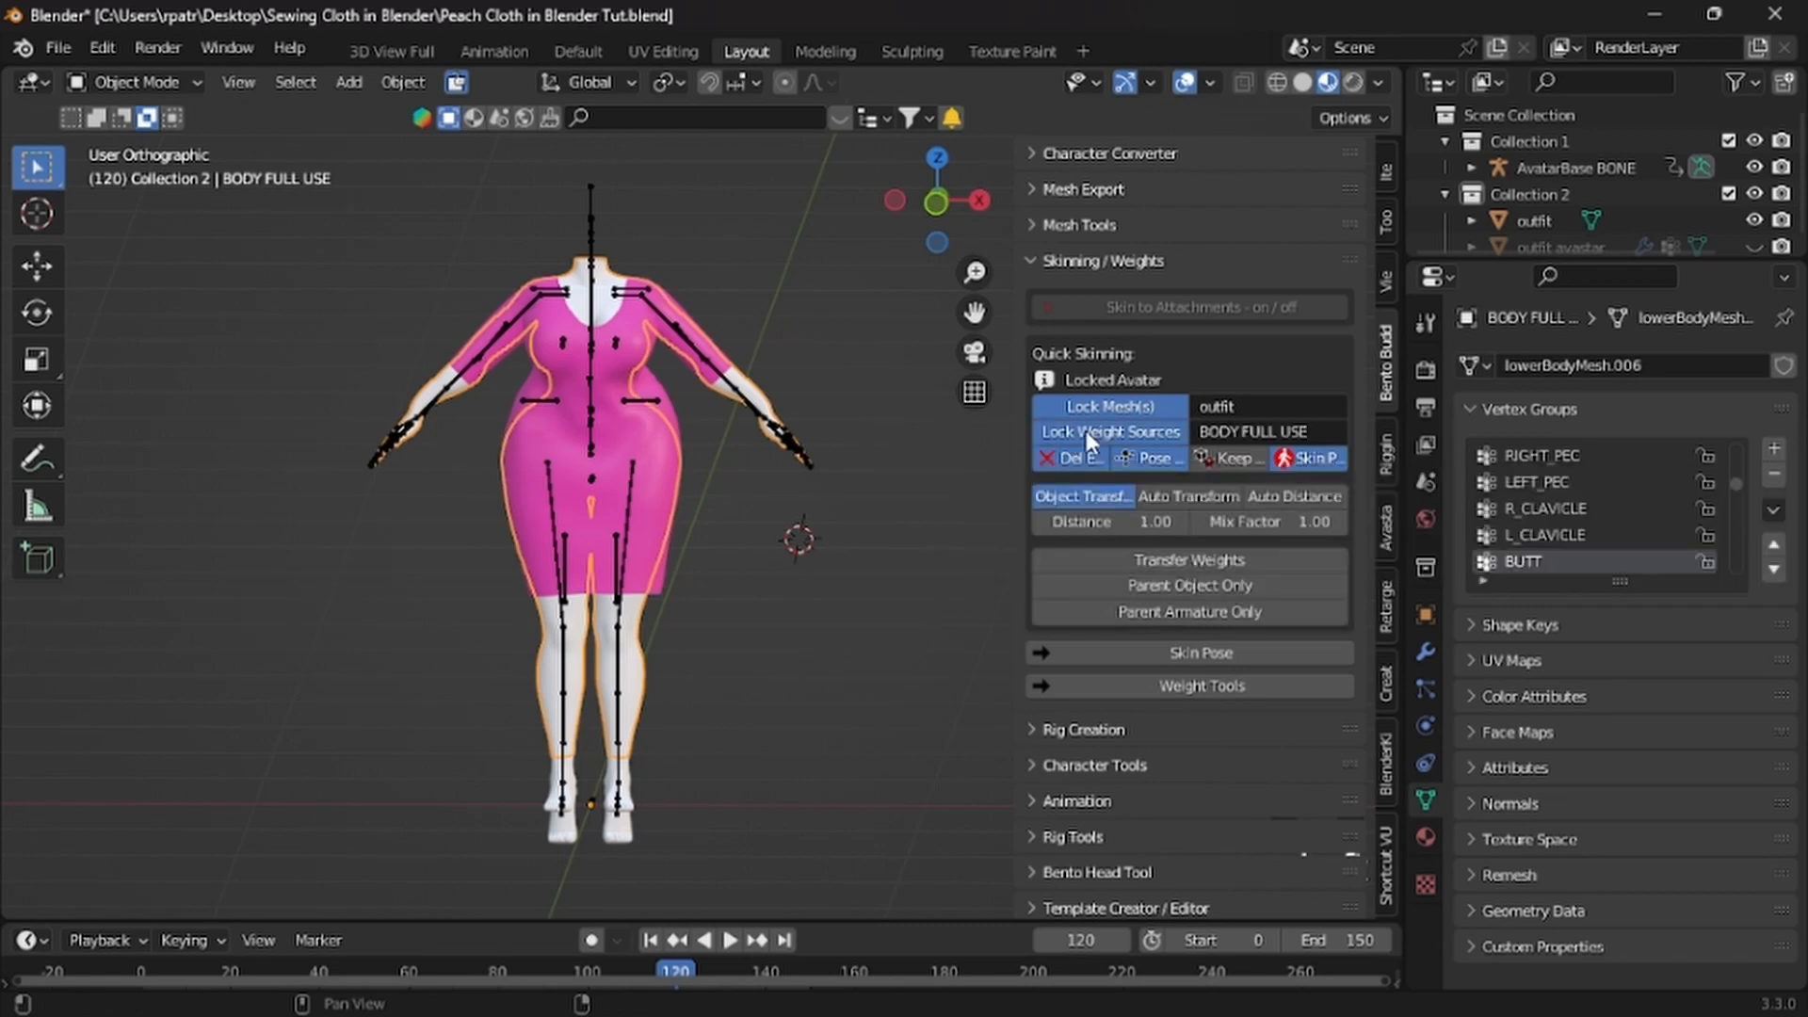
left_click(1129, 558)
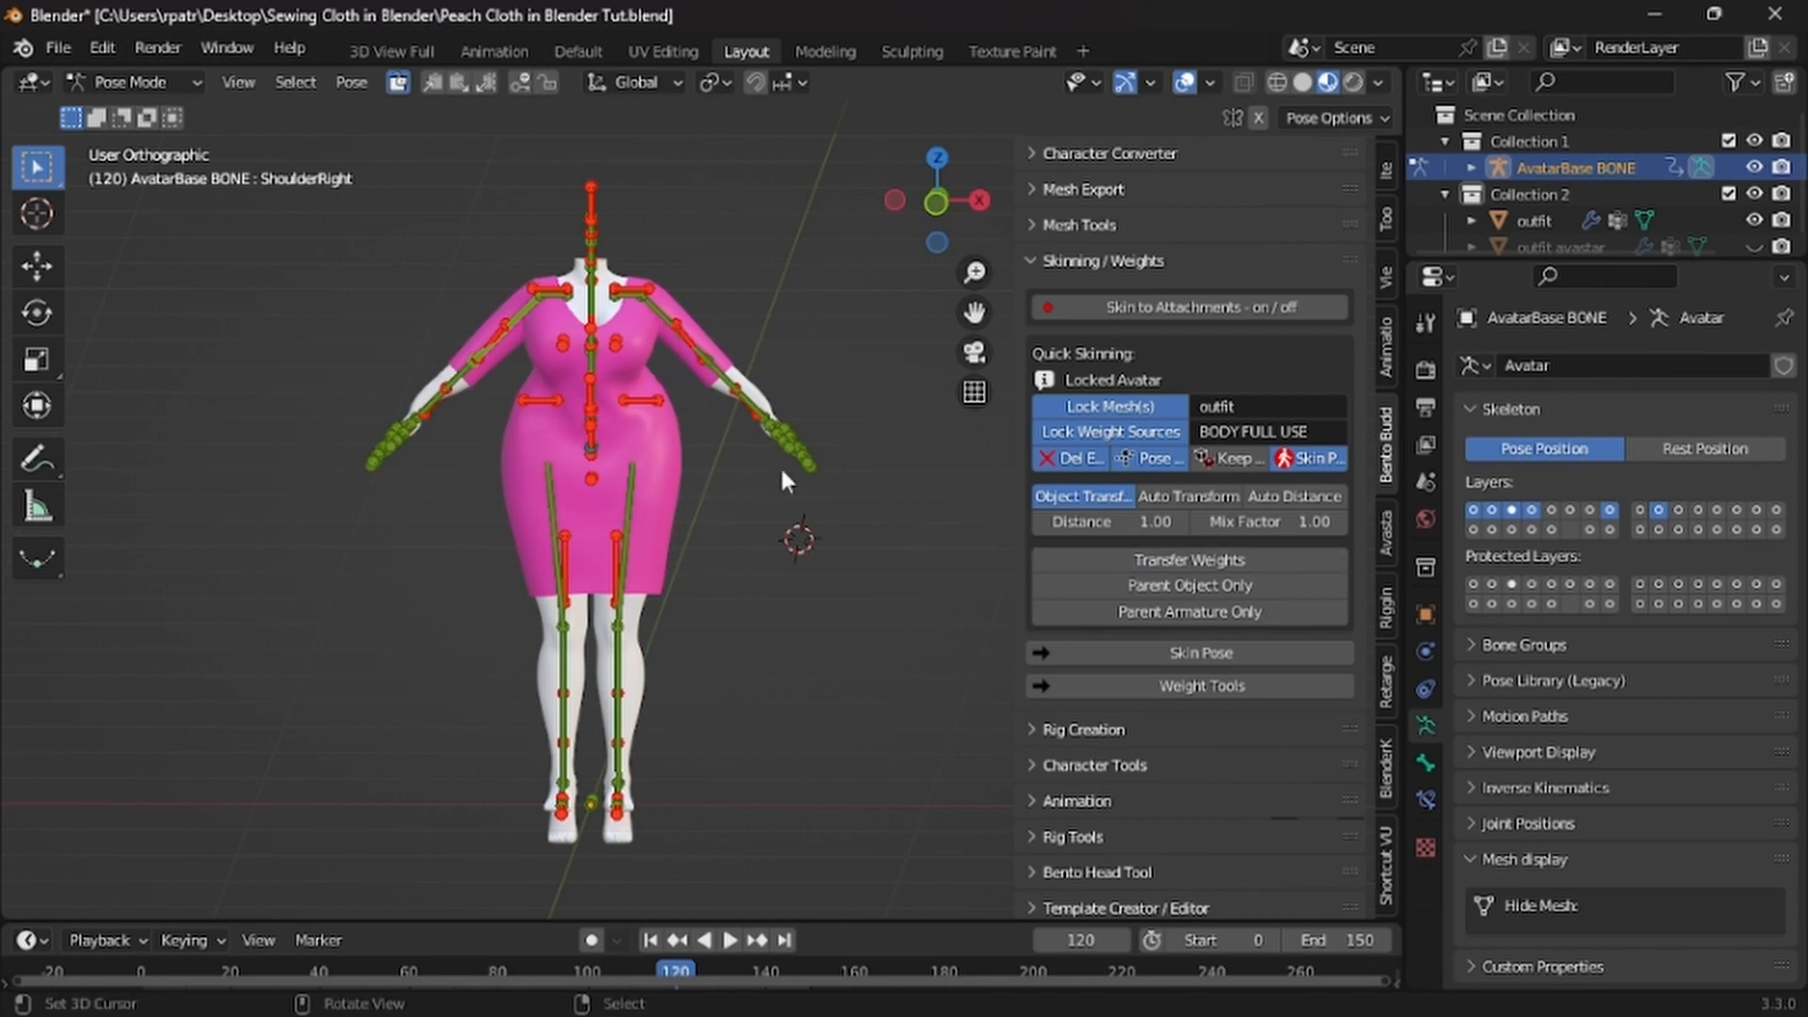
Raise the avatar's left arm overhead by rotating the ShoulderLeft bone and mirror that pose onto the right arm
left_click(665, 328)
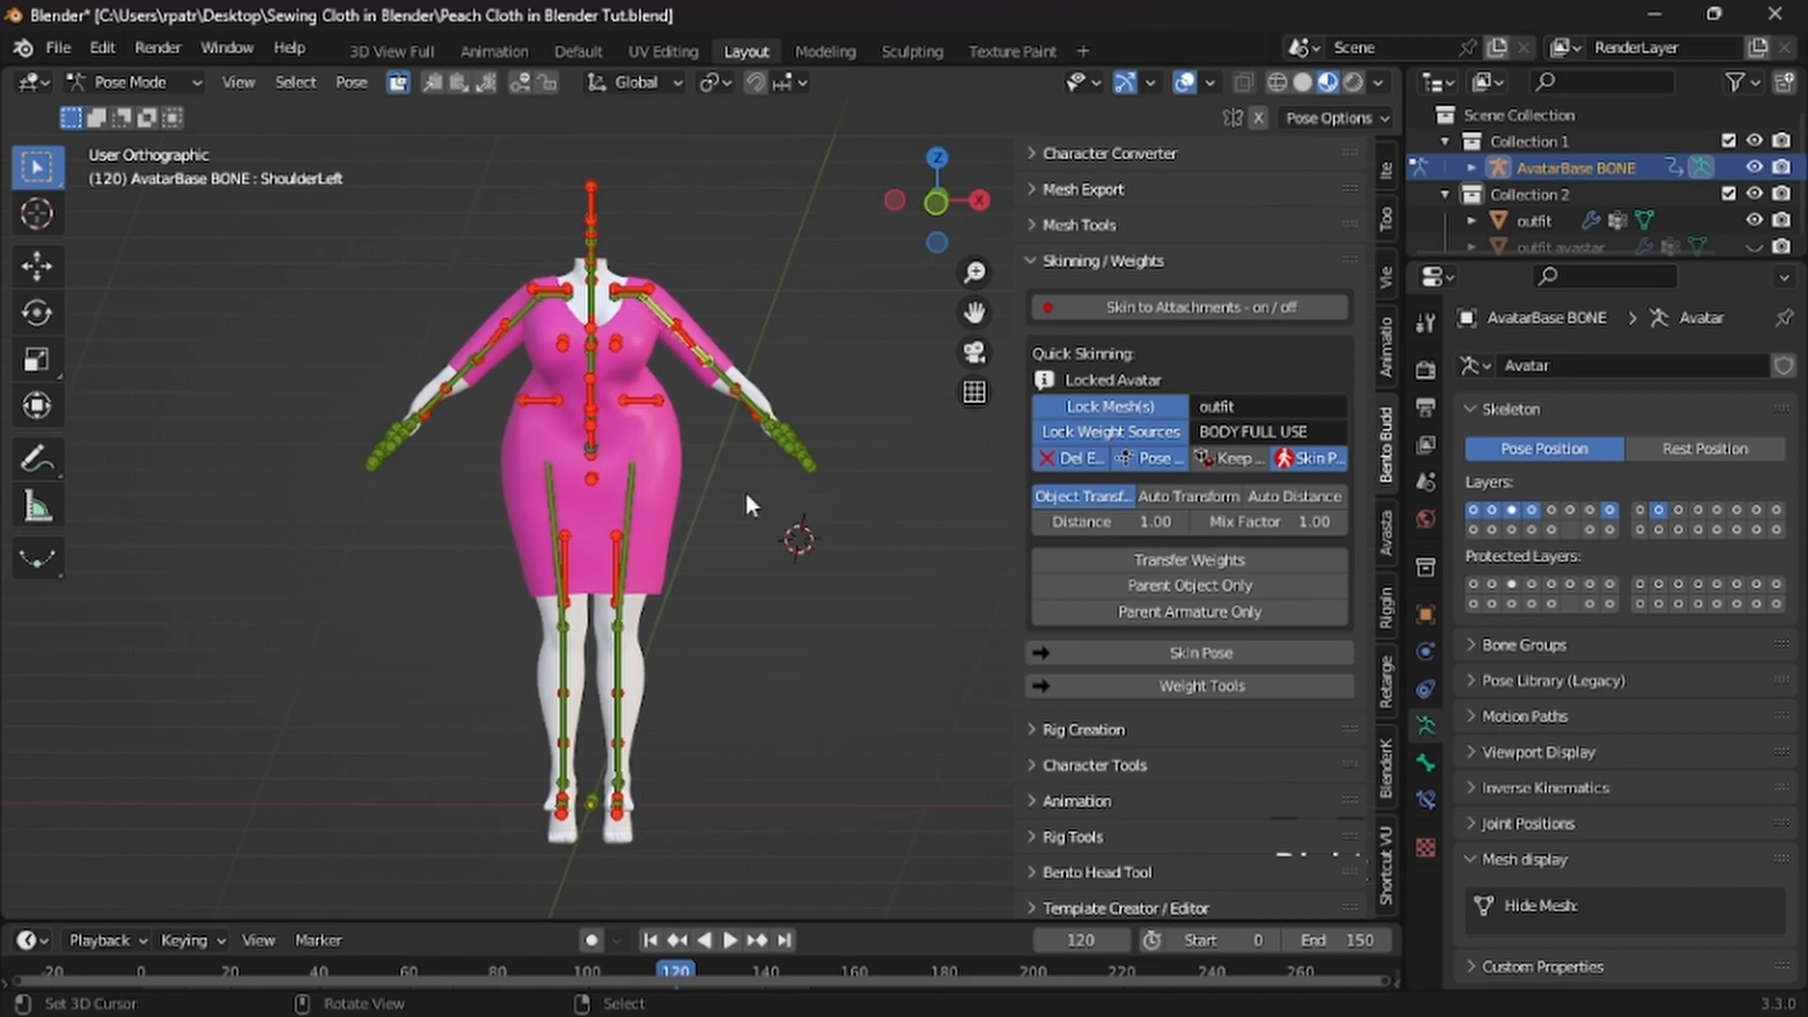
key("r")
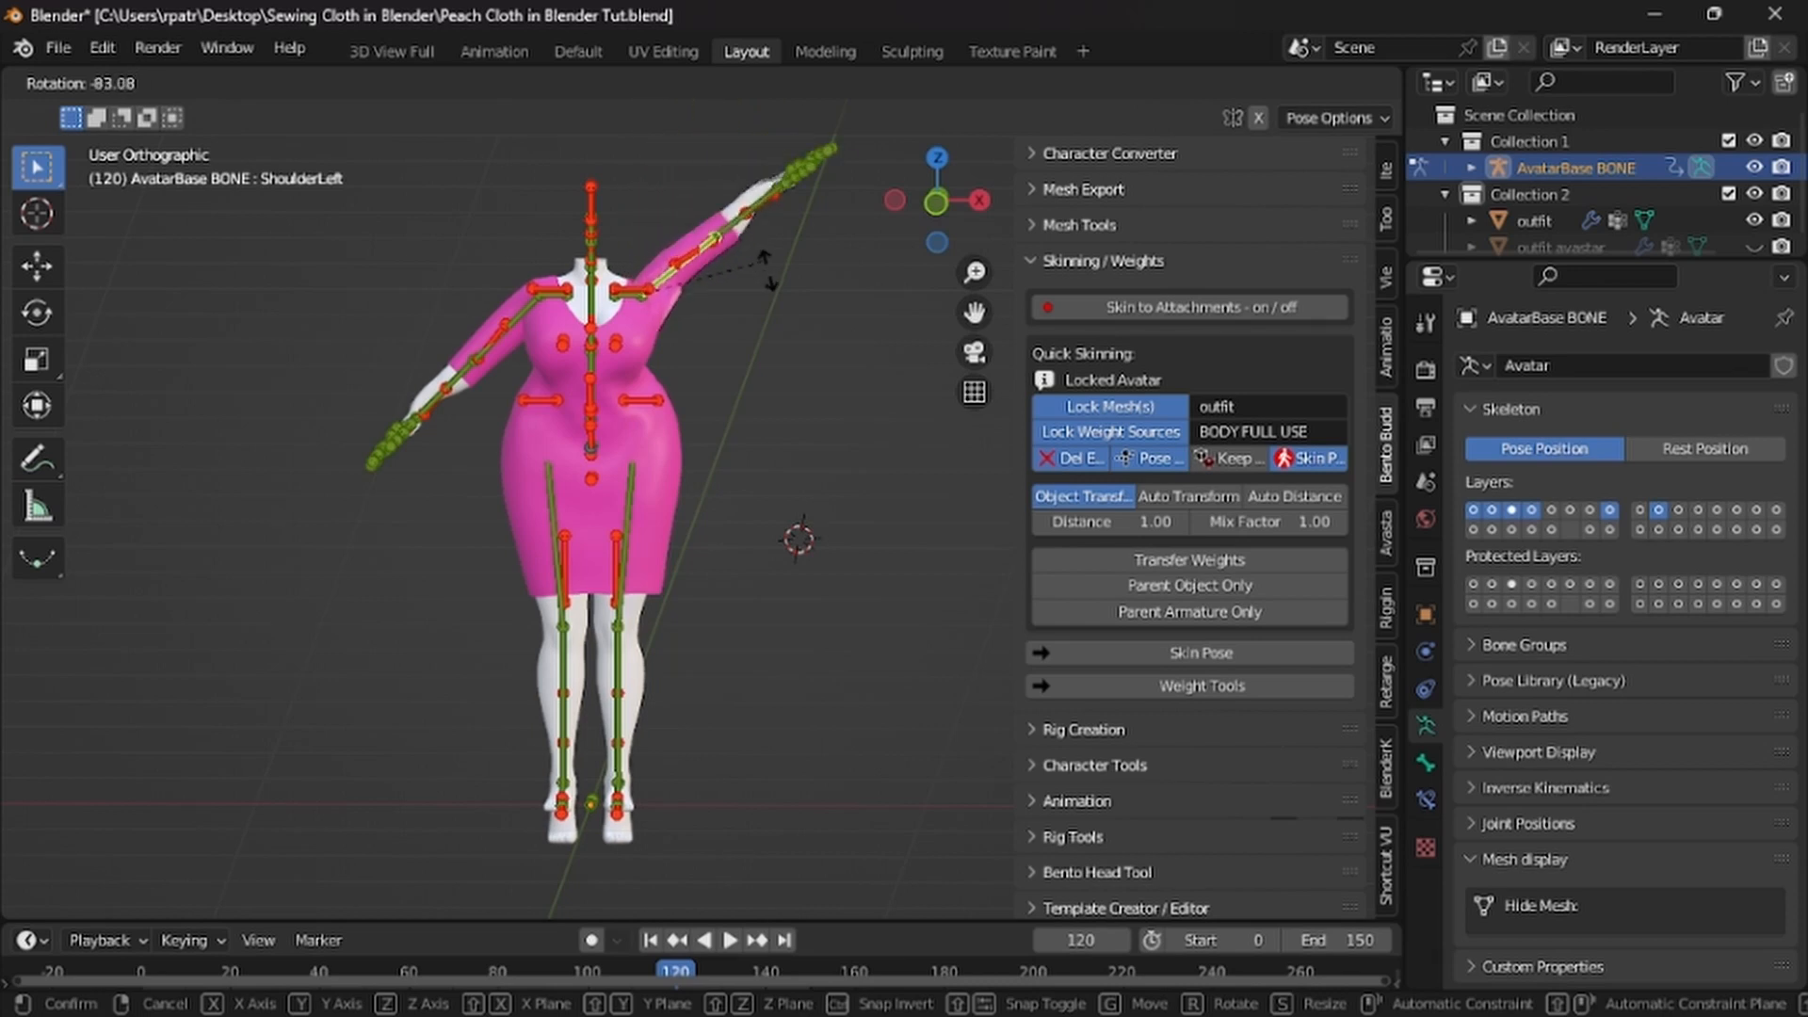
left_click(801, 358)
middle_click_drag(800, 358, 610, 346)
middle_click_drag(366, 458, 847, 597)
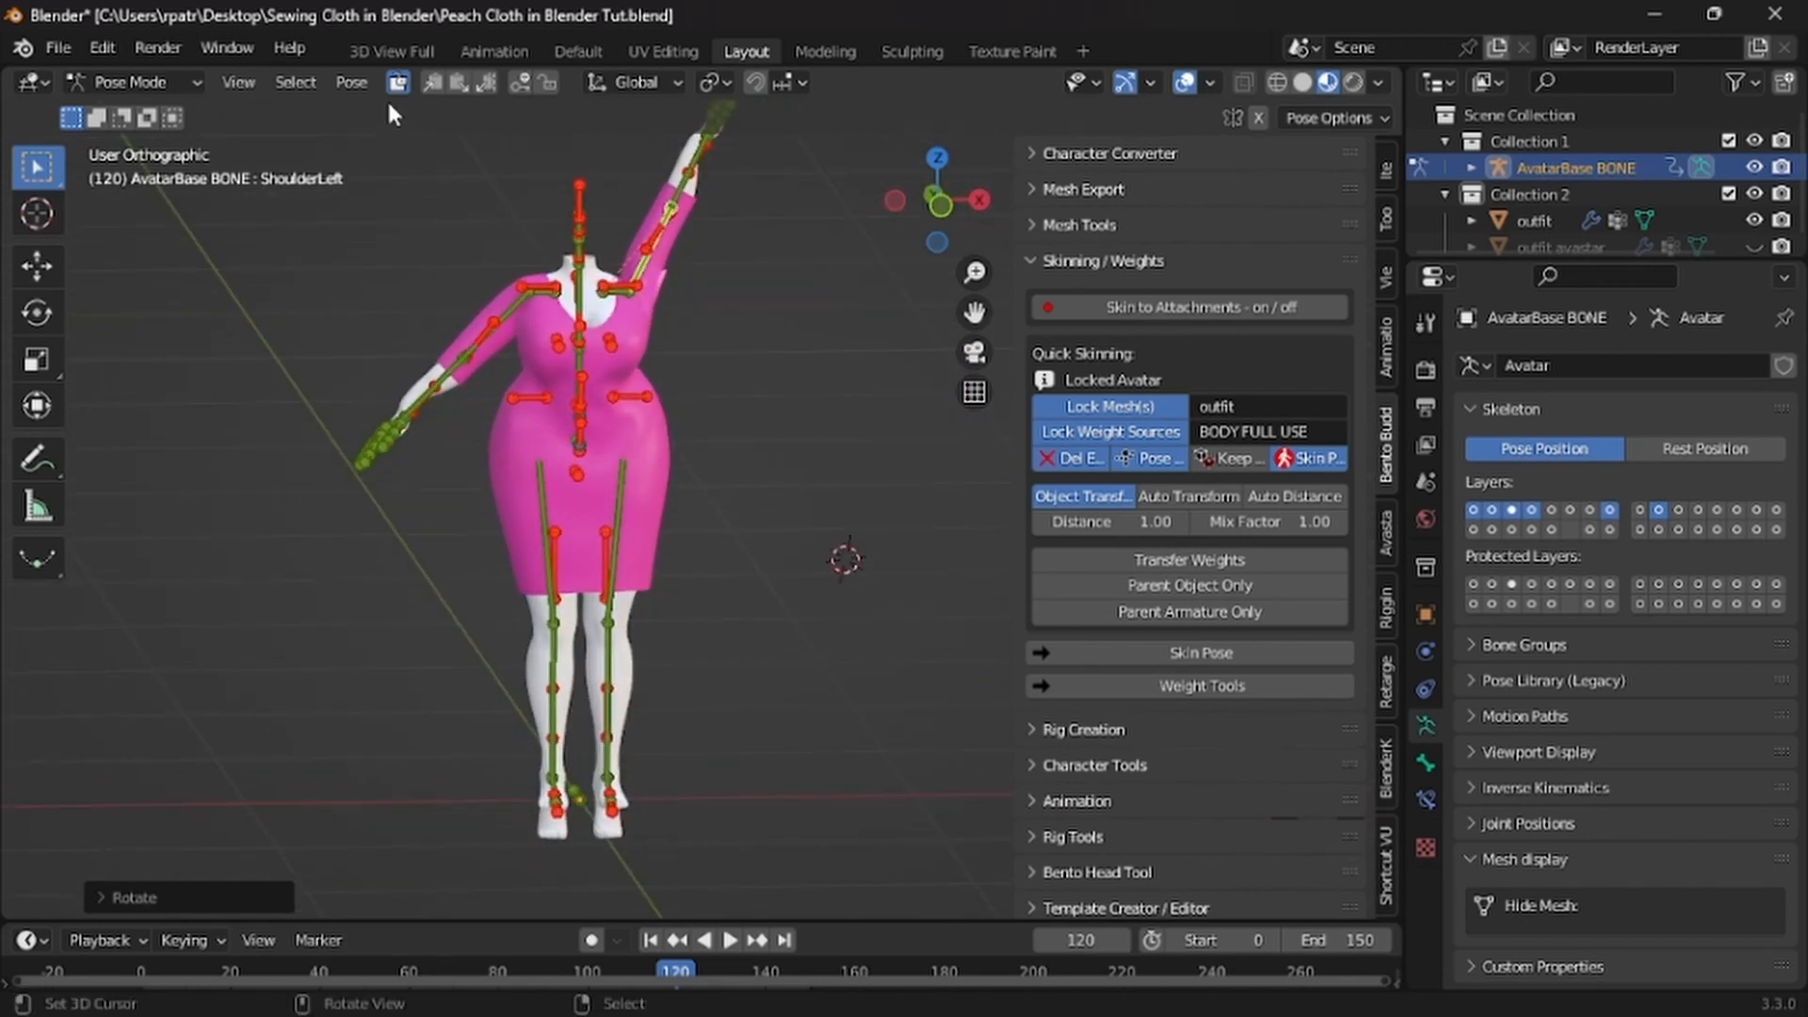
left_click(487, 83)
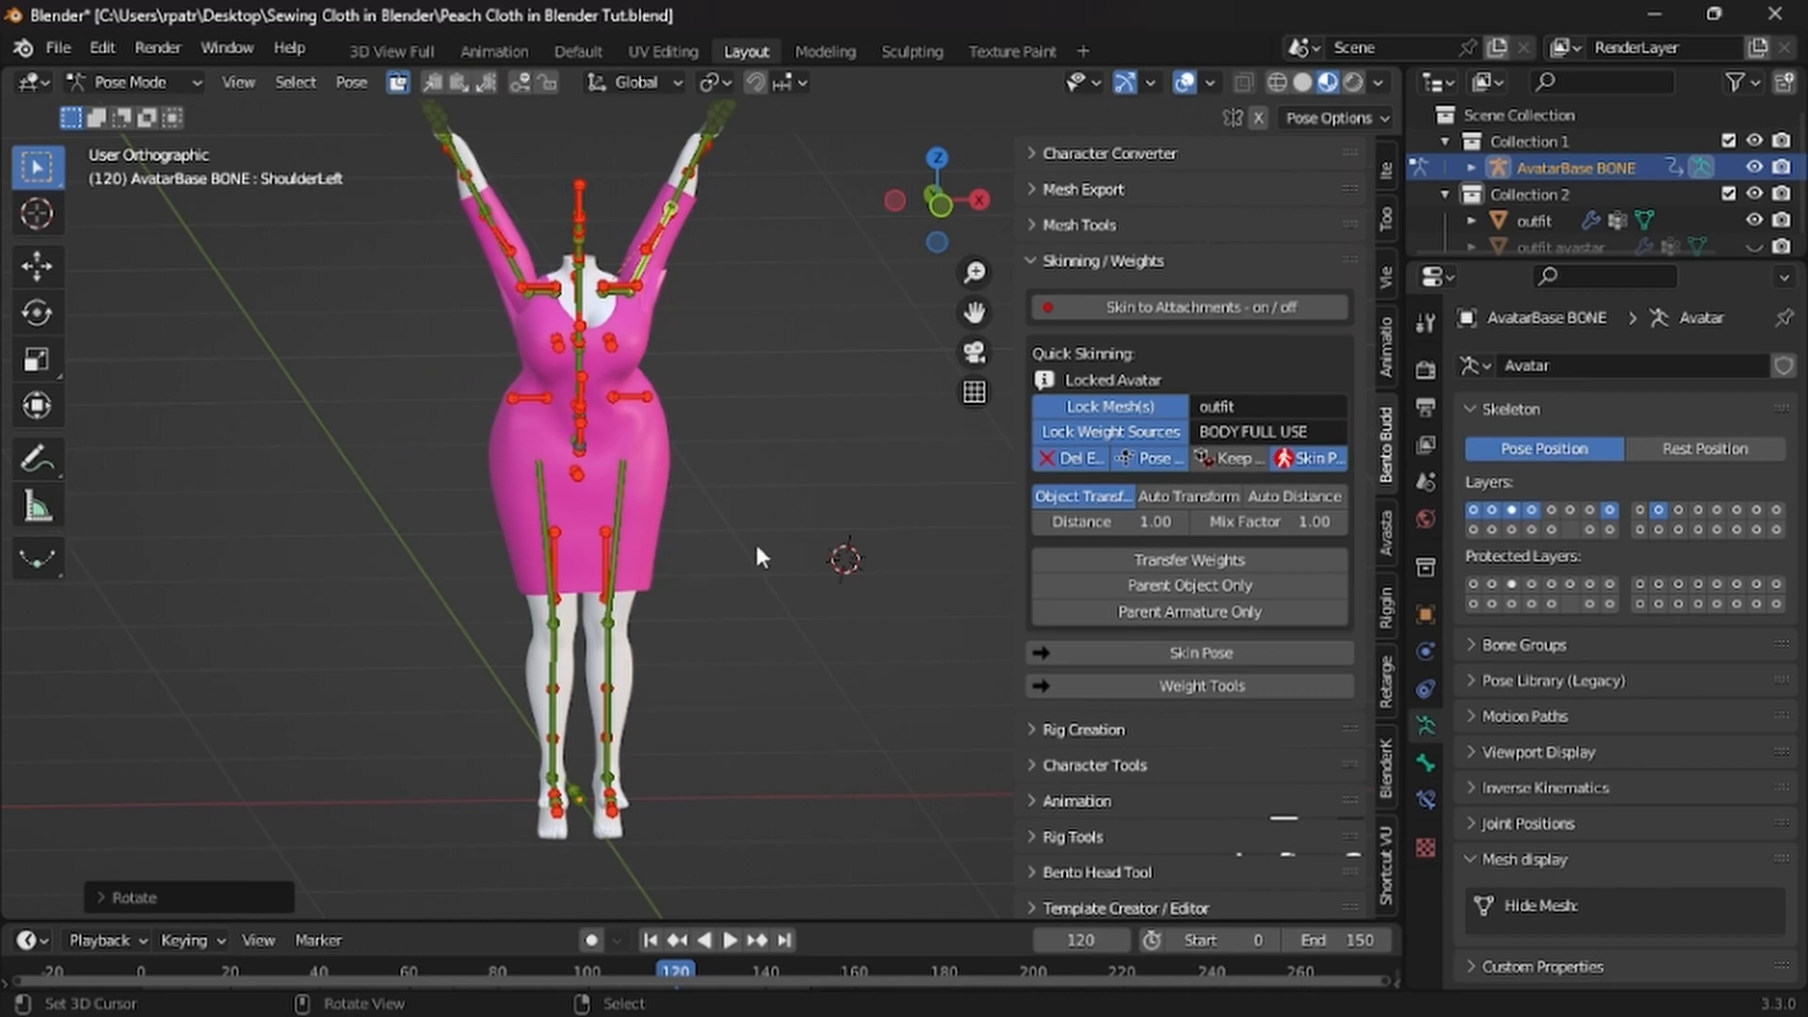
Swing the HipLeft and HipRight bones outward in turn to check how the skirt deforms, cancelling each rotation
left_click(619, 516)
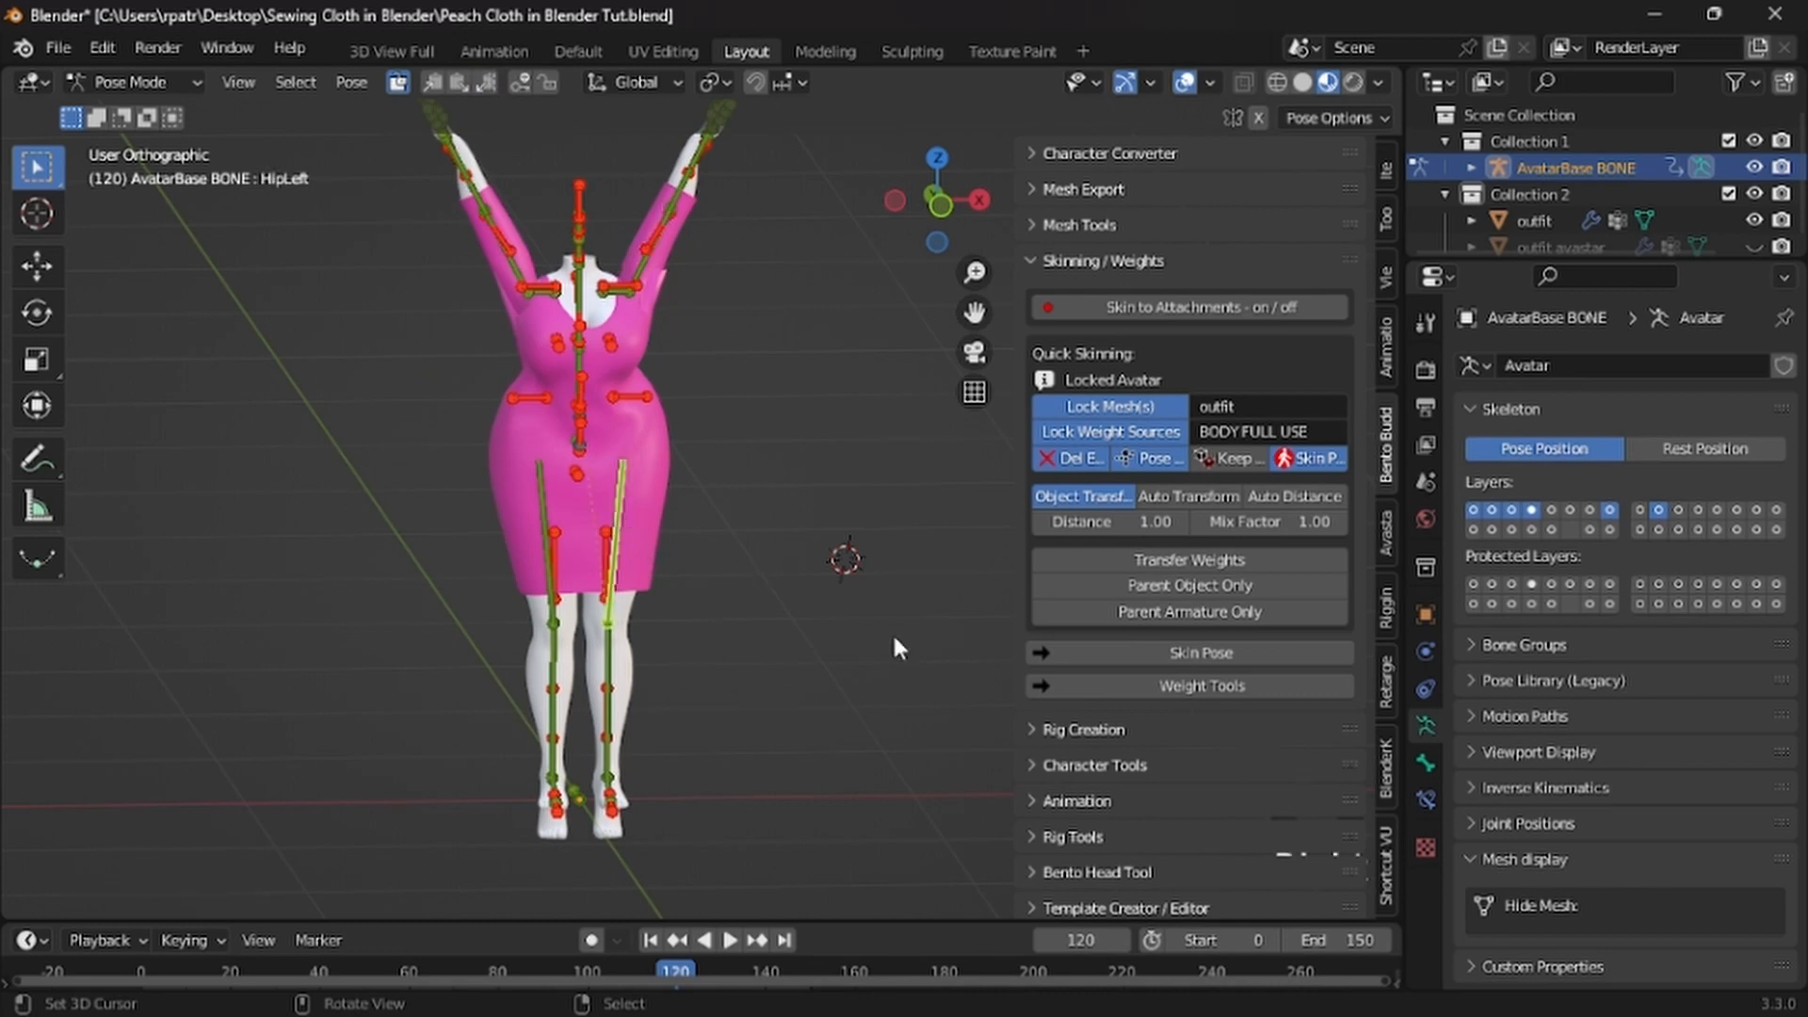
key("r")
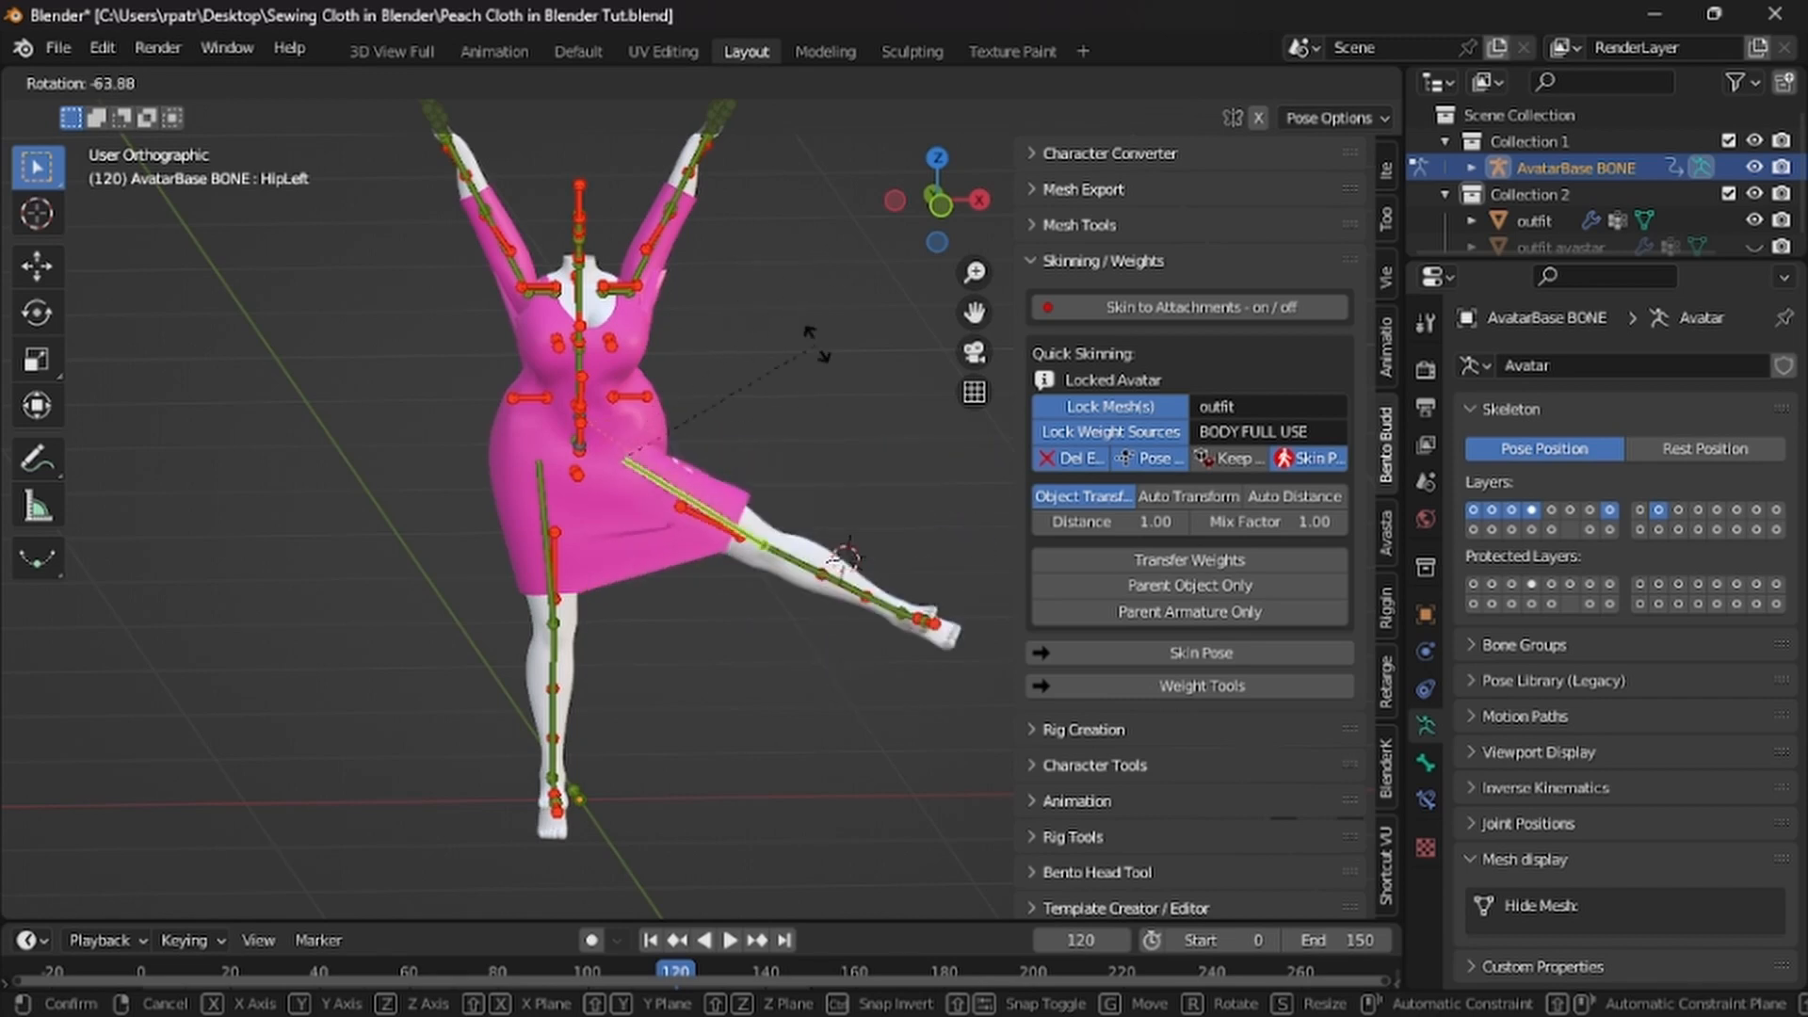
key("Escape")
left_click(539, 518)
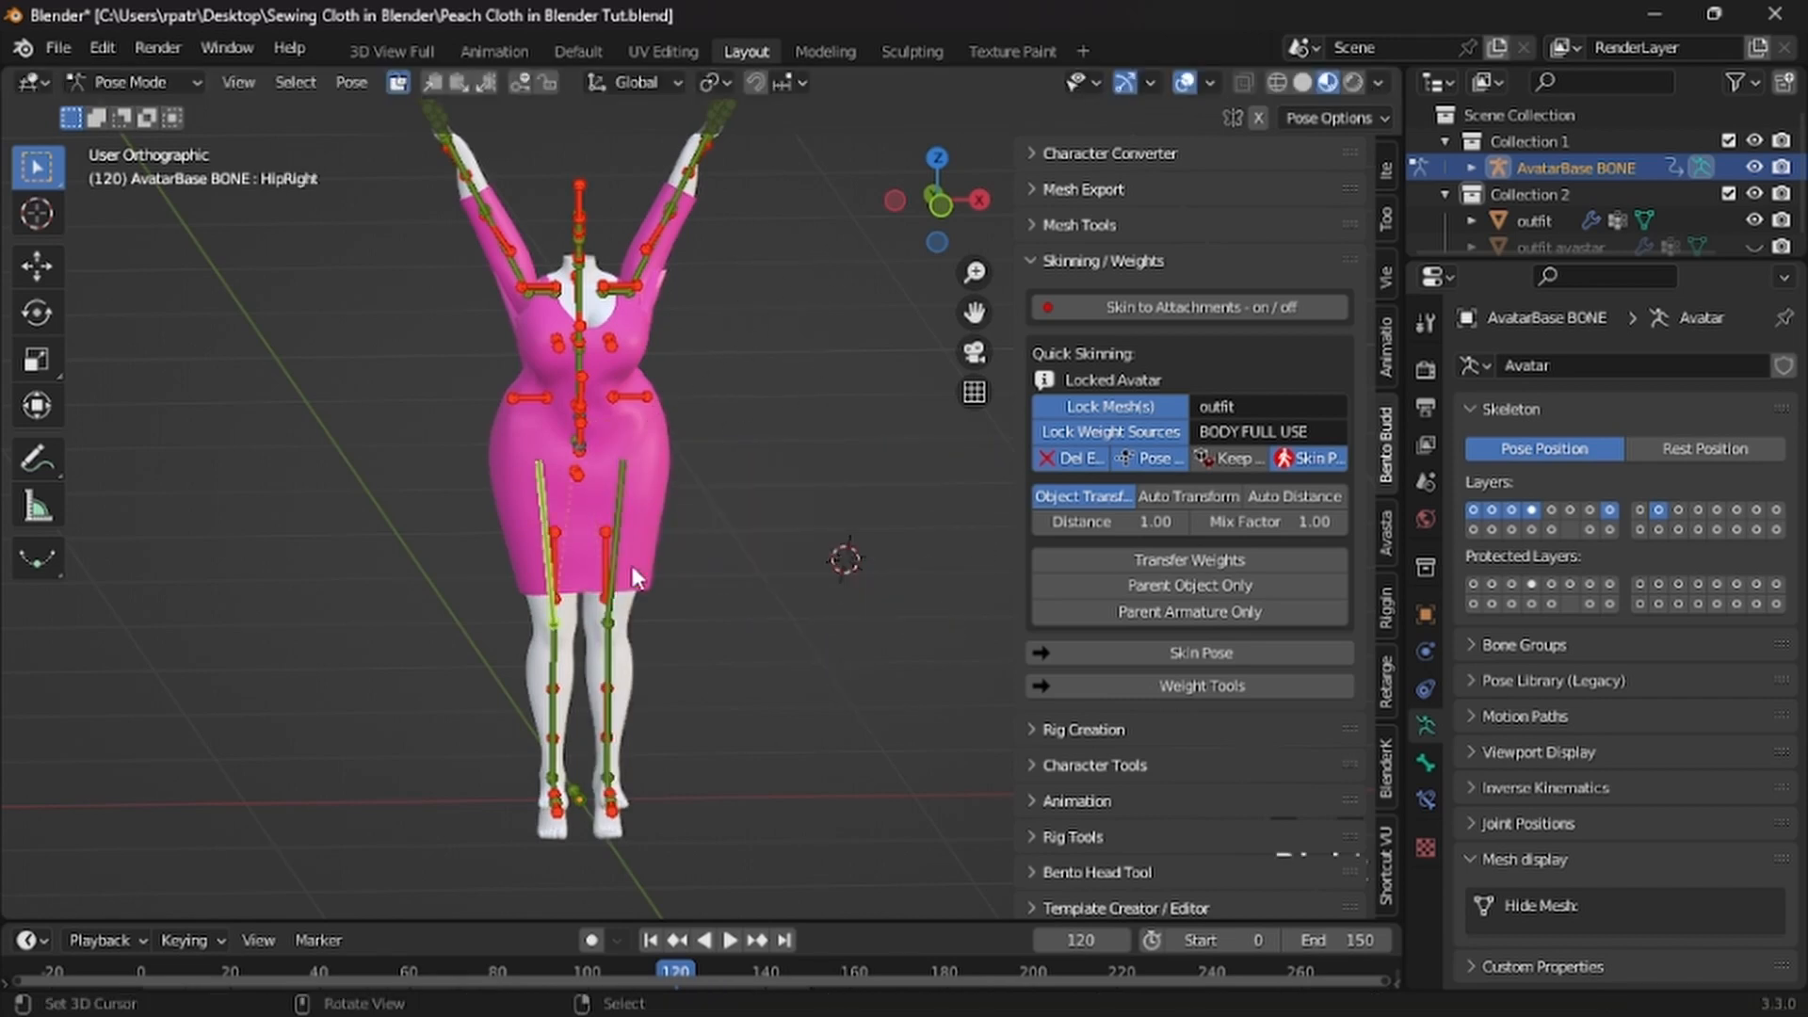
key("r")
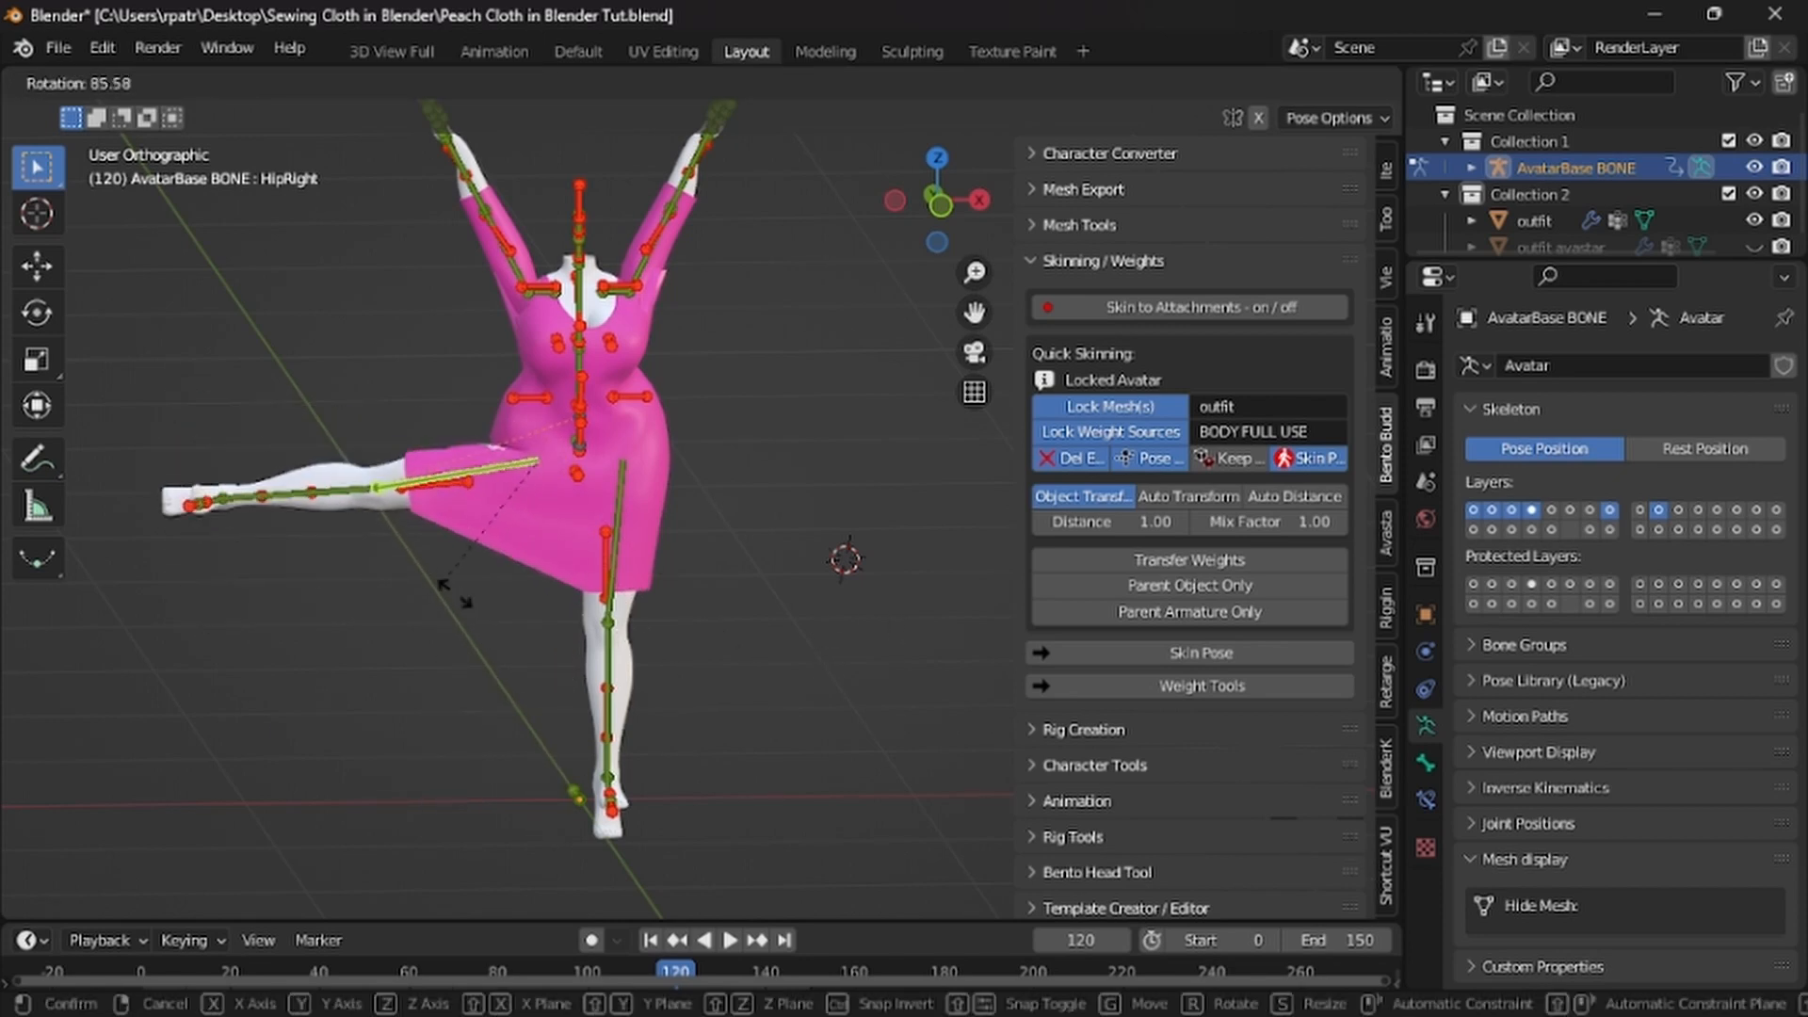
key("Escape")
From side views, swing the HipRight and HipLeft bones backward to check the skirt, cancelling each rotation
middle_click_drag(780, 650, 521, 707)
key("r")
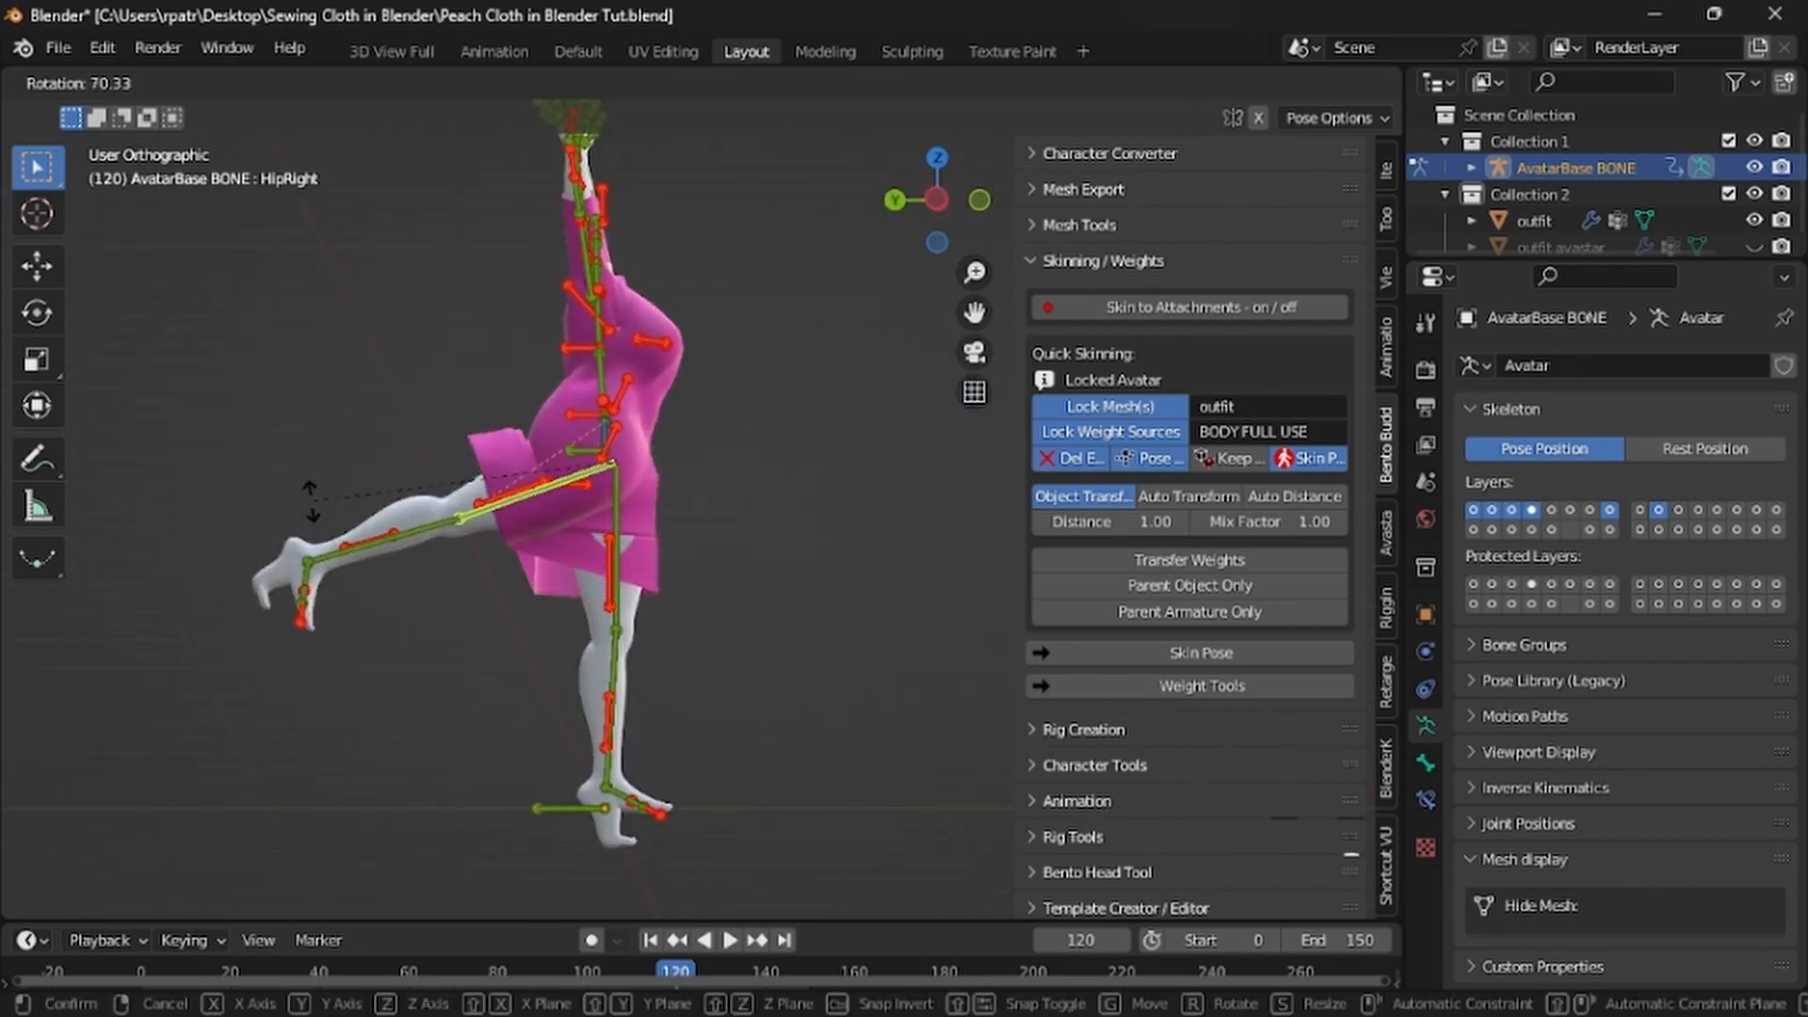
key("Escape")
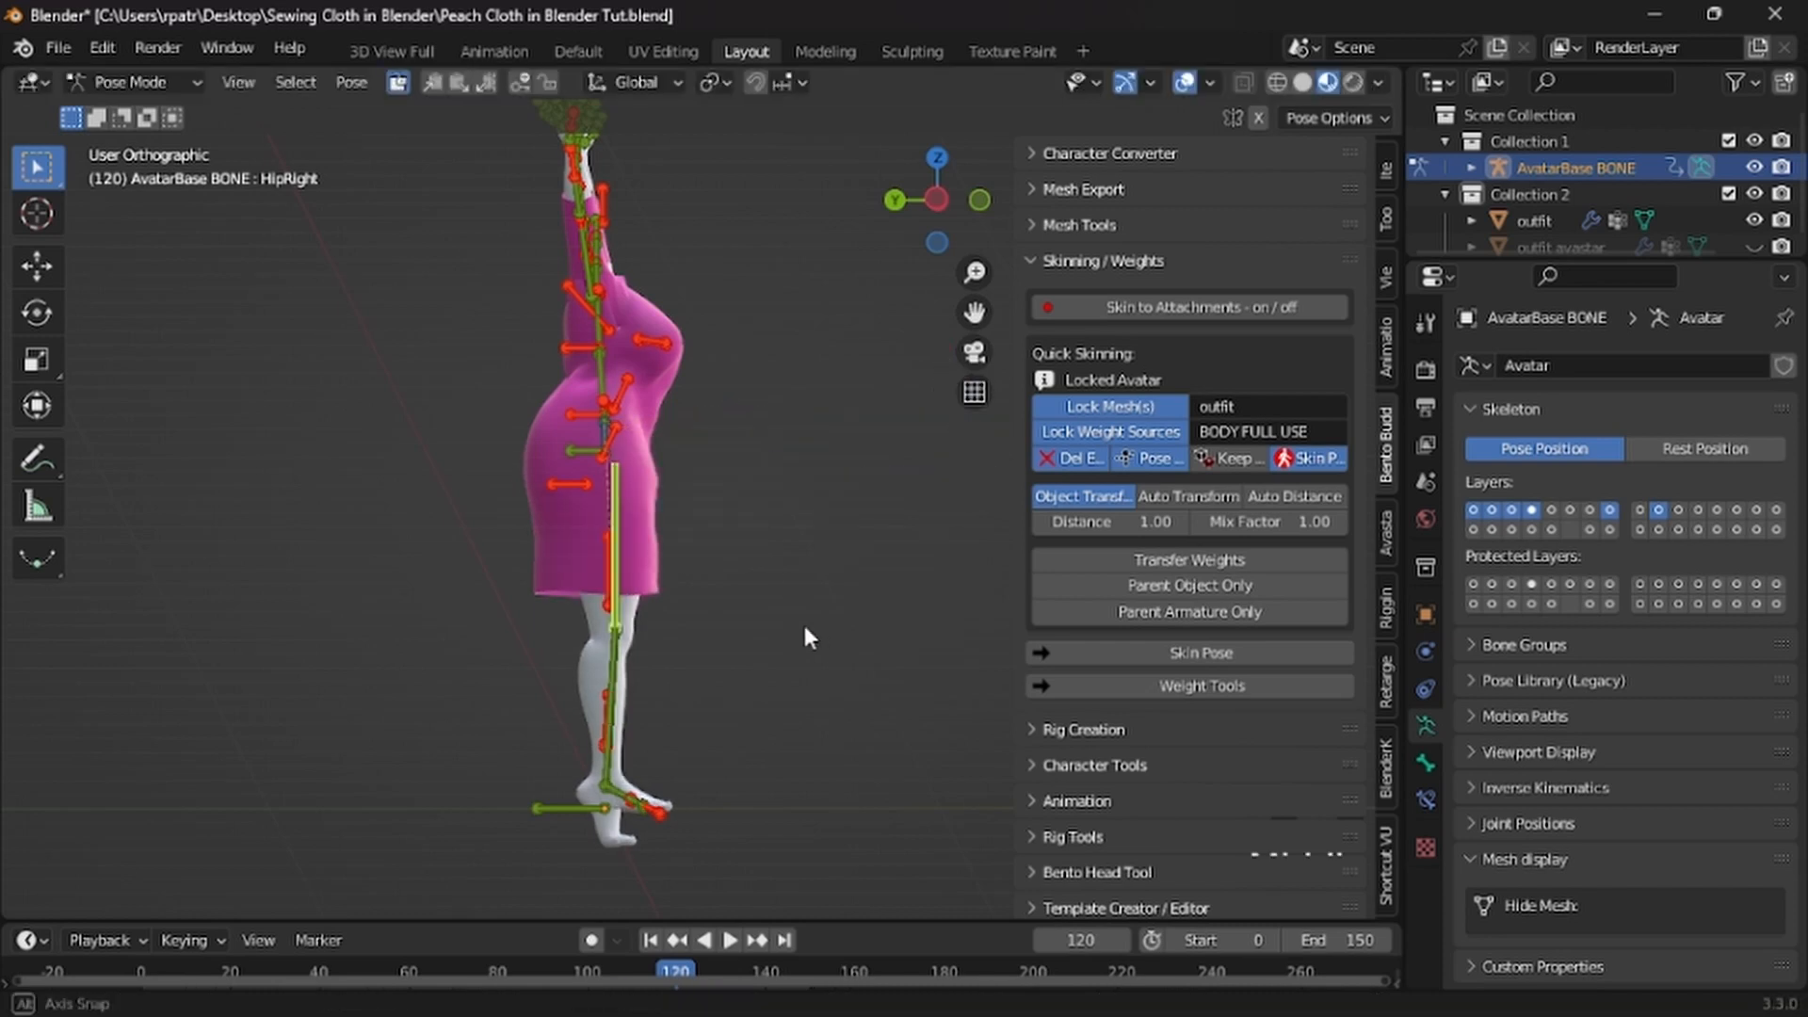
middle_click_drag(803, 620, 710, 695)
left_click(704, 513)
key("r")
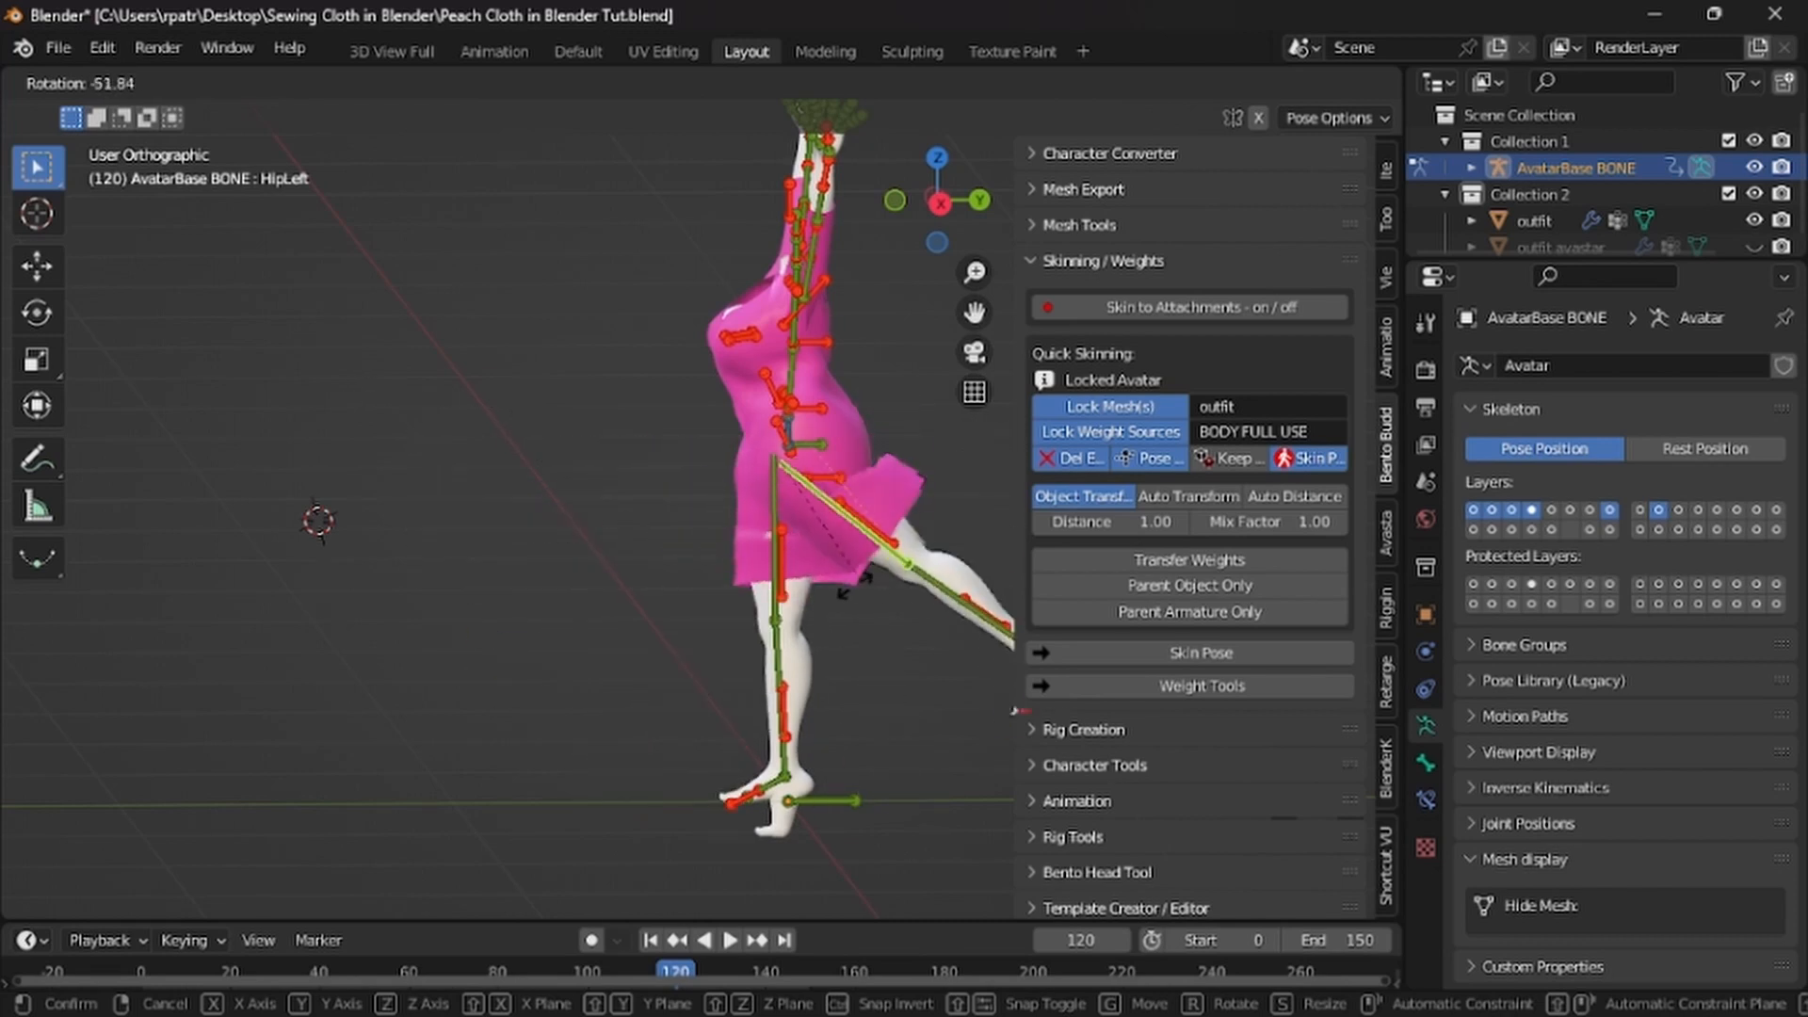
key("Escape")
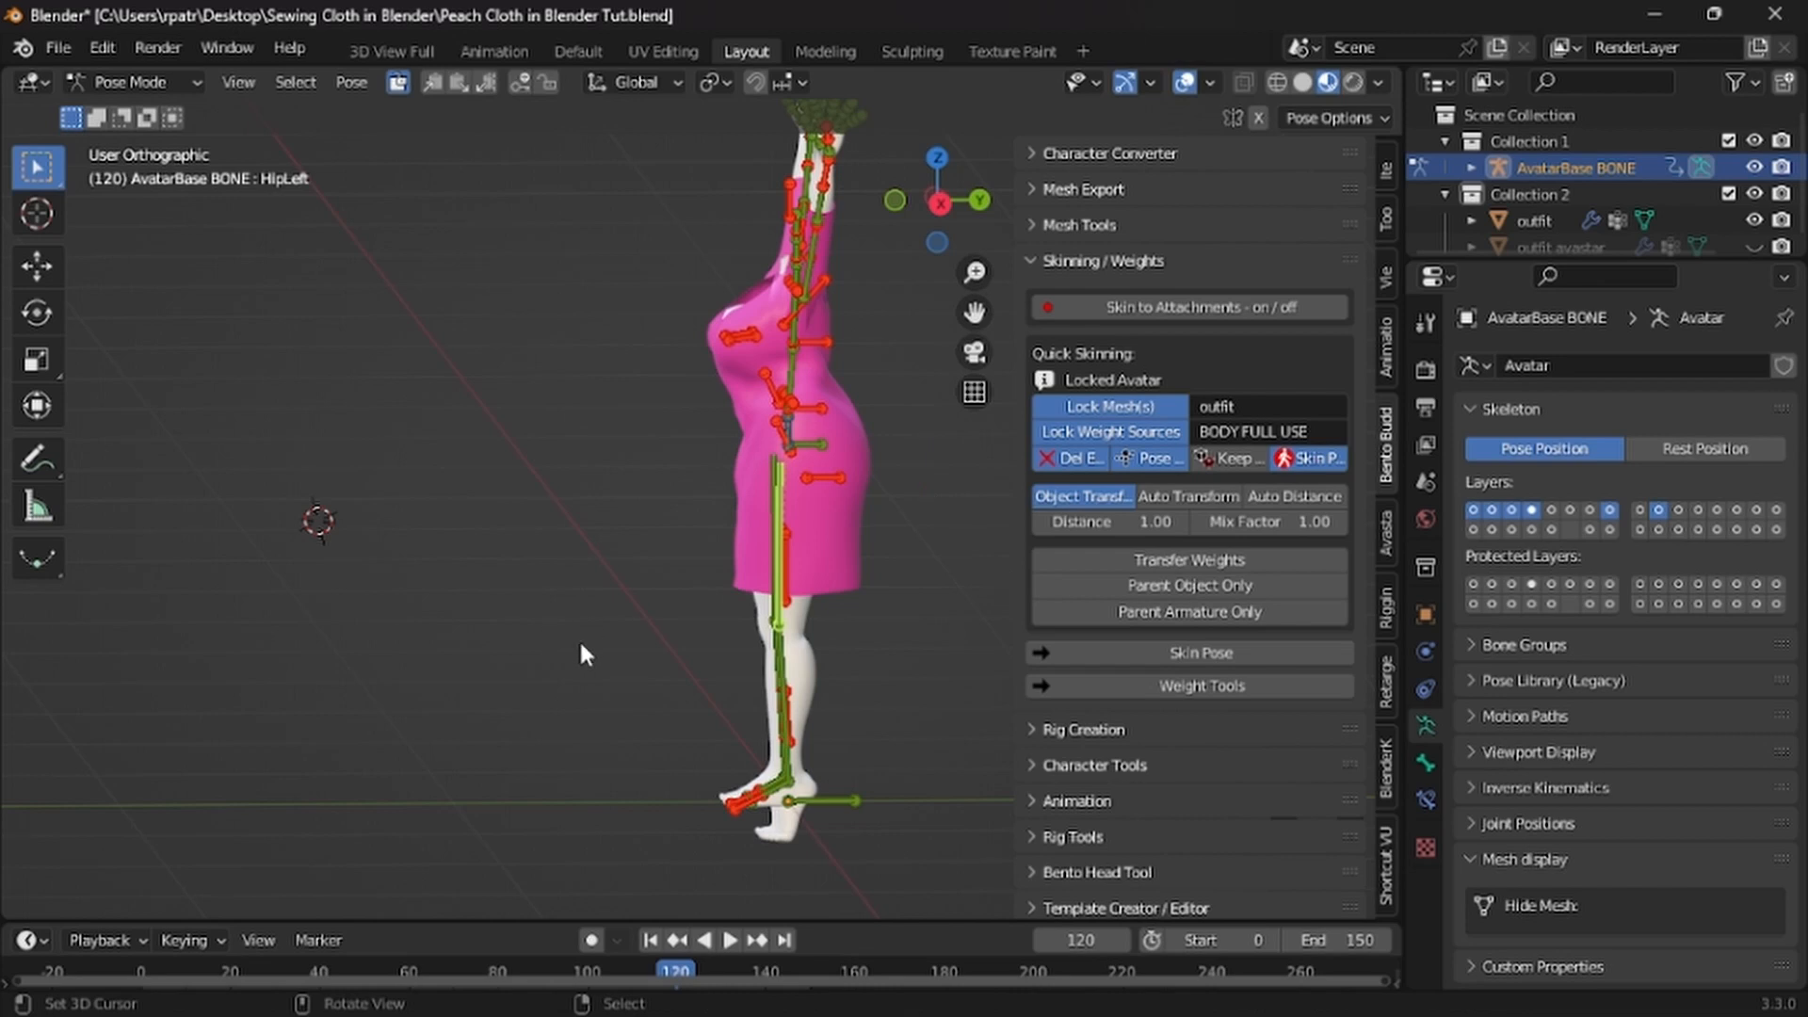
Clear all transforms on every bone of the AvatarBase BONE armature
middle_click_drag(656, 651, 911, 612)
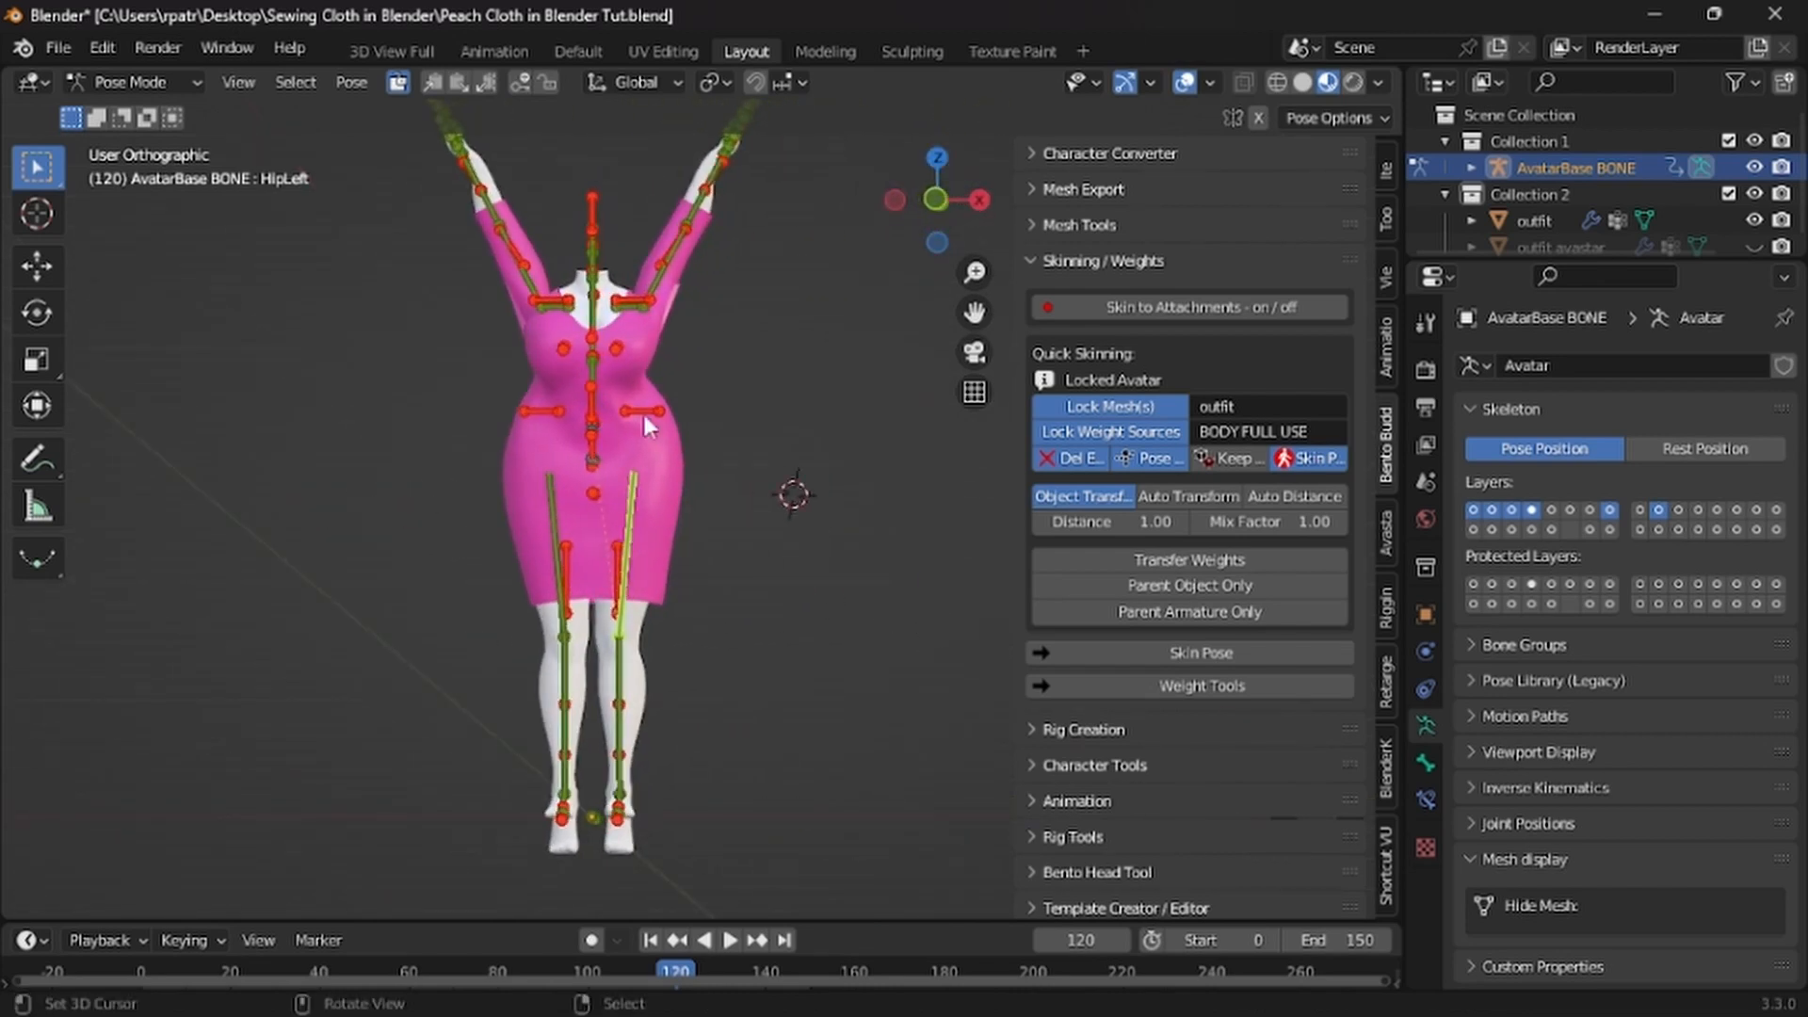
key("a")
left_click(351, 81)
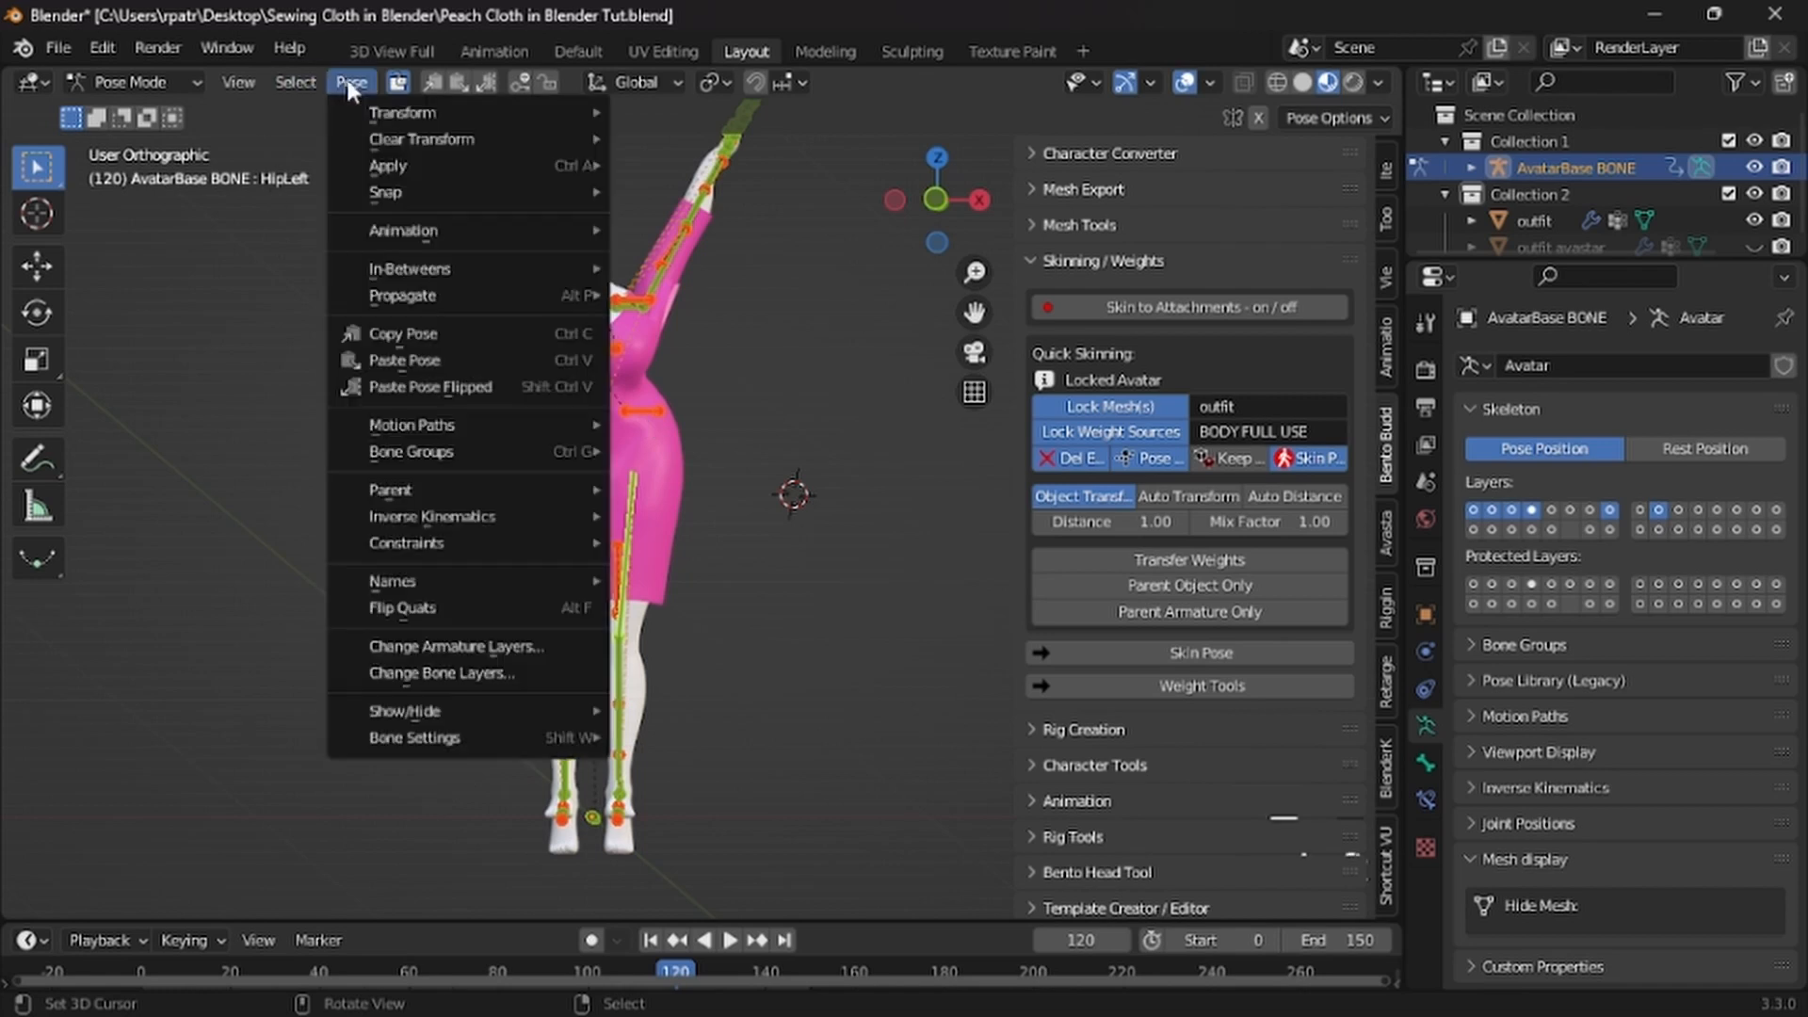
mouse_move(382, 138)
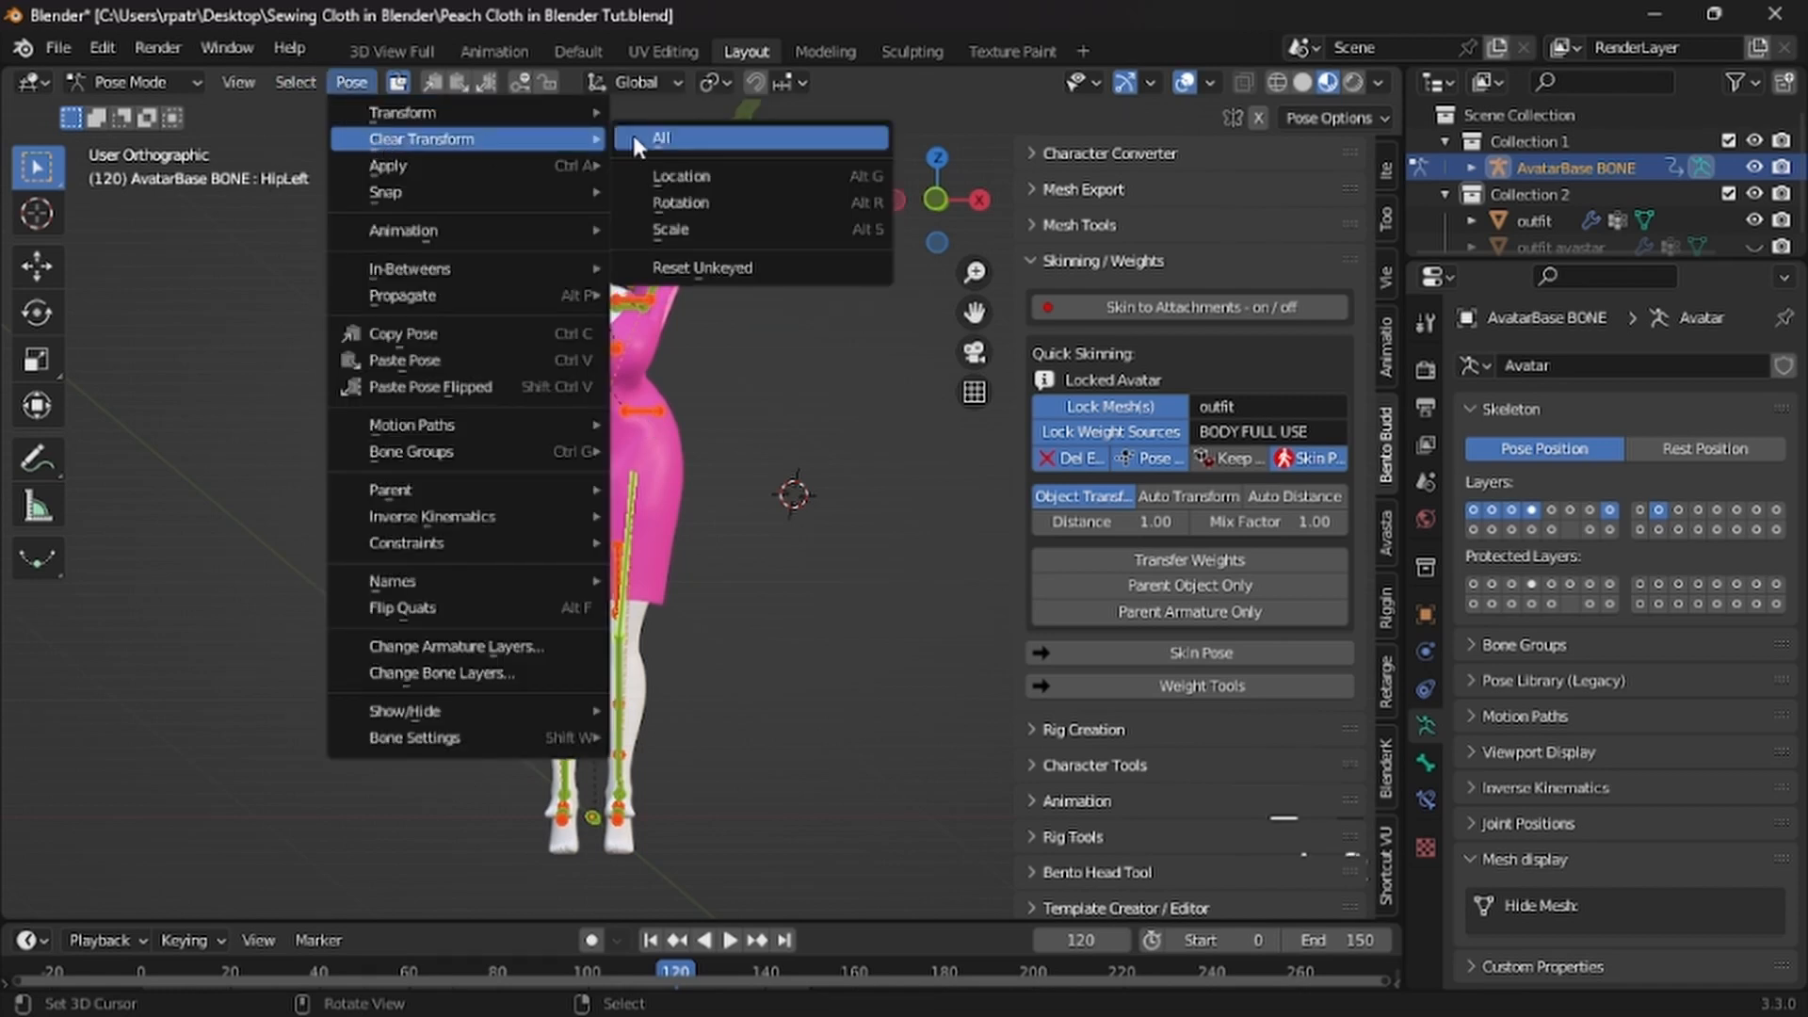
left_click(675, 134)
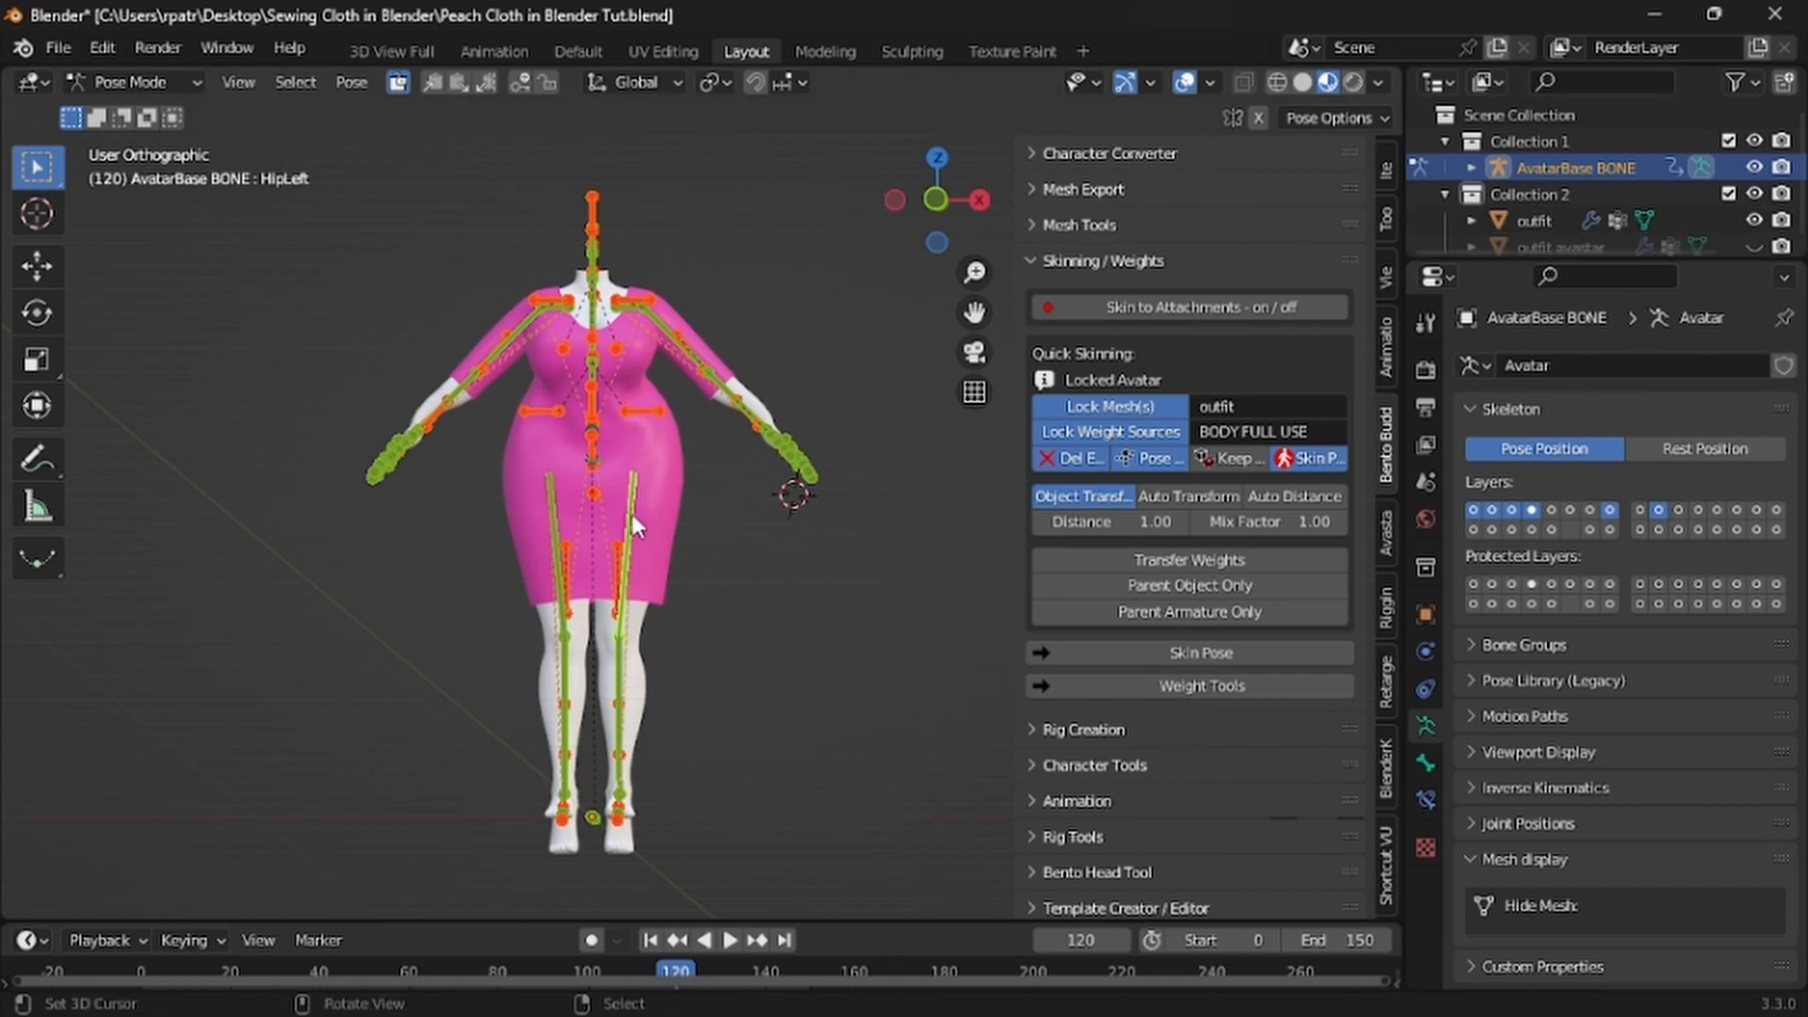
Select the newly rigged outfit mesh and rename it "outfit bento buddy"
left_click(1533, 219)
double_click(1549, 219)
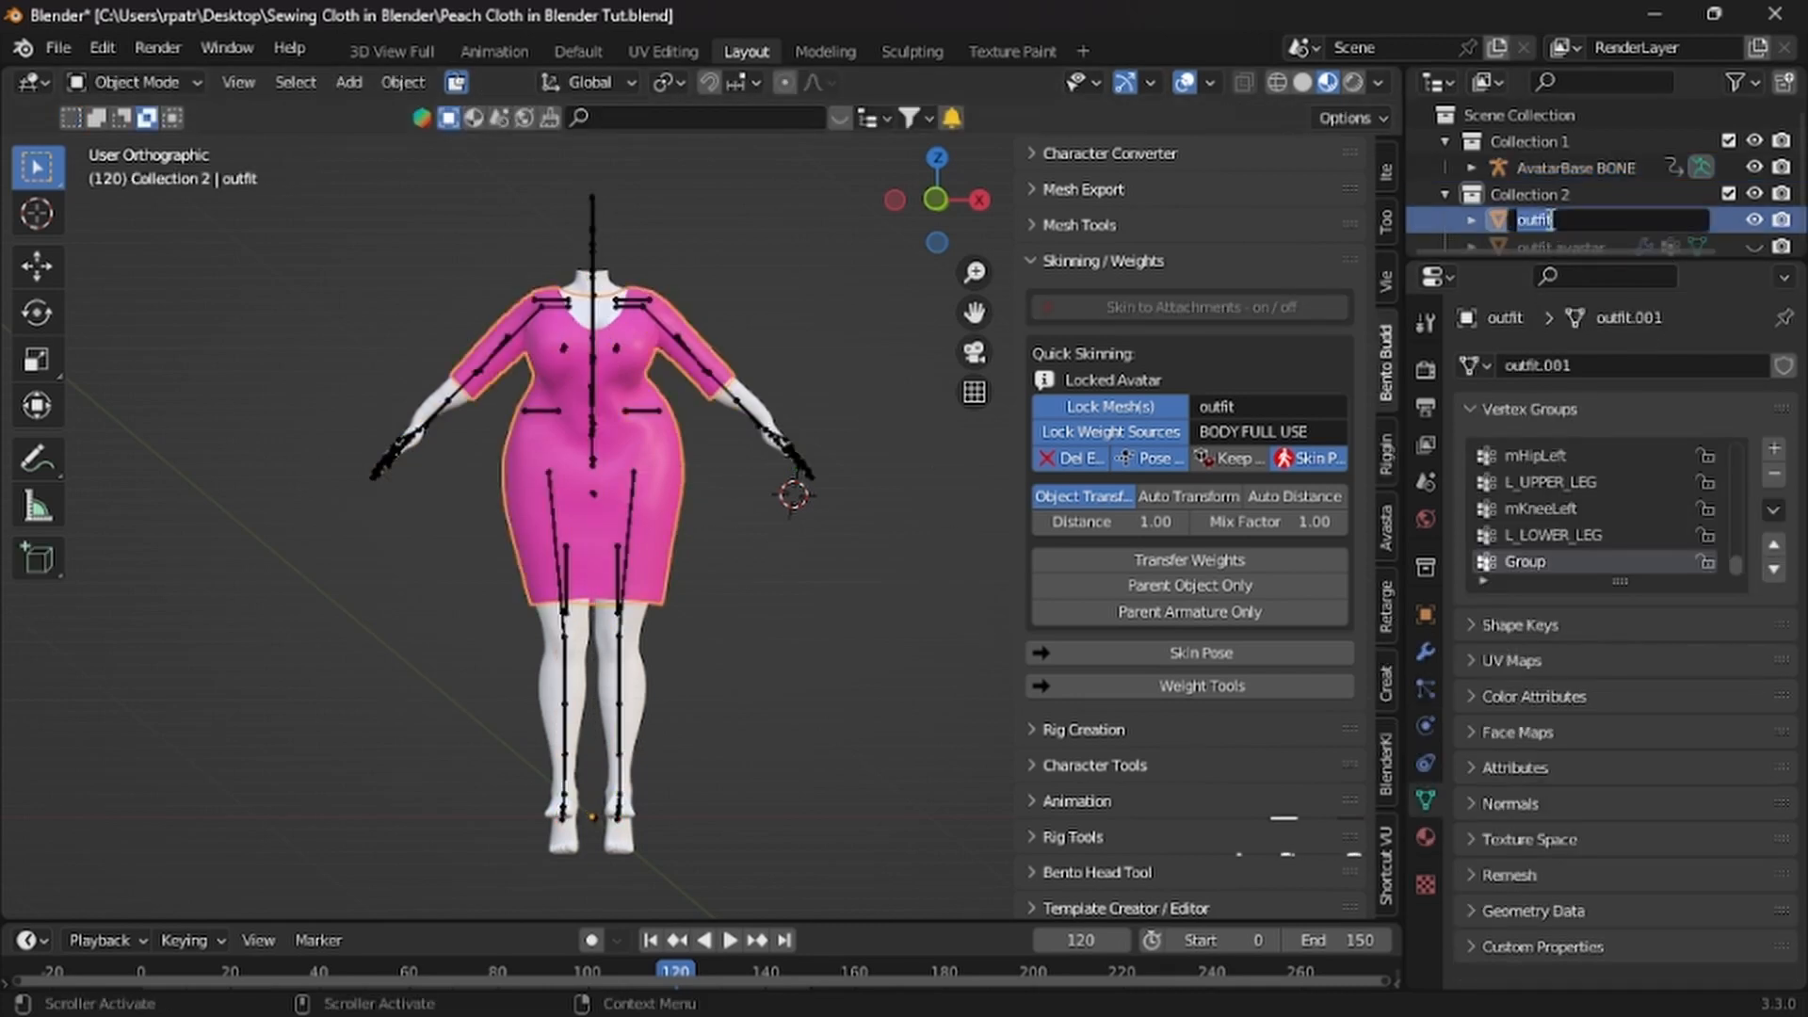
left_click(1568, 217)
type("ba")
type("nto buddy")
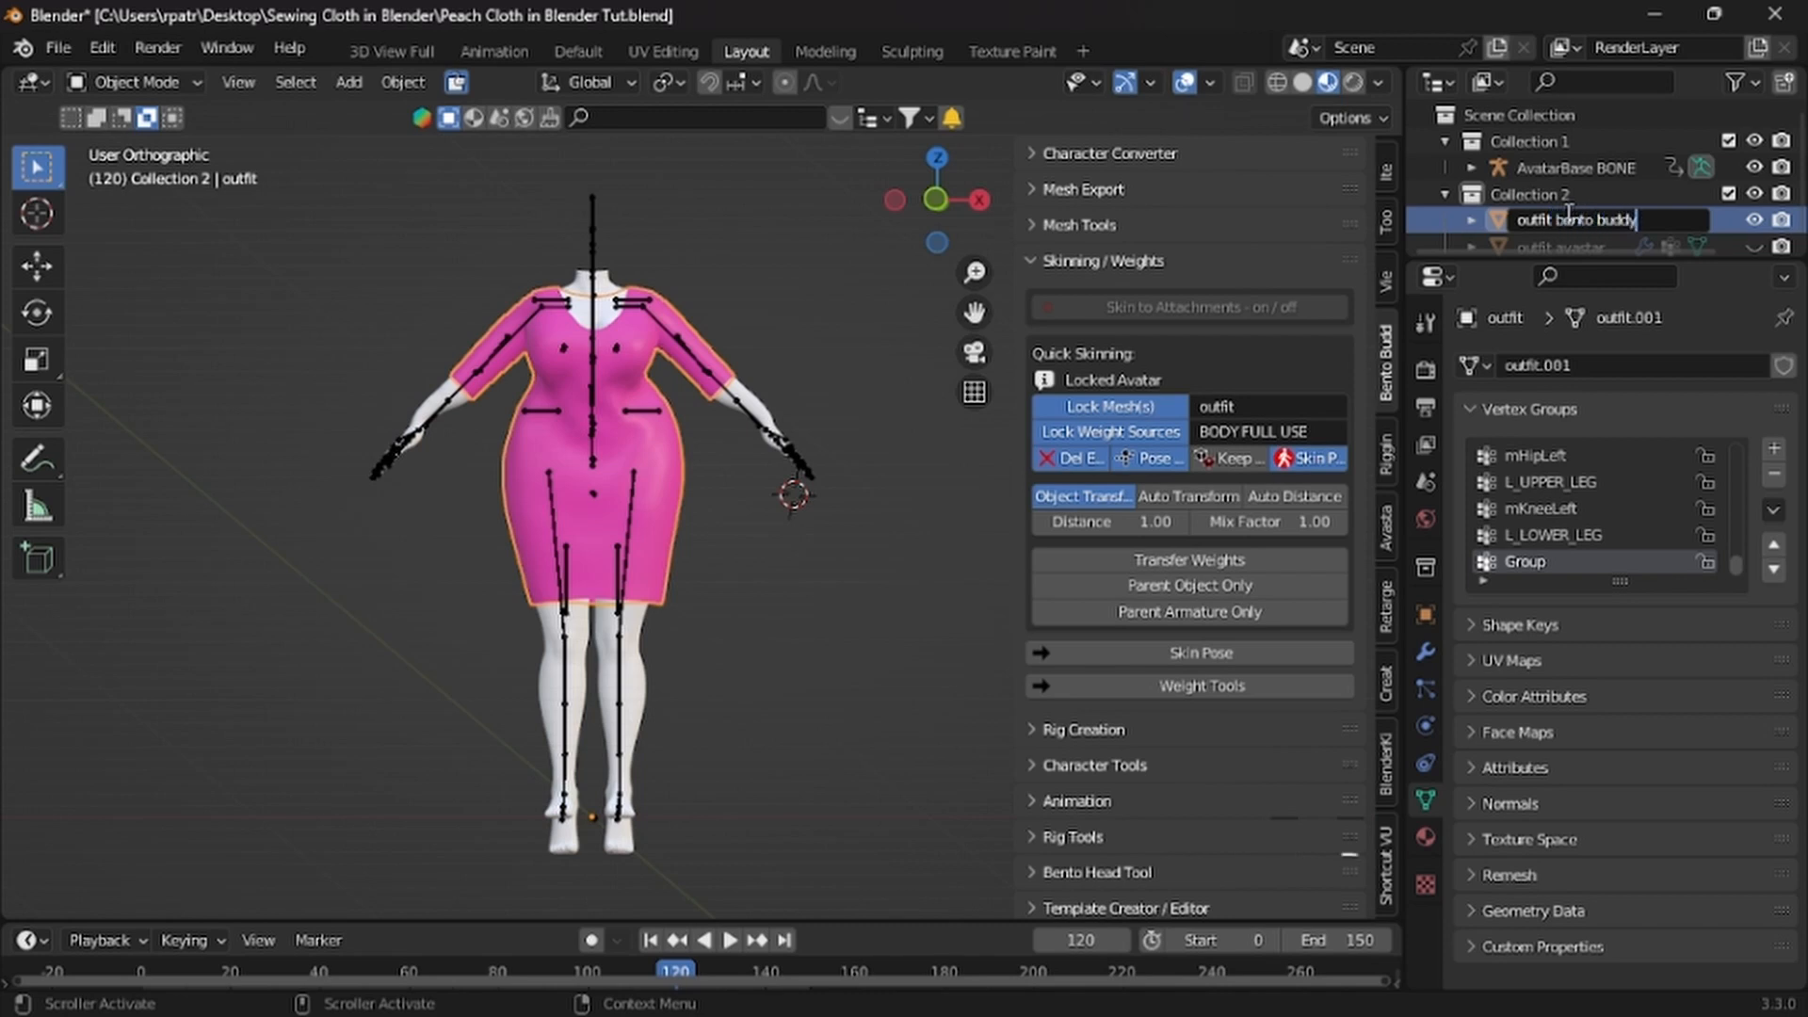
key("Return")
Hide the outfit bento buddy mesh, then show and select the outfit avastar mesh
scroll(1590, 218, "down", 1)
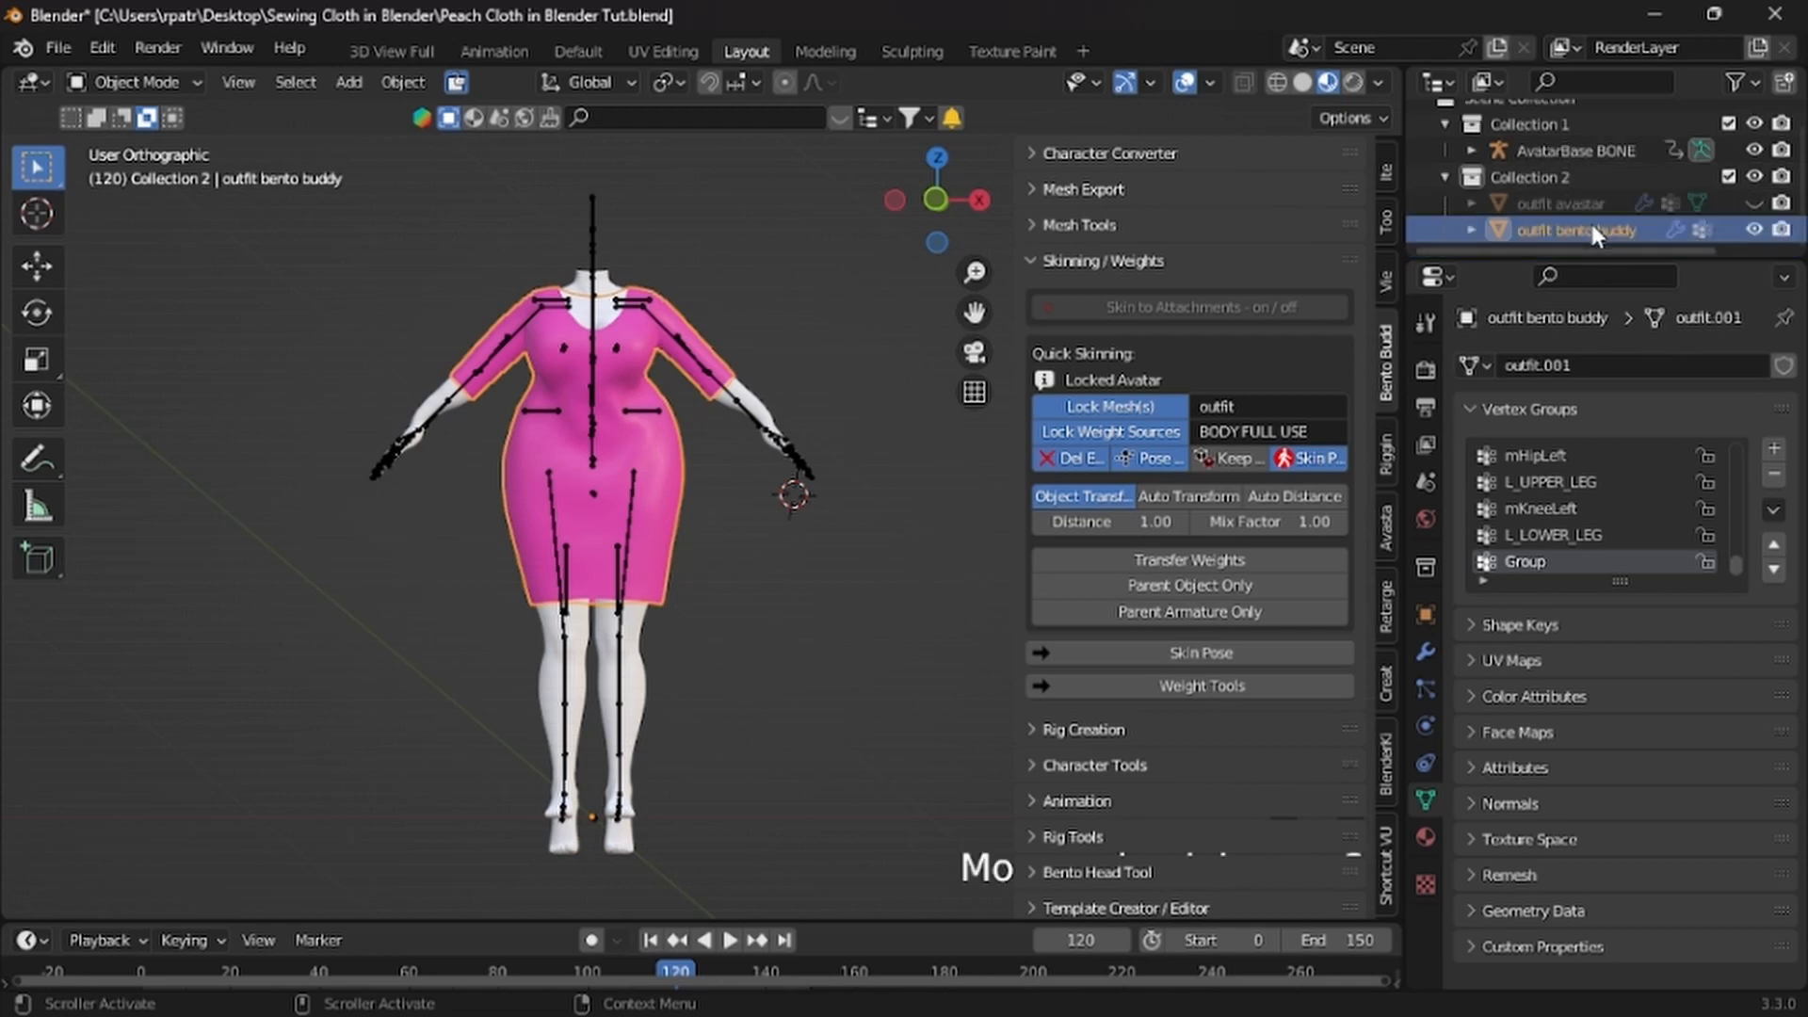
left_click(1753, 230)
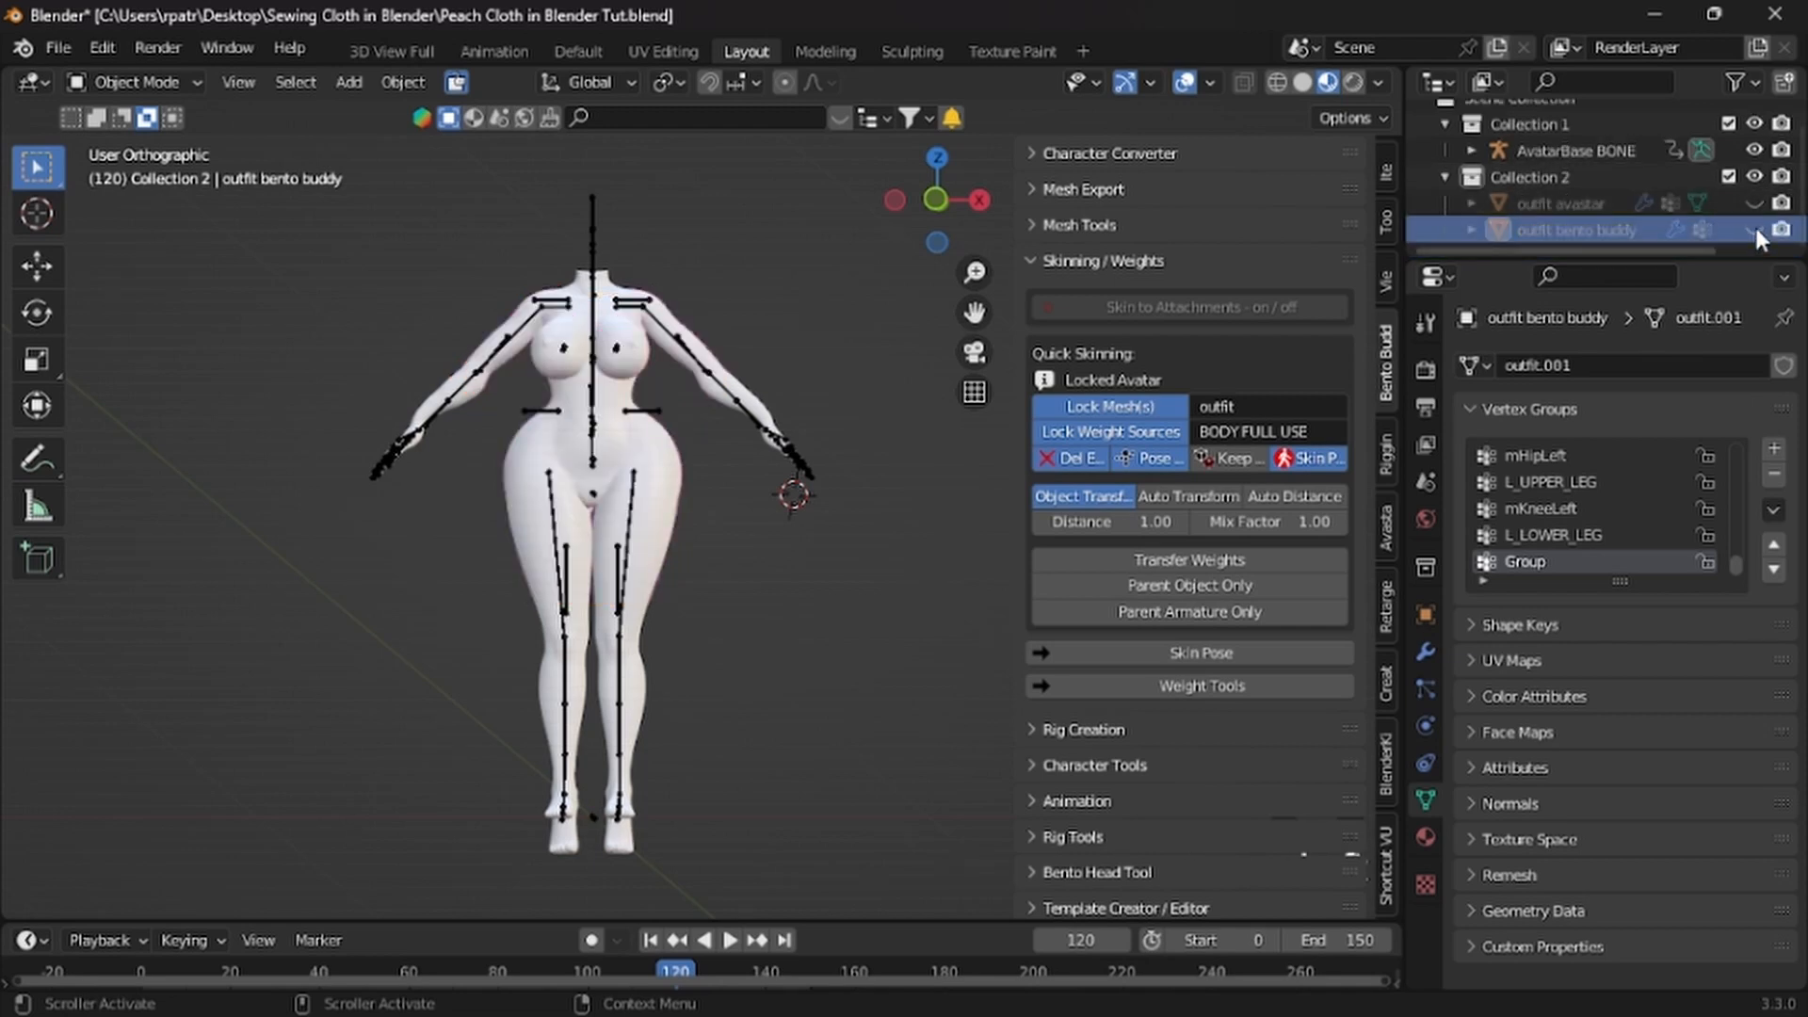
left_click(1754, 202)
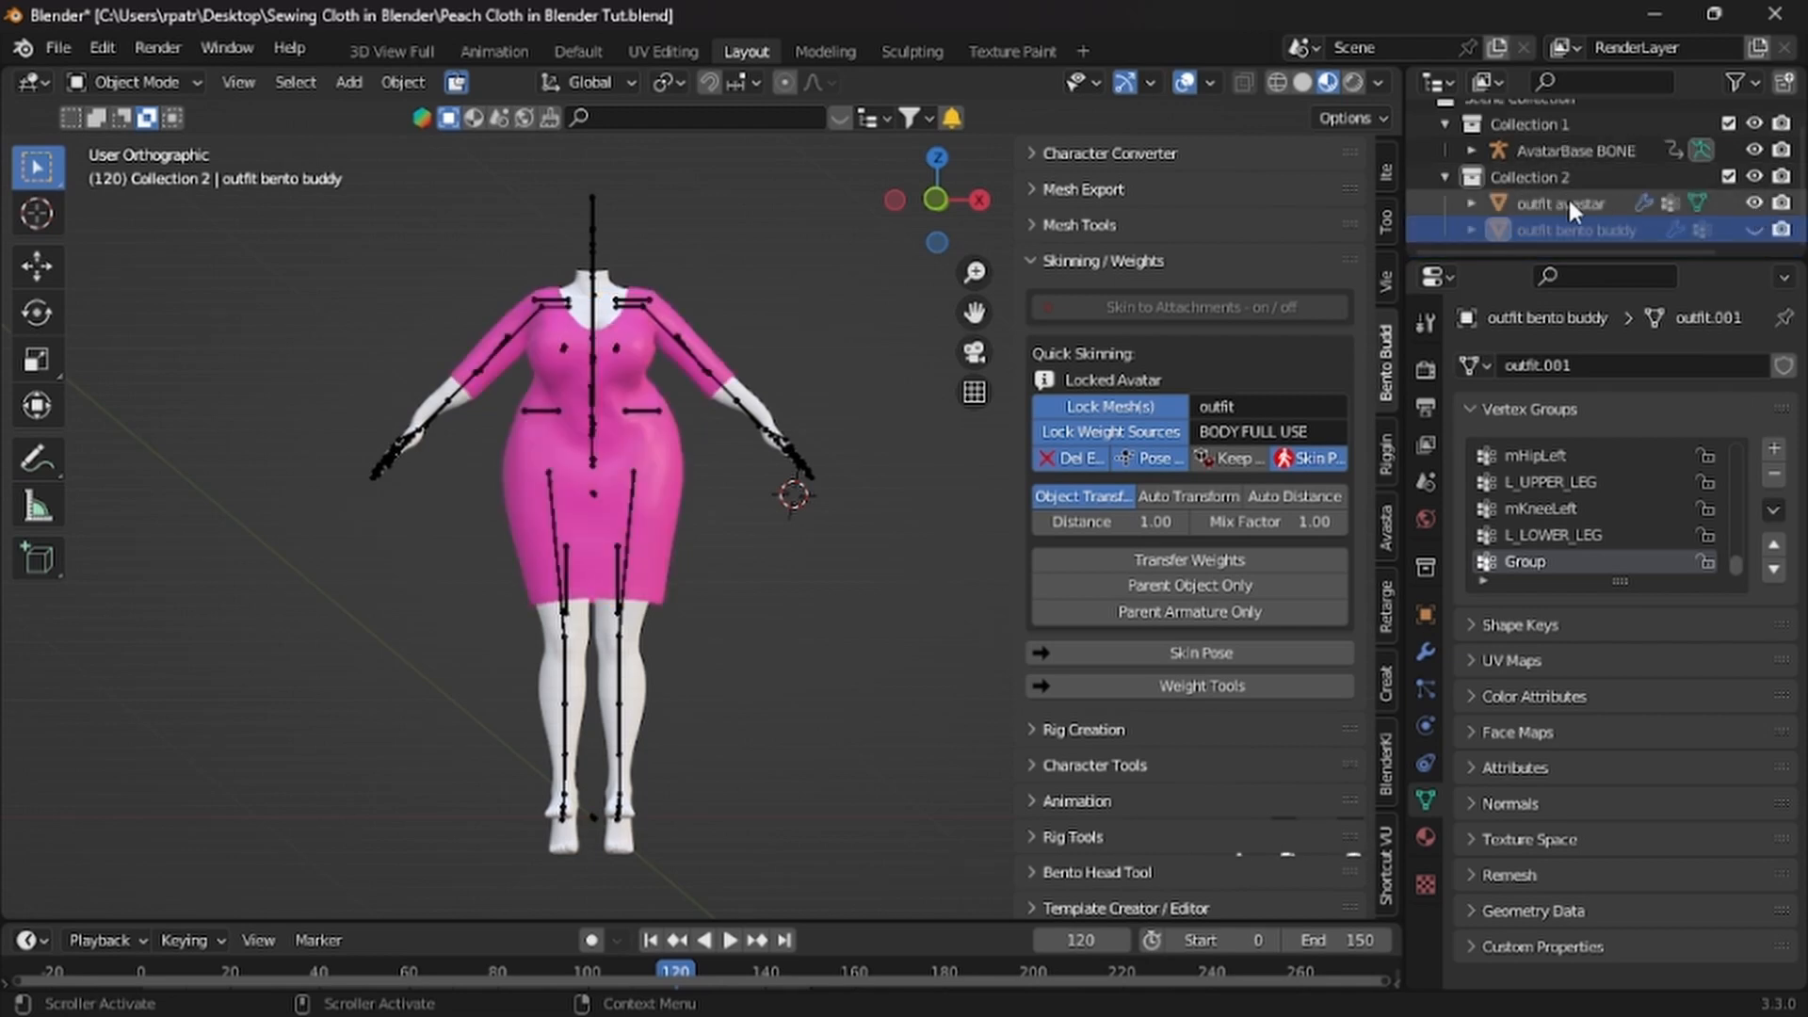
left_click(658, 450)
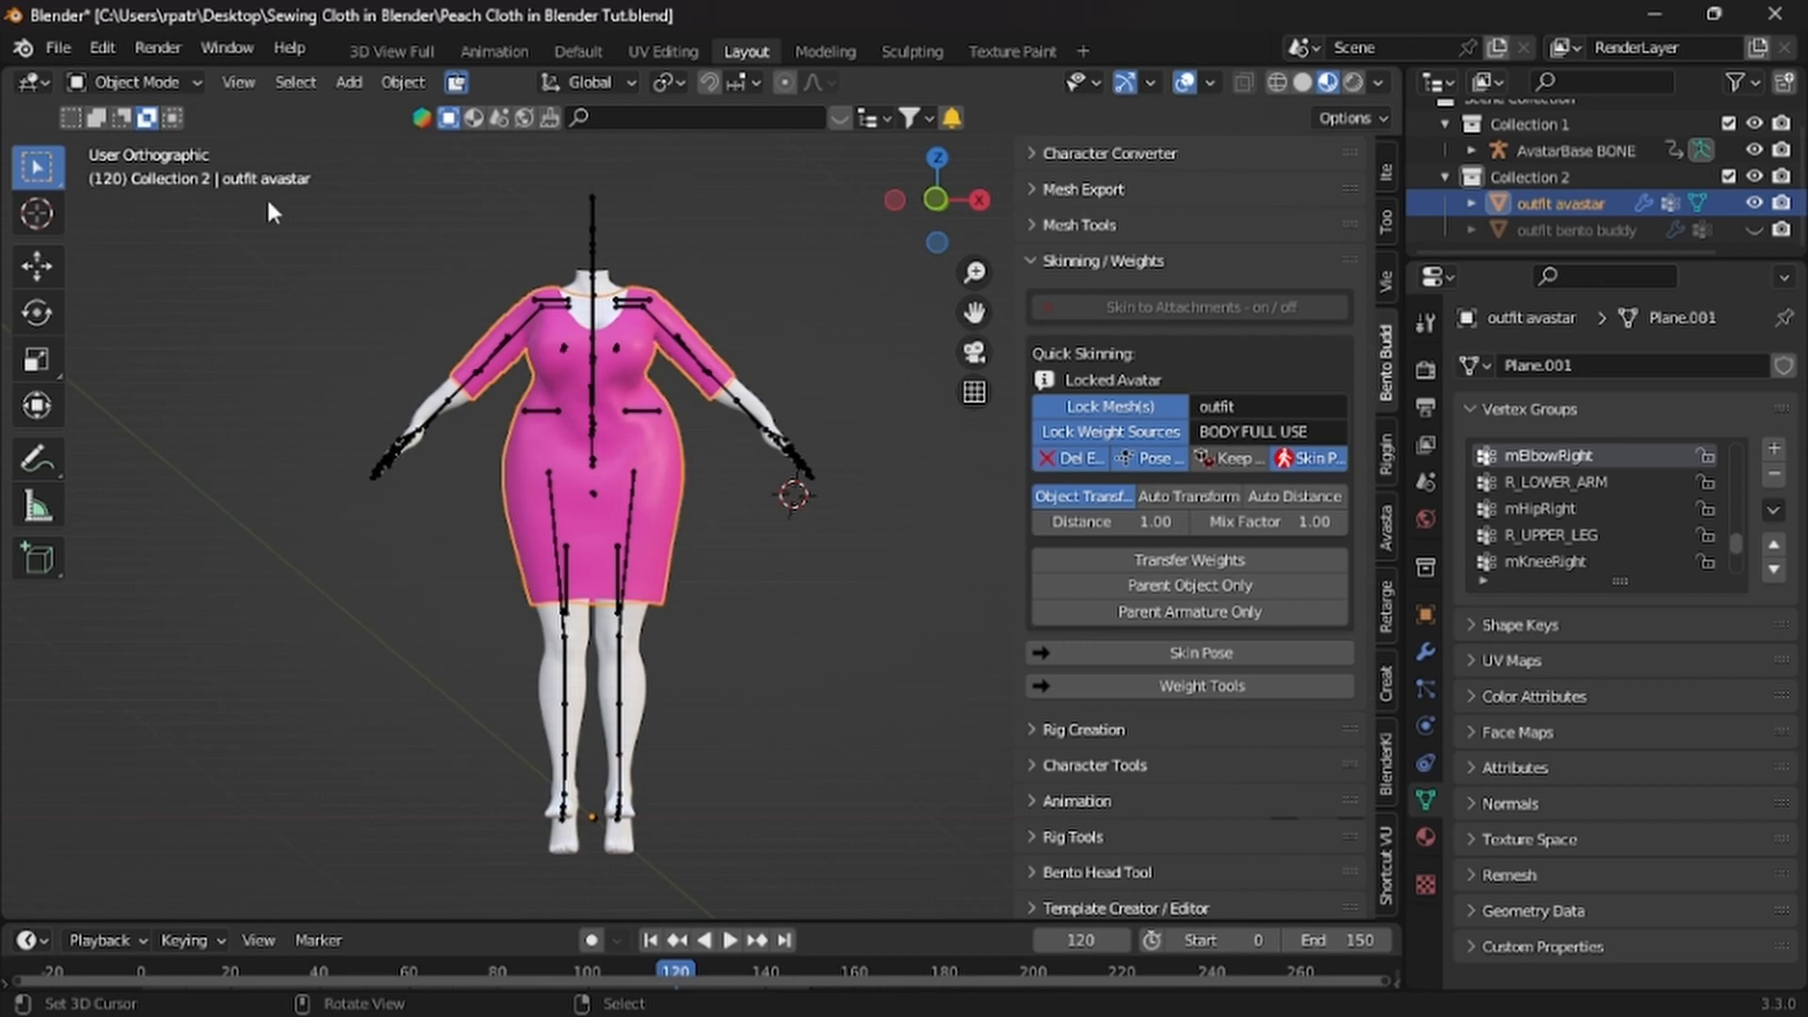
Export the outfit avastar mesh as Collada (Avastar) to the Sewing Cloth in Blender folder, named "Peach pencil dress avastar"
left_click(58, 47)
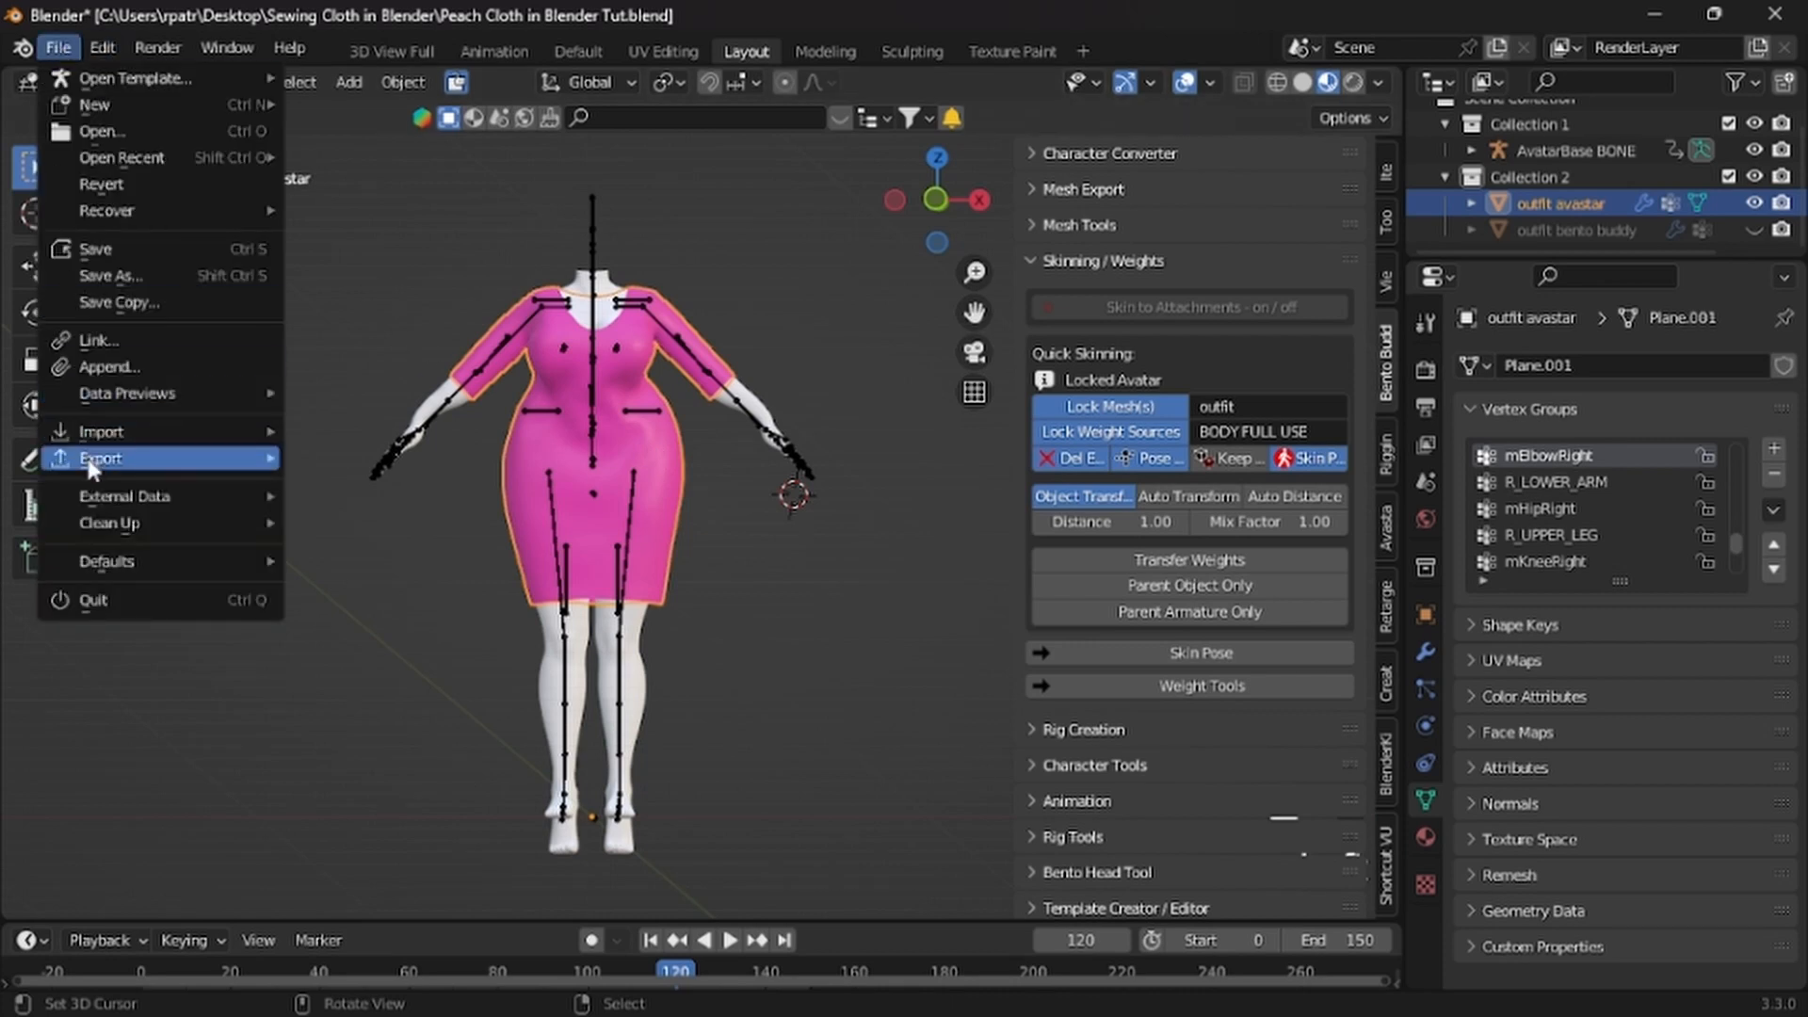
mouse_move(253, 456)
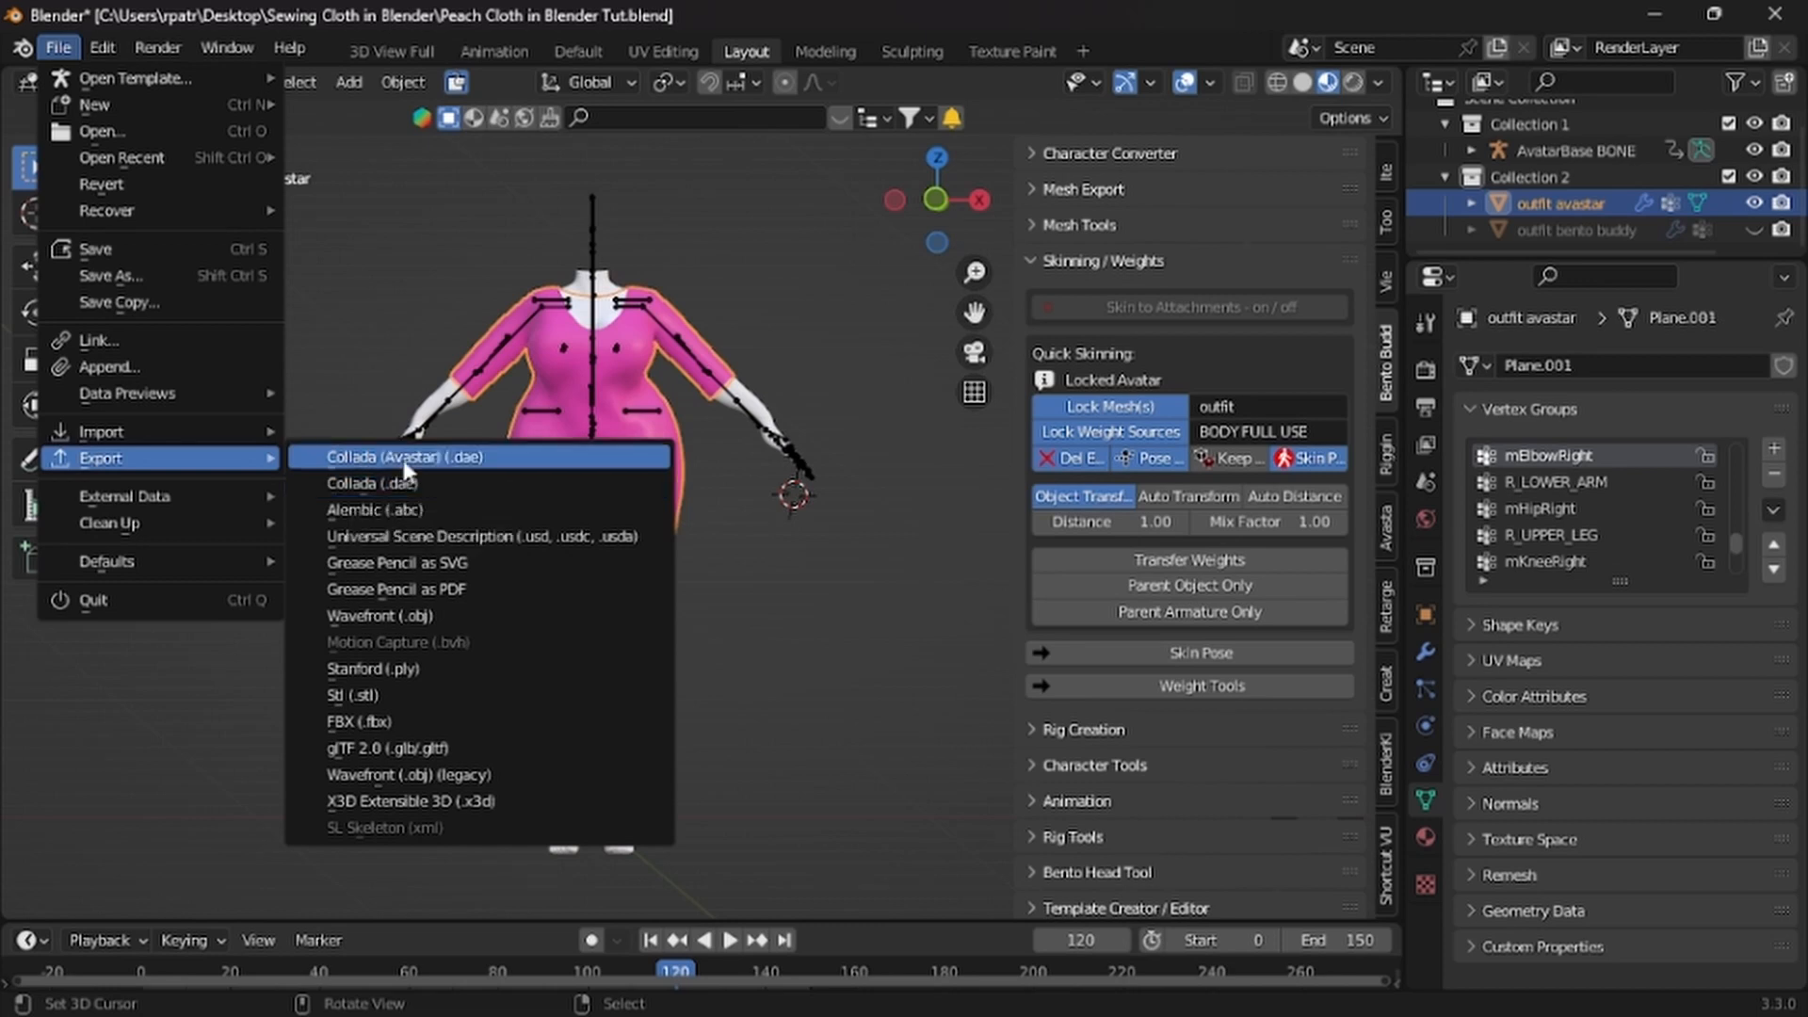
left_click(360, 457)
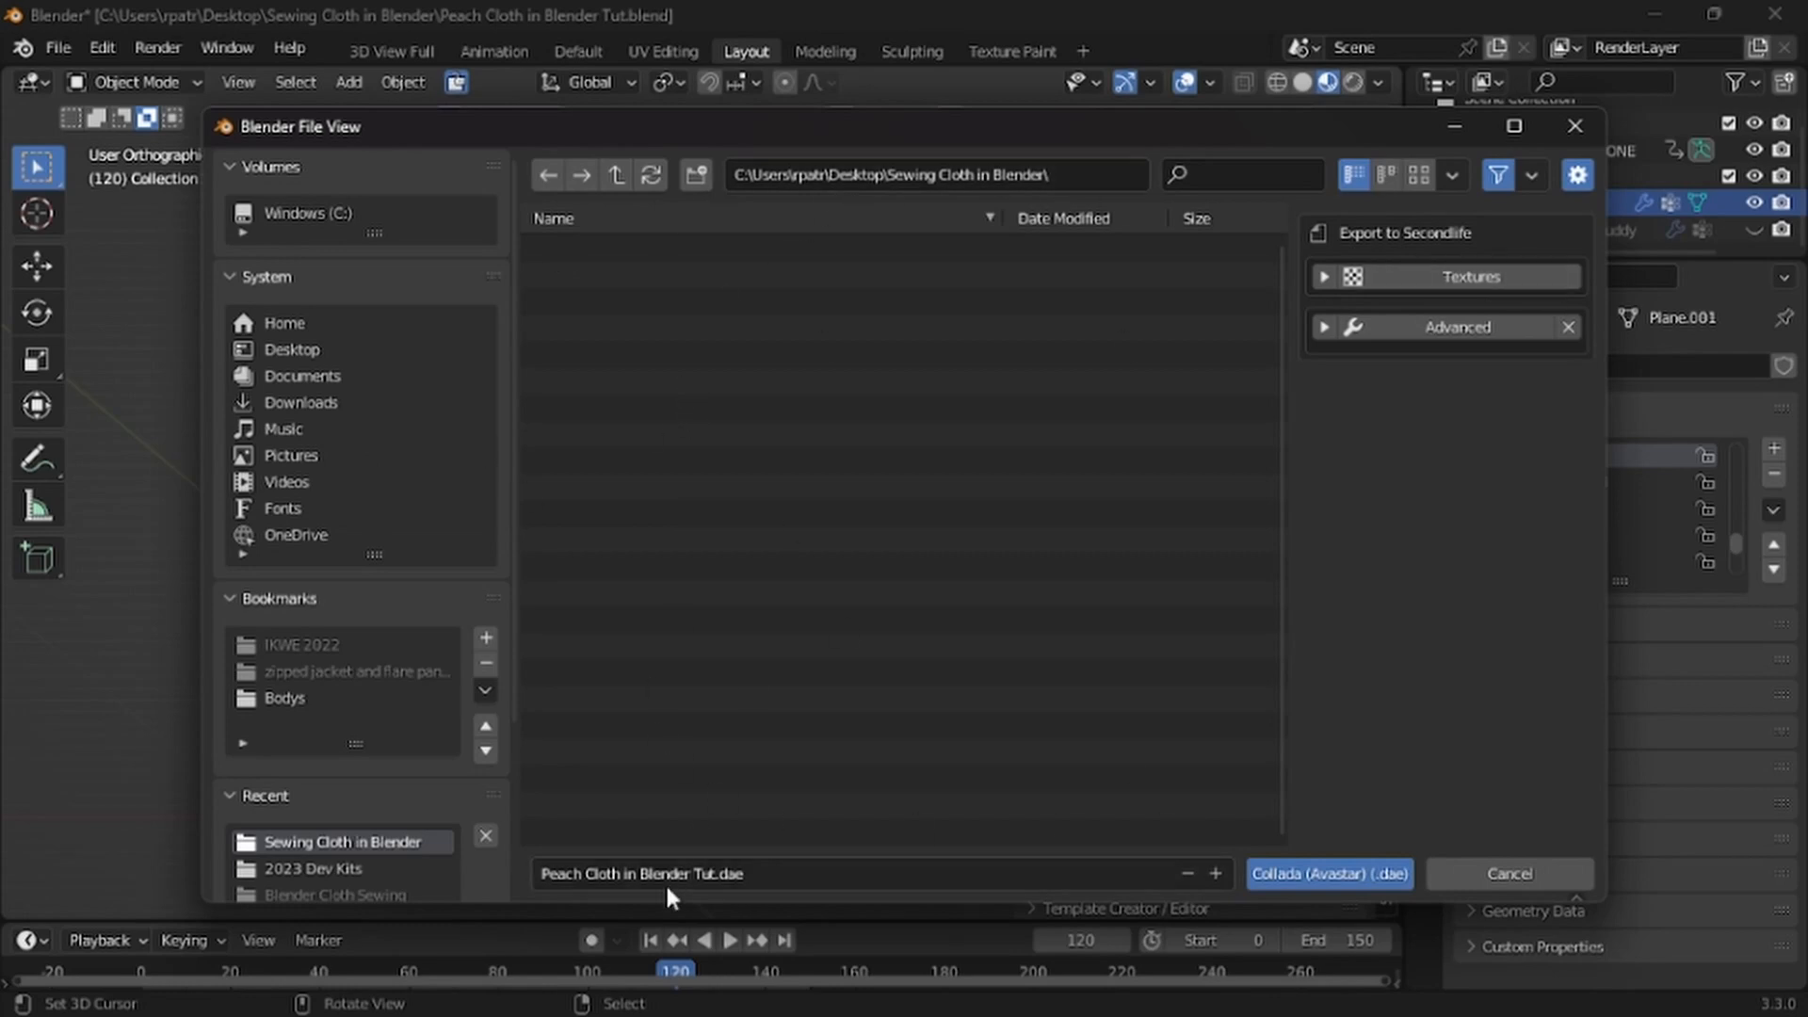
left_click(750, 878)
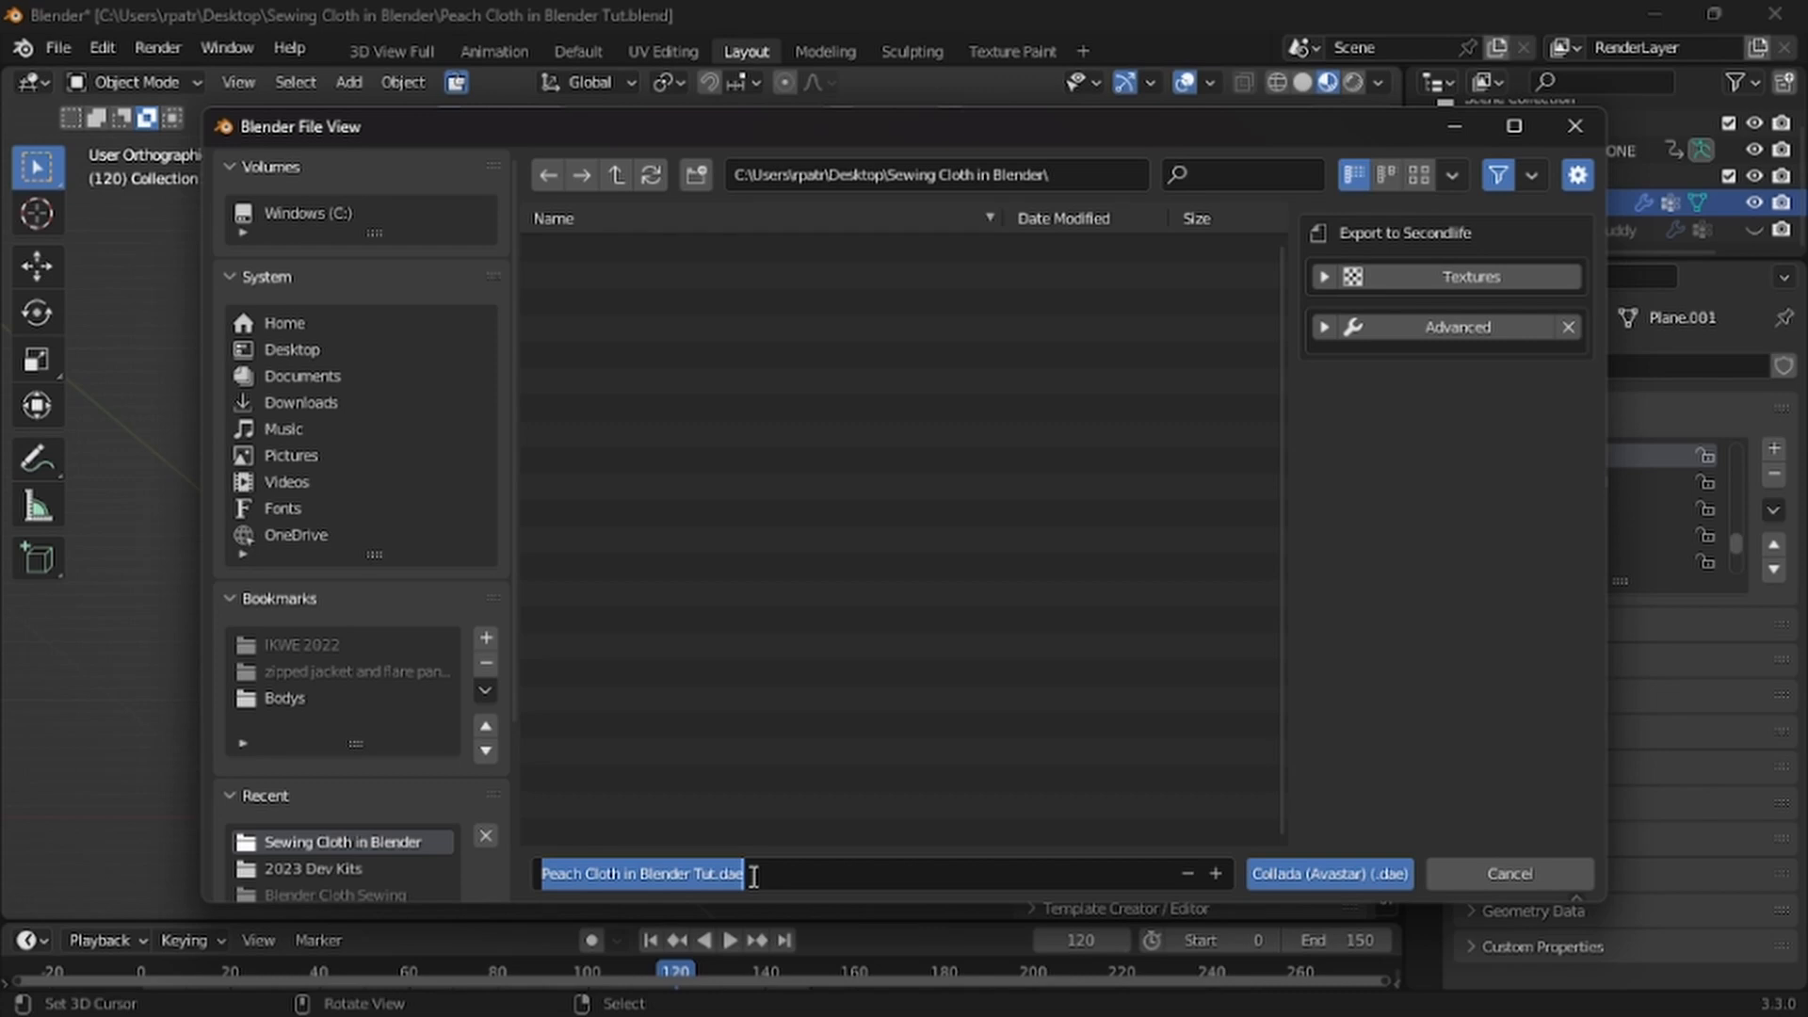
left_click_drag(753, 875, 589, 876)
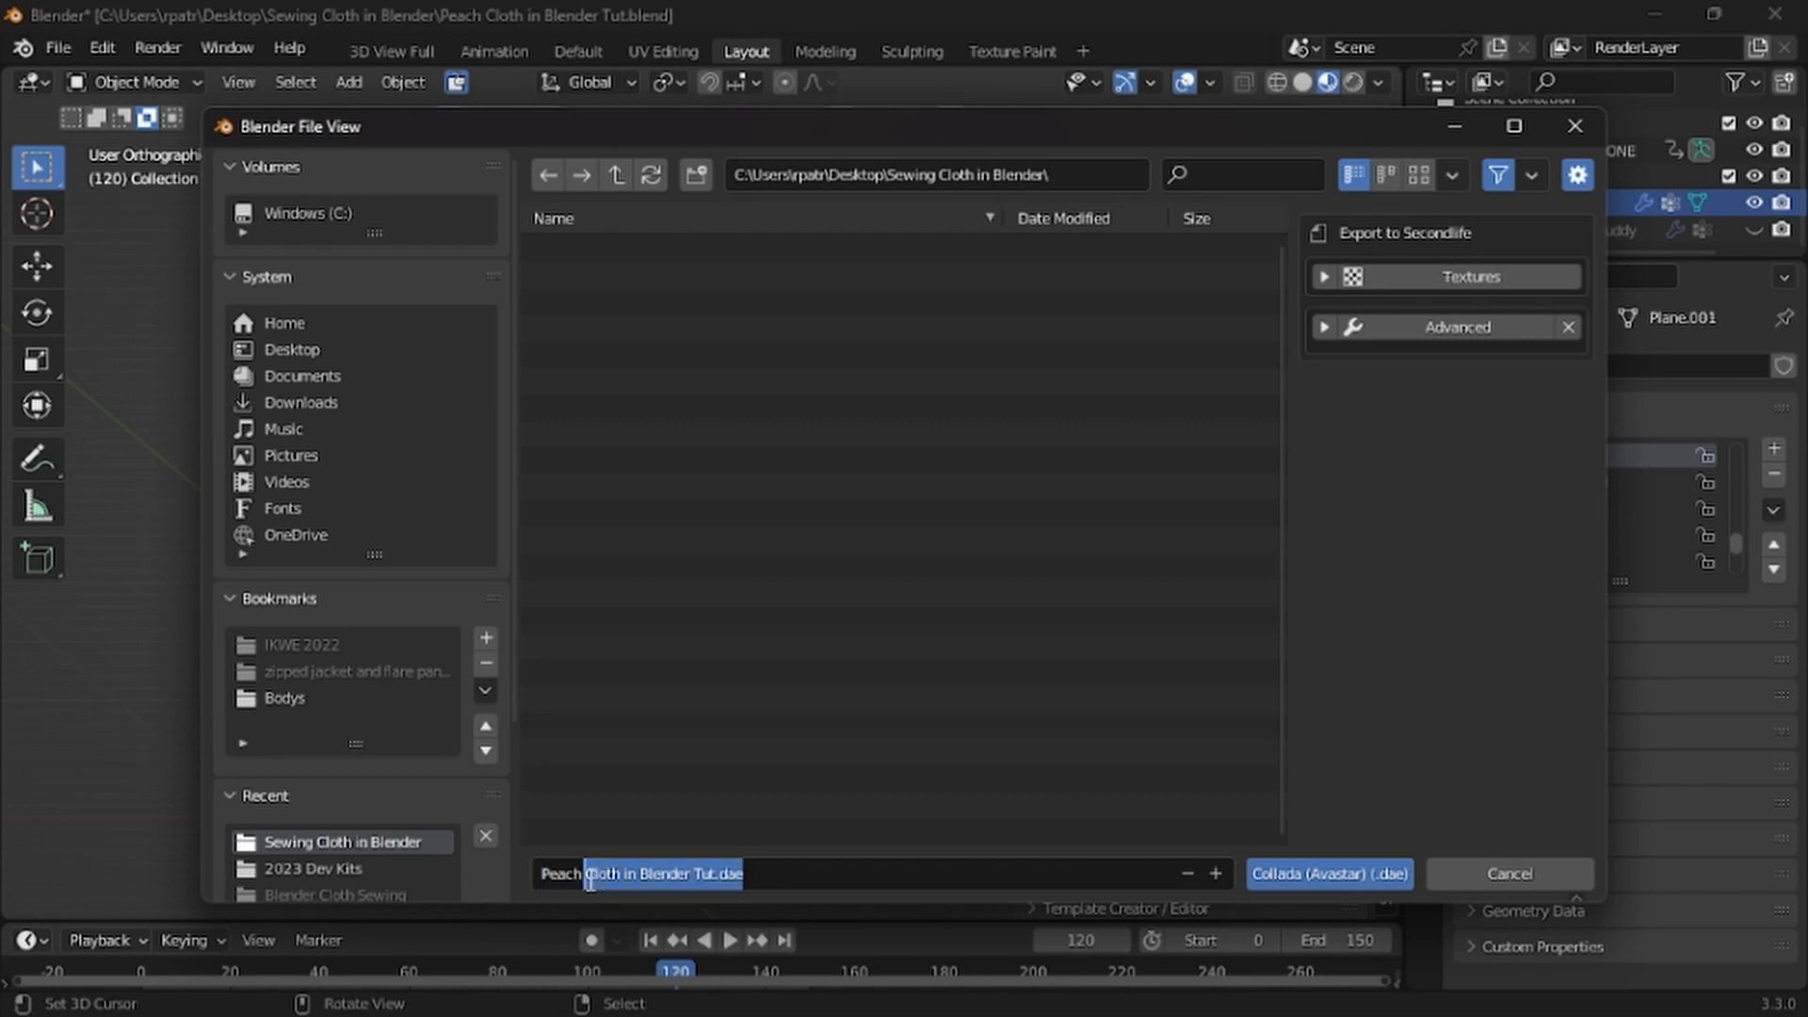
type("pencil")
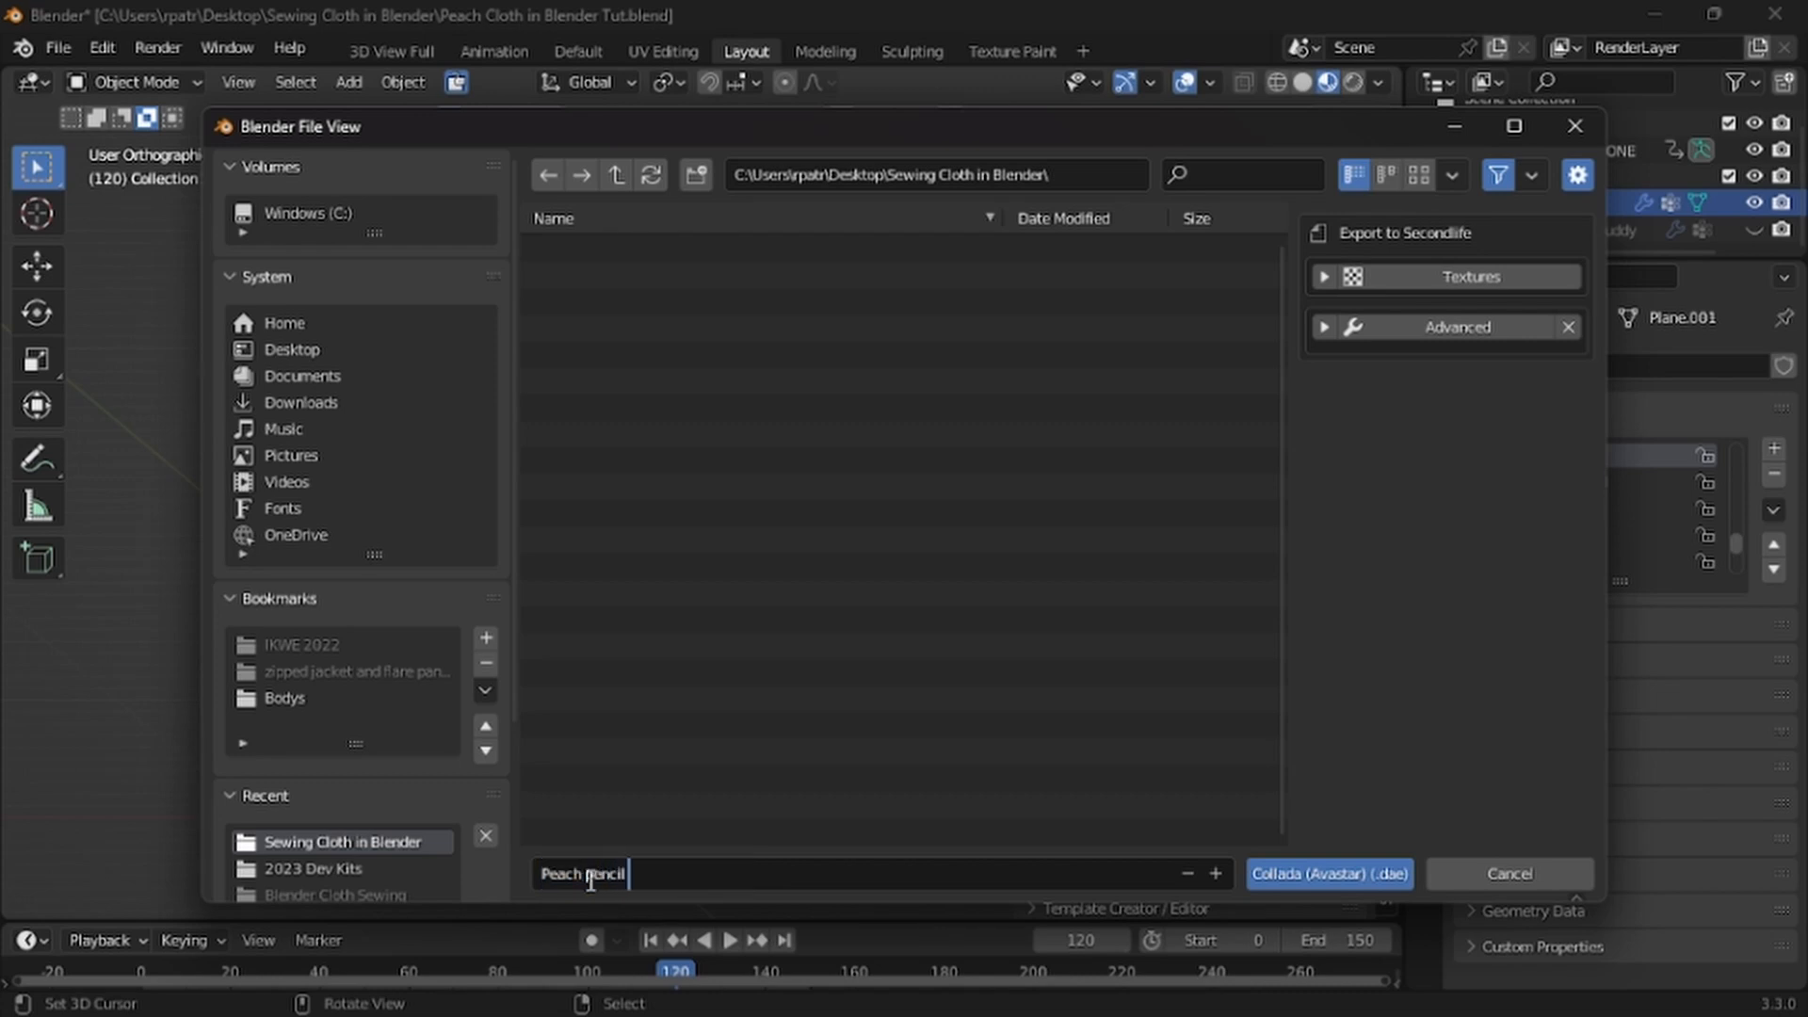
type(" dress avastar")
left_click(1369, 876)
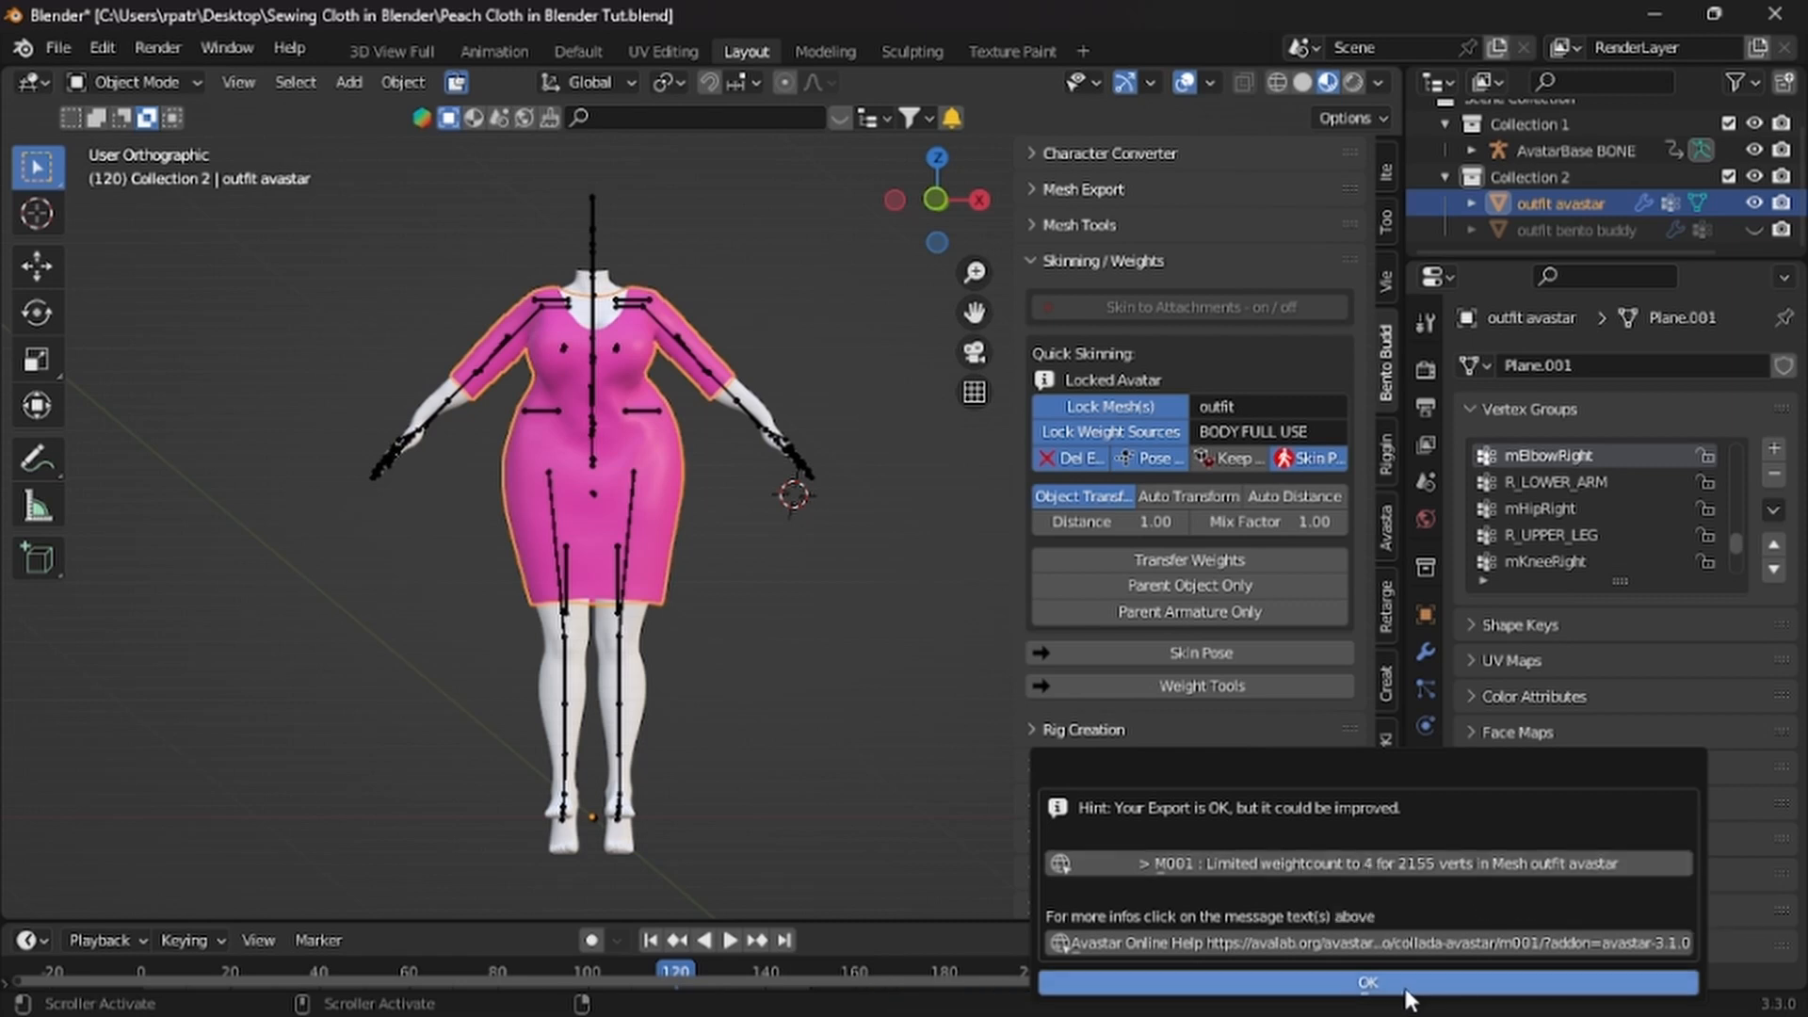
left_click(1372, 981)
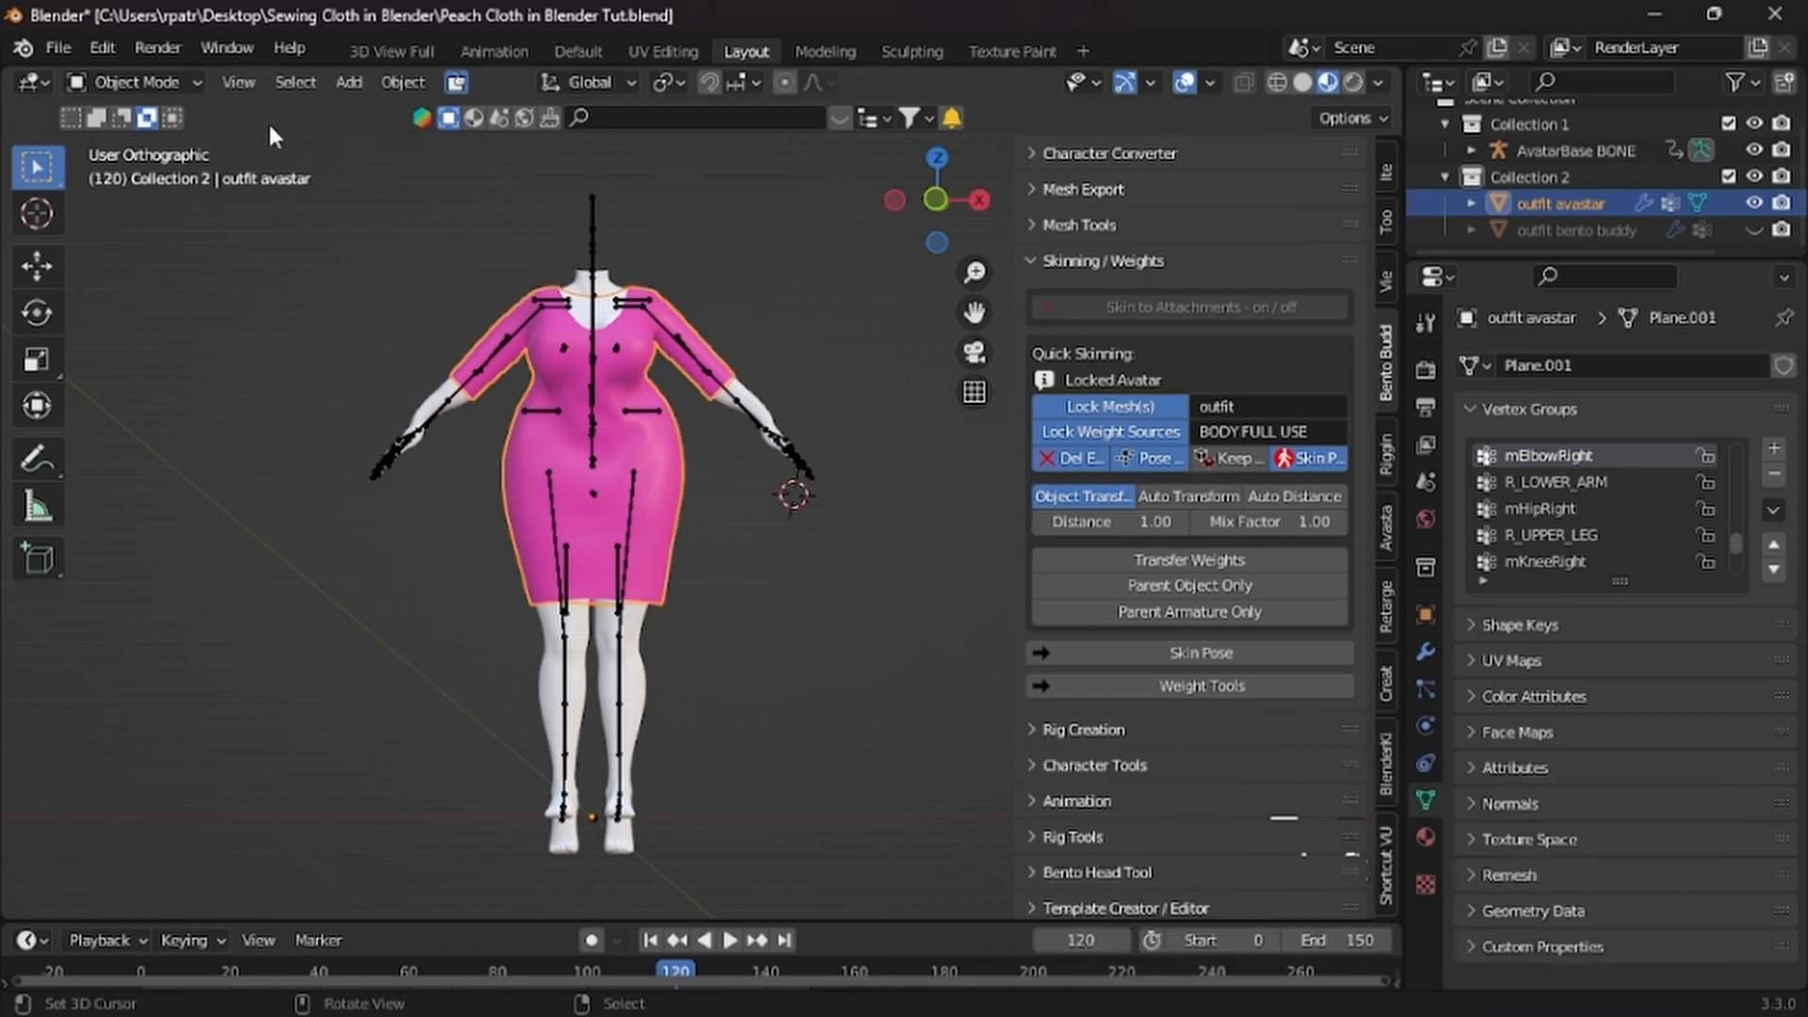
Select all vertices of outfit avastar, apply Limit Total to their weights in Weight Paint mode, and return to Object Mode
key("Tab")
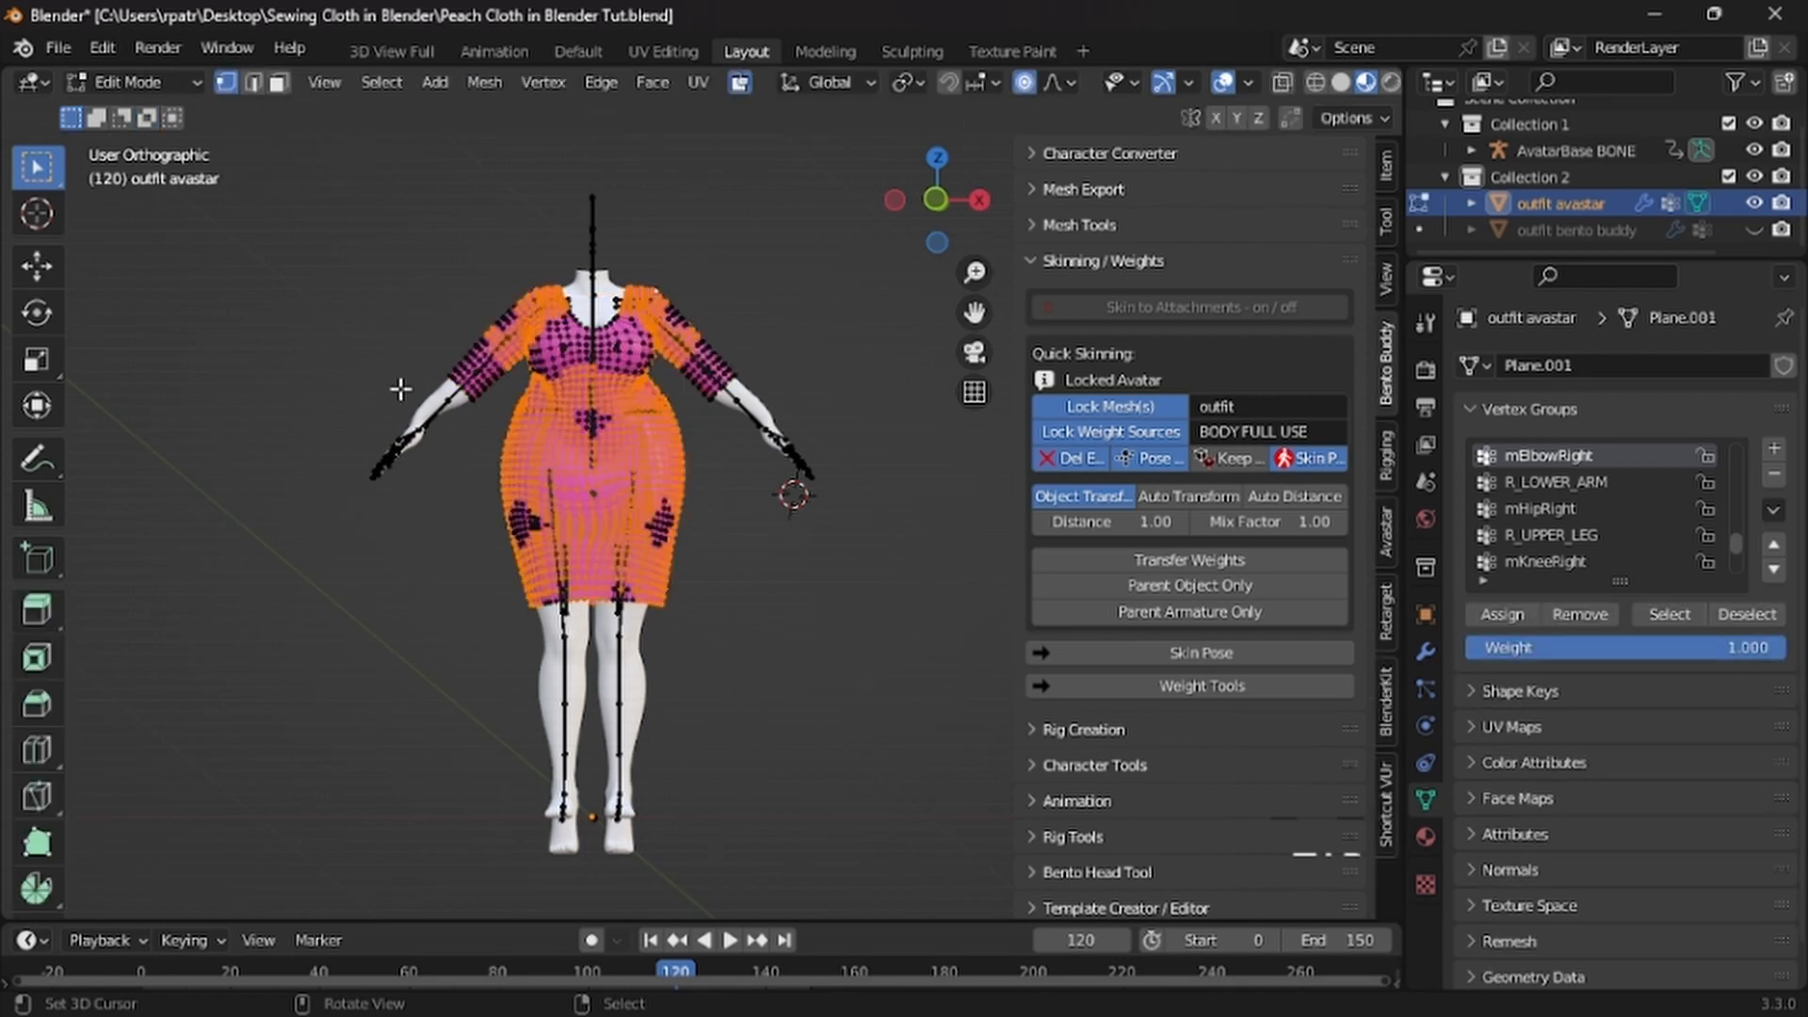
key("a")
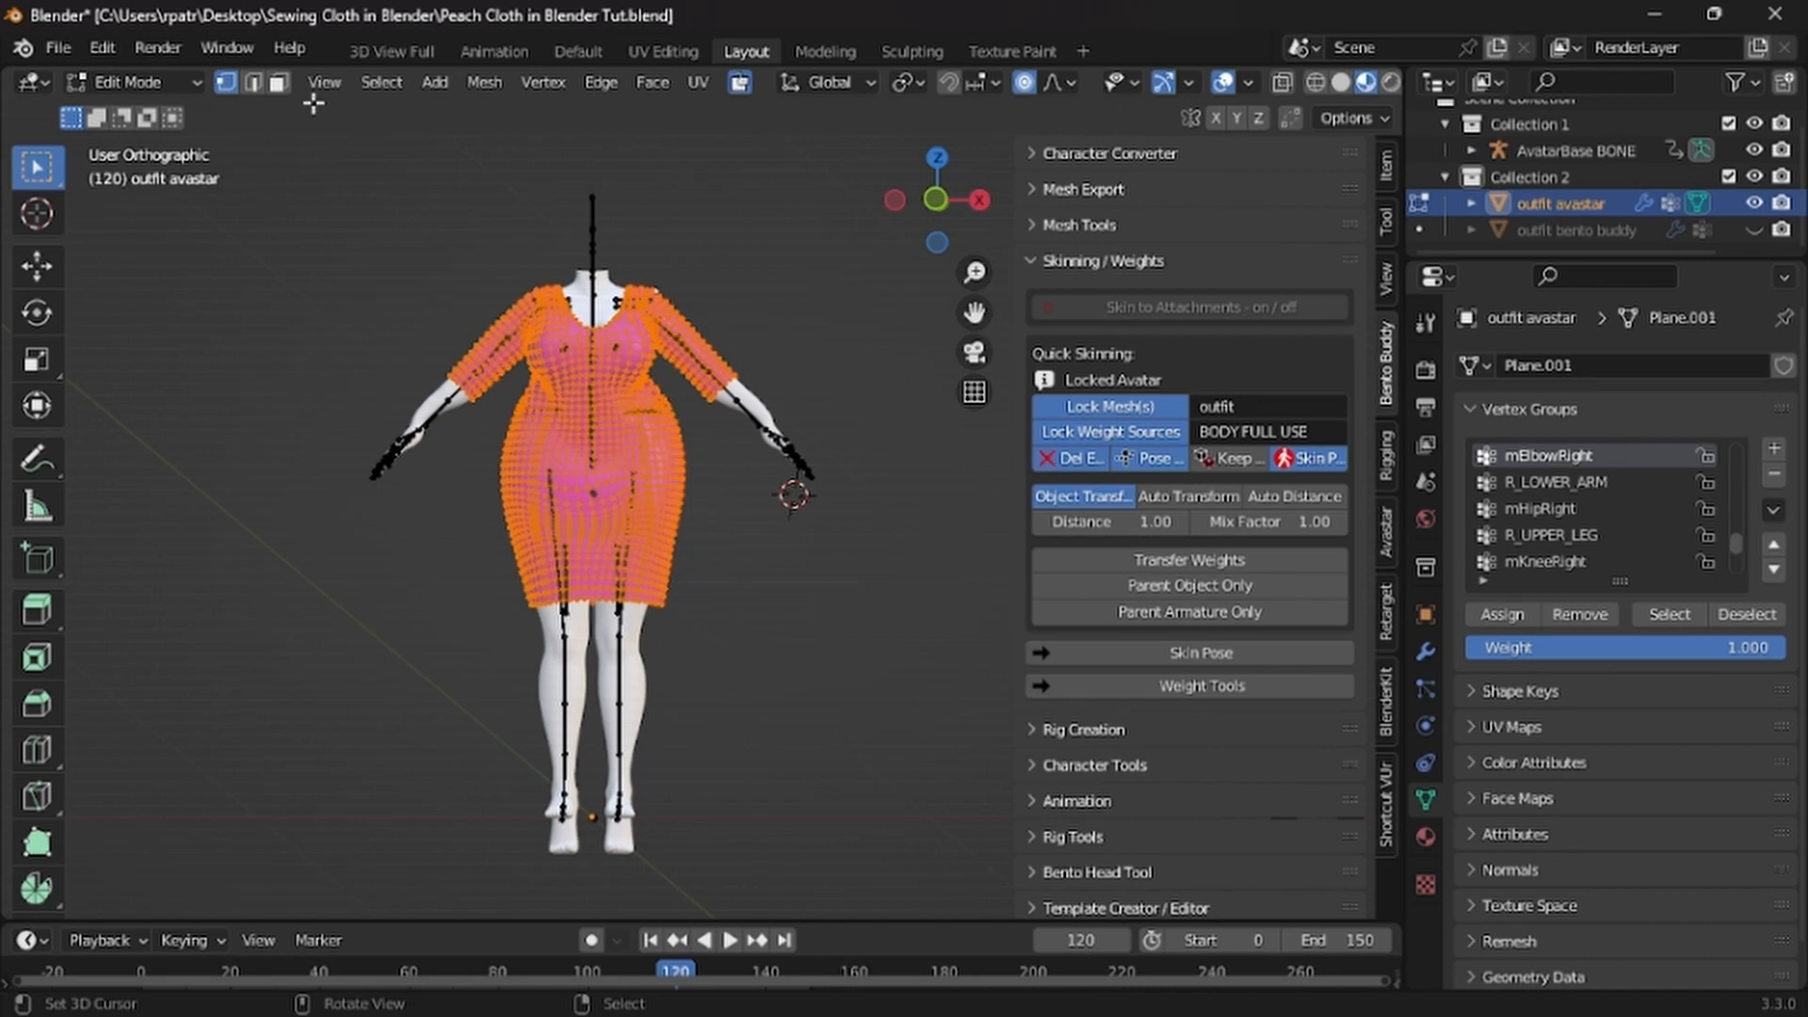
left_click(160, 80)
left_click(145, 227)
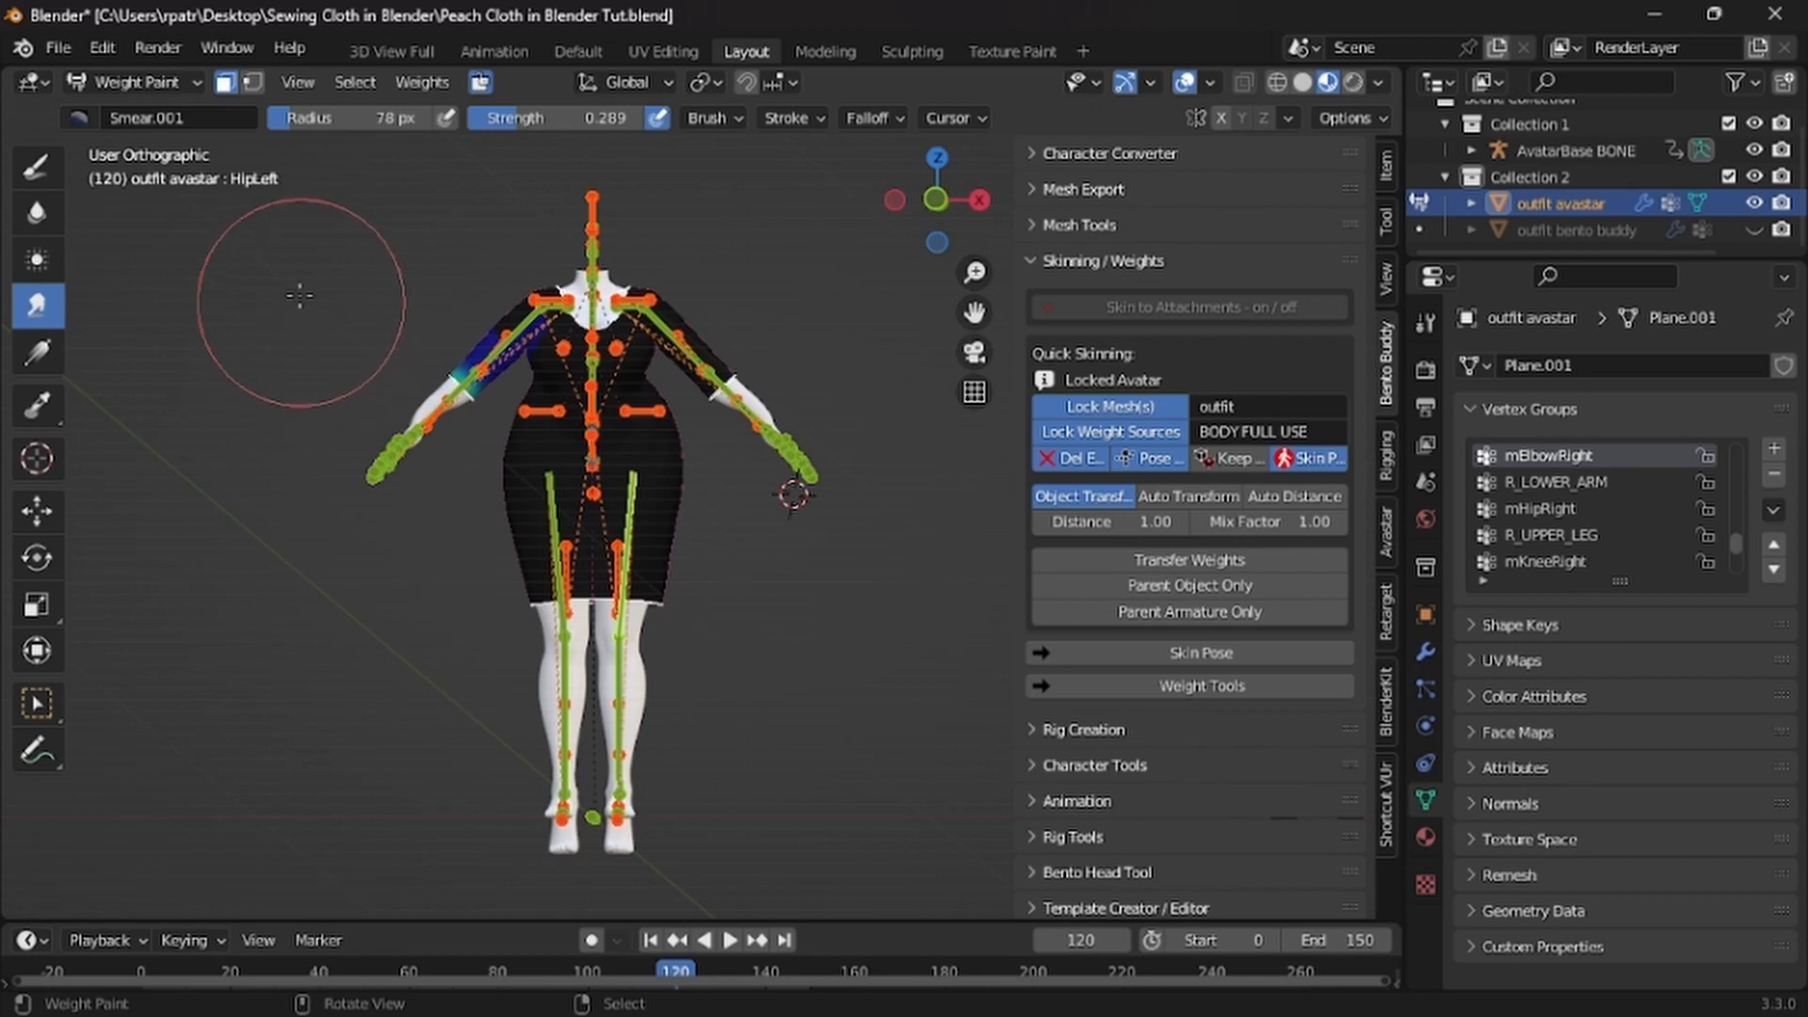
left_click(252, 82)
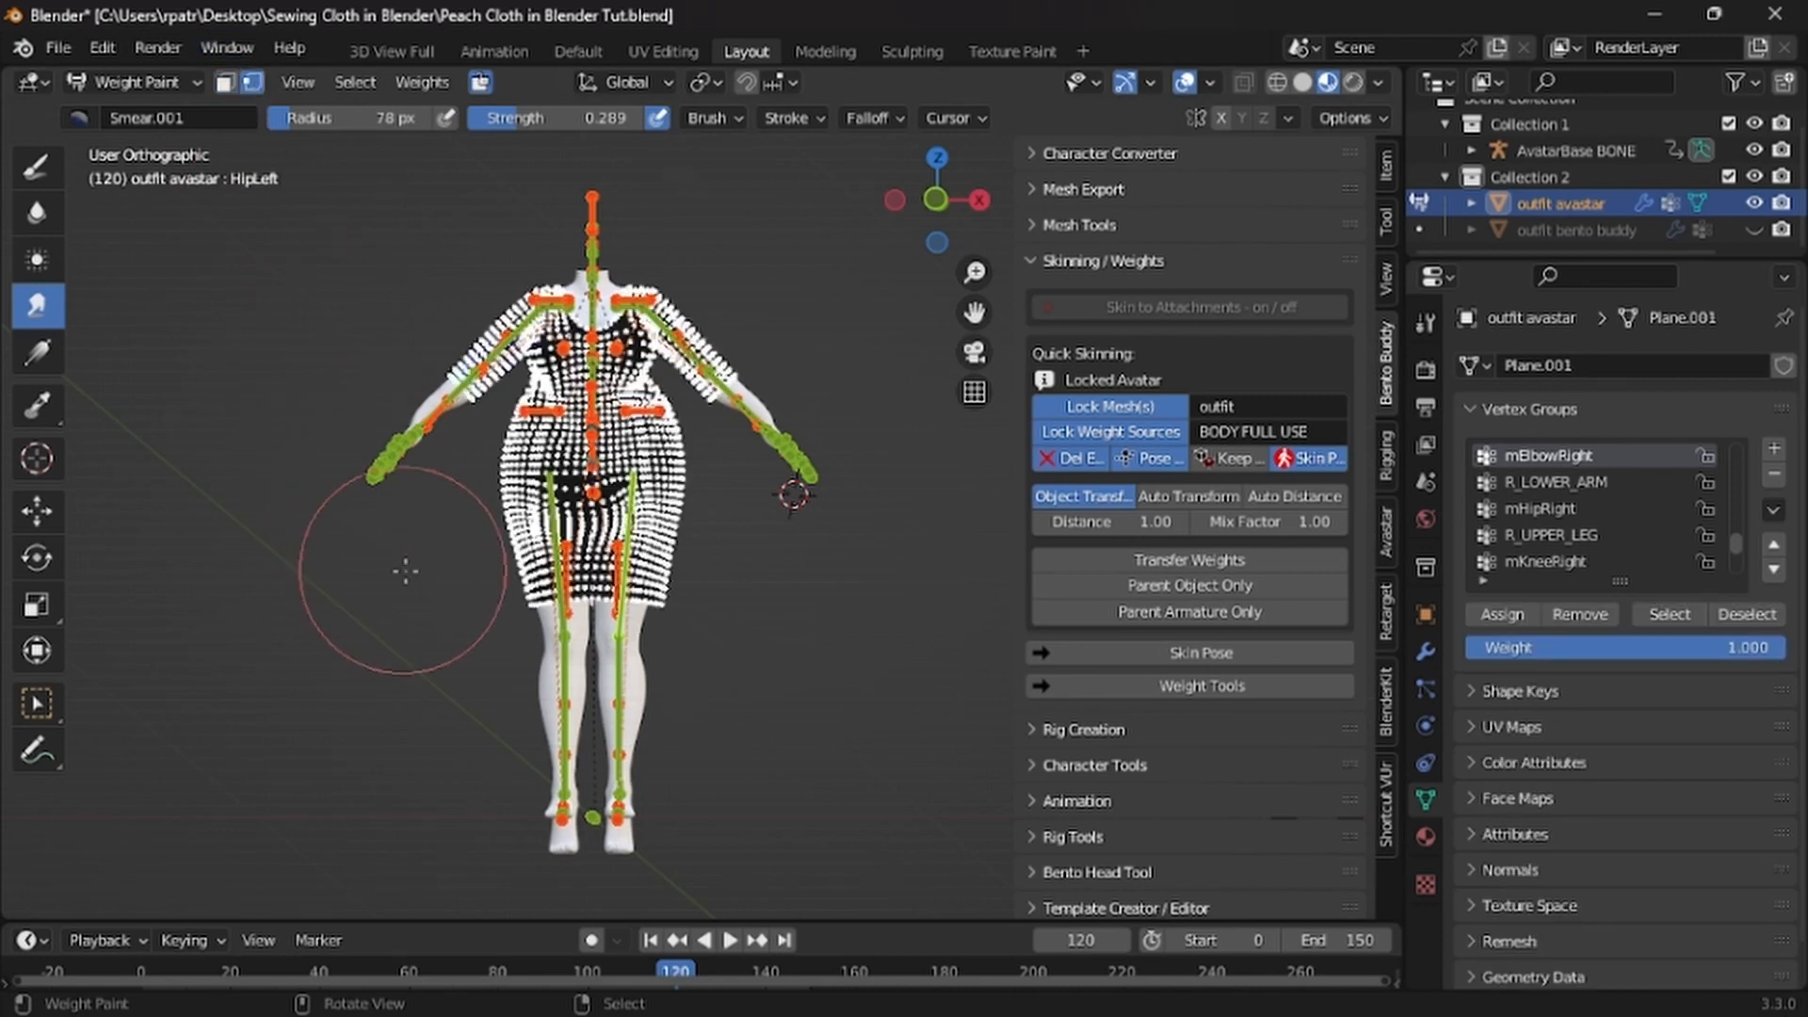
scroll(408, 572, "up", 2)
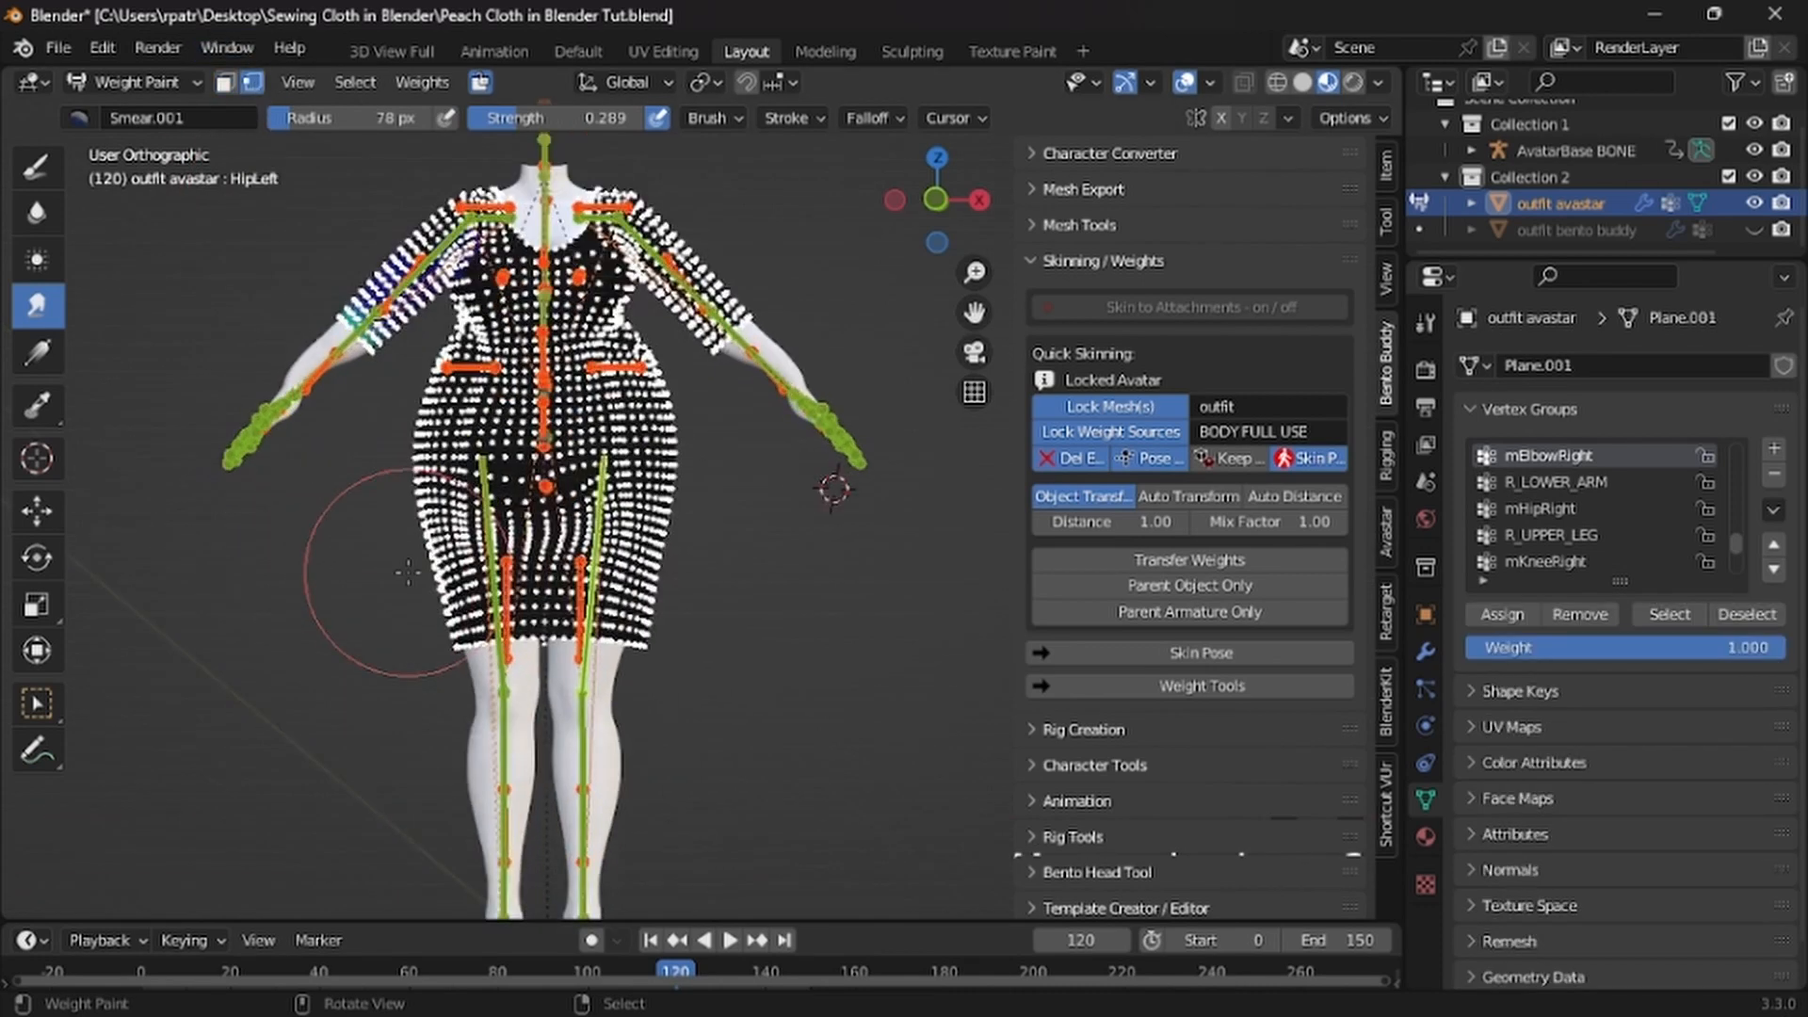
left_click(415, 83)
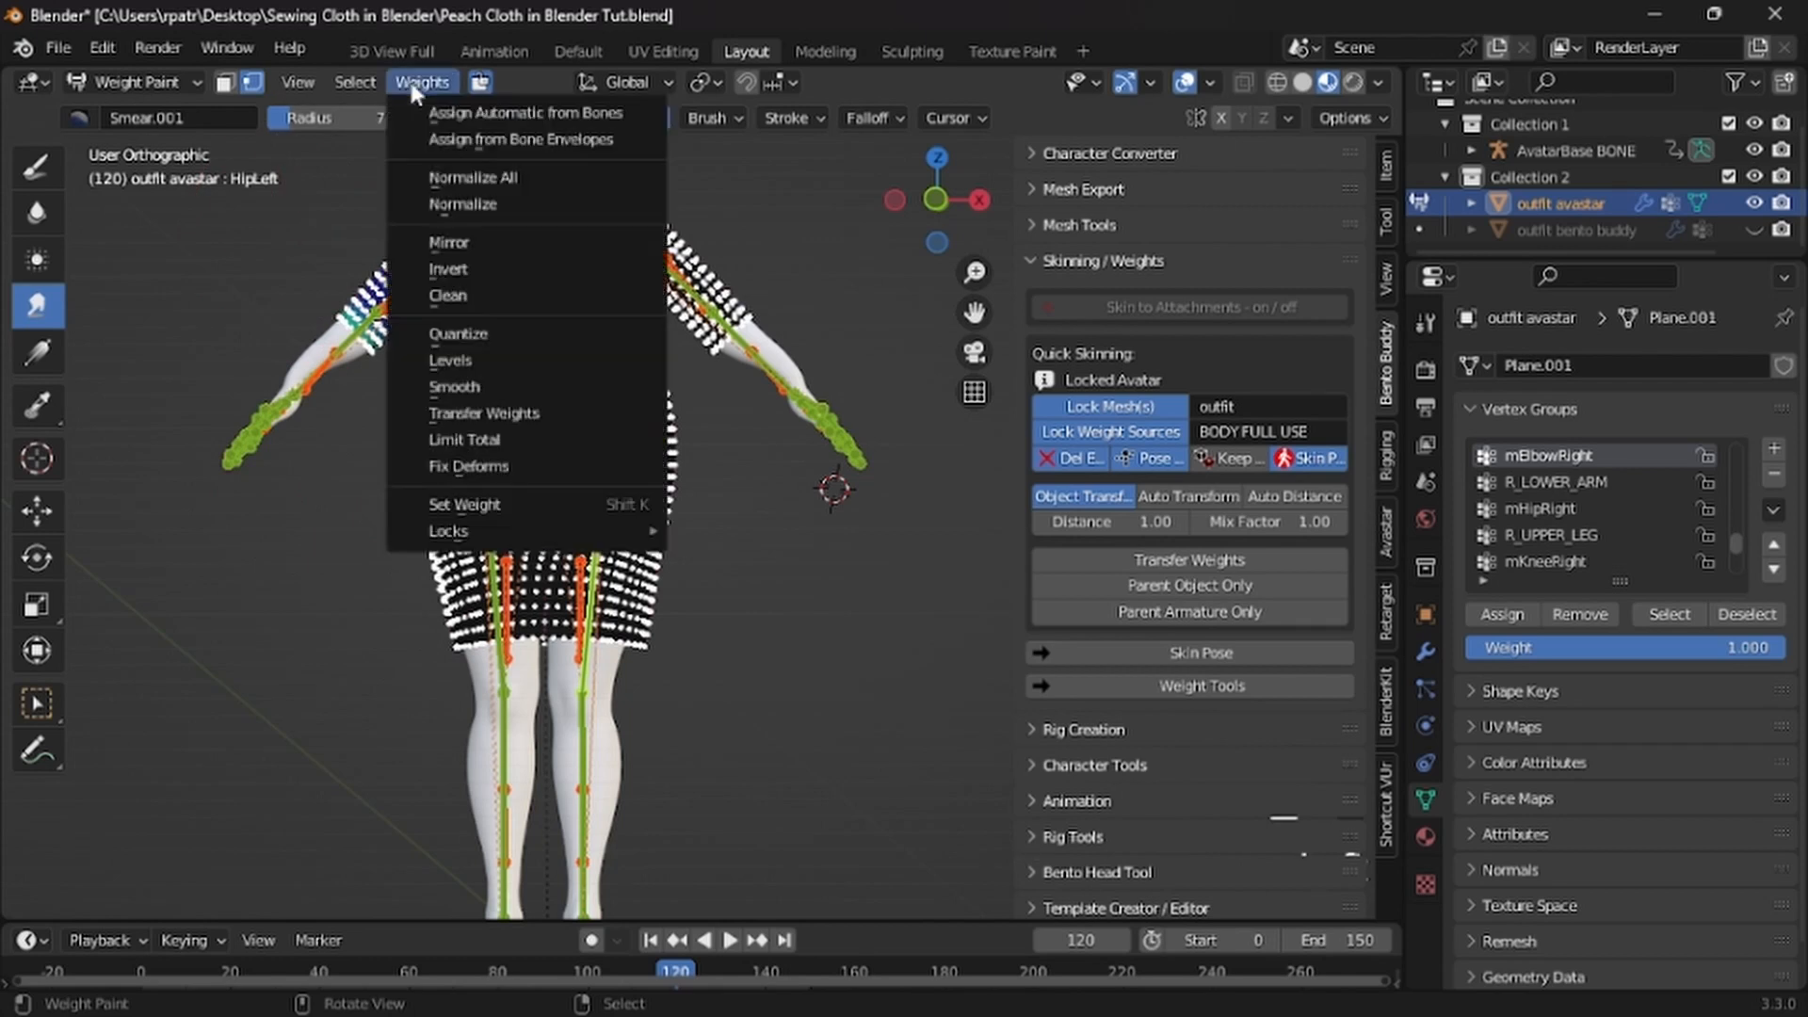
left_click(450, 439)
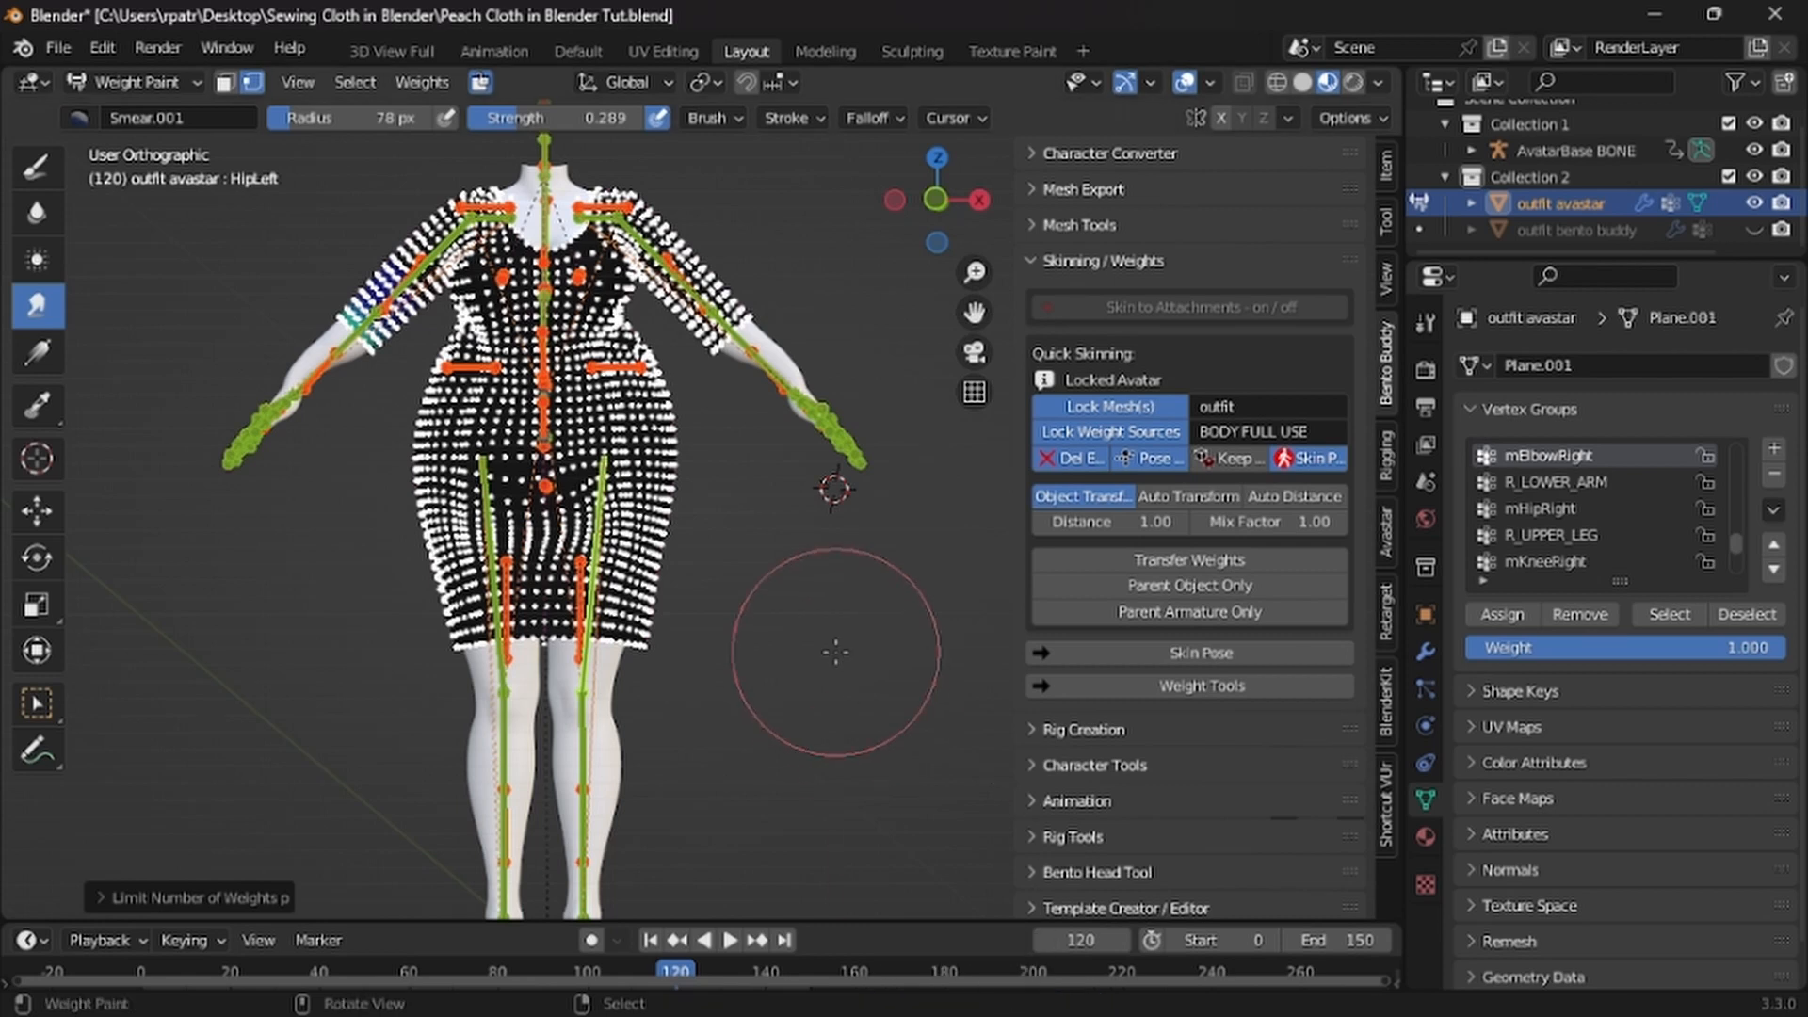
mouse_move(766, 687)
middle_mouse_down()
mouse_move(820, 659)
mouse_move(980, 641)
mouse_move(740, 584)
middle_mouse_up()
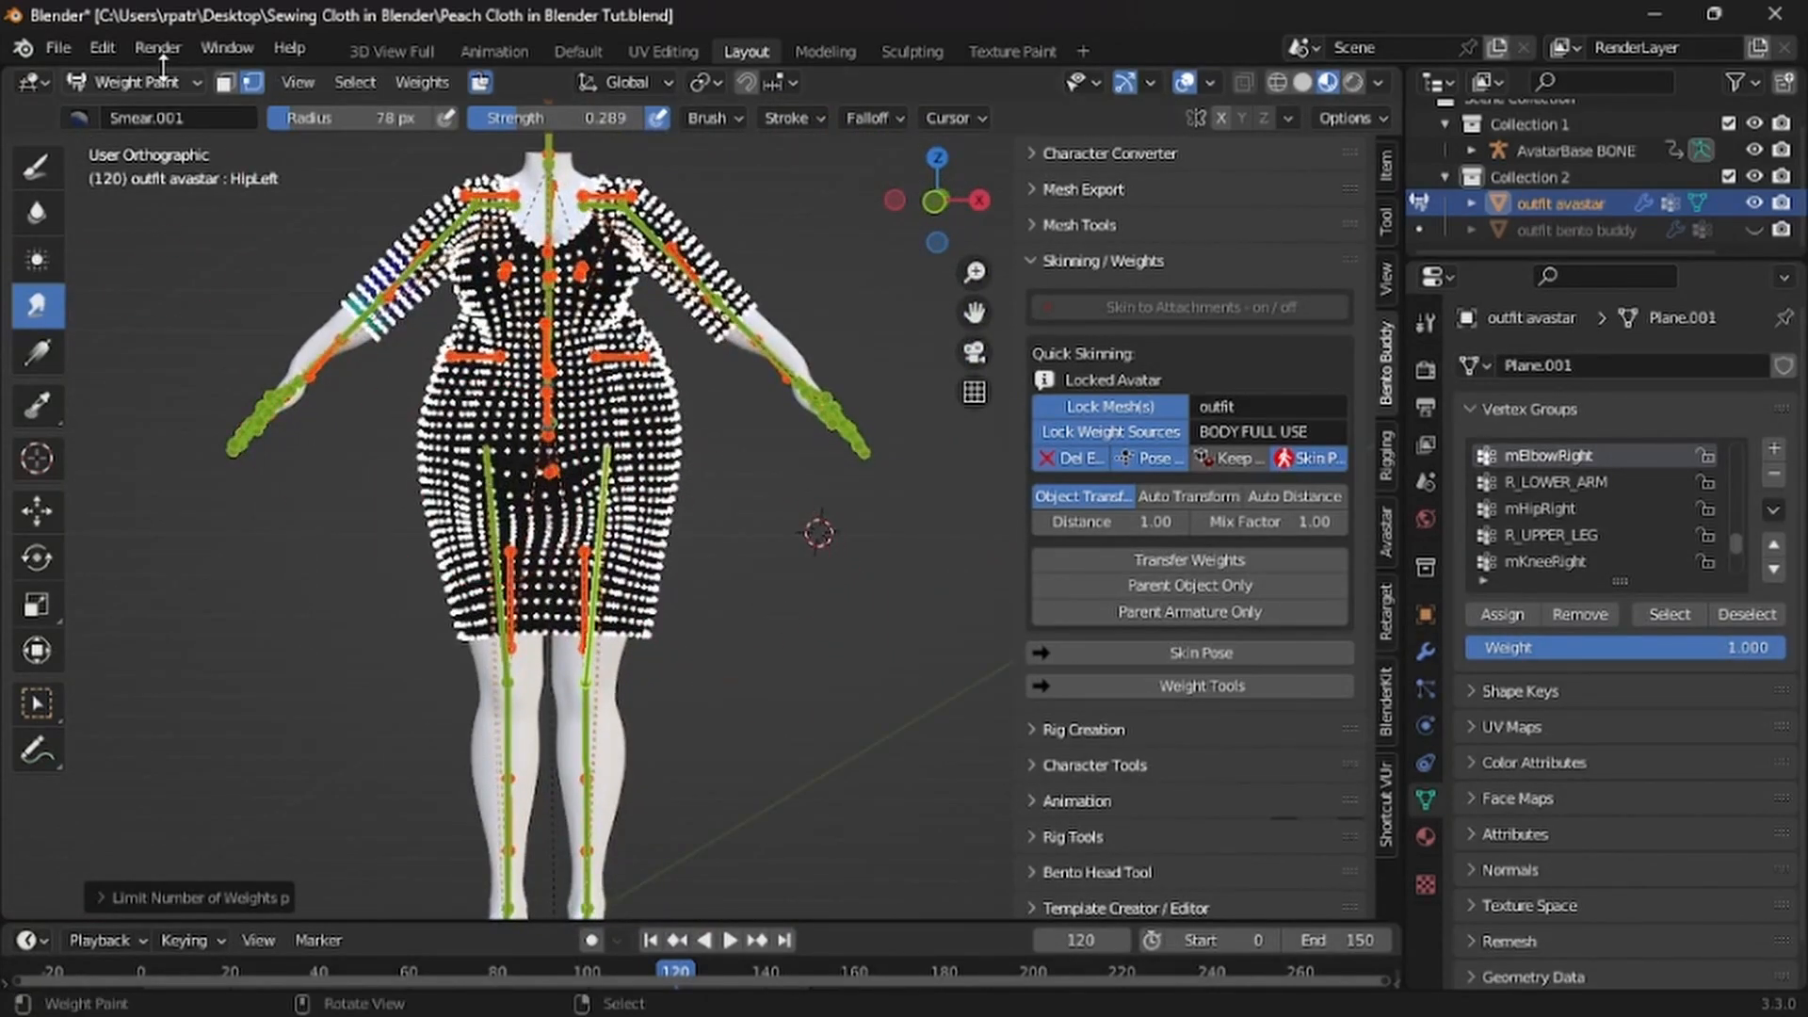
left_click(136, 82)
left_click(144, 113)
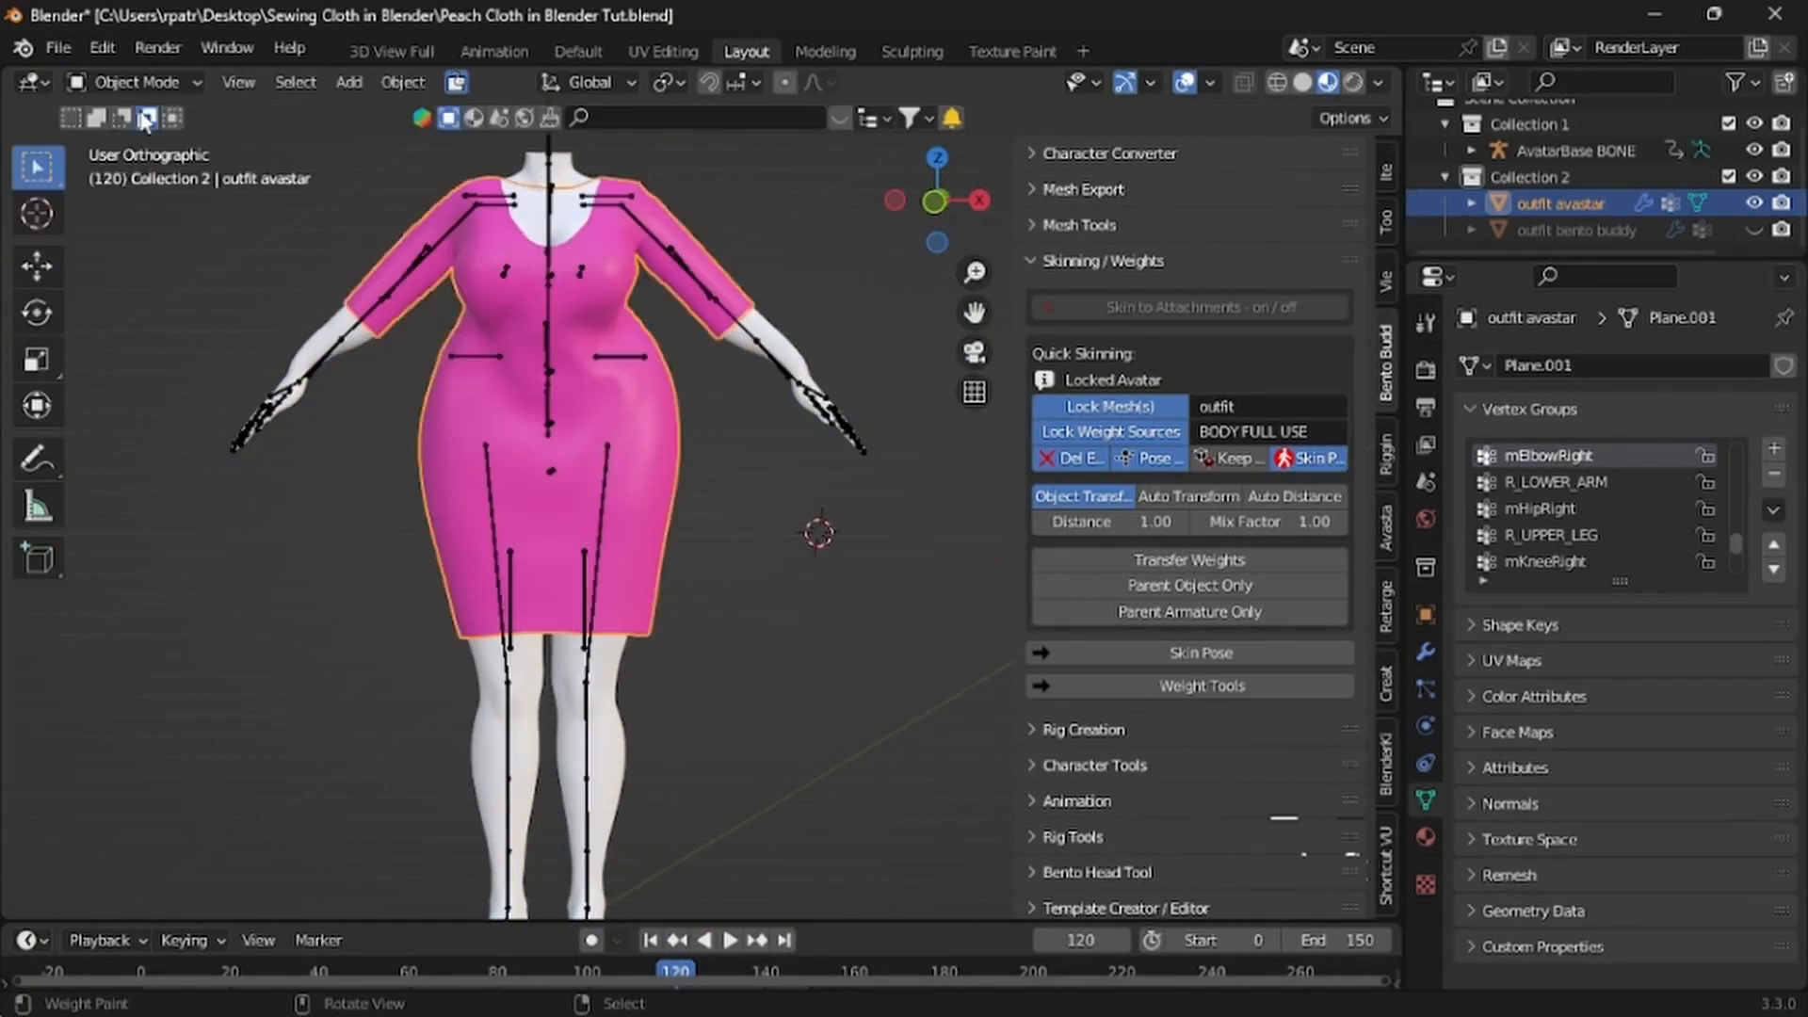
Export the outfit avastar mesh again as Collada (Avastar) to the Pictures folder, named "Peach Pencil Dress Avastar"
left_click(66, 52)
mouse_move(134, 461)
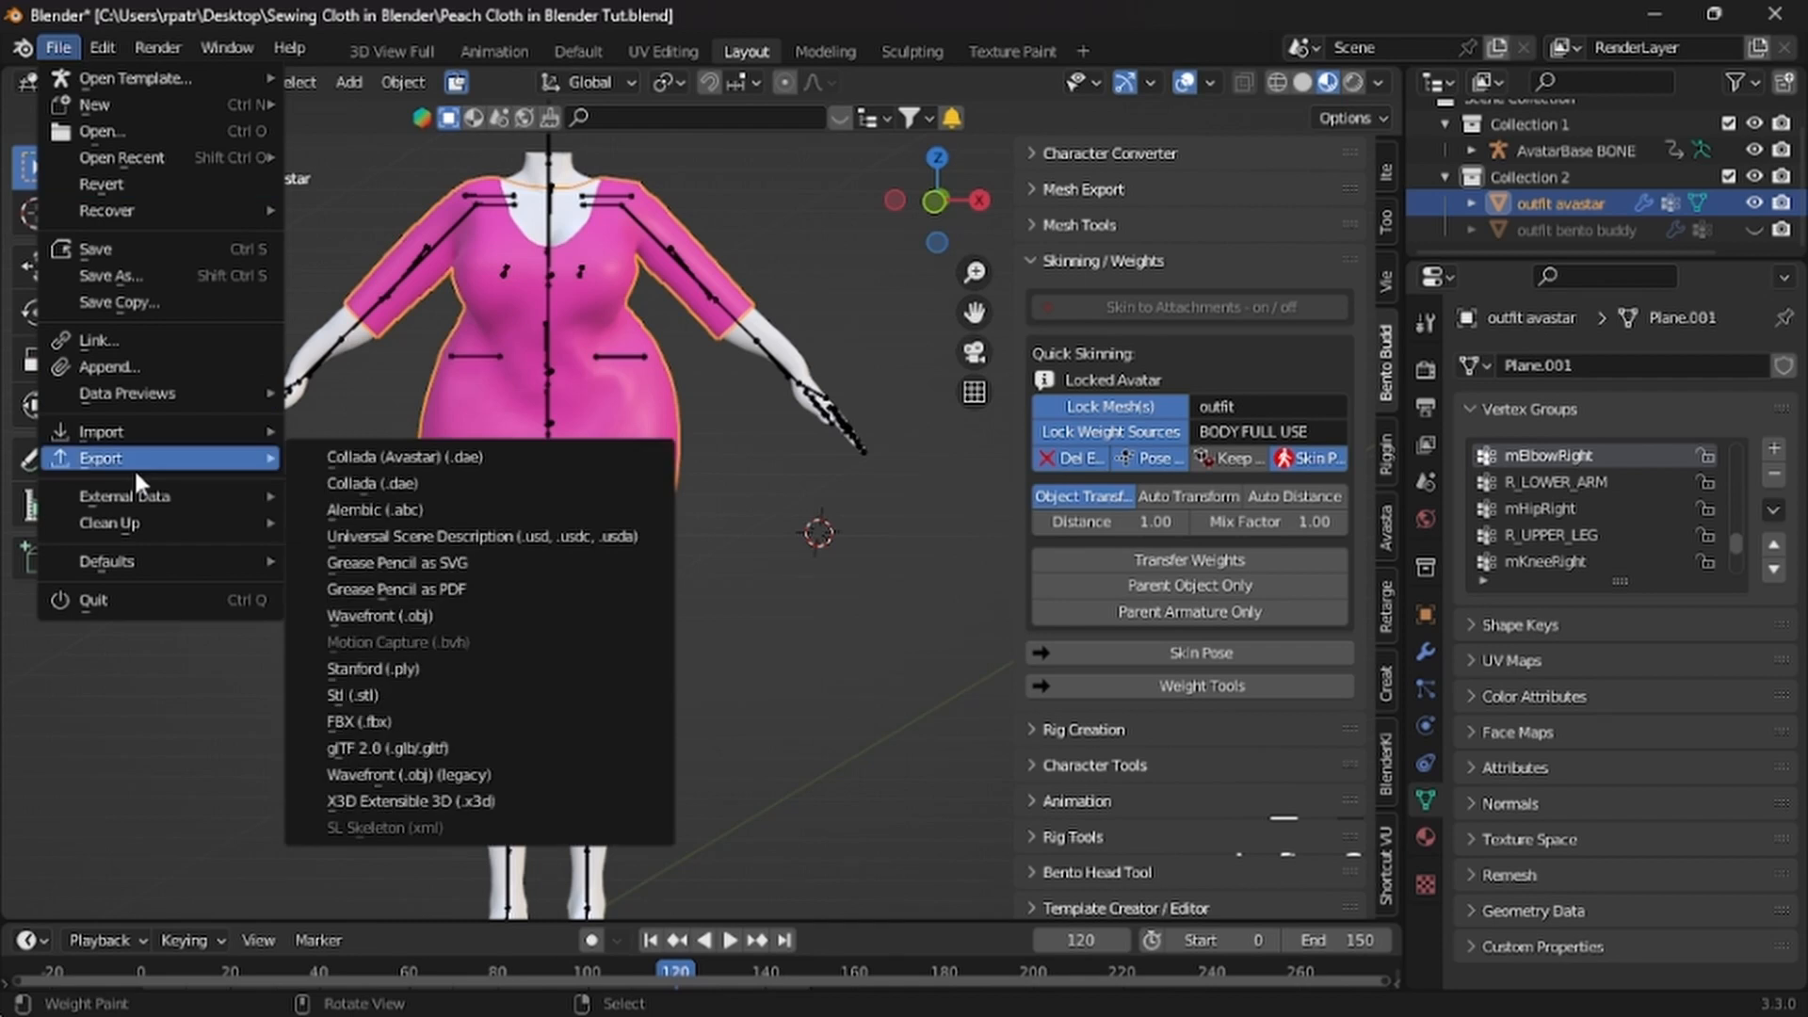
left_click(399, 460)
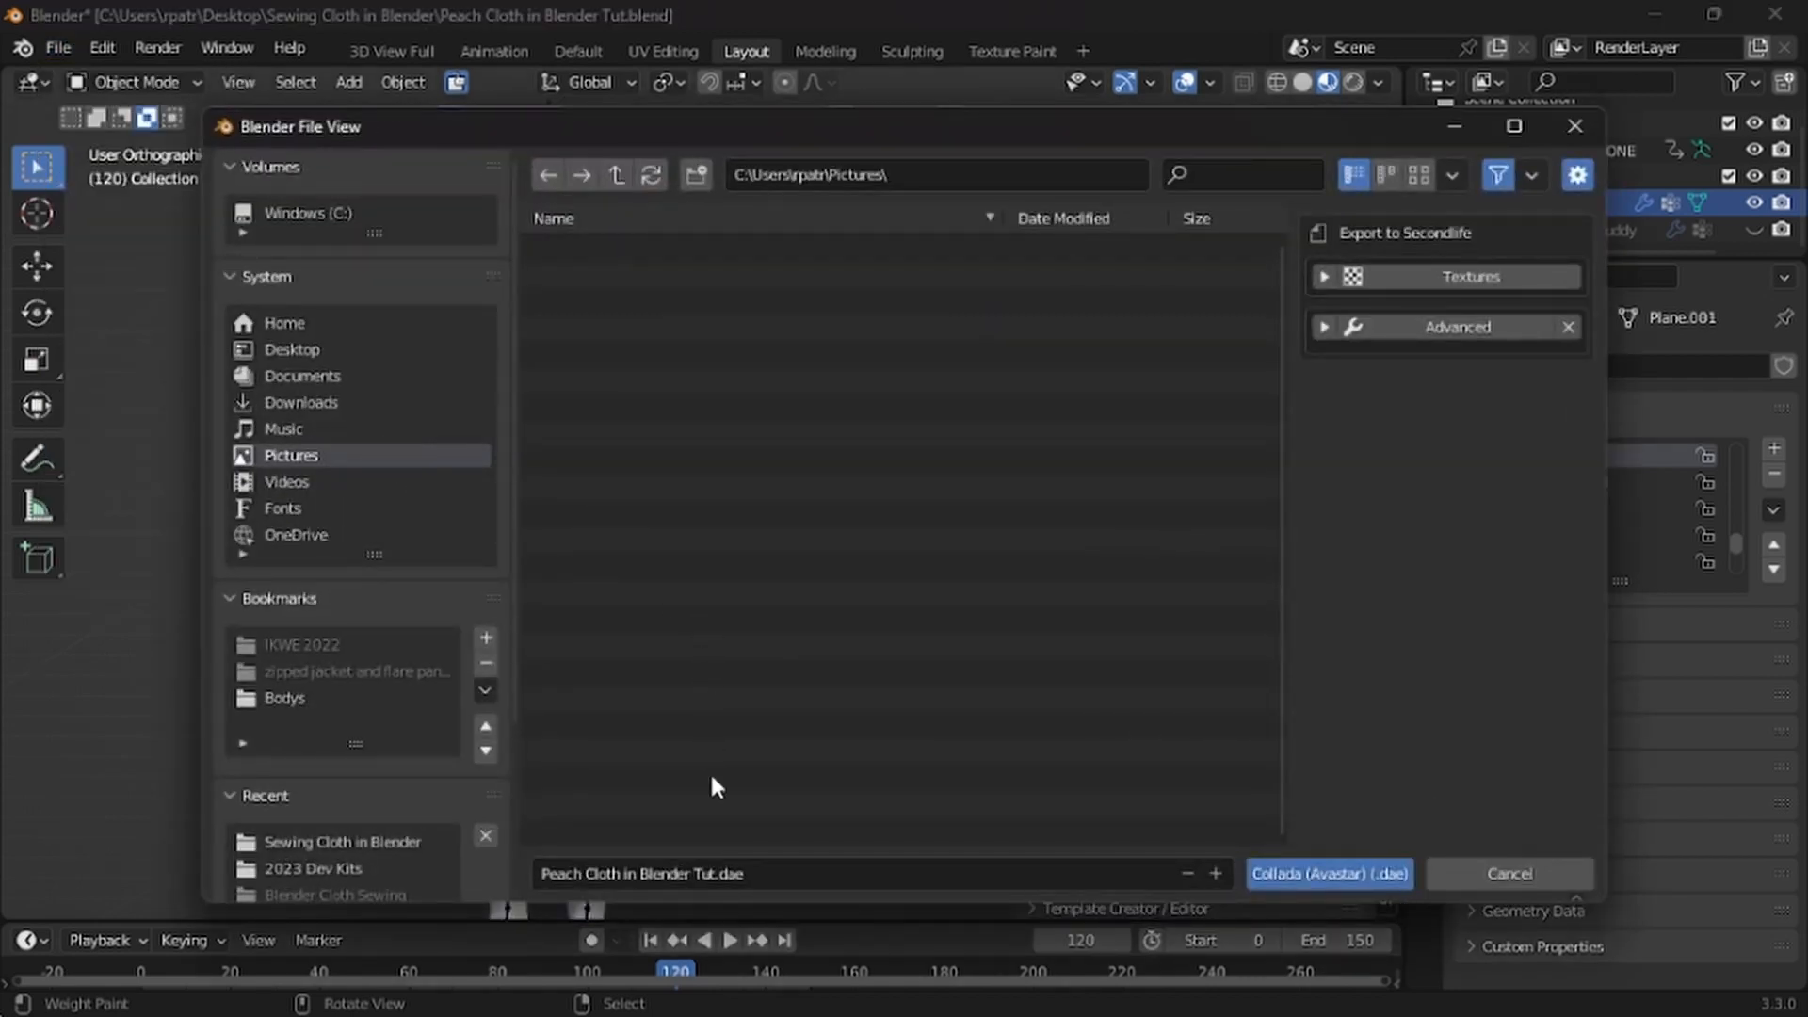
left_click(675, 872)
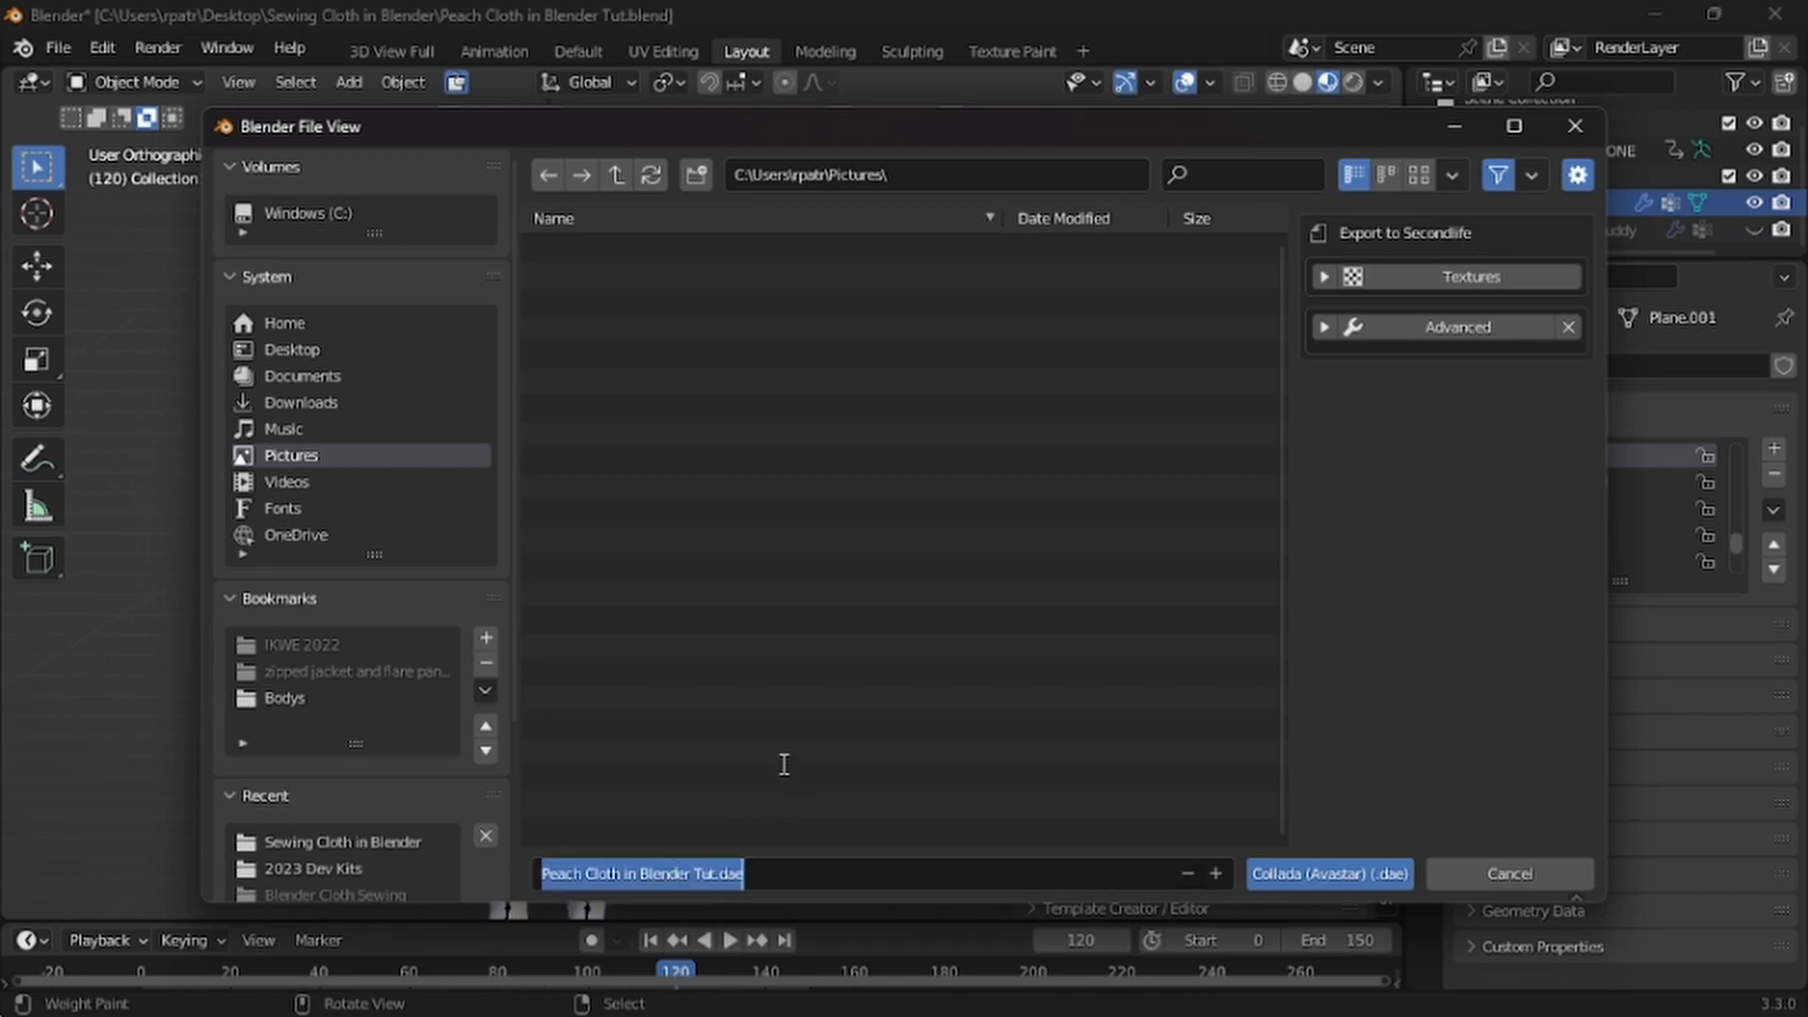
type("Peach P")
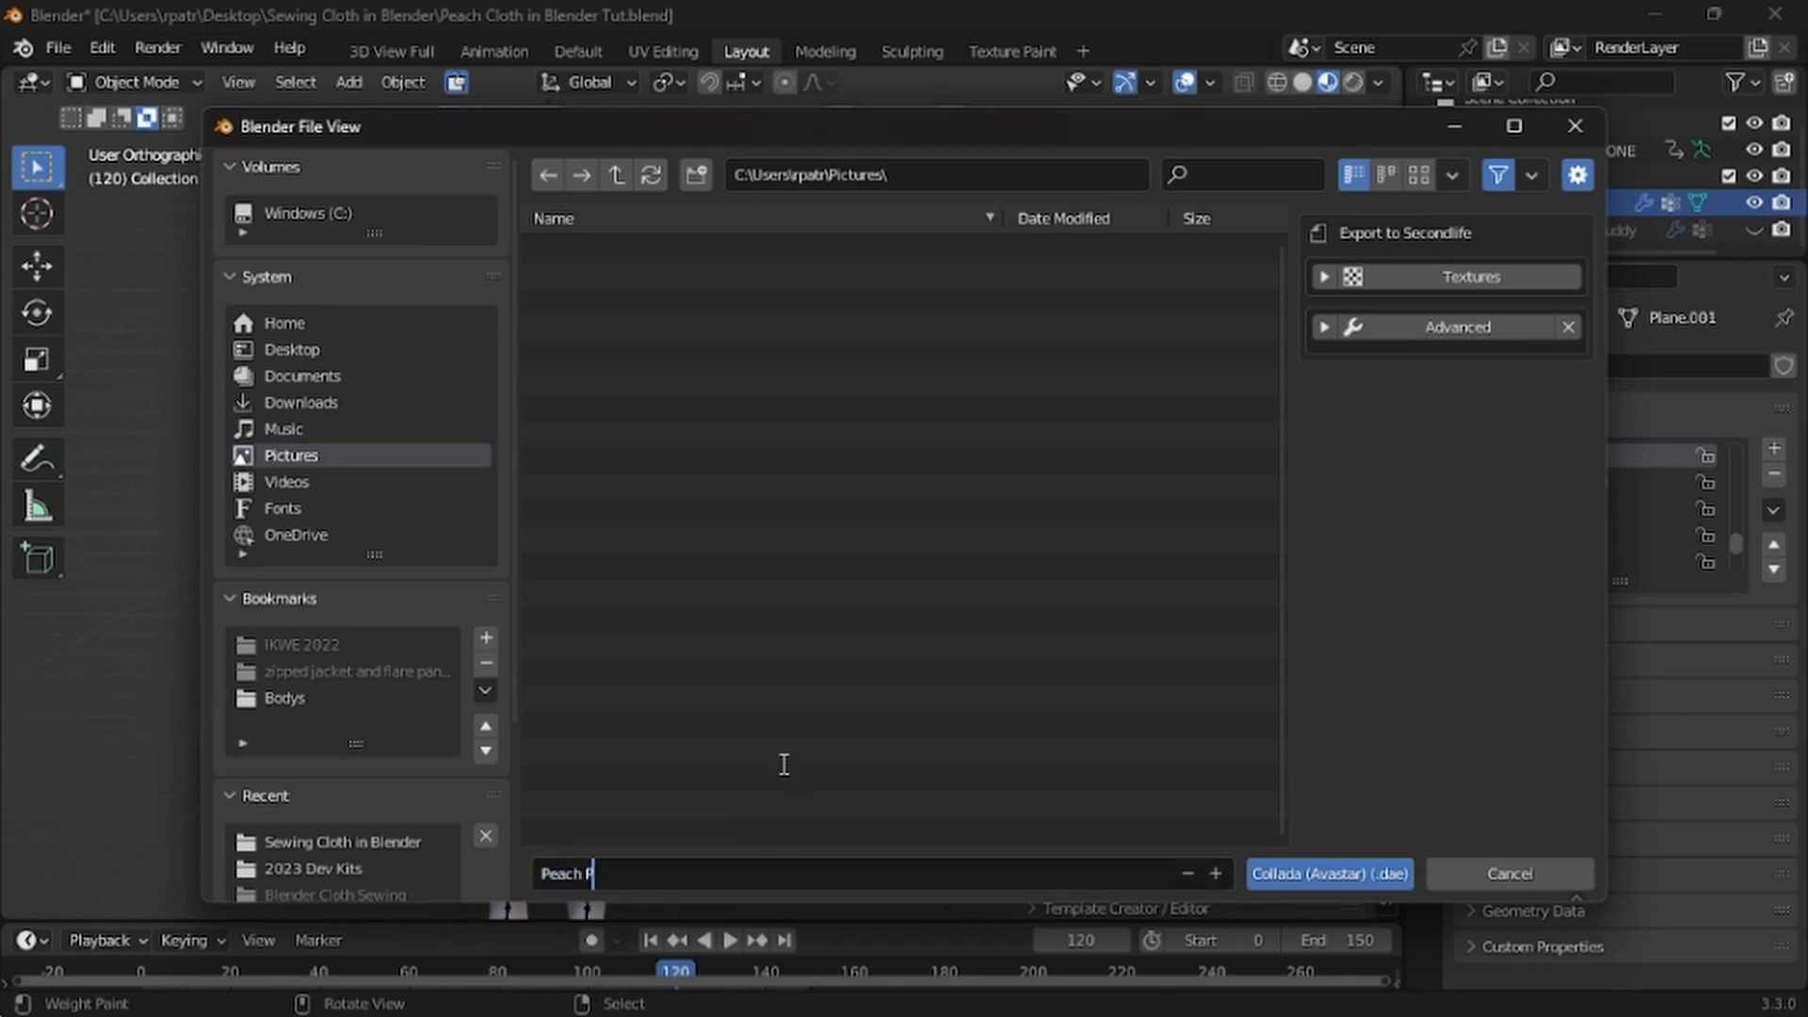
type("ercil Dress Avastar")
left_click(785, 769)
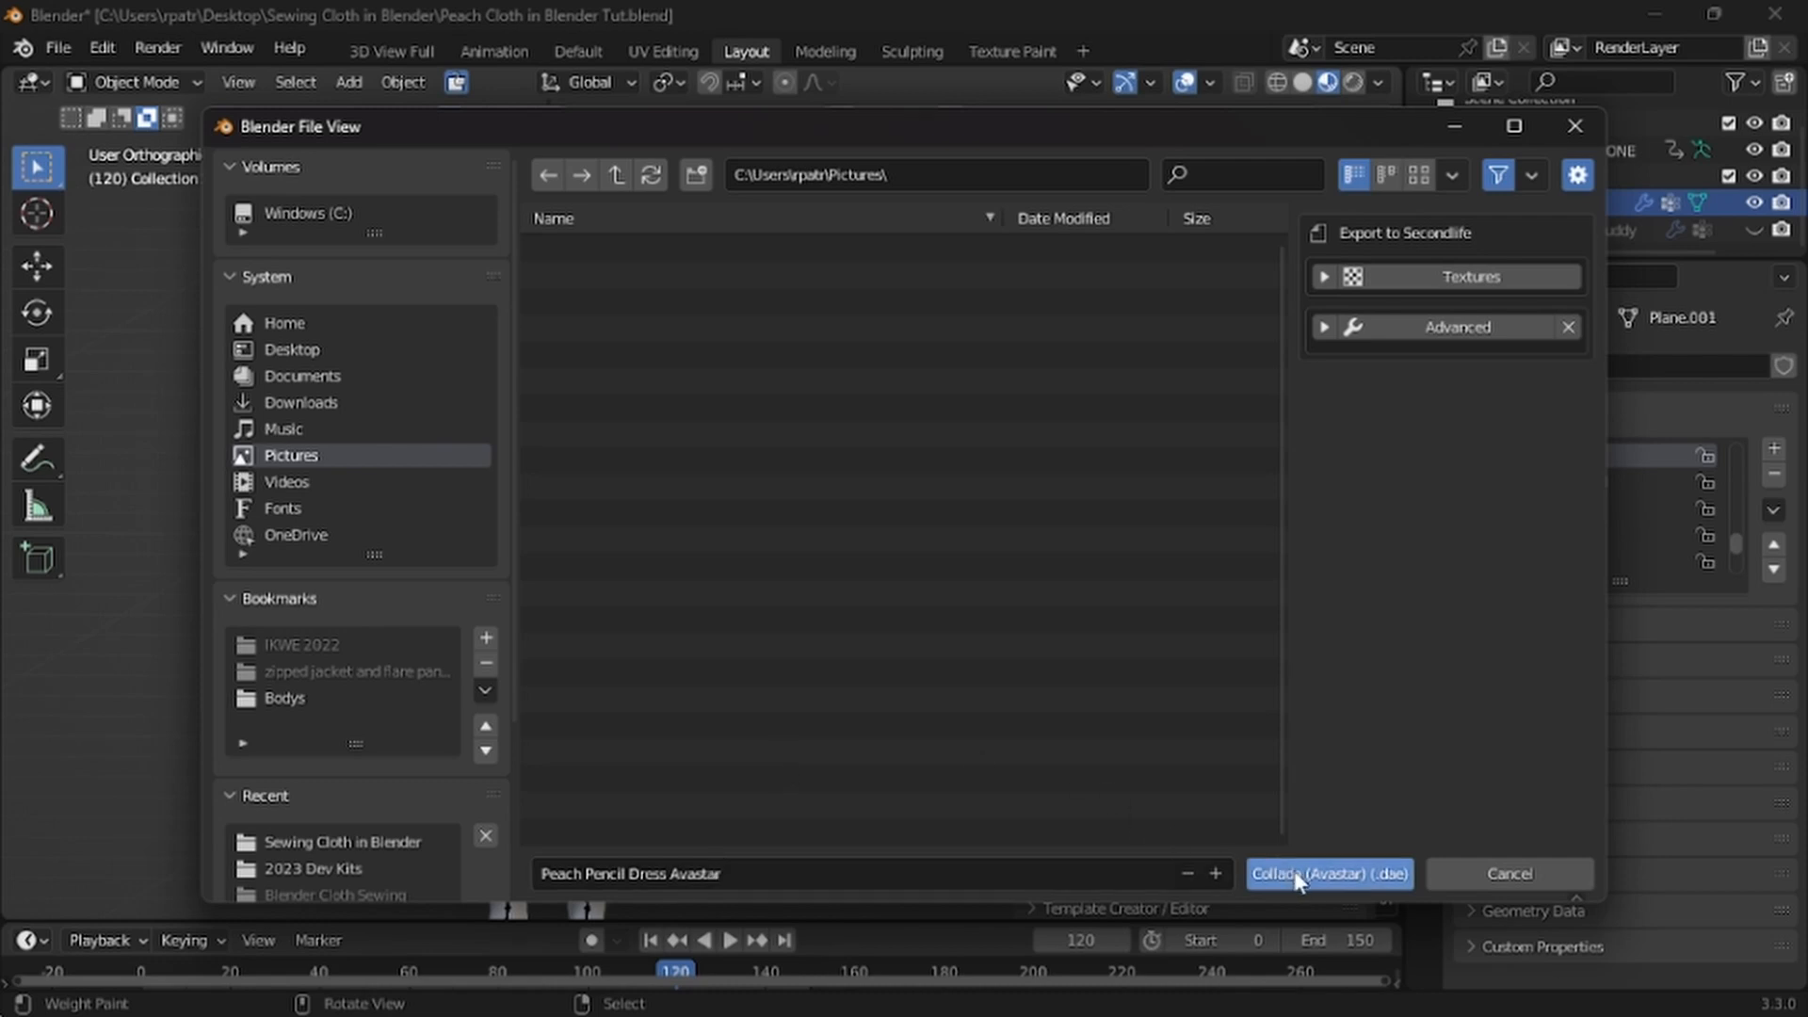
left_click(1328, 874)
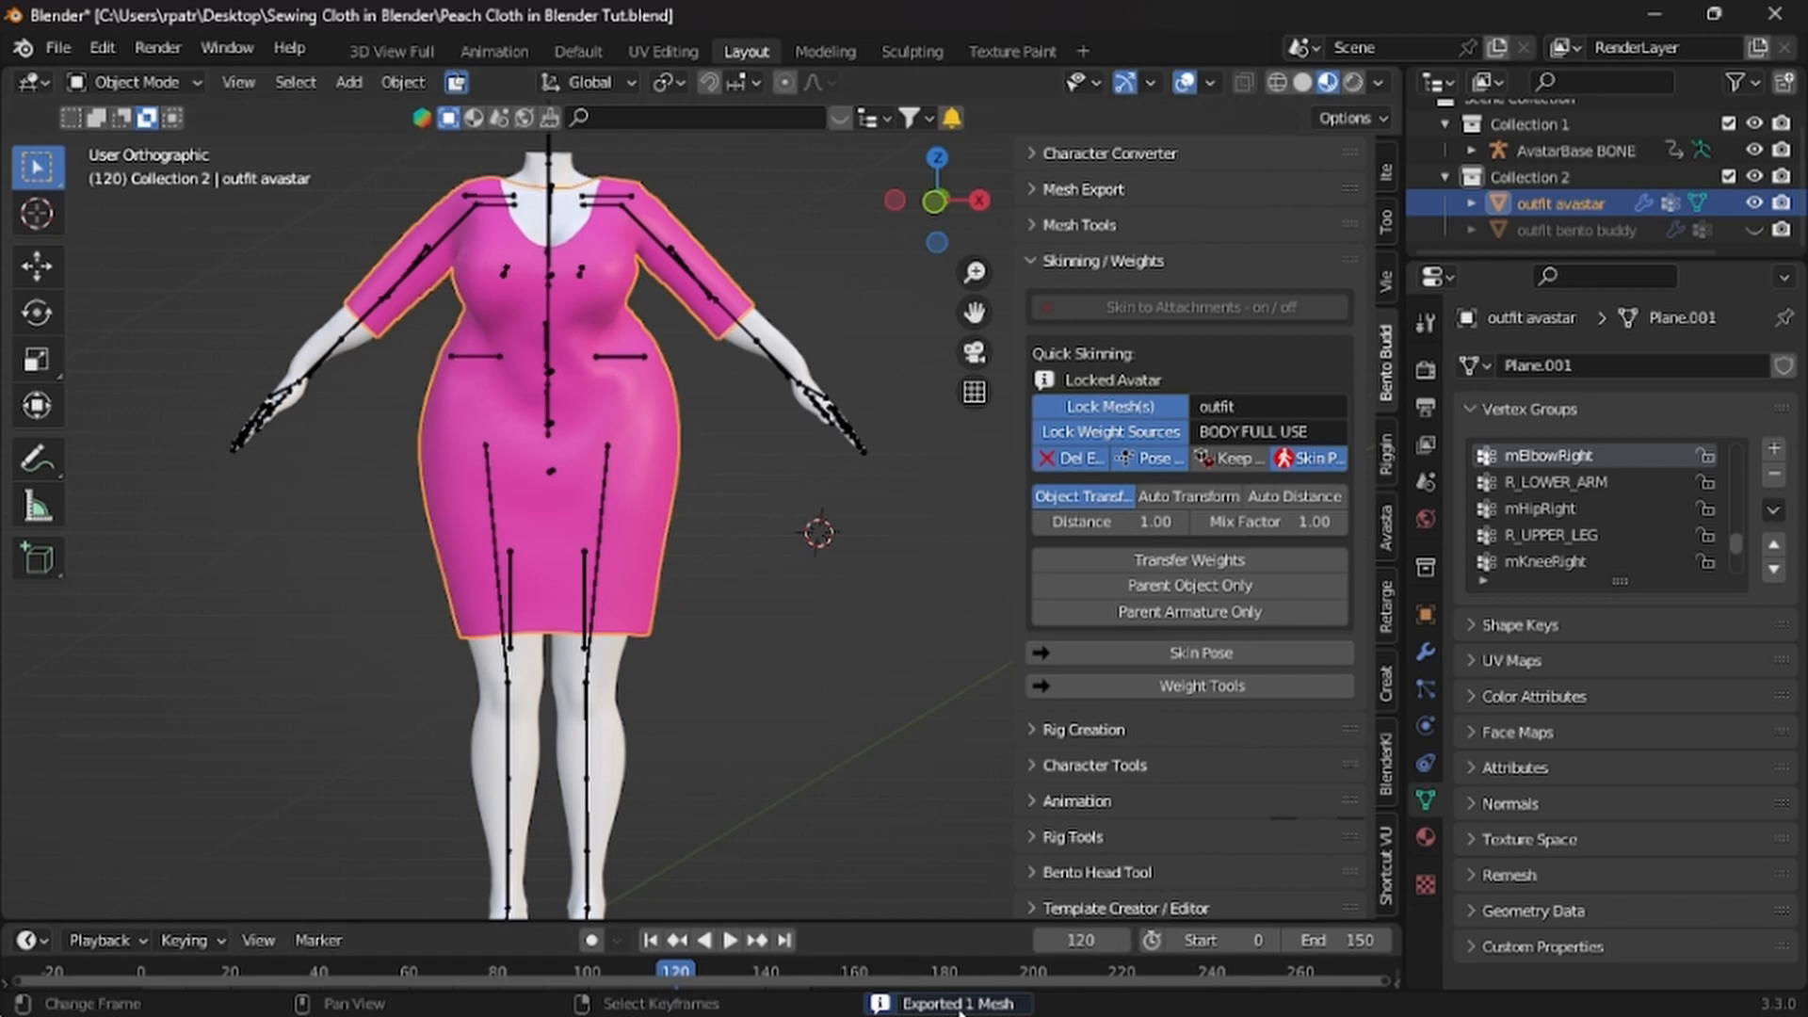
mouse_move(899, 986)
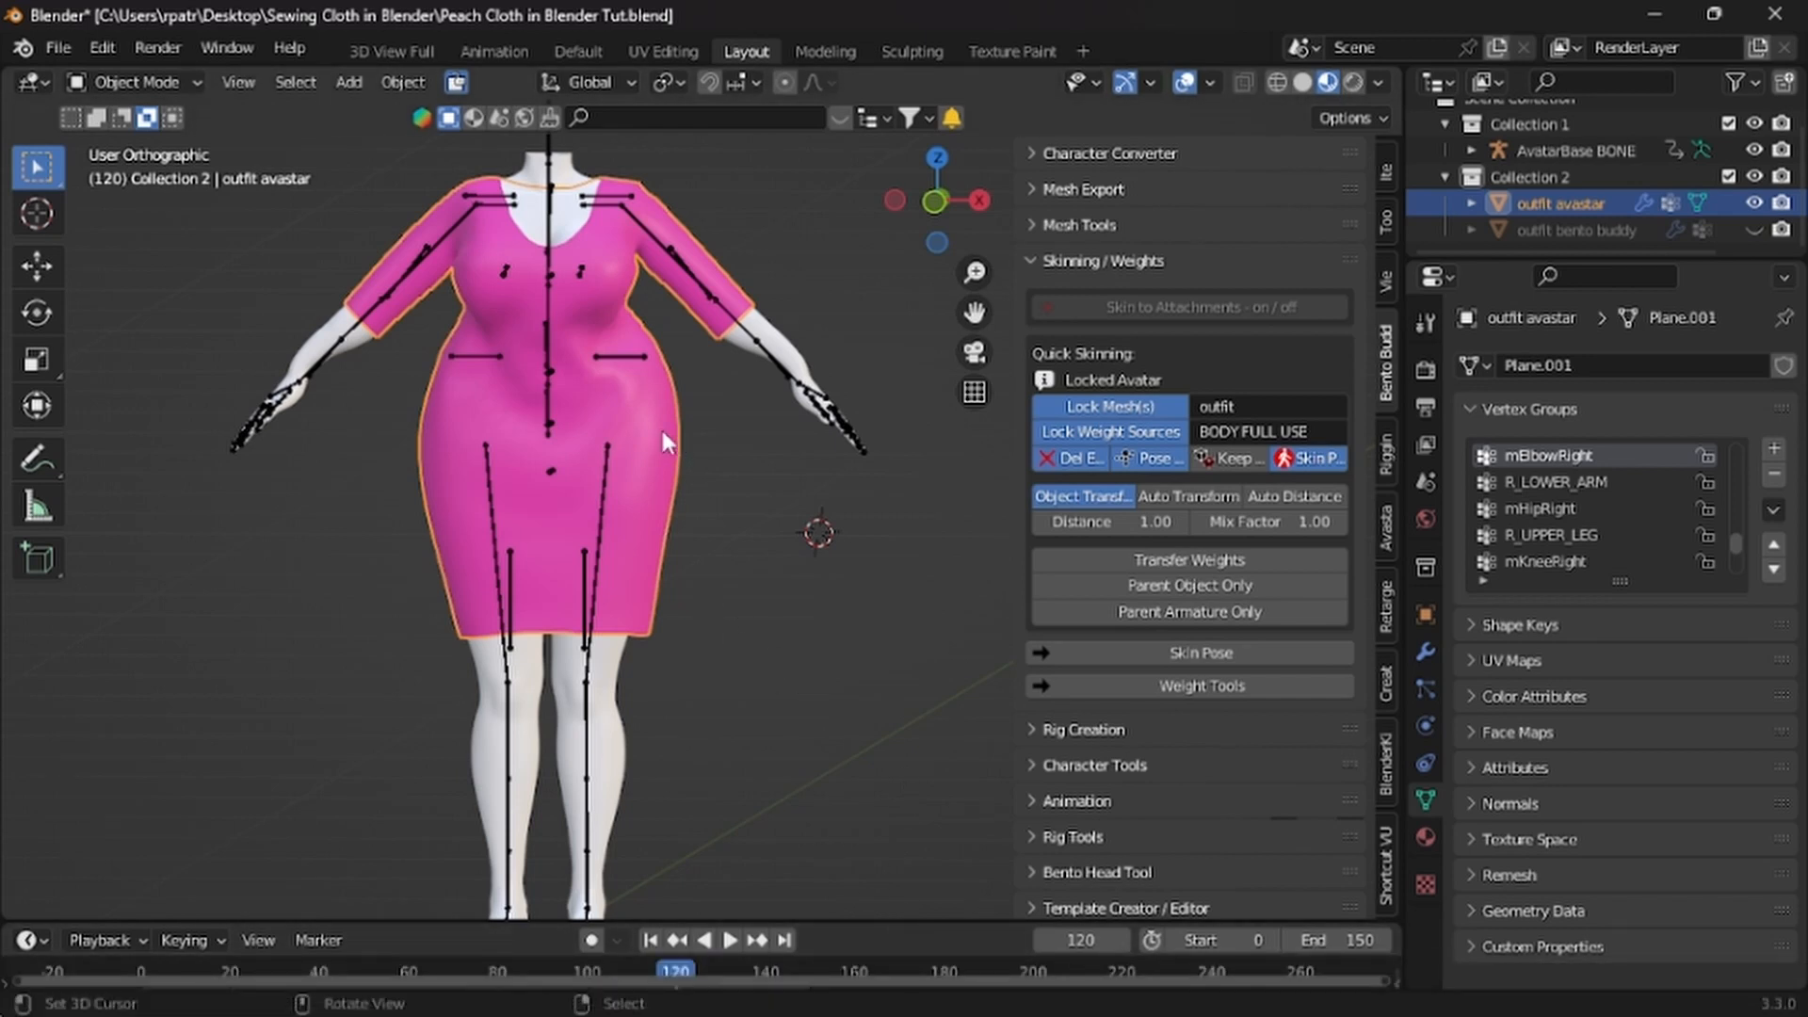
Check the inside of the dress from below and duplicate the outfit avastar mesh in place
middle_click_drag(802, 595, 656, 704)
scroll(646, 717, "up", 1)
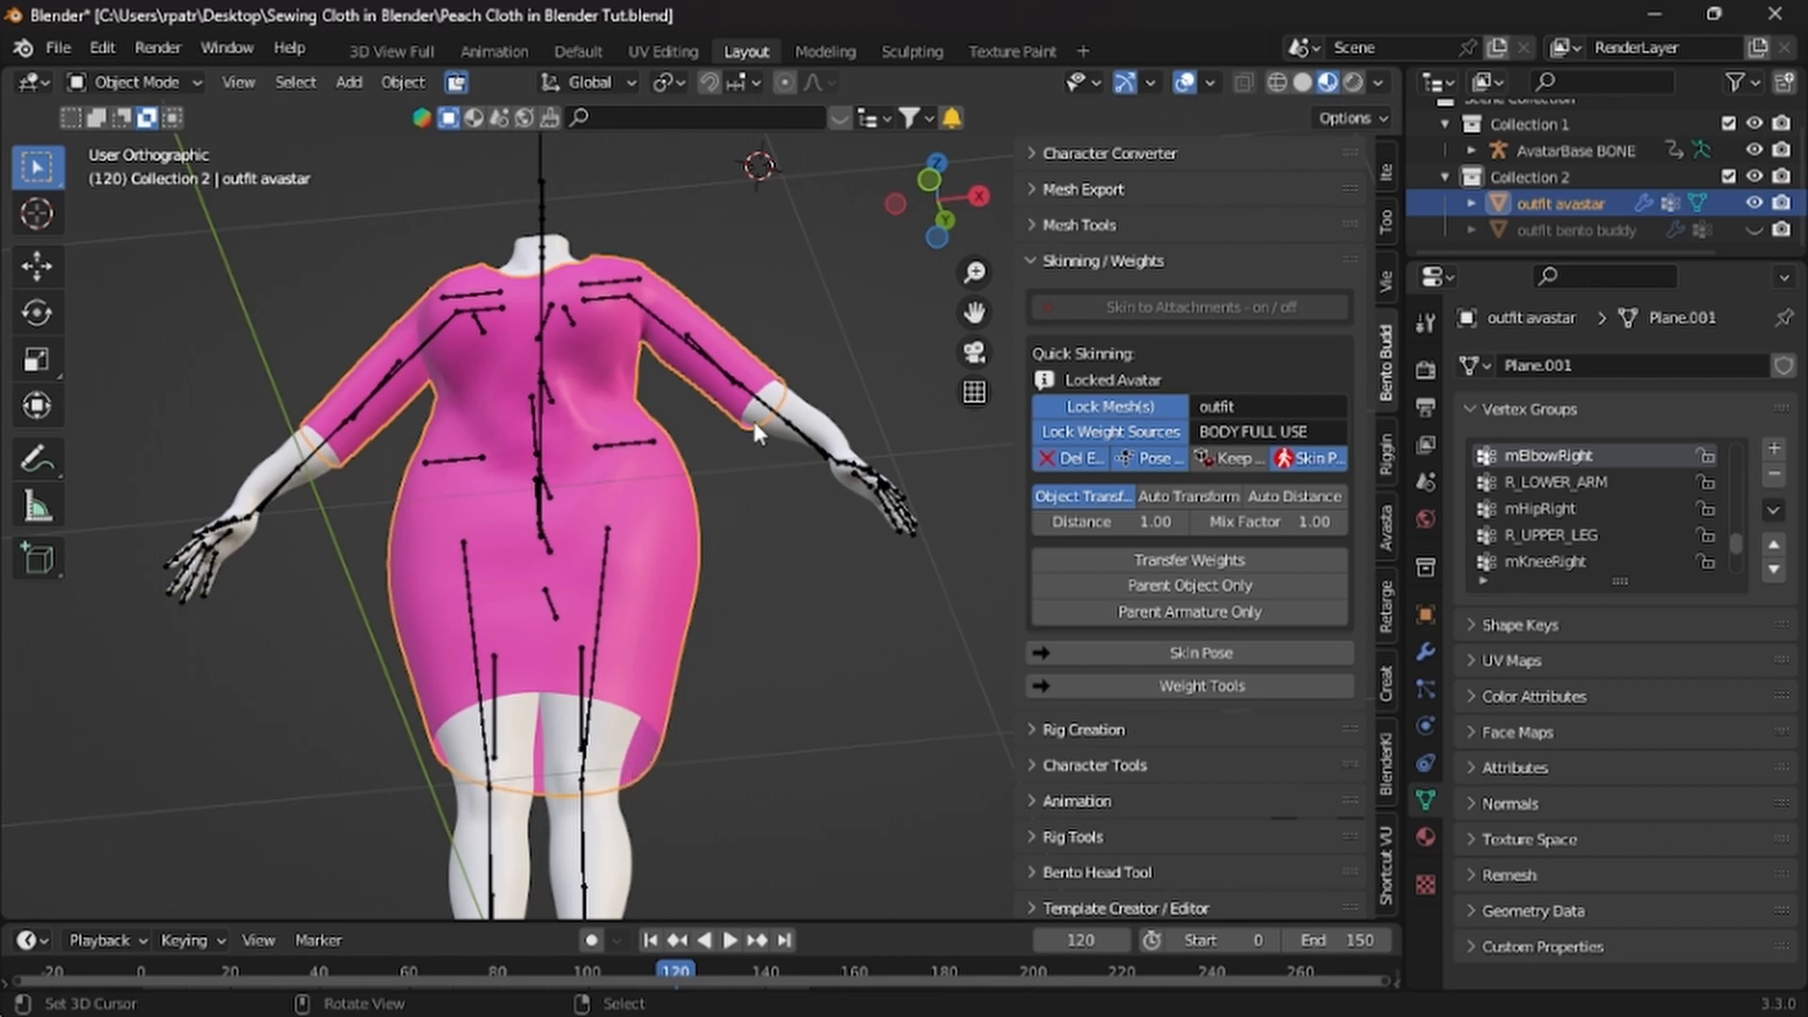
mouse_move(713, 702)
middle_mouse_down()
mouse_move(743, 807)
mouse_move(759, 791)
mouse_move(738, 725)
middle_mouse_up()
scroll(732, 708, "down", 1)
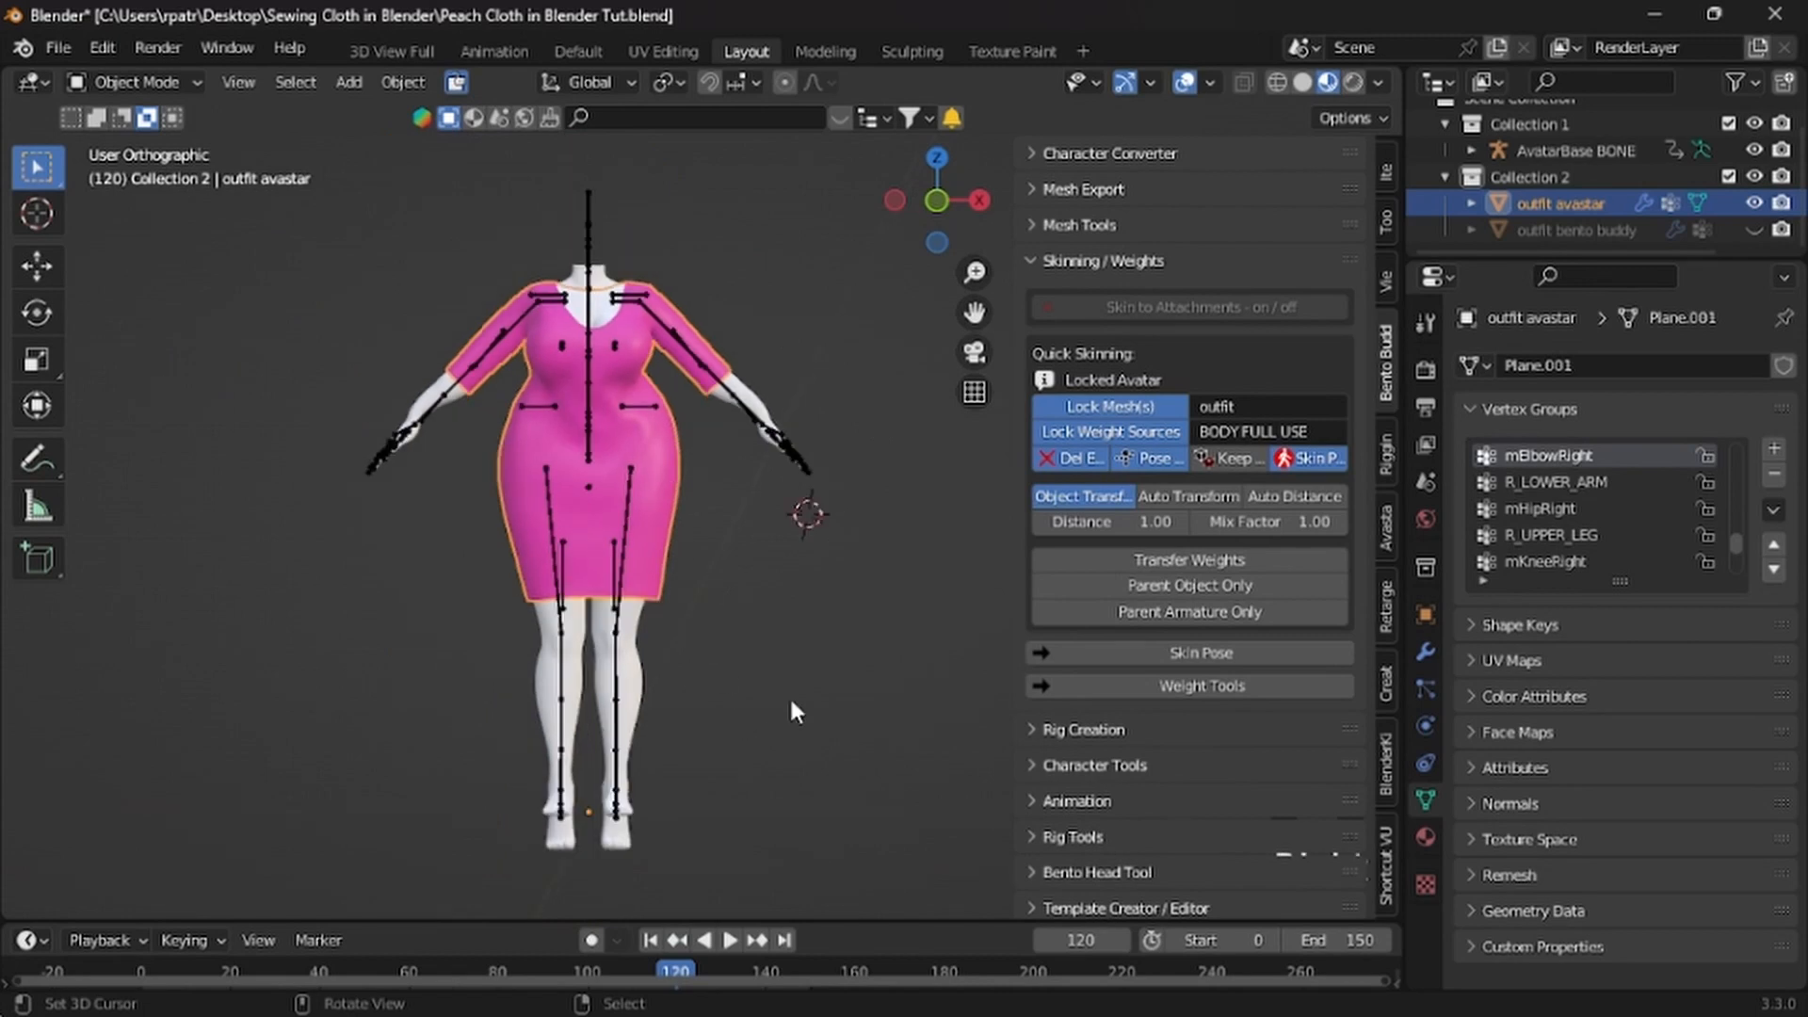
key("shift+d")
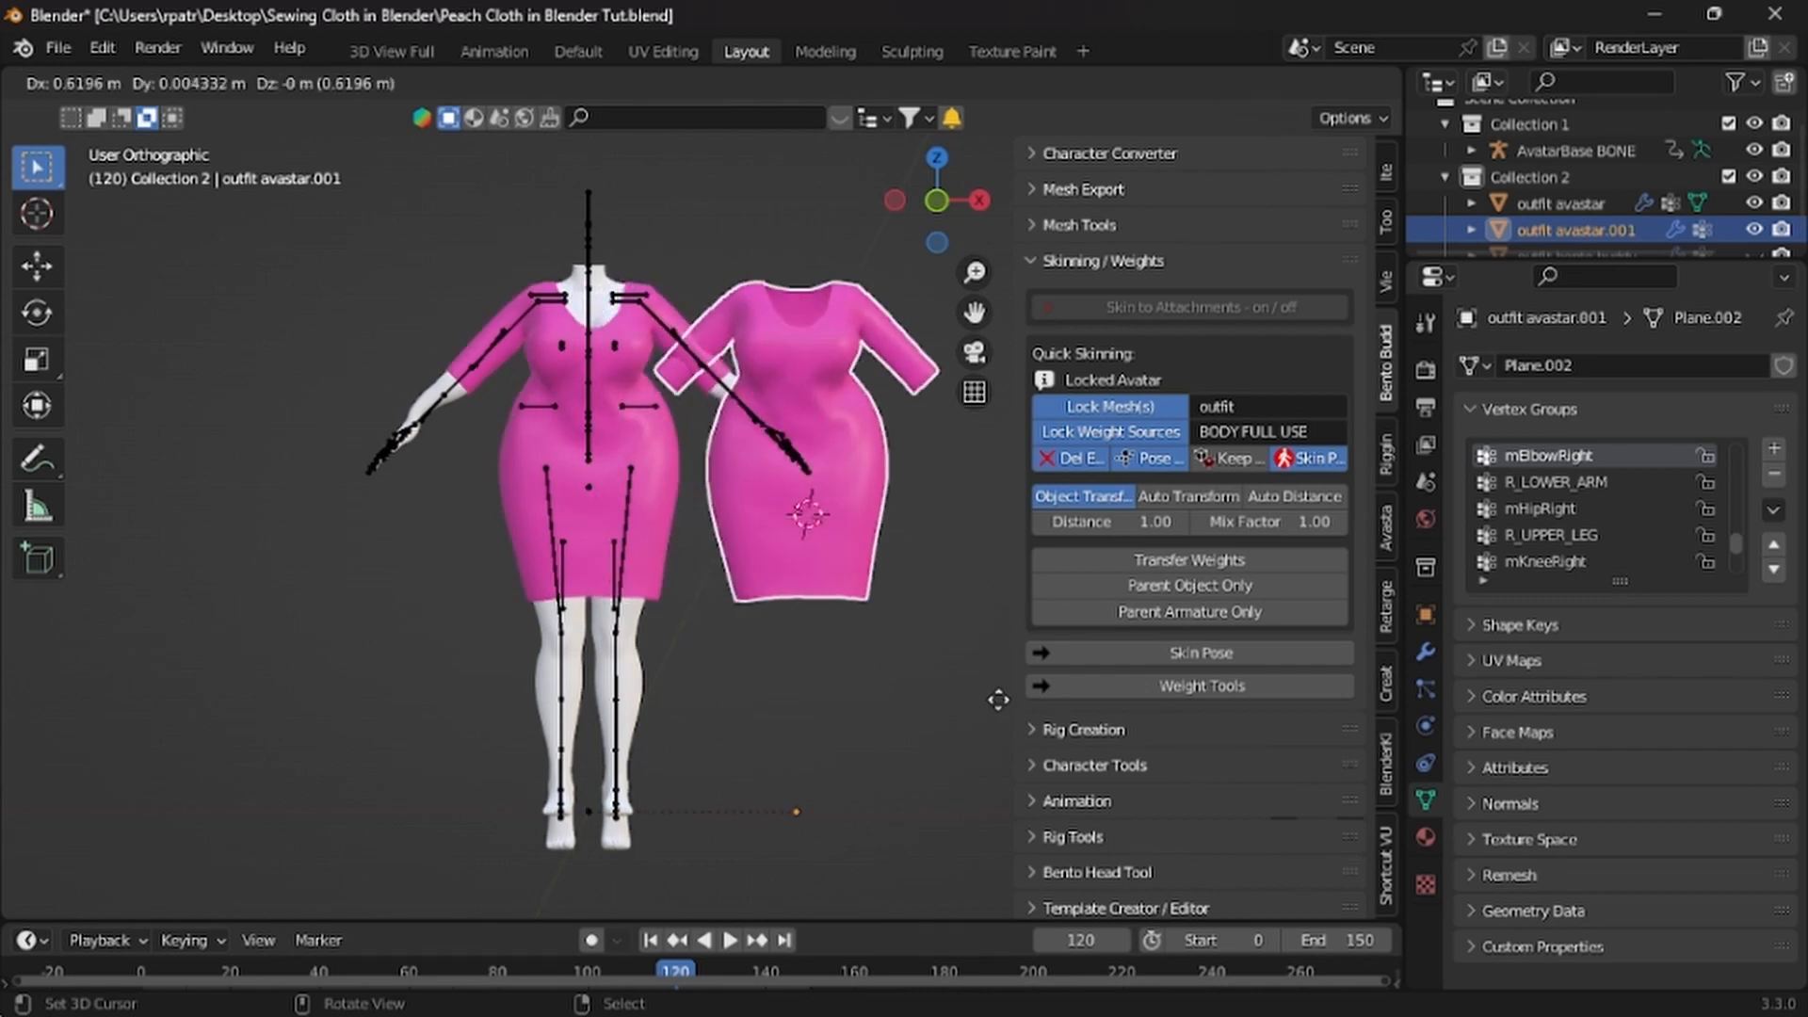
right_click(944, 706)
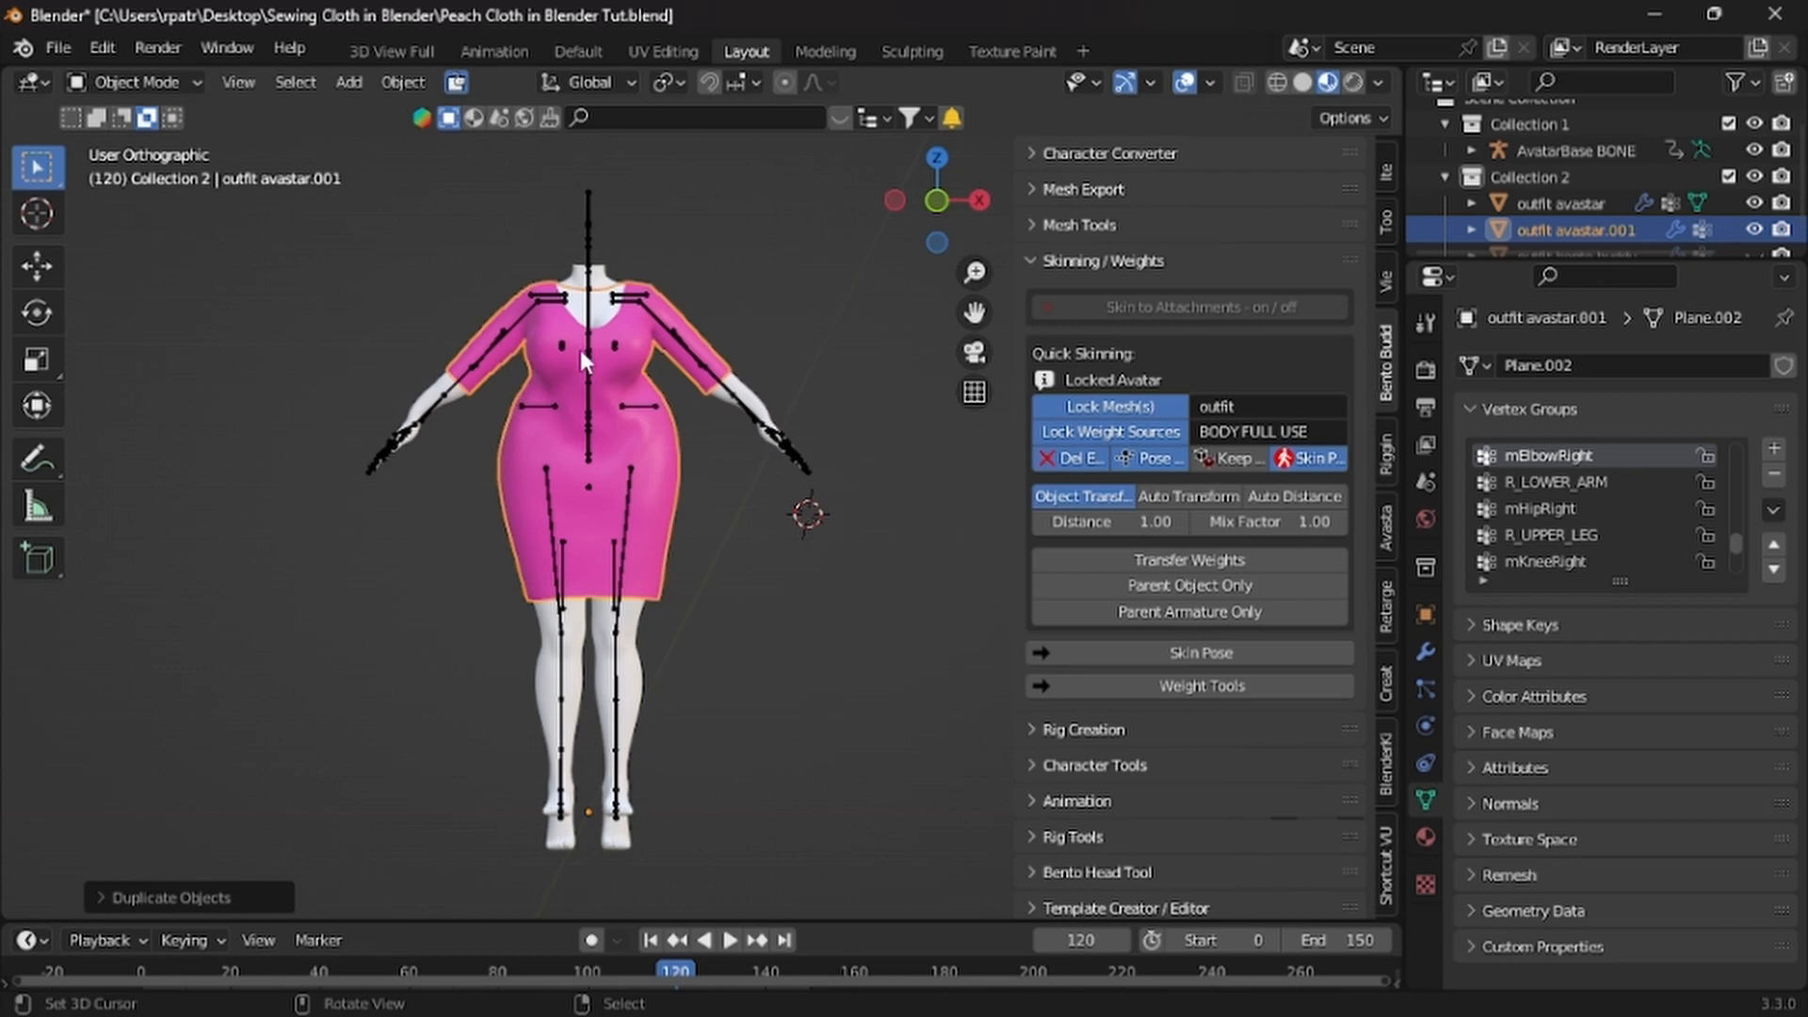
Flip the normals of the entire duplicated dress mesh in Edit Mode
key("Tab")
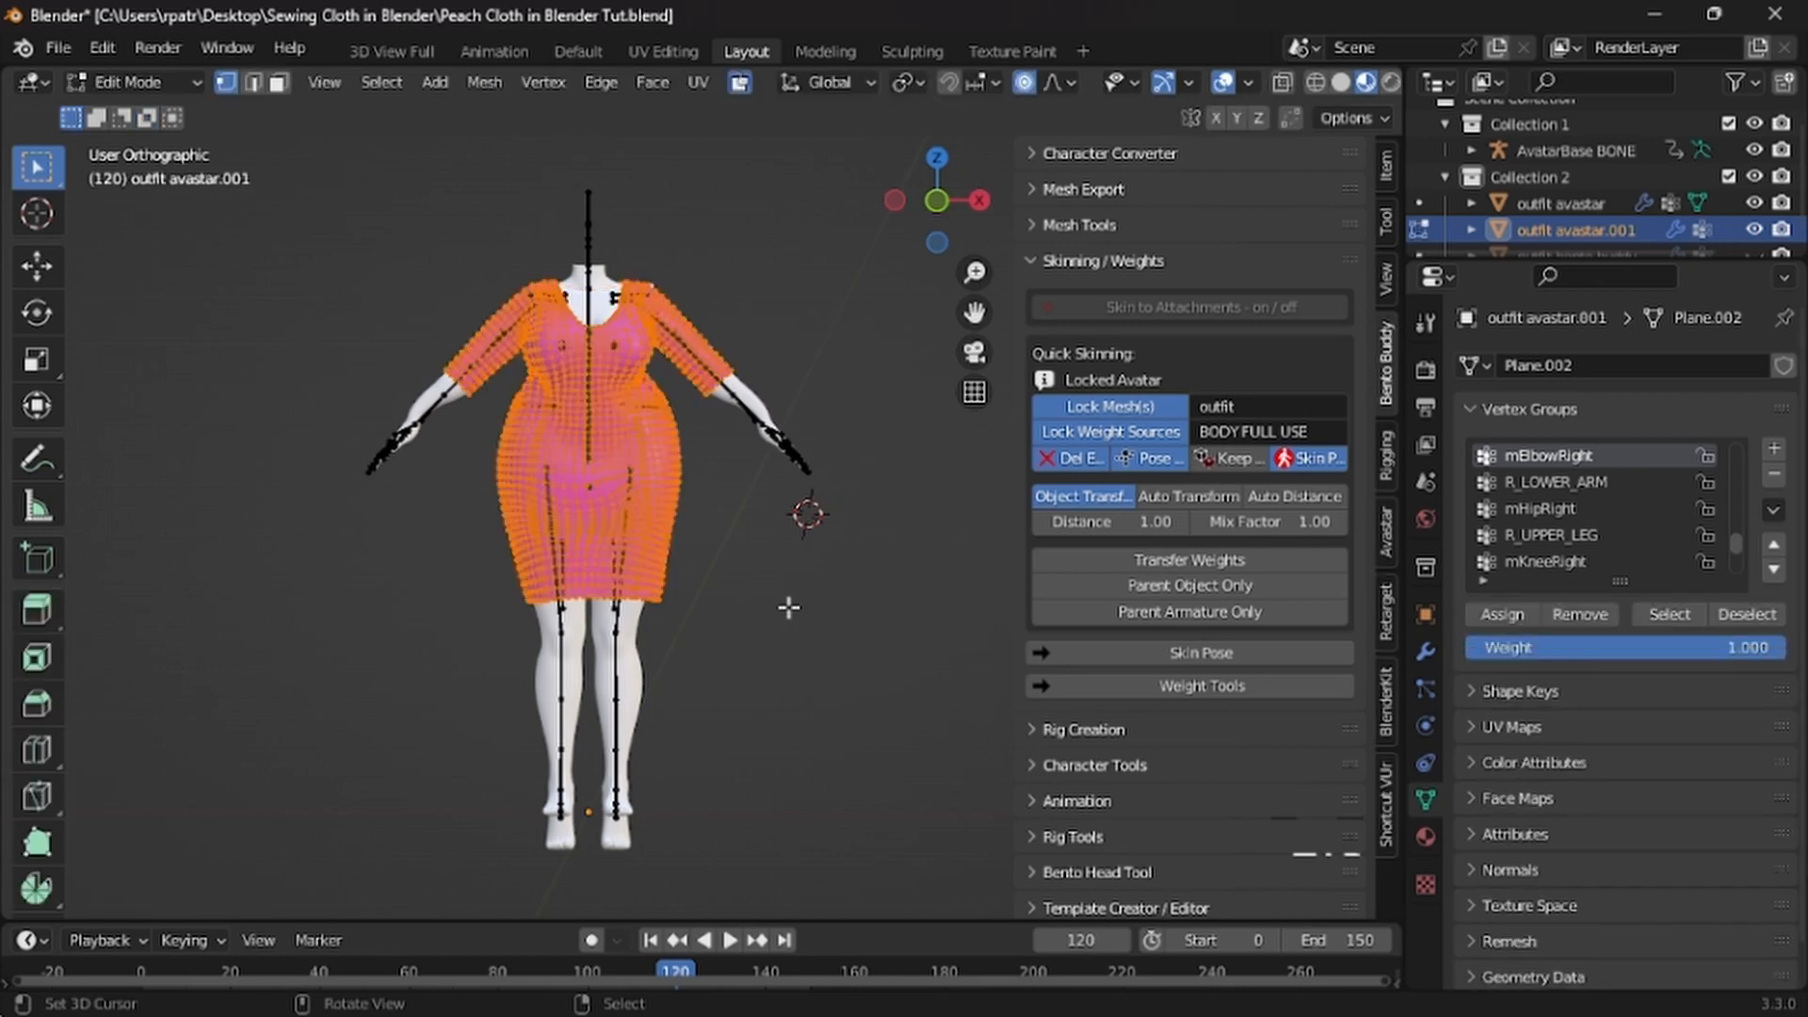
mouse_move(820, 605)
middle_mouse_down()
mouse_move(281, 618)
mouse_move(819, 617)
middle_mouse_up()
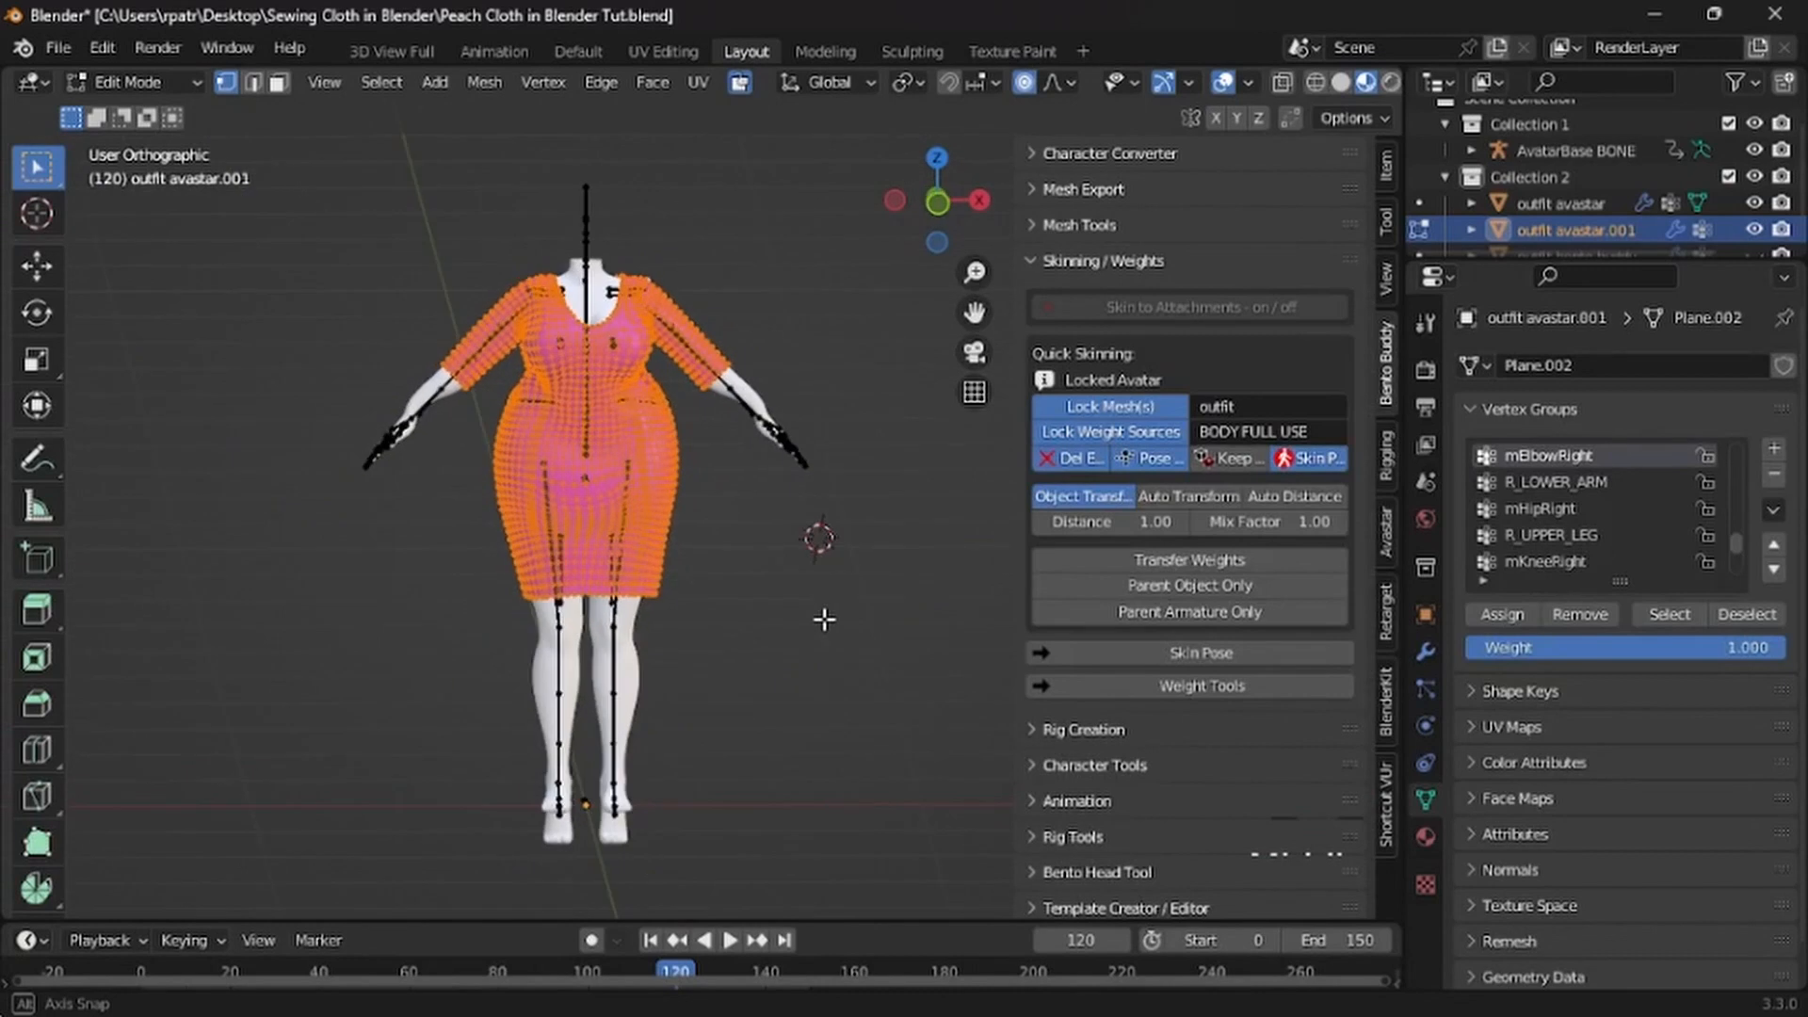
left_click(477, 83)
mouse_move(551, 517)
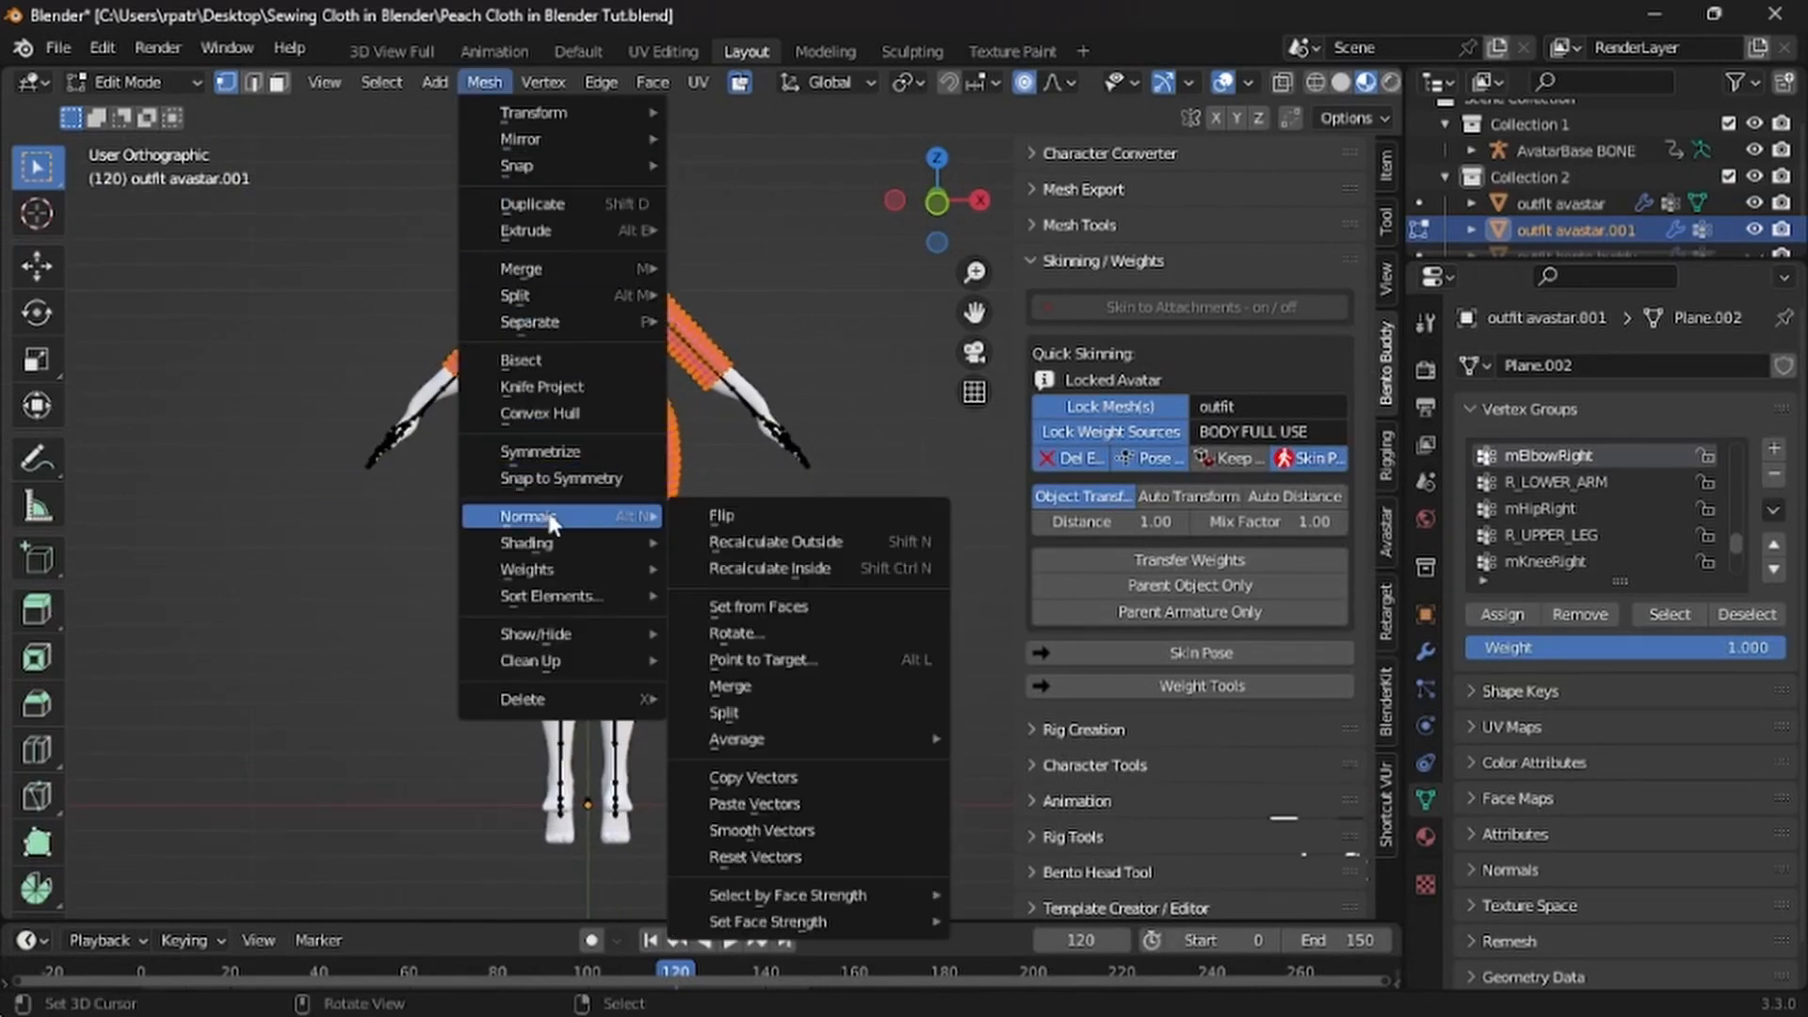
left_click(747, 512)
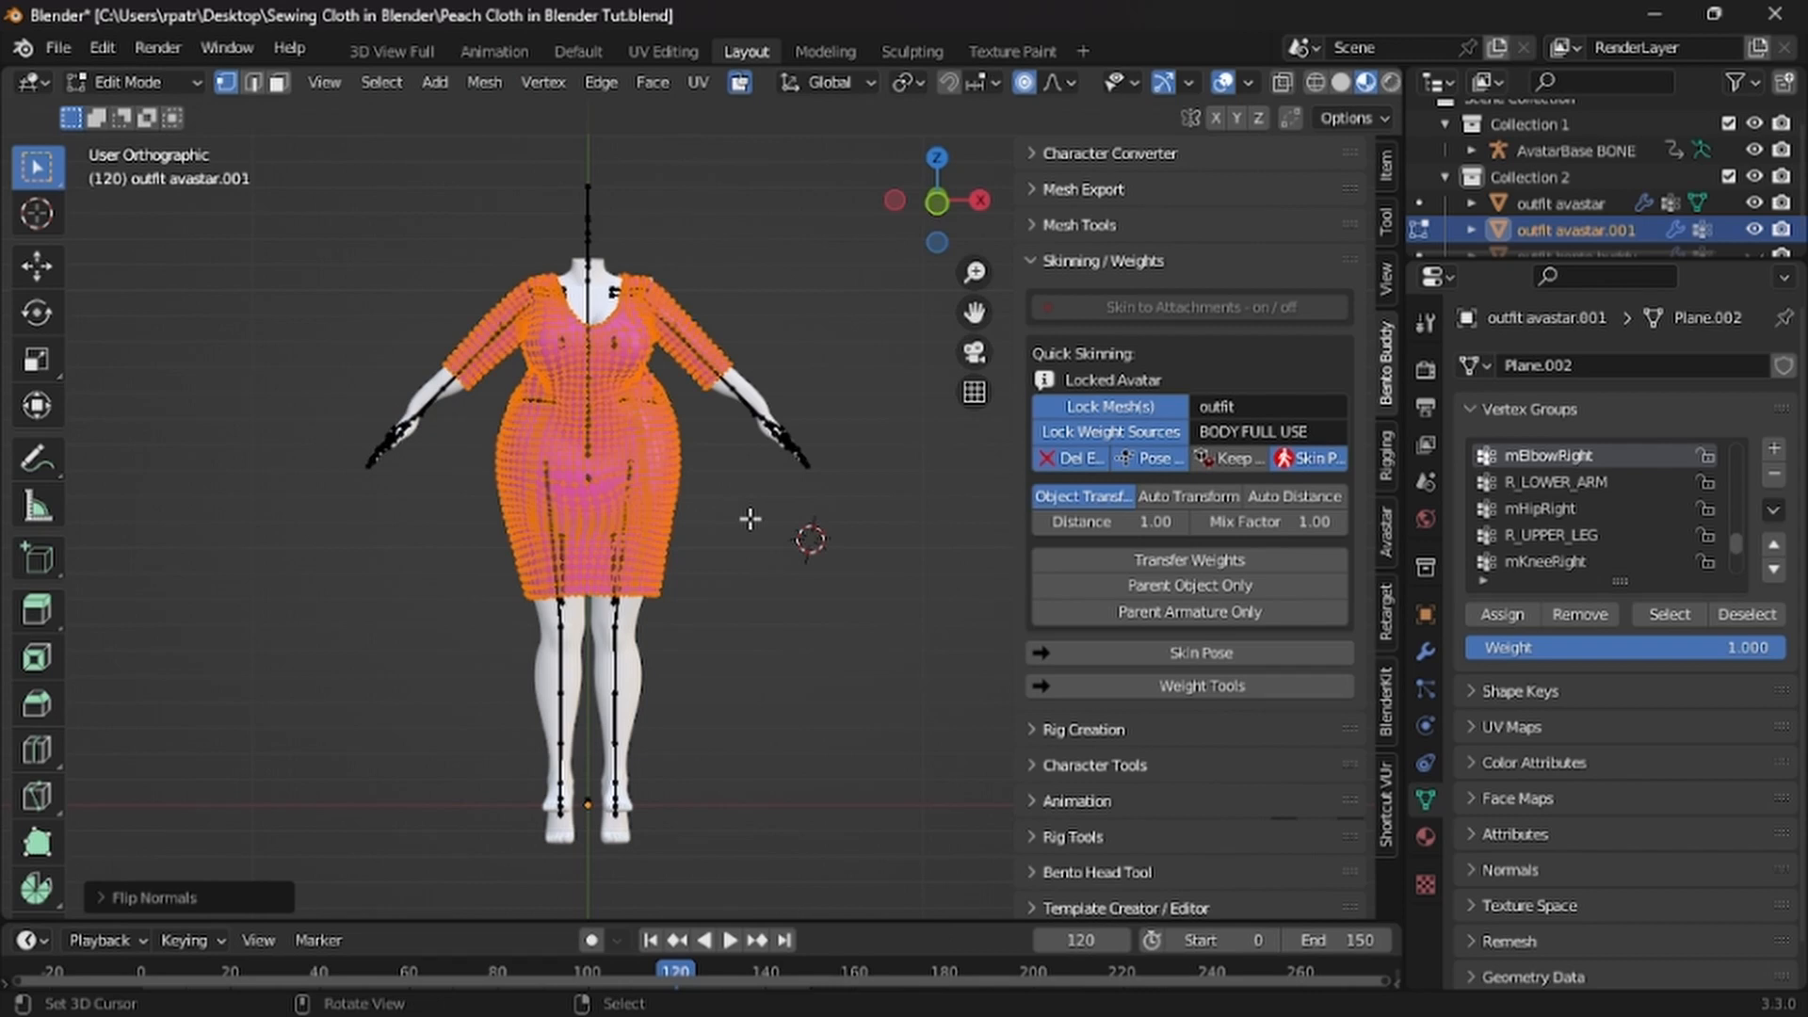
Circle-deselect the torso, skirt and upper sleeves of the duplicated dress, keeping only the neckline, sleeve-end and hem bands selected
middle_click_drag(243, 494, 306, 520)
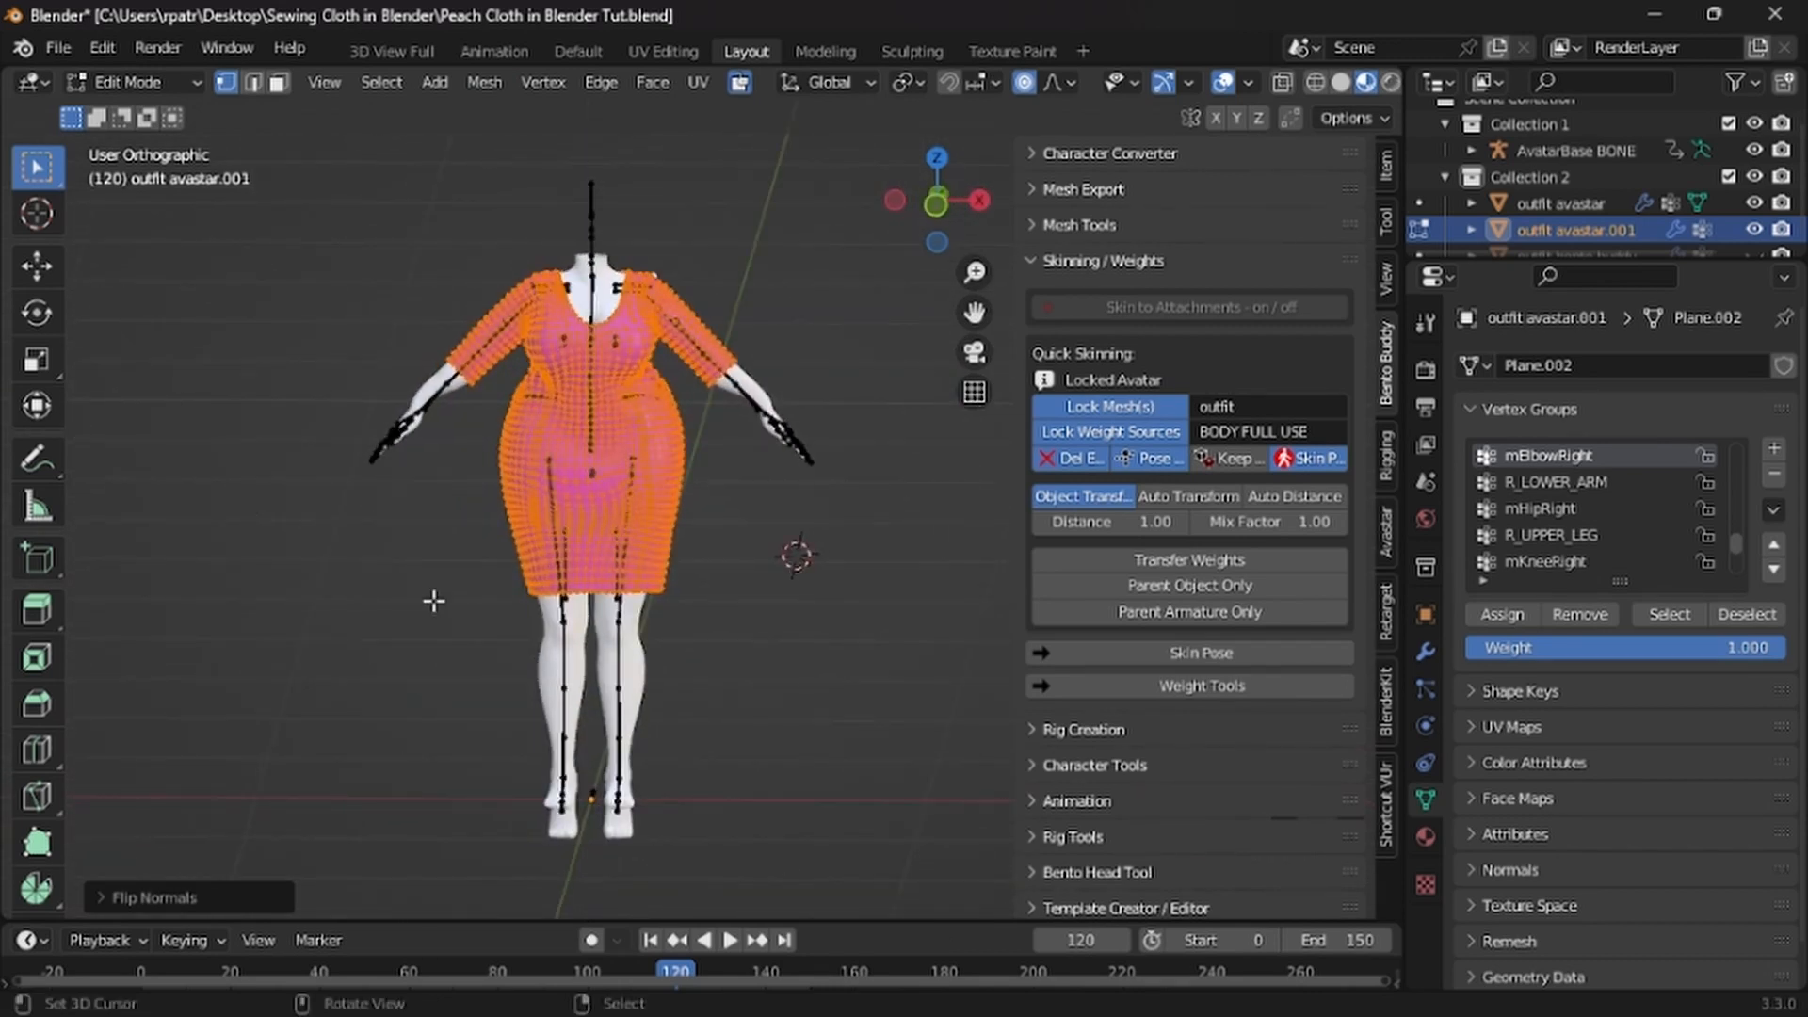
key("c")
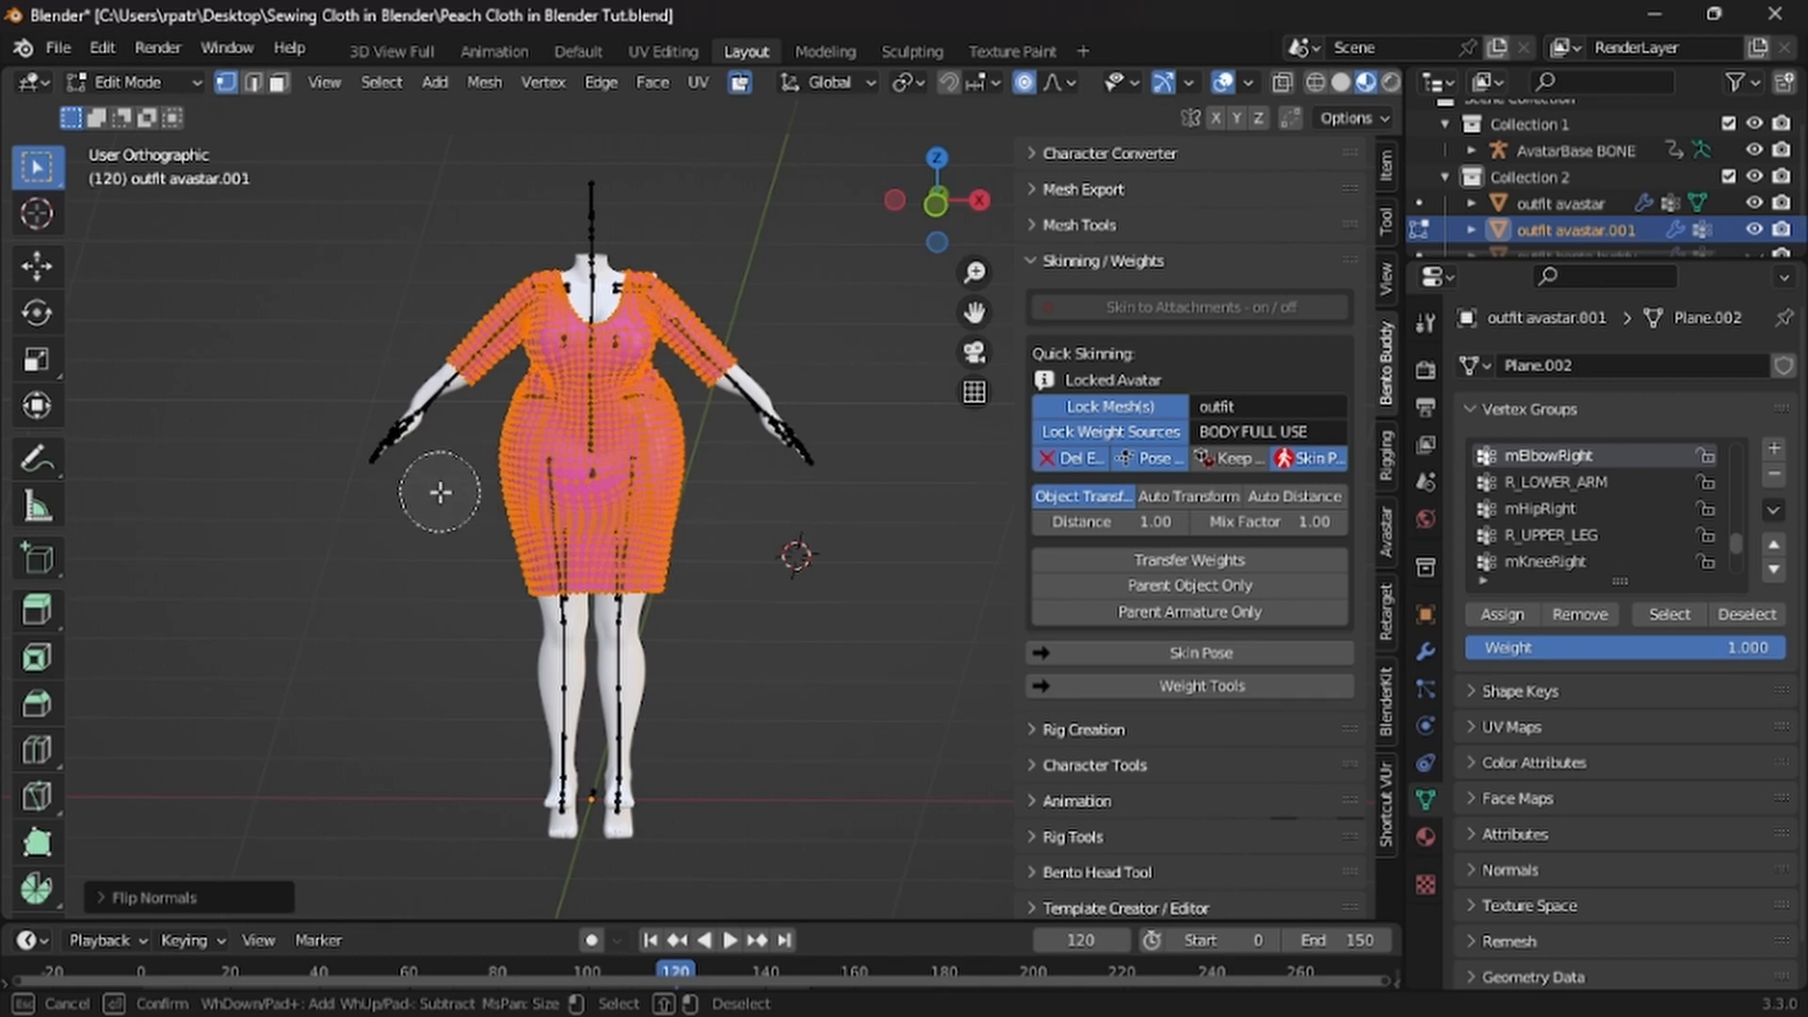
mouse_move(443, 489)
left_mouse_down("shift")
mouse_move(706, 491)
mouse_move(532, 419)
mouse_move(550, 396)
mouse_move(622, 401)
mouse_move(537, 374)
mouse_move(681, 274)
mouse_move(518, 323)
left_mouse_up("shift")
right_click(518, 323)
middle_click_drag(311, 408, 499, 424)
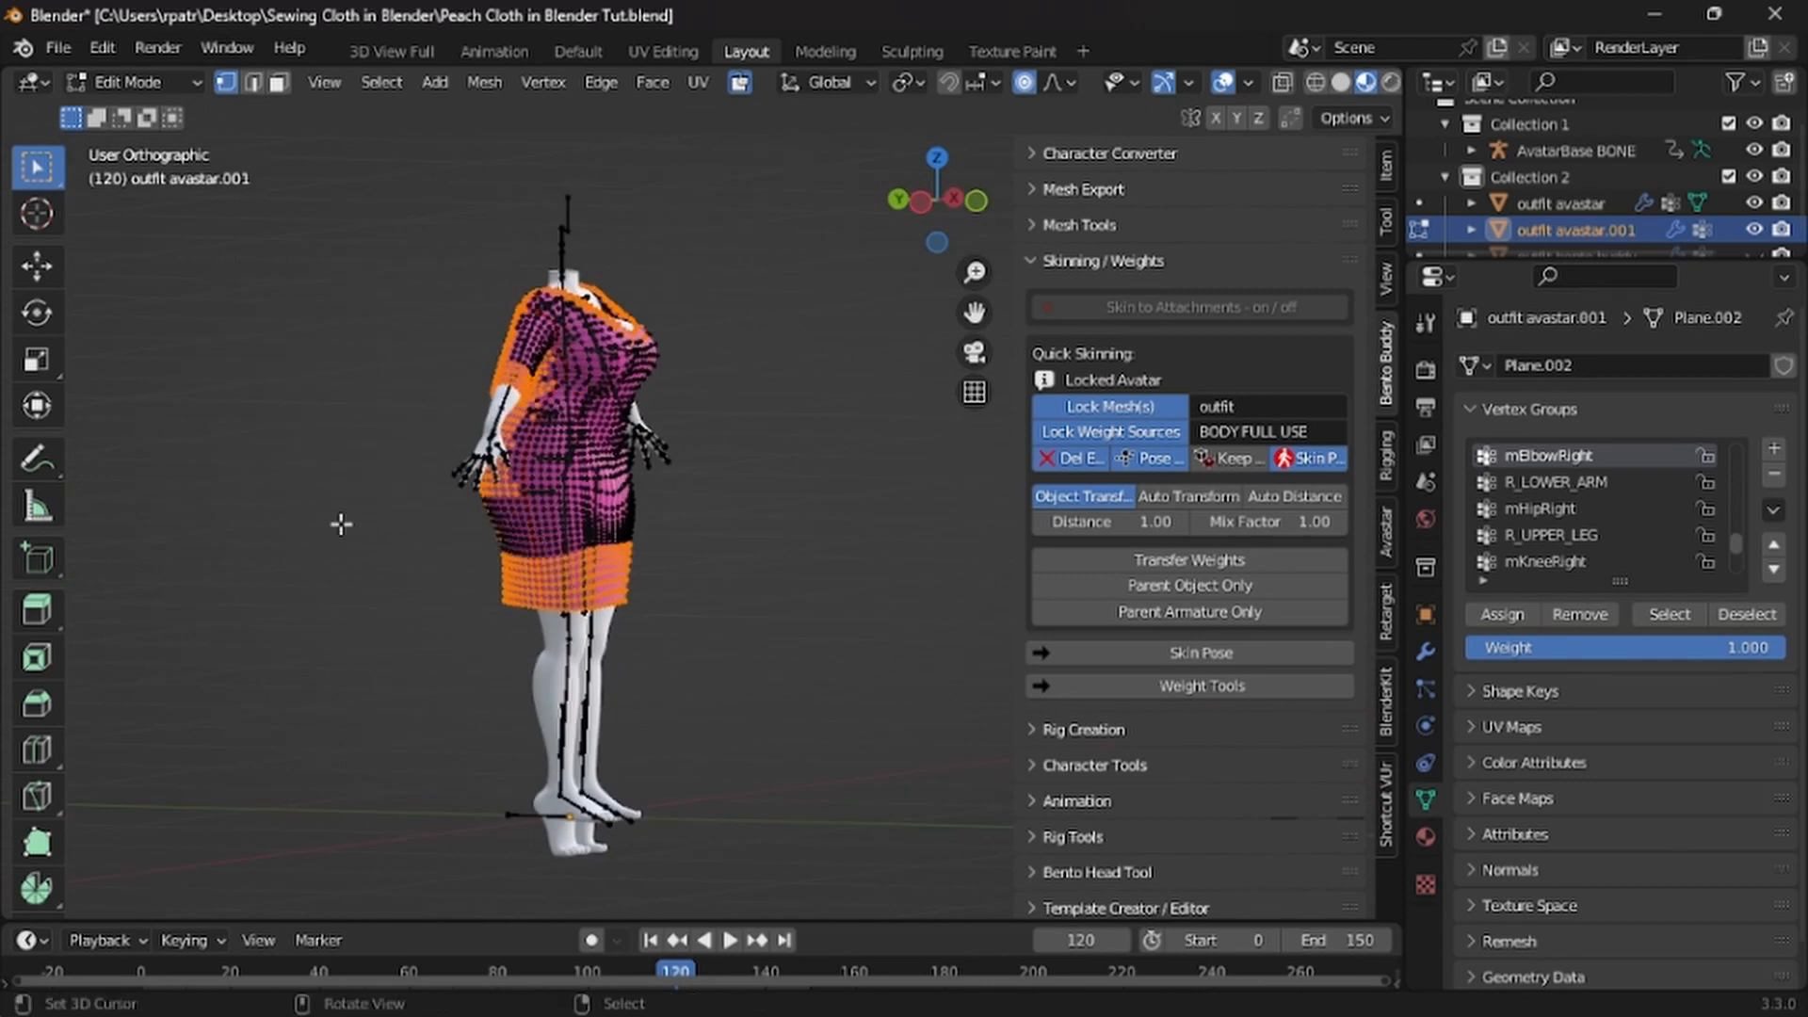
middle_click_drag(339, 525, 603, 525)
key("c")
mouse_move(744, 518)
left_mouse_down("shift")
mouse_move(879, 336)
mouse_move(719, 375)
left_mouse_up("shift")
right_click(718, 375)
middle_click_drag(715, 508, 803, 523)
key("c")
right_click(808, 373)
middle_click_drag(809, 396, 778, 581)
middle_click_drag(850, 734, 564, 568)
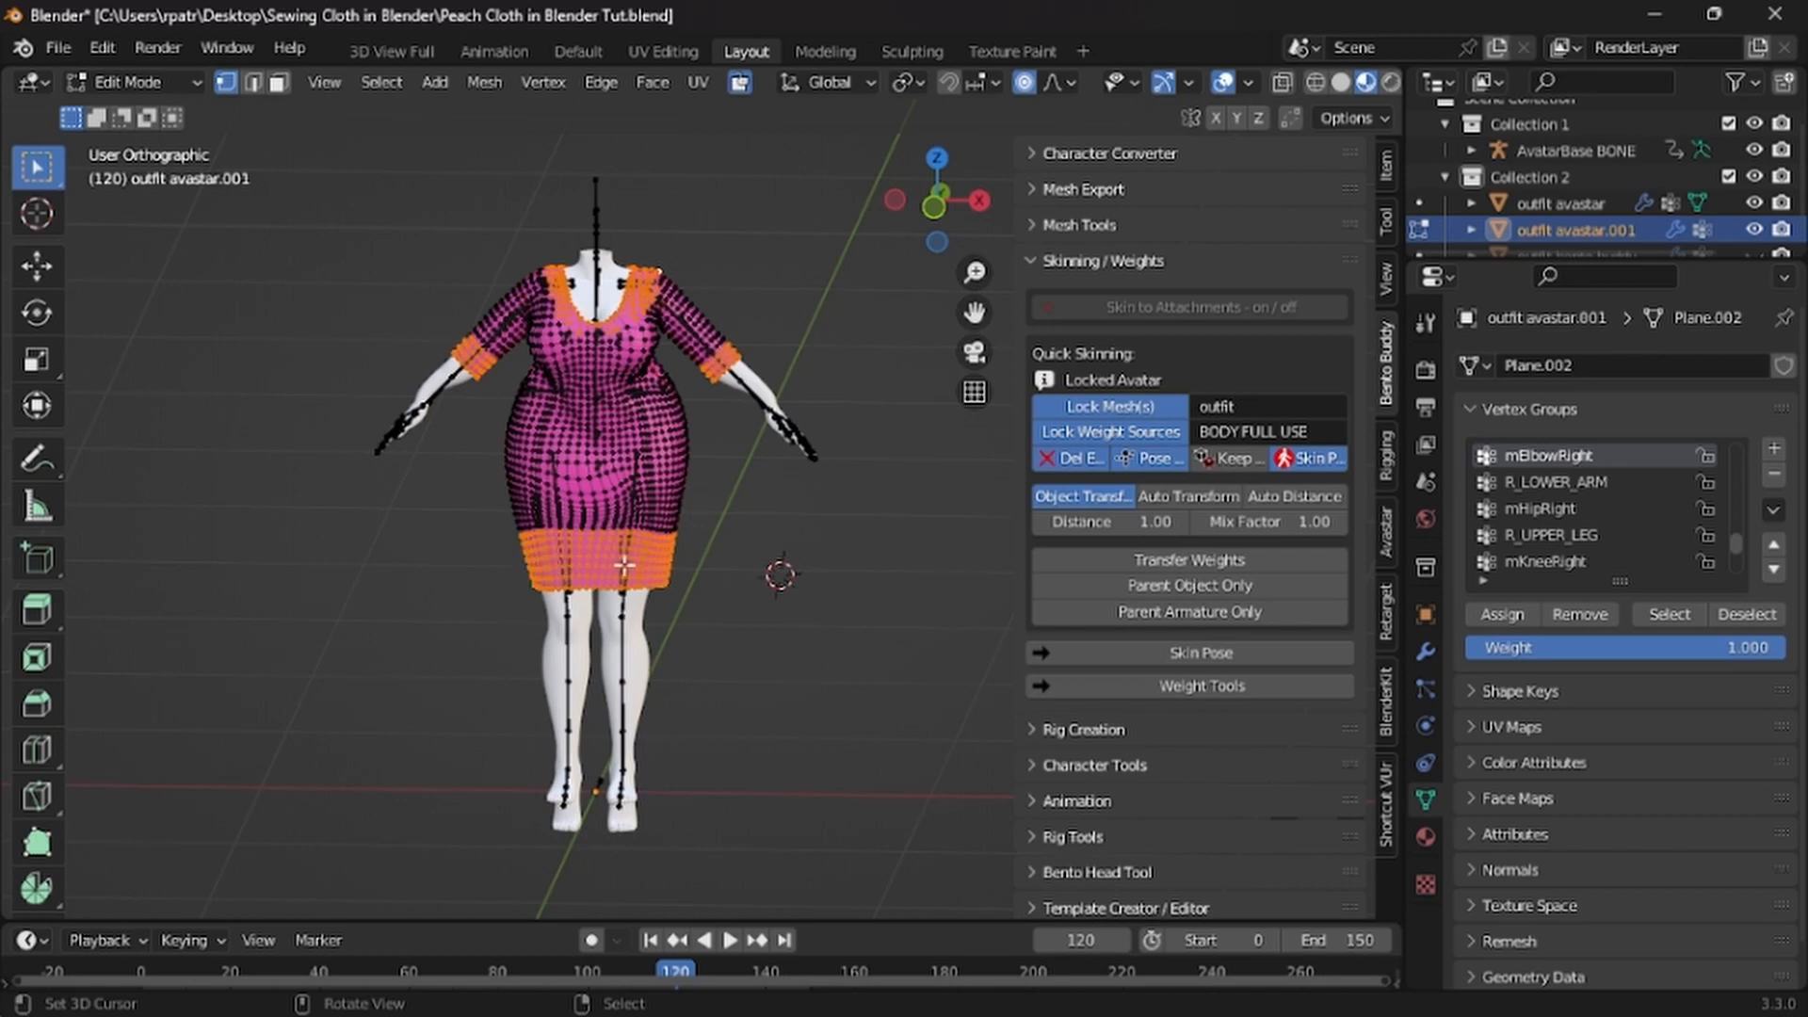
Invert the selection and delete the faces of the duplicate's torso, skirt and upper sleeves, leaving the neckline, sleeve-end and hem bands
key("ctrl")
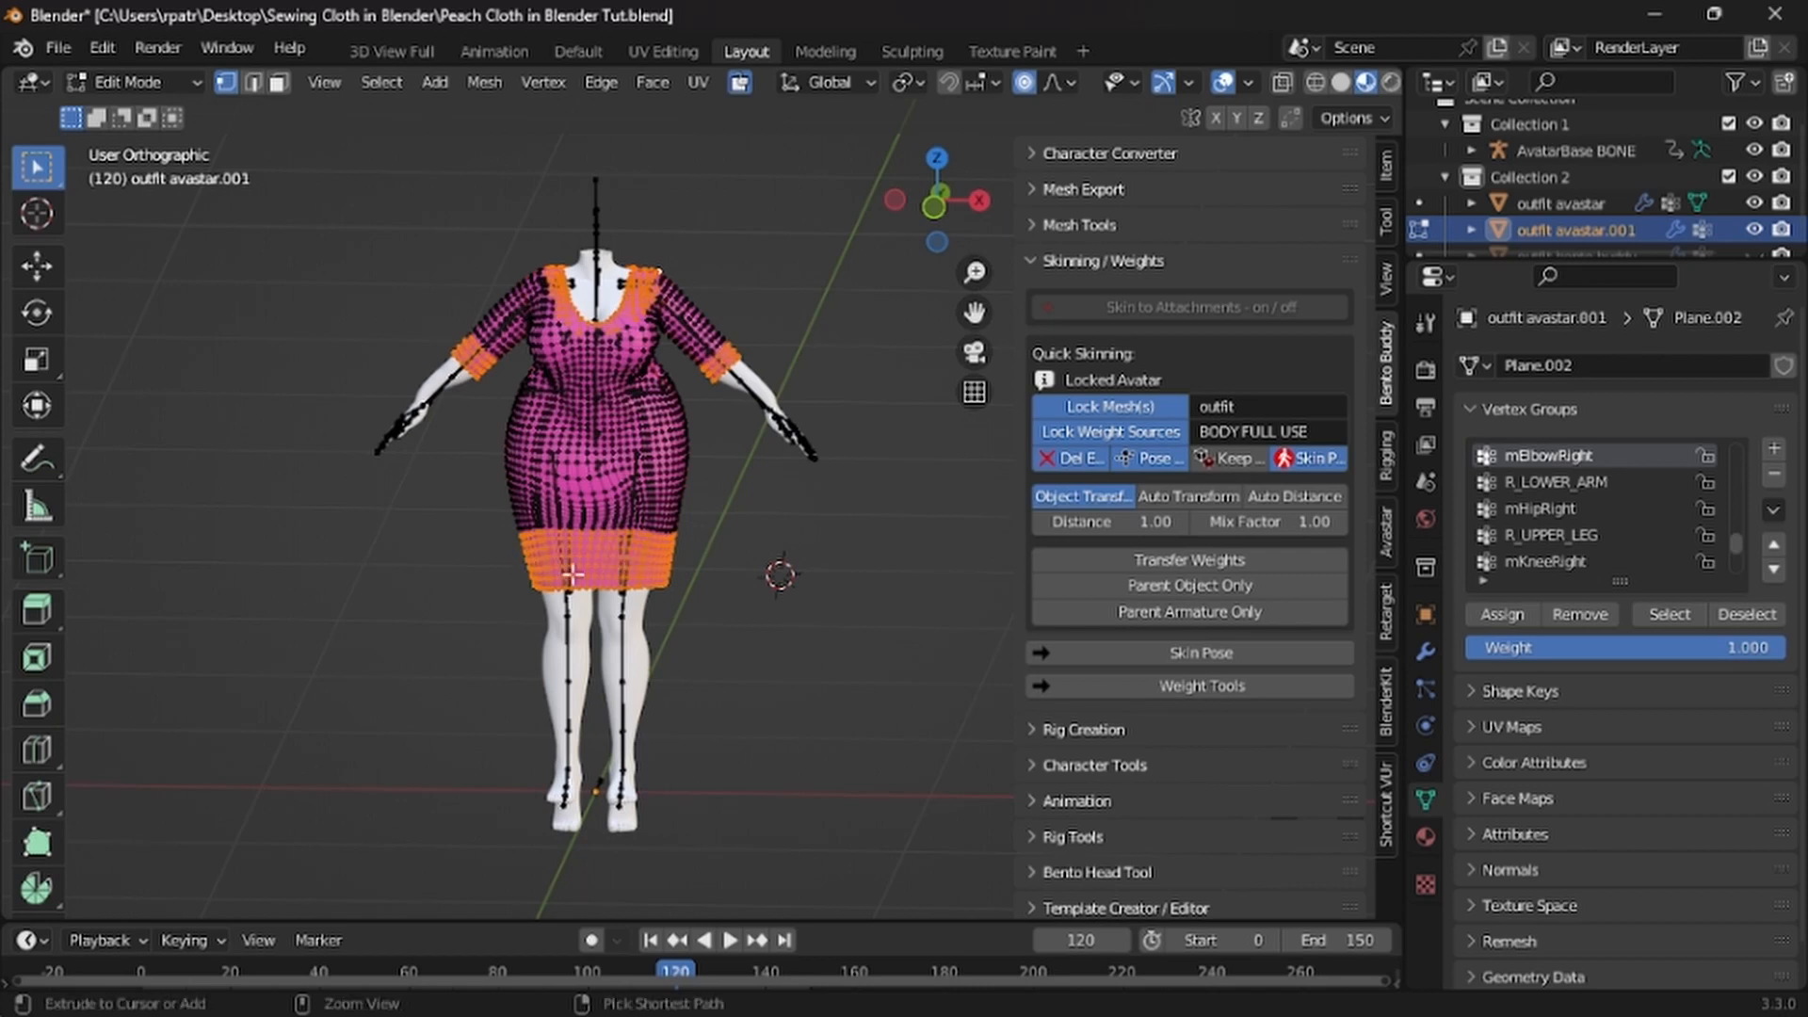
key("ctrl+i")
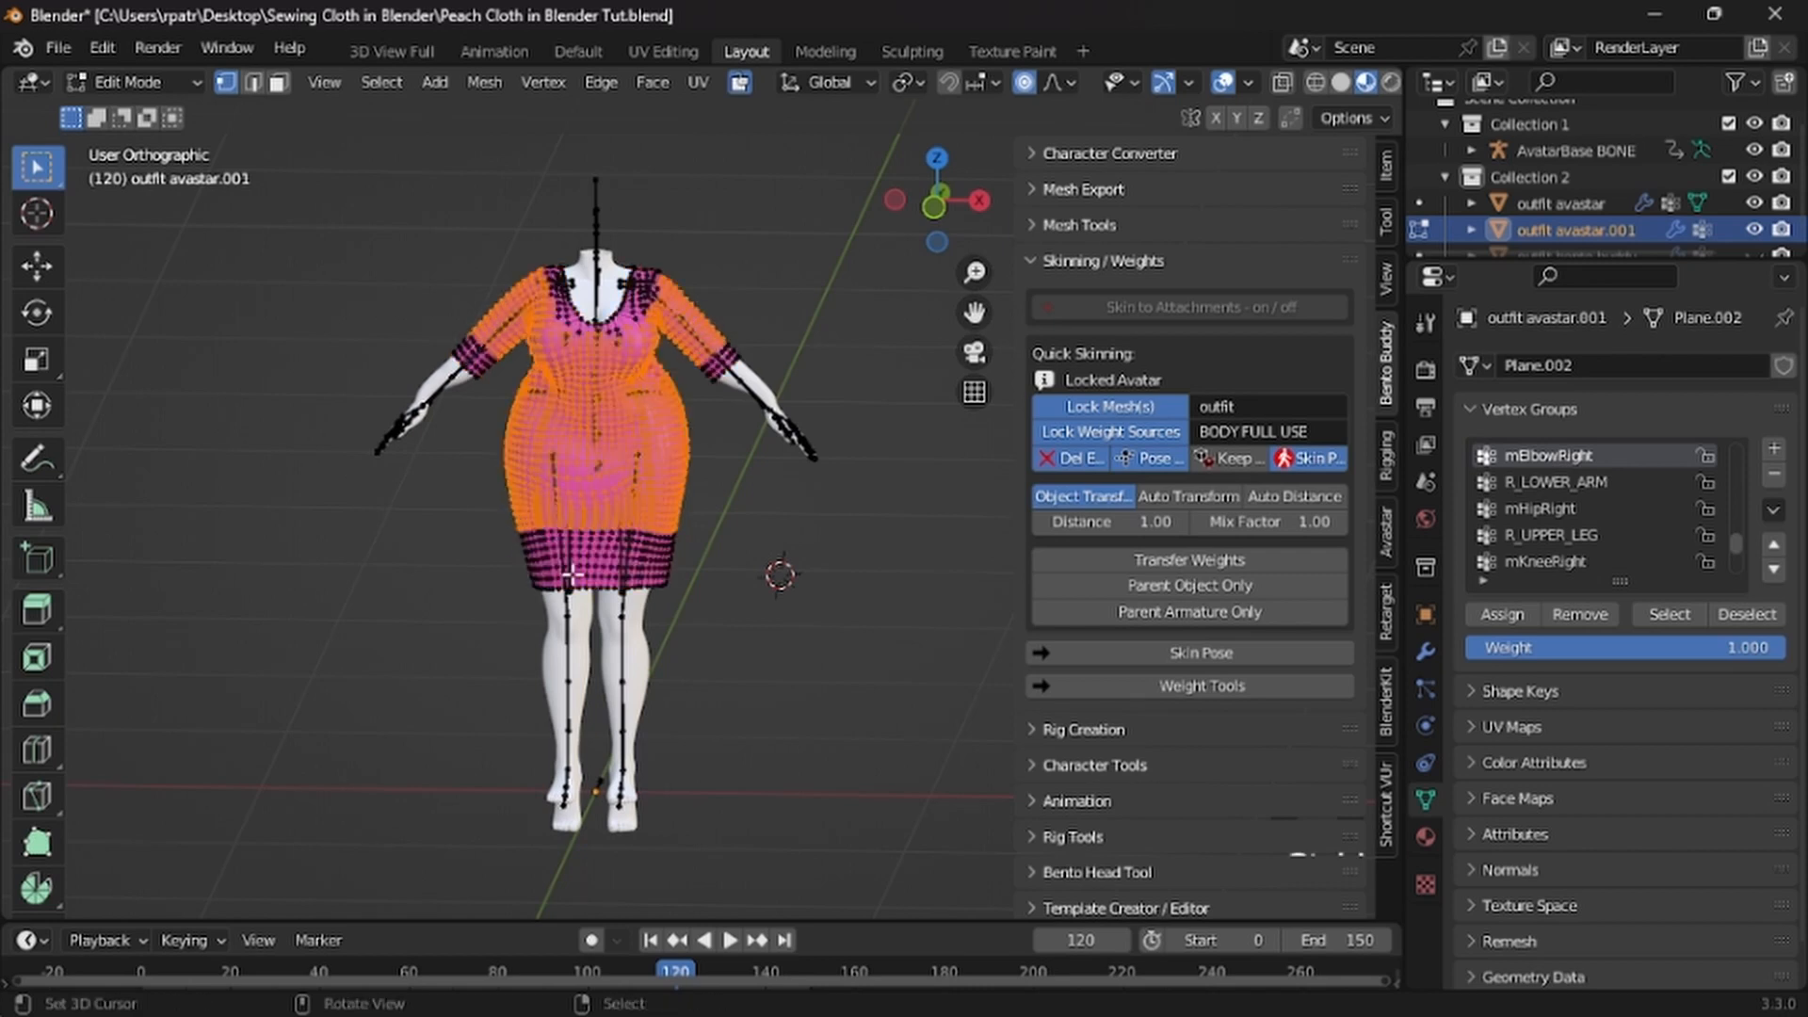
middle_click_drag(577, 579, 122, 517)
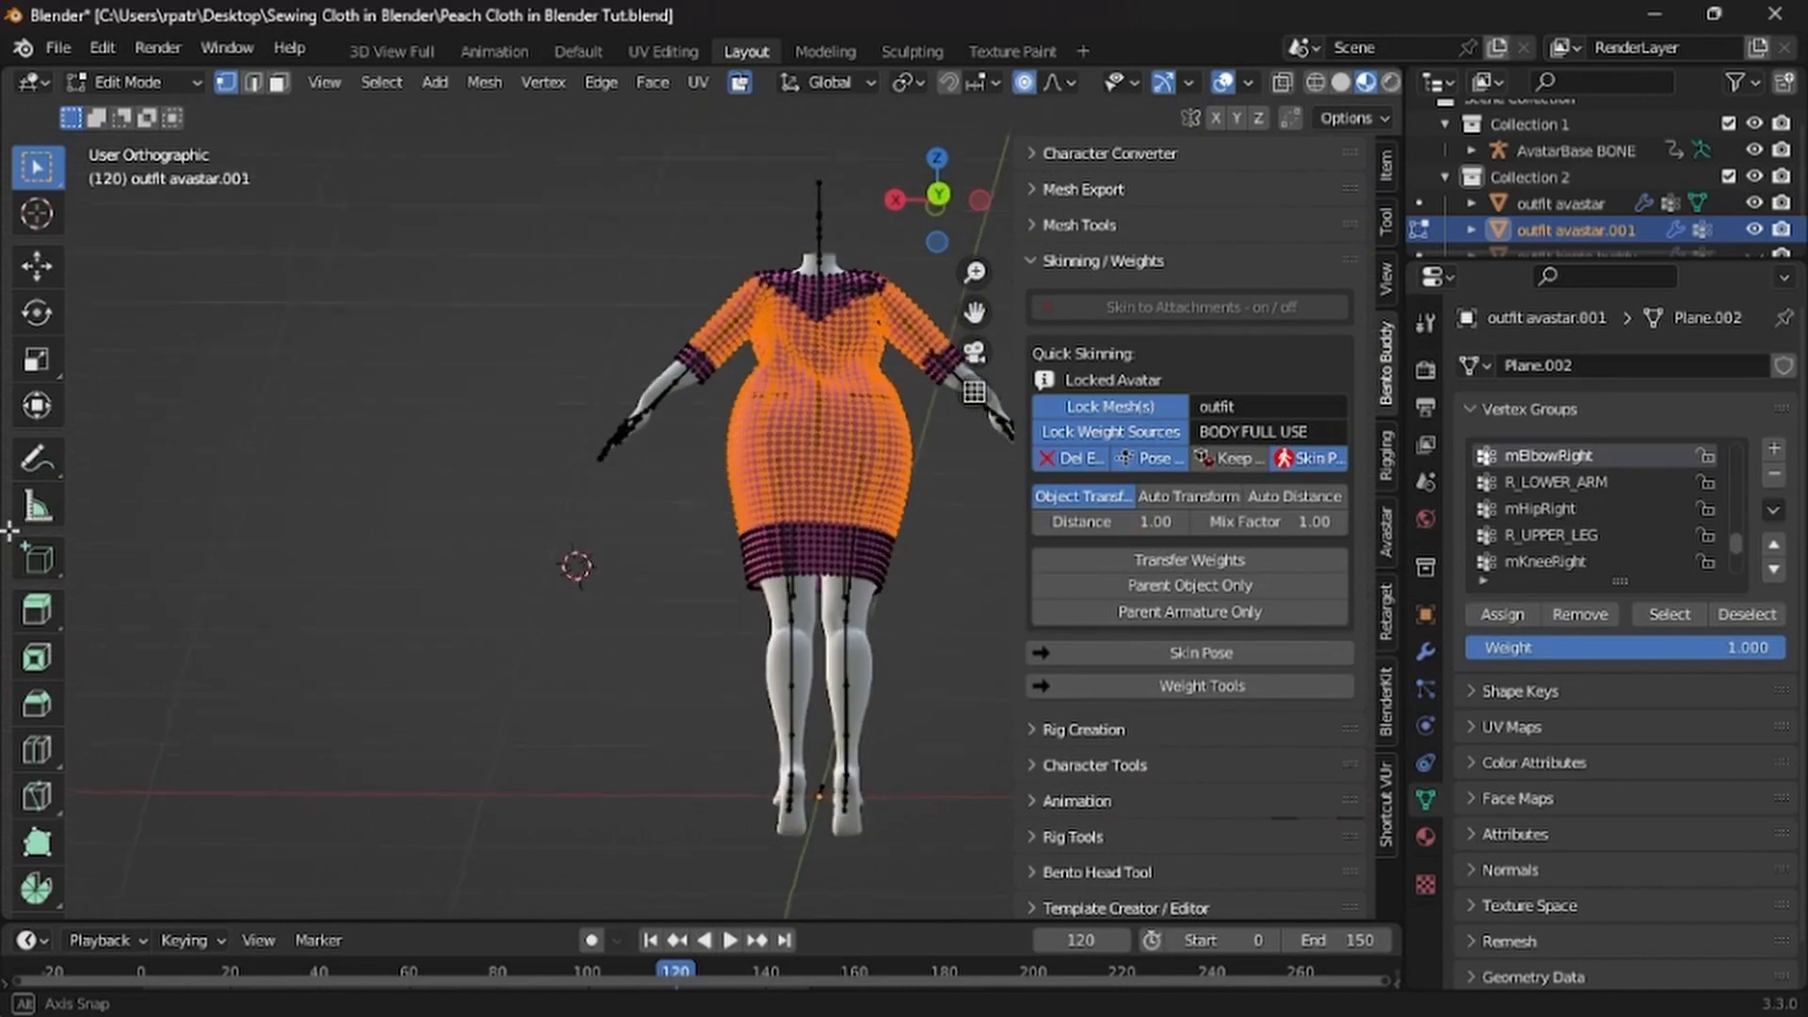
scroll(121, 517, "up", 3)
middle_click_drag(169, 411, 2, 516, "shift")
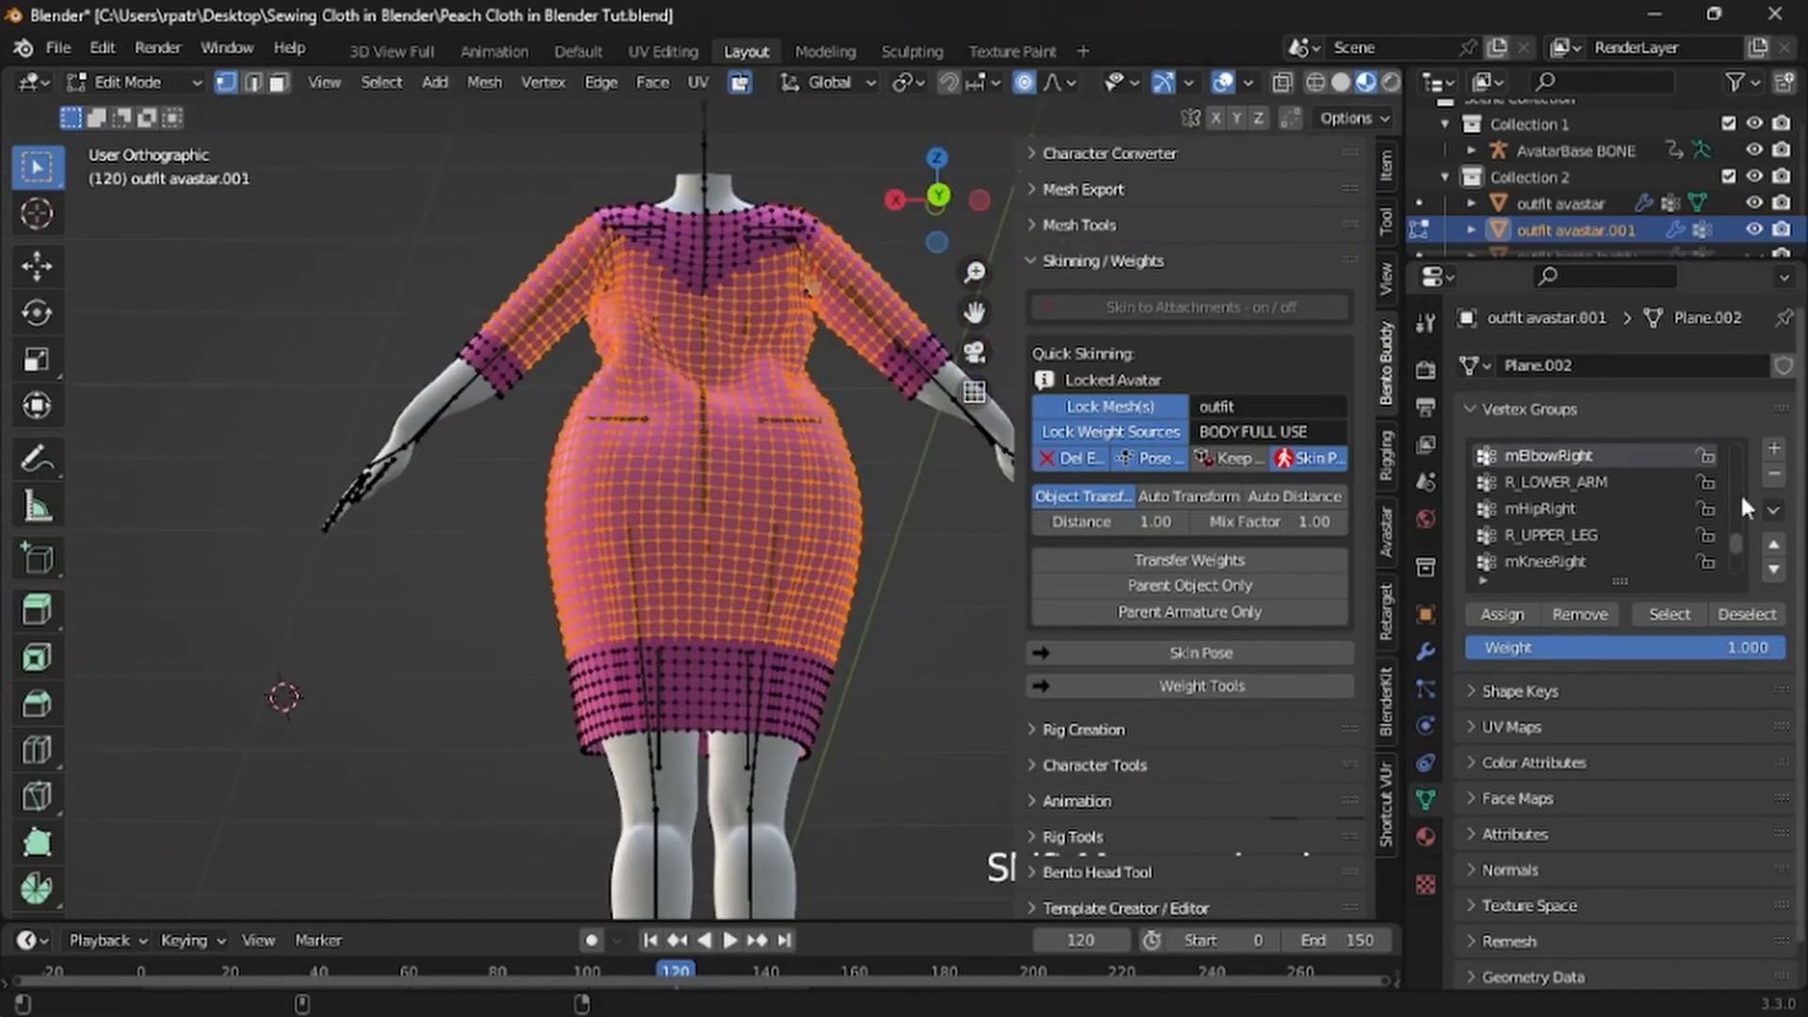
scroll(909, 539, "up", 2)
middle_click_drag(709, 586, 723, 541)
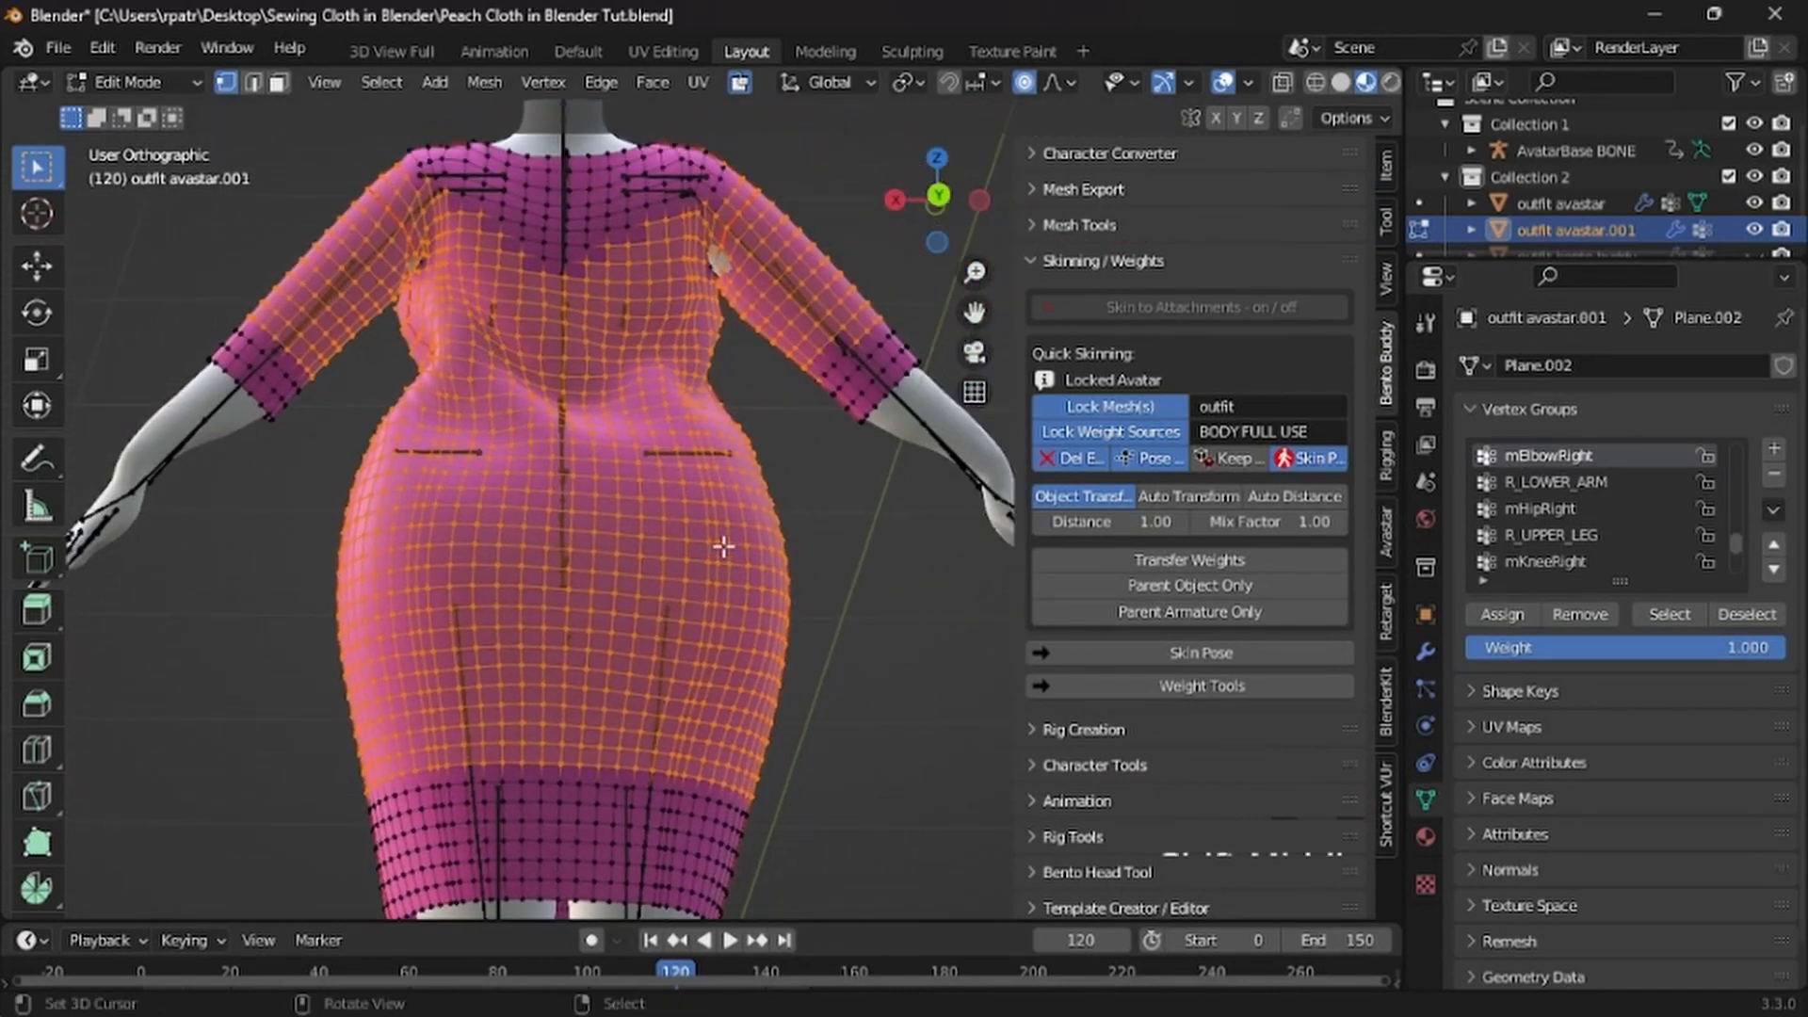
scroll(722, 541, "up", 3)
scroll(723, 541, "down", 3)
key("c")
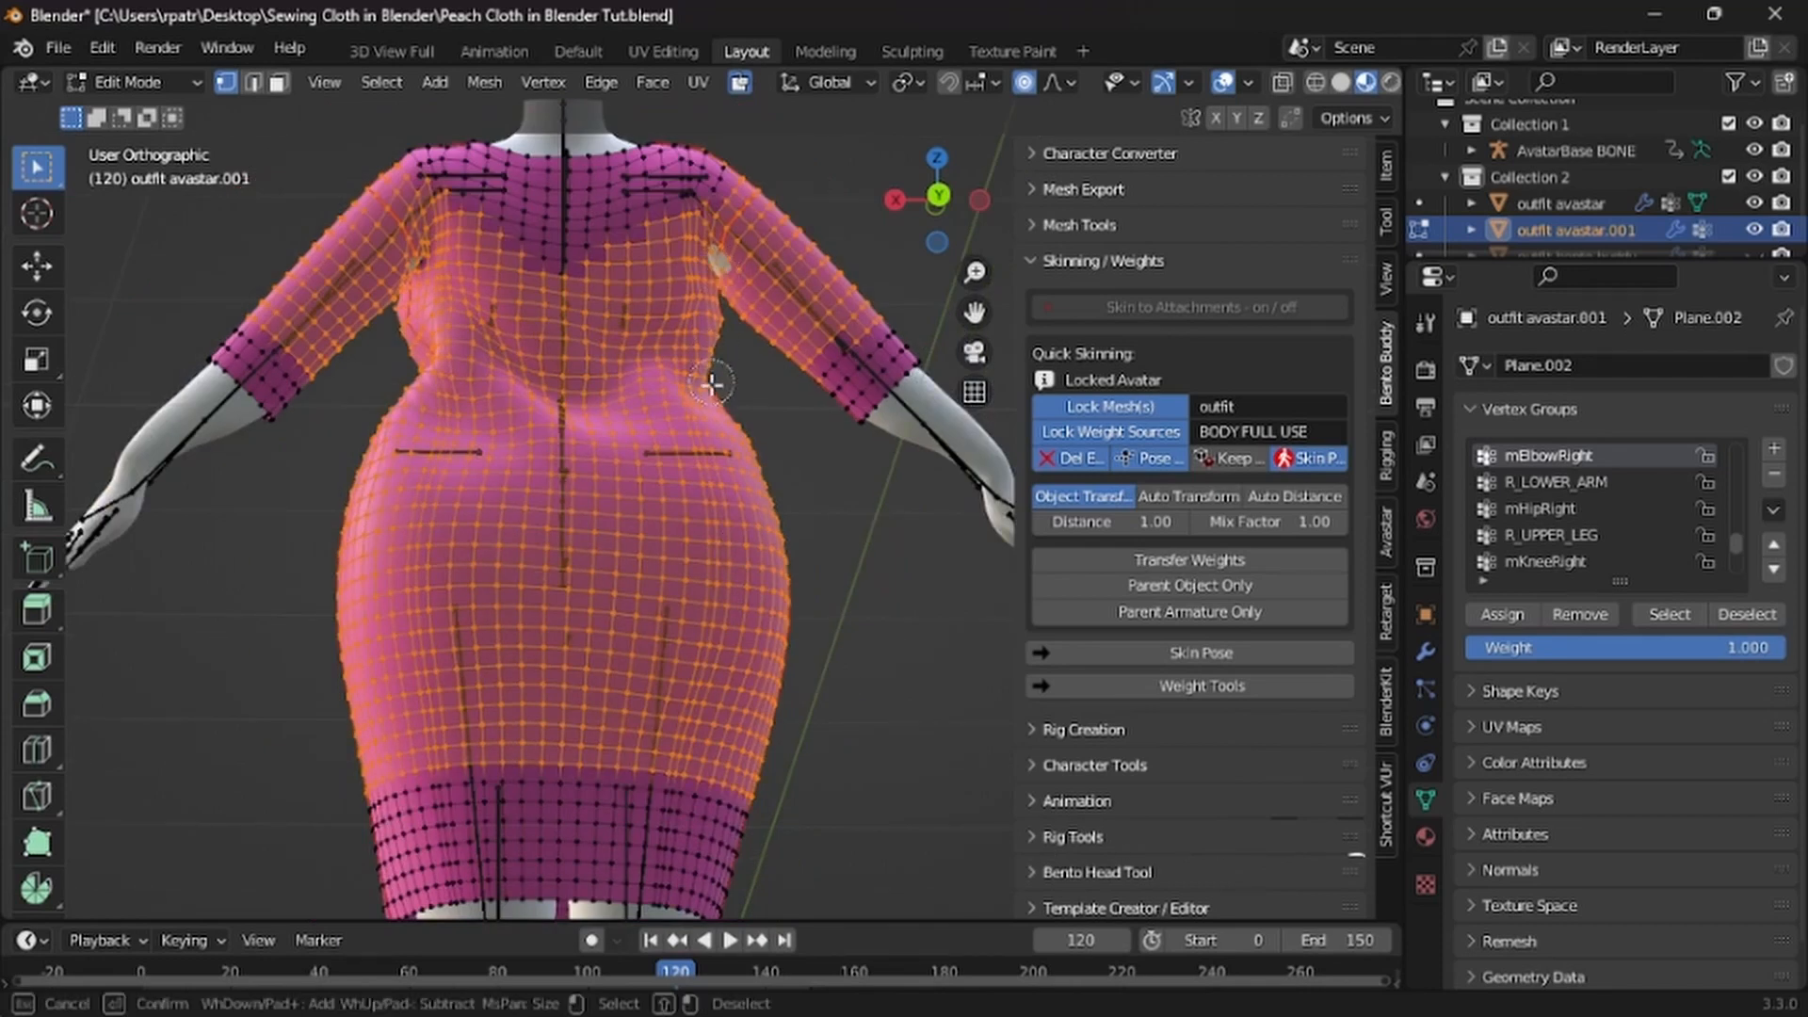
right_click(912, 654)
scroll(911, 654, "down", 4)
middle_click_drag(912, 654, 291, 694)
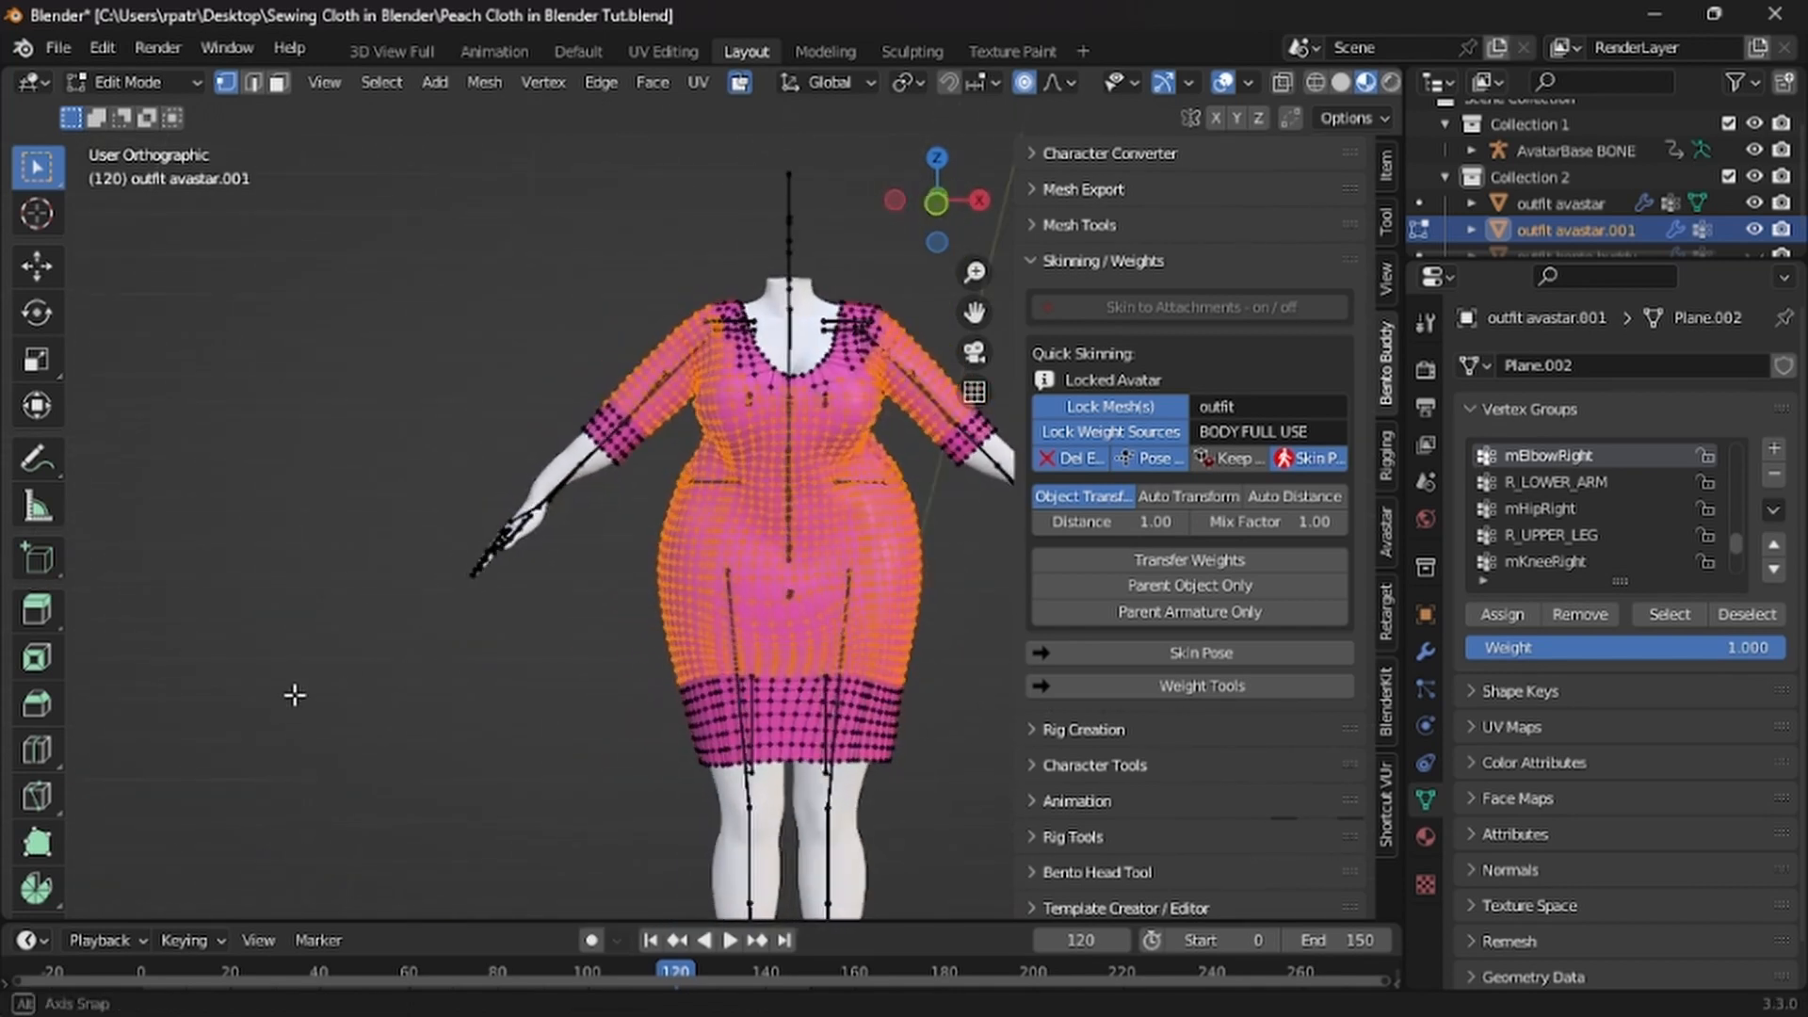
key("x")
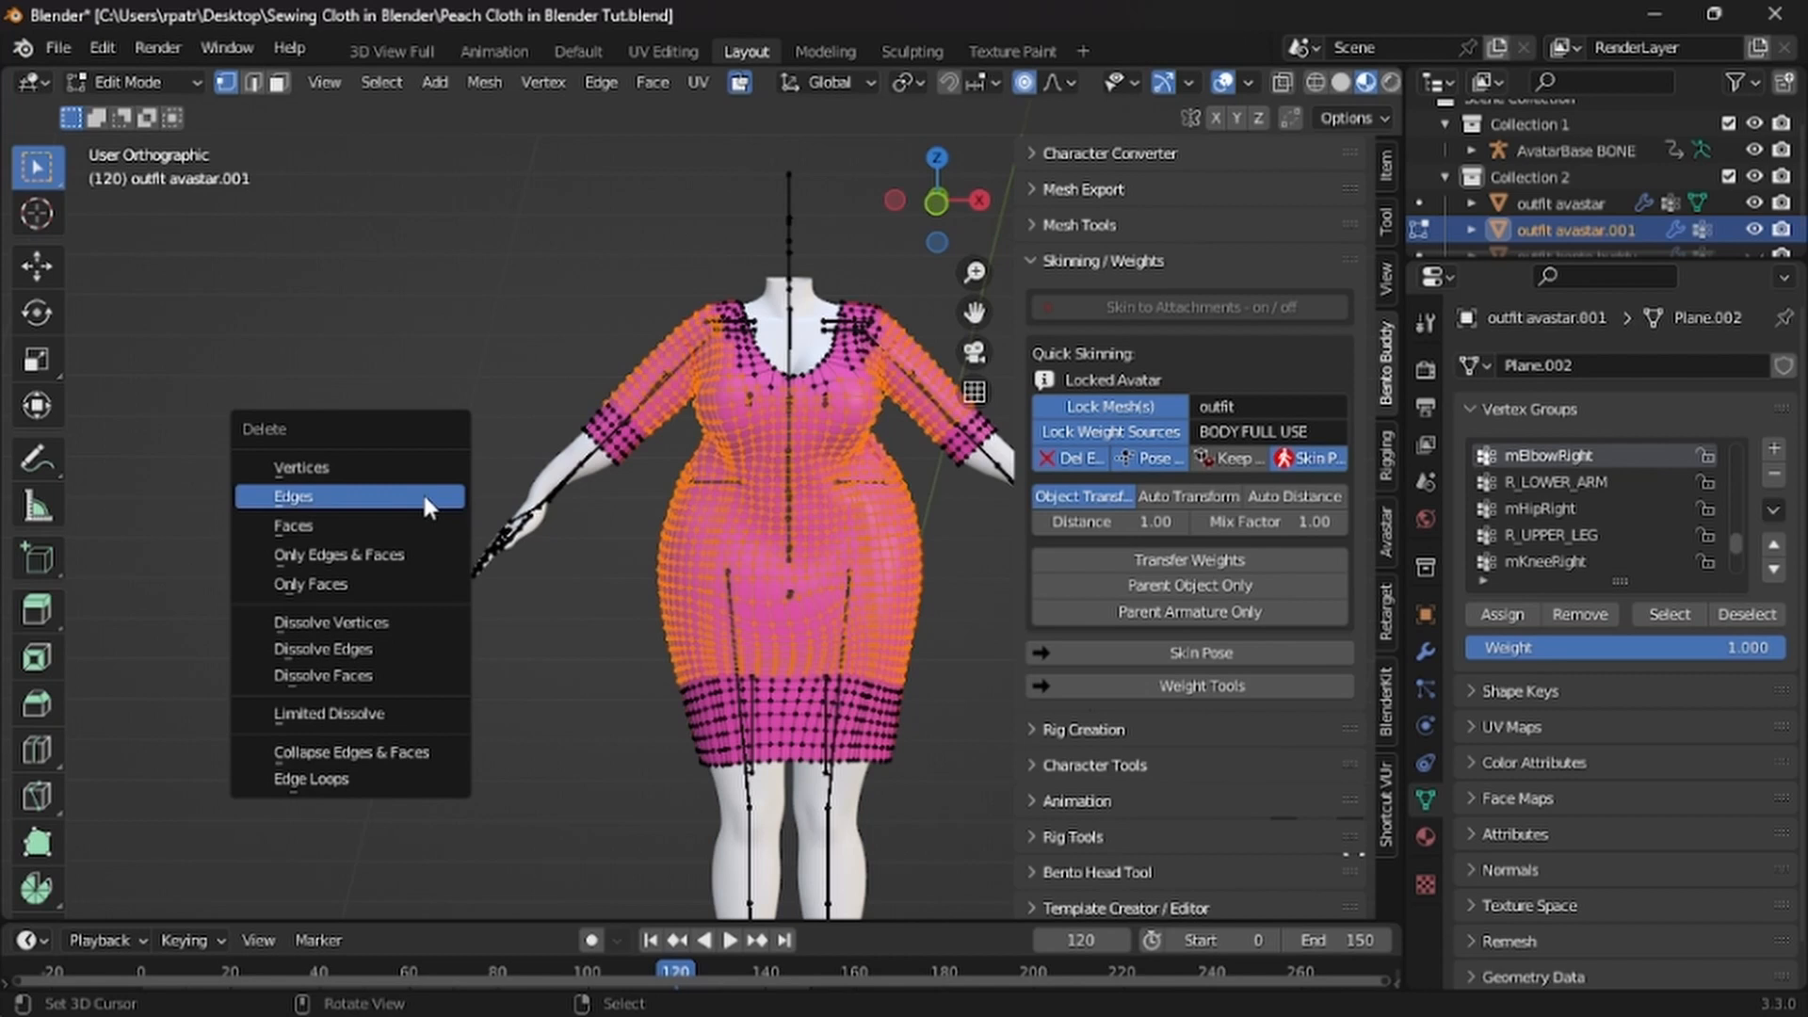
left_click(364, 520)
Circle-select the excess geometry below the back neckline and beside one shoulder of the lining, and delete it
middle_click_drag(359, 523, 1013, 590)
scroll(706, 546, "up", 2)
scroll(702, 545, "up", 3)
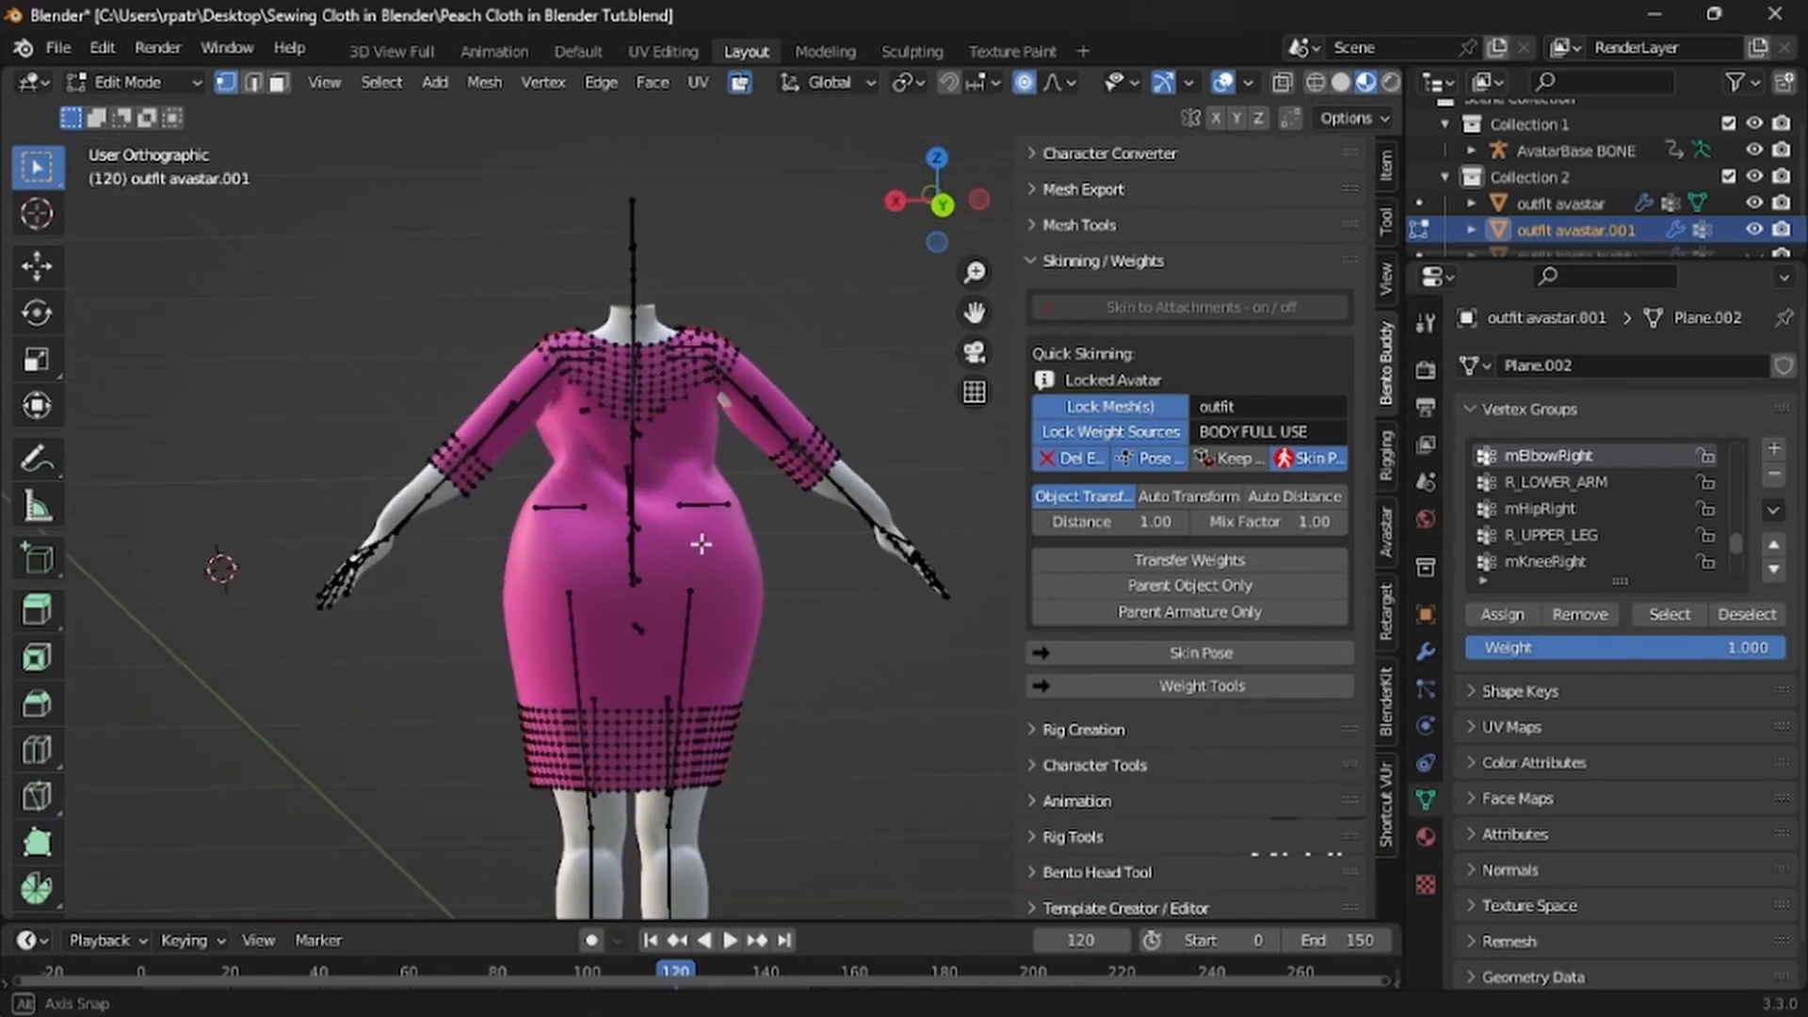
key("c")
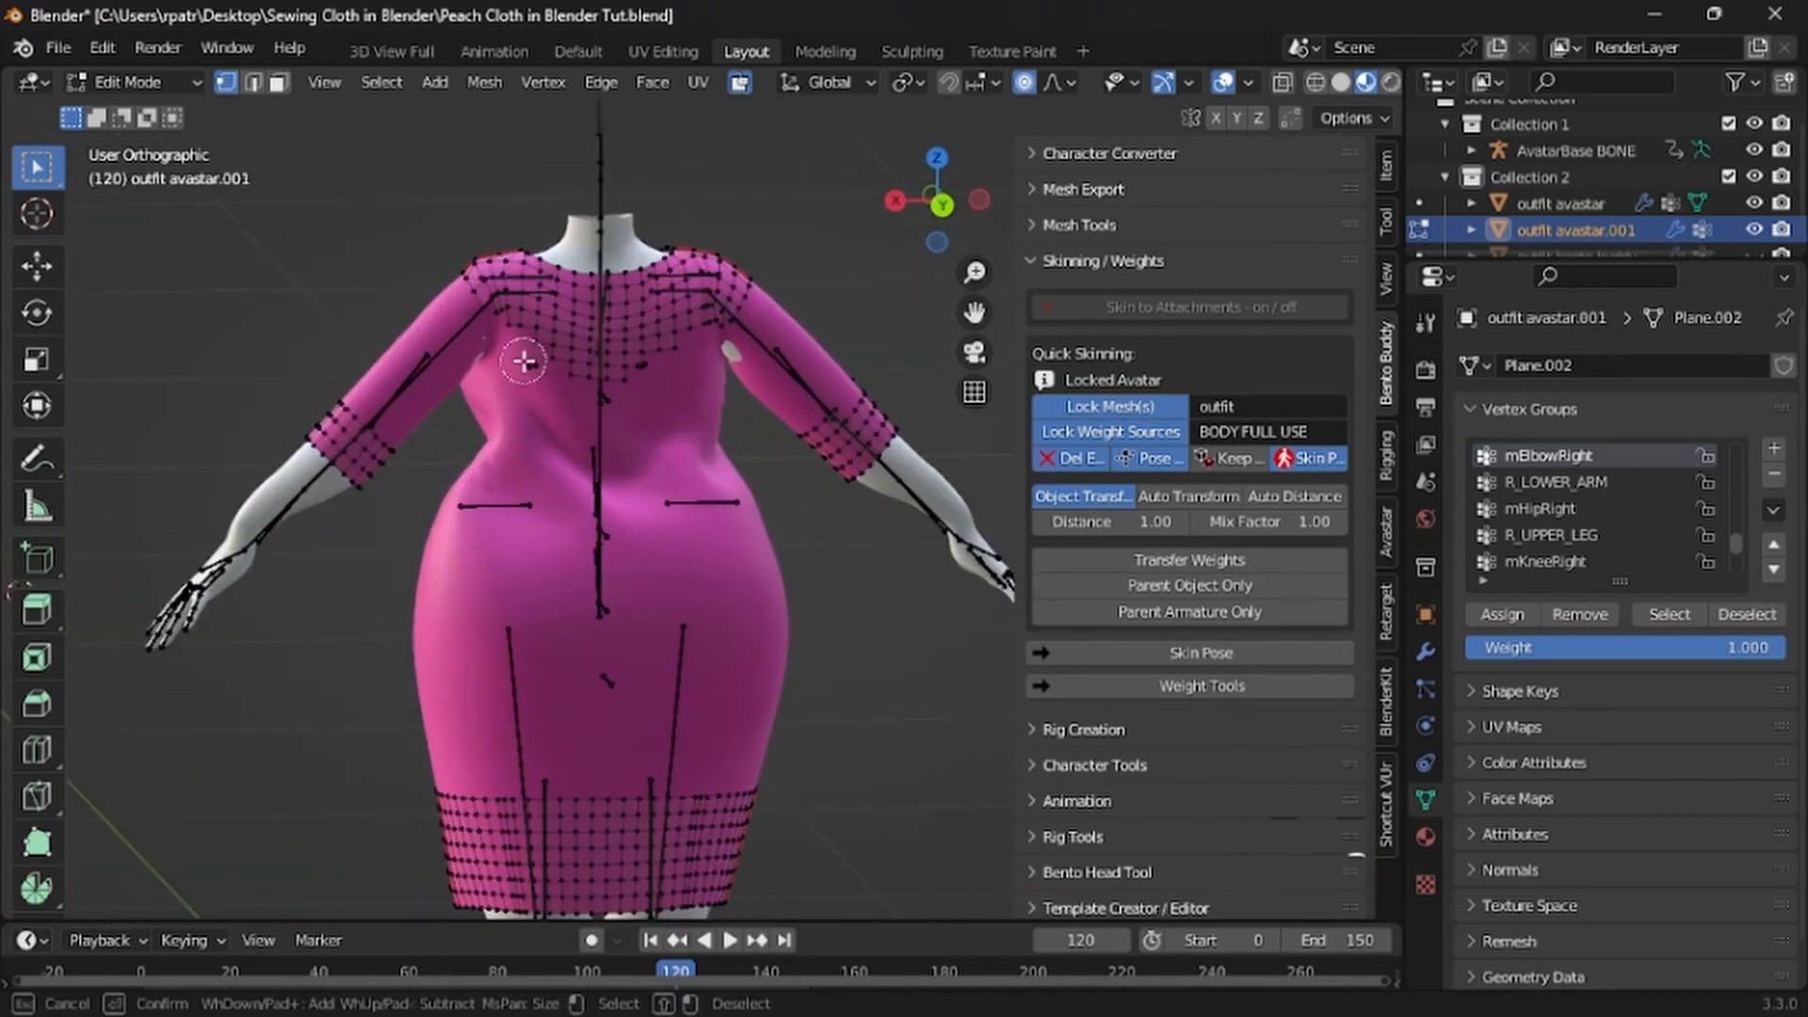
mouse_move(523, 359)
left_mouse_down()
mouse_move(671, 367)
mouse_move(611, 382)
left_mouse_up()
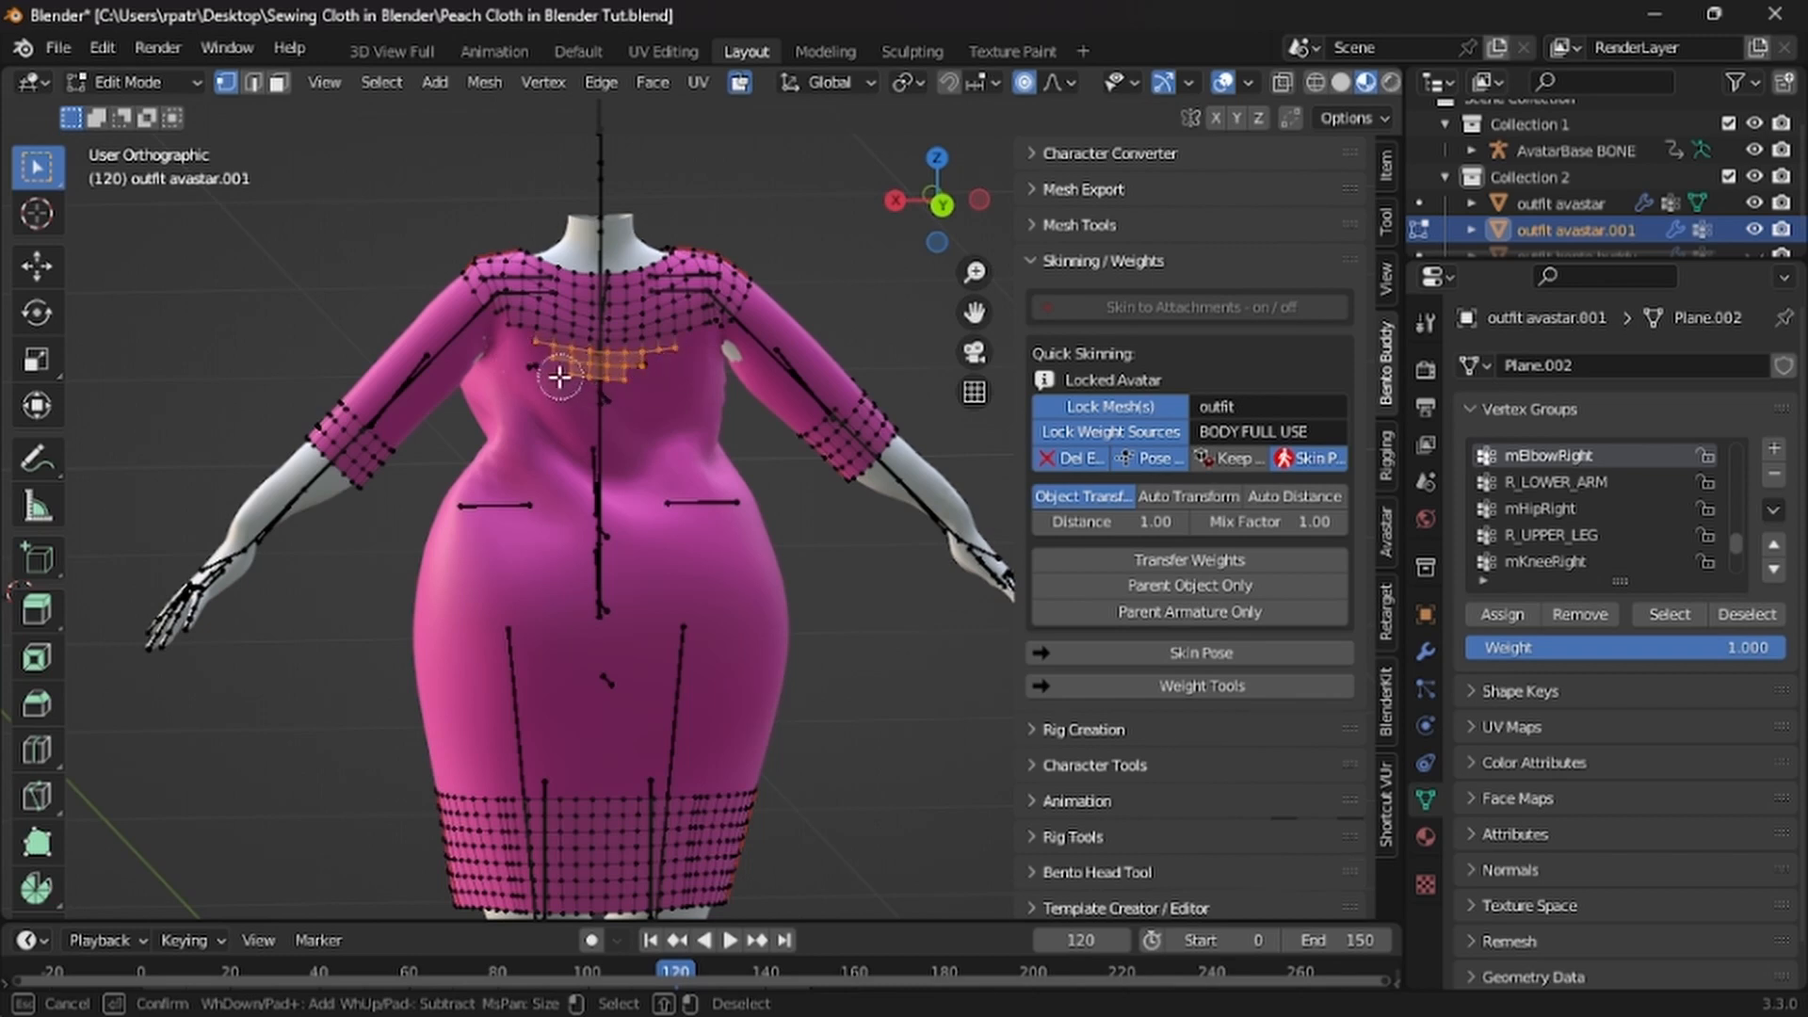
key("Escape")
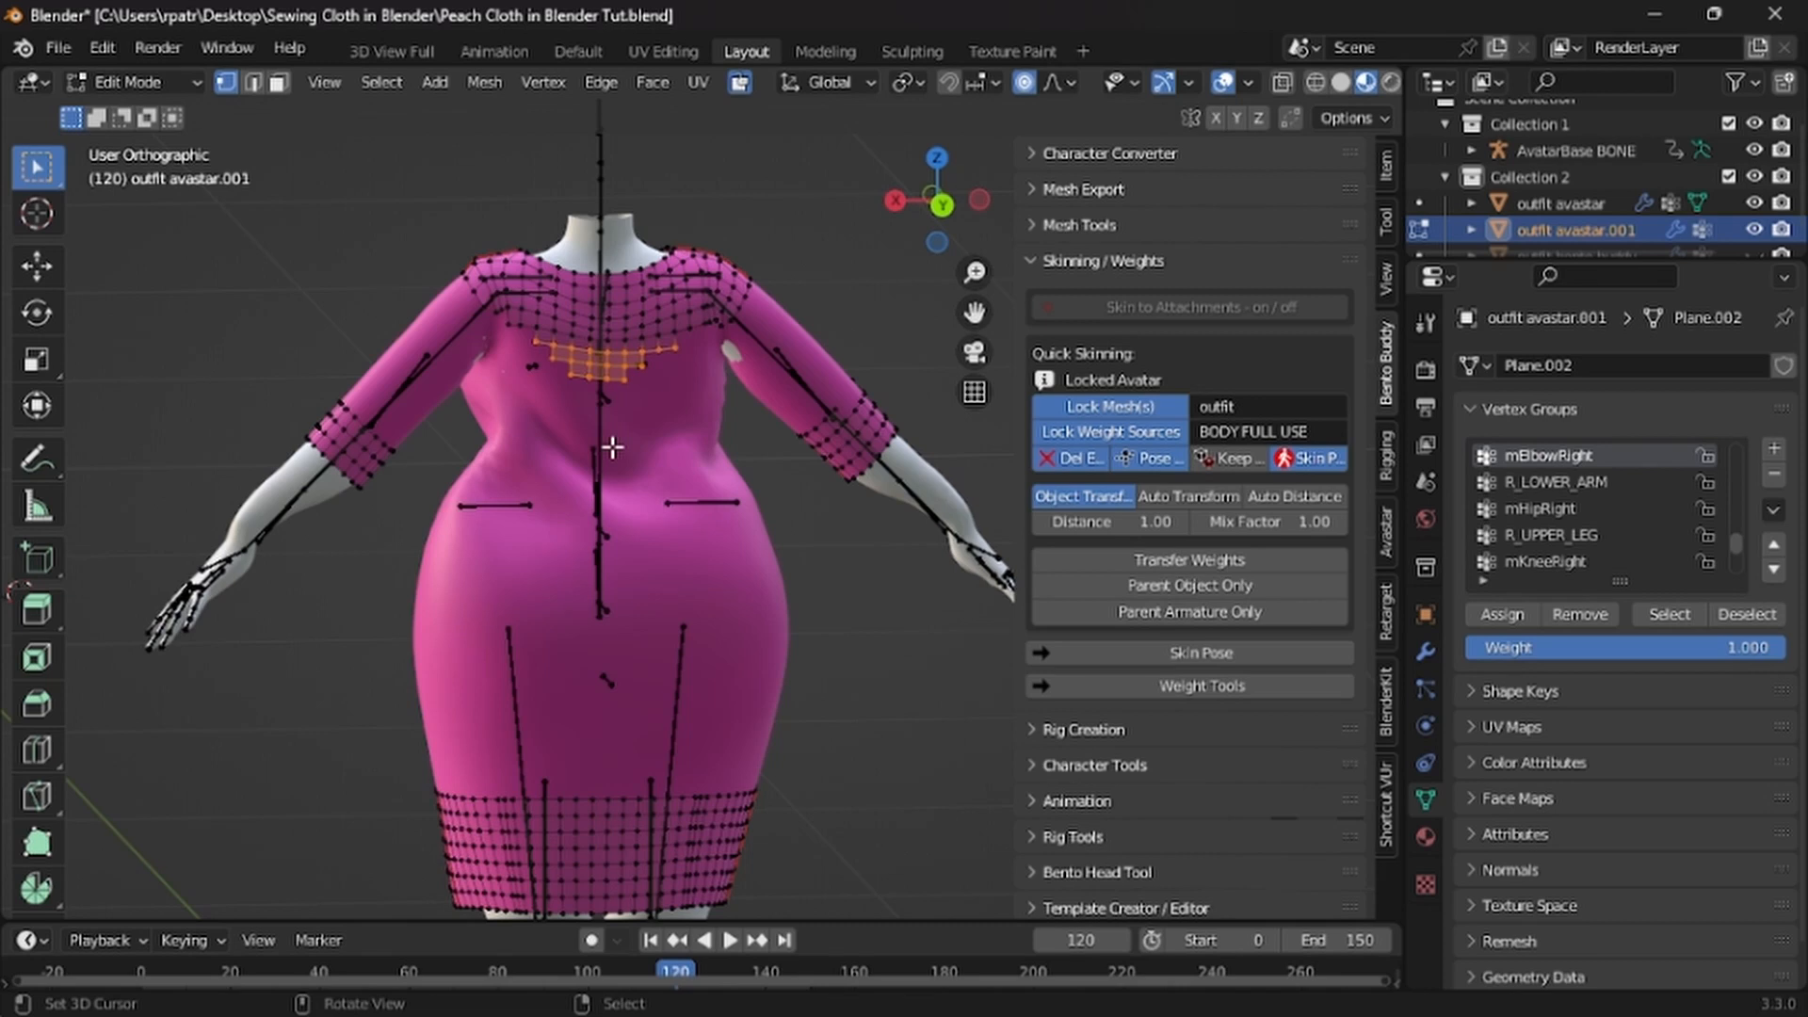
key("c")
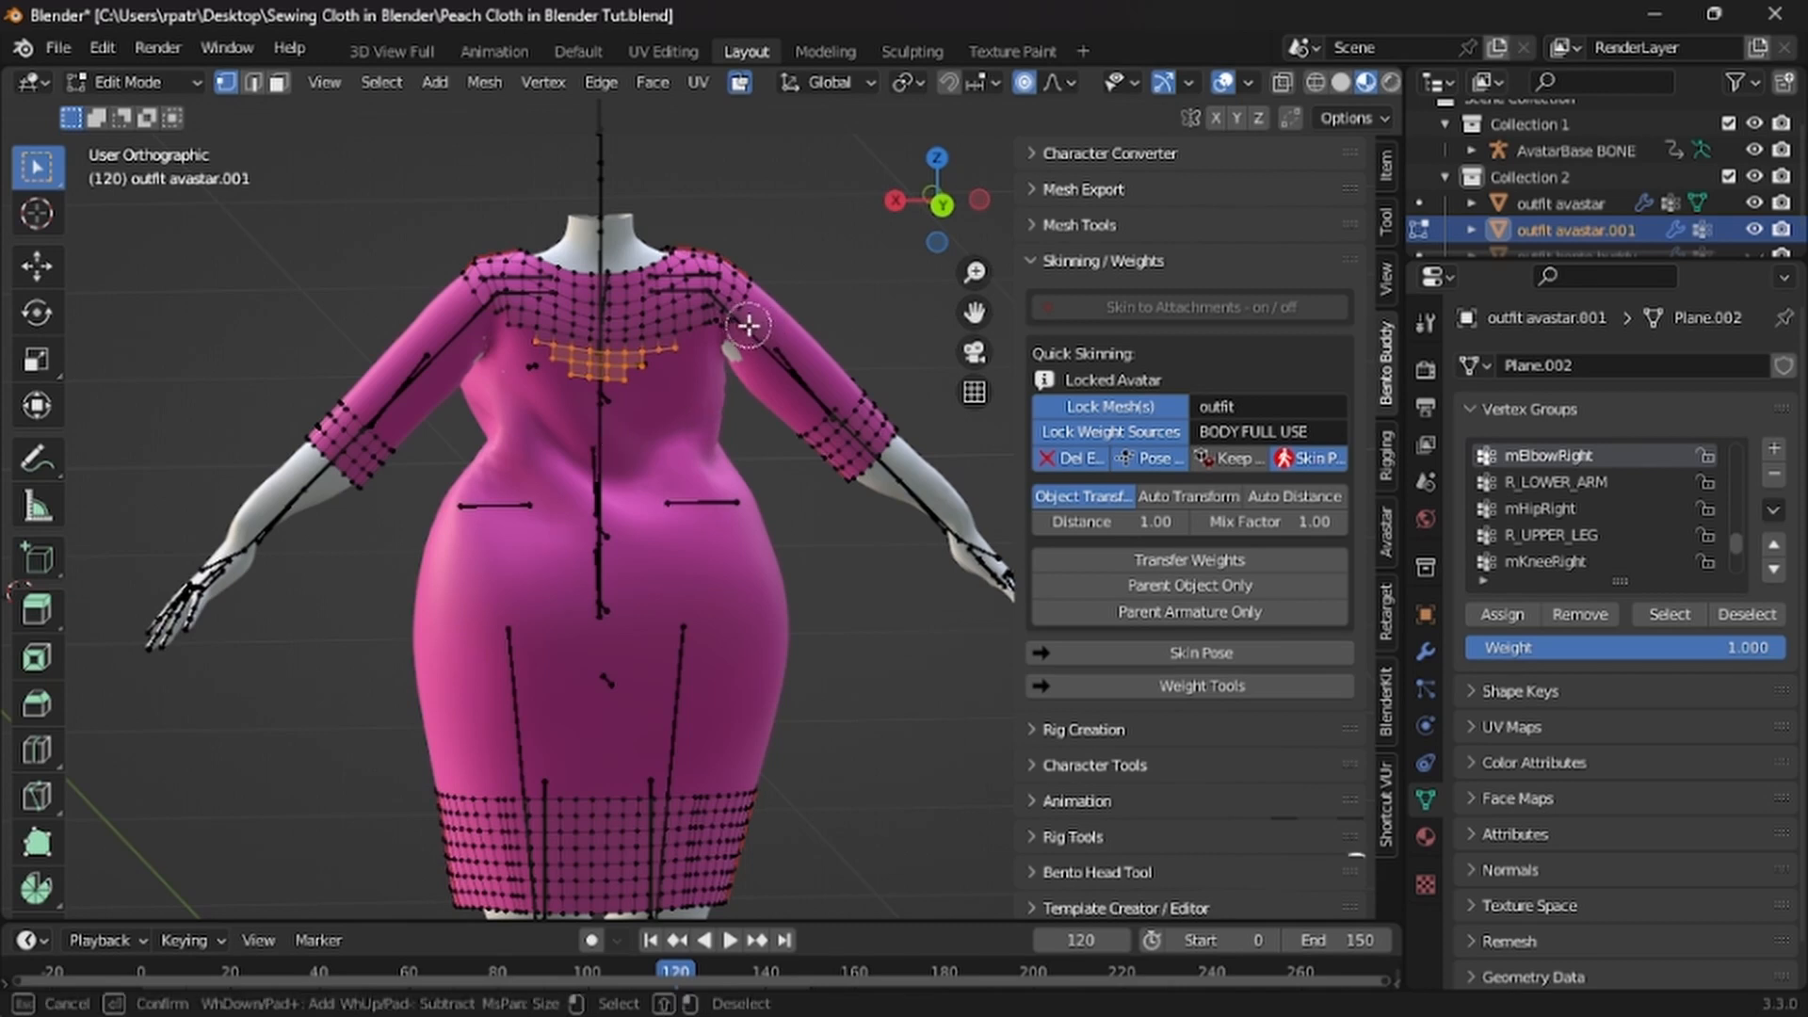
left_click_drag(457, 325, 441, 280)
key("Escape")
mouse_move(307, 298)
middle_mouse_down()
mouse_move(489, 339)
mouse_move(859, 339)
mouse_move(538, 427)
middle_mouse_up()
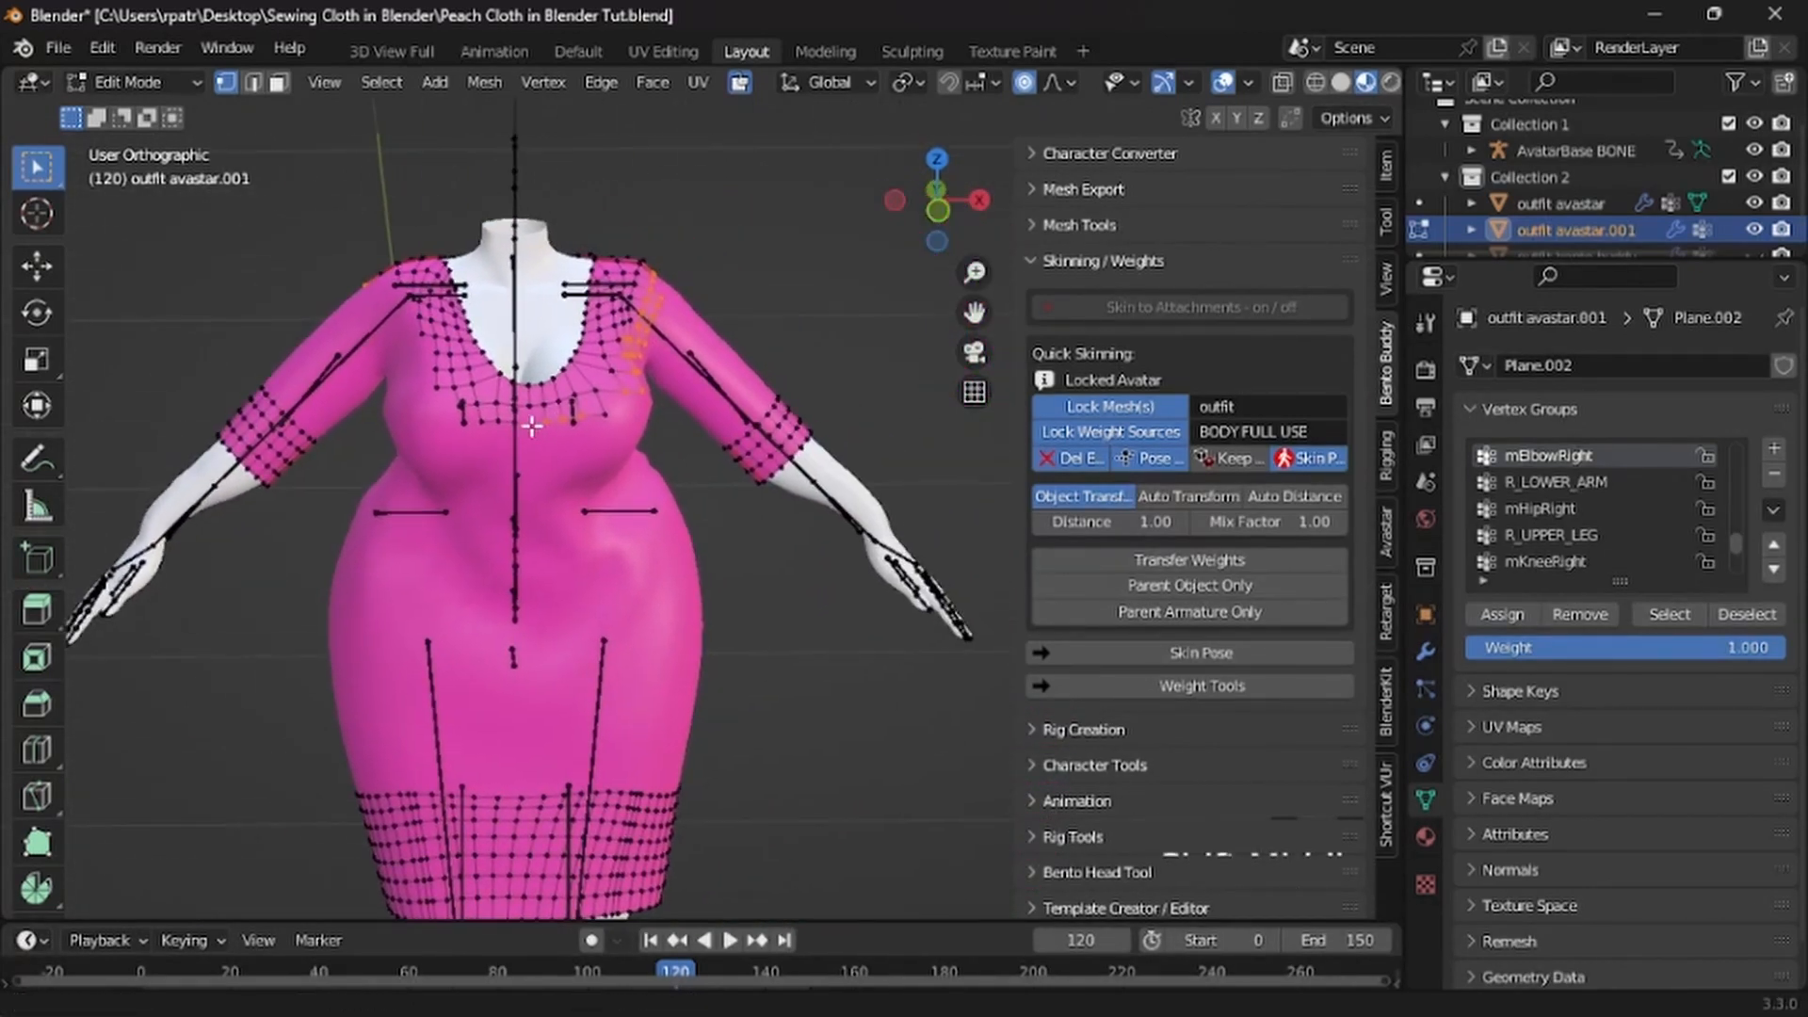
middle_click_drag(703, 427, 613, 490)
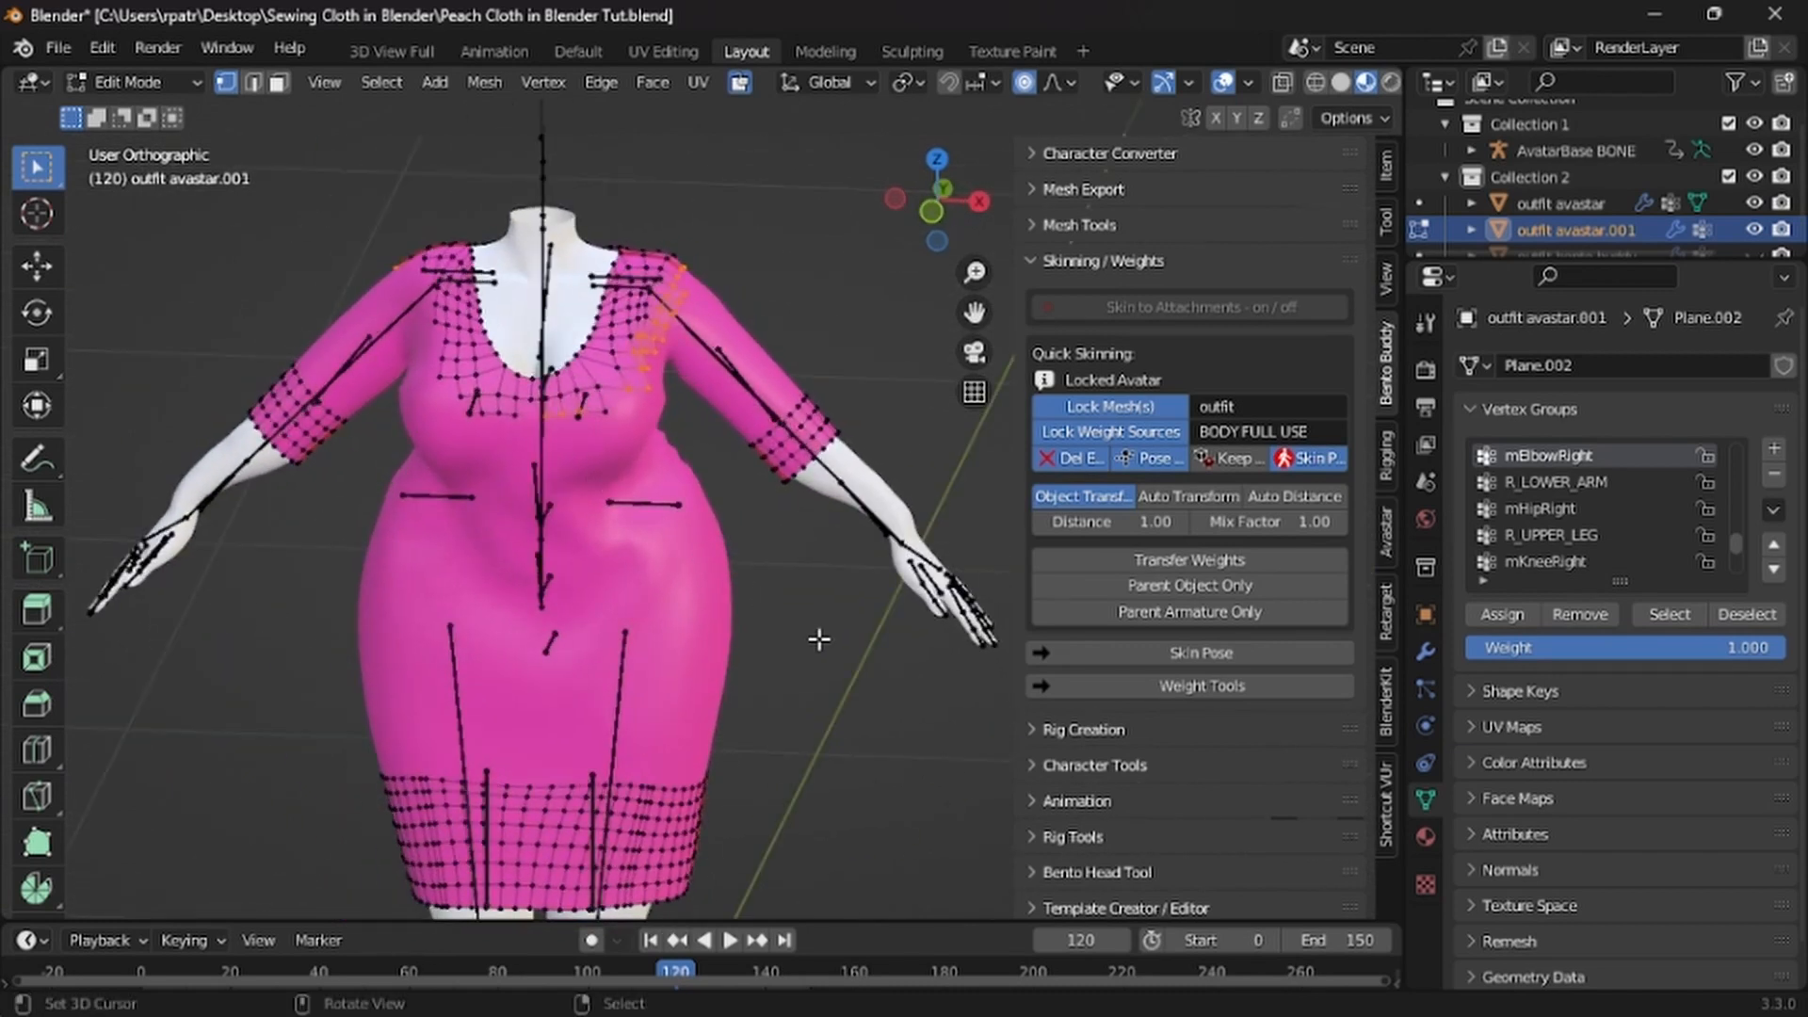
key("x")
left_click(775, 576)
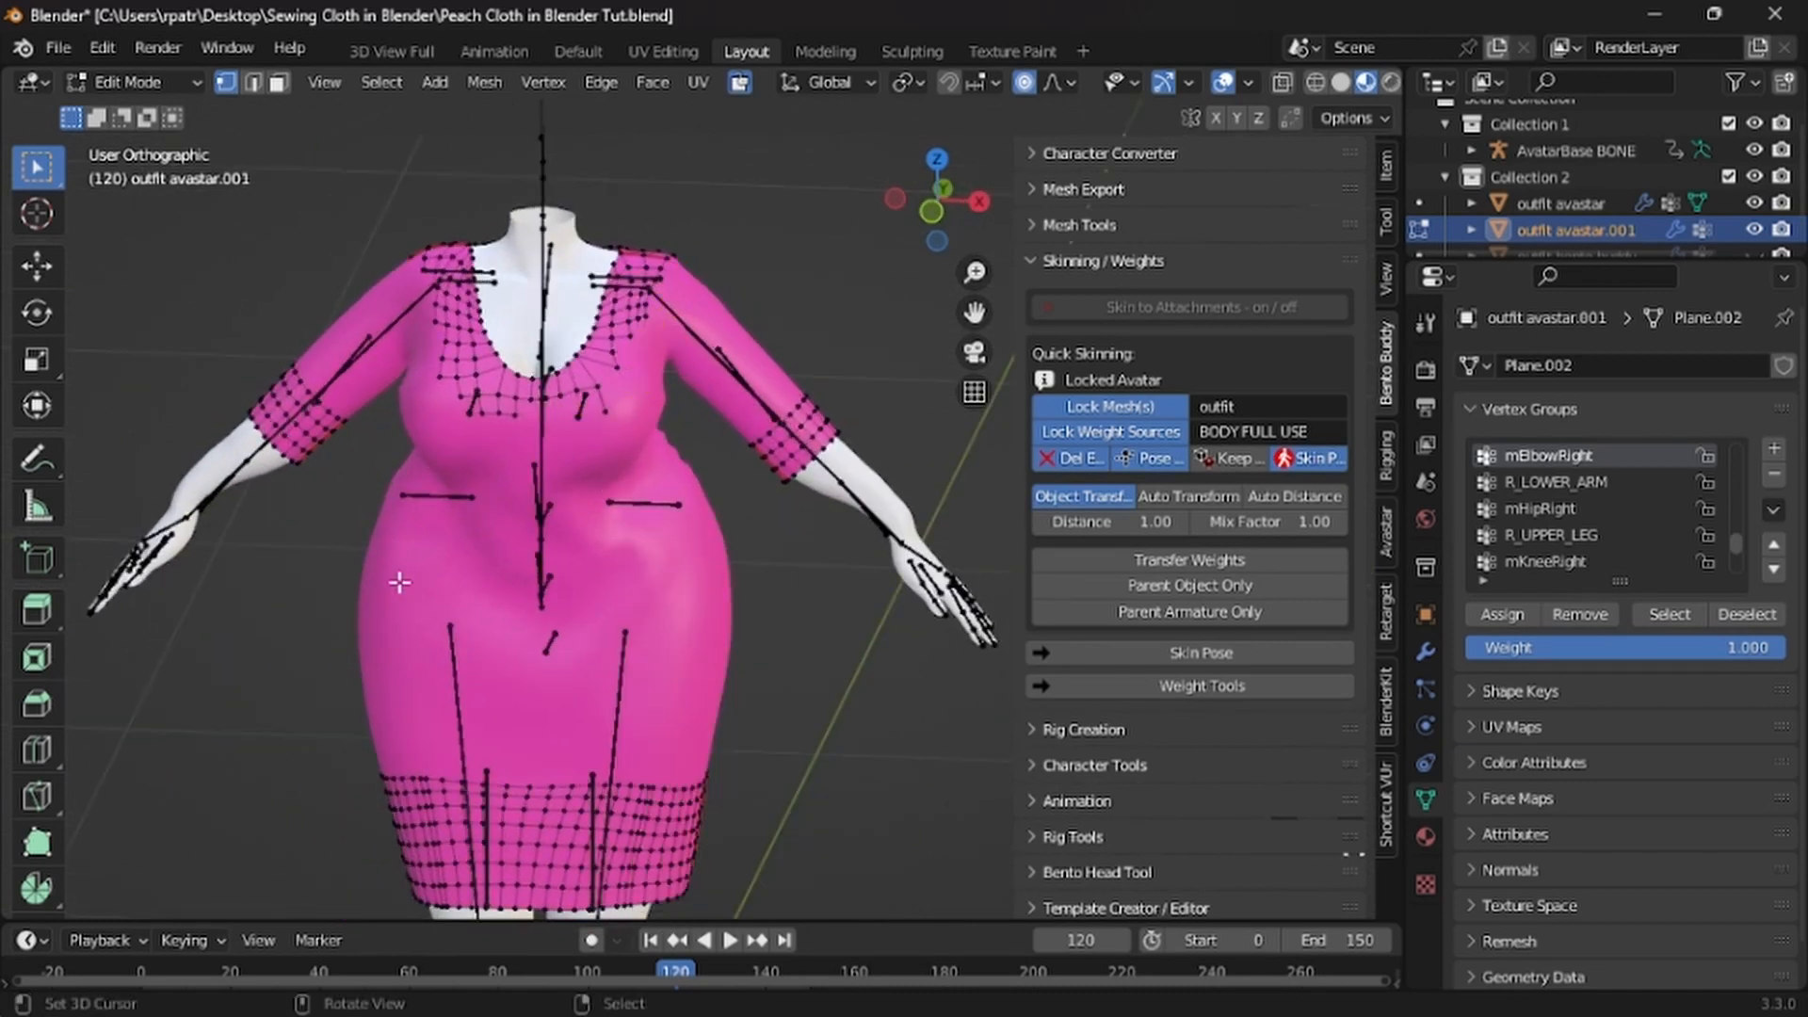
middle_click_drag(400, 583, 49, 467)
key("x")
key("Escape")
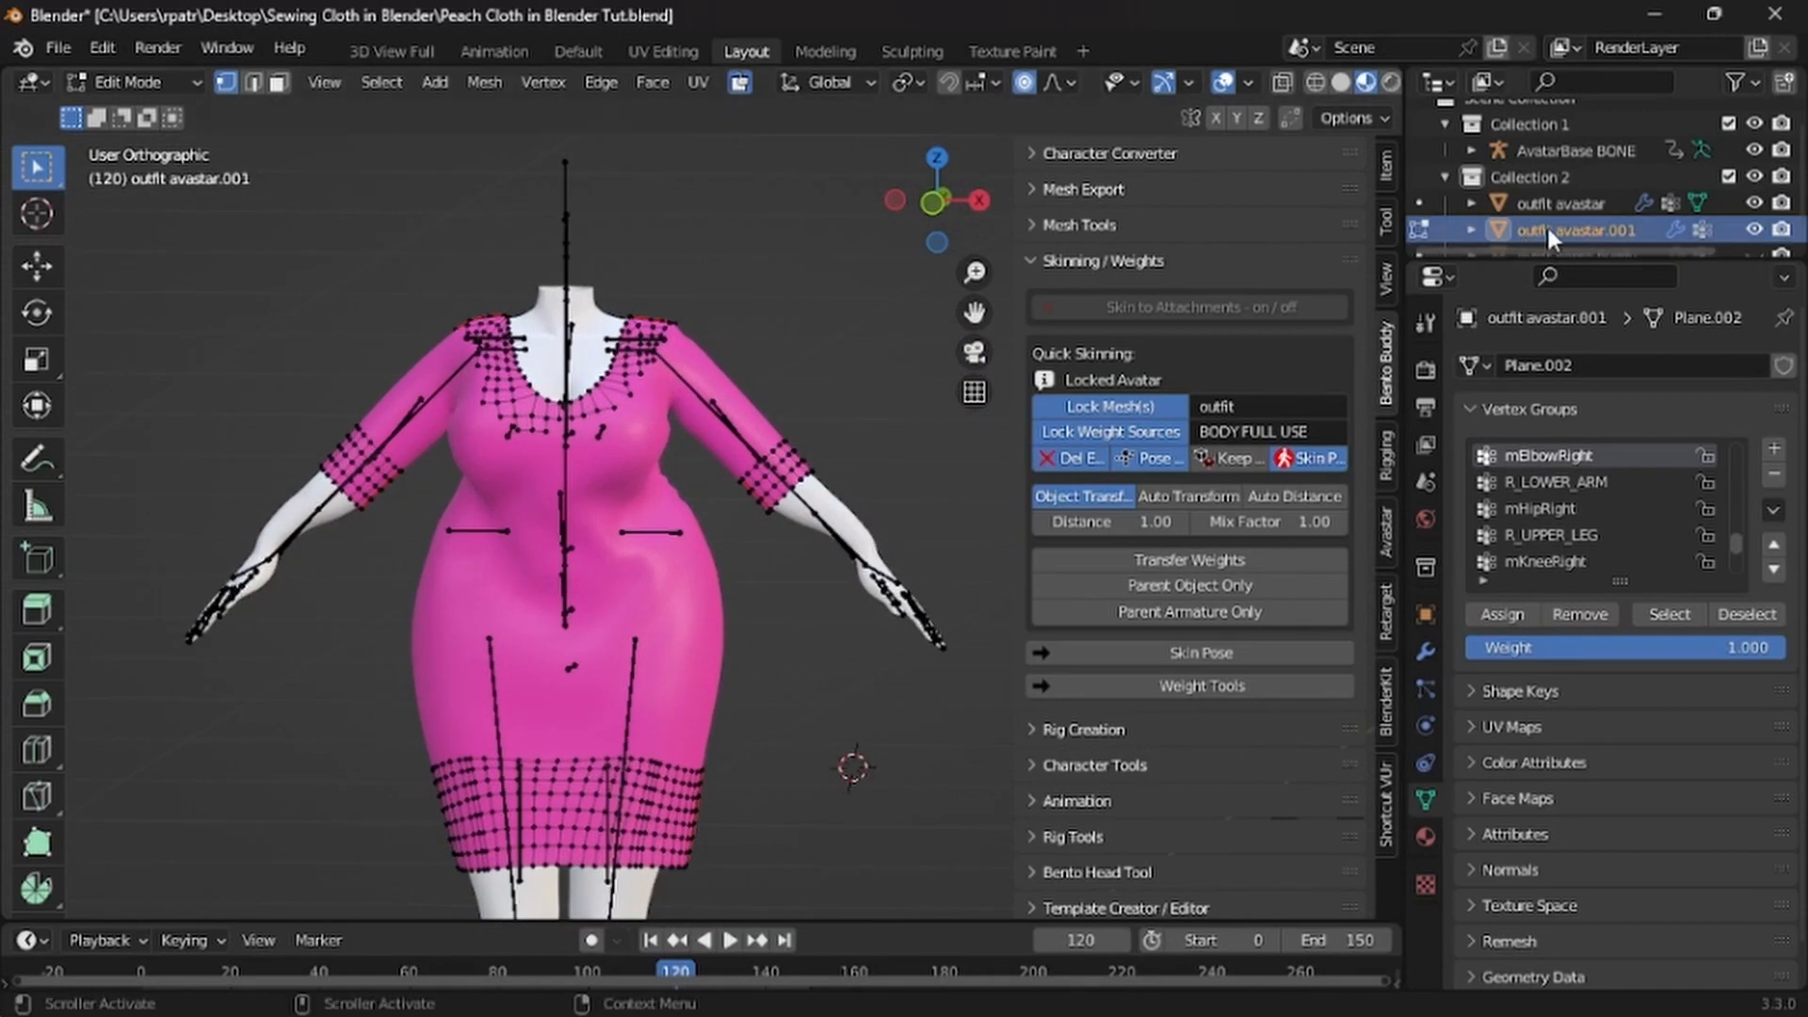
Return to Object Mode and select the lining outfit avastar.001 together with the outfit avastar dress
scroll(1548, 223, "down", 1)
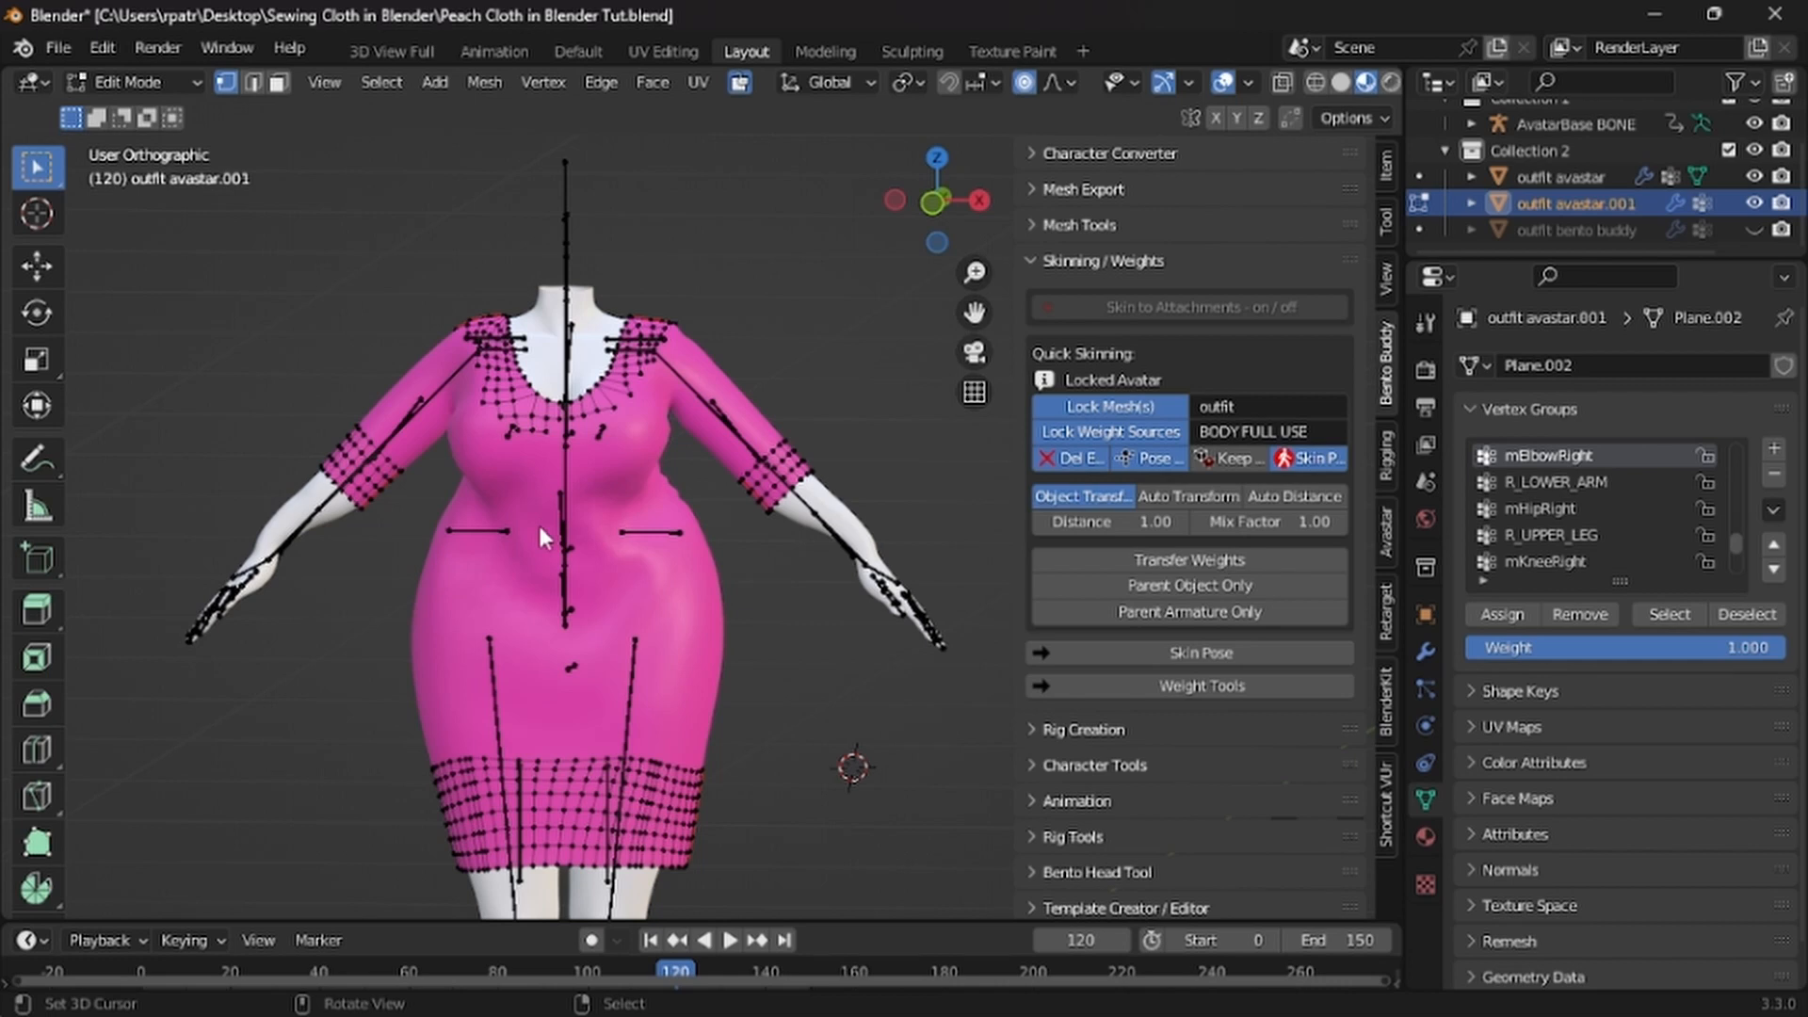
key("Tab")
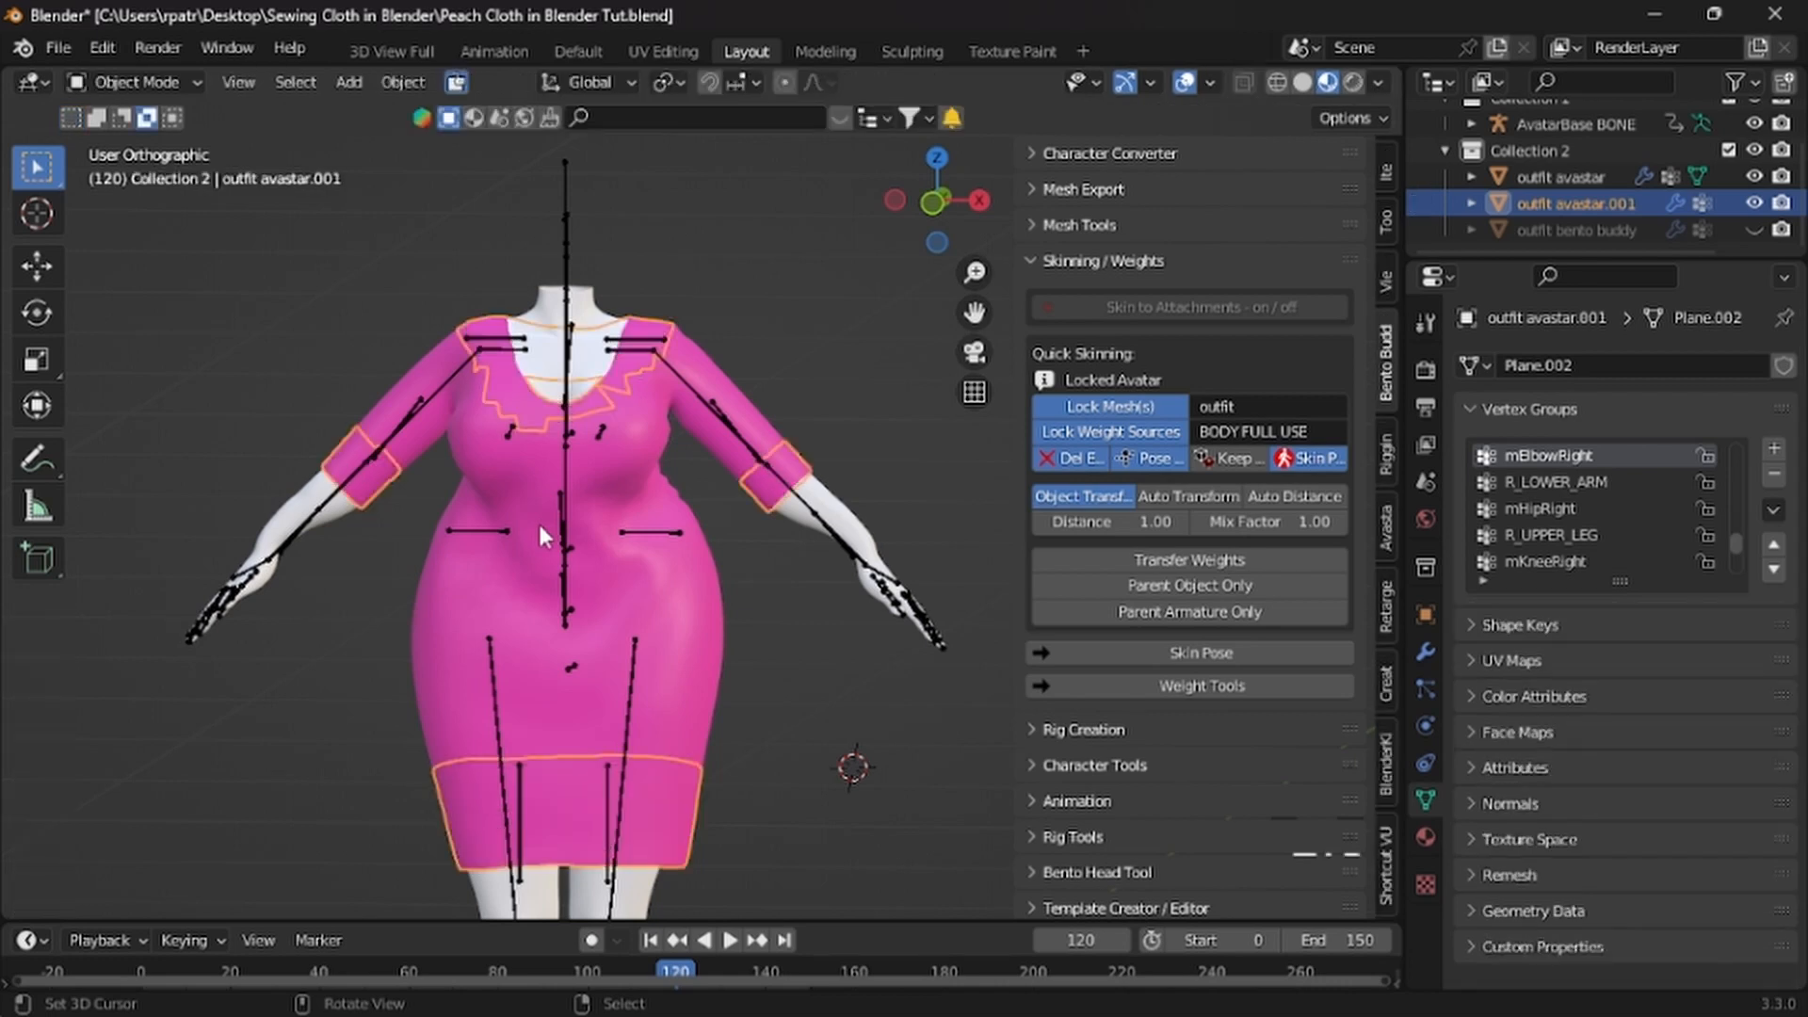
left_click(693, 601)
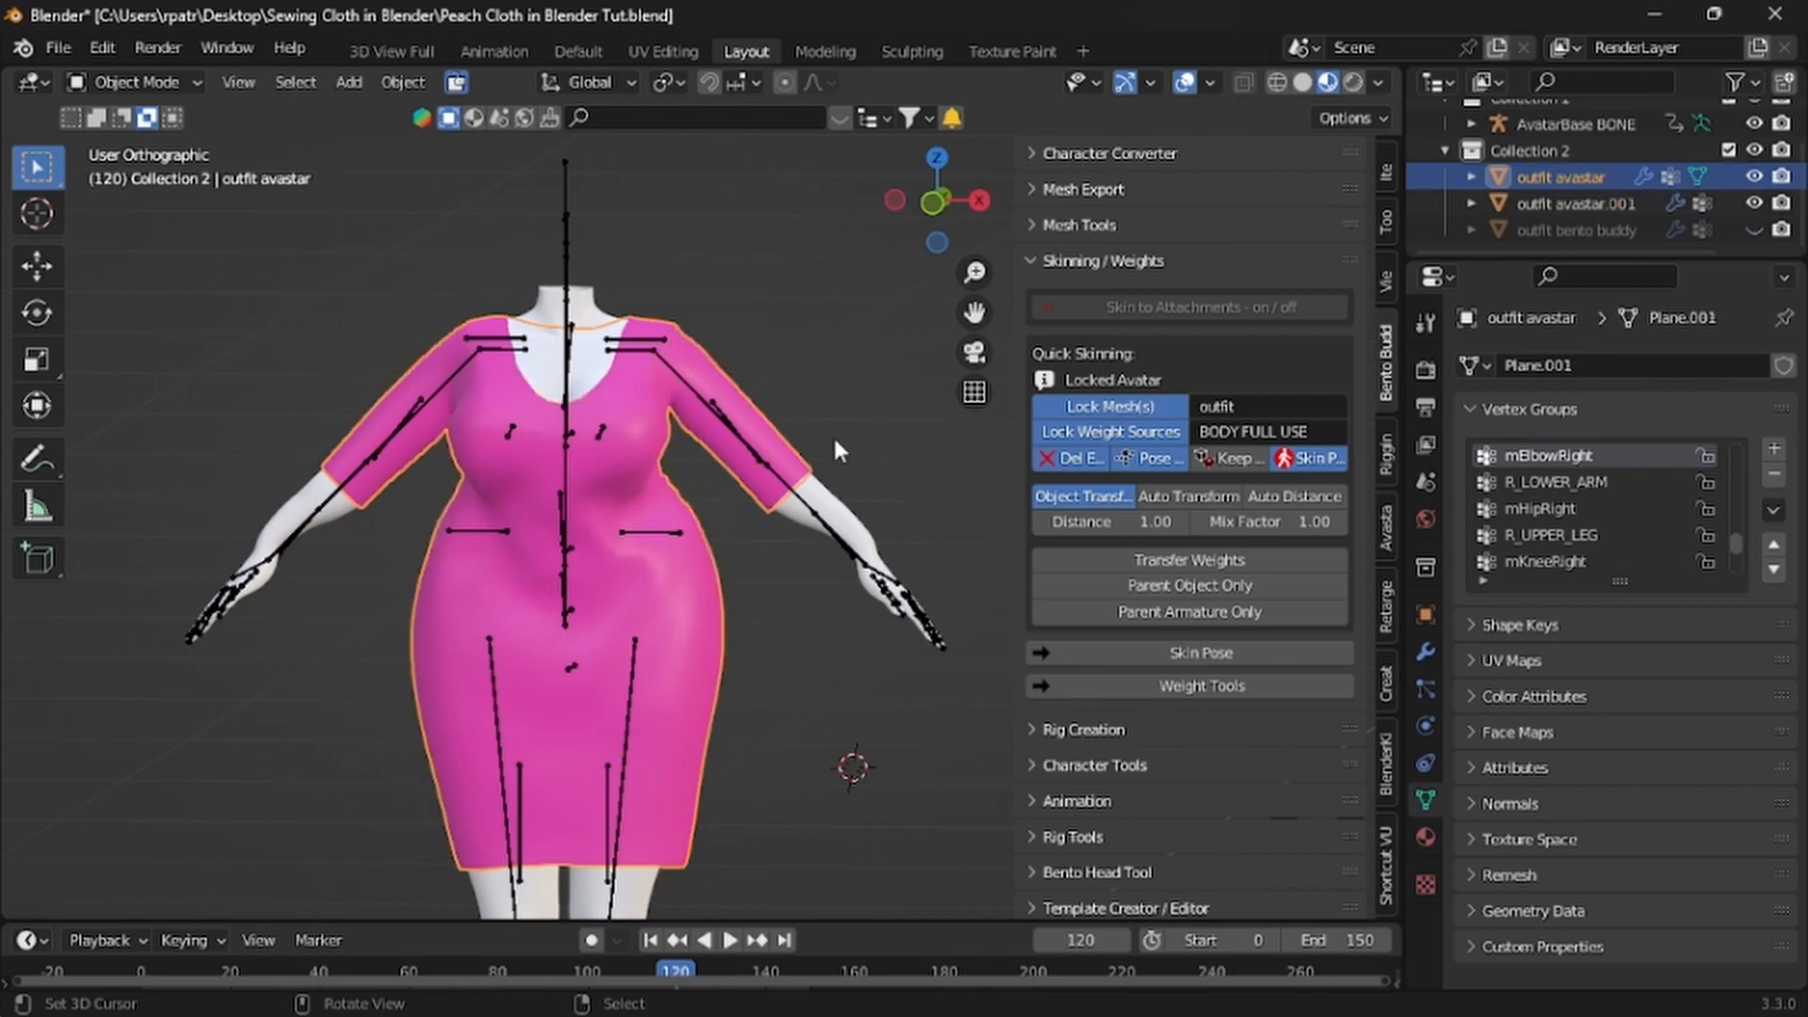
left_click(1559, 202)
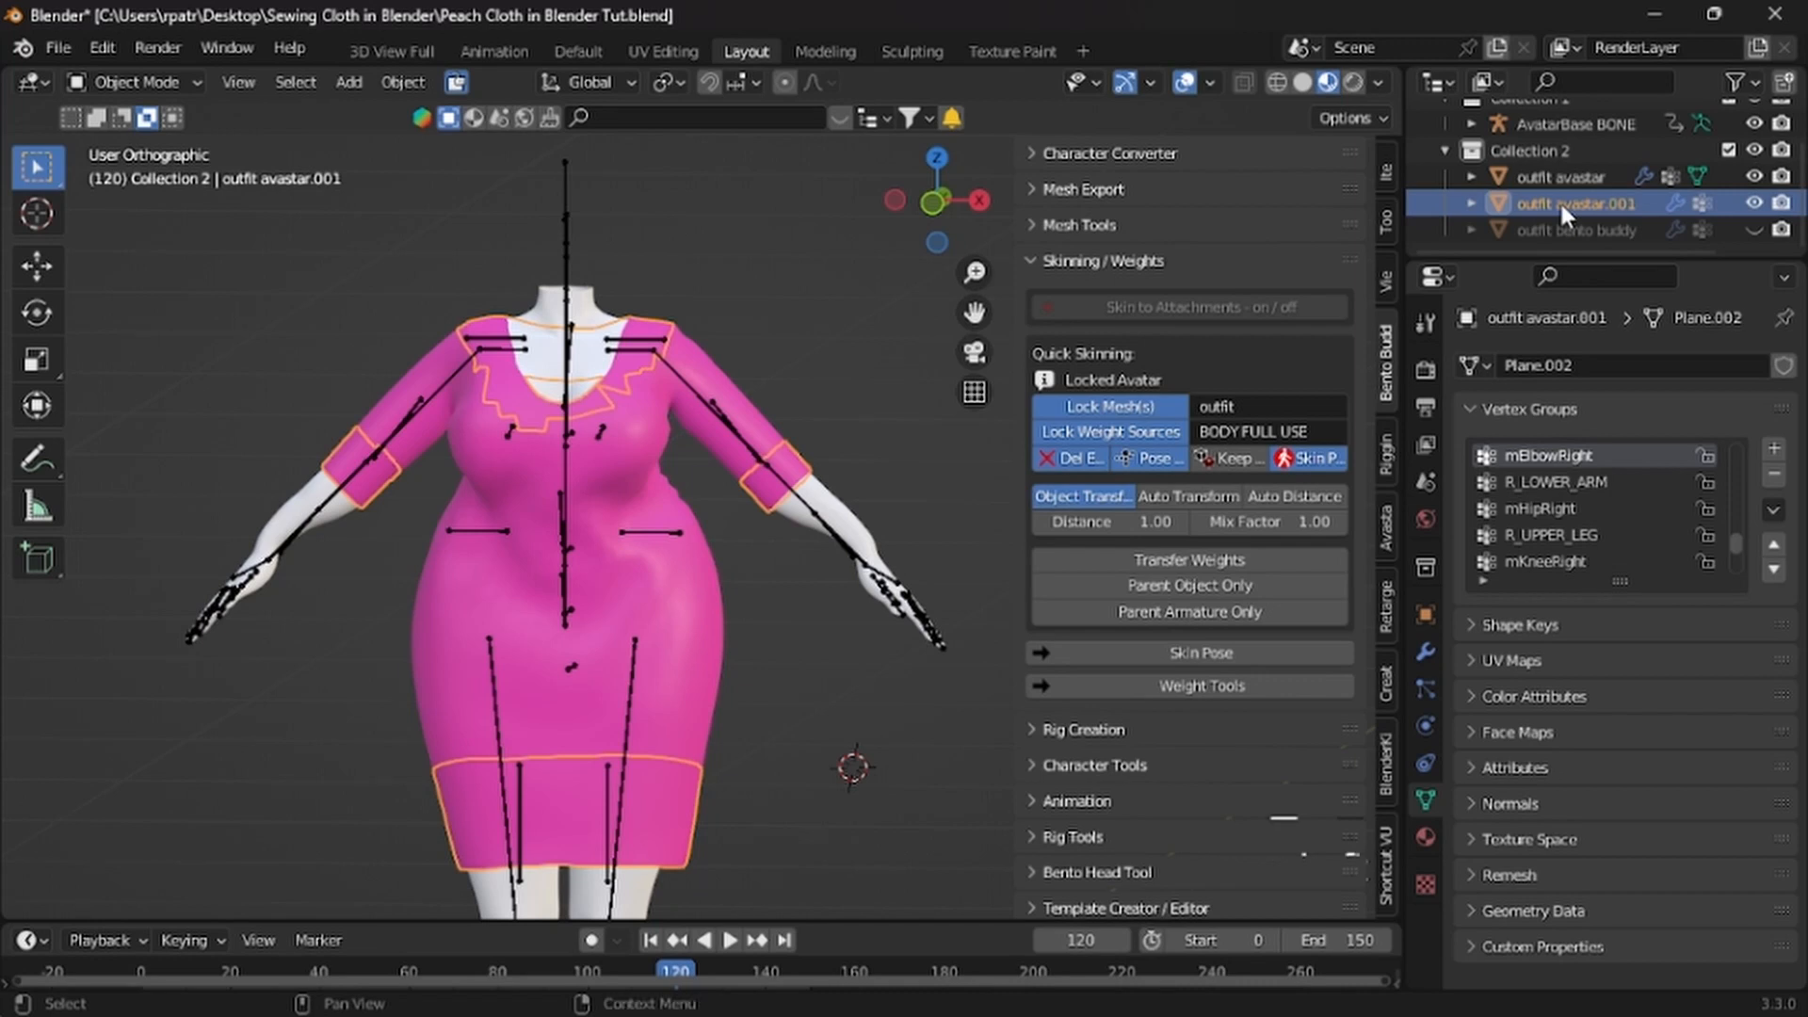
left_click(695, 601, "shift")
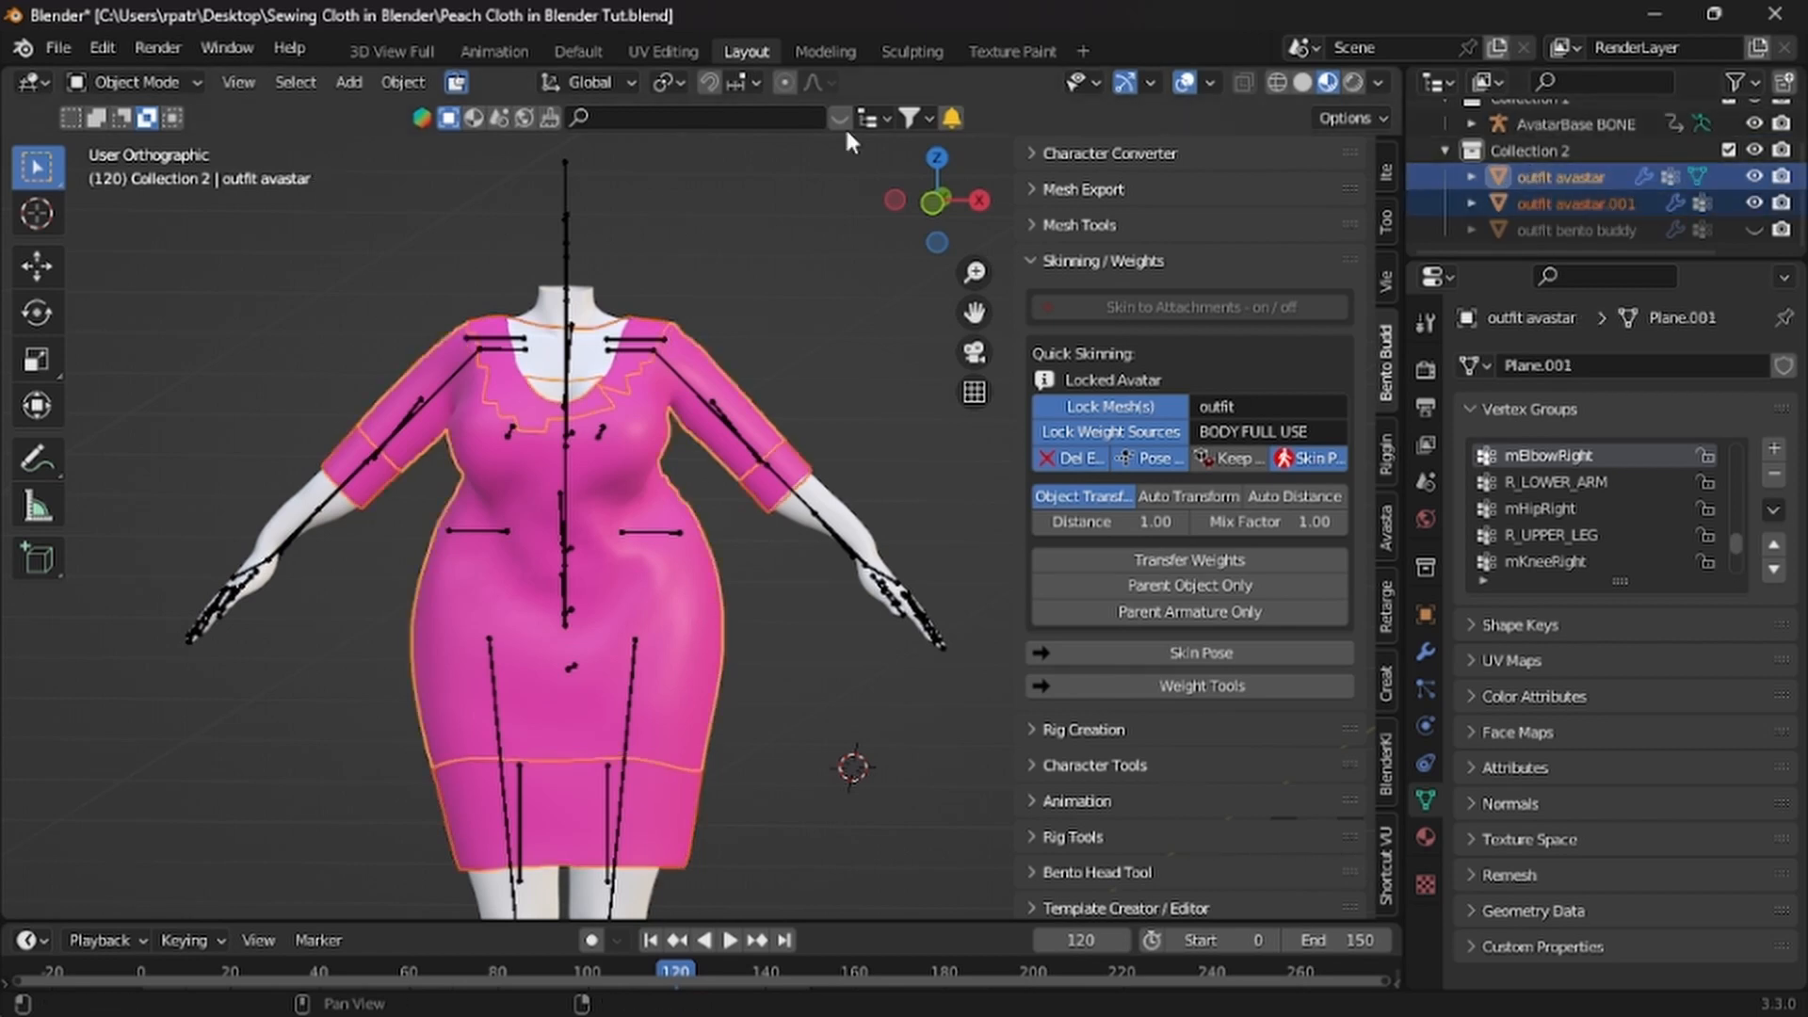
Export both selected meshes as Collada (Avastar), overwriting "Peach pencil dress avastar.dae" in the Sewing Cloth in Blender folder
left_click(56, 49)
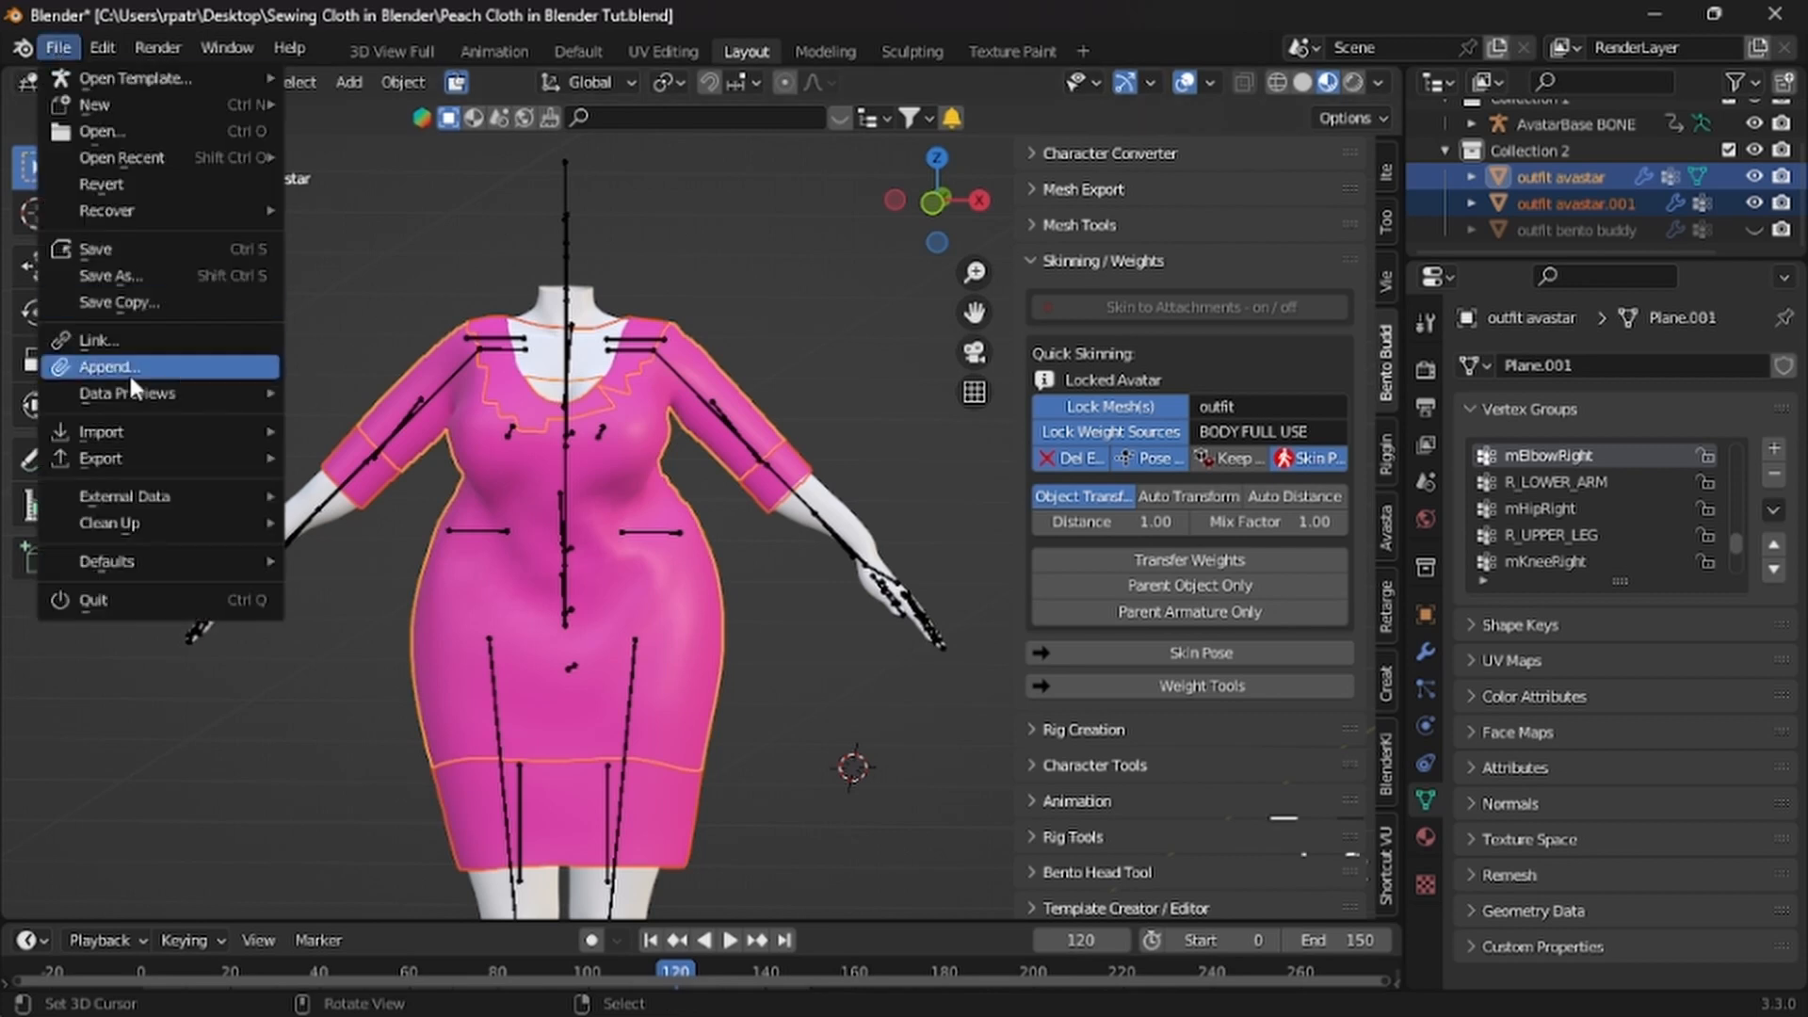
mouse_move(116, 459)
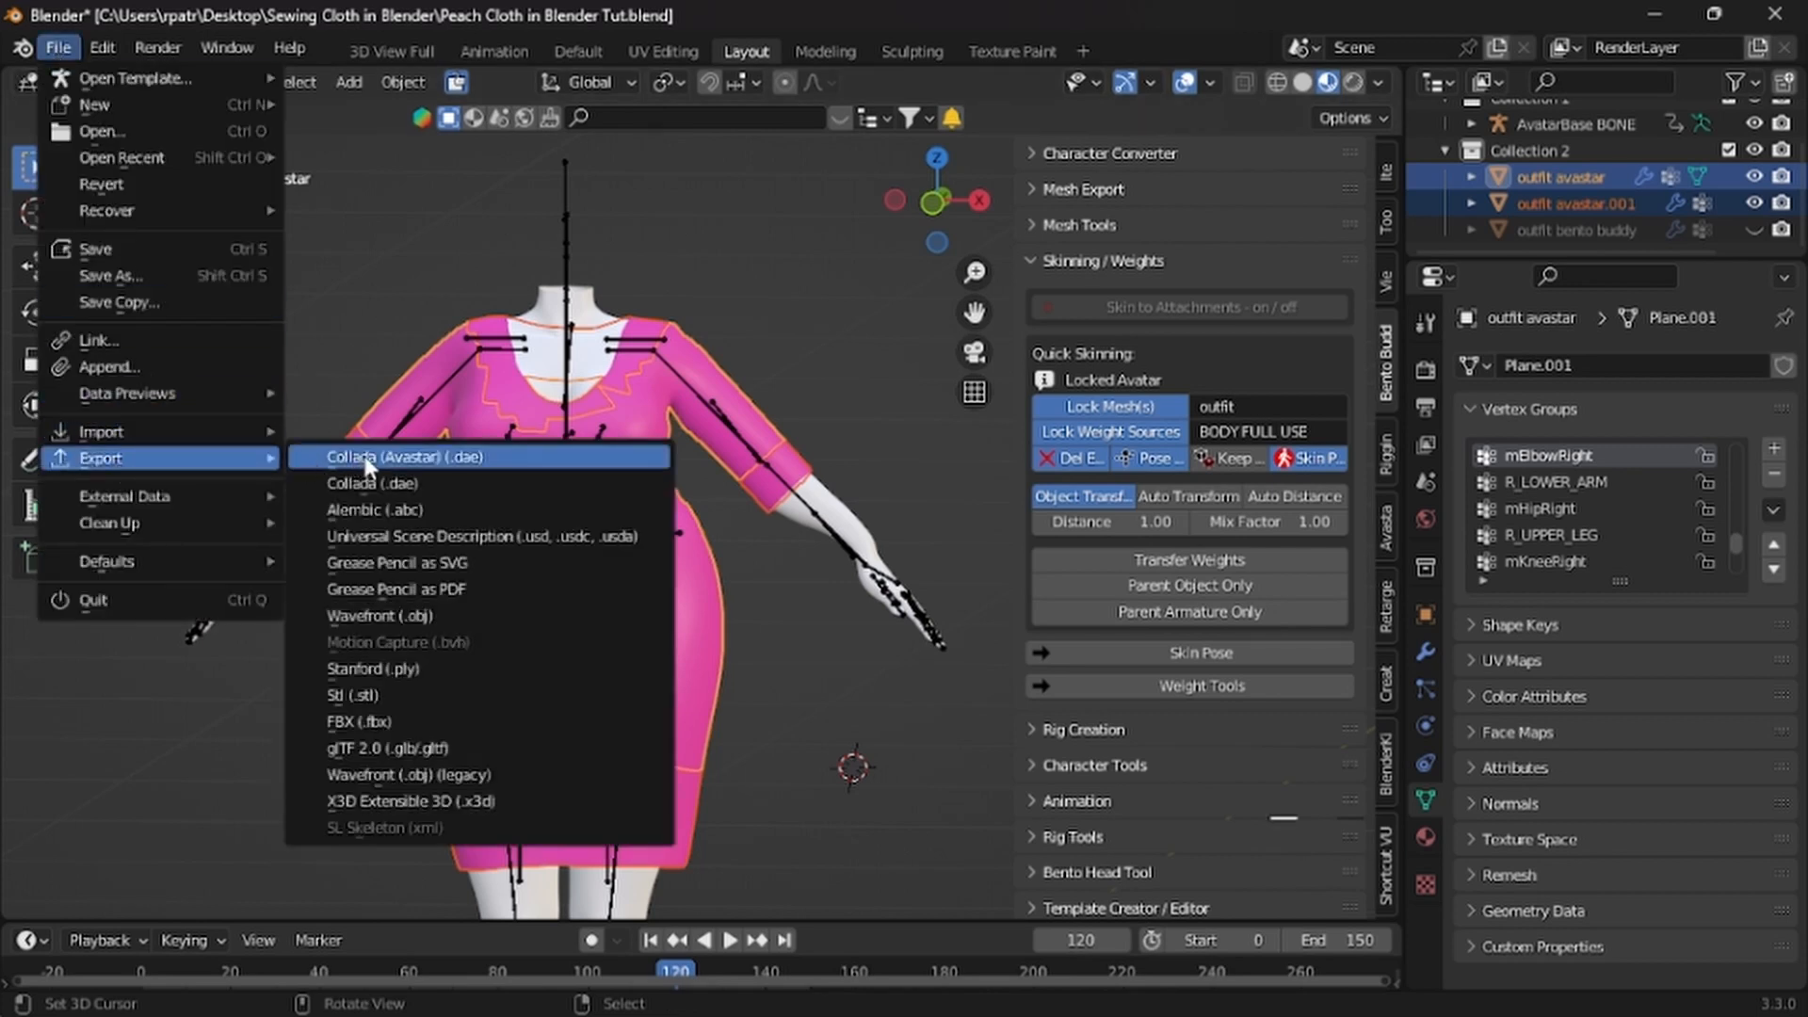
left_click(367, 458)
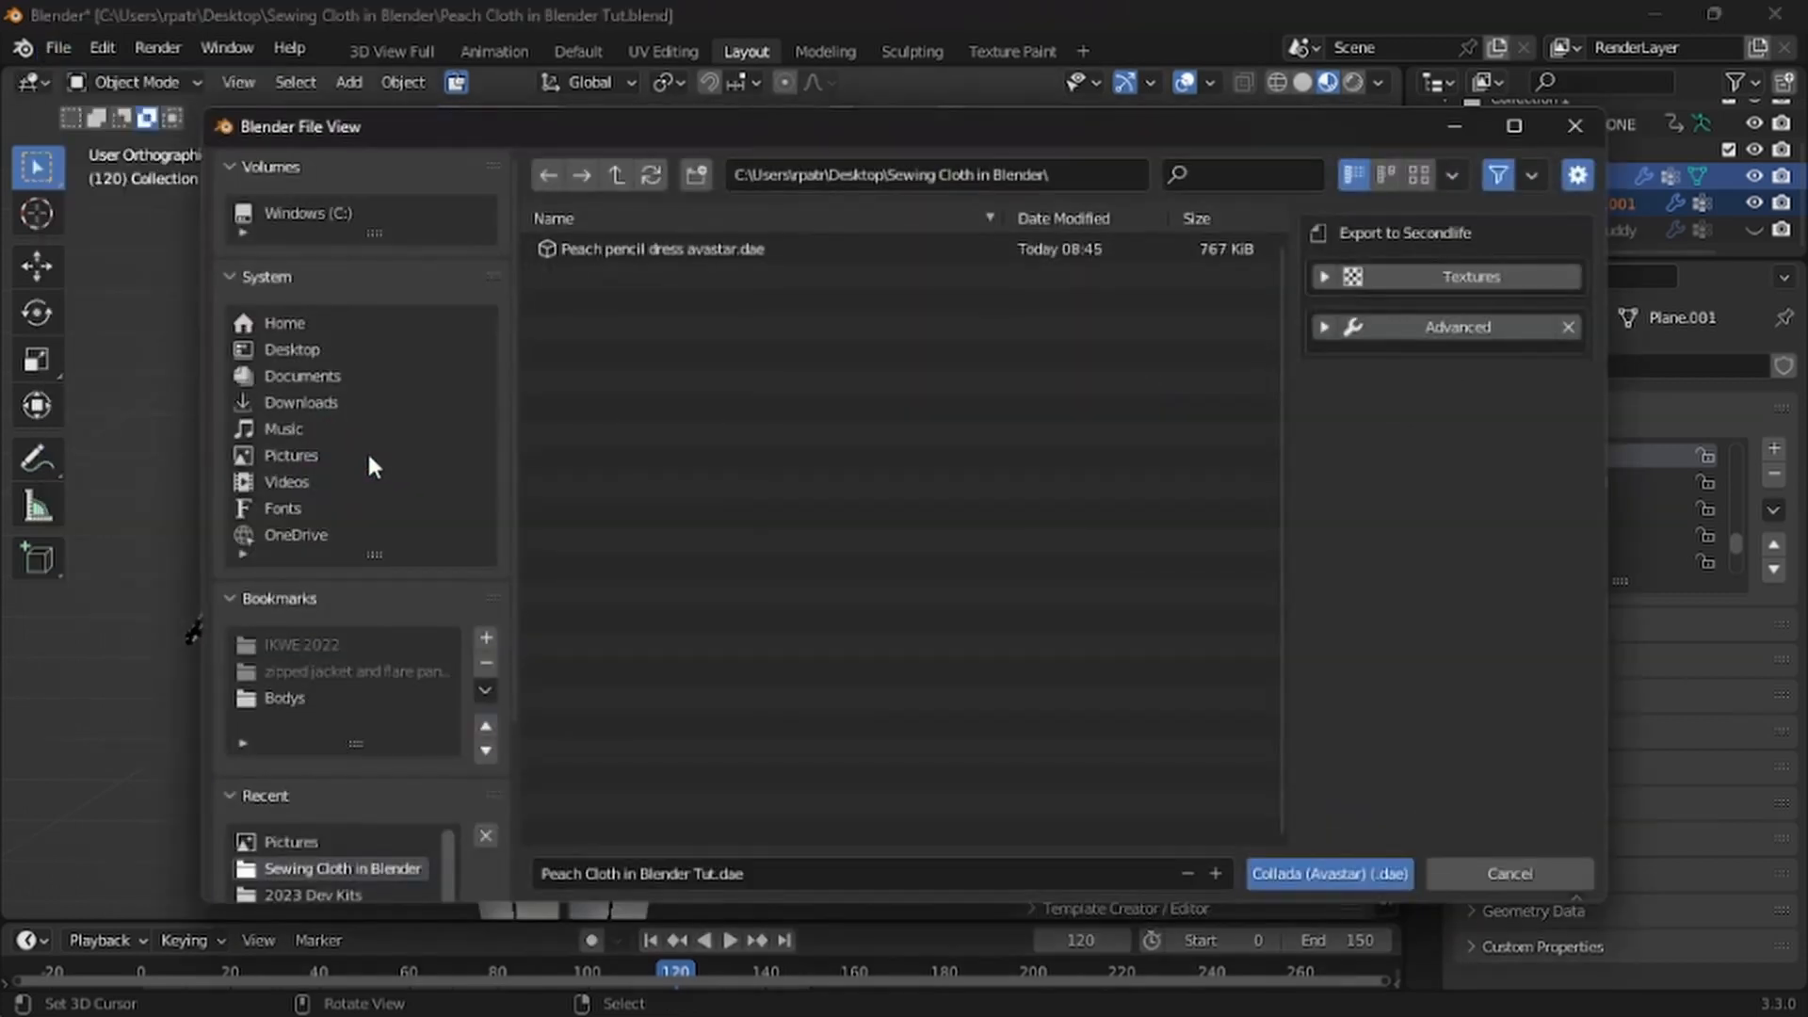
left_click(594, 251)
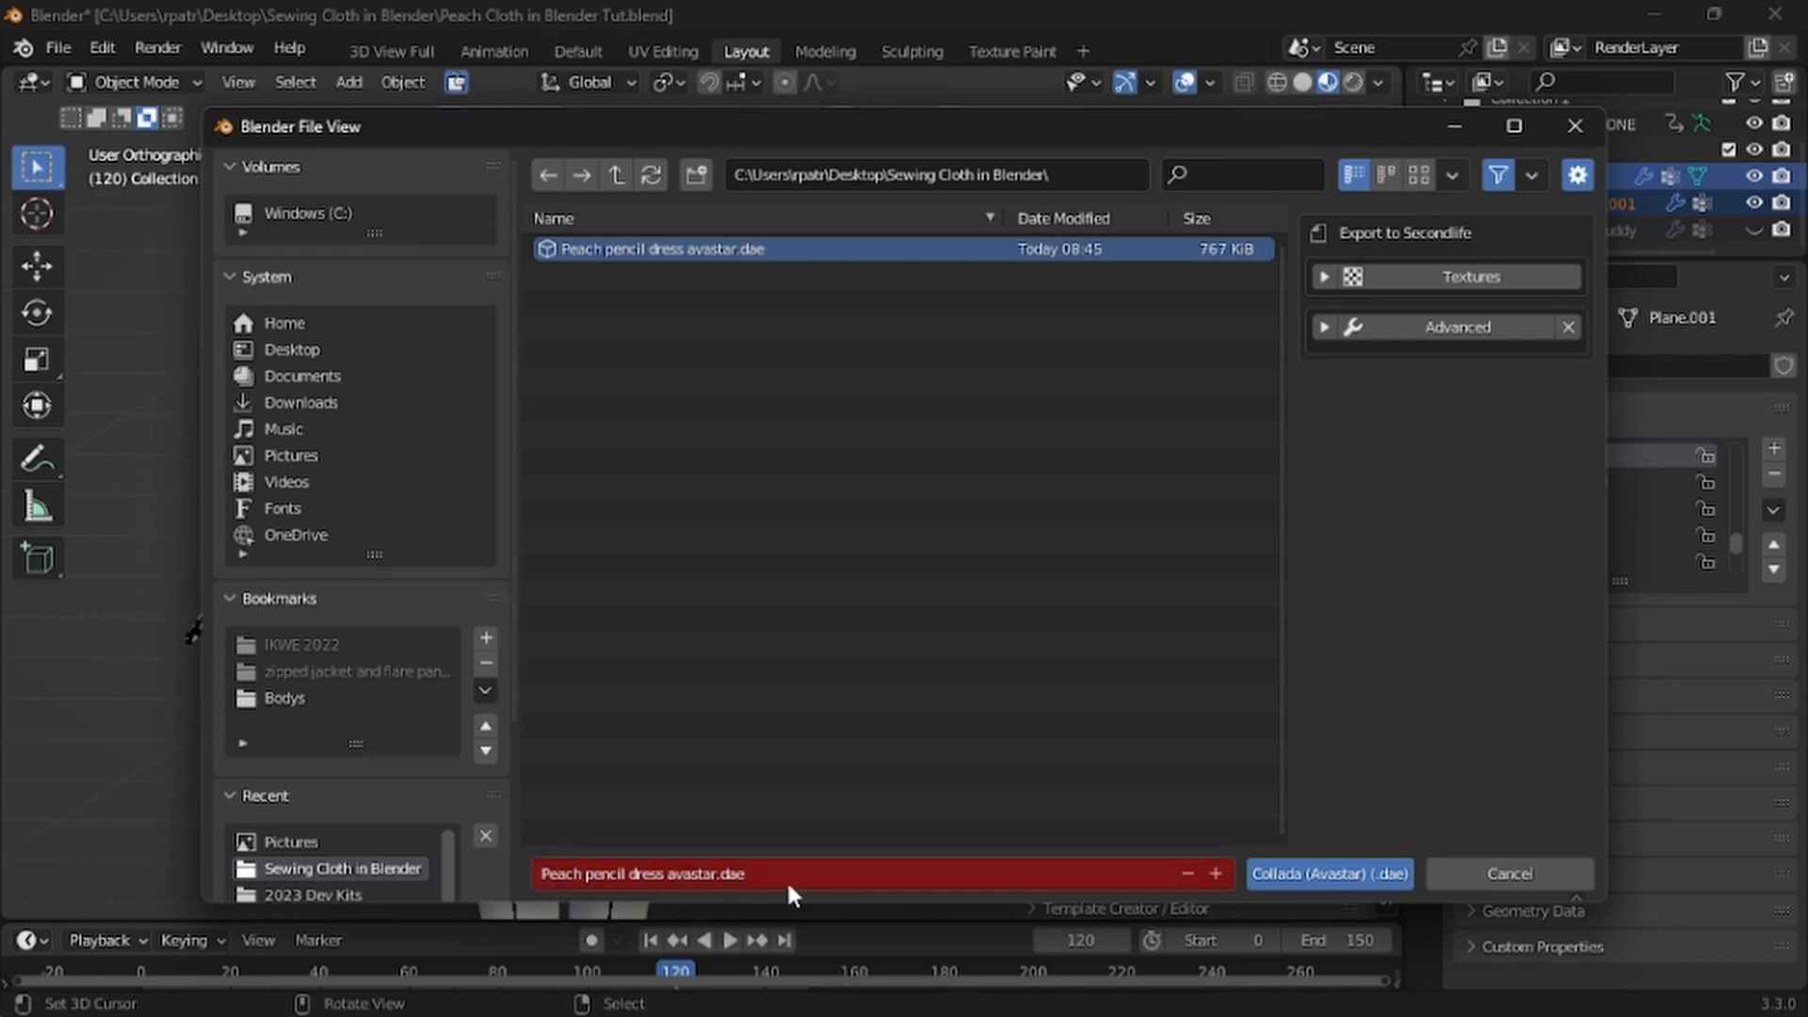
left_click(1328, 874)
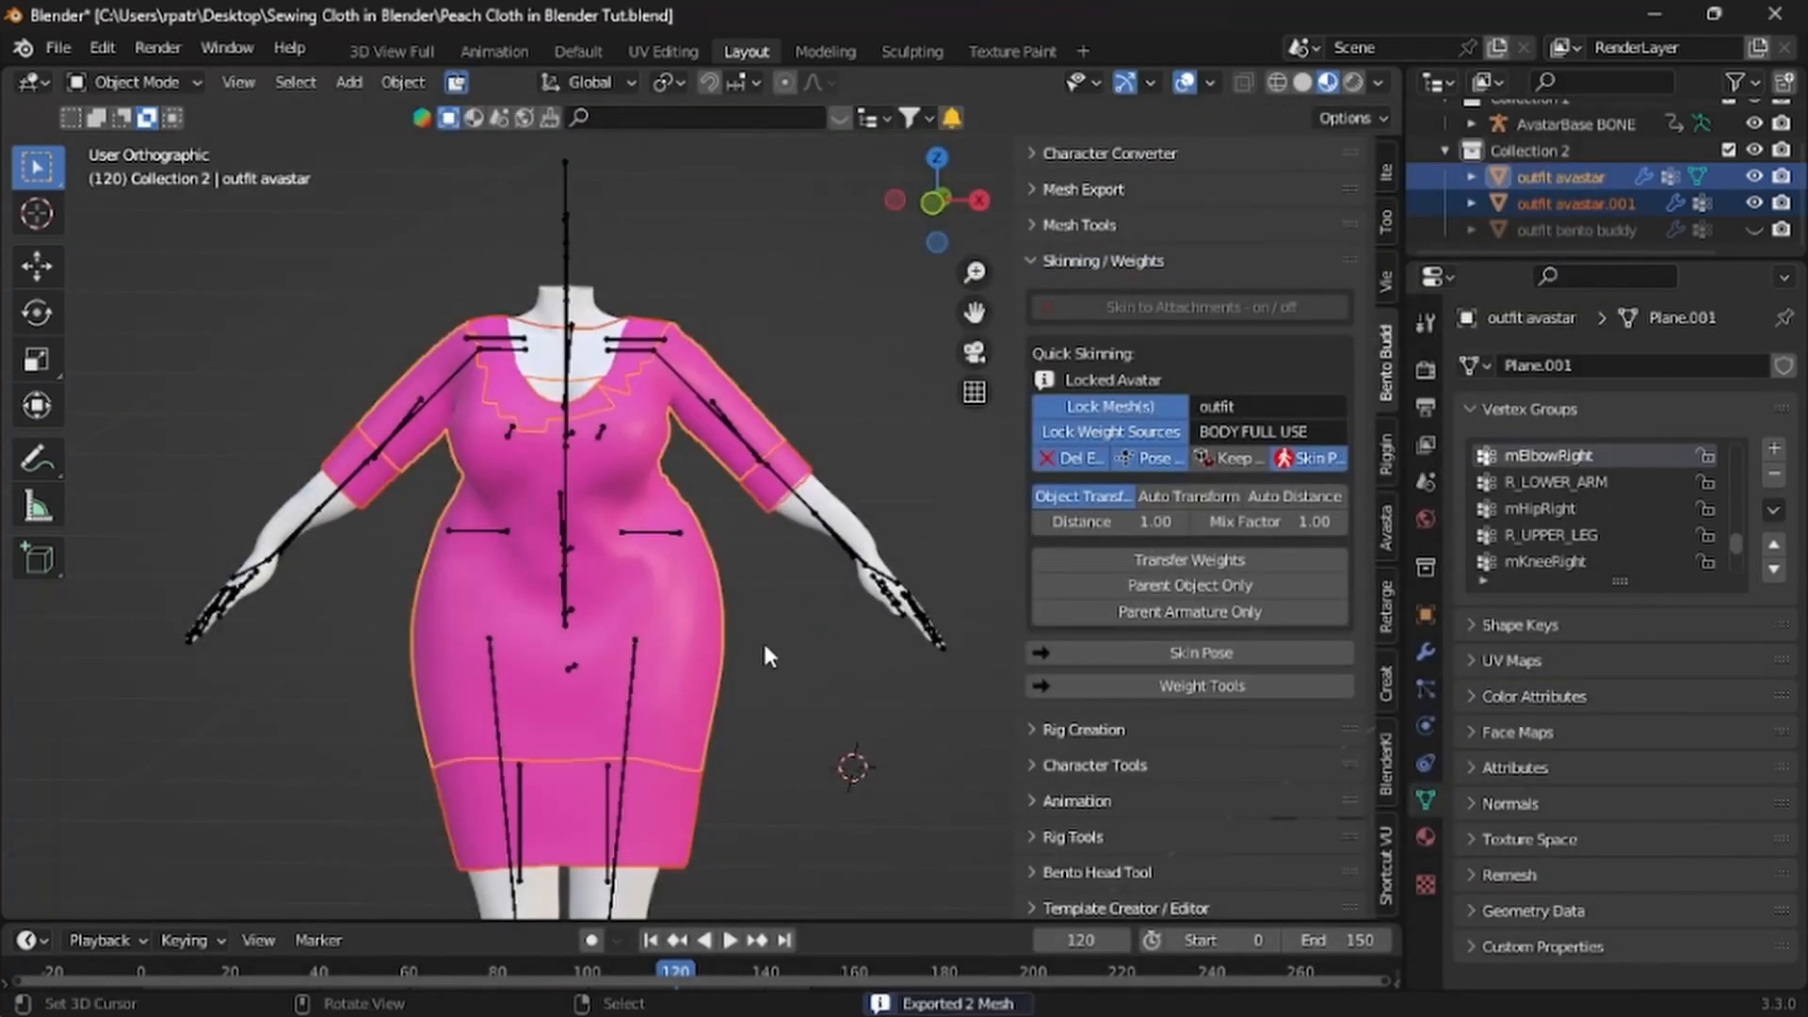
scroll(674, 649, "down", 2)
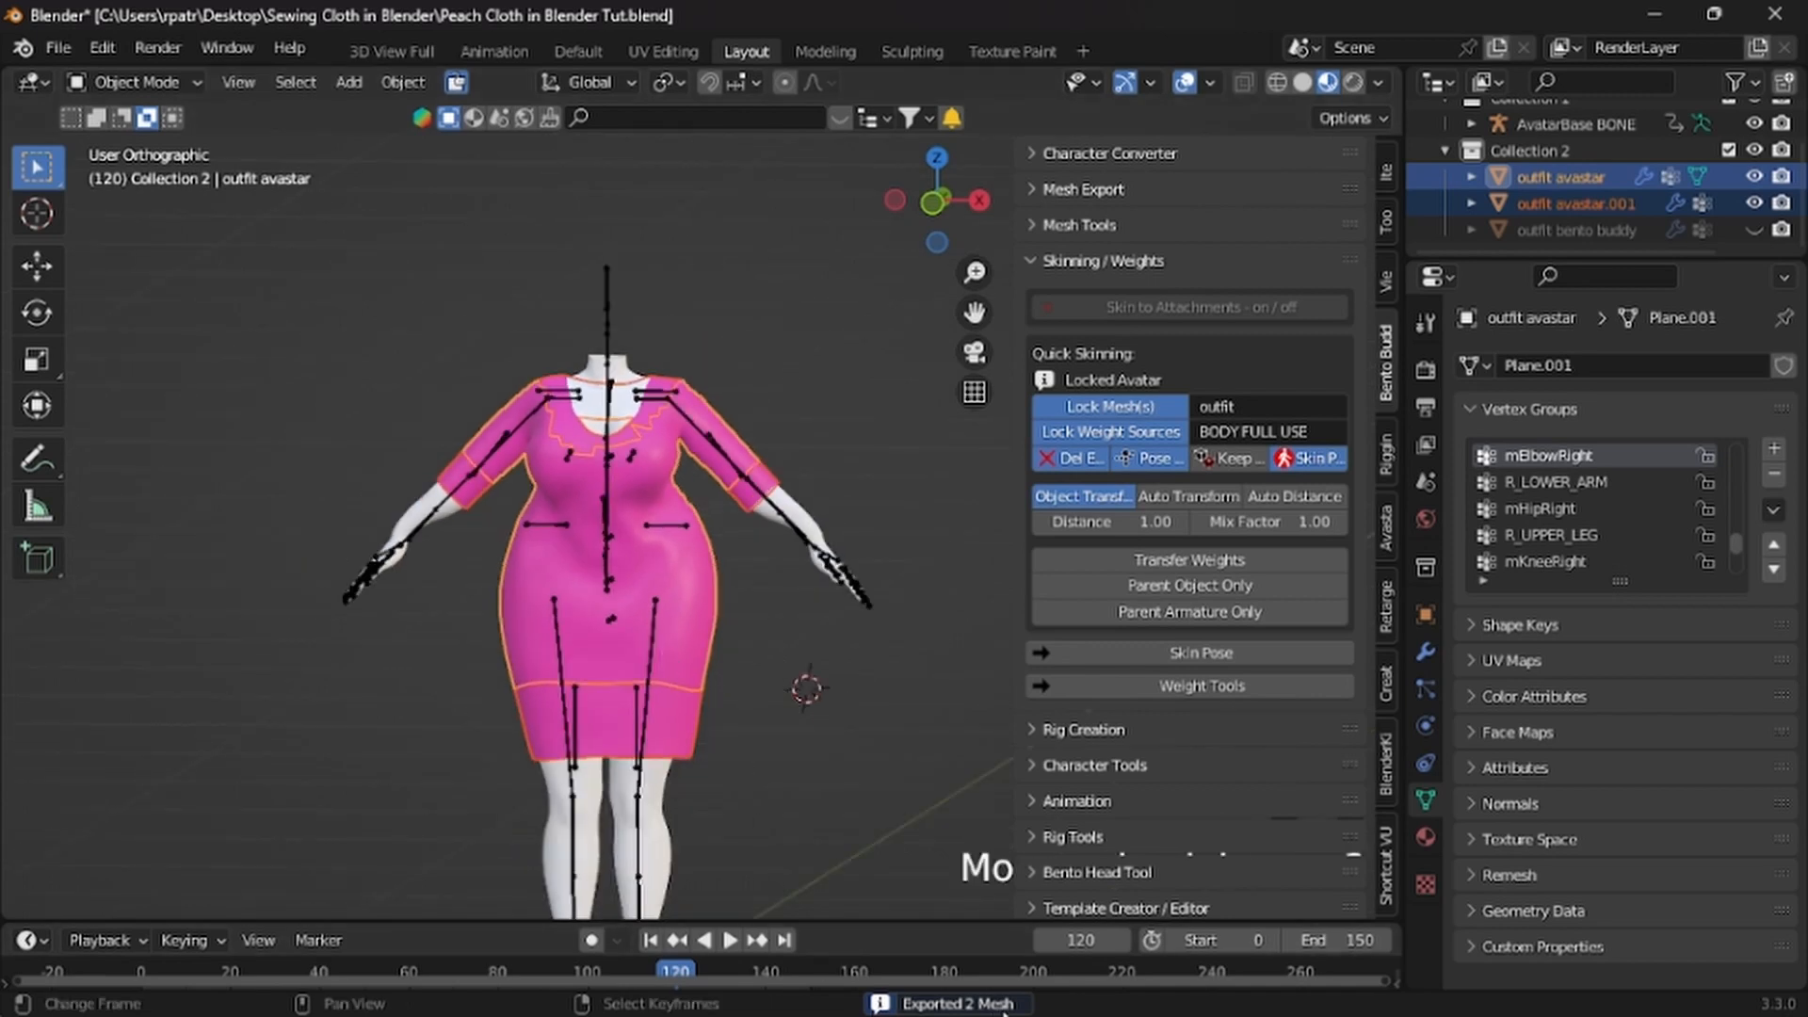
middle_click_drag(755, 610, 653, 631)
middle_click_drag(824, 638, 827, 624)
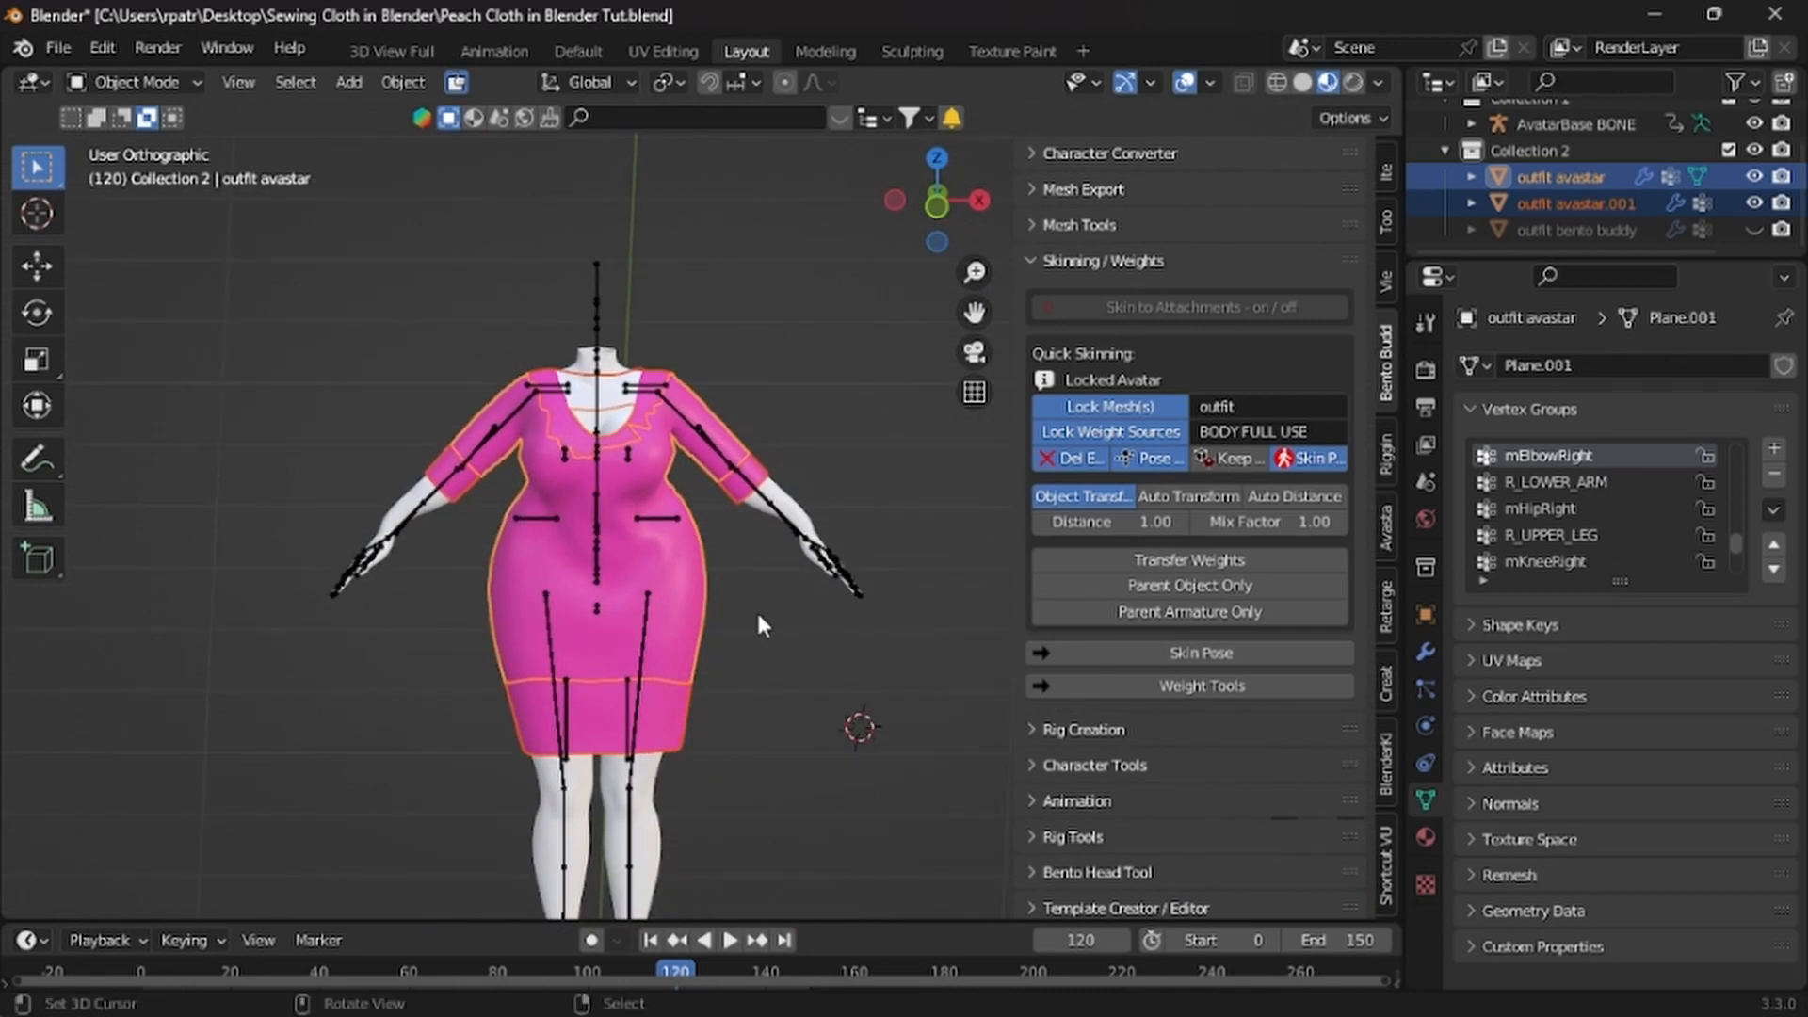